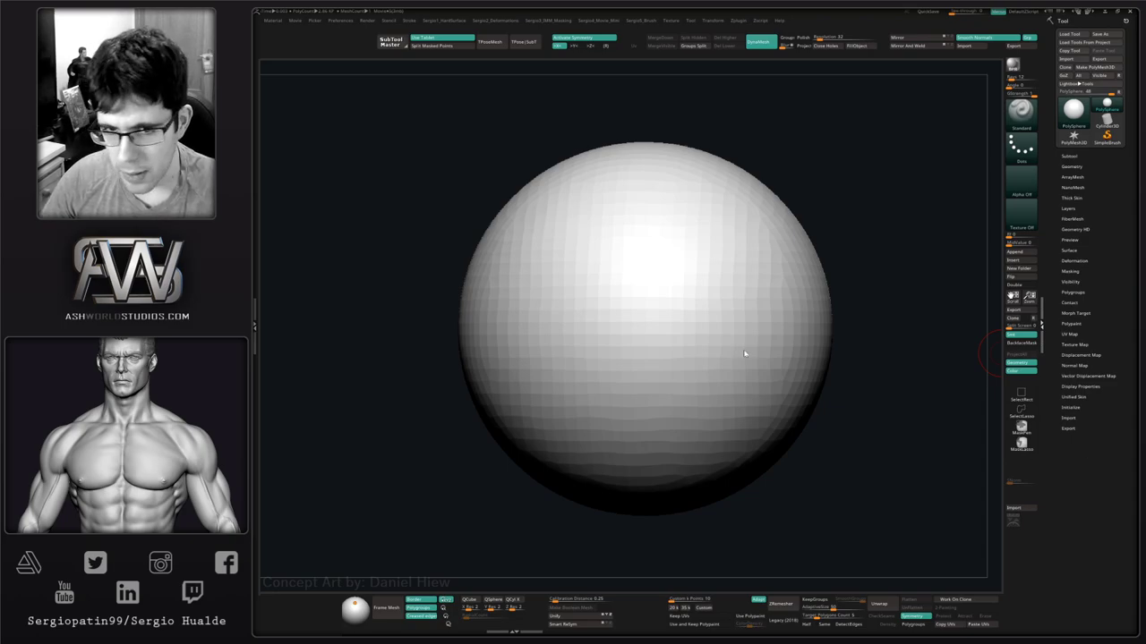
{"action": "right_click_drag", "start_coordinate": [745, 354], "coordinate": [733, 343]}
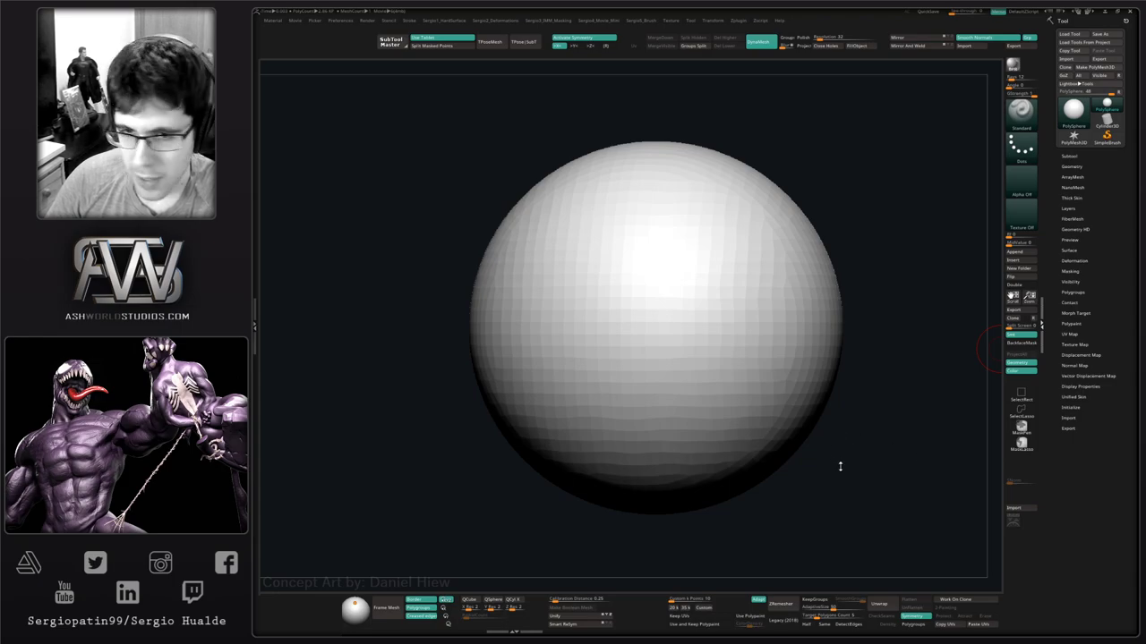
{"action": "key", "text": "space"}
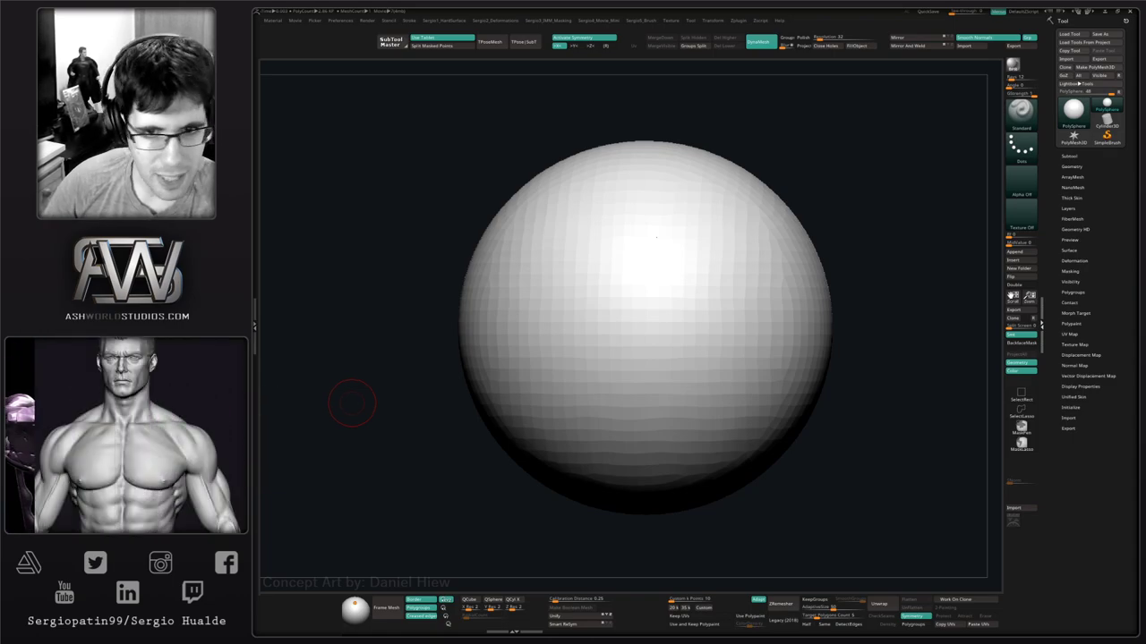
Scale the sphere down uniformly to serve as the starting volume of the body.
{"action": "left_click_drag", "start_coordinate": [959, 273], "coordinate": [917, 304]}
{"action": "right_click_drag", "start_coordinate": [761, 375], "coordinate": [746, 400], "text": "alt"}
{"action": "mouse_move", "coordinate": [746, 400]}
{"action": "right_mouse_down", "text": "ctrl"}
{"action": "mouse_move", "coordinate": [705, 394]}
{"action": "mouse_move", "coordinate": [683, 309]}
{"action": "right_mouse_up", "text": "ctrl"}
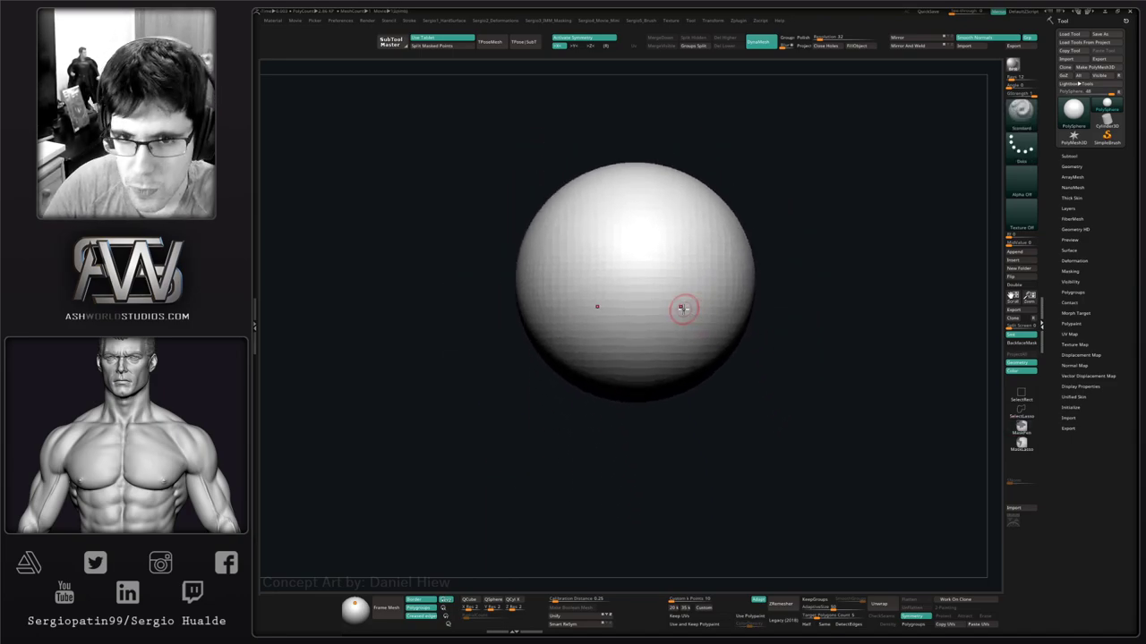
{"action": "right_click_drag", "start_coordinate": [758, 280], "coordinate": [788, 274], "text": "alt"}
{"action": "right_click_drag", "start_coordinate": [770, 324], "coordinate": [768, 351], "text": "alt"}
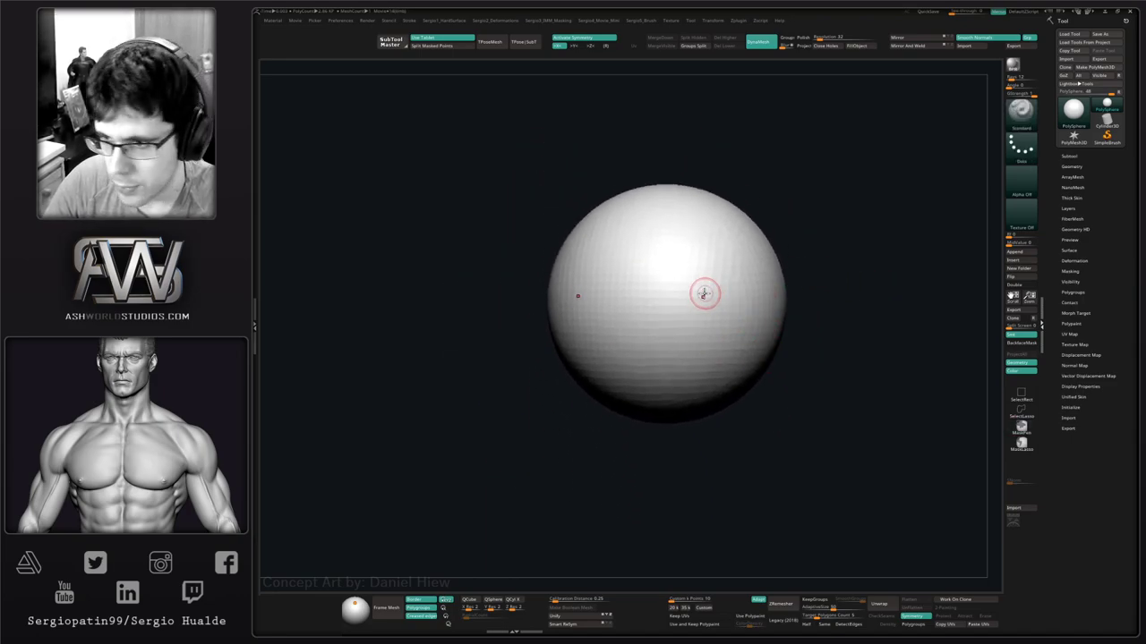
{"action": "mouse_move", "coordinate": [705, 294]}
{"action": "right_mouse_down", "text": "ctrl"}
{"action": "mouse_move", "coordinate": [714, 307]}
{"action": "mouse_move", "coordinate": [692, 335]}
{"action": "right_mouse_up", "text": "ctrl"}
{"action": "key", "text": "w"}
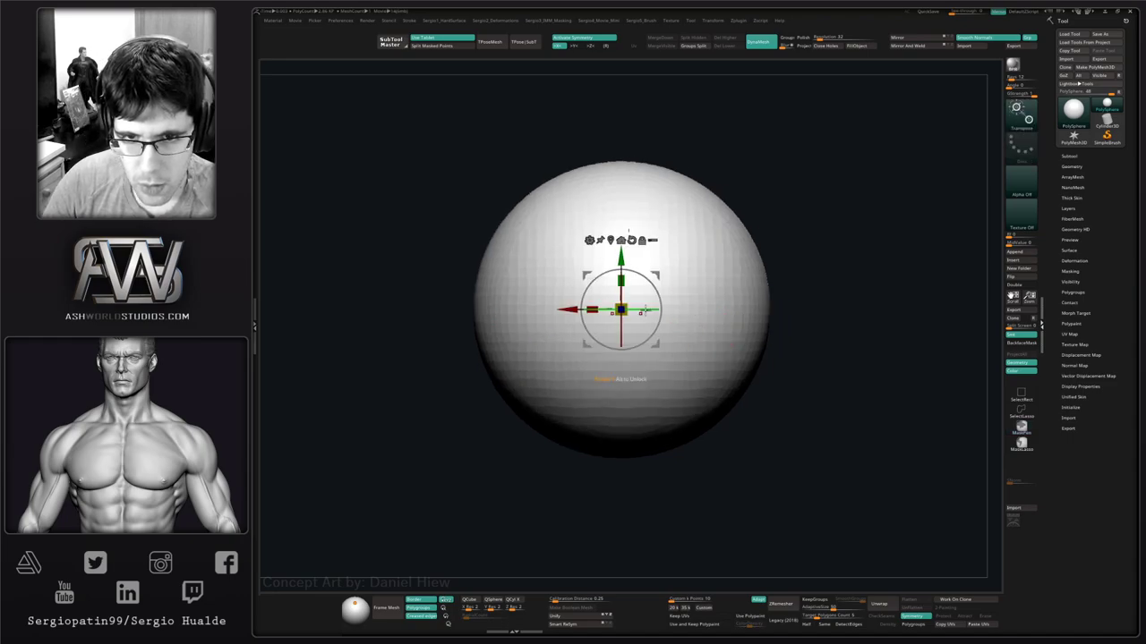
{"action": "left_click_drag", "start_coordinate": [621, 309], "coordinate": [538, 379]}
{"action": "key", "text": "q"}
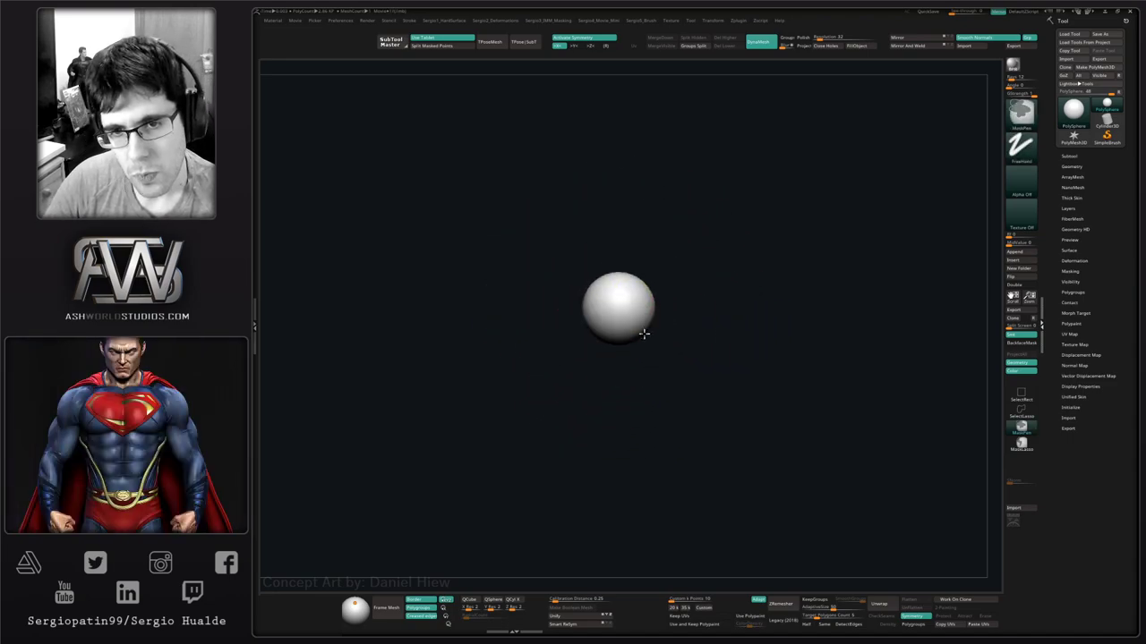
Stretch the sphere vertically into an elongated torso with the Move brush and remesh it with DynaMesh.
{"action": "key", "text": "s"}
{"action": "mouse_move", "coordinate": [629, 353]}
{"action": "left_mouse_down"}
{"action": "mouse_move", "coordinate": [647, 353]}
{"action": "mouse_move", "coordinate": [617, 465]}
{"action": "left_mouse_up"}
{"action": "left_click_drag", "start_coordinate": [612, 332], "coordinate": [608, 284]}
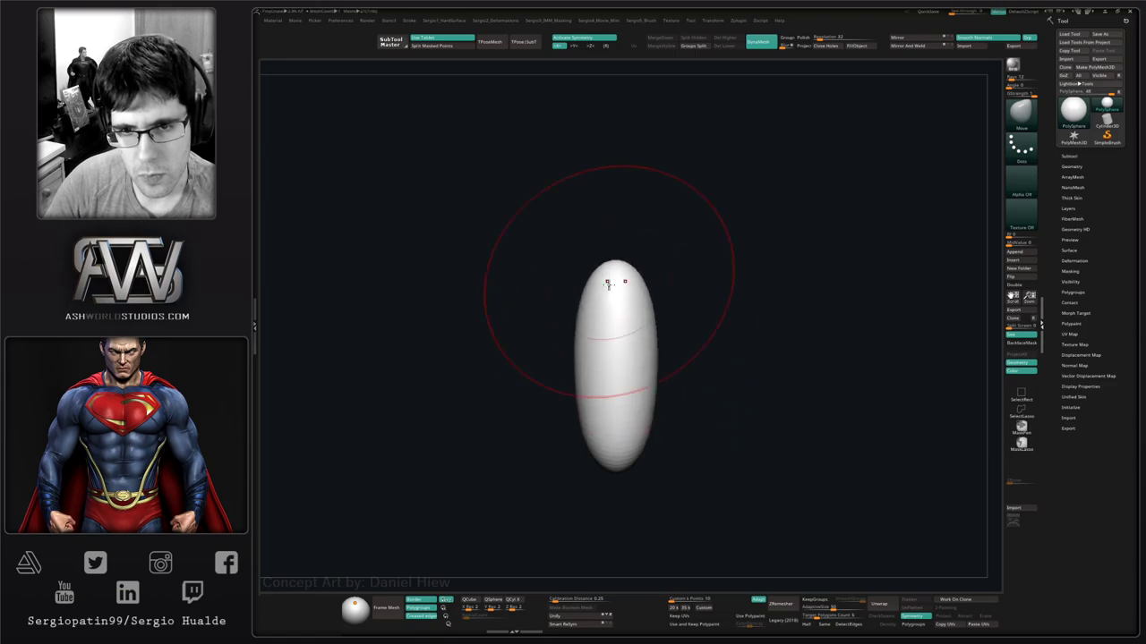
{"action": "right_click_drag", "start_coordinate": [640, 333], "coordinate": [683, 355]}
{"action": "left_click_drag", "start_coordinate": [687, 356], "coordinate": [711, 369], "text": "ctrl"}
Adjust the lower end of the torso in side profile with the Move brush.
{"action": "mouse_move", "coordinate": [639, 471]}
{"action": "right_mouse_down"}
{"action": "mouse_move", "coordinate": [636, 421]}
{"action": "mouse_move", "coordinate": [677, 430]}
{"action": "right_mouse_up"}
{"action": "left_click_drag", "start_coordinate": [625, 458], "coordinate": [648, 459]}
{"action": "key", "text": "s"}
{"action": "mouse_move", "coordinate": [635, 385]}
{"action": "left_mouse_down"}
{"action": "mouse_move", "coordinate": [630, 368]}
{"action": "mouse_move", "coordinate": [604, 358]}
{"action": "left_mouse_up"}
{"action": "left_click_drag", "start_coordinate": [646, 460], "coordinate": [630, 462]}
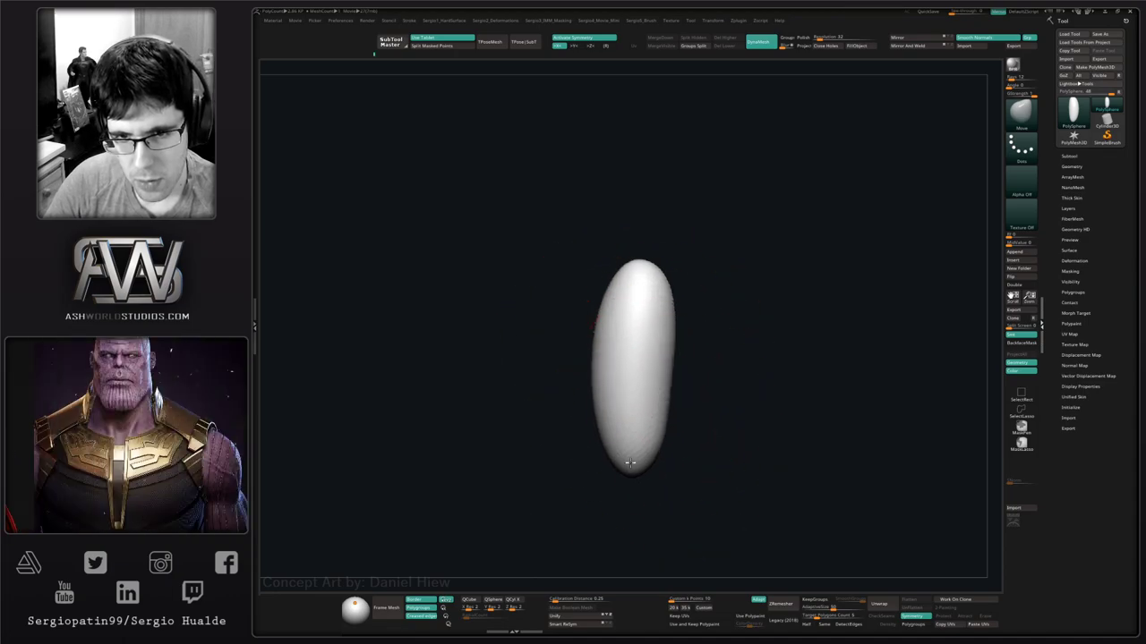
Pull the upper sides of the torso outward symmetrically with the Move brush to form broad shoulders.
{"action": "mouse_move", "coordinate": [646, 309]}
{"action": "right_mouse_down"}
{"action": "mouse_move", "coordinate": [678, 342]}
{"action": "mouse_move", "coordinate": [666, 317]}
{"action": "right_mouse_up"}
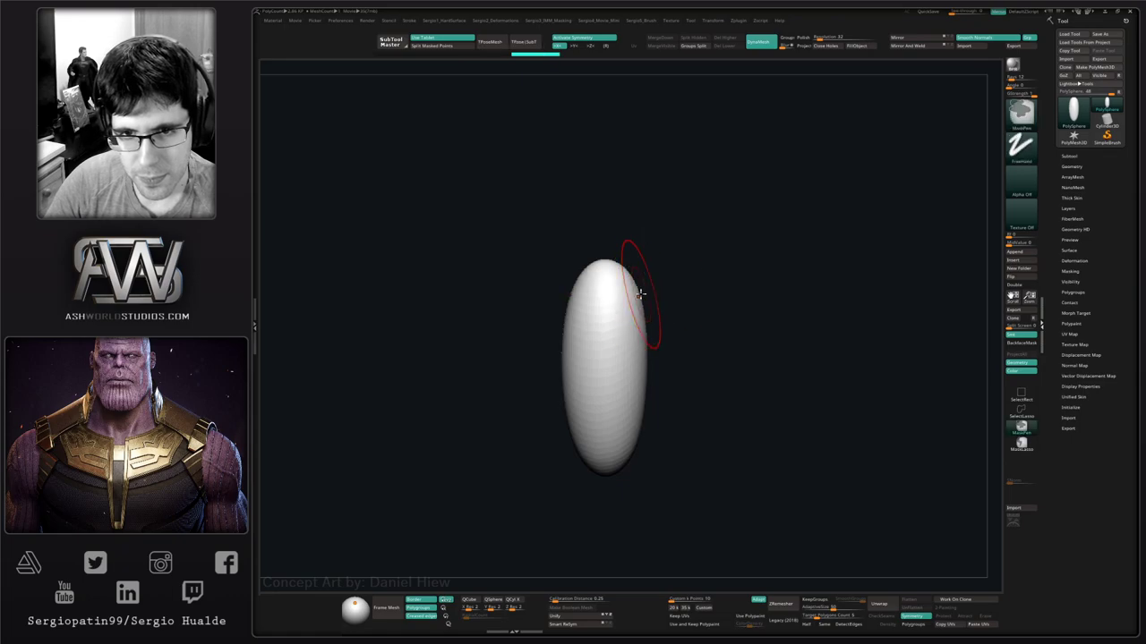
{"action": "left_click_drag", "start_coordinate": [647, 299], "coordinate": [665, 289]}
{"action": "right_click_drag", "start_coordinate": [673, 304], "coordinate": [690, 310]}
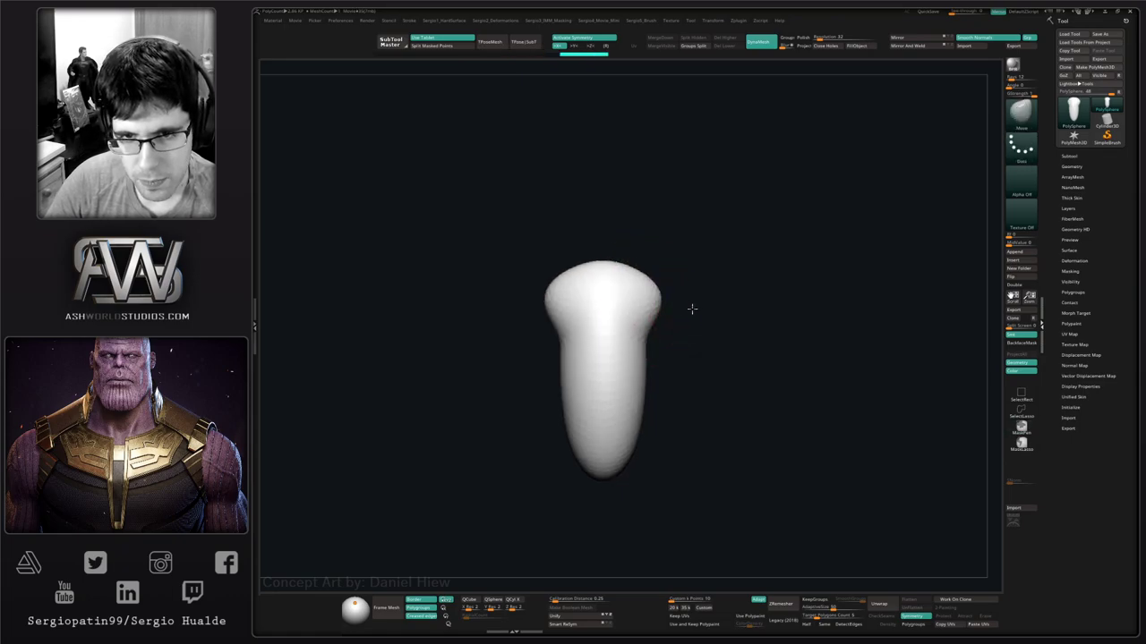
Mask the shoulder sides, invert the mask and pull out two arms angled slightly downward.
{"action": "left_click_drag", "start_coordinate": [677, 267], "coordinate": [664, 307], "text": "ctrl"}
{"action": "left_click", "coordinate": [691, 338], "text": "ctrl"}
{"action": "key", "text": "w"}
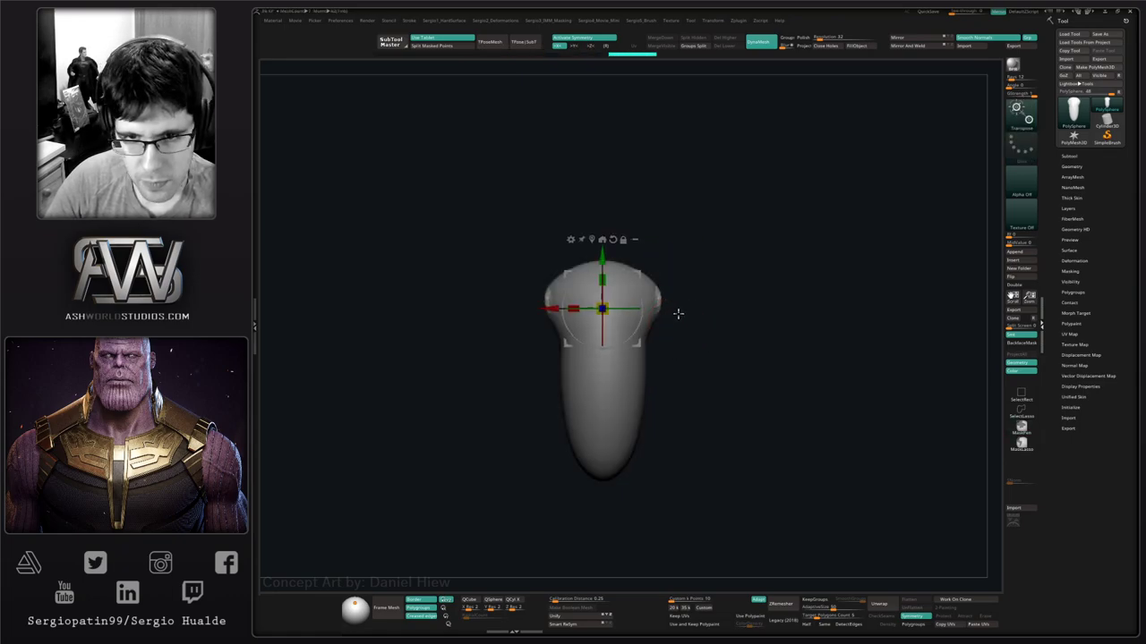
{"action": "mouse_move", "coordinate": [630, 279]}
{"action": "left_mouse_down", "text": "alt"}
{"action": "mouse_move", "coordinate": [535, 403]}
{"action": "mouse_move", "coordinate": [538, 320]}
{"action": "mouse_move", "coordinate": [508, 318]}
{"action": "left_mouse_up", "text": "alt"}
{"action": "key", "text": "ctrl+z"}
{"action": "key", "text": "q"}
{"action": "left_click_drag", "start_coordinate": [664, 351], "coordinate": [686, 258], "text": "alt"}
{"action": "key", "text": "q"}
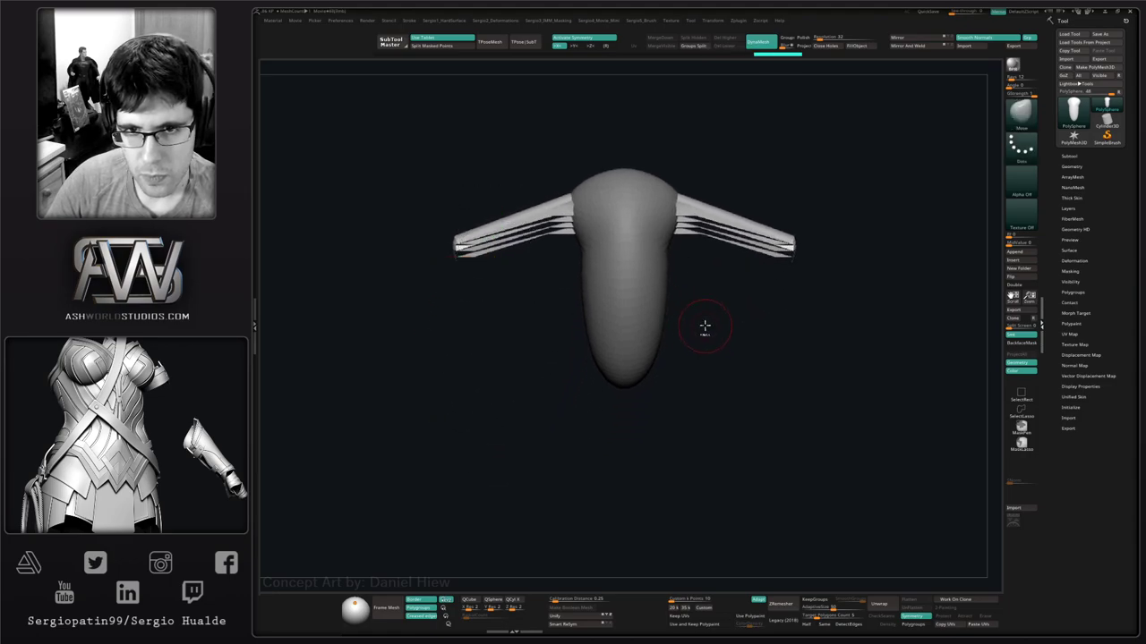
Clear the mask, mask the leg areas under the torso, invert the mask and pull the legs downward.
{"action": "mouse_move", "coordinate": [703, 332]}
{"action": "left_mouse_down", "text": "ctrl"}
{"action": "mouse_move", "coordinate": [678, 394]}
{"action": "mouse_move", "coordinate": [653, 391]}
{"action": "mouse_move", "coordinate": [629, 368]}
{"action": "mouse_move", "coordinate": [670, 355]}
{"action": "mouse_move", "coordinate": [669, 321]}
{"action": "left_mouse_up", "text": "ctrl"}
{"action": "key", "text": "s"}
{"action": "left_click_drag", "start_coordinate": [586, 290], "coordinate": [617, 340], "text": "ctrl"}
{"action": "left_click", "coordinate": [619, 360], "text": "ctrl"}
{"action": "key", "text": "w"}
{"action": "left_click_drag", "start_coordinate": [536, 249], "coordinate": [517, 439]}
{"action": "key", "text": "q"}
Mask the top of the torso, invert the mask, pull up a column for the neck and head, and clear the mask.
{"action": "left_click_drag", "start_coordinate": [573, 224], "coordinate": [573, 345], "text": "alt"}
{"action": "mouse_move", "coordinate": [639, 219]}
{"action": "left_mouse_down", "text": "alt"}
{"action": "mouse_move", "coordinate": [634, 344]}
{"action": "mouse_move", "coordinate": [676, 324]}
{"action": "left_mouse_up", "text": "alt"}
{"action": "key", "text": "s"}
{"action": "mouse_move", "coordinate": [673, 321]}
{"action": "left_mouse_down", "text": "ctrl"}
{"action": "mouse_move", "coordinate": [664, 331]}
{"action": "mouse_move", "coordinate": [647, 302]}
{"action": "mouse_move", "coordinate": [718, 289]}
{"action": "mouse_move", "coordinate": [627, 385]}
{"action": "mouse_move", "coordinate": [658, 328]}
{"action": "mouse_move", "coordinate": [658, 235]}
{"action": "left_mouse_up", "text": "ctrl"}
{"action": "left_click", "coordinate": [673, 290], "text": "ctrl"}
{"action": "key", "text": "w"}
{"action": "left_click", "coordinate": [659, 407], "text": "alt"}
{"action": "left_click", "coordinate": [667, 339]}
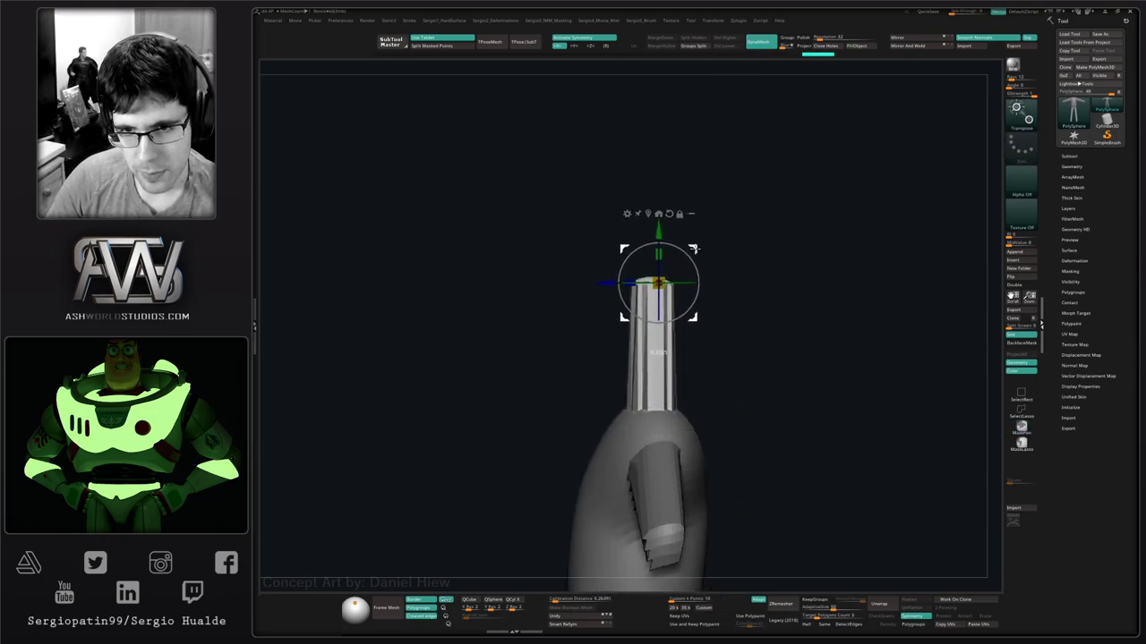
{"action": "key", "text": "q"}
{"action": "left_click_drag", "start_coordinate": [734, 317], "coordinate": [750, 331], "text": "ctrl"}
Undo the coarse DynaMesh result and remesh the whole figure at a higher DynaMesh resolution.
{"action": "right_click_drag", "start_coordinate": [707, 336], "coordinate": [682, 405], "text": "ctrl"}
{"action": "mouse_move", "coordinate": [682, 405]}
{"action": "right_mouse_down", "text": "alt"}
{"action": "mouse_move", "coordinate": [670, 317]}
{"action": "mouse_move", "coordinate": [674, 376]}
{"action": "right_mouse_up", "text": "alt"}
{"action": "right_click_drag", "start_coordinate": [673, 376], "coordinate": [699, 384]}
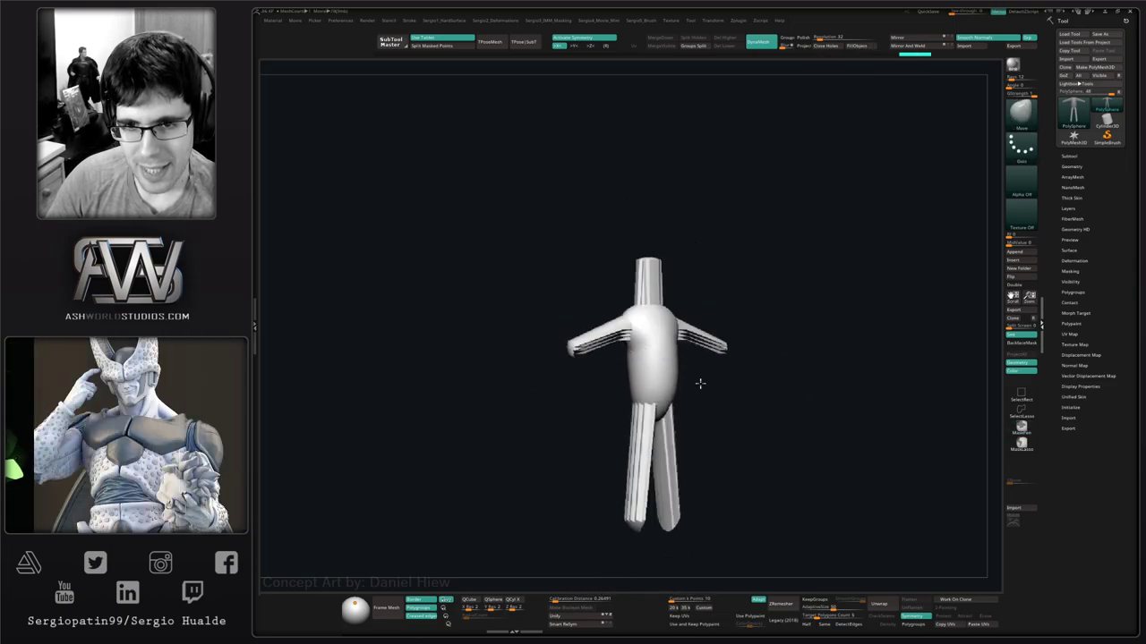
{"action": "mouse_move", "coordinate": [700, 383]}
{"action": "left_mouse_down"}
{"action": "mouse_move", "coordinate": [734, 417]}
{"action": "mouse_move", "coordinate": [684, 418]}
{"action": "left_mouse_up"}
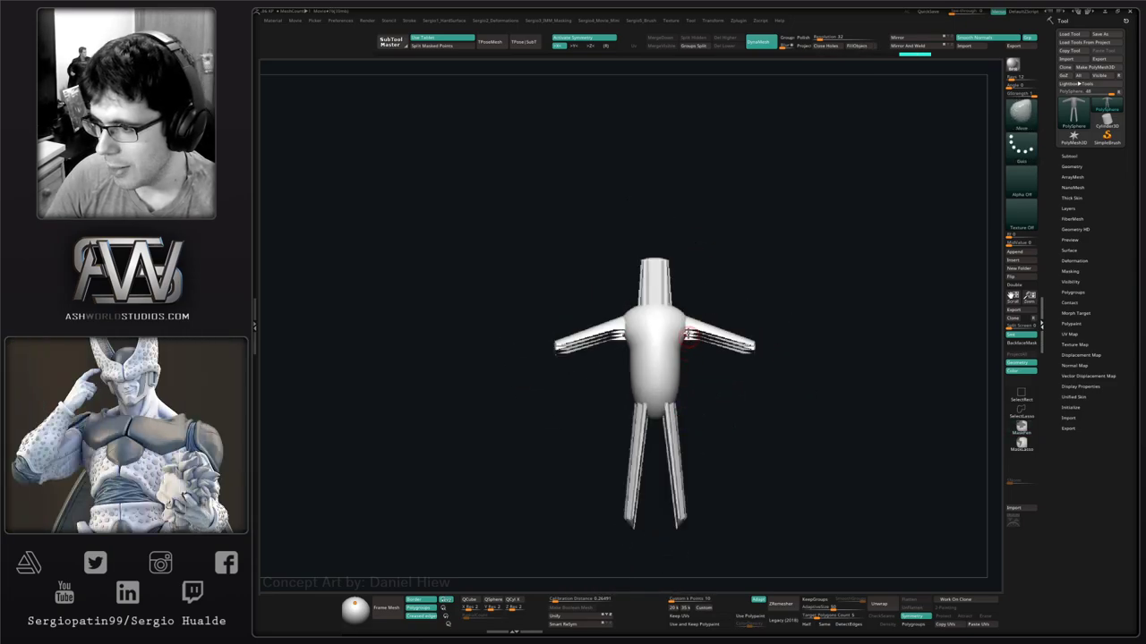
{"action": "right_click_drag", "start_coordinate": [675, 322], "coordinate": [711, 308], "text": "alt"}
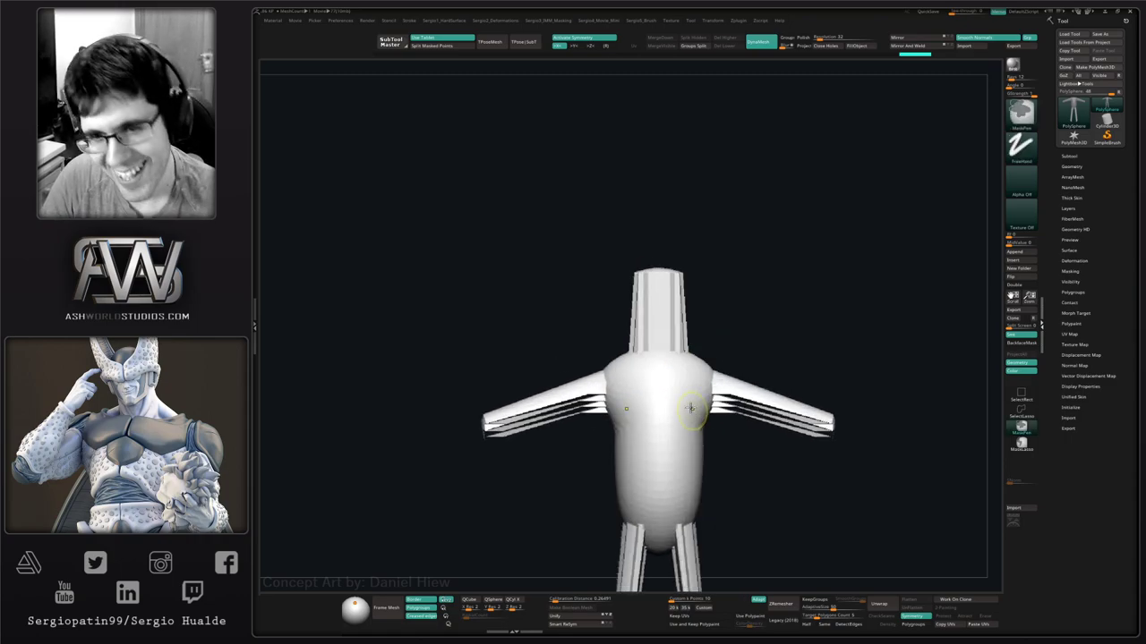
{"action": "key", "text": "shift+d"}
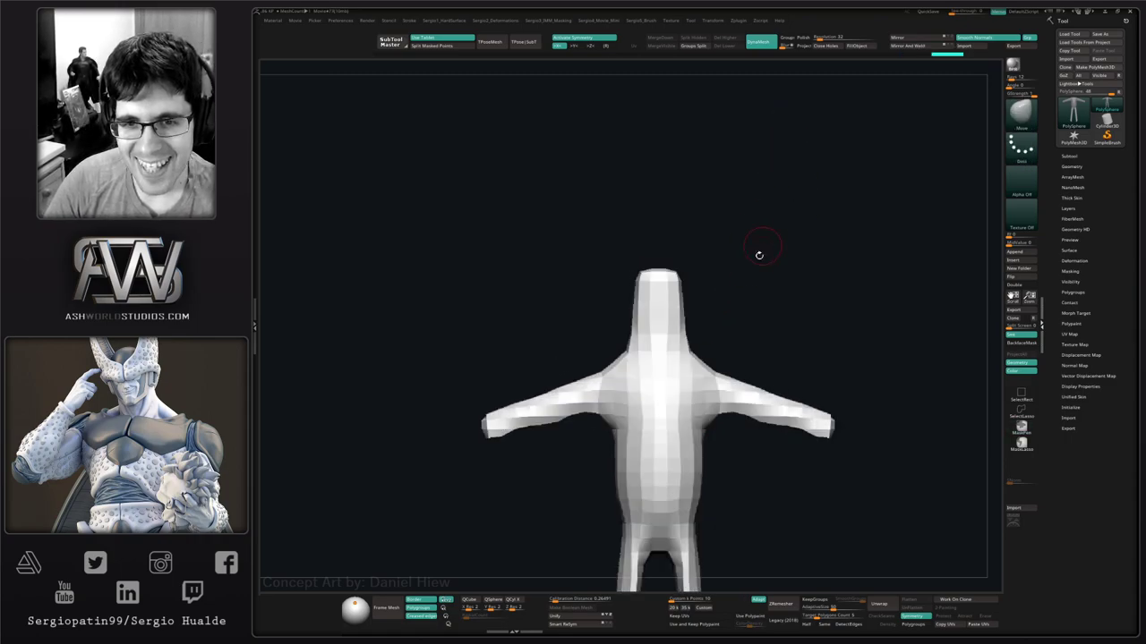
{"action": "key", "text": "shift+d"}
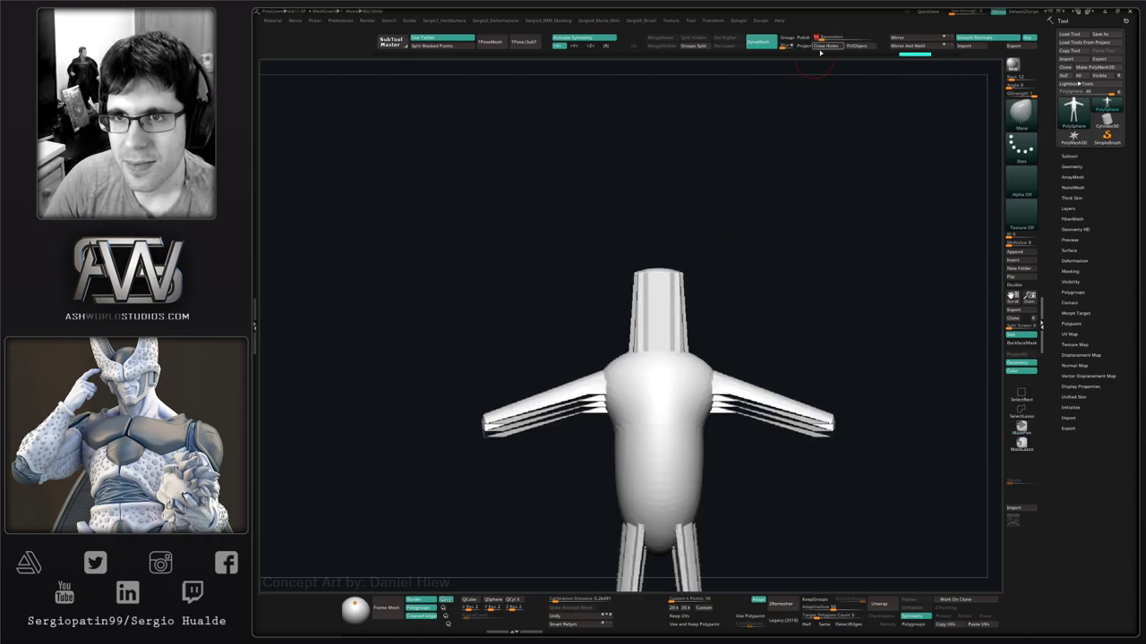
{"action": "left_click_drag", "start_coordinate": [813, 97], "coordinate": [813, 218], "text": "ctrl"}
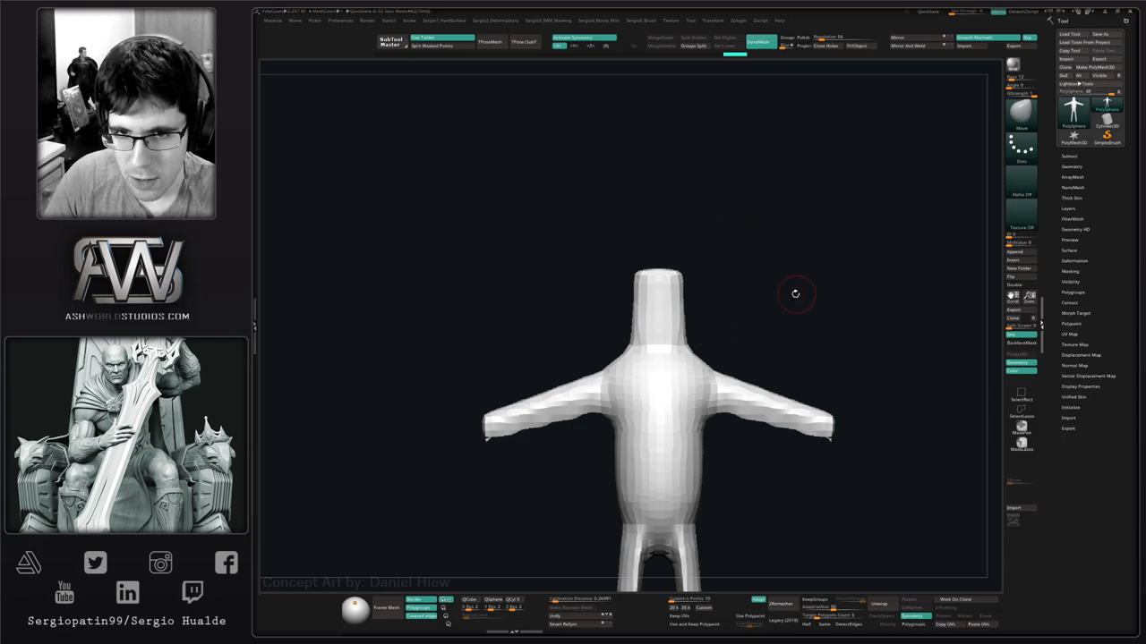
Shape the upper column into a rounded head on a narrower neck with the Move brush and smoothing.
{"action": "left_click_drag", "start_coordinate": [795, 294], "coordinate": [685, 366]}
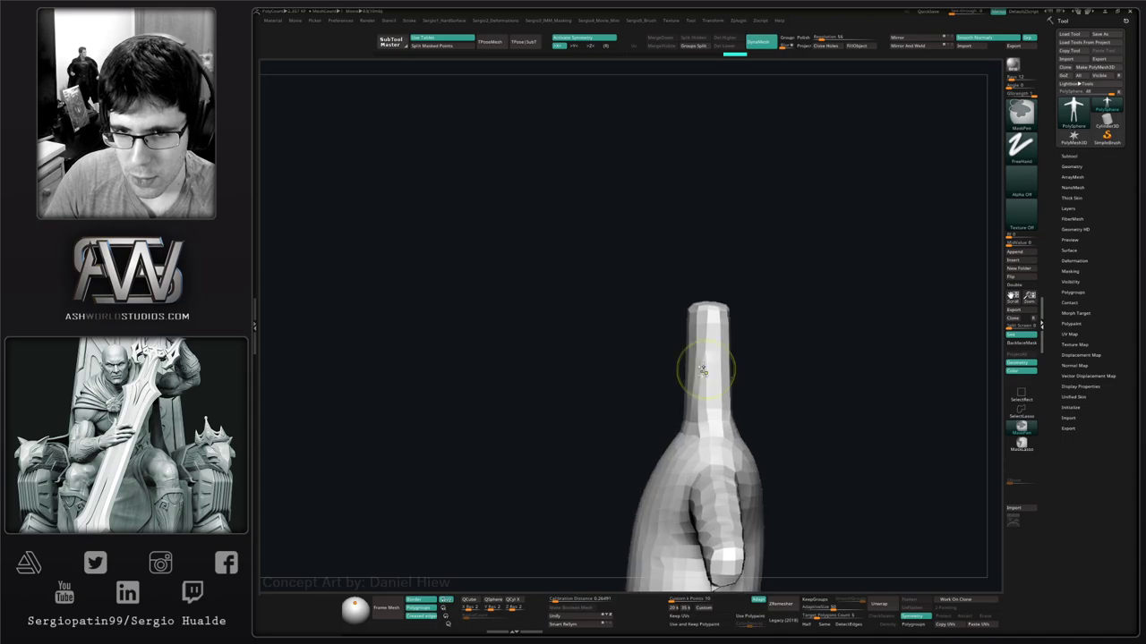
{"action": "left_click", "coordinate": [696, 323], "text": "ctrl+shift"}
{"action": "left_click", "coordinate": [698, 345]}
{"action": "right_click_drag", "start_coordinate": [696, 355], "coordinate": [688, 361], "text": "ctrl"}
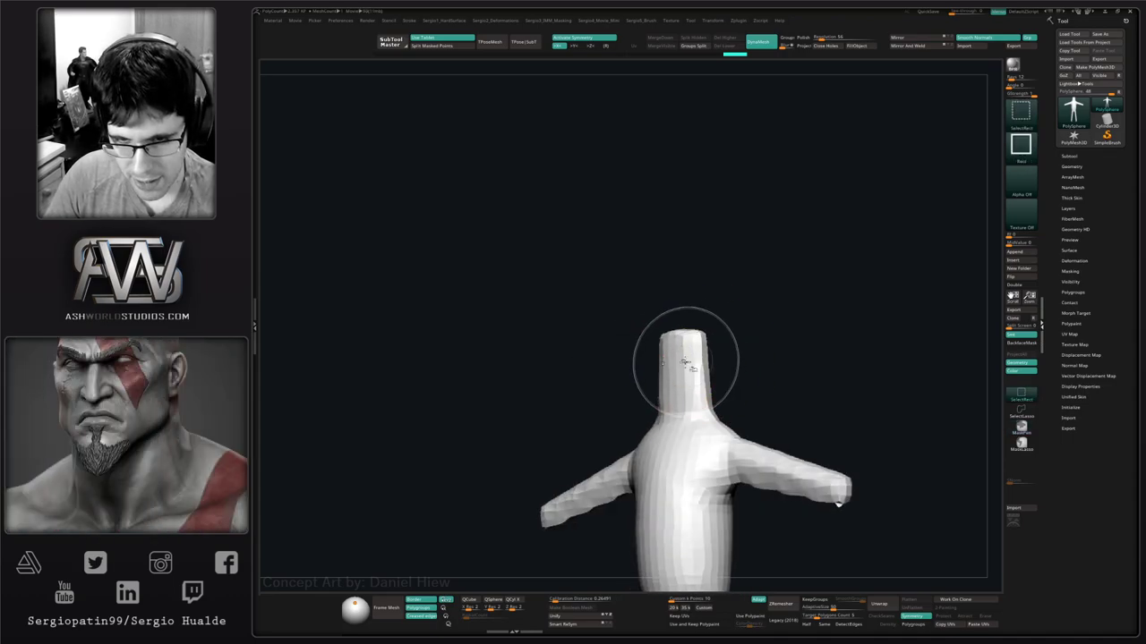
{"action": "left_click_drag", "start_coordinate": [685, 358], "coordinate": [678, 340]}
{"action": "mouse_move", "coordinate": [707, 338]}
{"action": "right_mouse_down"}
{"action": "mouse_move", "coordinate": [687, 328]}
{"action": "mouse_move", "coordinate": [714, 347]}
{"action": "right_mouse_up"}
{"action": "left_click_drag", "start_coordinate": [697, 339], "coordinate": [694, 328], "text": "shift"}
{"action": "mouse_move", "coordinate": [674, 346]}
{"action": "right_mouse_down", "text": "shift"}
{"action": "mouse_move", "coordinate": [696, 388]}
{"action": "mouse_move", "coordinate": [706, 301]}
{"action": "right_mouse_up", "text": "shift"}
{"action": "left_click_drag", "start_coordinate": [703, 302], "coordinate": [690, 300]}
{"action": "right_click_drag", "start_coordinate": [697, 341], "coordinate": [684, 279], "text": "alt"}
Smooth the torso, arms and upper legs to even out the blocky surfaces.
{"action": "left_click_drag", "start_coordinate": [703, 442], "coordinate": [719, 575], "text": "shift"}
{"action": "mouse_move", "coordinate": [729, 311]}
{"action": "left_mouse_down", "text": "shift"}
{"action": "mouse_move", "coordinate": [726, 287]}
{"action": "mouse_move", "coordinate": [777, 308]}
{"action": "left_mouse_up", "text": "shift"}
{"action": "right_click_drag", "start_coordinate": [740, 322], "coordinate": [741, 382], "text": "alt"}
{"action": "right_click_drag", "start_coordinate": [741, 382], "coordinate": [777, 384]}
{"action": "mouse_move", "coordinate": [745, 377]}
{"action": "left_mouse_down", "text": "shift"}
{"action": "mouse_move", "coordinate": [757, 426]}
{"action": "mouse_move", "coordinate": [757, 390]}
{"action": "left_mouse_up", "text": "shift"}
{"action": "right_click_drag", "start_coordinate": [761, 388], "coordinate": [729, 338], "text": "alt"}
{"action": "left_click_drag", "start_coordinate": [743, 534], "coordinate": [751, 536], "text": "shift"}
{"action": "mouse_move", "coordinate": [737, 369]}
{"action": "right_mouse_down", "text": "alt"}
{"action": "mouse_move", "coordinate": [713, 358]}
{"action": "mouse_move", "coordinate": [737, 384]}
{"action": "mouse_move", "coordinate": [680, 393]}
{"action": "mouse_move", "coordinate": [698, 409]}
{"action": "mouse_move", "coordinate": [699, 378]}
{"action": "right_mouse_up", "text": "alt"}
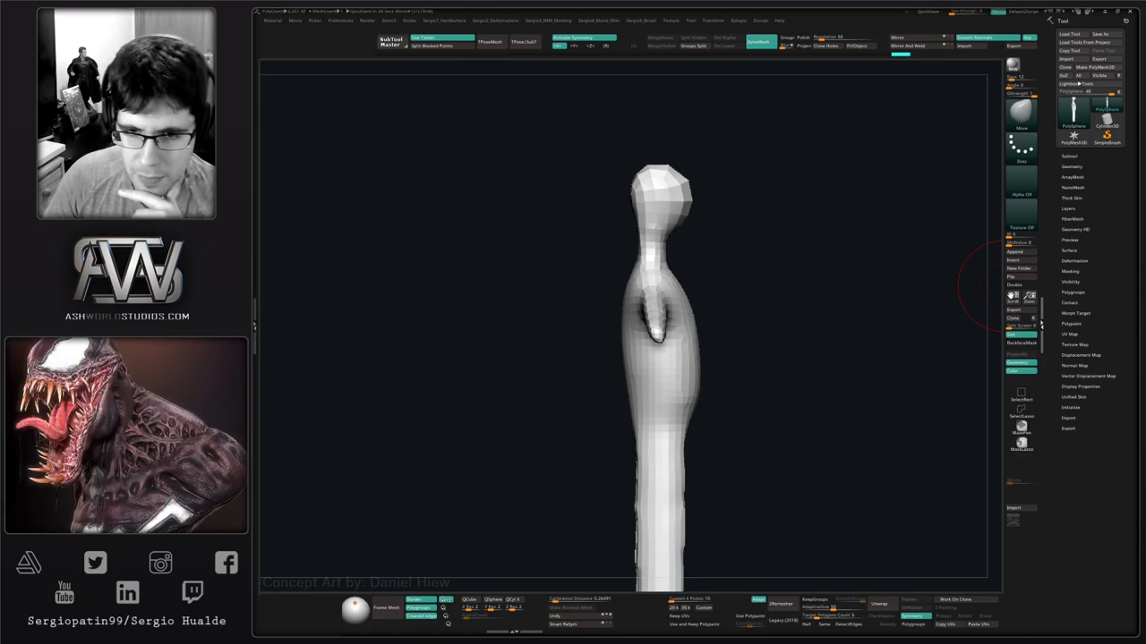
Adjust the side profile of the abdomen and hips with the Move brush.
{"action": "mouse_move", "coordinate": [762, 325]}
{"action": "left_mouse_down"}
{"action": "mouse_move", "coordinate": [734, 328]}
{"action": "mouse_move", "coordinate": [721, 379]}
{"action": "mouse_move", "coordinate": [696, 391]}
{"action": "left_mouse_up"}
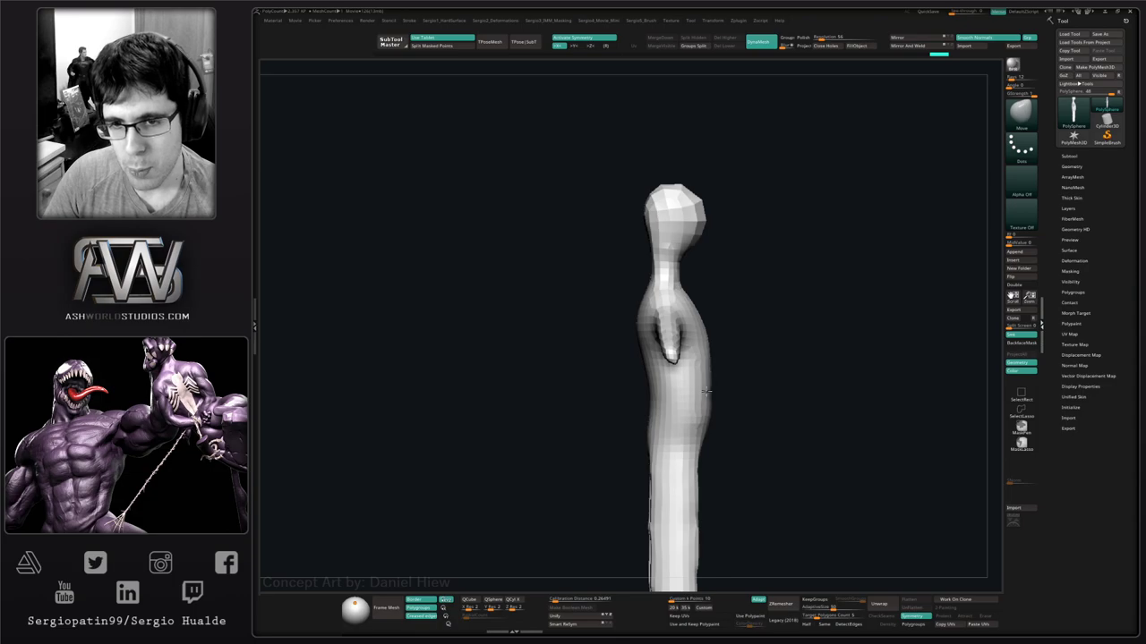
{"action": "left_click_drag", "start_coordinate": [692, 402], "coordinate": [702, 401]}
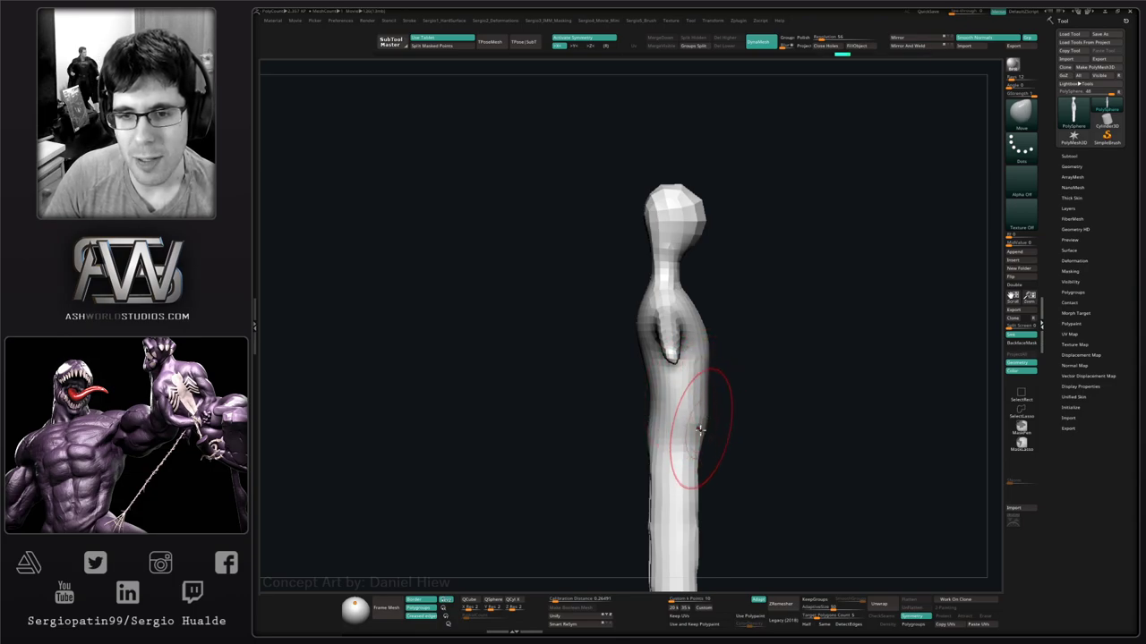
{"action": "left_click_drag", "start_coordinate": [757, 433], "coordinate": [688, 440]}
{"action": "mouse_move", "coordinate": [685, 442]}
{"action": "right_mouse_down", "text": "shift"}
{"action": "mouse_move", "coordinate": [714, 438]}
{"action": "mouse_move", "coordinate": [653, 417]}
{"action": "mouse_move", "coordinate": [656, 464]}
{"action": "right_mouse_up", "text": "shift"}
Build up volume on the back of the pelvis with the Clay brush and smooth the hips.
{"action": "key", "text": "b"}
{"action": "key", "text": "c"}
{"action": "key", "text": "b"}
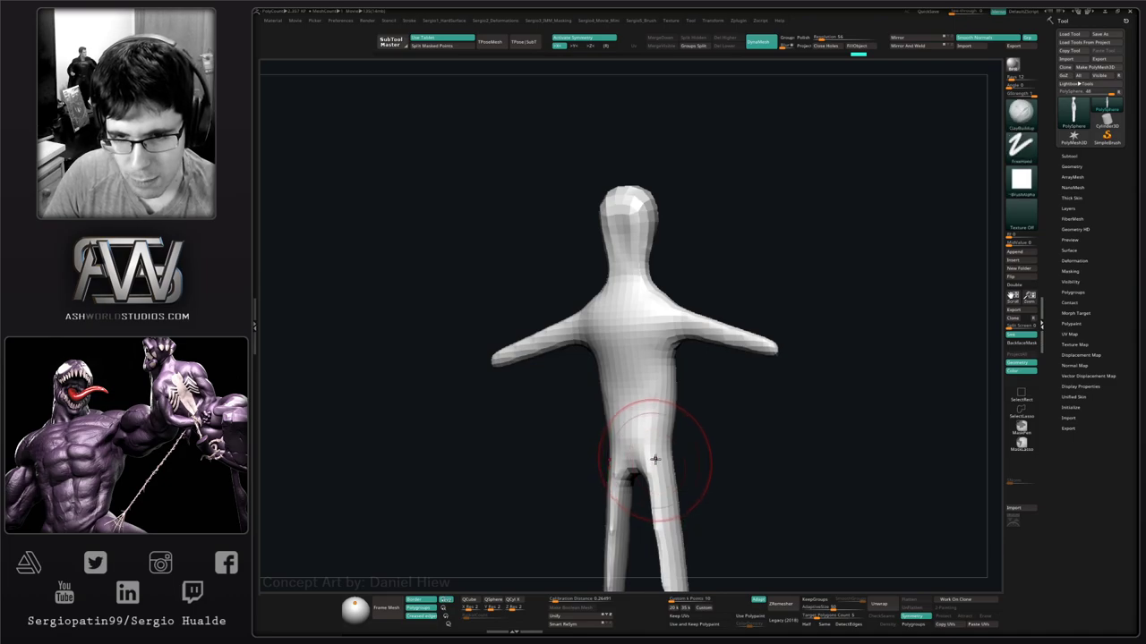
{"action": "key", "text": "b"}
{"action": "key", "text": "c"}
{"action": "key", "text": "l"}
{"action": "mouse_move", "coordinate": [650, 453]}
{"action": "left_mouse_down"}
{"action": "mouse_move", "coordinate": [650, 439]}
{"action": "mouse_move", "coordinate": [658, 468]}
{"action": "left_mouse_up"}
{"action": "right_click_drag", "start_coordinate": [661, 464], "coordinate": [674, 455]}
{"action": "left_click_drag", "start_coordinate": [673, 455], "coordinate": [655, 480], "text": "shift"}
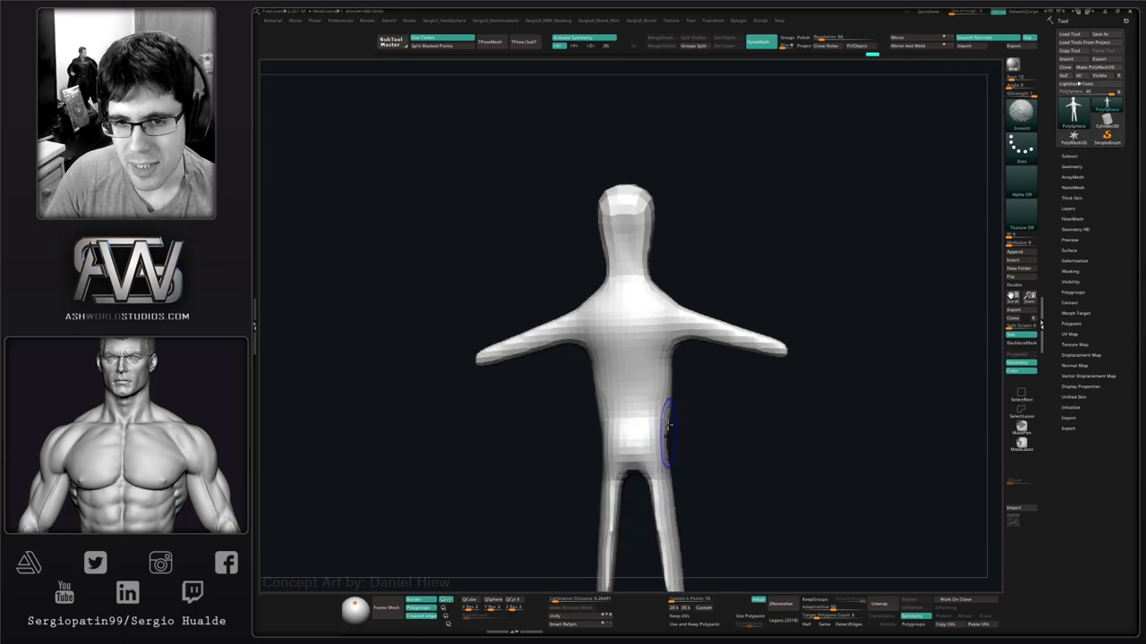
Smooth the upper back, the shoulders and the head and neck area.
{"action": "right_click_drag", "start_coordinate": [672, 467], "coordinate": [656, 403]}
{"action": "mouse_move", "coordinate": [623, 304]}
{"action": "left_mouse_down", "text": "shift"}
{"action": "mouse_move", "coordinate": [632, 286]}
{"action": "mouse_move", "coordinate": [643, 291]}
{"action": "left_mouse_up", "text": "shift"}
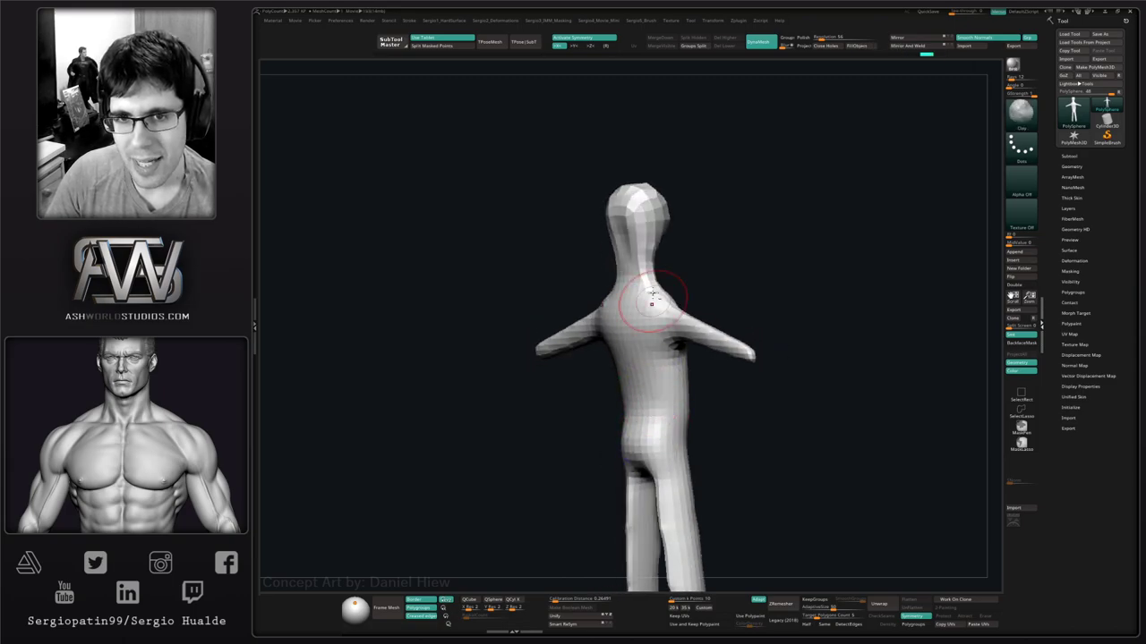
{"action": "right_click_drag", "start_coordinate": [650, 295], "coordinate": [671, 443], "text": "alt"}
{"action": "left_click_drag", "start_coordinate": [639, 362], "coordinate": [642, 393], "text": "shift"}
Set the DynaMesh resolution to 112 and remesh the figure.
{"action": "right_click_drag", "start_coordinate": [642, 392], "coordinate": [750, 221]}
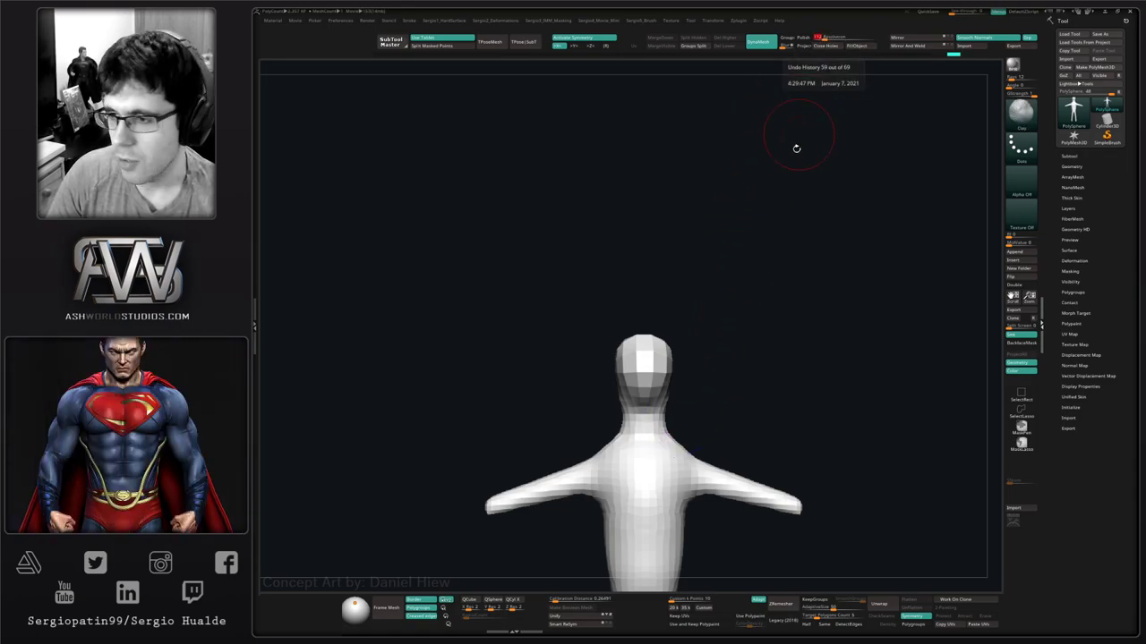
{"action": "left_click_drag", "start_coordinate": [797, 281], "coordinate": [805, 324], "text": "ctrl"}
{"action": "right_click_drag", "start_coordinate": [722, 405], "coordinate": [730, 296], "text": "alt"}
Smooth the arms and waist and adjust the armpit area with the Move brush.
{"action": "mouse_move", "coordinate": [618, 345]}
{"action": "left_mouse_down", "text": "shift"}
{"action": "mouse_move", "coordinate": [596, 376]}
{"action": "mouse_move", "coordinate": [509, 416]}
{"action": "left_mouse_up", "text": "shift"}
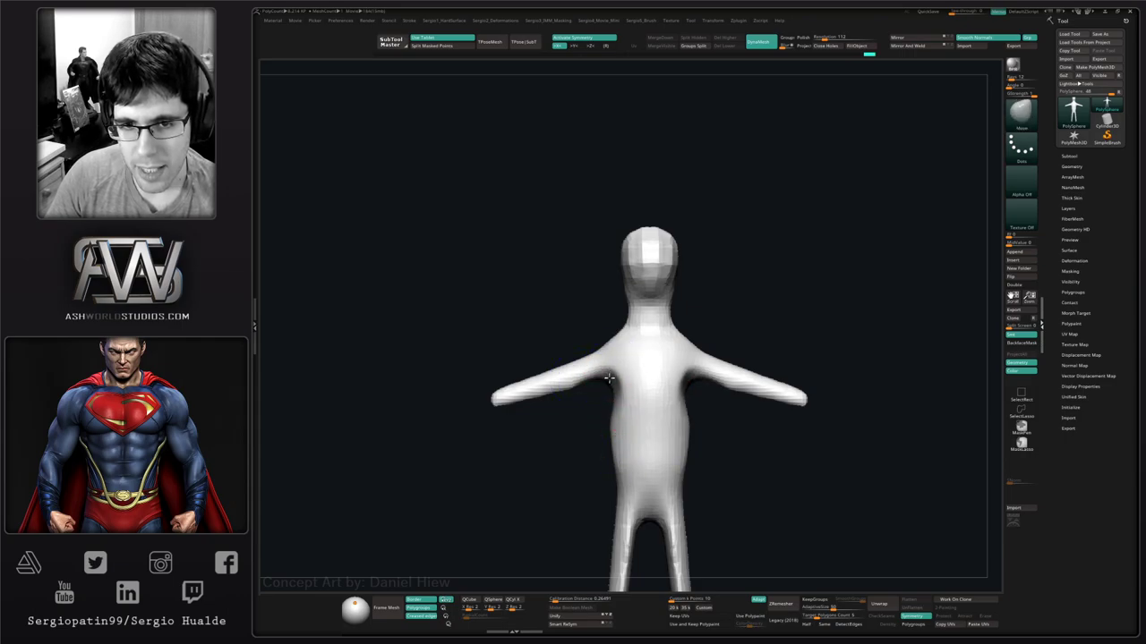
{"action": "left_click_drag", "start_coordinate": [609, 378], "coordinate": [544, 390]}
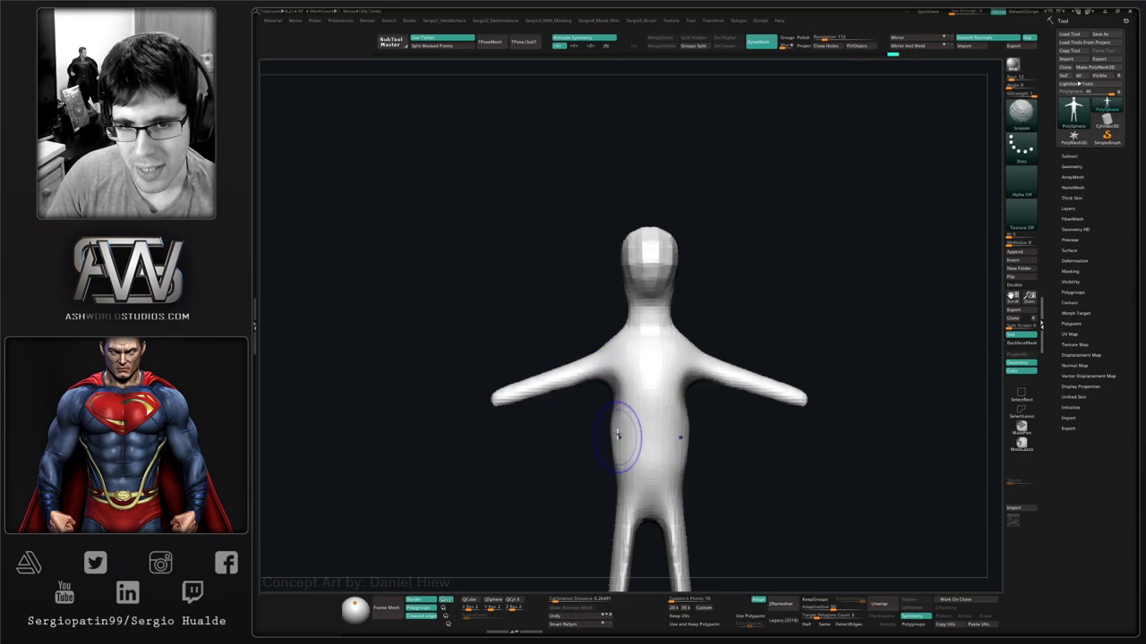
{"action": "left_click_drag", "start_coordinate": [618, 436], "coordinate": [622, 435], "text": "shift"}
{"action": "right_click_drag", "start_coordinate": [664, 344], "coordinate": [624, 370], "text": "alt"}
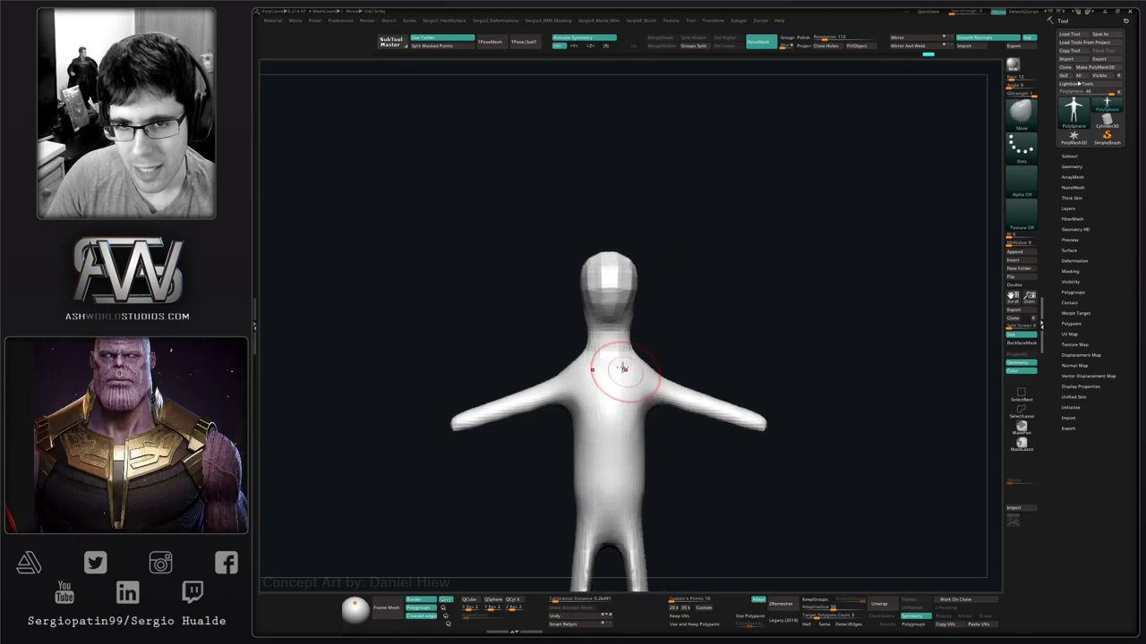
Smooth the neck and lower head and reshape the head and neck with the Move brush.
{"action": "mouse_move", "coordinate": [615, 353]}
{"action": "left_mouse_down", "text": "shift"}
{"action": "mouse_move", "coordinate": [612, 326]}
{"action": "mouse_move", "coordinate": [629, 310]}
{"action": "mouse_move", "coordinate": [620, 301]}
{"action": "left_mouse_up", "text": "shift"}
{"action": "right_click_drag", "start_coordinate": [617, 297], "coordinate": [643, 344], "text": "ctrl"}
{"action": "right_click_drag", "start_coordinate": [643, 344], "coordinate": [601, 351]}
{"action": "left_click_drag", "start_coordinate": [598, 323], "coordinate": [588, 349]}
{"action": "right_click_drag", "start_coordinate": [598, 353], "coordinate": [675, 386], "text": "shift"}
{"action": "key", "text": "s"}
{"action": "left_click_drag", "start_coordinate": [662, 361], "coordinate": [672, 360]}
{"action": "mouse_move", "coordinate": [687, 284]}
{"action": "left_mouse_down"}
{"action": "mouse_move", "coordinate": [657, 307]}
{"action": "mouse_move", "coordinate": [718, 306]}
{"action": "mouse_move", "coordinate": [688, 328]}
{"action": "mouse_move", "coordinate": [684, 312]}
{"action": "mouse_move", "coordinate": [678, 319]}
{"action": "left_mouse_up"}
Reshape the face, the back of the head and the neck in profile with the Move brush.
{"action": "key", "text": "s"}
{"action": "right_click_drag", "start_coordinate": [690, 349], "coordinate": [652, 316], "text": "alt"}
{"action": "key", "text": "s"}
{"action": "left_click_drag", "start_coordinate": [660, 312], "coordinate": [654, 313]}
{"action": "left_click_drag", "start_coordinate": [653, 269], "coordinate": [651, 260]}
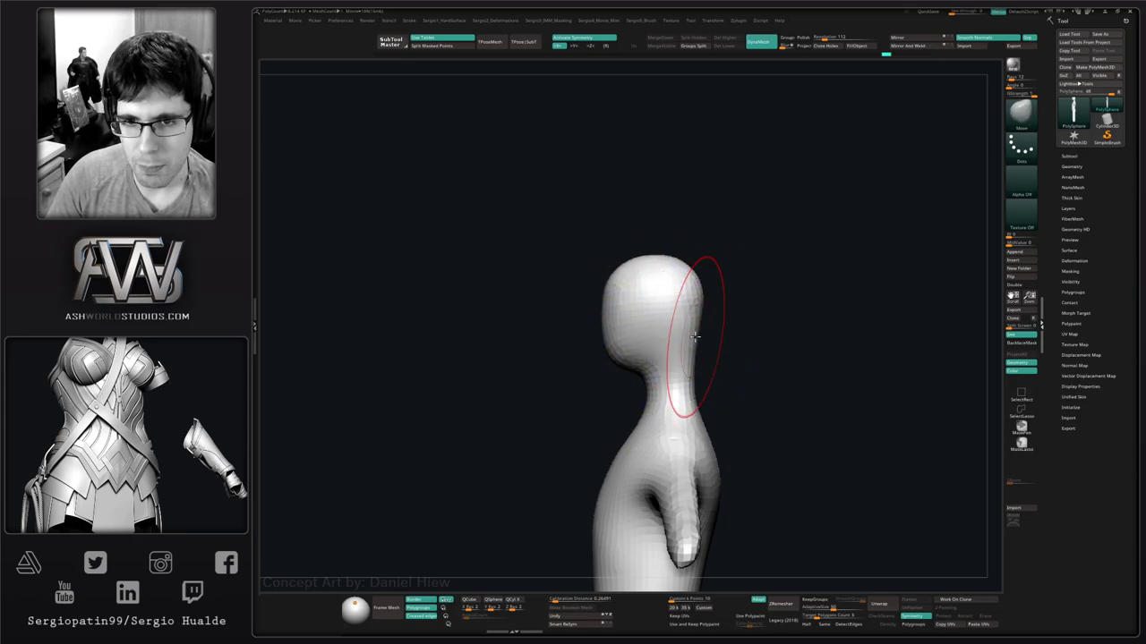
{"action": "right_click_drag", "start_coordinate": [679, 342], "coordinate": [661, 342]}
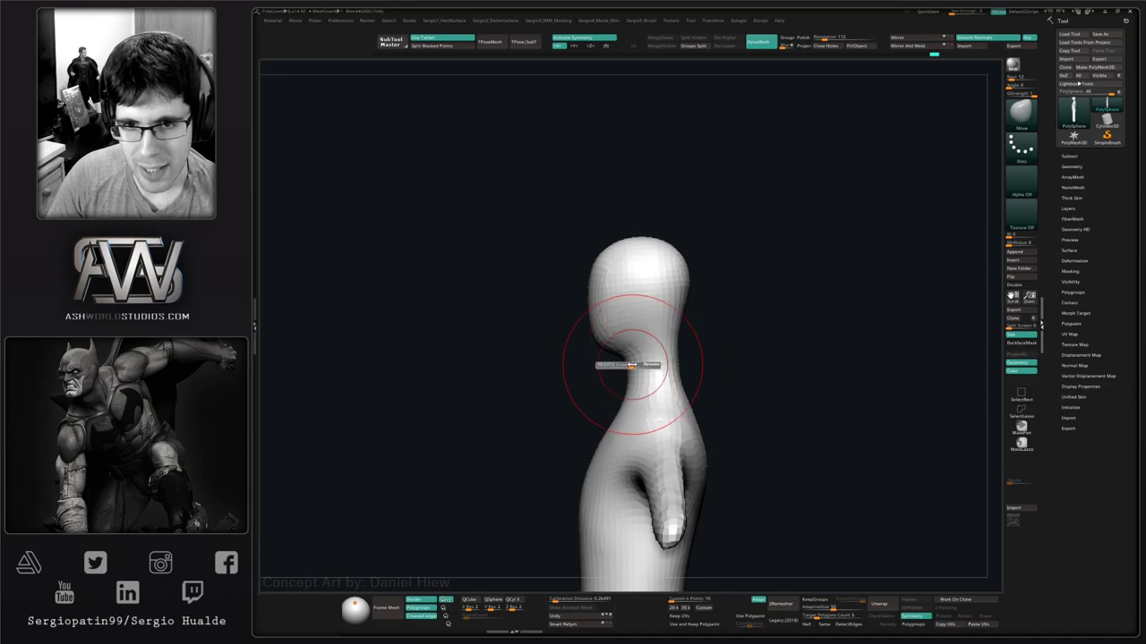
{"action": "mouse_move", "coordinate": [592, 361]}
{"action": "right_mouse_down"}
{"action": "mouse_move", "coordinate": [600, 348]}
{"action": "mouse_move", "coordinate": [639, 386]}
{"action": "mouse_move", "coordinate": [614, 389]}
{"action": "mouse_move", "coordinate": [639, 338]}
{"action": "mouse_move", "coordinate": [647, 352]}
{"action": "mouse_move", "coordinate": [649, 309]}
{"action": "right_mouse_up"}
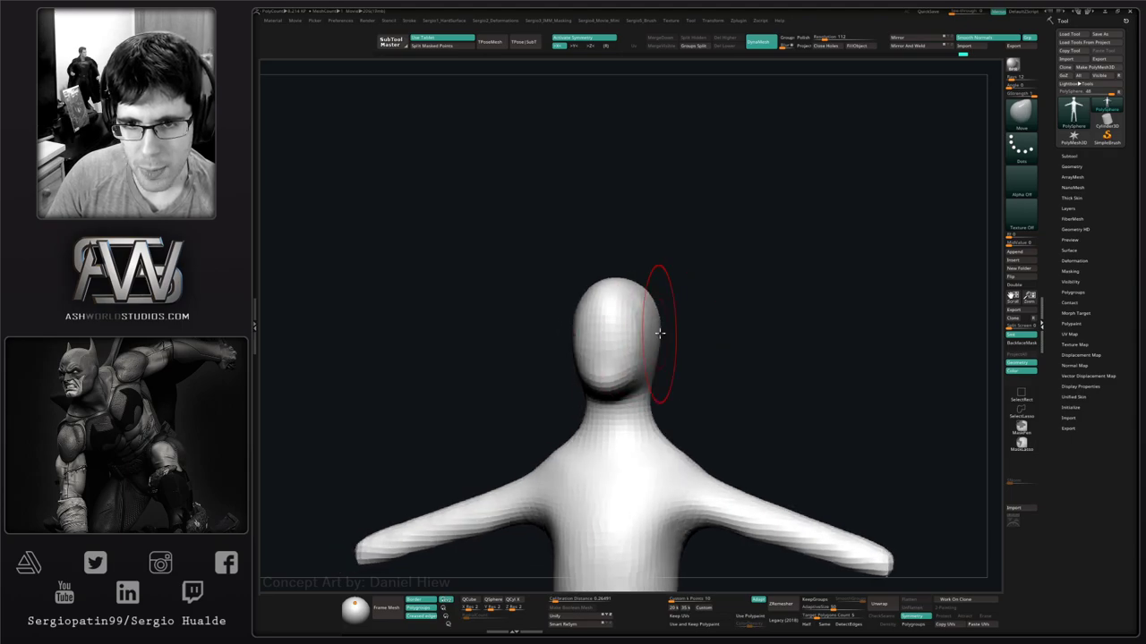
Narrow the sides of the head slightly and refine its shape from the front and side.
{"action": "key", "text": "shift"}
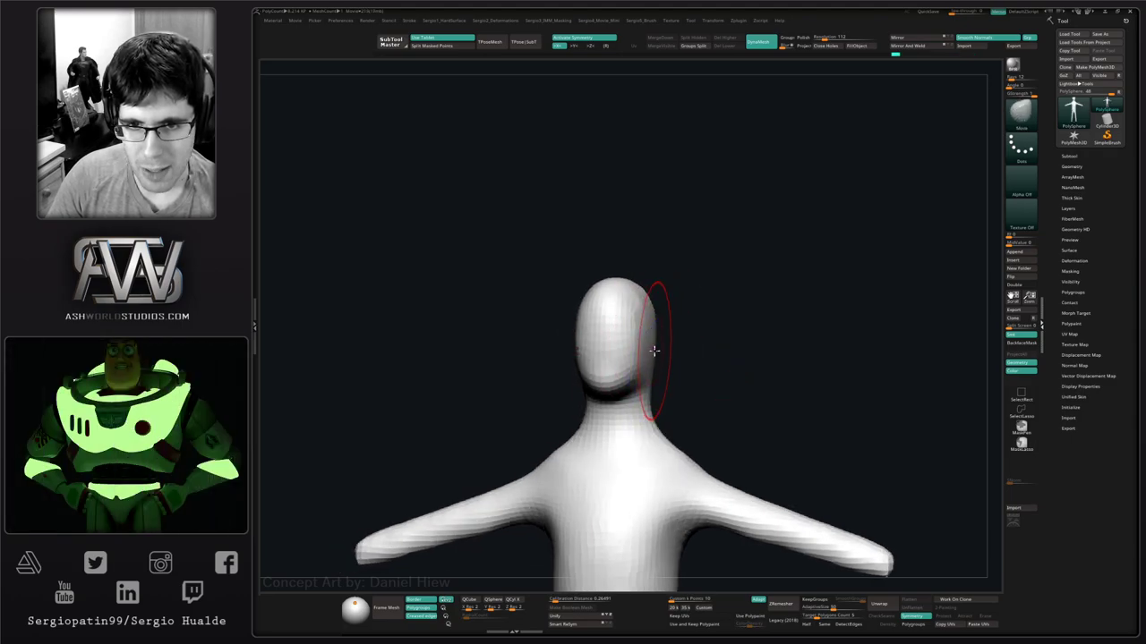
{"action": "mouse_move", "coordinate": [655, 351]}
{"action": "right_mouse_down"}
{"action": "mouse_move", "coordinate": [617, 367]}
{"action": "mouse_move", "coordinate": [647, 366]}
{"action": "mouse_move", "coordinate": [582, 371]}
{"action": "right_mouse_up"}
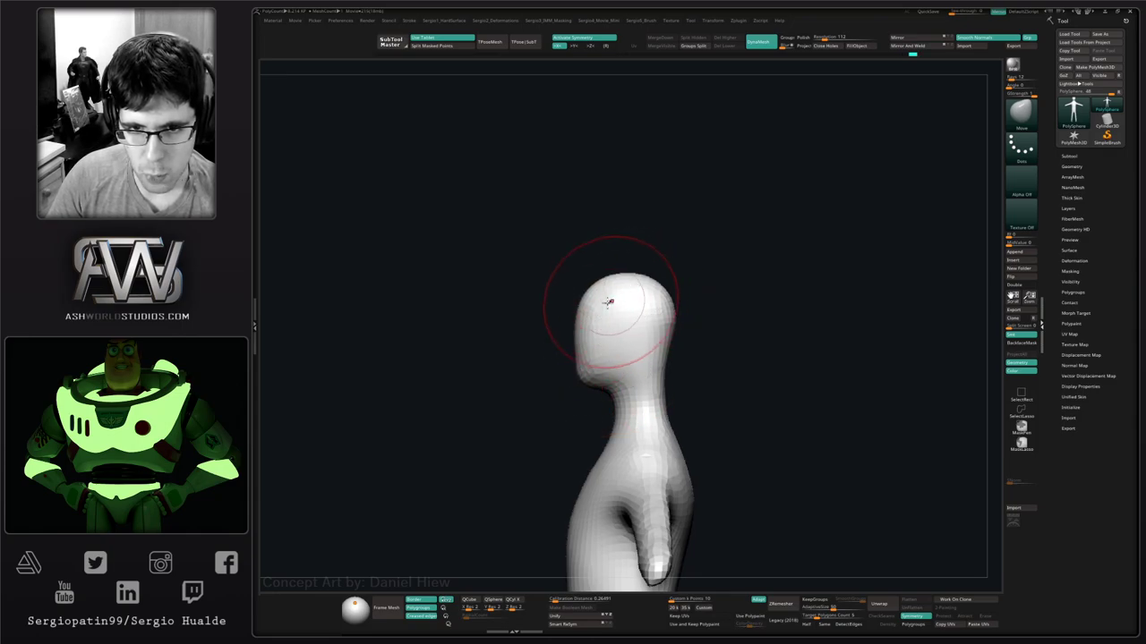
{"action": "right_click_drag", "start_coordinate": [584, 332], "coordinate": [644, 313]}
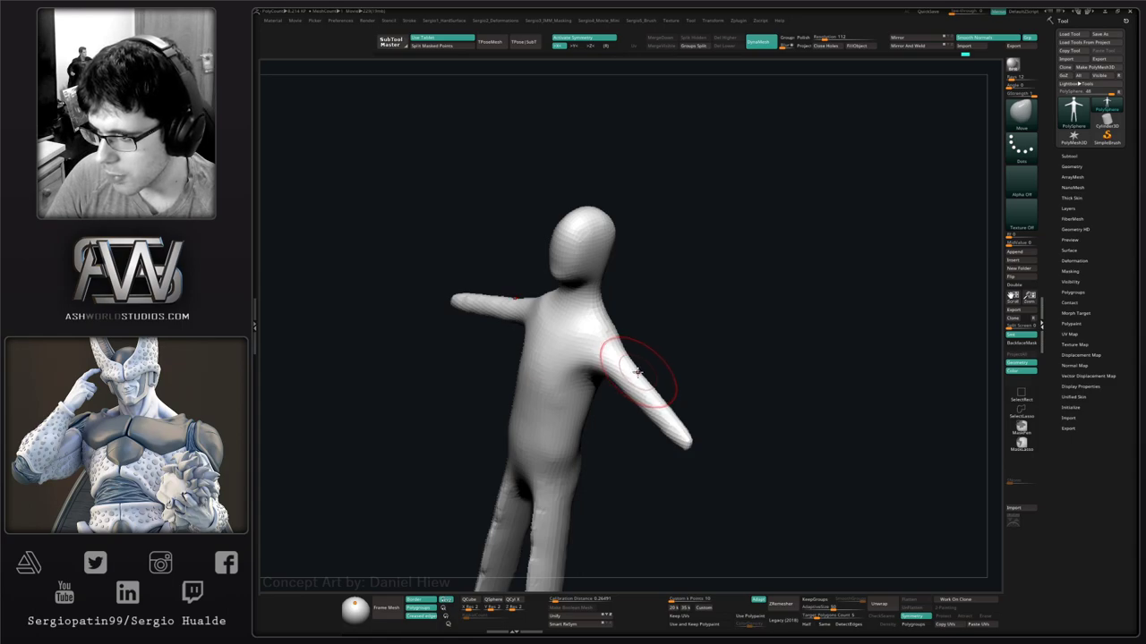
{"action": "right_click_drag", "start_coordinate": [631, 371], "coordinate": [678, 345], "text": "shift"}
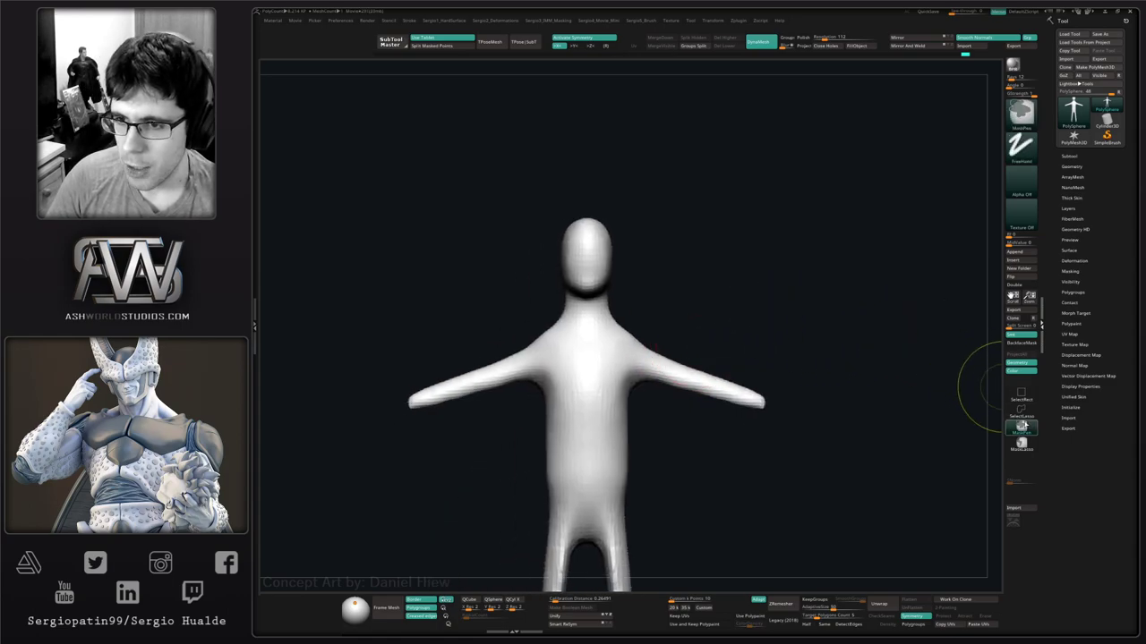
Isolate the arms with an inverted lasso mask, raise the arms and shoulders slightly, and clear the mask.
{"action": "left_click", "coordinate": [1021, 444], "text": "ctrl"}
{"action": "mouse_move", "coordinate": [657, 322]}
{"action": "left_mouse_down", "text": "ctrl"}
{"action": "mouse_move", "coordinate": [614, 295]}
{"action": "mouse_move", "coordinate": [808, 450]}
{"action": "mouse_move", "coordinate": [664, 376]}
{"action": "left_mouse_up", "text": "ctrl"}
{"action": "key", "text": "ctrl+i"}
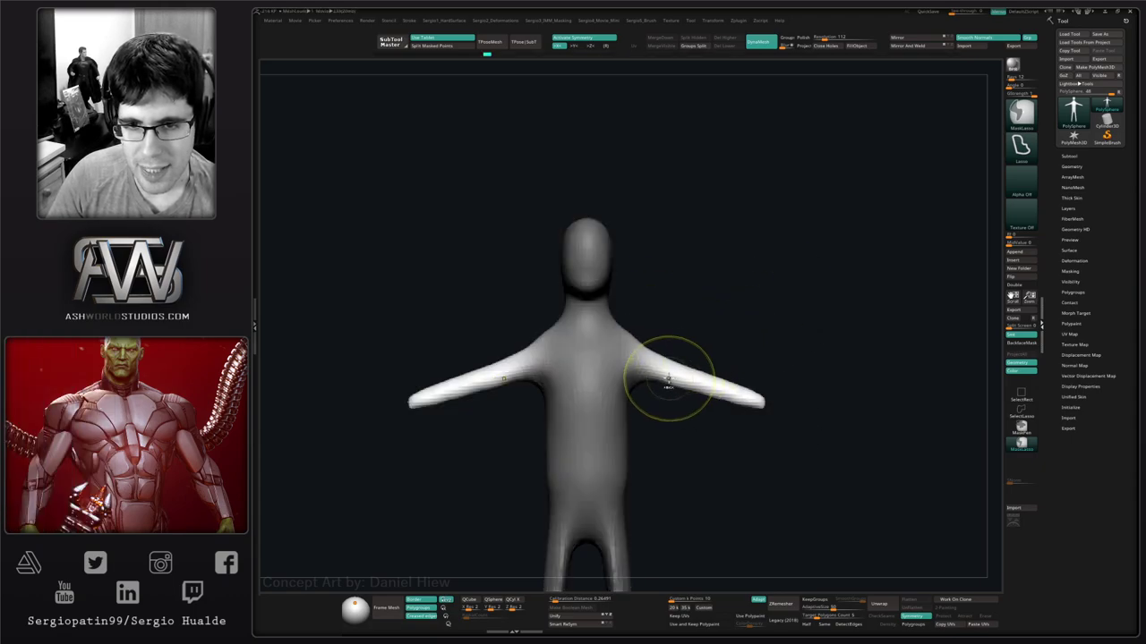
{"action": "key", "text": "w"}
{"action": "left_click_drag", "start_coordinate": [655, 284], "coordinate": [652, 260]}
{"action": "key", "text": "q"}
{"action": "left_click_drag", "start_coordinate": [688, 305], "coordinate": [719, 300], "text": "alt"}
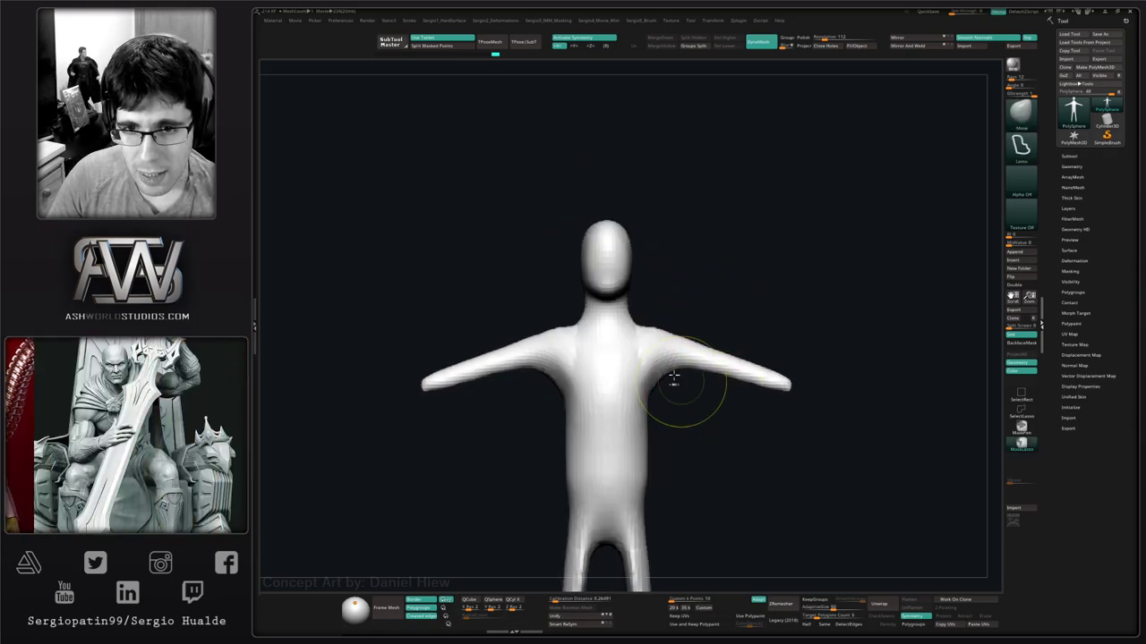
Pull the underarm area into shape with the Move brush and smooth the transition into the torso.
{"action": "mouse_move", "coordinate": [675, 378]}
{"action": "left_mouse_down", "text": "alt"}
{"action": "mouse_move", "coordinate": [663, 399]}
{"action": "mouse_move", "coordinate": [635, 357]}
{"action": "left_mouse_up", "text": "alt"}
{"action": "mouse_move", "coordinate": [679, 388]}
{"action": "left_mouse_down"}
{"action": "mouse_move", "coordinate": [670, 394]}
{"action": "mouse_move", "coordinate": [664, 362]}
{"action": "left_mouse_up"}
{"action": "left_click_drag", "start_coordinate": [687, 384], "coordinate": [677, 379]}
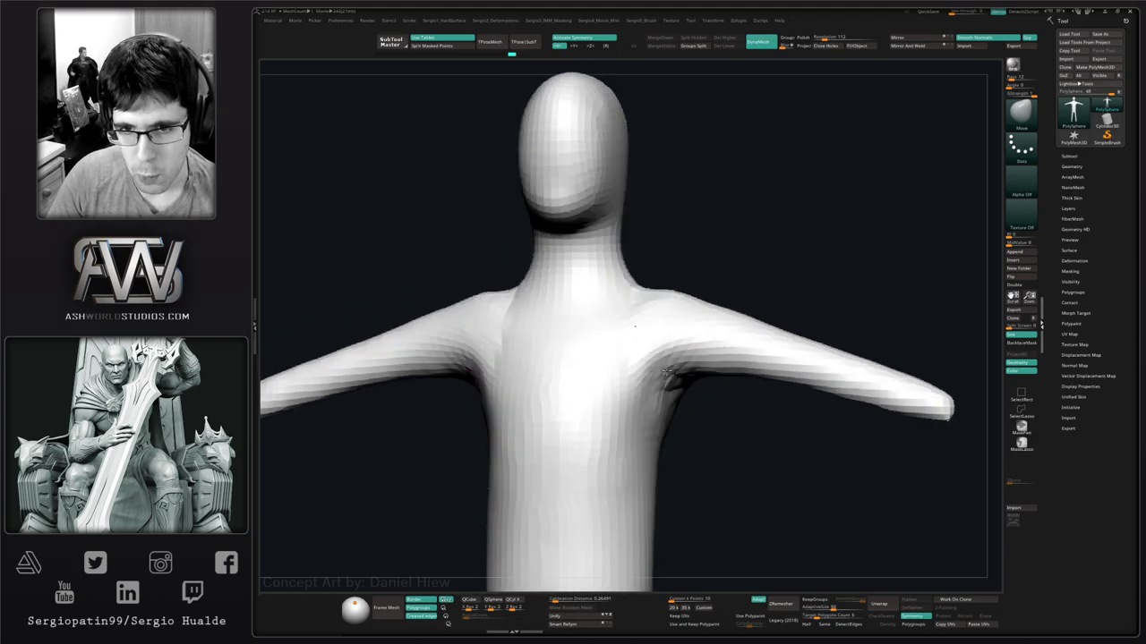
{"action": "right_click_drag", "start_coordinate": [665, 371], "coordinate": [669, 380]}
{"action": "mouse_move", "coordinate": [678, 386]}
{"action": "left_mouse_down", "text": "shift"}
{"action": "mouse_move", "coordinate": [689, 384]}
{"action": "mouse_move", "coordinate": [682, 399]}
{"action": "mouse_move", "coordinate": [671, 374]}
{"action": "mouse_move", "coordinate": [642, 399]}
{"action": "mouse_move", "coordinate": [660, 403]}
{"action": "mouse_move", "coordinate": [661, 376]}
{"action": "mouse_move", "coordinate": [750, 376]}
{"action": "mouse_move", "coordinate": [664, 394]}
{"action": "left_mouse_up", "text": "shift"}
{"action": "left_click_drag", "start_coordinate": [677, 385], "coordinate": [685, 398], "text": "shift"}
{"action": "right_click_drag", "start_coordinate": [670, 502], "coordinate": [629, 353], "text": "ctrl"}
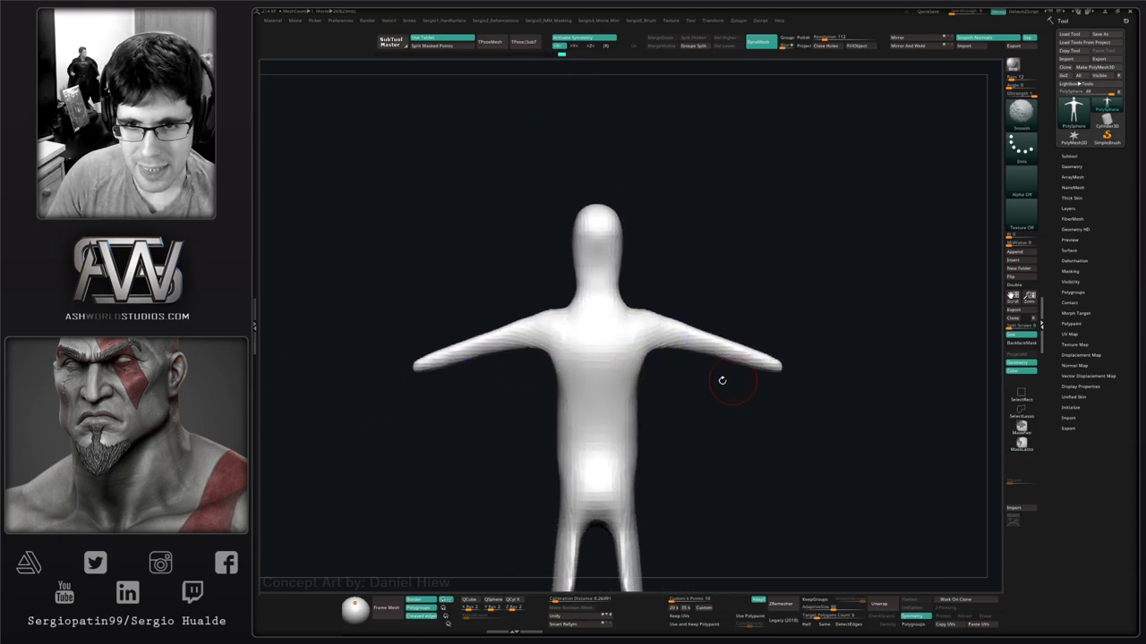
Shape the lower back and buttocks from behind and smooth the sides of the hips.
{"action": "right_click_drag", "start_coordinate": [625, 426], "coordinate": [643, 388], "text": "alt"}
{"action": "right_click_drag", "start_coordinate": [637, 433], "coordinate": [654, 365], "text": "alt"}
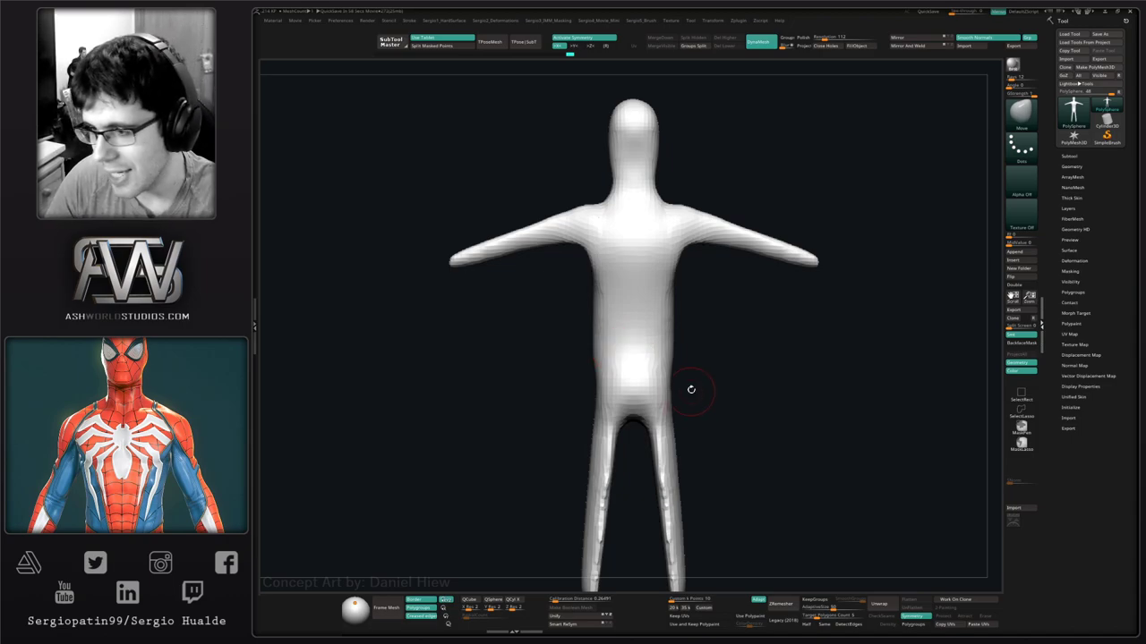
{"action": "right_click_drag", "start_coordinate": [644, 366], "coordinate": [601, 392]}
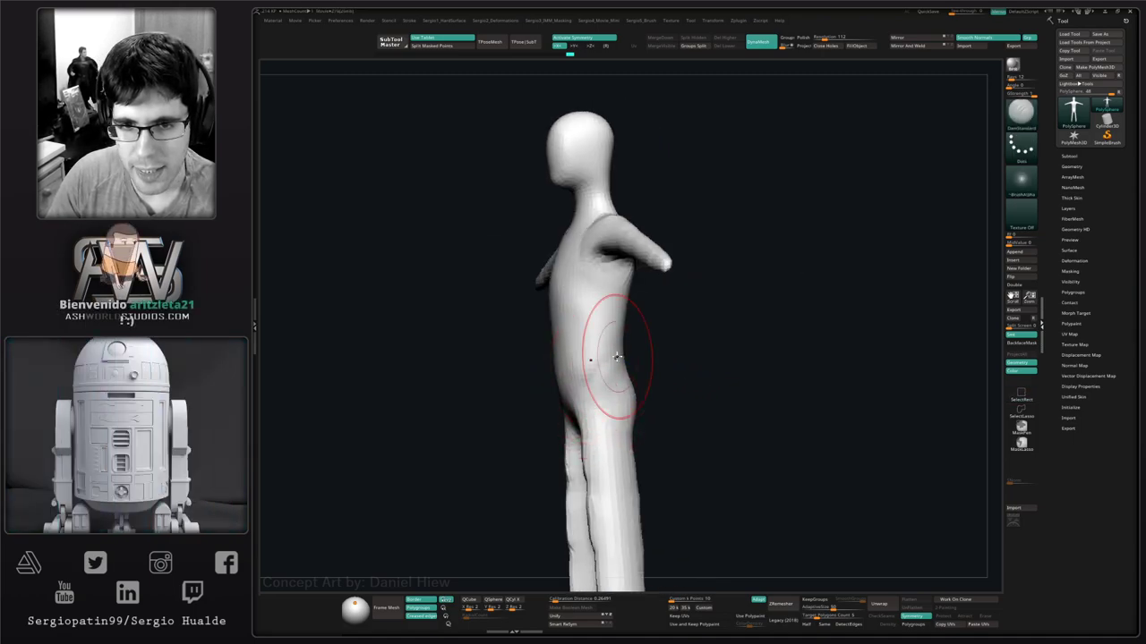
{"action": "right_click_drag", "start_coordinate": [639, 358], "coordinate": [606, 391]}
{"action": "key", "text": "shift"}
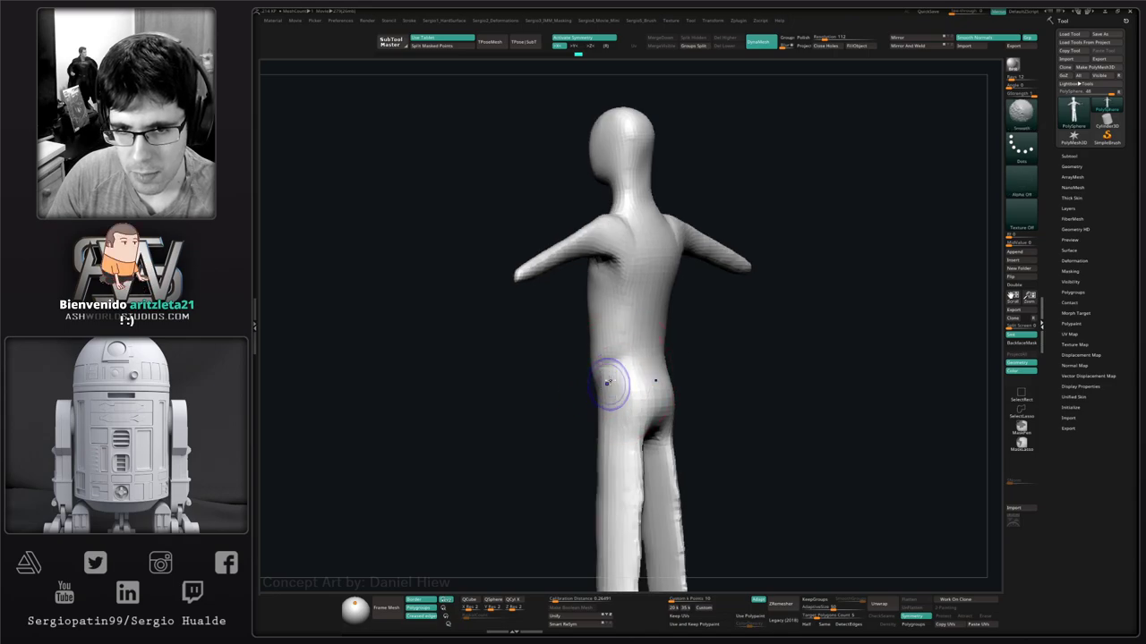
{"action": "left_click_drag", "start_coordinate": [609, 382], "coordinate": [611, 402], "text": "shift"}
{"action": "right_click_drag", "start_coordinate": [611, 402], "coordinate": [624, 369], "text": "shift"}
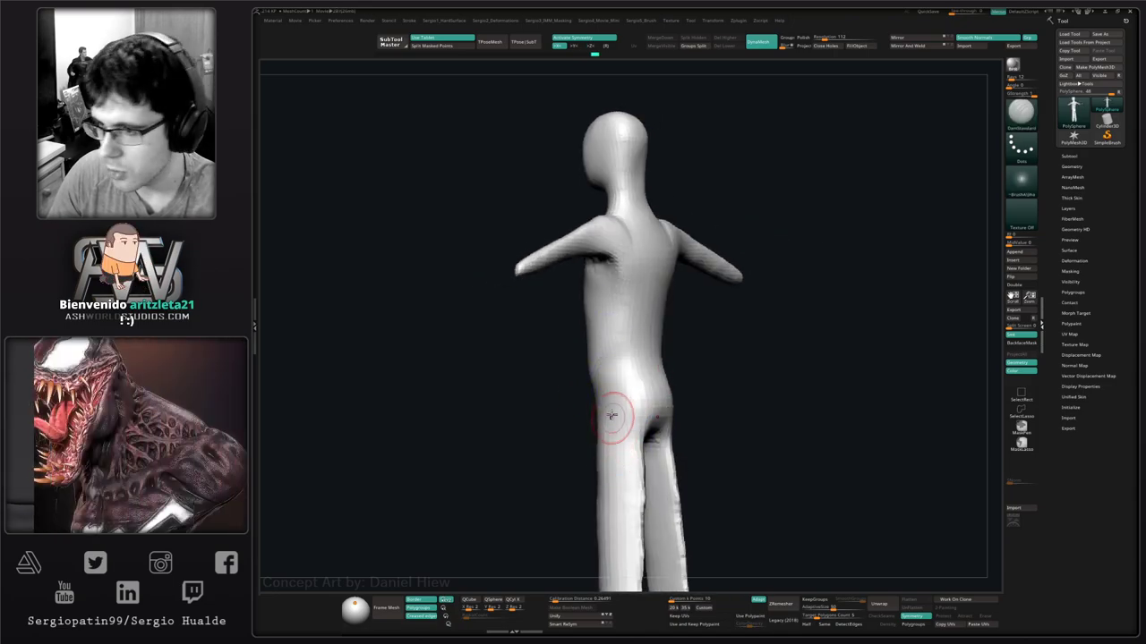
{"action": "right_click_drag", "start_coordinate": [618, 430], "coordinate": [624, 392], "text": "shift"}
{"action": "mouse_move", "coordinate": [635, 459]}
{"action": "right_mouse_down", "text": "shift"}
{"action": "mouse_move", "coordinate": [600, 409]}
{"action": "mouse_move", "coordinate": [732, 328]}
{"action": "mouse_move", "coordinate": [736, 341]}
{"action": "mouse_move", "coordinate": [696, 340]}
{"action": "mouse_move", "coordinate": [670, 370]}
{"action": "mouse_move", "coordinate": [633, 327]}
{"action": "mouse_move", "coordinate": [651, 383]}
{"action": "mouse_move", "coordinate": [623, 363]}
{"action": "right_mouse_up", "text": "shift"}
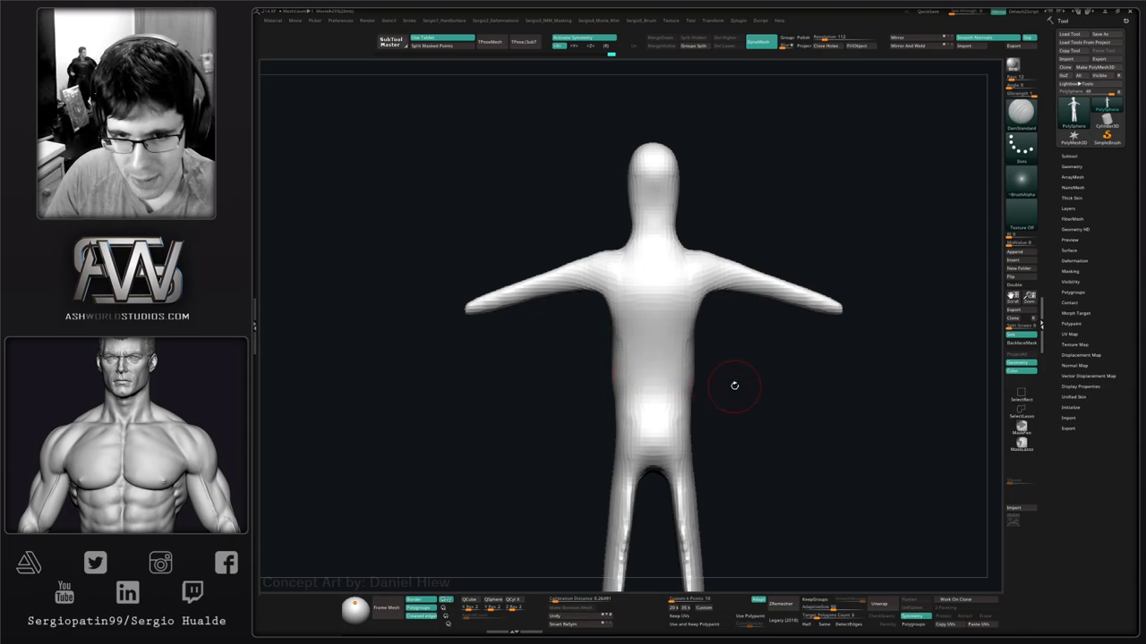
Taper the waist and adjust the outline of the hips with the Move brush, smoothing the surface.
{"action": "left_click_drag", "start_coordinate": [734, 386], "coordinate": [707, 394]}
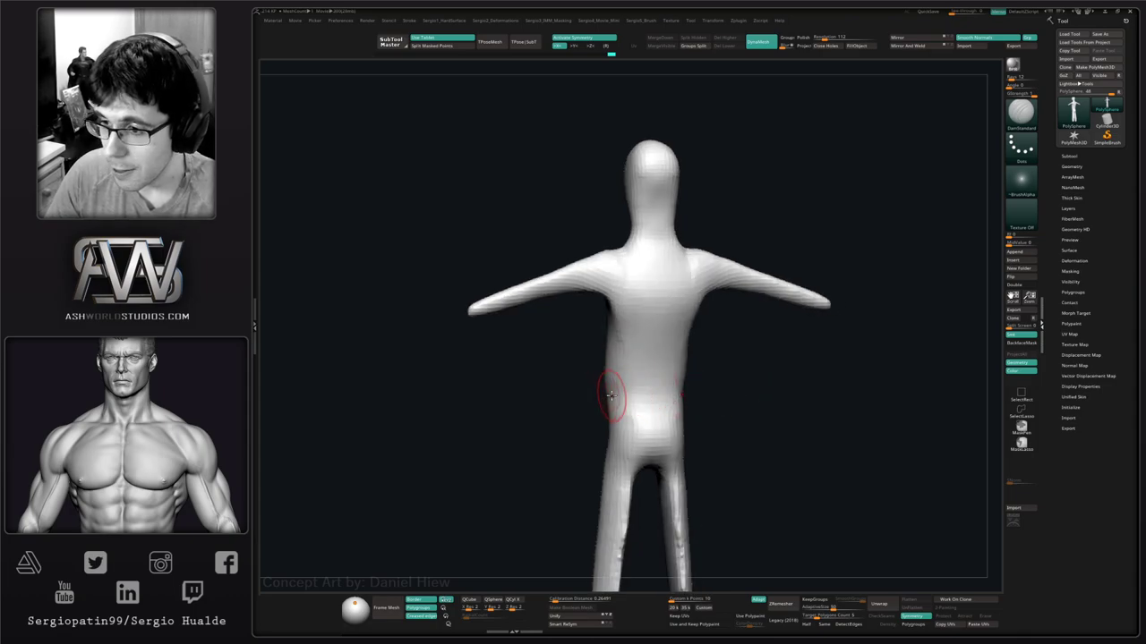
{"action": "right_click_drag", "start_coordinate": [602, 390], "coordinate": [601, 478]}
{"action": "key", "text": "s"}
{"action": "mouse_move", "coordinate": [602, 482]}
{"action": "left_mouse_down"}
{"action": "mouse_move", "coordinate": [609, 471]}
{"action": "mouse_move", "coordinate": [598, 468]}
{"action": "mouse_move", "coordinate": [582, 481]}
{"action": "left_mouse_up"}
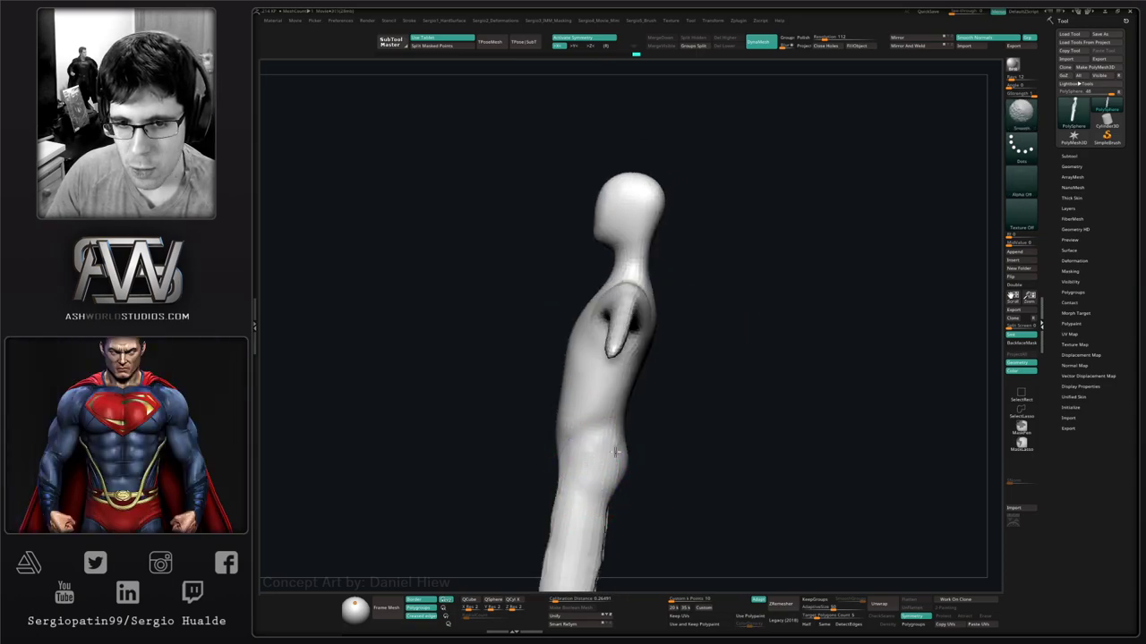
{"action": "right_click_drag", "start_coordinate": [596, 474], "coordinate": [658, 420]}
{"action": "left_click_drag", "start_coordinate": [665, 311], "coordinate": [676, 293]}
{"action": "right_click_drag", "start_coordinate": [664, 412], "coordinate": [672, 412], "text": "shift"}
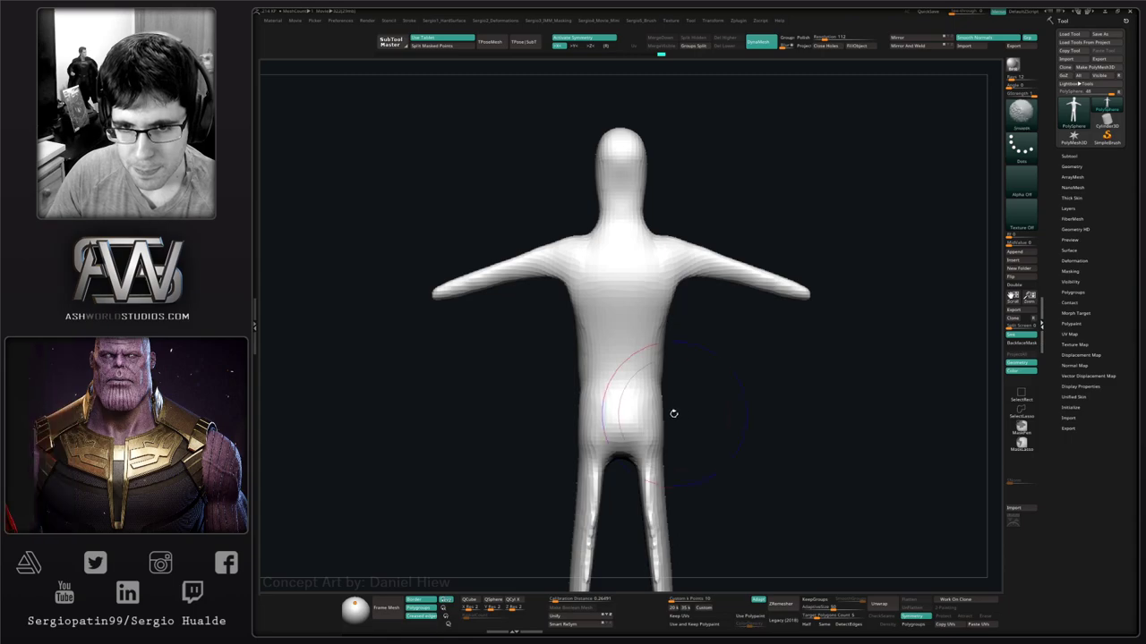
{"action": "left_click_drag", "start_coordinate": [665, 435], "coordinate": [670, 443]}
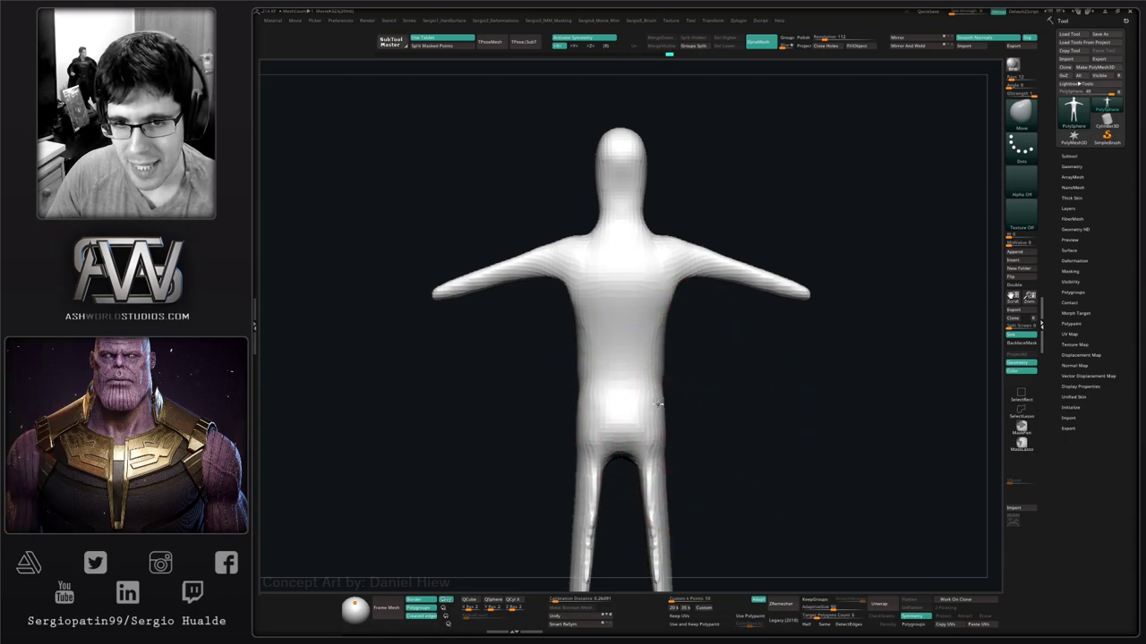
Refine the armpits and the upper sides of the ribcage with the Move brush and smooth them.
{"action": "right_click_drag", "start_coordinate": [603, 423], "coordinate": [688, 374]}
{"action": "right_click_drag", "start_coordinate": [687, 374], "coordinate": [638, 406], "text": "alt"}
{"action": "key", "text": "s"}
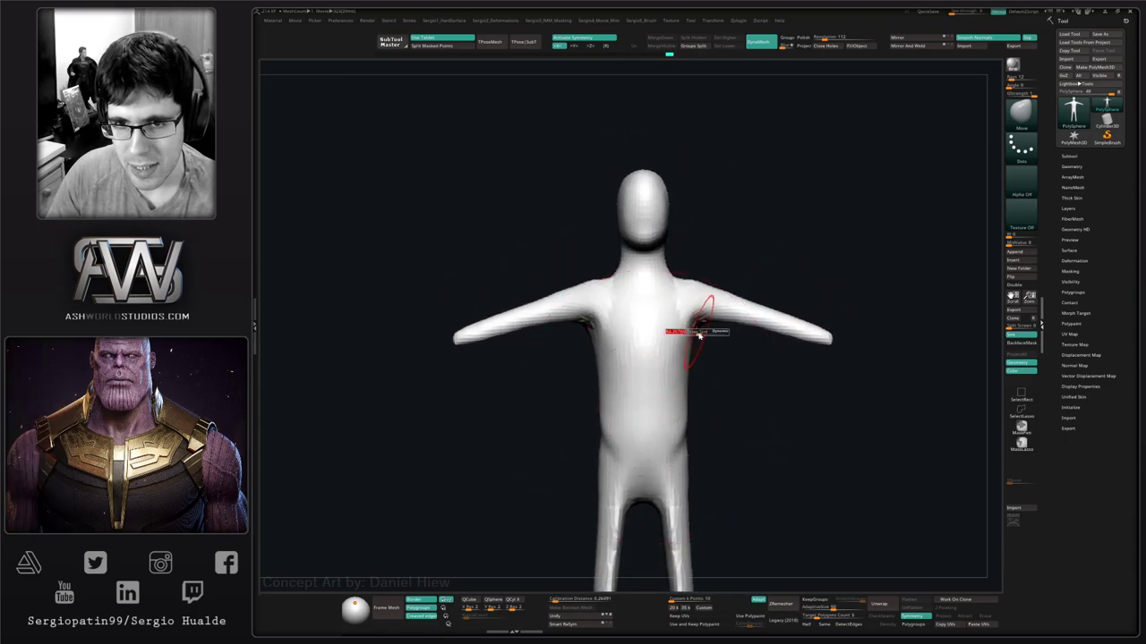
{"action": "left_click_drag", "start_coordinate": [702, 322], "coordinate": [704, 326]}
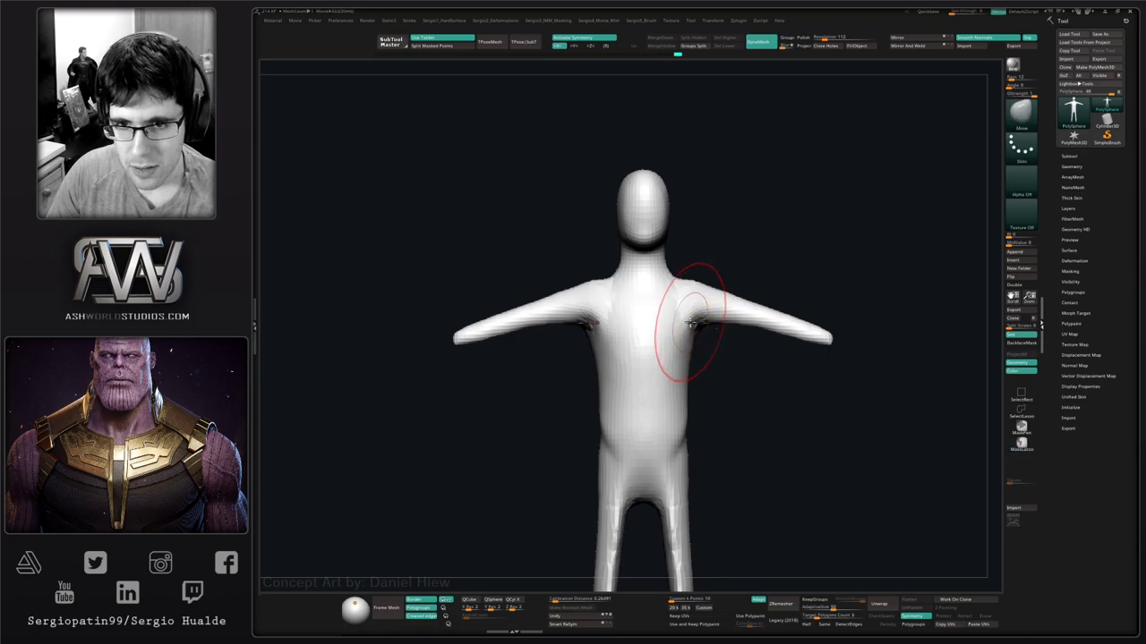
{"action": "mouse_move", "coordinate": [685, 327]}
{"action": "right_mouse_down"}
{"action": "mouse_move", "coordinate": [696, 376]}
{"action": "mouse_move", "coordinate": [685, 358]}
{"action": "right_mouse_up"}
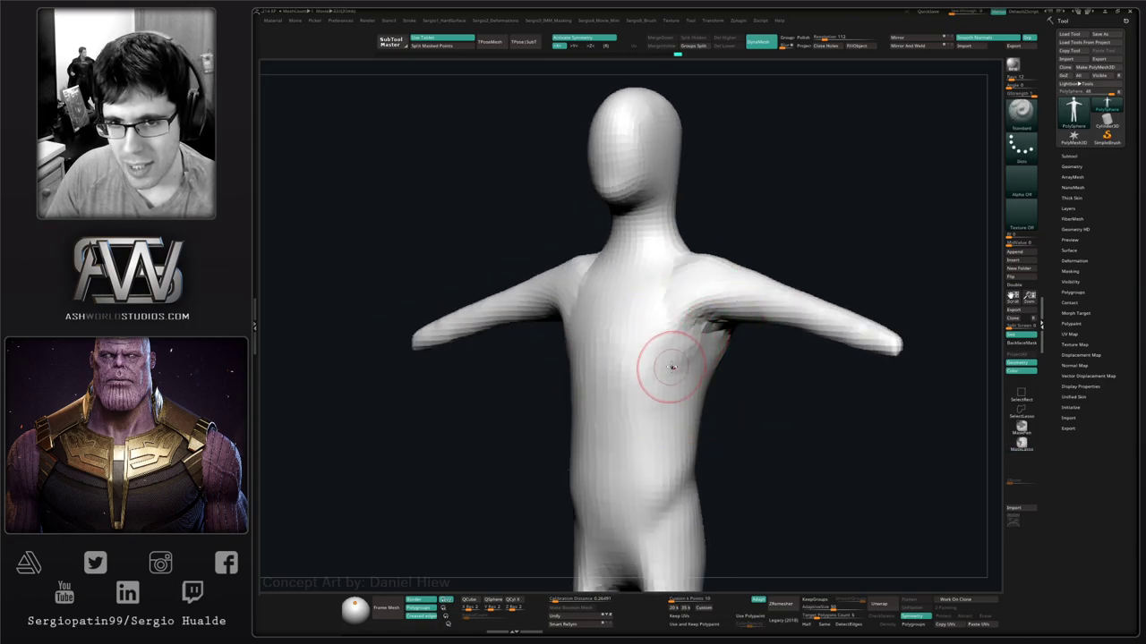
{"action": "left_click_drag", "start_coordinate": [701, 341], "coordinate": [711, 325], "text": "shift"}
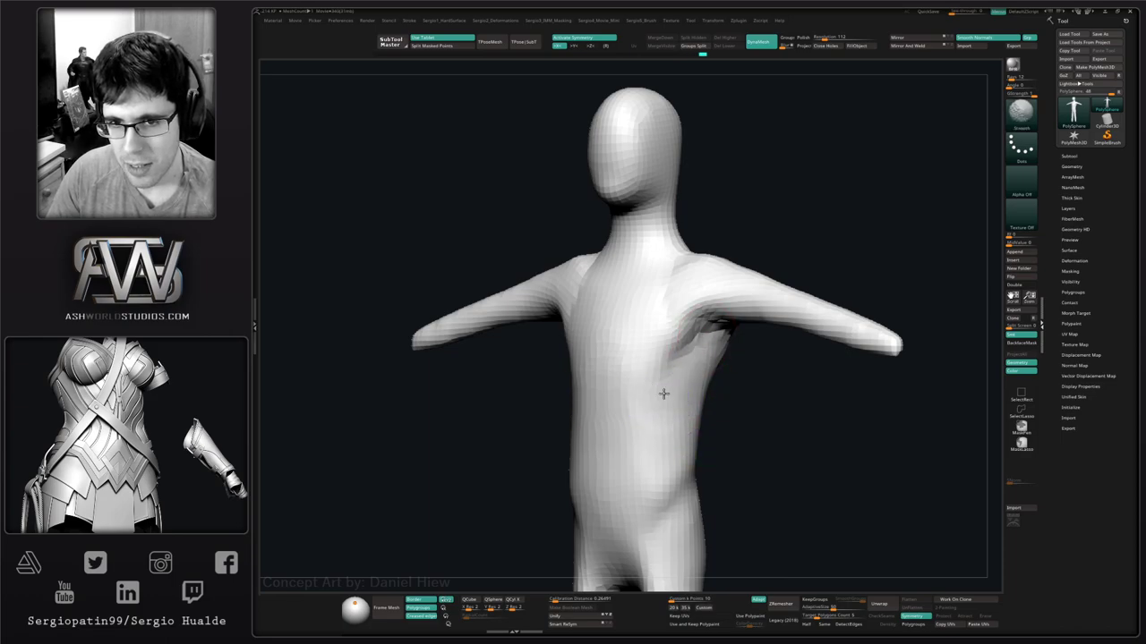
{"action": "mouse_move", "coordinate": [712, 330]}
{"action": "right_mouse_down"}
{"action": "mouse_move", "coordinate": [700, 358]}
{"action": "mouse_move", "coordinate": [707, 319]}
{"action": "right_mouse_up"}
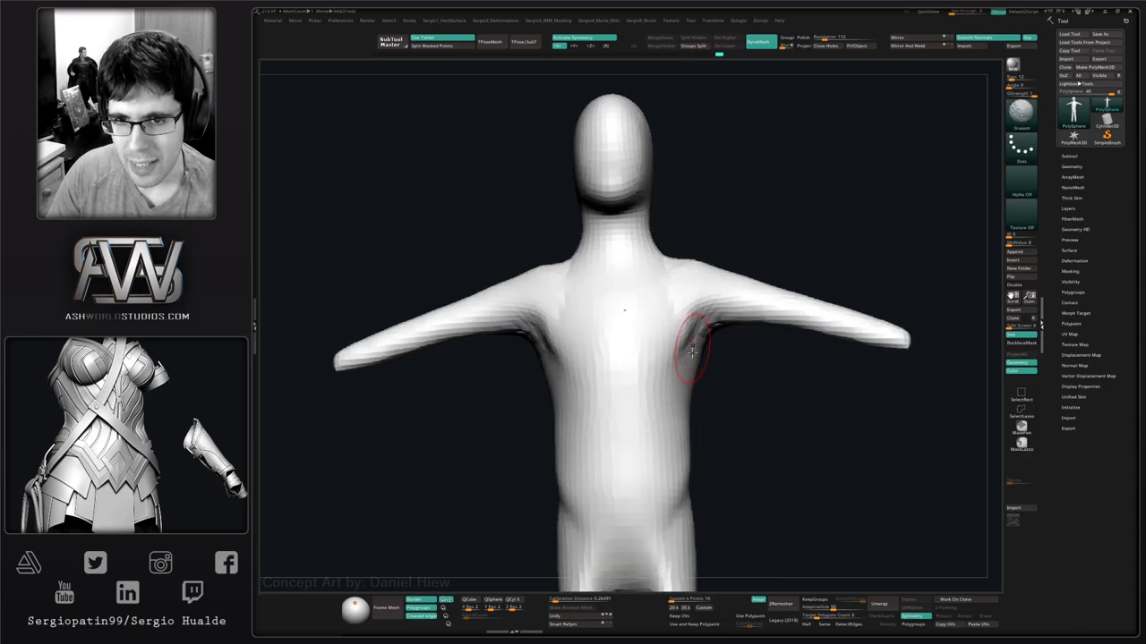
{"action": "mouse_move", "coordinate": [692, 352]}
{"action": "left_mouse_down"}
{"action": "mouse_move", "coordinate": [696, 309]}
{"action": "mouse_move", "coordinate": [702, 320]}
{"action": "left_mouse_up"}
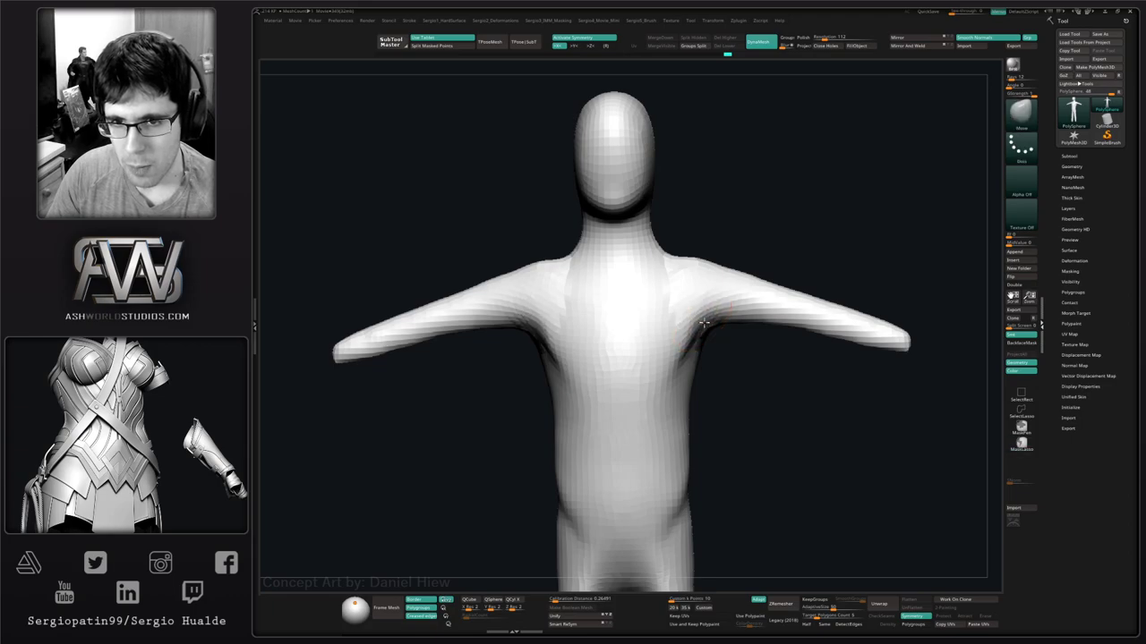
{"action": "right_click_drag", "start_coordinate": [701, 332], "coordinate": [712, 326]}
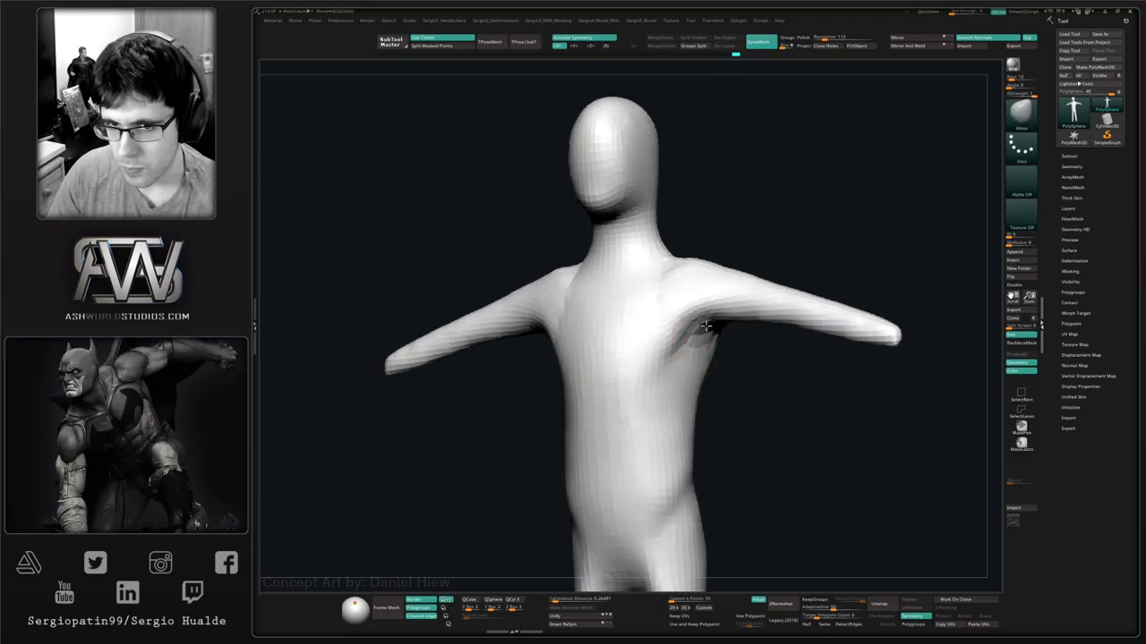
{"action": "right_click_drag", "start_coordinate": [730, 323], "coordinate": [736, 325]}
Bend the forearms into a gentle curve using a larger Move brush.
{"action": "key", "text": "bracketright"}
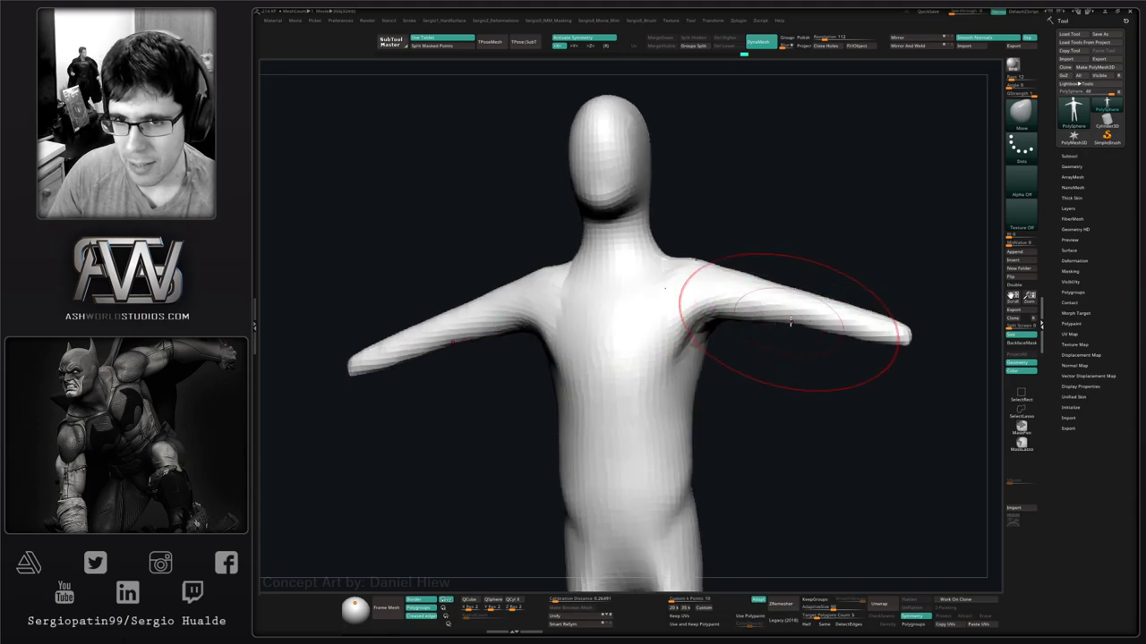
{"action": "left_click_drag", "start_coordinate": [790, 323], "coordinate": [794, 337]}
{"action": "right_click_drag", "start_coordinate": [775, 321], "coordinate": [761, 331]}
{"action": "left_click_drag", "start_coordinate": [762, 317], "coordinate": [761, 319]}
{"action": "mouse_move", "coordinate": [769, 338]}
{"action": "right_mouse_down", "text": "alt"}
{"action": "mouse_move", "coordinate": [718, 334]}
{"action": "mouse_move", "coordinate": [759, 347]}
{"action": "right_mouse_up", "text": "alt"}
{"action": "mouse_move", "coordinate": [788, 337]}
{"action": "left_mouse_down"}
{"action": "mouse_move", "coordinate": [791, 349]}
{"action": "mouse_move", "coordinate": [736, 337]}
{"action": "mouse_move", "coordinate": [767, 346]}
{"action": "left_mouse_up"}
Thicken the forearms and arm ends slightly with the Inflat brush.
{"action": "key", "text": "b"}
{"action": "key", "text": "i"}
{"action": "key", "text": "n"}
{"action": "key", "text": "bracketleft"}
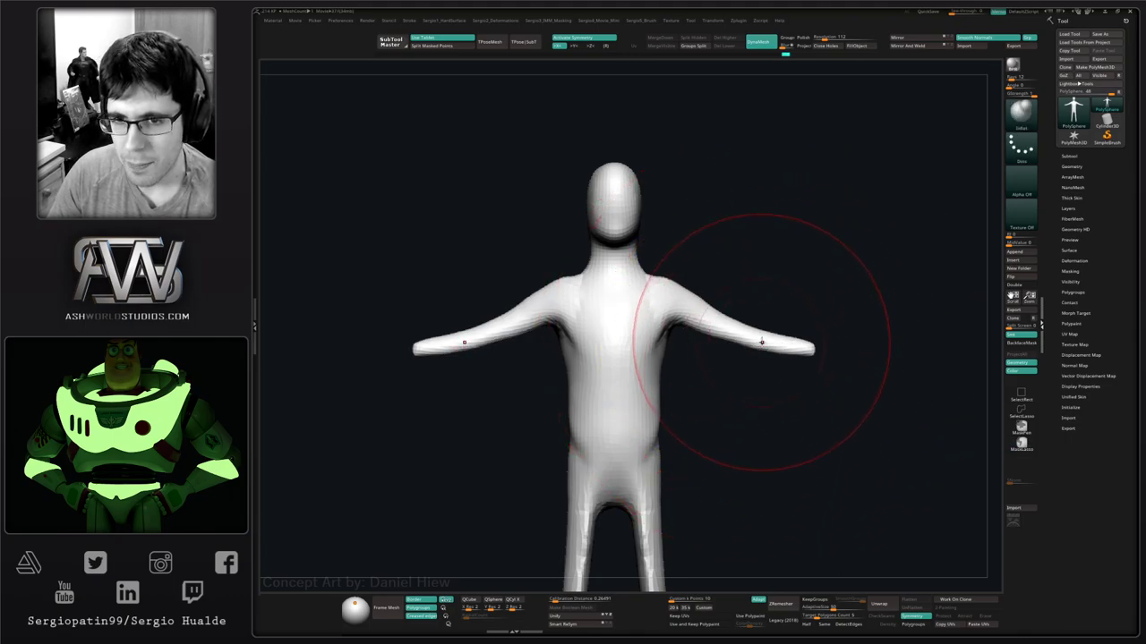
{"action": "left_click_drag", "start_coordinate": [793, 345], "coordinate": [800, 352]}
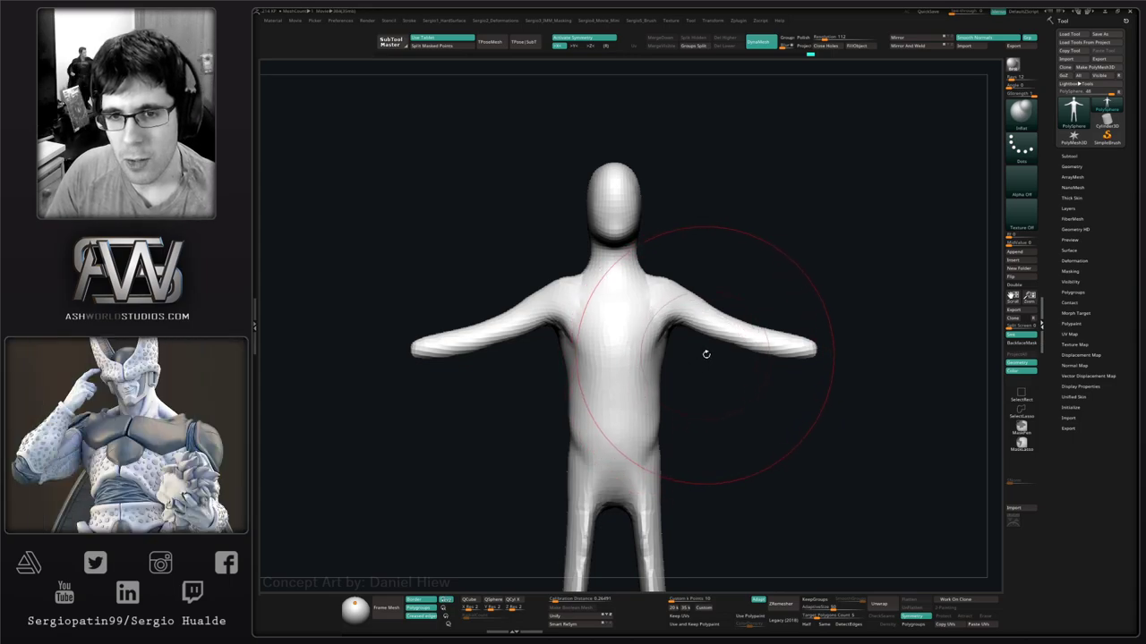
Adjust the angle and outline of the forearms with a smaller Move brush.
{"action": "key", "text": "bracketleft"}
{"action": "key", "text": "bracketleft"}
{"action": "key", "text": "s"}
{"action": "mouse_move", "coordinate": [777, 361]}
{"action": "left_mouse_down"}
{"action": "mouse_move", "coordinate": [793, 346]}
{"action": "mouse_move", "coordinate": [803, 364]}
{"action": "mouse_move", "coordinate": [776, 410]}
{"action": "left_mouse_up"}
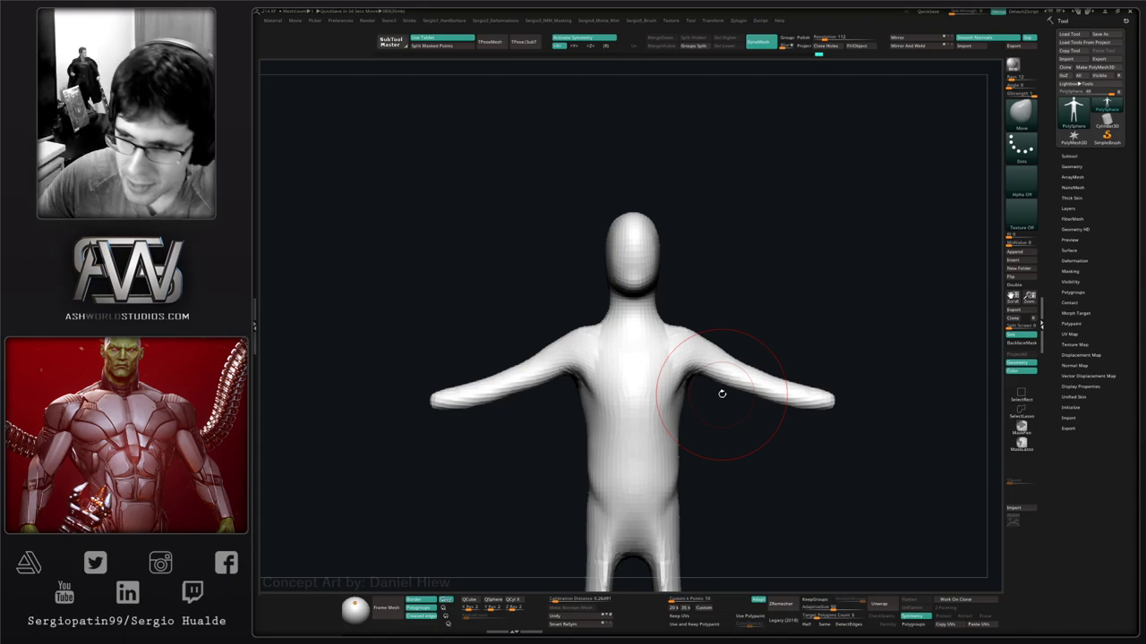
{"action": "left_click_drag", "start_coordinate": [793, 345], "coordinate": [796, 365]}
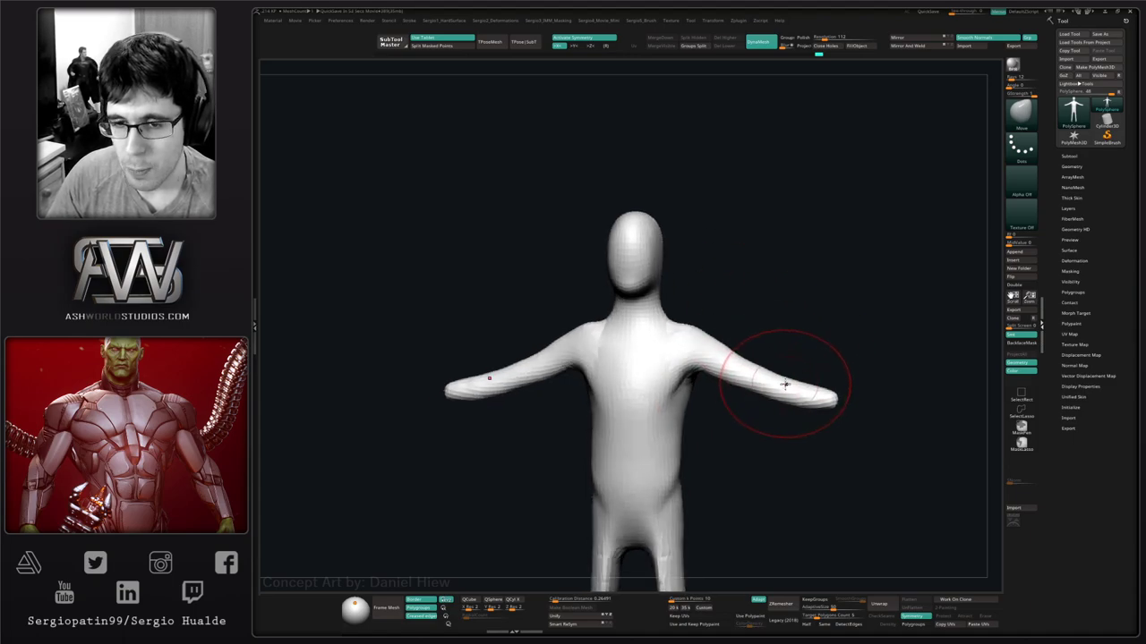
{"action": "left_click_drag", "start_coordinate": [788, 408], "coordinate": [755, 414]}
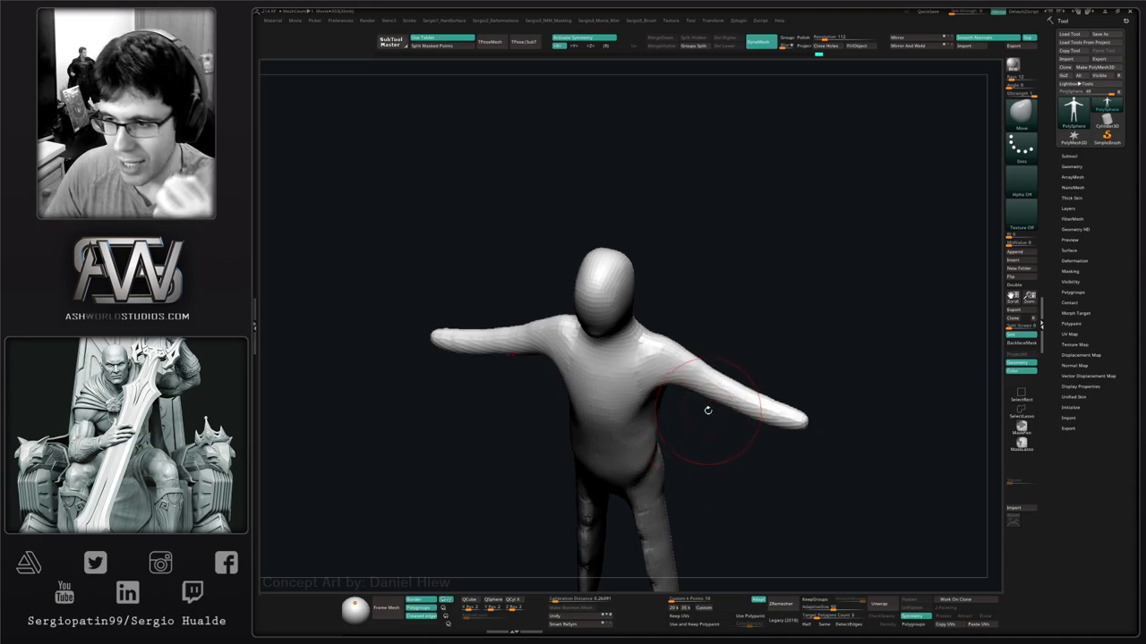
Thicken the thin legs with the Inflat brush.
{"action": "right_click_drag", "start_coordinate": [716, 402], "coordinate": [717, 310]}
{"action": "right_click_drag", "start_coordinate": [680, 430], "coordinate": [729, 315], "text": "alt"}
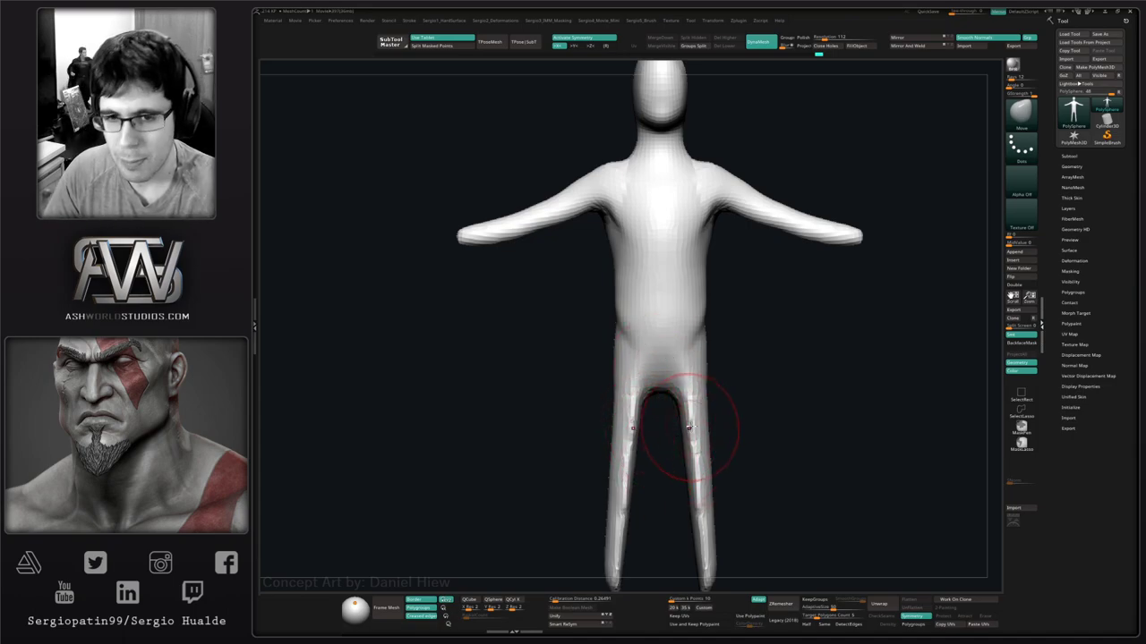
{"action": "key", "text": "ctrl+shift+i"}
{"action": "key", "text": "s"}
{"action": "mouse_move", "coordinate": [704, 436]}
{"action": "left_mouse_down"}
{"action": "mouse_move", "coordinate": [713, 436]}
{"action": "mouse_move", "coordinate": [703, 406]}
{"action": "mouse_move", "coordinate": [712, 448]}
{"action": "mouse_move", "coordinate": [713, 437]}
{"action": "left_mouse_up"}
{"action": "key", "text": "s"}
{"action": "right_click_drag", "start_coordinate": [725, 468], "coordinate": [736, 421], "text": "alt"}
{"action": "mouse_move", "coordinate": [722, 463]}
{"action": "right_mouse_down"}
{"action": "mouse_move", "coordinate": [768, 421]}
{"action": "mouse_move", "coordinate": [689, 399]}
{"action": "right_mouse_up"}
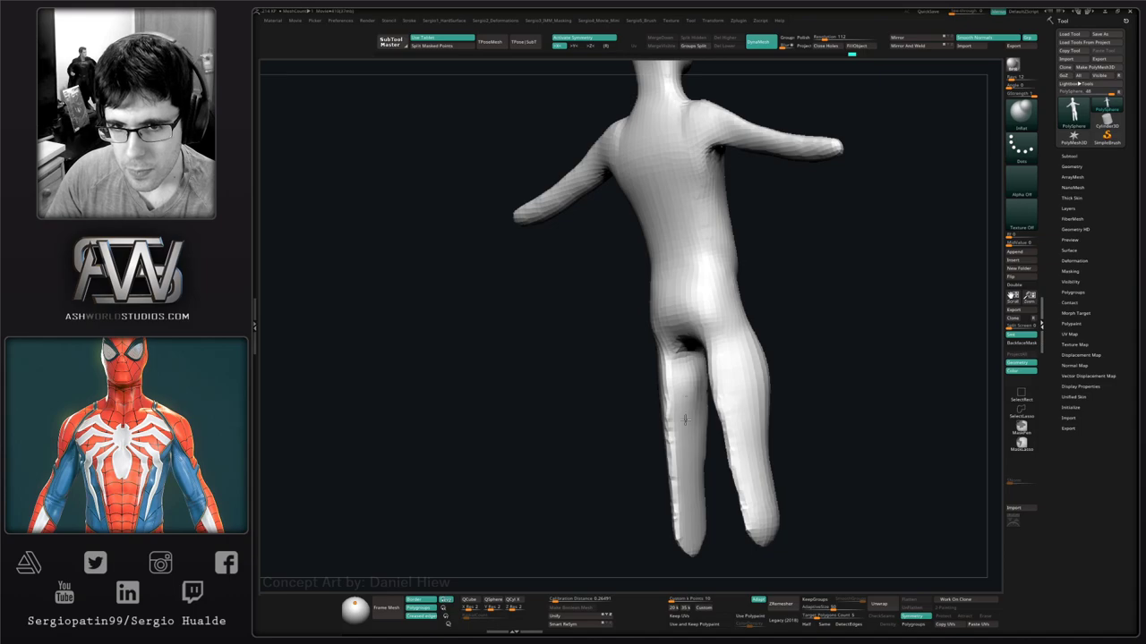
Smooth the leg ends and thicken the lower legs with the Inflat brush.
{"action": "right_click_drag", "start_coordinate": [689, 406], "coordinate": [681, 394]}
{"action": "left_click_drag", "start_coordinate": [692, 544], "coordinate": [698, 564], "text": "shift"}
{"action": "right_click_drag", "start_coordinate": [698, 566], "coordinate": [719, 569]}
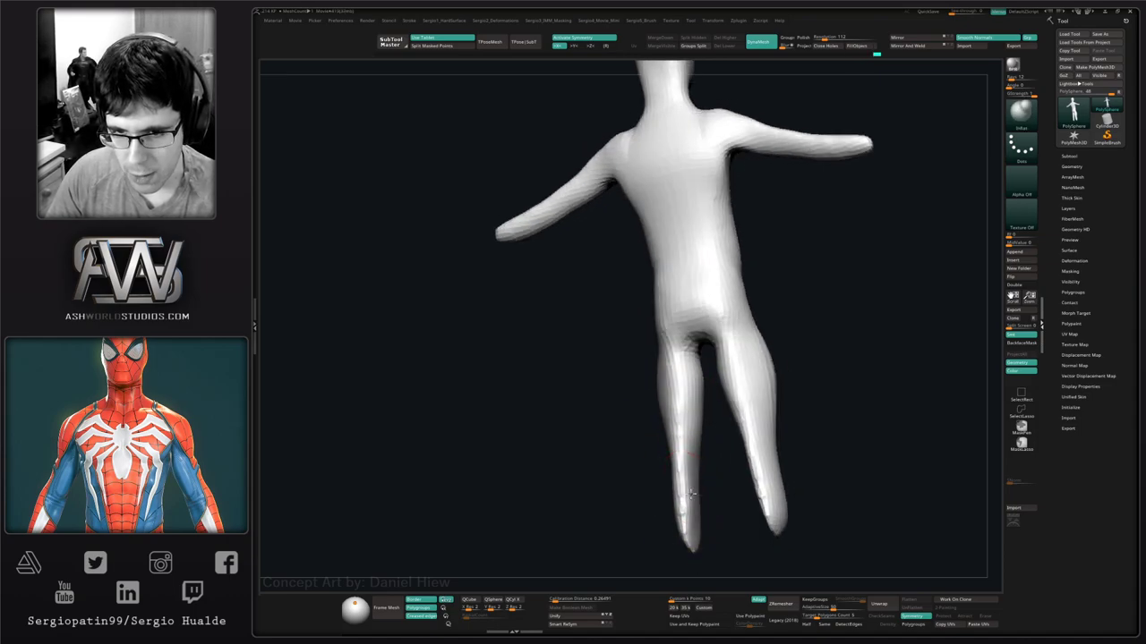
{"action": "left_click_drag", "start_coordinate": [684, 490], "coordinate": [688, 528]}
{"action": "right_click_drag", "start_coordinate": [714, 508], "coordinate": [730, 479]}
Shape the legs' side profile with an enlarged Move brush.
{"action": "key", "text": "b"}
{"action": "key", "text": "m"}
{"action": "key", "text": "v"}
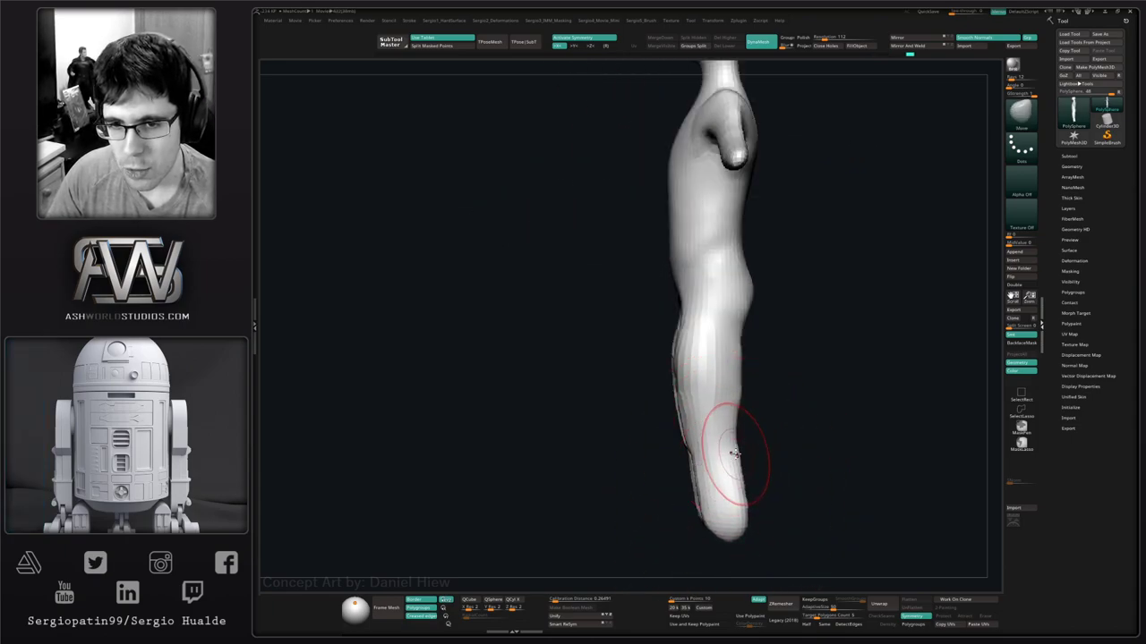
{"action": "key", "text": "]"}
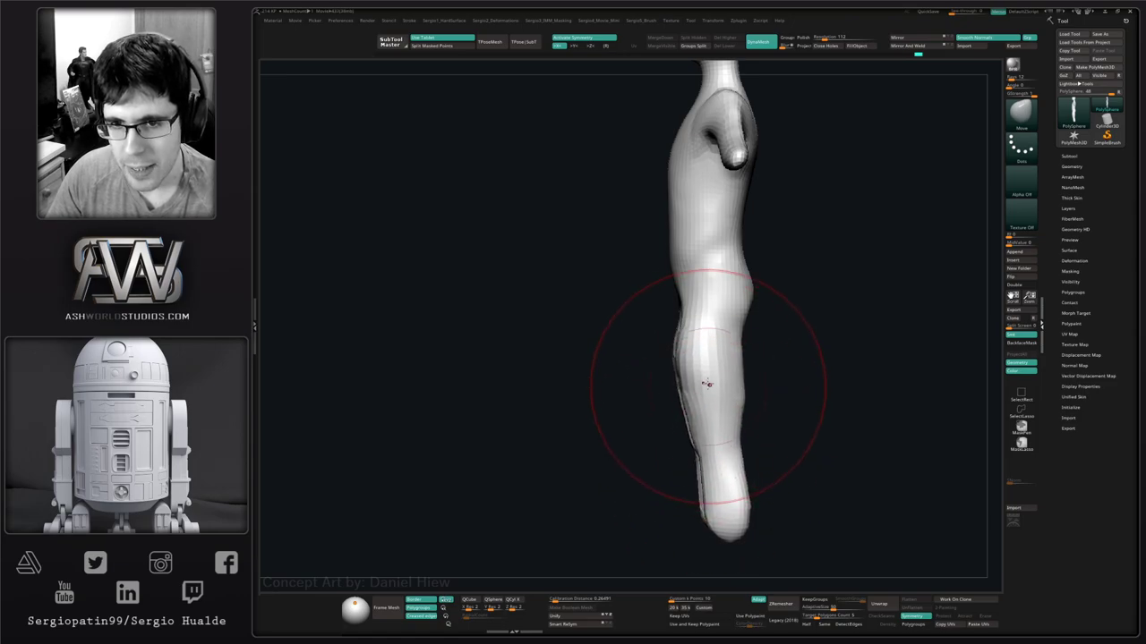
{"action": "left_click_drag", "start_coordinate": [742, 384], "coordinate": [755, 380]}
{"action": "left_click_drag", "start_coordinate": [686, 328], "coordinate": [701, 324]}
{"action": "key", "text": "shift"}
{"action": "left_click_drag", "start_coordinate": [713, 464], "coordinate": [779, 495]}
{"action": "key", "text": "ctrl"}
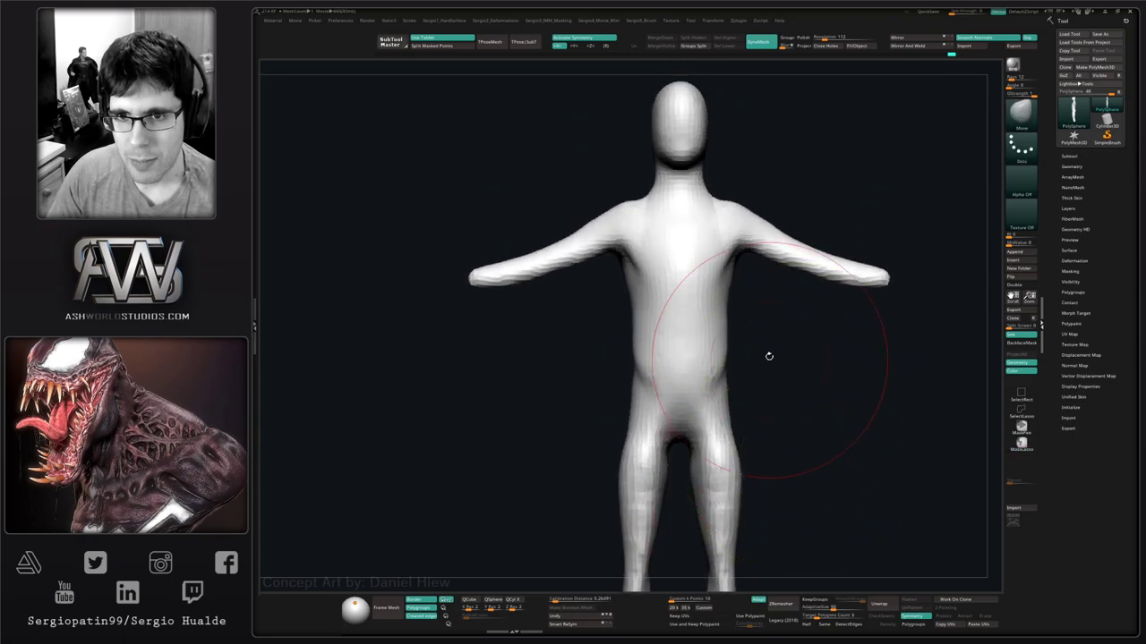
Smooth the outer surface of the lower legs in front view.
{"action": "mouse_move", "coordinate": [761, 326]}
{"action": "right_mouse_down", "text": "alt"}
{"action": "mouse_move", "coordinate": [775, 481]}
{"action": "mouse_move", "coordinate": [741, 303]}
{"action": "right_mouse_up", "text": "alt"}
{"action": "mouse_move", "coordinate": [741, 303]}
{"action": "right_mouse_down", "text": "ctrl"}
{"action": "mouse_move", "coordinate": [712, 394]}
{"action": "mouse_move", "coordinate": [719, 427]}
{"action": "right_mouse_up", "text": "ctrl"}
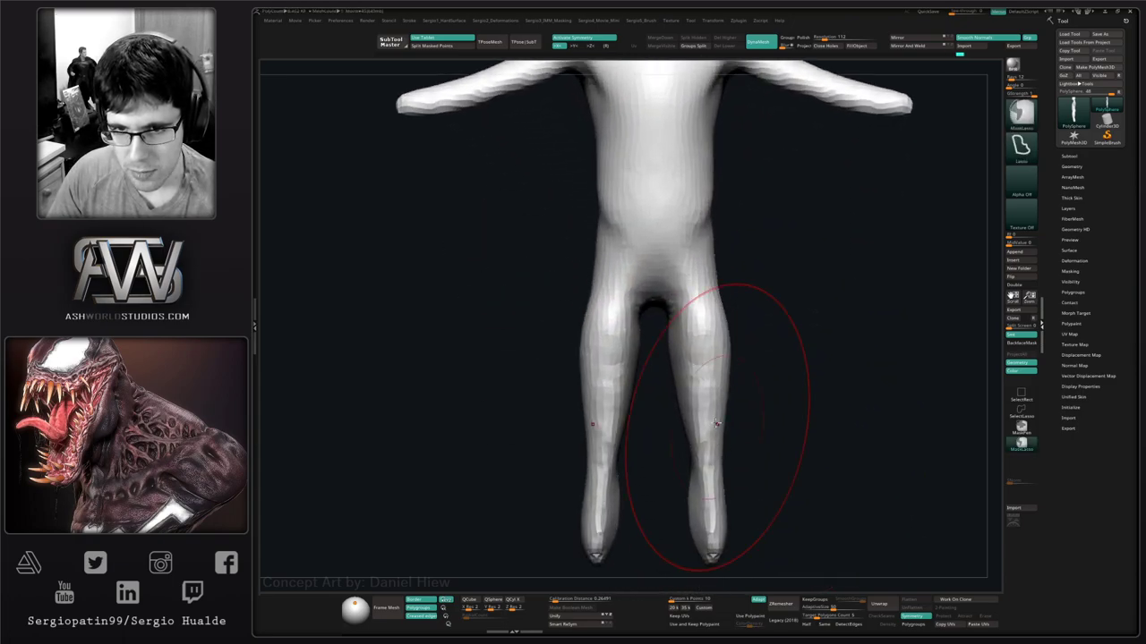
{"action": "left_click_drag", "start_coordinate": [719, 427], "coordinate": [717, 456], "text": "shift"}
{"action": "right_click_drag", "start_coordinate": [736, 401], "coordinate": [754, 373], "text": "alt"}
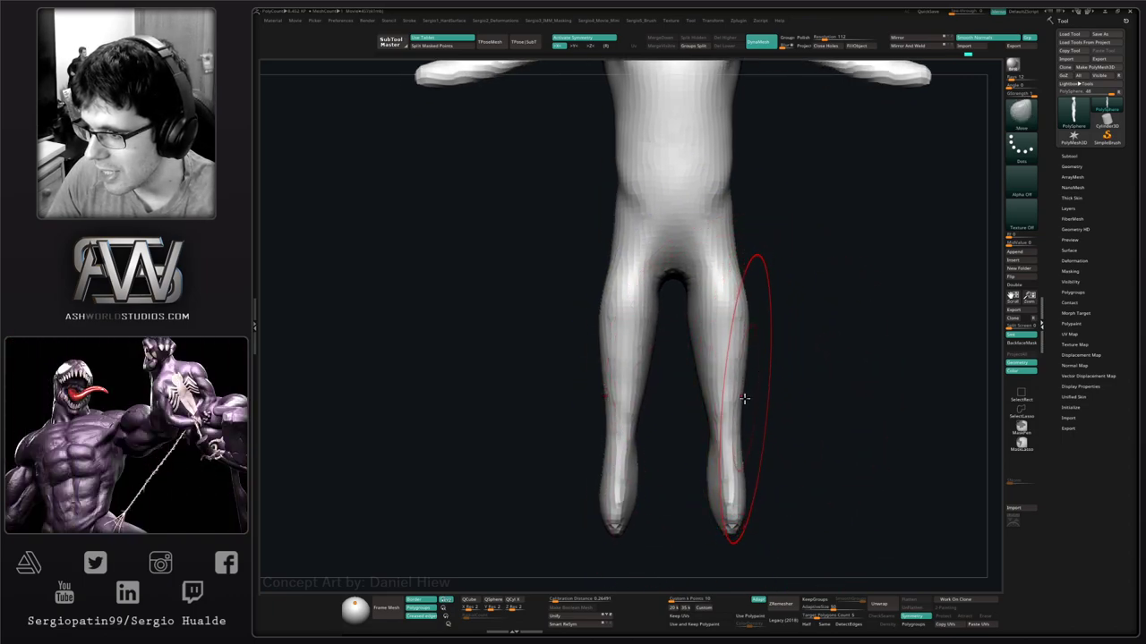
{"action": "mouse_move", "coordinate": [745, 402]}
{"action": "right_mouse_down", "text": "alt"}
{"action": "mouse_move", "coordinate": [746, 424]}
{"action": "mouse_move", "coordinate": [742, 402]}
{"action": "right_mouse_up", "text": "alt"}
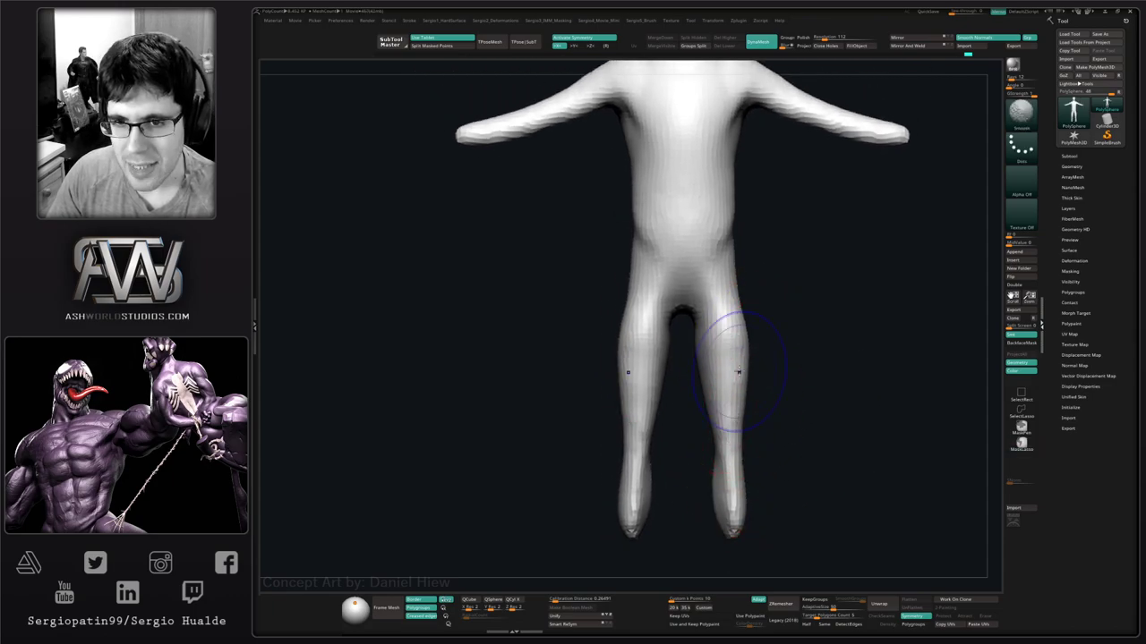
Adjust the abdomen and hip profile in side view with the Move brush.
{"action": "mouse_move", "coordinate": [729, 256]}
{"action": "right_mouse_down"}
{"action": "mouse_move", "coordinate": [739, 375]}
{"action": "mouse_move", "coordinate": [729, 383]}
{"action": "mouse_move", "coordinate": [746, 328]}
{"action": "mouse_move", "coordinate": [721, 333]}
{"action": "right_mouse_up"}
{"action": "key", "text": "b"}
{"action": "key", "text": "m"}
{"action": "key", "text": "v"}
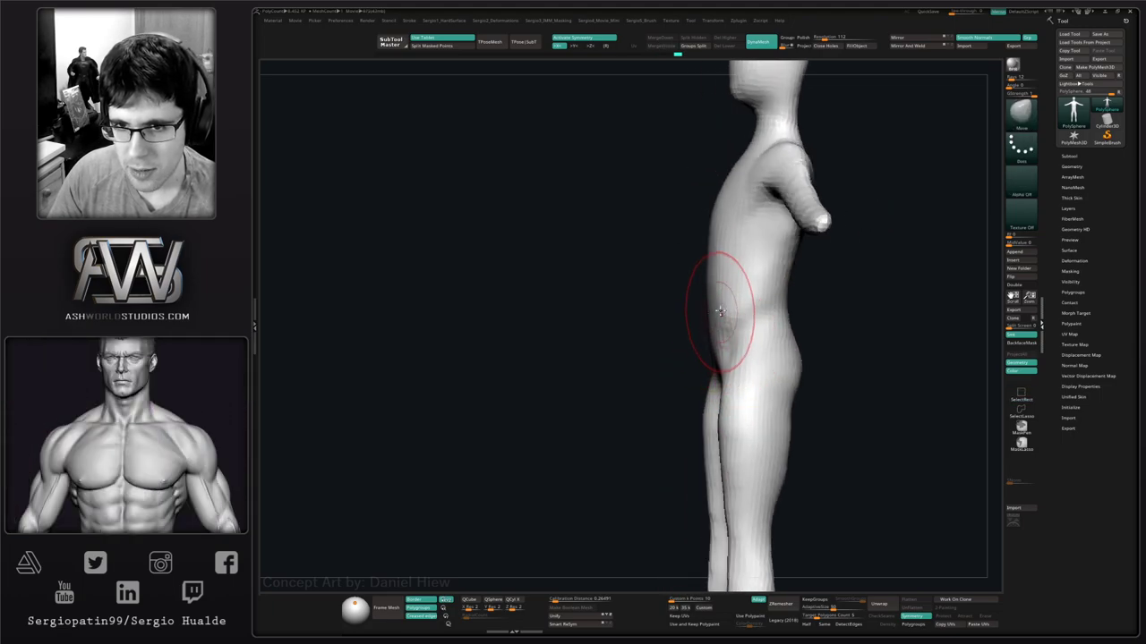
{"action": "right_click_drag", "start_coordinate": [727, 289], "coordinate": [739, 300]}
Define the diagonal hip creases on the lower abdomen with the Standard brush.
{"action": "key", "text": "b"}
{"action": "key", "text": "s"}
{"action": "key", "text": "t"}
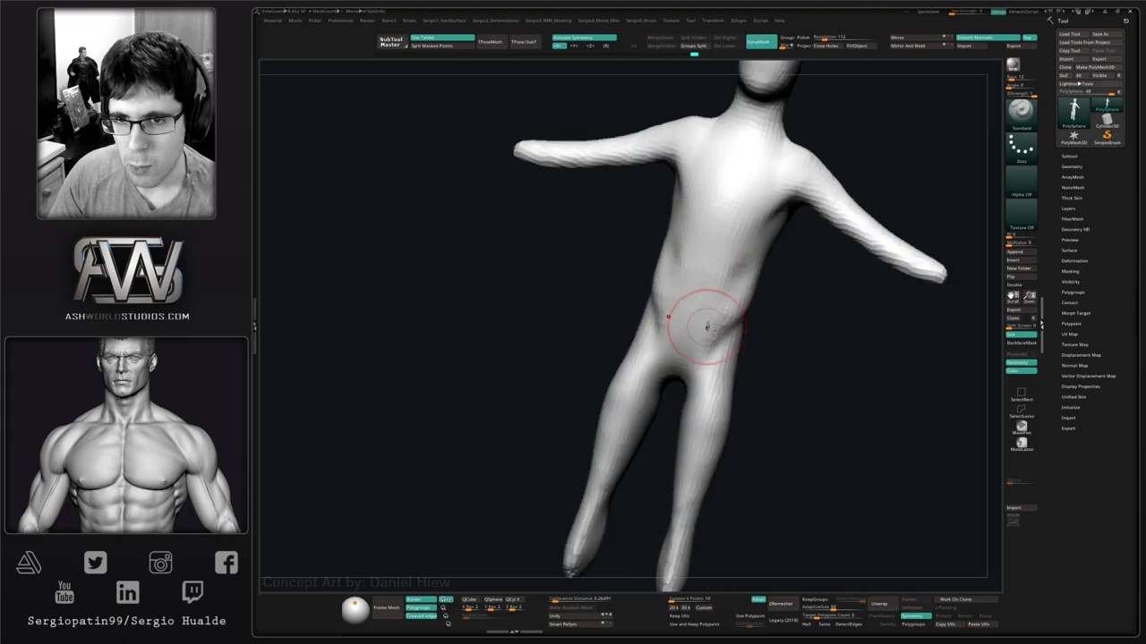
{"action": "mouse_move", "coordinate": [763, 258]}
{"action": "right_mouse_down"}
{"action": "mouse_move", "coordinate": [764, 366]}
{"action": "mouse_move", "coordinate": [742, 376]}
{"action": "mouse_move", "coordinate": [741, 392]}
{"action": "right_mouse_up"}
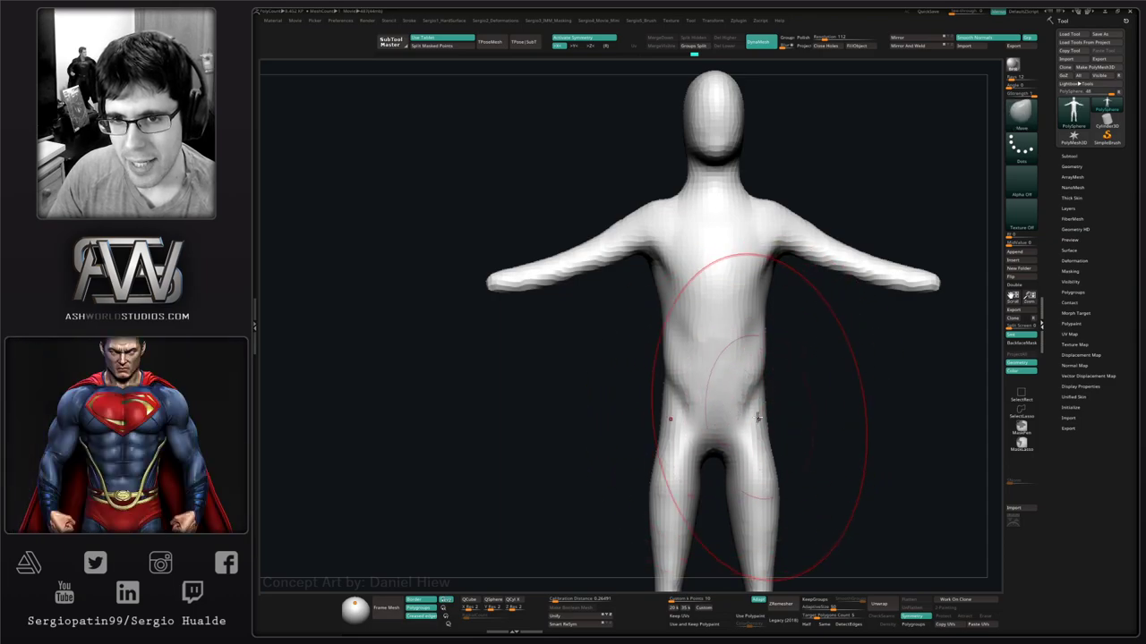
Build up volume on the front and sides of the thighs with the Clay brush.
{"action": "mouse_move", "coordinate": [678, 430]}
{"action": "right_mouse_down"}
{"action": "mouse_move", "coordinate": [750, 421]}
{"action": "mouse_move", "coordinate": [742, 410]}
{"action": "mouse_move", "coordinate": [760, 417]}
{"action": "mouse_move", "coordinate": [767, 349]}
{"action": "right_mouse_up"}
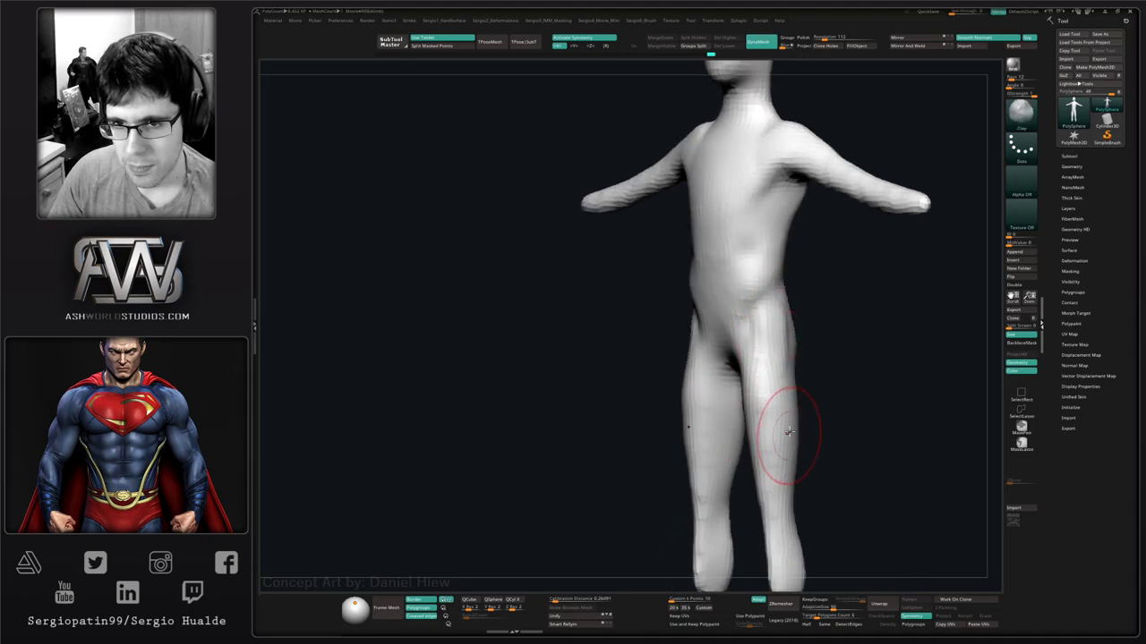
{"action": "right_click_drag", "start_coordinate": [788, 435], "coordinate": [773, 325]}
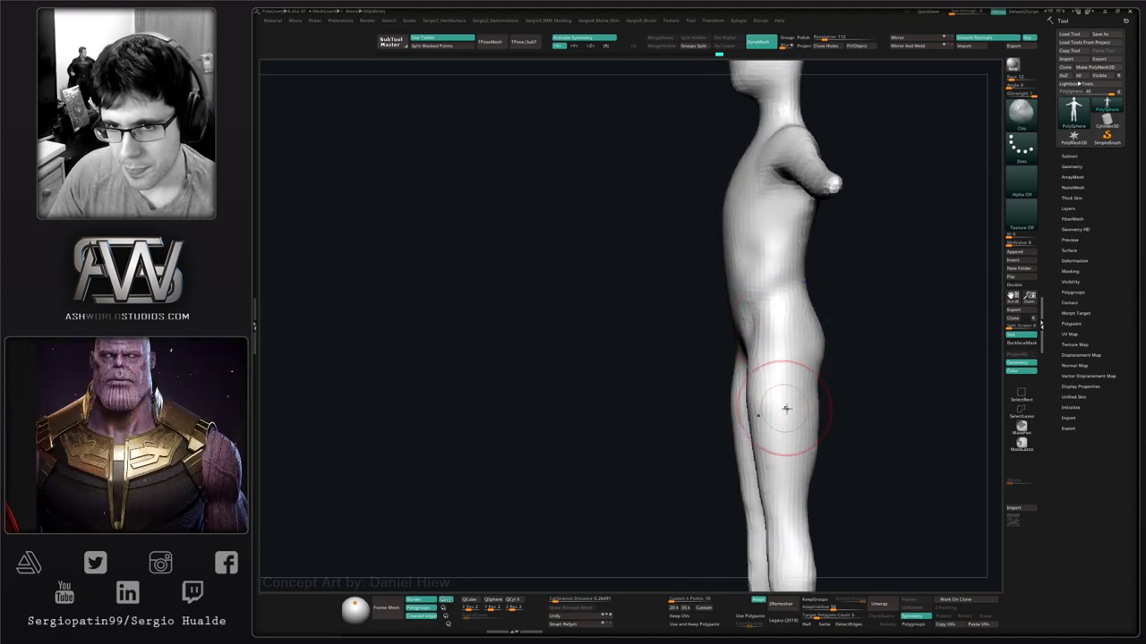
{"action": "mouse_move", "coordinate": [779, 403]}
{"action": "right_mouse_down"}
{"action": "mouse_move", "coordinate": [818, 404]}
{"action": "mouse_move", "coordinate": [779, 307]}
{"action": "right_mouse_up"}
Refine the inner and outer contours of the thighs with a resized Move brush.
{"action": "key", "text": "b"}
{"action": "key", "text": "m"}
{"action": "key", "text": "v"}
{"action": "key", "text": "s"}
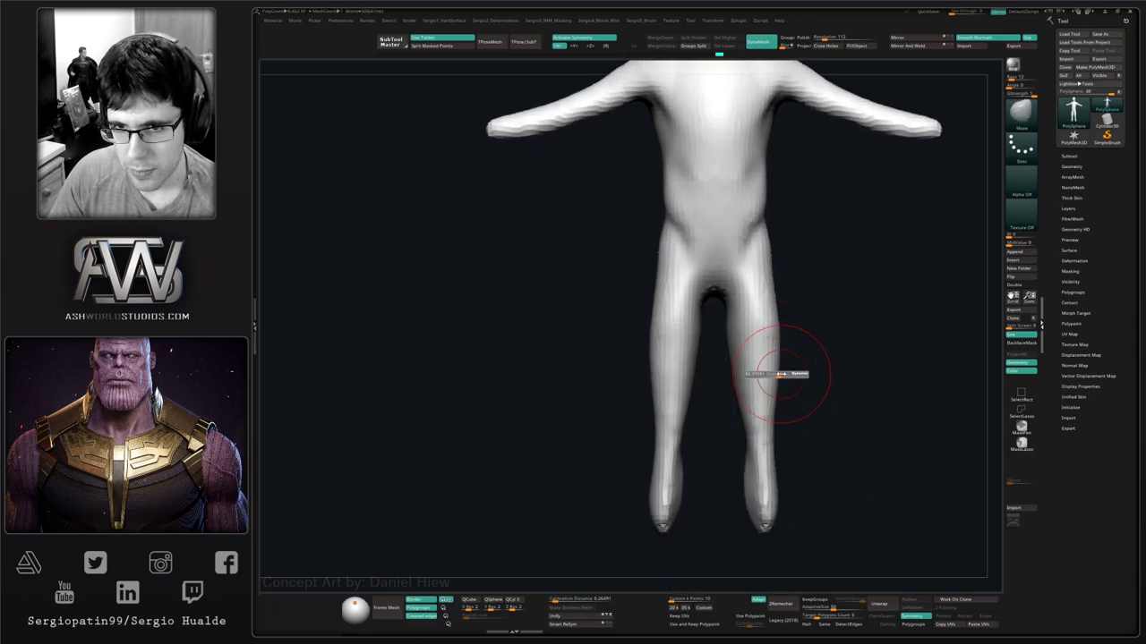
{"action": "left_click_drag", "start_coordinate": [777, 375], "coordinate": [775, 345]}
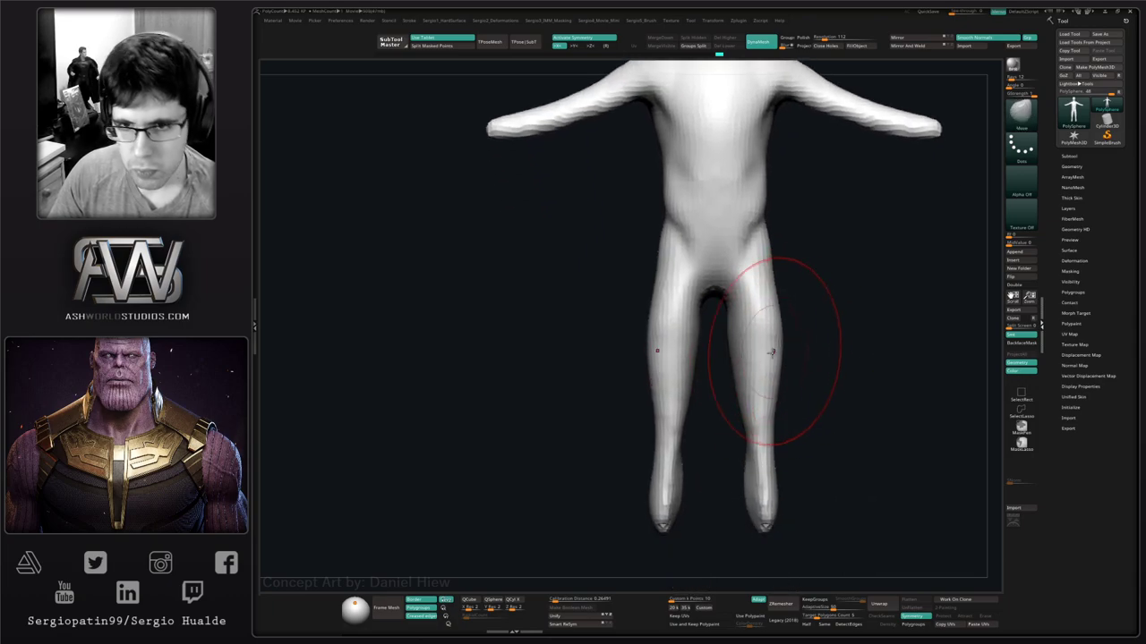
{"action": "right_click_drag", "start_coordinate": [730, 368], "coordinate": [833, 374], "text": "alt"}
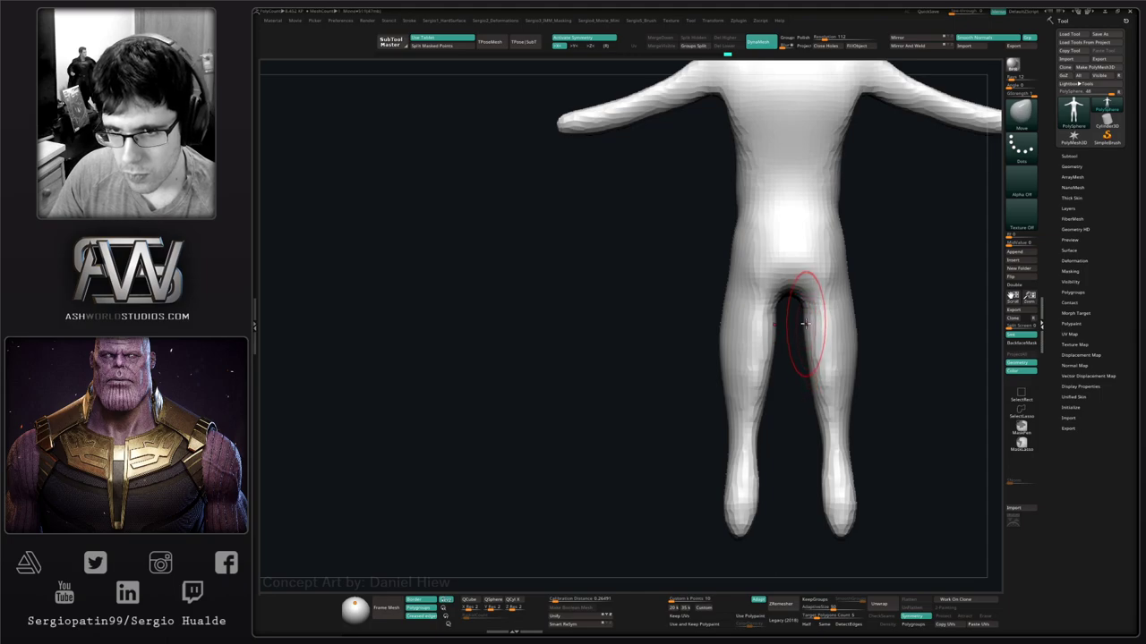
{"action": "right_click_drag", "start_coordinate": [817, 381], "coordinate": [831, 373]}
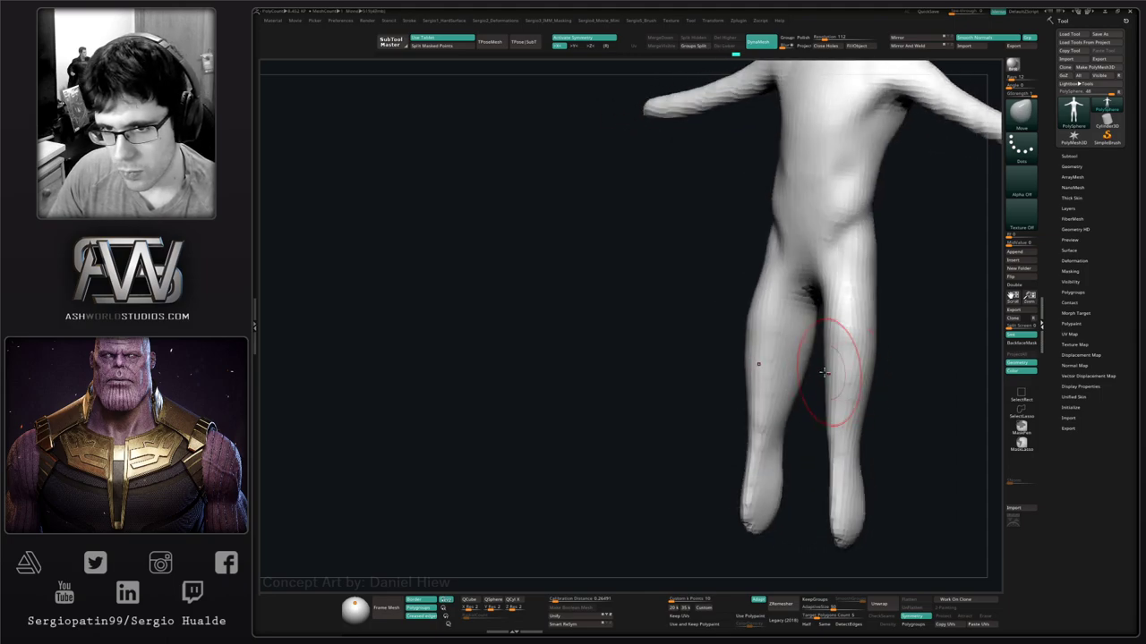
Add volume to the inner thighs with the Clay brush and smooth it into the legs.
{"action": "key", "text": "b"}
{"action": "key", "text": "c"}
{"action": "key", "text": "l"}
{"action": "left_click_drag", "start_coordinate": [808, 304], "coordinate": [790, 398]}
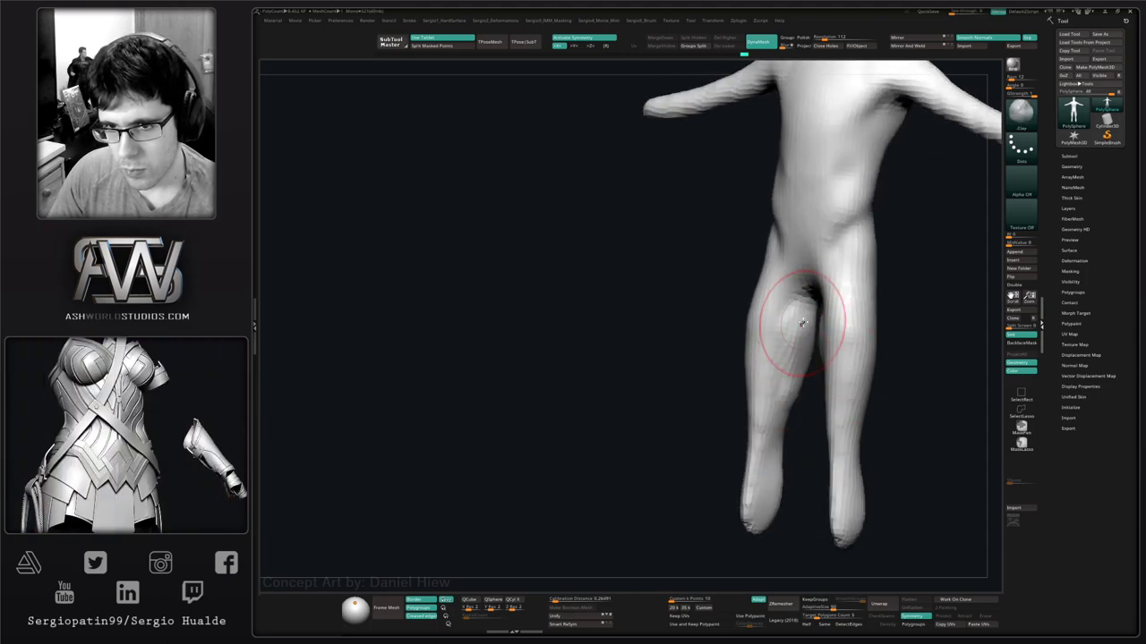
{"action": "mouse_move", "coordinate": [788, 426]}
{"action": "right_mouse_down"}
{"action": "mouse_move", "coordinate": [803, 409]}
{"action": "mouse_move", "coordinate": [780, 378]}
{"action": "mouse_move", "coordinate": [771, 409]}
{"action": "mouse_move", "coordinate": [777, 392]}
{"action": "right_mouse_up"}
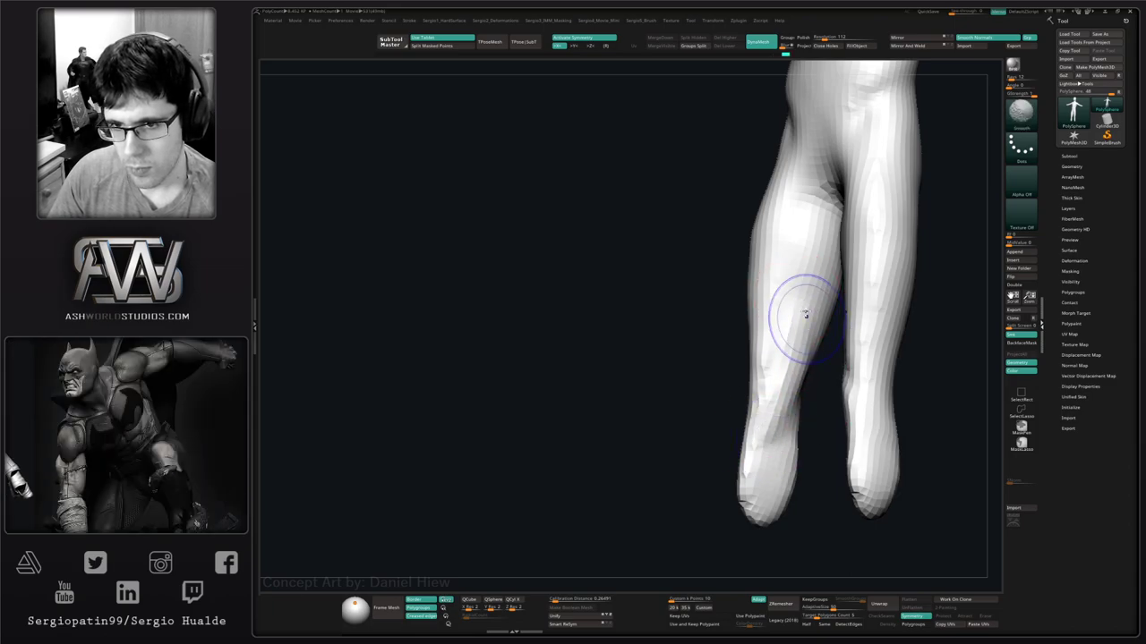
Reshape the inner contour above the lower legs with the Move brush and smooth the area.
{"action": "mouse_move", "coordinate": [806, 314]}
{"action": "right_mouse_down"}
{"action": "mouse_move", "coordinate": [803, 445]}
{"action": "mouse_move", "coordinate": [799, 430]}
{"action": "right_mouse_up"}
{"action": "key", "text": "b"}
{"action": "key", "text": "m"}
{"action": "key", "text": "v"}
{"action": "left_click_drag", "start_coordinate": [798, 385], "coordinate": [808, 387]}
{"action": "right_click_drag", "start_coordinate": [808, 394], "coordinate": [821, 399]}
{"action": "left_click_drag", "start_coordinate": [805, 396], "coordinate": [813, 397]}
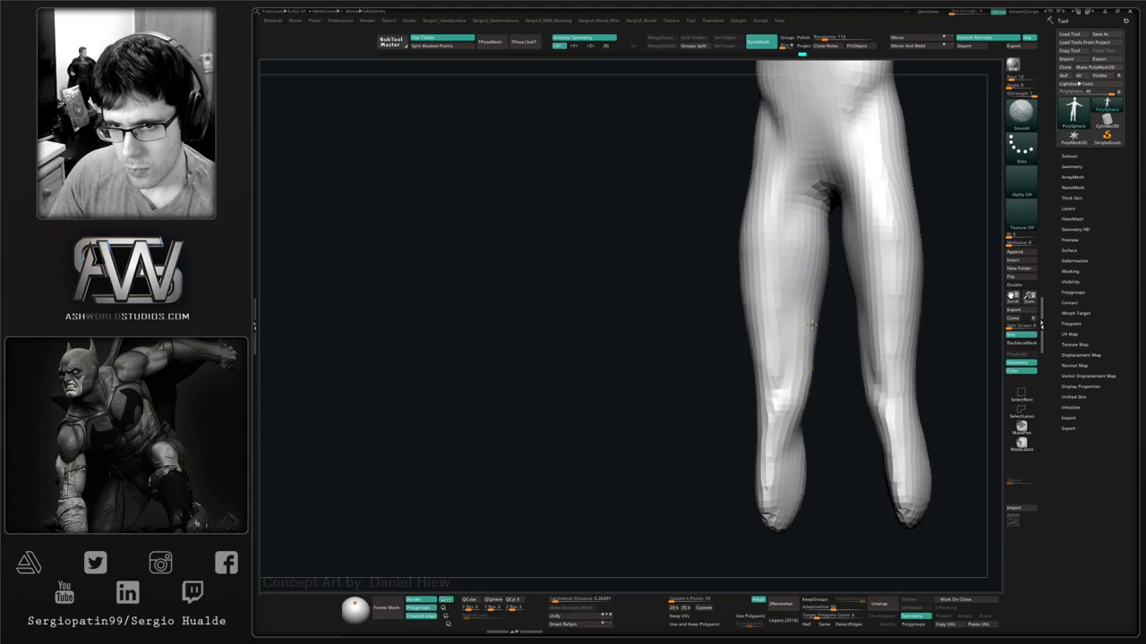
{"action": "right_click_drag", "start_coordinate": [798, 428], "coordinate": [828, 441], "text": "shift"}
{"action": "mouse_move", "coordinate": [784, 410]}
{"action": "right_mouse_down"}
{"action": "mouse_move", "coordinate": [839, 425]}
{"action": "mouse_move", "coordinate": [806, 425]}
{"action": "mouse_move", "coordinate": [794, 405]}
{"action": "mouse_move", "coordinate": [786, 433]}
{"action": "right_mouse_up"}
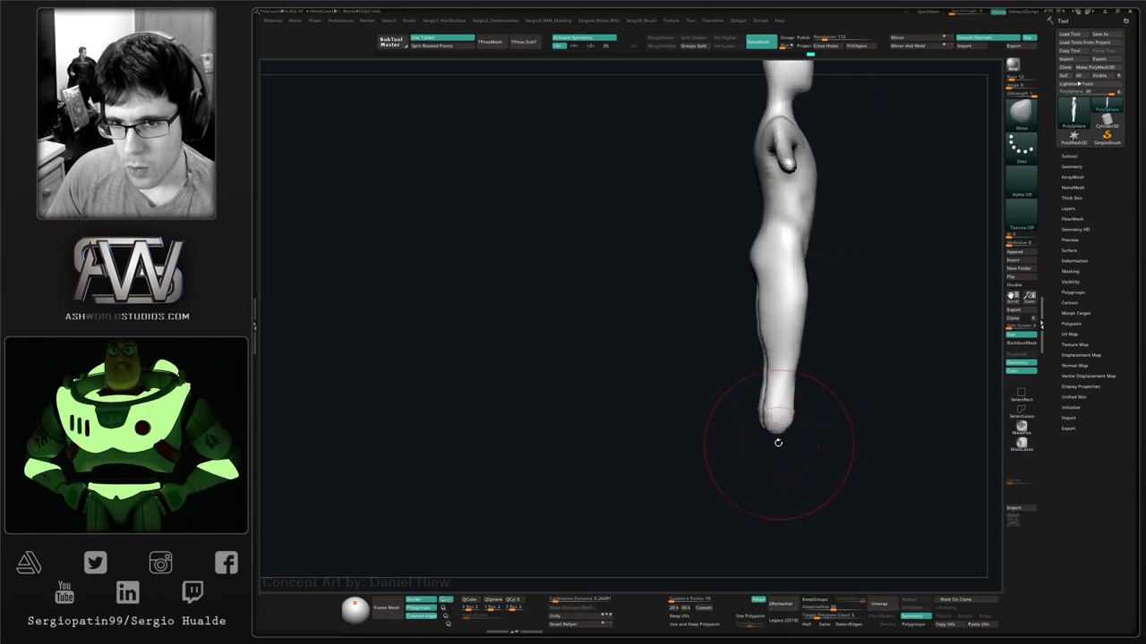
Mask the tips of the legs in side view and invert the mask to free only the tips.
{"action": "key", "text": "s"}
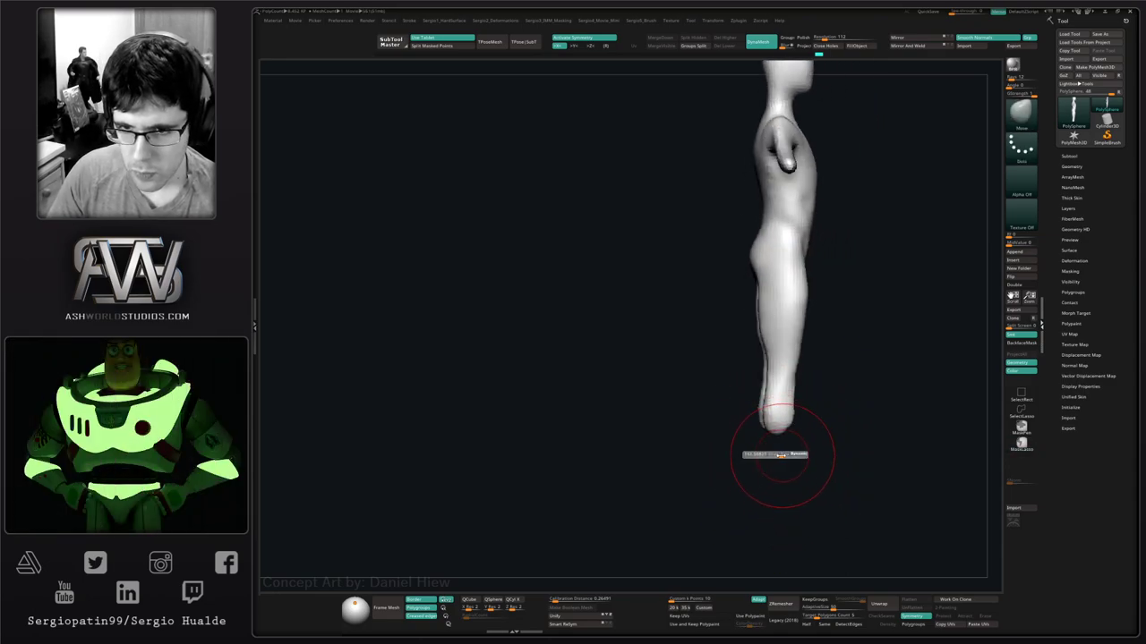
{"action": "key", "text": "ctrl"}
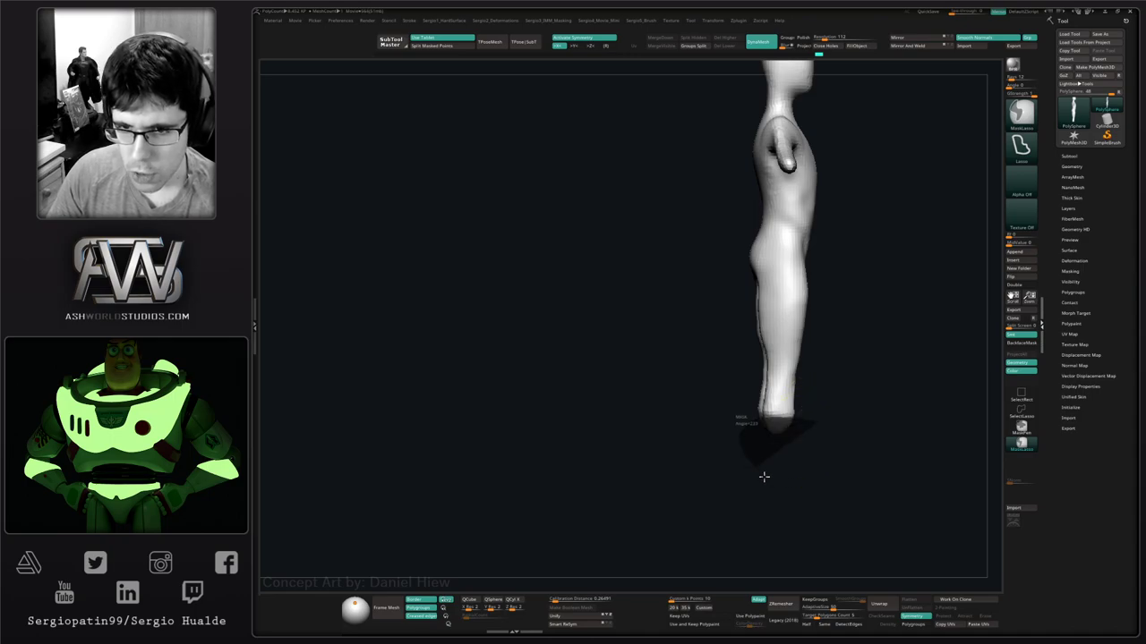
{"action": "left_click", "coordinate": [763, 474], "text": "ctrl"}
{"action": "left_click_drag", "start_coordinate": [785, 435], "coordinate": [710, 437], "text": "alt"}
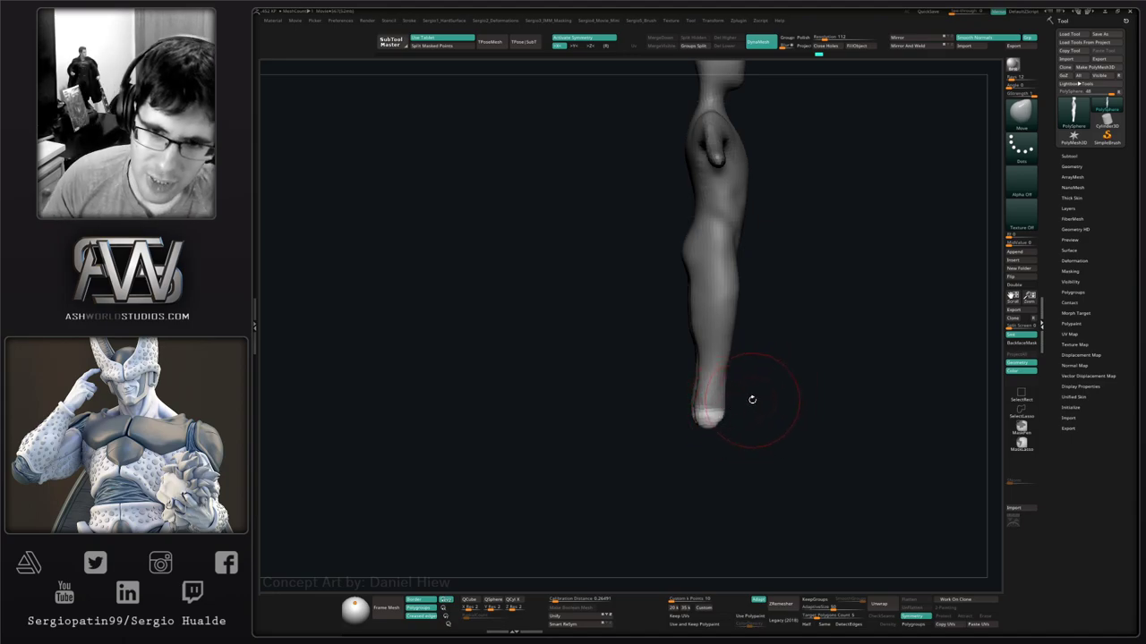
{"action": "left_click_drag", "start_coordinate": [738, 401], "coordinate": [719, 346], "text": "alt"}
Extend the unmasked leg tips downward with the transform gizmo to form lower legs, and clear the mask.
{"action": "key", "text": "w"}
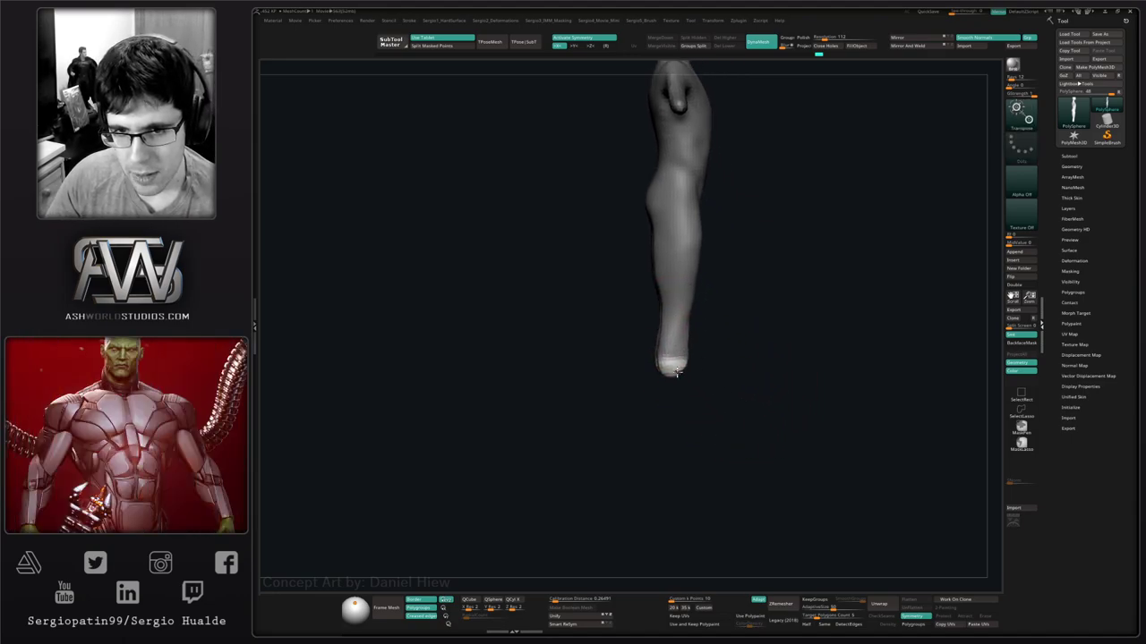
{"action": "left_click", "coordinate": [677, 373]}
{"action": "left_click", "coordinate": [683, 294]}
{"action": "left_click", "coordinate": [692, 293]}
{"action": "right_click_drag", "start_coordinate": [691, 320], "coordinate": [681, 352], "text": "ctrl"}
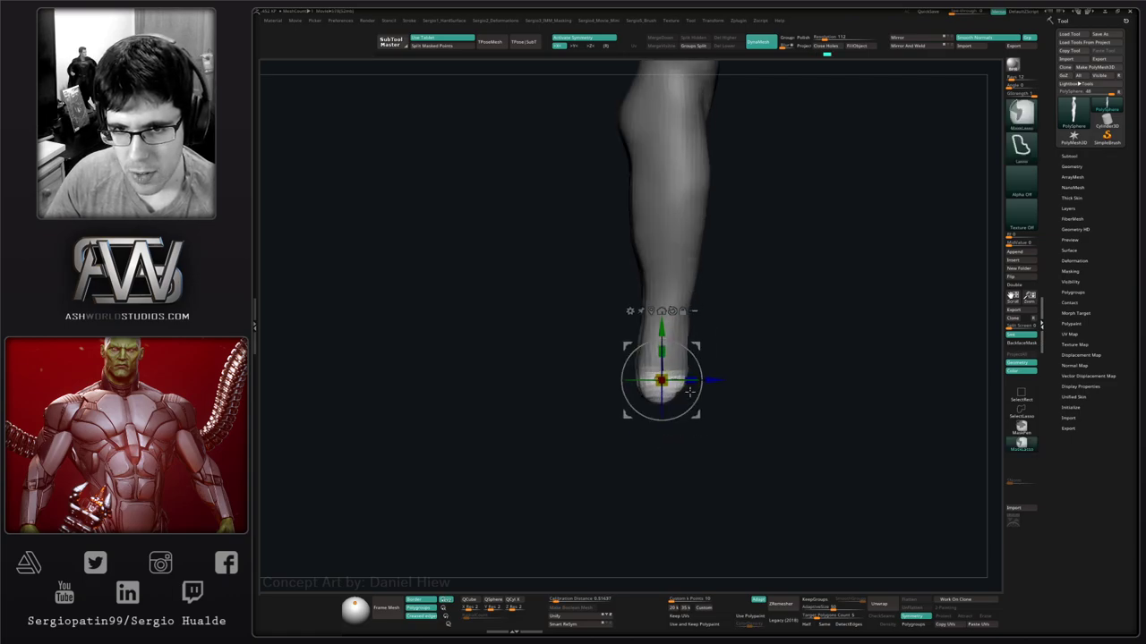
{"action": "left_click_drag", "start_coordinate": [663, 328], "coordinate": [663, 234]}
{"action": "key", "text": "q"}
{"action": "key", "text": "w"}
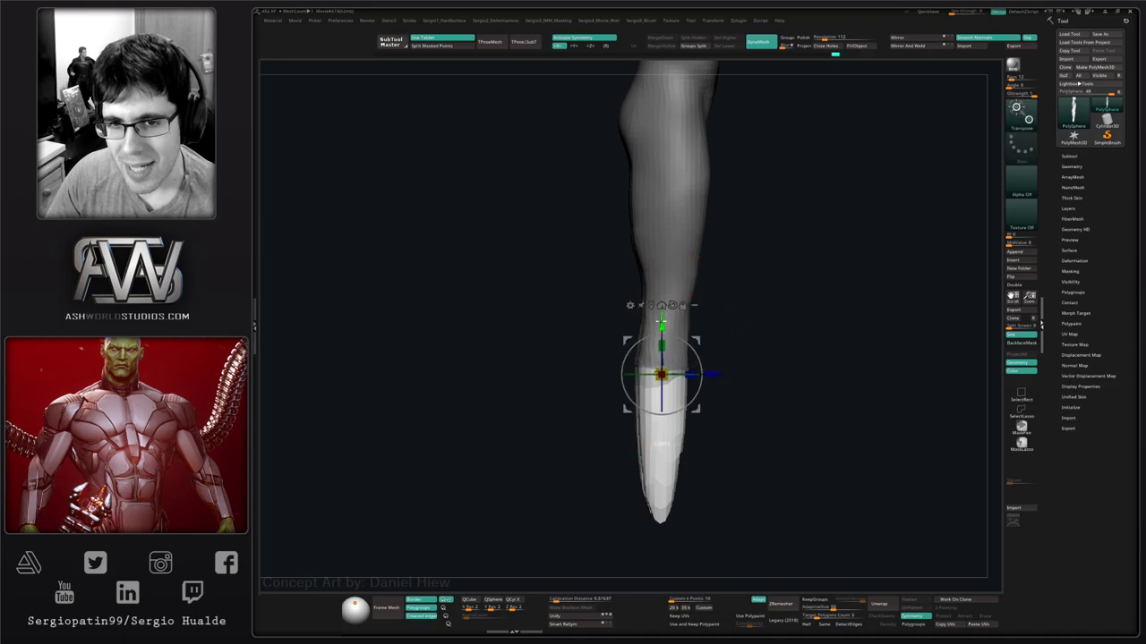
{"action": "left_click_drag", "start_coordinate": [660, 320], "coordinate": [660, 326]}
{"action": "key", "text": "q"}
{"action": "mouse_move", "coordinate": [690, 405]}
{"action": "right_mouse_down", "text": "ctrl"}
{"action": "mouse_move", "coordinate": [700, 406]}
{"action": "mouse_move", "coordinate": [696, 374]}
{"action": "mouse_move", "coordinate": [670, 407]}
{"action": "right_mouse_up", "text": "ctrl"}
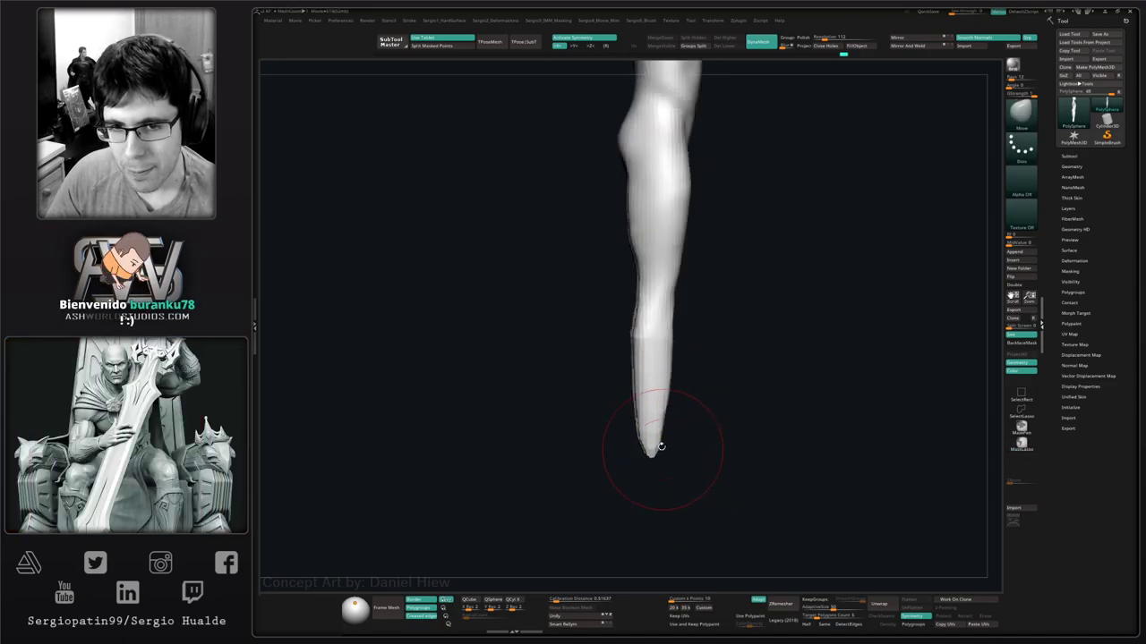
Thicken the extended lower legs into calves with the Inflat brush.
{"action": "mouse_move", "coordinate": [654, 443]}
{"action": "right_mouse_down", "text": "shift"}
{"action": "mouse_move", "coordinate": [692, 404]}
{"action": "mouse_move", "coordinate": [689, 379]}
{"action": "mouse_move", "coordinate": [727, 365]}
{"action": "mouse_move", "coordinate": [664, 349]}
{"action": "right_mouse_up", "text": "shift"}
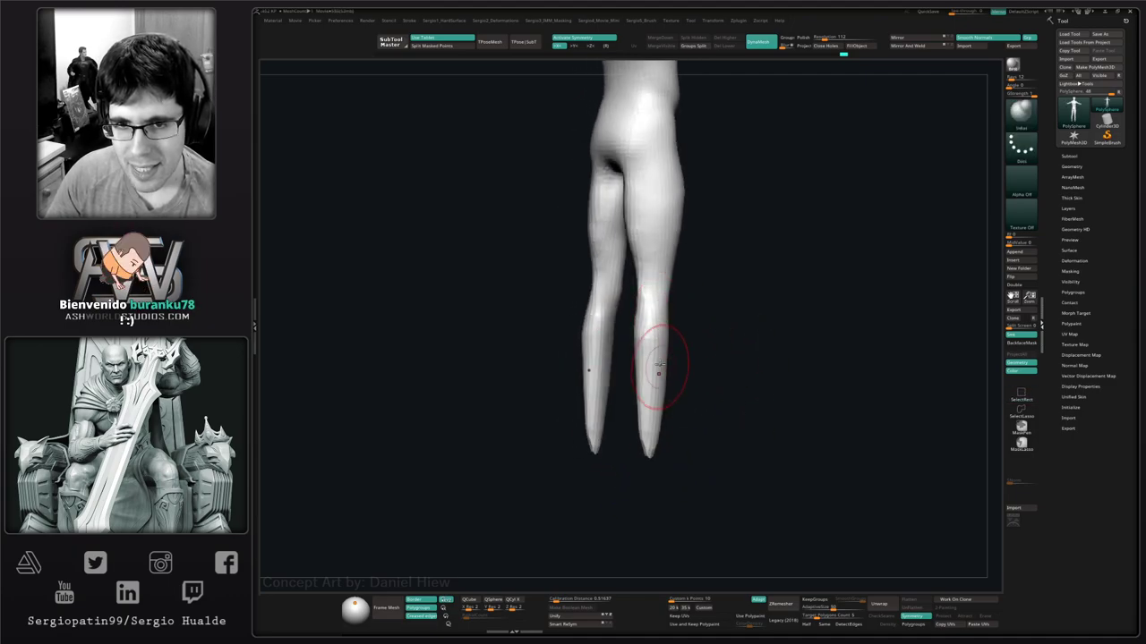
{"action": "mouse_move", "coordinate": [660, 365]}
{"action": "left_mouse_down"}
{"action": "mouse_move", "coordinate": [654, 348]}
{"action": "mouse_move", "coordinate": [655, 391]}
{"action": "left_mouse_up"}
{"action": "left_click_drag", "start_coordinate": [659, 328], "coordinate": [656, 401]}
{"action": "right_click_drag", "start_coordinate": [660, 412], "coordinate": [702, 401]}
{"action": "left_click_drag", "start_coordinate": [650, 332], "coordinate": [642, 345]}
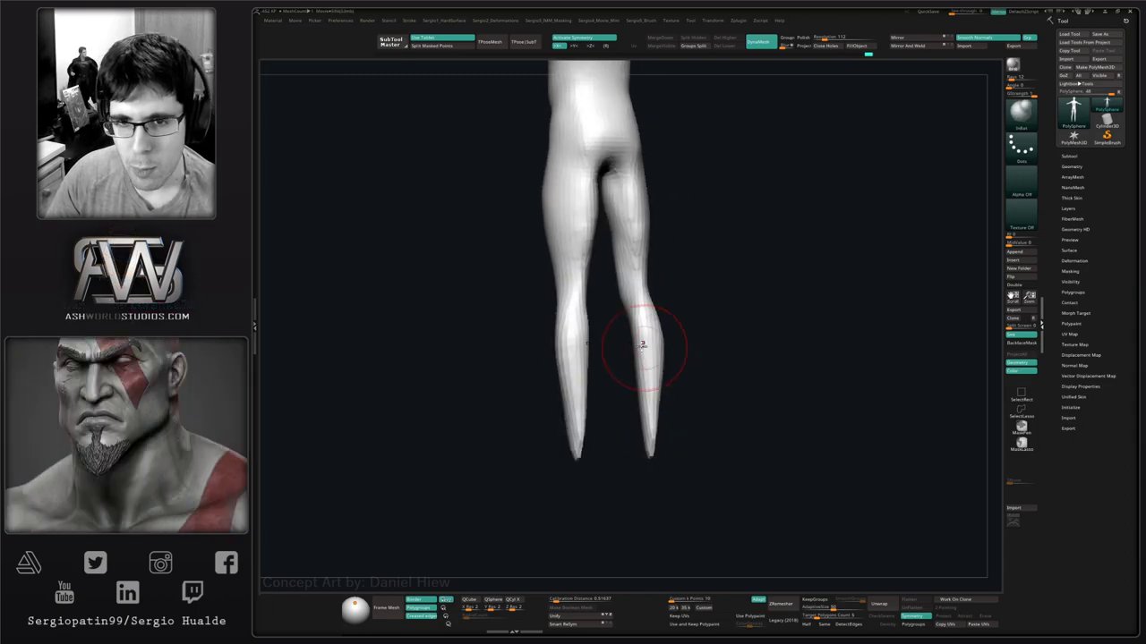
{"action": "left_click_drag", "start_coordinate": [666, 385], "coordinate": [662, 333]}
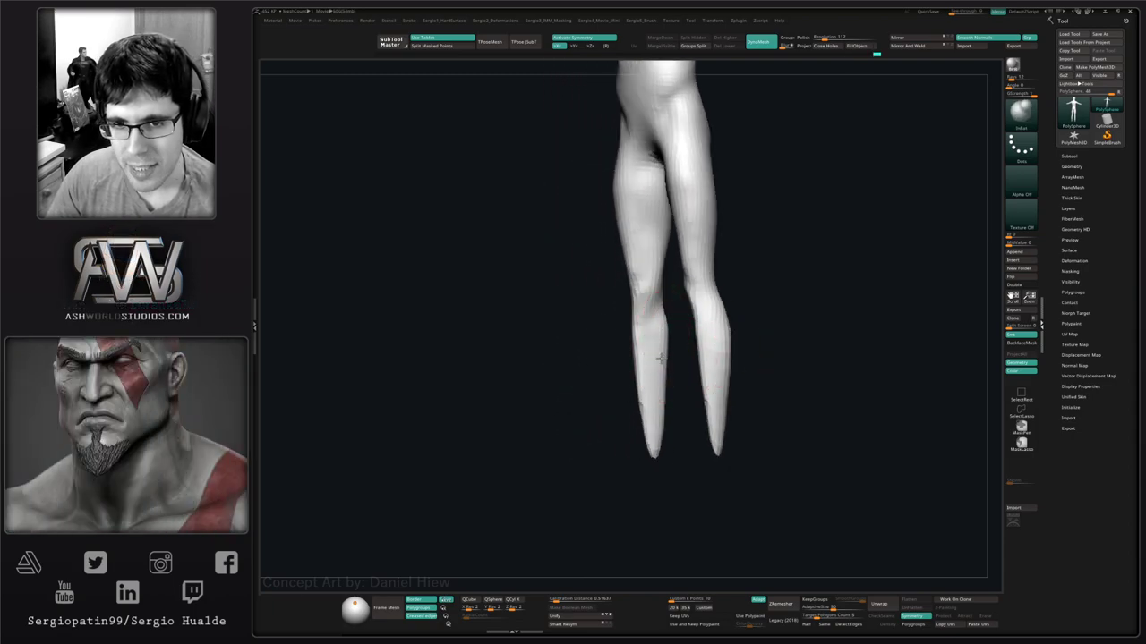
{"action": "mouse_move", "coordinate": [661, 388]}
{"action": "left_mouse_down"}
{"action": "mouse_move", "coordinate": [719, 379]}
{"action": "mouse_move", "coordinate": [703, 369]}
{"action": "mouse_move", "coordinate": [701, 329]}
{"action": "left_mouse_up"}
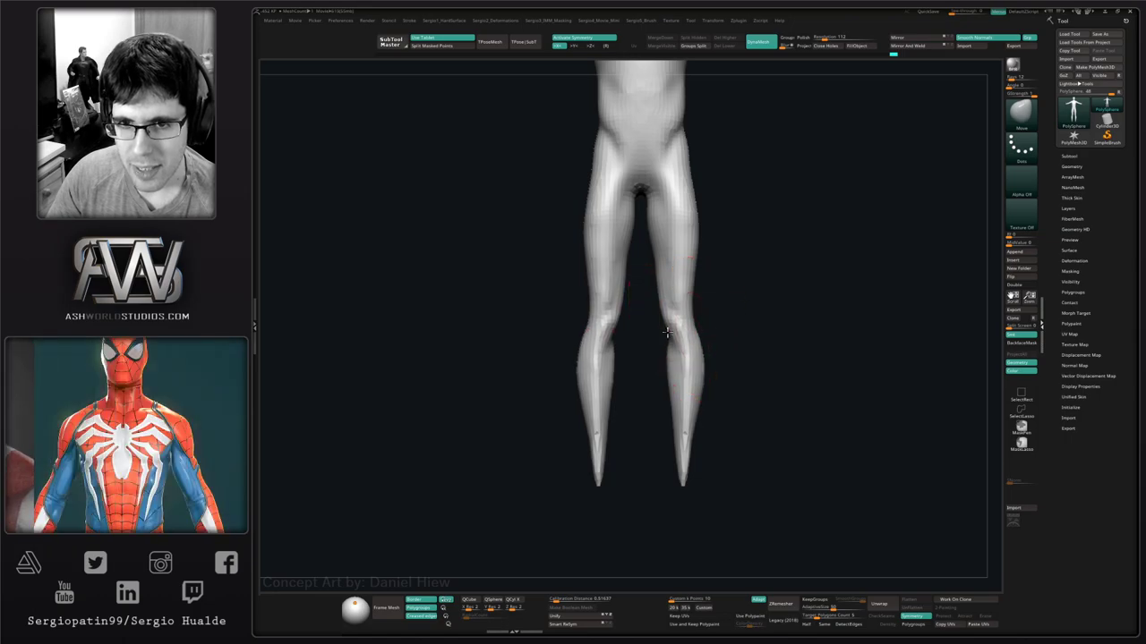
Refine the contours of the knees and calves with the Move brush from several angles.
{"action": "right_click_drag", "start_coordinate": [669, 334], "coordinate": [671, 358], "text": "ctrl"}
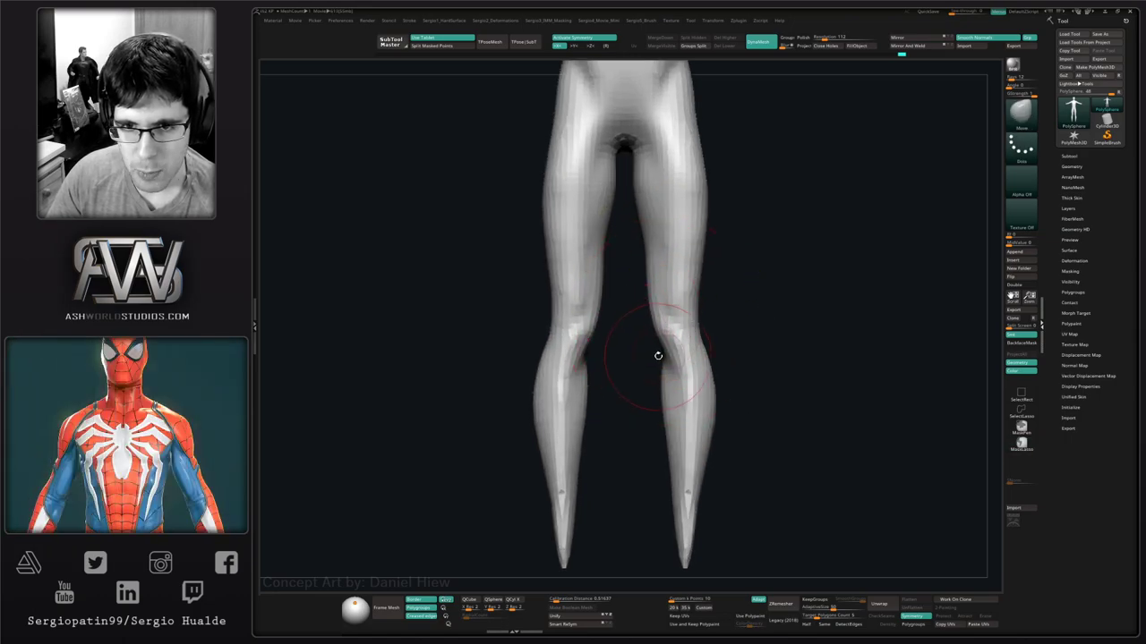
{"action": "left_click_drag", "start_coordinate": [658, 355], "coordinate": [681, 341]}
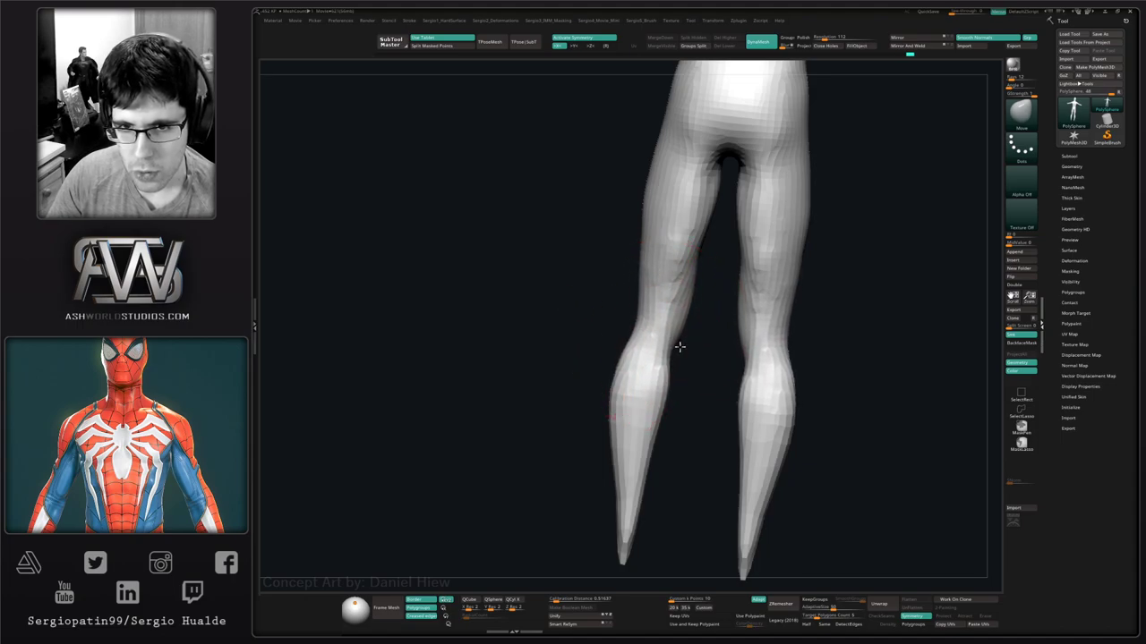
{"action": "mouse_move", "coordinate": [699, 356]}
{"action": "right_mouse_down"}
{"action": "mouse_move", "coordinate": [624, 358]}
{"action": "mouse_move", "coordinate": [671, 350]}
{"action": "mouse_move", "coordinate": [702, 383]}
{"action": "mouse_move", "coordinate": [705, 358]}
{"action": "right_mouse_up"}
{"action": "right_click_drag", "start_coordinate": [705, 358], "coordinate": [736, 366]}
{"action": "left_click_drag", "start_coordinate": [736, 365], "coordinate": [704, 369]}
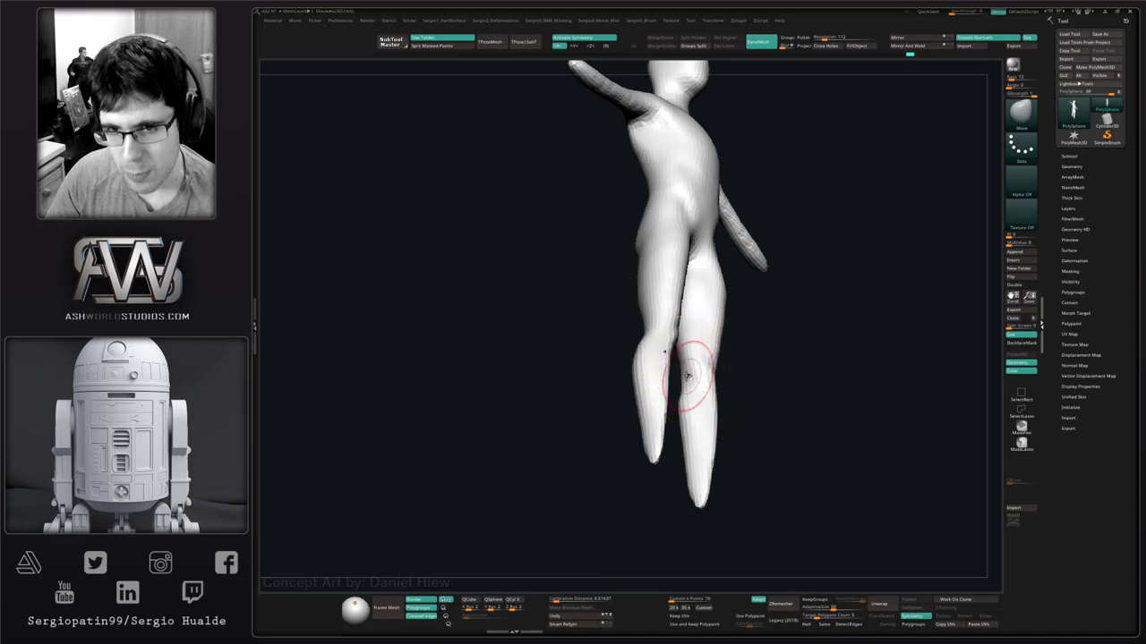
{"action": "mouse_move", "coordinate": [688, 376]}
{"action": "right_mouse_down"}
{"action": "mouse_move", "coordinate": [683, 358]}
{"action": "mouse_move", "coordinate": [716, 398]}
{"action": "mouse_move", "coordinate": [703, 430]}
{"action": "mouse_move", "coordinate": [693, 398]}
{"action": "right_mouse_up"}
{"action": "mouse_move", "coordinate": [693, 398]}
{"action": "right_mouse_down"}
{"action": "mouse_move", "coordinate": [680, 391]}
{"action": "mouse_move", "coordinate": [689, 341]}
{"action": "right_mouse_up"}
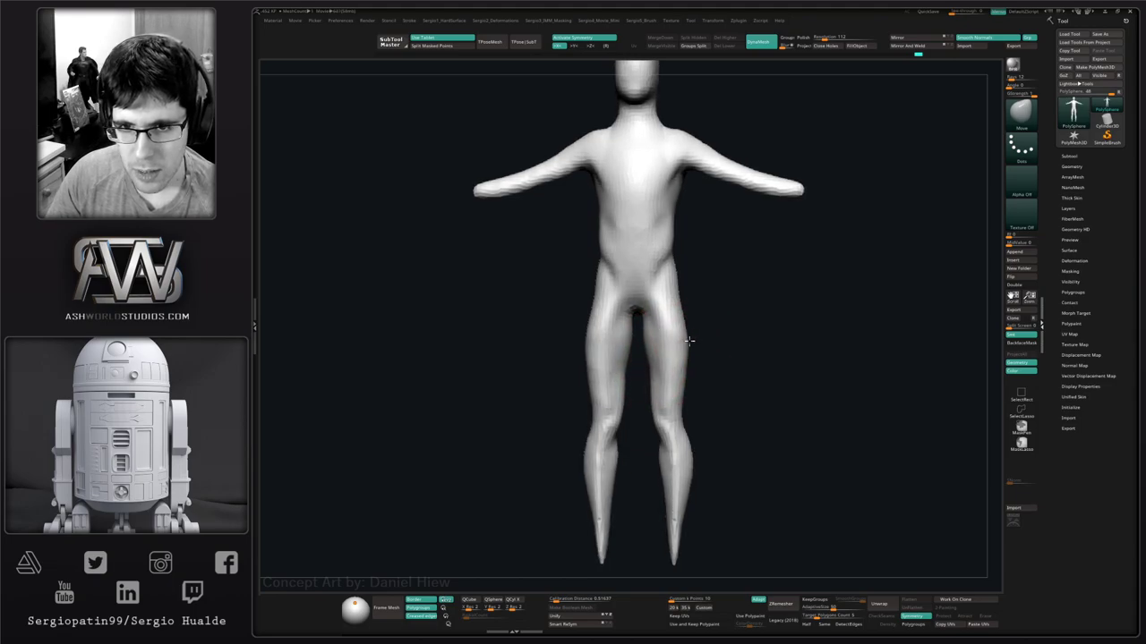
Mask the legs in side view so that only the tips below the ankles stay free.
{"action": "mouse_move", "coordinate": [673, 394]}
{"action": "left_mouse_down", "text": "shift"}
{"action": "mouse_move", "coordinate": [675, 328]}
{"action": "mouse_move", "coordinate": [678, 385]}
{"action": "left_mouse_up", "text": "shift"}
{"action": "right_click_drag", "start_coordinate": [686, 437], "coordinate": [692, 343], "text": "alt"}
{"action": "left_click_drag", "start_coordinate": [683, 369], "coordinate": [682, 447], "text": "shift"}
{"action": "mouse_move", "coordinate": [705, 454]}
{"action": "right_mouse_down"}
{"action": "mouse_move", "coordinate": [662, 455]}
{"action": "mouse_move", "coordinate": [660, 439]}
{"action": "right_mouse_up"}
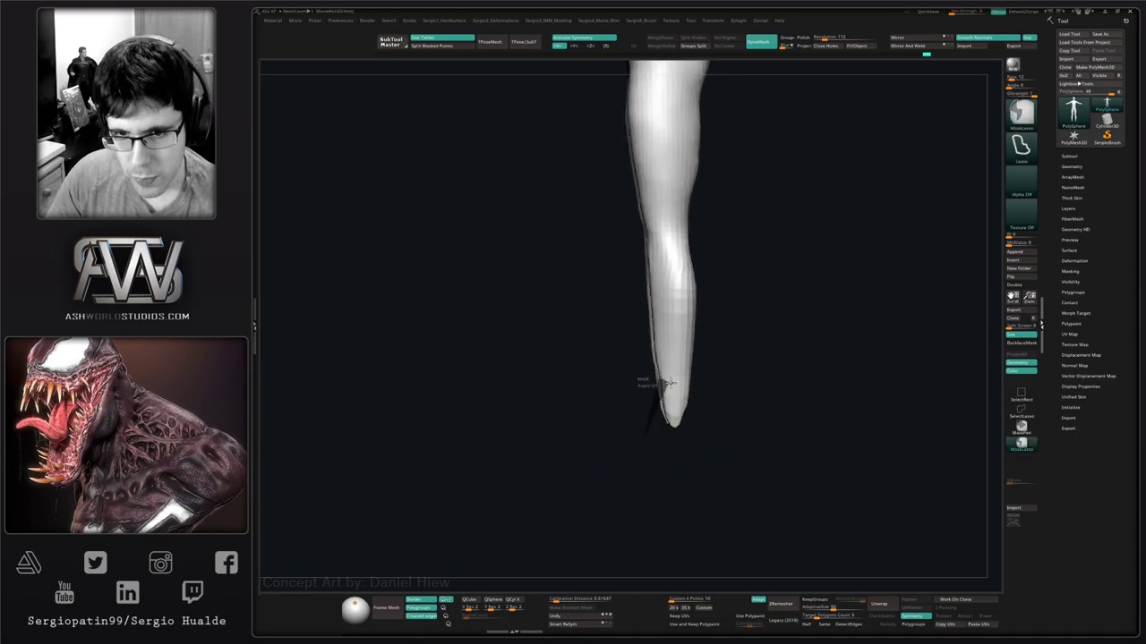
{"action": "left_click", "coordinate": [679, 446], "text": "ctrl"}
Pull the unmasked leg tips forward with the transform gizmo to form basic feet, and clear the mask.
{"action": "key", "text": "b"}
{"action": "key", "text": "m"}
{"action": "key", "text": "v"}
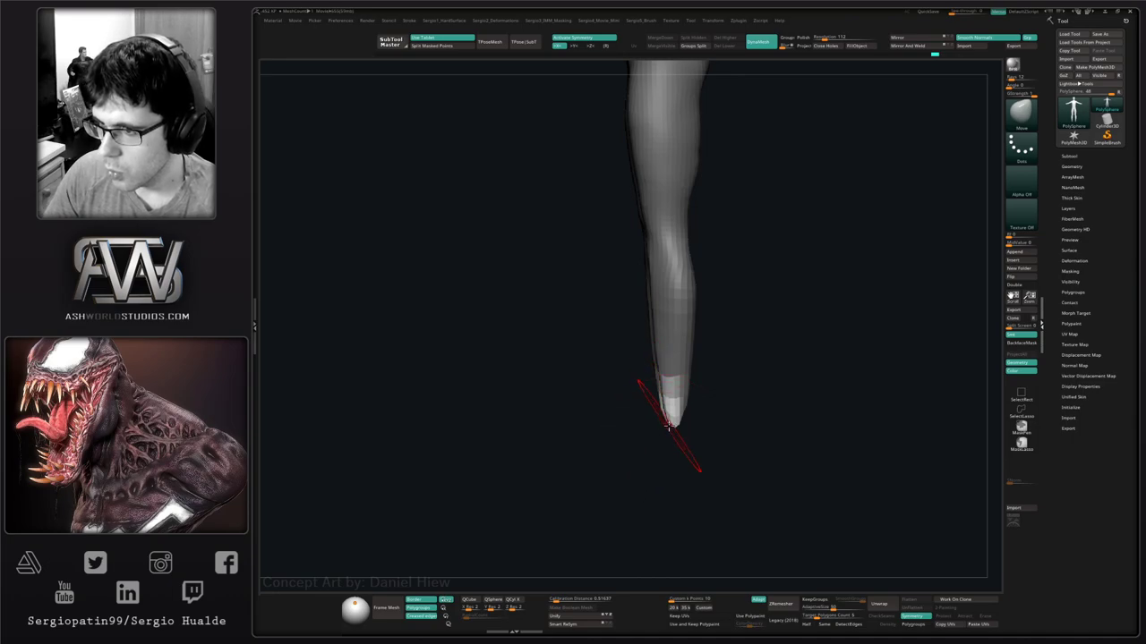
{"action": "mouse_move", "coordinate": [669, 426]}
{"action": "right_mouse_down"}
{"action": "mouse_move", "coordinate": [698, 450]}
{"action": "mouse_move", "coordinate": [683, 438]}
{"action": "right_mouse_up"}
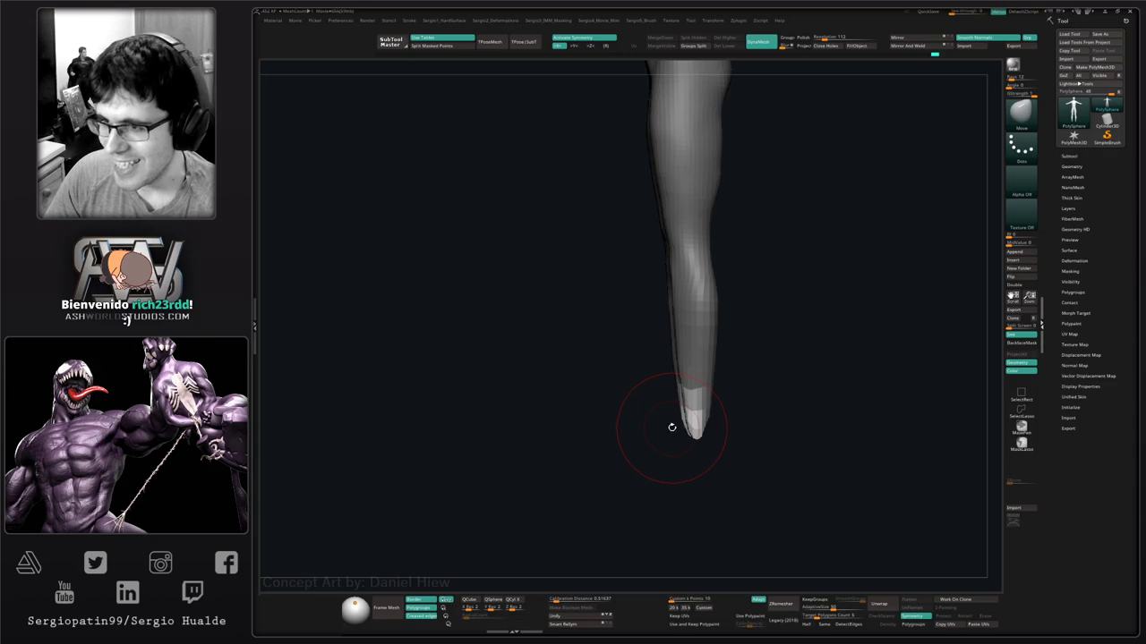
{"action": "left_click_drag", "start_coordinate": [671, 427], "coordinate": [708, 450]}
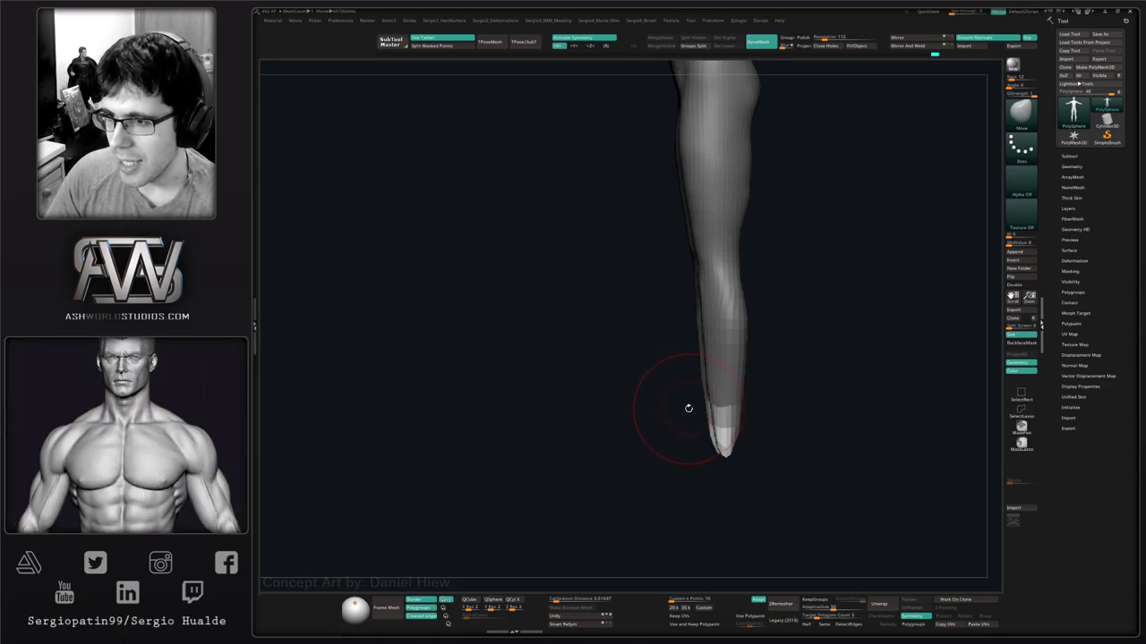
{"action": "left_click_drag", "start_coordinate": [689, 407], "coordinate": [637, 415], "text": "alt"}
{"action": "key", "text": "w"}
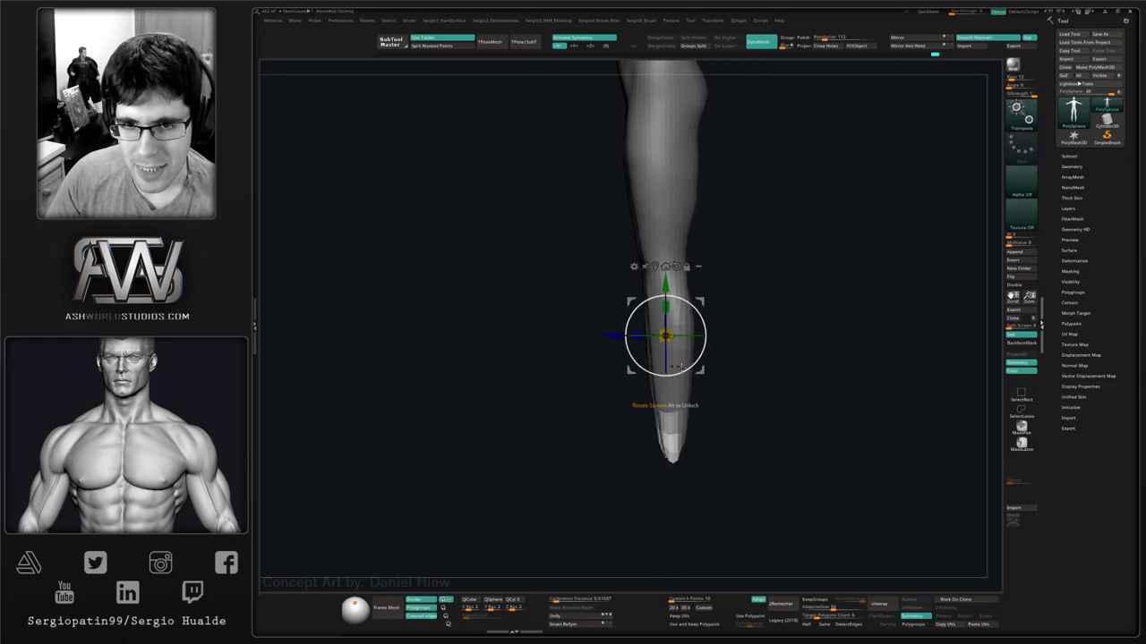
{"action": "mouse_move", "coordinate": [700, 369]}
{"action": "left_mouse_down"}
{"action": "mouse_move", "coordinate": [658, 377]}
{"action": "mouse_move", "coordinate": [611, 357]}
{"action": "left_mouse_up"}
{"action": "left_click_drag", "start_coordinate": [624, 385], "coordinate": [698, 407]}
{"action": "left_click_drag", "start_coordinate": [577, 358], "coordinate": [554, 359]}
{"action": "key", "text": "q"}
{"action": "left_click", "coordinate": [704, 412], "text": "ctrl"}
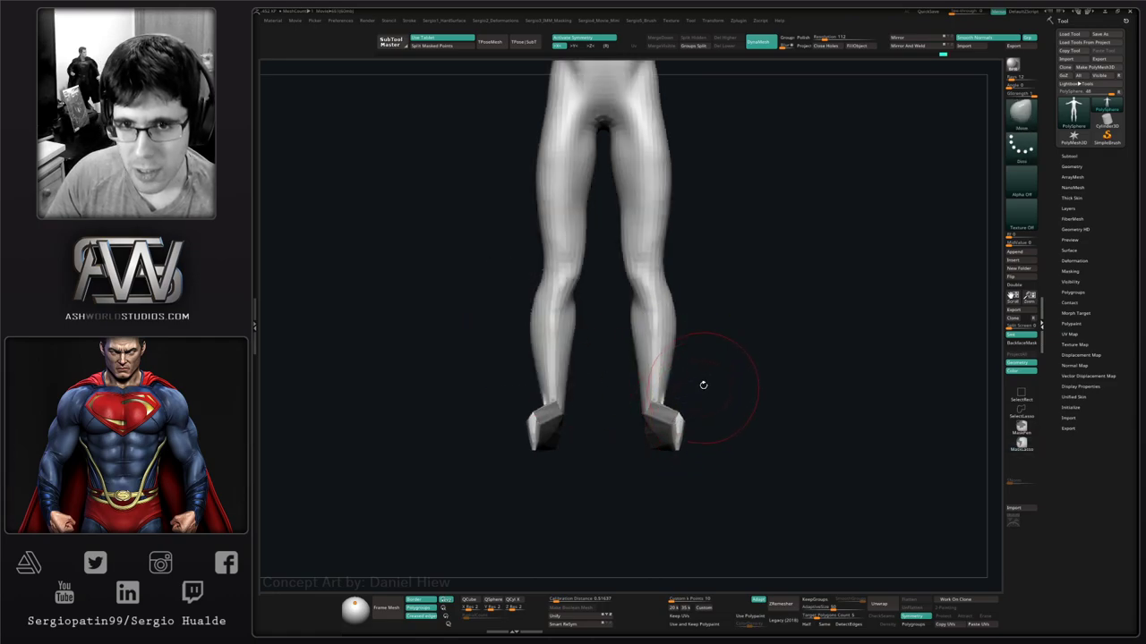
Remesh the figure with DynaMesh at resolution 176 and smooth the new feet.
{"action": "key", "text": "f"}
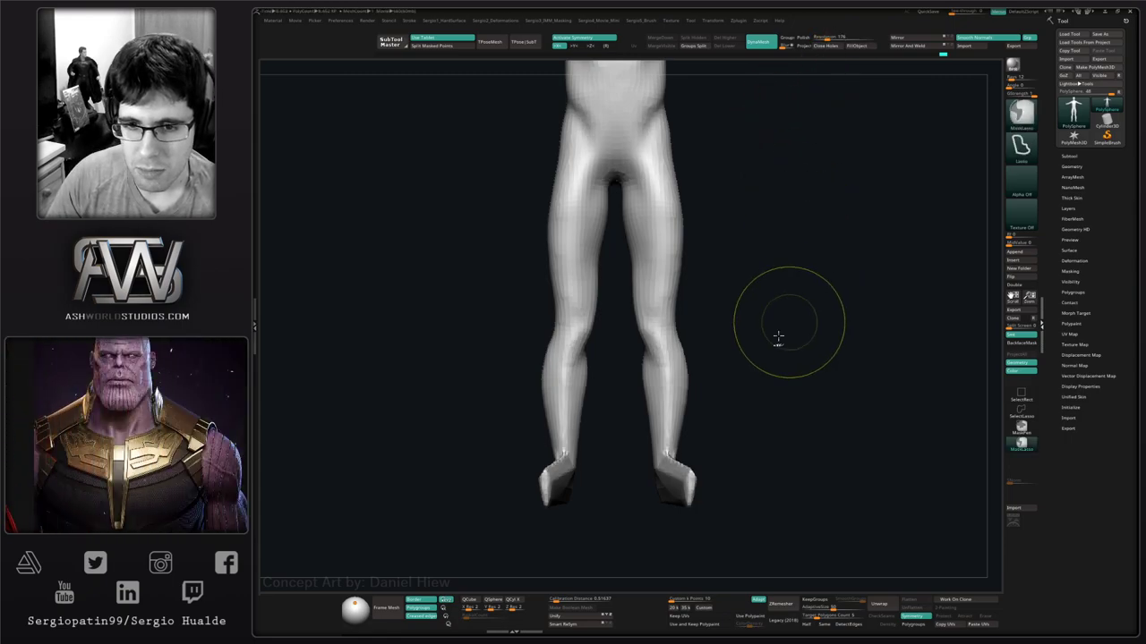
{"action": "left_click_drag", "start_coordinate": [779, 338], "coordinate": [772, 385], "text": "ctrl"}
{"action": "left_click_drag", "start_coordinate": [701, 526], "coordinate": [708, 451], "text": "alt"}
{"action": "mouse_move", "coordinate": [698, 390]}
{"action": "left_mouse_down", "text": "shift"}
{"action": "mouse_move", "coordinate": [694, 411]}
{"action": "mouse_move", "coordinate": [728, 445]}
{"action": "left_mouse_up", "text": "shift"}
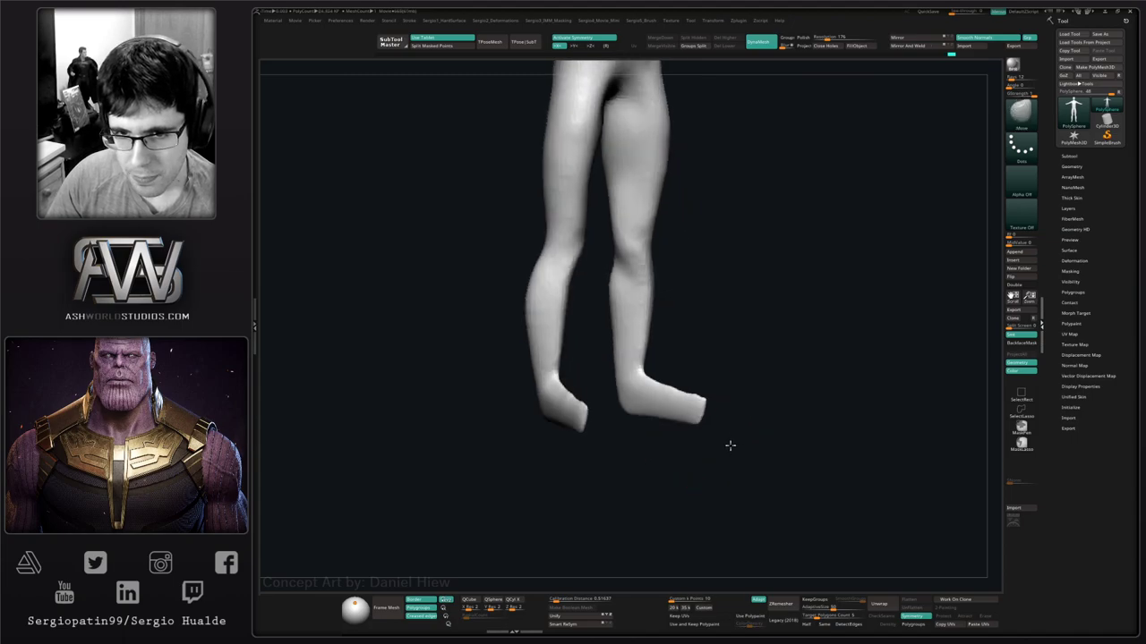
{"action": "mouse_move", "coordinate": [664, 412]}
{"action": "left_mouse_down"}
{"action": "mouse_move", "coordinate": [639, 397]}
{"action": "mouse_move", "coordinate": [684, 412]}
{"action": "mouse_move", "coordinate": [667, 410]}
{"action": "mouse_move", "coordinate": [742, 465]}
{"action": "left_mouse_up"}
{"action": "mouse_move", "coordinate": [699, 401]}
{"action": "left_mouse_down", "text": "shift"}
{"action": "mouse_move", "coordinate": [658, 410]}
{"action": "mouse_move", "coordinate": [775, 421]}
{"action": "left_mouse_up", "text": "shift"}
Adjust the rough shape of the arm ends with the Move brush.
{"action": "left_click_drag", "start_coordinate": [775, 420], "coordinate": [743, 457], "text": "alt"}
{"action": "mouse_move", "coordinate": [726, 378]}
{"action": "left_mouse_down", "text": "alt"}
{"action": "mouse_move", "coordinate": [732, 468]}
{"action": "mouse_move", "coordinate": [787, 417]}
{"action": "mouse_move", "coordinate": [807, 429]}
{"action": "left_mouse_up", "text": "alt"}
{"action": "key", "text": "b"}
{"action": "key", "text": "m"}
{"action": "key", "text": "v"}
{"action": "left_click_drag", "start_coordinate": [854, 172], "coordinate": [873, 185]}
{"action": "left_click_drag", "start_coordinate": [847, 235], "coordinate": [765, 293], "text": "alt"}
Swell the arm ends into ball-shaped hands with the Inflat brush and adjust them with the Move brush.
{"action": "key", "text": "b"}
{"action": "key", "text": "i"}
{"action": "key", "text": "n"}
{"action": "mouse_move", "coordinate": [777, 228]}
{"action": "left_mouse_down"}
{"action": "mouse_move", "coordinate": [809, 251]}
{"action": "mouse_move", "coordinate": [814, 244]}
{"action": "mouse_move", "coordinate": [826, 349]}
{"action": "mouse_move", "coordinate": [850, 291]}
{"action": "left_mouse_up"}
{"action": "key", "text": "b"}
{"action": "key", "text": "m"}
{"action": "key", "text": "v"}
{"action": "left_click_drag", "start_coordinate": [851, 291], "coordinate": [803, 277]}
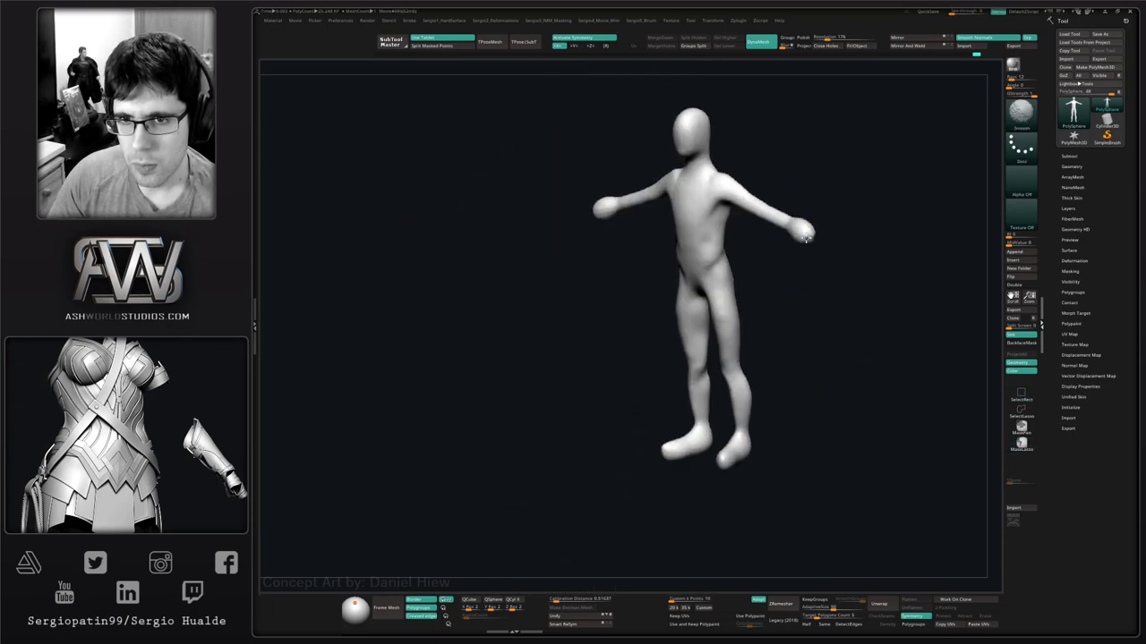
Add volume along the arms with Standard brush strokes, working from the front and back.
{"action": "right_click_drag", "start_coordinate": [782, 271], "coordinate": [775, 263], "text": "shift"}
{"action": "right_click_drag", "start_coordinate": [806, 223], "coordinate": [761, 345], "text": "alt"}
{"action": "mouse_move", "coordinate": [761, 345]}
{"action": "right_mouse_down"}
{"action": "mouse_move", "coordinate": [742, 379]}
{"action": "mouse_move", "coordinate": [711, 330]}
{"action": "right_mouse_up"}
{"action": "left_click_drag", "start_coordinate": [716, 332], "coordinate": [733, 342], "text": "shift"}
{"action": "key", "text": "b"}
{"action": "key", "text": "s"}
{"action": "key", "text": "t"}
{"action": "right_click_drag", "start_coordinate": [734, 358], "coordinate": [700, 349]}
{"action": "left_click_drag", "start_coordinate": [700, 349], "coordinate": [660, 376]}
{"action": "left_click_drag", "start_coordinate": [713, 326], "coordinate": [627, 394]}
{"action": "right_click_drag", "start_coordinate": [597, 428], "coordinate": [644, 356]}
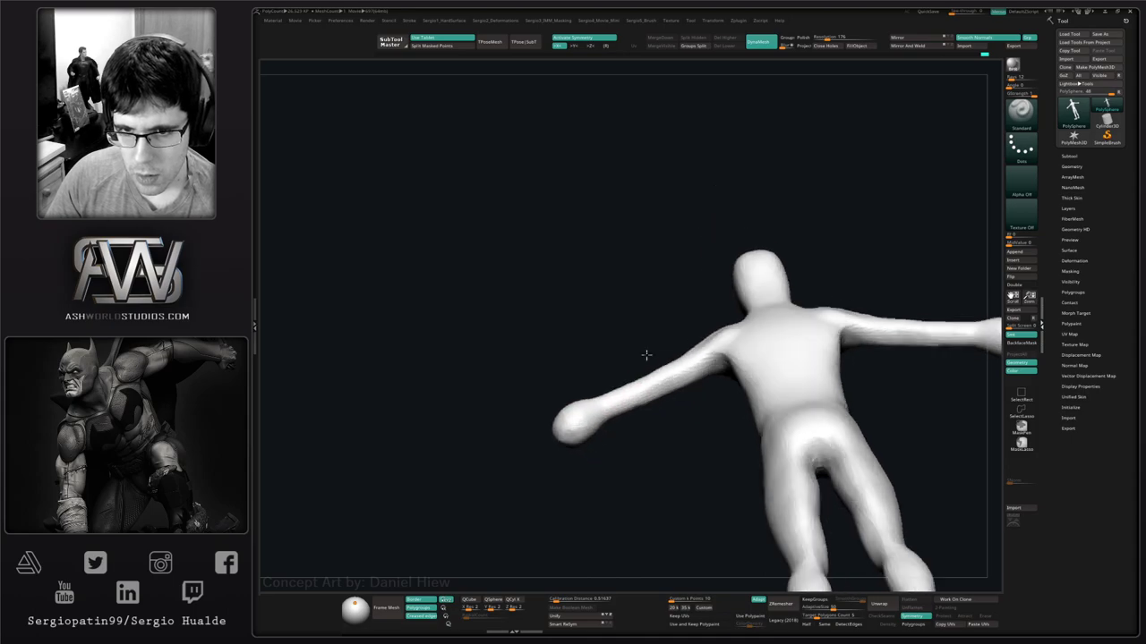
{"action": "left_click_drag", "start_coordinate": [716, 345], "coordinate": [626, 400]}
{"action": "mouse_move", "coordinate": [645, 430]}
{"action": "right_mouse_down"}
{"action": "mouse_move", "coordinate": [708, 399]}
{"action": "mouse_move", "coordinate": [698, 345]}
{"action": "right_mouse_up"}
{"action": "mouse_move", "coordinate": [688, 331]}
{"action": "left_mouse_down"}
{"action": "mouse_move", "coordinate": [674, 417]}
{"action": "mouse_move", "coordinate": [701, 331]}
{"action": "left_mouse_up"}
Reshape the arm contours from above with the Move brush.
{"action": "key", "text": "b"}
{"action": "key", "text": "m"}
{"action": "key", "text": "v"}
{"action": "mouse_move", "coordinate": [715, 360]}
{"action": "right_mouse_down"}
{"action": "mouse_move", "coordinate": [727, 347]}
{"action": "mouse_move", "coordinate": [723, 379]}
{"action": "right_mouse_up"}
{"action": "mouse_move", "coordinate": [721, 387]}
{"action": "left_mouse_down"}
{"action": "mouse_move", "coordinate": [759, 382]}
{"action": "mouse_move", "coordinate": [765, 471]}
{"action": "left_mouse_up"}
{"action": "right_click_drag", "start_coordinate": [770, 474], "coordinate": [805, 474]}
Isolate the forearms with an inverted lasso mask and bend them forward at the elbows with the transform gizmo.
{"action": "mouse_move", "coordinate": [689, 459]}
{"action": "left_mouse_down", "text": "ctrl"}
{"action": "mouse_move", "coordinate": [845, 561]}
{"action": "mouse_move", "coordinate": [837, 566]}
{"action": "left_mouse_up", "text": "ctrl"}
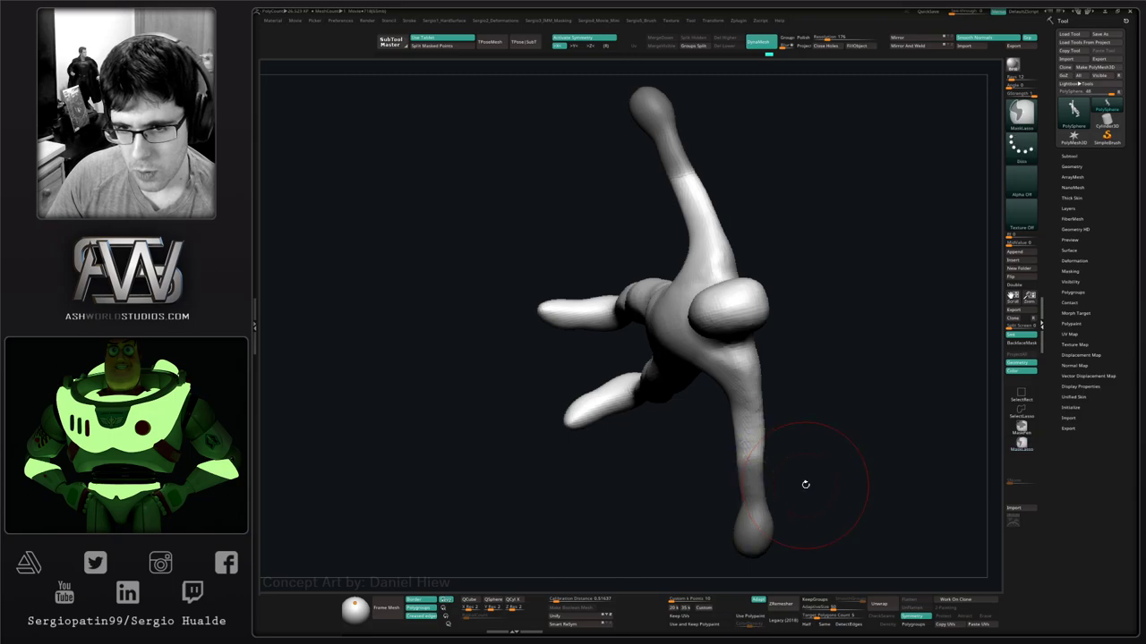
{"action": "mouse_move", "coordinate": [805, 484]}
{"action": "left_mouse_down"}
{"action": "mouse_move", "coordinate": [808, 460]}
{"action": "mouse_move", "coordinate": [798, 458]}
{"action": "mouse_move", "coordinate": [680, 477]}
{"action": "mouse_move", "coordinate": [785, 513]}
{"action": "left_mouse_up"}
{"action": "mouse_move", "coordinate": [781, 452]}
{"action": "left_mouse_down", "text": "ctrl"}
{"action": "mouse_move", "coordinate": [711, 457]}
{"action": "mouse_move", "coordinate": [770, 519]}
{"action": "mouse_move", "coordinate": [799, 486]}
{"action": "left_mouse_up", "text": "ctrl"}
{"action": "left_click", "coordinate": [787, 483], "text": "ctrl"}
{"action": "key", "text": "w"}
{"action": "left_click", "coordinate": [756, 444], "text": "alt"}
{"action": "mouse_move", "coordinate": [794, 442]}
{"action": "left_mouse_down"}
{"action": "mouse_move", "coordinate": [793, 464]}
{"action": "mouse_move", "coordinate": [849, 448]}
{"action": "mouse_move", "coordinate": [803, 296]}
{"action": "left_mouse_up"}
{"action": "key", "text": "q"}
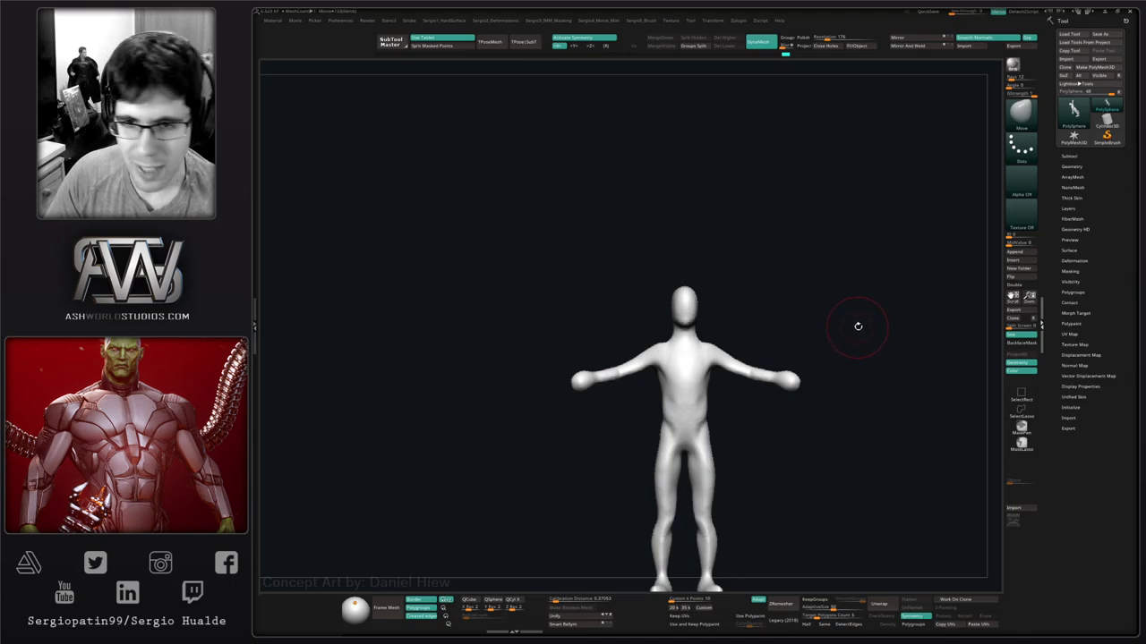
Push down the bulging tops of the feet with a resized Move brush.
{"action": "left_click_drag", "start_coordinate": [847, 335], "coordinate": [777, 287]}
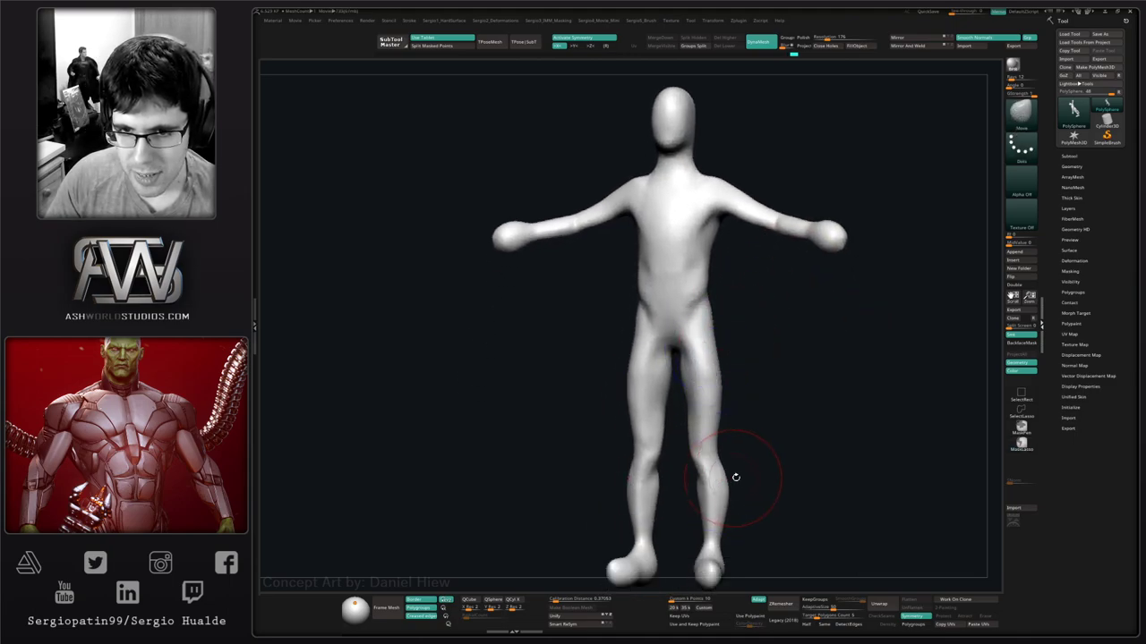
{"action": "right_click_drag", "start_coordinate": [735, 477], "coordinate": [689, 358]}
{"action": "right_click_drag", "start_coordinate": [689, 430], "coordinate": [672, 515], "text": "ctrl"}
{"action": "right_click_drag", "start_coordinate": [671, 515], "coordinate": [684, 460], "text": "alt"}
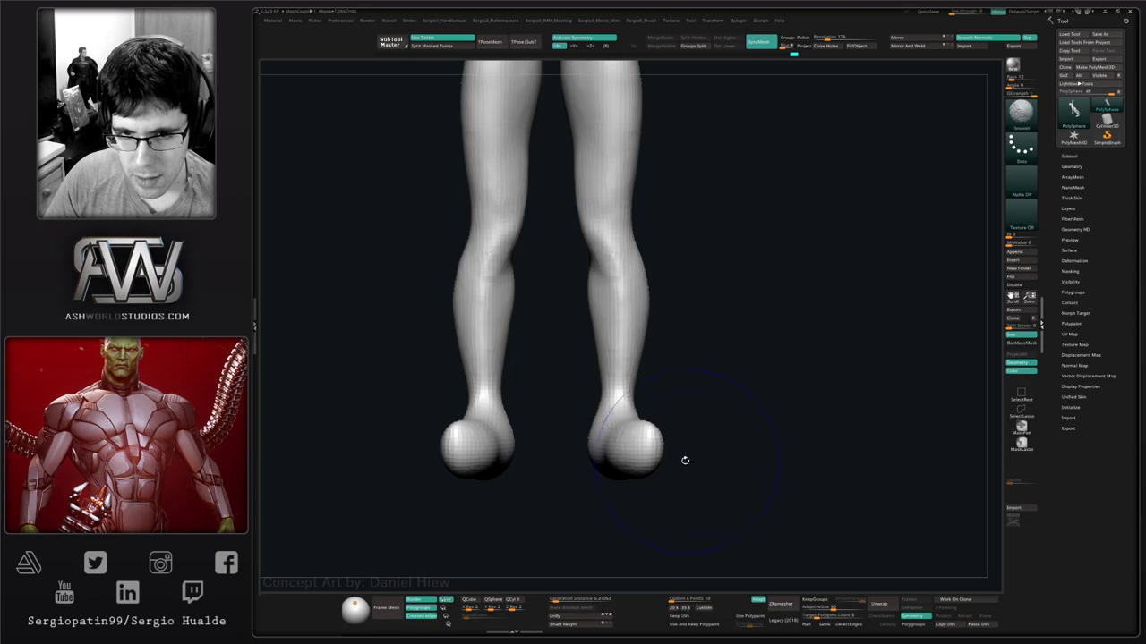
{"action": "key", "text": "s"}
{"action": "left_click_drag", "start_coordinate": [651, 435], "coordinate": [647, 453]}
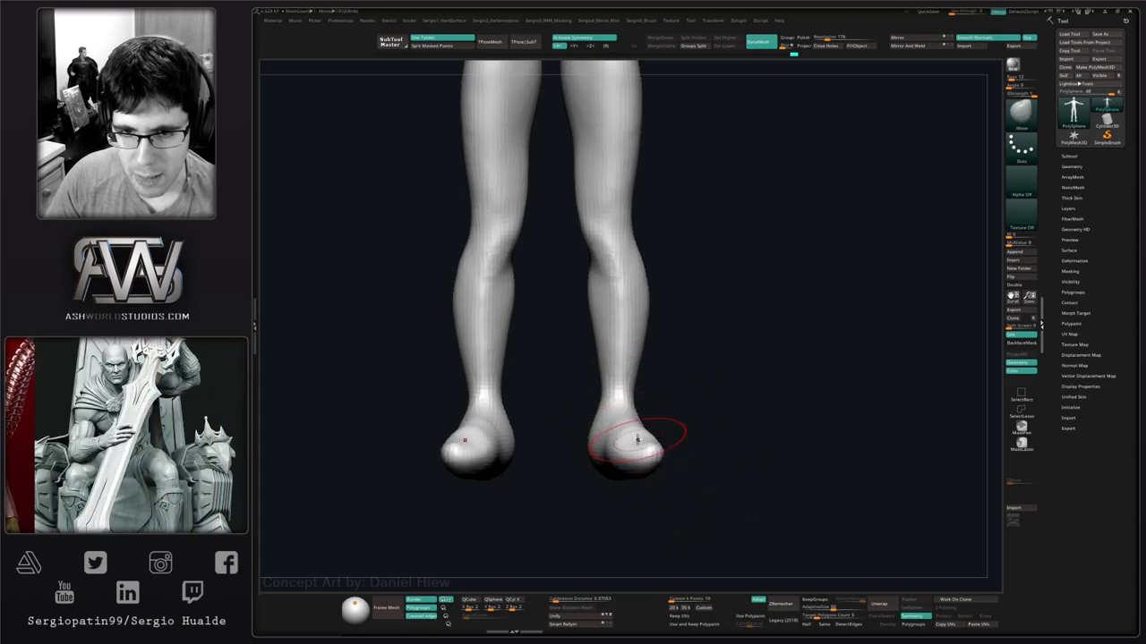
{"action": "mouse_move", "coordinate": [640, 441]}
{"action": "right_mouse_down"}
{"action": "mouse_move", "coordinate": [645, 470]}
{"action": "mouse_move", "coordinate": [645, 459]}
{"action": "right_mouse_up"}
Flatten the surfaces and soles of the feet with the TrimDynamic brush.
{"action": "key", "text": "b"}
{"action": "key", "text": "t"}
{"action": "key", "text": "d"}
{"action": "mouse_move", "coordinate": [643, 380]}
{"action": "left_mouse_down"}
{"action": "mouse_move", "coordinate": [642, 425]}
{"action": "mouse_move", "coordinate": [644, 403]}
{"action": "left_mouse_up"}
{"action": "right_click_drag", "start_coordinate": [642, 437], "coordinate": [671, 424]}
{"action": "mouse_move", "coordinate": [582, 369]}
{"action": "left_mouse_down"}
{"action": "mouse_move", "coordinate": [575, 386]}
{"action": "mouse_move", "coordinate": [609, 426]}
{"action": "left_mouse_up"}
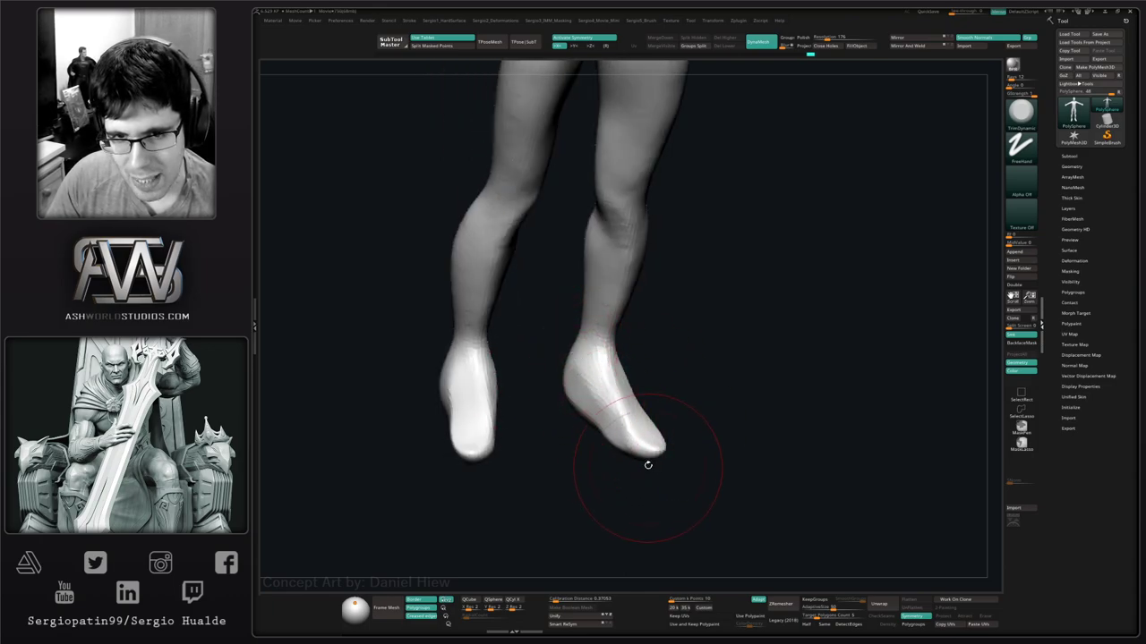
{"action": "right_click_drag", "start_coordinate": [648, 465], "coordinate": [652, 365]}
{"action": "left_click_drag", "start_coordinate": [643, 300], "coordinate": [632, 371]}
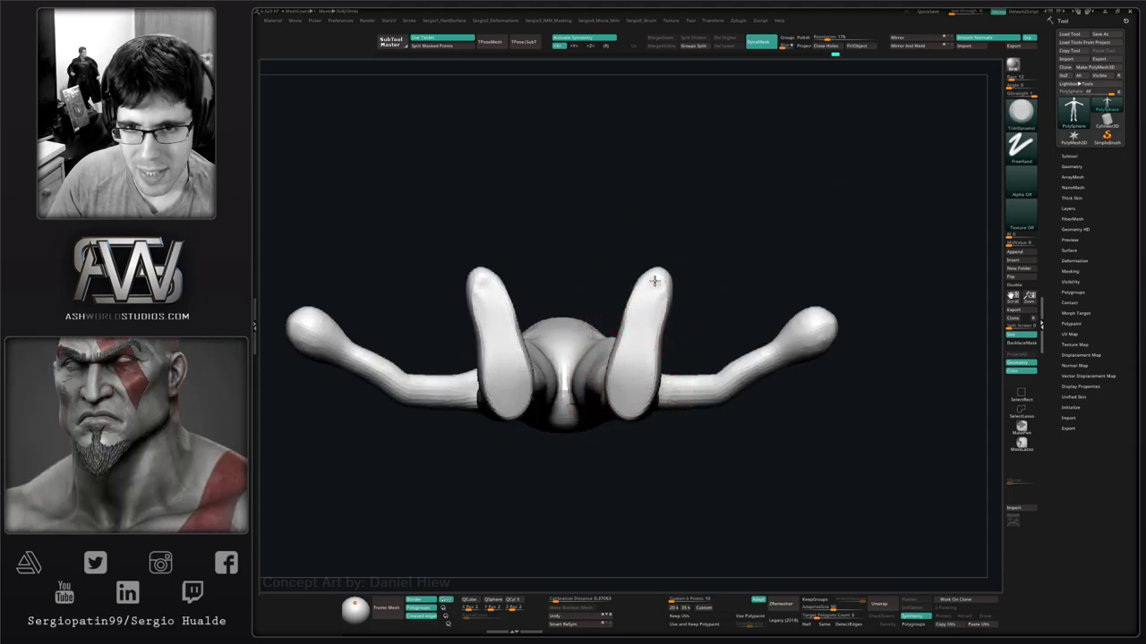
Shape the sole outline from below with the Move brush, widening the forefoot and narrowing the arch and heel.
{"action": "key", "text": "b"}
{"action": "key", "text": "m"}
{"action": "key", "text": "v"}
{"action": "mouse_move", "coordinate": [655, 347]}
{"action": "left_mouse_down"}
{"action": "mouse_move", "coordinate": [670, 338]}
{"action": "mouse_move", "coordinate": [672, 309]}
{"action": "mouse_move", "coordinate": [617, 333]}
{"action": "left_mouse_up"}
{"action": "mouse_move", "coordinate": [610, 377]}
{"action": "left_mouse_down"}
{"action": "mouse_move", "coordinate": [648, 382]}
{"action": "mouse_move", "coordinate": [628, 380]}
{"action": "mouse_move", "coordinate": [641, 382]}
{"action": "mouse_move", "coordinate": [630, 376]}
{"action": "mouse_move", "coordinate": [656, 304]}
{"action": "mouse_move", "coordinate": [636, 316]}
{"action": "left_mouse_up"}
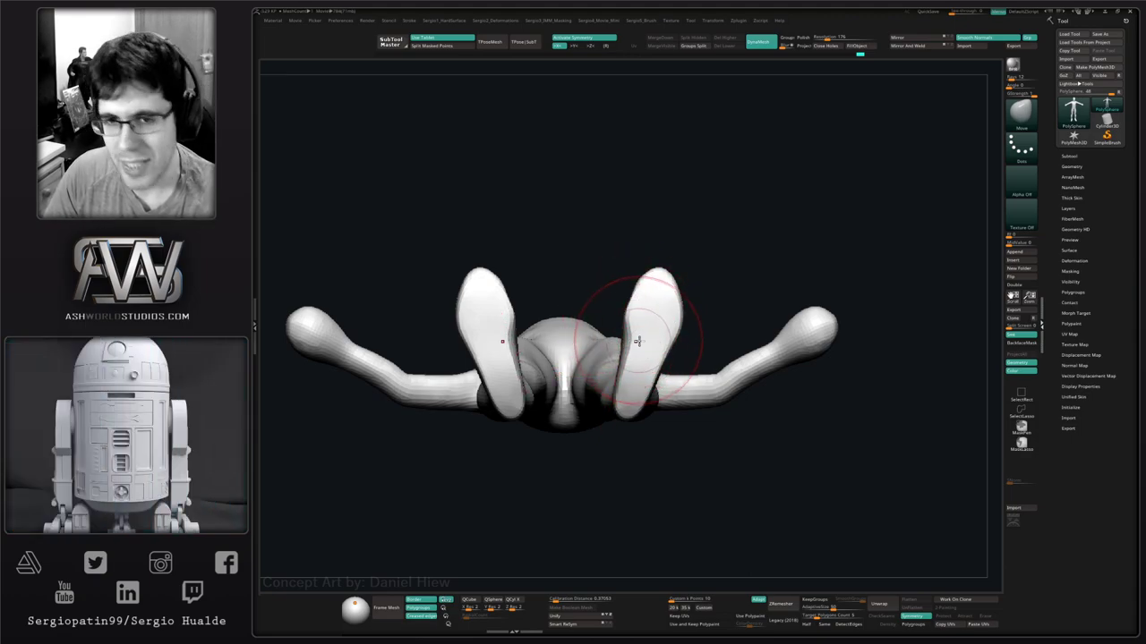
Refine the foot profile from the front and side, shaping the instep, arch and heel with the Move brush.
{"action": "right_click_drag", "start_coordinate": [650, 297], "coordinate": [652, 331], "text": "alt"}
{"action": "left_click_drag", "start_coordinate": [654, 323], "coordinate": [647, 389], "text": "shift"}
{"action": "right_click_drag", "start_coordinate": [647, 391], "coordinate": [657, 484]}
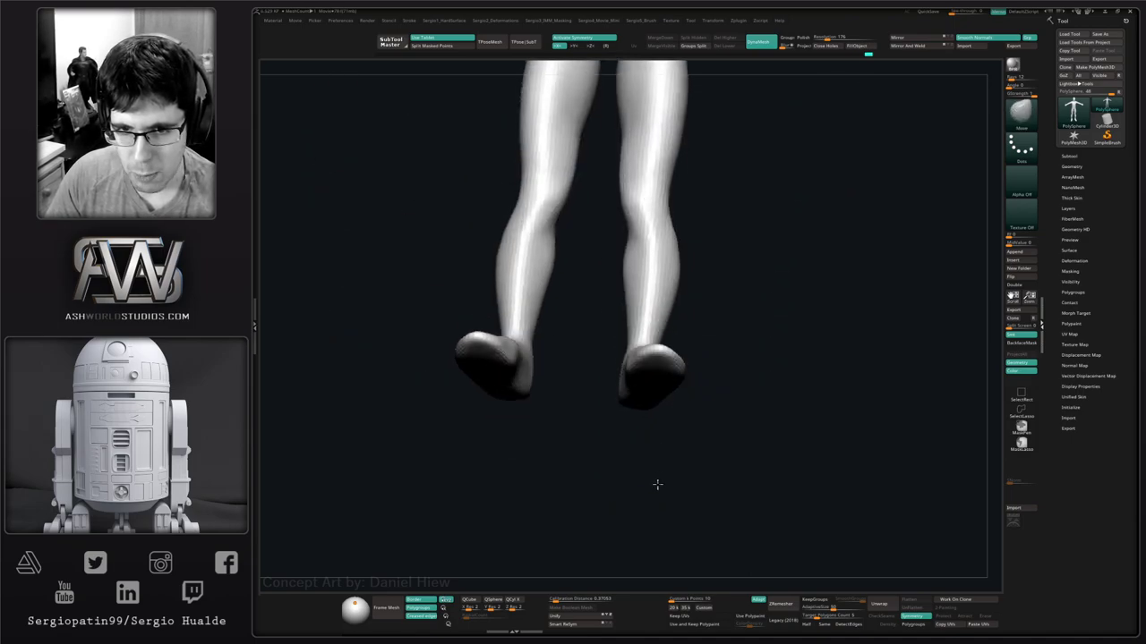
{"action": "left_click_drag", "start_coordinate": [657, 484], "coordinate": [663, 388], "text": "shift"}
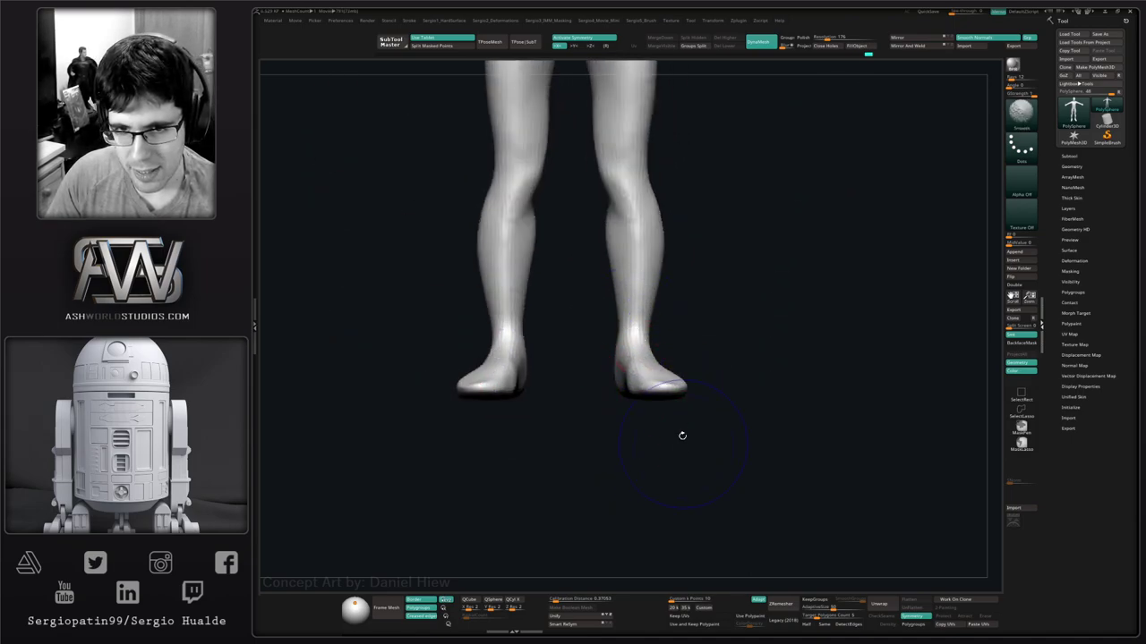
{"action": "left_click_drag", "start_coordinate": [682, 435], "coordinate": [669, 405]}
{"action": "right_click_drag", "start_coordinate": [684, 405], "coordinate": [608, 407], "text": "alt"}
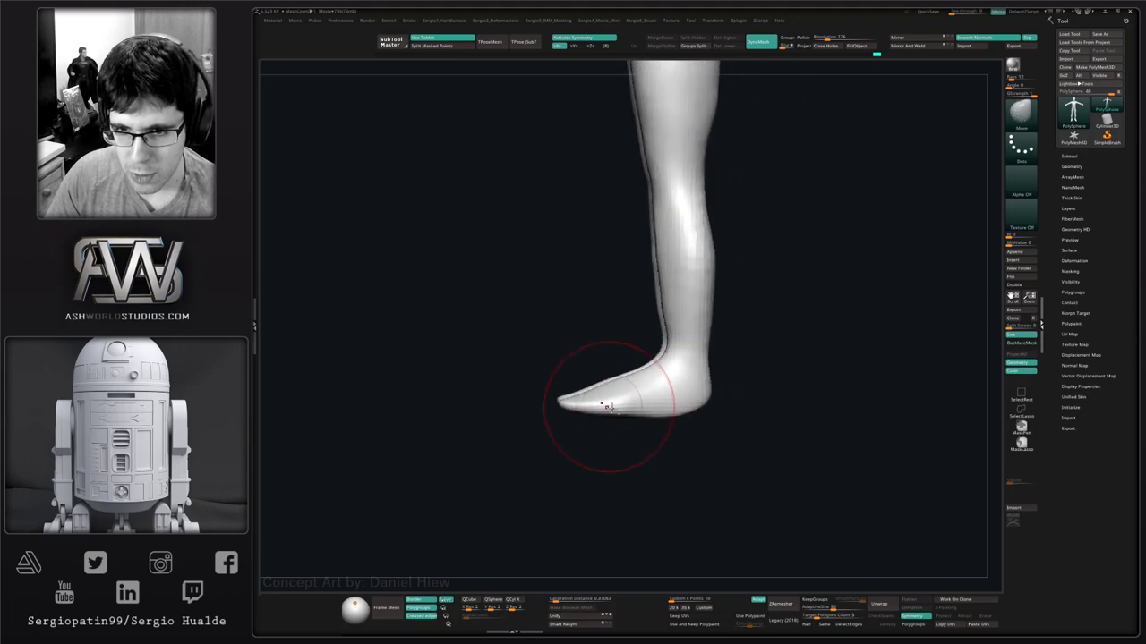
{"action": "left_click_drag", "start_coordinate": [685, 411], "coordinate": [731, 419]}
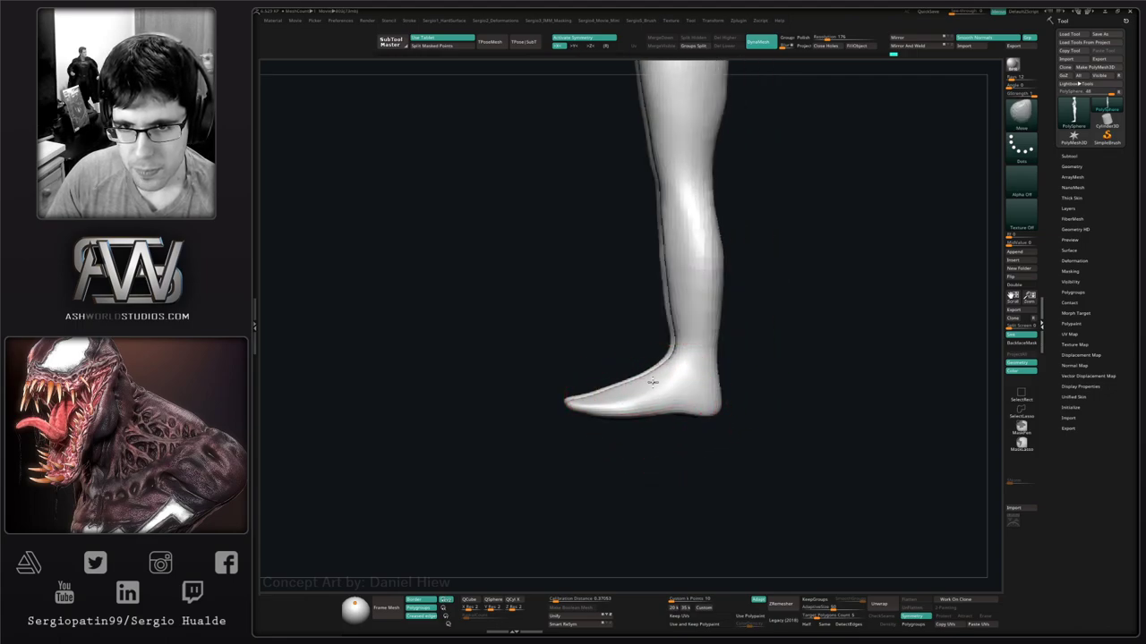
Curve the calf backward and adjust the shin and ankle profile in side view with the Move brush.
{"action": "right_click_drag", "start_coordinate": [685, 357], "coordinate": [599, 470], "text": "alt"}
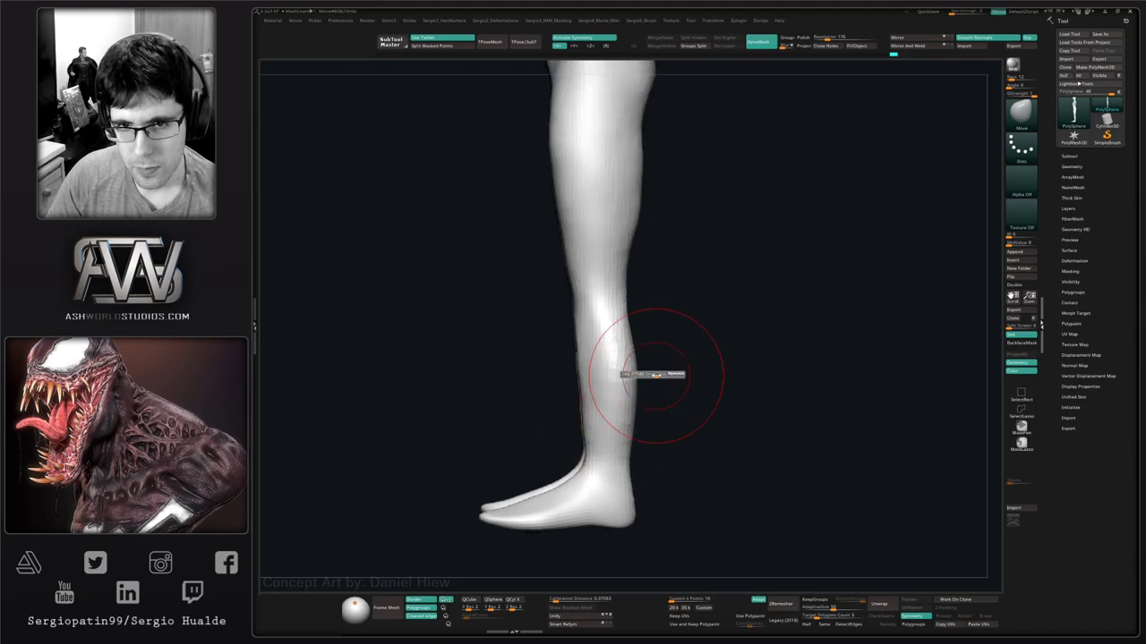
{"action": "mouse_move", "coordinate": [624, 376]}
{"action": "left_mouse_down"}
{"action": "mouse_move", "coordinate": [655, 368]}
{"action": "mouse_move", "coordinate": [644, 335]}
{"action": "left_mouse_up"}
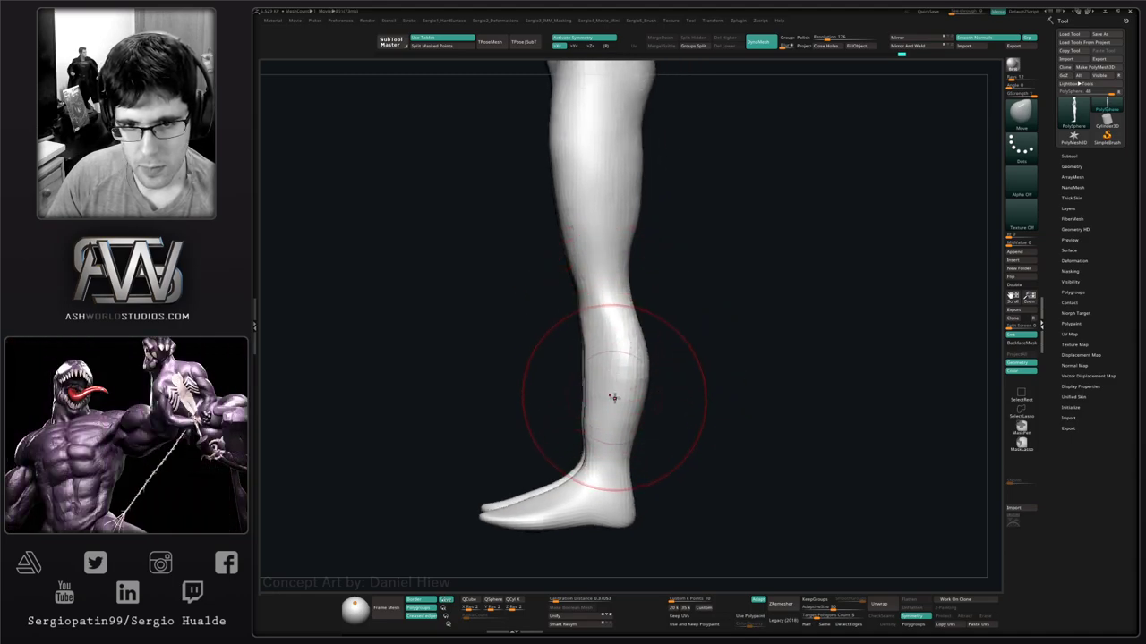
{"action": "mouse_move", "coordinate": [626, 452]}
{"action": "left_mouse_down"}
{"action": "mouse_move", "coordinate": [636, 454]}
{"action": "mouse_move", "coordinate": [613, 421]}
{"action": "left_mouse_up"}
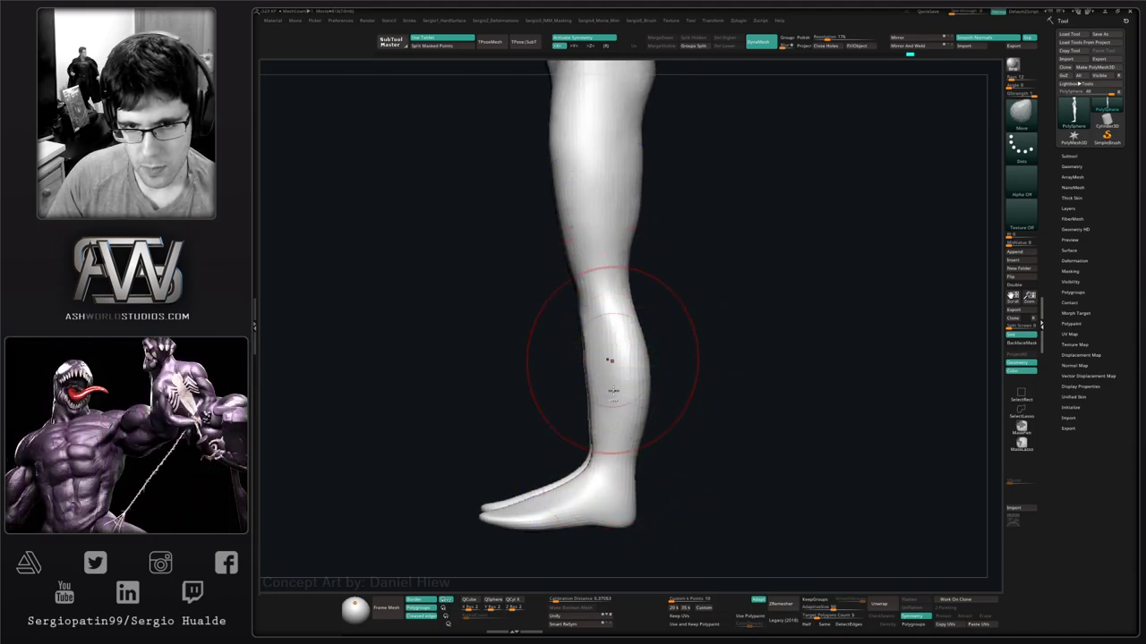
{"action": "left_click_drag", "start_coordinate": [667, 363], "coordinate": [685, 367], "text": "shift"}
Refine the toe end and outer edge of the feet with a resized Move brush from several angles.
{"action": "mouse_move", "coordinate": [680, 429]}
{"action": "right_mouse_down", "text": "ctrl"}
{"action": "mouse_move", "coordinate": [663, 391]}
{"action": "mouse_move", "coordinate": [672, 462]}
{"action": "right_mouse_up", "text": "ctrl"}
{"action": "left_click_drag", "start_coordinate": [612, 327], "coordinate": [614, 310], "text": "shift"}
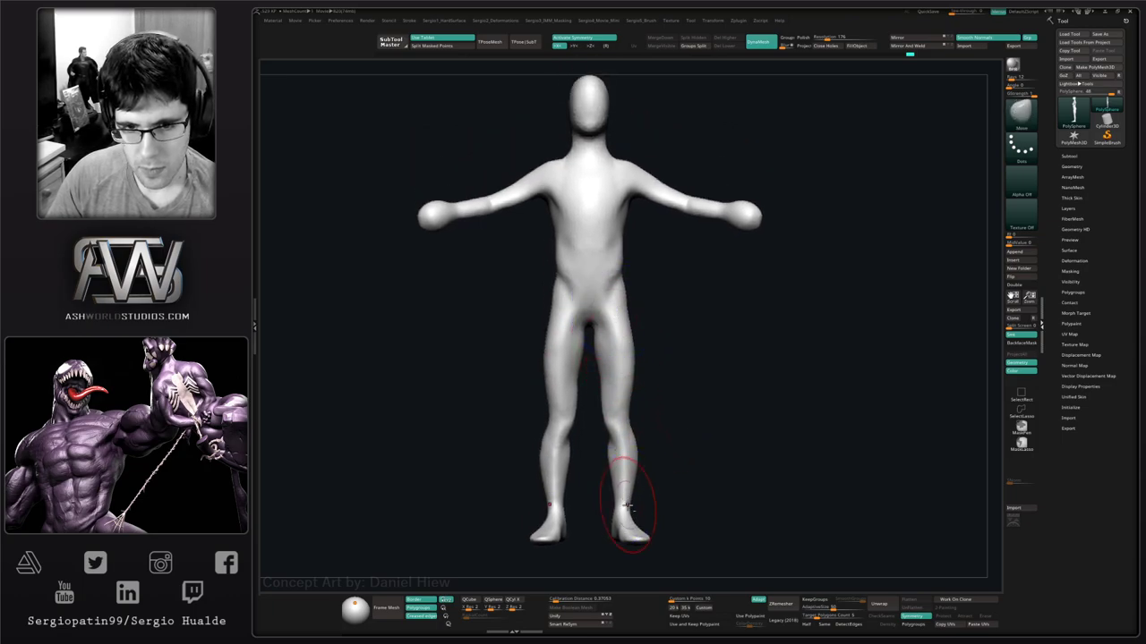
{"action": "mouse_move", "coordinate": [626, 488]}
{"action": "right_mouse_down", "text": "alt"}
{"action": "mouse_move", "coordinate": [657, 414]}
{"action": "mouse_move", "coordinate": [693, 502]}
{"action": "right_mouse_up", "text": "alt"}
{"action": "mouse_move", "coordinate": [707, 514]}
{"action": "right_mouse_down"}
{"action": "mouse_move", "coordinate": [683, 541]}
{"action": "mouse_move", "coordinate": [691, 575]}
{"action": "right_mouse_up"}
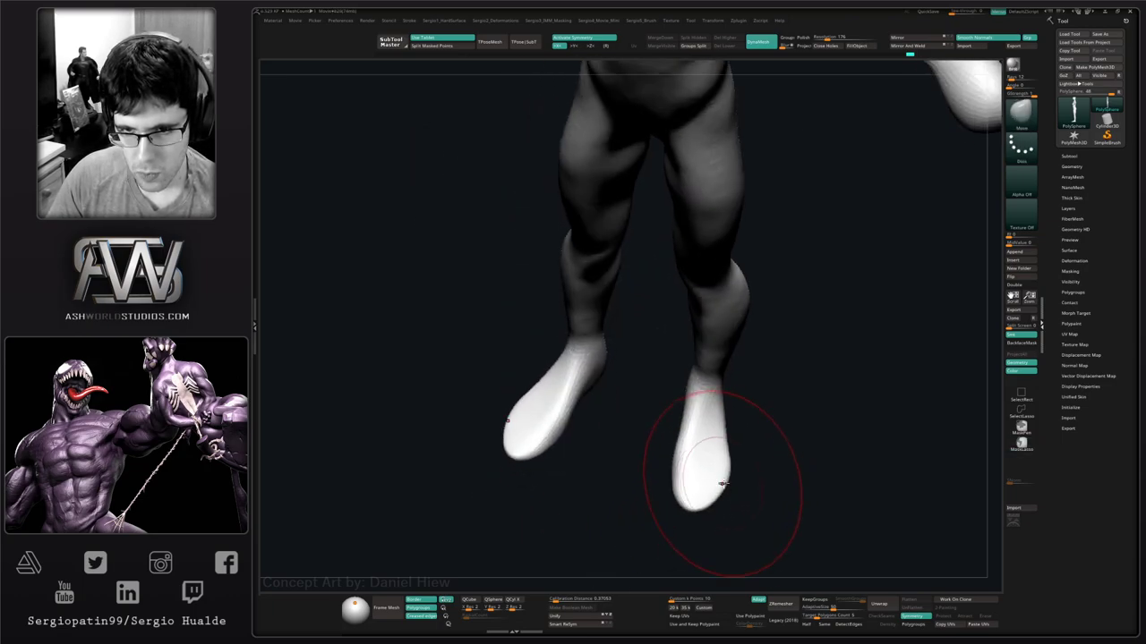
{"action": "right_click_drag", "start_coordinate": [722, 483], "coordinate": [698, 425], "text": "shift"}
{"action": "key", "text": "s"}
{"action": "left_click_drag", "start_coordinate": [708, 482], "coordinate": [719, 488]}
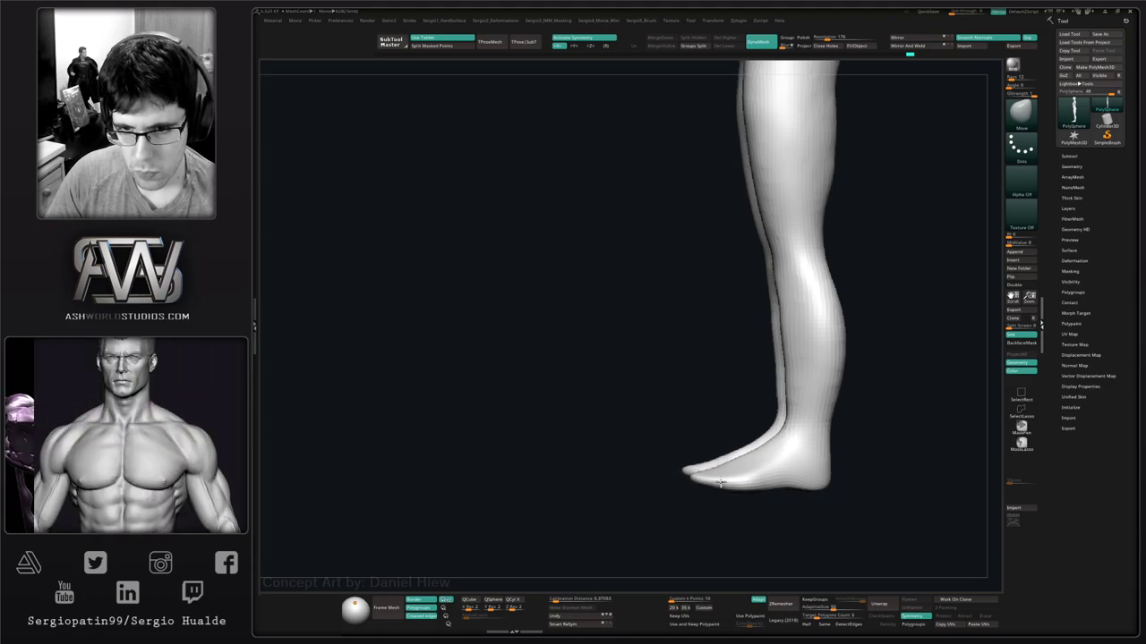
{"action": "mouse_move", "coordinate": [714, 500]}
{"action": "right_mouse_down"}
{"action": "mouse_move", "coordinate": [751, 488]}
{"action": "mouse_move", "coordinate": [698, 447]}
{"action": "mouse_move", "coordinate": [708, 487]}
{"action": "right_mouse_up"}
{"action": "mouse_move", "coordinate": [695, 438]}
{"action": "left_mouse_down"}
{"action": "mouse_move", "coordinate": [685, 463]}
{"action": "mouse_move", "coordinate": [671, 443]}
{"action": "left_mouse_up"}
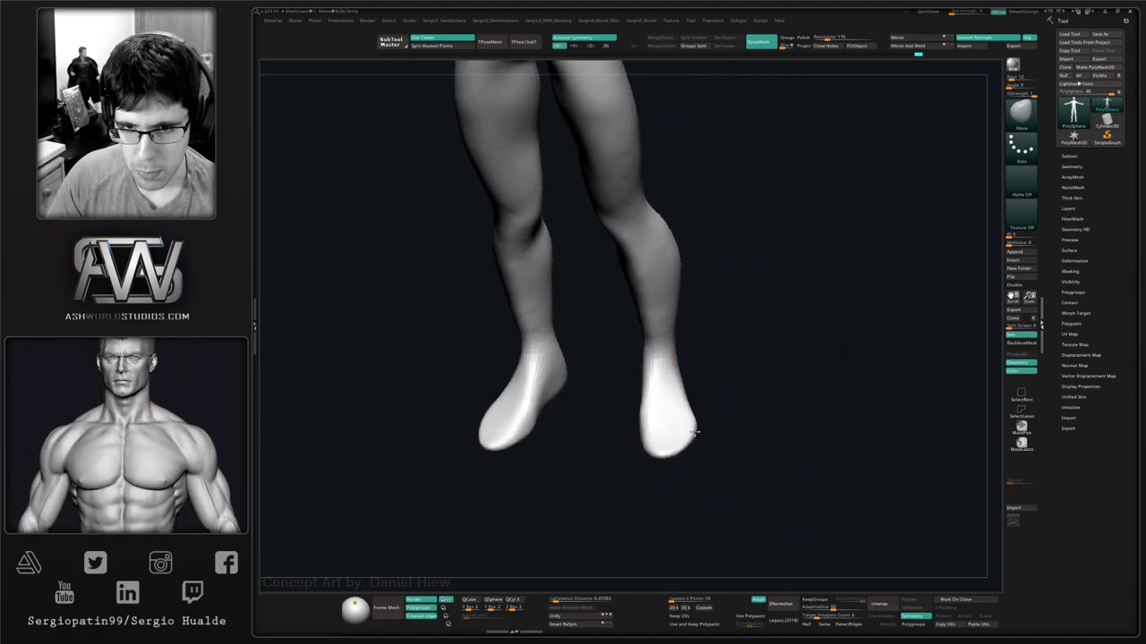
Lasso-mask both legs below the hips in front view and invert the mask so only the legs stay free.
{"action": "mouse_move", "coordinate": [667, 454]}
{"action": "right_mouse_down", "text": "ctrl"}
{"action": "mouse_move", "coordinate": [655, 350]}
{"action": "mouse_move", "coordinate": [685, 376]}
{"action": "mouse_move", "coordinate": [698, 421]}
{"action": "mouse_move", "coordinate": [678, 442]}
{"action": "right_mouse_up", "text": "ctrl"}
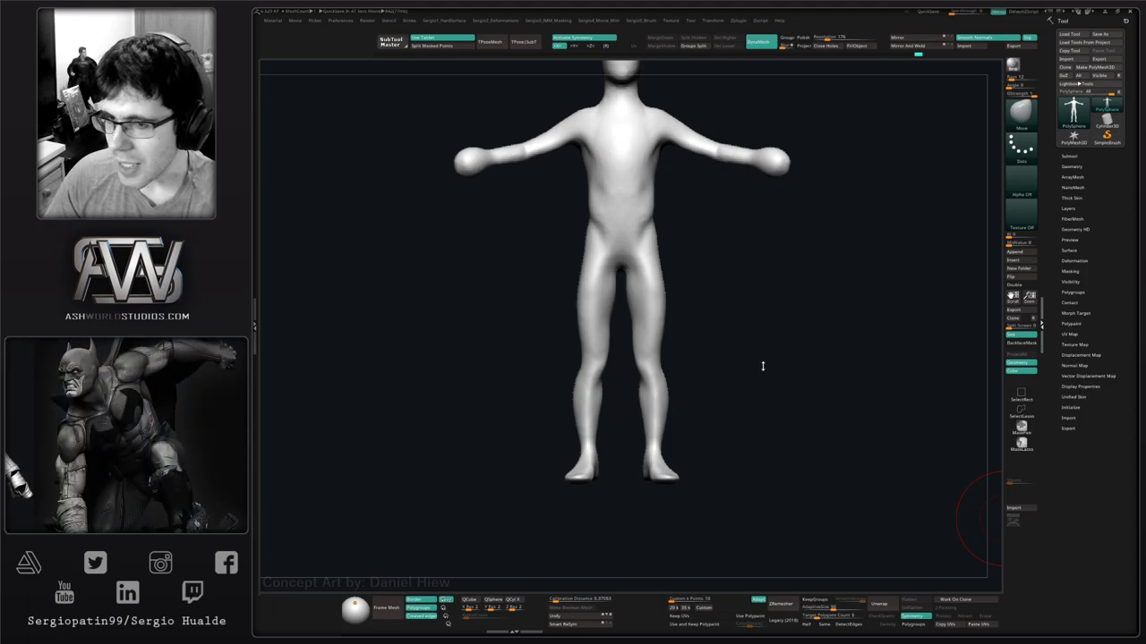
{"action": "mouse_move", "coordinate": [762, 366]}
{"action": "left_mouse_down"}
{"action": "mouse_move", "coordinate": [803, 376]}
{"action": "mouse_move", "coordinate": [800, 421]}
{"action": "mouse_move", "coordinate": [796, 396]}
{"action": "mouse_move", "coordinate": [774, 381]}
{"action": "left_mouse_up"}
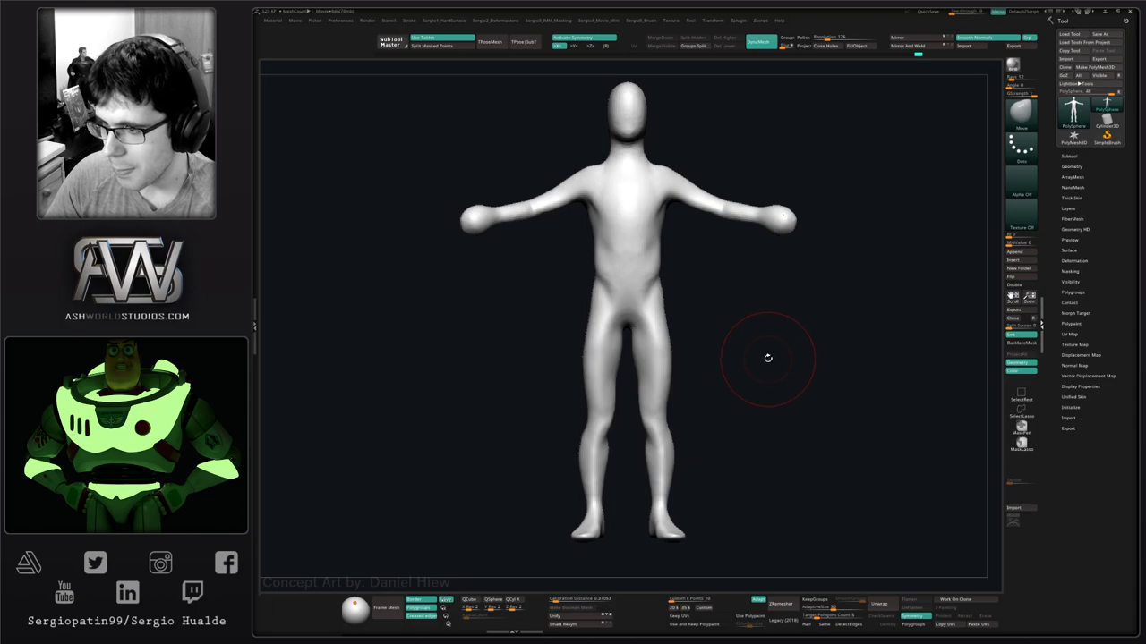
{"action": "left_click_drag", "start_coordinate": [792, 371], "coordinate": [617, 375]}
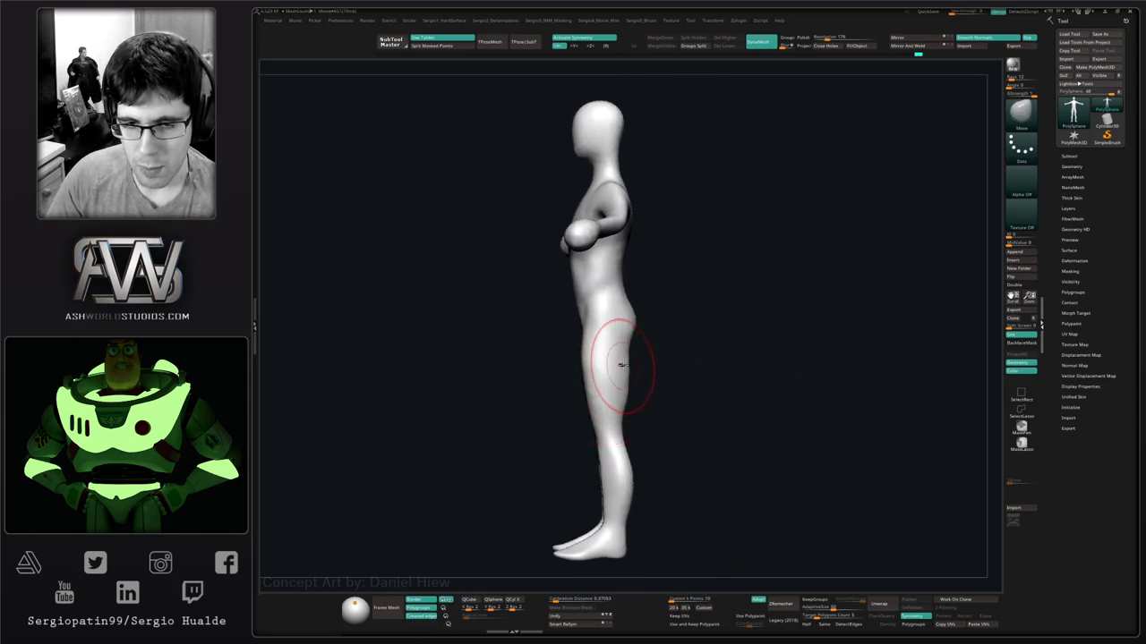
{"action": "left_click_drag", "start_coordinate": [685, 367], "coordinate": [718, 364], "text": "shift"}
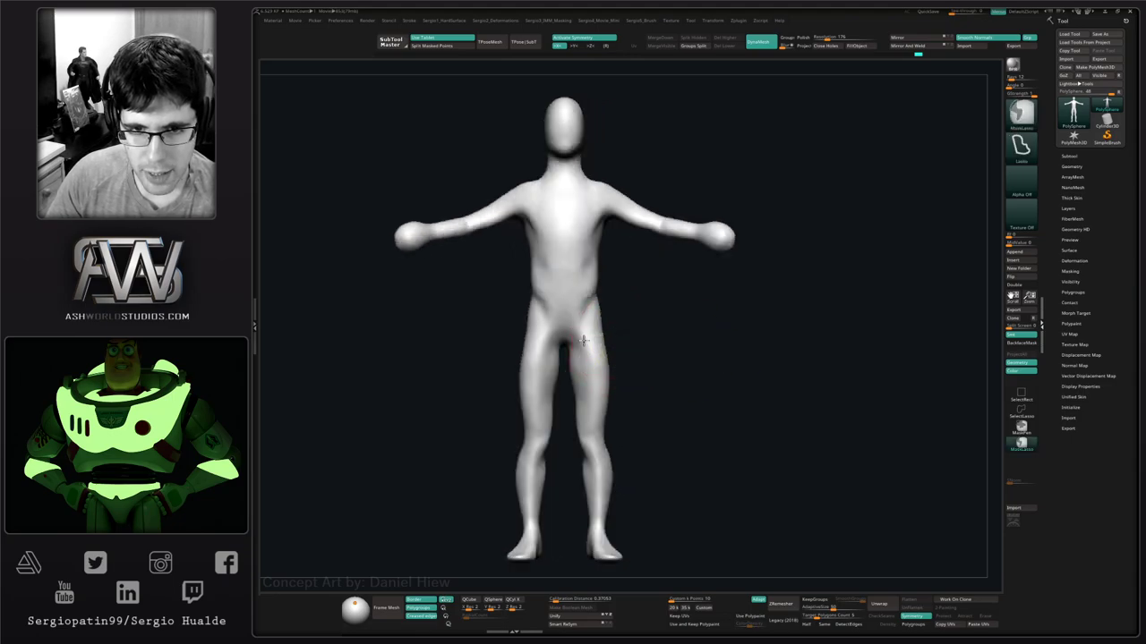
{"action": "mouse_move", "coordinate": [637, 330]}
{"action": "left_mouse_down", "text": "ctrl"}
{"action": "mouse_move", "coordinate": [555, 421]}
{"action": "mouse_move", "coordinate": [659, 560]}
{"action": "left_mouse_up", "text": "ctrl"}
{"action": "left_click", "coordinate": [596, 425], "text": "ctrl"}
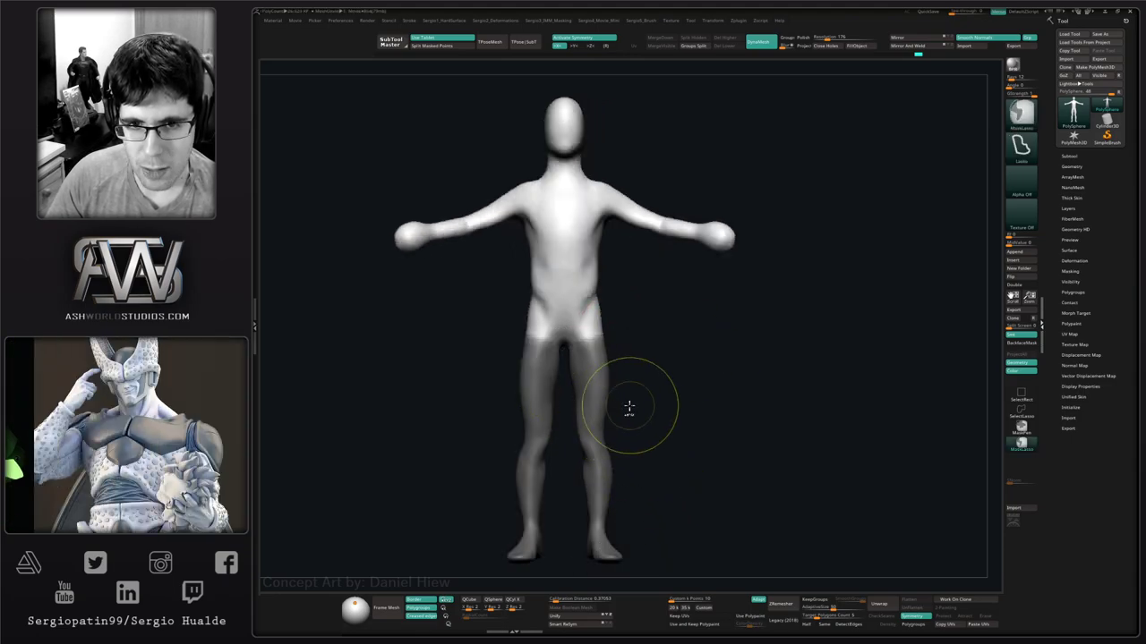
{"action": "left_click", "coordinate": [630, 409], "text": "ctrl"}
Rotate the unmasked legs slightly at the hips in side view with the Transpose gizmo.
{"action": "left_click_drag", "start_coordinate": [659, 410], "coordinate": [624, 406], "text": "shift"}
{"action": "key", "text": "w"}
{"action": "left_click", "coordinate": [605, 331], "text": "alt"}
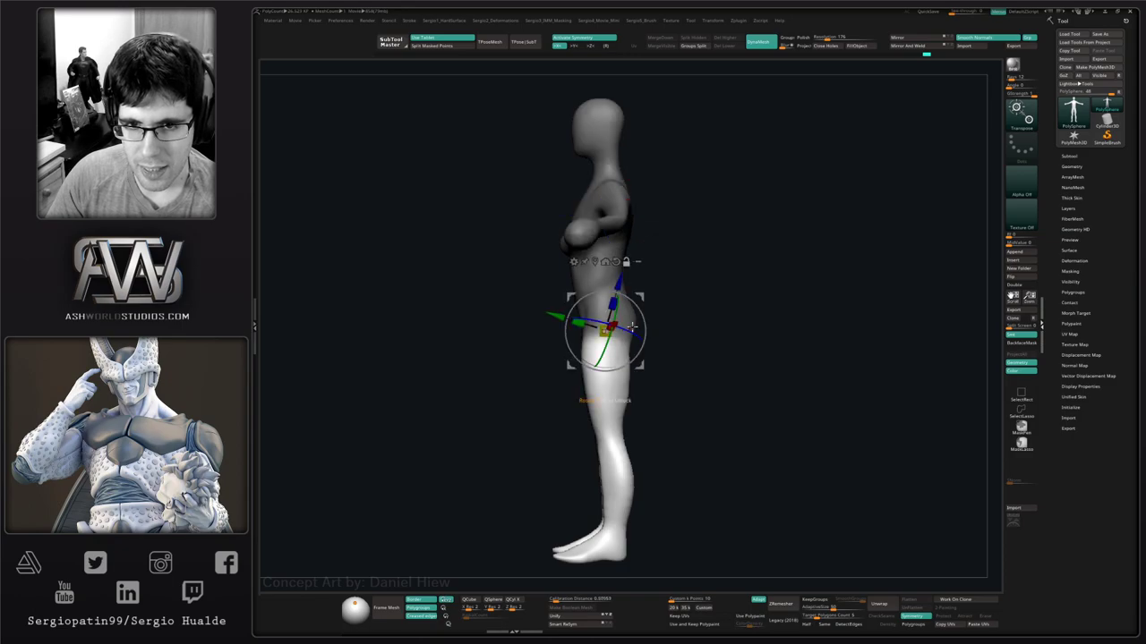
{"action": "left_click_drag", "start_coordinate": [644, 325], "coordinate": [643, 321]}
{"action": "left_click_drag", "start_coordinate": [669, 395], "coordinate": [683, 330], "text": "alt"}
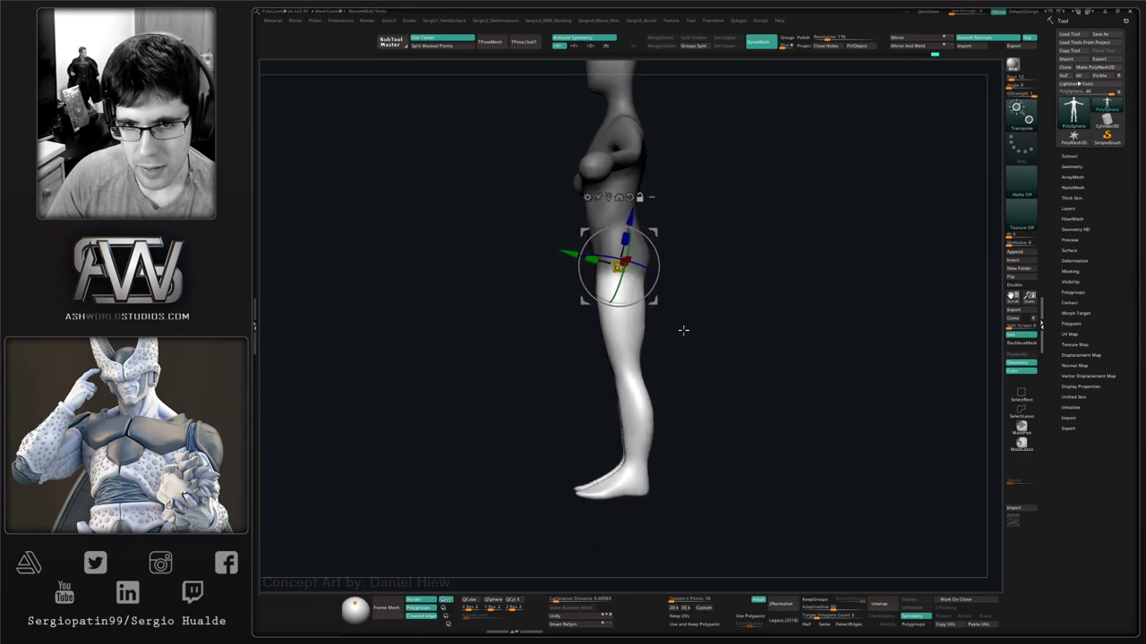
Isolate the feet with an inverted lasso mask and adjust their angle at the ankles in side view with the gizmo.
{"action": "mouse_move", "coordinate": [749, 300]}
{"action": "left_mouse_down", "text": "ctrl"}
{"action": "mouse_move", "coordinate": [546, 301]}
{"action": "mouse_move", "coordinate": [626, 396]}
{"action": "mouse_move", "coordinate": [690, 440]}
{"action": "mouse_move", "coordinate": [667, 450]}
{"action": "left_mouse_up", "text": "ctrl"}
{"action": "left_click", "coordinate": [670, 461], "text": "ctrl"}
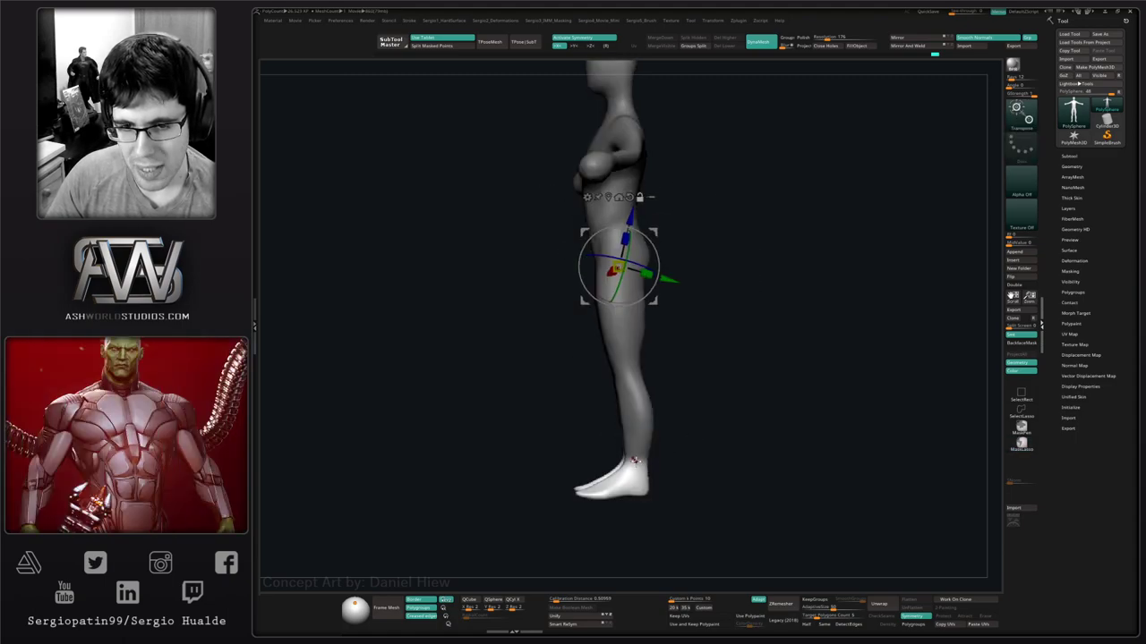
{"action": "left_click", "coordinate": [634, 462], "text": "alt"}
{"action": "left_click", "coordinate": [646, 391], "text": "alt"}
{"action": "mouse_move", "coordinate": [665, 432]}
{"action": "left_mouse_down"}
{"action": "mouse_move", "coordinate": [676, 430]}
{"action": "mouse_move", "coordinate": [693, 479]}
{"action": "left_mouse_up"}
{"action": "key", "text": "q"}
{"action": "right_click_drag", "start_coordinate": [654, 481], "coordinate": [674, 465], "text": "alt"}
{"action": "right_click_drag", "start_coordinate": [674, 464], "coordinate": [662, 476], "text": "ctrl"}
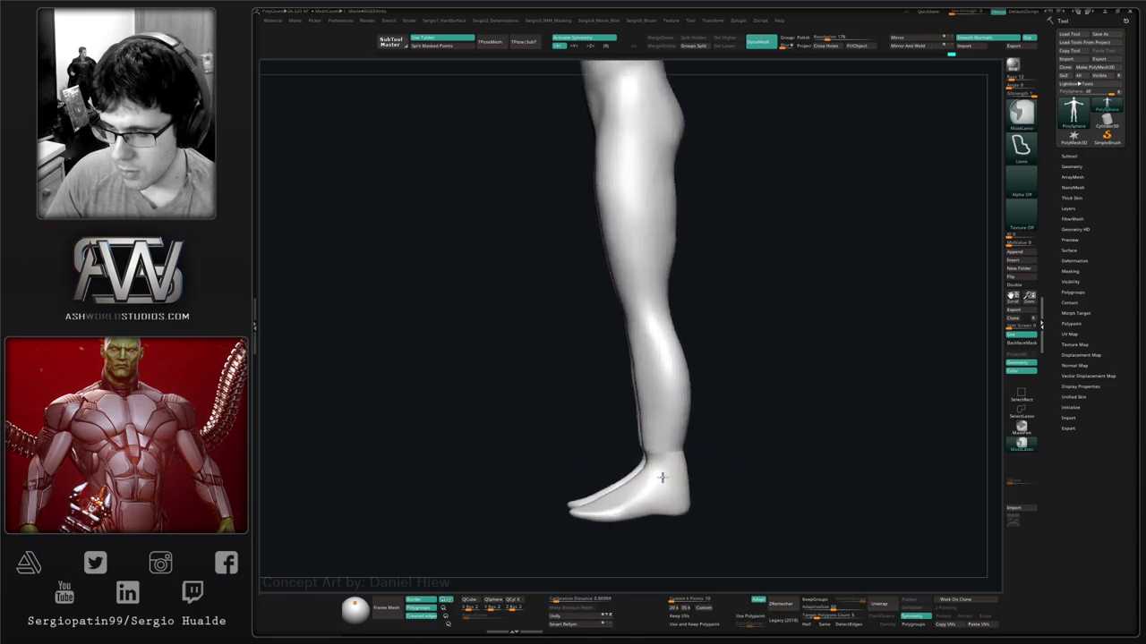
Smooth the ankle transition and reshape the back of the knee and the calf with the Move brush.
{"action": "left_click_drag", "start_coordinate": [649, 459], "coordinate": [634, 362], "text": "shift"}
{"action": "left_click_drag", "start_coordinate": [708, 465], "coordinate": [689, 421]}
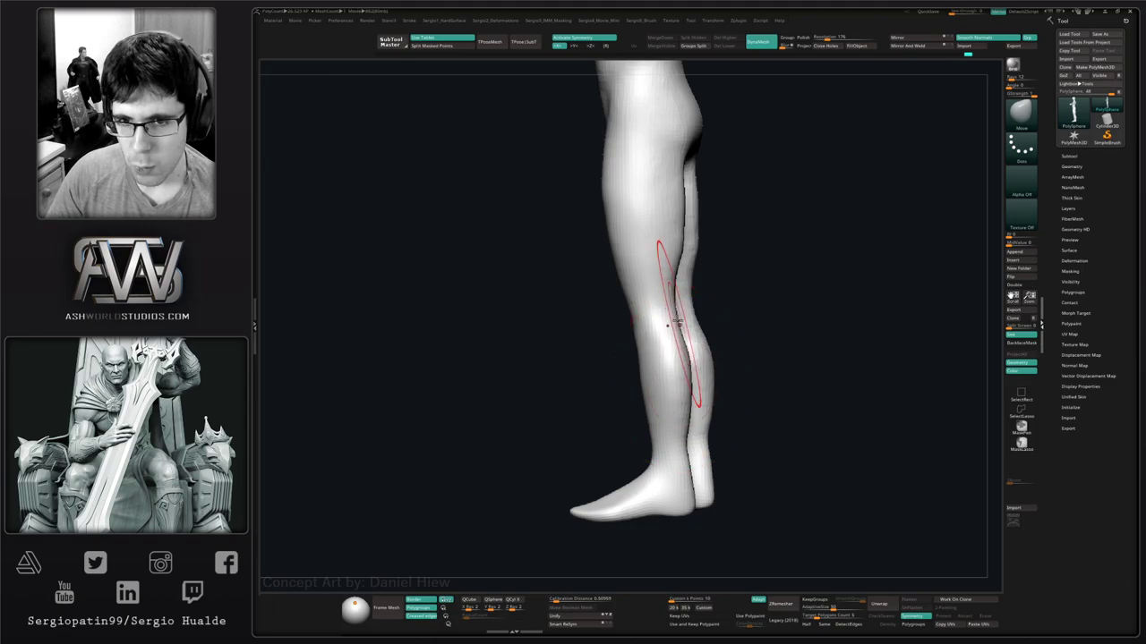
{"action": "left_click_drag", "start_coordinate": [678, 321], "coordinate": [676, 331]}
{"action": "key", "text": "s"}
{"action": "mouse_move", "coordinate": [691, 376]}
{"action": "right_mouse_down"}
{"action": "mouse_move", "coordinate": [660, 388]}
{"action": "mouse_move", "coordinate": [591, 381]}
{"action": "right_mouse_up"}
{"action": "key", "text": "s"}
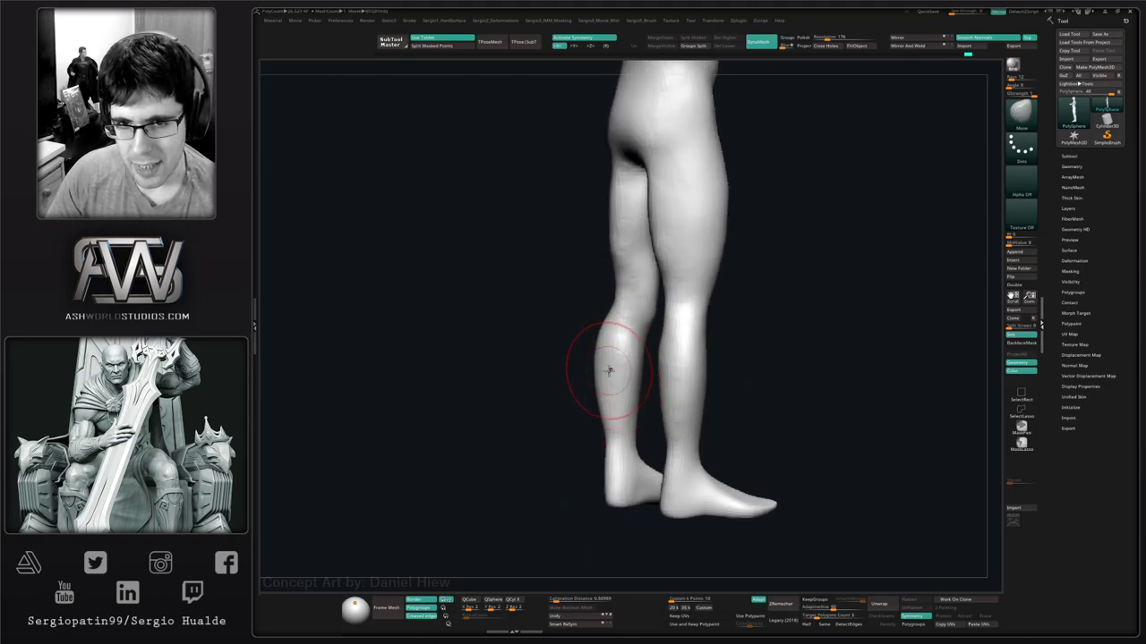
{"action": "left_click_drag", "start_coordinate": [609, 370], "coordinate": [596, 371]}
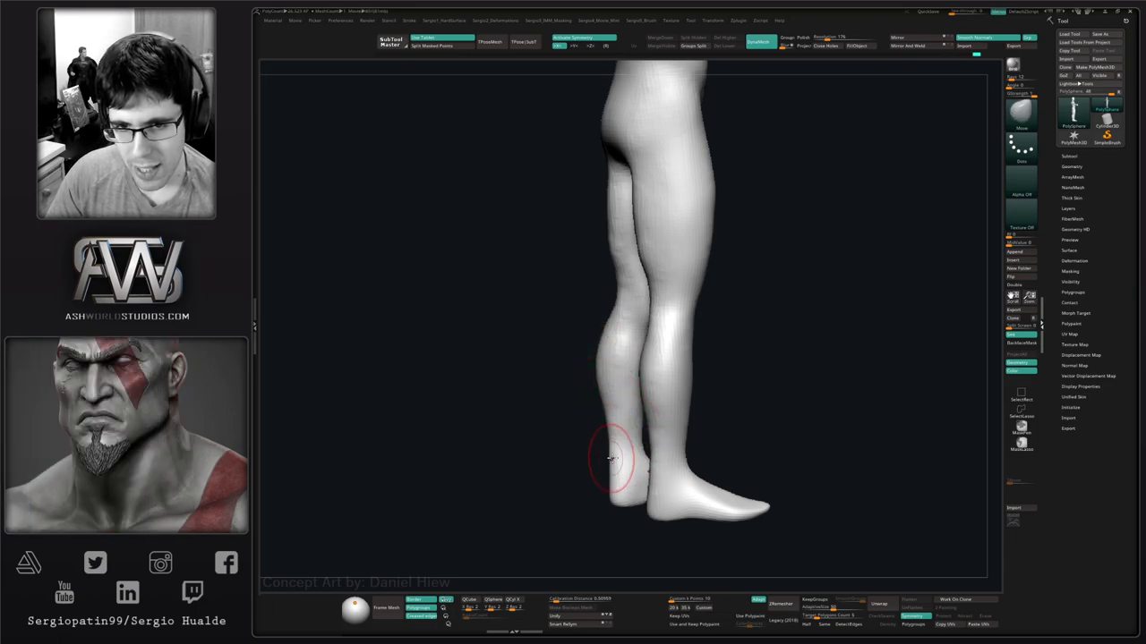
Adjust the knee contour from the back view with a resized Move brush.
{"action": "right_click_drag", "start_coordinate": [611, 459], "coordinate": [614, 401], "text": "shift"}
{"action": "mouse_move", "coordinate": [624, 379]}
{"action": "left_mouse_down"}
{"action": "mouse_move", "coordinate": [618, 403]}
{"action": "mouse_move", "coordinate": [627, 374]}
{"action": "mouse_move", "coordinate": [611, 372]}
{"action": "mouse_move", "coordinate": [613, 396]}
{"action": "mouse_move", "coordinate": [617, 365]}
{"action": "left_mouse_up"}
{"action": "key", "text": "ctrl+z"}
{"action": "key", "text": "s"}
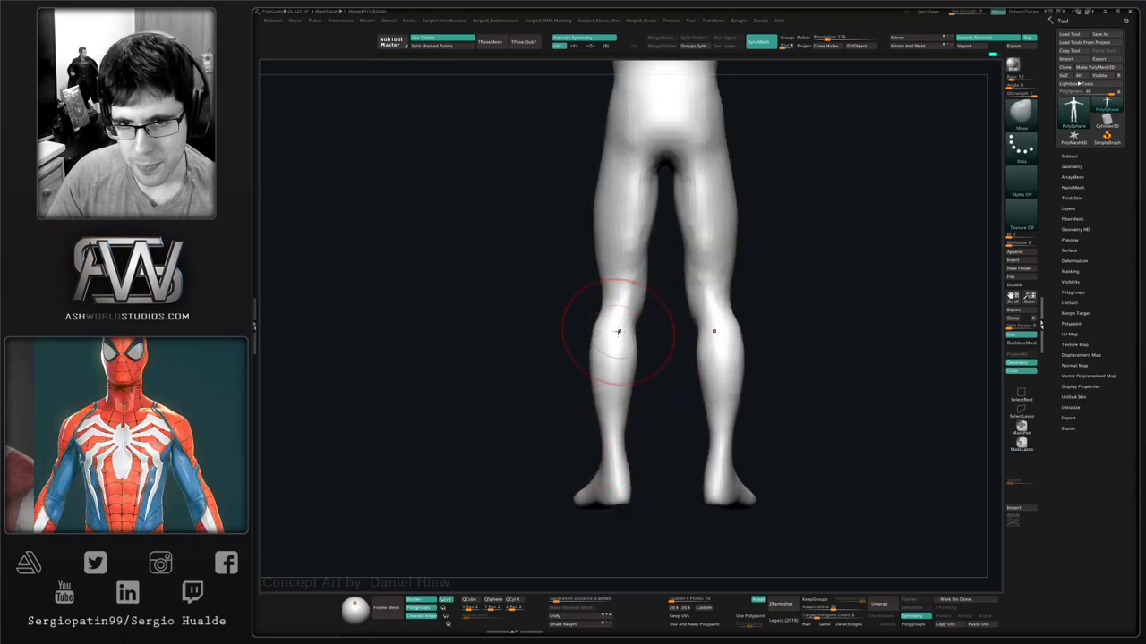
{"action": "left_click_drag", "start_coordinate": [620, 303], "coordinate": [628, 303]}
{"action": "right_click_drag", "start_coordinate": [613, 403], "coordinate": [686, 404], "text": "shift"}
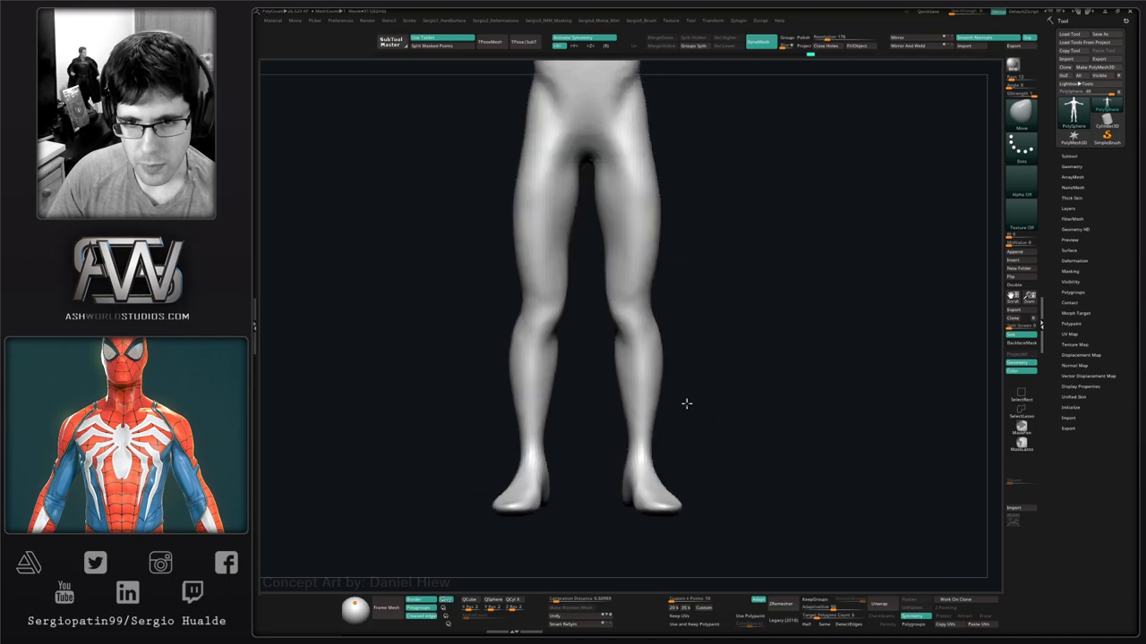
Refine the ankles with the Move brush, thicken the lower shins with the Inflate brush and smooth them.
{"action": "left_click_drag", "start_coordinate": [626, 457], "coordinate": [631, 468]}
{"action": "key", "text": "b"}
{"action": "key", "text": "i"}
{"action": "key", "text": "n"}
{"action": "right_click_drag", "start_coordinate": [610, 421], "coordinate": [620, 417]}
{"action": "left_click_drag", "start_coordinate": [619, 417], "coordinate": [627, 458]}
{"action": "mouse_move", "coordinate": [620, 488]}
{"action": "right_mouse_down"}
{"action": "mouse_move", "coordinate": [673, 499]}
{"action": "mouse_move", "coordinate": [750, 488]}
{"action": "right_mouse_up"}
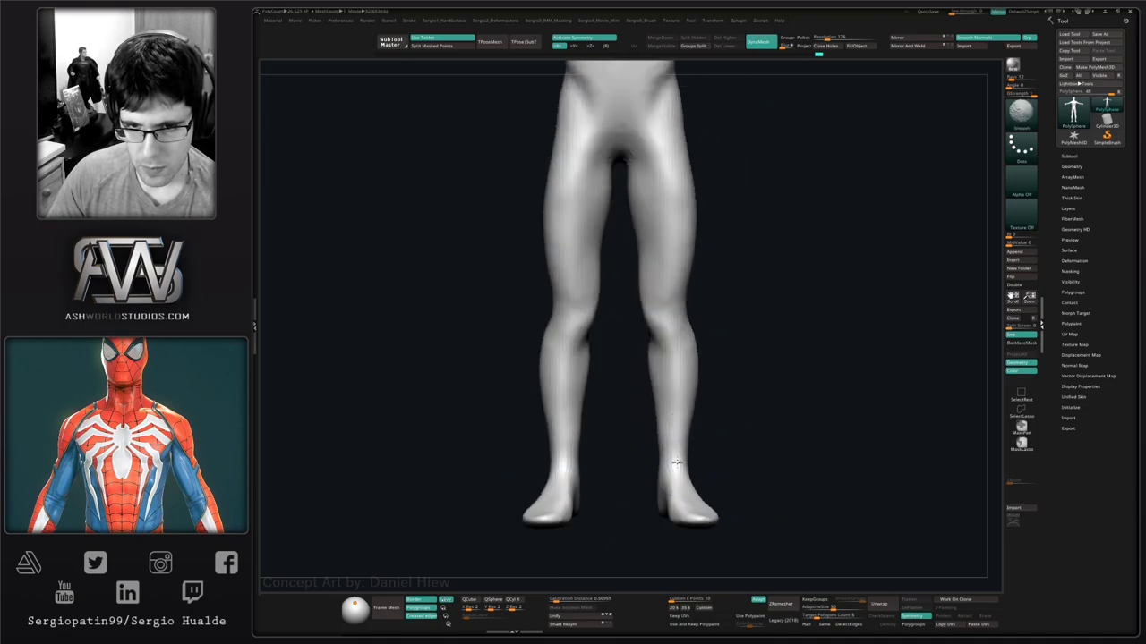
{"action": "right_click_drag", "start_coordinate": [688, 505], "coordinate": [679, 488], "text": "ctrl"}
{"action": "left_click_drag", "start_coordinate": [659, 339], "coordinate": [656, 352], "text": "shift"}
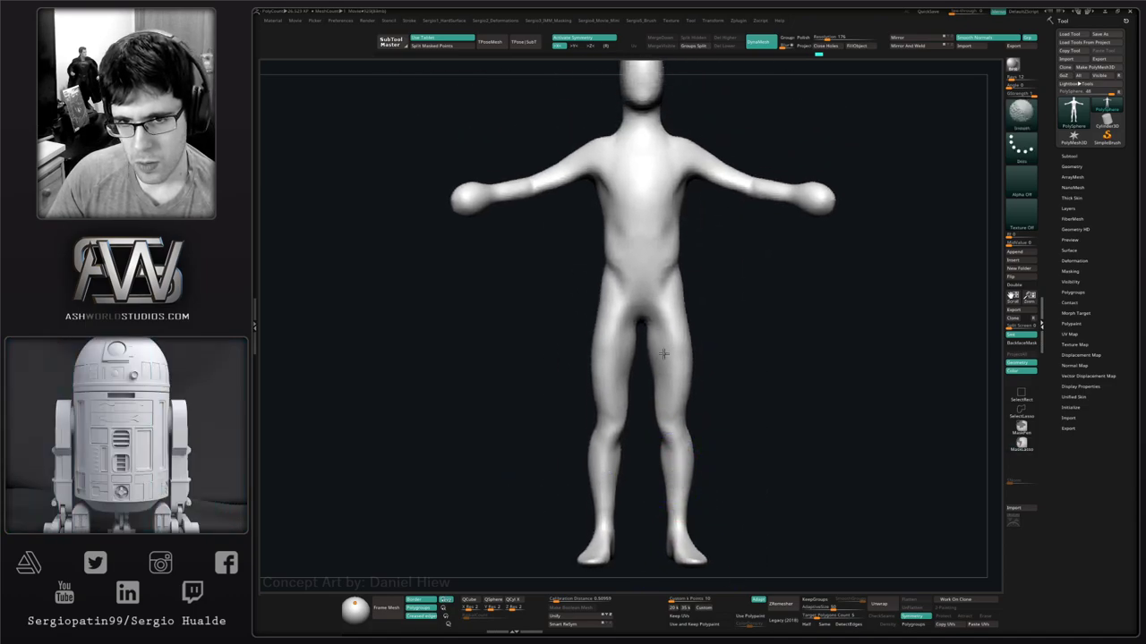
Lasso-mask both lower legs below the knees in front view and invert the mask so only they stay free.
{"action": "mouse_move", "coordinate": [698, 456]}
{"action": "right_mouse_down", "text": "alt"}
{"action": "mouse_move", "coordinate": [673, 483]}
{"action": "mouse_move", "coordinate": [661, 397]}
{"action": "mouse_move", "coordinate": [668, 428]}
{"action": "right_mouse_up", "text": "alt"}
{"action": "key", "text": "b"}
{"action": "key", "text": "m"}
{"action": "key", "text": "v"}
{"action": "mouse_move", "coordinate": [692, 327]}
{"action": "left_mouse_down", "text": "ctrl"}
{"action": "mouse_move", "coordinate": [653, 337]}
{"action": "mouse_move", "coordinate": [739, 581]}
{"action": "left_mouse_up", "text": "ctrl"}
{"action": "left_click_drag", "start_coordinate": [686, 441], "coordinate": [680, 442], "text": "ctrl"}
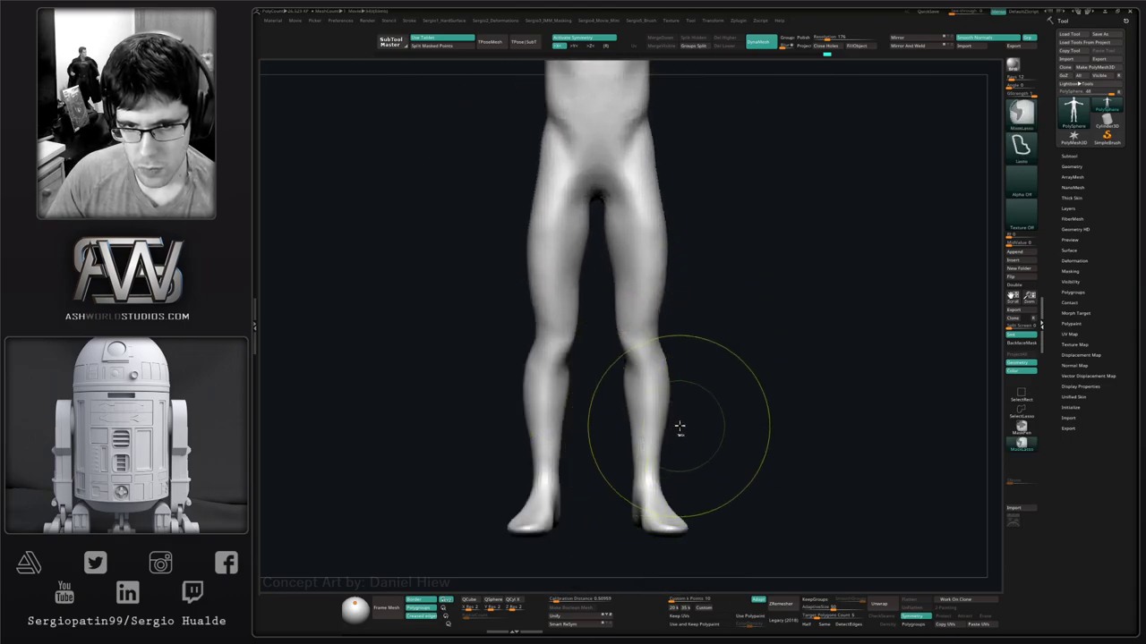
{"action": "key", "text": "ctrl+z"}
{"action": "left_click", "coordinate": [678, 427], "text": "ctrl"}
{"action": "left_click", "coordinate": [661, 419], "text": "ctrl"}
Rotate the lower legs slightly inward at the knees with the gizmo and clear the mask.
{"action": "key", "text": "w"}
{"action": "left_click", "coordinate": [643, 353], "text": "alt"}
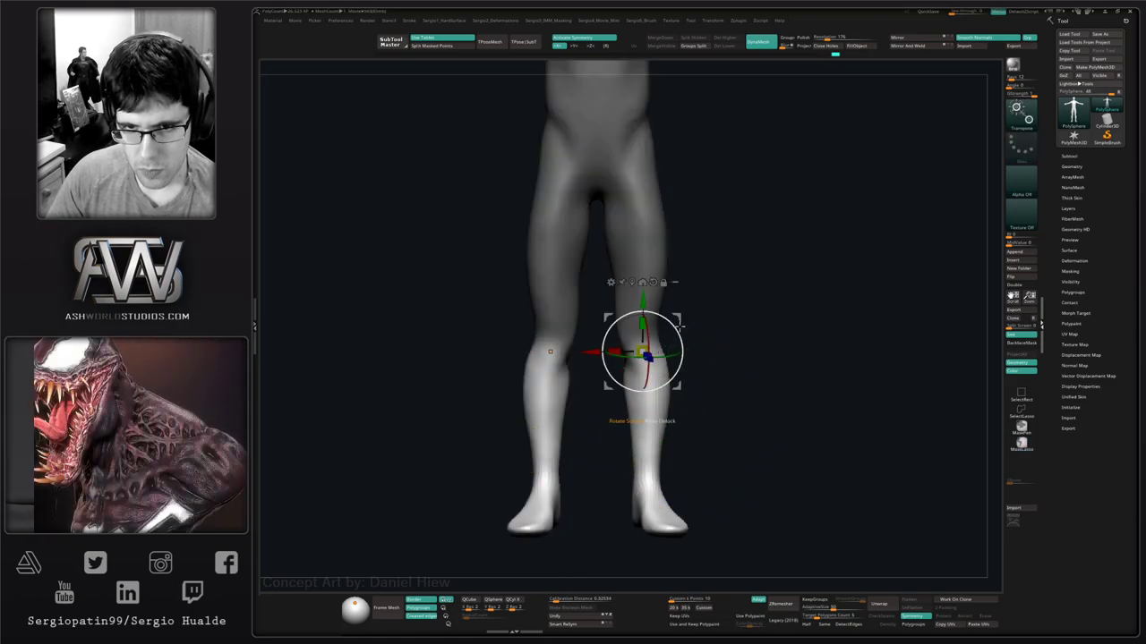
{"action": "left_click_drag", "start_coordinate": [679, 320], "coordinate": [677, 321]}
{"action": "key", "text": "q"}
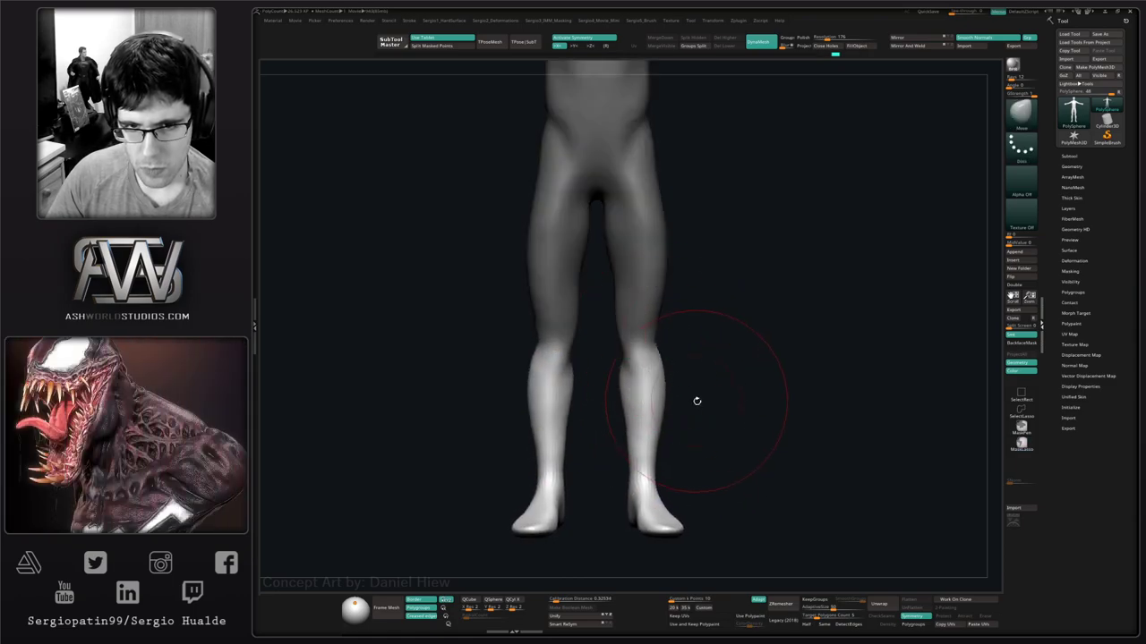
{"action": "left_click_drag", "start_coordinate": [696, 421], "coordinate": [690, 491], "text": "ctrl"}
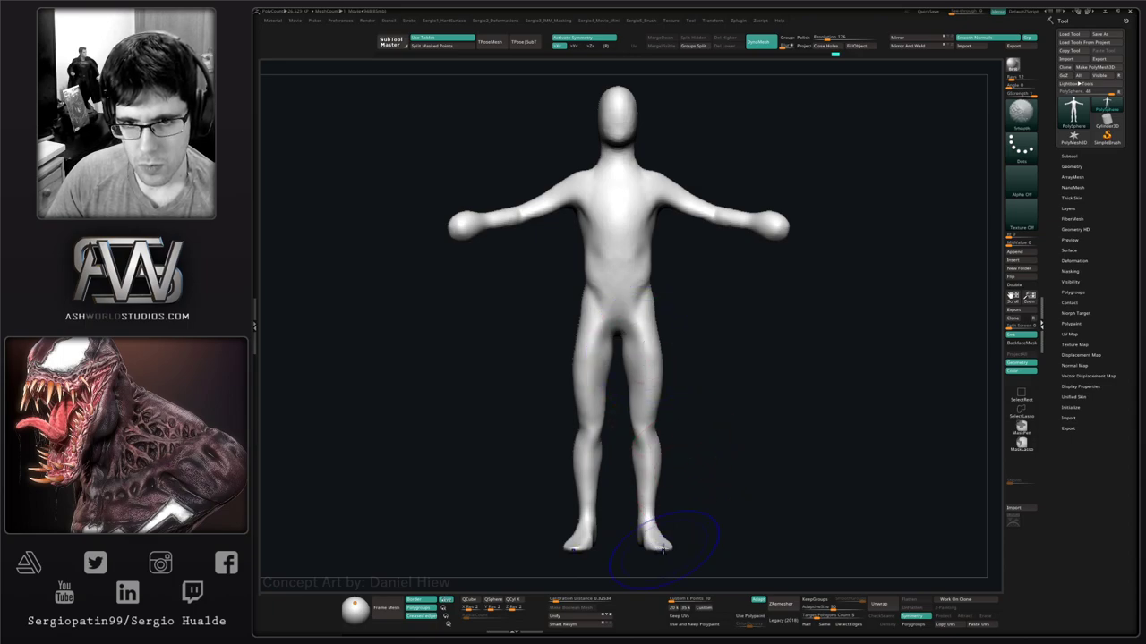
Pull the hand ball and forearm outward with an enlarged Move brush to lengthen the arms.
{"action": "right_click_drag", "start_coordinate": [672, 390], "coordinate": [668, 494], "text": "alt"}
{"action": "mouse_move", "coordinate": [732, 369]}
{"action": "right_mouse_down", "text": "ctrl"}
{"action": "mouse_move", "coordinate": [729, 403]}
{"action": "mouse_move", "coordinate": [580, 494]}
{"action": "right_mouse_up", "text": "ctrl"}
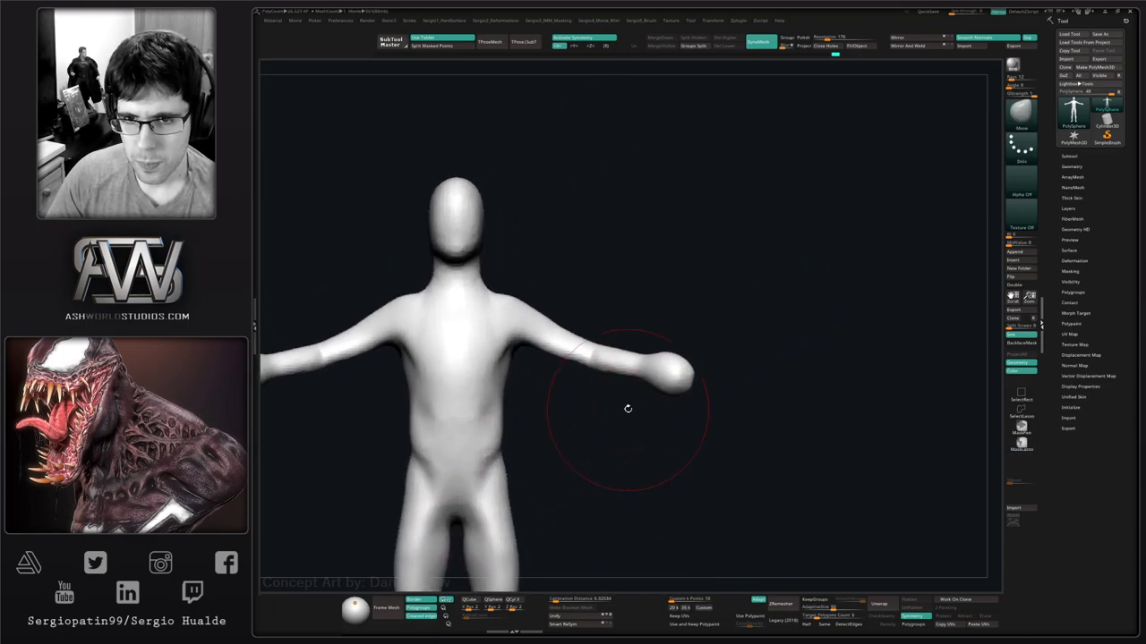
{"action": "mouse_move", "coordinate": [627, 409]}
{"action": "right_mouse_down"}
{"action": "mouse_move", "coordinate": [618, 447]}
{"action": "mouse_move", "coordinate": [656, 461]}
{"action": "right_mouse_up"}
{"action": "key", "text": "bracketright"}
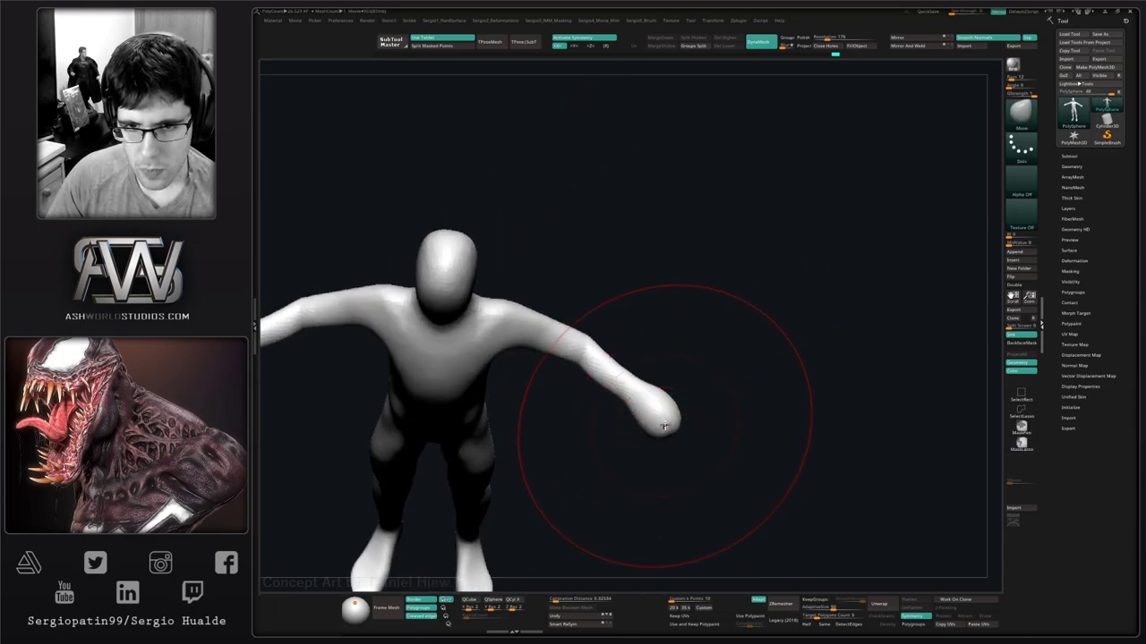
{"action": "left_click_drag", "start_coordinate": [666, 428], "coordinate": [701, 447]}
{"action": "right_click_drag", "start_coordinate": [688, 447], "coordinate": [680, 391]}
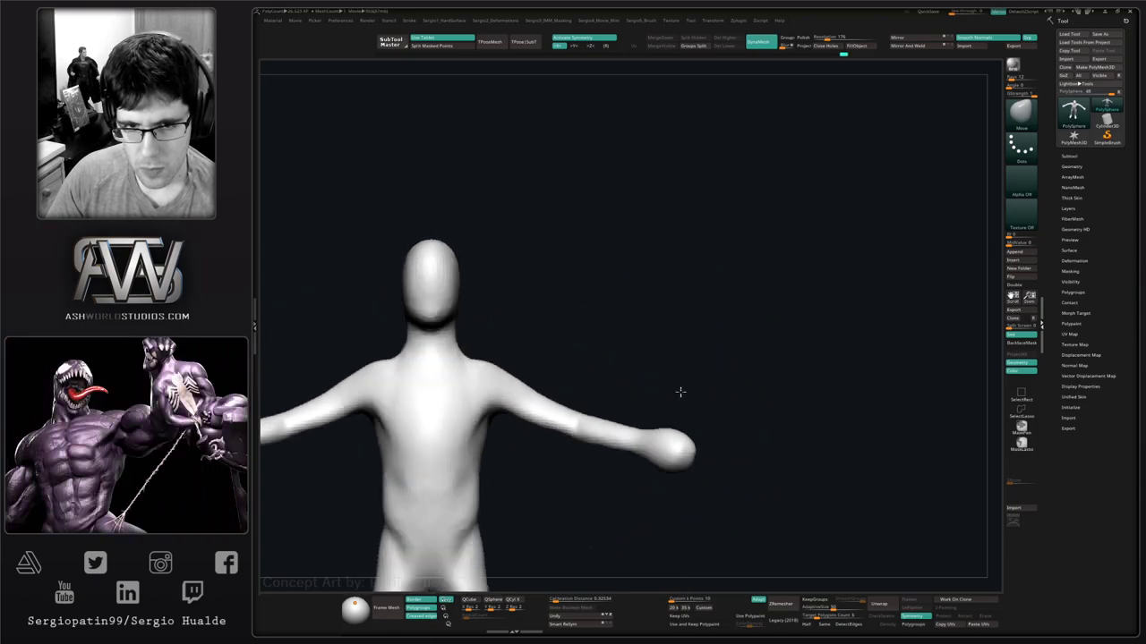
Flatten the ball at the end of the arm into a thin hand shape with a smaller Move brush.
{"action": "right_click_drag", "start_coordinate": [567, 418], "coordinate": [703, 356], "text": "alt"}
{"action": "right_click_drag", "start_coordinate": [816, 385], "coordinate": [742, 409], "text": "alt"}
{"action": "key", "text": "bracketleft"}
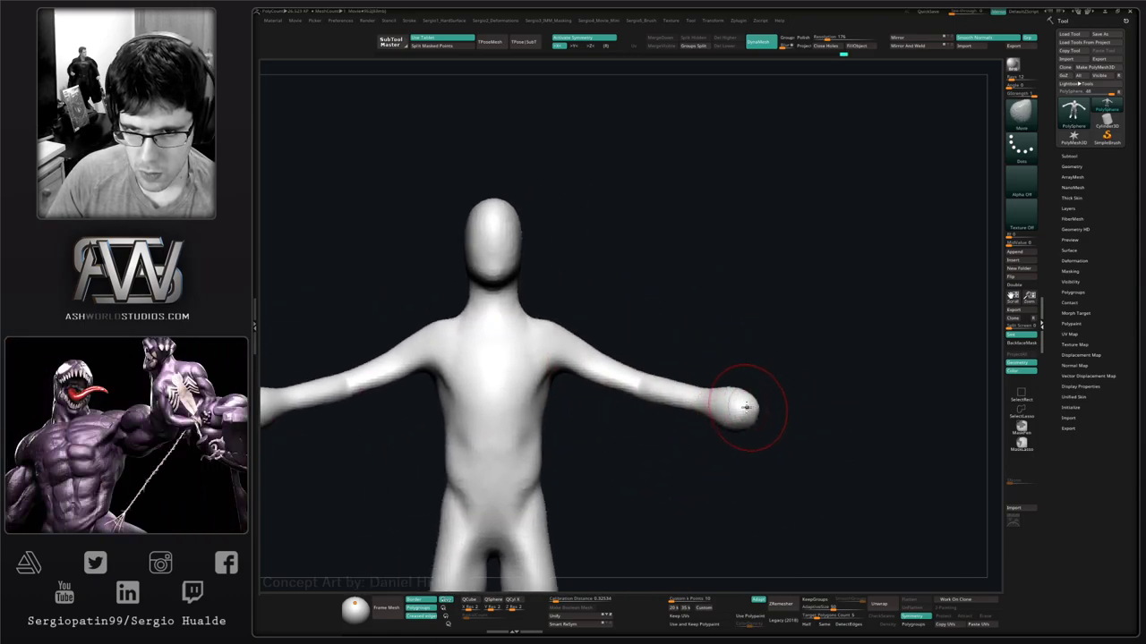
{"action": "left_click_drag", "start_coordinate": [747, 391], "coordinate": [732, 405]}
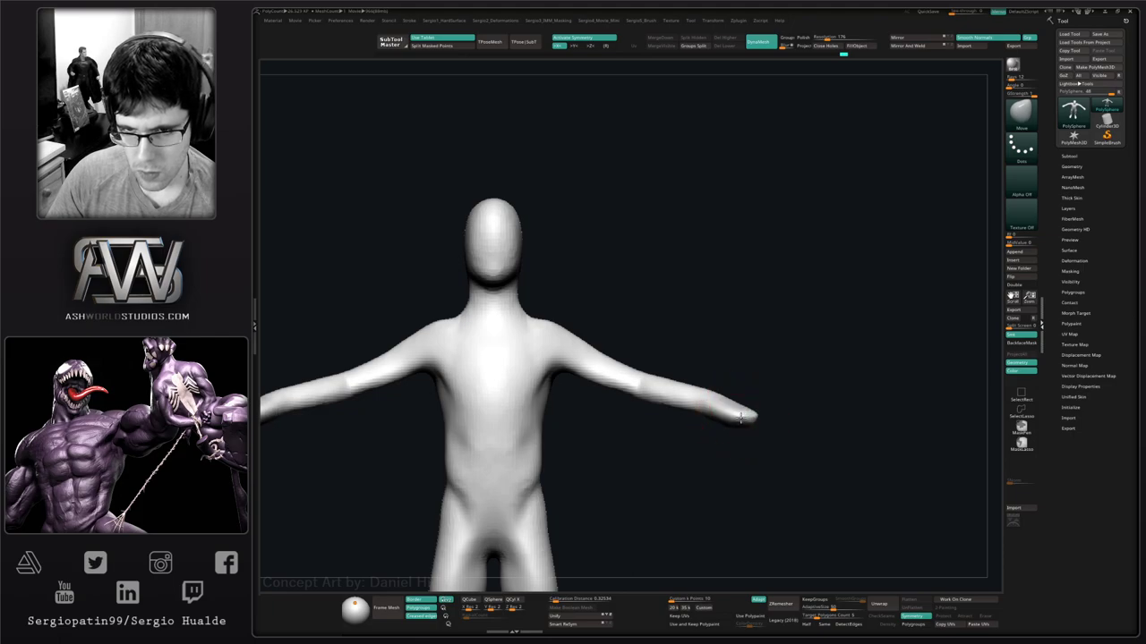
{"action": "mouse_move", "coordinate": [743, 410]}
{"action": "right_mouse_down"}
{"action": "mouse_move", "coordinate": [747, 481]}
{"action": "mouse_move", "coordinate": [740, 414]}
{"action": "mouse_move", "coordinate": [757, 379]}
{"action": "mouse_move", "coordinate": [757, 404]}
{"action": "mouse_move", "coordinate": [746, 391]}
{"action": "right_mouse_up"}
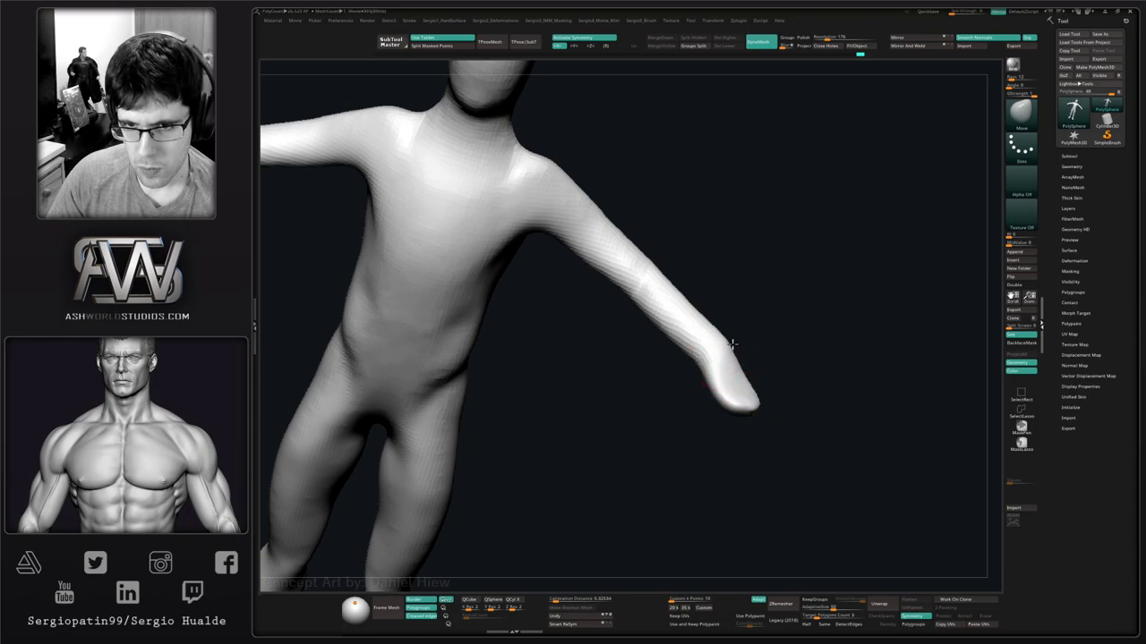
Pull a thumb and a pointed finger out of the hand with the Move brush from several angles.
{"action": "right_click_drag", "start_coordinate": [718, 344], "coordinate": [720, 373]}
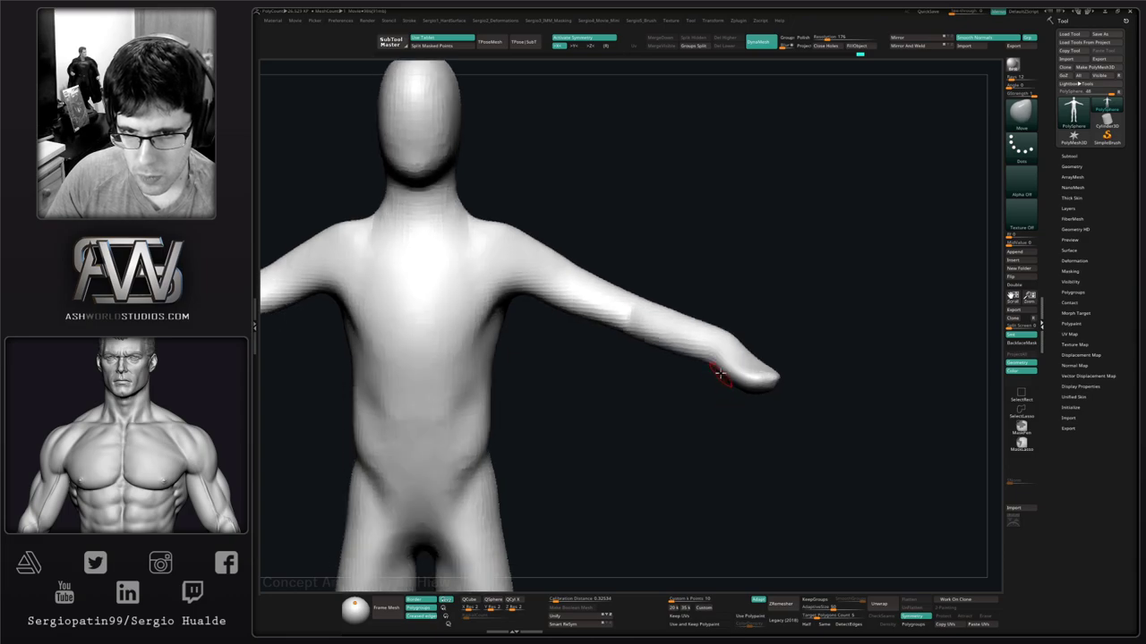
{"action": "right_click_drag", "start_coordinate": [696, 494], "coordinate": [723, 382]}
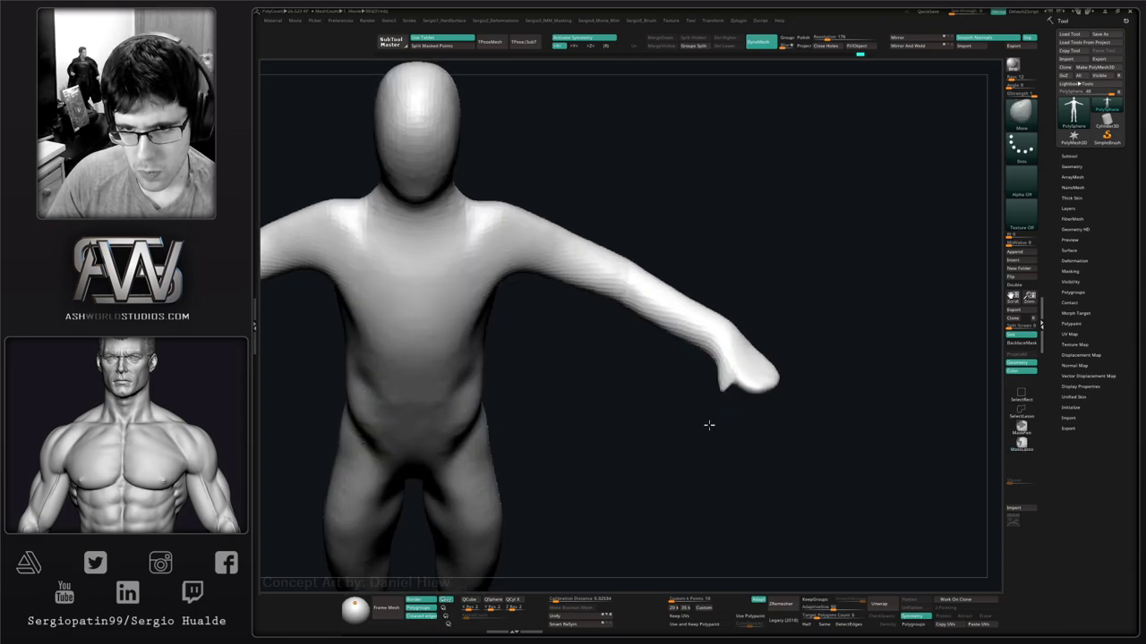
{"action": "right_click_drag", "start_coordinate": [689, 496], "coordinate": [764, 410]}
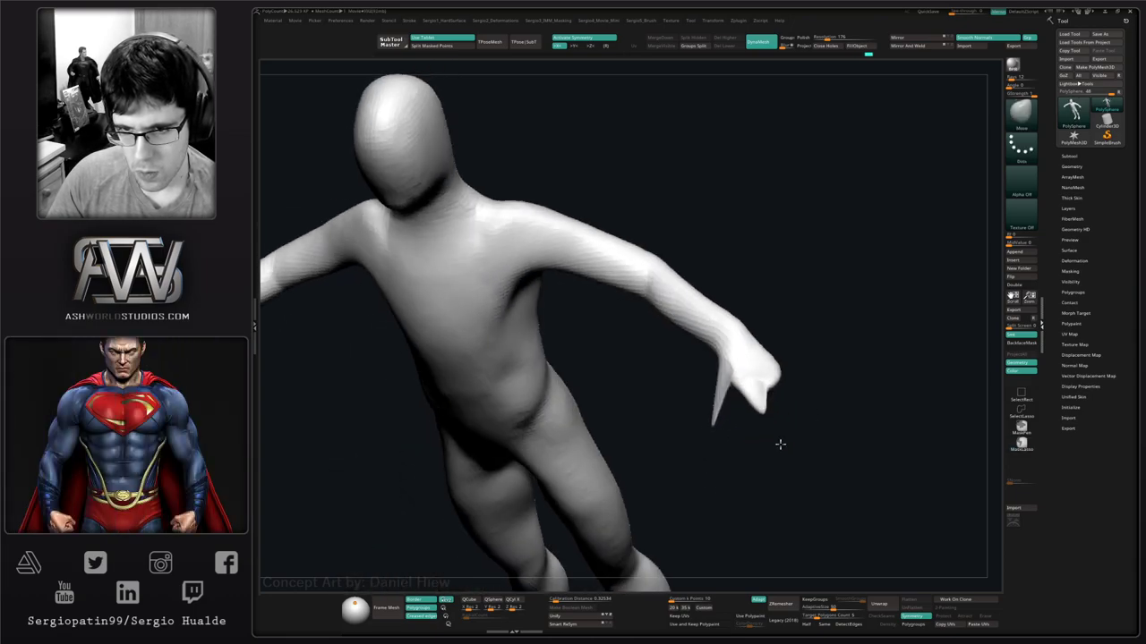
{"action": "right_click_drag", "start_coordinate": [814, 481], "coordinate": [779, 448]}
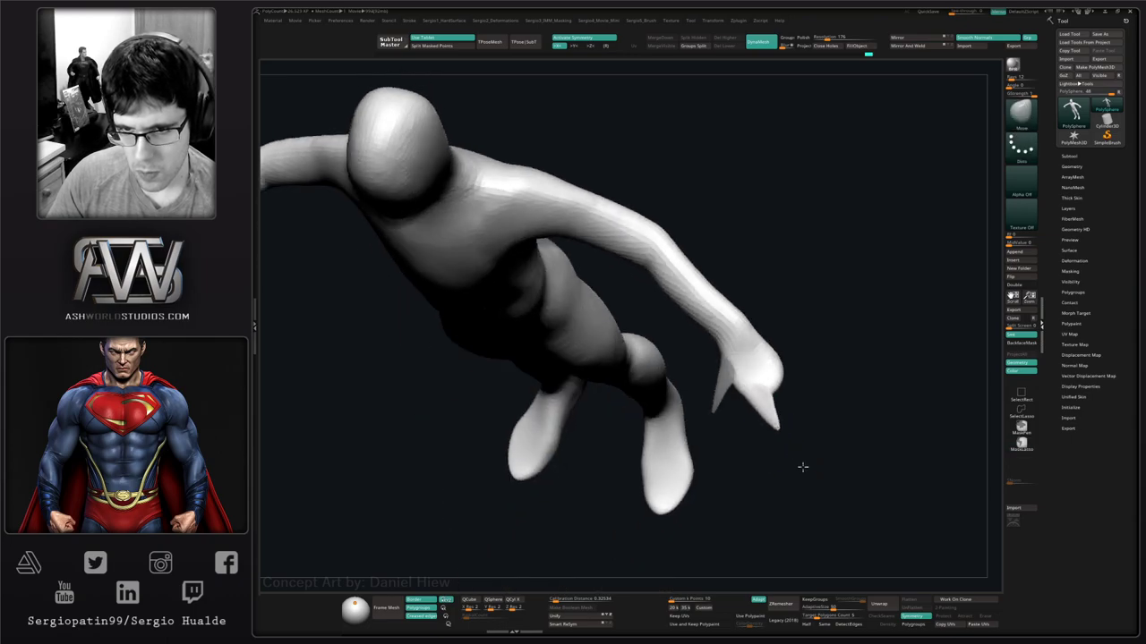
{"action": "right_click_drag", "start_coordinate": [771, 422], "coordinate": [816, 386]}
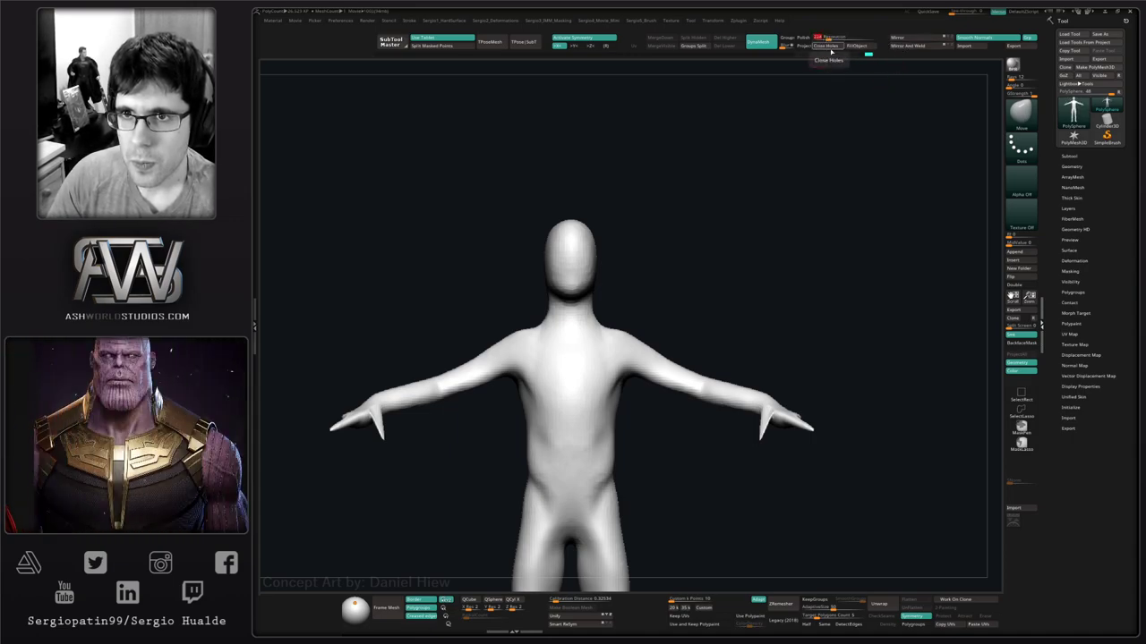
Remesh the figure with DynaMesh at resolution 224 and thicken the thumb with the Inflate brush.
{"action": "key", "text": "ctrl"}
{"action": "left_click_drag", "start_coordinate": [818, 137], "coordinate": [823, 210], "text": "ctrl"}
{"action": "key", "text": "s"}
{"action": "left_click", "coordinate": [775, 384]}
{"action": "mouse_move", "coordinate": [812, 414]}
{"action": "right_mouse_down", "text": "alt"}
{"action": "mouse_move", "coordinate": [787, 358]}
{"action": "mouse_move", "coordinate": [791, 467]}
{"action": "right_mouse_up", "text": "alt"}
{"action": "key", "text": "b"}
{"action": "key", "text": "i"}
{"action": "key", "text": "n"}
{"action": "left_click_drag", "start_coordinate": [710, 385], "coordinate": [698, 399]}
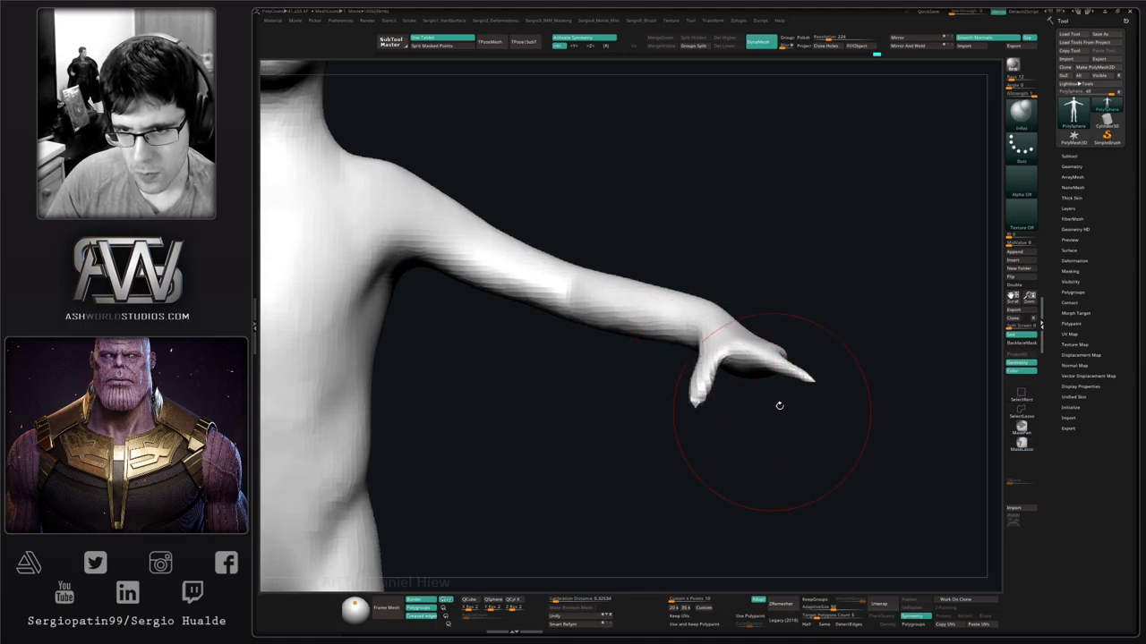
Thicken the pointed finger with a resized Inflate brush and remesh the figure.
{"action": "left_click_drag", "start_coordinate": [775, 363], "coordinate": [805, 383]}
{"action": "key", "text": "s"}
{"action": "left_click", "coordinate": [812, 387]}
{"action": "right_click_drag", "start_coordinate": [831, 409], "coordinate": [850, 414]}
{"action": "mouse_move", "coordinate": [802, 373]}
{"action": "left_mouse_down"}
{"action": "mouse_move", "coordinate": [831, 391]}
{"action": "mouse_move", "coordinate": [811, 379]}
{"action": "left_mouse_up"}
{"action": "left_click_drag", "start_coordinate": [823, 451], "coordinate": [806, 482], "text": "ctrl"}
Smooth the wrist area and refine the hand and arm shape with the Move brush.
{"action": "mouse_move", "coordinate": [778, 422]}
{"action": "right_mouse_down", "text": "ctrl"}
{"action": "mouse_move", "coordinate": [729, 411]}
{"action": "mouse_move", "coordinate": [729, 429]}
{"action": "mouse_move", "coordinate": [753, 375]}
{"action": "right_mouse_up", "text": "ctrl"}
{"action": "key", "text": "b"}
{"action": "key", "text": "m"}
{"action": "key", "text": "v"}
{"action": "right_click_drag", "start_coordinate": [797, 344], "coordinate": [795, 360], "text": "ctrl"}
{"action": "left_click_drag", "start_coordinate": [793, 312], "coordinate": [805, 304], "text": "shift"}
{"action": "right_click_drag", "start_coordinate": [833, 345], "coordinate": [777, 295]}
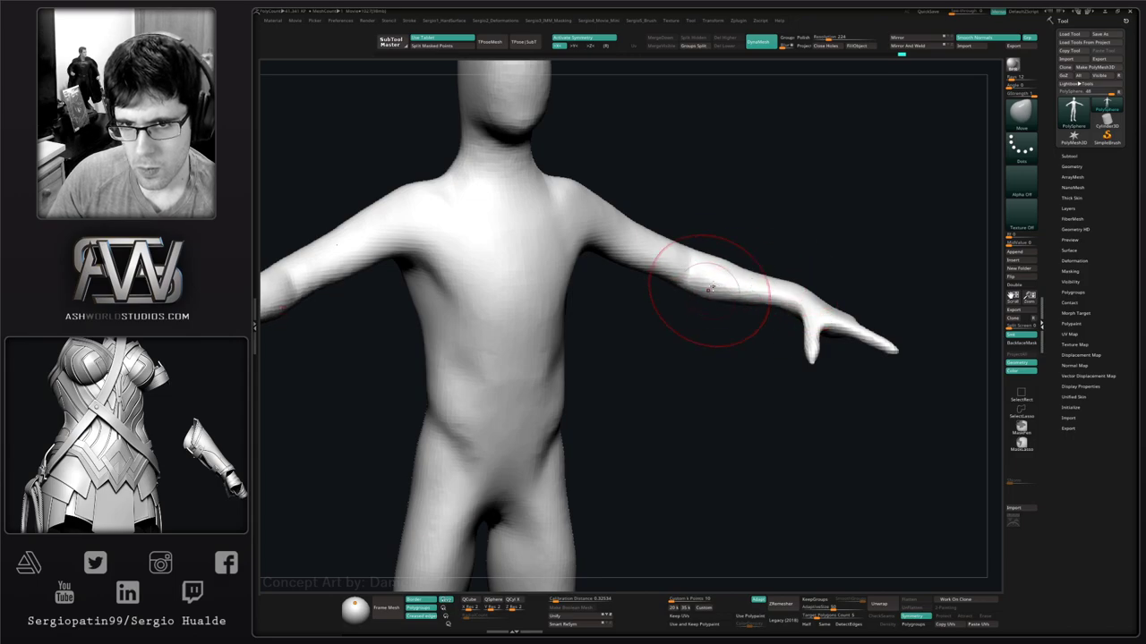
Build up volume on the forearm with the Standard brush and smooth it.
{"action": "mouse_move", "coordinate": [734, 286]}
{"action": "right_mouse_down"}
{"action": "mouse_move", "coordinate": [742, 268]}
{"action": "mouse_move", "coordinate": [778, 302]}
{"action": "mouse_move", "coordinate": [742, 366]}
{"action": "mouse_move", "coordinate": [724, 345]}
{"action": "mouse_move", "coordinate": [734, 370]}
{"action": "mouse_move", "coordinate": [723, 361]}
{"action": "right_mouse_up"}
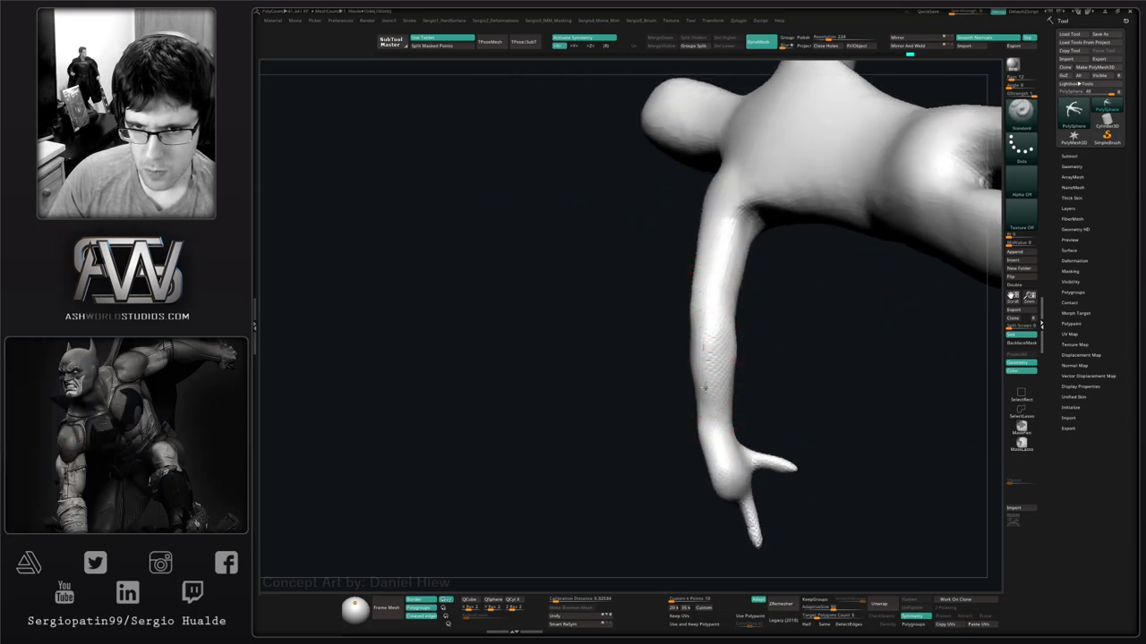
{"action": "mouse_move", "coordinate": [771, 358]}
{"action": "right_mouse_down"}
{"action": "mouse_move", "coordinate": [782, 399]}
{"action": "mouse_move", "coordinate": [773, 395]}
{"action": "right_mouse_up"}
{"action": "left_click_drag", "start_coordinate": [727, 371], "coordinate": [734, 391], "text": "shift"}
{"action": "right_click", "coordinate": [701, 415]}
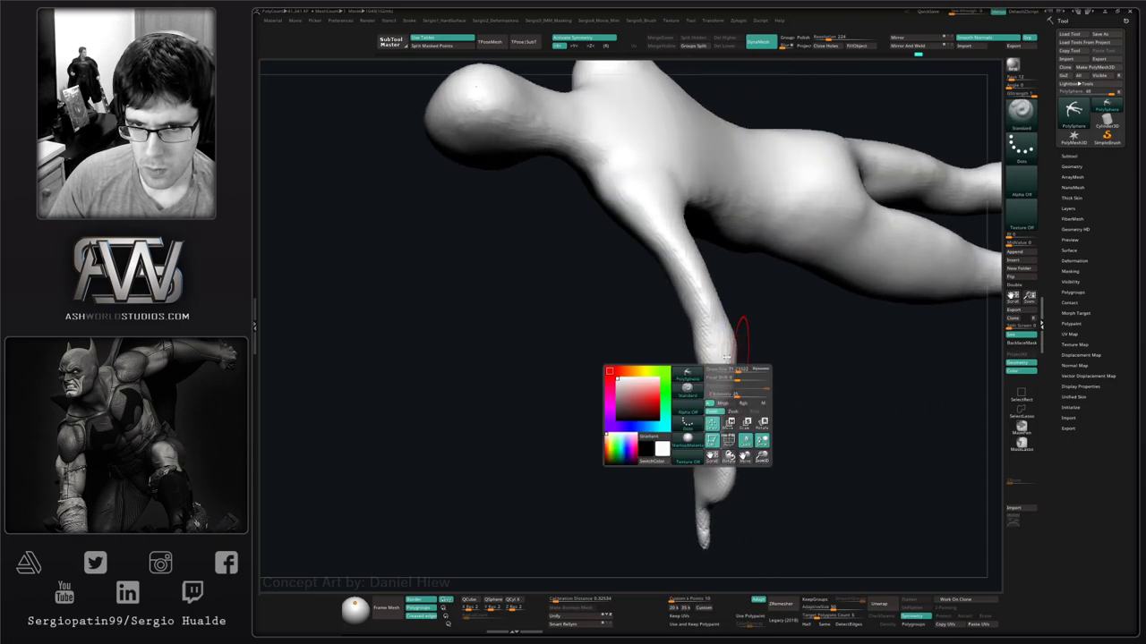
{"action": "mouse_move", "coordinate": [742, 387]}
{"action": "right_mouse_down"}
{"action": "mouse_move", "coordinate": [706, 368]}
{"action": "mouse_move", "coordinate": [721, 356]}
{"action": "mouse_move", "coordinate": [753, 386]}
{"action": "right_mouse_up"}
Reshape the elbow and forearm contour with the Move brush from several angles.
{"action": "right_click_drag", "start_coordinate": [723, 405], "coordinate": [758, 363]}
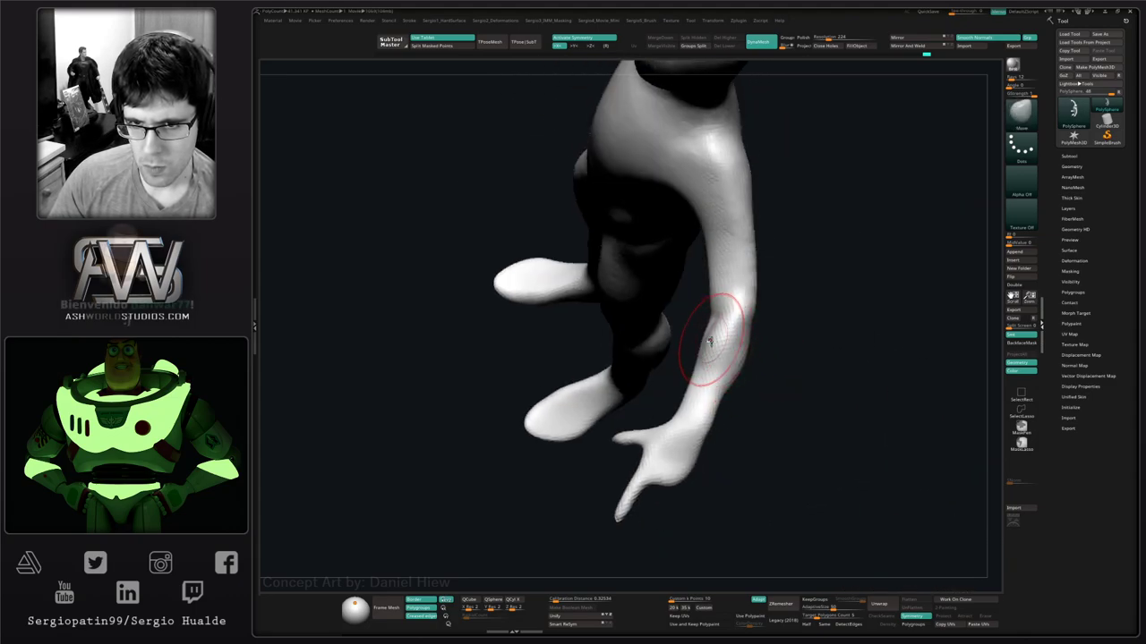
{"action": "mouse_move", "coordinate": [704, 332]}
{"action": "right_mouse_down"}
{"action": "mouse_move", "coordinate": [690, 358]}
{"action": "mouse_move", "coordinate": [728, 295]}
{"action": "mouse_move", "coordinate": [689, 322]}
{"action": "mouse_move", "coordinate": [693, 345]}
{"action": "mouse_move", "coordinate": [775, 324]}
{"action": "right_mouse_up"}
{"action": "mouse_move", "coordinate": [776, 324]}
{"action": "left_mouse_down"}
{"action": "mouse_move", "coordinate": [787, 326]}
{"action": "mouse_move", "coordinate": [748, 304]}
{"action": "mouse_move", "coordinate": [746, 352]}
{"action": "left_mouse_up"}
{"action": "mouse_move", "coordinate": [747, 351]}
{"action": "right_mouse_down"}
{"action": "mouse_move", "coordinate": [827, 332]}
{"action": "mouse_move", "coordinate": [790, 325]}
{"action": "right_mouse_up"}
{"action": "mouse_move", "coordinate": [727, 362]}
{"action": "left_mouse_down"}
{"action": "mouse_move", "coordinate": [710, 345]}
{"action": "mouse_move", "coordinate": [720, 350]}
{"action": "left_mouse_up"}
{"action": "key", "text": "ctrl+z"}
{"action": "key", "text": "s"}
Smooth the side of the torso and adjust the neck and jaw area with the Move brush.
{"action": "right_click_drag", "start_coordinate": [719, 350], "coordinate": [795, 338], "text": "ctrl"}
{"action": "right_click_drag", "start_coordinate": [775, 384], "coordinate": [755, 361], "text": "alt"}
{"action": "right_click_drag", "start_coordinate": [735, 287], "coordinate": [731, 357], "text": "alt"}
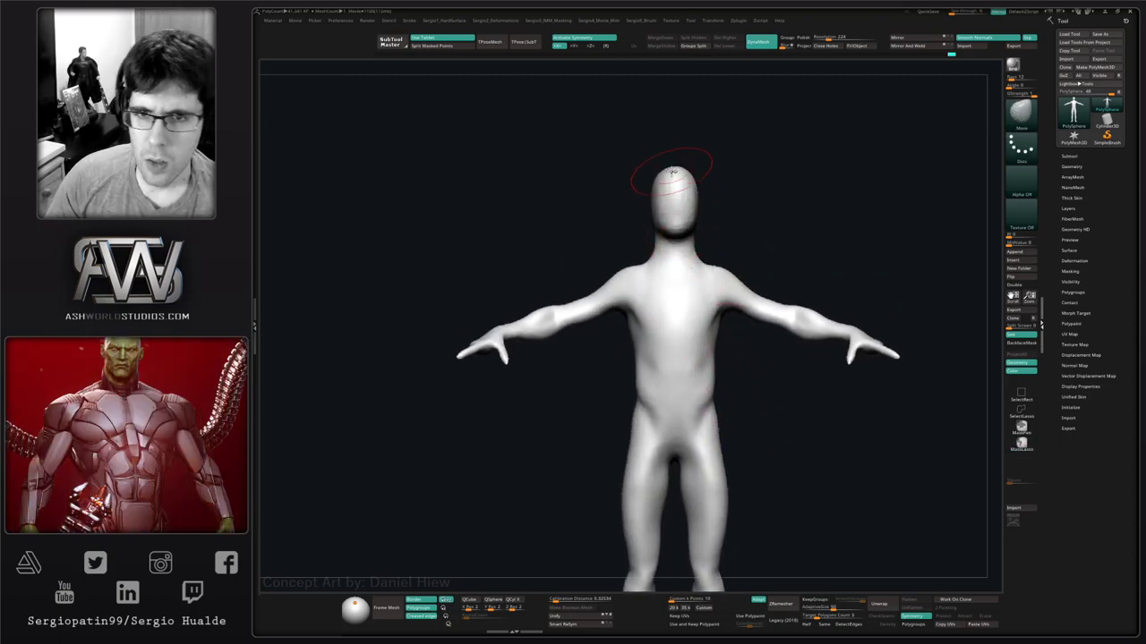
{"action": "left_click_drag", "start_coordinate": [708, 335], "coordinate": [707, 348], "text": "shift"}
{"action": "mouse_move", "coordinate": [711, 351]}
{"action": "right_mouse_down", "text": "ctrl"}
{"action": "mouse_move", "coordinate": [698, 269]}
{"action": "mouse_move", "coordinate": [723, 413]}
{"action": "mouse_move", "coordinate": [703, 435]}
{"action": "mouse_move", "coordinate": [692, 417]}
{"action": "right_mouse_up", "text": "ctrl"}
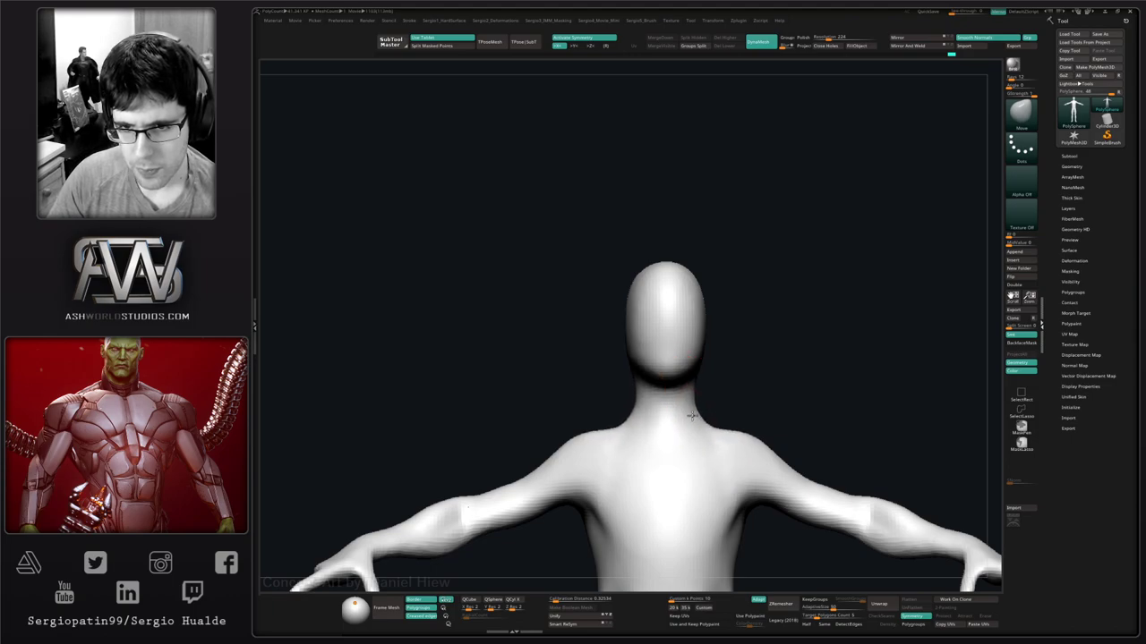
{"action": "right_click_drag", "start_coordinate": [754, 393], "coordinate": [660, 416]}
{"action": "left_click_drag", "start_coordinate": [657, 419], "coordinate": [680, 414]}
{"action": "mouse_move", "coordinate": [680, 414]}
{"action": "right_mouse_down"}
{"action": "mouse_move", "coordinate": [659, 397]}
{"action": "mouse_move", "coordinate": [670, 402]}
{"action": "right_mouse_up"}
Flatten the sides of the face from brow to jaw into planes with the TrimDynamic brush.
{"action": "key", "text": "ctrl+shift+t"}
{"action": "left_click_drag", "start_coordinate": [694, 365], "coordinate": [689, 411]}
{"action": "left_click_drag", "start_coordinate": [714, 346], "coordinate": [691, 417]}
{"action": "left_click_drag", "start_coordinate": [671, 355], "coordinate": [664, 422]}
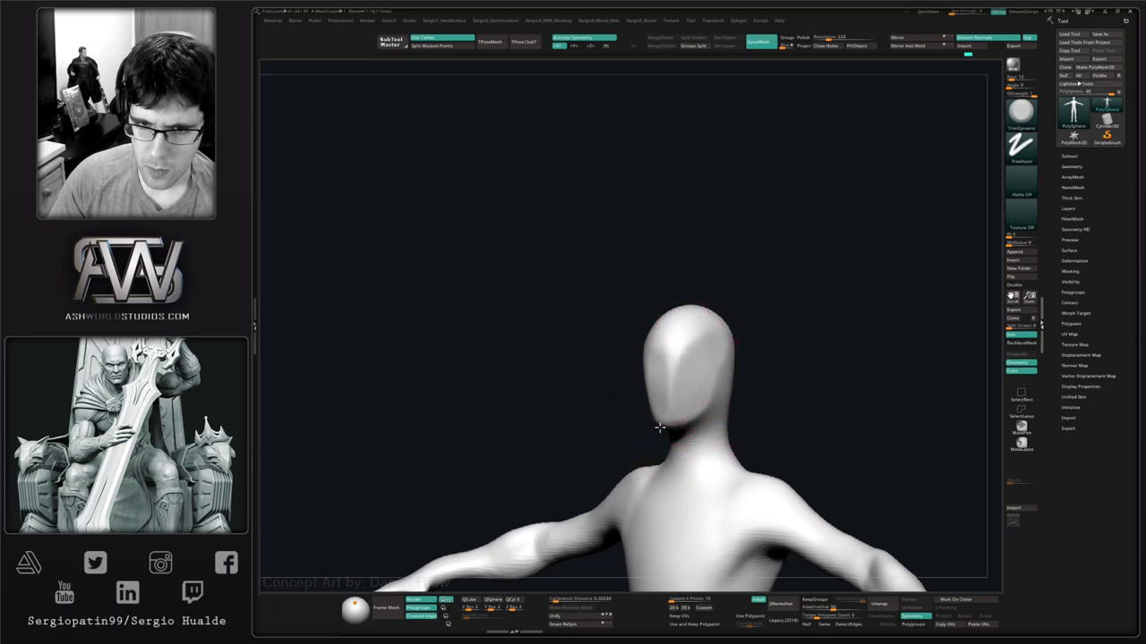
{"action": "left_click_drag", "start_coordinate": [661, 347], "coordinate": [669, 413]}
{"action": "right_click_drag", "start_coordinate": [688, 356], "coordinate": [708, 276]}
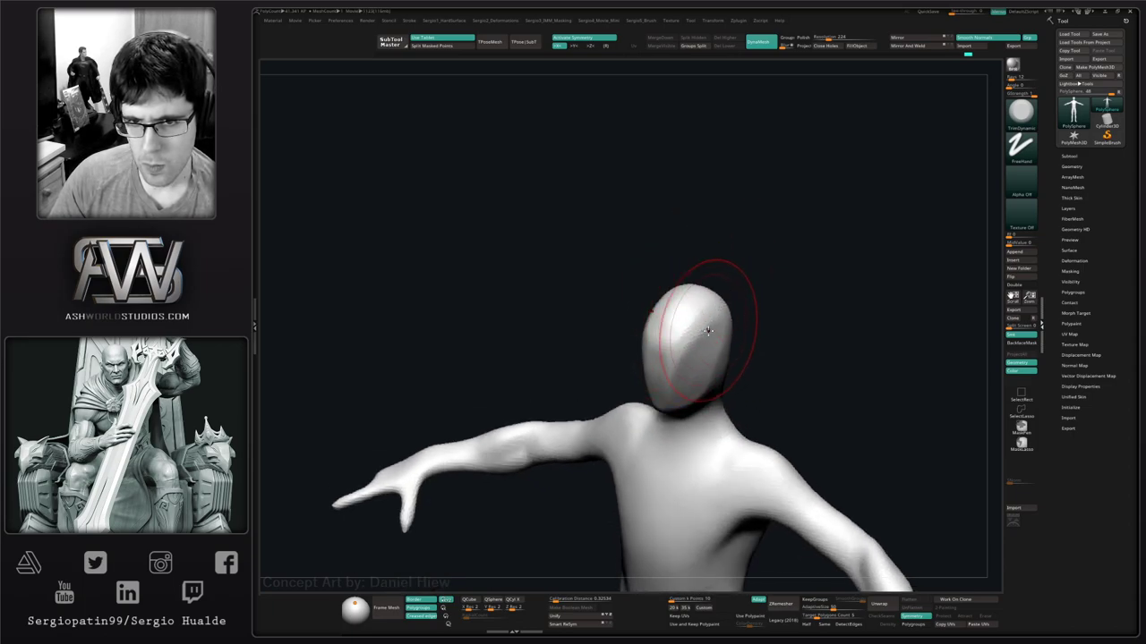
Flatten the cheek plane with the TrimDynamic brush and carve the jawline under the ear with the Dam Standard brush.
{"action": "right_click_drag", "start_coordinate": [708, 328], "coordinate": [689, 350]}
{"action": "mouse_move", "coordinate": [698, 333]}
{"action": "left_mouse_down"}
{"action": "mouse_move", "coordinate": [696, 360]}
{"action": "mouse_move", "coordinate": [718, 402]}
{"action": "left_mouse_up"}
{"action": "right_click_drag", "start_coordinate": [718, 402], "coordinate": [739, 366]}
{"action": "key", "text": "b"}
{"action": "key", "text": "d"}
{"action": "key", "text": "s"}
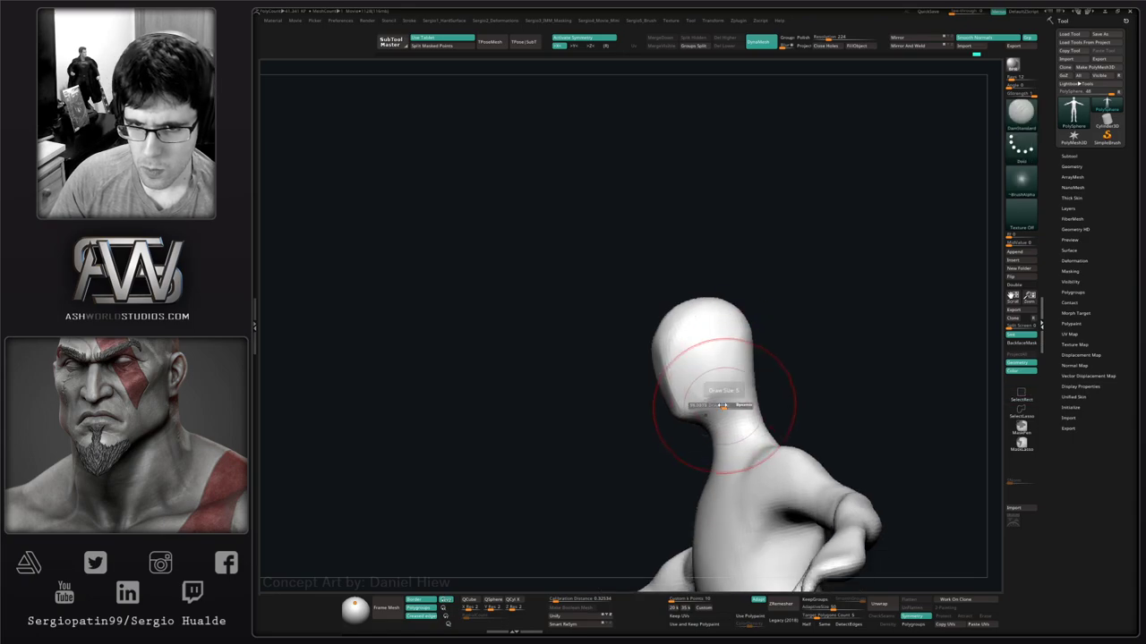
{"action": "left_click_drag", "start_coordinate": [723, 369], "coordinate": [703, 414]}
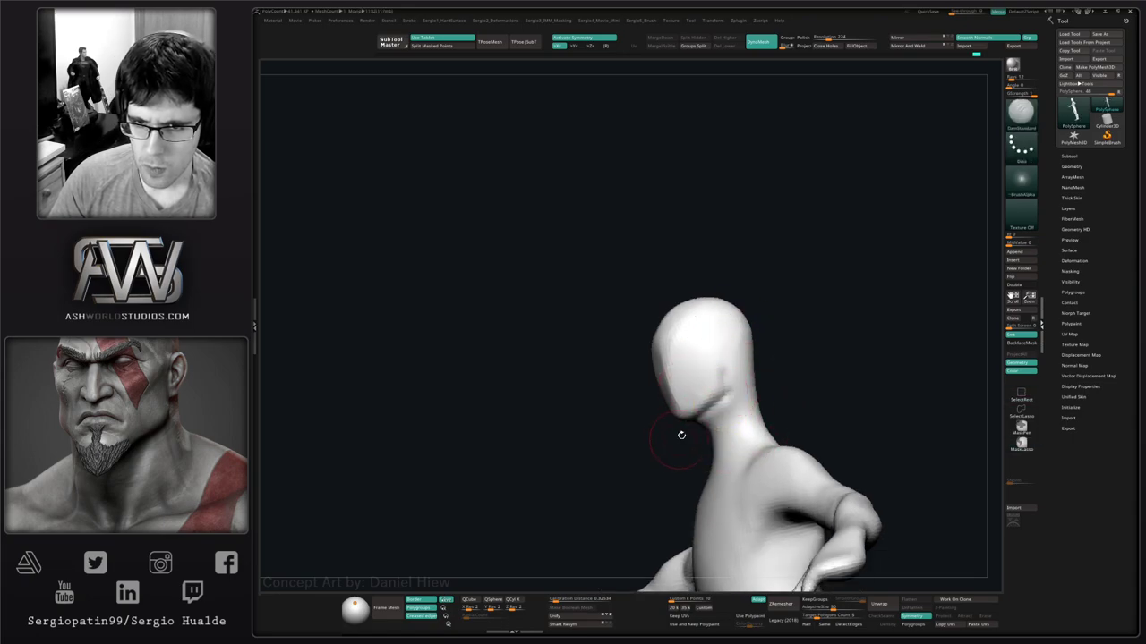
Refine the underside of the jaw and carve the side of the neck with the Dam Standard brush.
{"action": "key", "text": "b"}
{"action": "key", "text": "m"}
{"action": "key", "text": "v"}
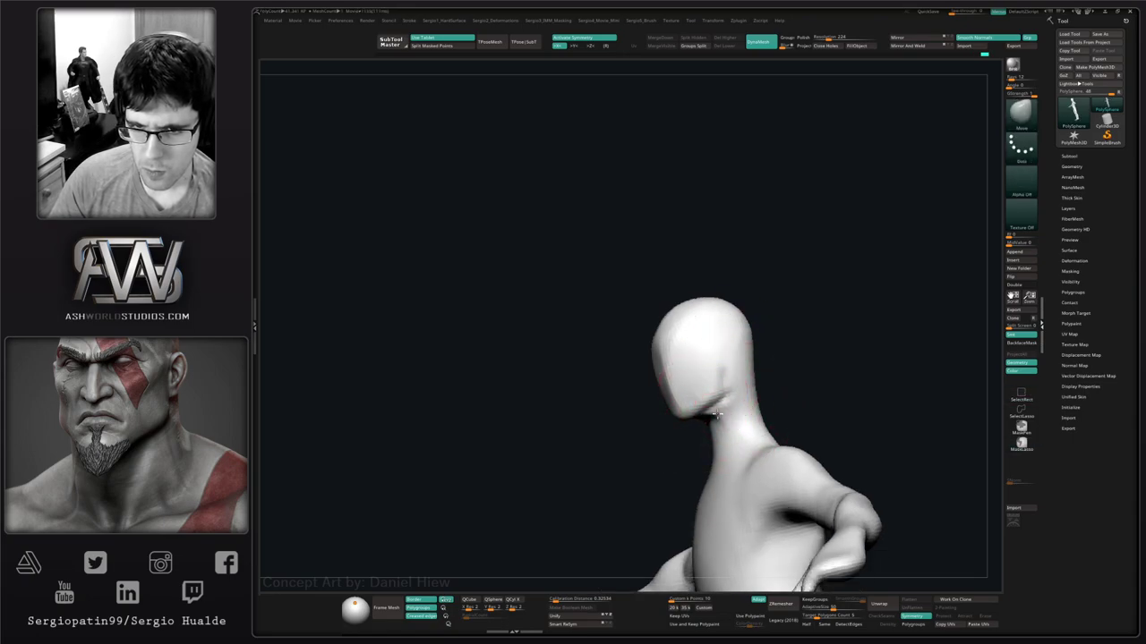
{"action": "key", "text": "b"}
{"action": "key", "text": "d"}
{"action": "key", "text": "s"}
{"action": "mouse_move", "coordinate": [725, 452]}
{"action": "right_mouse_down"}
{"action": "mouse_move", "coordinate": [715, 439]}
{"action": "mouse_move", "coordinate": [754, 396]}
{"action": "mouse_move", "coordinate": [731, 438]}
{"action": "right_mouse_up"}
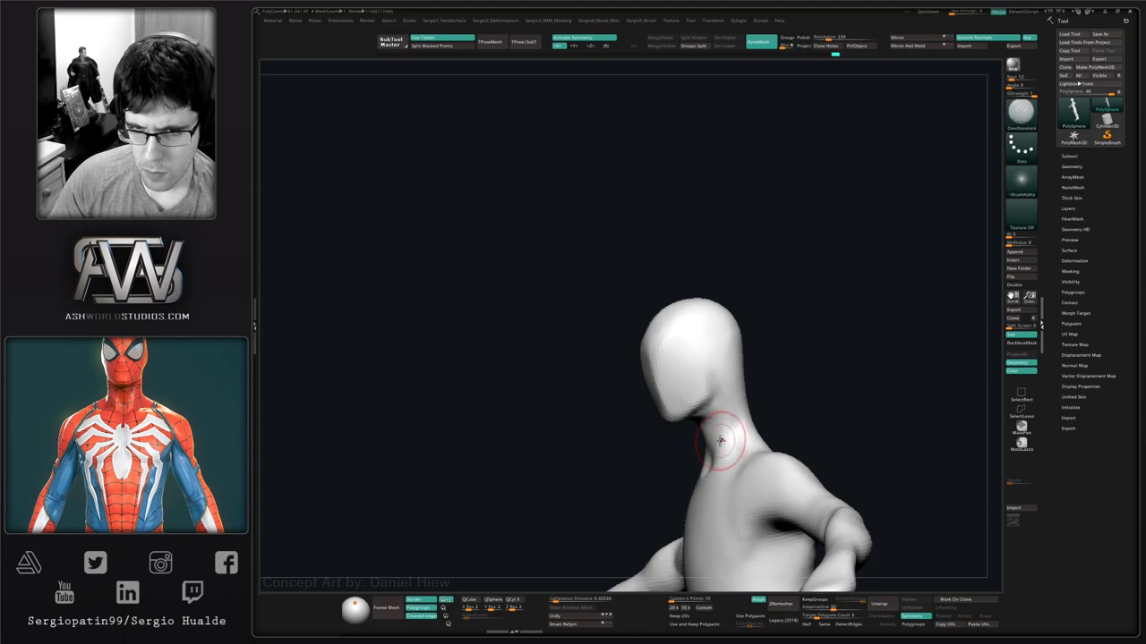
{"action": "right_click_drag", "start_coordinate": [660, 440], "coordinate": [699, 411]}
Reshape the front of the neck and the jaw corner with the Move brush.
{"action": "key", "text": "b"}
{"action": "key", "text": "m"}
{"action": "key", "text": "v"}
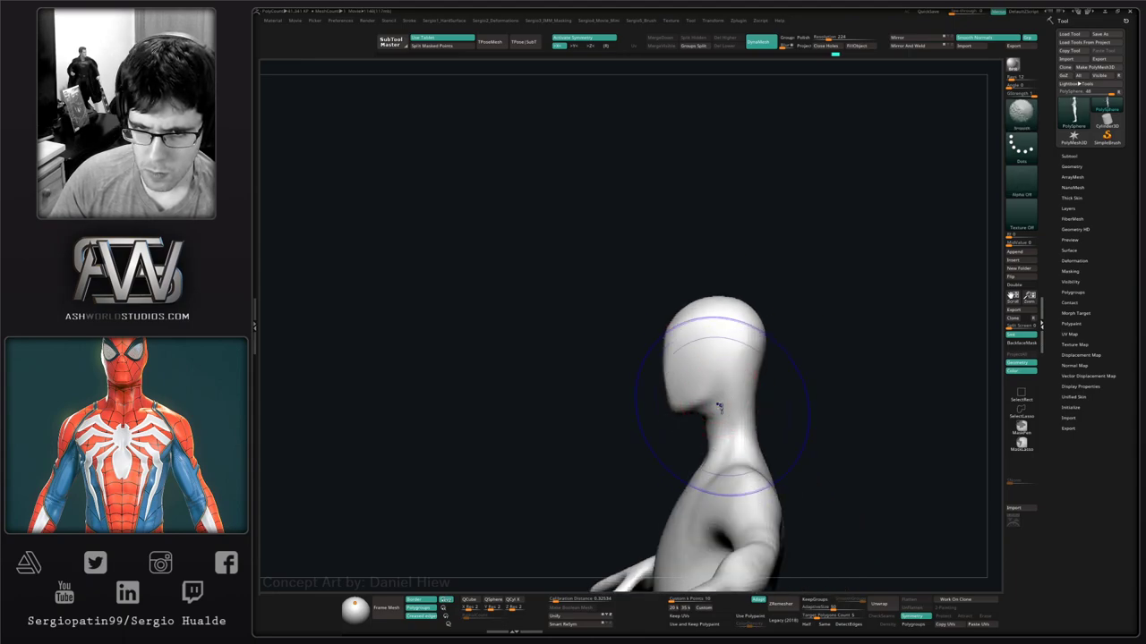
{"action": "left_click_drag", "start_coordinate": [721, 432], "coordinate": [706, 431]}
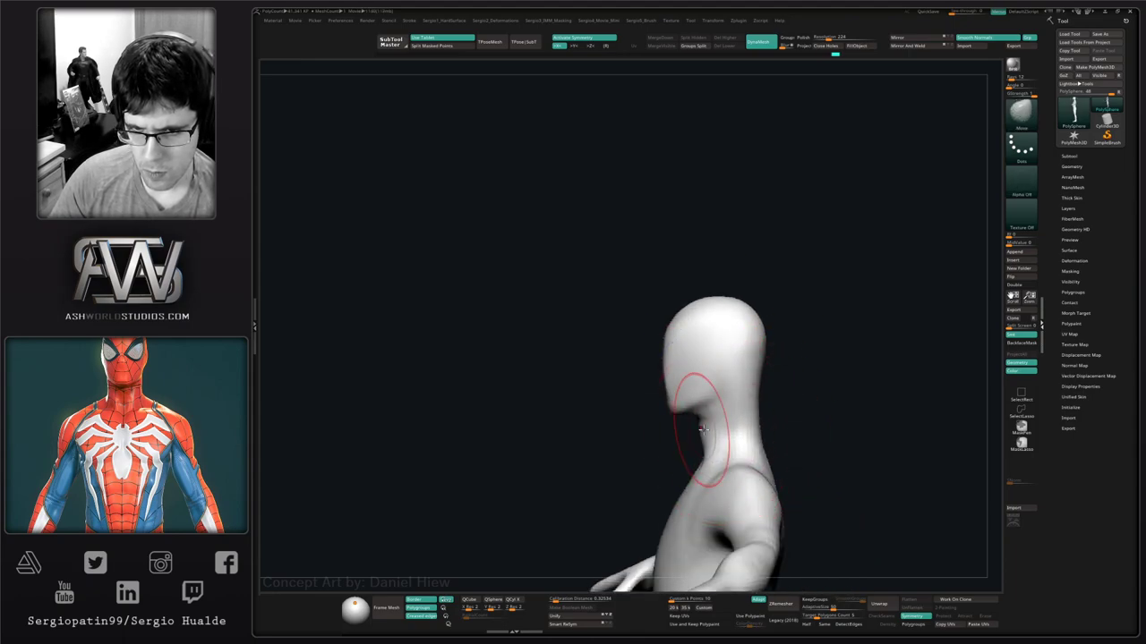
{"action": "mouse_move", "coordinate": [760, 435]}
{"action": "right_mouse_down"}
{"action": "mouse_move", "coordinate": [716, 370]}
{"action": "mouse_move", "coordinate": [722, 380]}
{"action": "right_mouse_up"}
{"action": "right_click_drag", "start_coordinate": [722, 380], "coordinate": [726, 391], "text": "ctrl"}
{"action": "left_click_drag", "start_coordinate": [723, 391], "coordinate": [713, 384]}
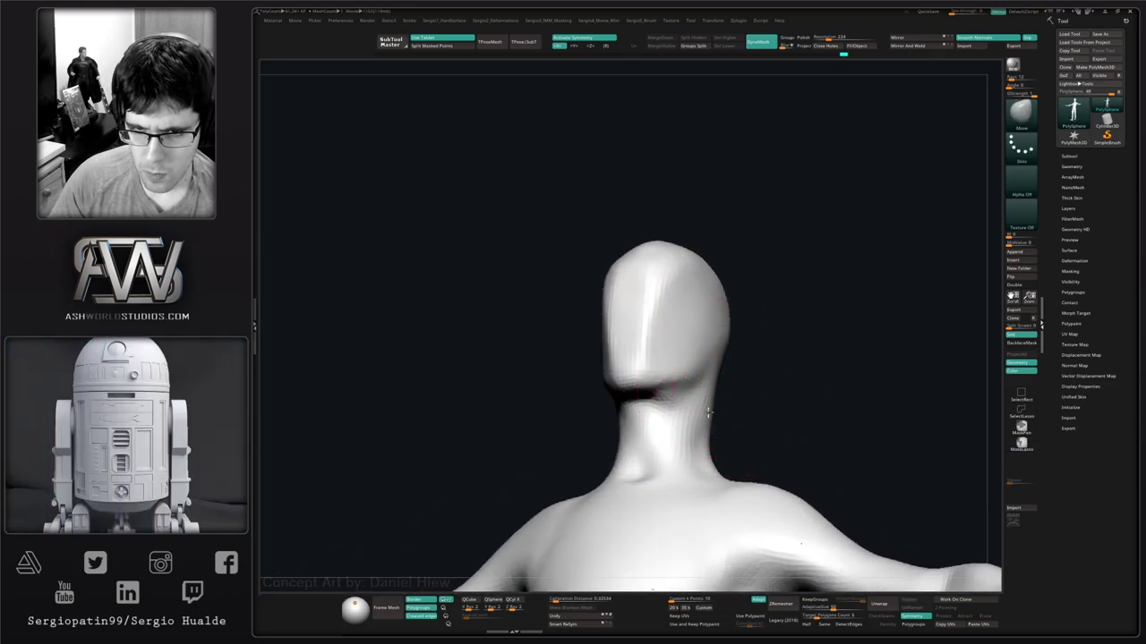
Pull in the sides of the skull with the Move brush, working from behind and above.
{"action": "right_click_drag", "start_coordinate": [715, 397], "coordinate": [658, 323], "text": "shift"}
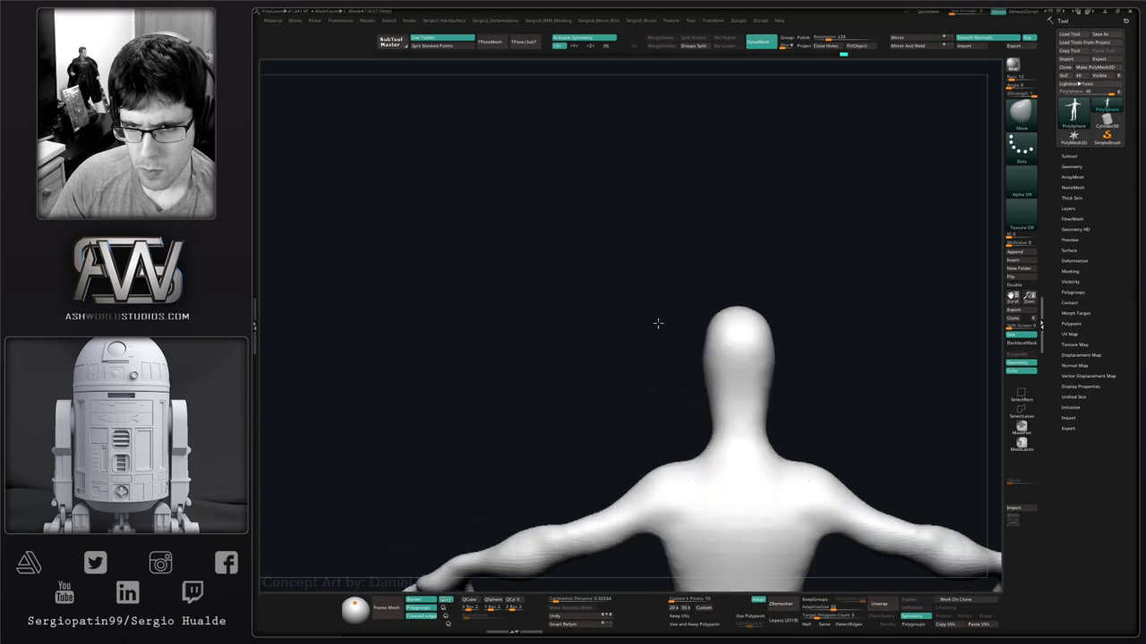
{"action": "right_click_drag", "start_coordinate": [734, 338], "coordinate": [781, 340]}
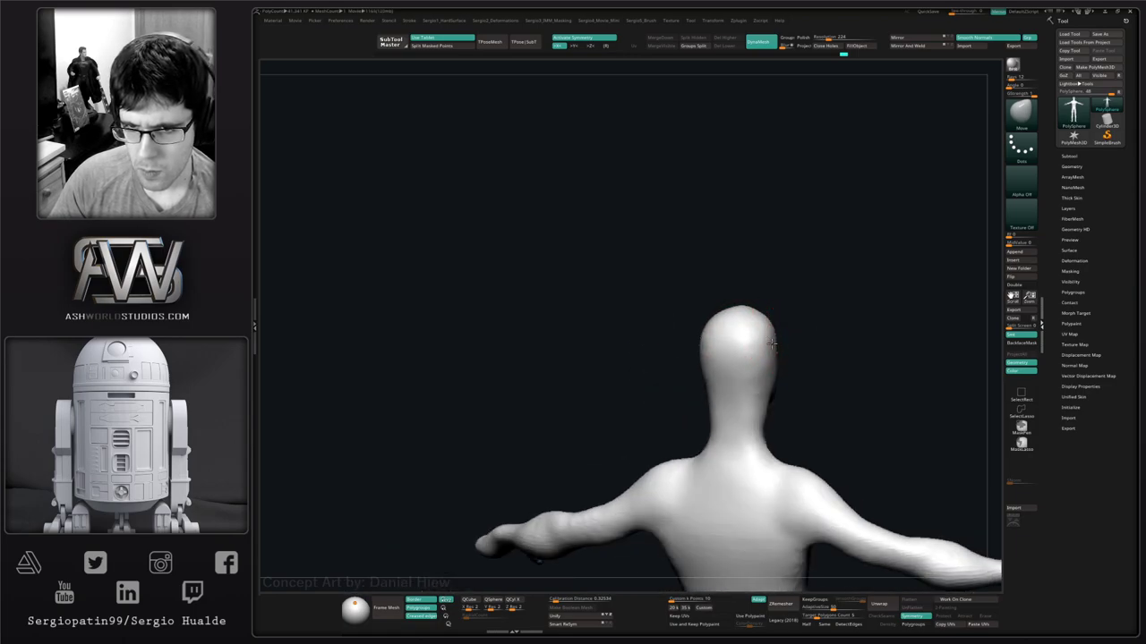
{"action": "right_click_drag", "start_coordinate": [769, 340], "coordinate": [772, 310]}
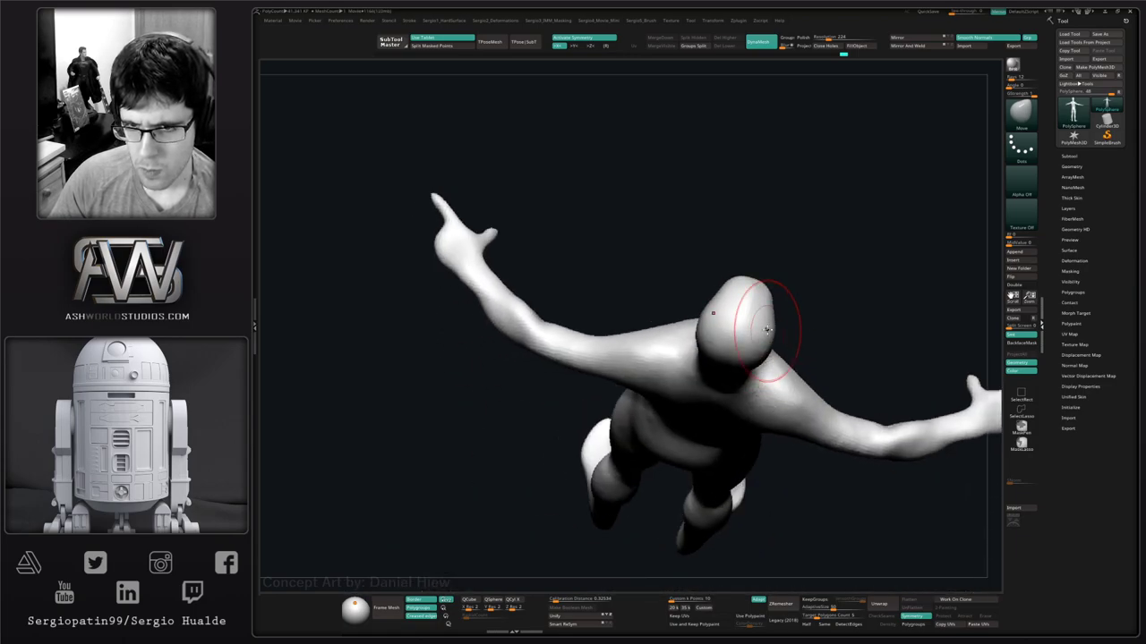
{"action": "left_click_drag", "start_coordinate": [773, 311], "coordinate": [748, 304]}
{"action": "mouse_move", "coordinate": [771, 313]}
{"action": "right_mouse_down"}
{"action": "mouse_move", "coordinate": [777, 268]}
{"action": "mouse_move", "coordinate": [814, 358]}
{"action": "mouse_move", "coordinate": [800, 394]}
{"action": "mouse_move", "coordinate": [707, 334]}
{"action": "mouse_move", "coordinate": [731, 391]}
{"action": "mouse_move", "coordinate": [723, 290]}
{"action": "right_mouse_up"}
{"action": "right_click_drag", "start_coordinate": [728, 380], "coordinate": [742, 332], "text": "ctrl"}
Adjust the slope between neck and shoulders with the Move brush from the front and back.
{"action": "mouse_move", "coordinate": [719, 265]}
{"action": "right_mouse_down", "text": "alt"}
{"action": "mouse_move", "coordinate": [720, 354]}
{"action": "mouse_move", "coordinate": [682, 285]}
{"action": "right_mouse_up", "text": "alt"}
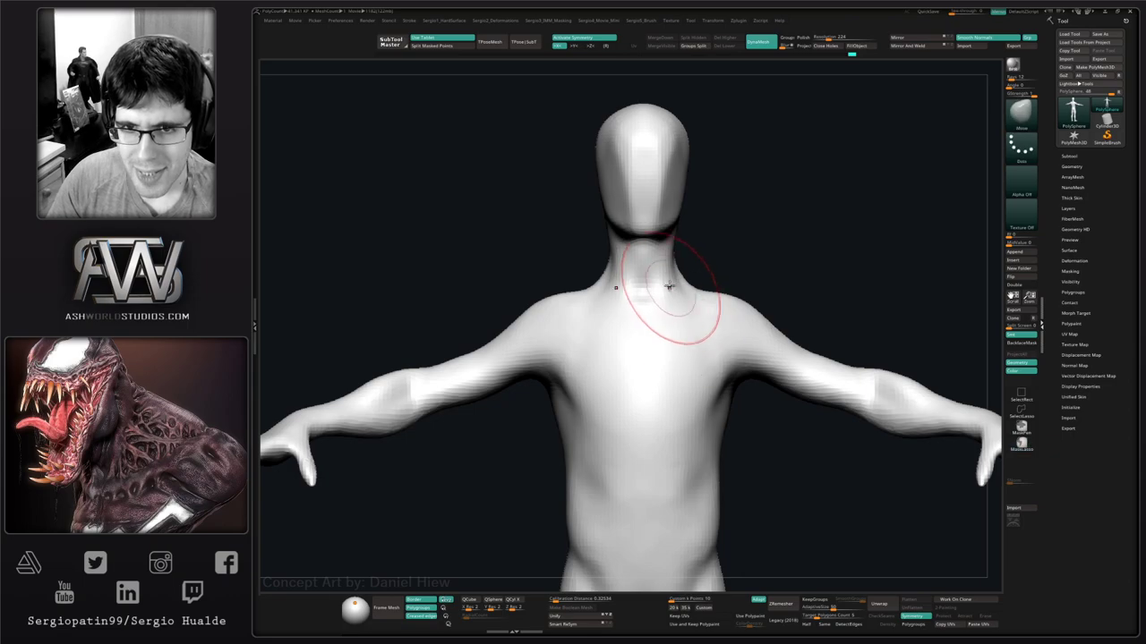
{"action": "left_click_drag", "start_coordinate": [663, 266], "coordinate": [678, 261]}
{"action": "right_click_drag", "start_coordinate": [684, 266], "coordinate": [682, 266]}
{"action": "mouse_move", "coordinate": [690, 333]}
{"action": "right_mouse_down", "text": "alt"}
{"action": "mouse_move", "coordinate": [690, 348]}
{"action": "mouse_move", "coordinate": [657, 331]}
{"action": "right_mouse_up", "text": "alt"}
{"action": "left_click_drag", "start_coordinate": [630, 304], "coordinate": [633, 310]}
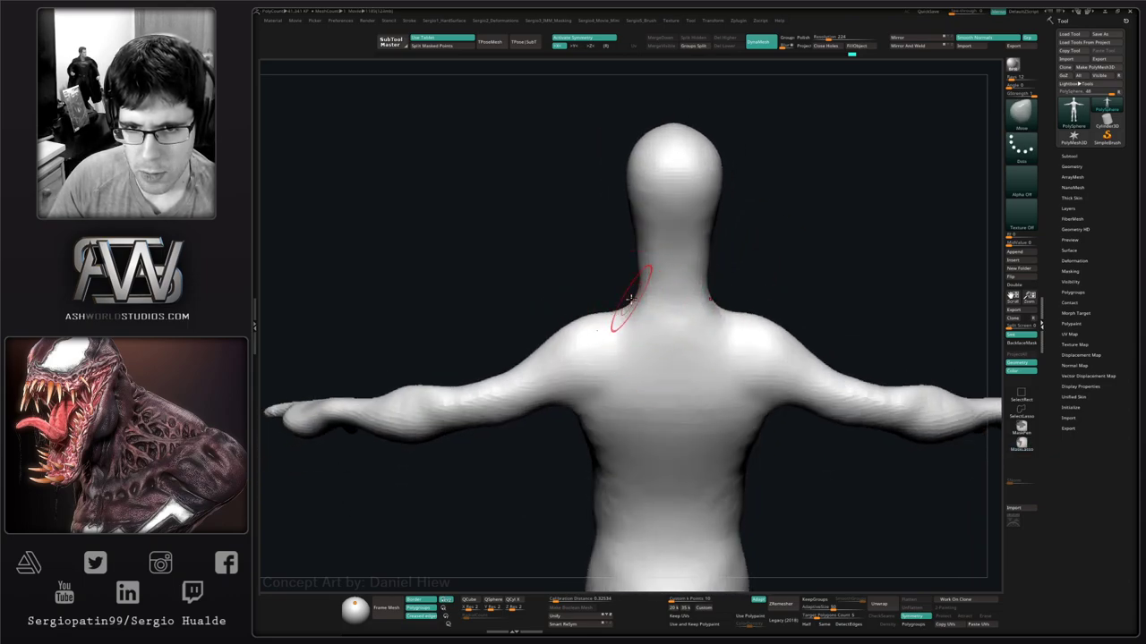
{"action": "right_click_drag", "start_coordinate": [630, 310], "coordinate": [658, 370]}
Build up the trapezius at the base of the neck with the Clay brush and smooth it.
{"action": "key", "text": "b"}
{"action": "key", "text": "c"}
{"action": "key", "text": "l"}
{"action": "mouse_move", "coordinate": [622, 328]}
{"action": "left_mouse_down"}
{"action": "mouse_move", "coordinate": [630, 304]}
{"action": "mouse_move", "coordinate": [642, 327]}
{"action": "mouse_move", "coordinate": [606, 324]}
{"action": "mouse_move", "coordinate": [648, 326]}
{"action": "left_mouse_up"}
{"action": "right_click_drag", "start_coordinate": [674, 353], "coordinate": [631, 285]}
{"action": "left_click_drag", "start_coordinate": [629, 281], "coordinate": [628, 337], "text": "shift"}
{"action": "left_click_drag", "start_coordinate": [598, 294], "coordinate": [621, 350], "text": "shift"}
Carve the spine groove from the back of the neck to the pelvis with the Standard brush.
{"action": "key", "text": "b"}
{"action": "key", "text": "s"}
{"action": "key", "text": "t"}
{"action": "left_click_drag", "start_coordinate": [660, 230], "coordinate": [647, 363], "text": "alt"}
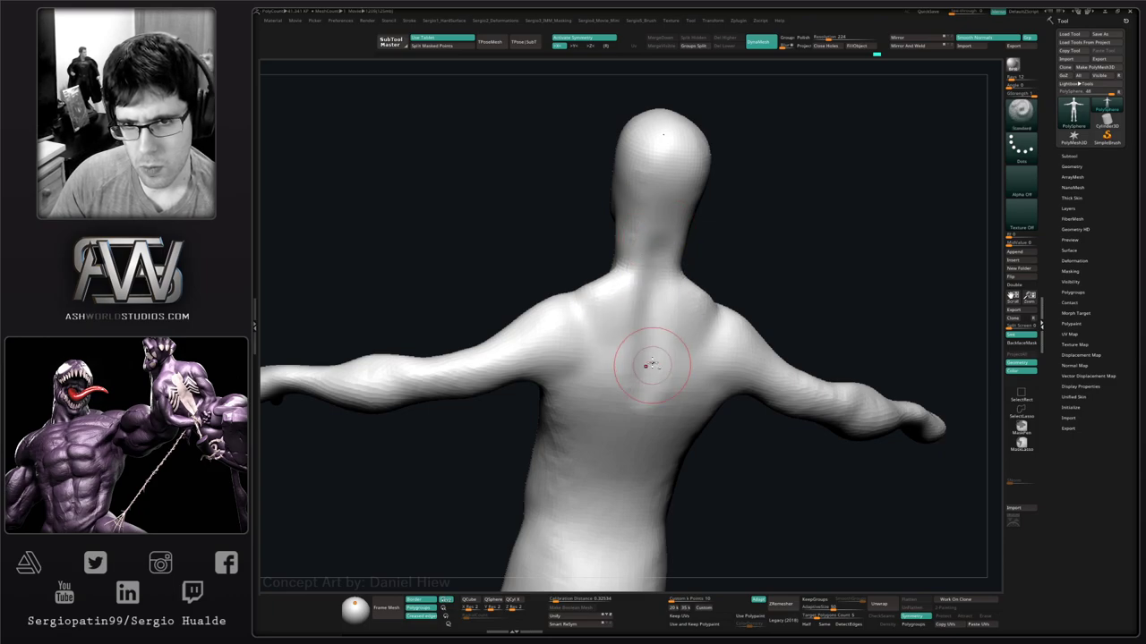
{"action": "right_click_drag", "start_coordinate": [639, 370], "coordinate": [657, 336]}
{"action": "left_click_drag", "start_coordinate": [657, 338], "coordinate": [632, 530], "text": "alt"}
{"action": "right_click_drag", "start_coordinate": [632, 526], "coordinate": [679, 376], "text": "alt"}
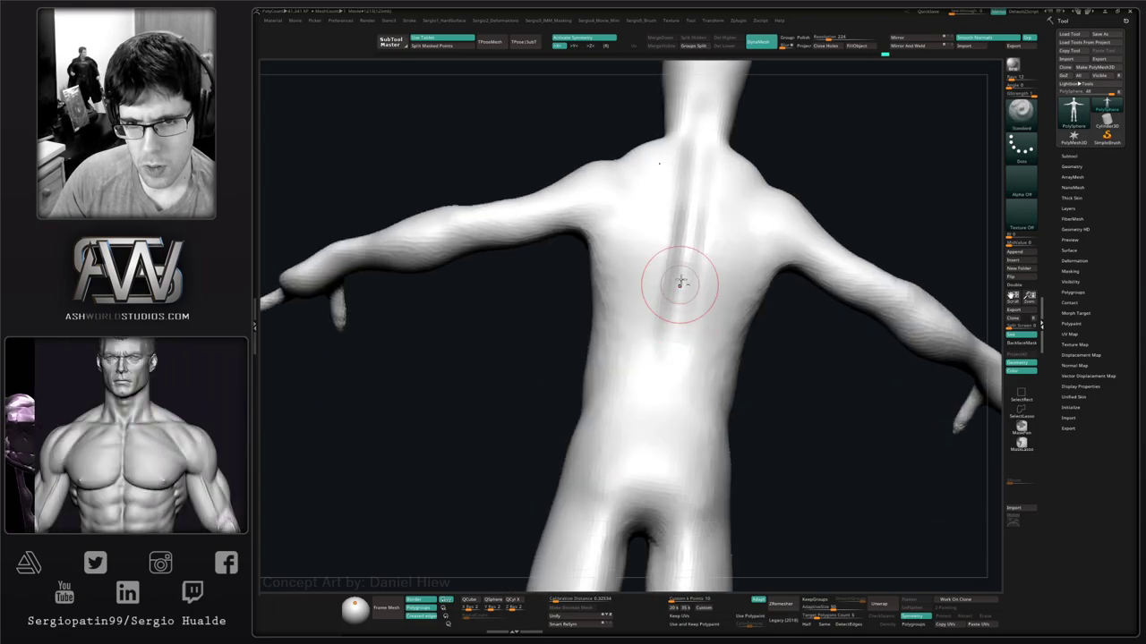
{"action": "left_click_drag", "start_coordinate": [682, 281], "coordinate": [663, 416], "text": "alt"}
{"action": "right_click_drag", "start_coordinate": [662, 416], "coordinate": [647, 486]}
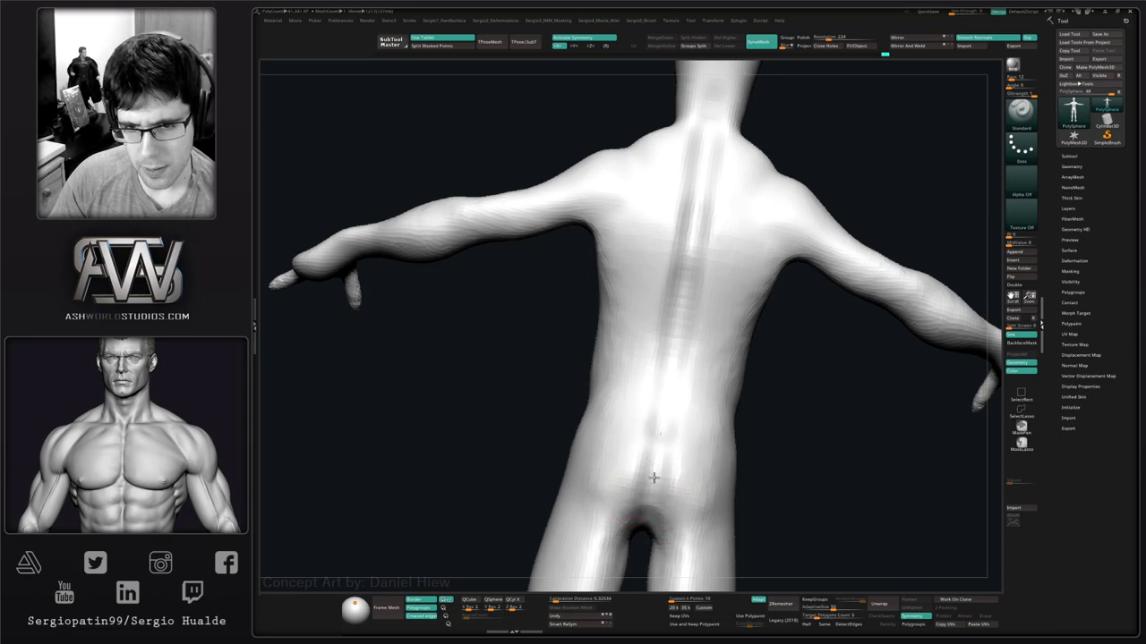
Add volume above the buttocks with the Clay brush and smooth the upper back beside the neck.
{"action": "key", "text": "b"}
{"action": "key", "text": "c"}
{"action": "key", "text": "l"}
{"action": "mouse_move", "coordinate": [664, 467]}
{"action": "left_mouse_down"}
{"action": "mouse_move", "coordinate": [677, 486]}
{"action": "mouse_move", "coordinate": [705, 479]}
{"action": "mouse_move", "coordinate": [692, 455]}
{"action": "mouse_move", "coordinate": [680, 507]}
{"action": "left_mouse_up"}
{"action": "mouse_move", "coordinate": [680, 507]}
{"action": "right_mouse_down"}
{"action": "mouse_move", "coordinate": [697, 313]}
{"action": "mouse_move", "coordinate": [695, 379]}
{"action": "right_mouse_up"}
{"action": "mouse_move", "coordinate": [703, 191]}
{"action": "left_mouse_down", "text": "shift"}
{"action": "mouse_move", "coordinate": [705, 213]}
{"action": "mouse_move", "coordinate": [726, 214]}
{"action": "left_mouse_up", "text": "shift"}
Carve a line down the side of the neck behind the jaw with the Dam Standard brush and smooth it.
{"action": "key", "text": "b"}
{"action": "key", "text": "m"}
{"action": "key", "text": "v"}
{"action": "right_click_drag", "start_coordinate": [727, 215], "coordinate": [710, 223]}
{"action": "key", "text": "b"}
{"action": "key", "text": "d"}
{"action": "key", "text": "s"}
{"action": "left_click_drag", "start_coordinate": [755, 183], "coordinate": [763, 215]}
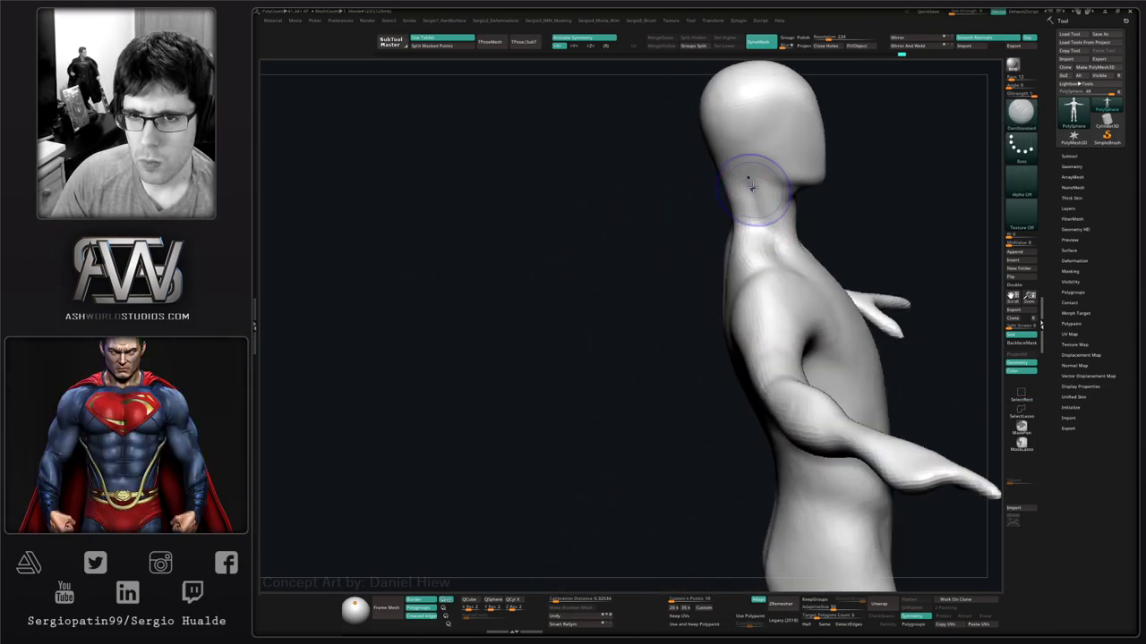
{"action": "mouse_move", "coordinate": [751, 188]}
{"action": "right_mouse_down", "text": "shift"}
{"action": "mouse_move", "coordinate": [805, 259]}
{"action": "mouse_move", "coordinate": [767, 301]}
{"action": "mouse_move", "coordinate": [830, 310]}
{"action": "mouse_move", "coordinate": [665, 335]}
{"action": "mouse_move", "coordinate": [639, 366]}
{"action": "right_mouse_up", "text": "shift"}
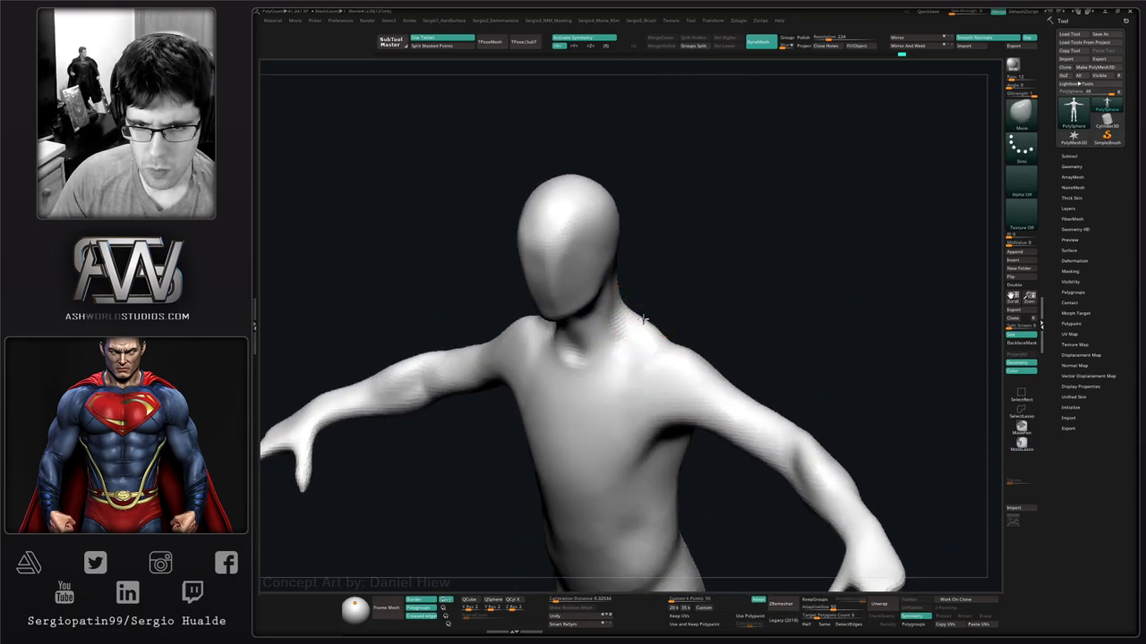
{"action": "mouse_move", "coordinate": [685, 299]}
{"action": "right_mouse_down", "text": "shift"}
{"action": "mouse_move", "coordinate": [644, 327]}
{"action": "mouse_move", "coordinate": [671, 343]}
{"action": "right_mouse_up", "text": "shift"}
{"action": "left_click_drag", "start_coordinate": [664, 421], "coordinate": [730, 413], "text": "ctrl"}
{"action": "mouse_move", "coordinate": [729, 413]}
{"action": "right_mouse_down"}
{"action": "mouse_move", "coordinate": [695, 420]}
{"action": "mouse_move", "coordinate": [713, 341]}
{"action": "mouse_move", "coordinate": [690, 307]}
{"action": "mouse_move", "coordinate": [705, 368]}
{"action": "mouse_move", "coordinate": [716, 305]}
{"action": "mouse_move", "coordinate": [752, 336]}
{"action": "right_mouse_up"}
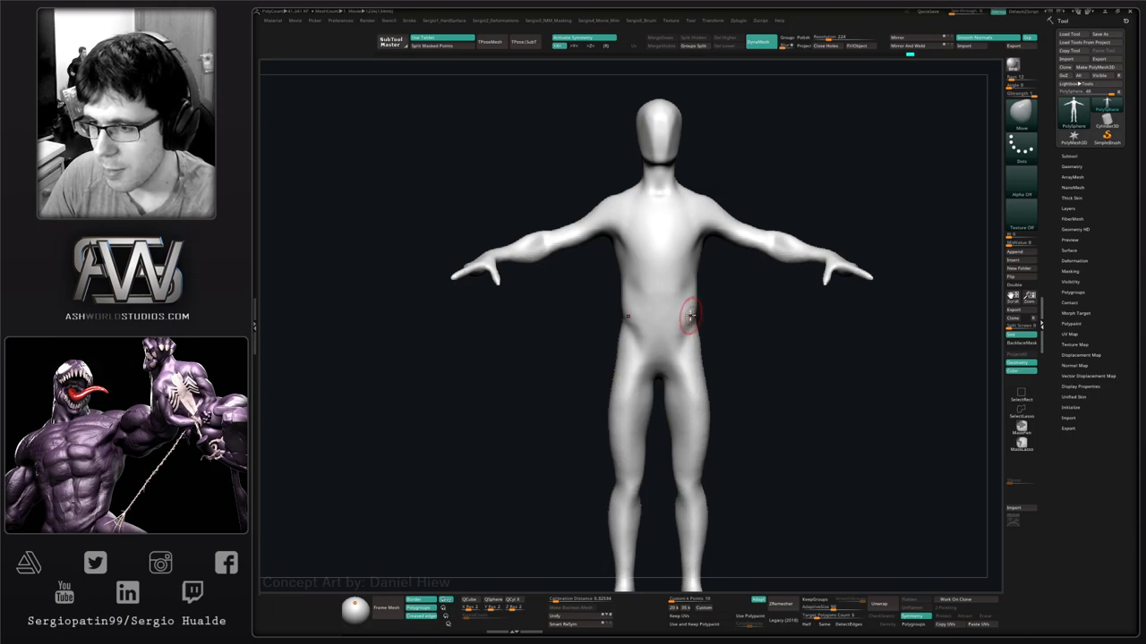
{"action": "left_click_drag", "start_coordinate": [790, 376], "coordinate": [791, 394]}
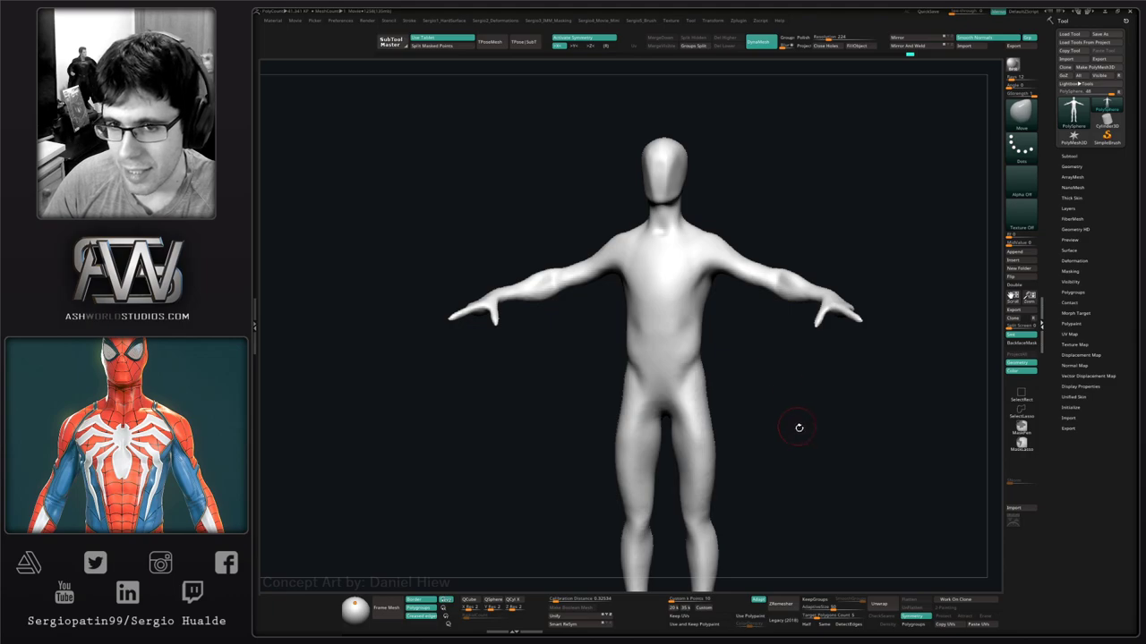
{"action": "left_click_drag", "start_coordinate": [815, 420], "coordinate": [787, 420]}
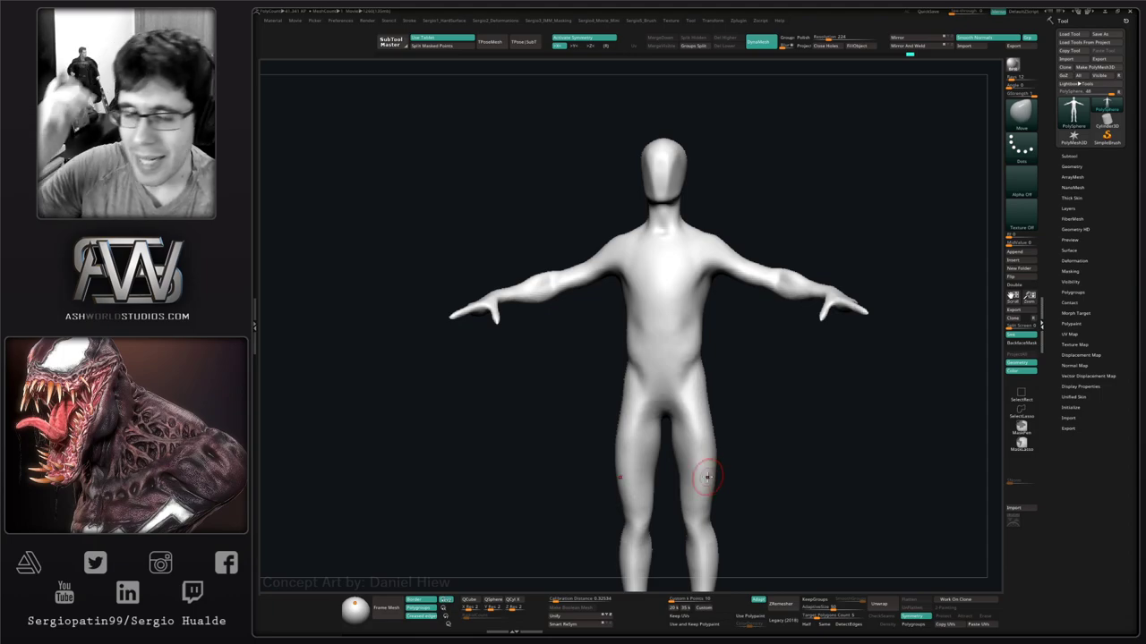
{"action": "left_click_drag", "start_coordinate": [796, 355], "coordinate": [700, 443]}
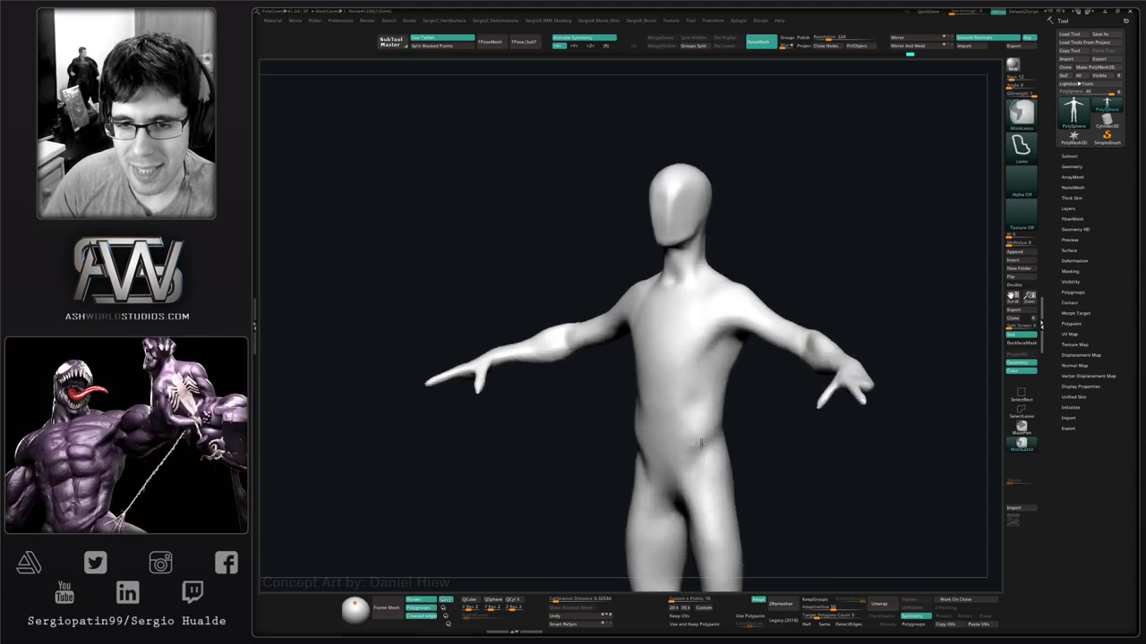
Define the groin area with the Dam Standard brush, then fill it with the Clay brush and smooth it.
{"action": "mouse_move", "coordinate": [701, 443]}
{"action": "right_mouse_down", "text": "ctrl"}
{"action": "mouse_move", "coordinate": [726, 478]}
{"action": "mouse_move", "coordinate": [723, 427]}
{"action": "mouse_move", "coordinate": [722, 439]}
{"action": "mouse_move", "coordinate": [752, 419]}
{"action": "mouse_move", "coordinate": [803, 432]}
{"action": "right_mouse_up", "text": "ctrl"}
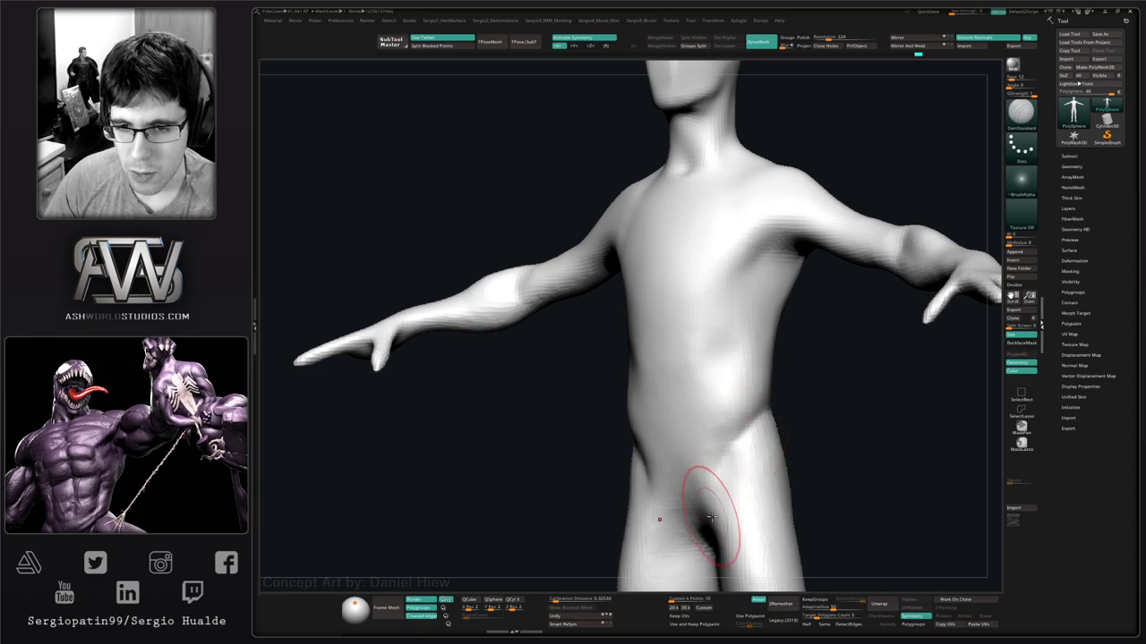
{"action": "right_click_drag", "start_coordinate": [723, 479], "coordinate": [729, 472]}
{"action": "key", "text": "b"}
{"action": "key", "text": "c"}
{"action": "key", "text": "l"}
{"action": "mouse_move", "coordinate": [687, 501]}
{"action": "left_mouse_down"}
{"action": "mouse_move", "coordinate": [686, 511]}
{"action": "mouse_move", "coordinate": [689, 488]}
{"action": "left_mouse_up"}
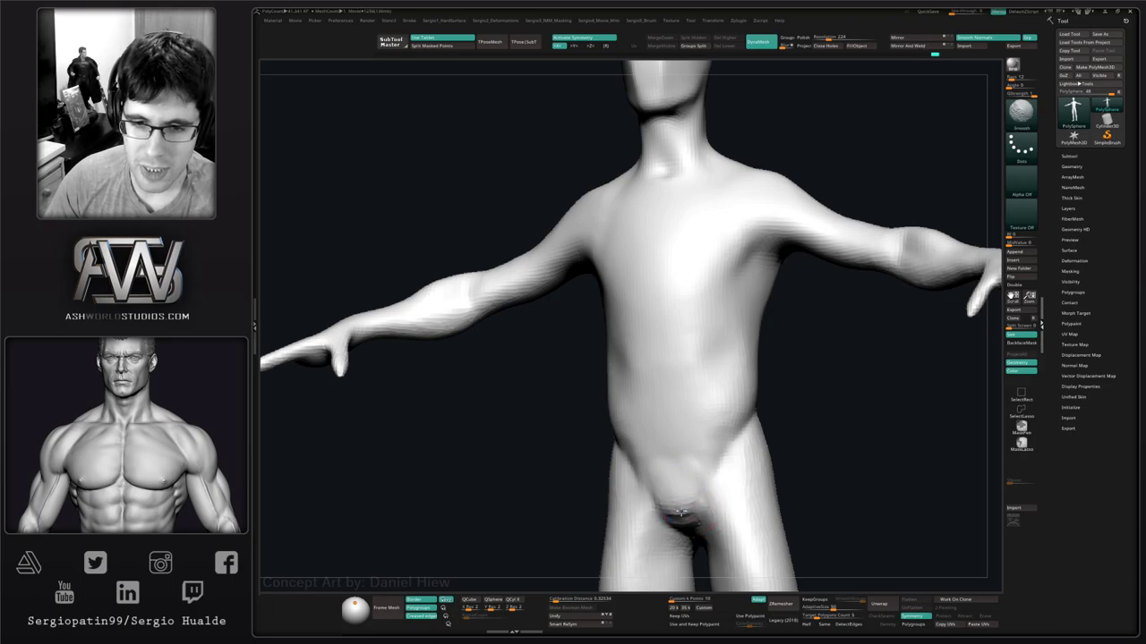
{"action": "mouse_move", "coordinate": [687, 521]}
{"action": "right_mouse_down"}
{"action": "mouse_move", "coordinate": [726, 452]}
{"action": "mouse_move", "coordinate": [701, 503]}
{"action": "mouse_move", "coordinate": [703, 456]}
{"action": "mouse_move", "coordinate": [687, 414]}
{"action": "right_mouse_up"}
Shape the lower pelvis and the sides of the waist with the Move brush.
{"action": "key", "text": "b"}
{"action": "key", "text": "d"}
{"action": "key", "text": "s"}
{"action": "key", "text": "b"}
{"action": "key", "text": "m"}
{"action": "key", "text": "v"}
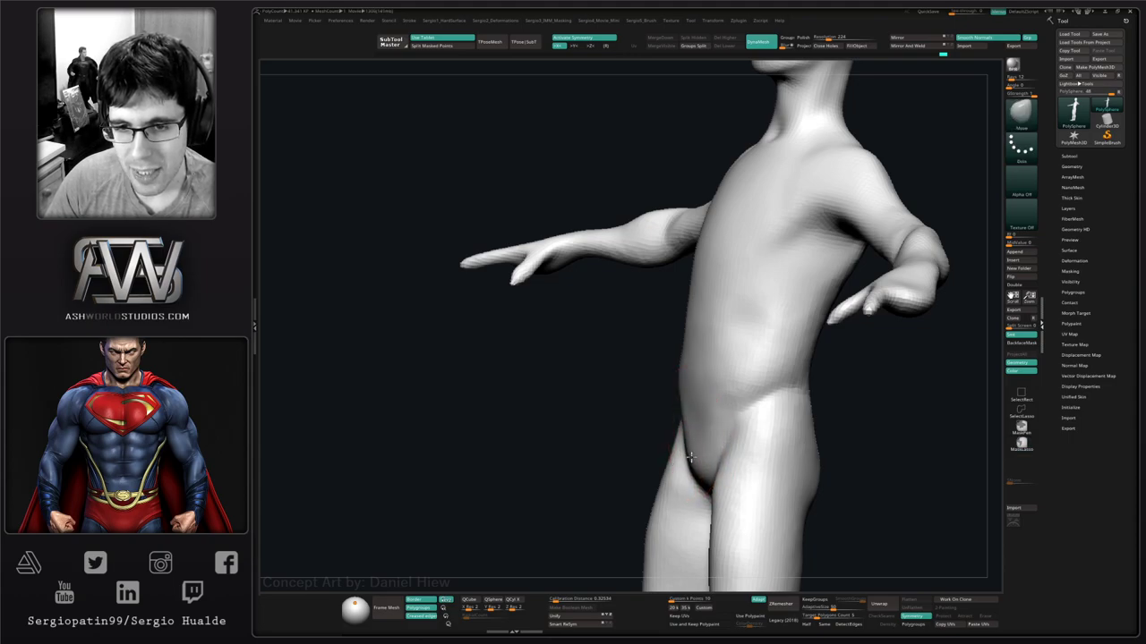
{"action": "mouse_move", "coordinate": [677, 333]}
{"action": "right_mouse_down"}
{"action": "mouse_move", "coordinate": [732, 379]}
{"action": "mouse_move", "coordinate": [730, 332]}
{"action": "mouse_move", "coordinate": [750, 387]}
{"action": "right_mouse_up"}
{"action": "mouse_move", "coordinate": [750, 387]}
{"action": "left_mouse_down"}
{"action": "mouse_move", "coordinate": [757, 397]}
{"action": "mouse_move", "coordinate": [740, 389]}
{"action": "left_mouse_up"}
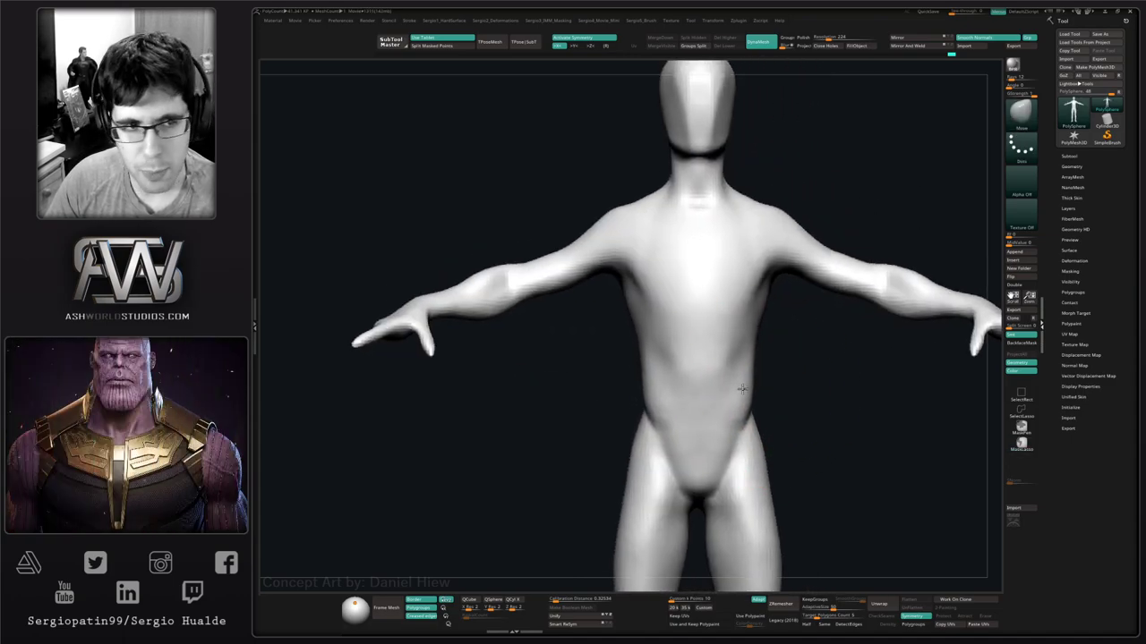
{"action": "mouse_move", "coordinate": [750, 369]}
{"action": "right_mouse_down"}
{"action": "mouse_move", "coordinate": [754, 409]}
{"action": "mouse_move", "coordinate": [760, 379]}
{"action": "mouse_move", "coordinate": [686, 384]}
{"action": "mouse_move", "coordinate": [763, 397]}
{"action": "right_mouse_up"}
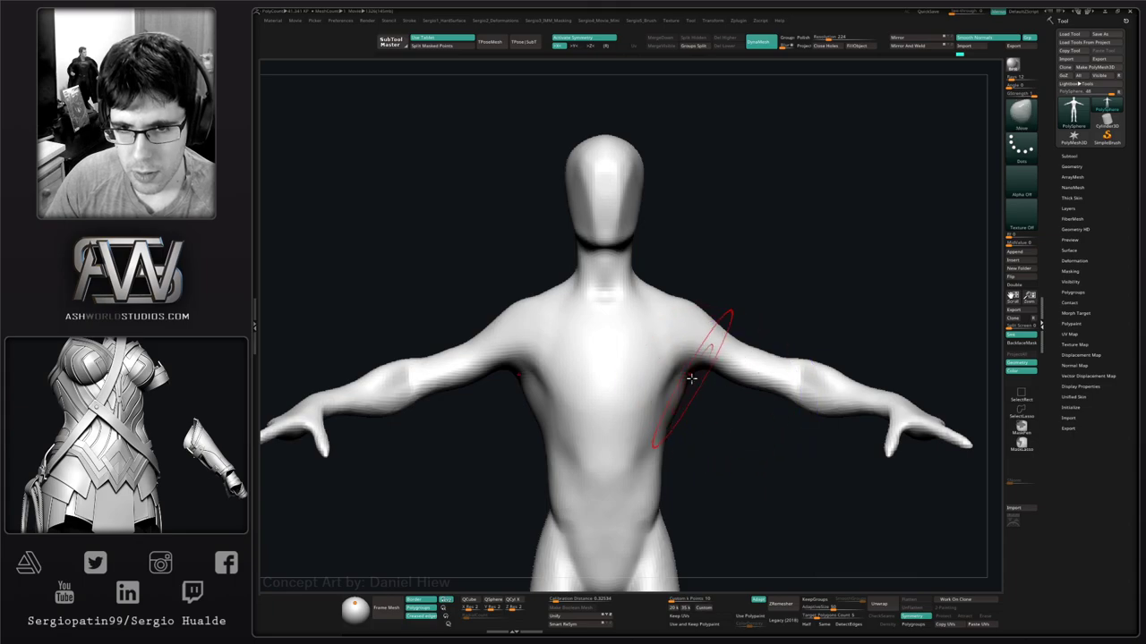
Adjust the curve of the upper arms and forearms with the Move brush, checking from above.
{"action": "right_click_drag", "start_coordinate": [690, 402], "coordinate": [745, 350]}
{"action": "left_click_drag", "start_coordinate": [745, 323], "coordinate": [808, 344]}
{"action": "mouse_move", "coordinate": [810, 391]}
{"action": "right_mouse_down", "text": "ctrl"}
{"action": "mouse_move", "coordinate": [804, 367]}
{"action": "mouse_move", "coordinate": [846, 385]}
{"action": "right_mouse_up", "text": "ctrl"}
{"action": "left_click_drag", "start_coordinate": [818, 342], "coordinate": [815, 346]}
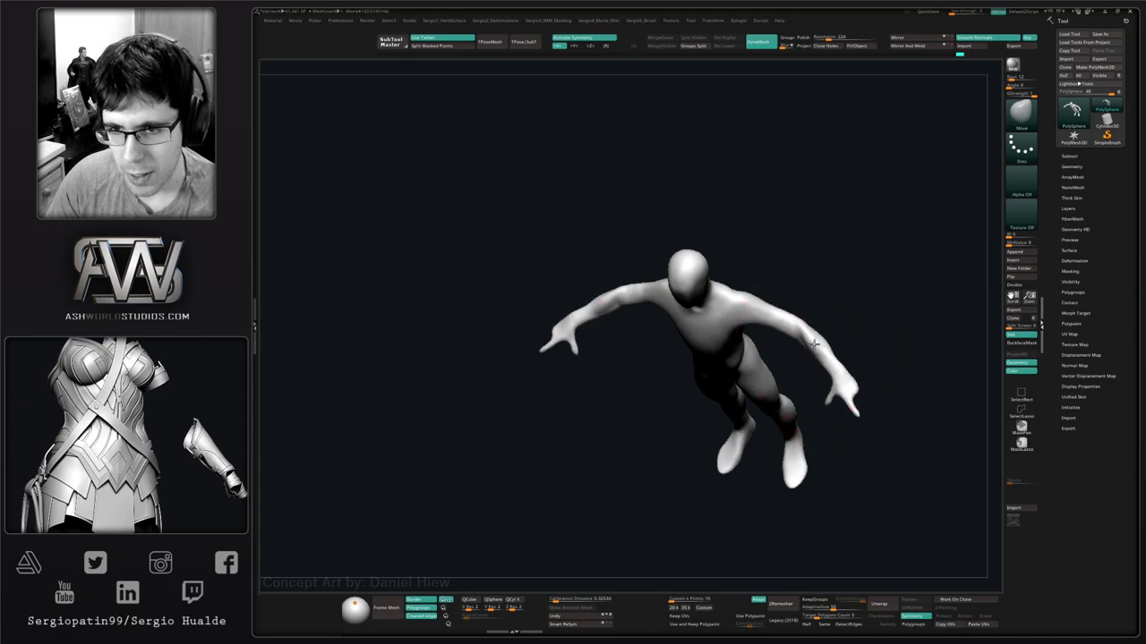
{"action": "right_click_drag", "start_coordinate": [813, 369], "coordinate": [815, 331], "text": "shift"}
{"action": "right_click", "coordinate": [813, 330], "text": "shift"}
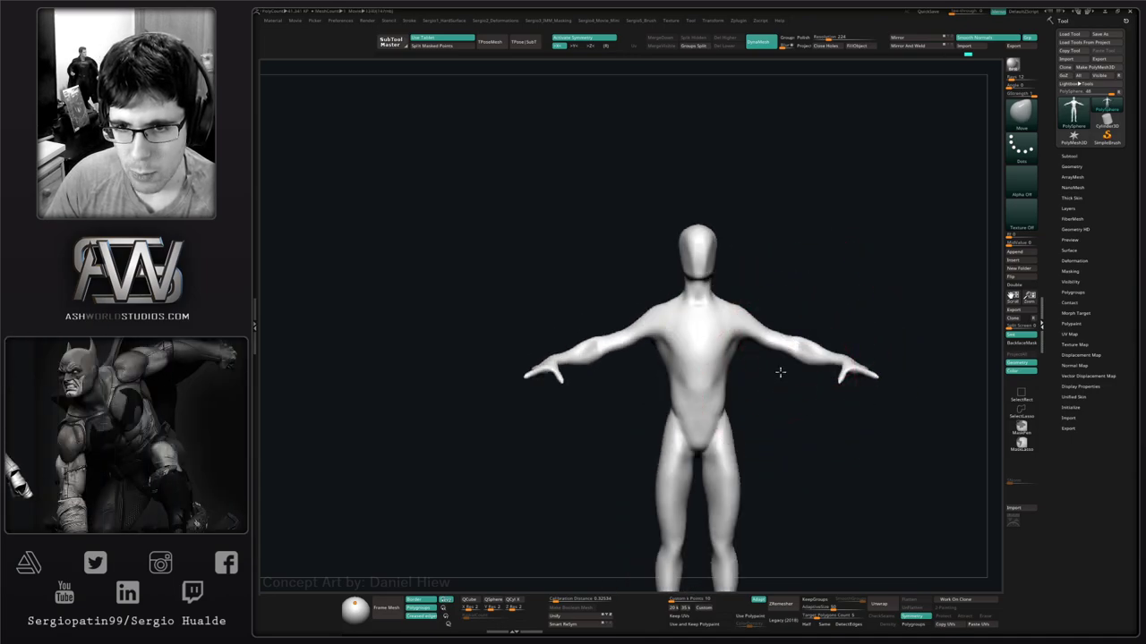
Adjust the outer contour of the thighs and lower legs with the Move brush, changing its size as needed.
{"action": "right_click_drag", "start_coordinate": [780, 374], "coordinate": [799, 279], "text": "alt"}
{"action": "right_click_drag", "start_coordinate": [767, 394], "coordinate": [774, 410], "text": "ctrl"}
{"action": "right_click_drag", "start_coordinate": [777, 382], "coordinate": [784, 336], "text": "alt"}
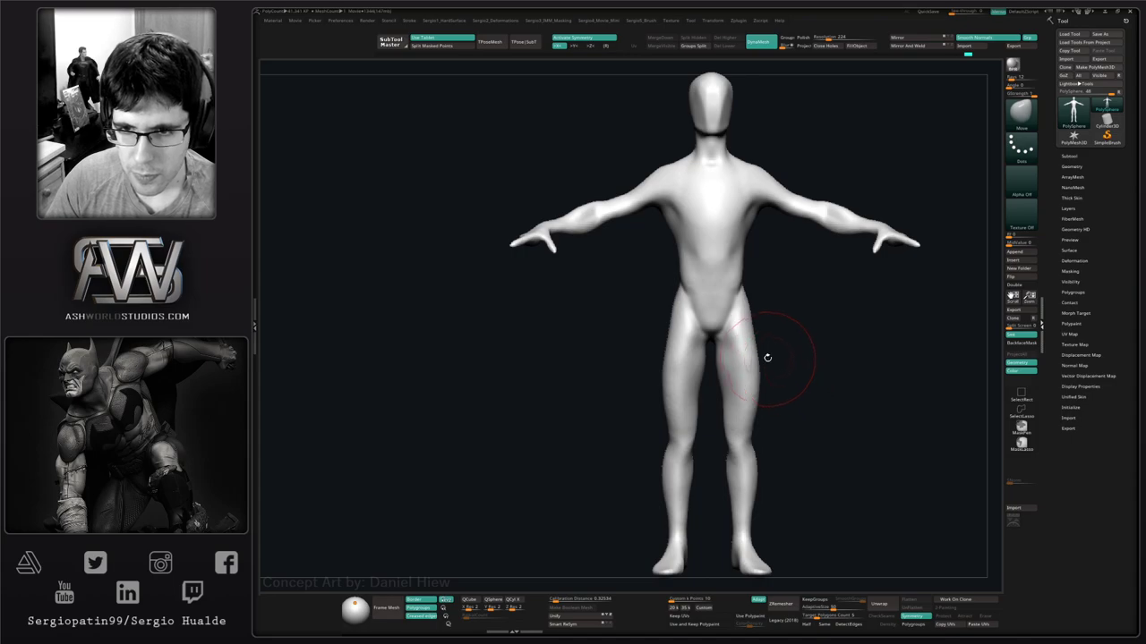
{"action": "left_click_drag", "start_coordinate": [767, 358], "coordinate": [759, 352]}
{"action": "mouse_move", "coordinate": [764, 425]}
{"action": "right_mouse_down", "text": "alt"}
{"action": "mouse_move", "coordinate": [759, 367]}
{"action": "mouse_move", "coordinate": [755, 402]}
{"action": "right_mouse_up", "text": "alt"}
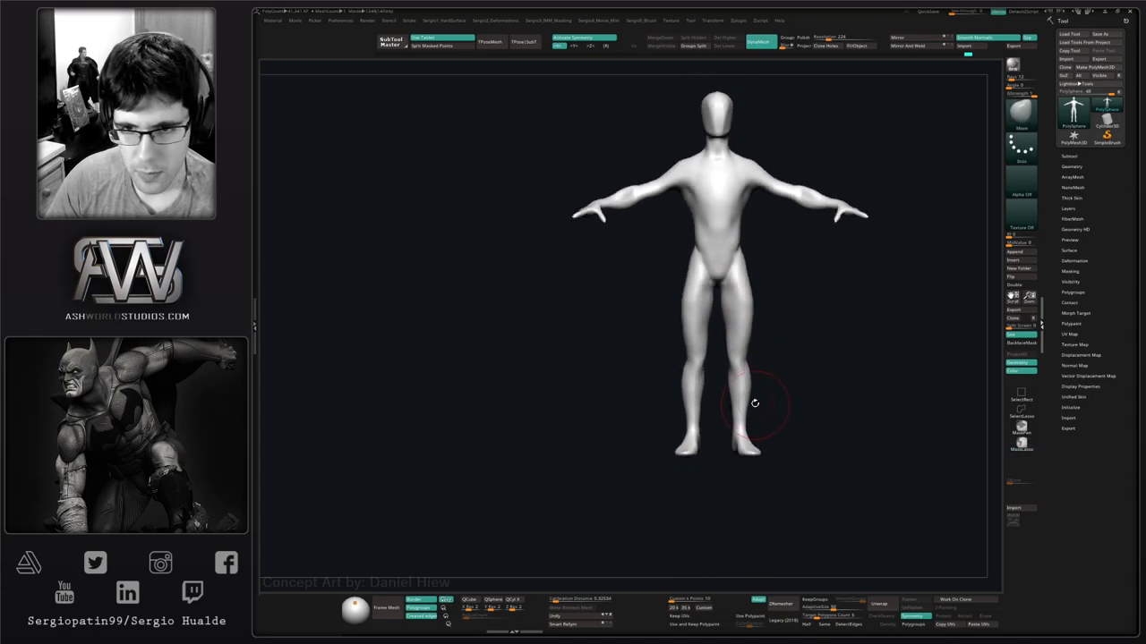
{"action": "key", "text": "s"}
{"action": "left_click_drag", "start_coordinate": [755, 402], "coordinate": [762, 411]}
{"action": "right_click_drag", "start_coordinate": [752, 439], "coordinate": [747, 456]}
{"action": "left_click_drag", "start_coordinate": [748, 453], "coordinate": [740, 420]}
{"action": "key", "text": "s"}
Resize the Move brush and adjust the sides of the neck where it meets the shoulders.
{"action": "right_click_drag", "start_coordinate": [757, 390], "coordinate": [737, 465], "text": "alt"}
{"action": "right_click_drag", "start_coordinate": [732, 337], "coordinate": [718, 445], "text": "alt"}
{"action": "right_click_drag", "start_coordinate": [700, 300], "coordinate": [695, 319], "text": "ctrl"}
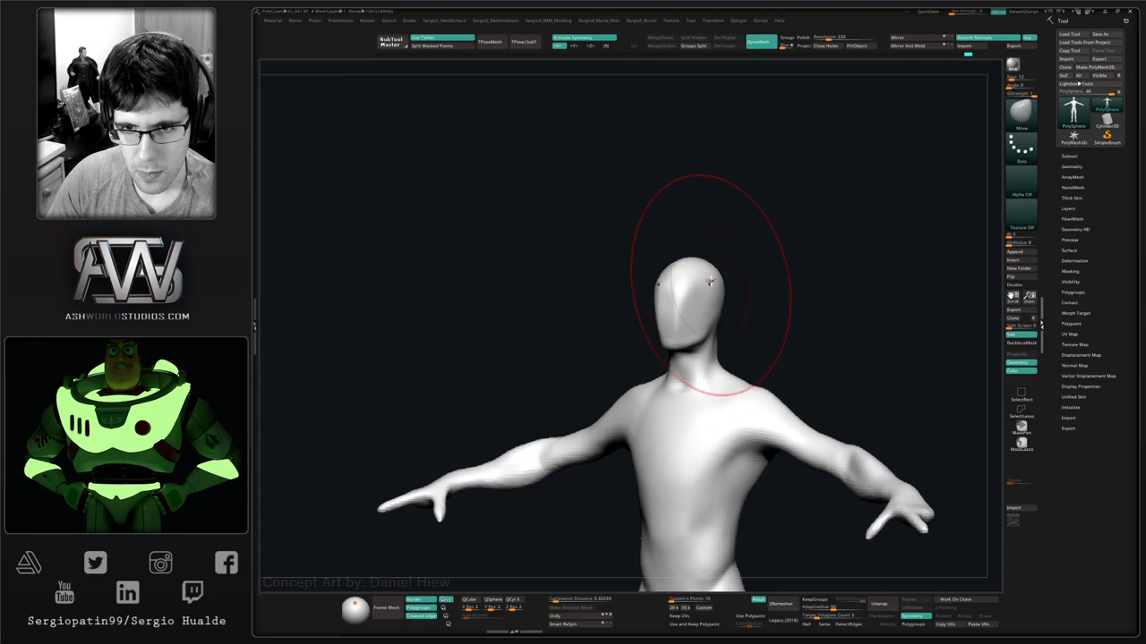
{"action": "mouse_move", "coordinate": [711, 281]}
{"action": "right_mouse_down", "text": "shift"}
{"action": "mouse_move", "coordinate": [714, 350]}
{"action": "mouse_move", "coordinate": [744, 364]}
{"action": "mouse_move", "coordinate": [721, 272]}
{"action": "mouse_move", "coordinate": [691, 408]}
{"action": "right_mouse_up", "text": "shift"}
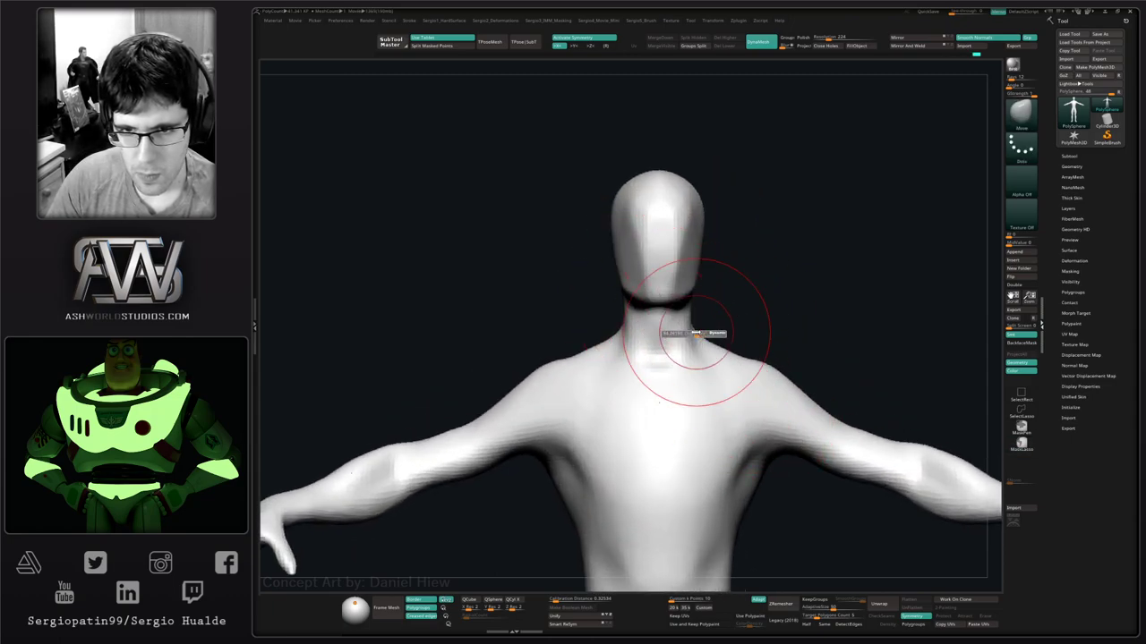
{"action": "left_click_drag", "start_coordinate": [690, 334], "coordinate": [697, 334]}
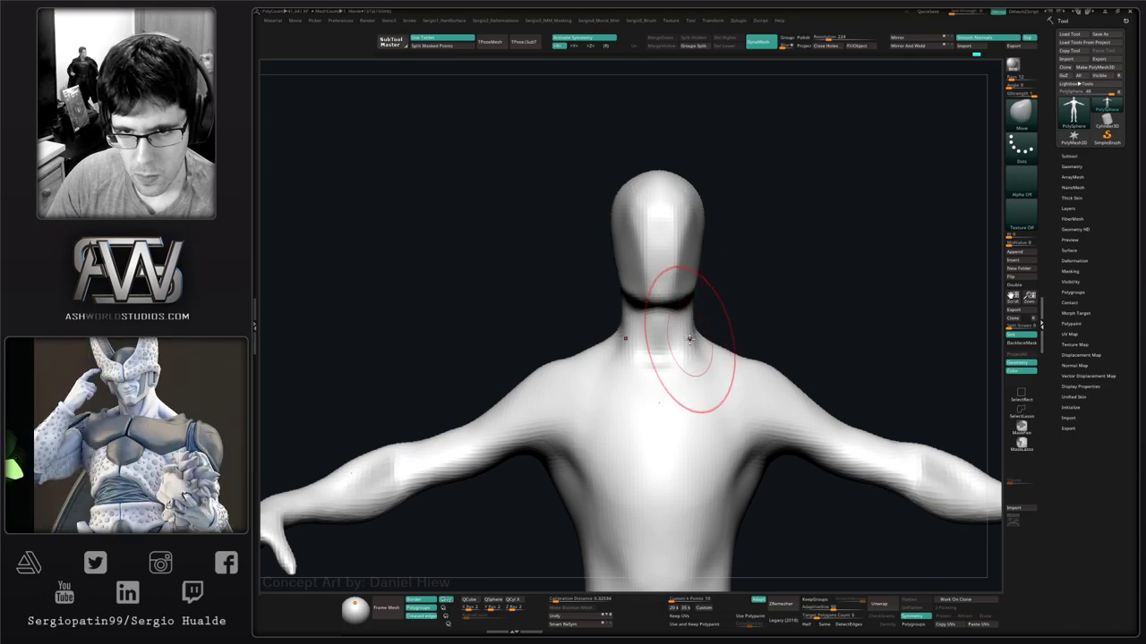
Expand the subtool list of the figure's tool.
{"action": "mouse_move", "coordinate": [695, 333]}
{"action": "right_mouse_down"}
{"action": "mouse_move", "coordinate": [743, 278]}
{"action": "mouse_move", "coordinate": [808, 296]}
{"action": "right_mouse_up"}
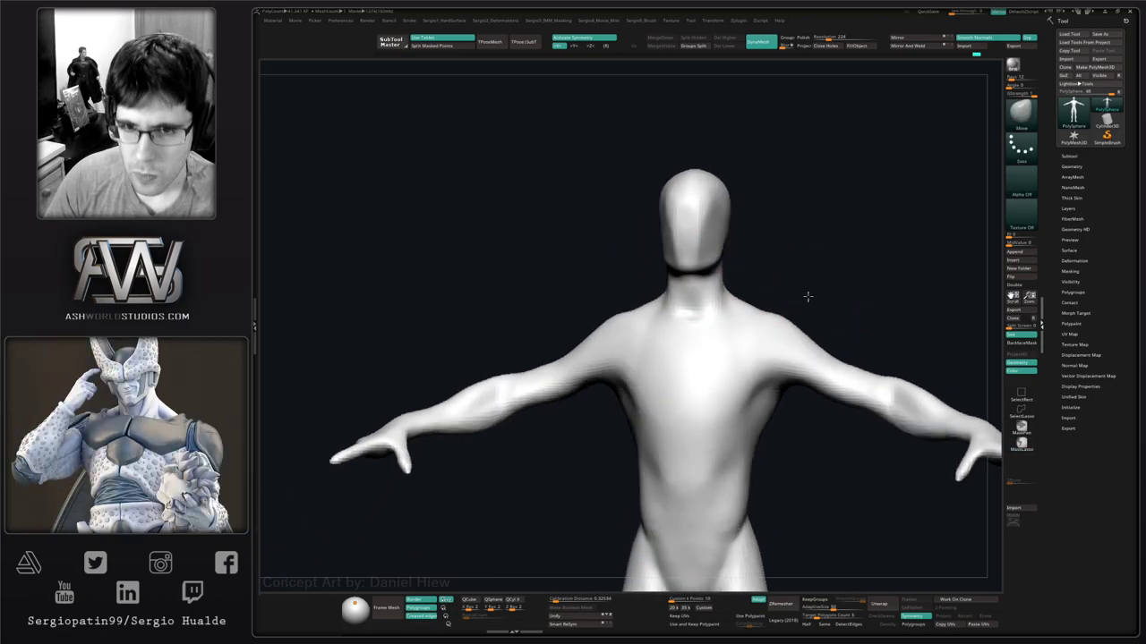
{"action": "right_click_drag", "start_coordinate": [877, 276], "coordinate": [862, 287], "text": "alt"}
{"action": "left_click", "coordinate": [1074, 156]}
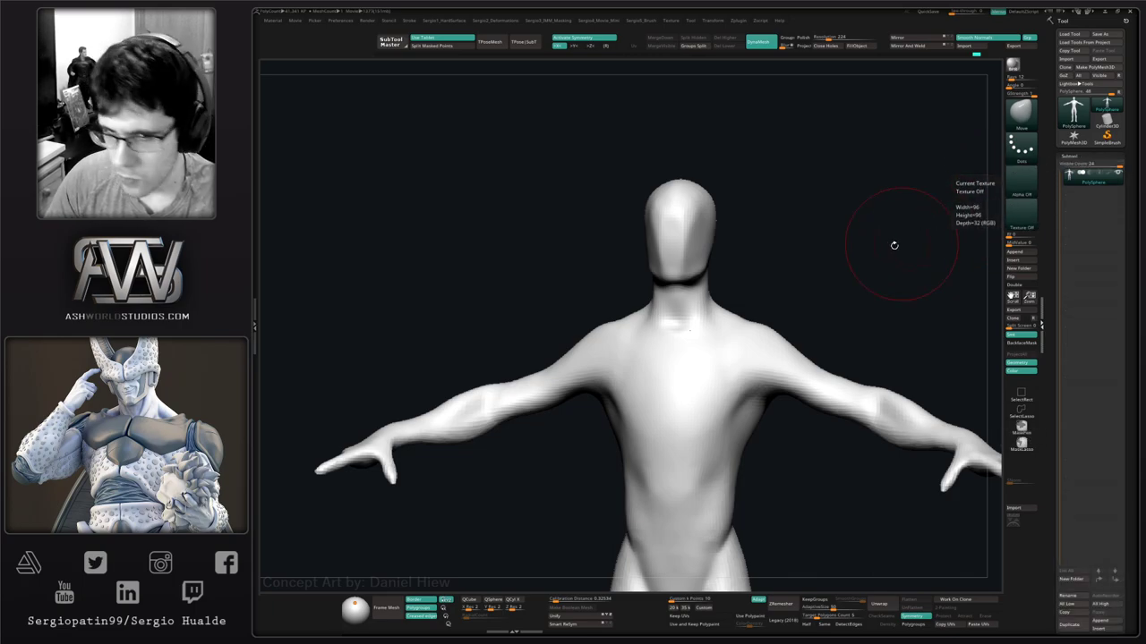
{"action": "right_click_drag", "start_coordinate": [892, 248], "coordinate": [805, 303]}
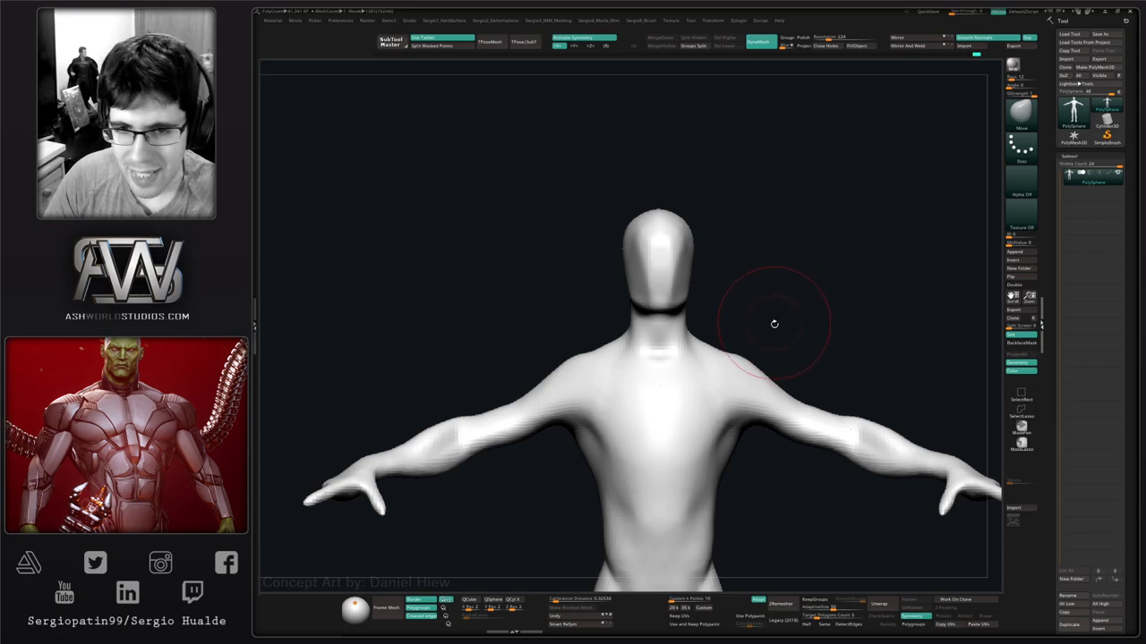
{"action": "right_click_drag", "start_coordinate": [737, 322], "coordinate": [755, 310]}
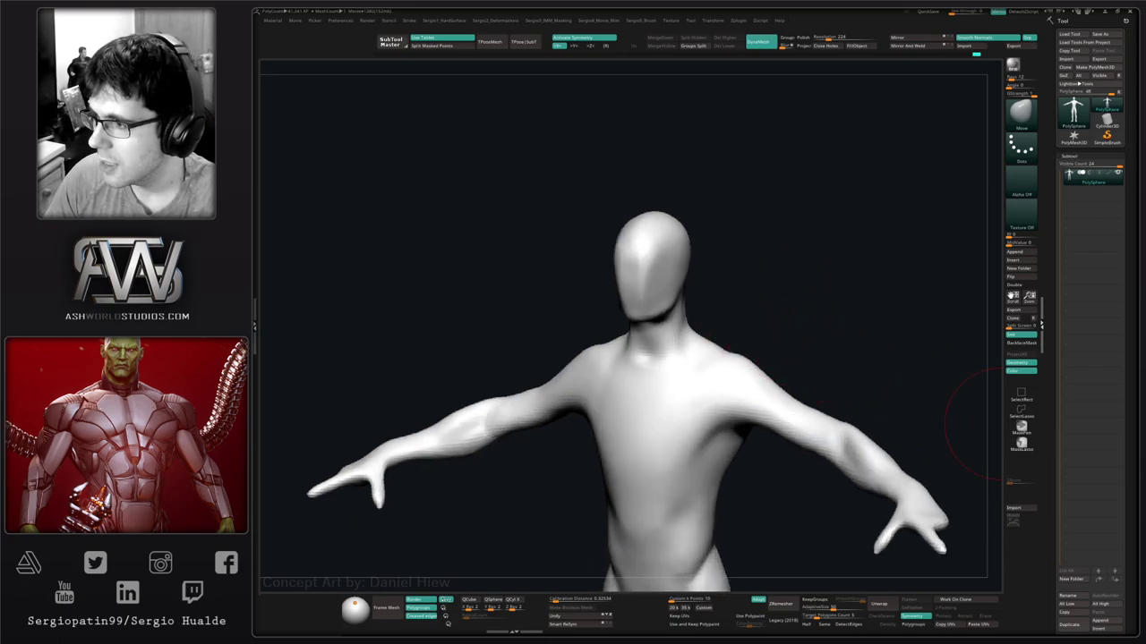
Sculpt the side of the chest below the armpit with the Standard brush and smooth the area down the ribs.
{"action": "left_click_drag", "start_coordinate": [786, 311], "coordinate": [777, 325]}
{"action": "mouse_move", "coordinate": [808, 317]}
{"action": "right_mouse_down", "text": "alt"}
{"action": "mouse_move", "coordinate": [692, 317]}
{"action": "mouse_move", "coordinate": [708, 383]}
{"action": "mouse_move", "coordinate": [690, 366]}
{"action": "right_mouse_up", "text": "alt"}
{"action": "key", "text": "b"}
{"action": "key", "text": "s"}
{"action": "key", "text": "t"}
{"action": "mouse_move", "coordinate": [700, 351]}
{"action": "left_mouse_down"}
{"action": "mouse_move", "coordinate": [728, 331]}
{"action": "mouse_move", "coordinate": [719, 336]}
{"action": "left_mouse_up"}
{"action": "mouse_move", "coordinate": [719, 336]}
{"action": "right_mouse_down"}
{"action": "mouse_move", "coordinate": [713, 344]}
{"action": "mouse_move", "coordinate": [724, 315]}
{"action": "right_mouse_up"}
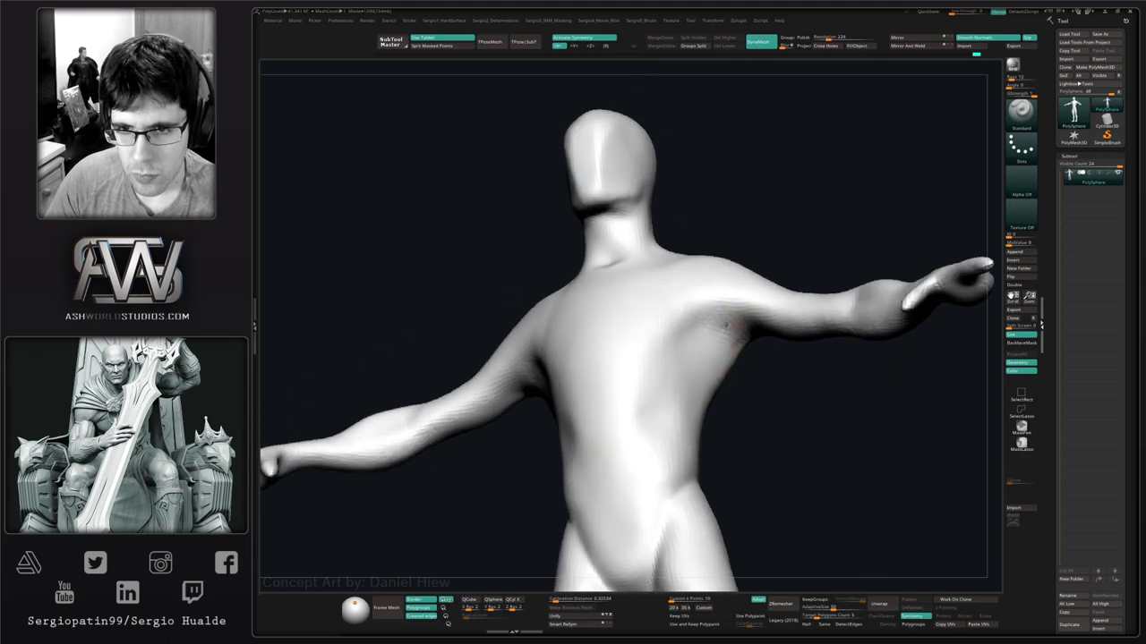
{"action": "mouse_move", "coordinate": [724, 315]}
{"action": "left_mouse_down"}
{"action": "mouse_move", "coordinate": [736, 311]}
{"action": "mouse_move", "coordinate": [702, 329]}
{"action": "mouse_move", "coordinate": [728, 328]}
{"action": "mouse_move", "coordinate": [706, 408]}
{"action": "left_mouse_up"}
{"action": "left_click_drag", "start_coordinate": [712, 358], "coordinate": [690, 410], "text": "shift"}
{"action": "left_click_drag", "start_coordinate": [714, 373], "coordinate": [722, 349], "text": "shift"}
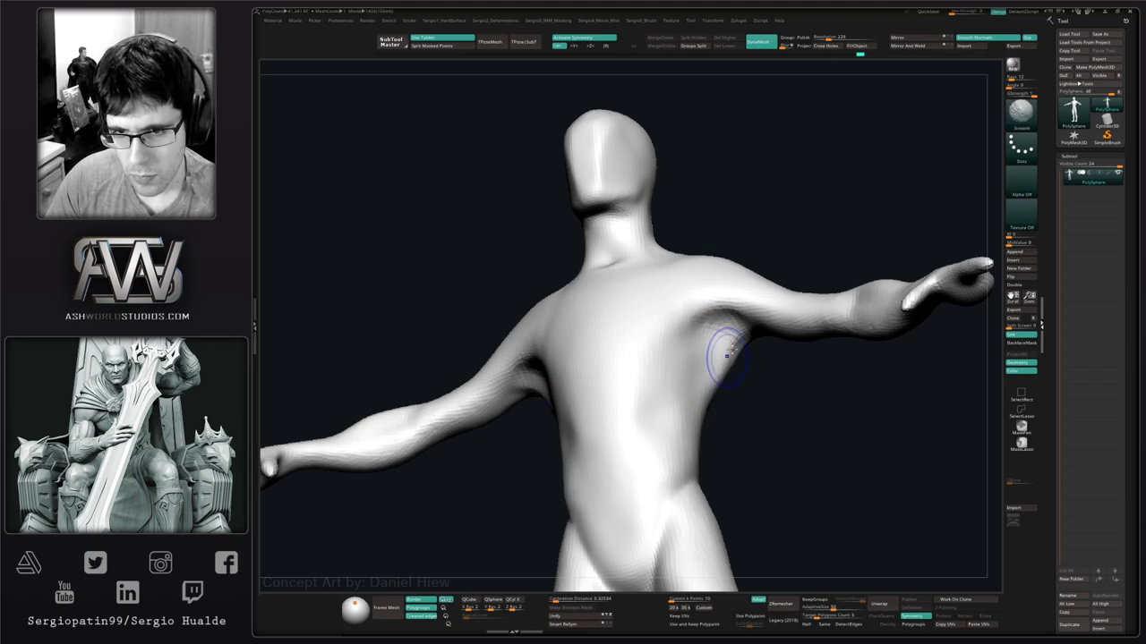
Adjust the sides of the ribcage beneath the armpits with the Move brush.
{"action": "right_click_drag", "start_coordinate": [707, 338], "coordinate": [728, 358]}
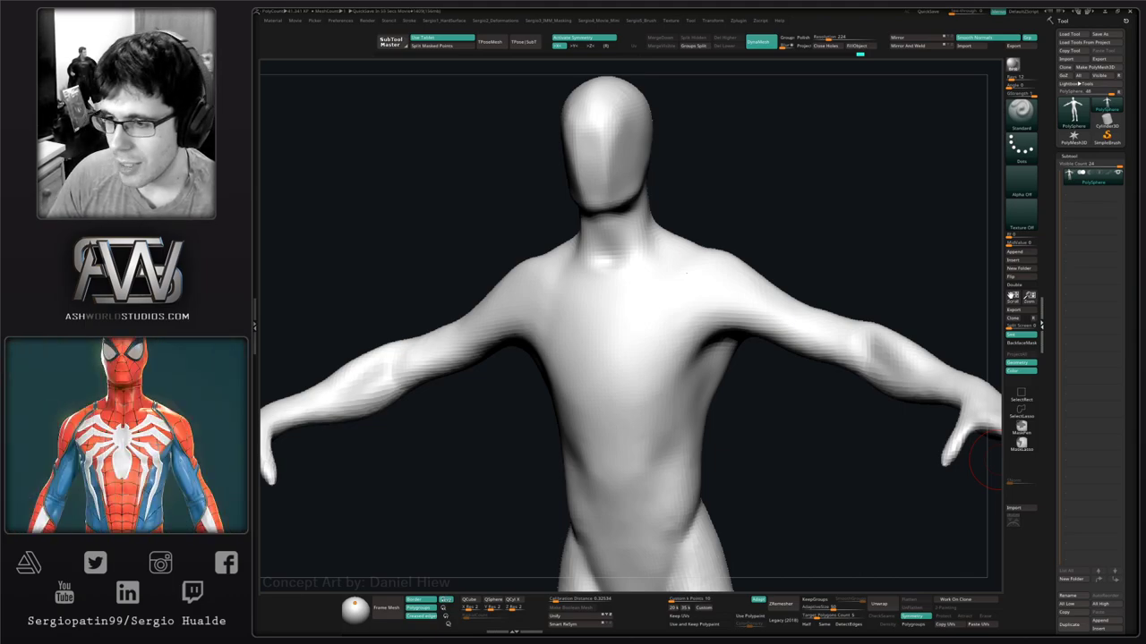
{"action": "mouse_move", "coordinate": [806, 415]}
{"action": "left_mouse_down", "text": "shift"}
{"action": "mouse_move", "coordinate": [798, 455]}
{"action": "mouse_move", "coordinate": [777, 431]}
{"action": "left_mouse_up", "text": "shift"}
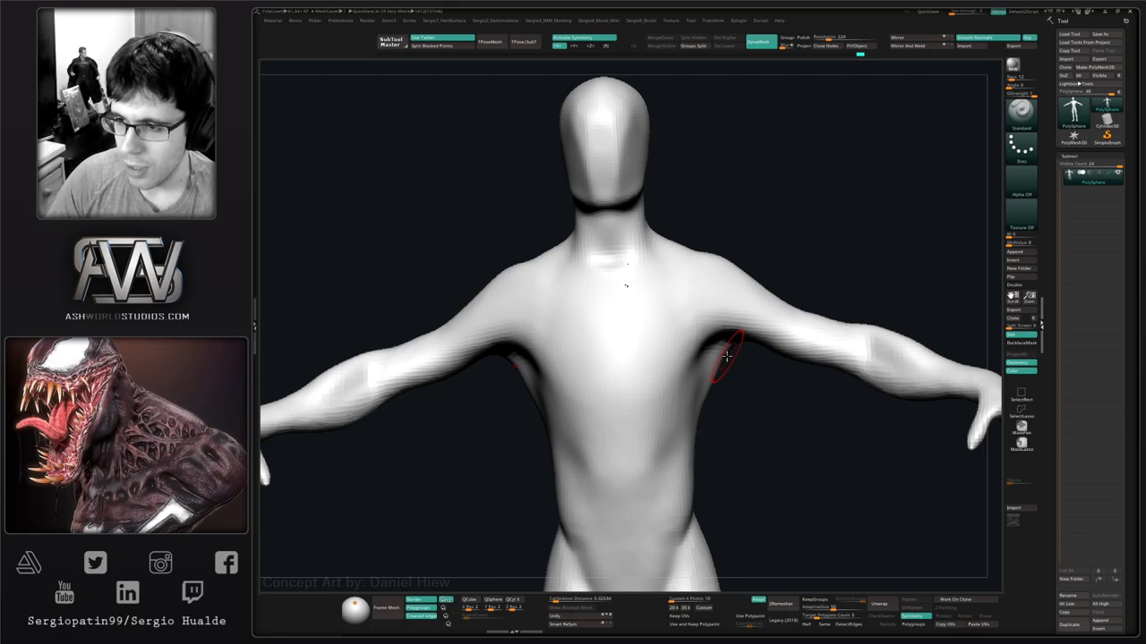
{"action": "mouse_move", "coordinate": [764, 385]}
{"action": "left_mouse_down"}
{"action": "mouse_move", "coordinate": [699, 406]}
{"action": "mouse_move", "coordinate": [714, 392]}
{"action": "mouse_move", "coordinate": [743, 408]}
{"action": "mouse_move", "coordinate": [712, 378]}
{"action": "mouse_move", "coordinate": [693, 398]}
{"action": "left_mouse_up"}
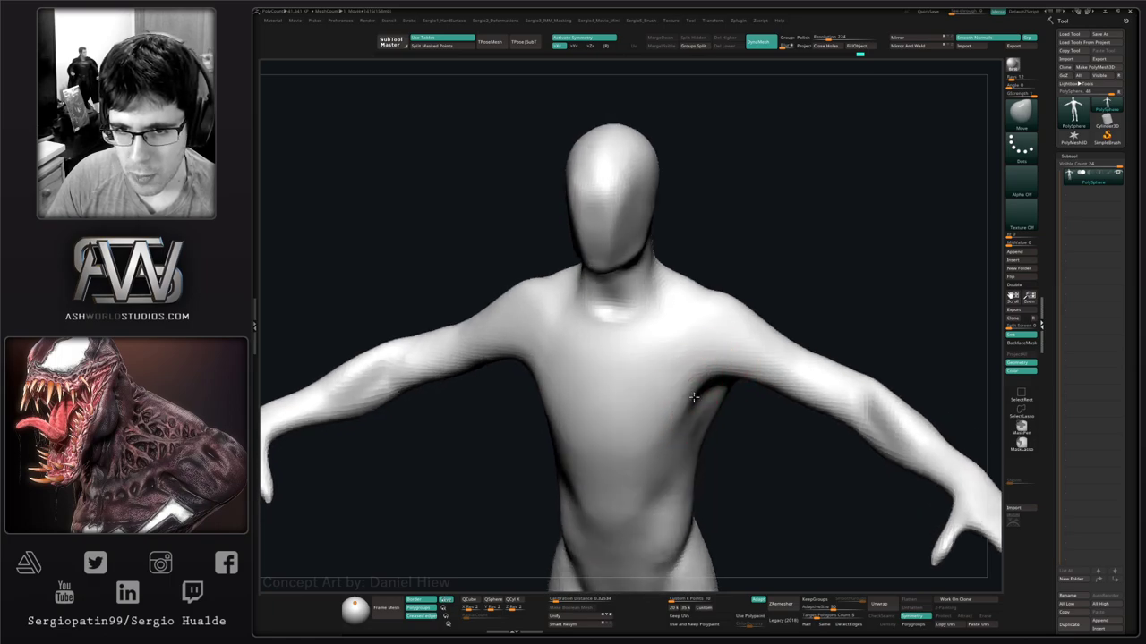
{"action": "right_click_drag", "start_coordinate": [694, 397], "coordinate": [695, 376]}
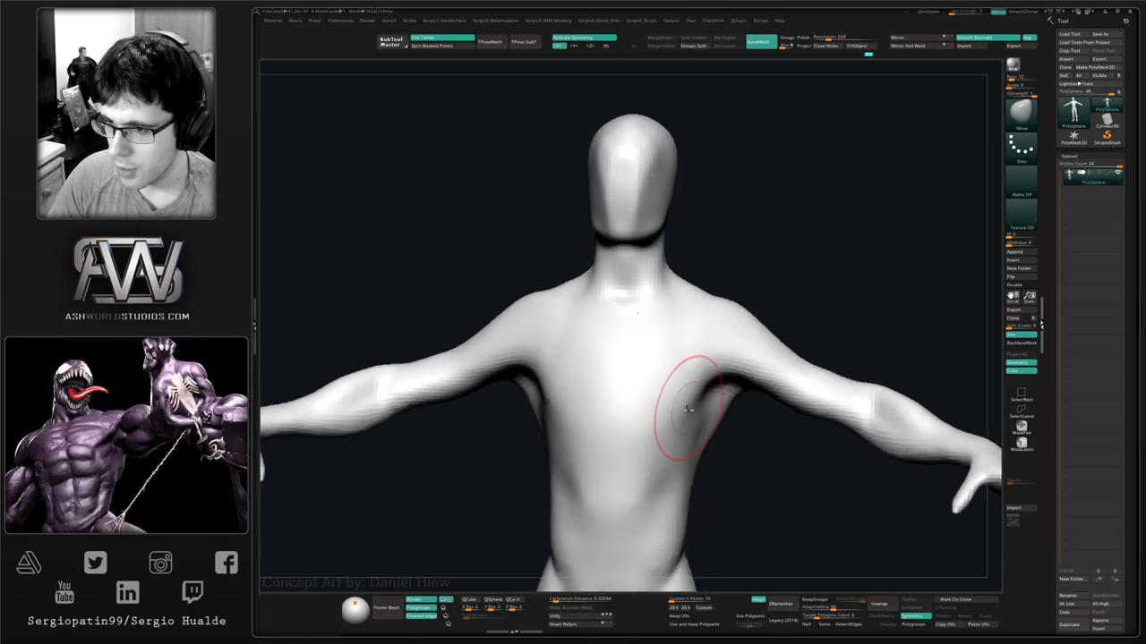
{"action": "right_click_drag", "start_coordinate": [694, 445], "coordinate": [688, 390], "text": "alt"}
Smooth the lower abdomen and the front of the upper thighs.
{"action": "left_click_drag", "start_coordinate": [642, 439], "coordinate": [639, 475], "text": "shift"}
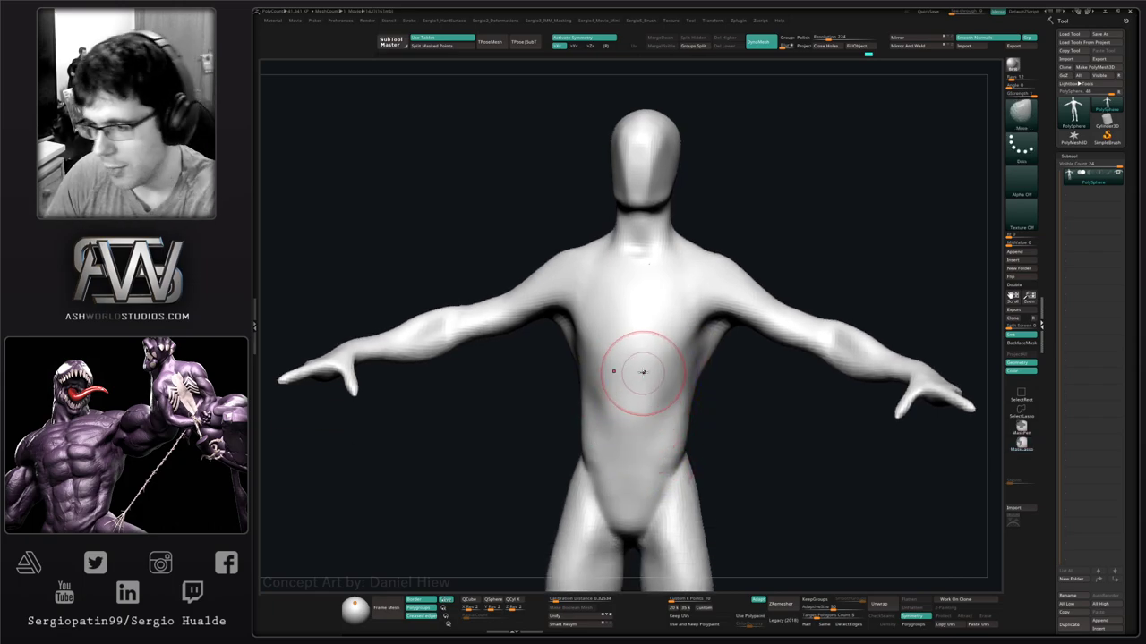
{"action": "right_click_drag", "start_coordinate": [677, 397], "coordinate": [660, 409]}
{"action": "key", "text": "shift"}
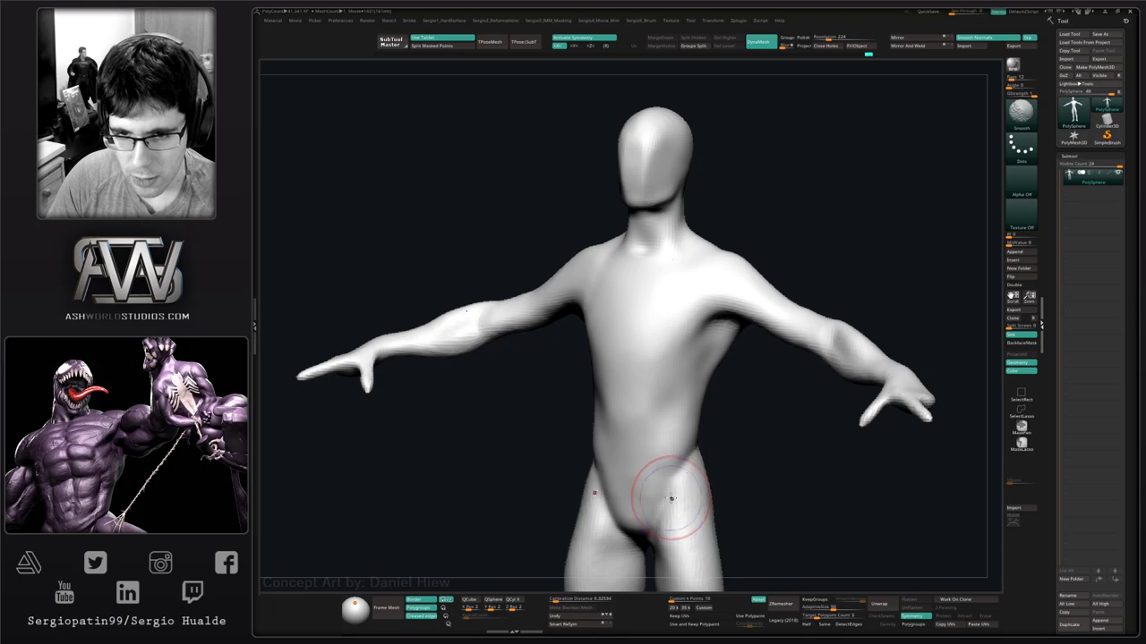
{"action": "right_click_drag", "start_coordinate": [673, 472], "coordinate": [670, 402], "text": "alt"}
{"action": "left_click_drag", "start_coordinate": [674, 519], "coordinate": [678, 478], "text": "shift"}
{"action": "mouse_move", "coordinate": [667, 452]}
{"action": "right_mouse_down", "text": "alt"}
{"action": "mouse_move", "coordinate": [675, 388]}
{"action": "mouse_move", "coordinate": [681, 412]}
{"action": "right_mouse_up", "text": "alt"}
Flatten the front, outer and back planes of the thighs and hips with the TrimDynamic brush.
{"action": "key", "text": "ctrl+shift+t"}
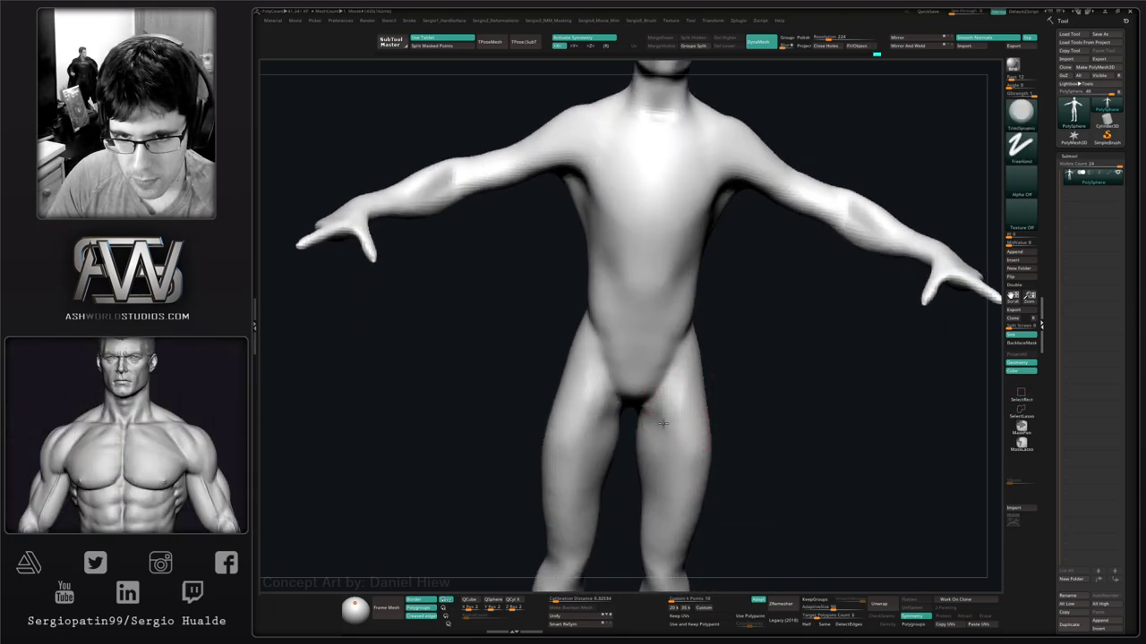
{"action": "right_click_drag", "start_coordinate": [659, 511], "coordinate": [688, 373]}
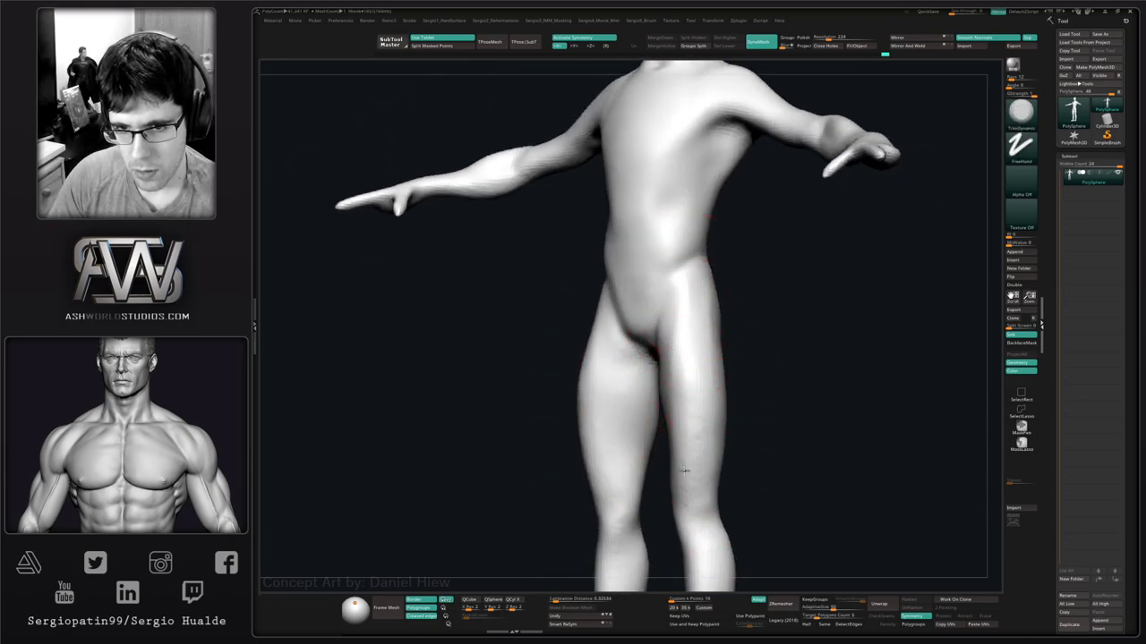
{"action": "mouse_move", "coordinate": [716, 483]}
{"action": "right_mouse_down"}
{"action": "mouse_move", "coordinate": [678, 422]}
{"action": "mouse_move", "coordinate": [688, 399]}
{"action": "right_mouse_up"}
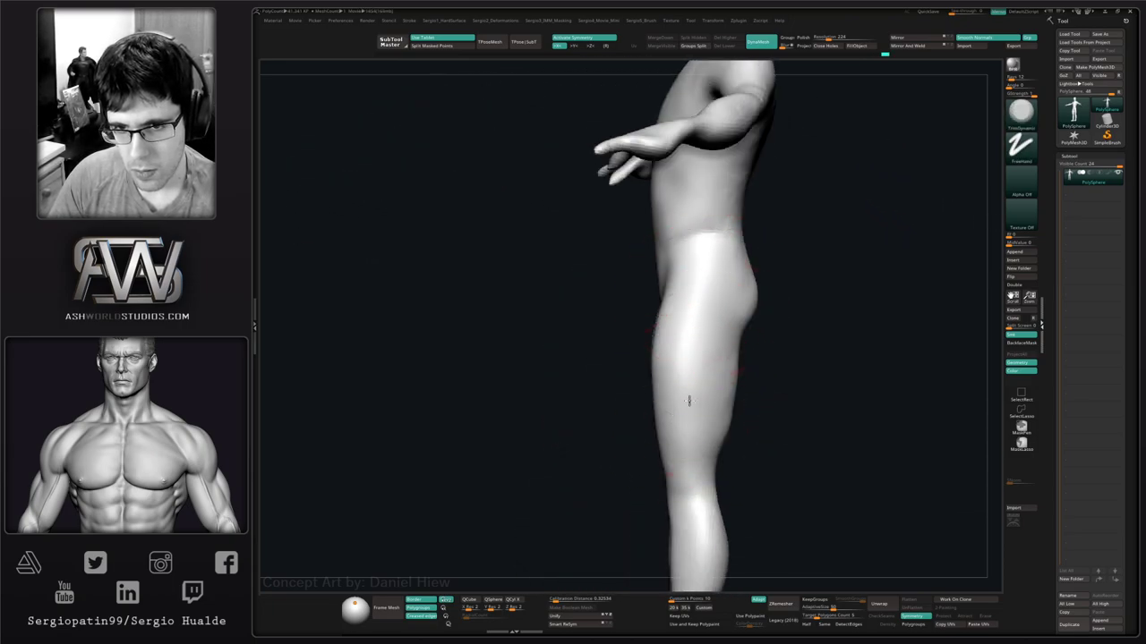
{"action": "left_click_drag", "start_coordinate": [698, 285], "coordinate": [715, 273]}
{"action": "right_click_drag", "start_coordinate": [690, 448], "coordinate": [704, 386]}
{"action": "left_click_drag", "start_coordinate": [711, 324], "coordinate": [701, 421]}
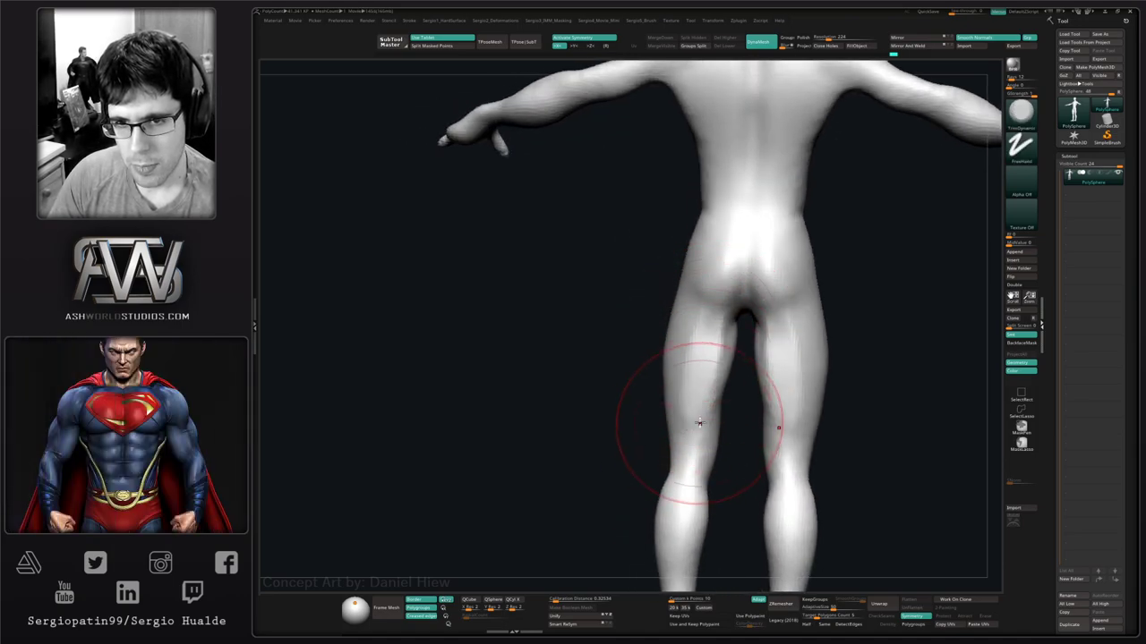
{"action": "mouse_move", "coordinate": [711, 349]}
{"action": "left_mouse_down"}
{"action": "mouse_move", "coordinate": [706, 417]}
{"action": "mouse_move", "coordinate": [714, 355]}
{"action": "left_mouse_up"}
{"action": "mouse_move", "coordinate": [685, 415]}
{"action": "right_mouse_down"}
{"action": "mouse_move", "coordinate": [670, 378]}
{"action": "mouse_move", "coordinate": [687, 386]}
{"action": "mouse_move", "coordinate": [708, 373]}
{"action": "right_mouse_up"}
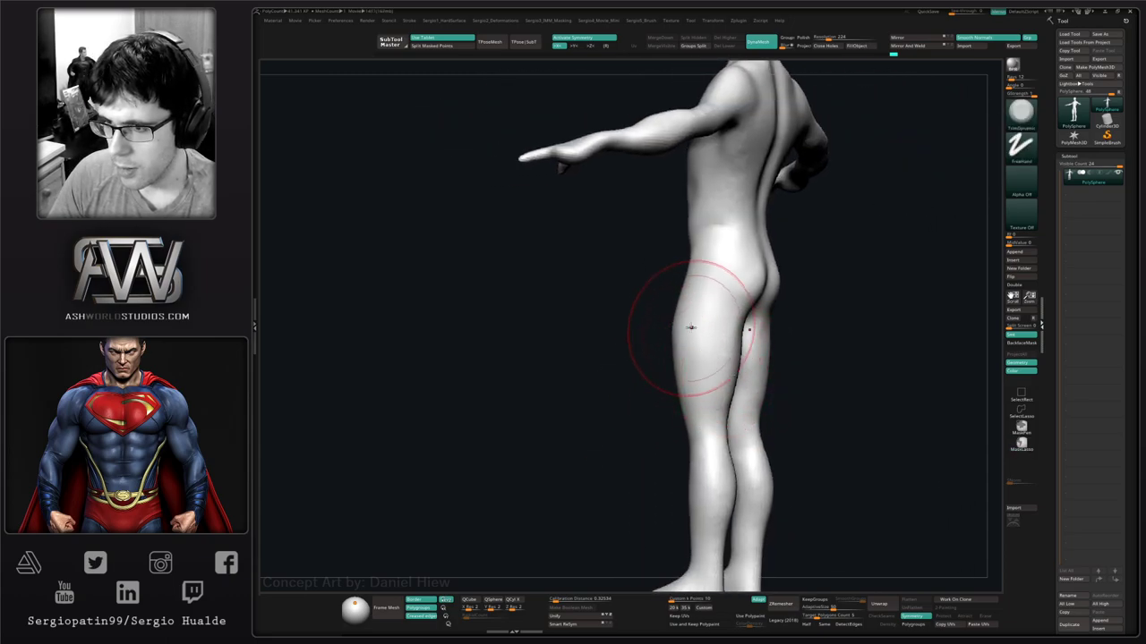
{"action": "right_click_drag", "start_coordinate": [690, 328], "coordinate": [716, 350]}
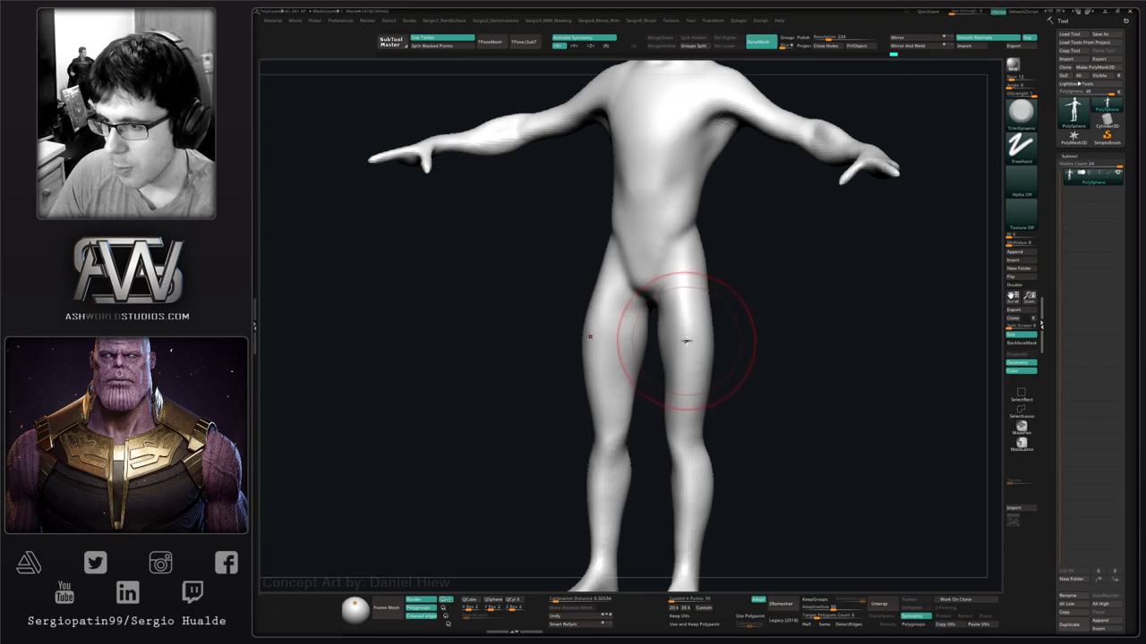
{"action": "right_click_drag", "start_coordinate": [686, 341], "coordinate": [734, 370]}
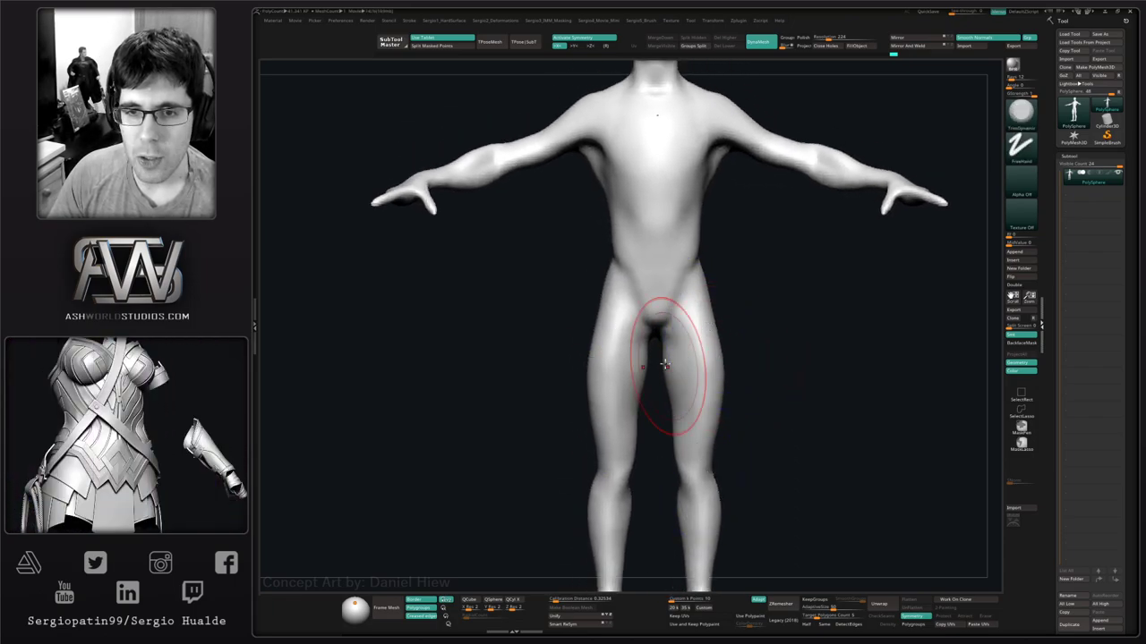
Sculpt the crotch and the inner upper thighs with a smaller Standard brush, smoothing the transition between them.
{"action": "right_click_drag", "start_coordinate": [665, 365], "coordinate": [650, 399], "text": "ctrl"}
{"action": "mouse_move", "coordinate": [648, 325]}
{"action": "right_mouse_down"}
{"action": "mouse_move", "coordinate": [657, 367]}
{"action": "mouse_move", "coordinate": [635, 369]}
{"action": "right_mouse_up"}
{"action": "key", "text": "b"}
{"action": "key", "text": "s"}
{"action": "key", "text": "t"}
{"action": "key", "text": "s"}
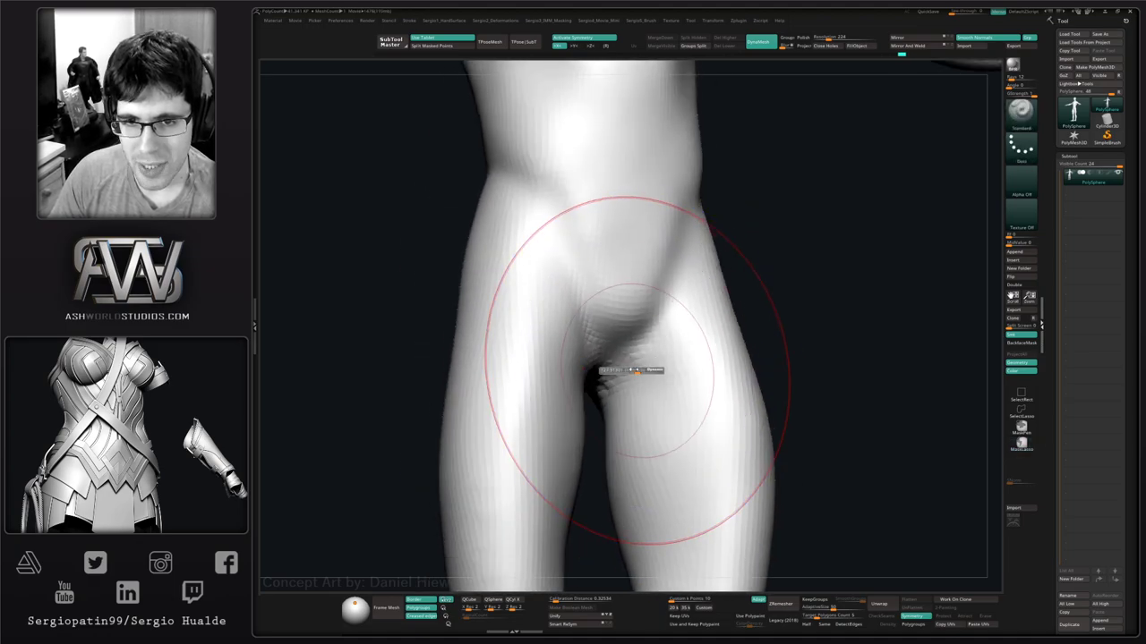
{"action": "left_click_drag", "start_coordinate": [637, 369], "coordinate": [617, 370]}
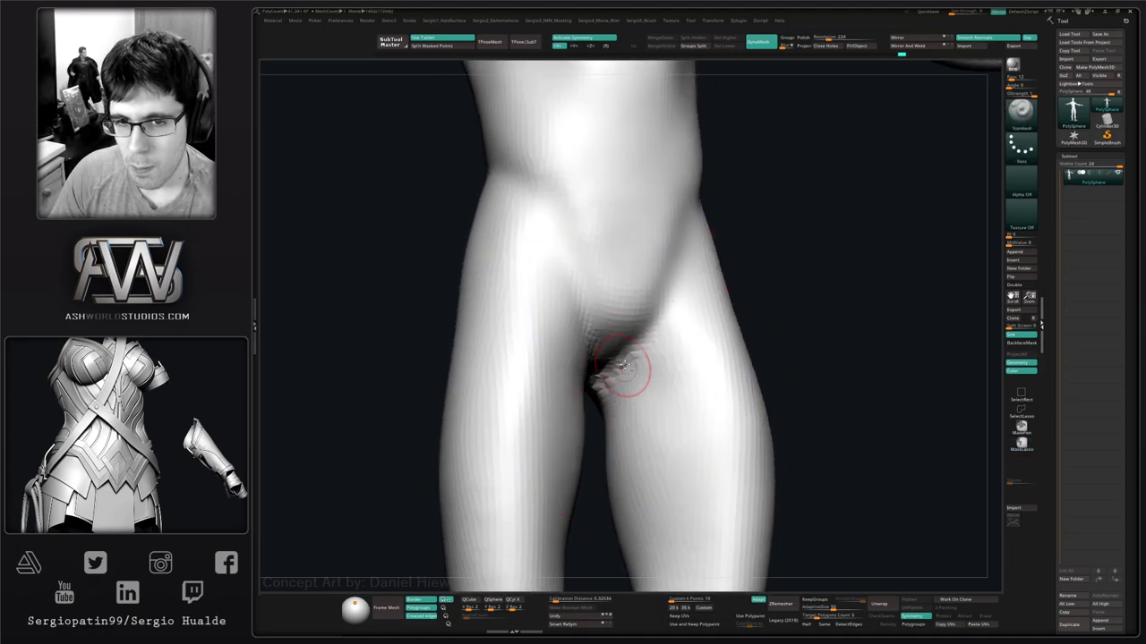
{"action": "right_click_drag", "start_coordinate": [608, 367], "coordinate": [603, 383]}
{"action": "left_click_drag", "start_coordinate": [586, 405], "coordinate": [598, 394]}
{"action": "right_click_drag", "start_coordinate": [703, 502], "coordinate": [639, 394]}
{"action": "left_click_drag", "start_coordinate": [606, 404], "coordinate": [632, 378], "text": "shift"}
Adjust the gap between the upper thighs under the crotch with the Move brush.
{"action": "mouse_move", "coordinate": [617, 415]}
{"action": "right_mouse_down"}
{"action": "mouse_move", "coordinate": [586, 363]}
{"action": "mouse_move", "coordinate": [591, 407]}
{"action": "right_mouse_up"}
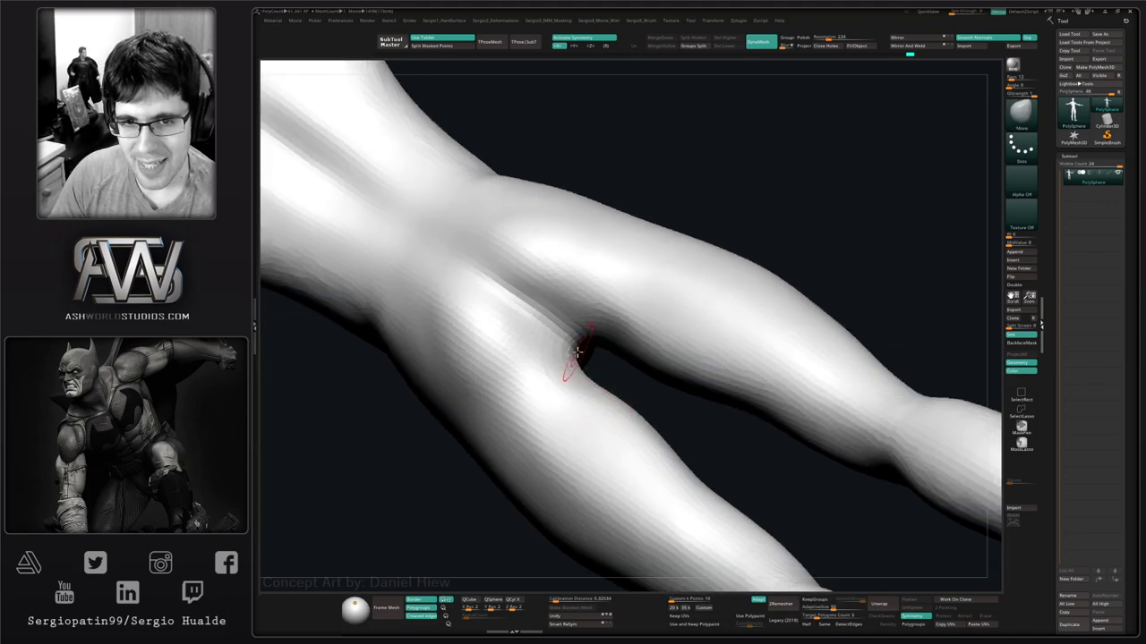
{"action": "right_click_drag", "start_coordinate": [570, 355], "coordinate": [605, 382]}
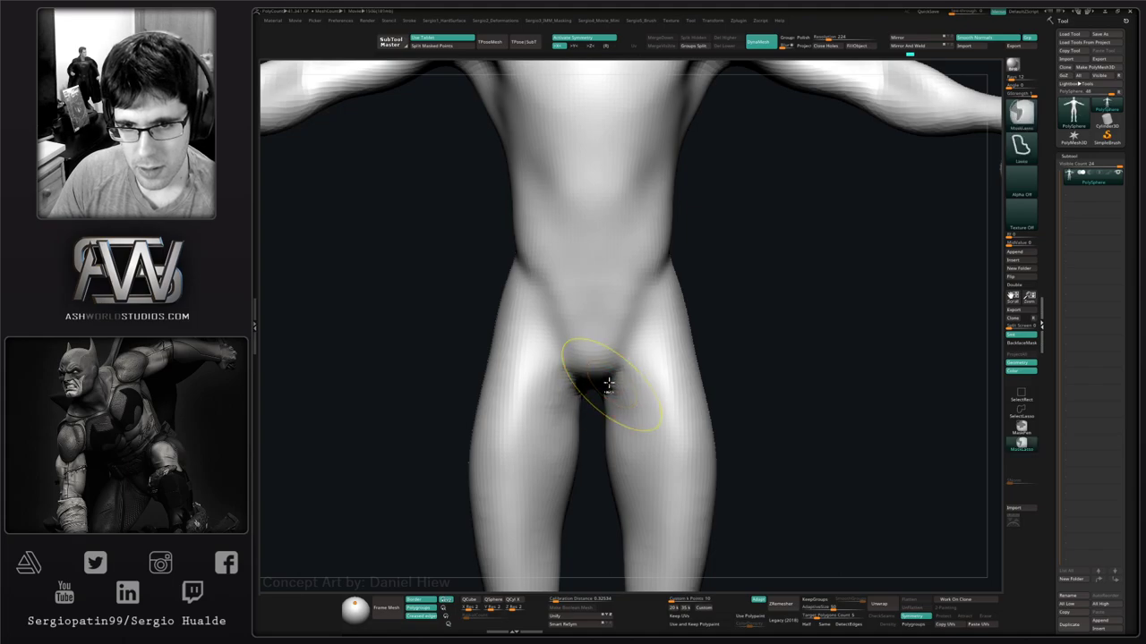
{"action": "mouse_move", "coordinate": [605, 404]}
{"action": "right_mouse_down"}
{"action": "mouse_move", "coordinate": [622, 421]}
{"action": "mouse_move", "coordinate": [614, 386]}
{"action": "mouse_move", "coordinate": [634, 409]}
{"action": "mouse_move", "coordinate": [615, 408]}
{"action": "right_mouse_up"}
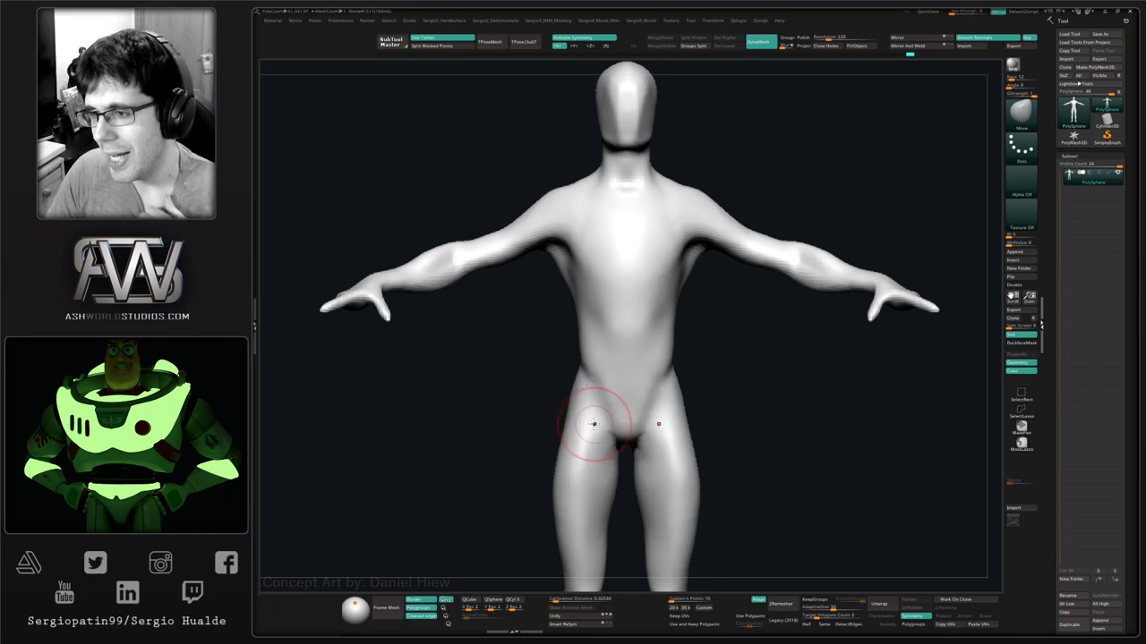
Examine the figure's overall proportions and silhouette from the front, side and three-quarter views.
{"action": "right_click_drag", "start_coordinate": [614, 383], "coordinate": [770, 420]}
{"action": "right_click_drag", "start_coordinate": [693, 422], "coordinate": [700, 393]}
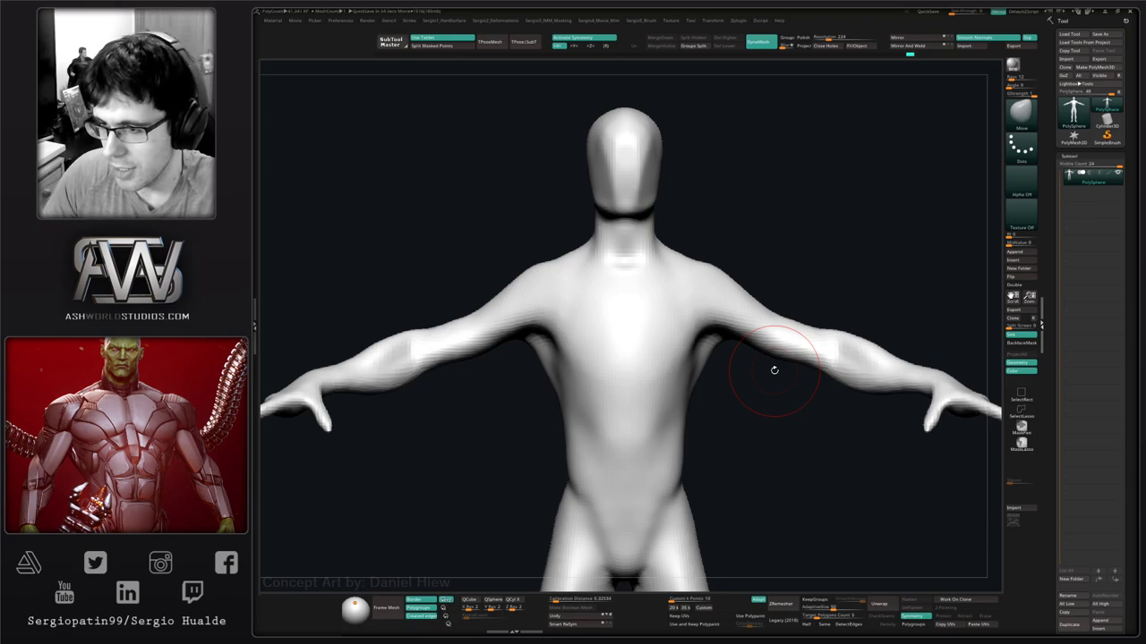
{"action": "left_click_drag", "start_coordinate": [764, 391], "coordinate": [767, 378]}
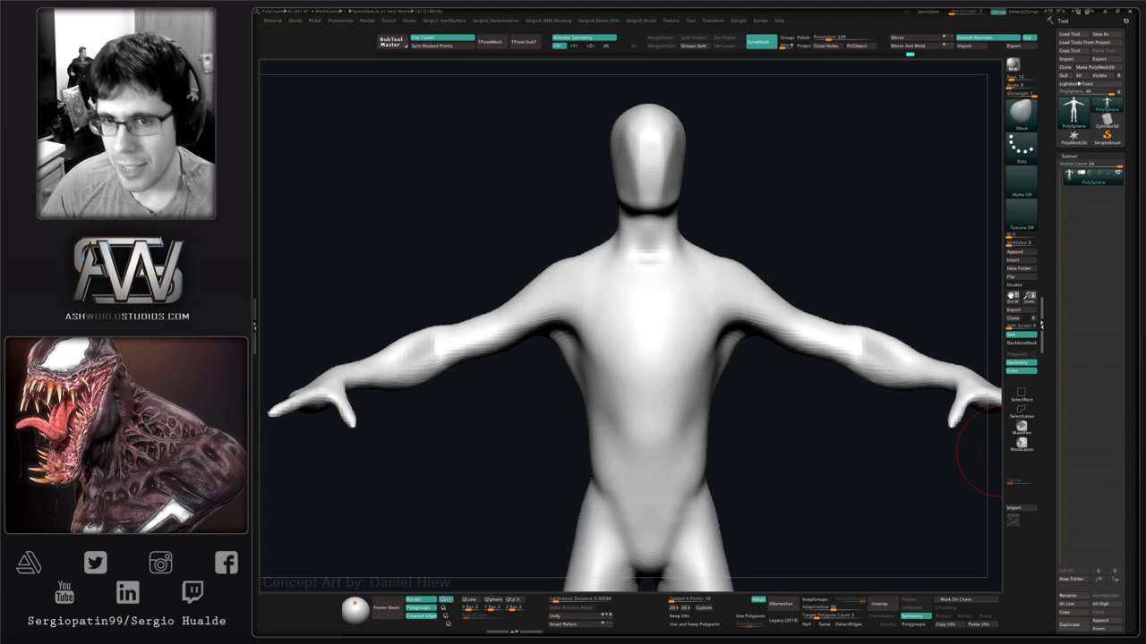
{"action": "right_click_drag", "start_coordinate": [809, 389], "coordinate": [803, 389]}
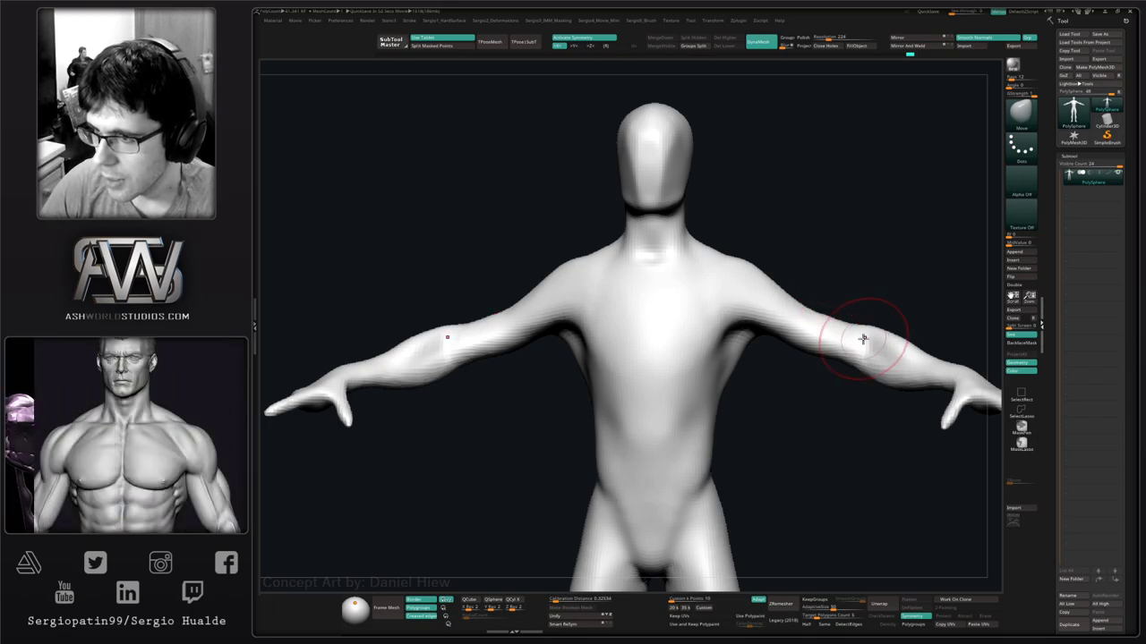
{"action": "right_click_drag", "start_coordinate": [818, 341], "coordinate": [777, 328]}
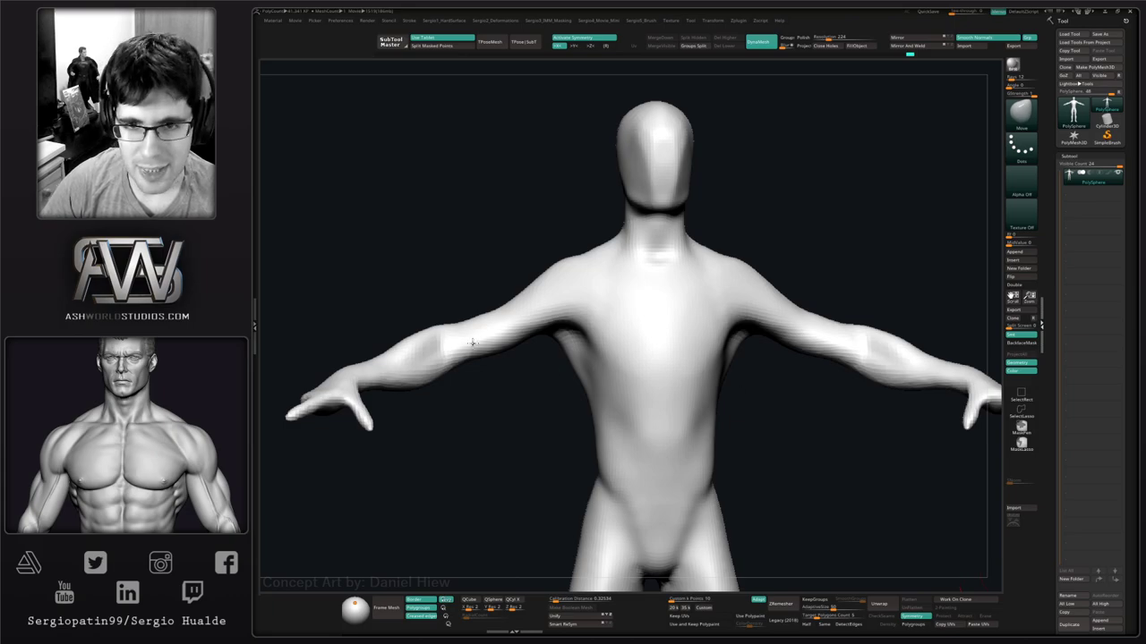
{"action": "right_click_drag", "start_coordinate": [472, 342], "coordinate": [461, 355]}
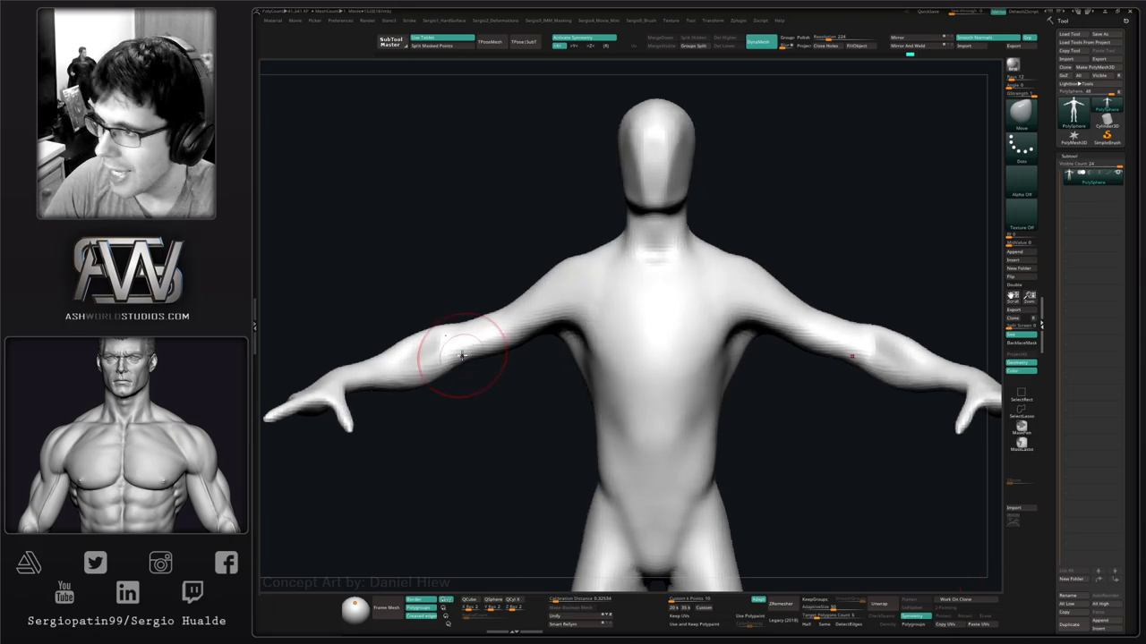
{"action": "mouse_move", "coordinate": [831, 328]}
{"action": "right_mouse_down"}
{"action": "mouse_move", "coordinate": [808, 404]}
{"action": "mouse_move", "coordinate": [695, 413]}
{"action": "mouse_move", "coordinate": [649, 360]}
{"action": "right_mouse_up"}
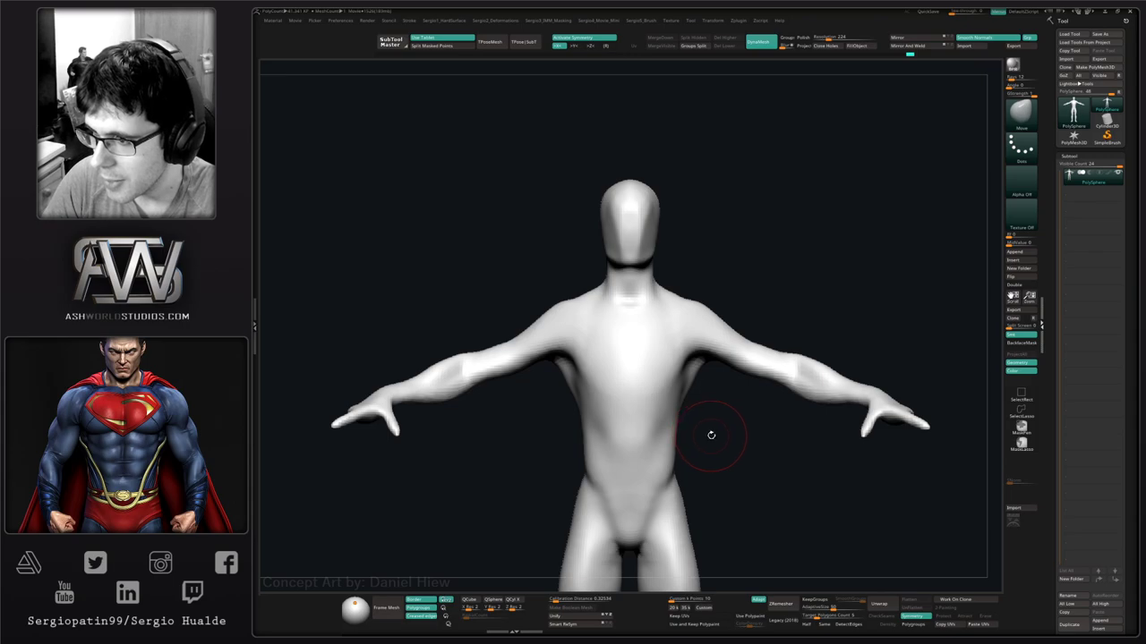
{"action": "right_click_drag", "start_coordinate": [720, 435], "coordinate": [731, 438], "text": "alt"}
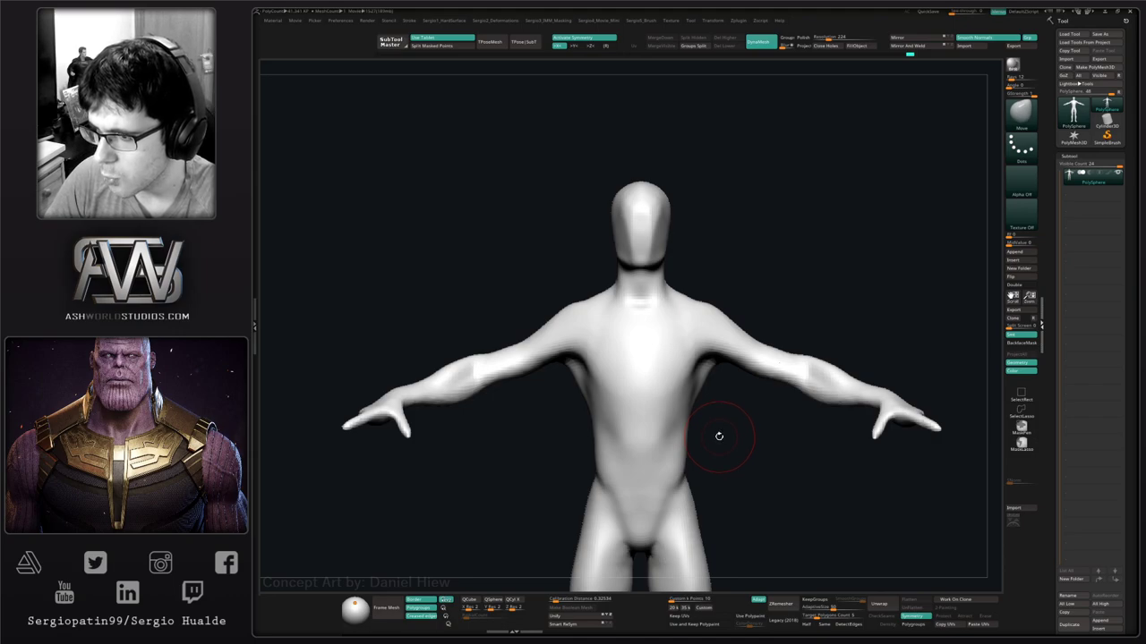
{"action": "left_click_drag", "start_coordinate": [723, 435], "coordinate": [692, 436]}
{"action": "right_click_drag", "start_coordinate": [717, 448], "coordinate": [627, 425], "text": "ctrl"}
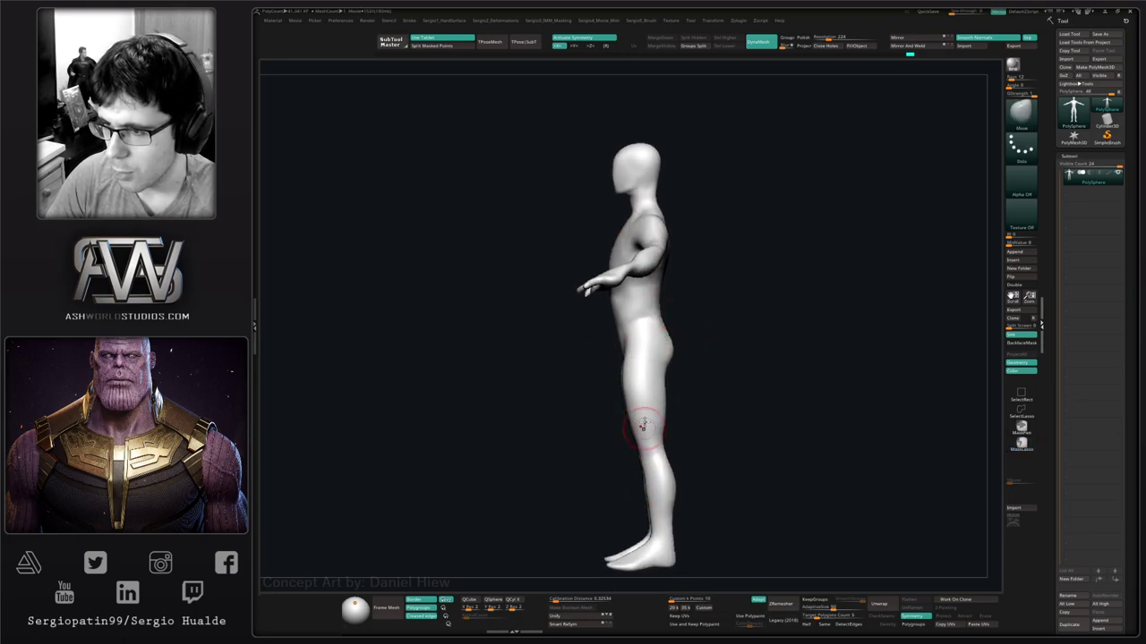
{"action": "mouse_move", "coordinate": [628, 305]}
{"action": "right_mouse_down", "text": "alt"}
{"action": "mouse_move", "coordinate": [614, 395]}
{"action": "mouse_move", "coordinate": [640, 398]}
{"action": "right_mouse_up", "text": "alt"}
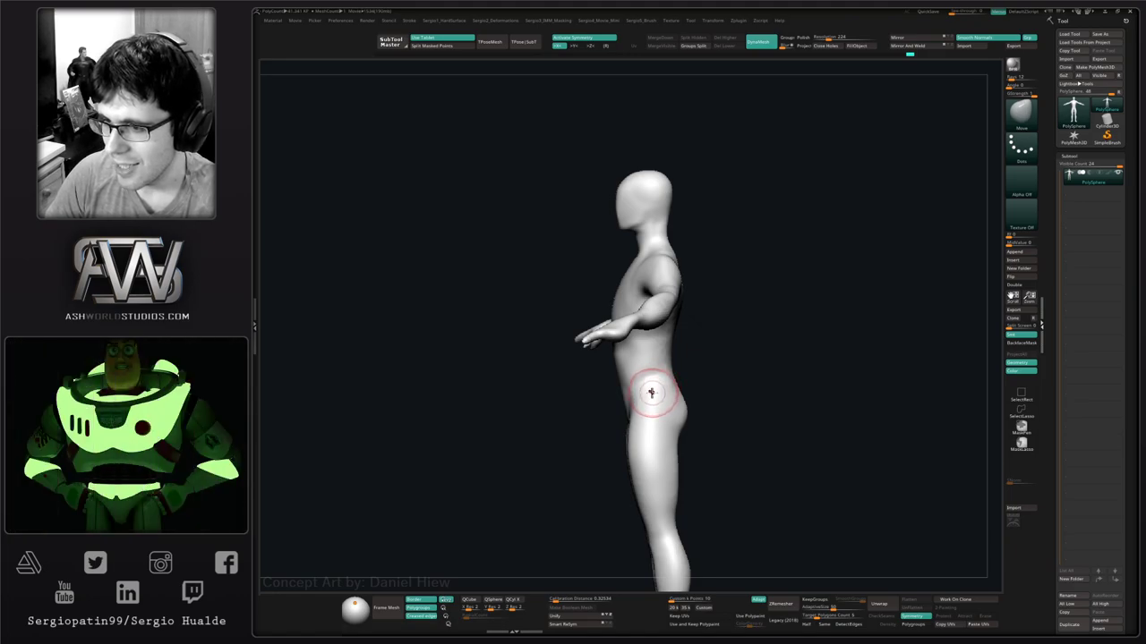
{"action": "right_click_drag", "start_coordinate": [718, 386], "coordinate": [747, 409]}
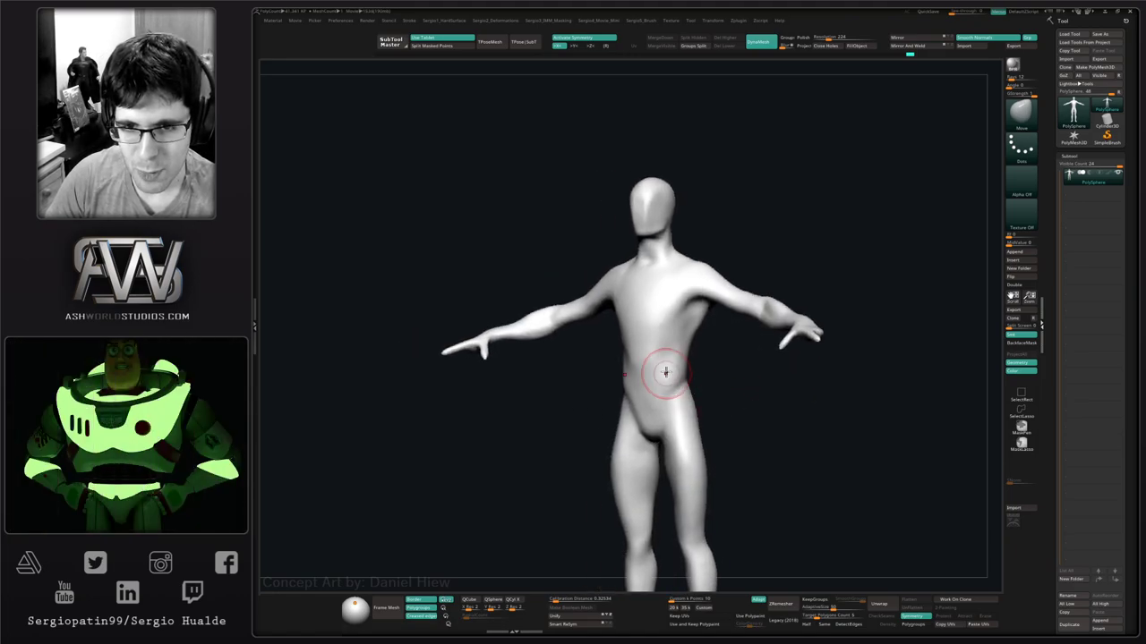
{"action": "mouse_move", "coordinate": [665, 373]}
{"action": "right_mouse_down"}
{"action": "mouse_move", "coordinate": [683, 358]}
{"action": "mouse_move", "coordinate": [706, 439]}
{"action": "right_mouse_up"}
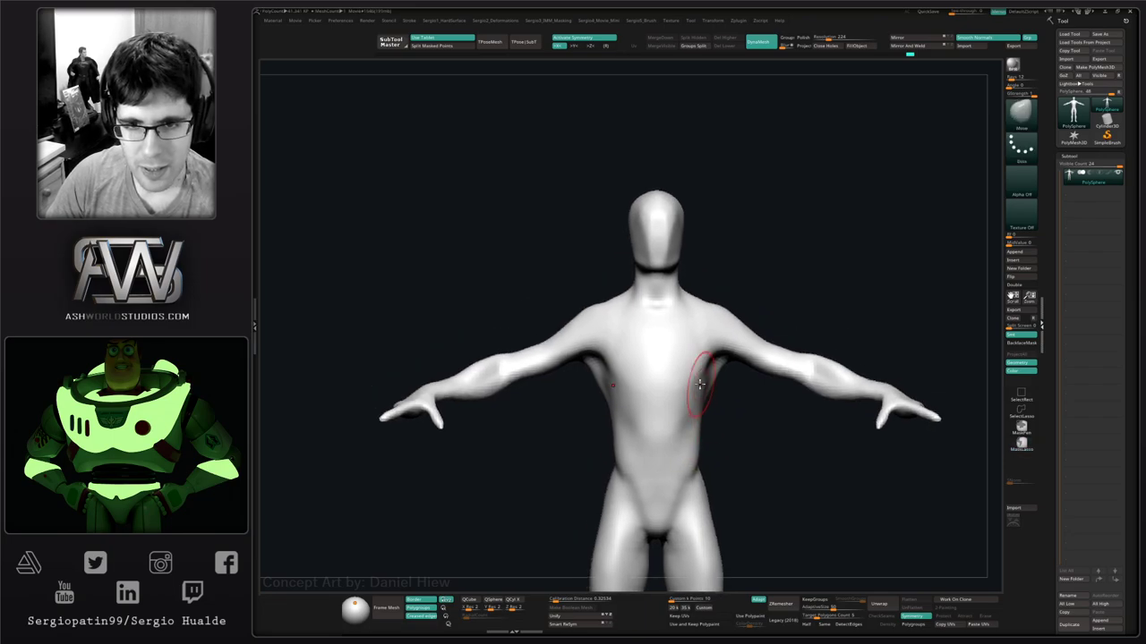
Duplicate the figure's subtool and place the selected copy above the original in the subtool list.
{"action": "mouse_move", "coordinate": [703, 384]}
{"action": "right_mouse_down", "text": "alt"}
{"action": "mouse_move", "coordinate": [737, 385]}
{"action": "mouse_move", "coordinate": [673, 401]}
{"action": "right_mouse_up", "text": "alt"}
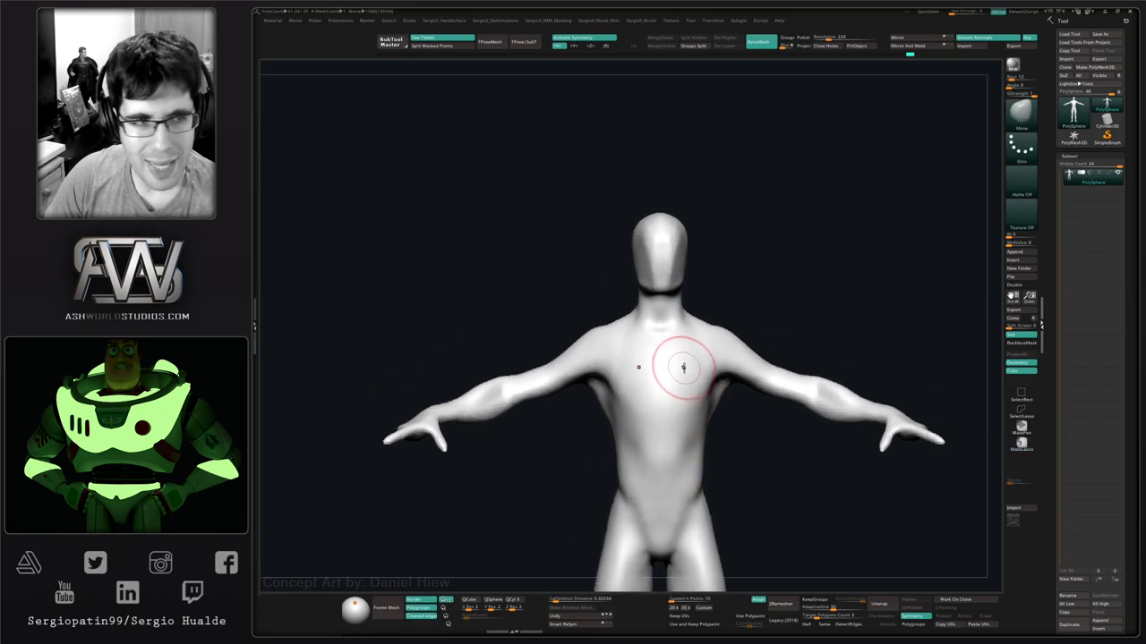
{"action": "right_click_drag", "start_coordinate": [667, 289], "coordinate": [686, 339], "text": "ctrl"}
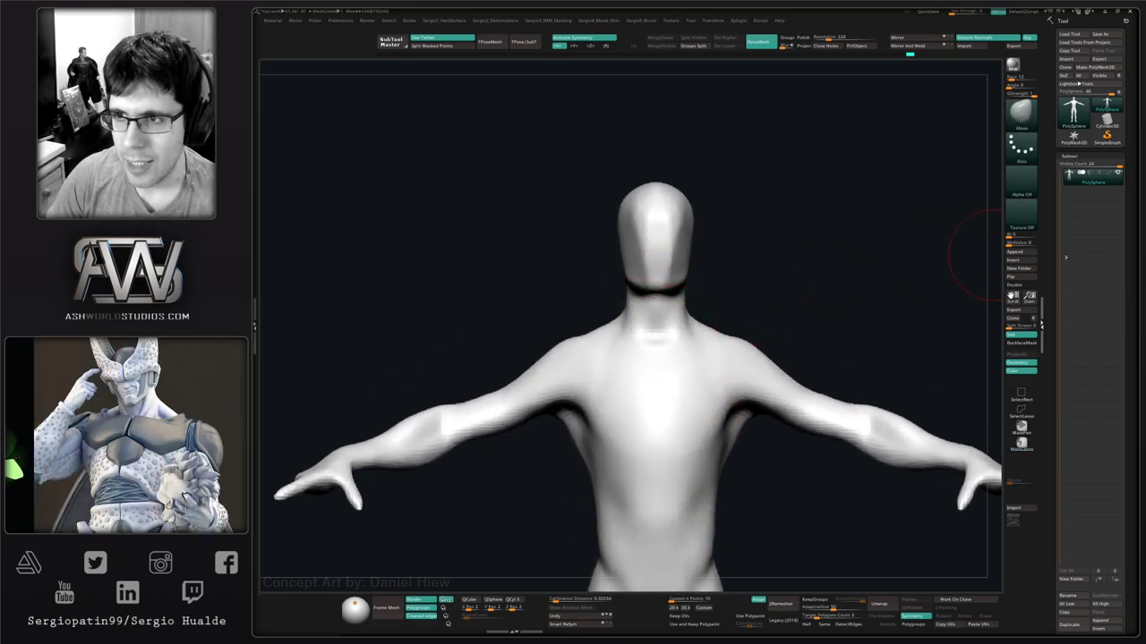
{"action": "key", "text": "ctrl+shift+d"}
{"action": "left_click_drag", "start_coordinate": [1084, 196], "coordinate": [1084, 171]}
Shrink the duplicated figure slightly with a negative Inflate deformation so it sits beneath the original surface.
{"action": "mouse_move", "coordinate": [790, 308]}
{"action": "right_mouse_down", "text": "alt"}
{"action": "mouse_move", "coordinate": [802, 340]}
{"action": "mouse_move", "coordinate": [738, 334]}
{"action": "right_mouse_up", "text": "alt"}
{"action": "key", "text": "shift+1"}
{"action": "key", "text": "shift+2"}
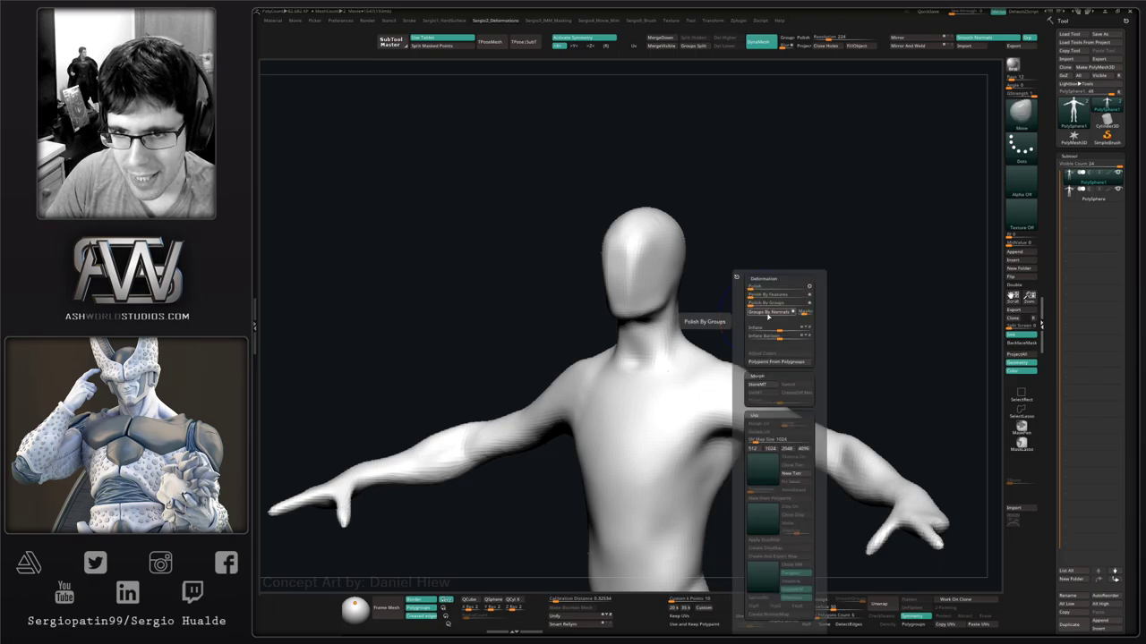
{"action": "left_click_drag", "start_coordinate": [777, 328], "coordinate": [772, 332]}
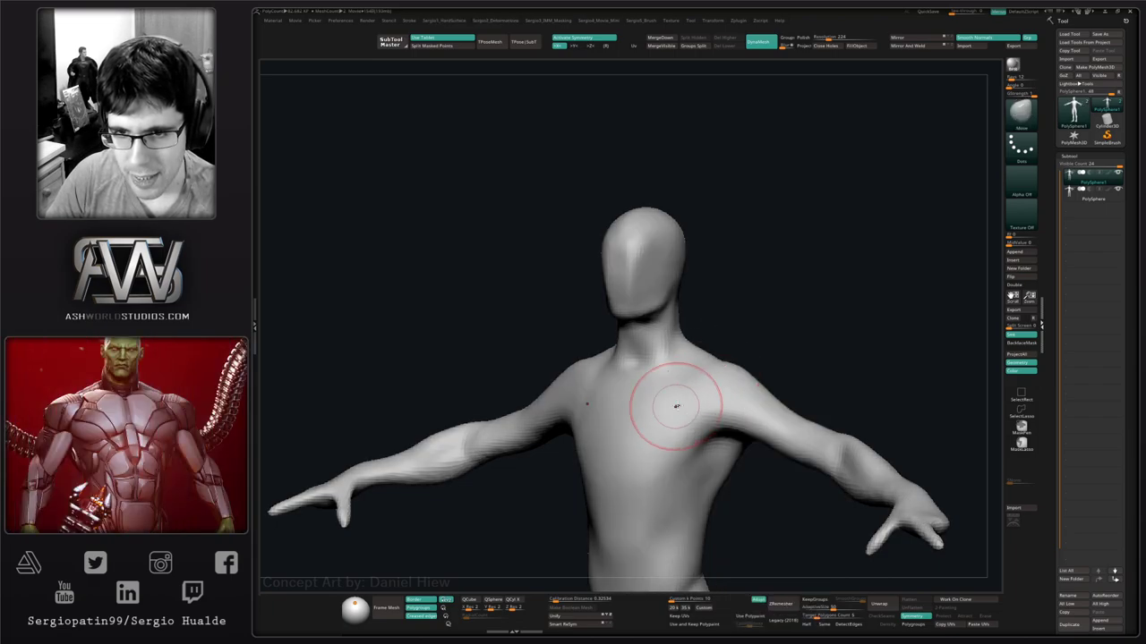
Build up raised clay on the copy along the ribs below the armpits and around to the back with the ClayBuildup brush.
{"action": "mouse_move", "coordinate": [734, 373]}
{"action": "right_mouse_down", "text": "ctrl"}
{"action": "mouse_move", "coordinate": [718, 409]}
{"action": "mouse_move", "coordinate": [712, 393]}
{"action": "right_mouse_up", "text": "ctrl"}
{"action": "key", "text": "b"}
{"action": "key", "text": "c"}
{"action": "key", "text": "b"}
{"action": "mouse_move", "coordinate": [675, 476]}
{"action": "left_mouse_down"}
{"action": "mouse_move", "coordinate": [716, 532]}
{"action": "mouse_move", "coordinate": [710, 515]}
{"action": "mouse_move", "coordinate": [704, 526]}
{"action": "left_mouse_up"}
{"action": "mouse_move", "coordinate": [707, 521]}
{"action": "right_mouse_down"}
{"action": "mouse_move", "coordinate": [714, 453]}
{"action": "mouse_move", "coordinate": [741, 447]}
{"action": "right_mouse_up"}
{"action": "mouse_move", "coordinate": [671, 360]}
{"action": "left_mouse_down"}
{"action": "mouse_move", "coordinate": [705, 410]}
{"action": "mouse_move", "coordinate": [712, 458]}
{"action": "left_mouse_up"}
{"action": "mouse_move", "coordinate": [749, 478]}
{"action": "right_mouse_down", "text": "alt"}
{"action": "mouse_move", "coordinate": [713, 409]}
{"action": "mouse_move", "coordinate": [694, 407]}
{"action": "right_mouse_up", "text": "alt"}
{"action": "right_click_drag", "start_coordinate": [676, 358], "coordinate": [670, 307]}
{"action": "mouse_move", "coordinate": [670, 307]}
{"action": "left_mouse_down"}
{"action": "mouse_move", "coordinate": [693, 356]}
{"action": "mouse_move", "coordinate": [729, 383]}
{"action": "left_mouse_up"}
{"action": "mouse_move", "coordinate": [729, 383]}
{"action": "right_mouse_down"}
{"action": "mouse_move", "coordinate": [704, 422]}
{"action": "mouse_move", "coordinate": [694, 405]}
{"action": "mouse_move", "coordinate": [729, 429]}
{"action": "right_mouse_up"}
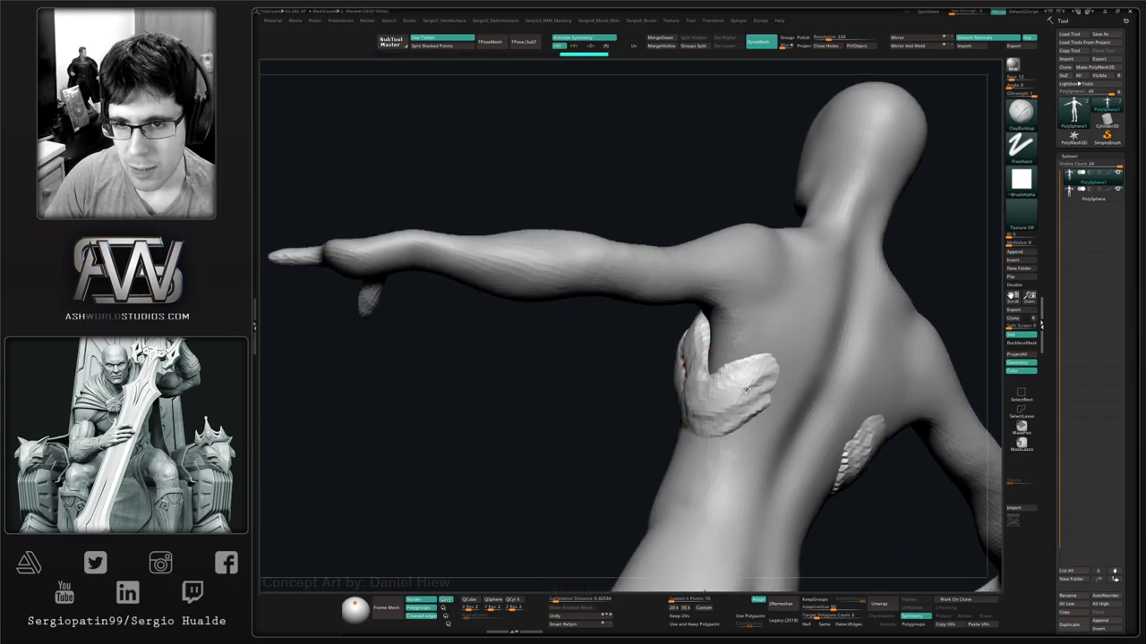
{"action": "mouse_move", "coordinate": [732, 433]}
{"action": "left_mouse_down"}
{"action": "mouse_move", "coordinate": [787, 379]}
{"action": "mouse_move", "coordinate": [803, 347]}
{"action": "mouse_move", "coordinate": [797, 313]}
{"action": "mouse_move", "coordinate": [788, 349]}
{"action": "left_mouse_up"}
Build up clay bands over the shoulders beside the neck and down onto the chest.
{"action": "mouse_move", "coordinate": [787, 349]}
{"action": "right_mouse_down", "text": "ctrl"}
{"action": "mouse_move", "coordinate": [750, 433]}
{"action": "mouse_move", "coordinate": [744, 420]}
{"action": "right_mouse_up", "text": "ctrl"}
{"action": "mouse_move", "coordinate": [750, 410]}
{"action": "left_mouse_down"}
{"action": "mouse_move", "coordinate": [776, 331]}
{"action": "mouse_move", "coordinate": [768, 350]}
{"action": "left_mouse_up"}
{"action": "mouse_move", "coordinate": [768, 351]}
{"action": "right_mouse_down"}
{"action": "mouse_move", "coordinate": [809, 352]}
{"action": "mouse_move", "coordinate": [767, 345]}
{"action": "mouse_move", "coordinate": [742, 376]}
{"action": "right_mouse_up"}
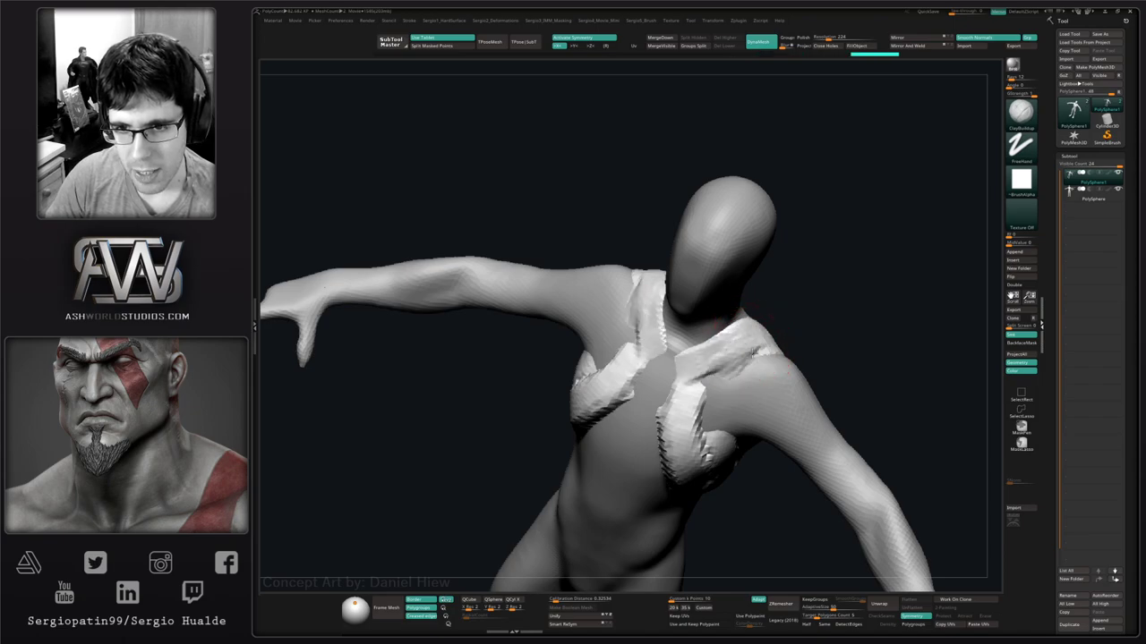
{"action": "right_click_drag", "start_coordinate": [757, 398], "coordinate": [730, 351]}
{"action": "mouse_move", "coordinate": [732, 348]}
{"action": "left_mouse_down"}
{"action": "mouse_move", "coordinate": [711, 388]}
{"action": "mouse_move", "coordinate": [692, 368]}
{"action": "left_mouse_up"}
{"action": "right_click_drag", "start_coordinate": [692, 368], "coordinate": [700, 353]}
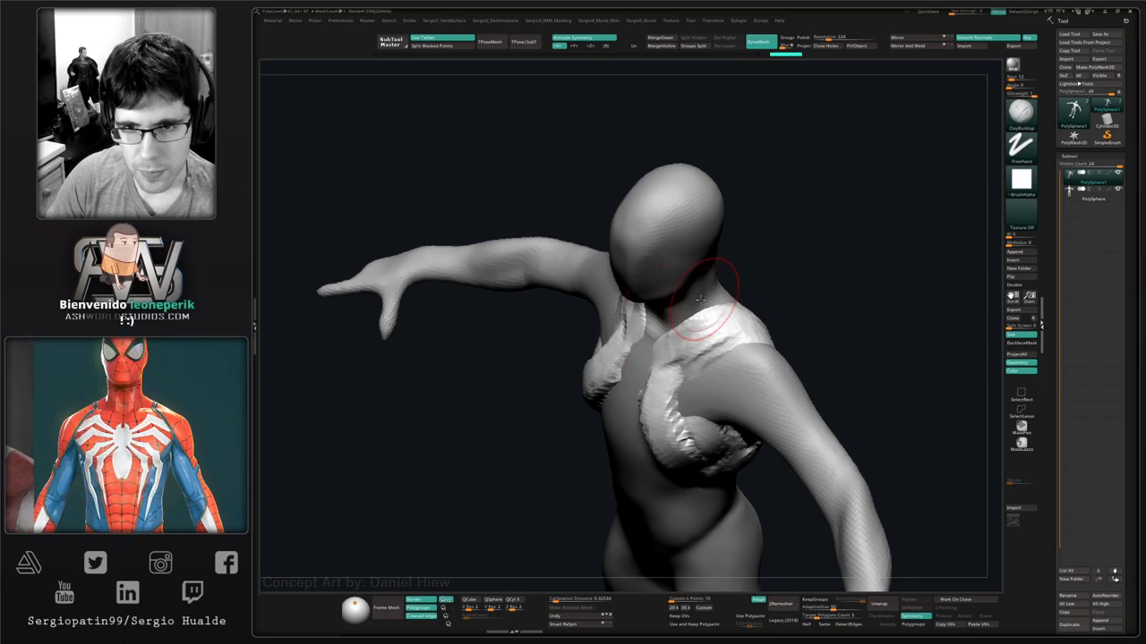
Extend the clay from the shoulder bands down the chest and across the lower ribs, joining it to the side pieces.
{"action": "mouse_move", "coordinate": [713, 314]}
{"action": "right_mouse_down"}
{"action": "mouse_move", "coordinate": [722, 383]}
{"action": "mouse_move", "coordinate": [680, 386]}
{"action": "mouse_move", "coordinate": [684, 377]}
{"action": "right_mouse_up"}
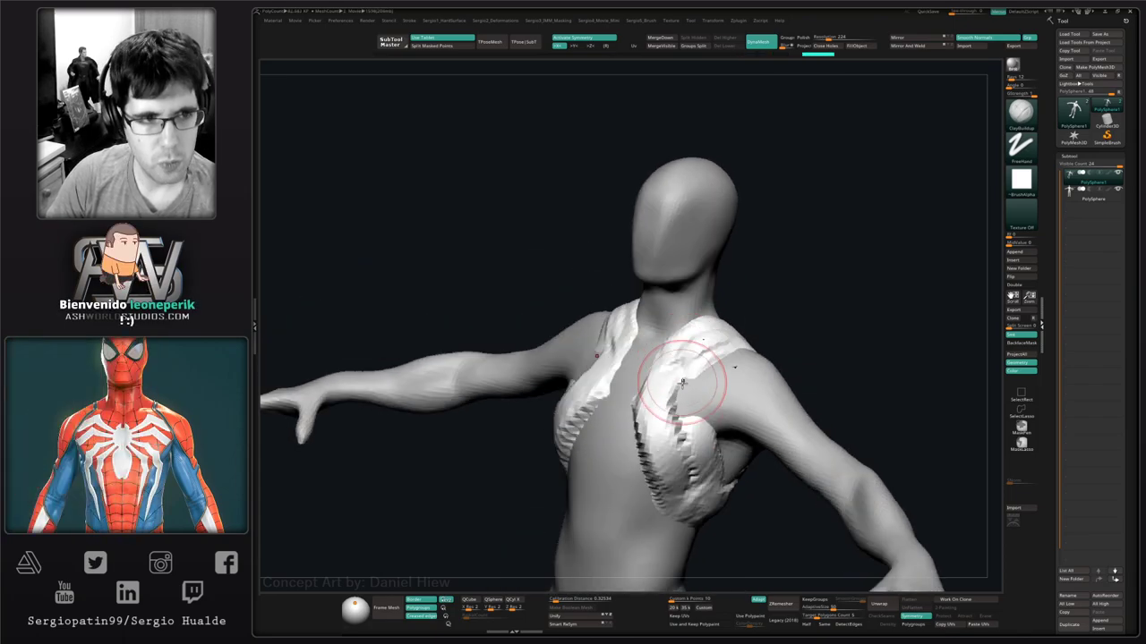
{"action": "left_click_drag", "start_coordinate": [673, 384], "coordinate": [639, 471]}
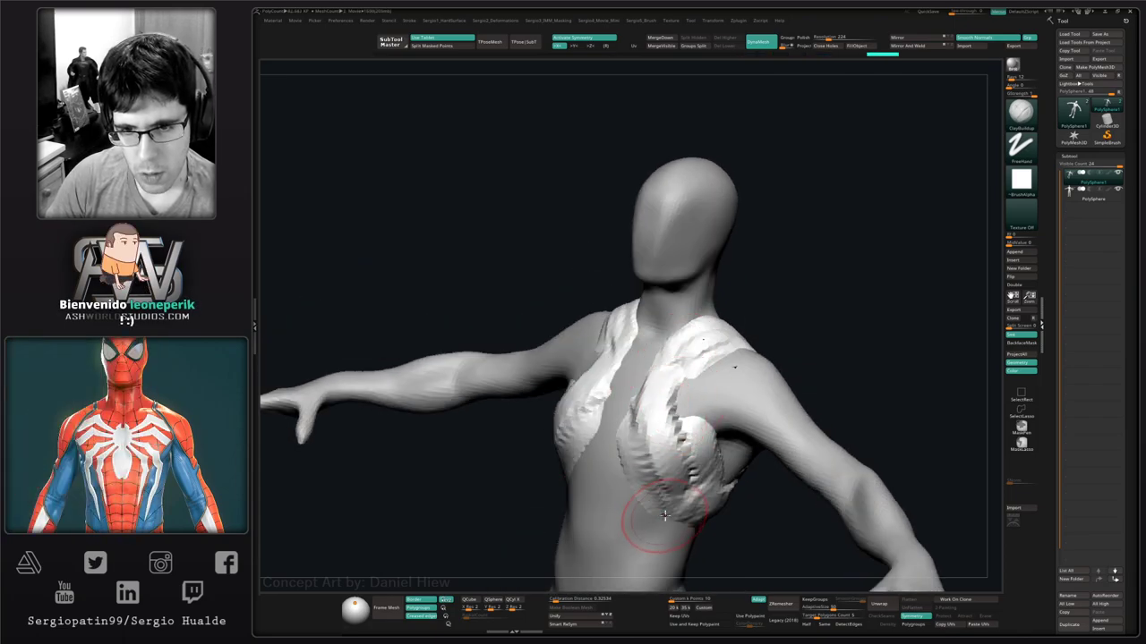
{"action": "right_click_drag", "start_coordinate": [641, 474], "coordinate": [671, 496]}
{"action": "left_click_drag", "start_coordinate": [719, 534], "coordinate": [680, 514]}
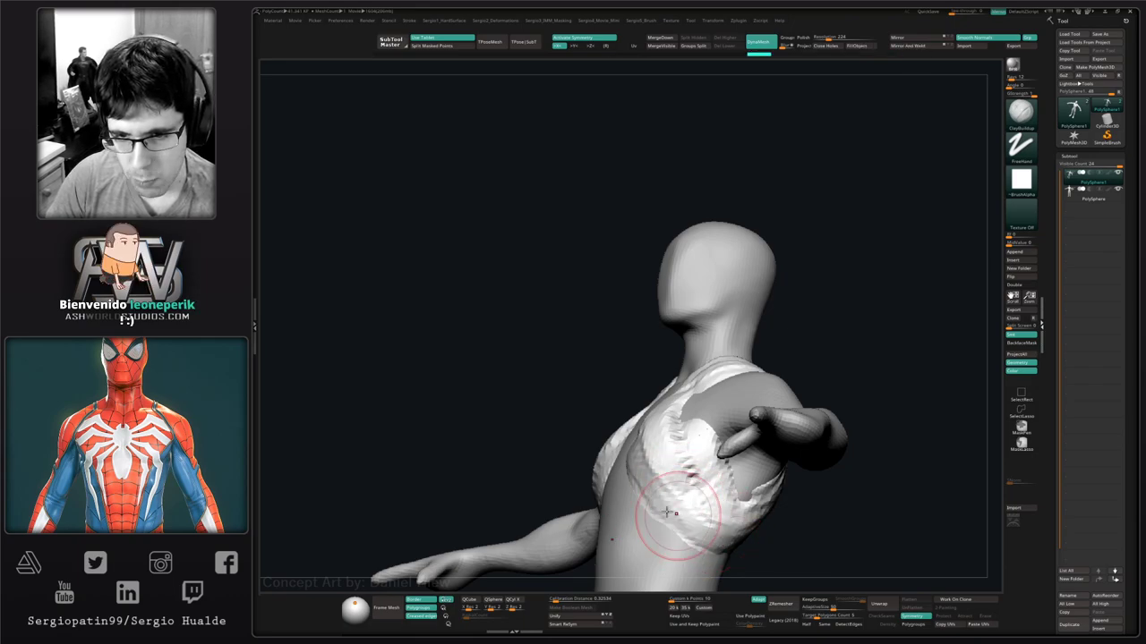
Adjust the outline of the raised chest and rib pieces with the Move brush, checking them from the front.
{"action": "right_click_drag", "start_coordinate": [680, 514], "coordinate": [690, 484], "text": "ctrl"}
{"action": "mouse_move", "coordinate": [690, 484]}
{"action": "right_mouse_down"}
{"action": "mouse_move", "coordinate": [716, 534]}
{"action": "mouse_move", "coordinate": [714, 428]}
{"action": "right_mouse_up"}
{"action": "right_click_drag", "start_coordinate": [691, 383], "coordinate": [724, 408], "text": "ctrl"}
{"action": "key", "text": "b"}
{"action": "key", "text": "m"}
{"action": "key", "text": "v"}
{"action": "key", "text": "s"}
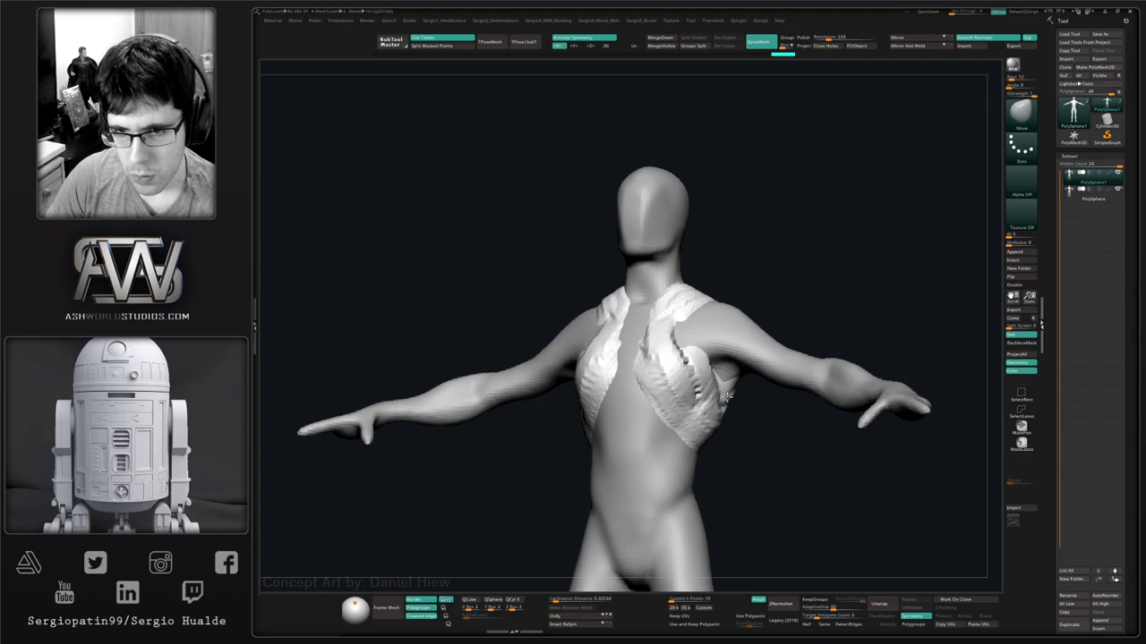
{"action": "left_click_drag", "start_coordinate": [698, 394], "coordinate": [730, 403]}
{"action": "mouse_move", "coordinate": [740, 410]}
{"action": "right_mouse_down"}
{"action": "mouse_move", "coordinate": [753, 428]}
{"action": "mouse_move", "coordinate": [677, 409]}
{"action": "mouse_move", "coordinate": [728, 415]}
{"action": "mouse_move", "coordinate": [806, 447]}
{"action": "right_mouse_up"}
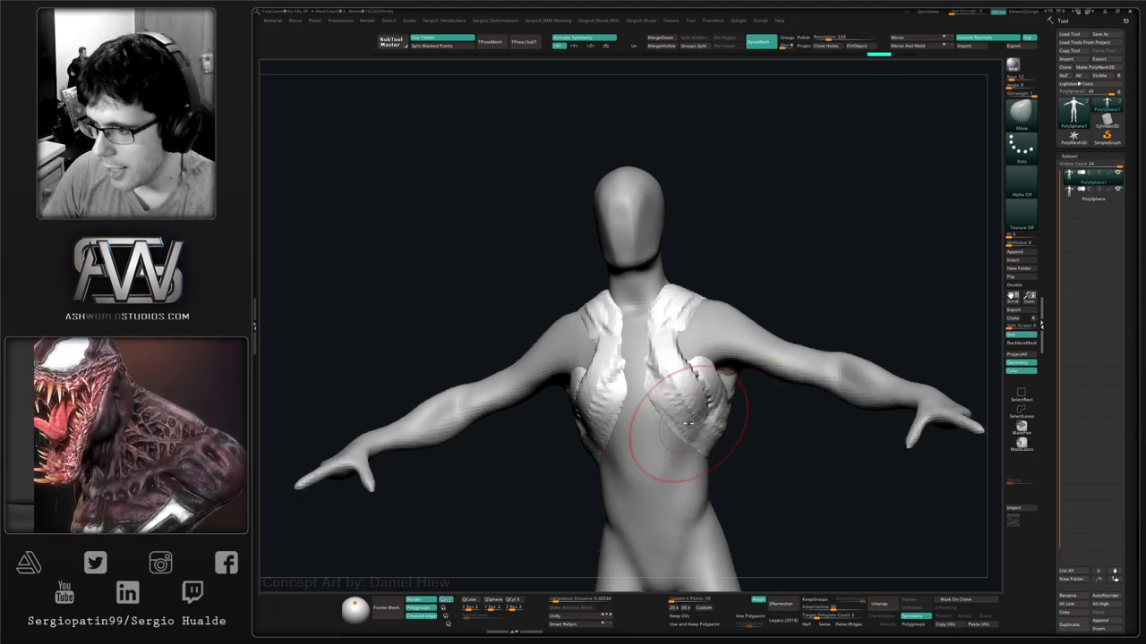
{"action": "right_click_drag", "start_coordinate": [691, 399], "coordinate": [715, 411]}
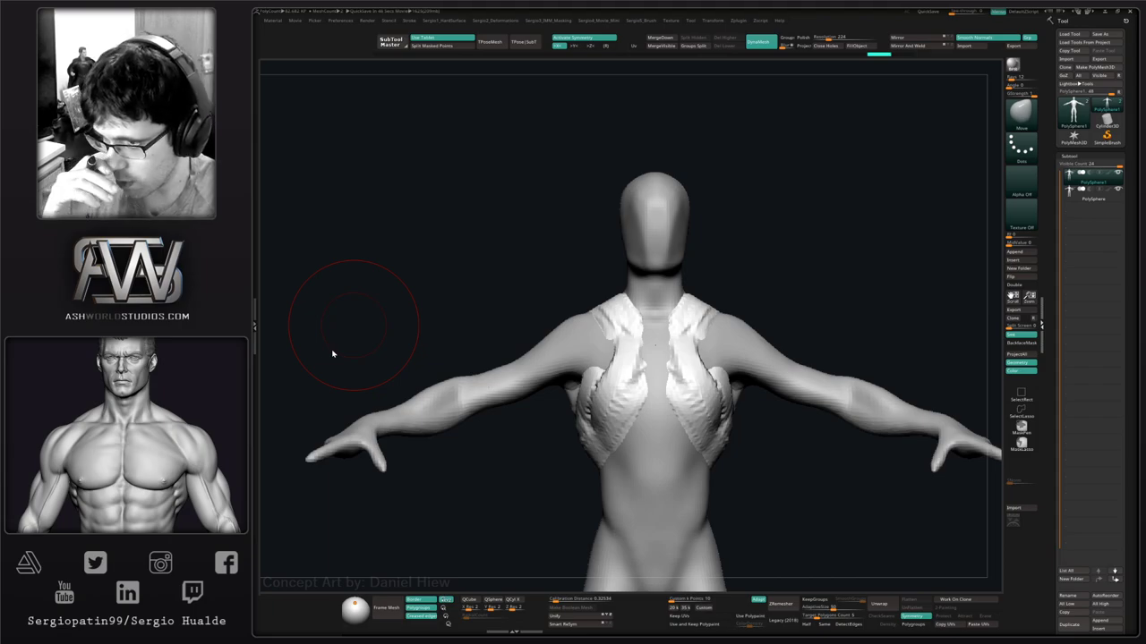
Carve a gap between the shoulder bands and the chest pieces with the DamStandard brush.
{"action": "mouse_move", "coordinate": [860, 314]}
{"action": "left_mouse_down"}
{"action": "mouse_move", "coordinate": [734, 215]}
{"action": "mouse_move", "coordinate": [703, 409]}
{"action": "mouse_move", "coordinate": [689, 393]}
{"action": "left_mouse_up"}
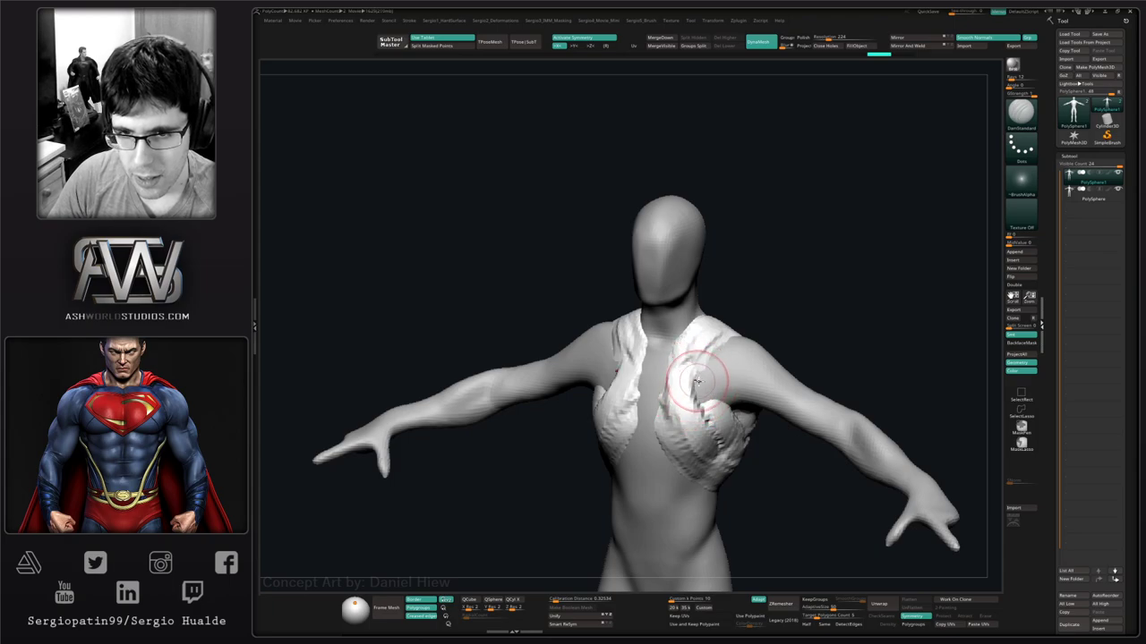
{"action": "right_click_drag", "start_coordinate": [697, 382], "coordinate": [699, 403]}
{"action": "mouse_move", "coordinate": [699, 385]}
{"action": "left_mouse_down"}
{"action": "mouse_move", "coordinate": [666, 383]}
{"action": "mouse_move", "coordinate": [670, 408]}
{"action": "mouse_move", "coordinate": [687, 419]}
{"action": "left_mouse_up"}
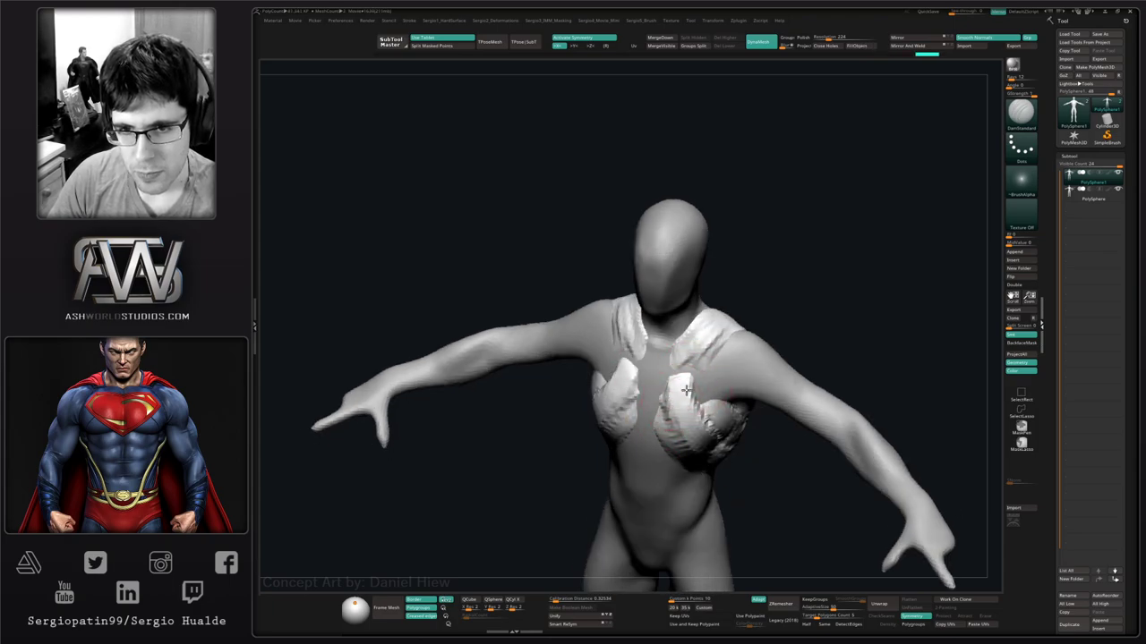
{"action": "mouse_move", "coordinate": [688, 419]}
{"action": "right_mouse_down"}
{"action": "mouse_move", "coordinate": [686, 390]}
{"action": "mouse_move", "coordinate": [702, 380]}
{"action": "mouse_move", "coordinate": [670, 396]}
{"action": "mouse_move", "coordinate": [716, 414]}
{"action": "mouse_move", "coordinate": [690, 384]}
{"action": "mouse_move", "coordinate": [711, 372]}
{"action": "right_mouse_up"}
Reshape the edges of the separated shoulder and chest pieces with the Move brush.
{"action": "key", "text": "b"}
{"action": "key", "text": "c"}
{"action": "key", "text": "b"}
{"action": "key", "text": "b"}
{"action": "key", "text": "m"}
{"action": "key", "text": "v"}
{"action": "left_click_drag", "start_coordinate": [711, 372], "coordinate": [693, 372]}
{"action": "right_click_drag", "start_coordinate": [692, 372], "coordinate": [732, 399]}
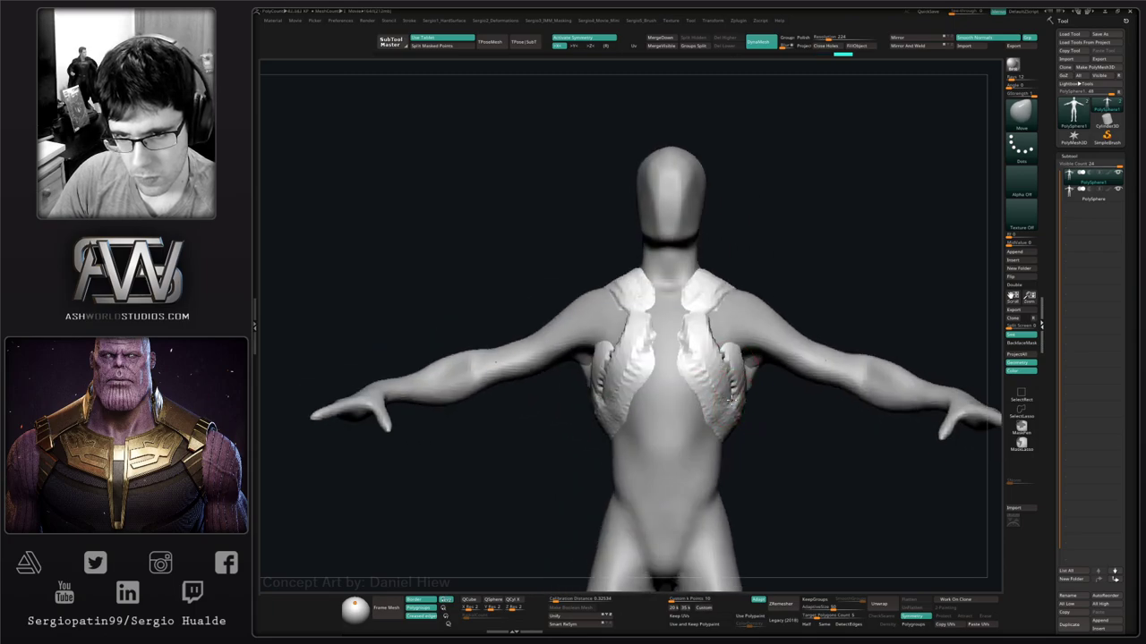
{"action": "mouse_move", "coordinate": [725, 410]}
{"action": "left_mouse_down"}
{"action": "mouse_move", "coordinate": [734, 390]}
{"action": "mouse_move", "coordinate": [724, 394]}
{"action": "left_mouse_up"}
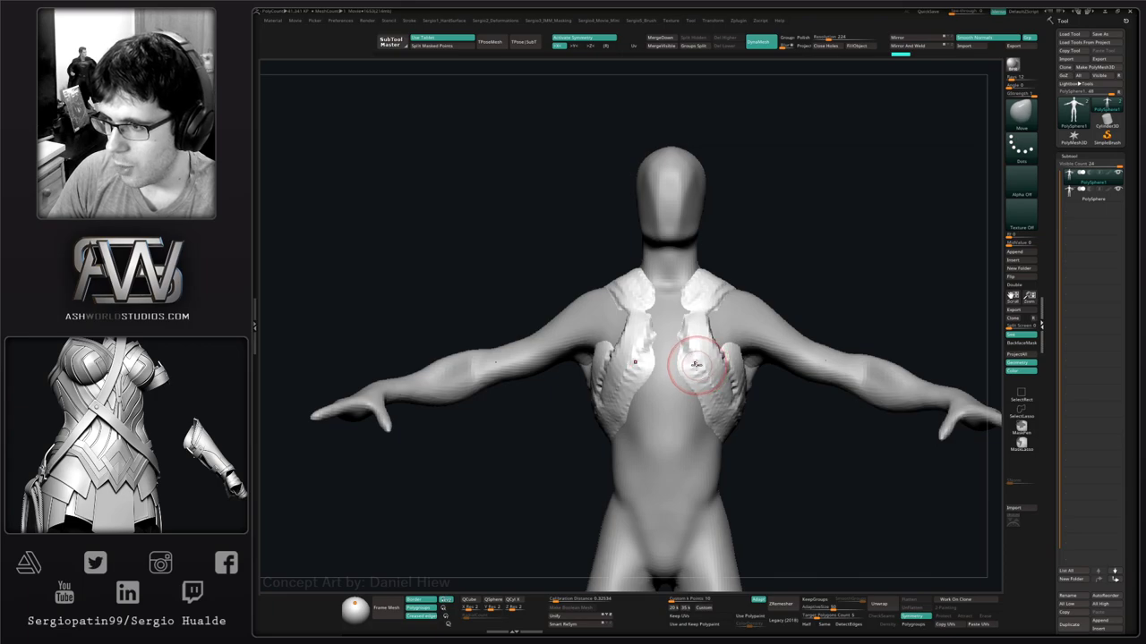
Try to pull out raised shapes at the side of the waist with the Move brush and trim them with DamStandard.
{"action": "mouse_move", "coordinate": [696, 374]}
{"action": "right_mouse_down"}
{"action": "mouse_move", "coordinate": [703, 394]}
{"action": "mouse_move", "coordinate": [621, 388]}
{"action": "mouse_move", "coordinate": [684, 363]}
{"action": "mouse_move", "coordinate": [709, 383]}
{"action": "mouse_move", "coordinate": [698, 383]}
{"action": "mouse_move", "coordinate": [699, 403]}
{"action": "right_mouse_up"}
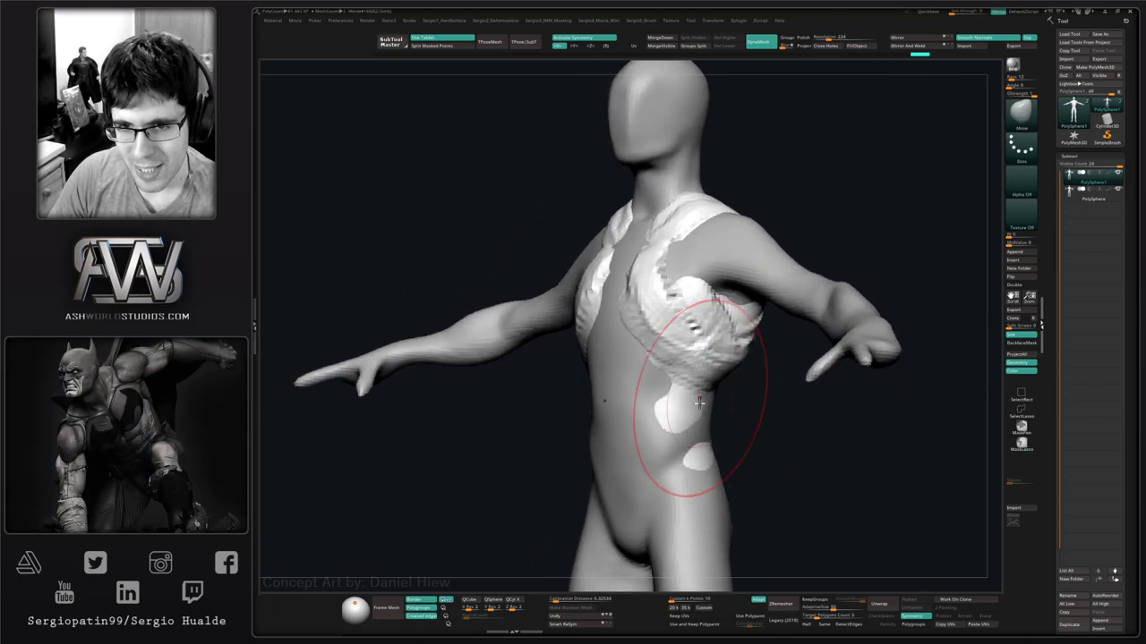
{"action": "left_click_drag", "start_coordinate": [699, 403], "coordinate": [692, 401]}
{"action": "right_click_drag", "start_coordinate": [695, 402], "coordinate": [724, 402]}
{"action": "left_click_drag", "start_coordinate": [709, 399], "coordinate": [703, 399]}
{"action": "mouse_move", "coordinate": [745, 400]}
{"action": "right_mouse_down"}
{"action": "mouse_move", "coordinate": [701, 402]}
{"action": "mouse_move", "coordinate": [734, 443]}
{"action": "right_mouse_up"}
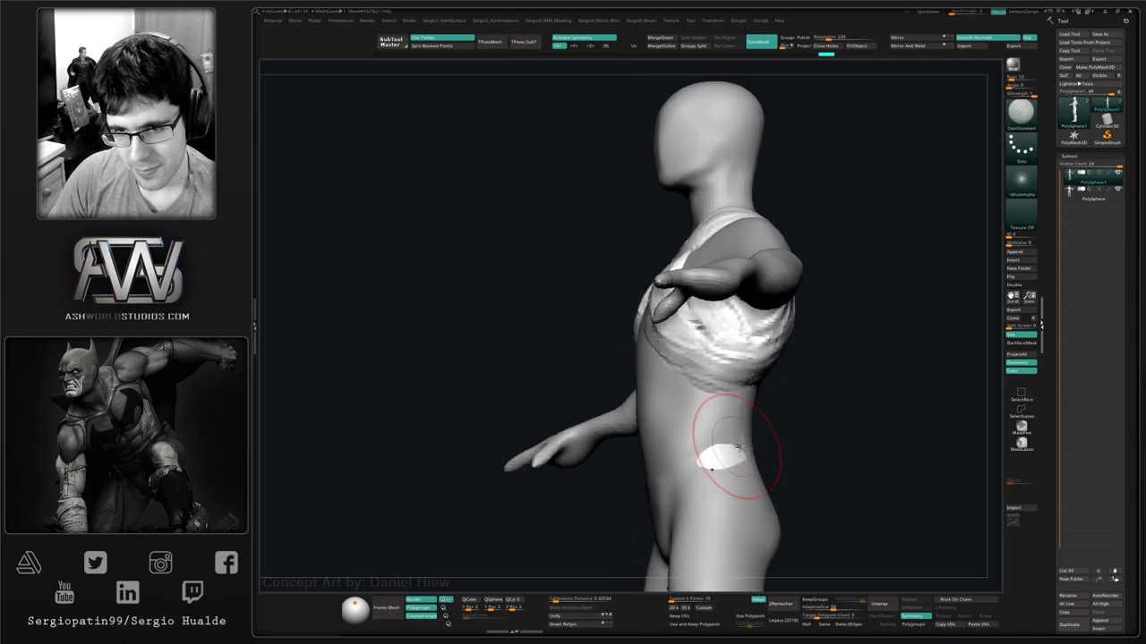
{"action": "left_click_drag", "start_coordinate": [739, 447], "coordinate": [707, 471]}
{"action": "mouse_move", "coordinate": [706, 471]}
{"action": "right_mouse_down"}
{"action": "mouse_move", "coordinate": [749, 465]}
{"action": "mouse_move", "coordinate": [747, 447]}
{"action": "right_mouse_up"}
{"action": "key", "text": "b"}
{"action": "key", "text": "m"}
{"action": "key", "text": "v"}
Build up clay strips from the hip bones down the upper front of the thighs with a resized ClayBuildup brush.
{"action": "mouse_move", "coordinate": [734, 393]}
{"action": "right_mouse_down"}
{"action": "mouse_move", "coordinate": [710, 370]}
{"action": "mouse_move", "coordinate": [685, 384]}
{"action": "mouse_move", "coordinate": [670, 374]}
{"action": "right_mouse_up"}
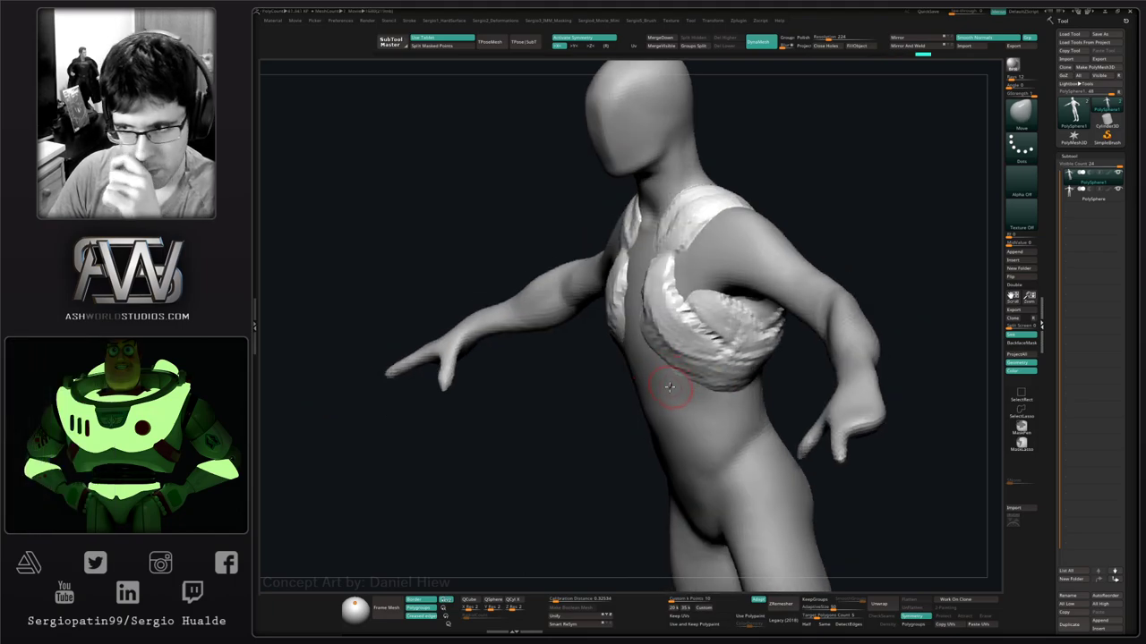
{"action": "right_click_drag", "start_coordinate": [644, 408], "coordinate": [689, 403]}
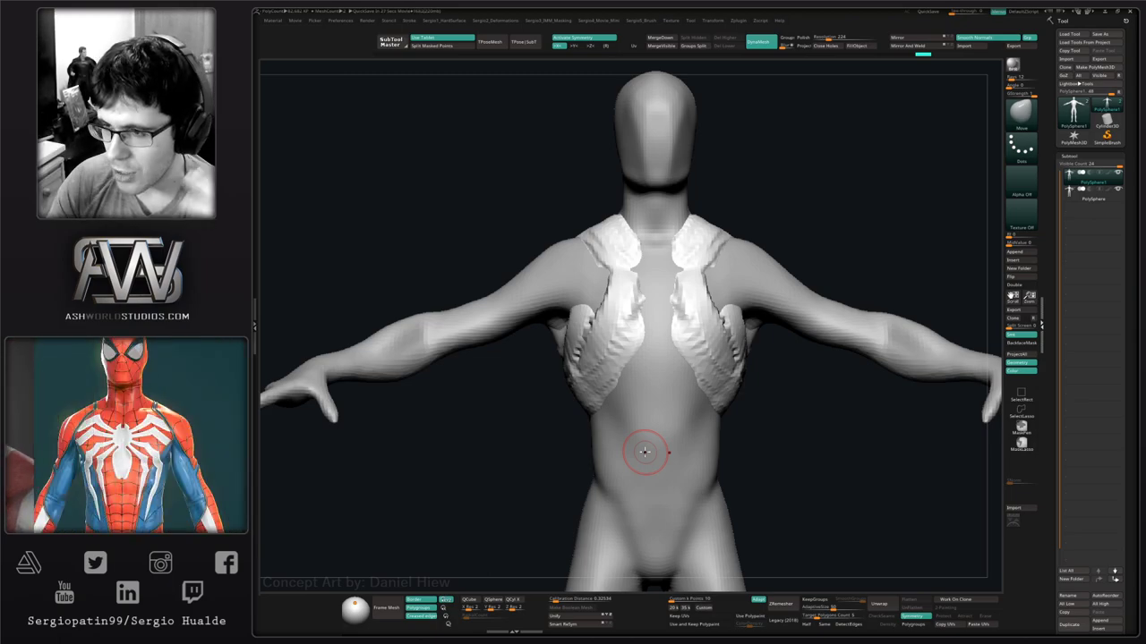
{"action": "mouse_move", "coordinate": [810, 415]}
{"action": "right_mouse_down"}
{"action": "mouse_move", "coordinate": [723, 473]}
{"action": "mouse_move", "coordinate": [683, 343]}
{"action": "mouse_move", "coordinate": [705, 389]}
{"action": "mouse_move", "coordinate": [680, 384]}
{"action": "right_mouse_up"}
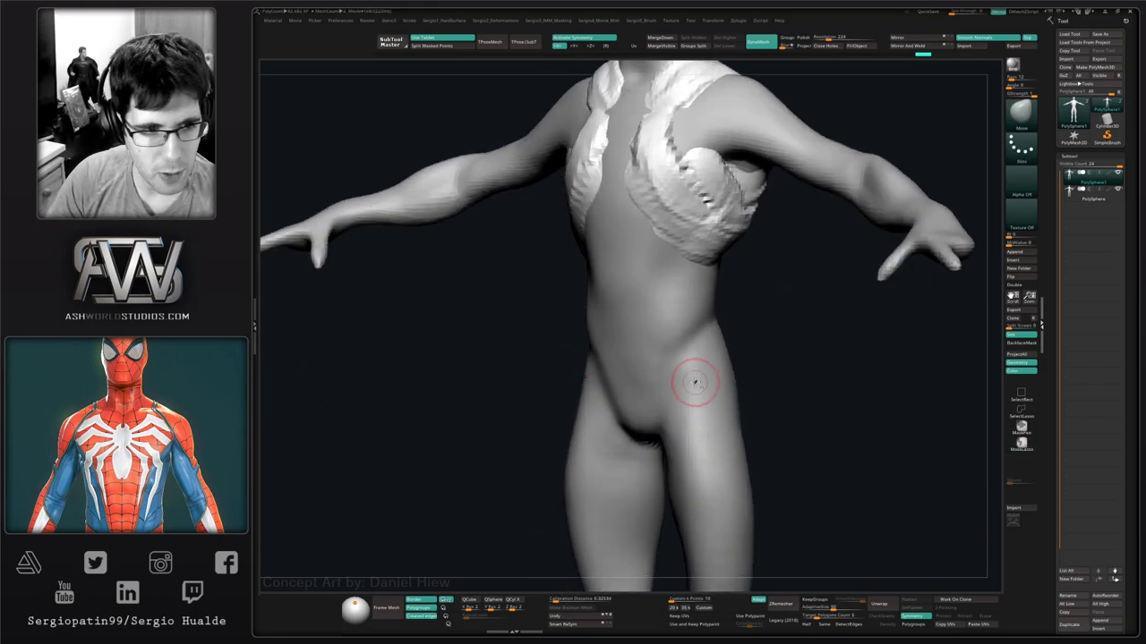
{"action": "key", "text": "b"}
{"action": "key", "text": "c"}
{"action": "key", "text": "b"}
{"action": "key", "text": "s"}
{"action": "left_click_drag", "start_coordinate": [692, 388], "coordinate": [699, 391]}
{"action": "right_click_drag", "start_coordinate": [707, 387], "coordinate": [690, 371]}
{"action": "left_click_drag", "start_coordinate": [698, 344], "coordinate": [695, 364]}
{"action": "left_click_drag", "start_coordinate": [706, 337], "coordinate": [709, 386]}
{"action": "left_click_drag", "start_coordinate": [693, 329], "coordinate": [695, 392]}
{"action": "left_click_drag", "start_coordinate": [686, 350], "coordinate": [692, 436]}
Extend the clay over the inner and front thighs towards the knees.
{"action": "mouse_move", "coordinate": [727, 451]}
{"action": "right_mouse_down"}
{"action": "mouse_move", "coordinate": [716, 453]}
{"action": "mouse_move", "coordinate": [750, 440]}
{"action": "mouse_move", "coordinate": [752, 413]}
{"action": "right_mouse_up"}
{"action": "left_click_drag", "start_coordinate": [668, 328], "coordinate": [678, 438]}
{"action": "right_click_drag", "start_coordinate": [677, 430], "coordinate": [703, 425]}
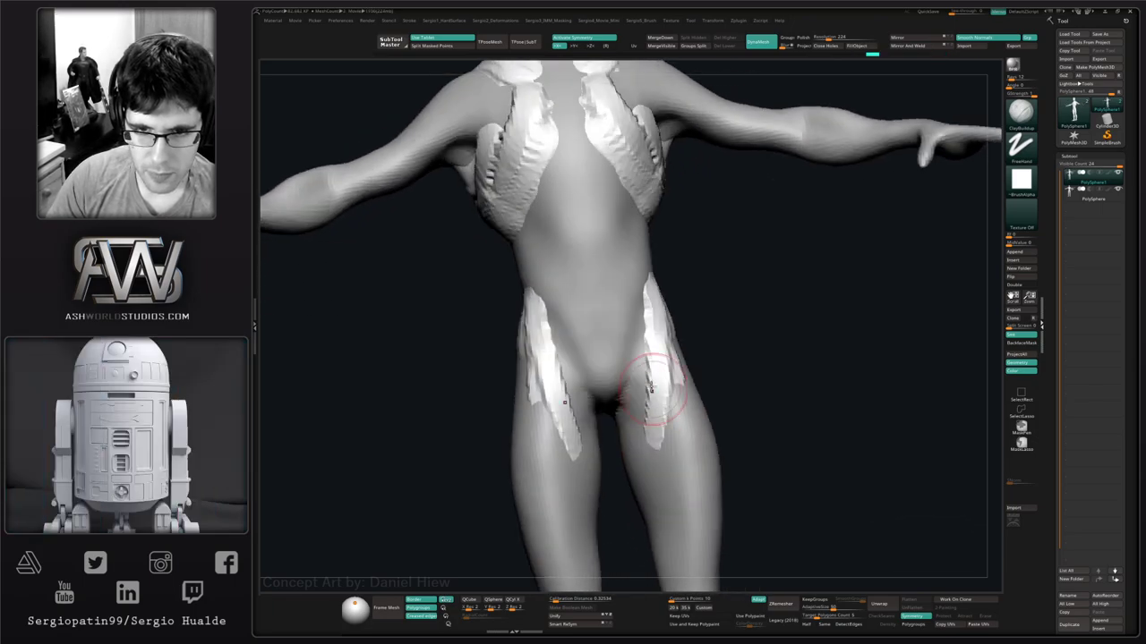
{"action": "left_click_drag", "start_coordinate": [651, 389], "coordinate": [655, 497]}
{"action": "mouse_move", "coordinate": [667, 502]}
{"action": "right_mouse_down", "text": "alt"}
{"action": "mouse_move", "coordinate": [671, 425]}
{"action": "mouse_move", "coordinate": [611, 367]}
{"action": "right_mouse_up", "text": "alt"}
{"action": "mouse_move", "coordinate": [610, 367]}
{"action": "left_mouse_down"}
{"action": "mouse_move", "coordinate": [631, 437]}
{"action": "mouse_move", "coordinate": [666, 459]}
{"action": "mouse_move", "coordinate": [675, 490]}
{"action": "left_mouse_up"}
{"action": "left_click_drag", "start_coordinate": [661, 355], "coordinate": [676, 484]}
Thicken the clay along the front and outer front of the thighs with long strokes from hip to above the knee.
{"action": "right_click_drag", "start_coordinate": [618, 389], "coordinate": [707, 376]}
{"action": "left_click_drag", "start_coordinate": [677, 304], "coordinate": [686, 443]}
{"action": "left_click_drag", "start_coordinate": [677, 288], "coordinate": [689, 452]}
{"action": "left_click_drag", "start_coordinate": [700, 255], "coordinate": [694, 439]}
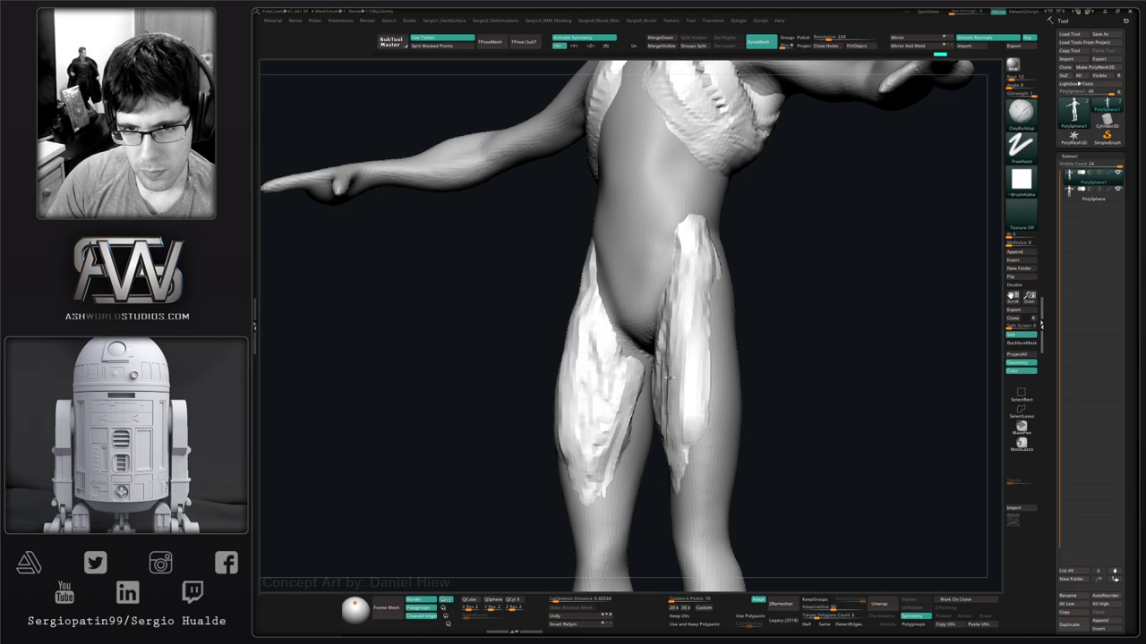
{"action": "left_click_drag", "start_coordinate": [670, 377], "coordinate": [691, 492]}
{"action": "left_click_drag", "start_coordinate": [711, 265], "coordinate": [709, 447]}
Cover the outer side of the hips and thighs with clay, filling the bare area above the knee.
{"action": "right_click_drag", "start_coordinate": [788, 429], "coordinate": [700, 420]}
{"action": "mouse_move", "coordinate": [750, 277]}
{"action": "left_mouse_down"}
{"action": "mouse_move", "coordinate": [725, 356]}
{"action": "mouse_move", "coordinate": [752, 309]}
{"action": "mouse_move", "coordinate": [743, 403]}
{"action": "left_mouse_up"}
{"action": "right_click_drag", "start_coordinate": [744, 433], "coordinate": [744, 360], "text": "alt"}
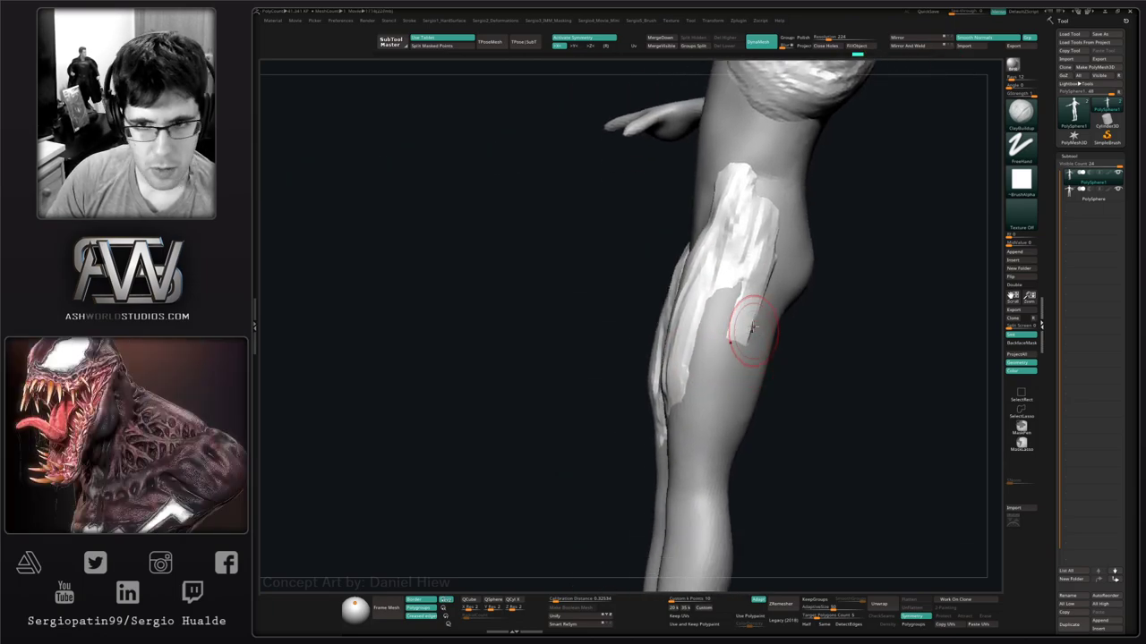
{"action": "mouse_move", "coordinate": [752, 330]}
{"action": "left_mouse_down"}
{"action": "mouse_move", "coordinate": [759, 296]}
{"action": "mouse_move", "coordinate": [754, 309]}
{"action": "left_mouse_up"}
{"action": "right_click_drag", "start_coordinate": [754, 308], "coordinate": [693, 426]}
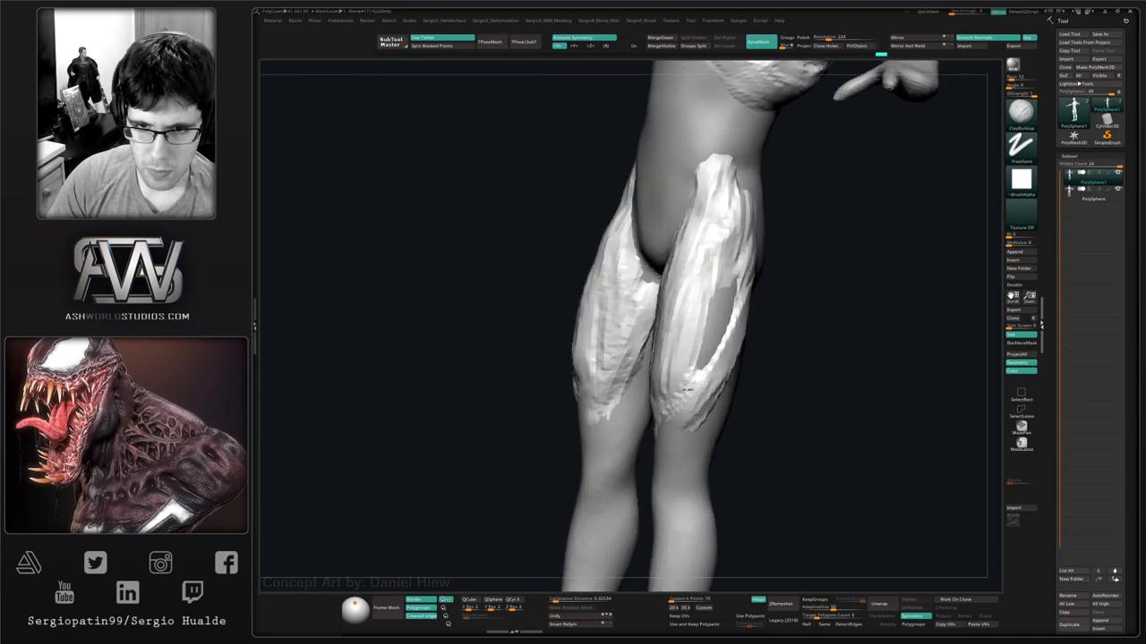
{"action": "mouse_move", "coordinate": [711, 359]}
{"action": "left_mouse_down"}
{"action": "mouse_move", "coordinate": [732, 268]}
{"action": "mouse_move", "coordinate": [730, 315]}
{"action": "left_mouse_up"}
{"action": "right_click_drag", "start_coordinate": [727, 383], "coordinate": [756, 394]}
Smooth the thigh clay and reshape its outline down to the knees with the Move brush.
{"action": "mouse_move", "coordinate": [756, 394]}
{"action": "right_mouse_down", "text": "ctrl"}
{"action": "mouse_move", "coordinate": [742, 407]}
{"action": "mouse_move", "coordinate": [716, 403]}
{"action": "mouse_move", "coordinate": [718, 353]}
{"action": "mouse_move", "coordinate": [704, 416]}
{"action": "right_mouse_up", "text": "ctrl"}
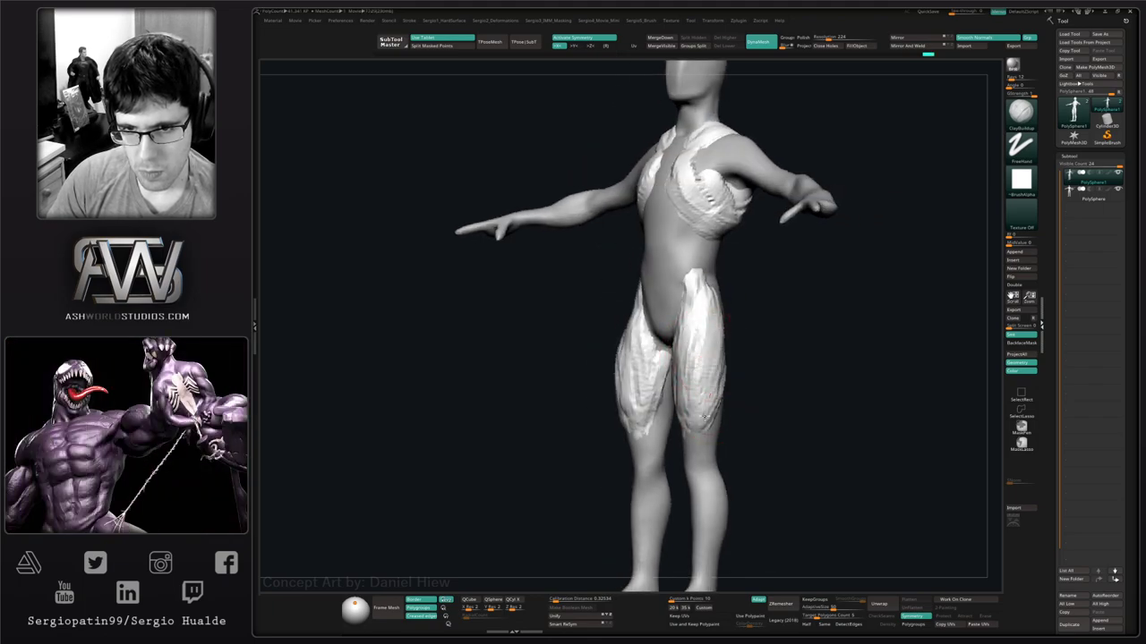
{"action": "left_click_drag", "start_coordinate": [705, 416], "coordinate": [713, 394], "text": "shift"}
{"action": "right_click_drag", "start_coordinate": [713, 407], "coordinate": [746, 424]}
{"action": "key", "text": "b"}
{"action": "key", "text": "m"}
{"action": "key", "text": "v"}
{"action": "left_click_drag", "start_coordinate": [746, 424], "coordinate": [718, 431], "text": "ctrl"}
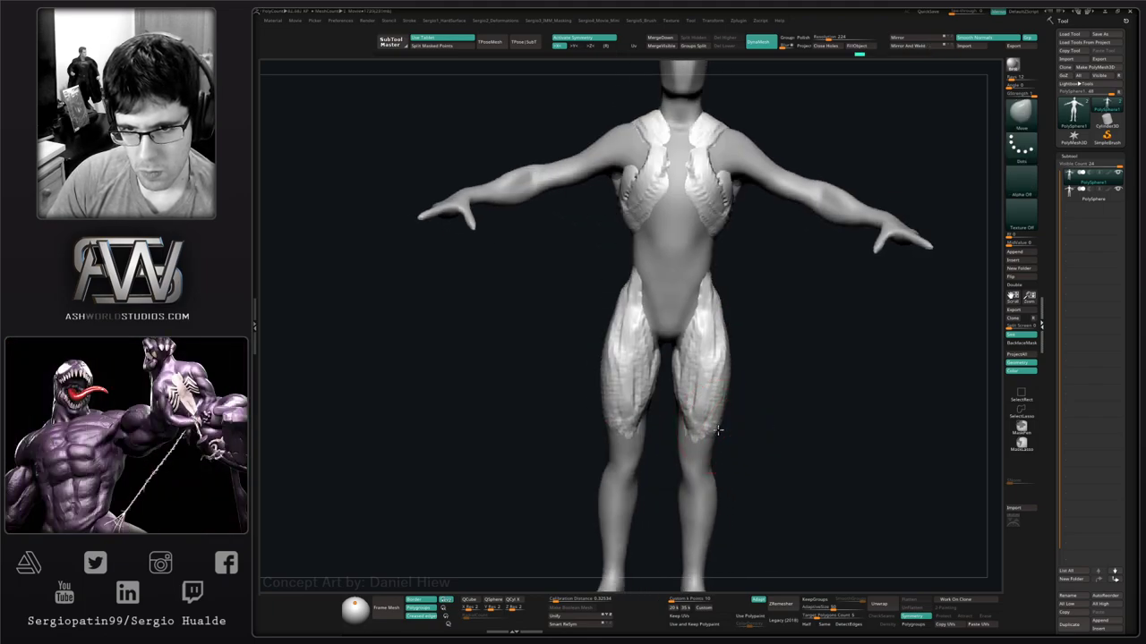
{"action": "mouse_move", "coordinate": [731, 380]}
{"action": "left_mouse_down"}
{"action": "mouse_move", "coordinate": [721, 406]}
{"action": "mouse_move", "coordinate": [759, 428]}
{"action": "mouse_move", "coordinate": [697, 443]}
{"action": "mouse_move", "coordinate": [759, 448]}
{"action": "left_mouse_up"}
{"action": "mouse_move", "coordinate": [752, 447]}
{"action": "right_mouse_down", "text": "alt"}
{"action": "mouse_move", "coordinate": [760, 402]}
{"action": "mouse_move", "coordinate": [757, 439]}
{"action": "right_mouse_up", "text": "alt"}
{"action": "left_click_drag", "start_coordinate": [707, 386], "coordinate": [701, 418]}
{"action": "mouse_move", "coordinate": [703, 418]}
{"action": "right_mouse_down"}
{"action": "mouse_move", "coordinate": [764, 399]}
{"action": "mouse_move", "coordinate": [688, 340]}
{"action": "mouse_move", "coordinate": [684, 376]}
{"action": "right_mouse_up"}
{"action": "left_click_drag", "start_coordinate": [696, 405], "coordinate": [691, 408]}
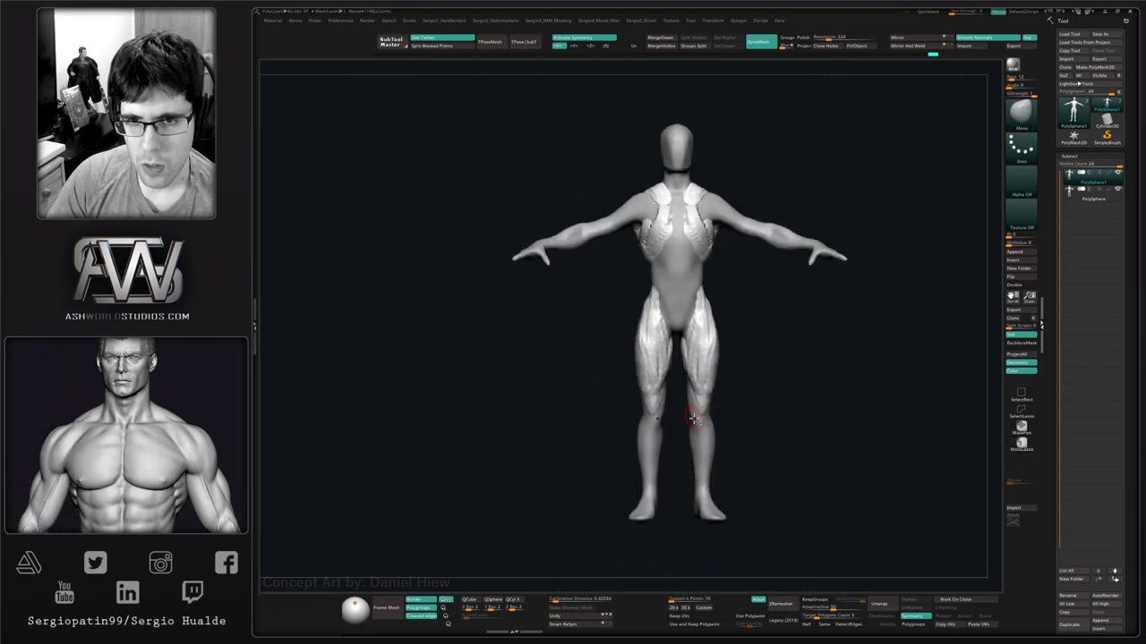
Adjust the upper edges of the thigh pieces around the hips and groin with a resized Move brush.
{"action": "right_click_drag", "start_coordinate": [689, 376], "coordinate": [685, 465], "text": "alt"}
{"action": "right_click_drag", "start_coordinate": [685, 466], "coordinate": [655, 460]}
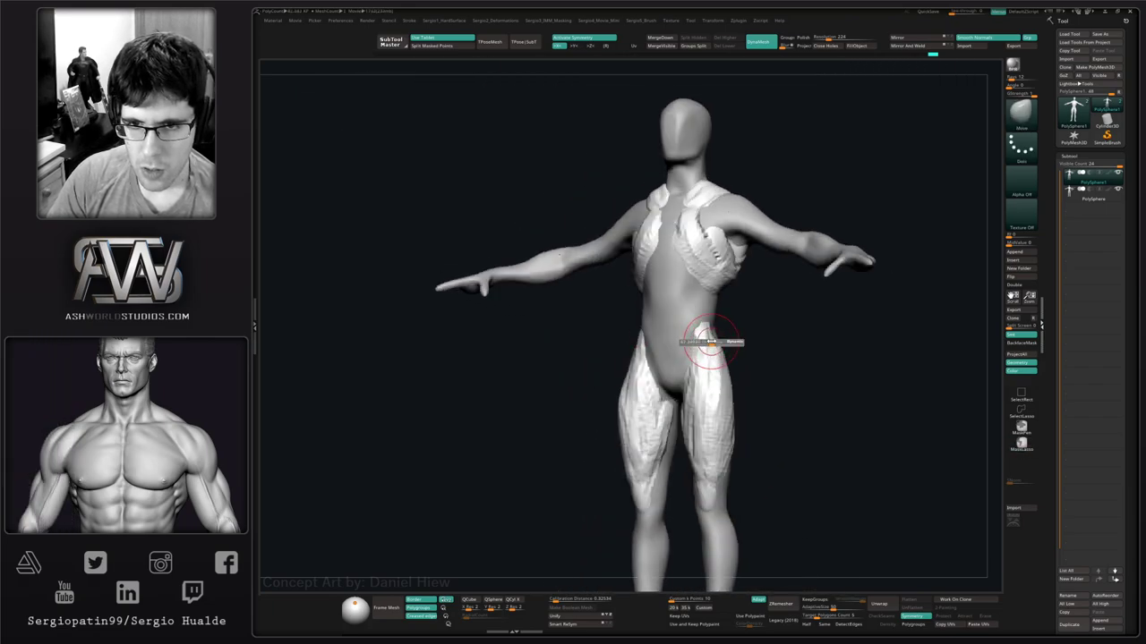
{"action": "right_click_drag", "start_coordinate": [723, 356], "coordinate": [694, 362]}
{"action": "left_click_drag", "start_coordinate": [695, 361], "coordinate": [702, 344]}
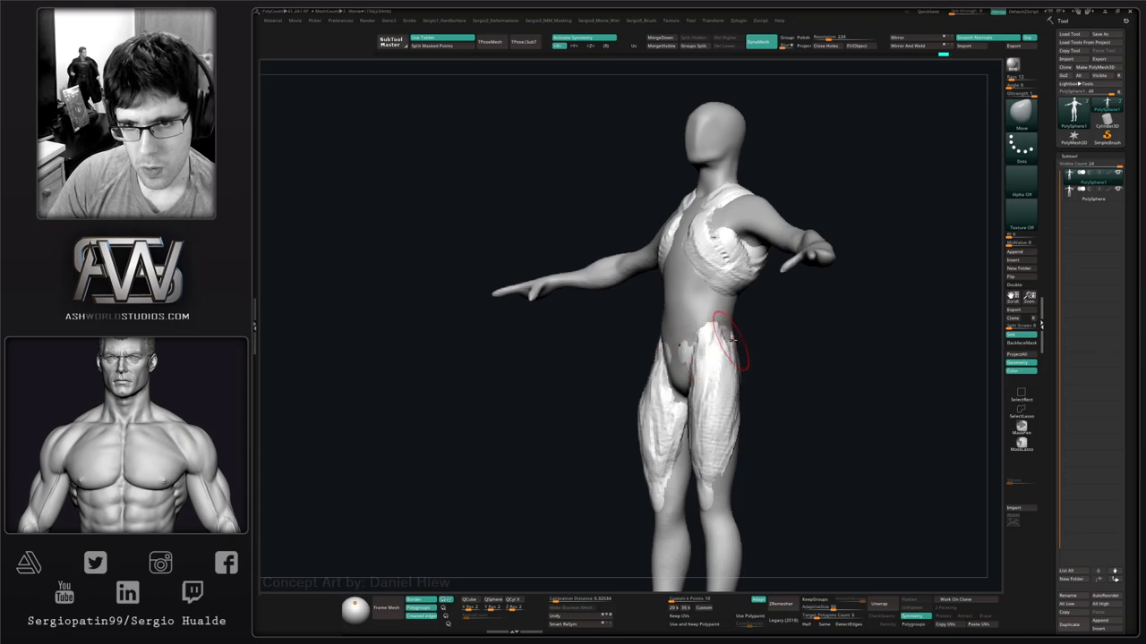
{"action": "right_click_drag", "start_coordinate": [732, 340], "coordinate": [707, 342]}
{"action": "left_click_drag", "start_coordinate": [718, 342], "coordinate": [721, 342]}
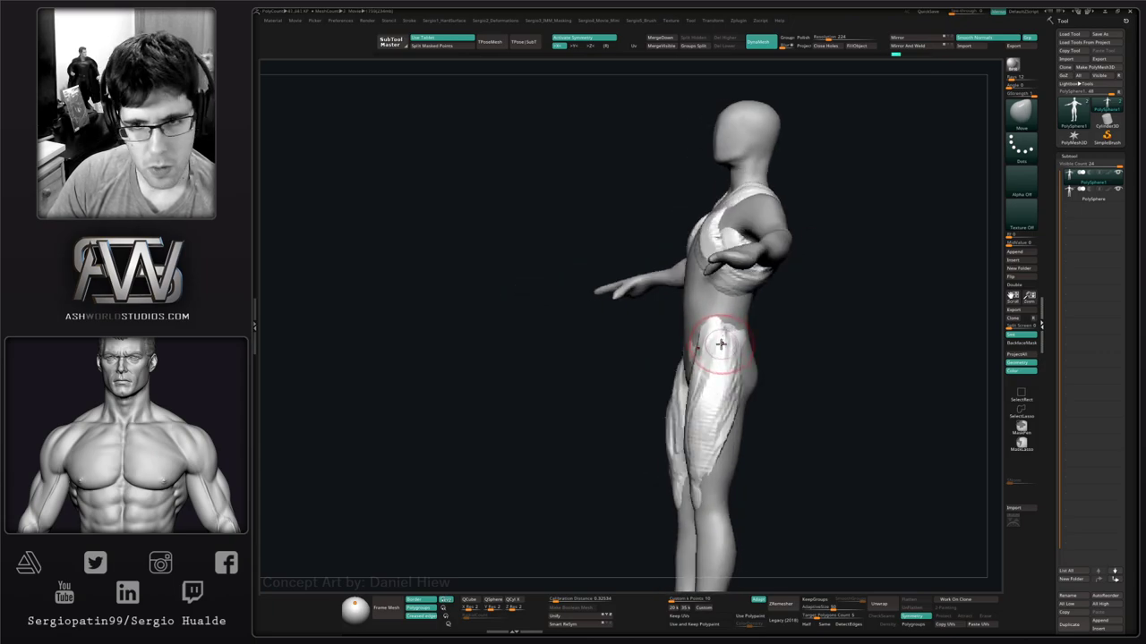
{"action": "right_click_drag", "start_coordinate": [721, 344], "coordinate": [714, 337]}
{"action": "left_click_drag", "start_coordinate": [715, 337], "coordinate": [718, 328]}
{"action": "mouse_move", "coordinate": [756, 331]}
{"action": "right_mouse_down"}
{"action": "mouse_move", "coordinate": [732, 336]}
{"action": "mouse_move", "coordinate": [742, 371]}
{"action": "mouse_move", "coordinate": [727, 386]}
{"action": "right_mouse_up"}
{"action": "key", "text": "ctrl+shift+d"}
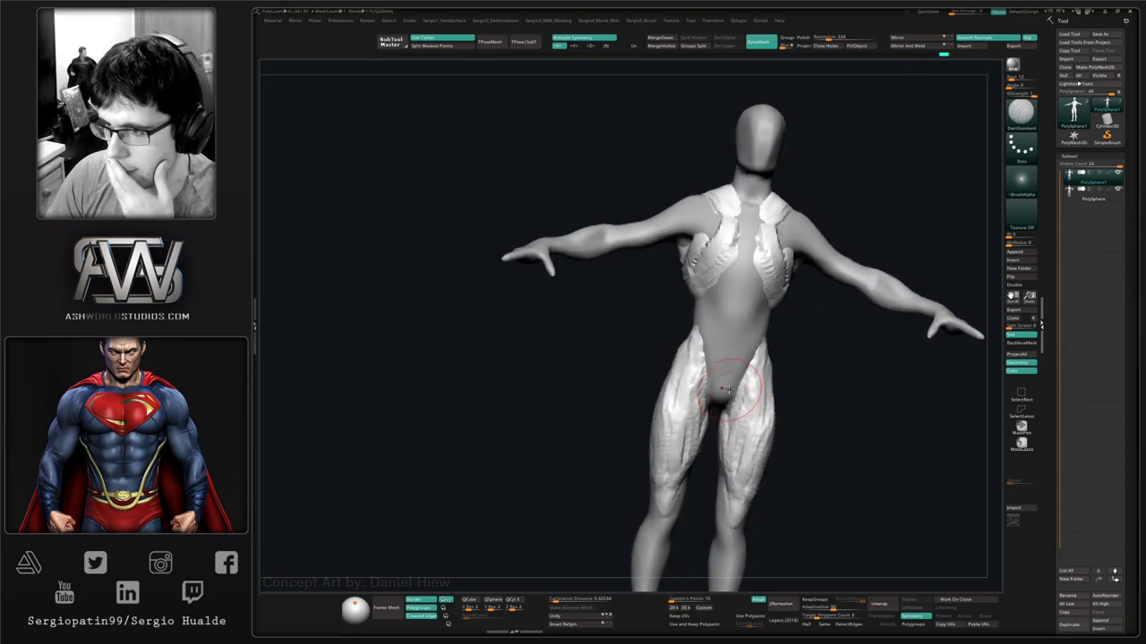
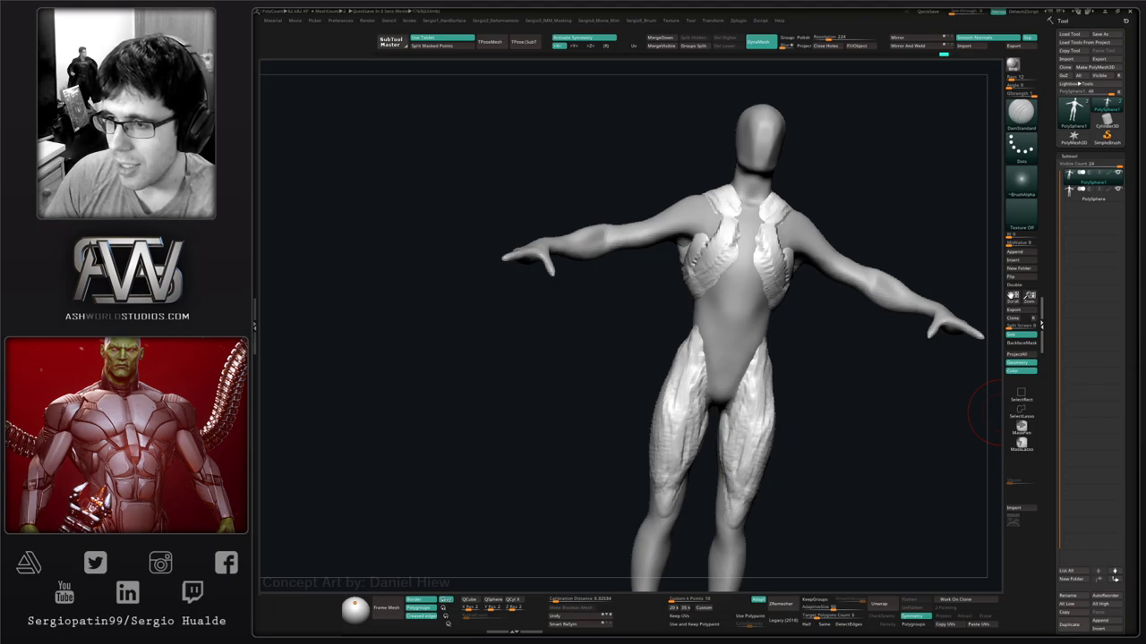
Build a clay patch over the front of the shoulders with the ClayBuildup brush.
{"action": "mouse_move", "coordinate": [818, 319]}
{"action": "left_mouse_down"}
{"action": "mouse_move", "coordinate": [614, 352]}
{"action": "mouse_move", "coordinate": [637, 356]}
{"action": "left_mouse_up"}
{"action": "mouse_move", "coordinate": [638, 356]}
{"action": "right_mouse_down", "text": "ctrl"}
{"action": "mouse_move", "coordinate": [637, 385]}
{"action": "mouse_move", "coordinate": [688, 345]}
{"action": "mouse_move", "coordinate": [698, 399]}
{"action": "mouse_move", "coordinate": [677, 420]}
{"action": "right_mouse_up", "text": "ctrl"}
{"action": "key", "text": "b"}
{"action": "key", "text": "c"}
{"action": "key", "text": "b"}
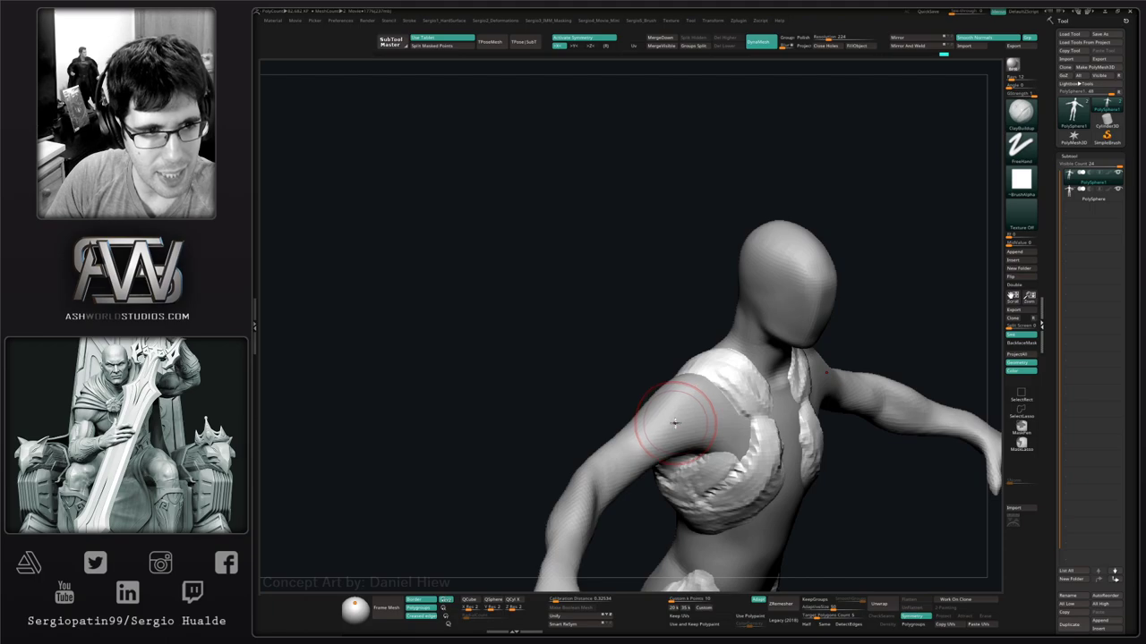
{"action": "left_click_drag", "start_coordinate": [682, 425], "coordinate": [685, 415]}
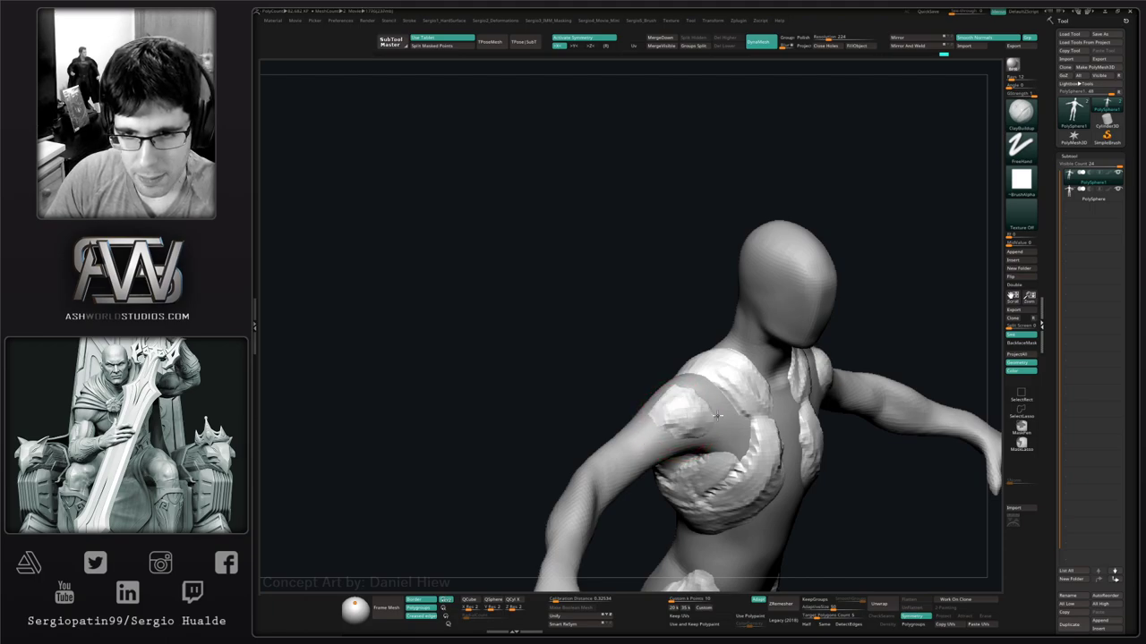
{"action": "key", "text": "ctrl"}
{"action": "mouse_move", "coordinate": [696, 399]}
{"action": "left_mouse_down"}
{"action": "mouse_move", "coordinate": [682, 418]}
{"action": "mouse_move", "coordinate": [665, 409]}
{"action": "left_mouse_up"}
Extend the shoulder clay around the outer and back sides to form rounded caps.
{"action": "right_click_drag", "start_coordinate": [665, 409], "coordinate": [657, 394]}
{"action": "left_click_drag", "start_coordinate": [656, 394], "coordinate": [631, 416]}
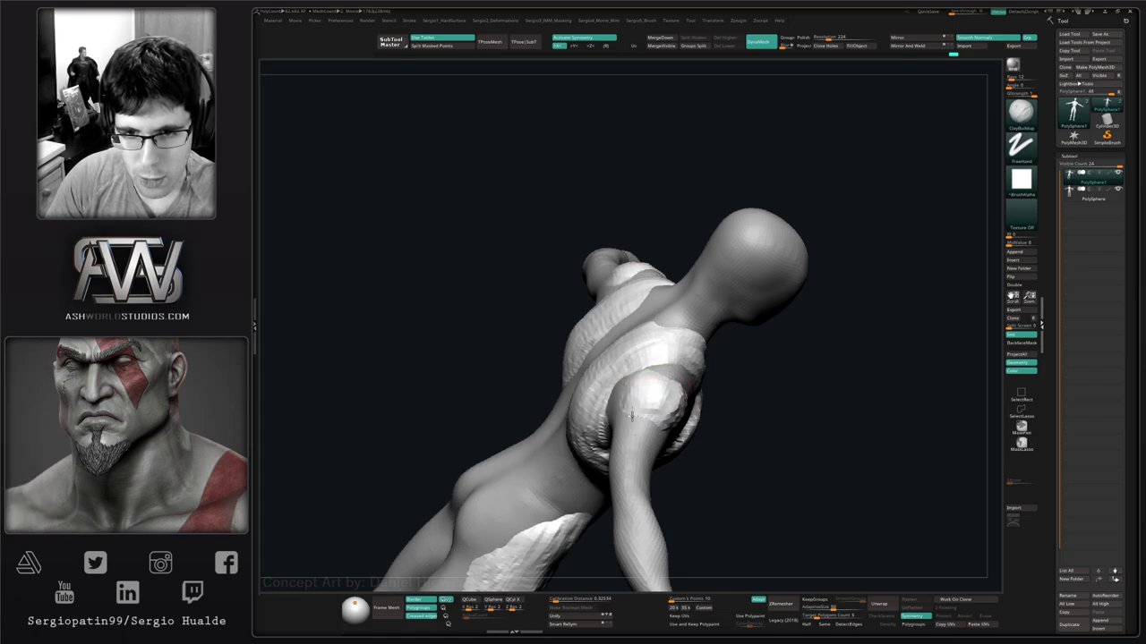
{"action": "right_click_drag", "start_coordinate": [684, 418], "coordinate": [670, 414]}
{"action": "left_click_drag", "start_coordinate": [670, 414], "coordinate": [689, 424]}
{"action": "right_click_drag", "start_coordinate": [690, 425], "coordinate": [683, 426]}
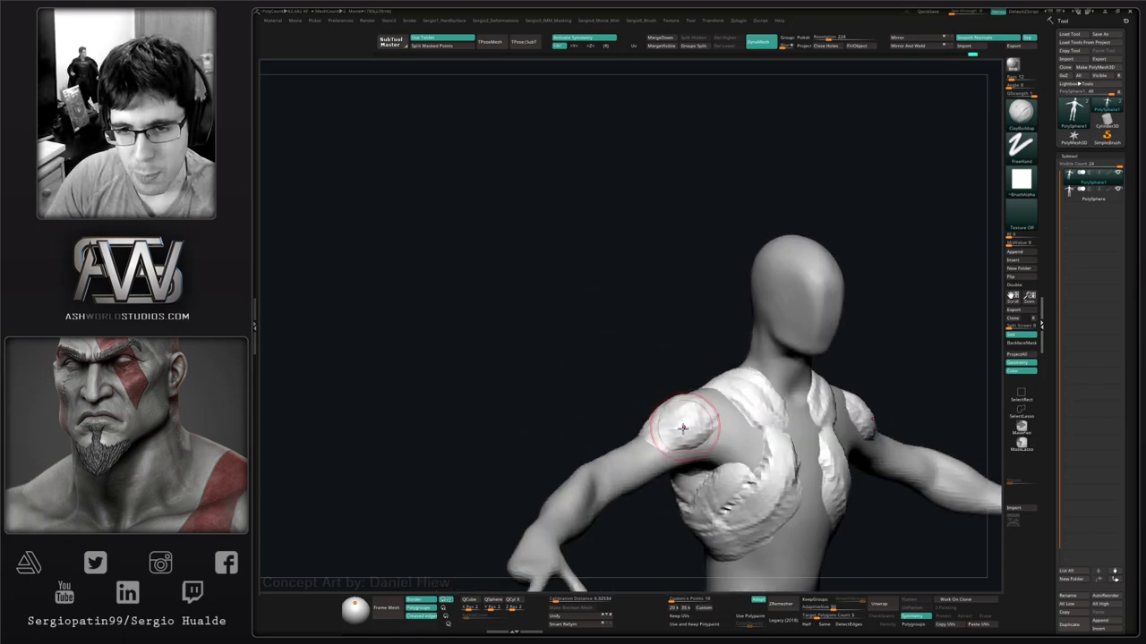
{"action": "left_click_drag", "start_coordinate": [683, 426], "coordinate": [712, 439]}
{"action": "mouse_move", "coordinate": [709, 439]}
{"action": "right_mouse_down"}
{"action": "mouse_move", "coordinate": [653, 361]}
{"action": "mouse_move", "coordinate": [703, 423]}
{"action": "mouse_move", "coordinate": [677, 402]}
{"action": "mouse_move", "coordinate": [663, 458]}
{"action": "right_mouse_up"}
Pull a spike upward out of each shoulder cap with the Move brush.
{"action": "key", "text": "ctrl+shift+d"}
{"action": "key", "text": "b"}
{"action": "key", "text": "c"}
{"action": "key", "text": "b"}
{"action": "key", "text": "b"}
{"action": "key", "text": "m"}
{"action": "key", "text": "v"}
{"action": "left_click_drag", "start_coordinate": [667, 453], "coordinate": [609, 340]}
{"action": "mouse_move", "coordinate": [609, 340]}
{"action": "right_mouse_down"}
{"action": "mouse_move", "coordinate": [657, 402]}
{"action": "mouse_move", "coordinate": [653, 430]}
{"action": "right_mouse_up"}
Stretch the ends of the shoulder spikes sideways into wide, forked tips.
{"action": "mouse_move", "coordinate": [625, 400]}
{"action": "left_mouse_down"}
{"action": "mouse_move", "coordinate": [648, 390]}
{"action": "mouse_move", "coordinate": [662, 417]}
{"action": "left_mouse_up"}
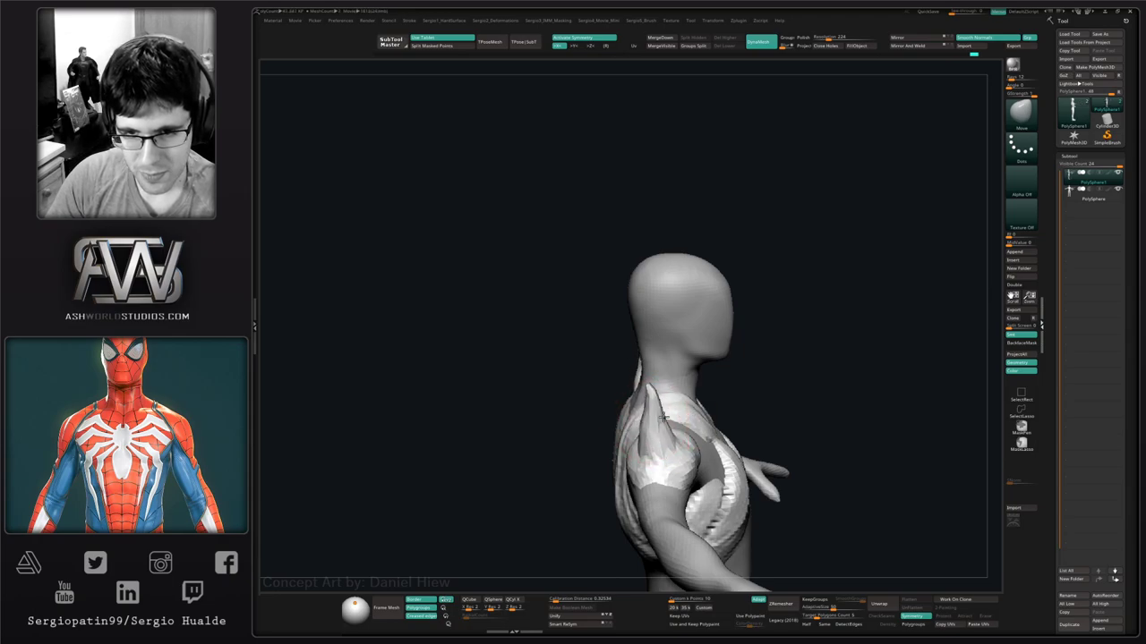
{"action": "mouse_move", "coordinate": [651, 394]}
{"action": "right_mouse_down"}
{"action": "mouse_move", "coordinate": [680, 401]}
{"action": "mouse_move", "coordinate": [653, 384]}
{"action": "mouse_move", "coordinate": [652, 397]}
{"action": "right_mouse_up"}
{"action": "left_click_drag", "start_coordinate": [639, 397], "coordinate": [707, 440]}
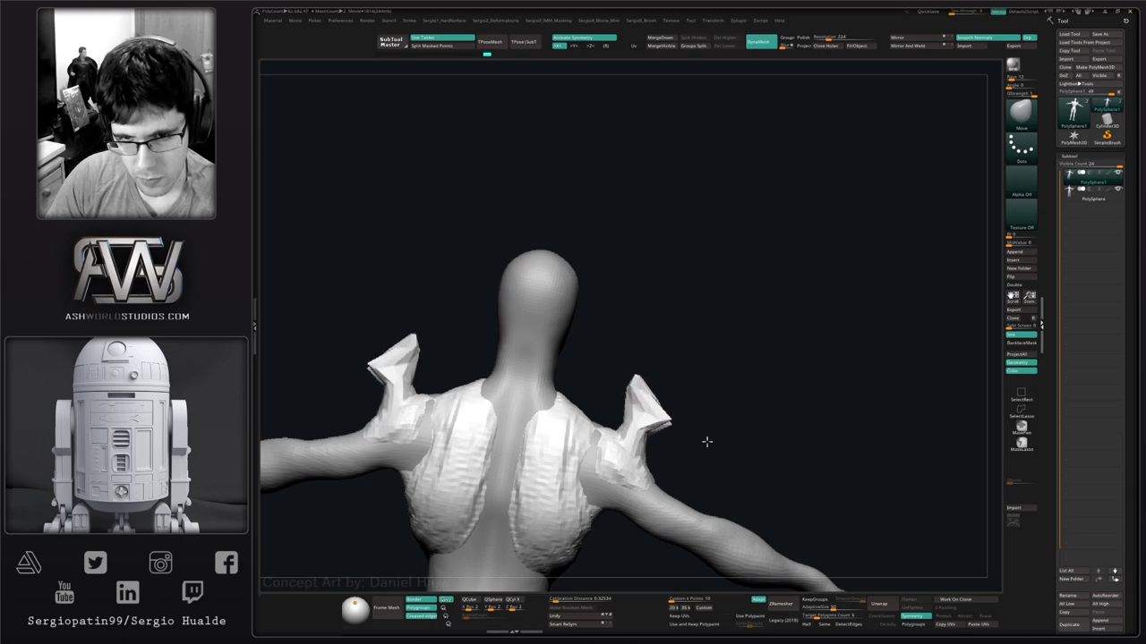
{"action": "left_click_drag", "start_coordinate": [634, 376], "coordinate": [636, 394]}
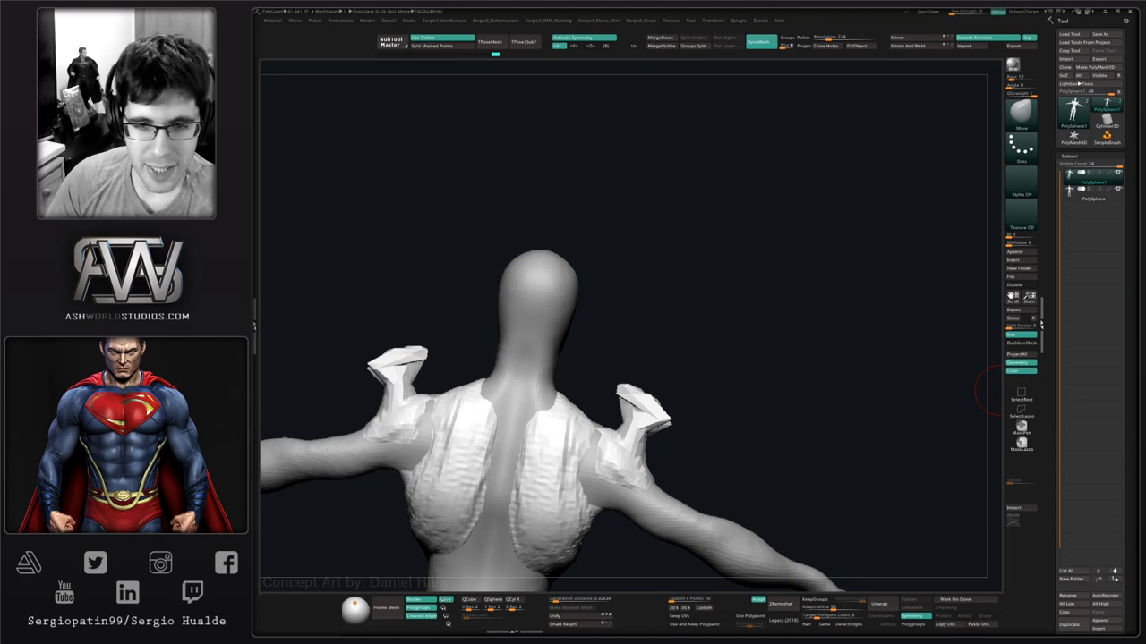
Smooth the forked shoulder spikes and draw their ends into curved, pointed blades with a resized Move brush.
{"action": "left_click_drag", "start_coordinate": [815, 337], "coordinate": [787, 366], "text": "shift"}
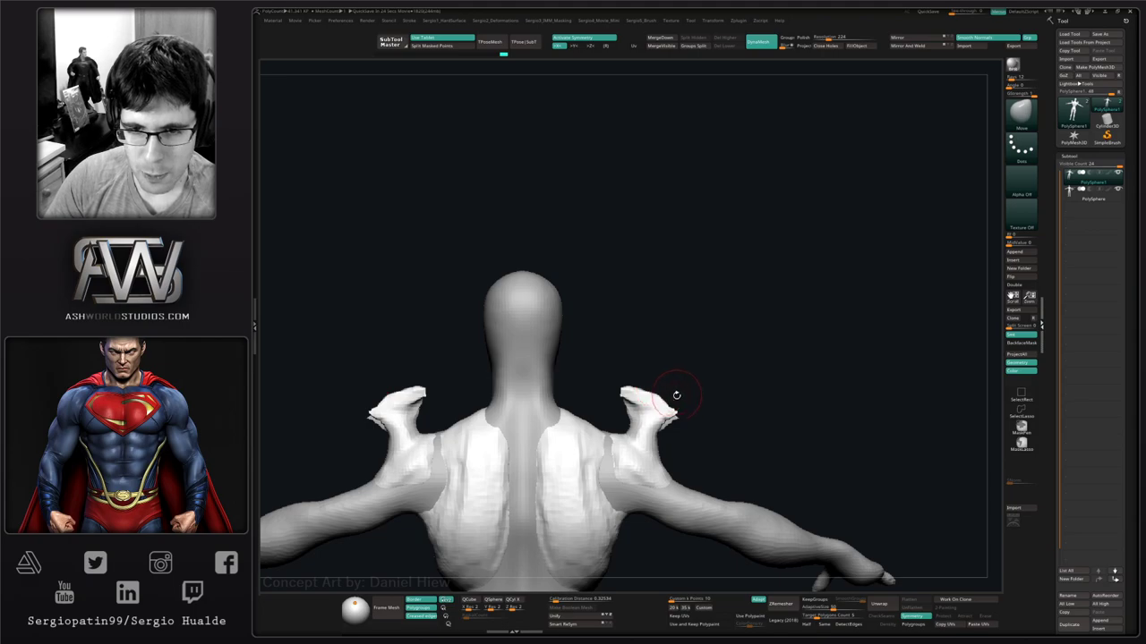
{"action": "mouse_move", "coordinate": [752, 414]}
{"action": "left_mouse_down"}
{"action": "mouse_move", "coordinate": [690, 420]}
{"action": "mouse_move", "coordinate": [652, 393]}
{"action": "mouse_move", "coordinate": [640, 401]}
{"action": "mouse_move", "coordinate": [667, 382]}
{"action": "mouse_move", "coordinate": [603, 367]}
{"action": "left_mouse_up"}
{"action": "left_click_drag", "start_coordinate": [676, 424], "coordinate": [695, 434]}
{"action": "mouse_move", "coordinate": [716, 429]}
{"action": "left_mouse_down"}
{"action": "mouse_move", "coordinate": [638, 427]}
{"action": "mouse_move", "coordinate": [677, 428]}
{"action": "mouse_move", "coordinate": [660, 430]}
{"action": "mouse_move", "coordinate": [653, 449]}
{"action": "left_mouse_up"}
{"action": "mouse_move", "coordinate": [646, 445]}
{"action": "left_mouse_down"}
{"action": "mouse_move", "coordinate": [664, 442]}
{"action": "mouse_move", "coordinate": [672, 407]}
{"action": "mouse_move", "coordinate": [646, 395]}
{"action": "mouse_move", "coordinate": [719, 398]}
{"action": "left_mouse_up"}
{"action": "key", "text": "s"}
{"action": "mouse_move", "coordinate": [704, 404]}
{"action": "left_mouse_down"}
{"action": "mouse_move", "coordinate": [697, 398]}
{"action": "mouse_move", "coordinate": [660, 423]}
{"action": "mouse_move", "coordinate": [686, 427]}
{"action": "mouse_move", "coordinate": [668, 430]}
{"action": "mouse_move", "coordinate": [689, 396]}
{"action": "left_mouse_up"}
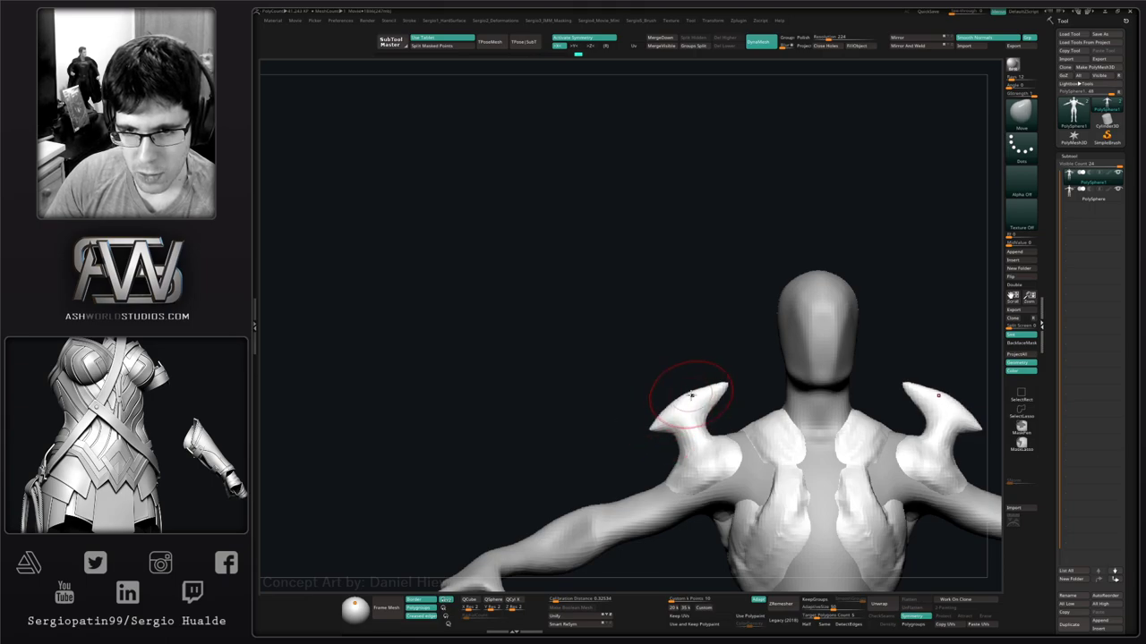
Thicken the thin shoulder blades along their length with the Inflate brush.
{"action": "right_click_drag", "start_coordinate": [673, 426], "coordinate": [723, 437]}
{"action": "right_click_drag", "start_coordinate": [679, 403], "coordinate": [682, 469]}
{"action": "mouse_move", "coordinate": [676, 352]}
{"action": "left_mouse_down"}
{"action": "mouse_move", "coordinate": [690, 354]}
{"action": "mouse_move", "coordinate": [684, 402]}
{"action": "left_mouse_up"}
{"action": "mouse_move", "coordinate": [680, 400]}
{"action": "left_mouse_down"}
{"action": "mouse_move", "coordinate": [689, 394]}
{"action": "mouse_move", "coordinate": [678, 419]}
{"action": "left_mouse_up"}
{"action": "key", "text": "ctrl+shift+i"}
{"action": "left_click_drag", "start_coordinate": [677, 367], "coordinate": [677, 423]}
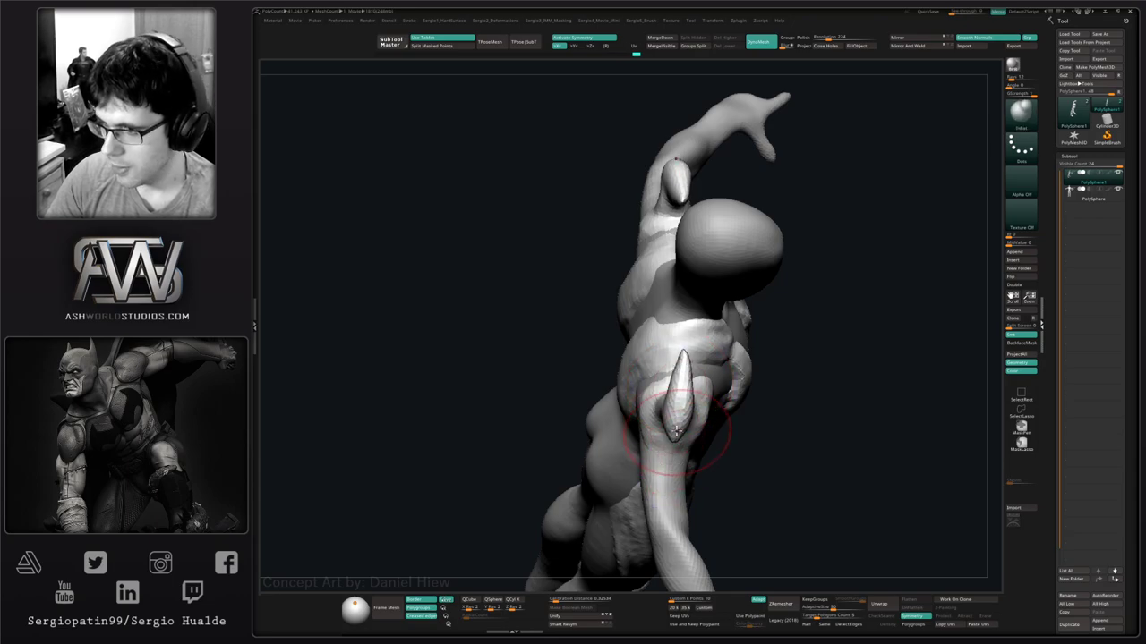
{"action": "right_click_drag", "start_coordinate": [678, 427], "coordinate": [667, 406]}
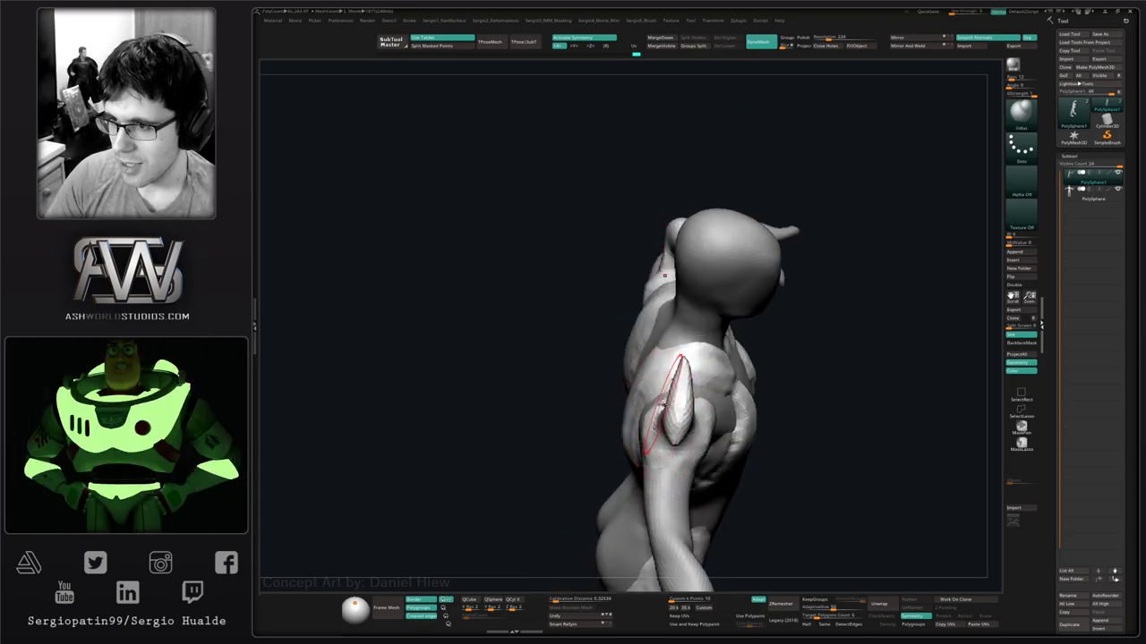
{"action": "mouse_move", "coordinate": [670, 414]}
{"action": "left_mouse_down"}
{"action": "mouse_move", "coordinate": [686, 409]}
{"action": "mouse_move", "coordinate": [670, 402]}
{"action": "mouse_move", "coordinate": [705, 437]}
{"action": "left_mouse_up"}
{"action": "right_click_drag", "start_coordinate": [705, 436], "coordinate": [667, 380], "text": "alt"}
{"action": "right_click_drag", "start_coordinate": [667, 380], "coordinate": [683, 377], "text": "ctrl"}
Refine the crescent outline of the shoulder blades and their stems with the Move brush.
{"action": "key", "text": "b"}
{"action": "key", "text": "m"}
{"action": "key", "text": "v"}
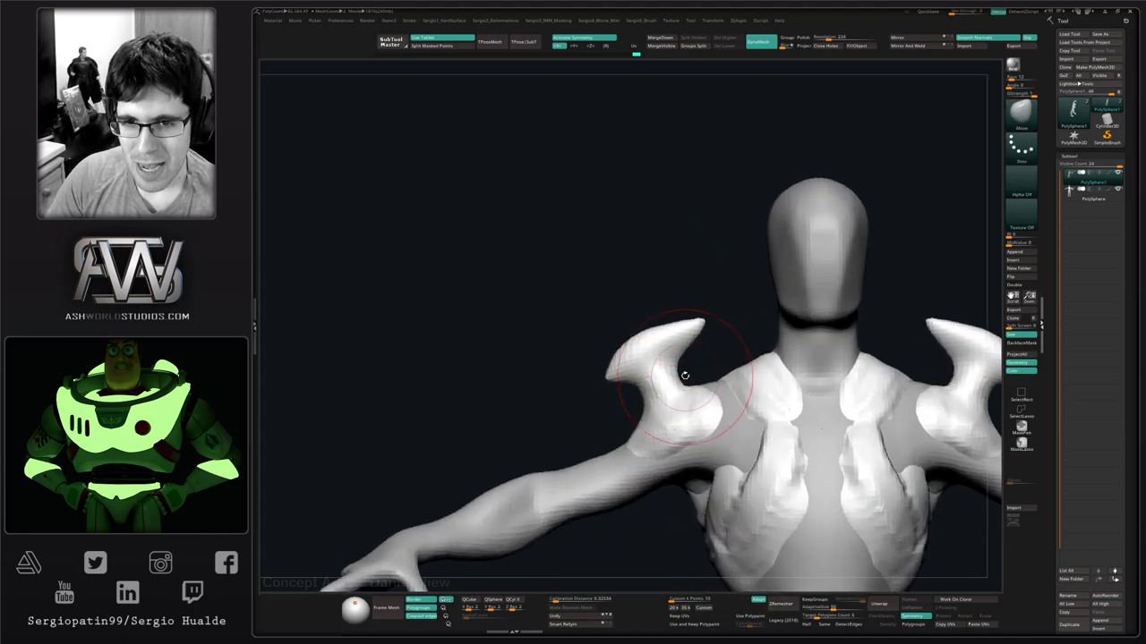
{"action": "left_click_drag", "start_coordinate": [680, 367], "coordinate": [665, 363]}
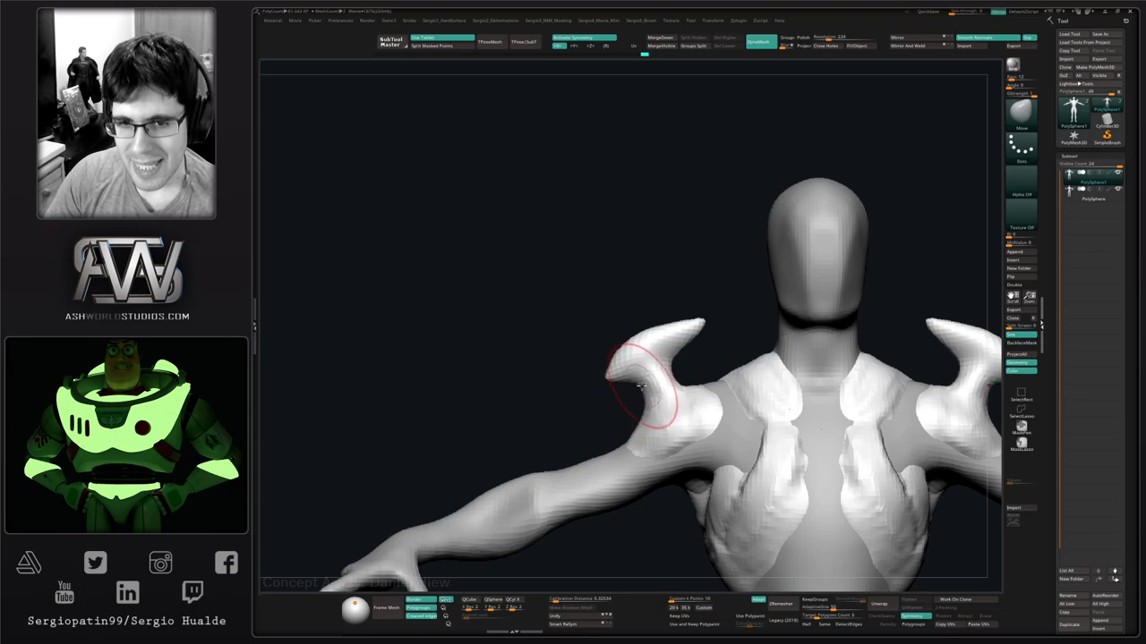
{"action": "left_click_drag", "start_coordinate": [607, 373], "coordinate": [607, 377]}
{"action": "mouse_move", "coordinate": [638, 336]}
{"action": "left_mouse_down"}
{"action": "mouse_move", "coordinate": [632, 326]}
{"action": "mouse_move", "coordinate": [624, 350]}
{"action": "mouse_move", "coordinate": [678, 333]}
{"action": "left_mouse_up"}
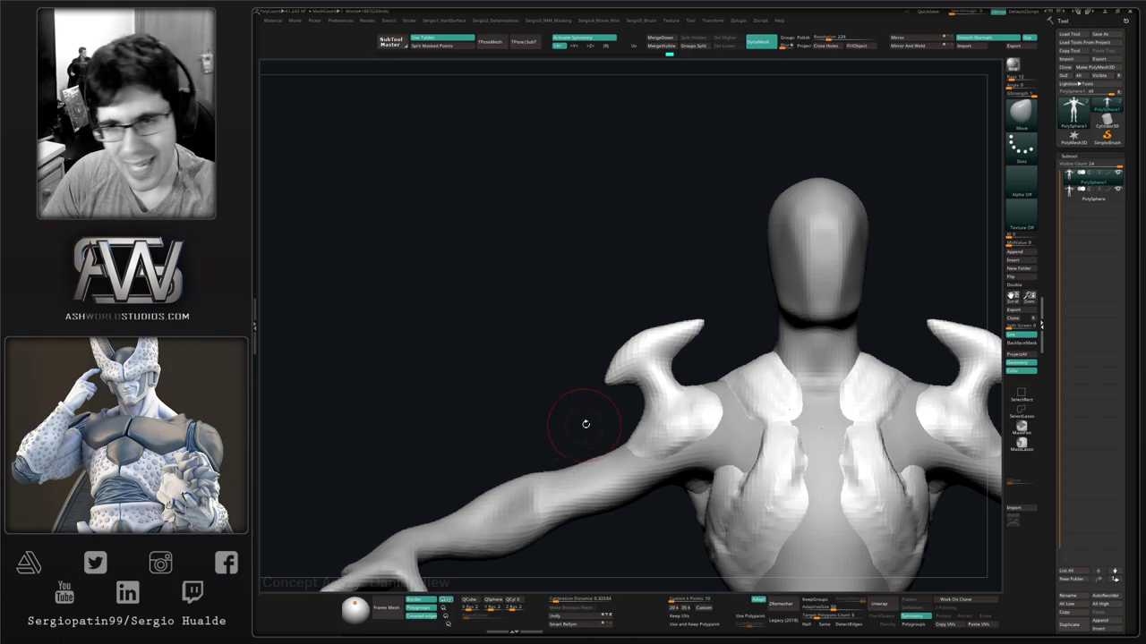
{"action": "right_click_drag", "start_coordinate": [669, 396], "coordinate": [654, 417], "text": "alt"}
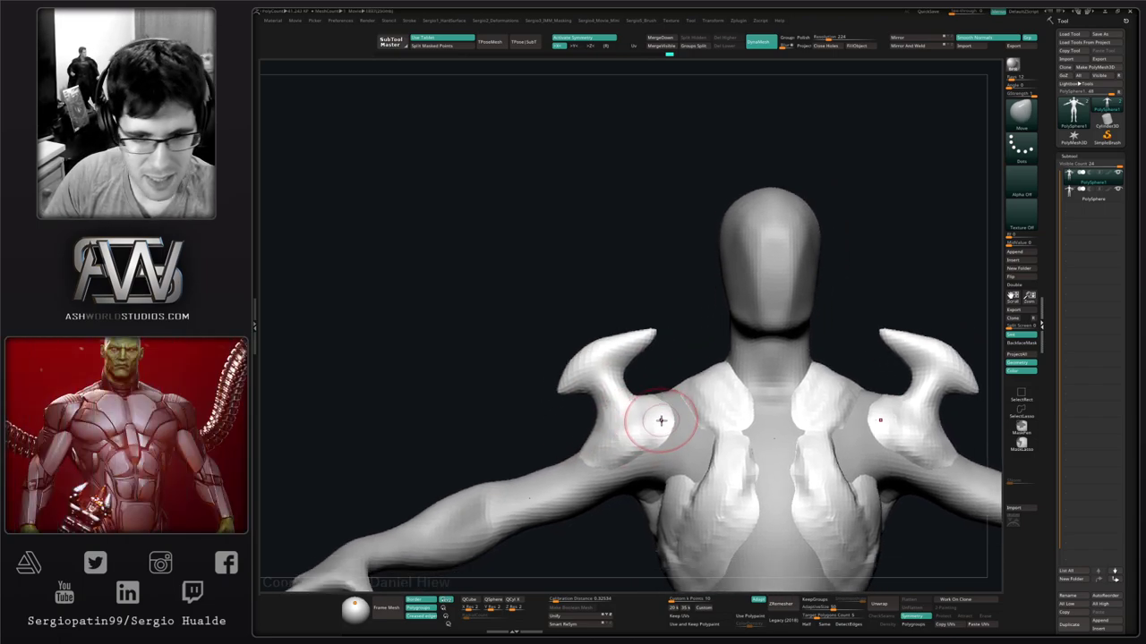
Add clay around the base of the shoulder blades, across the back and front of the shoulder caps.
{"action": "mouse_move", "coordinate": [661, 421]}
{"action": "left_mouse_down"}
{"action": "mouse_move", "coordinate": [648, 444]}
{"action": "mouse_move", "coordinate": [680, 404]}
{"action": "left_mouse_up"}
{"action": "key", "text": "b"}
{"action": "key", "text": "c"}
{"action": "key", "text": "b"}
{"action": "mouse_move", "coordinate": [670, 404]}
{"action": "right_mouse_down"}
{"action": "mouse_move", "coordinate": [649, 384]}
{"action": "mouse_move", "coordinate": [657, 423]}
{"action": "mouse_move", "coordinate": [651, 396]}
{"action": "mouse_move", "coordinate": [557, 383]}
{"action": "right_mouse_up"}
{"action": "left_click_drag", "start_coordinate": [558, 380], "coordinate": [555, 334]}
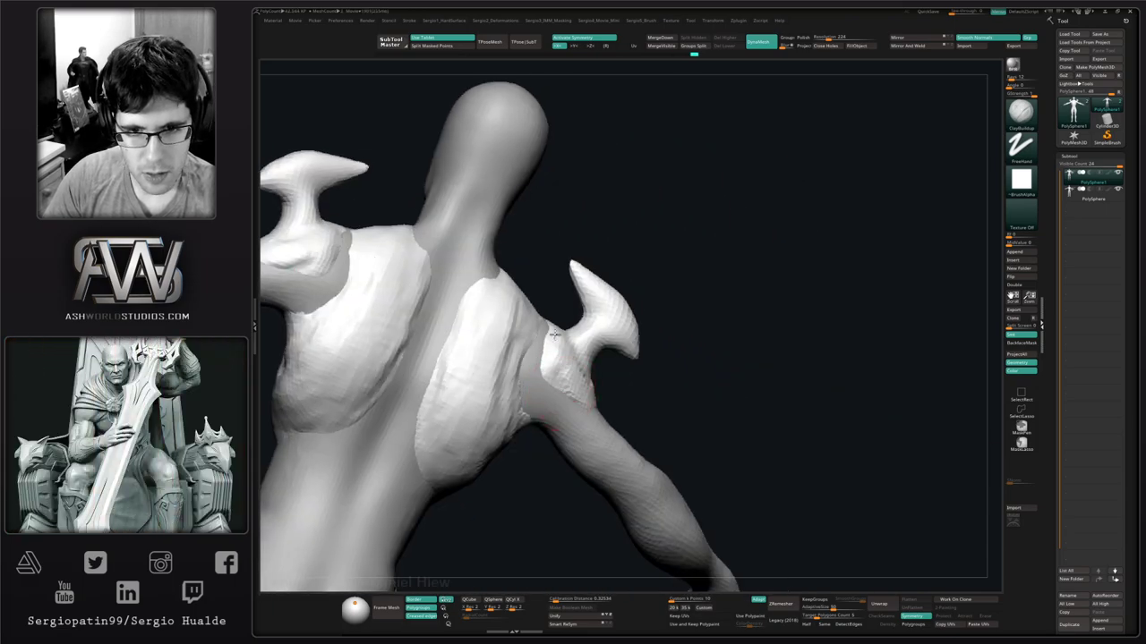
{"action": "mouse_move", "coordinate": [554, 334]}
{"action": "right_mouse_down"}
{"action": "mouse_move", "coordinate": [588, 409]}
{"action": "mouse_move", "coordinate": [627, 378]}
{"action": "mouse_move", "coordinate": [600, 366]}
{"action": "right_mouse_up"}
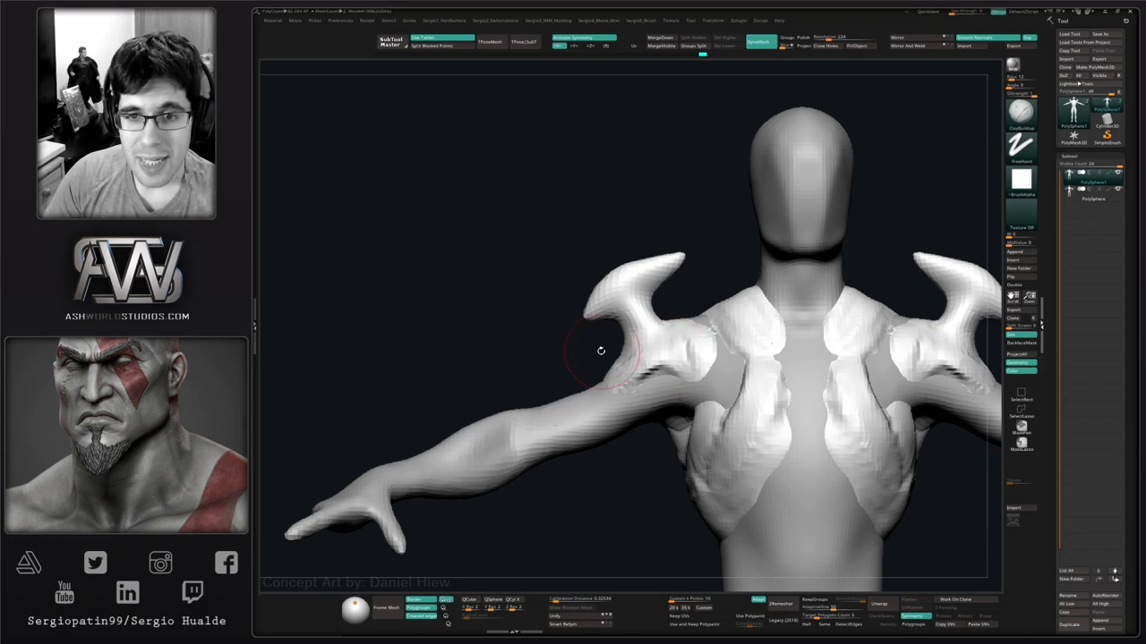
{"action": "right_click_drag", "start_coordinate": [599, 350], "coordinate": [660, 371]}
{"action": "left_click_drag", "start_coordinate": [642, 382], "coordinate": [632, 376]}
{"action": "mouse_move", "coordinate": [632, 376]}
{"action": "right_mouse_down"}
{"action": "mouse_move", "coordinate": [686, 383]}
{"action": "mouse_move", "coordinate": [649, 394]}
{"action": "mouse_move", "coordinate": [646, 414]}
{"action": "mouse_move", "coordinate": [660, 371]}
{"action": "right_mouse_up"}
Even out the front of the shoulder caps and round their shape with the Move brush.
{"action": "key", "text": "b"}
{"action": "key", "text": "d"}
{"action": "key", "text": "s"}
{"action": "key", "text": "b"}
{"action": "key", "text": "m"}
{"action": "key", "text": "v"}
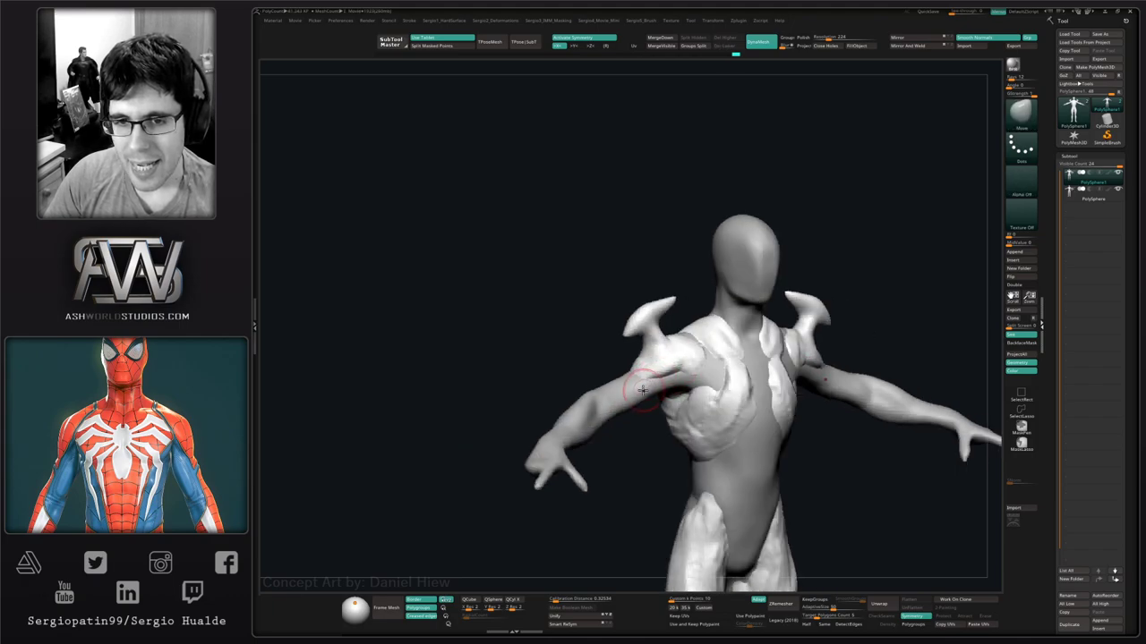
{"action": "right_click_drag", "start_coordinate": [641, 383], "coordinate": [651, 404]}
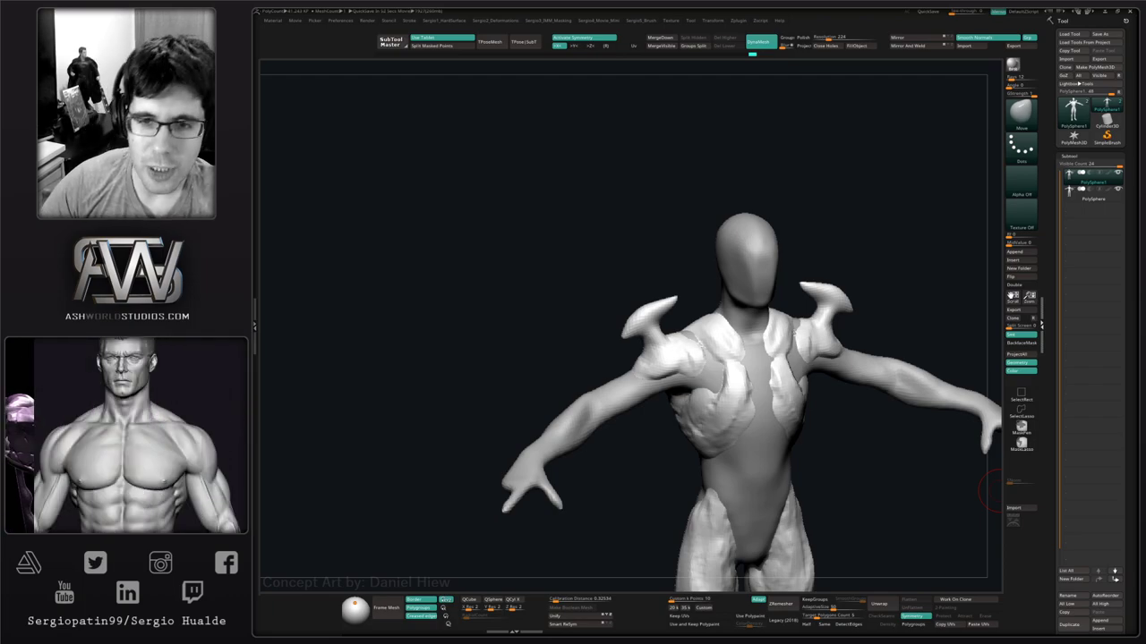
Reshape the rear and lower edges of the shoulder caps where they meet the upper arms, using the Move brush.
{"action": "mouse_move", "coordinate": [815, 211]}
{"action": "left_mouse_down"}
{"action": "mouse_move", "coordinate": [826, 228]}
{"action": "mouse_move", "coordinate": [744, 367]}
{"action": "left_mouse_up"}
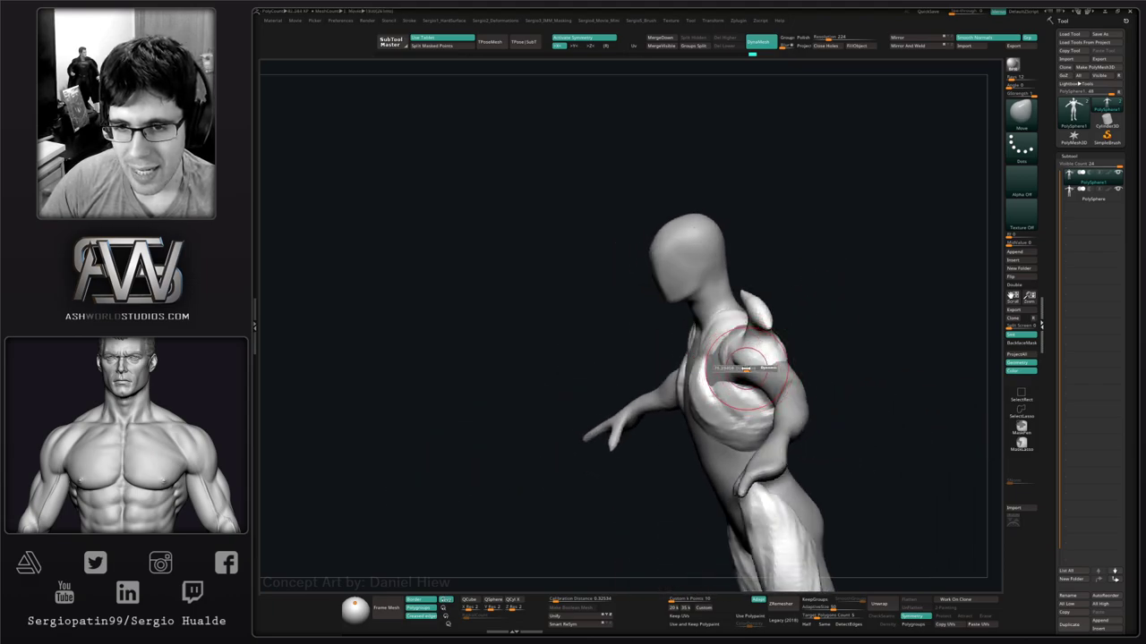
{"action": "left_click_drag", "start_coordinate": [837, 368], "coordinate": [756, 375]}
{"action": "right_click_drag", "start_coordinate": [757, 375], "coordinate": [772, 362]}
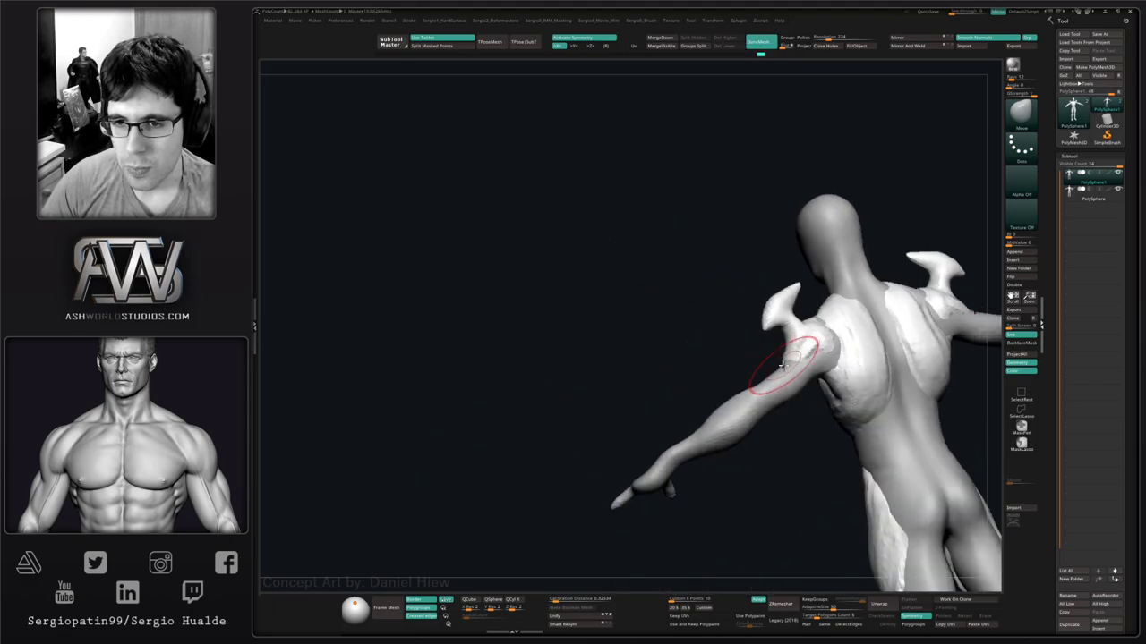
{"action": "mouse_move", "coordinate": [757, 367]}
{"action": "left_mouse_down"}
{"action": "mouse_move", "coordinate": [787, 341]}
{"action": "mouse_move", "coordinate": [754, 361]}
{"action": "left_mouse_up"}
{"action": "mouse_move", "coordinate": [753, 360]}
{"action": "right_mouse_down"}
{"action": "mouse_move", "coordinate": [742, 361]}
{"action": "mouse_move", "coordinate": [761, 336]}
{"action": "right_mouse_up"}
{"action": "key", "text": "b"}
{"action": "key", "text": "m"}
{"action": "key", "text": "v"}
{"action": "left_click_drag", "start_coordinate": [762, 337], "coordinate": [759, 335]}
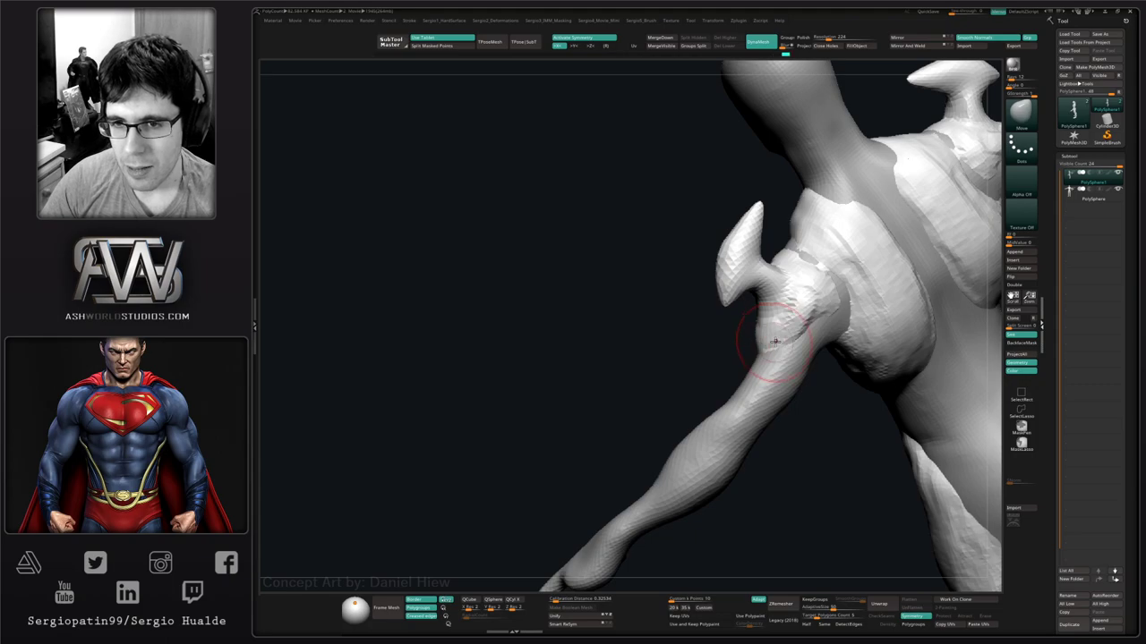
{"action": "right_click_drag", "start_coordinate": [775, 334], "coordinate": [795, 319]}
{"action": "left_click_drag", "start_coordinate": [801, 301], "coordinate": [801, 296]}
{"action": "right_click_drag", "start_coordinate": [778, 342], "coordinate": [777, 313], "text": "ctrl"}
{"action": "mouse_move", "coordinate": [777, 313]}
{"action": "right_mouse_down"}
{"action": "mouse_move", "coordinate": [777, 350]}
{"action": "mouse_move", "coordinate": [807, 346]}
{"action": "mouse_move", "coordinate": [807, 363]}
{"action": "right_mouse_up"}
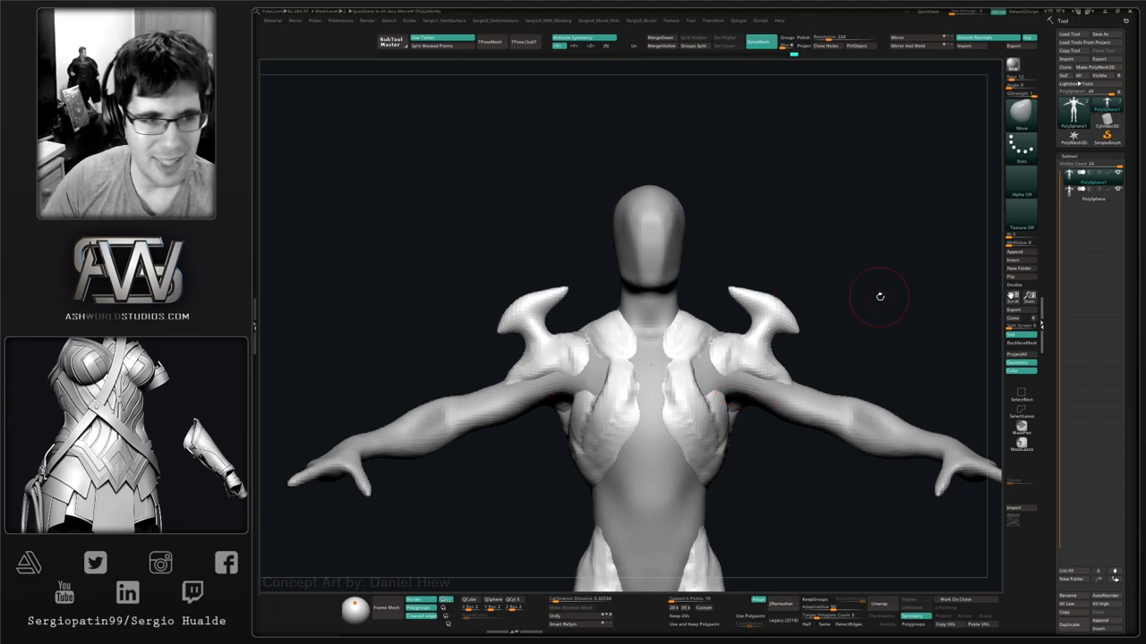
Start a raised clay layer on the crown of the head with a resized ClayBuildup brush.
{"action": "mouse_move", "coordinate": [877, 294]}
{"action": "left_mouse_down"}
{"action": "mouse_move", "coordinate": [716, 316]}
{"action": "mouse_move", "coordinate": [690, 341]}
{"action": "mouse_move", "coordinate": [674, 333]}
{"action": "mouse_move", "coordinate": [613, 352]}
{"action": "mouse_move", "coordinate": [618, 334]}
{"action": "mouse_move", "coordinate": [609, 361]}
{"action": "mouse_move", "coordinate": [602, 349]}
{"action": "left_mouse_up"}
{"action": "key", "text": "b"}
{"action": "key", "text": "c"}
{"action": "key", "text": "b"}
{"action": "key", "text": "ctrl+z"}
{"action": "left_click_drag", "start_coordinate": [529, 341], "coordinate": [588, 340]}
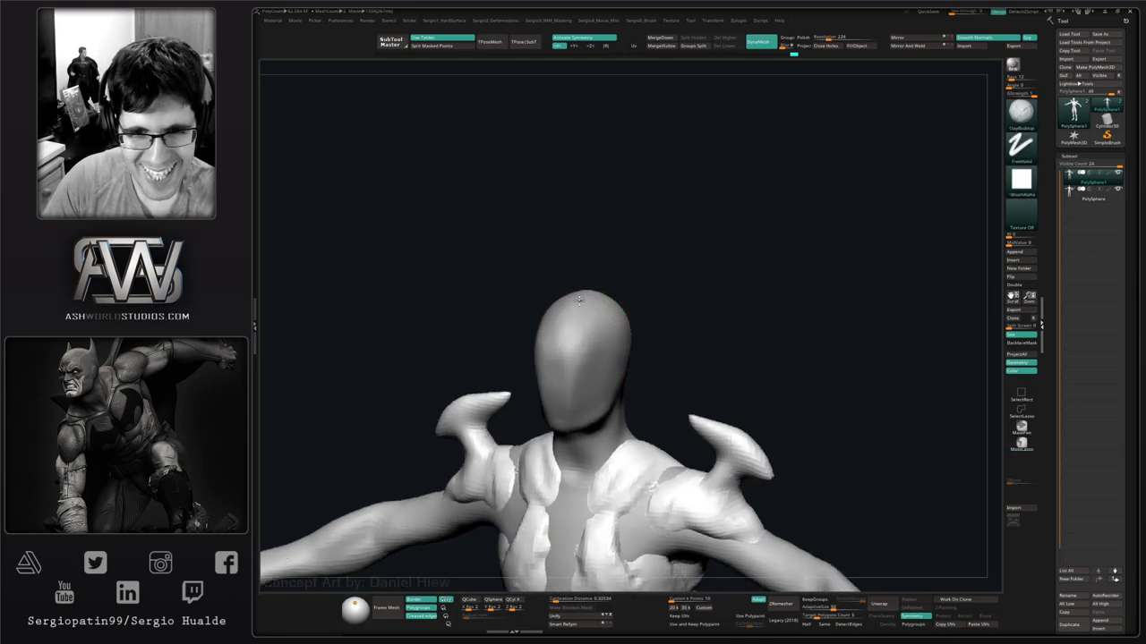
{"action": "left_click_drag", "start_coordinate": [578, 299], "coordinate": [592, 303]}
{"action": "left_click_drag", "start_coordinate": [637, 315], "coordinate": [578, 322]}
{"action": "key", "text": "s"}
{"action": "right_click_drag", "start_coordinate": [600, 337], "coordinate": [606, 294], "text": "ctrl"}
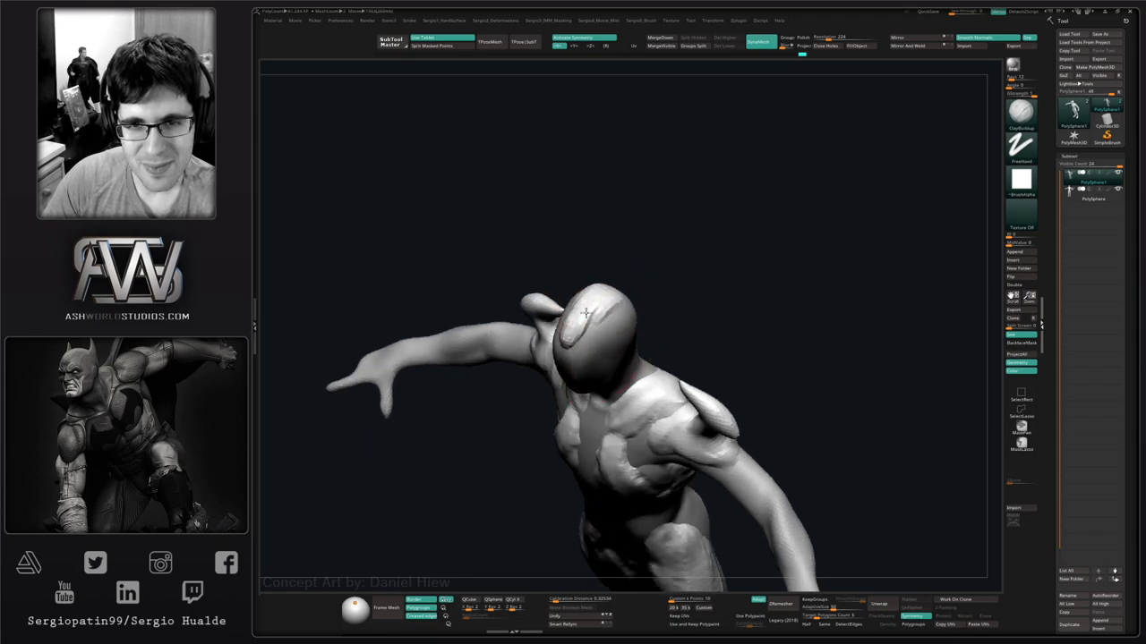
Cover the forehead and sides of the head with clay, leaving the face area bare.
{"action": "left_click_drag", "start_coordinate": [586, 314], "coordinate": [617, 333]}
{"action": "right_click_drag", "start_coordinate": [652, 365], "coordinate": [650, 332]}
{"action": "left_click_drag", "start_coordinate": [618, 329], "coordinate": [608, 359]}
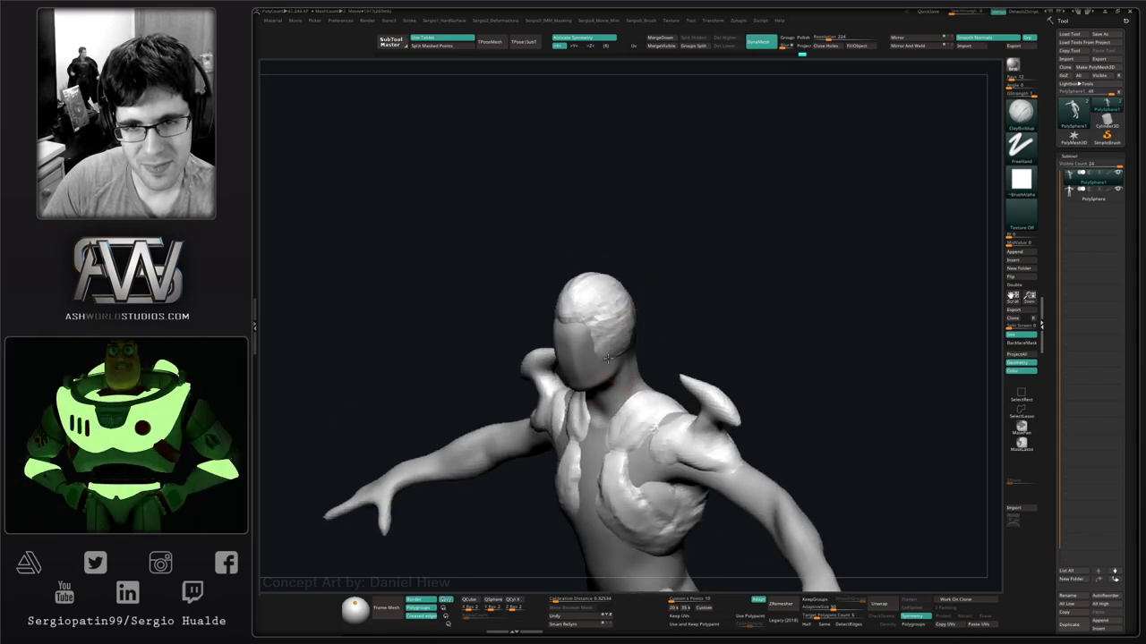
{"action": "mouse_move", "coordinate": [623, 341]}
{"action": "right_mouse_down"}
{"action": "mouse_move", "coordinate": [657, 330]}
{"action": "mouse_move", "coordinate": [645, 333]}
{"action": "right_mouse_up"}
{"action": "right_click_drag", "start_coordinate": [645, 334], "coordinate": [632, 354], "text": "ctrl"}
{"action": "right_click_drag", "start_coordinate": [632, 354], "coordinate": [598, 347]}
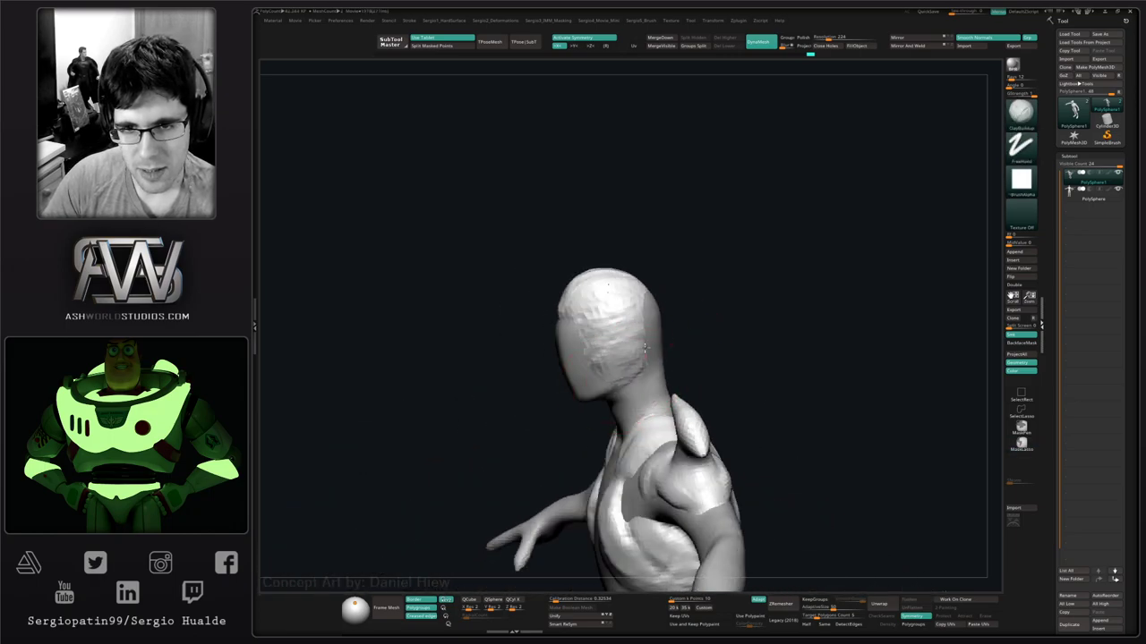
Extend the head clay over the back of the skull and down the nape of the neck.
{"action": "key", "text": "ctrl+shift+z"}
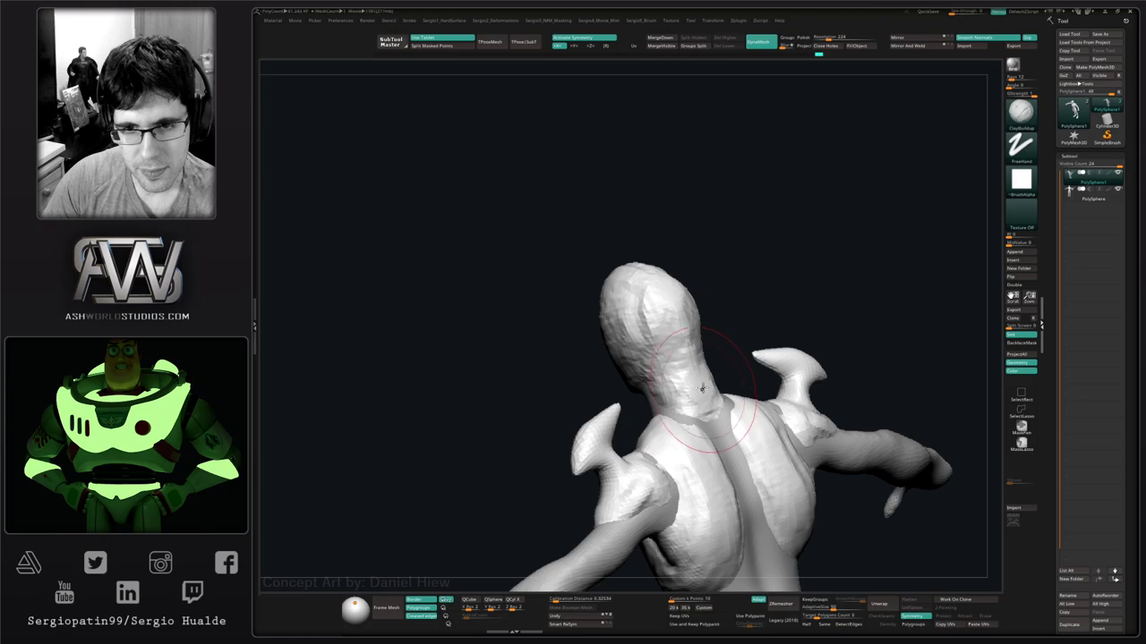
{"action": "key", "text": "ctrl+shift+z"}
{"action": "key", "text": "ctrl+shift+z"}
{"action": "key", "text": "ctrl+shift+z"}
{"action": "key", "text": "ctrl+shift+z"}
{"action": "key", "text": "ctrl+shift+z"}
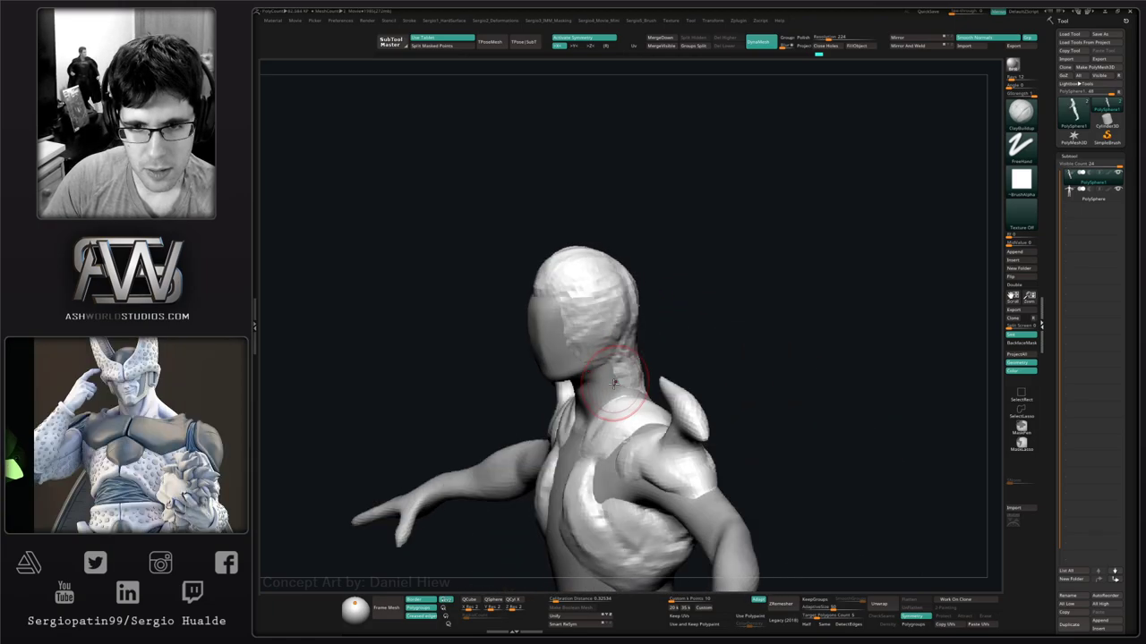
Build clay around the sides of the neck and under the jaw to form a hood-like edge.
{"action": "key", "text": "ctrl+shift+z"}
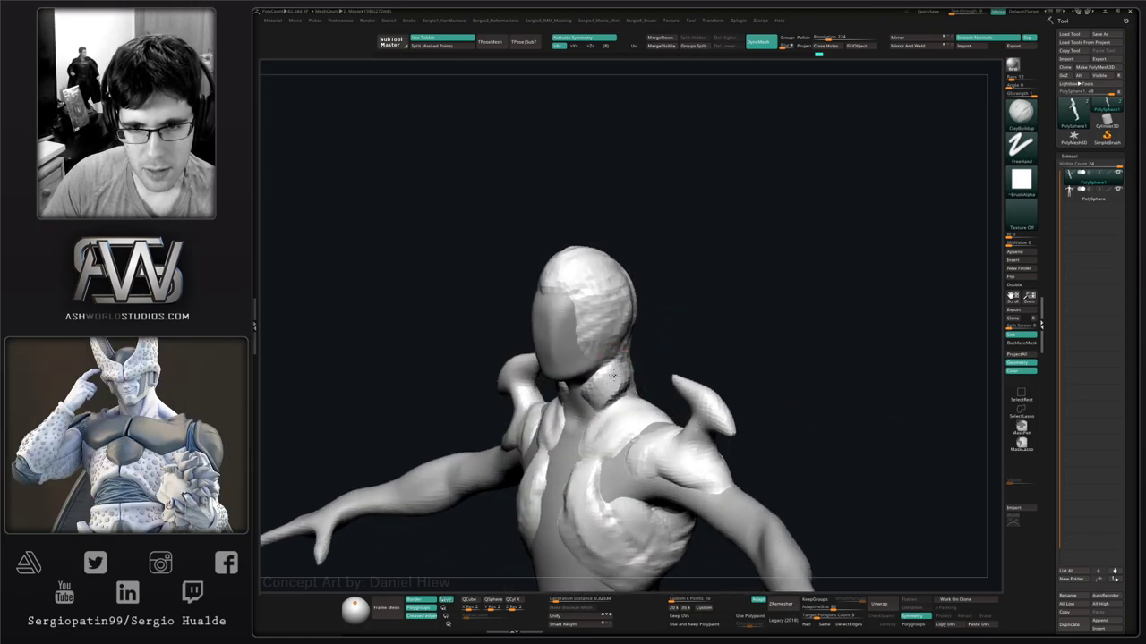
{"action": "key", "text": "ctrl+shift+z"}
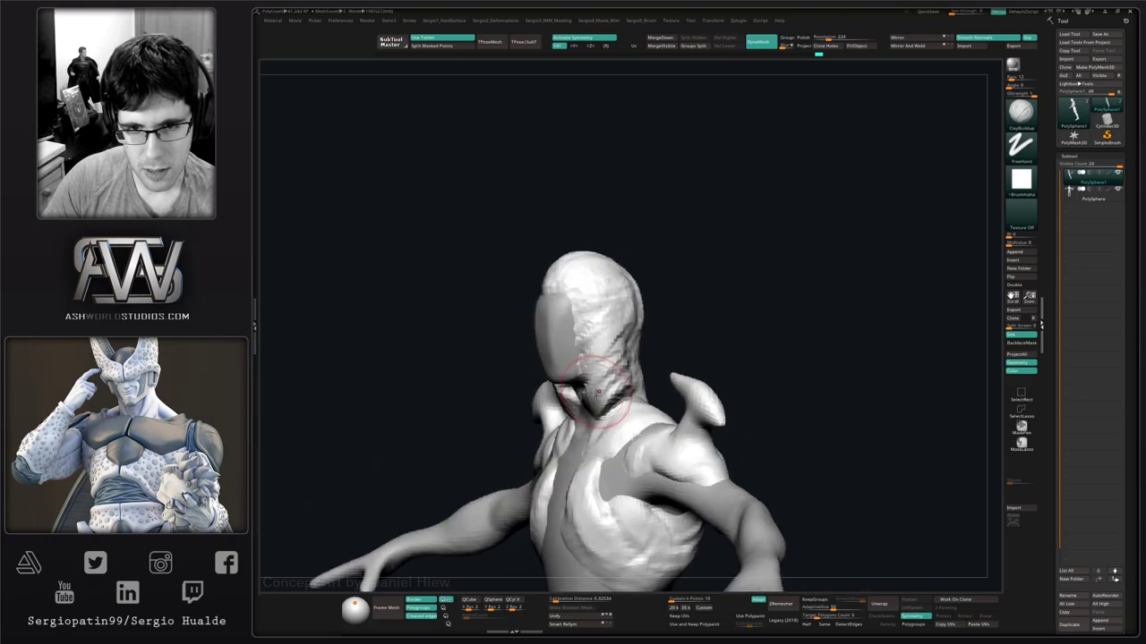
{"action": "key", "text": "ctrl+shift+z"}
{"action": "key", "text": "ctrl+shift+z"}
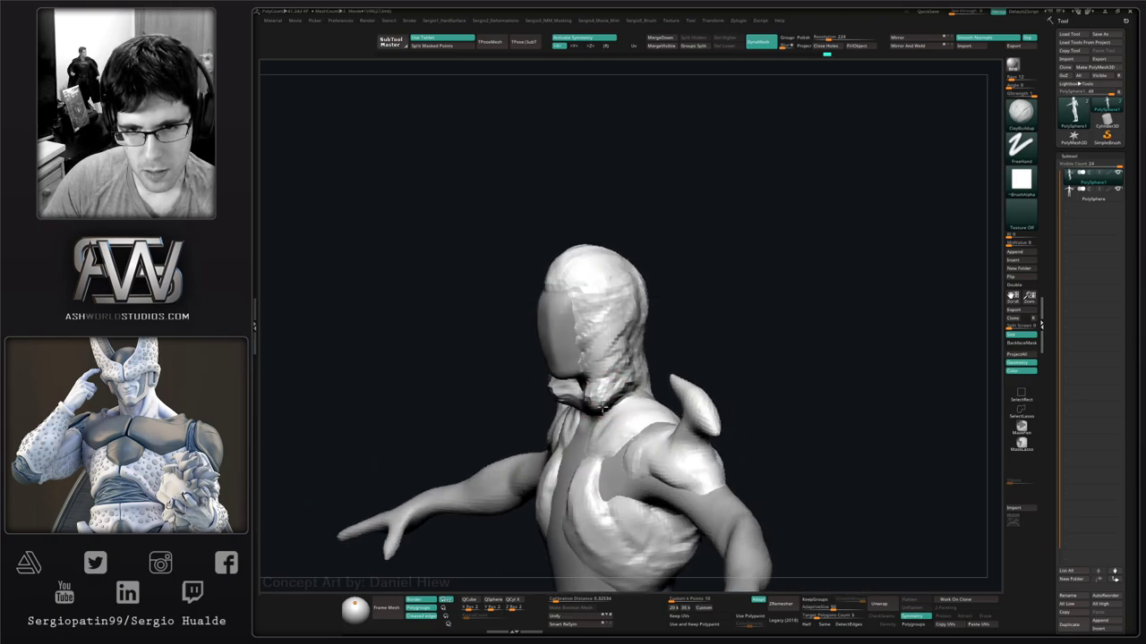
{"action": "key", "text": "ctrl+shift+z"}
{"action": "key", "text": "ctrl+shift+z"}
{"action": "key", "text": "ctrl+shift+z"}
{"action": "key", "text": "ctrl+shift+z"}
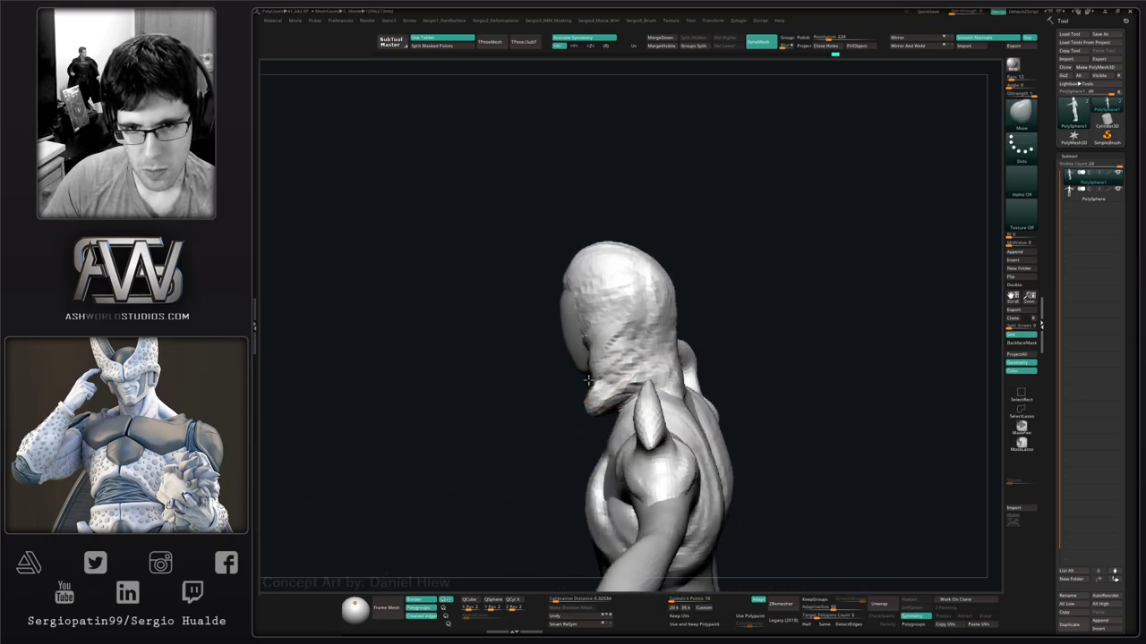
Redo the most recent reverted sculpting strokes on the head covering.
{"action": "key", "text": "ctrl+shift+z"}
{"action": "key", "text": "ctrl+shift+z"}
{"action": "key", "text": "ctrl+shift+z"}
{"action": "key", "text": "ctrl+shift+z"}
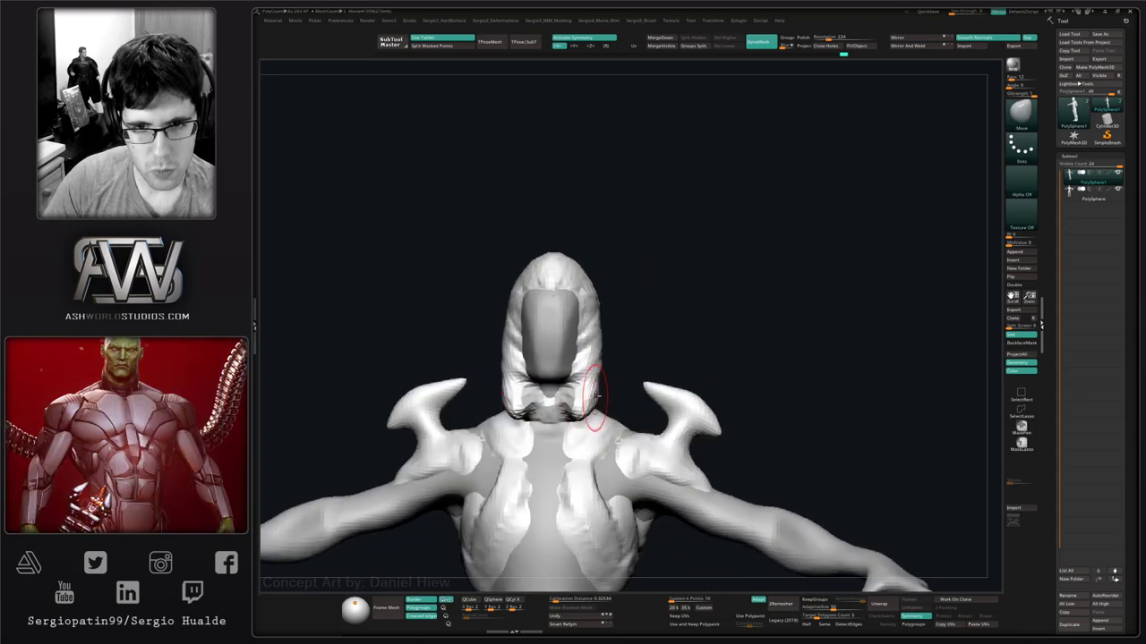
{"action": "key", "text": "ctrl+shift+z"}
{"action": "key", "text": "ctrl+shift+z"}
{"action": "key", "text": "ctrl+shift+z"}
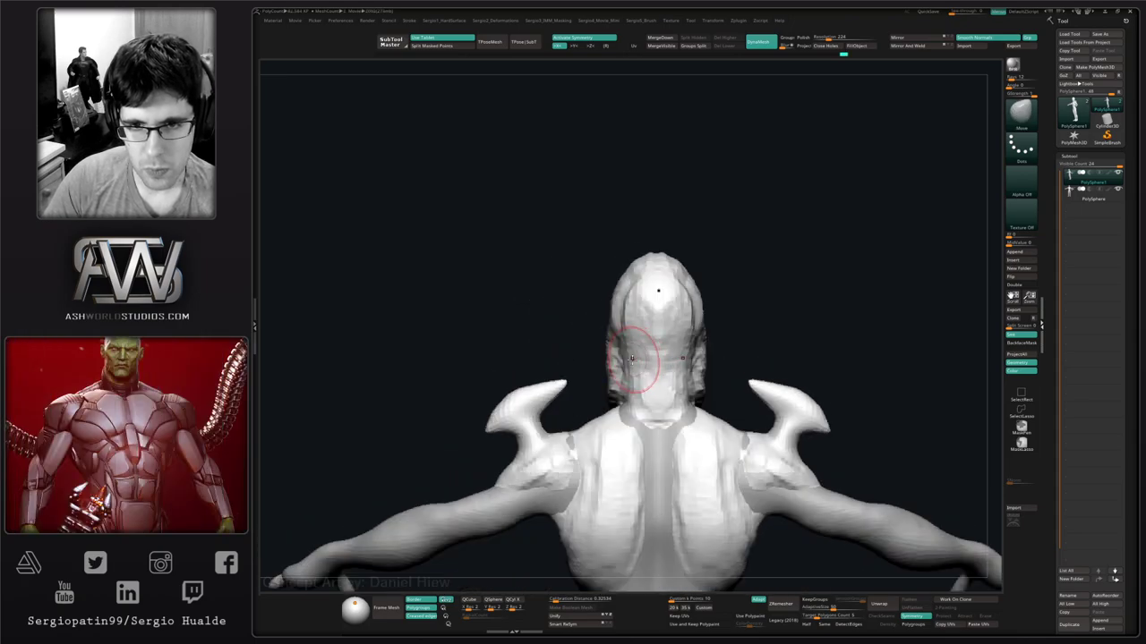
Build up clay along the back and sides of the head with the ClayBuildup brush.
{"action": "mouse_move", "coordinate": [683, 324]}
{"action": "left_mouse_down"}
{"action": "mouse_move", "coordinate": [702, 358]}
{"action": "mouse_move", "coordinate": [690, 321]}
{"action": "mouse_move", "coordinate": [697, 394]}
{"action": "mouse_move", "coordinate": [698, 313]}
{"action": "mouse_move", "coordinate": [678, 260]}
{"action": "mouse_move", "coordinate": [717, 376]}
{"action": "left_mouse_up"}
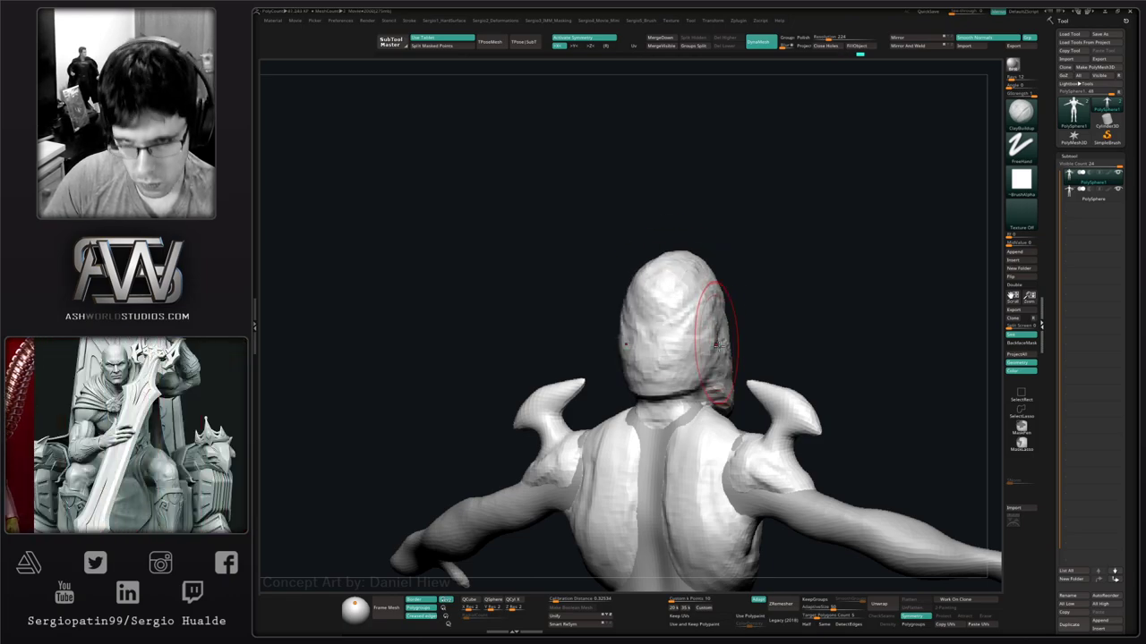
{"action": "mouse_move", "coordinate": [788, 358]}
{"action": "left_mouse_down"}
{"action": "mouse_move", "coordinate": [663, 371]}
{"action": "mouse_move", "coordinate": [623, 358]}
{"action": "mouse_move", "coordinate": [725, 369]}
{"action": "left_mouse_up"}
{"action": "left_click_drag", "start_coordinate": [633, 314], "coordinate": [625, 374]}
{"action": "mouse_move", "coordinate": [625, 375]}
{"action": "right_mouse_down"}
{"action": "mouse_move", "coordinate": [651, 344]}
{"action": "mouse_move", "coordinate": [571, 348]}
{"action": "mouse_move", "coordinate": [670, 294]}
{"action": "mouse_move", "coordinate": [710, 353]}
{"action": "mouse_move", "coordinate": [703, 365]}
{"action": "right_mouse_up"}
Reshape the hood's front edge with the Move and Standard brushes, forming a pointed brow and side pieces around the face.
{"action": "key", "text": "b"}
{"action": "key", "text": "m"}
{"action": "key", "text": "v"}
{"action": "key", "text": "]"}
{"action": "mouse_move", "coordinate": [696, 309]}
{"action": "right_mouse_down"}
{"action": "mouse_move", "coordinate": [677, 281]}
{"action": "mouse_move", "coordinate": [729, 289]}
{"action": "mouse_move", "coordinate": [721, 280]}
{"action": "mouse_move", "coordinate": [746, 238]}
{"action": "mouse_move", "coordinate": [723, 313]}
{"action": "mouse_move", "coordinate": [792, 278]}
{"action": "right_mouse_up"}
{"action": "key", "text": "b"}
{"action": "key", "text": "s"}
{"action": "key", "text": "t"}
{"action": "left_click_drag", "start_coordinate": [819, 251], "coordinate": [764, 290]}
{"action": "mouse_move", "coordinate": [757, 278]}
{"action": "right_mouse_down"}
{"action": "mouse_move", "coordinate": [794, 261]}
{"action": "mouse_move", "coordinate": [719, 324]}
{"action": "right_mouse_up"}
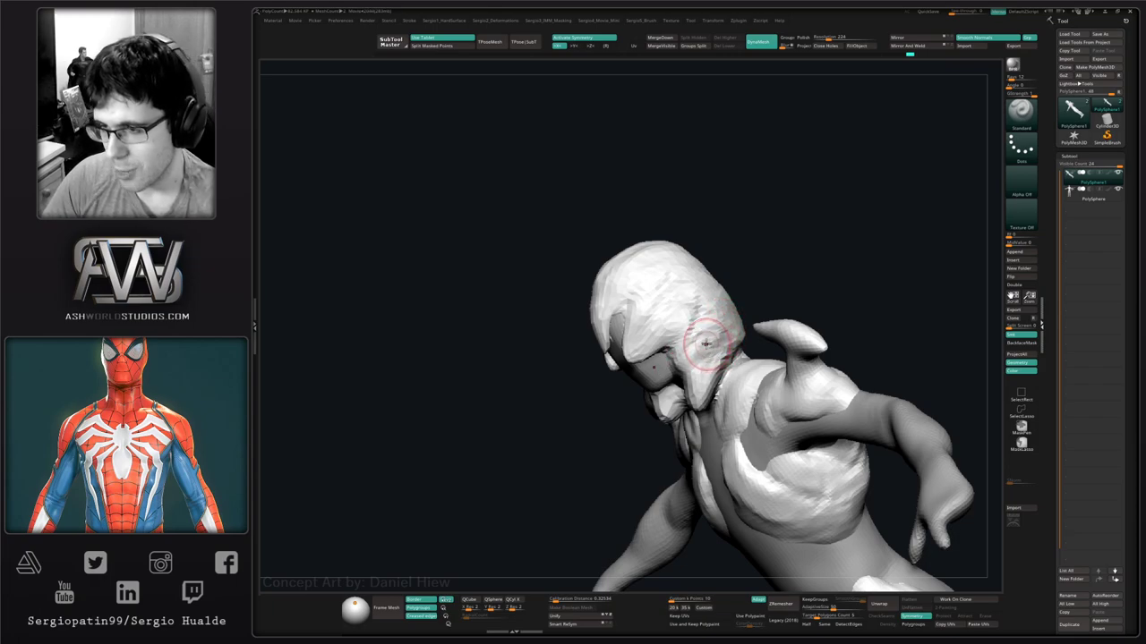
{"action": "mouse_move", "coordinate": [689, 354]}
{"action": "right_mouse_down"}
{"action": "mouse_move", "coordinate": [714, 382]}
{"action": "mouse_move", "coordinate": [825, 296]}
{"action": "right_mouse_up"}
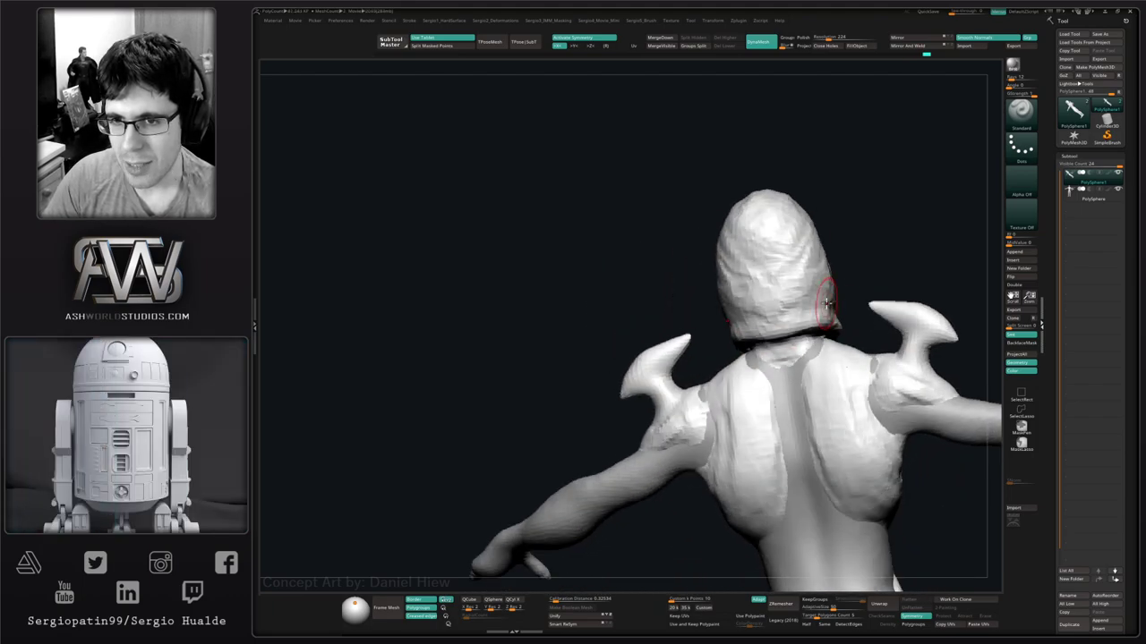
Adjust the lower side edge at the back of the head covering with the Move brush.
{"action": "key", "text": "b"}
{"action": "key", "text": "m"}
{"action": "key", "text": "v"}
{"action": "left_click_drag", "start_coordinate": [825, 296], "coordinate": [816, 305]}
Fill and even out the back of the skull down to the nape with a resized ClayBuildup brush.
{"action": "key", "text": "b"}
{"action": "key", "text": "c"}
{"action": "key", "text": "b"}
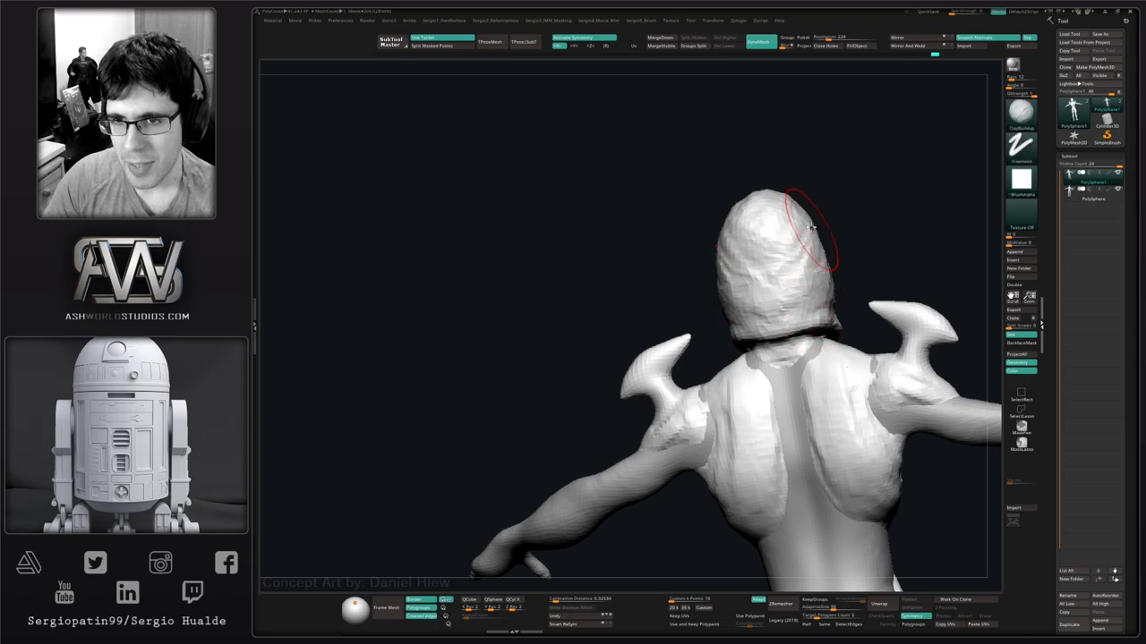
{"action": "right_click_drag", "start_coordinate": [816, 298], "coordinate": [754, 313]}
{"action": "key", "text": "s"}
{"action": "left_click_drag", "start_coordinate": [754, 313], "coordinate": [763, 313]}
{"action": "mouse_move", "coordinate": [762, 288]}
{"action": "left_mouse_down"}
{"action": "mouse_move", "coordinate": [780, 300]}
{"action": "mouse_move", "coordinate": [788, 363]}
{"action": "left_mouse_up"}
{"action": "left_click_drag", "start_coordinate": [785, 284], "coordinate": [737, 294]}
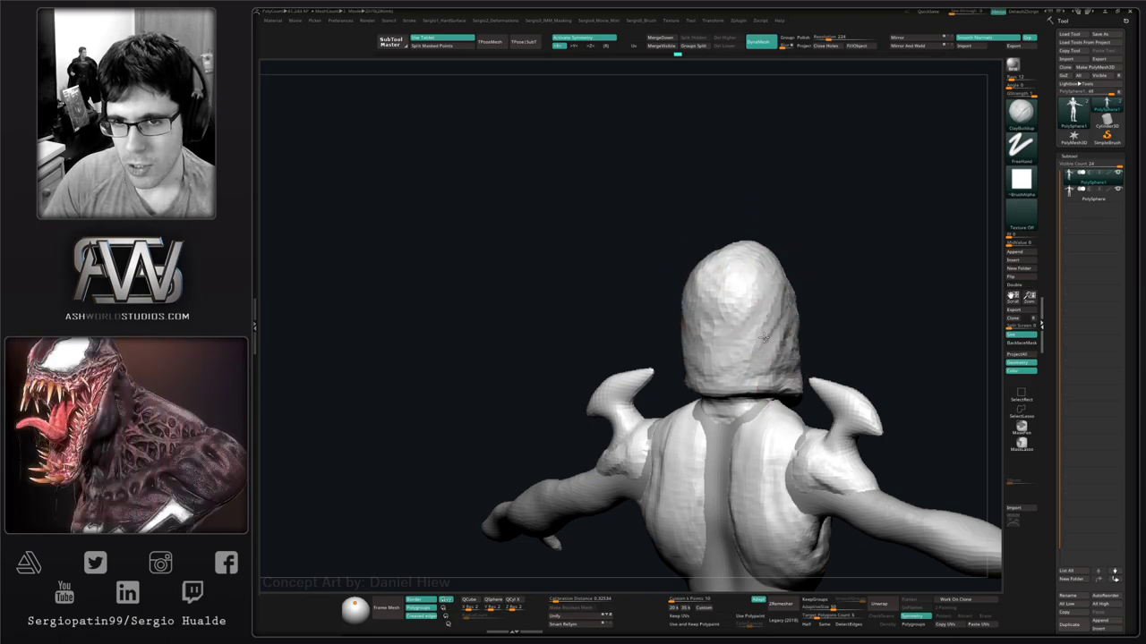
{"action": "right_click_drag", "start_coordinate": [763, 339], "coordinate": [714, 333]}
{"action": "left_click_drag", "start_coordinate": [787, 302], "coordinate": [780, 385]}
{"action": "mouse_move", "coordinate": [708, 398]}
{"action": "right_mouse_down"}
{"action": "mouse_move", "coordinate": [750, 405]}
{"action": "mouse_move", "coordinate": [750, 376]}
{"action": "right_mouse_up"}
{"action": "right_click_drag", "start_coordinate": [750, 376], "coordinate": [801, 378]}
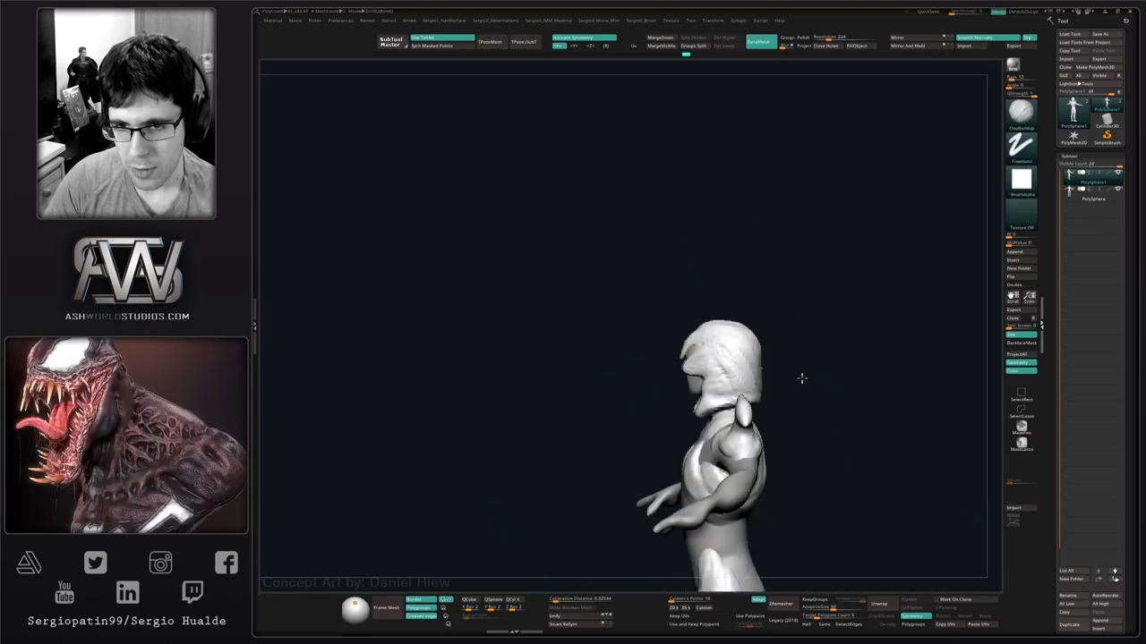
Refine the helmet's side silhouette from the front with the Move brush.
{"action": "left_click_drag", "start_coordinate": [802, 379], "coordinate": [767, 379]}
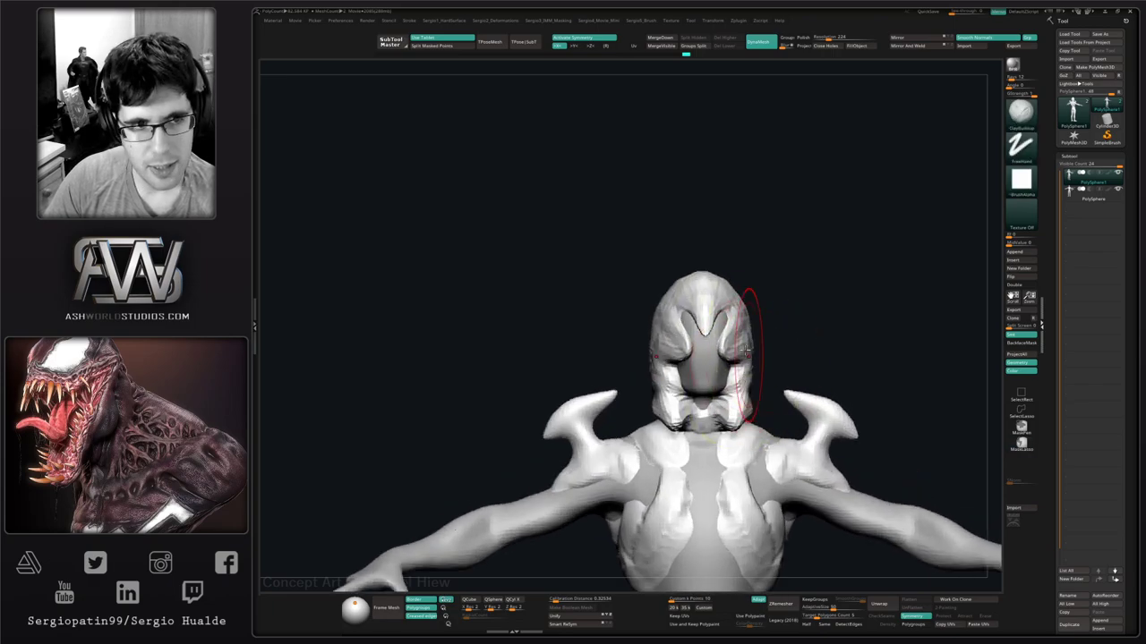
{"action": "mouse_move", "coordinate": [748, 355]}
{"action": "right_mouse_down", "text": "ctrl"}
{"action": "mouse_move", "coordinate": [751, 375]}
{"action": "mouse_move", "coordinate": [757, 351]}
{"action": "right_mouse_up", "text": "ctrl"}
{"action": "key", "text": "b"}
{"action": "key", "text": "m"}
{"action": "key", "text": "v"}
{"action": "left_click_drag", "start_coordinate": [759, 345], "coordinate": [745, 347]}
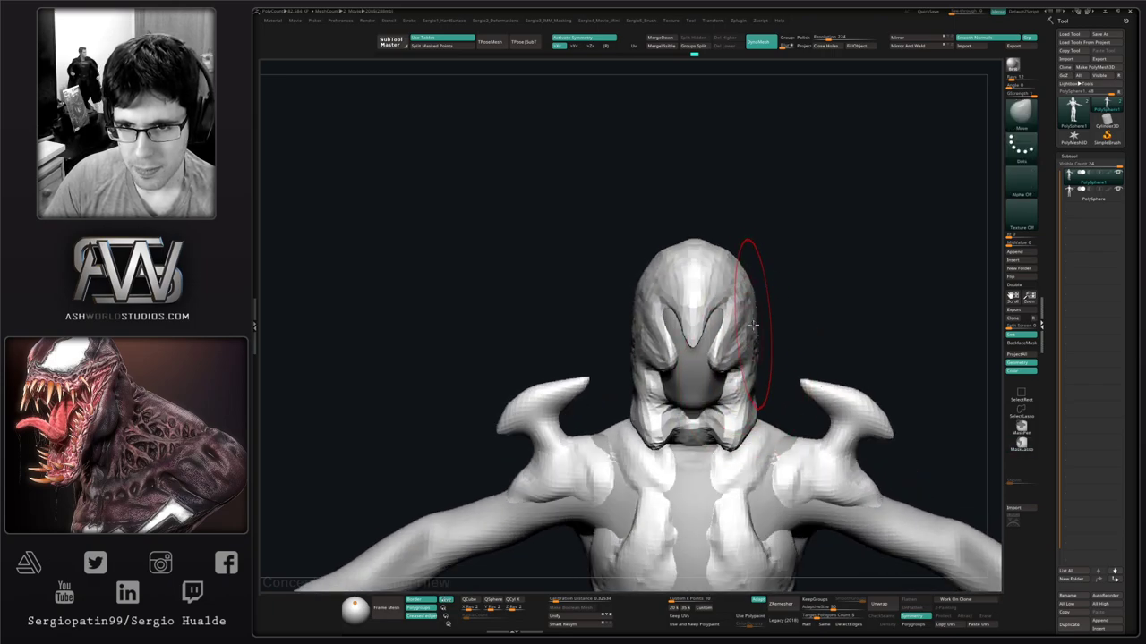
{"action": "mouse_move", "coordinate": [760, 376]}
{"action": "right_mouse_down"}
{"action": "mouse_move", "coordinate": [763, 400]}
{"action": "mouse_move", "coordinate": [814, 353]}
{"action": "mouse_move", "coordinate": [805, 296]}
{"action": "right_mouse_up"}
Lasso-mask the whole head and invert the mask to protect the body and leave the head editable.
{"action": "mouse_move", "coordinate": [793, 227]}
{"action": "left_mouse_down", "text": "ctrl"}
{"action": "mouse_move", "coordinate": [614, 388]}
{"action": "mouse_move", "coordinate": [654, 440]}
{"action": "mouse_move", "coordinate": [790, 401]}
{"action": "left_mouse_up", "text": "ctrl"}
{"action": "mouse_move", "coordinate": [795, 461]}
{"action": "right_mouse_down"}
{"action": "mouse_move", "coordinate": [760, 447]}
{"action": "mouse_move", "coordinate": [793, 422]}
{"action": "right_mouse_up"}
{"action": "key", "text": "ctrl"}
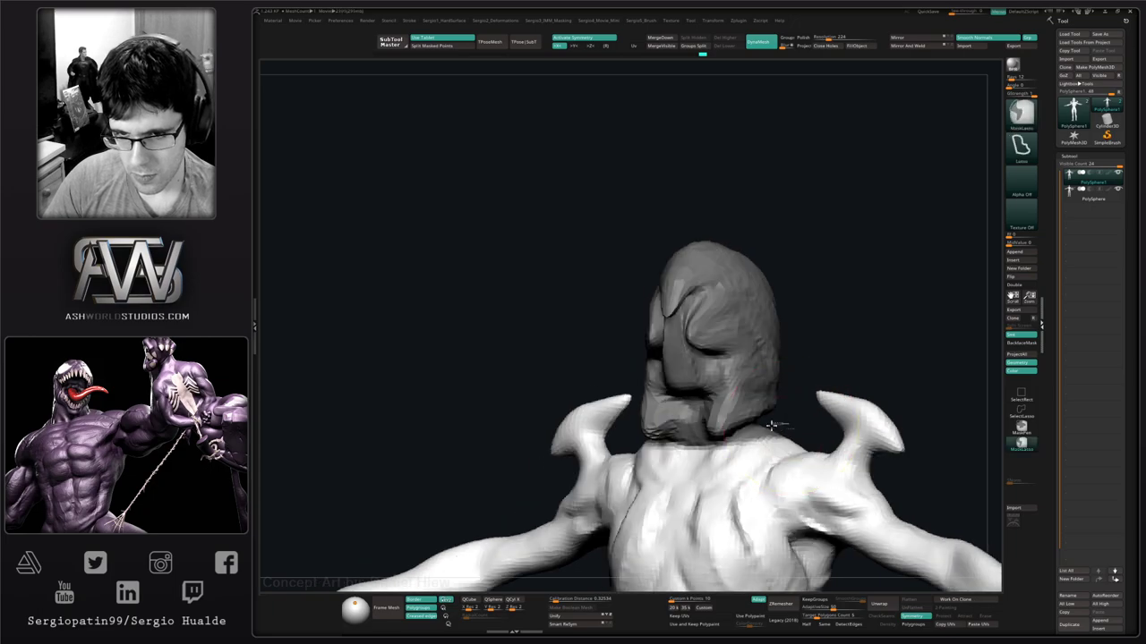
{"action": "mouse_move", "coordinate": [747, 486]}
{"action": "right_mouse_down"}
{"action": "mouse_move", "coordinate": [823, 481]}
{"action": "mouse_move", "coordinate": [864, 434]}
{"action": "mouse_move", "coordinate": [844, 460]}
{"action": "right_mouse_up"}
{"action": "key", "text": "ctrl"}
{"action": "key", "text": "ctrl"}
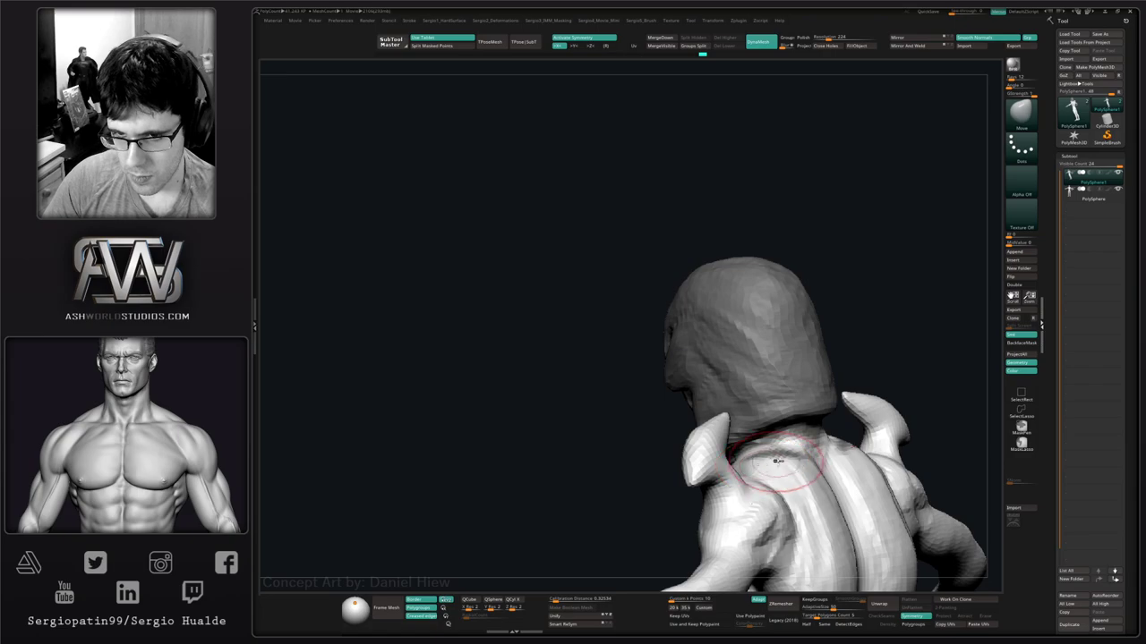
{"action": "mouse_move", "coordinate": [797, 438]}
{"action": "right_mouse_down"}
{"action": "mouse_move", "coordinate": [825, 455]}
{"action": "mouse_move", "coordinate": [809, 450]}
{"action": "mouse_move", "coordinate": [792, 484]}
{"action": "mouse_move", "coordinate": [774, 475]}
{"action": "mouse_move", "coordinate": [797, 471]}
{"action": "right_mouse_up"}
{"action": "key", "text": "ctrl"}
{"action": "left_click", "coordinate": [842, 401], "text": "ctrl"}
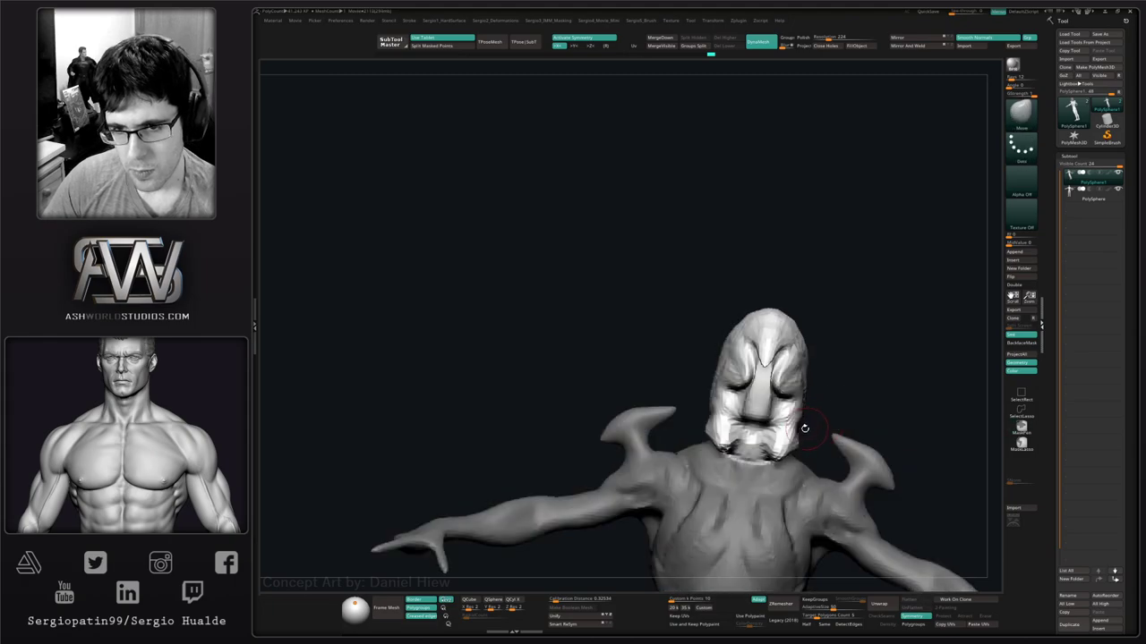
{"action": "left_click", "coordinate": [829, 418], "text": "ctrl"}
{"action": "left_click", "coordinate": [829, 418], "text": "ctrl"}
{"action": "left_click", "coordinate": [849, 405], "text": "ctrl"}
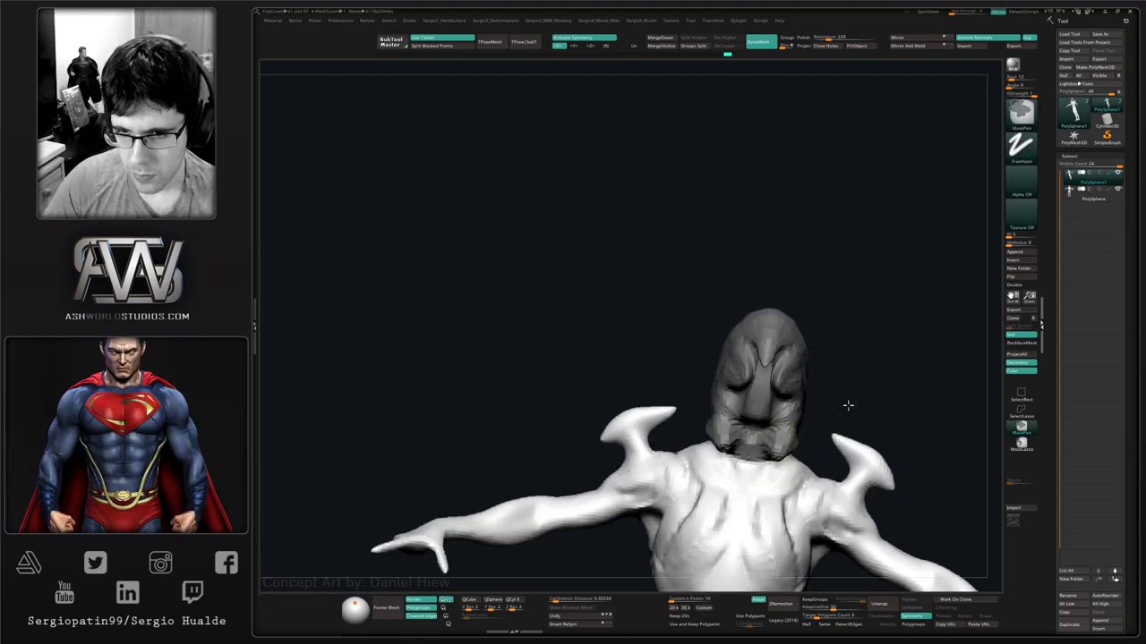
{"action": "left_click", "coordinate": [848, 404], "text": "ctrl"}
Build clay over the lower face and chin between the cheek pieces with the ClayBuildup brush.
{"action": "mouse_move", "coordinate": [796, 456]}
{"action": "right_mouse_down"}
{"action": "mouse_move", "coordinate": [808, 453]}
{"action": "mouse_move", "coordinate": [771, 416]}
{"action": "right_mouse_up"}
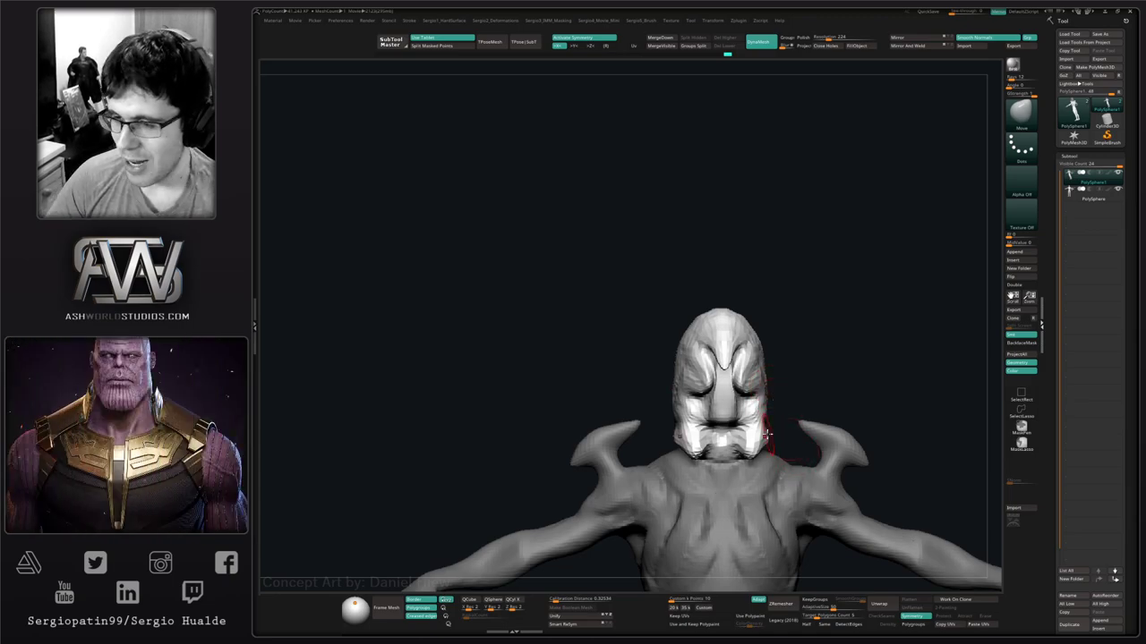
{"action": "left_click_drag", "start_coordinate": [824, 340], "coordinate": [790, 371]}
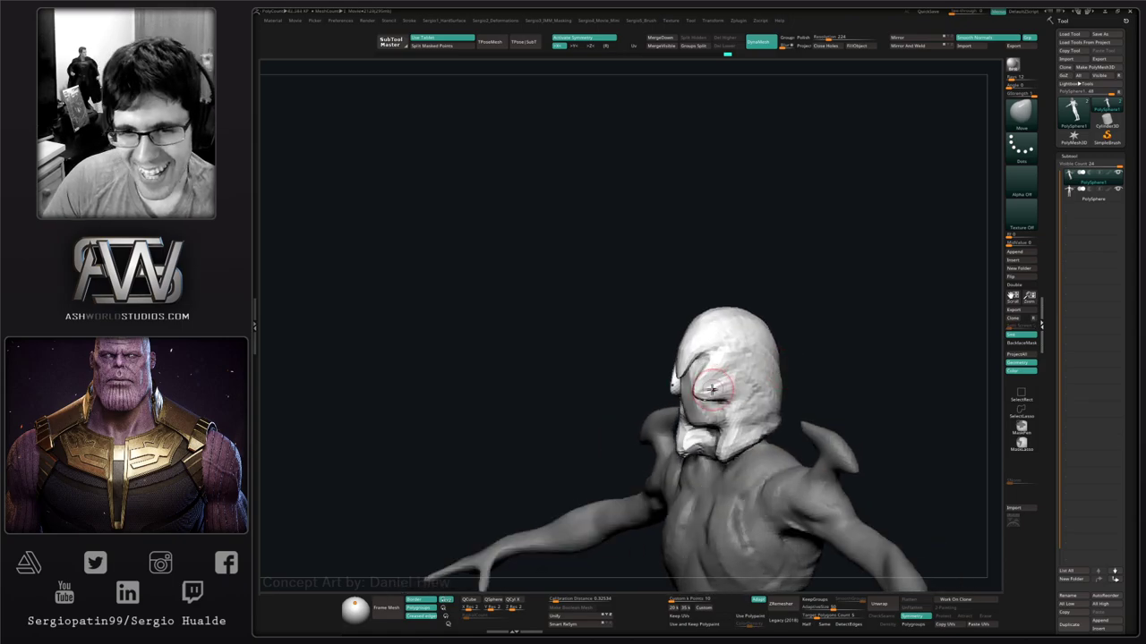
{"action": "mouse_move", "coordinate": [696, 374]}
{"action": "right_mouse_down", "text": "ctrl"}
{"action": "mouse_move", "coordinate": [698, 442]}
{"action": "mouse_move", "coordinate": [682, 441]}
{"action": "right_mouse_up", "text": "ctrl"}
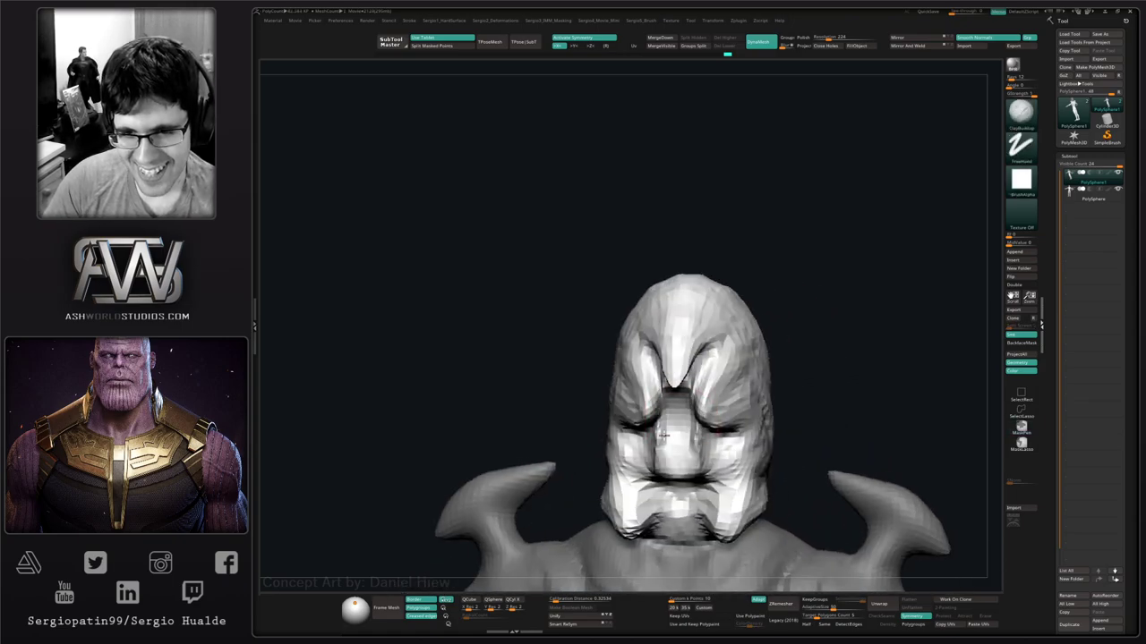
{"action": "mouse_move", "coordinate": [681, 440]}
{"action": "left_mouse_down"}
{"action": "mouse_move", "coordinate": [694, 458]}
{"action": "mouse_move", "coordinate": [689, 420]}
{"action": "left_mouse_up"}
{"action": "right_click_drag", "start_coordinate": [690, 421], "coordinate": [662, 367]}
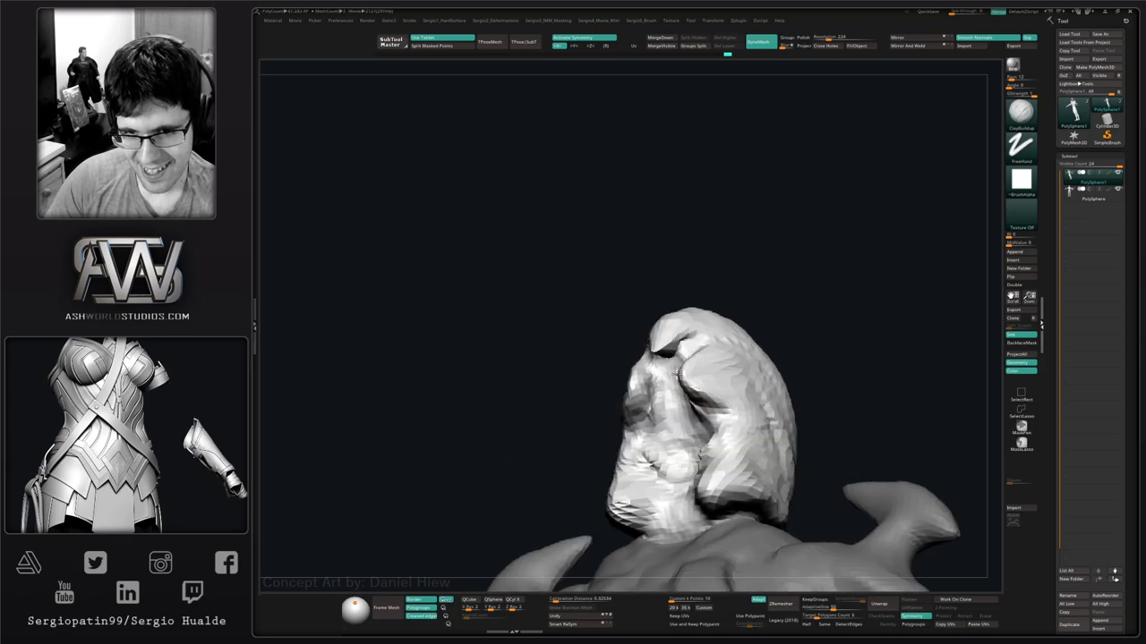
{"action": "left_click_drag", "start_coordinate": [656, 465], "coordinate": [670, 498]}
{"action": "mouse_move", "coordinate": [680, 501]}
{"action": "right_mouse_down"}
{"action": "mouse_move", "coordinate": [695, 446]}
{"action": "mouse_move", "coordinate": [696, 468]}
{"action": "right_mouse_up"}
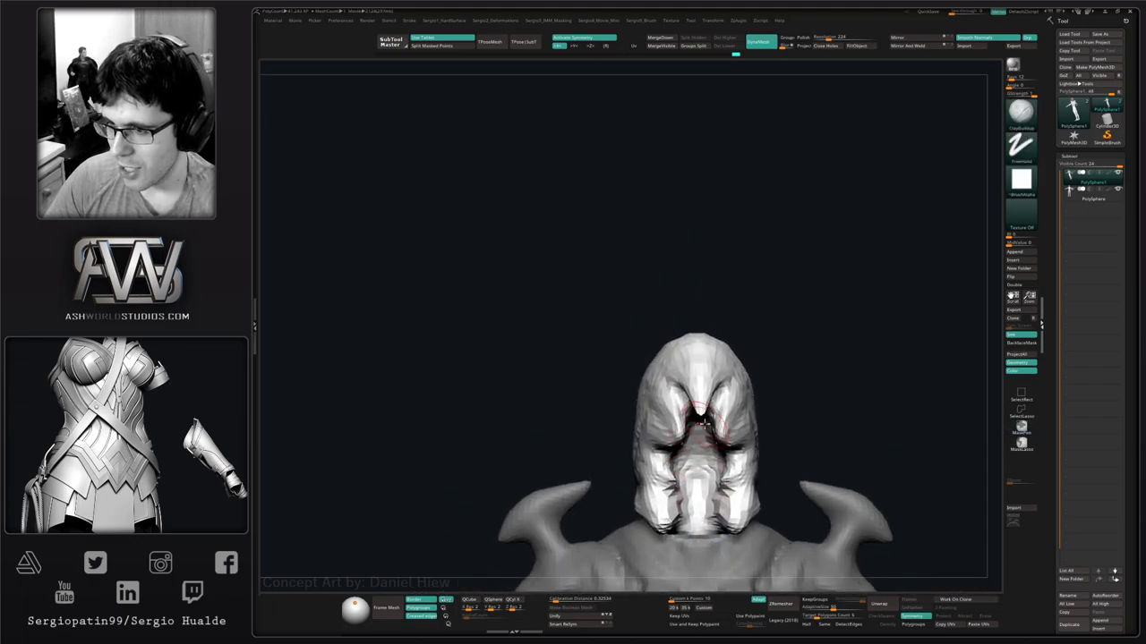
{"action": "left_click_drag", "start_coordinate": [689, 418], "coordinate": [695, 390]}
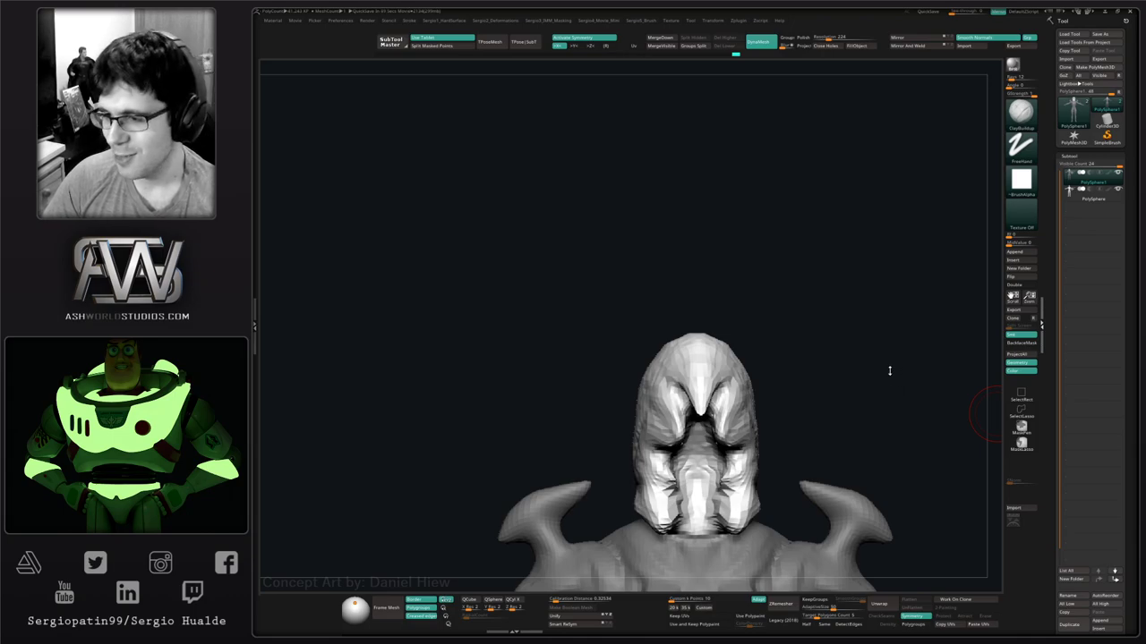
Reshape the cheek pieces around the face opening with the Move brush and smooth their inner edges.
{"action": "left_click_drag", "start_coordinate": [881, 384], "coordinate": [805, 409]}
{"action": "left_click_drag", "start_coordinate": [599, 412], "coordinate": [719, 396]}
{"action": "key", "text": "b"}
{"action": "key", "text": "m"}
{"action": "key", "text": "v"}
{"action": "left_click_drag", "start_coordinate": [676, 453], "coordinate": [690, 465]}
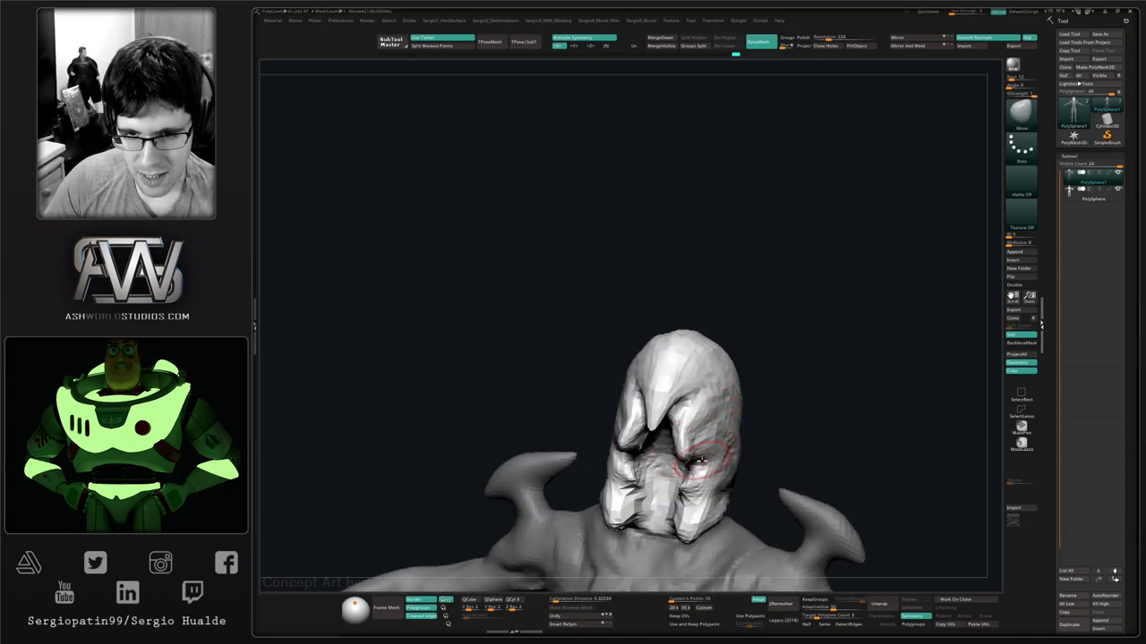
{"action": "left_click_drag", "start_coordinate": [761, 438], "coordinate": [827, 436]}
{"action": "mouse_move", "coordinate": [702, 459]}
{"action": "left_mouse_down"}
{"action": "mouse_move", "coordinate": [716, 468]}
{"action": "mouse_move", "coordinate": [705, 471]}
{"action": "mouse_move", "coordinate": [824, 450]}
{"action": "mouse_move", "coordinate": [672, 460]}
{"action": "left_mouse_up"}
{"action": "mouse_move", "coordinate": [787, 452]}
{"action": "left_mouse_down"}
{"action": "mouse_move", "coordinate": [727, 456]}
{"action": "mouse_move", "coordinate": [684, 440]}
{"action": "mouse_move", "coordinate": [685, 467]}
{"action": "left_mouse_up"}
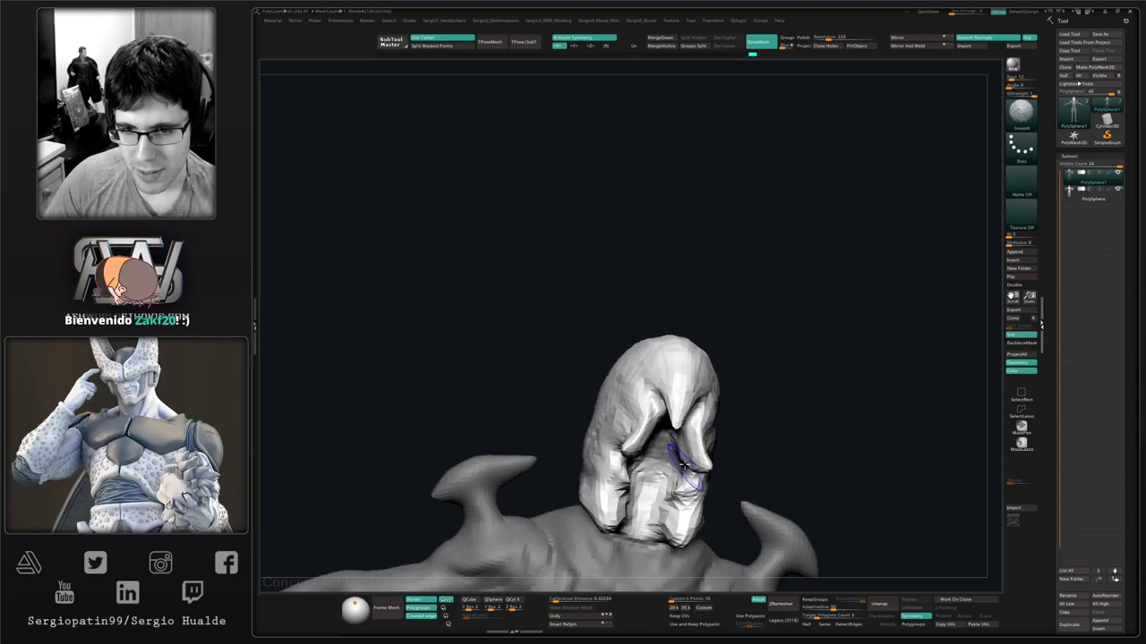
{"action": "left_click_drag", "start_coordinate": [761, 455], "coordinate": [783, 458]}
{"action": "mouse_move", "coordinate": [687, 460]}
{"action": "left_mouse_down"}
{"action": "mouse_move", "coordinate": [701, 439]}
{"action": "mouse_move", "coordinate": [685, 441]}
{"action": "mouse_move", "coordinate": [705, 437]}
{"action": "left_mouse_up"}
Add clay to the cheek guards and pull them forward below the brow with the Move brush.
{"action": "key", "text": "b"}
{"action": "key", "text": "c"}
{"action": "key", "text": "b"}
{"action": "mouse_move", "coordinate": [727, 443]}
{"action": "right_mouse_down"}
{"action": "mouse_move", "coordinate": [689, 458]}
{"action": "mouse_move", "coordinate": [673, 447]}
{"action": "mouse_move", "coordinate": [736, 434]}
{"action": "right_mouse_up"}
{"action": "key", "text": "b"}
{"action": "key", "text": "m"}
{"action": "key", "text": "v"}
{"action": "left_click_drag", "start_coordinate": [721, 447], "coordinate": [715, 472]}
{"action": "mouse_move", "coordinate": [715, 472]}
{"action": "right_mouse_down"}
{"action": "mouse_move", "coordinate": [657, 463]}
{"action": "mouse_move", "coordinate": [691, 438]}
{"action": "right_mouse_up"}
Refine the forward-pointing cheek spikes and the brow peak with a smaller Move brush.
{"action": "key", "text": "["}
{"action": "key", "text": "["}
{"action": "key", "text": "["}
{"action": "key", "text": "b"}
{"action": "key", "text": "d"}
{"action": "key", "text": "s"}
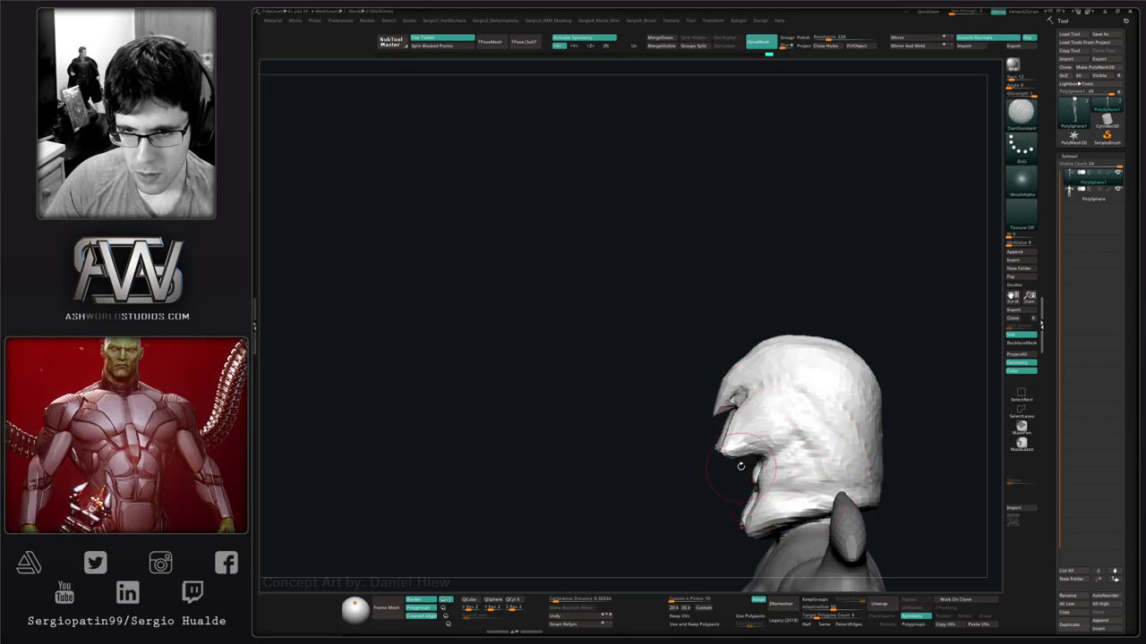
{"action": "key", "text": "b"}
{"action": "key", "text": "m"}
{"action": "key", "text": "v"}
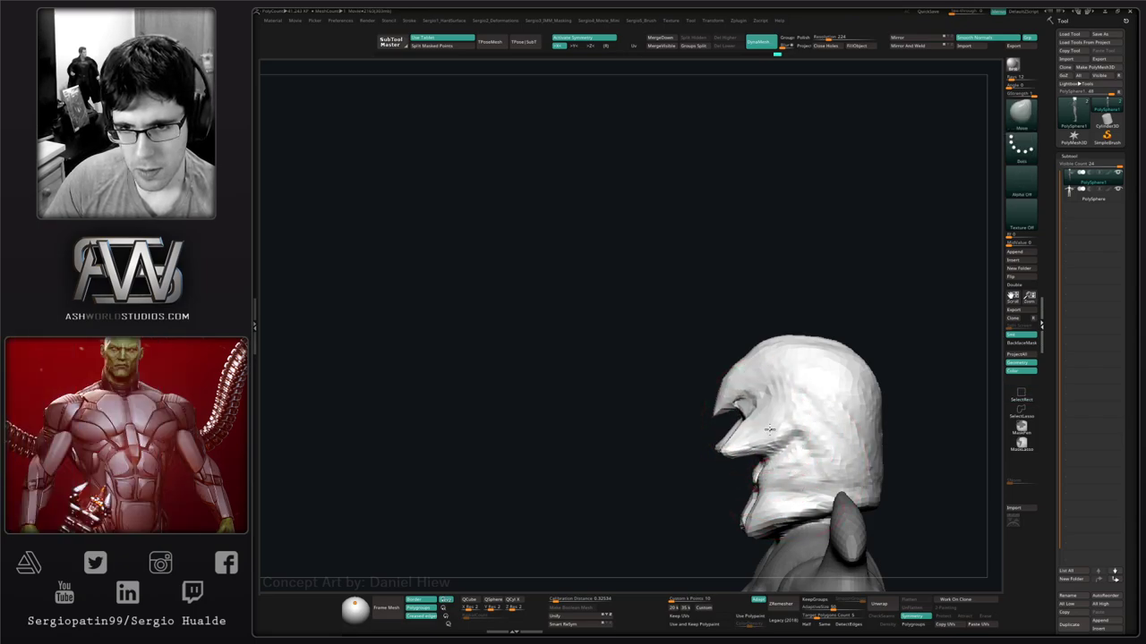
{"action": "right_click_drag", "start_coordinate": [774, 418], "coordinate": [776, 408]}
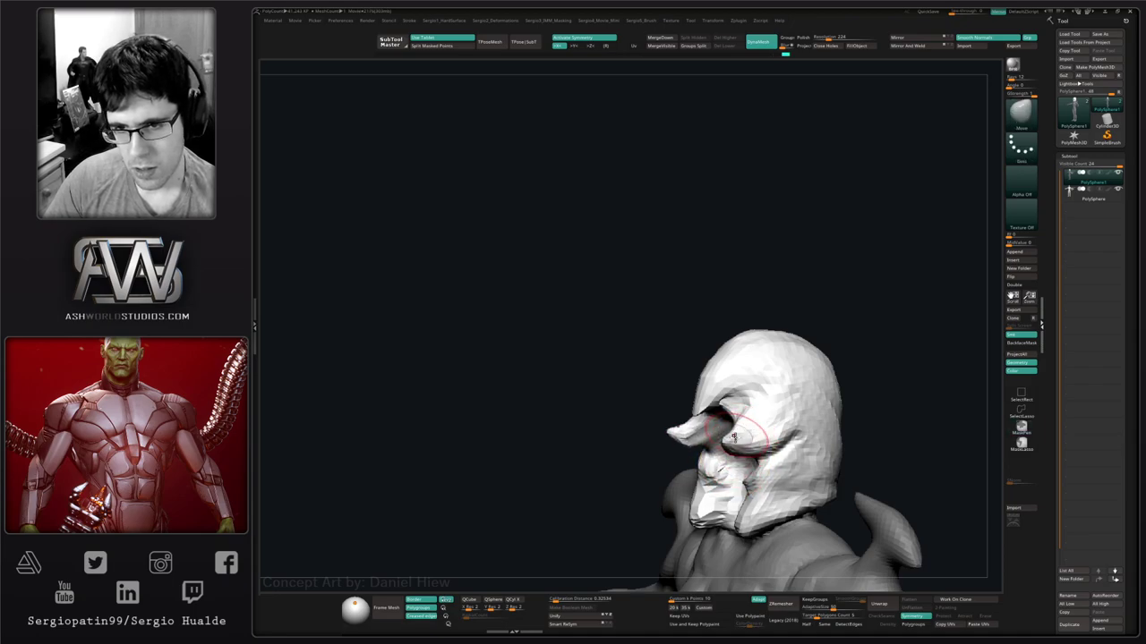
{"action": "right_click_drag", "start_coordinate": [748, 440], "coordinate": [766, 409]}
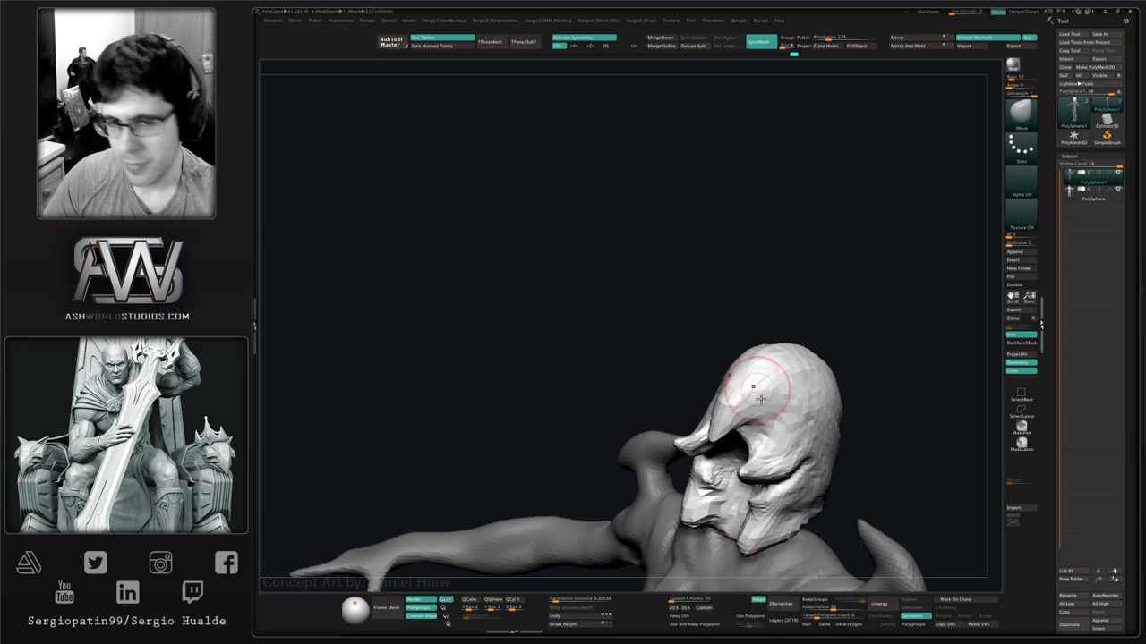
Flare the helmet's lower jaw corners outward and adjust the cheek spikes with the Move brush.
{"action": "mouse_move", "coordinate": [864, 392]}
{"action": "right_mouse_down"}
{"action": "mouse_move", "coordinate": [879, 382]}
{"action": "mouse_move", "coordinate": [734, 490]}
{"action": "mouse_move", "coordinate": [748, 500]}
{"action": "right_mouse_up"}
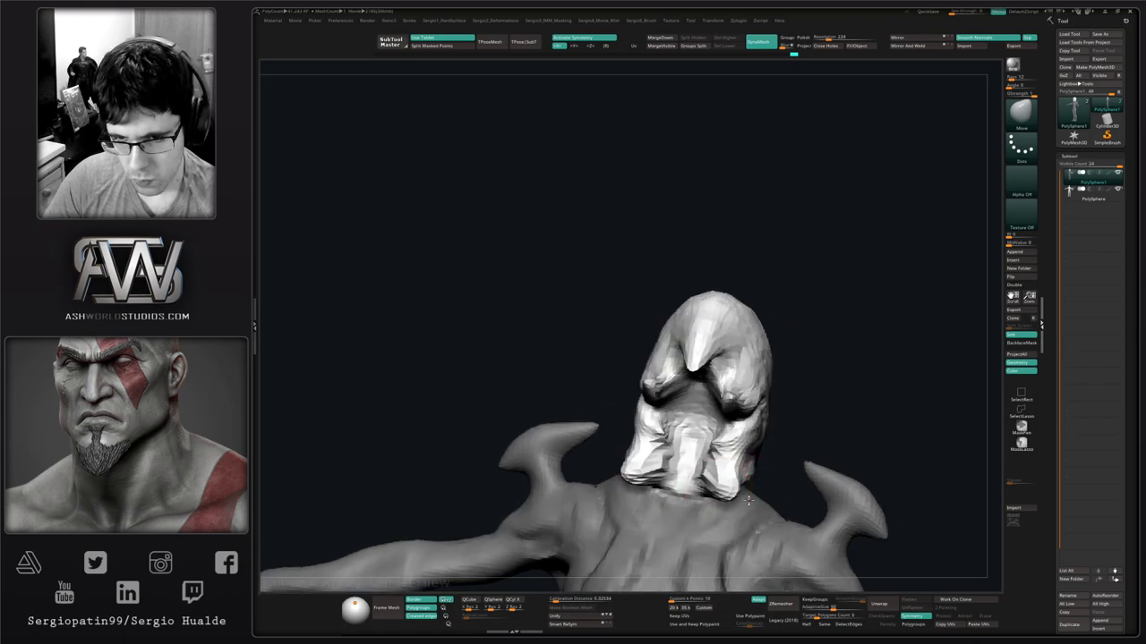
{"action": "left_click_drag", "start_coordinate": [753, 493], "coordinate": [756, 502]}
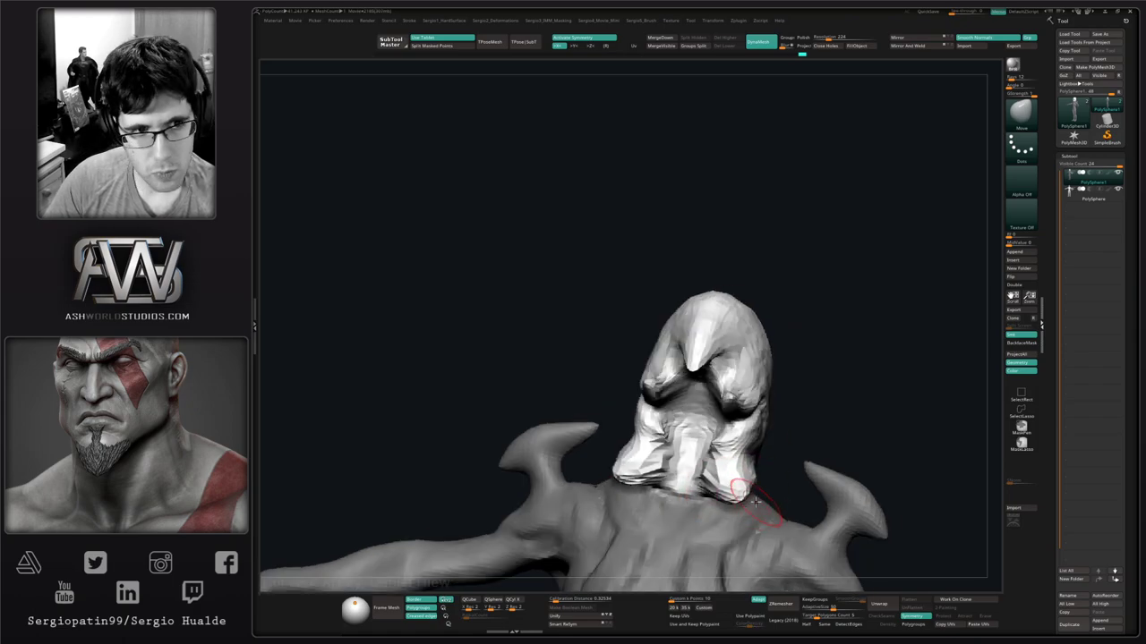
{"action": "mouse_move", "coordinate": [741, 497]}
{"action": "right_mouse_down"}
{"action": "mouse_move", "coordinate": [737, 509]}
{"action": "mouse_move", "coordinate": [741, 482]}
{"action": "right_mouse_up"}
{"action": "left_click_drag", "start_coordinate": [660, 442], "coordinate": [649, 427]}
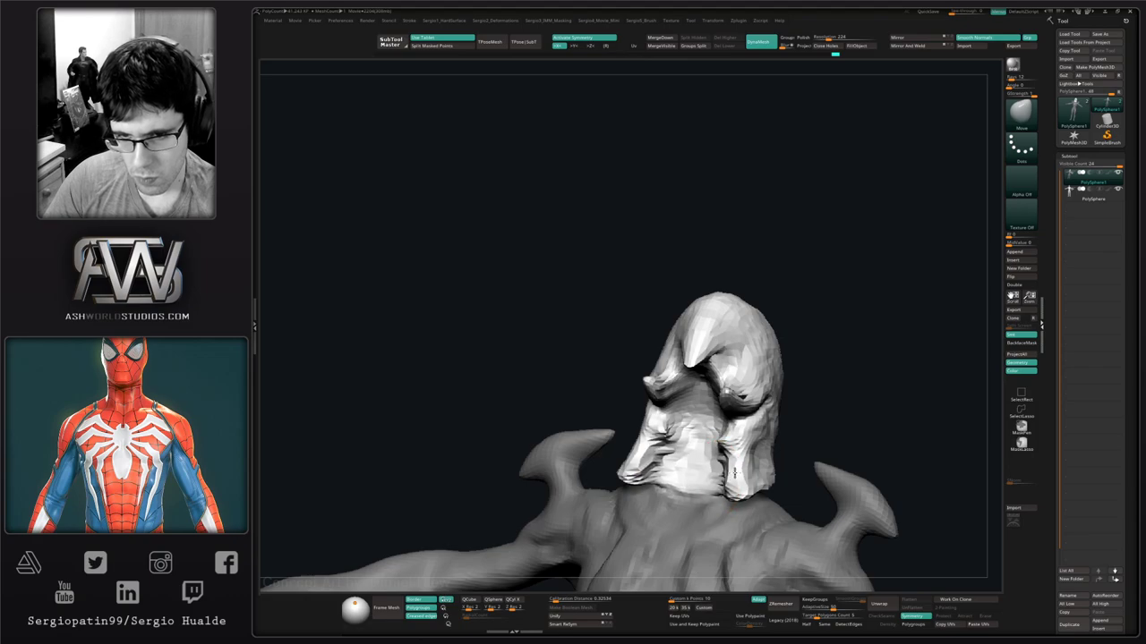
Work over the jaw and side surfaces of the helmet with the Clay brush.
{"action": "mouse_move", "coordinate": [712, 479]}
{"action": "right_mouse_down"}
{"action": "mouse_move", "coordinate": [725, 465]}
{"action": "mouse_move", "coordinate": [785, 463]}
{"action": "mouse_move", "coordinate": [757, 440]}
{"action": "mouse_move", "coordinate": [790, 429]}
{"action": "mouse_move", "coordinate": [759, 450]}
{"action": "right_mouse_up"}
{"action": "key", "text": "b"}
{"action": "key", "text": "c"}
{"action": "key", "text": "l"}
{"action": "right_click_drag", "start_coordinate": [680, 439], "coordinate": [761, 381], "text": "ctrl"}
{"action": "right_click_drag", "start_coordinate": [761, 381], "coordinate": [724, 394]}
Reshape the helmet's crown and rear profile with the Move brush, flaring the back edge over the neck.
{"action": "key", "text": "b"}
{"action": "key", "text": "m"}
{"action": "key", "text": "v"}
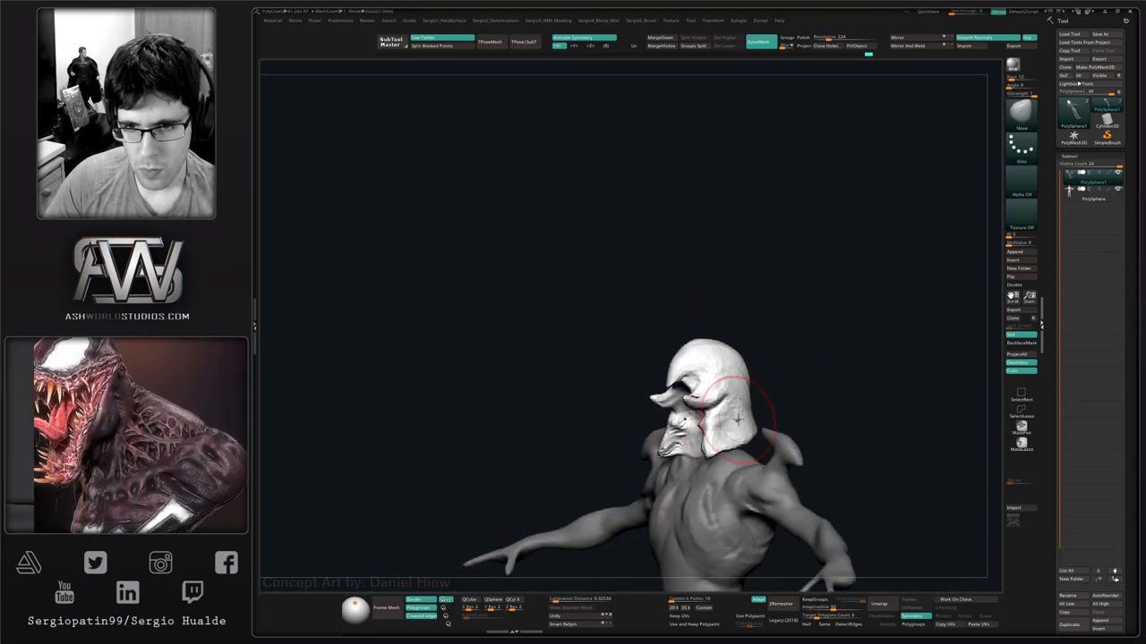
{"action": "left_click_drag", "start_coordinate": [699, 367], "coordinate": [703, 362]}
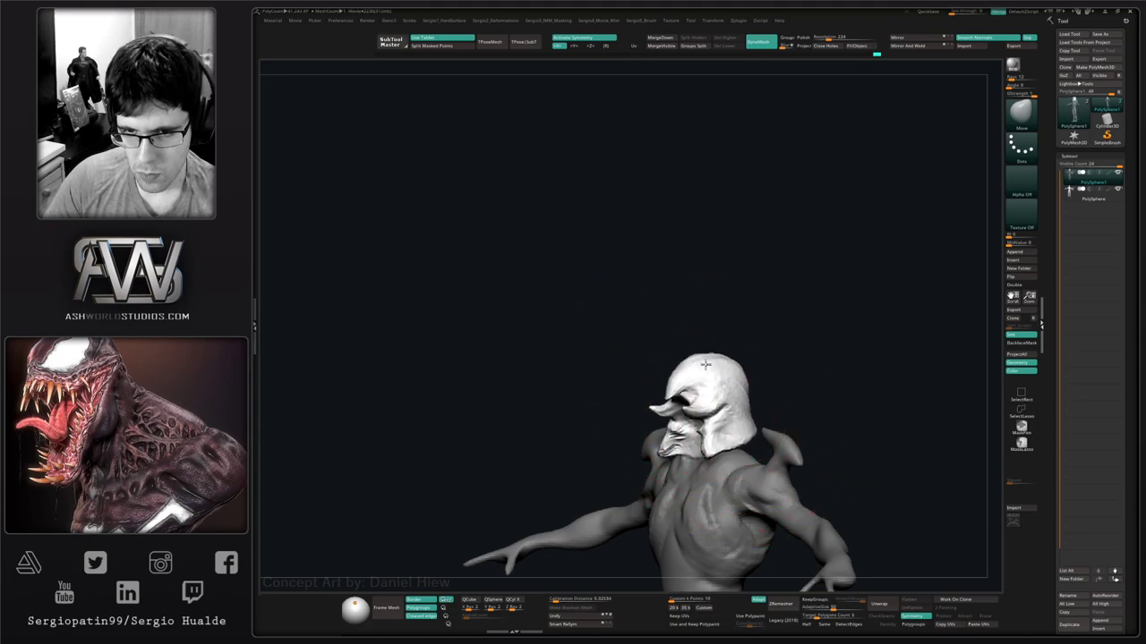
{"action": "right_click_drag", "start_coordinate": [786, 370], "coordinate": [746, 368]}
{"action": "left_click_drag", "start_coordinate": [746, 369], "coordinate": [758, 395]}
{"action": "left_click", "coordinate": [746, 437], "text": "alt"}
{"action": "mouse_move", "coordinate": [749, 419]}
{"action": "right_mouse_down"}
{"action": "mouse_move", "coordinate": [788, 426]}
{"action": "mouse_move", "coordinate": [743, 426]}
{"action": "mouse_move", "coordinate": [739, 367]}
{"action": "mouse_move", "coordinate": [767, 376]}
{"action": "mouse_move", "coordinate": [728, 346]}
{"action": "mouse_move", "coordinate": [762, 358]}
{"action": "mouse_move", "coordinate": [748, 356]}
{"action": "mouse_move", "coordinate": [775, 397]}
{"action": "right_mouse_up"}
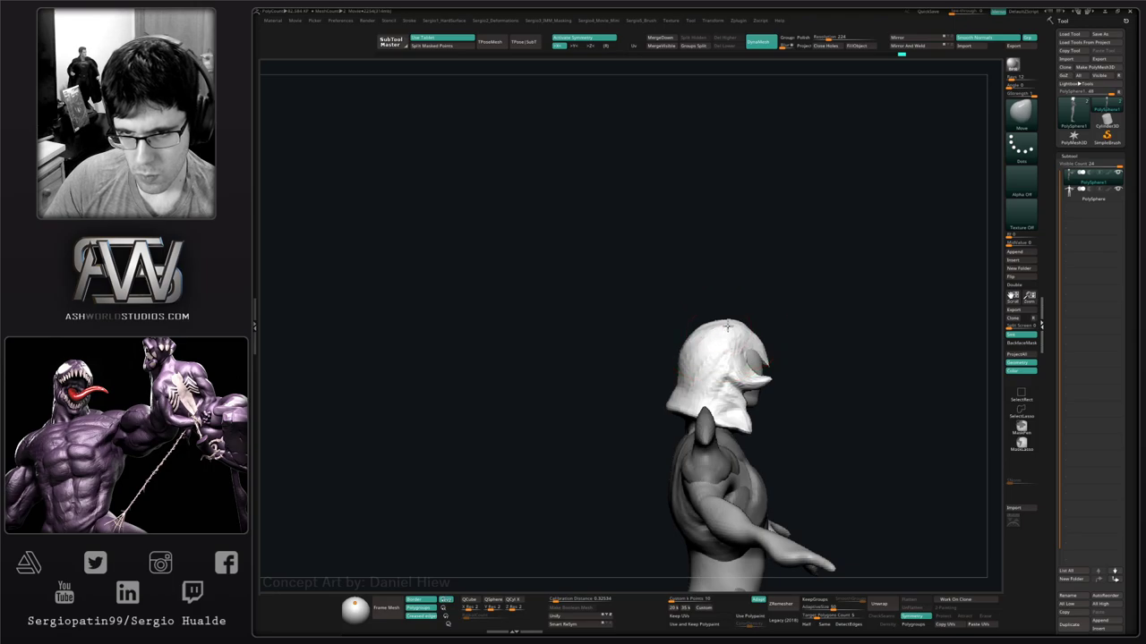
Duplicate the base body PolySphere subtool and hide the original.
{"action": "left_click_drag", "start_coordinate": [1086, 197], "coordinate": [1087, 204]}
{"action": "key", "text": "ctrl+shift+d"}
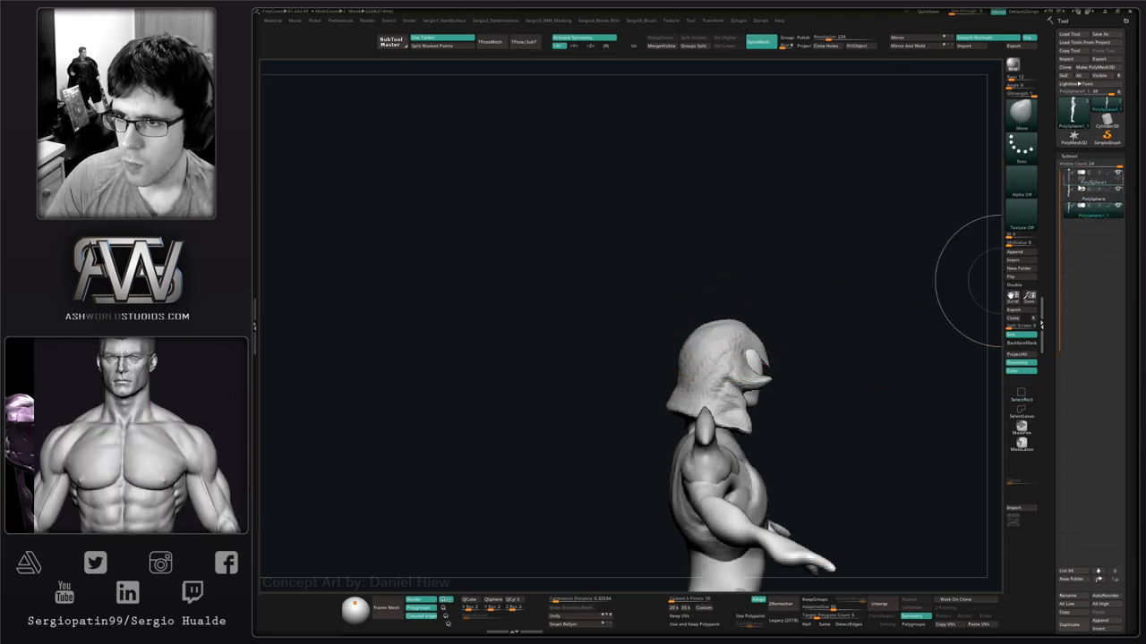
{"action": "left_click", "coordinate": [1118, 172]}
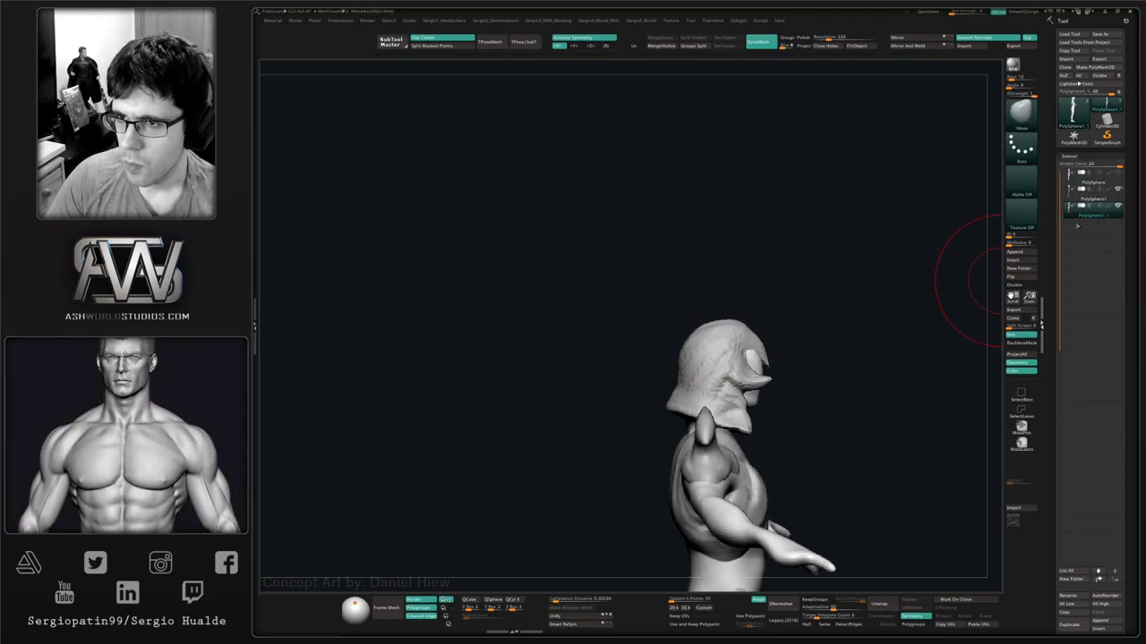
Isolate the duplicated body to examine its bare head from the front and side, and show the armor and helmet again.
{"action": "mouse_move", "coordinate": [843, 356]}
{"action": "right_mouse_down"}
{"action": "mouse_move", "coordinate": [793, 384]}
{"action": "mouse_move", "coordinate": [729, 396]}
{"action": "right_mouse_up"}
{"action": "key", "text": "b"}
{"action": "key", "text": "c"}
{"action": "key", "text": "l"}
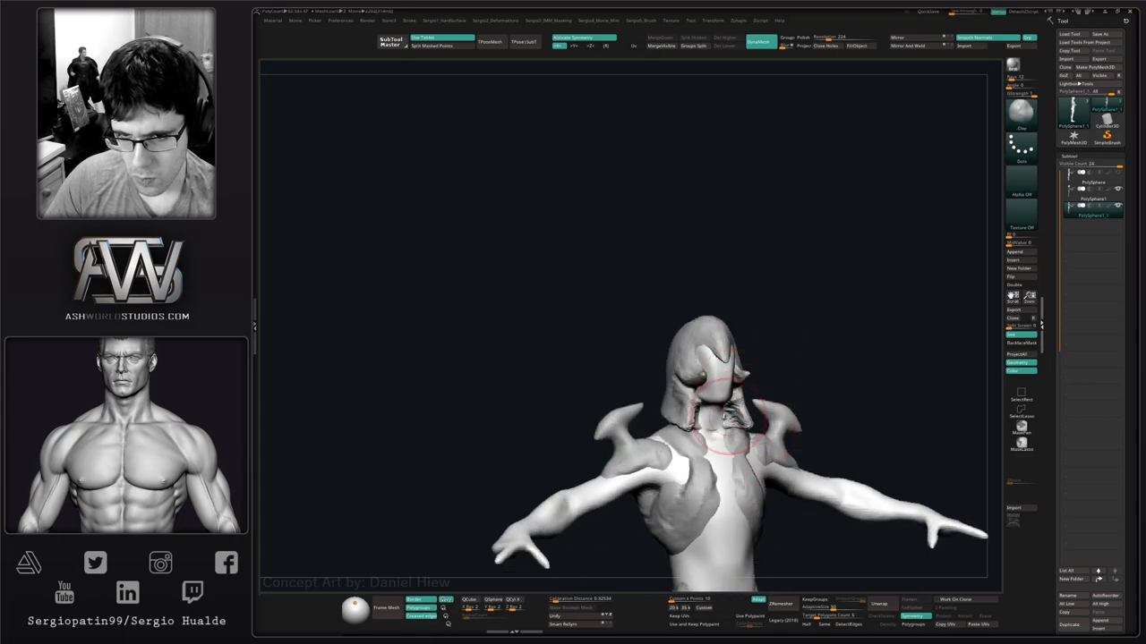
{"action": "key", "text": "alt+s"}
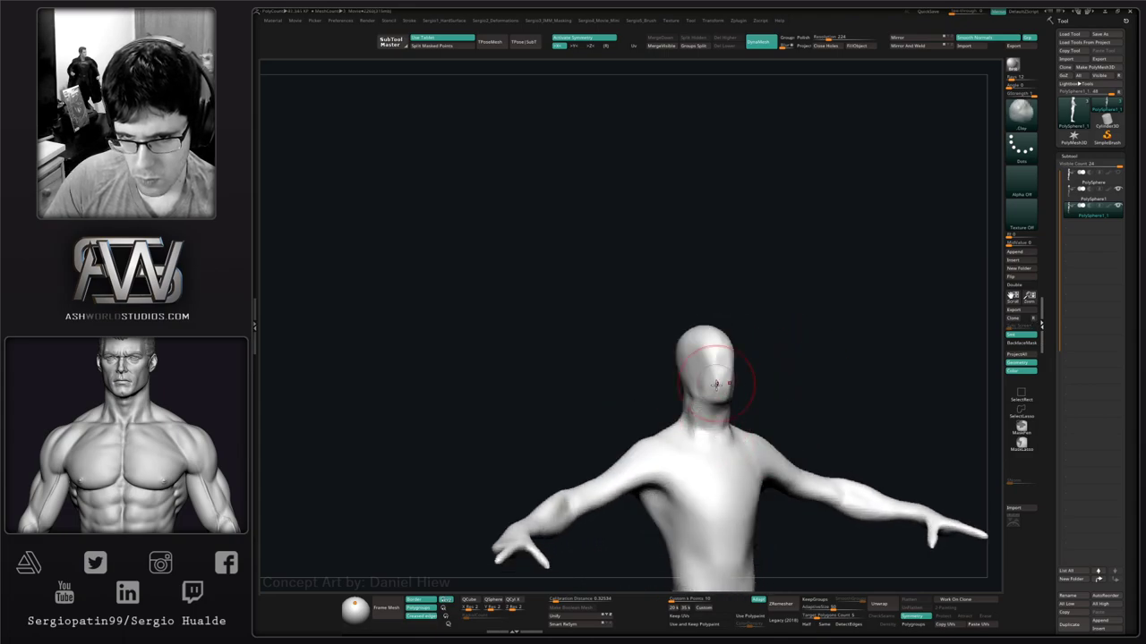
{"action": "right_click_drag", "start_coordinate": [707, 372], "coordinate": [670, 338]}
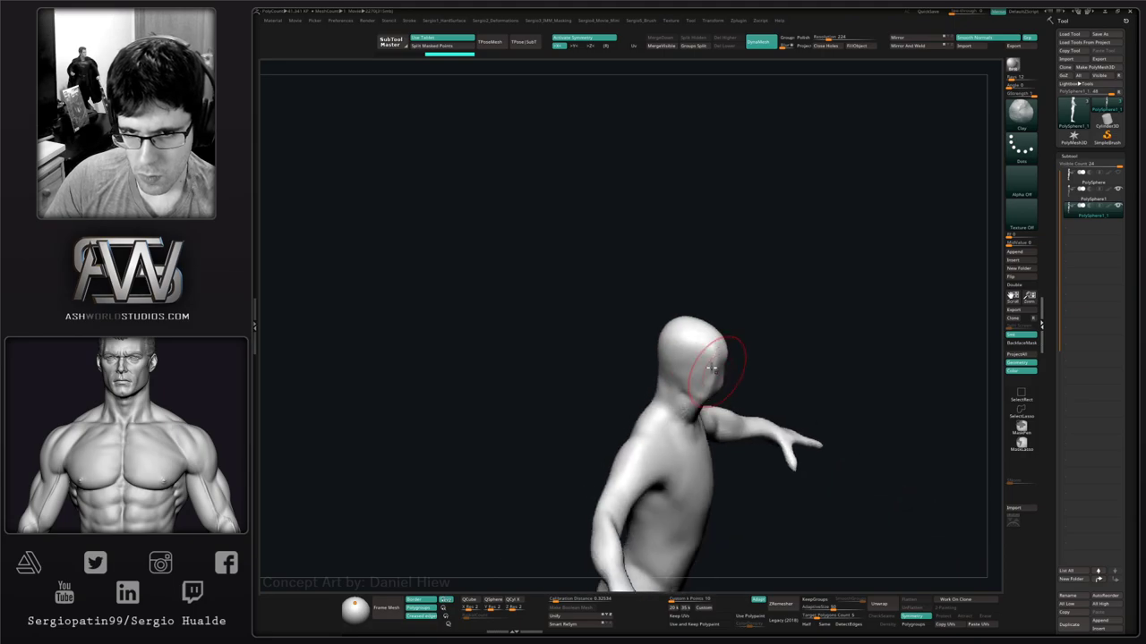
{"action": "key", "text": "shift"}
{"action": "key", "text": "alt+s"}
Adjust the face and jaw of the duplicated body inside the helmet opening with the Move brush, smoothing the chin area.
{"action": "key", "text": "b"}
{"action": "key", "text": "m"}
{"action": "key", "text": "v"}
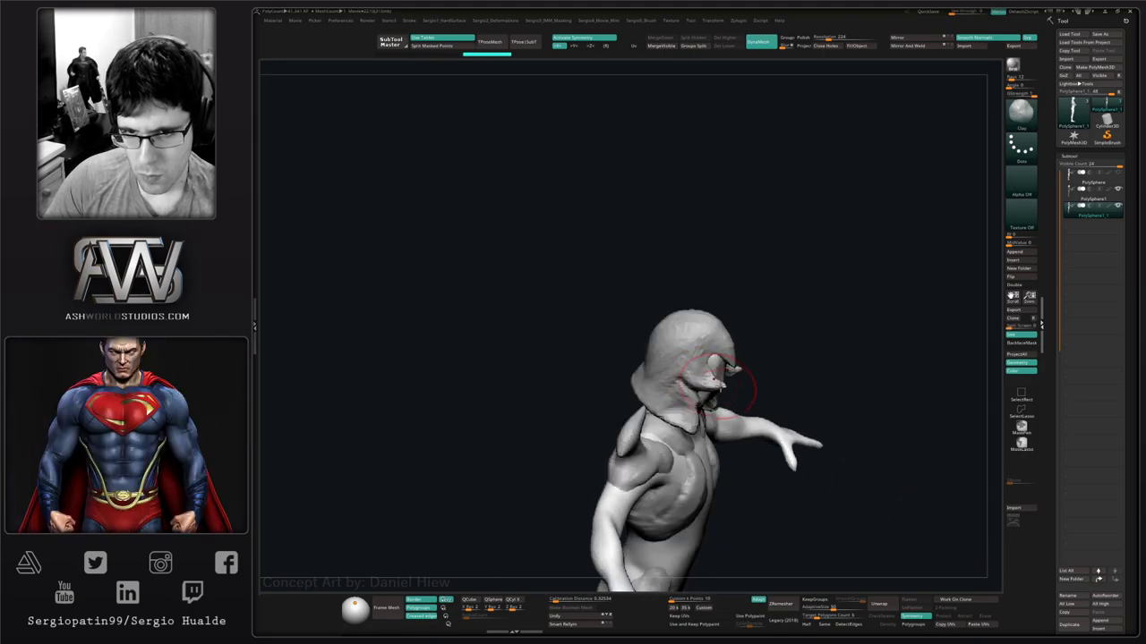
{"action": "right_click_drag", "start_coordinate": [723, 377], "coordinate": [742, 363]}
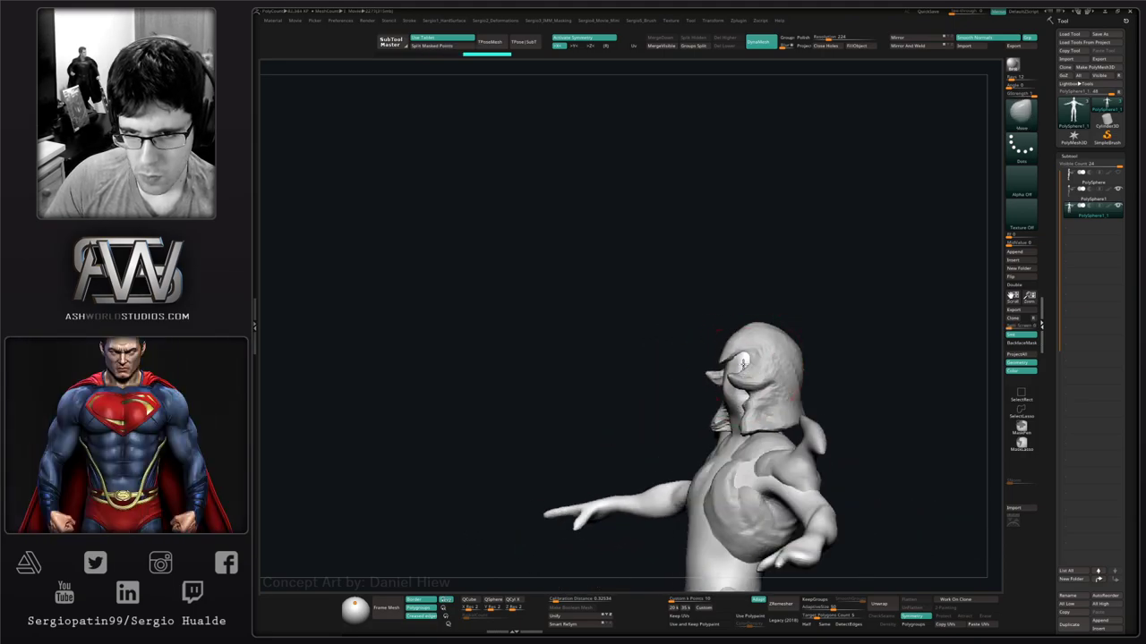
{"action": "left_click_drag", "start_coordinate": [742, 398], "coordinate": [735, 412]}
{"action": "right_click_drag", "start_coordinate": [735, 411], "coordinate": [768, 408]}
{"action": "left_click_drag", "start_coordinate": [761, 408], "coordinate": [759, 419], "text": "shift"}
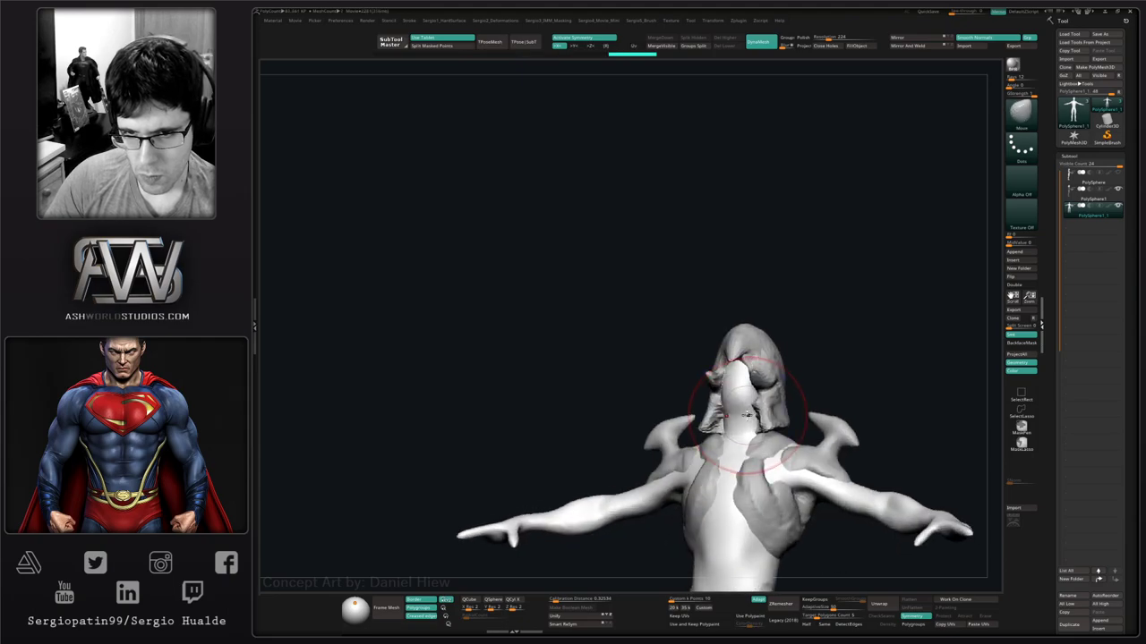
{"action": "mouse_move", "coordinate": [759, 419]}
{"action": "right_mouse_down"}
{"action": "mouse_move", "coordinate": [766, 428]}
{"action": "mouse_move", "coordinate": [738, 418]}
{"action": "right_mouse_up"}
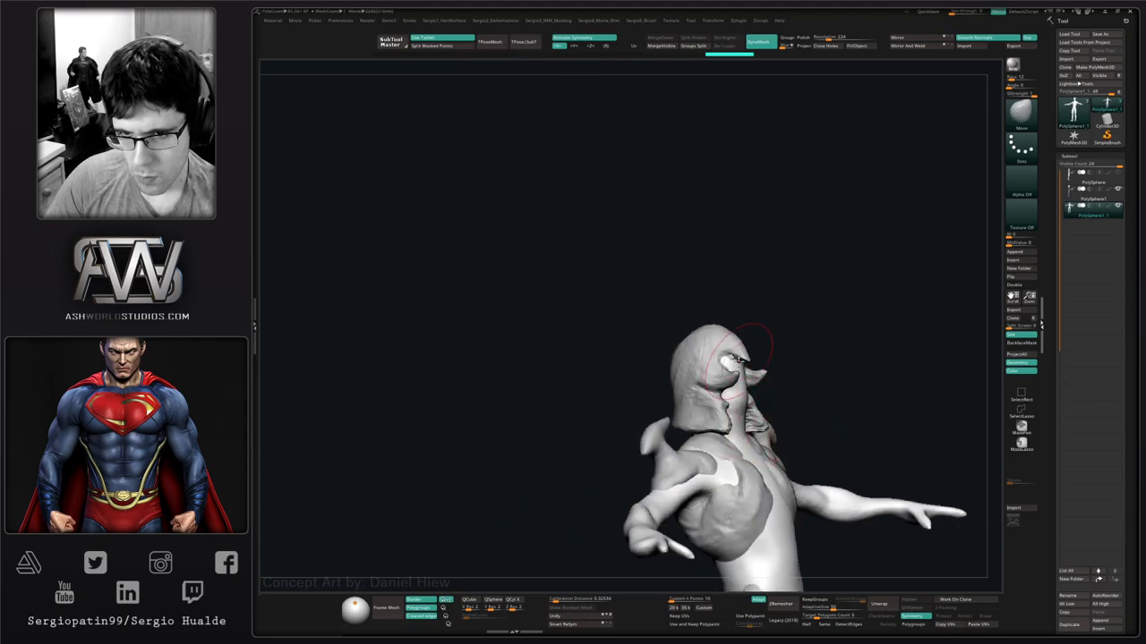
{"action": "right_click_drag", "start_coordinate": [738, 367], "coordinate": [764, 365]}
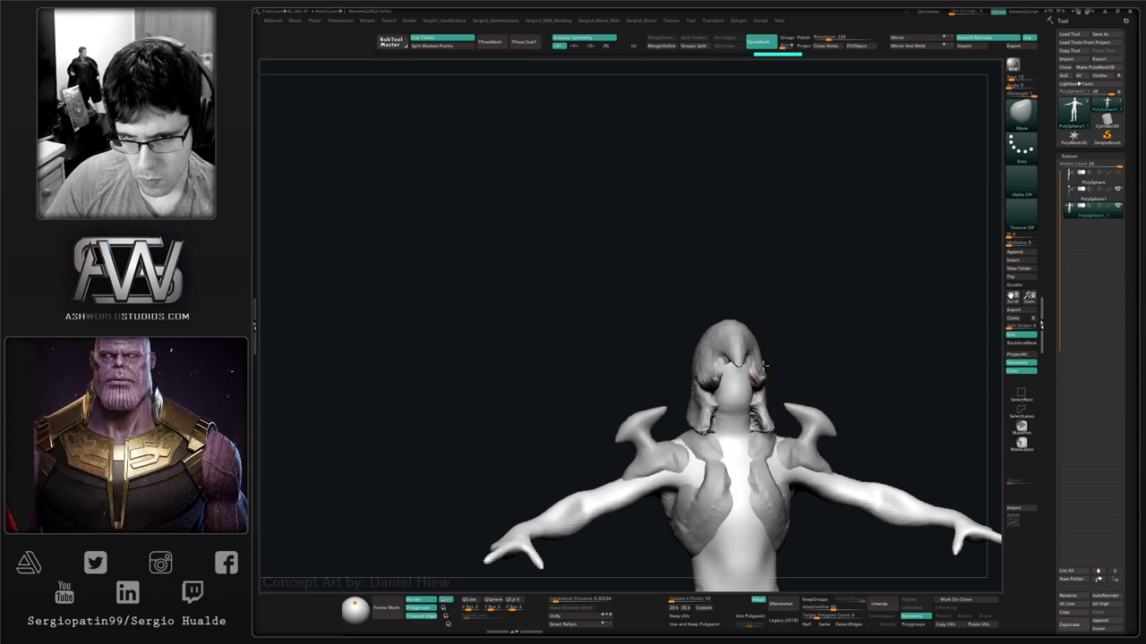
{"action": "left_click_drag", "start_coordinate": [764, 364], "coordinate": [759, 365]}
{"action": "mouse_move", "coordinate": [759, 366]}
{"action": "right_mouse_down"}
{"action": "mouse_move", "coordinate": [745, 363]}
{"action": "mouse_move", "coordinate": [742, 404]}
{"action": "mouse_move", "coordinate": [748, 391]}
{"action": "right_mouse_up"}
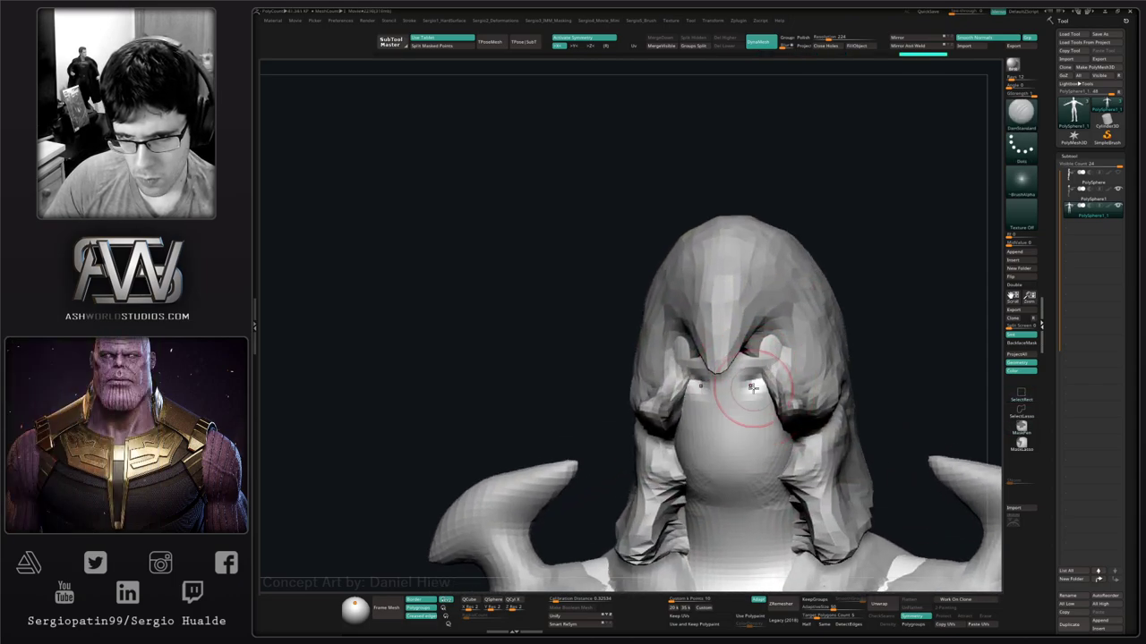
Carve the eye area of the head beneath the helmet with the DamStandard brush.
{"action": "left_click_drag", "start_coordinate": [748, 395], "coordinate": [744, 395]}
{"action": "mouse_move", "coordinate": [739, 444]}
{"action": "right_mouse_down"}
{"action": "mouse_move", "coordinate": [715, 421]}
{"action": "mouse_move", "coordinate": [742, 402]}
{"action": "mouse_move", "coordinate": [736, 425]}
{"action": "mouse_move", "coordinate": [707, 353]}
{"action": "mouse_move", "coordinate": [713, 396]}
{"action": "right_mouse_up"}
{"action": "right_click_drag", "start_coordinate": [838, 286], "coordinate": [817, 317]}
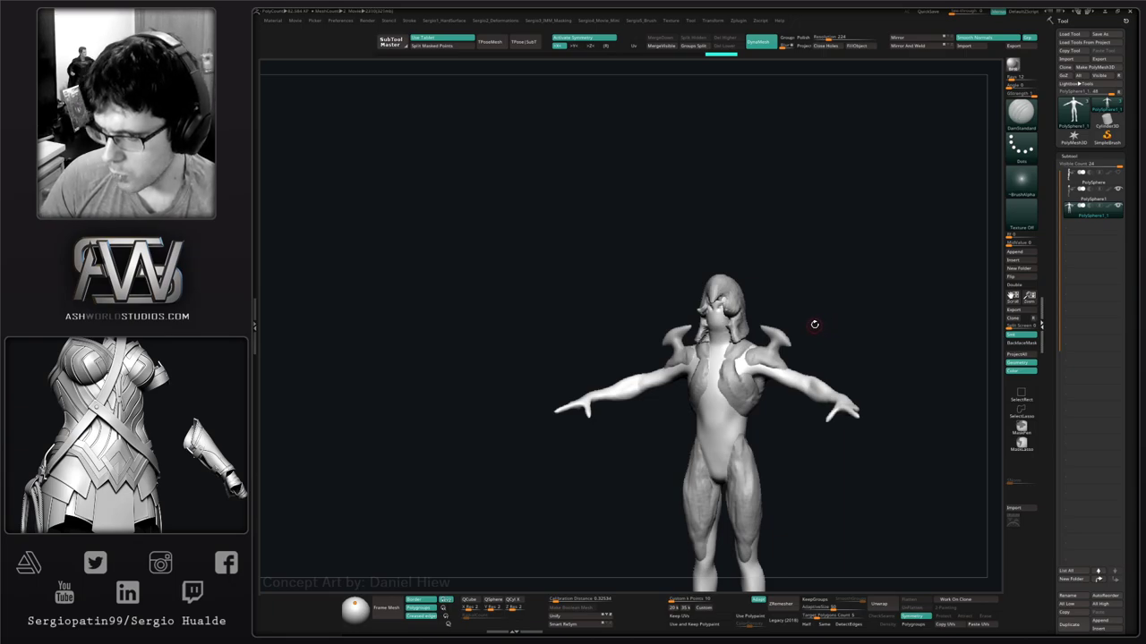
{"action": "right_click_drag", "start_coordinate": [815, 350], "coordinate": [752, 461]}
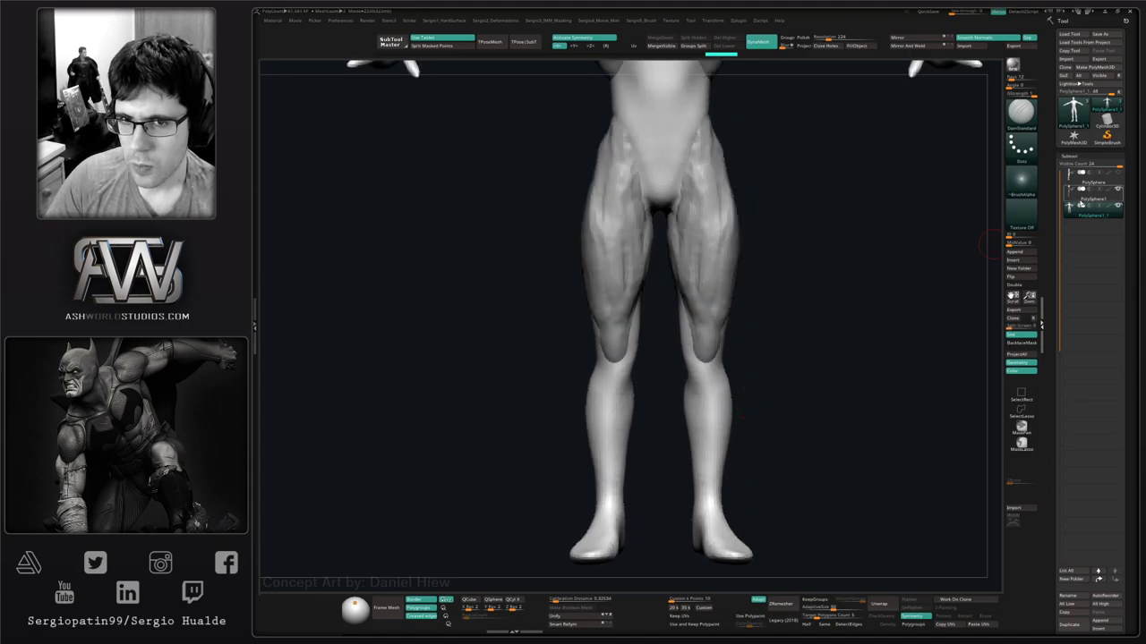
Make the armour subtool PolySphere1 active and pull a pair of pointed horns out of the helmet's sides with the Move brush.
{"action": "left_click_drag", "start_coordinate": [771, 316], "coordinate": [771, 336], "text": "ctrl"}
{"action": "mouse_move", "coordinate": [771, 336]}
{"action": "right_mouse_down", "text": "alt"}
{"action": "mouse_move", "coordinate": [731, 441]}
{"action": "mouse_move", "coordinate": [730, 365]}
{"action": "right_mouse_up", "text": "alt"}
{"action": "mouse_move", "coordinate": [730, 365]}
{"action": "right_mouse_down", "text": "alt"}
{"action": "mouse_move", "coordinate": [708, 407]}
{"action": "mouse_move", "coordinate": [700, 493]}
{"action": "mouse_move", "coordinate": [695, 408]}
{"action": "right_mouse_up", "text": "alt"}
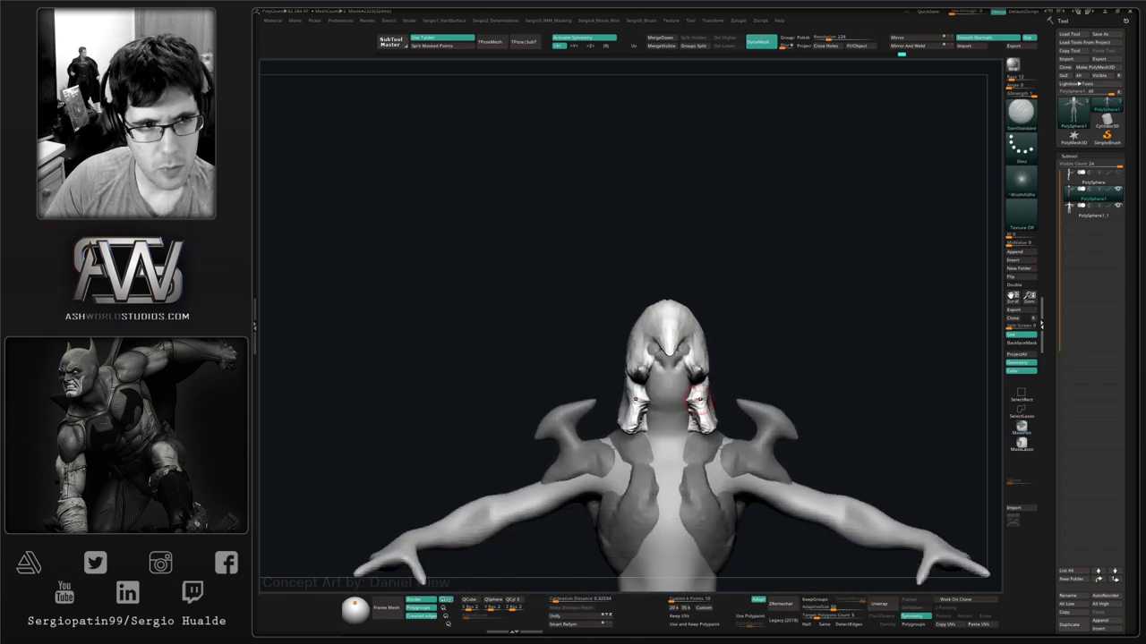
{"action": "right_click_drag", "start_coordinate": [782, 335], "coordinate": [698, 370]}
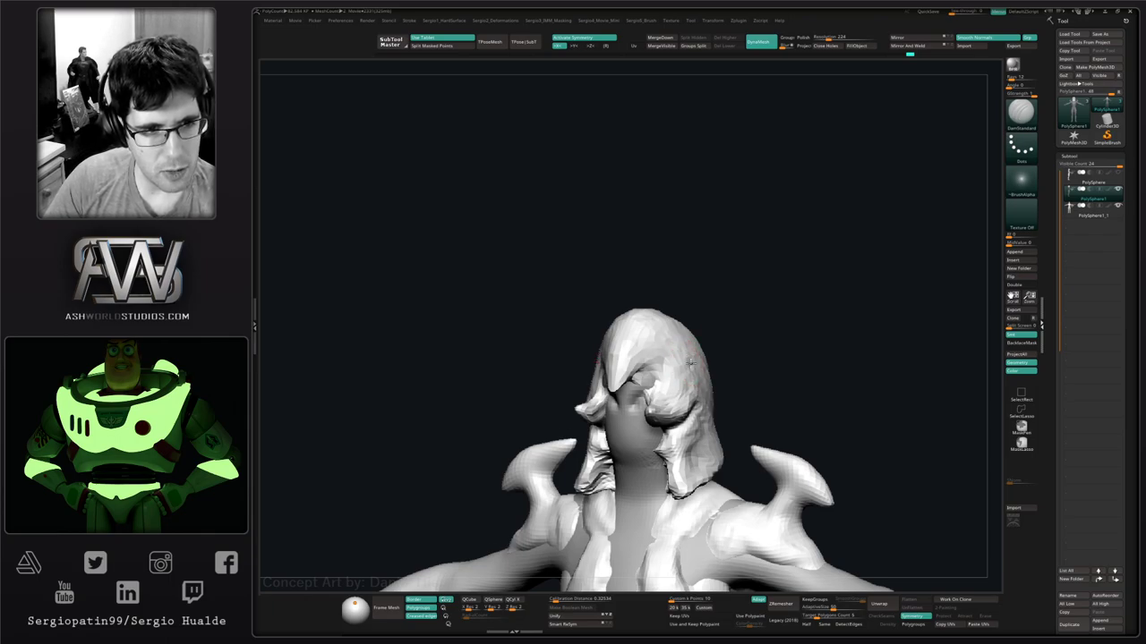
{"action": "right_click_drag", "start_coordinate": [691, 362], "coordinate": [692, 340], "text": "alt"}
{"action": "key", "text": "b"}
{"action": "key", "text": "m"}
{"action": "key", "text": "v"}
{"action": "left_click_drag", "start_coordinate": [696, 331], "coordinate": [815, 289]}
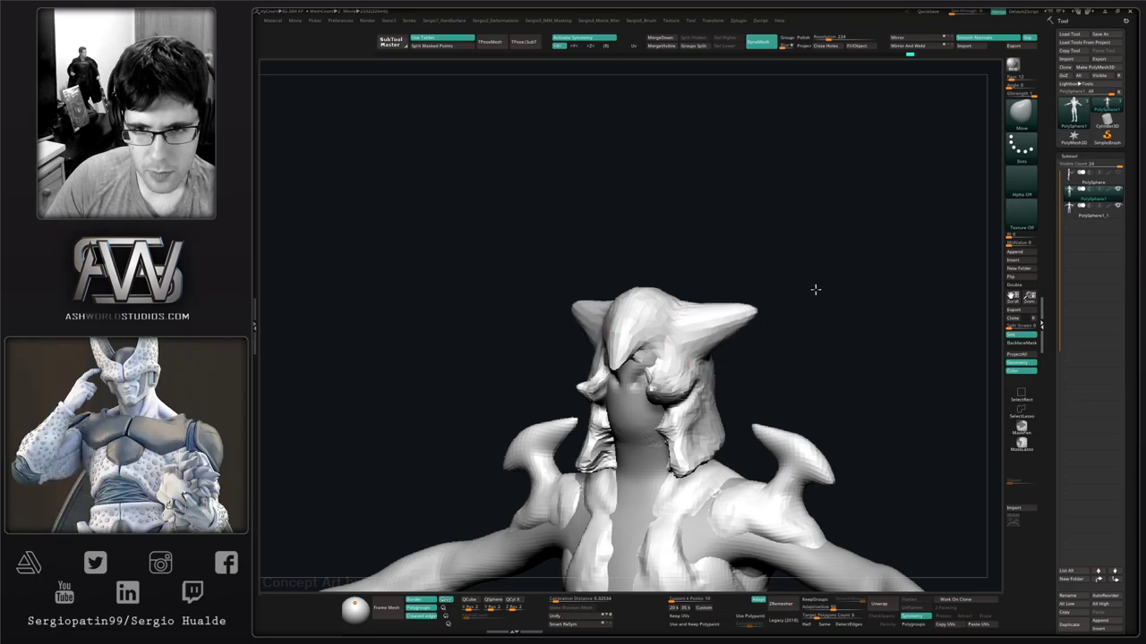
Build up volume along the helmet's new horns with the ClayBuildup brush.
{"action": "mouse_move", "coordinate": [719, 353]}
{"action": "right_mouse_down"}
{"action": "mouse_move", "coordinate": [693, 347]}
{"action": "mouse_move", "coordinate": [720, 360]}
{"action": "right_mouse_up"}
{"action": "key", "text": "b"}
{"action": "key", "text": "c"}
{"action": "key", "text": "b"}
{"action": "left_click_drag", "start_coordinate": [676, 300], "coordinate": [712, 309]}
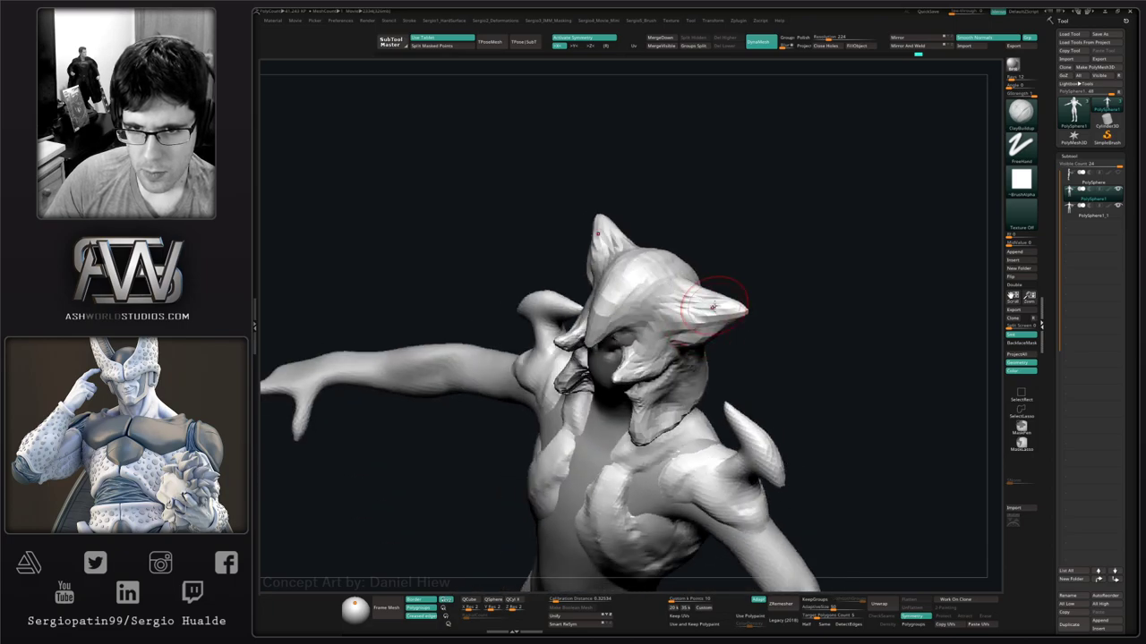
Stretch the helmet horns farther outward with the Move brush.
{"action": "right_click_drag", "start_coordinate": [713, 310], "coordinate": [703, 322]}
{"action": "key", "text": "b"}
{"action": "key", "text": "m"}
{"action": "key", "text": "v"}
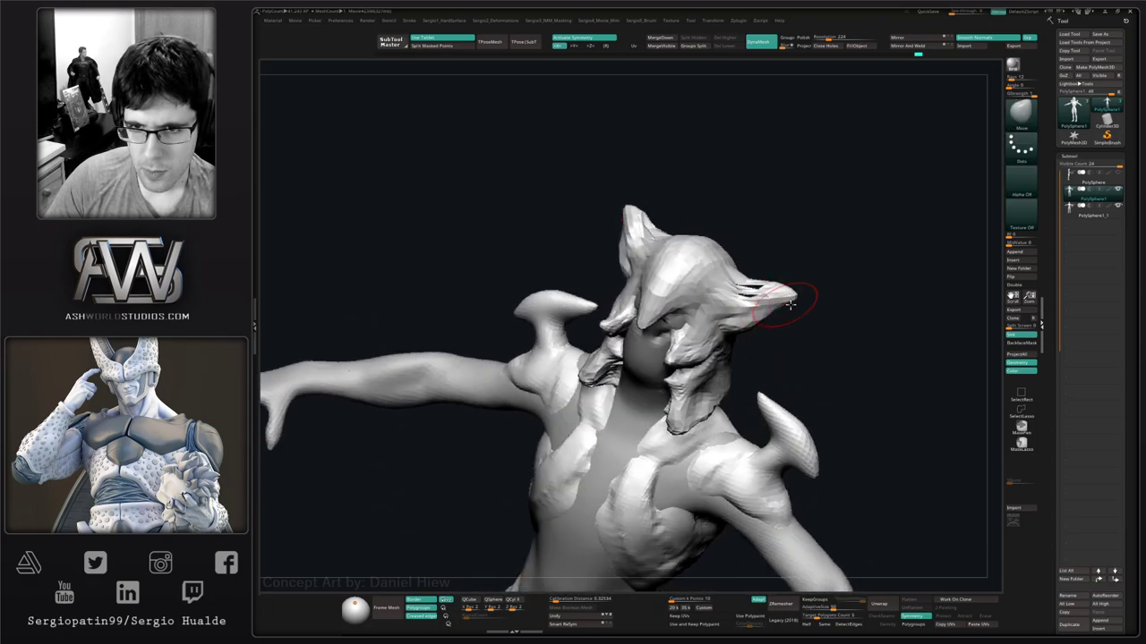
{"action": "mouse_move", "coordinate": [824, 286]}
{"action": "left_mouse_down"}
{"action": "mouse_move", "coordinate": [844, 260]}
{"action": "mouse_move", "coordinate": [888, 297]}
{"action": "left_mouse_up"}
Thicken the stretched horns with the Inflat brush.
{"action": "key", "text": "b"}
{"action": "key", "text": "i"}
{"action": "key", "text": "n"}
{"action": "left_click_drag", "start_coordinate": [838, 268], "coordinate": [822, 279]}
{"action": "right_click_drag", "start_coordinate": [815, 319], "coordinate": [760, 393], "text": "ctrl"}
{"action": "left_click_drag", "start_coordinate": [759, 392], "coordinate": [786, 357]}
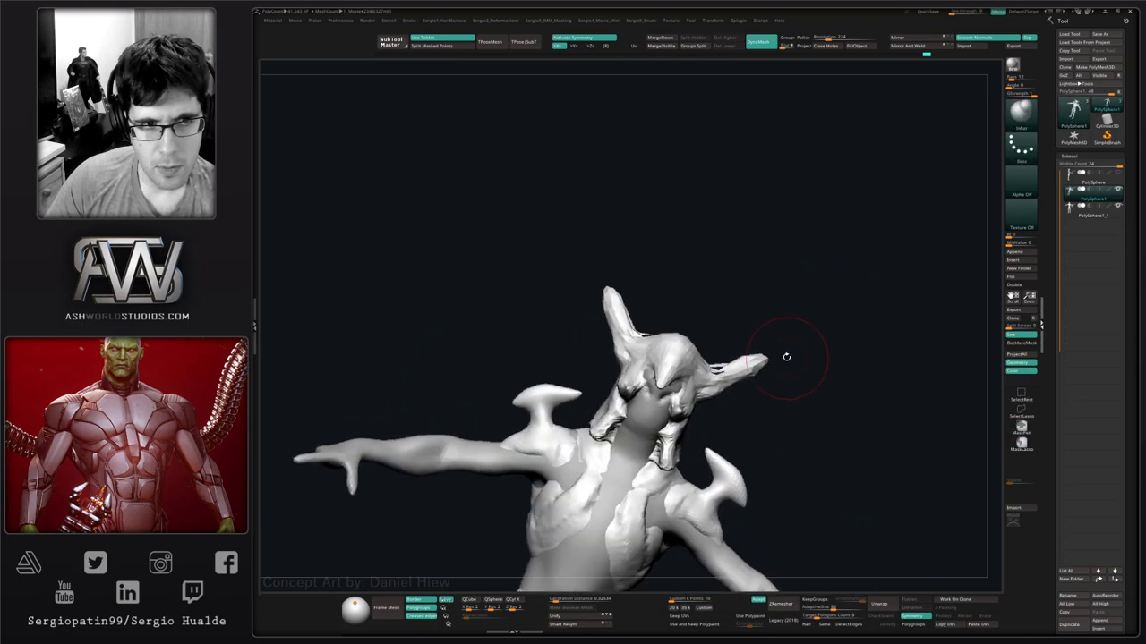
Bend the horns upward with the Move brush and round out their thin shafts with the Inflat brush.
{"action": "mouse_move", "coordinate": [795, 278]}
{"action": "left_mouse_down"}
{"action": "mouse_move", "coordinate": [796, 322]}
{"action": "mouse_move", "coordinate": [743, 259]}
{"action": "mouse_move", "coordinate": [713, 279]}
{"action": "left_mouse_up"}
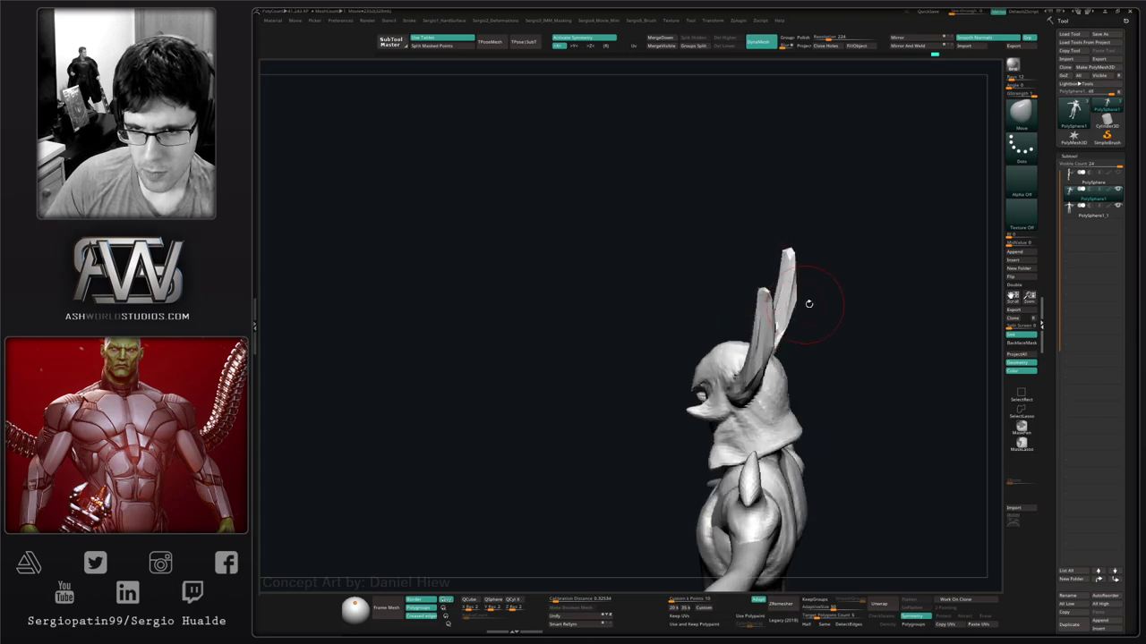
{"action": "mouse_move", "coordinate": [808, 304]}
{"action": "left_mouse_down"}
{"action": "mouse_move", "coordinate": [791, 355]}
{"action": "mouse_move", "coordinate": [777, 326]}
{"action": "left_mouse_up"}
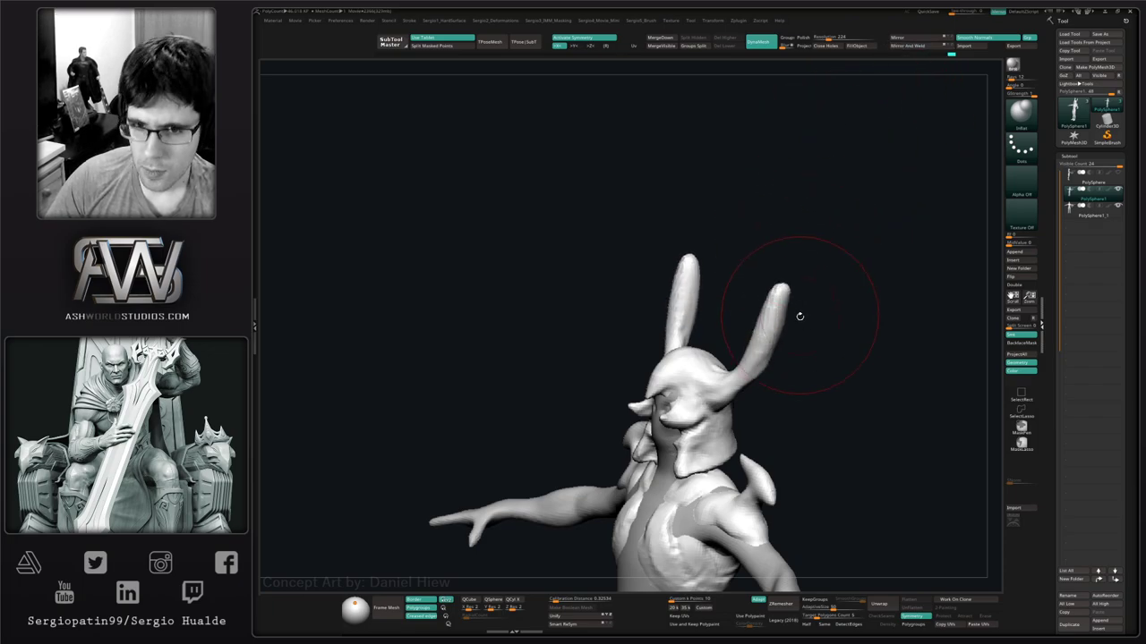
{"action": "mouse_move", "coordinate": [799, 316]}
{"action": "left_mouse_down"}
{"action": "mouse_move", "coordinate": [860, 319]}
{"action": "mouse_move", "coordinate": [811, 316]}
{"action": "left_mouse_up"}
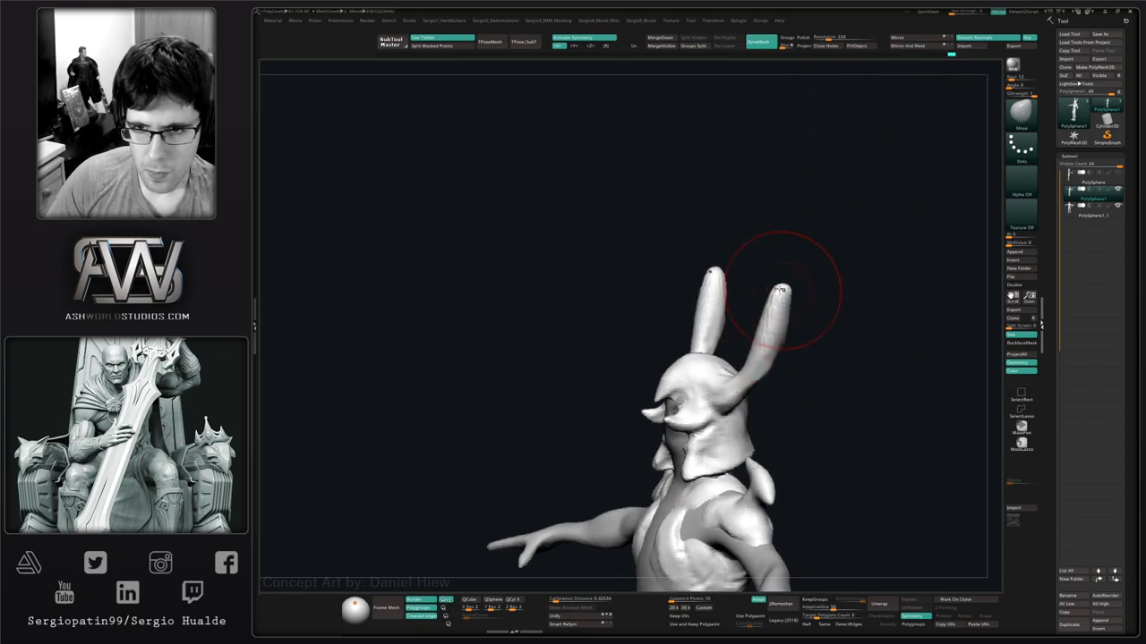
Fold the horn tips forward over the helmet, puff them up with the Inflat brush, and undo the last stroke.
{"action": "key", "text": "b"}
{"action": "key", "text": "i"}
{"action": "key", "text": "n"}
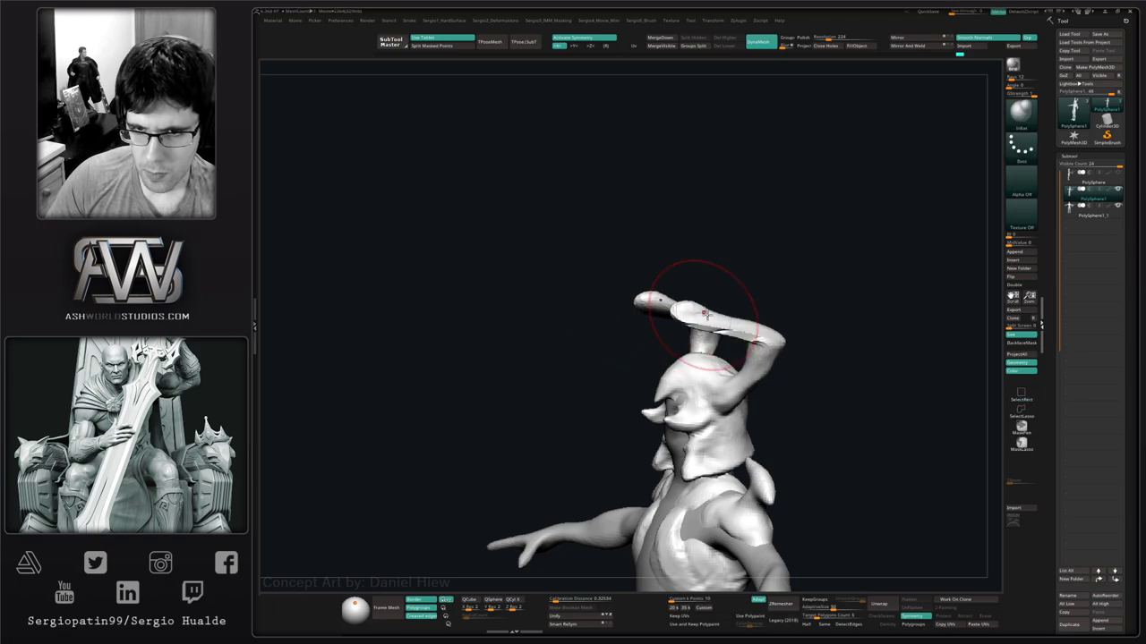
{"action": "mouse_move", "coordinate": [705, 313]}
{"action": "left_mouse_down", "text": "shift"}
{"action": "mouse_move", "coordinate": [767, 332]}
{"action": "mouse_move", "coordinate": [686, 295]}
{"action": "mouse_move", "coordinate": [725, 333]}
{"action": "mouse_move", "coordinate": [707, 334]}
{"action": "mouse_move", "coordinate": [727, 340]}
{"action": "mouse_move", "coordinate": [747, 319]}
{"action": "mouse_move", "coordinate": [775, 342]}
{"action": "mouse_move", "coordinate": [769, 320]}
{"action": "mouse_move", "coordinate": [638, 296]}
{"action": "mouse_move", "coordinate": [697, 370]}
{"action": "left_mouse_up", "text": "shift"}
{"action": "key", "text": "ctrl+z"}
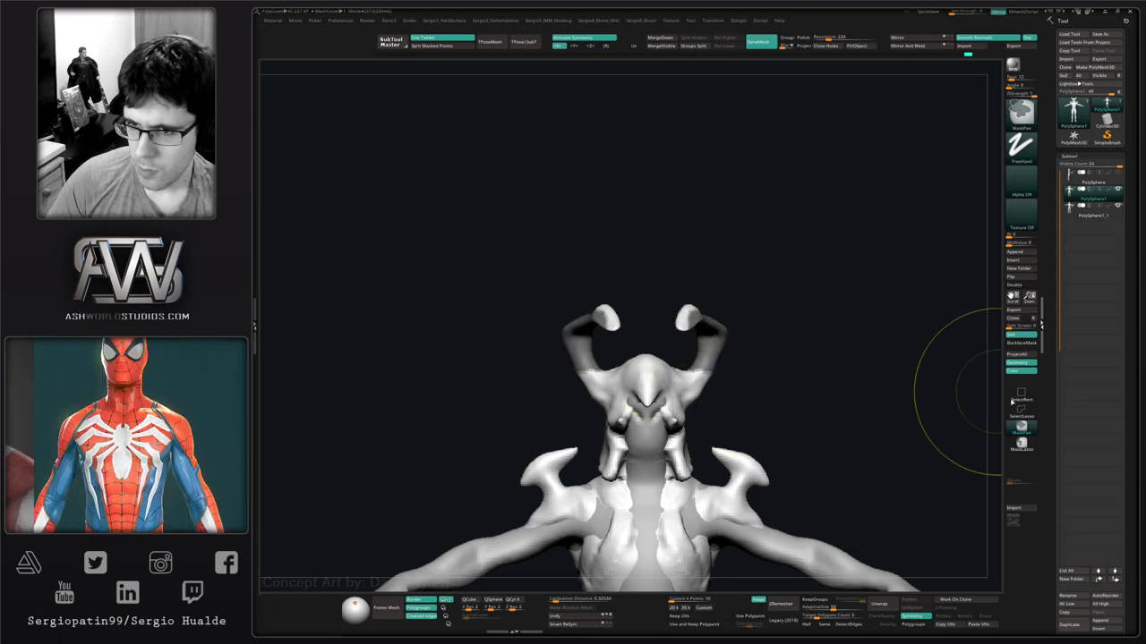
Mask the armour with MaskLasso so that only the two horns stay editable.
{"action": "left_click", "coordinate": [1021, 444]}
{"action": "left_click_drag", "start_coordinate": [813, 358], "coordinate": [814, 320]}
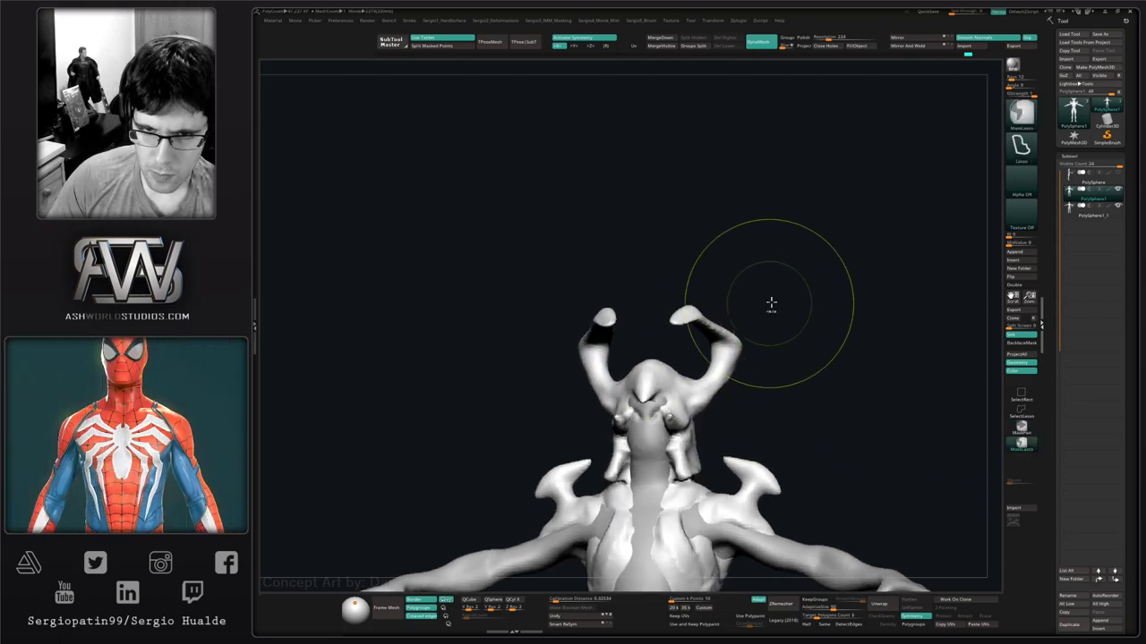
{"action": "left_click_drag", "start_coordinate": [660, 326], "coordinate": [734, 329], "text": "ctrl"}
{"action": "key", "text": "ctrl+z"}
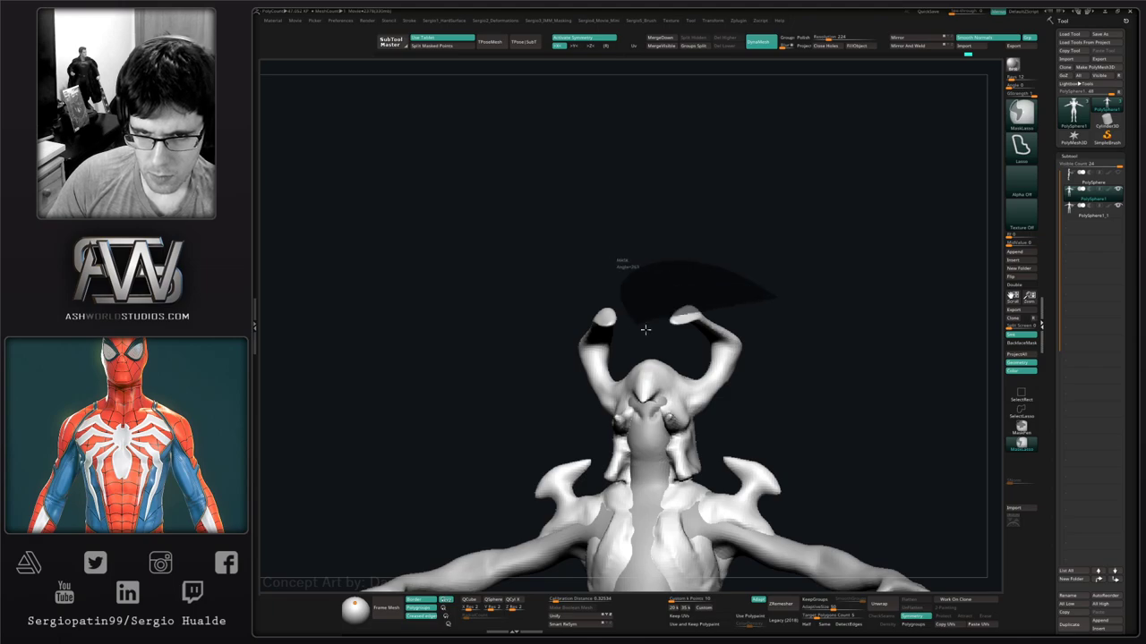
{"action": "left_click_drag", "start_coordinate": [791, 393], "coordinate": [795, 381], "text": "ctrl"}
{"action": "left_click", "coordinate": [766, 368], "text": "ctrl"}
Shape the unmasked horns into an inward curl with the Move brush and smooth them.
{"action": "mouse_move", "coordinate": [723, 376]}
{"action": "left_mouse_down"}
{"action": "mouse_move", "coordinate": [735, 343]}
{"action": "mouse_move", "coordinate": [705, 330]}
{"action": "mouse_move", "coordinate": [730, 298]}
{"action": "left_mouse_up"}
{"action": "key", "text": "shift"}
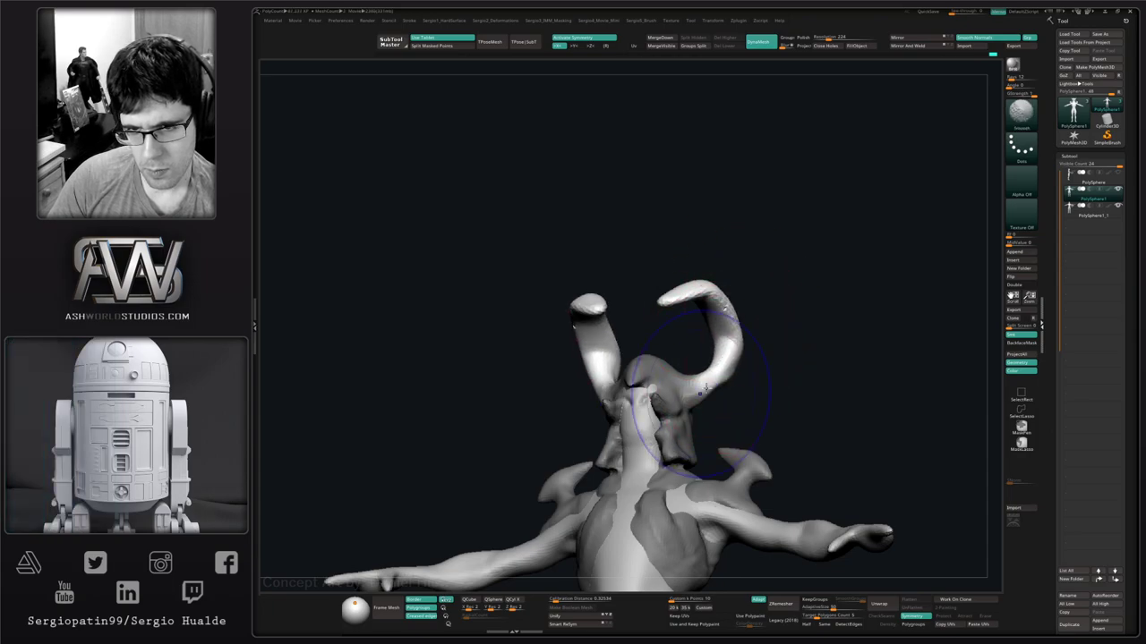
{"action": "right_click_drag", "start_coordinate": [731, 375], "coordinate": [746, 335]}
{"action": "left_click_drag", "start_coordinate": [731, 310], "coordinate": [721, 318]}
{"action": "right_click_drag", "start_coordinate": [742, 341], "coordinate": [736, 358], "text": "ctrl"}
{"action": "right_click_drag", "start_coordinate": [736, 358], "coordinate": [730, 370]}
{"action": "left_click_drag", "start_coordinate": [730, 369], "coordinate": [754, 333]}
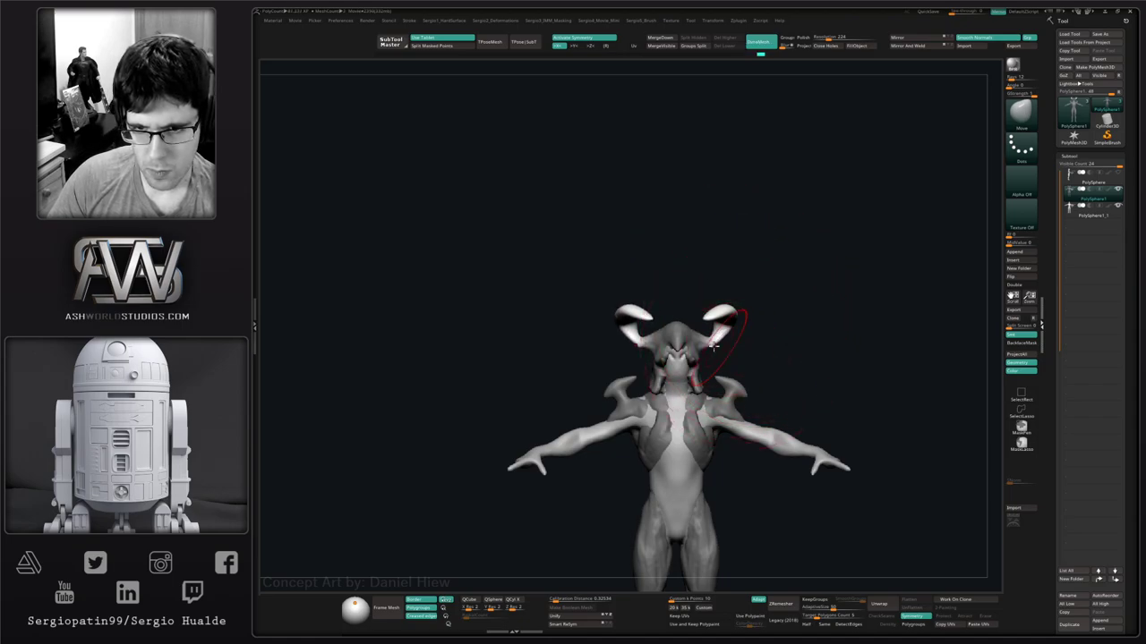
Adjust the horns' spread and curvature with the Move brush and clear the mask.
{"action": "right_click_drag", "start_coordinate": [713, 346], "coordinate": [710, 339], "text": "ctrl"}
{"action": "left_click_drag", "start_coordinate": [693, 322], "coordinate": [686, 326]}
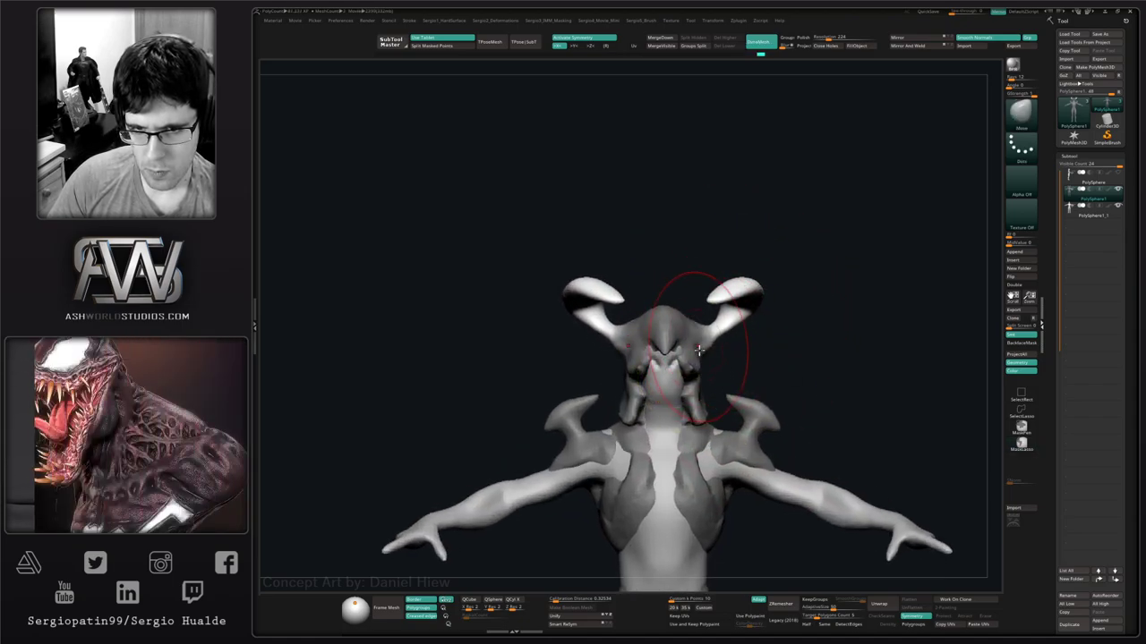
{"action": "mouse_move", "coordinate": [687, 345]}
{"action": "right_mouse_down"}
{"action": "mouse_move", "coordinate": [756, 342]}
{"action": "mouse_move", "coordinate": [689, 317]}
{"action": "right_mouse_up"}
{"action": "key", "text": "s"}
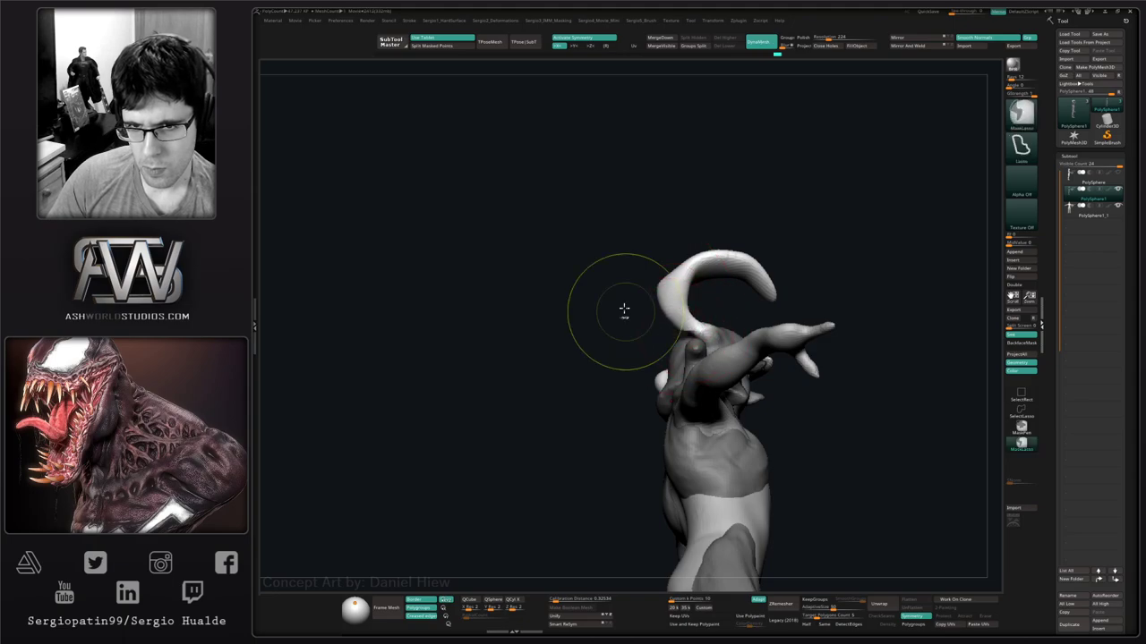
{"action": "left_click_drag", "start_coordinate": [623, 311], "coordinate": [608, 333], "text": "ctrl"}
{"action": "right_click_drag", "start_coordinate": [694, 336], "coordinate": [696, 283]}
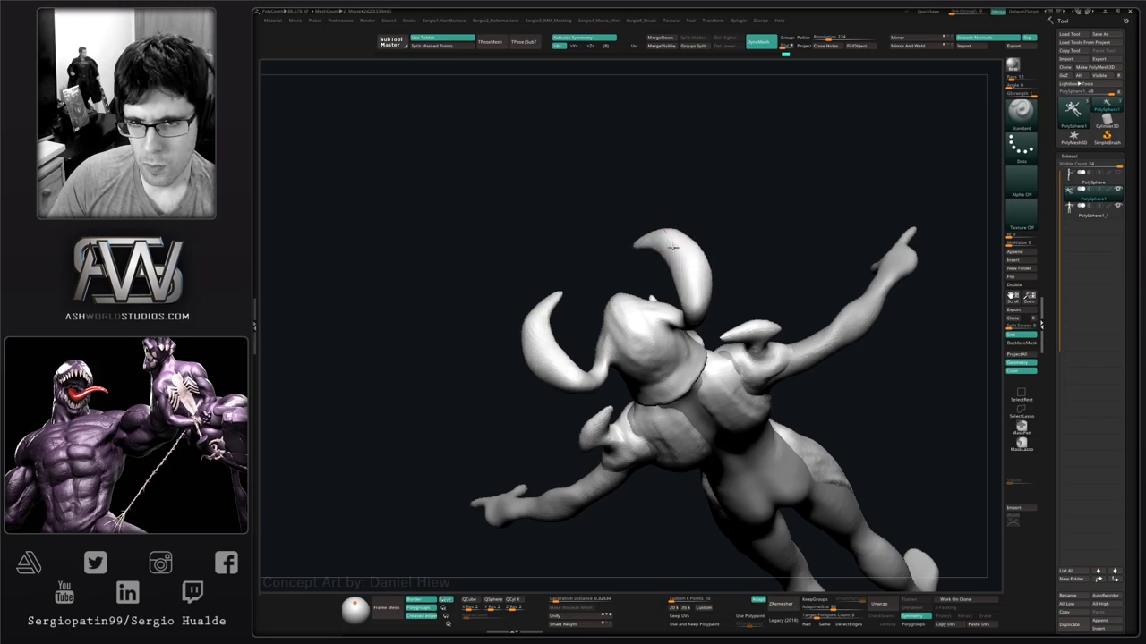
Adjust the horn bases where they join the helmet with the Move brush.
{"action": "mouse_move", "coordinate": [662, 249]}
{"action": "right_mouse_down"}
{"action": "mouse_move", "coordinate": [727, 251]}
{"action": "mouse_move", "coordinate": [729, 371]}
{"action": "mouse_move", "coordinate": [696, 351]}
{"action": "mouse_move", "coordinate": [698, 326]}
{"action": "mouse_move", "coordinate": [704, 369]}
{"action": "right_mouse_up"}
{"action": "key", "text": "b"}
{"action": "key", "text": "m"}
{"action": "key", "text": "v"}
{"action": "left_click_drag", "start_coordinate": [704, 358], "coordinate": [692, 352]}
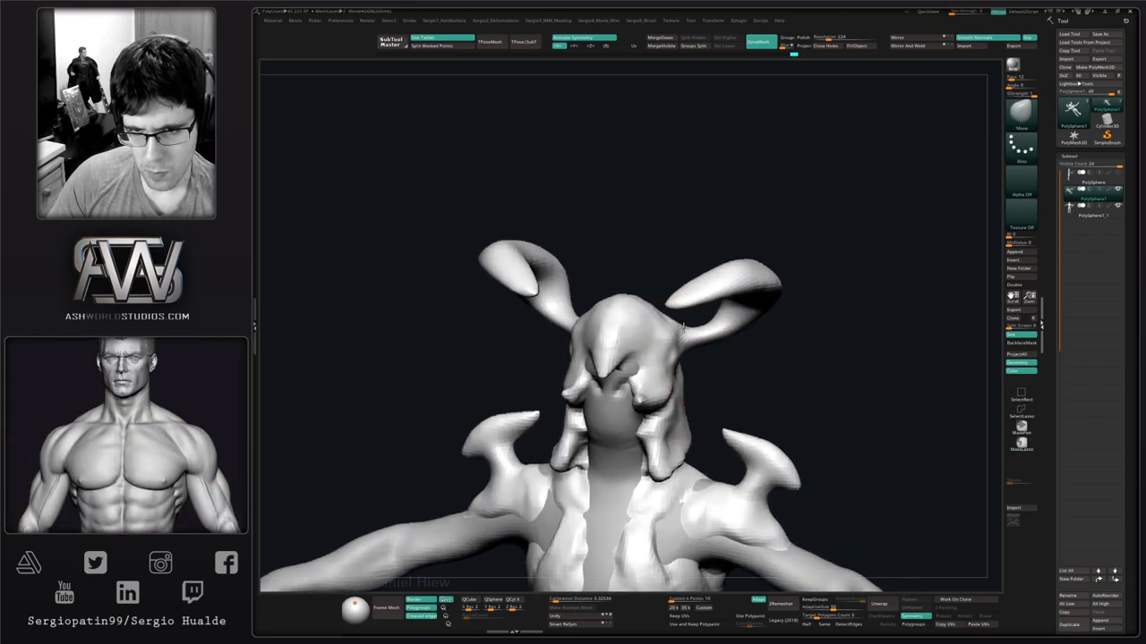
Fill out the transition between horns and helmet with the ClayBuildup and Inflat brushes.
{"action": "key", "text": "b"}
{"action": "key", "text": "c"}
{"action": "key", "text": "b"}
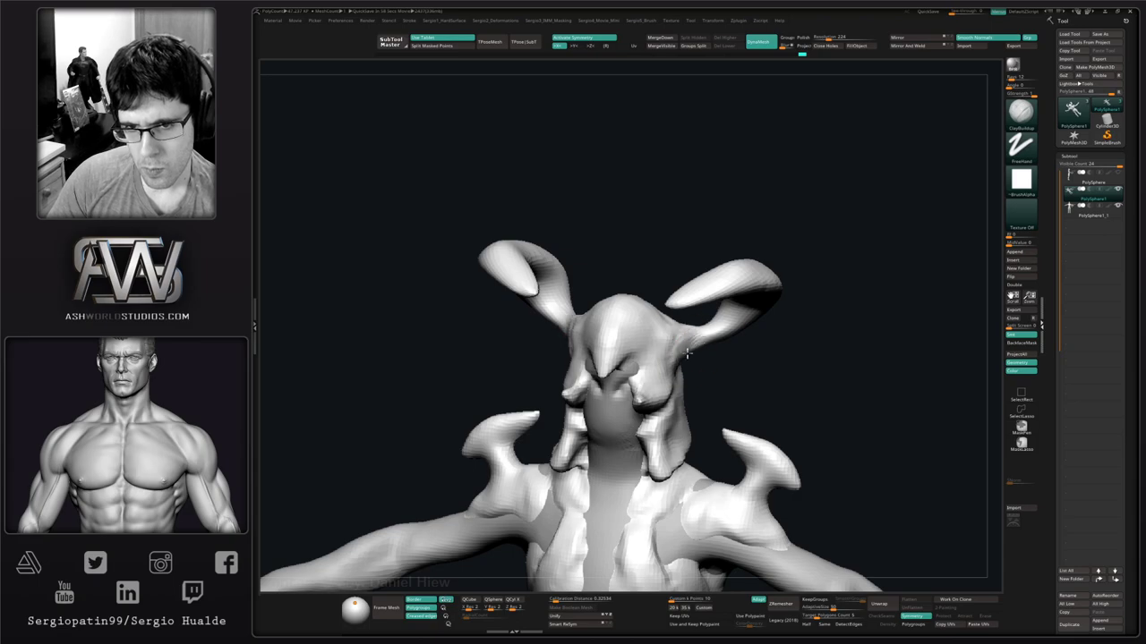
{"action": "mouse_move", "coordinate": [688, 355]}
{"action": "right_mouse_down"}
{"action": "mouse_move", "coordinate": [697, 343]}
{"action": "mouse_move", "coordinate": [685, 327]}
{"action": "right_mouse_up"}
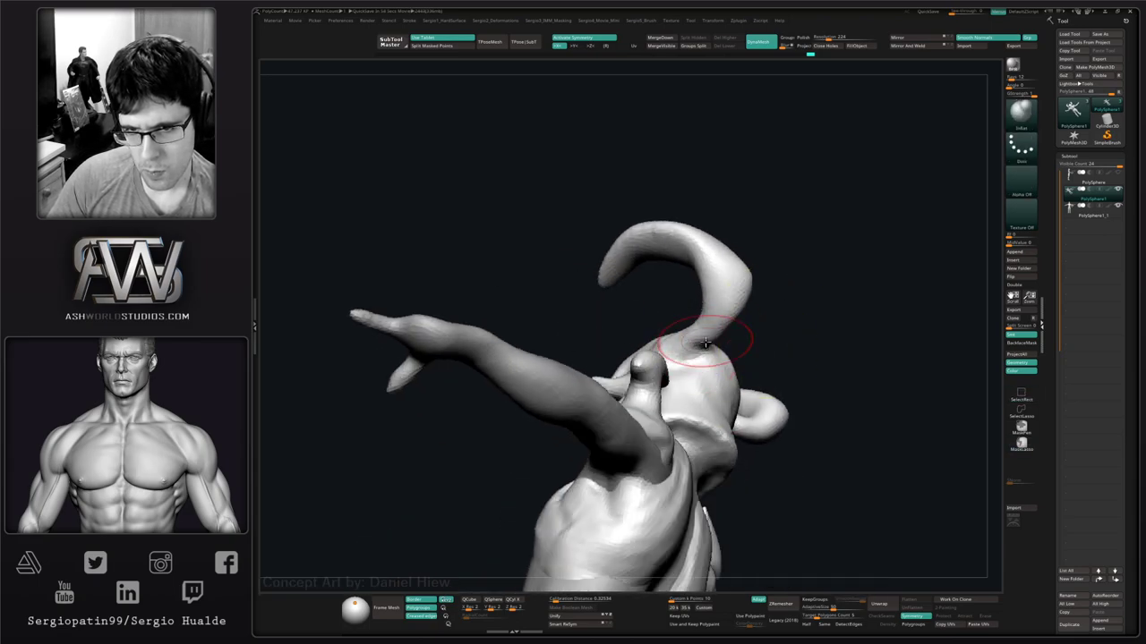
{"action": "right_click_drag", "start_coordinate": [706, 343], "coordinate": [714, 346]}
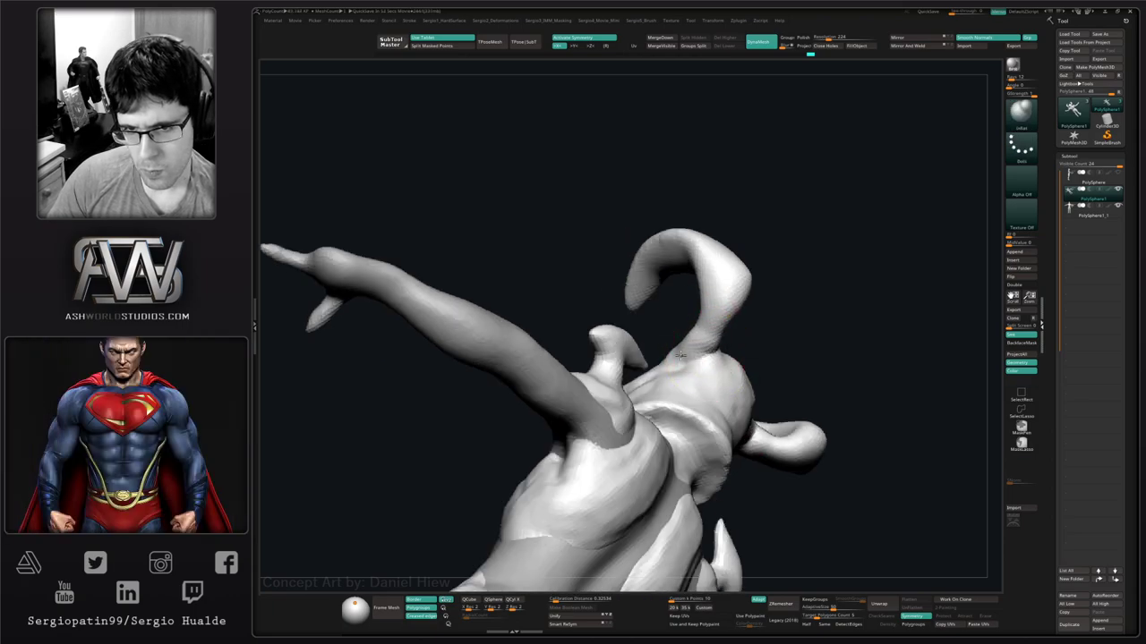
{"action": "mouse_move", "coordinate": [777, 312]}
{"action": "right_mouse_down"}
{"action": "mouse_move", "coordinate": [707, 362]}
{"action": "mouse_move", "coordinate": [721, 342]}
{"action": "mouse_move", "coordinate": [743, 345]}
{"action": "mouse_move", "coordinate": [717, 383]}
{"action": "mouse_move", "coordinate": [731, 319]}
{"action": "mouse_move", "coordinate": [723, 421]}
{"action": "right_mouse_up"}
{"action": "mouse_move", "coordinate": [734, 340]}
{"action": "right_mouse_down", "text": "ctrl"}
{"action": "mouse_move", "coordinate": [711, 392]}
{"action": "mouse_move", "coordinate": [689, 352]}
{"action": "right_mouse_up", "text": "ctrl"}
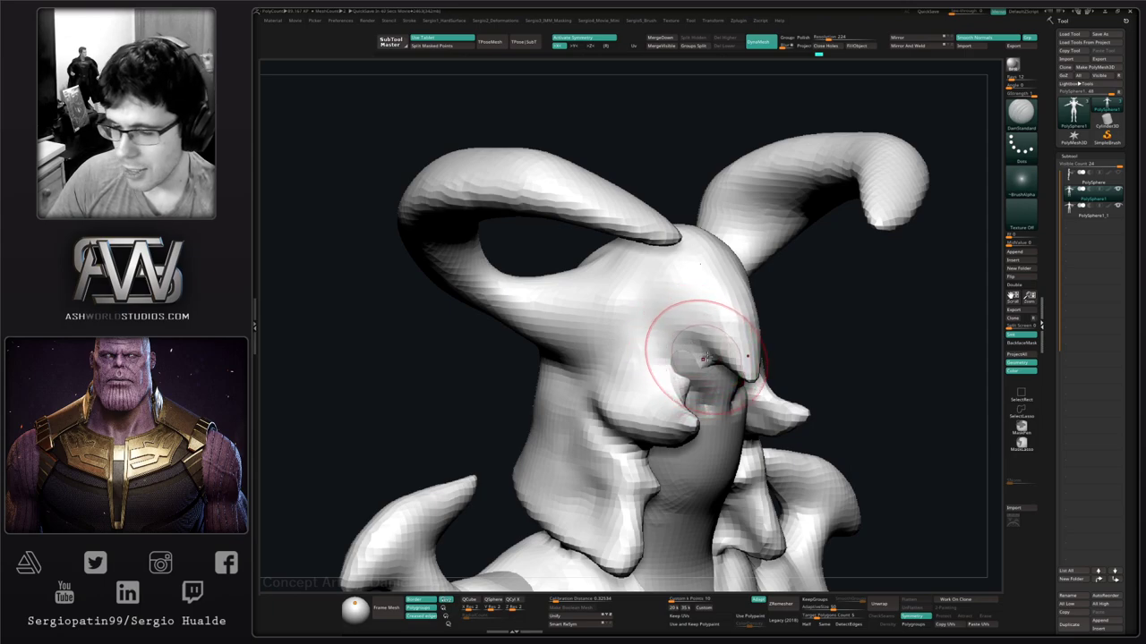
Isolate the armour subtool, carve the helmet's eye openings with DamStandard, and rework the inner face area with ClayBuildup.
{"action": "key", "text": "alt+s"}
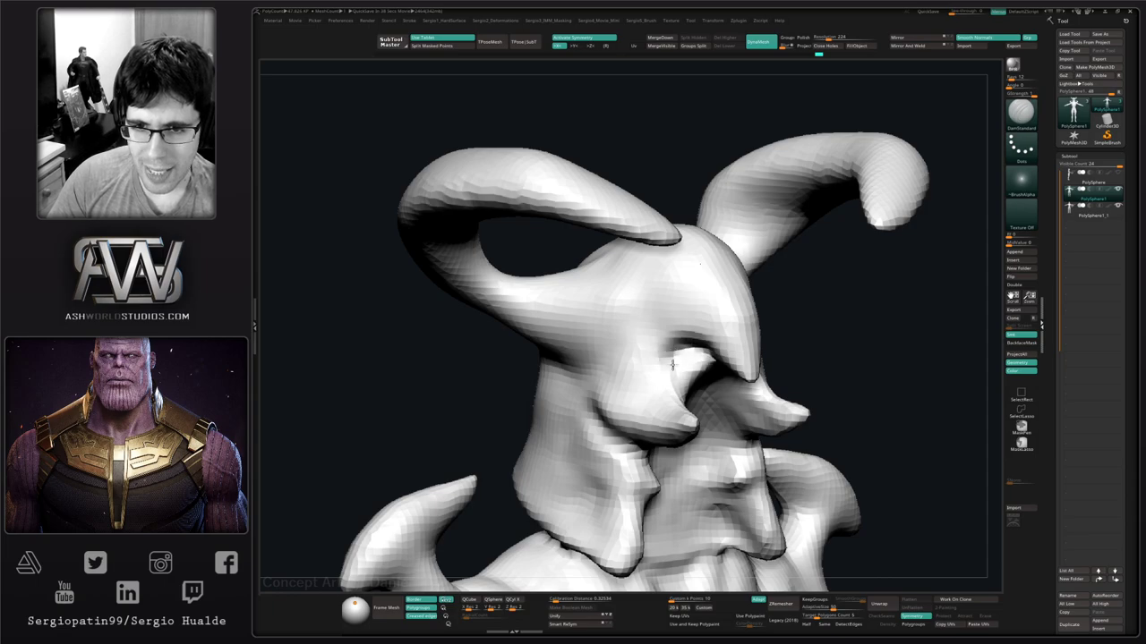
{"action": "mouse_move", "coordinate": [705, 356]}
{"action": "right_mouse_down"}
{"action": "mouse_move", "coordinate": [685, 358]}
{"action": "mouse_move", "coordinate": [708, 355]}
{"action": "right_mouse_up"}
{"action": "key", "text": "space"}
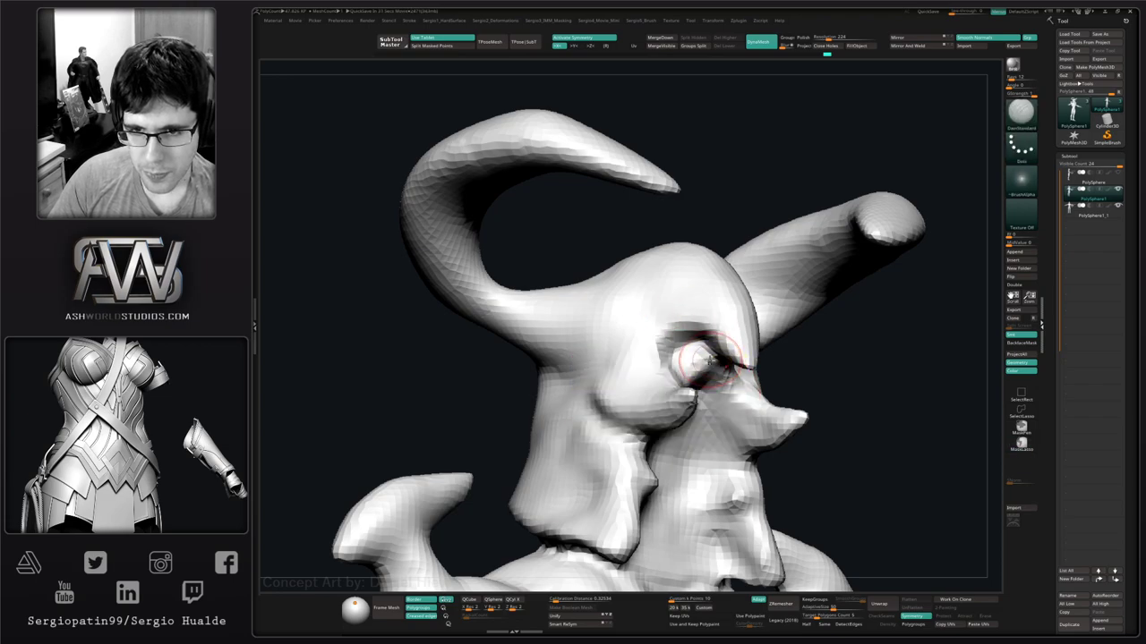
{"action": "right_click_drag", "start_coordinate": [704, 362], "coordinate": [677, 378]}
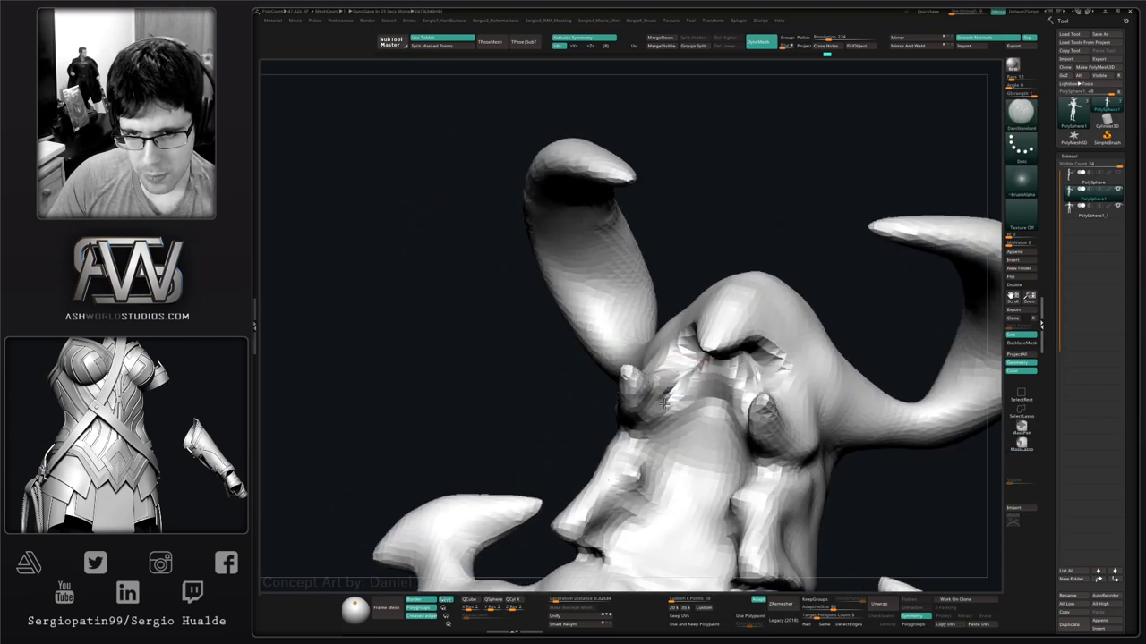
{"action": "mouse_move", "coordinate": [678, 375]}
{"action": "left_mouse_down"}
{"action": "mouse_move", "coordinate": [646, 425]}
{"action": "mouse_move", "coordinate": [645, 467]}
{"action": "mouse_move", "coordinate": [596, 542]}
{"action": "mouse_move", "coordinate": [686, 362]}
{"action": "mouse_move", "coordinate": [682, 379]}
{"action": "left_mouse_up"}
{"action": "mouse_move", "coordinate": [684, 394]}
{"action": "right_mouse_down", "text": "ctrl"}
{"action": "mouse_move", "coordinate": [685, 362]}
{"action": "mouse_move", "coordinate": [721, 421]}
{"action": "mouse_move", "coordinate": [723, 457]}
{"action": "mouse_move", "coordinate": [694, 407]}
{"action": "right_mouse_up", "text": "ctrl"}
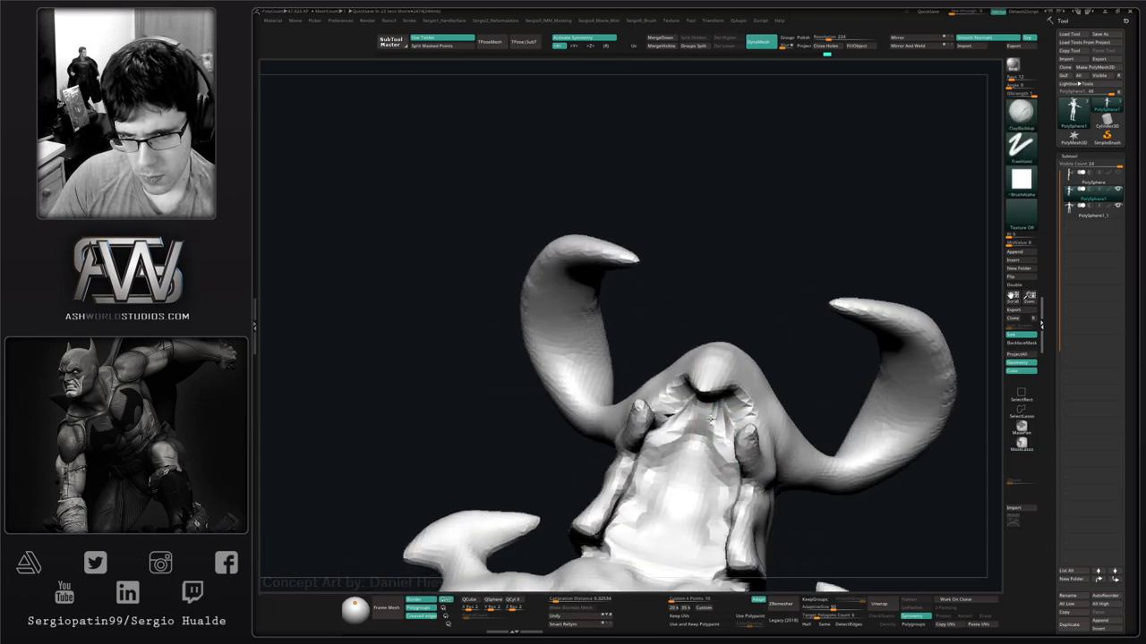
{"action": "mouse_move", "coordinate": [694, 407]}
{"action": "left_mouse_down"}
{"action": "mouse_move", "coordinate": [715, 407]}
{"action": "mouse_move", "coordinate": [725, 458]}
{"action": "mouse_move", "coordinate": [704, 535]}
{"action": "left_mouse_up"}
{"action": "right_click_drag", "start_coordinate": [703, 534], "coordinate": [734, 567]}
{"action": "mouse_move", "coordinate": [734, 567]}
{"action": "right_mouse_down", "text": "ctrl"}
{"action": "mouse_move", "coordinate": [729, 486]}
{"action": "mouse_move", "coordinate": [769, 424]}
{"action": "mouse_move", "coordinate": [652, 453]}
{"action": "mouse_move", "coordinate": [616, 483]}
{"action": "mouse_move", "coordinate": [613, 456]}
{"action": "right_mouse_up", "text": "ctrl"}
Define the front and lower edge of the shoulder pads with the Standard brush.
{"action": "key", "text": "b"}
{"action": "key", "text": "s"}
{"action": "key", "text": "t"}
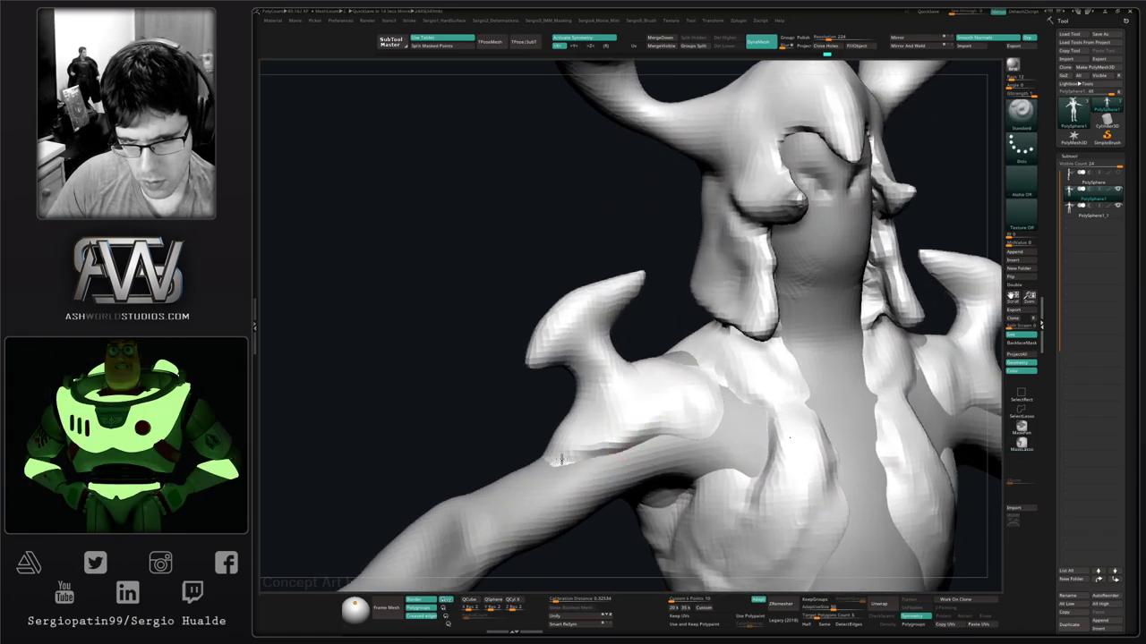
{"action": "mouse_move", "coordinate": [656, 430]}
{"action": "left_mouse_down"}
{"action": "mouse_move", "coordinate": [702, 429]}
{"action": "mouse_move", "coordinate": [715, 400]}
{"action": "left_mouse_up"}
{"action": "right_click_drag", "start_coordinate": [716, 394], "coordinate": [710, 440]}
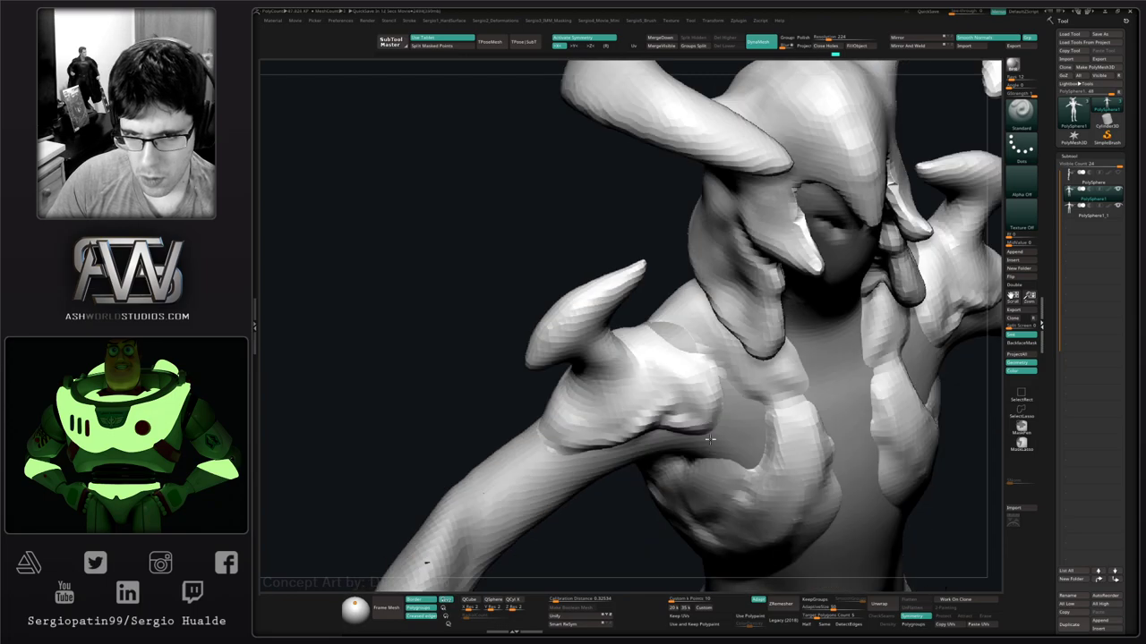
Continue refining the shoulder pads around their top and rear edges with the Standard brush.
{"action": "left_click_drag", "start_coordinate": [707, 386], "coordinate": [661, 330]}
{"action": "right_click_drag", "start_coordinate": [682, 365], "coordinate": [683, 332]}
{"action": "right_click_drag", "start_coordinate": [573, 324], "coordinate": [549, 328]}
{"action": "right_click_drag", "start_coordinate": [562, 409], "coordinate": [558, 376]}
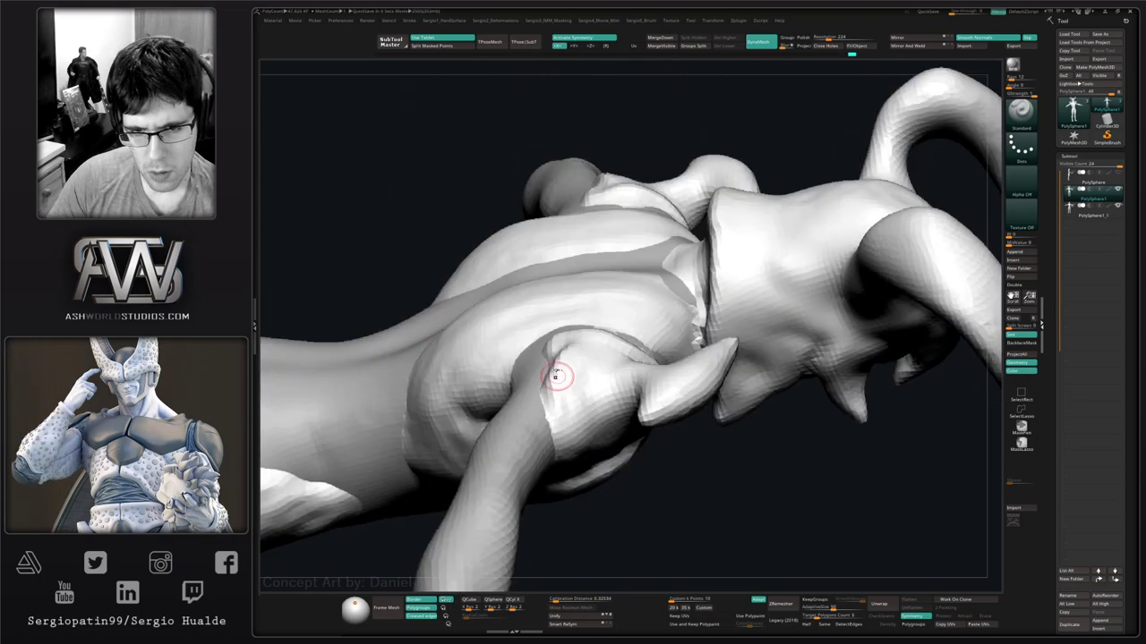
{"action": "right_click_drag", "start_coordinate": [562, 448], "coordinate": [578, 430]}
{"action": "right_click_drag", "start_coordinate": [498, 335], "coordinate": [593, 396]}
Build up a vertical ridge on the upper chest armour beside the shoulder with the ClayBuildup brush.
{"action": "right_click_drag", "start_coordinate": [734, 483], "coordinate": [642, 438], "text": "alt"}
{"action": "mouse_move", "coordinate": [642, 438]}
{"action": "right_mouse_down", "text": "ctrl"}
{"action": "mouse_move", "coordinate": [642, 420]}
{"action": "mouse_move", "coordinate": [667, 459]}
{"action": "right_mouse_up", "text": "ctrl"}
{"action": "left_click", "coordinate": [555, 466], "text": "alt"}
{"action": "mouse_move", "coordinate": [555, 466]}
{"action": "right_mouse_down"}
{"action": "mouse_move", "coordinate": [617, 406]}
{"action": "mouse_move", "coordinate": [617, 421]}
{"action": "mouse_move", "coordinate": [640, 352]}
{"action": "mouse_move", "coordinate": [632, 378]}
{"action": "right_mouse_up"}
{"action": "key", "text": "b"}
{"action": "key", "text": "c"}
{"action": "key", "text": "b"}
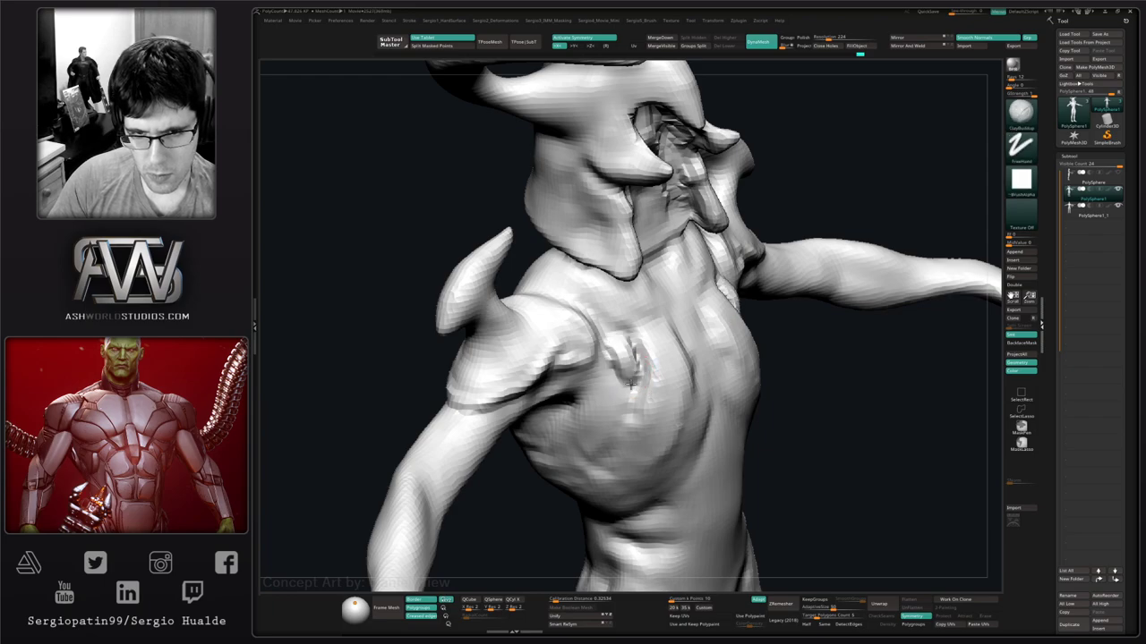
{"action": "left_click_drag", "start_coordinate": [616, 328], "coordinate": [634, 366]}
Smooth and refine the ridge on the chest armour next to the armpit.
{"action": "right_click_drag", "start_coordinate": [635, 366], "coordinate": [647, 356]}
{"action": "mouse_move", "coordinate": [637, 354]}
{"action": "left_mouse_down", "text": "shift"}
{"action": "mouse_move", "coordinate": [626, 338]}
{"action": "mouse_move", "coordinate": [624, 364]}
{"action": "left_mouse_up", "text": "shift"}
{"action": "right_click_drag", "start_coordinate": [640, 380], "coordinate": [634, 394]}
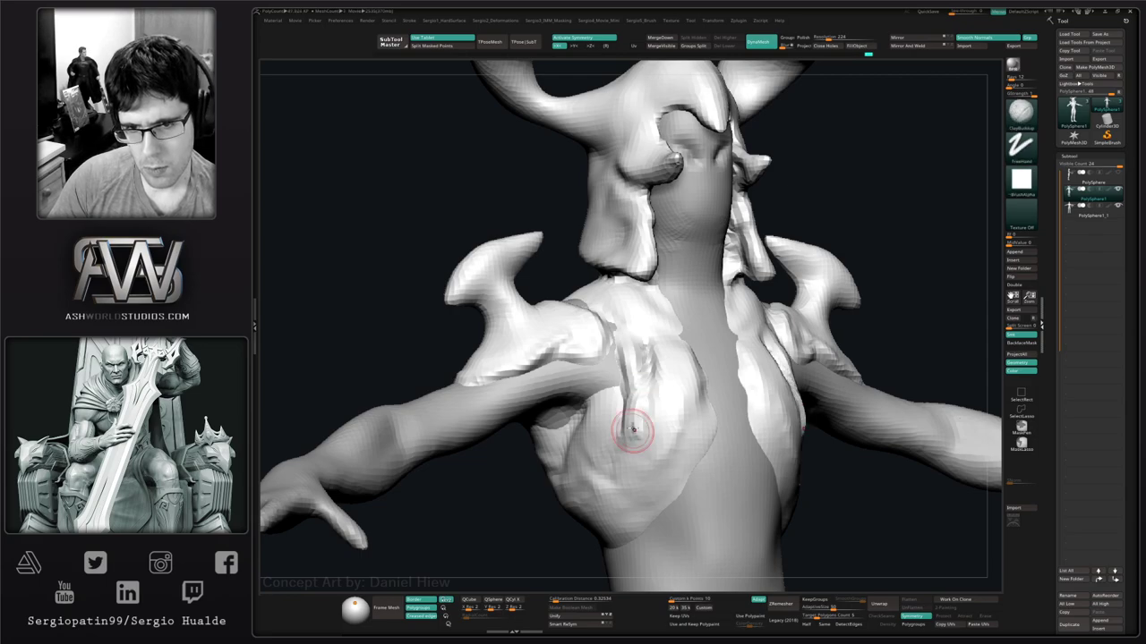
{"action": "key", "text": "shift"}
{"action": "right_click_drag", "start_coordinate": [653, 439], "coordinate": [647, 417]}
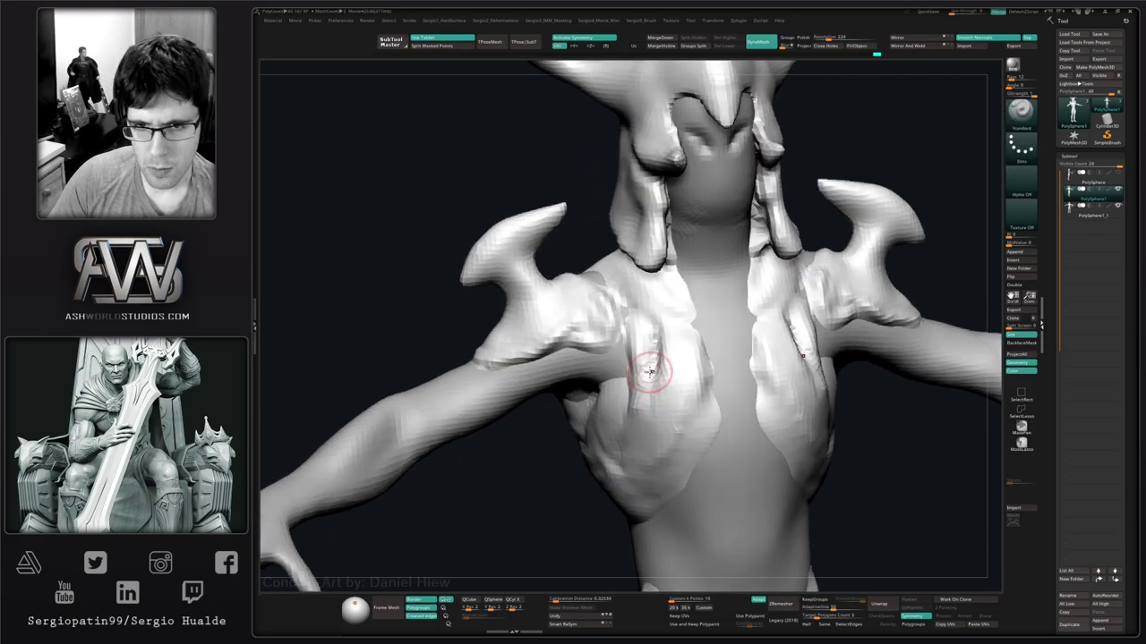
Build up the side of the chest armour below the armpit with the ClayBuildup brush.
{"action": "right_click_drag", "start_coordinate": [646, 365], "coordinate": [625, 325]}
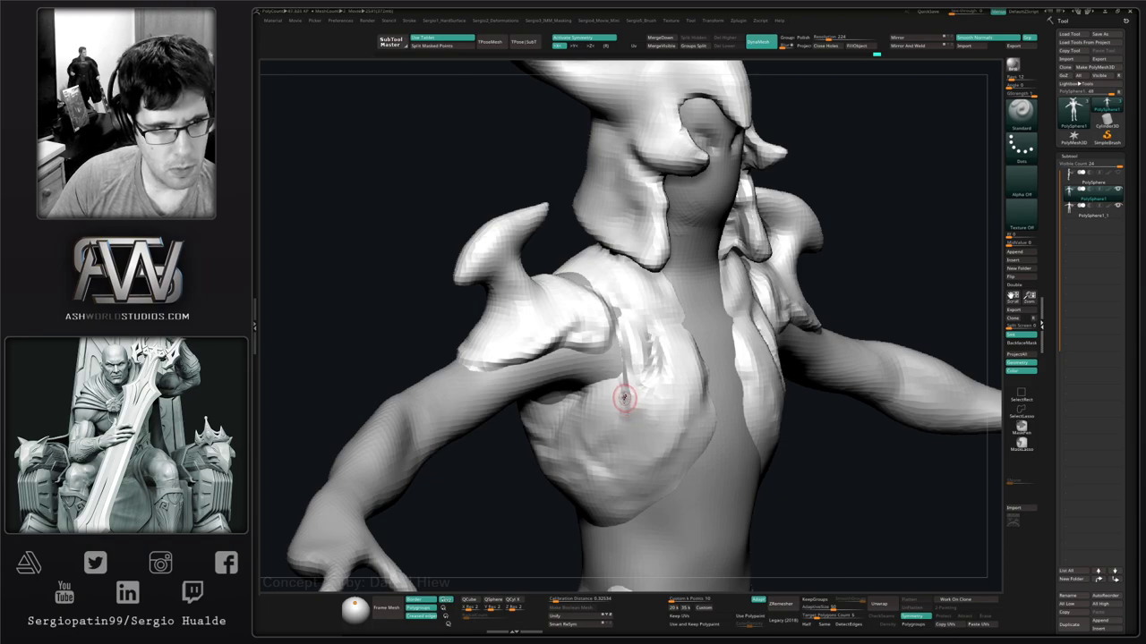
{"action": "mouse_move", "coordinate": [595, 396]}
{"action": "right_mouse_down"}
{"action": "mouse_move", "coordinate": [626, 402]}
{"action": "mouse_move", "coordinate": [616, 376]}
{"action": "right_mouse_up"}
{"action": "key", "text": "b"}
{"action": "key", "text": "c"}
{"action": "key", "text": "b"}
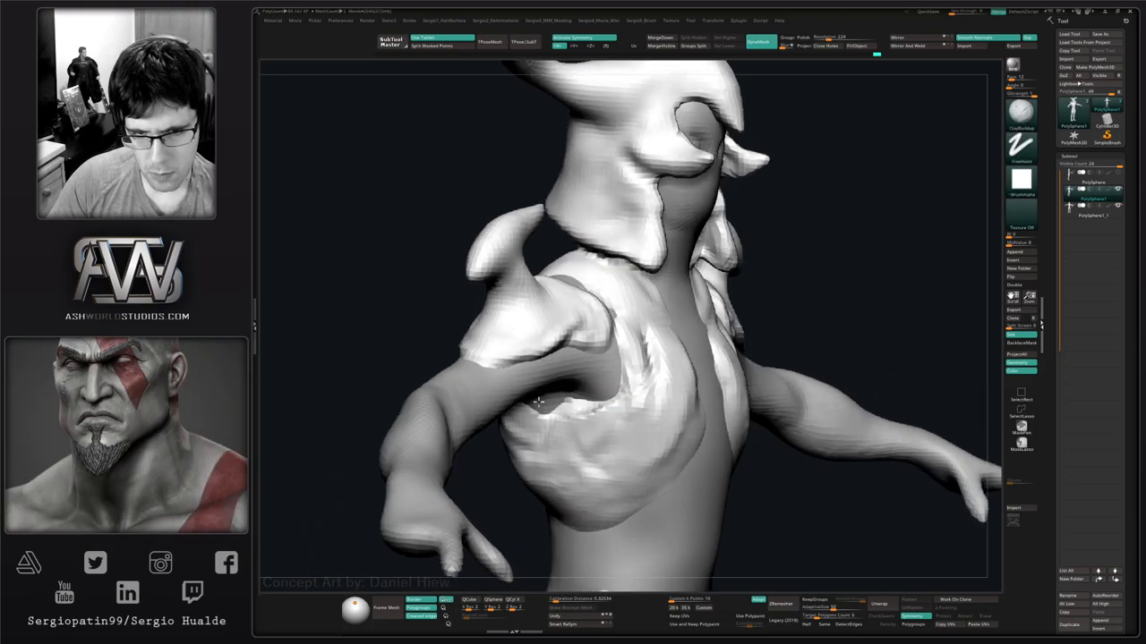
{"action": "right_click_drag", "start_coordinate": [557, 438], "coordinate": [556, 400]}
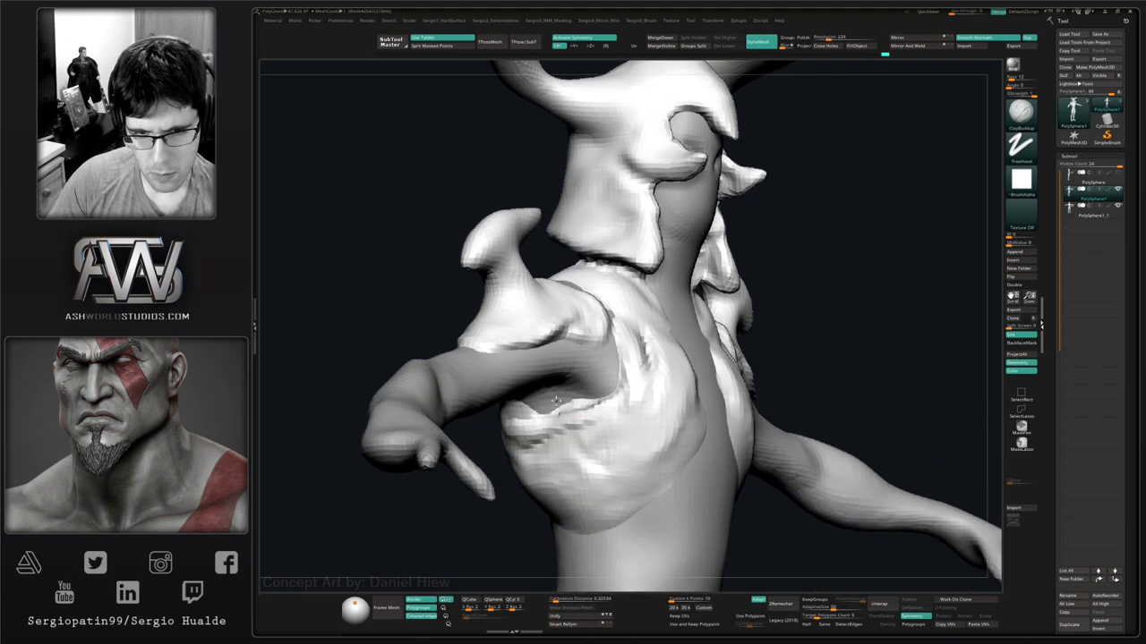
Thicken the front and lower edge of the chest armour with ClayBuildup strokes.
{"action": "mouse_move", "coordinate": [624, 386]}
{"action": "right_mouse_down"}
{"action": "mouse_move", "coordinate": [667, 347]}
{"action": "mouse_move", "coordinate": [673, 362]}
{"action": "mouse_move", "coordinate": [659, 345]}
{"action": "right_mouse_up"}
{"action": "mouse_move", "coordinate": [638, 353]}
{"action": "left_mouse_down"}
{"action": "mouse_move", "coordinate": [658, 357]}
{"action": "mouse_move", "coordinate": [656, 407]}
{"action": "left_mouse_up"}
{"action": "right_click_drag", "start_coordinate": [640, 394], "coordinate": [655, 430]}
{"action": "left_click_drag", "start_coordinate": [657, 446], "coordinate": [626, 478]}
{"action": "mouse_move", "coordinate": [646, 467]}
{"action": "right_mouse_down"}
{"action": "mouse_move", "coordinate": [670, 379]}
{"action": "mouse_move", "coordinate": [686, 366]}
{"action": "right_mouse_up"}
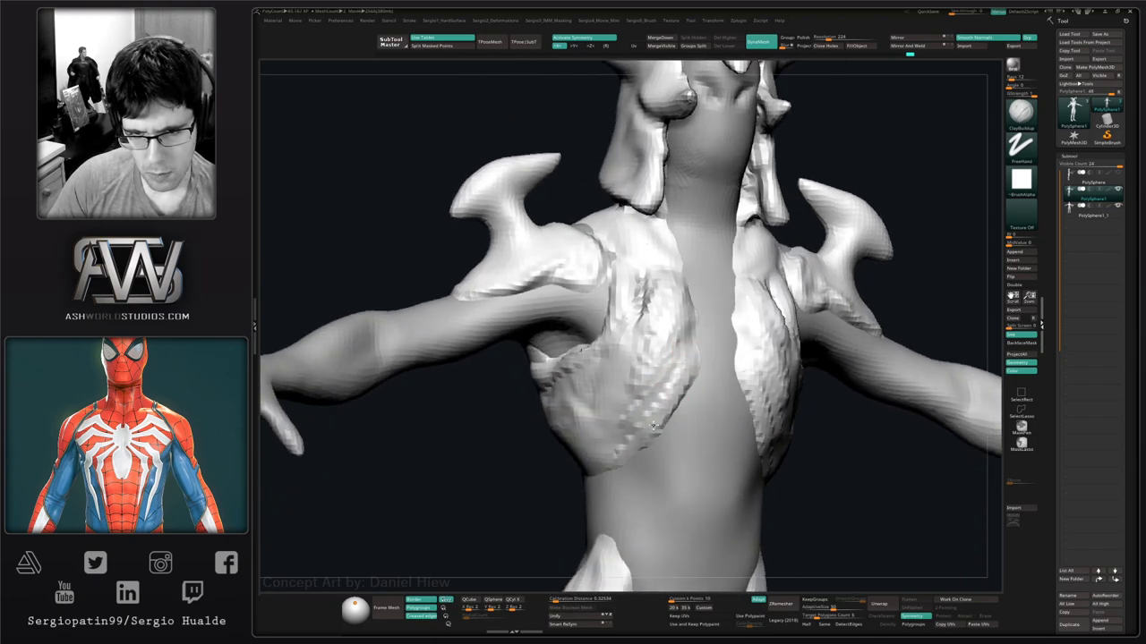
{"action": "right_click_drag", "start_coordinate": [551, 474], "coordinate": [566, 477]}
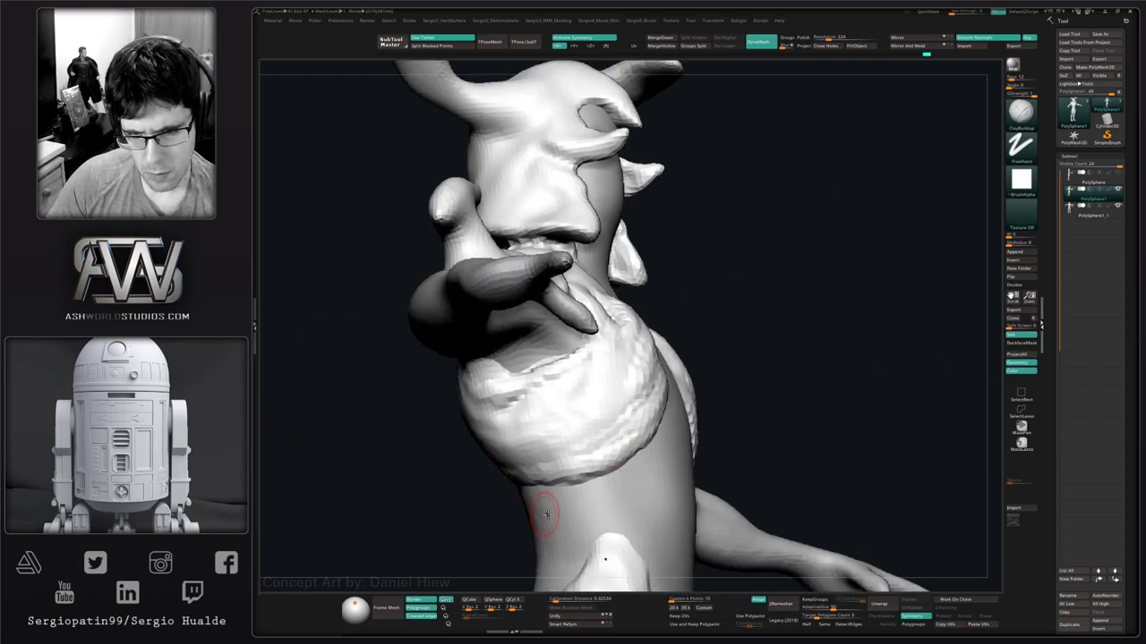
Reshape the body's torso silhouette with a large Move brush.
{"action": "mouse_move", "coordinate": [546, 514]}
{"action": "right_mouse_down"}
{"action": "mouse_move", "coordinate": [682, 429]}
{"action": "mouse_move", "coordinate": [695, 437]}
{"action": "mouse_move", "coordinate": [691, 420]}
{"action": "mouse_move", "coordinate": [692, 436]}
{"action": "right_mouse_up"}
{"action": "key", "text": "b"}
{"action": "key", "text": "m"}
{"action": "key", "text": "v"}
{"action": "key", "text": "s"}
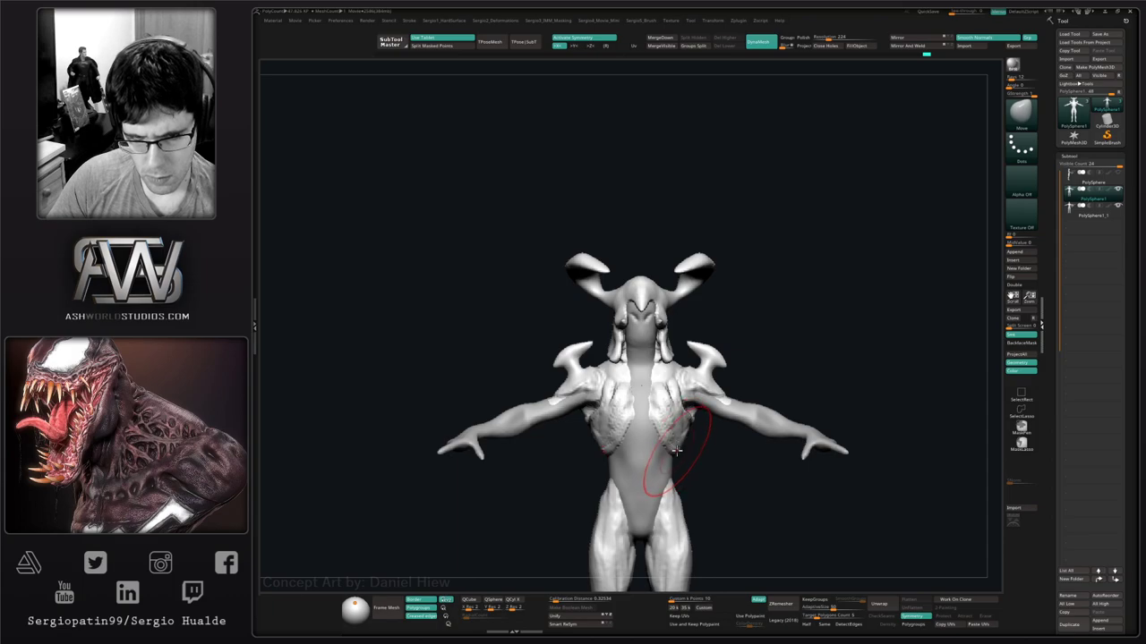
{"action": "mouse_move", "coordinate": [701, 464]}
{"action": "right_mouse_down", "text": "shift"}
{"action": "mouse_move", "coordinate": [698, 434]}
{"action": "mouse_move", "coordinate": [635, 448]}
{"action": "mouse_move", "coordinate": [600, 384]}
{"action": "mouse_move", "coordinate": [626, 422]}
{"action": "mouse_move", "coordinate": [698, 408]}
{"action": "mouse_move", "coordinate": [627, 435]}
{"action": "mouse_move", "coordinate": [719, 430]}
{"action": "mouse_move", "coordinate": [669, 434]}
{"action": "mouse_move", "coordinate": [690, 409]}
{"action": "right_mouse_up", "text": "shift"}
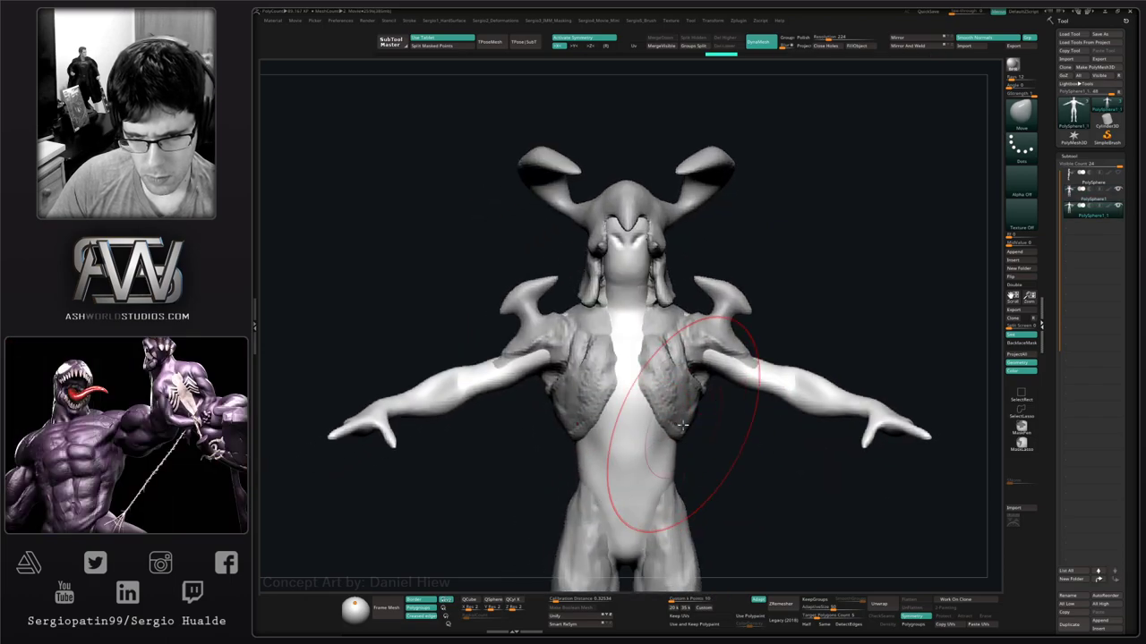
{"action": "right_click_drag", "start_coordinate": [680, 480], "coordinate": [693, 415], "text": "ctrl"}
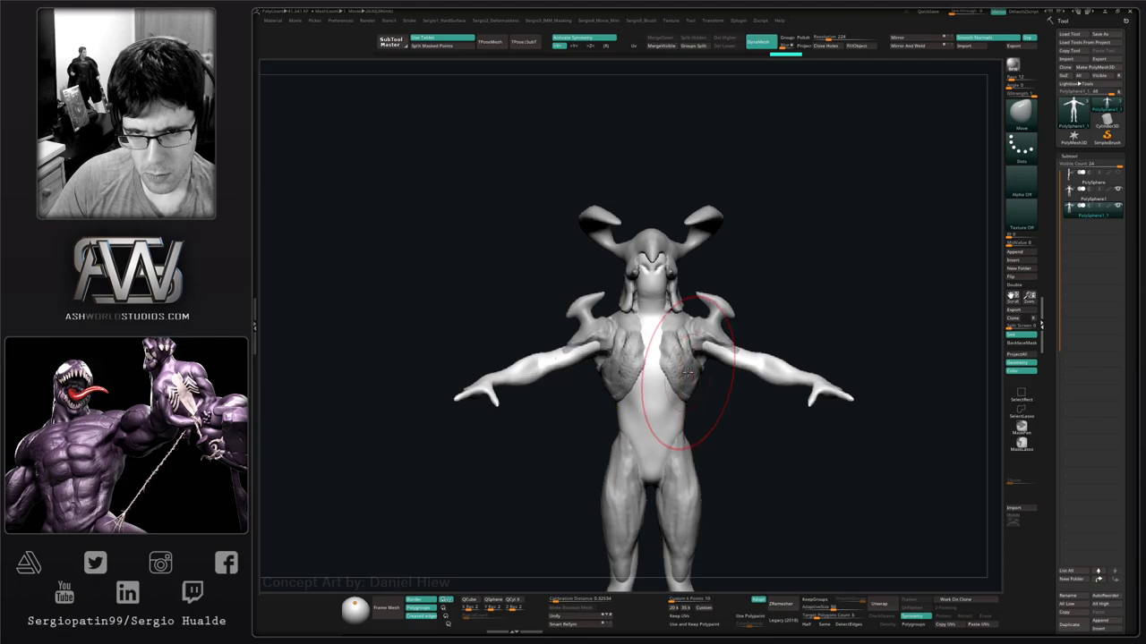
{"action": "mouse_move", "coordinate": [683, 373]}
{"action": "right_mouse_down", "text": "alt"}
{"action": "mouse_move", "coordinate": [680, 362]}
{"action": "mouse_move", "coordinate": [664, 469]}
{"action": "right_mouse_up", "text": "alt"}
{"action": "right_click", "coordinate": [681, 468]}
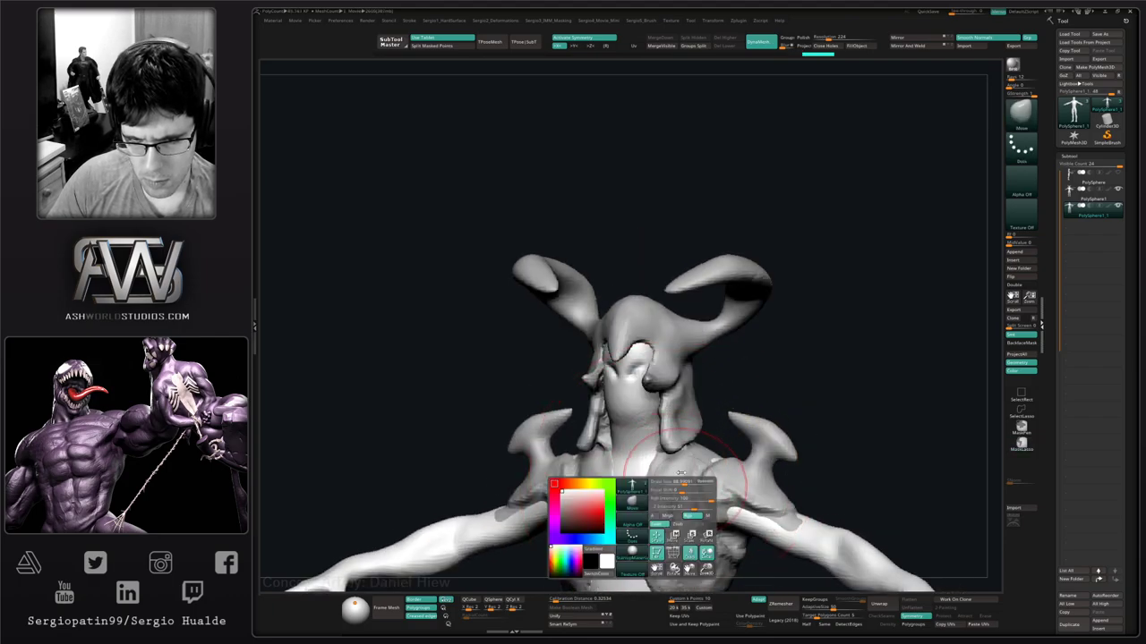
{"action": "key", "text": "s"}
Switch to the armour subtool and carve beside the spine on the back plates with the DamStandard brush.
{"action": "left_click", "coordinate": [678, 467], "text": "alt"}
{"action": "right_click_drag", "start_coordinate": [686, 471], "coordinate": [654, 533], "text": "alt"}
{"action": "mouse_move", "coordinate": [654, 534]}
{"action": "right_mouse_down", "text": "ctrl"}
{"action": "mouse_move", "coordinate": [660, 550]}
{"action": "mouse_move", "coordinate": [655, 481]}
{"action": "right_mouse_up", "text": "ctrl"}
{"action": "key", "text": "b"}
{"action": "key", "text": "d"}
{"action": "key", "text": "s"}
{"action": "key", "text": "s"}
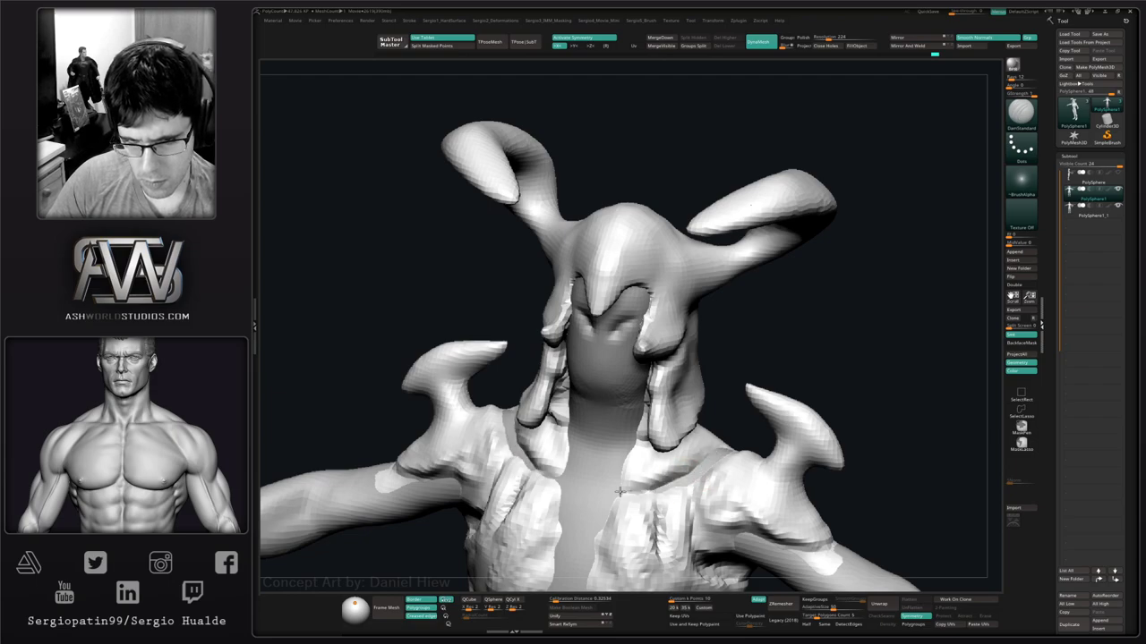
{"action": "right_click_drag", "start_coordinate": [619, 491], "coordinate": [601, 454]}
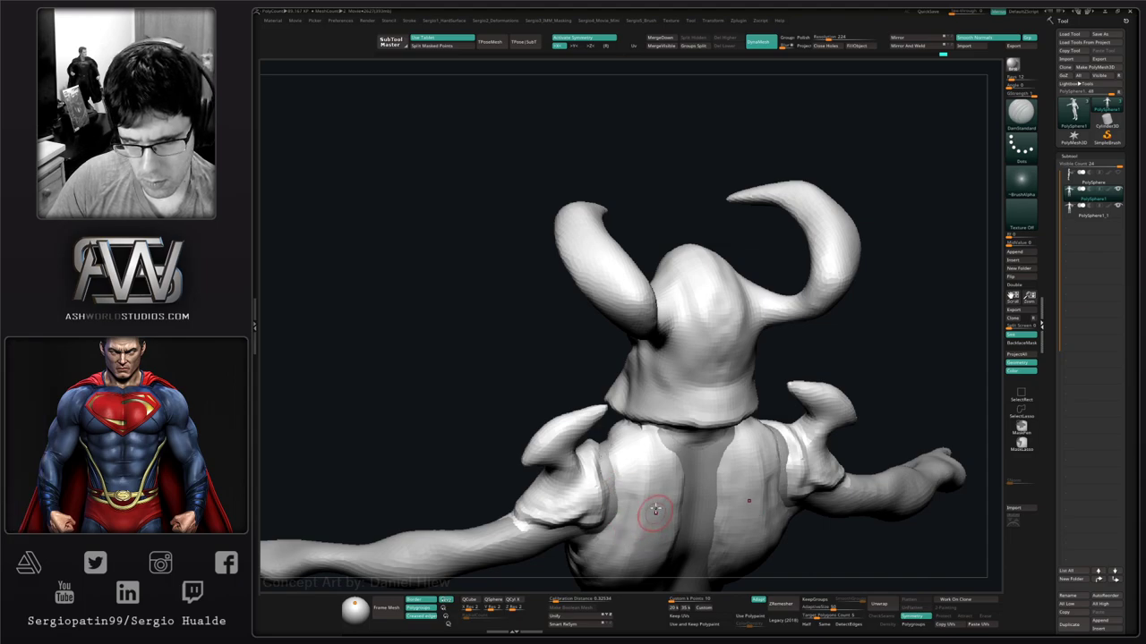
{"action": "right_click_drag", "start_coordinate": [655, 509], "coordinate": [675, 488], "text": "shift"}
{"action": "mouse_move", "coordinate": [680, 477]}
{"action": "left_mouse_down"}
{"action": "mouse_move", "coordinate": [666, 459]}
{"action": "mouse_move", "coordinate": [687, 535]}
{"action": "left_mouse_up"}
Carve curved grooves from the inner edges of the back armour plates outward and down with the DamStandard brush.
{"action": "right_click_drag", "start_coordinate": [688, 534], "coordinate": [691, 349], "text": "alt"}
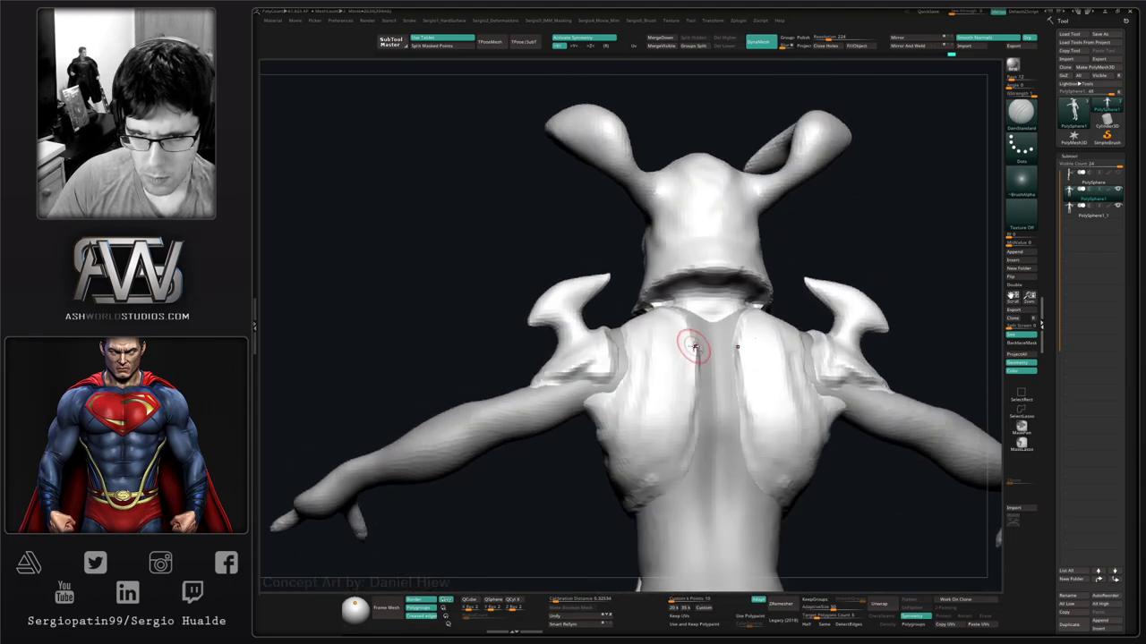
{"action": "left_click_drag", "start_coordinate": [691, 345], "coordinate": [658, 491]}
{"action": "left_click_drag", "start_coordinate": [693, 437], "coordinate": [660, 493]}
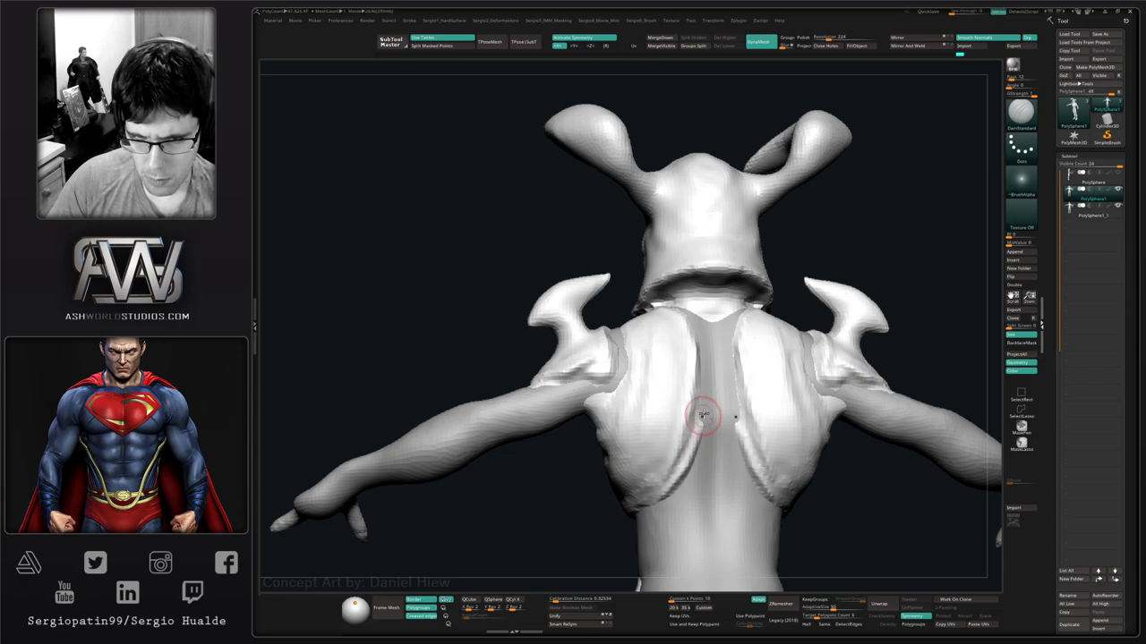
{"action": "mouse_move", "coordinate": [707, 412]}
{"action": "left_mouse_down"}
{"action": "mouse_move", "coordinate": [696, 441]}
{"action": "mouse_move", "coordinate": [678, 446]}
{"action": "left_mouse_up"}
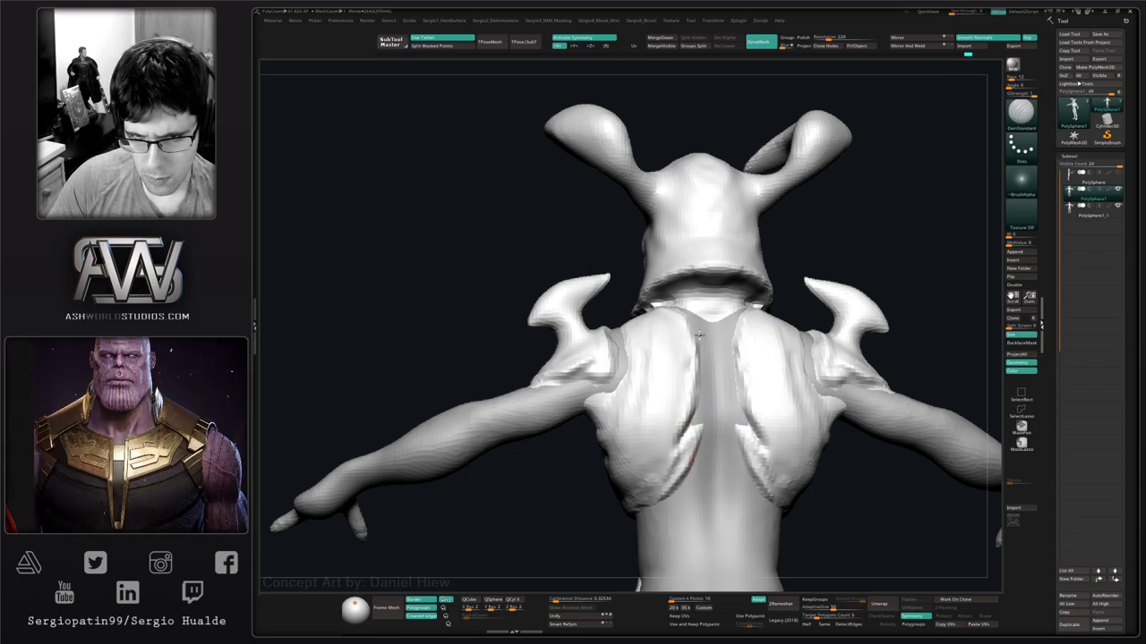
{"action": "left_click_drag", "start_coordinate": [695, 351], "coordinate": [679, 392]}
{"action": "left_click_drag", "start_coordinate": [695, 327], "coordinate": [678, 370]}
{"action": "mouse_move", "coordinate": [622, 453]}
{"action": "right_mouse_down"}
{"action": "mouse_move", "coordinate": [609, 417]}
{"action": "mouse_move", "coordinate": [591, 443]}
{"action": "mouse_move", "coordinate": [606, 455]}
{"action": "mouse_move", "coordinate": [609, 412]}
{"action": "mouse_move", "coordinate": [711, 429]}
{"action": "mouse_move", "coordinate": [704, 442]}
{"action": "mouse_move", "coordinate": [659, 358]}
{"action": "right_mouse_up"}
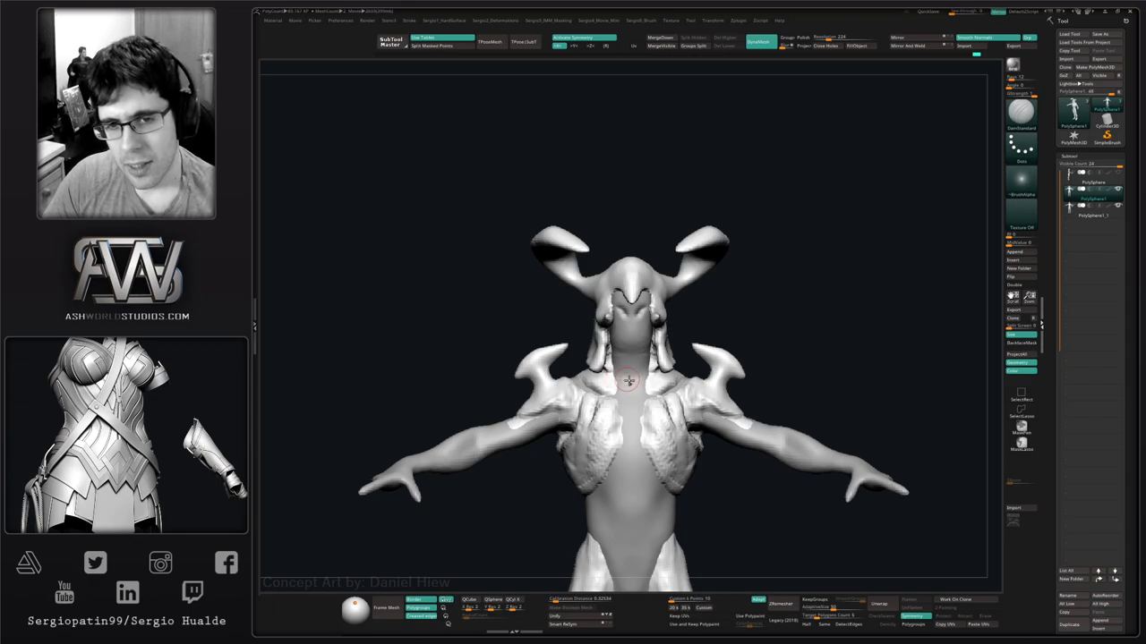
Refine the outer surface of the shoulder pads with the ClayBuildup brush and smooth it.
{"action": "mouse_move", "coordinate": [629, 380]}
{"action": "right_mouse_down"}
{"action": "mouse_move", "coordinate": [685, 394]}
{"action": "mouse_move", "coordinate": [672, 434]}
{"action": "mouse_move", "coordinate": [609, 399]}
{"action": "mouse_move", "coordinate": [593, 374]}
{"action": "right_mouse_up"}
{"action": "key", "text": "b"}
{"action": "key", "text": "c"}
{"action": "key", "text": "b"}
{"action": "right_click_drag", "start_coordinate": [635, 409], "coordinate": [559, 315]}
{"action": "mouse_move", "coordinate": [598, 379]}
{"action": "right_mouse_down"}
{"action": "mouse_move", "coordinate": [591, 445]}
{"action": "mouse_move", "coordinate": [654, 405]}
{"action": "right_mouse_up"}
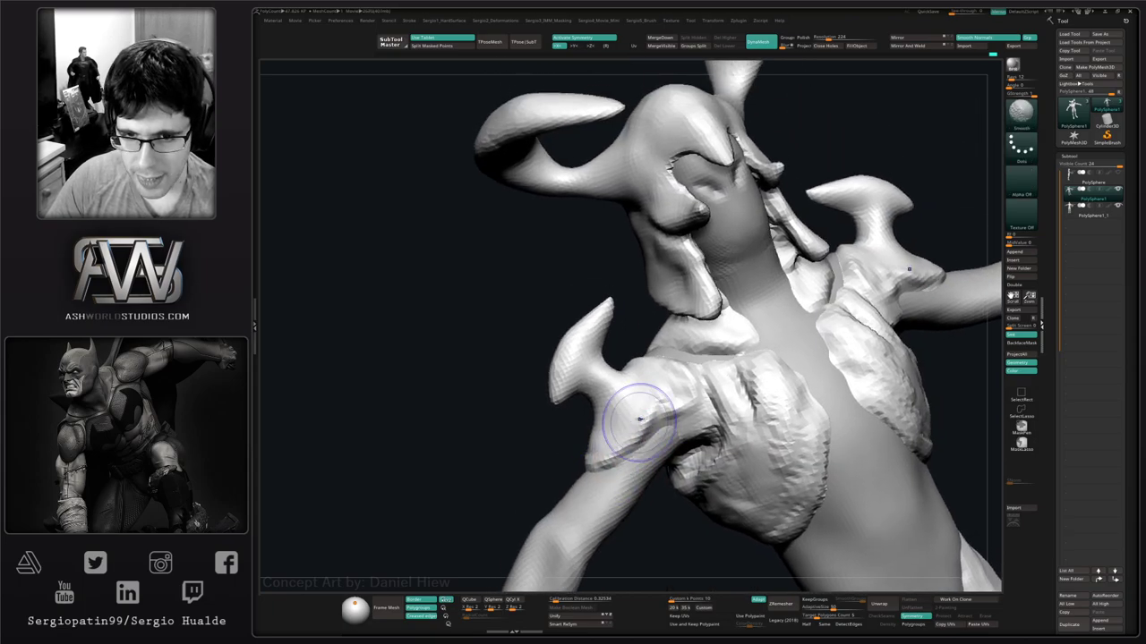
{"action": "right_click_drag", "start_coordinate": [593, 481], "coordinate": [573, 476]}
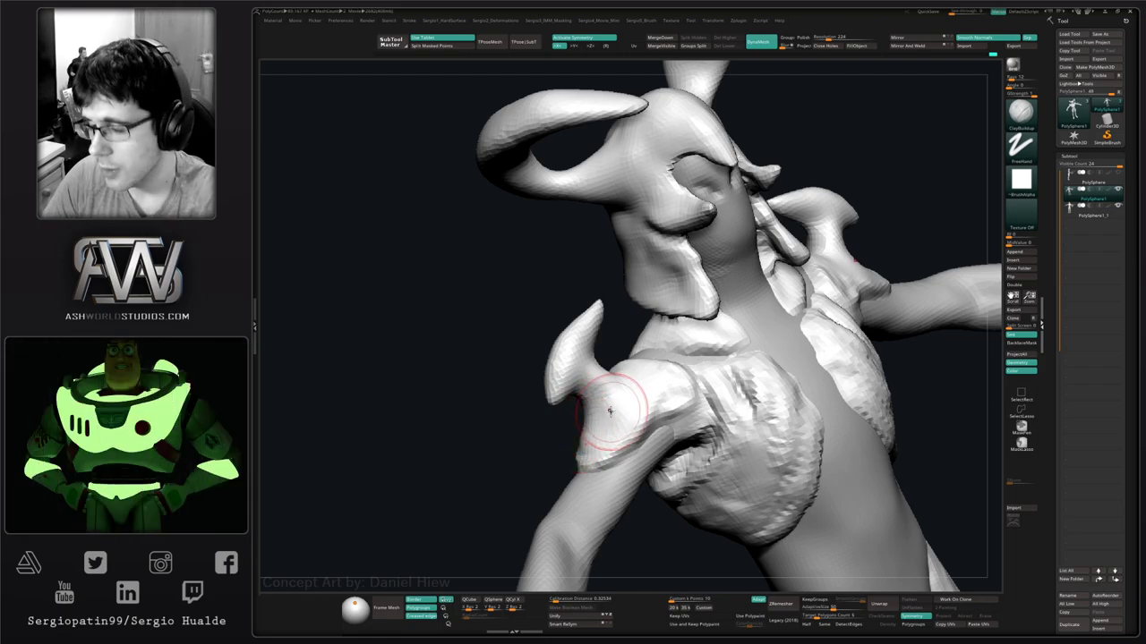
{"action": "mouse_move", "coordinate": [614, 435]}
{"action": "right_mouse_down"}
{"action": "mouse_move", "coordinate": [609, 384]}
{"action": "mouse_move", "coordinate": [627, 454]}
{"action": "mouse_move", "coordinate": [677, 385]}
{"action": "mouse_move", "coordinate": [716, 408]}
{"action": "mouse_move", "coordinate": [695, 367]}
{"action": "mouse_move", "coordinate": [728, 332]}
{"action": "right_mouse_up"}
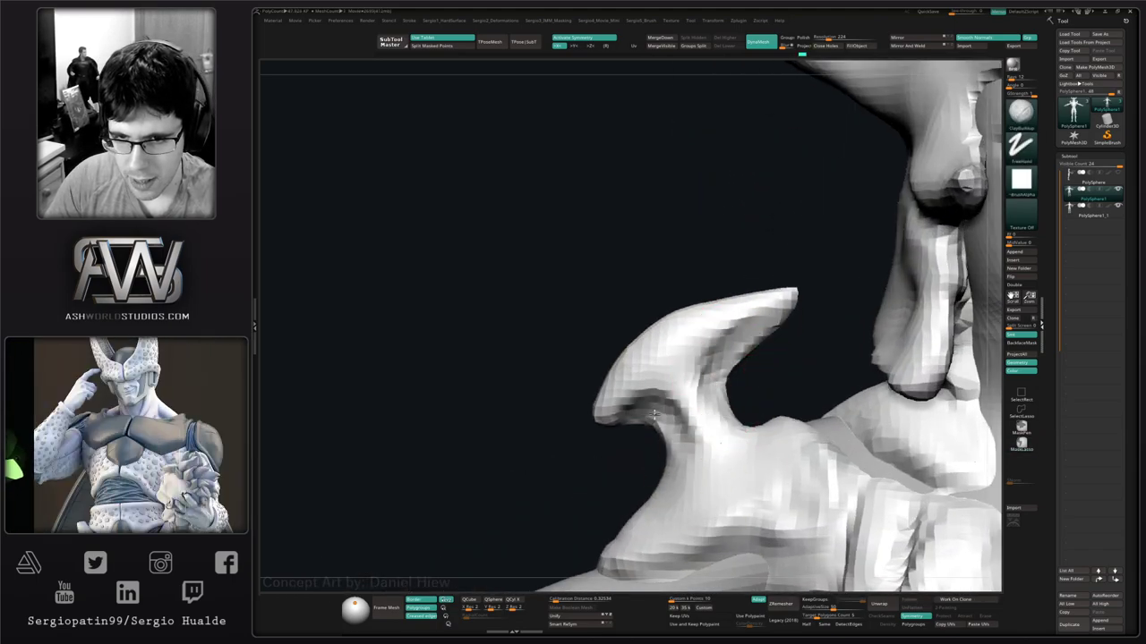
Build up the shoulder spikes where they meet the pads with the ClayBuildup brush and smooth their surfaces.
{"action": "right_click_drag", "start_coordinate": [678, 400], "coordinate": [732, 387]}
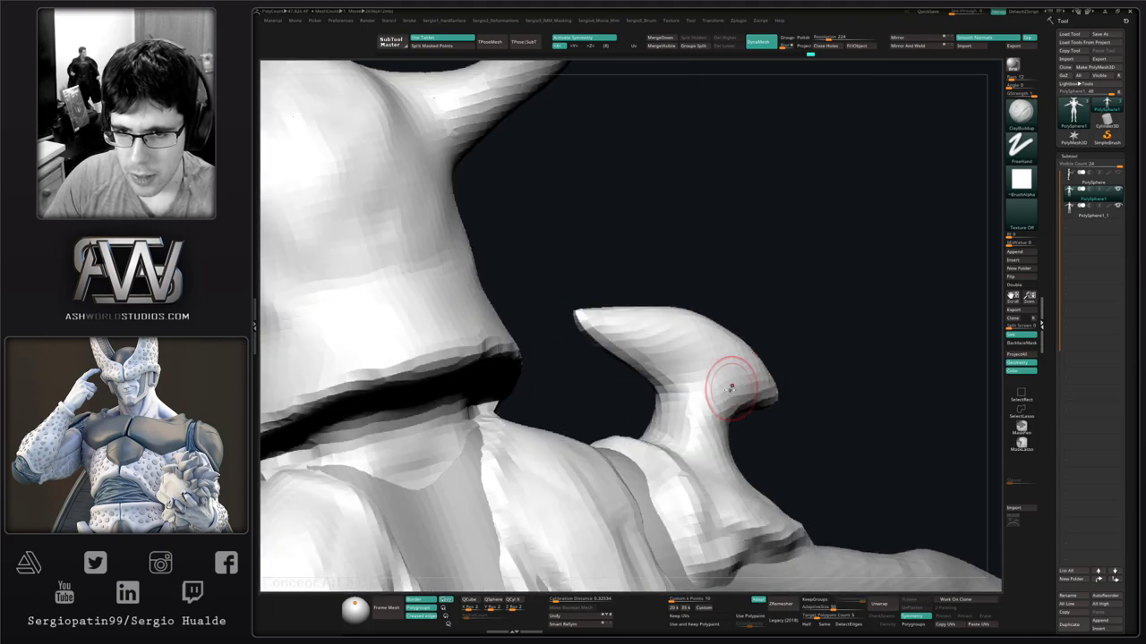
{"action": "mouse_move", "coordinate": [612, 342]}
{"action": "left_mouse_down"}
{"action": "mouse_move", "coordinate": [667, 381]}
{"action": "mouse_move", "coordinate": [712, 450]}
{"action": "left_mouse_up"}
{"action": "mouse_move", "coordinate": [712, 450]}
{"action": "right_mouse_down"}
{"action": "mouse_move", "coordinate": [704, 429]}
{"action": "mouse_move", "coordinate": [733, 435]}
{"action": "right_mouse_up"}
{"action": "mouse_move", "coordinate": [754, 408]}
{"action": "left_mouse_down"}
{"action": "mouse_move", "coordinate": [721, 451]}
{"action": "mouse_move", "coordinate": [771, 410]}
{"action": "mouse_move", "coordinate": [685, 472]}
{"action": "mouse_move", "coordinate": [642, 342]}
{"action": "mouse_move", "coordinate": [803, 407]}
{"action": "mouse_move", "coordinate": [719, 452]}
{"action": "left_mouse_up"}
{"action": "mouse_move", "coordinate": [719, 452]}
{"action": "right_mouse_down"}
{"action": "mouse_move", "coordinate": [728, 410]}
{"action": "mouse_move", "coordinate": [776, 450]}
{"action": "right_mouse_up"}
{"action": "mouse_move", "coordinate": [702, 388]}
{"action": "left_mouse_down", "text": "shift"}
{"action": "mouse_move", "coordinate": [689, 388]}
{"action": "mouse_move", "coordinate": [715, 412]}
{"action": "mouse_move", "coordinate": [680, 365]}
{"action": "left_mouse_up", "text": "shift"}
{"action": "left_click_drag", "start_coordinate": [767, 424], "coordinate": [780, 437], "text": "shift"}
{"action": "mouse_move", "coordinate": [779, 438]}
{"action": "right_mouse_down", "text": "ctrl"}
{"action": "mouse_move", "coordinate": [779, 414]}
{"action": "mouse_move", "coordinate": [689, 410]}
{"action": "right_mouse_up", "text": "ctrl"}
{"action": "mouse_move", "coordinate": [771, 434]}
{"action": "right_mouse_down", "text": "alt"}
{"action": "mouse_move", "coordinate": [693, 426]}
{"action": "mouse_move", "coordinate": [752, 450]}
{"action": "right_mouse_up", "text": "alt"}
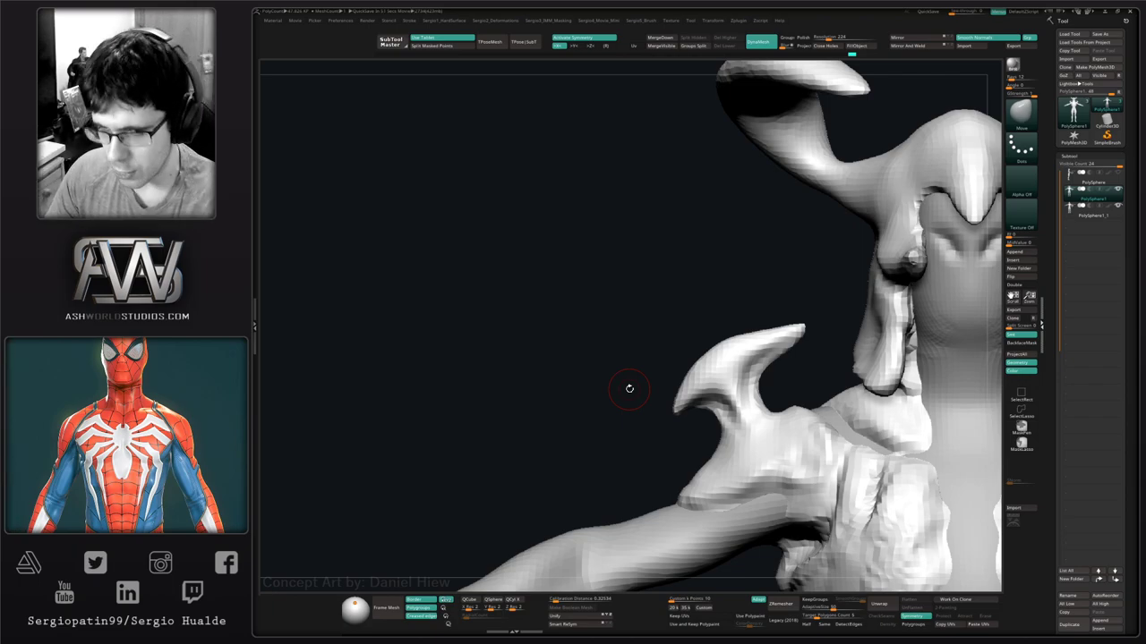
Reshape the curve and lower point of the shoulder spikes with the Move brush.
{"action": "left_click_drag", "start_coordinate": [637, 309], "coordinate": [632, 342]}
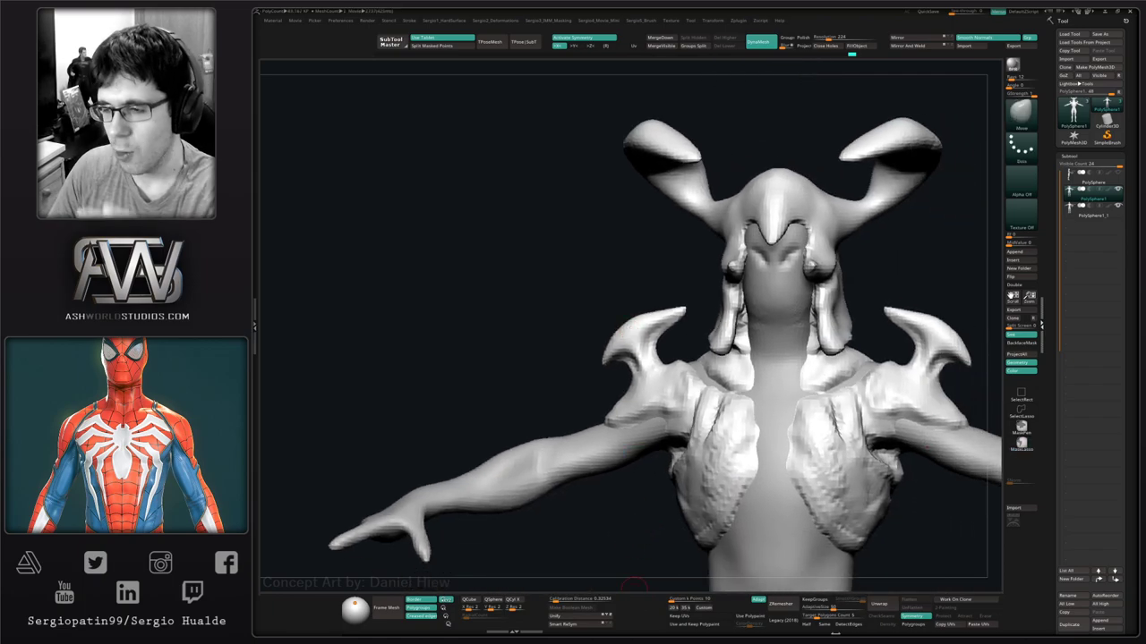
{"action": "left_click_drag", "start_coordinate": [633, 338], "coordinate": [617, 315]}
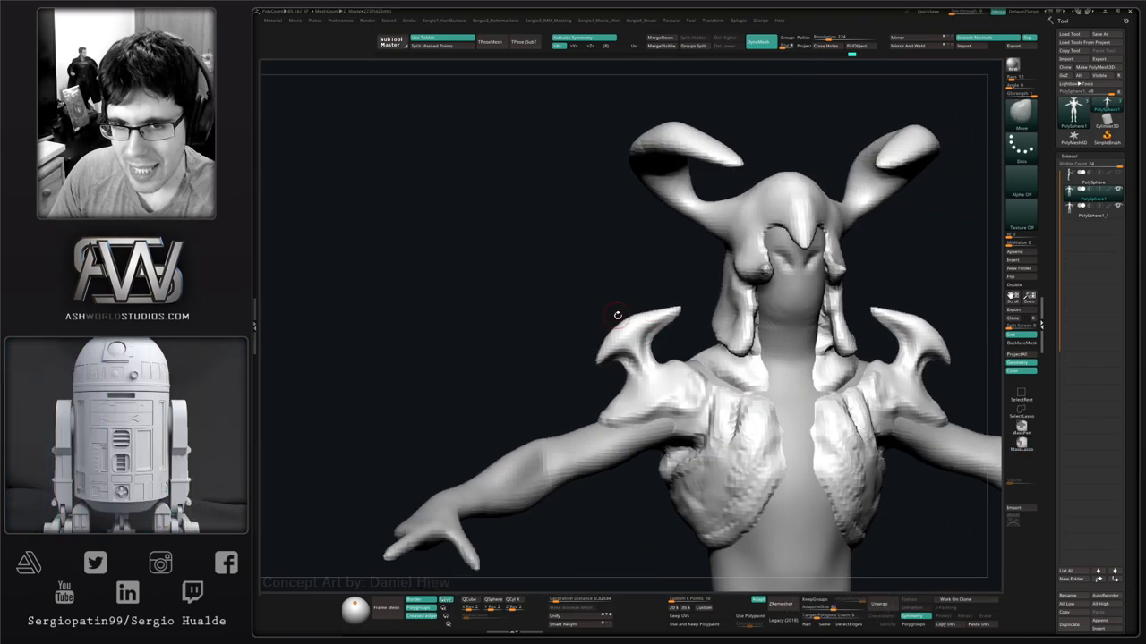
{"action": "mouse_move", "coordinate": [643, 366]}
{"action": "right_mouse_down"}
{"action": "mouse_move", "coordinate": [613, 338]}
{"action": "mouse_move", "coordinate": [614, 366]}
{"action": "right_mouse_up"}
{"action": "key", "text": "s"}
{"action": "left_click_drag", "start_coordinate": [590, 366], "coordinate": [564, 349]}
{"action": "left_click_drag", "start_coordinate": [598, 307], "coordinate": [589, 305]}
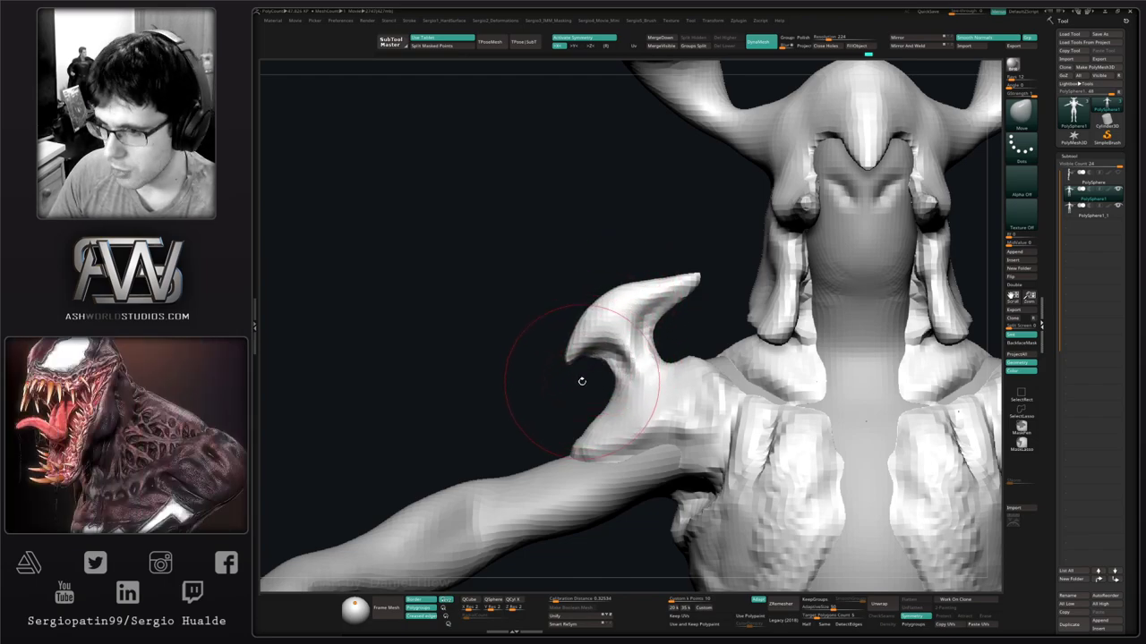
{"action": "right_click_drag", "start_coordinate": [599, 365], "coordinate": [474, 349], "text": "ctrl"}
{"action": "left_click_drag", "start_coordinate": [689, 336], "coordinate": [685, 338]}
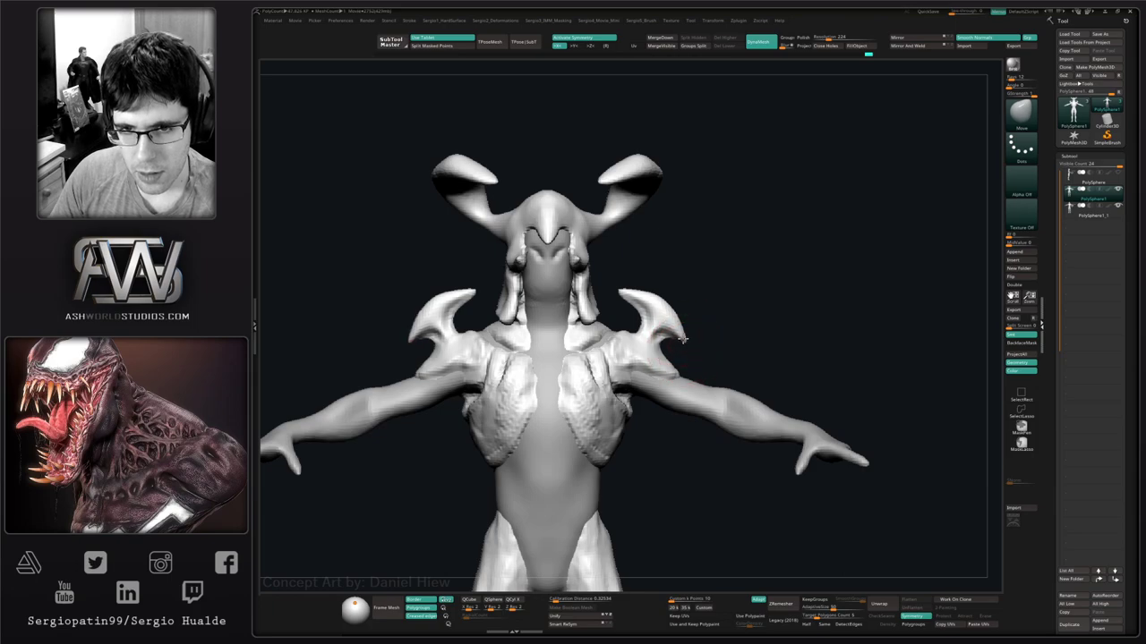
{"action": "left_click_drag", "start_coordinate": [683, 339], "coordinate": [684, 342]}
Add armour patches on the arms above the elbow with the ClayBuildup brush and adjust their edge with the Move brush.
{"action": "mouse_move", "coordinate": [663, 340]}
{"action": "right_mouse_down", "text": "ctrl"}
{"action": "mouse_move", "coordinate": [673, 440]}
{"action": "mouse_move", "coordinate": [657, 410]}
{"action": "mouse_move", "coordinate": [739, 384]}
{"action": "mouse_move", "coordinate": [765, 422]}
{"action": "mouse_move", "coordinate": [741, 403]}
{"action": "mouse_move", "coordinate": [631, 386]}
{"action": "mouse_move", "coordinate": [686, 427]}
{"action": "right_mouse_up", "text": "ctrl"}
{"action": "key", "text": "b"}
{"action": "key", "text": "c"}
{"action": "key", "text": "b"}
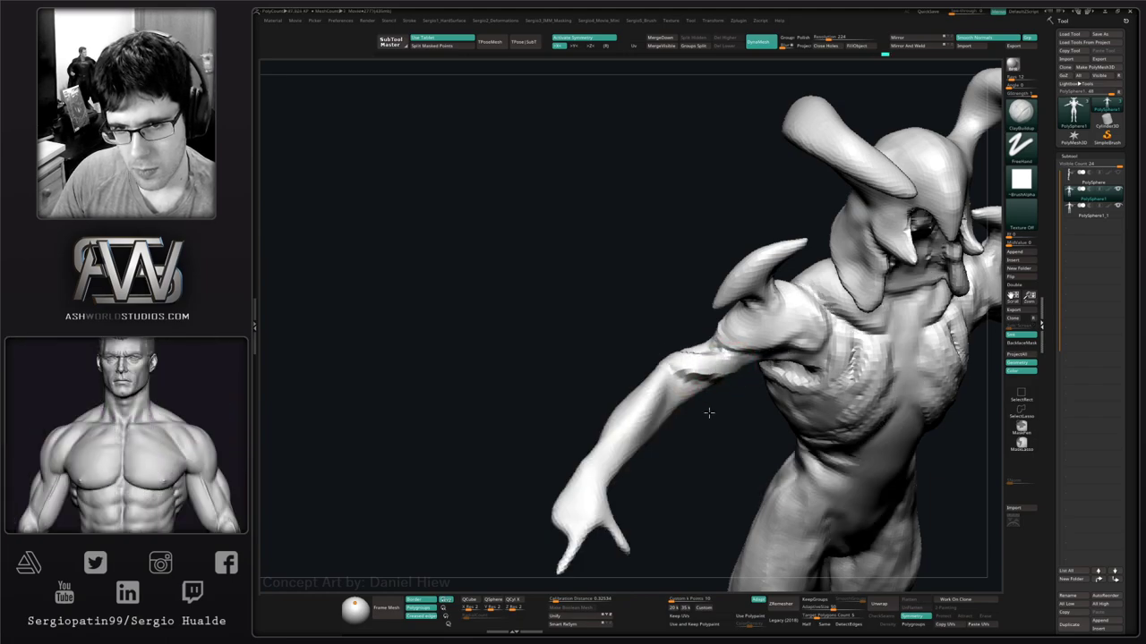
{"action": "right_click_drag", "start_coordinate": [706, 403], "coordinate": [814, 384]}
{"action": "left_click_drag", "start_coordinate": [814, 385], "coordinate": [814, 386]}
{"action": "right_click_drag", "start_coordinate": [818, 387], "coordinate": [839, 384]}
{"action": "left_click_drag", "start_coordinate": [833, 386], "coordinate": [855, 371]}
{"action": "right_click_drag", "start_coordinate": [837, 402], "coordinate": [810, 438]}
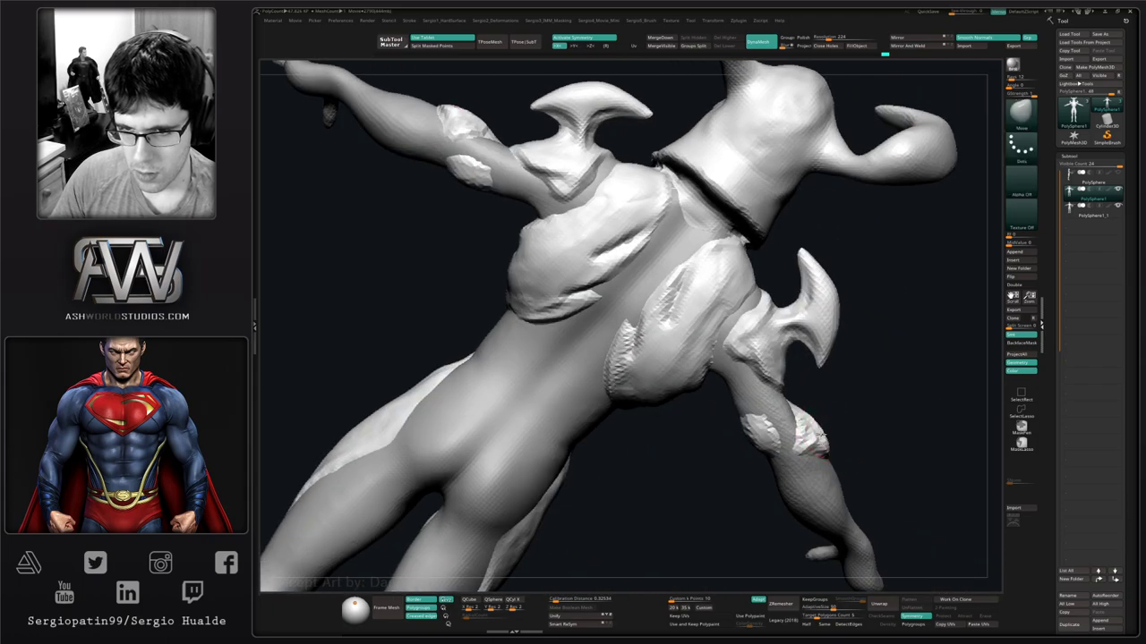
{"action": "left_click_drag", "start_coordinate": [828, 445], "coordinate": [819, 446]}
Join the armour patches across the back of the upper arm with the ClayBuildup brush.
{"action": "key", "text": "b"}
{"action": "key", "text": "c"}
{"action": "key", "text": "b"}
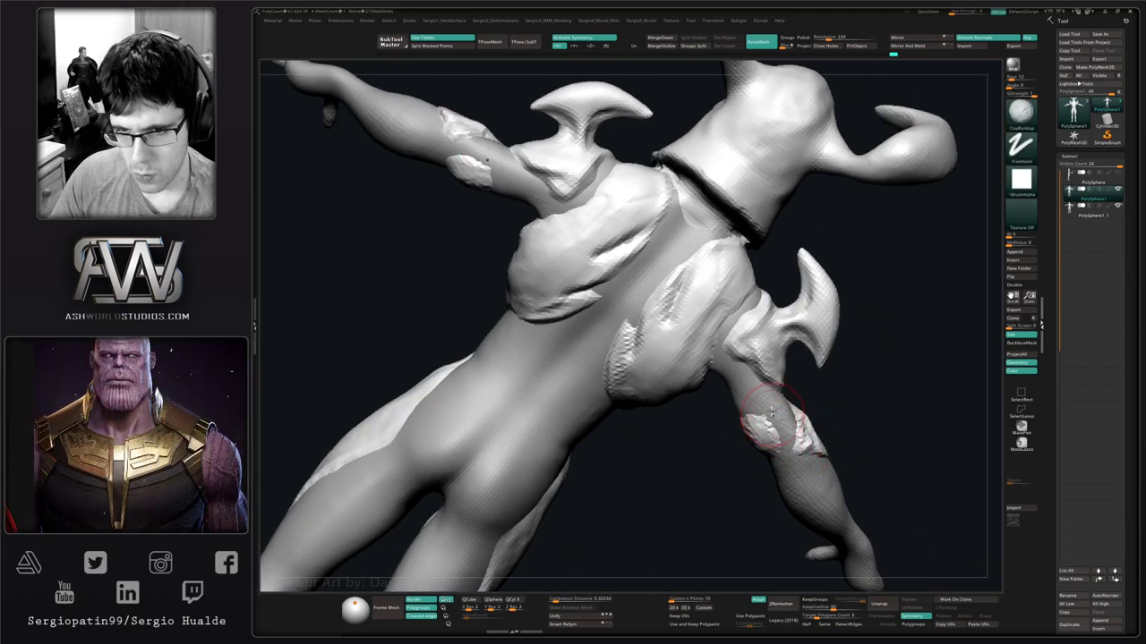
{"action": "mouse_move", "coordinate": [777, 413]}
{"action": "left_mouse_down"}
{"action": "mouse_move", "coordinate": [790, 420]}
{"action": "mouse_move", "coordinate": [754, 396]}
{"action": "left_mouse_up"}
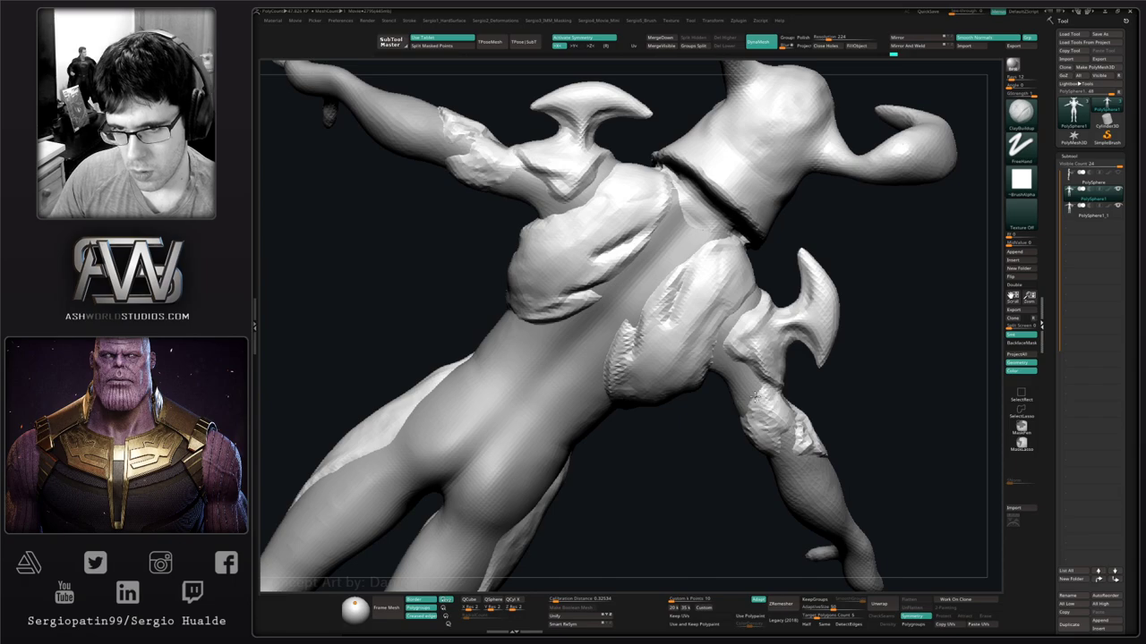
{"action": "right_click_drag", "start_coordinate": [770, 406], "coordinate": [790, 399]}
{"action": "left_click_drag", "start_coordinate": [791, 399], "coordinate": [782, 417]}
{"action": "mouse_move", "coordinate": [783, 412]}
{"action": "right_mouse_down"}
{"action": "mouse_move", "coordinate": [811, 400]}
{"action": "mouse_move", "coordinate": [814, 409]}
{"action": "mouse_move", "coordinate": [791, 437]}
{"action": "mouse_move", "coordinate": [778, 415]}
{"action": "right_mouse_up"}
Extend the upper-arm armour along the back of the arm towards the armpit with the ClayBuildup brush.
{"action": "key", "text": "b"}
{"action": "key", "text": "d"}
{"action": "key", "text": "s"}
{"action": "key", "text": "b"}
{"action": "key", "text": "c"}
{"action": "key", "text": "b"}
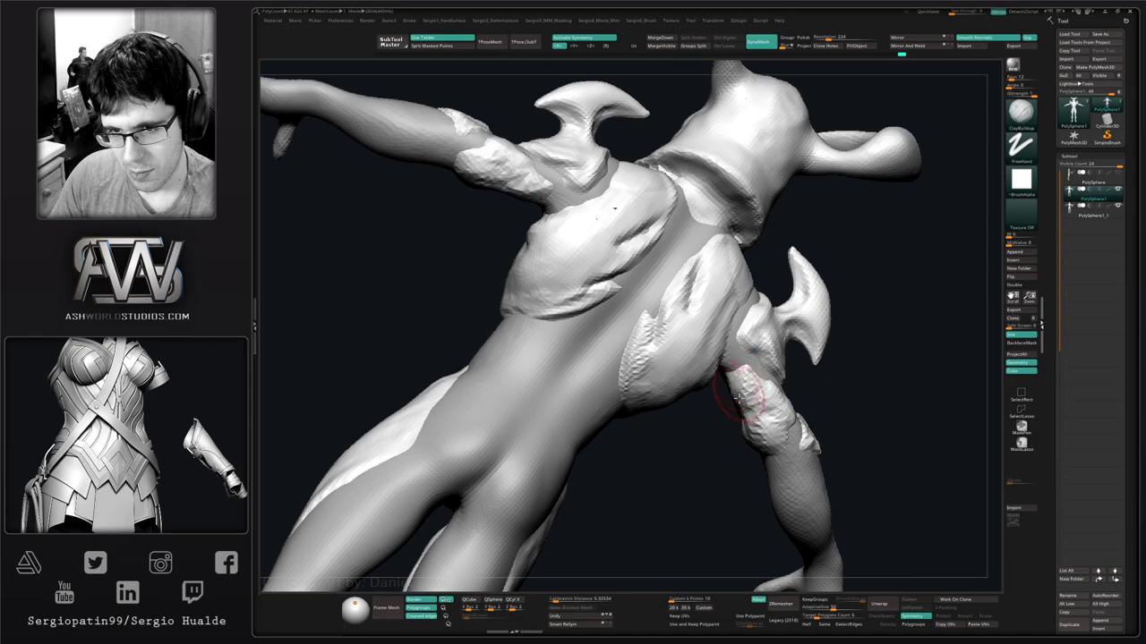
{"action": "mouse_move", "coordinate": [746, 386]}
{"action": "right_mouse_down"}
{"action": "mouse_move", "coordinate": [765, 426]}
{"action": "mouse_move", "coordinate": [760, 409]}
{"action": "mouse_move", "coordinate": [755, 429]}
{"action": "mouse_move", "coordinate": [744, 411]}
{"action": "mouse_move", "coordinate": [818, 473]}
{"action": "mouse_move", "coordinate": [806, 427]}
{"action": "mouse_move", "coordinate": [773, 453]}
{"action": "mouse_move", "coordinate": [739, 394]}
{"action": "right_mouse_up"}
{"action": "left_click_drag", "start_coordinate": [739, 394], "coordinate": [749, 384]}
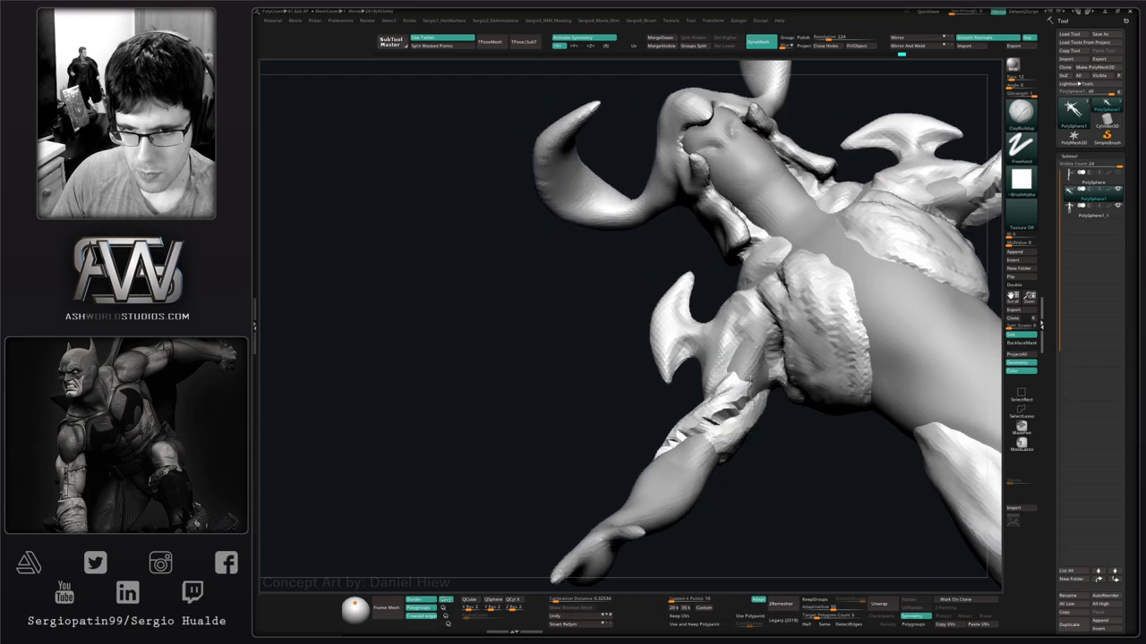
Smooth the upper-arm armour and adjust its inner contour near the armpit with the Move brush.
{"action": "mouse_move", "coordinate": [749, 379]}
{"action": "right_mouse_down"}
{"action": "mouse_move", "coordinate": [692, 451]}
{"action": "mouse_move", "coordinate": [734, 435]}
{"action": "right_mouse_up"}
{"action": "left_click_drag", "start_coordinate": [734, 435], "coordinate": [710, 415], "text": "shift"}
{"action": "right_click_drag", "start_coordinate": [711, 414], "coordinate": [753, 404]}
{"action": "key", "text": "b"}
{"action": "key", "text": "m"}
{"action": "key", "text": "v"}
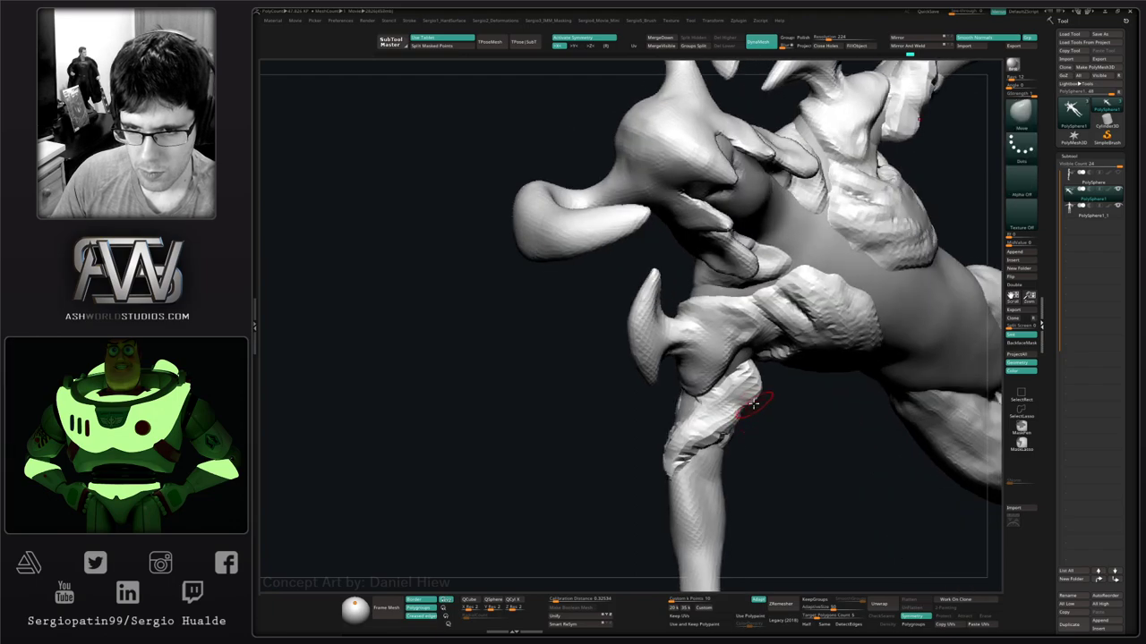
{"action": "left_click_drag", "start_coordinate": [752, 399], "coordinate": [744, 378]}
{"action": "mouse_move", "coordinate": [752, 410]}
{"action": "right_mouse_down", "text": "ctrl"}
{"action": "mouse_move", "coordinate": [750, 372]}
{"action": "mouse_move", "coordinate": [734, 451]}
{"action": "mouse_move", "coordinate": [761, 406]}
{"action": "mouse_move", "coordinate": [841, 338]}
{"action": "mouse_move", "coordinate": [673, 343]}
{"action": "mouse_move", "coordinate": [720, 365]}
{"action": "right_mouse_up", "text": "ctrl"}
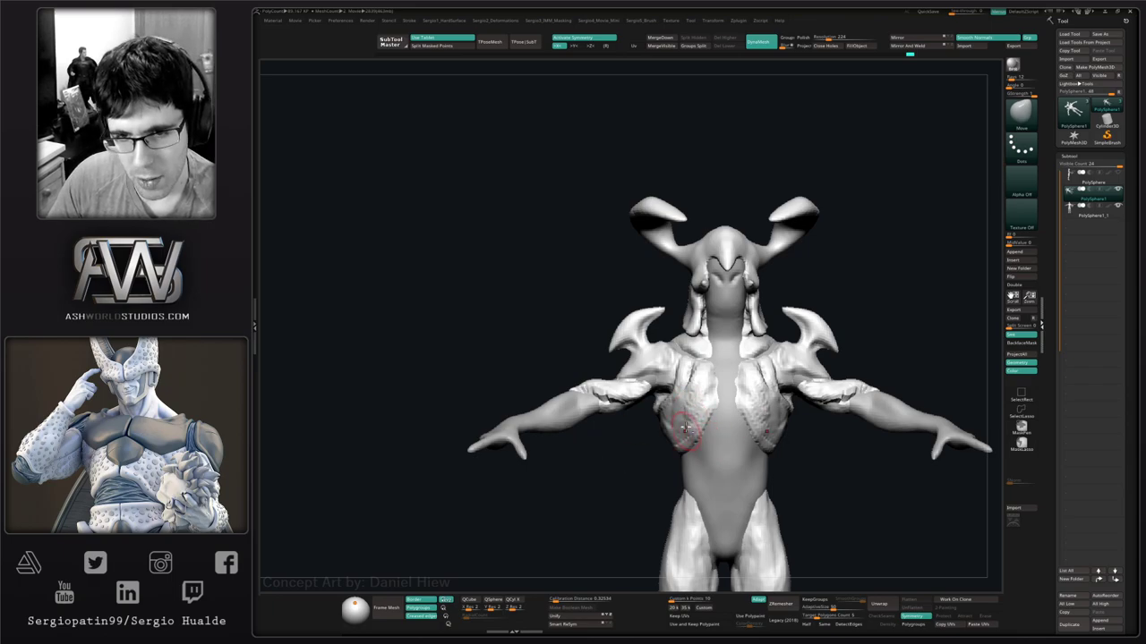
Smooth the front of the upper-arm armour and carve a crease along it with the DamStandard brush.
{"action": "right_click_drag", "start_coordinate": [610, 415], "coordinate": [631, 457], "text": "ctrl"}
{"action": "left_click_drag", "start_coordinate": [548, 383], "coordinate": [521, 374], "text": "shift"}
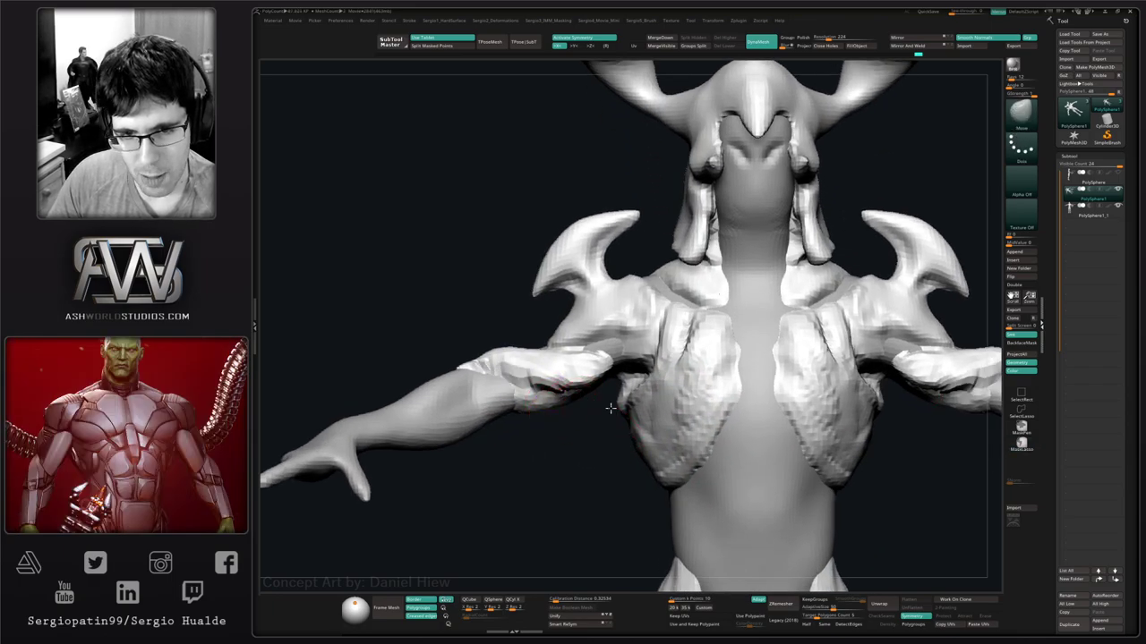
{"action": "mouse_move", "coordinate": [610, 408]}
{"action": "right_mouse_down", "text": "ctrl"}
{"action": "mouse_move", "coordinate": [614, 418]}
{"action": "mouse_move", "coordinate": [605, 397]}
{"action": "right_mouse_up", "text": "ctrl"}
{"action": "key", "text": "b"}
{"action": "key", "text": "d"}
{"action": "key", "text": "s"}
{"action": "mouse_move", "coordinate": [557, 382]}
{"action": "left_mouse_down"}
{"action": "mouse_move", "coordinate": [581, 394]}
{"action": "mouse_move", "coordinate": [537, 381]}
{"action": "left_mouse_up"}
Build up a lengthwise ridge on the front of the upper-arm armour with the ClayBuildup brush.
{"action": "mouse_move", "coordinate": [557, 410]}
{"action": "right_mouse_down", "text": "alt"}
{"action": "mouse_move", "coordinate": [605, 418]}
{"action": "mouse_move", "coordinate": [598, 393]}
{"action": "mouse_move", "coordinate": [611, 451]}
{"action": "mouse_move", "coordinate": [615, 413]}
{"action": "mouse_move", "coordinate": [618, 463]}
{"action": "mouse_move", "coordinate": [601, 475]}
{"action": "right_mouse_up", "text": "alt"}
{"action": "key", "text": "b"}
{"action": "key", "text": "c"}
{"action": "key", "text": "b"}
{"action": "right_click_drag", "start_coordinate": [598, 409], "coordinate": [559, 394]}
{"action": "right_click_drag", "start_coordinate": [560, 394], "coordinate": [572, 427], "text": "ctrl"}
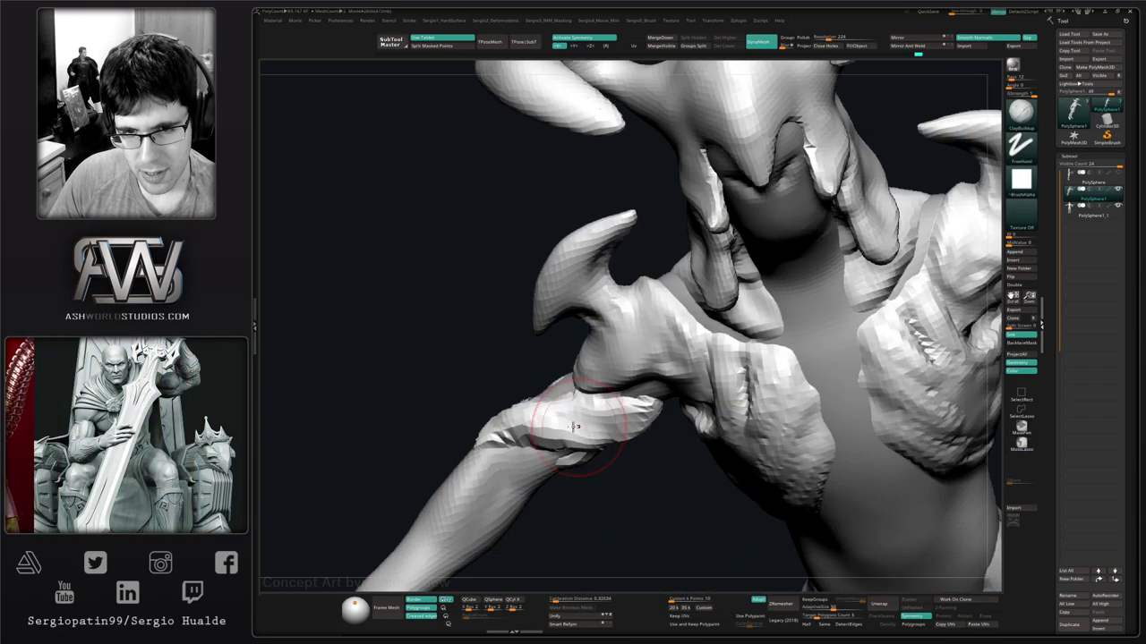
{"action": "left_click_drag", "start_coordinate": [621, 418], "coordinate": [532, 423]}
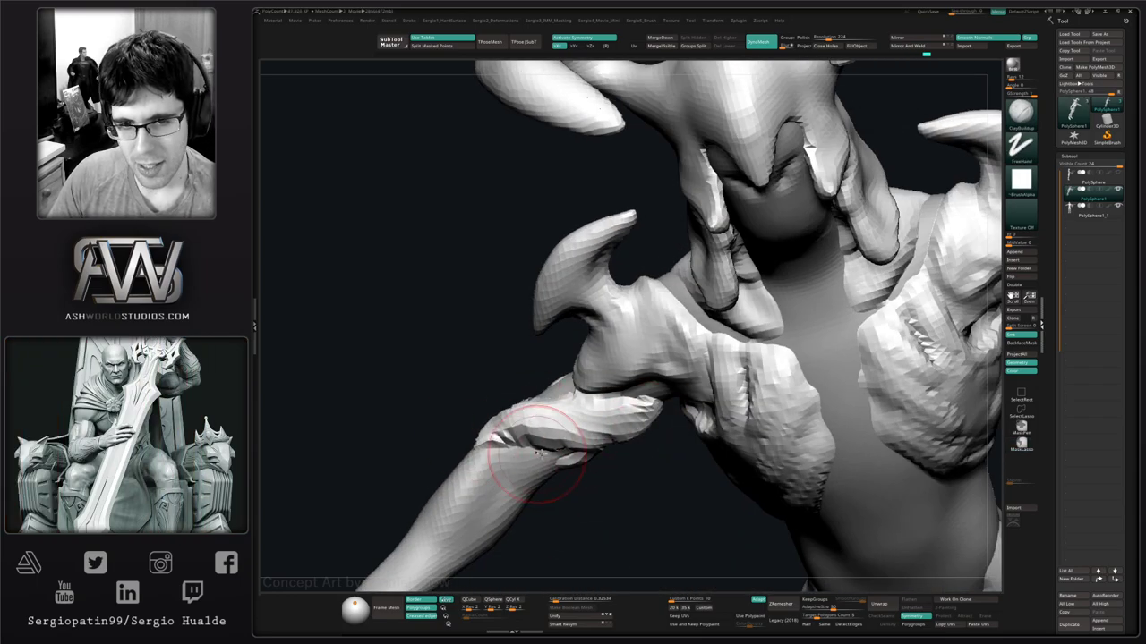
Build up the outer end of the upper-arm armour near the elbow with the ClayBuildup brush.
{"action": "right_click_drag", "start_coordinate": [639, 429], "coordinate": [586, 426]}
{"action": "left_click_drag", "start_coordinate": [522, 415], "coordinate": [501, 420]}
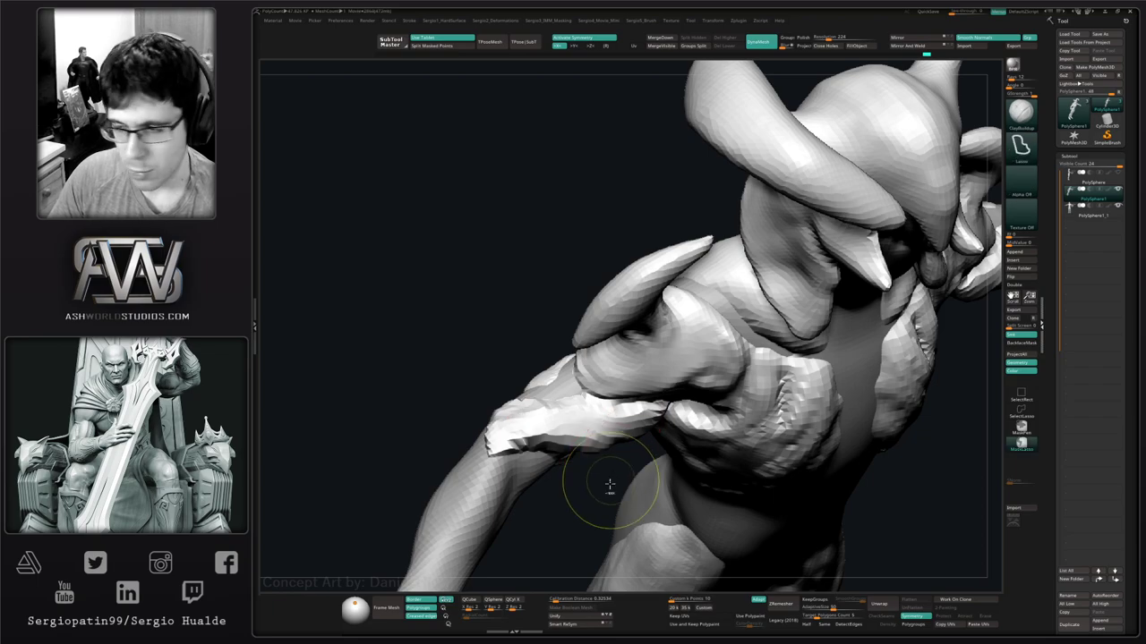
{"action": "right_click_drag", "start_coordinate": [608, 486], "coordinate": [591, 425], "text": "ctrl"}
{"action": "mouse_move", "coordinate": [590, 425]}
{"action": "right_mouse_down"}
{"action": "mouse_move", "coordinate": [569, 414]}
{"action": "mouse_move", "coordinate": [602, 448]}
{"action": "mouse_move", "coordinate": [727, 451]}
{"action": "right_mouse_up"}
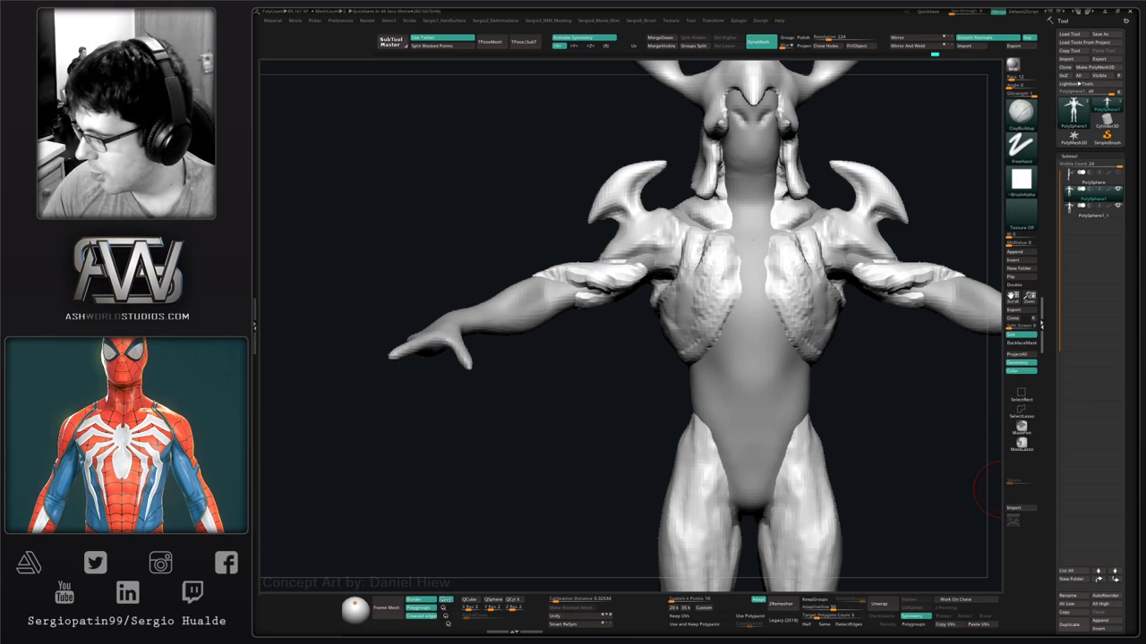
{"action": "mouse_move", "coordinate": [637, 396]}
{"action": "right_mouse_down"}
{"action": "mouse_move", "coordinate": [669, 392]}
{"action": "mouse_move", "coordinate": [667, 336]}
{"action": "mouse_move", "coordinate": [587, 336]}
{"action": "mouse_move", "coordinate": [596, 372]}
{"action": "mouse_move", "coordinate": [628, 395]}
{"action": "right_mouse_up"}
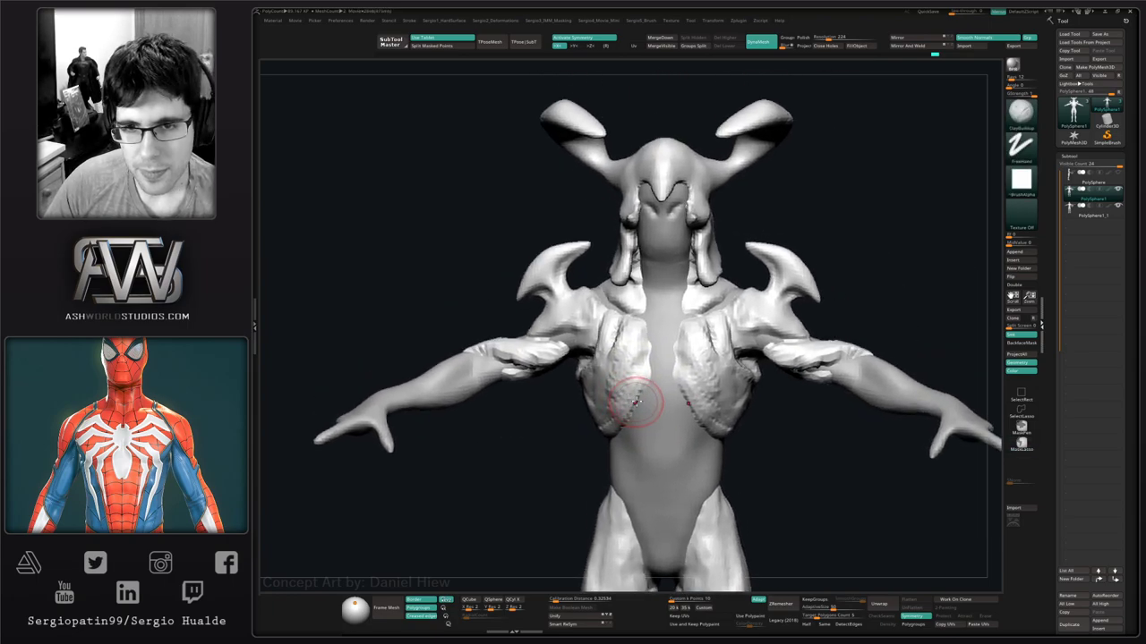
Adjust the inner contour of the chest armour on both sides of the torso with the Move brush.
{"action": "key", "text": "b"}
{"action": "key", "text": "m"}
{"action": "key", "text": "v"}
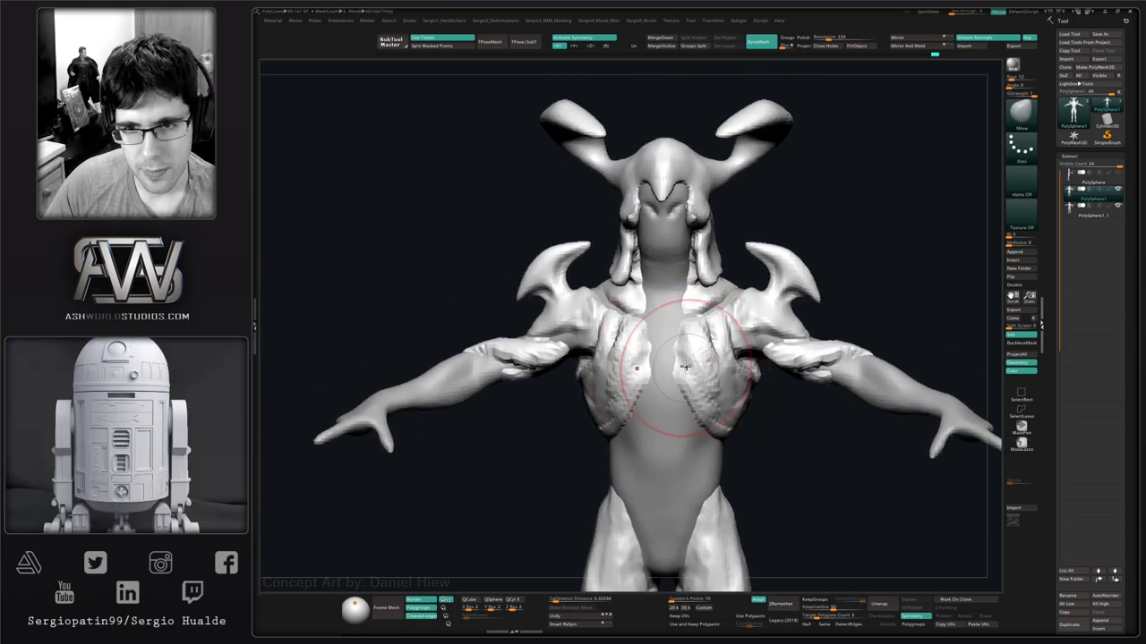
{"action": "left_click_drag", "start_coordinate": [688, 367], "coordinate": [710, 364]}
{"action": "right_click_drag", "start_coordinate": [718, 392], "coordinate": [667, 367]}
{"action": "left_click_drag", "start_coordinate": [692, 408], "coordinate": [707, 412]}
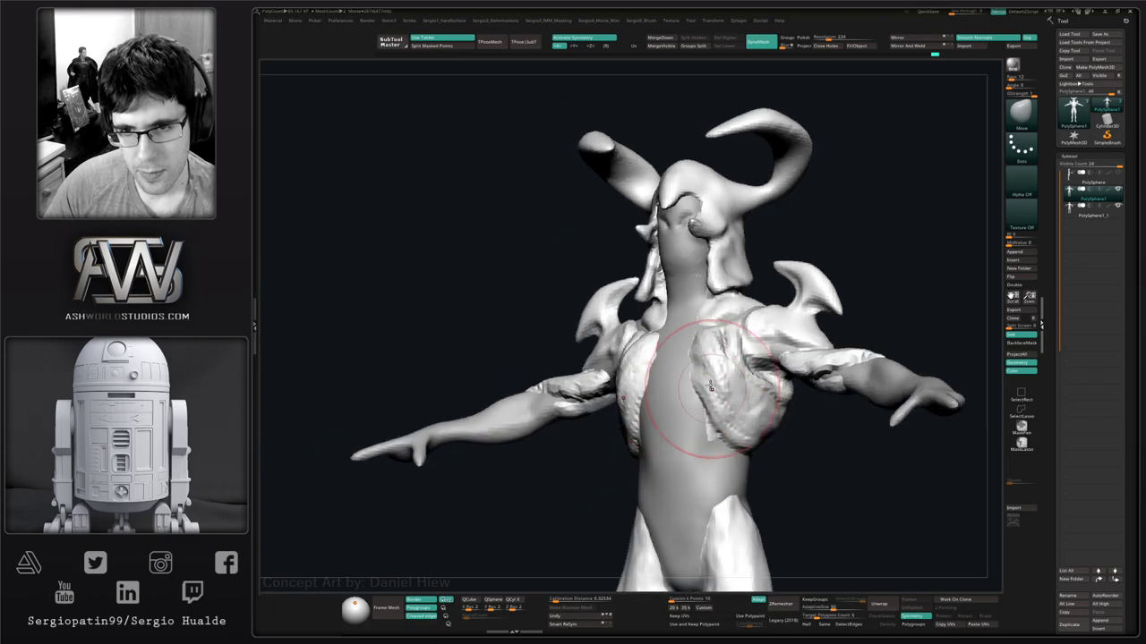
{"action": "mouse_move", "coordinate": [716, 350]}
{"action": "right_mouse_down"}
{"action": "mouse_move", "coordinate": [673, 352]}
{"action": "mouse_move", "coordinate": [714, 338]}
{"action": "right_mouse_up"}
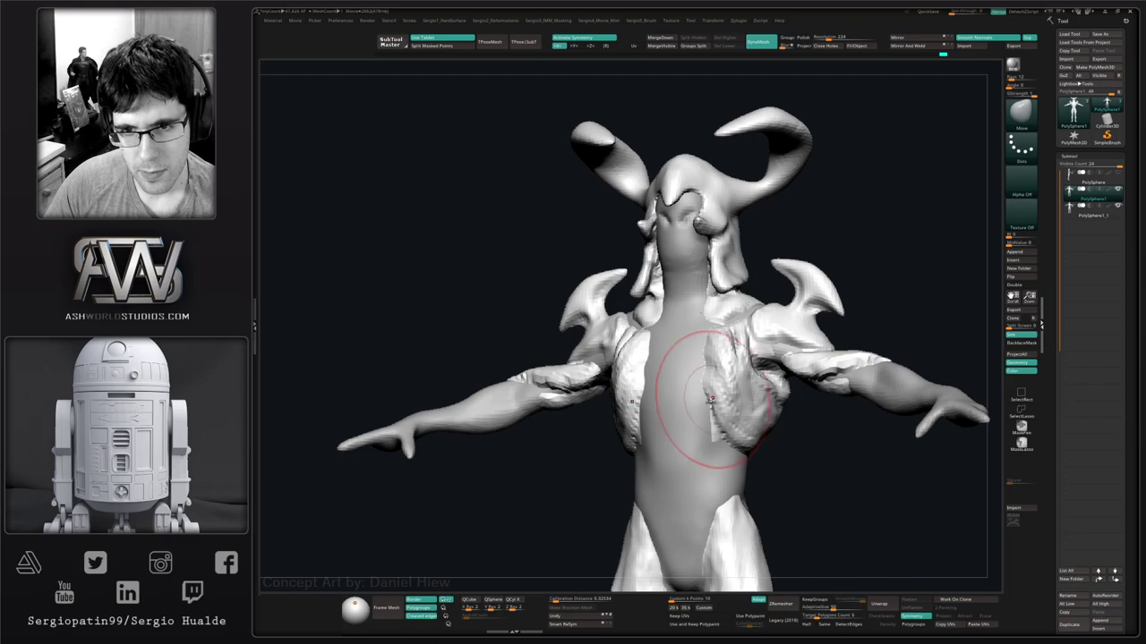
{"action": "mouse_move", "coordinate": [707, 376]}
{"action": "right_mouse_down"}
{"action": "mouse_move", "coordinate": [716, 411]}
{"action": "mouse_move", "coordinate": [757, 422]}
{"action": "right_mouse_up"}
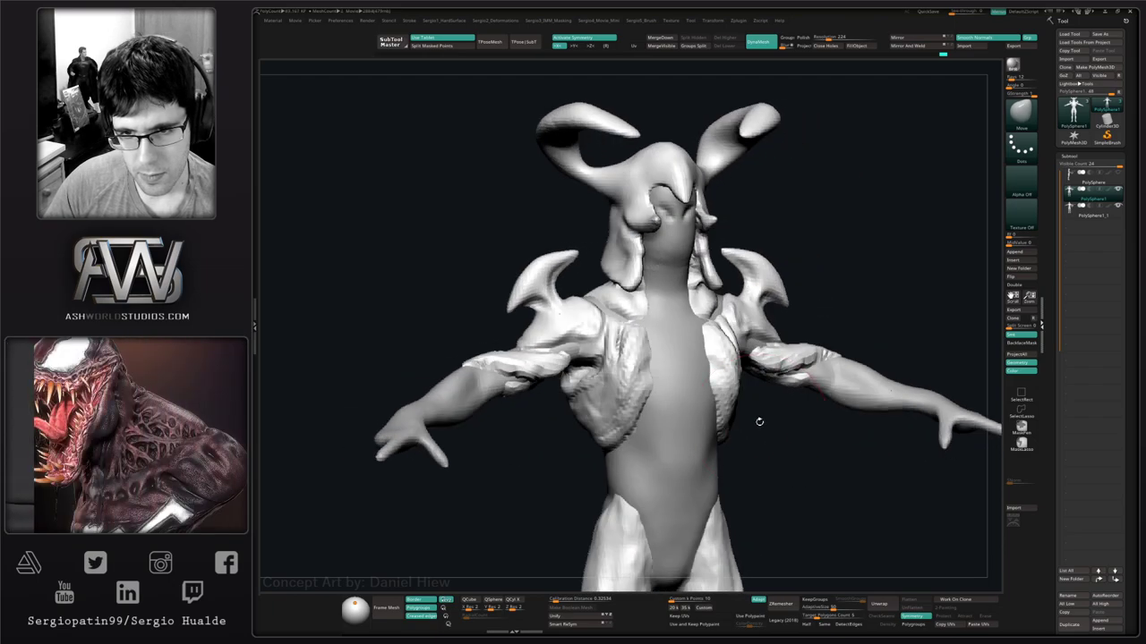
Pull a long pointed spike out of the back of the forearm near the elbow with the Move brush.
{"action": "mouse_move", "coordinate": [602, 414]}
{"action": "right_mouse_down"}
{"action": "mouse_move", "coordinate": [596, 398]}
{"action": "mouse_move", "coordinate": [665, 447]}
{"action": "mouse_move", "coordinate": [672, 376]}
{"action": "mouse_move", "coordinate": [716, 419]}
{"action": "right_mouse_up"}
{"action": "mouse_move", "coordinate": [716, 419]}
{"action": "right_mouse_down"}
{"action": "mouse_move", "coordinate": [767, 423]}
{"action": "mouse_move", "coordinate": [743, 331]}
{"action": "right_mouse_up"}
{"action": "mouse_move", "coordinate": [742, 394]}
{"action": "right_mouse_down", "text": "alt"}
{"action": "mouse_move", "coordinate": [742, 481]}
{"action": "mouse_move", "coordinate": [728, 406]}
{"action": "right_mouse_up", "text": "alt"}
{"action": "right_click_drag", "start_coordinate": [553, 394], "coordinate": [543, 361], "text": "alt"}
{"action": "left_click_drag", "start_coordinate": [544, 361], "coordinate": [546, 354]}
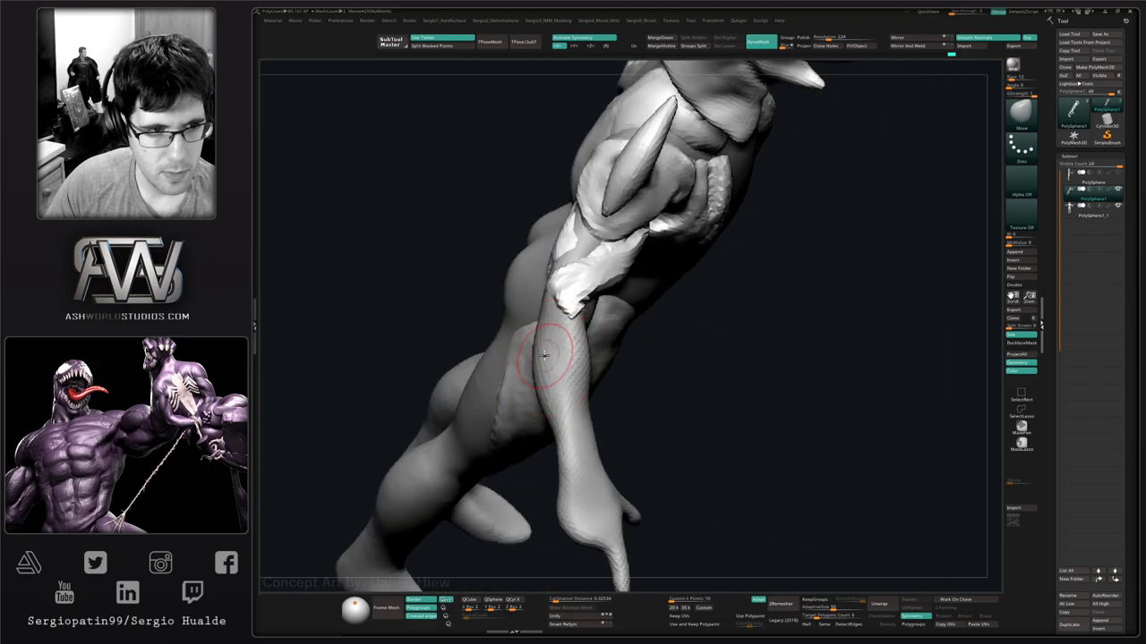
{"action": "mouse_move", "coordinate": [546, 353]}
{"action": "right_mouse_down", "text": "alt"}
{"action": "mouse_move", "coordinate": [570, 407]}
{"action": "mouse_move", "coordinate": [550, 395]}
{"action": "right_mouse_up", "text": "alt"}
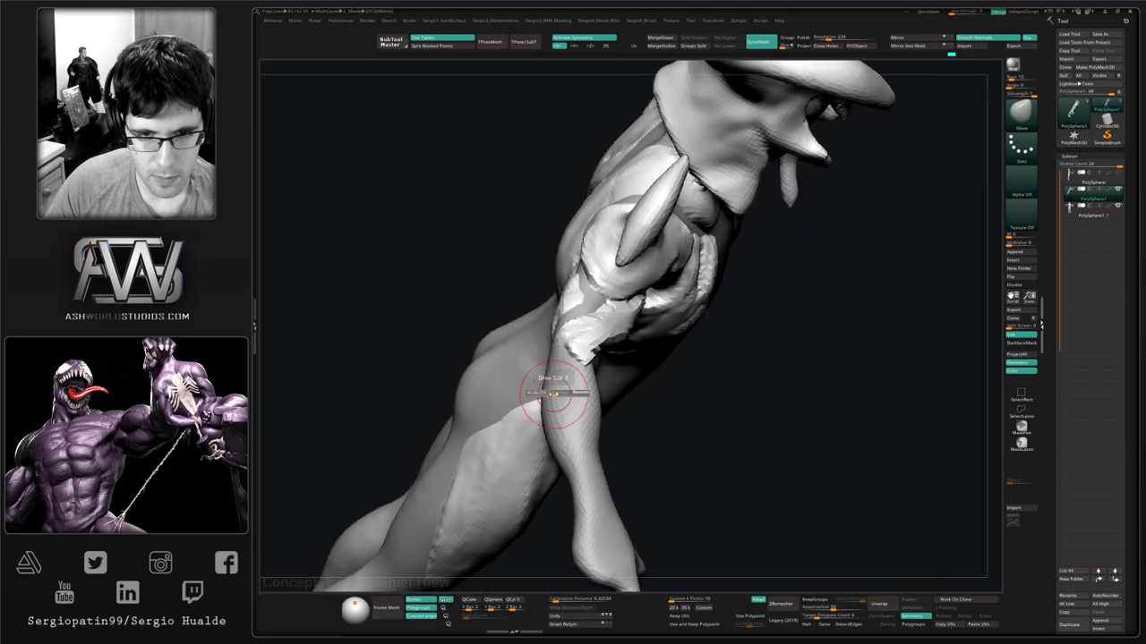
{"action": "left_click_drag", "start_coordinate": [557, 394], "coordinate": [511, 242]}
{"action": "right_click_drag", "start_coordinate": [511, 243], "coordinate": [569, 339]}
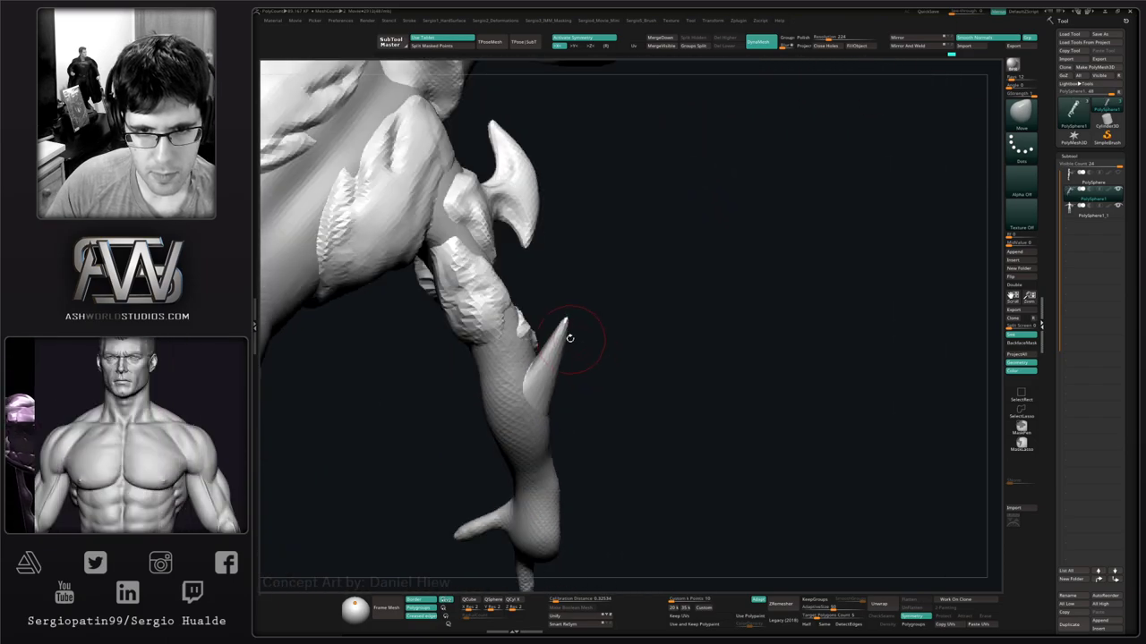
{"action": "mouse_move", "coordinate": [529, 262]}
{"action": "right_mouse_down"}
{"action": "mouse_move", "coordinate": [527, 353]}
{"action": "mouse_move", "coordinate": [587, 390]}
{"action": "right_mouse_up"}
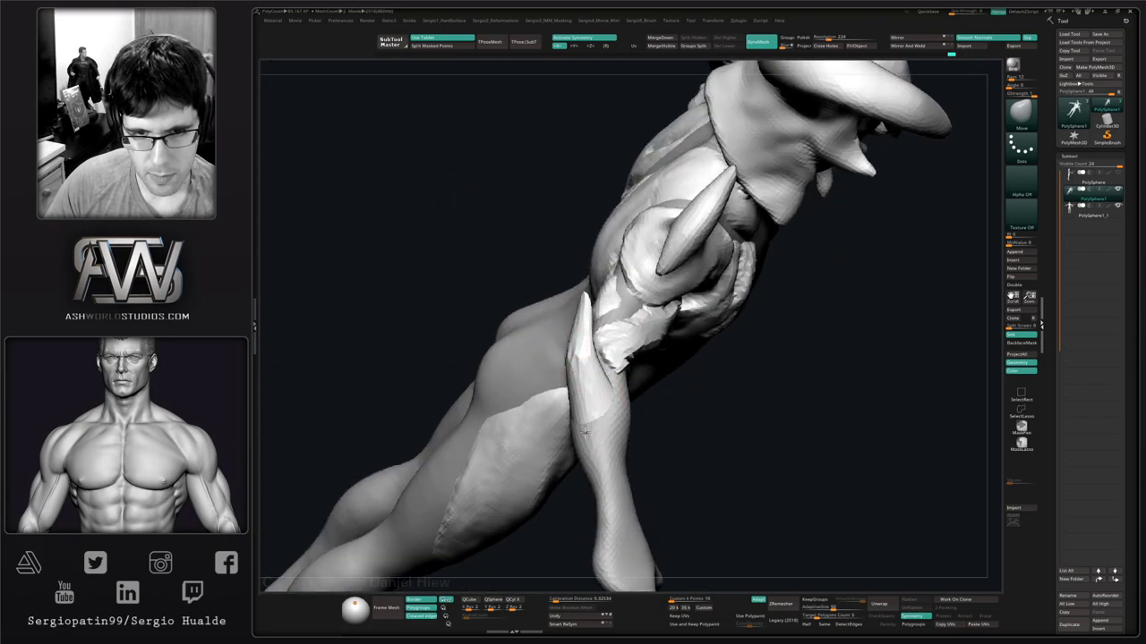
Build up the forearm armour from the base of the elbow spike down towards the wrist with the ClayBuildup brush.
{"action": "key", "text": "b"}
{"action": "key", "text": "c"}
{"action": "key", "text": "b"}
{"action": "left_click_drag", "start_coordinate": [588, 417], "coordinate": [614, 469]}
{"action": "mouse_move", "coordinate": [618, 474]}
{"action": "right_mouse_down", "text": "alt"}
{"action": "mouse_move", "coordinate": [569, 412]}
{"action": "mouse_move", "coordinate": [526, 412]}
{"action": "right_mouse_up", "text": "alt"}
{"action": "mouse_move", "coordinate": [561, 409]}
{"action": "left_mouse_down"}
{"action": "mouse_move", "coordinate": [571, 378]}
{"action": "mouse_move", "coordinate": [582, 422]}
{"action": "left_mouse_up"}
{"action": "right_click_drag", "start_coordinate": [583, 420], "coordinate": [558, 366]}
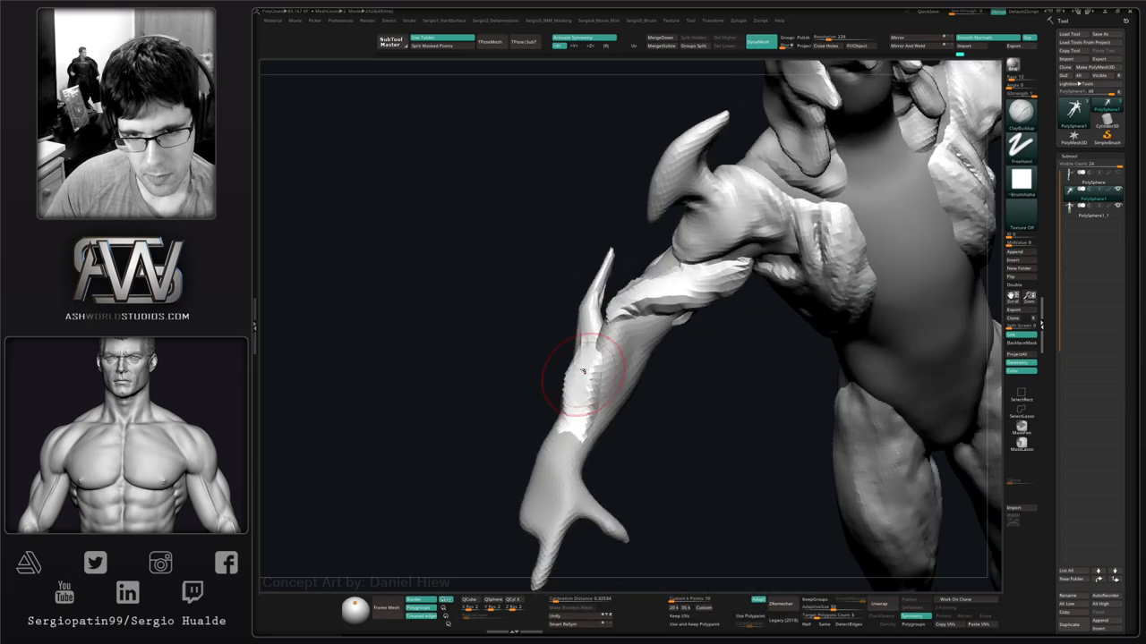
{"action": "mouse_move", "coordinate": [557, 366]}
{"action": "left_mouse_down"}
{"action": "mouse_move", "coordinate": [586, 376]}
{"action": "mouse_move", "coordinate": [606, 409]}
{"action": "mouse_move", "coordinate": [552, 383]}
{"action": "left_mouse_up"}
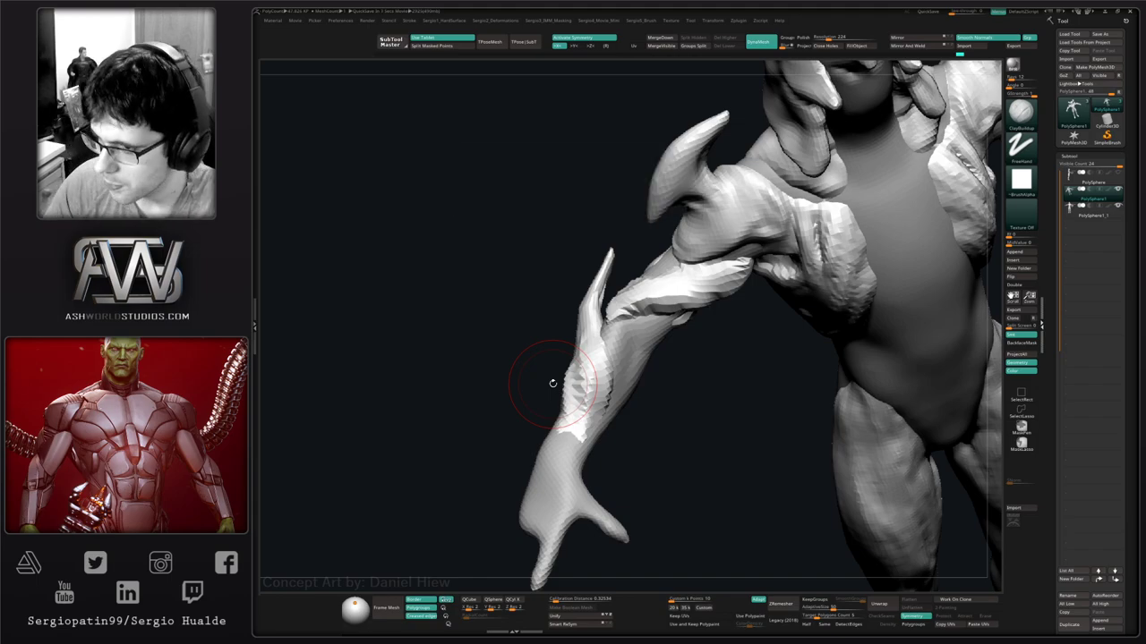
{"action": "mouse_move", "coordinate": [728, 383]}
{"action": "left_mouse_down"}
{"action": "mouse_move", "coordinate": [588, 371]}
{"action": "mouse_move", "coordinate": [562, 442]}
{"action": "left_mouse_up"}
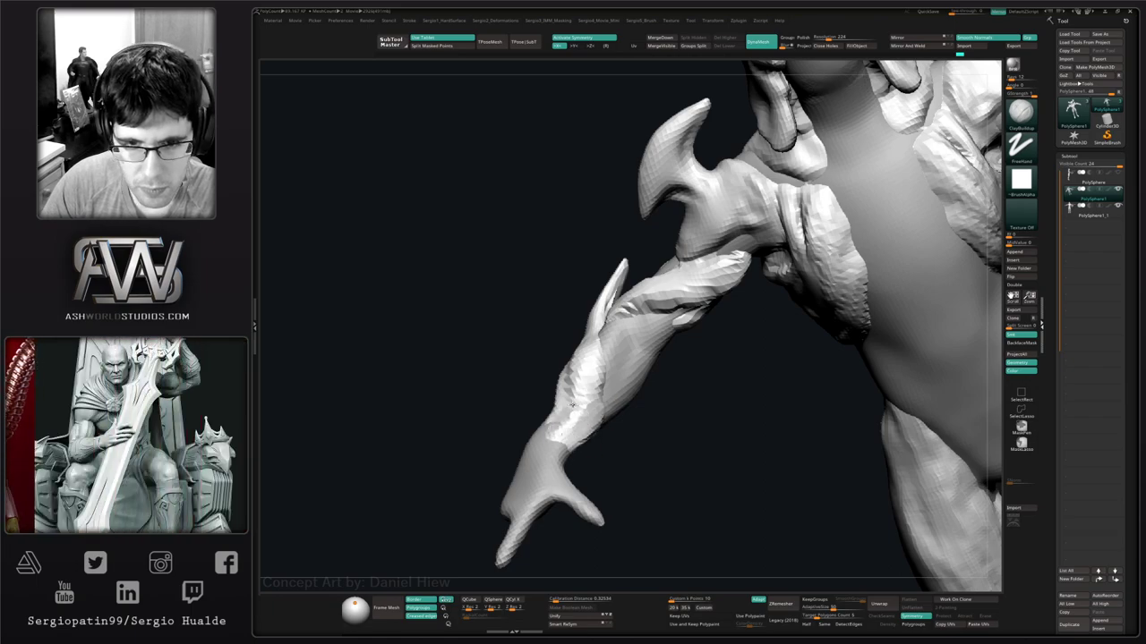
{"action": "left_click_drag", "start_coordinate": [591, 372], "coordinate": [577, 430]}
{"action": "mouse_move", "coordinate": [474, 430]}
{"action": "left_mouse_down"}
{"action": "mouse_move", "coordinate": [591, 443]}
{"action": "mouse_move", "coordinate": [608, 463]}
{"action": "left_mouse_up"}
Close the forearm armour around the wrist and pull its outer edge into a flared point with the Move brush.
{"action": "key", "text": "b"}
{"action": "key", "text": "m"}
{"action": "key", "text": "v"}
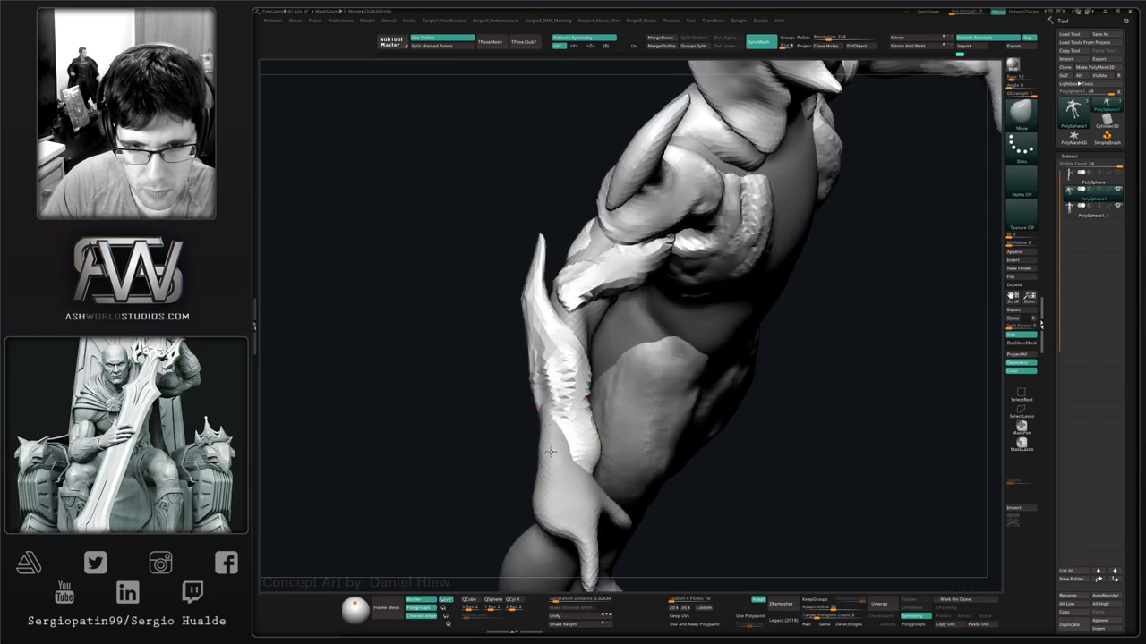
{"action": "mouse_move", "coordinate": [515, 450]}
{"action": "left_mouse_down"}
{"action": "mouse_move", "coordinate": [470, 439]}
{"action": "mouse_move", "coordinate": [529, 467]}
{"action": "left_mouse_up"}
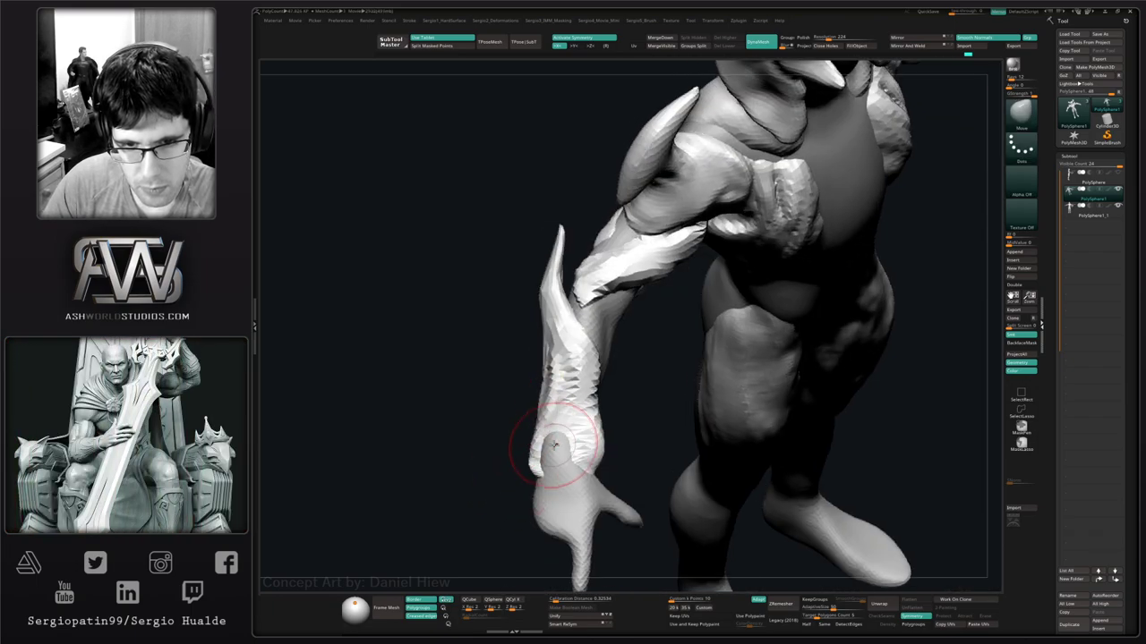
{"action": "mouse_move", "coordinate": [549, 448]}
{"action": "right_mouse_down"}
{"action": "mouse_move", "coordinate": [572, 438]}
{"action": "mouse_move", "coordinate": [545, 448]}
{"action": "mouse_move", "coordinate": [539, 409]}
{"action": "mouse_move", "coordinate": [520, 412]}
{"action": "mouse_move", "coordinate": [537, 404]}
{"action": "mouse_move", "coordinate": [578, 439]}
{"action": "mouse_move", "coordinate": [546, 467]}
{"action": "mouse_move", "coordinate": [531, 450]}
{"action": "right_mouse_up"}
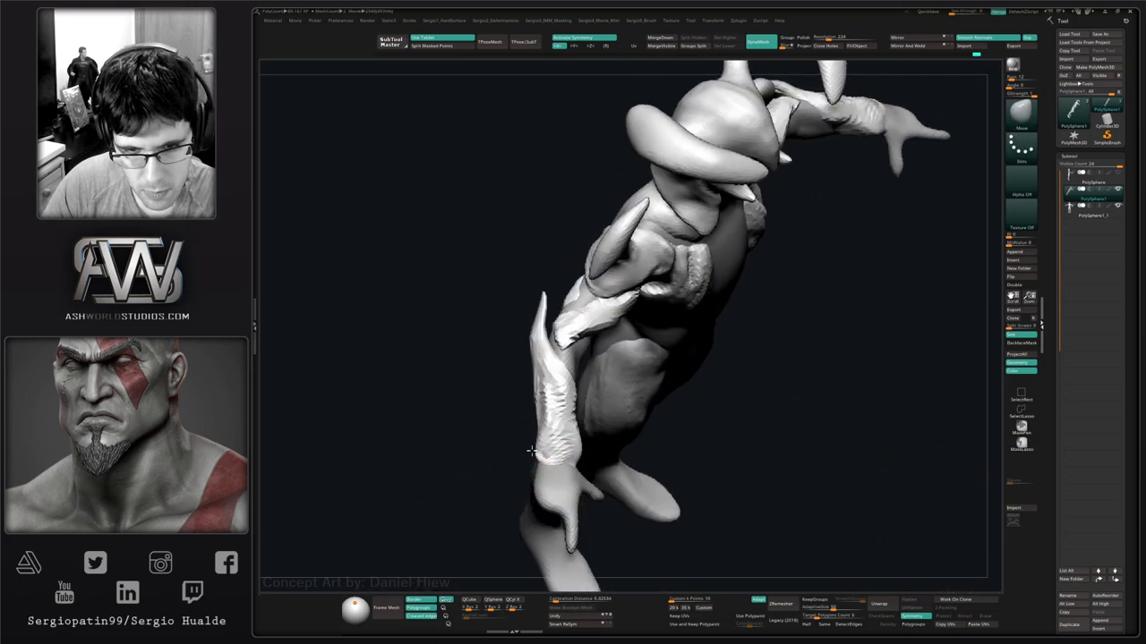
{"action": "left_click_drag", "start_coordinate": [534, 450], "coordinate": [494, 492]}
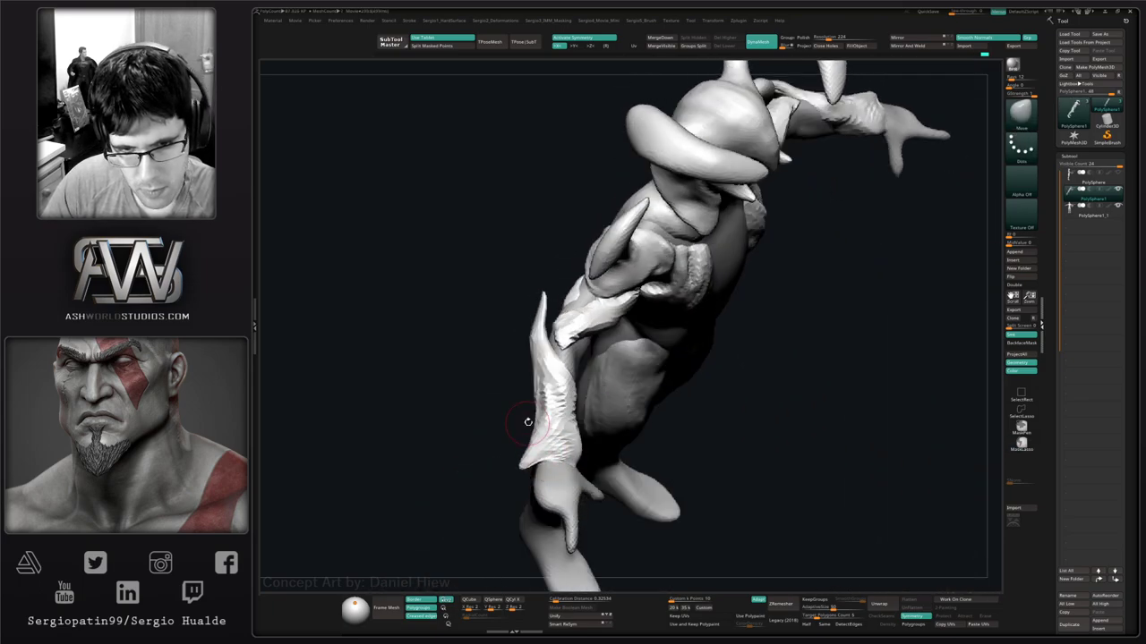
{"action": "mouse_move", "coordinate": [528, 422]}
{"action": "right_mouse_down"}
{"action": "mouse_move", "coordinate": [555, 469]}
{"action": "mouse_move", "coordinate": [590, 443]}
{"action": "mouse_move", "coordinate": [544, 431]}
{"action": "mouse_move", "coordinate": [537, 463]}
{"action": "mouse_move", "coordinate": [555, 435]}
{"action": "mouse_move", "coordinate": [614, 400]}
{"action": "mouse_move", "coordinate": [570, 379]}
{"action": "right_mouse_up"}
Adjust the contour of the thigh armour with the Move brush.
{"action": "right_click_drag", "start_coordinate": [608, 454], "coordinate": [609, 291], "text": "alt"}
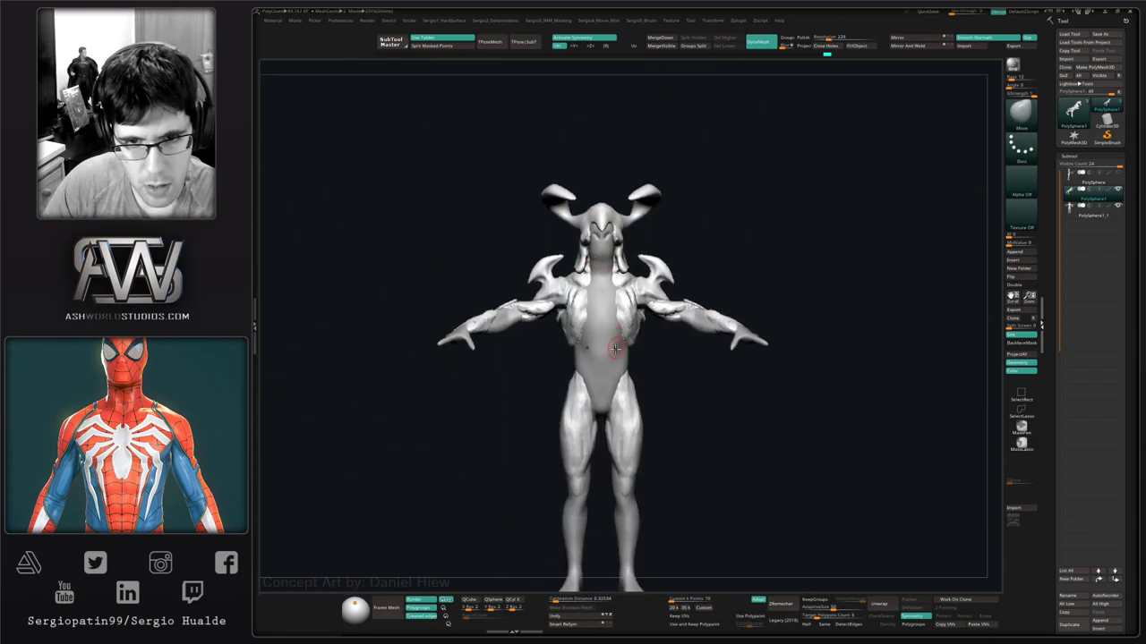
{"action": "mouse_move", "coordinate": [622, 366]}
{"action": "right_mouse_down", "text": "alt"}
{"action": "mouse_move", "coordinate": [672, 344]}
{"action": "mouse_move", "coordinate": [640, 398]}
{"action": "right_mouse_up", "text": "alt"}
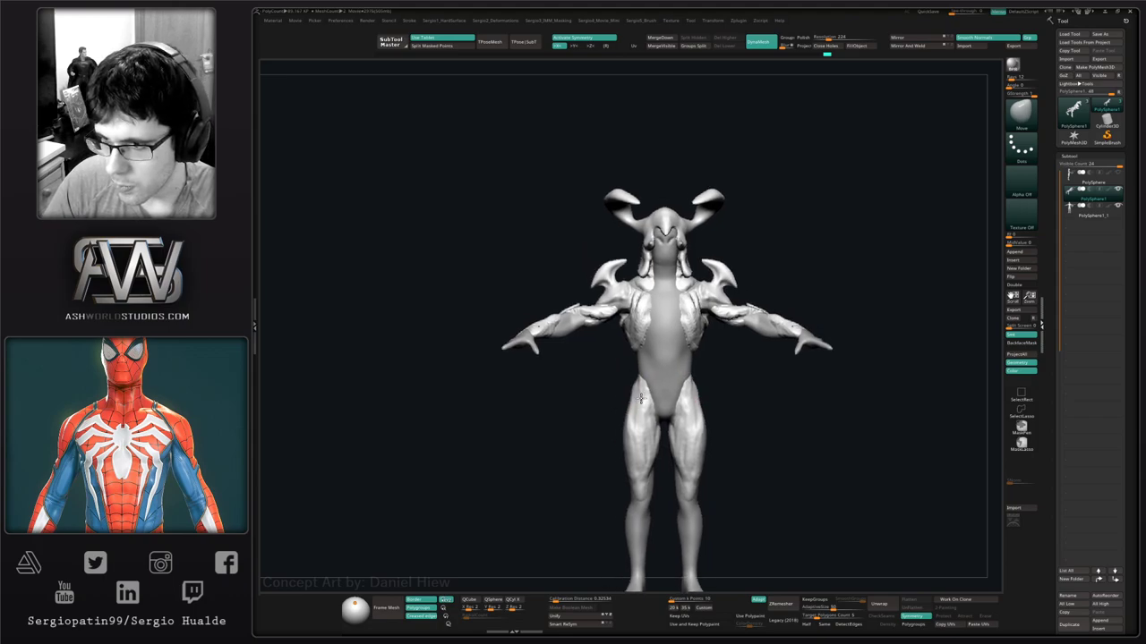
{"action": "mouse_move", "coordinate": [695, 449]}
{"action": "right_mouse_down", "text": "alt"}
{"action": "mouse_move", "coordinate": [651, 343]}
{"action": "mouse_move", "coordinate": [657, 358]}
{"action": "mouse_move", "coordinate": [646, 356]}
{"action": "mouse_move", "coordinate": [614, 409]}
{"action": "right_mouse_up", "text": "alt"}
{"action": "left_click_drag", "start_coordinate": [618, 424], "coordinate": [610, 424]}
{"action": "right_click_drag", "start_coordinate": [638, 419], "coordinate": [608, 417]}
Build up the front and outer side of the thigh armour above the knee with the ClayBuildup brush.
{"action": "key", "text": "b"}
{"action": "key", "text": "c"}
{"action": "key", "text": "b"}
{"action": "mouse_move", "coordinate": [628, 367]}
{"action": "left_mouse_down"}
{"action": "mouse_move", "coordinate": [617, 394]}
{"action": "mouse_move", "coordinate": [610, 345]}
{"action": "mouse_move", "coordinate": [612, 393]}
{"action": "left_mouse_up"}
{"action": "right_click_drag", "start_coordinate": [613, 394], "coordinate": [641, 394]}
{"action": "left_click_drag", "start_coordinate": [624, 362], "coordinate": [617, 403]}
{"action": "right_click_drag", "start_coordinate": [631, 403], "coordinate": [605, 405]}
{"action": "mouse_move", "coordinate": [617, 354]}
{"action": "left_mouse_down"}
{"action": "mouse_move", "coordinate": [614, 406]}
{"action": "mouse_move", "coordinate": [617, 334]}
{"action": "mouse_move", "coordinate": [602, 327]}
{"action": "left_mouse_up"}
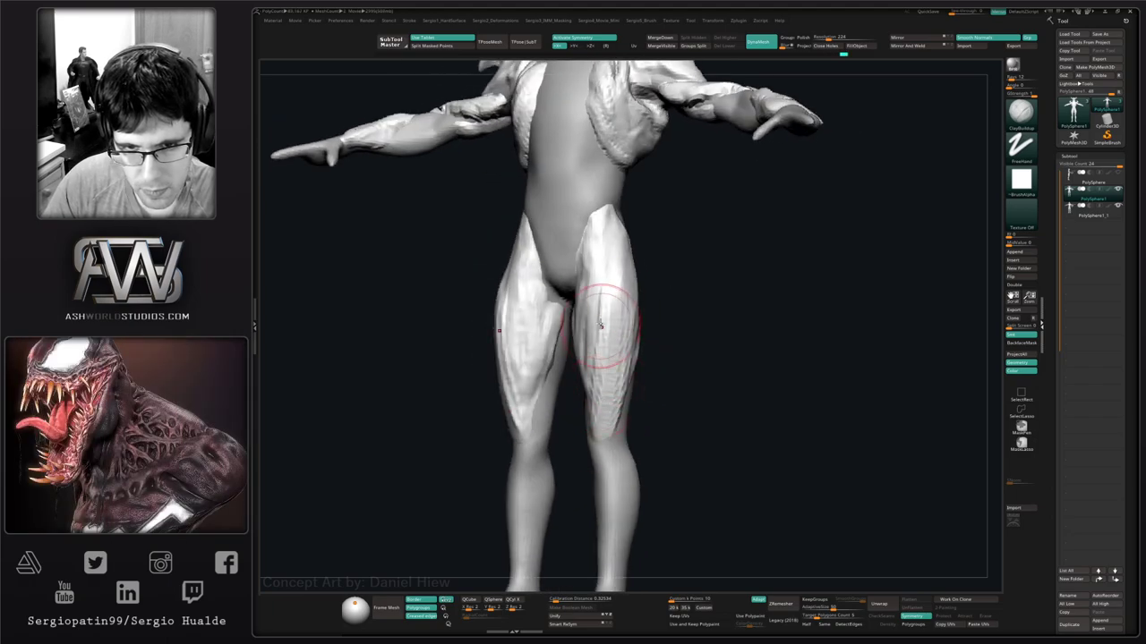
Add lengthwise ClayBuildup strokes to the inner, front and outer surfaces of the thigh armour, adjusting the brush size.
{"action": "right_click_drag", "start_coordinate": [587, 338], "coordinate": [567, 329]}
{"action": "mouse_move", "coordinate": [568, 328]}
{"action": "left_mouse_down"}
{"action": "mouse_move", "coordinate": [563, 302]}
{"action": "mouse_move", "coordinate": [589, 412]}
{"action": "mouse_move", "coordinate": [568, 356]}
{"action": "left_mouse_up"}
{"action": "mouse_move", "coordinate": [580, 297]}
{"action": "left_mouse_down"}
{"action": "mouse_move", "coordinate": [567, 302]}
{"action": "mouse_move", "coordinate": [586, 258]}
{"action": "mouse_move", "coordinate": [580, 308]}
{"action": "mouse_move", "coordinate": [566, 306]}
{"action": "mouse_move", "coordinate": [586, 290]}
{"action": "mouse_move", "coordinate": [588, 358]}
{"action": "left_mouse_up"}
{"action": "right_click_drag", "start_coordinate": [588, 358], "coordinate": [593, 263]}
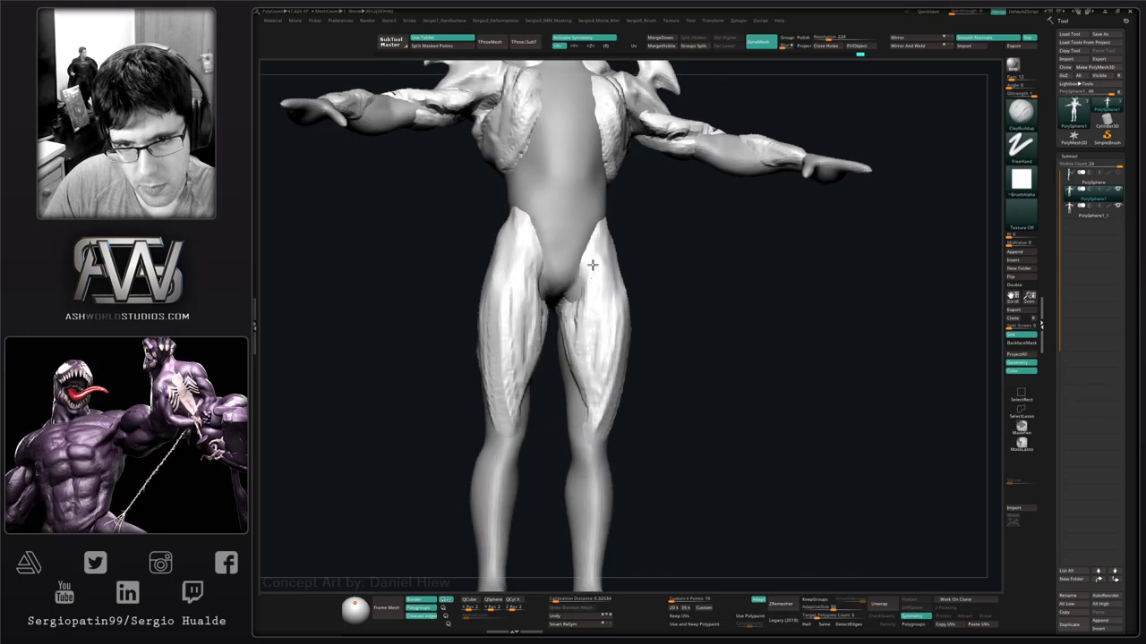
{"action": "left_click_drag", "start_coordinate": [593, 263], "coordinate": [616, 340]}
{"action": "right_click_drag", "start_coordinate": [616, 339], "coordinate": [595, 340]}
{"action": "key", "text": "]"}
{"action": "left_click_drag", "start_coordinate": [632, 335], "coordinate": [623, 383]}
{"action": "right_click_drag", "start_coordinate": [623, 383], "coordinate": [637, 378]}
{"action": "key", "text": "s"}
{"action": "mouse_move", "coordinate": [635, 372]}
{"action": "left_mouse_down"}
{"action": "mouse_move", "coordinate": [641, 345]}
{"action": "mouse_move", "coordinate": [668, 321]}
{"action": "mouse_move", "coordinate": [646, 371]}
{"action": "left_mouse_up"}
{"action": "right_click_drag", "start_coordinate": [636, 435], "coordinate": [637, 394], "text": "ctrl"}
{"action": "mouse_move", "coordinate": [637, 394]}
{"action": "right_mouse_down"}
{"action": "mouse_move", "coordinate": [659, 396]}
{"action": "mouse_move", "coordinate": [654, 415]}
{"action": "right_mouse_up"}
Reshape the lower edge near the knee and the outer contour of the thigh armour with the Move brush.
{"action": "key", "text": "b"}
{"action": "key", "text": "m"}
{"action": "key", "text": "v"}
{"action": "left_click_drag", "start_coordinate": [624, 451], "coordinate": [631, 436]}
{"action": "key", "text": "ctrl+z"}
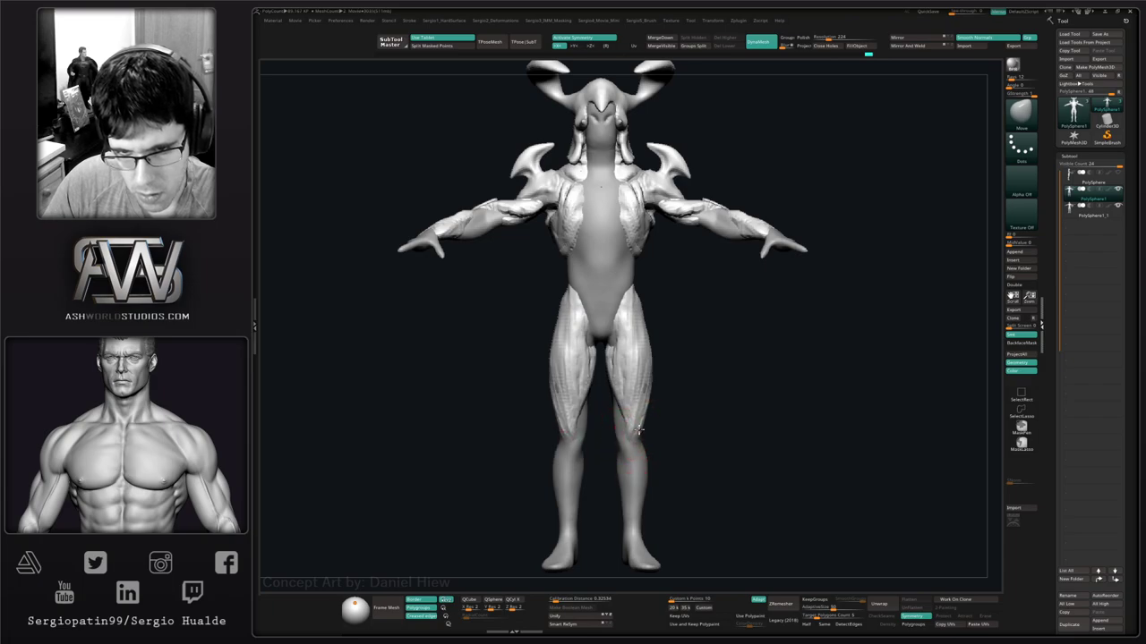
{"action": "right_click_drag", "start_coordinate": [617, 414], "coordinate": [621, 398]}
{"action": "mouse_move", "coordinate": [621, 399]}
{"action": "right_mouse_down", "text": "ctrl"}
{"action": "mouse_move", "coordinate": [628, 413]}
{"action": "mouse_move", "coordinate": [629, 384]}
{"action": "right_mouse_up", "text": "ctrl"}
{"action": "left_click_drag", "start_coordinate": [637, 408], "coordinate": [640, 422]}
{"action": "mouse_move", "coordinate": [643, 439]}
{"action": "right_mouse_down"}
{"action": "mouse_move", "coordinate": [653, 409]}
{"action": "mouse_move", "coordinate": [648, 380]}
{"action": "mouse_move", "coordinate": [636, 383]}
{"action": "mouse_move", "coordinate": [665, 384]}
{"action": "right_mouse_up"}
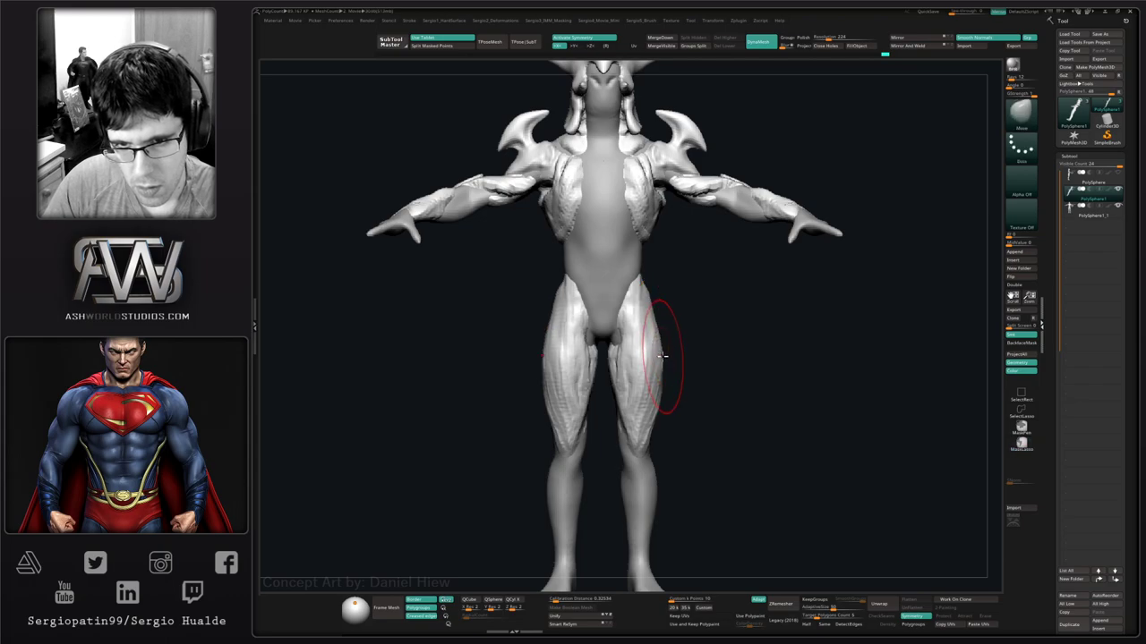
{"action": "left_click_drag", "start_coordinate": [663, 356], "coordinate": [659, 345]}
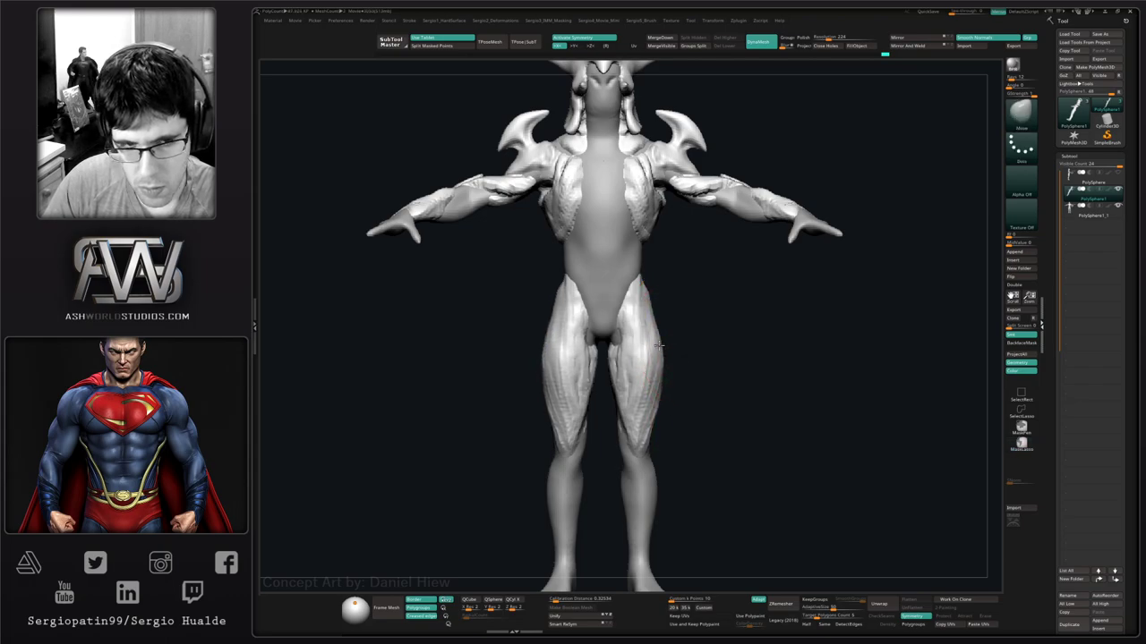
{"action": "right_click_drag", "start_coordinate": [659, 405], "coordinate": [657, 335], "text": "ctrl"}
{"action": "mouse_move", "coordinate": [657, 335]}
{"action": "right_mouse_down", "text": "alt"}
{"action": "mouse_move", "coordinate": [654, 305]}
{"action": "mouse_move", "coordinate": [649, 345]}
{"action": "right_mouse_up", "text": "alt"}
{"action": "right_click_drag", "start_coordinate": [649, 344], "coordinate": [659, 423], "text": "alt"}
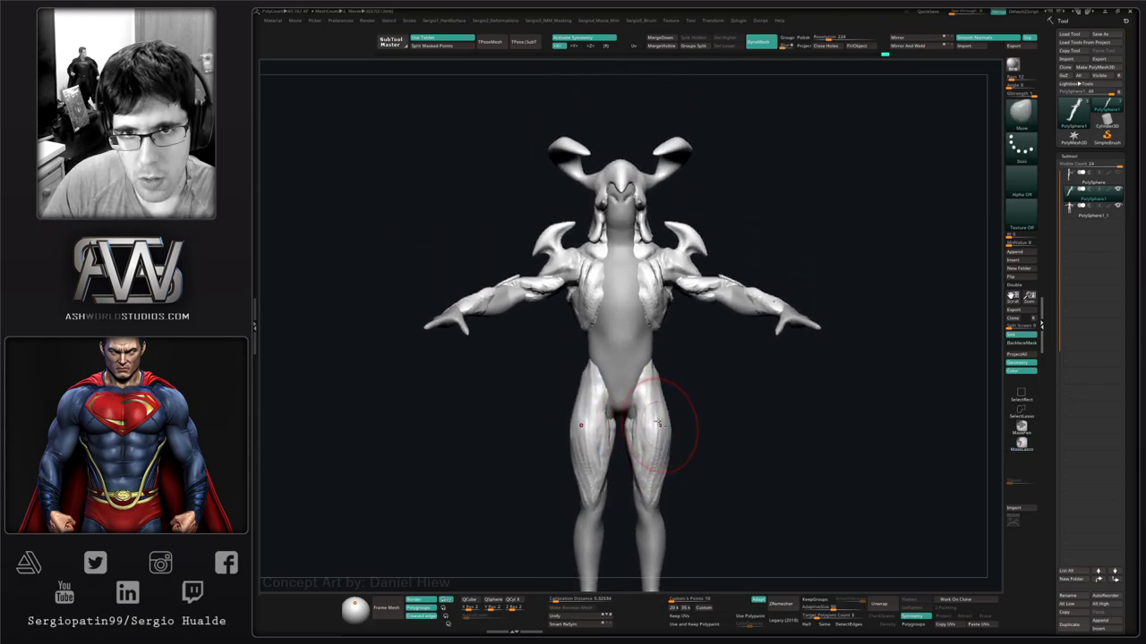
Isolate the PolySphere base body subtool and measure its head height and full body height with the Transpose line.
{"action": "key", "text": "w"}
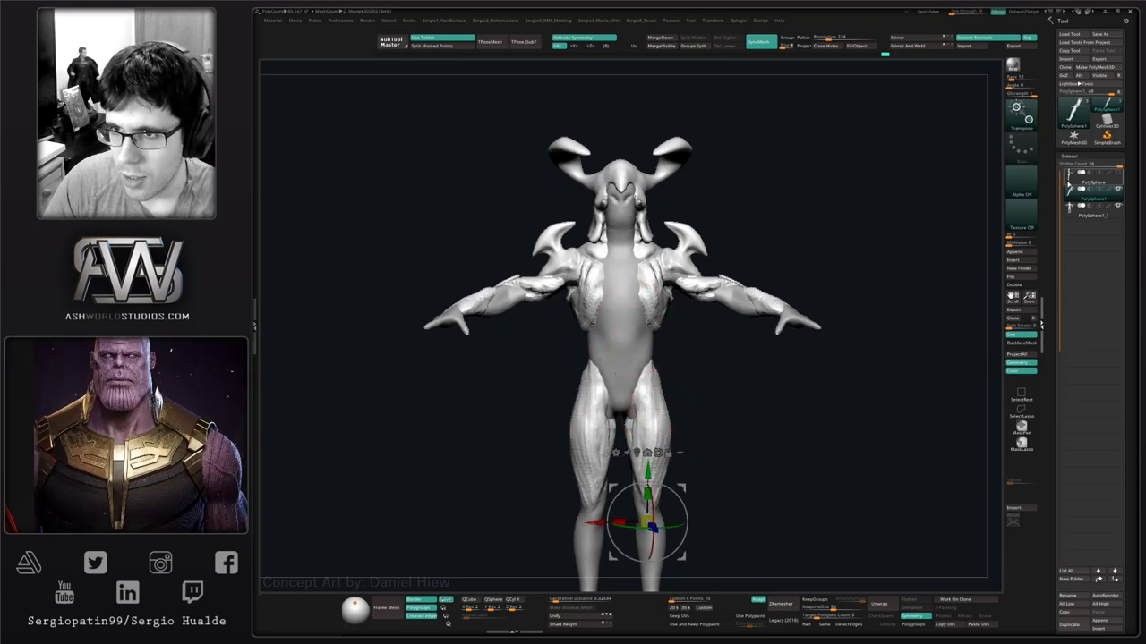
{"action": "left_click", "coordinate": [1093, 181]}
{"action": "key", "text": "alt+s"}
{"action": "key", "text": "y"}
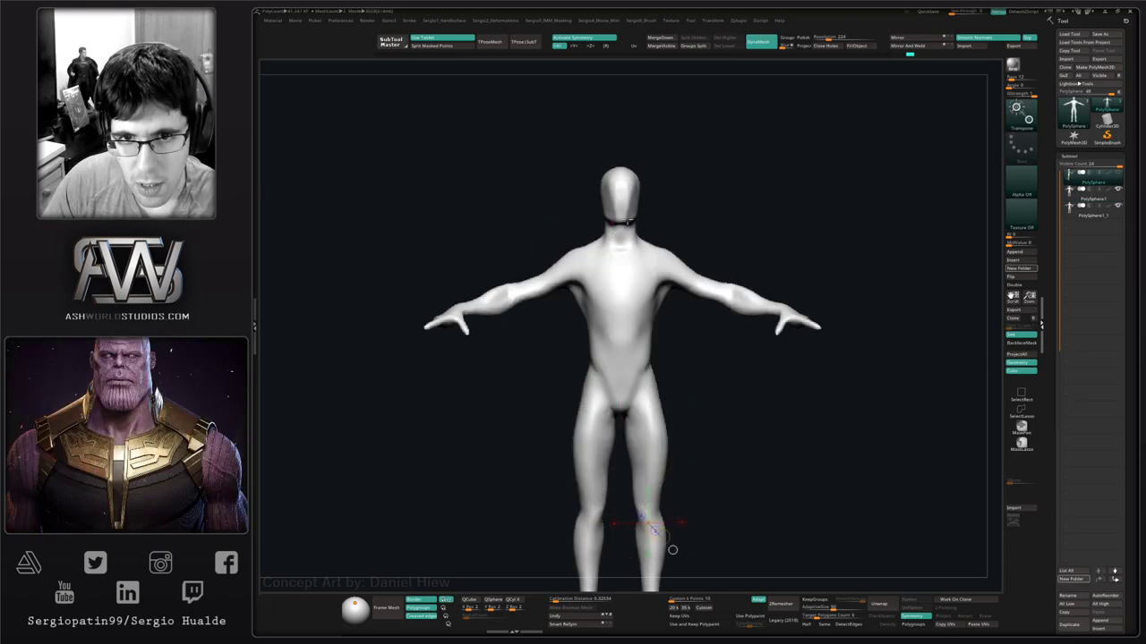
{"action": "mouse_move", "coordinate": [621, 169]}
{"action": "left_mouse_down"}
{"action": "mouse_move", "coordinate": [622, 254]}
{"action": "mouse_move", "coordinate": [623, 240]}
{"action": "left_mouse_up"}
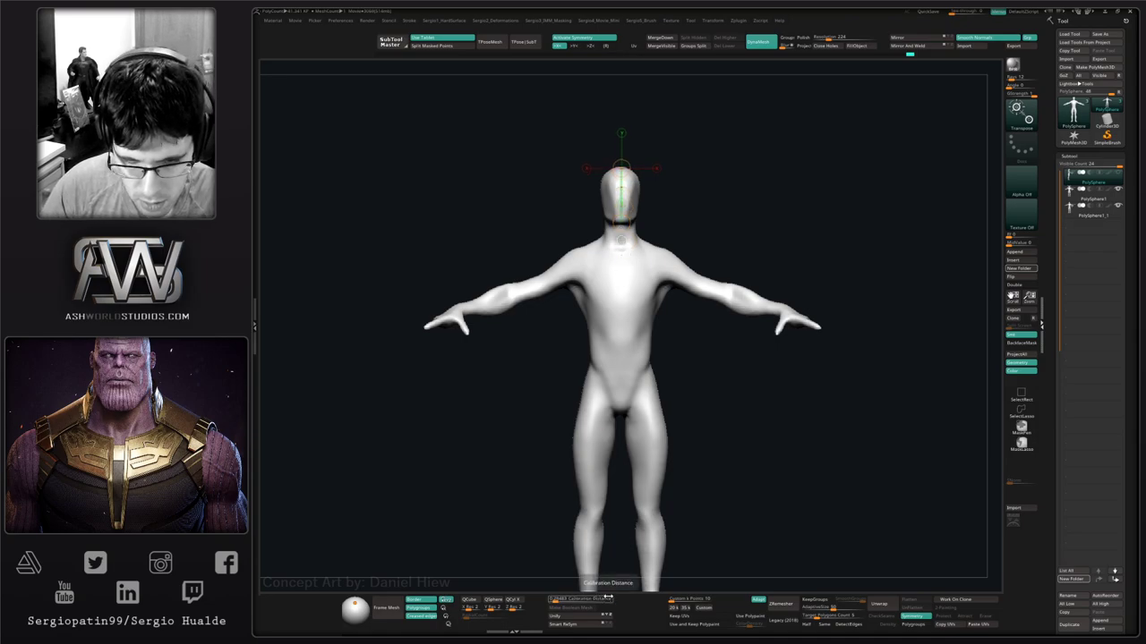
{"action": "right_click_drag", "start_coordinate": [697, 386], "coordinate": [702, 338], "text": "ctrl"}
{"action": "left_click_drag", "start_coordinate": [618, 177], "coordinate": [610, 597]}
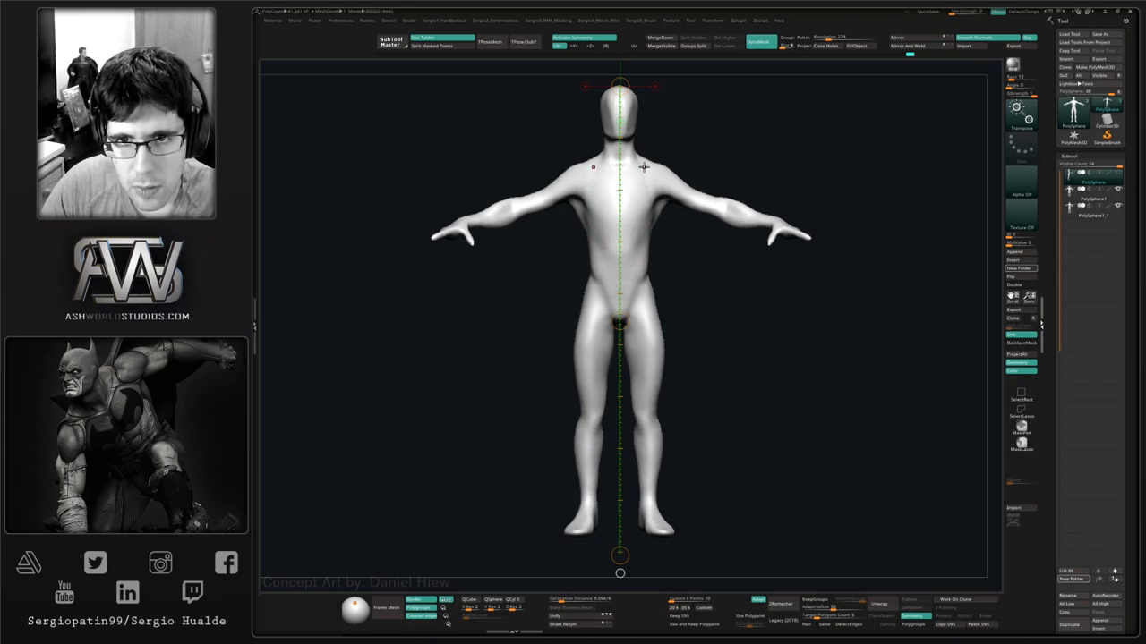
Calibrate the shoulder-to-hip Transpose line to a distance of 2 and measure from the chest to the feet.
{"action": "left_click_drag", "start_coordinate": [644, 166], "coordinate": [643, 278]}
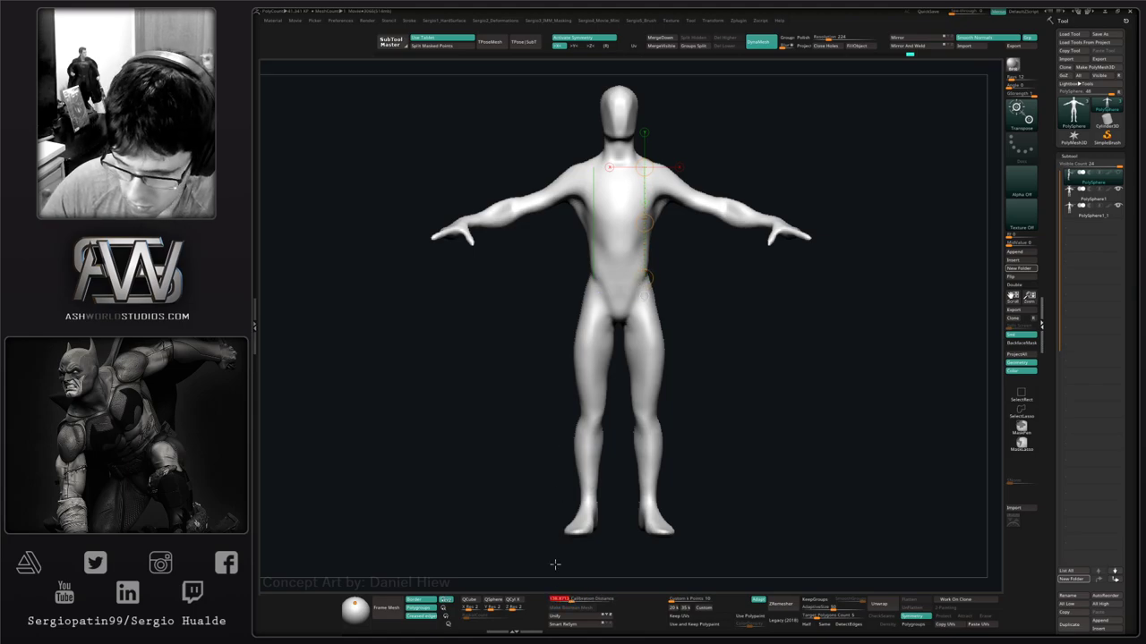
{"action": "left_click_drag", "start_coordinate": [696, 238], "coordinate": [672, 286], "text": "alt"}
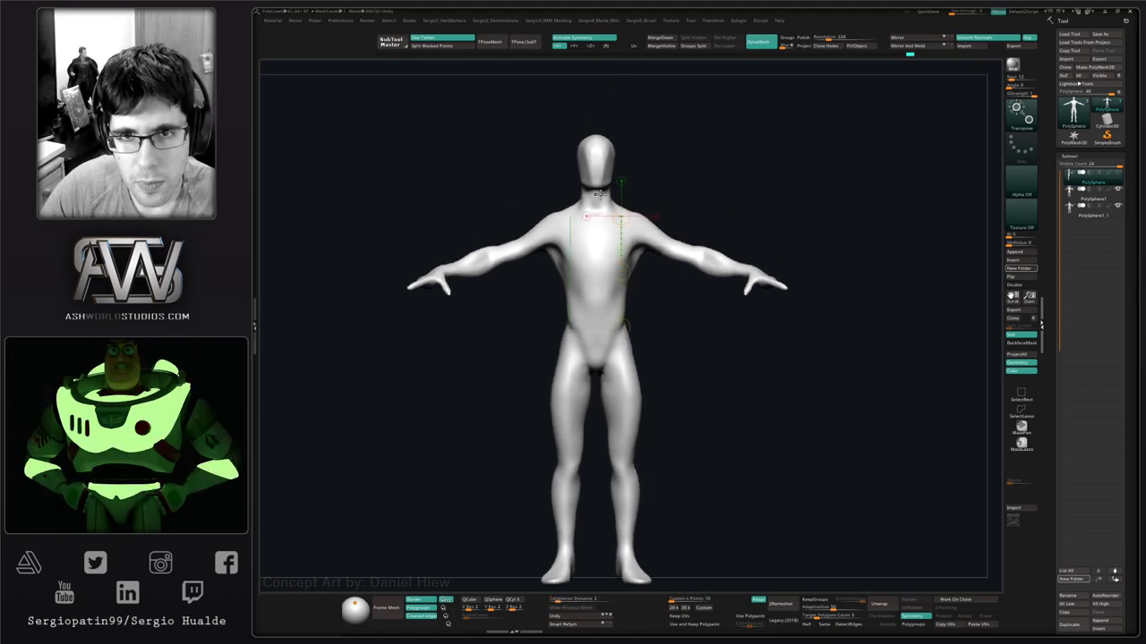
{"action": "left_click_drag", "start_coordinate": [577, 248], "coordinate": [615, 248]}
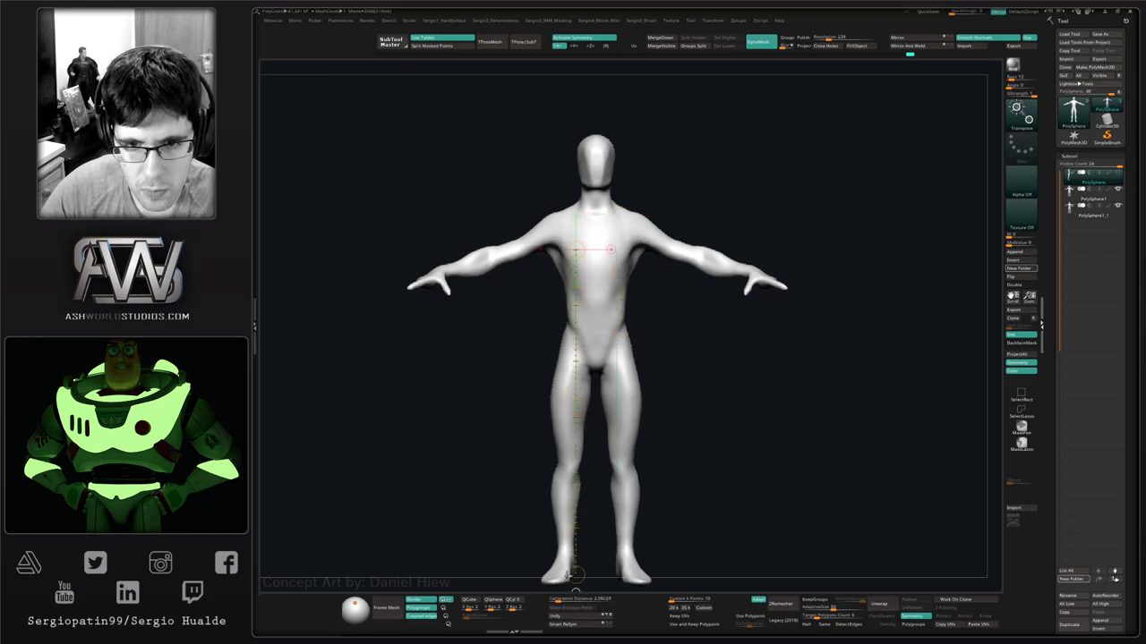
{"action": "right_click_drag", "start_coordinate": [598, 376], "coordinate": [614, 295]}
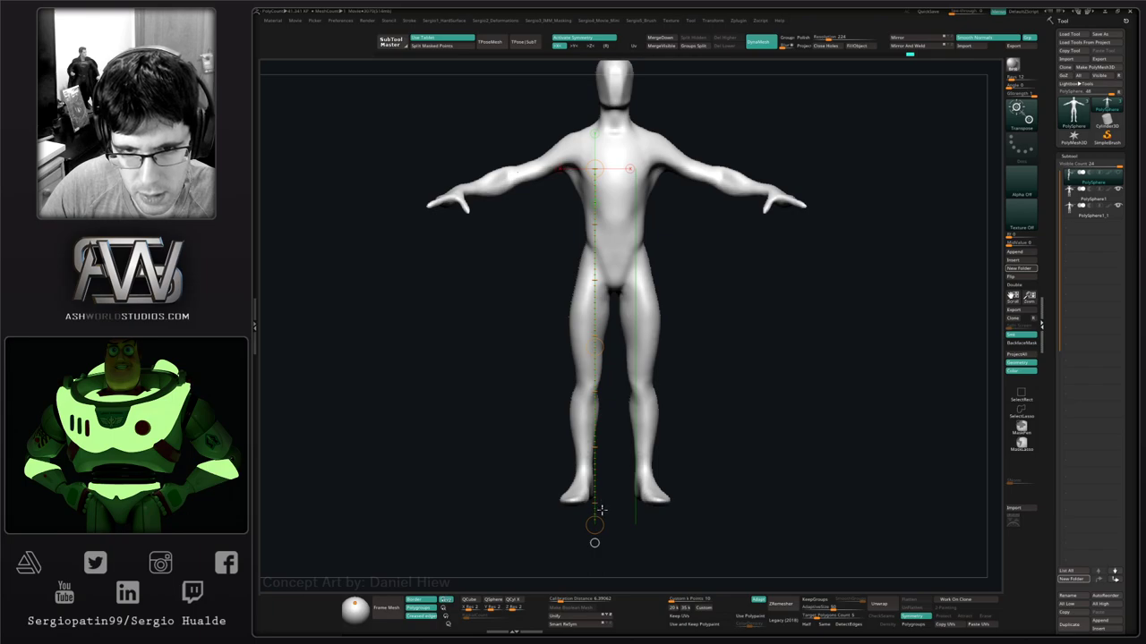
{"action": "right_click_drag", "start_coordinate": [602, 443], "coordinate": [601, 495], "text": "alt"}
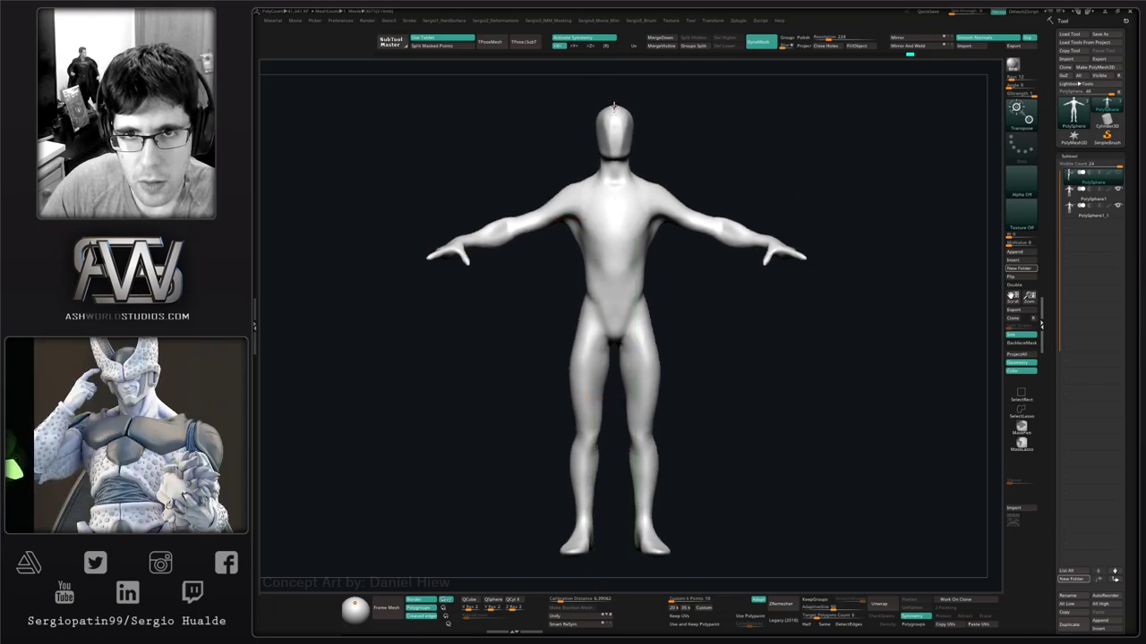
Measure the base body from the top of the head to below the feet with the Transpose line.
{"action": "left_click_drag", "start_coordinate": [614, 105], "coordinate": [623, 588]}
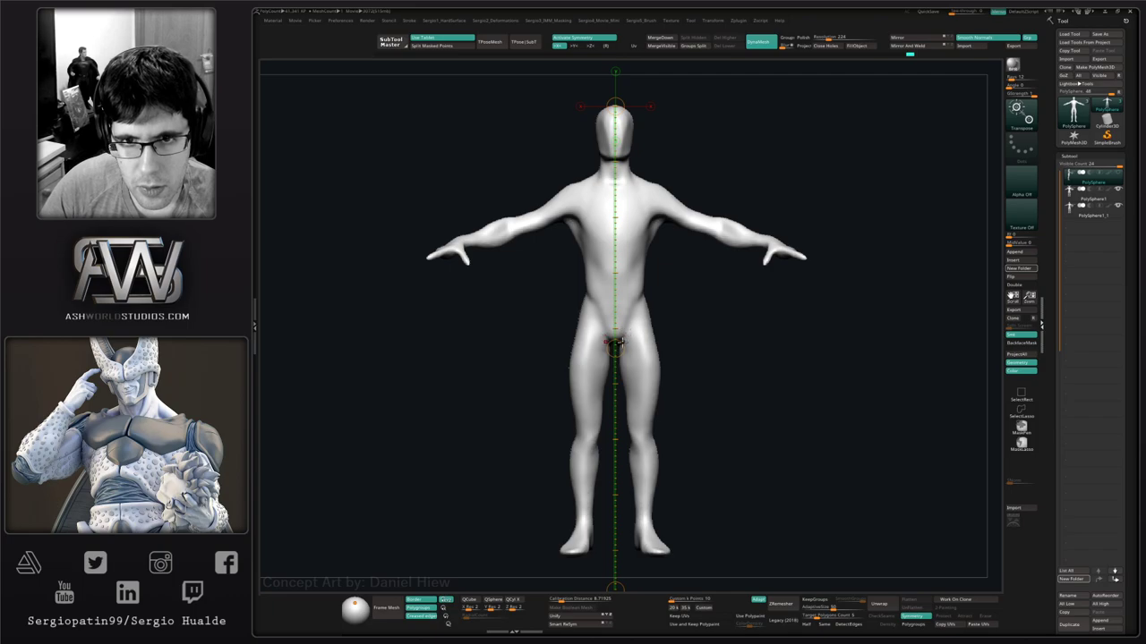
{"action": "right_click_drag", "start_coordinate": [628, 346], "coordinate": [642, 241], "text": "alt"}
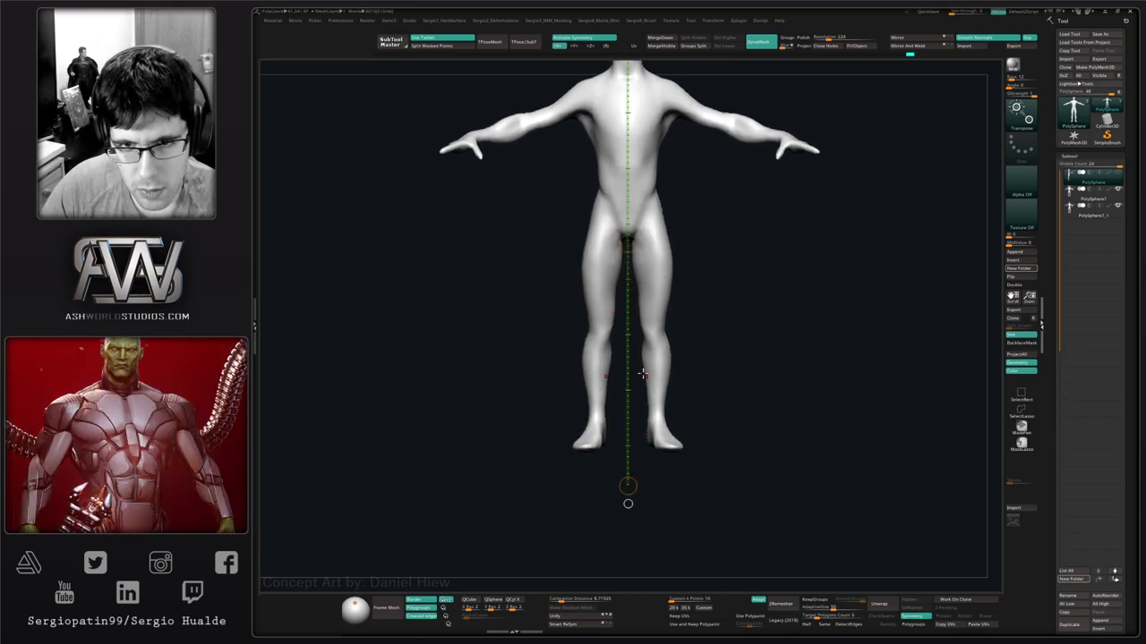
{"action": "key", "text": "ctrl+z"}
{"action": "key", "text": "q"}
Raise the crotch area slightly on the PolySphere and PolySphere1_1 subtools with the Move brush.
{"action": "left_click_drag", "start_coordinate": [629, 333], "coordinate": [631, 324]}
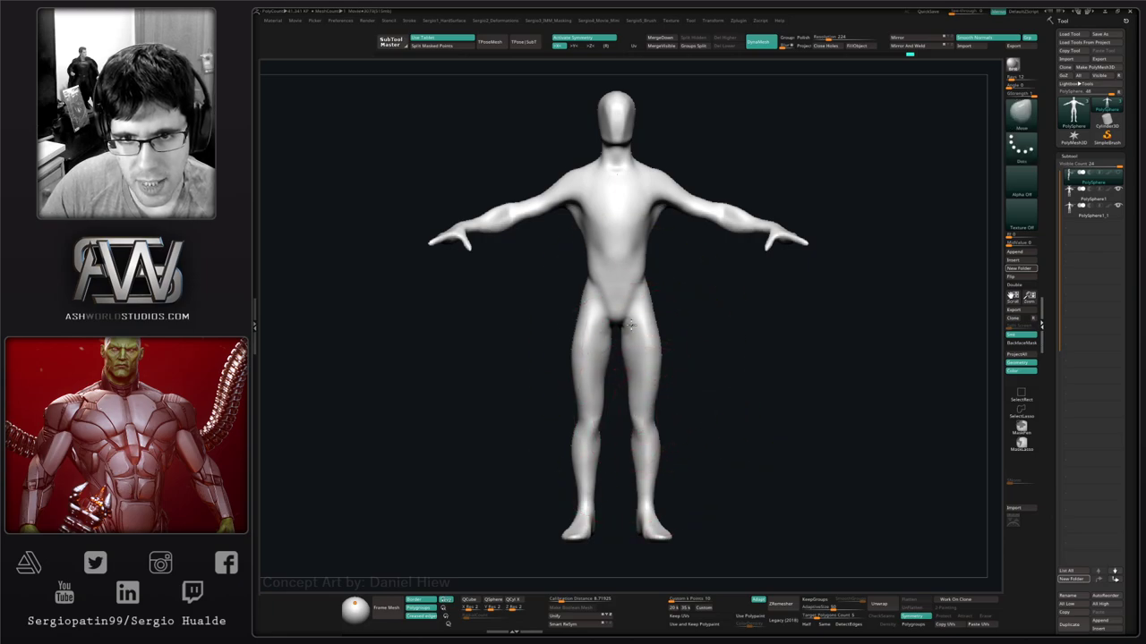
{"action": "left_click", "coordinate": [1093, 204]}
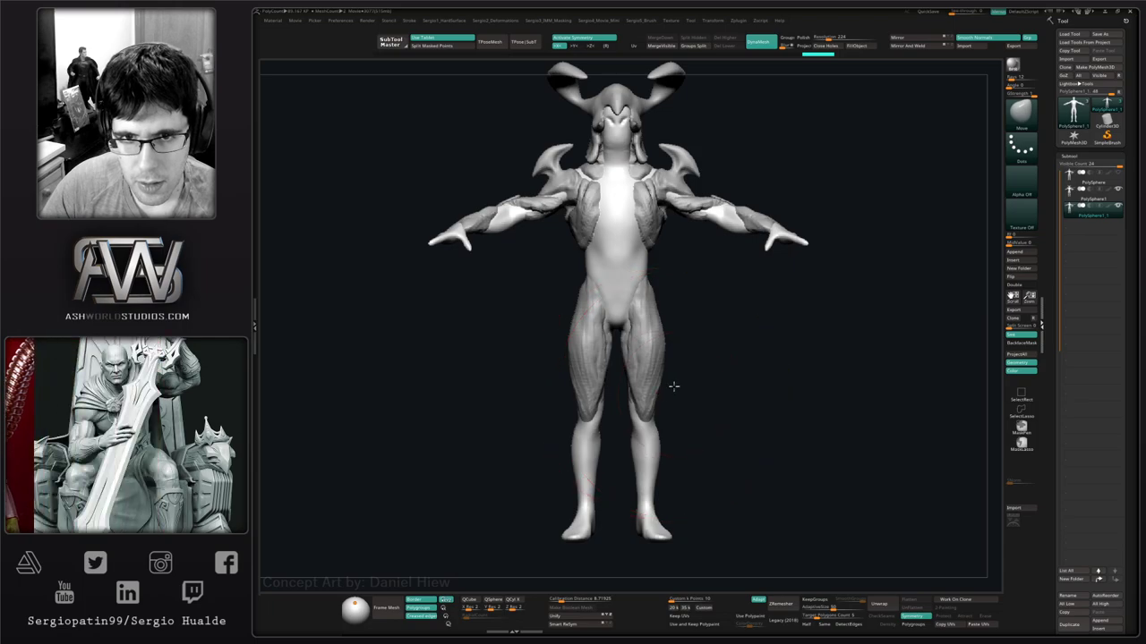
{"action": "right_click_drag", "start_coordinate": [674, 387], "coordinate": [684, 382], "text": "alt"}
{"action": "left_click_drag", "start_coordinate": [658, 323], "coordinate": [661, 317]}
{"action": "right_click_drag", "start_coordinate": [661, 318], "coordinate": [647, 313]}
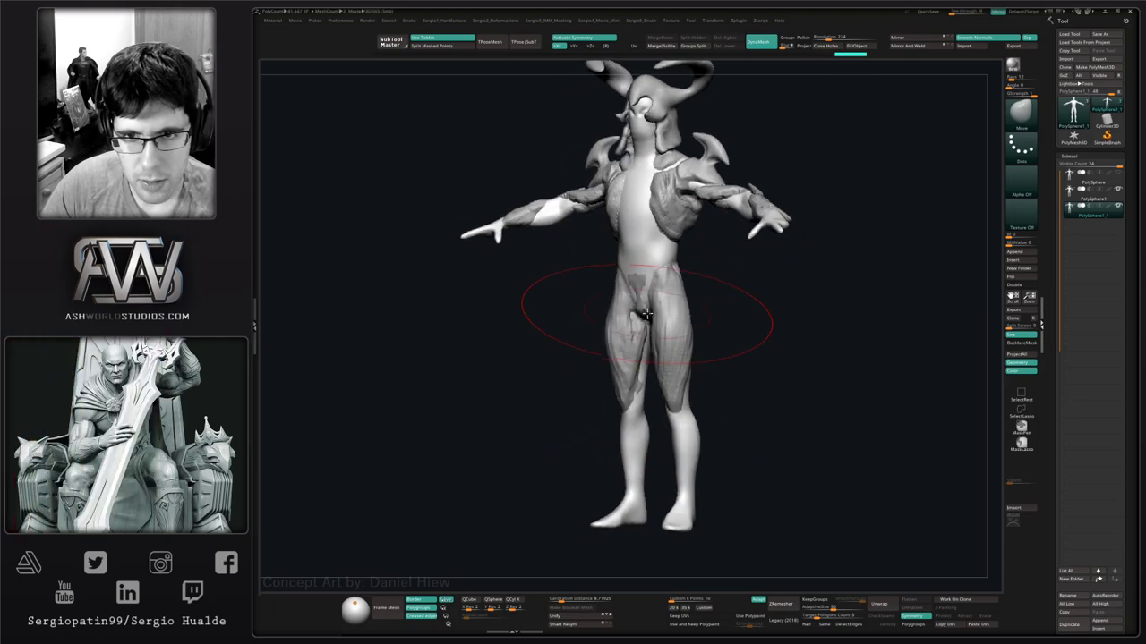
{"action": "left_click_drag", "start_coordinate": [644, 314], "coordinate": [640, 311]}
Adjust the Move brush size and shift the lower legs of PolySphere1_1 slightly upward.
{"action": "right_click_drag", "start_coordinate": [699, 467], "coordinate": [692, 395], "text": "alt"}
{"action": "key", "text": "s"}
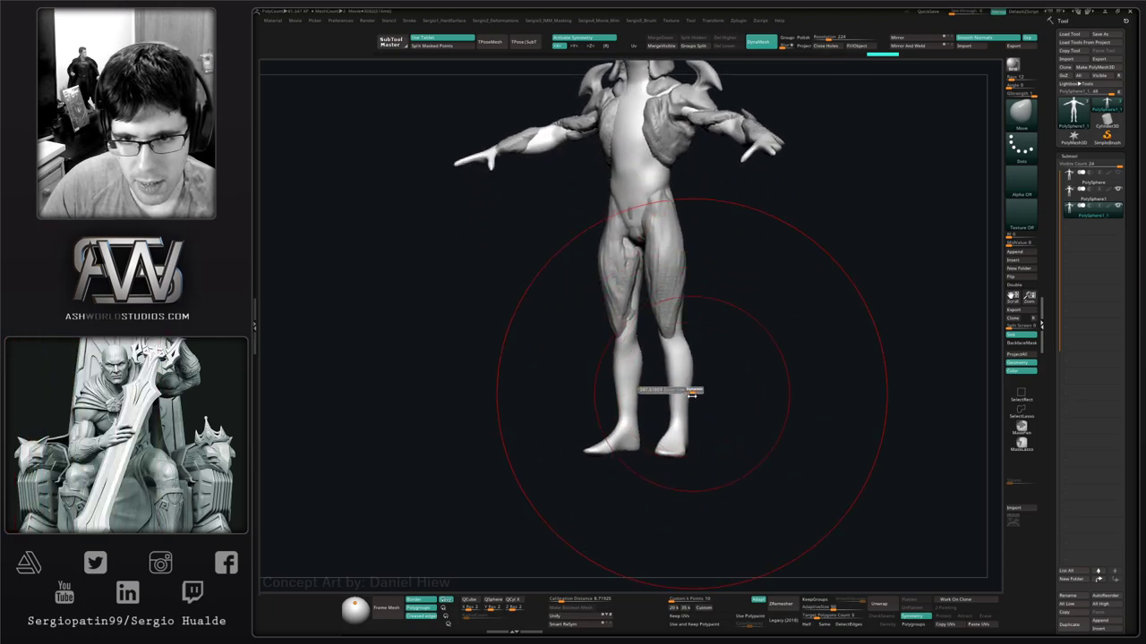
{"action": "left_click_drag", "start_coordinate": [692, 396], "coordinate": [695, 395]}
{"action": "left_click_drag", "start_coordinate": [677, 414], "coordinate": [678, 403]}
{"action": "right_click_drag", "start_coordinate": [723, 384], "coordinate": [700, 400], "text": "shift"}
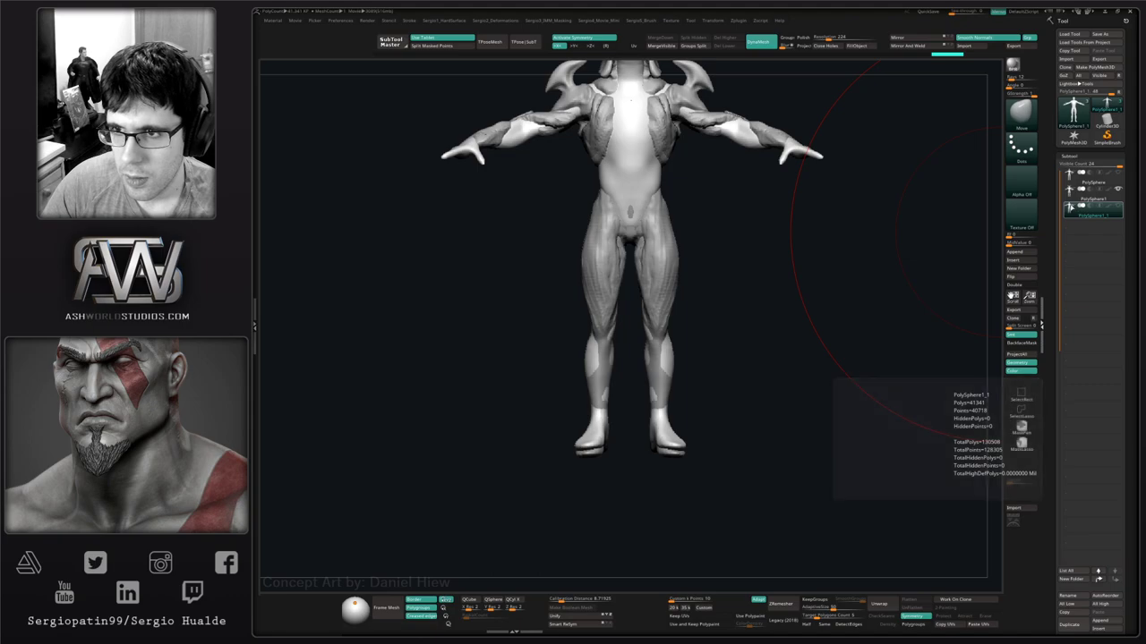
Select the PolySphere1 subtool, show PolySphere1_1 alongside it, and raise its crotch area with the Move brush.
{"action": "left_click", "coordinate": [1083, 193]}
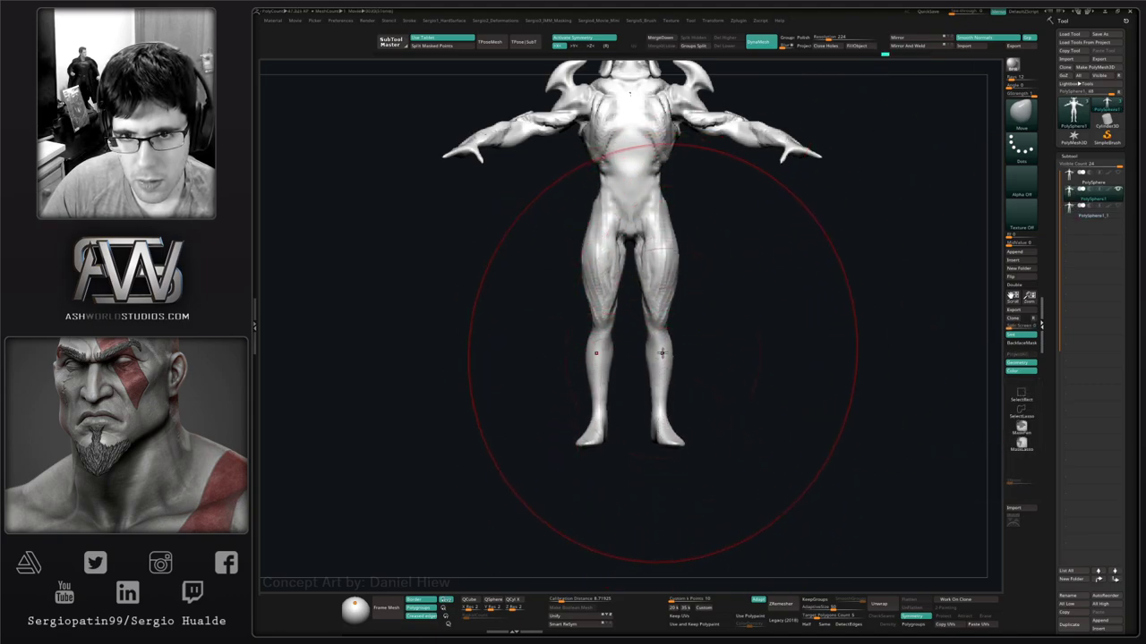
{"action": "left_click", "coordinate": [1118, 206]}
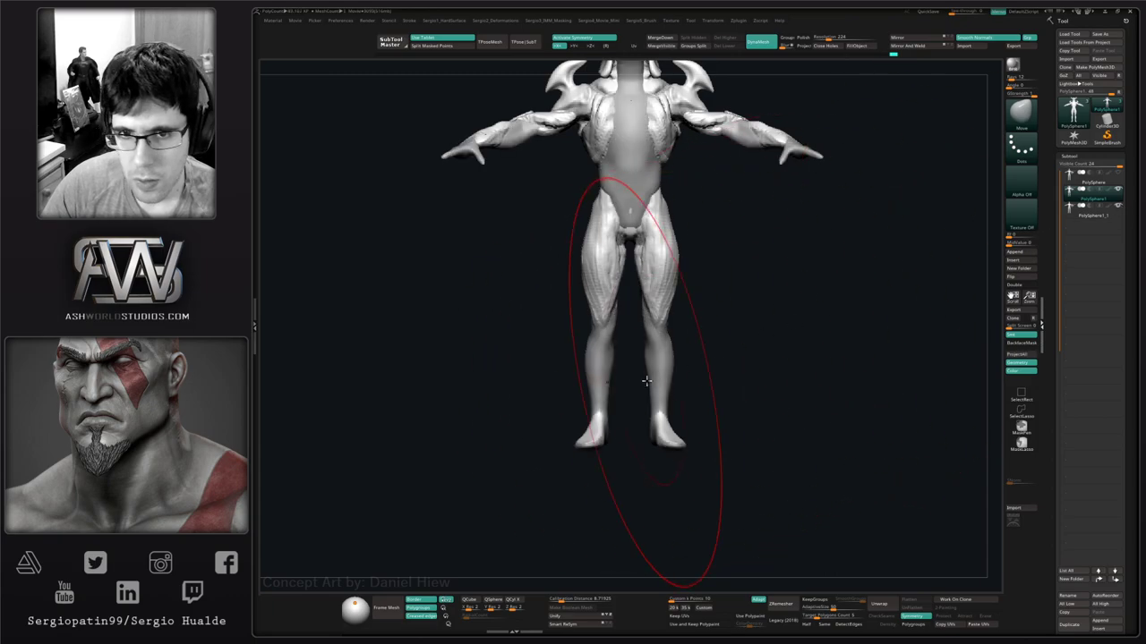
{"action": "mouse_move", "coordinate": [713, 362]}
{"action": "right_mouse_down"}
{"action": "mouse_move", "coordinate": [690, 361]}
{"action": "mouse_move", "coordinate": [702, 359]}
{"action": "right_mouse_up"}
{"action": "right_click_drag", "start_coordinate": [639, 264], "coordinate": [654, 424], "text": "alt"}
{"action": "right_click_drag", "start_coordinate": [606, 383], "coordinate": [639, 367]}
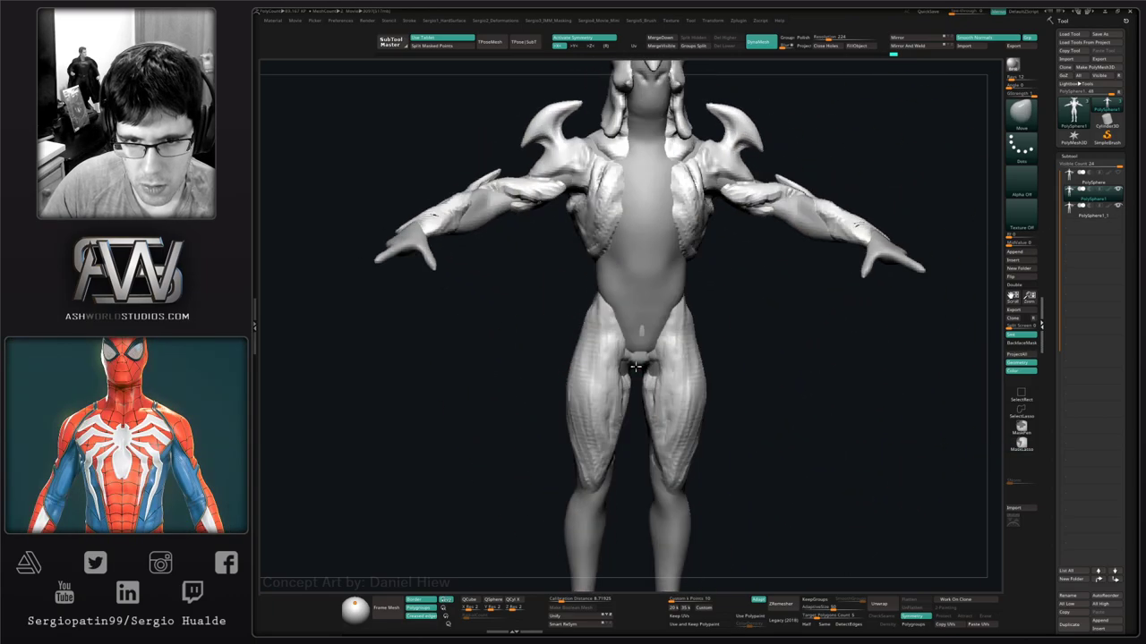
{"action": "left_click_drag", "start_coordinate": [639, 366], "coordinate": [636, 345]}
Sculpt lengthwise Standard brush strokes down the front of the thigh armour to its lower tip.
{"action": "mouse_move", "coordinate": [643, 371]}
{"action": "right_mouse_down"}
{"action": "mouse_move", "coordinate": [598, 337]}
{"action": "mouse_move", "coordinate": [622, 376]}
{"action": "mouse_move", "coordinate": [637, 351]}
{"action": "mouse_move", "coordinate": [602, 333]}
{"action": "mouse_move", "coordinate": [651, 342]}
{"action": "mouse_move", "coordinate": [658, 330]}
{"action": "mouse_move", "coordinate": [672, 345]}
{"action": "right_mouse_up"}
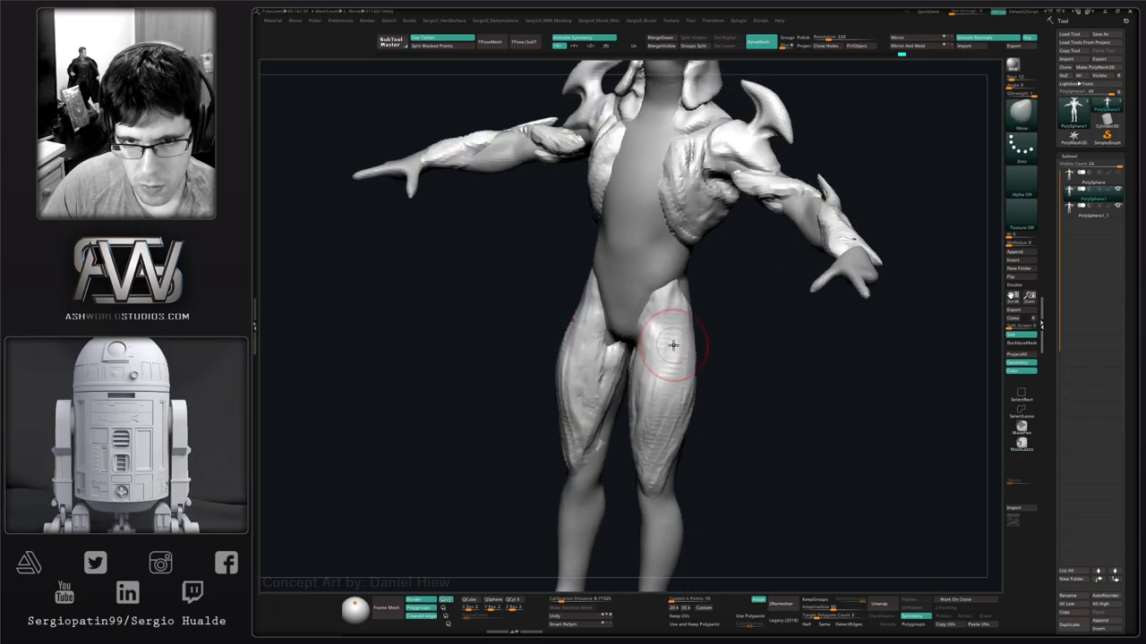
{"action": "key", "text": "b"}
{"action": "key", "text": "s"}
{"action": "key", "text": "t"}
{"action": "left_click_drag", "start_coordinate": [669, 317], "coordinate": [661, 368]}
{"action": "left_click_drag", "start_coordinate": [671, 302], "coordinate": [646, 477]}
{"action": "right_click_drag", "start_coordinate": [648, 441], "coordinate": [670, 429]}
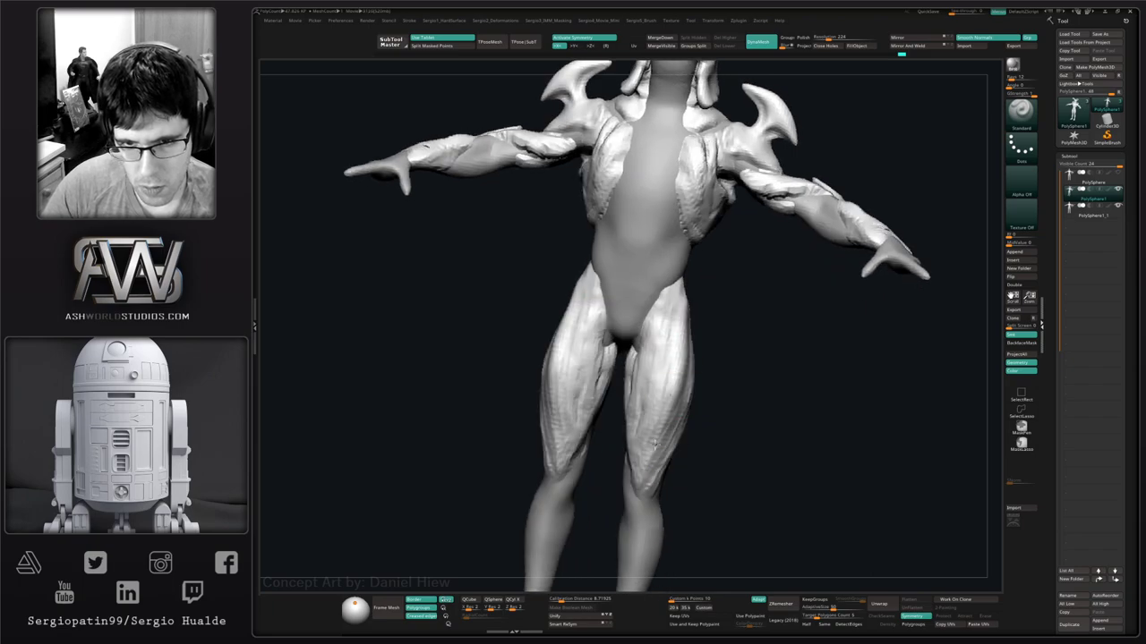
{"action": "left_click_drag", "start_coordinate": [657, 446], "coordinate": [648, 482]}
Refine the outer contour and the lower tip of the thigh armour with the Move brush.
{"action": "mouse_move", "coordinate": [661, 417]}
{"action": "right_mouse_down", "text": "alt"}
{"action": "mouse_move", "coordinate": [625, 432]}
{"action": "mouse_move", "coordinate": [669, 374]}
{"action": "mouse_move", "coordinate": [643, 283]}
{"action": "mouse_move", "coordinate": [685, 340]}
{"action": "mouse_move", "coordinate": [644, 372]}
{"action": "mouse_move", "coordinate": [657, 373]}
{"action": "mouse_move", "coordinate": [659, 304]}
{"action": "right_mouse_up", "text": "alt"}
{"action": "key", "text": "b"}
{"action": "key", "text": "d"}
{"action": "key", "text": "s"}
{"action": "right_click_drag", "start_coordinate": [659, 305], "coordinate": [657, 385], "text": "ctrl"}
{"action": "key", "text": "b"}
{"action": "key", "text": "m"}
{"action": "key", "text": "v"}
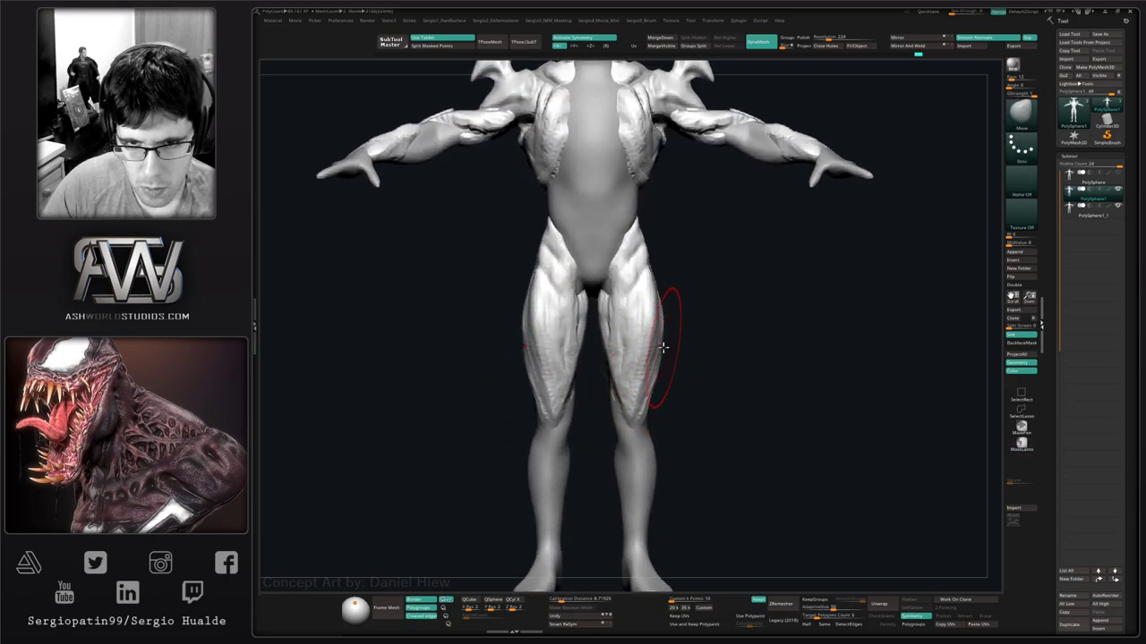
{"action": "mouse_move", "coordinate": [666, 340]}
{"action": "left_mouse_down"}
{"action": "mouse_move", "coordinate": [655, 329]}
{"action": "mouse_move", "coordinate": [651, 361]}
{"action": "left_mouse_up"}
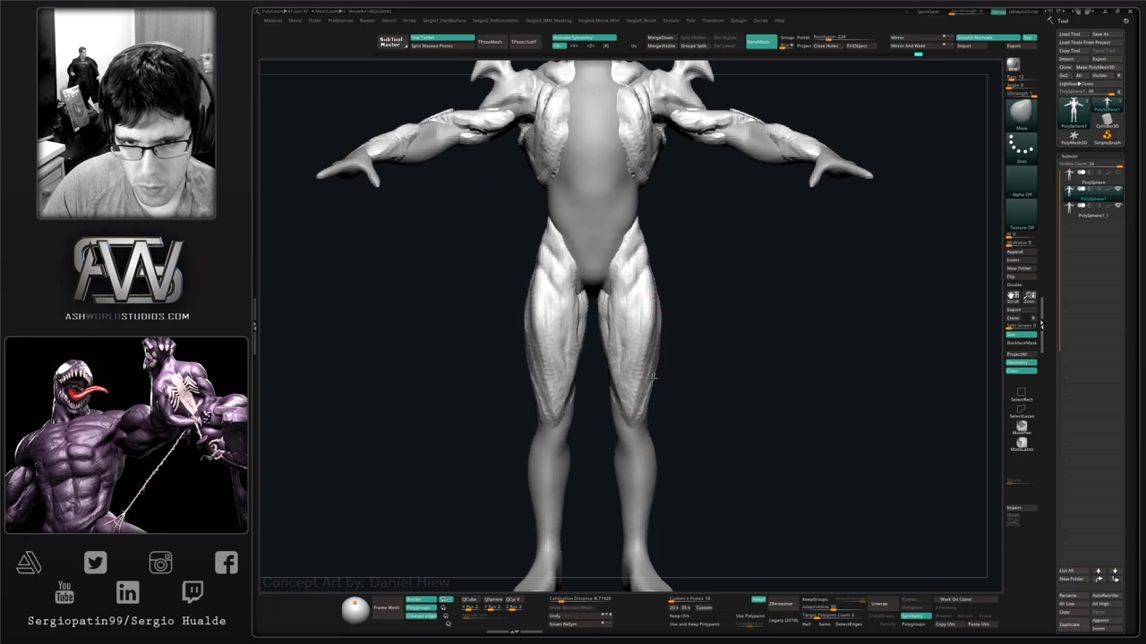
{"action": "left_click_drag", "start_coordinate": [641, 404], "coordinate": [637, 424]}
{"action": "left_click_drag", "start_coordinate": [653, 377], "coordinate": [658, 379]}
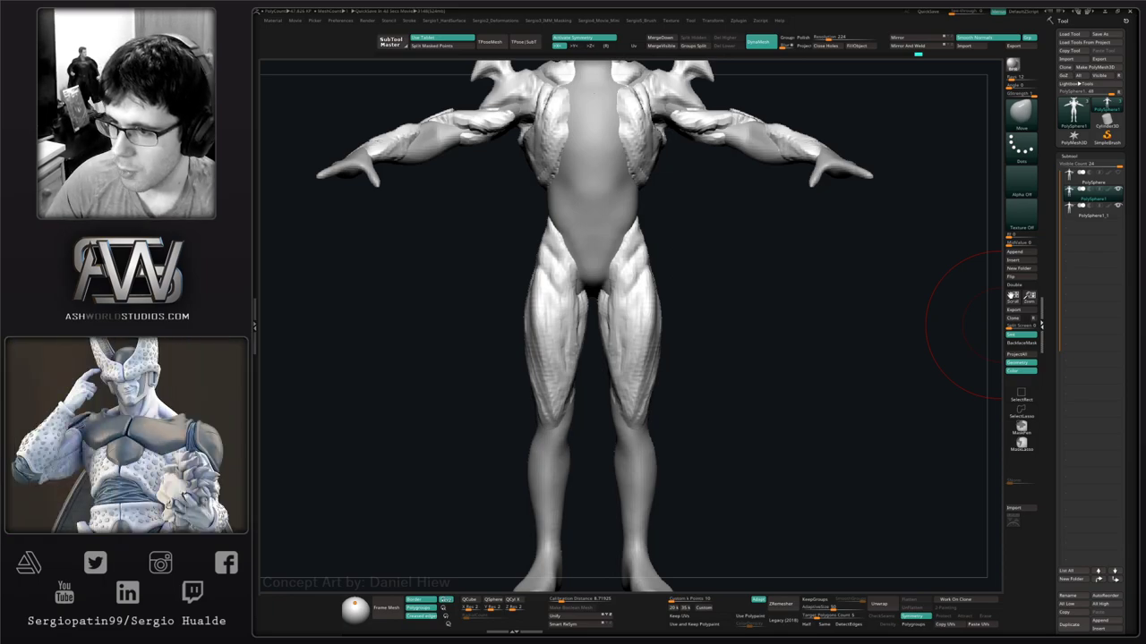
Build up the outer calf armour on the lower leg with lengthwise ClayBuildup strokes.
{"action": "left_click_drag", "start_coordinate": [695, 386], "coordinate": [640, 378], "text": "alt"}
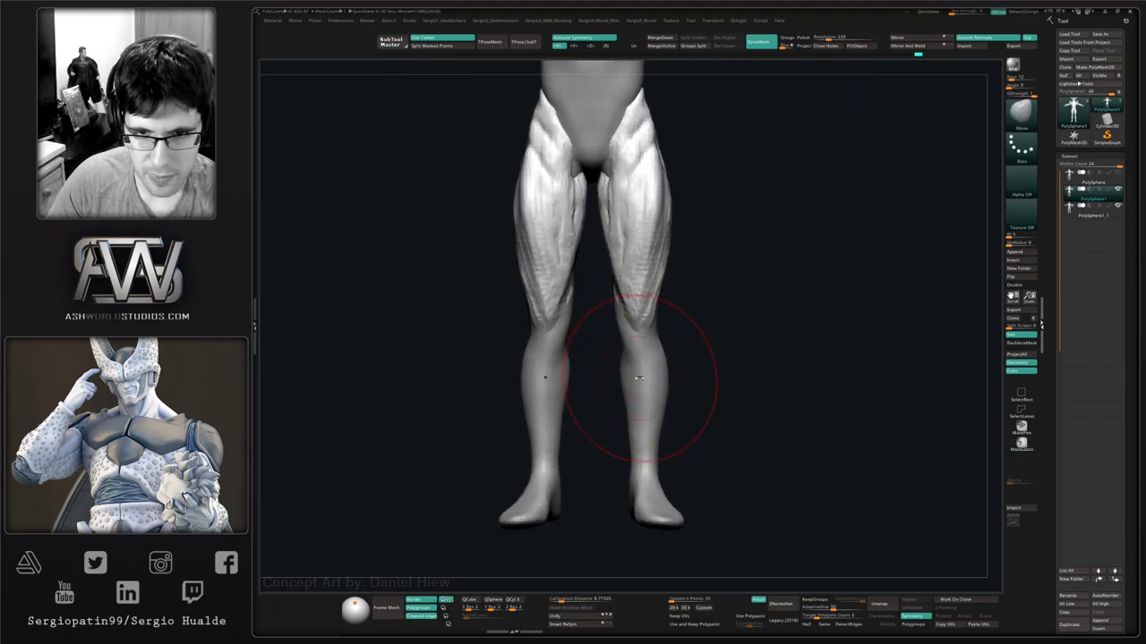
{"action": "key", "text": "b"}
{"action": "key", "text": "c"}
{"action": "key", "text": "b"}
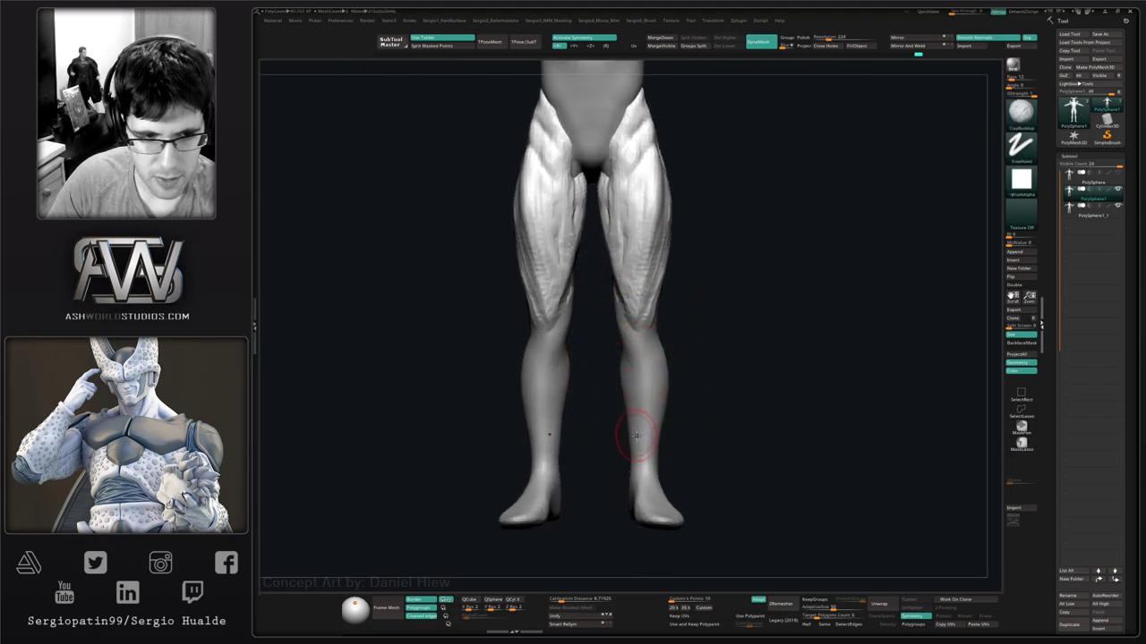
{"action": "mouse_move", "coordinate": [642, 430]}
{"action": "right_mouse_down", "text": "alt"}
{"action": "mouse_move", "coordinate": [662, 382]}
{"action": "mouse_move", "coordinate": [620, 383]}
{"action": "right_mouse_up", "text": "alt"}
{"action": "left_click_drag", "start_coordinate": [661, 358], "coordinate": [657, 415]}
{"action": "left_click_drag", "start_coordinate": [662, 325], "coordinate": [662, 410]}
{"action": "mouse_move", "coordinate": [662, 311]}
{"action": "left_mouse_down"}
{"action": "mouse_move", "coordinate": [662, 390]}
{"action": "mouse_move", "coordinate": [657, 345]}
{"action": "left_mouse_up"}
{"action": "mouse_move", "coordinate": [663, 346]}
{"action": "right_mouse_down", "text": "alt"}
{"action": "mouse_move", "coordinate": [649, 371]}
{"action": "mouse_move", "coordinate": [618, 369]}
{"action": "right_mouse_up", "text": "alt"}
{"action": "left_click_drag", "start_coordinate": [647, 339], "coordinate": [652, 371]}
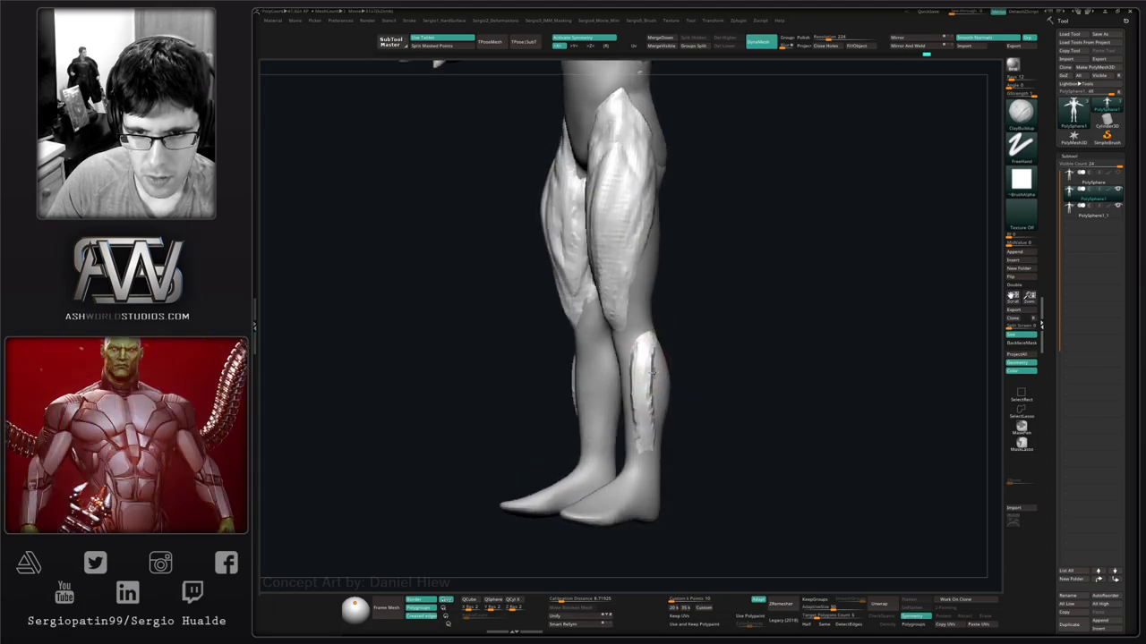
Extend the ClayBuildup armour around the side of the calf and across the upper shin below the knee.
{"action": "right_click_drag", "start_coordinate": [653, 371], "coordinate": [610, 371]}
{"action": "mouse_move", "coordinate": [657, 326]}
{"action": "left_mouse_down"}
{"action": "mouse_move", "coordinate": [666, 369]}
{"action": "mouse_move", "coordinate": [655, 408]}
{"action": "left_mouse_up"}
{"action": "left_click_drag", "start_coordinate": [670, 348], "coordinate": [661, 430]}
{"action": "left_click_drag", "start_coordinate": [662, 315], "coordinate": [654, 389]}
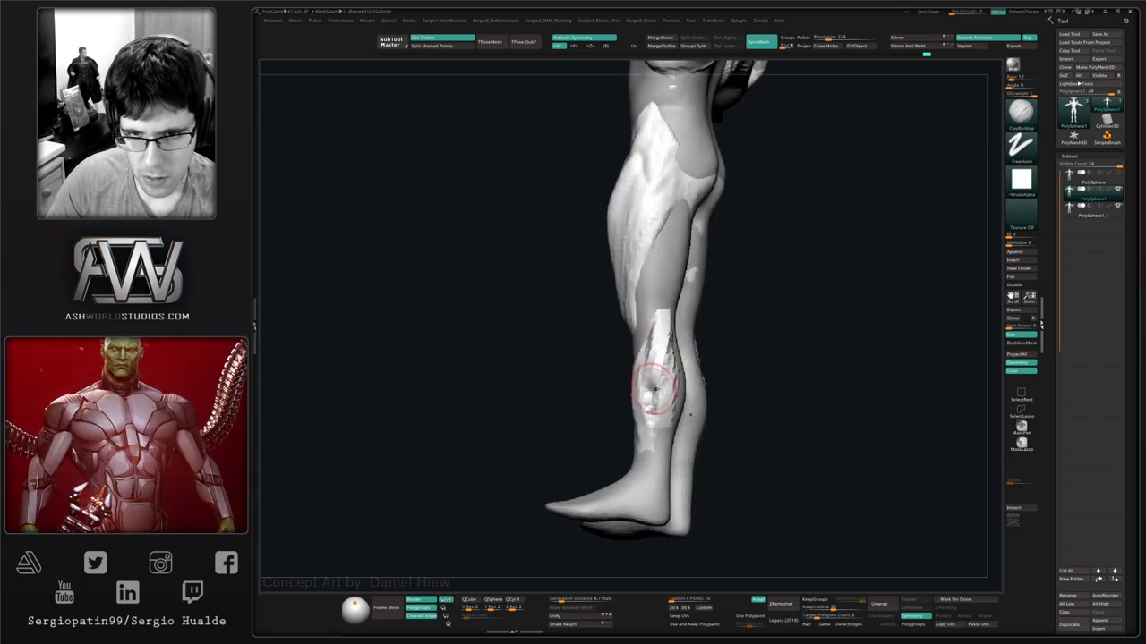
{"action": "right_click_drag", "start_coordinate": [654, 390], "coordinate": [696, 386]}
{"action": "mouse_move", "coordinate": [646, 336]}
{"action": "left_mouse_down"}
{"action": "mouse_move", "coordinate": [644, 374]}
{"action": "mouse_move", "coordinate": [619, 399]}
{"action": "left_mouse_up"}
{"action": "right_click_drag", "start_coordinate": [619, 400], "coordinate": [644, 398]}
{"action": "left_click_drag", "start_coordinate": [592, 328], "coordinate": [597, 358]}
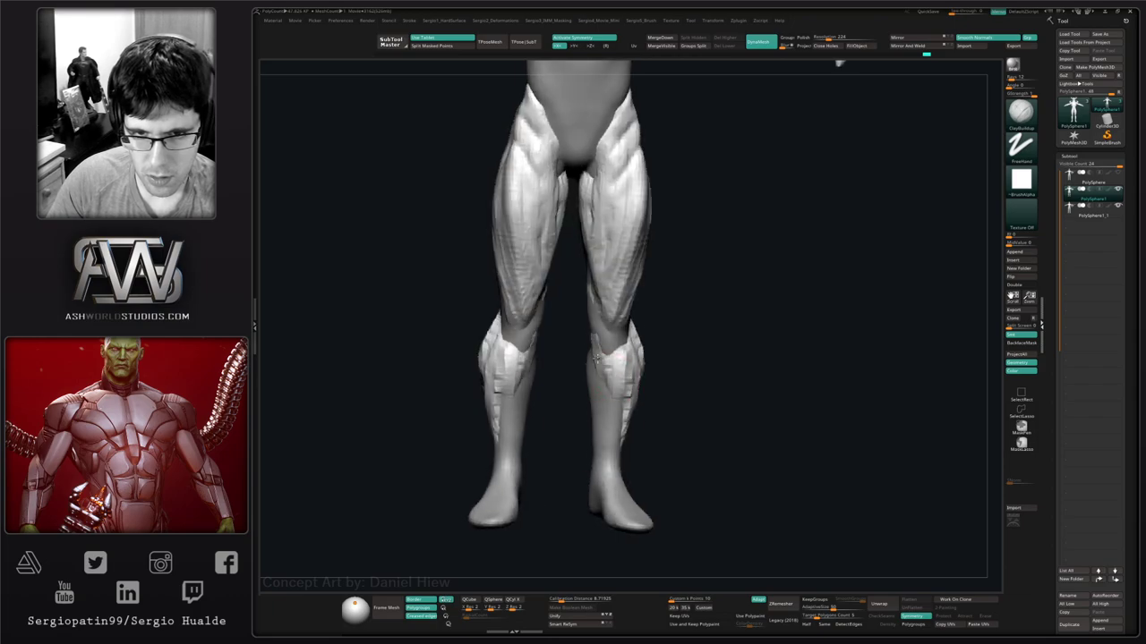
Pull the upper edge of the shin armour beside the knee into shape with the Move brush, adjusting its size.
{"action": "key", "text": "b"}
{"action": "key", "text": "m"}
{"action": "key", "text": "v"}
{"action": "mouse_move", "coordinate": [593, 356]}
{"action": "right_mouse_down"}
{"action": "mouse_move", "coordinate": [576, 319]}
{"action": "mouse_move", "coordinate": [600, 349]}
{"action": "right_mouse_up"}
{"action": "left_click_drag", "start_coordinate": [586, 334], "coordinate": [570, 319]}
{"action": "right_click_drag", "start_coordinate": [598, 362], "coordinate": [586, 364]}
{"action": "key", "text": "s"}
{"action": "mouse_move", "coordinate": [595, 370]}
{"action": "left_mouse_down"}
{"action": "mouse_move", "coordinate": [633, 391]}
{"action": "mouse_move", "coordinate": [633, 350]}
{"action": "left_mouse_up"}
{"action": "mouse_move", "coordinate": [638, 450]}
{"action": "right_mouse_down"}
{"action": "mouse_move", "coordinate": [621, 458]}
{"action": "mouse_move", "coordinate": [652, 398]}
{"action": "mouse_move", "coordinate": [690, 426]}
{"action": "mouse_move", "coordinate": [678, 410]}
{"action": "mouse_move", "coordinate": [655, 424]}
{"action": "mouse_move", "coordinate": [666, 402]}
{"action": "mouse_move", "coordinate": [634, 404]}
{"action": "mouse_move", "coordinate": [646, 412]}
{"action": "mouse_move", "coordinate": [656, 399]}
{"action": "mouse_move", "coordinate": [619, 397]}
{"action": "mouse_move", "coordinate": [632, 366]}
{"action": "right_mouse_up"}
Add ClayBuildup strokes down the shin to extend the armour to the ankle.
{"action": "key", "text": "b"}
{"action": "key", "text": "c"}
{"action": "key", "text": "b"}
{"action": "mouse_move", "coordinate": [631, 349]}
{"action": "left_mouse_down"}
{"action": "mouse_move", "coordinate": [650, 324]}
{"action": "mouse_move", "coordinate": [611, 392]}
{"action": "mouse_move", "coordinate": [619, 382]}
{"action": "left_mouse_up"}
{"action": "right_click_drag", "start_coordinate": [623, 411], "coordinate": [643, 419]}
{"action": "mouse_move", "coordinate": [643, 418]}
{"action": "left_mouse_down"}
{"action": "mouse_move", "coordinate": [636, 410]}
{"action": "mouse_move", "coordinate": [641, 424]}
{"action": "left_mouse_up"}
{"action": "right_click_drag", "start_coordinate": [642, 424], "coordinate": [743, 437]}
Pull the lower inner end of the shin armour into a pointed spike at the ankle with the Move brush.
{"action": "key", "text": "b"}
{"action": "key", "text": "m"}
{"action": "key", "text": "v"}
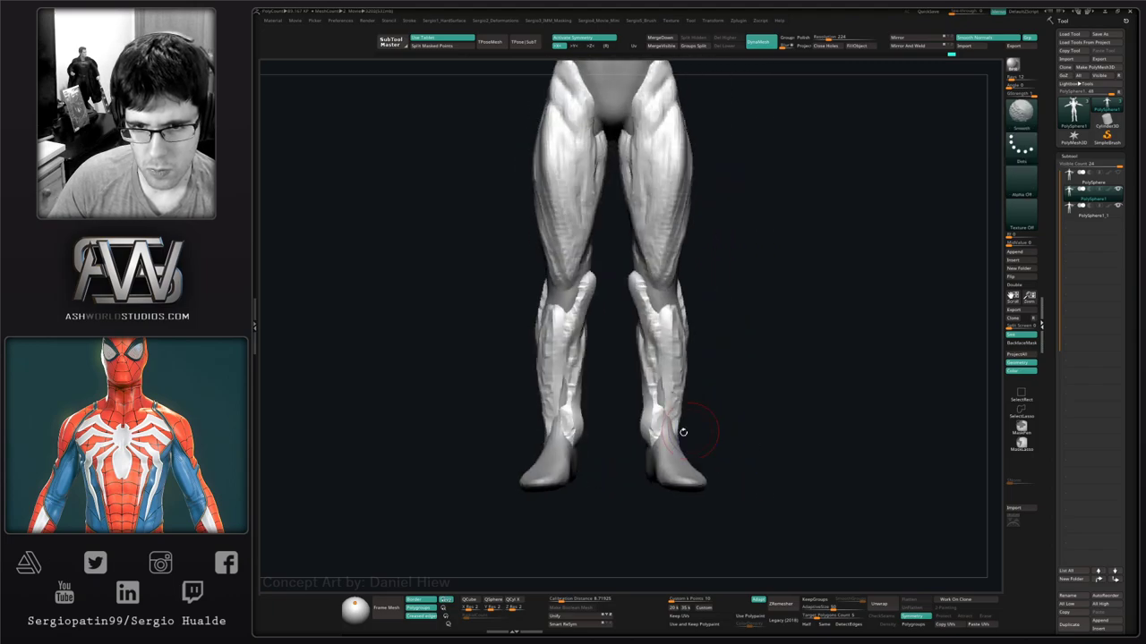
{"action": "key", "text": "s"}
{"action": "left_click_drag", "start_coordinate": [643, 444], "coordinate": [637, 444]}
{"action": "mouse_move", "coordinate": [650, 437]}
{"action": "left_mouse_down"}
{"action": "mouse_move", "coordinate": [635, 450]}
{"action": "mouse_move", "coordinate": [642, 460]}
{"action": "mouse_move", "coordinate": [654, 436]}
{"action": "left_mouse_up"}
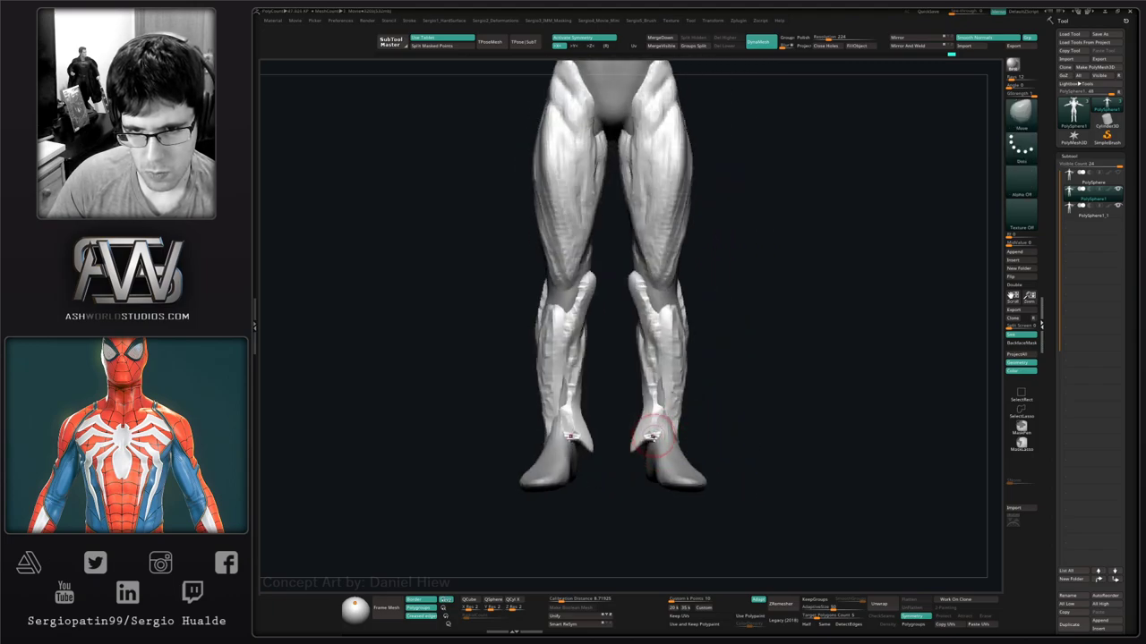
{"action": "mouse_move", "coordinate": [632, 469]}
{"action": "right_mouse_down"}
{"action": "mouse_move", "coordinate": [650, 473]}
{"action": "mouse_move", "coordinate": [652, 488]}
{"action": "right_mouse_up"}
{"action": "mouse_move", "coordinate": [664, 439]}
{"action": "left_mouse_down"}
{"action": "mouse_move", "coordinate": [669, 460]}
{"action": "mouse_move", "coordinate": [655, 428]}
{"action": "mouse_move", "coordinate": [675, 461]}
{"action": "left_mouse_up"}
{"action": "key", "text": "b"}
{"action": "key", "text": "c"}
{"action": "key", "text": "b"}
{"action": "right_click_drag", "start_coordinate": [673, 473], "coordinate": [671, 456]}
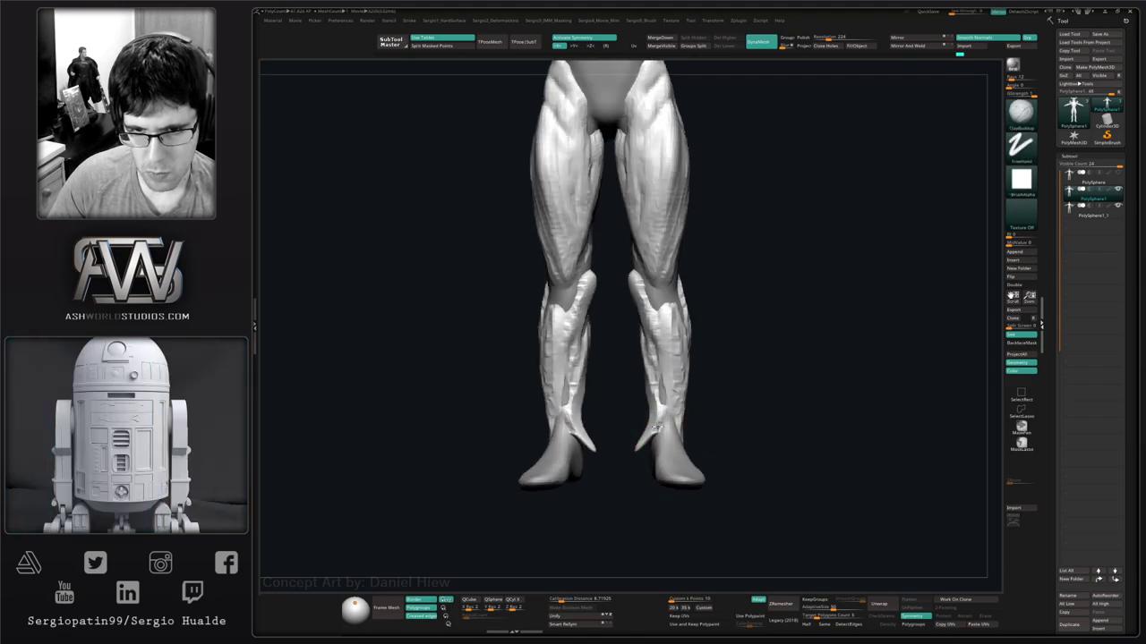
Reposition and slim the ankle spike against the foot with a resized Move brush and smooth it.
{"action": "key", "text": "b"}
{"action": "key", "text": "m"}
{"action": "key", "text": "v"}
{"action": "left_click_drag", "start_coordinate": [639, 445], "coordinate": [643, 461]}
{"action": "mouse_move", "coordinate": [643, 461]}
{"action": "right_mouse_down"}
{"action": "mouse_move", "coordinate": [678, 467]}
{"action": "mouse_move", "coordinate": [648, 459]}
{"action": "mouse_move", "coordinate": [660, 468]}
{"action": "right_mouse_up"}
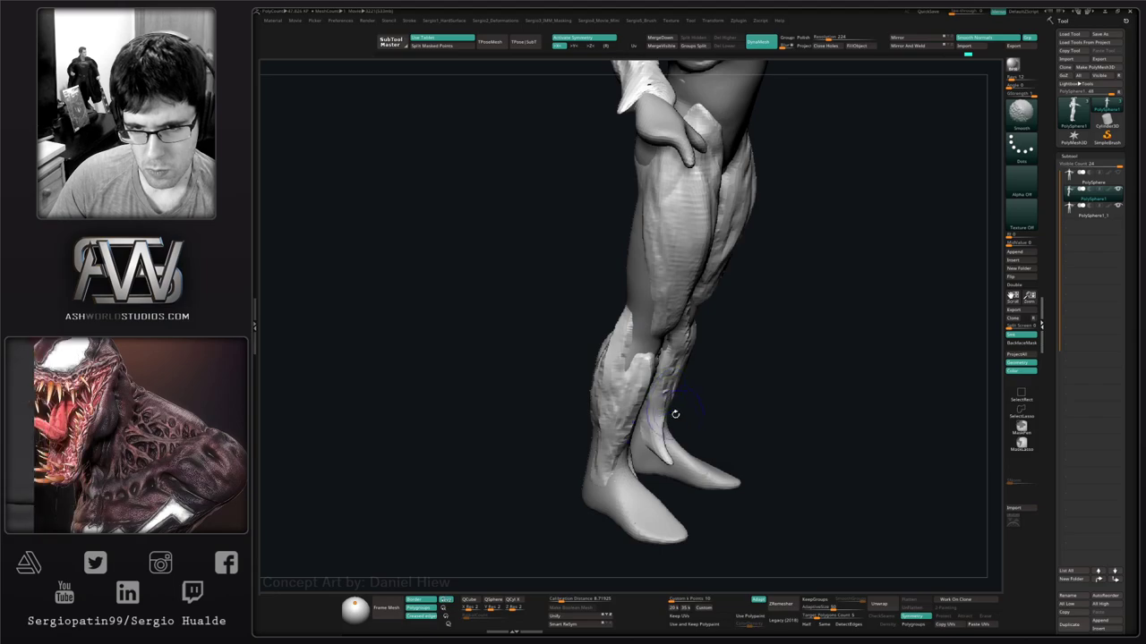
{"action": "left_click_drag", "start_coordinate": [675, 415], "coordinate": [668, 418]}
{"action": "key", "text": "s"}
{"action": "left_click_drag", "start_coordinate": [664, 459], "coordinate": [653, 459]}
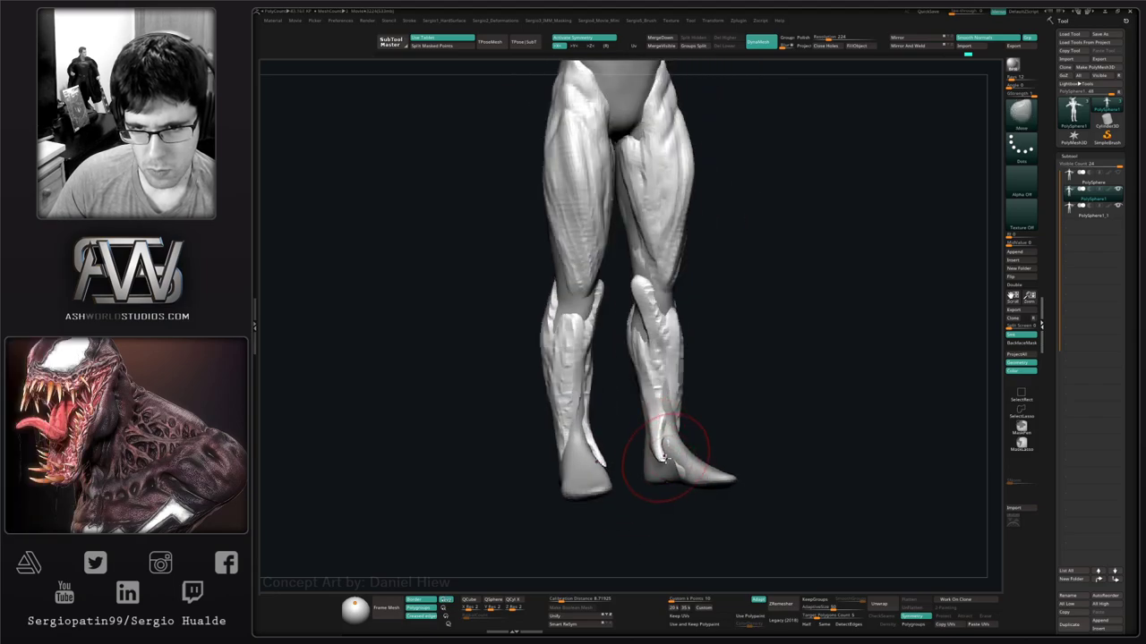
{"action": "right_click_drag", "start_coordinate": [654, 463], "coordinate": [669, 481]}
{"action": "key", "text": "s"}
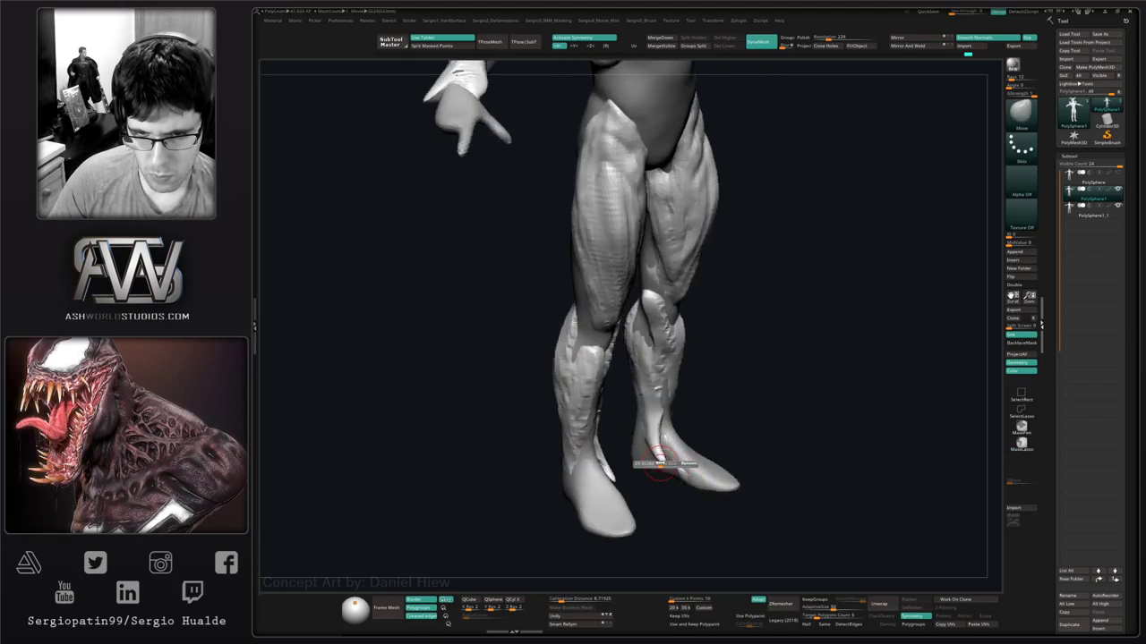
{"action": "mouse_move", "coordinate": [667, 461]}
{"action": "left_mouse_down", "text": "shift"}
{"action": "mouse_move", "coordinate": [667, 449]}
{"action": "mouse_move", "coordinate": [653, 467]}
{"action": "mouse_move", "coordinate": [653, 416]}
{"action": "mouse_move", "coordinate": [655, 452]}
{"action": "mouse_move", "coordinate": [671, 464]}
{"action": "mouse_move", "coordinate": [663, 455]}
{"action": "left_mouse_up", "text": "shift"}
Strengthen the ridge from the ankle spike up the inner shin with the Standard brush and smooth it.
{"action": "key", "text": "b"}
{"action": "key", "text": "i"}
{"action": "key", "text": "n"}
{"action": "key", "text": "b"}
{"action": "key", "text": "m"}
{"action": "key", "text": "v"}
{"action": "right_click_drag", "start_coordinate": [673, 437], "coordinate": [706, 430]}
{"action": "key", "text": "b"}
{"action": "key", "text": "s"}
{"action": "key", "text": "t"}
{"action": "key", "text": "s"}
{"action": "left_click_drag", "start_coordinate": [686, 449], "coordinate": [690, 380]}
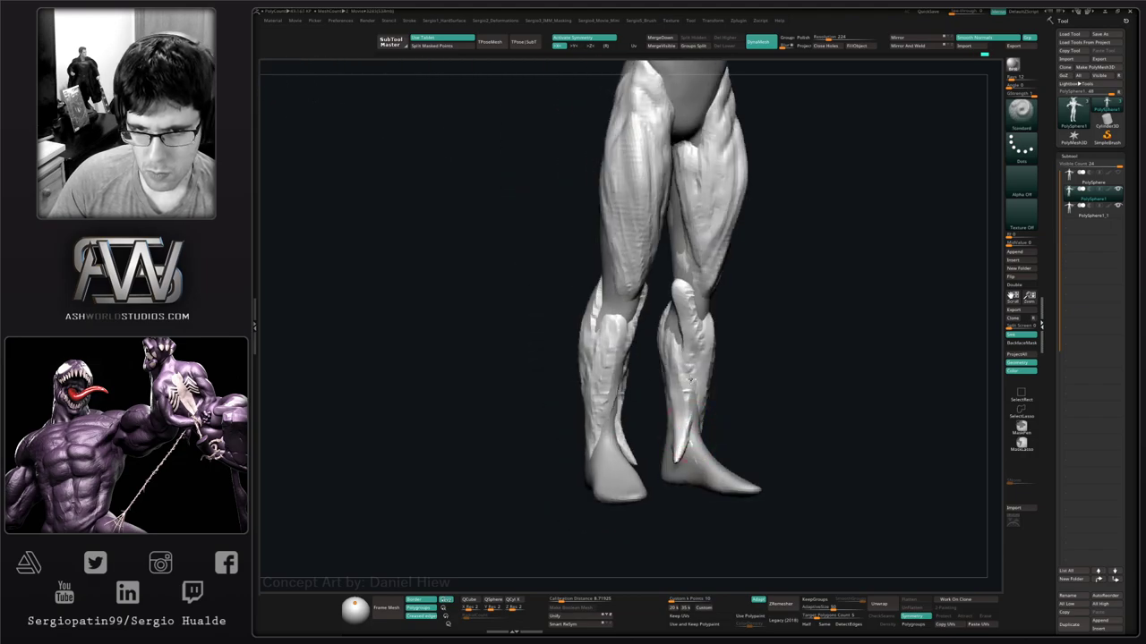
{"action": "left_click_drag", "start_coordinate": [705, 428], "coordinate": [659, 384], "text": "shift"}
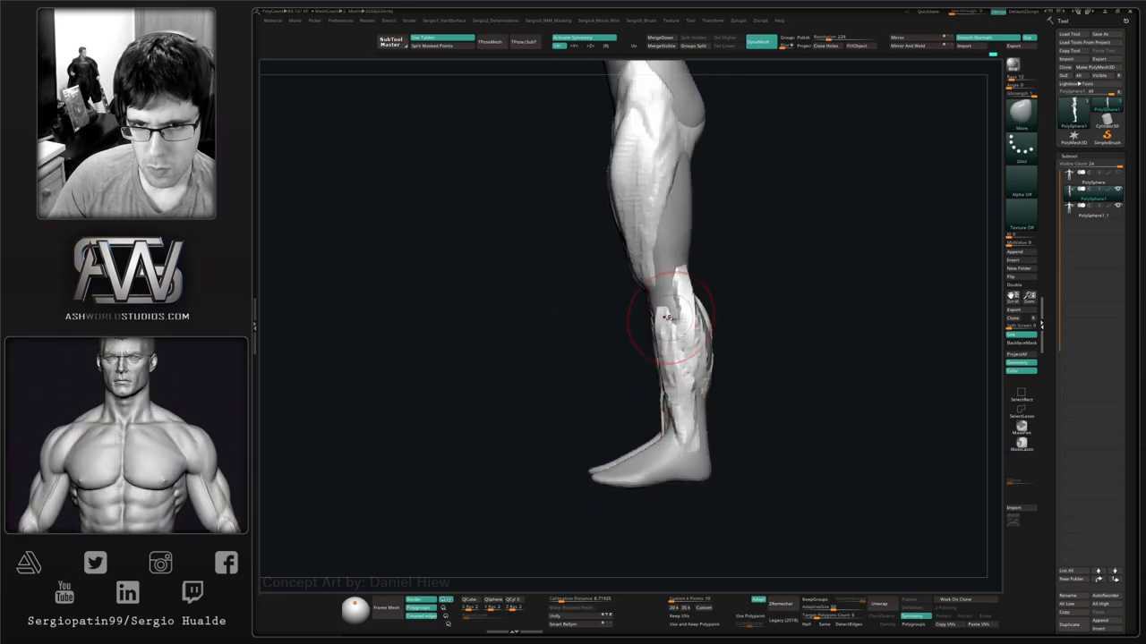
Reshape the upper edge of the front shin plate around the knee with the Move brush.
{"action": "right_click_drag", "start_coordinate": [668, 318], "coordinate": [709, 328]}
{"action": "left_click_drag", "start_coordinate": [665, 324], "coordinate": [668, 300]}
{"action": "right_click_drag", "start_coordinate": [678, 351], "coordinate": [678, 399], "text": "alt"}
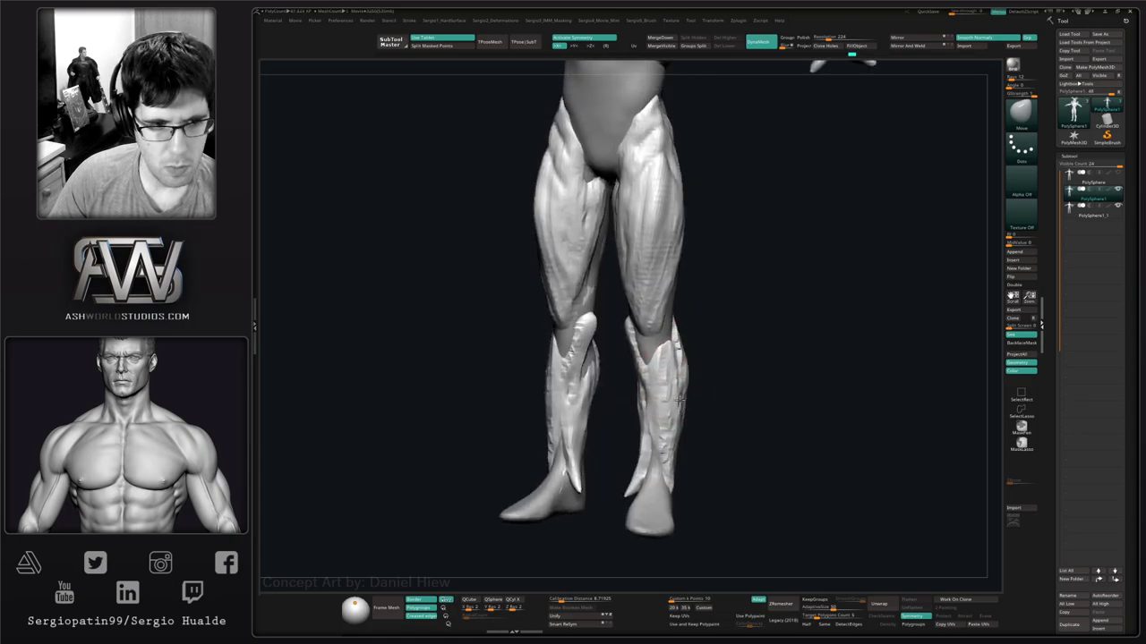
{"action": "mouse_move", "coordinate": [678, 400]}
{"action": "left_mouse_down"}
{"action": "mouse_move", "coordinate": [634, 369]}
{"action": "mouse_move", "coordinate": [691, 367]}
{"action": "left_mouse_up"}
{"action": "key", "text": "b"}
{"action": "key", "text": "c"}
{"action": "key", "text": "b"}
{"action": "key", "text": "b"}
{"action": "key", "text": "m"}
{"action": "key", "text": "v"}
{"action": "mouse_move", "coordinate": [691, 367]}
{"action": "left_mouse_down"}
{"action": "mouse_move", "coordinate": [663, 350]}
{"action": "mouse_move", "coordinate": [629, 412]}
{"action": "left_mouse_up"}
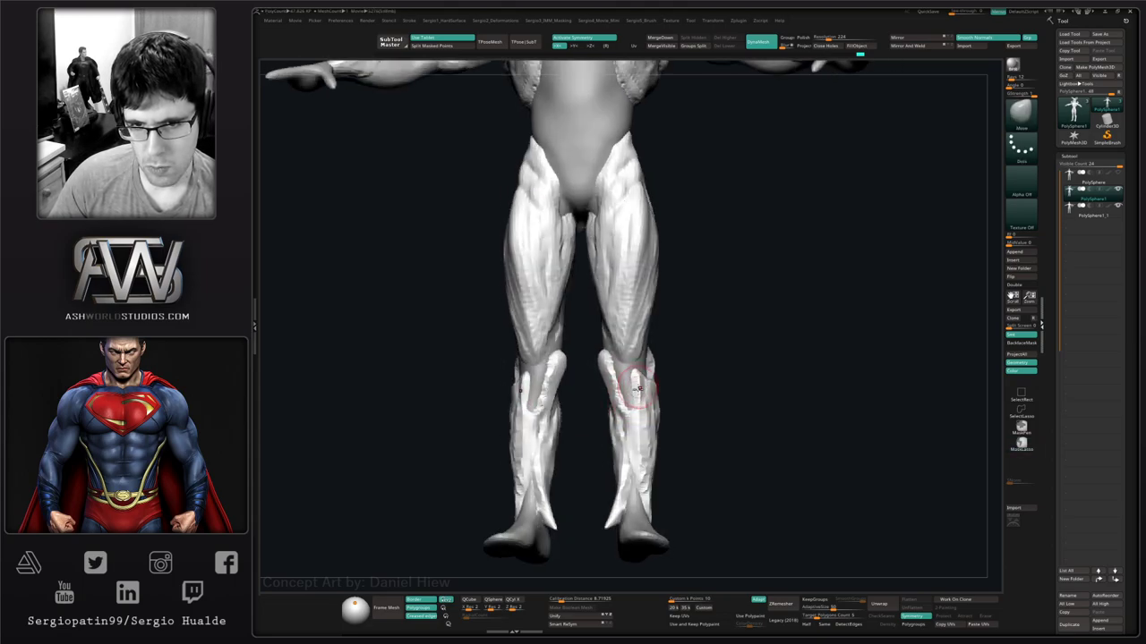
Carve a DamStandard crease from the inner knee plate down along the shin armour.
{"action": "key", "text": "b"}
{"action": "key", "text": "d"}
{"action": "key", "text": "s"}
{"action": "left_click_drag", "start_coordinate": [611, 361], "coordinate": [632, 433]}
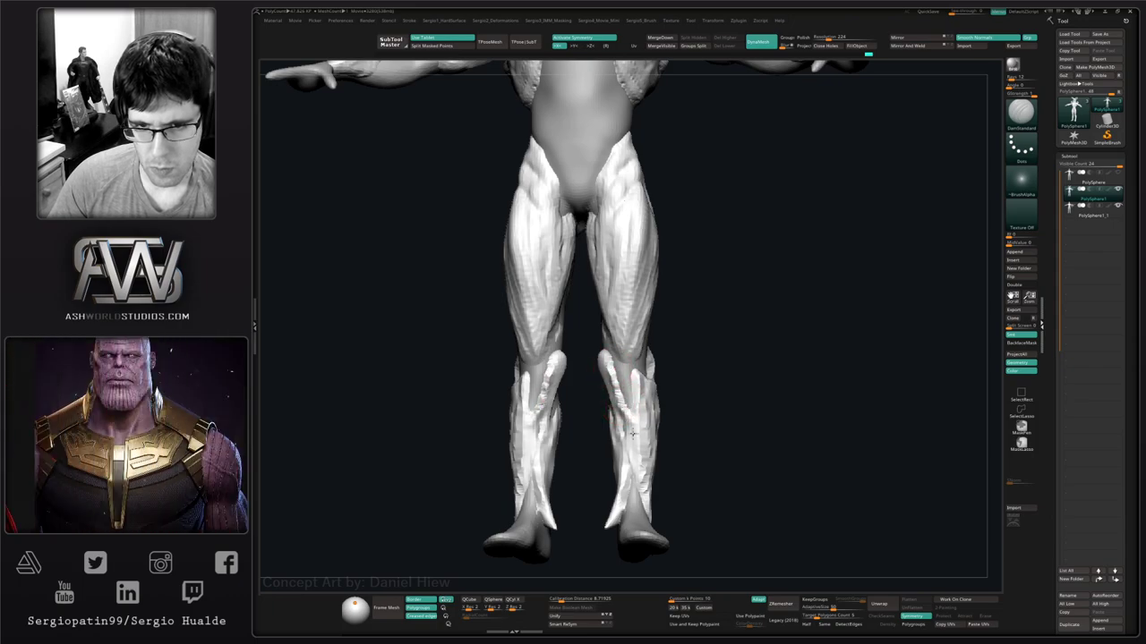
Adjust the outer contour of the calf armour with the Move brush at a new size.
{"action": "mouse_move", "coordinate": [633, 434]}
{"action": "right_mouse_down"}
{"action": "mouse_move", "coordinate": [647, 478]}
{"action": "mouse_move", "coordinate": [650, 439]}
{"action": "mouse_move", "coordinate": [654, 468]}
{"action": "right_mouse_up"}
{"action": "key", "text": "b"}
{"action": "key", "text": "m"}
{"action": "key", "text": "v"}
{"action": "key", "text": "s"}
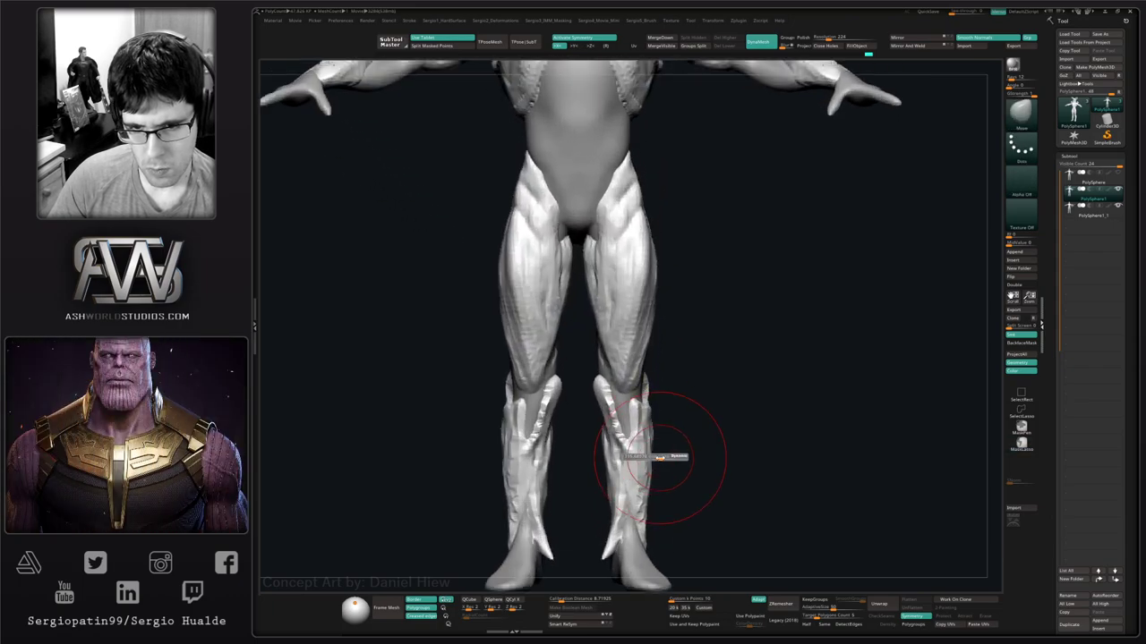
{"action": "key", "text": "s"}
{"action": "mouse_move", "coordinate": [648, 463]}
{"action": "left_mouse_down"}
{"action": "mouse_move", "coordinate": [641, 501]}
{"action": "mouse_move", "coordinate": [643, 491]}
{"action": "left_mouse_up"}
{"action": "right_click_drag", "start_coordinate": [647, 502], "coordinate": [657, 443], "text": "alt"}
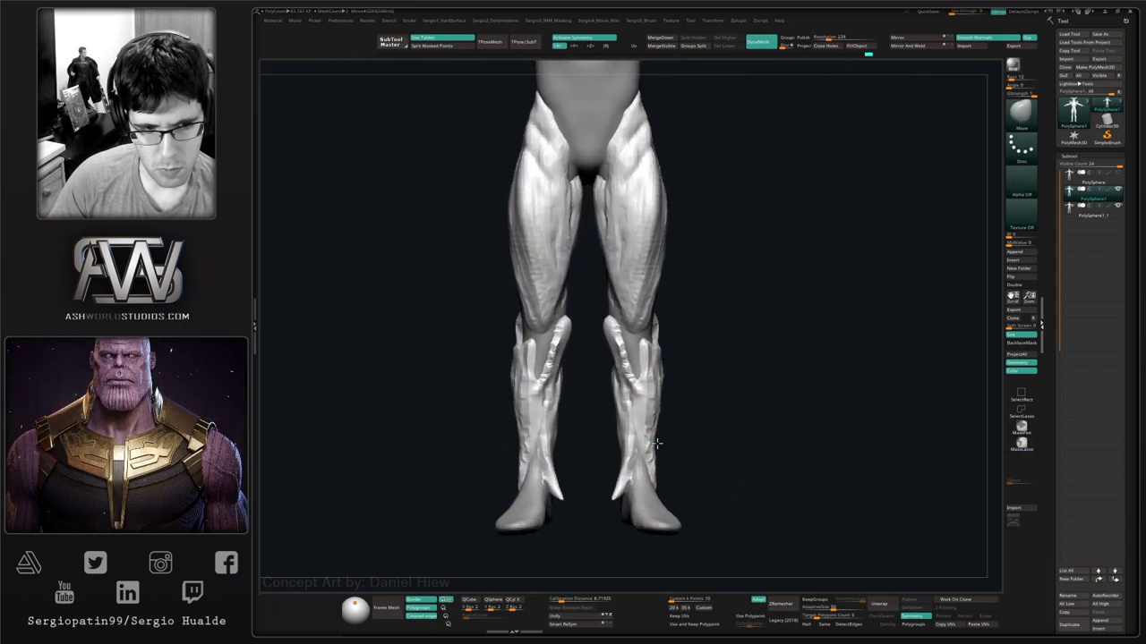
{"action": "left_click_drag", "start_coordinate": [657, 454], "coordinate": [650, 454]}
{"action": "mouse_move", "coordinate": [663, 408]}
{"action": "left_mouse_down"}
{"action": "mouse_move", "coordinate": [654, 426]}
{"action": "mouse_move", "coordinate": [623, 430]}
{"action": "left_mouse_up"}
Flatten the back and outer surface of the calf armour with the TrimDynamic brush.
{"action": "mouse_move", "coordinate": [617, 435]}
{"action": "right_mouse_down"}
{"action": "mouse_move", "coordinate": [633, 439]}
{"action": "mouse_move", "coordinate": [627, 399]}
{"action": "mouse_move", "coordinate": [589, 376]}
{"action": "mouse_move", "coordinate": [626, 378]}
{"action": "right_mouse_up"}
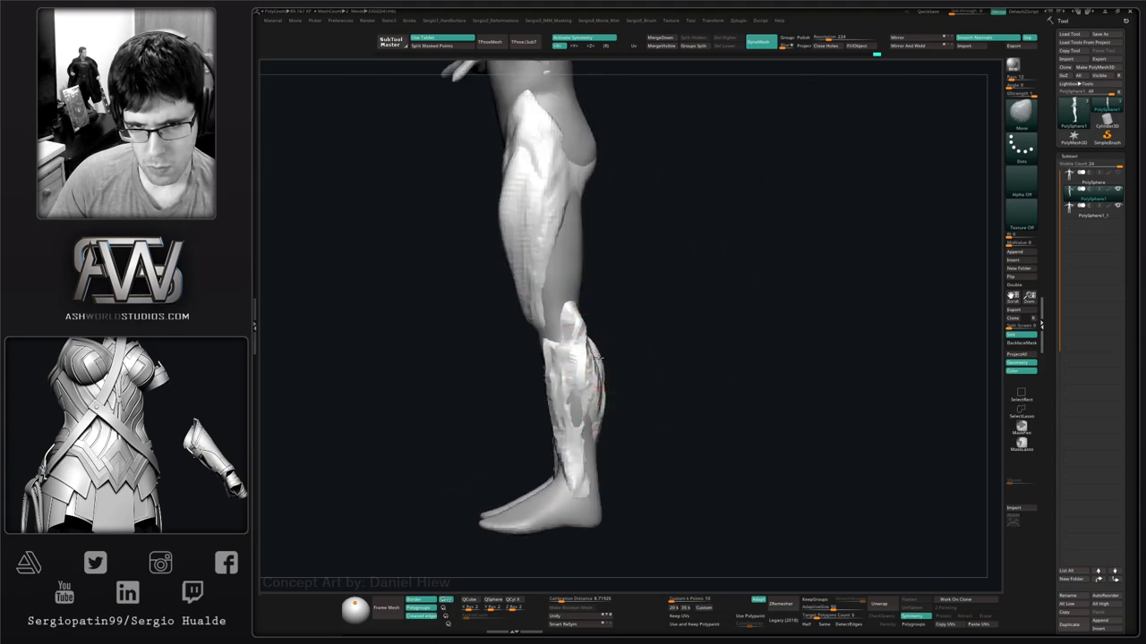
{"action": "mouse_move", "coordinate": [596, 356]}
{"action": "right_mouse_down"}
{"action": "mouse_move", "coordinate": [570, 356]}
{"action": "mouse_move", "coordinate": [573, 320]}
{"action": "mouse_move", "coordinate": [586, 376]}
{"action": "mouse_move", "coordinate": [575, 343]}
{"action": "right_mouse_up"}
{"action": "key", "text": "b"}
{"action": "key", "text": "t"}
{"action": "key", "text": "d"}
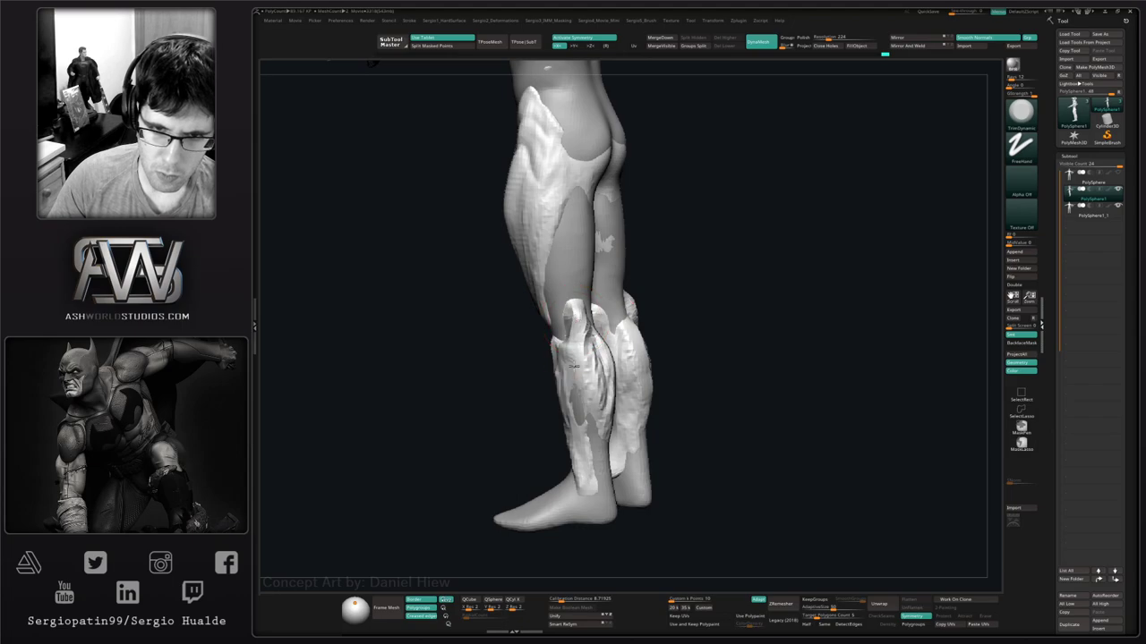
{"action": "right_click_drag", "start_coordinate": [576, 337], "coordinate": [557, 338]}
{"action": "left_click_drag", "start_coordinate": [593, 329], "coordinate": [601, 396]}
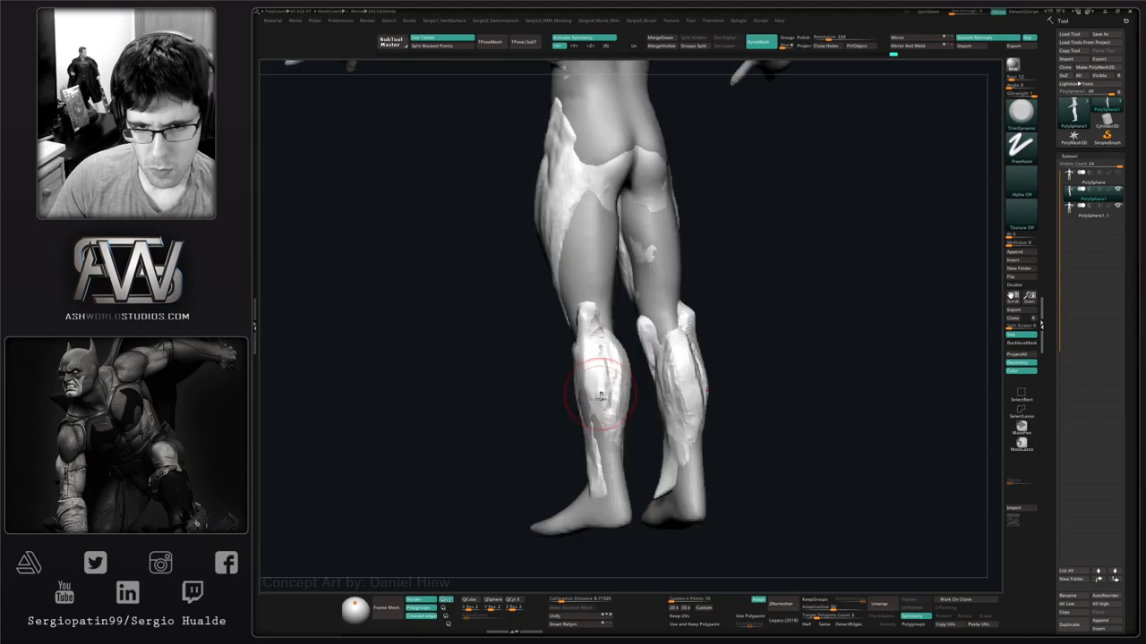
{"action": "mouse_move", "coordinate": [601, 396]}
{"action": "right_mouse_down"}
{"action": "mouse_move", "coordinate": [661, 426]}
{"action": "mouse_move", "coordinate": [602, 349]}
{"action": "right_mouse_up"}
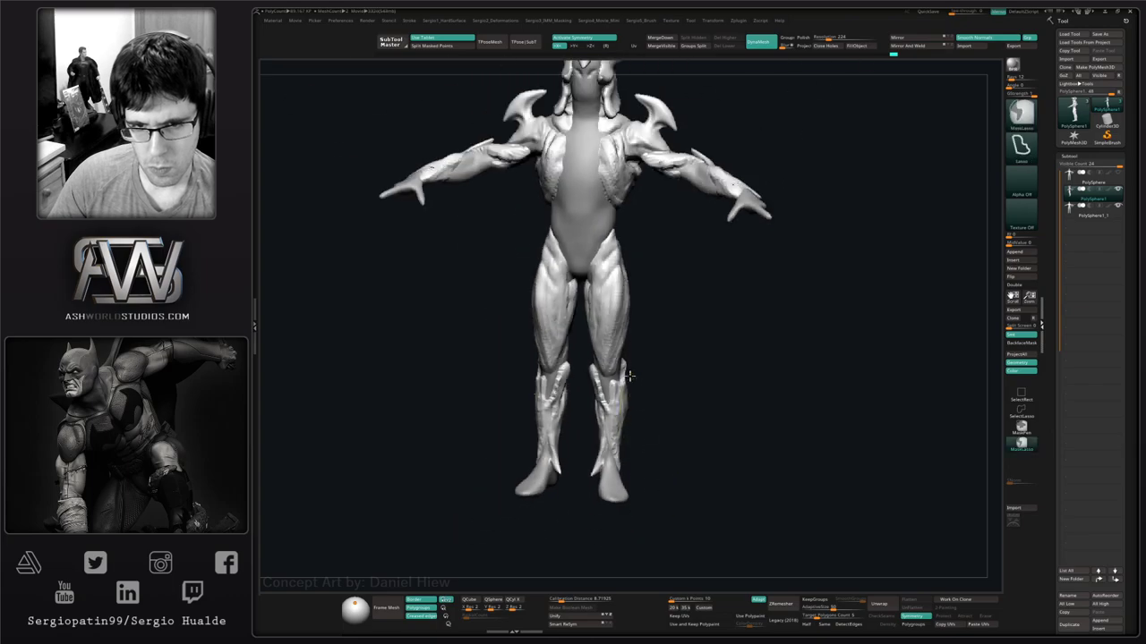
Switch to the Move brush and create a combined TPose mesh of the subtools with Transpose Master.
{"action": "right_click_drag", "start_coordinate": [645, 430], "coordinate": [711, 381]}
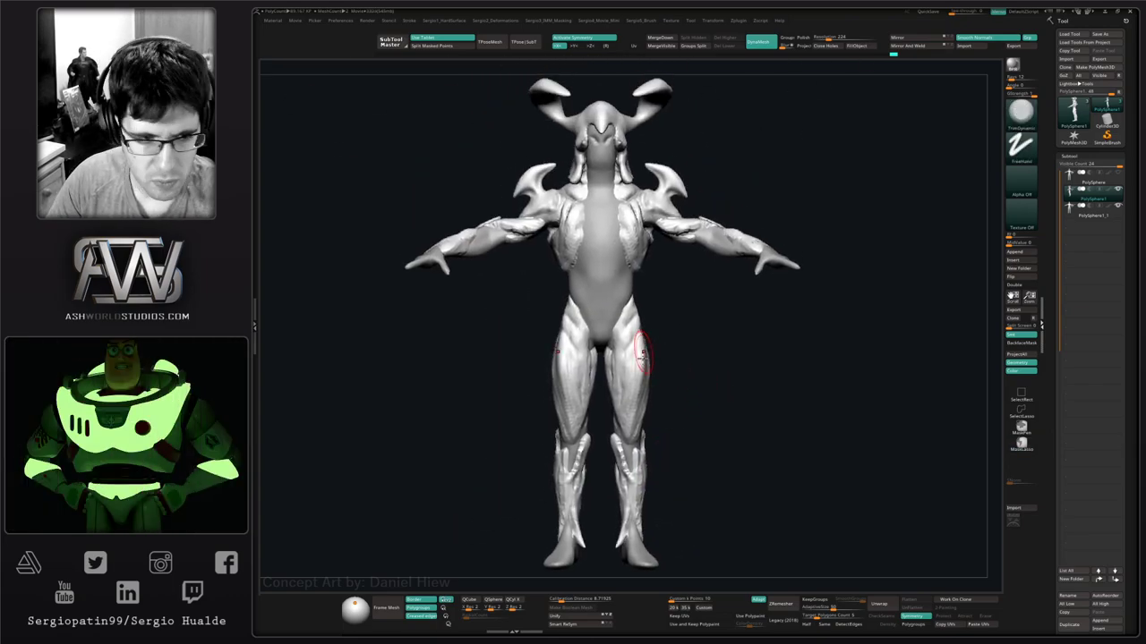
{"action": "mouse_move", "coordinate": [641, 415]}
{"action": "right_mouse_down", "text": "alt"}
{"action": "mouse_move", "coordinate": [637, 363]}
{"action": "mouse_move", "coordinate": [647, 409]}
{"action": "right_mouse_up", "text": "alt"}
{"action": "key", "text": "b"}
{"action": "key", "text": "m"}
{"action": "key", "text": "v"}
{"action": "left_click_drag", "start_coordinate": [650, 418], "coordinate": [633, 402]}
{"action": "key", "text": "ctrl+z"}
{"action": "key", "text": "ctrl+z"}
{"action": "key", "text": "s"}
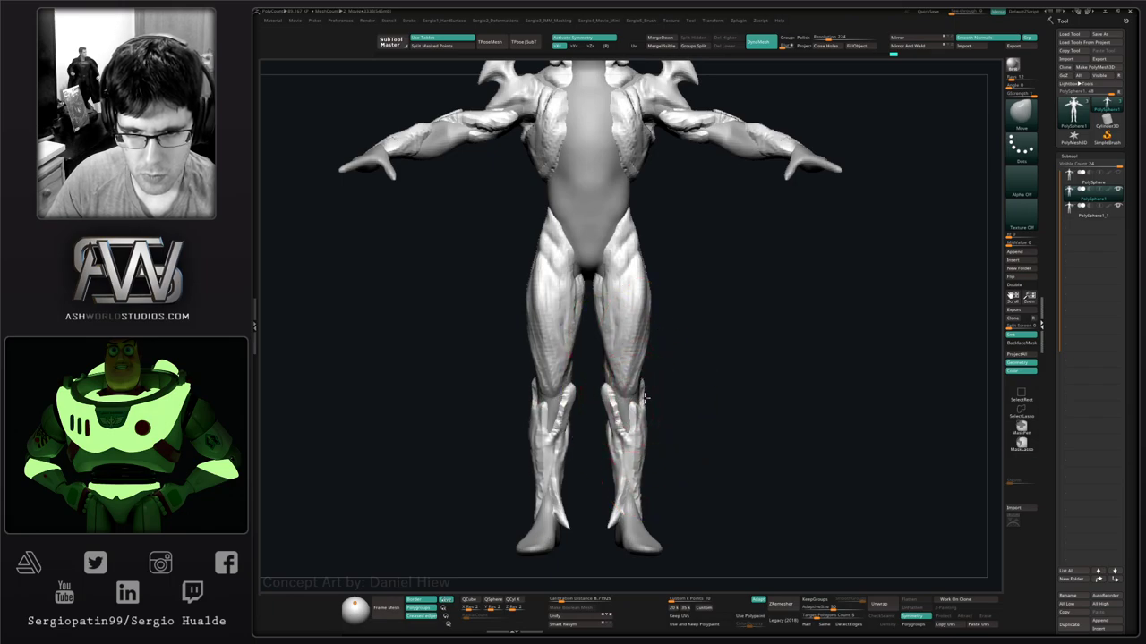
{"action": "left_click", "coordinate": [491, 41]}
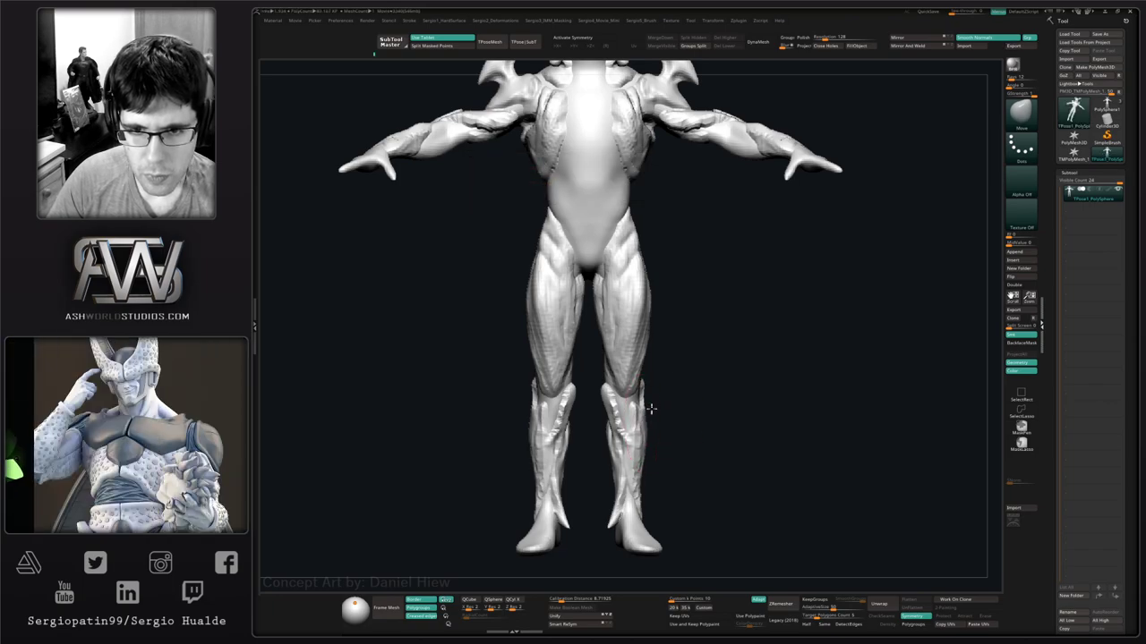
Activate symmetry and adjust the outer contour of the knees and upper shins with the Move brush.
{"action": "right_click_drag", "start_coordinate": [650, 409], "coordinate": [666, 349], "text": "alt"}
{"action": "right_click_drag", "start_coordinate": [667, 349], "coordinate": [649, 365], "text": "ctrl"}
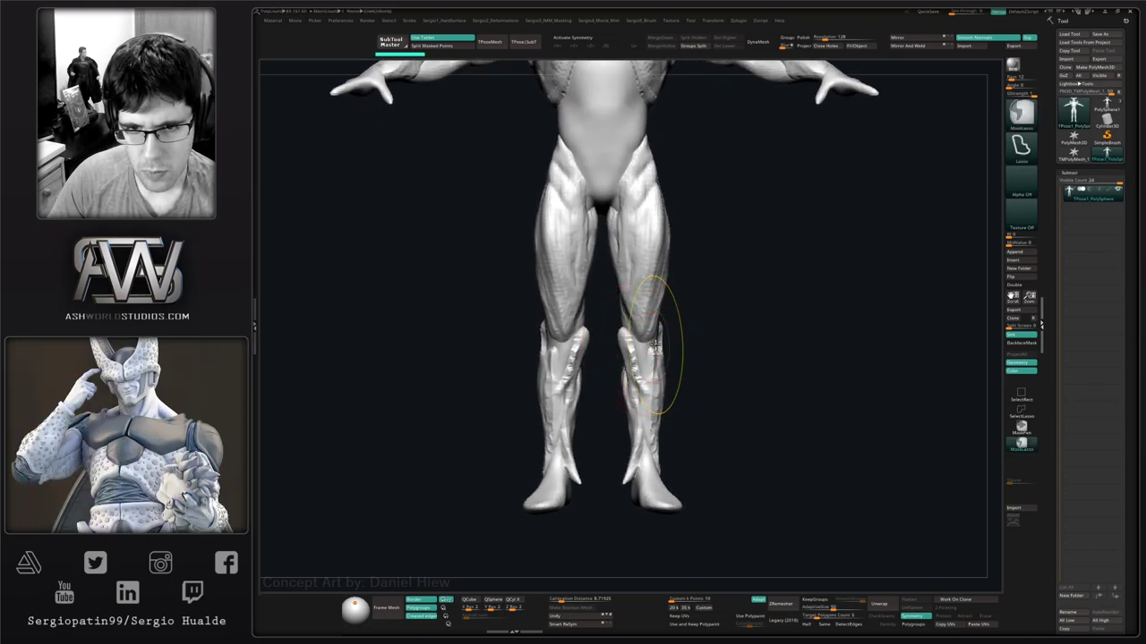
{"action": "key", "text": "x"}
{"action": "mouse_move", "coordinate": [655, 343]}
{"action": "left_mouse_down"}
{"action": "mouse_move", "coordinate": [643, 360]}
{"action": "mouse_move", "coordinate": [658, 392]}
{"action": "mouse_move", "coordinate": [635, 429]}
{"action": "mouse_move", "coordinate": [659, 363]}
{"action": "mouse_move", "coordinate": [659, 396]}
{"action": "left_mouse_up"}
{"action": "key", "text": "f"}
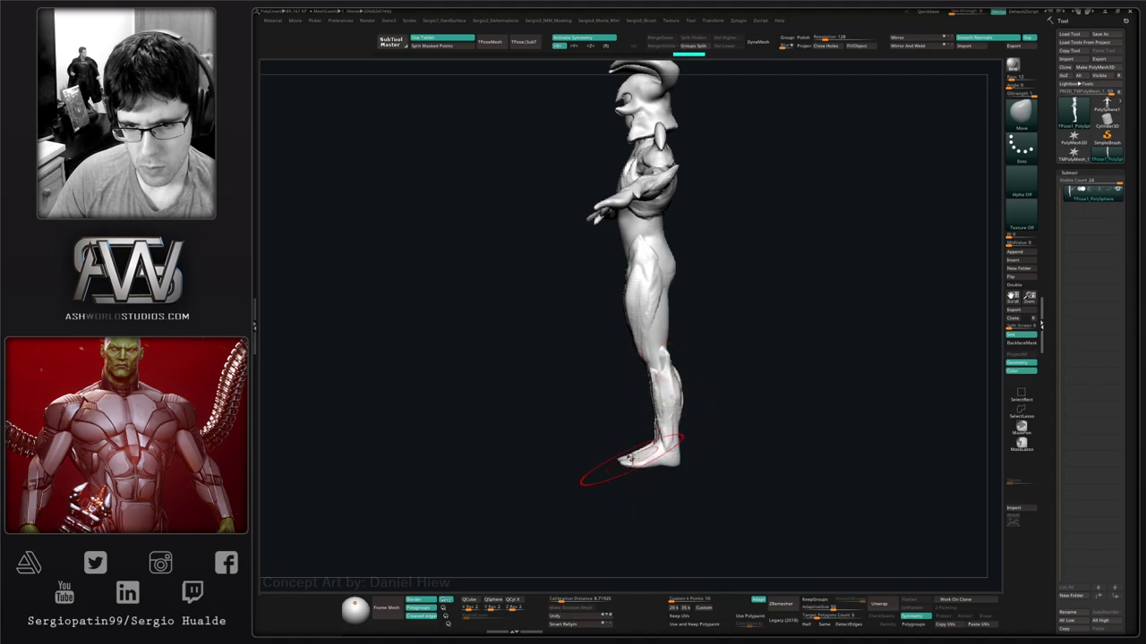
Try to reshape the crotch area between the upper thighs with the Move brush.
{"action": "left_click_drag", "start_coordinate": [637, 433], "coordinate": [647, 407], "text": "alt"}
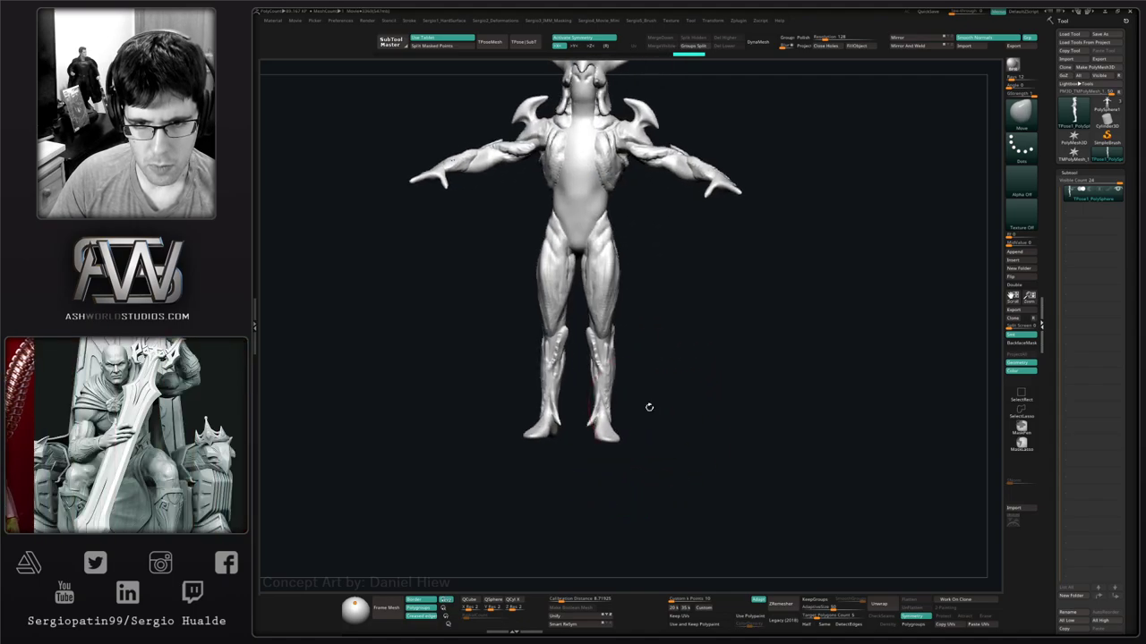
{"action": "mouse_move", "coordinate": [607, 349]}
{"action": "right_mouse_down"}
{"action": "mouse_move", "coordinate": [636, 362]}
{"action": "mouse_move", "coordinate": [624, 383]}
{"action": "right_mouse_up"}
{"action": "mouse_move", "coordinate": [591, 324]}
{"action": "right_mouse_down", "text": "ctrl"}
{"action": "mouse_move", "coordinate": [577, 376]}
{"action": "mouse_move", "coordinate": [594, 401]}
{"action": "mouse_move", "coordinate": [590, 390]}
{"action": "mouse_move", "coordinate": [588, 440]}
{"action": "mouse_move", "coordinate": [591, 380]}
{"action": "right_mouse_up", "text": "ctrl"}
{"action": "key", "text": "ctrl+z"}
{"action": "key", "text": "ctrl+z"}
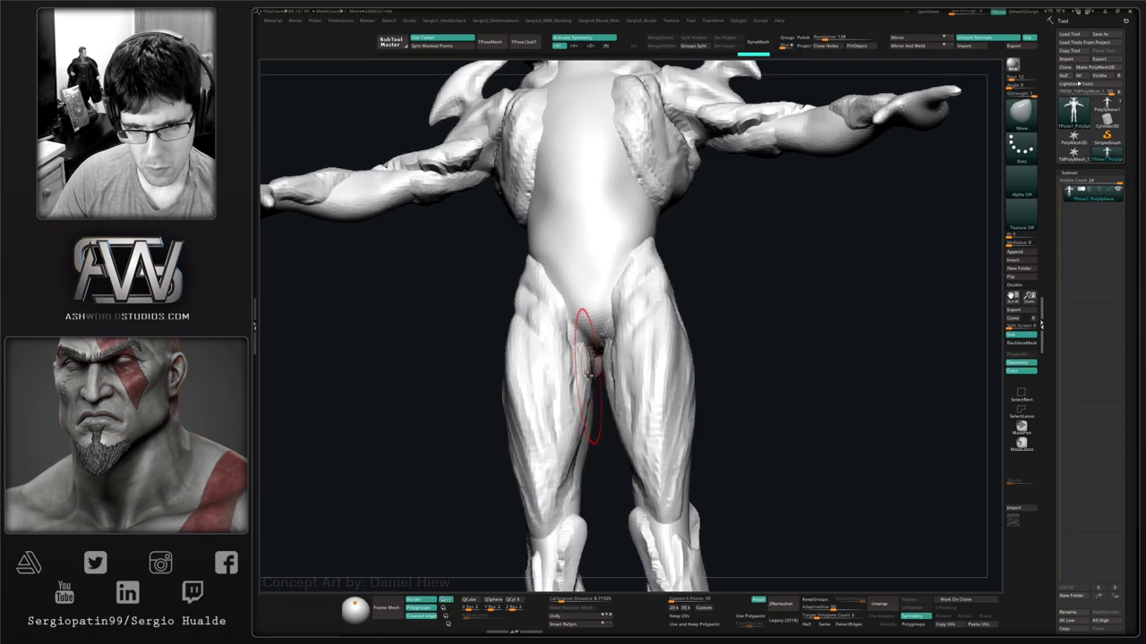
{"action": "left_click_drag", "start_coordinate": [591, 379], "coordinate": [584, 377]}
{"action": "right_click_drag", "start_coordinate": [586, 379], "coordinate": [598, 426], "text": "ctrl"}
{"action": "key", "text": "ctrl+z"}
Adjust the crotch and inner thighs with the Move brush to narrow the gap between the legs.
{"action": "left_click_drag", "start_coordinate": [585, 379], "coordinate": [574, 425]}
{"action": "right_click_drag", "start_coordinate": [592, 450], "coordinate": [586, 417], "text": "ctrl"}
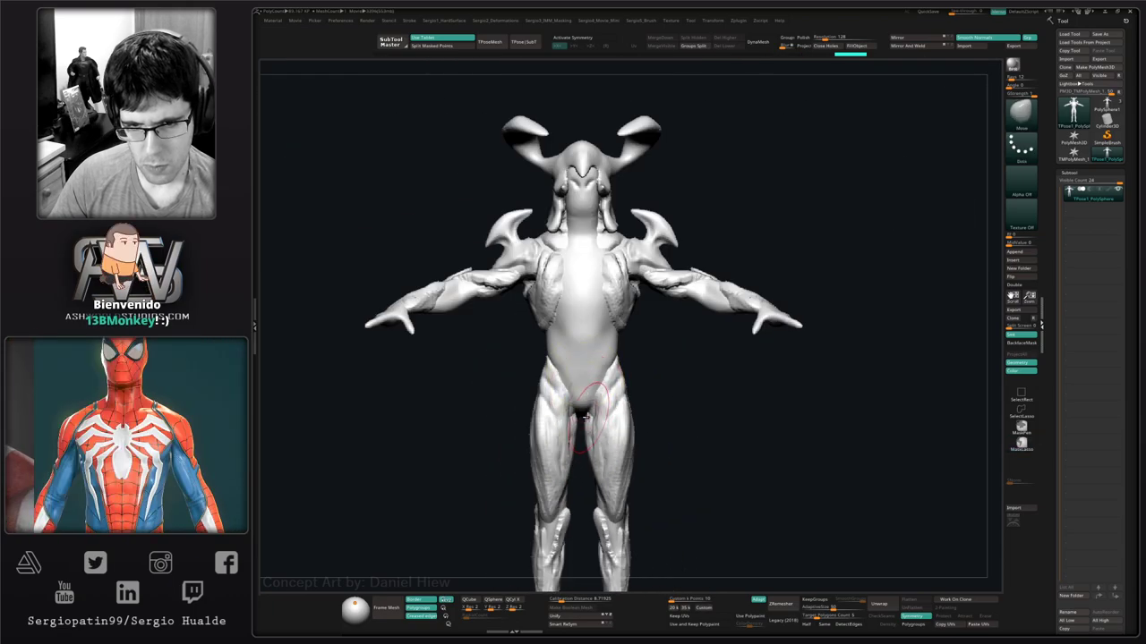
{"action": "left_click_drag", "start_coordinate": [580, 431], "coordinate": [576, 435]}
{"action": "right_click_drag", "start_coordinate": [573, 461], "coordinate": [588, 387], "text": "ctrl"}
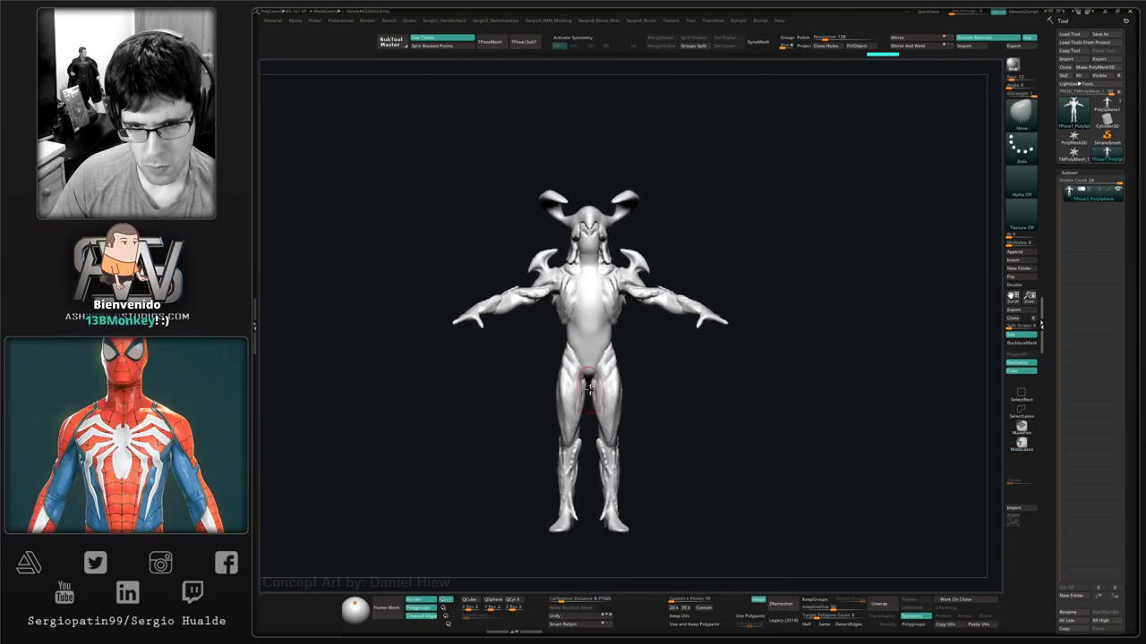
{"action": "left_click_drag", "start_coordinate": [579, 405], "coordinate": [582, 420]}
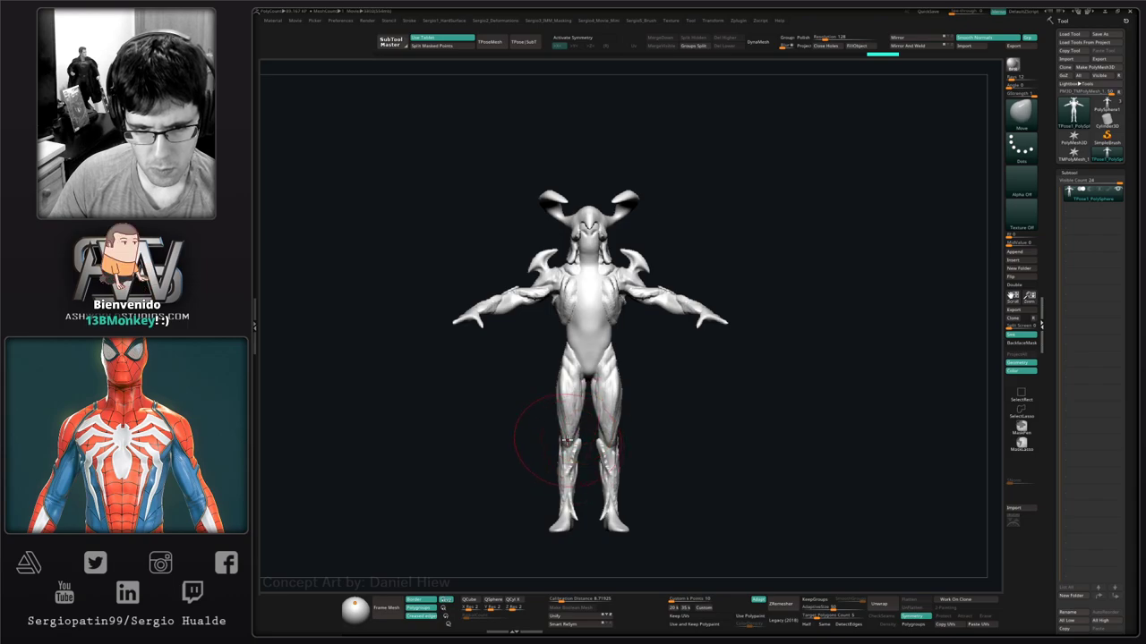
{"action": "key", "text": "f"}
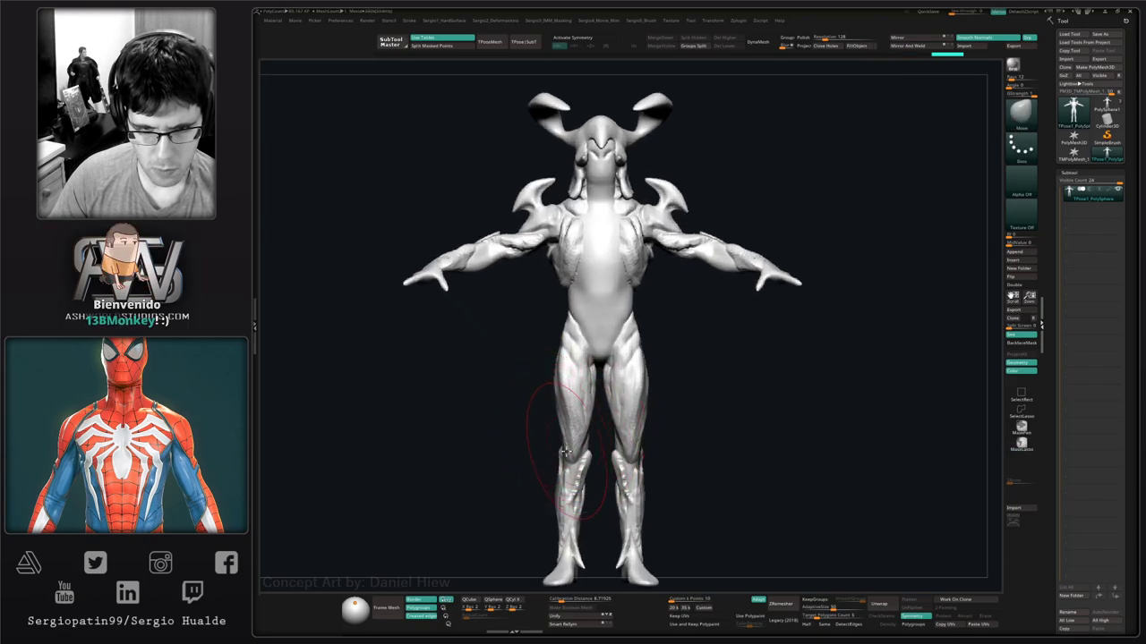
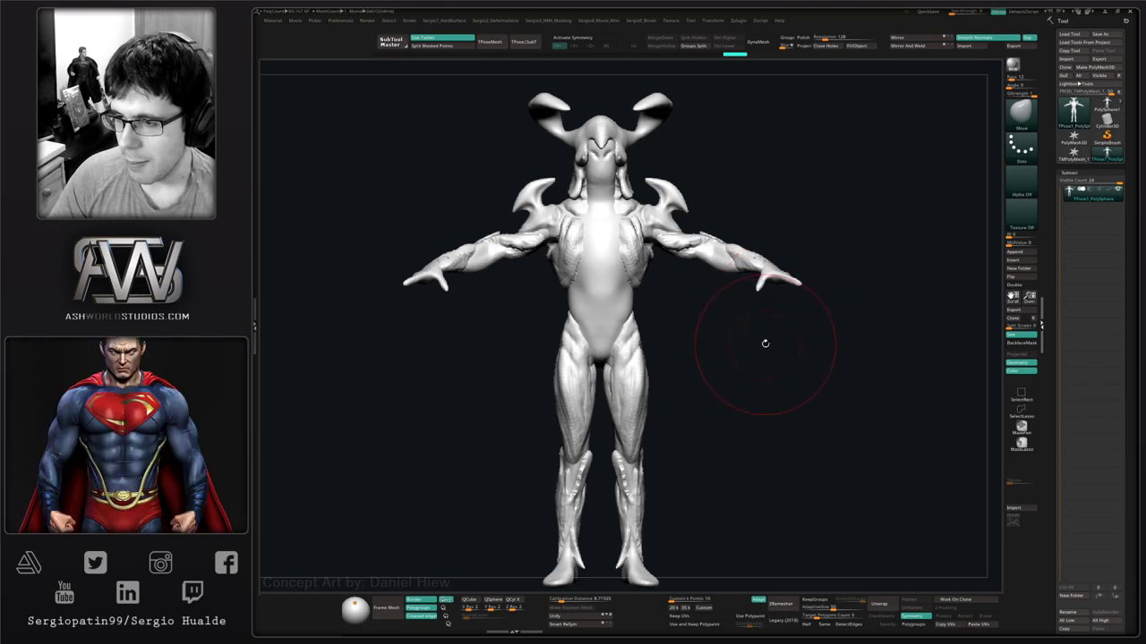
Turn symmetry back on and adjust the face area under the helmet with the Move Topological brush.
{"action": "mouse_move", "coordinate": [760, 344]}
{"action": "left_mouse_down"}
{"action": "mouse_move", "coordinate": [734, 366]}
{"action": "mouse_move", "coordinate": [726, 440]}
{"action": "mouse_move", "coordinate": [693, 376]}
{"action": "mouse_move", "coordinate": [659, 376]}
{"action": "left_mouse_up"}
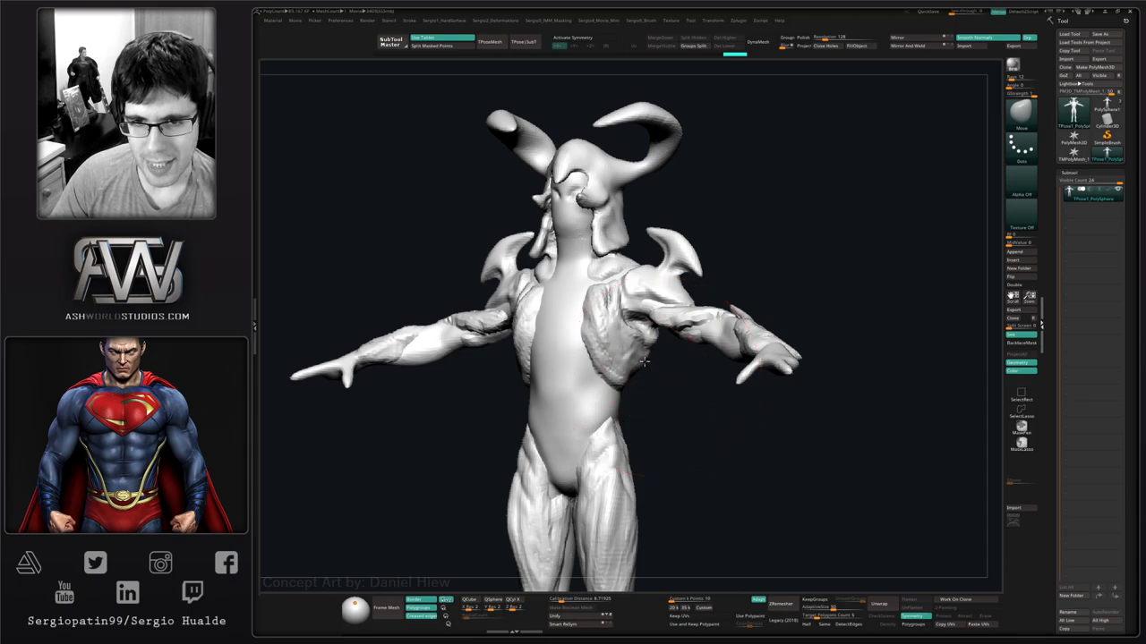
{"action": "key", "text": "x"}
{"action": "mouse_move", "coordinate": [626, 390]}
{"action": "left_mouse_down"}
{"action": "mouse_move", "coordinate": [620, 352]}
{"action": "mouse_move", "coordinate": [605, 344]}
{"action": "left_mouse_up"}
{"action": "right_click_drag", "start_coordinate": [605, 345], "coordinate": [573, 328]}
{"action": "key", "text": "b"}
{"action": "key", "text": "m"}
{"action": "key", "text": "t"}
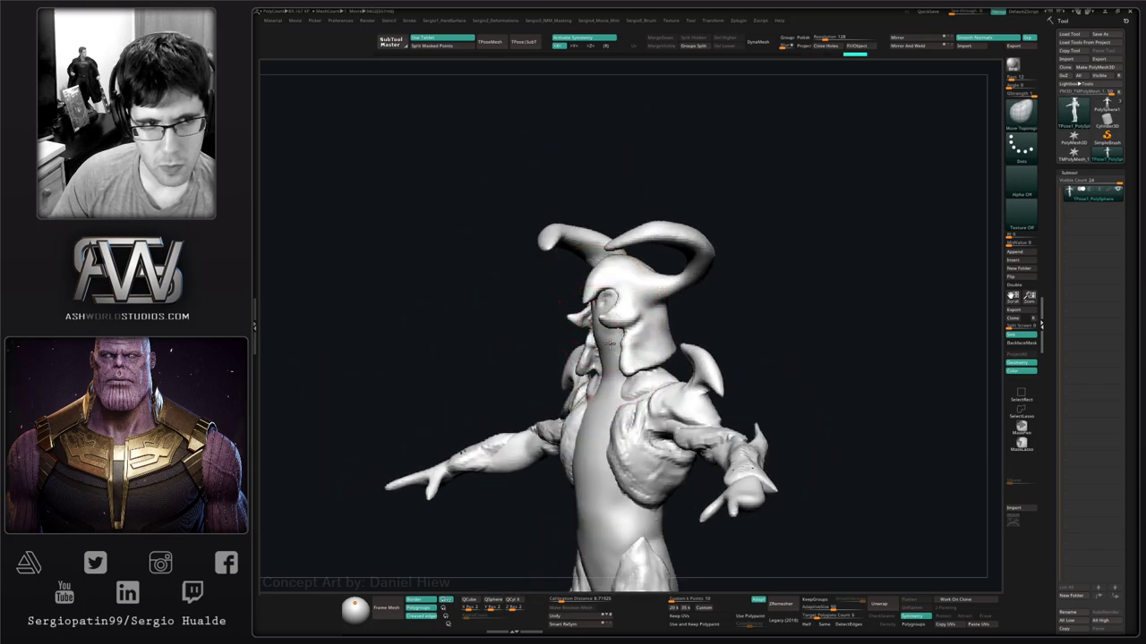
{"action": "mouse_move", "coordinate": [612, 342]}
{"action": "left_mouse_down"}
{"action": "mouse_move", "coordinate": [631, 317]}
{"action": "mouse_move", "coordinate": [594, 301]}
{"action": "left_mouse_up"}
Refine the helmet horns with the Move brush and thicken them with the Inflat brush.
{"action": "key", "text": "b"}
{"action": "key", "text": "m"}
{"action": "key", "text": "v"}
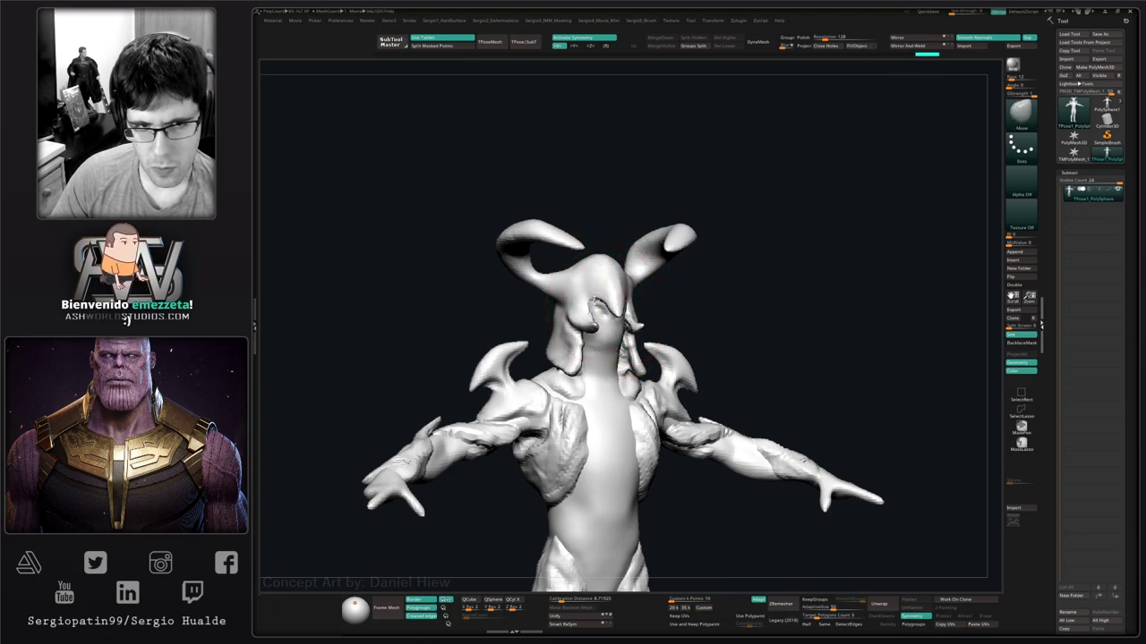
{"action": "right_click_drag", "start_coordinate": [631, 308], "coordinate": [586, 371]}
{"action": "mouse_move", "coordinate": [586, 372]}
{"action": "right_mouse_down", "text": "ctrl"}
{"action": "mouse_move", "coordinate": [611, 320]}
{"action": "mouse_move", "coordinate": [588, 325]}
{"action": "mouse_move", "coordinate": [587, 309]}
{"action": "mouse_move", "coordinate": [607, 303]}
{"action": "mouse_move", "coordinate": [658, 354]}
{"action": "mouse_move", "coordinate": [584, 297]}
{"action": "mouse_move", "coordinate": [531, 297]}
{"action": "mouse_move", "coordinate": [574, 350]}
{"action": "mouse_move", "coordinate": [630, 338]}
{"action": "mouse_move", "coordinate": [563, 332]}
{"action": "mouse_move", "coordinate": [610, 302]}
{"action": "right_mouse_up", "text": "ctrl"}
{"action": "key", "text": "b"}
{"action": "key", "text": "i"}
{"action": "key", "text": "n"}
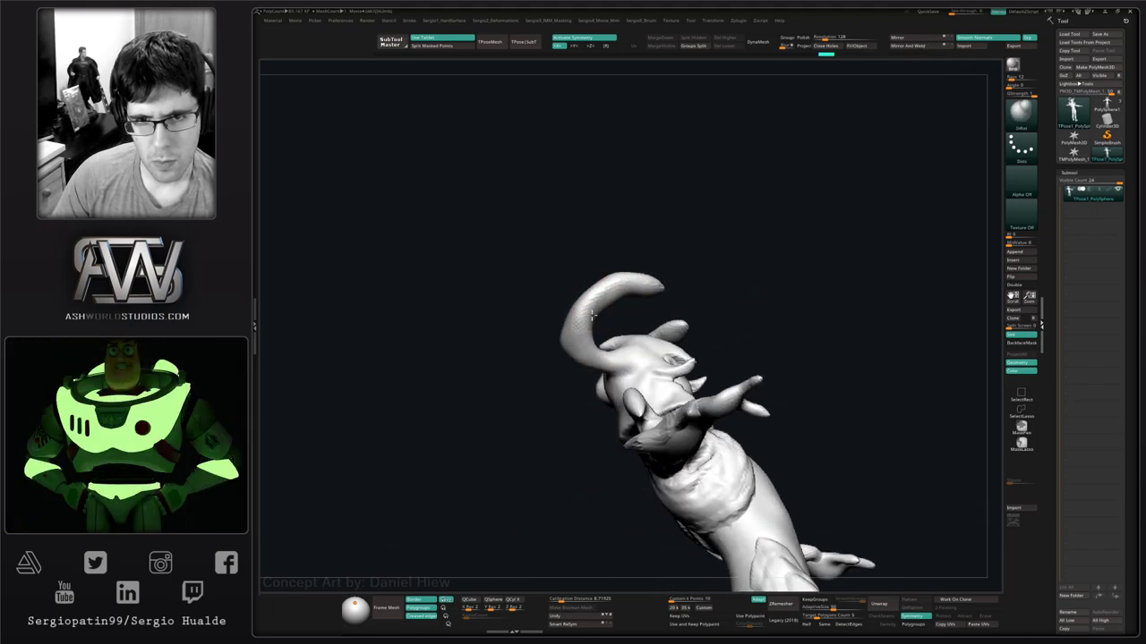
Smooth the curved surface of the helmet horns so they taper towards the tips.
{"action": "key", "text": "shift"}
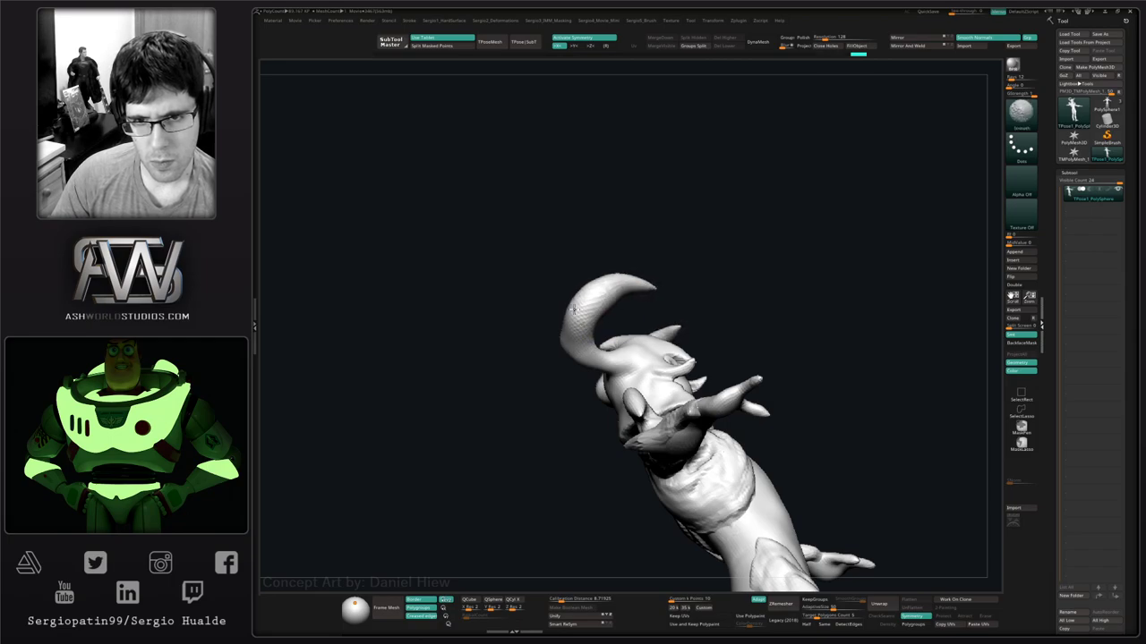
{"action": "left_click_drag", "start_coordinate": [574, 310], "coordinate": [573, 321], "text": "shift"}
{"action": "right_click_drag", "start_coordinate": [573, 321], "coordinate": [563, 348]}
{"action": "left_click_drag", "start_coordinate": [590, 309], "coordinate": [600, 329], "text": "shift"}
Pull a downward-pointing spike out of the outer curve of each horn with the Move brush.
{"action": "mouse_move", "coordinate": [614, 332]}
{"action": "right_mouse_down"}
{"action": "mouse_move", "coordinate": [626, 360]}
{"action": "mouse_move", "coordinate": [677, 340]}
{"action": "right_mouse_up"}
{"action": "mouse_move", "coordinate": [667, 320]}
{"action": "right_mouse_down", "text": "ctrl"}
{"action": "mouse_move", "coordinate": [677, 346]}
{"action": "mouse_move", "coordinate": [677, 324]}
{"action": "mouse_move", "coordinate": [670, 331]}
{"action": "right_mouse_up", "text": "ctrl"}
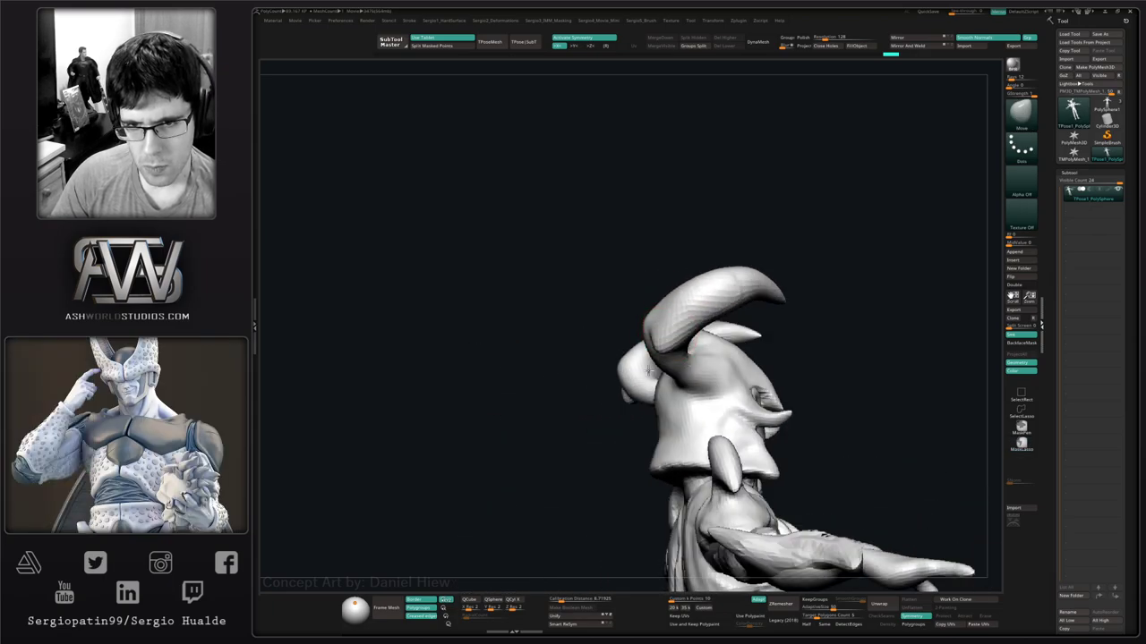
{"action": "right_click_drag", "start_coordinate": [649, 369], "coordinate": [711, 350]}
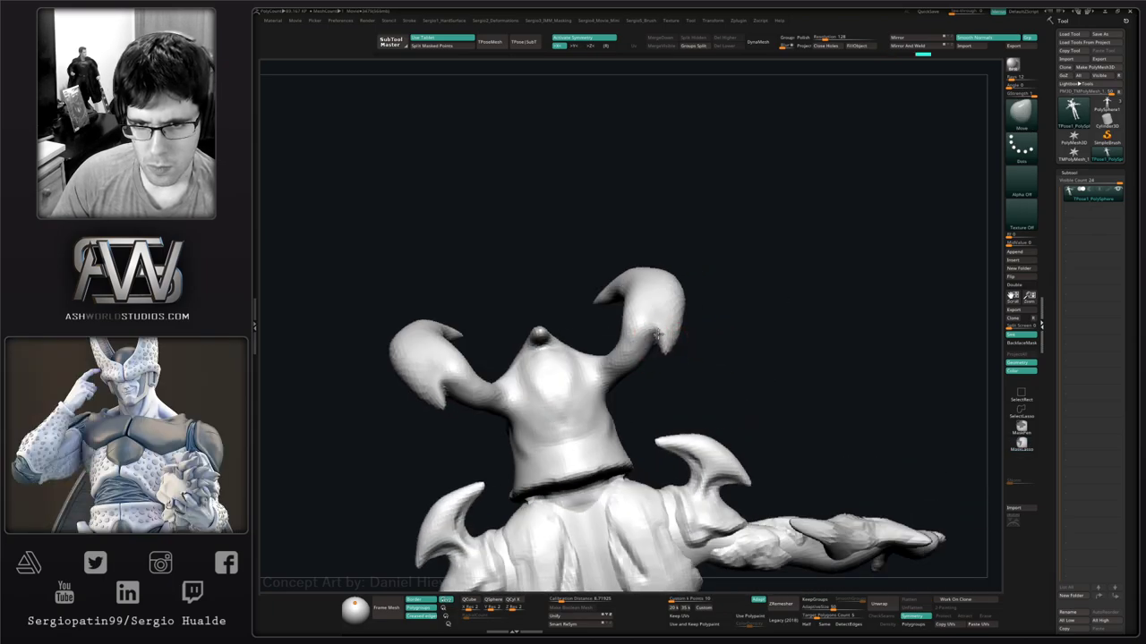
{"action": "mouse_move", "coordinate": [683, 324]}
{"action": "right_mouse_down"}
{"action": "mouse_move", "coordinate": [674, 379]}
{"action": "mouse_move", "coordinate": [681, 340]}
{"action": "mouse_move", "coordinate": [644, 359]}
{"action": "mouse_move", "coordinate": [610, 346]}
{"action": "right_mouse_up"}
Carve a DamStandard crease along the inner side of the horn beside its lower spike.
{"action": "key", "text": "b"}
{"action": "key", "text": "d"}
{"action": "key", "text": "s"}
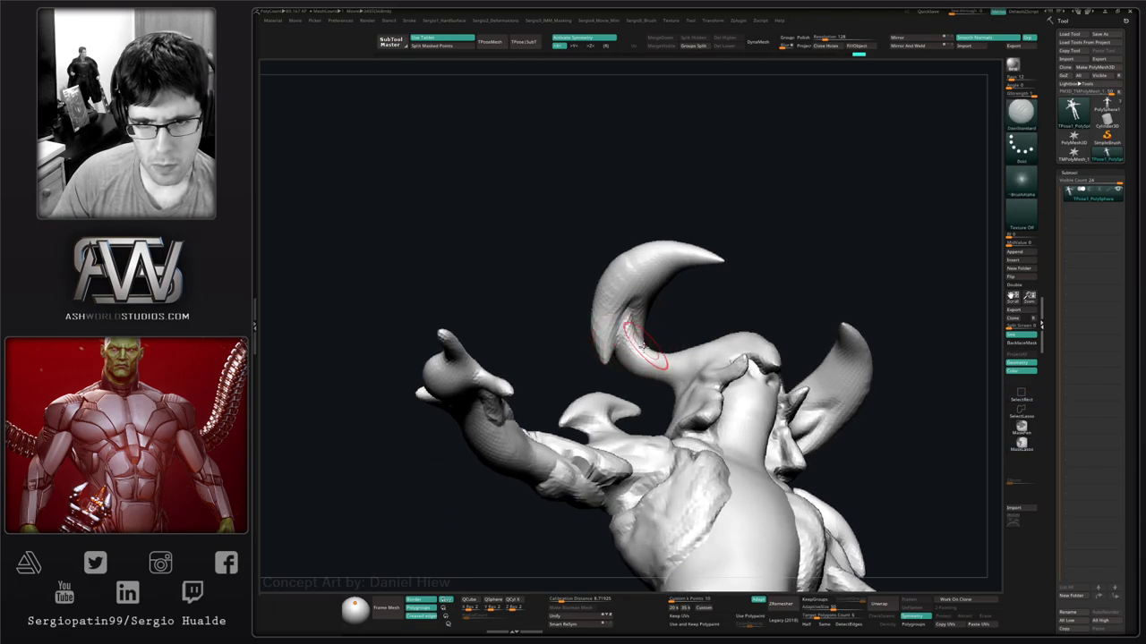
{"action": "right_click_drag", "start_coordinate": [628, 351], "coordinate": [608, 335]}
Adjust the shape of the horns and their lower spikes with the Move brush from several angles.
{"action": "key", "text": "b"}
{"action": "key", "text": "m"}
{"action": "key", "text": "v"}
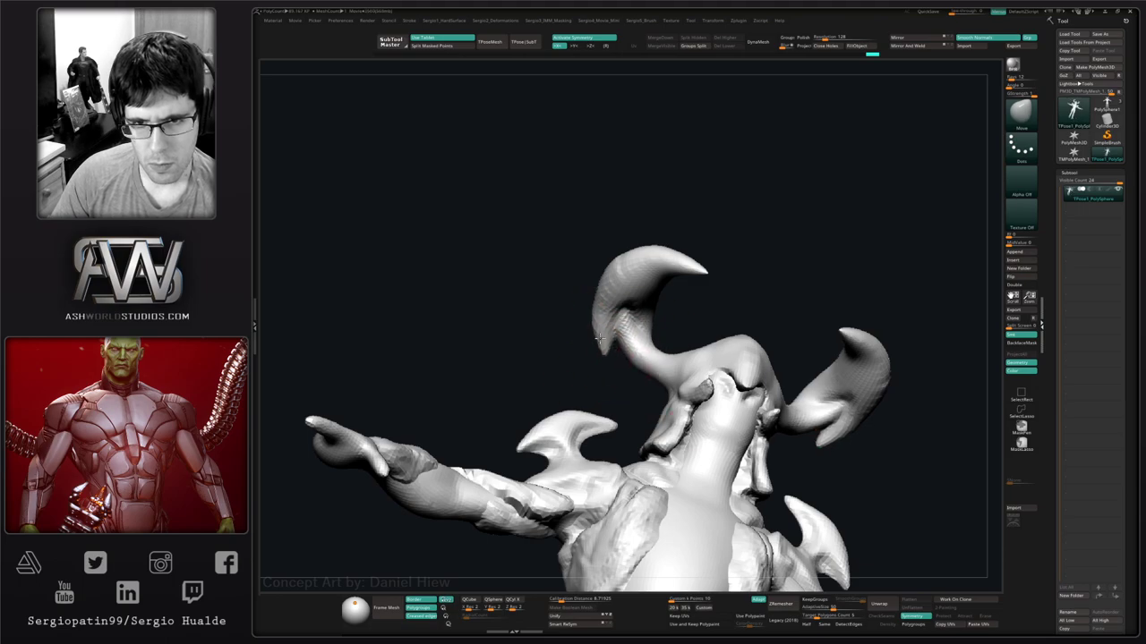
{"action": "right_click_drag", "start_coordinate": [614, 379], "coordinate": [686, 328]}
{"action": "mouse_move", "coordinate": [654, 371]}
{"action": "right_mouse_down"}
{"action": "mouse_move", "coordinate": [706, 376]}
{"action": "mouse_move", "coordinate": [690, 373]}
{"action": "mouse_move", "coordinate": [744, 356]}
{"action": "right_mouse_up"}
Hide both arms beyond the upper arms and clear the mask from the remaining body.
{"action": "left_click_drag", "start_coordinate": [728, 293], "coordinate": [677, 289], "text": "ctrl"}
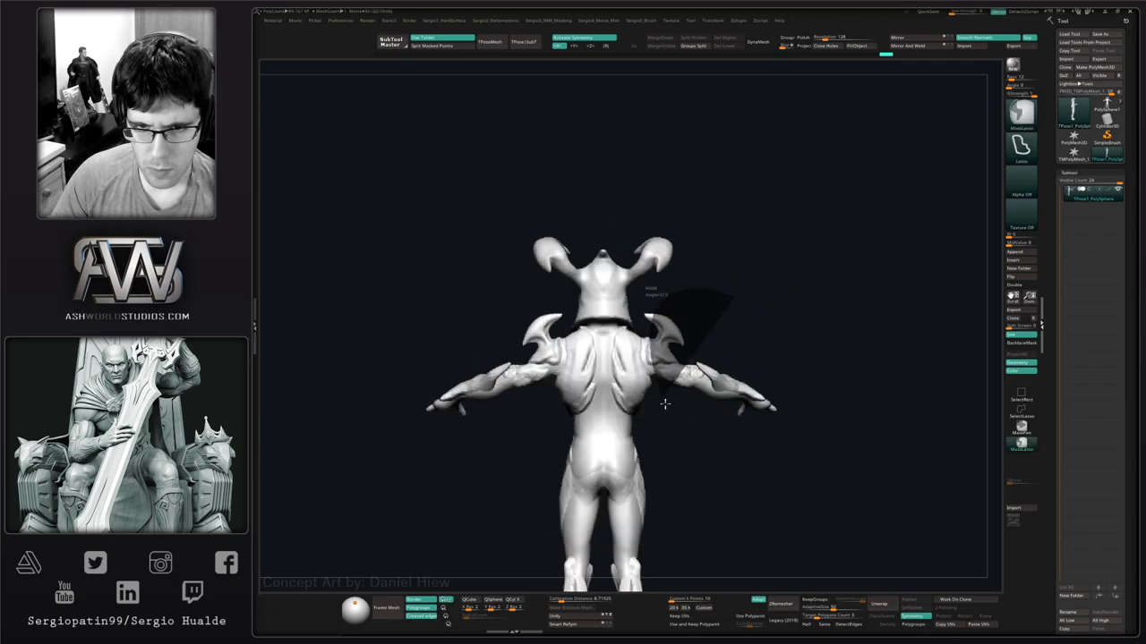
{"action": "left_click_drag", "start_coordinate": [815, 312], "coordinate": [689, 443], "text": "ctrl+alt+shift"}
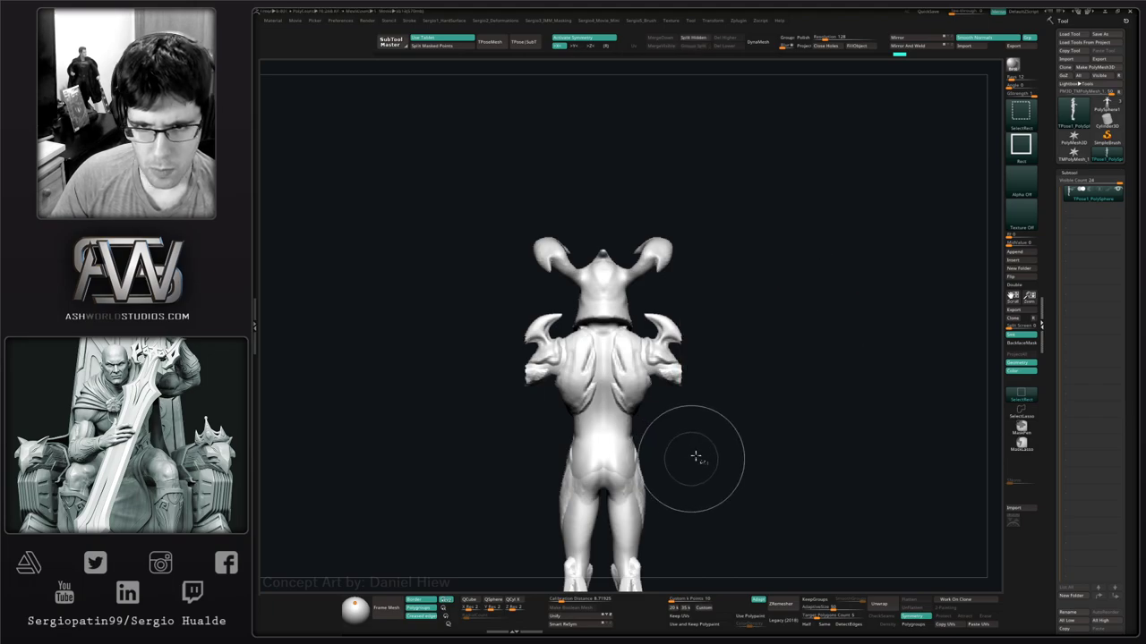
{"action": "mouse_move", "coordinate": [695, 457]}
{"action": "right_mouse_down"}
{"action": "mouse_move", "coordinate": [690, 437]}
{"action": "mouse_move", "coordinate": [778, 412]}
{"action": "right_mouse_up"}
{"action": "key", "text": "ctrl"}
{"action": "mouse_move", "coordinate": [704, 302]}
{"action": "left_mouse_down", "text": "ctrl"}
{"action": "mouse_move", "coordinate": [722, 457]}
{"action": "mouse_move", "coordinate": [731, 427]}
{"action": "left_mouse_up", "text": "ctrl"}
{"action": "left_click", "coordinate": [723, 394], "text": "ctrl"}
{"action": "left_click", "coordinate": [680, 379], "text": "ctrl"}
{"action": "right_click_drag", "start_coordinate": [717, 409], "coordinate": [771, 395]}
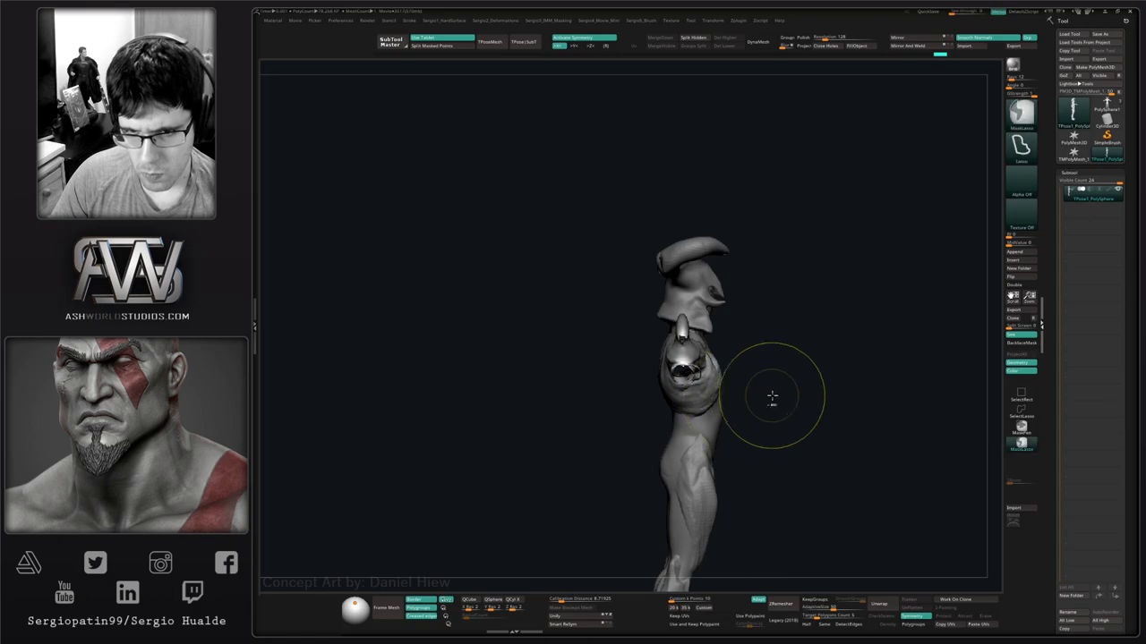
{"action": "left_click_drag", "start_coordinate": [771, 395], "coordinate": [744, 399], "text": "ctrl"}
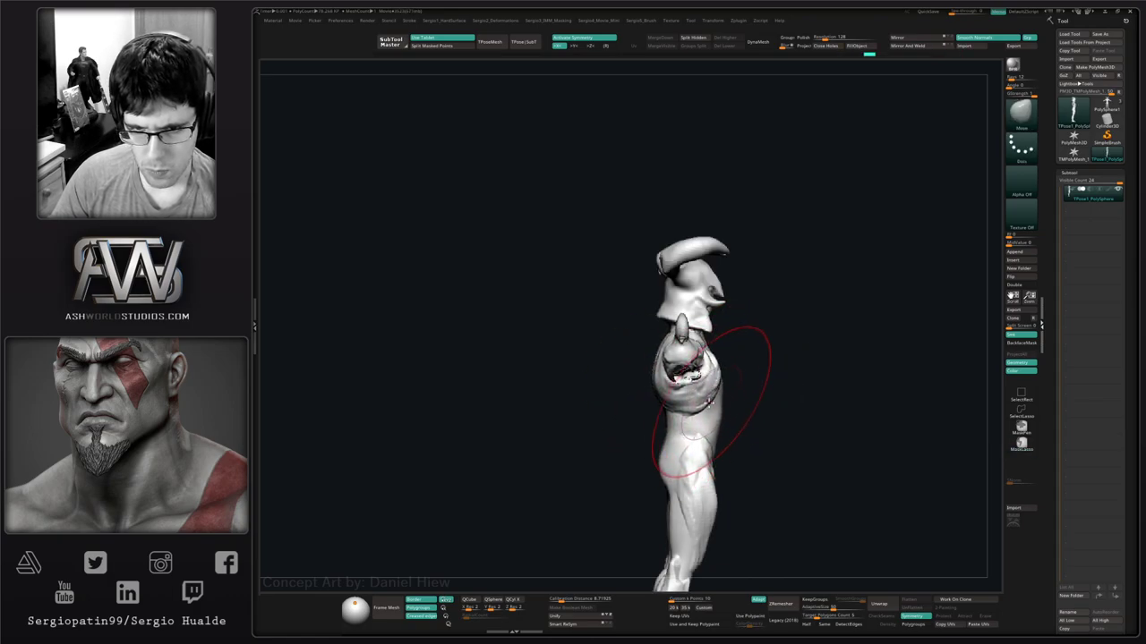
Adjust the side profile of the back, chest and abdomen with the Move brush.
{"action": "right_click_drag", "start_coordinate": [655, 373], "coordinate": [665, 376]}
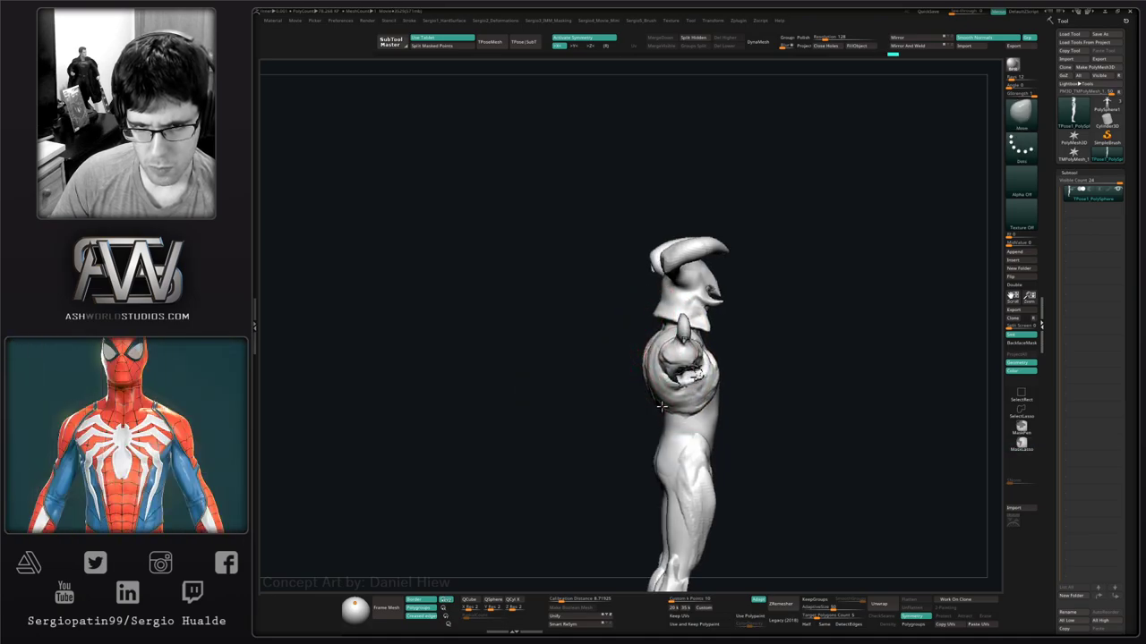
{"action": "right_click_drag", "start_coordinate": [713, 452], "coordinate": [639, 376]}
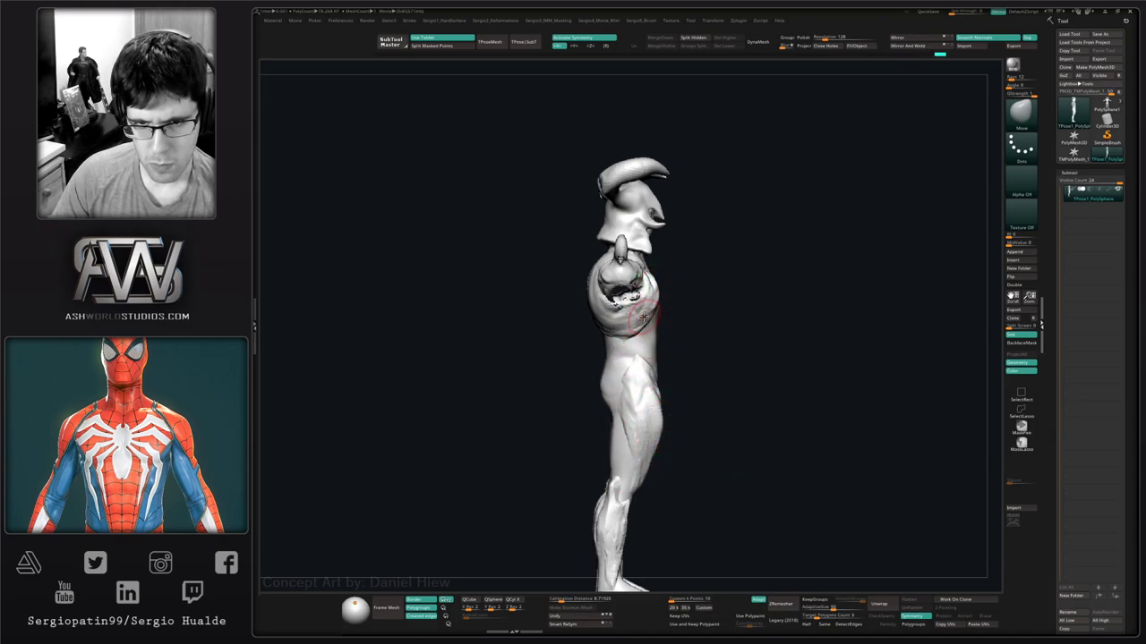
{"action": "left_click_drag", "start_coordinate": [652, 314], "coordinate": [648, 312]}
{"action": "mouse_move", "coordinate": [671, 313]}
{"action": "right_mouse_down"}
{"action": "mouse_move", "coordinate": [645, 315]}
{"action": "mouse_move", "coordinate": [662, 366]}
{"action": "right_mouse_up"}
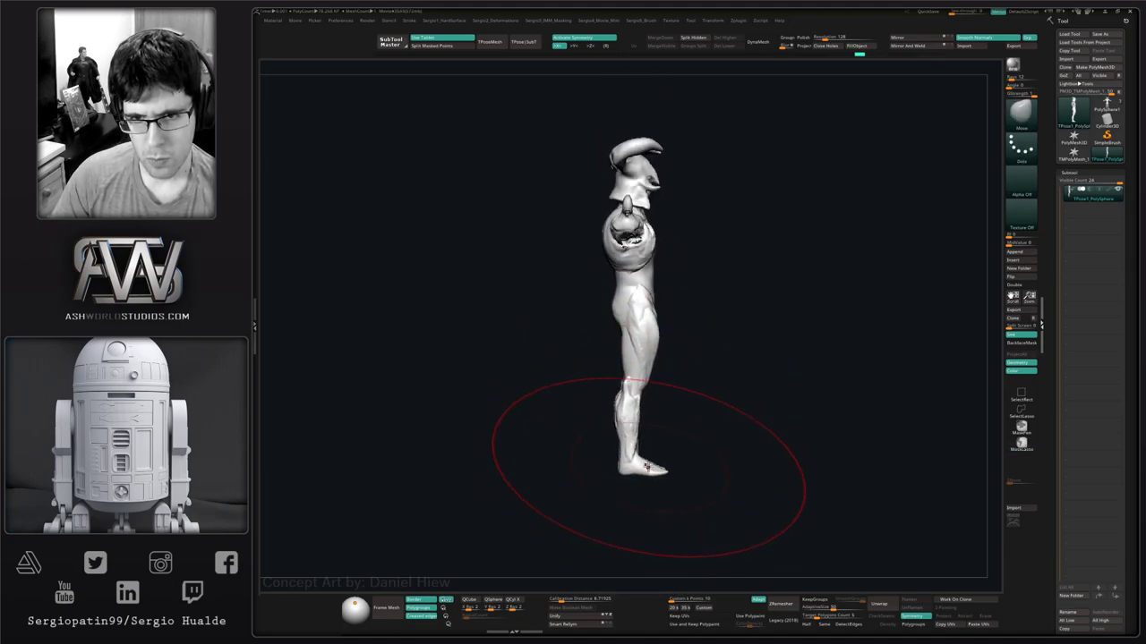
Resize the Move brush and shift the foot backward in side view.
{"action": "key", "text": "s"}
{"action": "key", "text": "s"}
{"action": "mouse_move", "coordinate": [642, 475]}
{"action": "left_mouse_down"}
{"action": "mouse_move", "coordinate": [630, 475]}
{"action": "mouse_move", "coordinate": [671, 471]}
{"action": "mouse_move", "coordinate": [622, 475]}
{"action": "left_mouse_up"}
{"action": "key", "text": "s"}
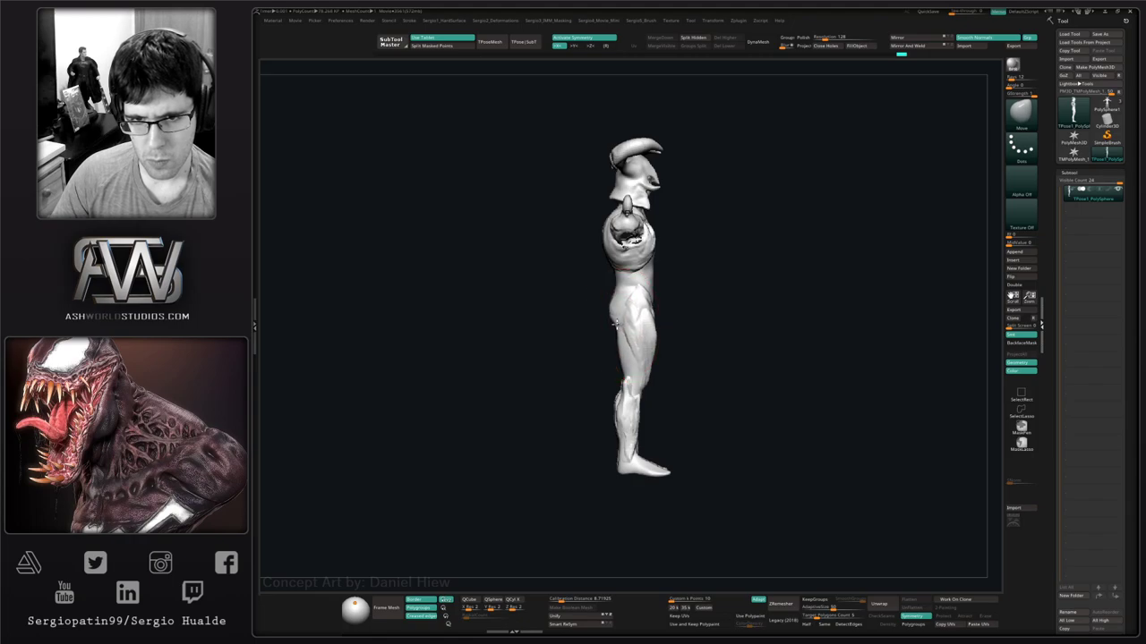
Adjust the side profile of the lower back, buttocks and thighs with the Move brush and unhide the arms.
{"action": "left_click_drag", "start_coordinate": [611, 288], "coordinate": [615, 310]}
{"action": "left_click_drag", "start_coordinate": [684, 346], "coordinate": [656, 344]}
{"action": "right_click_drag", "start_coordinate": [656, 344], "coordinate": [652, 450]}
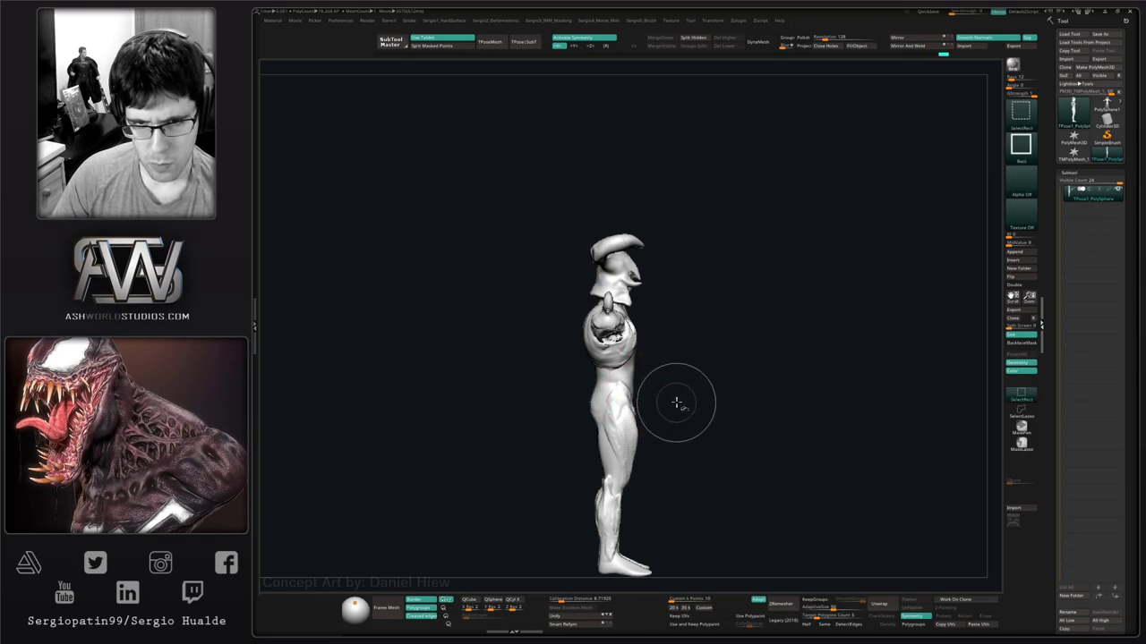
{"action": "mouse_move", "coordinate": [675, 402]}
{"action": "right_mouse_down"}
{"action": "mouse_move", "coordinate": [716, 409]}
{"action": "mouse_move", "coordinate": [675, 405]}
{"action": "mouse_move", "coordinate": [680, 381]}
{"action": "right_mouse_up"}
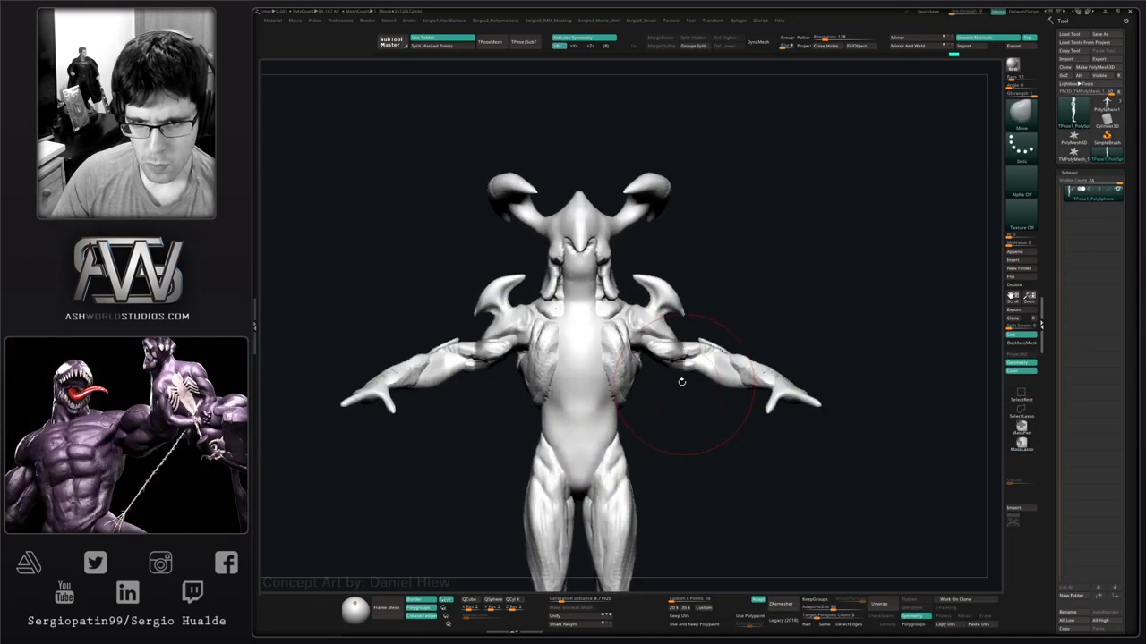
Adjust the arms' silhouette with the Move brush and undo the last stroke.
{"action": "left_click_drag", "start_coordinate": [708, 366], "coordinate": [696, 362]}
{"action": "right_click_drag", "start_coordinate": [696, 362], "coordinate": [706, 373]}
{"action": "mouse_move", "coordinate": [705, 373]}
{"action": "left_mouse_down"}
{"action": "mouse_move", "coordinate": [691, 387]}
{"action": "mouse_move", "coordinate": [678, 331]}
{"action": "mouse_move", "coordinate": [679, 345]}
{"action": "left_mouse_up"}
{"action": "key", "text": "ctrl+z"}
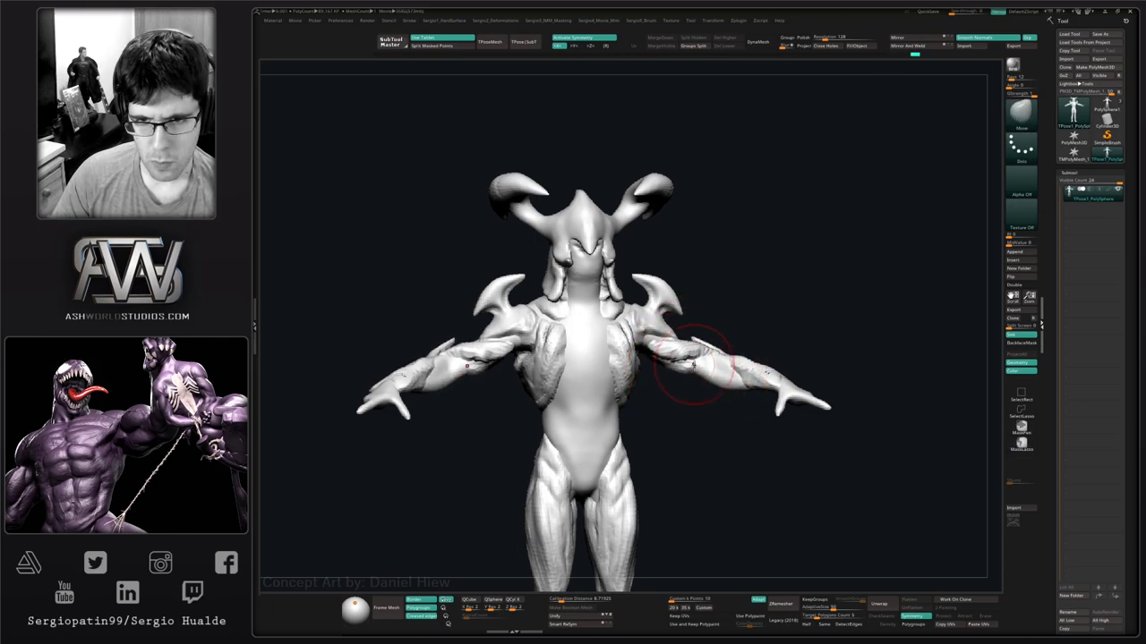
Lasso-mask the forearm spikes and invert the mask so that only the spikes can be edited.
{"action": "mouse_move", "coordinate": [692, 365]}
{"action": "right_mouse_down"}
{"action": "mouse_move", "coordinate": [727, 333]}
{"action": "mouse_move", "coordinate": [683, 346]}
{"action": "mouse_move", "coordinate": [677, 433]}
{"action": "mouse_move", "coordinate": [696, 453]}
{"action": "mouse_move", "coordinate": [704, 397]}
{"action": "mouse_move", "coordinate": [739, 453]}
{"action": "mouse_move", "coordinate": [758, 324]}
{"action": "right_mouse_up"}
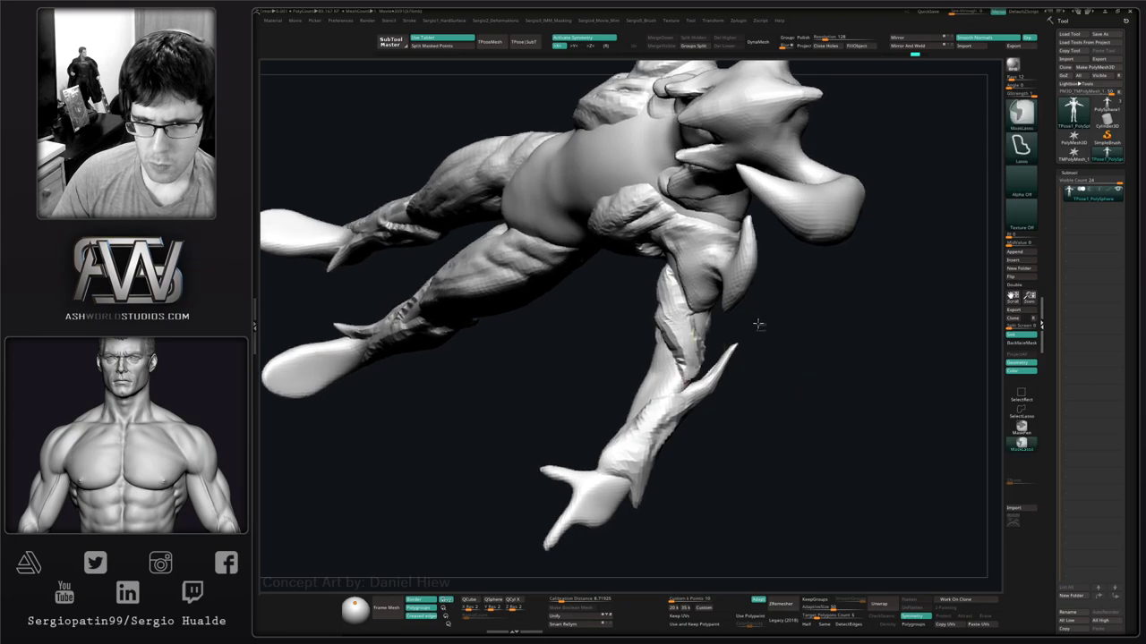
{"action": "left_click_drag", "start_coordinate": [704, 371], "coordinate": [750, 399], "text": "ctrl"}
{"action": "left_click", "coordinate": [726, 404], "text": "ctrl"}
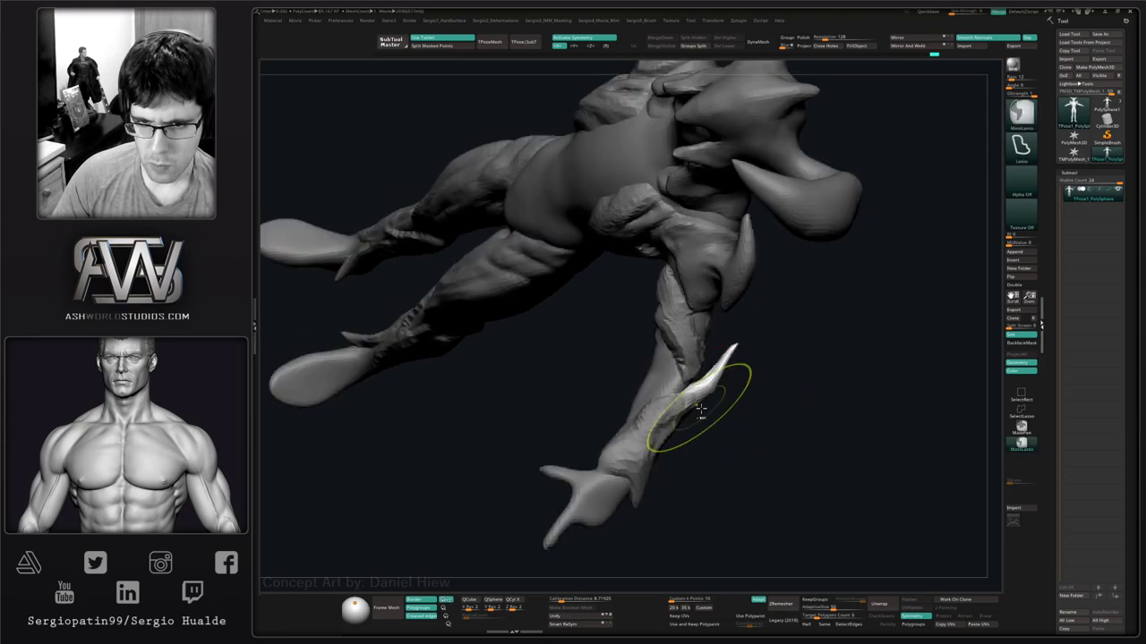
{"action": "mouse_move", "coordinate": [700, 412]}
{"action": "right_mouse_down"}
{"action": "mouse_move", "coordinate": [705, 365]}
{"action": "mouse_move", "coordinate": [707, 407]}
{"action": "right_mouse_up"}
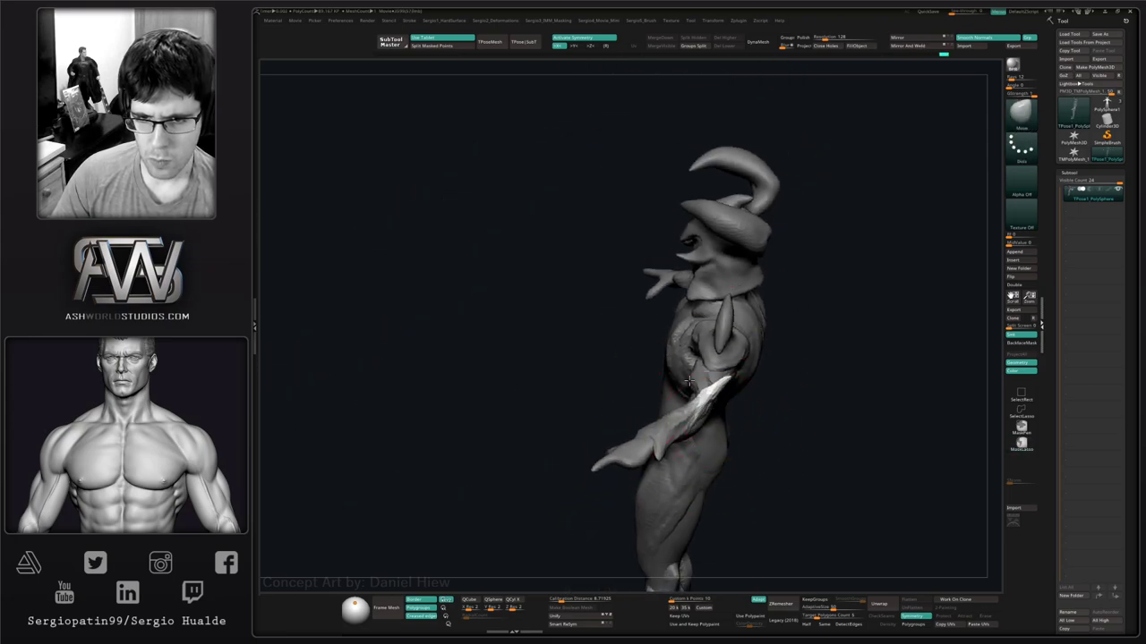
Reshape the forearm spikes with the Move brush and clear the mask.
{"action": "left_click_drag", "start_coordinate": [689, 381], "coordinate": [691, 385]}
{"action": "mouse_move", "coordinate": [723, 397]}
{"action": "right_mouse_down", "text": "shift"}
{"action": "mouse_move", "coordinate": [765, 409]}
{"action": "mouse_move", "coordinate": [692, 426]}
{"action": "mouse_move", "coordinate": [751, 404]}
{"action": "mouse_move", "coordinate": [675, 379]}
{"action": "right_mouse_up", "text": "shift"}
{"action": "left_click_drag", "start_coordinate": [675, 378], "coordinate": [661, 403], "text": "ctrl"}
{"action": "right_click_drag", "start_coordinate": [671, 401], "coordinate": [734, 411]}
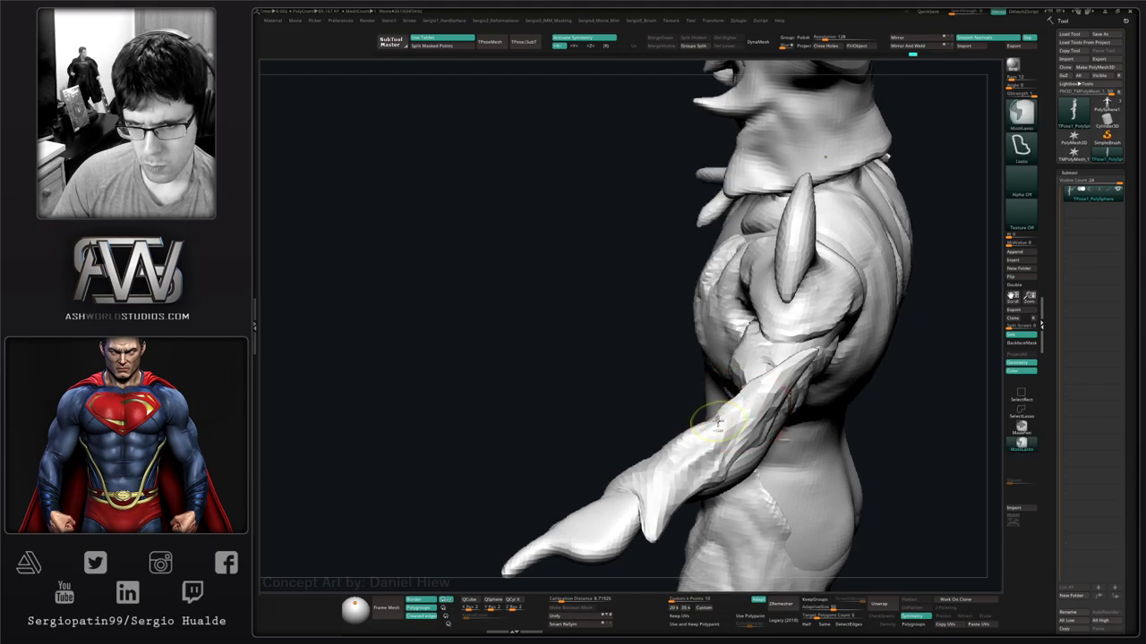
Try to reshape the legs around the thighs and knees with a resized Move brush and undo the strokes.
{"action": "right_click_drag", "start_coordinate": [710, 421], "coordinate": [671, 387], "text": "ctrl"}
{"action": "mouse_move", "coordinate": [672, 386]}
{"action": "right_mouse_down"}
{"action": "mouse_move", "coordinate": [740, 387]}
{"action": "mouse_move", "coordinate": [722, 417]}
{"action": "right_mouse_up"}
{"action": "right_click_drag", "start_coordinate": [722, 417], "coordinate": [705, 318], "text": "alt"}
{"action": "key", "text": "s"}
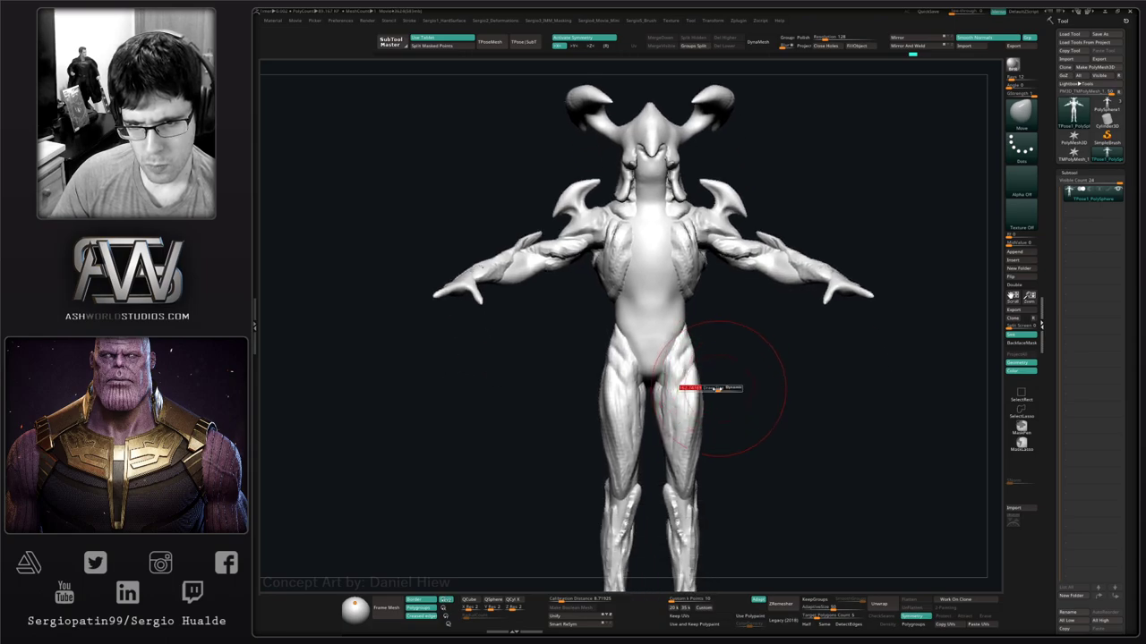
{"action": "key", "text": "ctrl+z"}
{"action": "mouse_move", "coordinate": [689, 409]}
{"action": "left_mouse_down"}
{"action": "mouse_move", "coordinate": [675, 413]}
{"action": "mouse_move", "coordinate": [680, 497]}
{"action": "left_mouse_up"}
{"action": "key", "text": "ctrl+z"}
{"action": "key", "text": "ctrl+z"}
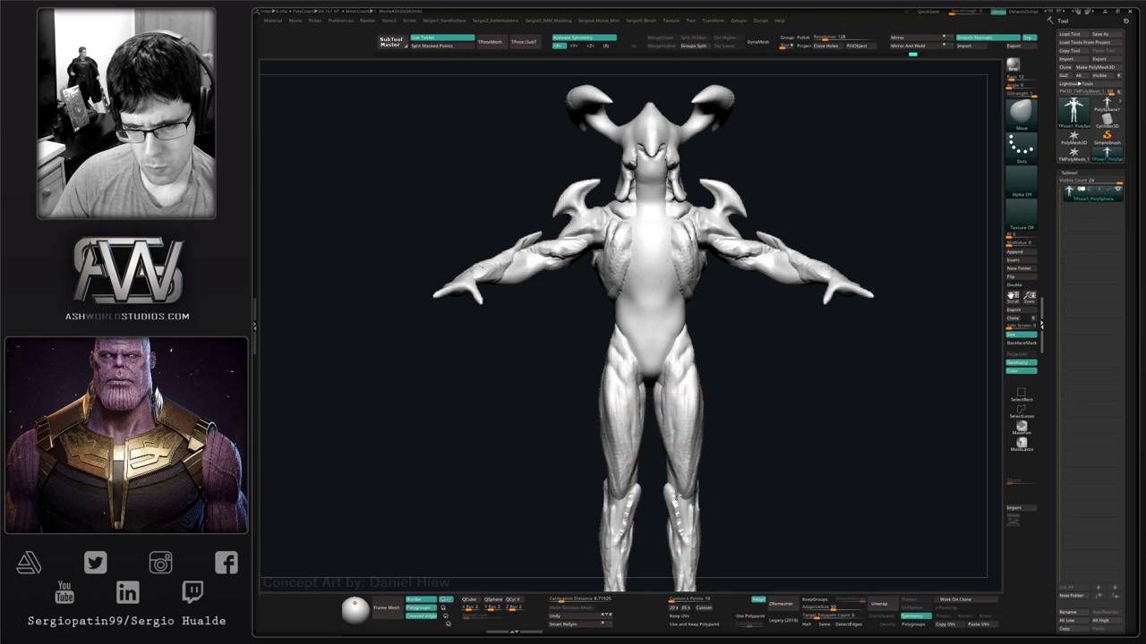
{"action": "key", "text": "ctrl+z"}
Resize the Move brush and refine the contour of the thighs from the front and back.
{"action": "right_click_drag", "start_coordinate": [684, 488], "coordinate": [687, 437], "text": "ctrl"}
{"action": "right_click_drag", "start_coordinate": [688, 437], "coordinate": [723, 433]}
{"action": "mouse_move", "coordinate": [723, 433]}
{"action": "right_mouse_down"}
{"action": "mouse_move", "coordinate": [598, 412]}
{"action": "mouse_move", "coordinate": [599, 448]}
{"action": "right_mouse_up"}
{"action": "right_click_drag", "start_coordinate": [600, 447], "coordinate": [614, 411]}
{"action": "key", "text": "s"}
{"action": "left_click_drag", "start_coordinate": [614, 411], "coordinate": [604, 410]}
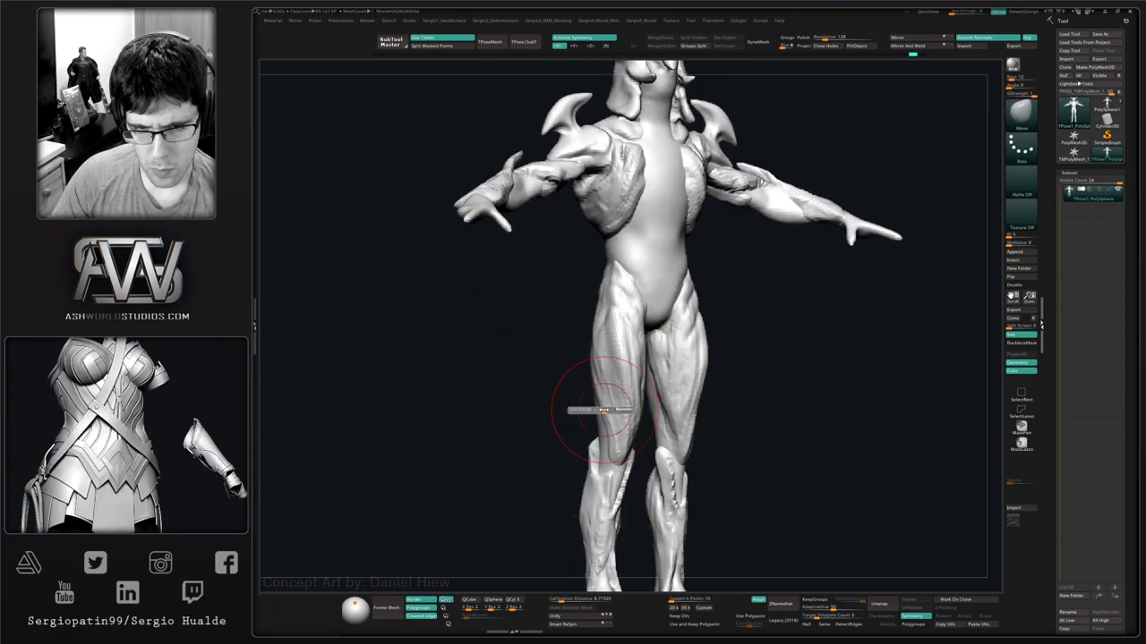
{"action": "mouse_move", "coordinate": [593, 373]}
{"action": "right_mouse_down"}
{"action": "mouse_move", "coordinate": [639, 388]}
{"action": "mouse_move", "coordinate": [584, 412]}
{"action": "right_mouse_up"}
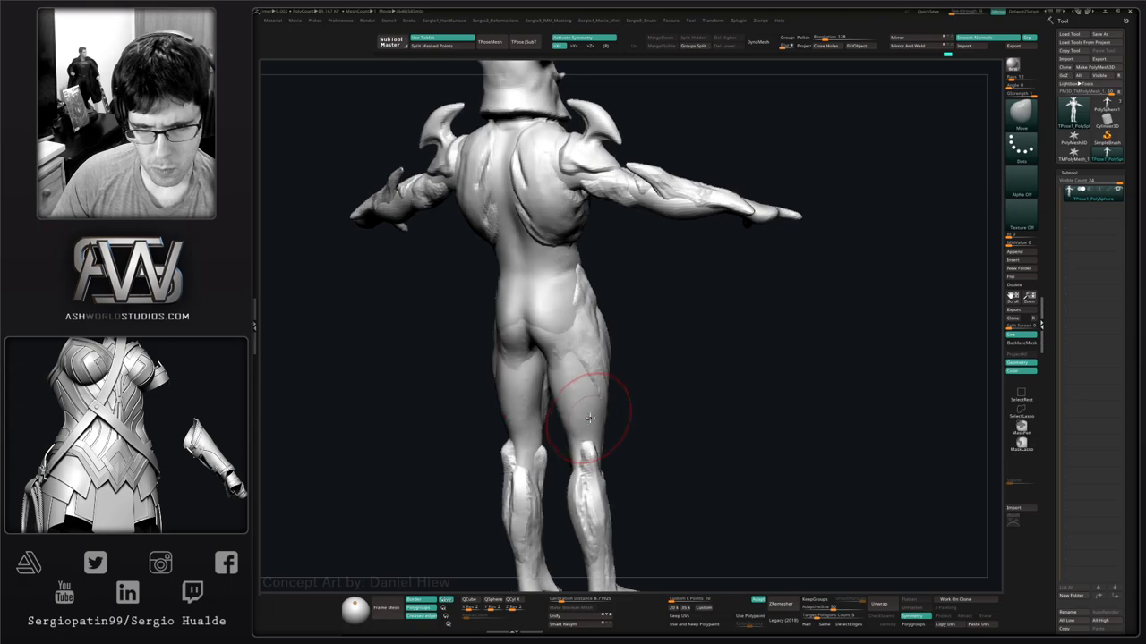
Work the back of the thigh with the DamStandard brush and adjust the thigh's side profile with the Move brush.
{"action": "key", "text": "ctrl+shift+d"}
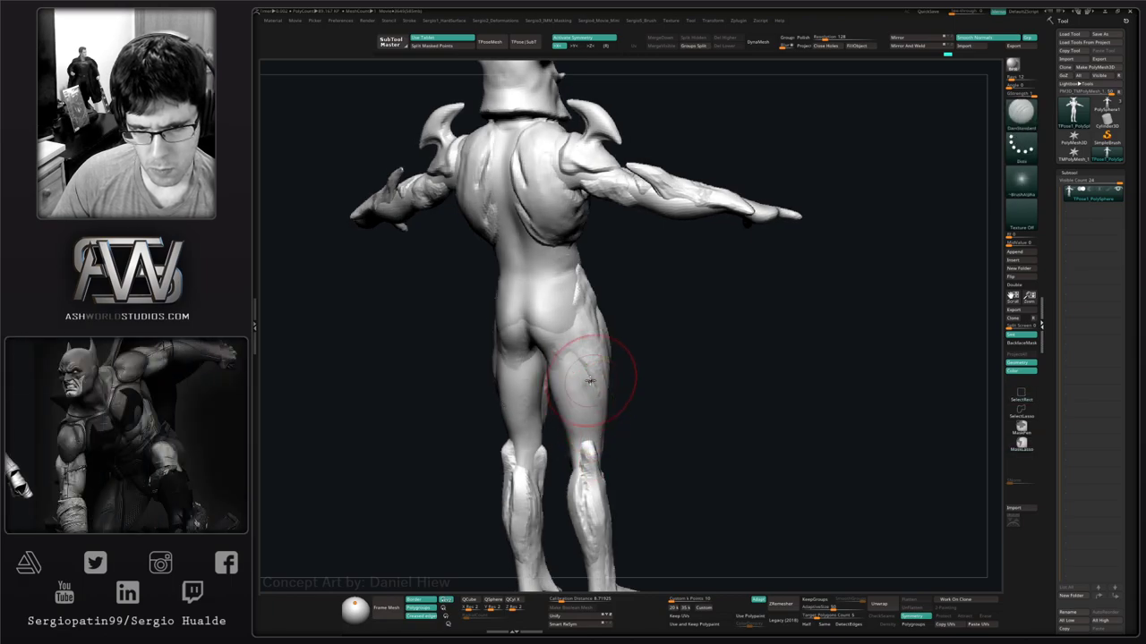
{"action": "mouse_move", "coordinate": [606, 391]}
{"action": "right_mouse_down"}
{"action": "mouse_move", "coordinate": [612, 418]}
{"action": "mouse_move", "coordinate": [574, 390]}
{"action": "mouse_move", "coordinate": [563, 412]}
{"action": "mouse_move", "coordinate": [578, 434]}
{"action": "right_mouse_up"}
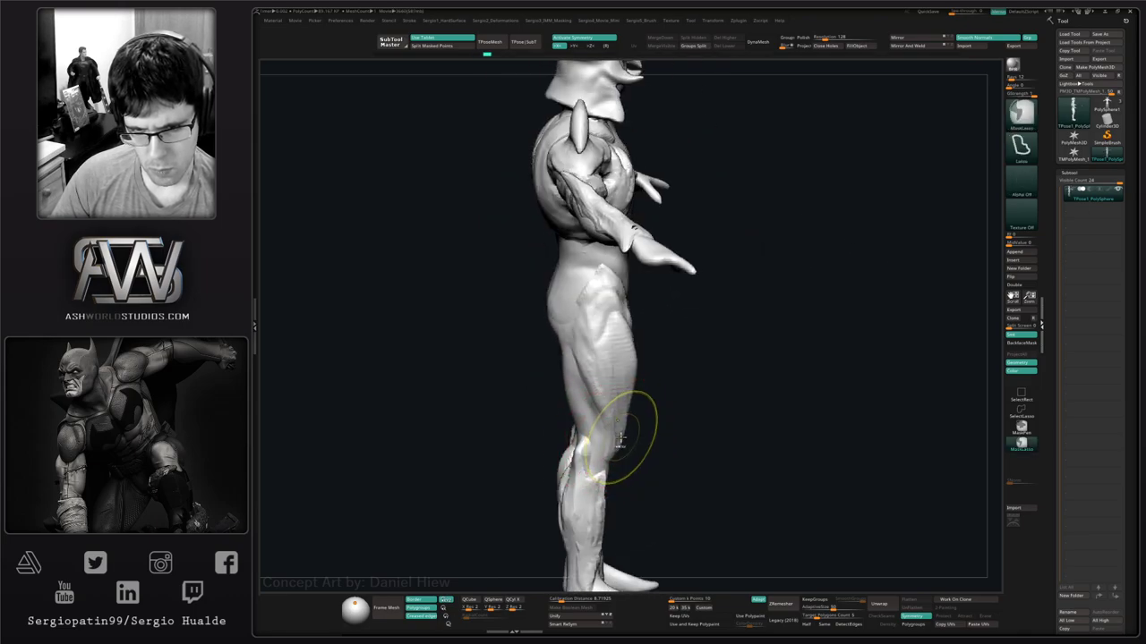
{"action": "key", "text": "ctrl+z"}
{"action": "right_click_drag", "start_coordinate": [626, 421], "coordinate": [632, 374]}
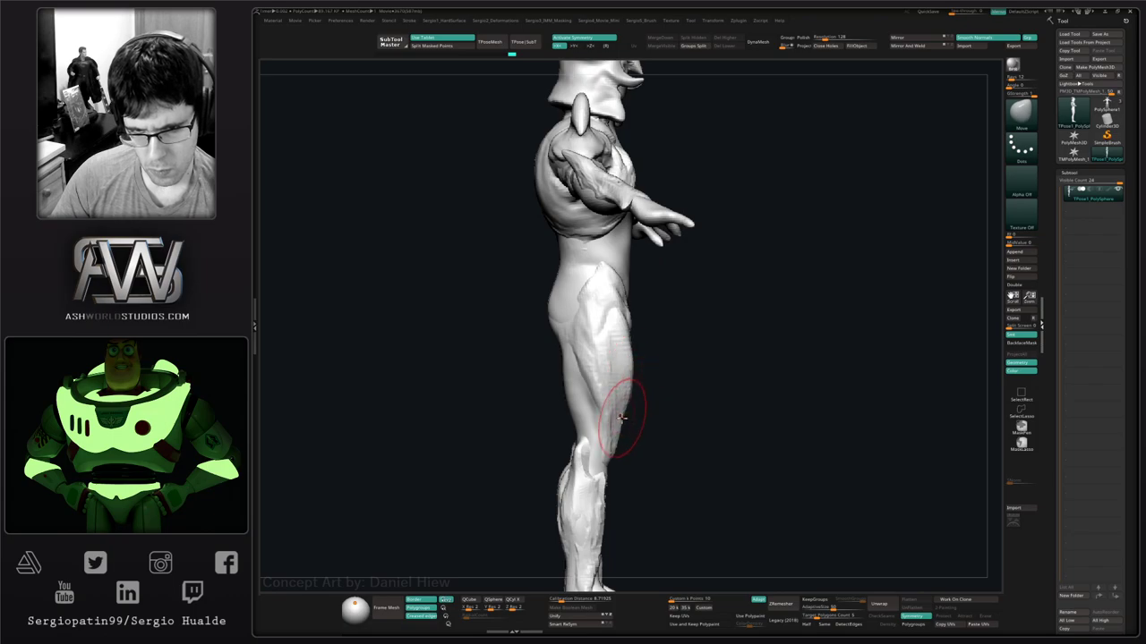
{"action": "right_click_drag", "start_coordinate": [629, 424], "coordinate": [583, 421]}
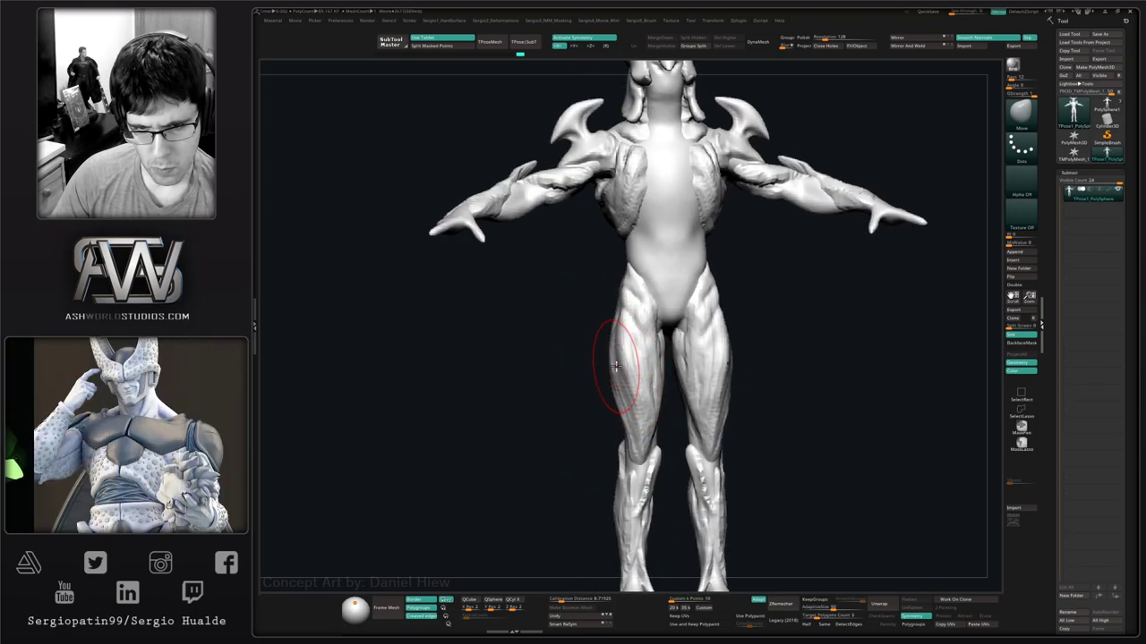
{"action": "mouse_move", "coordinate": [617, 360]}
{"action": "right_mouse_down"}
{"action": "mouse_move", "coordinate": [631, 403]}
{"action": "mouse_move", "coordinate": [614, 403]}
{"action": "right_mouse_up"}
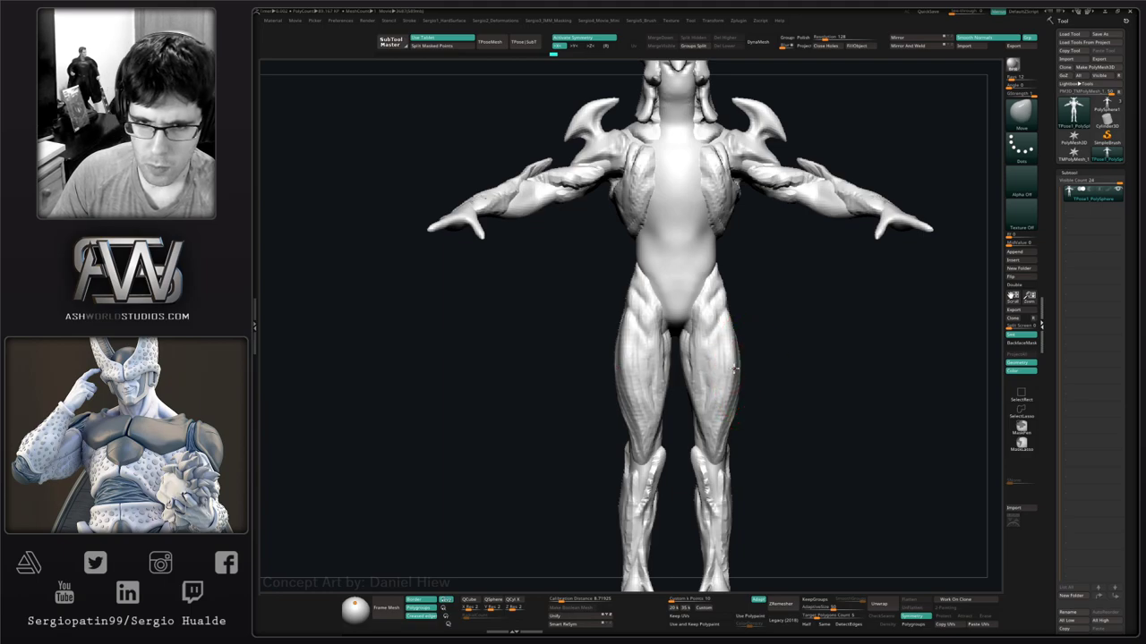
Resize the Move brush and adjust the outer contour of the thighs in front view.
{"action": "key", "text": "s"}
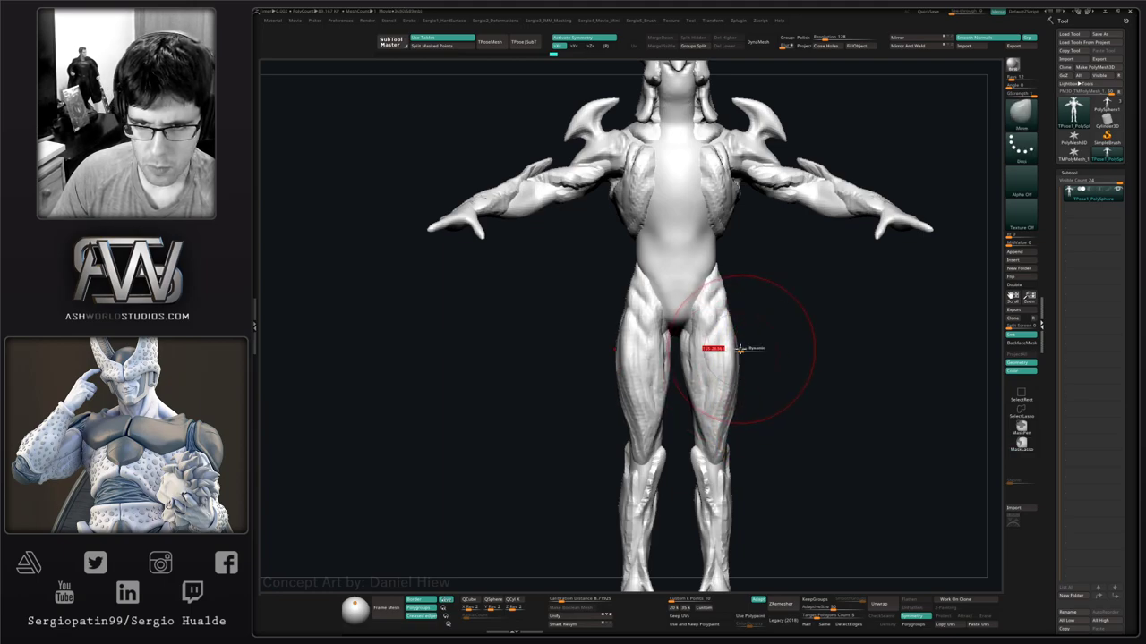
{"action": "left_click_drag", "start_coordinate": [734, 335], "coordinate": [729, 329]}
{"action": "mouse_move", "coordinate": [742, 371]}
{"action": "left_mouse_down"}
{"action": "mouse_move", "coordinate": [730, 403]}
{"action": "mouse_move", "coordinate": [742, 382]}
{"action": "left_mouse_up"}
{"action": "mouse_move", "coordinate": [742, 384]}
{"action": "right_mouse_down"}
{"action": "mouse_move", "coordinate": [626, 389]}
{"action": "mouse_move", "coordinate": [811, 404]}
{"action": "mouse_move", "coordinate": [770, 391]}
{"action": "mouse_move", "coordinate": [772, 378]}
{"action": "mouse_move", "coordinate": [731, 352]}
{"action": "mouse_move", "coordinate": [758, 341]}
{"action": "right_mouse_up"}
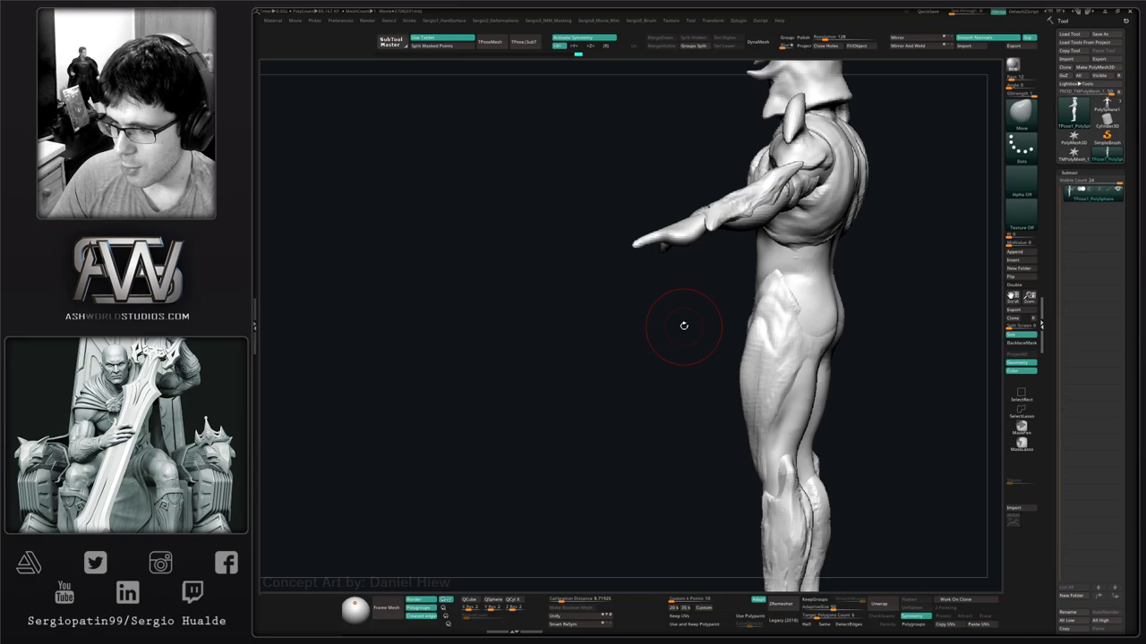
{"action": "left_click_drag", "start_coordinate": [675, 332], "coordinate": [716, 340]}
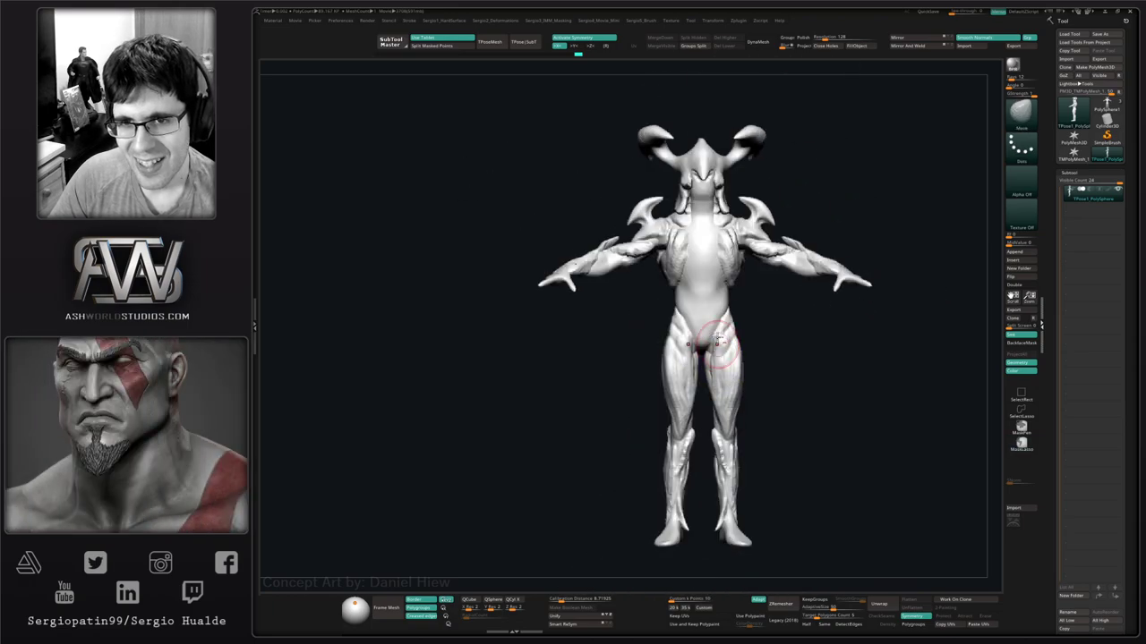
Reshape the cheek spikes below the helmet's eye openings with the Move brush.
{"action": "right_click_drag", "start_coordinate": [703, 234], "coordinate": [694, 403], "text": "alt"}
{"action": "right_click_drag", "start_coordinate": [741, 338], "coordinate": [653, 365]}
{"action": "right_click_drag", "start_coordinate": [653, 365], "coordinate": [656, 387], "text": "ctrl"}
{"action": "right_click_drag", "start_coordinate": [698, 376], "coordinate": [656, 377]}
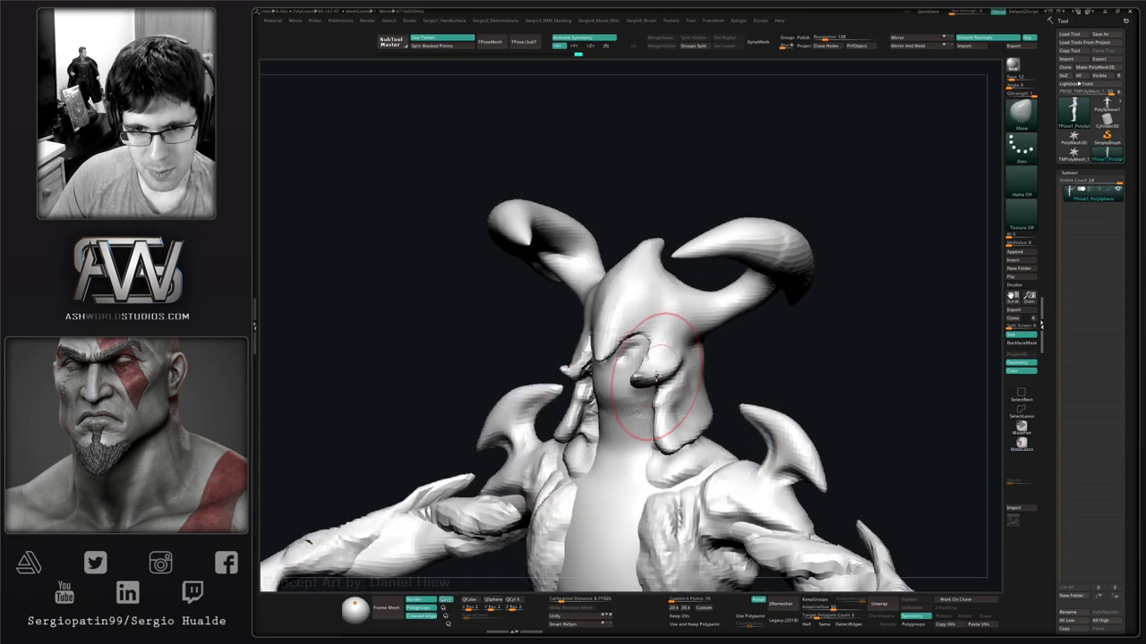
{"action": "mouse_move", "coordinate": [657, 376]}
{"action": "left_mouse_down"}
{"action": "mouse_move", "coordinate": [638, 385]}
{"action": "mouse_move", "coordinate": [645, 375]}
{"action": "left_mouse_up"}
{"action": "right_click_drag", "start_coordinate": [644, 376], "coordinate": [632, 373]}
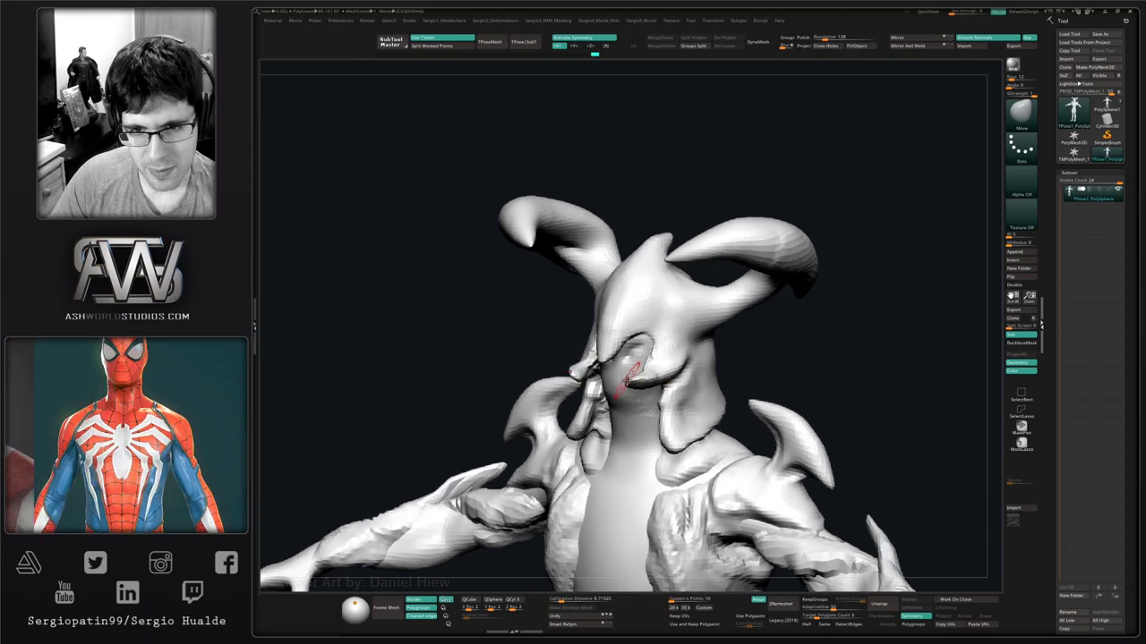
{"action": "left_click_drag", "start_coordinate": [632, 373], "coordinate": [630, 383]}
{"action": "mouse_move", "coordinate": [629, 383]}
{"action": "right_mouse_down"}
{"action": "mouse_move", "coordinate": [642, 383]}
{"action": "mouse_move", "coordinate": [631, 387]}
{"action": "right_mouse_up"}
Flatten the helmet's cheek spikes with the TrimDynamic brush and adjust their side profile with the Move brush.
{"action": "key", "text": "ctrl+shift+t"}
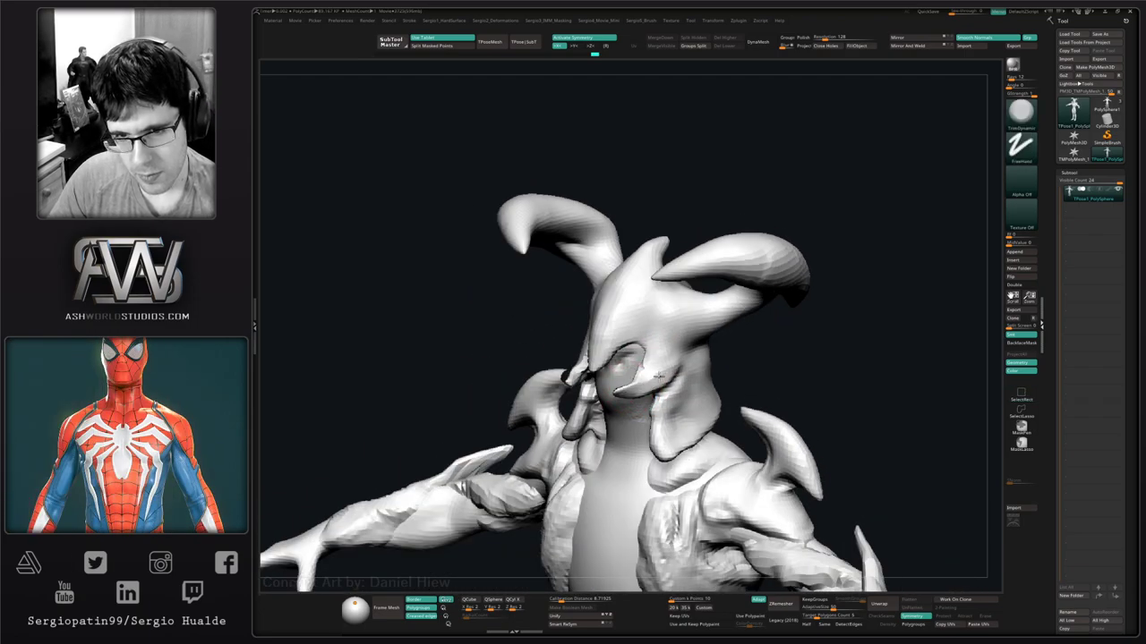
{"action": "left_click_drag", "start_coordinate": [659, 376], "coordinate": [671, 365]}
{"action": "right_click_drag", "start_coordinate": [670, 365], "coordinate": [646, 364]}
{"action": "key", "text": "b"}
{"action": "key", "text": "m"}
{"action": "key", "text": "v"}
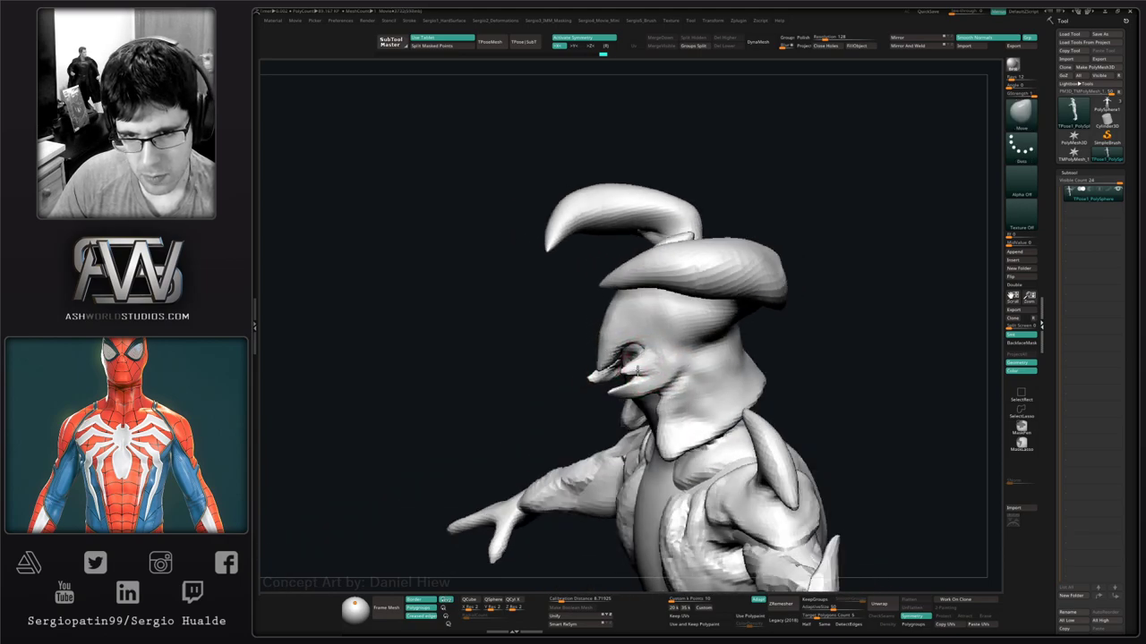
{"action": "mouse_move", "coordinate": [635, 371]}
{"action": "left_mouse_down"}
{"action": "mouse_move", "coordinate": [658, 359]}
{"action": "mouse_move", "coordinate": [680, 367]}
{"action": "mouse_move", "coordinate": [685, 385]}
{"action": "mouse_move", "coordinate": [661, 363]}
{"action": "mouse_move", "coordinate": [630, 363]}
{"action": "mouse_move", "coordinate": [626, 383]}
{"action": "left_mouse_up"}
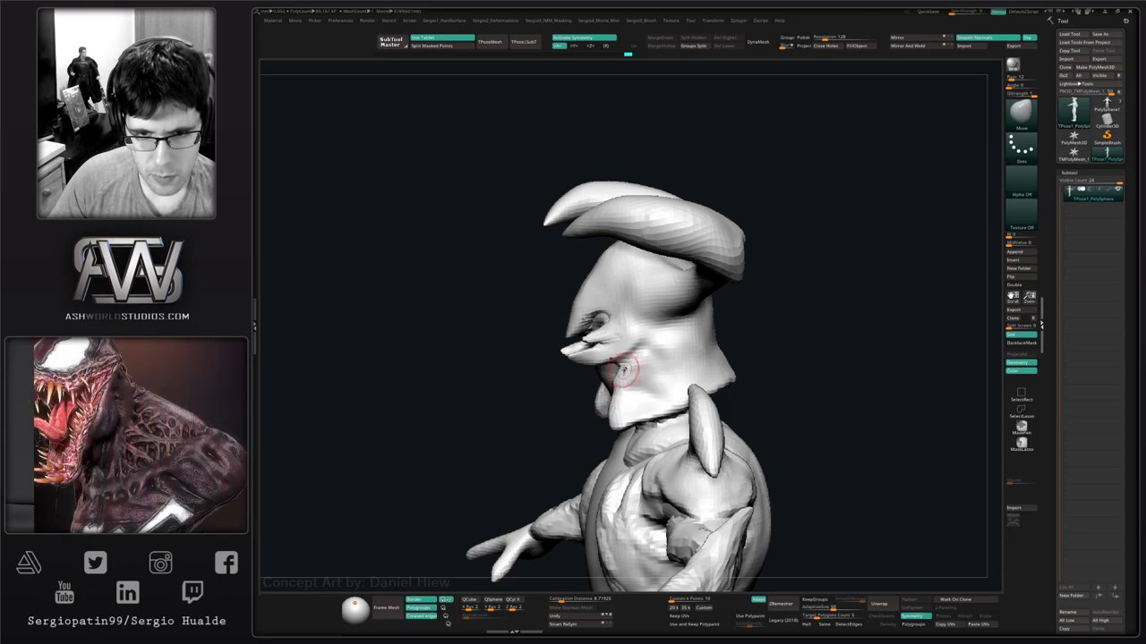
Resize the Move brush and reshape the front edge of the helmet's cheek guards below the spikes.
{"action": "key", "text": "ctrl"}
{"action": "key", "text": "s"}
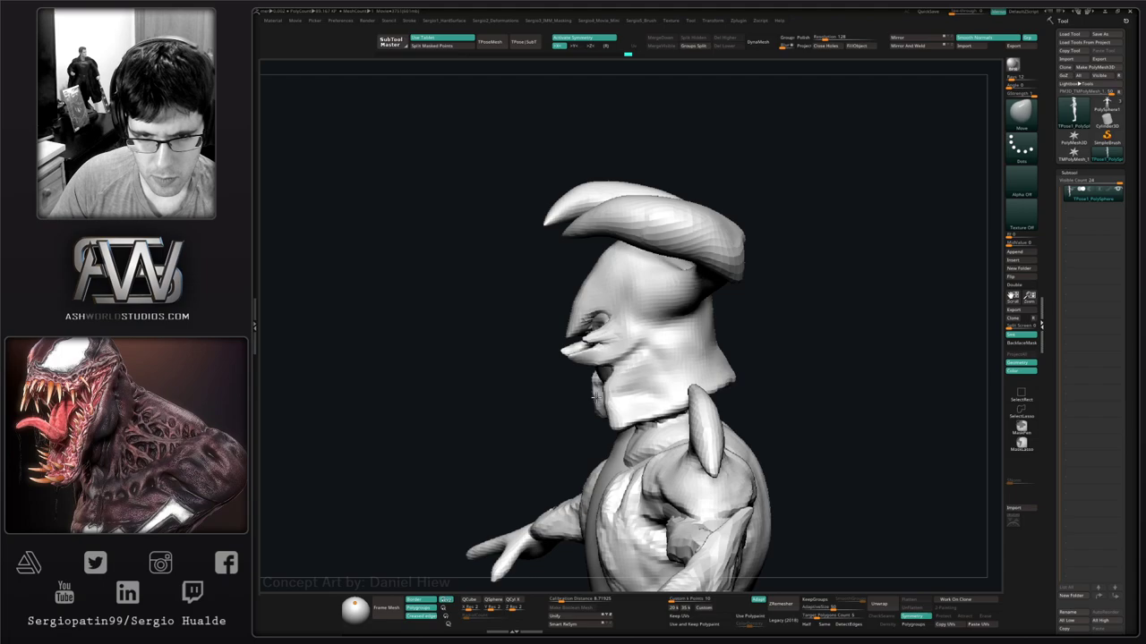
{"action": "left_click_drag", "start_coordinate": [609, 393], "coordinate": [589, 403]}
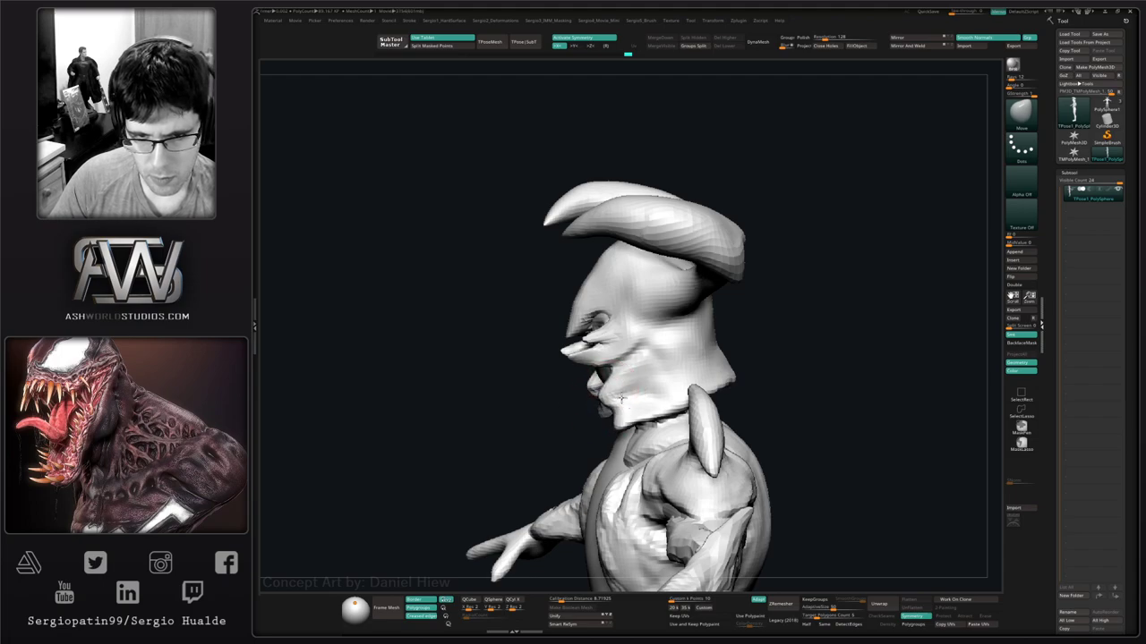
Carve the lower front corner of the cheek guards with the DamStandard brush and refine their edge with the Move brush.
{"action": "key", "text": "ctrl+shift+d"}
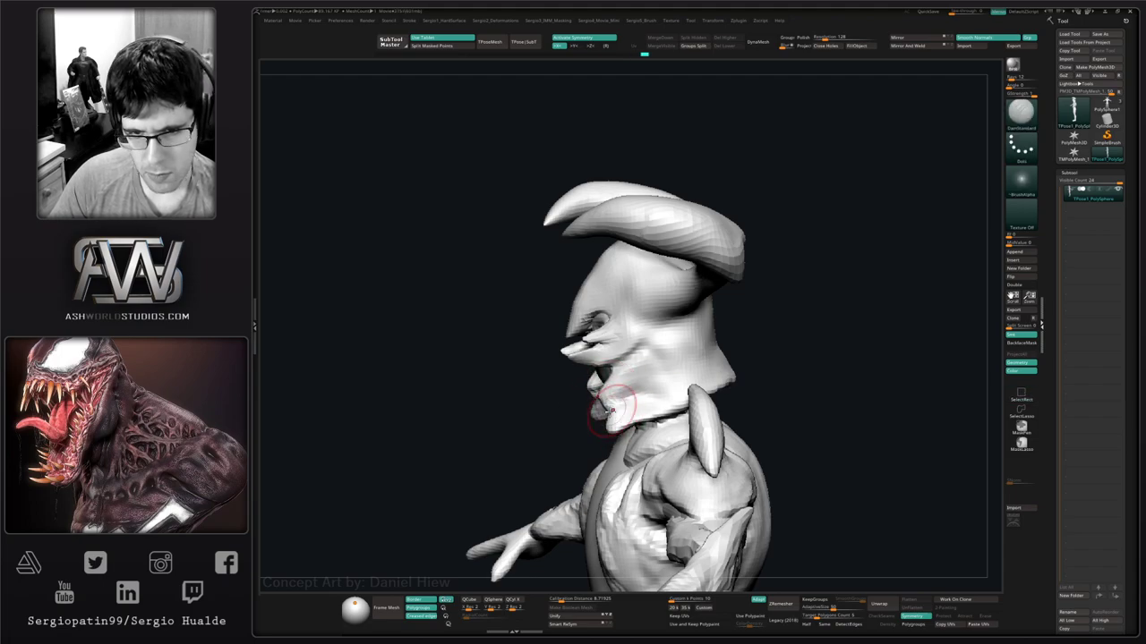
{"action": "left_click_drag", "start_coordinate": [611, 411], "coordinate": [605, 417]}
{"action": "right_click_drag", "start_coordinate": [605, 418], "coordinate": [609, 409]}
{"action": "key", "text": "ctrl+shift+z"}
{"action": "key", "text": "b"}
{"action": "key", "text": "m"}
{"action": "key", "text": "v"}
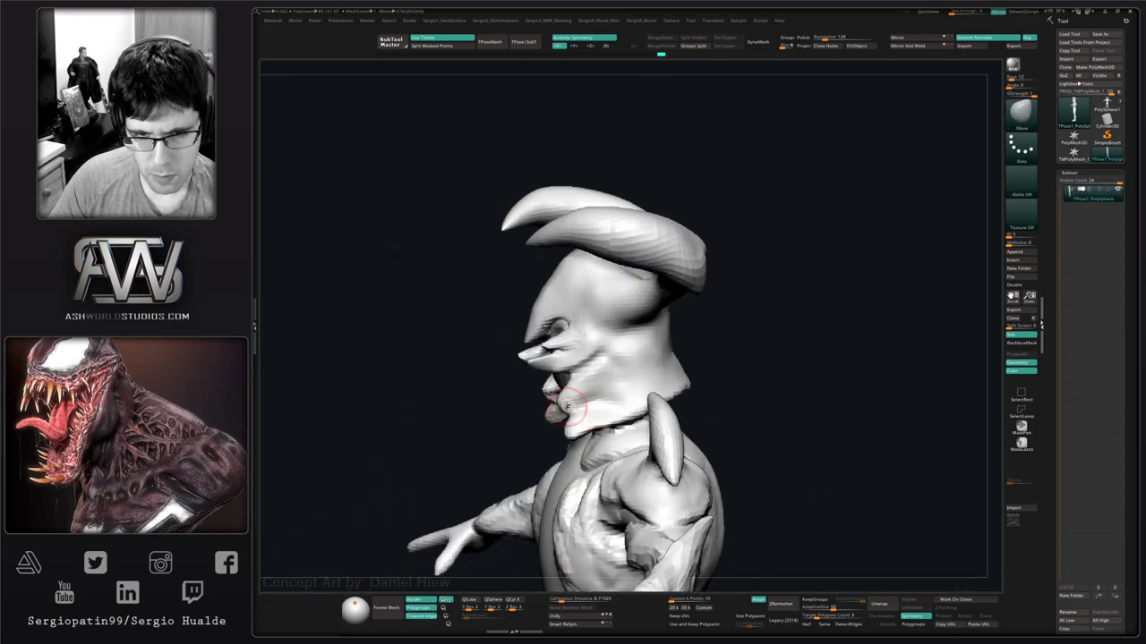
{"action": "left_click_drag", "start_coordinate": [567, 406], "coordinate": [570, 441]}
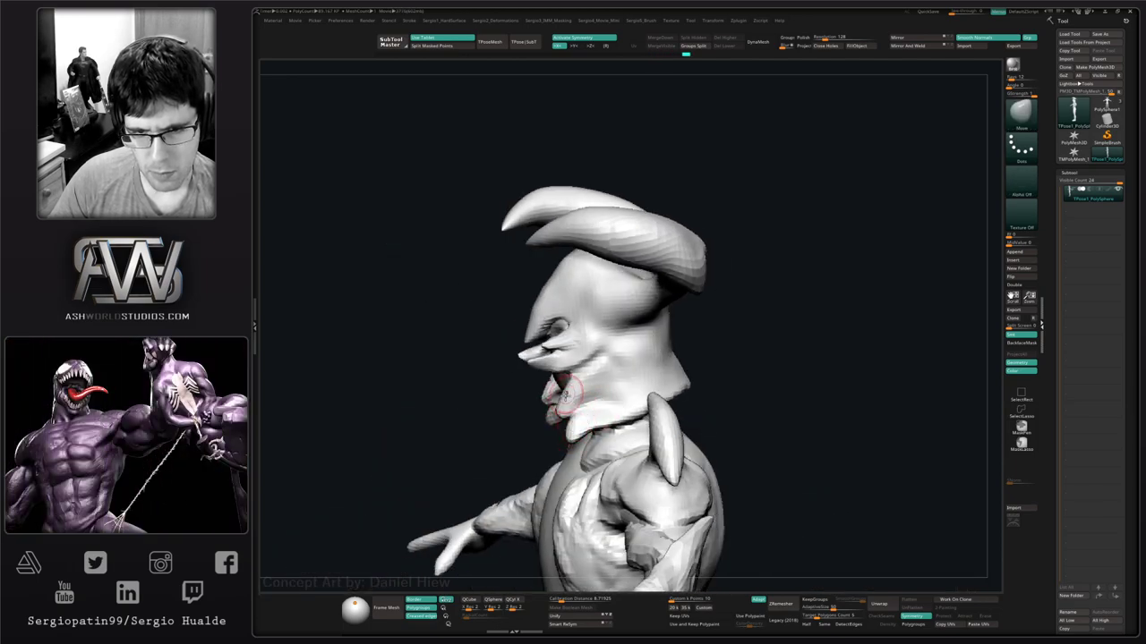
Carve creases around the helmet's cheek and neck guard with the DamStandard brush.
{"action": "right_click_drag", "start_coordinate": [564, 413], "coordinate": [642, 383]}
{"action": "key", "text": "b"}
{"action": "key", "text": "d"}
{"action": "key", "text": "s"}
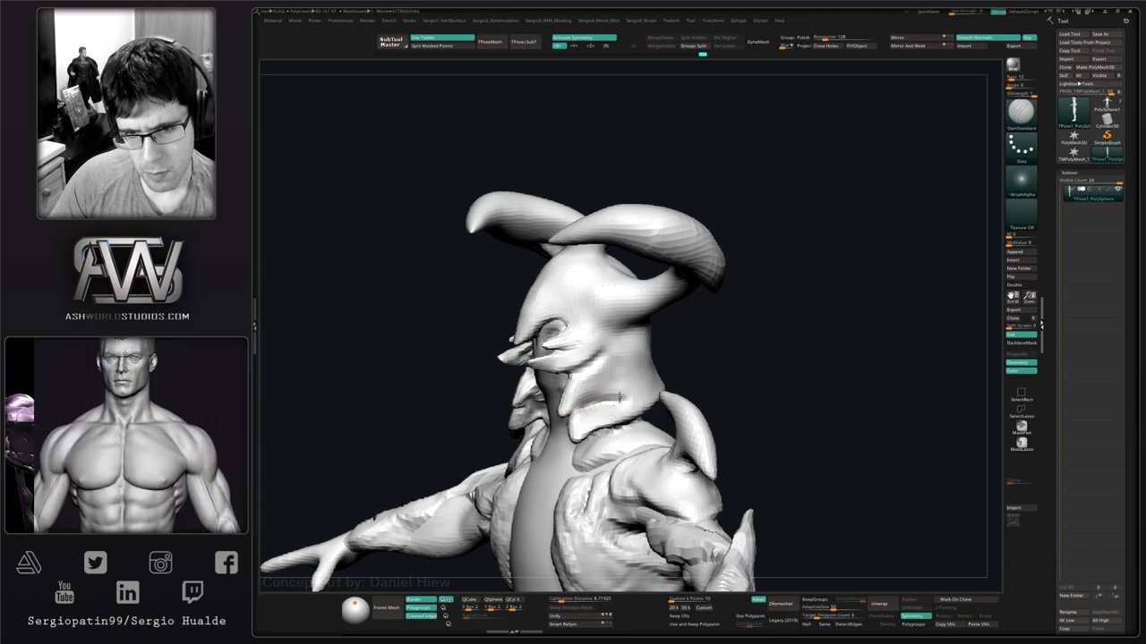
{"action": "right_click_drag", "start_coordinate": [615, 401], "coordinate": [662, 379]}
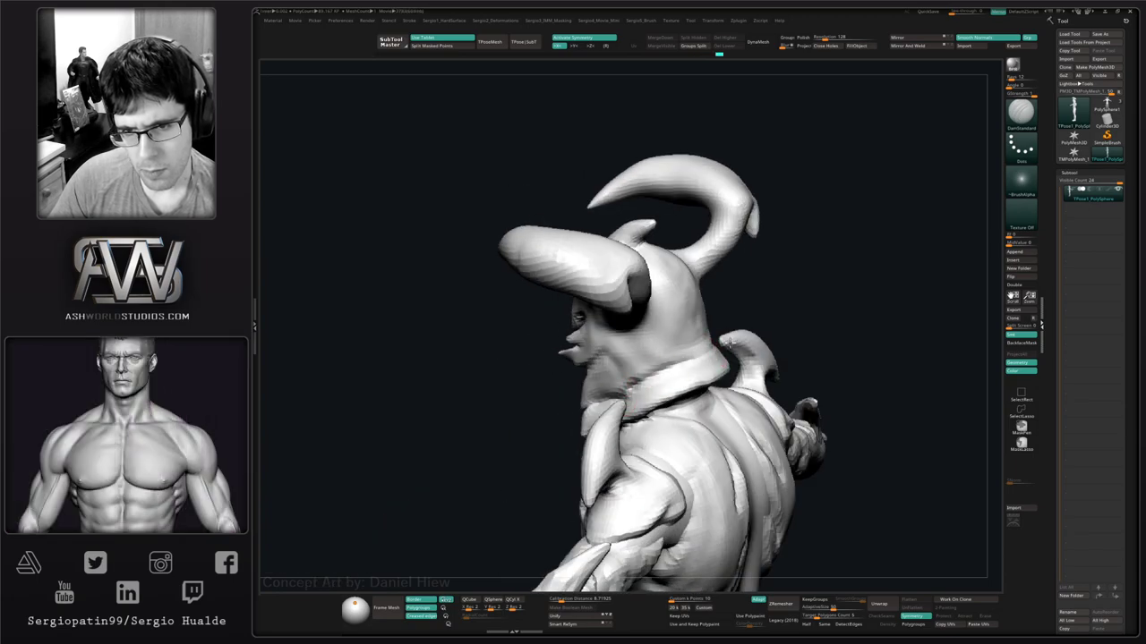
{"action": "right_click_drag", "start_coordinate": [594, 365], "coordinate": [669, 338]}
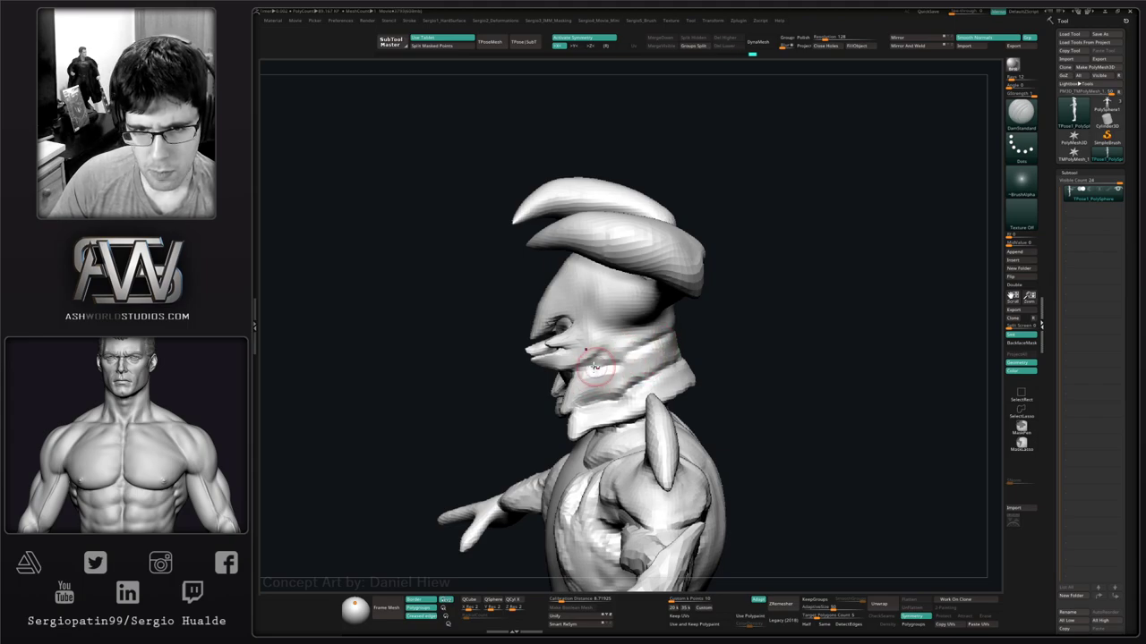
Resize the brush and select the Move brush for work on the upper back.
{"action": "mouse_move", "coordinate": [595, 367]}
{"action": "right_mouse_down"}
{"action": "mouse_move", "coordinate": [635, 390]}
{"action": "mouse_move", "coordinate": [622, 376]}
{"action": "mouse_move", "coordinate": [610, 390]}
{"action": "mouse_move", "coordinate": [615, 364]}
{"action": "mouse_move", "coordinate": [627, 384]}
{"action": "mouse_move", "coordinate": [613, 386]}
{"action": "mouse_move", "coordinate": [631, 343]}
{"action": "mouse_move", "coordinate": [660, 323]}
{"action": "right_mouse_up"}
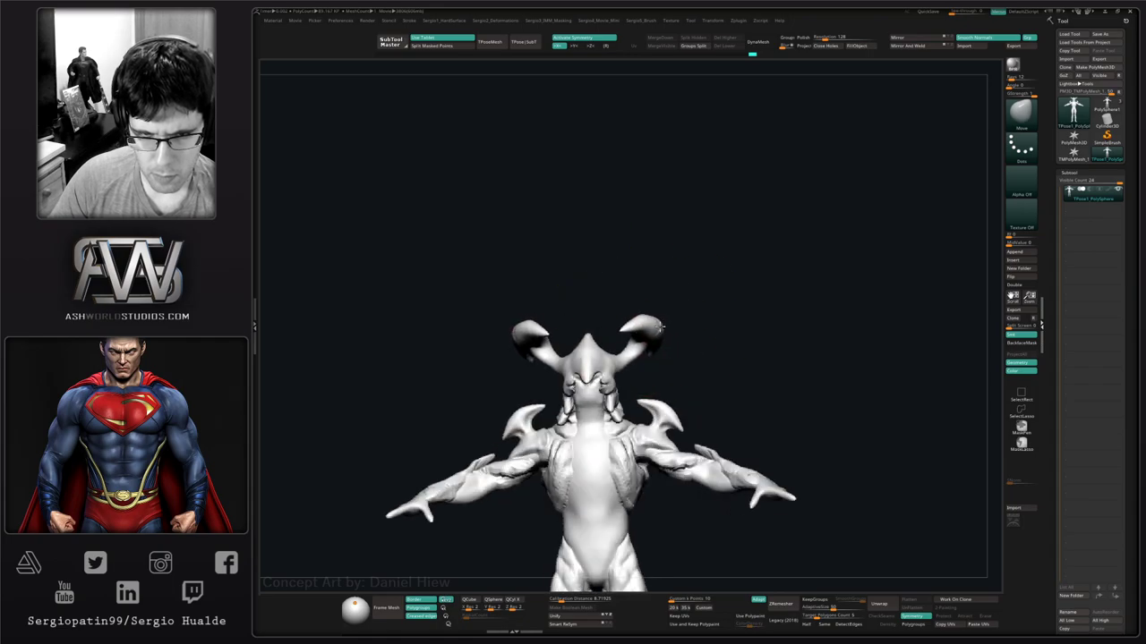
{"action": "mouse_move", "coordinate": [618, 370]}
{"action": "right_mouse_down", "text": "ctrl"}
{"action": "mouse_move", "coordinate": [612, 324]}
{"action": "mouse_move", "coordinate": [598, 431]}
{"action": "mouse_move", "coordinate": [588, 364]}
{"action": "mouse_move", "coordinate": [638, 368]}
{"action": "mouse_move", "coordinate": [727, 336]}
{"action": "mouse_move", "coordinate": [782, 341]}
{"action": "right_mouse_up", "text": "ctrl"}
{"action": "right_click_drag", "start_coordinate": [667, 344], "coordinate": [660, 382], "text": "ctrl"}
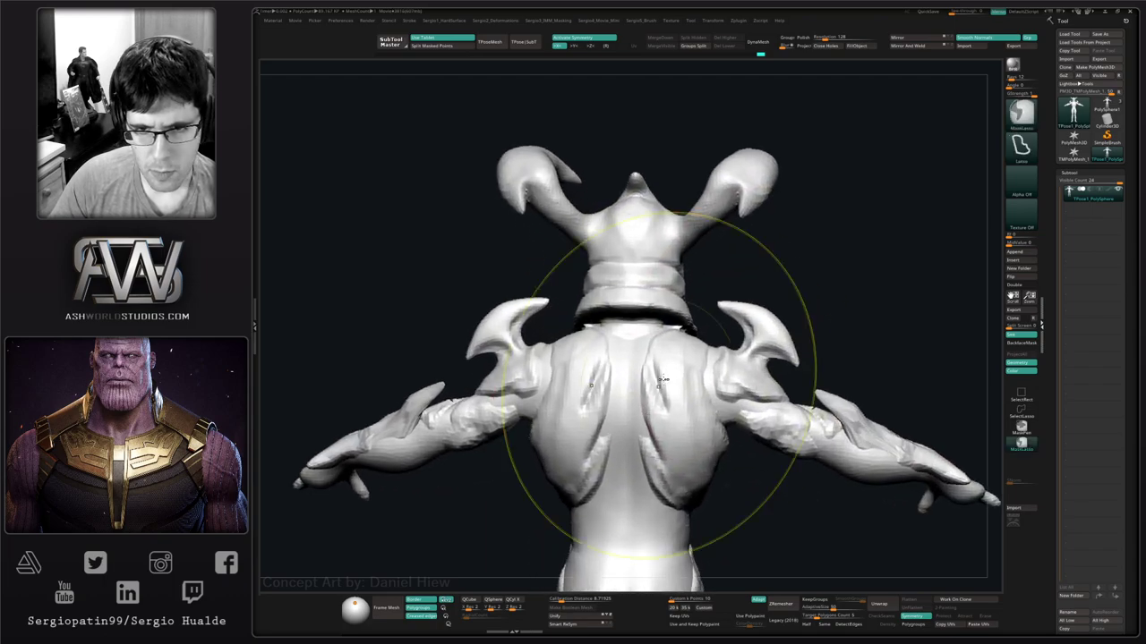
{"action": "key", "text": "s"}
{"action": "left_click_drag", "start_coordinate": [682, 373], "coordinate": [671, 373]}
{"action": "mouse_move", "coordinate": [670, 372]}
{"action": "right_mouse_down"}
{"action": "mouse_move", "coordinate": [686, 358]}
{"action": "mouse_move", "coordinate": [678, 348]}
{"action": "mouse_move", "coordinate": [647, 417]}
{"action": "mouse_move", "coordinate": [663, 376]}
{"action": "right_mouse_up"}
{"action": "key", "text": "b"}
{"action": "key", "text": "m"}
{"action": "key", "text": "t"}
{"action": "key", "text": "b"}
{"action": "key", "text": "m"}
{"action": "key", "text": "v"}
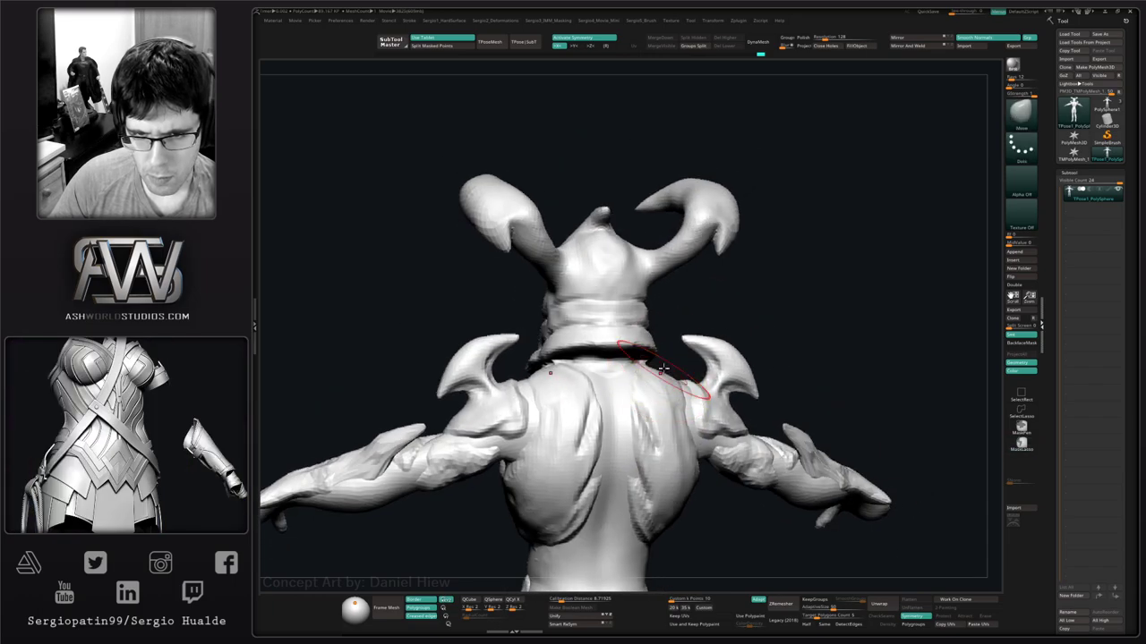
Lasso-mask the whole horned helmet, leaving the body unmasked.
{"action": "key", "text": "ctrl"}
{"action": "mouse_move", "coordinate": [620, 358]}
{"action": "left_mouse_down", "text": "ctrl"}
{"action": "mouse_move", "coordinate": [546, 305]}
{"action": "mouse_move", "coordinate": [662, 363]}
{"action": "left_mouse_up", "text": "ctrl"}
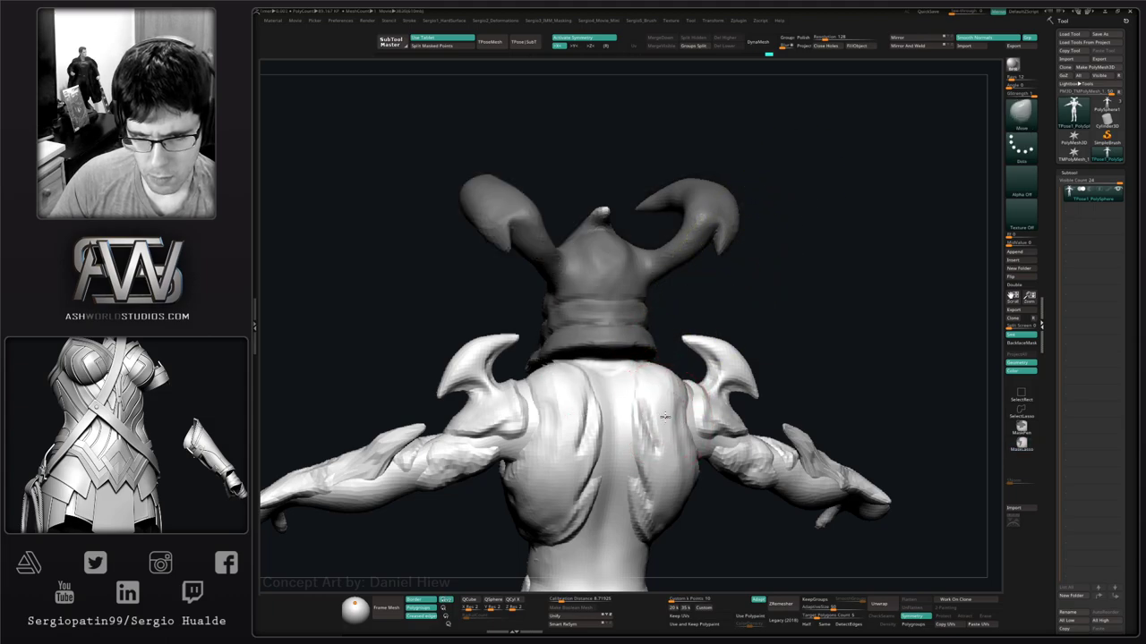
{"action": "right_click_drag", "start_coordinate": [665, 416], "coordinate": [631, 428]}
{"action": "mouse_move", "coordinate": [682, 400]}
{"action": "right_mouse_down"}
{"action": "mouse_move", "coordinate": [660, 379]}
{"action": "mouse_move", "coordinate": [666, 448]}
{"action": "right_mouse_up"}
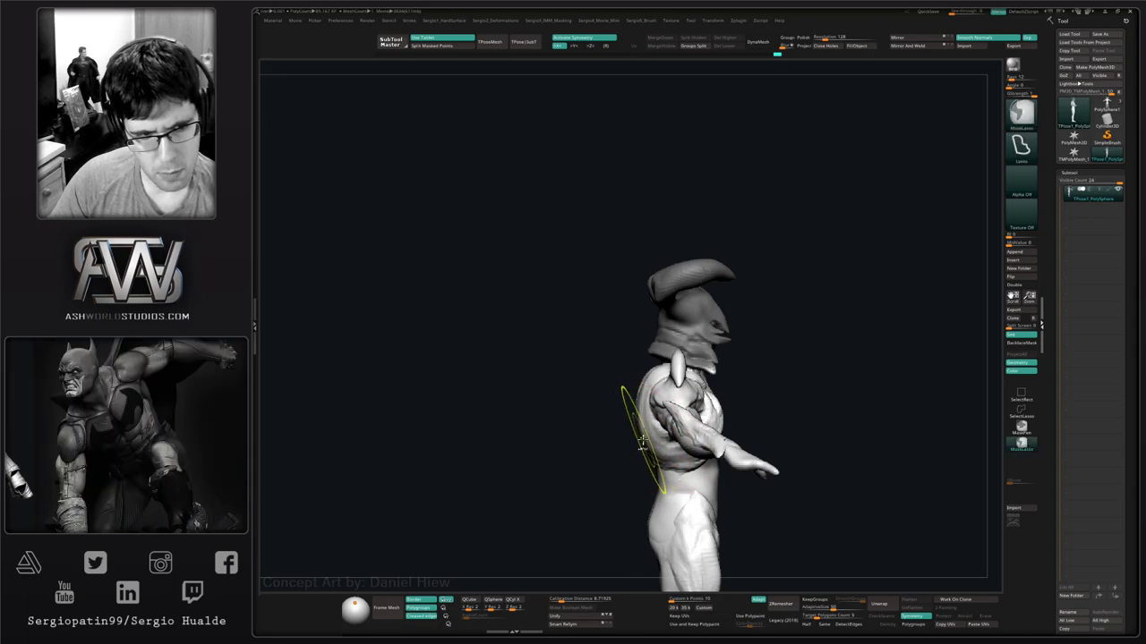
Choose the Move Topological brush, resize it over the torso armour, and clear the mask from the helmet.
{"action": "mouse_move", "coordinate": [645, 442]}
{"action": "right_mouse_down"}
{"action": "mouse_move", "coordinate": [658, 435]}
{"action": "mouse_move", "coordinate": [671, 447]}
{"action": "mouse_move", "coordinate": [617, 475]}
{"action": "mouse_move", "coordinate": [653, 412]}
{"action": "mouse_move", "coordinate": [634, 361]}
{"action": "right_mouse_up"}
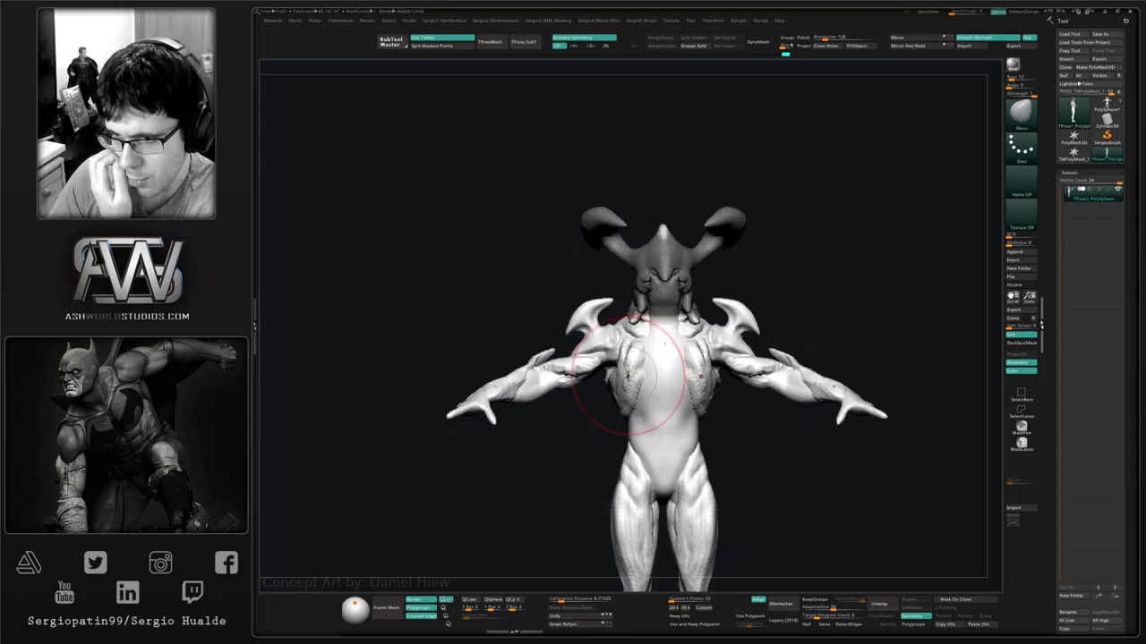
{"action": "mouse_move", "coordinate": [709, 407]}
{"action": "right_mouse_down", "text": "alt"}
{"action": "mouse_move", "coordinate": [666, 399]}
{"action": "mouse_move", "coordinate": [682, 437]}
{"action": "right_mouse_up", "text": "alt"}
{"action": "key", "text": "s"}
{"action": "key", "text": "s"}
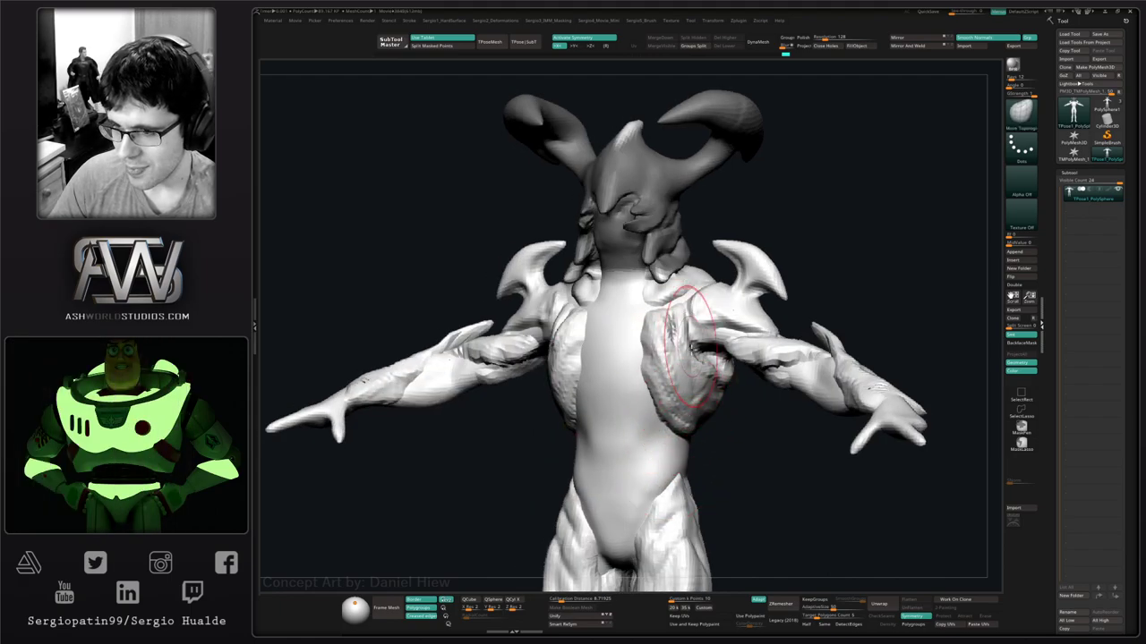
{"action": "mouse_move", "coordinate": [707, 367]}
{"action": "right_mouse_down"}
{"action": "mouse_move", "coordinate": [760, 435]}
{"action": "mouse_move", "coordinate": [678, 422]}
{"action": "right_mouse_up"}
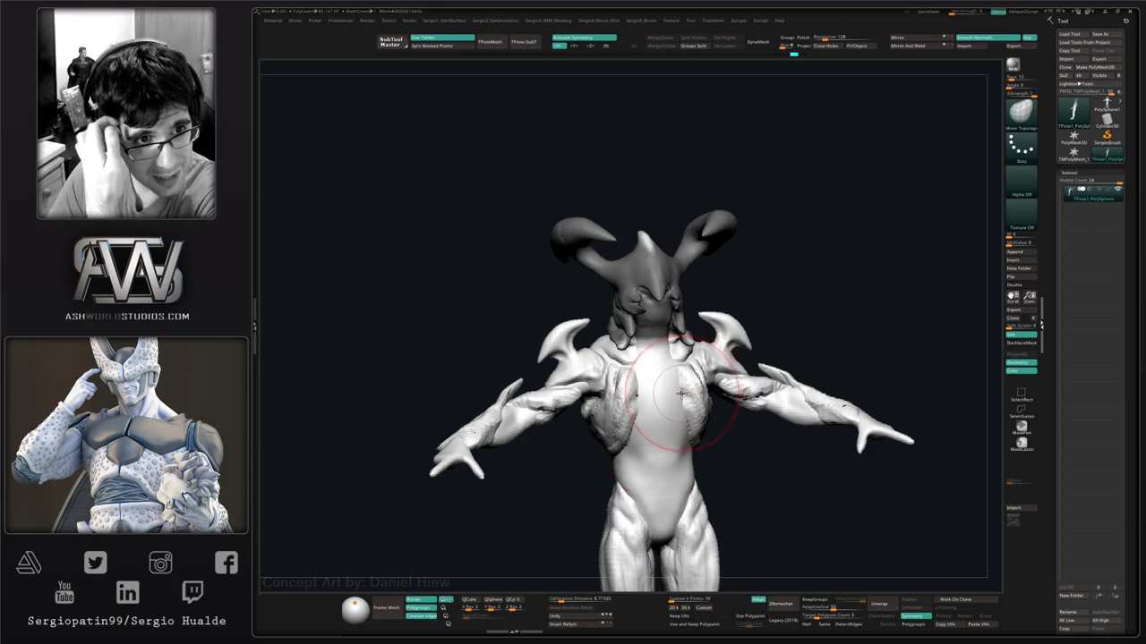
{"action": "left_click_drag", "start_coordinate": [781, 295], "coordinate": [785, 348], "text": "ctrl"}
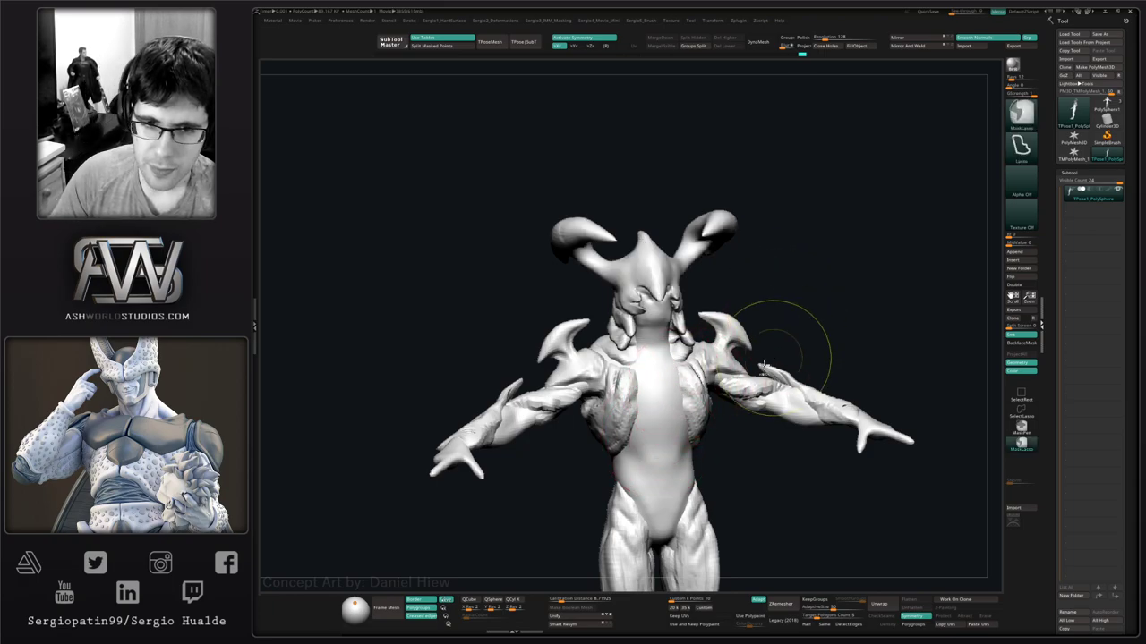
Transfer the edits on the combined Transpose Master mesh back to the separate subtools.
{"action": "right_click_drag", "start_coordinate": [658, 420], "coordinate": [590, 438], "text": "ctrl"}
{"action": "right_click_drag", "start_coordinate": [591, 438], "coordinate": [684, 344], "text": "alt"}
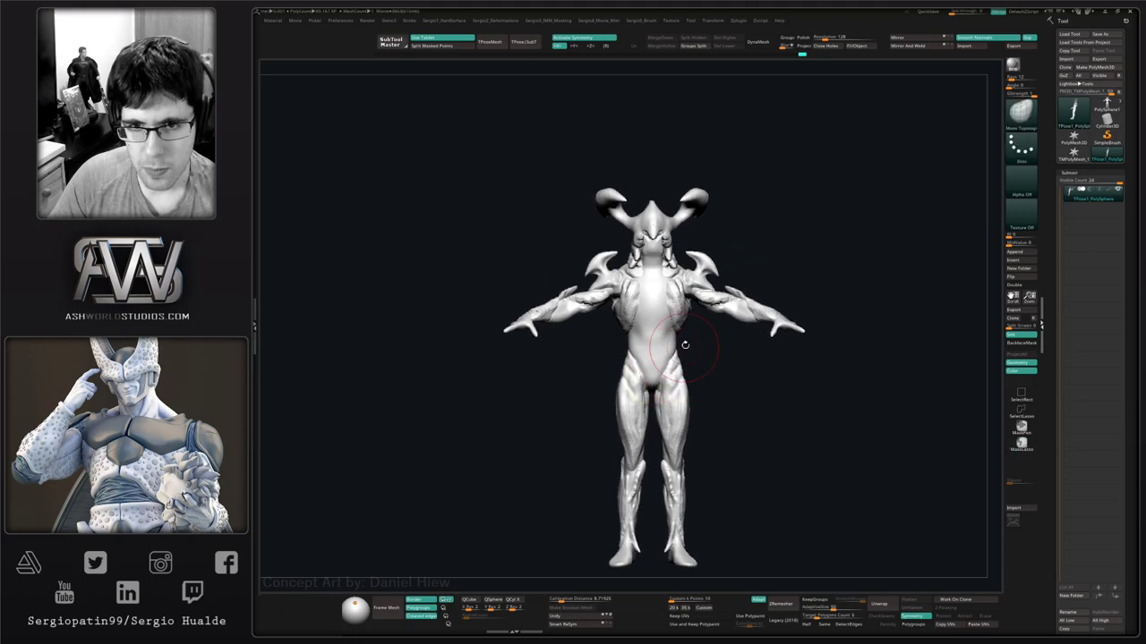
{"action": "left_click", "coordinate": [524, 42]}
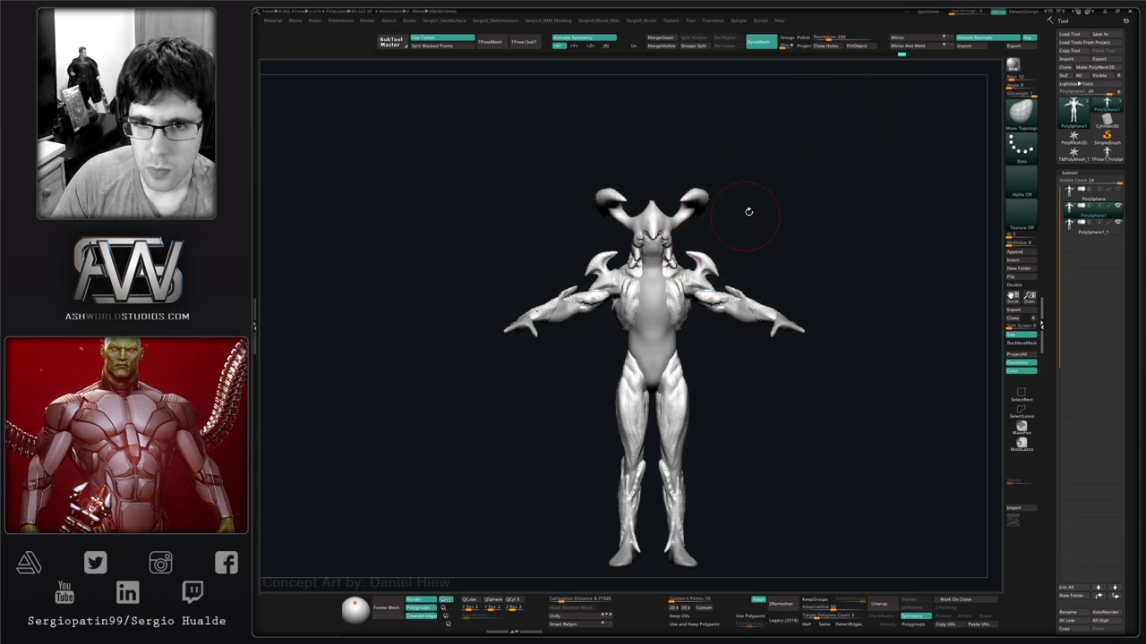
Mirror and weld the armour subtool, and do the same with the underlying body subtool.
{"action": "left_click", "coordinate": [904, 51]}
{"action": "key", "text": "ctrl"}
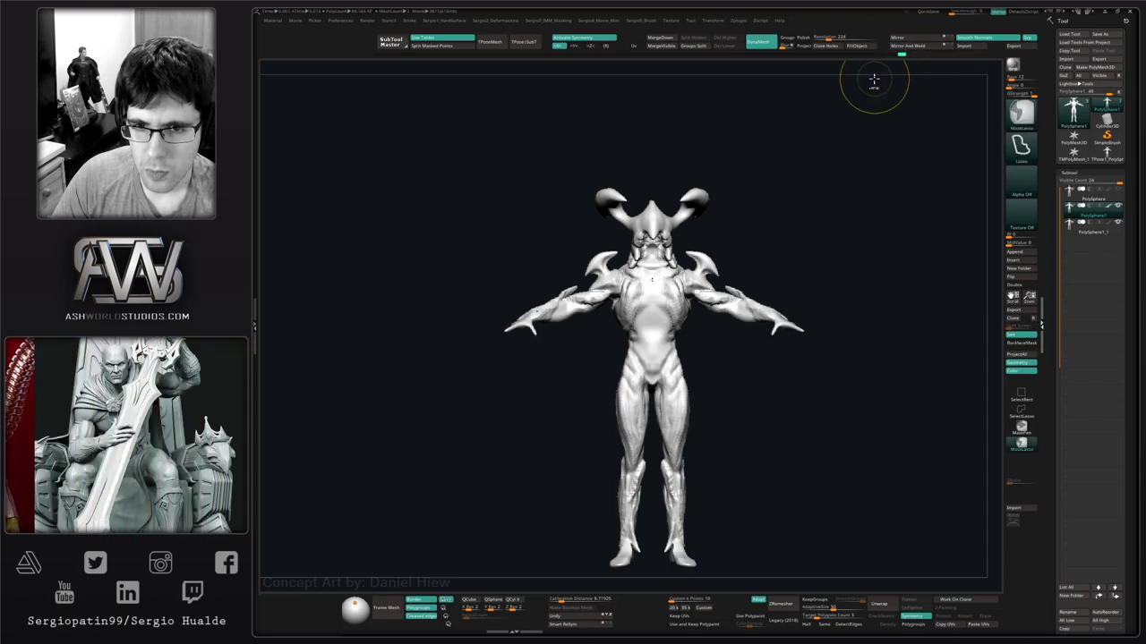
{"action": "left_click", "coordinate": [656, 296], "text": "alt"}
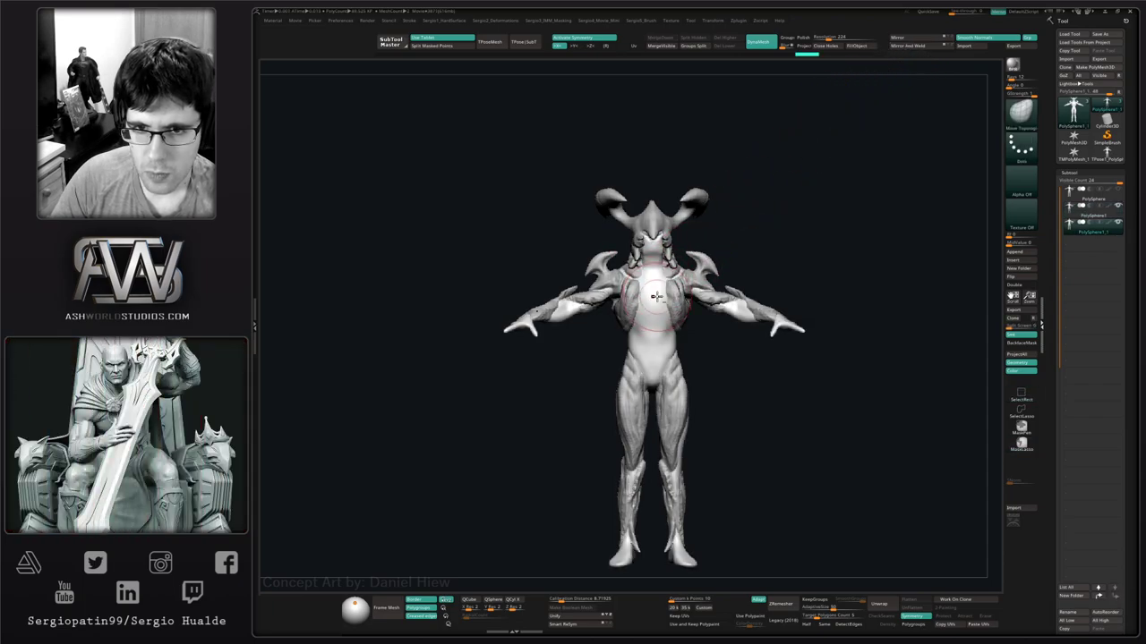
{"action": "left_click", "coordinate": [903, 51]}
Pull the front of the body's waist slightly forward in side view with the Move brush.
{"action": "mouse_move", "coordinate": [692, 380]}
{"action": "right_mouse_down", "text": "alt"}
{"action": "mouse_move", "coordinate": [695, 340]}
{"action": "mouse_move", "coordinate": [683, 377]}
{"action": "mouse_move", "coordinate": [724, 358]}
{"action": "mouse_move", "coordinate": [703, 361]}
{"action": "mouse_move", "coordinate": [700, 349]}
{"action": "mouse_move", "coordinate": [697, 366]}
{"action": "right_mouse_up", "text": "alt"}
{"action": "left_click_drag", "start_coordinate": [696, 366], "coordinate": [679, 338]}
{"action": "key", "text": "b"}
{"action": "key", "text": "m"}
{"action": "key", "text": "v"}
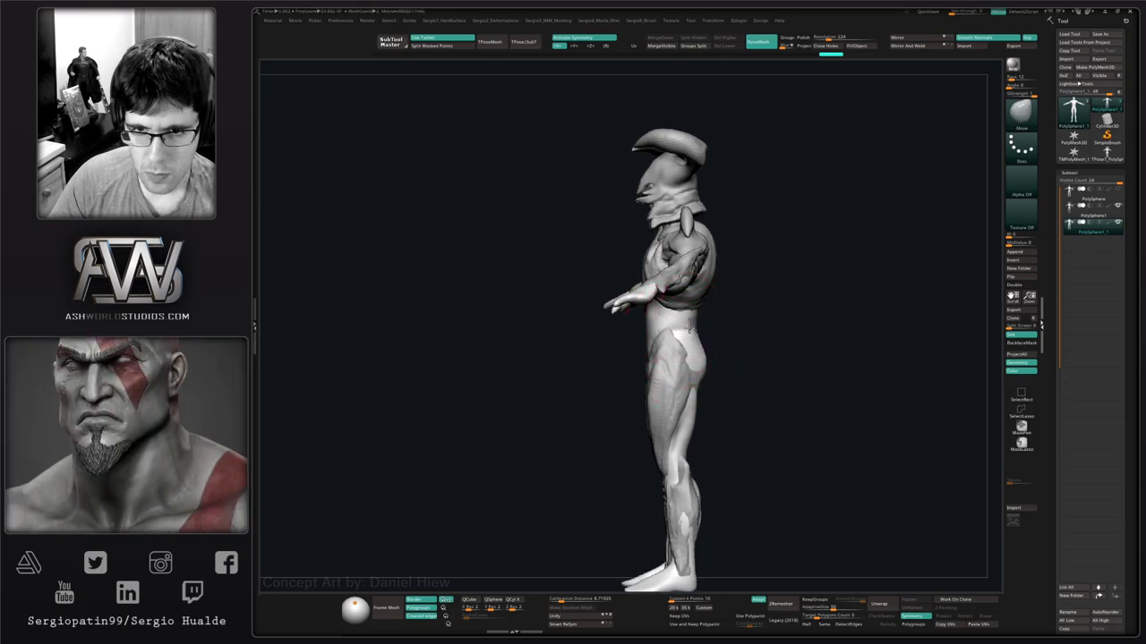
{"action": "left_click_drag", "start_coordinate": [652, 322], "coordinate": [643, 321]}
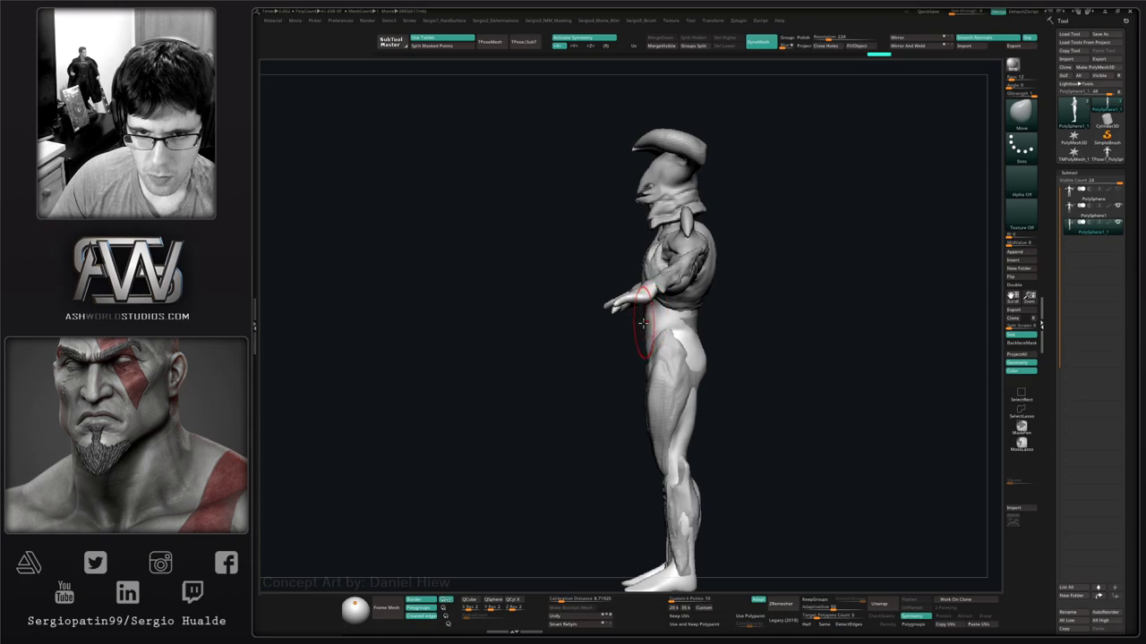
Select the armour subtool and reshape the back of the helmet and its horn with the Move brush.
{"action": "right_click_drag", "start_coordinate": [644, 331], "coordinate": [684, 386]}
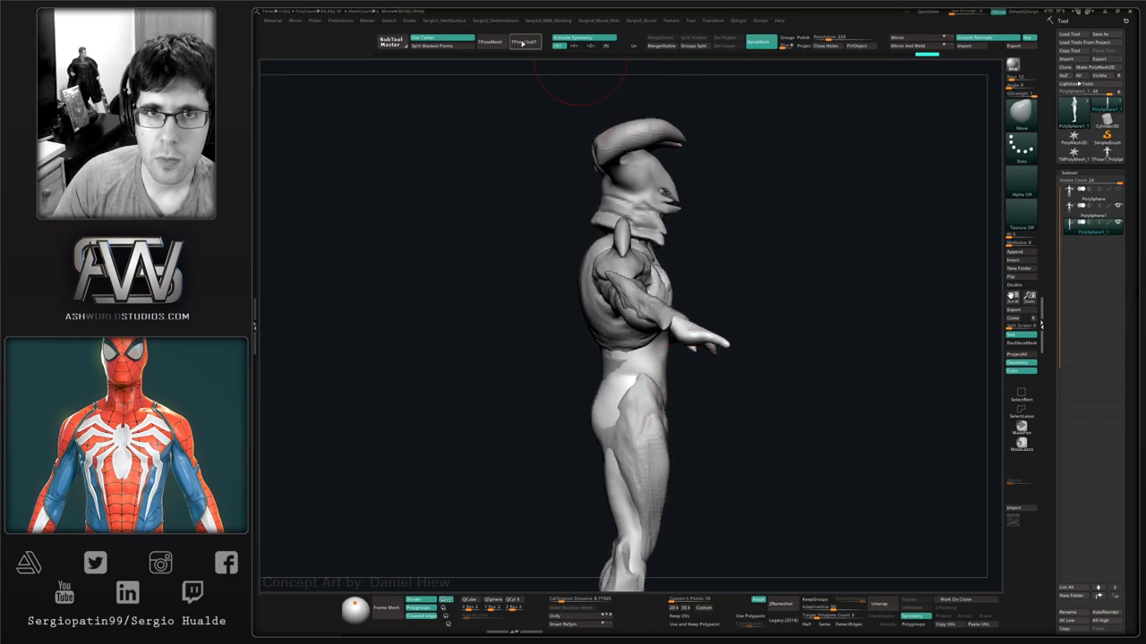
{"action": "left_click", "coordinate": [615, 188], "text": "alt"}
{"action": "right_click_drag", "start_coordinate": [610, 183], "coordinate": [605, 199], "text": "ctrl"}
{"action": "left_click_drag", "start_coordinate": [600, 190], "coordinate": [607, 186]}
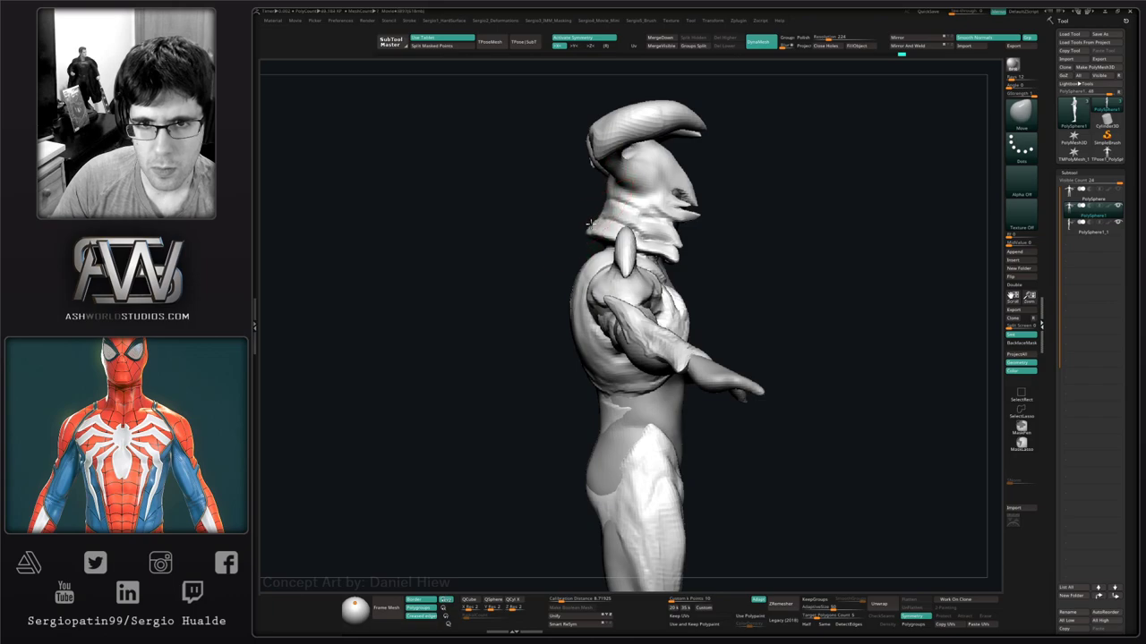
{"action": "key", "text": "s"}
{"action": "left_click_drag", "start_coordinate": [611, 202], "coordinate": [648, 183]}
{"action": "key", "text": "s"}
{"action": "left_click_drag", "start_coordinate": [651, 134], "coordinate": [645, 134]}
Lasso-mask the horned helmet and invert the mask so that only the helmet can be edited.
{"action": "mouse_move", "coordinate": [644, 134]}
{"action": "right_mouse_down"}
{"action": "mouse_move", "coordinate": [677, 102]}
{"action": "mouse_move", "coordinate": [768, 174]}
{"action": "mouse_move", "coordinate": [904, 234]}
{"action": "mouse_move", "coordinate": [756, 238]}
{"action": "right_mouse_up"}
{"action": "mouse_move", "coordinate": [857, 157]}
{"action": "left_mouse_down", "text": "ctrl"}
{"action": "mouse_move", "coordinate": [750, 260]}
{"action": "mouse_move", "coordinate": [742, 301]}
{"action": "mouse_move", "coordinate": [715, 306]}
{"action": "mouse_move", "coordinate": [705, 75]}
{"action": "mouse_move", "coordinate": [882, 125]}
{"action": "left_mouse_up", "text": "ctrl"}
{"action": "right_click_drag", "start_coordinate": [810, 207], "coordinate": [877, 215], "text": "ctrl"}
{"action": "right_click_drag", "start_coordinate": [702, 255], "coordinate": [791, 238]}
{"action": "mouse_move", "coordinate": [795, 222]}
{"action": "left_mouse_down", "text": "ctrl"}
{"action": "mouse_move", "coordinate": [642, 208]}
{"action": "mouse_move", "coordinate": [653, 299]}
{"action": "mouse_move", "coordinate": [727, 302]}
{"action": "mouse_move", "coordinate": [759, 286]}
{"action": "left_mouse_up", "text": "ctrl"}
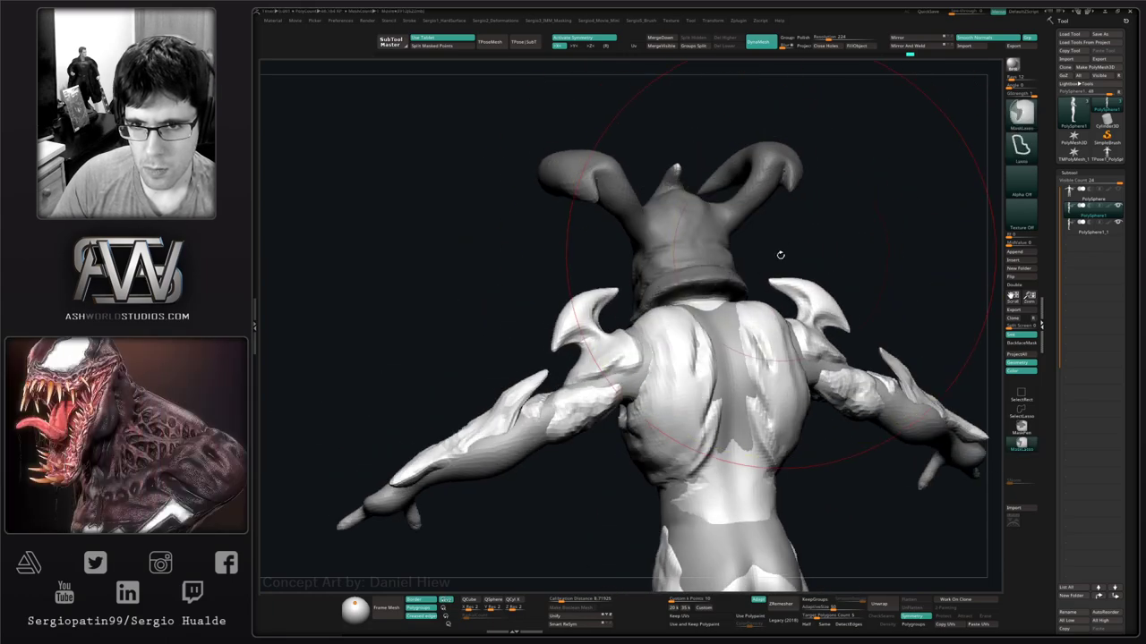
{"action": "mouse_move", "coordinate": [780, 256]}
{"action": "right_mouse_down"}
{"action": "mouse_move", "coordinate": [537, 295]}
{"action": "mouse_move", "coordinate": [683, 296]}
{"action": "right_mouse_up"}
{"action": "left_click", "coordinate": [683, 295], "text": "ctrl"}
Move the unmasked helmet slightly forward in side view with the transform gizmo.
{"action": "key", "text": "w"}
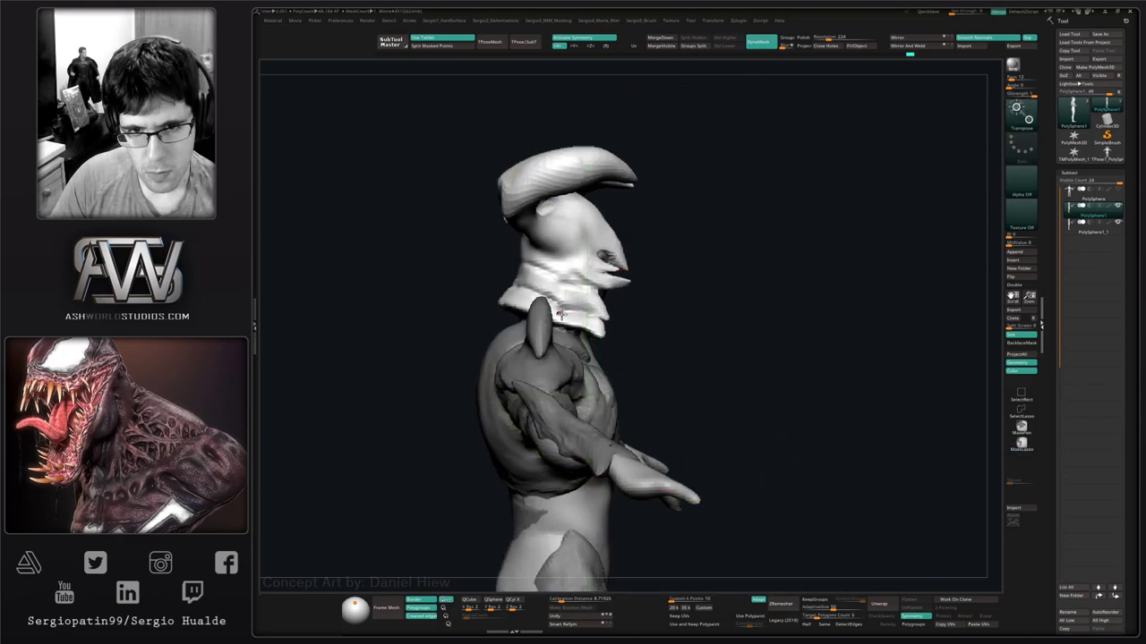
{"action": "key", "text": "q"}
{"action": "key", "text": "w"}
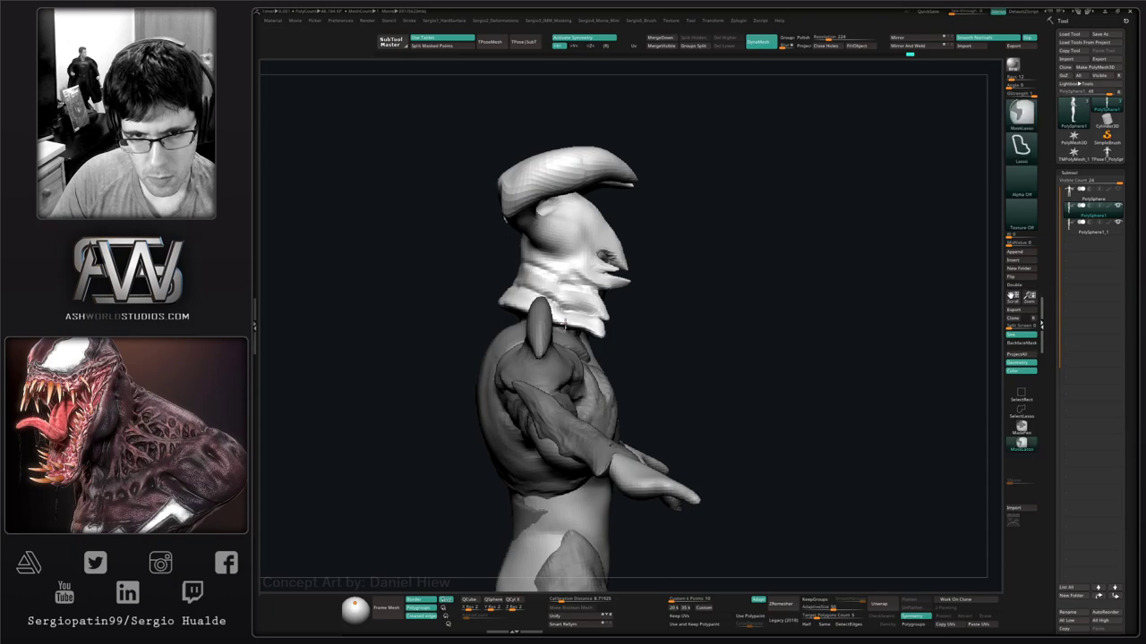
{"action": "mouse_move", "coordinate": [596, 285]}
{"action": "left_mouse_down"}
{"action": "mouse_move", "coordinate": [585, 285]}
{"action": "mouse_move", "coordinate": [615, 286]}
{"action": "left_mouse_up"}
{"action": "key", "text": "q"}
Select the body subtool, lasso-mask its head, and invert the mask so that only the head can be edited.
{"action": "left_click", "coordinate": [602, 287], "text": "alt"}
{"action": "left_click_drag", "start_coordinate": [635, 187], "coordinate": [502, 286], "text": "ctrl"}
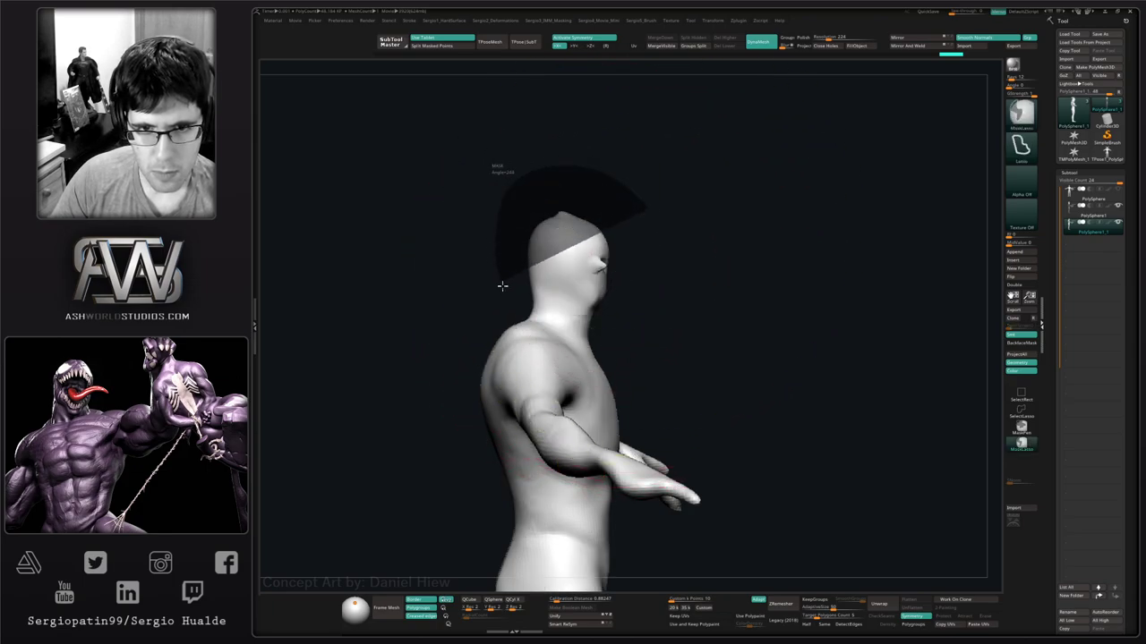
{"action": "left_click_drag", "start_coordinate": [641, 322], "coordinate": [642, 319], "text": "ctrl"}
{"action": "mouse_move", "coordinate": [642, 319]}
{"action": "left_mouse_down"}
{"action": "mouse_move", "coordinate": [594, 314]}
{"action": "mouse_move", "coordinate": [647, 309]}
{"action": "left_mouse_up"}
{"action": "right_click_drag", "start_coordinate": [647, 309], "coordinate": [642, 343]}
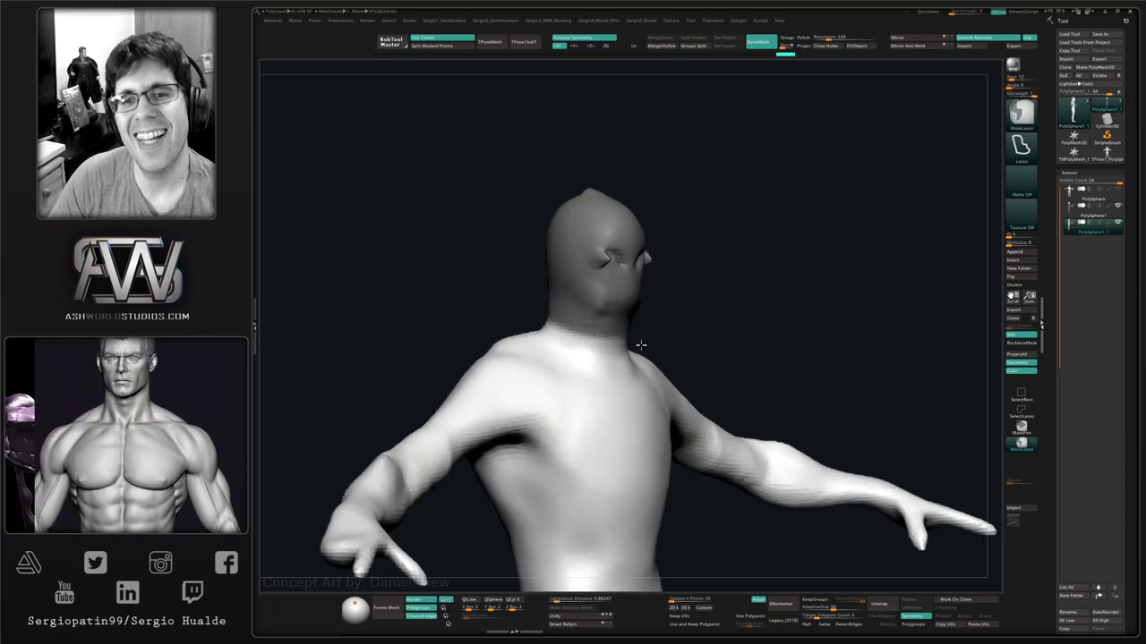
{"action": "right_click_drag", "start_coordinate": [702, 312], "coordinate": [675, 298]}
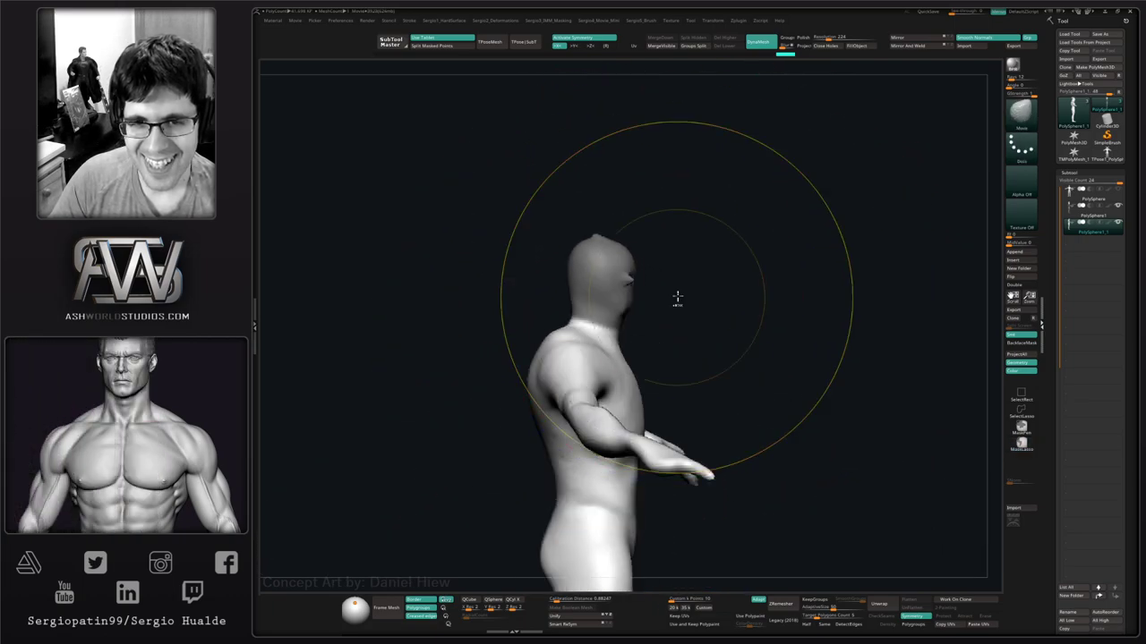
{"action": "left_click", "coordinate": [678, 299], "text": "ctrl"}
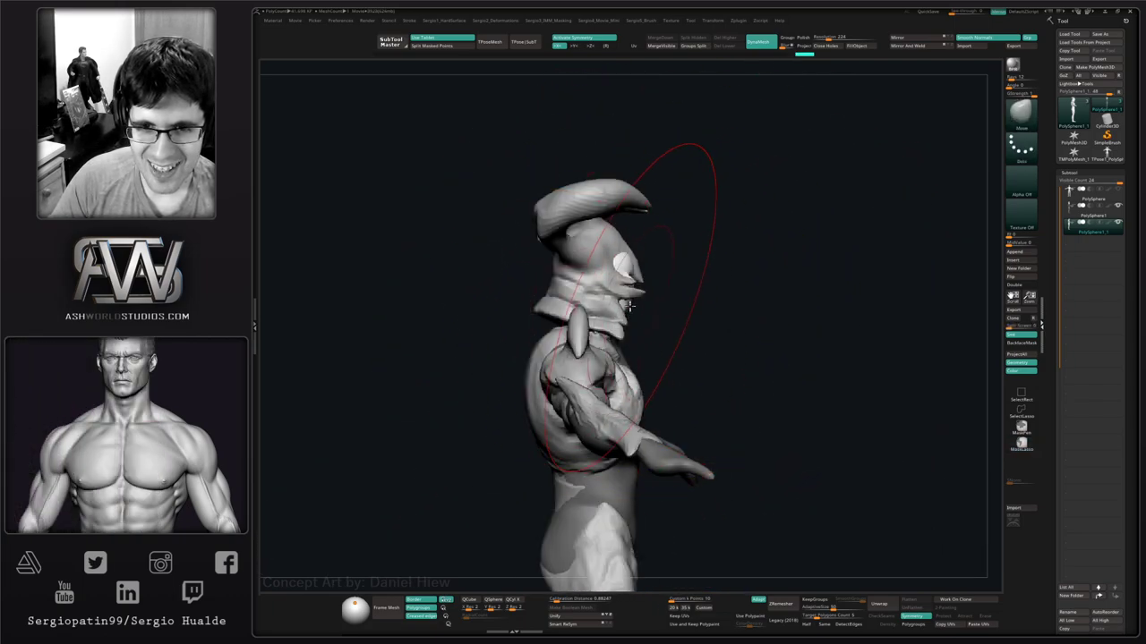
Reposition the body's head inside the helmet with the transform gizmo and clear the mask.
{"action": "key", "text": "w"}
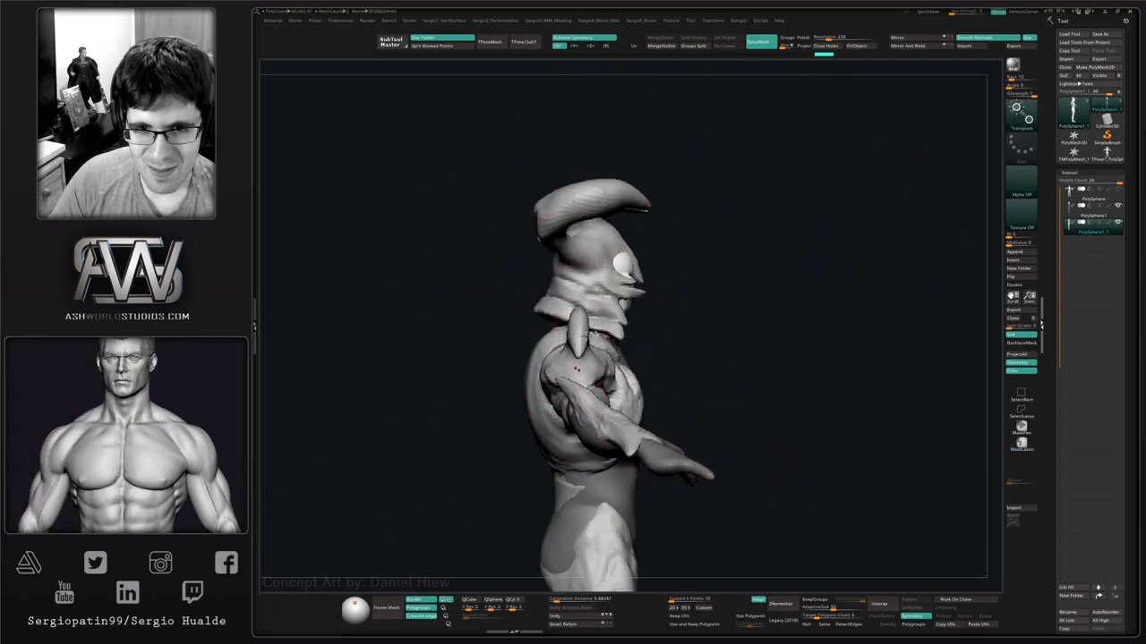
{"action": "left_click_drag", "start_coordinate": [660, 234], "coordinate": [656, 234]}
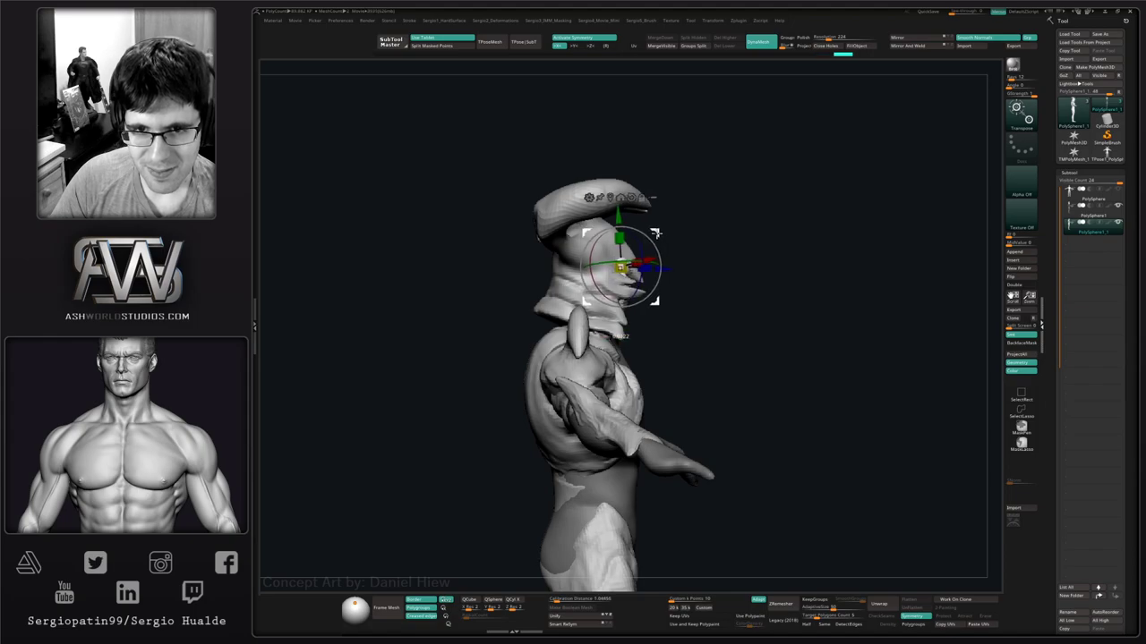
{"action": "right_click_drag", "start_coordinate": [685, 246], "coordinate": [627, 235]}
{"action": "left_click_drag", "start_coordinate": [658, 230], "coordinate": [642, 233]}
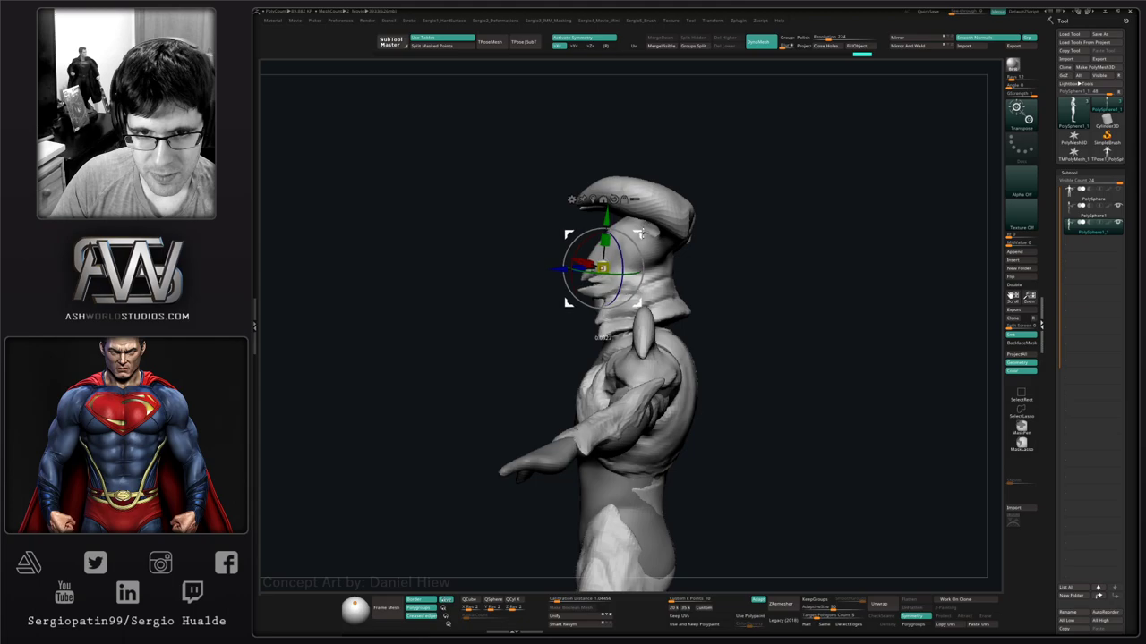
{"action": "key", "text": "q"}
{"action": "right_click_drag", "start_coordinate": [606, 296], "coordinate": [638, 293]}
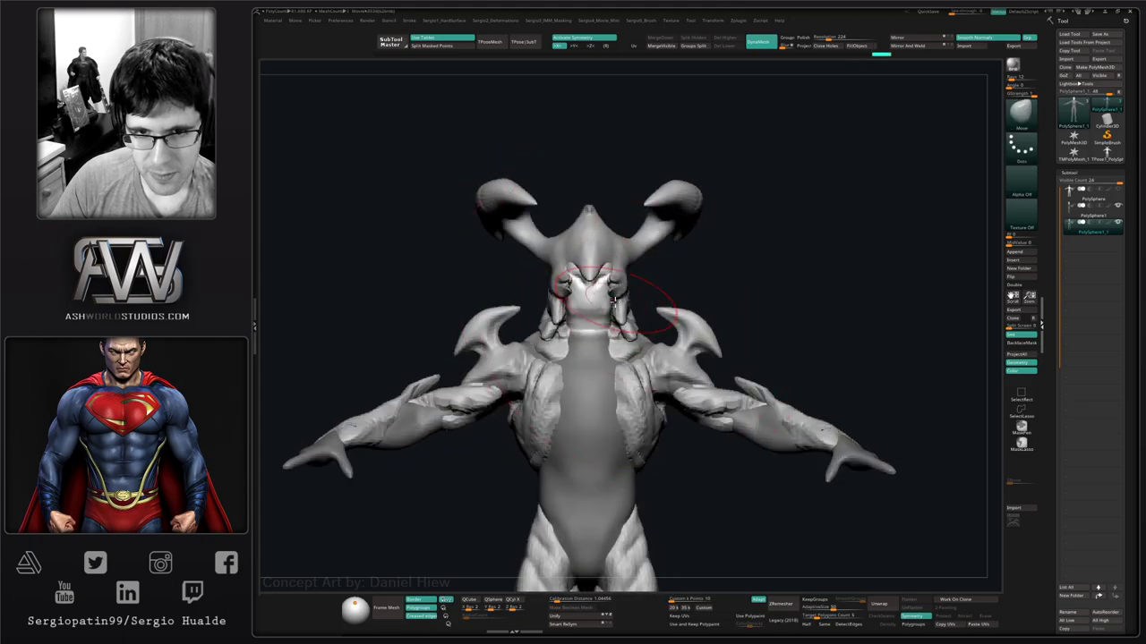
{"action": "left_click_drag", "start_coordinate": [667, 299], "coordinate": [616, 328]}
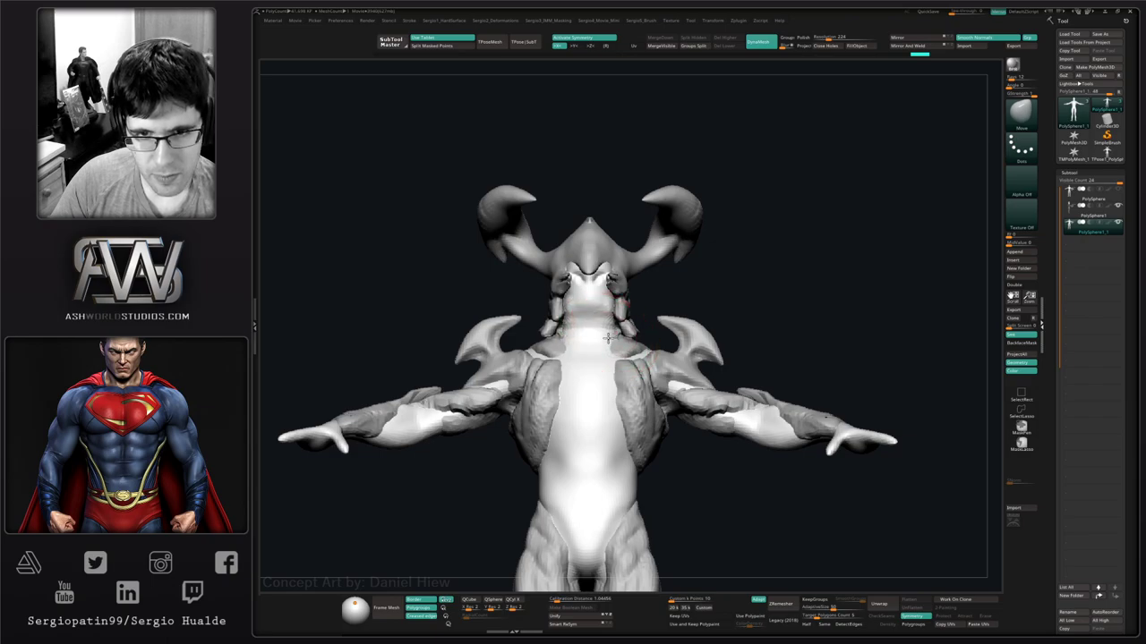
Isolate the body subtool, smooth the face and sides of the head, and show the armour again.
{"action": "key", "text": "alt+s"}
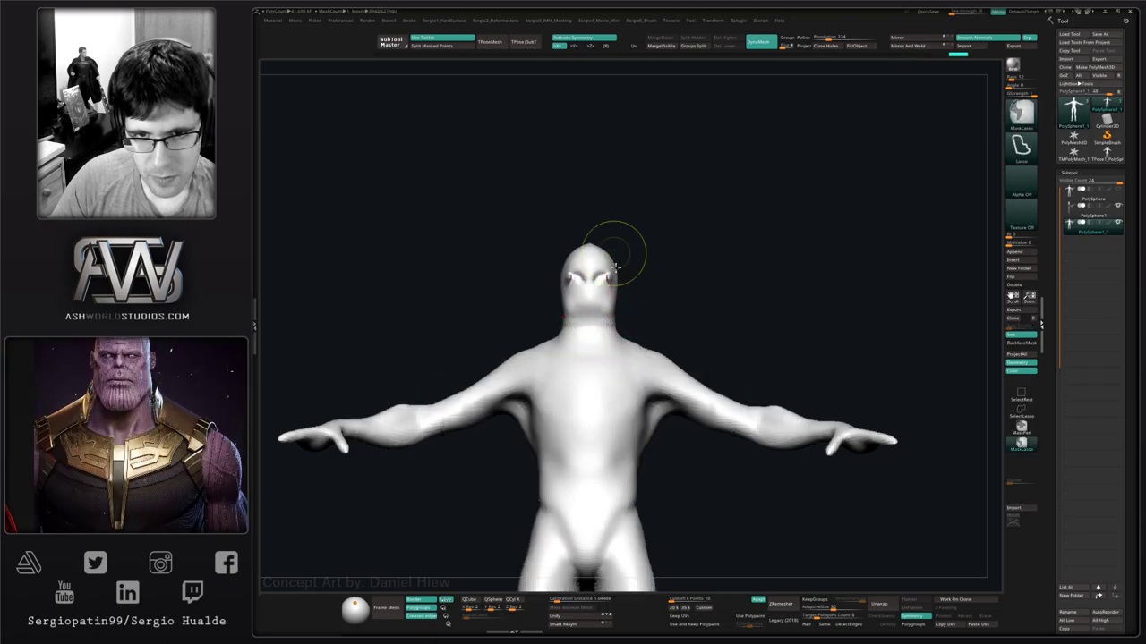
{"action": "right_click_drag", "start_coordinate": [622, 247], "coordinate": [607, 292], "text": "ctrl"}
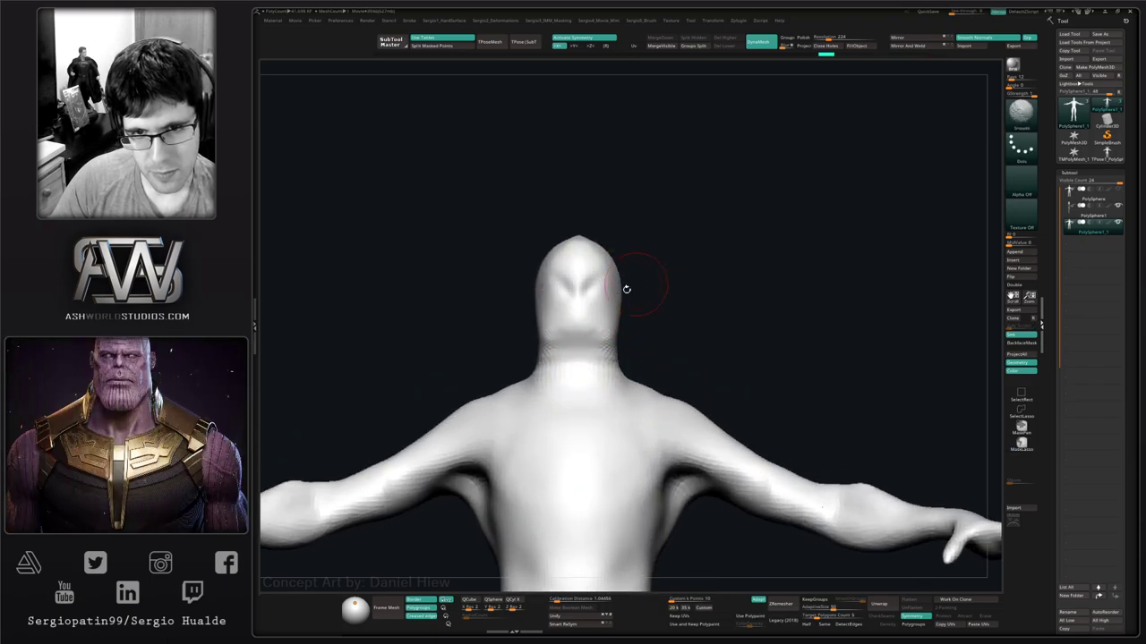
{"action": "mouse_move", "coordinate": [620, 289]}
{"action": "left_mouse_down"}
{"action": "mouse_move", "coordinate": [598, 288]}
{"action": "mouse_move", "coordinate": [598, 308]}
{"action": "left_mouse_up"}
{"action": "key", "text": "alt+s"}
Adjust the face surface under the helmet's brow with the Move brush.
{"action": "right_click_drag", "start_coordinate": [598, 309], "coordinate": [572, 284]}
{"action": "key", "text": "b"}
{"action": "key", "text": "m"}
{"action": "key", "text": "v"}
{"action": "left_click_drag", "start_coordinate": [609, 274], "coordinate": [620, 270]}
{"action": "right_click_drag", "start_coordinate": [618, 270], "coordinate": [614, 305]}
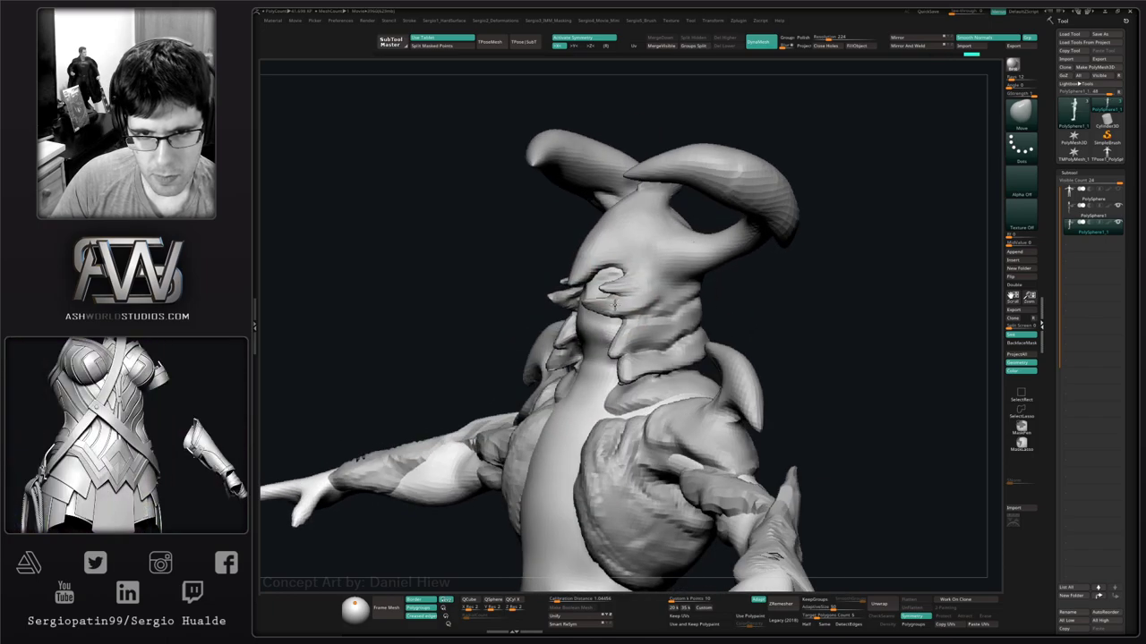
Build up the chin and throat with the ClayBuildup brush and smooth the strokes into the neck.
{"action": "key", "text": "b"}
{"action": "key", "text": "c"}
{"action": "key", "text": "b"}
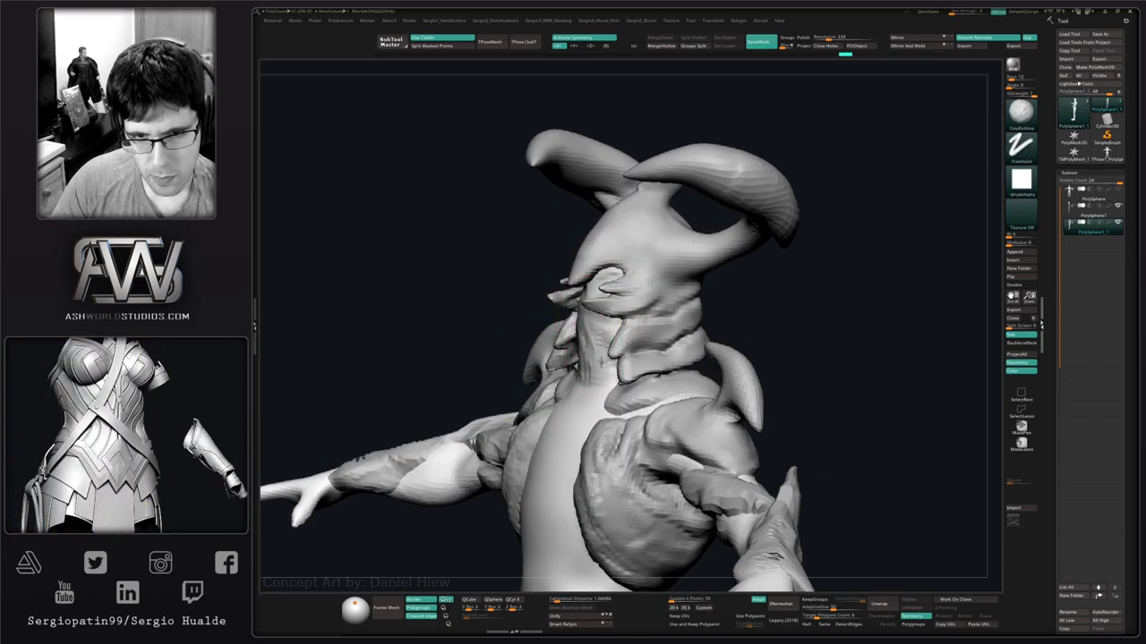
{"action": "right_click_drag", "start_coordinate": [590, 356], "coordinate": [595, 335]}
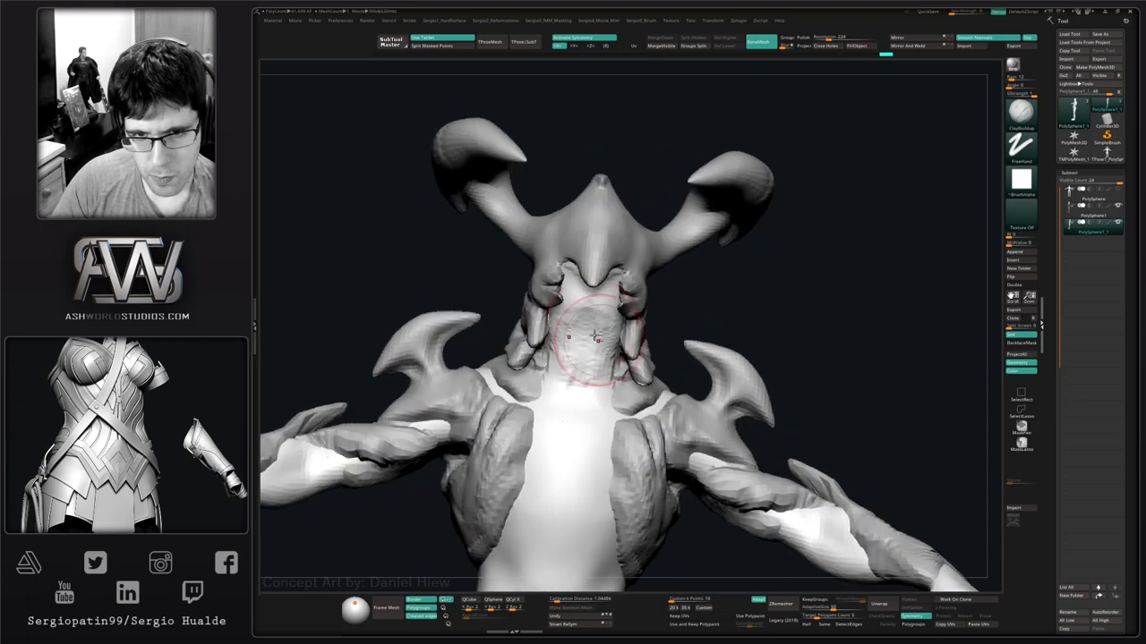
{"action": "mouse_move", "coordinate": [588, 368]}
{"action": "left_mouse_down"}
{"action": "mouse_move", "coordinate": [575, 331]}
{"action": "mouse_move", "coordinate": [572, 376]}
{"action": "left_mouse_up"}
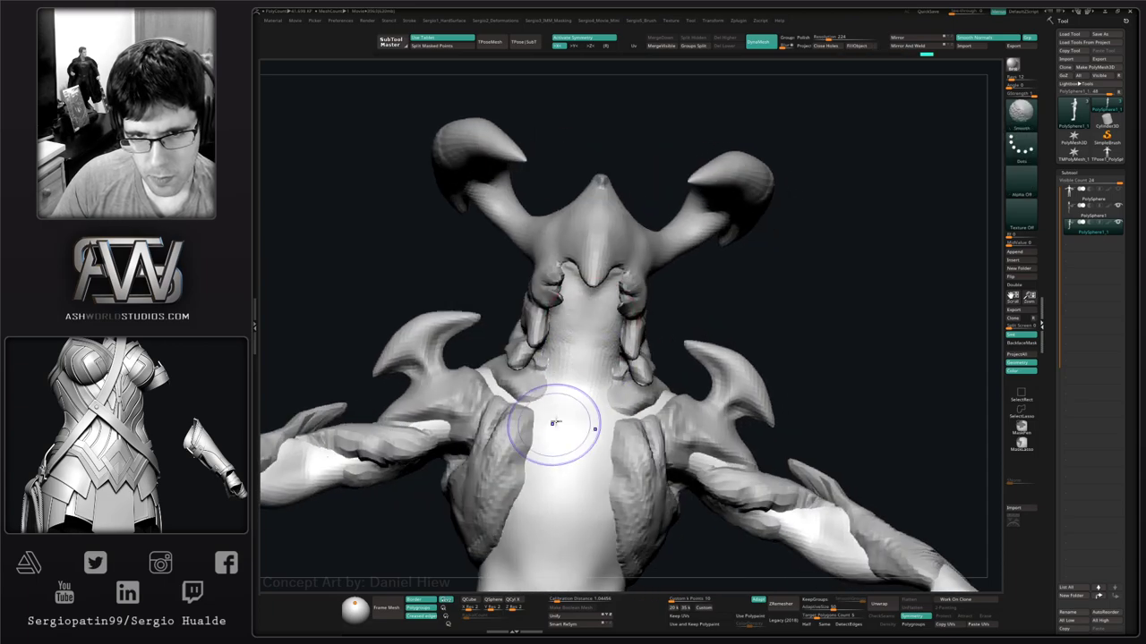
Isolate the body subtool and smooth the back of the neck, the shoulder transition and the sides of the head.
{"action": "mouse_move", "coordinate": [555, 421]}
{"action": "right_mouse_down"}
{"action": "mouse_move", "coordinate": [580, 401]}
{"action": "mouse_move", "coordinate": [662, 412]}
{"action": "right_mouse_up"}
{"action": "left_click", "coordinate": [582, 403], "text": "ctrl+shift"}
{"action": "mouse_move", "coordinate": [662, 411]}
{"action": "right_mouse_down", "text": "ctrl"}
{"action": "mouse_move", "coordinate": [657, 325]}
{"action": "mouse_move", "coordinate": [592, 336]}
{"action": "right_mouse_up", "text": "ctrl"}
{"action": "mouse_move", "coordinate": [593, 336]}
{"action": "right_mouse_down", "text": "ctrl"}
{"action": "mouse_move", "coordinate": [591, 385]}
{"action": "mouse_move", "coordinate": [580, 321]}
{"action": "mouse_move", "coordinate": [598, 310]}
{"action": "mouse_move", "coordinate": [631, 319]}
{"action": "right_mouse_up", "text": "ctrl"}
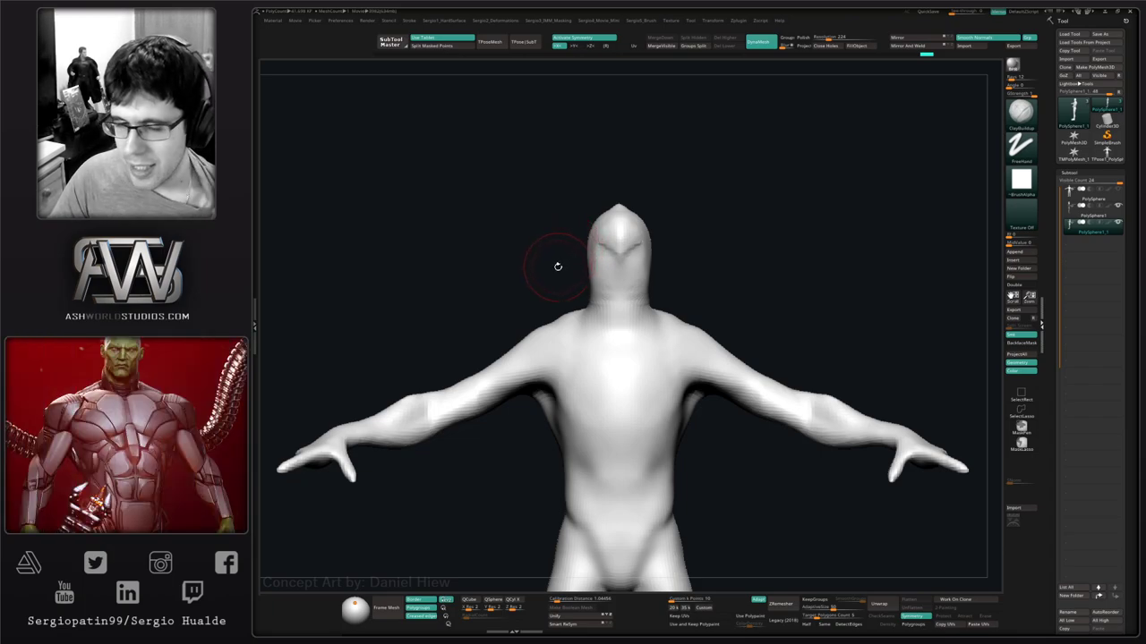
{"action": "mouse_move", "coordinate": [706, 256]}
{"action": "left_mouse_down"}
{"action": "mouse_move", "coordinate": [670, 277]}
{"action": "mouse_move", "coordinate": [706, 299]}
{"action": "mouse_move", "coordinate": [693, 307]}
{"action": "mouse_move", "coordinate": [686, 289]}
{"action": "left_mouse_up"}
{"action": "right_click_drag", "start_coordinate": [685, 289], "coordinate": [678, 273]}
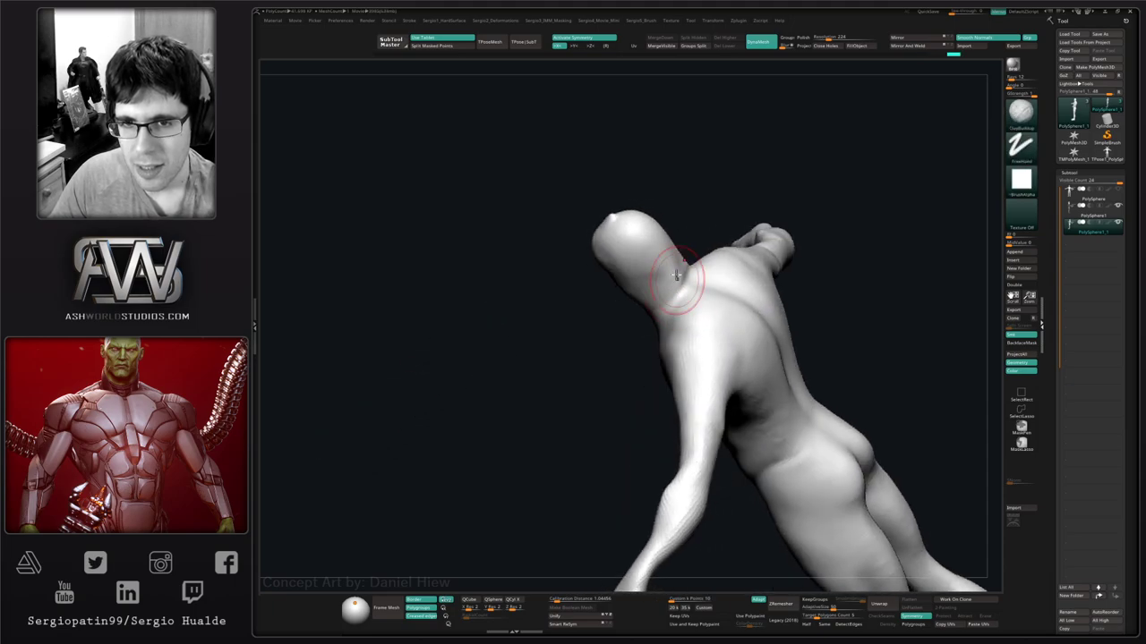
{"action": "left_click_drag", "start_coordinate": [677, 273], "coordinate": [712, 317], "text": "shift"}
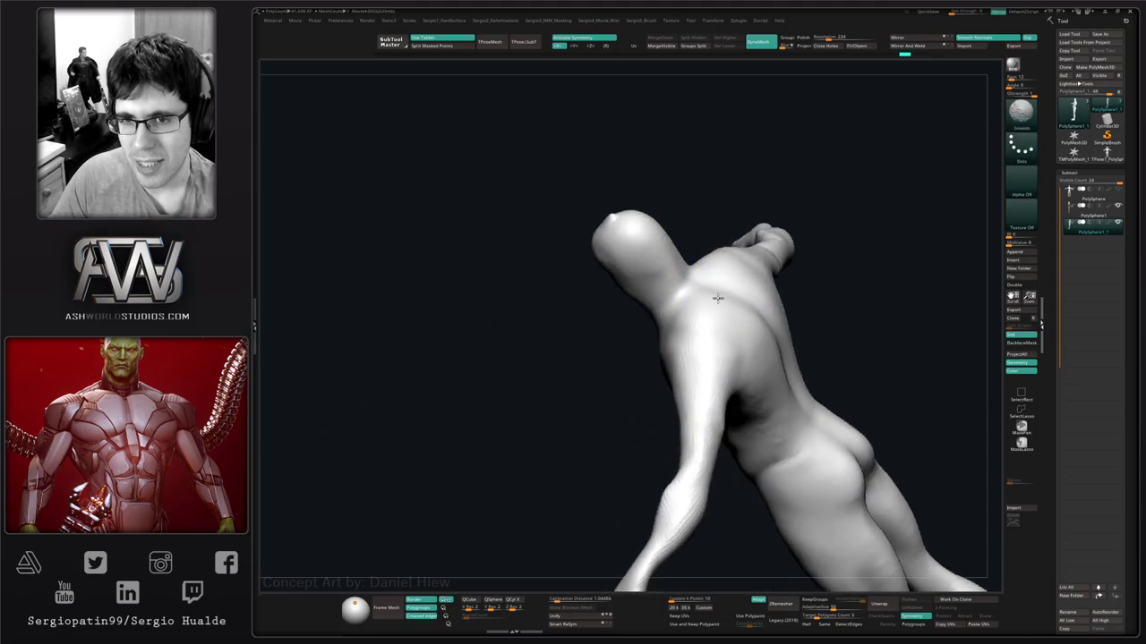
{"action": "left_click_drag", "start_coordinate": [620, 272], "coordinate": [652, 267], "text": "shift"}
{"action": "right_click_drag", "start_coordinate": [657, 263], "coordinate": [689, 267]}
{"action": "left_click_drag", "start_coordinate": [662, 269], "coordinate": [653, 271], "text": "shift"}
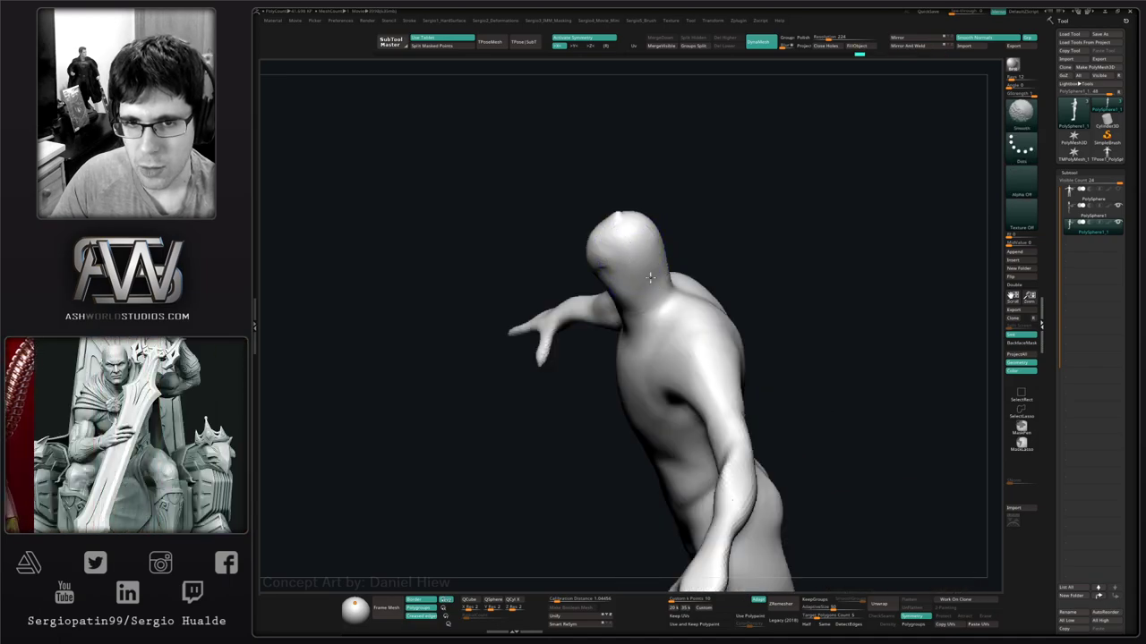
{"action": "right_click_drag", "start_coordinate": [649, 270], "coordinate": [686, 273]}
{"action": "right_click_drag", "start_coordinate": [653, 315], "coordinate": [641, 291], "text": "ctrl"}
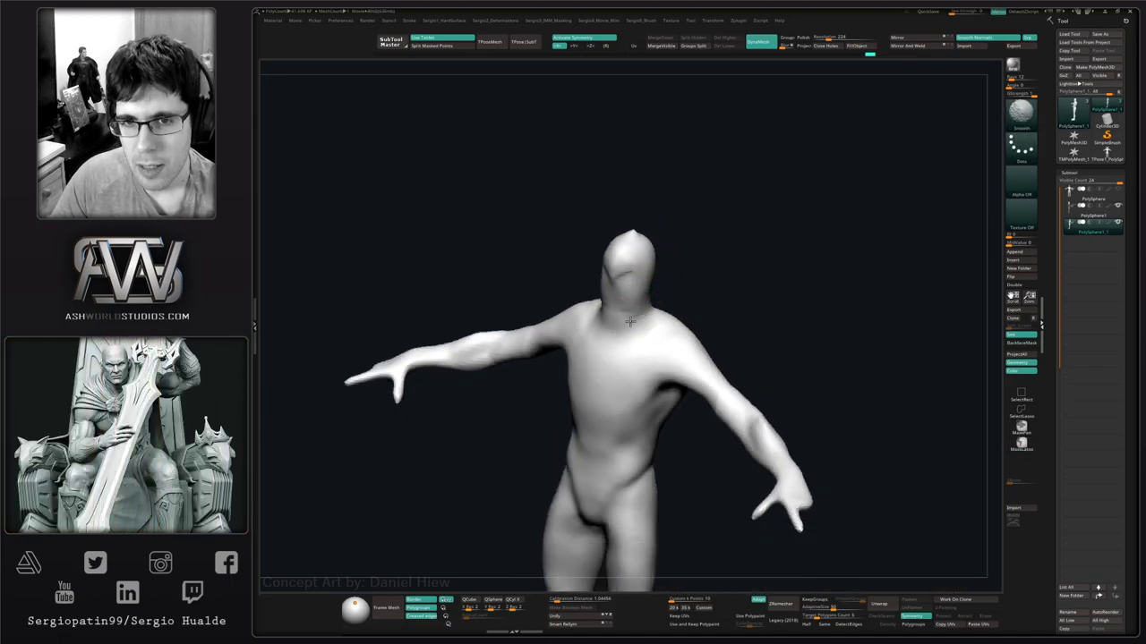
Try smoothing the base of the throat and undo the strokes.
{"action": "left_click_drag", "start_coordinate": [639, 324], "coordinate": [647, 338], "text": "shift"}
{"action": "right_click_drag", "start_coordinate": [646, 337], "coordinate": [660, 319]}
{"action": "mouse_move", "coordinate": [654, 334]}
{"action": "right_mouse_down", "text": "shift"}
{"action": "mouse_move", "coordinate": [667, 252]}
{"action": "mouse_move", "coordinate": [667, 308]}
{"action": "mouse_move", "coordinate": [725, 317]}
{"action": "mouse_move", "coordinate": [656, 281]}
{"action": "mouse_move", "coordinate": [672, 233]}
{"action": "mouse_move", "coordinate": [678, 291]}
{"action": "right_mouse_up", "text": "shift"}
{"action": "key", "text": "ctrl+z"}
{"action": "key", "text": "ctrl+z"}
Select the armour subtool, display its polyframe and turn the masked helmet into its own polygroup.
{"action": "left_click", "coordinate": [734, 320], "text": "alt"}
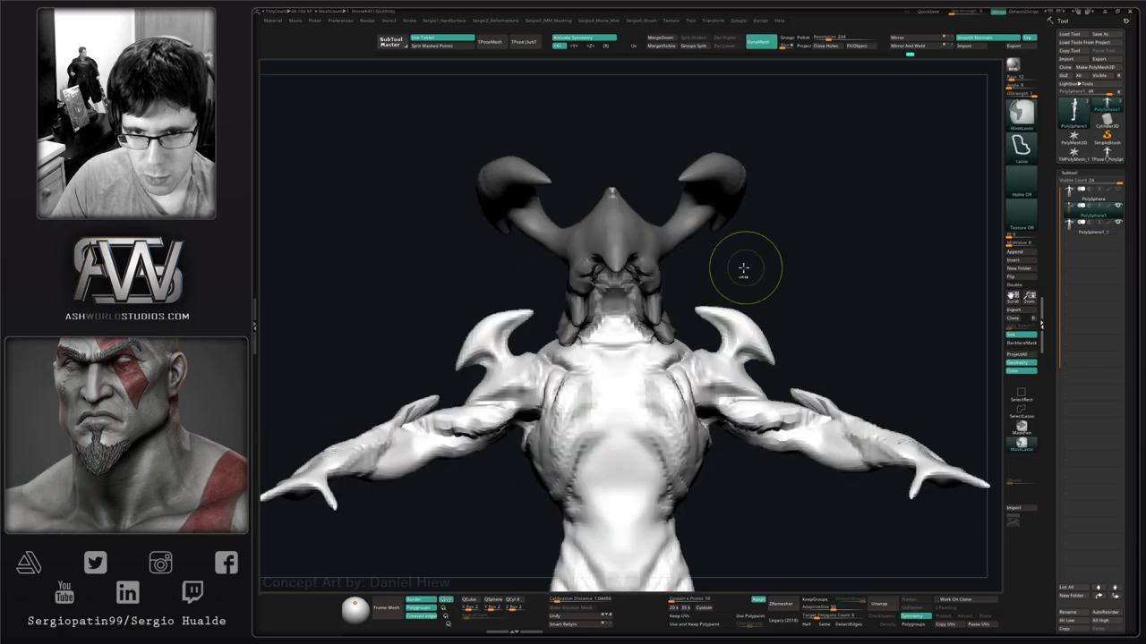
{"action": "left_click", "coordinate": [711, 273], "text": "ctrl"}
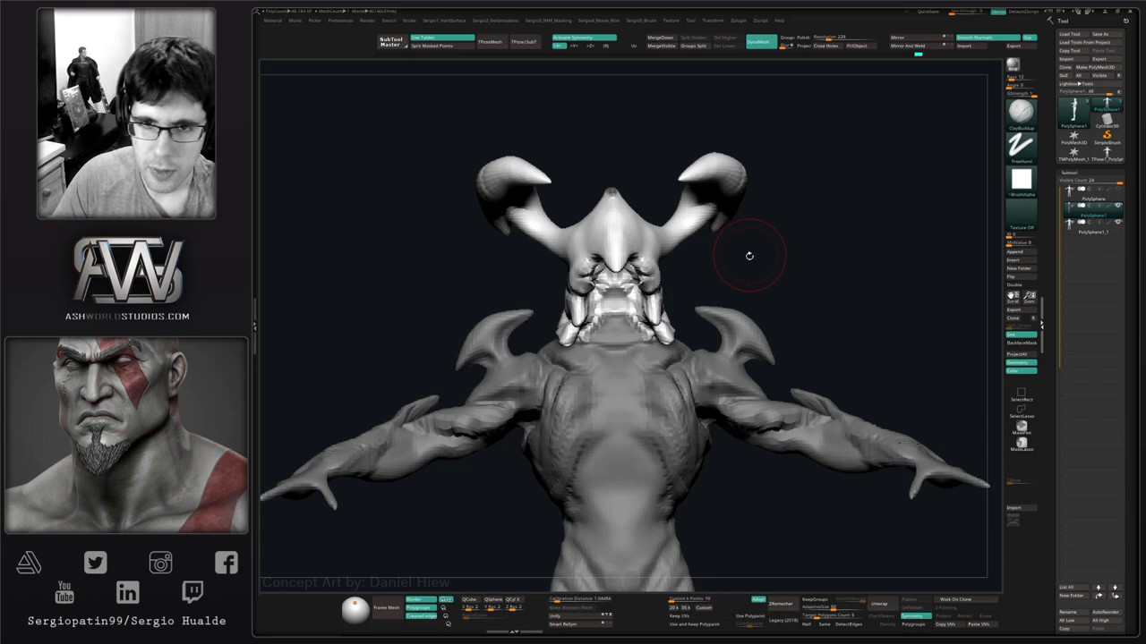
{"action": "right_click_drag", "start_coordinate": [749, 256], "coordinate": [744, 281], "text": "alt"}
{"action": "key", "text": "shift+f"}
{"action": "right_click_drag", "start_coordinate": [714, 364], "coordinate": [637, 404], "text": "ctrl"}
{"action": "key", "text": "ctrl+z"}
{"action": "key", "text": "ctrl+z"}
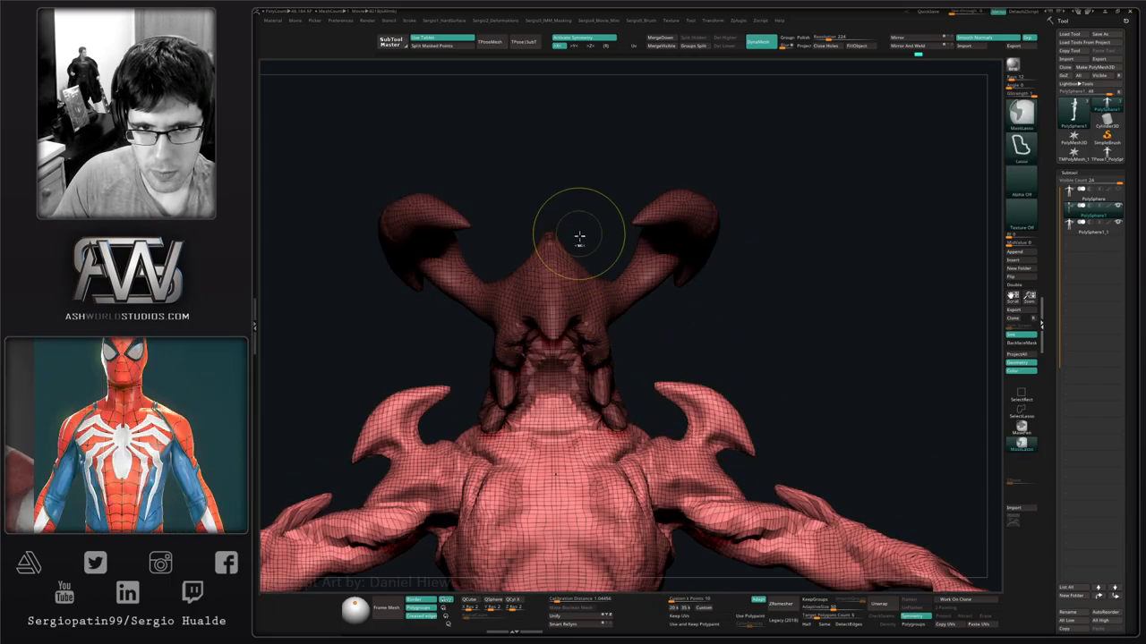
{"action": "key", "text": "ctrl+w"}
Clear the mask, split the armour into subtools by polygroup, and order the helmet above the body armour.
{"action": "right_click_drag", "start_coordinate": [612, 340], "coordinate": [605, 299], "text": "ctrl"}
{"action": "mouse_move", "coordinate": [605, 300]}
{"action": "right_mouse_down"}
{"action": "mouse_move", "coordinate": [561, 391]}
{"action": "mouse_move", "coordinate": [598, 376]}
{"action": "right_mouse_up"}
{"action": "mouse_move", "coordinate": [597, 376]}
{"action": "right_mouse_down", "text": "ctrl"}
{"action": "mouse_move", "coordinate": [588, 326]}
{"action": "mouse_move", "coordinate": [594, 342]}
{"action": "mouse_move", "coordinate": [598, 279]}
{"action": "mouse_move", "coordinate": [620, 315]}
{"action": "right_mouse_up", "text": "ctrl"}
{"action": "left_click", "coordinate": [670, 299], "text": "ctrl"}
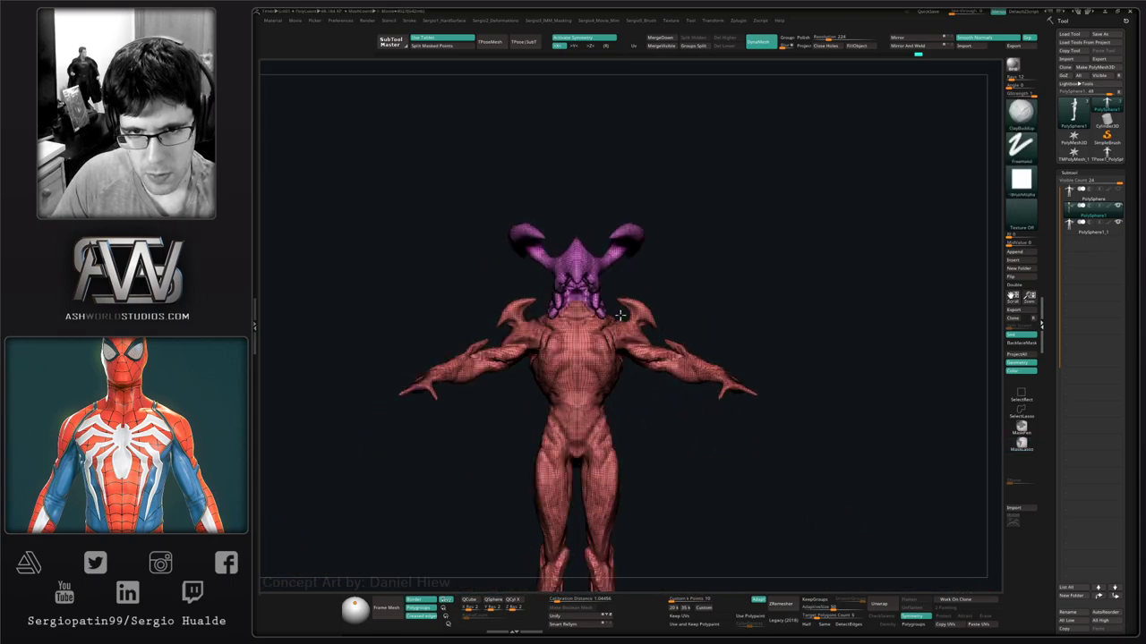
{"action": "left_click", "coordinate": [691, 46]}
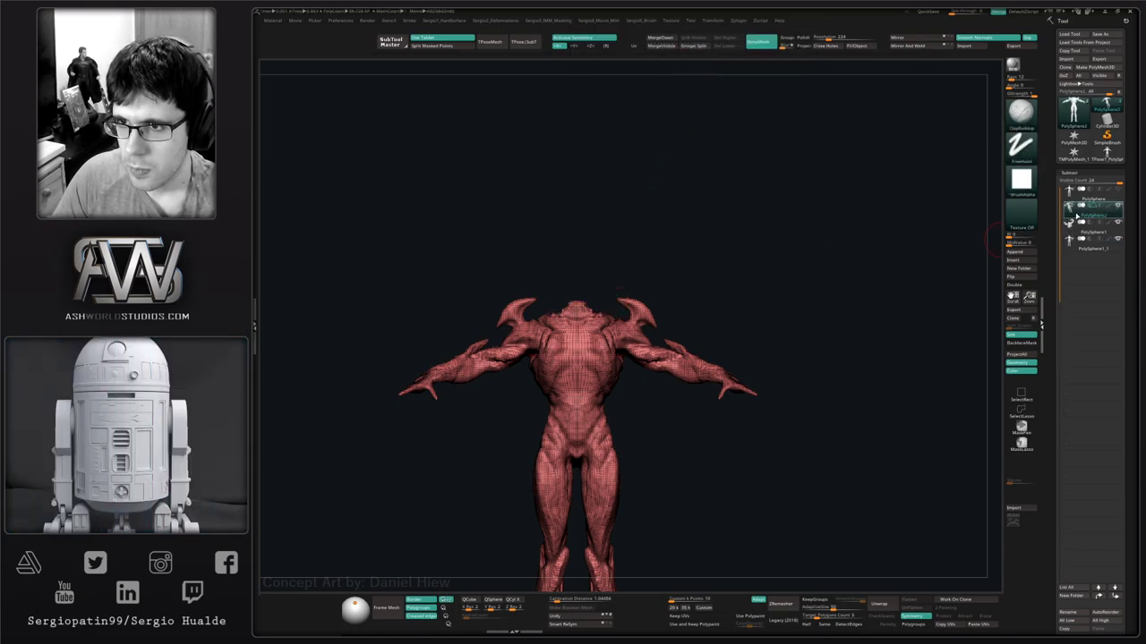
{"action": "left_click_drag", "start_coordinate": [1077, 216], "coordinate": [1074, 227]}
{"action": "left_click", "coordinate": [1079, 213]}
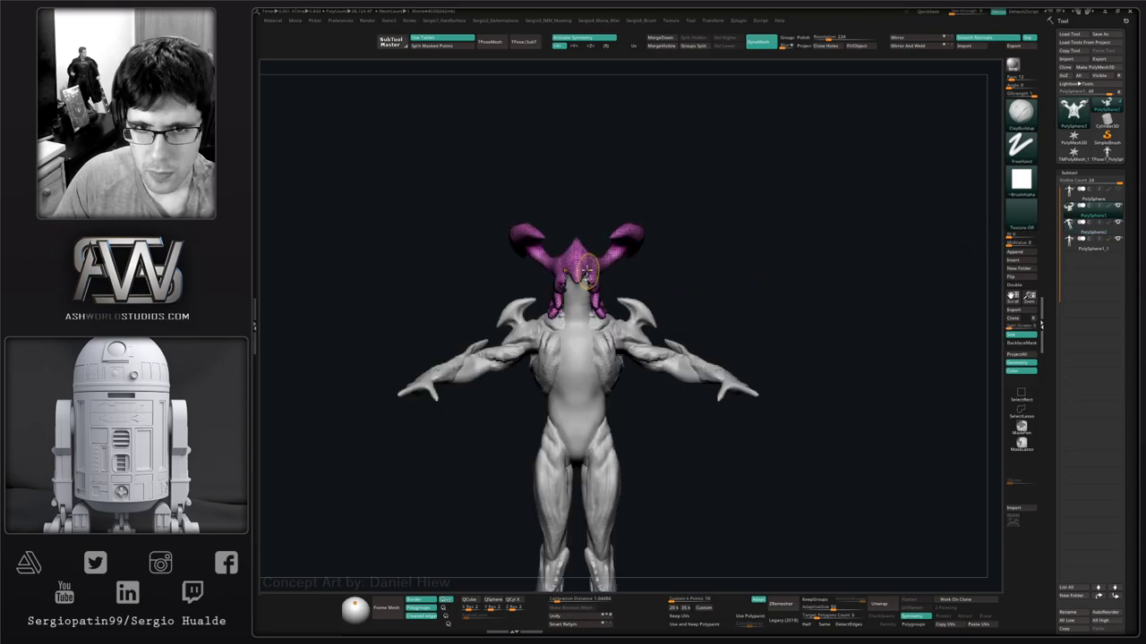
Hide the polyframe and remesh the helmet with DynaMesh at a resolution of 304.
{"action": "right_click_drag", "start_coordinate": [588, 270], "coordinate": [615, 328], "text": "ctrl"}
{"action": "key", "text": "shift+f"}
{"action": "right_click_drag", "start_coordinate": [656, 224], "coordinate": [718, 286]}
{"action": "left_click_drag", "start_coordinate": [719, 285], "coordinate": [731, 258]}
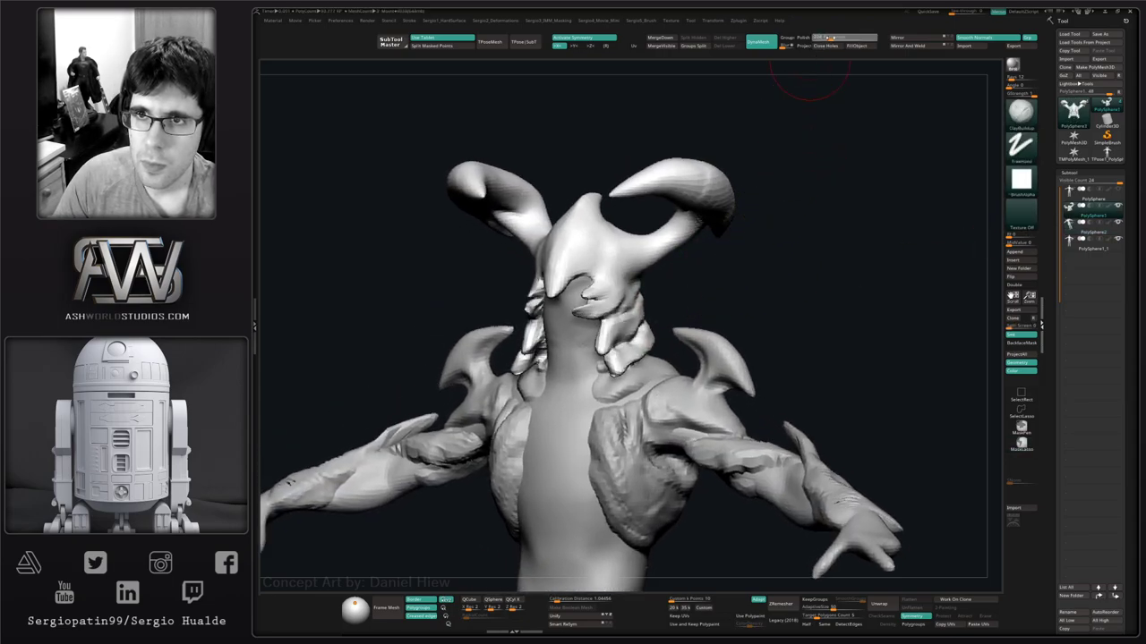
{"action": "left_click_drag", "start_coordinate": [802, 163], "coordinate": [811, 167], "text": "ctrl"}
Isolate the helmet, smooth the closed surface on its underside, and show the other subtools again.
{"action": "mouse_move", "coordinate": [628, 361]}
{"action": "right_mouse_down", "text": "alt"}
{"action": "mouse_move", "coordinate": [660, 325]}
{"action": "mouse_move", "coordinate": [618, 260]}
{"action": "right_mouse_up", "text": "alt"}
{"action": "key", "text": "alt+s"}
{"action": "mouse_move", "coordinate": [593, 312]}
{"action": "left_mouse_down"}
{"action": "mouse_move", "coordinate": [582, 356]}
{"action": "mouse_move", "coordinate": [562, 361]}
{"action": "left_mouse_up"}
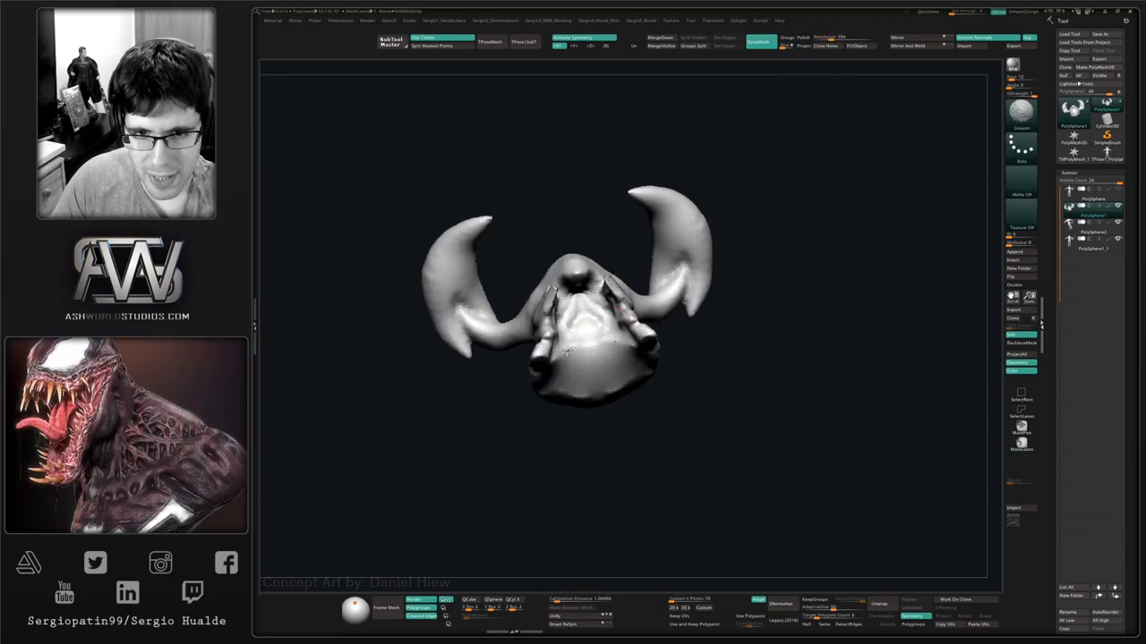
{"action": "right_click_drag", "start_coordinate": [614, 341], "coordinate": [601, 366]}
{"action": "right_click_drag", "start_coordinate": [601, 366], "coordinate": [608, 378], "text": "ctrl"}
{"action": "key", "text": "alt+s"}
Hide the body armour to check the helmet against the bare body, and show the armour again.
{"action": "right_click_drag", "start_coordinate": [735, 301], "coordinate": [807, 310]}
{"action": "left_click", "coordinate": [1117, 223]}
{"action": "right_click_drag", "start_coordinate": [674, 297], "coordinate": [993, 279], "text": "shift"}
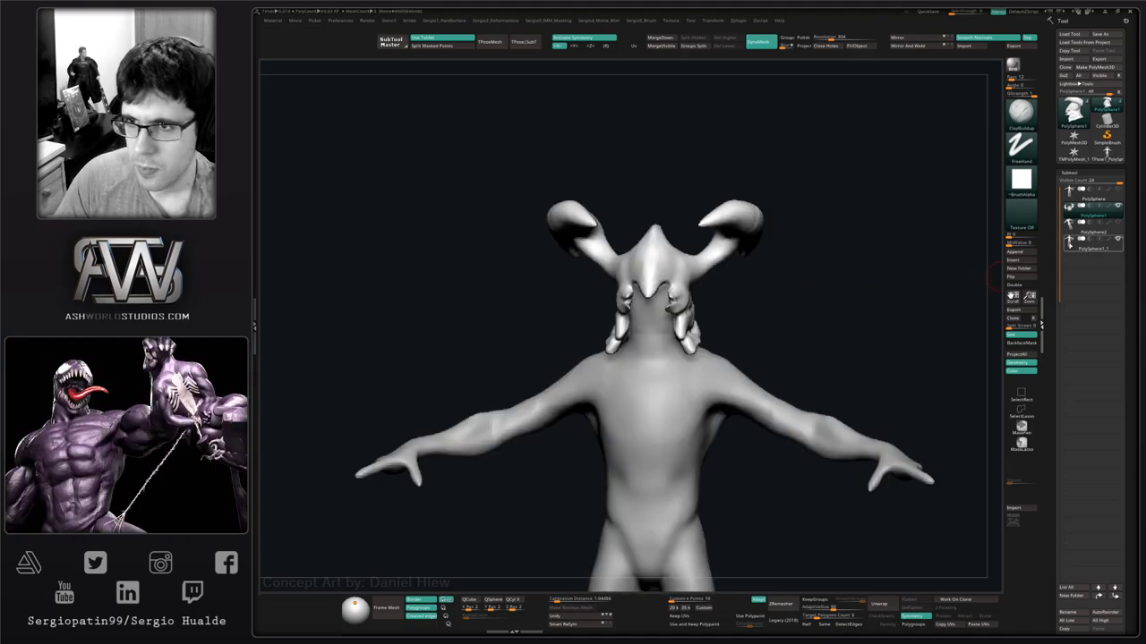
{"action": "left_click", "coordinate": [1117, 225]}
Centre the transform gizmo on the helmet and adjust the helmet's scale slightly.
{"action": "key", "text": "w"}
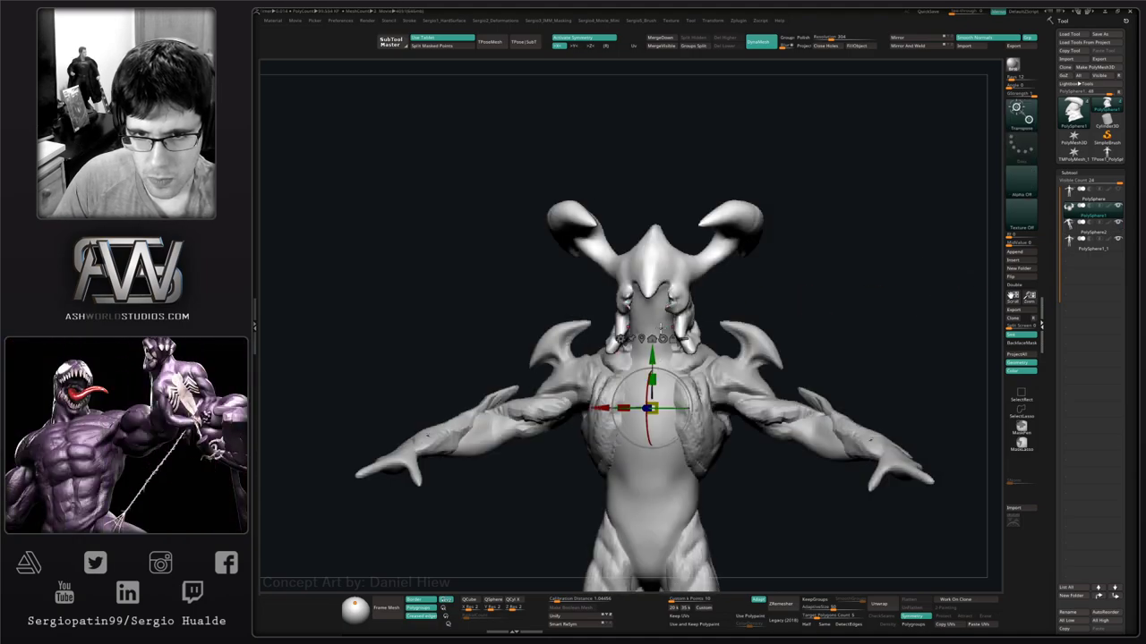
{"action": "left_click", "coordinate": [652, 339]}
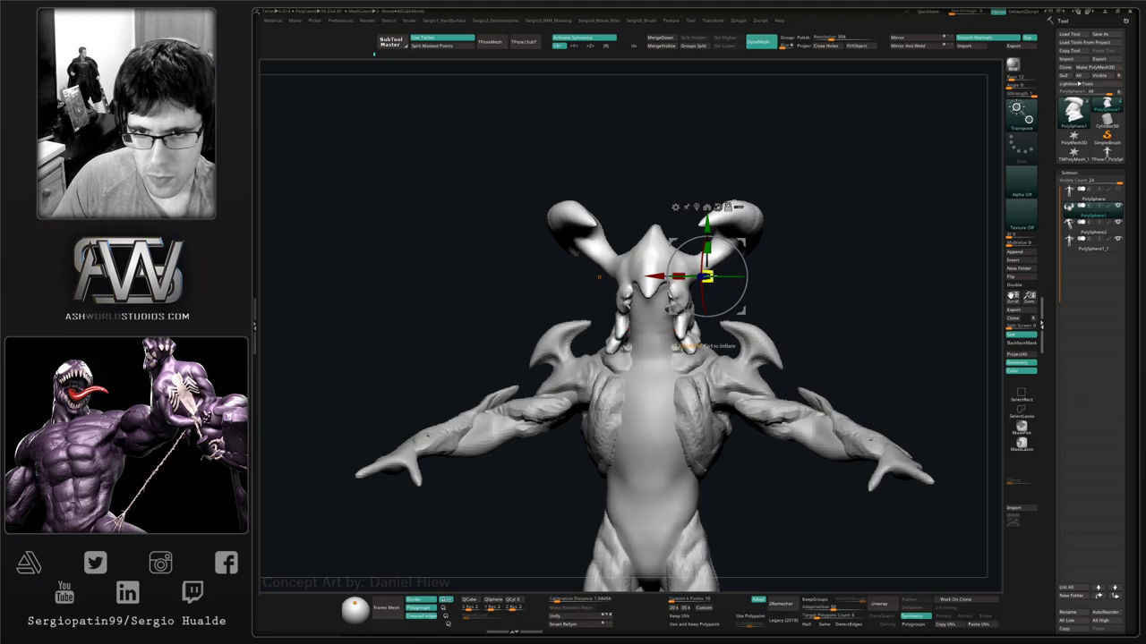
{"action": "left_click_drag", "start_coordinate": [713, 276], "coordinate": [710, 274]}
{"action": "left_click_drag", "start_coordinate": [794, 260], "coordinate": [742, 249], "text": "shift"}
{"action": "key", "text": "q"}
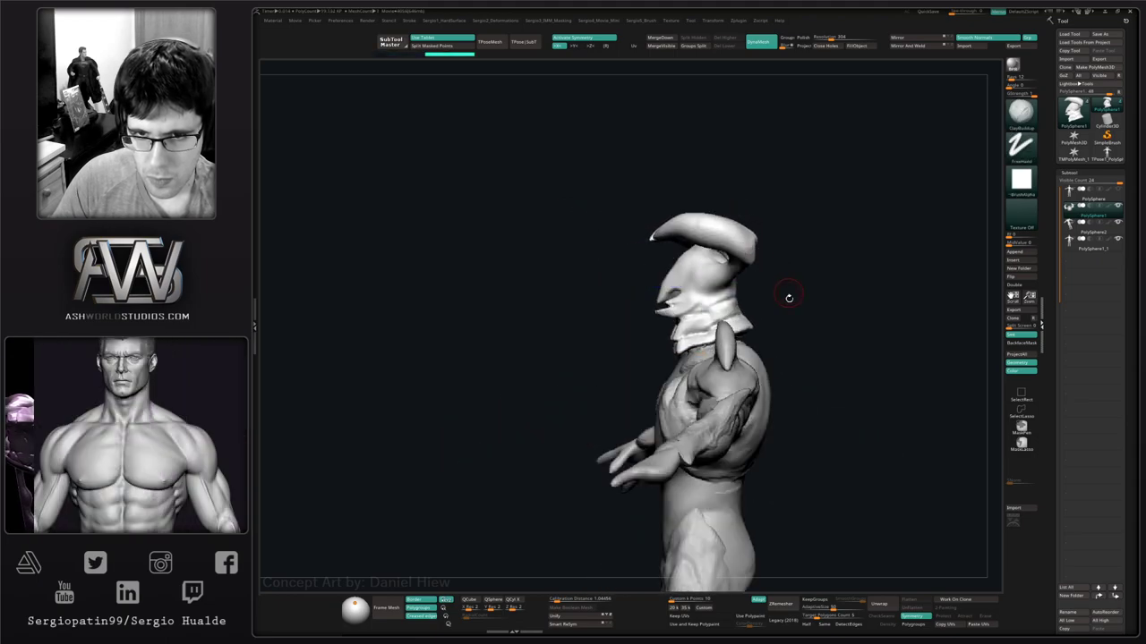
{"action": "mouse_move", "coordinate": [787, 296]}
{"action": "left_mouse_down"}
{"action": "mouse_move", "coordinate": [715, 362]}
{"action": "mouse_move", "coordinate": [695, 326]}
{"action": "left_mouse_up"}
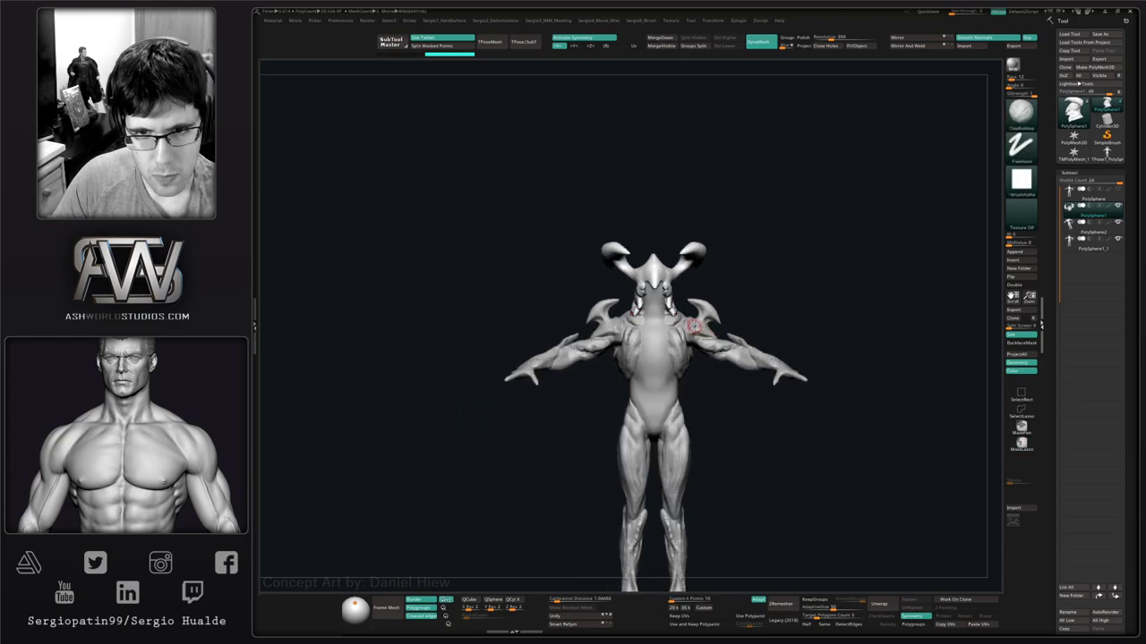
{"action": "mouse_move", "coordinate": [660, 286]}
{"action": "right_mouse_down", "text": "ctrl"}
{"action": "mouse_move", "coordinate": [688, 342]}
{"action": "mouse_move", "coordinate": [602, 339]}
{"action": "right_mouse_up", "text": "ctrl"}
{"action": "mouse_move", "coordinate": [680, 331]}
{"action": "left_mouse_down"}
{"action": "mouse_move", "coordinate": [782, 341]}
{"action": "mouse_move", "coordinate": [704, 335]}
{"action": "left_mouse_up"}
Select the body subtool and try pulling the face under the helmet upward with the Move brush.
{"action": "left_click", "coordinate": [677, 324], "text": "alt"}
{"action": "right_click_drag", "start_coordinate": [678, 324], "coordinate": [665, 308]}
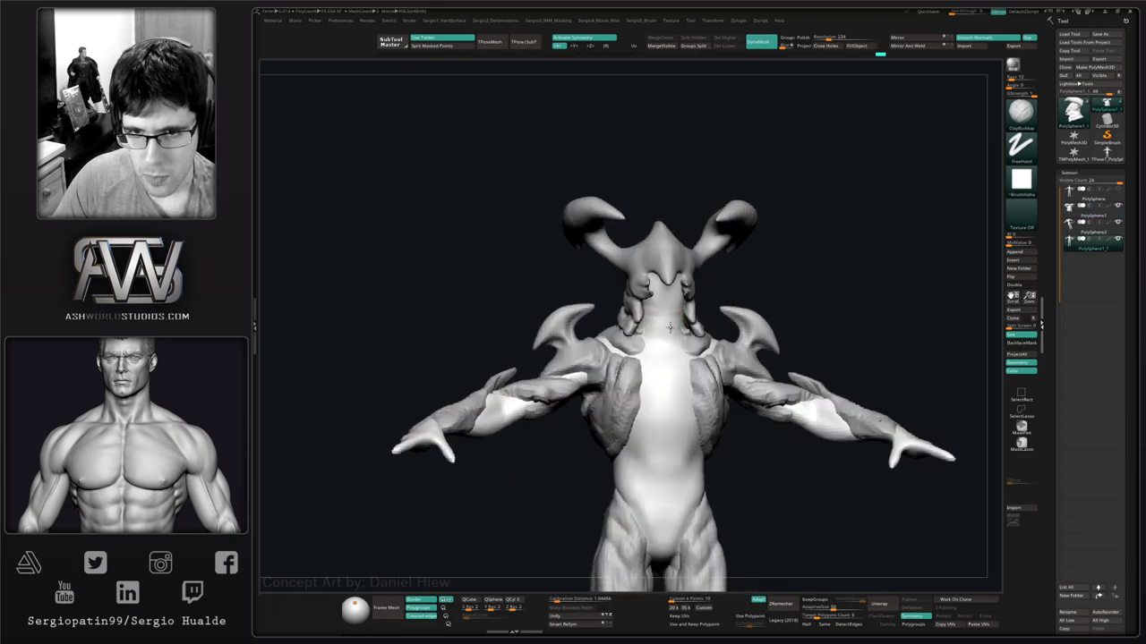
{"action": "key", "text": "b"}
{"action": "key", "text": "m"}
{"action": "key", "text": "v"}
{"action": "key", "text": "s"}
{"action": "left_click_drag", "start_coordinate": [672, 284], "coordinate": [673, 257]}
{"action": "key", "text": "ctrl+z"}
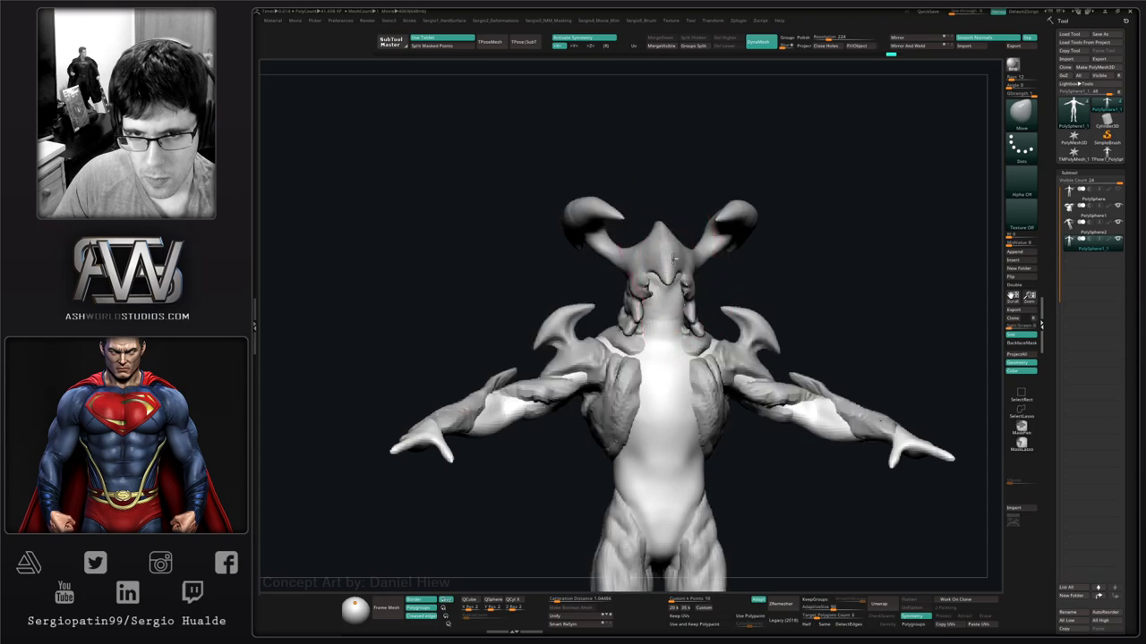
Isolate the body subtool and adjust its waist and lower face profile with the Move brush.
{"action": "mouse_move", "coordinate": [673, 258]}
{"action": "right_mouse_down"}
{"action": "mouse_move", "coordinate": [671, 288]}
{"action": "mouse_move", "coordinate": [700, 333]}
{"action": "right_mouse_up"}
{"action": "mouse_move", "coordinate": [700, 333]}
{"action": "right_mouse_down"}
{"action": "mouse_move", "coordinate": [749, 328]}
{"action": "mouse_move", "coordinate": [706, 347]}
{"action": "right_mouse_up"}
{"action": "mouse_move", "coordinate": [705, 347]}
{"action": "right_mouse_down", "text": "alt"}
{"action": "mouse_move", "coordinate": [723, 307]}
{"action": "mouse_move", "coordinate": [723, 339]}
{"action": "mouse_move", "coordinate": [676, 355]}
{"action": "mouse_move", "coordinate": [703, 317]}
{"action": "right_mouse_up", "text": "alt"}
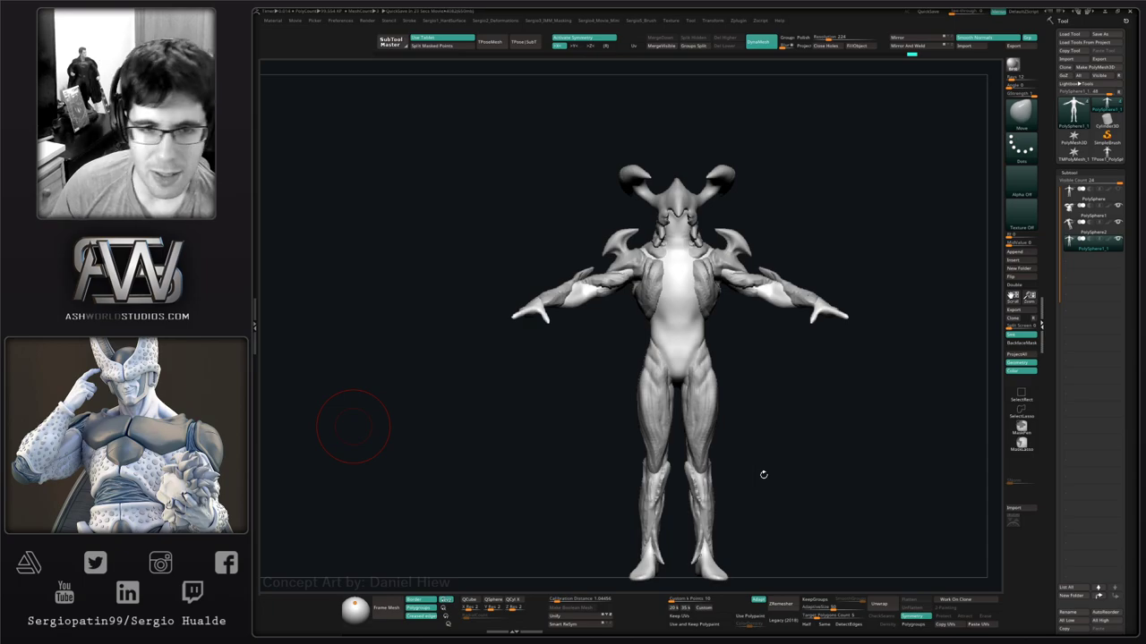
{"action": "left_click_drag", "start_coordinate": [763, 439], "coordinate": [780, 417]}
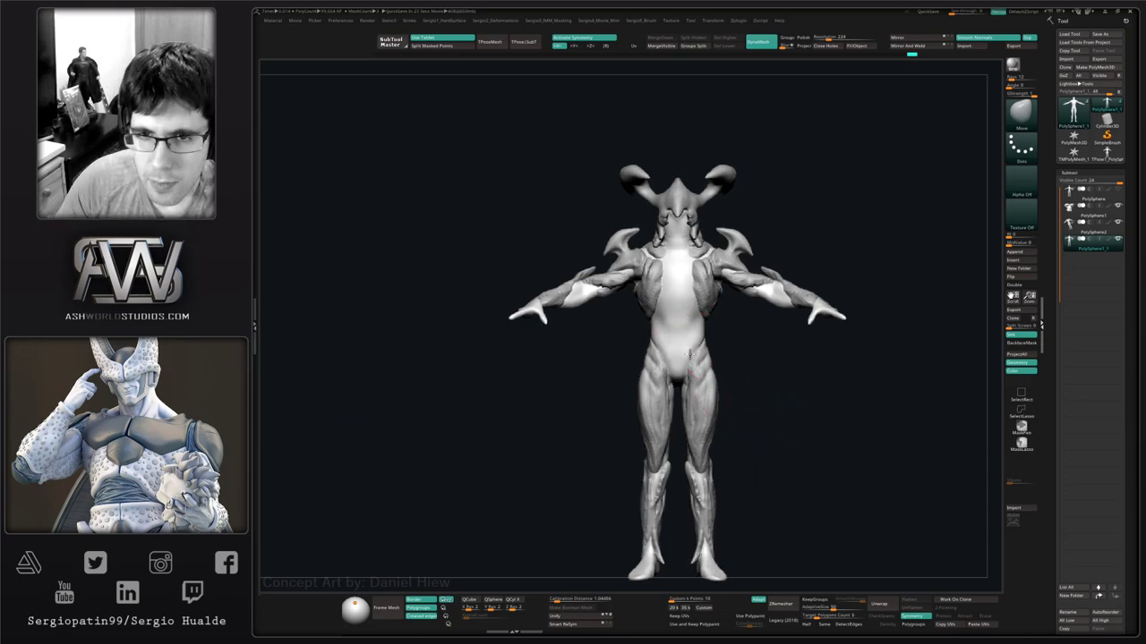
{"action": "mouse_move", "coordinate": [687, 353]}
{"action": "left_mouse_down"}
{"action": "mouse_move", "coordinate": [678, 402]}
{"action": "mouse_move", "coordinate": [659, 415]}
{"action": "mouse_move", "coordinate": [757, 384]}
{"action": "left_mouse_up"}
{"action": "left_click", "coordinate": [748, 364]}
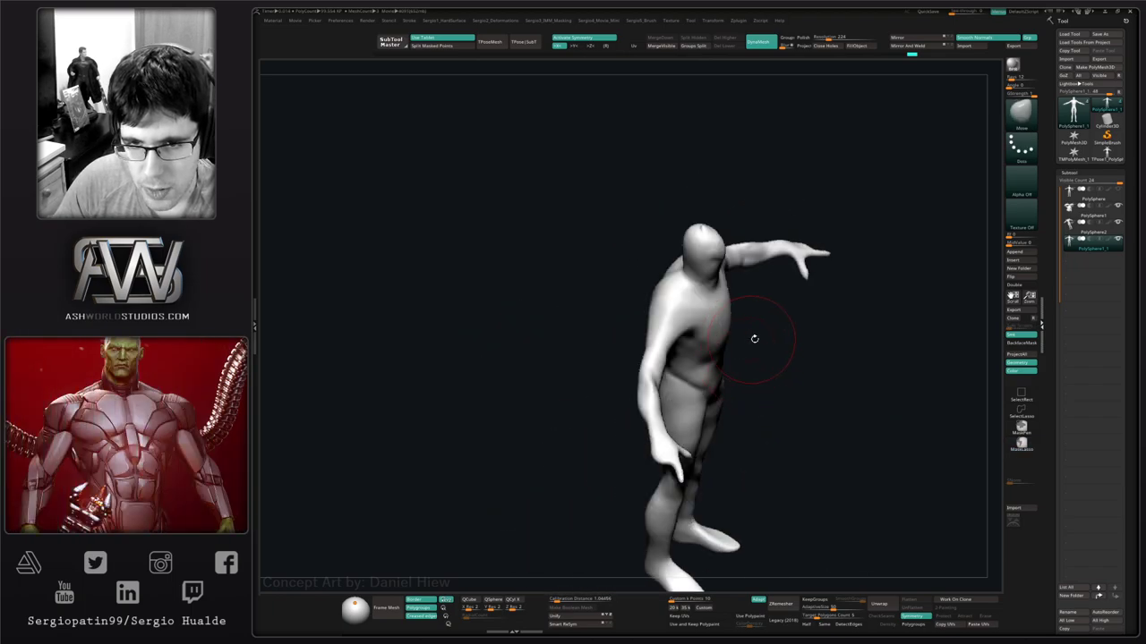
{"action": "mouse_move", "coordinate": [755, 340]}
{"action": "left_mouse_down"}
{"action": "mouse_move", "coordinate": [721, 313]}
{"action": "mouse_move", "coordinate": [757, 332]}
{"action": "left_mouse_up"}
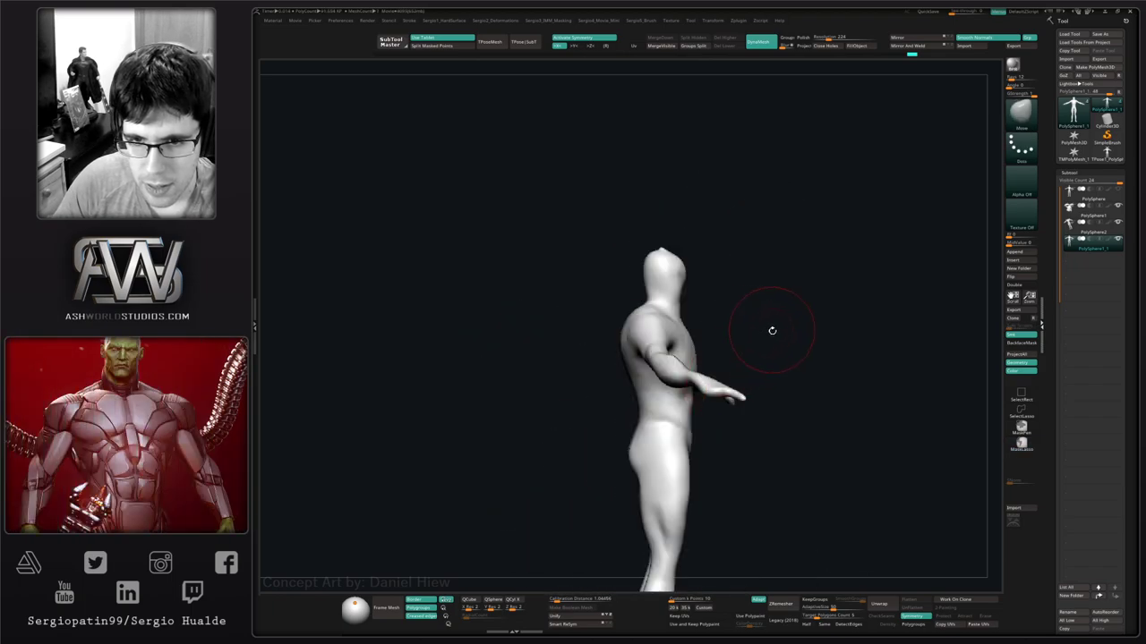
{"action": "right_click_drag", "start_coordinate": [772, 331], "coordinate": [730, 401]}
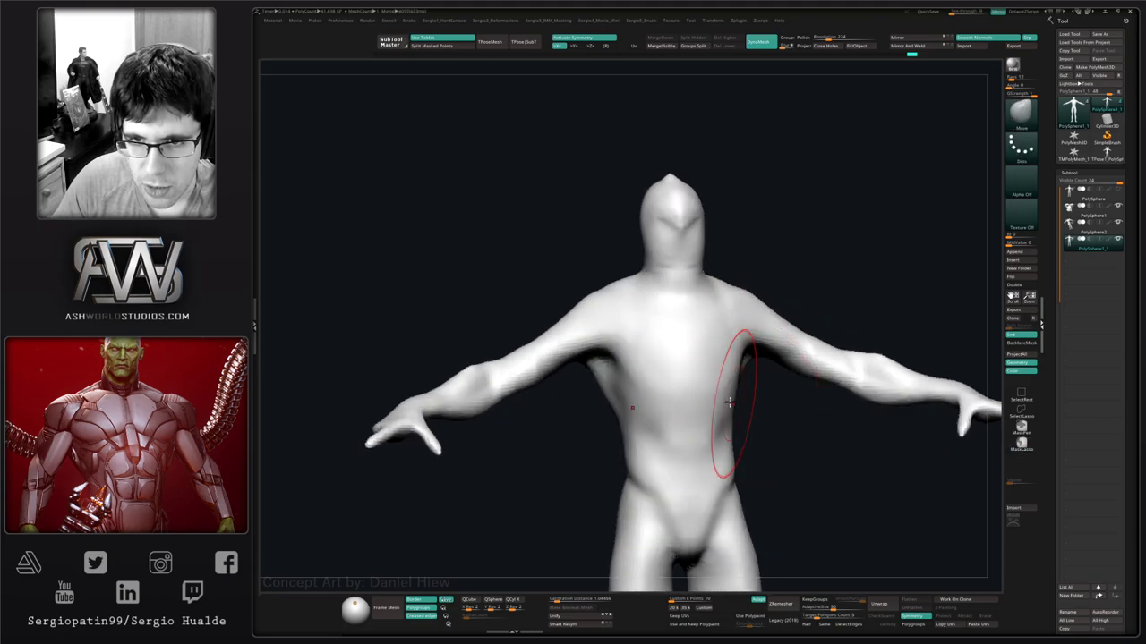
{"action": "mouse_move", "coordinate": [729, 402]}
{"action": "left_mouse_down"}
{"action": "mouse_move", "coordinate": [744, 447]}
{"action": "mouse_move", "coordinate": [712, 448]}
{"action": "mouse_move", "coordinate": [686, 421]}
{"action": "mouse_move", "coordinate": [696, 388]}
{"action": "mouse_move", "coordinate": [695, 422]}
{"action": "mouse_move", "coordinate": [661, 398]}
{"action": "mouse_move", "coordinate": [676, 404]}
{"action": "left_mouse_up"}
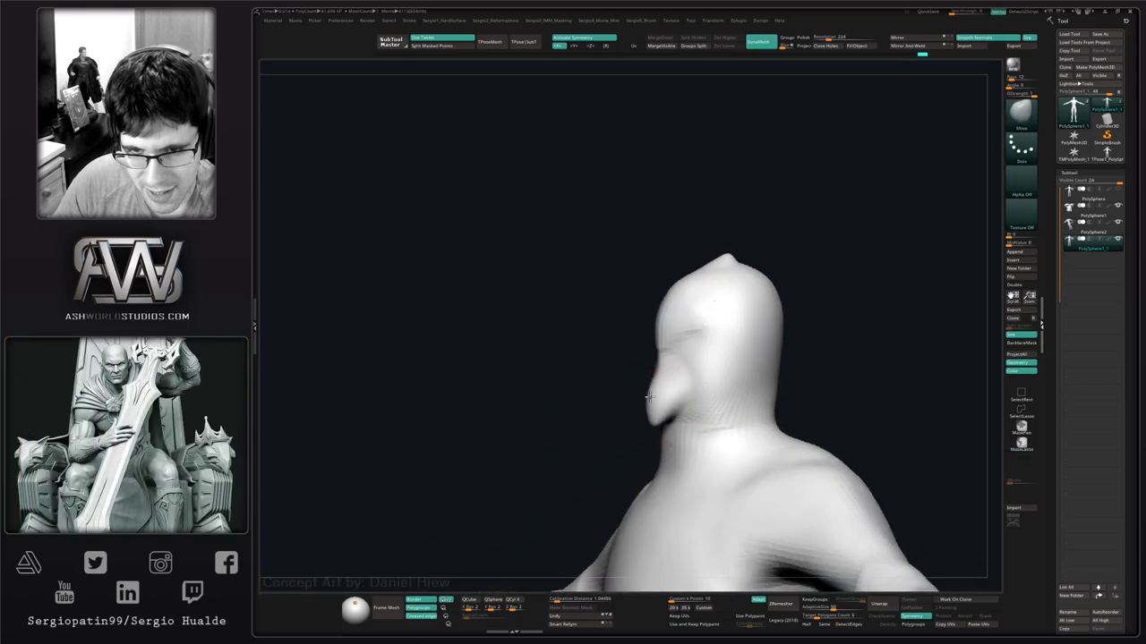
Carve the eye crease under the brow of the body's head with the DamStandard brush.
{"action": "right_click_drag", "start_coordinate": [680, 381], "coordinate": [687, 347]}
{"action": "key", "text": "b"}
{"action": "key", "text": "d"}
{"action": "key", "text": "s"}
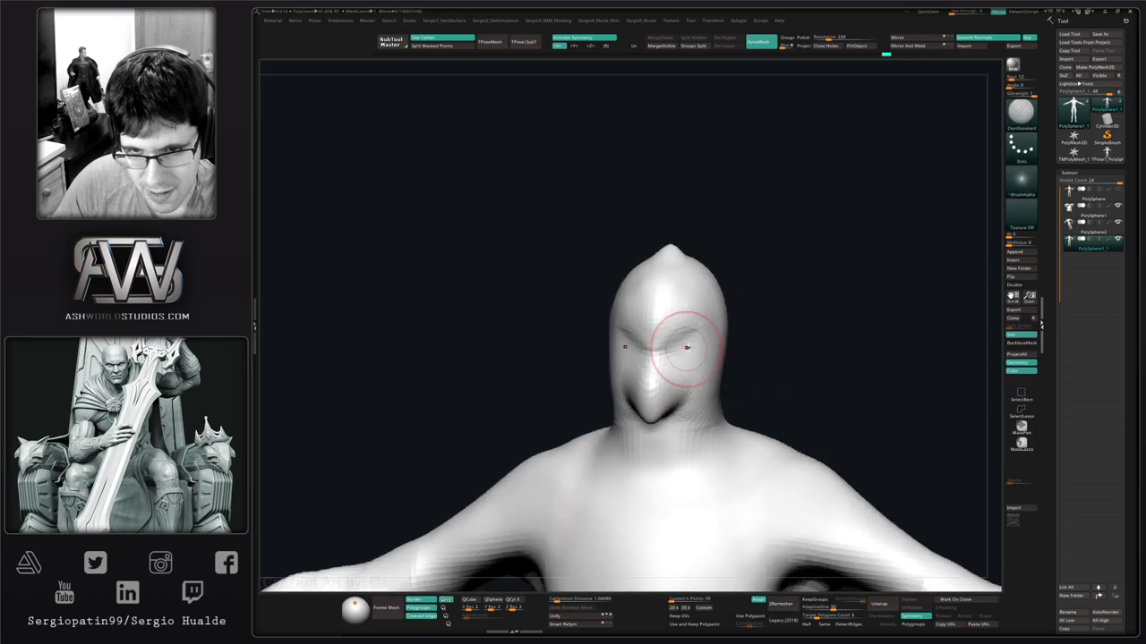
{"action": "left_click_drag", "start_coordinate": [678, 345], "coordinate": [666, 350]}
{"action": "right_click_drag", "start_coordinate": [680, 357], "coordinate": [728, 369]}
{"action": "mouse_move", "coordinate": [728, 369]}
{"action": "right_mouse_down"}
{"action": "mouse_move", "coordinate": [780, 361]}
{"action": "mouse_move", "coordinate": [791, 376]}
{"action": "right_mouse_up"}
Select the body's arms with SelectLasso and separate them into their own subtool.
{"action": "right_click_drag", "start_coordinate": [791, 376], "coordinate": [782, 358], "text": "ctrl"}
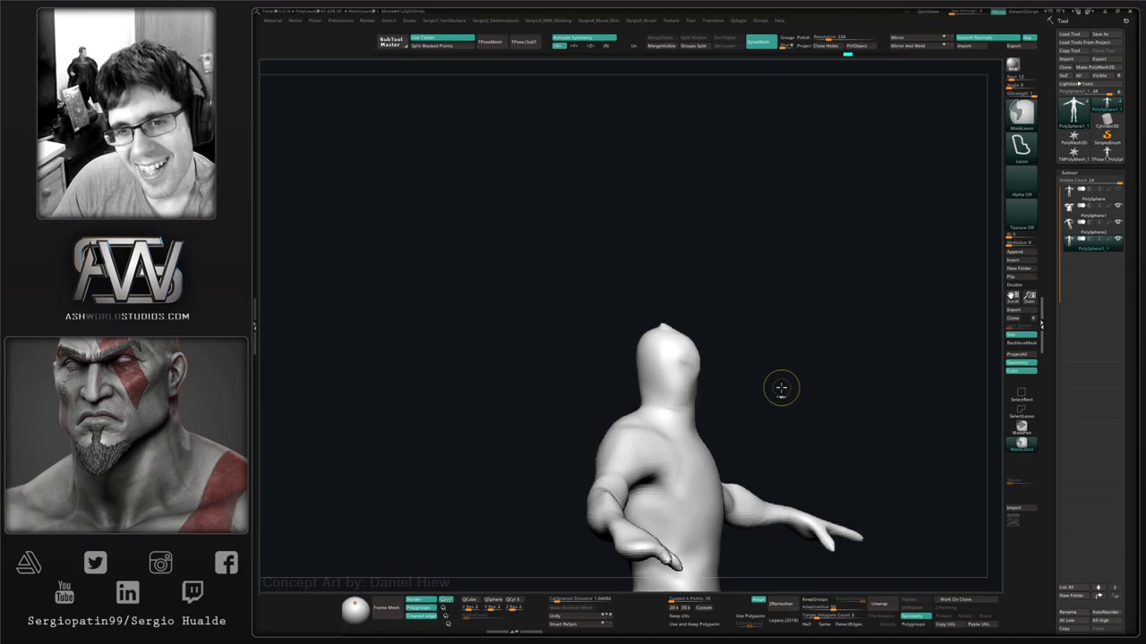
{"action": "mouse_move", "coordinate": [781, 387]}
{"action": "left_mouse_down"}
{"action": "mouse_move", "coordinate": [695, 463]}
{"action": "mouse_move", "coordinate": [621, 379]}
{"action": "mouse_move", "coordinate": [627, 424]}
{"action": "mouse_move", "coordinate": [660, 373]}
{"action": "mouse_move", "coordinate": [618, 417]}
{"action": "mouse_move", "coordinate": [629, 452]}
{"action": "mouse_move", "coordinate": [624, 416]}
{"action": "mouse_move", "coordinate": [695, 413]}
{"action": "left_mouse_up"}
{"action": "left_click_drag", "start_coordinate": [463, 365], "coordinate": [590, 528], "text": "ctrl+shift"}
{"action": "left_click", "coordinate": [976, 483], "text": "ctrl+shift"}
{"action": "left_click", "coordinate": [1020, 411]}
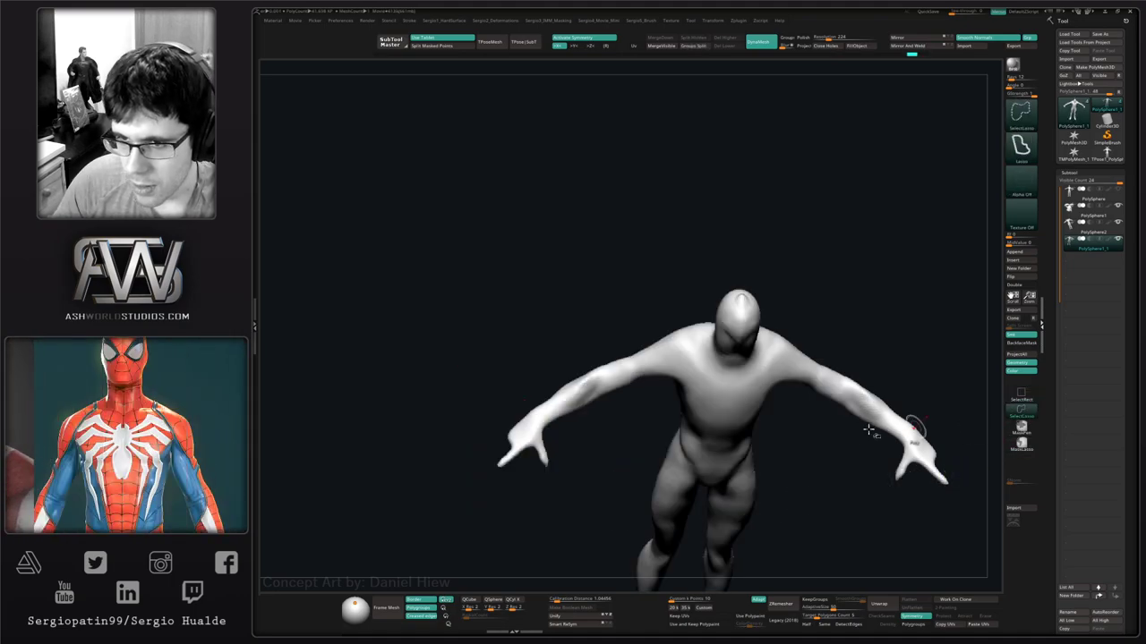
{"action": "mouse_move", "coordinate": [433, 377]}
{"action": "left_mouse_down", "text": "ctrl+shift"}
{"action": "mouse_move", "coordinate": [622, 465]}
{"action": "mouse_move", "coordinate": [614, 325]}
{"action": "left_mouse_up", "text": "ctrl+shift"}
{"action": "left_click", "coordinate": [694, 38]}
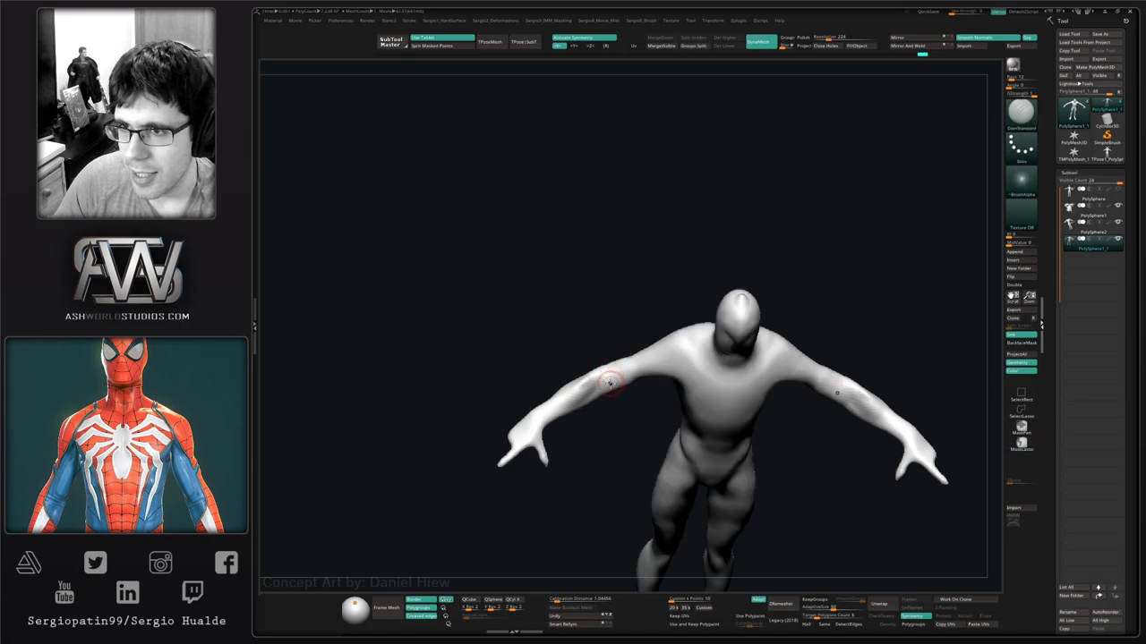
{"action": "left_click", "coordinate": [611, 383], "text": "alt"}
{"action": "mouse_move", "coordinate": [460, 359]}
{"action": "left_mouse_down", "text": "ctrl+shift"}
{"action": "mouse_move", "coordinate": [514, 537]}
{"action": "mouse_move", "coordinate": [669, 403]}
{"action": "mouse_move", "coordinate": [474, 353]}
{"action": "left_mouse_up", "text": "ctrl+shift"}
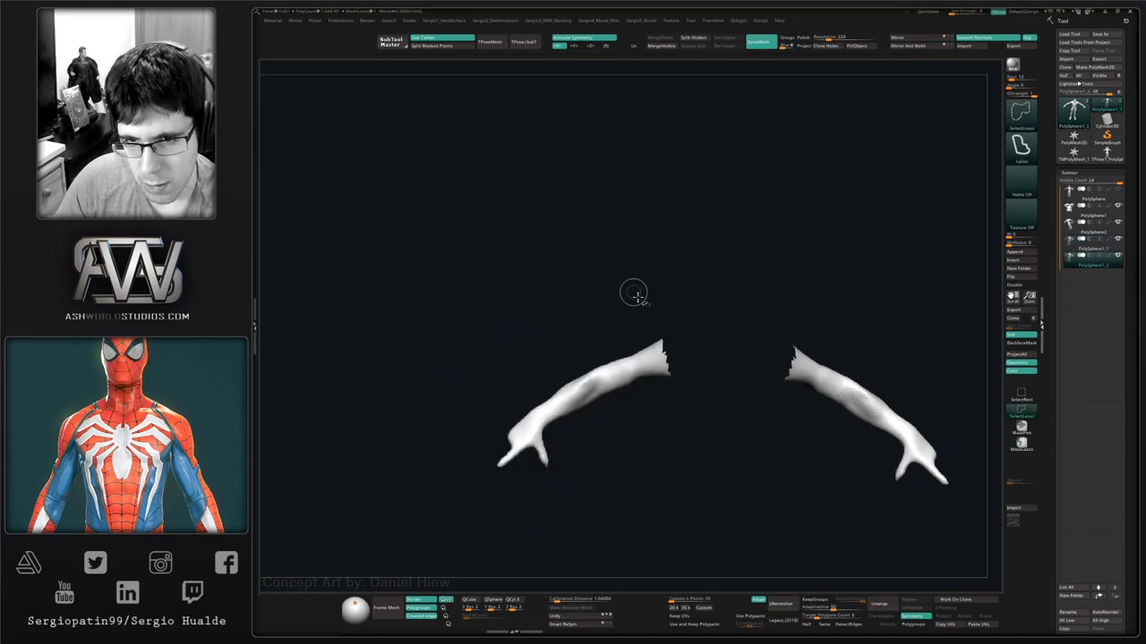
Set the DynaMesh resolution to 448 and remesh the separated arms to close their open ends.
{"action": "left_click_drag", "start_coordinate": [635, 289], "coordinate": [666, 295]}
{"action": "mouse_move", "coordinate": [665, 358]}
{"action": "left_mouse_down"}
{"action": "mouse_move", "coordinate": [684, 369]}
{"action": "mouse_move", "coordinate": [661, 437]}
{"action": "left_mouse_up"}
{"action": "mouse_move", "coordinate": [654, 437]}
{"action": "left_mouse_down"}
{"action": "mouse_move", "coordinate": [672, 422]}
{"action": "mouse_move", "coordinate": [648, 455]}
{"action": "mouse_move", "coordinate": [619, 435]}
{"action": "mouse_move", "coordinate": [614, 460]}
{"action": "mouse_move", "coordinate": [622, 412]}
{"action": "mouse_move", "coordinate": [638, 416]}
{"action": "mouse_move", "coordinate": [606, 481]}
{"action": "mouse_move", "coordinate": [675, 306]}
{"action": "left_mouse_up"}
{"action": "key", "text": "alt+s"}
{"action": "key", "text": "alt+s"}
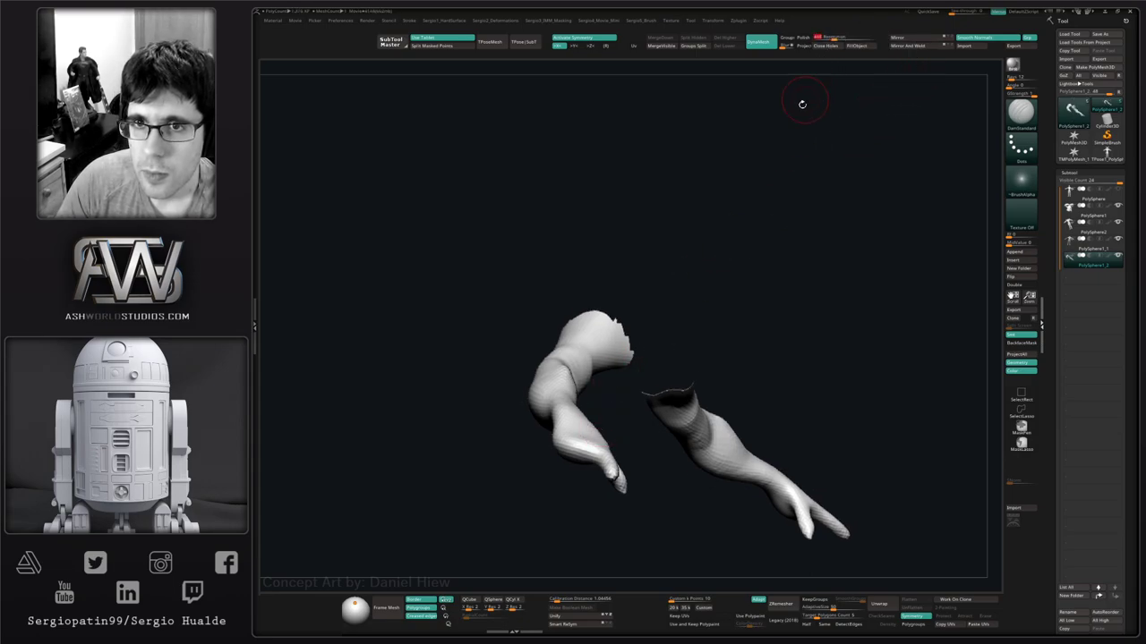
{"action": "left_click_drag", "start_coordinate": [802, 103], "coordinate": [705, 242]}
{"action": "mouse_move", "coordinate": [806, 295]}
{"action": "left_mouse_down"}
{"action": "mouse_move", "coordinate": [778, 263]}
{"action": "mouse_move", "coordinate": [805, 304]}
{"action": "left_mouse_up"}
{"action": "mouse_move", "coordinate": [805, 304]}
{"action": "left_mouse_down"}
{"action": "mouse_move", "coordinate": [747, 291]}
{"action": "mouse_move", "coordinate": [780, 248]}
{"action": "left_mouse_up"}
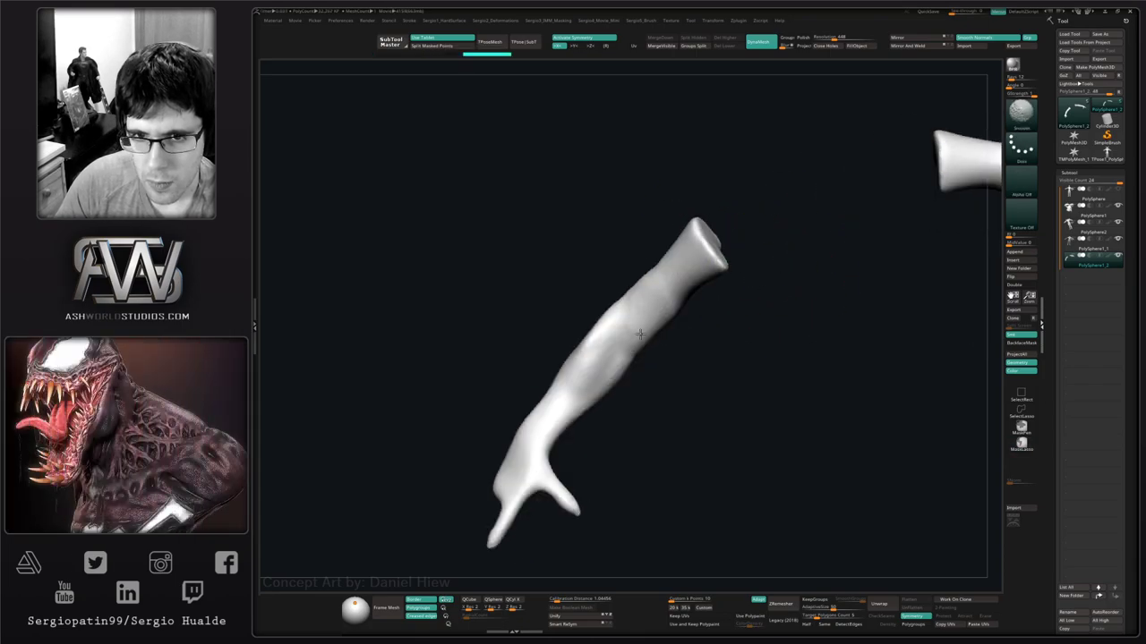
Smooth the surface of the remeshed arm around the elbow.
{"action": "left_click_drag", "start_coordinate": [626, 394], "coordinate": [680, 352]}
{"action": "key", "text": "alt+s"}
{"action": "left_click", "coordinate": [627, 377], "text": "ctrl+shift"}
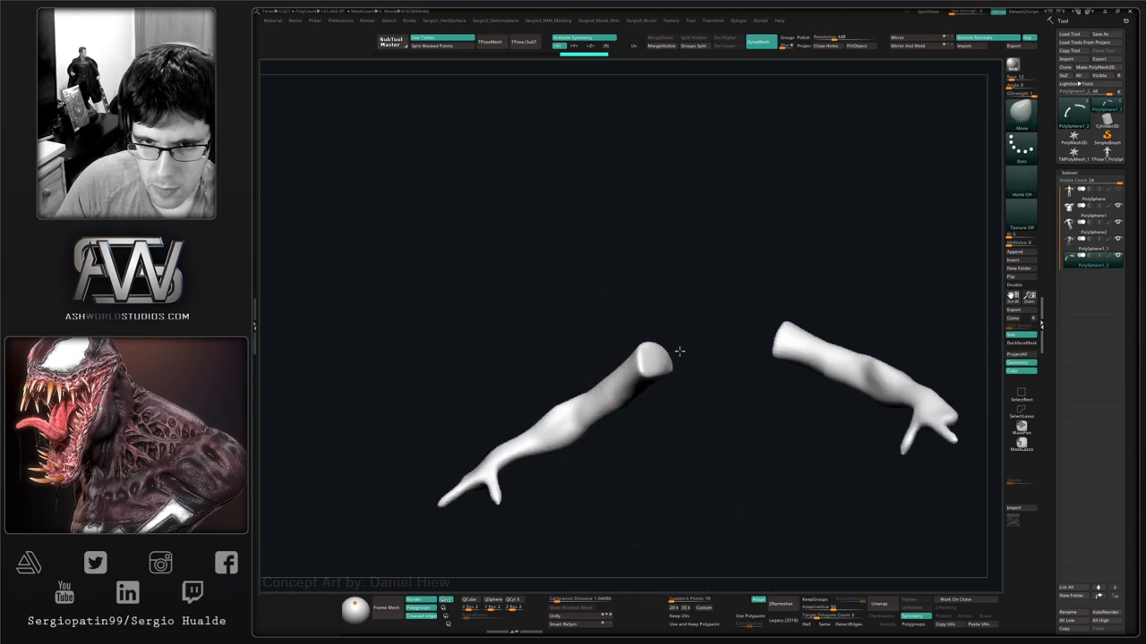
Build up the flat shoulder end of the arm into a rounded cap with the ClayBuildup brush and smooth it.
{"action": "mouse_move", "coordinate": [663, 359]}
{"action": "right_mouse_down"}
{"action": "mouse_move", "coordinate": [703, 349]}
{"action": "mouse_move", "coordinate": [683, 373]}
{"action": "right_mouse_up"}
{"action": "key", "text": "b"}
{"action": "key", "text": "c"}
{"action": "key", "text": "b"}
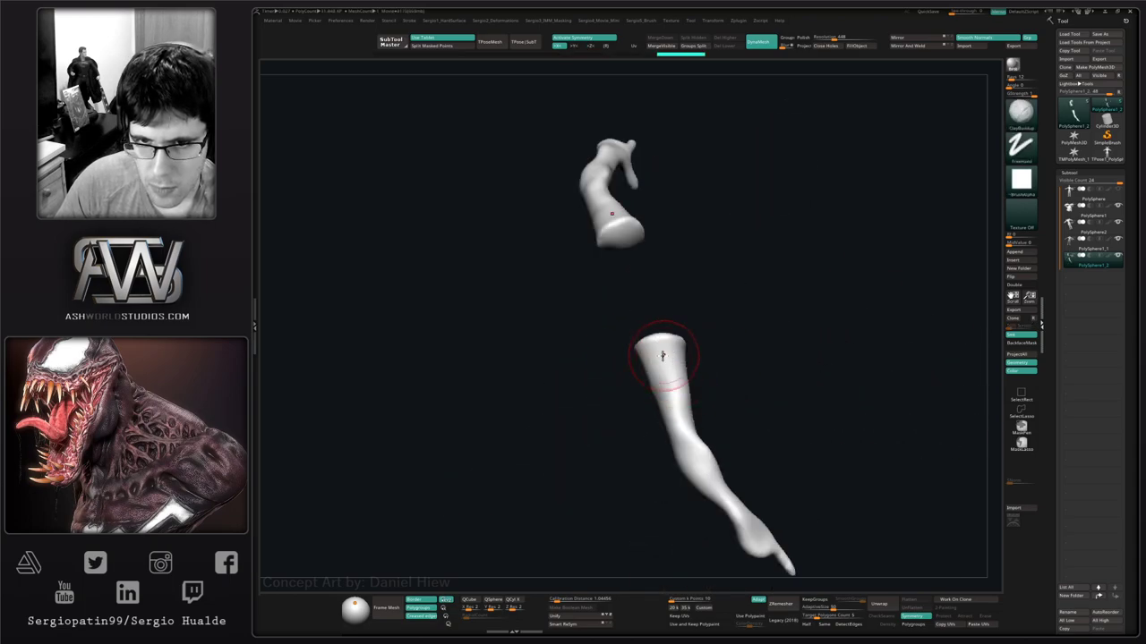
{"action": "mouse_move", "coordinate": [665, 356]}
{"action": "left_mouse_down"}
{"action": "mouse_move", "coordinate": [635, 336]}
{"action": "mouse_move", "coordinate": [665, 350]}
{"action": "left_mouse_up"}
{"action": "right_click_drag", "start_coordinate": [665, 349], "coordinate": [662, 334]}
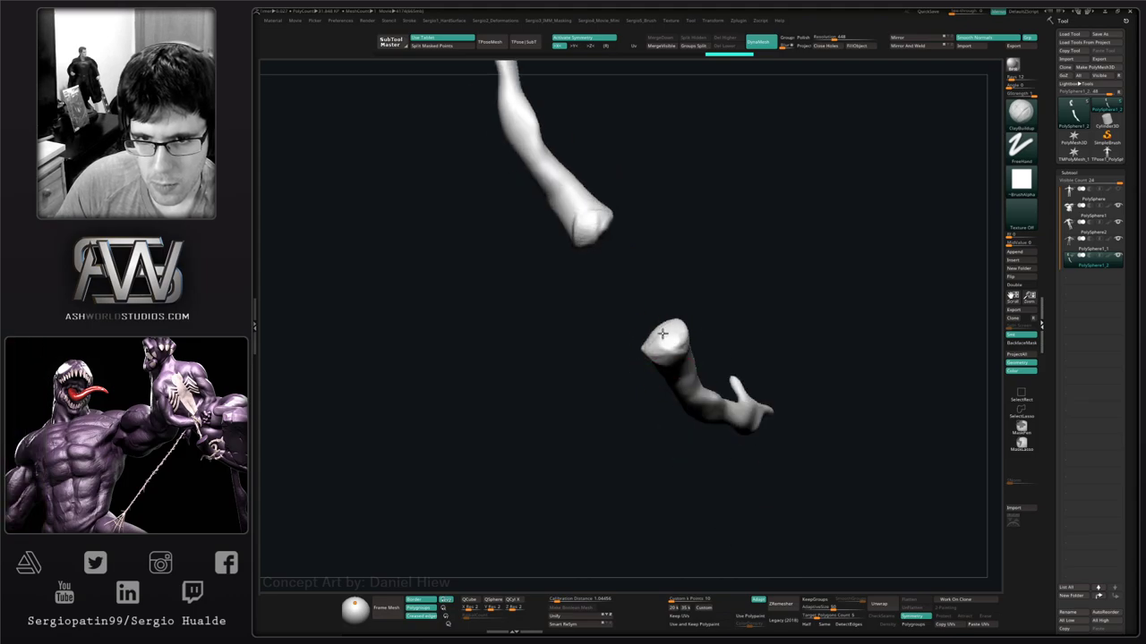
{"action": "mouse_move", "coordinate": [662, 326]}
{"action": "left_mouse_down"}
{"action": "mouse_move", "coordinate": [689, 345]}
{"action": "mouse_move", "coordinate": [695, 377]}
{"action": "mouse_move", "coordinate": [751, 360]}
{"action": "left_mouse_up"}
{"action": "mouse_move", "coordinate": [727, 337]}
{"action": "left_mouse_down"}
{"action": "mouse_move", "coordinate": [716, 383]}
{"action": "mouse_move", "coordinate": [743, 350]}
{"action": "left_mouse_up"}
{"action": "key", "text": "shift"}
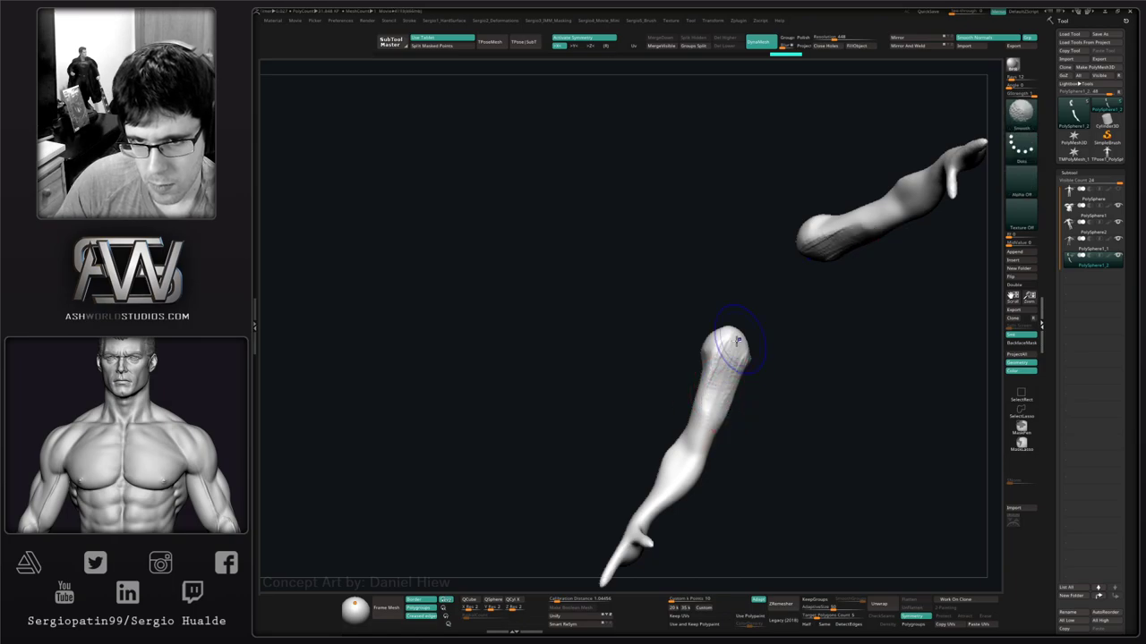
Build up the muscle mass along the upper arm below the shoulder with the ClayBuildup brush.
{"action": "right_click_drag", "start_coordinate": [717, 402], "coordinate": [730, 394]}
{"action": "left_click_drag", "start_coordinate": [718, 363], "coordinate": [698, 420]}
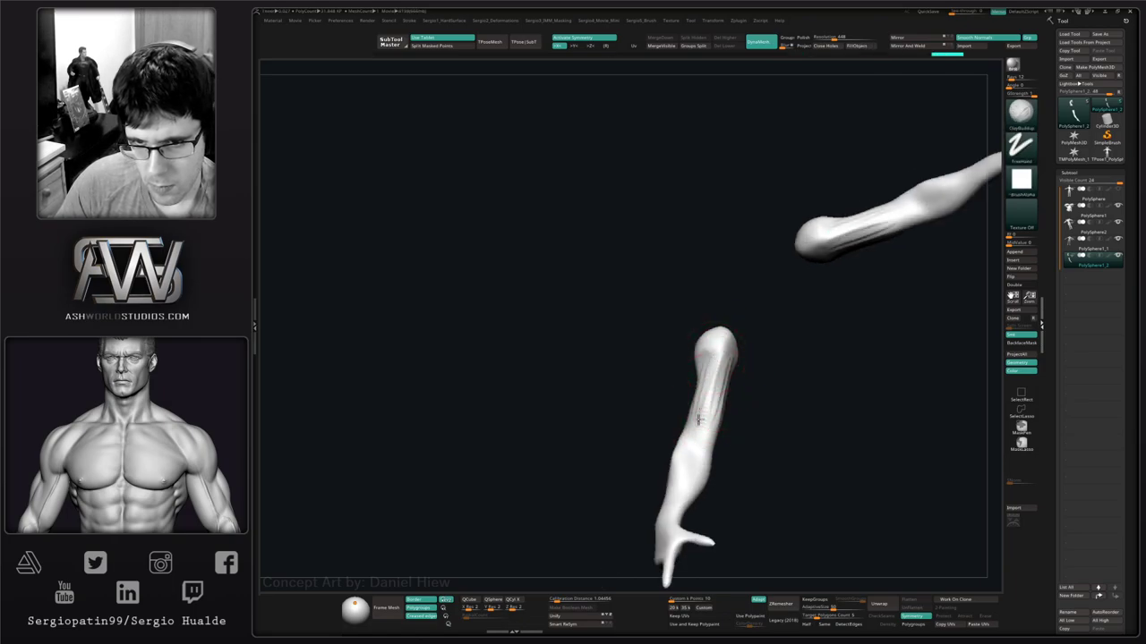
{"action": "right_click_drag", "start_coordinate": [722, 406], "coordinate": [744, 392]}
{"action": "mouse_move", "coordinate": [736, 365]}
{"action": "left_mouse_down"}
{"action": "mouse_move", "coordinate": [709, 415]}
{"action": "mouse_move", "coordinate": [742, 359]}
{"action": "left_mouse_up"}
{"action": "right_click_drag", "start_coordinate": [724, 402], "coordinate": [750, 394]}
{"action": "mouse_move", "coordinate": [710, 421]}
{"action": "left_mouse_down"}
{"action": "mouse_move", "coordinate": [696, 451]}
{"action": "mouse_move", "coordinate": [713, 440]}
{"action": "mouse_move", "coordinate": [701, 437]}
{"action": "left_mouse_up"}
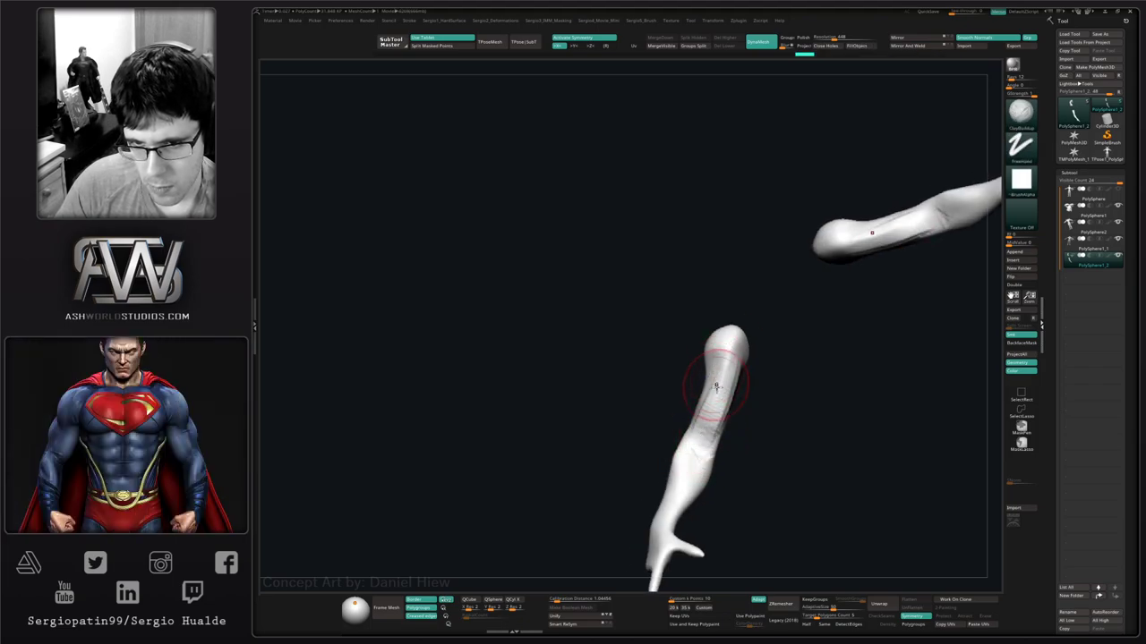
Smooth the built-up clay strokes on the upper arm towards the elbow.
{"action": "mouse_move", "coordinate": [716, 387]}
{"action": "right_mouse_down"}
{"action": "mouse_move", "coordinate": [729, 440]}
{"action": "mouse_move", "coordinate": [750, 419]}
{"action": "mouse_move", "coordinate": [711, 365]}
{"action": "mouse_move", "coordinate": [739, 445]}
{"action": "mouse_move", "coordinate": [678, 391]}
{"action": "mouse_move", "coordinate": [703, 418]}
{"action": "mouse_move", "coordinate": [682, 417]}
{"action": "right_mouse_up"}
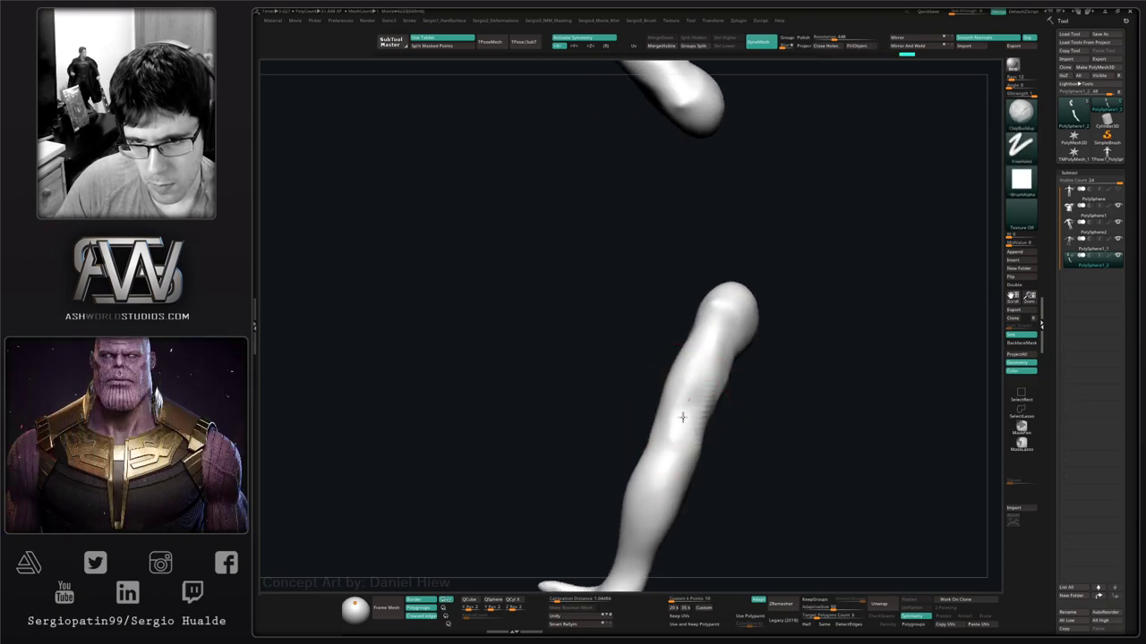
{"action": "left_click_drag", "start_coordinate": [689, 433], "coordinate": [678, 460], "text": "shift"}
{"action": "right_click_drag", "start_coordinate": [678, 460], "coordinate": [728, 391]}
{"action": "mouse_move", "coordinate": [729, 391]}
{"action": "left_mouse_down", "text": "shift"}
{"action": "mouse_move", "coordinate": [713, 410]}
{"action": "mouse_move", "coordinate": [722, 434]}
{"action": "left_mouse_up", "text": "shift"}
Shape the upper arm and carve the crease under the deltoid with the Move and DamStandard brushes.
{"action": "key", "text": "ctrl+shift+d"}
{"action": "right_click_drag", "start_coordinate": [721, 434], "coordinate": [721, 410]}
{"action": "mouse_move", "coordinate": [703, 428]}
{"action": "right_mouse_down"}
{"action": "mouse_move", "coordinate": [703, 389]}
{"action": "mouse_move", "coordinate": [677, 417]}
{"action": "mouse_move", "coordinate": [723, 415]}
{"action": "mouse_move", "coordinate": [707, 407]}
{"action": "mouse_move", "coordinate": [739, 463]}
{"action": "mouse_move", "coordinate": [714, 404]}
{"action": "right_mouse_up"}
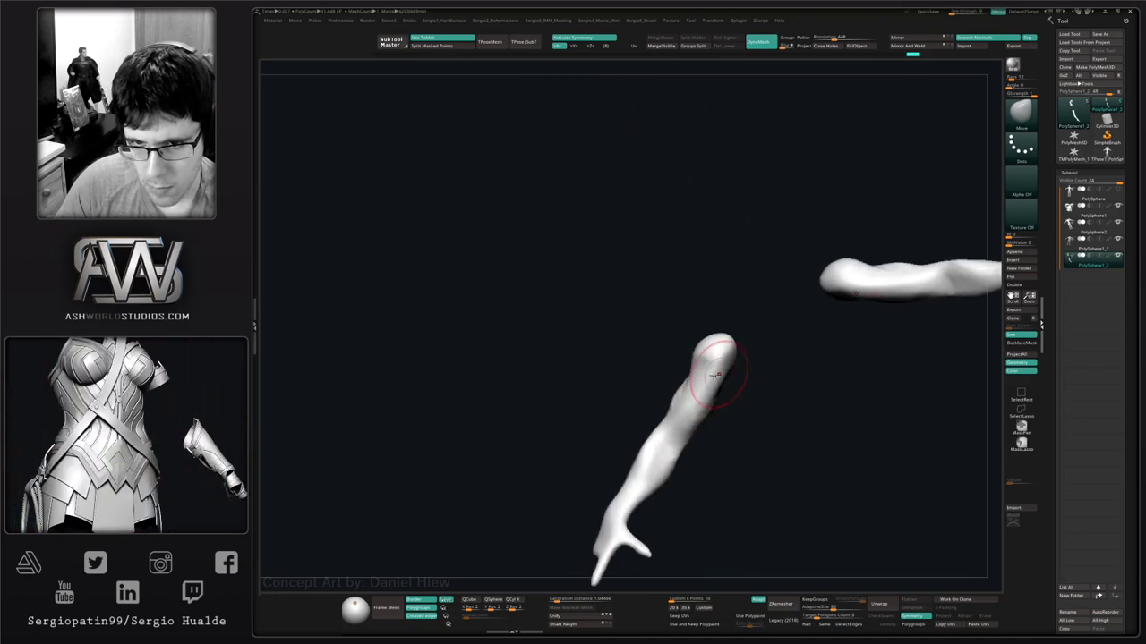
{"action": "right_click_drag", "start_coordinate": [679, 366], "coordinate": [711, 364]}
{"action": "key", "text": "ctrl"}
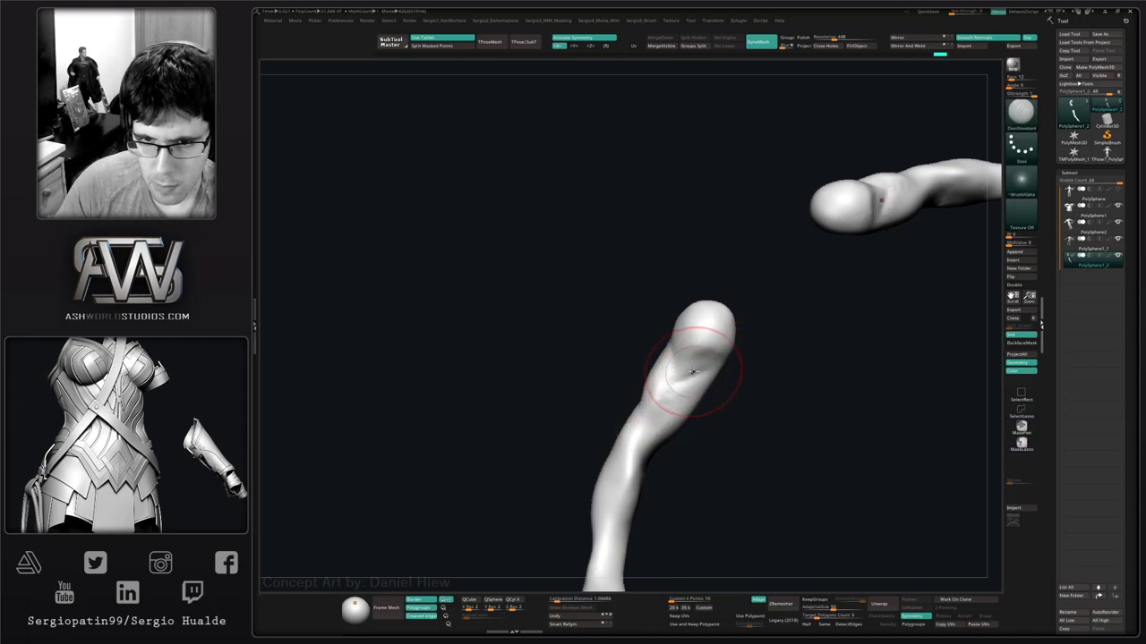
Build up the lower edge of the deltoid above the crease with ClayBuildup and smooth it into the shoulder.
{"action": "key", "text": "b"}
{"action": "key", "text": "c"}
{"action": "key", "text": "b"}
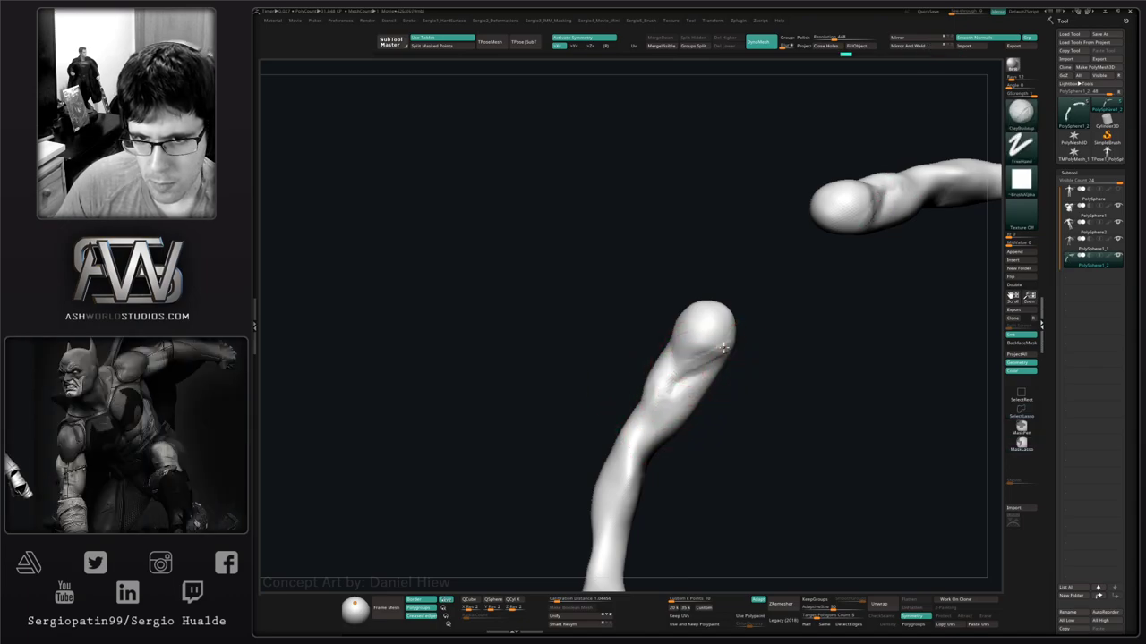
{"action": "left_click_drag", "start_coordinate": [684, 369], "coordinate": [709, 351]}
{"action": "right_click_drag", "start_coordinate": [694, 347], "coordinate": [714, 355]}
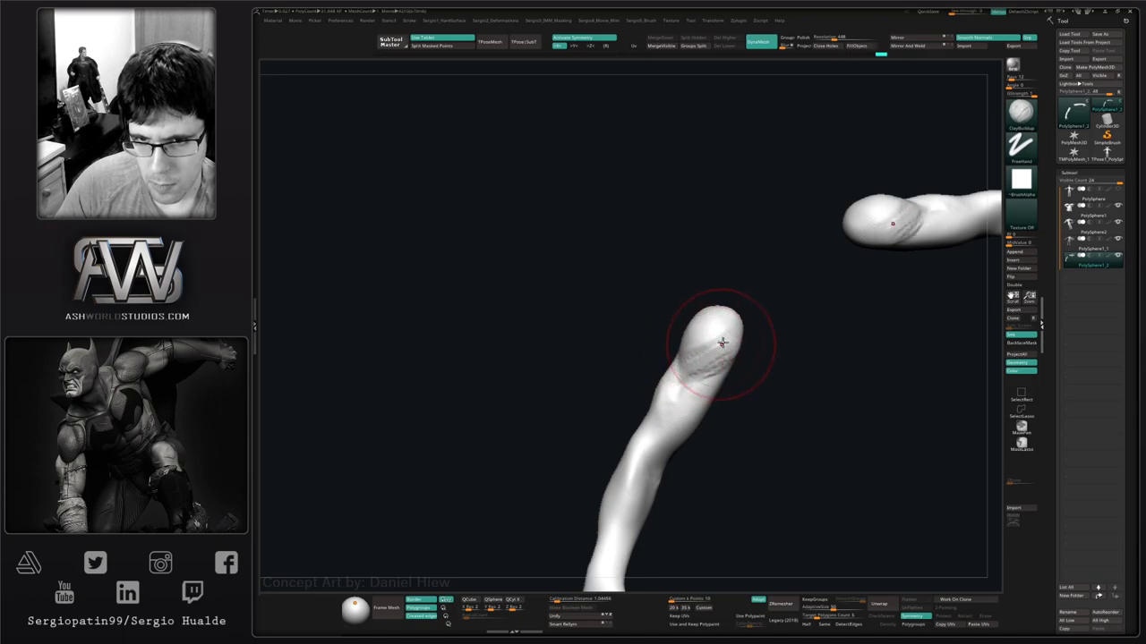
{"action": "left_click_drag", "start_coordinate": [722, 343], "coordinate": [736, 327], "text": "shift"}
{"action": "right_click_drag", "start_coordinate": [736, 327], "coordinate": [719, 399]}
{"action": "key", "text": "b"}
{"action": "key", "text": "m"}
{"action": "key", "text": "v"}
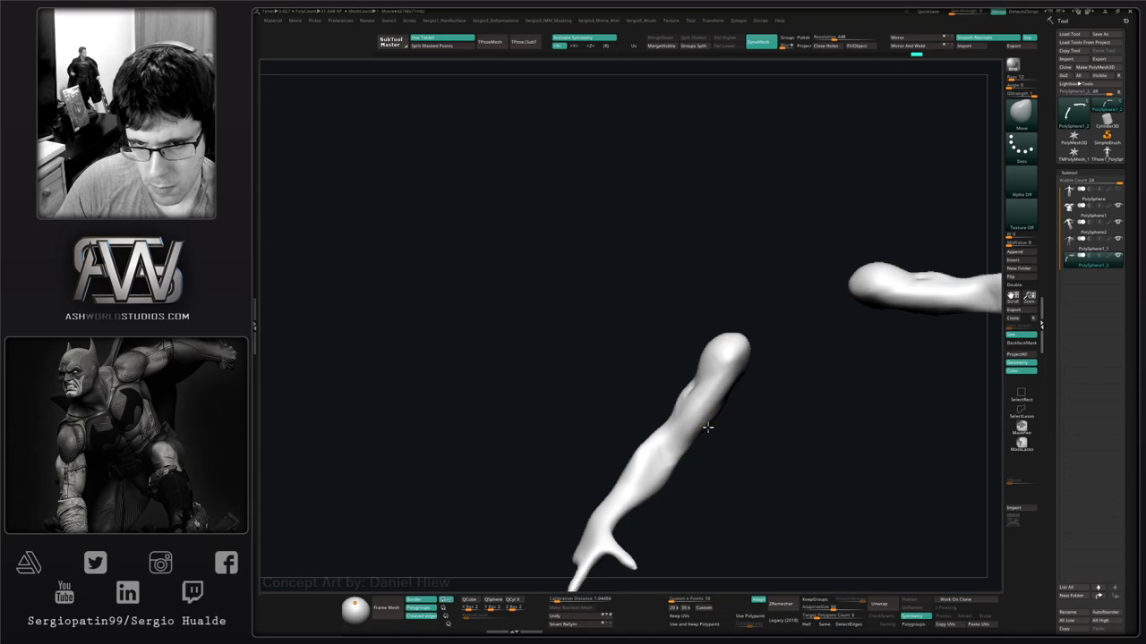
Build up the forearm muscle running down from the elbow with the ClayBuildup brush.
{"action": "mouse_move", "coordinate": [707, 428]}
{"action": "right_mouse_down"}
{"action": "mouse_move", "coordinate": [698, 471]}
{"action": "mouse_move", "coordinate": [663, 442]}
{"action": "mouse_move", "coordinate": [672, 459]}
{"action": "right_mouse_up"}
{"action": "key", "text": "b"}
{"action": "key", "text": "c"}
{"action": "key", "text": "b"}
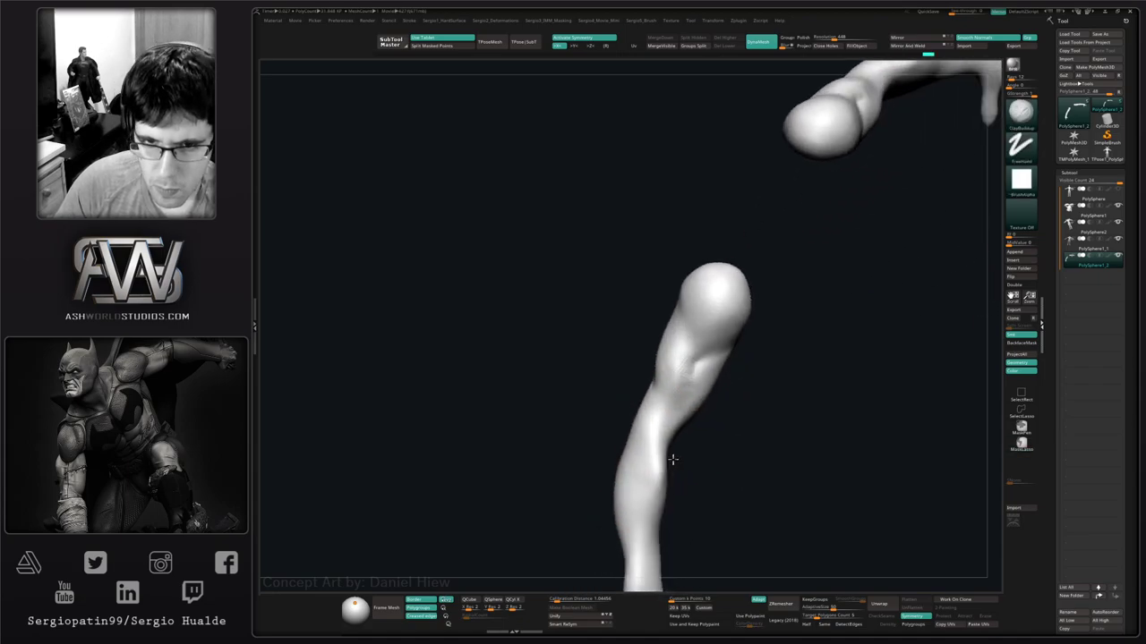
{"action": "key", "text": "s"}
{"action": "left_click_drag", "start_coordinate": [657, 427], "coordinate": [650, 428]}
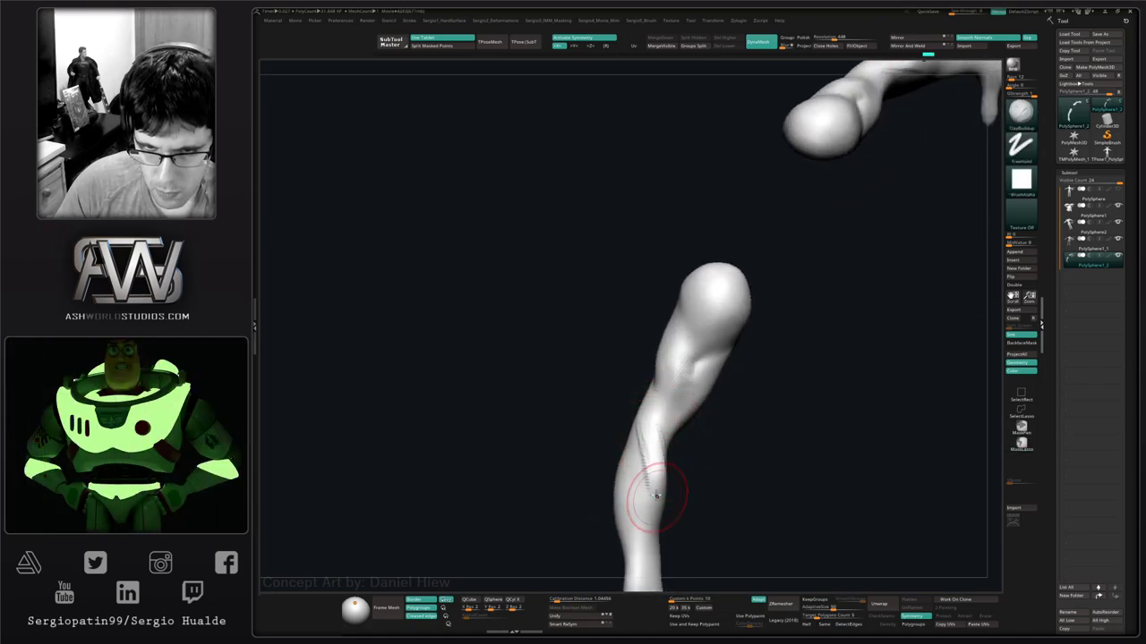
{"action": "right_click_drag", "start_coordinate": [655, 438], "coordinate": [654, 476]}
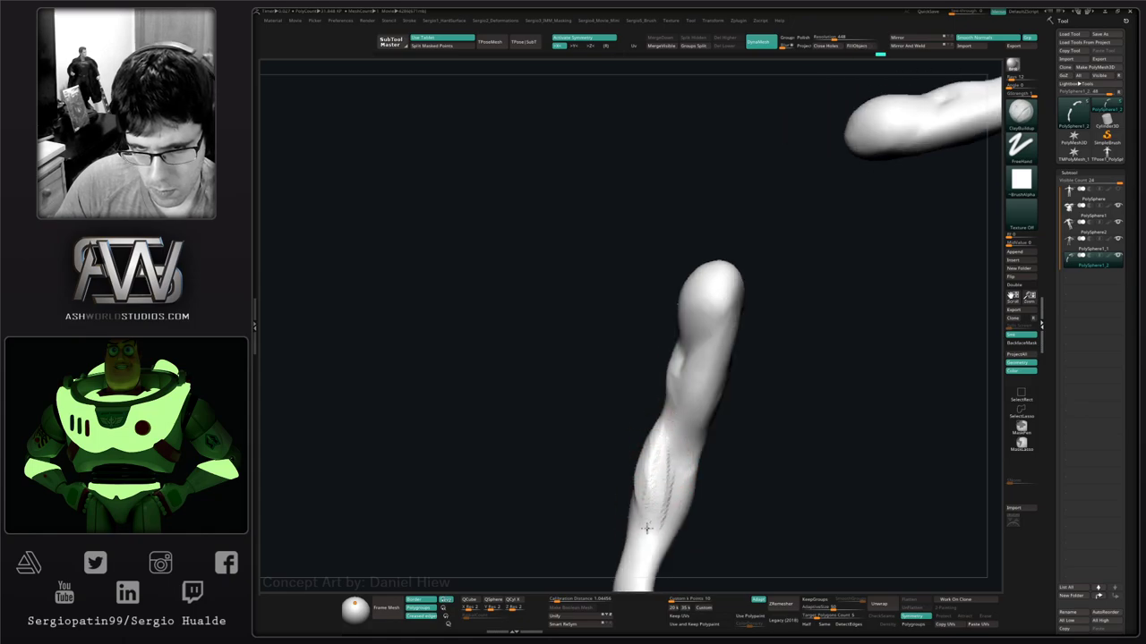
{"action": "right_click_drag", "start_coordinate": [646, 528], "coordinate": [674, 503]}
Build up the elbow bone with ClayBuildup and adjust the forearm's outline with the Move brush.
{"action": "right_click_drag", "start_coordinate": [642, 410], "coordinate": [612, 445]}
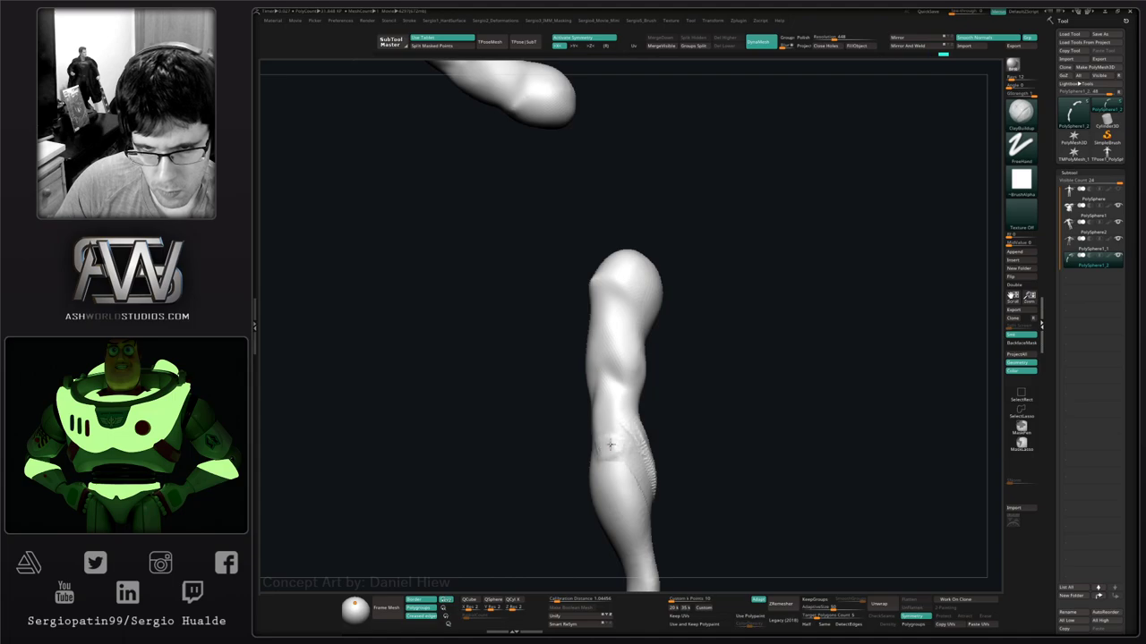
{"action": "mouse_move", "coordinate": [601, 441]}
{"action": "left_mouse_down"}
{"action": "mouse_move", "coordinate": [614, 438]}
{"action": "mouse_move", "coordinate": [616, 453]}
{"action": "left_mouse_up"}
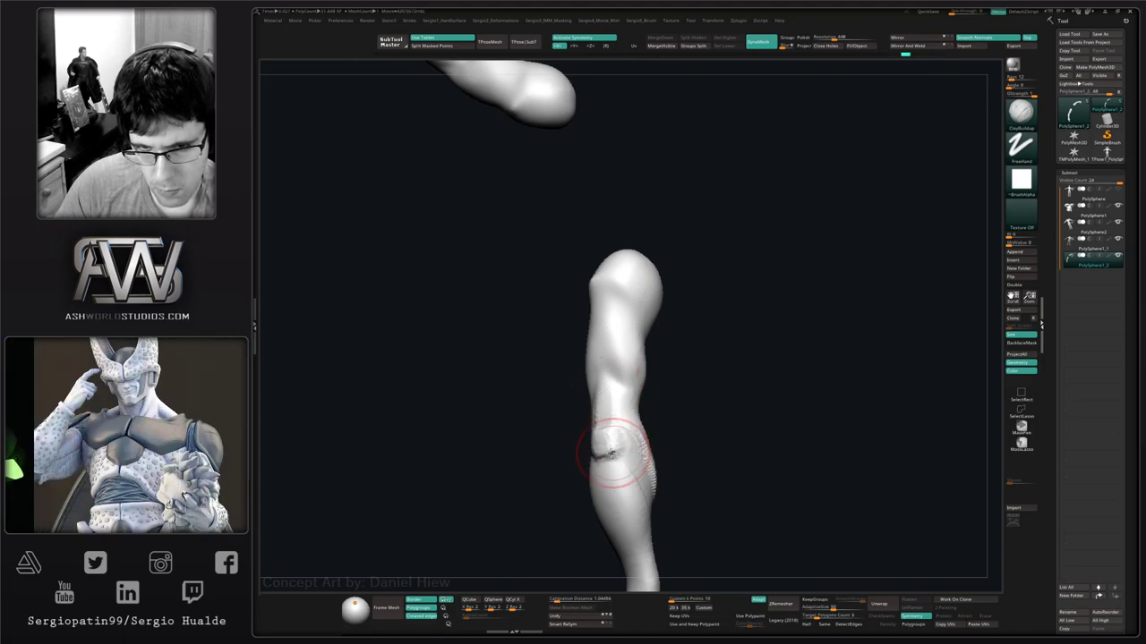
{"action": "key", "text": "b"}
{"action": "key", "text": "m"}
{"action": "key", "text": "v"}
{"action": "mouse_move", "coordinate": [616, 453]}
{"action": "right_mouse_down"}
{"action": "mouse_move", "coordinate": [601, 445]}
{"action": "mouse_move", "coordinate": [606, 468]}
{"action": "mouse_move", "coordinate": [657, 456]}
{"action": "mouse_move", "coordinate": [627, 440]}
{"action": "mouse_move", "coordinate": [691, 442]}
{"action": "mouse_move", "coordinate": [610, 412]}
{"action": "mouse_move", "coordinate": [655, 423]}
{"action": "mouse_move", "coordinate": [593, 466]}
{"action": "right_mouse_up"}
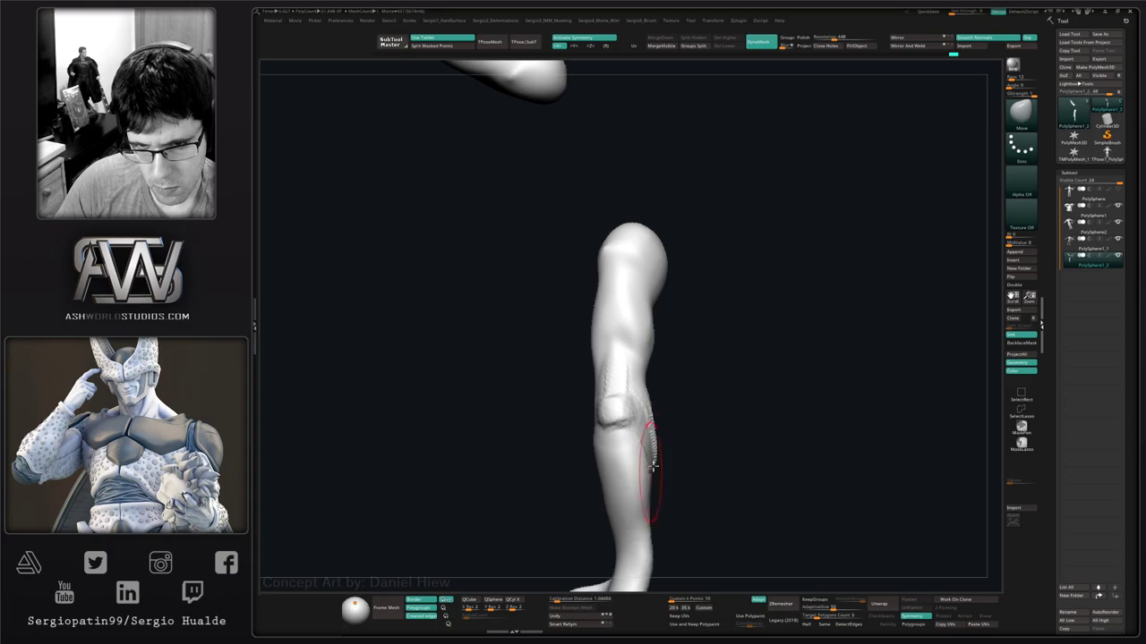
{"action": "left_click_drag", "start_coordinate": [654, 465], "coordinate": [665, 460]}
{"action": "mouse_move", "coordinate": [665, 460]}
{"action": "right_mouse_down"}
{"action": "mouse_move", "coordinate": [649, 420]}
{"action": "mouse_move", "coordinate": [629, 441]}
{"action": "right_mouse_up"}
Define the grooves between the forearm muscles around the elbow with DamStandard and smooth their transitions.
{"action": "key", "text": "ctrl+1"}
{"action": "key", "text": "s"}
{"action": "right_click_drag", "start_coordinate": [665, 391], "coordinate": [665, 424]}
{"action": "left_click_drag", "start_coordinate": [665, 424], "coordinate": [665, 478]}
{"action": "mouse_move", "coordinate": [665, 478]}
{"action": "right_mouse_down"}
{"action": "mouse_move", "coordinate": [648, 448]}
{"action": "mouse_move", "coordinate": [693, 481]}
{"action": "mouse_move", "coordinate": [686, 447]}
{"action": "mouse_move", "coordinate": [680, 478]}
{"action": "mouse_move", "coordinate": [620, 424]}
{"action": "mouse_move", "coordinate": [620, 382]}
{"action": "right_mouse_up"}
{"action": "key", "text": "b"}
{"action": "key", "text": "d"}
{"action": "key", "text": "s"}
{"action": "mouse_move", "coordinate": [606, 419]}
{"action": "left_mouse_down", "text": "shift"}
{"action": "mouse_move", "coordinate": [596, 381]}
{"action": "mouse_move", "coordinate": [610, 459]}
{"action": "left_mouse_up", "text": "shift"}
{"action": "right_click_drag", "start_coordinate": [616, 448], "coordinate": [609, 393]}
{"action": "left_click_drag", "start_coordinate": [602, 358], "coordinate": [598, 435], "text": "shift"}
Build up the wrist bone with ClayBuildup and check the arm's shape from several sides.
{"action": "mouse_move", "coordinate": [648, 501]}
{"action": "right_mouse_down"}
{"action": "mouse_move", "coordinate": [647, 461]}
{"action": "mouse_move", "coordinate": [624, 447]}
{"action": "mouse_move", "coordinate": [594, 515]}
{"action": "mouse_move", "coordinate": [608, 468]}
{"action": "right_mouse_up"}
{"action": "key", "text": "b"}
{"action": "key", "text": "c"}
{"action": "key", "text": "b"}
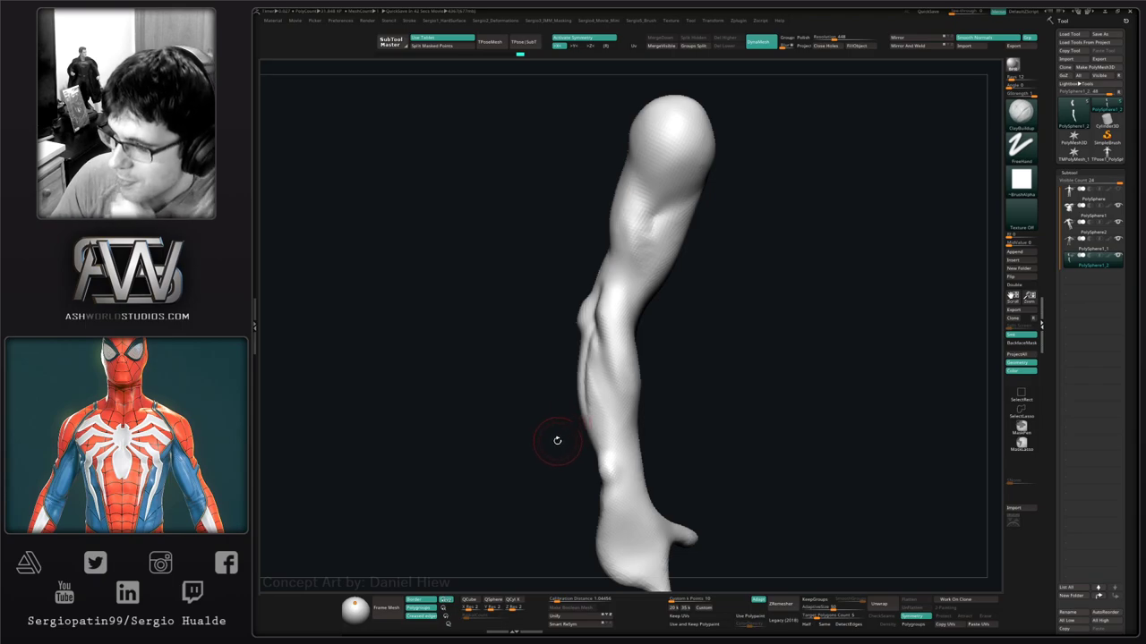
{"action": "left_click_drag", "start_coordinate": [676, 383], "coordinate": [752, 379]}
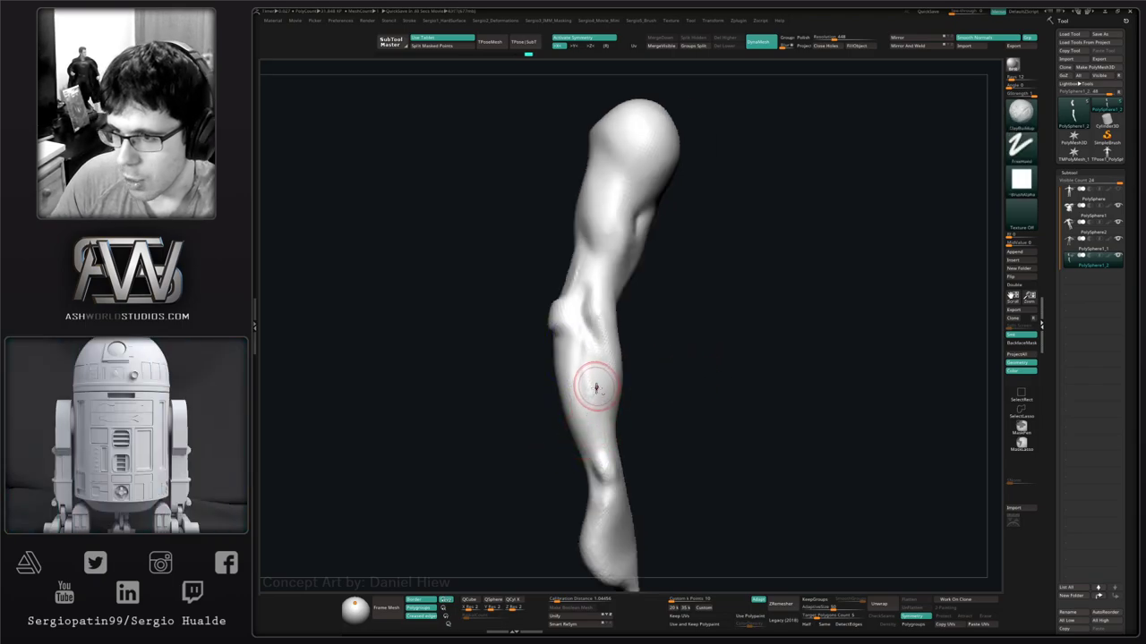
{"action": "right_click_drag", "start_coordinate": [596, 388], "coordinate": [605, 421], "text": "alt"}
{"action": "right_click_drag", "start_coordinate": [594, 367], "coordinate": [626, 412], "text": "ctrl"}
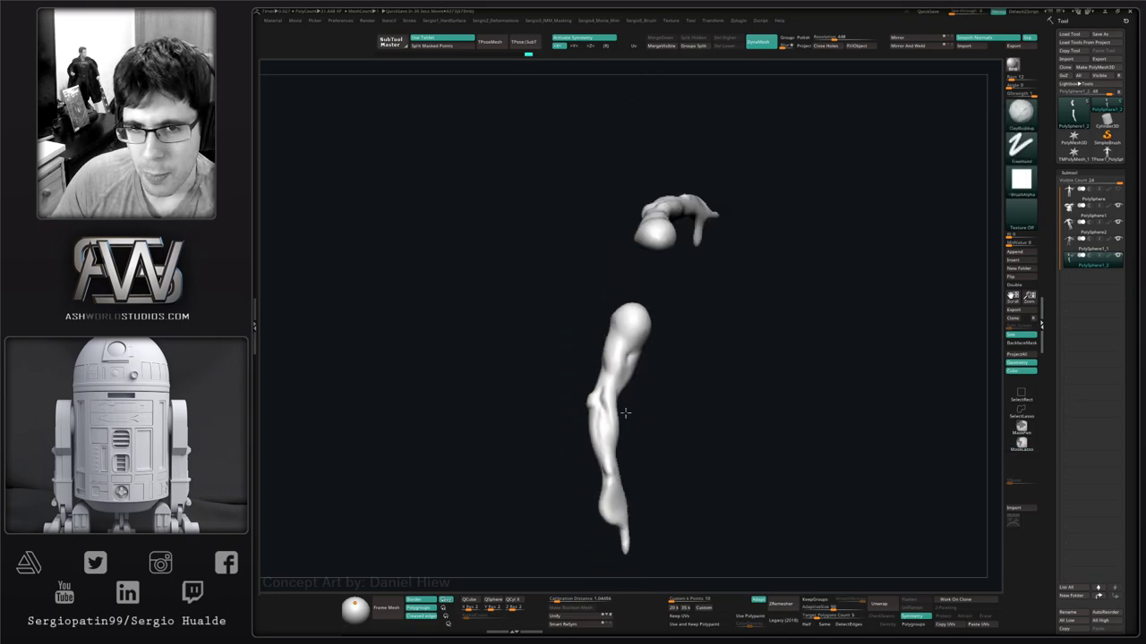
Select the full body subtool with the arms attached and duplicate it.
{"action": "left_click_drag", "start_coordinate": [625, 412], "coordinate": [963, 226]}
{"action": "left_click", "coordinate": [1077, 251]}
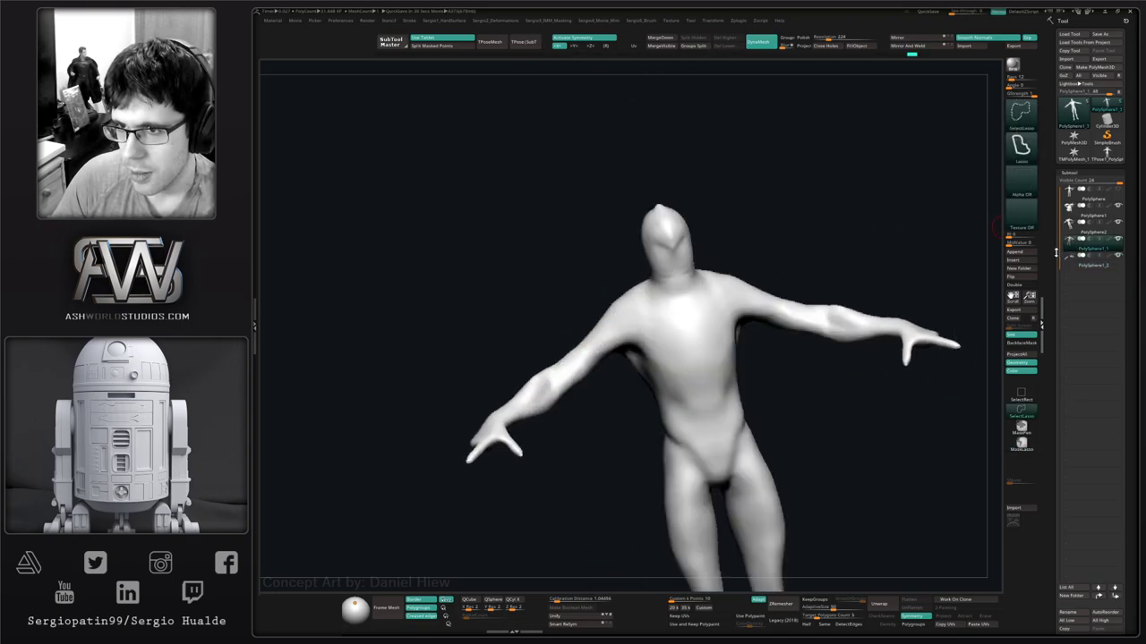
{"action": "key", "text": "ctrl+shift+d"}
{"action": "right_click_drag", "start_coordinate": [694, 336], "coordinate": [742, 358]}
{"action": "right_click_drag", "start_coordinate": [646, 477], "coordinate": [750, 274]}
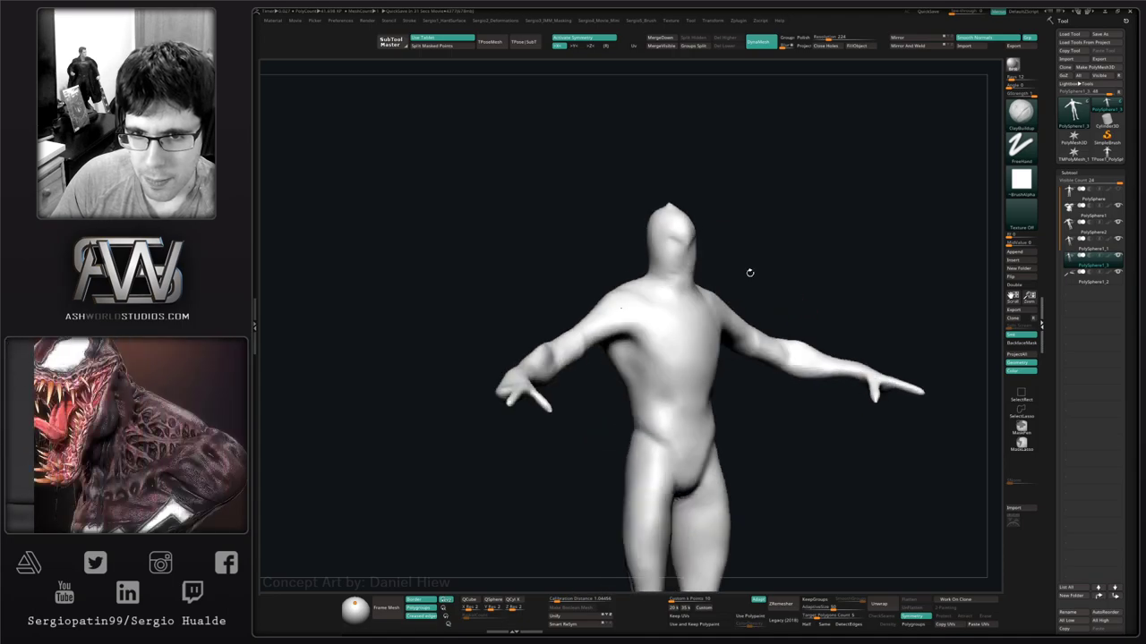
{"action": "right_click_drag", "start_coordinate": [654, 327], "coordinate": [793, 310], "text": "alt"}
{"action": "mouse_move", "coordinate": [803, 373]}
{"action": "right_mouse_down"}
{"action": "mouse_move", "coordinate": [772, 363]}
{"action": "mouse_move", "coordinate": [834, 345]}
{"action": "right_mouse_up"}
Show the polyframe on the duplicated body and mask both of its arms up to the shoulders.
{"action": "key", "text": "shift+f"}
{"action": "right_click_drag", "start_coordinate": [558, 305], "coordinate": [526, 353], "text": "ctrl"}
{"action": "mouse_move", "coordinate": [458, 231]}
{"action": "left_mouse_down", "text": "ctrl"}
{"action": "mouse_move", "coordinate": [440, 468]}
{"action": "mouse_move", "coordinate": [701, 342]}
{"action": "mouse_move", "coordinate": [747, 268]}
{"action": "mouse_move", "coordinate": [734, 105]}
{"action": "left_mouse_up", "text": "ctrl"}
{"action": "right_click_drag", "start_coordinate": [753, 262], "coordinate": [727, 292], "text": "alt"}
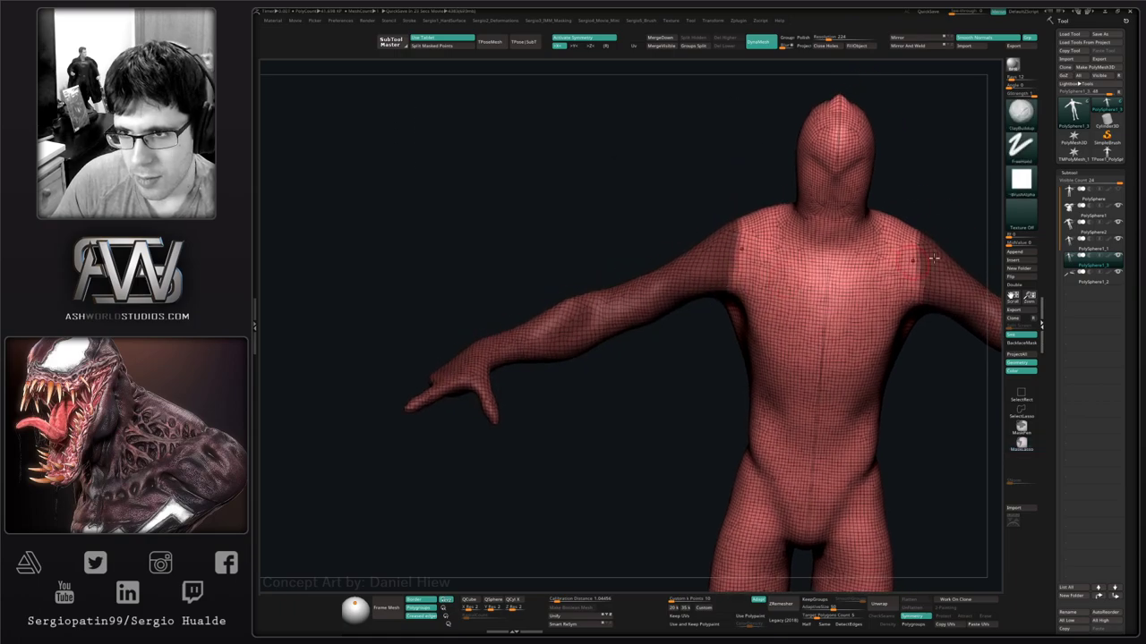
Move the duplicated body to the end of the subtool list and give its masked arms their own polygroup, clearing the mask.
{"action": "left_click_drag", "start_coordinate": [1085, 268], "coordinate": [1084, 295]}
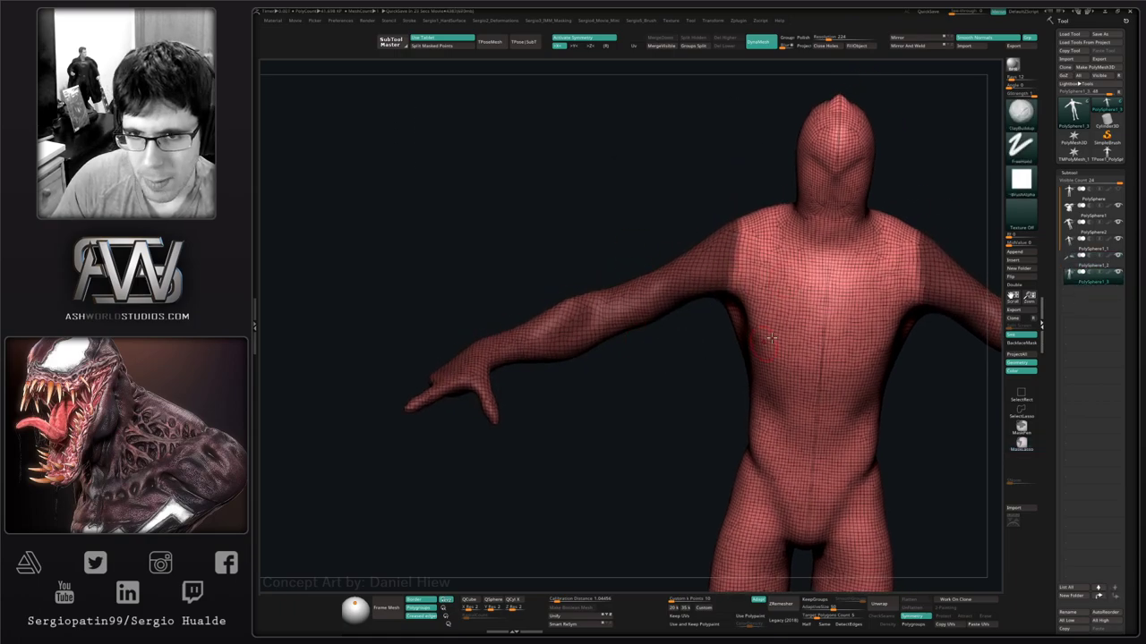
{"action": "left_click", "coordinate": [1070, 173]}
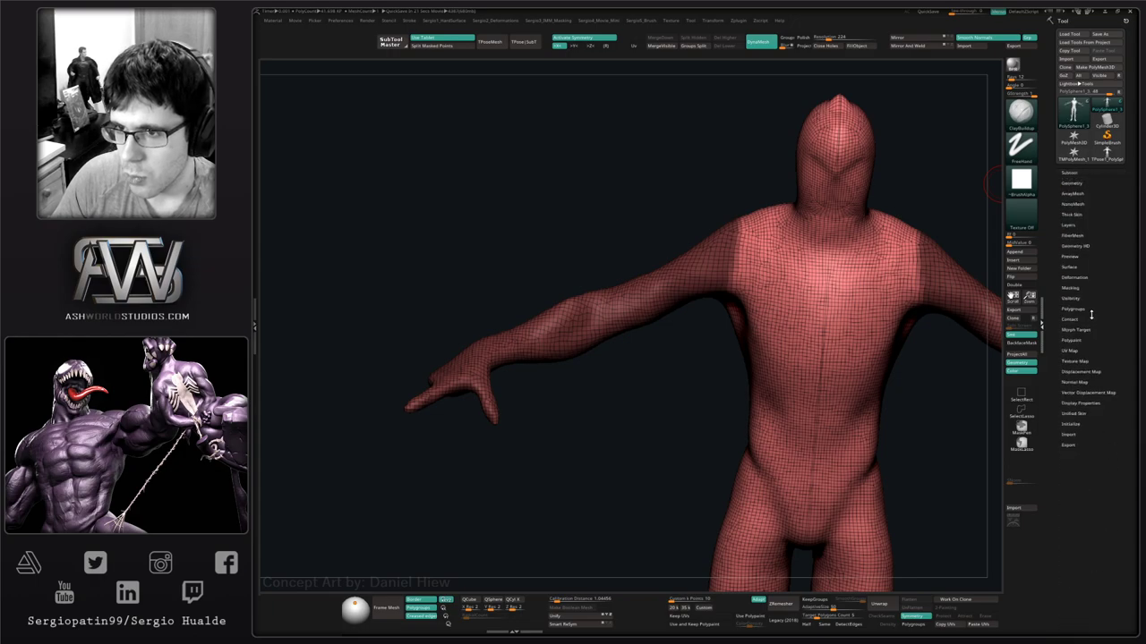
{"action": "left_click", "coordinate": [1073, 309]}
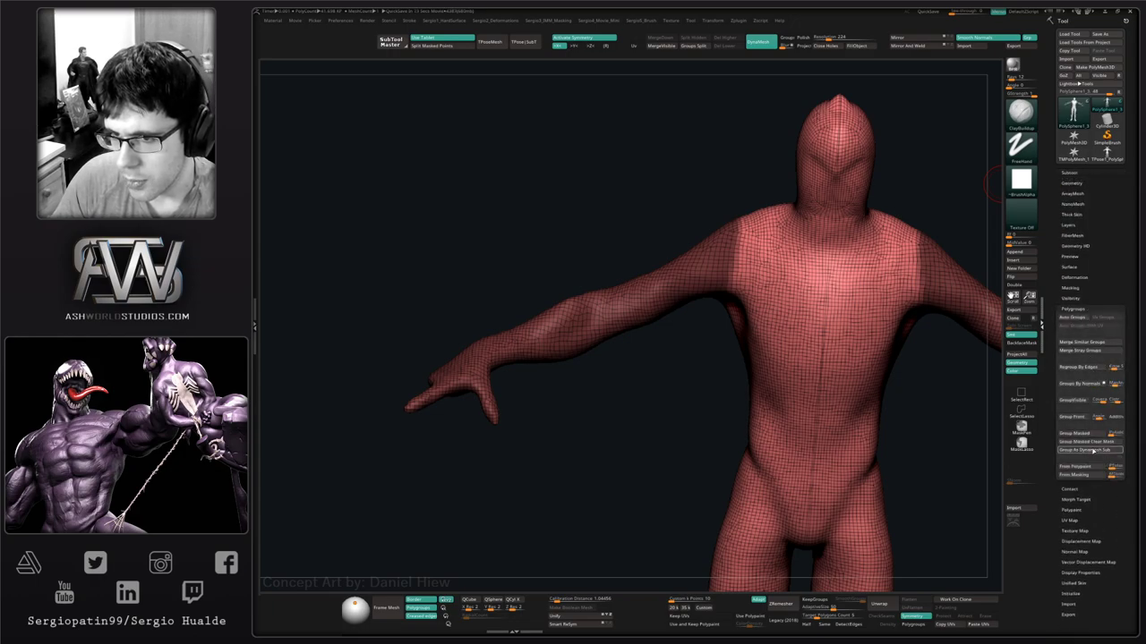
{"action": "left_click", "coordinate": [1071, 442]}
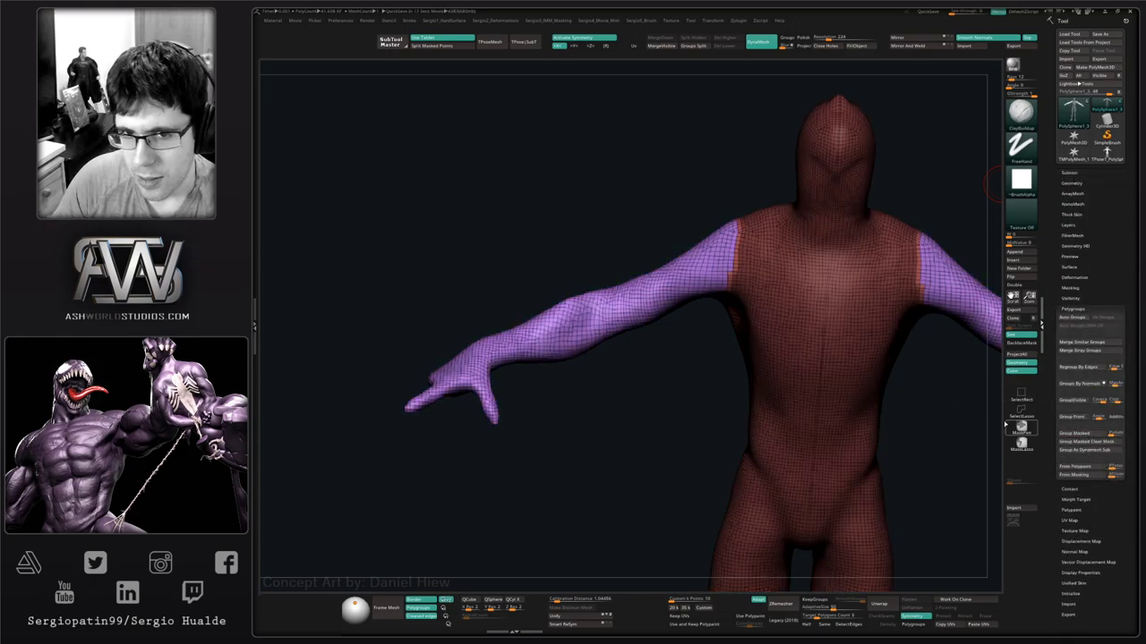
{"action": "left_click_drag", "start_coordinate": [678, 392], "coordinate": [712, 392], "text": "ctrl"}
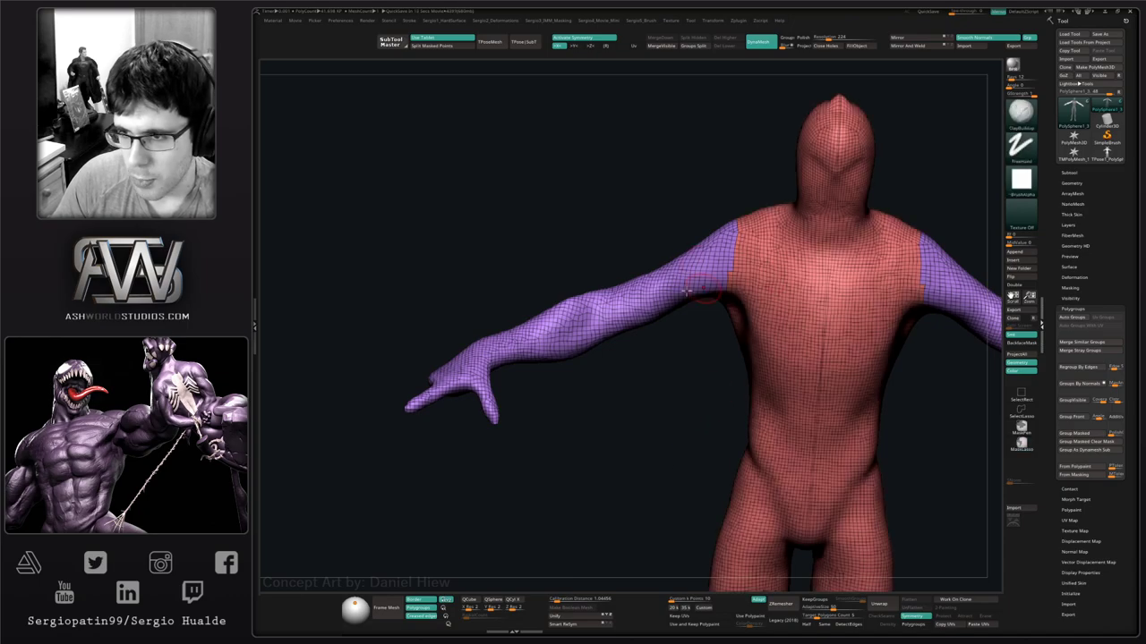
Mask the duplicated body's legs, assign them their own polygroup and clear the mask.
{"action": "left_click", "coordinate": [1081, 172]}
{"action": "mouse_move", "coordinate": [859, 368]}
{"action": "right_mouse_down", "text": "alt"}
{"action": "mouse_move", "coordinate": [795, 311]}
{"action": "mouse_move", "coordinate": [779, 263]}
{"action": "right_mouse_up", "text": "alt"}
{"action": "mouse_move", "coordinate": [664, 305]}
{"action": "left_mouse_down", "text": "ctrl"}
{"action": "mouse_move", "coordinate": [742, 525]}
{"action": "mouse_move", "coordinate": [759, 269]}
{"action": "mouse_move", "coordinate": [689, 252]}
{"action": "mouse_move", "coordinate": [666, 317]}
{"action": "left_mouse_up", "text": "ctrl"}
{"action": "key", "text": "ctrl+w"}
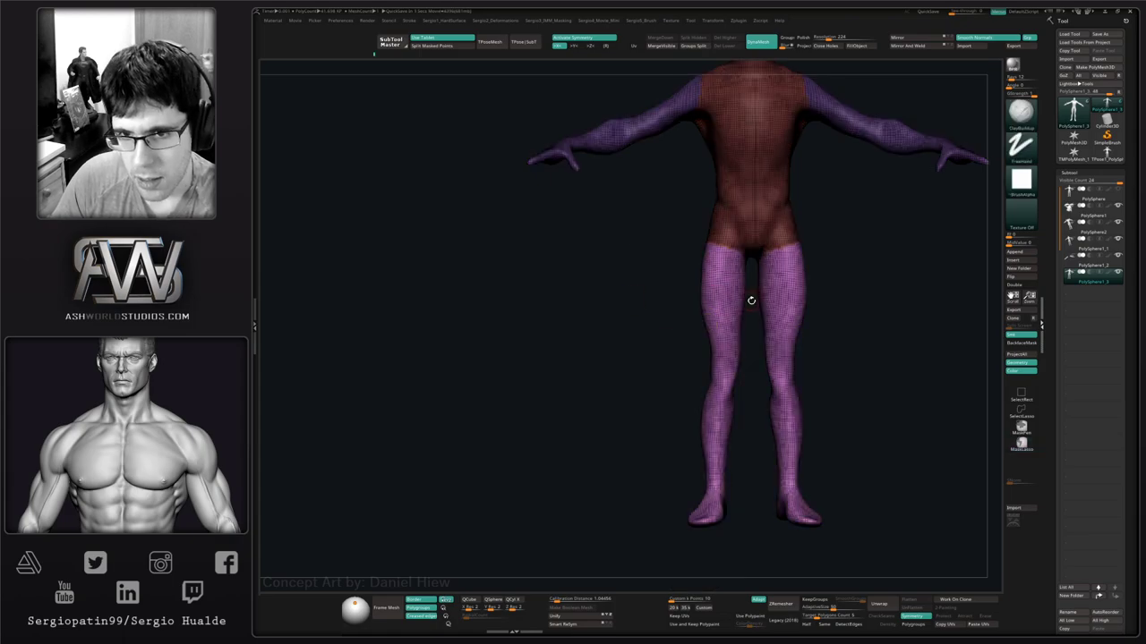
{"action": "right_click_drag", "start_coordinate": [759, 291], "coordinate": [667, 392], "text": "alt"}
{"action": "left_click_drag", "start_coordinate": [752, 319], "coordinate": [727, 335], "text": "ctrl"}
Mask the duplicated body's head, assign it its own polygroup and clear the mask.
{"action": "right_click_drag", "start_coordinate": [696, 335], "coordinate": [694, 506], "text": "alt"}
{"action": "right_click_drag", "start_coordinate": [694, 506], "coordinate": [697, 555], "text": "ctrl"}
{"action": "mouse_move", "coordinate": [691, 176]}
{"action": "left_mouse_down", "text": "ctrl"}
{"action": "mouse_move", "coordinate": [575, 322]}
{"action": "mouse_move", "coordinate": [716, 336]}
{"action": "left_mouse_up", "text": "ctrl"}
{"action": "key", "text": "ctrl+w"}
{"action": "left_click_drag", "start_coordinate": [773, 296], "coordinate": [761, 315], "text": "ctrl"}
{"action": "right_click_drag", "start_coordinate": [743, 448], "coordinate": [695, 313], "text": "alt"}
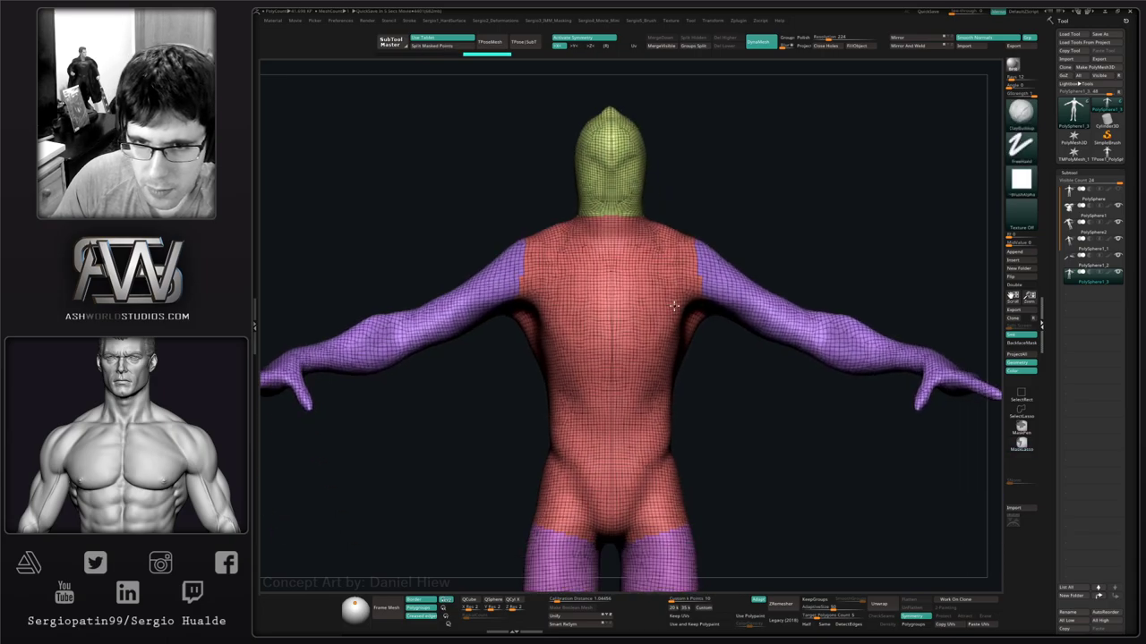
{"action": "right_click_drag", "start_coordinate": [695, 358], "coordinate": [688, 304], "text": "ctrl"}
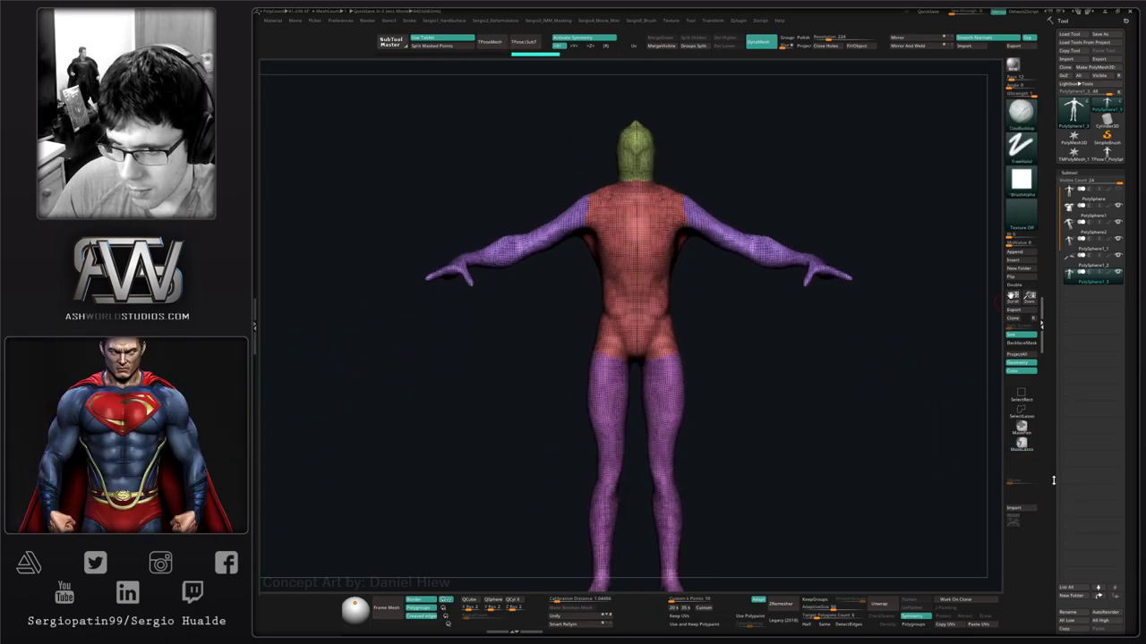
Split the duplicated body into separate subtools by polygroup with Groups Split and select the torso piece.
{"action": "scroll", "coordinate": [1053, 481], "scroll_direction": "down", "scroll_amount": 5}
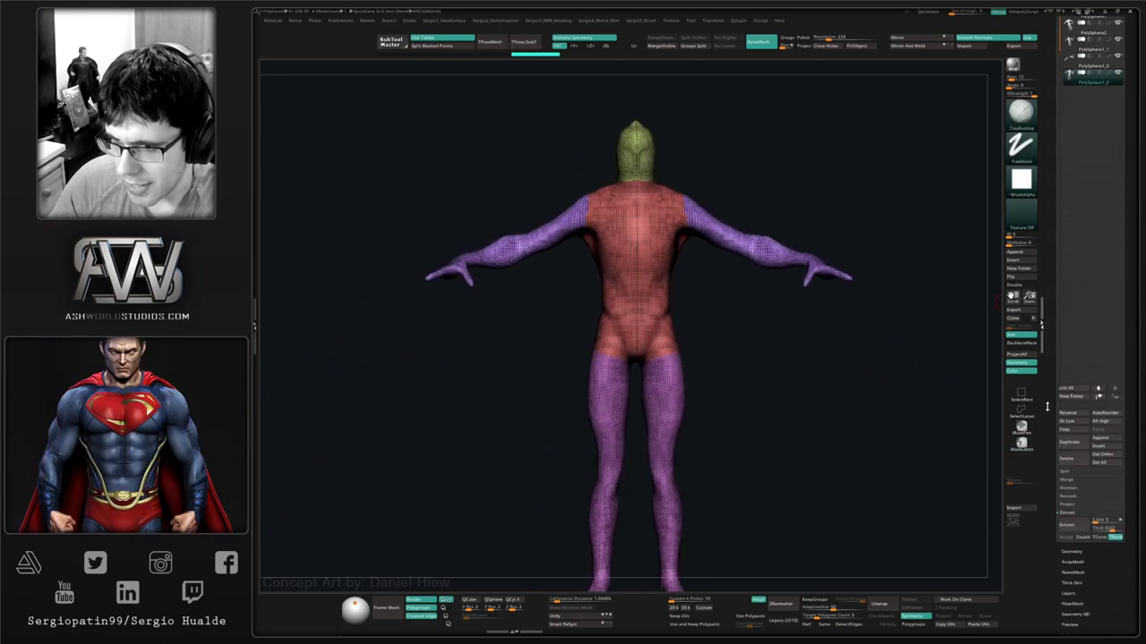
{"action": "left_click", "coordinate": [1066, 494]}
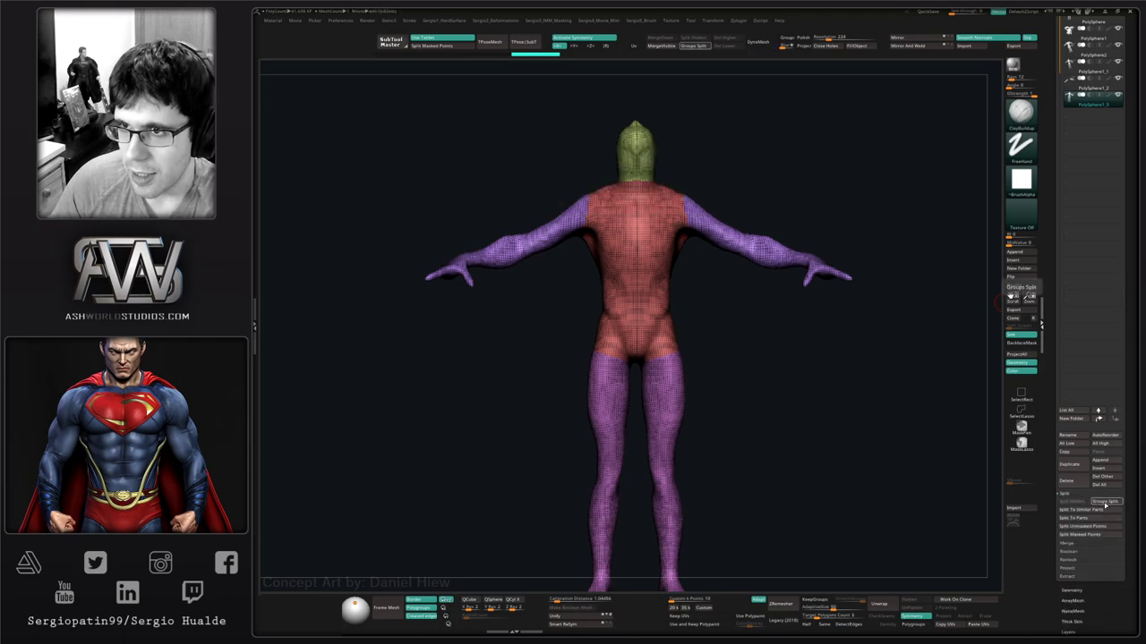
{"action": "left_click", "coordinate": [1106, 502]}
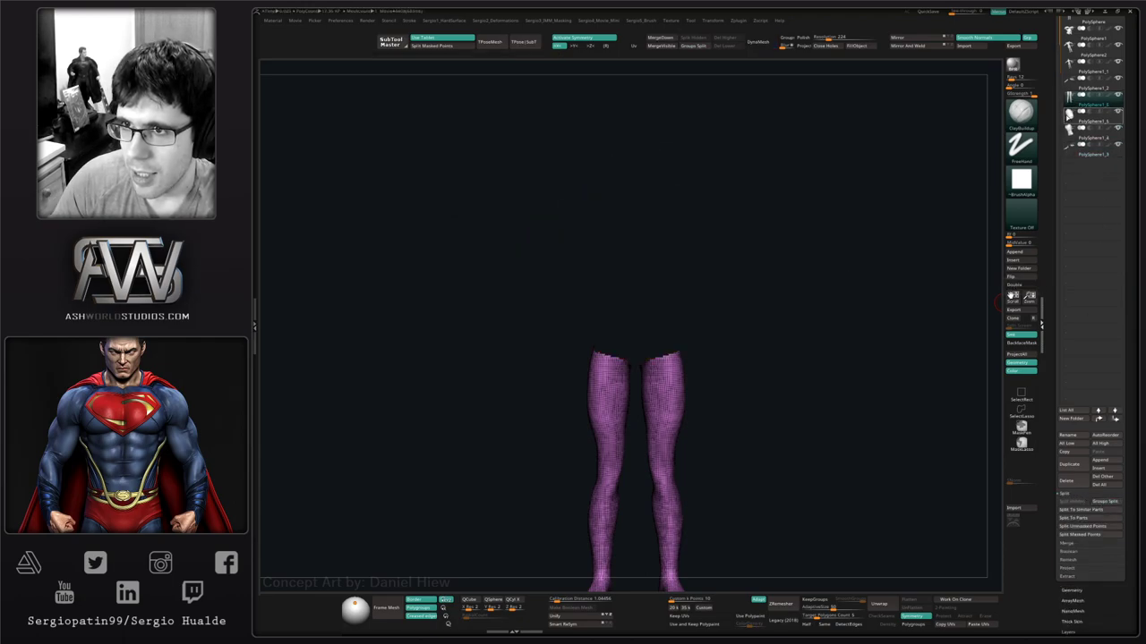
{"action": "left_click", "coordinate": [1080, 123]}
{"action": "left_click", "coordinate": [1080, 139]}
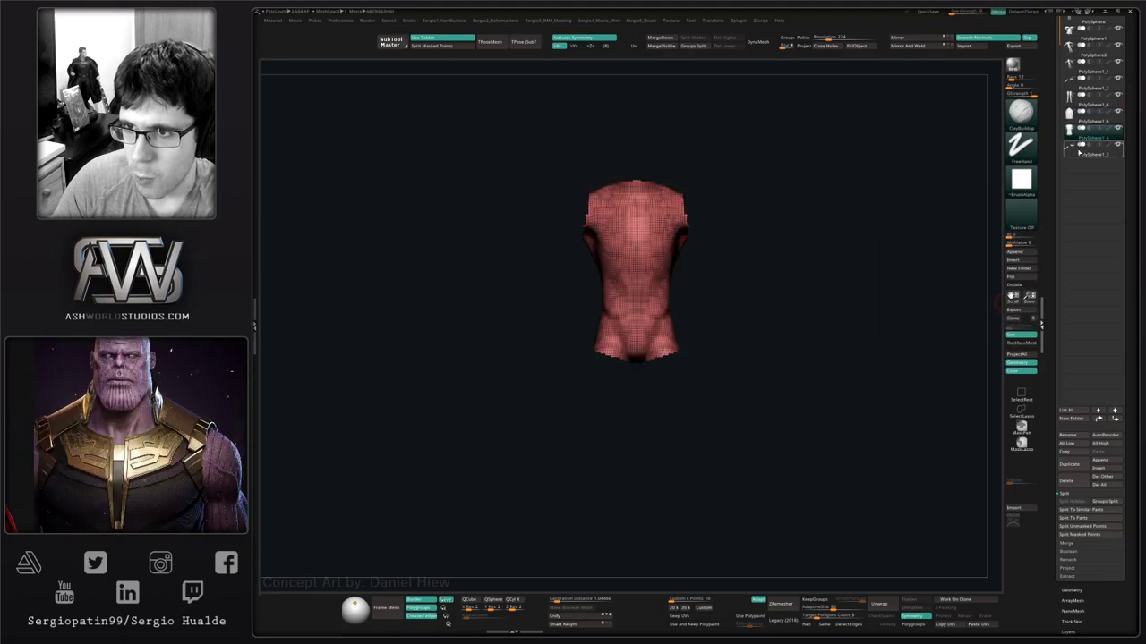
Delete the duplicated body's split-off torso, head and leg pieces, keeping only the arms as a separate subtool.
{"action": "left_click", "coordinate": [1080, 154]}
{"action": "left_click", "coordinate": [1080, 137]}
{"action": "left_click", "coordinate": [1080, 120]}
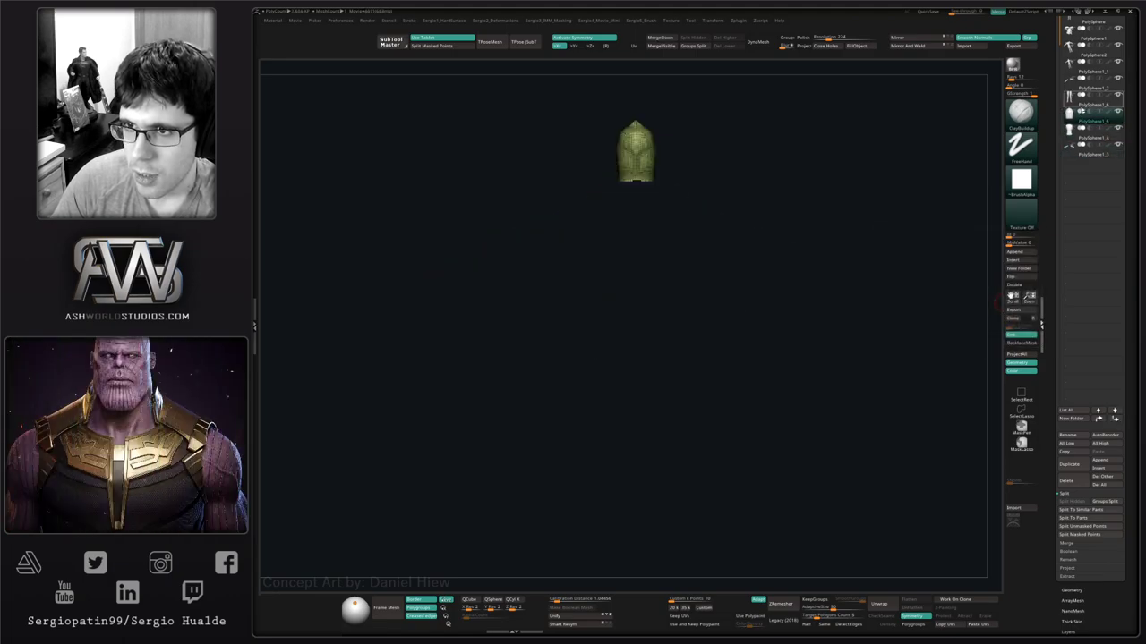
{"action": "left_click", "coordinate": [1081, 104]}
{"action": "key", "text": "Delete"}
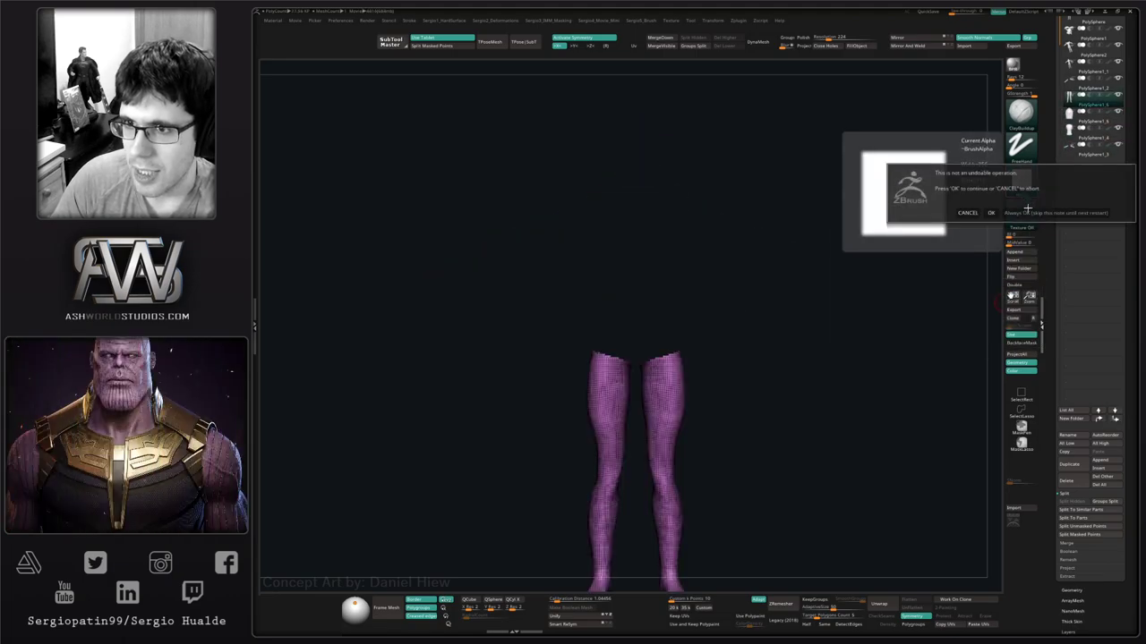
{"action": "left_click", "coordinate": [1021, 214]}
{"action": "key", "text": "Delete"}
Remesh the remaining arms with DynaMesh and show the rest of the character again.
{"action": "key", "text": "ctrl+z"}
{"action": "key", "text": "ctrl+z"}
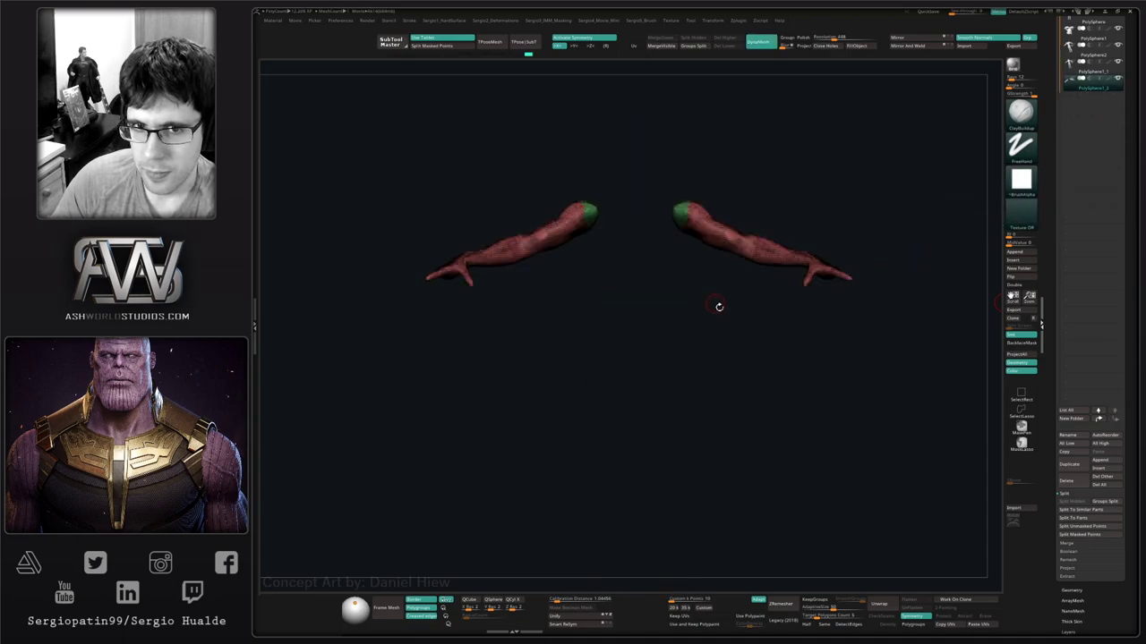
{"action": "key", "text": "ctrl+shift+a"}
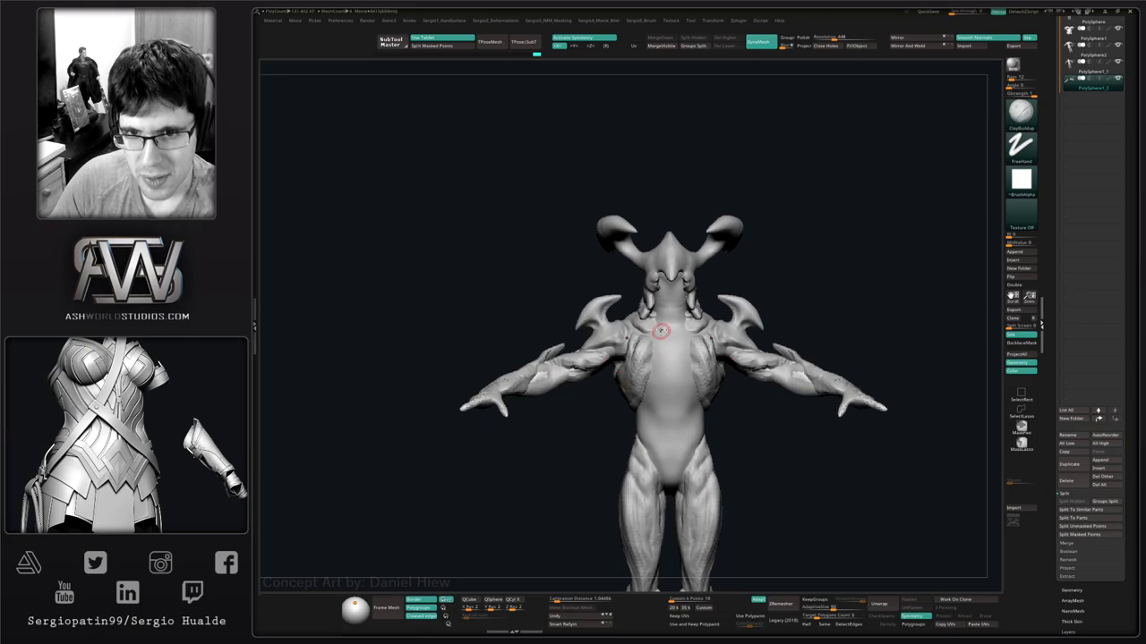
Select the leg armour subtool and adjust its shape around the knees with the Move brush.
{"action": "right_click_drag", "start_coordinate": [660, 331], "coordinate": [677, 371]}
{"action": "right_click_drag", "start_coordinate": [678, 370], "coordinate": [667, 436], "text": "alt"}
{"action": "right_click_drag", "start_coordinate": [667, 436], "coordinate": [668, 328], "text": "alt"}
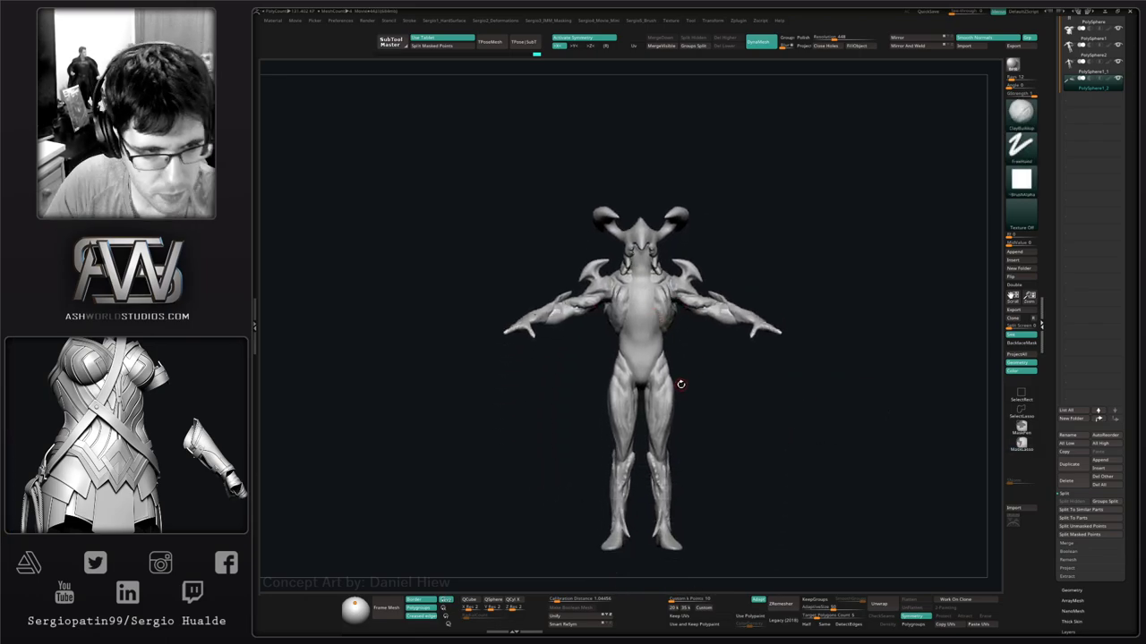
{"action": "mouse_move", "coordinate": [639, 377]}
{"action": "right_mouse_down"}
{"action": "mouse_move", "coordinate": [658, 390]}
{"action": "mouse_move", "coordinate": [678, 481]}
{"action": "mouse_move", "coordinate": [626, 278]}
{"action": "right_mouse_up"}
{"action": "left_click", "coordinate": [705, 515], "text": "alt"}
{"action": "key", "text": "b"}
{"action": "key", "text": "m"}
{"action": "key", "text": "v"}
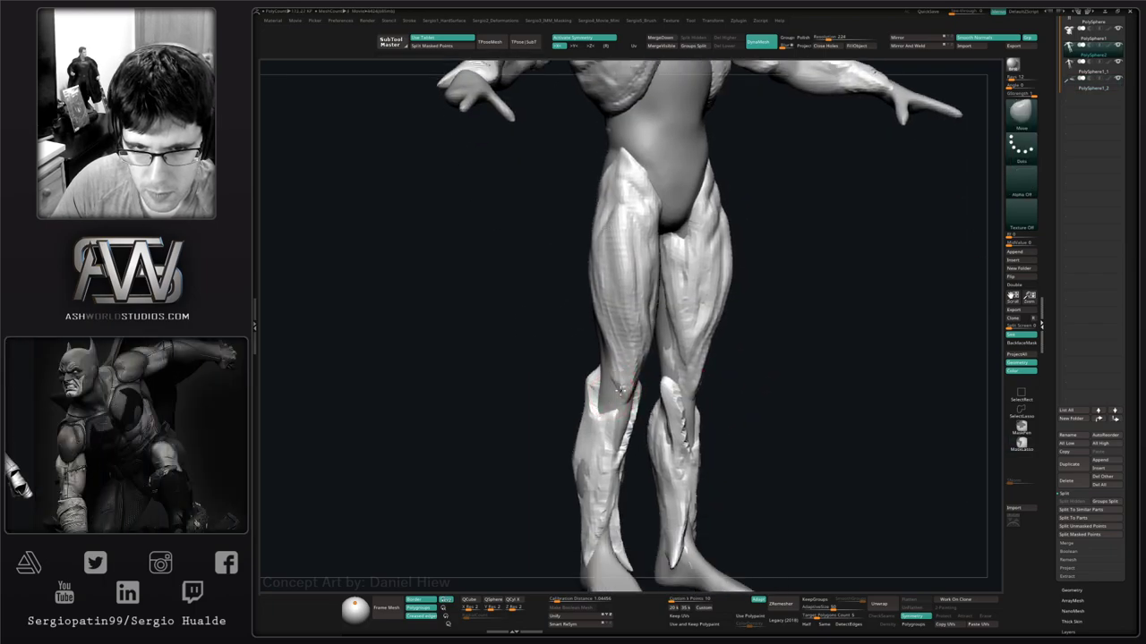
{"action": "right_click_drag", "start_coordinate": [607, 379], "coordinate": [658, 425]}
{"action": "right_click_drag", "start_coordinate": [657, 425], "coordinate": [673, 411], "text": "ctrl"}
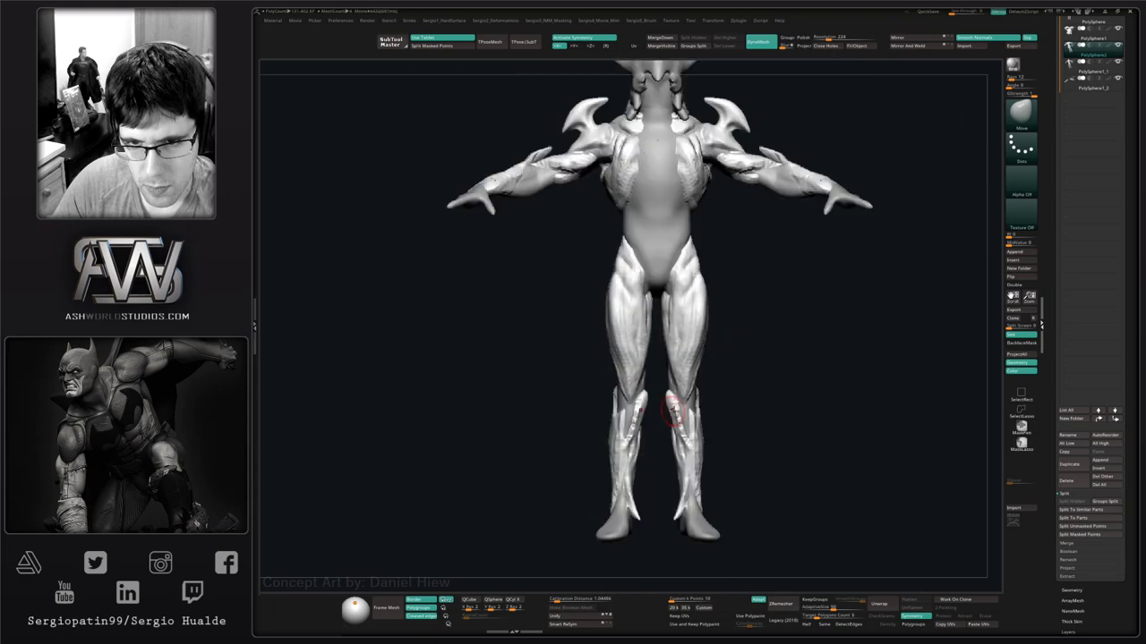
{"action": "right_click_drag", "start_coordinate": [670, 368], "coordinate": [699, 368]}
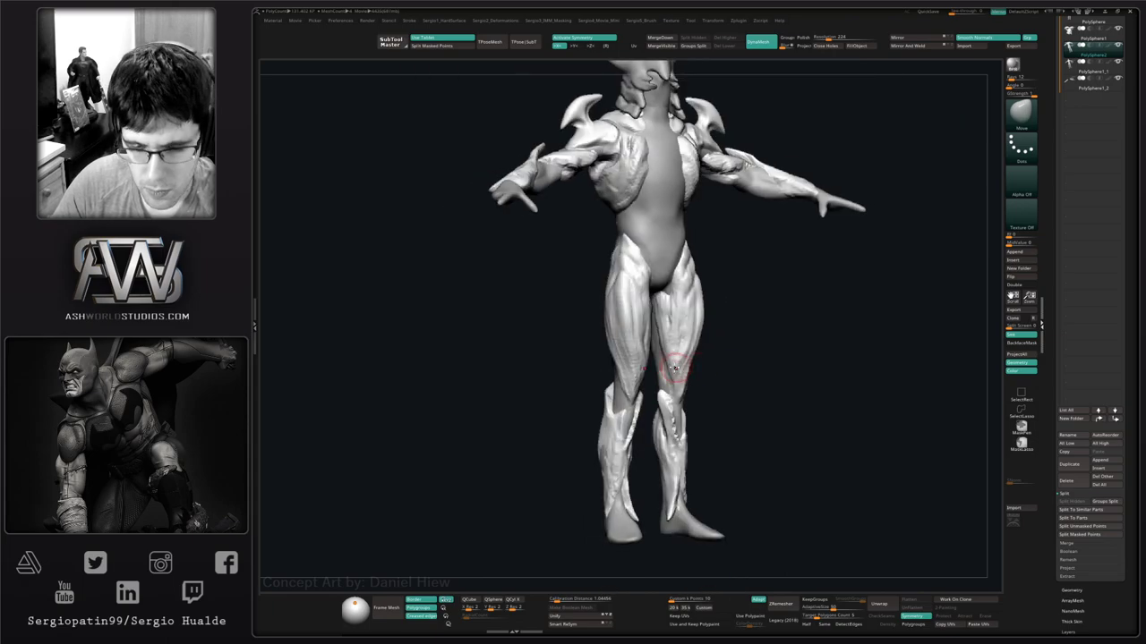
Reshape the inner edges of the thigh armour above the knees with the Move brush.
{"action": "key", "text": "ctrl+shift+t"}
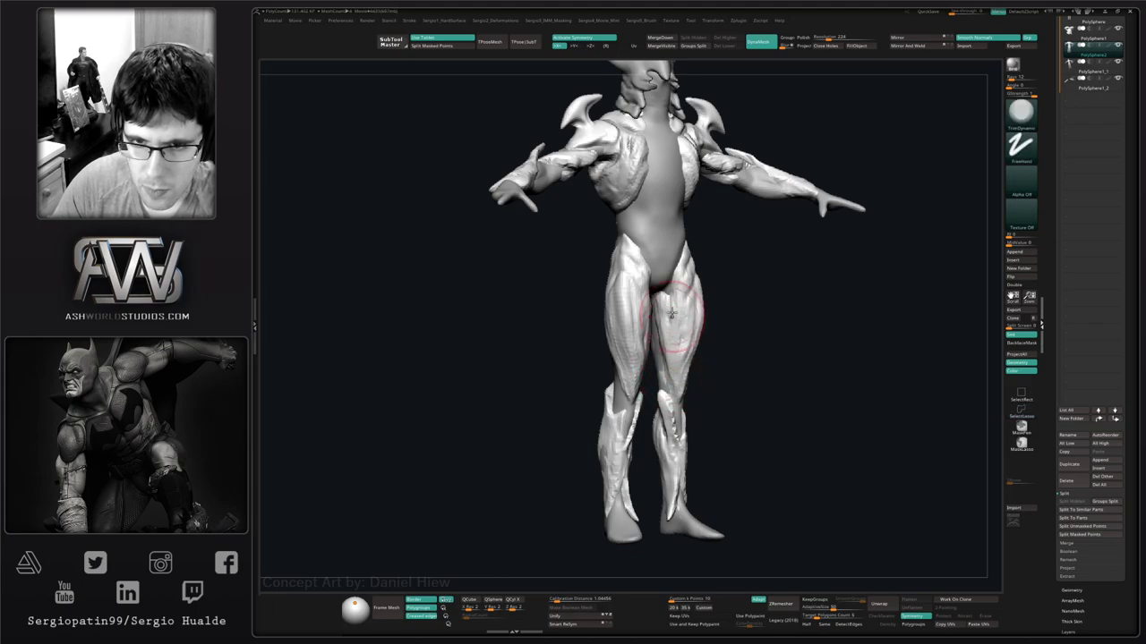
{"action": "mouse_move", "coordinate": [672, 315]}
{"action": "right_mouse_down"}
{"action": "mouse_move", "coordinate": [687, 333]}
{"action": "mouse_move", "coordinate": [674, 361]}
{"action": "mouse_move", "coordinate": [673, 352]}
{"action": "right_mouse_up"}
{"action": "key", "text": "b"}
{"action": "key", "text": "m"}
{"action": "key", "text": "v"}
{"action": "left_click_drag", "start_coordinate": [677, 353], "coordinate": [680, 362]}
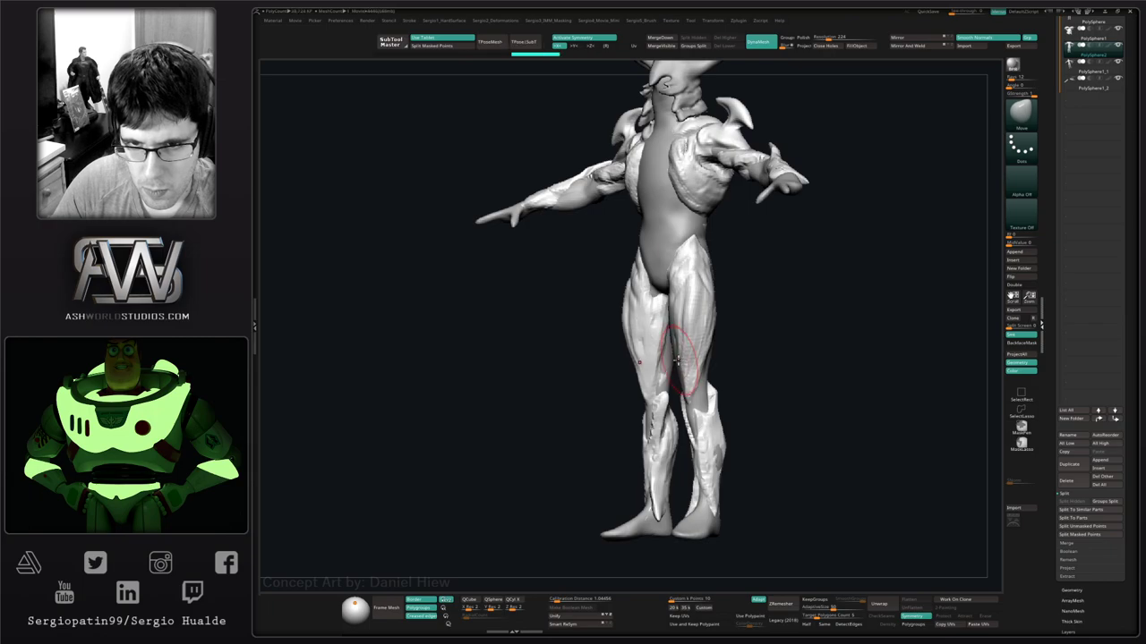
{"action": "right_click_drag", "start_coordinate": [682, 362], "coordinate": [698, 383]}
{"action": "left_click_drag", "start_coordinate": [698, 383], "coordinate": [695, 376]}
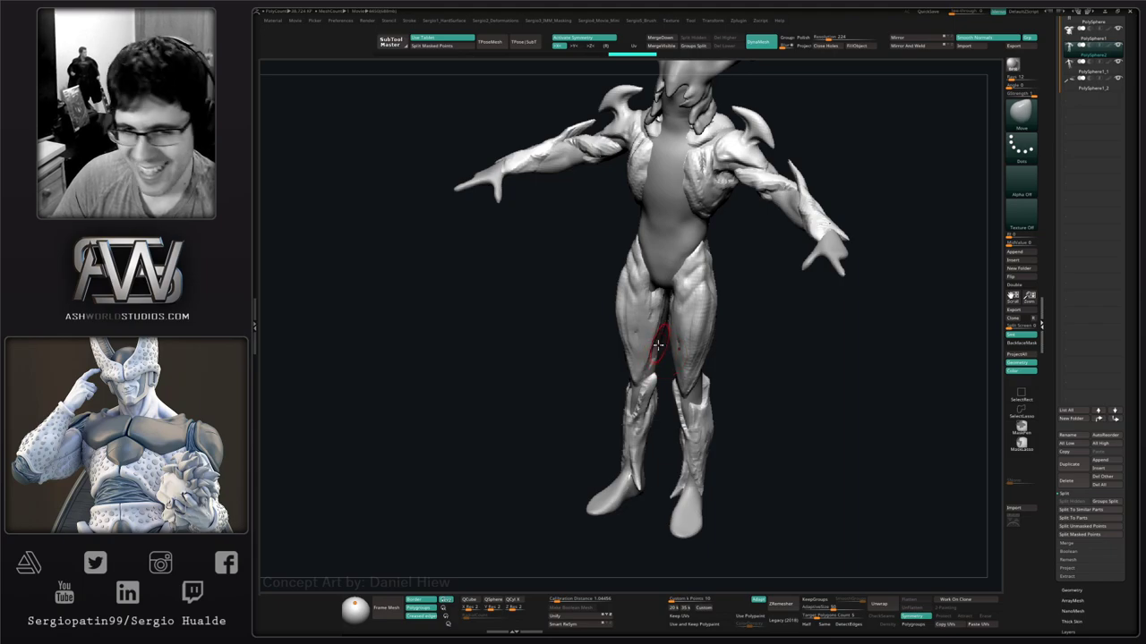
Adjust the front of the thigh armour with the Move brush and flatten its surface with TrimDynamic.
{"action": "mouse_move", "coordinate": [658, 345]}
{"action": "right_mouse_down", "text": "shift"}
{"action": "mouse_move", "coordinate": [686, 306]}
{"action": "mouse_move", "coordinate": [667, 360]}
{"action": "right_mouse_up", "text": "shift"}
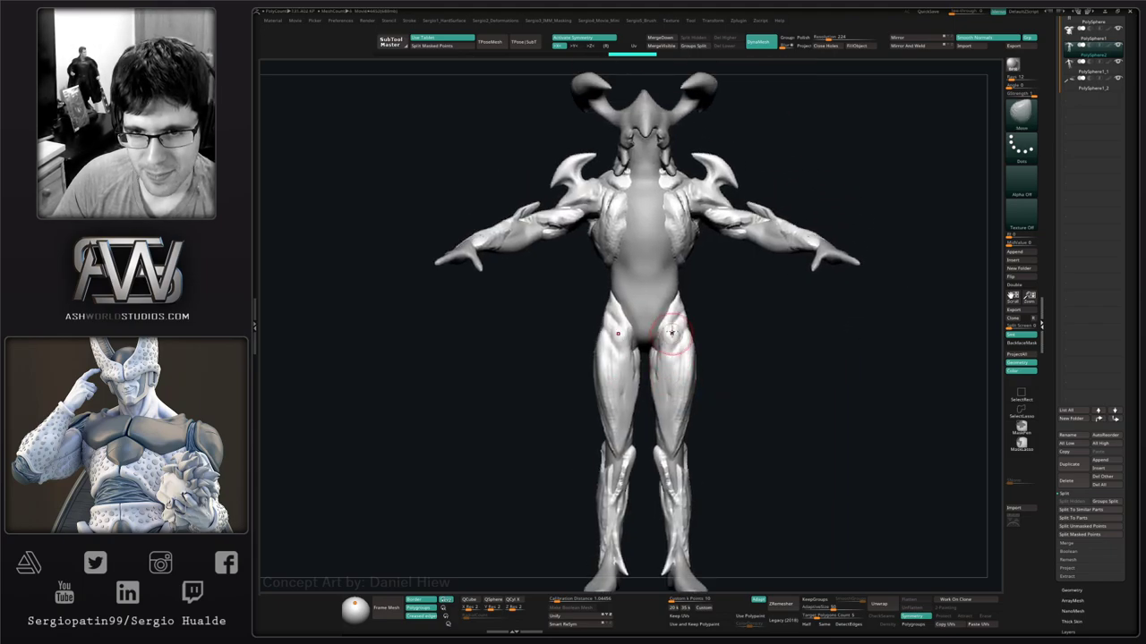
{"action": "left_click_drag", "start_coordinate": [671, 334], "coordinate": [668, 361]}
{"action": "key", "text": "b"}
{"action": "key", "text": "t"}
{"action": "key", "text": "d"}
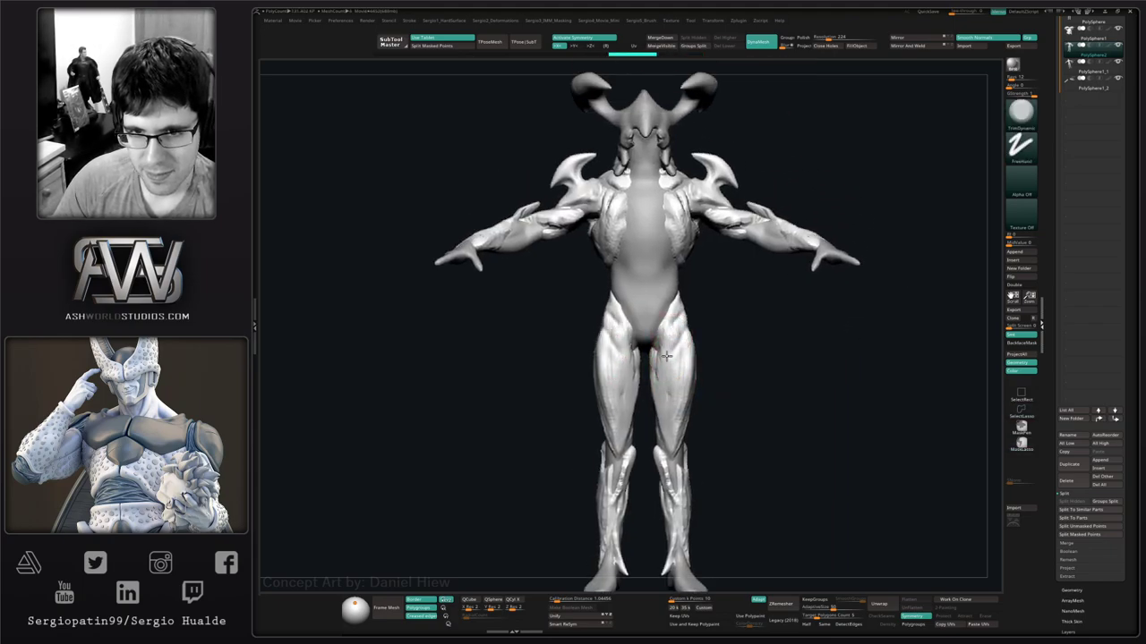
{"action": "right_click_drag", "start_coordinate": [667, 408], "coordinate": [676, 397]}
{"action": "left_click_drag", "start_coordinate": [664, 394], "coordinate": [667, 413]}
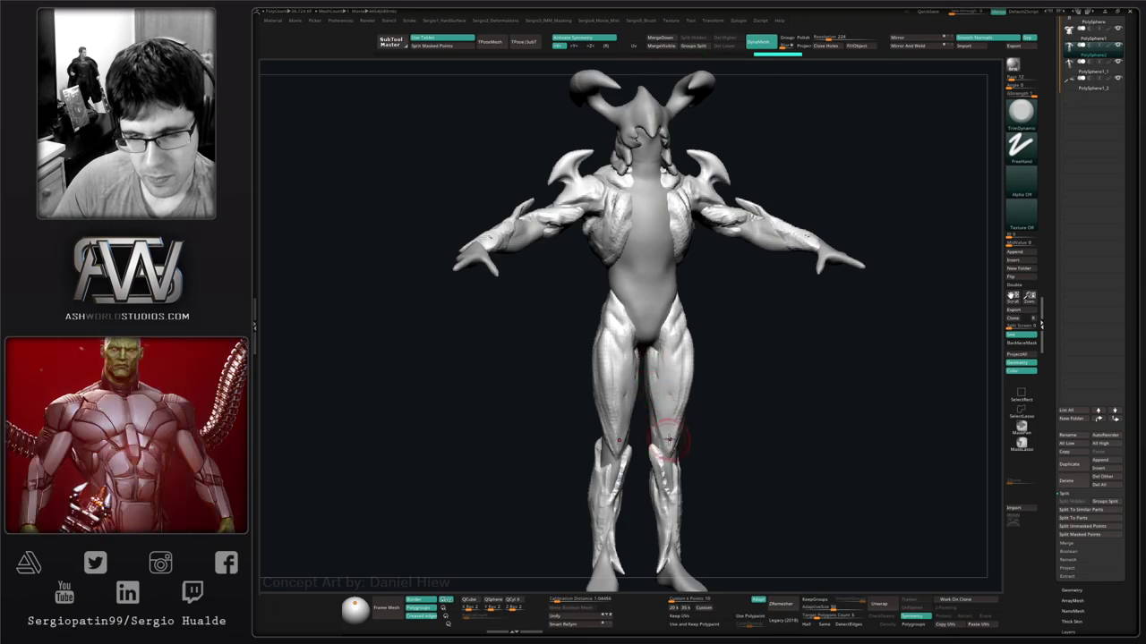
Select the arms subtool and isolate it in Solo mode, framing one arm.
{"action": "mouse_move", "coordinate": [669, 440]}
{"action": "right_mouse_down", "text": "ctrl"}
{"action": "mouse_move", "coordinate": [667, 354]}
{"action": "mouse_move", "coordinate": [664, 401]}
{"action": "right_mouse_up", "text": "ctrl"}
{"action": "right_click_drag", "start_coordinate": [663, 291], "coordinate": [663, 365], "text": "ctrl"}
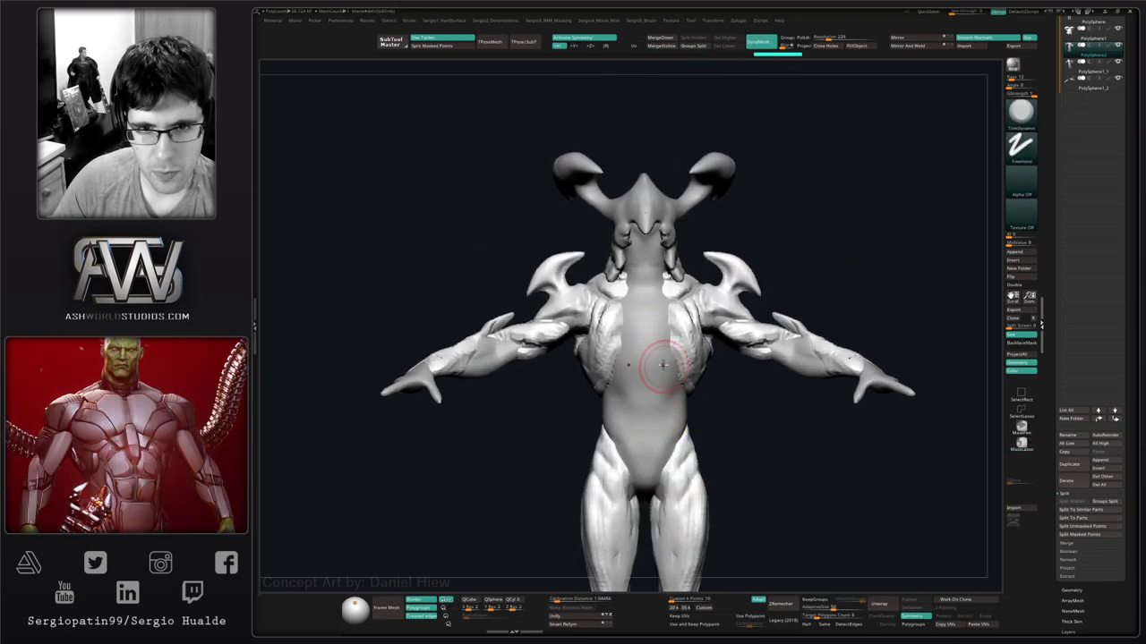
{"action": "left_click", "coordinate": [1081, 87]}
{"action": "key", "text": "alt+s"}
{"action": "right_click_drag", "start_coordinate": [555, 371], "coordinate": [618, 375], "text": "alt"}
{"action": "mouse_move", "coordinate": [618, 374]}
{"action": "right_mouse_down", "text": "ctrl"}
{"action": "mouse_move", "coordinate": [618, 388]}
{"action": "mouse_move", "coordinate": [588, 371]}
{"action": "right_mouse_up", "text": "ctrl"}
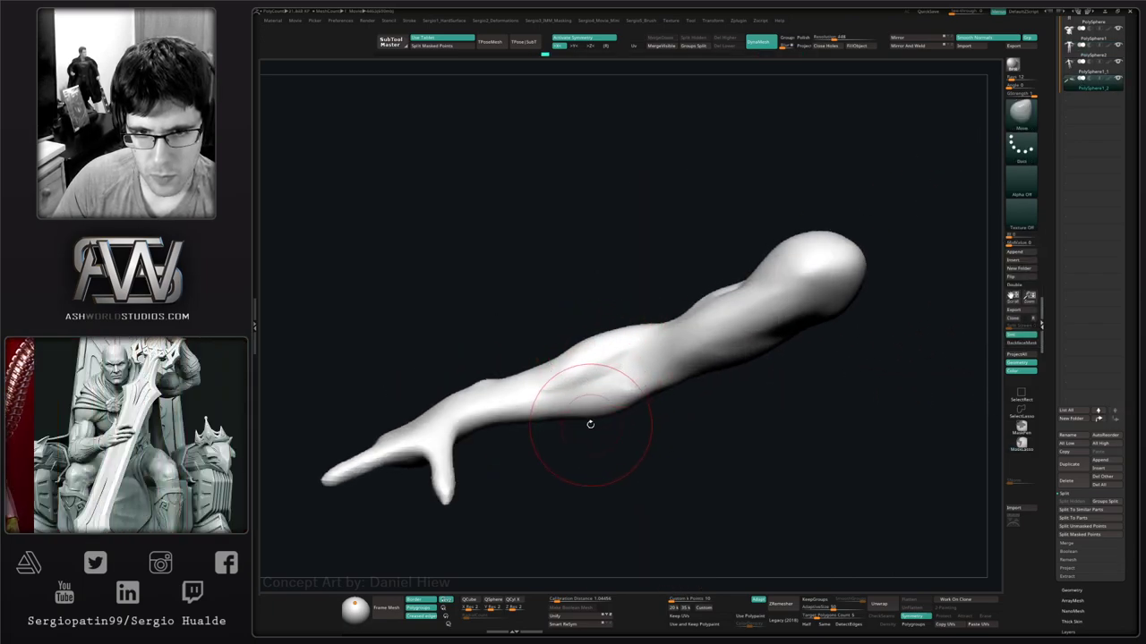
Build up the elbow bone on the bare arm with a smaller ClayBuildup brush.
{"action": "mouse_move", "coordinate": [602, 418]}
{"action": "right_mouse_down"}
{"action": "mouse_move", "coordinate": [655, 388]}
{"action": "mouse_move", "coordinate": [637, 394]}
{"action": "mouse_move", "coordinate": [635, 352]}
{"action": "right_mouse_up"}
{"action": "key", "text": "b"}
{"action": "key", "text": "c"}
{"action": "key", "text": "b"}
{"action": "key", "text": "bracketleft"}
{"action": "key", "text": "bracketleft"}
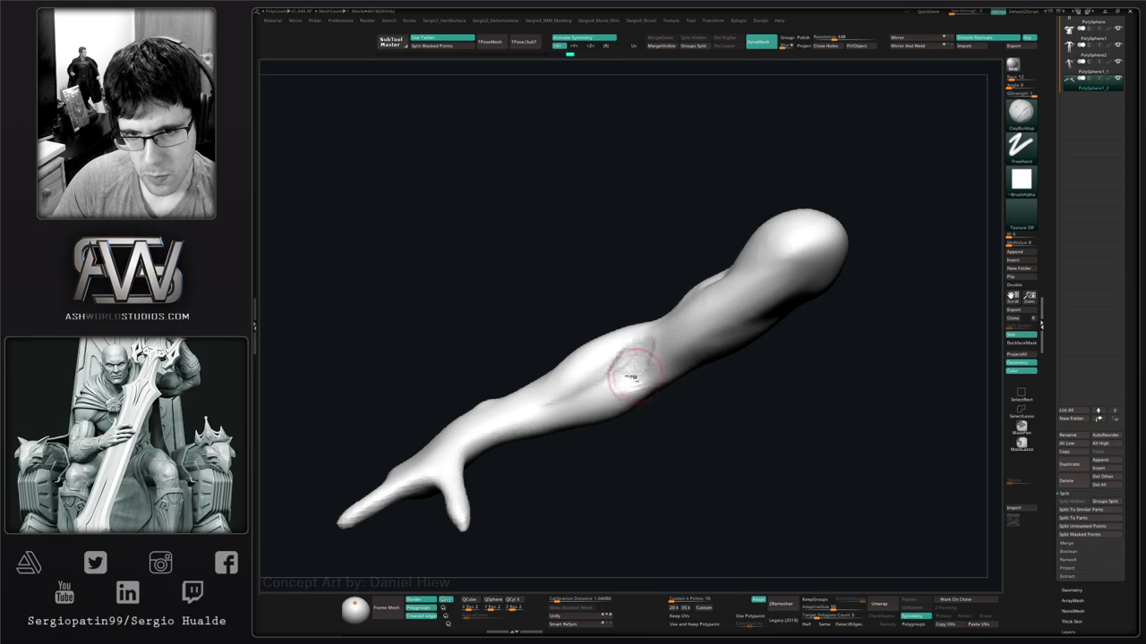
{"action": "mouse_move", "coordinate": [682, 370]}
{"action": "right_mouse_down"}
{"action": "mouse_move", "coordinate": [639, 371]}
{"action": "mouse_move", "coordinate": [711, 346]}
{"action": "right_mouse_up"}
{"action": "key", "text": "shift"}
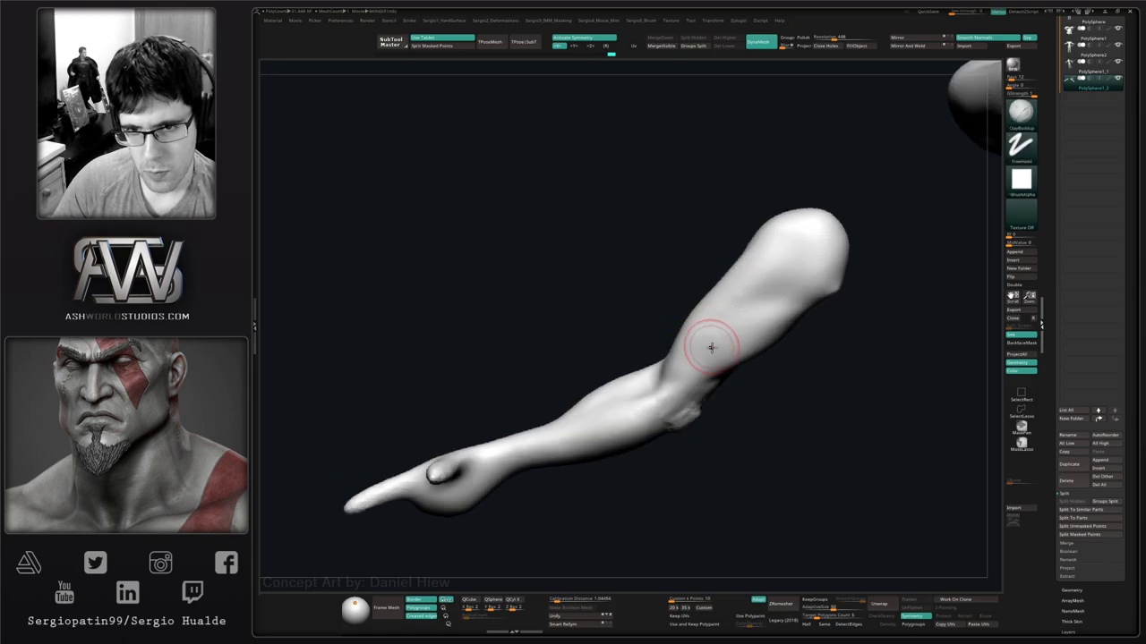
Add ClayBuildup strokes along the lower upper arm toward the elbow and smooth them.
{"action": "mouse_move", "coordinate": [748, 319]}
{"action": "left_mouse_down"}
{"action": "mouse_move", "coordinate": [700, 356]}
{"action": "mouse_move", "coordinate": [750, 322]}
{"action": "mouse_move", "coordinate": [708, 339]}
{"action": "left_mouse_up"}
{"action": "key", "text": "shift"}
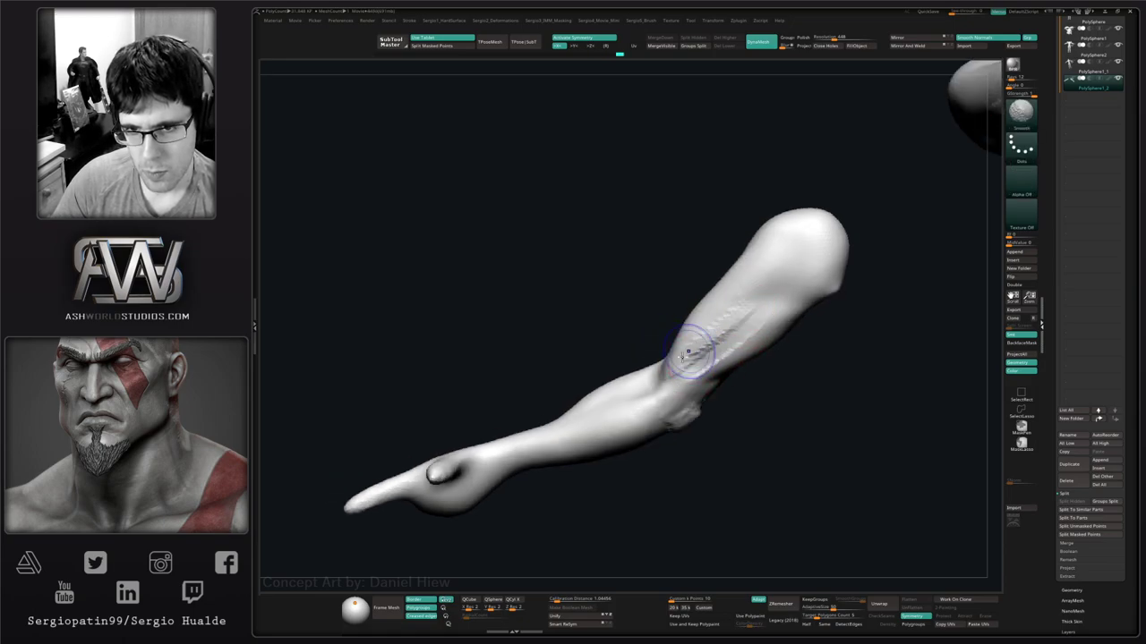
{"action": "right_click_drag", "start_coordinate": [728, 344], "coordinate": [757, 332]}
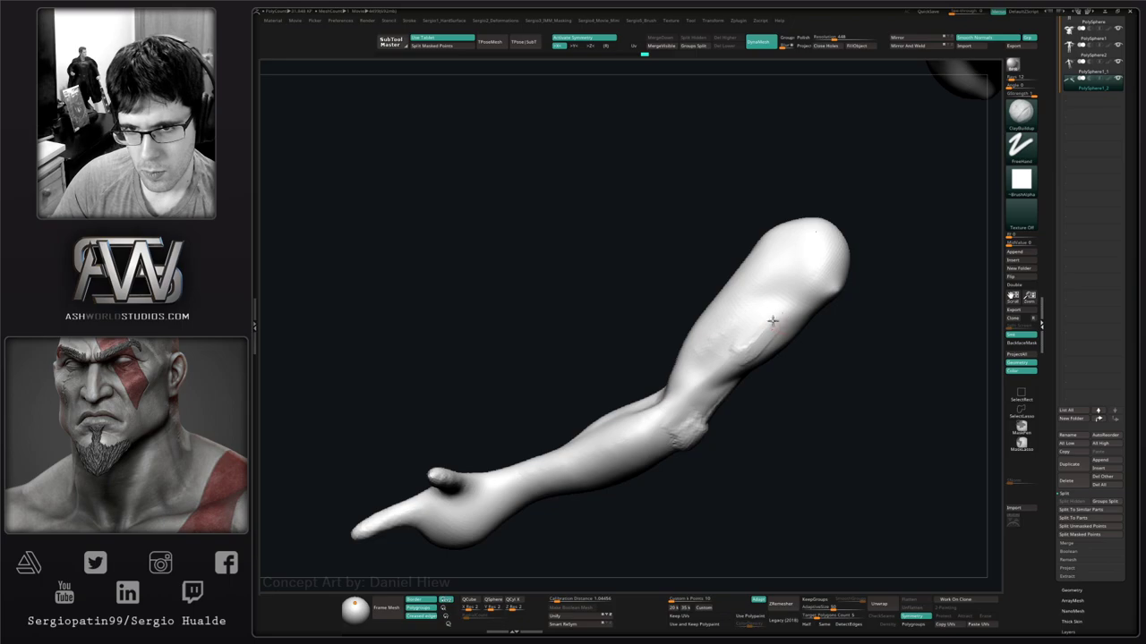
{"action": "left_click_drag", "start_coordinate": [759, 335], "coordinate": [708, 385]}
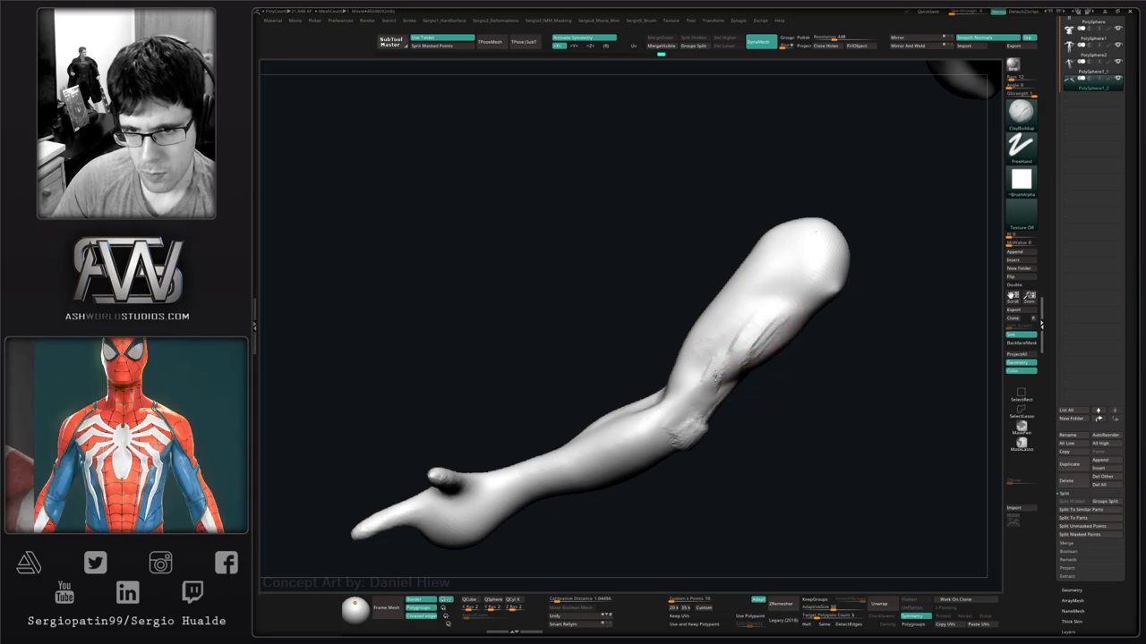
{"action": "mouse_move", "coordinate": [707, 385]}
{"action": "right_mouse_down"}
{"action": "mouse_move", "coordinate": [723, 355]}
{"action": "mouse_move", "coordinate": [733, 386]}
{"action": "mouse_move", "coordinate": [713, 383]}
{"action": "right_mouse_up"}
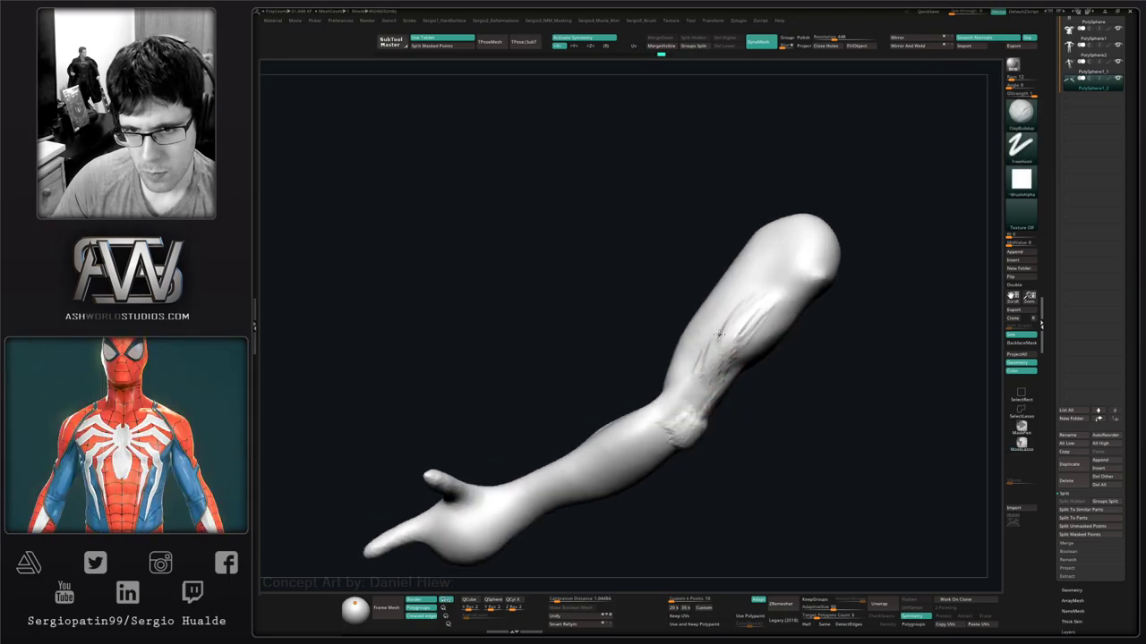
{"action": "key", "text": "shift"}
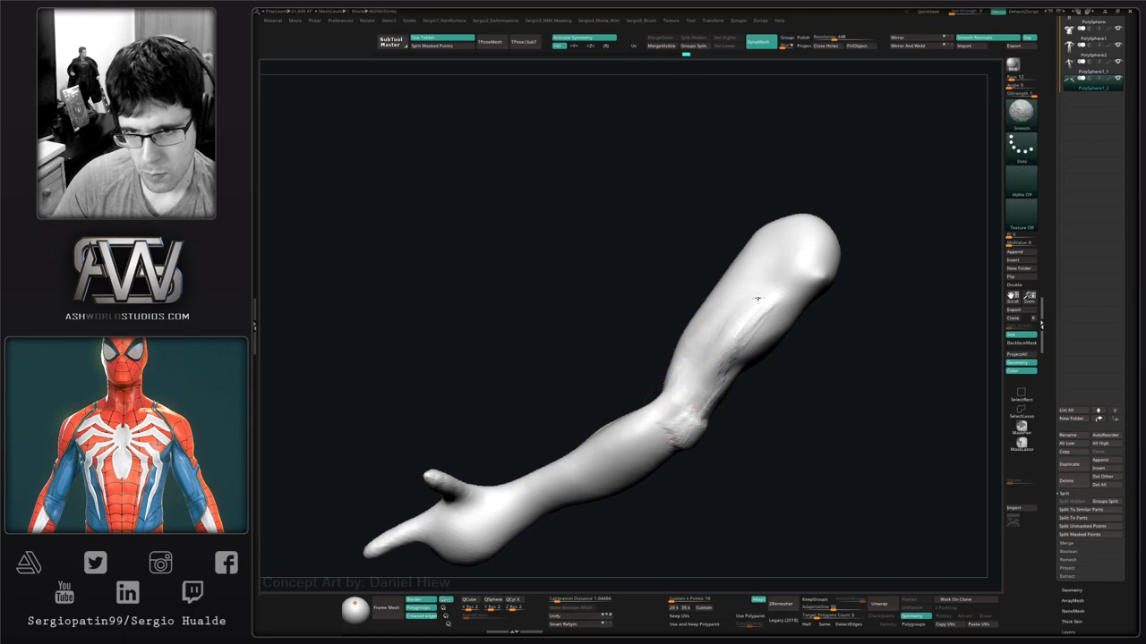
Sculpt the area around the elbow with ClayBuildup and blend it into the upper arm by smoothing.
{"action": "mouse_move", "coordinate": [742, 378]}
{"action": "right_mouse_down"}
{"action": "mouse_move", "coordinate": [731, 337]}
{"action": "mouse_move", "coordinate": [716, 365]}
{"action": "right_mouse_up"}
{"action": "right_click_drag", "start_coordinate": [689, 423], "coordinate": [696, 431]}
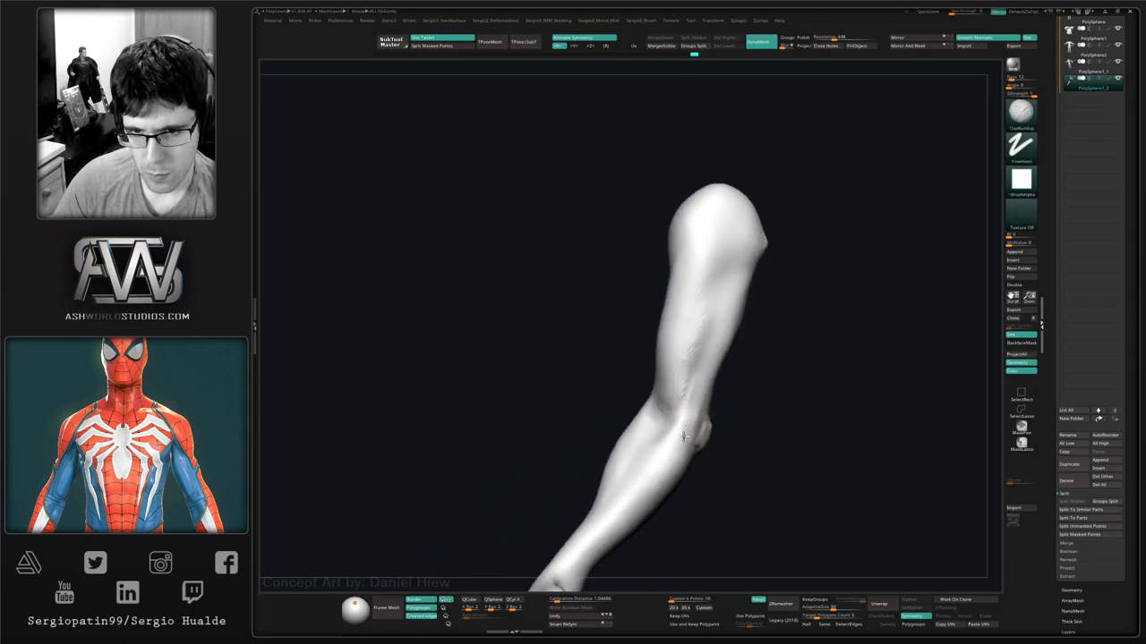
{"action": "left_click_drag", "start_coordinate": [698, 432], "coordinate": [696, 404]}
{"action": "right_click_drag", "start_coordinate": [696, 404], "coordinate": [695, 391]}
{"action": "left_click_drag", "start_coordinate": [695, 391], "coordinate": [703, 379]}
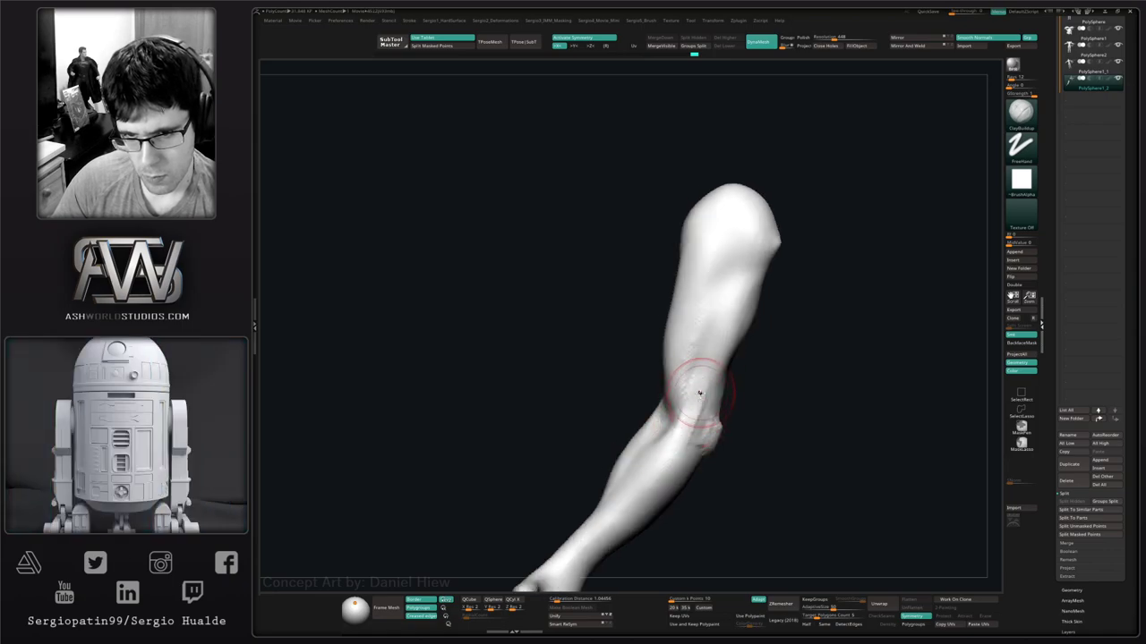
{"action": "mouse_move", "coordinate": [693, 447]}
{"action": "right_mouse_down"}
{"action": "mouse_move", "coordinate": [654, 370]}
{"action": "mouse_move", "coordinate": [701, 396]}
{"action": "mouse_move", "coordinate": [707, 336]}
{"action": "right_mouse_up"}
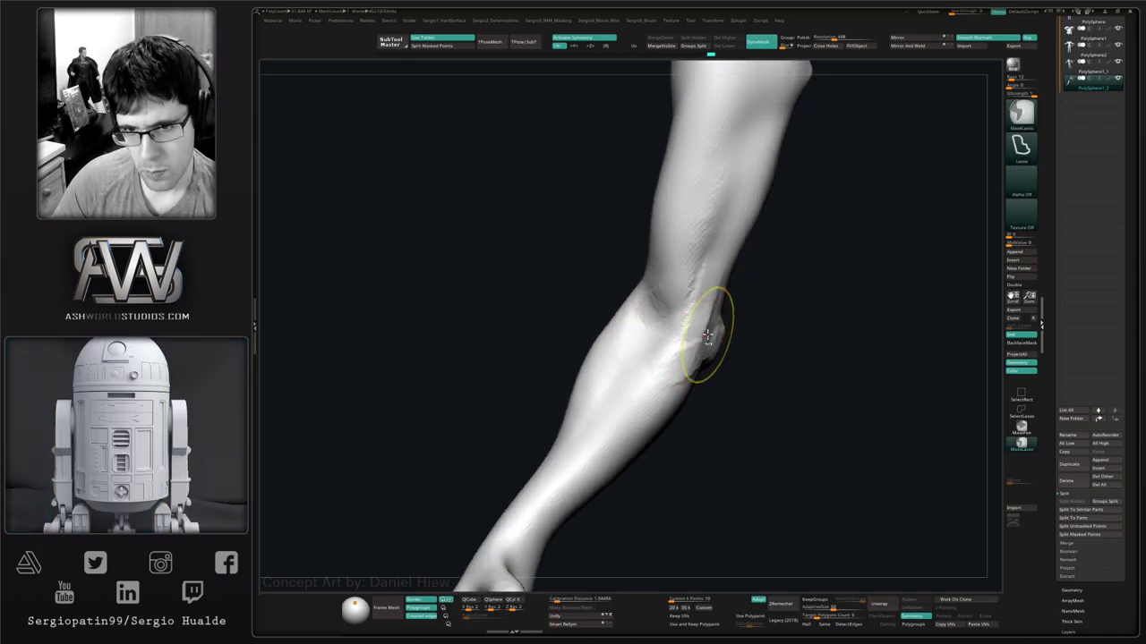
{"action": "left_click_drag", "start_coordinate": [726, 283], "coordinate": [724, 309]}
{"action": "right_click_drag", "start_coordinate": [723, 309], "coordinate": [711, 301]}
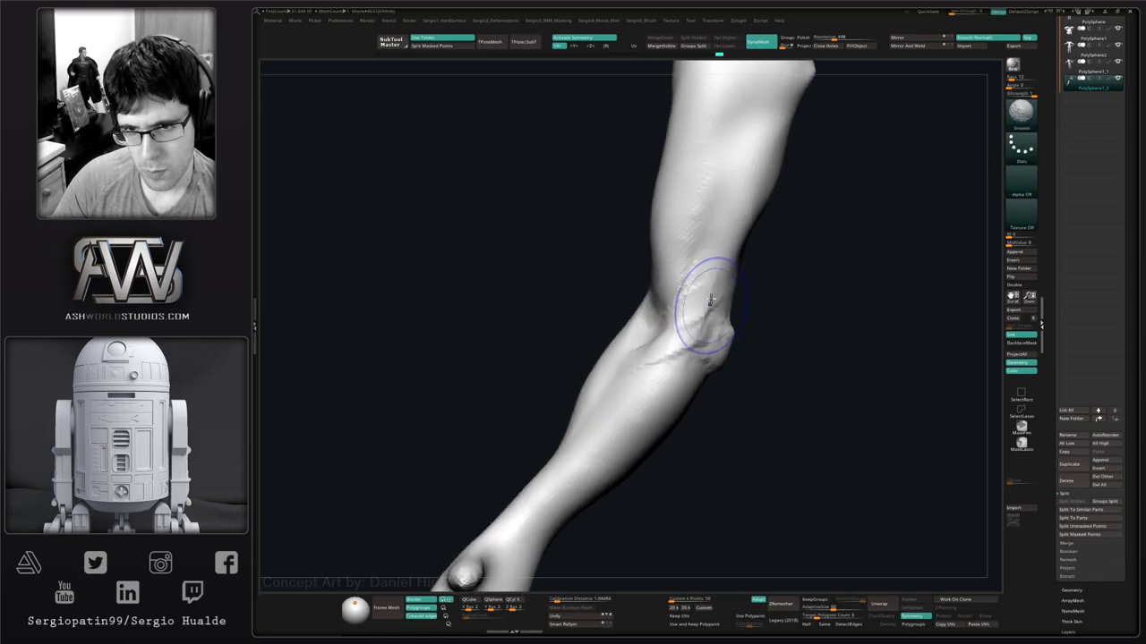
Build up the forearm muscles with long ClayBuildup strokes from the elbow toward the wrist.
{"action": "mouse_move", "coordinate": [690, 371]}
{"action": "right_mouse_down"}
{"action": "mouse_move", "coordinate": [689, 335]}
{"action": "mouse_move", "coordinate": [730, 332]}
{"action": "mouse_move", "coordinate": [636, 403]}
{"action": "mouse_move", "coordinate": [602, 454]}
{"action": "right_mouse_up"}
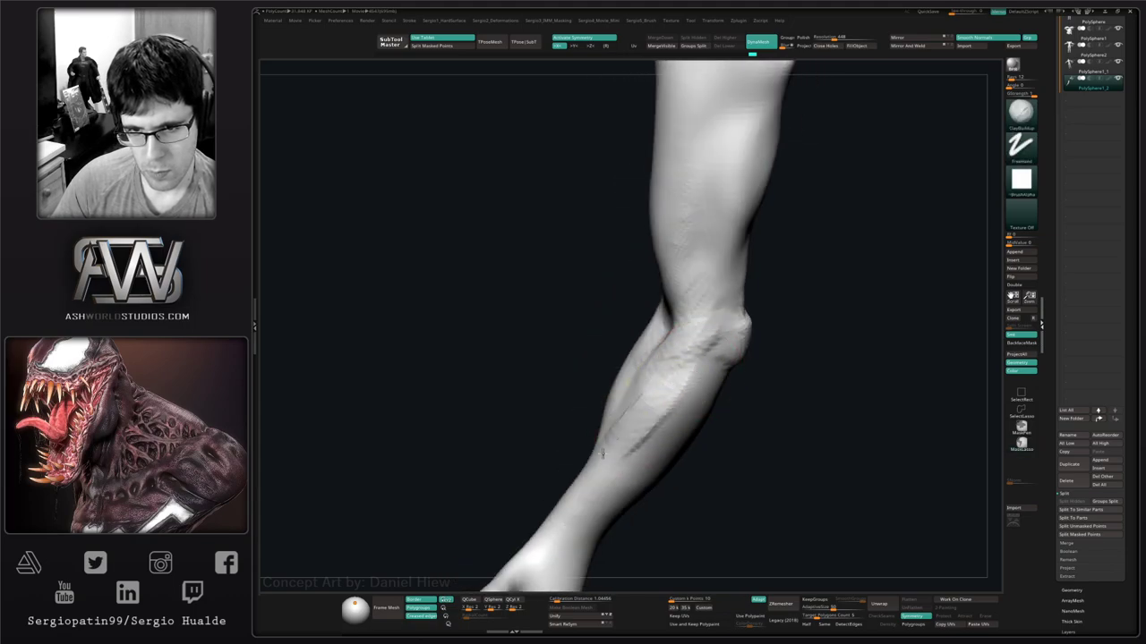
{"action": "left_click_drag", "start_coordinate": [709, 368], "coordinate": [642, 477]}
{"action": "right_click_drag", "start_coordinate": [642, 476], "coordinate": [670, 403]}
{"action": "left_click_drag", "start_coordinate": [689, 376], "coordinate": [644, 514]}
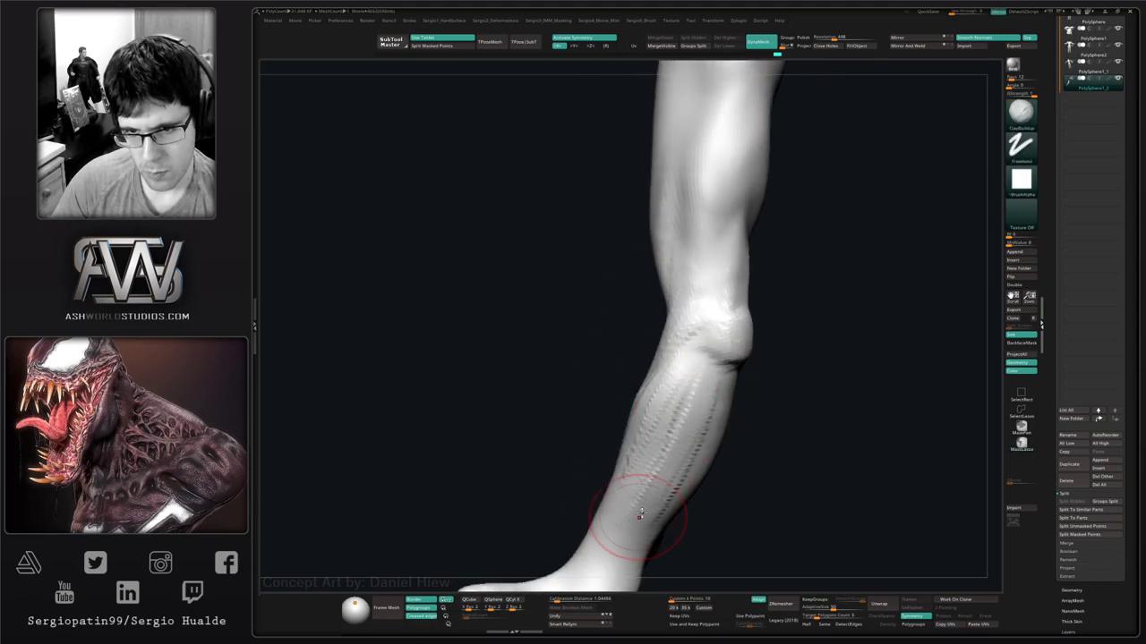
Refine the silhouette of the elbow with the Move brush.
{"action": "right_click_drag", "start_coordinate": [644, 514], "coordinate": [708, 370]}
{"action": "key", "text": "b"}
{"action": "key", "text": "m"}
{"action": "key", "text": "v"}
{"action": "left_click_drag", "start_coordinate": [714, 367], "coordinate": [722, 364]}
{"action": "right_click_drag", "start_coordinate": [715, 353], "coordinate": [696, 341]}
Extend the forearm muscles down to the wrist with ClayBuildup and smooth the strokes.
{"action": "key", "text": "b"}
{"action": "key", "text": "c"}
{"action": "key", "text": "b"}
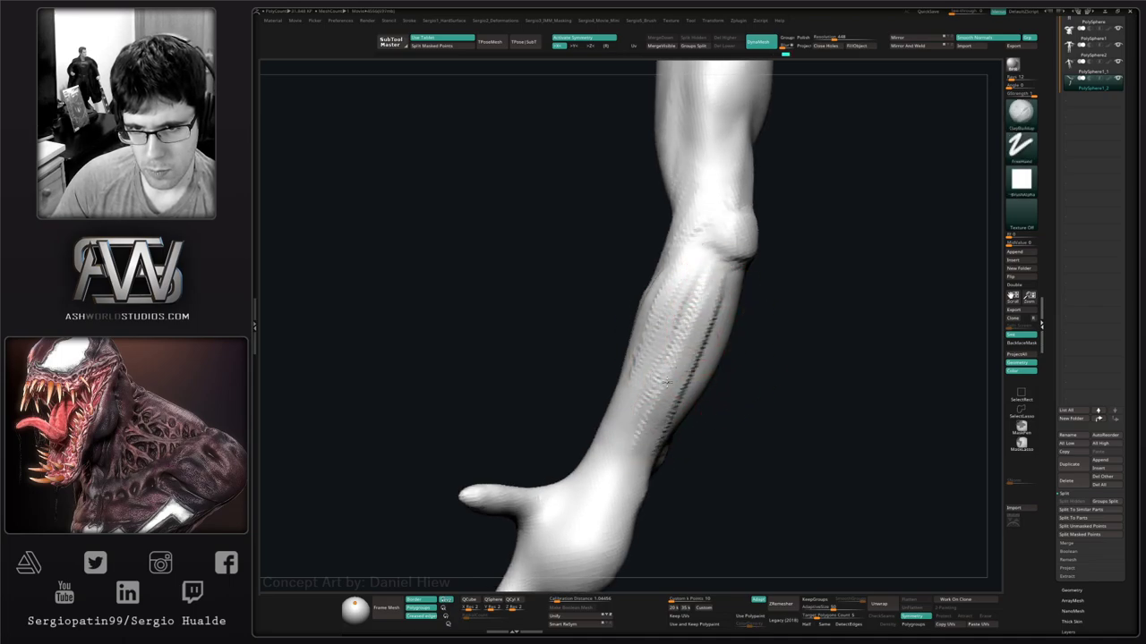
{"action": "left_click_drag", "start_coordinate": [667, 383], "coordinate": [622, 474]}
{"action": "mouse_move", "coordinate": [631, 470]}
{"action": "left_mouse_down", "text": "shift"}
{"action": "mouse_move", "coordinate": [701, 337]}
{"action": "mouse_move", "coordinate": [618, 456]}
{"action": "left_mouse_up", "text": "shift"}
{"action": "mouse_move", "coordinate": [645, 436]}
{"action": "right_mouse_down"}
{"action": "mouse_move", "coordinate": [694, 285]}
{"action": "mouse_move", "coordinate": [613, 271]}
{"action": "right_mouse_up"}
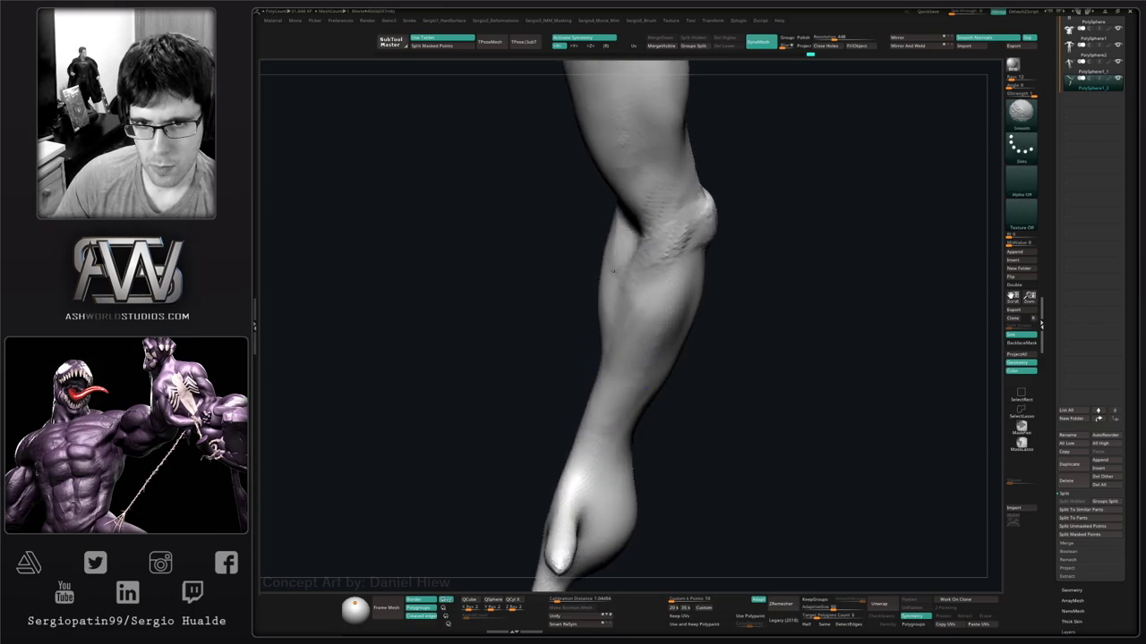
Define the muscle forms of the forearm and elbow with the DamStandard brush.
{"action": "mouse_move", "coordinate": [665, 244]}
{"action": "right_mouse_down"}
{"action": "mouse_move", "coordinate": [701, 343]}
{"action": "mouse_move", "coordinate": [690, 335]}
{"action": "right_mouse_up"}
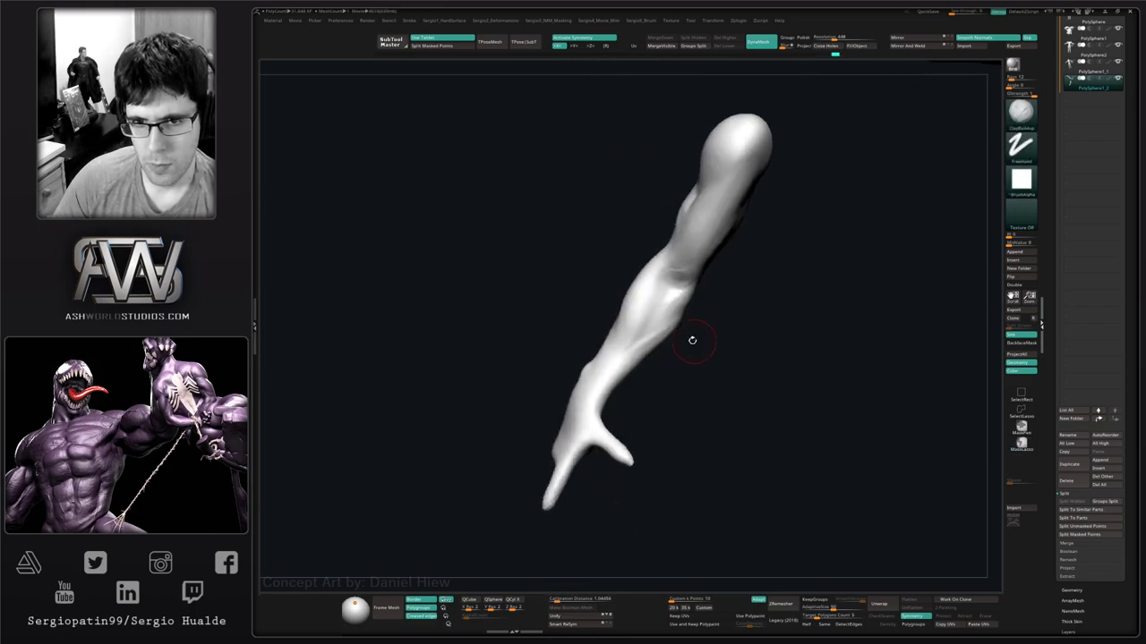
{"action": "right_click_drag", "start_coordinate": [620, 345], "coordinate": [630, 396], "text": "ctrl"}
{"action": "key", "text": "b"}
{"action": "key", "text": "d"}
{"action": "key", "text": "s"}
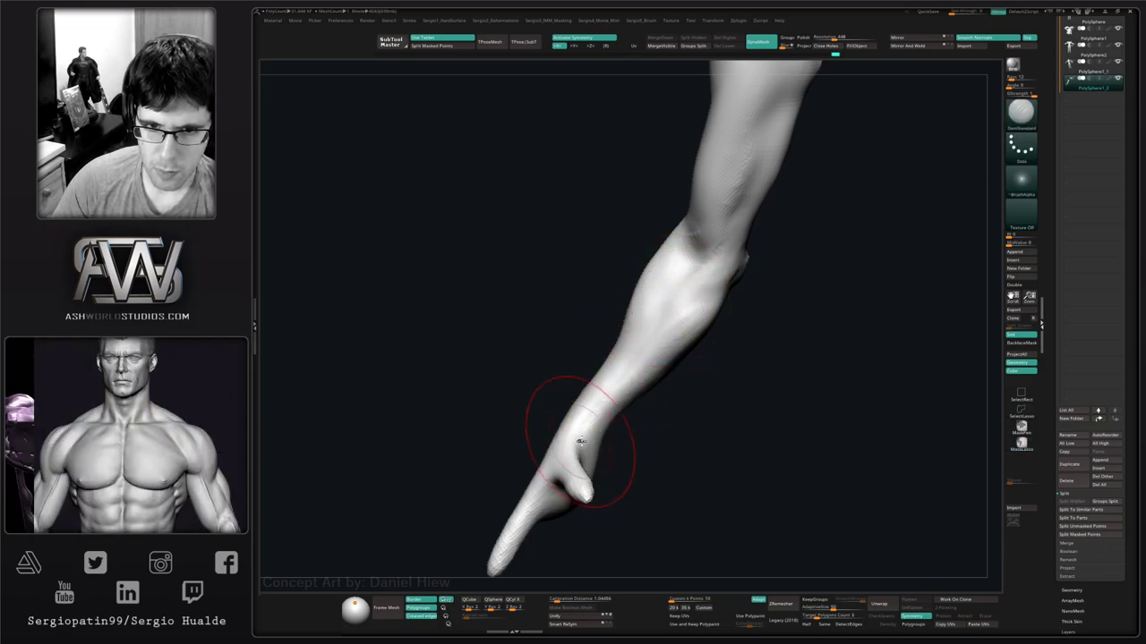
{"action": "mouse_move", "coordinate": [568, 456]}
{"action": "right_mouse_down"}
{"action": "mouse_move", "coordinate": [632, 416]}
{"action": "mouse_move", "coordinate": [654, 345]}
{"action": "mouse_move", "coordinate": [627, 379]}
{"action": "mouse_move", "coordinate": [641, 298]}
{"action": "right_mouse_up"}
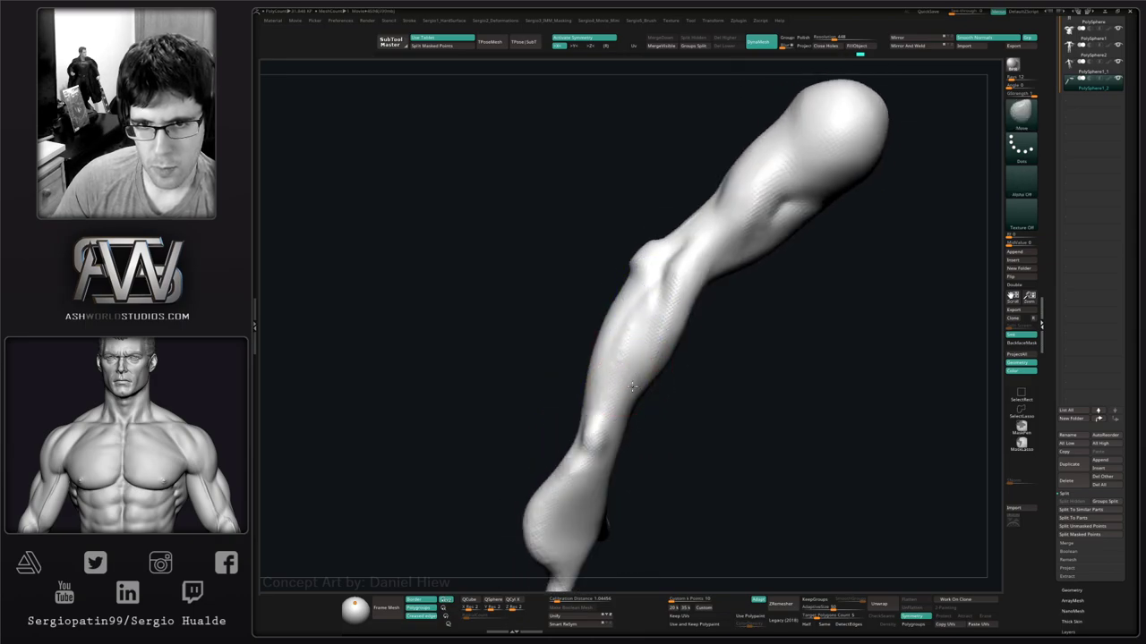
Add ClayBuildup volume along the forearm and at the wrist, smoothing the strokes.
{"action": "right_click_drag", "start_coordinate": [632, 387], "coordinate": [639, 305]}
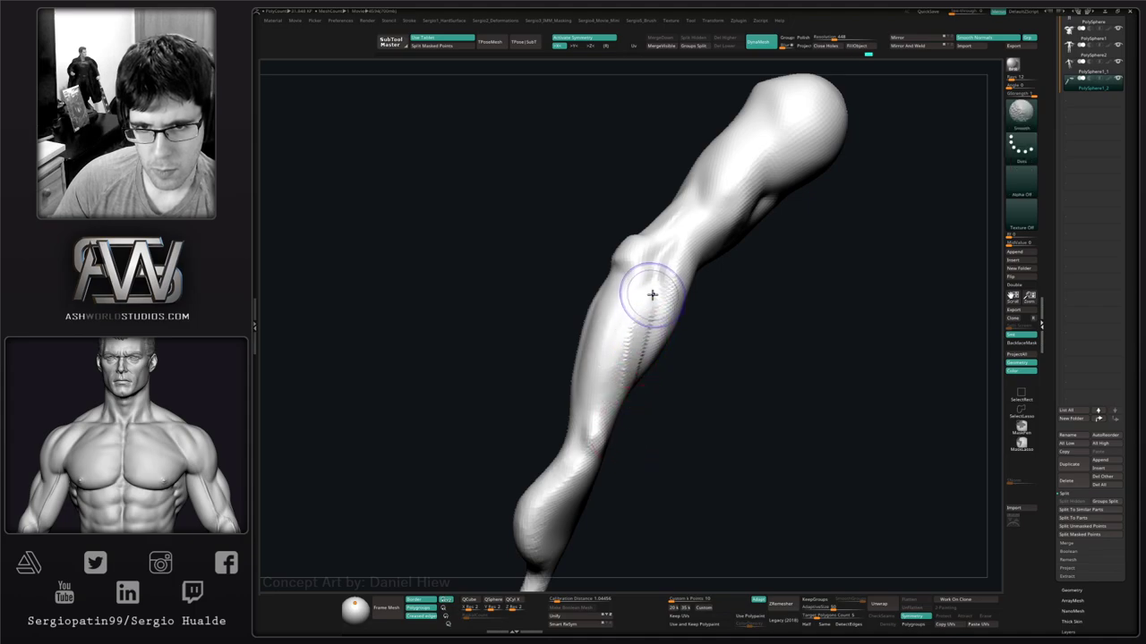
{"action": "right_click_drag", "start_coordinate": [618, 448], "coordinate": [639, 328]}
{"action": "right_click_drag", "start_coordinate": [614, 431], "coordinate": [603, 399]}
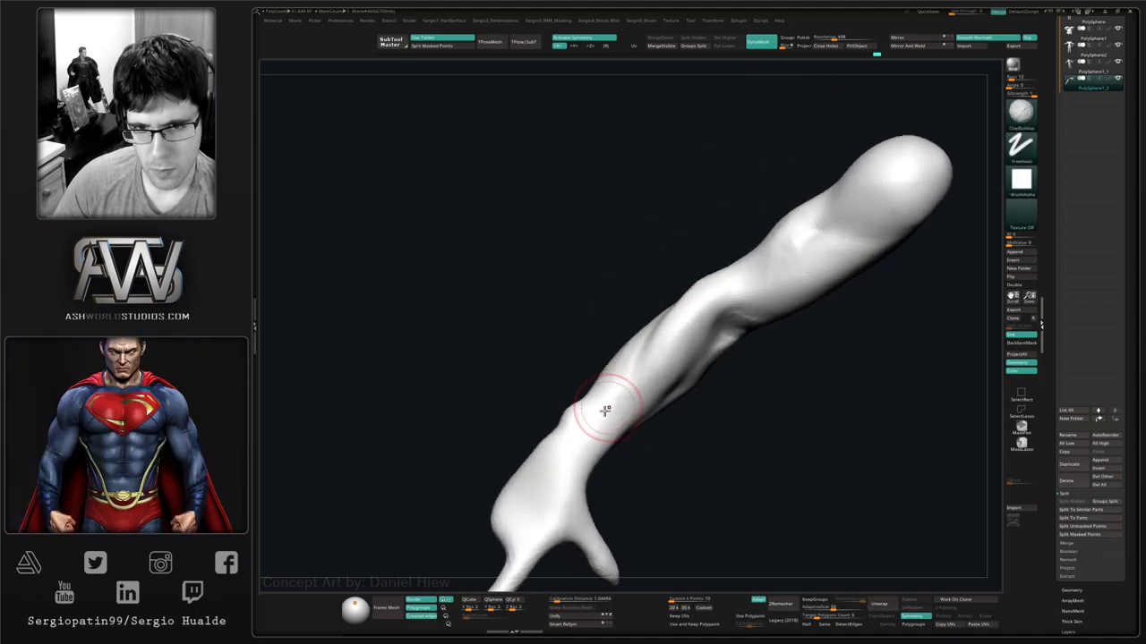
{"action": "key", "text": "shift"}
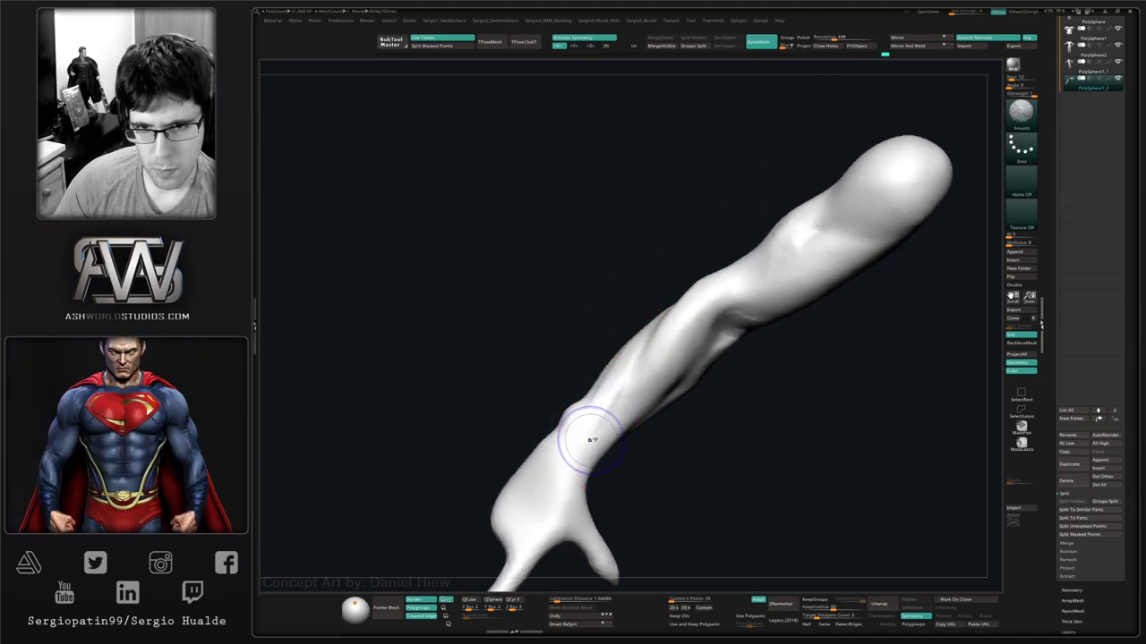
{"action": "mouse_move", "coordinate": [591, 439]}
{"action": "right_mouse_down"}
{"action": "mouse_move", "coordinate": [606, 401]}
{"action": "mouse_move", "coordinate": [647, 399]}
{"action": "right_mouse_up"}
{"action": "key", "text": "shift"}
Build up the triceps tendon on the back of the upper arm down to the elbow and smooth it.
{"action": "right_click_drag", "start_coordinate": [517, 343], "coordinate": [539, 381]}
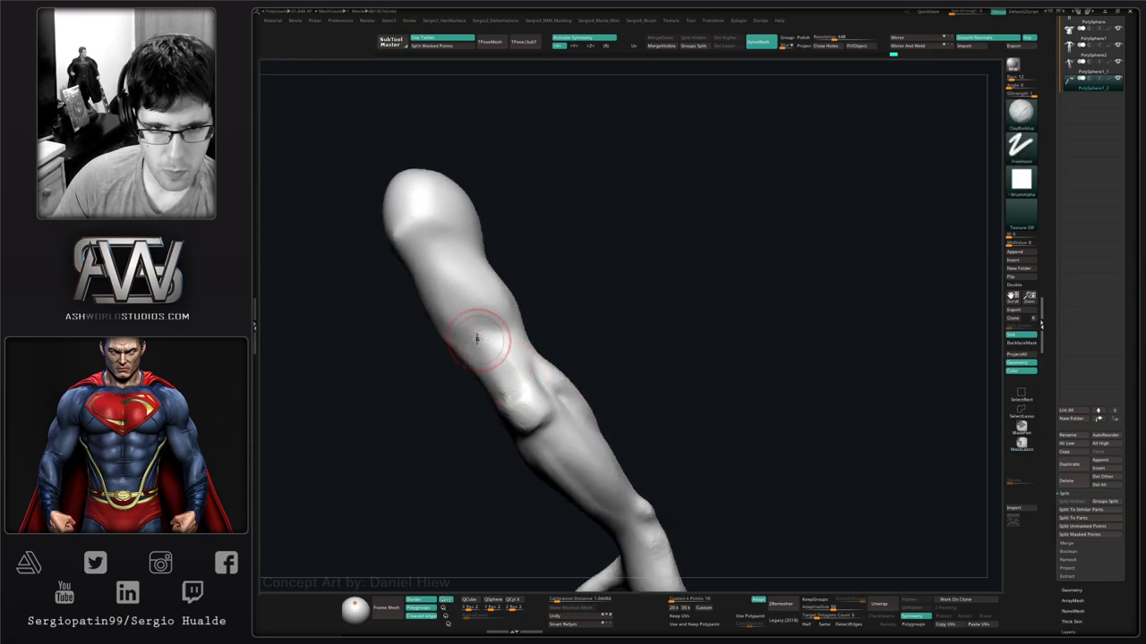
{"action": "left_click_drag", "start_coordinate": [477, 338], "coordinate": [517, 405]}
{"action": "left_click_drag", "start_coordinate": [479, 335], "coordinate": [525, 394]}
{"action": "key", "text": "shift"}
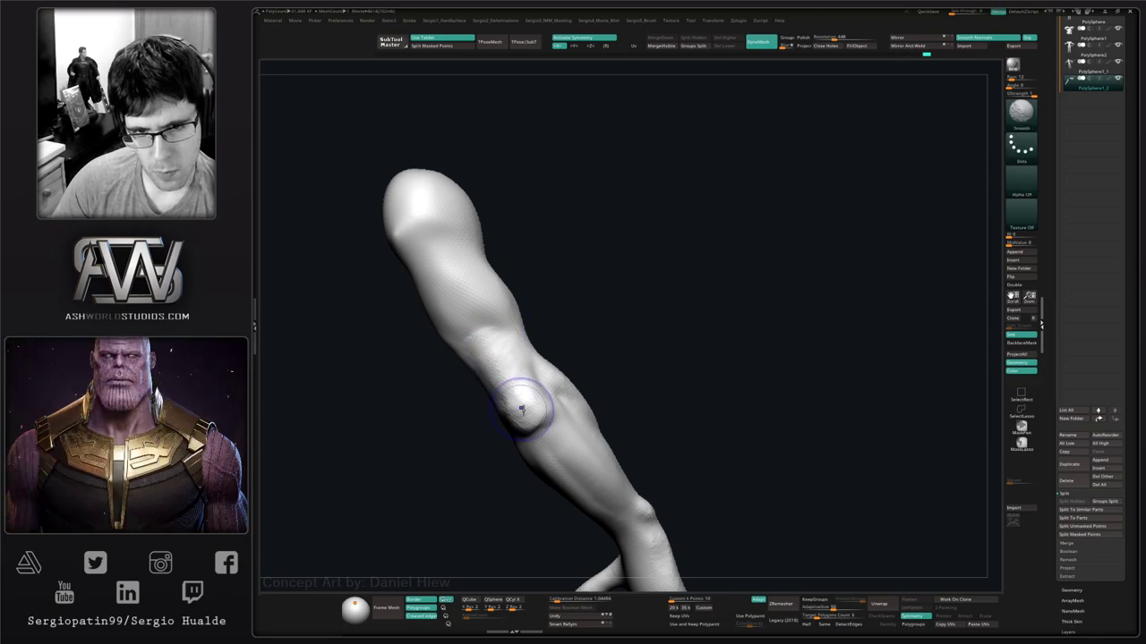
{"action": "right_click_drag", "start_coordinate": [522, 409], "coordinate": [486, 381]}
{"action": "left_click_drag", "start_coordinate": [486, 382], "coordinate": [498, 396], "text": "shift"}
{"action": "mouse_move", "coordinate": [537, 411]}
{"action": "right_mouse_down"}
{"action": "mouse_move", "coordinate": [557, 404]}
{"action": "mouse_move", "coordinate": [522, 436]}
{"action": "mouse_move", "coordinate": [530, 382]}
{"action": "right_mouse_up"}
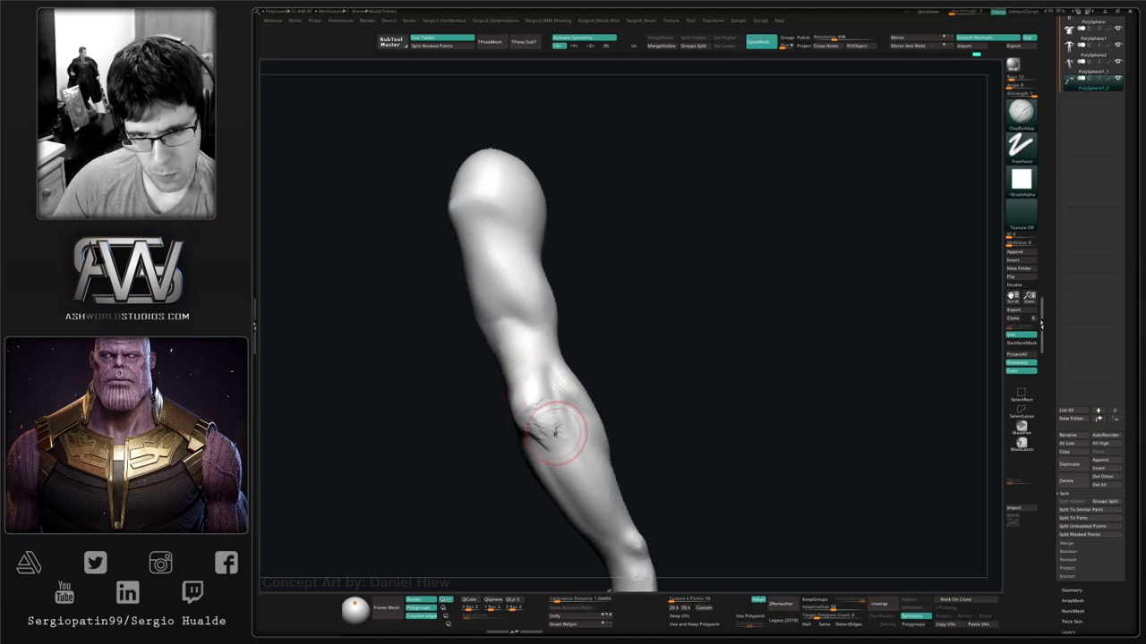
Add clay at the elbow with ClayBuildup and smooth the forearm below it.
{"action": "mouse_move", "coordinate": [556, 433]}
{"action": "left_mouse_down"}
{"action": "mouse_move", "coordinate": [548, 414]}
{"action": "mouse_move", "coordinate": [538, 424]}
{"action": "left_mouse_up"}
{"action": "mouse_move", "coordinate": [541, 428]}
{"action": "right_mouse_down"}
{"action": "mouse_move", "coordinate": [562, 435]}
{"action": "mouse_move", "coordinate": [534, 433]}
{"action": "mouse_move", "coordinate": [583, 402]}
{"action": "mouse_move", "coordinate": [546, 415]}
{"action": "mouse_move", "coordinate": [528, 436]}
{"action": "mouse_move", "coordinate": [540, 438]}
{"action": "right_mouse_up"}
{"action": "key", "text": "b"}
{"action": "key", "text": "m"}
{"action": "key", "text": "v"}
{"action": "left_click_drag", "start_coordinate": [540, 438], "coordinate": [545, 493], "text": "shift"}
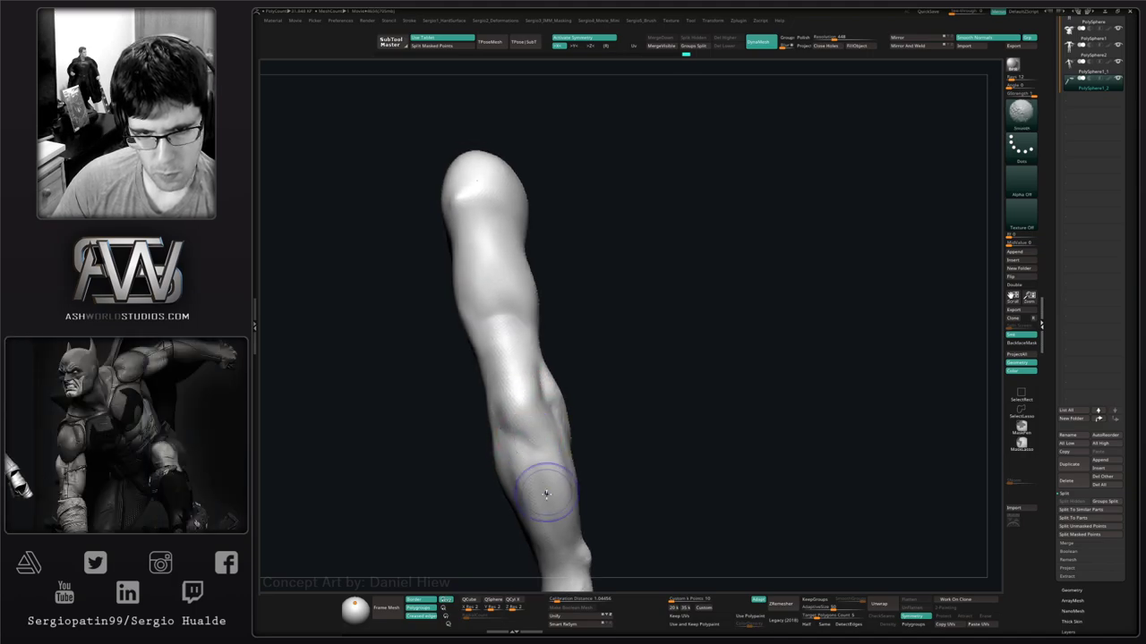
{"action": "mouse_move", "coordinate": [537, 461]}
{"action": "right_mouse_down", "text": "ctrl"}
{"action": "mouse_move", "coordinate": [522, 405]}
{"action": "mouse_move", "coordinate": [565, 460]}
{"action": "mouse_move", "coordinate": [566, 358]}
{"action": "right_mouse_up", "text": "ctrl"}
{"action": "mouse_move", "coordinate": [566, 358]}
{"action": "right_mouse_down"}
{"action": "mouse_move", "coordinate": [535, 409]}
{"action": "mouse_move", "coordinate": [554, 311]}
{"action": "mouse_move", "coordinate": [565, 350]}
{"action": "right_mouse_up"}
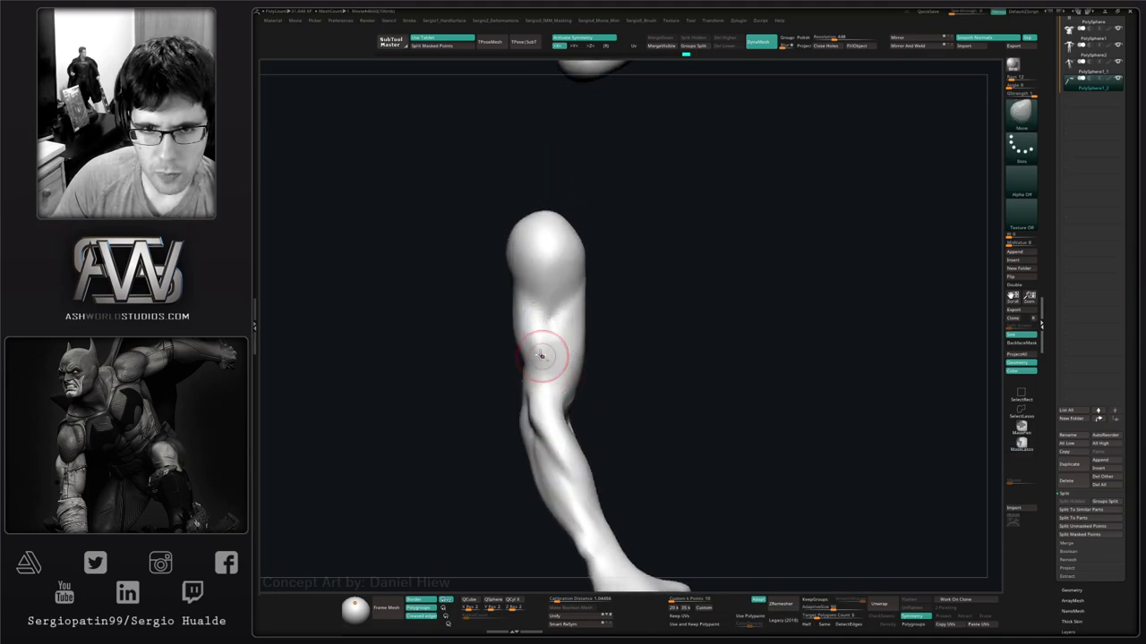
Build up the biceps and the inner elbow with ClayBuildup, smoothing the strokes into the upper arm.
{"action": "key", "text": "b"}
{"action": "key", "text": "c"}
{"action": "key", "text": "b"}
{"action": "left_click_drag", "start_coordinate": [534, 309], "coordinate": [535, 339]}
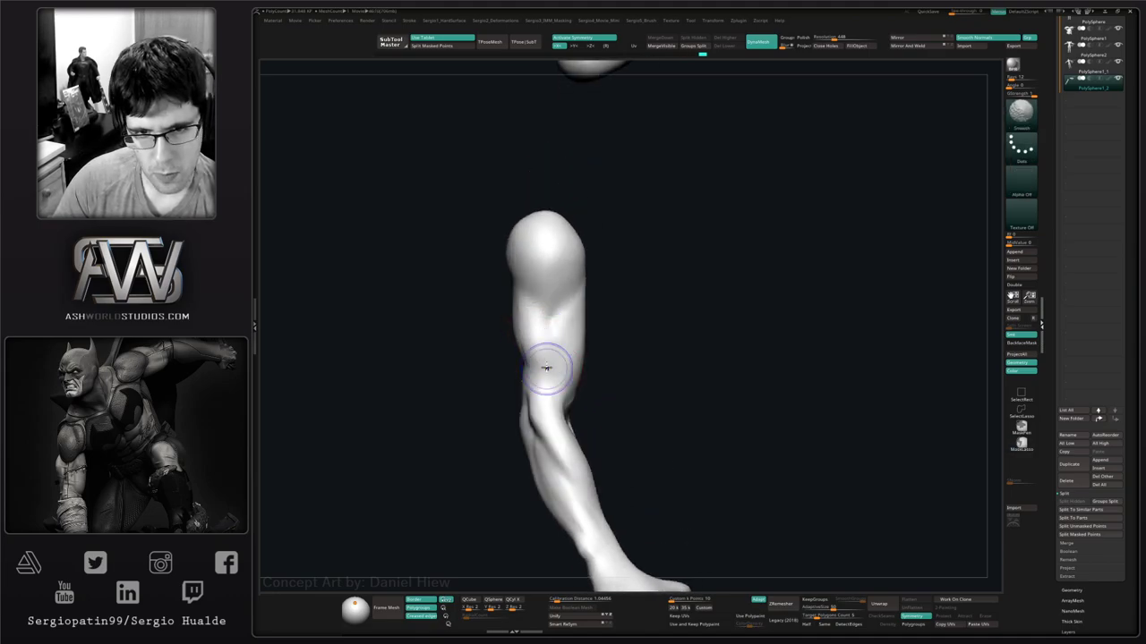
{"action": "right_click_drag", "start_coordinate": [546, 367], "coordinate": [548, 370]}
{"action": "left_click_drag", "start_coordinate": [549, 351], "coordinate": [551, 388]}
{"action": "left_click_drag", "start_coordinate": [544, 332], "coordinate": [551, 392]}
{"action": "left_click_drag", "start_coordinate": [550, 392], "coordinate": [553, 383], "text": "shift"}
Adjust the upper arm and elbow silhouette with the Move brush and smooth the surface.
{"action": "right_click_drag", "start_coordinate": [554, 383], "coordinate": [552, 366]}
{"action": "key", "text": "b"}
{"action": "key", "text": "m"}
{"action": "key", "text": "v"}
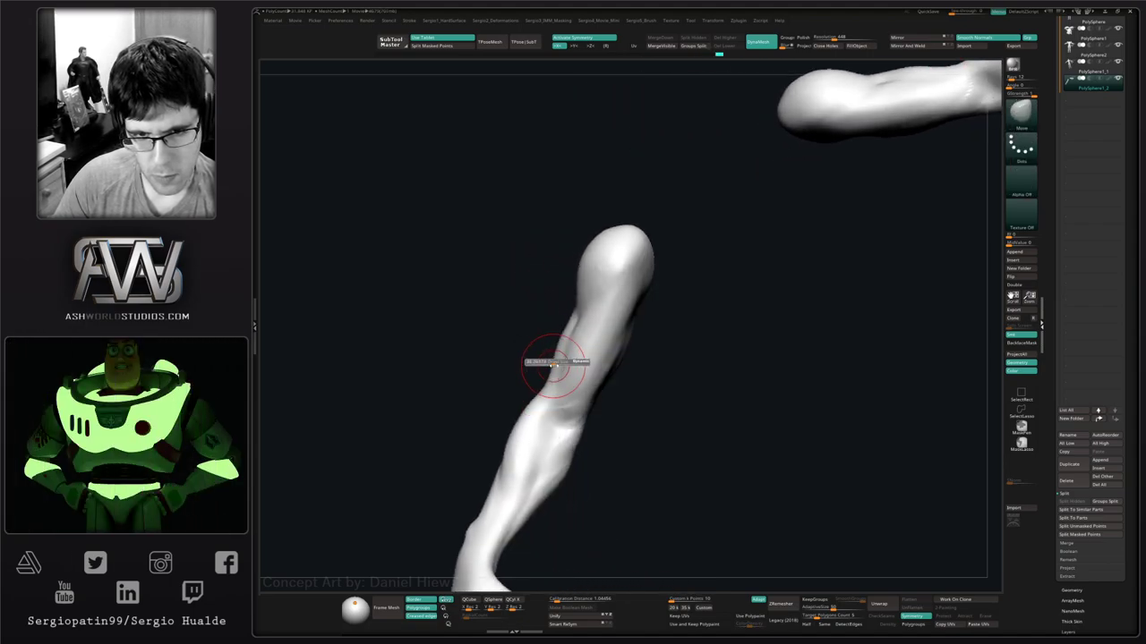
{"action": "left_click_drag", "start_coordinate": [552, 349], "coordinate": [558, 344]}
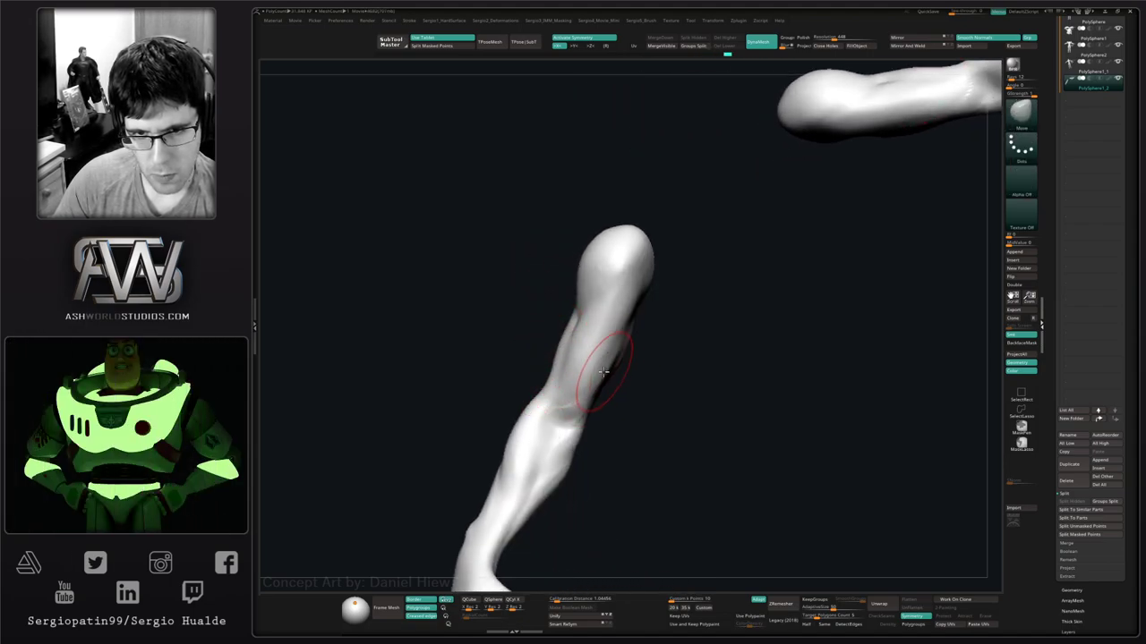
{"action": "mouse_move", "coordinate": [560, 439]}
{"action": "left_mouse_down"}
{"action": "mouse_move", "coordinate": [568, 414]}
{"action": "mouse_move", "coordinate": [582, 430]}
{"action": "left_mouse_up"}
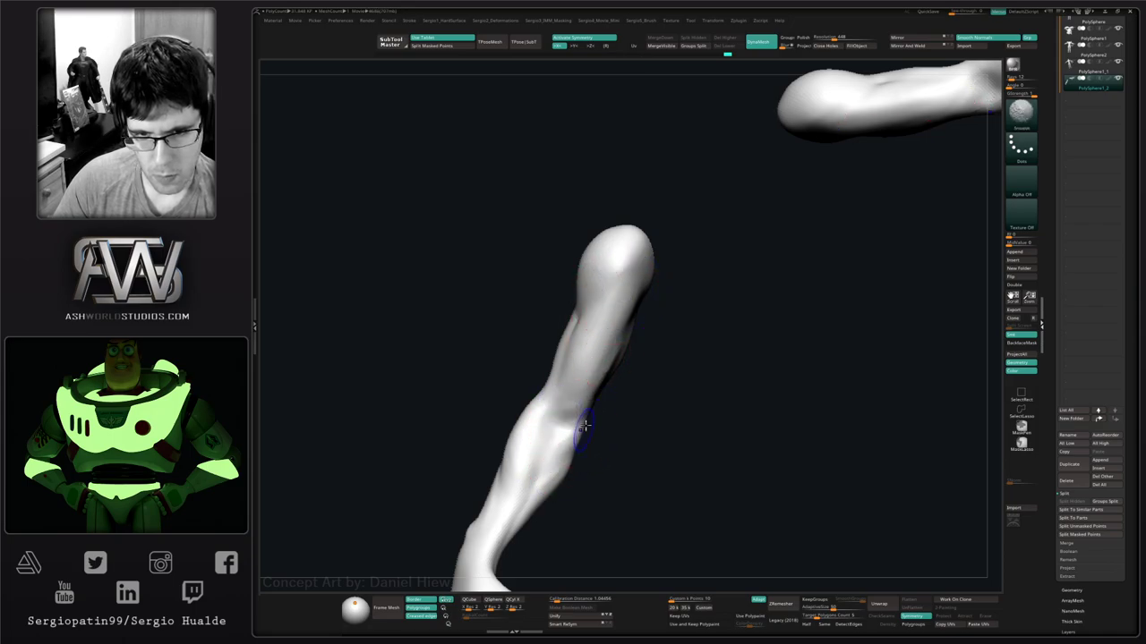
{"action": "mouse_move", "coordinate": [583, 428]}
{"action": "right_mouse_down", "text": "ctrl"}
{"action": "mouse_move", "coordinate": [573, 371]}
{"action": "mouse_move", "coordinate": [590, 432]}
{"action": "mouse_move", "coordinate": [626, 389]}
{"action": "mouse_move", "coordinate": [582, 327]}
{"action": "mouse_move", "coordinate": [580, 338]}
{"action": "right_mouse_up", "text": "ctrl"}
{"action": "left_click_drag", "start_coordinate": [580, 339], "coordinate": [549, 264], "text": "shift"}
{"action": "right_click_drag", "start_coordinate": [578, 370], "coordinate": [580, 330], "text": "ctrl"}
{"action": "right_click_drag", "start_coordinate": [580, 329], "coordinate": [630, 317]}
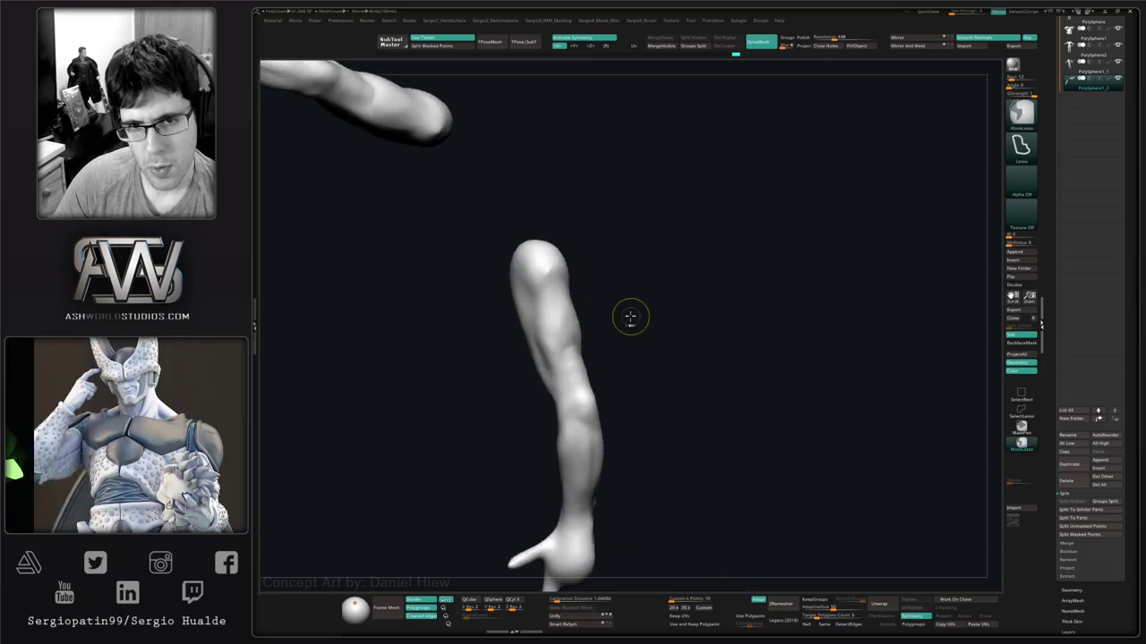
{"action": "left_click_drag", "start_coordinate": [630, 316], "coordinate": [601, 291], "text": "ctrl"}
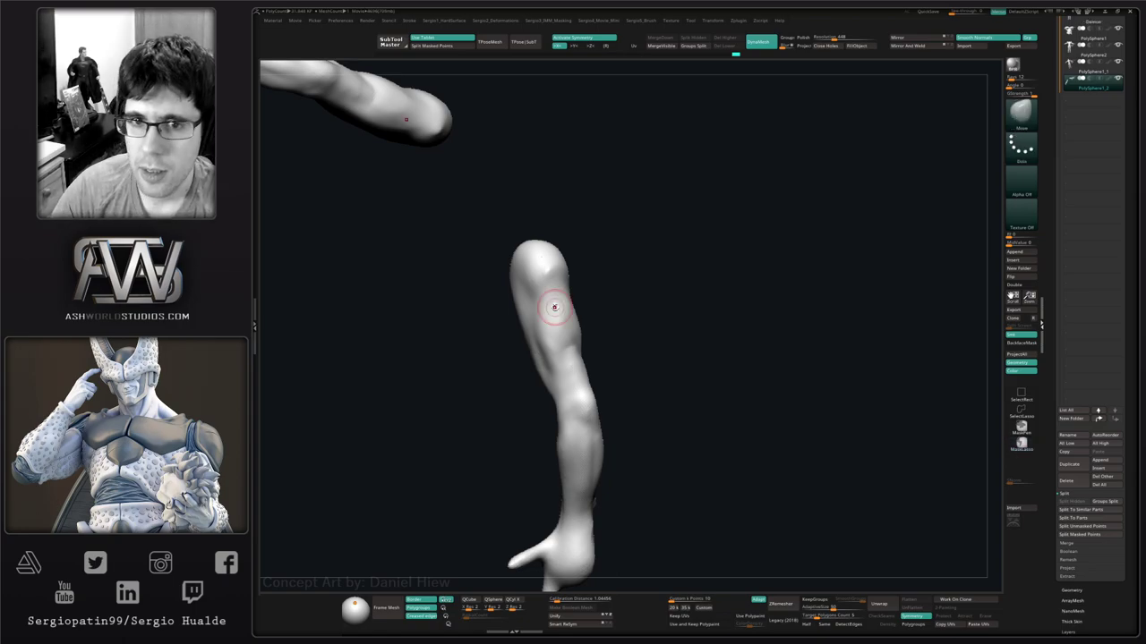
{"action": "right_click_drag", "start_coordinate": [746, 382], "coordinate": [745, 362]}
{"action": "key", "text": "4"}
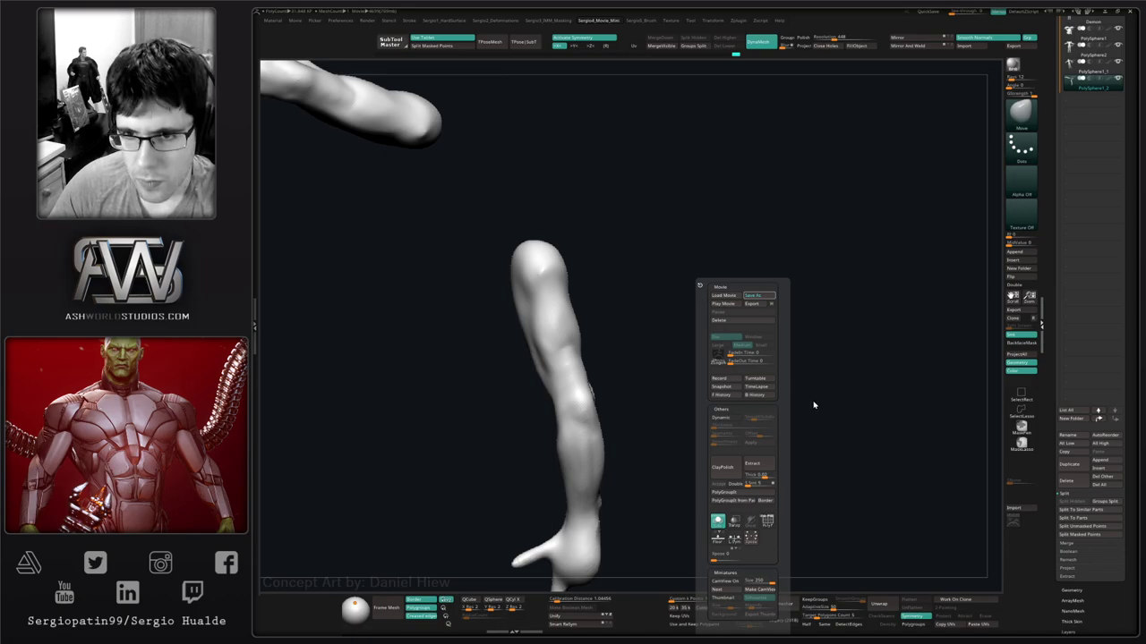
{"action": "key", "text": "m"}
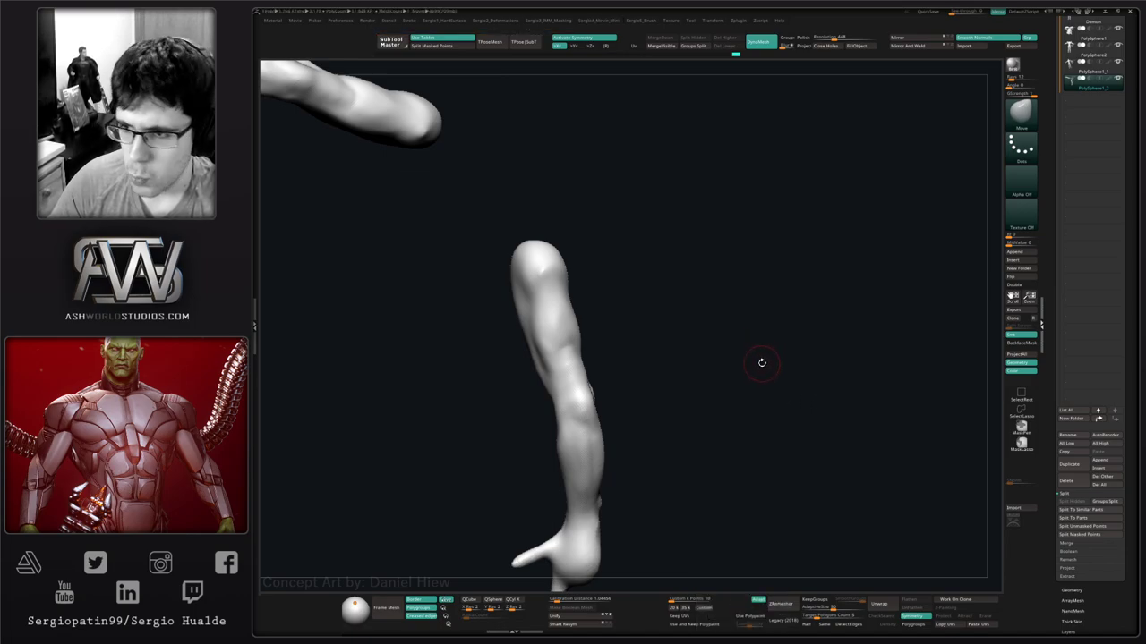
{"action": "key", "text": "m"}
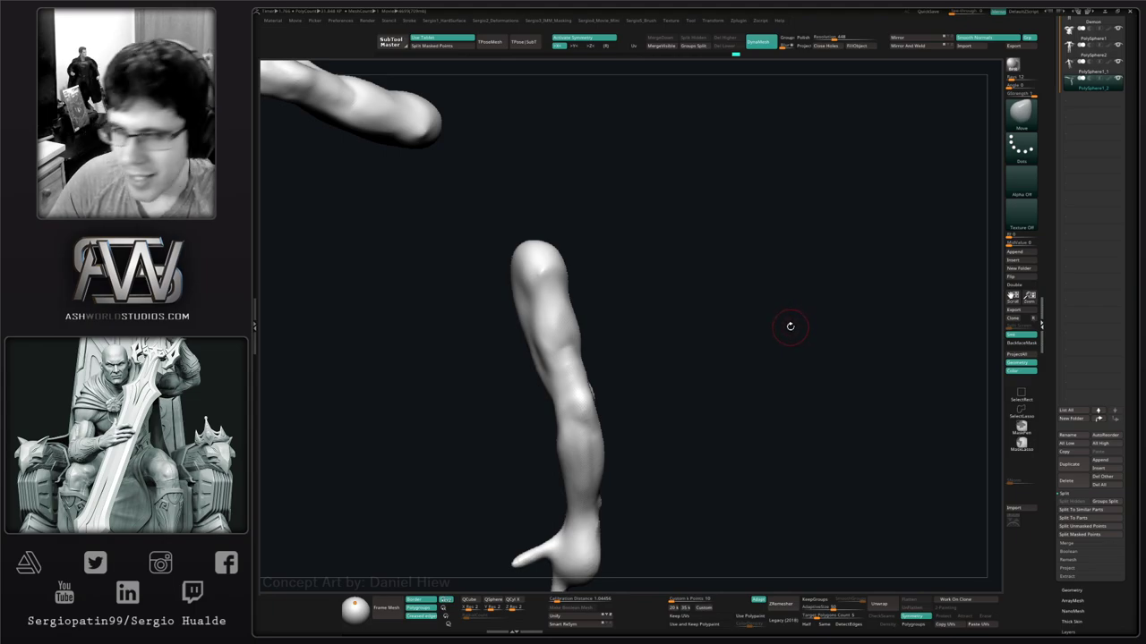
Shape the back of the upper arm with the Move brush, add triceps volume above the elbow with ClayBuildup, and smooth it.
{"action": "mouse_move", "coordinate": [790, 326]}
{"action": "right_mouse_down"}
{"action": "mouse_move", "coordinate": [757, 350]}
{"action": "mouse_move", "coordinate": [673, 328]}
{"action": "mouse_move", "coordinate": [612, 345]}
{"action": "mouse_move", "coordinate": [581, 381]}
{"action": "right_mouse_up"}
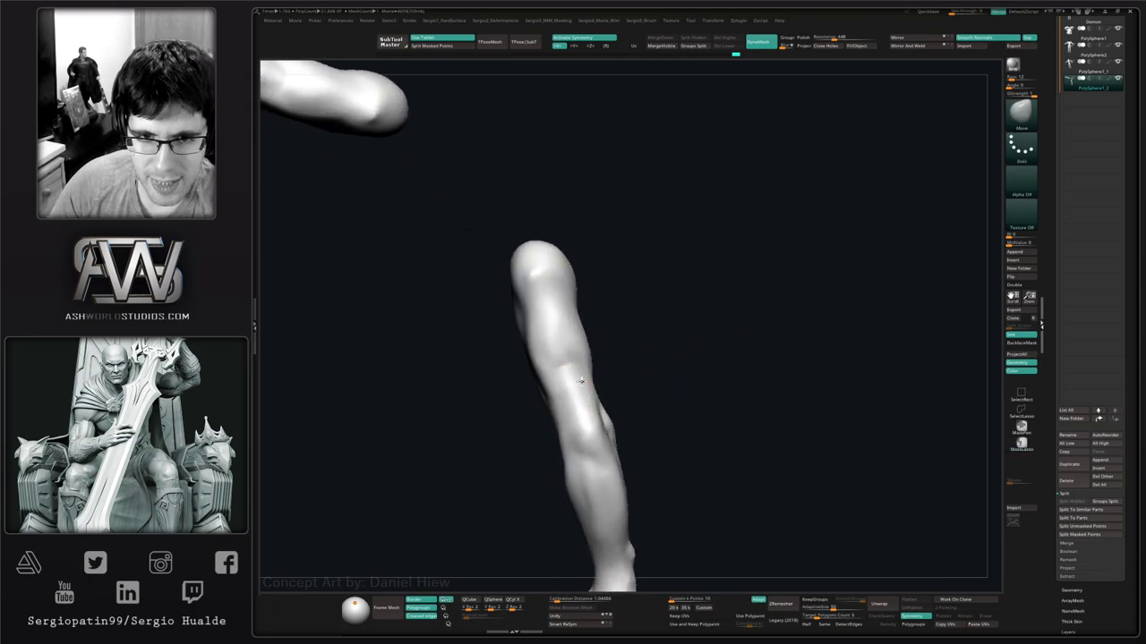
{"action": "left_click_drag", "start_coordinate": [581, 381], "coordinate": [555, 374]}
{"action": "key", "text": "b"}
{"action": "key", "text": "c"}
{"action": "key", "text": "b"}
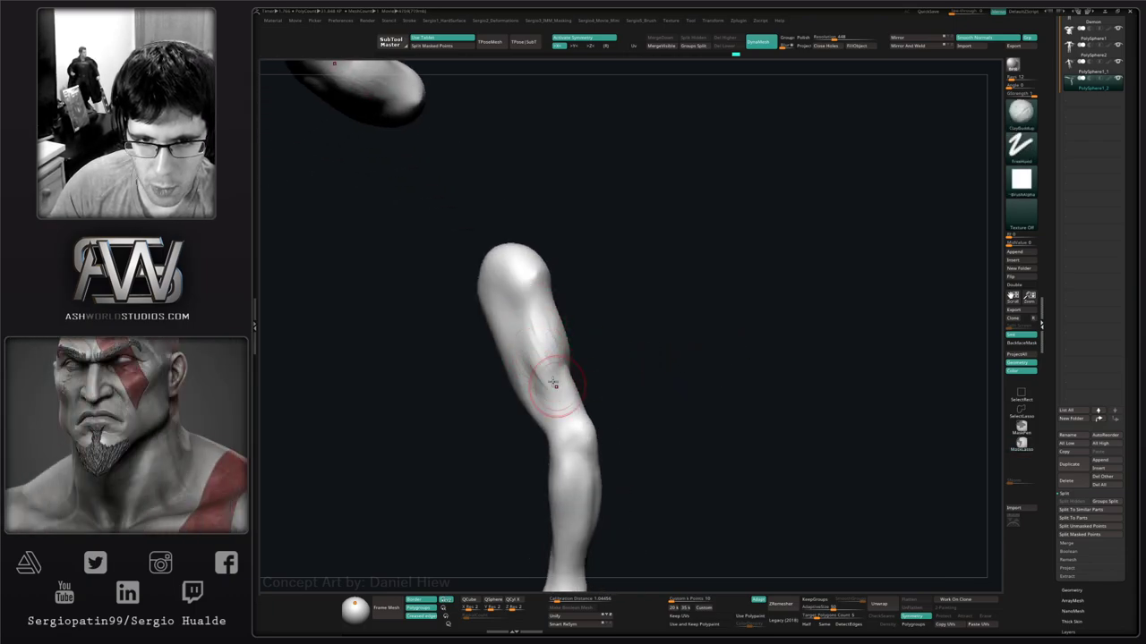
{"action": "left_click_drag", "start_coordinate": [540, 388], "coordinate": [570, 414]}
{"action": "right_click_drag", "start_coordinate": [570, 414], "coordinate": [539, 391]}
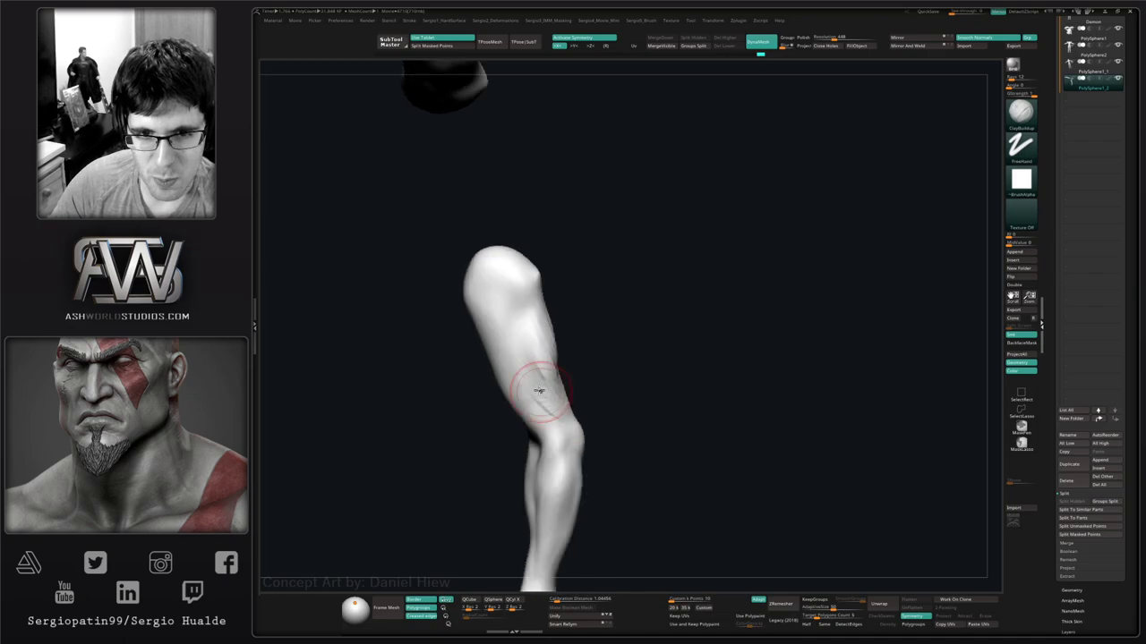
{"action": "mouse_move", "coordinate": [537, 356]}
{"action": "left_mouse_down", "text": "shift"}
{"action": "mouse_move", "coordinate": [553, 409]}
{"action": "mouse_move", "coordinate": [542, 389]}
{"action": "left_mouse_up", "text": "shift"}
{"action": "mouse_move", "coordinate": [545, 381]}
{"action": "left_mouse_down", "text": "shift"}
{"action": "mouse_move", "coordinate": [547, 399]}
{"action": "mouse_move", "coordinate": [548, 385]}
{"action": "left_mouse_up", "text": "shift"}
Smooth the rounded shoulder and build up the deltoid with ClayBuildup.
{"action": "right_click_drag", "start_coordinate": [544, 415], "coordinate": [560, 302]}
{"action": "left_click_drag", "start_coordinate": [561, 301], "coordinate": [546, 271], "text": "shift"}
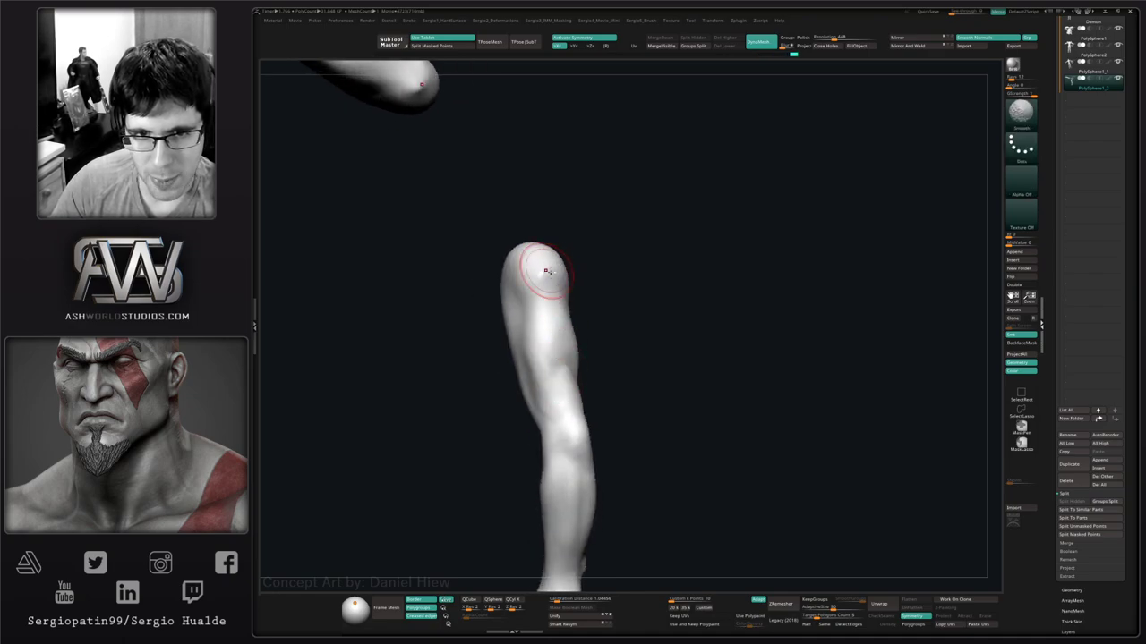
{"action": "right_click_drag", "start_coordinate": [545, 272], "coordinate": [548, 278]}
{"action": "mouse_move", "coordinate": [543, 260]}
{"action": "left_mouse_down"}
{"action": "mouse_move", "coordinate": [562, 281]}
{"action": "mouse_move", "coordinate": [554, 251]}
{"action": "mouse_move", "coordinate": [573, 269]}
{"action": "left_mouse_up"}
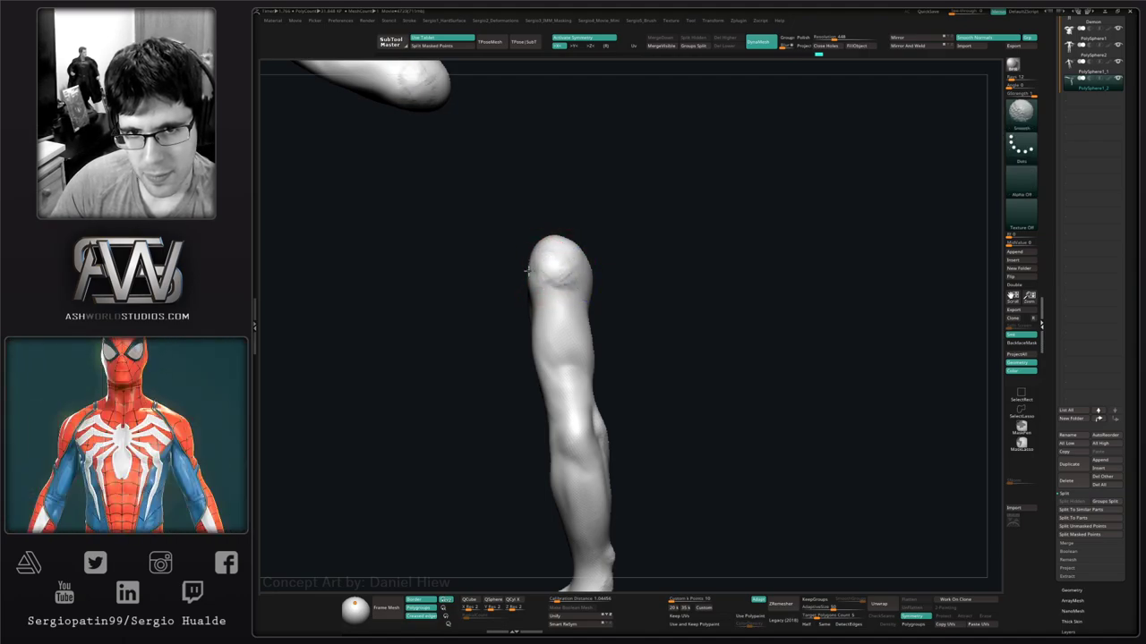
{"action": "mouse_move", "coordinate": [545, 253]}
{"action": "right_mouse_down"}
{"action": "mouse_move", "coordinate": [602, 300]}
{"action": "mouse_move", "coordinate": [592, 322]}
{"action": "right_mouse_up"}
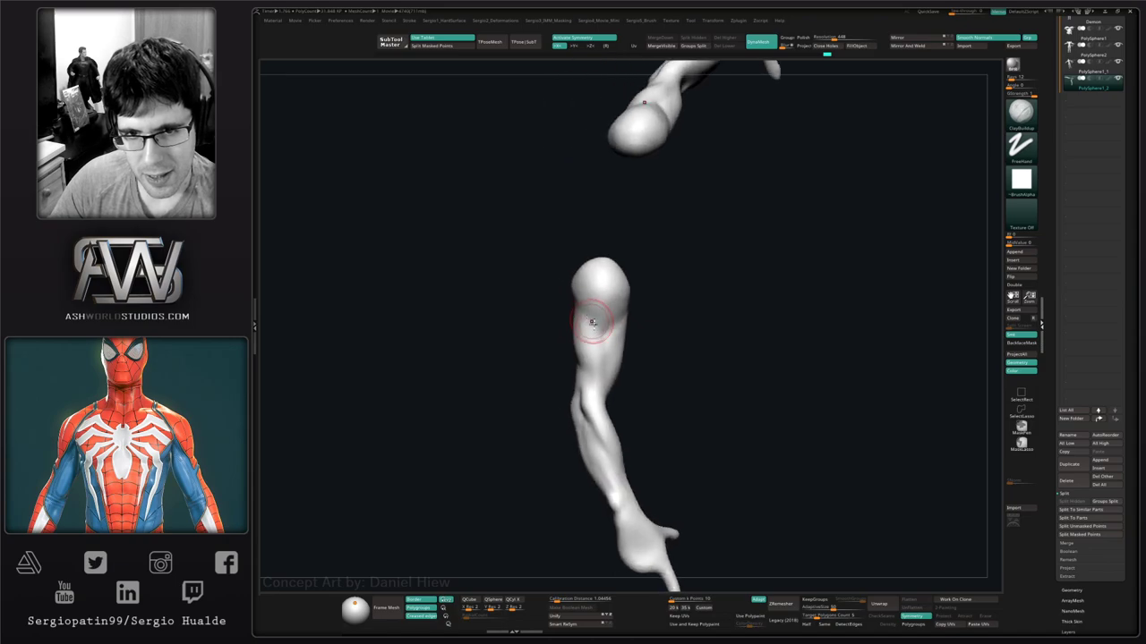
Reshape the elbow, forearm and wrist contours with the Move brush.
{"action": "mouse_move", "coordinate": [609, 379]}
{"action": "right_mouse_down", "text": "alt"}
{"action": "mouse_move", "coordinate": [588, 327]}
{"action": "mouse_move", "coordinate": [573, 385]}
{"action": "mouse_move", "coordinate": [583, 371]}
{"action": "right_mouse_up", "text": "alt"}
{"action": "key", "text": "b"}
{"action": "key", "text": "m"}
{"action": "key", "text": "v"}
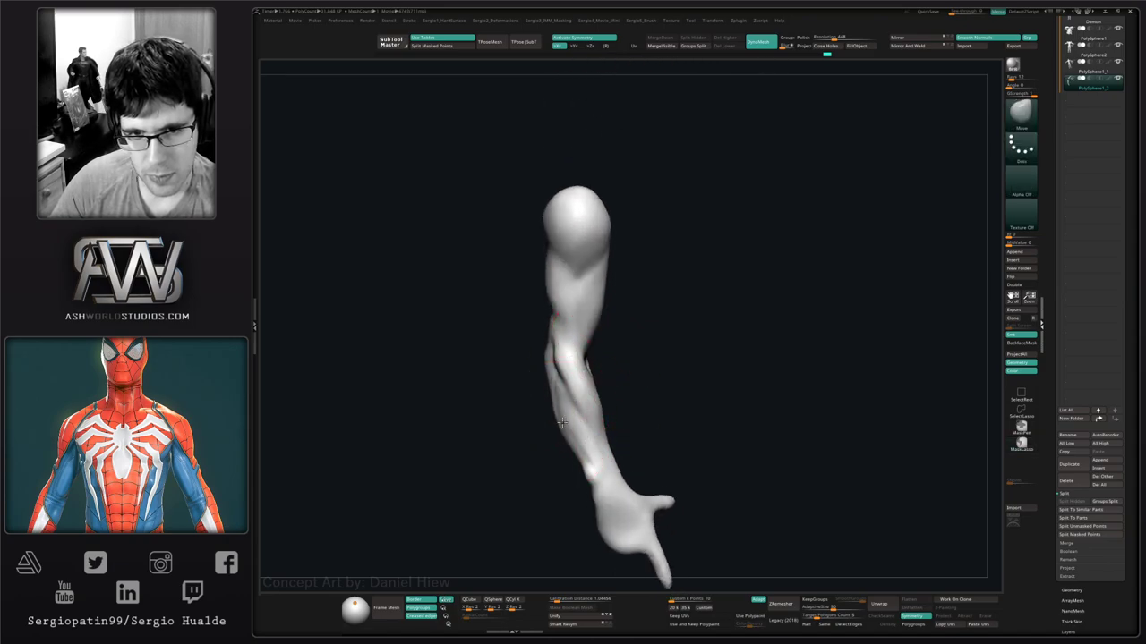
{"action": "right_click_drag", "start_coordinate": [562, 422], "coordinate": [616, 416]}
{"action": "mouse_move", "coordinate": [572, 385]}
{"action": "right_mouse_down"}
{"action": "mouse_move", "coordinate": [621, 373]}
{"action": "mouse_move", "coordinate": [543, 358]}
{"action": "mouse_move", "coordinate": [600, 376]}
{"action": "right_mouse_up"}
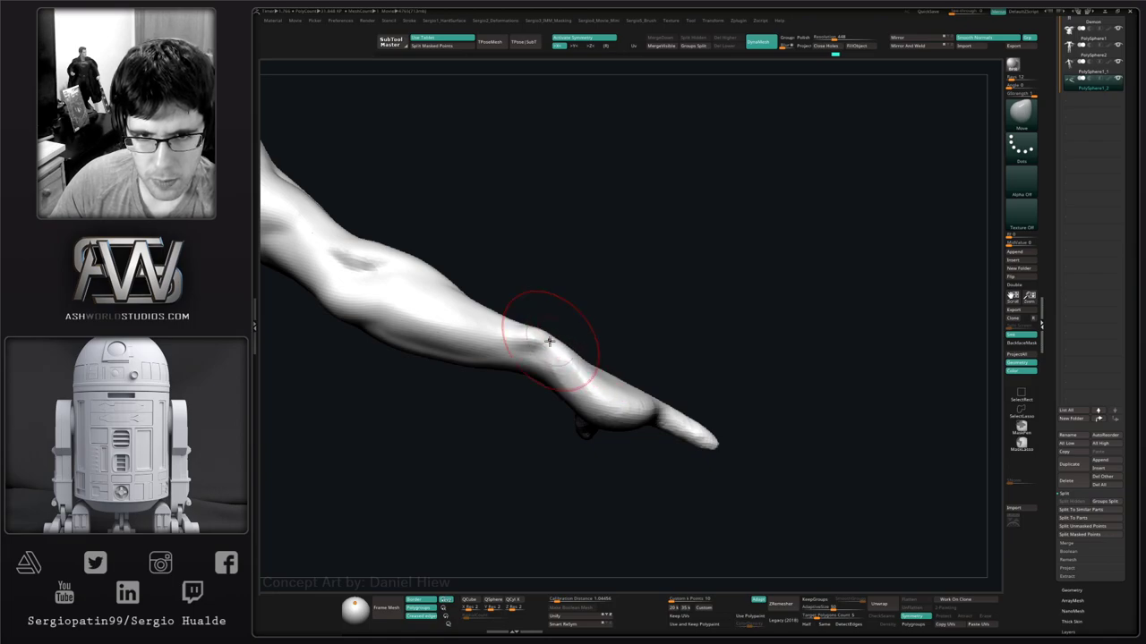
{"action": "mouse_move", "coordinate": [538, 336]}
{"action": "right_mouse_down"}
{"action": "mouse_move", "coordinate": [512, 319]}
{"action": "mouse_move", "coordinate": [591, 414]}
{"action": "mouse_move", "coordinate": [560, 343]}
{"action": "mouse_move", "coordinate": [566, 353]}
{"action": "right_mouse_up"}
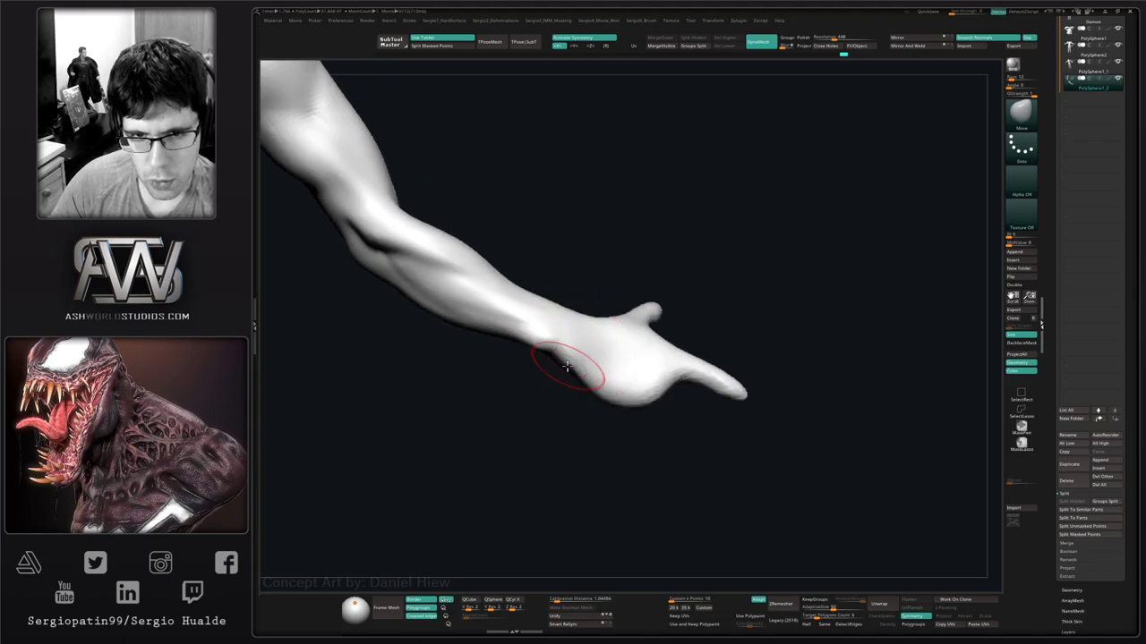
Add volume at the wrist where it meets the hand with ClayBuildup, blending it into the forearm.
{"action": "key", "text": "b"}
{"action": "key", "text": "c"}
{"action": "key", "text": "b"}
{"action": "left_click_drag", "start_coordinate": [572, 349], "coordinate": [579, 344]}
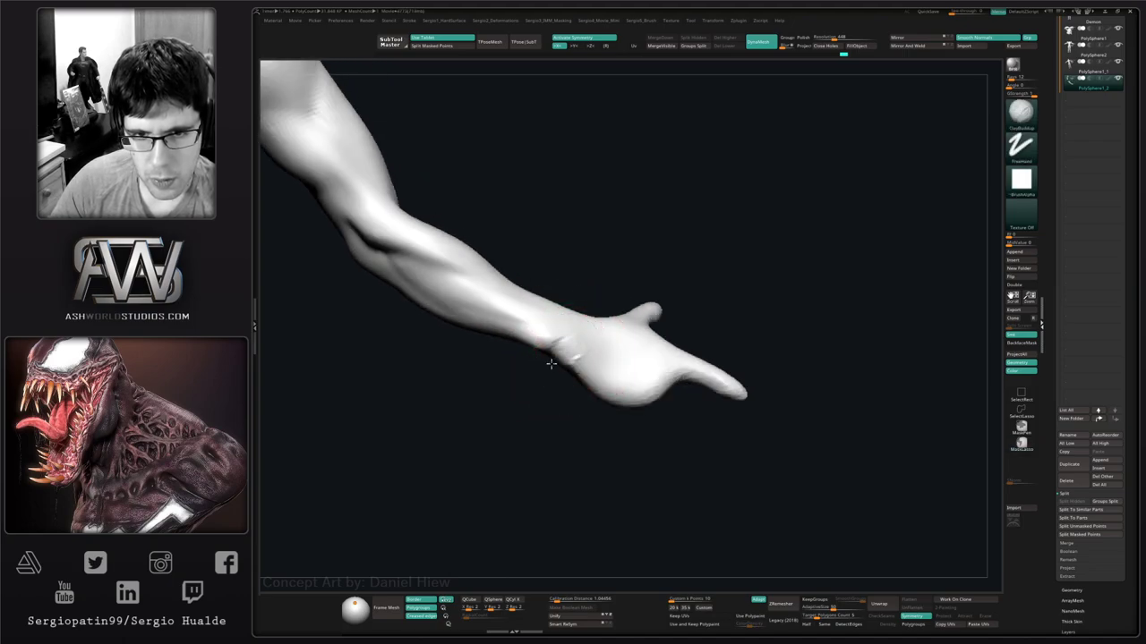
{"action": "right_click_drag", "start_coordinate": [567, 354], "coordinate": [550, 333]}
{"action": "key", "text": "b"}
{"action": "key", "text": "m"}
{"action": "key", "text": "v"}
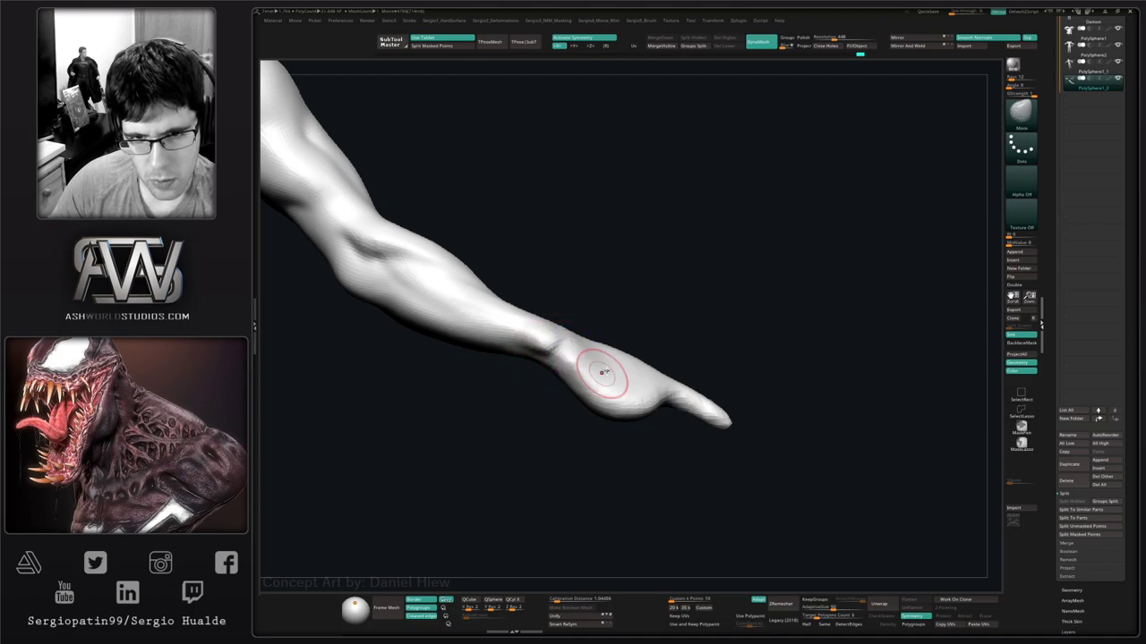
Enlarge the brush and mask the forearm from elbow to wrist with the MaskLasso.
{"action": "mouse_move", "coordinate": [604, 371]}
{"action": "right_mouse_down"}
{"action": "mouse_move", "coordinate": [614, 340]}
{"action": "mouse_move", "coordinate": [652, 325]}
{"action": "mouse_move", "coordinate": [678, 340]}
{"action": "mouse_move", "coordinate": [717, 300]}
{"action": "mouse_move", "coordinate": [692, 352]}
{"action": "right_mouse_up"}
{"action": "key", "text": "bracketright"}
{"action": "key", "text": "bracketright"}
{"action": "key", "text": "bracketright"}
{"action": "key", "text": "bracketright"}
{"action": "right_click_drag", "start_coordinate": [759, 411], "coordinate": [696, 319]}
{"action": "mouse_move", "coordinate": [669, 297]}
{"action": "left_mouse_down", "text": "ctrl"}
{"action": "mouse_move", "coordinate": [644, 386]}
{"action": "mouse_move", "coordinate": [555, 121]}
{"action": "mouse_move", "coordinate": [582, 134]}
{"action": "left_mouse_up", "text": "ctrl"}
{"action": "right_click_drag", "start_coordinate": [662, 295], "coordinate": [657, 502], "text": "ctrl"}
{"action": "left_click_drag", "start_coordinate": [668, 333], "coordinate": [656, 380], "text": "ctrl"}
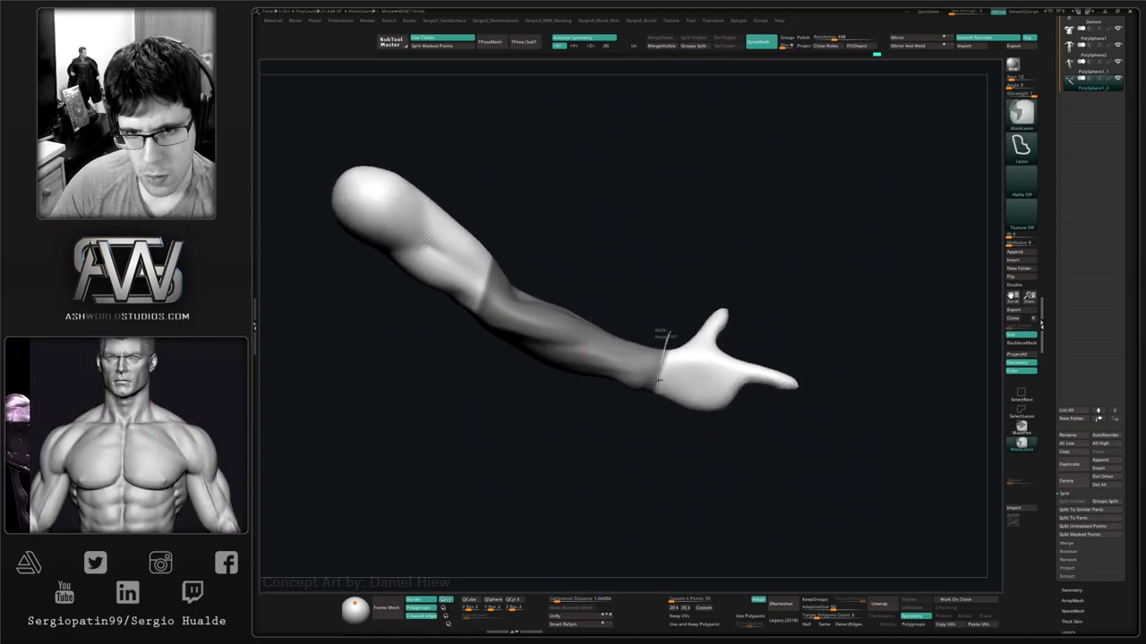
Adjust the shape of the hand with the Move brush and smooth the transition at the wrist.
{"action": "right_click_drag", "start_coordinate": [683, 425], "coordinate": [698, 327]}
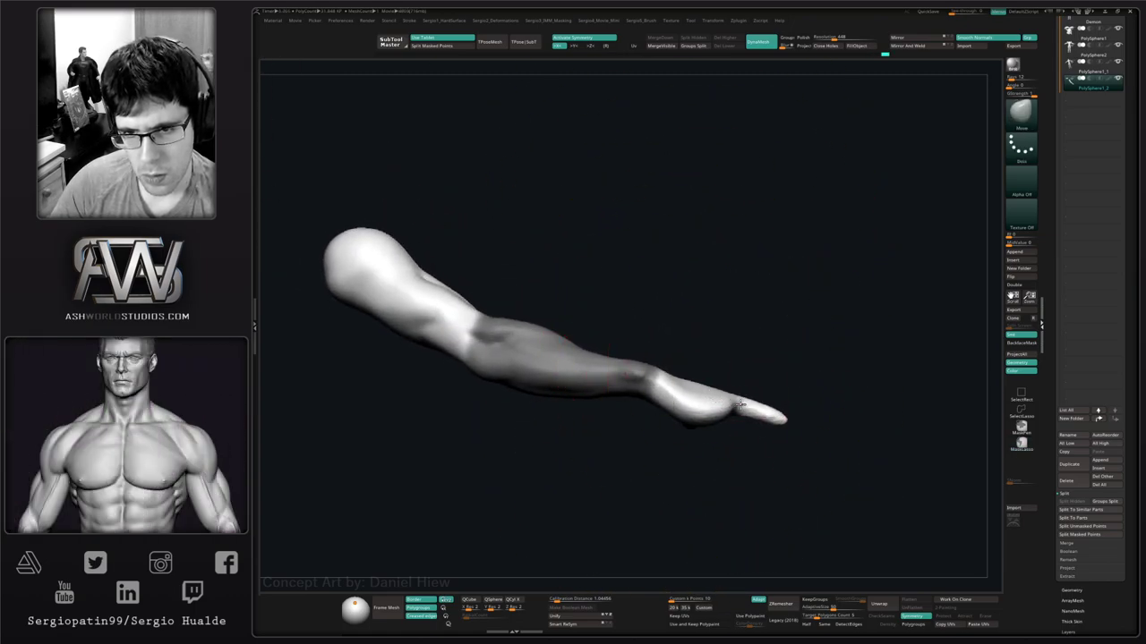
{"action": "left_click_drag", "start_coordinate": [740, 405], "coordinate": [728, 407]}
{"action": "mouse_move", "coordinate": [748, 385]}
{"action": "right_mouse_down"}
{"action": "mouse_move", "coordinate": [664, 405]}
{"action": "mouse_move", "coordinate": [707, 385]}
{"action": "mouse_move", "coordinate": [690, 370]}
{"action": "mouse_move", "coordinate": [702, 395]}
{"action": "mouse_move", "coordinate": [685, 417]}
{"action": "mouse_move", "coordinate": [639, 422]}
{"action": "mouse_move", "coordinate": [627, 463]}
{"action": "mouse_move", "coordinate": [678, 399]}
{"action": "mouse_move", "coordinate": [686, 366]}
{"action": "mouse_move", "coordinate": [752, 373]}
{"action": "mouse_move", "coordinate": [732, 387]}
{"action": "mouse_move", "coordinate": [757, 382]}
{"action": "right_mouse_up"}
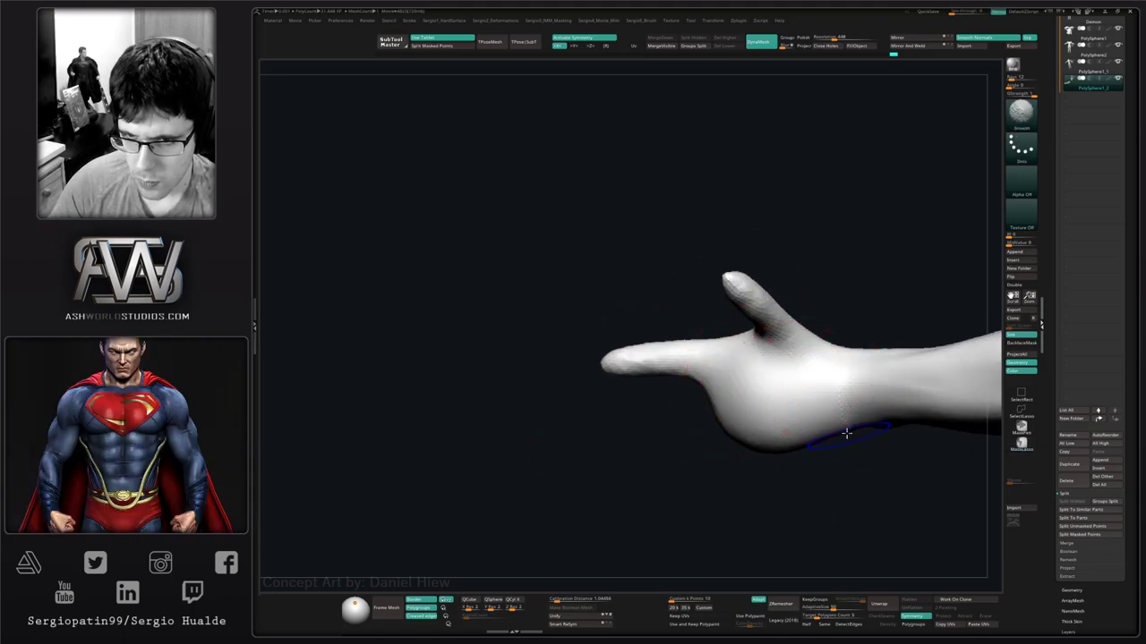
Mark the base of the palm with DamStandard and flatten the palm with TrimDynamic.
{"action": "mouse_move", "coordinate": [846, 434]}
{"action": "right_mouse_down"}
{"action": "mouse_move", "coordinate": [848, 410]}
{"action": "mouse_move", "coordinate": [816, 450]}
{"action": "right_mouse_up"}
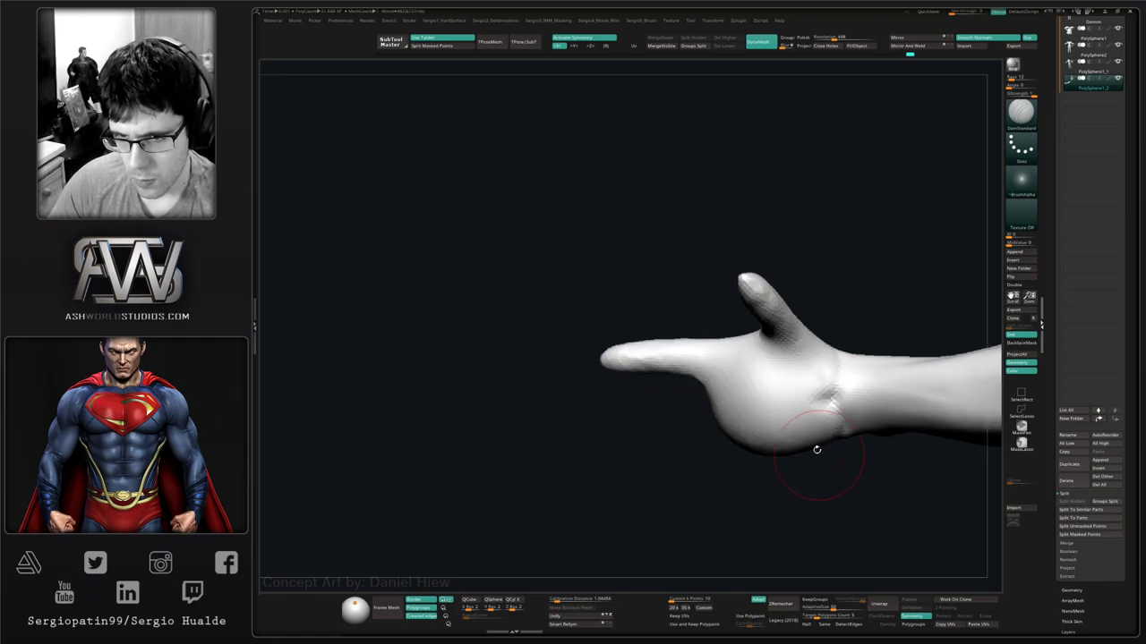
{"action": "key", "text": "ctrl+shift+t"}
{"action": "left_click_drag", "start_coordinate": [760, 408], "coordinate": [743, 390]}
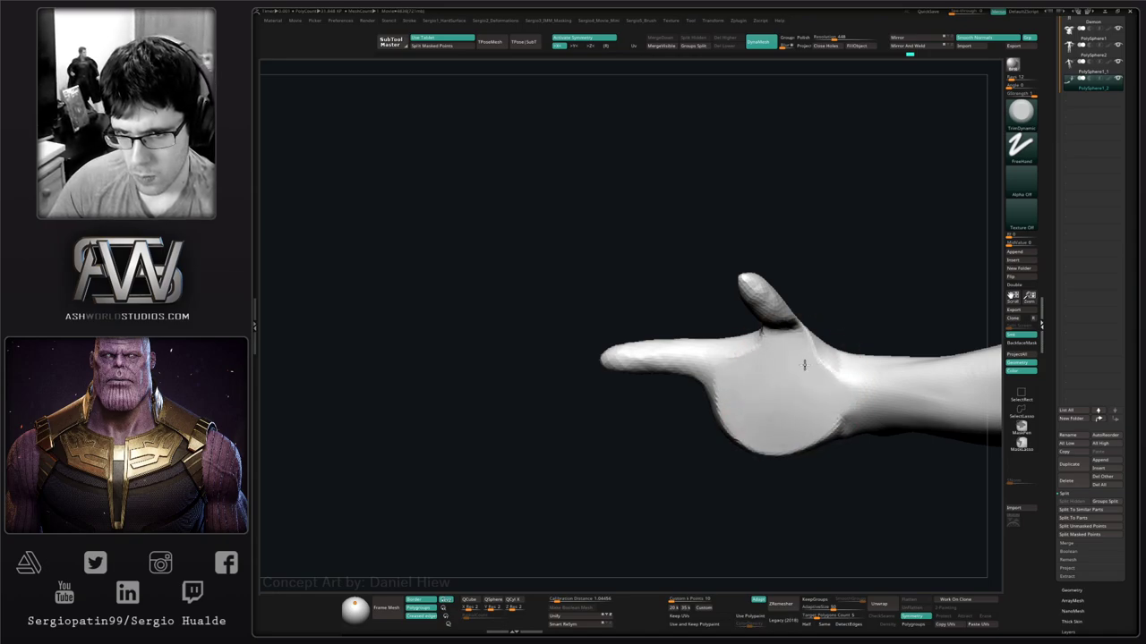
{"action": "right_click_drag", "start_coordinate": [804, 365], "coordinate": [769, 362]}
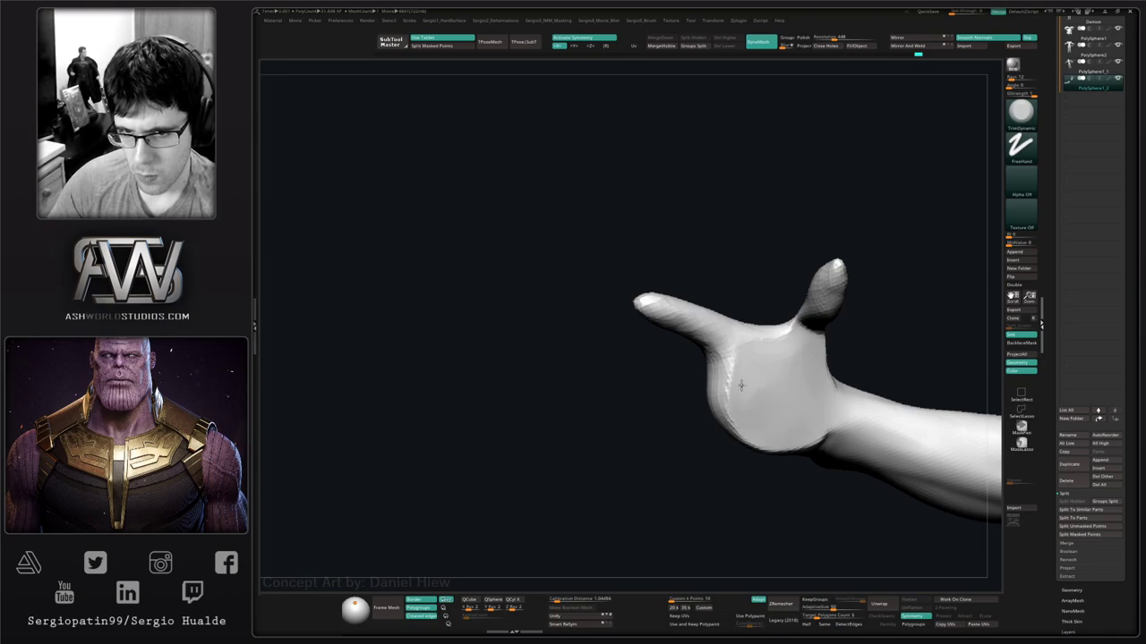
Build up the thumb pad and the heel of the palm with ClayBuildup.
{"action": "mouse_move", "coordinate": [785, 419]}
{"action": "right_mouse_down"}
{"action": "mouse_move", "coordinate": [796, 424]}
{"action": "mouse_move", "coordinate": [778, 375]}
{"action": "mouse_move", "coordinate": [775, 460]}
{"action": "mouse_move", "coordinate": [823, 445]}
{"action": "mouse_move", "coordinate": [815, 393]}
{"action": "mouse_move", "coordinate": [725, 358]}
{"action": "mouse_move", "coordinate": [713, 334]}
{"action": "mouse_move", "coordinate": [716, 348]}
{"action": "right_mouse_up"}
{"action": "key", "text": "b"}
{"action": "key", "text": "c"}
{"action": "key", "text": "b"}
{"action": "mouse_move", "coordinate": [688, 342]}
{"action": "left_mouse_down"}
{"action": "mouse_move", "coordinate": [711, 325]}
{"action": "mouse_move", "coordinate": [683, 322]}
{"action": "mouse_move", "coordinate": [703, 371]}
{"action": "mouse_move", "coordinate": [665, 369]}
{"action": "left_mouse_up"}
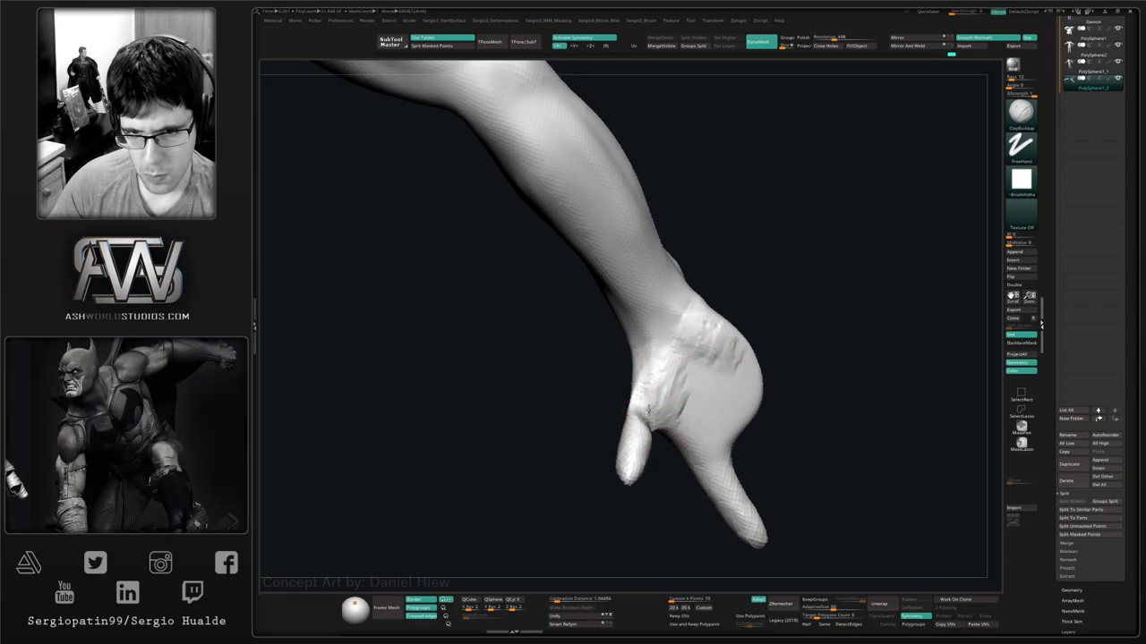
{"action": "mouse_move", "coordinate": [678, 387]}
{"action": "right_mouse_down"}
{"action": "mouse_move", "coordinate": [660, 397]}
{"action": "mouse_move", "coordinate": [716, 431]}
{"action": "mouse_move", "coordinate": [718, 409]}
{"action": "mouse_move", "coordinate": [641, 413]}
{"action": "right_mouse_up"}
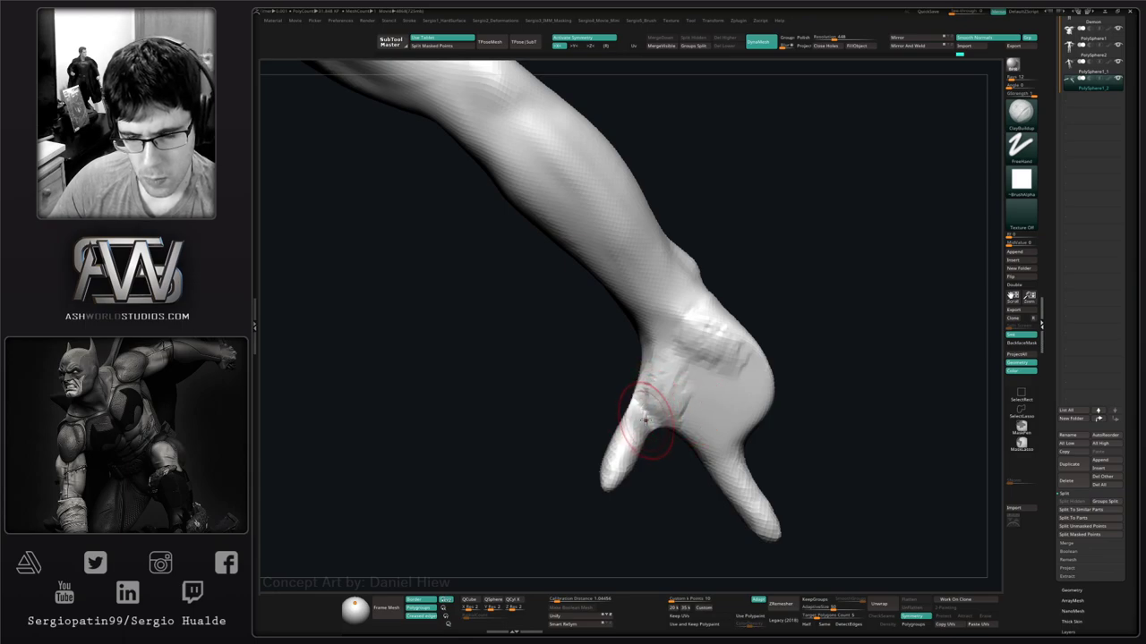
Thicken the base of the thumb with the Inflat brush and smooth it into the palm.
{"action": "key", "text": "b"}
{"action": "key", "text": "i"}
{"action": "key", "text": "n"}
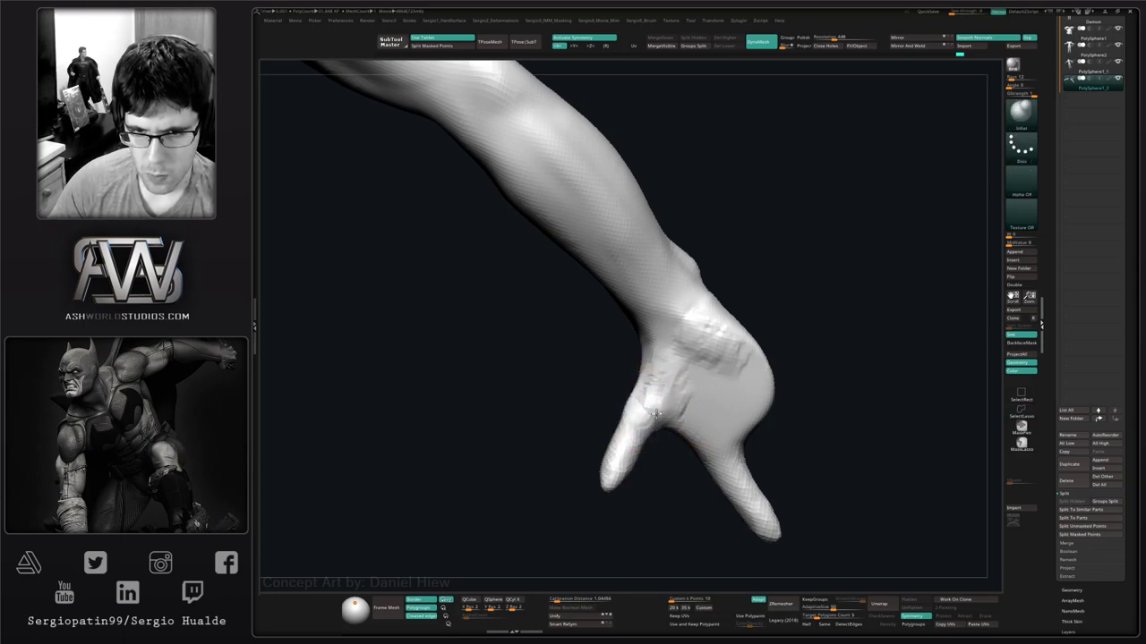
{"action": "right_click_drag", "start_coordinate": [640, 437], "coordinate": [660, 435]}
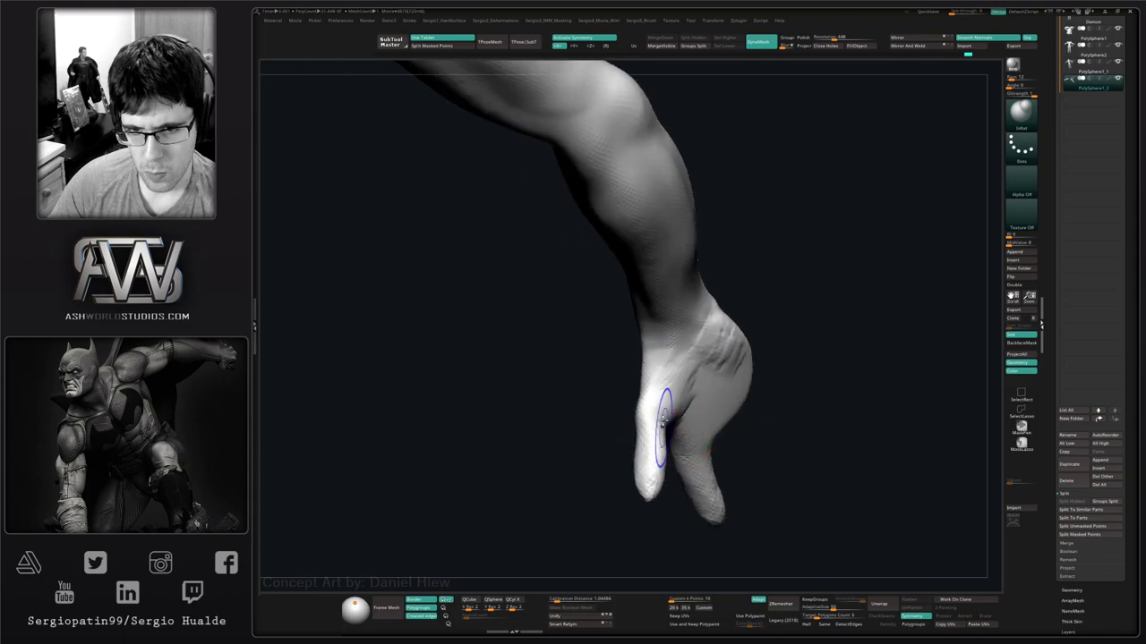
{"action": "mouse_move", "coordinate": [654, 420]}
{"action": "left_mouse_down"}
{"action": "mouse_move", "coordinate": [663, 408]}
{"action": "mouse_move", "coordinate": [650, 414]}
{"action": "left_mouse_up"}
{"action": "left_click_drag", "start_coordinate": [670, 374], "coordinate": [662, 394], "text": "shift"}
{"action": "right_click_drag", "start_coordinate": [670, 385], "coordinate": [694, 383]}
{"action": "left_click_drag", "start_coordinate": [671, 394], "coordinate": [704, 379], "text": "shift"}
Define the palm pads and carve a diagonal crease across the palm with DamStandard.
{"action": "left_click_drag", "start_coordinate": [706, 309], "coordinate": [701, 374]}
{"action": "right_click_drag", "start_coordinate": [701, 374], "coordinate": [687, 324]}
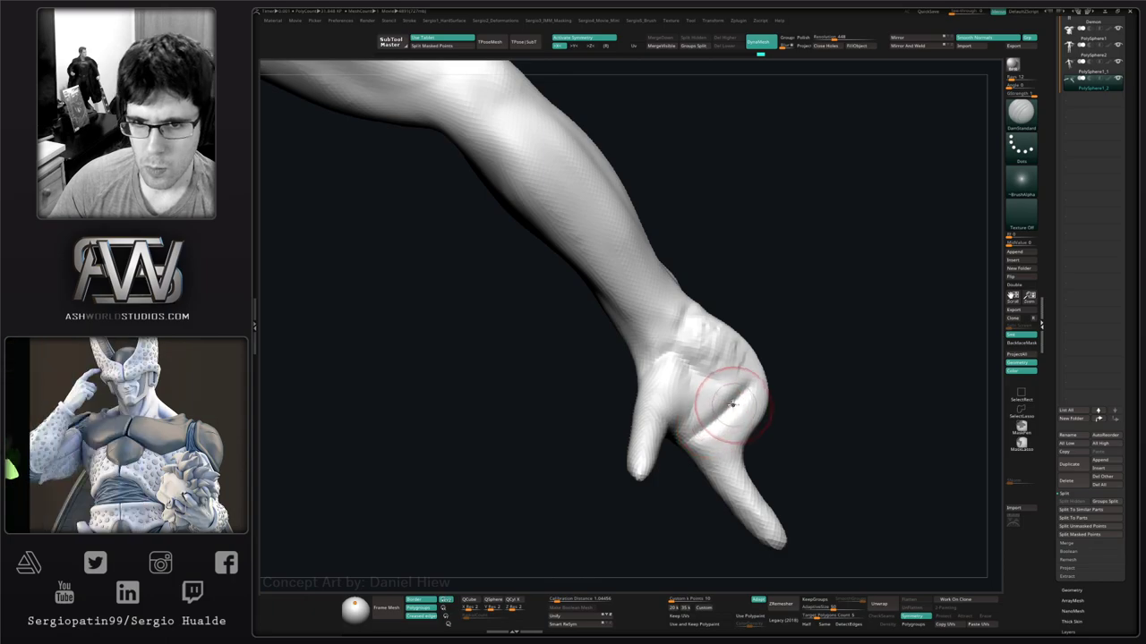
{"action": "mouse_move", "coordinate": [755, 389]}
{"action": "right_mouse_down"}
{"action": "mouse_move", "coordinate": [734, 387]}
{"action": "mouse_move", "coordinate": [754, 352]}
{"action": "mouse_move", "coordinate": [762, 360]}
{"action": "right_mouse_up"}
Reposition the thumb and refine the palm outline with the Move brush, softening the palm crease.
{"action": "key", "text": "b"}
{"action": "key", "text": "m"}
{"action": "key", "text": "v"}
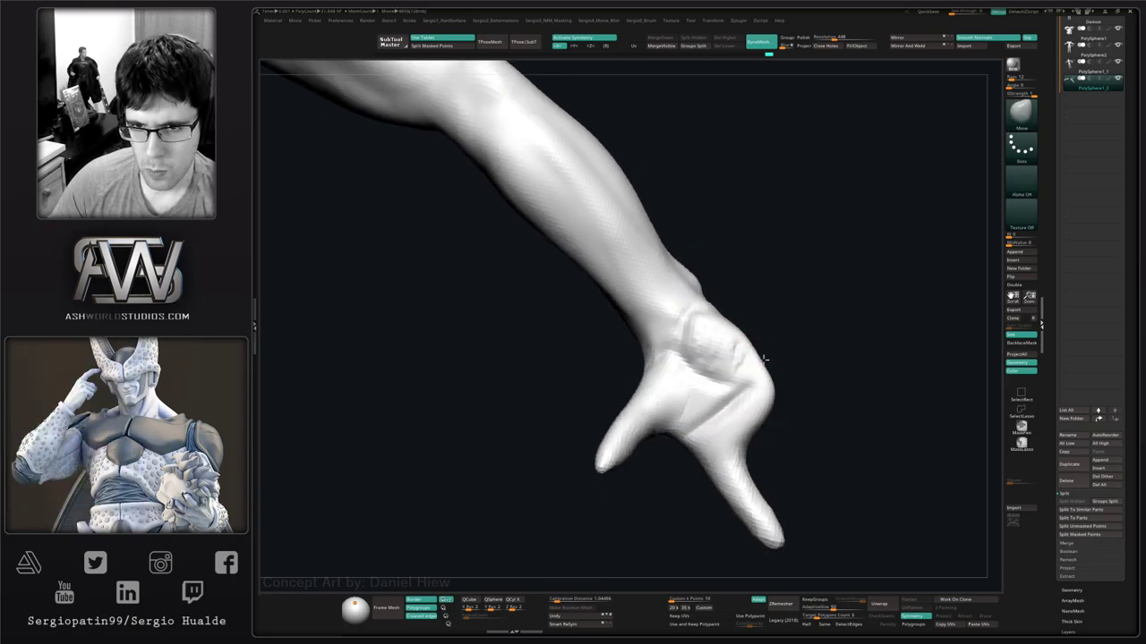
{"action": "left_click_drag", "start_coordinate": [751, 374], "coordinate": [738, 388], "text": "shift"}
{"action": "mouse_move", "coordinate": [710, 345]}
{"action": "right_mouse_down", "text": "ctrl"}
{"action": "mouse_move", "coordinate": [749, 416]}
{"action": "mouse_move", "coordinate": [719, 448]}
{"action": "mouse_move", "coordinate": [728, 384]}
{"action": "mouse_move", "coordinate": [708, 345]}
{"action": "right_mouse_up", "text": "ctrl"}
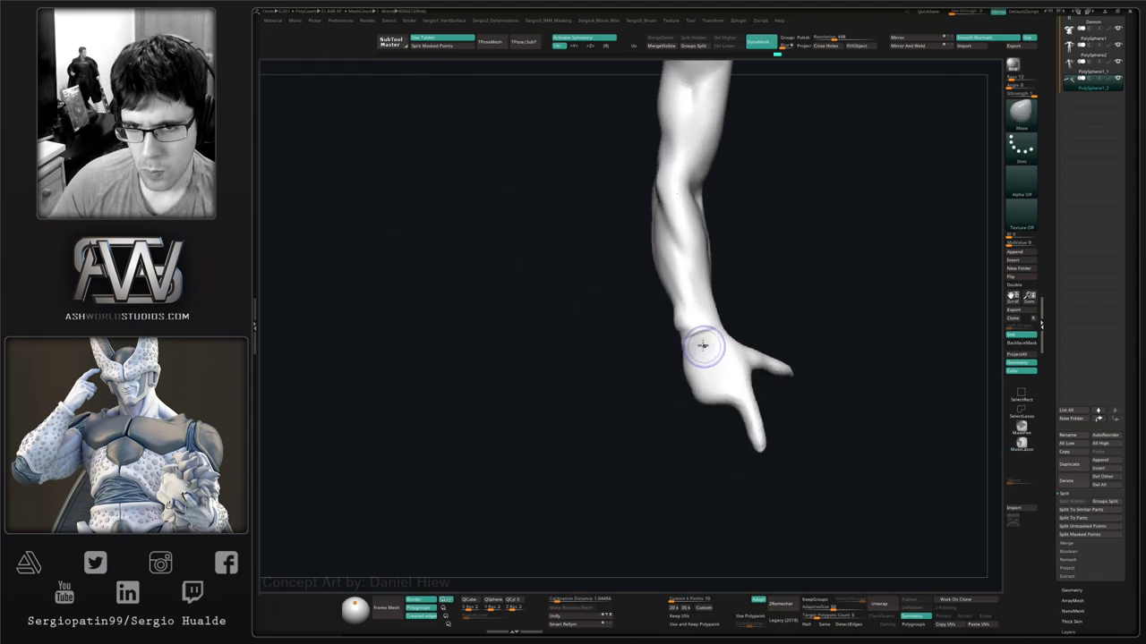
Smooth the wrist and its transition into the back of the hand.
{"action": "left_click_drag", "start_coordinate": [708, 346], "coordinate": [706, 331], "text": "shift"}
{"action": "right_click_drag", "start_coordinate": [707, 331], "coordinate": [718, 363]}
{"action": "left_click_drag", "start_coordinate": [671, 328], "coordinate": [676, 336], "text": "shift"}
{"action": "mouse_move", "coordinate": [739, 366]}
{"action": "right_mouse_down"}
{"action": "mouse_move", "coordinate": [690, 391]}
{"action": "mouse_move", "coordinate": [716, 394]}
{"action": "mouse_move", "coordinate": [718, 380]}
{"action": "mouse_move", "coordinate": [740, 415]}
{"action": "mouse_move", "coordinate": [767, 396]}
{"action": "mouse_move", "coordinate": [680, 421]}
{"action": "mouse_move", "coordinate": [671, 383]}
{"action": "mouse_move", "coordinate": [683, 330]}
{"action": "mouse_move", "coordinate": [672, 376]}
{"action": "mouse_move", "coordinate": [658, 369]}
{"action": "right_mouse_up"}
Build up the back of the hand toward the base of the index finger with ClayBuildup.
{"action": "key", "text": "b"}
{"action": "key", "text": "c"}
{"action": "key", "text": "b"}
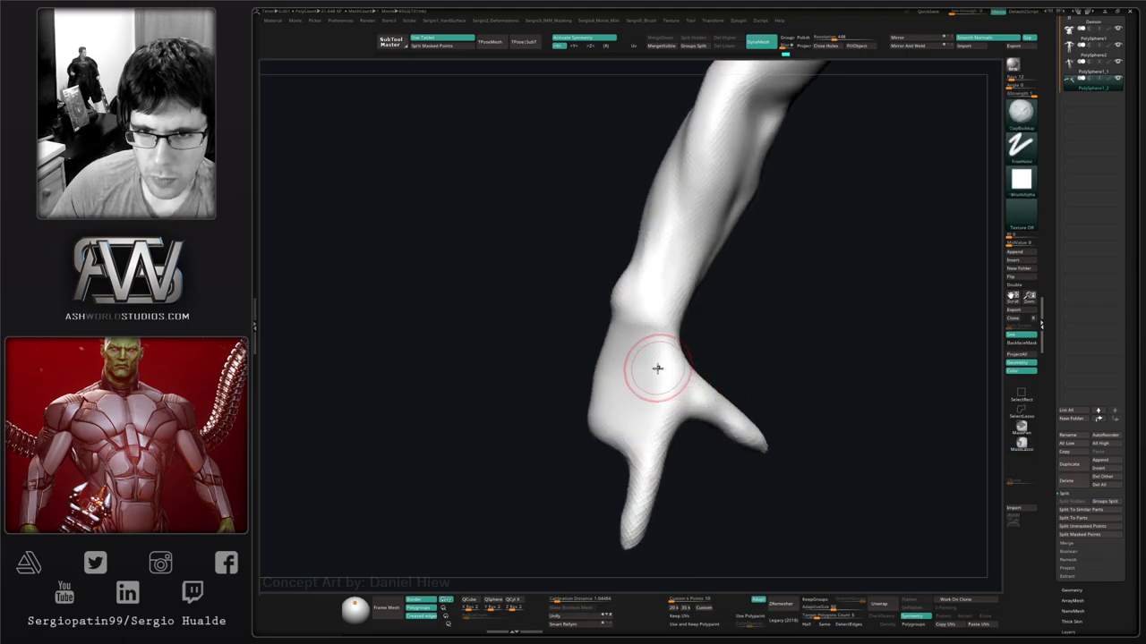
{"action": "mouse_move", "coordinate": [639, 421]}
{"action": "right_mouse_down"}
{"action": "mouse_move", "coordinate": [668, 356]}
{"action": "mouse_move", "coordinate": [696, 397]}
{"action": "mouse_move", "coordinate": [668, 352]}
{"action": "right_mouse_up"}
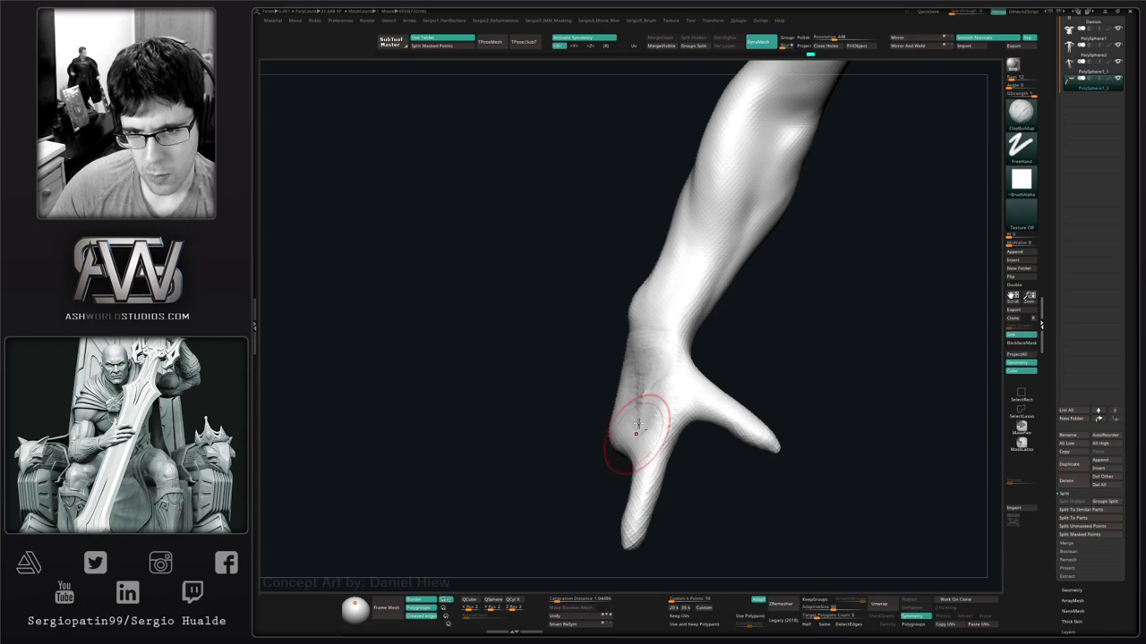
{"action": "right_click_drag", "start_coordinate": [626, 439], "coordinate": [769, 383]}
Adjust the hand's side profile at the wrist with the Move brush and add ClayBuildup volume across the back of the hand.
{"action": "key", "text": "b"}
{"action": "key", "text": "m"}
{"action": "key", "text": "v"}
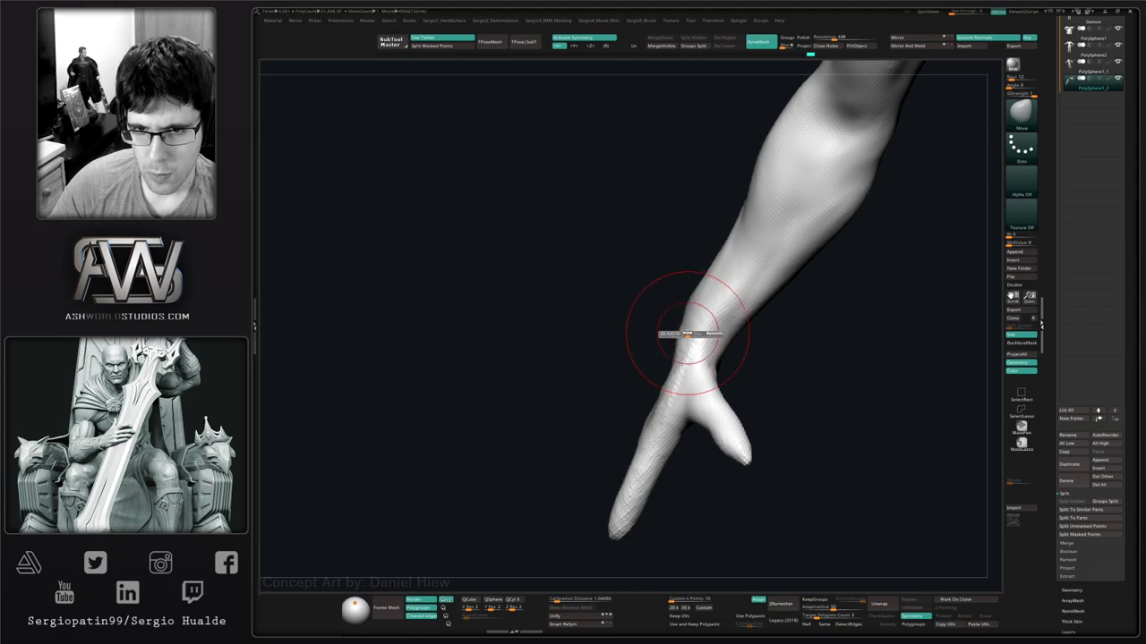
{"action": "mouse_move", "coordinate": [678, 332]}
{"action": "right_mouse_down"}
{"action": "mouse_move", "coordinate": [722, 360]}
{"action": "mouse_move", "coordinate": [659, 358]}
{"action": "mouse_move", "coordinate": [655, 335]}
{"action": "right_mouse_up"}
{"action": "key", "text": "b"}
{"action": "key", "text": "c"}
{"action": "key", "text": "b"}
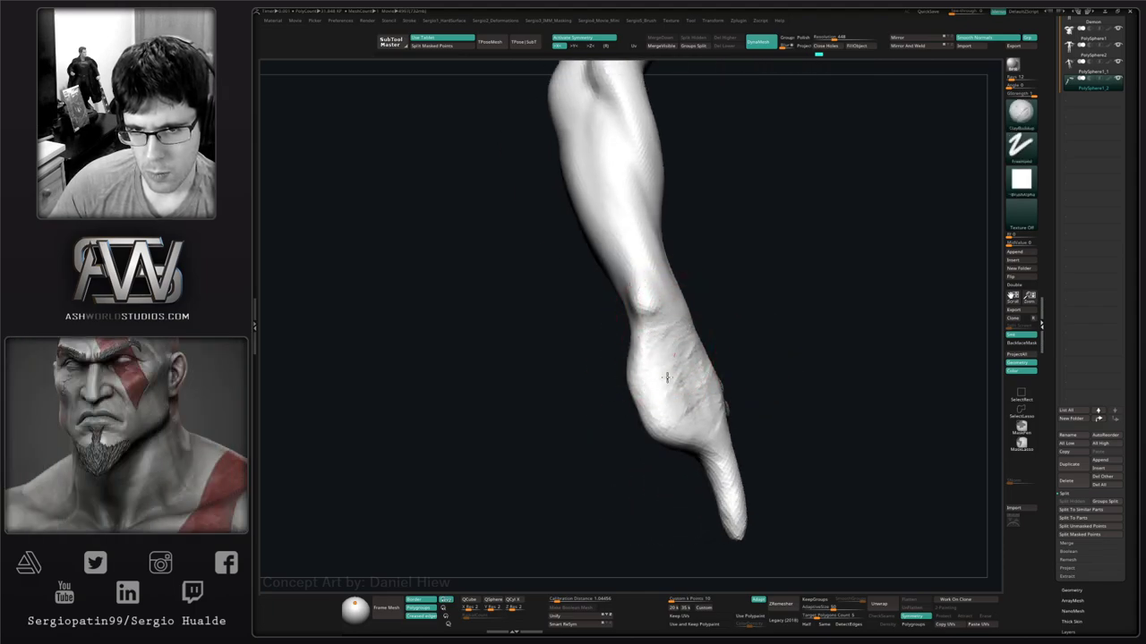
{"action": "mouse_move", "coordinate": [666, 378]}
{"action": "right_mouse_down"}
{"action": "mouse_move", "coordinate": [644, 376]}
{"action": "mouse_move", "coordinate": [688, 386]}
{"action": "mouse_move", "coordinate": [727, 342]}
{"action": "mouse_move", "coordinate": [688, 370]}
{"action": "mouse_move", "coordinate": [716, 384]}
{"action": "mouse_move", "coordinate": [690, 363]}
{"action": "mouse_move", "coordinate": [692, 397]}
{"action": "mouse_move", "coordinate": [731, 390]}
{"action": "right_mouse_up"}
Reshape the wrist, thumb base and palm silhouette with the Move brush.
{"action": "key", "text": "b"}
{"action": "key", "text": "m"}
{"action": "key", "text": "v"}
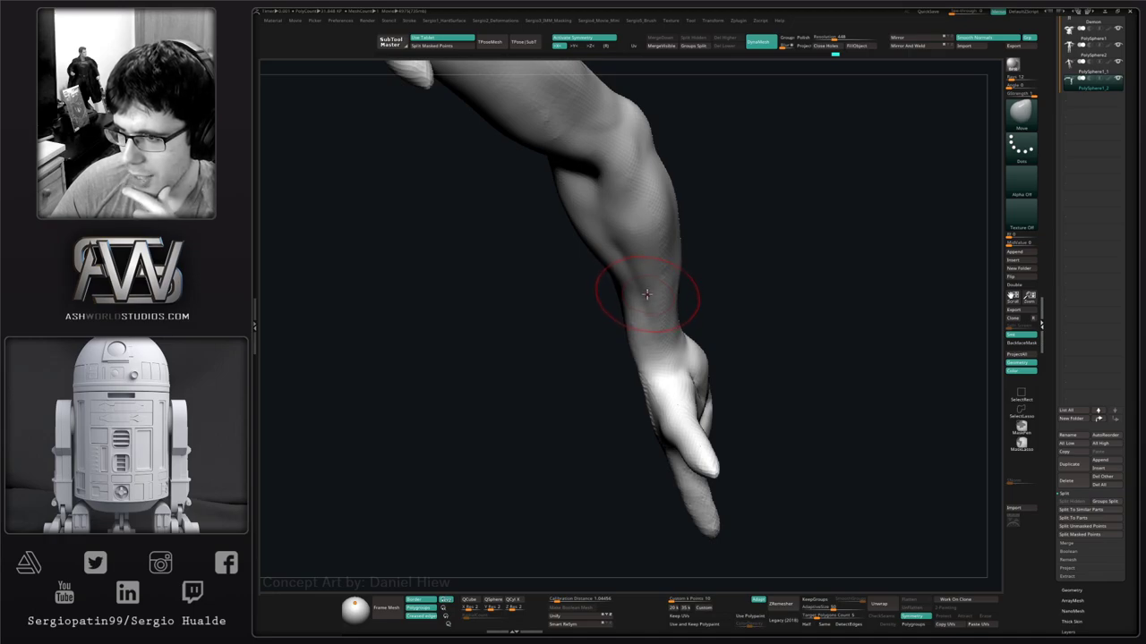
{"action": "mouse_move", "coordinate": [701, 340]}
{"action": "right_mouse_down"}
{"action": "mouse_move", "coordinate": [699, 368]}
{"action": "mouse_move", "coordinate": [731, 340]}
{"action": "mouse_move", "coordinate": [687, 412]}
{"action": "right_mouse_up"}
{"action": "left_click_drag", "start_coordinate": [685, 386], "coordinate": [691, 391]}
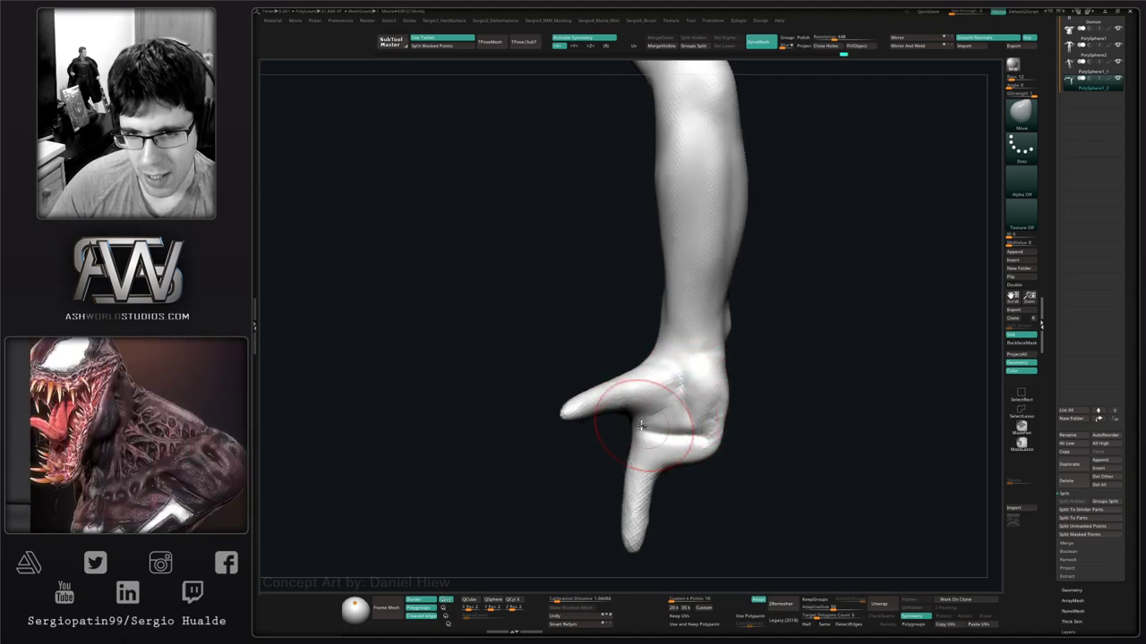
{"action": "mouse_move", "coordinate": [614, 421]}
{"action": "right_mouse_down"}
{"action": "mouse_move", "coordinate": [658, 447]}
{"action": "mouse_move", "coordinate": [665, 404]}
{"action": "mouse_move", "coordinate": [637, 418]}
{"action": "right_mouse_up"}
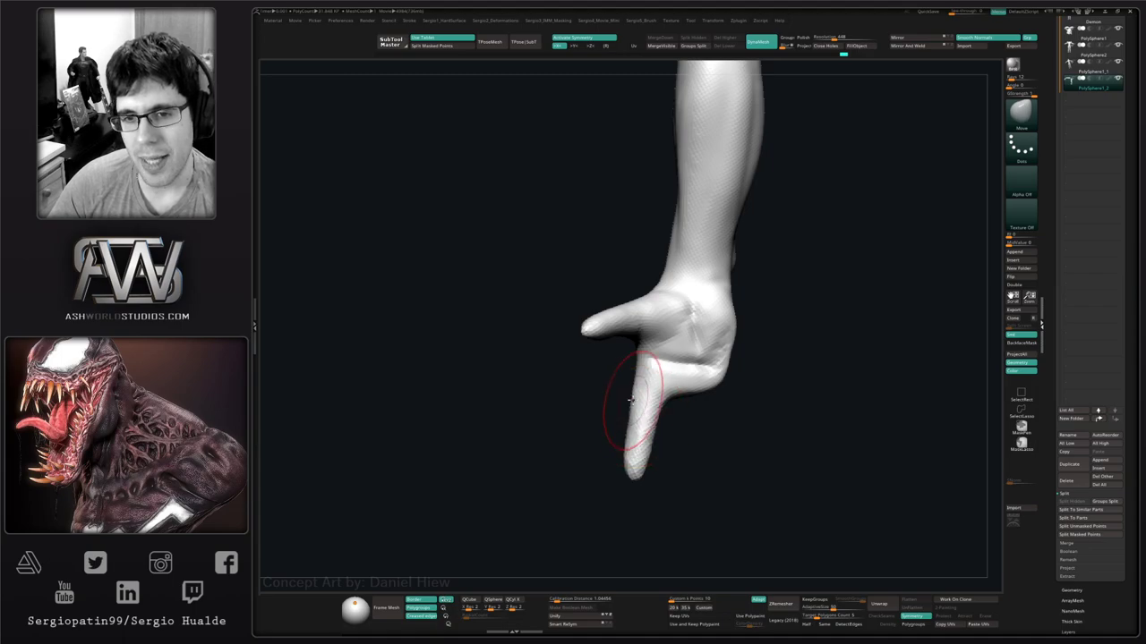
Refine the contour and thickness of the index finger with the Move brush.
{"action": "left_click_drag", "start_coordinate": [631, 400], "coordinate": [628, 408]}
{"action": "right_click_drag", "start_coordinate": [632, 453], "coordinate": [667, 418]}
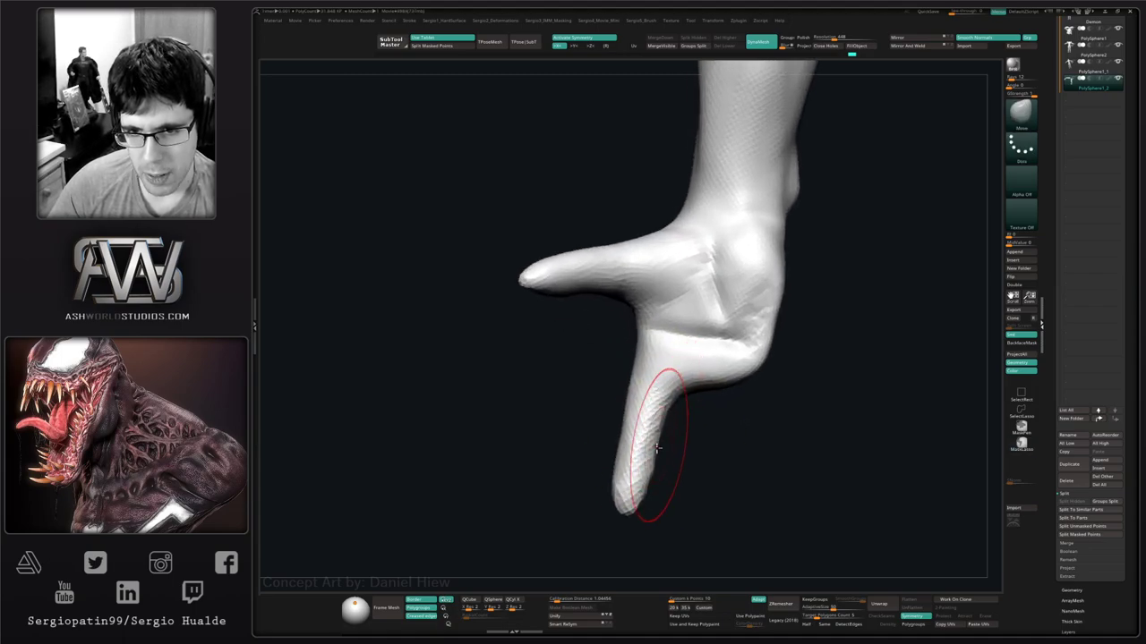
{"action": "left_click_drag", "start_coordinate": [657, 449], "coordinate": [651, 455]}
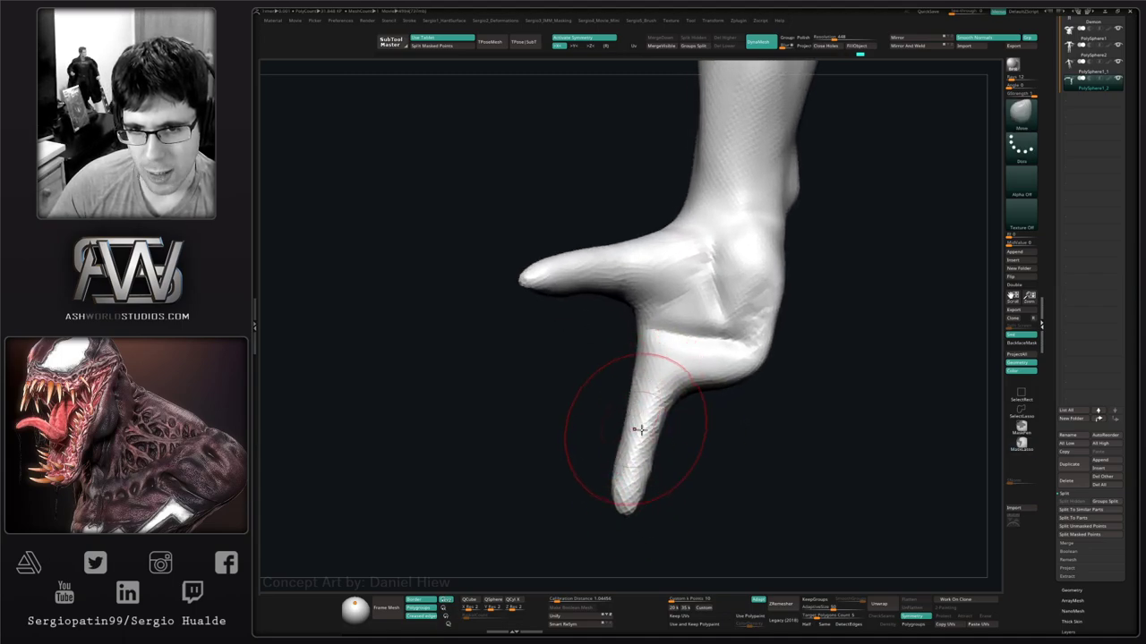
{"action": "right_click_drag", "start_coordinate": [641, 430], "coordinate": [688, 431]}
{"action": "left_click_drag", "start_coordinate": [673, 436], "coordinate": [662, 442]}
{"action": "mouse_move", "coordinate": [662, 442]}
{"action": "right_mouse_down"}
{"action": "mouse_move", "coordinate": [675, 465]}
{"action": "mouse_move", "coordinate": [646, 456]}
{"action": "mouse_move", "coordinate": [660, 414]}
{"action": "right_mouse_up"}
Flatten the sides of the index finger with TrimDynamic.
{"action": "key", "text": "ctrl+3"}
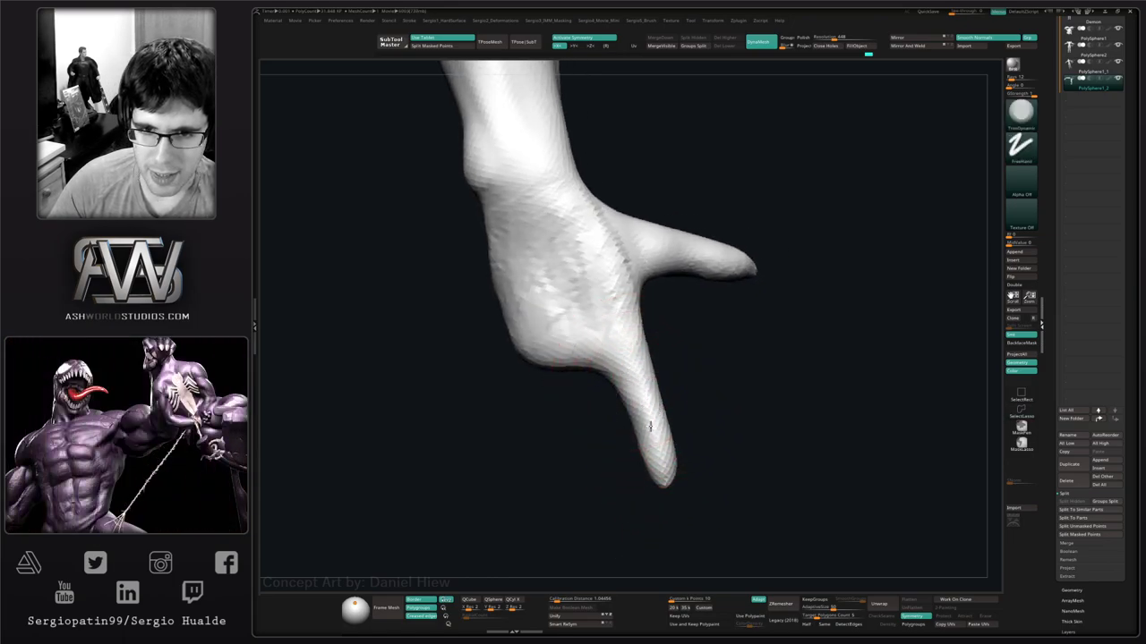
{"action": "mouse_move", "coordinate": [672, 489]}
{"action": "right_mouse_down"}
{"action": "mouse_move", "coordinate": [633, 423]}
{"action": "mouse_move", "coordinate": [660, 448]}
{"action": "mouse_move", "coordinate": [665, 403]}
{"action": "mouse_move", "coordinate": [624, 447]}
{"action": "mouse_move", "coordinate": [662, 385]}
{"action": "right_mouse_up"}
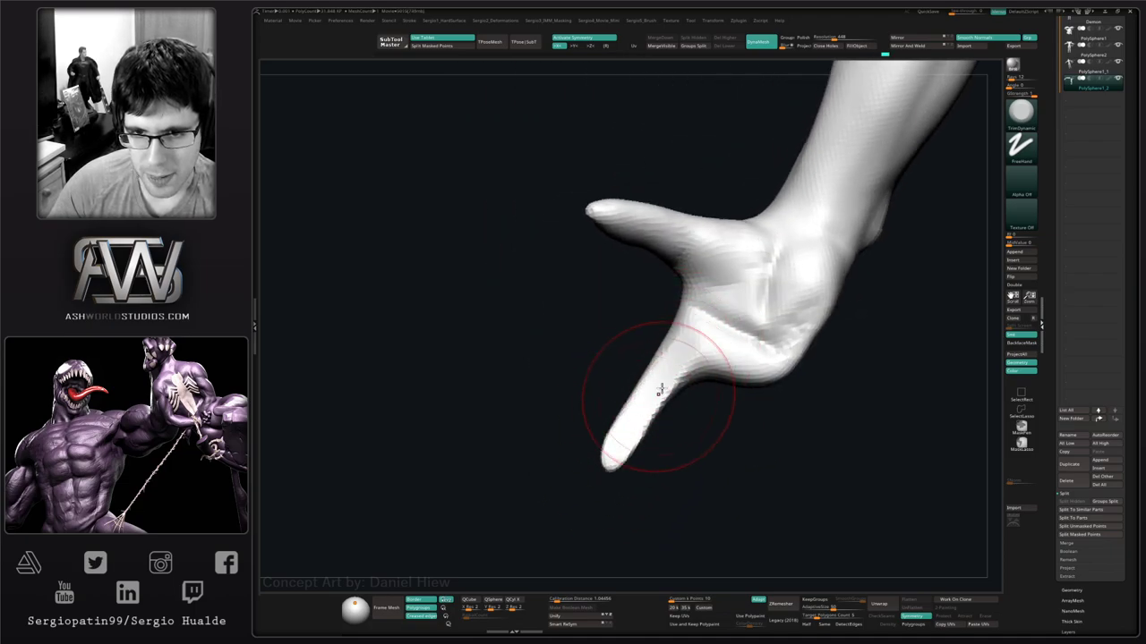
{"action": "mouse_move", "coordinate": [756, 362]}
{"action": "right_mouse_down"}
{"action": "mouse_move", "coordinate": [742, 384]}
{"action": "mouse_move", "coordinate": [716, 371]}
{"action": "mouse_move", "coordinate": [729, 384]}
{"action": "mouse_move", "coordinate": [696, 409]}
{"action": "mouse_move", "coordinate": [683, 346]}
{"action": "right_mouse_up"}
Build up the knuckle at the base of the index finger with ClayBuildup and blend it by smoothing.
{"action": "key", "text": "b"}
{"action": "key", "text": "m"}
{"action": "key", "text": "v"}
{"action": "key", "text": "b"}
{"action": "key", "text": "c"}
{"action": "key", "text": "b"}
{"action": "left_click_drag", "start_coordinate": [683, 346], "coordinate": [690, 365], "text": "shift"}
{"action": "right_click_drag", "start_coordinate": [692, 376], "coordinate": [659, 384]}
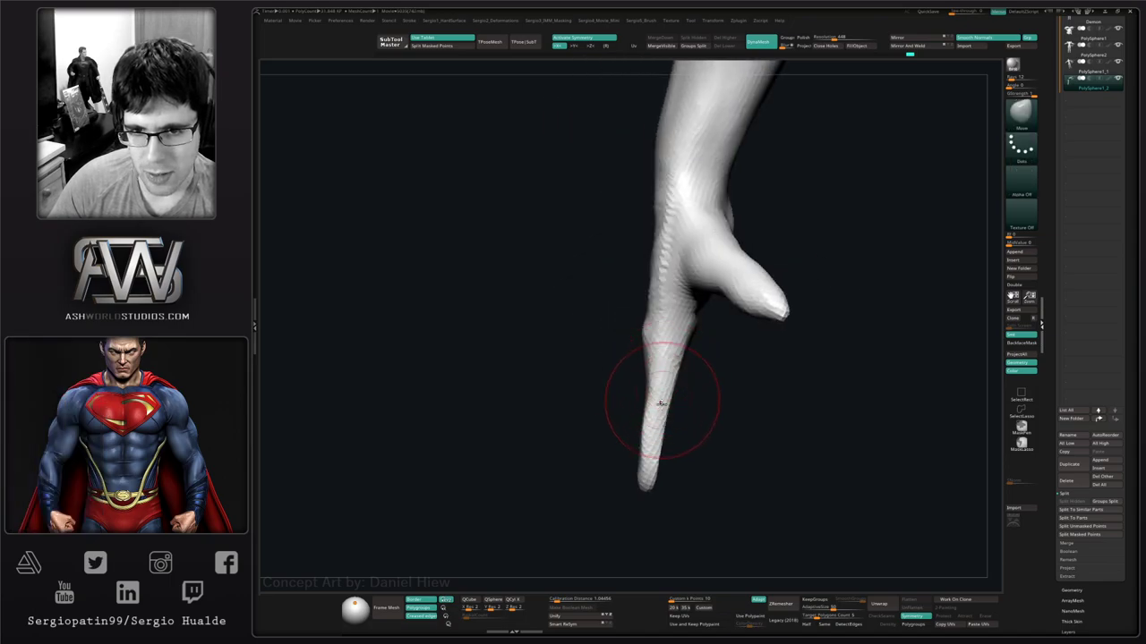
Smooth the tip of the index finger and reshape its junction with the palm using the Move brush.
{"action": "key", "text": "shift"}
{"action": "right_click_drag", "start_coordinate": [650, 452], "coordinate": [716, 443]}
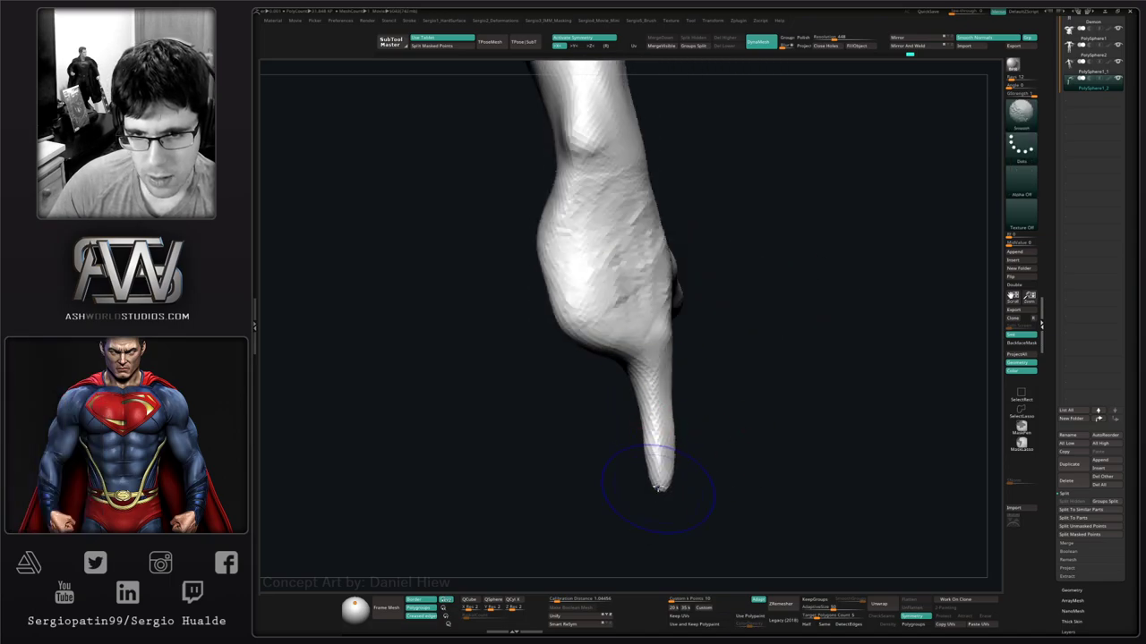
{"action": "right_click_drag", "start_coordinate": [659, 474], "coordinate": [660, 409]}
{"action": "left_click_drag", "start_coordinate": [643, 387], "coordinate": [650, 364]}
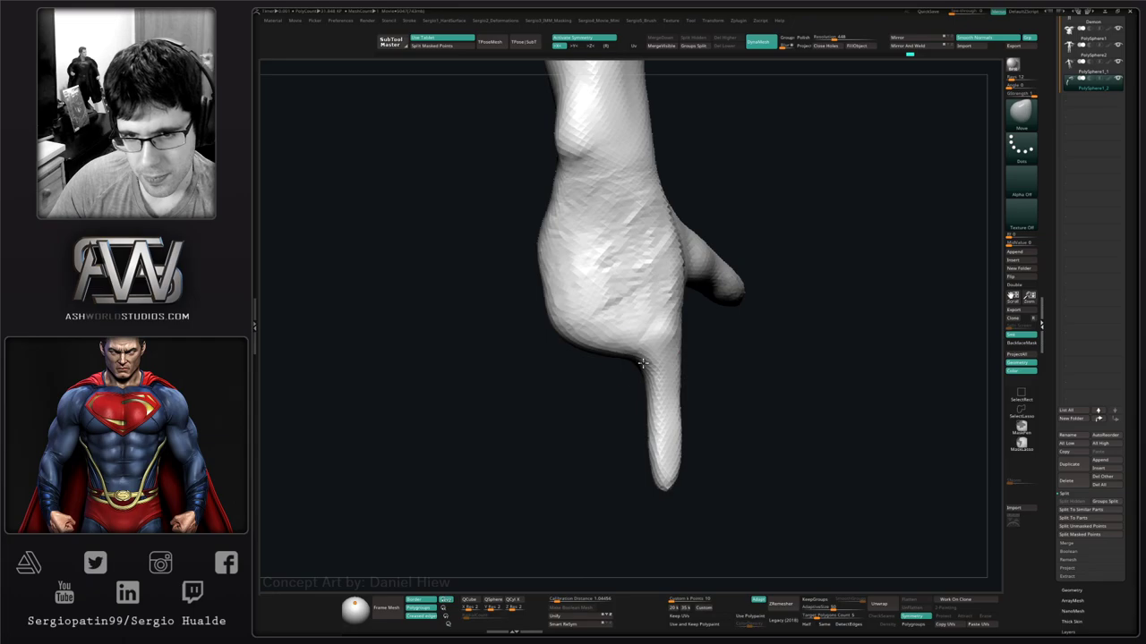
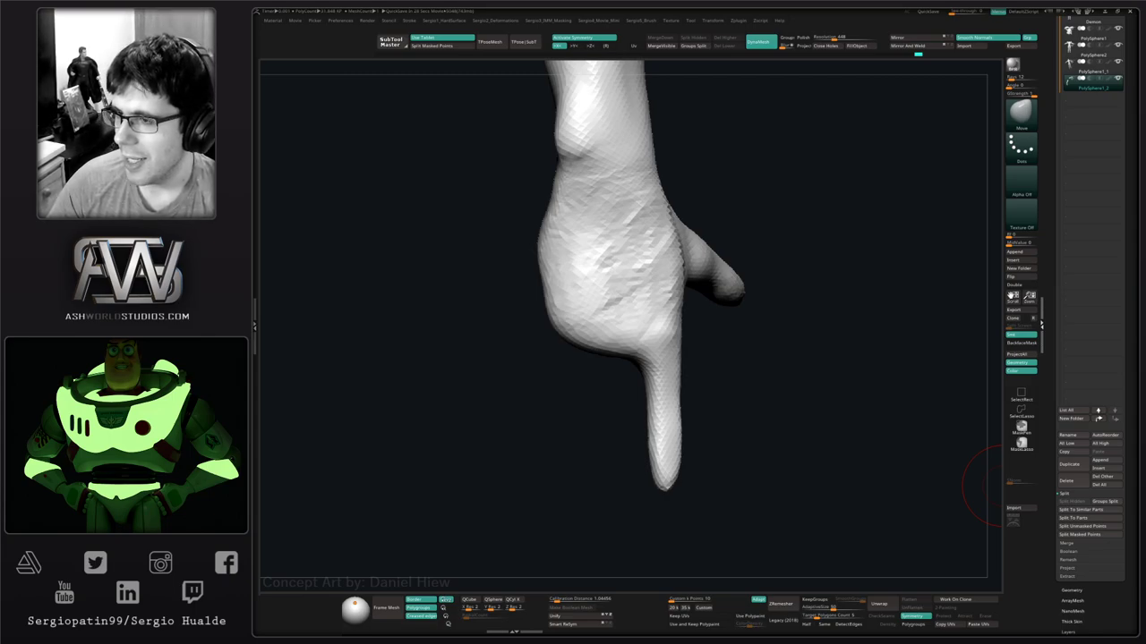
Round and reposition the index fingertip with a resized Move brush, correcting it from the back and side of the hand.
{"action": "right_click_drag", "start_coordinate": [769, 379], "coordinate": [689, 367]}
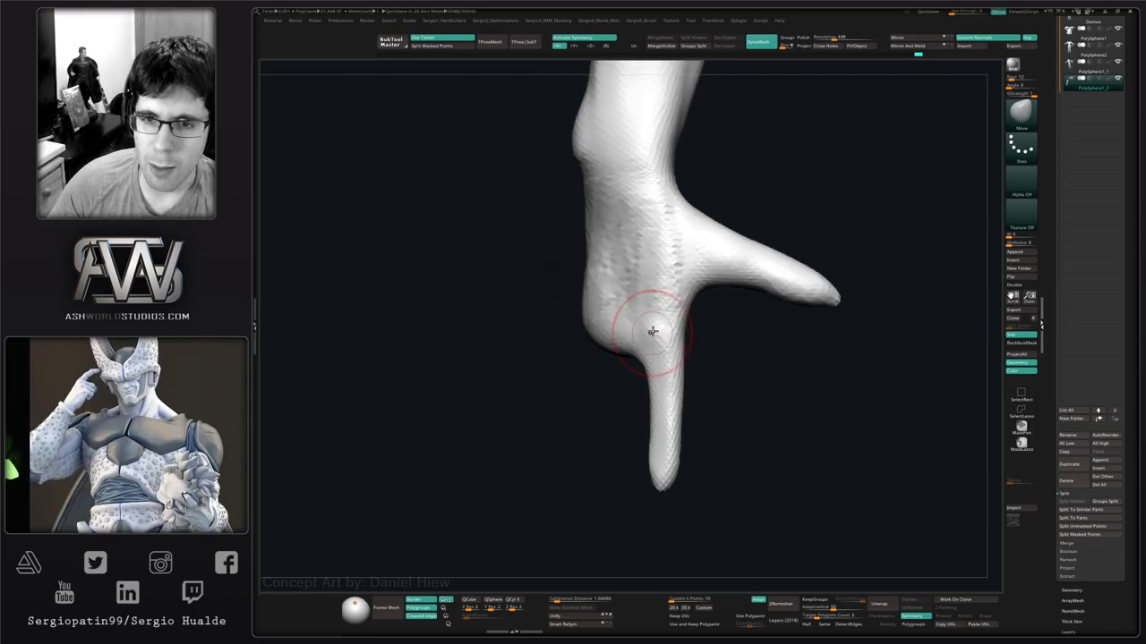
{"action": "mouse_move", "coordinate": [654, 330]}
{"action": "right_mouse_down", "text": "ctrl"}
{"action": "mouse_move", "coordinate": [654, 414]}
{"action": "mouse_move", "coordinate": [677, 474]}
{"action": "mouse_move", "coordinate": [664, 488]}
{"action": "right_mouse_up", "text": "ctrl"}
{"action": "key", "text": "s"}
{"action": "left_click_drag", "start_coordinate": [660, 488], "coordinate": [648, 486]}
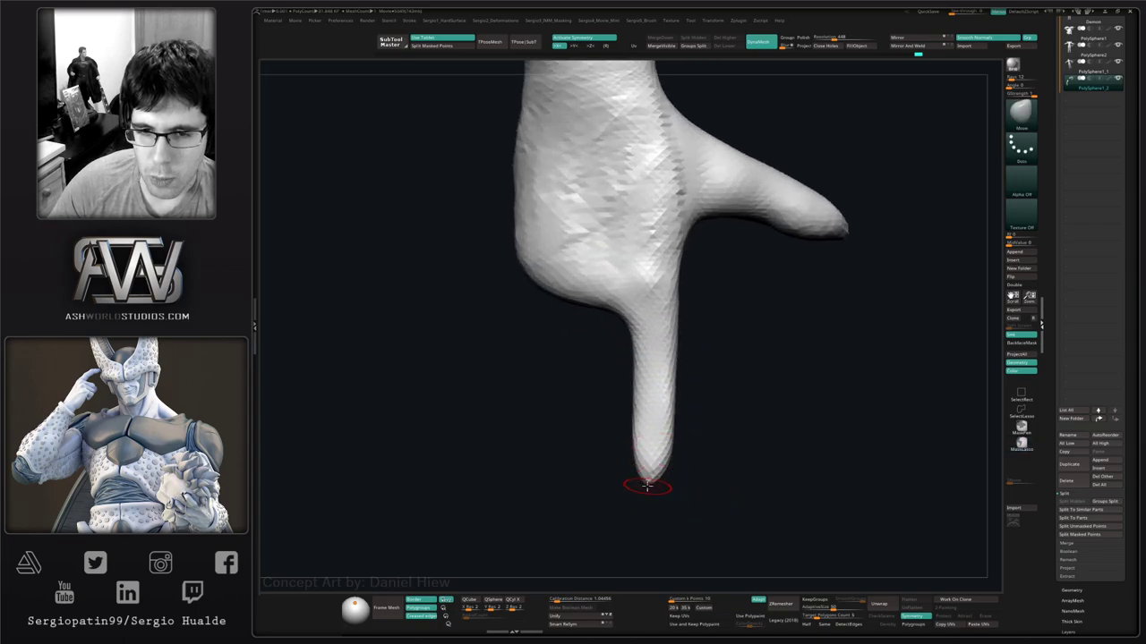
{"action": "right_click_drag", "start_coordinate": [650, 483], "coordinate": [627, 483]}
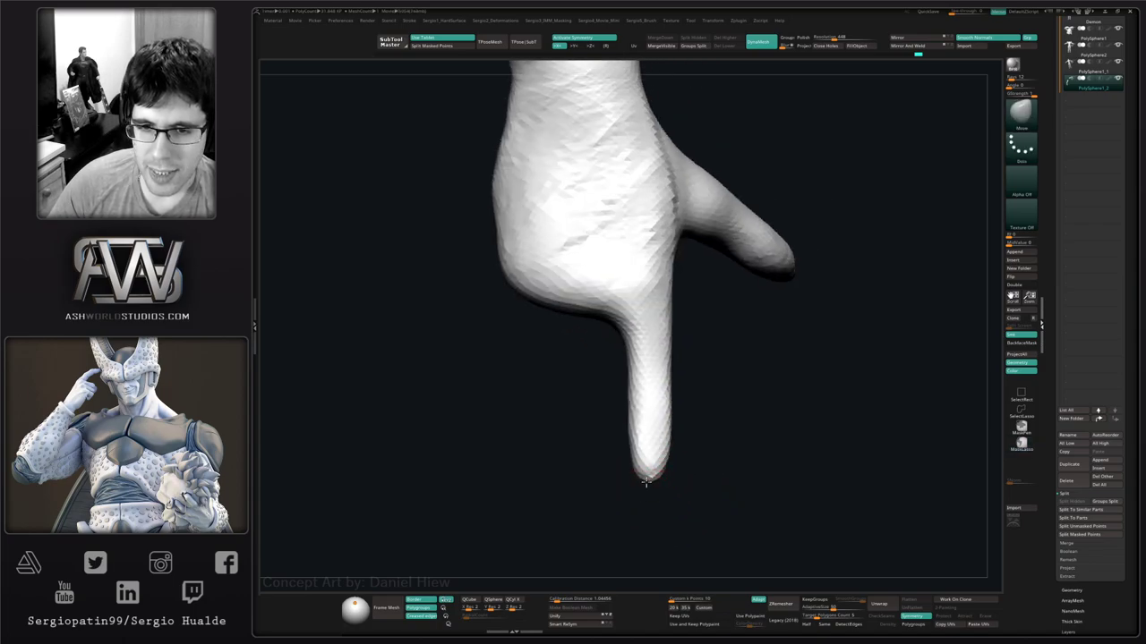
{"action": "left_click_drag", "start_coordinate": [644, 475], "coordinate": [653, 453]}
{"action": "mouse_move", "coordinate": [654, 453]}
{"action": "right_mouse_down"}
{"action": "mouse_move", "coordinate": [670, 435]}
{"action": "mouse_move", "coordinate": [651, 464]}
{"action": "right_mouse_up"}
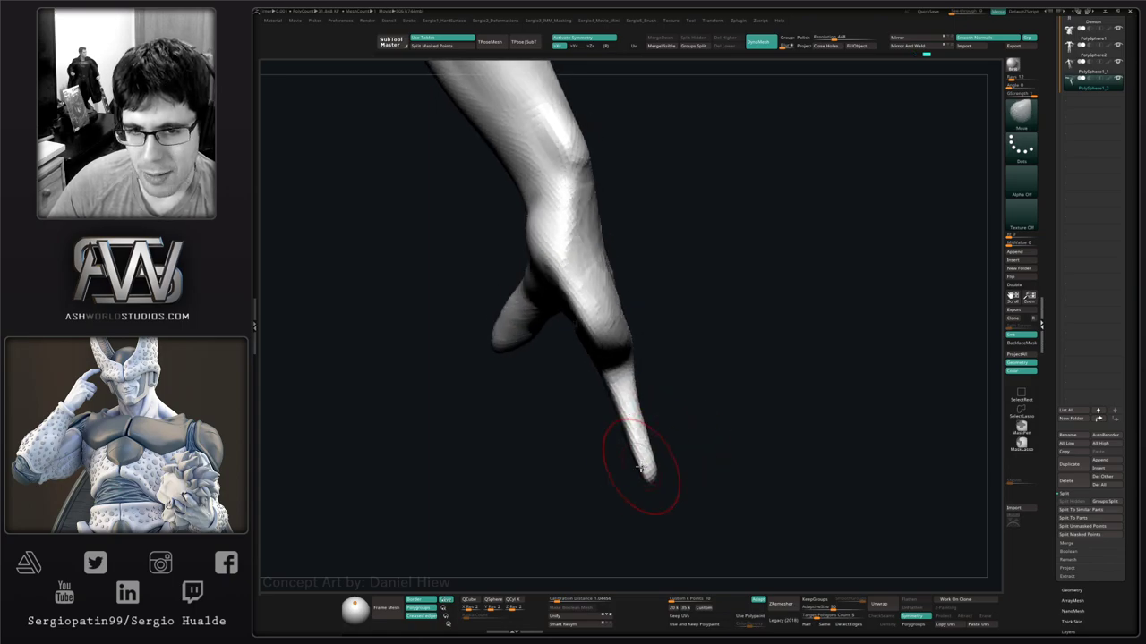
{"action": "mouse_move", "coordinate": [642, 466]}
{"action": "left_mouse_down"}
{"action": "mouse_move", "coordinate": [680, 468]}
{"action": "mouse_move", "coordinate": [644, 433]}
{"action": "mouse_move", "coordinate": [663, 401]}
{"action": "mouse_move", "coordinate": [660, 467]}
{"action": "left_mouse_up"}
Reshape the knuckle edge beside the index finger with the Move brush and flatten it with TrimDynamic.
{"action": "mouse_move", "coordinate": [659, 467]}
{"action": "right_mouse_down"}
{"action": "mouse_move", "coordinate": [703, 429]}
{"action": "mouse_move", "coordinate": [630, 374]}
{"action": "right_mouse_up"}
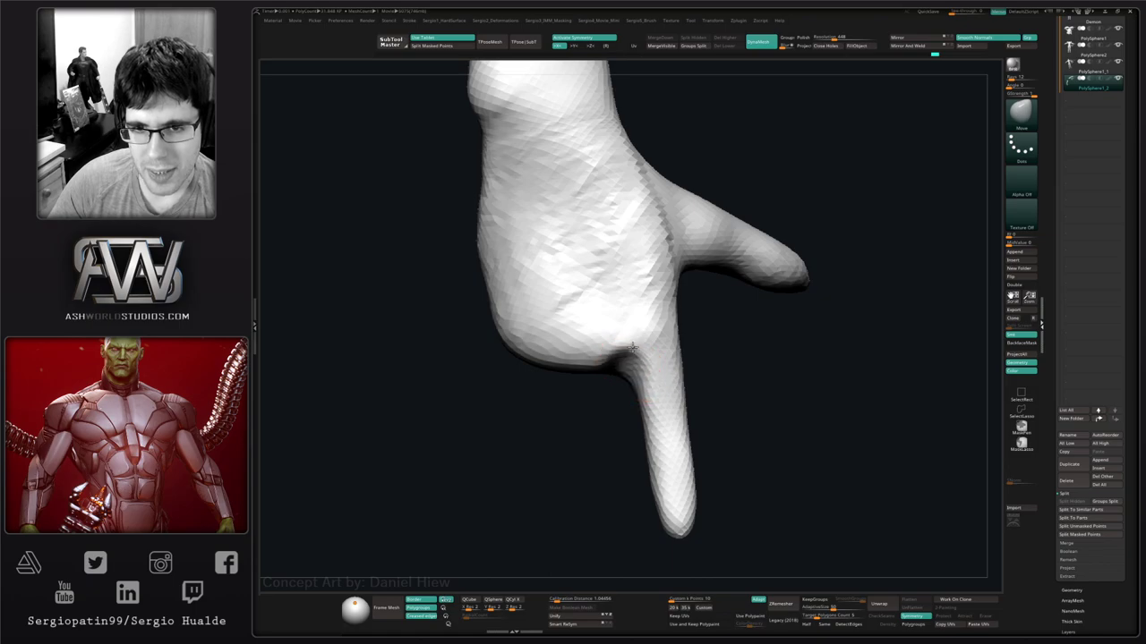
{"action": "left_click_drag", "start_coordinate": [588, 355], "coordinate": [613, 365]}
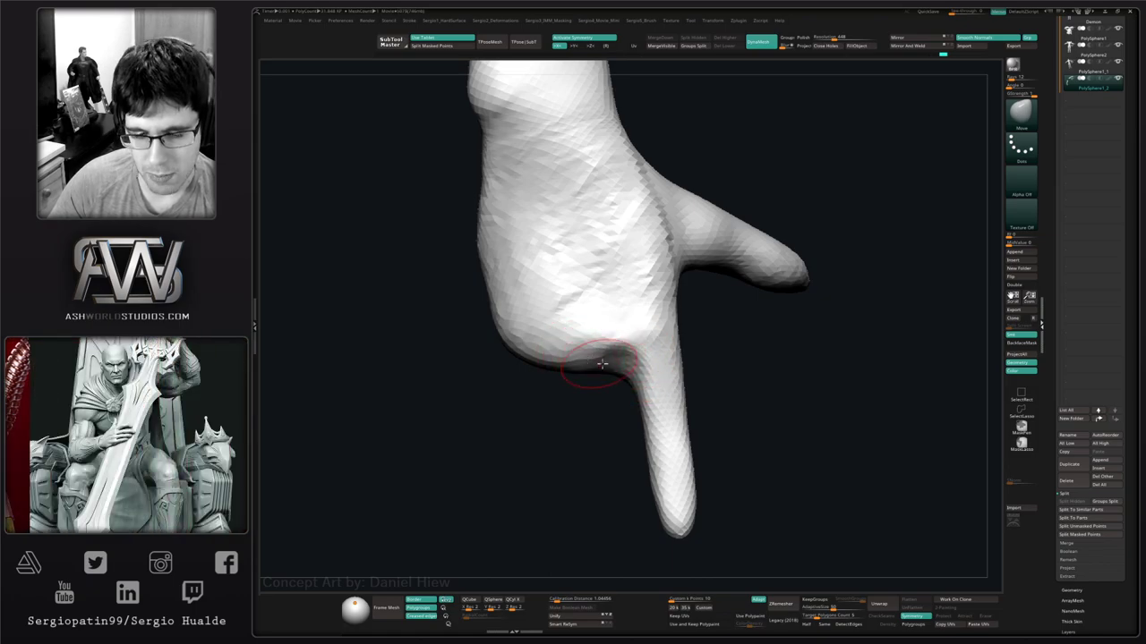
{"action": "key", "text": "b"}
{"action": "key", "text": "t"}
{"action": "key", "text": "d"}
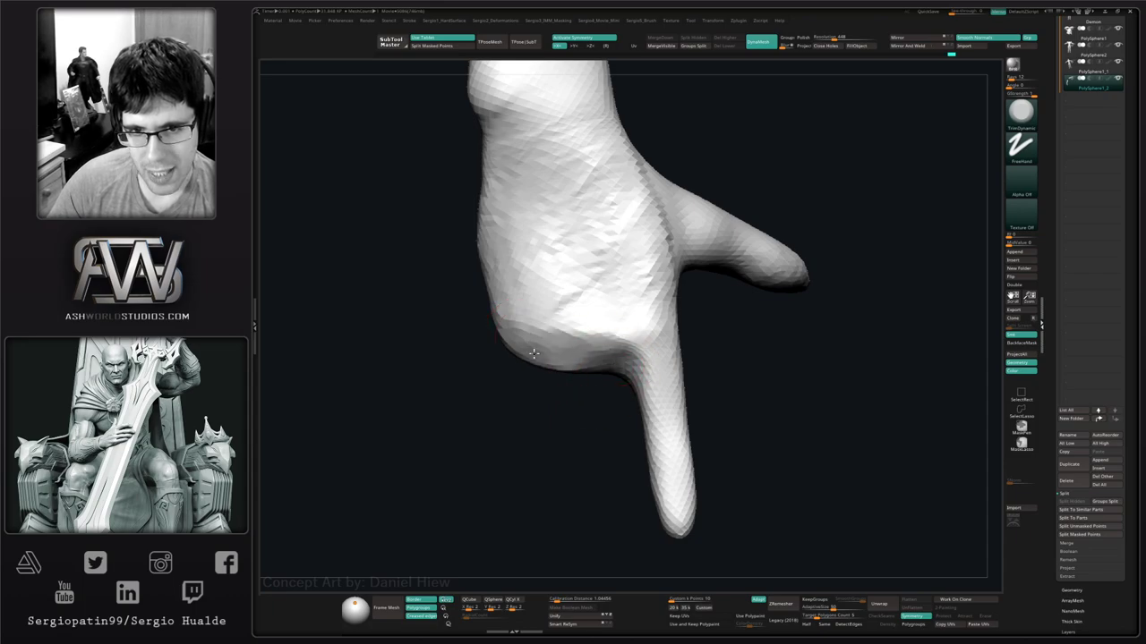
{"action": "left_click_drag", "start_coordinate": [533, 354], "coordinate": [573, 360]}
{"action": "right_click_drag", "start_coordinate": [542, 362], "coordinate": [581, 394], "text": "alt"}
Adjust the outer edge of the hand below the little-finger side with the Move brush and smooth the back of the hand.
{"action": "key", "text": "b"}
{"action": "key", "text": "m"}
{"action": "key", "text": "v"}
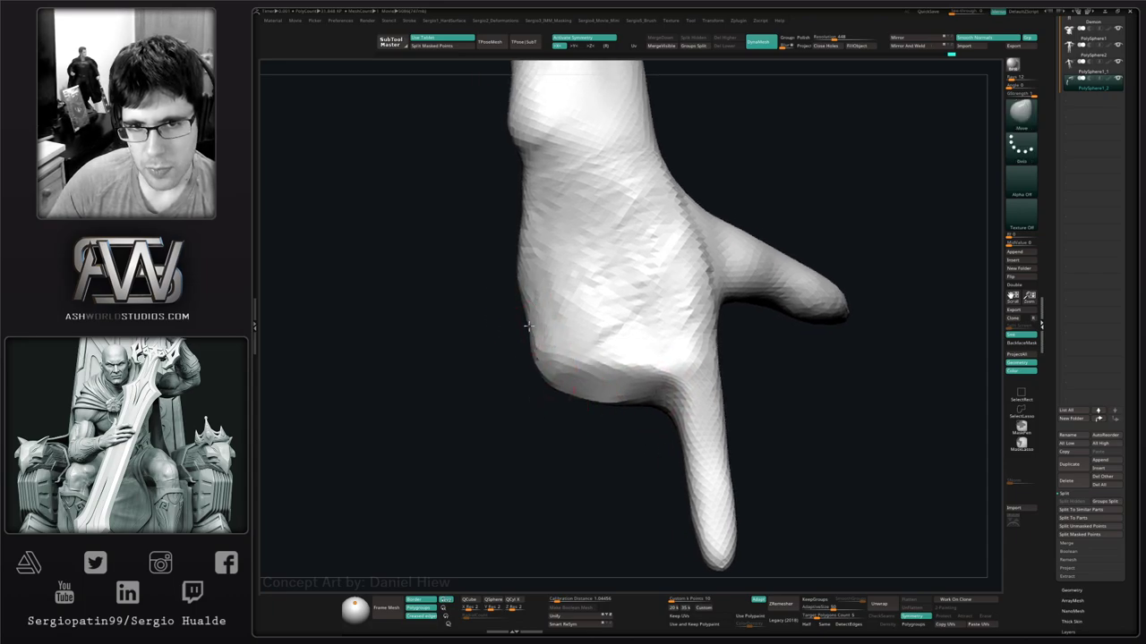
{"action": "left_click_drag", "start_coordinate": [536, 329], "coordinate": [541, 356]}
{"action": "mouse_move", "coordinate": [639, 373]}
{"action": "right_mouse_down"}
{"action": "mouse_move", "coordinate": [628, 362]}
{"action": "mouse_move", "coordinate": [665, 376]}
{"action": "mouse_move", "coordinate": [610, 422]}
{"action": "mouse_move", "coordinate": [549, 397]}
{"action": "right_mouse_up"}
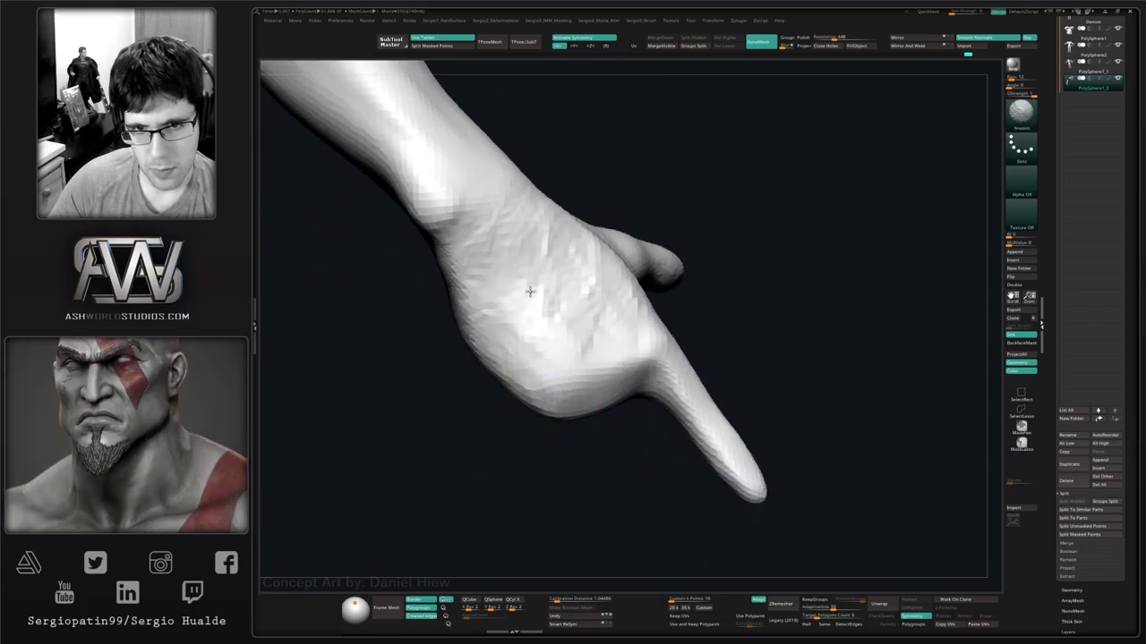
{"action": "mouse_move", "coordinate": [530, 292]}
{"action": "right_mouse_down"}
{"action": "mouse_move", "coordinate": [608, 363]}
{"action": "mouse_move", "coordinate": [614, 391]}
{"action": "mouse_move", "coordinate": [634, 384]}
{"action": "mouse_move", "coordinate": [640, 352]}
{"action": "mouse_move", "coordinate": [675, 313]}
{"action": "mouse_move", "coordinate": [605, 434]}
{"action": "mouse_move", "coordinate": [597, 390]}
{"action": "mouse_move", "coordinate": [690, 343]}
{"action": "mouse_move", "coordinate": [664, 366]}
{"action": "right_mouse_up"}
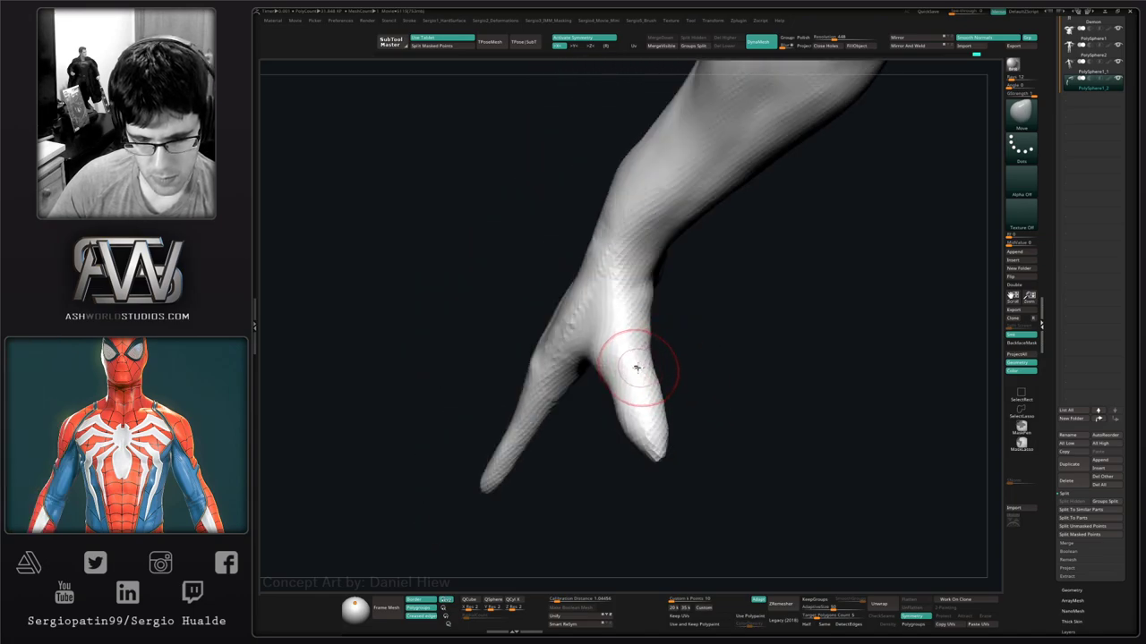
Shorten and reshape the thumb tip with the Move brush, resizing the brush for the thumb's contour.
{"action": "mouse_move", "coordinate": [631, 370]}
{"action": "right_mouse_down"}
{"action": "mouse_move", "coordinate": [639, 402]}
{"action": "mouse_move", "coordinate": [617, 376]}
{"action": "right_mouse_up"}
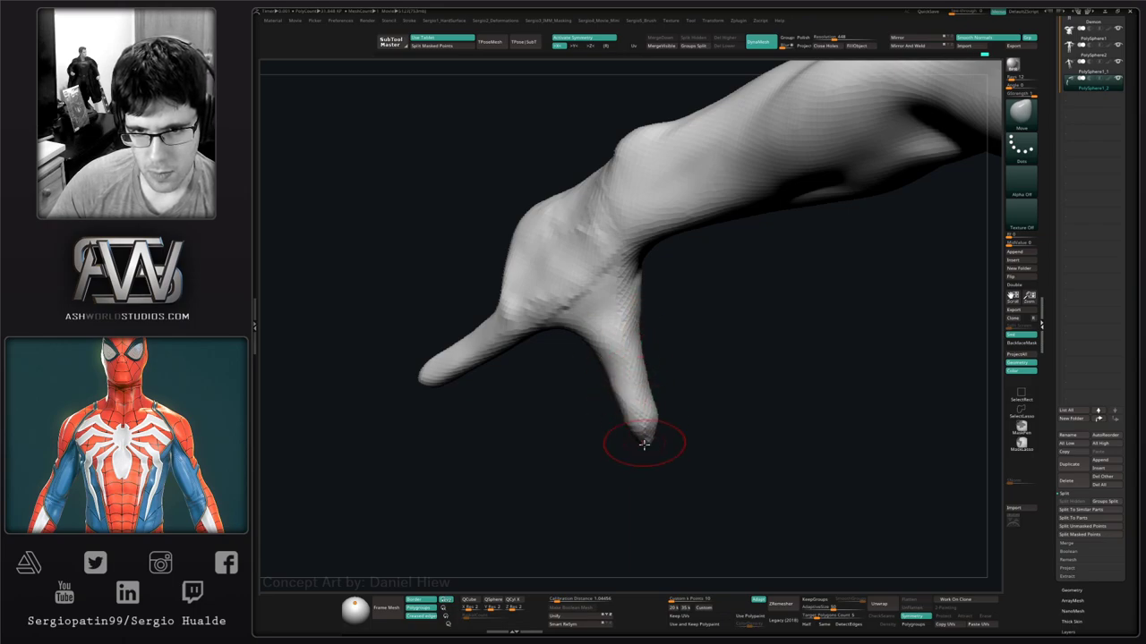
{"action": "right_click_drag", "start_coordinate": [639, 440], "coordinate": [639, 422]}
{"action": "left_click_drag", "start_coordinate": [647, 441], "coordinate": [623, 408]}
{"action": "key", "text": "b"}
{"action": "key", "text": "i"}
{"action": "key", "text": "n"}
{"action": "key", "text": "b"}
{"action": "key", "text": "m"}
{"action": "key", "text": "v"}
{"action": "key", "text": "s"}
{"action": "left_click_drag", "start_coordinate": [642, 355], "coordinate": [634, 355]}
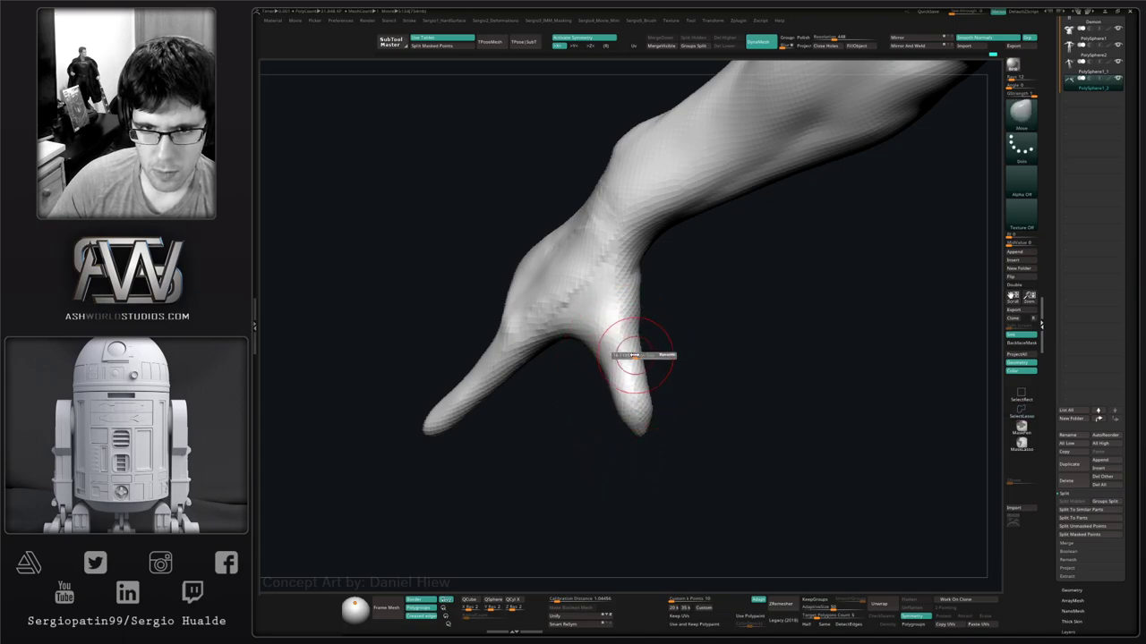
Refine the thumb's thickness and rounded tip with the Move brush from the back and palm sides.
{"action": "mouse_move", "coordinate": [602, 362]}
{"action": "right_mouse_down"}
{"action": "mouse_move", "coordinate": [639, 361]}
{"action": "mouse_move", "coordinate": [627, 368]}
{"action": "right_mouse_up"}
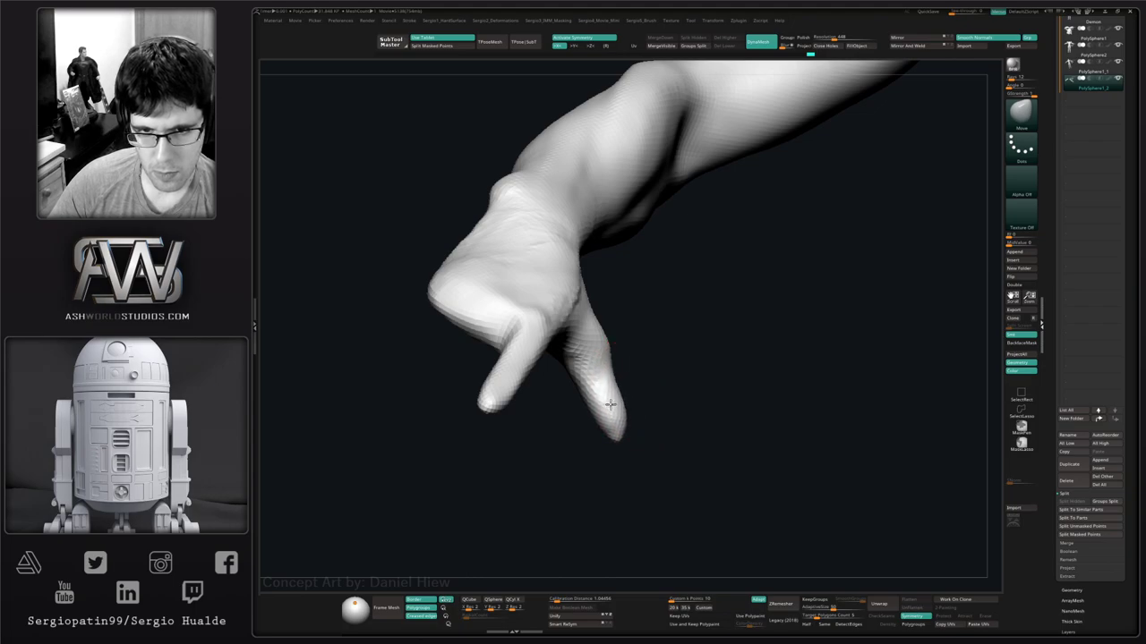
{"action": "mouse_move", "coordinate": [609, 404]}
{"action": "right_mouse_down"}
{"action": "mouse_move", "coordinate": [578, 443]}
{"action": "mouse_move", "coordinate": [613, 410]}
{"action": "mouse_move", "coordinate": [605, 430]}
{"action": "right_mouse_up"}
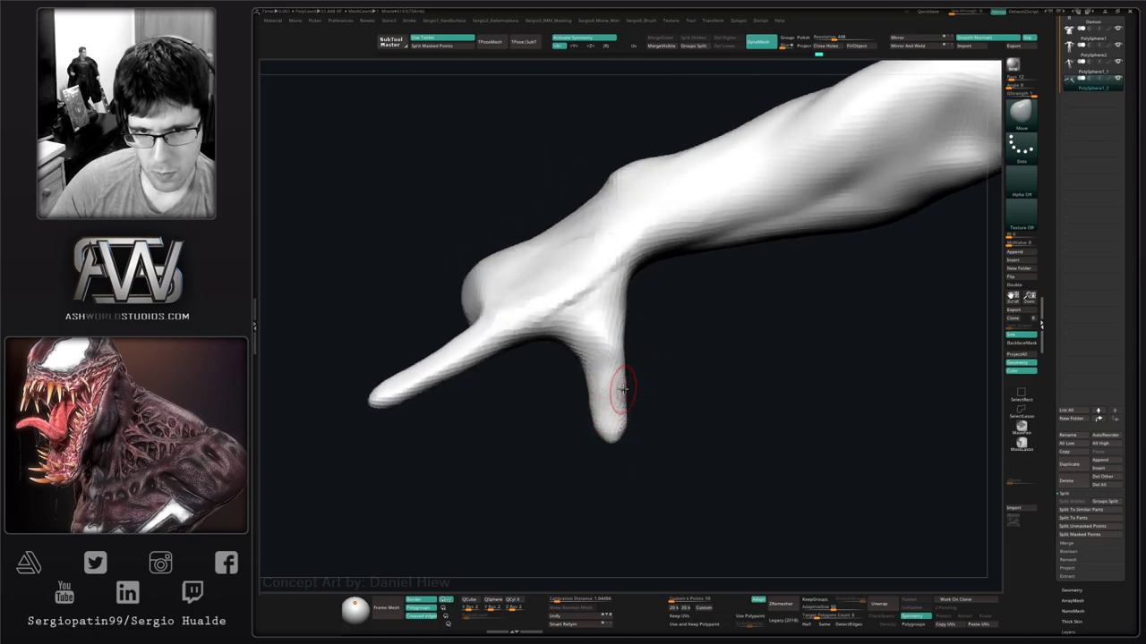
{"action": "mouse_move", "coordinate": [589, 380]}
{"action": "right_mouse_down"}
{"action": "mouse_move", "coordinate": [617, 385]}
{"action": "mouse_move", "coordinate": [611, 448]}
{"action": "mouse_move", "coordinate": [617, 417]}
{"action": "mouse_move", "coordinate": [649, 378]}
{"action": "mouse_move", "coordinate": [603, 379]}
{"action": "right_mouse_up"}
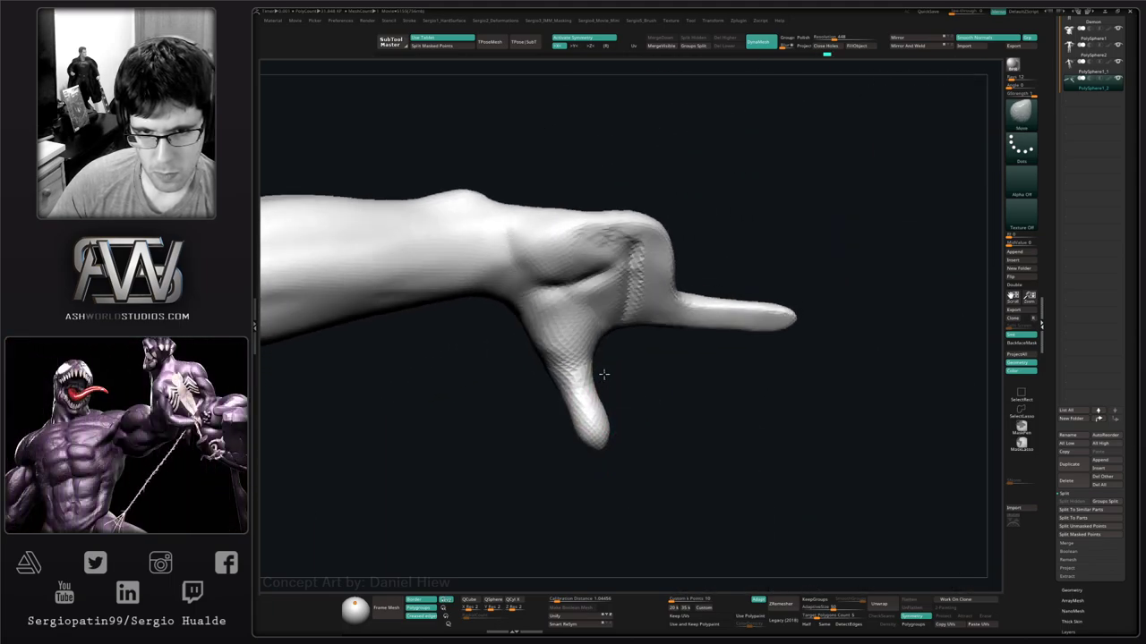
{"action": "mouse_move", "coordinate": [546, 335]}
{"action": "right_mouse_down"}
{"action": "mouse_move", "coordinate": [573, 327]}
{"action": "mouse_move", "coordinate": [561, 321]}
{"action": "right_mouse_up"}
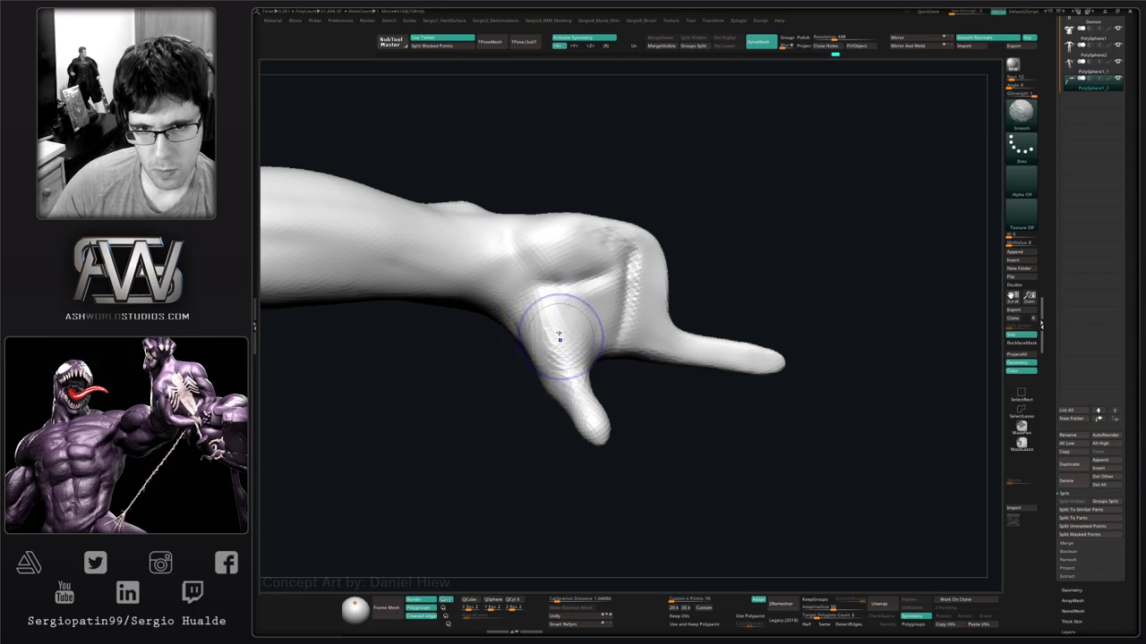
Smooth the thumb pad and reshape the base of the thumb and inner palm with the Move brush.
{"action": "right_click_drag", "start_coordinate": [578, 363], "coordinate": [582, 342]}
{"action": "key", "text": "b"}
{"action": "key", "text": "m"}
{"action": "key", "text": "v"}
{"action": "left_click_drag", "start_coordinate": [600, 348], "coordinate": [589, 338]}
{"action": "right_click_drag", "start_coordinate": [596, 314], "coordinate": [606, 358]}
{"action": "left_click_drag", "start_coordinate": [607, 358], "coordinate": [588, 307]}
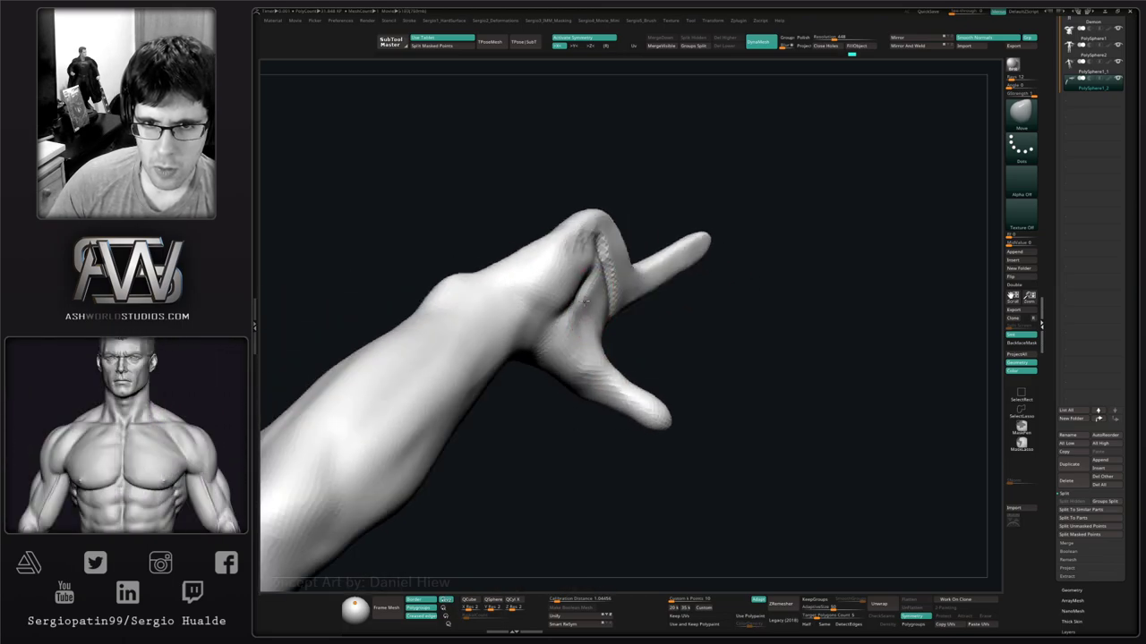
{"action": "right_click_drag", "start_coordinate": [586, 303], "coordinate": [585, 291]}
Fill in the hollow of the palm and the thumb pad with ClayBuildup, smoothing the palm crease.
{"action": "key", "text": "b"}
{"action": "key", "text": "c"}
{"action": "key", "text": "b"}
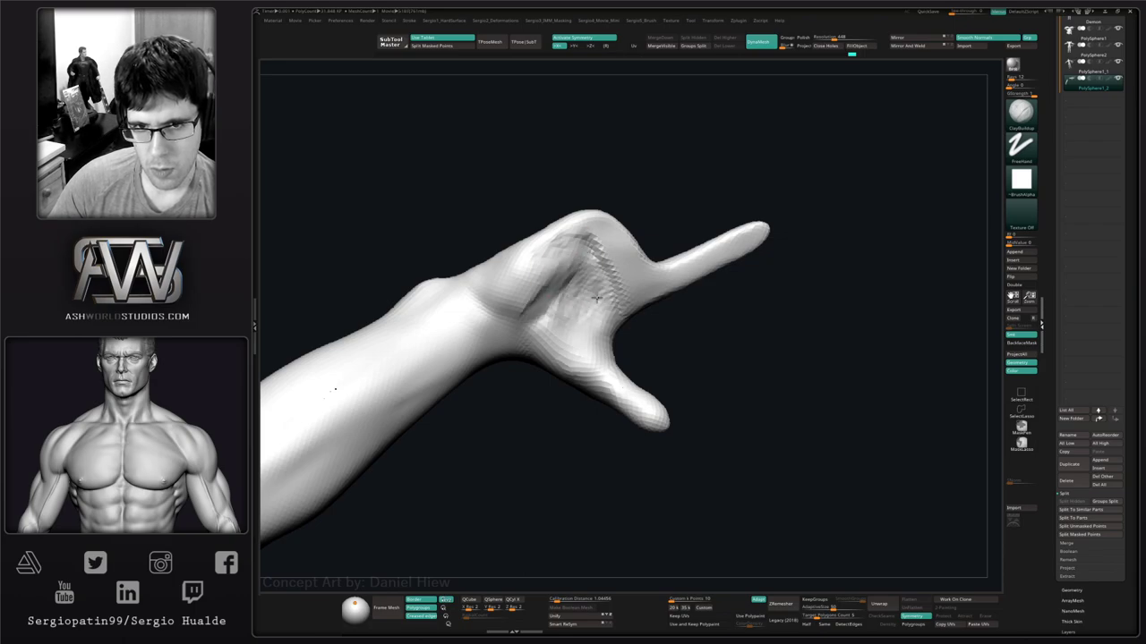
{"action": "left_click_drag", "start_coordinate": [591, 369], "coordinate": [573, 369]}
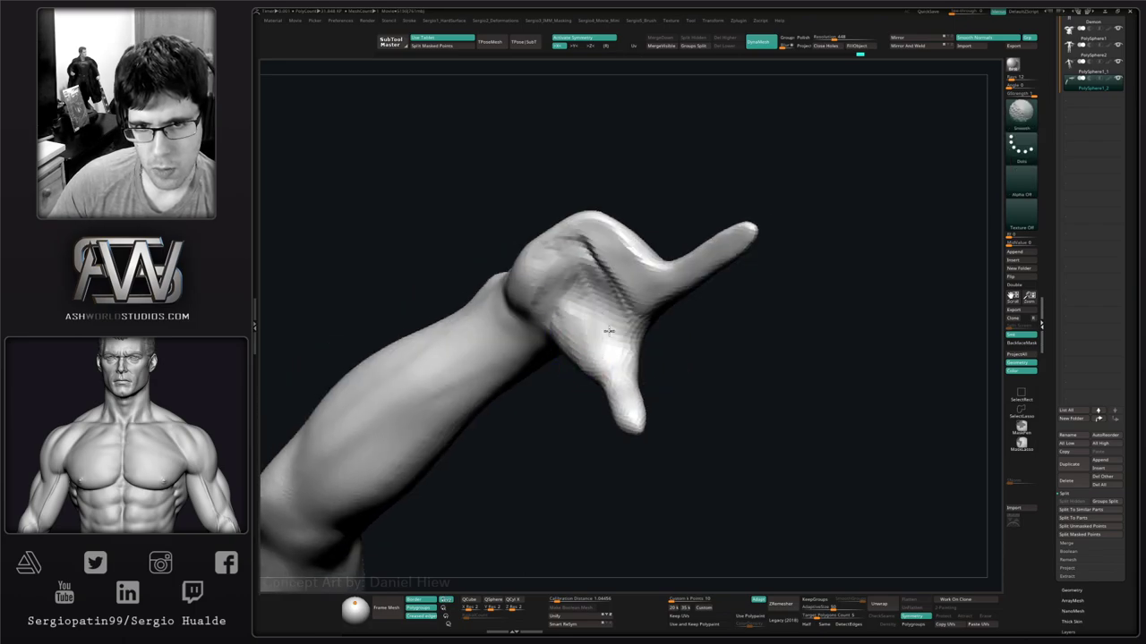
{"action": "mouse_move", "coordinate": [608, 331]}
{"action": "left_mouse_down", "text": "shift"}
{"action": "mouse_move", "coordinate": [567, 240]}
{"action": "mouse_move", "coordinate": [598, 238]}
{"action": "left_mouse_up", "text": "shift"}
{"action": "mouse_move", "coordinate": [642, 348]}
{"action": "left_mouse_down"}
{"action": "mouse_move", "coordinate": [574, 225]}
{"action": "mouse_move", "coordinate": [629, 248]}
{"action": "left_mouse_up"}
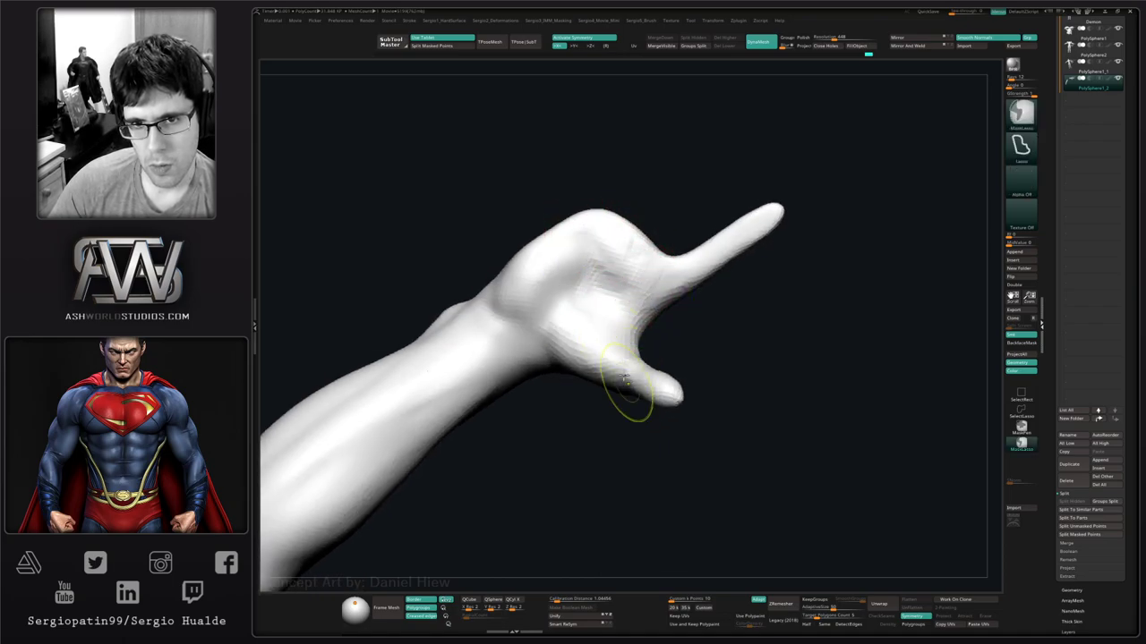
Build up the knuckles along the back of the index finger with ClayBuildup and smooth the added volume.
{"action": "mouse_move", "coordinate": [624, 380]}
{"action": "right_mouse_down", "text": "ctrl"}
{"action": "mouse_move", "coordinate": [617, 409]}
{"action": "mouse_move", "coordinate": [585, 432]}
{"action": "mouse_move", "coordinate": [622, 416]}
{"action": "right_mouse_up", "text": "ctrl"}
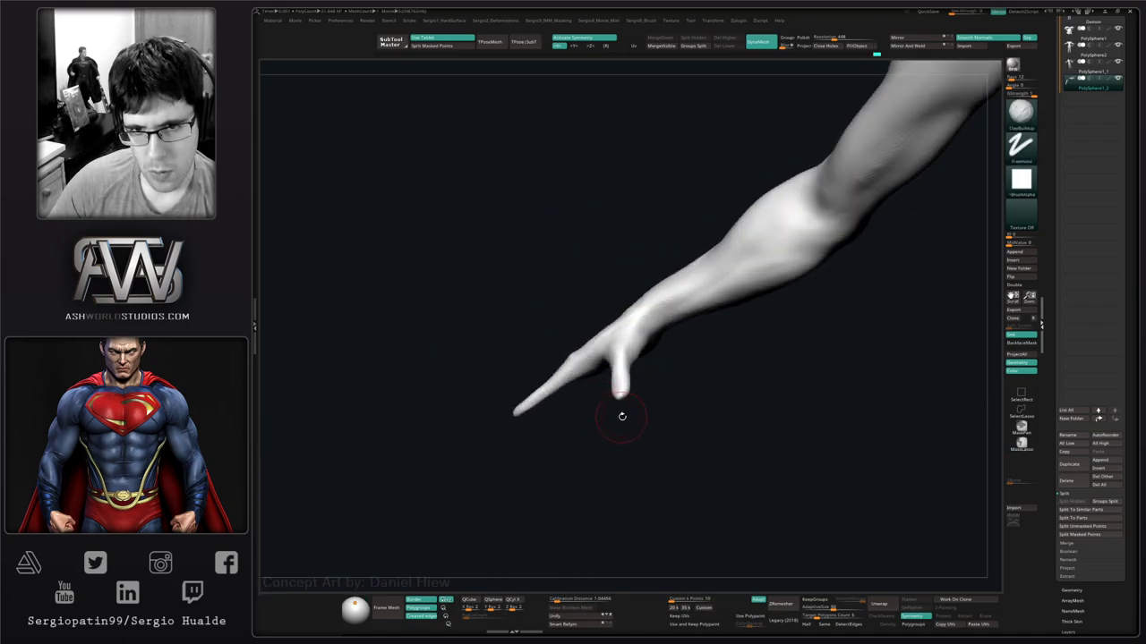
{"action": "mouse_move", "coordinate": [622, 416]}
{"action": "left_mouse_down"}
{"action": "mouse_move", "coordinate": [608, 437]}
{"action": "mouse_move", "coordinate": [644, 336]}
{"action": "left_mouse_up"}
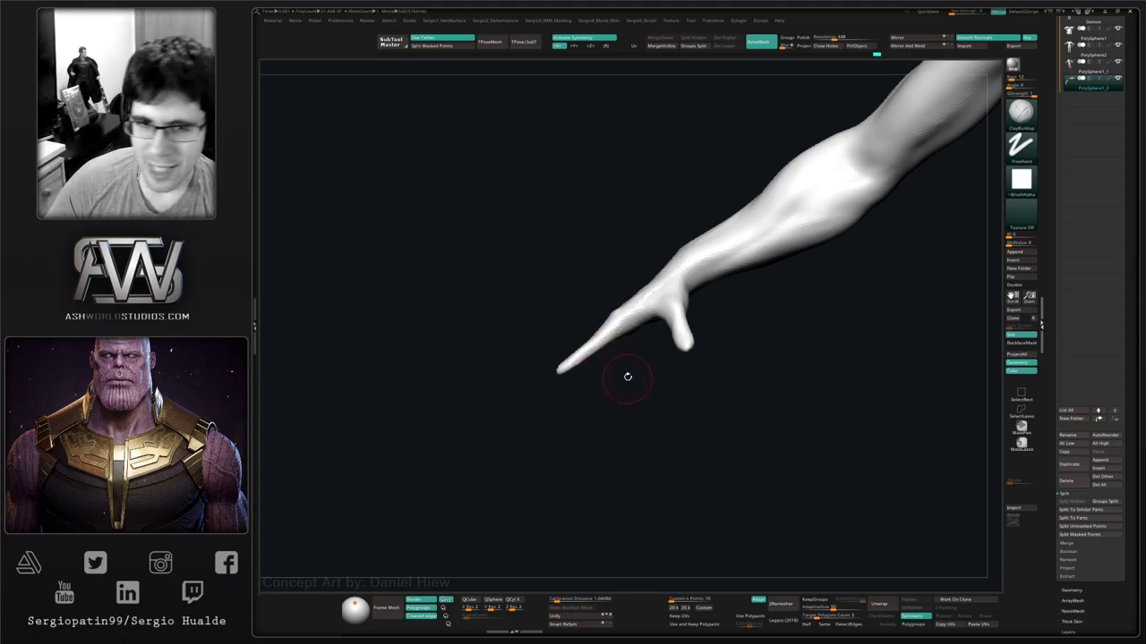
{"action": "right_click_drag", "start_coordinate": [591, 323], "coordinate": [595, 411], "text": "ctrl"}
{"action": "right_click_drag", "start_coordinate": [595, 411], "coordinate": [598, 328]}
{"action": "mouse_move", "coordinate": [598, 328]}
{"action": "right_mouse_down", "text": "ctrl"}
{"action": "mouse_move", "coordinate": [597, 374]}
{"action": "mouse_move", "coordinate": [591, 350]}
{"action": "right_mouse_up", "text": "ctrl"}
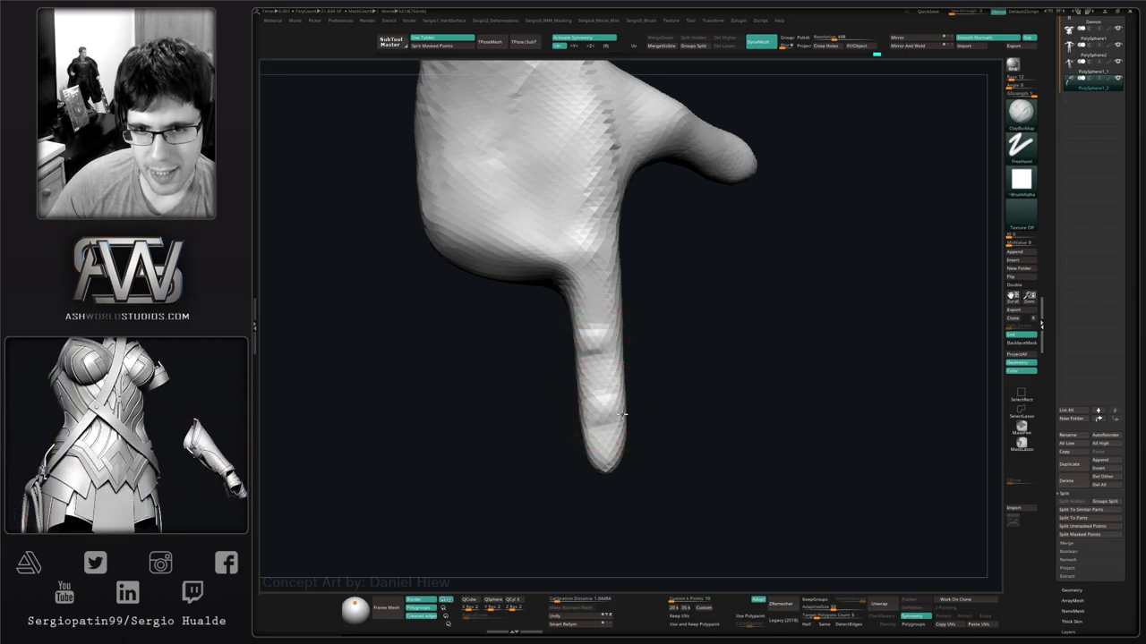
{"action": "left_click_drag", "start_coordinate": [586, 329], "coordinate": [626, 328], "text": "shift"}
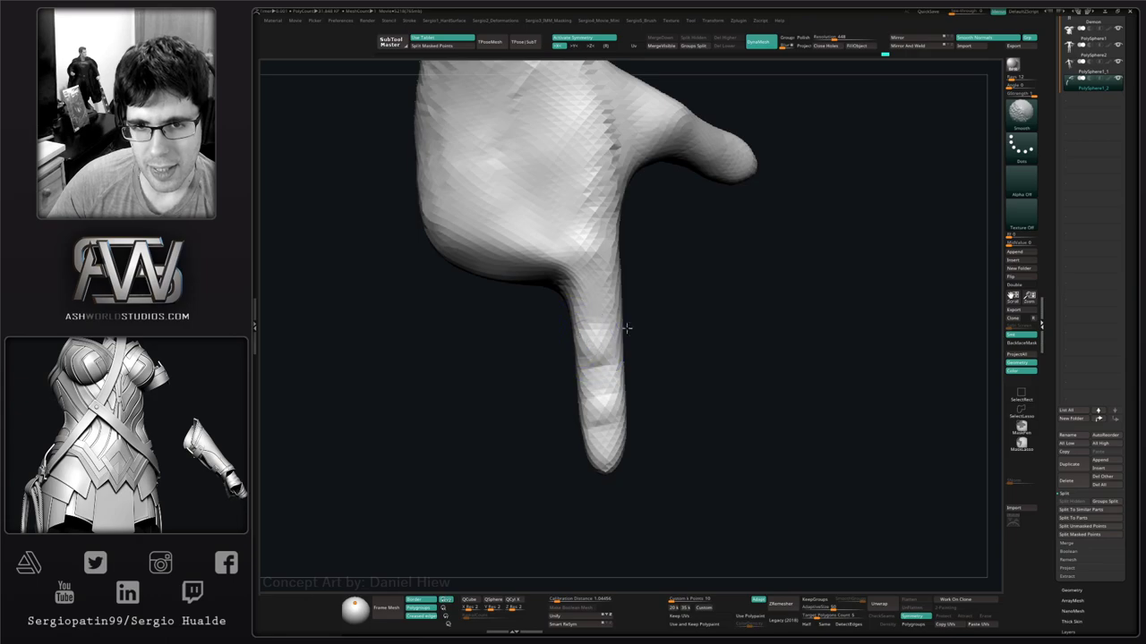
{"action": "right_click_drag", "start_coordinate": [627, 327], "coordinate": [656, 373]}
{"action": "left_click_drag", "start_coordinate": [614, 332], "coordinate": [637, 385], "text": "shift"}
{"action": "right_click_drag", "start_coordinate": [638, 385], "coordinate": [626, 367]}
{"action": "left_click_drag", "start_coordinate": [646, 363], "coordinate": [664, 396], "text": "shift"}
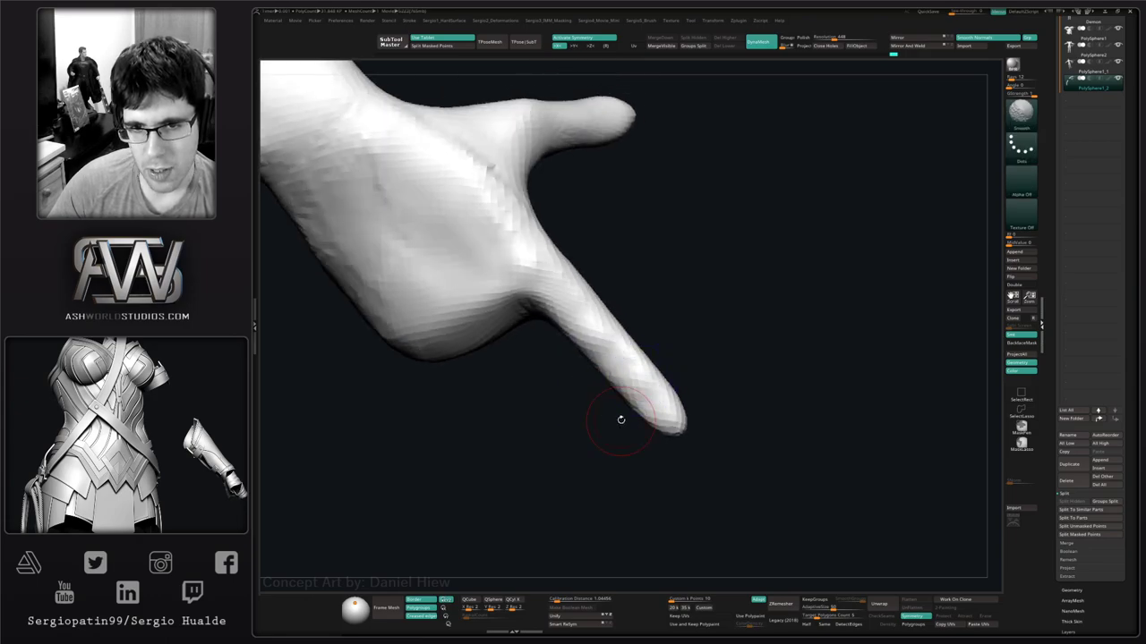
Refine the index finger's underside with the Move and ClayBuildup brushes, smoothing from its base to the tip.
{"action": "right_click_drag", "start_coordinate": [619, 417], "coordinate": [646, 423]}
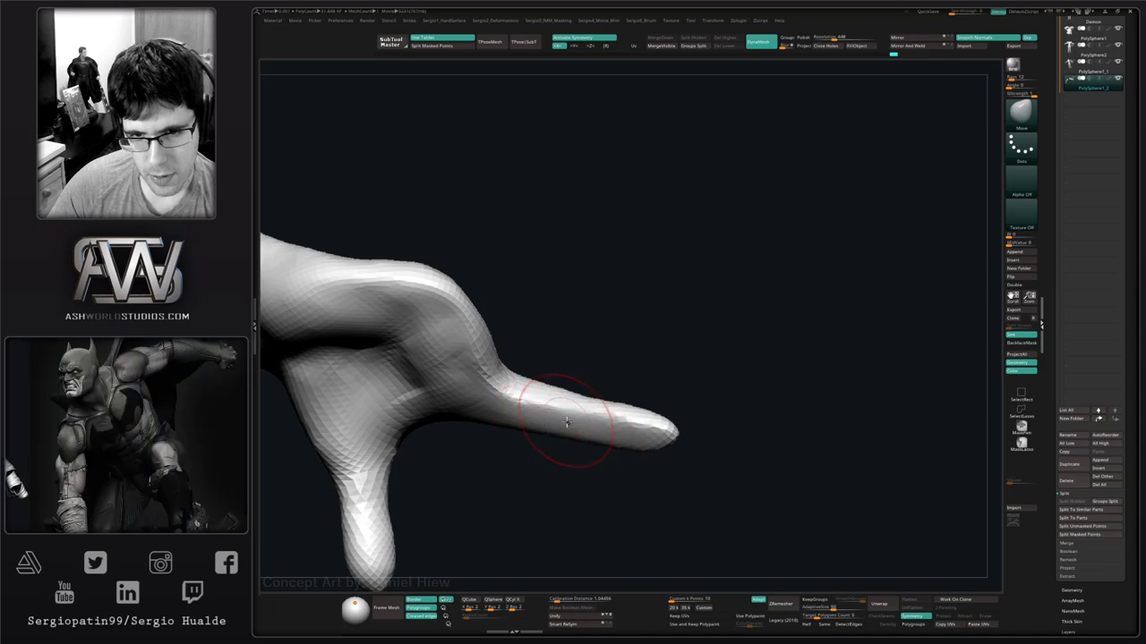
{"action": "mouse_move", "coordinate": [546, 413]}
{"action": "right_mouse_down"}
{"action": "mouse_move", "coordinate": [636, 447]}
{"action": "mouse_move", "coordinate": [663, 436]}
{"action": "mouse_move", "coordinate": [665, 376]}
{"action": "right_mouse_up"}
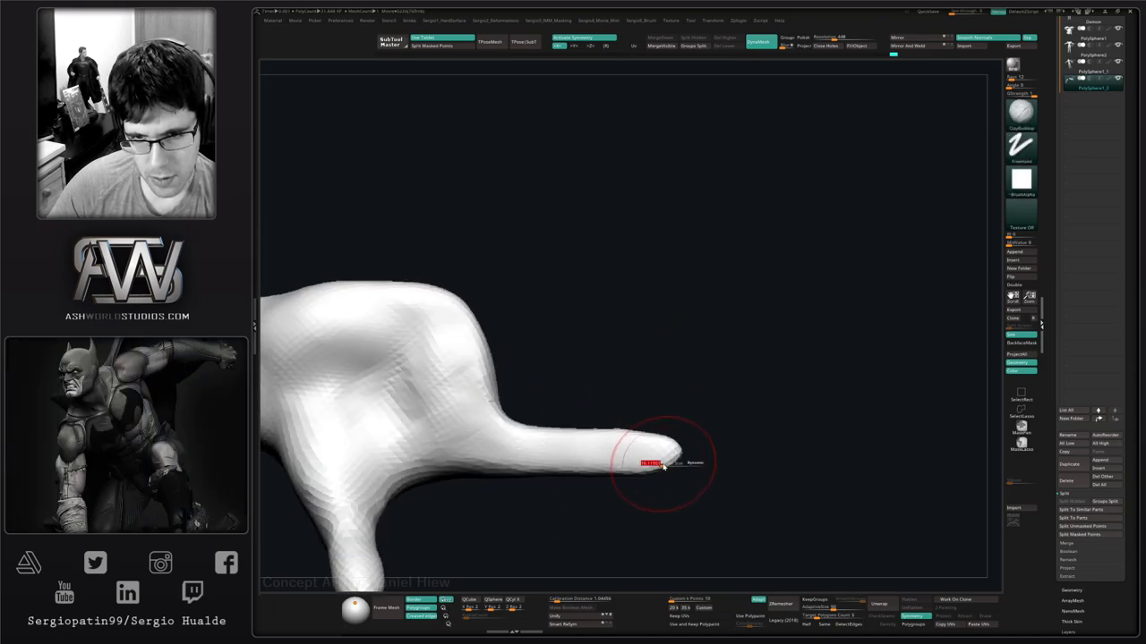
{"action": "mouse_move", "coordinate": [647, 460]}
{"action": "right_mouse_down"}
{"action": "mouse_move", "coordinate": [703, 478]}
{"action": "mouse_move", "coordinate": [706, 422]}
{"action": "mouse_move", "coordinate": [648, 471]}
{"action": "mouse_move", "coordinate": [648, 406]}
{"action": "right_mouse_up"}
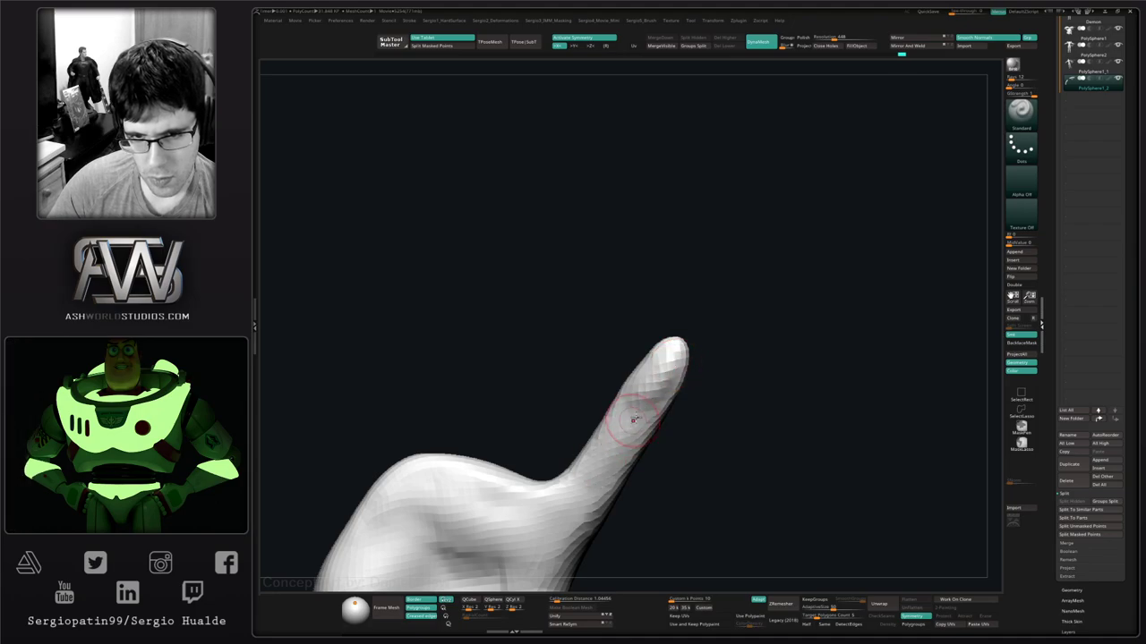
{"action": "right_click_drag", "start_coordinate": [647, 392], "coordinate": [626, 455]}
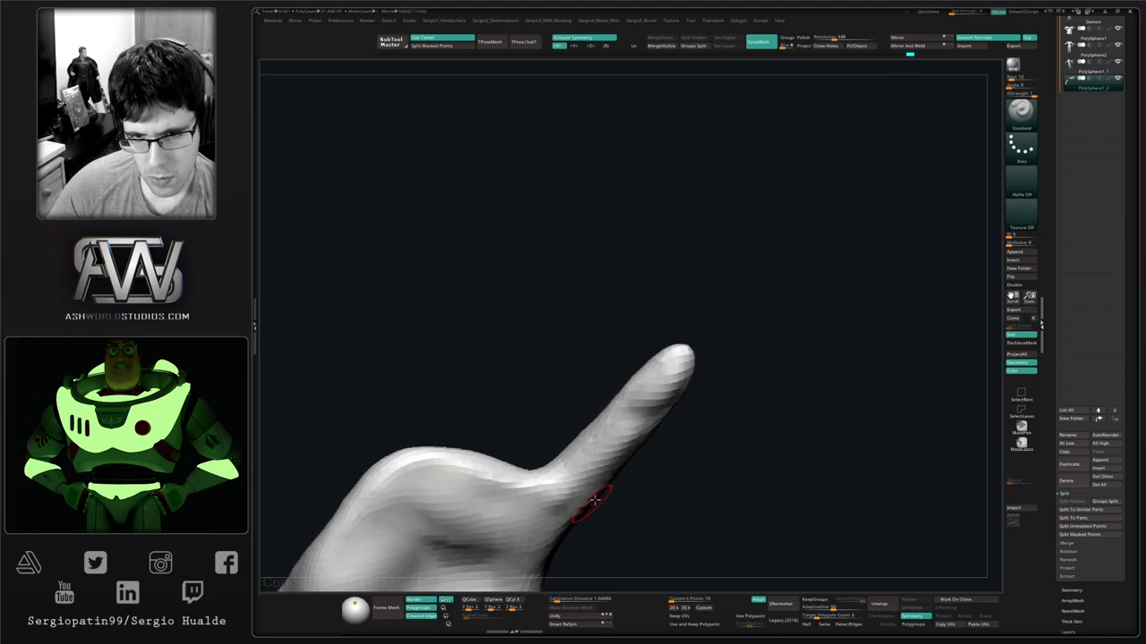
{"action": "right_click_drag", "start_coordinate": [595, 500], "coordinate": [656, 415]}
{"action": "left_click_drag", "start_coordinate": [635, 425], "coordinate": [582, 482], "text": "shift"}
{"action": "right_click_drag", "start_coordinate": [586, 484], "coordinate": [652, 384]}
{"action": "left_click_drag", "start_coordinate": [652, 384], "coordinate": [684, 361], "text": "shift"}
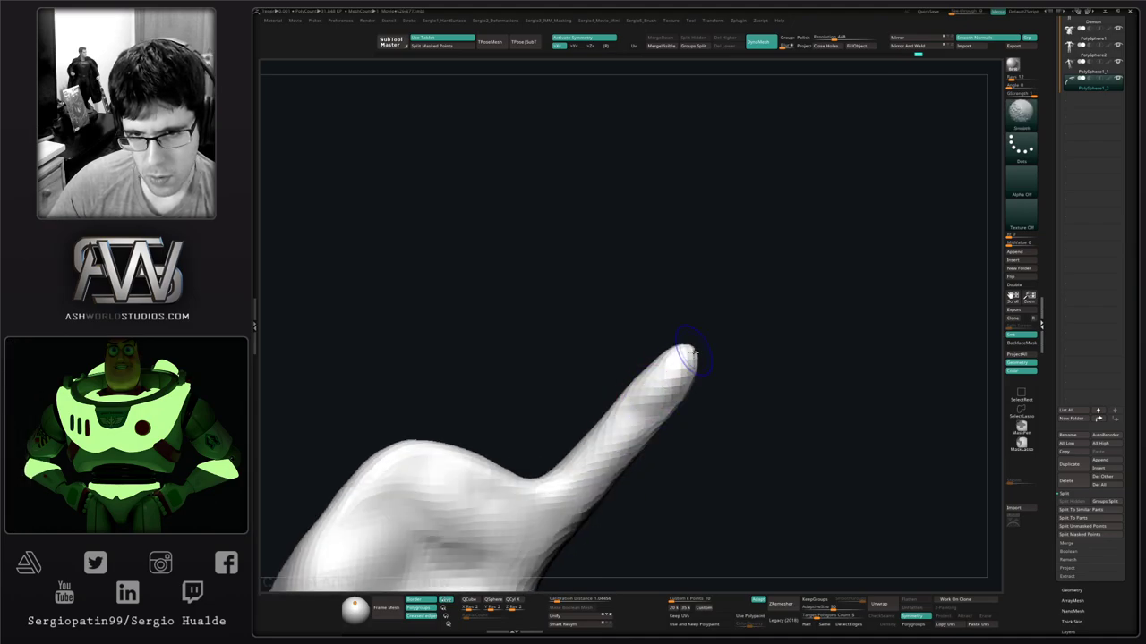
{"action": "mouse_move", "coordinate": [688, 363]}
{"action": "right_mouse_down"}
{"action": "mouse_move", "coordinate": [693, 397]}
{"action": "mouse_move", "coordinate": [699, 353]}
{"action": "mouse_move", "coordinate": [677, 370]}
{"action": "mouse_move", "coordinate": [700, 356]}
{"action": "right_mouse_up"}
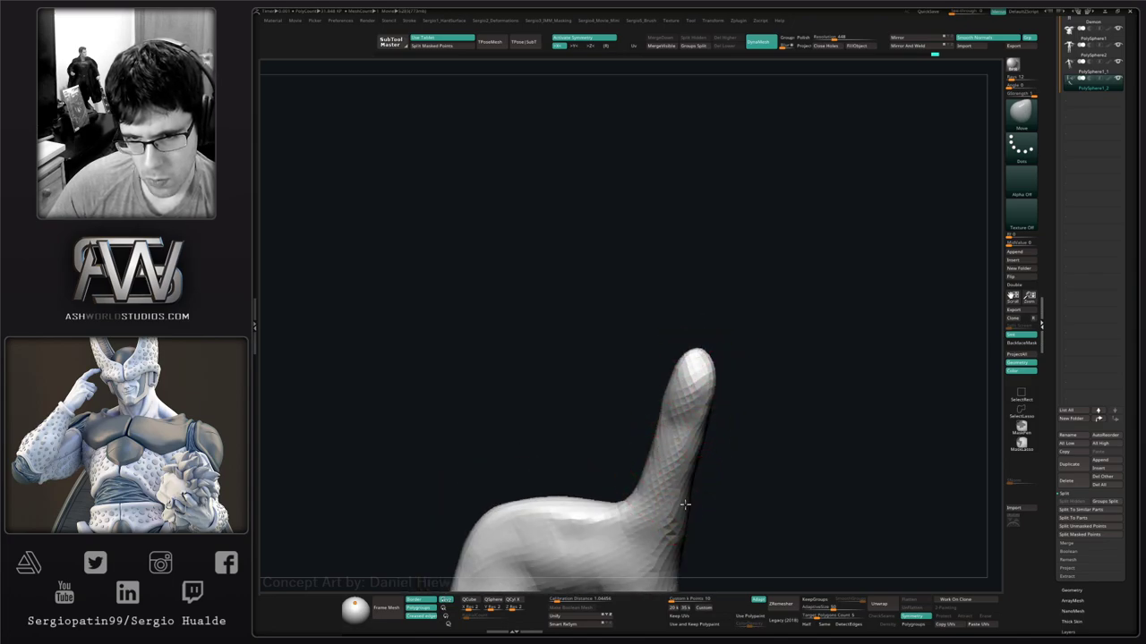
Straighten the index finger's contour with the Move brush and flatten its sides and tip with TrimDynamic.
{"action": "right_click_drag", "start_coordinate": [686, 505], "coordinate": [718, 467]}
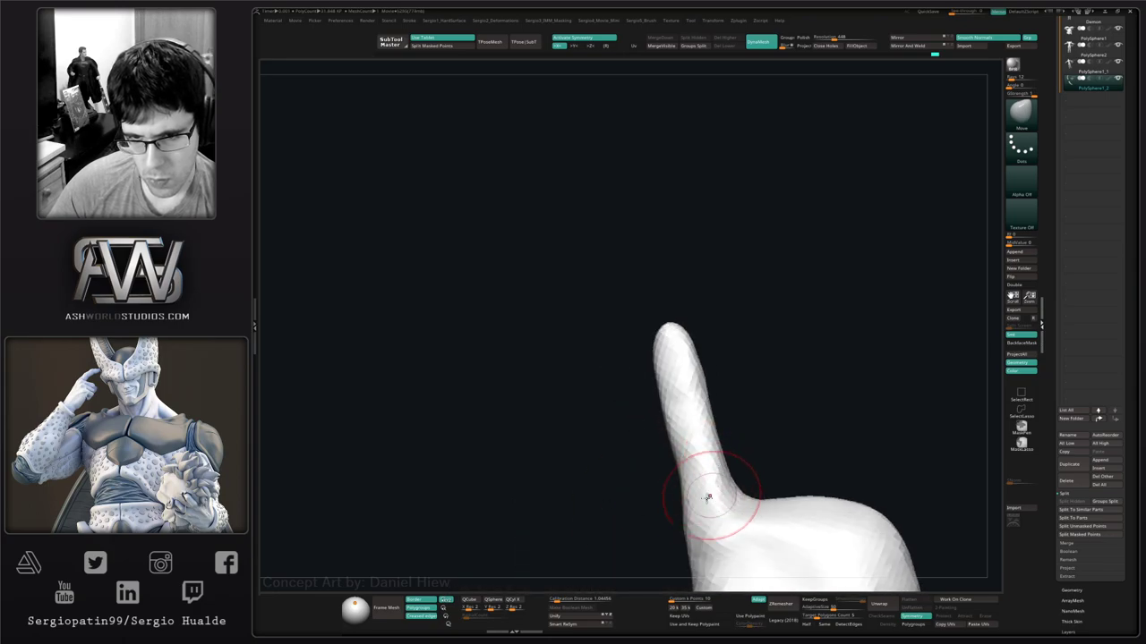
{"action": "right_click_drag", "start_coordinate": [690, 537], "coordinate": [688, 437]}
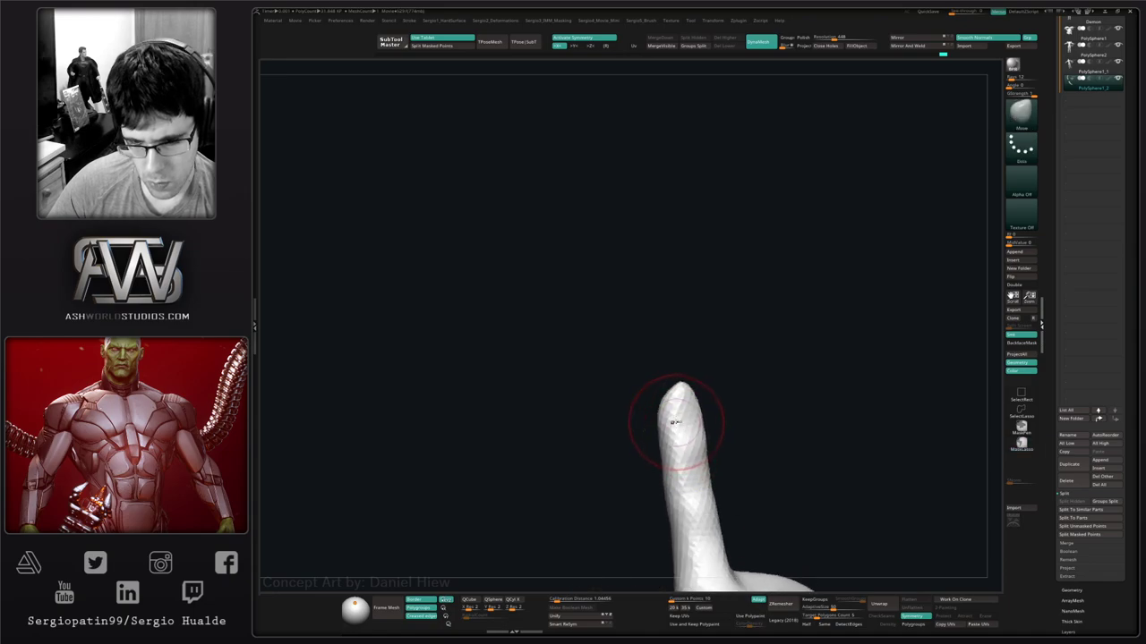
{"action": "right_click_drag", "start_coordinate": [680, 512], "coordinate": [665, 436], "text": "alt"}
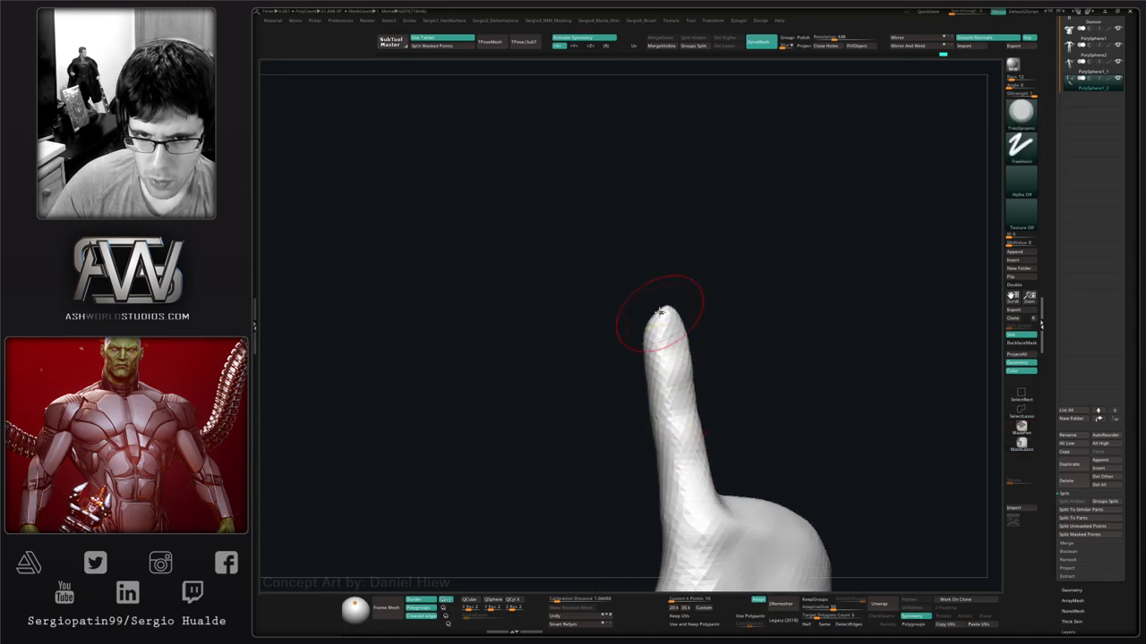
{"action": "right_click_drag", "start_coordinate": [699, 513], "coordinate": [720, 373]}
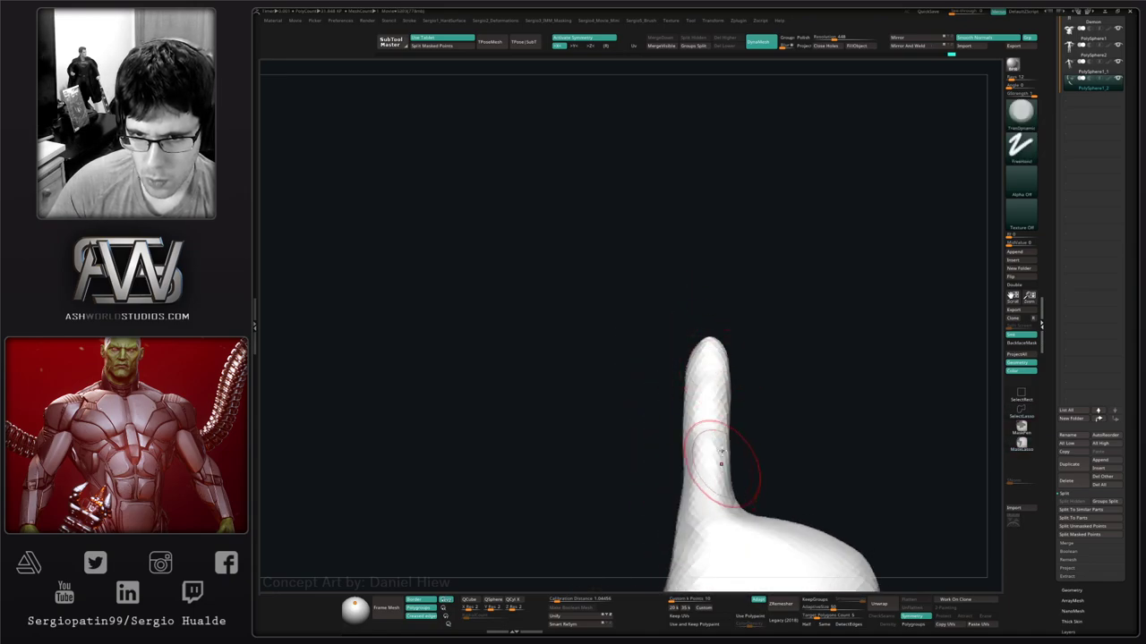
{"action": "right_click_drag", "start_coordinate": [730, 486], "coordinate": [716, 379]}
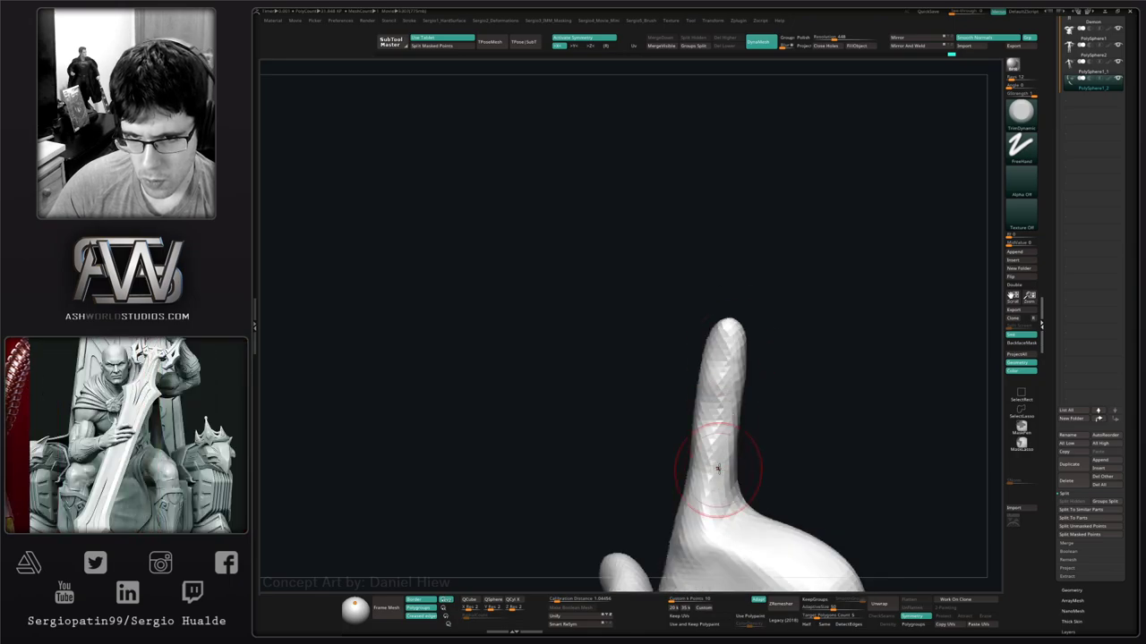
{"action": "right_click_drag", "start_coordinate": [716, 486], "coordinate": [705, 339]}
{"action": "mouse_move", "coordinate": [707, 475]}
{"action": "right_mouse_down"}
{"action": "mouse_move", "coordinate": [762, 397]}
{"action": "mouse_move", "coordinate": [734, 384]}
{"action": "mouse_move", "coordinate": [682, 445]}
{"action": "mouse_move", "coordinate": [741, 359]}
{"action": "right_mouse_up"}
Smooth the knuckle at the base of the index finger and its transition into the back of the hand.
{"action": "key", "text": "shift"}
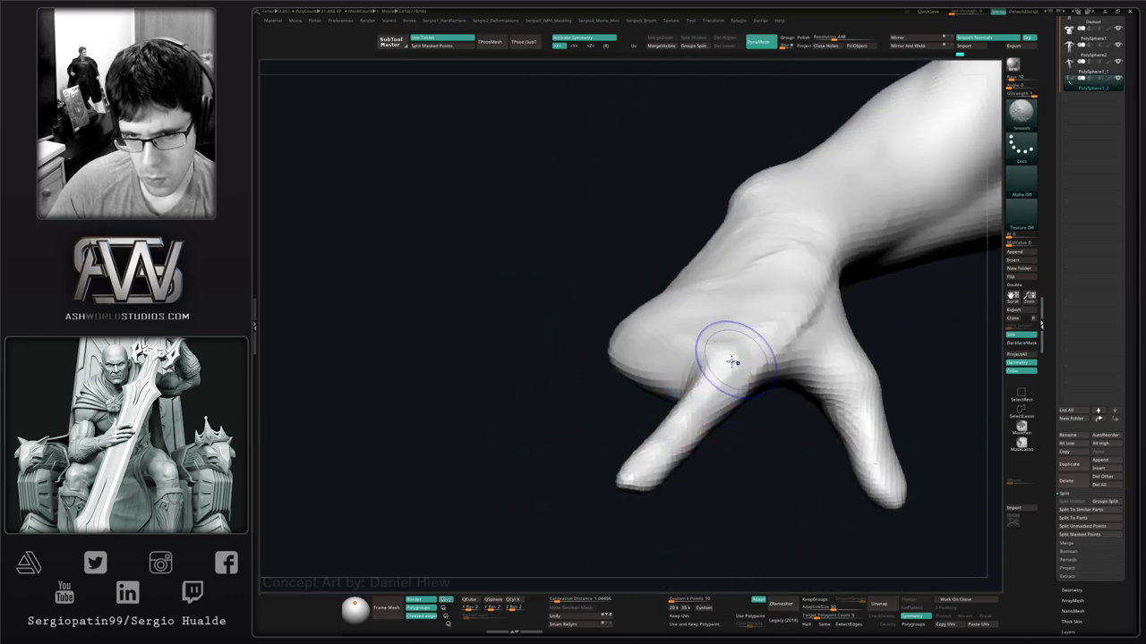
{"action": "mouse_move", "coordinate": [666, 498]}
{"action": "right_mouse_down"}
{"action": "mouse_move", "coordinate": [693, 507]}
{"action": "mouse_move", "coordinate": [690, 358]}
{"action": "mouse_move", "coordinate": [704, 350]}
{"action": "right_mouse_up"}
{"action": "key", "text": "ctrl+shift"}
{"action": "left_click_drag", "start_coordinate": [703, 350], "coordinate": [688, 381], "text": "shift"}
{"action": "right_click_drag", "start_coordinate": [689, 381], "coordinate": [677, 374]}
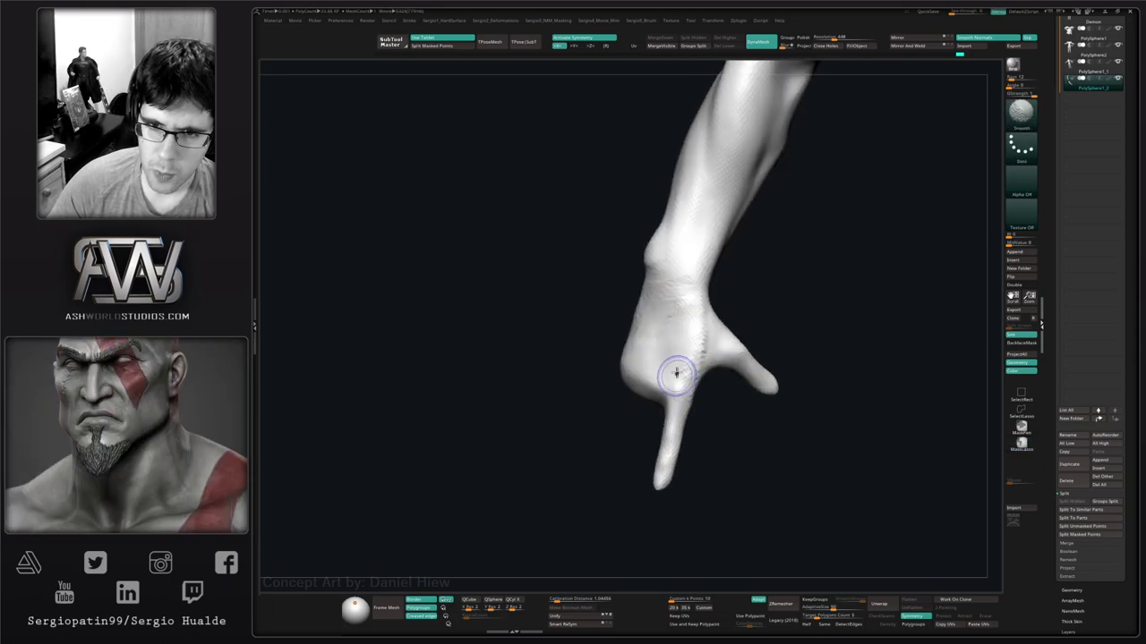
Fill the area between the thumb and index finger with ClayBuildup and smooth it into the back of the hand.
{"action": "mouse_move", "coordinate": [695, 316]}
{"action": "right_mouse_down", "text": "ctrl"}
{"action": "mouse_move", "coordinate": [703, 387]}
{"action": "mouse_move", "coordinate": [704, 360]}
{"action": "mouse_move", "coordinate": [713, 376]}
{"action": "mouse_move", "coordinate": [696, 393]}
{"action": "mouse_move", "coordinate": [699, 375]}
{"action": "right_mouse_up", "text": "ctrl"}
{"action": "key", "text": "b"}
{"action": "key", "text": "c"}
{"action": "key", "text": "b"}
{"action": "key", "text": "b"}
{"action": "key", "text": "m"}
{"action": "key", "text": "v"}
{"action": "key", "text": "b"}
{"action": "key", "text": "c"}
{"action": "key", "text": "b"}
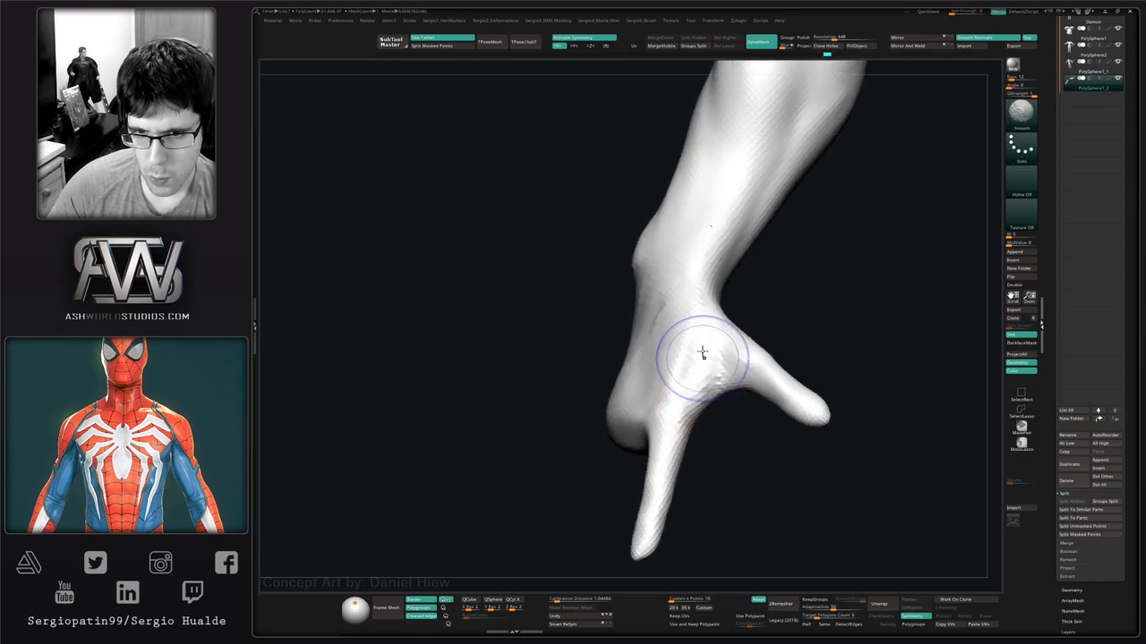
{"action": "mouse_move", "coordinate": [716, 430]}
{"action": "right_mouse_down"}
{"action": "mouse_move", "coordinate": [731, 458]}
{"action": "mouse_move", "coordinate": [723, 367]}
{"action": "mouse_move", "coordinate": [707, 394]}
{"action": "mouse_move", "coordinate": [722, 376]}
{"action": "mouse_move", "coordinate": [736, 409]}
{"action": "mouse_move", "coordinate": [767, 430]}
{"action": "right_mouse_up"}
Refine the shape of the hand around the thumb and index knuckle with the DamStandard and Move brushes.
{"action": "key", "text": "b"}
{"action": "key", "text": "d"}
{"action": "key", "text": "s"}
{"action": "key", "text": "b"}
{"action": "key", "text": "m"}
{"action": "key", "text": "v"}
{"action": "mouse_move", "coordinate": [741, 367]}
{"action": "right_mouse_down"}
{"action": "mouse_move", "coordinate": [749, 440]}
{"action": "mouse_move", "coordinate": [710, 389]}
{"action": "mouse_move", "coordinate": [726, 387]}
{"action": "mouse_move", "coordinate": [687, 380]}
{"action": "mouse_move", "coordinate": [757, 432]}
{"action": "mouse_move", "coordinate": [739, 466]}
{"action": "mouse_move", "coordinate": [785, 445]}
{"action": "mouse_move", "coordinate": [763, 476]}
{"action": "right_mouse_up"}
{"action": "key", "text": "shift"}
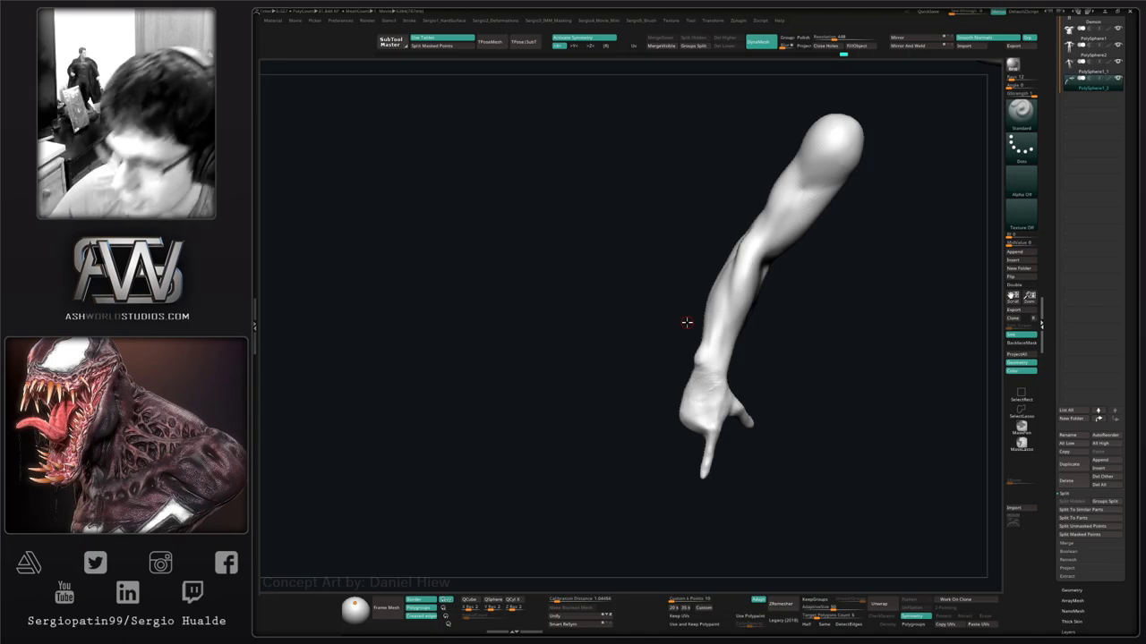
Examine the sculpted arm and hand from several angles, alone and together with the full demon body.
{"action": "mouse_move", "coordinate": [796, 356]}
{"action": "right_mouse_down"}
{"action": "mouse_move", "coordinate": [708, 376]}
{"action": "mouse_move", "coordinate": [707, 417]}
{"action": "mouse_move", "coordinate": [749, 409]}
{"action": "right_mouse_up"}
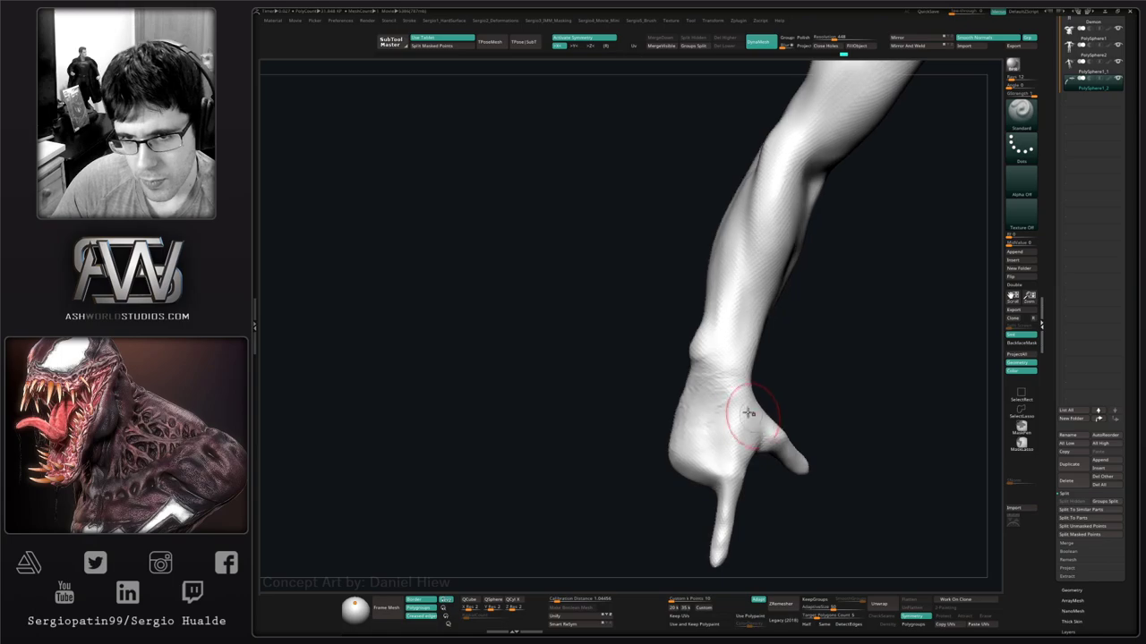
{"action": "right_click_drag", "start_coordinate": [690, 481], "coordinate": [692, 430], "text": "ctrl"}
{"action": "right_click_drag", "start_coordinate": [692, 430], "coordinate": [708, 400]}
{"action": "key", "text": "alt+s"}
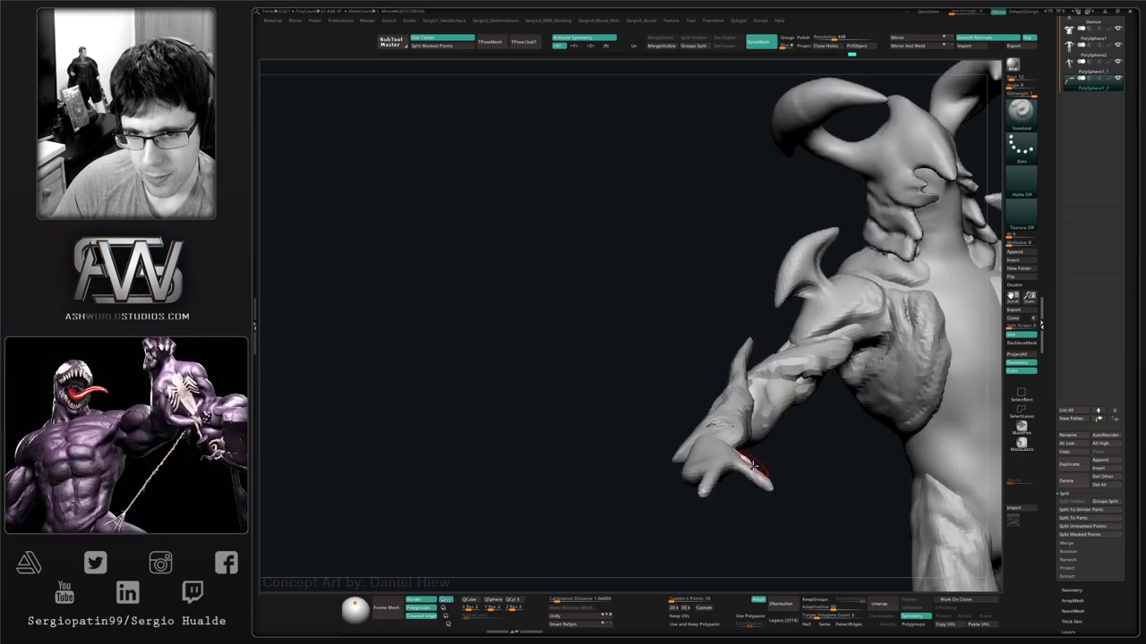
{"action": "right_click_drag", "start_coordinate": [749, 465], "coordinate": [748, 419], "text": "ctrl"}
{"action": "right_click_drag", "start_coordinate": [749, 419], "coordinate": [717, 394]}
{"action": "right_click_drag", "start_coordinate": [731, 436], "coordinate": [664, 389], "text": "ctrl"}
{"action": "right_click_drag", "start_coordinate": [665, 390], "coordinate": [758, 395]}
{"action": "left_click_drag", "start_coordinate": [758, 395], "coordinate": [637, 393]}
{"action": "right_click_drag", "start_coordinate": [637, 393], "coordinate": [645, 375], "text": "shift"}
{"action": "key", "text": "alt+s"}
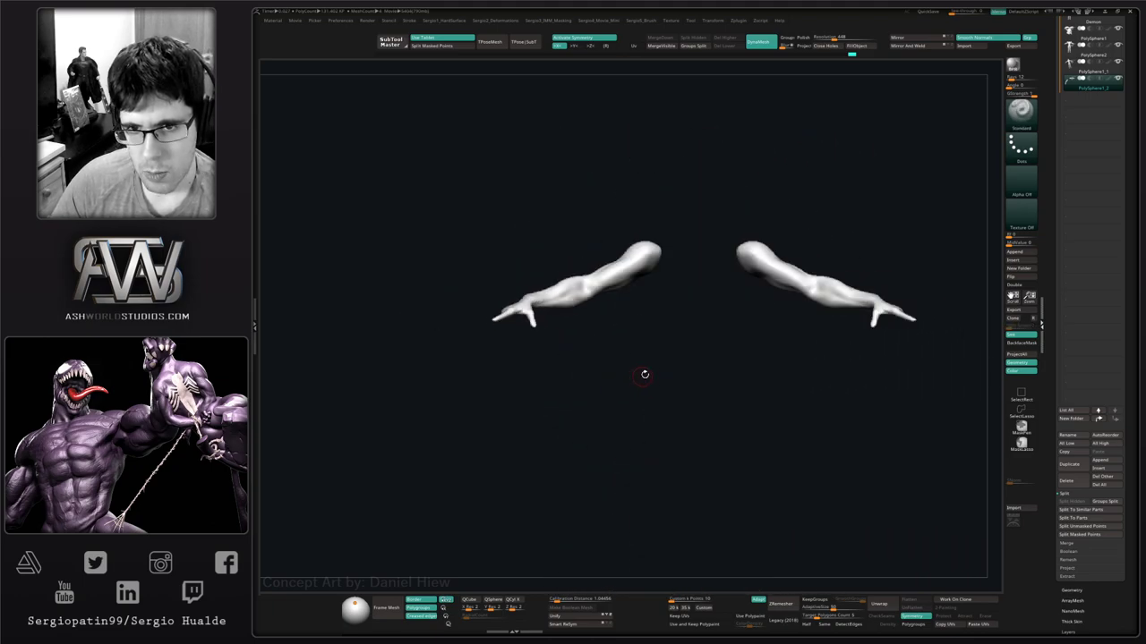
{"action": "right_click_drag", "start_coordinate": [701, 342], "coordinate": [673, 421], "text": "alt"}
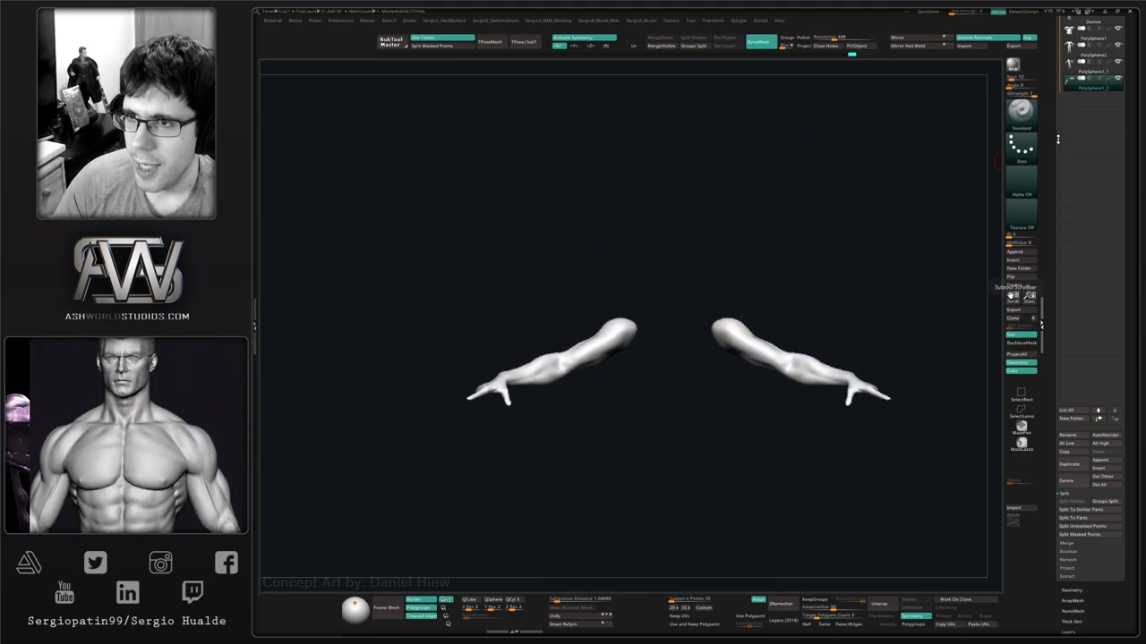
Make the PolySphere2 body subtool active and inspect its wireframe around the shoulders.
{"action": "left_click_drag", "start_coordinate": [1050, 78], "coordinate": [1038, 199]}
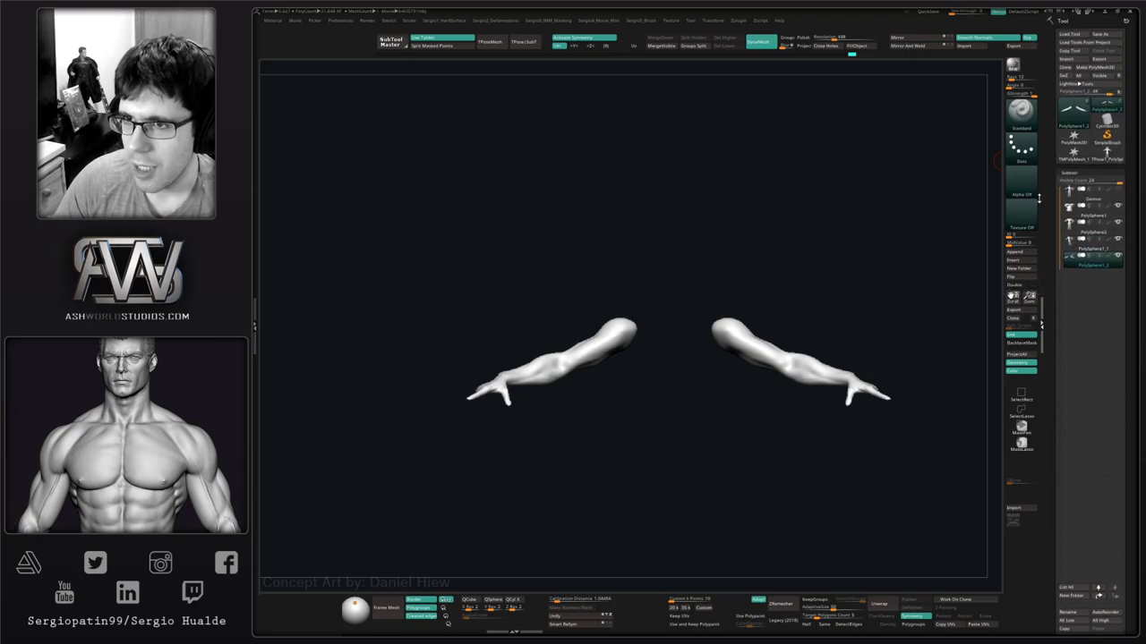
{"action": "left_click", "coordinate": [1077, 225]}
{"action": "mouse_move", "coordinate": [703, 353]}
{"action": "right_mouse_down", "text": "ctrl"}
{"action": "mouse_move", "coordinate": [721, 381]}
{"action": "mouse_move", "coordinate": [728, 364]}
{"action": "mouse_move", "coordinate": [737, 381]}
{"action": "right_mouse_up", "text": "ctrl"}
{"action": "key", "text": "shift+f"}
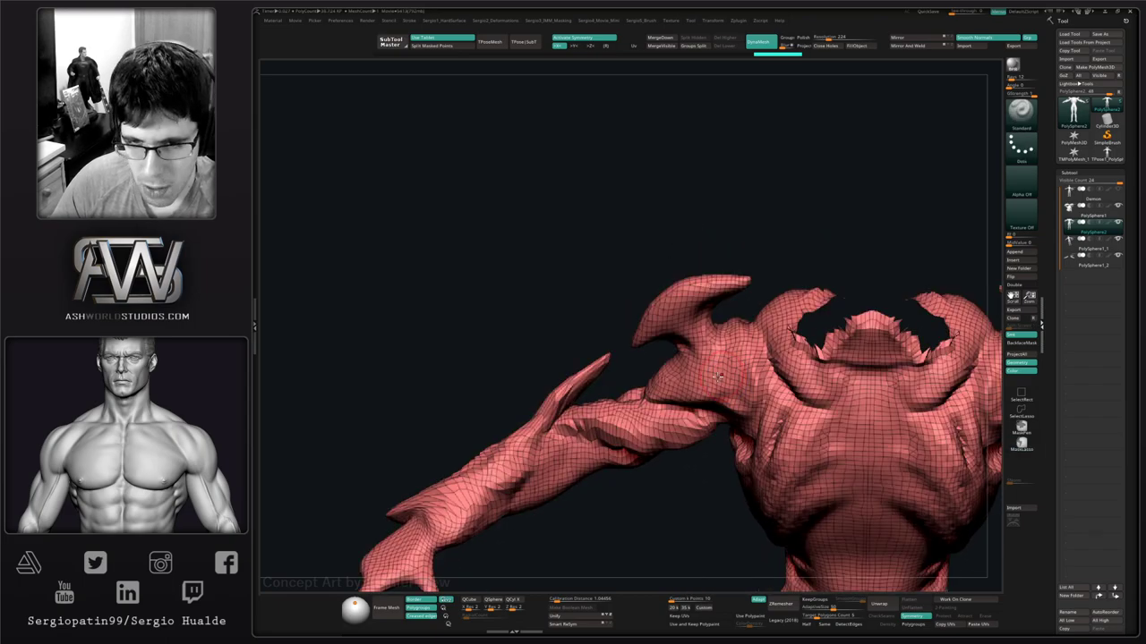
{"action": "key", "text": "shift+f"}
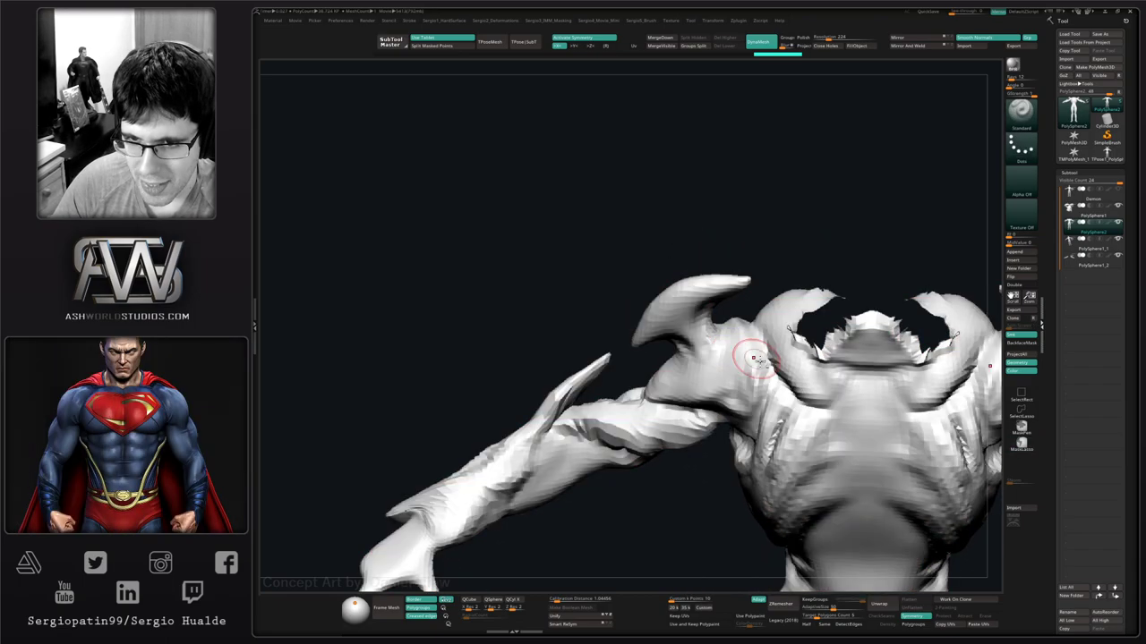
Set MaskPen as the masking brush and mask the muscle on top of the shoulders with symmetry.
{"action": "mouse_move", "coordinate": [754, 359]}
{"action": "right_mouse_down"}
{"action": "mouse_move", "coordinate": [760, 325]}
{"action": "mouse_move", "coordinate": [716, 402]}
{"action": "right_mouse_up"}
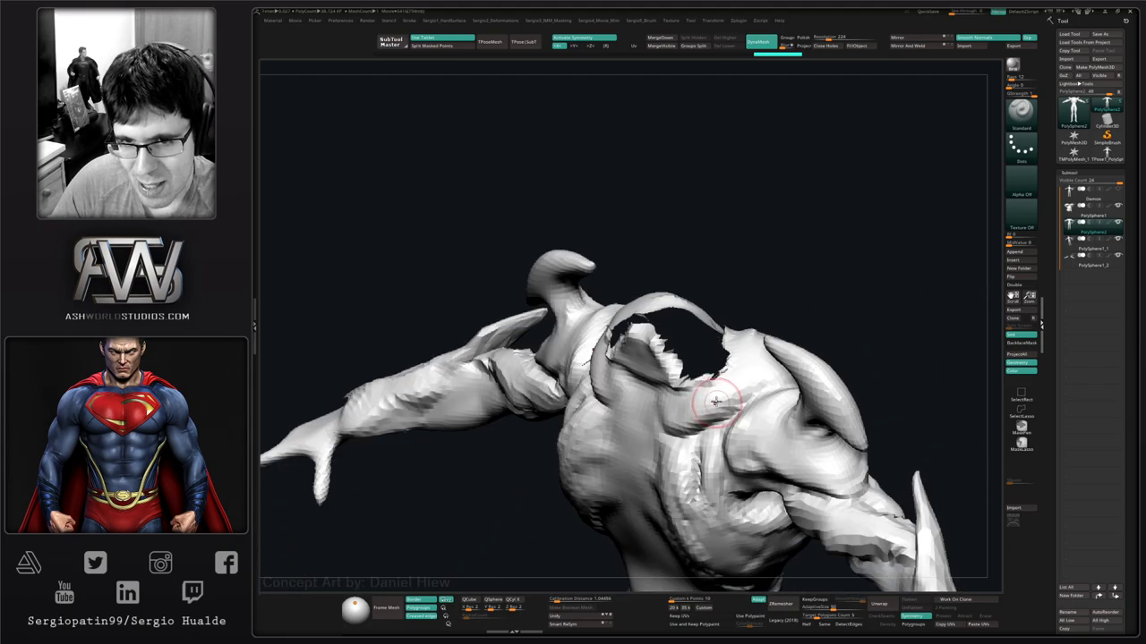
{"action": "key", "text": "ctrl"}
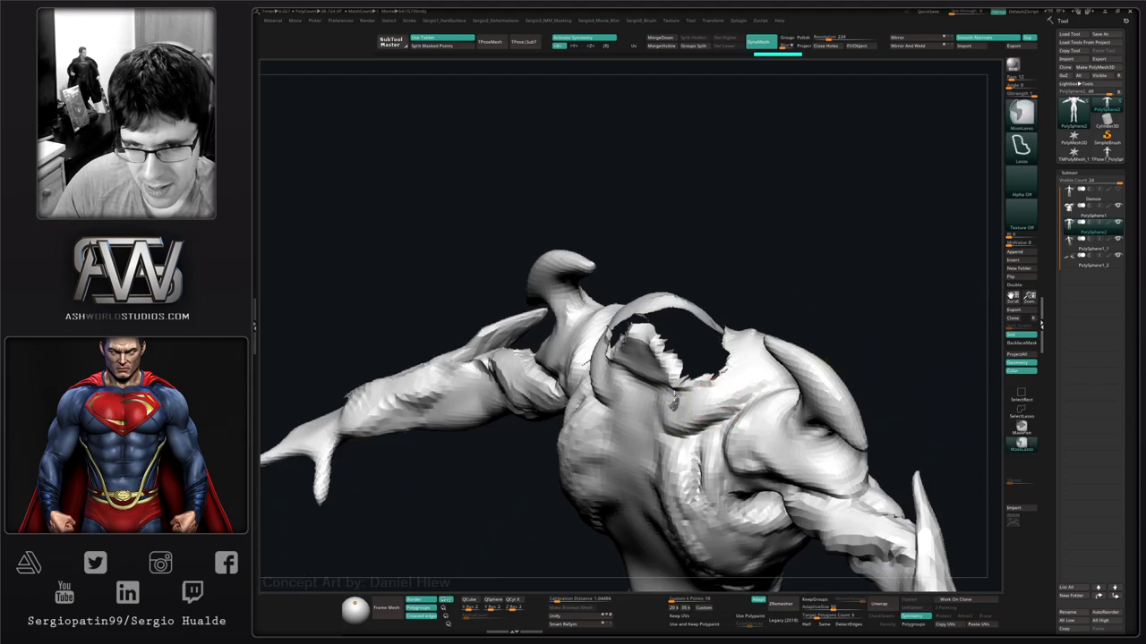
{"action": "left_click", "coordinate": [1021, 430], "text": "ctrl"}
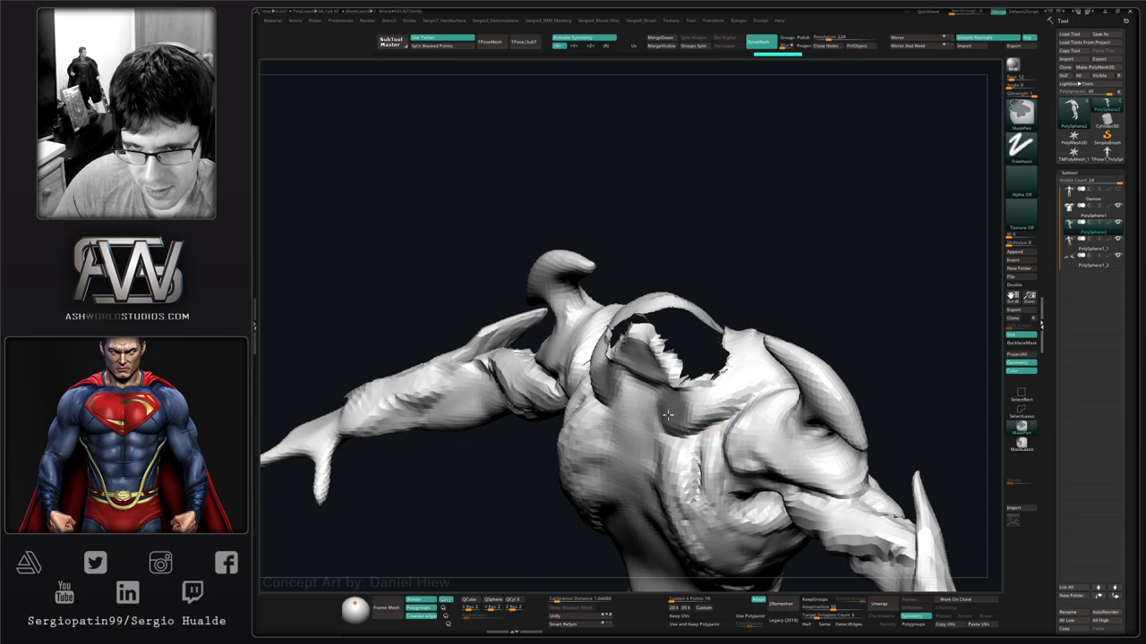
{"action": "mouse_move", "coordinate": [668, 415]}
{"action": "left_mouse_down", "text": "ctrl"}
{"action": "mouse_move", "coordinate": [729, 394]}
{"action": "mouse_move", "coordinate": [736, 378]}
{"action": "left_mouse_up", "text": "ctrl"}
{"action": "mouse_move", "coordinate": [671, 269]}
{"action": "left_mouse_down"}
{"action": "mouse_move", "coordinate": [773, 328]}
{"action": "mouse_move", "coordinate": [773, 370]}
{"action": "mouse_move", "coordinate": [845, 338]}
{"action": "left_mouse_up"}
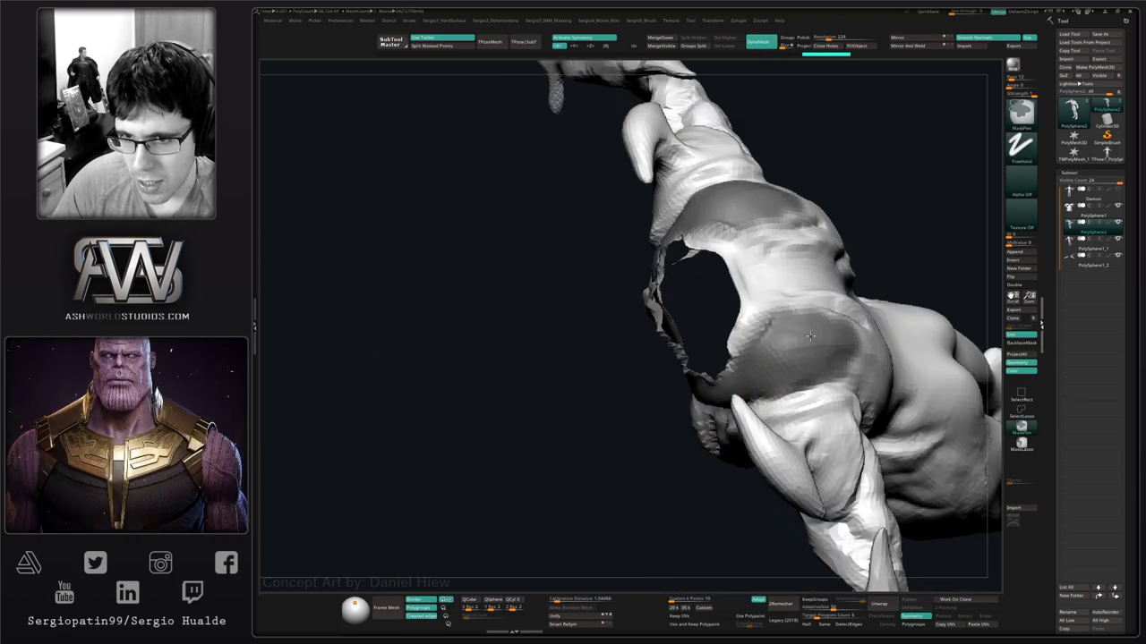
{"action": "mouse_move", "coordinate": [913, 277]}
{"action": "left_mouse_down"}
{"action": "mouse_move", "coordinate": [851, 335]}
{"action": "mouse_move", "coordinate": [873, 324]}
{"action": "mouse_move", "coordinate": [838, 295]}
{"action": "mouse_move", "coordinate": [801, 304]}
{"action": "mouse_move", "coordinate": [906, 293]}
{"action": "mouse_move", "coordinate": [895, 335]}
{"action": "mouse_move", "coordinate": [873, 344]}
{"action": "left_mouse_up"}
Extend the painted mask down over the shoulder blades and the sides of the back.
{"action": "right_click_drag", "start_coordinate": [873, 344], "coordinate": [786, 295]}
{"action": "mouse_move", "coordinate": [786, 296]}
{"action": "left_mouse_down", "text": "ctrl"}
{"action": "mouse_move", "coordinate": [770, 311]}
{"action": "mouse_move", "coordinate": [777, 295]}
{"action": "mouse_move", "coordinate": [743, 309]}
{"action": "mouse_move", "coordinate": [713, 349]}
{"action": "mouse_move", "coordinate": [734, 363]}
{"action": "mouse_move", "coordinate": [724, 382]}
{"action": "left_mouse_up", "text": "ctrl"}
{"action": "mouse_move", "coordinate": [723, 381]}
{"action": "right_mouse_down"}
{"action": "mouse_move", "coordinate": [750, 309]}
{"action": "mouse_move", "coordinate": [745, 289]}
{"action": "right_mouse_up"}
{"action": "mouse_move", "coordinate": [745, 288]}
{"action": "left_mouse_down", "text": "ctrl"}
{"action": "mouse_move", "coordinate": [725, 345]}
{"action": "mouse_move", "coordinate": [747, 321]}
{"action": "mouse_move", "coordinate": [773, 356]}
{"action": "mouse_move", "coordinate": [794, 340]}
{"action": "left_mouse_up", "text": "ctrl"}
{"action": "mouse_move", "coordinate": [795, 340]}
{"action": "right_mouse_down"}
{"action": "mouse_move", "coordinate": [768, 424]}
{"action": "mouse_move", "coordinate": [785, 387]}
{"action": "right_mouse_up"}
{"action": "mouse_move", "coordinate": [783, 387]}
{"action": "left_mouse_down", "text": "ctrl"}
{"action": "mouse_move", "coordinate": [775, 344]}
{"action": "mouse_move", "coordinate": [833, 416]}
{"action": "mouse_move", "coordinate": [762, 366]}
{"action": "mouse_move", "coordinate": [774, 461]}
{"action": "left_mouse_up", "text": "ctrl"}
{"action": "mouse_move", "coordinate": [774, 461]}
{"action": "right_mouse_down"}
{"action": "mouse_move", "coordinate": [708, 411]}
{"action": "mouse_move", "coordinate": [810, 394]}
{"action": "mouse_move", "coordinate": [818, 473]}
{"action": "mouse_move", "coordinate": [800, 417]}
{"action": "mouse_move", "coordinate": [740, 436]}
{"action": "mouse_move", "coordinate": [712, 472]}
{"action": "mouse_move", "coordinate": [770, 385]}
{"action": "right_mouse_up"}
{"action": "mouse_move", "coordinate": [770, 385]}
{"action": "left_mouse_down", "text": "ctrl"}
{"action": "mouse_move", "coordinate": [786, 358]}
{"action": "mouse_move", "coordinate": [727, 466]}
{"action": "mouse_move", "coordinate": [712, 349]}
{"action": "mouse_move", "coordinate": [671, 386]}
{"action": "left_mouse_up", "text": "ctrl"}
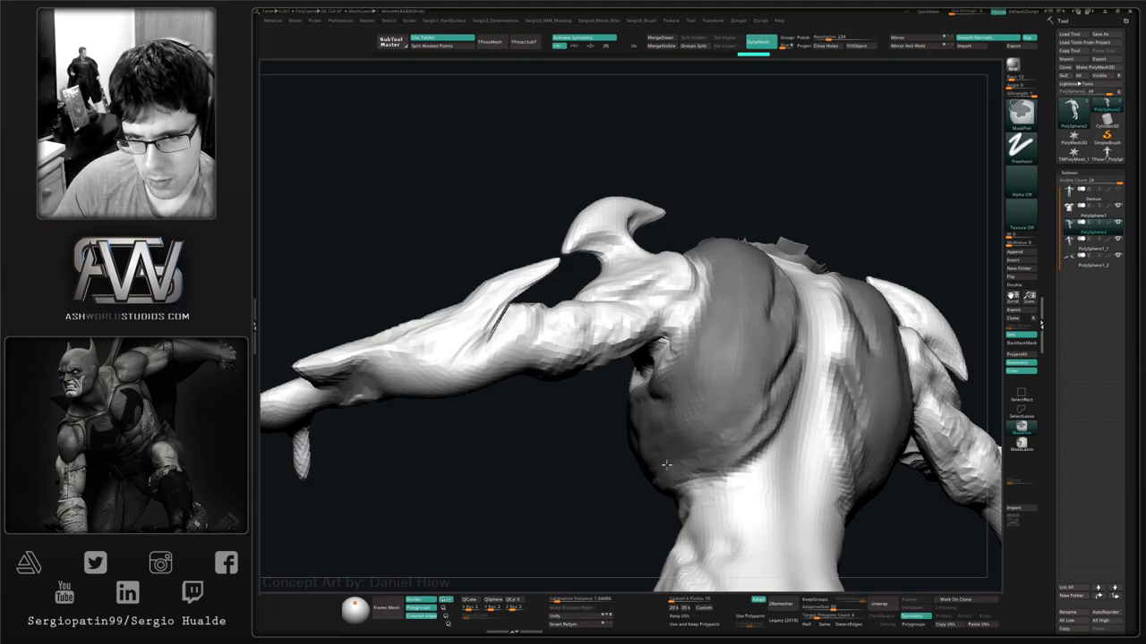
Turn the masked back muscles into their own polygroup after checking the mask from behind.
{"action": "mouse_move", "coordinate": [740, 413]}
{"action": "right_mouse_down", "text": "alt"}
{"action": "mouse_move", "coordinate": [721, 382]}
{"action": "mouse_move", "coordinate": [723, 336]}
{"action": "right_mouse_up", "text": "alt"}
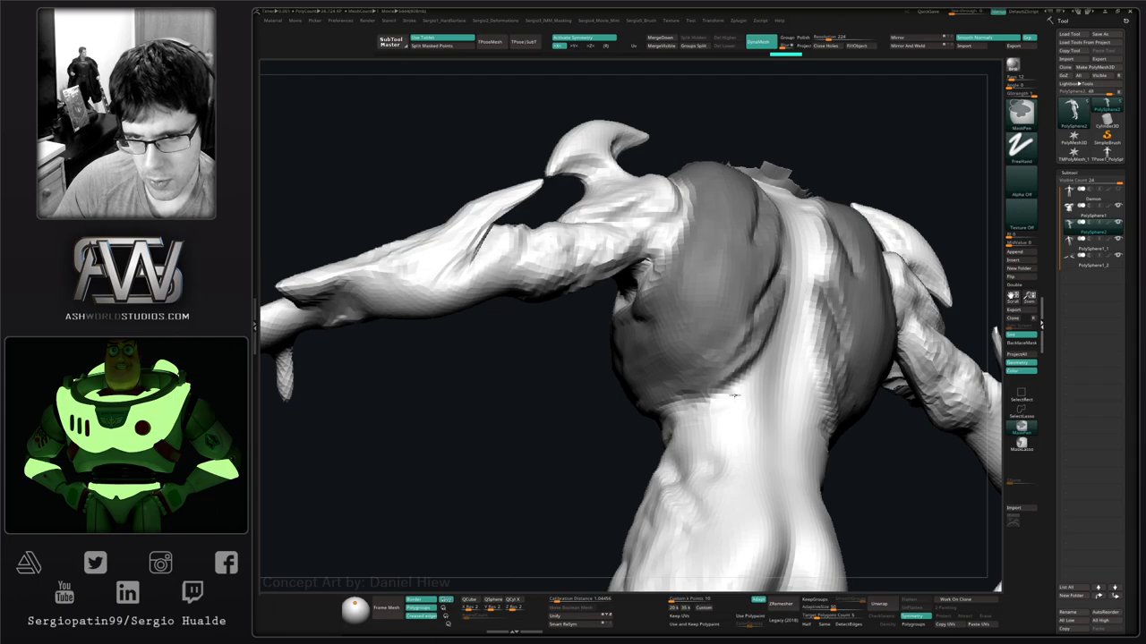
{"action": "right_click_drag", "start_coordinate": [707, 434], "coordinate": [716, 394], "text": "ctrl"}
{"action": "right_click_drag", "start_coordinate": [716, 393], "coordinate": [757, 424]}
{"action": "mouse_move", "coordinate": [749, 369]}
{"action": "right_mouse_down"}
{"action": "mouse_move", "coordinate": [784, 349]}
{"action": "mouse_move", "coordinate": [778, 367]}
{"action": "mouse_move", "coordinate": [734, 394]}
{"action": "right_mouse_up"}
{"action": "mouse_move", "coordinate": [734, 394]}
{"action": "right_mouse_down"}
{"action": "mouse_move", "coordinate": [672, 373]}
{"action": "mouse_move", "coordinate": [646, 389]}
{"action": "right_mouse_up"}
{"action": "key", "text": "ctrl"}
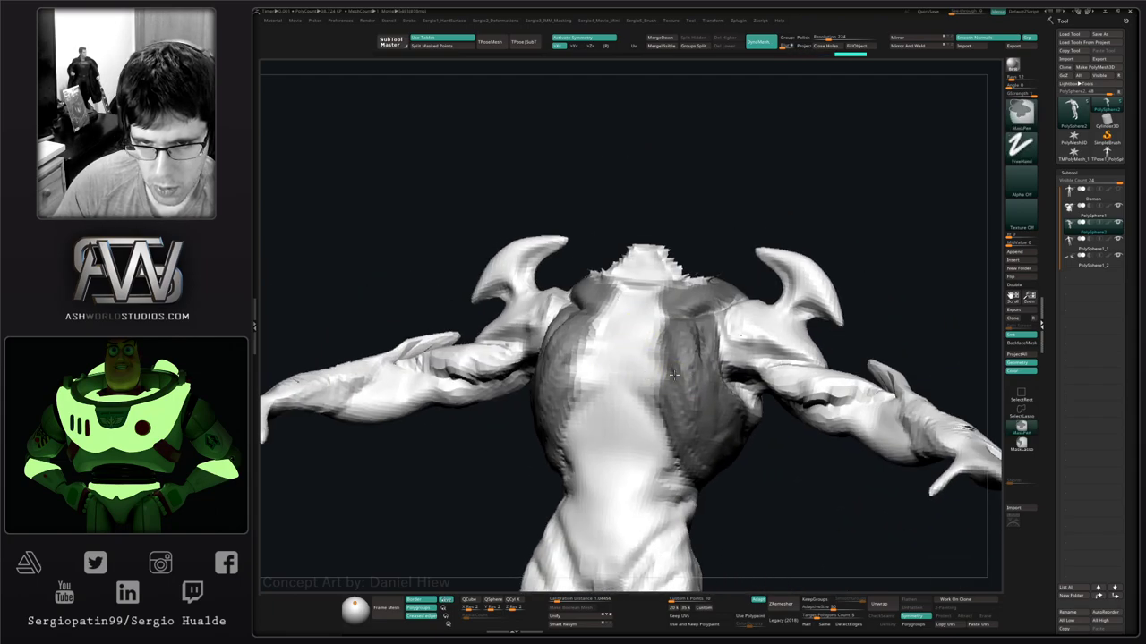
{"action": "key", "text": "ctrl+w"}
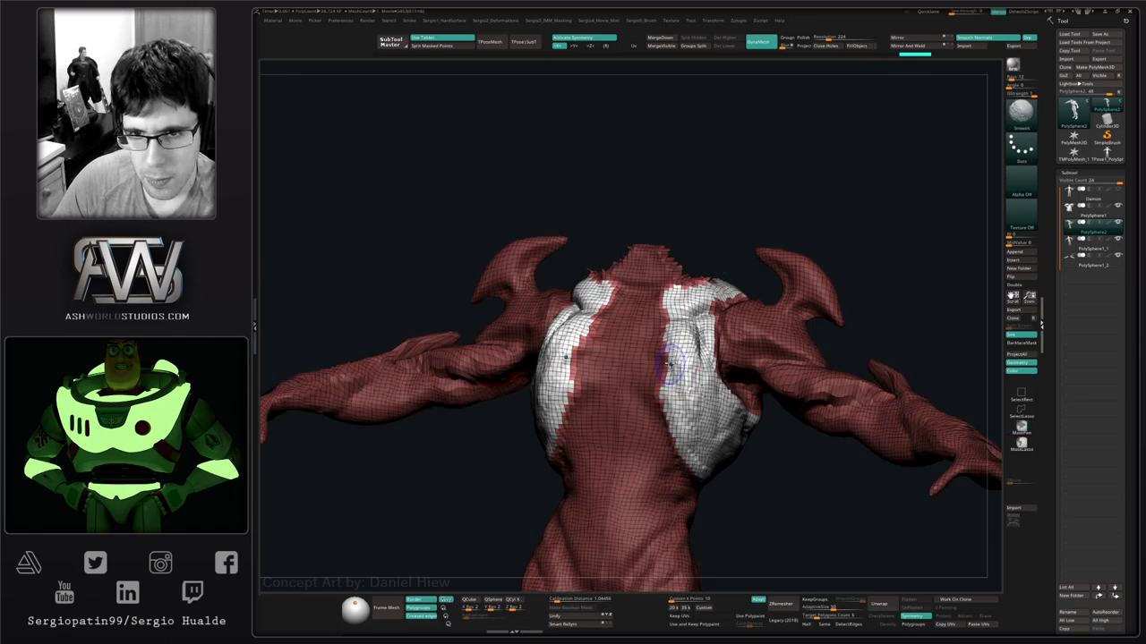
Mask the front and underside of the upper arm between the shoulder armour and the elbow with MaskPen.
{"action": "key", "text": "shift+f"}
{"action": "key", "text": "shift+f"}
{"action": "mouse_move", "coordinate": [717, 434]}
{"action": "right_mouse_down", "text": "shift"}
{"action": "mouse_move", "coordinate": [619, 428]}
{"action": "mouse_move", "coordinate": [784, 427]}
{"action": "right_mouse_up", "text": "shift"}
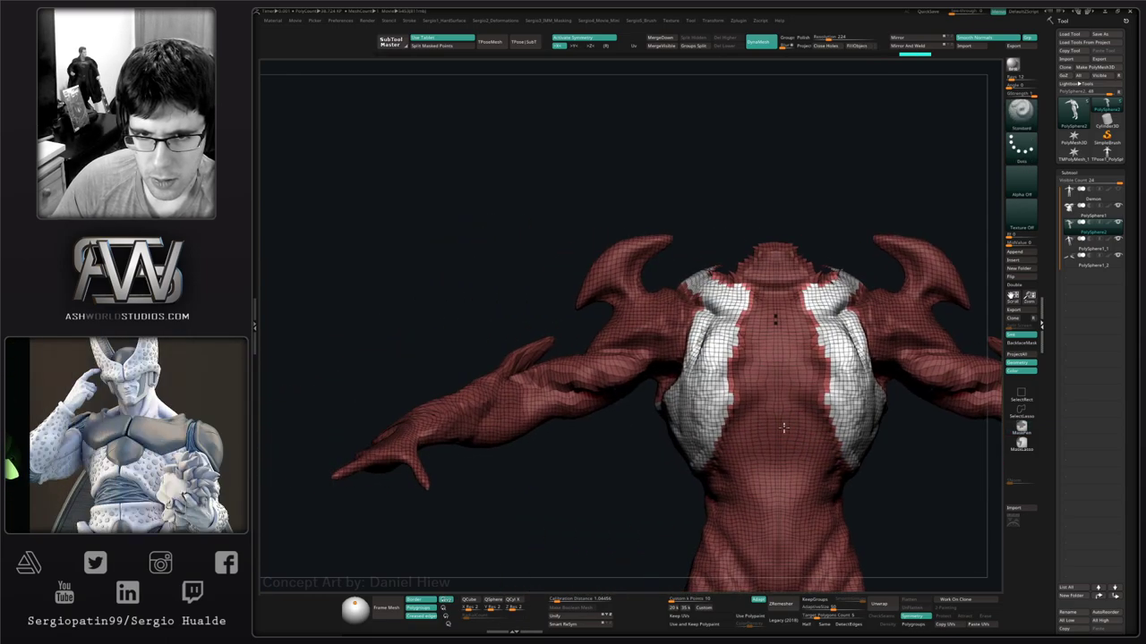
{"action": "key", "text": "shift+f"}
{"action": "right_click_drag", "start_coordinate": [599, 421], "coordinate": [572, 408]}
{"action": "mouse_move", "coordinate": [532, 385]}
{"action": "left_mouse_down", "text": "ctrl"}
{"action": "mouse_move", "coordinate": [632, 385]}
{"action": "mouse_move", "coordinate": [665, 358]}
{"action": "left_mouse_up", "text": "ctrl"}
{"action": "right_click_drag", "start_coordinate": [644, 391], "coordinate": [626, 354]}
{"action": "mouse_move", "coordinate": [614, 399]}
{"action": "left_mouse_down", "text": "ctrl"}
{"action": "mouse_move", "coordinate": [651, 429]}
{"action": "mouse_move", "coordinate": [606, 441]}
{"action": "left_mouse_up", "text": "ctrl"}
{"action": "mouse_move", "coordinate": [618, 429]}
{"action": "right_mouse_down"}
{"action": "mouse_move", "coordinate": [645, 341]}
{"action": "mouse_move", "coordinate": [618, 416]}
{"action": "right_mouse_up"}
{"action": "left_click_drag", "start_coordinate": [610, 430], "coordinate": [680, 449], "text": "ctrl"}
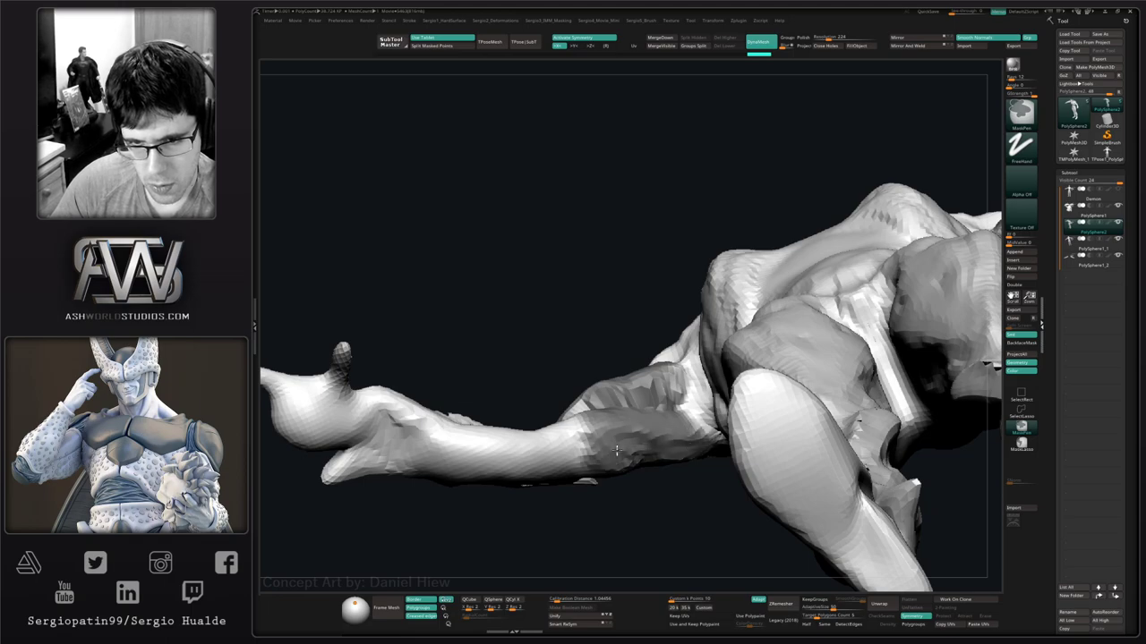
Extend the mask around the back and inner side of the upper arm down to the elbow.
{"action": "mouse_move", "coordinate": [616, 450]}
{"action": "right_mouse_down"}
{"action": "mouse_move", "coordinate": [636, 335]}
{"action": "mouse_move", "coordinate": [595, 444]}
{"action": "right_mouse_up"}
{"action": "mouse_move", "coordinate": [595, 443]}
{"action": "left_mouse_down", "text": "ctrl"}
{"action": "mouse_move", "coordinate": [653, 483]}
{"action": "mouse_move", "coordinate": [692, 485]}
{"action": "left_mouse_up", "text": "ctrl"}
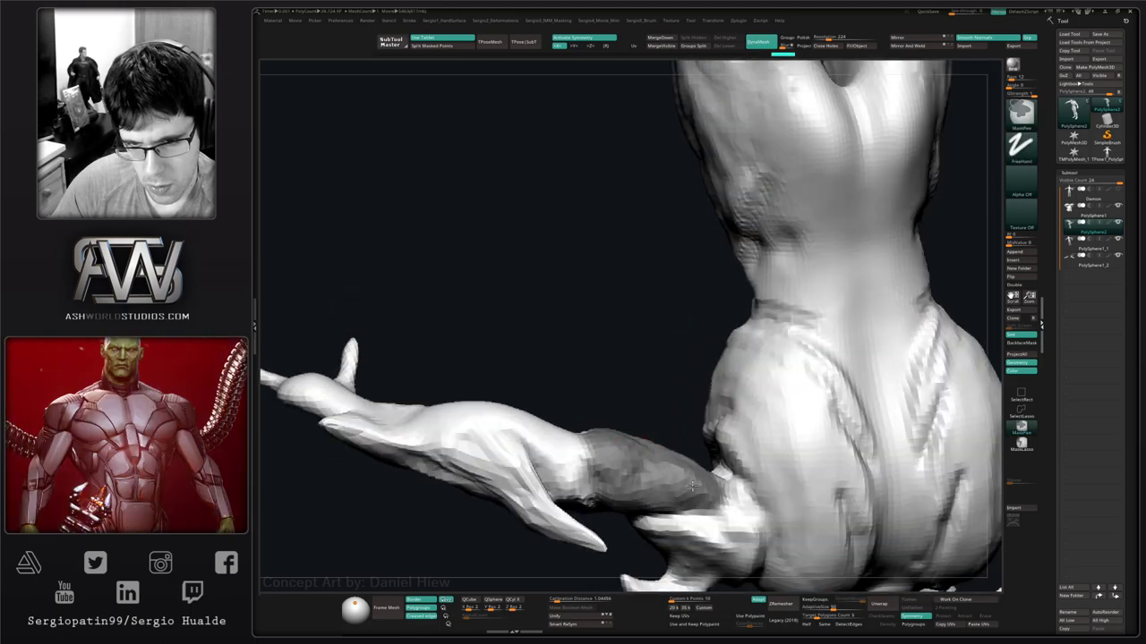
{"action": "mouse_move", "coordinate": [692, 485]}
{"action": "right_mouse_down"}
{"action": "mouse_move", "coordinate": [685, 578]}
{"action": "mouse_move", "coordinate": [654, 496]}
{"action": "mouse_move", "coordinate": [608, 460]}
{"action": "right_mouse_up"}
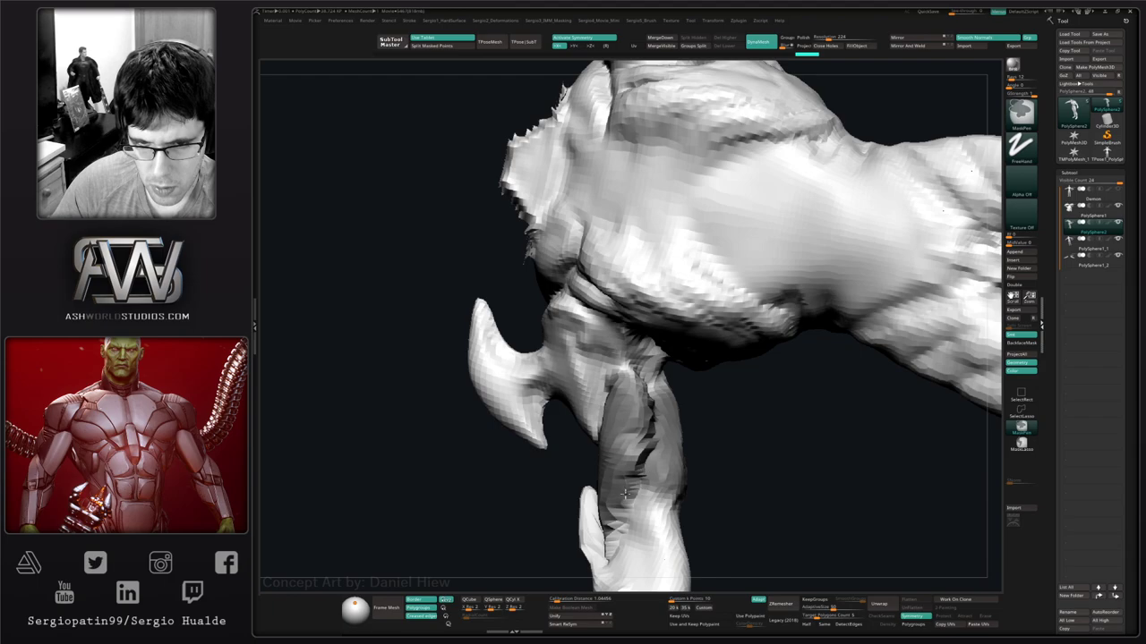
{"action": "mouse_move", "coordinate": [612, 430]}
{"action": "right_mouse_down"}
{"action": "mouse_move", "coordinate": [594, 476]}
{"action": "mouse_move", "coordinate": [603, 480]}
{"action": "mouse_move", "coordinate": [583, 489]}
{"action": "right_mouse_up"}
{"action": "left_click_drag", "start_coordinate": [585, 532], "coordinate": [592, 504], "text": "ctrl"}
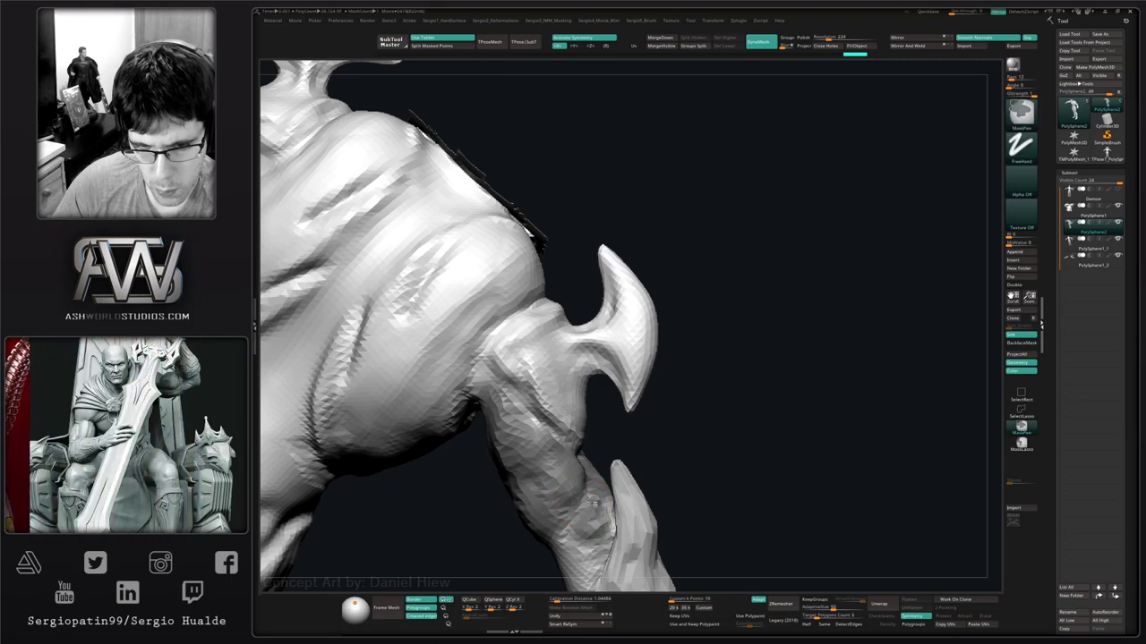
{"action": "mouse_move", "coordinate": [592, 504]}
{"action": "right_mouse_down"}
{"action": "mouse_move", "coordinate": [671, 437]}
{"action": "mouse_move", "coordinate": [616, 440]}
{"action": "mouse_move", "coordinate": [607, 475]}
{"action": "mouse_move", "coordinate": [592, 445]}
{"action": "mouse_move", "coordinate": [681, 433]}
{"action": "mouse_move", "coordinate": [677, 404]}
{"action": "right_mouse_up"}
{"action": "key", "text": "ctrl"}
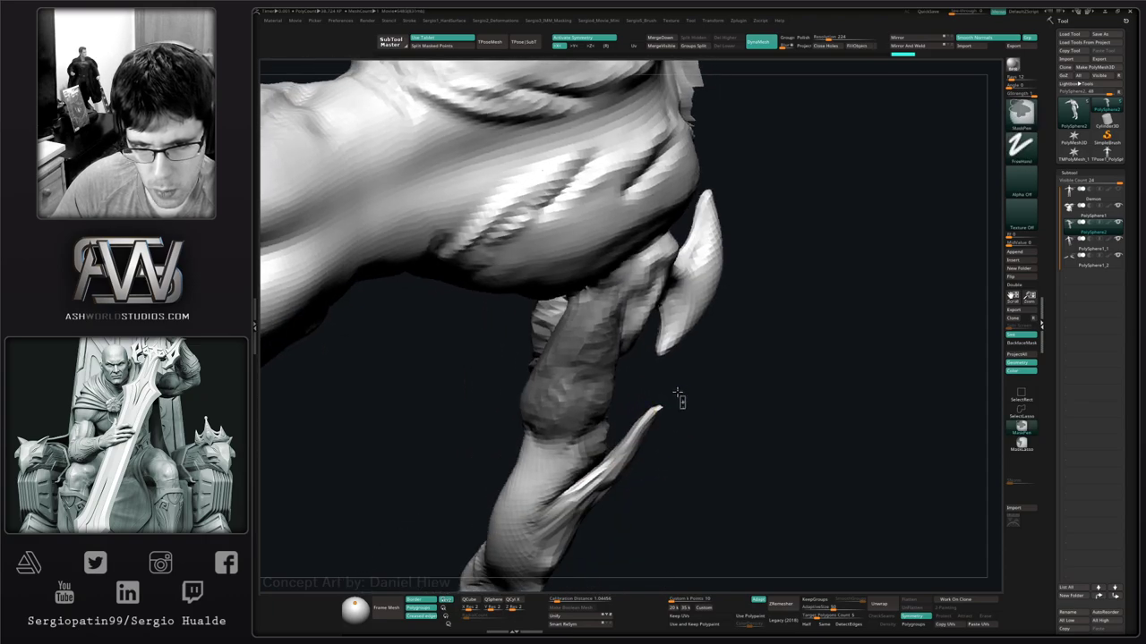
{"action": "left_click_drag", "start_coordinate": [685, 409], "coordinate": [613, 471], "text": "ctrl"}
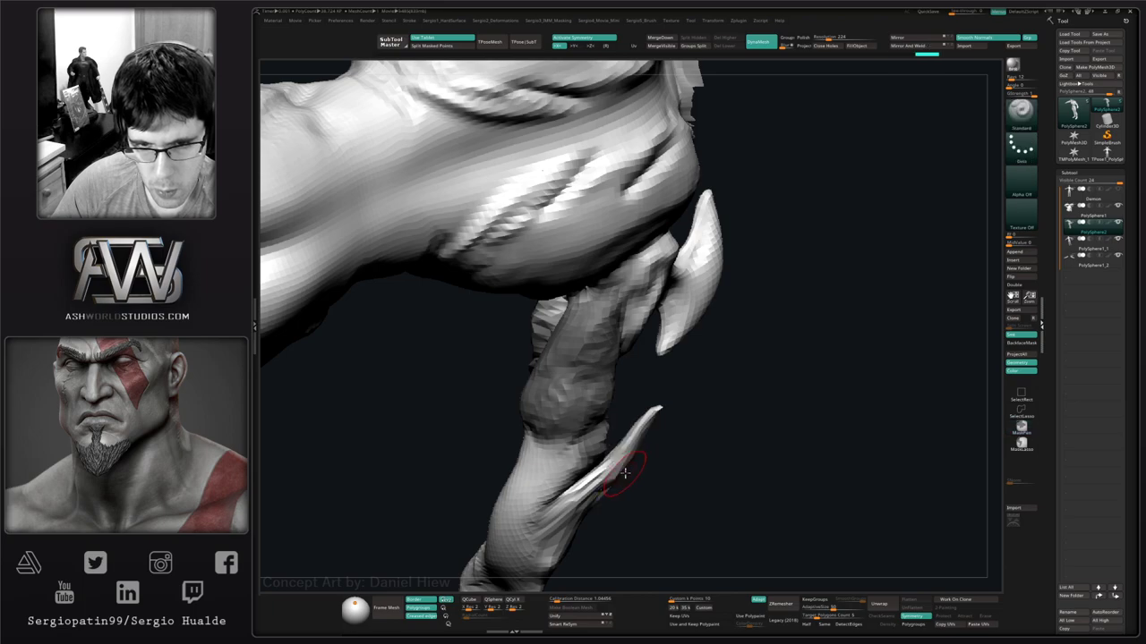
Turn the masked upper-arm muscles into their own polygroup and clear the mask.
{"action": "right_click_drag", "start_coordinate": [624, 473], "coordinate": [695, 472]}
{"action": "key", "text": "ctrl+i"}
{"action": "key", "text": "shift+f"}
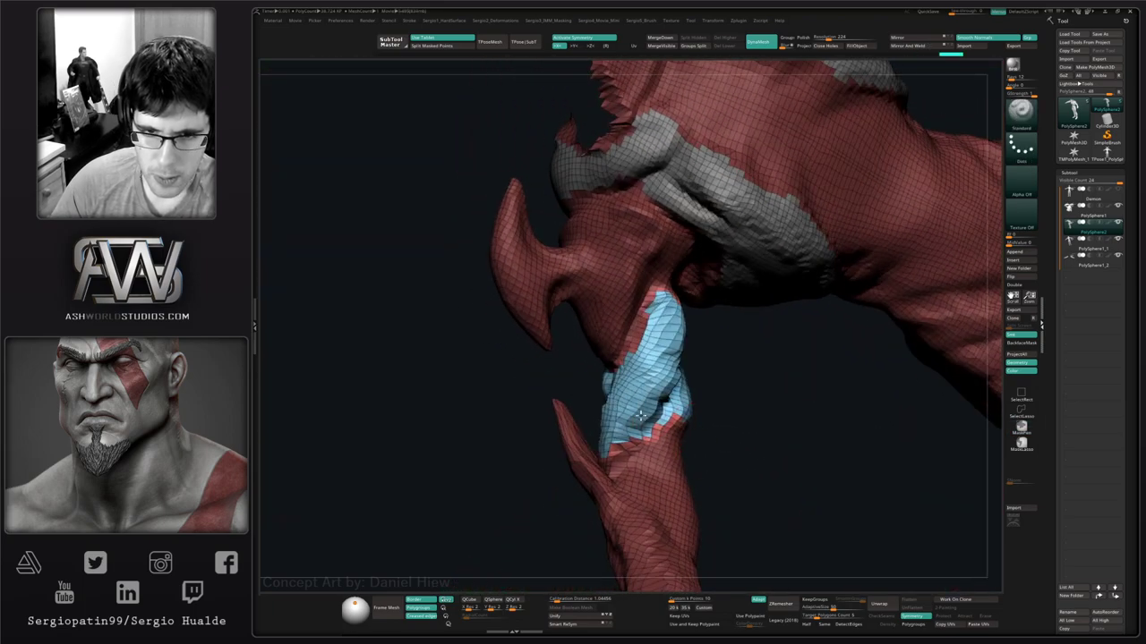
{"action": "right_click_drag", "start_coordinate": [640, 414], "coordinate": [602, 474]}
{"action": "left_click_drag", "start_coordinate": [603, 382], "coordinate": [616, 410], "text": "ctrl"}
Mask the outer side of the forearm from the elbow spike down to the wrist.
{"action": "right_click_drag", "start_coordinate": [623, 421], "coordinate": [602, 524], "text": "alt"}
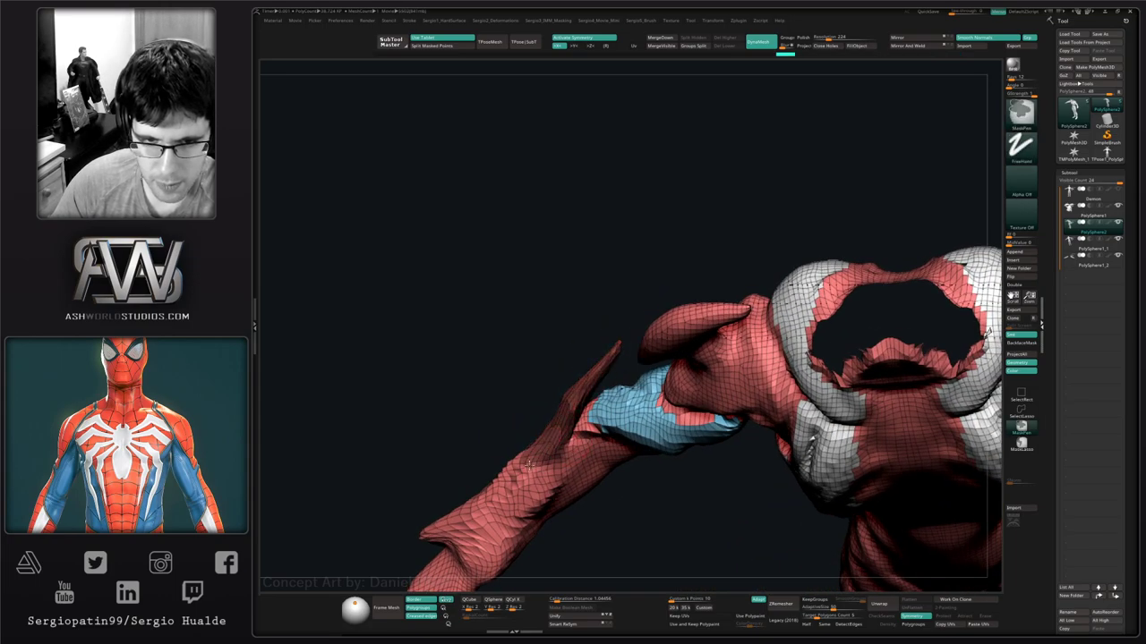
{"action": "left_click_drag", "start_coordinate": [529, 464], "coordinate": [517, 527], "text": "ctrl"}
{"action": "right_click_drag", "start_coordinate": [543, 521], "coordinate": [591, 427]}
{"action": "key", "text": "shift+f"}
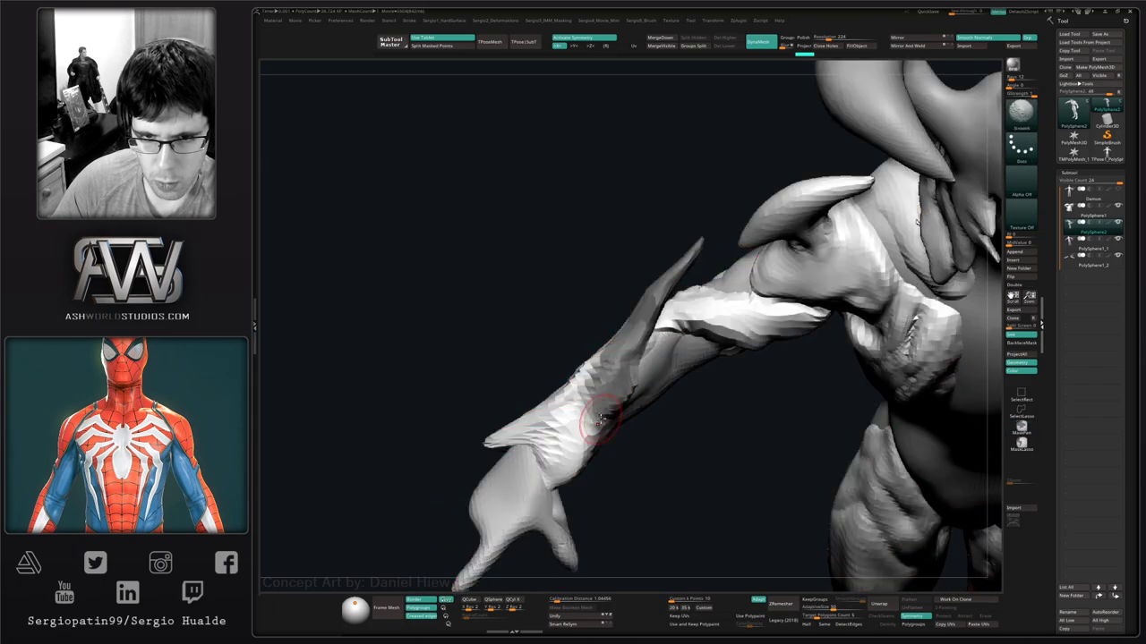
{"action": "mouse_move", "coordinate": [612, 383]}
{"action": "left_mouse_down", "text": "ctrl"}
{"action": "mouse_move", "coordinate": [564, 412]}
{"action": "mouse_move", "coordinate": [587, 367]}
{"action": "left_mouse_up", "text": "ctrl"}
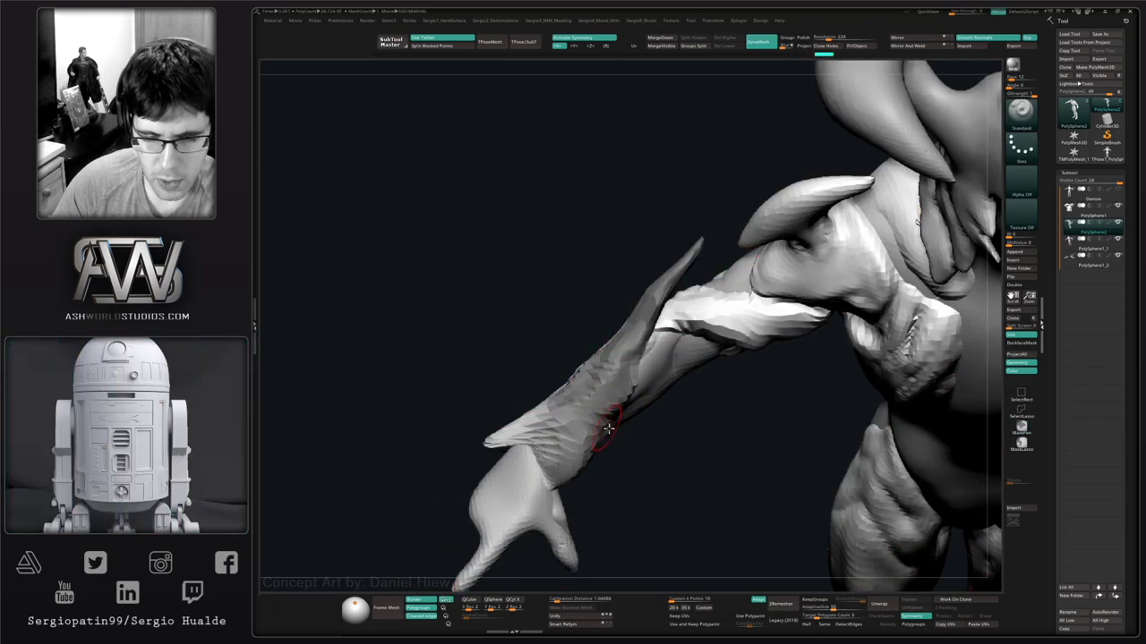
{"action": "mouse_move", "coordinate": [609, 428]}
{"action": "right_mouse_down"}
{"action": "mouse_move", "coordinate": [546, 433]}
{"action": "mouse_move", "coordinate": [571, 365]}
{"action": "right_mouse_up"}
{"action": "mouse_move", "coordinate": [581, 345]}
{"action": "left_mouse_down", "text": "ctrl"}
{"action": "mouse_move", "coordinate": [633, 282]}
{"action": "mouse_move", "coordinate": [540, 427]}
{"action": "left_mouse_up", "text": "ctrl"}
{"action": "right_click_drag", "start_coordinate": [573, 407], "coordinate": [588, 450]}
{"action": "left_click_drag", "start_coordinate": [564, 416], "coordinate": [520, 464], "text": "ctrl"}
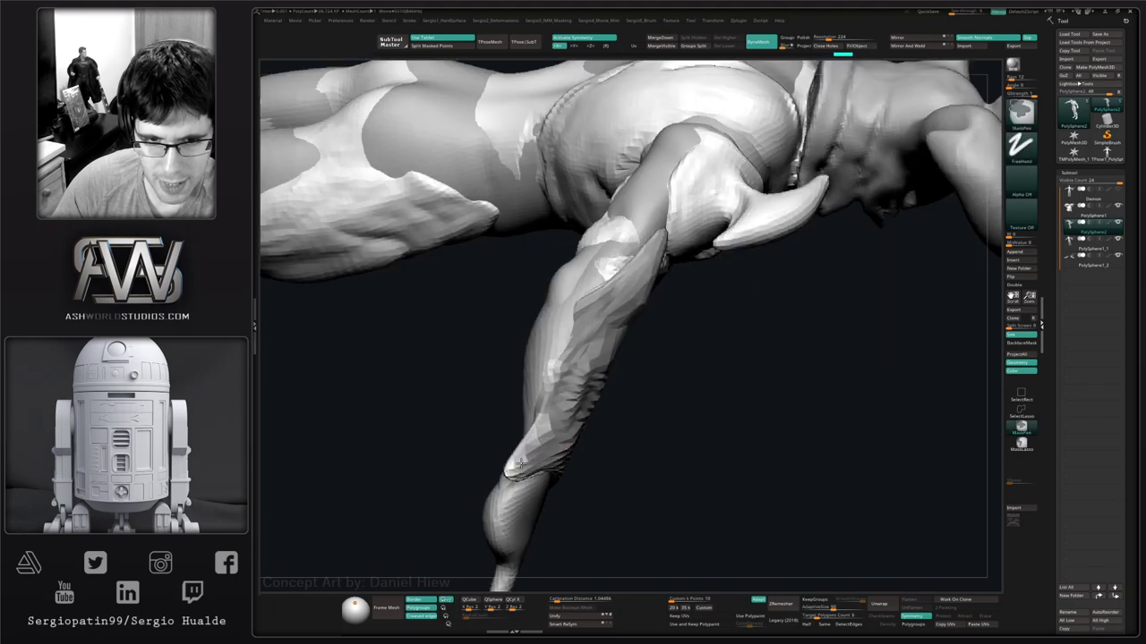
{"action": "right_click_drag", "start_coordinate": [580, 429], "coordinate": [581, 415]}
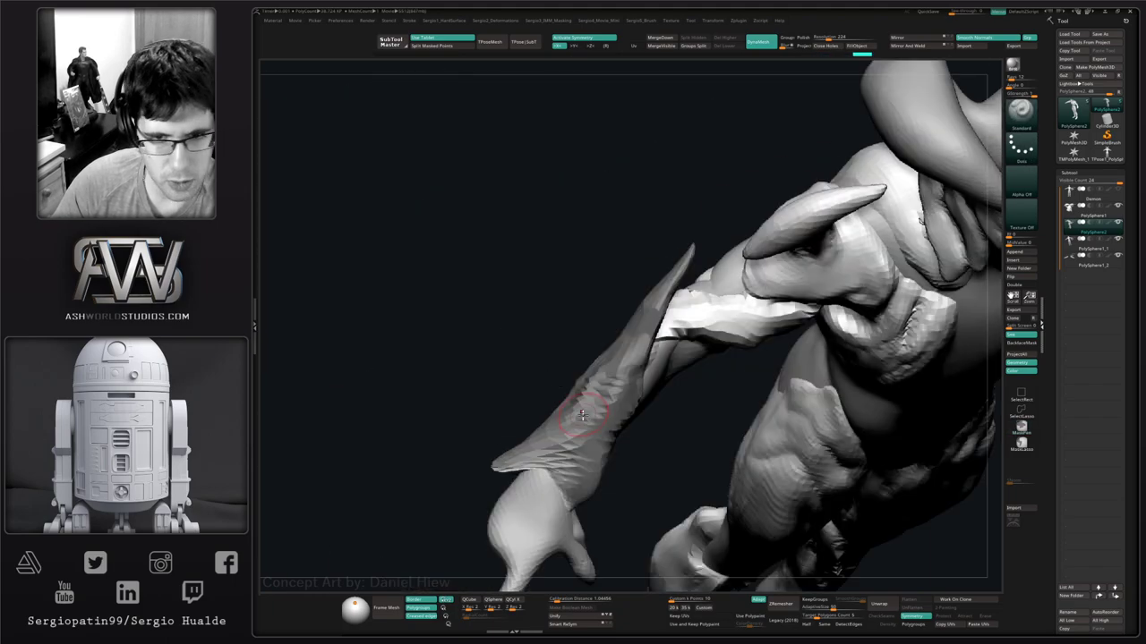
Extend the forearm mask around the inner side and underside, covering the area beneath the elbow spike.
{"action": "mouse_move", "coordinate": [575, 469]}
{"action": "right_mouse_down"}
{"action": "mouse_move", "coordinate": [609, 421]}
{"action": "mouse_move", "coordinate": [660, 448]}
{"action": "mouse_move", "coordinate": [692, 431]}
{"action": "mouse_move", "coordinate": [680, 466]}
{"action": "right_mouse_up"}
{"action": "mouse_move", "coordinate": [660, 437]}
{"action": "left_mouse_down", "text": "ctrl"}
{"action": "mouse_move", "coordinate": [646, 451]}
{"action": "mouse_move", "coordinate": [670, 497]}
{"action": "left_mouse_up", "text": "ctrl"}
{"action": "right_click_drag", "start_coordinate": [671, 497], "coordinate": [591, 466]}
{"action": "mouse_move", "coordinate": [596, 462]}
{"action": "left_mouse_down", "text": "ctrl"}
{"action": "mouse_move", "coordinate": [587, 477]}
{"action": "mouse_move", "coordinate": [646, 438]}
{"action": "mouse_move", "coordinate": [627, 440]}
{"action": "left_mouse_up", "text": "ctrl"}
{"action": "right_click_drag", "start_coordinate": [650, 391], "coordinate": [671, 366]}
{"action": "mouse_move", "coordinate": [671, 366]}
{"action": "left_mouse_down", "text": "ctrl"}
{"action": "mouse_move", "coordinate": [707, 394]}
{"action": "mouse_move", "coordinate": [682, 454]}
{"action": "left_mouse_up", "text": "ctrl"}
{"action": "mouse_move", "coordinate": [652, 516]}
{"action": "left_mouse_down", "text": "ctrl"}
{"action": "mouse_move", "coordinate": [632, 492]}
{"action": "mouse_move", "coordinate": [618, 513]}
{"action": "left_mouse_up", "text": "ctrl"}
{"action": "right_click_drag", "start_coordinate": [617, 512], "coordinate": [699, 475]}
{"action": "left_click_drag", "start_coordinate": [727, 437], "coordinate": [702, 461], "text": "ctrl"}
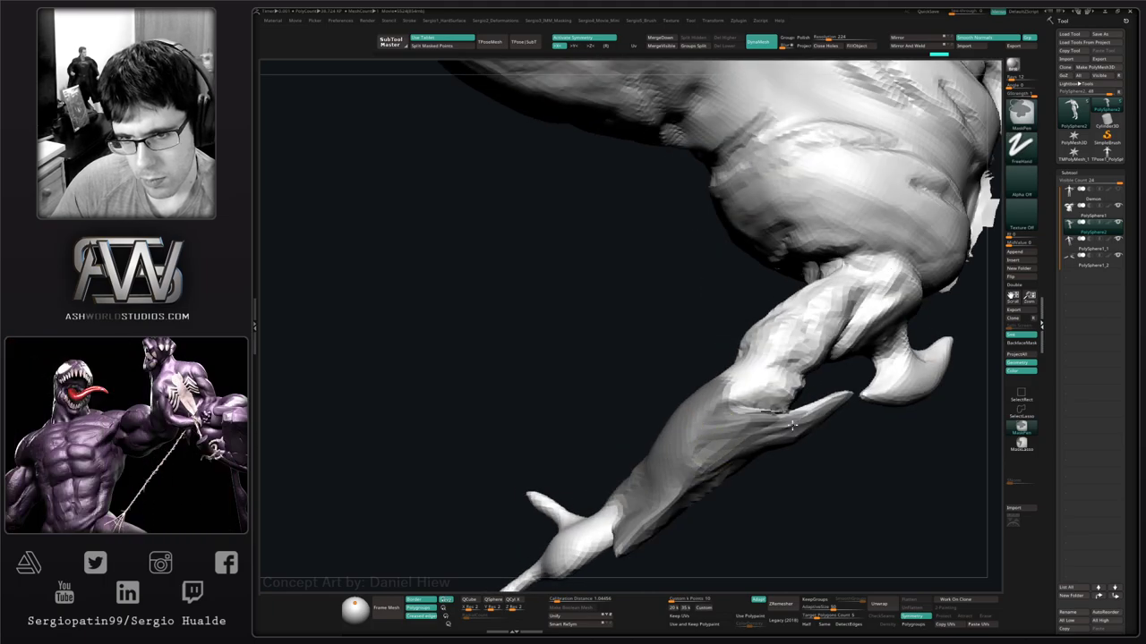
Touch up the forearm mask at the elbow spike, make it a separate polygroup, and clear the mask.
{"action": "mouse_move", "coordinate": [827, 405]}
{"action": "right_mouse_down"}
{"action": "mouse_move", "coordinate": [793, 506]}
{"action": "mouse_move", "coordinate": [824, 455]}
{"action": "mouse_move", "coordinate": [828, 416]}
{"action": "mouse_move", "coordinate": [739, 438]}
{"action": "mouse_move", "coordinate": [875, 486]}
{"action": "mouse_move", "coordinate": [793, 414]}
{"action": "mouse_move", "coordinate": [869, 435]}
{"action": "mouse_move", "coordinate": [707, 351]}
{"action": "mouse_move", "coordinate": [821, 370]}
{"action": "mouse_move", "coordinate": [824, 383]}
{"action": "mouse_move", "coordinate": [785, 522]}
{"action": "mouse_move", "coordinate": [698, 458]}
{"action": "right_mouse_up"}
{"action": "key", "text": "shift+f"}
{"action": "key", "text": "ctrl"}
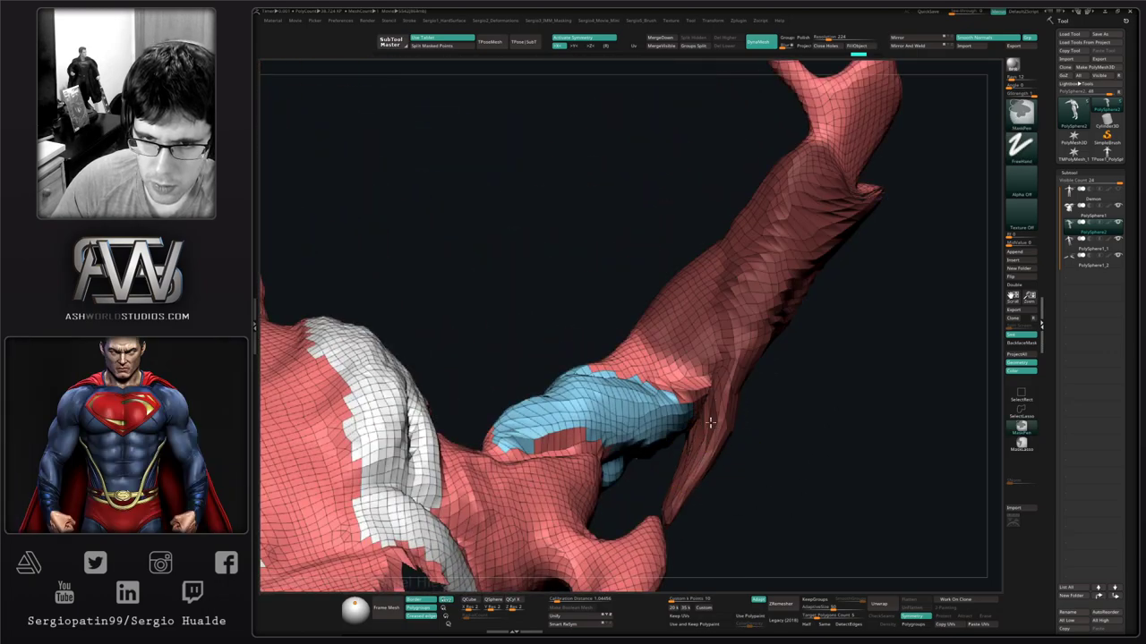
{"action": "left_click_drag", "start_coordinate": [710, 422], "coordinate": [707, 435], "text": "ctrl"}
{"action": "key", "text": "ctrl+w"}
{"action": "mouse_move", "coordinate": [726, 445]}
{"action": "right_mouse_down", "text": "ctrl"}
{"action": "mouse_move", "coordinate": [724, 272]}
{"action": "mouse_move", "coordinate": [736, 355]}
{"action": "mouse_move", "coordinate": [800, 417]}
{"action": "mouse_move", "coordinate": [667, 484]}
{"action": "right_mouse_up", "text": "ctrl"}
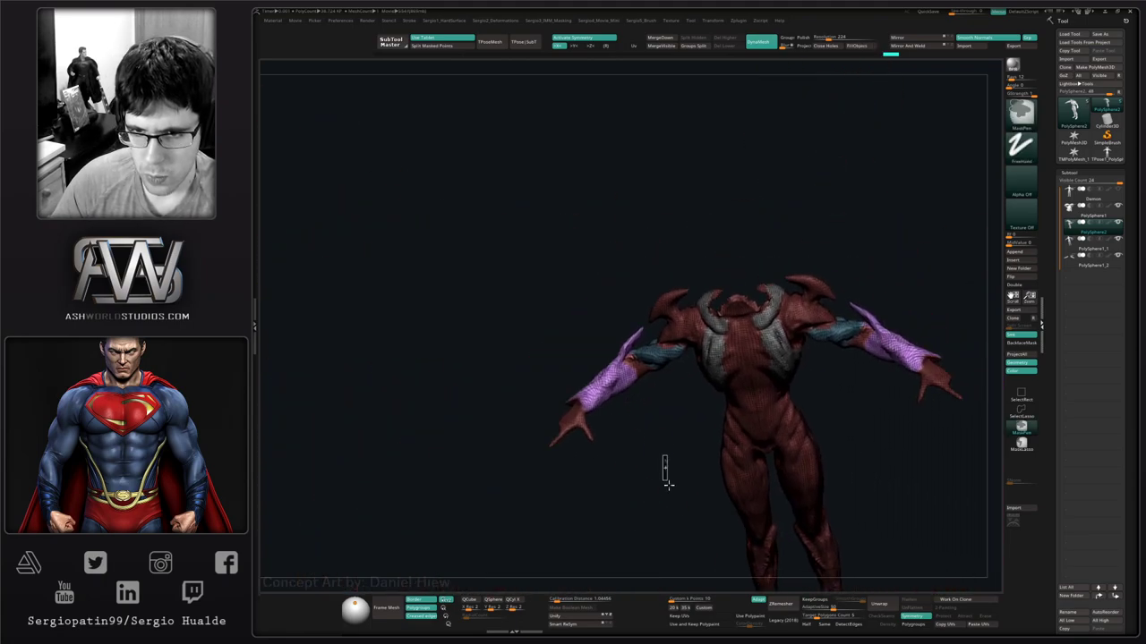
{"action": "left_click_drag", "start_coordinate": [668, 485], "coordinate": [669, 489], "text": "ctrl"}
Mask the front of both thighs with symmetry, from the hips down to the knees.
{"action": "right_click_drag", "start_coordinate": [676, 474], "coordinate": [746, 366]}
{"action": "key", "text": "shift+f"}
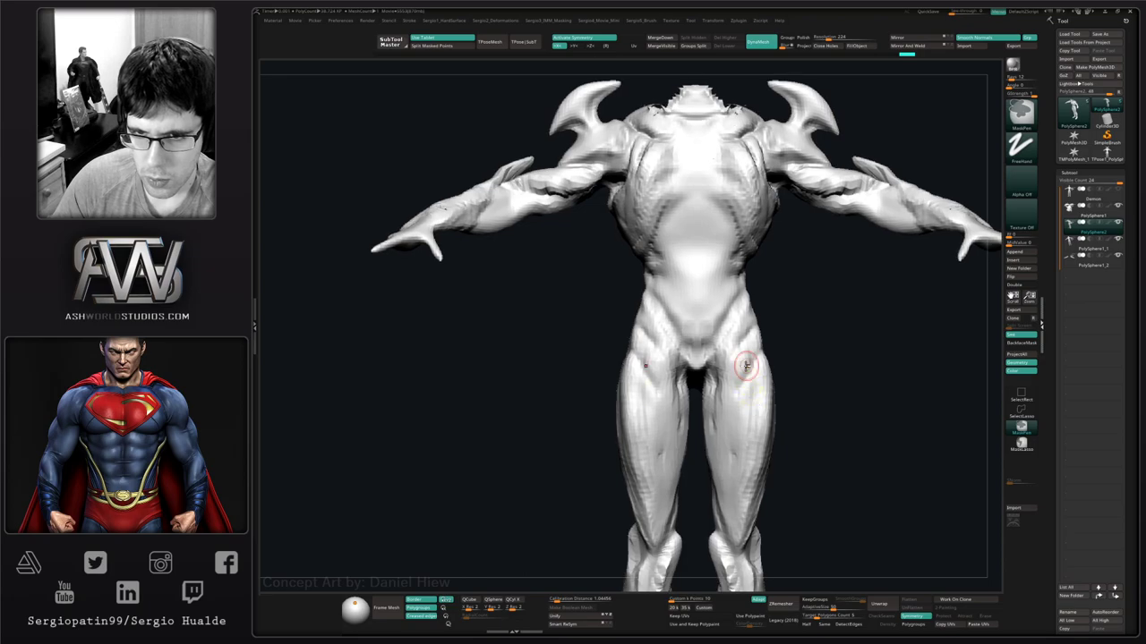
{"action": "left_click_drag", "start_coordinate": [740, 317], "coordinate": [745, 415], "text": "ctrl"}
{"action": "right_click_drag", "start_coordinate": [745, 412], "coordinate": [744, 357], "text": "alt"}
{"action": "mouse_move", "coordinate": [716, 322]}
{"action": "left_mouse_down", "text": "ctrl"}
{"action": "mouse_move", "coordinate": [720, 383]}
{"action": "mouse_move", "coordinate": [754, 394]}
{"action": "mouse_move", "coordinate": [761, 331]}
{"action": "left_mouse_up", "text": "ctrl"}
{"action": "right_click_drag", "start_coordinate": [762, 331], "coordinate": [739, 376]}
{"action": "mouse_move", "coordinate": [776, 314]}
{"action": "left_mouse_down", "text": "ctrl"}
{"action": "mouse_move", "coordinate": [765, 274]}
{"action": "mouse_move", "coordinate": [783, 416]}
{"action": "mouse_move", "coordinate": [755, 368]}
{"action": "left_mouse_up", "text": "ctrl"}
{"action": "right_click_drag", "start_coordinate": [765, 434], "coordinate": [767, 409]}
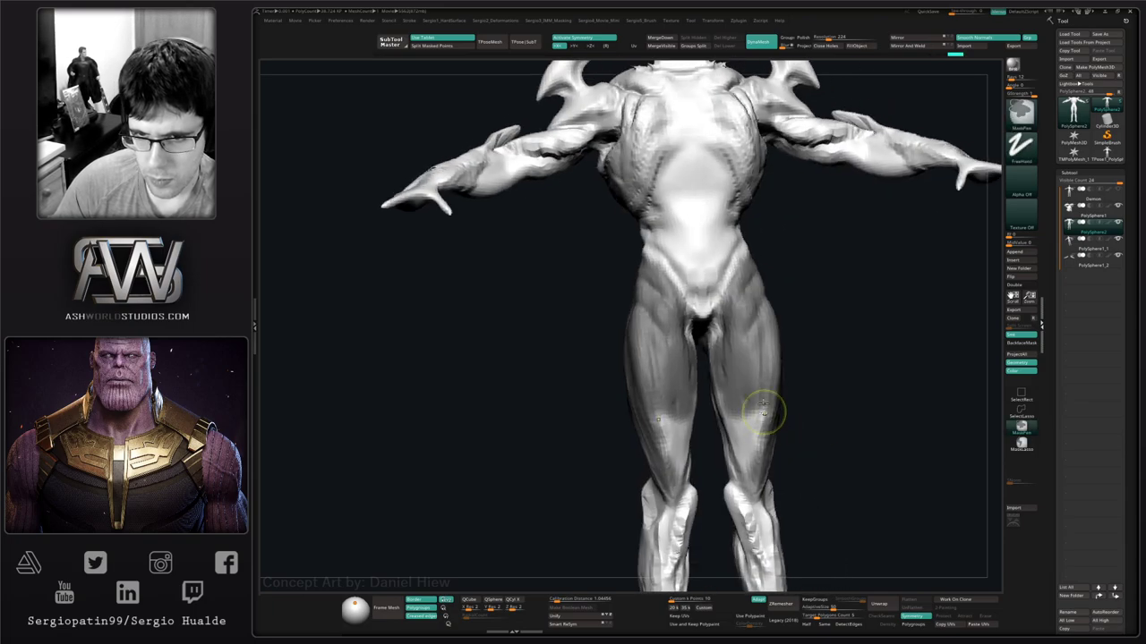
{"action": "left_click_drag", "start_coordinate": [767, 409], "coordinate": [728, 387], "text": "ctrl"}
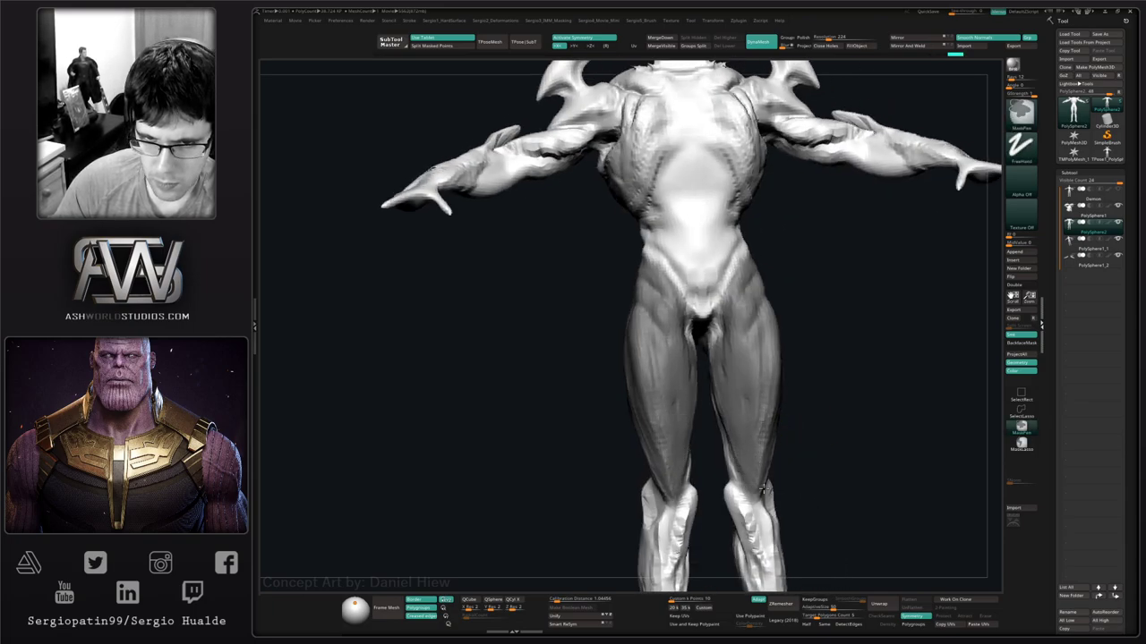
{"action": "left_click_drag", "start_coordinate": [764, 488], "coordinate": [755, 498], "text": "ctrl"}
Refine the thigh mask along the outer hip and inner thigh, checking its edges from the side and front.
{"action": "right_click_drag", "start_coordinate": [828, 490], "coordinate": [788, 492]}
{"action": "left_click_drag", "start_coordinate": [787, 492], "coordinate": [806, 503], "text": "ctrl"}
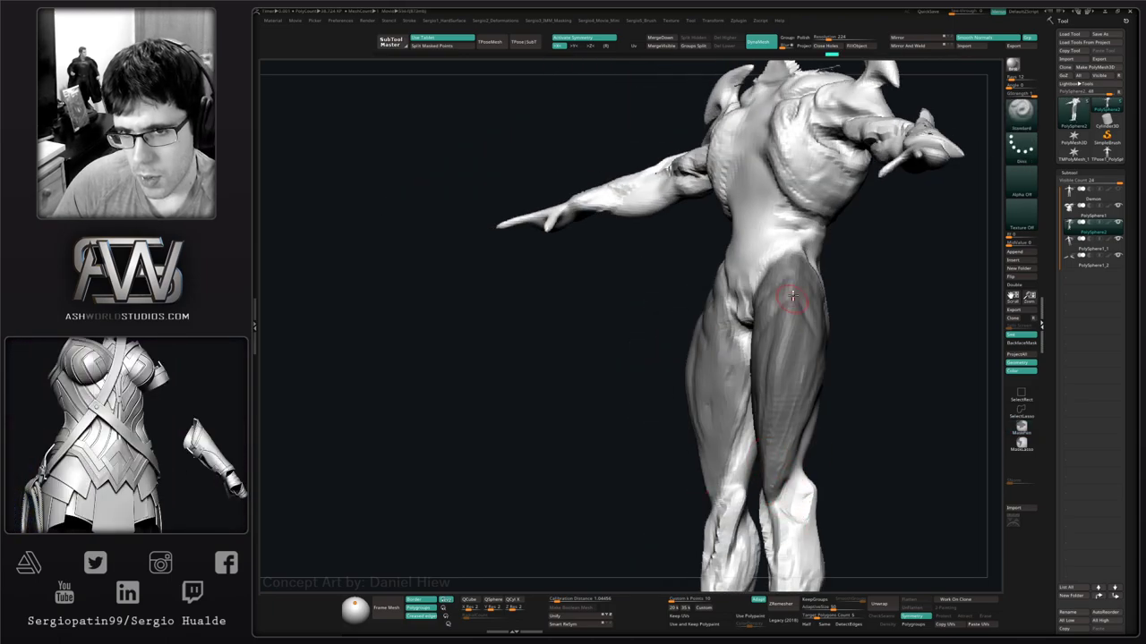
{"action": "right_click_drag", "start_coordinate": [771, 353], "coordinate": [730, 316]}
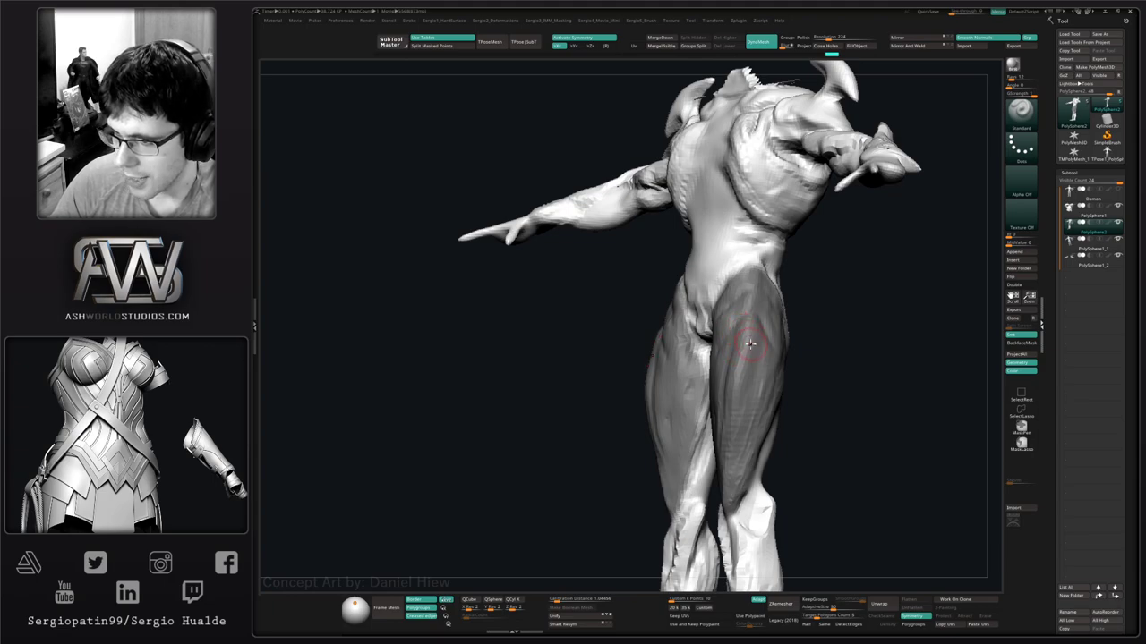
{"action": "mouse_move", "coordinate": [750, 343]}
{"action": "right_mouse_down"}
{"action": "mouse_move", "coordinate": [734, 347]}
{"action": "mouse_move", "coordinate": [796, 345]}
{"action": "right_mouse_up"}
{"action": "key", "text": "ctrl"}
{"action": "right_click_drag", "start_coordinate": [778, 409], "coordinate": [775, 326], "text": "alt"}
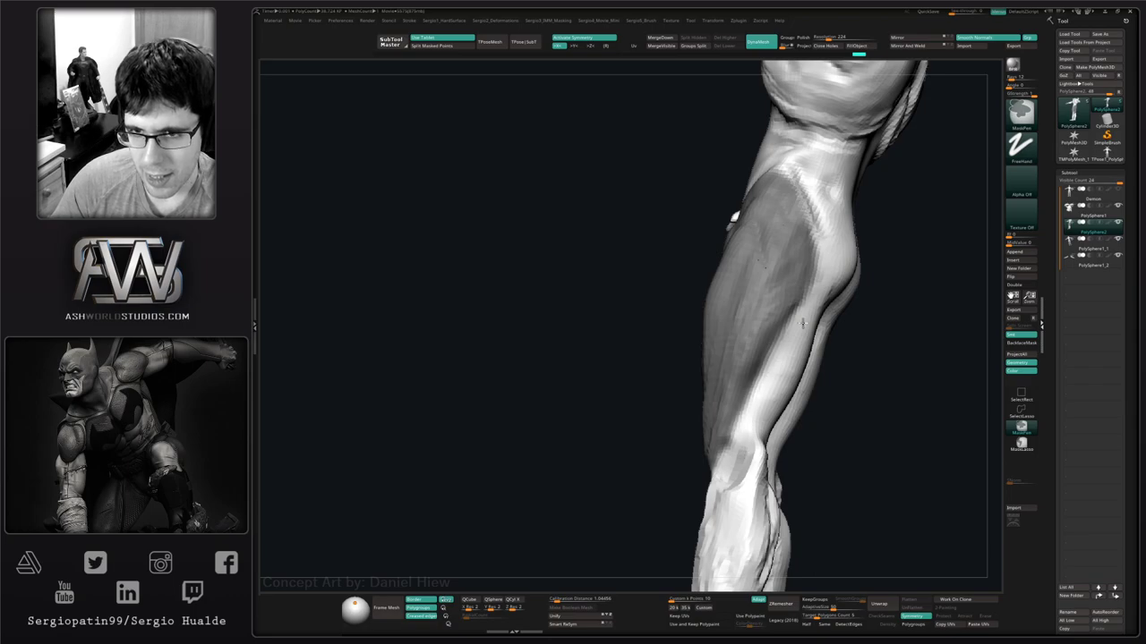
{"action": "mouse_move", "coordinate": [721, 394]}
{"action": "right_mouse_down"}
{"action": "mouse_move", "coordinate": [780, 435]}
{"action": "mouse_move", "coordinate": [755, 366]}
{"action": "mouse_move", "coordinate": [726, 371]}
{"action": "mouse_move", "coordinate": [694, 345]}
{"action": "right_mouse_up"}
{"action": "key", "text": "ctrl"}
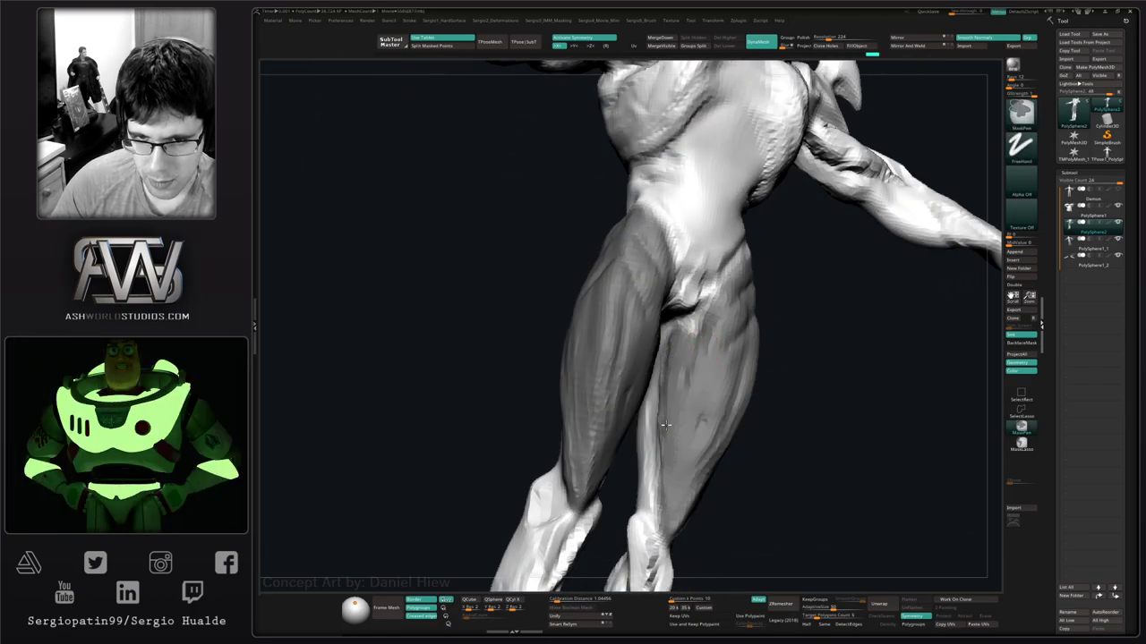
Turn the masked thigh muscles into their own polygroup and clear the mask.
{"action": "right_click_drag", "start_coordinate": [694, 530], "coordinate": [718, 389], "text": "alt"}
{"action": "right_click_drag", "start_coordinate": [718, 388], "coordinate": [760, 303], "text": "alt"}
{"action": "right_click_drag", "start_coordinate": [742, 340], "coordinate": [756, 384], "text": "ctrl"}
{"action": "right_click_drag", "start_coordinate": [756, 383], "coordinate": [696, 452], "text": "alt"}
{"action": "key", "text": "ctrl+i"}
{"action": "right_click_drag", "start_coordinate": [696, 452], "coordinate": [708, 379], "text": "alt"}
{"action": "left_click_drag", "start_coordinate": [725, 395], "coordinate": [734, 404], "text": "ctrl"}
Mask the inner side of the lower leg from the knee down to the ankle.
{"action": "right_click_drag", "start_coordinate": [734, 403], "coordinate": [797, 399]}
{"action": "mouse_move", "coordinate": [629, 285]}
{"action": "left_mouse_down", "text": "ctrl"}
{"action": "mouse_move", "coordinate": [651, 414]}
{"action": "mouse_move", "coordinate": [635, 421]}
{"action": "left_mouse_up", "text": "ctrl"}
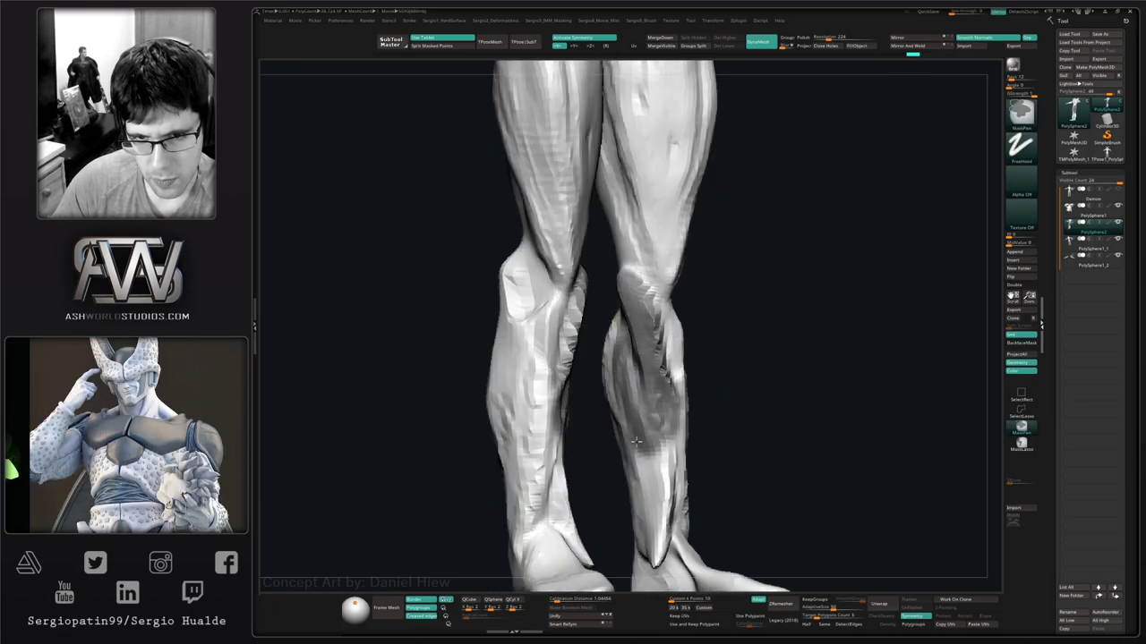
{"action": "right_click_drag", "start_coordinate": [569, 412], "coordinate": [657, 417]}
{"action": "mouse_move", "coordinate": [625, 419]}
{"action": "left_mouse_down", "text": "ctrl"}
{"action": "mouse_move", "coordinate": [604, 338]}
{"action": "mouse_move", "coordinate": [591, 375]}
{"action": "mouse_move", "coordinate": [631, 493]}
{"action": "mouse_move", "coordinate": [624, 537]}
{"action": "left_mouse_up", "text": "ctrl"}
{"action": "mouse_move", "coordinate": [624, 528]}
{"action": "right_mouse_down"}
{"action": "mouse_move", "coordinate": [538, 483]}
{"action": "mouse_move", "coordinate": [555, 466]}
{"action": "right_mouse_up"}
{"action": "mouse_move", "coordinate": [623, 372]}
{"action": "left_mouse_down", "text": "ctrl"}
{"action": "mouse_move", "coordinate": [637, 392]}
{"action": "mouse_move", "coordinate": [618, 443]}
{"action": "left_mouse_up", "text": "ctrl"}
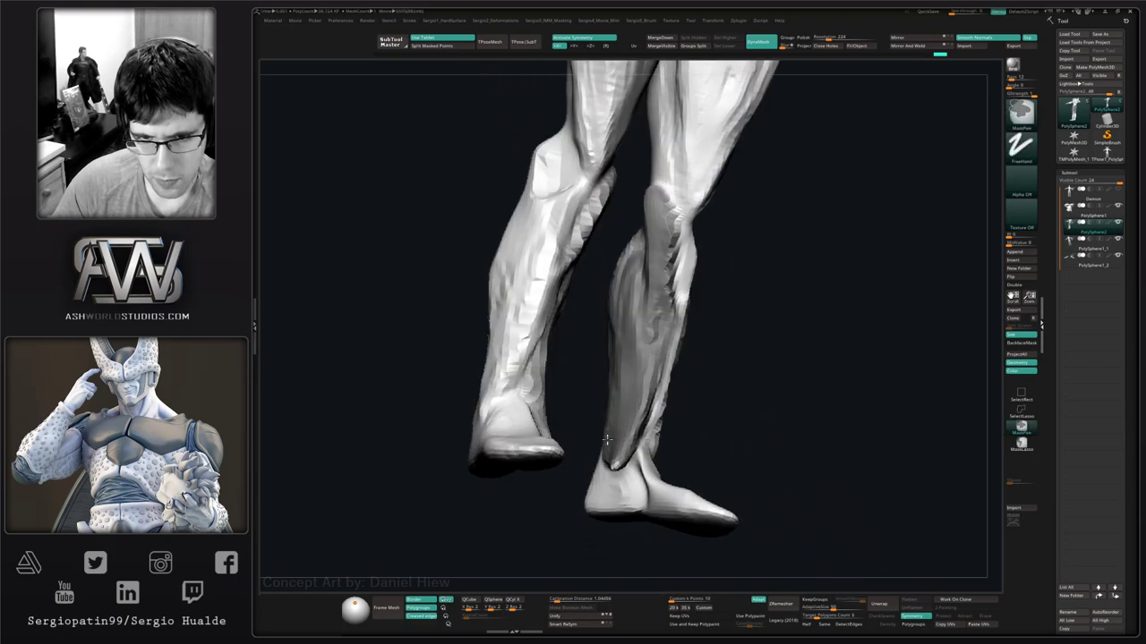
Extend the lower-leg mask around the shin, outer side and back of the calf up to the knee.
{"action": "right_click_drag", "start_coordinate": [639, 415], "coordinate": [564, 429]}
{"action": "mouse_move", "coordinate": [651, 439]}
{"action": "left_mouse_down", "text": "ctrl"}
{"action": "mouse_move", "coordinate": [682, 384]}
{"action": "mouse_move", "coordinate": [711, 235]}
{"action": "mouse_move", "coordinate": [718, 314]}
{"action": "mouse_move", "coordinate": [732, 298]}
{"action": "left_mouse_up", "text": "ctrl"}
{"action": "right_click_drag", "start_coordinate": [693, 416], "coordinate": [704, 335]}
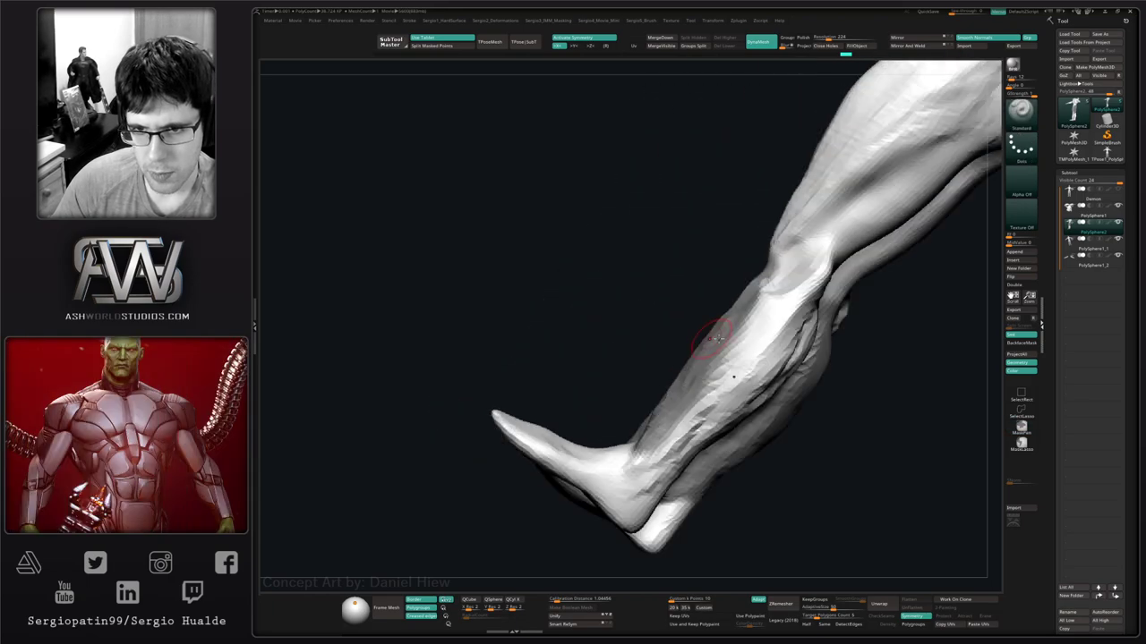
{"action": "mouse_move", "coordinate": [750, 339]}
{"action": "left_mouse_down", "text": "ctrl"}
{"action": "mouse_move", "coordinate": [820, 252]}
{"action": "mouse_move", "coordinate": [793, 309]}
{"action": "mouse_move", "coordinate": [652, 468]}
{"action": "mouse_move", "coordinate": [700, 433]}
{"action": "left_mouse_up", "text": "ctrl"}
{"action": "right_click_drag", "start_coordinate": [700, 434], "coordinate": [787, 380]}
{"action": "mouse_move", "coordinate": [821, 309]}
{"action": "left_mouse_down", "text": "ctrl"}
{"action": "mouse_move", "coordinate": [748, 383]}
{"action": "mouse_move", "coordinate": [787, 386]}
{"action": "left_mouse_up", "text": "ctrl"}
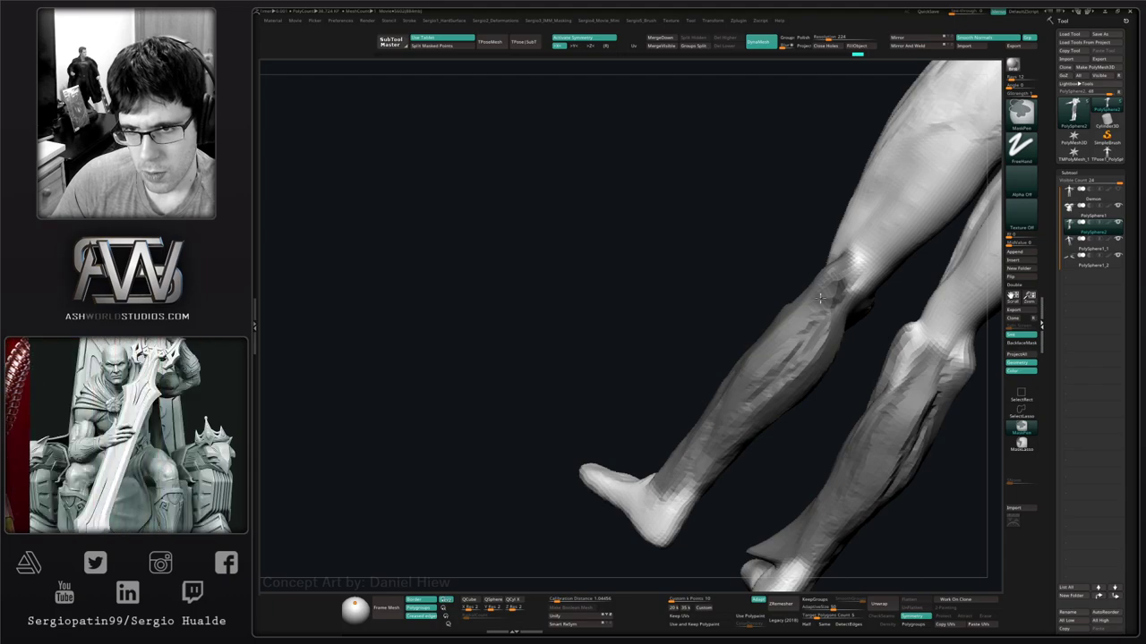
{"action": "right_click_drag", "start_coordinate": [813, 327], "coordinate": [767, 354]}
{"action": "left_click_drag", "start_coordinate": [806, 351], "coordinate": [831, 359], "text": "ctrl"}
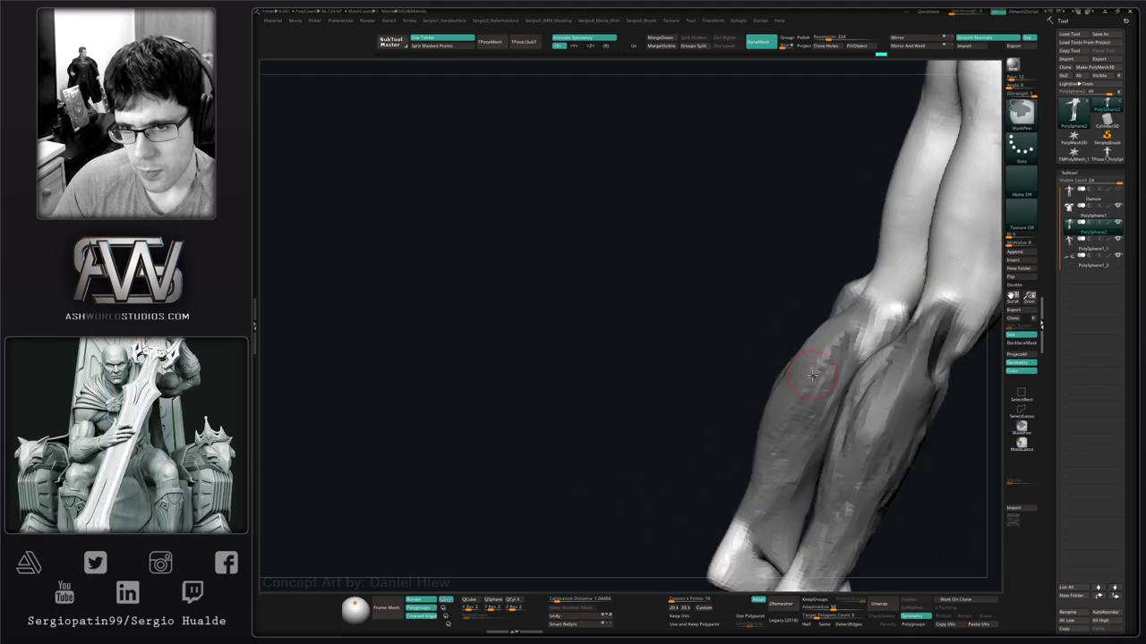
{"action": "right_click_drag", "start_coordinate": [813, 375], "coordinate": [857, 353]}
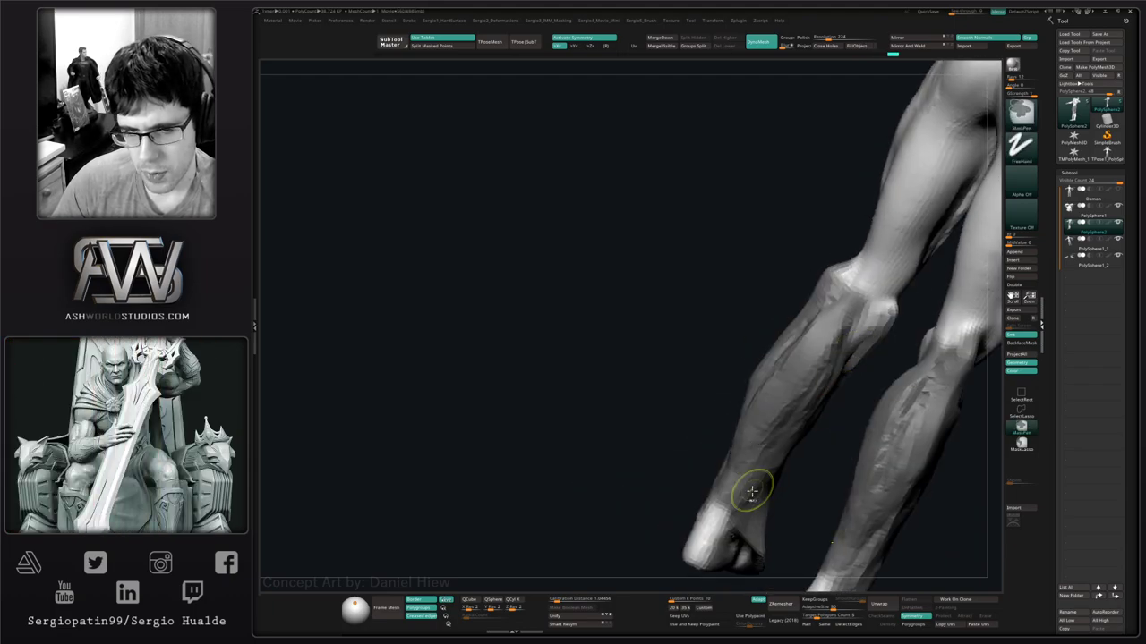
Turn the masked lower legs into their own polygroup after checking the mask on the full figure.
{"action": "right_click_drag", "start_coordinate": [751, 491], "coordinate": [722, 415], "text": "ctrl"}
{"action": "right_click_drag", "start_coordinate": [722, 416], "coordinate": [739, 439]}
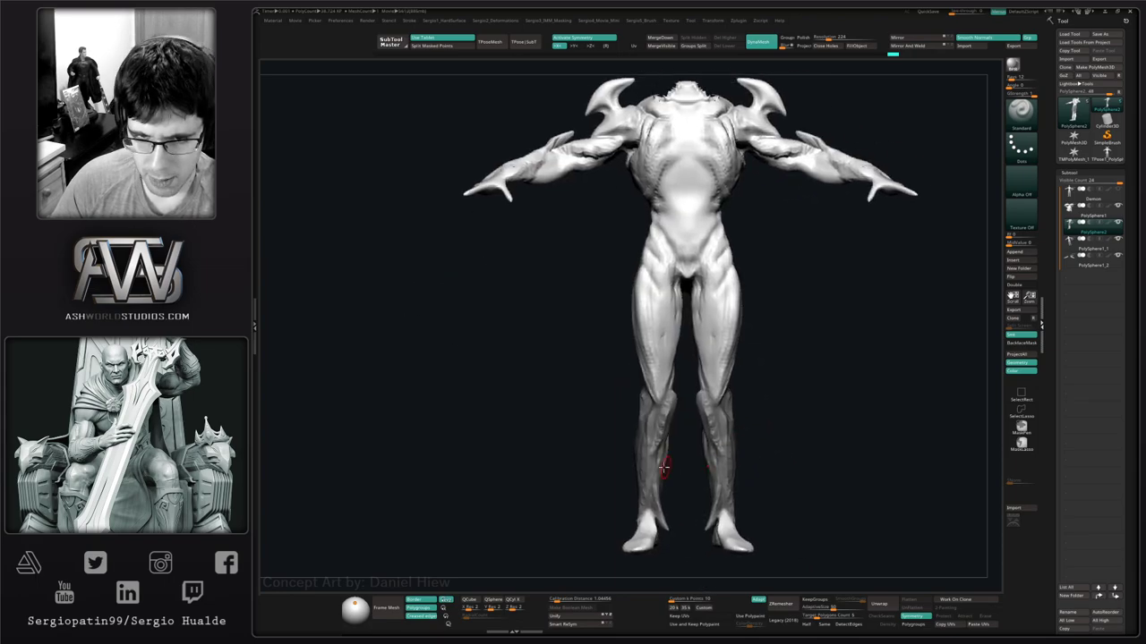
{"action": "right_click_drag", "start_coordinate": [663, 467], "coordinate": [787, 427]}
{"action": "key", "text": "ctrl+i"}
{"action": "key", "text": "shift+f"}
{"action": "key", "text": "shift+f"}
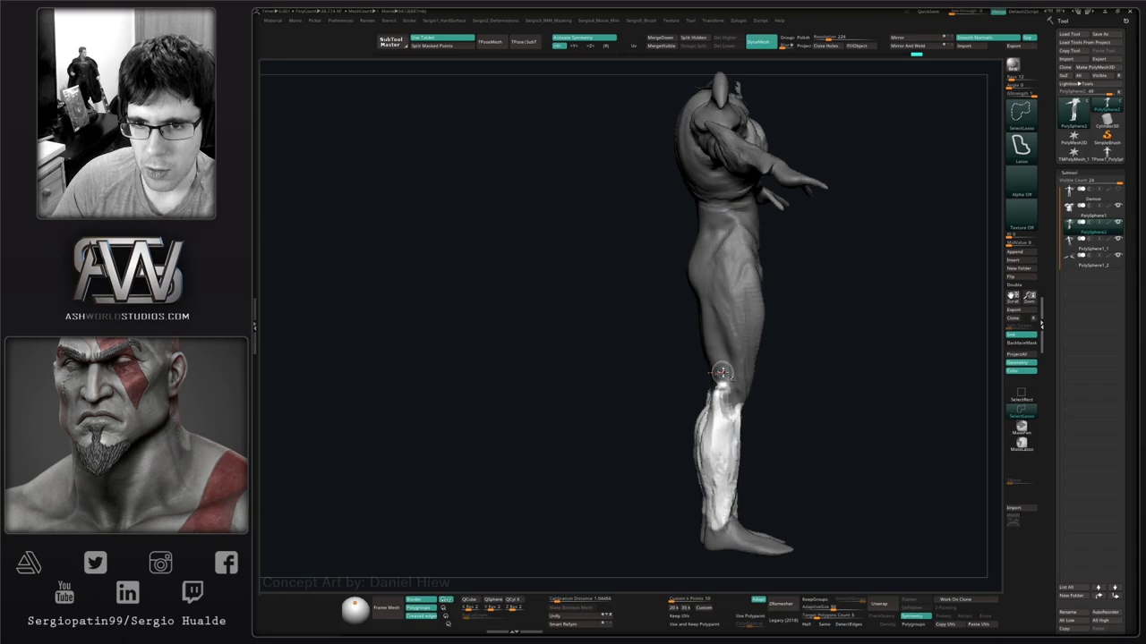
Hide the main body polygroup and split the remaining muscle polygroups into separate subtools.
{"action": "left_click", "coordinate": [726, 361], "text": "ctrl+shift"}
{"action": "right_click_drag", "start_coordinate": [800, 358], "coordinate": [780, 383]}
{"action": "key", "text": "shift"}
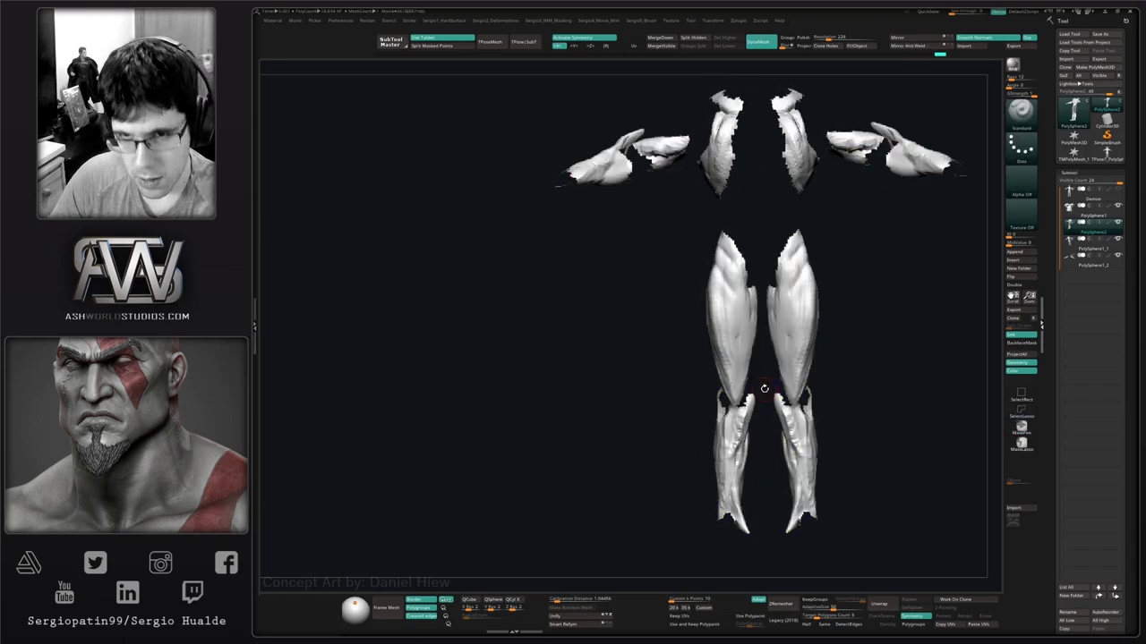
{"action": "right_click_drag", "start_coordinate": [798, 334], "coordinate": [755, 404], "text": "alt"}
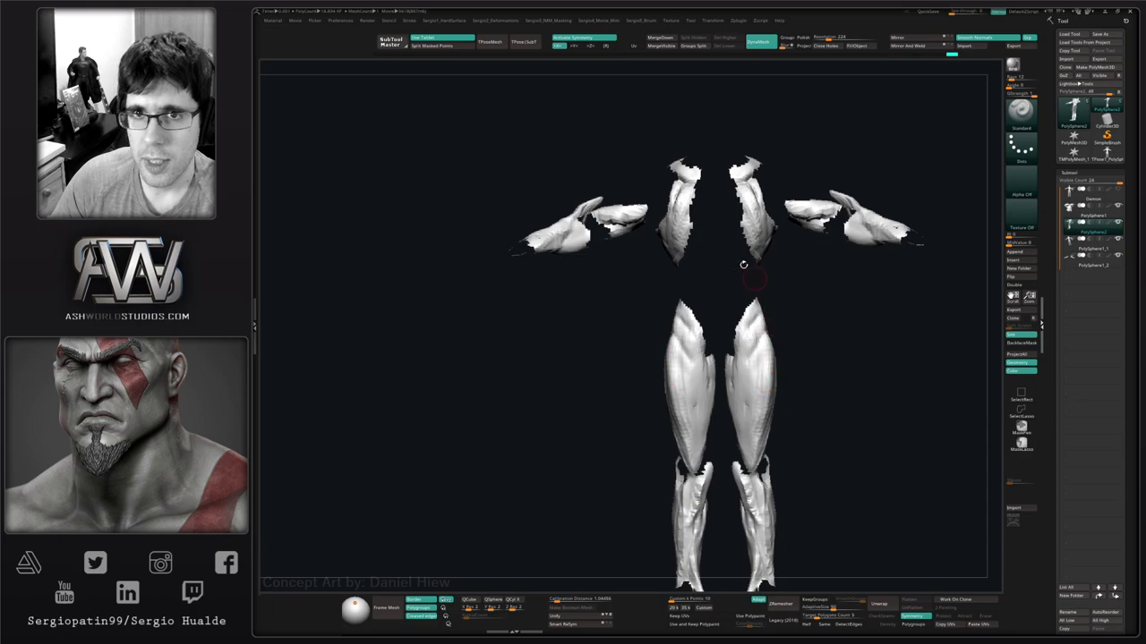
{"action": "left_click", "coordinate": [696, 47]}
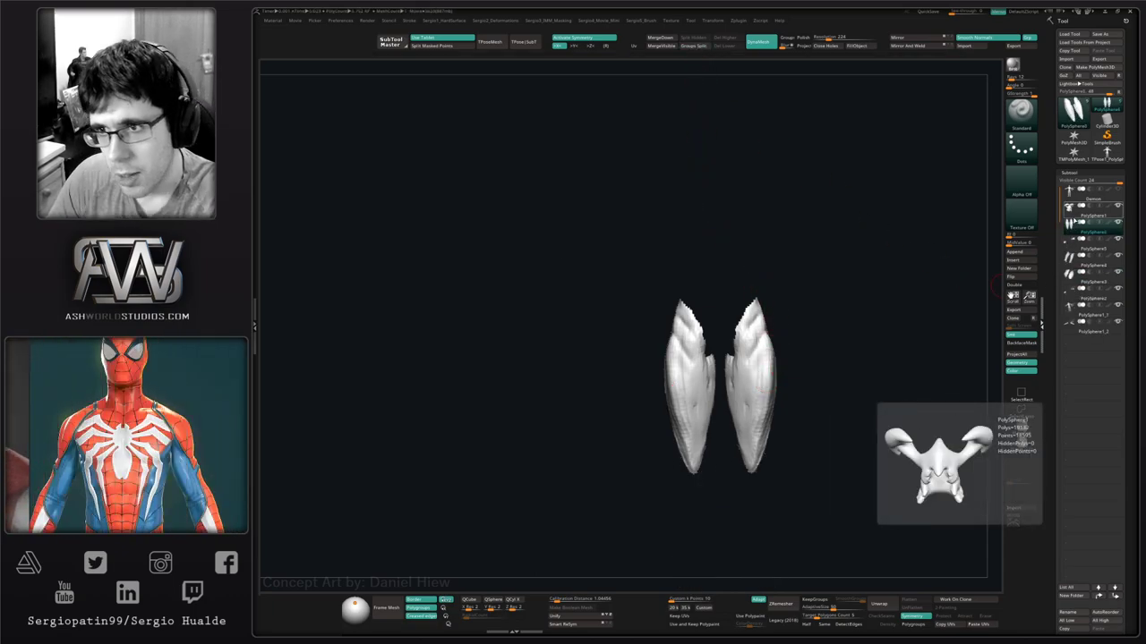
Create a subtool folder for the armour pieces, starting with the horned head subtool.
{"action": "left_click", "coordinate": [1069, 211]}
{"action": "key", "text": "ctrl+f"}
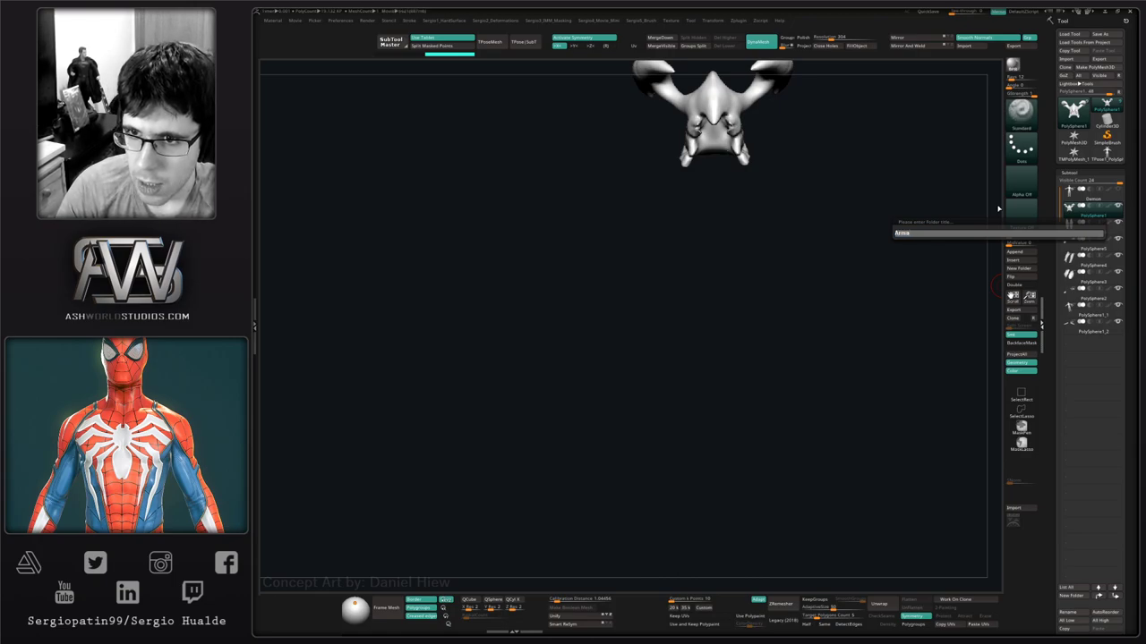
{"action": "key", "text": "Return"}
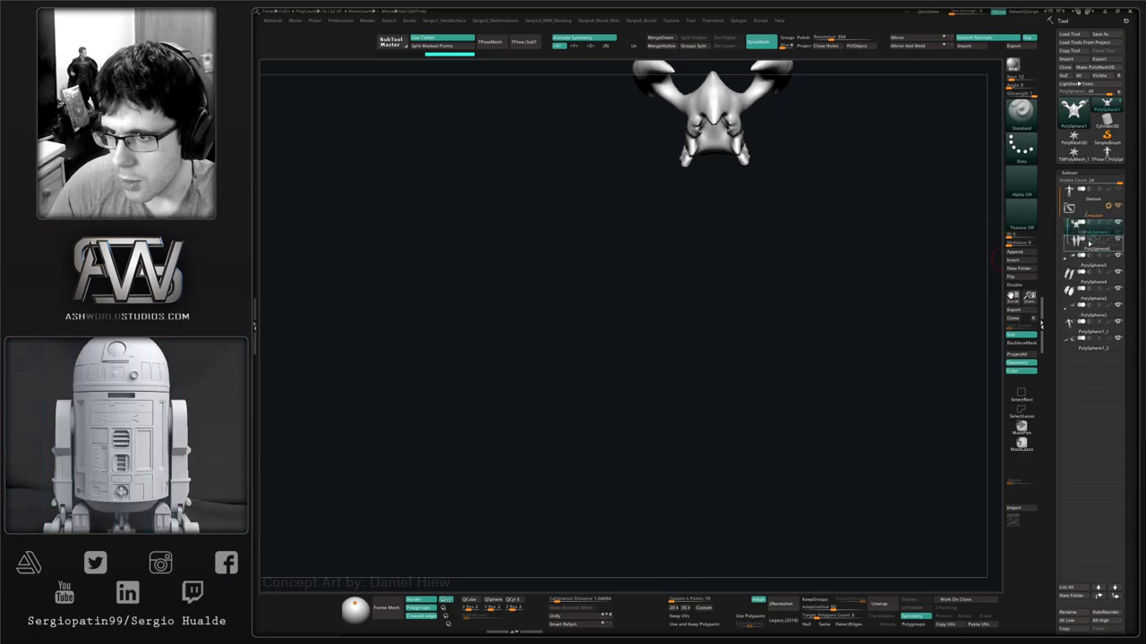
Add the upper-arm and thigh muscle subtools to the armour folder and show all subtools together again.
{"action": "left_click", "coordinate": [1086, 245]}
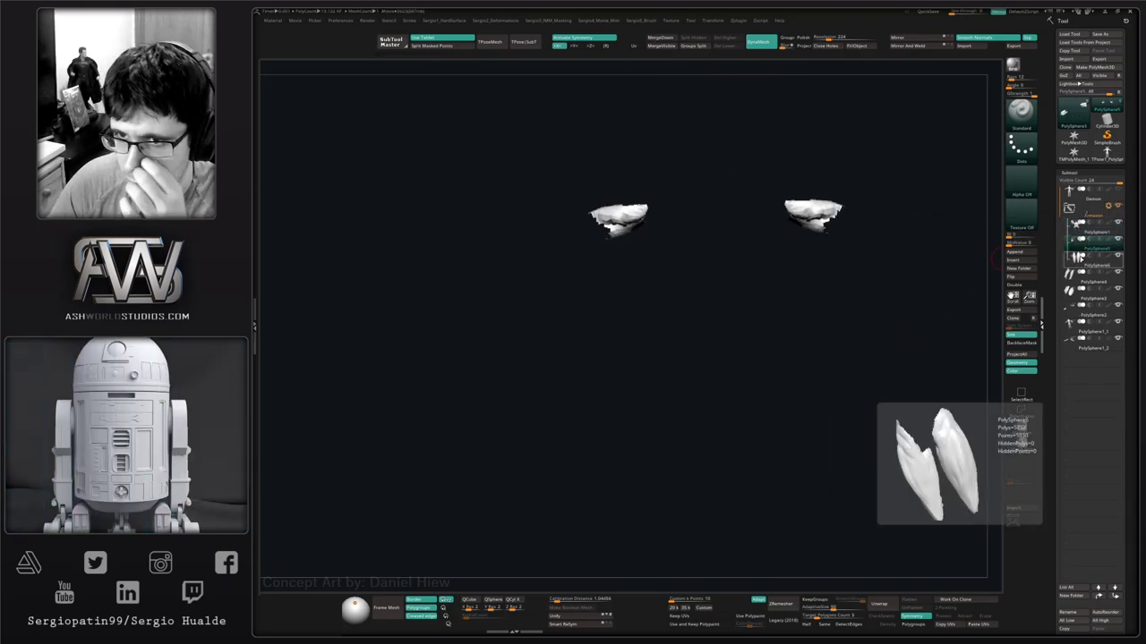
{"action": "left_click_drag", "start_coordinate": [987, 273], "coordinate": [898, 310]}
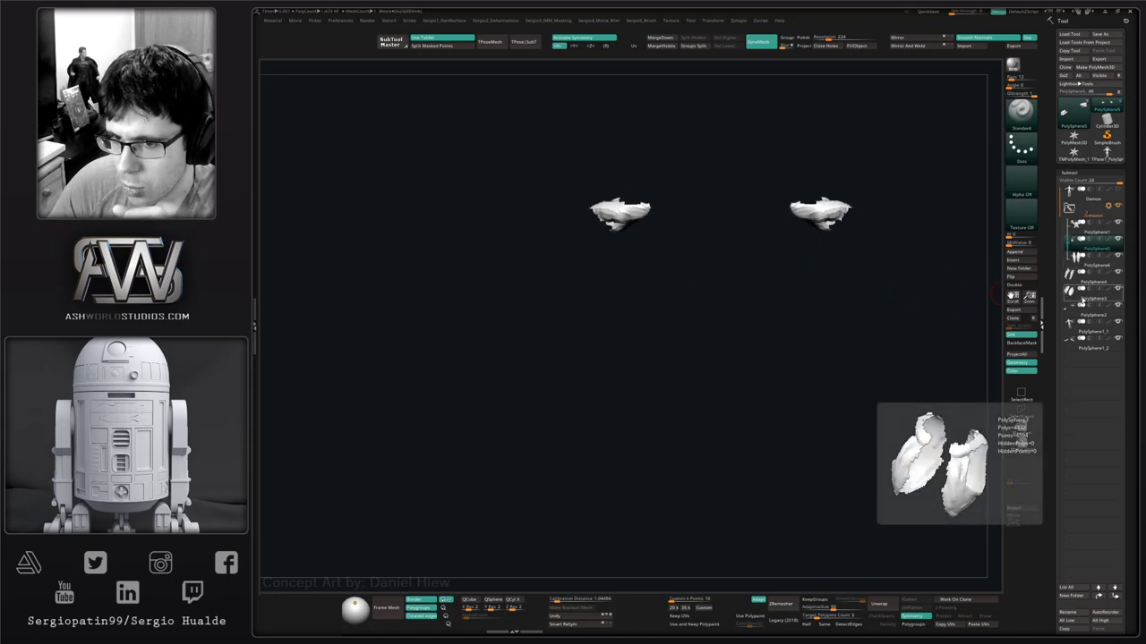
{"action": "mouse_move", "coordinate": [1082, 312]}
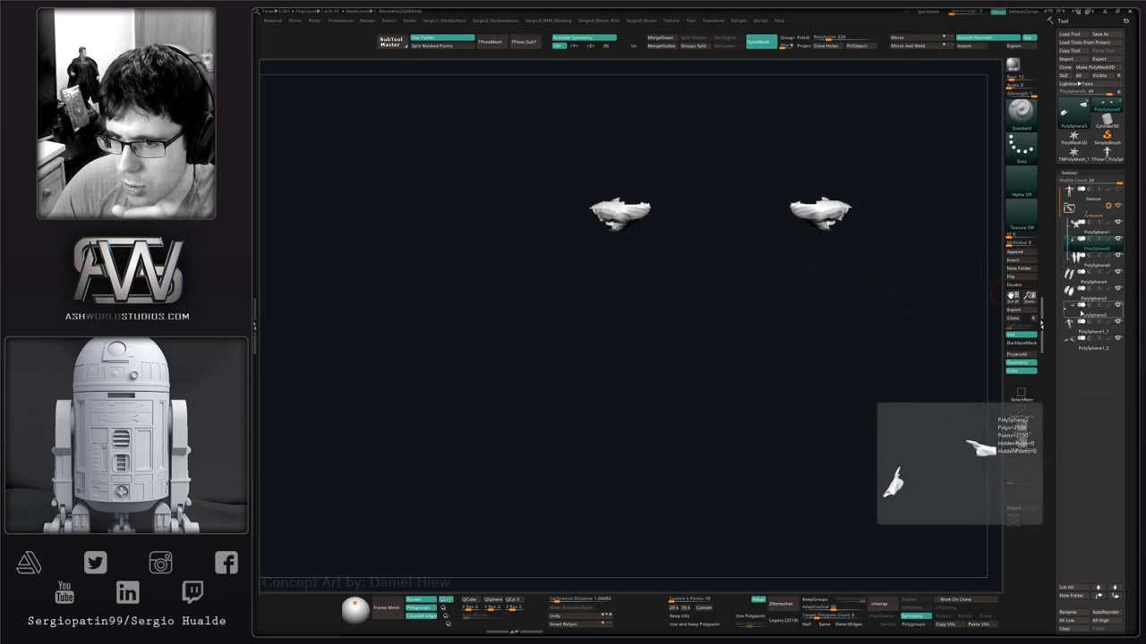
{"action": "left_click", "coordinate": [1082, 314]}
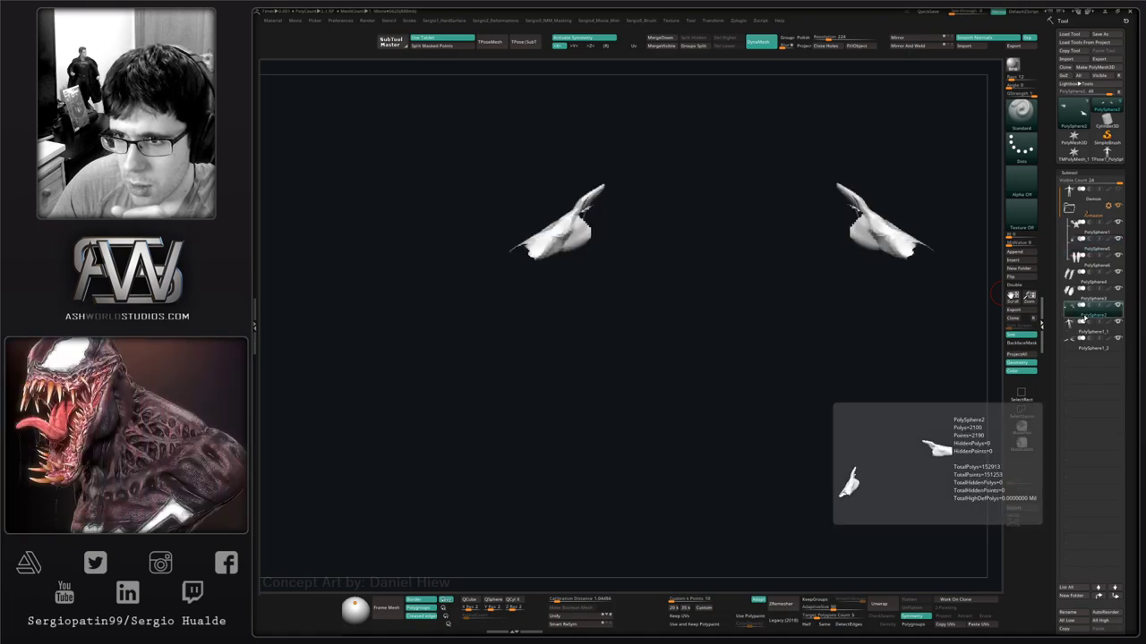
{"action": "key", "text": "alt+s"}
{"action": "left_click_drag", "start_coordinate": [889, 328], "coordinate": [868, 407], "text": "alt"}
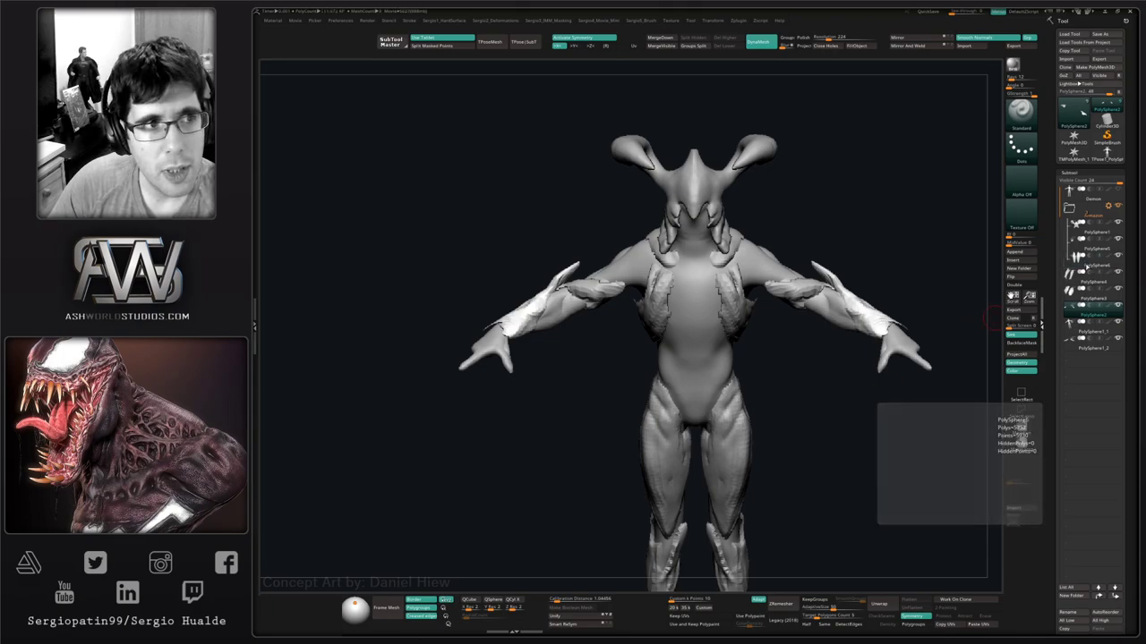
Move the forearm, ribcage and lower-leg muscle subtools into the armour folder with the other pieces.
{"action": "left_click", "coordinate": [1091, 259]}
{"action": "left_click", "coordinate": [1087, 247]}
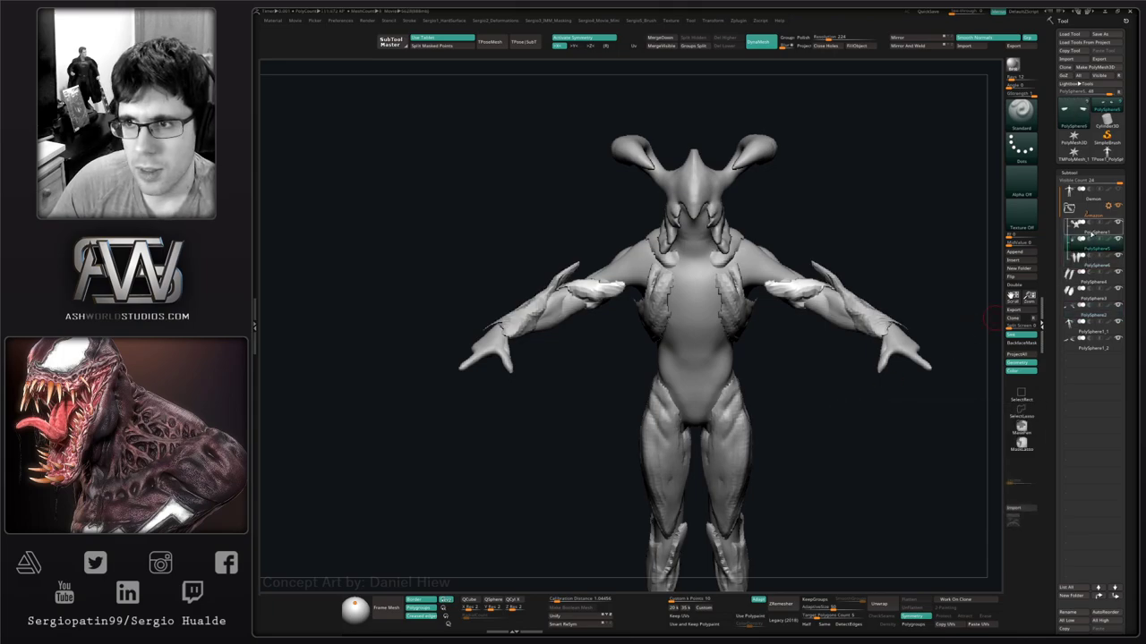
{"action": "left_click", "coordinate": [1091, 234]}
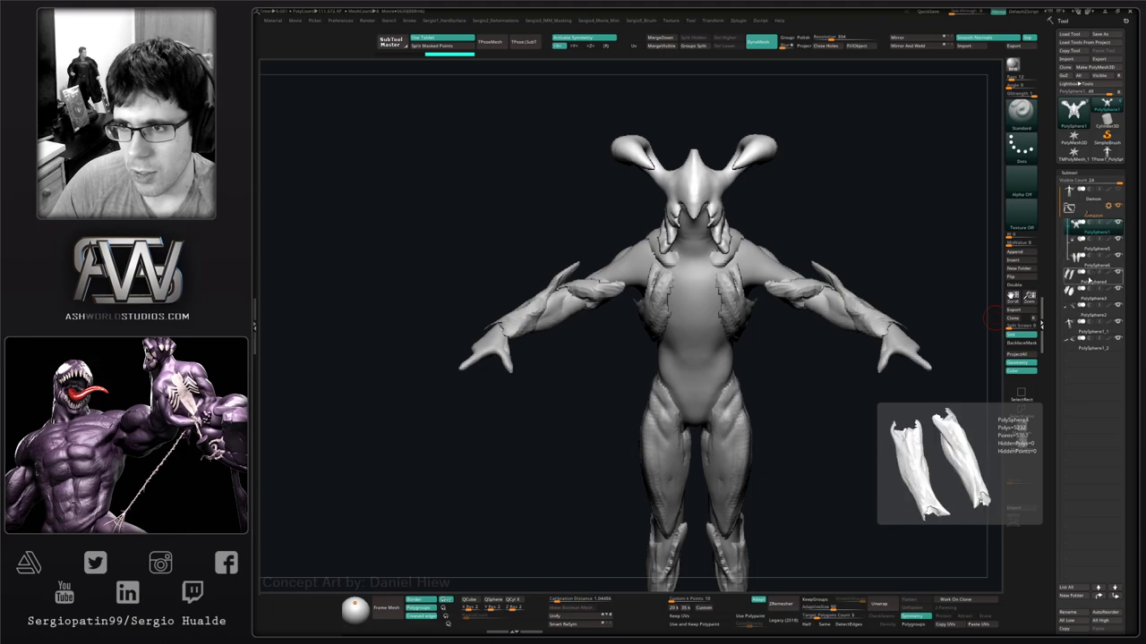
{"action": "left_click", "coordinate": [1089, 282]}
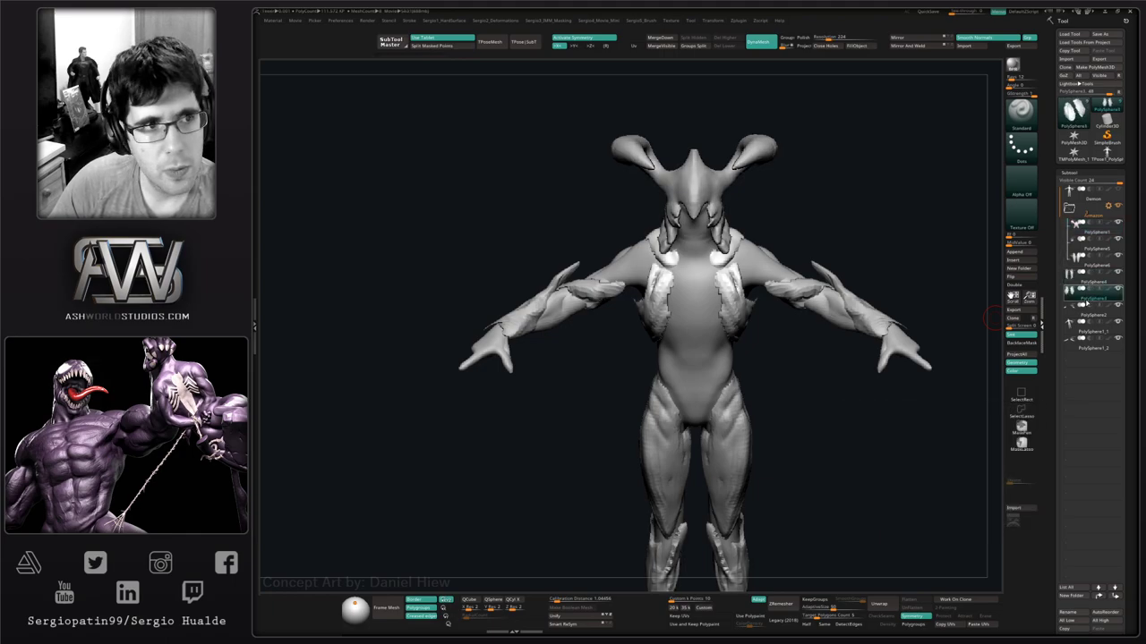
{"action": "left_click", "coordinate": [1092, 264]}
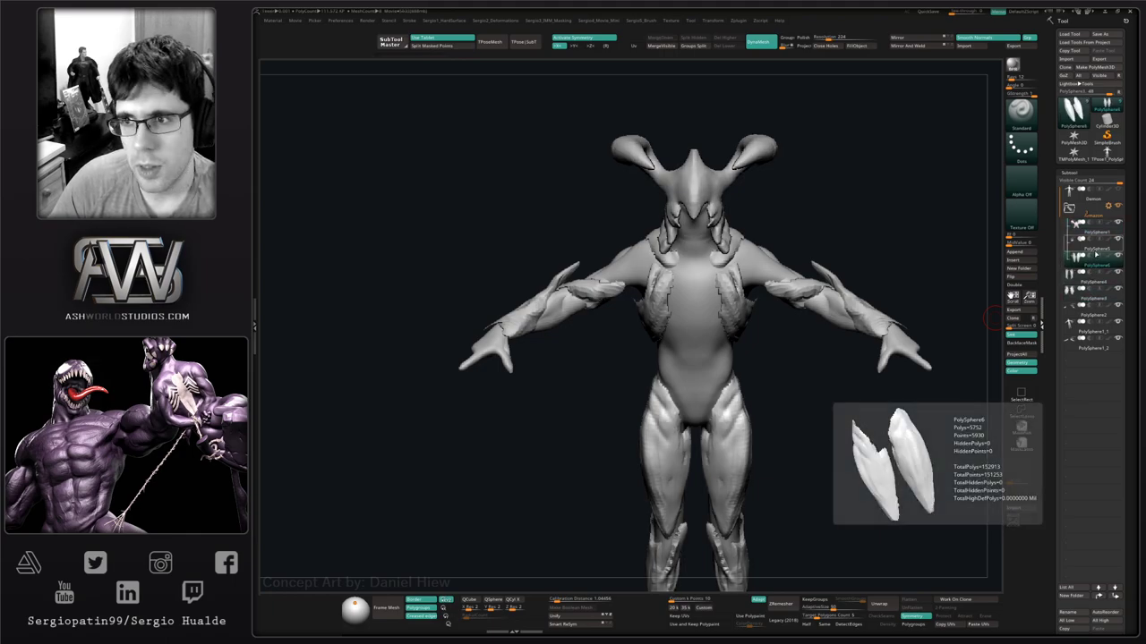
{"action": "left_click", "coordinate": [1094, 248]}
{"action": "left_click", "coordinate": [1094, 232]}
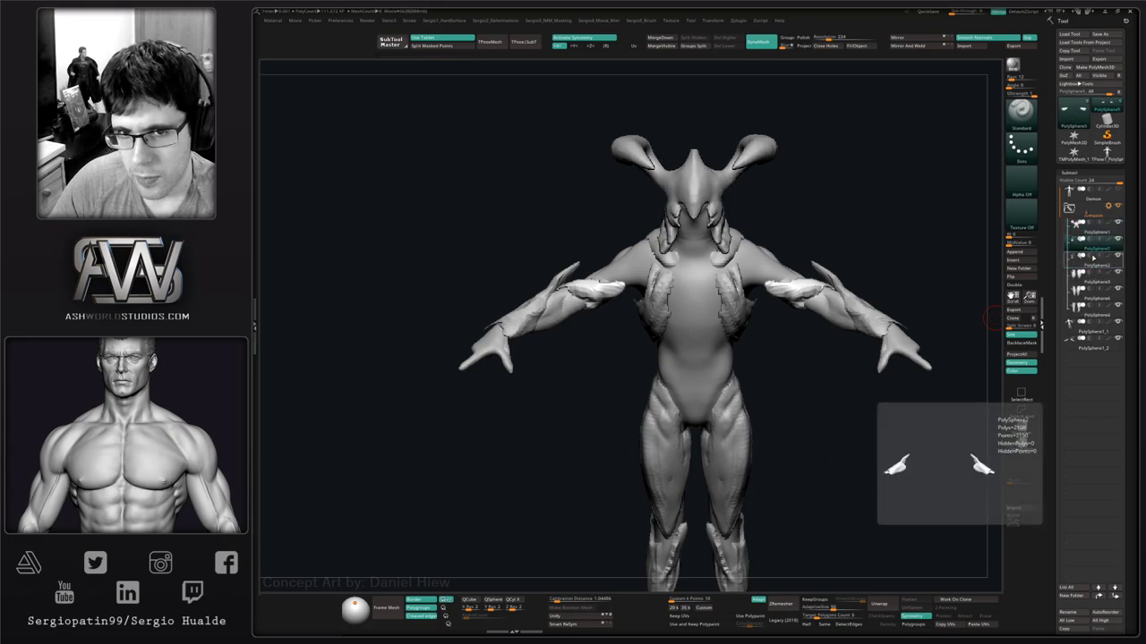
{"action": "left_click", "coordinate": [1090, 266]}
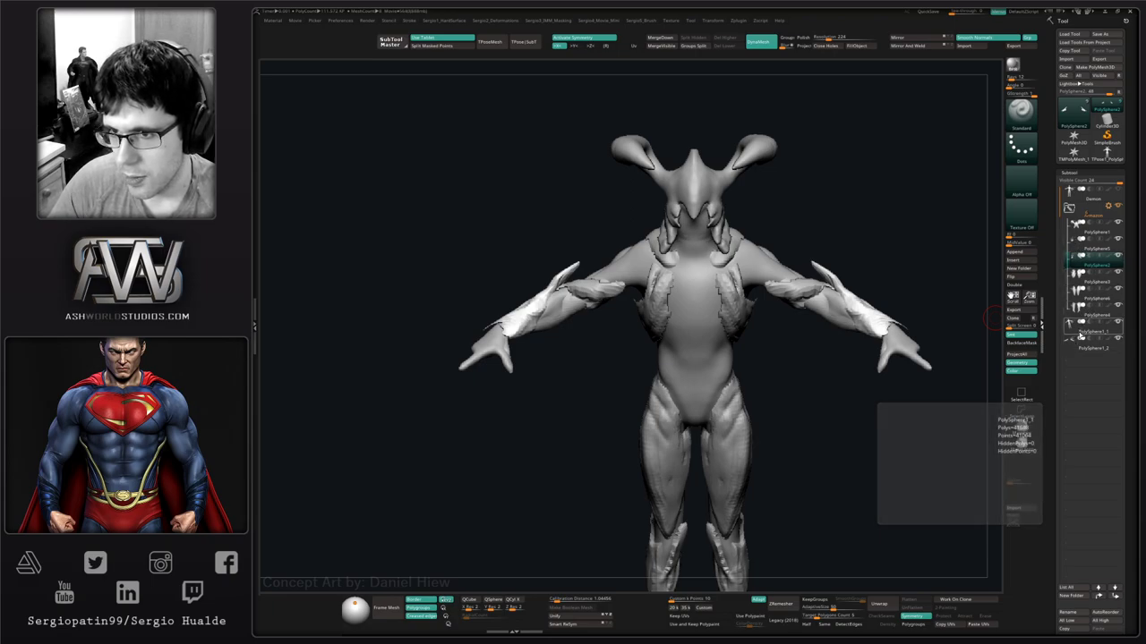
Create a subtool folder named Anatomy for the smooth base body subtools.
{"action": "left_click", "coordinate": [1079, 334]}
{"action": "key", "text": "ctrl+f"}
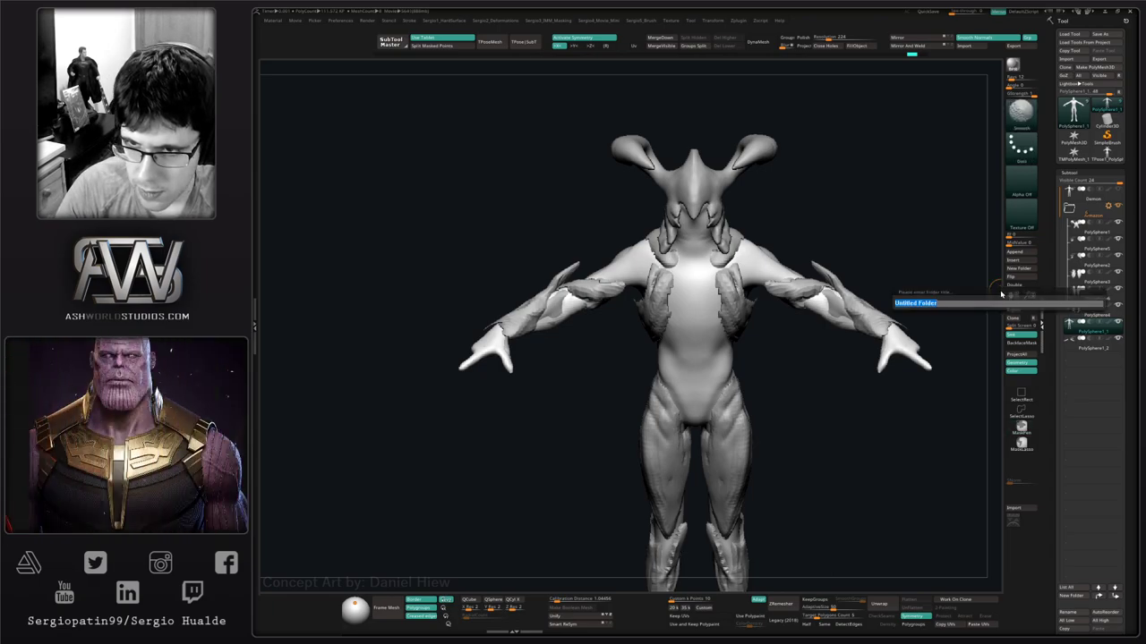
{"action": "type", "text": "Anatomy"}
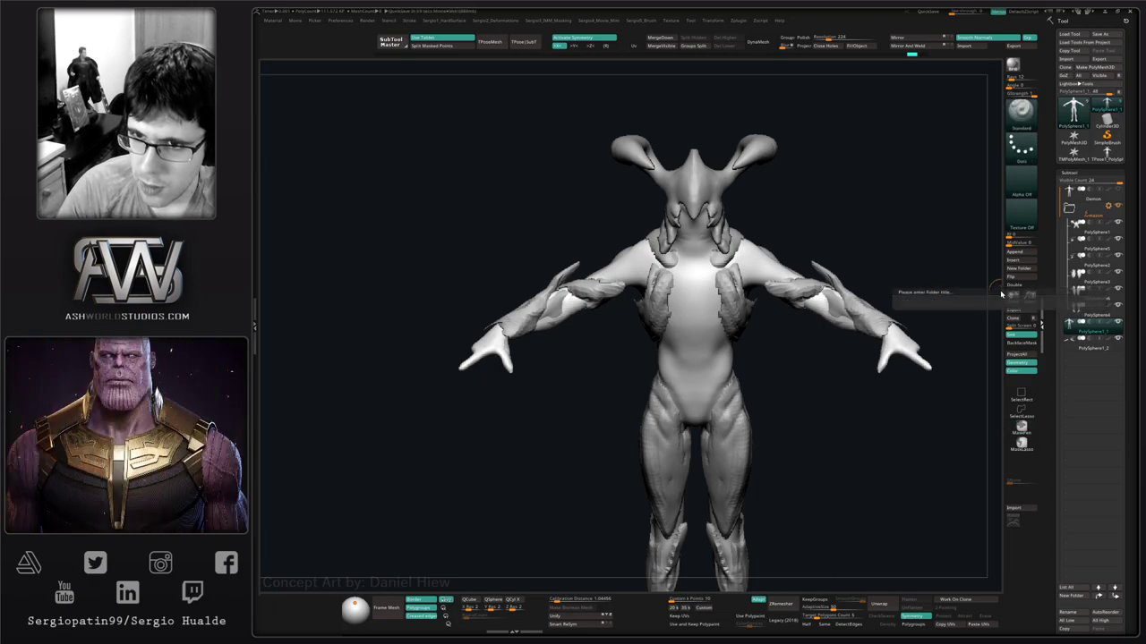
{"action": "key", "text": "Return"}
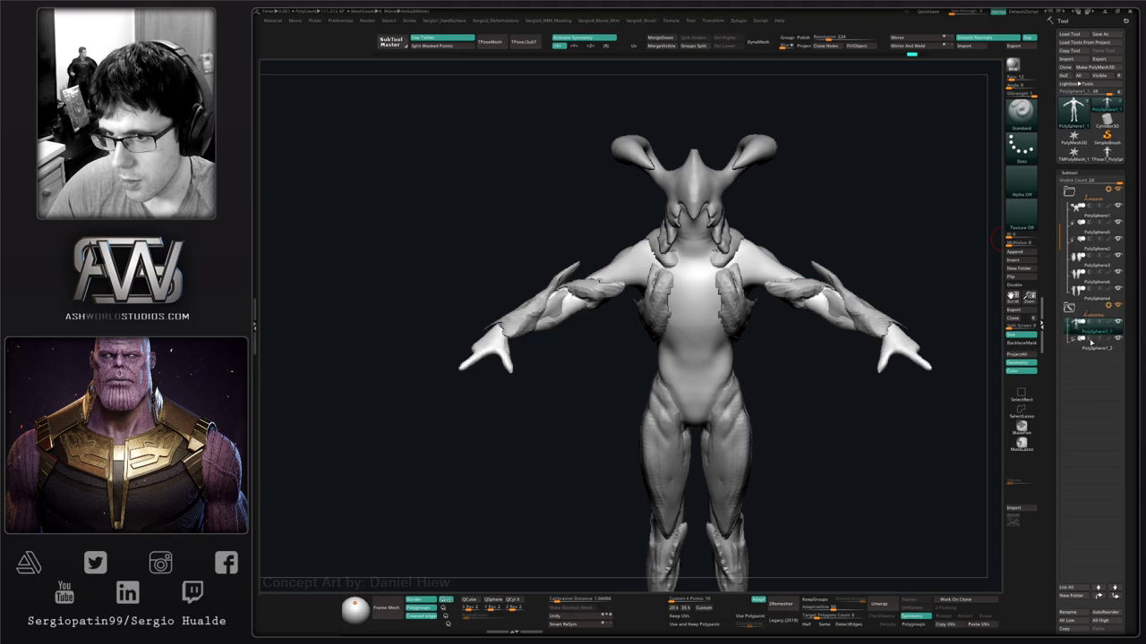
{"action": "mouse_move", "coordinate": [1079, 293]}
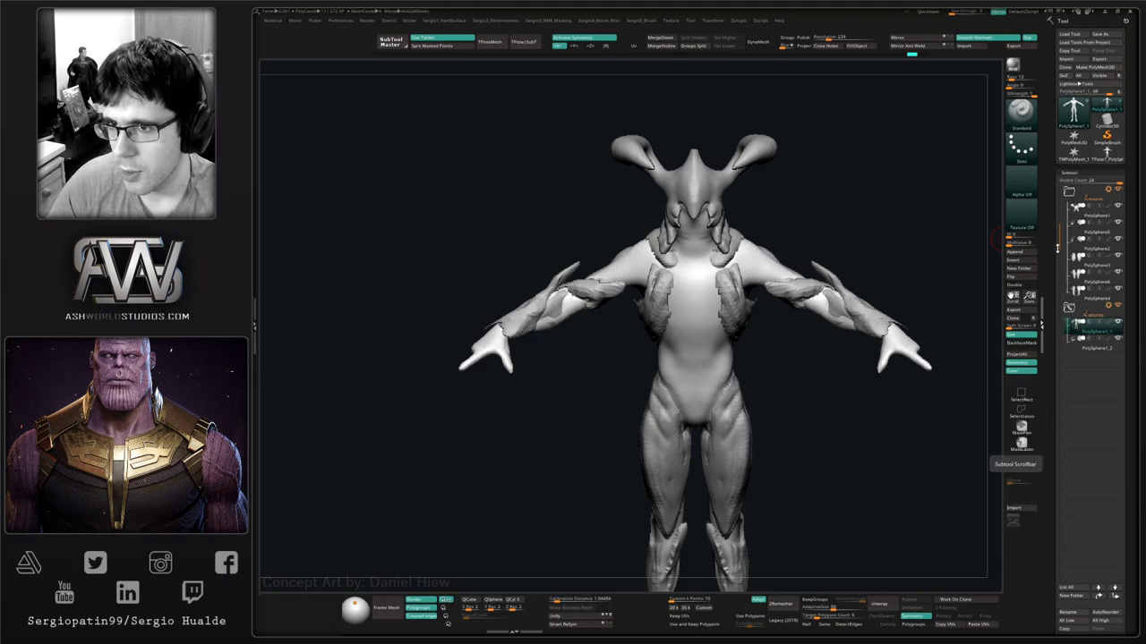
{"action": "left_click_drag", "start_coordinate": [1059, 224], "coordinate": [1059, 195]}
Switch to the T-pose tool, hide its smooth torso polygroup and duplicate the remaining body as a new subtool.
{"action": "mouse_move", "coordinate": [828, 312]}
{"action": "right_mouse_down", "text": "alt"}
{"action": "mouse_move", "coordinate": [803, 361]}
{"action": "mouse_move", "coordinate": [839, 289]}
{"action": "mouse_move", "coordinate": [813, 297]}
{"action": "right_mouse_up", "text": "alt"}
{"action": "key", "text": "ctrl"}
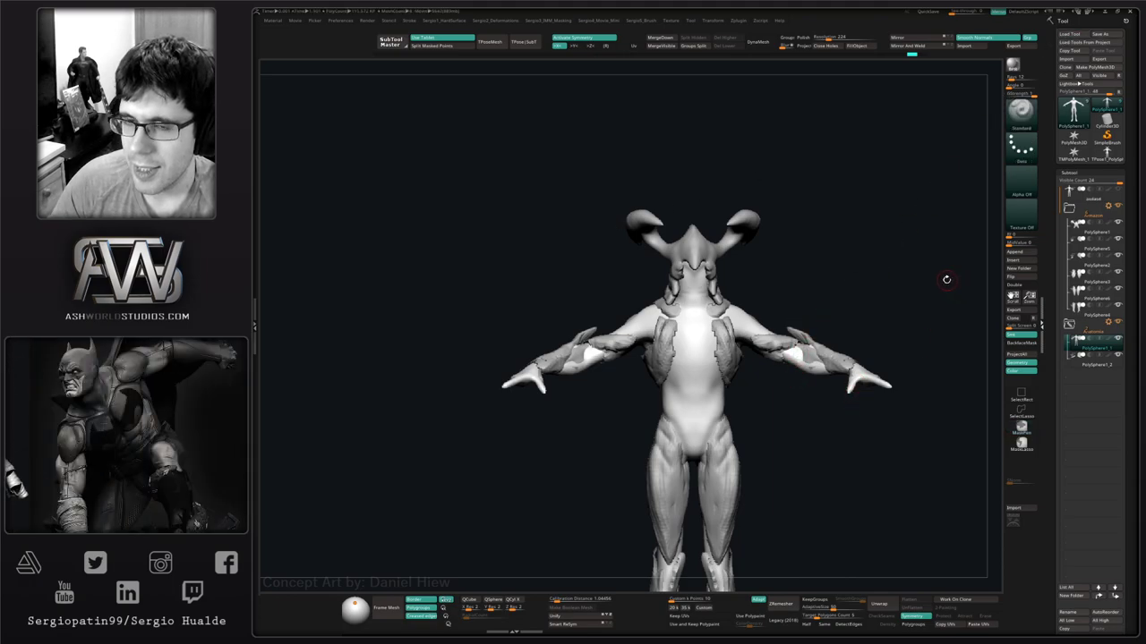
{"action": "key", "text": "ctrl"}
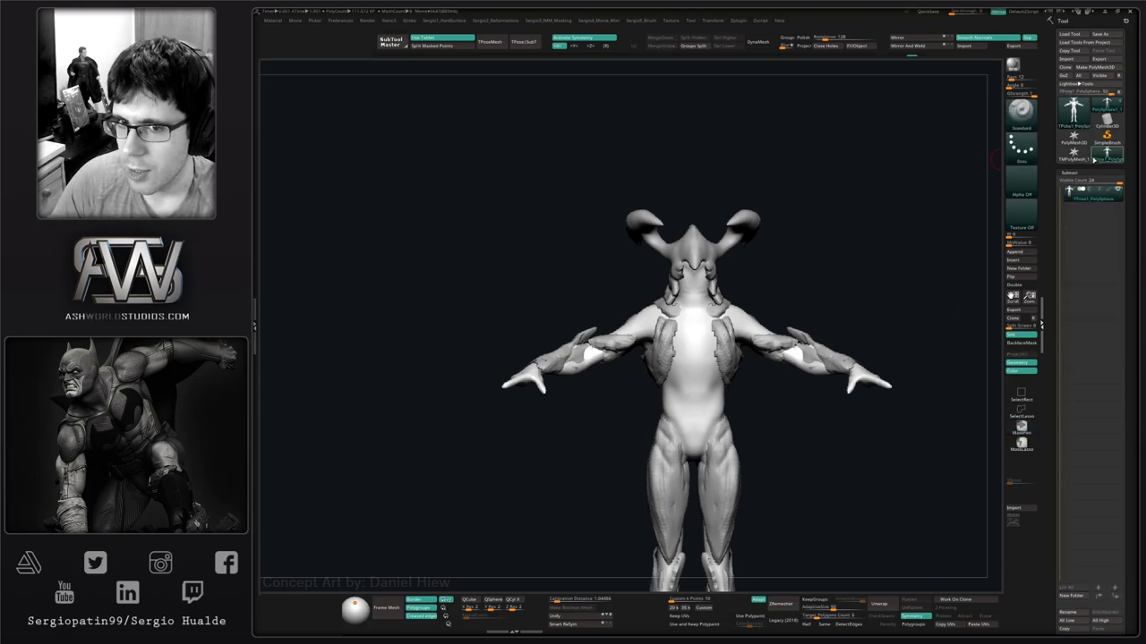
{"action": "right_click_drag", "start_coordinate": [760, 308], "coordinate": [760, 323], "text": "ctrl"}
{"action": "key", "text": "ctrl+shift"}
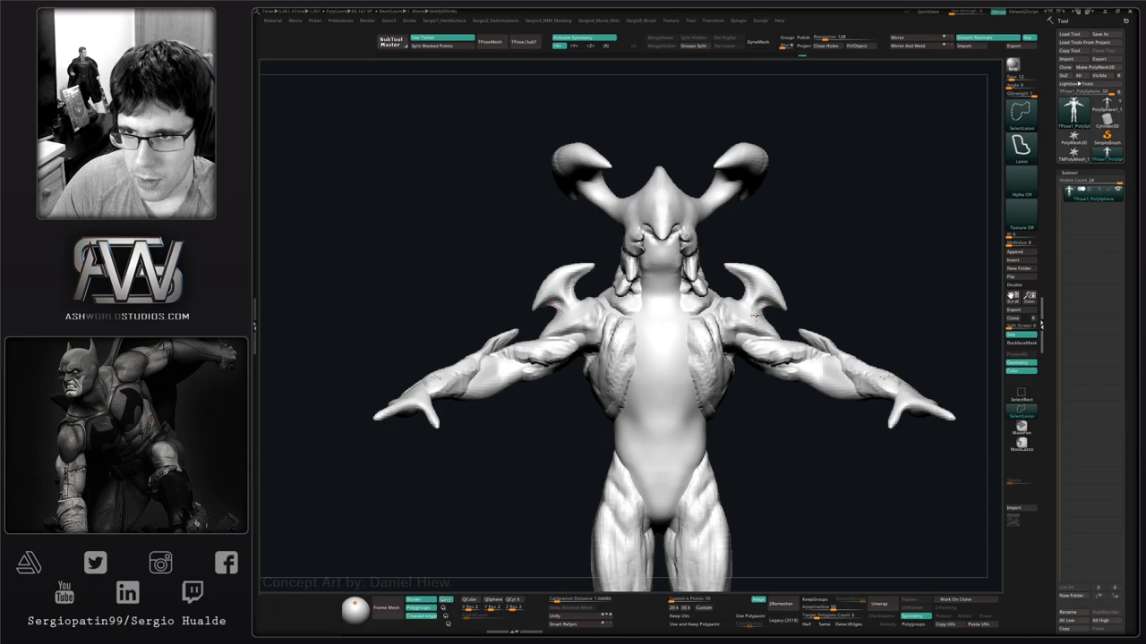
{"action": "key", "text": "ctrl+shift"}
{"action": "left_click", "coordinate": [673, 328], "text": "ctrl+shift"}
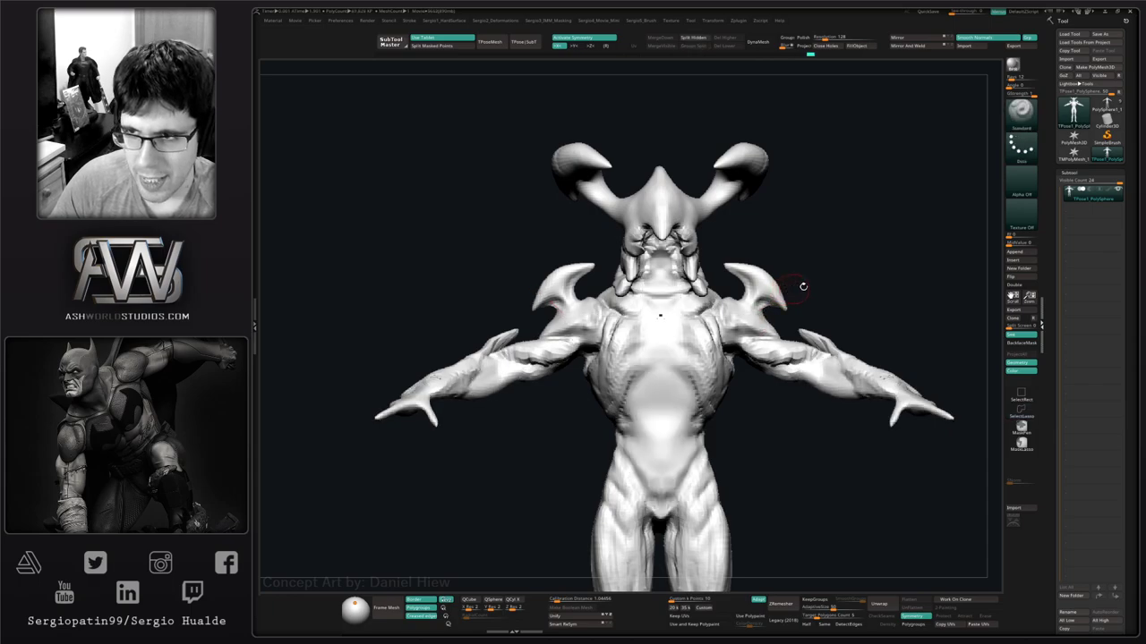
{"action": "right_click_drag", "start_coordinate": [802, 287], "coordinate": [841, 289]}
{"action": "key", "text": "ctrl+shift"}
{"action": "key", "text": "ctrl+shift+h"}
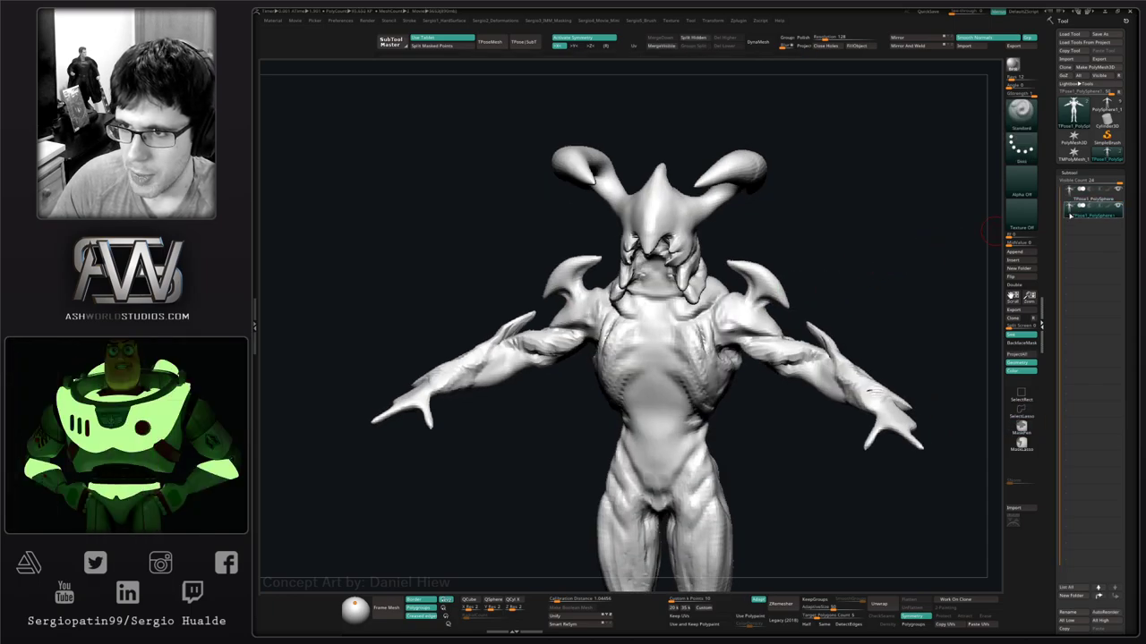
Isolate the shoulder-spike region of the duplicated body with a lasso selection and make it a separate subtool.
{"action": "left_click", "coordinate": [1090, 196]}
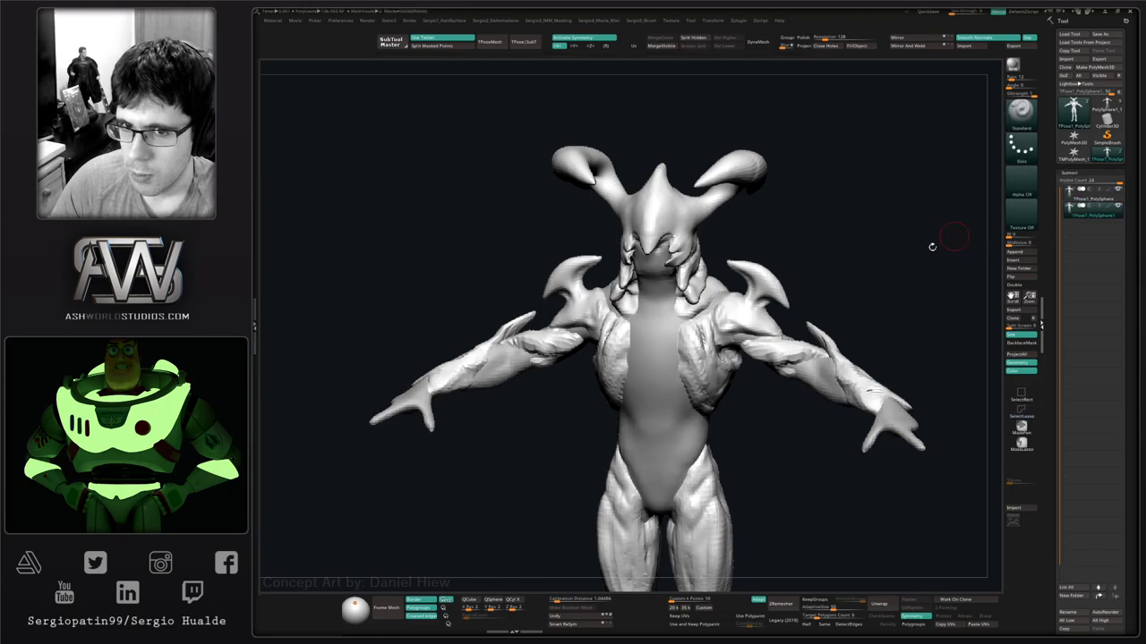
{"action": "mouse_move", "coordinate": [754, 233]}
{"action": "left_mouse_down", "text": "ctrl+shift"}
{"action": "mouse_move", "coordinate": [721, 266]}
{"action": "mouse_move", "coordinate": [826, 281]}
{"action": "mouse_move", "coordinate": [826, 312]}
{"action": "mouse_move", "coordinate": [777, 350]}
{"action": "left_mouse_up", "text": "ctrl+shift"}
{"action": "right_click_drag", "start_coordinate": [809, 319], "coordinate": [903, 255]}
{"action": "key", "text": "ctrl+shift+d"}
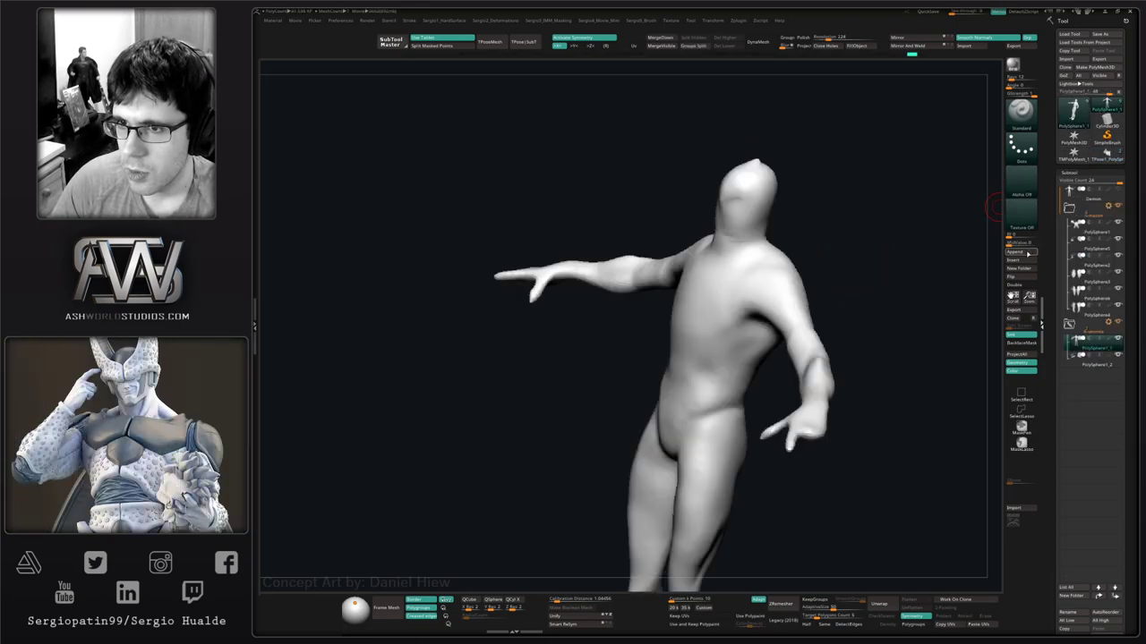
Append the separated shoulder-spike piece to the demon's subtools and select it.
{"action": "left_click", "coordinate": [1015, 252]}
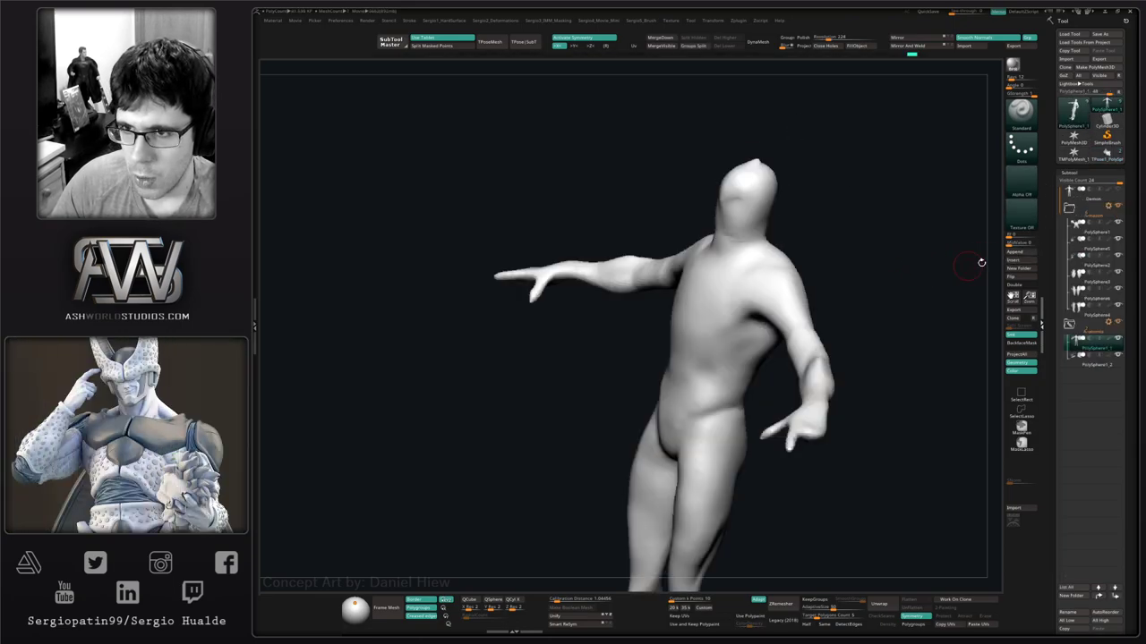
{"action": "left_click", "coordinate": [1015, 252]}
{"action": "left_click", "coordinate": [881, 274]}
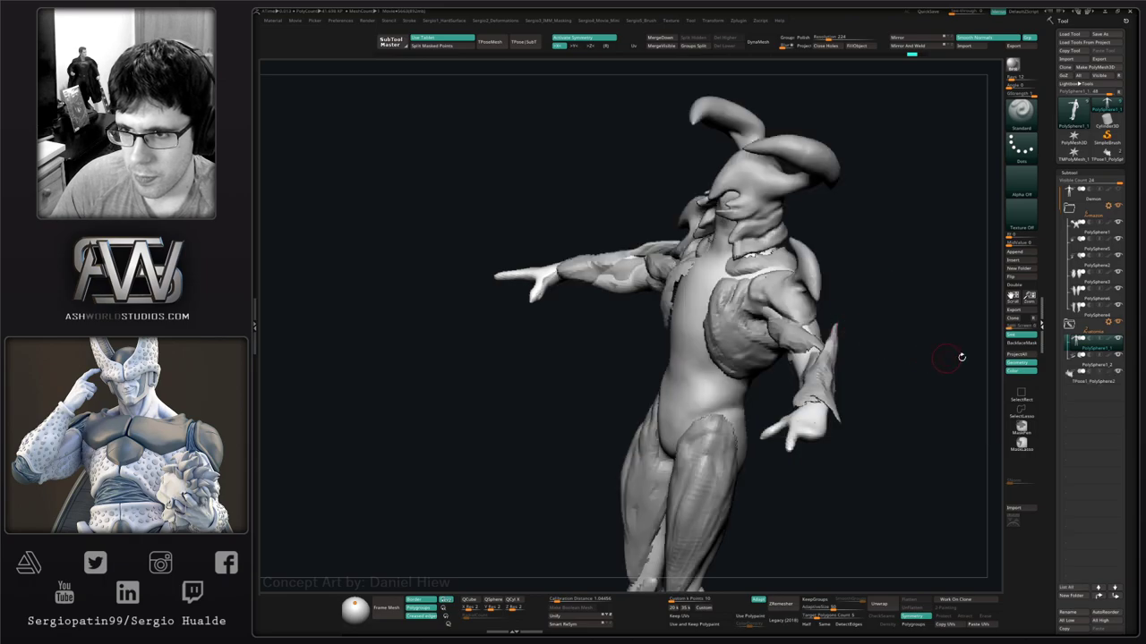
{"action": "left_click", "coordinate": [1065, 377]}
{"action": "left_click_drag", "start_coordinate": [933, 361], "coordinate": [926, 427], "text": "shift"}
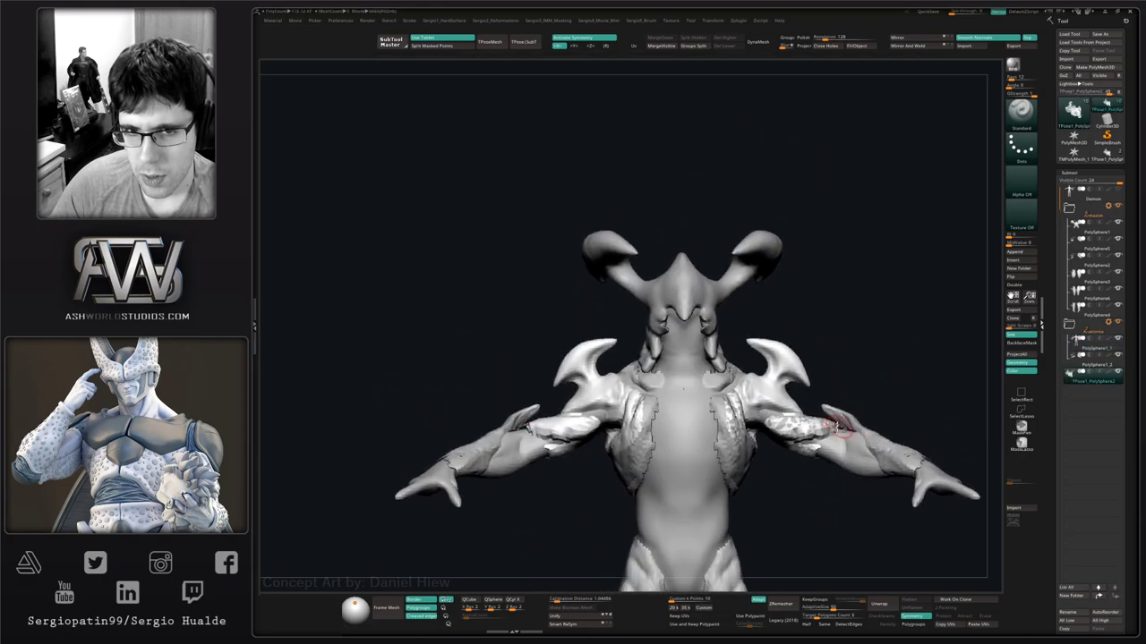
Activate the Move brush, isolate the shoulder piece and lasso-hide the leftover upper-arm and ribcage fragments.
{"action": "left_click_drag", "start_coordinate": [828, 363], "coordinate": [855, 345]}
{"action": "key", "text": "b"}
{"action": "key", "text": "m"}
{"action": "key", "text": "v"}
{"action": "left_click_drag", "start_coordinate": [512, 351], "coordinate": [537, 335]}
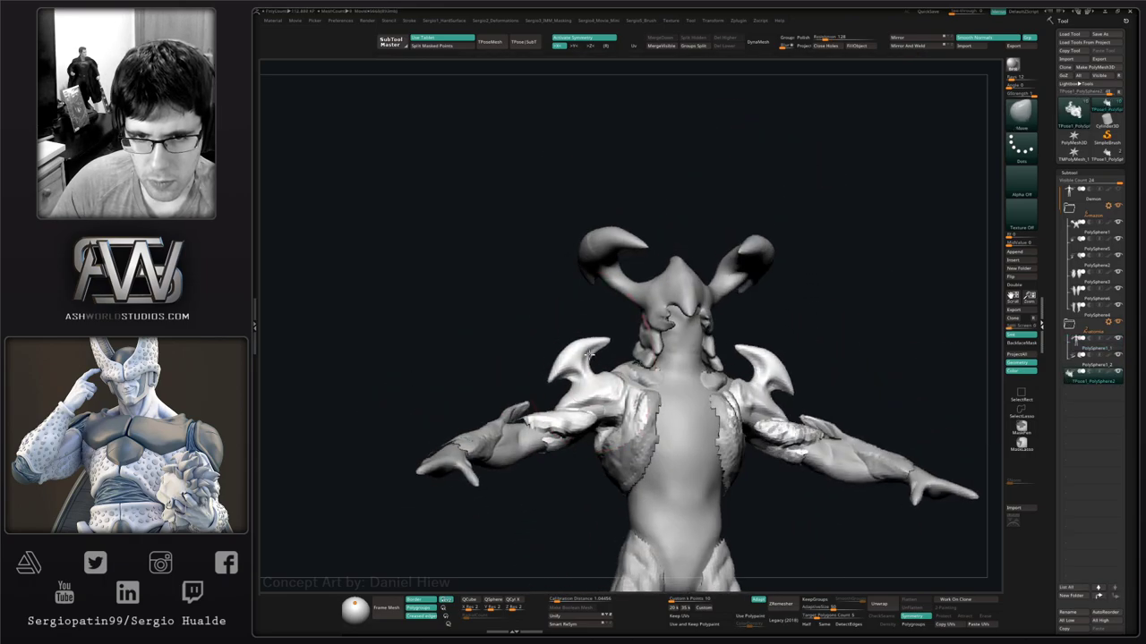
{"action": "mouse_move", "coordinate": [581, 375]}
{"action": "left_mouse_down"}
{"action": "mouse_move", "coordinate": [588, 461]}
{"action": "mouse_move", "coordinate": [580, 445]}
{"action": "left_mouse_up"}
{"action": "left_click", "coordinate": [577, 399], "text": "ctrl+shift"}
{"action": "mouse_move", "coordinate": [478, 462]}
{"action": "left_mouse_down", "text": "ctrl+alt+shift"}
{"action": "mouse_move", "coordinate": [588, 468]}
{"action": "mouse_move", "coordinate": [614, 448]}
{"action": "mouse_move", "coordinate": [549, 439]}
{"action": "mouse_move", "coordinate": [598, 461]}
{"action": "left_mouse_up", "text": "ctrl+alt+shift"}
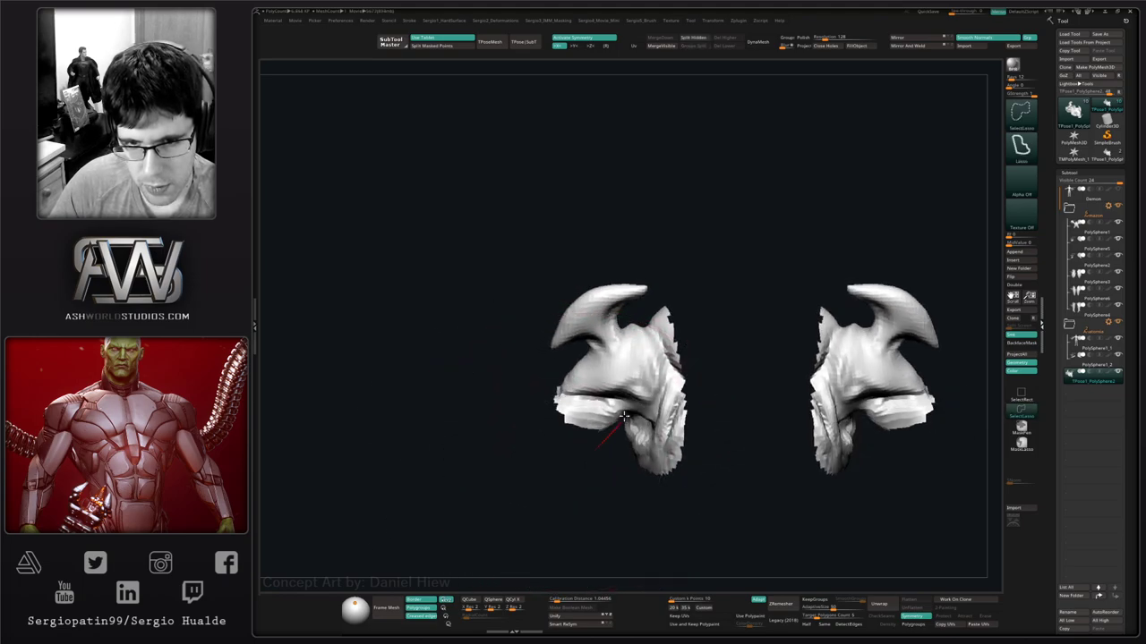
{"action": "mouse_move", "coordinate": [458, 424]}
{"action": "left_mouse_down", "text": "ctrl+alt+shift"}
{"action": "mouse_move", "coordinate": [518, 445]}
{"action": "mouse_move", "coordinate": [622, 441]}
{"action": "left_mouse_up", "text": "ctrl+alt+shift"}
{"action": "mouse_move", "coordinate": [703, 331]}
{"action": "left_mouse_down", "text": "ctrl+alt+shift"}
{"action": "mouse_move", "coordinate": [685, 339]}
{"action": "mouse_move", "coordinate": [684, 494]}
{"action": "mouse_move", "coordinate": [675, 389]}
{"action": "mouse_move", "coordinate": [713, 460]}
{"action": "mouse_move", "coordinate": [689, 474]}
{"action": "mouse_move", "coordinate": [682, 544]}
{"action": "mouse_move", "coordinate": [644, 447]}
{"action": "left_mouse_up", "text": "ctrl+alt+shift"}
Hide the remaining ragged geometry below and behind the shoulder spikes and delete the hidden parts.
{"action": "left_click_drag", "start_coordinate": [604, 402], "coordinate": [653, 465], "text": "ctrl+alt+shift"}
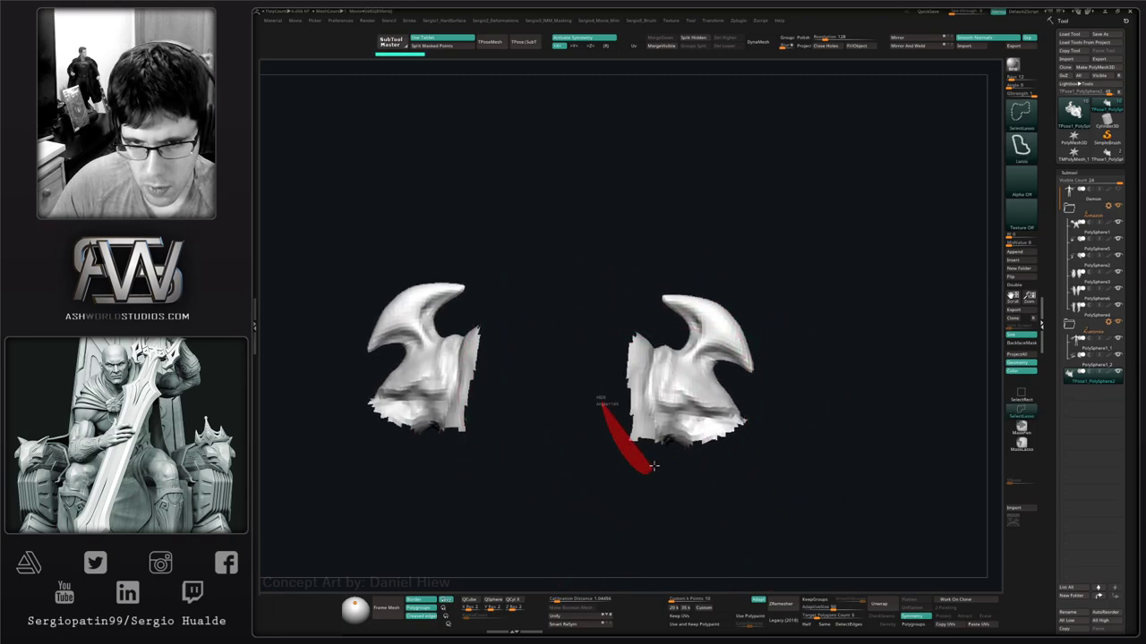
{"action": "left_click_drag", "start_coordinate": [653, 340], "coordinate": [632, 311], "text": "ctrl+alt+shift"}
{"action": "left_click_drag", "start_coordinate": [624, 442], "coordinate": [510, 439]}
{"action": "mouse_move", "coordinate": [682, 418]}
{"action": "left_mouse_down"}
{"action": "mouse_move", "coordinate": [665, 498]}
{"action": "mouse_move", "coordinate": [647, 486]}
{"action": "left_mouse_up"}
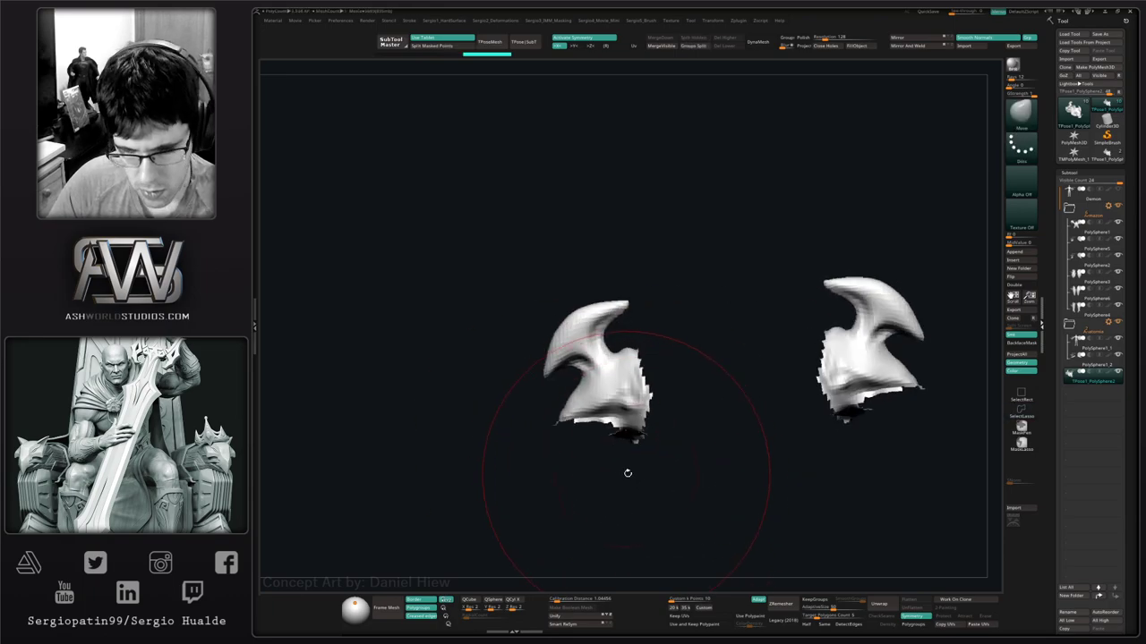
{"action": "left_click", "coordinate": [651, 454], "text": "ctrl+shift"}
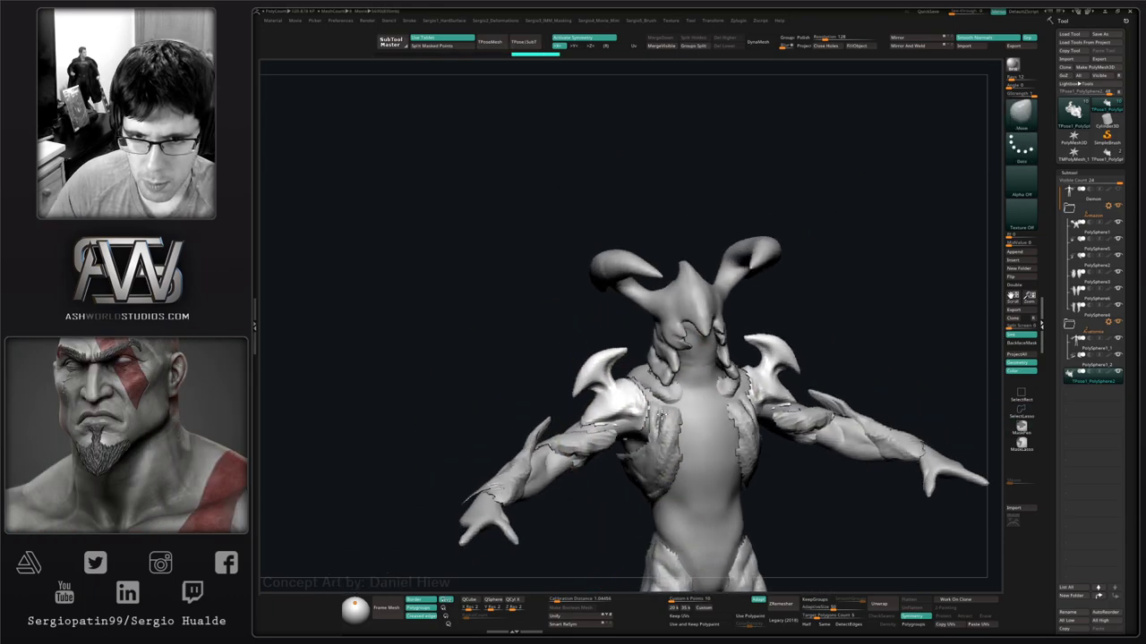
Select and isolate the ribcage muscle subtool, set its DynaMesh resolution to 512 and remesh it.
{"action": "mouse_move", "coordinate": [788, 421]}
{"action": "right_mouse_down", "text": "ctrl"}
{"action": "mouse_move", "coordinate": [787, 347]}
{"action": "mouse_move", "coordinate": [745, 363]}
{"action": "right_mouse_up", "text": "ctrl"}
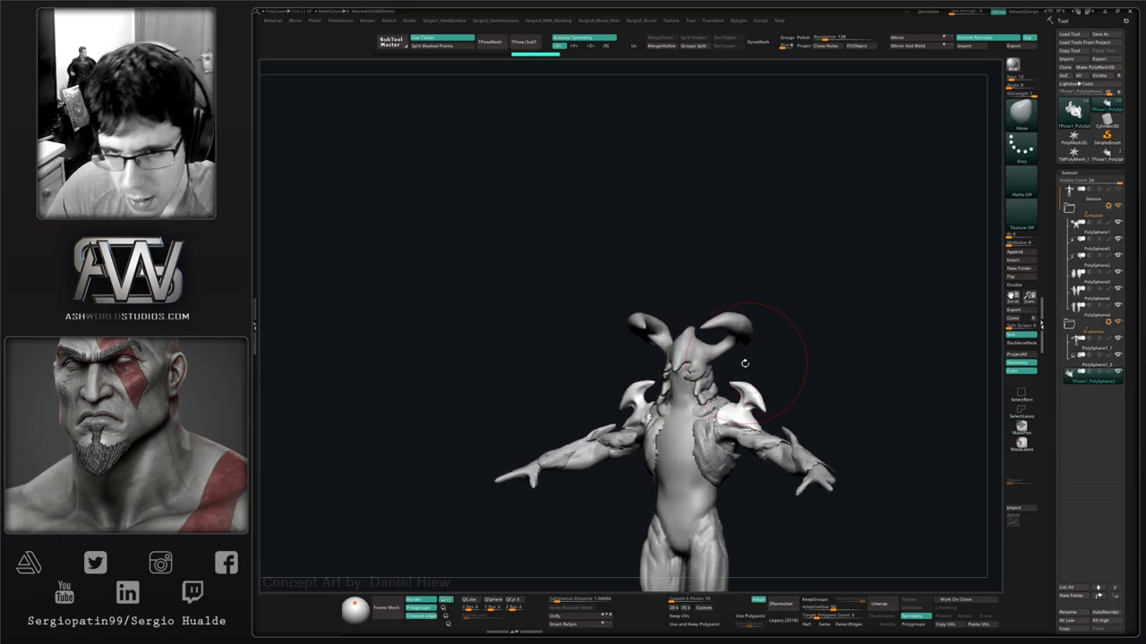
{"action": "left_click", "coordinate": [716, 438], "text": "alt"}
{"action": "key", "text": "shift+s"}
{"action": "right_click_drag", "start_coordinate": [717, 441], "coordinate": [749, 532], "text": "ctrl"}
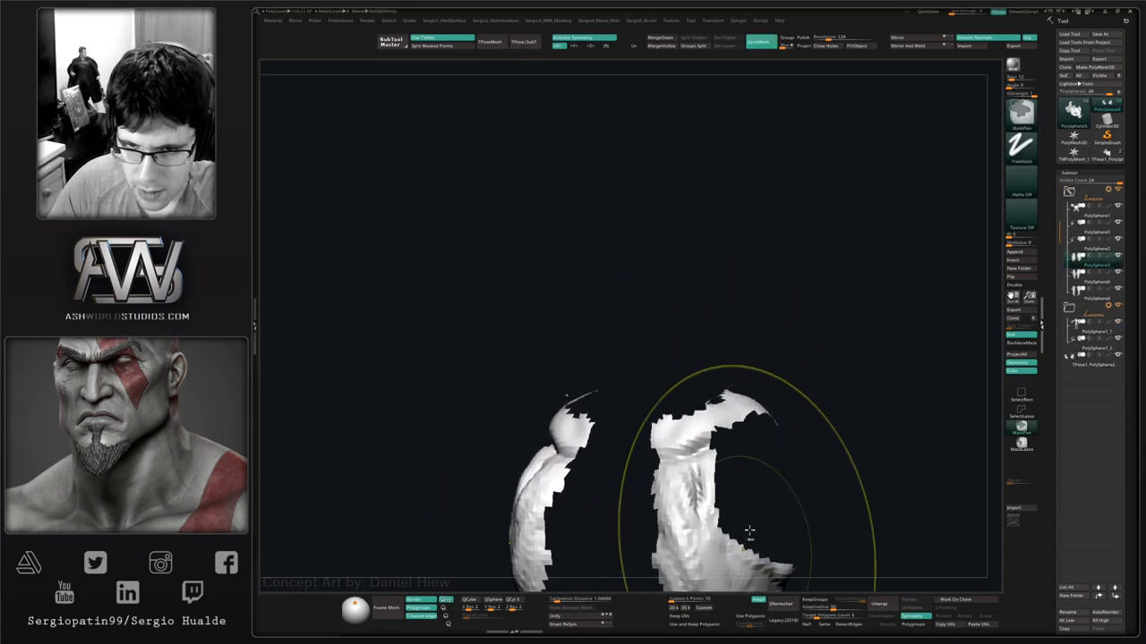
{"action": "right_click_drag", "start_coordinate": [826, 385], "coordinate": [801, 321], "text": "alt"}
{"action": "left_click", "coordinate": [830, 38]}
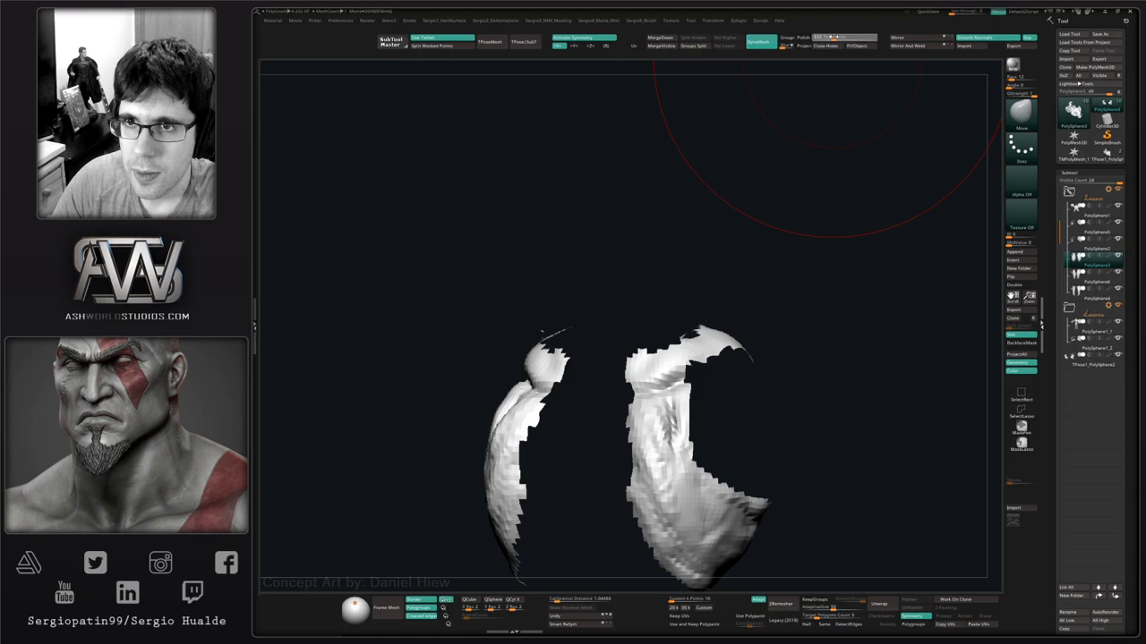
{"action": "type", "text": "512"}
{"action": "key", "text": "Return"}
{"action": "left_click_drag", "start_coordinate": [823, 152], "coordinate": [806, 306], "text": "ctrl"}
Resize the brush and smooth the ragged rims at the top of the ribcage pieces.
{"action": "right_click_drag", "start_coordinate": [722, 407], "coordinate": [787, 394]}
{"action": "key", "text": "s"}
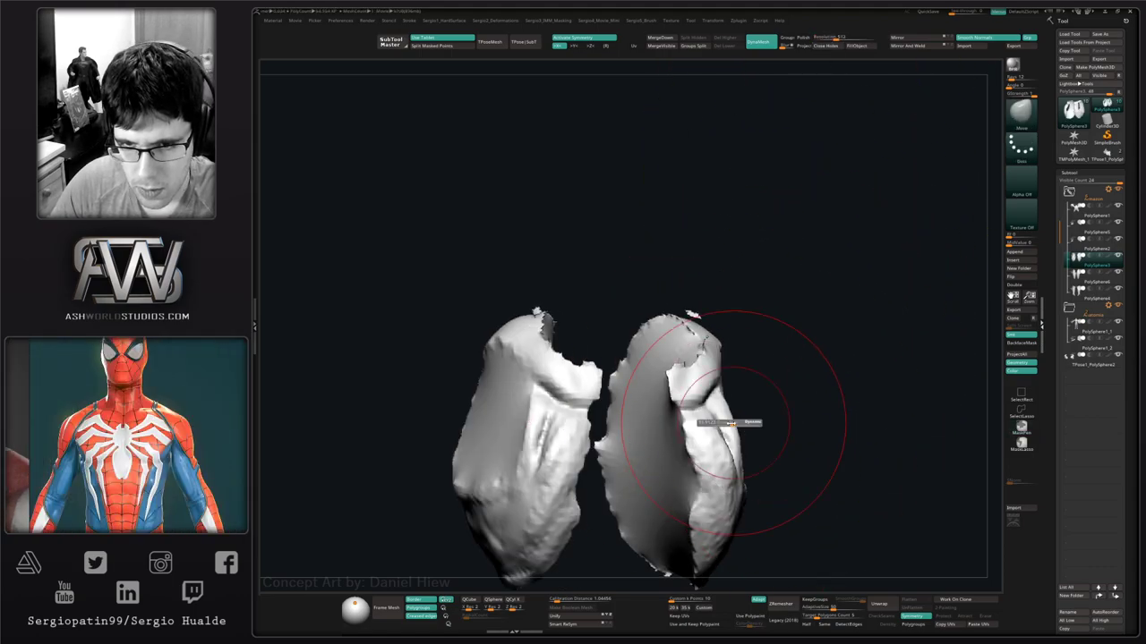
{"action": "left_click_drag", "start_coordinate": [734, 421], "coordinate": [714, 422]}
{"action": "right_click_drag", "start_coordinate": [694, 436], "coordinate": [711, 401], "text": "alt"}
{"action": "mouse_move", "coordinate": [703, 330]}
{"action": "left_mouse_down", "text": "shift"}
{"action": "mouse_move", "coordinate": [735, 299]}
{"action": "mouse_move", "coordinate": [731, 276]}
{"action": "left_mouse_up", "text": "shift"}
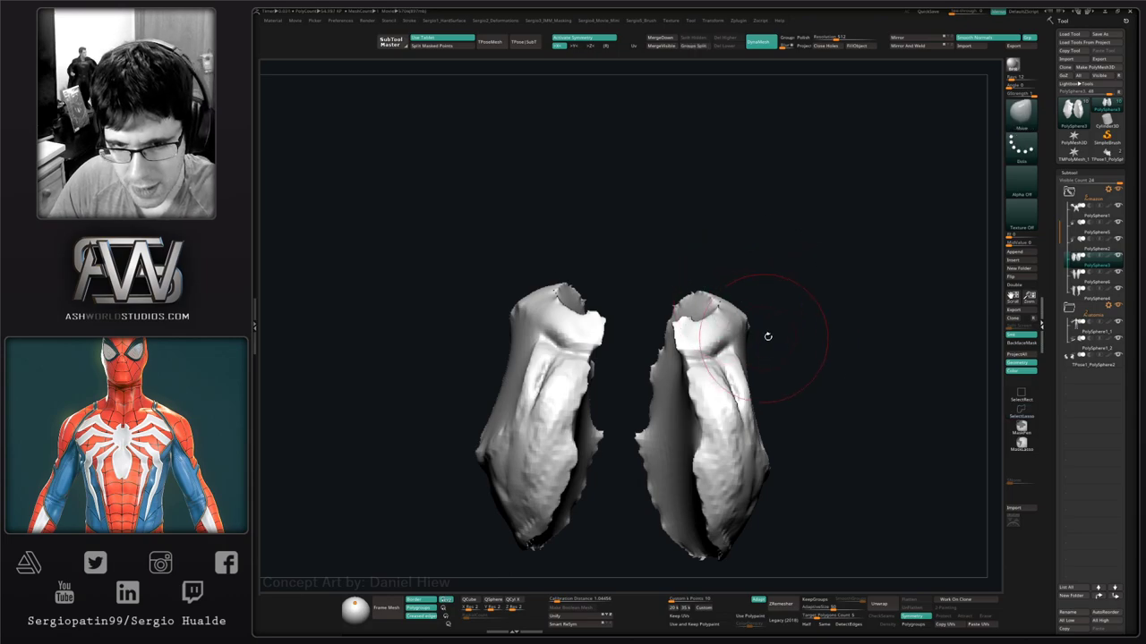
{"action": "left_click_drag", "start_coordinate": [759, 358], "coordinate": [729, 377]}
{"action": "mouse_move", "coordinate": [725, 380]}
{"action": "right_mouse_down"}
{"action": "mouse_move", "coordinate": [667, 389]}
{"action": "mouse_move", "coordinate": [711, 407]}
{"action": "right_mouse_up"}
Build up the front surface of the ribcage muscles with the ClayBuildup brush and bring back the whole body.
{"action": "key", "text": "b"}
{"action": "key", "text": "c"}
{"action": "key", "text": "b"}
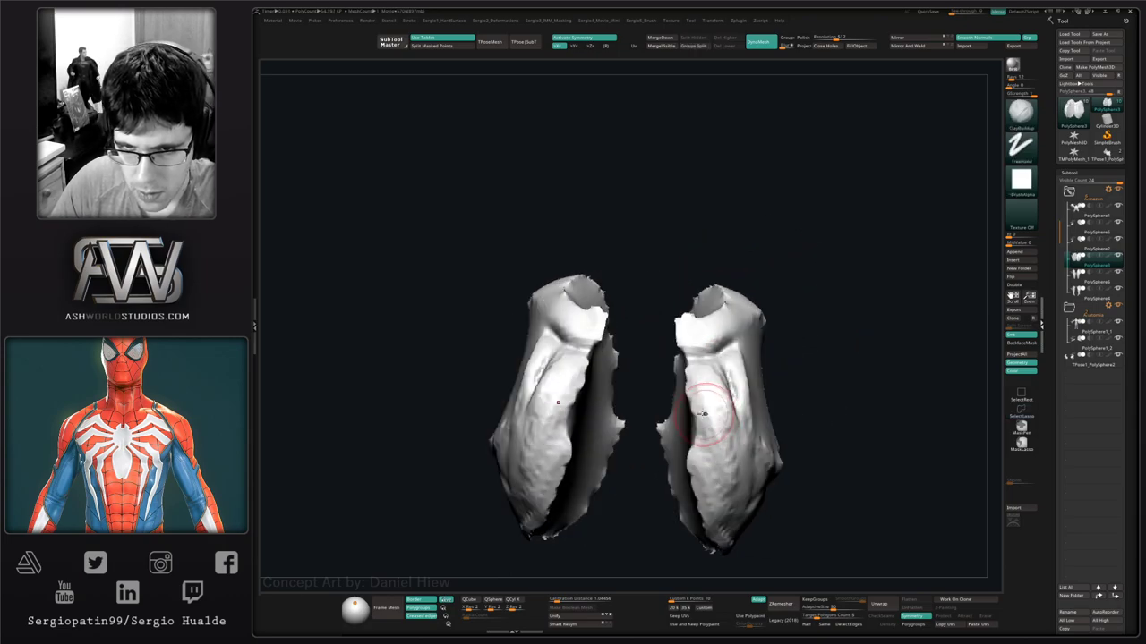
{"action": "left_click_drag", "start_coordinate": [710, 386], "coordinate": [715, 431]}
{"action": "key", "text": "alt+s"}
{"action": "right_click_drag", "start_coordinate": [710, 463], "coordinate": [701, 394]}
Carve along the inner edge of the ribcage muscles with the DamStandard brush and smooth that border against the torso.
{"action": "key", "text": "b"}
{"action": "key", "text": "d"}
{"action": "key", "text": "s"}
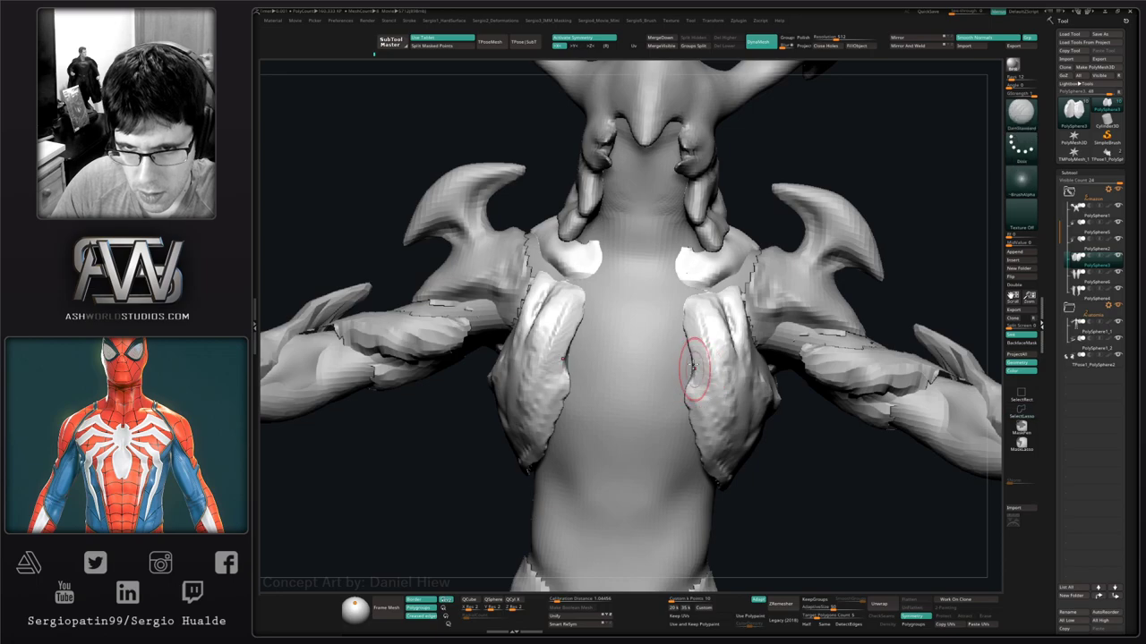
{"action": "left_click_drag", "start_coordinate": [694, 347], "coordinate": [698, 391]}
{"action": "mouse_move", "coordinate": [713, 418]}
{"action": "right_mouse_down"}
{"action": "mouse_move", "coordinate": [695, 415]}
{"action": "mouse_move", "coordinate": [703, 433]}
{"action": "right_mouse_up"}
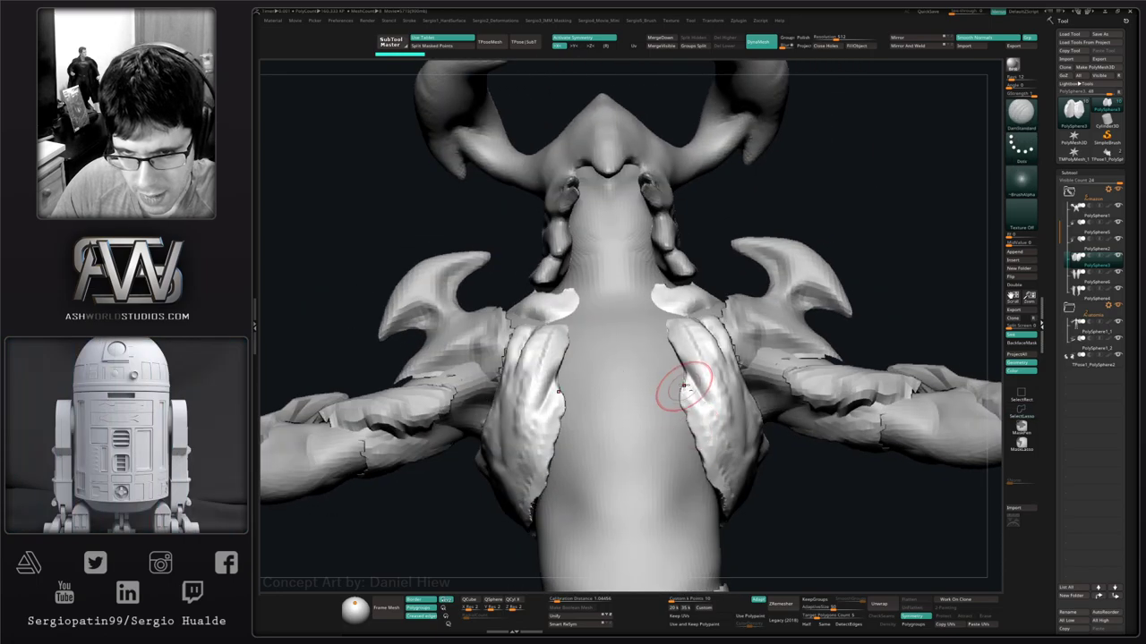
{"action": "left_click_drag", "start_coordinate": [682, 388], "coordinate": [713, 492]}
{"action": "right_click_drag", "start_coordinate": [724, 488], "coordinate": [720, 500]}
{"action": "left_click_drag", "start_coordinate": [721, 499], "coordinate": [739, 519]}
{"action": "right_click_drag", "start_coordinate": [741, 521], "coordinate": [733, 476]}
{"action": "left_click_drag", "start_coordinate": [669, 408], "coordinate": [727, 457], "text": "shift"}
{"action": "right_click_drag", "start_coordinate": [759, 489], "coordinate": [721, 443]}
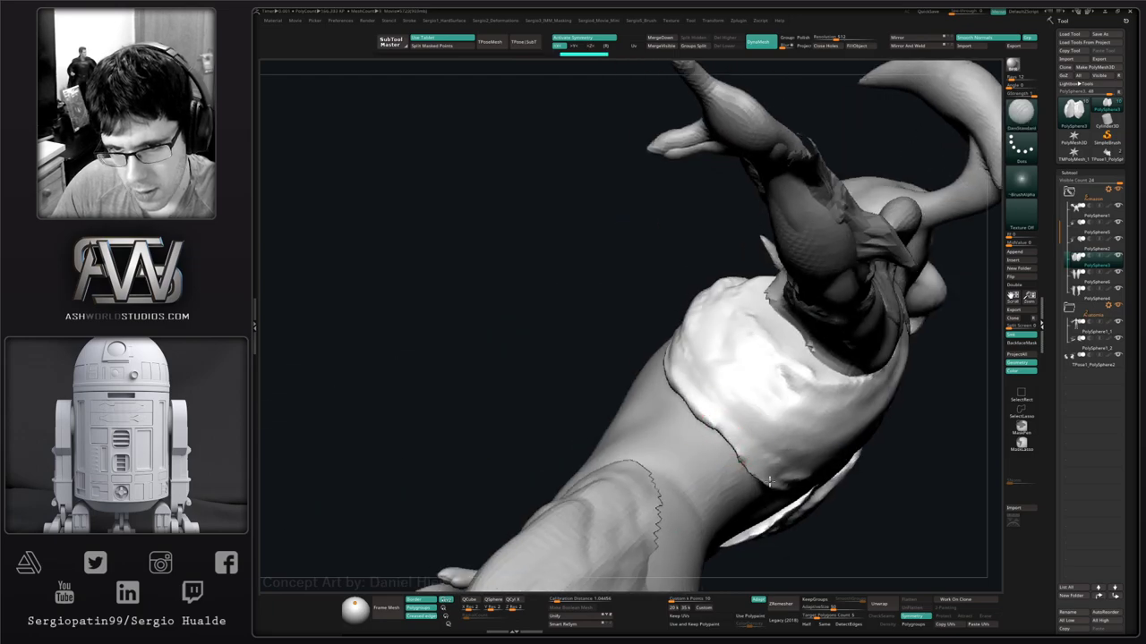
Add volume to the ribcage piece beneath the arm with the ClayBuildup brush.
{"action": "mouse_move", "coordinate": [769, 482]}
{"action": "right_mouse_down"}
{"action": "mouse_move", "coordinate": [780, 486]}
{"action": "mouse_move", "coordinate": [752, 353]}
{"action": "mouse_move", "coordinate": [790, 307]}
{"action": "right_mouse_up"}
{"action": "key", "text": "b"}
{"action": "key", "text": "c"}
{"action": "key", "text": "b"}
{"action": "key", "text": "alt+shift+s"}
{"action": "mouse_move", "coordinate": [790, 307]}
{"action": "left_mouse_down"}
{"action": "mouse_move", "coordinate": [817, 305]}
{"action": "mouse_move", "coordinate": [795, 273]}
{"action": "mouse_move", "coordinate": [796, 295]}
{"action": "mouse_move", "coordinate": [846, 287]}
{"action": "mouse_move", "coordinate": [771, 253]}
{"action": "mouse_move", "coordinate": [851, 305]}
{"action": "mouse_move", "coordinate": [849, 315]}
{"action": "left_mouse_up"}
{"action": "key", "text": "alt+shift+s"}
{"action": "right_click_drag", "start_coordinate": [810, 300], "coordinate": [680, 315], "text": "shift"}
Reshape the ribcage pieces around the armpit and shoulder with the Move brush.
{"action": "key", "text": "b"}
{"action": "key", "text": "m"}
{"action": "key", "text": "v"}
{"action": "left_click_drag", "start_coordinate": [694, 329], "coordinate": [714, 319]}
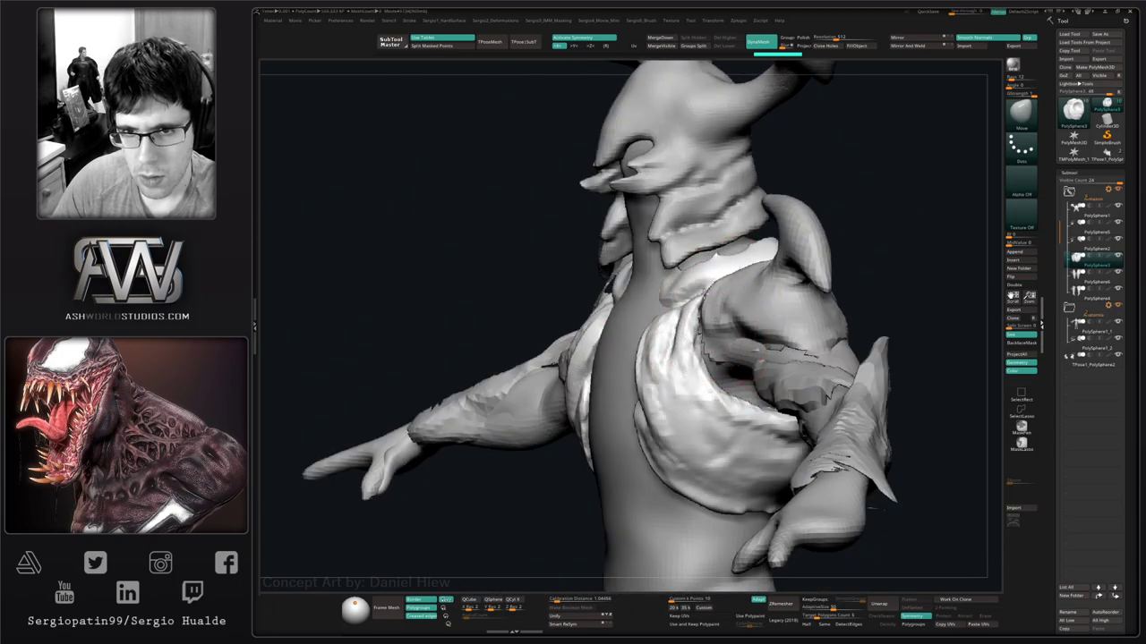
{"action": "right_click_drag", "start_coordinate": [662, 358], "coordinate": [740, 414]}
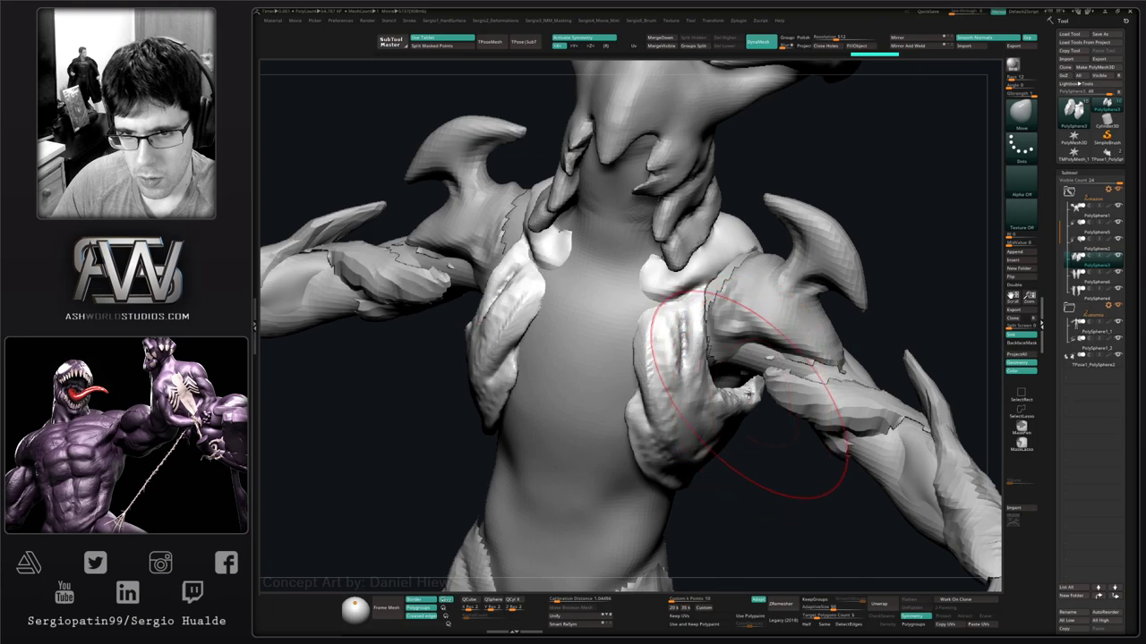
{"action": "left_click_drag", "start_coordinate": [754, 391], "coordinate": [739, 394]}
{"action": "right_click_drag", "start_coordinate": [739, 394], "coordinate": [781, 394]}
{"action": "mouse_move", "coordinate": [780, 393]}
{"action": "right_mouse_down", "text": "ctrl"}
{"action": "mouse_move", "coordinate": [677, 355]}
{"action": "mouse_move", "coordinate": [607, 387]}
{"action": "right_mouse_up", "text": "ctrl"}
{"action": "left_click_drag", "start_coordinate": [609, 391], "coordinate": [620, 383]}
{"action": "right_click_drag", "start_coordinate": [619, 383], "coordinate": [721, 393], "text": "ctrl"}
{"action": "mouse_move", "coordinate": [583, 385]}
{"action": "right_mouse_down"}
{"action": "mouse_move", "coordinate": [574, 379]}
{"action": "mouse_move", "coordinate": [614, 392]}
{"action": "mouse_move", "coordinate": [544, 359]}
{"action": "mouse_move", "coordinate": [597, 405]}
{"action": "mouse_move", "coordinate": [556, 321]}
{"action": "right_mouse_up"}
Isolate the ribcage pieces and flatten the rim of the arm opening with the TrimDynamic brush.
{"action": "key", "text": "shift+s"}
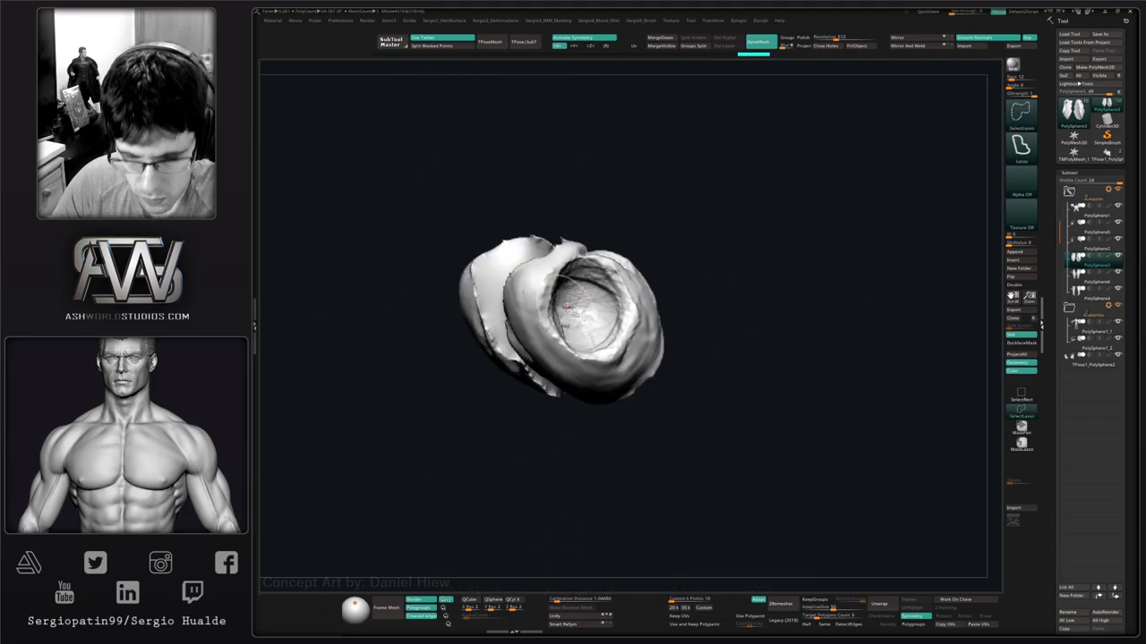
{"action": "key", "text": "b"}
{"action": "key", "text": "t"}
{"action": "key", "text": "d"}
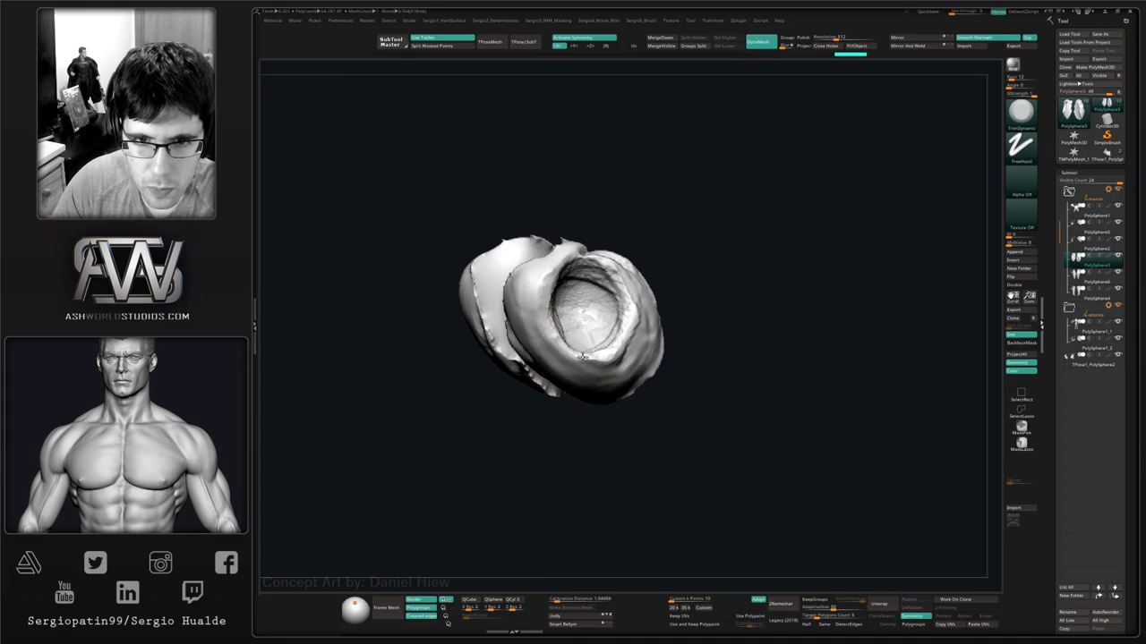
{"action": "mouse_move", "coordinate": [630, 312]}
{"action": "left_mouse_down"}
{"action": "mouse_move", "coordinate": [613, 270]}
{"action": "mouse_move", "coordinate": [605, 333]}
{"action": "left_mouse_up"}
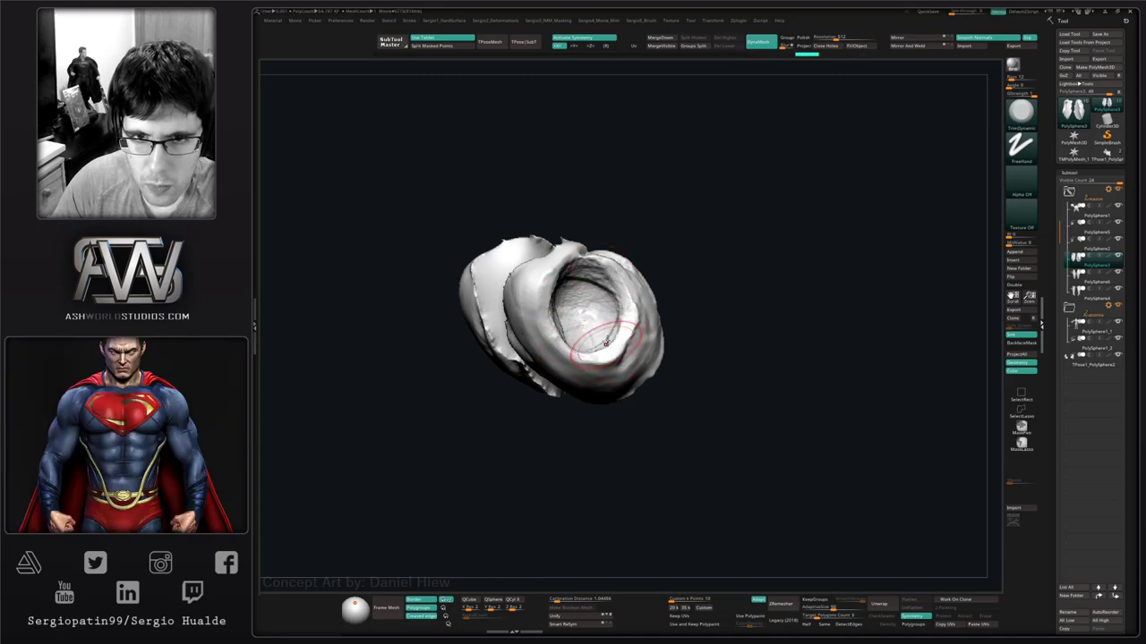
{"action": "key", "text": "shift+s"}
{"action": "right_click_drag", "start_coordinate": [597, 333], "coordinate": [546, 308]}
Trim the jagged border between the inner and outer faces of the ribcage pieces with TrimDynamic.
{"action": "left_click", "coordinate": [545, 308], "text": "ctrl+shift"}
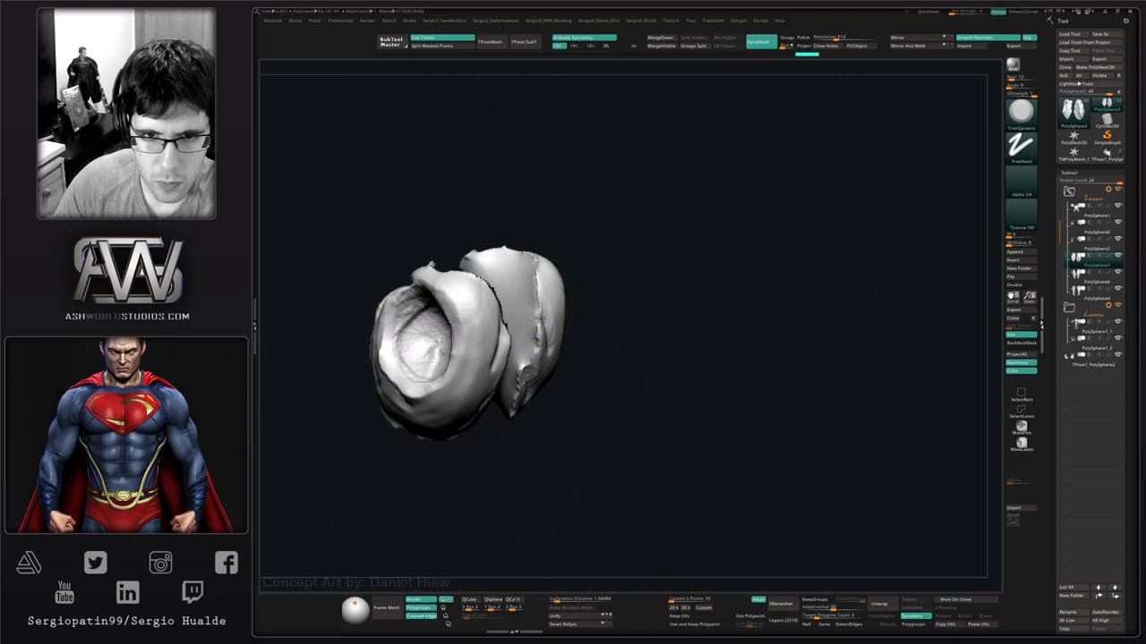
{"action": "left_click_drag", "start_coordinate": [513, 379], "coordinate": [514, 416]}
{"action": "right_click_drag", "start_coordinate": [514, 425], "coordinate": [525, 345]}
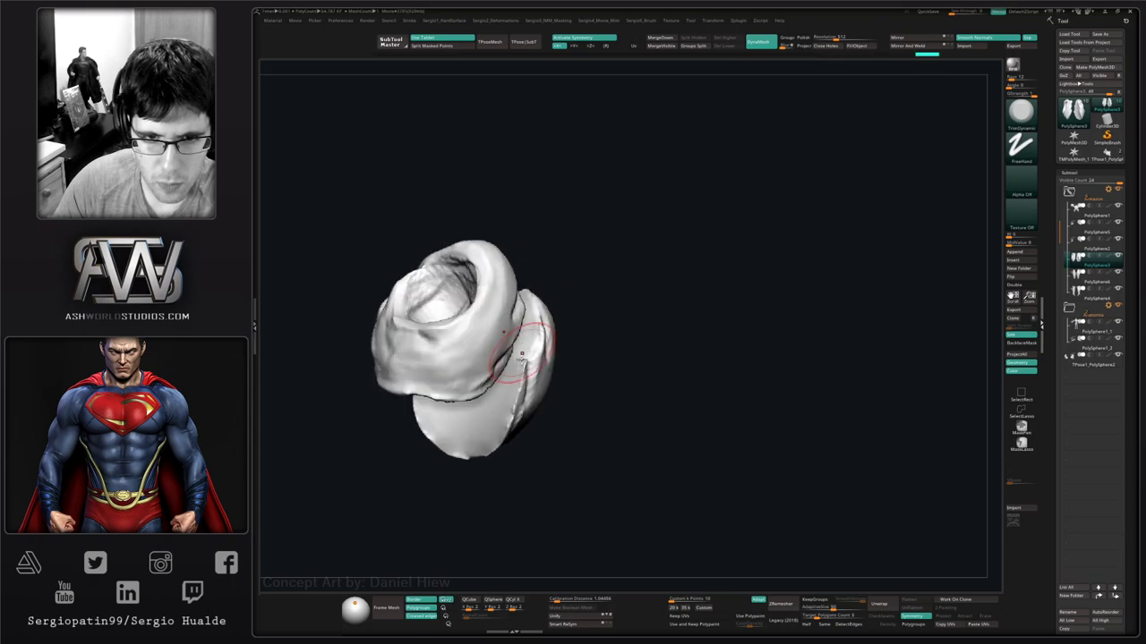
{"action": "left_click_drag", "start_coordinate": [523, 351], "coordinate": [507, 431]}
{"action": "right_click_drag", "start_coordinate": [496, 444], "coordinate": [500, 403]}
{"action": "left_click_drag", "start_coordinate": [498, 417], "coordinate": [459, 463]}
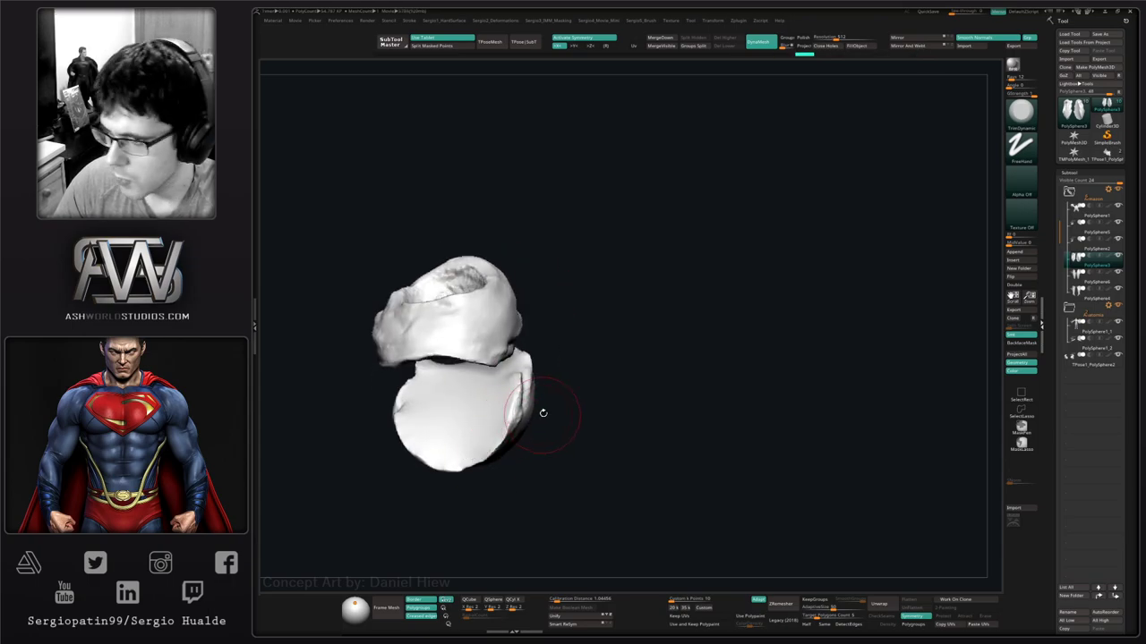
{"action": "right_click_drag", "start_coordinate": [539, 410], "coordinate": [534, 445]}
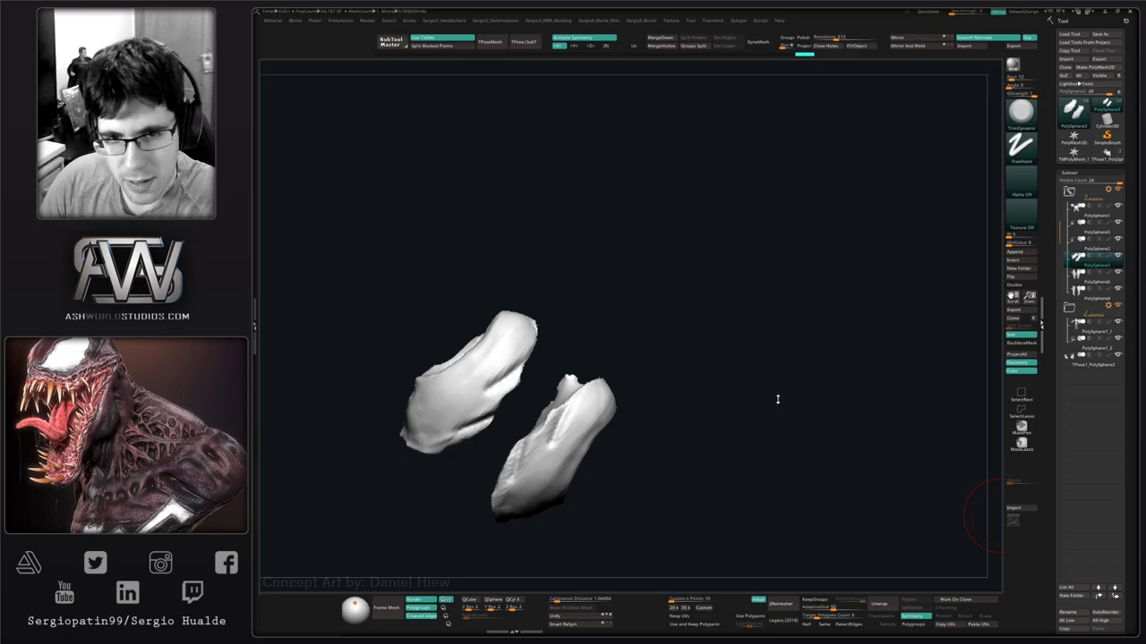
Flatten the remaining rough ridge along the front border of the ribcage pieces with TrimDynamic and check the arm opening.
{"action": "right_click_drag", "start_coordinate": [777, 399], "coordinate": [665, 437]}
{"action": "right_click_drag", "start_coordinate": [575, 437], "coordinate": [582, 408], "text": "ctrl"}
{"action": "mouse_move", "coordinate": [665, 403]}
{"action": "right_mouse_down", "text": "alt"}
{"action": "mouse_move", "coordinate": [734, 389]}
{"action": "mouse_move", "coordinate": [685, 441]}
{"action": "mouse_move", "coordinate": [687, 461]}
{"action": "mouse_move", "coordinate": [709, 359]}
{"action": "right_mouse_up", "text": "alt"}
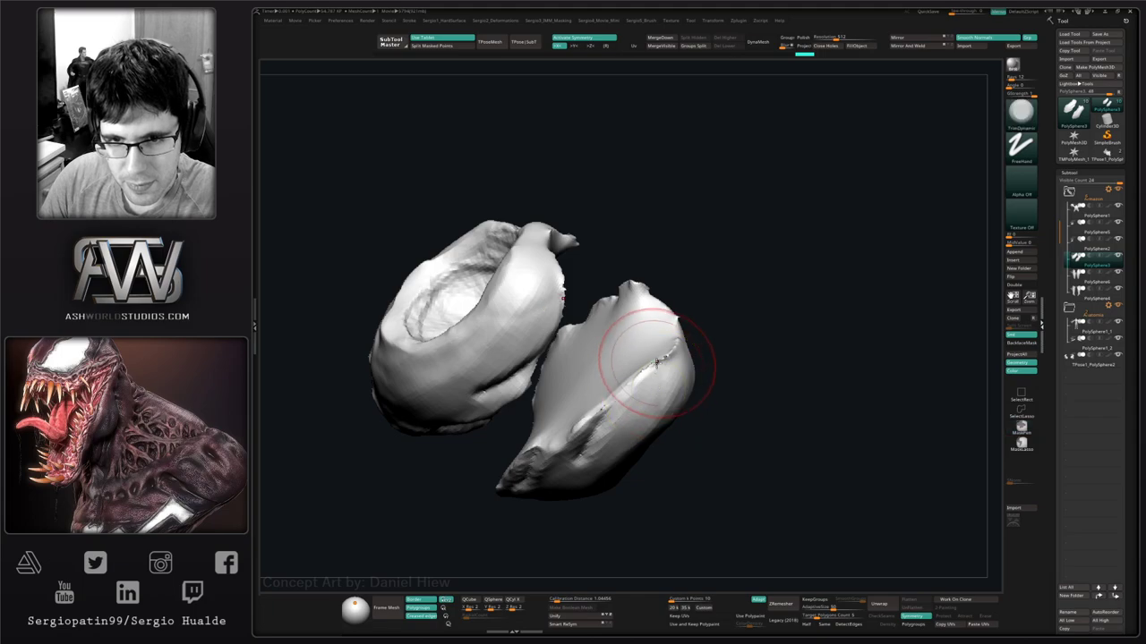
{"action": "left_click_drag", "start_coordinate": [656, 362], "coordinate": [645, 376]}
{"action": "key", "text": "alt+s"}
{"action": "mouse_move", "coordinate": [655, 390]}
{"action": "right_mouse_down", "text": "ctrl"}
{"action": "mouse_move", "coordinate": [658, 362]}
{"action": "mouse_move", "coordinate": [714, 430]}
{"action": "mouse_move", "coordinate": [594, 451]}
{"action": "mouse_move", "coordinate": [677, 477]}
{"action": "right_mouse_up", "text": "ctrl"}
{"action": "key", "text": "alt+s"}
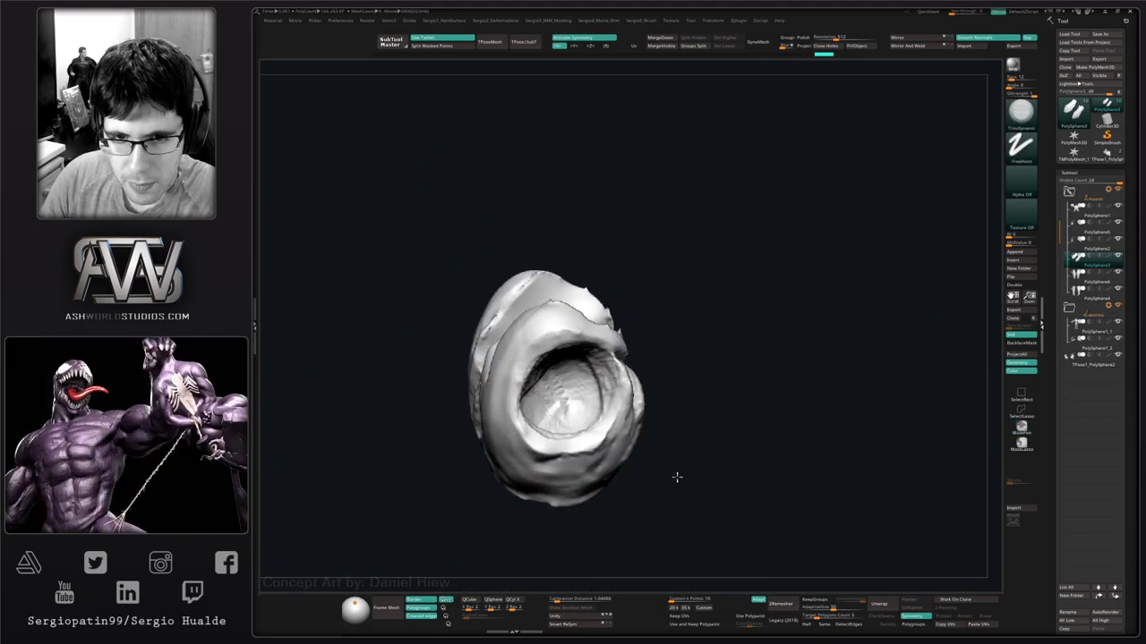
{"action": "left_click_drag", "start_coordinate": [677, 477], "coordinate": [614, 480]}
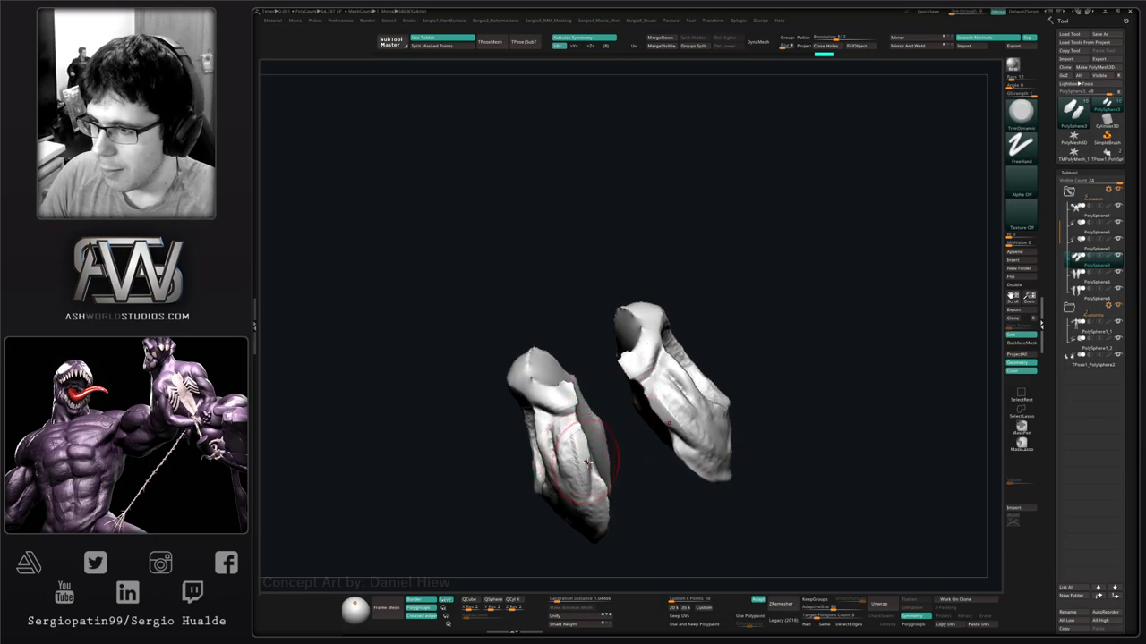
{"action": "mouse_move", "coordinate": [691, 396]}
{"action": "left_mouse_down"}
{"action": "mouse_move", "coordinate": [749, 358]}
{"action": "mouse_move", "coordinate": [678, 409]}
{"action": "mouse_move", "coordinate": [661, 443]}
{"action": "mouse_move", "coordinate": [704, 435]}
{"action": "mouse_move", "coordinate": [690, 426]}
{"action": "mouse_move", "coordinate": [722, 445]}
{"action": "mouse_move", "coordinate": [639, 428]}
{"action": "left_mouse_up"}
{"action": "right_click_drag", "start_coordinate": [640, 428], "coordinate": [642, 422], "text": "ctrl"}
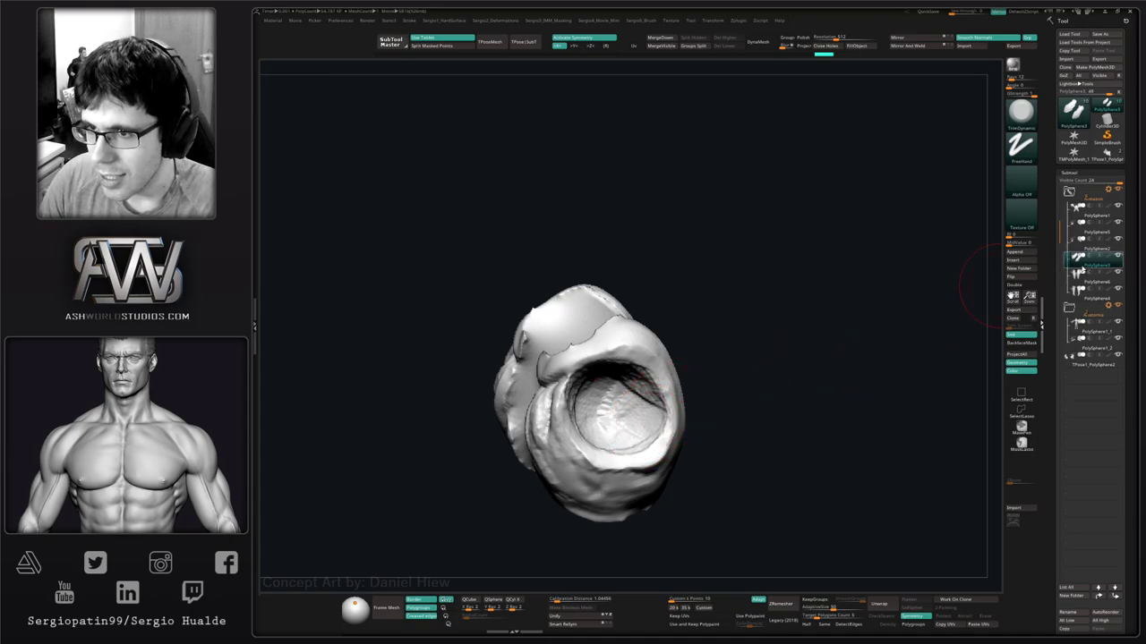
Take the ribcage subtool out of the Armazon folder, collapse the folders and hide everything except it and the shoulder spikes.
{"action": "left_click_drag", "start_coordinate": [1082, 269], "coordinate": [1085, 376]}
{"action": "left_click", "coordinate": [1068, 291]}
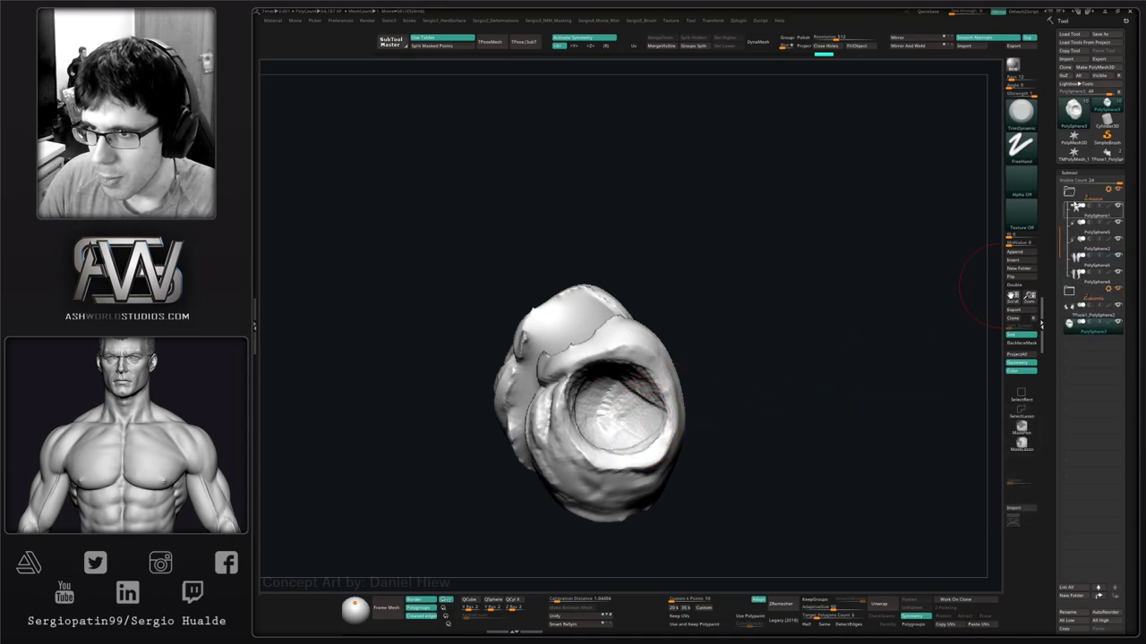
{"action": "left_click", "coordinate": [1072, 206]}
{"action": "left_click", "coordinate": [1059, 211]}
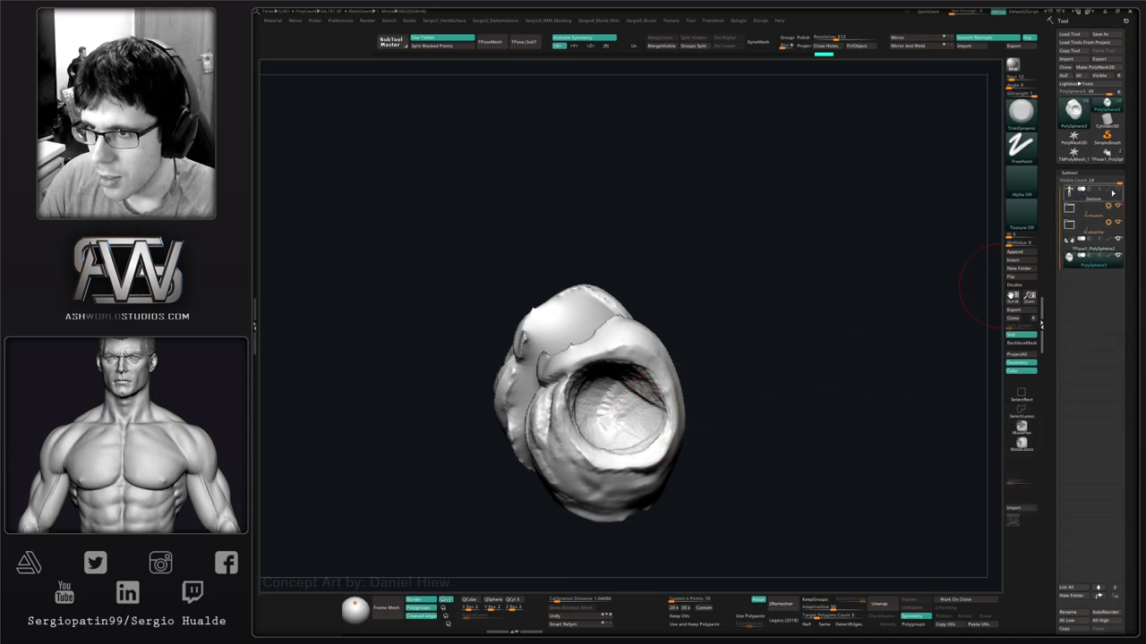
{"action": "left_click", "coordinate": [1117, 206], "text": "shift"}
{"action": "left_click", "coordinate": [1117, 239]}
{"action": "left_click_drag", "start_coordinate": [779, 394], "coordinate": [797, 376]}
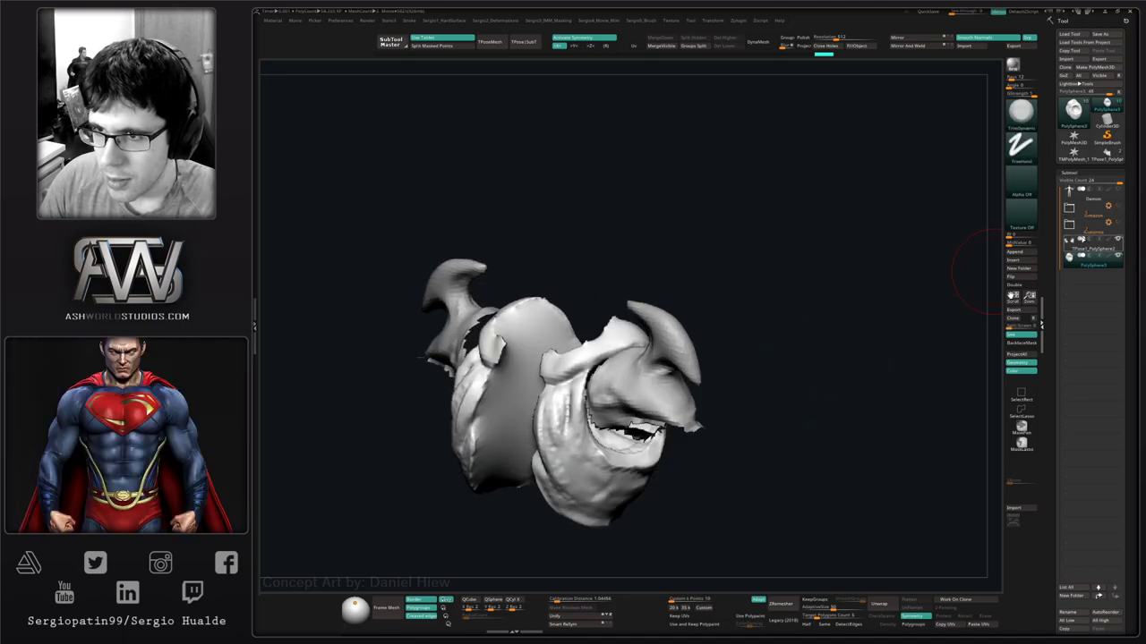
Put the shoulder-spike subtool into the Armazon folder and collapse the folder.
{"action": "left_click", "coordinate": [1070, 225]}
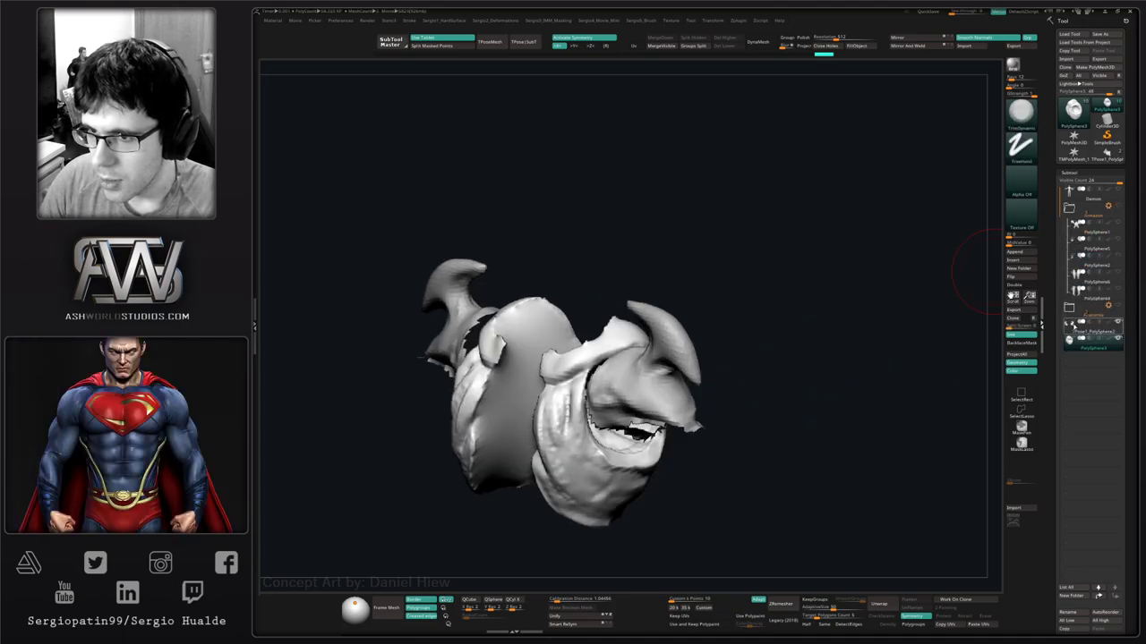
{"action": "left_click_drag", "start_coordinate": [1081, 249], "coordinate": [1081, 247]}
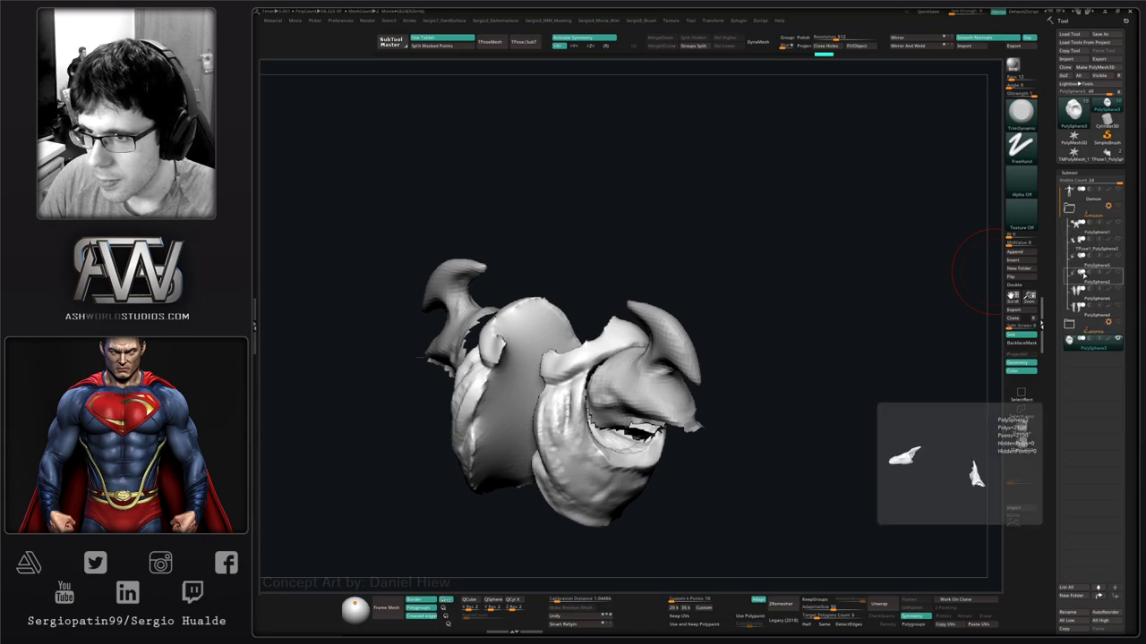
{"action": "left_click_drag", "start_coordinate": [1079, 291], "coordinate": [1079, 306]}
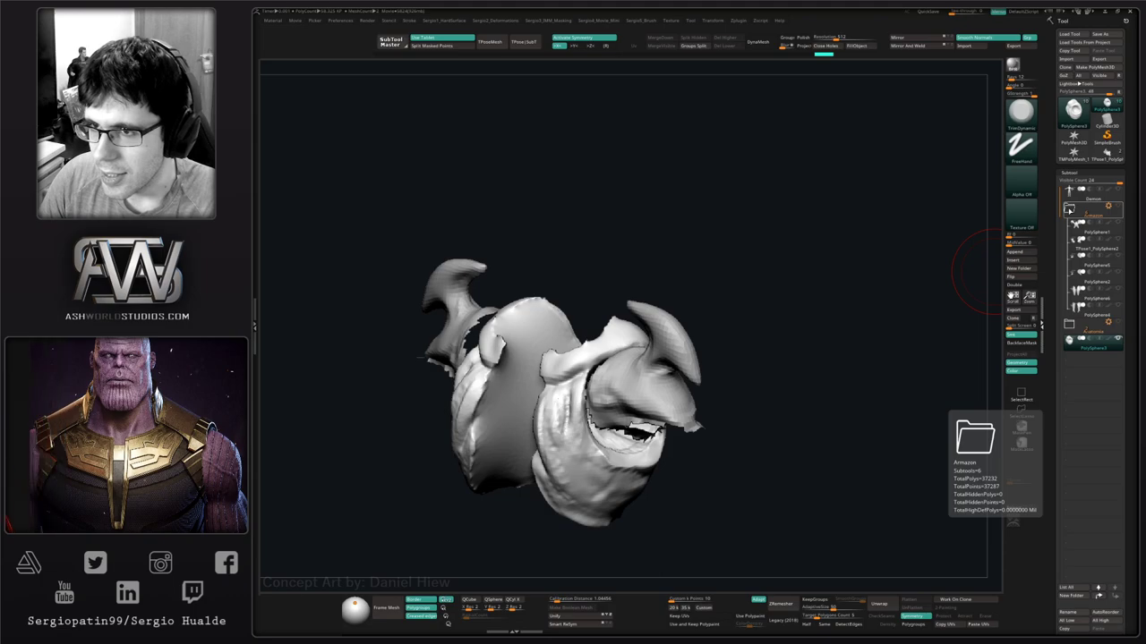
{"action": "left_click_drag", "start_coordinate": [1067, 209], "coordinate": [1069, 209]}
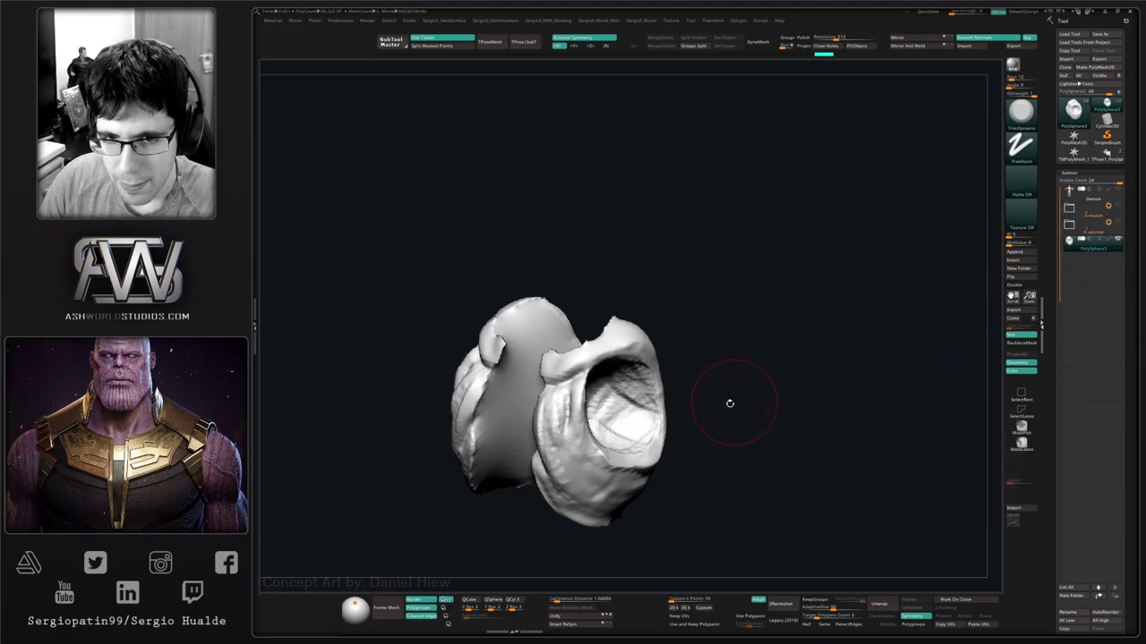
Append a Cylinder3D subtool beside the ribcage piece and select it.
{"action": "left_click_drag", "start_coordinate": [732, 402], "coordinate": [807, 363], "text": "alt"}
{"action": "left_click_drag", "start_coordinate": [874, 327], "coordinate": [677, 375]}
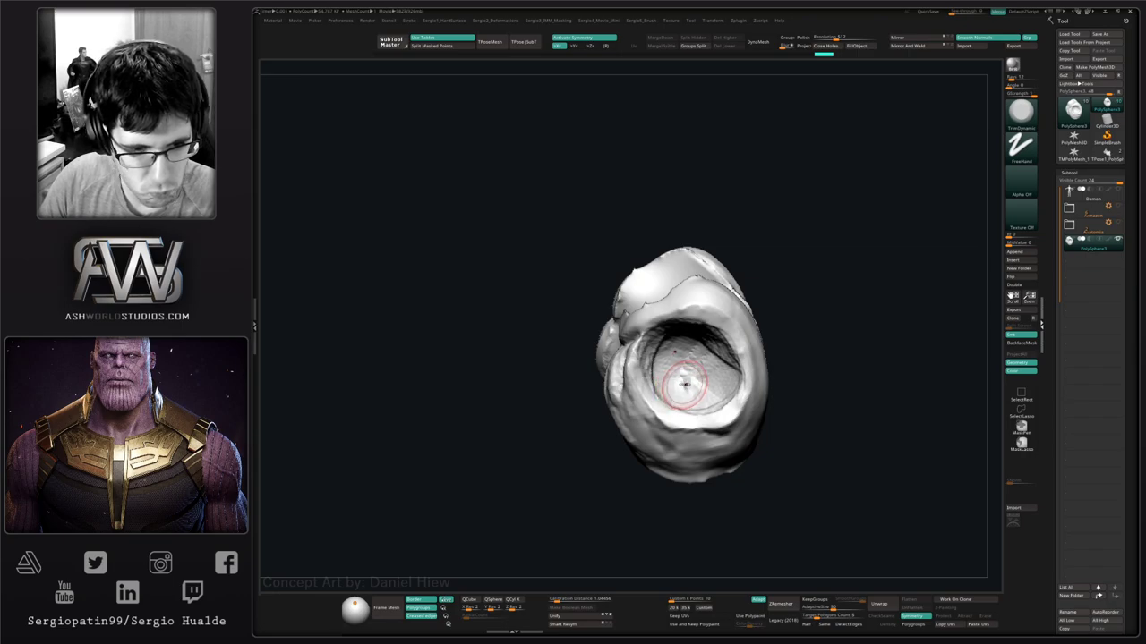
{"action": "left_click", "coordinate": [1019, 254]}
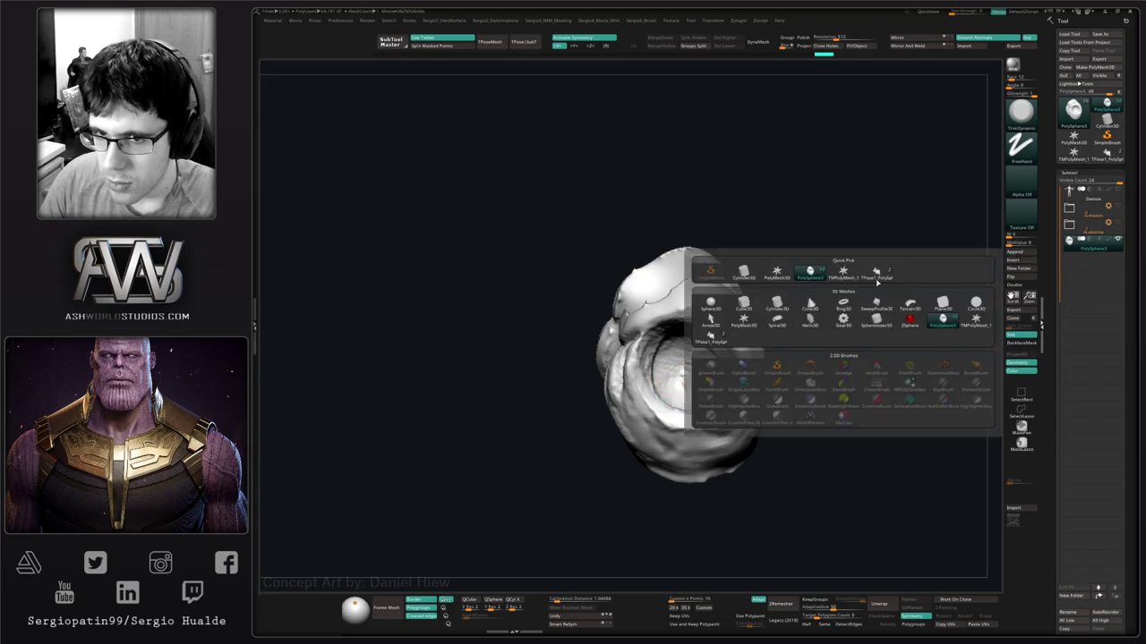
{"action": "left_click", "coordinate": [777, 304]}
{"action": "left_click_drag", "start_coordinate": [802, 347], "coordinate": [787, 355]}
{"action": "left_click", "coordinate": [752, 342], "text": "alt"}
Shrink, rotate and move the cylinder so it passes sideways through the arm opening of one ribcage piece.
{"action": "key", "text": "w"}
{"action": "right_click_drag", "start_coordinate": [626, 447], "coordinate": [548, 470], "text": "ctrl"}
{"action": "mouse_move", "coordinate": [647, 381]}
{"action": "left_mouse_down"}
{"action": "mouse_move", "coordinate": [570, 462]}
{"action": "mouse_move", "coordinate": [609, 433]}
{"action": "left_mouse_up"}
{"action": "left_click_drag", "start_coordinate": [686, 371], "coordinate": [683, 402]}
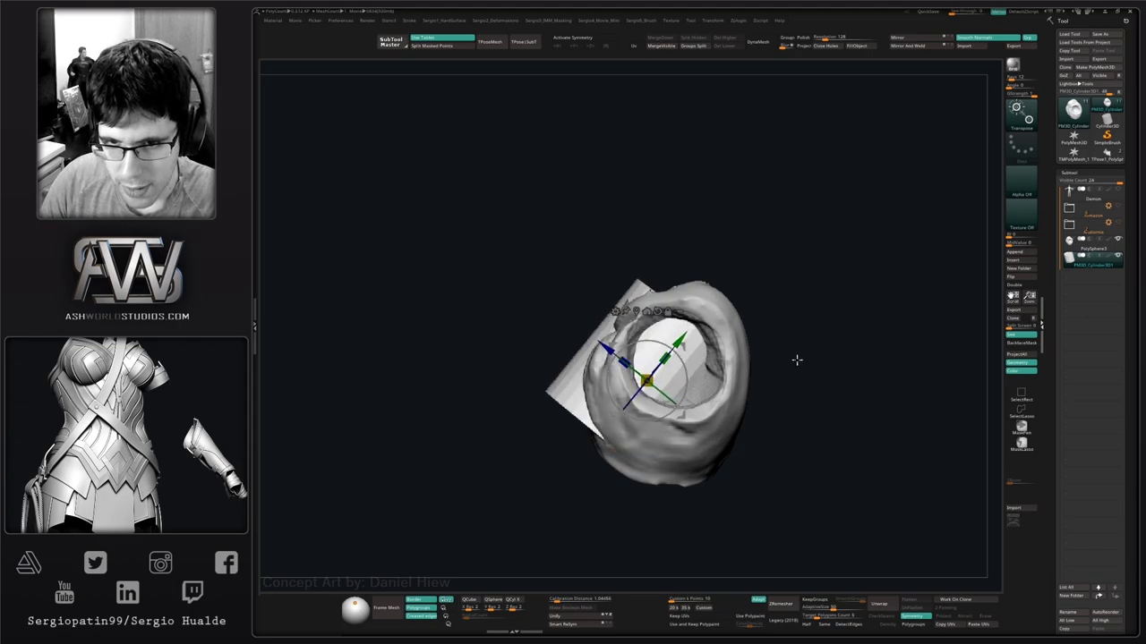
{"action": "left_click_drag", "start_coordinate": [796, 358], "coordinate": [805, 370], "text": "shift"}
{"action": "key", "text": "ctrl+z"}
{"action": "left_click_drag", "start_coordinate": [687, 372], "coordinate": [676, 412]}
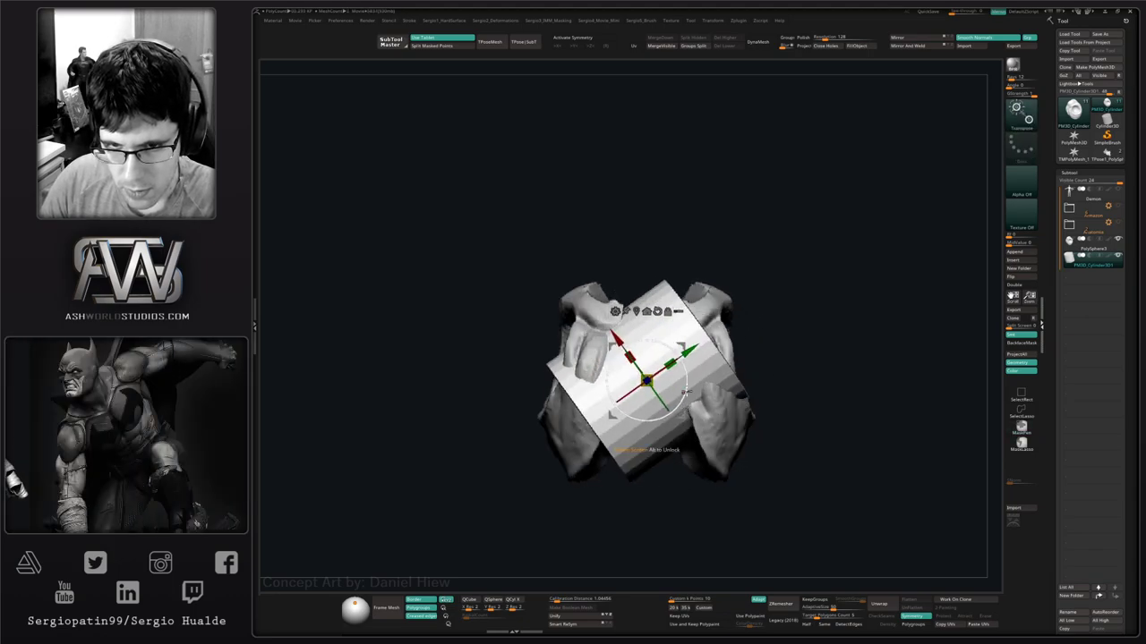
{"action": "mouse_move", "coordinate": [675, 349]}
{"action": "left_mouse_down"}
{"action": "mouse_move", "coordinate": [769, 328]}
{"action": "mouse_move", "coordinate": [707, 392]}
{"action": "left_mouse_up"}
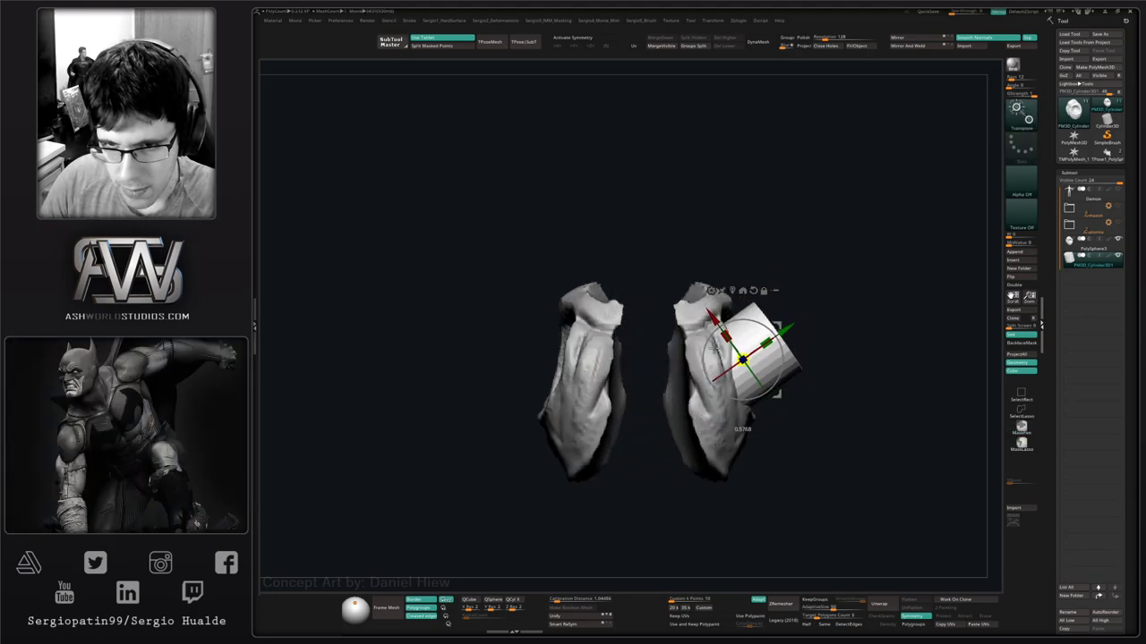
{"action": "mouse_move", "coordinate": [767, 343]}
{"action": "left_mouse_down"}
{"action": "mouse_move", "coordinate": [798, 332]}
{"action": "mouse_move", "coordinate": [754, 323]}
{"action": "left_mouse_up"}
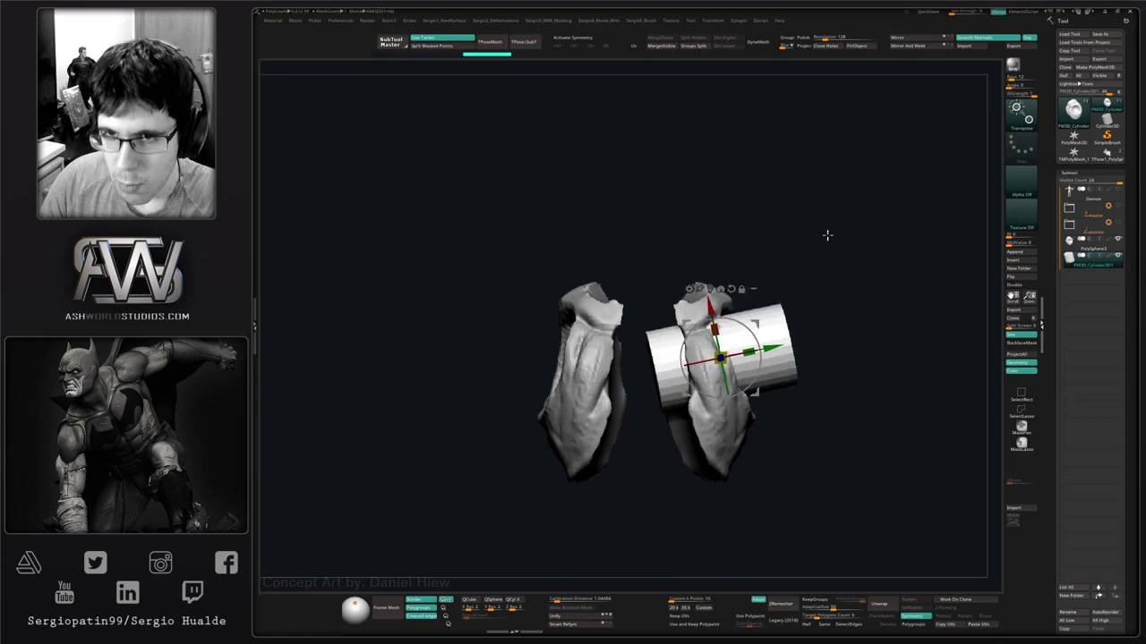
Mirror and weld the cylinder across to the other ribcage piece, then turn on X symmetry and align both with the arm openings.
{"action": "left_click", "coordinate": [908, 47]}
{"action": "key", "text": "ctrl+z"}
{"action": "left_click", "coordinate": [908, 38]}
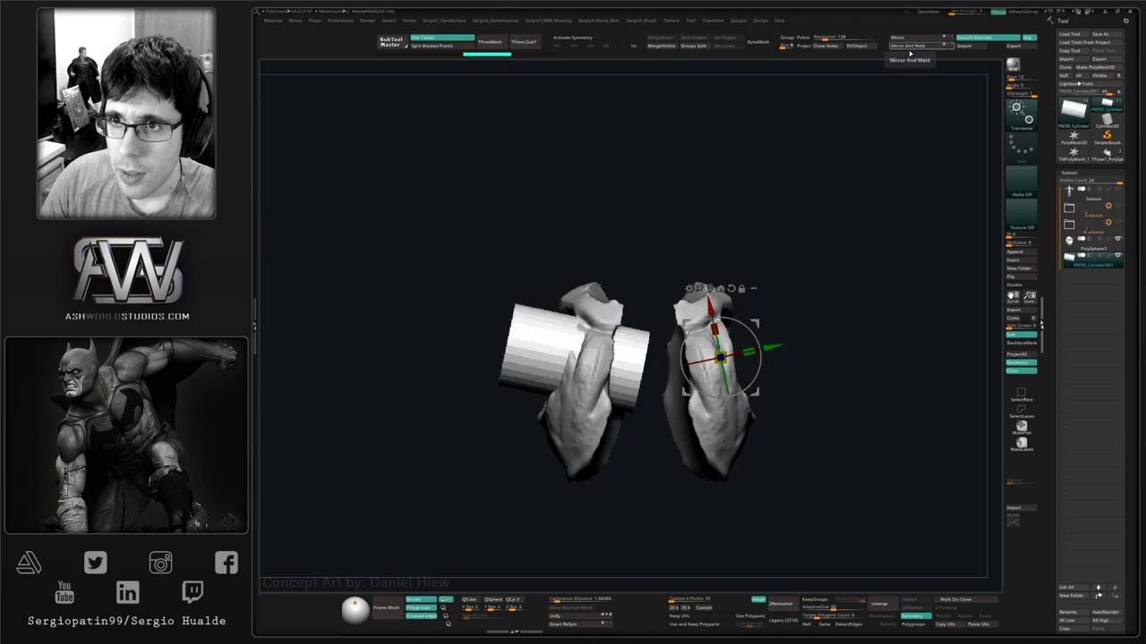
{"action": "left_click", "coordinate": [909, 48]}
{"action": "key", "text": "x"}
{"action": "left_click_drag", "start_coordinate": [809, 334], "coordinate": [786, 329], "text": "shift"}
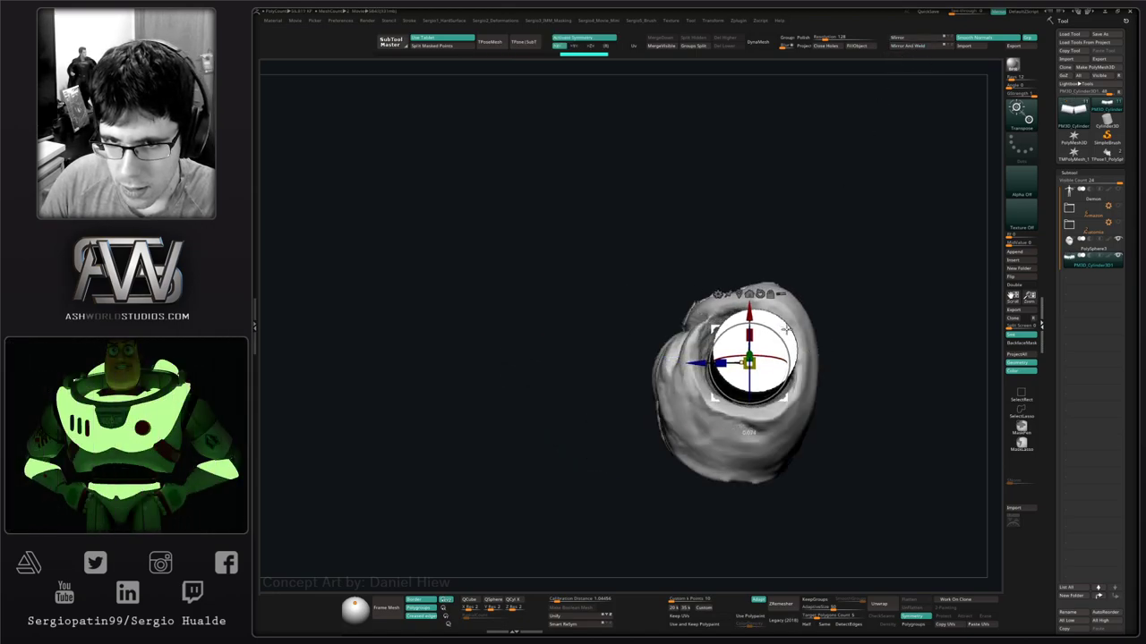
{"action": "mouse_move", "coordinate": [850, 313]}
{"action": "left_mouse_down"}
{"action": "mouse_move", "coordinate": [869, 350]}
{"action": "mouse_move", "coordinate": [900, 338]}
{"action": "mouse_move", "coordinate": [857, 333]}
{"action": "left_mouse_up"}
{"action": "key", "text": "q"}
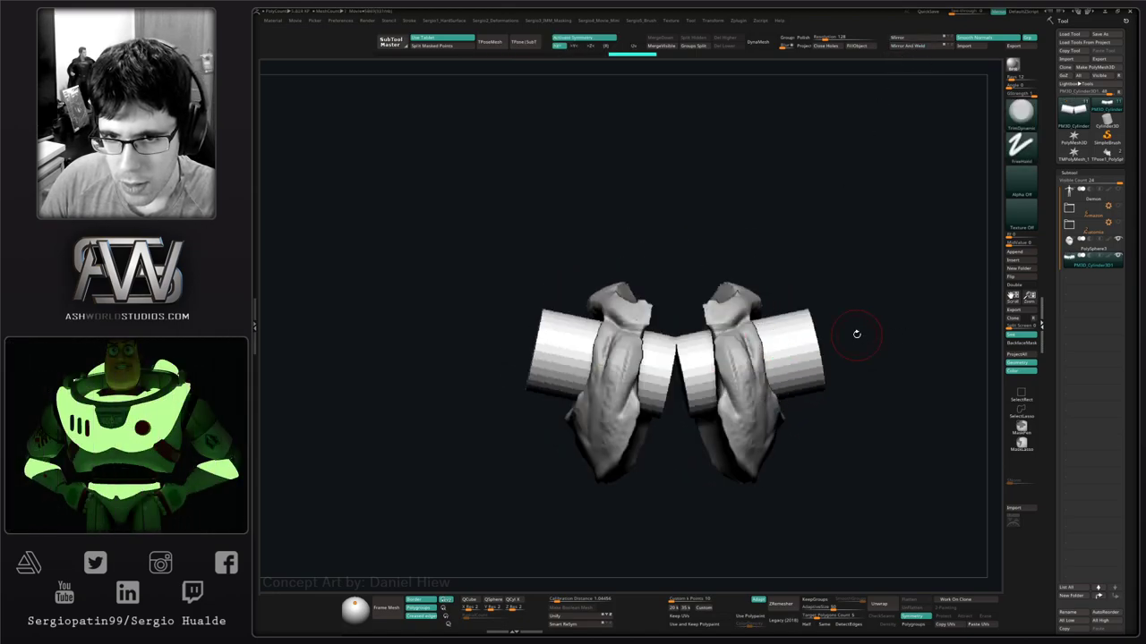
Set the cylinder subtool to subtraction mode, then select the ribcage subtool and convert it to DynaMesh.
{"action": "mouse_move", "coordinate": [1090, 258]}
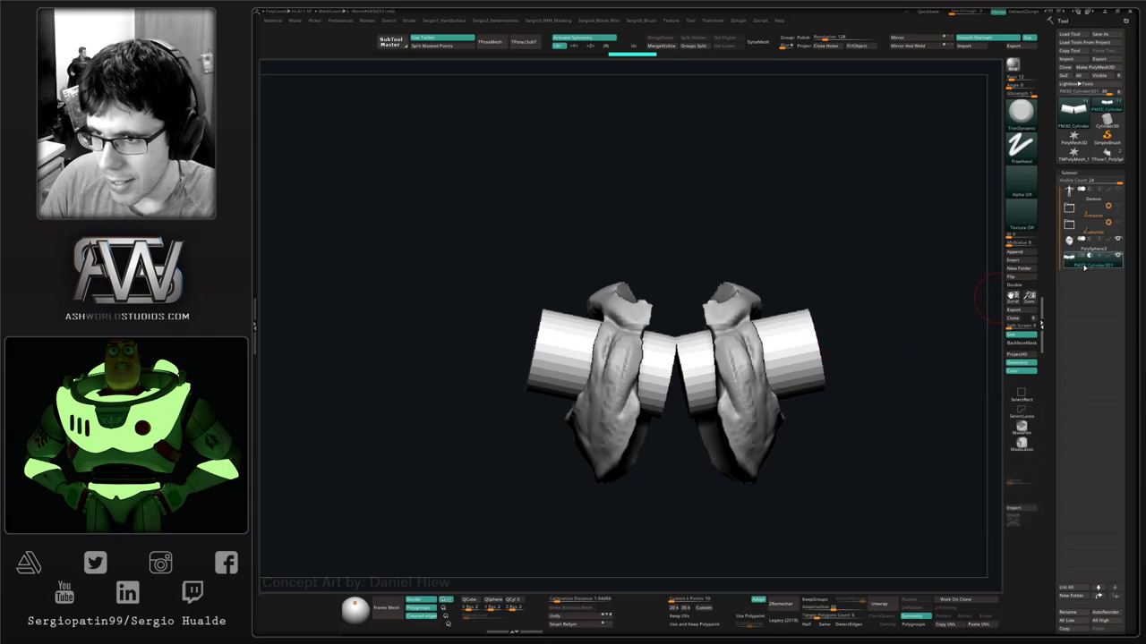
{"action": "left_click", "coordinate": [1080, 245]}
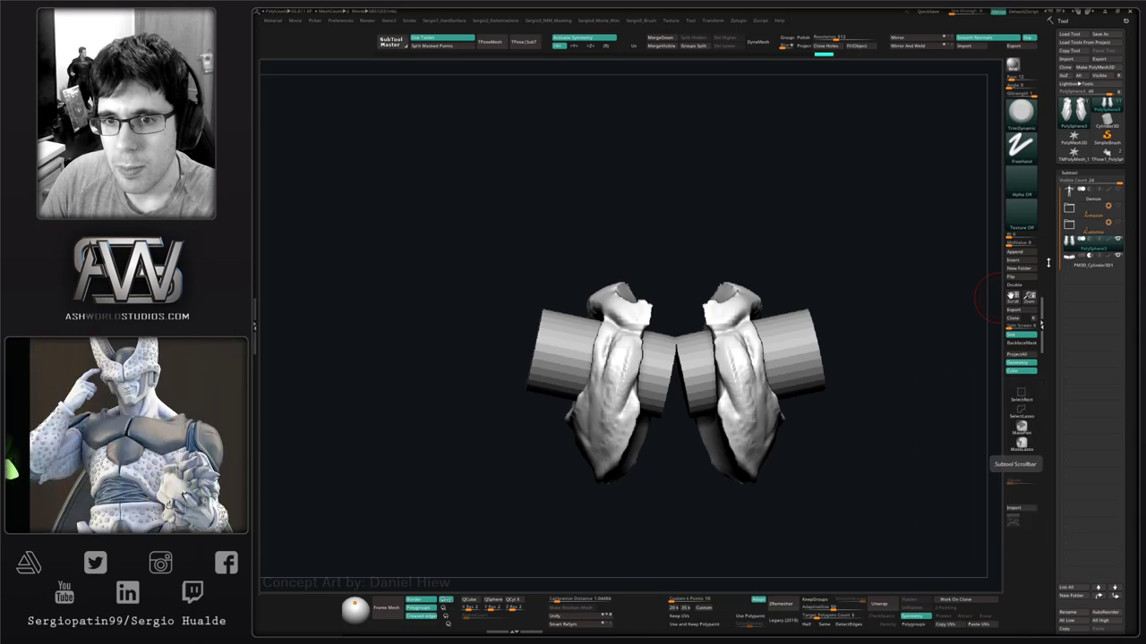
{"action": "left_click_drag", "start_coordinate": [851, 314], "coordinate": [832, 298]}
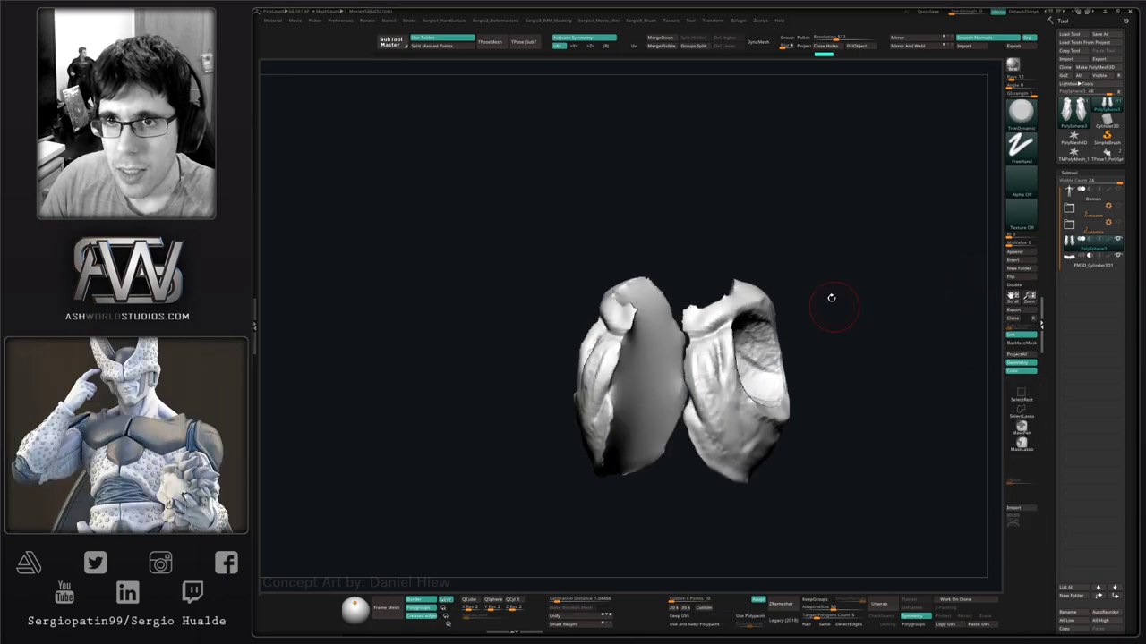
{"action": "left_click", "coordinate": [758, 42]}
{"action": "mouse_move", "coordinate": [868, 341]}
{"action": "left_mouse_down"}
{"action": "mouse_move", "coordinate": [878, 338]}
{"action": "mouse_move", "coordinate": [866, 340]}
{"action": "left_mouse_up"}
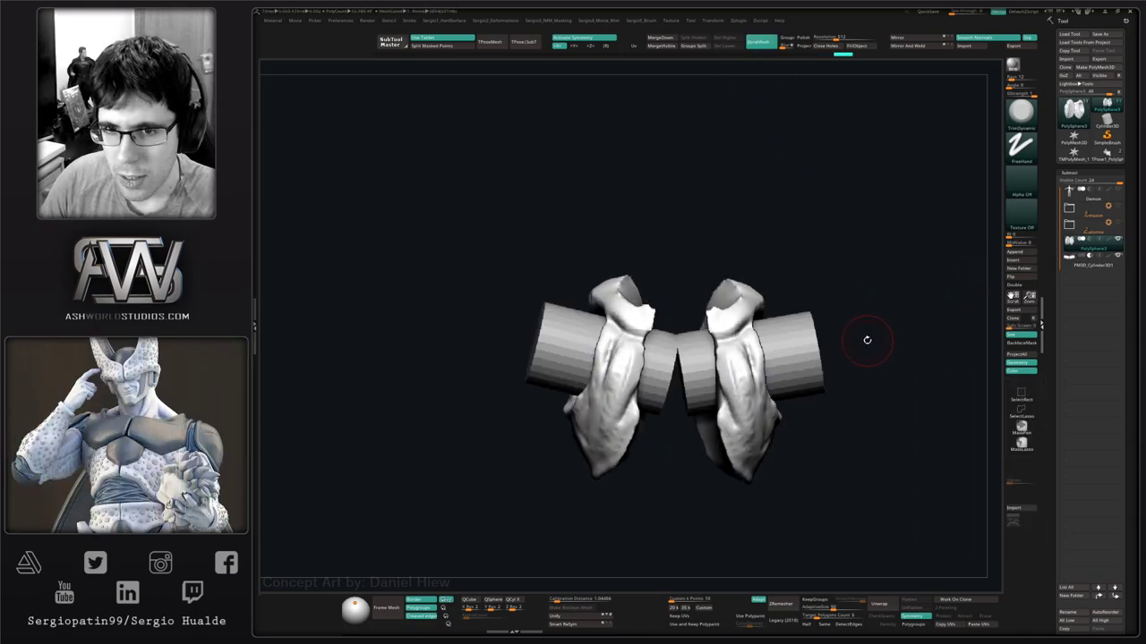
Merge the cylinders down into the ribcage subtool and remesh it to cut the arm holes through both pieces.
{"action": "left_click", "coordinate": [660, 37]}
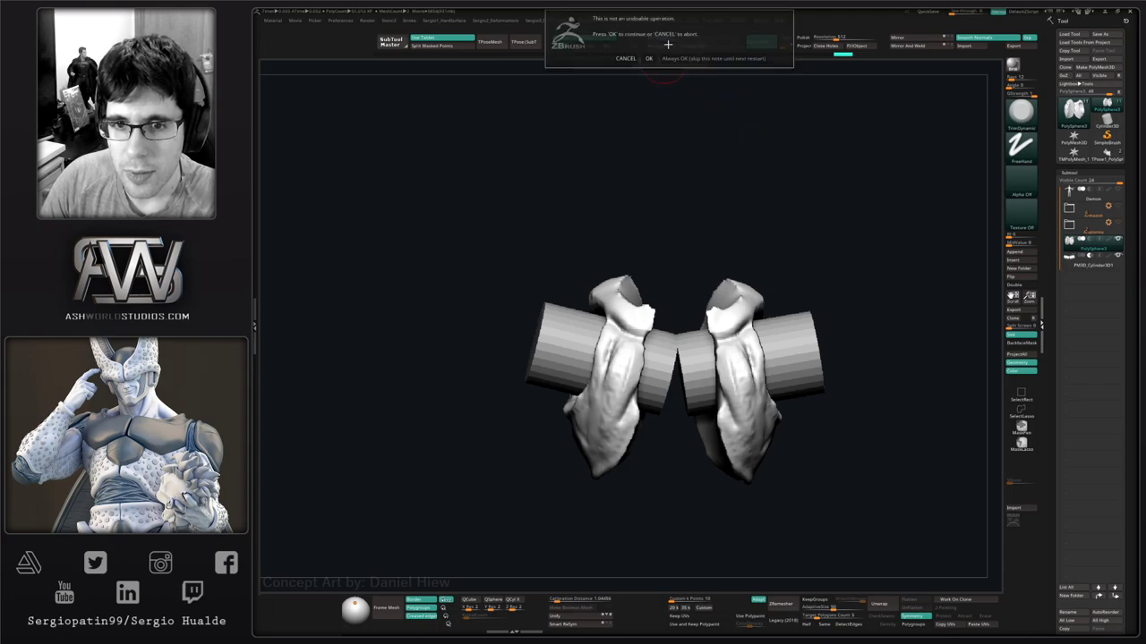
{"action": "left_click", "coordinate": [716, 58]}
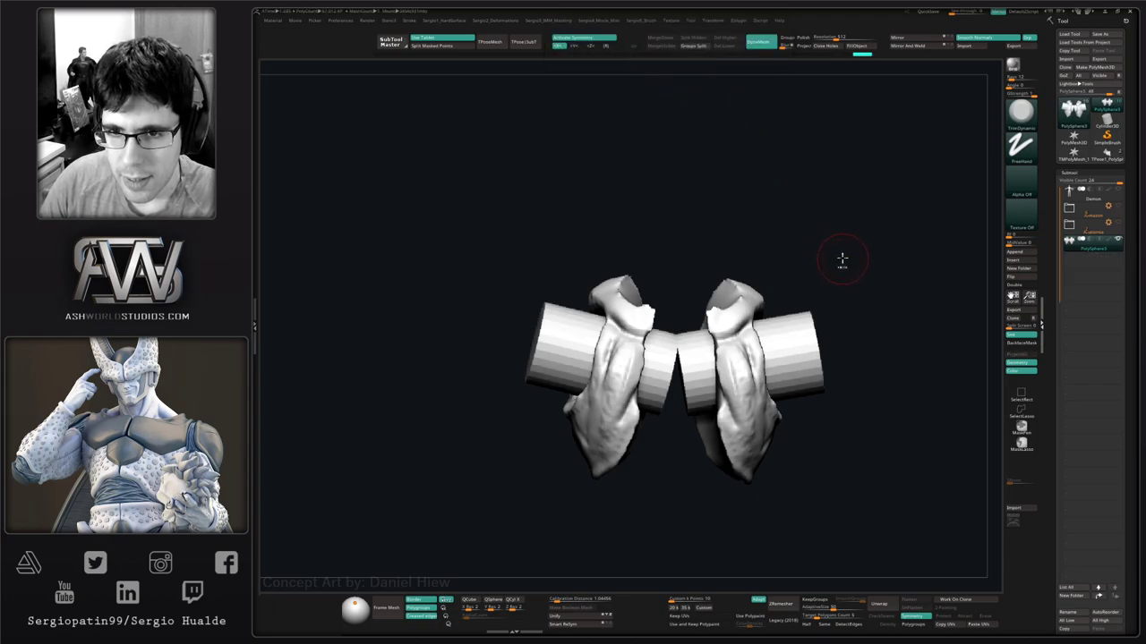
{"action": "left_click_drag", "start_coordinate": [842, 259], "coordinate": [810, 334], "text": "ctrl"}
Smooth the cut rims and inner walls of the arm holes on both ribcage pieces.
{"action": "right_click_drag", "start_coordinate": [729, 331], "coordinate": [718, 340], "text": "ctrl"}
{"action": "left_click_drag", "start_coordinate": [724, 333], "coordinate": [707, 381], "text": "shift"}
{"action": "right_click_drag", "start_coordinate": [748, 388], "coordinate": [867, 322]}
{"action": "left_click_drag", "start_coordinate": [866, 317], "coordinate": [927, 290], "text": "shift"}
{"action": "right_click_drag", "start_coordinate": [915, 314], "coordinate": [845, 291]}
{"action": "left_click_drag", "start_coordinate": [846, 291], "coordinate": [832, 376], "text": "shift"}
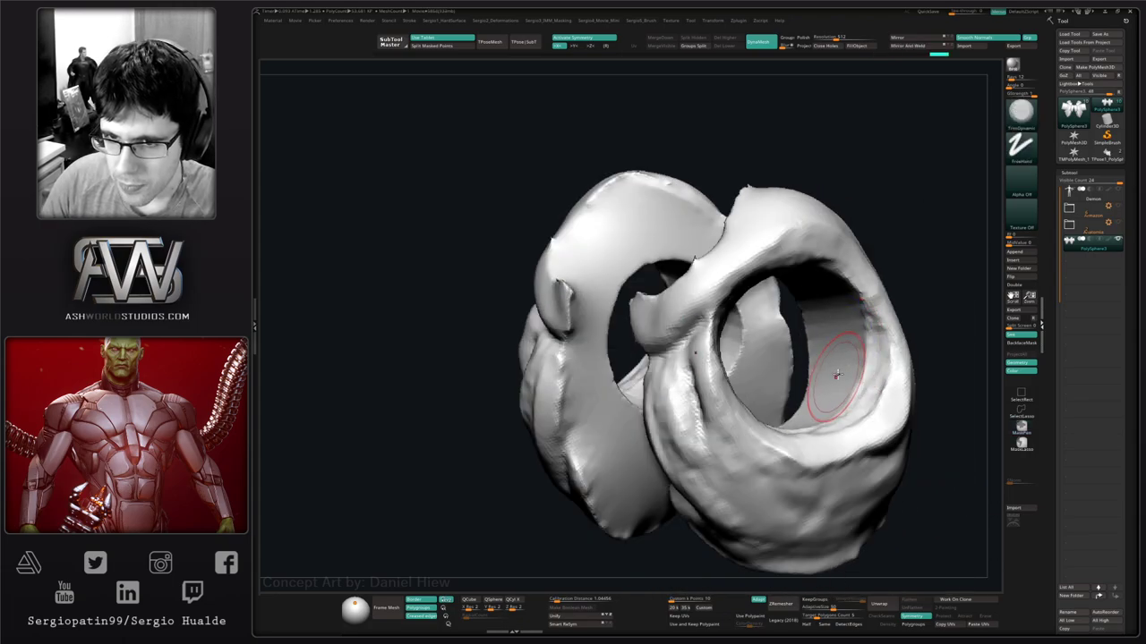
{"action": "mouse_move", "coordinate": [837, 375]}
{"action": "right_mouse_down"}
{"action": "mouse_move", "coordinate": [884, 412]}
{"action": "mouse_move", "coordinate": [752, 385]}
{"action": "right_mouse_up"}
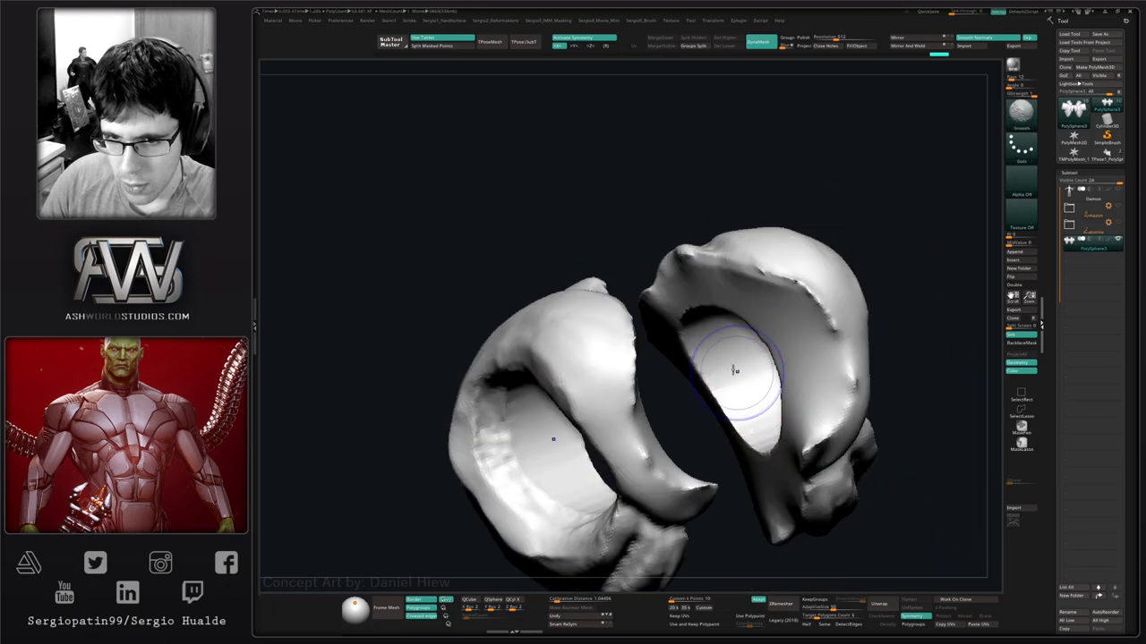
{"action": "left_click_drag", "start_coordinate": [734, 371], "coordinate": [761, 429], "text": "shift"}
{"action": "mouse_move", "coordinate": [766, 351]}
{"action": "left_mouse_down"}
{"action": "mouse_move", "coordinate": [815, 389]}
{"action": "mouse_move", "coordinate": [799, 395]}
{"action": "mouse_move", "coordinate": [844, 472]}
{"action": "left_mouse_up"}
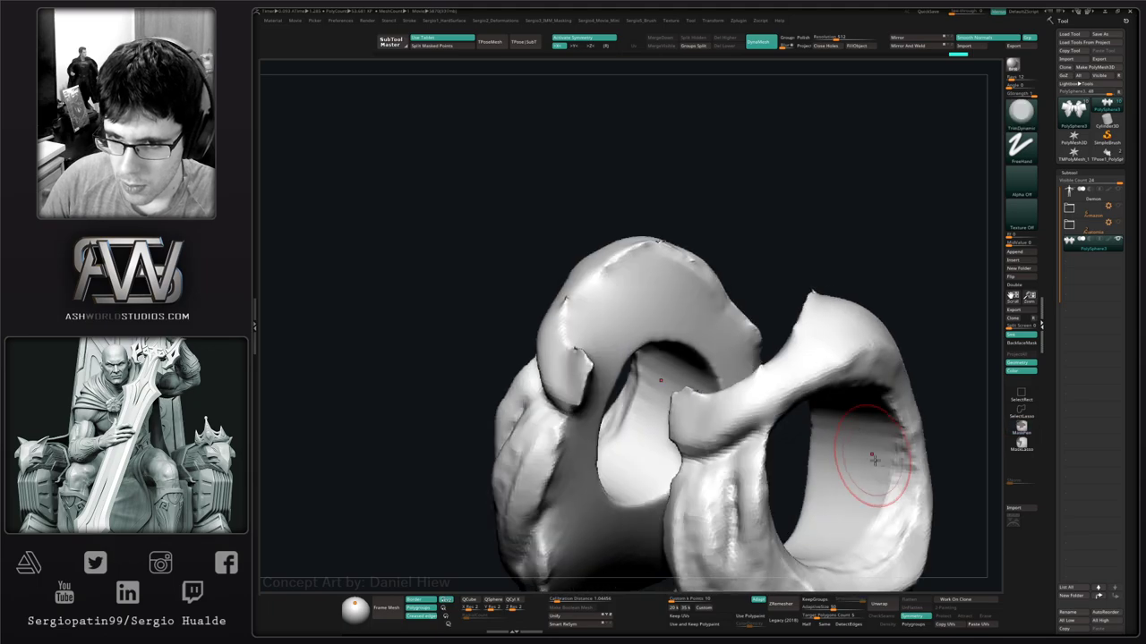
Build up the inner walls and back rims of the arm holes with ClayBuildup.
{"action": "left_click_drag", "start_coordinate": [851, 541], "coordinate": [843, 253]}
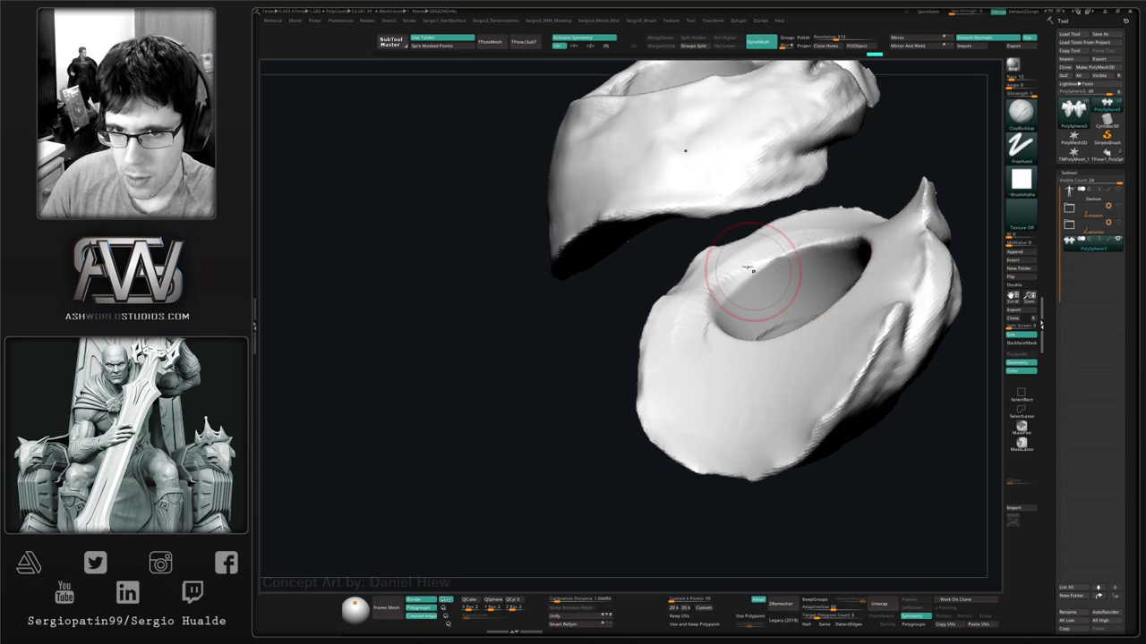
{"action": "left_click_drag", "start_coordinate": [732, 337], "coordinate": [759, 368]}
{"action": "mouse_move", "coordinate": [743, 371]}
{"action": "right_mouse_down"}
{"action": "mouse_move", "coordinate": [831, 381]}
{"action": "mouse_move", "coordinate": [767, 405]}
{"action": "mouse_move", "coordinate": [795, 448]}
{"action": "mouse_move", "coordinate": [764, 375]}
{"action": "right_mouse_up"}
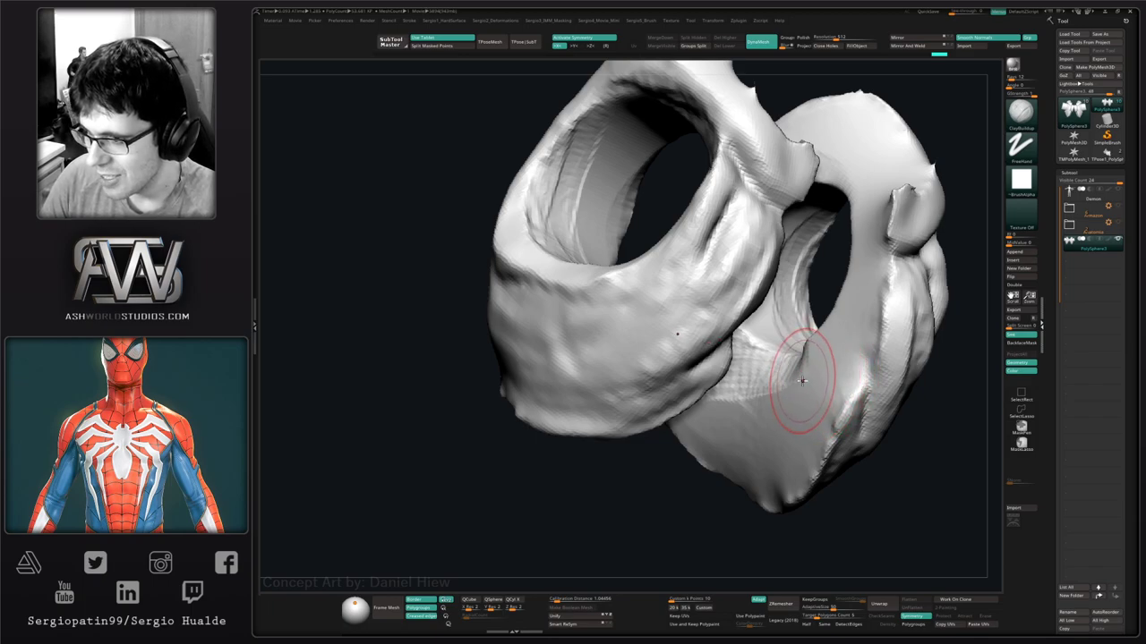
{"action": "right_click_drag", "start_coordinate": [828, 366], "coordinate": [821, 404], "text": "alt"}
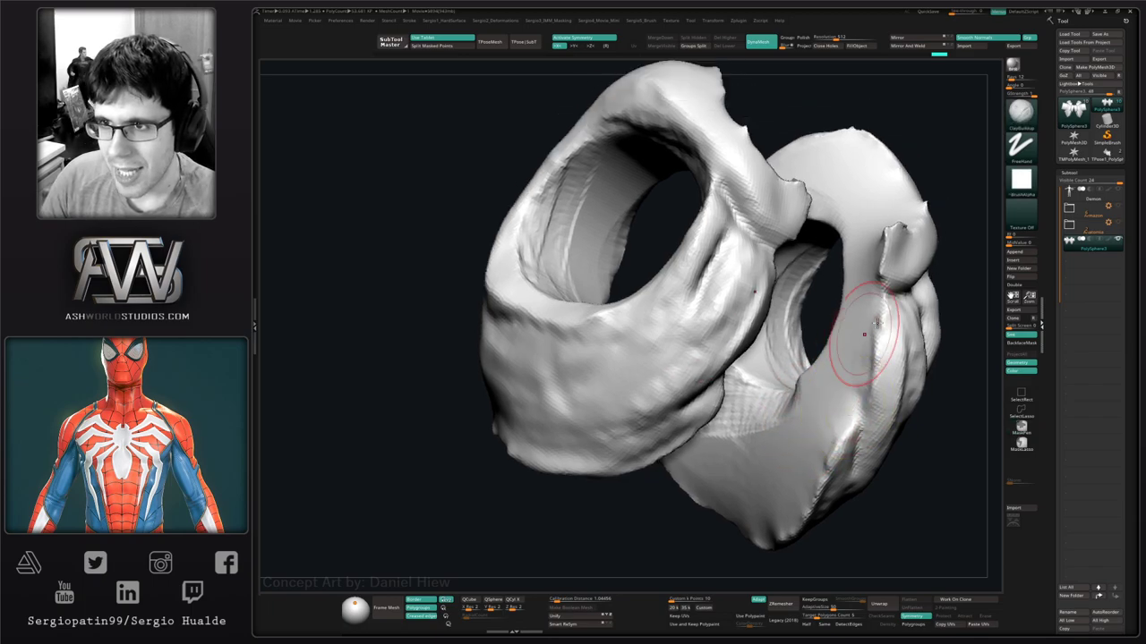
{"action": "left_click", "coordinate": [1085, 173]}
{"action": "left_click", "coordinate": [1077, 182]}
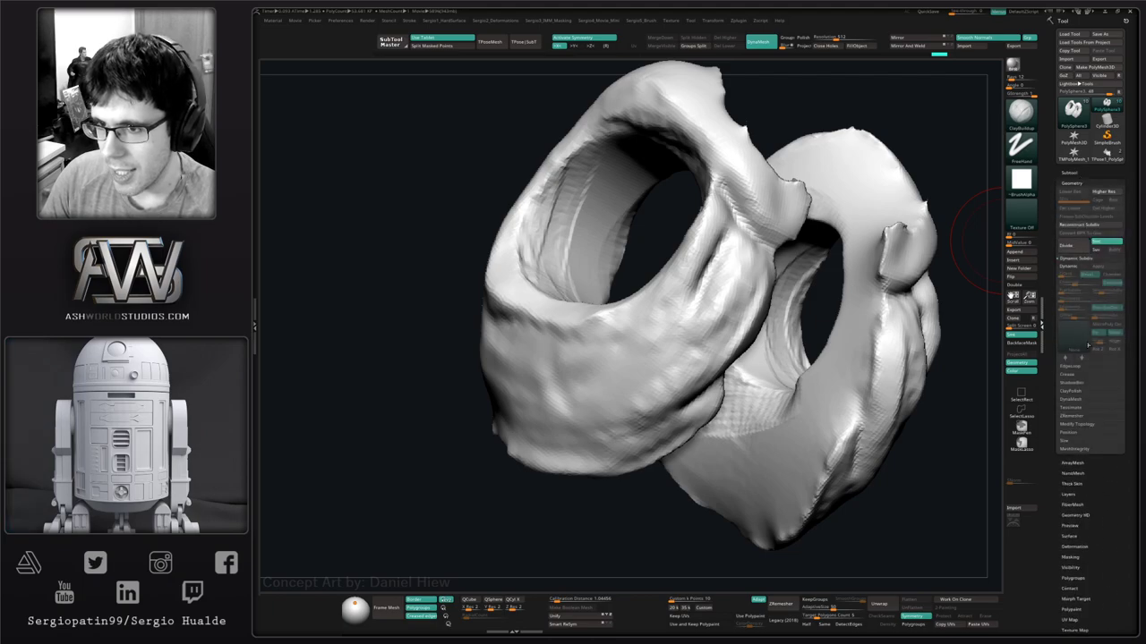
{"action": "left_click", "coordinate": [1086, 425]}
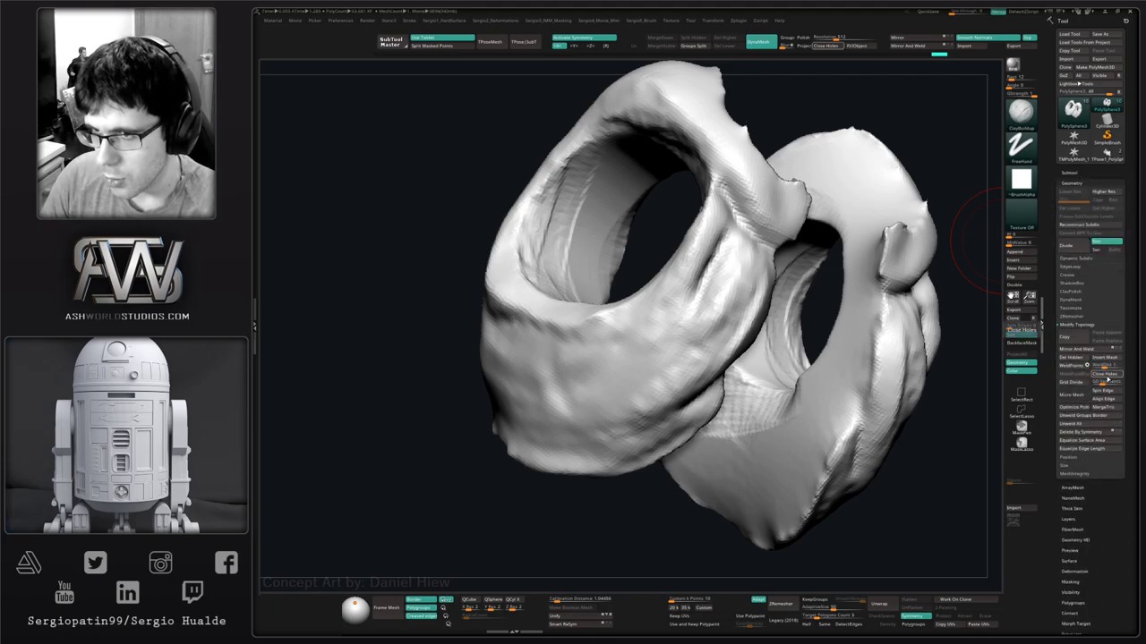
{"action": "left_click", "coordinate": [1071, 173]}
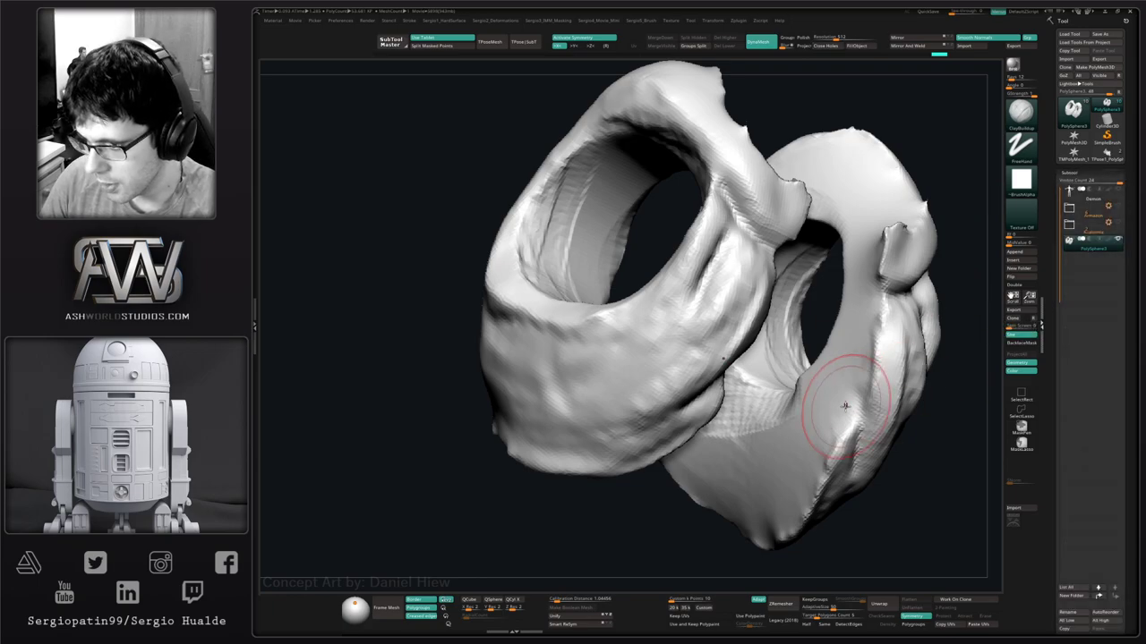
Blend the inner-side rims of the arm holes into the surrounding ribcage surface with ClayBuildup strokes.
{"action": "mouse_move", "coordinate": [831, 409]}
{"action": "right_mouse_down"}
{"action": "mouse_move", "coordinate": [771, 435]}
{"action": "mouse_move", "coordinate": [823, 392]}
{"action": "mouse_move", "coordinate": [770, 316]}
{"action": "mouse_move", "coordinate": [768, 340]}
{"action": "right_mouse_up"}
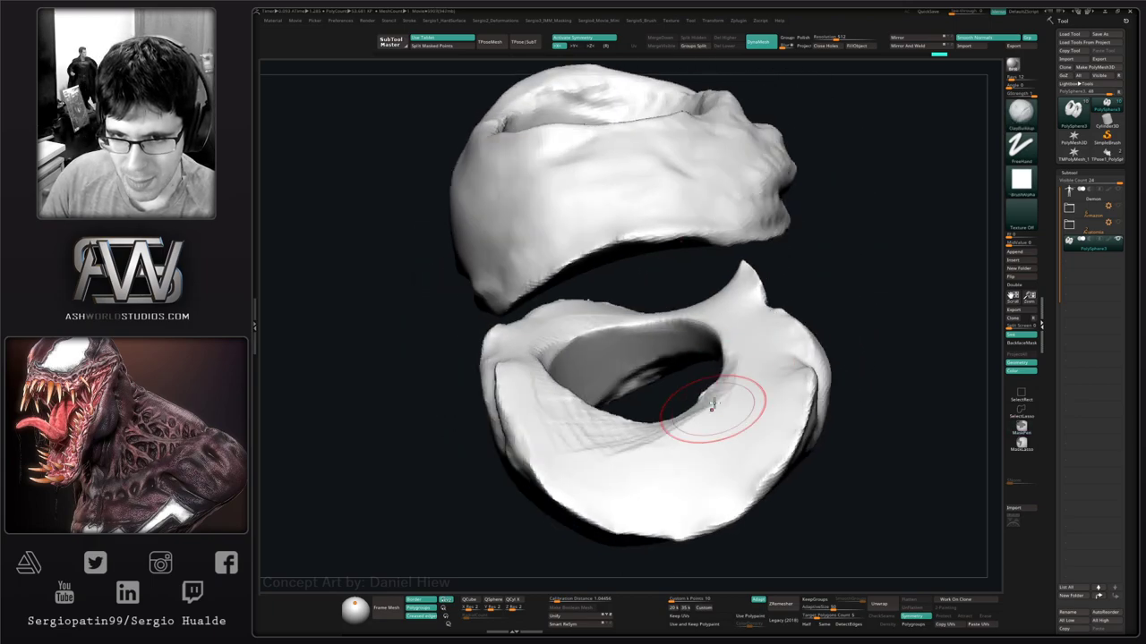
{"action": "right_click_drag", "start_coordinate": [708, 402], "coordinate": [698, 403]}
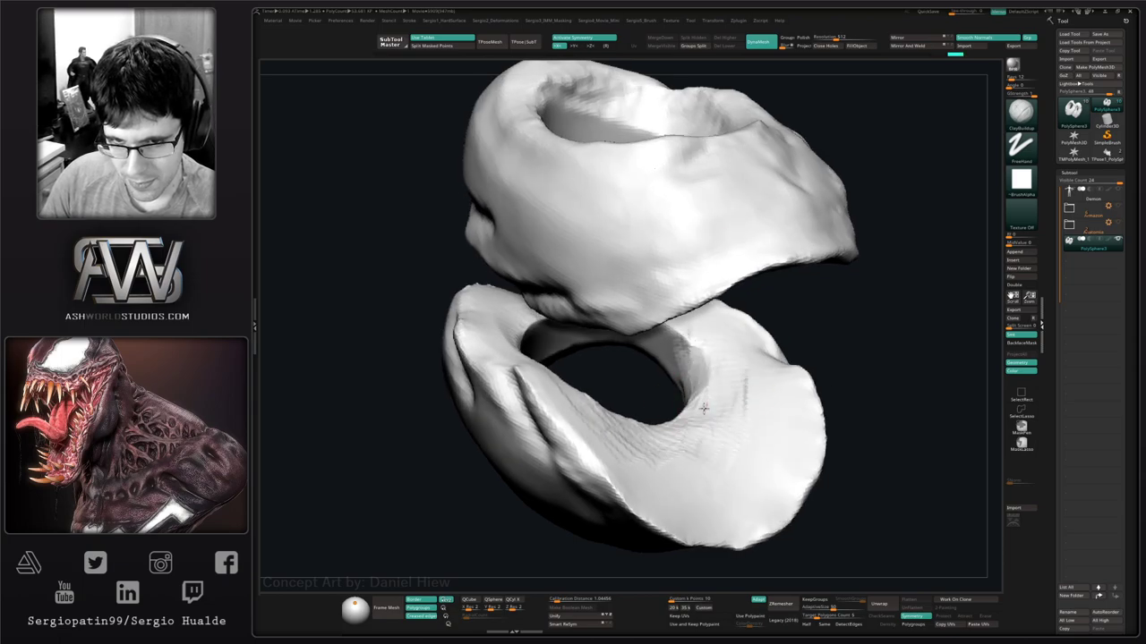
{"action": "mouse_move", "coordinate": [653, 448]}
{"action": "right_mouse_down"}
{"action": "mouse_move", "coordinate": [690, 464]}
{"action": "mouse_move", "coordinate": [640, 366]}
{"action": "mouse_move", "coordinate": [606, 362]}
{"action": "right_mouse_up"}
{"action": "mouse_move", "coordinate": [654, 382]}
{"action": "left_mouse_down"}
{"action": "mouse_move", "coordinate": [606, 421]}
{"action": "mouse_move", "coordinate": [564, 419]}
{"action": "mouse_move", "coordinate": [509, 314]}
{"action": "mouse_move", "coordinate": [532, 269]}
{"action": "left_mouse_up"}
{"action": "mouse_move", "coordinate": [639, 375]}
{"action": "right_mouse_down", "text": "alt"}
{"action": "mouse_move", "coordinate": [626, 412]}
{"action": "mouse_move", "coordinate": [622, 344]}
{"action": "mouse_move", "coordinate": [514, 376]}
{"action": "mouse_move", "coordinate": [533, 358]}
{"action": "right_mouse_up", "text": "alt"}
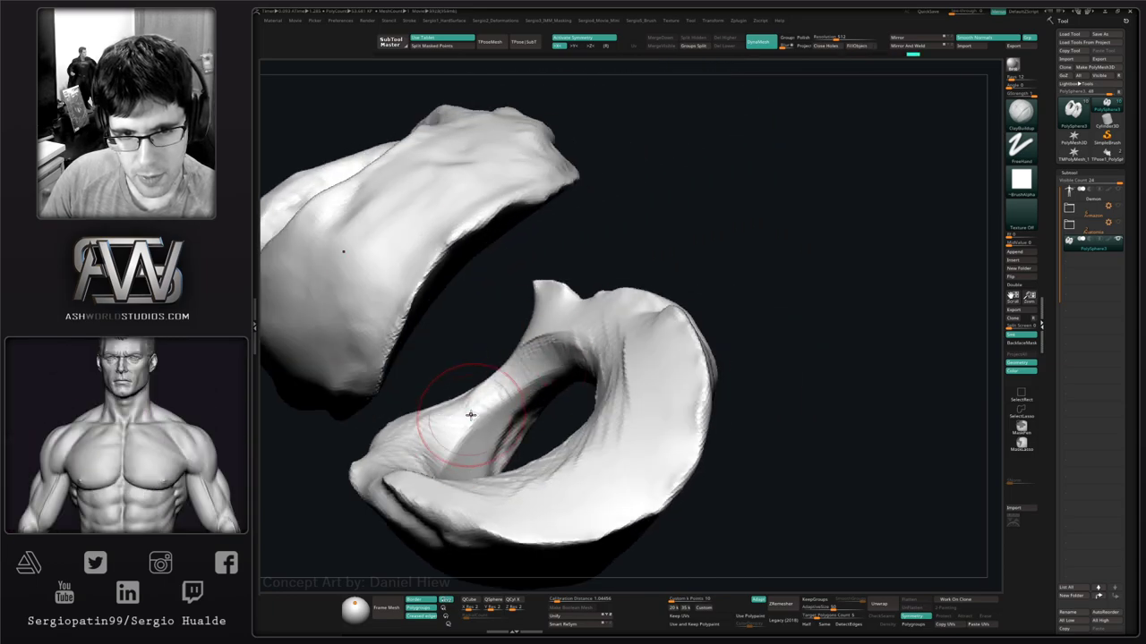
{"action": "mouse_move", "coordinate": [468, 409]}
{"action": "right_mouse_down"}
{"action": "mouse_move", "coordinate": [525, 397]}
{"action": "mouse_move", "coordinate": [504, 345]}
{"action": "right_mouse_up"}
{"action": "mouse_move", "coordinate": [474, 426]}
{"action": "right_mouse_down"}
{"action": "mouse_move", "coordinate": [461, 474]}
{"action": "mouse_move", "coordinate": [484, 407]}
{"action": "mouse_move", "coordinate": [471, 450]}
{"action": "right_mouse_up"}
{"action": "left_click_drag", "start_coordinate": [471, 449], "coordinate": [479, 550]}
Flatten the bumps on the upper front band above the arm holes with TrimDynamic.
{"action": "mouse_move", "coordinate": [478, 550]}
{"action": "right_mouse_down", "text": "ctrl"}
{"action": "mouse_move", "coordinate": [471, 449]}
{"action": "mouse_move", "coordinate": [540, 528]}
{"action": "mouse_move", "coordinate": [573, 399]}
{"action": "mouse_move", "coordinate": [538, 352]}
{"action": "right_mouse_up", "text": "ctrl"}
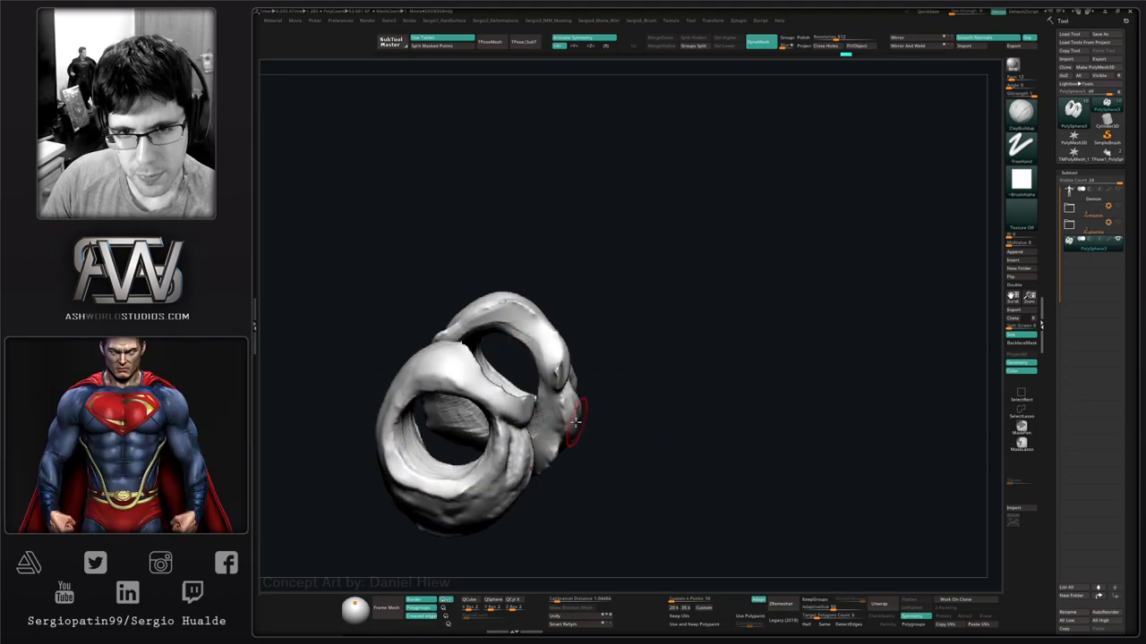
{"action": "right_click_drag", "start_coordinate": [576, 423], "coordinate": [594, 444]}
{"action": "right_click_drag", "start_coordinate": [595, 444], "coordinate": [584, 528], "text": "ctrl"}
{"action": "right_click_drag", "start_coordinate": [584, 528], "coordinate": [587, 438]}
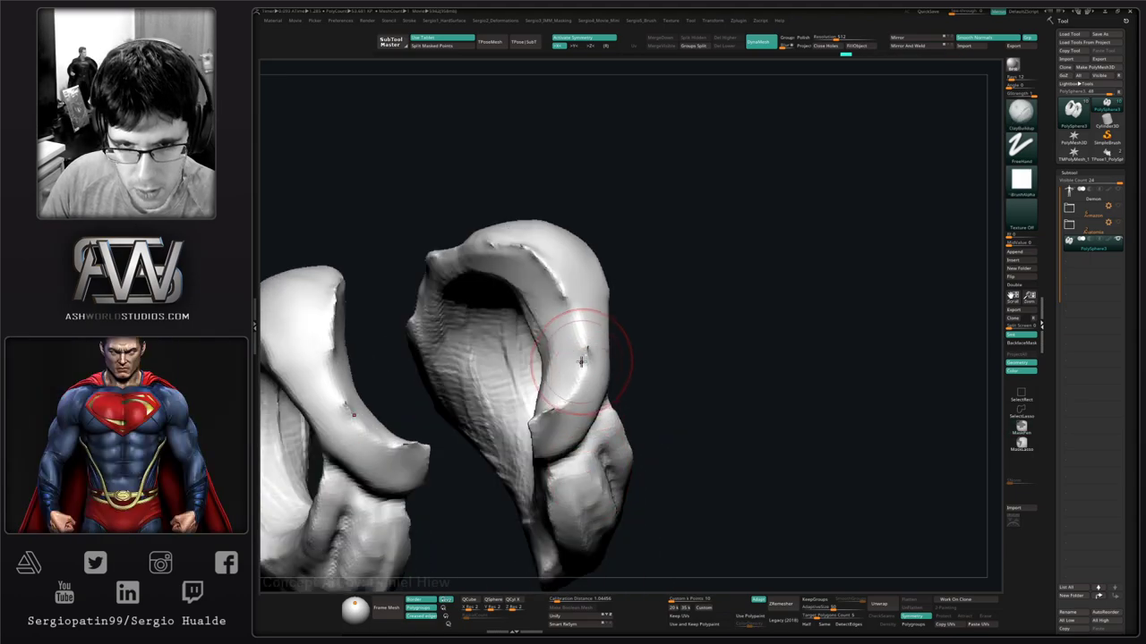
{"action": "key", "text": "b"}
{"action": "key", "text": "t"}
{"action": "key", "text": "d"}
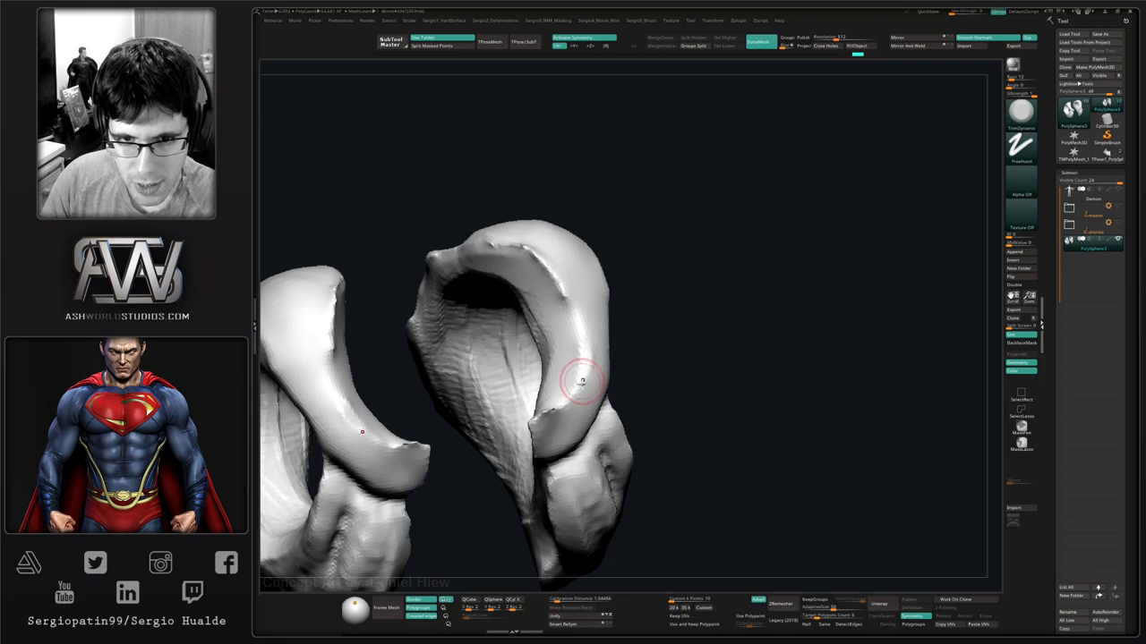
{"action": "right_click_drag", "start_coordinate": [582, 382], "coordinate": [566, 431]}
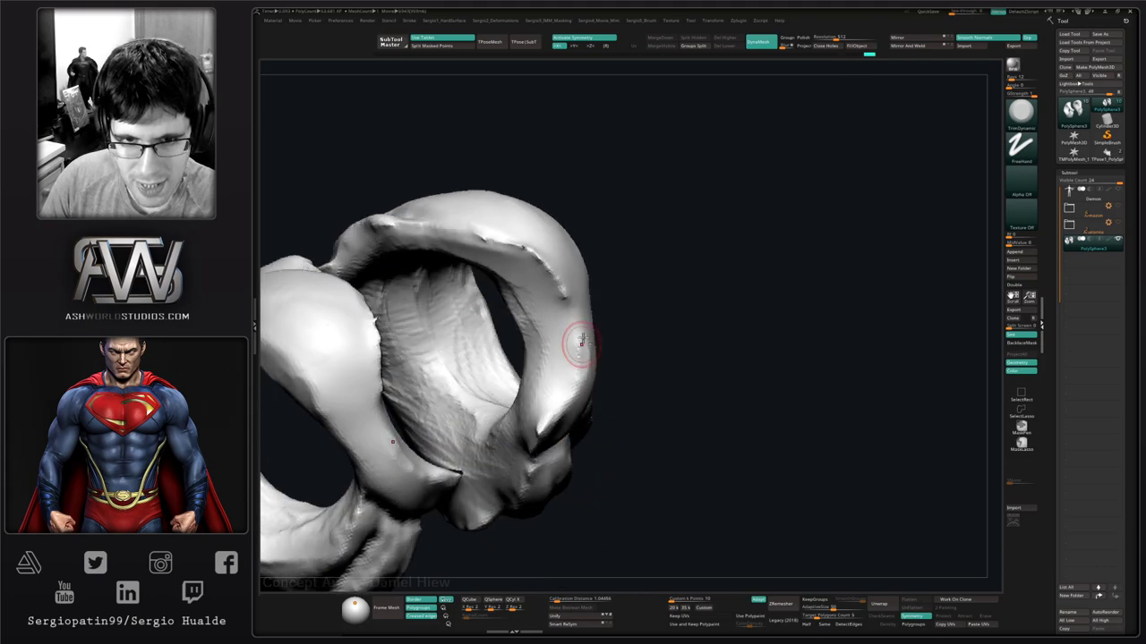
{"action": "right_click_drag", "start_coordinate": [581, 341], "coordinate": [559, 417]}
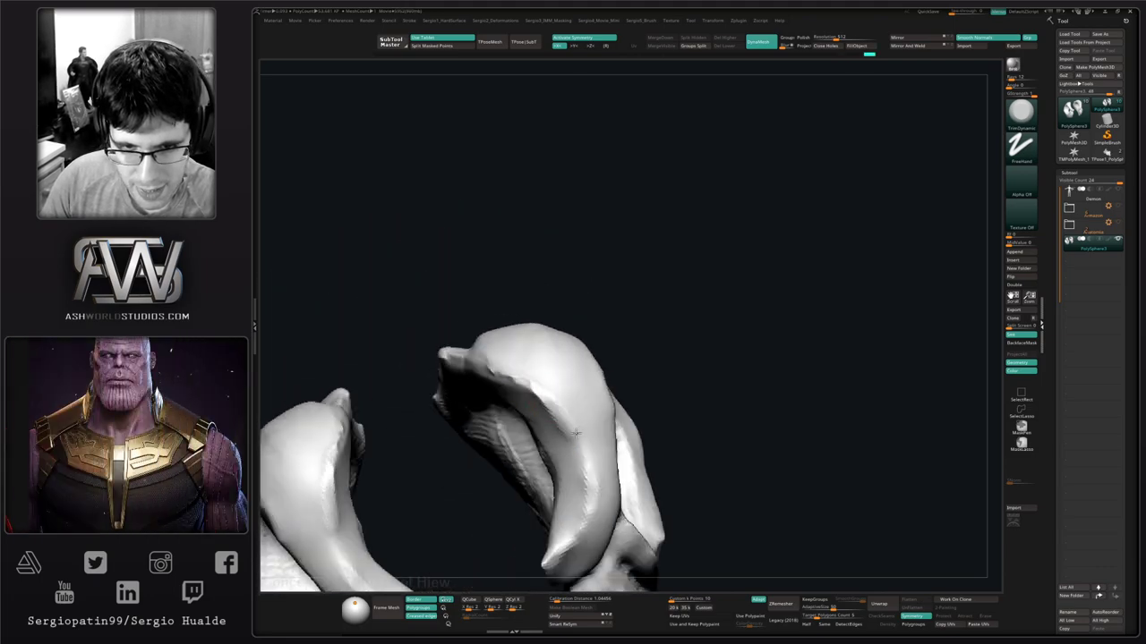
Trim and smooth the rough inner border along the top of the ribcage pieces.
{"action": "mouse_move", "coordinate": [518, 379]}
{"action": "right_mouse_down"}
{"action": "mouse_move", "coordinate": [530, 396]}
{"action": "mouse_move", "coordinate": [540, 387]}
{"action": "mouse_move", "coordinate": [519, 469]}
{"action": "mouse_move", "coordinate": [528, 405]}
{"action": "right_mouse_up"}
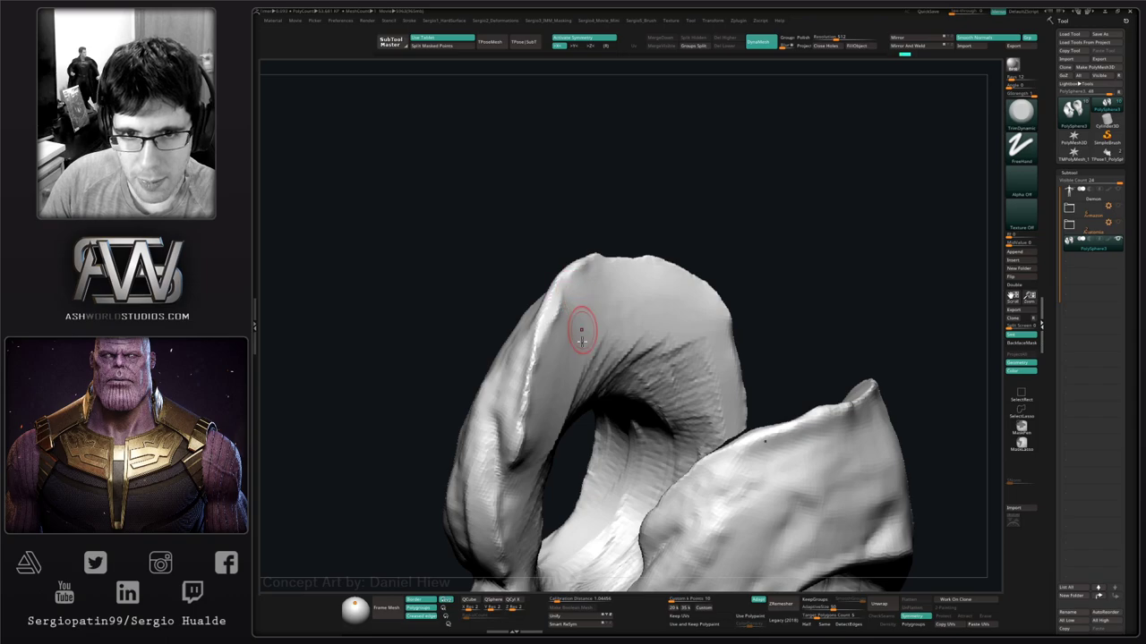
{"action": "right_click_drag", "start_coordinate": [581, 341], "coordinate": [587, 279]}
{"action": "mouse_move", "coordinate": [631, 344]}
{"action": "left_mouse_down", "text": "shift"}
{"action": "mouse_move", "coordinate": [704, 273]}
{"action": "mouse_move", "coordinate": [632, 349]}
{"action": "left_mouse_up", "text": "shift"}
{"action": "right_click_drag", "start_coordinate": [632, 349], "coordinate": [614, 265]}
{"action": "right_click_drag", "start_coordinate": [603, 307], "coordinate": [645, 325]}
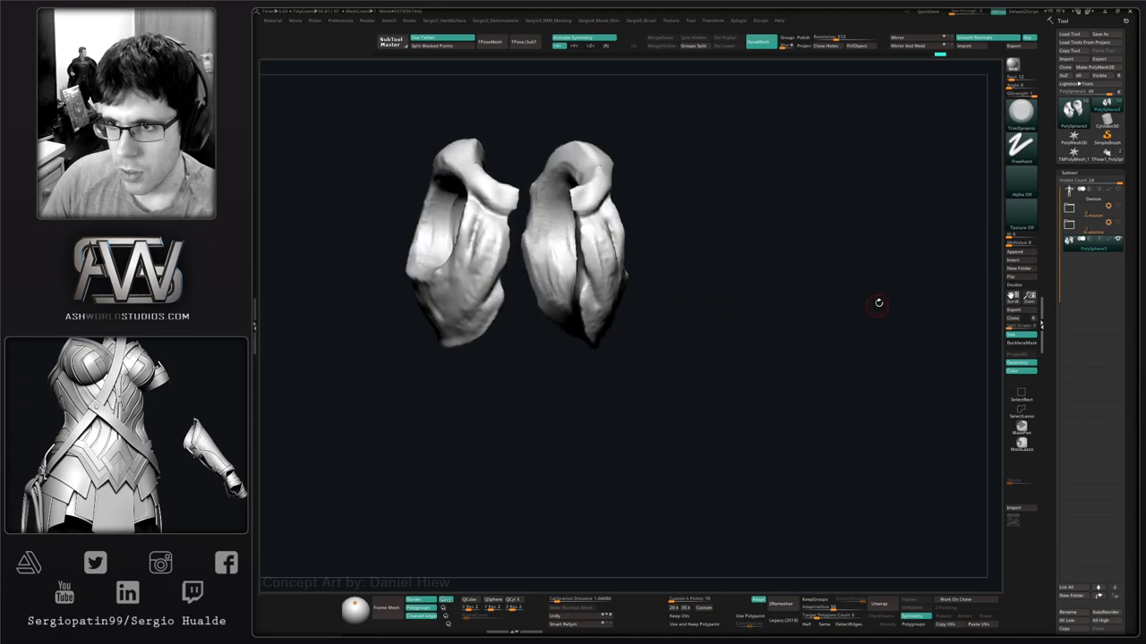
Put the ribcage subtool back into the Armazon folder and show all of the folder's armour pieces.
{"action": "right_click_drag", "start_coordinate": [878, 303], "coordinate": [880, 392], "text": "alt"}
{"action": "left_click", "coordinate": [1072, 211]}
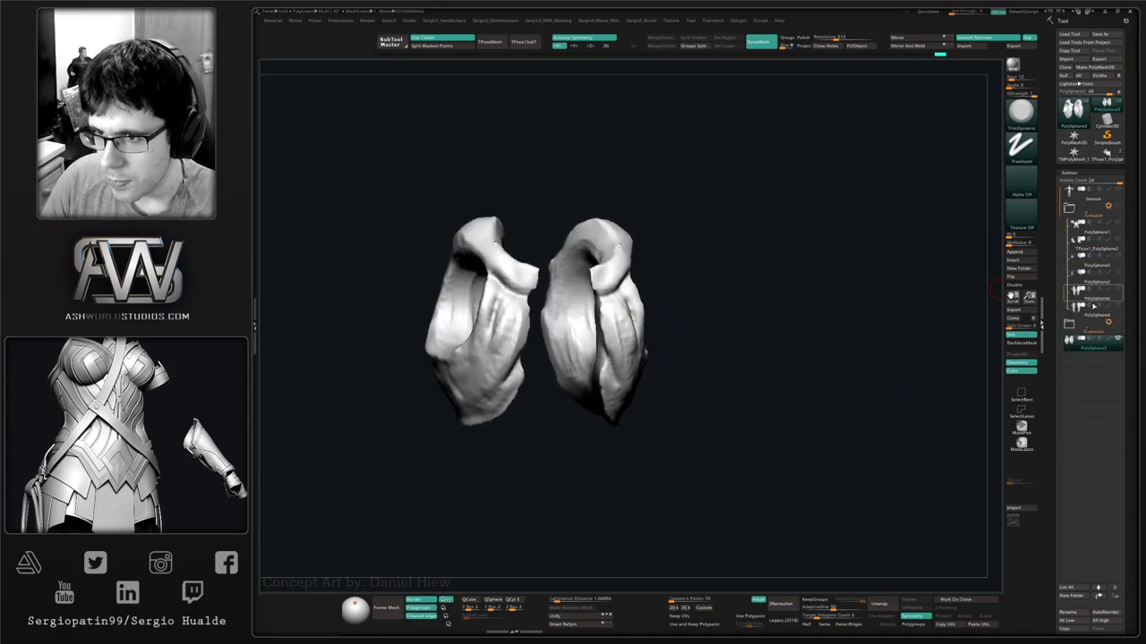
{"action": "left_click_drag", "start_coordinate": [1081, 348], "coordinate": [1086, 277]}
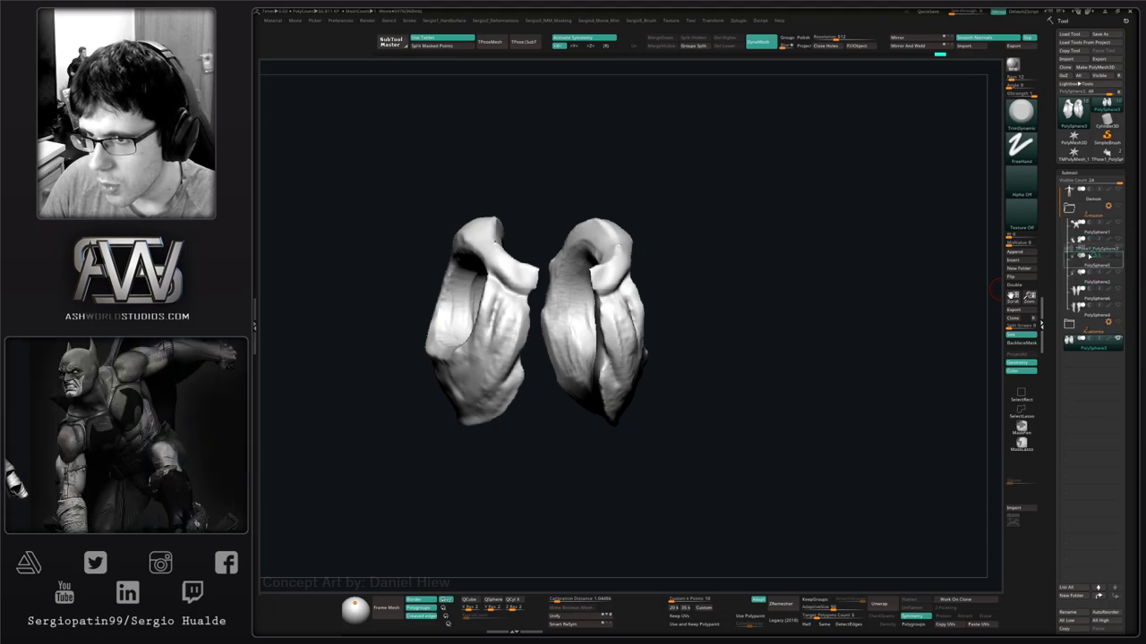
{"action": "mouse_move", "coordinate": [1082, 241]}
{"action": "left_click", "coordinate": [1117, 206]}
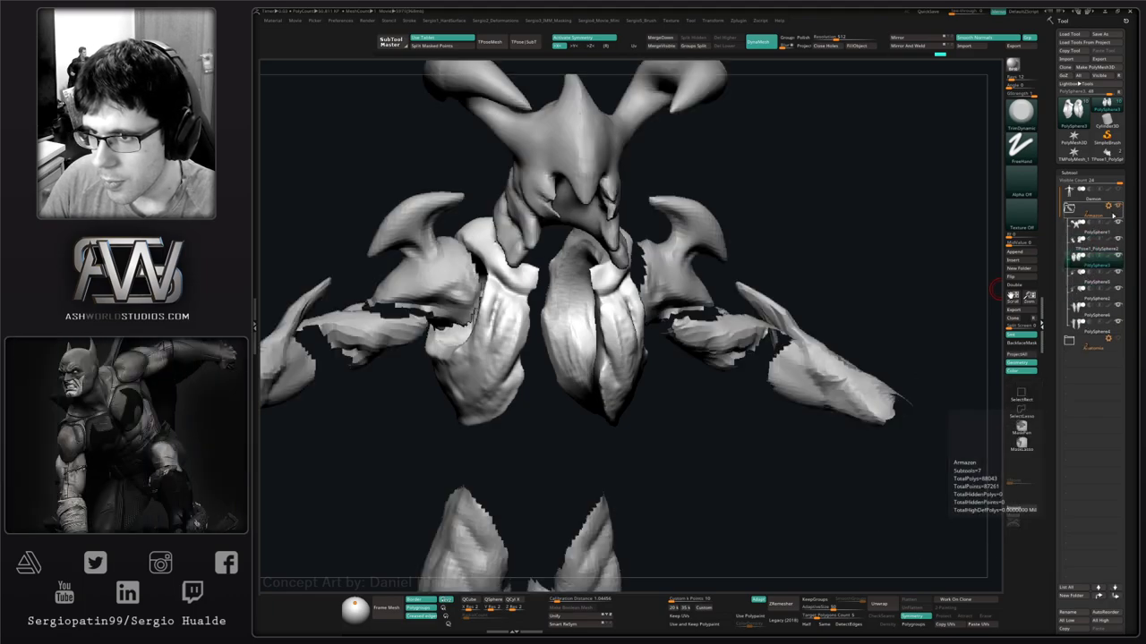
Show the body's subtool folder and fit the ribcage pieces' arm-hole edges closer to the torso with the Move brush.
{"action": "left_click", "coordinate": [1118, 339]}
{"action": "mouse_move", "coordinate": [805, 403]}
{"action": "right_mouse_down", "text": "ctrl"}
{"action": "mouse_move", "coordinate": [752, 322]}
{"action": "mouse_move", "coordinate": [675, 427]}
{"action": "mouse_move", "coordinate": [627, 421]}
{"action": "right_mouse_up", "text": "ctrl"}
{"action": "key", "text": "b"}
{"action": "key", "text": "m"}
{"action": "key", "text": "v"}
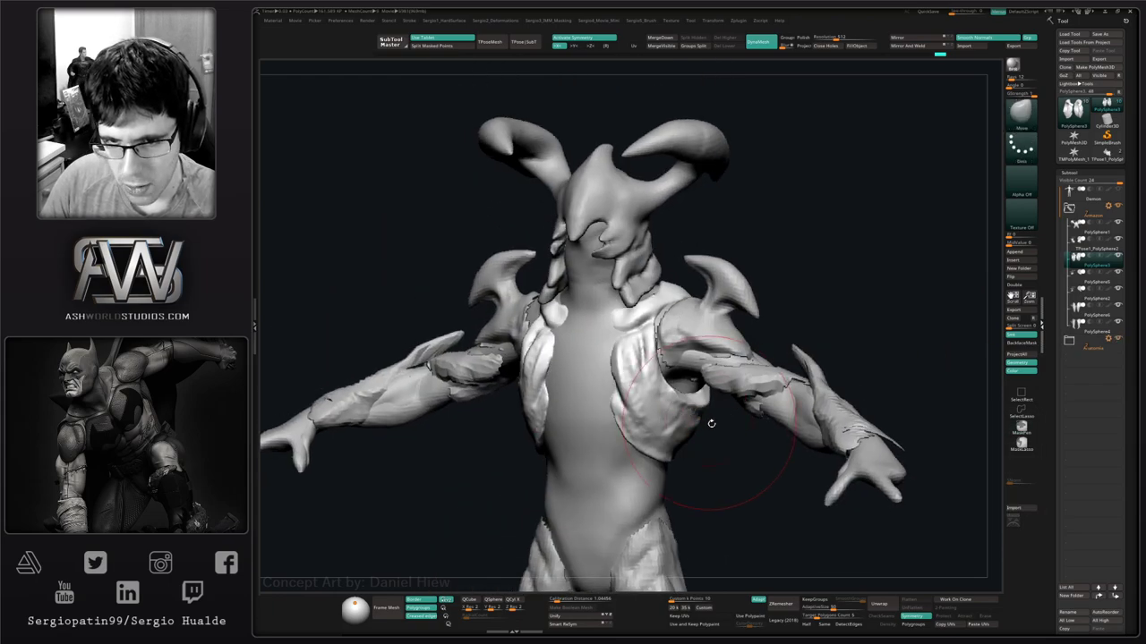
{"action": "left_click_drag", "start_coordinate": [711, 423], "coordinate": [681, 390]}
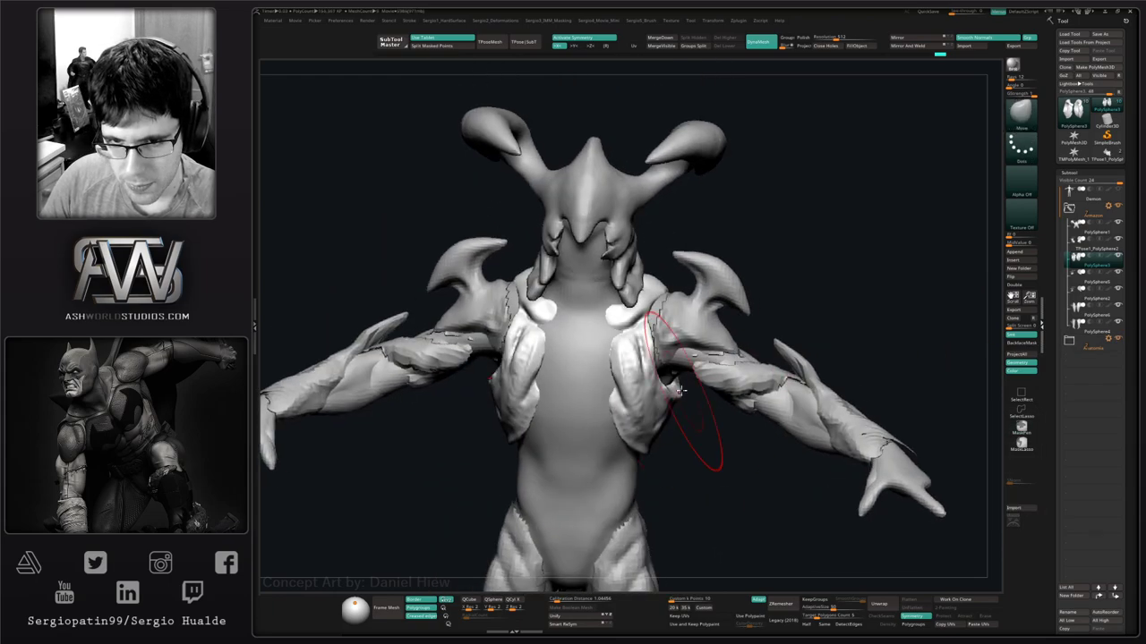
{"action": "left_click", "coordinate": [633, 448], "text": "alt"}
{"action": "key", "text": "alt+s"}
{"action": "left_click_drag", "start_coordinate": [665, 398], "coordinate": [674, 391]}
{"action": "left_click_drag", "start_coordinate": [703, 412], "coordinate": [962, 412]}
{"action": "left_click_drag", "start_coordinate": [640, 483], "coordinate": [759, 407], "text": "alt"}
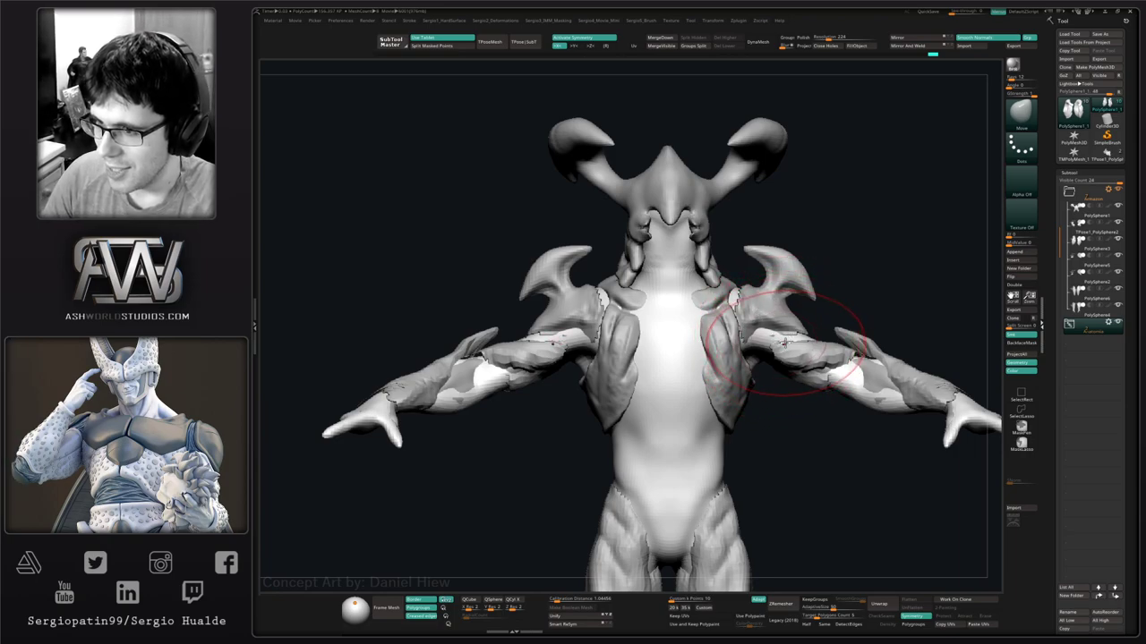
Isolate the spiked shoulder armour pieces and remesh them with DynaMesh at resolution 336.
{"action": "left_click_drag", "start_coordinate": [827, 263], "coordinate": [796, 367]}
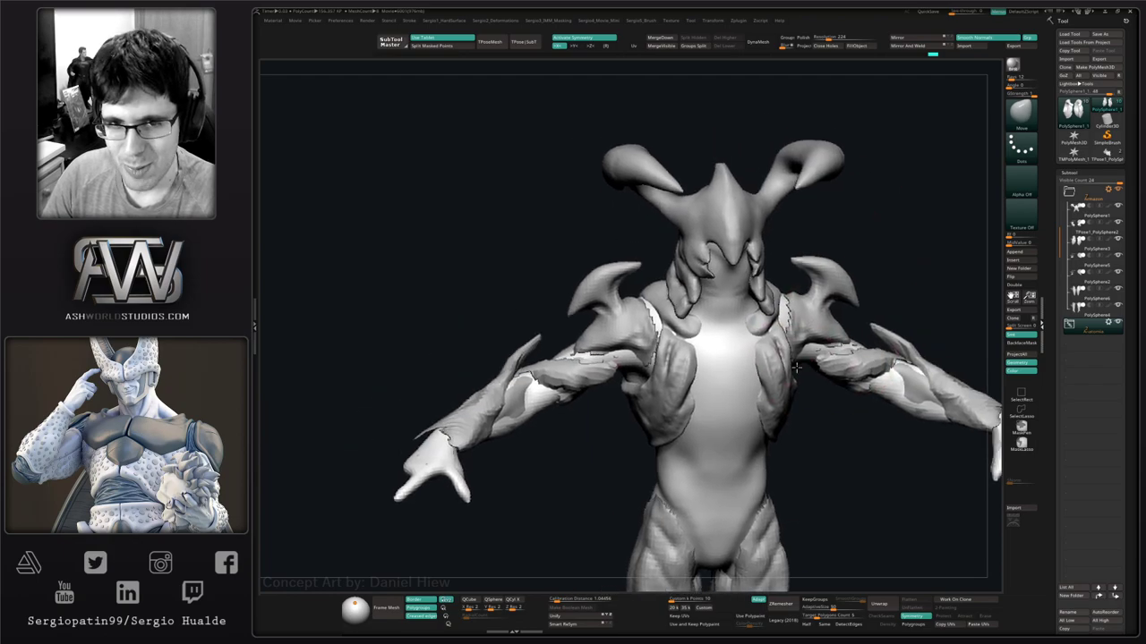
{"action": "left_click_drag", "start_coordinate": [638, 348], "coordinate": [640, 358]}
{"action": "key", "text": "shift+alt+s"}
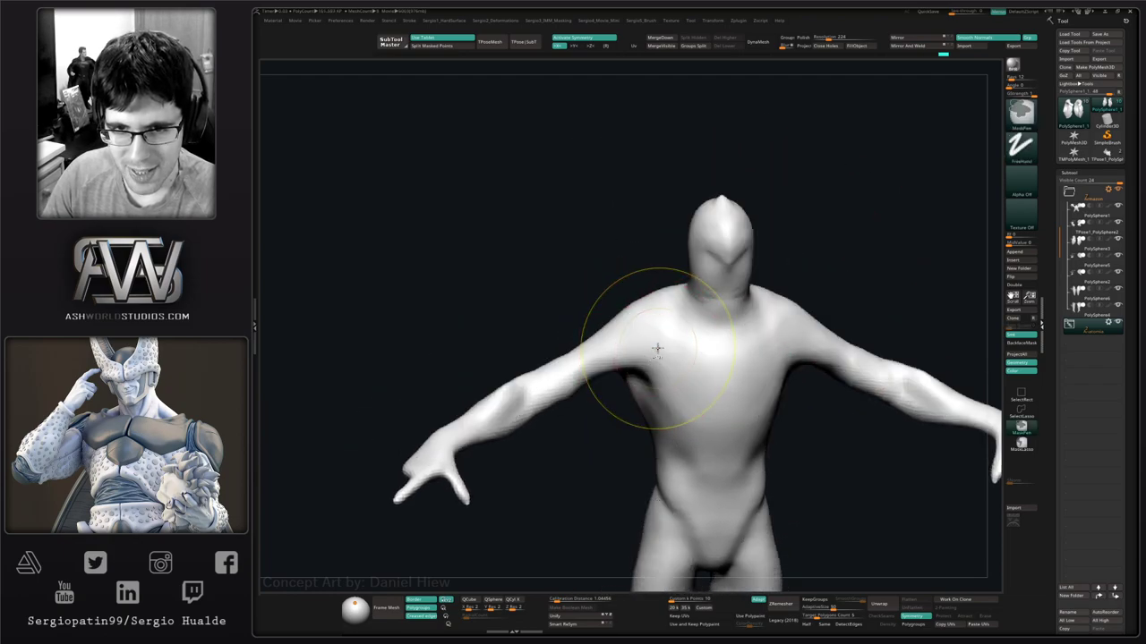
{"action": "left_click", "coordinate": [657, 347], "text": "ctrl+shift"}
{"action": "left_click", "coordinate": [638, 307], "text": "ctrl+shift"}
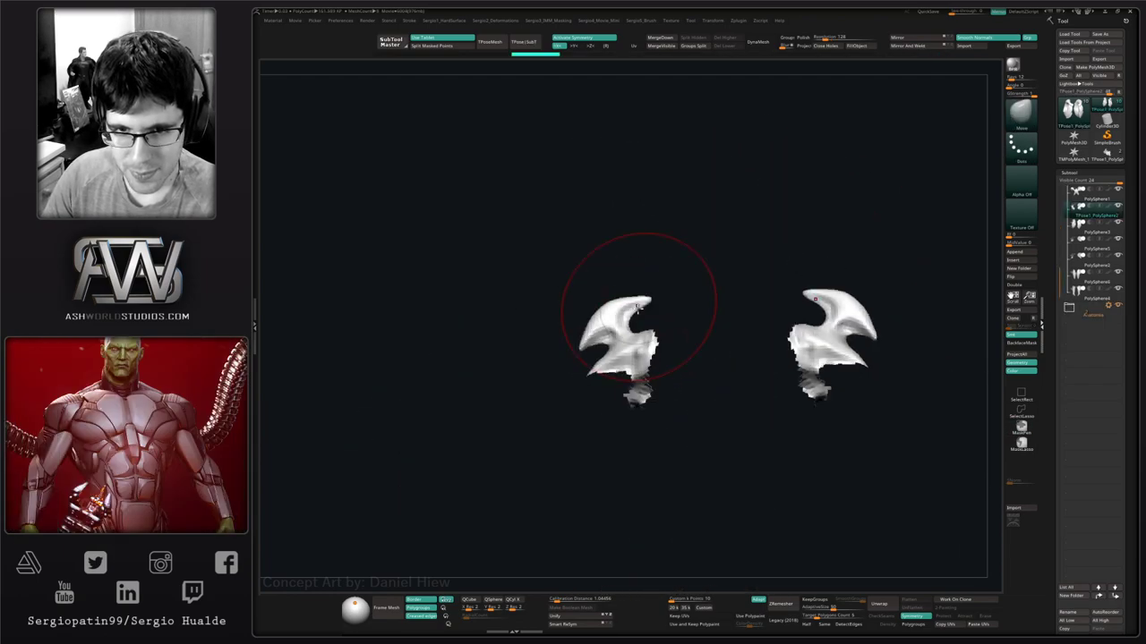
{"action": "left_click_drag", "start_coordinate": [682, 322], "coordinate": [714, 355], "text": "alt"}
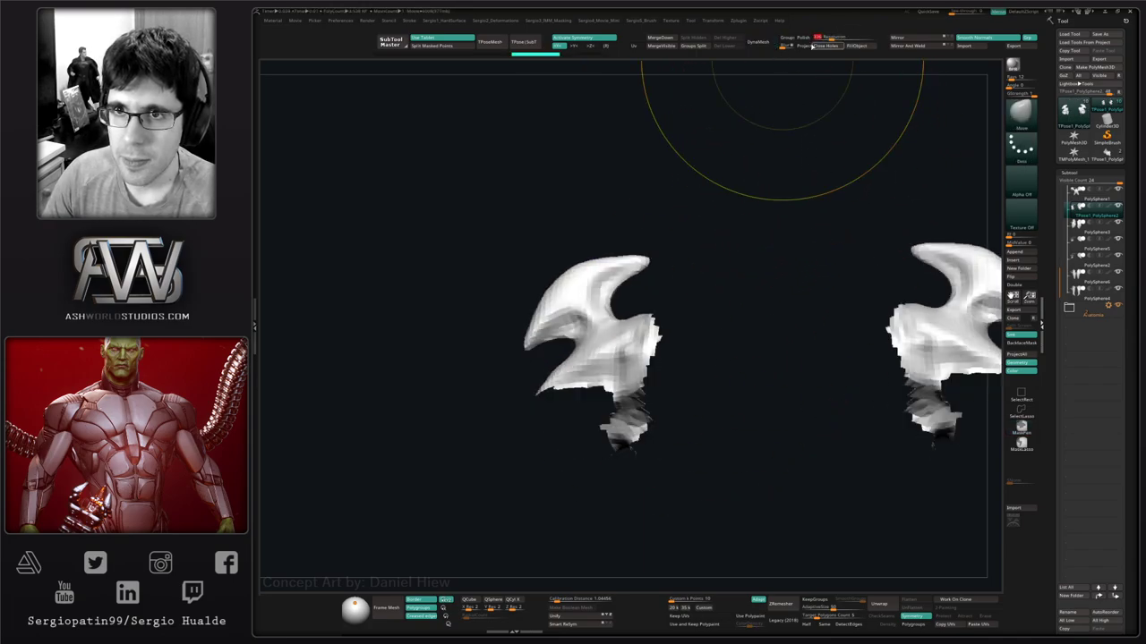
{"action": "left_click", "coordinate": [759, 41]}
Smooth the jagged borders and closed undersides of the shoulder armour pieces.
{"action": "left_click_drag", "start_coordinate": [682, 408], "coordinate": [680, 421]}
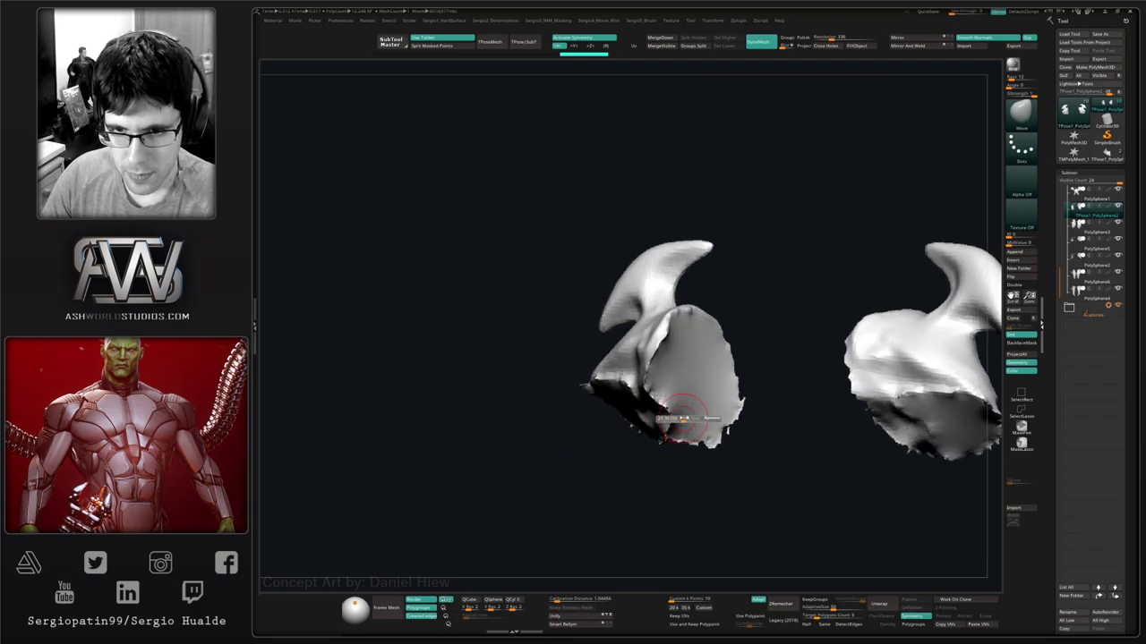
{"action": "key", "text": "shift"}
{"action": "right_click_drag", "start_coordinate": [674, 427], "coordinate": [585, 415]}
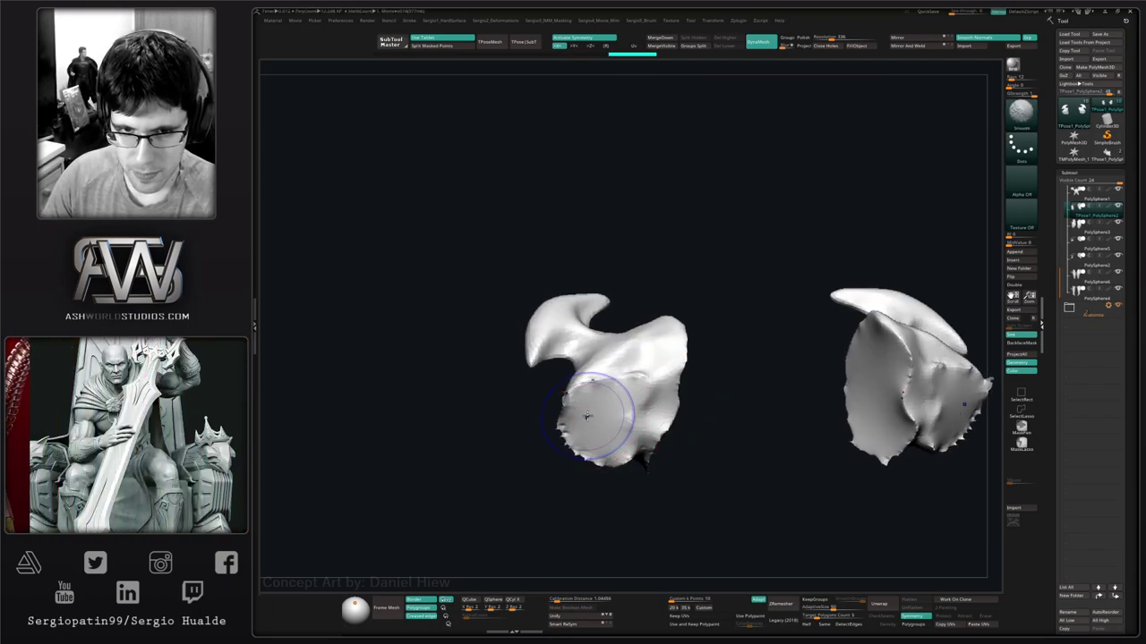
{"action": "mouse_move", "coordinate": [585, 414]}
{"action": "left_mouse_down", "text": "shift"}
{"action": "mouse_move", "coordinate": [577, 432]}
{"action": "mouse_move", "coordinate": [665, 455]}
{"action": "mouse_move", "coordinate": [626, 421]}
{"action": "left_mouse_up", "text": "shift"}
{"action": "key", "text": "ctrl"}
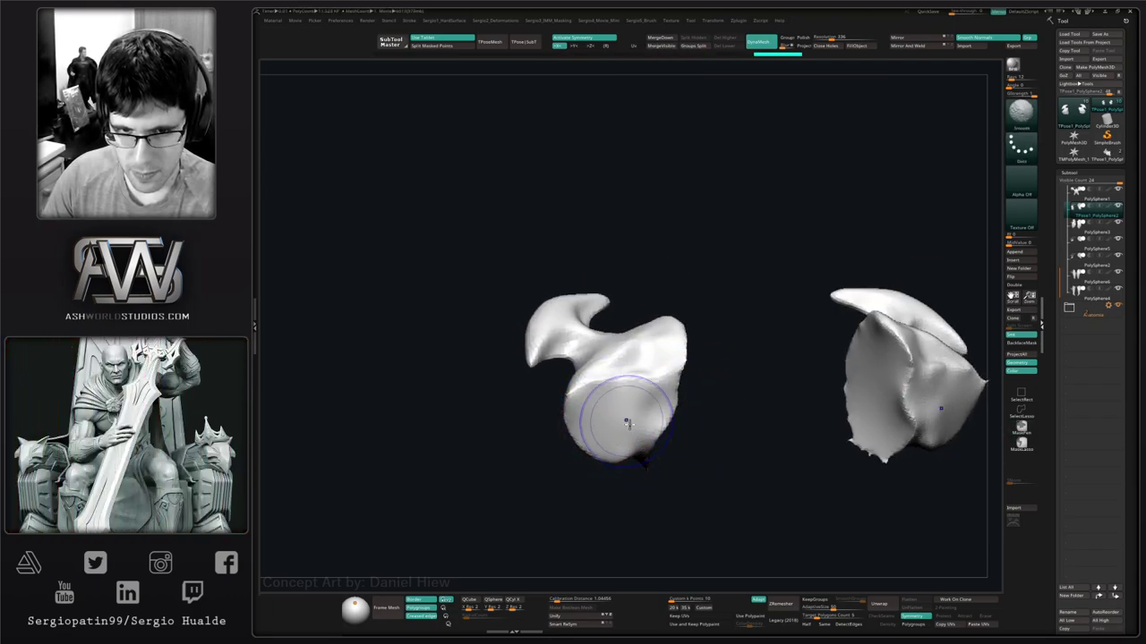
{"action": "right_click_drag", "start_coordinate": [626, 421], "coordinate": [701, 396]}
{"action": "mouse_move", "coordinate": [707, 394]}
{"action": "left_mouse_down", "text": "shift"}
{"action": "mouse_move", "coordinate": [752, 430]}
{"action": "mouse_move", "coordinate": [719, 452]}
{"action": "left_mouse_up", "text": "shift"}
{"action": "right_click_drag", "start_coordinate": [718, 452], "coordinate": [764, 468]}
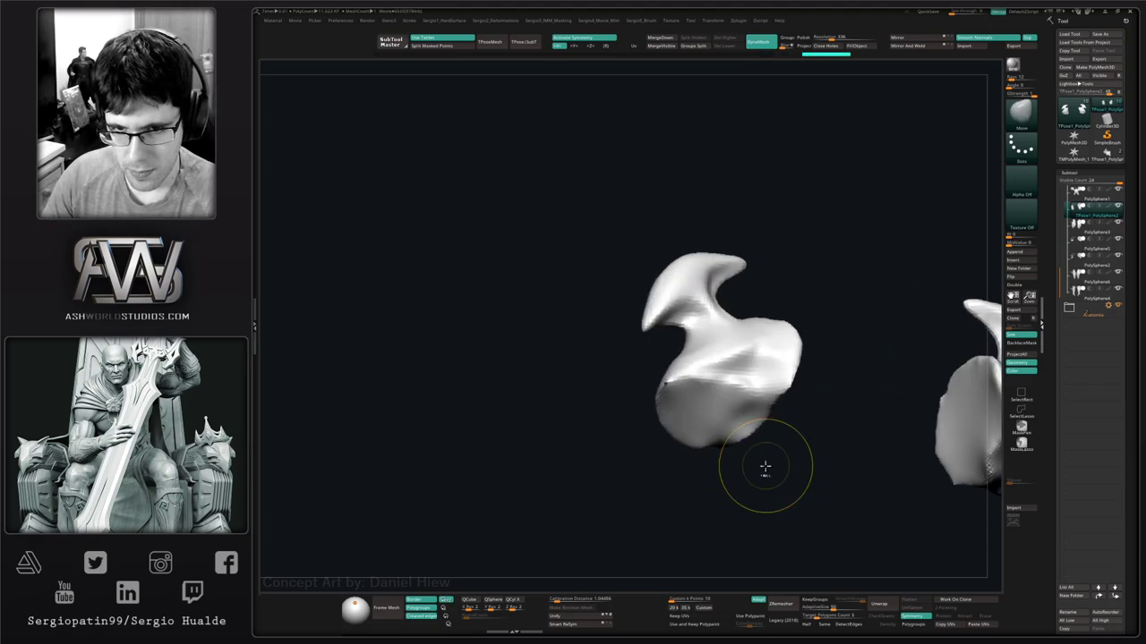
{"action": "left_click_drag", "start_coordinate": [685, 397], "coordinate": [673, 385], "text": "shift"}
{"action": "right_click_drag", "start_coordinate": [678, 403], "coordinate": [750, 434]}
{"action": "mouse_move", "coordinate": [750, 434]}
{"action": "left_mouse_down"}
{"action": "mouse_move", "coordinate": [758, 388]}
{"action": "mouse_move", "coordinate": [662, 389]}
{"action": "left_mouse_up"}
{"action": "key", "text": "shift"}
Adjust the shoulder plates' lower front and build a raised rim along their edges with the Standard brush.
{"action": "left_click_drag", "start_coordinate": [621, 445], "coordinate": [736, 468]}
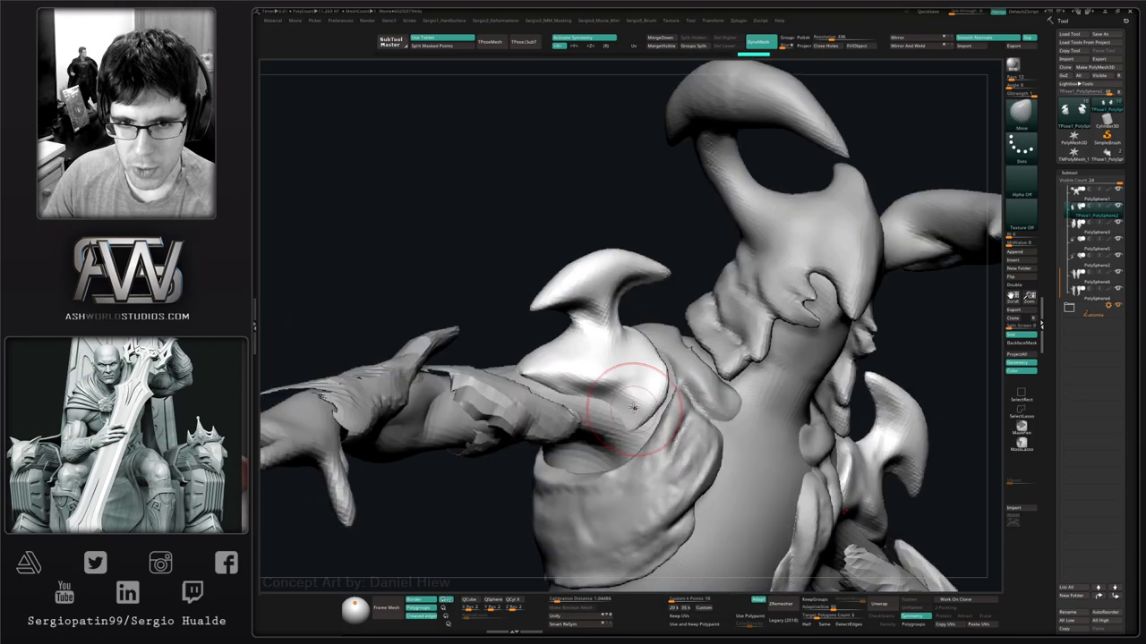
{"action": "mouse_move", "coordinate": [614, 384]}
{"action": "left_mouse_down"}
{"action": "mouse_move", "coordinate": [632, 394]}
{"action": "mouse_move", "coordinate": [610, 405]}
{"action": "mouse_move", "coordinate": [627, 410]}
{"action": "left_mouse_up"}
{"action": "key", "text": "b"}
{"action": "key", "text": "s"}
{"action": "key", "text": "t"}
{"action": "mouse_move", "coordinate": [546, 386]}
{"action": "left_mouse_down"}
{"action": "mouse_move", "coordinate": [631, 419]}
{"action": "mouse_move", "coordinate": [666, 387]}
{"action": "left_mouse_up"}
{"action": "right_click_drag", "start_coordinate": [667, 380], "coordinate": [665, 418]}
{"action": "left_click_drag", "start_coordinate": [659, 403], "coordinate": [666, 345]}
{"action": "right_click_drag", "start_coordinate": [669, 380], "coordinate": [683, 537]}
{"action": "mouse_move", "coordinate": [665, 345]}
{"action": "left_mouse_down"}
{"action": "mouse_move", "coordinate": [591, 286]}
{"action": "mouse_move", "coordinate": [555, 297]}
{"action": "left_mouse_up"}
{"action": "right_click_drag", "start_coordinate": [557, 367], "coordinate": [577, 288]}
{"action": "mouse_move", "coordinate": [573, 285]}
{"action": "left_mouse_down"}
{"action": "mouse_move", "coordinate": [530, 313]}
{"action": "mouse_move", "coordinate": [518, 343]}
{"action": "mouse_move", "coordinate": [545, 263]}
{"action": "mouse_move", "coordinate": [594, 349]}
{"action": "mouse_move", "coordinate": [607, 329]}
{"action": "left_mouse_up"}
{"action": "mouse_move", "coordinate": [607, 329]}
{"action": "right_mouse_down", "text": "shift"}
{"action": "mouse_move", "coordinate": [620, 376]}
{"action": "mouse_move", "coordinate": [633, 330]}
{"action": "right_mouse_up", "text": "shift"}
Reshape the shoulder plates' outline and the base of their spikes around the upper arms with the Move brush.
{"action": "key", "text": "b"}
{"action": "key", "text": "m"}
{"action": "key", "text": "v"}
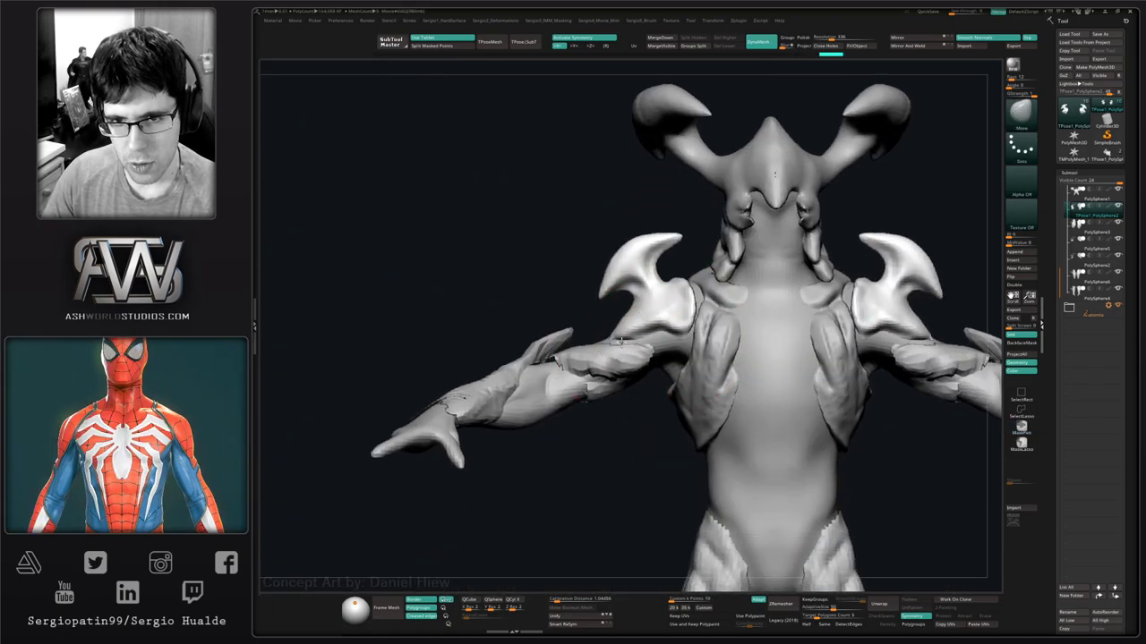
{"action": "left_click_drag", "start_coordinate": [616, 338], "coordinate": [661, 311]}
{"action": "right_click_drag", "start_coordinate": [669, 327], "coordinate": [626, 310]}
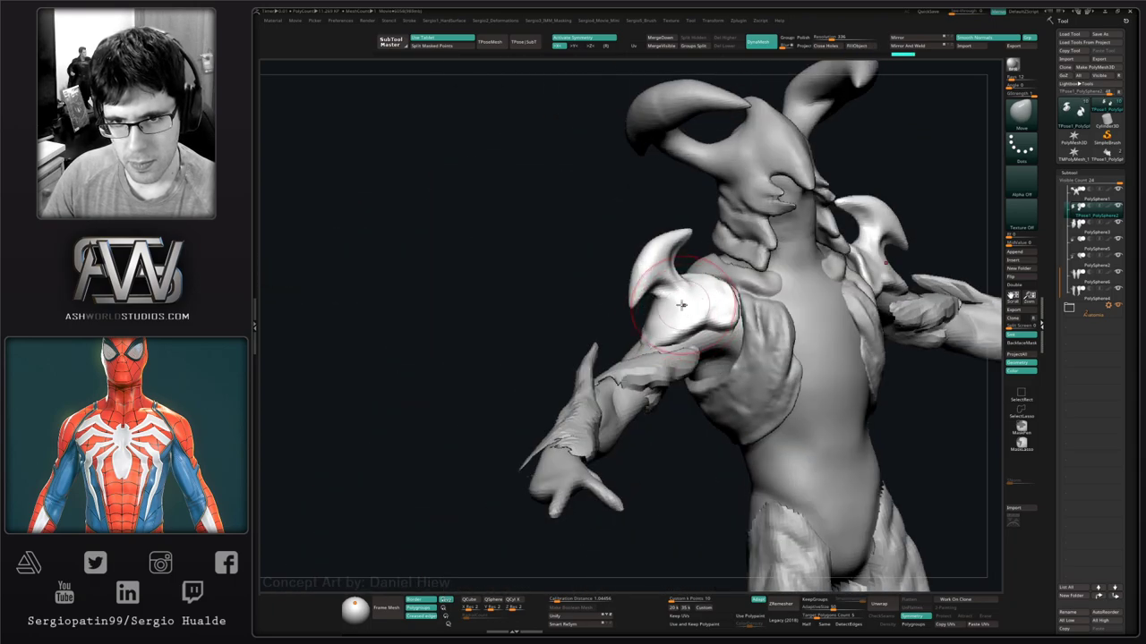
{"action": "mouse_move", "coordinate": [681, 306]}
{"action": "left_mouse_down"}
{"action": "mouse_move", "coordinate": [624, 287]}
{"action": "mouse_move", "coordinate": [636, 289]}
{"action": "left_mouse_up"}
Pull a small upward point out of the outer hook on the shoulder armour pieces.
{"action": "right_click_drag", "start_coordinate": [640, 273], "coordinate": [639, 314], "text": "ctrl"}
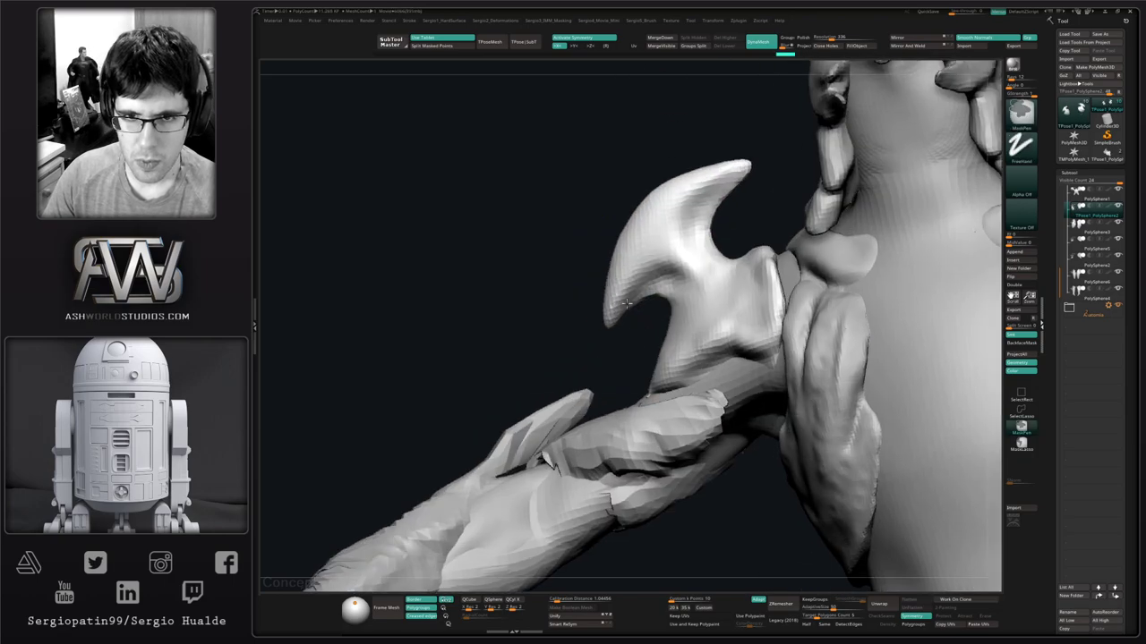
{"action": "right_click_drag", "start_coordinate": [637, 273], "coordinate": [611, 251]}
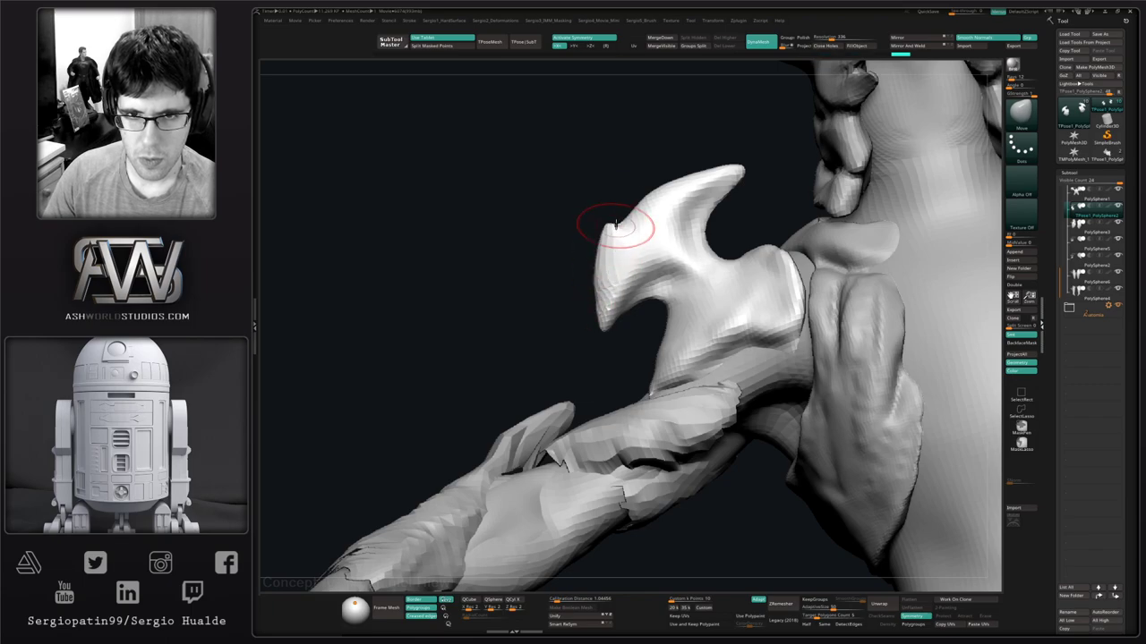
{"action": "mouse_move", "coordinate": [616, 226]}
{"action": "left_mouse_down"}
{"action": "mouse_move", "coordinate": [595, 244]}
{"action": "mouse_move", "coordinate": [620, 231]}
{"action": "mouse_move", "coordinate": [670, 286]}
{"action": "mouse_move", "coordinate": [654, 238]}
{"action": "left_mouse_up"}
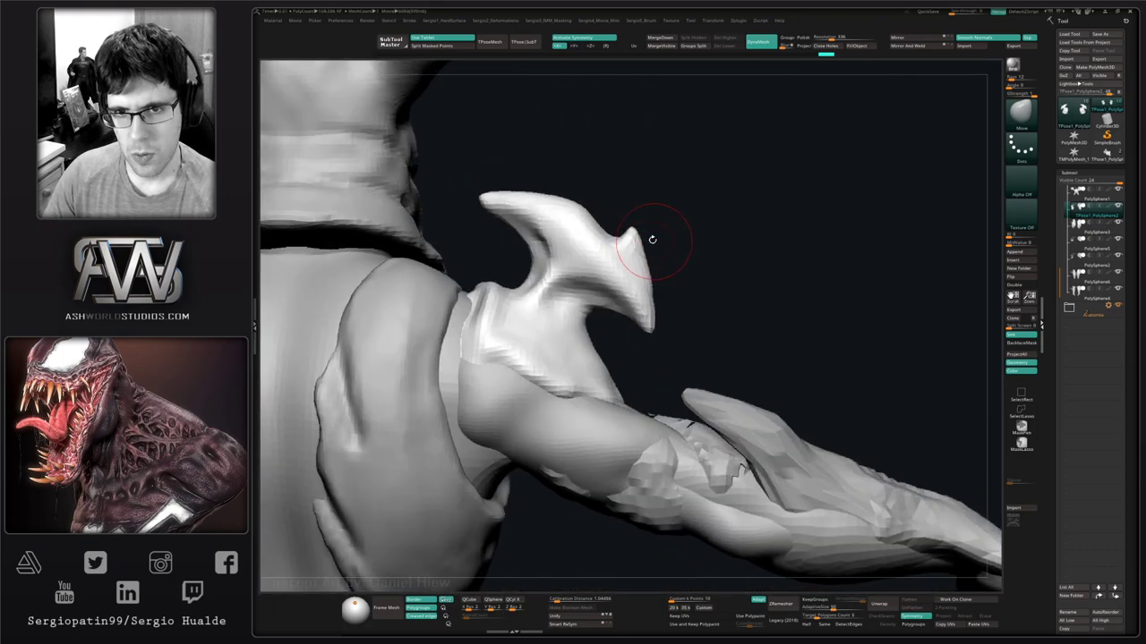
{"action": "key", "text": "ctrl"}
{"action": "right_click_drag", "start_coordinate": [661, 312], "coordinate": [651, 269], "text": "ctrl"}
{"action": "mouse_move", "coordinate": [652, 268]}
{"action": "right_mouse_down"}
{"action": "mouse_move", "coordinate": [555, 300]}
{"action": "mouse_move", "coordinate": [525, 290]}
{"action": "mouse_move", "coordinate": [506, 309]}
{"action": "right_mouse_up"}
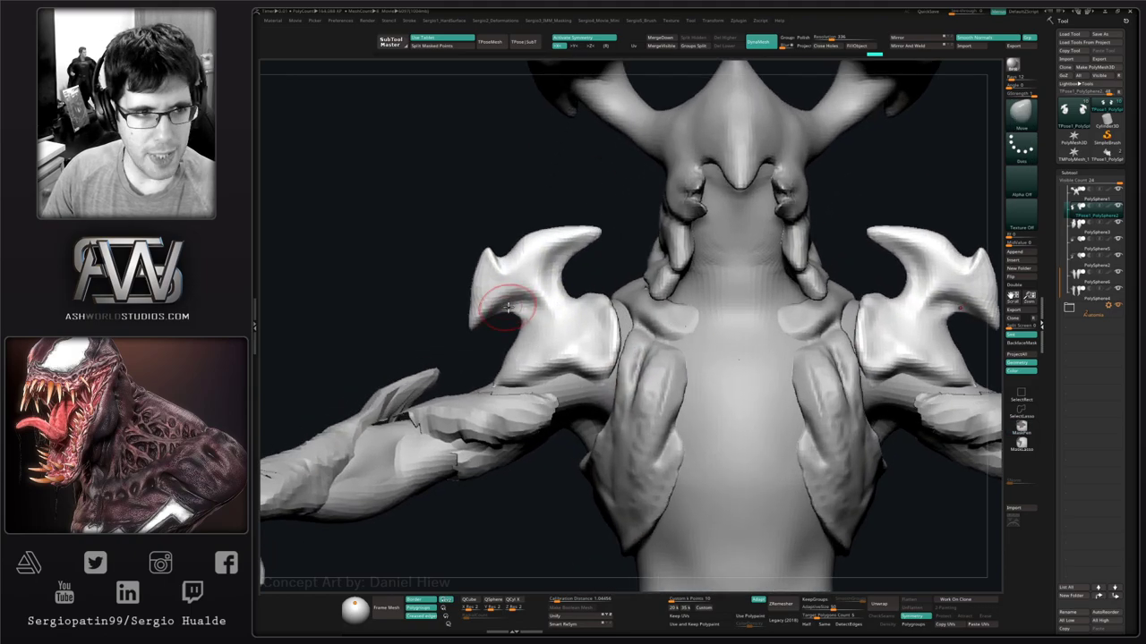
Sculpt the hollow under the outer hook and the back of the shoulder spikes with ClayBuildup strokes.
{"action": "key", "text": "b"}
{"action": "key", "text": "c"}
{"action": "key", "text": "b"}
{"action": "left_click_drag", "start_coordinate": [522, 306], "coordinate": [488, 306]}
{"action": "right_click_drag", "start_coordinate": [448, 309], "coordinate": [526, 312]}
{"action": "mouse_move", "coordinate": [526, 306]}
{"action": "left_mouse_down"}
{"action": "mouse_move", "coordinate": [493, 300]}
{"action": "mouse_move", "coordinate": [518, 335]}
{"action": "left_mouse_up"}
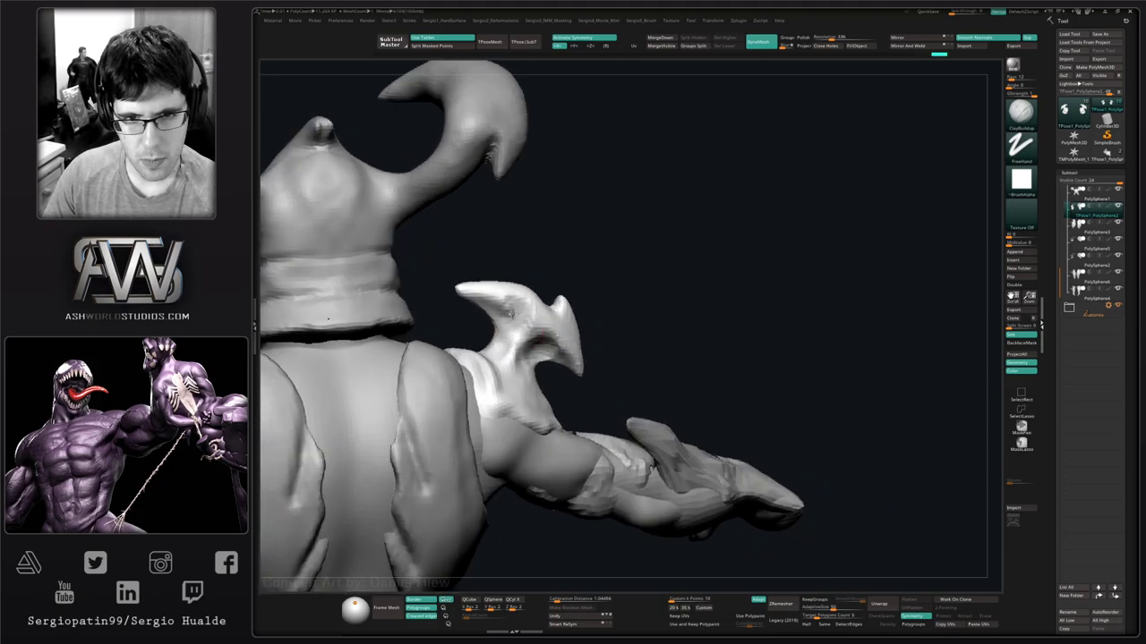
{"action": "left_click_drag", "start_coordinate": [483, 300], "coordinate": [598, 339]}
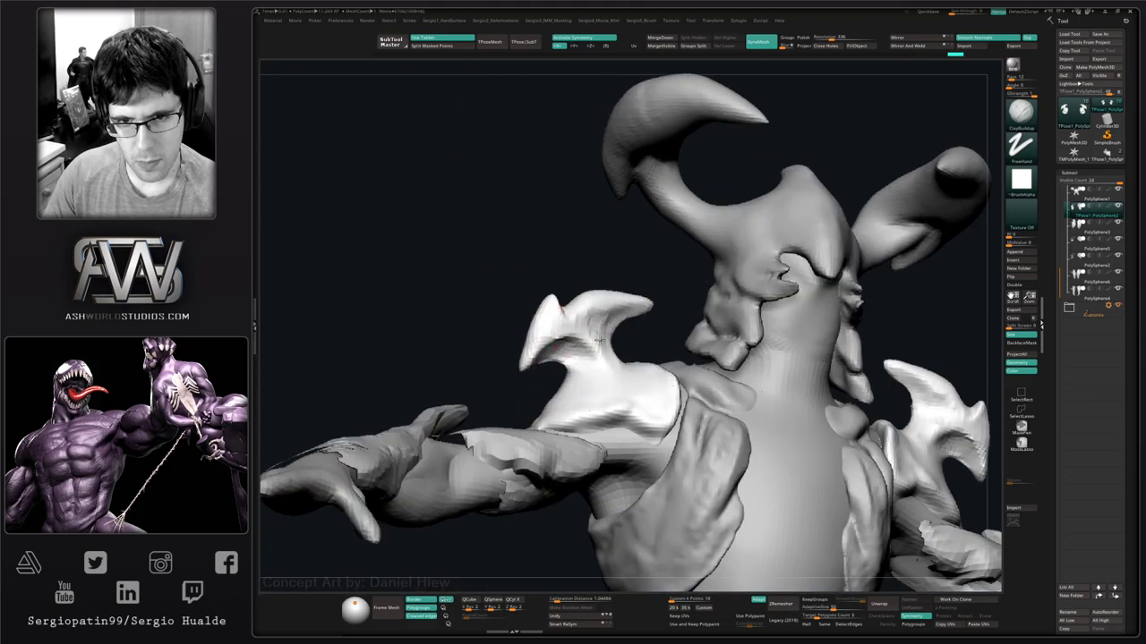
Define the spikes' inner curve and their transition into the front of the shoulder plates with ClayBuildup.
{"action": "right_click_drag", "start_coordinate": [582, 301], "coordinate": [601, 325], "text": "alt"}
{"action": "left_click_drag", "start_coordinate": [620, 353], "coordinate": [621, 339]}
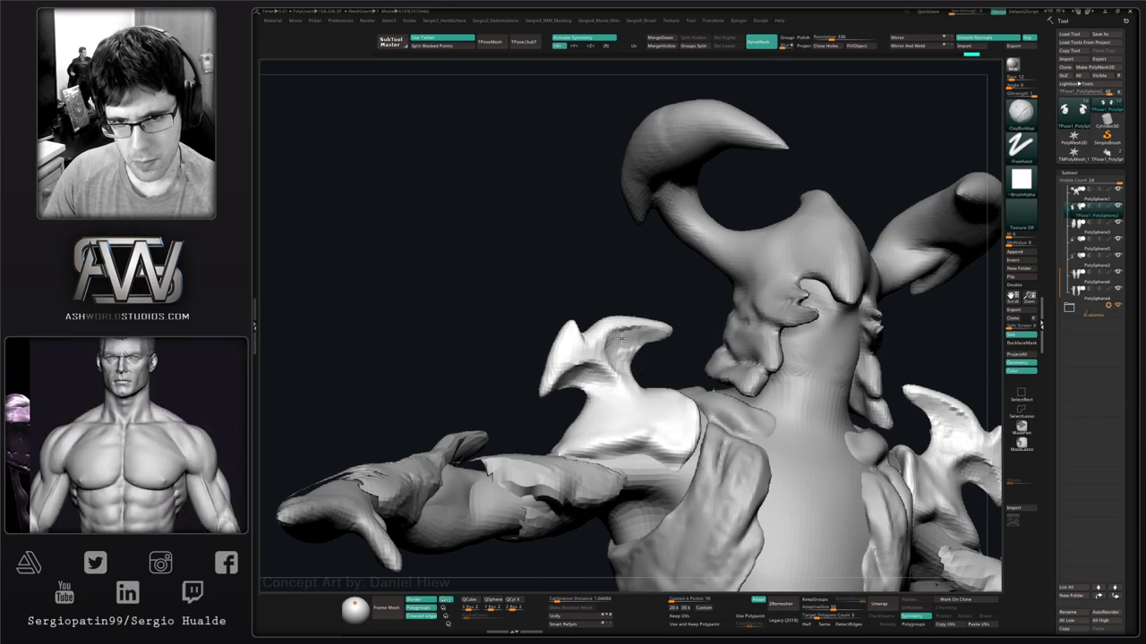
{"action": "right_click_drag", "start_coordinate": [632, 368], "coordinate": [609, 331]}
{"action": "right_click_drag", "start_coordinate": [609, 332], "coordinate": [661, 412], "text": "ctrl"}
{"action": "mouse_move", "coordinate": [651, 313]}
{"action": "right_mouse_down"}
{"action": "mouse_move", "coordinate": [648, 337]}
{"action": "mouse_move", "coordinate": [636, 334]}
{"action": "right_mouse_up"}
{"action": "right_click_drag", "start_coordinate": [635, 334], "coordinate": [650, 360], "text": "ctrl"}
{"action": "left_click_drag", "start_coordinate": [651, 329], "coordinate": [656, 317]}
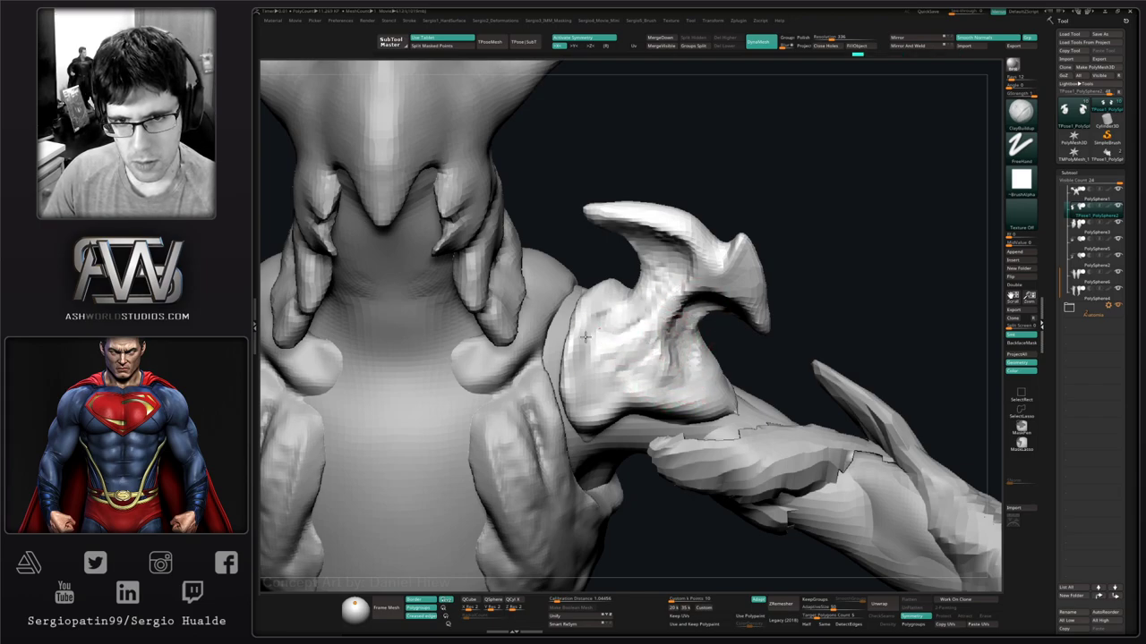
{"action": "mouse_move", "coordinate": [586, 337]}
{"action": "right_mouse_down"}
{"action": "mouse_move", "coordinate": [636, 320]}
{"action": "mouse_move", "coordinate": [626, 331]}
{"action": "mouse_move", "coordinate": [659, 340]}
{"action": "right_mouse_up"}
Smooth the front of the shoulder plates and add ClayBuildup ridges down the back of the spike's neck.
{"action": "left_click_drag", "start_coordinate": [660, 340], "coordinate": [670, 376], "text": "shift"}
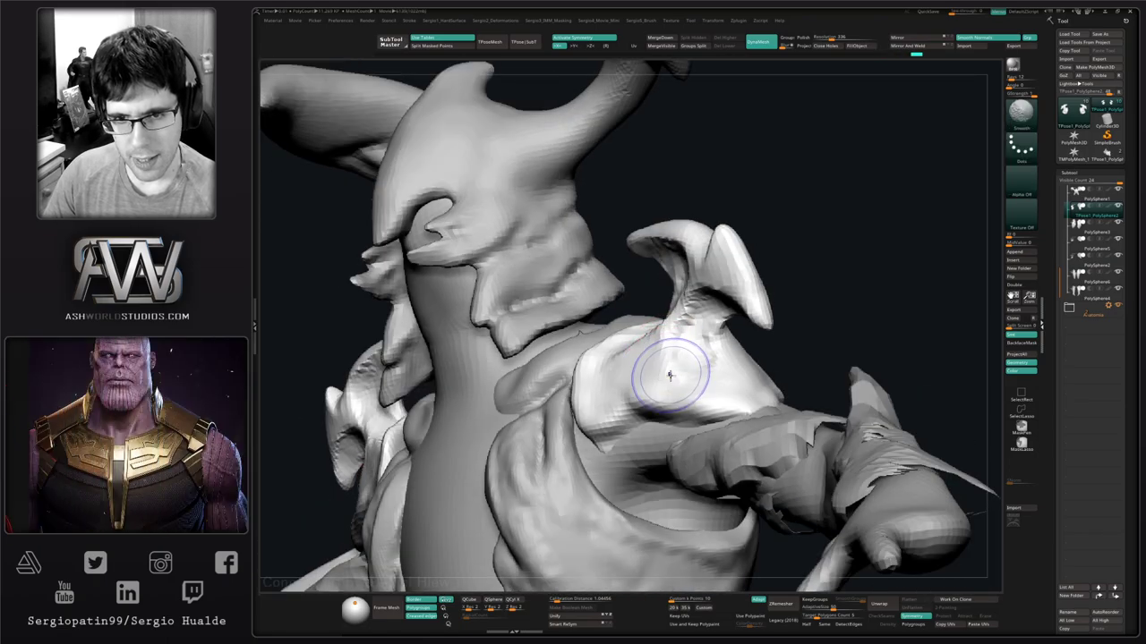
{"action": "mouse_move", "coordinate": [669, 376]}
{"action": "right_mouse_down"}
{"action": "mouse_move", "coordinate": [633, 385]}
{"action": "mouse_move", "coordinate": [732, 299]}
{"action": "mouse_move", "coordinate": [720, 319]}
{"action": "right_mouse_up"}
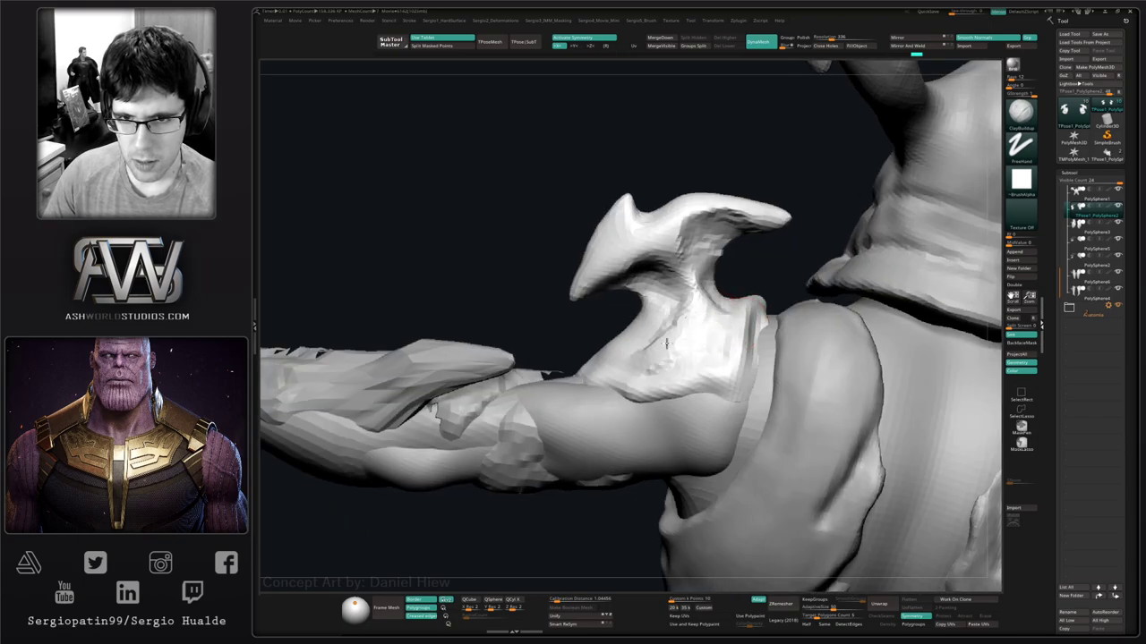
{"action": "left_click_drag", "start_coordinate": [699, 238], "coordinate": [685, 291]}
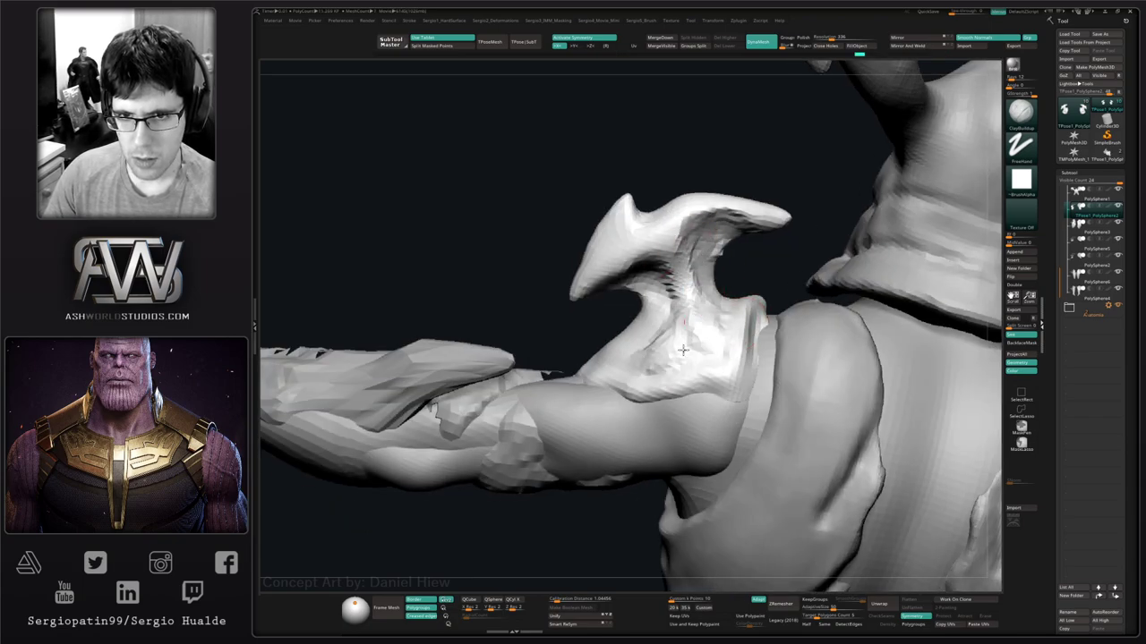
{"action": "right_click_drag", "start_coordinate": [692, 344], "coordinate": [598, 363]}
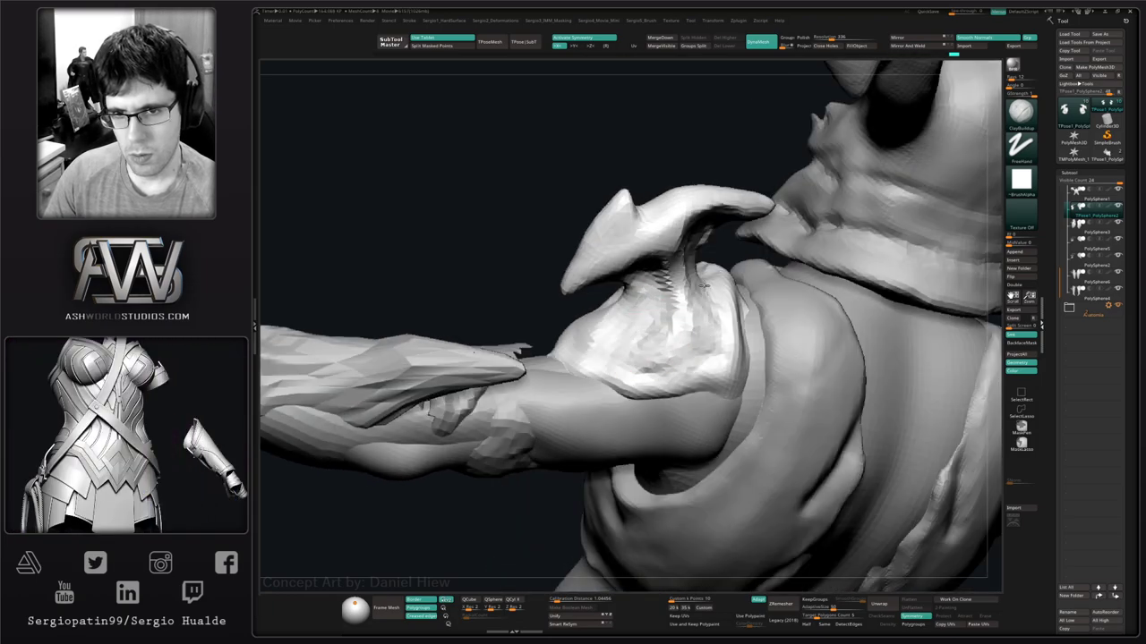
Smooth the clay strokes on the back of the shoulder plates and flatten the surface with TrimDynamic.
{"action": "mouse_move", "coordinate": [704, 285]}
{"action": "right_mouse_down"}
{"action": "mouse_move", "coordinate": [680, 269]}
{"action": "mouse_move", "coordinate": [712, 286]}
{"action": "mouse_move", "coordinate": [677, 296]}
{"action": "right_mouse_up"}
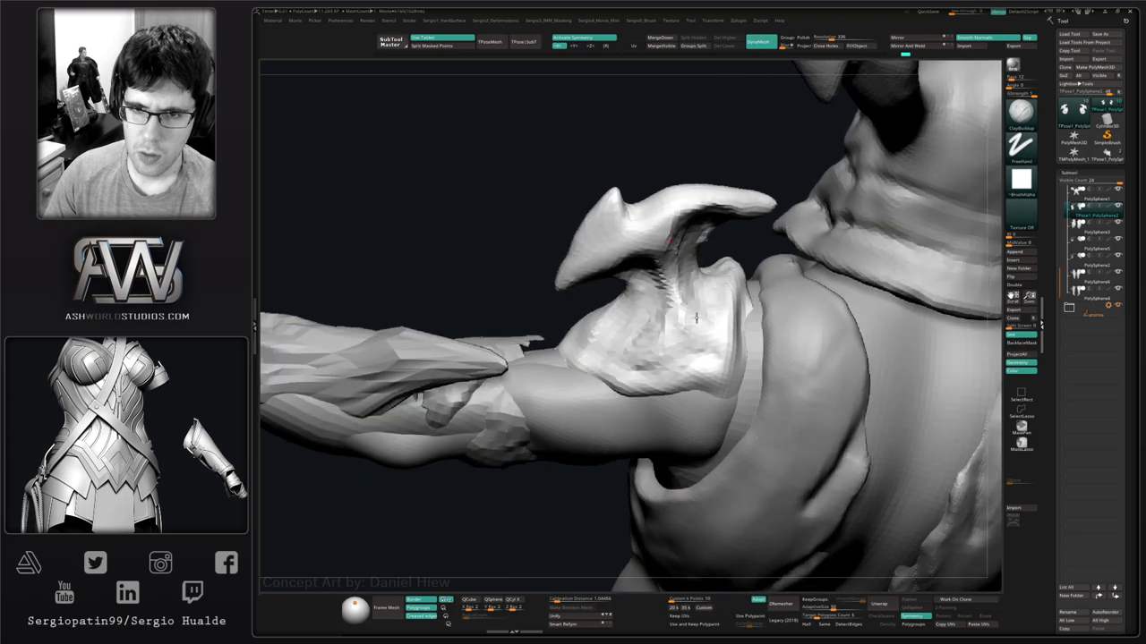
{"action": "left_click_drag", "start_coordinate": [677, 291], "coordinate": [688, 320], "text": "shift"}
{"action": "key", "text": "b"}
{"action": "key", "text": "t"}
{"action": "key", "text": "d"}
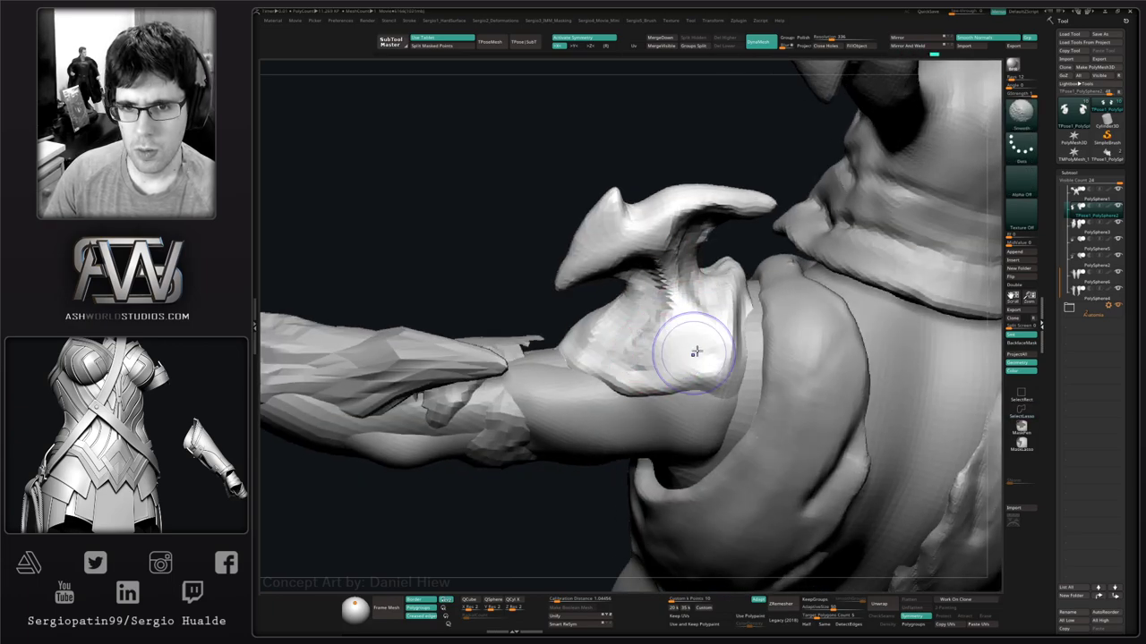
{"action": "right_click_drag", "start_coordinate": [660, 366], "coordinate": [691, 331]}
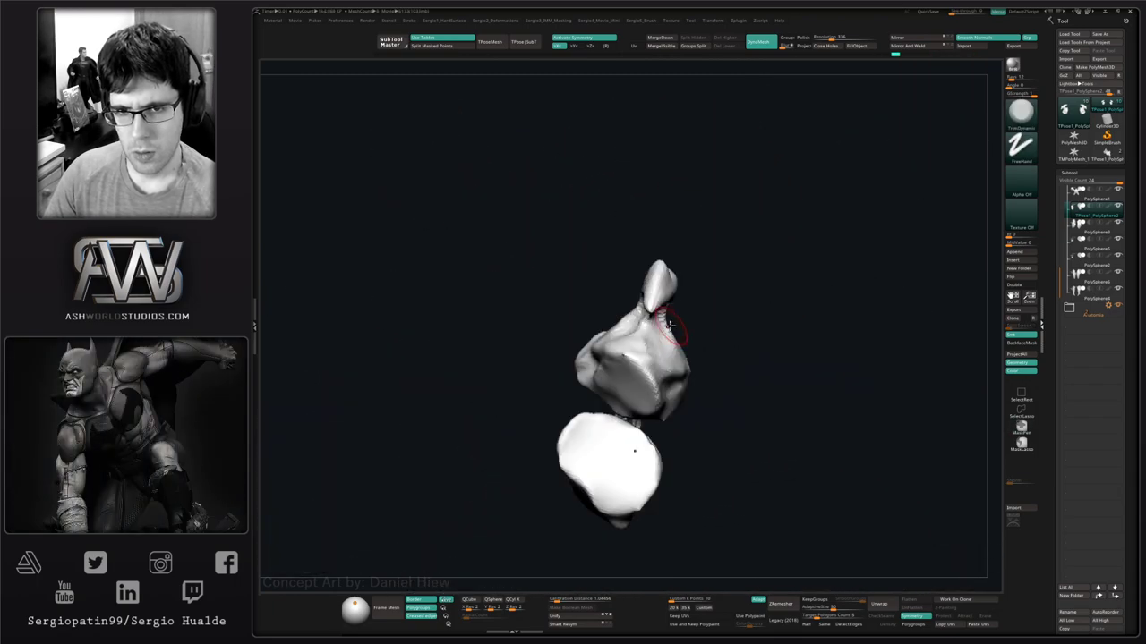
{"action": "mouse_move", "coordinate": [669, 326]}
{"action": "right_mouse_down"}
{"action": "mouse_move", "coordinate": [646, 306]}
{"action": "mouse_move", "coordinate": [617, 313]}
{"action": "right_mouse_up"}
Refine the side profile and tip of the shoulder spikes with the Move brush.
{"action": "key", "text": "b"}
{"action": "key", "text": "m"}
{"action": "key", "text": "v"}
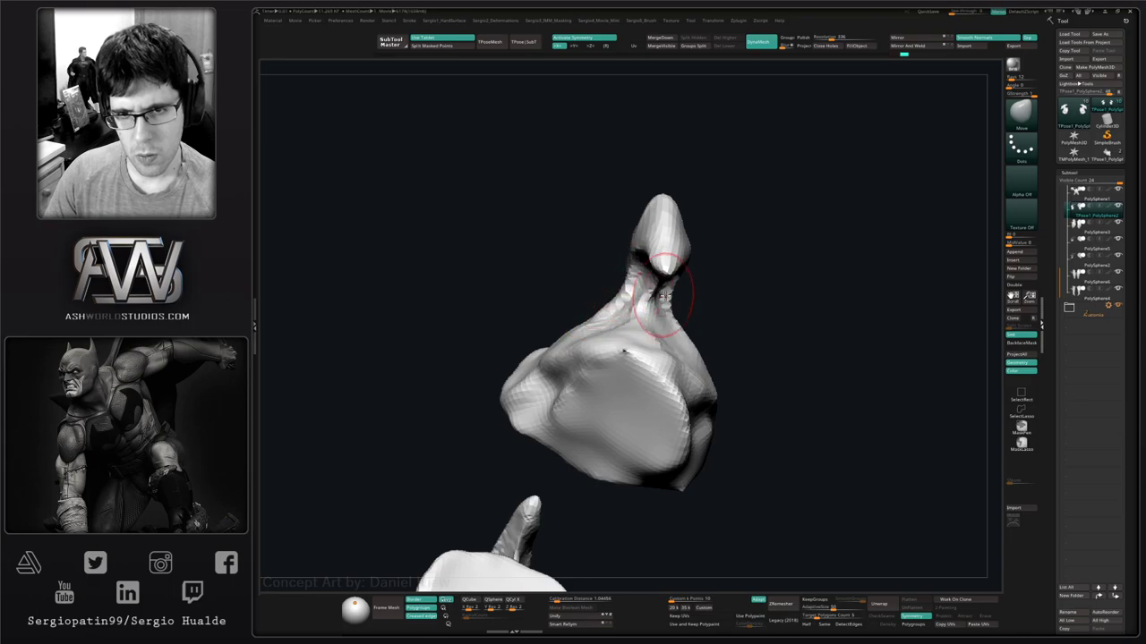
{"action": "right_click_drag", "start_coordinate": [684, 283], "coordinate": [669, 232]}
{"action": "key", "text": "s"}
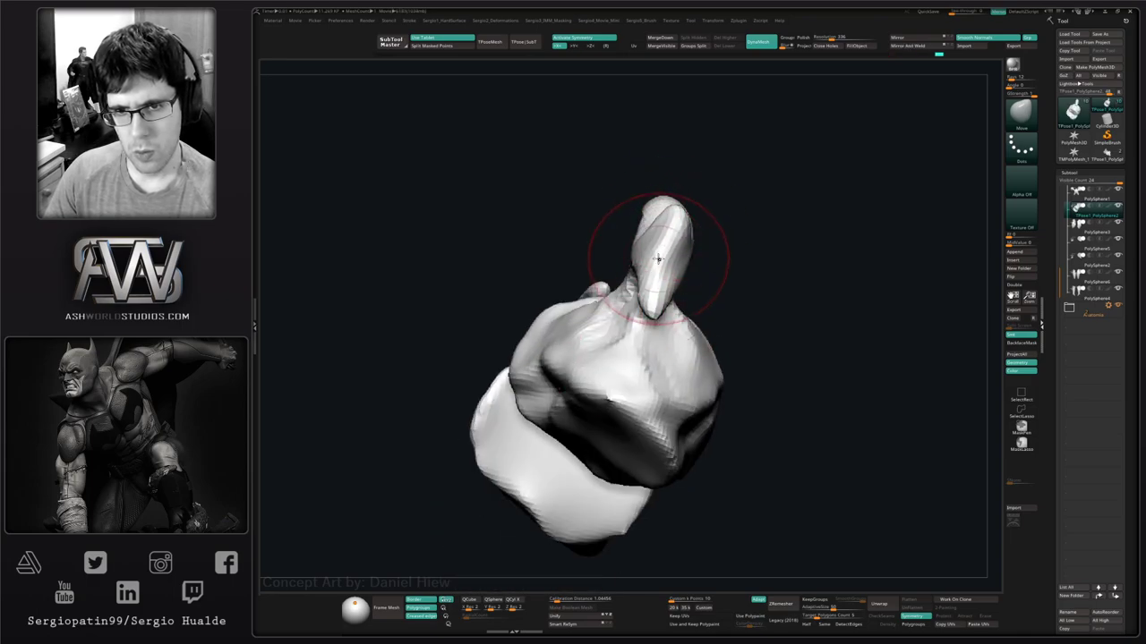
{"action": "left_click_drag", "start_coordinate": [659, 260], "coordinate": [690, 259]}
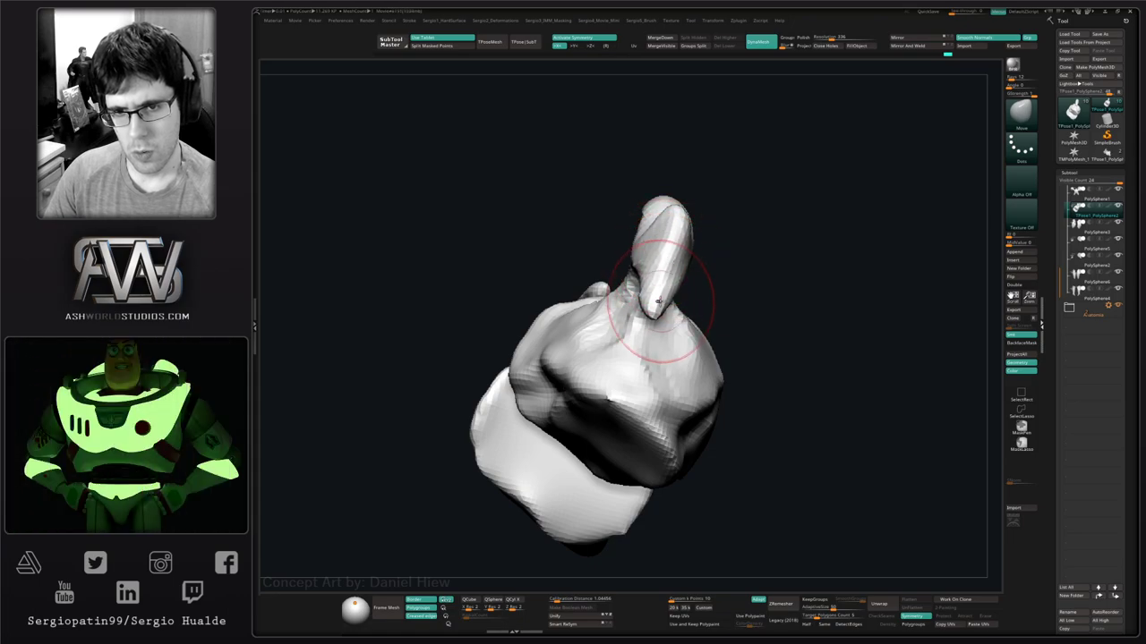
{"action": "right_click_drag", "start_coordinate": [667, 294], "coordinate": [680, 231]}
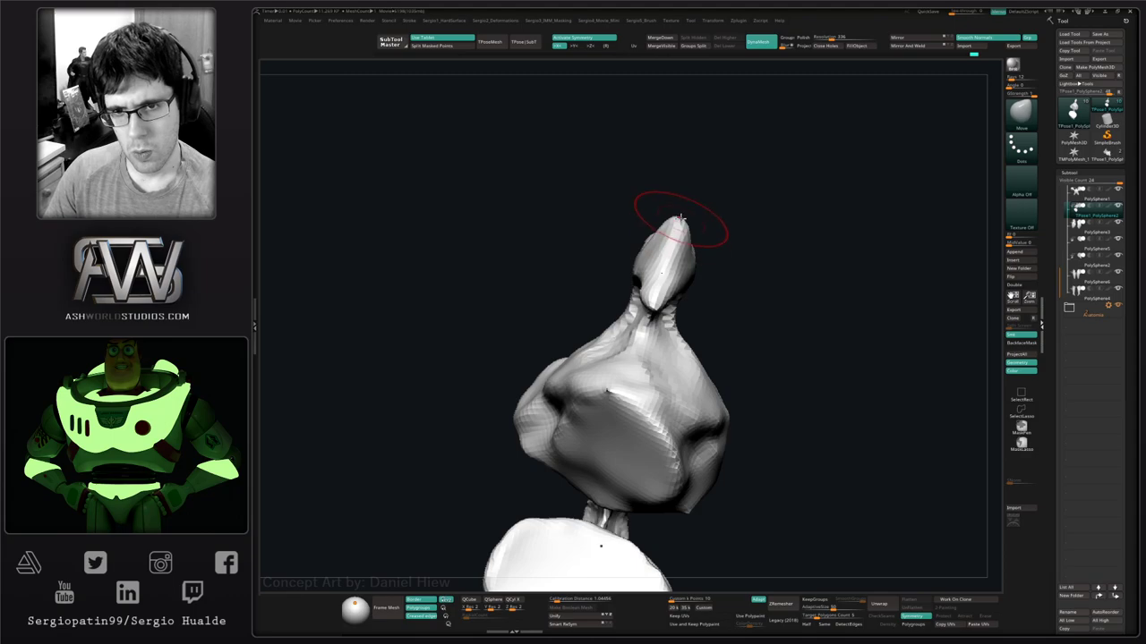
{"action": "left_click_drag", "start_coordinate": [715, 208], "coordinate": [683, 216]}
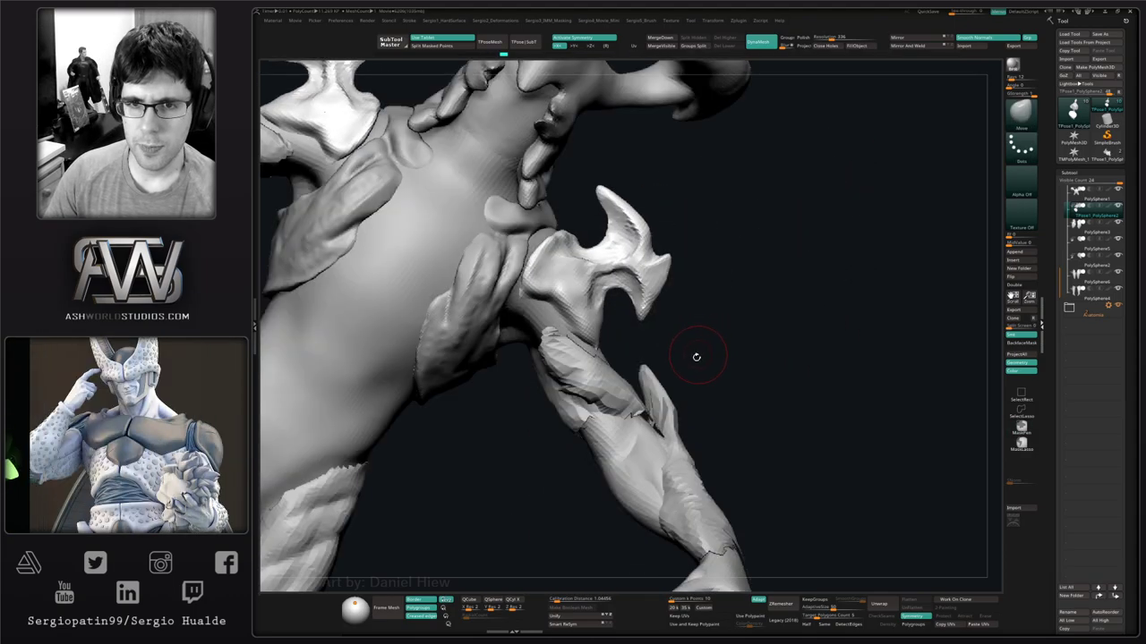
{"action": "right_click_drag", "start_coordinate": [742, 351], "coordinate": [754, 378], "text": "ctrl"}
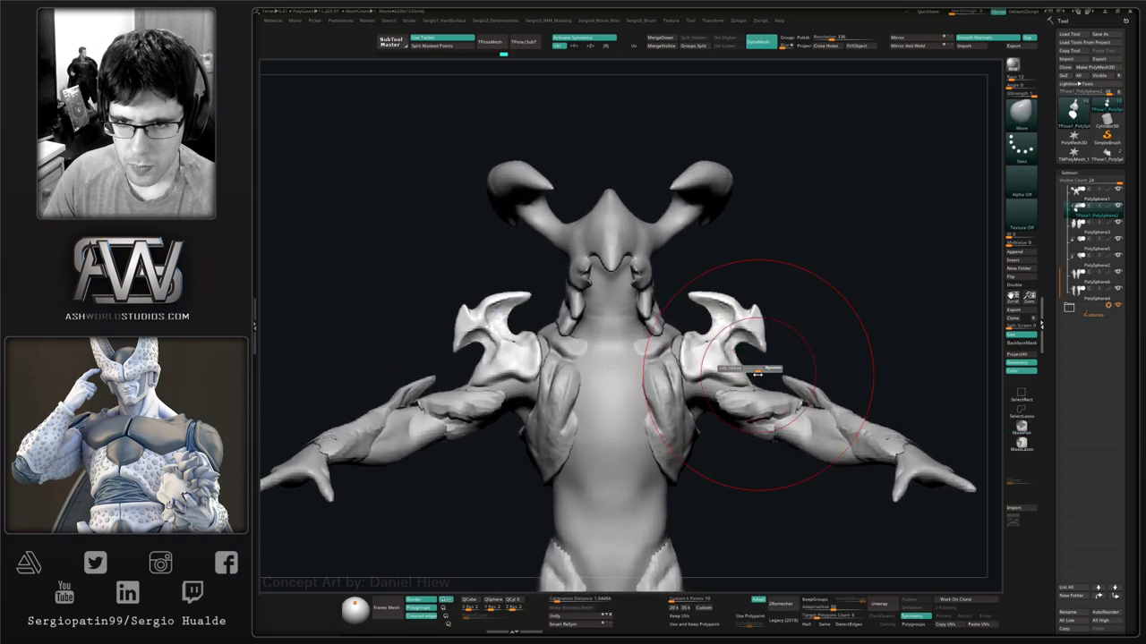
Adjust the silhouette of the shoulder plates and spikes using a resized Move brush.
{"action": "mouse_move", "coordinate": [759, 374]}
{"action": "left_mouse_down"}
{"action": "mouse_move", "coordinate": [757, 358]}
{"action": "mouse_move", "coordinate": [703, 347]}
{"action": "left_mouse_up"}
{"action": "key", "text": "s"}
{"action": "mouse_move", "coordinate": [652, 342]}
{"action": "right_mouse_down"}
{"action": "mouse_move", "coordinate": [676, 328]}
{"action": "mouse_move", "coordinate": [672, 381]}
{"action": "mouse_move", "coordinate": [656, 392]}
{"action": "mouse_move", "coordinate": [640, 352]}
{"action": "mouse_move", "coordinate": [691, 390]}
{"action": "right_mouse_up"}
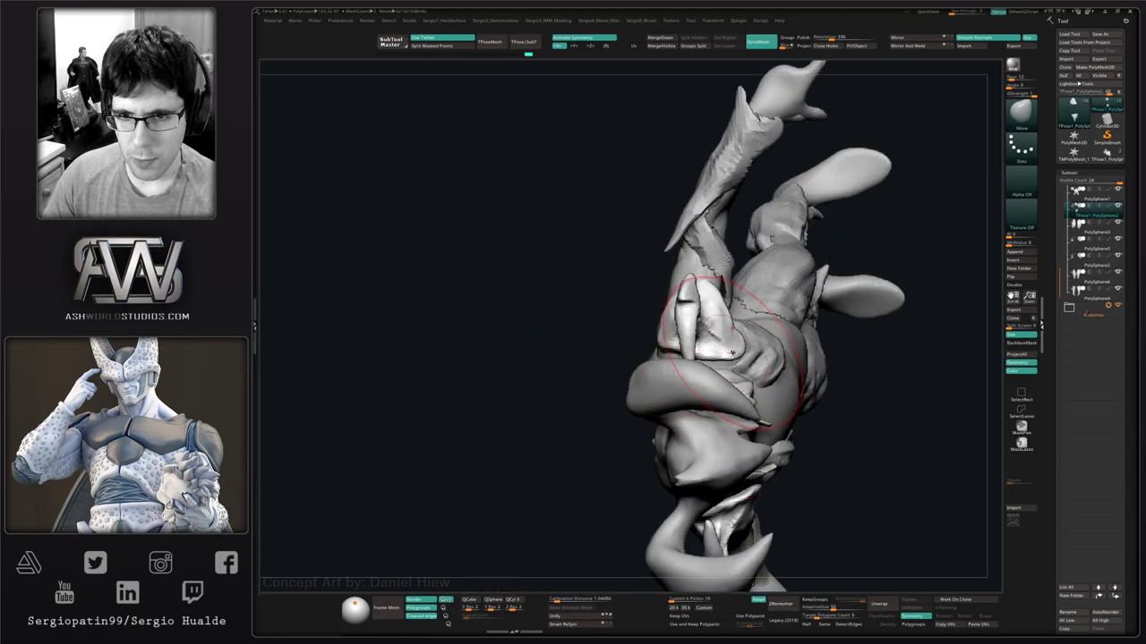
{"action": "right_click_drag", "start_coordinate": [732, 353], "coordinate": [675, 298]}
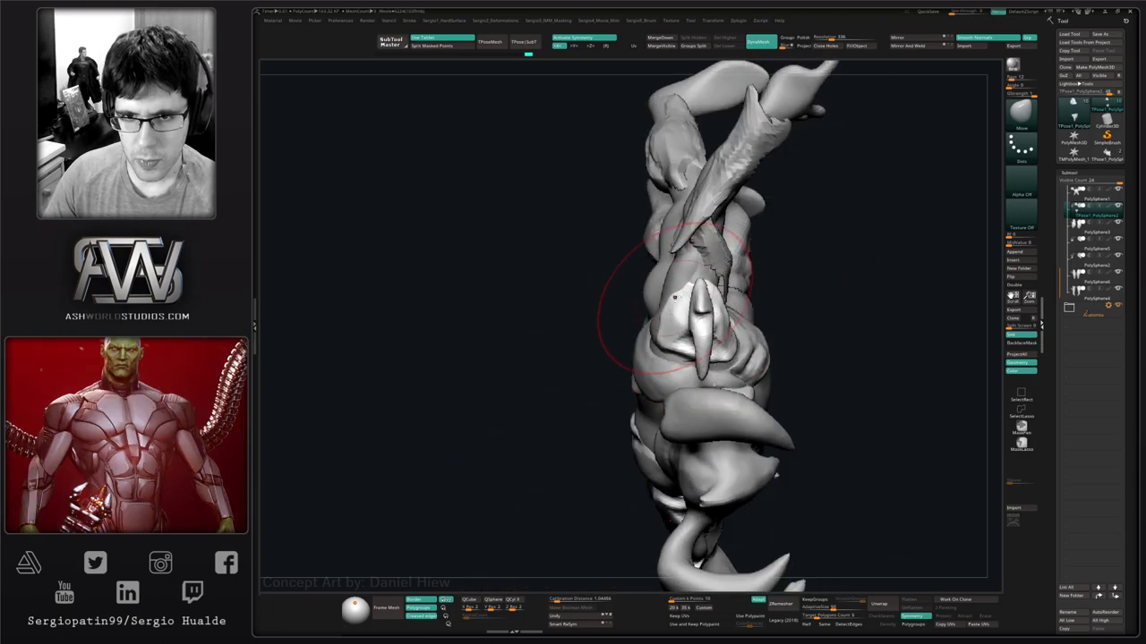
{"action": "mouse_move", "coordinate": [711, 256]}
{"action": "right_mouse_down"}
{"action": "mouse_move", "coordinate": [680, 295]}
{"action": "mouse_move", "coordinate": [653, 283]}
{"action": "mouse_move", "coordinate": [675, 367]}
{"action": "mouse_move", "coordinate": [696, 316]}
{"action": "right_mouse_up"}
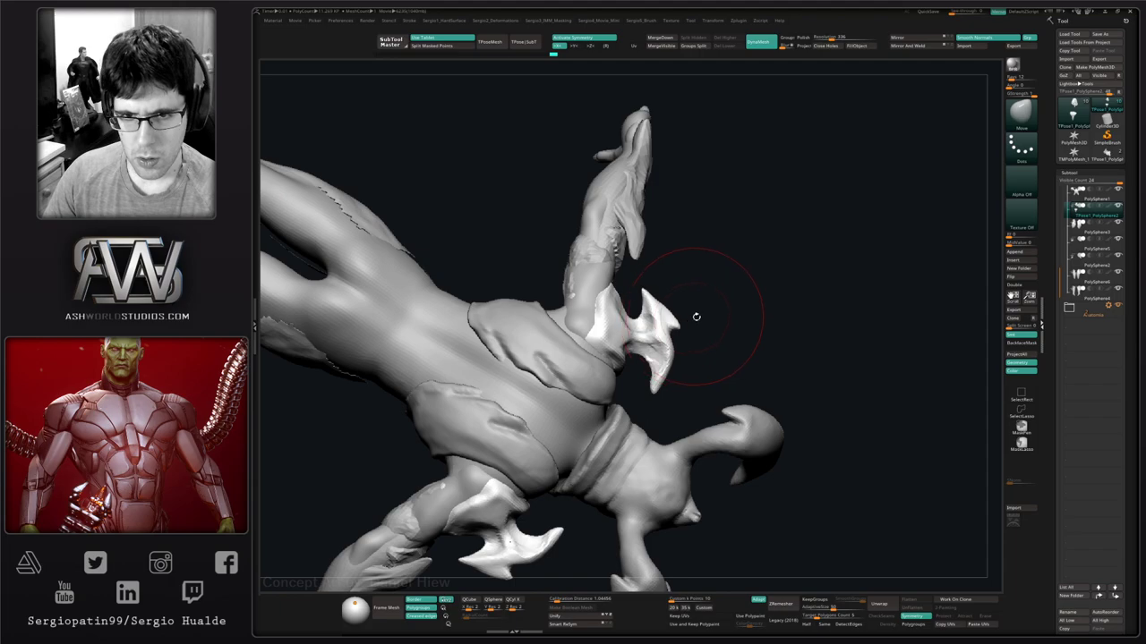
Mask the shoulder spikes, invert the mask, and rotate the spikes with the gizmo to realign them against the plates.
{"action": "left_click_drag", "start_coordinate": [643, 353], "coordinate": [637, 403], "text": "ctrl"}
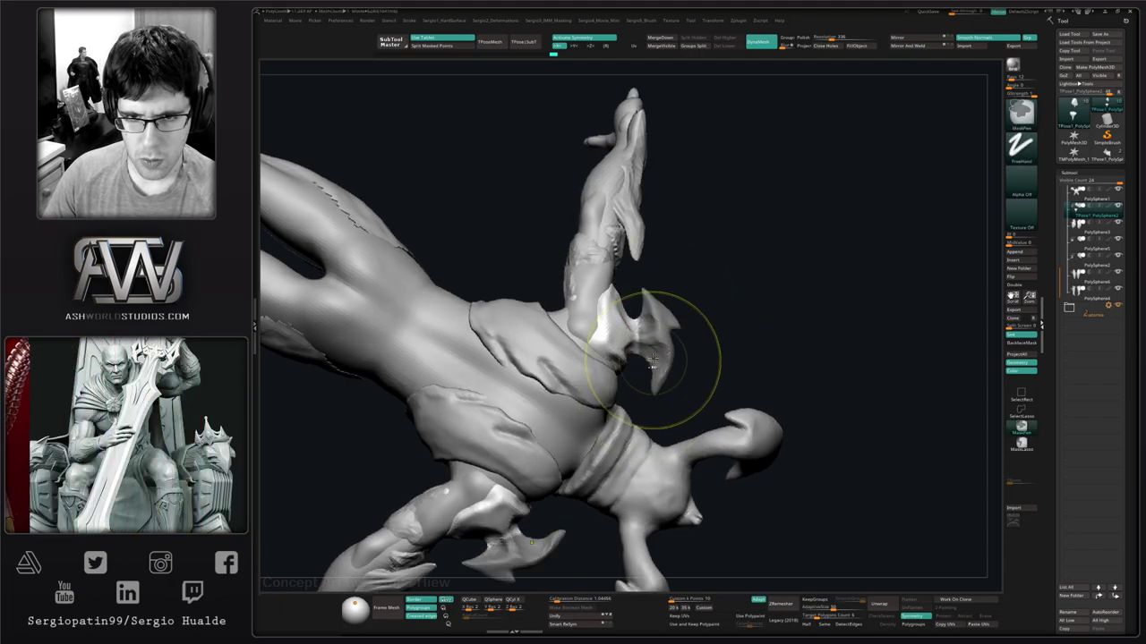
{"action": "left_click", "coordinate": [682, 361], "text": "ctrl"}
{"action": "right_click_drag", "start_coordinate": [700, 359], "coordinate": [679, 332]}
{"action": "key", "text": "w"}
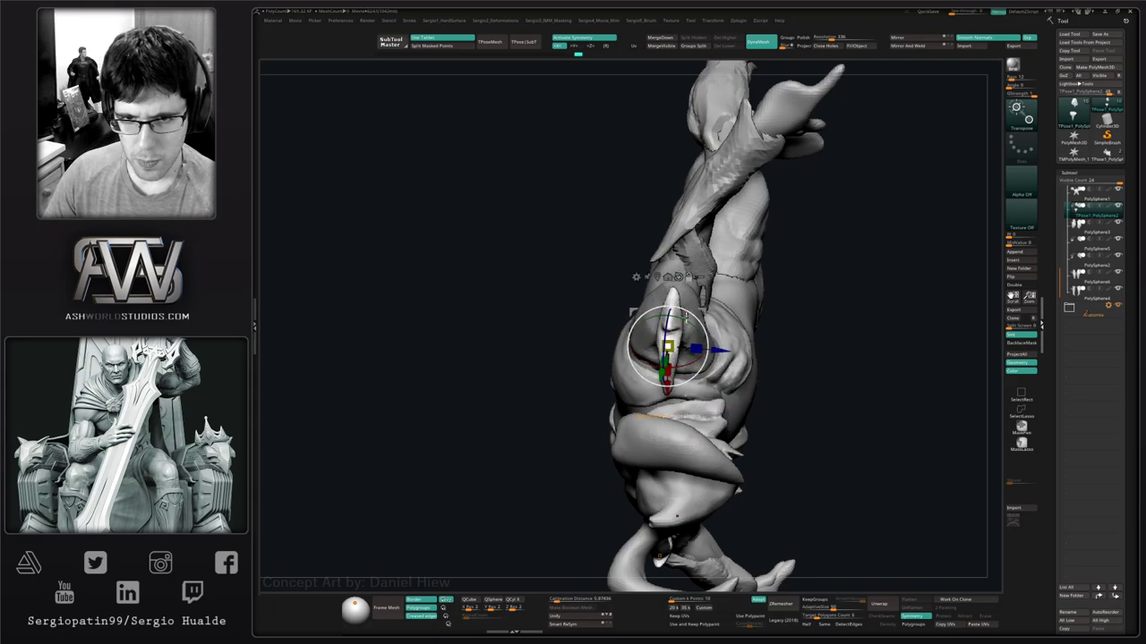
{"action": "key", "text": "q"}
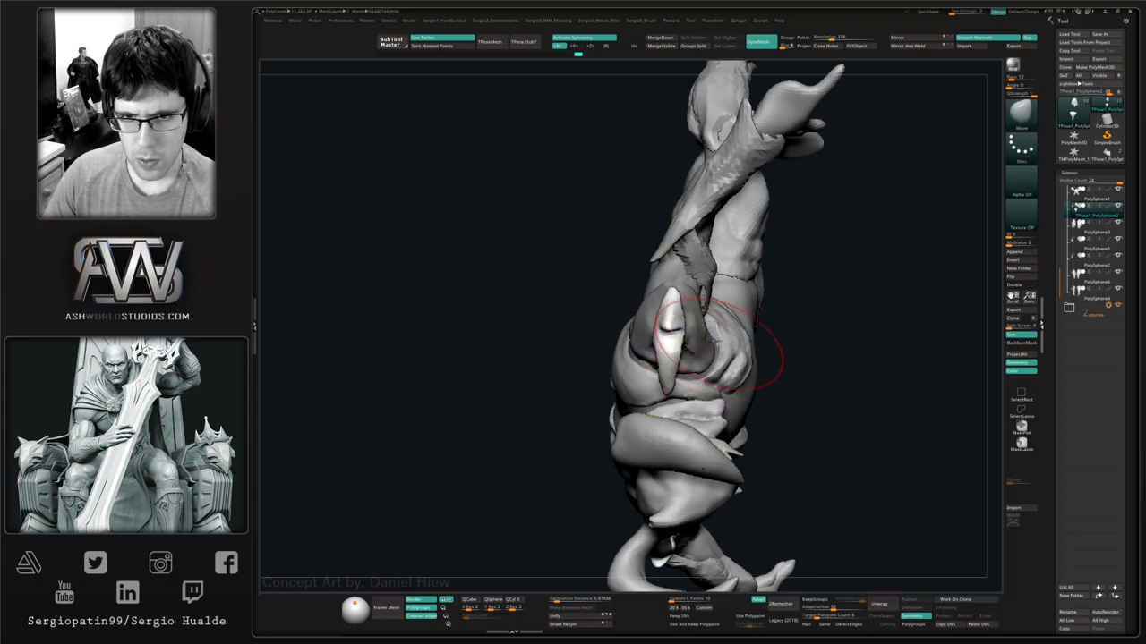
{"action": "mouse_move", "coordinate": [741, 345]}
{"action": "right_mouse_down", "text": "ctrl"}
{"action": "mouse_move", "coordinate": [732, 319]}
{"action": "mouse_move", "coordinate": [773, 293]}
{"action": "right_mouse_up", "text": "ctrl"}
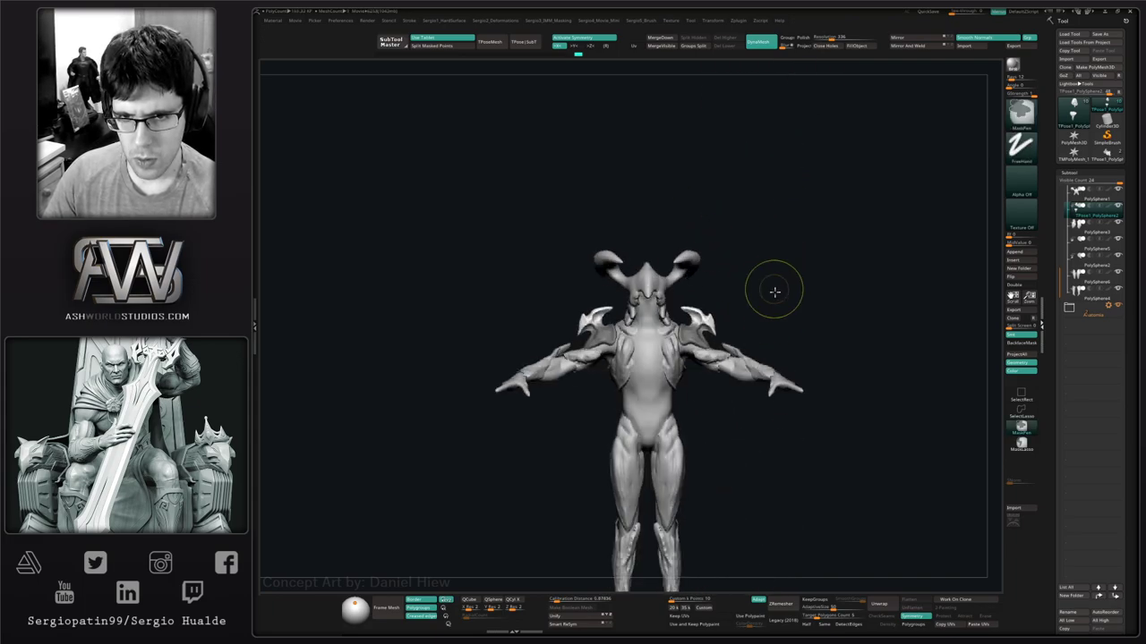
{"action": "right_click_drag", "start_coordinate": [693, 334], "coordinate": [705, 427], "text": "ctrl"}
{"action": "right_click_drag", "start_coordinate": [705, 428], "coordinate": [789, 442], "text": "alt"}
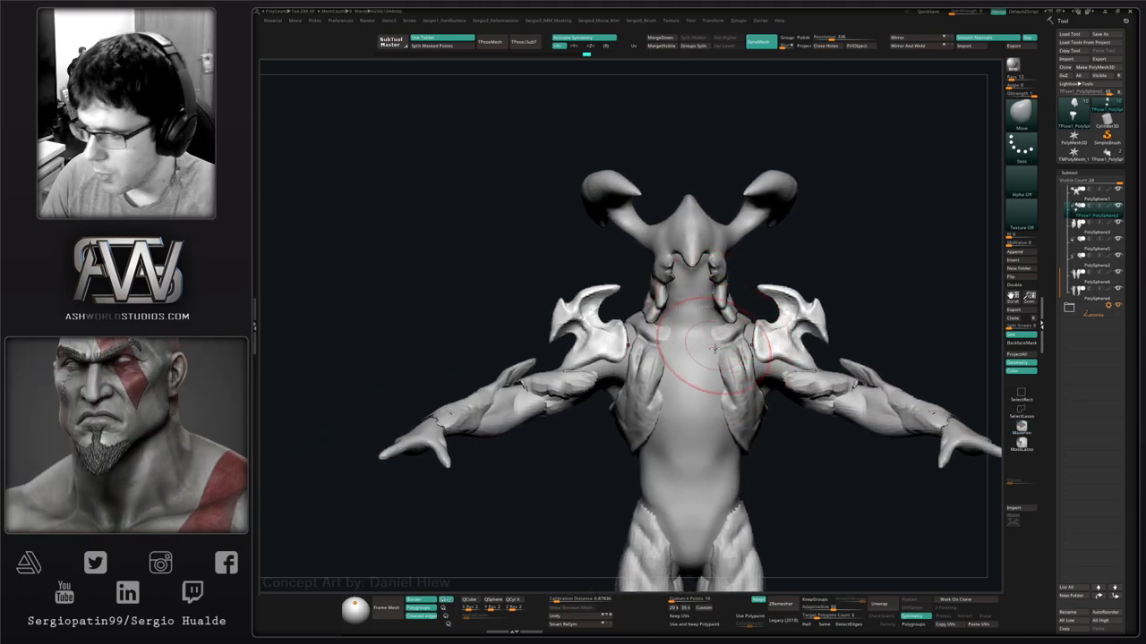
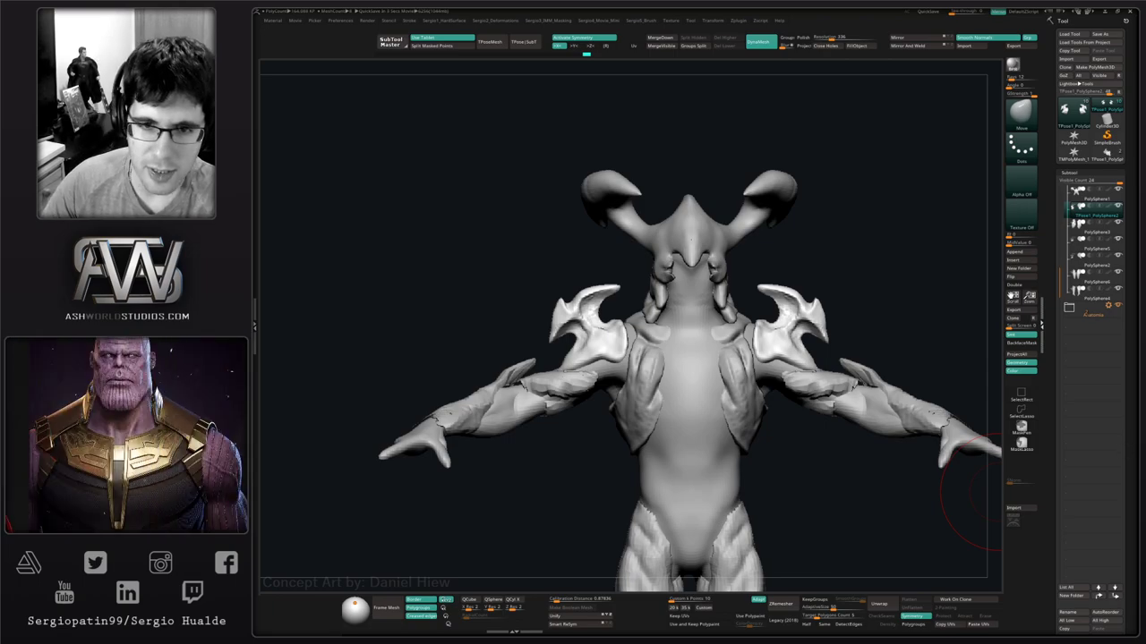
Mask the shoulder spikes with MaskLasso and flatten the lower surface of the shoulder plates with TrimDynamic.
{"action": "left_click_drag", "start_coordinate": [861, 225], "coordinate": [736, 308]}
{"action": "mouse_move", "coordinate": [736, 308]}
{"action": "right_mouse_down", "text": "ctrl"}
{"action": "mouse_move", "coordinate": [757, 384]}
{"action": "mouse_move", "coordinate": [787, 412]}
{"action": "mouse_move", "coordinate": [764, 407]}
{"action": "mouse_move", "coordinate": [770, 393]}
{"action": "mouse_move", "coordinate": [771, 421]}
{"action": "mouse_move", "coordinate": [819, 387]}
{"action": "mouse_move", "coordinate": [905, 417]}
{"action": "mouse_move", "coordinate": [882, 386]}
{"action": "right_mouse_up", "text": "ctrl"}
{"action": "key", "text": "s"}
{"action": "key", "text": "alt+s"}
{"action": "key", "text": "s"}
{"action": "left_click", "coordinate": [1016, 441], "text": "ctrl"}
{"action": "mouse_move", "coordinate": [858, 315]}
{"action": "left_mouse_down", "text": "ctrl"}
{"action": "mouse_move", "coordinate": [833, 242]}
{"action": "mouse_move", "coordinate": [694, 313]}
{"action": "mouse_move", "coordinate": [787, 378]}
{"action": "left_mouse_up", "text": "ctrl"}
{"action": "mouse_move", "coordinate": [877, 389]}
{"action": "right_mouse_down"}
{"action": "mouse_move", "coordinate": [765, 420]}
{"action": "mouse_move", "coordinate": [763, 379]}
{"action": "mouse_move", "coordinate": [743, 452]}
{"action": "mouse_move", "coordinate": [746, 396]}
{"action": "mouse_move", "coordinate": [770, 445]}
{"action": "right_mouse_up"}
{"action": "key", "text": "s"}
{"action": "left_click_drag", "start_coordinate": [759, 424], "coordinate": [759, 398]}
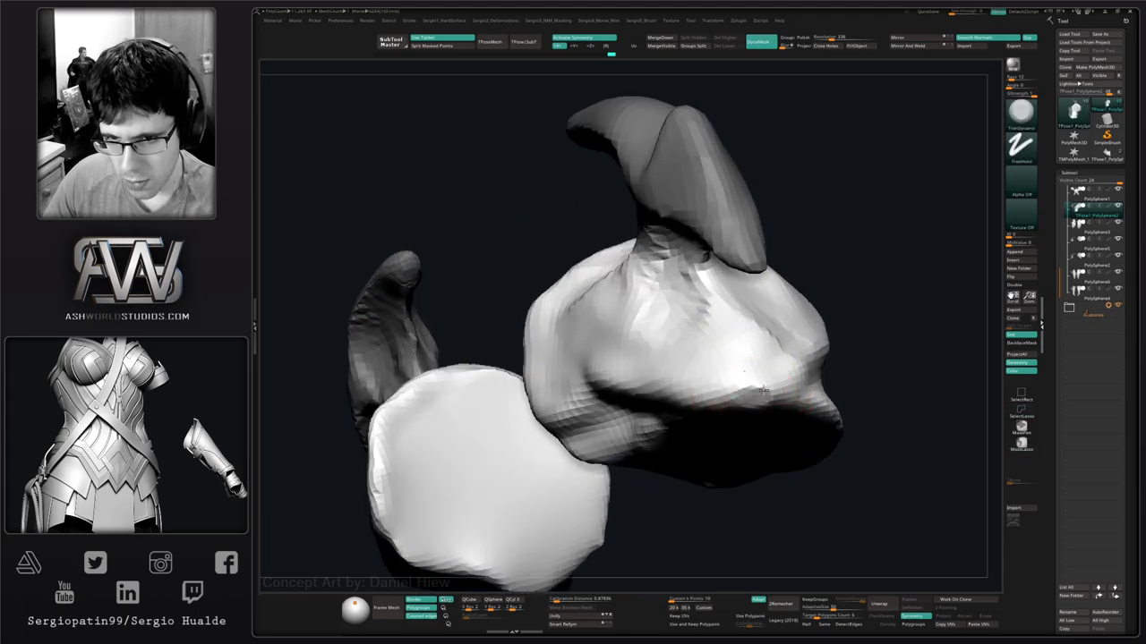
Build up the lower edges and corners of the isolated shoulder plates with the Clay brush.
{"action": "mouse_move", "coordinate": [798, 463]}
{"action": "right_mouse_down"}
{"action": "mouse_move", "coordinate": [869, 421]}
{"action": "mouse_move", "coordinate": [839, 396]}
{"action": "mouse_move", "coordinate": [869, 397]}
{"action": "mouse_move", "coordinate": [852, 386]}
{"action": "mouse_move", "coordinate": [831, 432]}
{"action": "mouse_move", "coordinate": [847, 397]}
{"action": "mouse_move", "coordinate": [865, 390]}
{"action": "right_mouse_up"}
{"action": "key", "text": "b"}
{"action": "key", "text": "c"}
{"action": "key", "text": "b"}
{"action": "key", "text": "b"}
{"action": "key", "text": "c"}
{"action": "key", "text": "l"}
{"action": "mouse_move", "coordinate": [865, 388]}
{"action": "left_mouse_down"}
{"action": "mouse_move", "coordinate": [848, 392]}
{"action": "mouse_move", "coordinate": [859, 365]}
{"action": "mouse_move", "coordinate": [866, 383]}
{"action": "left_mouse_up"}
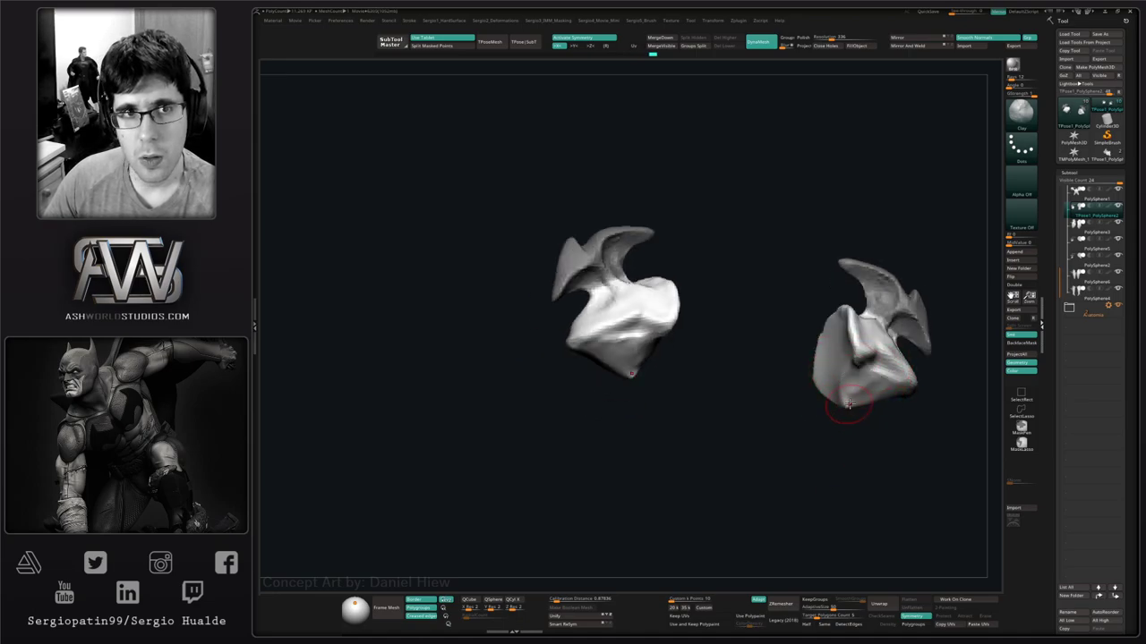
{"action": "mouse_move", "coordinate": [850, 409]}
{"action": "right_mouse_down", "text": "alt"}
{"action": "mouse_move", "coordinate": [781, 409]}
{"action": "mouse_move", "coordinate": [800, 396]}
{"action": "mouse_move", "coordinate": [790, 388]}
{"action": "right_mouse_up", "text": "alt"}
{"action": "mouse_move", "coordinate": [773, 390]}
{"action": "left_mouse_down"}
{"action": "mouse_move", "coordinate": [779, 405]}
{"action": "mouse_move", "coordinate": [789, 394]}
{"action": "left_mouse_up"}
{"action": "right_click_drag", "start_coordinate": [783, 421], "coordinate": [781, 466]}
{"action": "mouse_move", "coordinate": [781, 466]}
{"action": "right_mouse_down", "text": "ctrl"}
{"action": "mouse_move", "coordinate": [780, 505]}
{"action": "mouse_move", "coordinate": [803, 455]}
{"action": "mouse_move", "coordinate": [757, 397]}
{"action": "right_mouse_up", "text": "ctrl"}
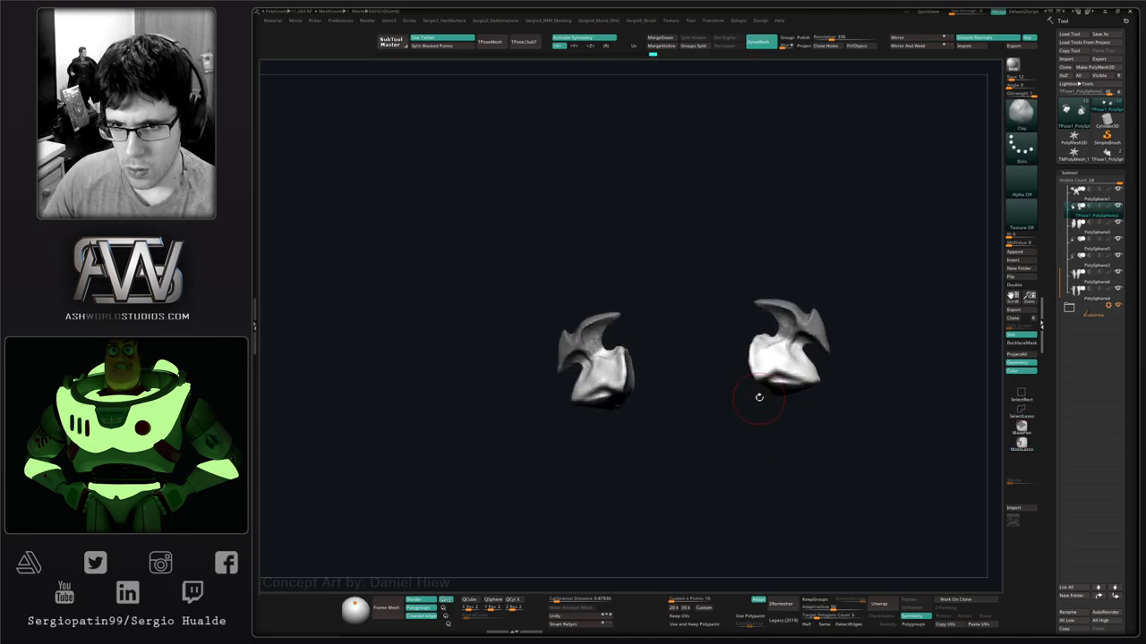
{"action": "left_click", "coordinate": [824, 473], "text": "ctrl+shift"}
{"action": "right_click_drag", "start_coordinate": [834, 460], "coordinate": [821, 403]}
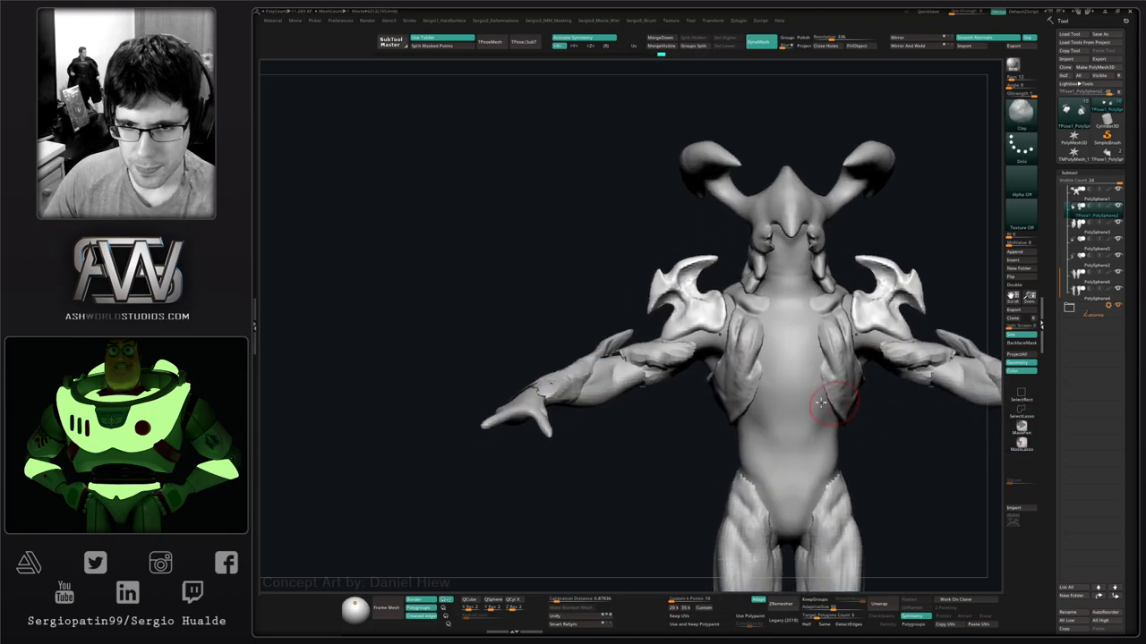
Select the upper-arm armour piece, set its DynaMesh resolution to 408, and remesh it.
{"action": "left_click", "coordinate": [671, 356], "text": "alt"}
{"action": "right_click_drag", "start_coordinate": [671, 363], "coordinate": [784, 157]}
{"action": "key", "text": "shift+s"}
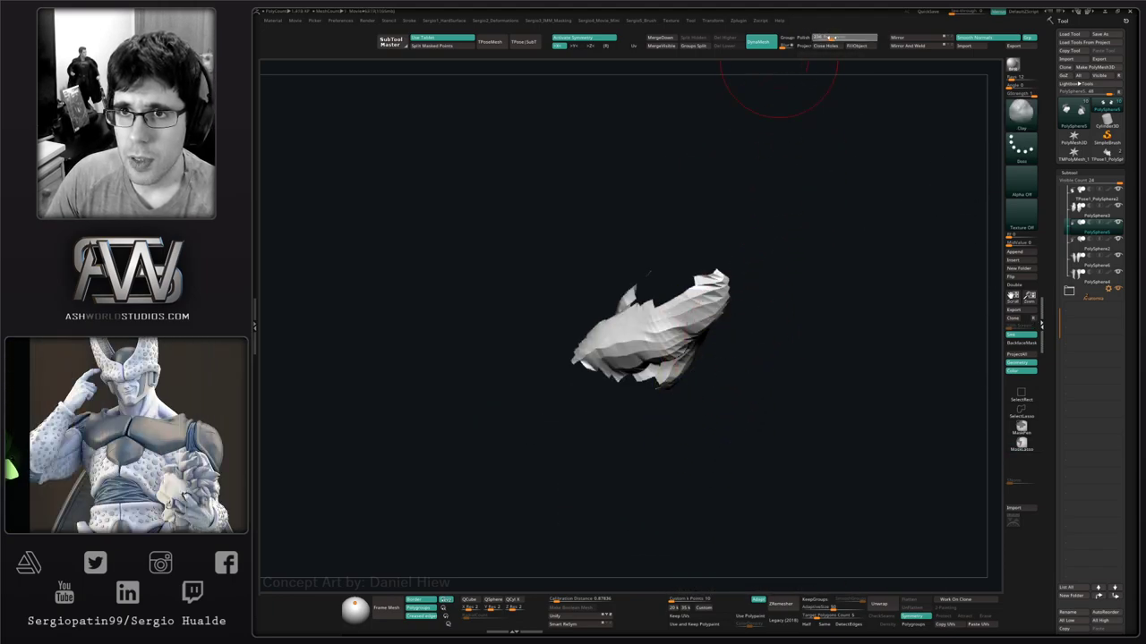
{"action": "left_click", "coordinate": [832, 39]}
{"action": "left_click_drag", "start_coordinate": [799, 157], "coordinate": [801, 269], "text": "ctrl"}
{"action": "key", "text": "shift+s"}
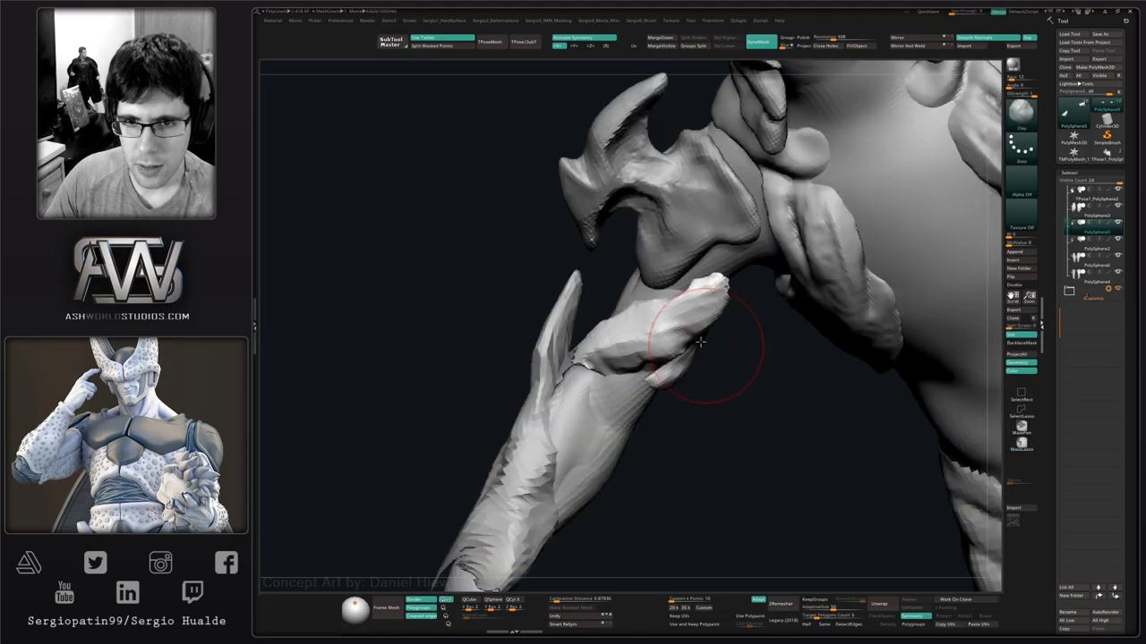
Smooth the jagged surface and raised edges of the upper-arm armour piece.
{"action": "right_click_drag", "start_coordinate": [705, 342], "coordinate": [694, 313]}
{"action": "mouse_move", "coordinate": [672, 312]}
{"action": "left_mouse_down", "text": "shift"}
{"action": "mouse_move", "coordinate": [695, 297]}
{"action": "mouse_move", "coordinate": [612, 347]}
{"action": "left_mouse_up", "text": "shift"}
{"action": "mouse_move", "coordinate": [611, 347]}
{"action": "right_mouse_down"}
{"action": "mouse_move", "coordinate": [560, 350]}
{"action": "mouse_move", "coordinate": [618, 259]}
{"action": "right_mouse_up"}
{"action": "key", "text": "shift+s"}
{"action": "left_click_drag", "start_coordinate": [619, 243], "coordinate": [599, 279], "text": "shift"}
{"action": "right_click_drag", "start_coordinate": [591, 281], "coordinate": [614, 283]}
{"action": "mouse_move", "coordinate": [652, 248]}
{"action": "right_mouse_down", "text": "alt"}
{"action": "mouse_move", "coordinate": [619, 374]}
{"action": "mouse_move", "coordinate": [612, 259]}
{"action": "right_mouse_up", "text": "alt"}
Hide the stray area along the upper-arm piece's jagged edge with a lasso selection and update its DynaMesh.
{"action": "mouse_move", "coordinate": [587, 148]}
{"action": "left_mouse_down", "text": "ctrl+alt+shift"}
{"action": "mouse_move", "coordinate": [570, 198]}
{"action": "mouse_move", "coordinate": [593, 194]}
{"action": "mouse_move", "coordinate": [581, 161]}
{"action": "left_mouse_up", "text": "ctrl+alt+shift"}
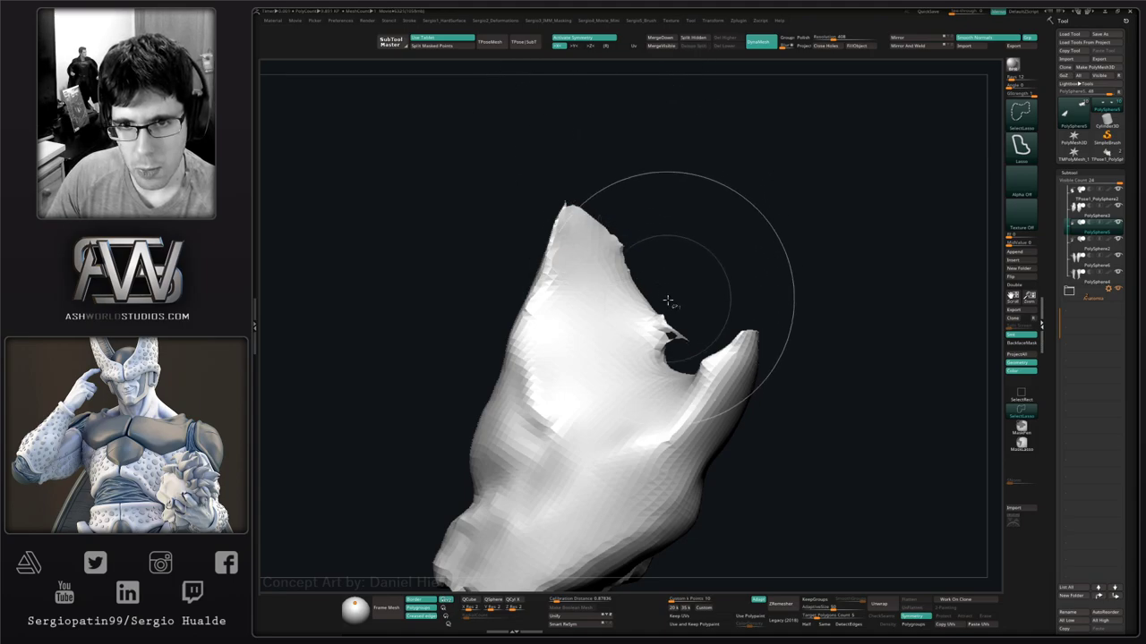
{"action": "right_click_drag", "start_coordinate": [683, 299], "coordinate": [675, 337], "text": "ctrl"}
{"action": "left_click_drag", "start_coordinate": [714, 338], "coordinate": [724, 394], "text": "ctrl"}
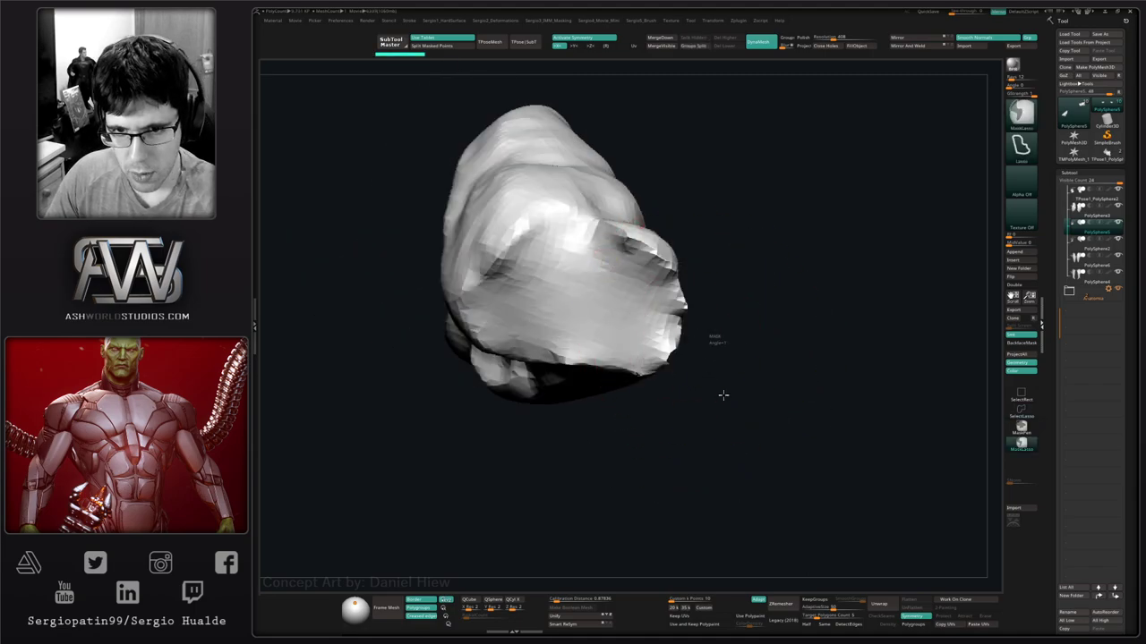
{"action": "right_click_drag", "start_coordinate": [724, 394], "coordinate": [661, 321]}
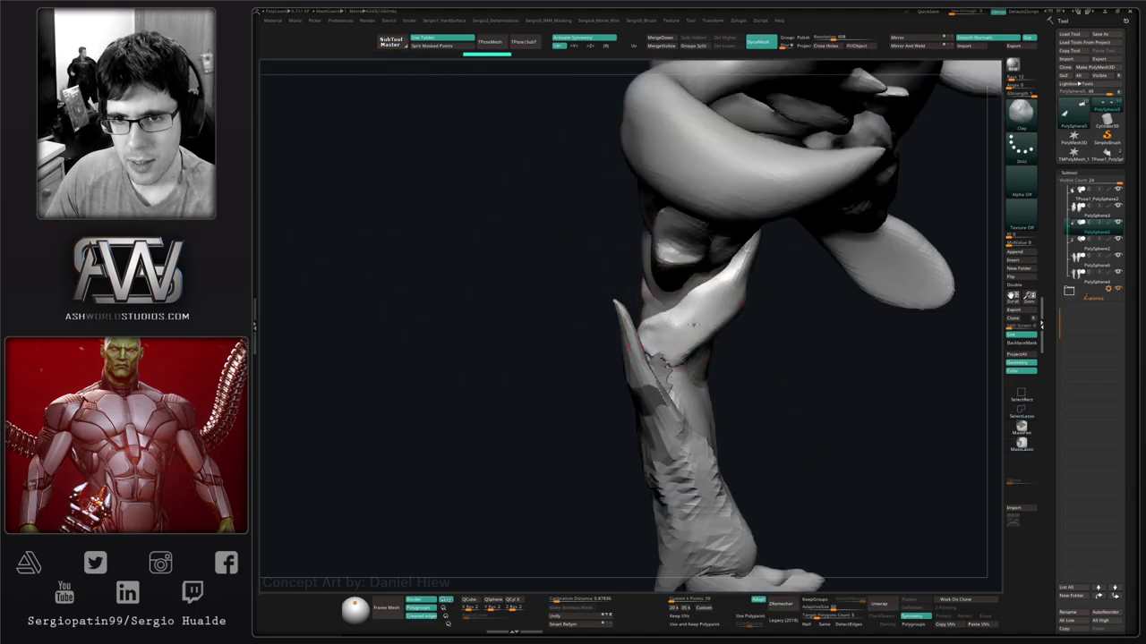
{"action": "right_click_drag", "start_coordinate": [699, 313], "coordinate": [710, 328]}
{"action": "key", "text": "ctrl+shift"}
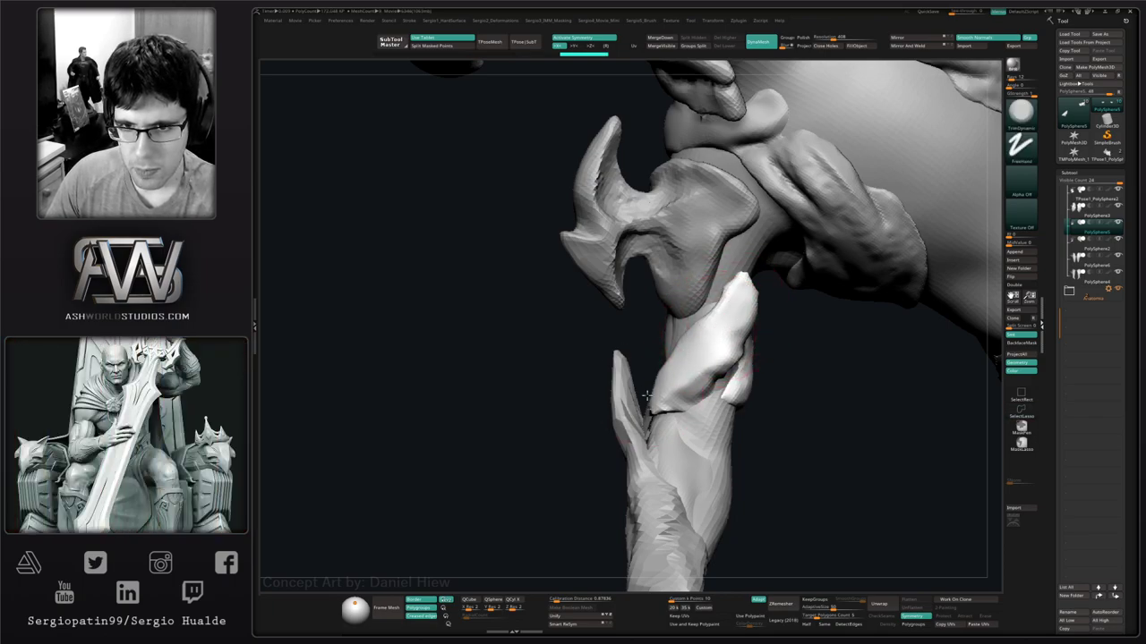
Pull the upper end of the upper-arm piece into a point toward the shoulder plate with the Move brush.
{"action": "right_click_drag", "start_coordinate": [646, 396], "coordinate": [680, 392]}
{"action": "key", "text": "b"}
{"action": "key", "text": "m"}
{"action": "key", "text": "v"}
{"action": "right_click_drag", "start_coordinate": [747, 292], "coordinate": [751, 256]}
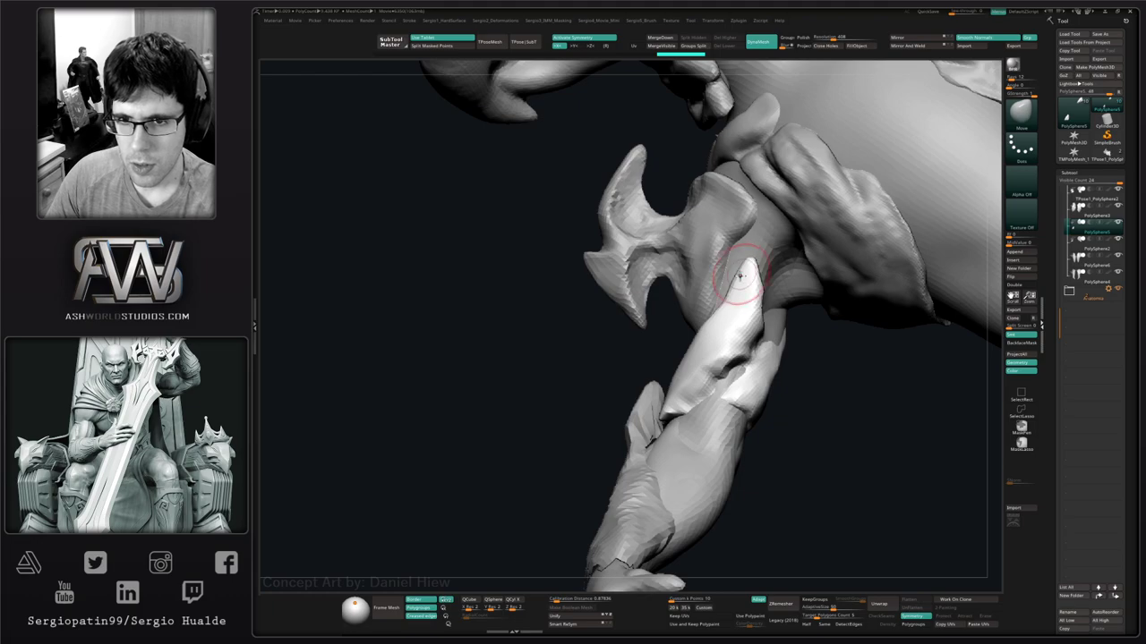
{"action": "right_click_drag", "start_coordinate": [724, 306], "coordinate": [716, 296]}
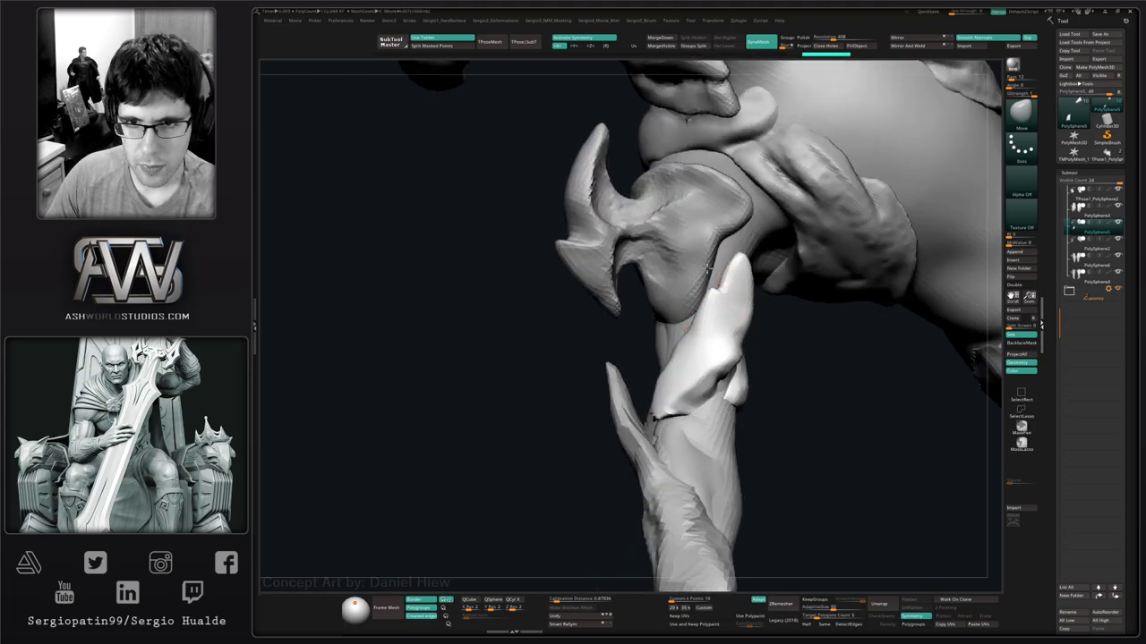
Refine the upper-arm piece's creases with DamStandard and pull out a second, smaller point beside its tip with Move.
{"action": "mouse_move", "coordinate": [708, 300]}
{"action": "right_mouse_down"}
{"action": "mouse_move", "coordinate": [707, 385]}
{"action": "mouse_move", "coordinate": [694, 373]}
{"action": "mouse_move", "coordinate": [729, 388]}
{"action": "mouse_move", "coordinate": [723, 358]}
{"action": "right_mouse_up"}
{"action": "key", "text": "b"}
{"action": "key", "text": "d"}
{"action": "key", "text": "s"}
{"action": "key", "text": "b"}
{"action": "key", "text": "m"}
{"action": "key", "text": "v"}
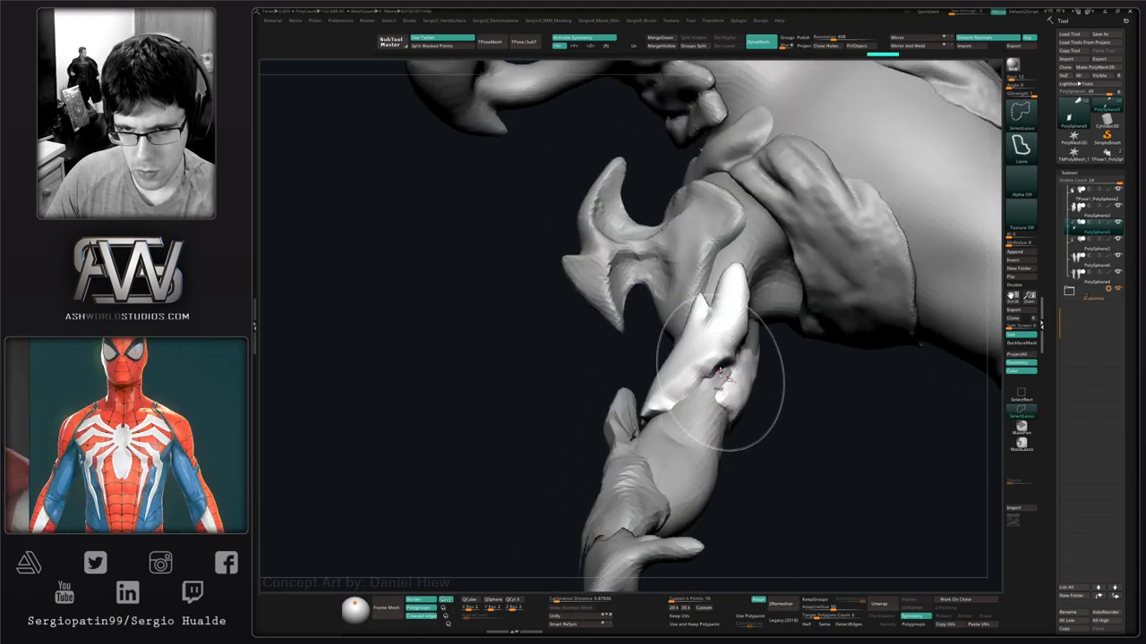
Isolate the upper-arm piece and flatten its outer planes with TrimDynamic.
{"action": "key", "text": "b"}
{"action": "key", "text": "t"}
{"action": "key", "text": "d"}
{"action": "left_click", "coordinate": [678, 384], "text": "ctrl+shift"}
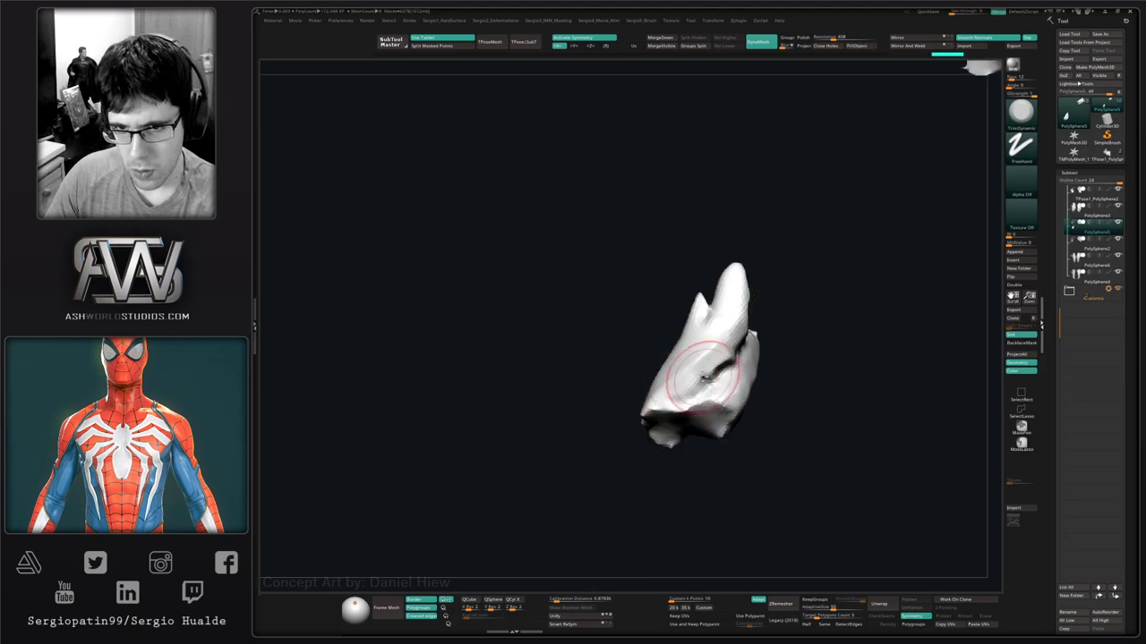
{"action": "right_click_drag", "start_coordinate": [675, 400], "coordinate": [707, 380]}
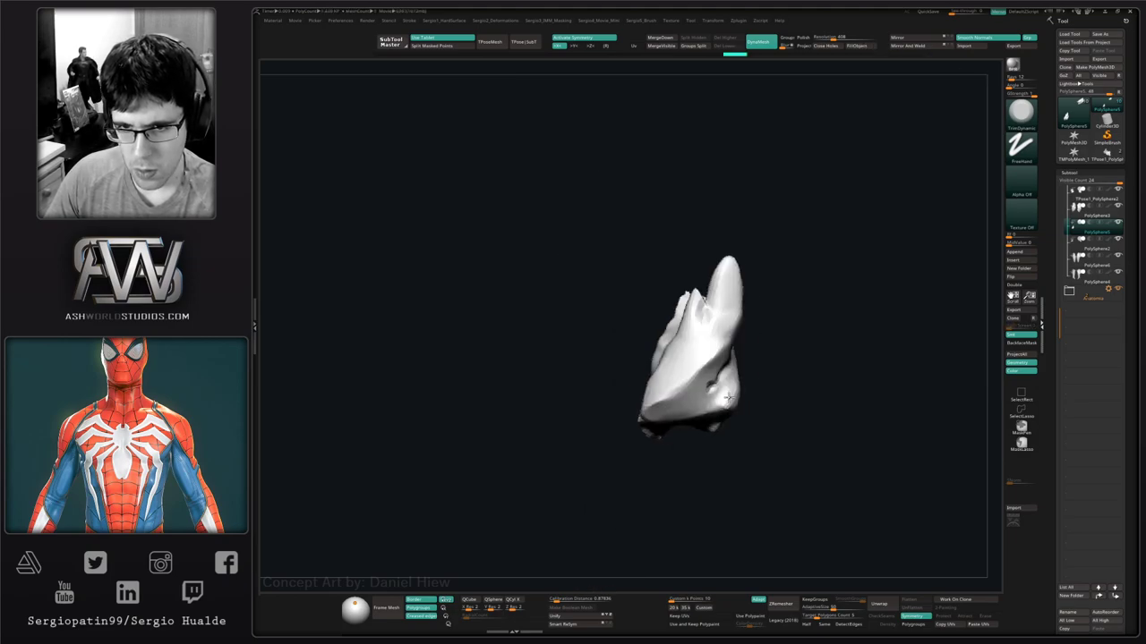
Reshape the folded outer edge of the isolated upper-arm piece with the Move brush.
{"action": "key", "text": "b"}
{"action": "key", "text": "m"}
{"action": "key", "text": "v"}
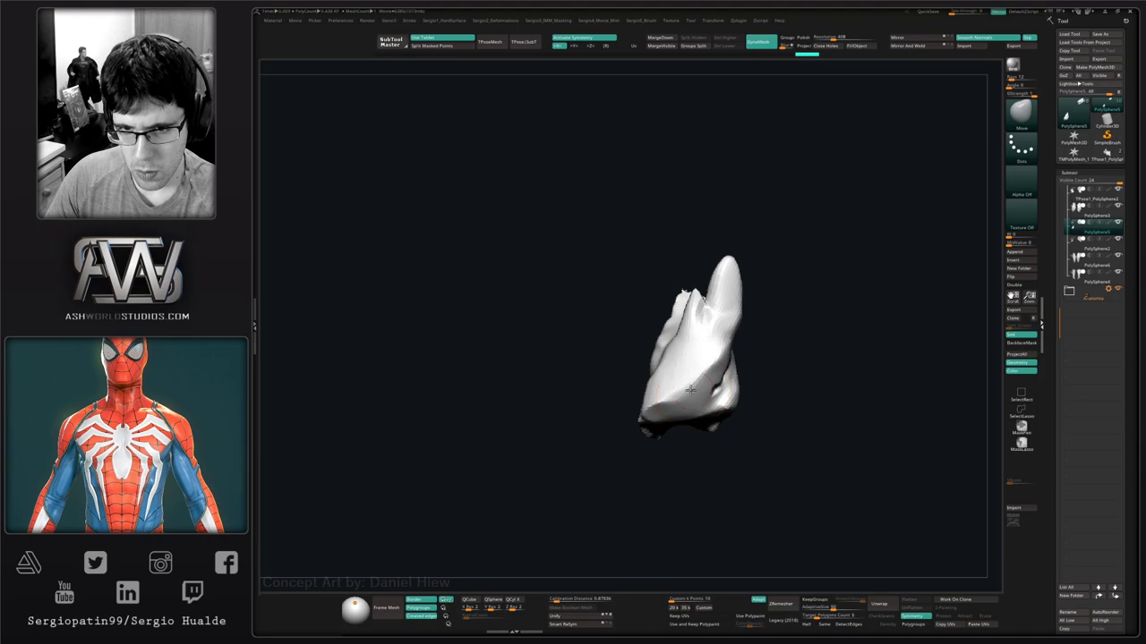
{"action": "right_click_drag", "start_coordinate": [703, 404], "coordinate": [729, 394]}
{"action": "left_click_drag", "start_coordinate": [741, 361], "coordinate": [734, 383]}
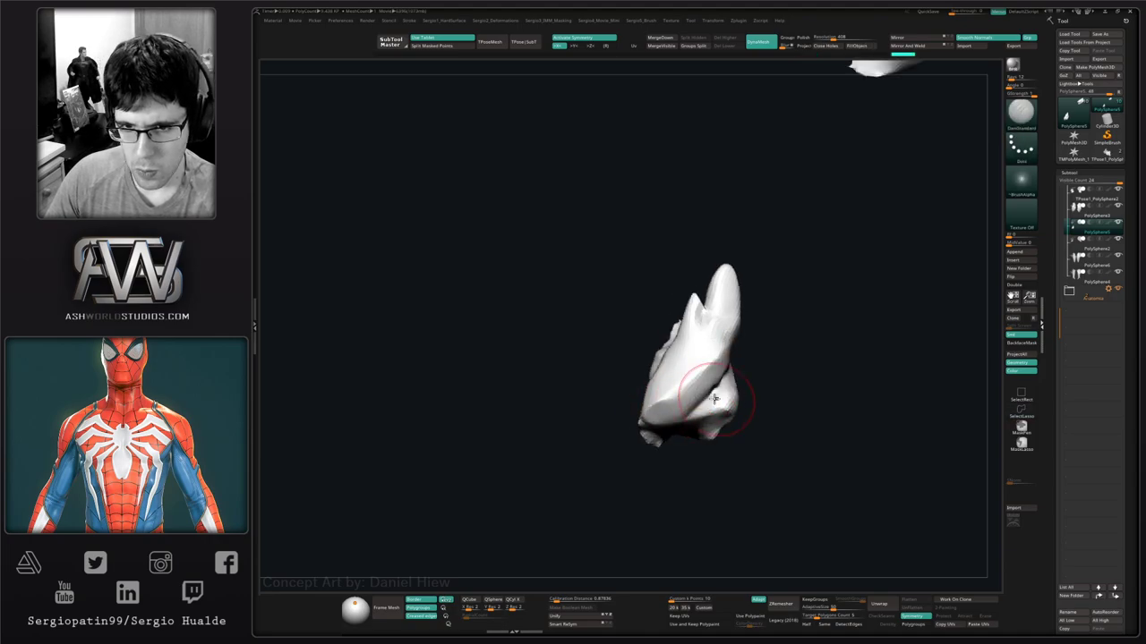
Define the fold of the upper-arm piece with DamStandard, fill it with ClayBuildup, and smooth the strokes.
{"action": "mouse_move", "coordinate": [735, 409]}
{"action": "right_mouse_down"}
{"action": "mouse_move", "coordinate": [693, 414]}
{"action": "mouse_move", "coordinate": [747, 390]}
{"action": "mouse_move", "coordinate": [689, 413]}
{"action": "mouse_move", "coordinate": [684, 395]}
{"action": "mouse_move", "coordinate": [695, 394]}
{"action": "right_mouse_up"}
{"action": "key", "text": "b"}
{"action": "key", "text": "d"}
{"action": "key", "text": "s"}
{"action": "key", "text": "alt+s"}
{"action": "key", "text": "b"}
{"action": "key", "text": "c"}
{"action": "key", "text": "b"}
{"action": "key", "text": "alt+s"}
{"action": "left_click_drag", "start_coordinate": [730, 362], "coordinate": [744, 348], "text": "shift"}
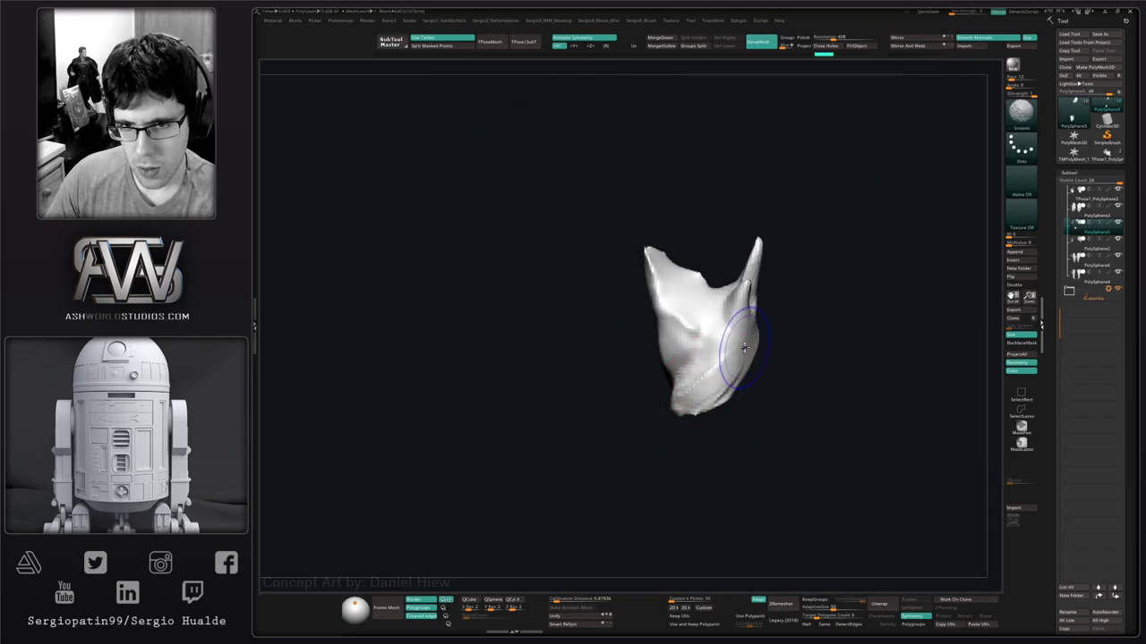
Carve a diagonal crease down the side of the upper-arm piece with DamStandard.
{"action": "mouse_move", "coordinate": [690, 404]}
{"action": "right_mouse_down"}
{"action": "mouse_move", "coordinate": [693, 372]}
{"action": "mouse_move", "coordinate": [653, 404]}
{"action": "mouse_move", "coordinate": [658, 421]}
{"action": "right_mouse_up"}
{"action": "key", "text": "b"}
{"action": "key", "text": "d"}
{"action": "key", "text": "s"}
{"action": "left_click_drag", "start_coordinate": [705, 336], "coordinate": [687, 387]}
{"action": "right_click_drag", "start_coordinate": [676, 429], "coordinate": [695, 442], "text": "alt"}
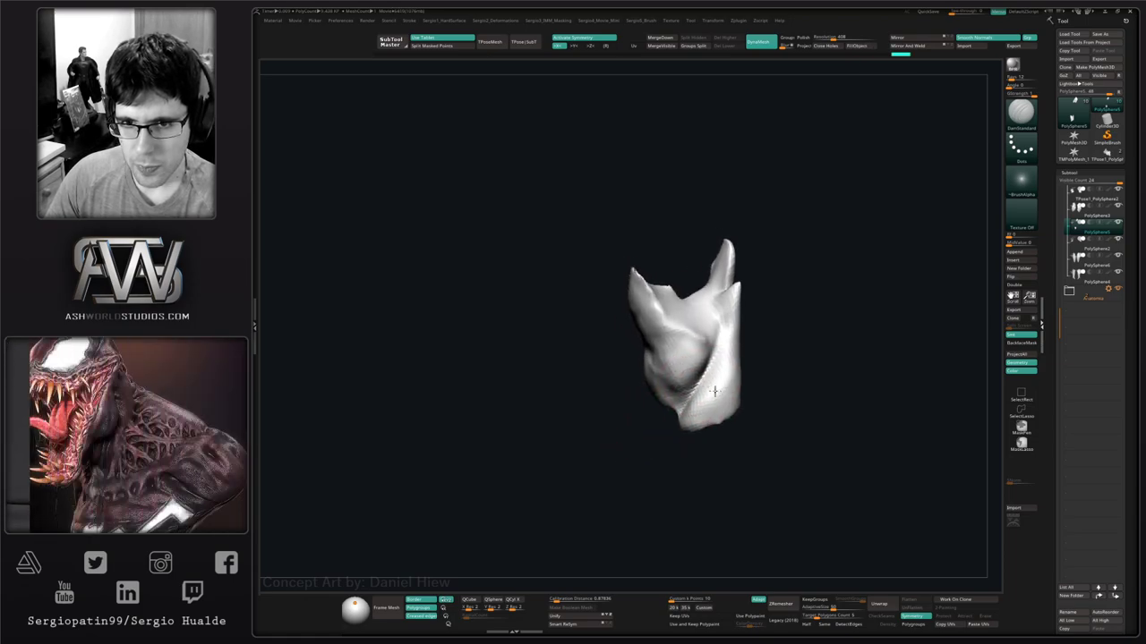
{"action": "left_click_drag", "start_coordinate": [714, 391], "coordinate": [700, 413]}
{"action": "right_click_drag", "start_coordinate": [700, 430], "coordinate": [676, 448]}
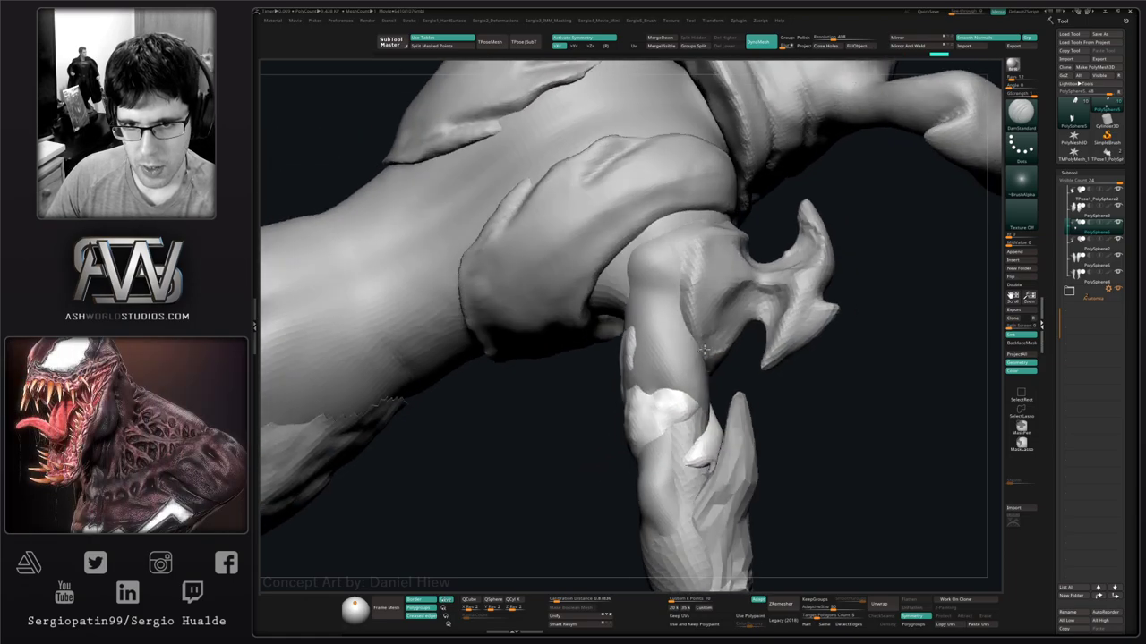
Build up the back of the upper-arm piece with ClayBuildup, then shape its pointed end with Move and smooth it.
{"action": "key", "text": "b"}
{"action": "key", "text": "c"}
{"action": "key", "text": "b"}
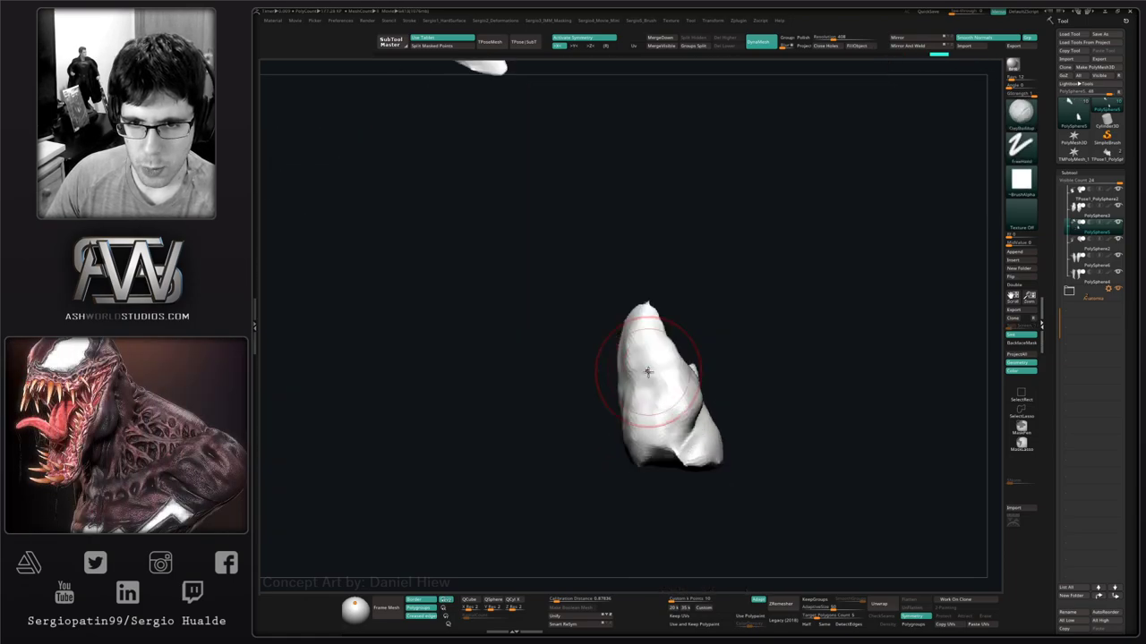
{"action": "right_click_drag", "start_coordinate": [647, 371], "coordinate": [643, 348]}
{"action": "key", "text": "b"}
{"action": "key", "text": "m"}
{"action": "key", "text": "v"}
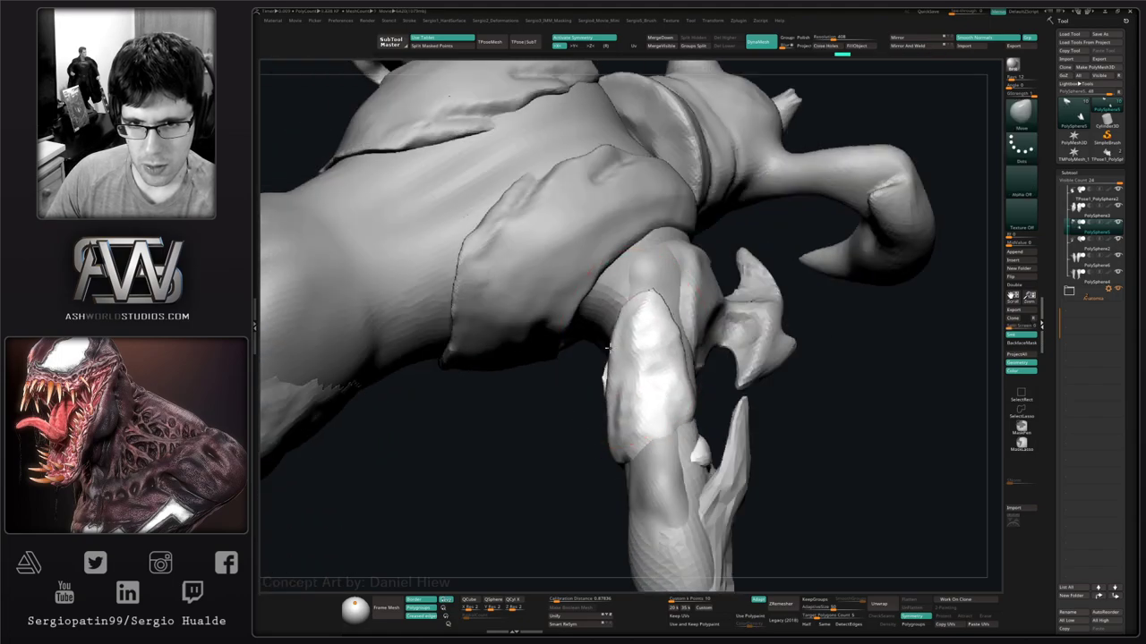
{"action": "mouse_move", "coordinate": [607, 347]}
{"action": "right_mouse_down"}
{"action": "mouse_move", "coordinate": [617, 331]}
{"action": "mouse_move", "coordinate": [677, 377]}
{"action": "mouse_move", "coordinate": [753, 347]}
{"action": "mouse_move", "coordinate": [775, 367]}
{"action": "mouse_move", "coordinate": [767, 382]}
{"action": "mouse_move", "coordinate": [789, 419]}
{"action": "mouse_move", "coordinate": [797, 385]}
{"action": "right_mouse_up"}
{"action": "left_click_drag", "start_coordinate": [788, 358], "coordinate": [775, 319], "text": "shift"}
{"action": "mouse_move", "coordinate": [776, 320]}
{"action": "right_mouse_down"}
{"action": "mouse_move", "coordinate": [808, 379]}
{"action": "mouse_move", "coordinate": [783, 354]}
{"action": "right_mouse_up"}
Flatten the back surface of the upper-arm piece with TrimDynamic.
{"action": "key", "text": "b"}
{"action": "key", "text": "t"}
{"action": "key", "text": "d"}
{"action": "mouse_move", "coordinate": [783, 354]}
{"action": "left_mouse_down"}
{"action": "mouse_move", "coordinate": [804, 352]}
{"action": "mouse_move", "coordinate": [788, 363]}
{"action": "left_mouse_up"}
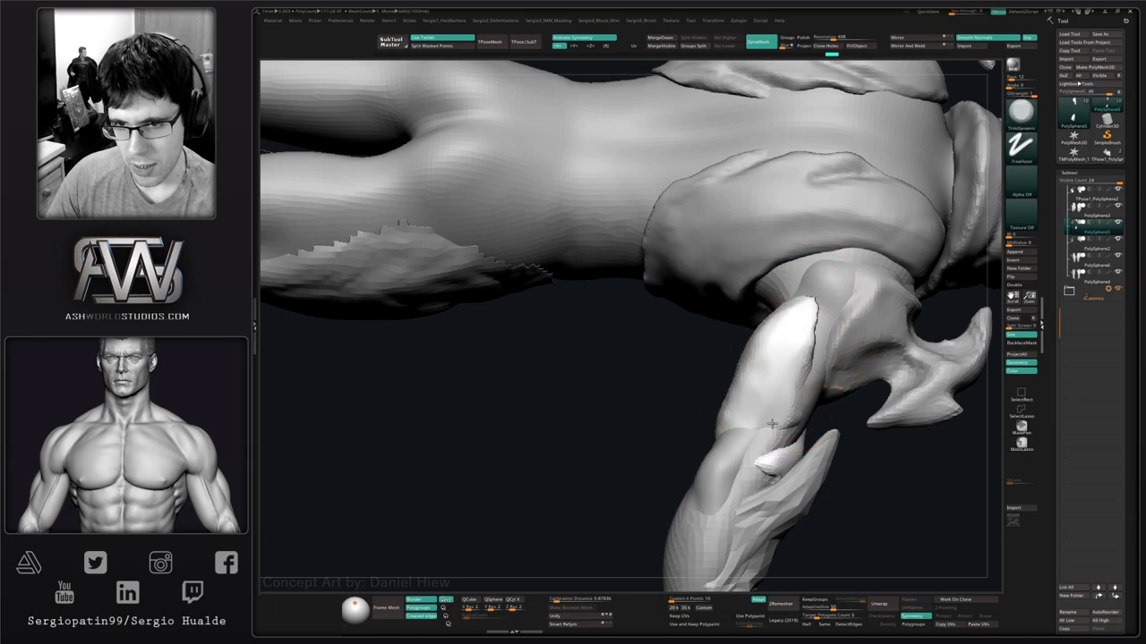
Add volume to the underside of the upper-arm piece with ClayBuildup and adjust its outline with Move.
{"action": "mouse_move", "coordinate": [803, 411]}
{"action": "right_mouse_down"}
{"action": "mouse_move", "coordinate": [793, 435]}
{"action": "mouse_move", "coordinate": [750, 324]}
{"action": "mouse_move", "coordinate": [760, 356]}
{"action": "mouse_move", "coordinate": [708, 388]}
{"action": "right_mouse_up"}
{"action": "key", "text": "b"}
{"action": "key", "text": "c"}
{"action": "key", "text": "b"}
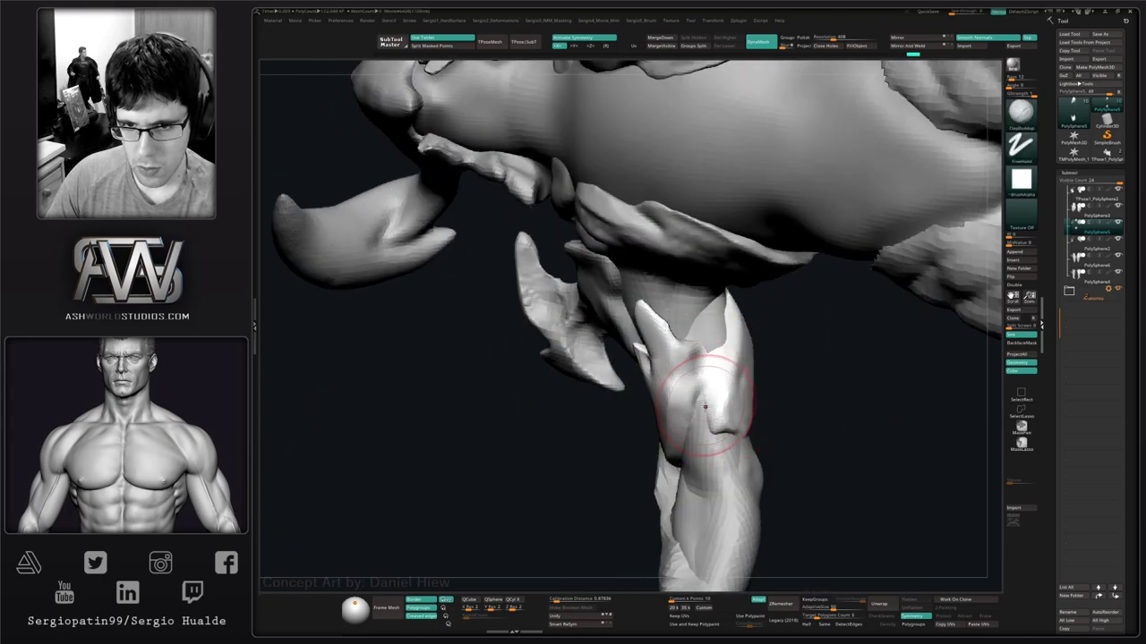
{"action": "mouse_move", "coordinate": [717, 369]}
{"action": "right_mouse_down"}
{"action": "mouse_move", "coordinate": [696, 435]}
{"action": "mouse_move", "coordinate": [719, 439]}
{"action": "mouse_move", "coordinate": [692, 433]}
{"action": "mouse_move", "coordinate": [674, 391]}
{"action": "mouse_move", "coordinate": [663, 410]}
{"action": "mouse_move", "coordinate": [681, 383]}
{"action": "mouse_move", "coordinate": [670, 385]}
{"action": "mouse_move", "coordinate": [696, 460]}
{"action": "mouse_move", "coordinate": [674, 422]}
{"action": "right_mouse_up"}
{"action": "key", "text": "b"}
{"action": "key", "text": "m"}
{"action": "key", "text": "v"}
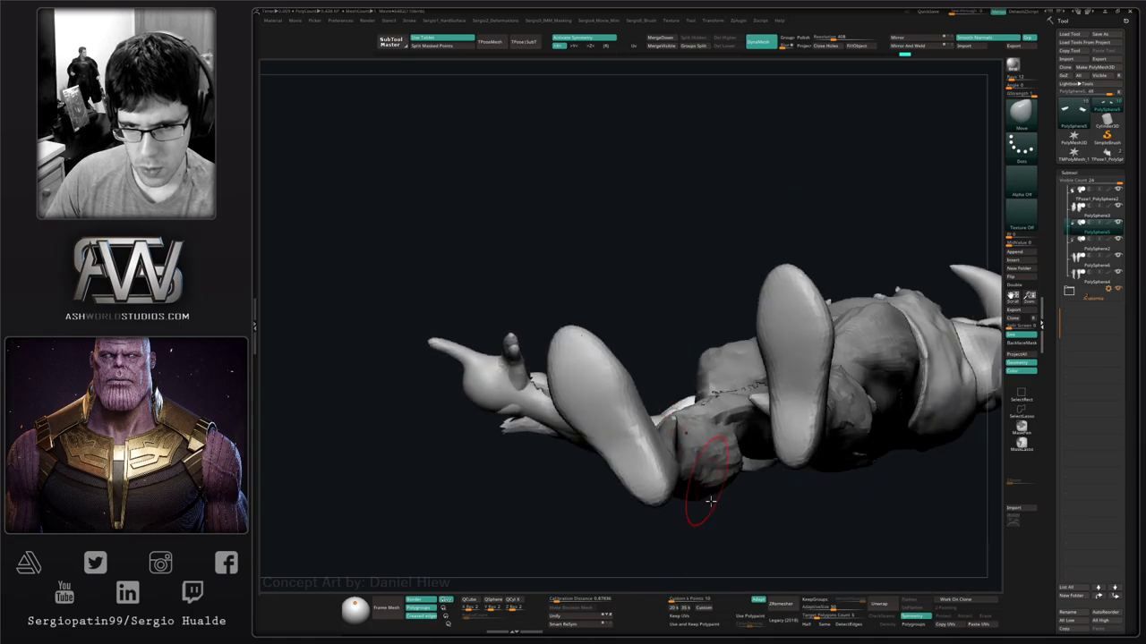
Refine the upper end of the upper-arm piece from behind with ClayBuildup, DamStandard and Move.
{"action": "mouse_move", "coordinate": [710, 502]}
{"action": "right_mouse_down"}
{"action": "mouse_move", "coordinate": [664, 425]}
{"action": "mouse_move", "coordinate": [726, 449]}
{"action": "mouse_move", "coordinate": [742, 435]}
{"action": "mouse_move", "coordinate": [724, 448]}
{"action": "mouse_move", "coordinate": [725, 405]}
{"action": "mouse_move", "coordinate": [736, 447]}
{"action": "mouse_move", "coordinate": [728, 421]}
{"action": "mouse_move", "coordinate": [727, 439]}
{"action": "mouse_move", "coordinate": [779, 434]}
{"action": "mouse_move", "coordinate": [767, 379]}
{"action": "mouse_move", "coordinate": [814, 531]}
{"action": "mouse_move", "coordinate": [773, 466]}
{"action": "right_mouse_up"}
{"action": "key", "text": "b"}
{"action": "key", "text": "c"}
{"action": "key", "text": "b"}
{"action": "key", "text": "b"}
{"action": "key", "text": "d"}
{"action": "key", "text": "s"}
{"action": "key", "text": "b"}
{"action": "key", "text": "m"}
{"action": "key", "text": "v"}
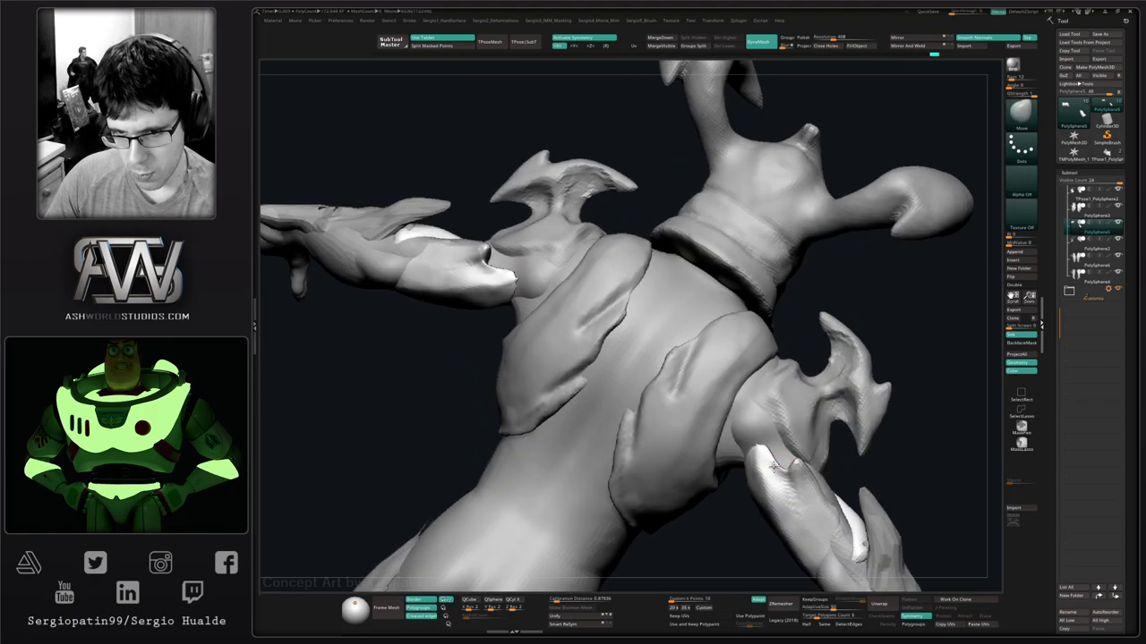
Inflate the narrow pointed end of the upper-arm piece with the Inflat brush.
{"action": "mouse_move", "coordinate": [761, 418]}
{"action": "right_mouse_down"}
{"action": "mouse_move", "coordinate": [759, 447]}
{"action": "mouse_move", "coordinate": [759, 431]}
{"action": "mouse_move", "coordinate": [756, 442]}
{"action": "mouse_move", "coordinate": [793, 463]}
{"action": "mouse_move", "coordinate": [734, 492]}
{"action": "mouse_move", "coordinate": [760, 510]}
{"action": "mouse_move", "coordinate": [756, 524]}
{"action": "mouse_move", "coordinate": [793, 568]}
{"action": "right_mouse_up"}
{"action": "key", "text": "alt+s"}
{"action": "key", "text": "b"}
{"action": "key", "text": "i"}
{"action": "key", "text": "n"}
{"action": "key", "text": "alt+s"}
Reshape the pointed end at the back of the upper-arm piece with Move and smooth its surface.
{"action": "key", "text": "b"}
{"action": "key", "text": "m"}
{"action": "key", "text": "v"}
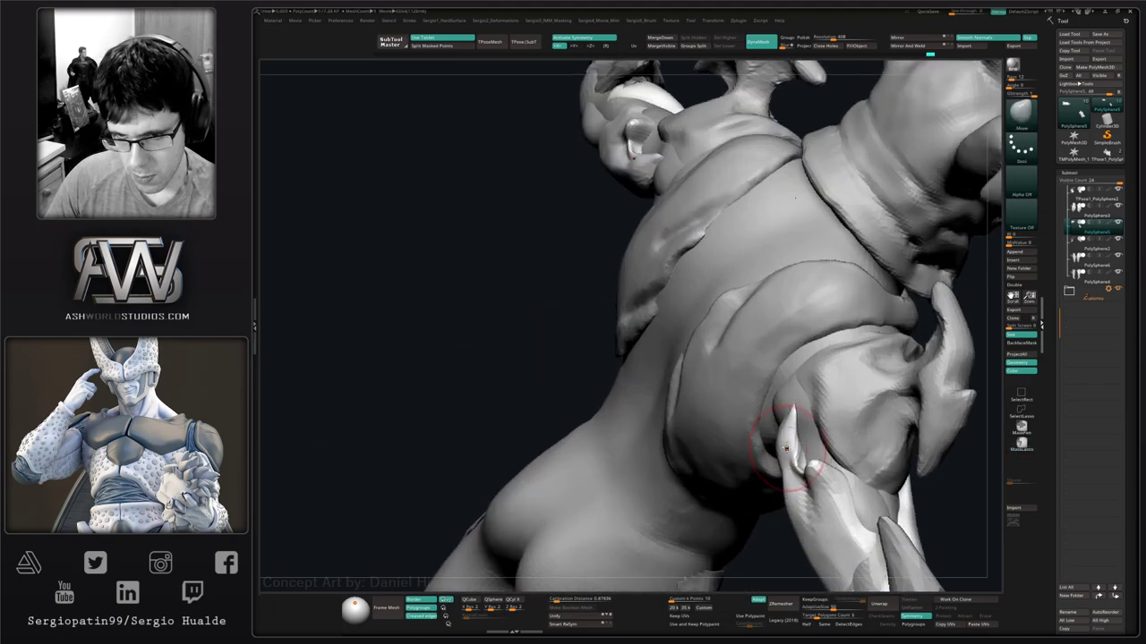
{"action": "mouse_move", "coordinate": [787, 441]}
{"action": "right_mouse_down", "text": "alt"}
{"action": "mouse_move", "coordinate": [771, 378]}
{"action": "mouse_move", "coordinate": [768, 413]}
{"action": "mouse_move", "coordinate": [772, 332]}
{"action": "right_mouse_up", "text": "alt"}
{"action": "mouse_move", "coordinate": [771, 332]}
{"action": "right_mouse_down"}
{"action": "mouse_move", "coordinate": [785, 439]}
{"action": "mouse_move", "coordinate": [770, 332]}
{"action": "mouse_move", "coordinate": [768, 376]}
{"action": "mouse_move", "coordinate": [770, 361]}
{"action": "right_mouse_up"}
{"action": "left_click_drag", "start_coordinate": [769, 361], "coordinate": [757, 366], "text": "shift"}
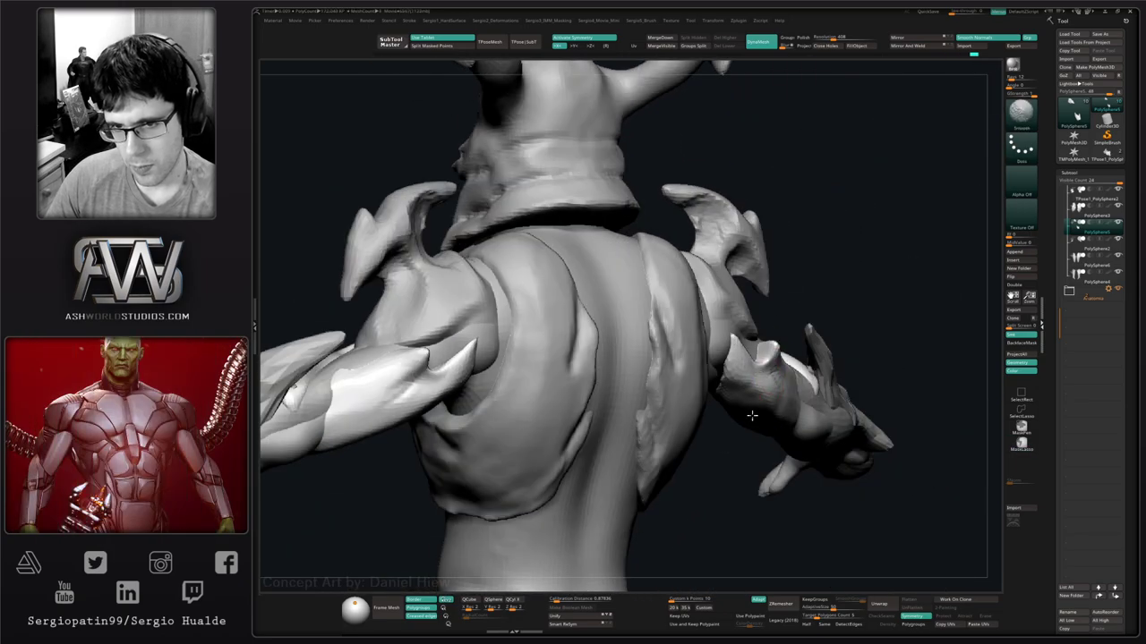
{"action": "right_click_drag", "start_coordinate": [753, 415], "coordinate": [772, 358], "text": "ctrl"}
{"action": "mouse_move", "coordinate": [772, 358]}
{"action": "right_mouse_down"}
{"action": "mouse_move", "coordinate": [812, 408]}
{"action": "mouse_move", "coordinate": [808, 394]}
{"action": "right_mouse_up"}
{"action": "mouse_move", "coordinate": [808, 394]}
{"action": "right_mouse_down"}
{"action": "mouse_move", "coordinate": [802, 415]}
{"action": "mouse_move", "coordinate": [742, 366]}
{"action": "right_mouse_up"}
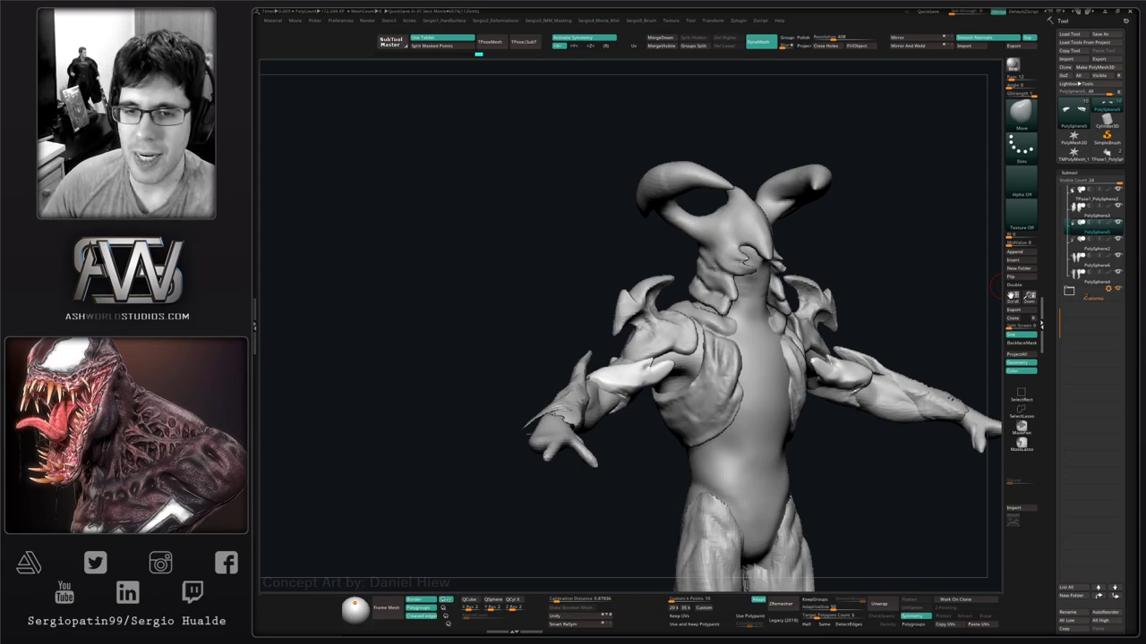
Isolate the upper-arm piece and build up the base of its lower front prong with ClayBuildup.
{"action": "right_click_drag", "start_coordinate": [871, 235], "coordinate": [788, 242]}
{"action": "mouse_move", "coordinate": [716, 358]}
{"action": "right_mouse_down", "text": "alt"}
{"action": "mouse_move", "coordinate": [772, 360]}
{"action": "mouse_move", "coordinate": [703, 428]}
{"action": "mouse_move", "coordinate": [728, 404]}
{"action": "mouse_move", "coordinate": [716, 412]}
{"action": "mouse_move", "coordinate": [700, 400]}
{"action": "mouse_move", "coordinate": [721, 441]}
{"action": "mouse_move", "coordinate": [757, 421]}
{"action": "right_mouse_up", "text": "alt"}
{"action": "key", "text": "b"}
{"action": "key", "text": "c"}
{"action": "key", "text": "b"}
{"action": "key", "text": "shift+s"}
{"action": "left_click_drag", "start_coordinate": [780, 415], "coordinate": [829, 419]}
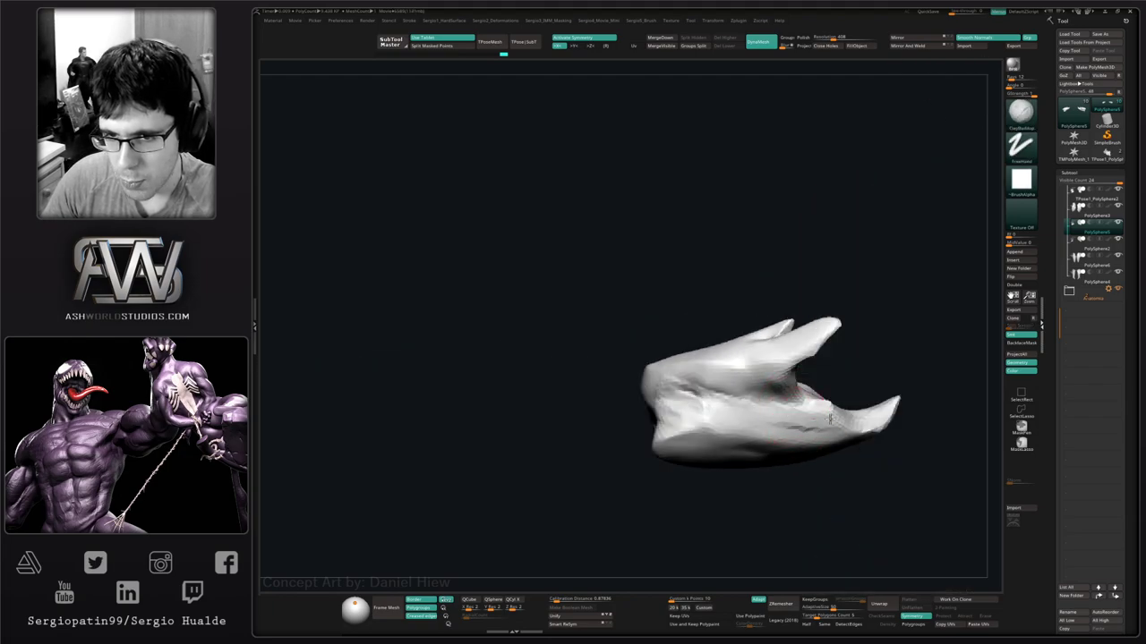
Adjust the lower front prong beside the armpit with Move.
{"action": "key", "text": "shift+s"}
{"action": "right_click_drag", "start_coordinate": [829, 418], "coordinate": [832, 409]}
{"action": "key", "text": "b"}
{"action": "key", "text": "m"}
{"action": "key", "text": "v"}
{"action": "left_click_drag", "start_coordinate": [831, 410], "coordinate": [842, 415]}
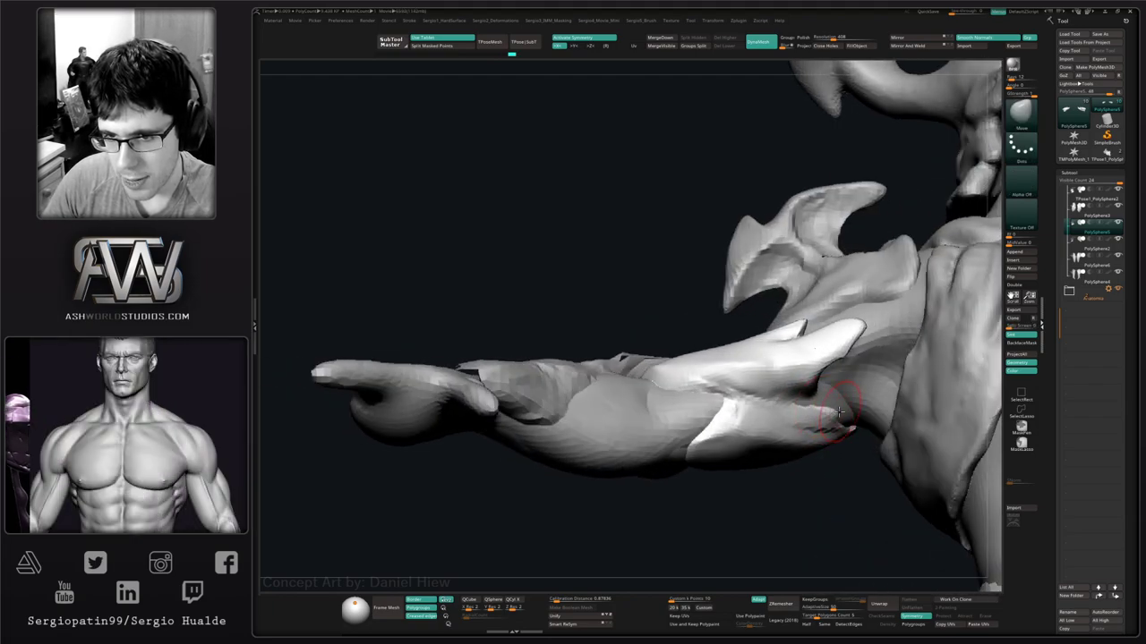
Flatten the inner surface of the upper-arm piece with TrimDynamic.
{"action": "mouse_move", "coordinate": [843, 415]}
{"action": "right_mouse_down"}
{"action": "mouse_move", "coordinate": [846, 426]}
{"action": "mouse_move", "coordinate": [835, 407]}
{"action": "mouse_move", "coordinate": [846, 391]}
{"action": "mouse_move", "coordinate": [857, 419]}
{"action": "mouse_move", "coordinate": [814, 363]}
{"action": "mouse_move", "coordinate": [815, 474]}
{"action": "mouse_move", "coordinate": [809, 396]}
{"action": "mouse_move", "coordinate": [806, 455]}
{"action": "mouse_move", "coordinate": [846, 380]}
{"action": "mouse_move", "coordinate": [842, 432]}
{"action": "mouse_move", "coordinate": [882, 431]}
{"action": "right_mouse_up"}
{"action": "key", "text": "b"}
{"action": "key", "text": "t"}
{"action": "key", "text": "d"}
{"action": "key", "text": "shift"}
Lasso-mask part of the upper-arm piece and refine the mask's edge.
{"action": "left_click", "coordinate": [846, 381], "text": "ctrl+shift"}
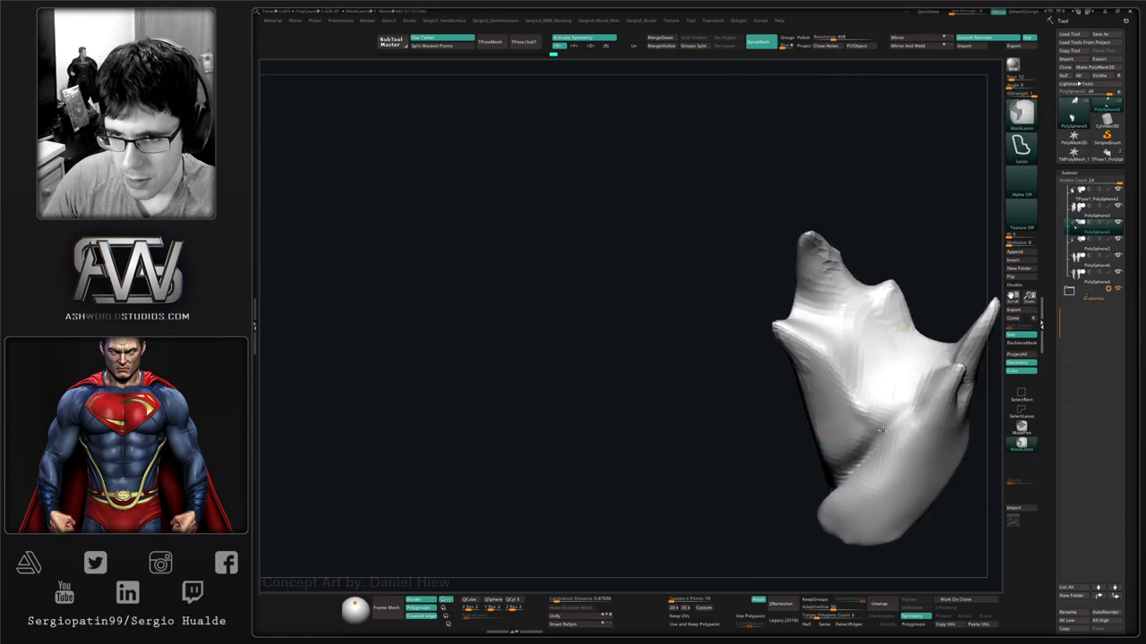
{"action": "left_click_drag", "start_coordinate": [841, 325], "coordinate": [852, 343], "text": "ctrl"}
{"action": "mouse_move", "coordinate": [746, 456]}
{"action": "right_mouse_down"}
{"action": "mouse_move", "coordinate": [868, 412]}
{"action": "mouse_move", "coordinate": [858, 395]}
{"action": "mouse_move", "coordinate": [857, 413]}
{"action": "mouse_move", "coordinate": [855, 385]}
{"action": "mouse_move", "coordinate": [846, 423]}
{"action": "mouse_move", "coordinate": [808, 402]}
{"action": "mouse_move", "coordinate": [811, 435]}
{"action": "mouse_move", "coordinate": [767, 473]}
{"action": "mouse_move", "coordinate": [779, 479]}
{"action": "mouse_move", "coordinate": [774, 470]}
{"action": "right_mouse_up"}
{"action": "left_click", "coordinate": [811, 429], "text": "ctrl"}
{"action": "left_click", "coordinate": [861, 399], "text": "ctrl"}
{"action": "left_click", "coordinate": [825, 428], "text": "ctrl"}
{"action": "left_click", "coordinate": [824, 437], "text": "ctrl"}
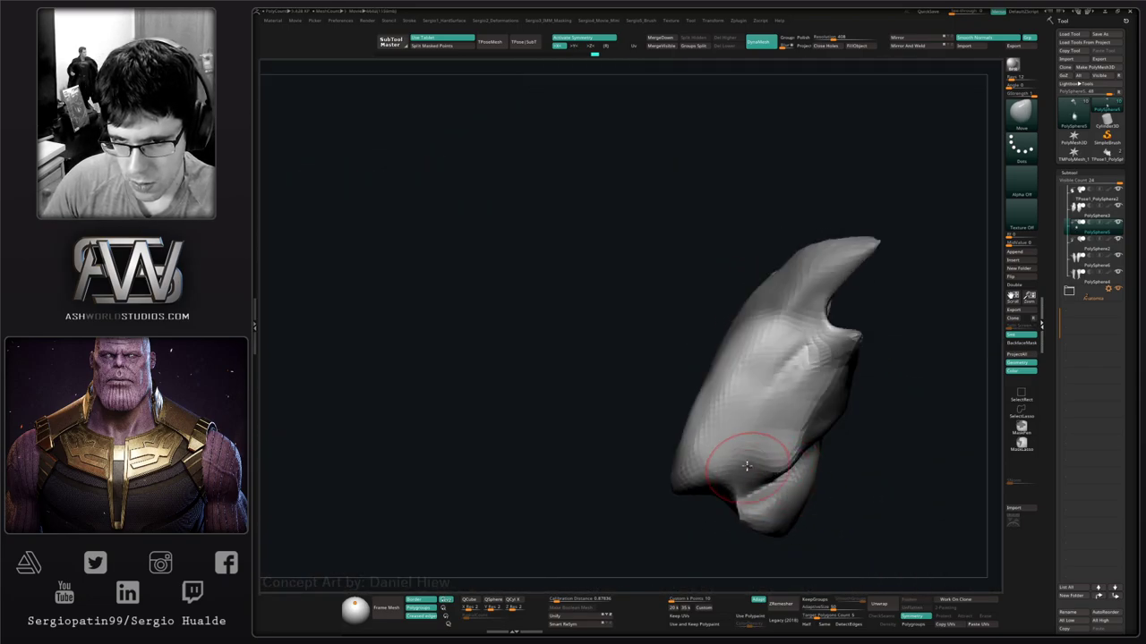
Shape the unmasked areas of the upper-arm piece with Move, then clear the mask.
{"action": "left_click_drag", "start_coordinate": [746, 467], "coordinate": [787, 481]}
{"action": "mouse_move", "coordinate": [819, 499]}
{"action": "right_mouse_down"}
{"action": "mouse_move", "coordinate": [833, 511]}
{"action": "mouse_move", "coordinate": [754, 478]}
{"action": "mouse_move", "coordinate": [805, 426]}
{"action": "mouse_move", "coordinate": [773, 436]}
{"action": "mouse_move", "coordinate": [800, 401]}
{"action": "mouse_move", "coordinate": [812, 468]}
{"action": "right_mouse_up"}
{"action": "key", "text": "alt+s"}
{"action": "key", "text": "alt+s"}
{"action": "mouse_move", "coordinate": [822, 519]}
{"action": "left_mouse_down", "text": "ctrl"}
{"action": "mouse_move", "coordinate": [742, 410]}
{"action": "mouse_move", "coordinate": [781, 517]}
{"action": "left_mouse_up", "text": "ctrl"}
{"action": "right_click_drag", "start_coordinate": [781, 518], "coordinate": [830, 433]}
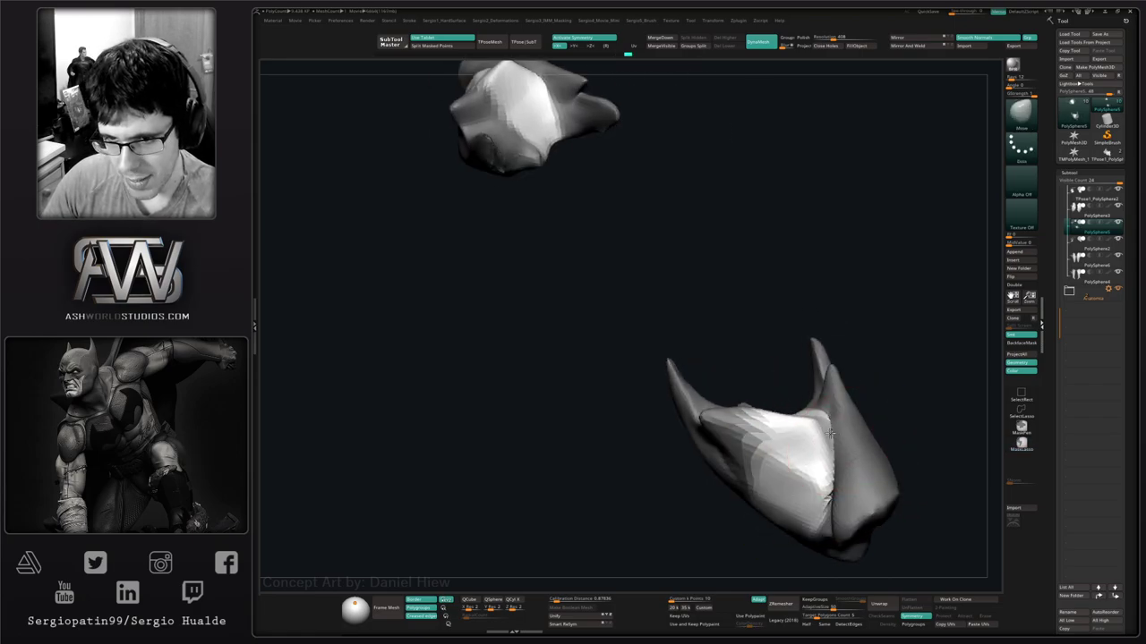
{"action": "right_click_drag", "start_coordinate": [829, 493], "coordinate": [818, 530]}
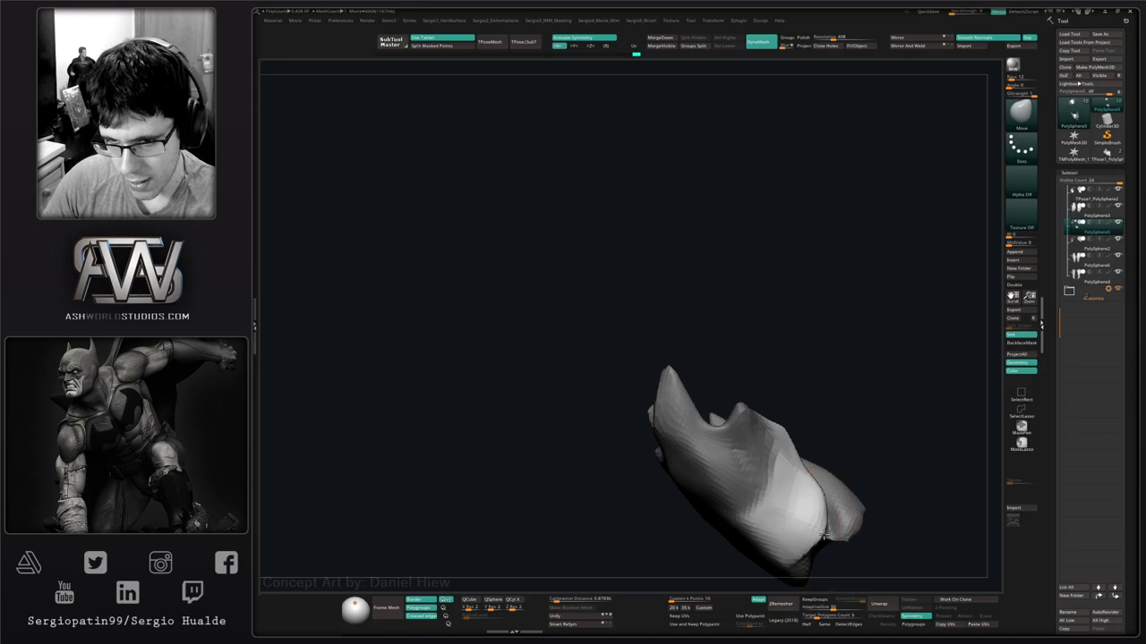
{"action": "left_click_drag", "start_coordinate": [872, 435], "coordinate": [886, 452], "text": "ctrl"}
Flatten the rear and lower planes of the upper-arm piece with TrimDynamic.
{"action": "key", "text": "shift+s"}
{"action": "mouse_move", "coordinate": [822, 511]}
{"action": "right_mouse_down"}
{"action": "mouse_move", "coordinate": [836, 504]}
{"action": "mouse_move", "coordinate": [813, 506]}
{"action": "mouse_move", "coordinate": [779, 483]}
{"action": "right_mouse_up"}
{"action": "key", "text": "s"}
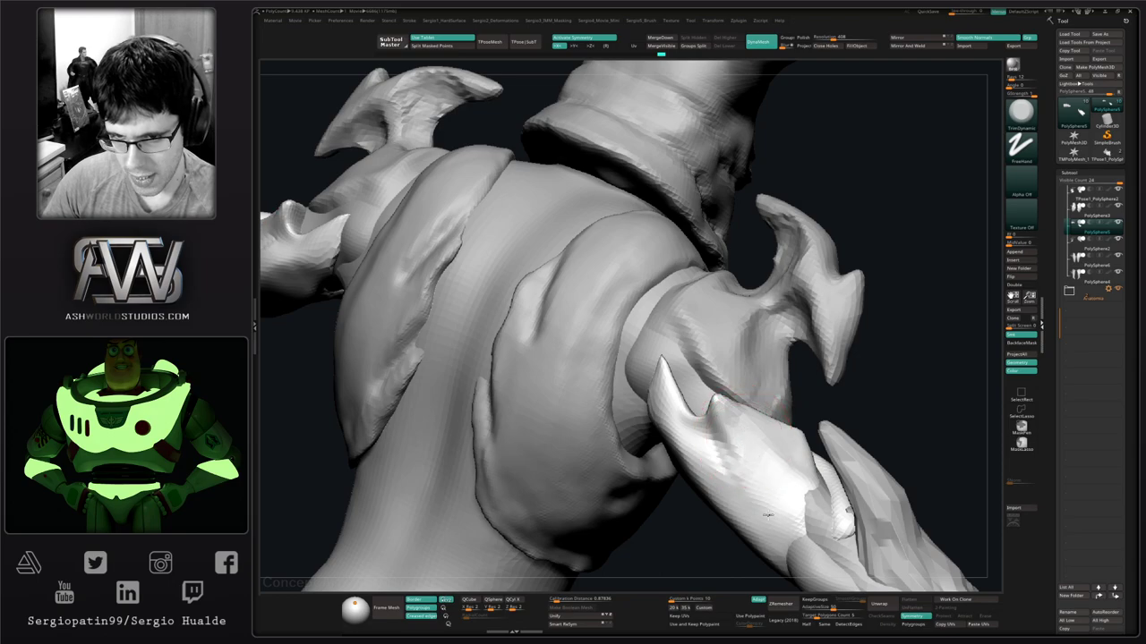
{"action": "right_click_drag", "start_coordinate": [787, 523], "coordinate": [779, 412]}
{"action": "key", "text": "shift+s"}
{"action": "left_click_drag", "start_coordinate": [787, 369], "coordinate": [793, 412]}
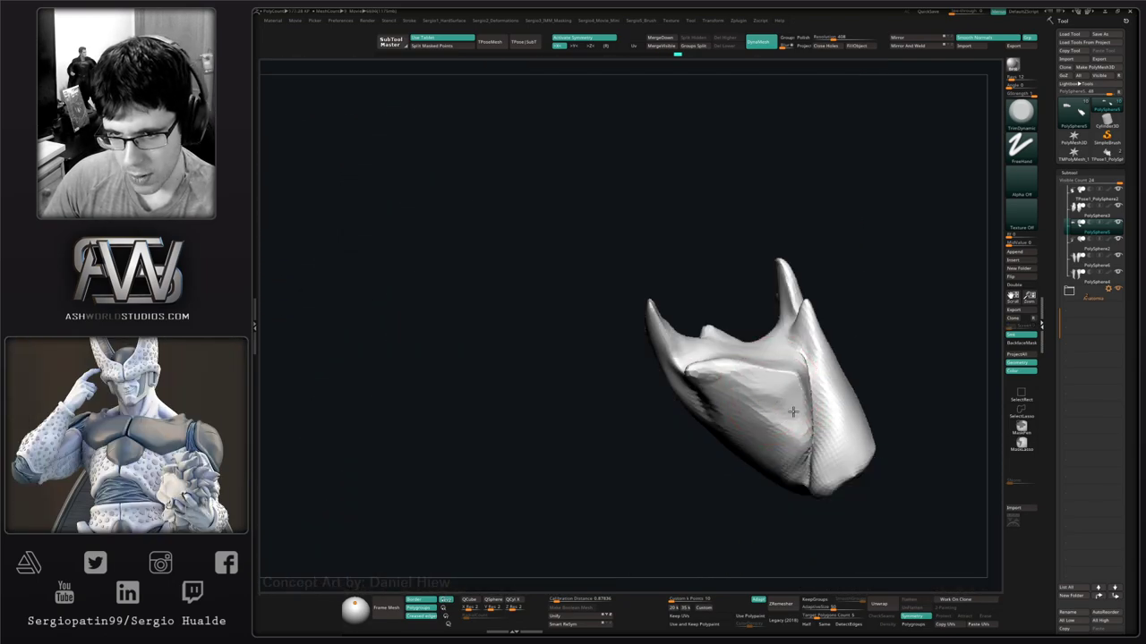
{"action": "right_click_drag", "start_coordinate": [759, 390], "coordinate": [759, 438]}
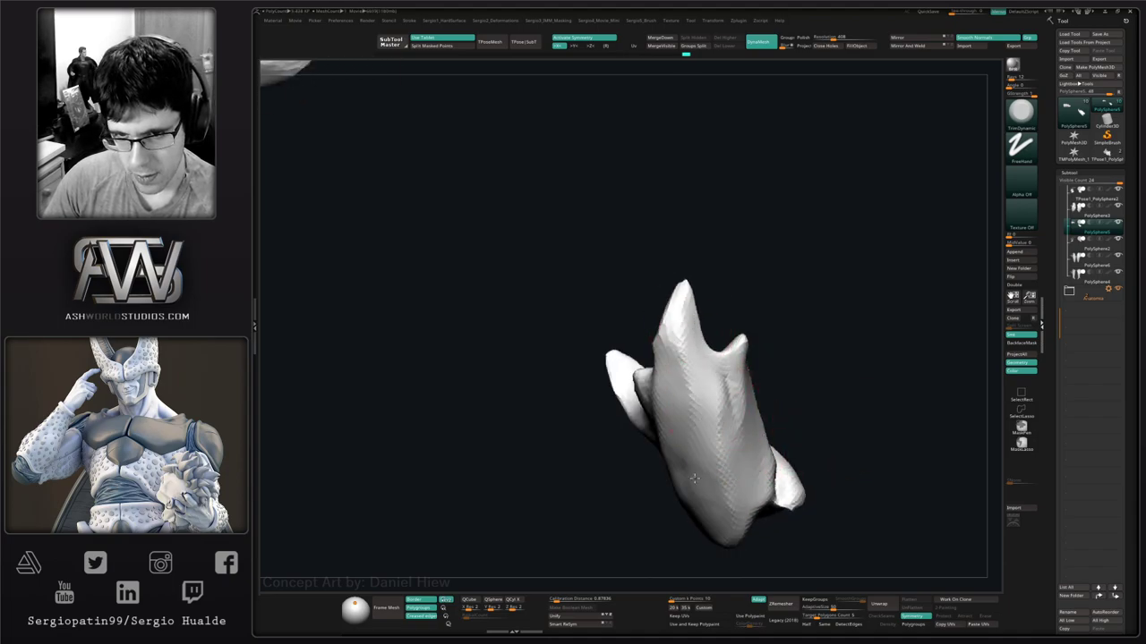
{"action": "right_click_drag", "start_coordinate": [697, 518], "coordinate": [689, 494]}
{"action": "key", "text": "shift+s"}
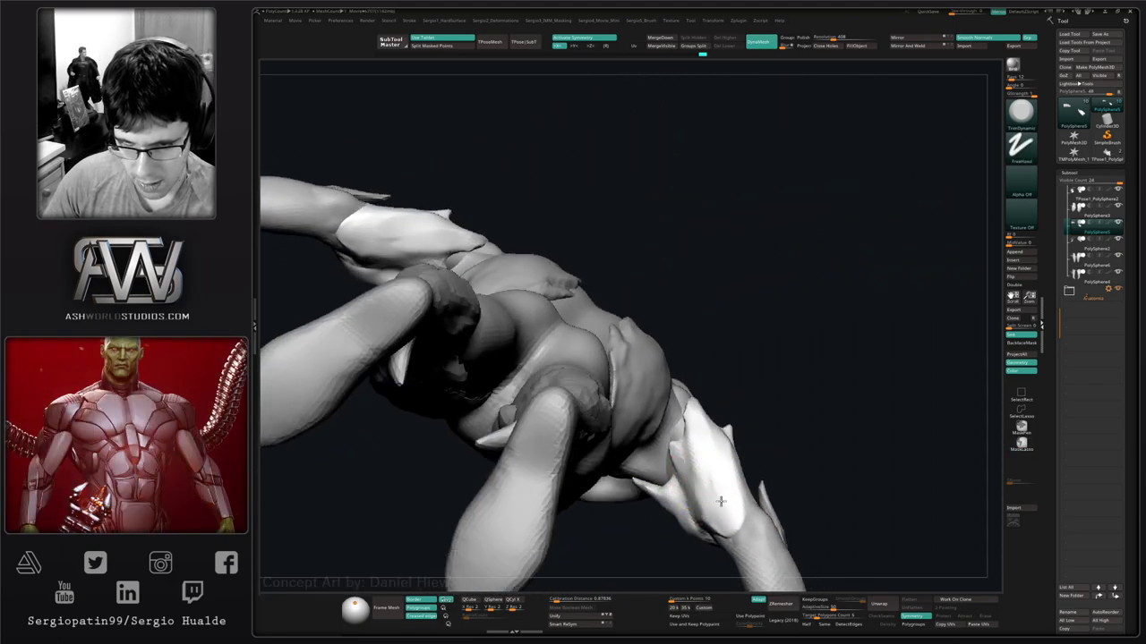
Adjust the inner edge on the underside of the upper-arm piece with Move.
{"action": "right_click_drag", "start_coordinate": [724, 511], "coordinate": [697, 406]}
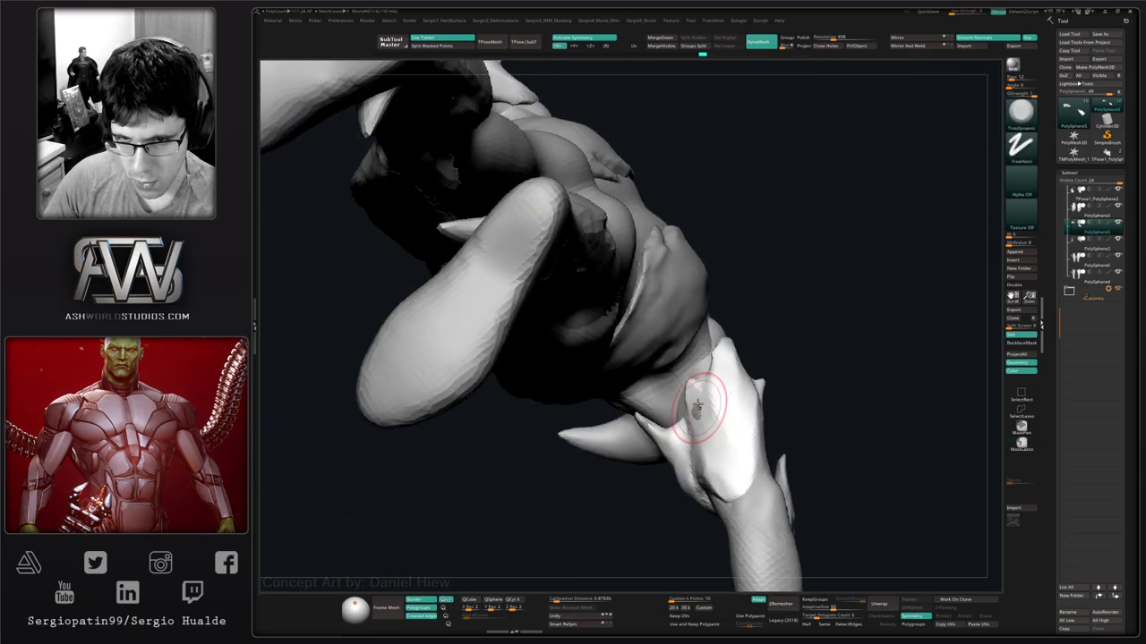
{"action": "key", "text": "b"}
{"action": "key", "text": "m"}
{"action": "key", "text": "v"}
{"action": "mouse_move", "coordinate": [726, 474]}
{"action": "right_mouse_down"}
{"action": "mouse_move", "coordinate": [714, 423]}
{"action": "mouse_move", "coordinate": [718, 438]}
{"action": "mouse_move", "coordinate": [721, 428]}
{"action": "right_mouse_up"}
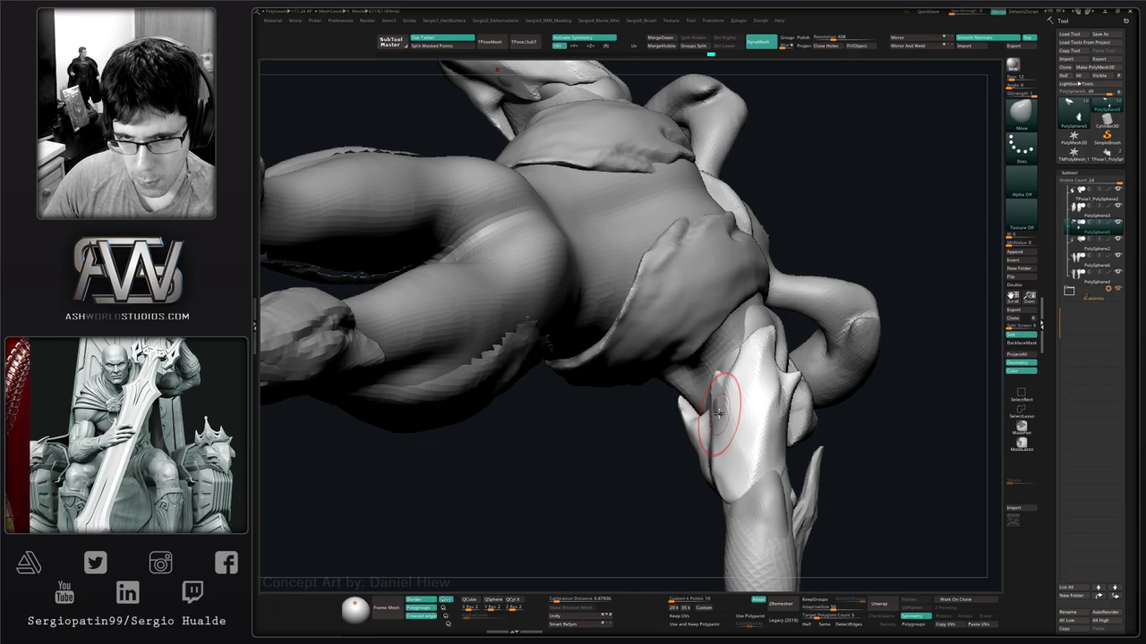
{"action": "left_click_drag", "start_coordinate": [719, 411], "coordinate": [708, 408]}
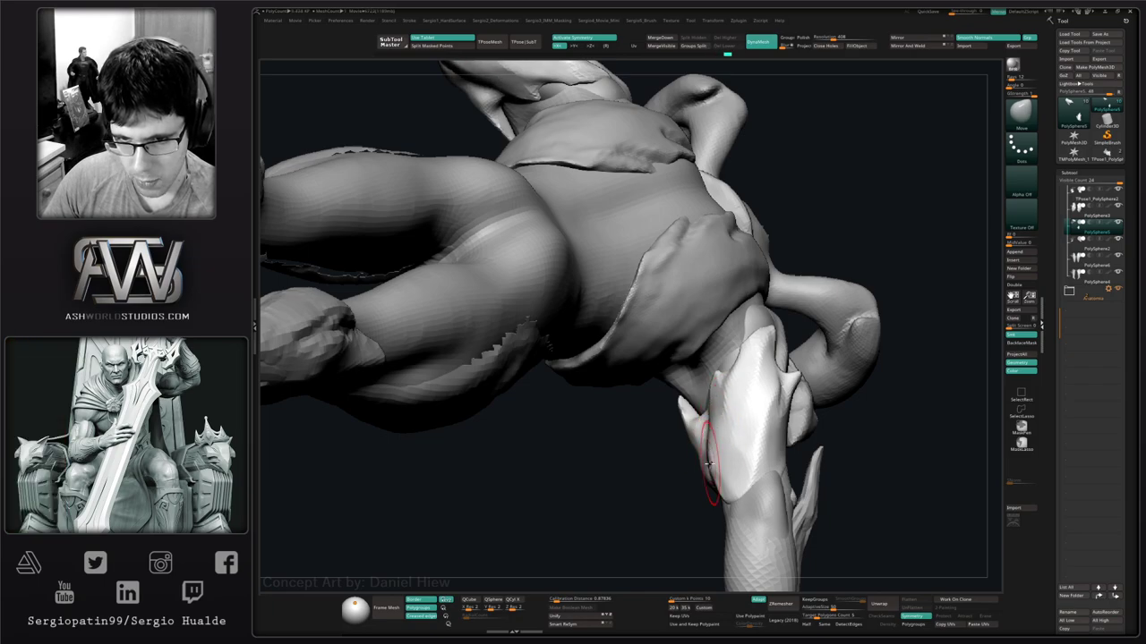
{"action": "mouse_move", "coordinate": [728, 486]}
{"action": "right_mouse_down"}
{"action": "mouse_move", "coordinate": [757, 478]}
{"action": "mouse_move", "coordinate": [718, 467]}
{"action": "right_mouse_up"}
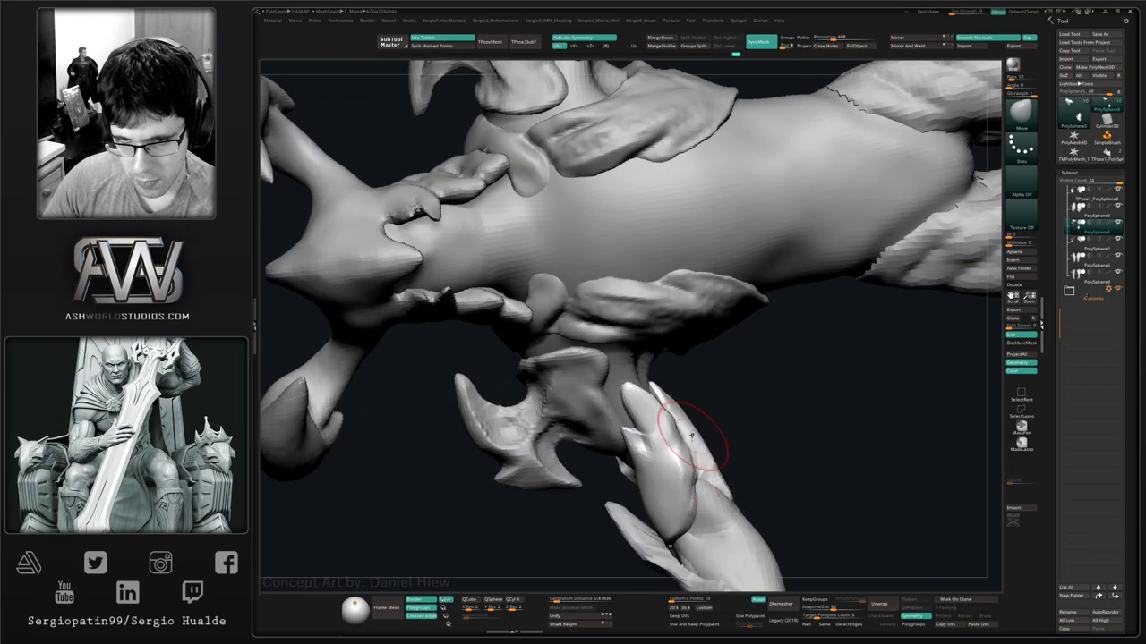
Adjust the upper-arm piece's outline near the elbow and along its back with Move.
{"action": "mouse_move", "coordinate": [696, 428]}
{"action": "right_mouse_down"}
{"action": "mouse_move", "coordinate": [716, 474]}
{"action": "mouse_move", "coordinate": [732, 358]}
{"action": "right_mouse_up"}
{"action": "key", "text": "ctrl"}
{"action": "mouse_move", "coordinate": [752, 454]}
{"action": "right_mouse_down"}
{"action": "mouse_move", "coordinate": [803, 498]}
{"action": "mouse_move", "coordinate": [777, 461]}
{"action": "mouse_move", "coordinate": [773, 519]}
{"action": "mouse_move", "coordinate": [774, 376]}
{"action": "mouse_move", "coordinate": [784, 461]}
{"action": "mouse_move", "coordinate": [797, 447]}
{"action": "right_mouse_up"}
{"action": "right_click_drag", "start_coordinate": [813, 408], "coordinate": [855, 412]}
{"action": "left_click_drag", "start_coordinate": [824, 391], "coordinate": [834, 396]}
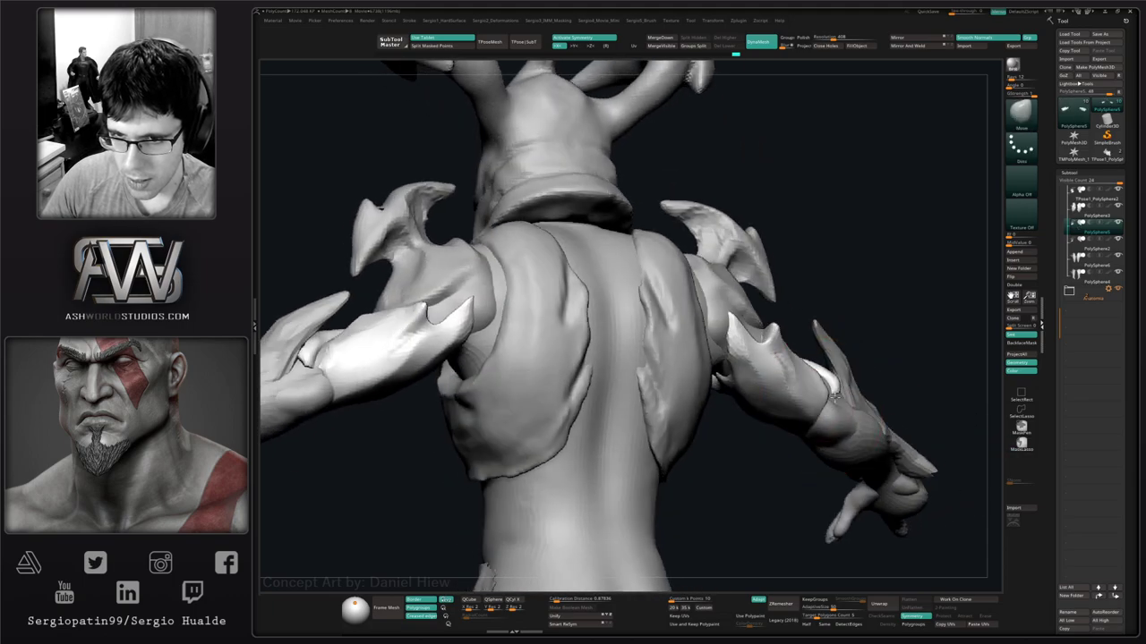
{"action": "mouse_move", "coordinate": [831, 405]}
{"action": "right_mouse_down"}
{"action": "mouse_move", "coordinate": [840, 424]}
{"action": "mouse_move", "coordinate": [866, 419]}
{"action": "right_mouse_up"}
{"action": "left_click_drag", "start_coordinate": [799, 411], "coordinate": [764, 356]}
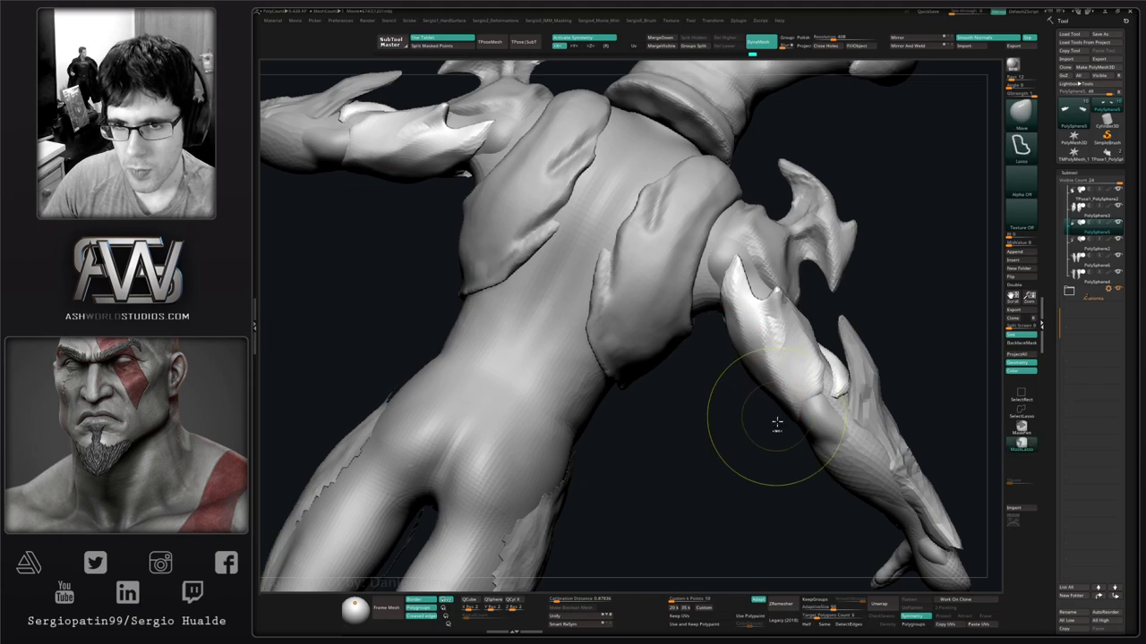
{"action": "mouse_move", "coordinate": [777, 423]}
{"action": "right_mouse_down", "text": "ctrl"}
{"action": "mouse_move", "coordinate": [724, 384]}
{"action": "mouse_move", "coordinate": [703, 421]}
{"action": "mouse_move", "coordinate": [707, 363]}
{"action": "mouse_move", "coordinate": [637, 378]}
{"action": "mouse_move", "coordinate": [642, 403]}
{"action": "right_mouse_up", "text": "ctrl"}
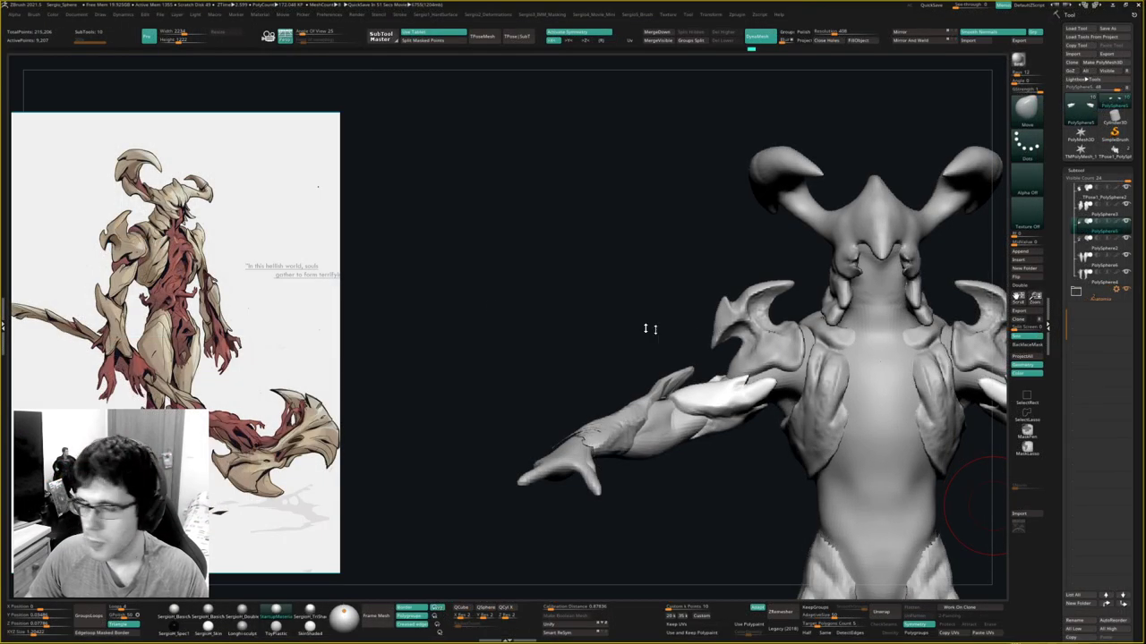
Examine the shoulder and arm armour in the concept art and compare it with the full sculpt from several angles.
{"action": "scroll", "coordinate": [247, 283], "scroll_direction": "down", "scroll_amount": 5}
{"action": "scroll", "coordinate": [247, 283], "scroll_direction": "up", "scroll_amount": 5}
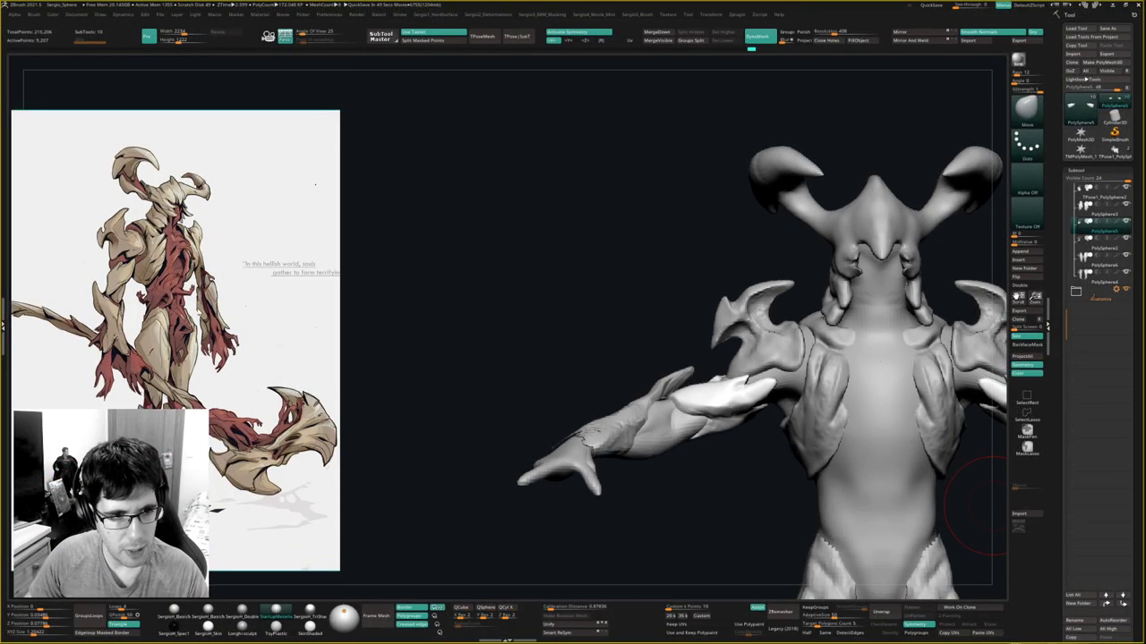
{"action": "scroll", "coordinate": [201, 303], "scroll_direction": "up", "scroll_amount": 4}
{"action": "scroll", "coordinate": [202, 304], "scroll_direction": "down", "scroll_amount": 2}
{"action": "scroll", "coordinate": [307, 342], "scroll_direction": "up", "scroll_amount": 1}
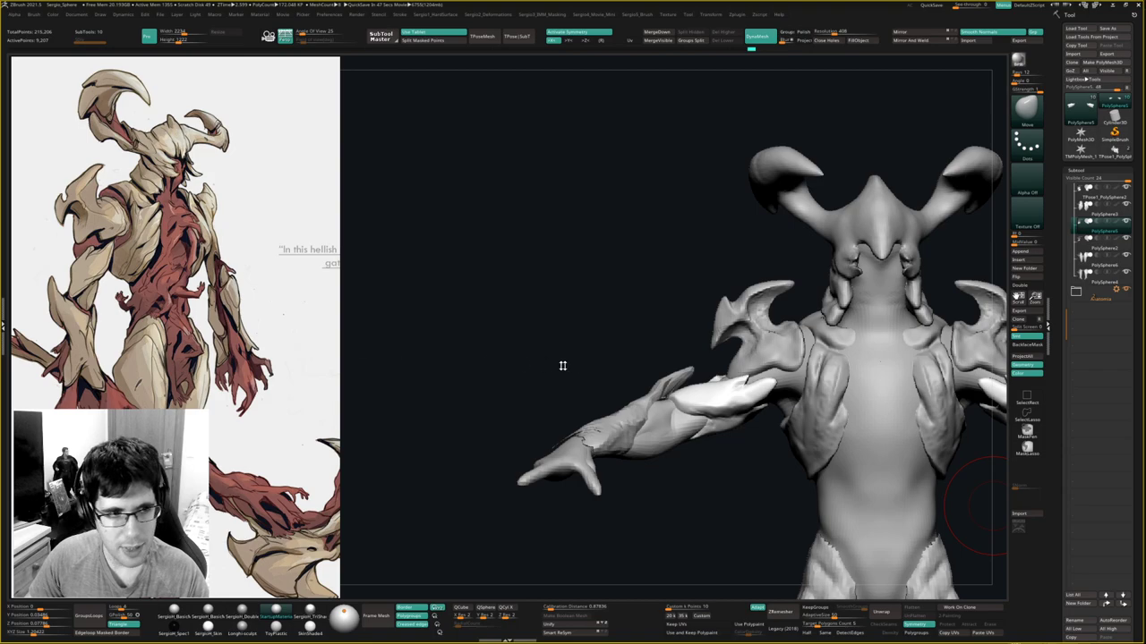
{"action": "scroll", "coordinate": [161, 259], "scroll_direction": "up", "scroll_amount": 4}
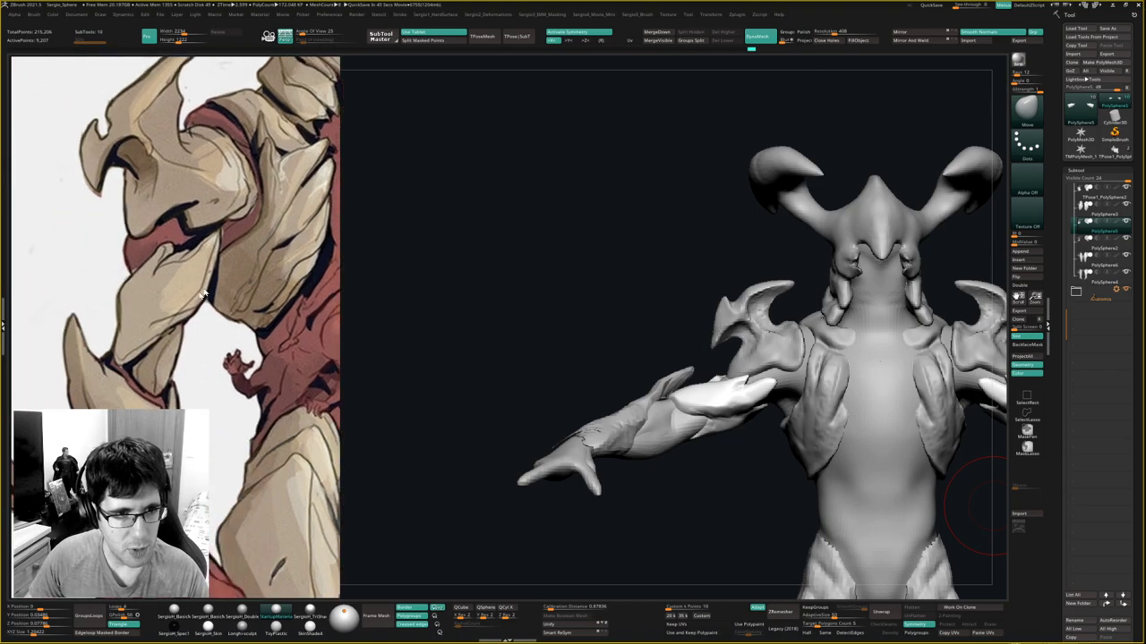
{"action": "scroll", "coordinate": [193, 282], "scroll_direction": "down", "scroll_amount": 2}
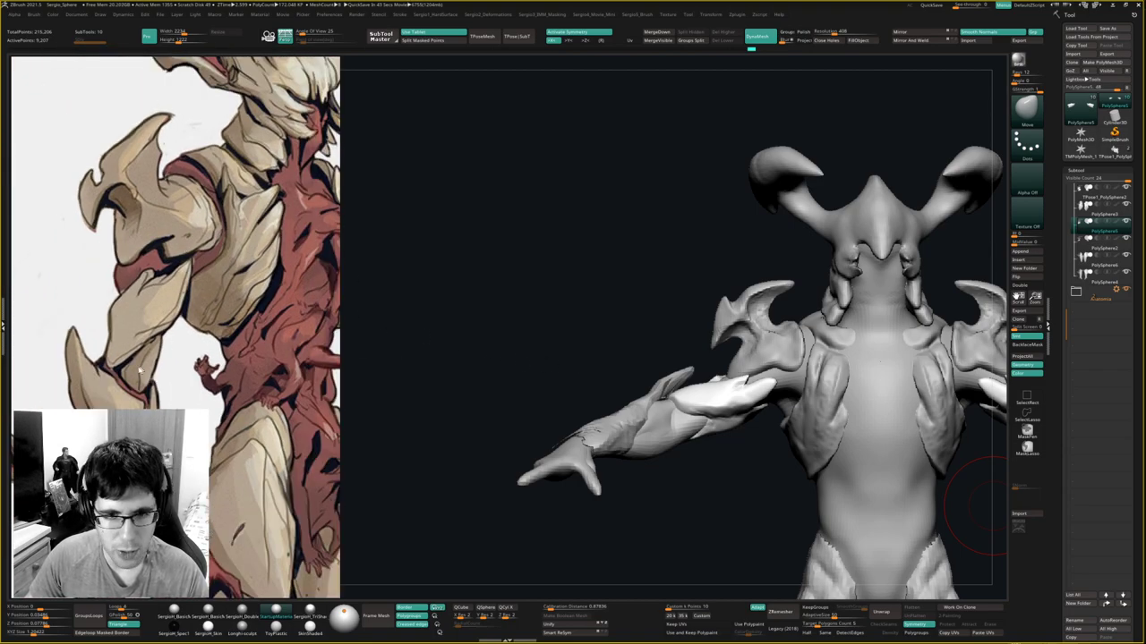
{"action": "scroll", "coordinate": [200, 336], "scroll_direction": "down", "scroll_amount": 3}
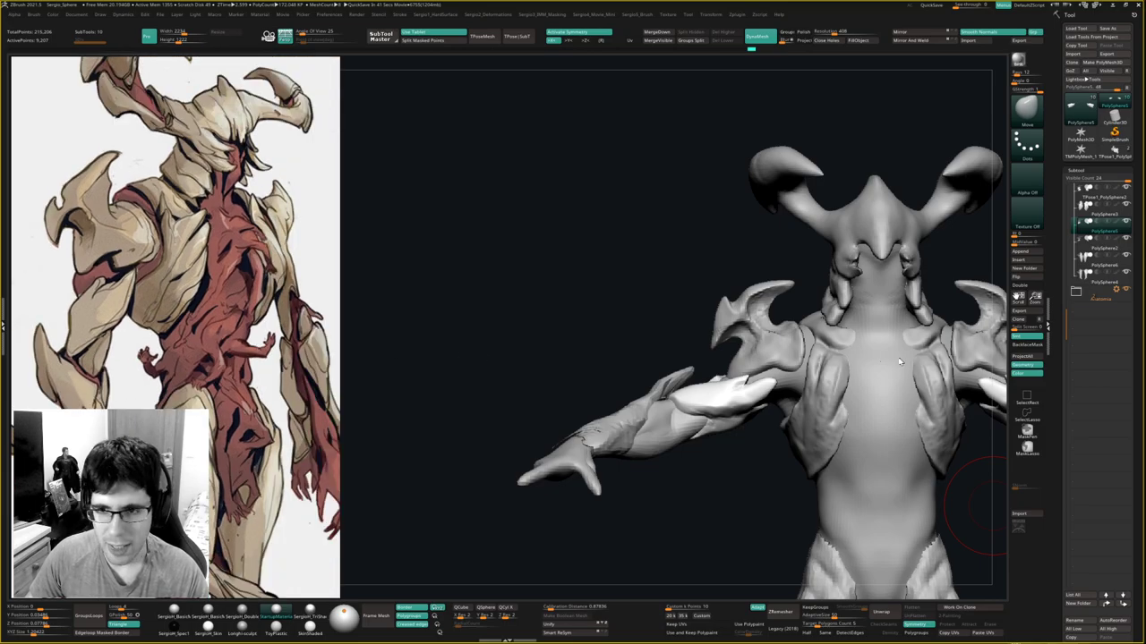
{"action": "right_click_drag", "start_coordinate": [841, 370], "coordinate": [993, 345]}
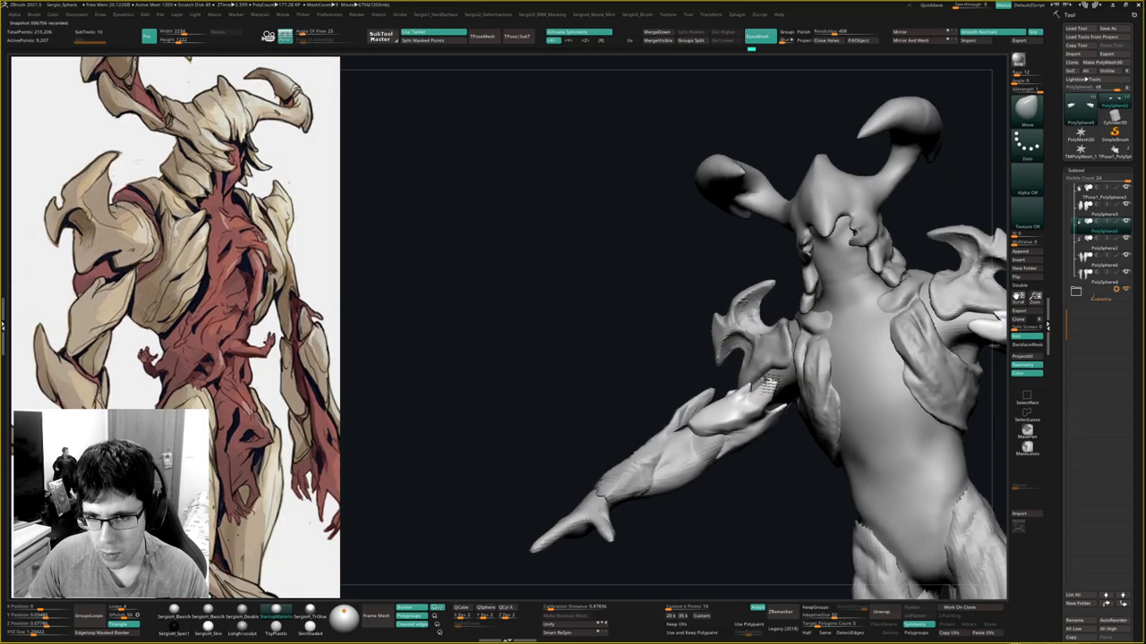
{"action": "right_click_drag", "start_coordinate": [770, 383], "coordinate": [803, 380]}
{"action": "right_click_drag", "start_coordinate": [803, 380], "coordinate": [688, 346], "text": "shift"}
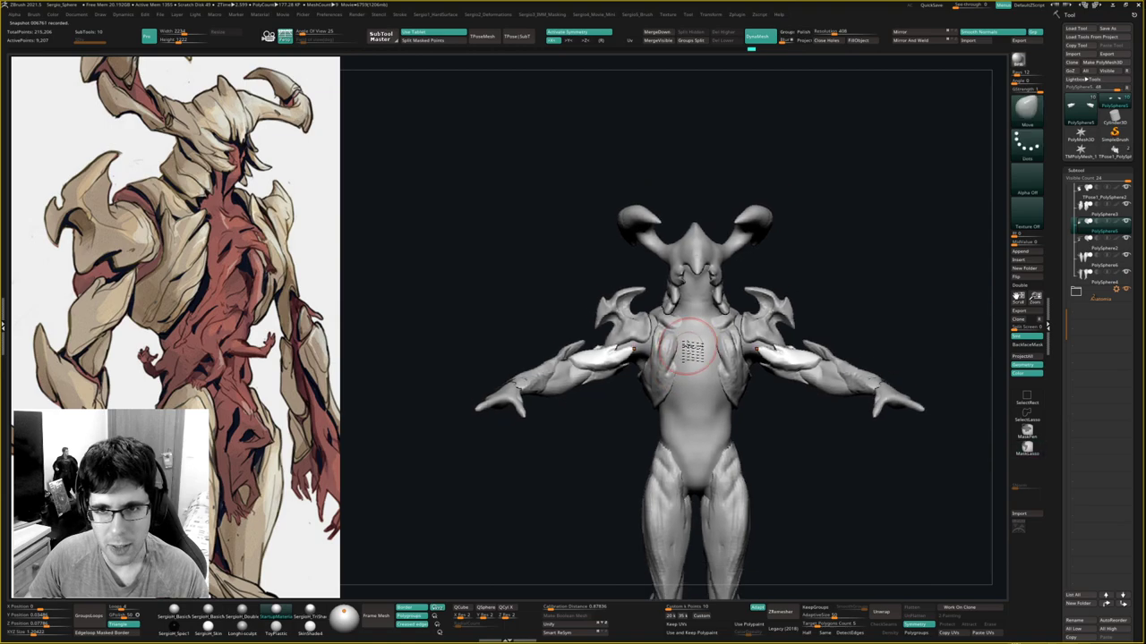
{"action": "mouse_move", "coordinate": [692, 350]}
{"action": "left_mouse_down"}
{"action": "mouse_move", "coordinate": [670, 358]}
{"action": "mouse_move", "coordinate": [689, 353]}
{"action": "left_mouse_up"}
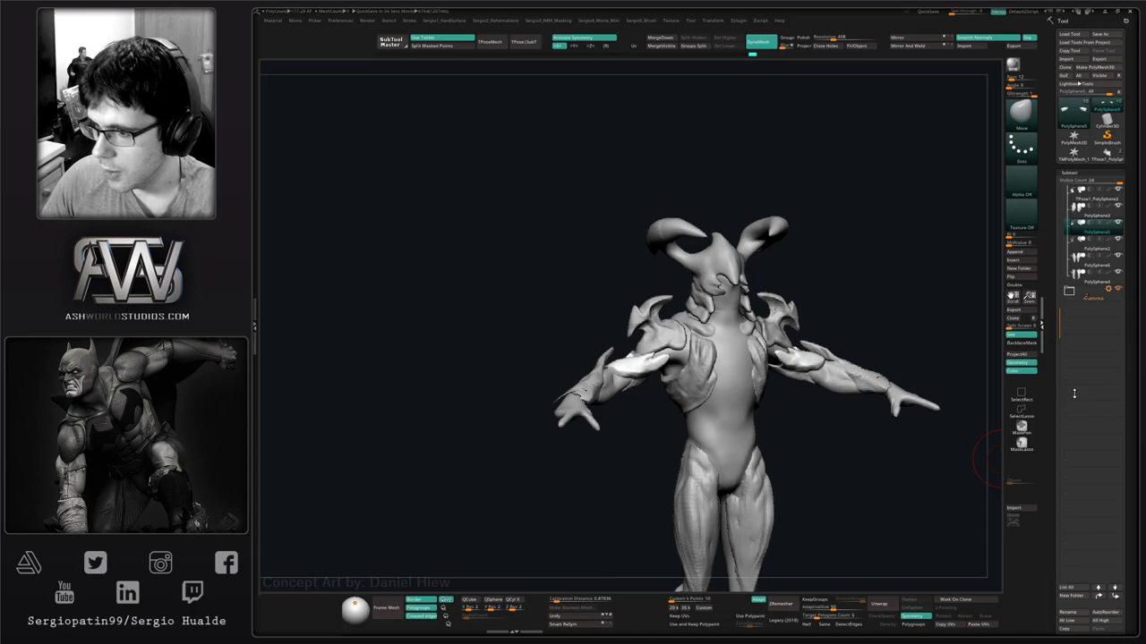
{"action": "left_click_drag", "start_coordinate": [546, 370], "coordinate": [490, 326], "text": "shift"}
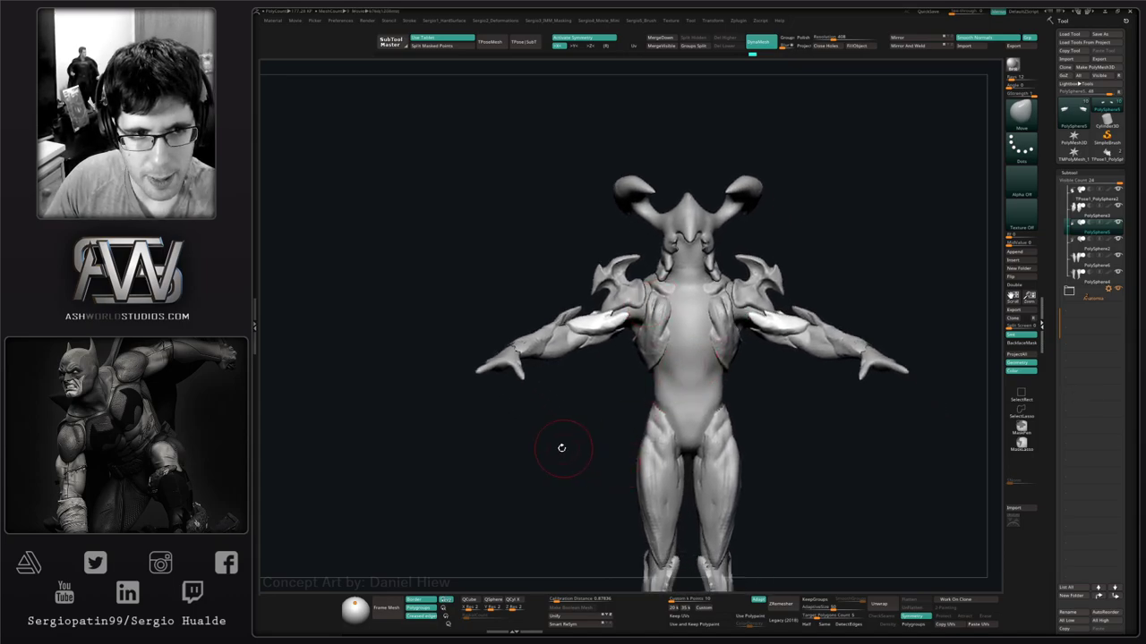
{"action": "left_click_drag", "start_coordinate": [561, 448], "coordinate": [565, 414]}
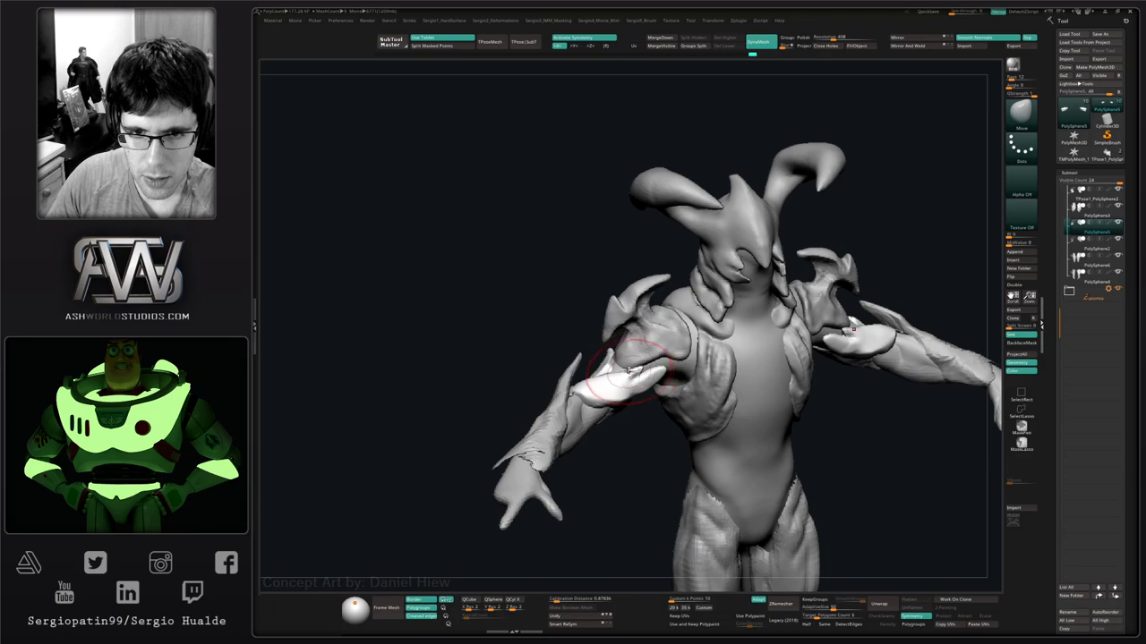
Pause the movie recording of the sculpt and resume it as a timelapse.
{"action": "key", "text": "4"}
{"action": "left_click", "coordinate": [639, 313]}
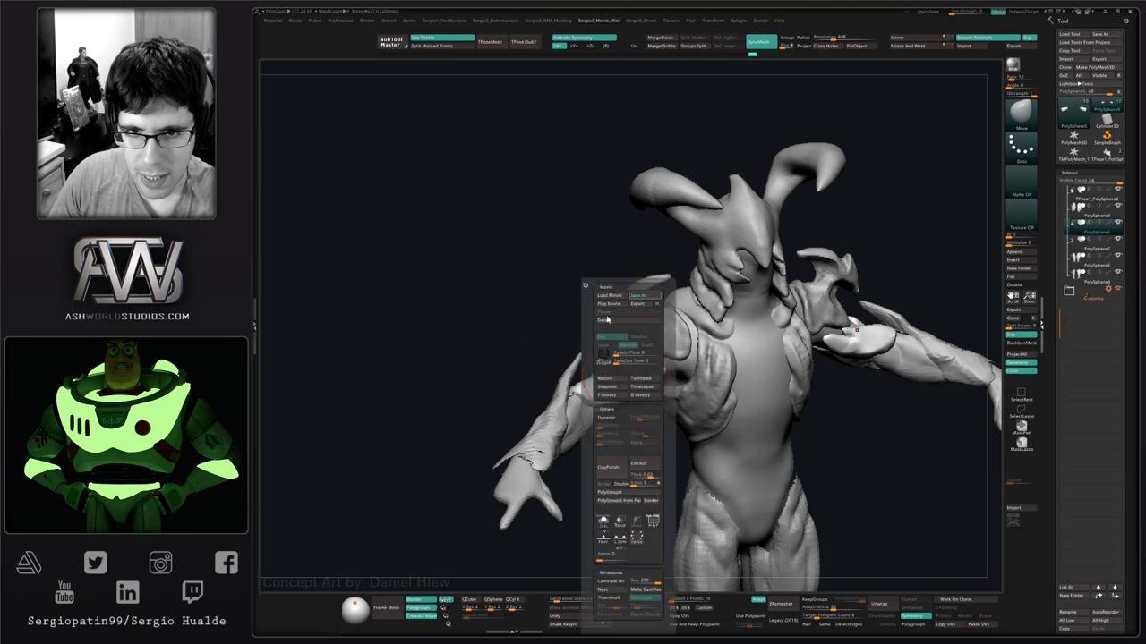
{"action": "key", "text": "Escape"}
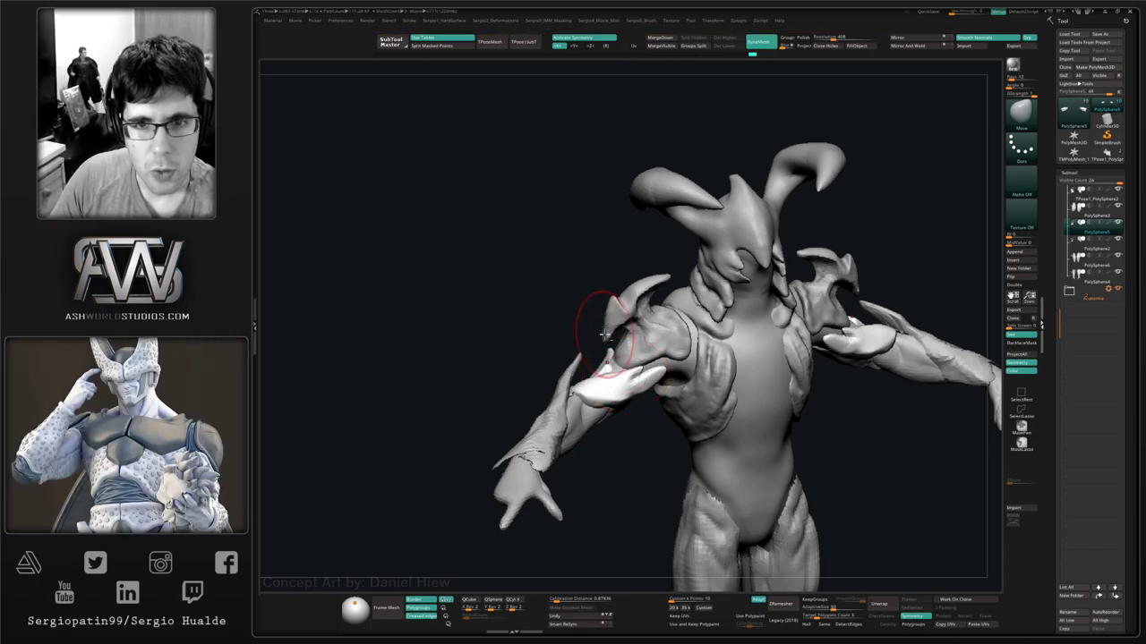
{"action": "key", "text": "4"}
{"action": "left_click", "coordinate": [620, 388]}
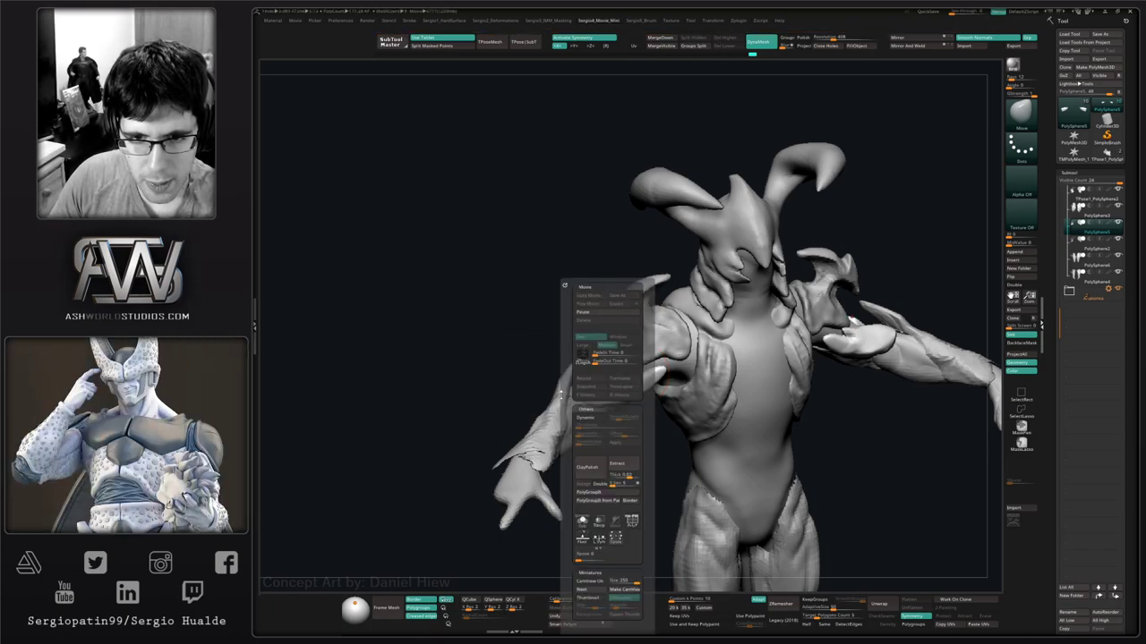
Select and isolate the forearm armour piece, then remesh it at a higher DynaMesh resolution.
{"action": "right_click_drag", "start_coordinate": [567, 416], "coordinate": [586, 365], "text": "ctrl"}
{"action": "left_click", "coordinate": [568, 381], "text": "alt"}
{"action": "key", "text": "alt+s"}
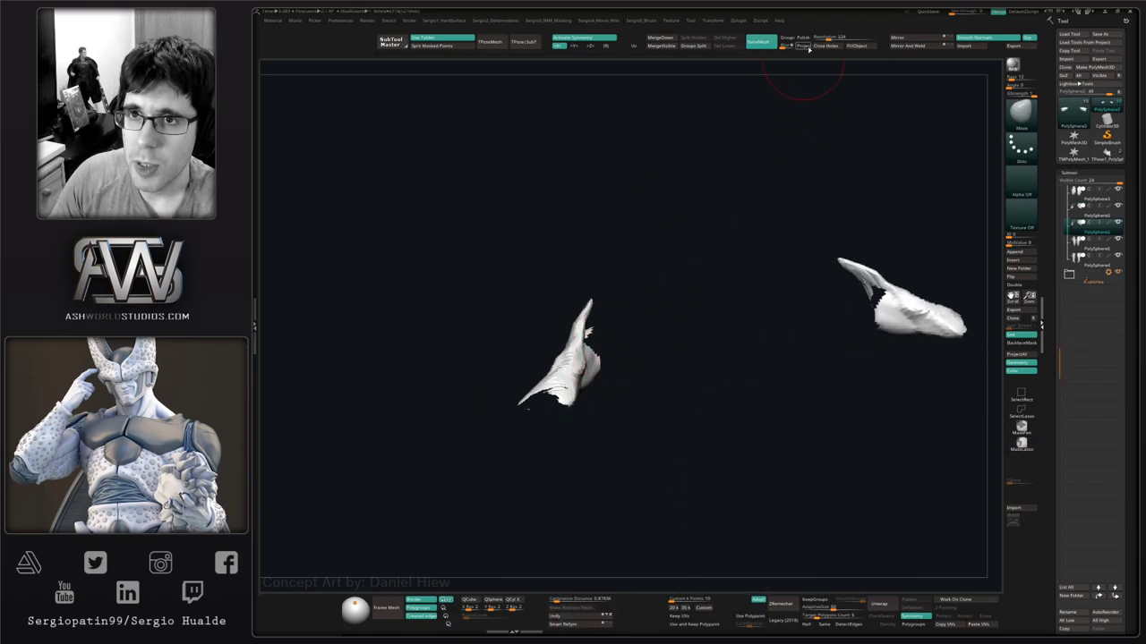
{"action": "left_click_drag", "start_coordinate": [828, 39], "coordinate": [834, 39]}
{"action": "left_click_drag", "start_coordinate": [751, 178], "coordinate": [743, 265], "text": "ctrl"}
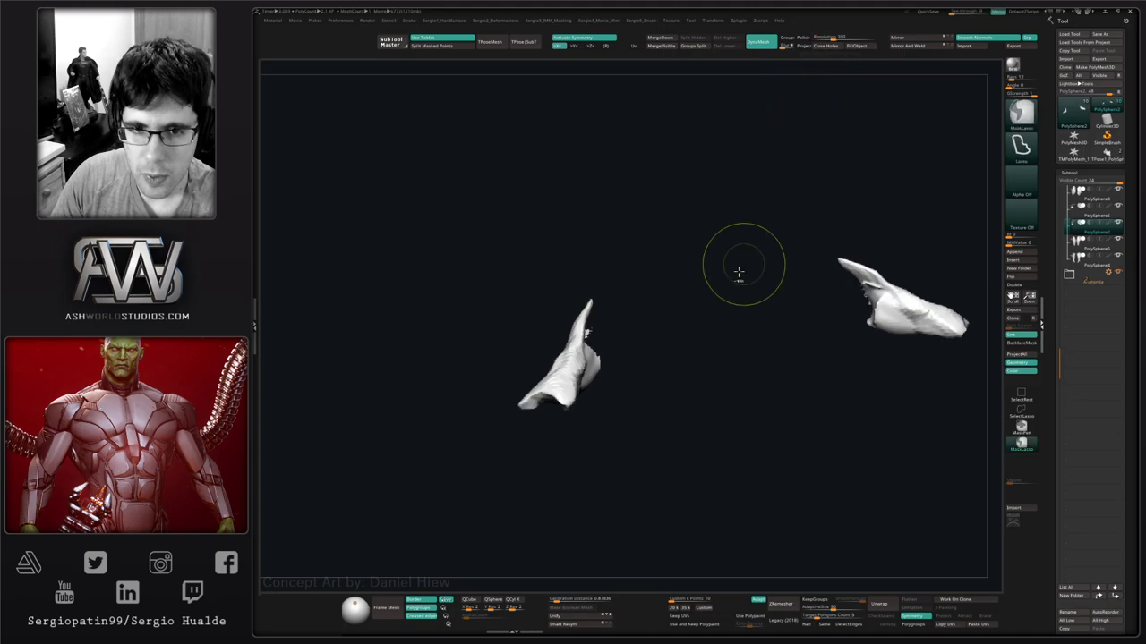
Smooth the remeshed surface of the spiked forearm piece.
{"action": "mouse_move", "coordinate": [601, 403]}
{"action": "right_mouse_down"}
{"action": "mouse_move", "coordinate": [608, 379]}
{"action": "mouse_move", "coordinate": [603, 403]}
{"action": "right_mouse_up"}
{"action": "left_click_drag", "start_coordinate": [568, 358], "coordinate": [557, 367], "text": "shift"}
{"action": "right_click_drag", "start_coordinate": [557, 367], "coordinate": [644, 313]}
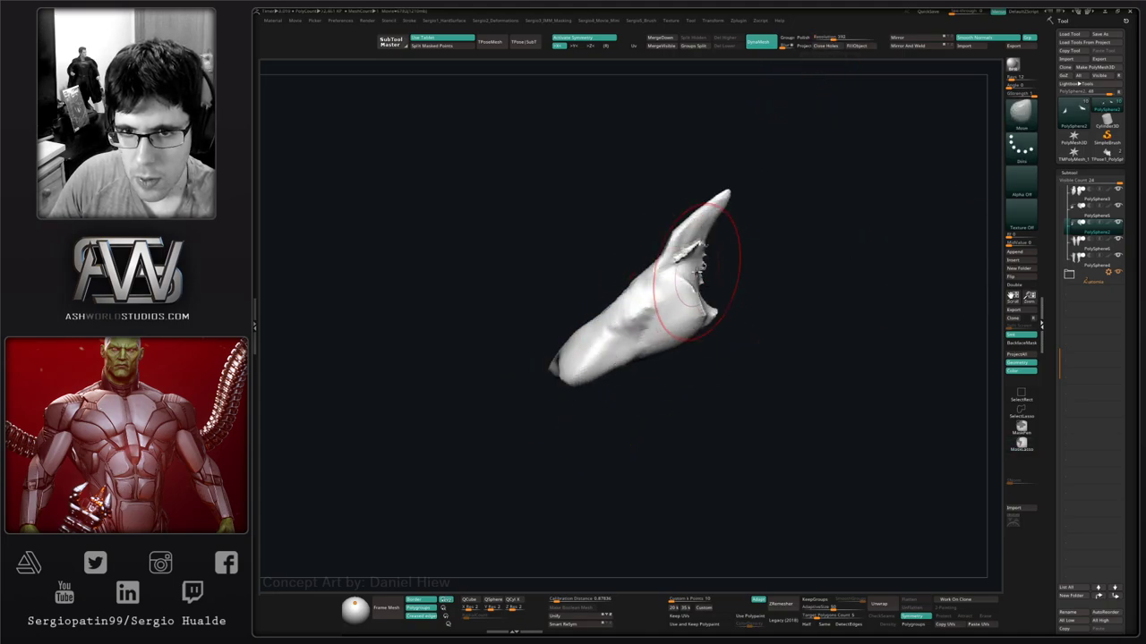
{"action": "mouse_move", "coordinate": [700, 262]}
{"action": "right_mouse_down"}
{"action": "mouse_move", "coordinate": [669, 281]}
{"action": "mouse_move", "coordinate": [684, 281]}
{"action": "right_mouse_up"}
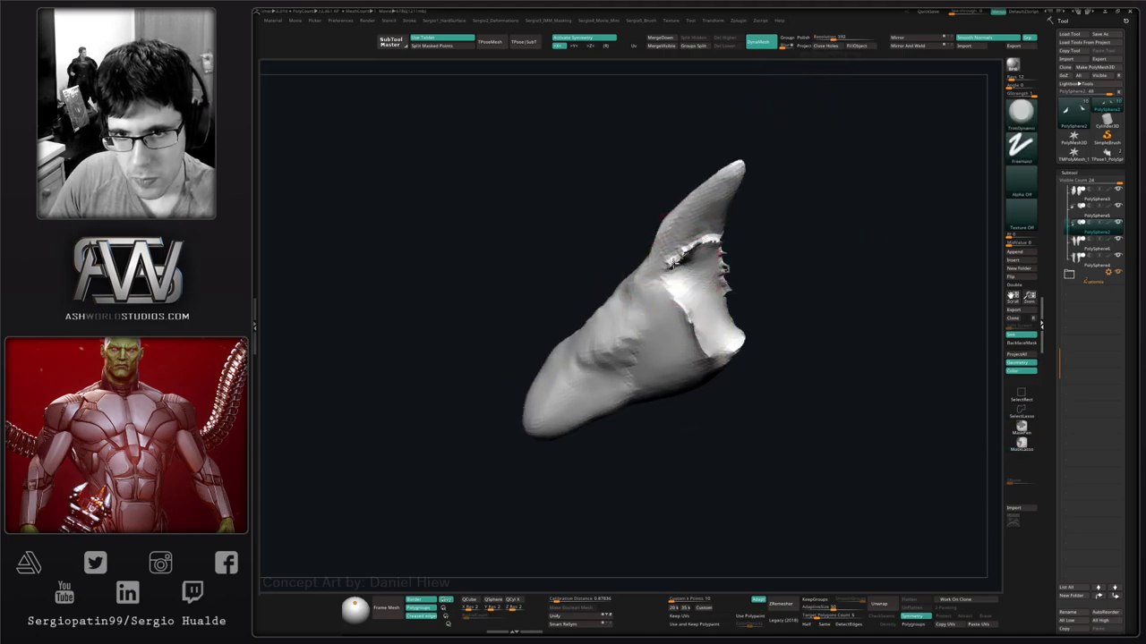
Trim the jagged inner rim below the forearm spike and the piece's outer surface with TrimDynamic, smoothing the rough spots.
{"action": "left_click_drag", "start_coordinate": [673, 264], "coordinate": [708, 240]}
{"action": "mouse_move", "coordinate": [734, 255]}
{"action": "right_mouse_down"}
{"action": "mouse_move", "coordinate": [700, 271]}
{"action": "mouse_move", "coordinate": [727, 260]}
{"action": "right_mouse_up"}
{"action": "mouse_move", "coordinate": [712, 274]}
{"action": "left_mouse_down"}
{"action": "mouse_move", "coordinate": [706, 254]}
{"action": "mouse_move", "coordinate": [743, 268]}
{"action": "left_mouse_up"}
{"action": "right_click_drag", "start_coordinate": [743, 269], "coordinate": [705, 287]}
{"action": "left_click_drag", "start_coordinate": [706, 288], "coordinate": [711, 324], "text": "shift"}
{"action": "right_click_drag", "start_coordinate": [710, 324], "coordinate": [716, 309]}
{"action": "mouse_move", "coordinate": [716, 309]}
{"action": "right_mouse_down", "text": "ctrl"}
{"action": "mouse_move", "coordinate": [716, 299]}
{"action": "mouse_move", "coordinate": [733, 369]}
{"action": "mouse_move", "coordinate": [703, 359]}
{"action": "right_mouse_up", "text": "ctrl"}
{"action": "key", "text": "alt+s"}
{"action": "left_click_drag", "start_coordinate": [703, 358], "coordinate": [665, 347]}
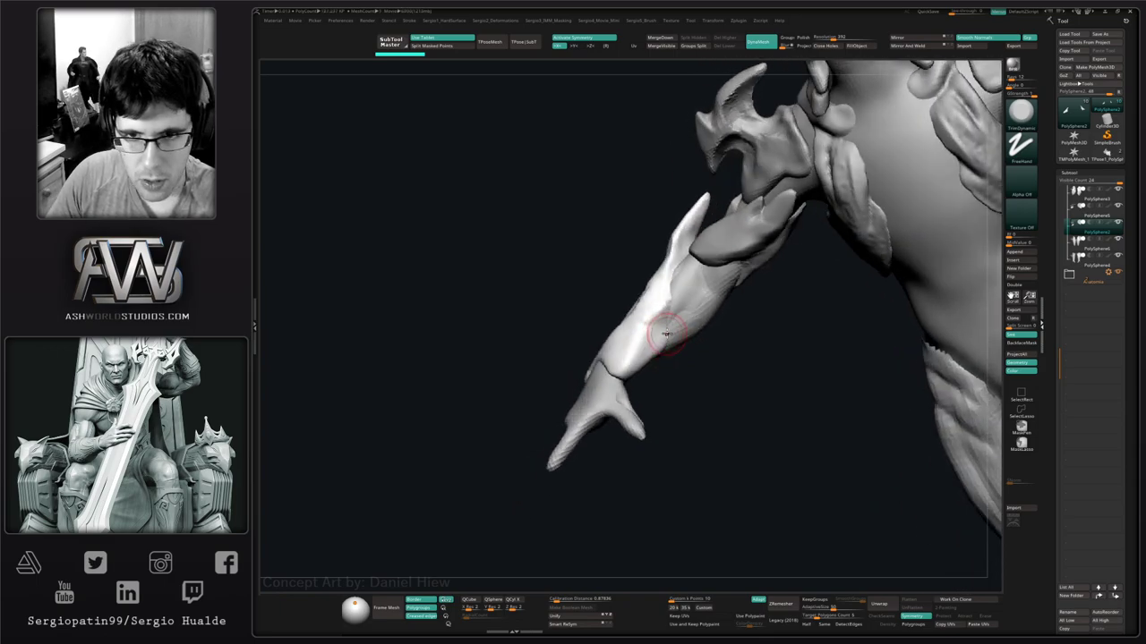
Build up the front side of the forearm piece with ClayBuildup.
{"action": "key", "text": "b"}
{"action": "key", "text": "c"}
{"action": "key", "text": "b"}
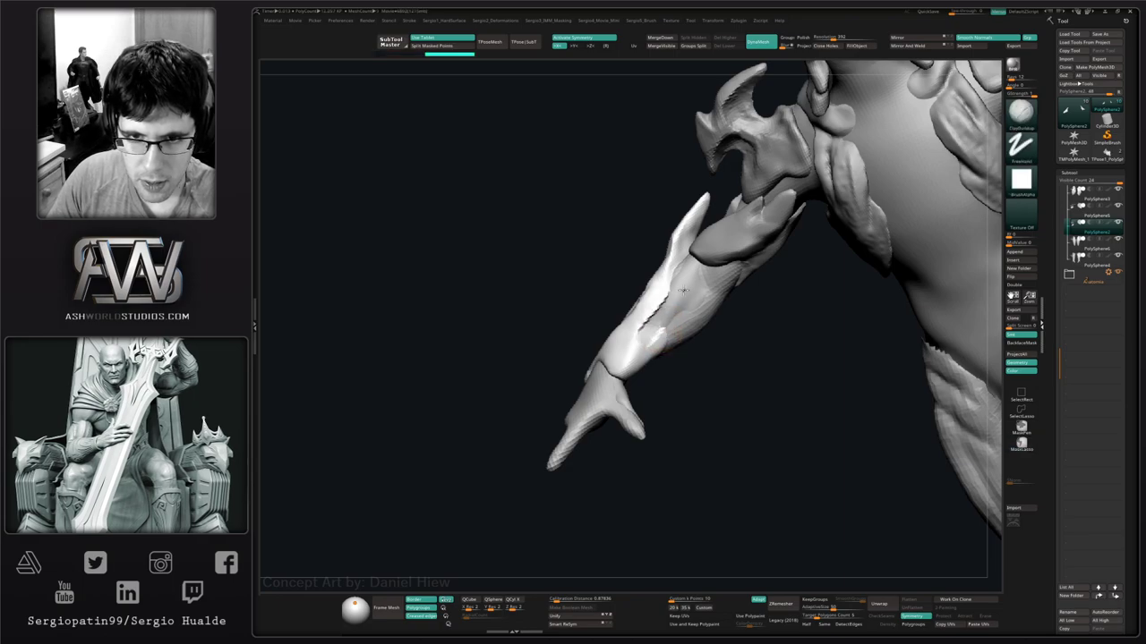
{"action": "mouse_move", "coordinate": [679, 284]}
{"action": "left_mouse_down"}
{"action": "mouse_move", "coordinate": [657, 324]}
{"action": "mouse_move", "coordinate": [681, 333]}
{"action": "left_mouse_up"}
{"action": "key", "text": "alt+s"}
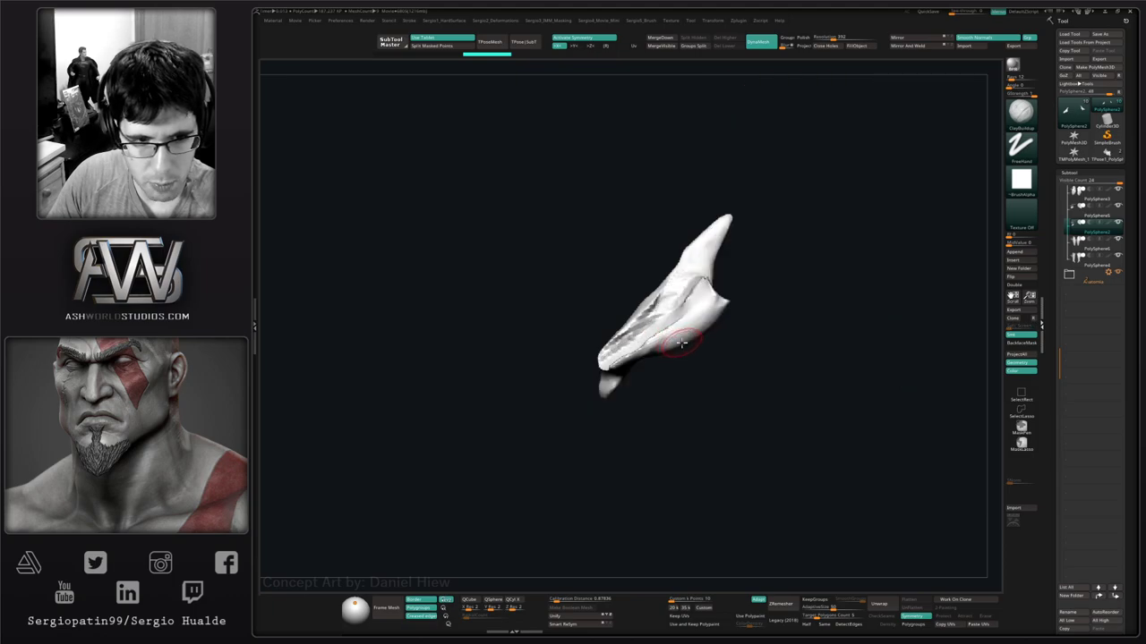
Show the whole character and reshape the elbow end of the forearm armour plate with the Move brush.
{"action": "right_click_drag", "start_coordinate": [713, 322], "coordinate": [721, 295], "text": "ctrl"}
{"action": "key", "text": "alt+s"}
{"action": "key", "text": "b"}
{"action": "key", "text": "m"}
{"action": "key", "text": "v"}
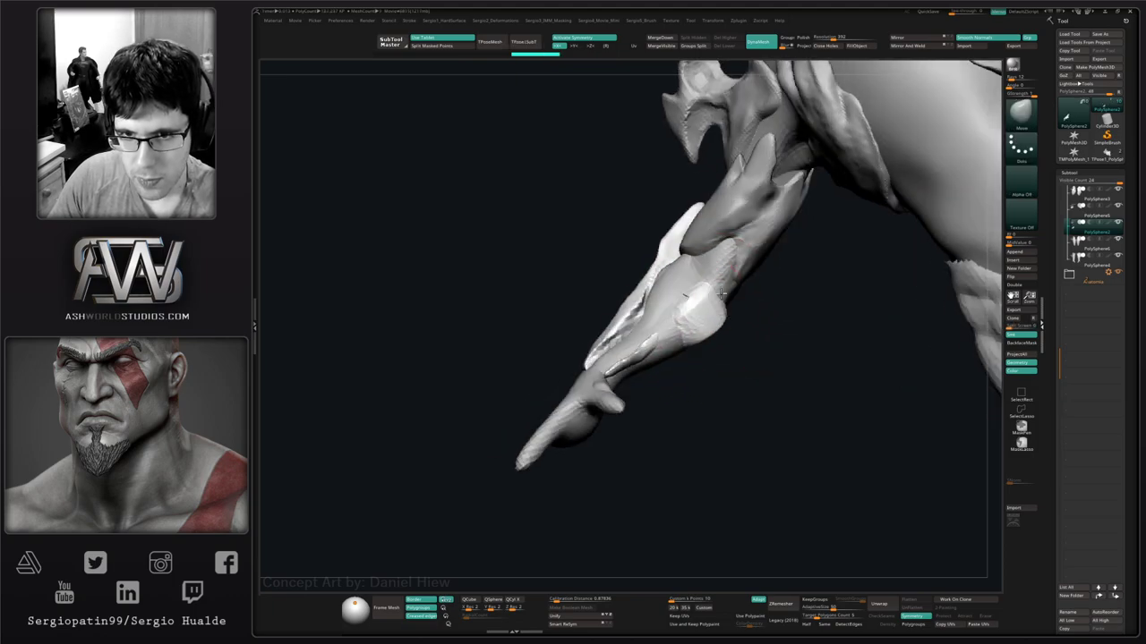
{"action": "left_click_drag", "start_coordinate": [736, 274], "coordinate": [733, 279]}
{"action": "right_click_drag", "start_coordinate": [720, 326], "coordinate": [730, 279]}
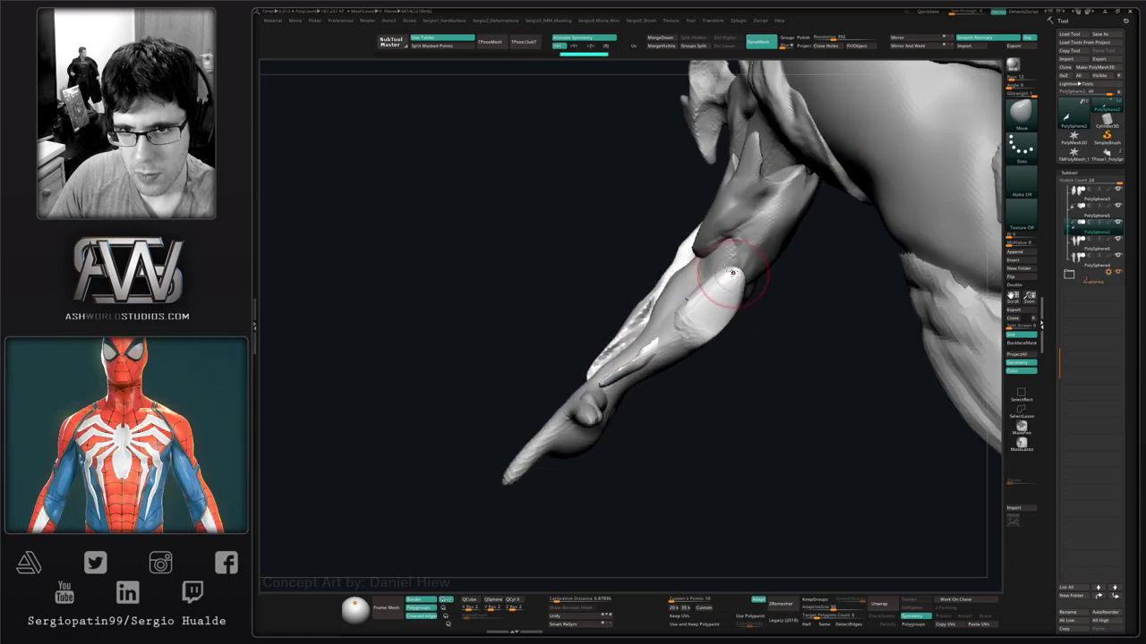
{"action": "left_click_drag", "start_coordinate": [713, 255], "coordinate": [723, 295]}
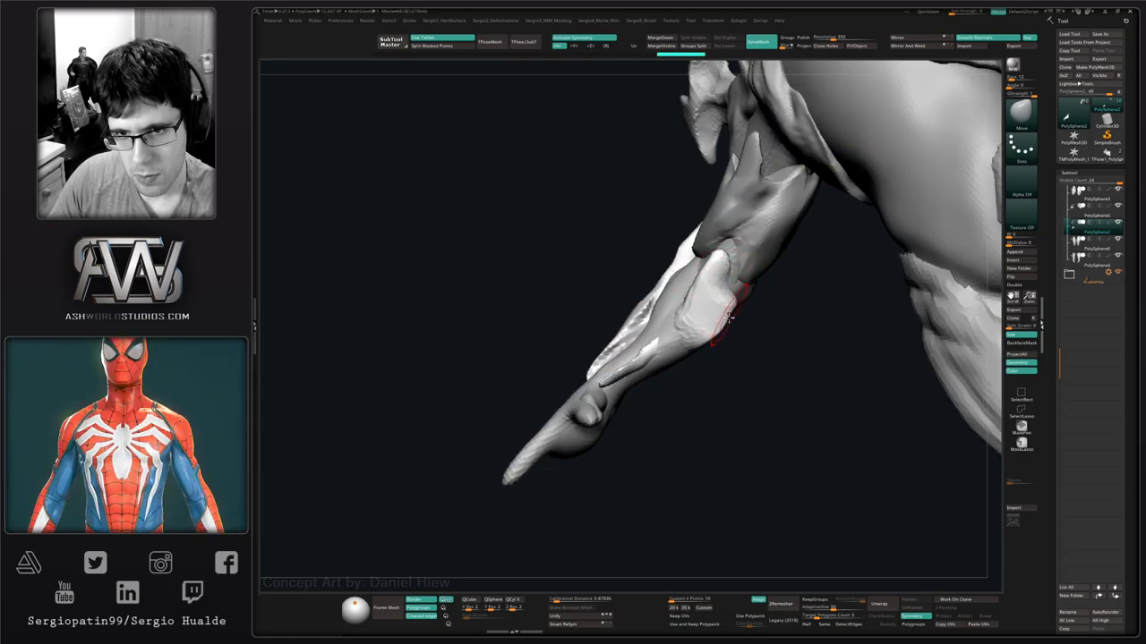
{"action": "right_click_drag", "start_coordinate": [728, 318], "coordinate": [760, 281]}
{"action": "left_click_drag", "start_coordinate": [760, 281], "coordinate": [753, 288]}
{"action": "right_click_drag", "start_coordinate": [754, 288], "coordinate": [718, 307]}
{"action": "left_click_drag", "start_coordinate": [719, 307], "coordinate": [724, 313]}
Isolate the forearm plate, rebuild its mesh with DynaMesh and smooth the elbow end.
{"action": "key", "text": "alt+s"}
{"action": "right_click_drag", "start_coordinate": [723, 313], "coordinate": [733, 319]}
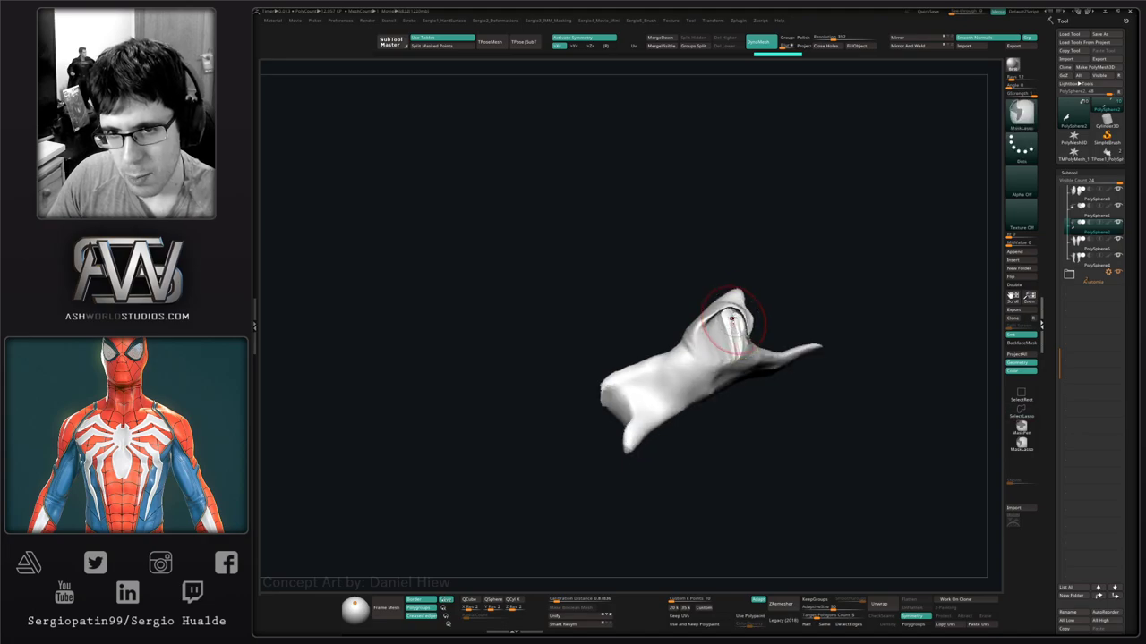
{"action": "left_click_drag", "start_coordinate": [762, 319], "coordinate": [772, 328], "text": "ctrl"}
{"action": "left_click_drag", "start_coordinate": [739, 321], "coordinate": [726, 333], "text": "shift"}
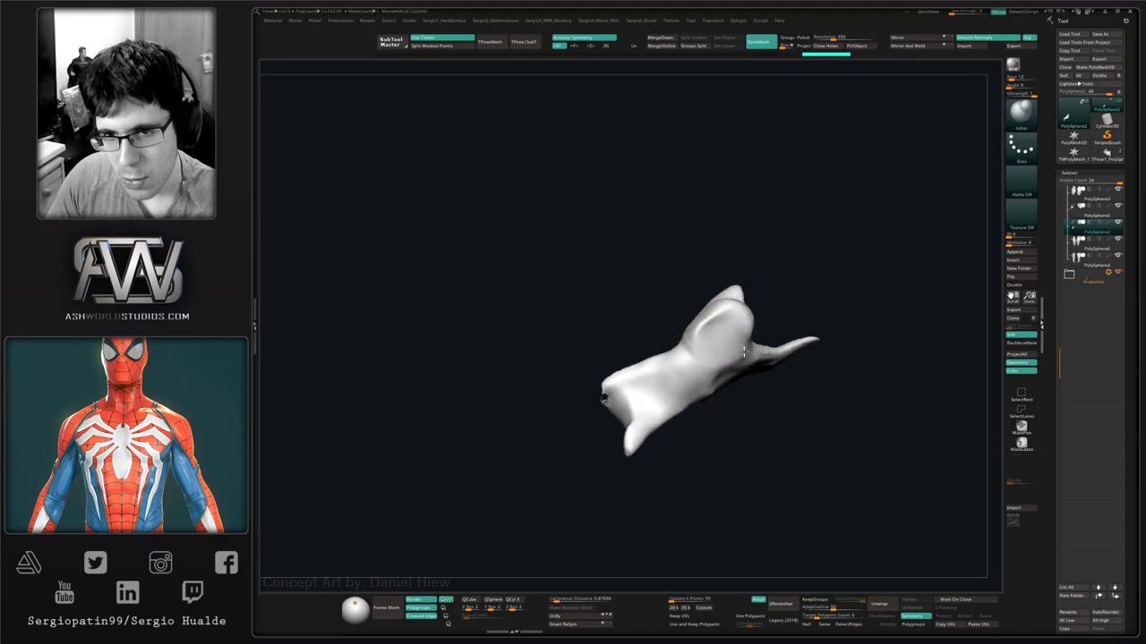
Pull the side spike of the isolated forearm plate into a new shape with the Move brush.
{"action": "mouse_move", "coordinate": [727, 333]}
{"action": "right_mouse_down"}
{"action": "mouse_move", "coordinate": [734, 304]}
{"action": "mouse_move", "coordinate": [757, 319]}
{"action": "right_mouse_up"}
{"action": "left_click_drag", "start_coordinate": [757, 320], "coordinate": [803, 297]}
{"action": "right_click_drag", "start_coordinate": [803, 296], "coordinate": [770, 353]}
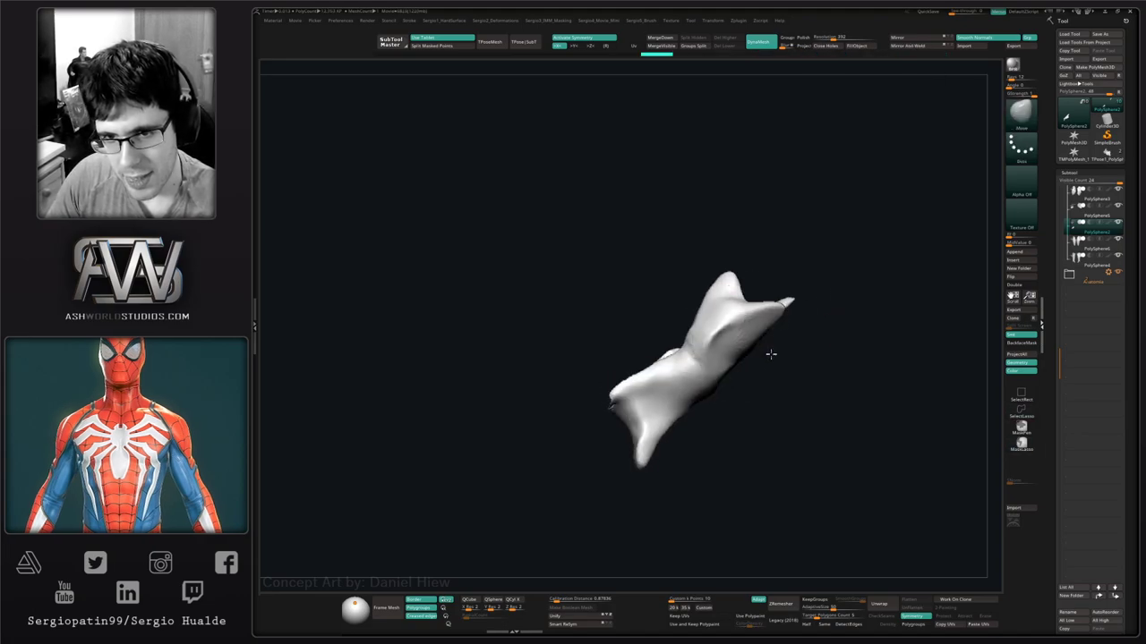
Build up volume across the middle of the isolated forearm plate with the ClayBuildup brush.
{"action": "key", "text": "b"}
{"action": "key", "text": "c"}
{"action": "key", "text": "b"}
{"action": "mouse_move", "coordinate": [714, 365]}
{"action": "left_mouse_down"}
{"action": "mouse_move", "coordinate": [750, 338]}
{"action": "mouse_move", "coordinate": [659, 382]}
{"action": "mouse_move", "coordinate": [655, 370]}
{"action": "left_mouse_up"}
Bring back the rest of the body and adjust the forearm plate's silhouette against the arm with the Move brush.
{"action": "key", "text": "alt+s"}
{"action": "mouse_move", "coordinate": [698, 414]}
{"action": "right_mouse_down"}
{"action": "mouse_move", "coordinate": [753, 370]}
{"action": "mouse_move", "coordinate": [713, 351]}
{"action": "mouse_move", "coordinate": [732, 298]}
{"action": "mouse_move", "coordinate": [723, 315]}
{"action": "mouse_move", "coordinate": [742, 318]}
{"action": "mouse_move", "coordinate": [762, 378]}
{"action": "mouse_move", "coordinate": [736, 309]}
{"action": "mouse_move", "coordinate": [743, 340]}
{"action": "mouse_move", "coordinate": [711, 376]}
{"action": "mouse_move", "coordinate": [759, 389]}
{"action": "mouse_move", "coordinate": [745, 373]}
{"action": "mouse_move", "coordinate": [754, 404]}
{"action": "mouse_move", "coordinate": [759, 360]}
{"action": "right_mouse_up"}
{"action": "key", "text": "b"}
{"action": "key", "text": "m"}
{"action": "key", "text": "v"}
{"action": "left_click_drag", "start_coordinate": [759, 360], "coordinate": [768, 343]}
{"action": "mouse_move", "coordinate": [769, 342]}
{"action": "right_mouse_down"}
{"action": "mouse_move", "coordinate": [763, 376]}
{"action": "mouse_move", "coordinate": [777, 344]}
{"action": "right_mouse_up"}
{"action": "left_click_drag", "start_coordinate": [777, 344], "coordinate": [768, 339]}
{"action": "mouse_move", "coordinate": [768, 339]}
{"action": "right_mouse_down"}
{"action": "mouse_move", "coordinate": [767, 394]}
{"action": "mouse_move", "coordinate": [756, 406]}
{"action": "right_mouse_up"}
Sculpt the hollow between the forearm plate's two spikes with the ClayBuildup brush.
{"action": "key", "text": "b"}
{"action": "key", "text": "c"}
{"action": "key", "text": "b"}
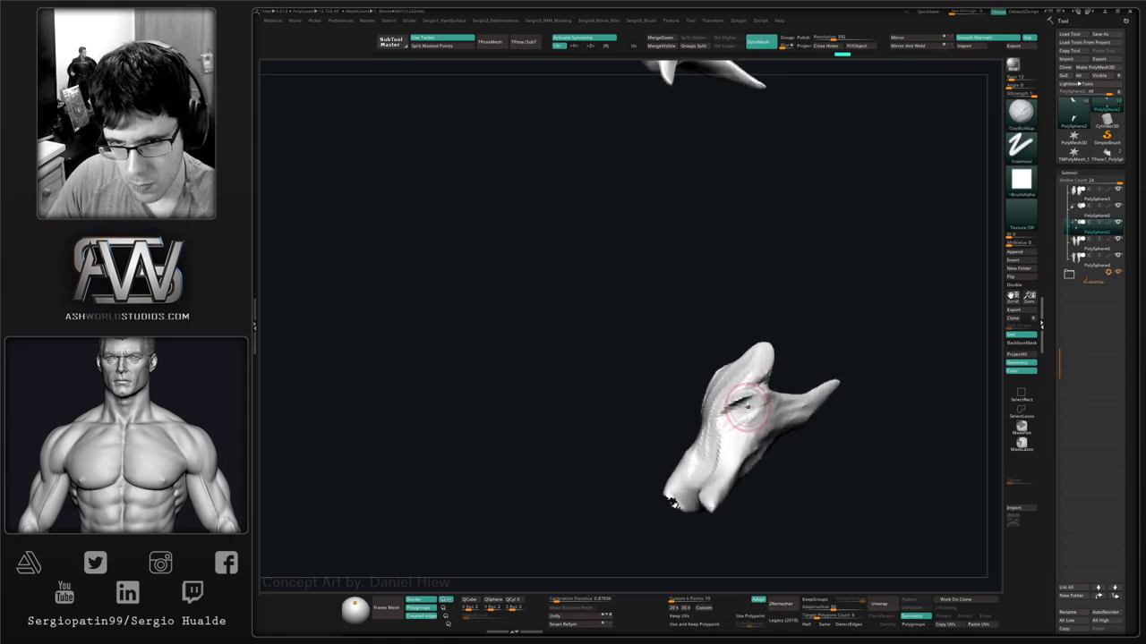
{"action": "mouse_move", "coordinate": [726, 433]}
{"action": "right_mouse_down"}
{"action": "mouse_move", "coordinate": [756, 400]}
{"action": "mouse_move", "coordinate": [771, 415]}
{"action": "mouse_move", "coordinate": [787, 409]}
{"action": "mouse_move", "coordinate": [736, 410]}
{"action": "mouse_move", "coordinate": [777, 404]}
{"action": "mouse_move", "coordinate": [770, 419]}
{"action": "mouse_move", "coordinate": [747, 394]}
{"action": "mouse_move", "coordinate": [762, 425]}
{"action": "mouse_move", "coordinate": [754, 408]}
{"action": "mouse_move", "coordinate": [724, 430]}
{"action": "mouse_move", "coordinate": [734, 442]}
{"action": "right_mouse_up"}
Toggle between the full body and isolated plate, refining the forearm plate with the Move and ClayBuildup brushes.
{"action": "key", "text": "b"}
{"action": "key", "text": "m"}
{"action": "key", "text": "v"}
{"action": "key", "text": "alt+s"}
{"action": "right_click", "coordinate": [785, 406]}
{"action": "key", "text": "alt+shift+s"}
{"action": "key", "text": "b"}
{"action": "key", "text": "c"}
{"action": "key", "text": "b"}
{"action": "right_click_drag", "start_coordinate": [712, 405], "coordinate": [742, 450]}
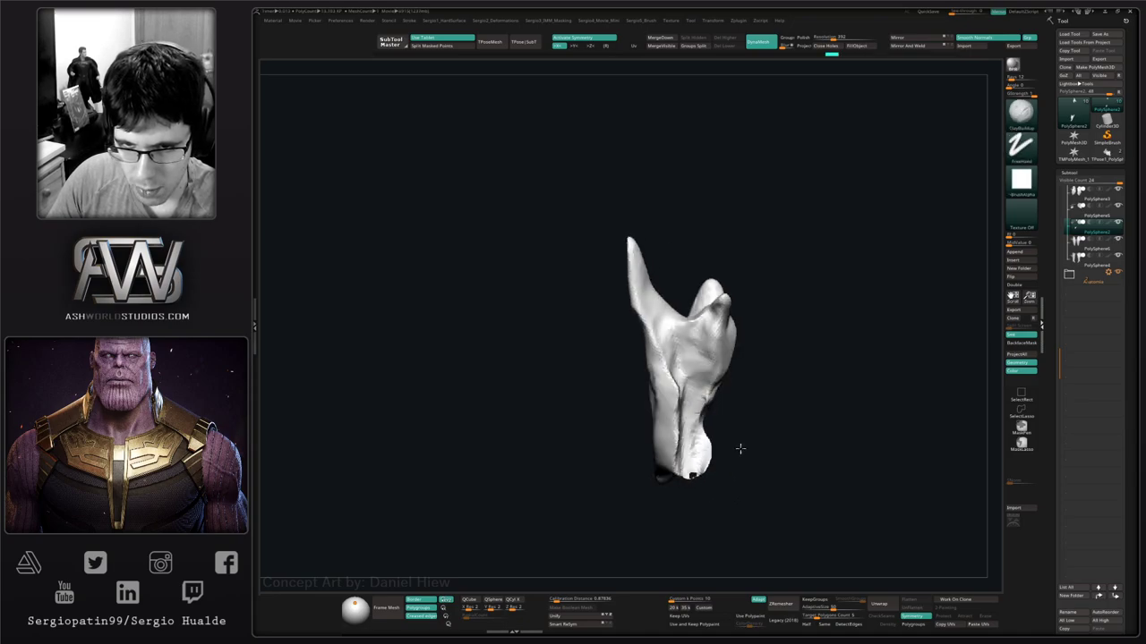
Use partial visibility to hide a section of the forearm plate and work on its wrist end.
{"action": "key", "text": "ctrl+shift"}
{"action": "left_click_drag", "start_coordinate": [687, 498], "coordinate": [746, 462], "text": "ctrl+alt+shift"}
{"action": "right_click_drag", "start_coordinate": [747, 463], "coordinate": [703, 459]}
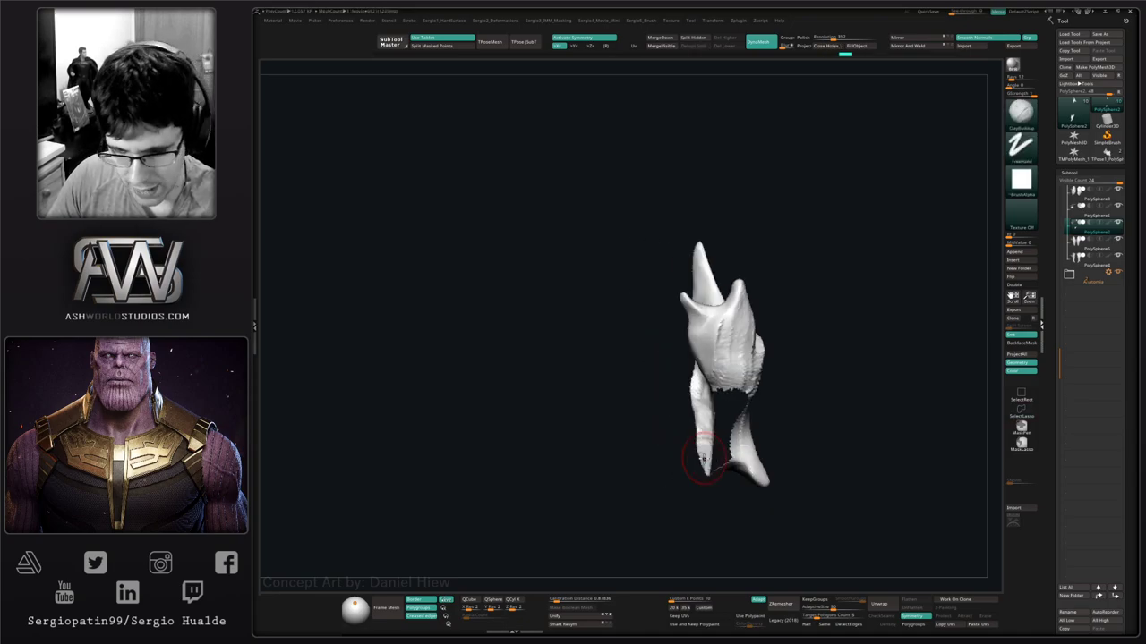
{"action": "left_click", "coordinate": [758, 415], "text": "ctrl+shift"}
{"action": "right_click_drag", "start_coordinate": [757, 428], "coordinate": [720, 385]}
{"action": "left_click_drag", "start_coordinate": [720, 385], "coordinate": [730, 395]}
{"action": "mouse_move", "coordinate": [729, 395]}
{"action": "right_mouse_down"}
{"action": "mouse_move", "coordinate": [707, 439]}
{"action": "mouse_move", "coordinate": [723, 421]}
{"action": "mouse_move", "coordinate": [716, 375]}
{"action": "mouse_move", "coordinate": [733, 381]}
{"action": "mouse_move", "coordinate": [697, 379]}
{"action": "mouse_move", "coordinate": [730, 399]}
{"action": "mouse_move", "coordinate": [747, 366]}
{"action": "right_mouse_up"}
Show the whole body and sculpt the forearm plate's outer ridges with the Standard and ClayBuildup brushes.
{"action": "key", "text": "alt+s"}
{"action": "key", "text": "b"}
{"action": "key", "text": "s"}
{"action": "key", "text": "t"}
{"action": "key", "text": "s"}
{"action": "key", "text": "b"}
{"action": "key", "text": "c"}
{"action": "key", "text": "b"}
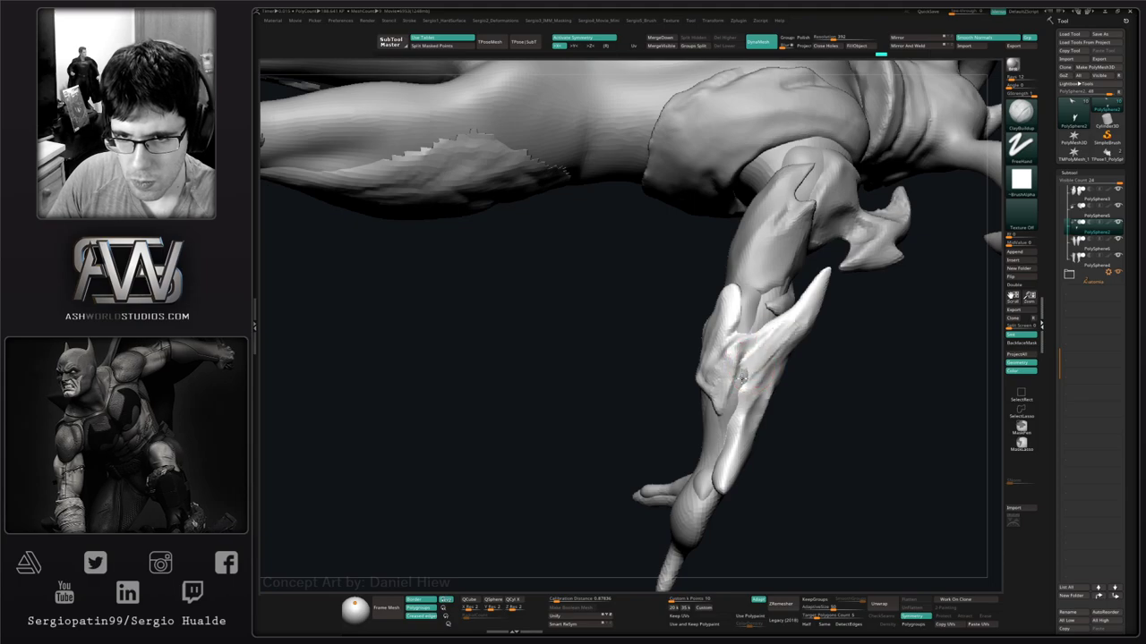
Carve the crease below the forearm plate's spikes with the DamStandard and ClayBuildup brushes.
{"action": "mouse_move", "coordinate": [788, 329]}
{"action": "right_mouse_down"}
{"action": "mouse_move", "coordinate": [754, 358]}
{"action": "mouse_move", "coordinate": [754, 382]}
{"action": "right_mouse_up"}
{"action": "key", "text": "ctrl+shift"}
{"action": "key", "text": "b"}
{"action": "key", "text": "d"}
{"action": "key", "text": "s"}
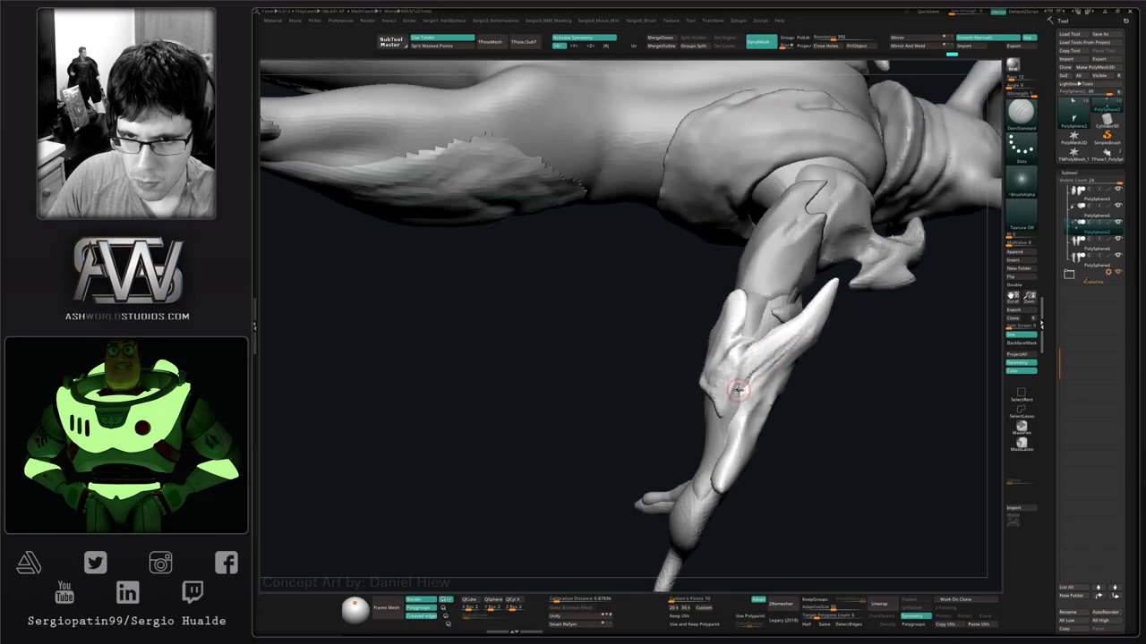
{"action": "key", "text": "b"}
{"action": "key", "text": "c"}
{"action": "key", "text": "b"}
{"action": "left_click_drag", "start_coordinate": [737, 389], "coordinate": [754, 372], "text": "alt"}
Refine the raised forms on the forearm plate with the Standard brush.
{"action": "key", "text": "b"}
{"action": "key", "text": "s"}
{"action": "key", "text": "t"}
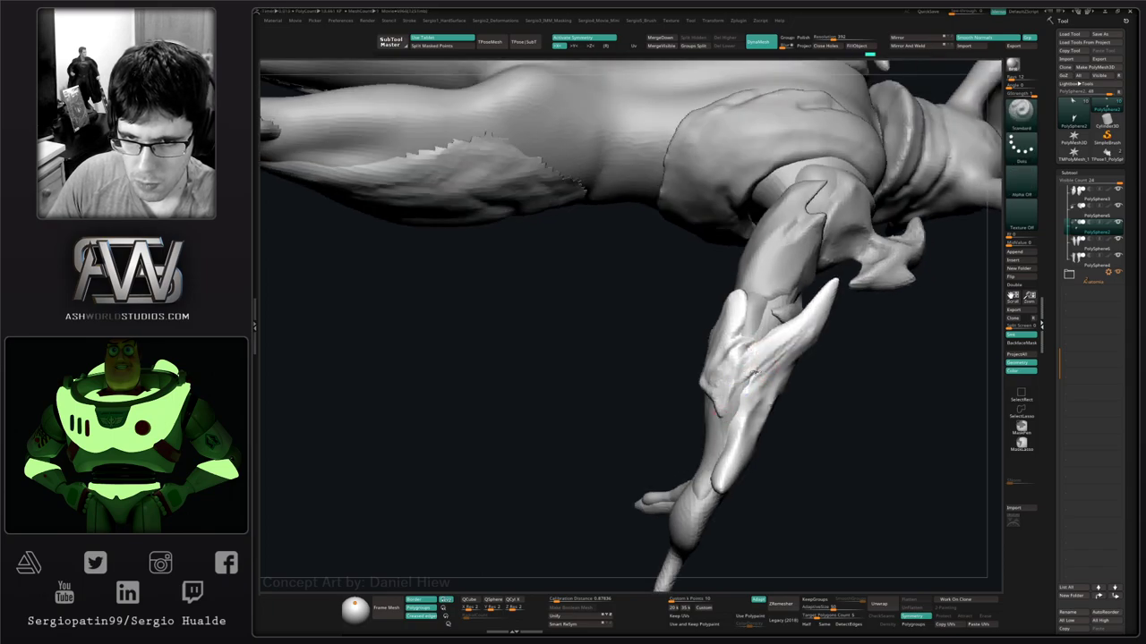
{"action": "mouse_move", "coordinate": [728, 460]}
{"action": "right_mouse_down"}
{"action": "mouse_move", "coordinate": [770, 444]}
{"action": "mouse_move", "coordinate": [743, 320]}
{"action": "mouse_move", "coordinate": [803, 383]}
{"action": "mouse_move", "coordinate": [777, 406]}
{"action": "mouse_move", "coordinate": [806, 410]}
{"action": "mouse_move", "coordinate": [767, 387]}
{"action": "right_mouse_up"}
Adjust the forearm plate's form with the Move brush and flatten its surface near the elbow with TrimDynamic.
{"action": "key", "text": "b"}
{"action": "key", "text": "m"}
{"action": "key", "text": "v"}
{"action": "key", "text": "b"}
{"action": "key", "text": "t"}
{"action": "key", "text": "d"}
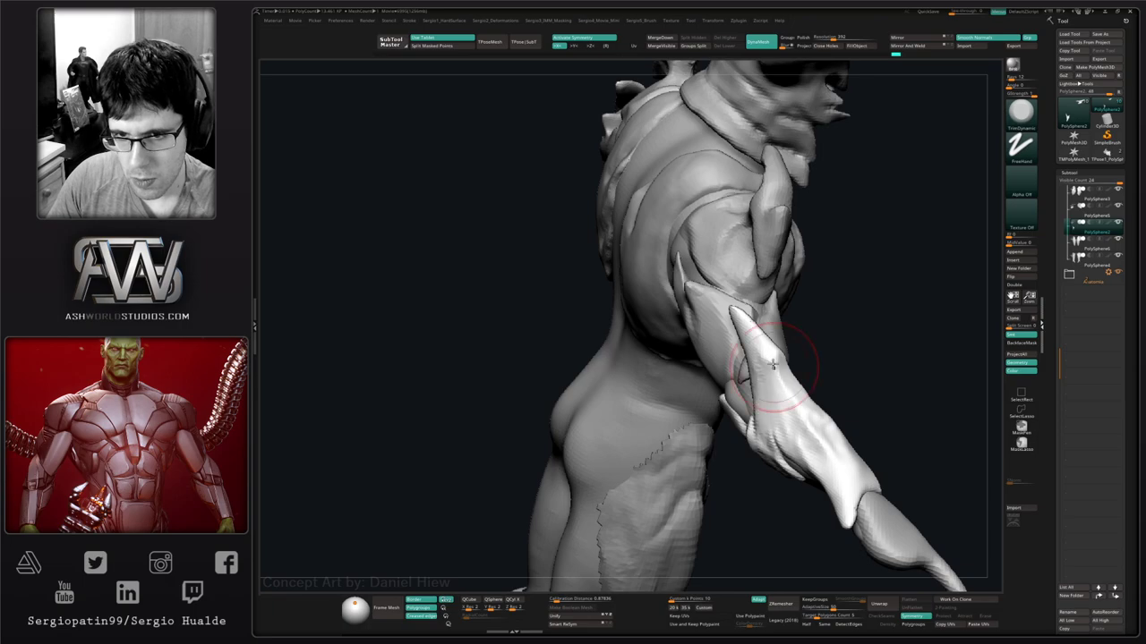
{"action": "mouse_move", "coordinate": [760, 347]}
{"action": "right_mouse_down"}
{"action": "mouse_move", "coordinate": [795, 340]}
{"action": "mouse_move", "coordinate": [804, 363]}
{"action": "right_mouse_up"}
Isolate the forearm plate and thicken its long elbow spike with the Inflate brush.
{"action": "key", "text": "b"}
{"action": "key", "text": "i"}
{"action": "key", "text": "n"}
{"action": "key", "text": "ctrl+shift+s"}
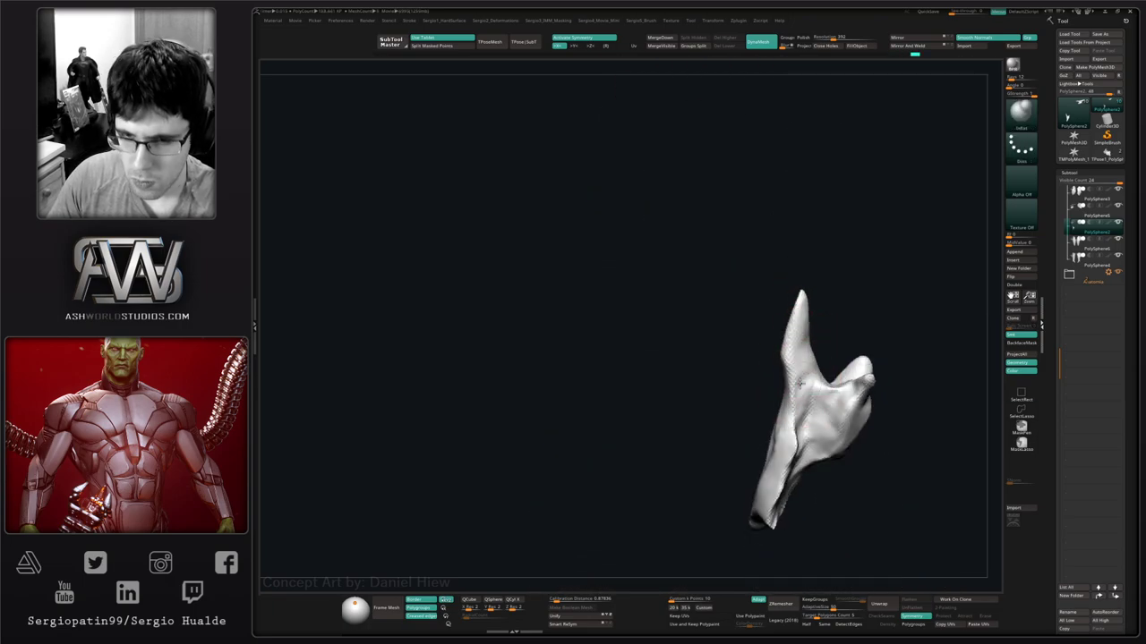
Flatten the base of the long elbow spike with TrimDynamic and smooth it.
{"action": "key", "text": "b"}
{"action": "key", "text": "t"}
{"action": "key", "text": "d"}
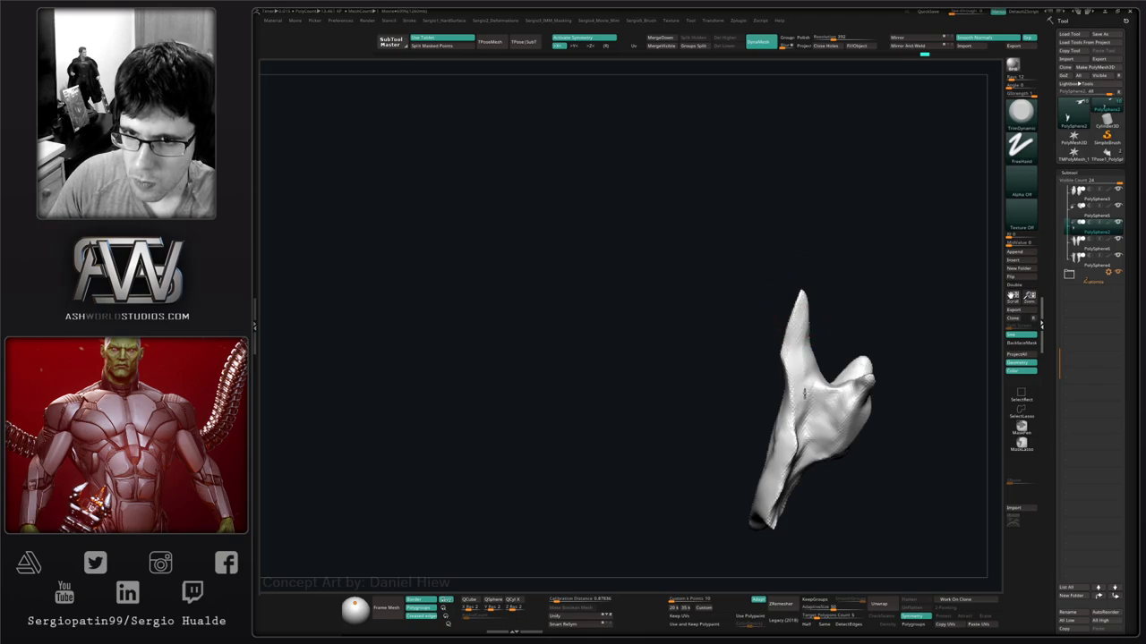
{"action": "mouse_move", "coordinate": [805, 394]}
{"action": "right_mouse_down"}
{"action": "mouse_move", "coordinate": [784, 392]}
{"action": "mouse_move", "coordinate": [833, 380]}
{"action": "mouse_move", "coordinate": [813, 376]}
{"action": "mouse_move", "coordinate": [814, 399]}
{"action": "right_mouse_up"}
{"action": "key", "text": "ctrl+shift+s"}
{"action": "left_click_drag", "start_coordinate": [813, 400], "coordinate": [800, 391], "text": "shift"}
{"action": "right_click_drag", "start_coordinate": [799, 391], "coordinate": [810, 372], "text": "ctrl"}
Reposition the forearm plate's elbow spike with the Move brush, checking it against the whole figure.
{"action": "mouse_move", "coordinate": [811, 371]}
{"action": "right_mouse_down"}
{"action": "mouse_move", "coordinate": [824, 367]}
{"action": "mouse_move", "coordinate": [808, 377]}
{"action": "right_mouse_up"}
{"action": "key", "text": "b"}
{"action": "key", "text": "m"}
{"action": "key", "text": "v"}
{"action": "left_click_drag", "start_coordinate": [809, 377], "coordinate": [803, 383]}
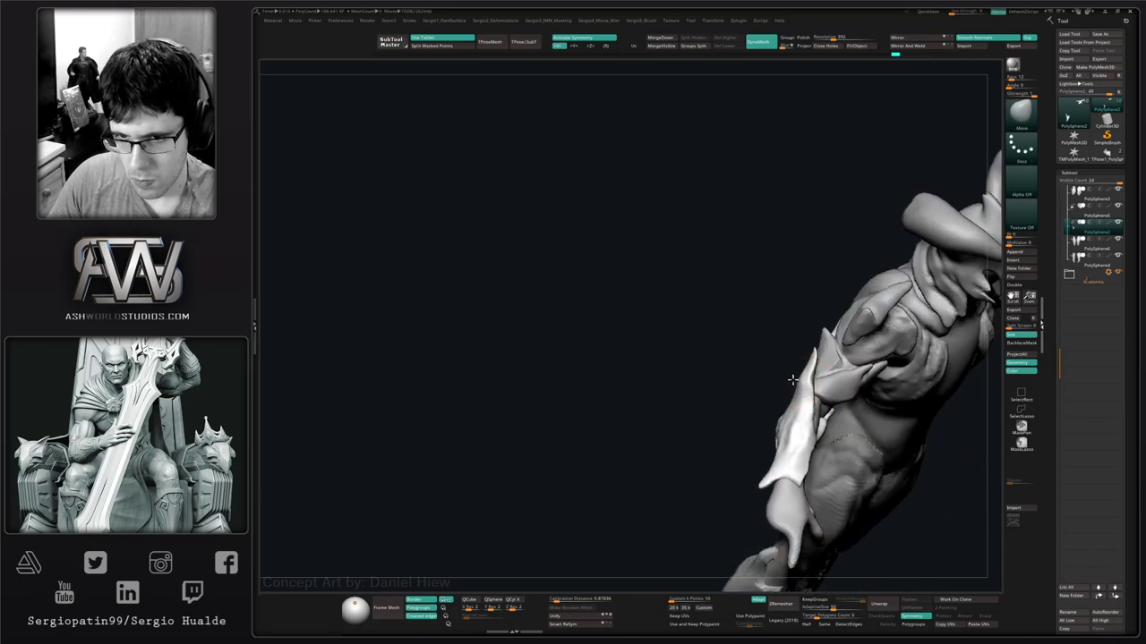
{"action": "right_click_drag", "start_coordinate": [797, 398], "coordinate": [879, 437]}
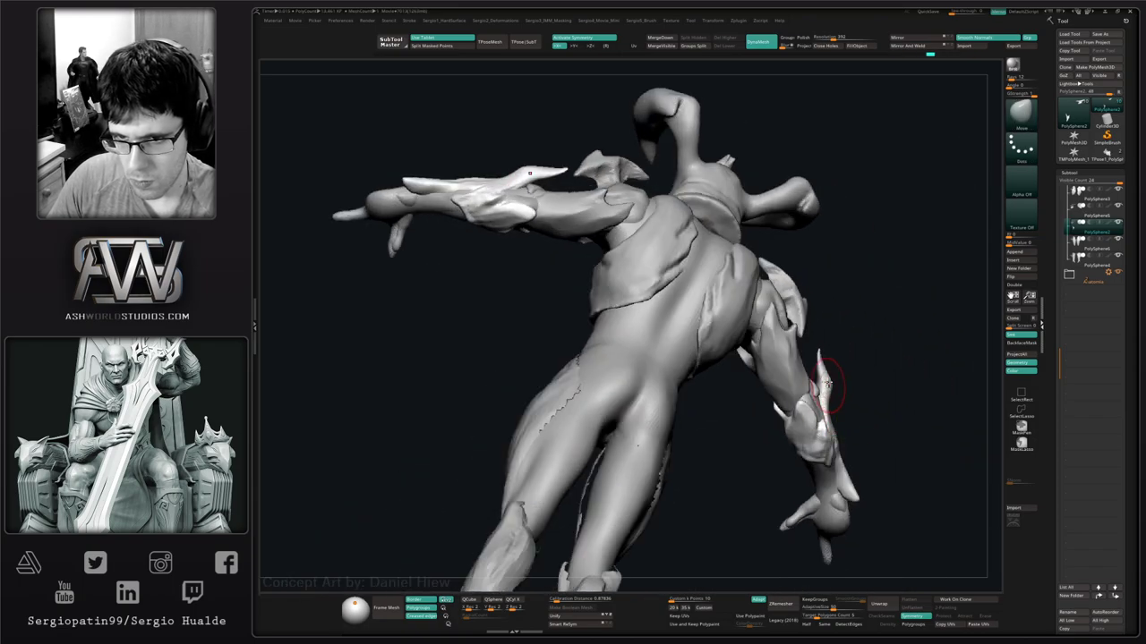
{"action": "right_click_drag", "start_coordinate": [828, 384], "coordinate": [812, 383]}
{"action": "left_click_drag", "start_coordinate": [816, 385], "coordinate": [823, 394]}
{"action": "mouse_move", "coordinate": [824, 394]}
{"action": "right_mouse_down"}
{"action": "mouse_move", "coordinate": [837, 372]}
{"action": "mouse_move", "coordinate": [830, 358]}
{"action": "right_mouse_up"}
{"action": "right_click_drag", "start_coordinate": [830, 358], "coordinate": [868, 480]}
{"action": "mouse_move", "coordinate": [868, 480]}
{"action": "right_mouse_down", "text": "ctrl"}
{"action": "mouse_move", "coordinate": [843, 403]}
{"action": "mouse_move", "coordinate": [991, 414]}
{"action": "mouse_move", "coordinate": [785, 362]}
{"action": "mouse_move", "coordinate": [807, 396]}
{"action": "right_mouse_up", "text": "ctrl"}
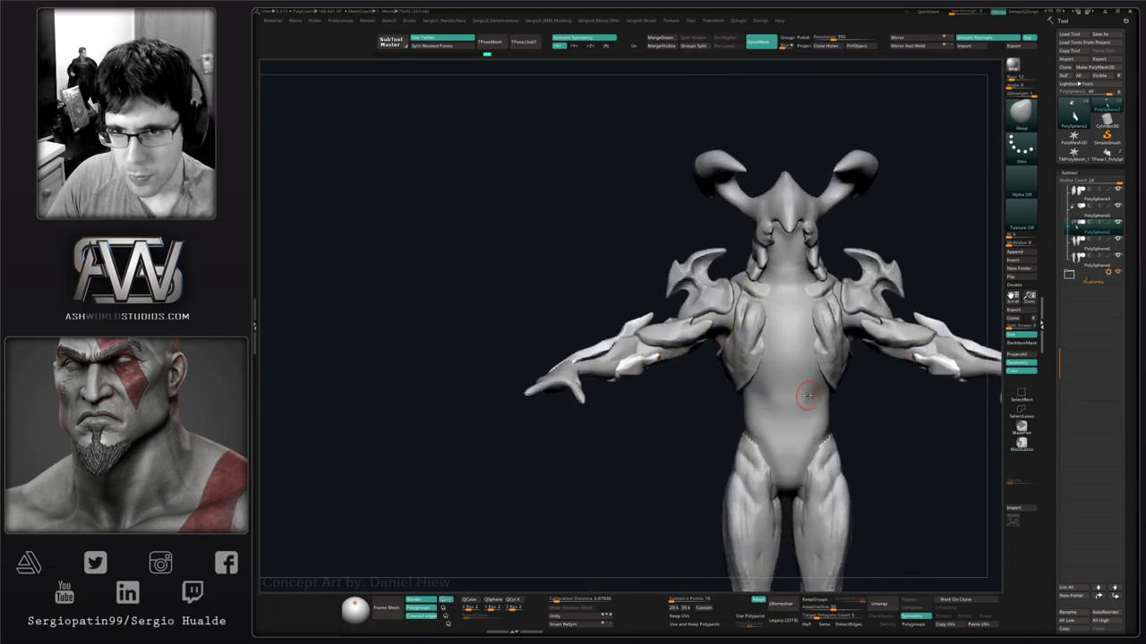
Select the shoulder armour and reshape its curved horns with the Move brush.
{"action": "left_click", "coordinate": [697, 260], "text": "alt"}
{"action": "right_click_drag", "start_coordinate": [697, 260], "coordinate": [702, 288], "text": "ctrl"}
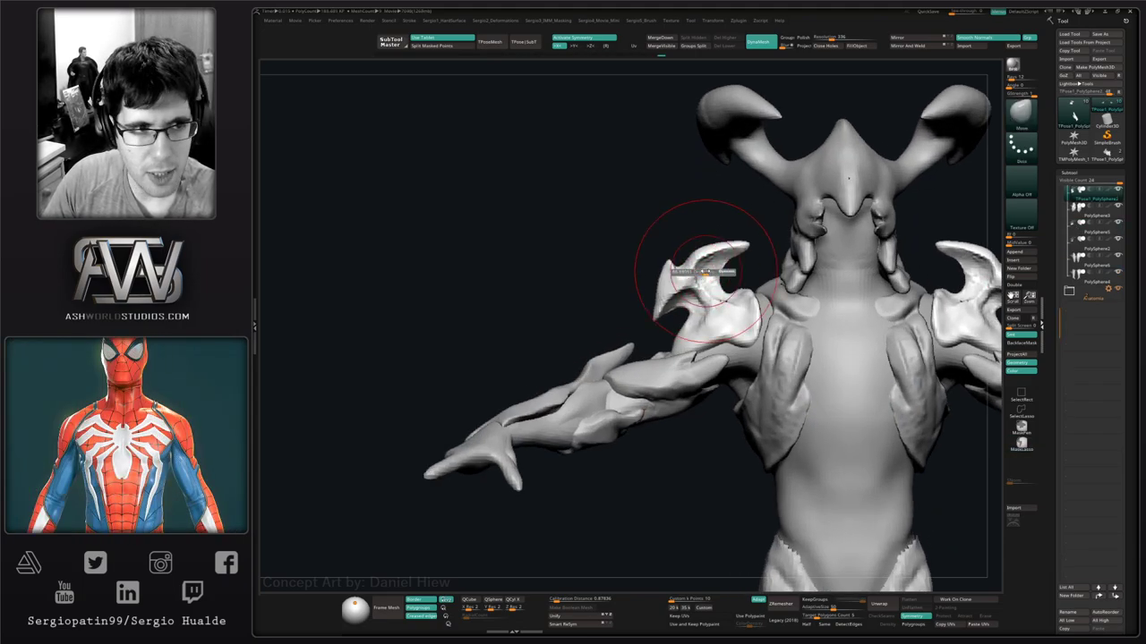
{"action": "mouse_move", "coordinate": [702, 248]}
{"action": "left_mouse_down"}
{"action": "mouse_move", "coordinate": [703, 237]}
{"action": "mouse_move", "coordinate": [738, 234]}
{"action": "left_mouse_up"}
{"action": "left_click_drag", "start_coordinate": [685, 279], "coordinate": [688, 285]}
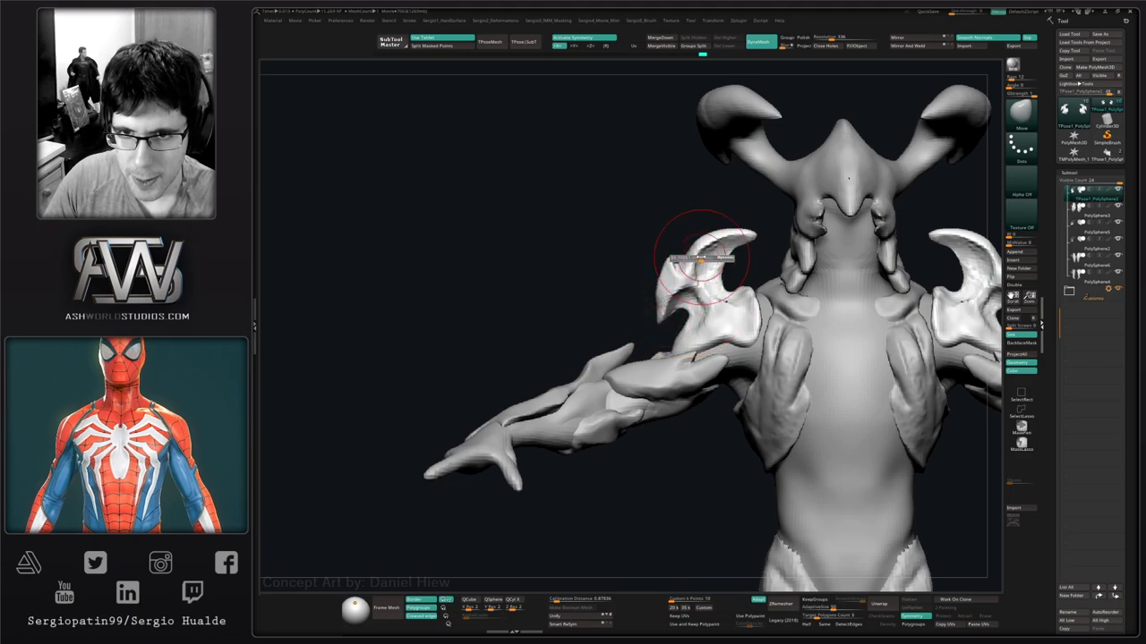
{"action": "mouse_move", "coordinate": [726, 230]}
{"action": "left_mouse_down"}
{"action": "mouse_move", "coordinate": [725, 239]}
{"action": "mouse_move", "coordinate": [700, 238]}
{"action": "mouse_move", "coordinate": [739, 231]}
{"action": "mouse_move", "coordinate": [730, 234]}
{"action": "left_mouse_up"}
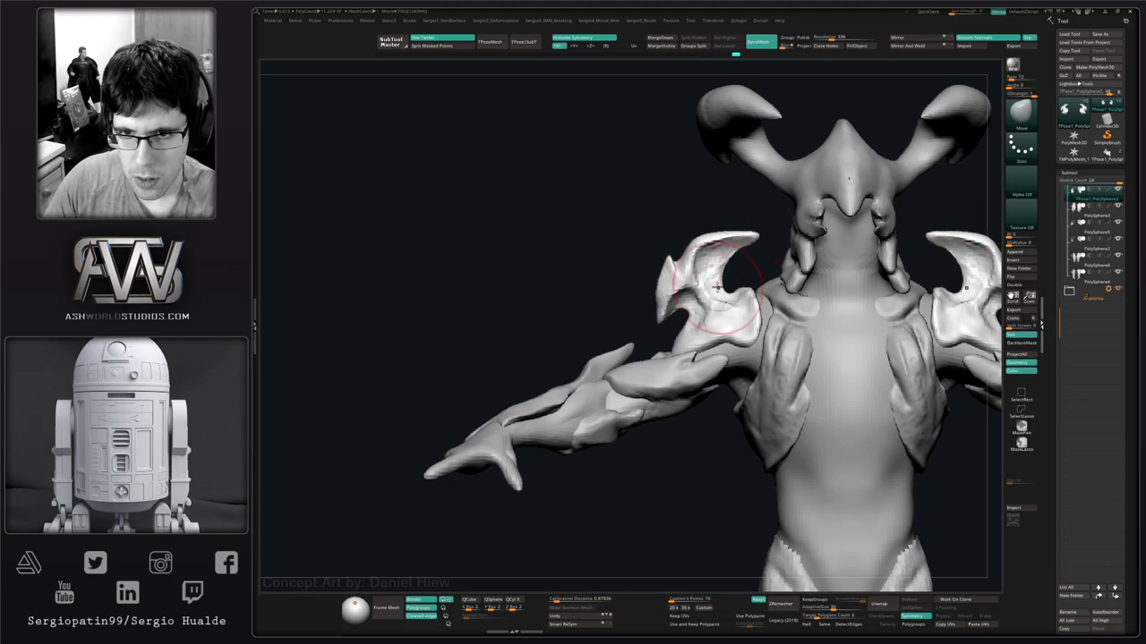
{"action": "mouse_move", "coordinate": [673, 348]}
{"action": "right_mouse_down"}
{"action": "mouse_move", "coordinate": [700, 352]}
{"action": "mouse_move", "coordinate": [652, 332]}
{"action": "right_mouse_up"}
{"action": "key", "text": "s"}
Examine the full figure's silhouette and armour proportions from the back and the front.
{"action": "right_click_drag", "start_coordinate": [645, 351], "coordinate": [755, 409]}
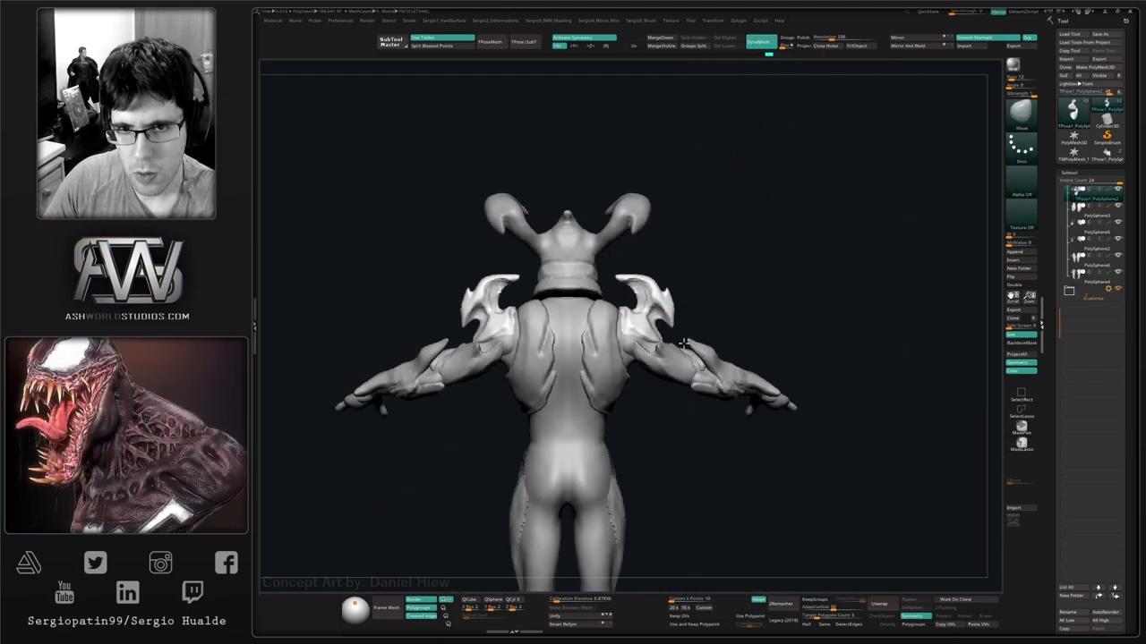
{"action": "mouse_move", "coordinate": [653, 383]}
{"action": "right_mouse_down"}
{"action": "mouse_move", "coordinate": [727, 396]}
{"action": "mouse_move", "coordinate": [796, 338]}
{"action": "right_mouse_up"}
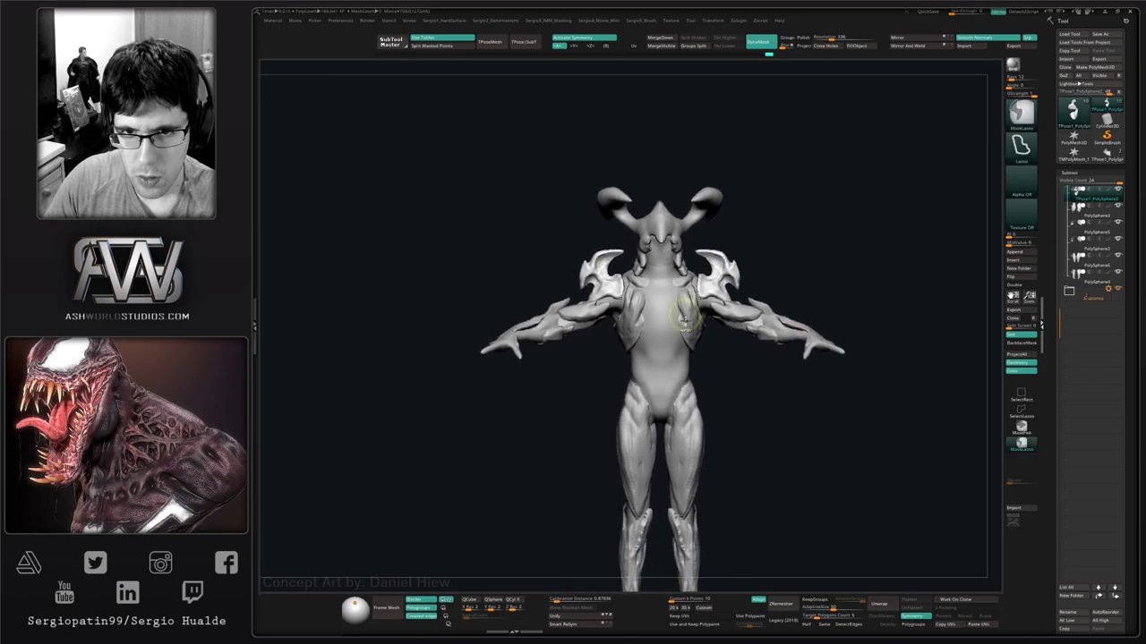
{"action": "right_click_drag", "start_coordinate": [677, 317], "coordinate": [680, 360], "text": "ctrl"}
{"action": "right_click_drag", "start_coordinate": [649, 305], "coordinate": [692, 320], "text": "alt"}
{"action": "right_click_drag", "start_coordinate": [691, 320], "coordinate": [694, 349], "text": "ctrl"}
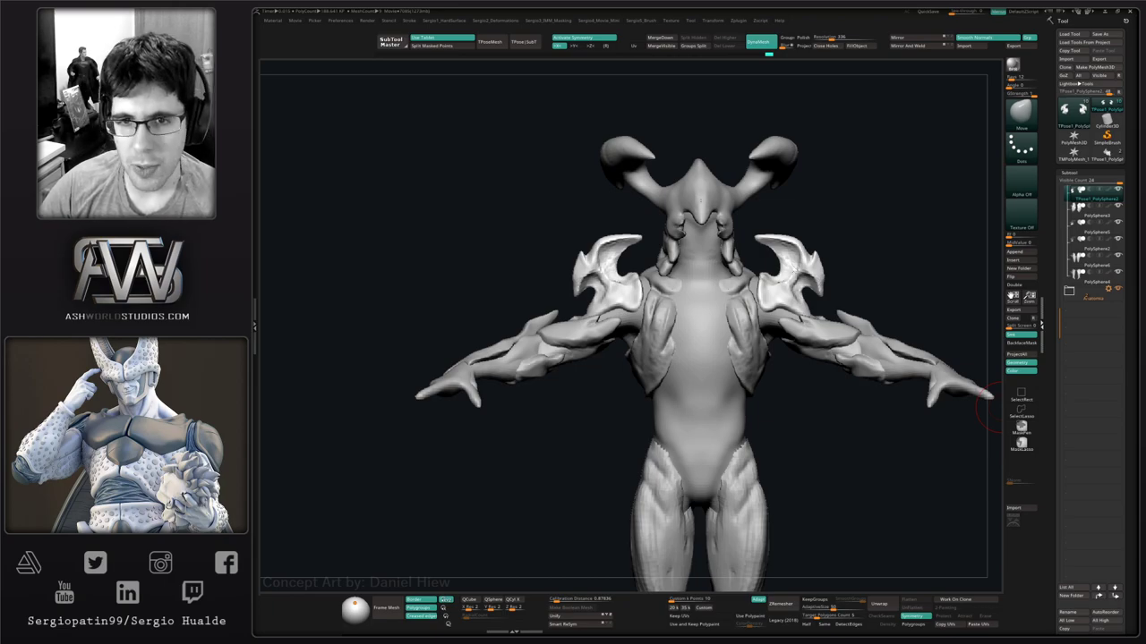
{"action": "mouse_move", "coordinate": [882, 247]}
{"action": "right_mouse_down"}
{"action": "mouse_move", "coordinate": [766, 304]}
{"action": "mouse_move", "coordinate": [750, 344]}
{"action": "right_mouse_up"}
{"action": "key", "text": "s"}
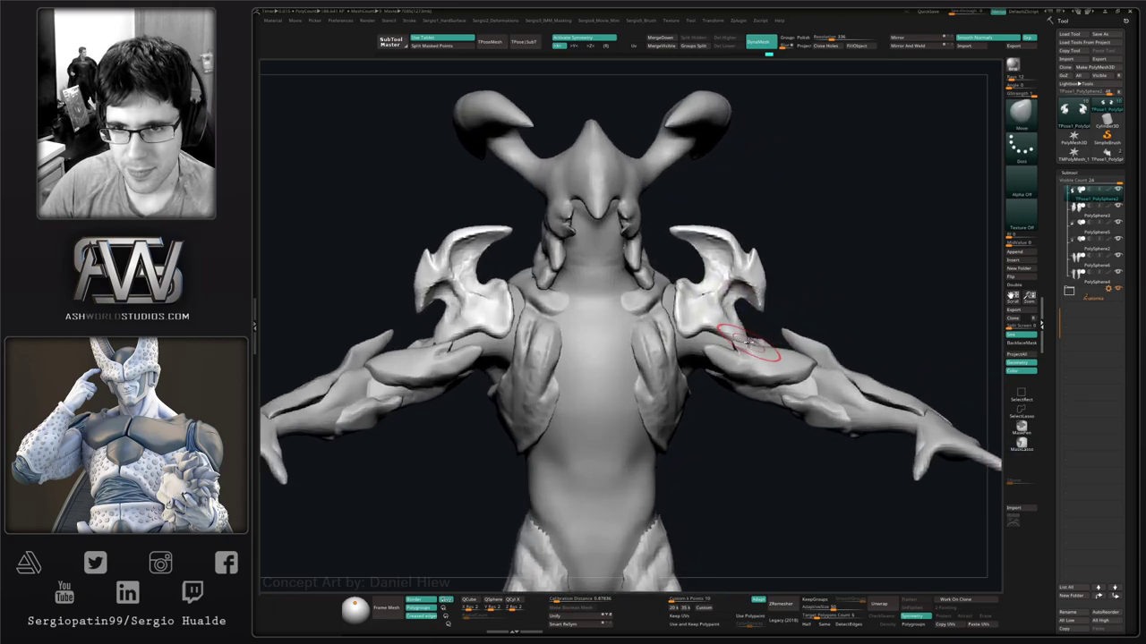
{"action": "left_click_drag", "start_coordinate": [744, 344], "coordinate": [750, 346]}
{"action": "right_click_drag", "start_coordinate": [750, 346], "coordinate": [714, 369], "text": "ctrl"}
{"action": "right_click_drag", "start_coordinate": [713, 369], "coordinate": [781, 278], "text": "alt"}
{"action": "right_click_drag", "start_coordinate": [794, 364], "coordinate": [767, 358]}
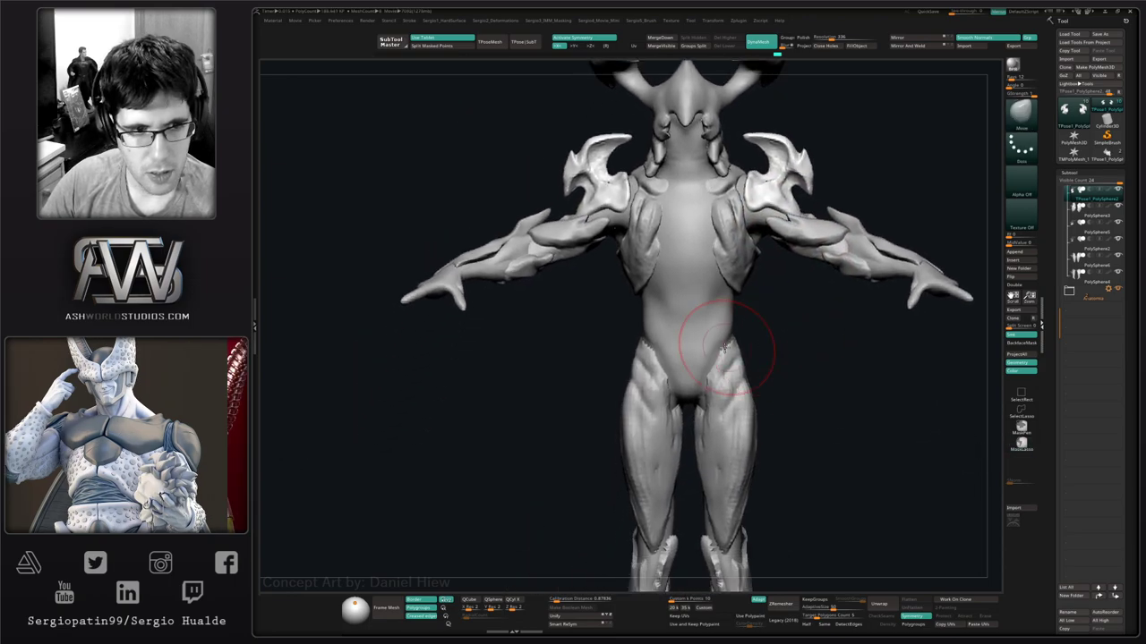
Select the body and the torso side plates and adjust the contour around the waist with the Move brush.
{"action": "left_click", "coordinate": [714, 316], "text": "alt"}
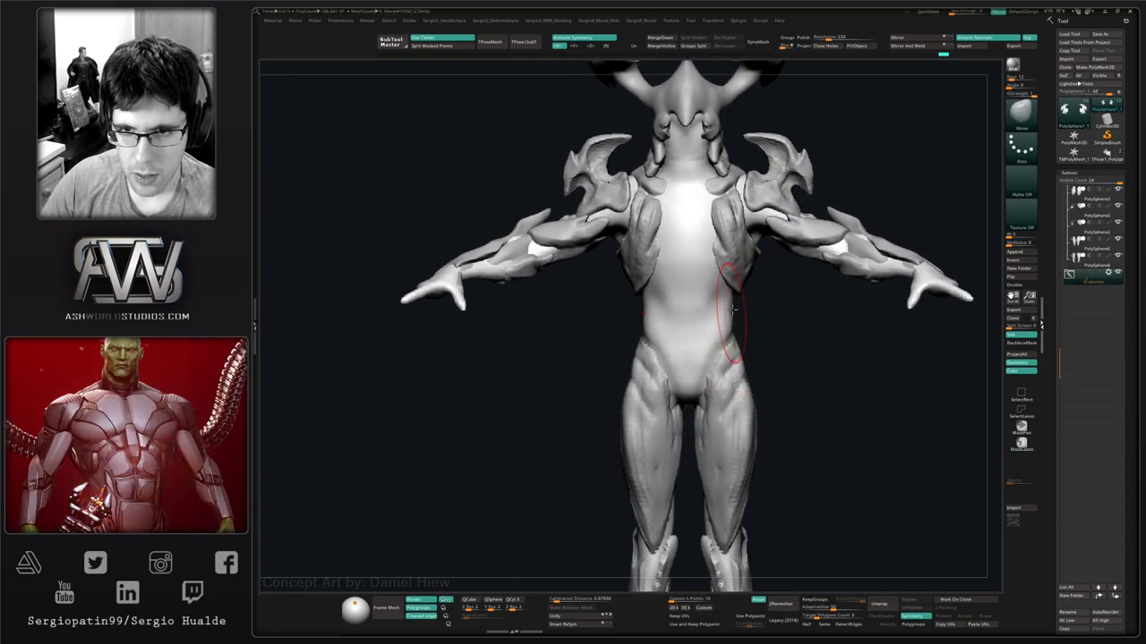
{"action": "right_click_drag", "start_coordinate": [741, 298], "coordinate": [735, 270]}
{"action": "left_click_drag", "start_coordinate": [739, 300], "coordinate": [738, 290]}
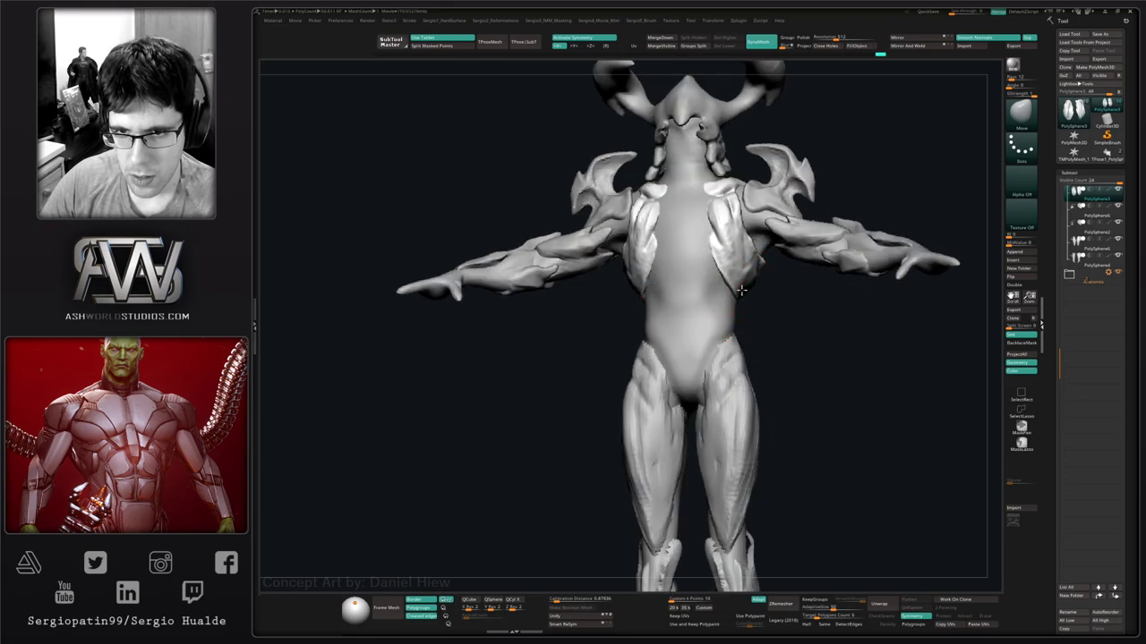
{"action": "mouse_move", "coordinate": [741, 290]}
{"action": "right_mouse_down"}
{"action": "mouse_move", "coordinate": [775, 310]}
{"action": "mouse_move", "coordinate": [775, 325]}
{"action": "mouse_move", "coordinate": [765, 296]}
{"action": "right_mouse_up"}
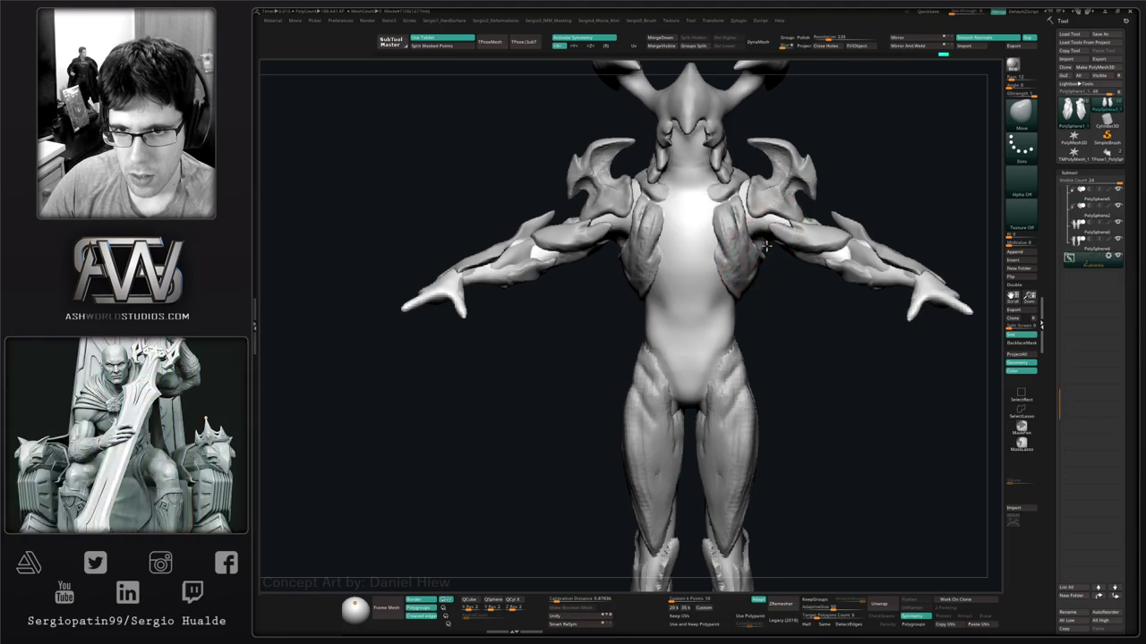
{"action": "mouse_move", "coordinate": [761, 263]}
{"action": "right_mouse_down"}
{"action": "mouse_move", "coordinate": [812, 290]}
{"action": "mouse_move", "coordinate": [856, 287]}
{"action": "mouse_move", "coordinate": [742, 358]}
{"action": "mouse_move", "coordinate": [720, 326]}
{"action": "mouse_move", "coordinate": [729, 391]}
{"action": "mouse_move", "coordinate": [736, 350]}
{"action": "mouse_move", "coordinate": [712, 311]}
{"action": "mouse_move", "coordinate": [775, 337]}
{"action": "mouse_move", "coordinate": [939, 289]}
{"action": "mouse_move", "coordinate": [734, 337]}
{"action": "mouse_move", "coordinate": [826, 350]}
{"action": "mouse_move", "coordinate": [818, 360]}
{"action": "mouse_move", "coordinate": [818, 335]}
{"action": "mouse_move", "coordinate": [818, 349]}
{"action": "mouse_move", "coordinate": [747, 353]}
{"action": "mouse_move", "coordinate": [785, 374]}
{"action": "mouse_move", "coordinate": [741, 364]}
{"action": "mouse_move", "coordinate": [775, 361]}
{"action": "mouse_move", "coordinate": [770, 379]}
{"action": "mouse_move", "coordinate": [742, 361]}
{"action": "mouse_move", "coordinate": [731, 385]}
{"action": "right_mouse_up"}
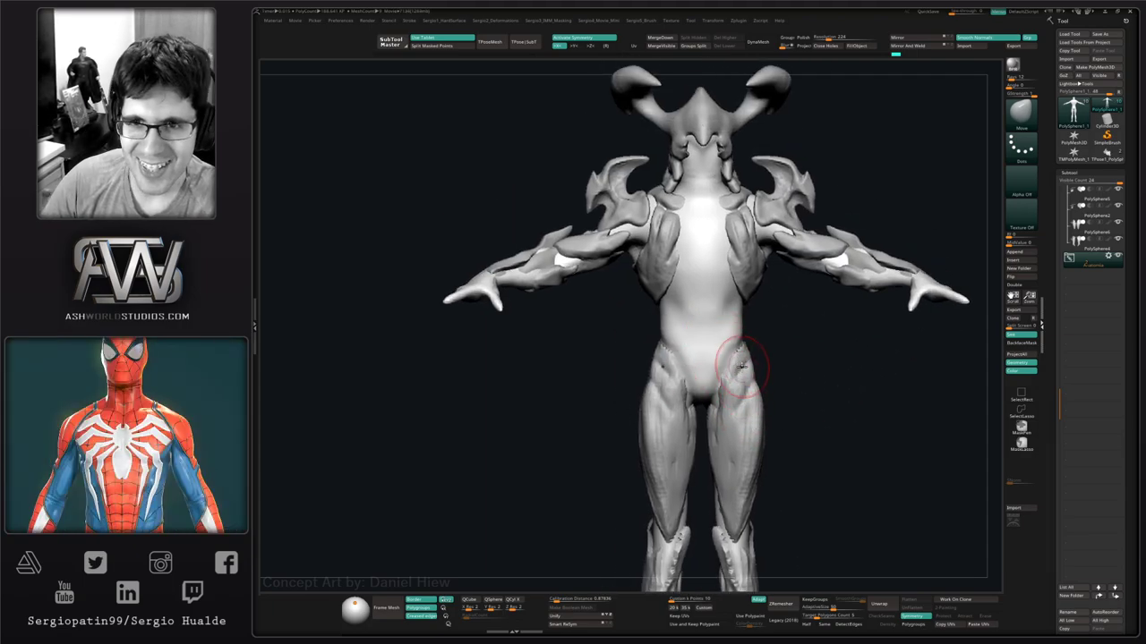
Select the thigh armour plates and isolate them to expose their open inner edges.
{"action": "right_click_drag", "start_coordinate": [801, 356], "coordinate": [596, 338]}
{"action": "left_click", "coordinate": [597, 322], "text": "alt"}
{"action": "right_click_drag", "start_coordinate": [767, 354], "coordinate": [762, 401], "text": "ctrl"}
{"action": "right_click_drag", "start_coordinate": [763, 401], "coordinate": [690, 376], "text": "alt"}
{"action": "key", "text": "alt+s"}
{"action": "key", "text": "alt+s"}
{"action": "left_click", "coordinate": [710, 371], "text": "alt"}
{"action": "key", "text": "alt+s"}
{"action": "mouse_move", "coordinate": [691, 376]}
{"action": "right_mouse_down", "text": "ctrl"}
{"action": "mouse_move", "coordinate": [711, 417]}
{"action": "mouse_move", "coordinate": [824, 353]}
{"action": "mouse_move", "coordinate": [815, 384]}
{"action": "right_mouse_up", "text": "ctrl"}
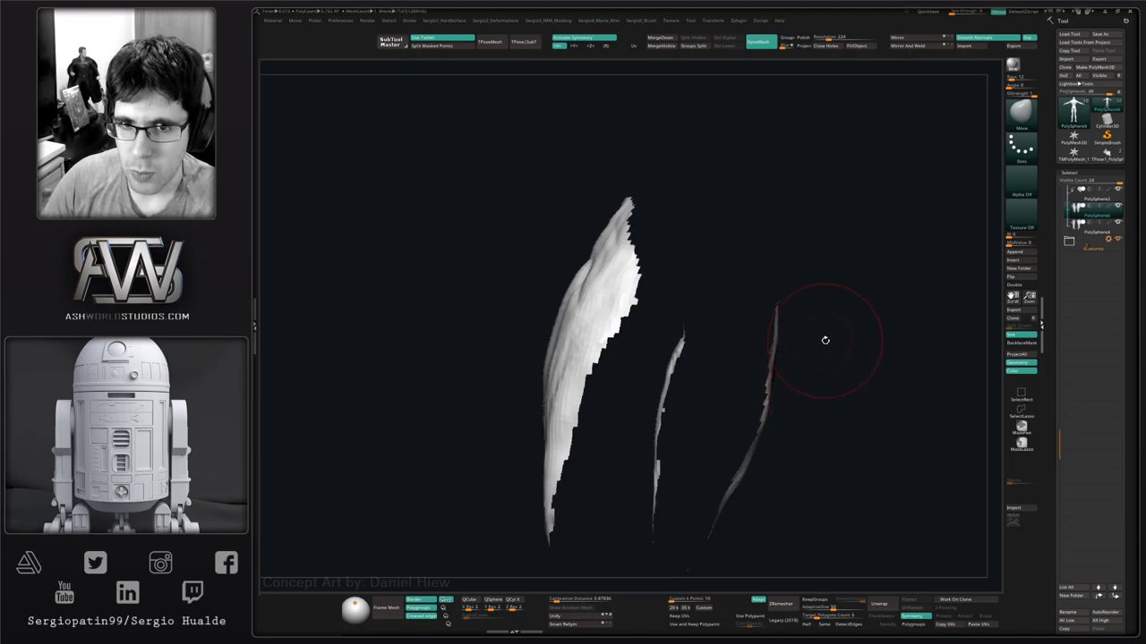
Give the isolated thigh plates thickness with Panel Loops at elevation -100, undoing the first result and reapplying it with a greater thickness.
{"action": "key", "text": "1"}
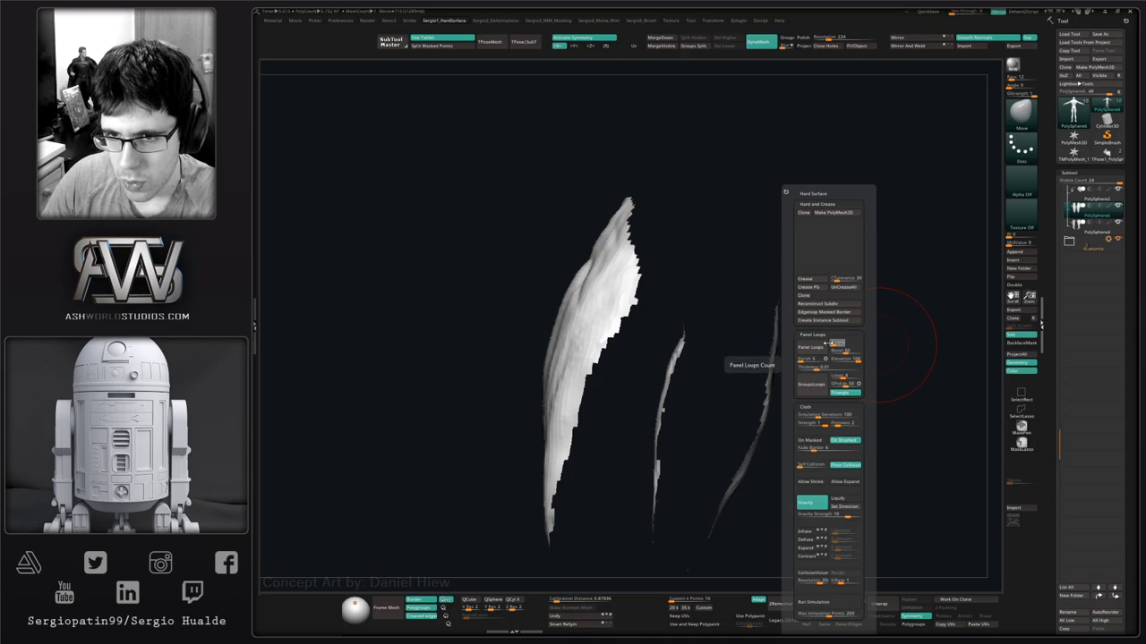
{"action": "left_click_drag", "start_coordinate": [845, 351], "coordinate": [827, 351]}
{"action": "mouse_move", "coordinate": [811, 359]}
{"action": "left_mouse_down"}
{"action": "mouse_move", "coordinate": [799, 359]}
{"action": "mouse_move", "coordinate": [828, 359]}
{"action": "mouse_move", "coordinate": [818, 367]}
{"action": "left_mouse_up"}
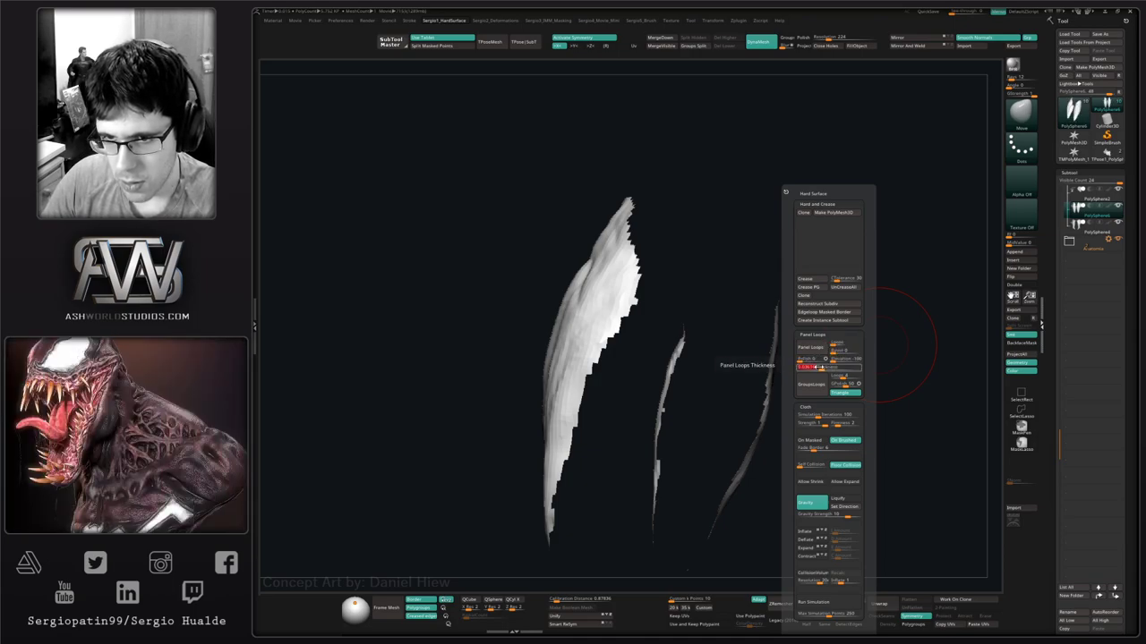
{"action": "left_click", "coordinate": [817, 340]}
{"action": "left_click", "coordinate": [817, 337]}
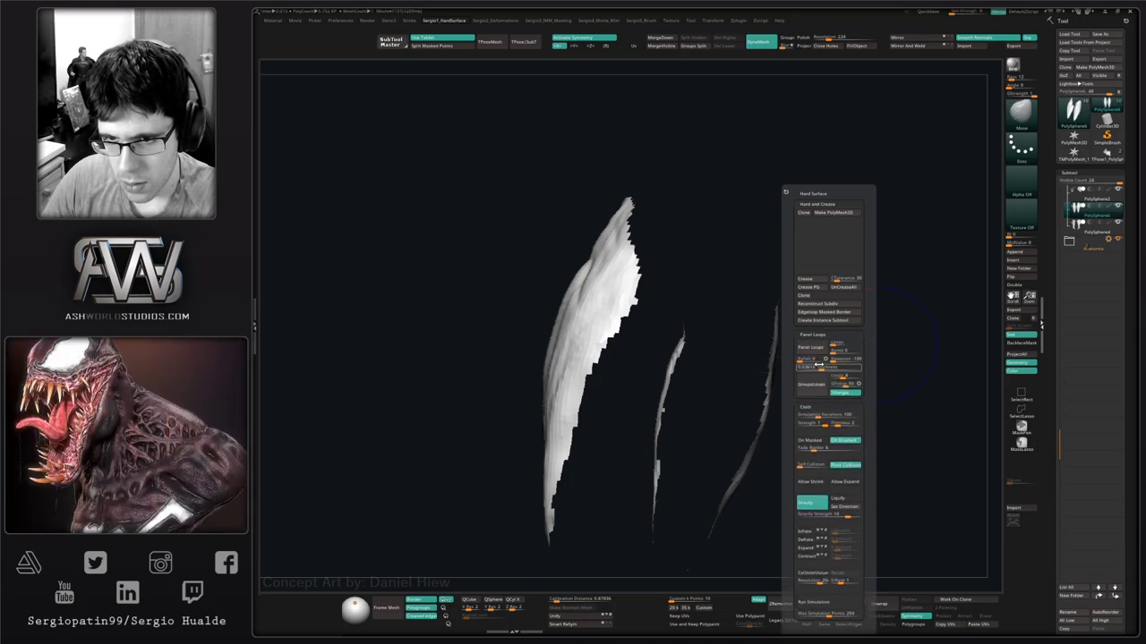
{"action": "left_click", "coordinate": [814, 348]}
{"action": "key", "text": "ctrl+z"}
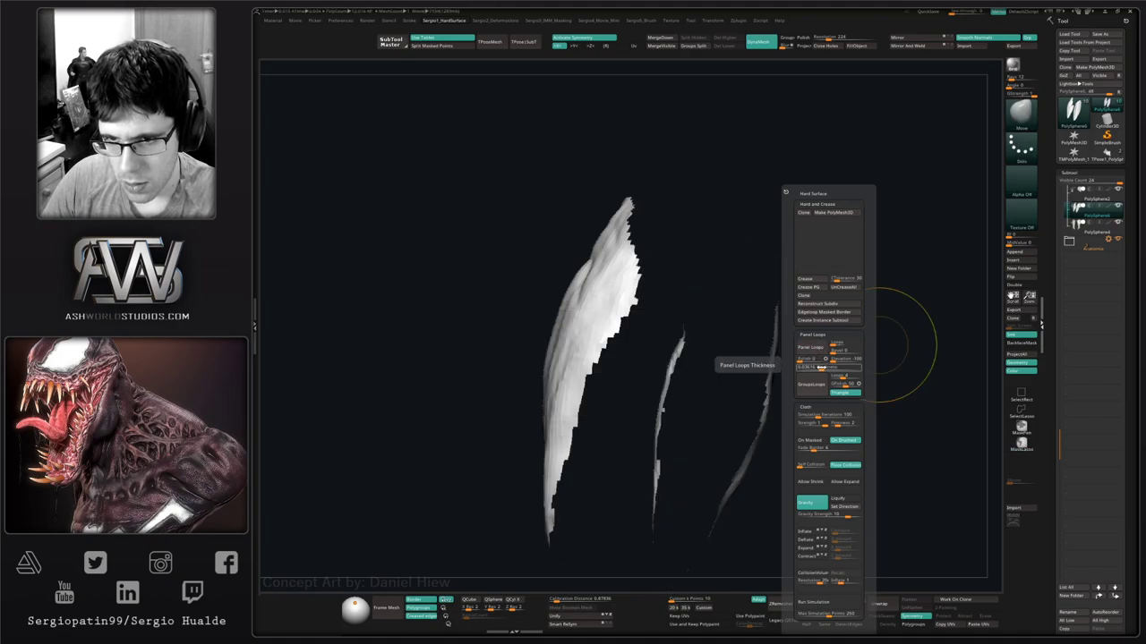
{"action": "left_click_drag", "start_coordinate": [819, 368], "coordinate": [826, 368]}
{"action": "left_click", "coordinate": [815, 349]}
{"action": "left_click_drag", "start_coordinate": [810, 407], "coordinate": [809, 374]}
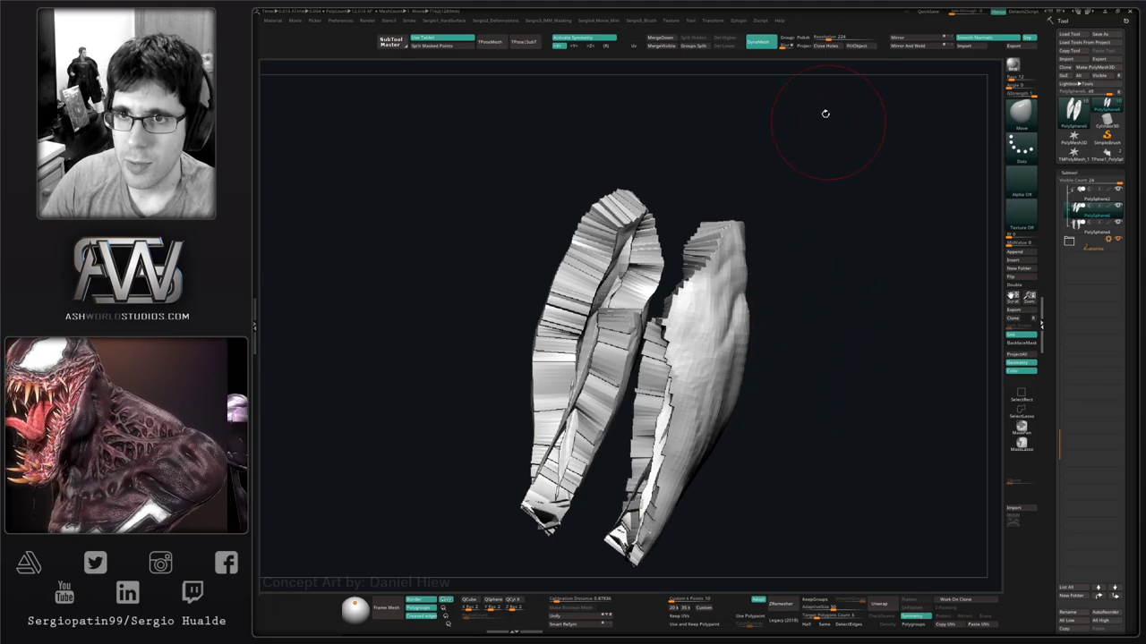
Remesh the thickened thigh plates with DynaMesh at resolution 472 and smooth their jagged inner walls and rims.
{"action": "left_click_drag", "start_coordinate": [832, 39], "coordinate": [835, 39]}
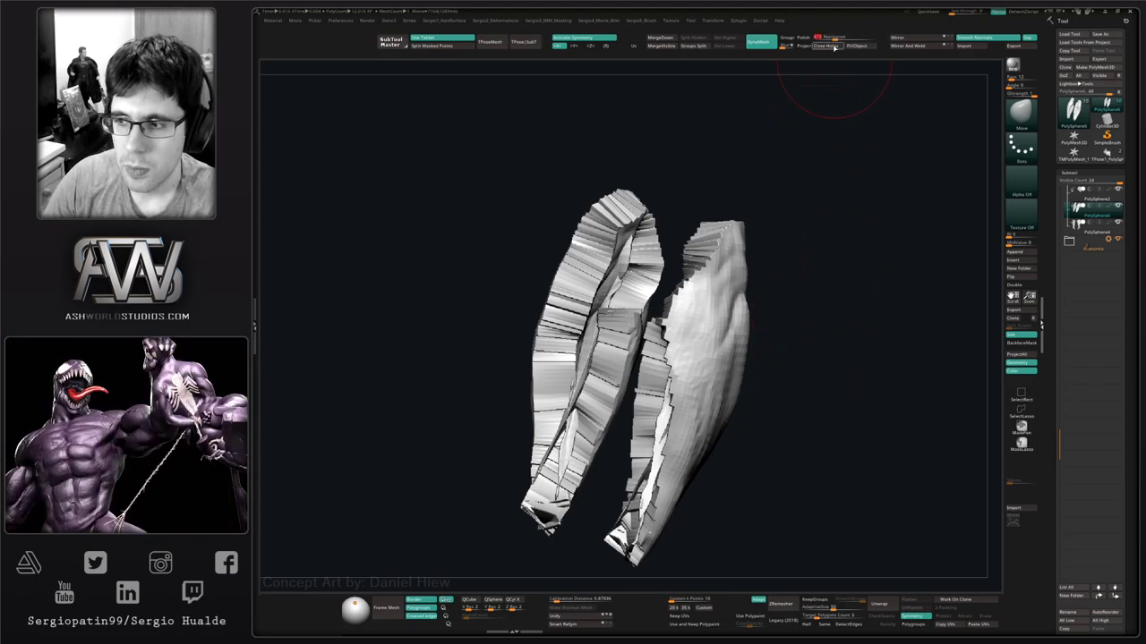
{"action": "left_click_drag", "start_coordinate": [851, 298], "coordinate": [857, 308], "text": "ctrl"}
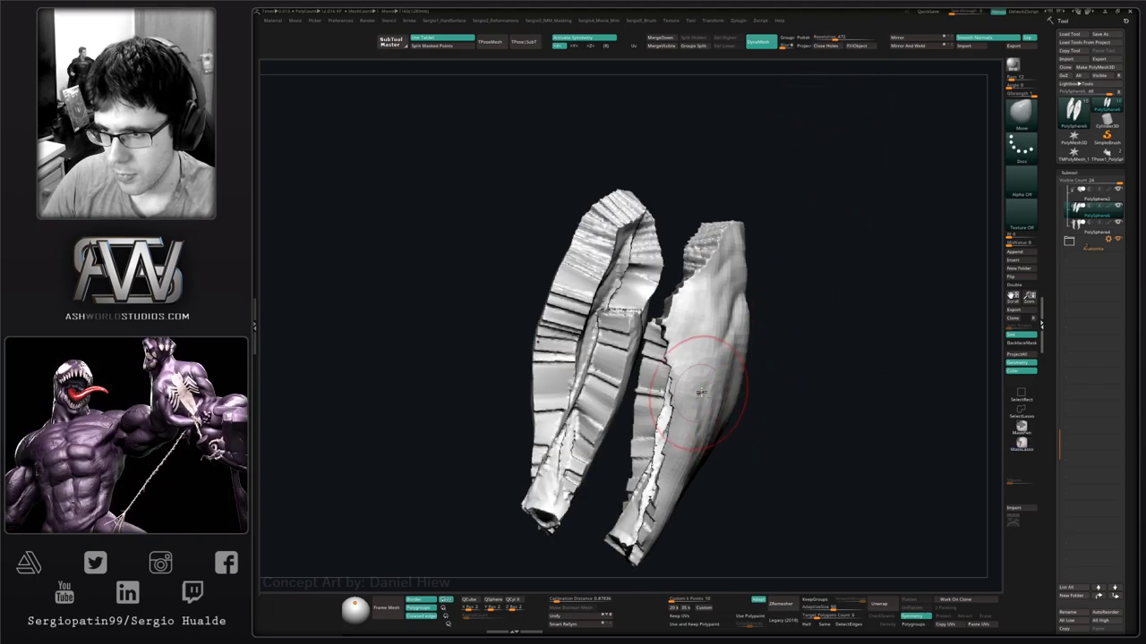
{"action": "left_click_drag", "start_coordinate": [775, 374], "coordinate": [716, 394]}
{"action": "key", "text": "alt+s"}
{"action": "key", "text": "alt+s"}
{"action": "mouse_move", "coordinate": [627, 383]}
{"action": "left_mouse_down"}
{"action": "mouse_move", "coordinate": [676, 366]}
{"action": "mouse_move", "coordinate": [691, 259]}
{"action": "mouse_move", "coordinate": [636, 309]}
{"action": "mouse_move", "coordinate": [610, 450]}
{"action": "mouse_move", "coordinate": [580, 529]}
{"action": "mouse_move", "coordinate": [586, 521]}
{"action": "left_mouse_up"}
{"action": "left_click_drag", "start_coordinate": [612, 476], "coordinate": [610, 497], "text": "shift"}
{"action": "left_click_drag", "start_coordinate": [669, 497], "coordinate": [669, 529], "text": "ctrl"}
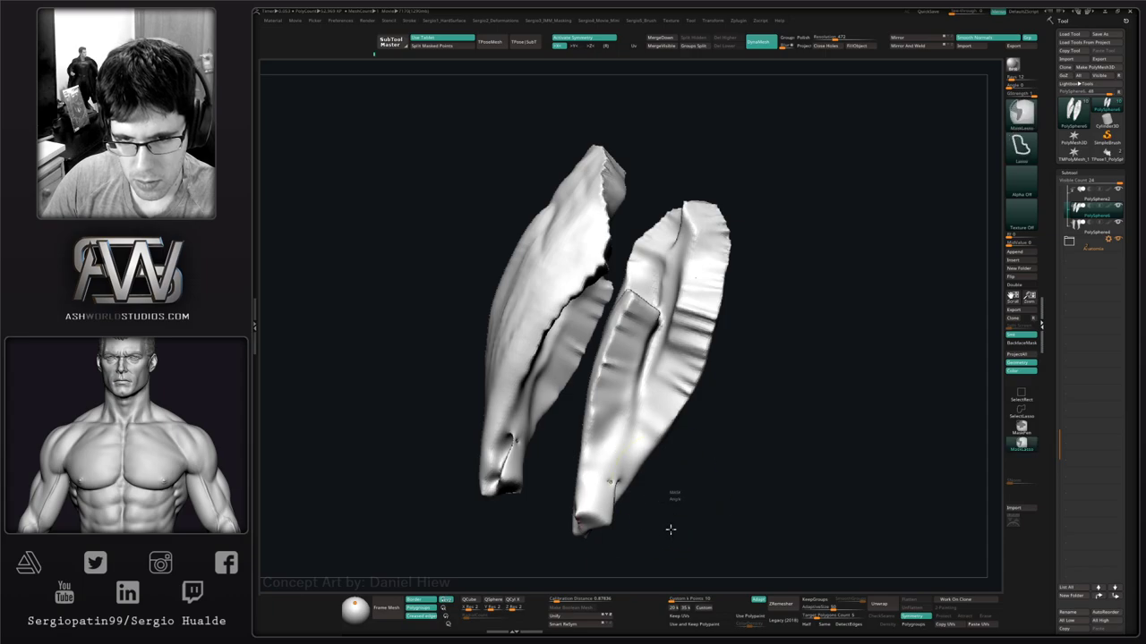
Round off the lower tips of the thigh plates and flatten their inner rims with smoothing and the TrimDynamic brush.
{"action": "mouse_move", "coordinate": [607, 481]}
{"action": "left_mouse_down", "text": "shift"}
{"action": "mouse_move", "coordinate": [653, 520]}
{"action": "mouse_move", "coordinate": [602, 515]}
{"action": "mouse_move", "coordinate": [645, 499]}
{"action": "mouse_move", "coordinate": [596, 493]}
{"action": "mouse_move", "coordinate": [602, 519]}
{"action": "mouse_move", "coordinate": [593, 474]}
{"action": "left_mouse_up", "text": "shift"}
{"action": "key", "text": "ctrl+shift"}
{"action": "key", "text": "ctrl+shift+t"}
{"action": "left_click_drag", "start_coordinate": [673, 509], "coordinate": [628, 514]}
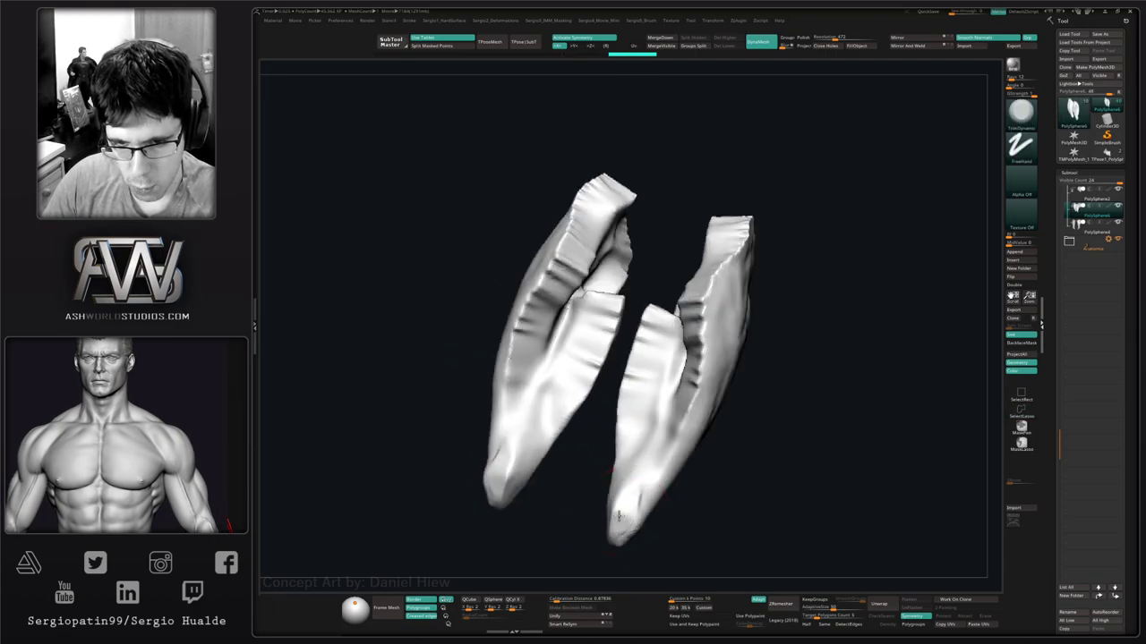
{"action": "left_click_drag", "start_coordinate": [690, 493], "coordinate": [708, 435]}
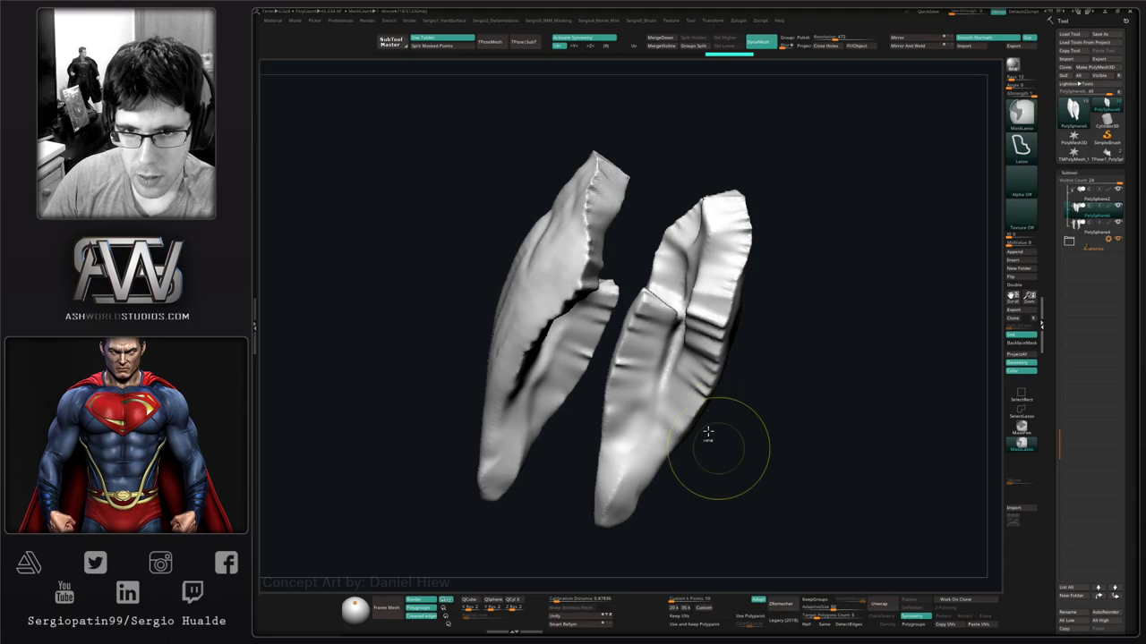
{"action": "mouse_move", "coordinate": [707, 345]}
{"action": "left_mouse_down"}
{"action": "mouse_move", "coordinate": [697, 313]}
{"action": "mouse_move", "coordinate": [674, 309]}
{"action": "mouse_move", "coordinate": [676, 351]}
{"action": "mouse_move", "coordinate": [683, 284]}
{"action": "mouse_move", "coordinate": [673, 302]}
{"action": "left_mouse_up"}
{"action": "left_click_drag", "start_coordinate": [763, 315], "coordinate": [729, 312]}
{"action": "left_click_drag", "start_coordinate": [700, 192], "coordinate": [686, 352]}
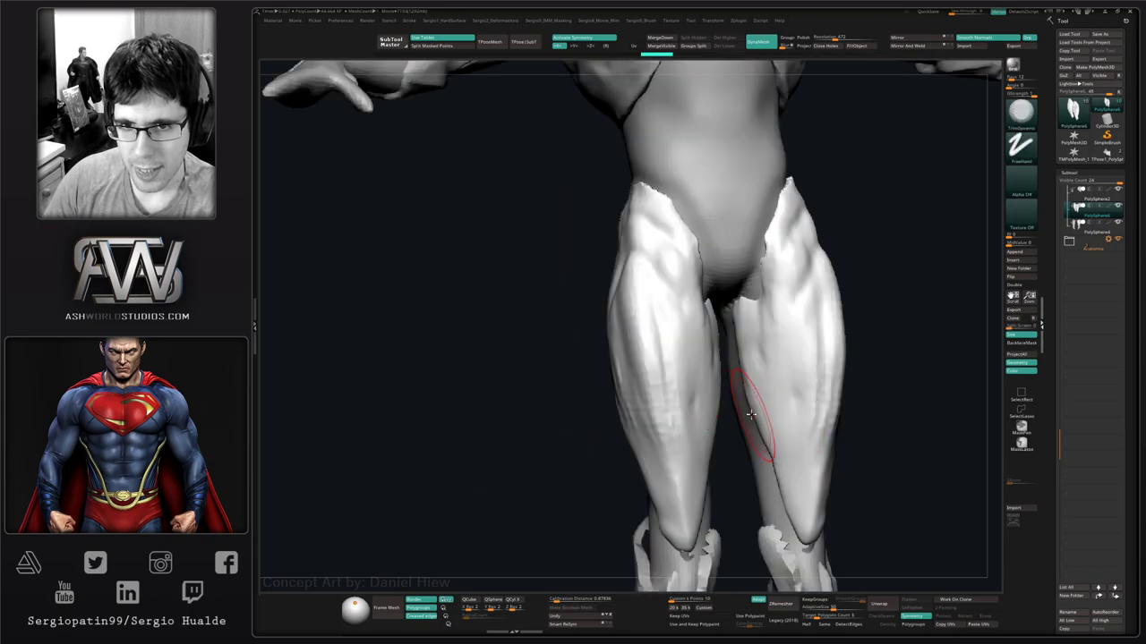
{"action": "mouse_move", "coordinate": [723, 439]}
{"action": "left_mouse_down"}
{"action": "mouse_move", "coordinate": [761, 439]}
{"action": "mouse_move", "coordinate": [670, 455]}
{"action": "mouse_move", "coordinate": [621, 504]}
{"action": "left_mouse_up"}
{"action": "left_click_drag", "start_coordinate": [683, 394], "coordinate": [660, 481], "text": "shift"}
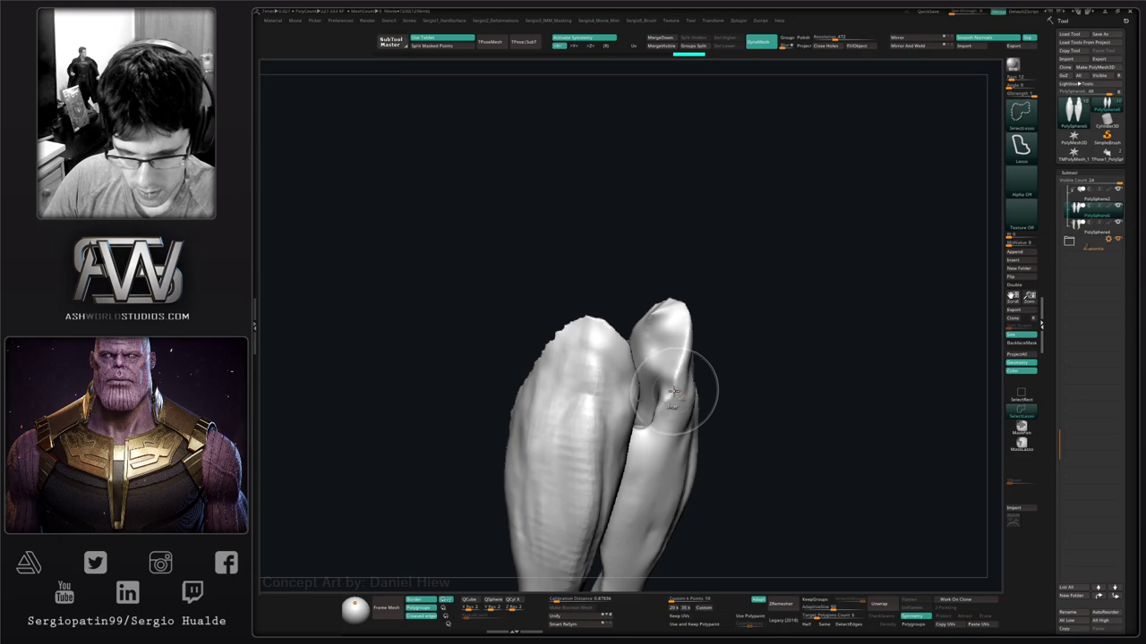
Trim and clean the upper ends of the thigh plates from both sides with the TrimDynamic brush.
{"action": "key", "text": "b"}
{"action": "key", "text": "t"}
{"action": "key", "text": "d"}
{"action": "mouse_move", "coordinate": [682, 394]}
{"action": "left_mouse_down"}
{"action": "mouse_move", "coordinate": [675, 371]}
{"action": "mouse_move", "coordinate": [665, 408]}
{"action": "left_mouse_up"}
{"action": "left_click_drag", "start_coordinate": [734, 394], "coordinate": [815, 399]}
{"action": "mouse_move", "coordinate": [679, 336]}
{"action": "left_mouse_down"}
{"action": "mouse_move", "coordinate": [658, 411]}
{"action": "mouse_move", "coordinate": [660, 402]}
{"action": "left_mouse_up"}
{"action": "right_click_drag", "start_coordinate": [670, 412], "coordinate": [617, 394]}
{"action": "mouse_move", "coordinate": [626, 399]}
{"action": "left_mouse_down"}
{"action": "mouse_move", "coordinate": [617, 424]}
{"action": "mouse_move", "coordinate": [575, 405]}
{"action": "mouse_move", "coordinate": [690, 423]}
{"action": "mouse_move", "coordinate": [756, 403]}
{"action": "left_mouse_up"}
{"action": "mouse_move", "coordinate": [716, 350]}
{"action": "left_mouse_down"}
{"action": "mouse_move", "coordinate": [728, 454]}
{"action": "mouse_move", "coordinate": [729, 388]}
{"action": "mouse_move", "coordinate": [702, 428]}
{"action": "left_mouse_up"}
Adjust the upper tips and the outer rear edges of the thigh plates around the legs with the Move brush.
{"action": "key", "text": "b"}
{"action": "key", "text": "m"}
{"action": "key", "text": "v"}
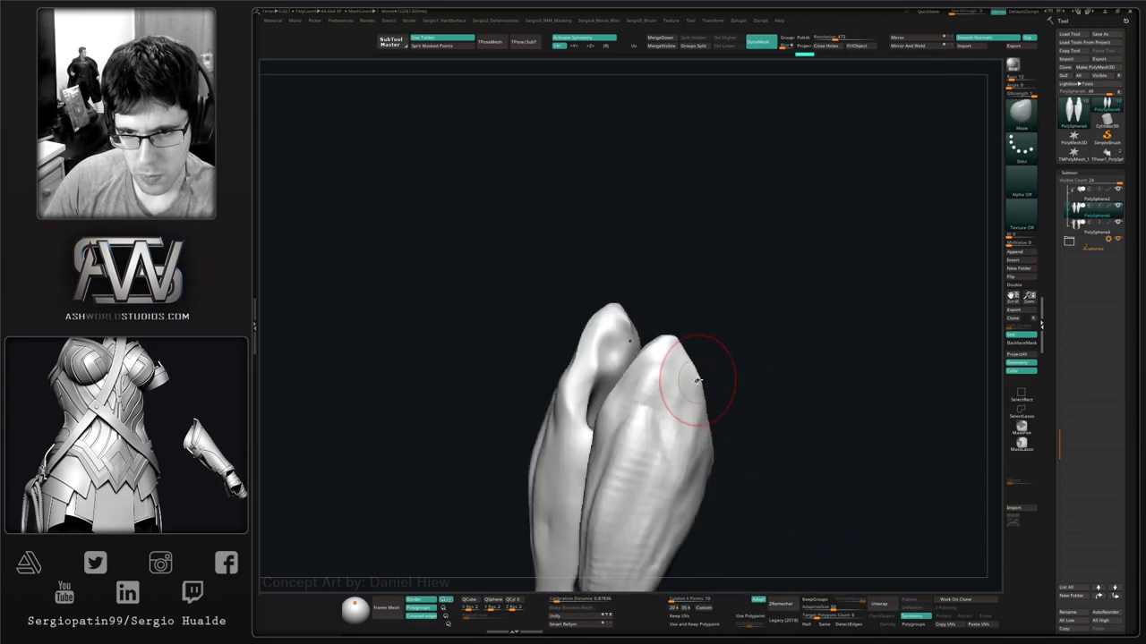
{"action": "right_click_drag", "start_coordinate": [691, 380], "coordinate": [515, 349], "text": "ctrl"}
{"action": "key", "text": "alt+s"}
{"action": "mouse_move", "coordinate": [705, 474]}
{"action": "right_mouse_down", "text": "alt"}
{"action": "mouse_move", "coordinate": [659, 391]}
{"action": "mouse_move", "coordinate": [670, 402]}
{"action": "right_mouse_up", "text": "alt"}
{"action": "left_click_drag", "start_coordinate": [671, 402], "coordinate": [681, 409]}
{"action": "right_click_drag", "start_coordinate": [680, 409], "coordinate": [626, 401]}
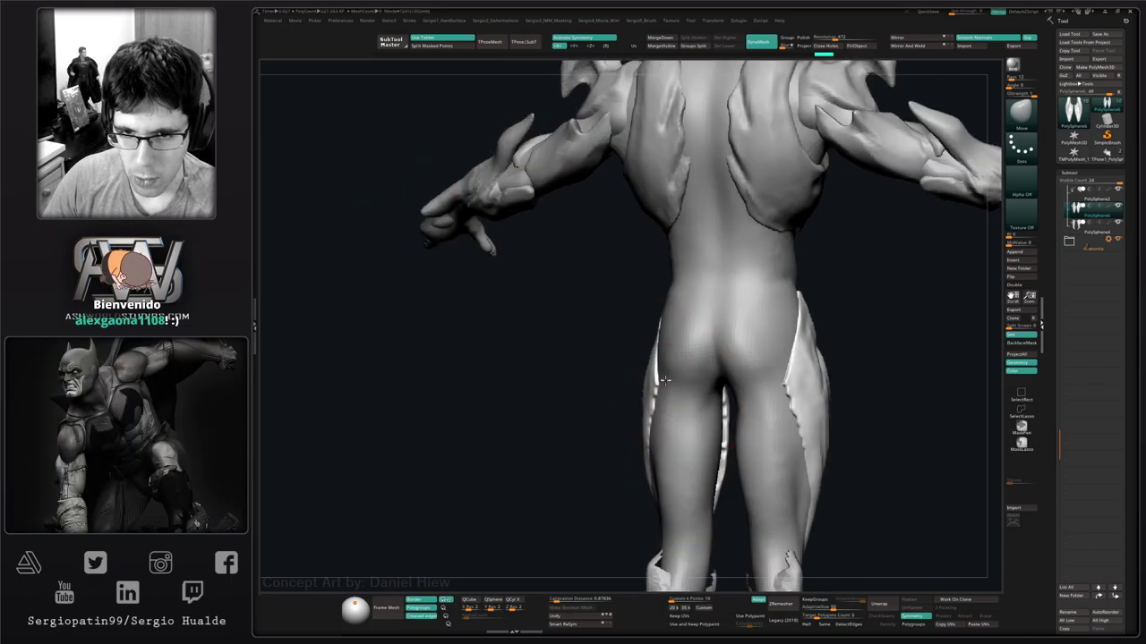
{"action": "mouse_move", "coordinate": [655, 340]}
{"action": "left_mouse_down"}
{"action": "mouse_move", "coordinate": [627, 439]}
{"action": "mouse_move", "coordinate": [728, 409]}
{"action": "mouse_move", "coordinate": [675, 449]}
{"action": "mouse_move", "coordinate": [631, 506]}
{"action": "mouse_move", "coordinate": [645, 440]}
{"action": "left_mouse_up"}
{"action": "mouse_move", "coordinate": [619, 501]}
{"action": "right_mouse_down"}
{"action": "mouse_move", "coordinate": [671, 498]}
{"action": "mouse_move", "coordinate": [654, 482]}
{"action": "mouse_move", "coordinate": [698, 474]}
{"action": "right_mouse_up"}
{"action": "left_click_drag", "start_coordinate": [639, 465], "coordinate": [645, 478]}
{"action": "right_click_drag", "start_coordinate": [680, 478], "coordinate": [617, 473]}
Flatten the front and outer surfaces of the isolated thigh plates along their length with the TrimDynamic brush, undoing one stroke.
{"action": "left_click", "coordinate": [629, 472], "text": "ctrl+shift"}
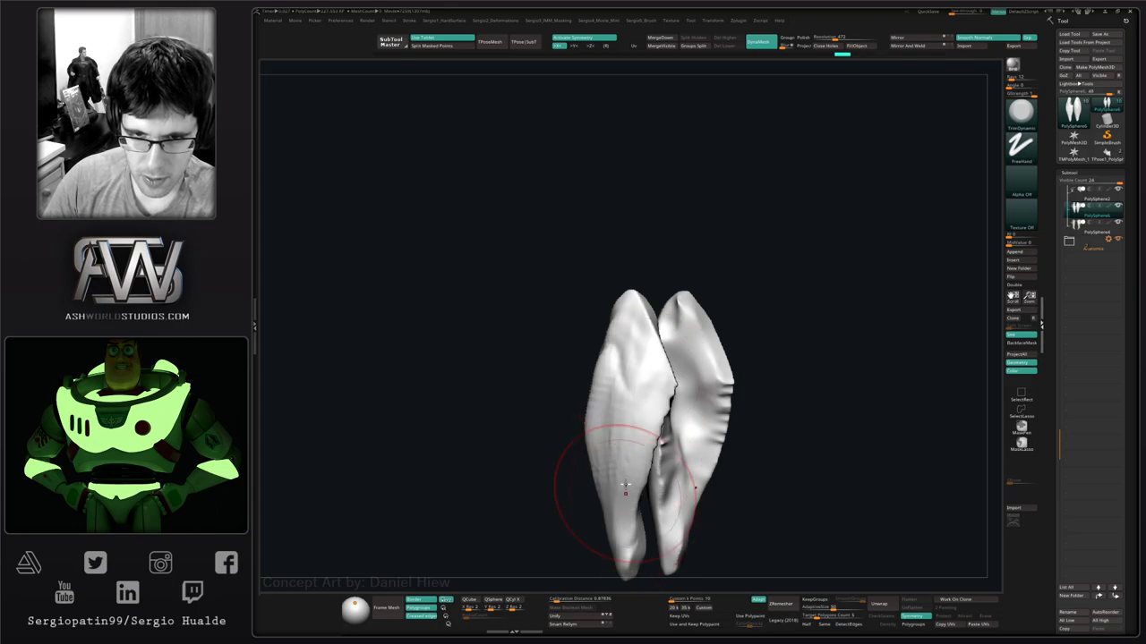
{"action": "left_click_drag", "start_coordinate": [682, 497], "coordinate": [724, 526]}
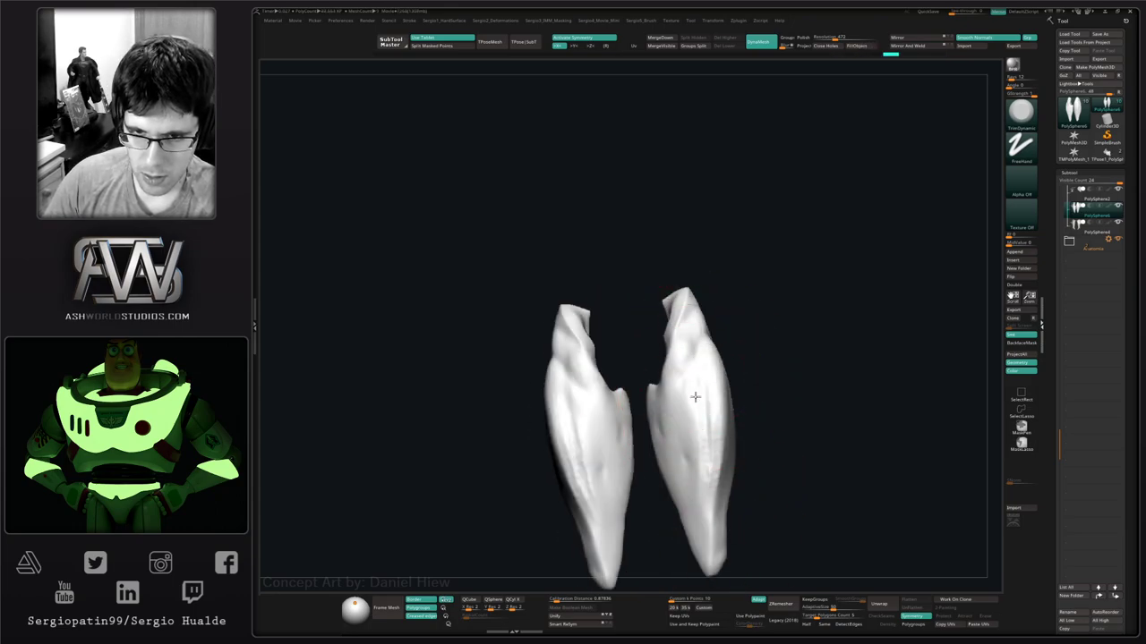
{"action": "key", "text": "ctrl+z"}
{"action": "left_click_drag", "start_coordinate": [701, 435], "coordinate": [699, 358]}
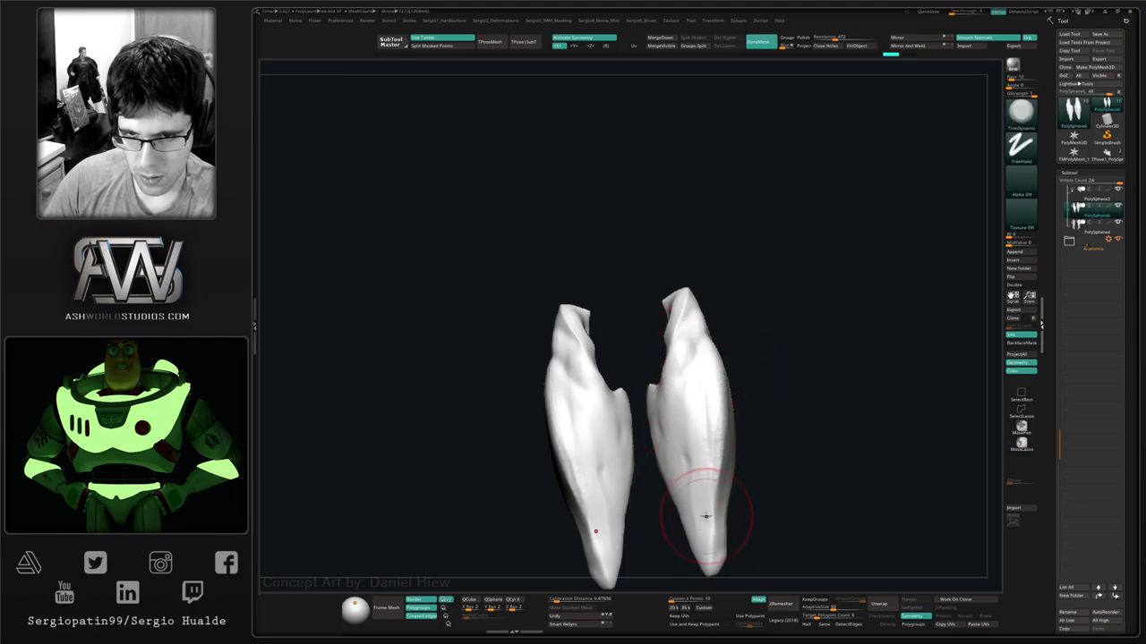
{"action": "mouse_move", "coordinate": [752, 515]}
{"action": "right_mouse_down"}
{"action": "mouse_move", "coordinate": [708, 511]}
{"action": "mouse_move", "coordinate": [665, 468]}
{"action": "right_mouse_up"}
{"action": "left_click_drag", "start_coordinate": [683, 345], "coordinate": [681, 496]}
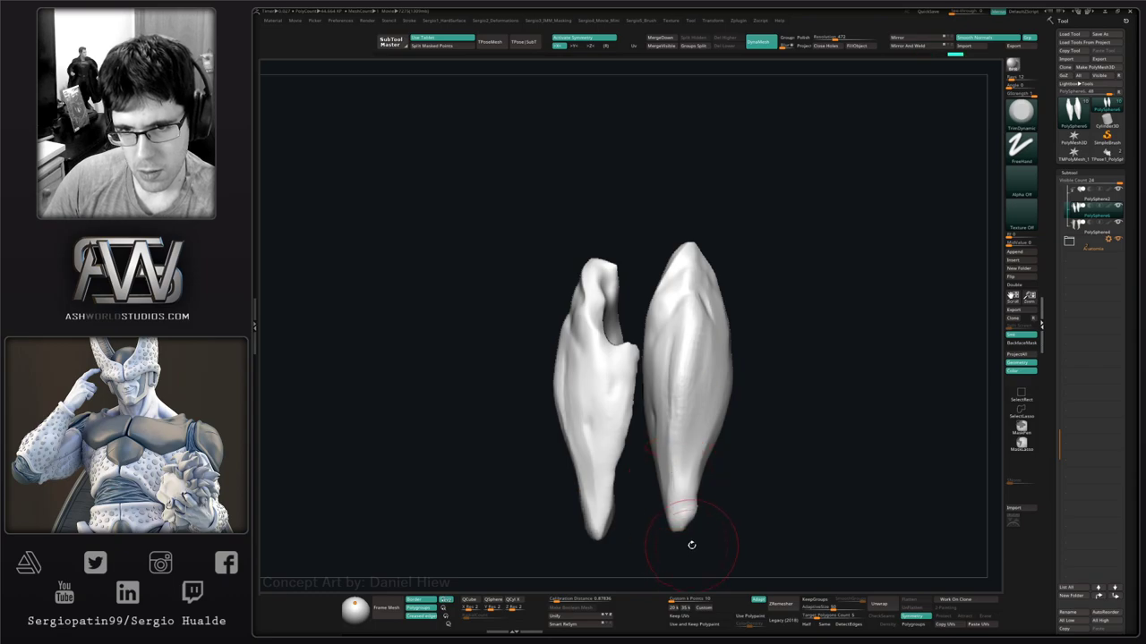
{"action": "key", "text": "s"}
{"action": "mouse_move", "coordinate": [698, 480]}
{"action": "right_mouse_down", "text": "shift"}
{"action": "mouse_move", "coordinate": [734, 437]}
{"action": "mouse_move", "coordinate": [719, 368]}
{"action": "right_mouse_up", "text": "shift"}
Select the body and the shin armour in turn and adjust the shapes around the knees with the Move brush.
{"action": "key", "text": "b"}
{"action": "key", "text": "m"}
{"action": "key", "text": "v"}
{"action": "key", "text": "s"}
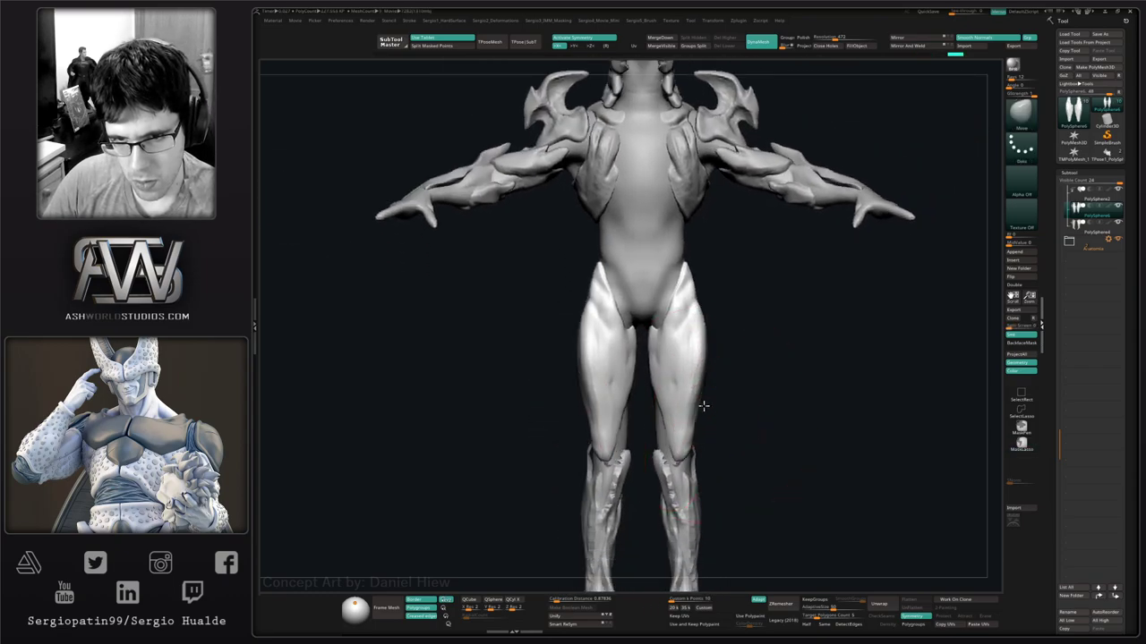
{"action": "left_click", "coordinate": [663, 450], "text": "alt"}
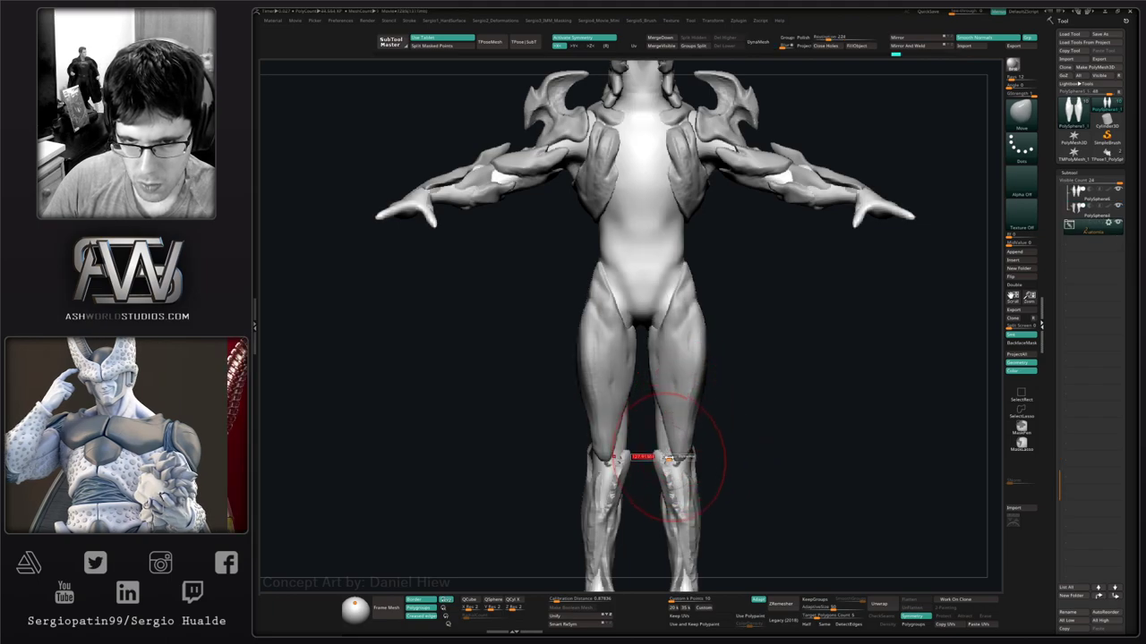
{"action": "left_click_drag", "start_coordinate": [678, 456], "coordinate": [697, 438]}
{"action": "right_click_drag", "start_coordinate": [697, 437], "coordinate": [698, 366], "text": "alt"}
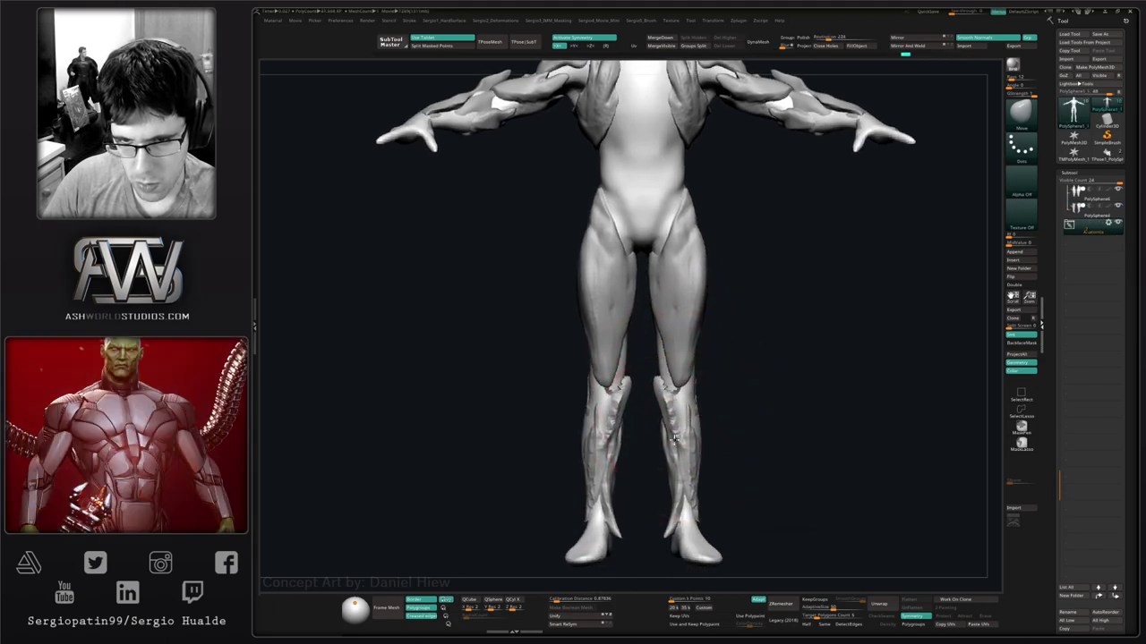
{"action": "left_click", "coordinate": [686, 396], "text": "alt"}
{"action": "left_click_drag", "start_coordinate": [687, 402], "coordinate": [686, 395]}
{"action": "right_click_drag", "start_coordinate": [707, 383], "coordinate": [573, 358]}
{"action": "right_click_drag", "start_coordinate": [698, 349], "coordinate": [676, 424], "text": "alt"}
{"action": "key", "text": "alt+s"}
{"action": "key", "text": "alt+s"}
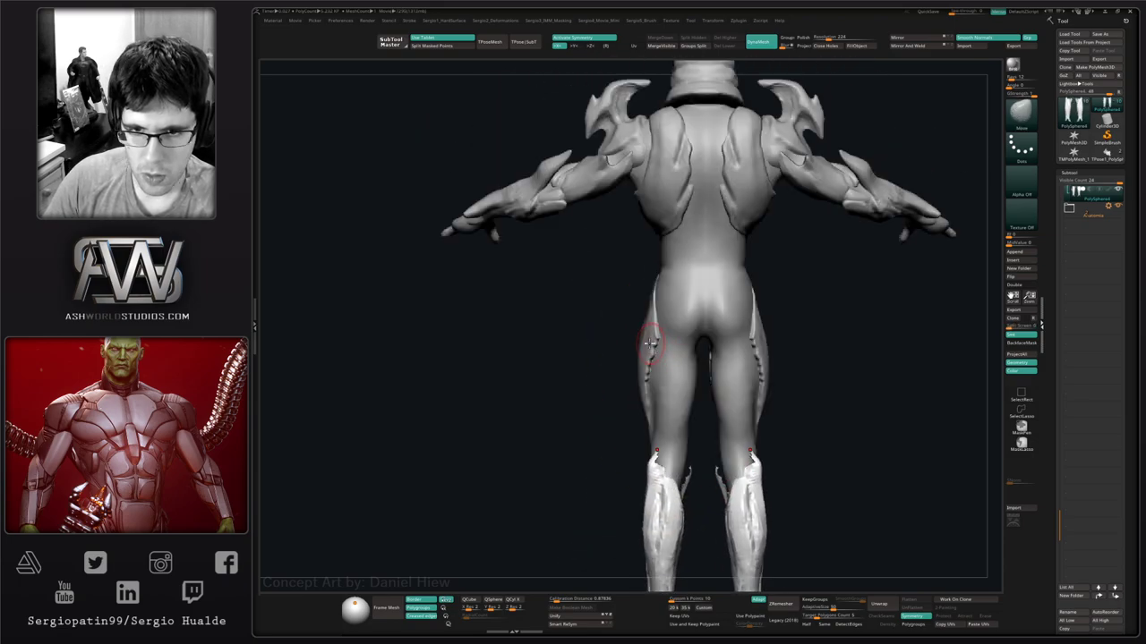
Select and isolate the thigh plates and flatten the thick rear rims along their outer side with the TrimDynamic brush.
{"action": "left_click", "coordinate": [650, 328], "text": "alt"}
{"action": "key", "text": "alt+s"}
{"action": "mouse_move", "coordinate": [653, 304]}
{"action": "right_mouse_down", "text": "ctrl"}
{"action": "mouse_move", "coordinate": [668, 375]}
{"action": "mouse_move", "coordinate": [658, 403]}
{"action": "right_mouse_up", "text": "ctrl"}
{"action": "key", "text": "ctrl+shift+t"}
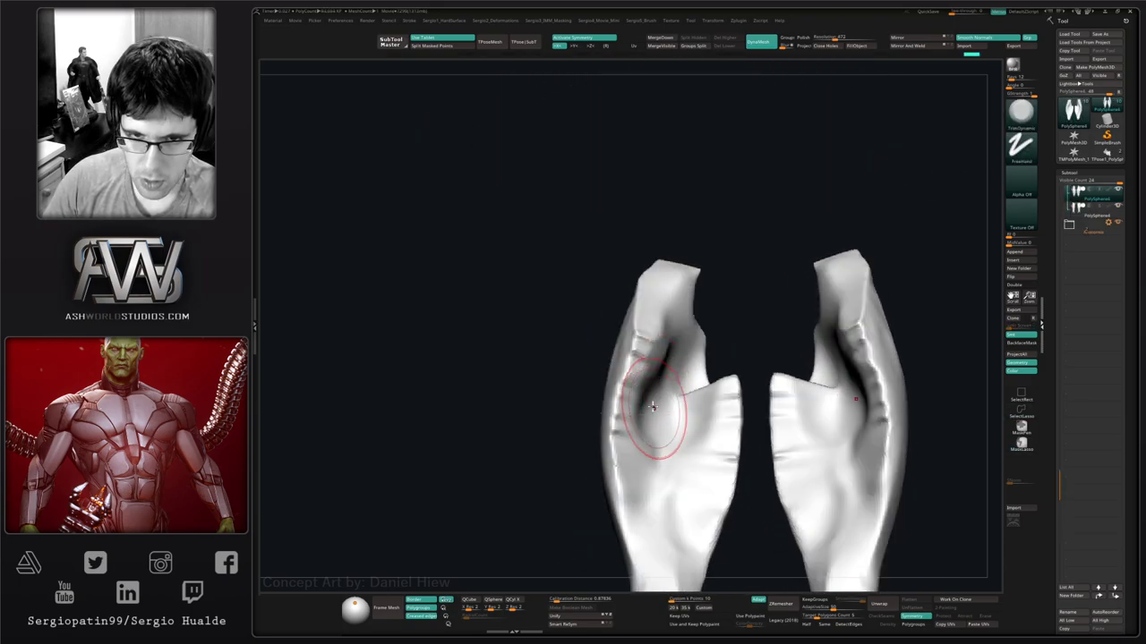
{"action": "mouse_move", "coordinate": [639, 356]}
{"action": "left_mouse_down"}
{"action": "mouse_move", "coordinate": [618, 425]}
{"action": "mouse_move", "coordinate": [629, 446]}
{"action": "left_mouse_up"}
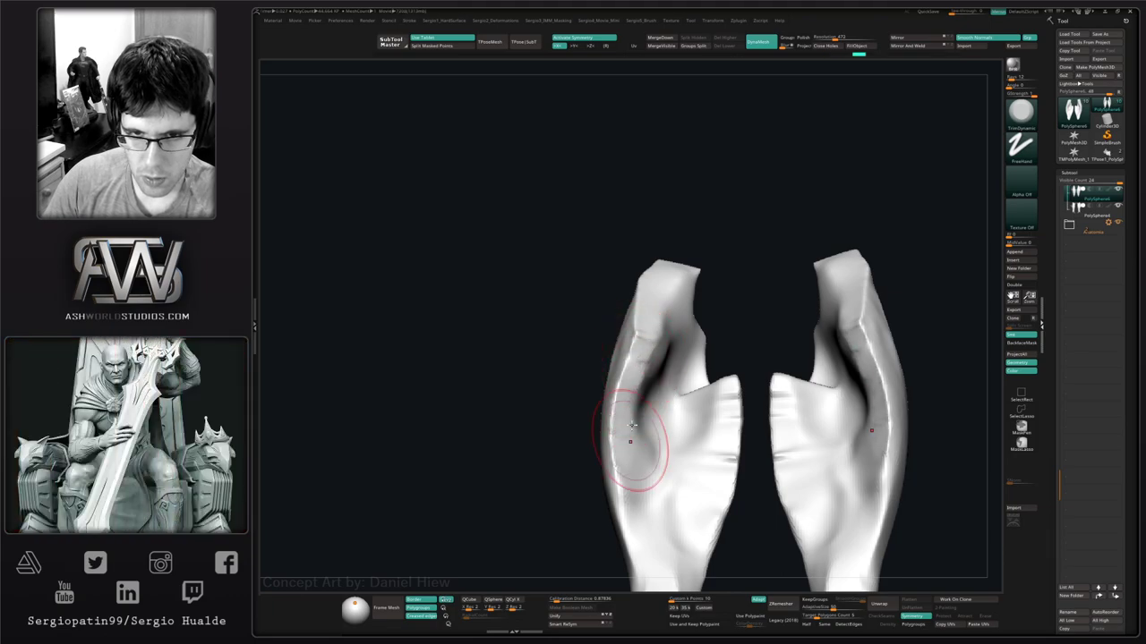
{"action": "right_click_drag", "start_coordinate": [651, 489], "coordinate": [659, 456], "text": "ctrl"}
{"action": "key", "text": "alt+s"}
{"action": "mouse_move", "coordinate": [658, 456]}
{"action": "right_mouse_down"}
{"action": "mouse_move", "coordinate": [687, 485]}
{"action": "mouse_move", "coordinate": [650, 400]}
{"action": "right_mouse_up"}
{"action": "key", "text": "shift+s"}
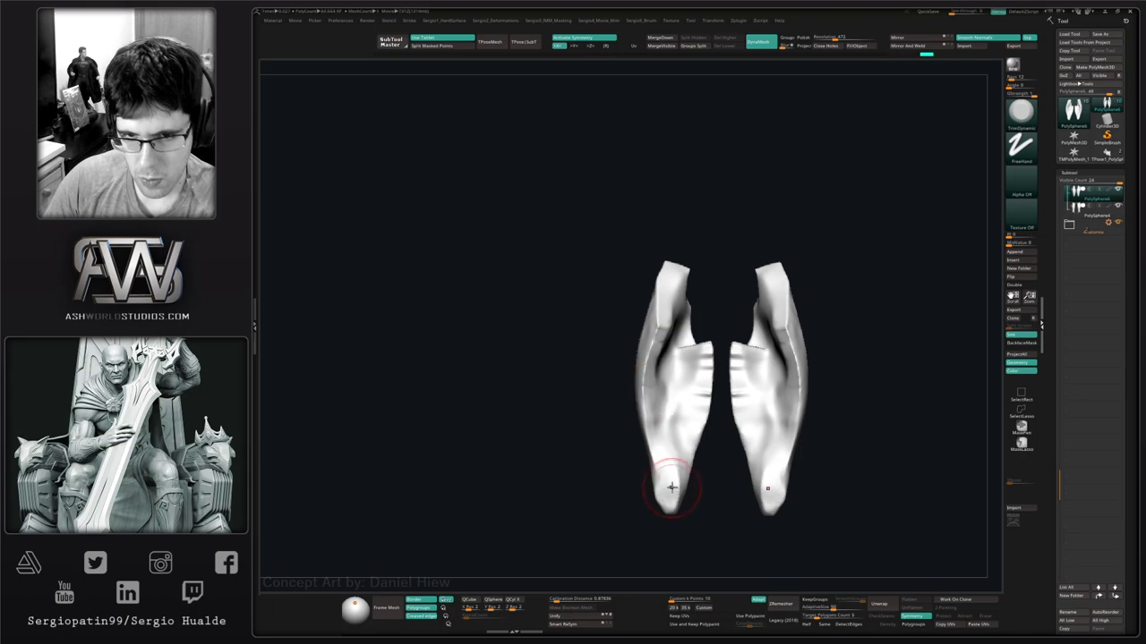
{"action": "key", "text": "shift+s"}
{"action": "right_click_drag", "start_coordinate": [671, 483], "coordinate": [711, 419]}
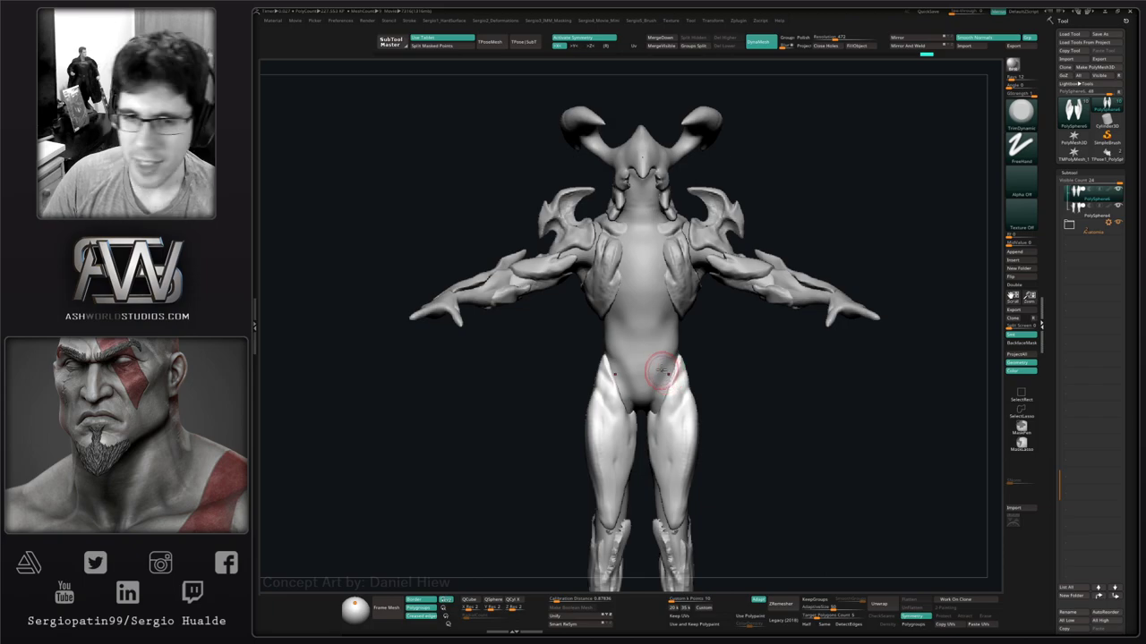
Smooth out the horizontal ridges along the inner-thigh edges on the back of the isolated thigh plates.
{"action": "mouse_move", "coordinate": [726, 403]}
{"action": "right_mouse_down"}
{"action": "mouse_move", "coordinate": [639, 388]}
{"action": "mouse_move", "coordinate": [731, 397]}
{"action": "mouse_move", "coordinate": [662, 409]}
{"action": "right_mouse_up"}
{"action": "key", "text": "b"}
{"action": "key", "text": "m"}
{"action": "key", "text": "v"}
{"action": "key", "text": "shift+s"}
{"action": "key", "text": "b"}
{"action": "key", "text": "t"}
{"action": "key", "text": "d"}
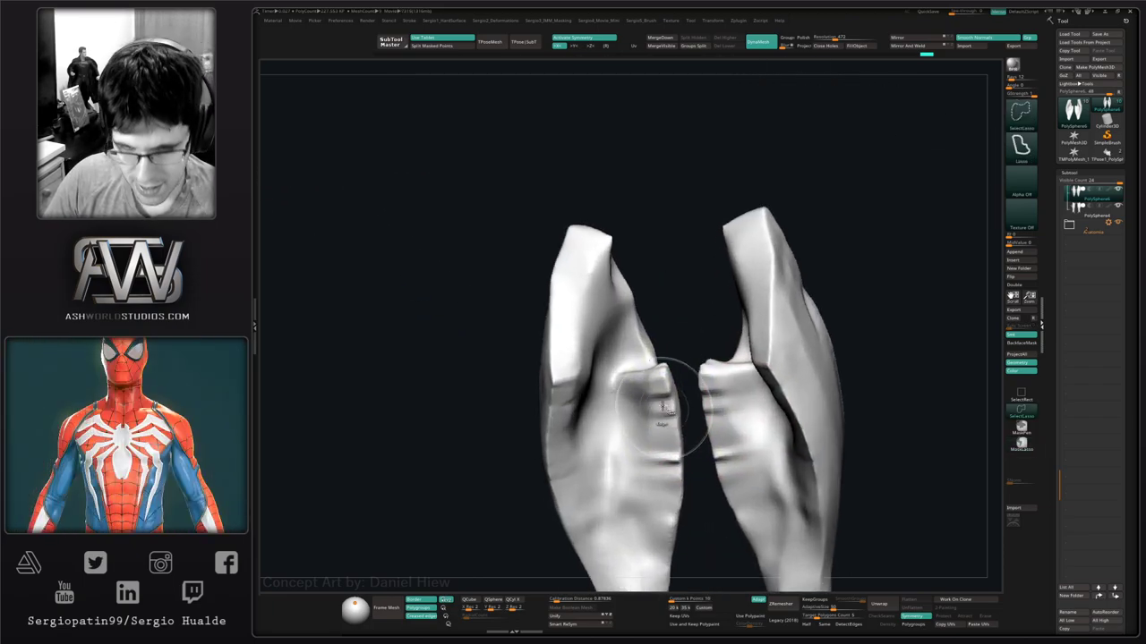
{"action": "left_click_drag", "start_coordinate": [662, 409], "coordinate": [673, 433], "text": "shift"}
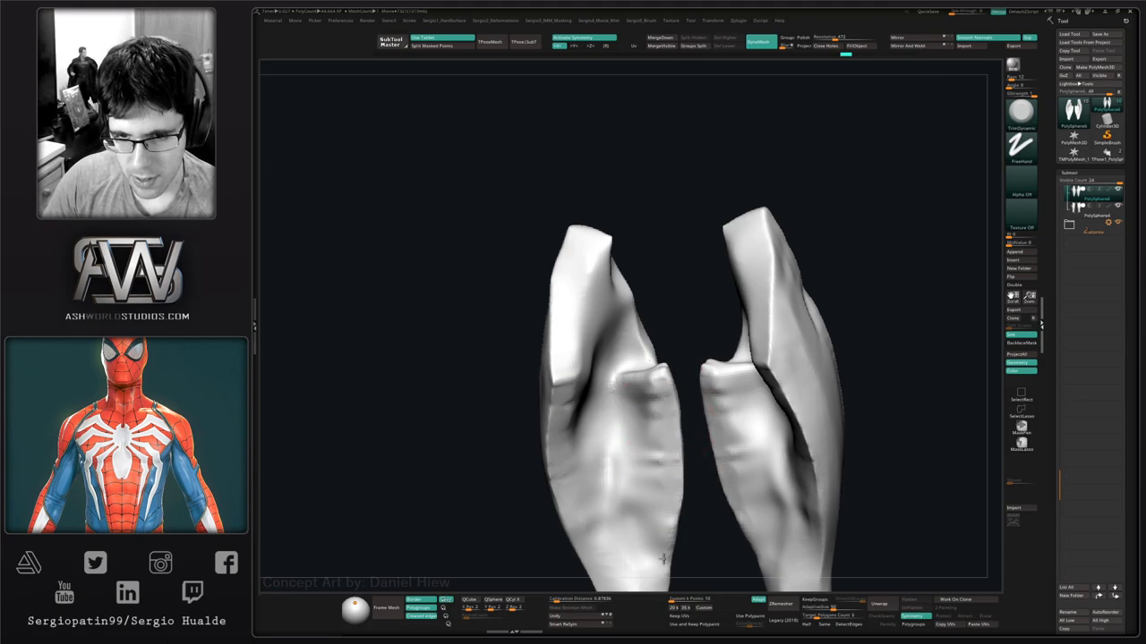
{"action": "right_click_drag", "start_coordinate": [660, 558], "coordinate": [655, 454]}
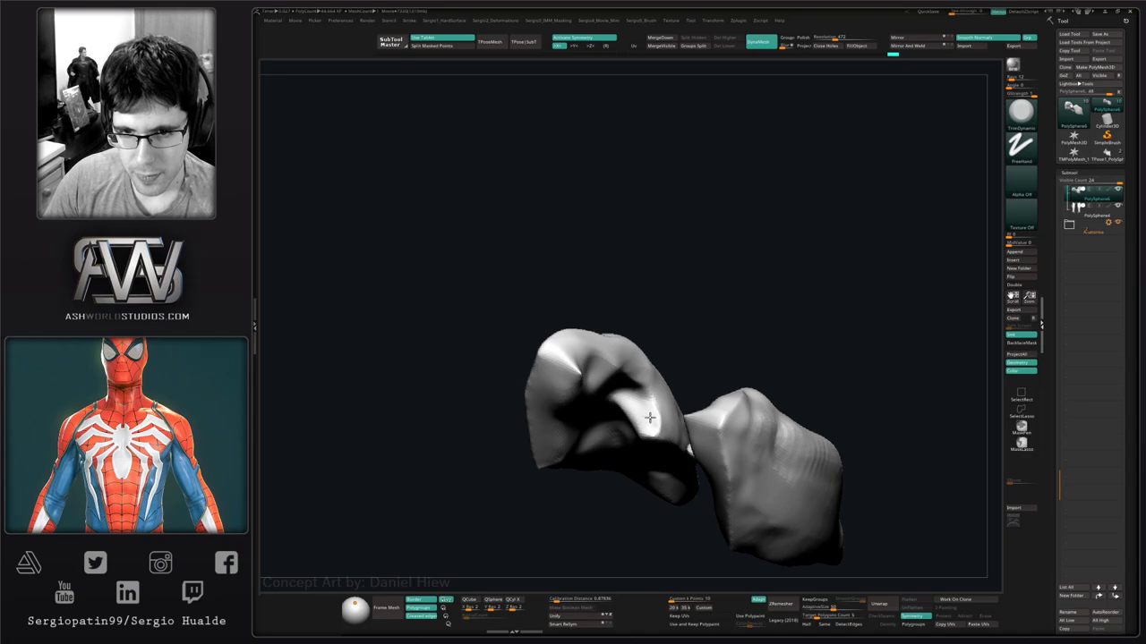
Shape the upper inner corners of the thigh plates into points at the groin with the Move brush and smooth their rims.
{"action": "mouse_move", "coordinate": [650, 418]}
{"action": "right_mouse_down"}
{"action": "mouse_move", "coordinate": [660, 429]}
{"action": "mouse_move", "coordinate": [681, 418]}
{"action": "mouse_move", "coordinate": [683, 429]}
{"action": "mouse_move", "coordinate": [660, 439]}
{"action": "mouse_move", "coordinate": [671, 443]}
{"action": "mouse_move", "coordinate": [685, 422]}
{"action": "mouse_move", "coordinate": [690, 447]}
{"action": "right_mouse_up"}
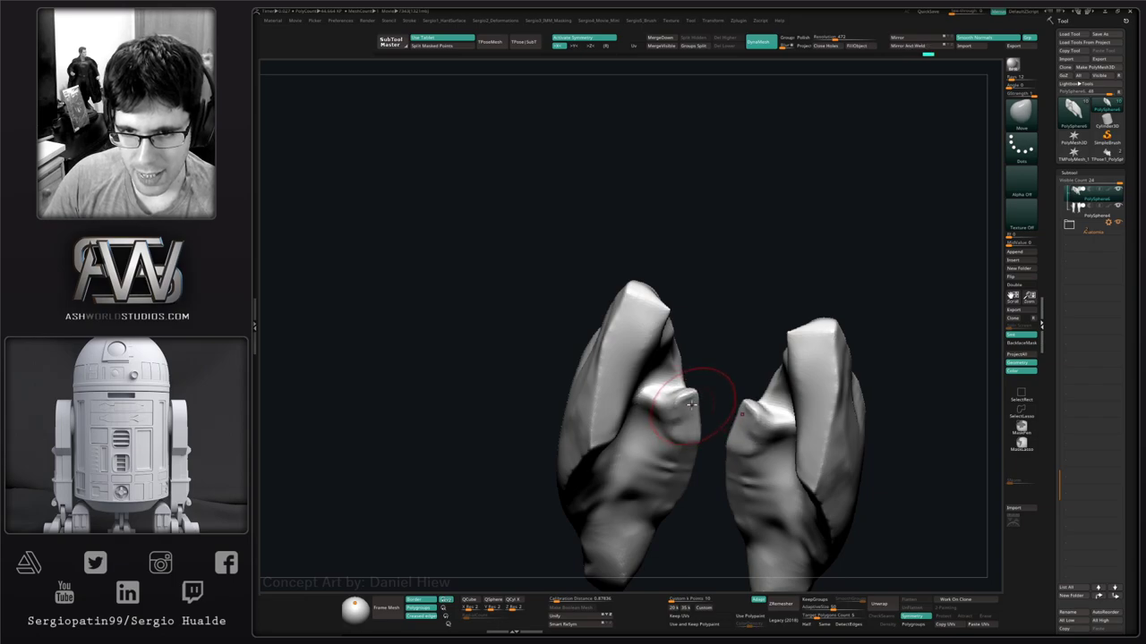
{"action": "mouse_move", "coordinate": [691, 404]}
{"action": "right_mouse_down"}
{"action": "mouse_move", "coordinate": [659, 409]}
{"action": "mouse_move", "coordinate": [707, 416]}
{"action": "right_mouse_up"}
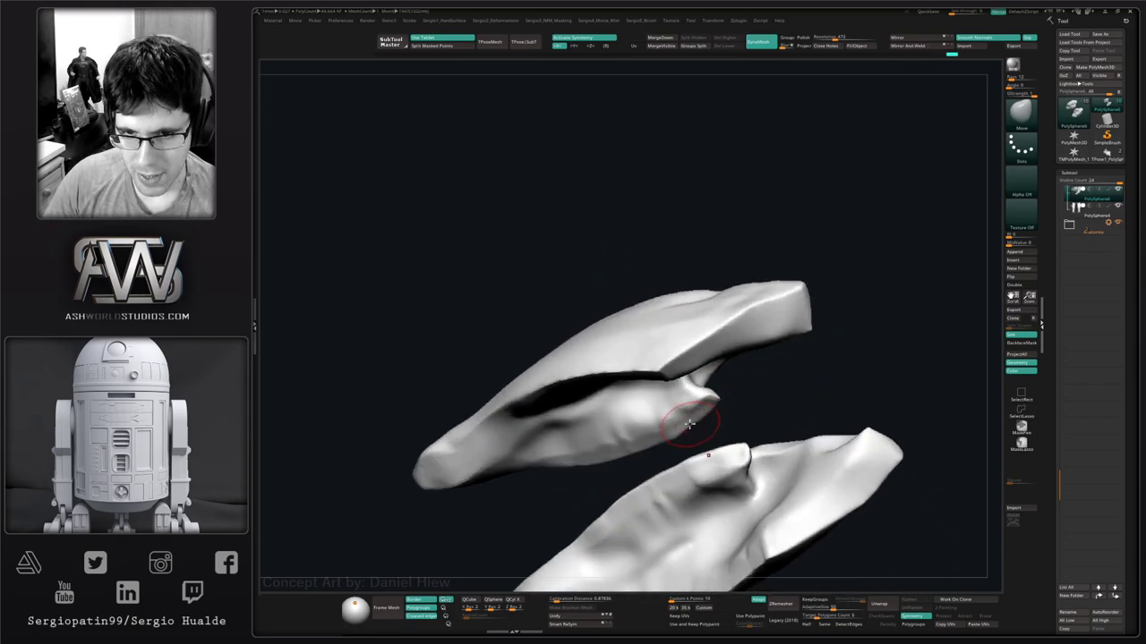
{"action": "mouse_move", "coordinate": [688, 436]}
{"action": "left_mouse_down", "text": "shift"}
{"action": "mouse_move", "coordinate": [616, 458]}
{"action": "mouse_move", "coordinate": [522, 463]}
{"action": "left_mouse_up", "text": "shift"}
{"action": "mouse_move", "coordinate": [537, 462]}
{"action": "right_mouse_down", "text": "ctrl"}
{"action": "mouse_move", "coordinate": [630, 440]}
{"action": "mouse_move", "coordinate": [696, 447]}
{"action": "mouse_move", "coordinate": [685, 451]}
{"action": "right_mouse_up", "text": "ctrl"}
{"action": "key", "text": "alt+s"}
{"action": "mouse_move", "coordinate": [704, 396]}
{"action": "right_mouse_down", "text": "ctrl"}
{"action": "mouse_move", "coordinate": [687, 408]}
{"action": "mouse_move", "coordinate": [689, 371]}
{"action": "right_mouse_up", "text": "ctrl"}
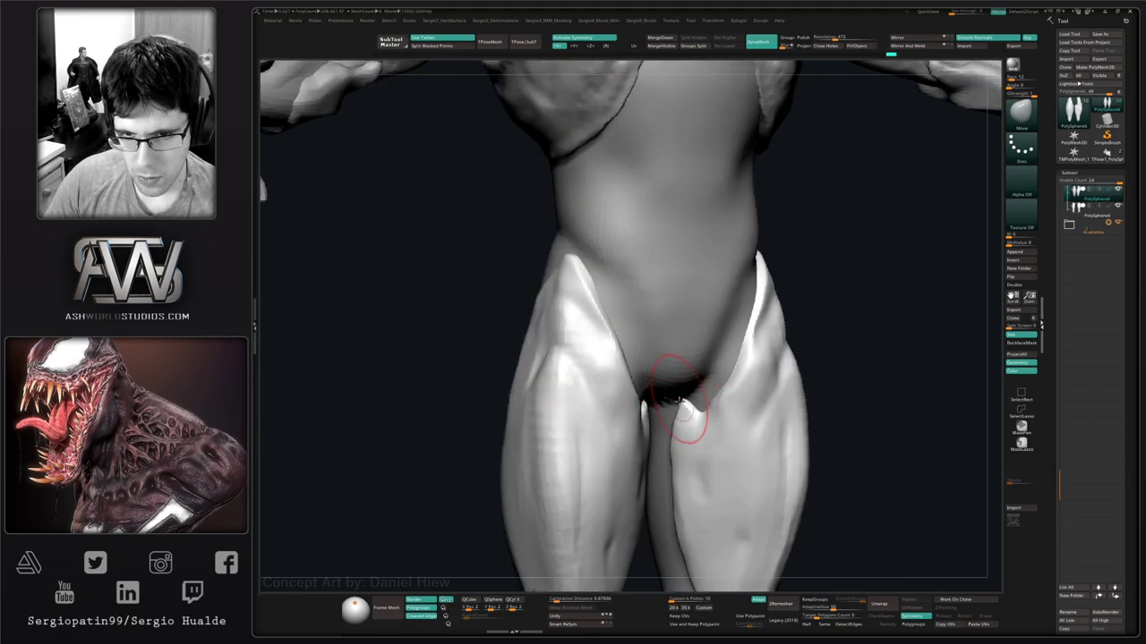
{"action": "key", "text": "f"}
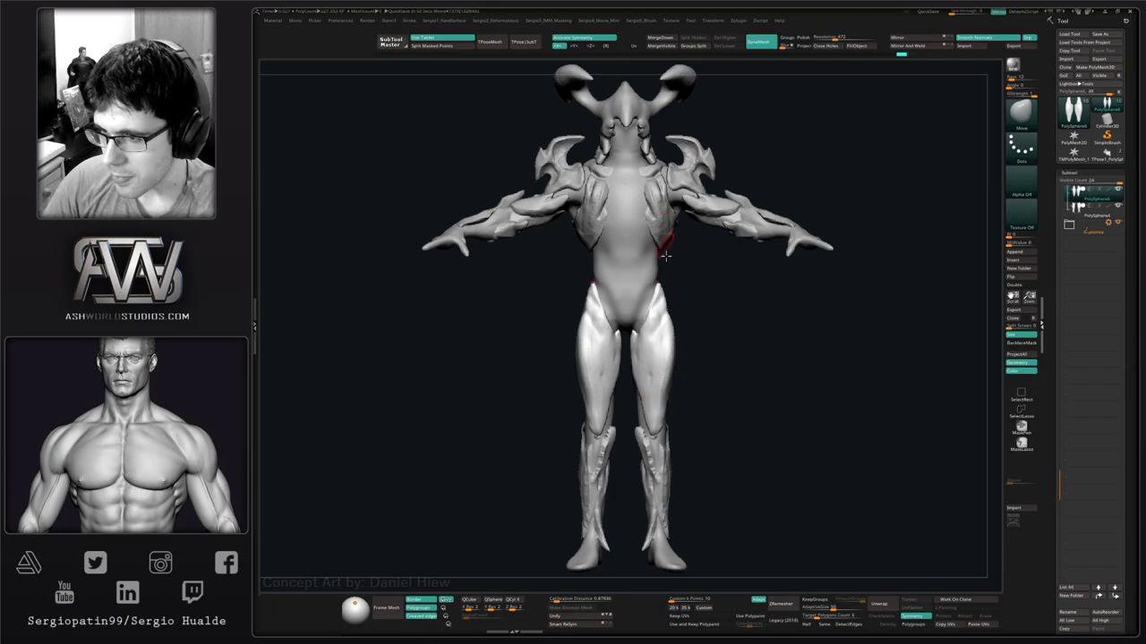
Refine the thigh plates' surfaces and outer contours against the legs with the TrimDynamic and Move brushes.
{"action": "mouse_move", "coordinate": [726, 332]}
{"action": "left_mouse_down"}
{"action": "mouse_move", "coordinate": [721, 343]}
{"action": "mouse_move", "coordinate": [734, 282]}
{"action": "mouse_move", "coordinate": [730, 358]}
{"action": "mouse_move", "coordinate": [766, 390]}
{"action": "left_mouse_up"}
{"action": "left_click_drag", "start_coordinate": [669, 426], "coordinate": [666, 418]}
{"action": "mouse_move", "coordinate": [742, 421]}
{"action": "left_mouse_down"}
{"action": "mouse_move", "coordinate": [664, 419]}
{"action": "mouse_move", "coordinate": [688, 403]}
{"action": "left_mouse_up"}
{"action": "key", "text": "b"}
{"action": "key", "text": "t"}
{"action": "key", "text": "d"}
{"action": "mouse_move", "coordinate": [761, 394]}
{"action": "left_mouse_down"}
{"action": "mouse_move", "coordinate": [730, 394]}
{"action": "mouse_move", "coordinate": [729, 381]}
{"action": "mouse_move", "coordinate": [696, 365]}
{"action": "left_mouse_up"}
{"action": "key", "text": "b"}
{"action": "key", "text": "m"}
{"action": "key", "text": "v"}
{"action": "right_click_drag", "start_coordinate": [716, 357], "coordinate": [700, 347]}
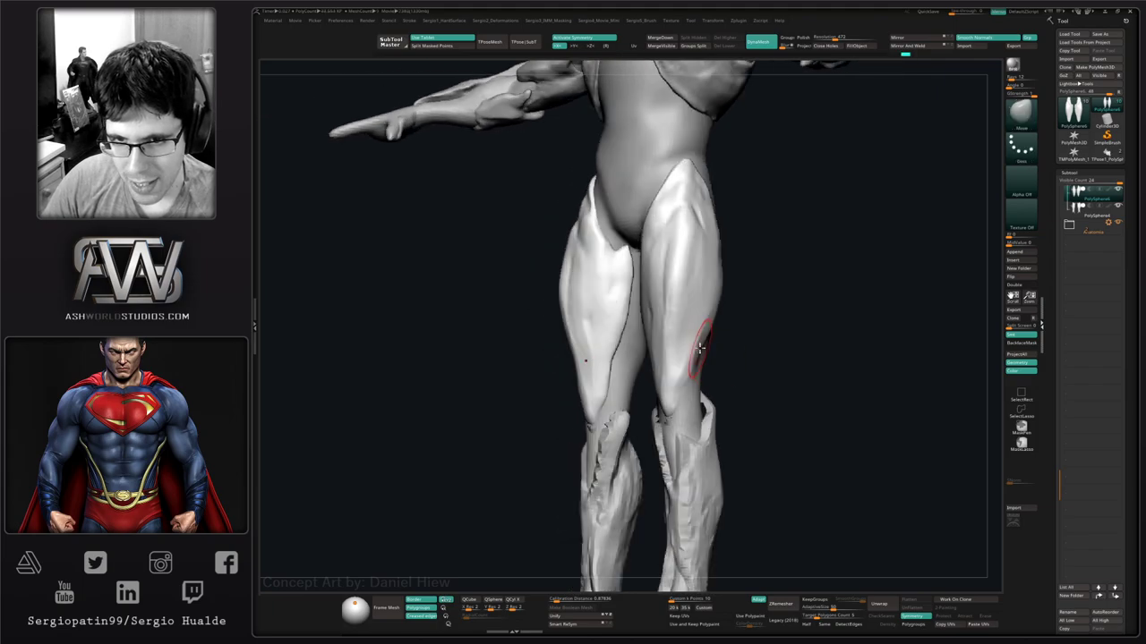
{"action": "right_click_drag", "start_coordinate": [685, 397], "coordinate": [651, 397]}
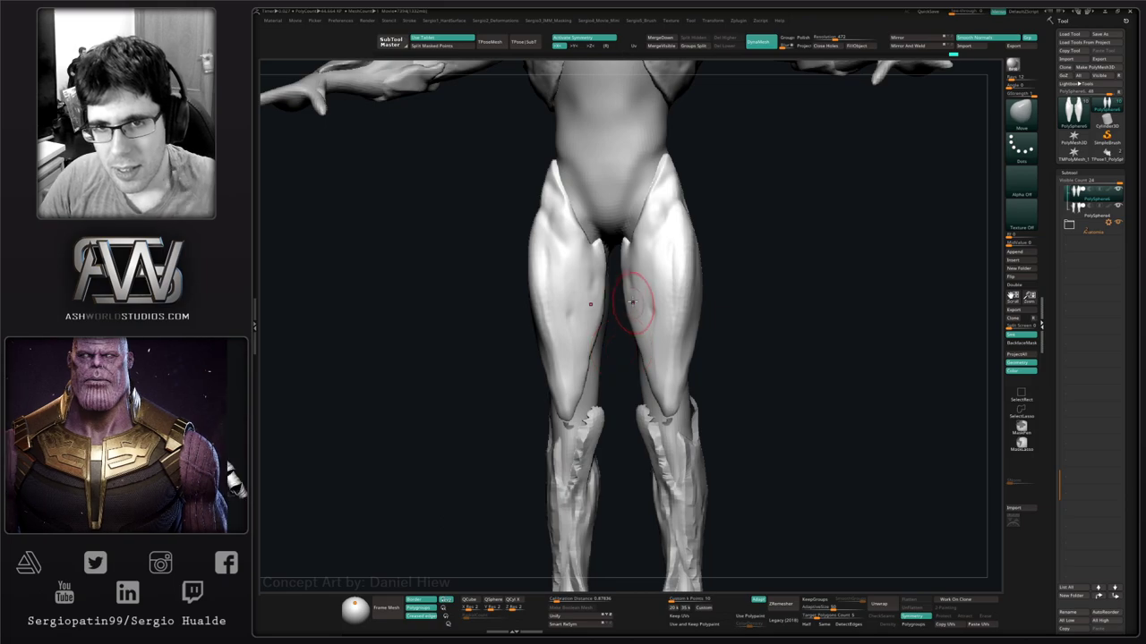
Isolate the thigh plates, fill and even out their hollow inner faces with the Clay brush, and show the whole character again.
{"action": "right_click_drag", "start_coordinate": [633, 307], "coordinate": [646, 336]}
{"action": "key", "text": "ctrl+shift+s"}
{"action": "right_click_drag", "start_coordinate": [646, 337], "coordinate": [634, 330]}
{"action": "key", "text": "b"}
{"action": "key", "text": "c"}
{"action": "key", "text": "l"}
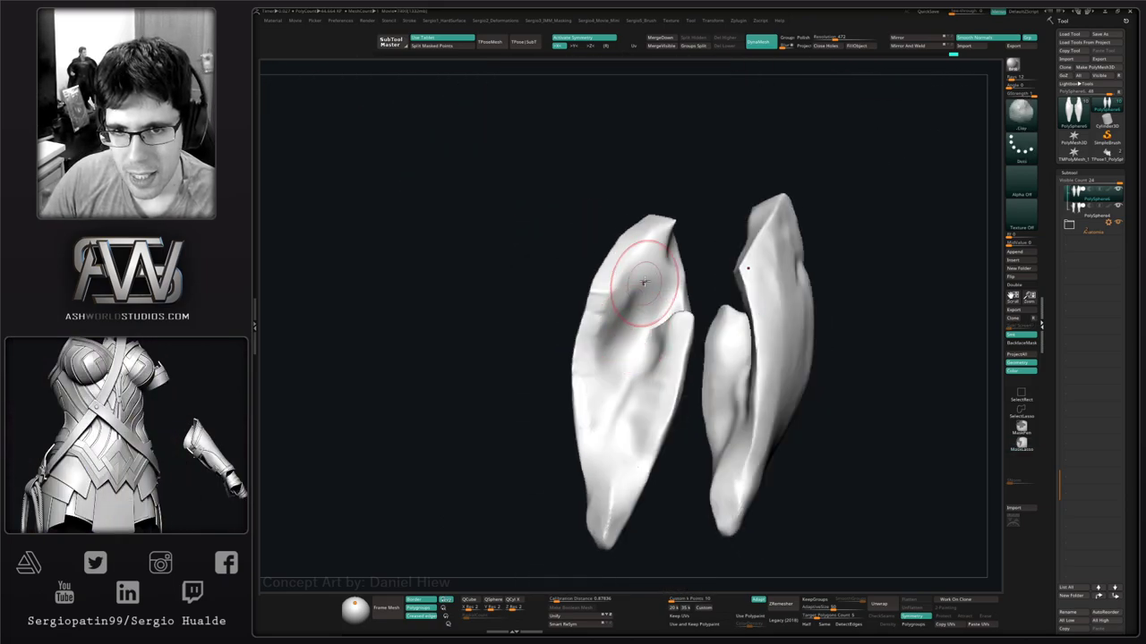
{"action": "mouse_move", "coordinate": [644, 283]}
{"action": "left_mouse_down"}
{"action": "mouse_move", "coordinate": [618, 363]}
{"action": "mouse_move", "coordinate": [647, 328]}
{"action": "left_mouse_up"}
{"action": "mouse_move", "coordinate": [627, 417]}
{"action": "right_mouse_down"}
{"action": "mouse_move", "coordinate": [647, 417]}
{"action": "mouse_move", "coordinate": [639, 431]}
{"action": "right_mouse_up"}
{"action": "left_click_drag", "start_coordinate": [637, 369], "coordinate": [622, 489]}
{"action": "right_click_drag", "start_coordinate": [657, 249], "coordinate": [652, 237]}
{"action": "left_click_drag", "start_coordinate": [652, 236], "coordinate": [642, 273]}
{"action": "left_click_drag", "start_coordinate": [656, 204], "coordinate": [614, 340]}
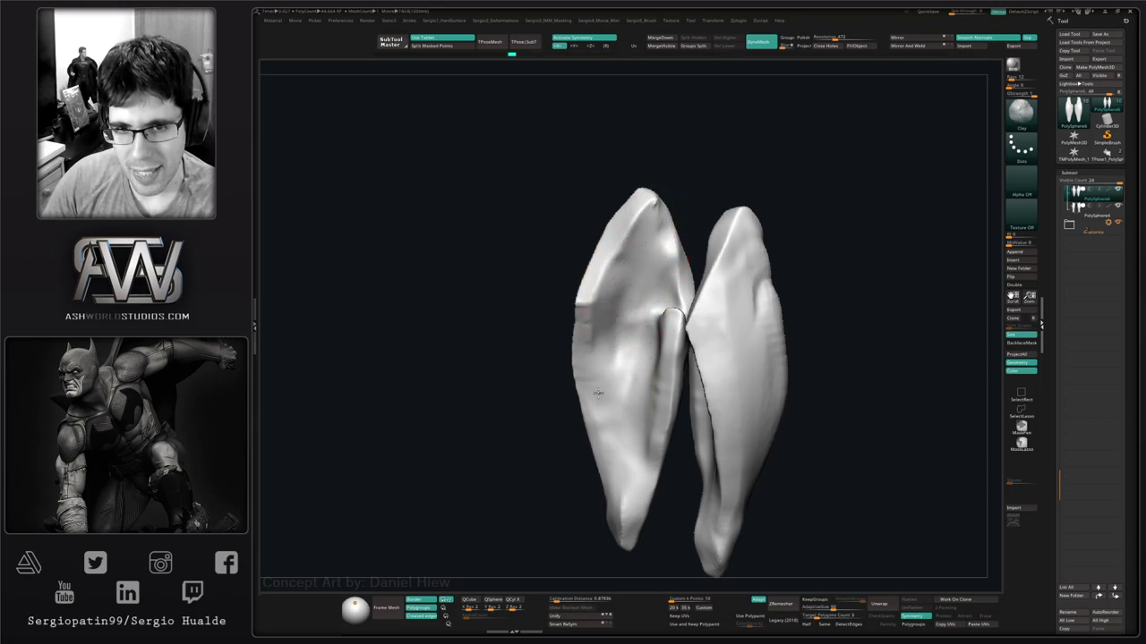
{"action": "left_click_drag", "start_coordinate": [598, 393], "coordinate": [624, 466]}
{"action": "mouse_move", "coordinate": [627, 465]}
{"action": "right_mouse_down", "text": "ctrl"}
{"action": "mouse_move", "coordinate": [631, 399]}
{"action": "mouse_move", "coordinate": [643, 414]}
{"action": "right_mouse_up", "text": "ctrl"}
{"action": "key", "text": "alt+s"}
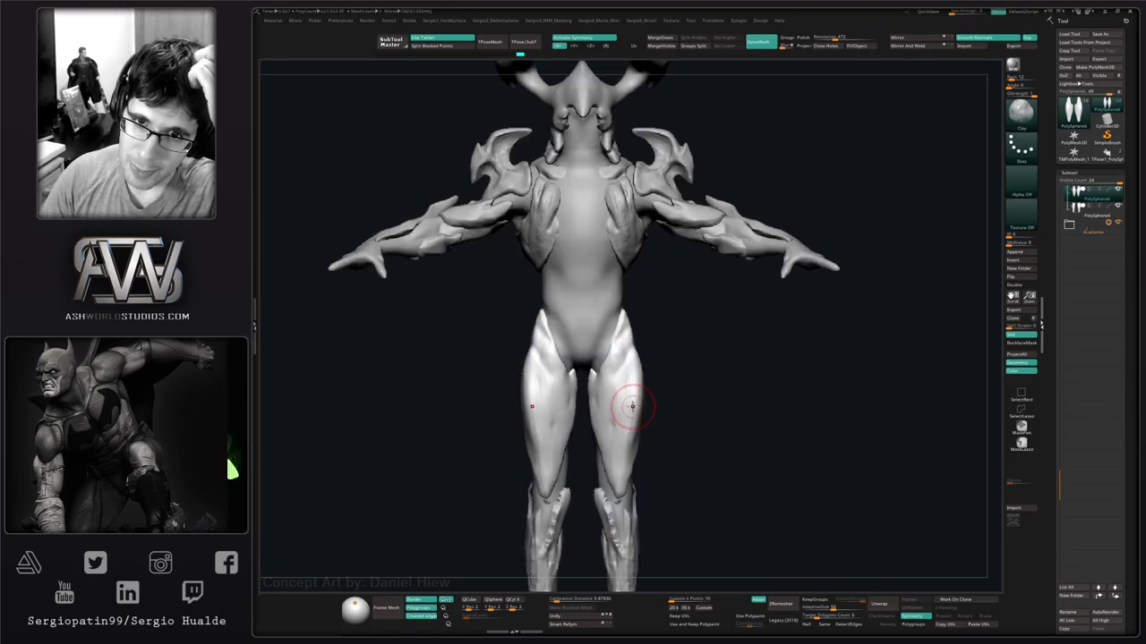
Carve a diagonal crease across the upper thigh plates, running around to the outer hip, with the DamStandard brush.
{"action": "mouse_move", "coordinate": [625, 403]}
{"action": "right_mouse_down", "text": "alt"}
{"action": "mouse_move", "coordinate": [647, 371]}
{"action": "mouse_move", "coordinate": [639, 388]}
{"action": "mouse_move", "coordinate": [620, 368]}
{"action": "mouse_move", "coordinate": [630, 325]}
{"action": "right_mouse_up", "text": "alt"}
{"action": "key", "text": "b"}
{"action": "key", "text": "d"}
{"action": "key", "text": "s"}
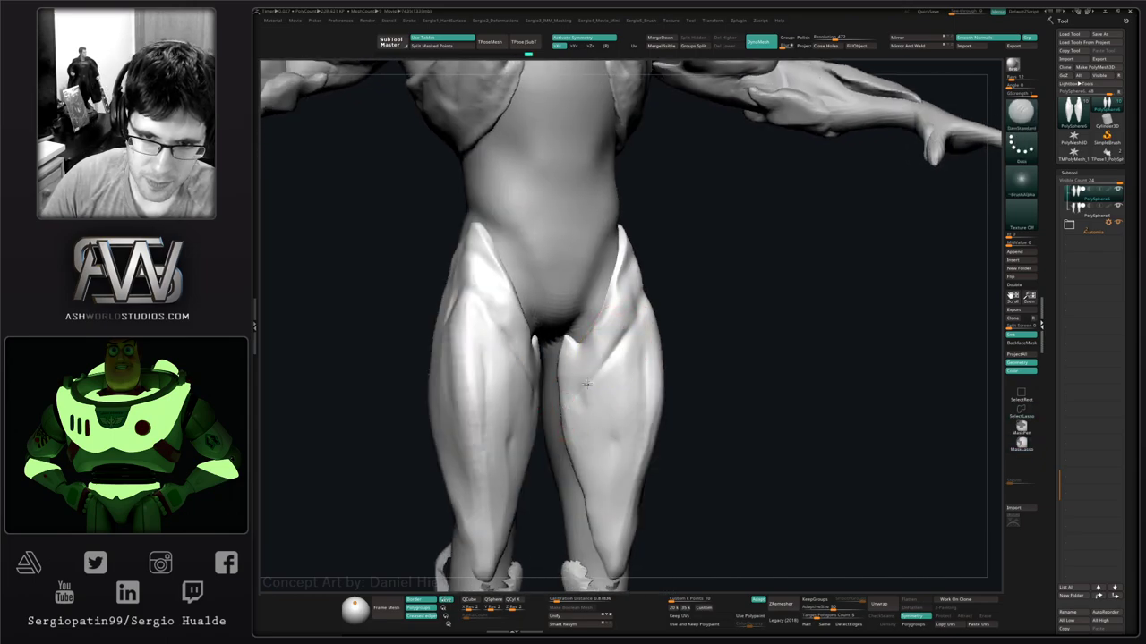
{"action": "right_click_drag", "start_coordinate": [588, 435], "coordinate": [586, 384]}
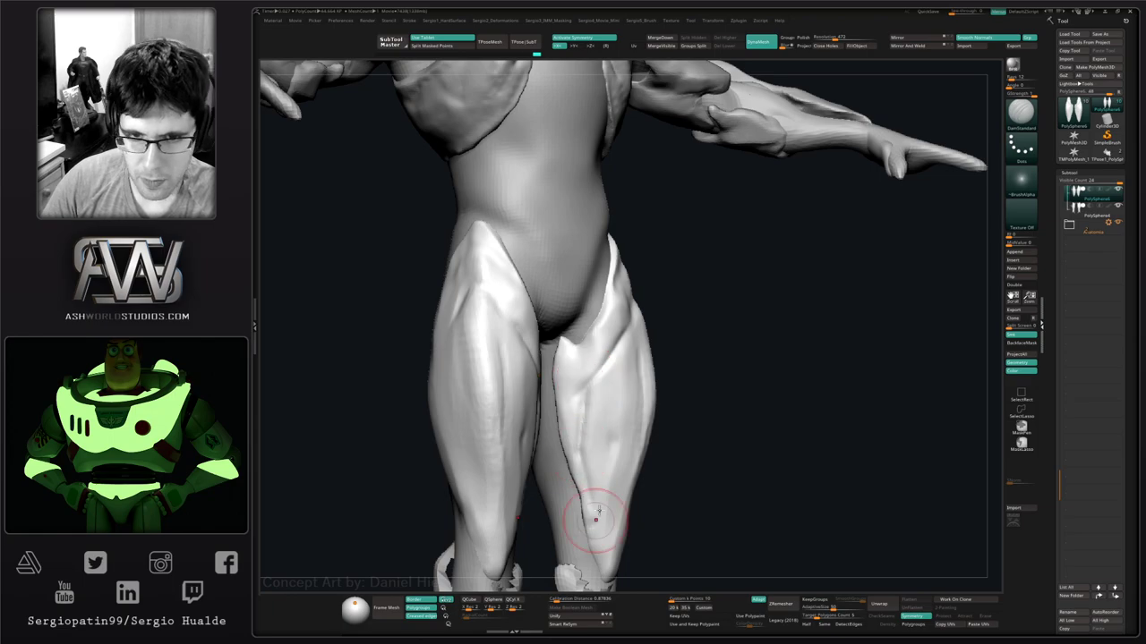
{"action": "right_click_drag", "start_coordinate": [593, 511], "coordinate": [634, 345]}
{"action": "right_click_drag", "start_coordinate": [641, 306], "coordinate": [756, 359]}
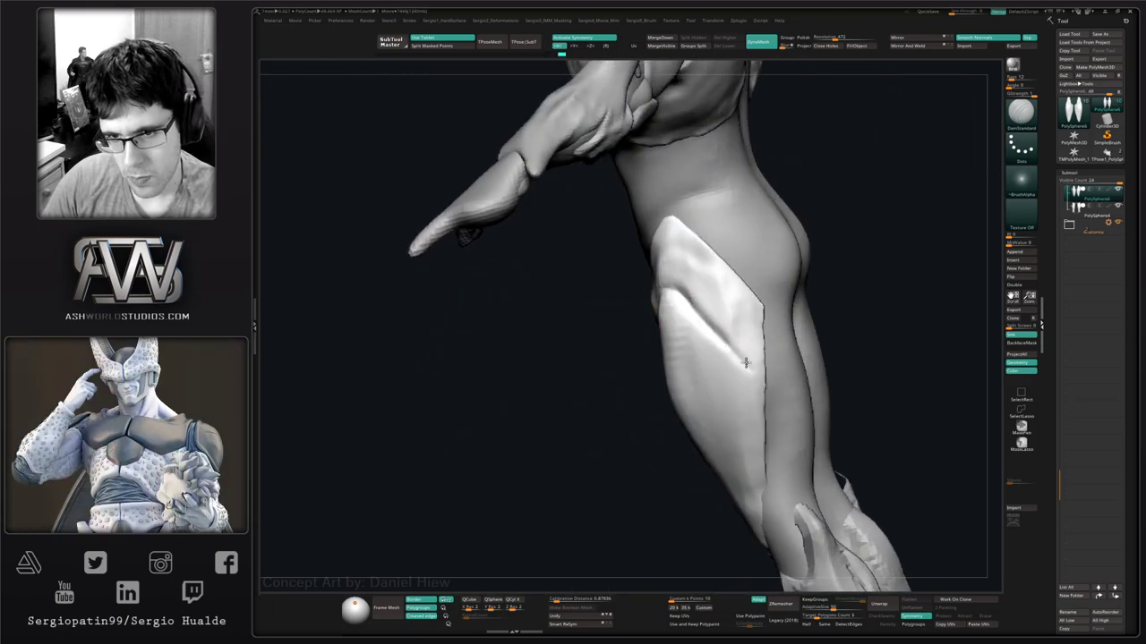
Deepen the diagonal crease, undo the stray stroke, and carve a second parallel groove above it toward the outer rear edge.
{"action": "right_click_drag", "start_coordinate": [699, 322], "coordinate": [671, 256]}
{"action": "right_click_drag", "start_coordinate": [633, 337], "coordinate": [647, 289]}
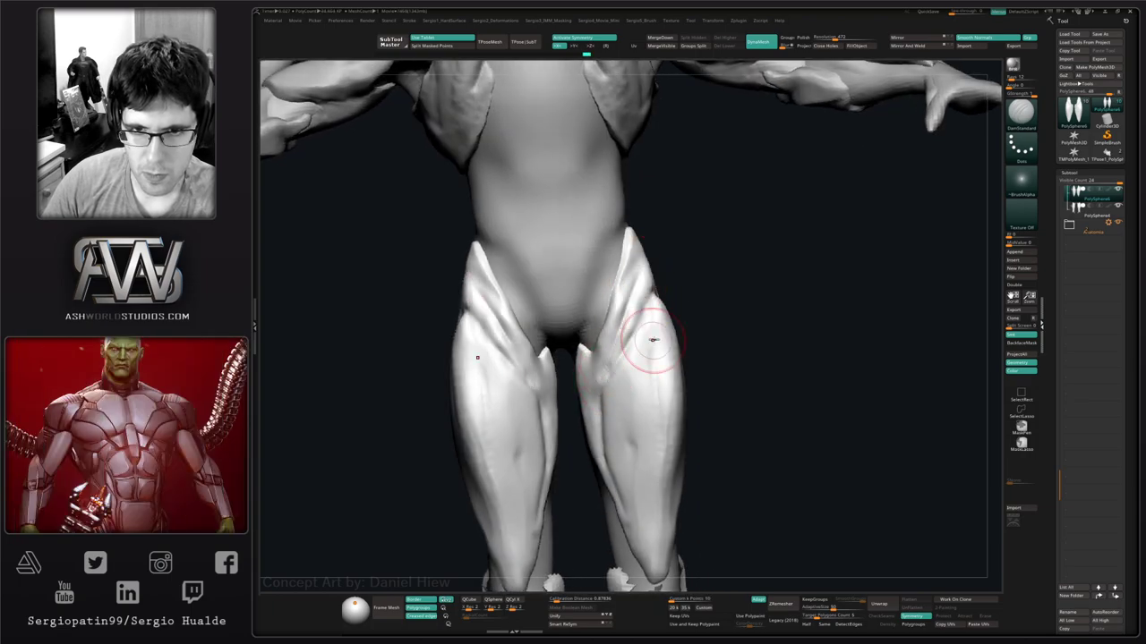
{"action": "right_click_drag", "start_coordinate": [644, 353], "coordinate": [653, 274]}
{"action": "right_click_drag", "start_coordinate": [730, 284], "coordinate": [684, 260]}
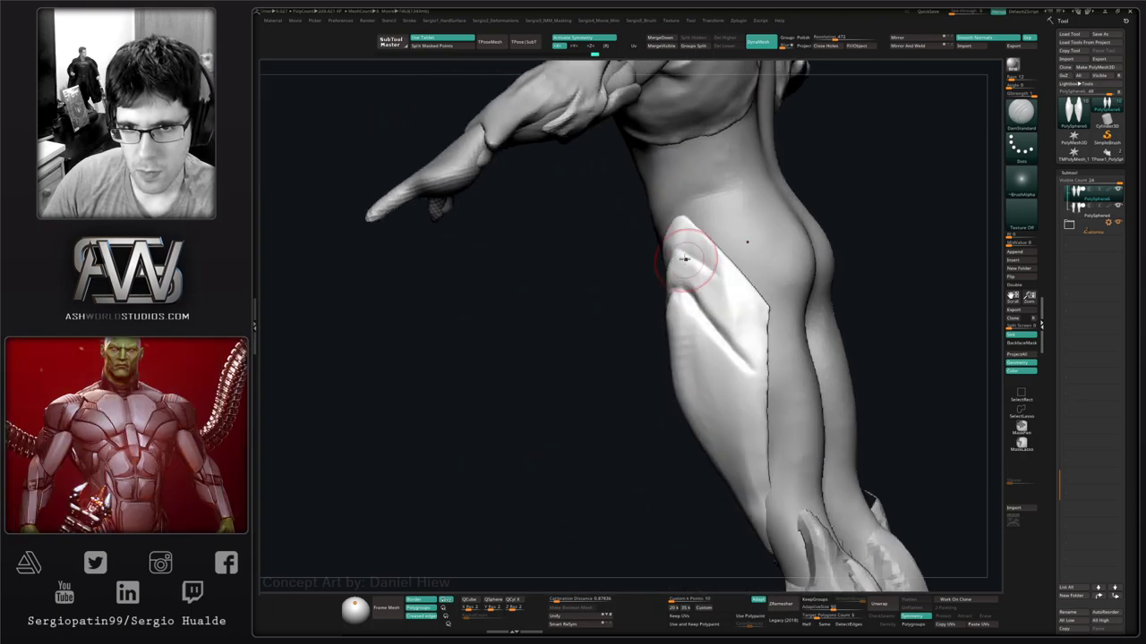
{"action": "key", "text": "ctrl+z"}
{"action": "left_click_drag", "start_coordinate": [668, 269], "coordinate": [768, 328]}
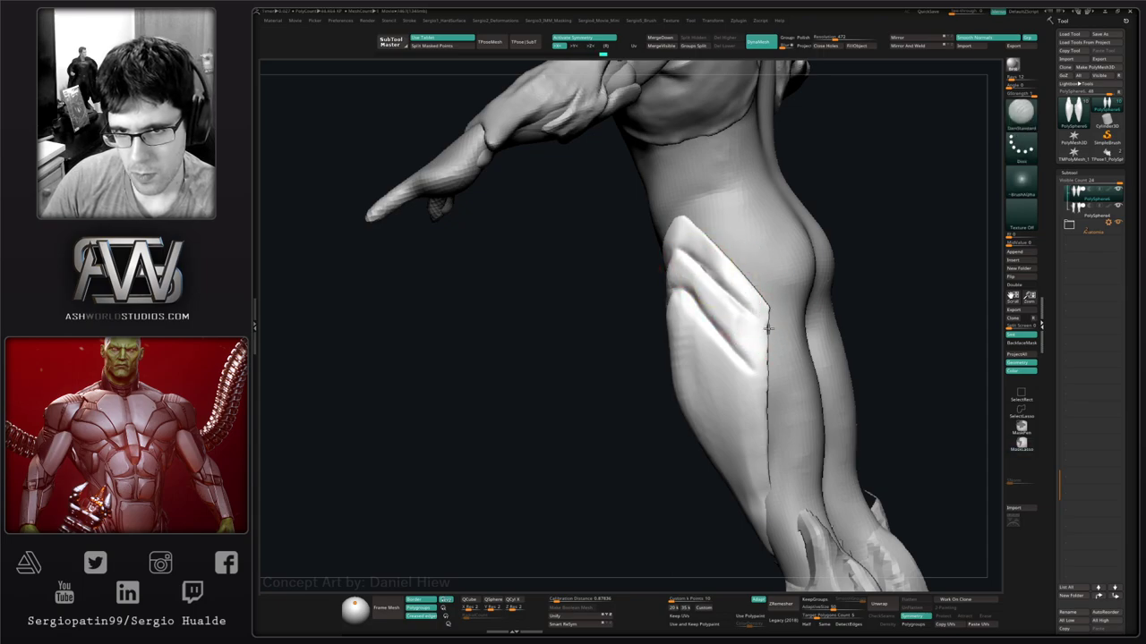
Isolate the thigh plates, turn off symmetry, and mask one plate's outer edge along a groove to shape an overlapping step.
{"action": "key", "text": "alt+s"}
{"action": "right_click_drag", "start_coordinate": [759, 311], "coordinate": [800, 330]}
{"action": "key", "text": "x"}
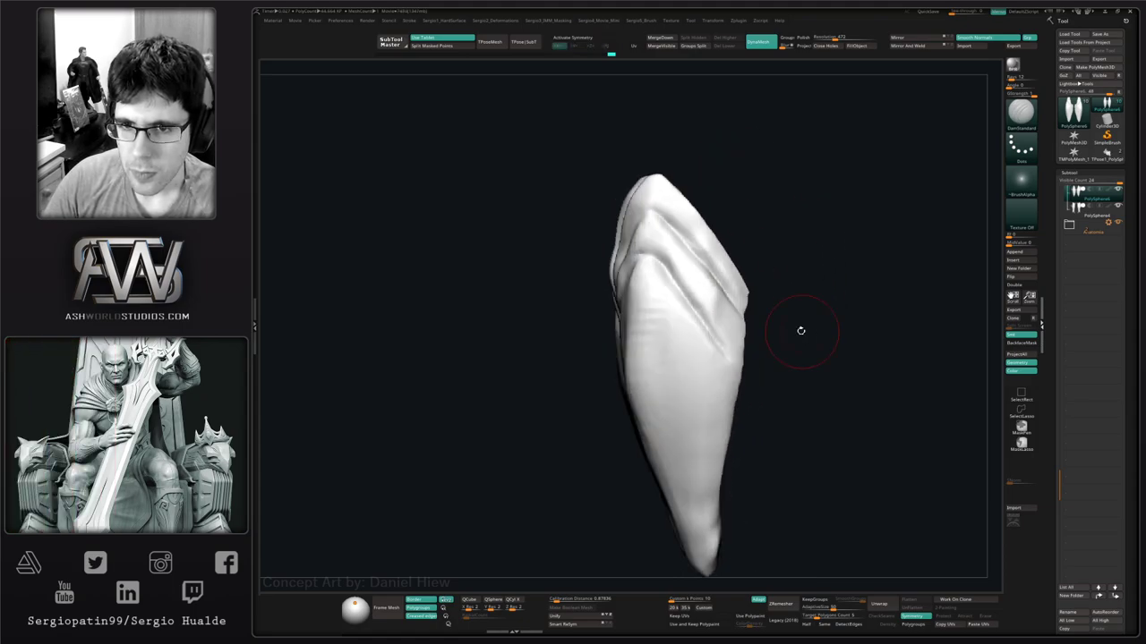
{"action": "left_click_drag", "start_coordinate": [769, 381], "coordinate": [773, 376], "text": "ctrl"}
{"action": "left_click", "coordinate": [776, 369], "text": "ctrl"}
{"action": "right_click_drag", "start_coordinate": [777, 370], "coordinate": [761, 362]}
{"action": "left_click_drag", "start_coordinate": [745, 324], "coordinate": [716, 344]}
{"action": "left_click_drag", "start_coordinate": [820, 295], "coordinate": [814, 299], "text": "ctrl"}
Lasso-mask the remaining strips at the plate's outer edge and separate them into stacked, overlapping layers.
{"action": "right_click_drag", "start_coordinate": [813, 299], "coordinate": [815, 365]}
{"action": "left_click_drag", "start_coordinate": [781, 343], "coordinate": [721, 299], "text": "ctrl"}
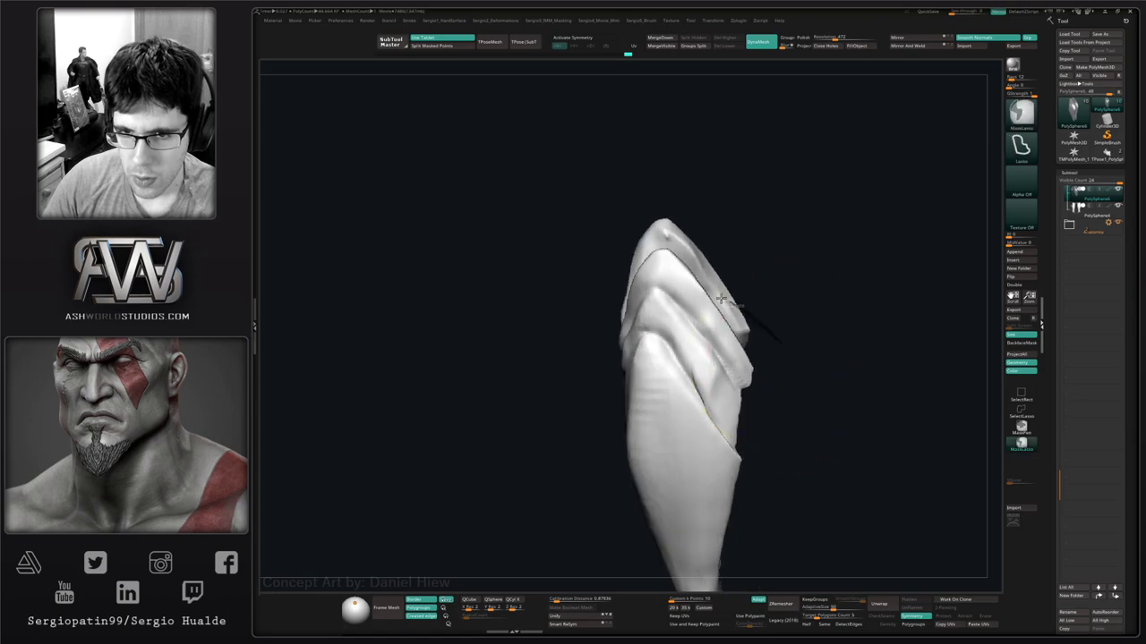
{"action": "left_click_drag", "start_coordinate": [725, 365], "coordinate": [769, 387], "text": "ctrl"}
{"action": "left_click", "coordinate": [800, 389], "text": "ctrl"}
{"action": "mouse_move", "coordinate": [755, 381]}
{"action": "right_mouse_down"}
{"action": "mouse_move", "coordinate": [740, 370]}
{"action": "mouse_move", "coordinate": [829, 402]}
{"action": "mouse_move", "coordinate": [785, 350]}
{"action": "mouse_move", "coordinate": [825, 354]}
{"action": "mouse_move", "coordinate": [685, 369]}
{"action": "right_mouse_up"}
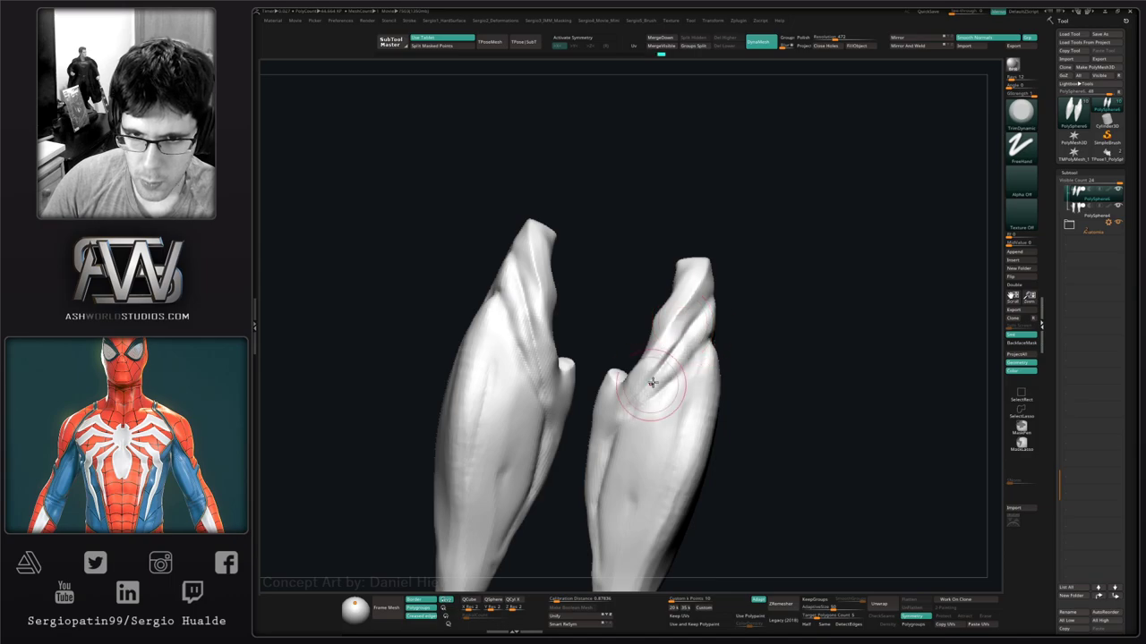
Adjust the layered plate with the Move brush, mirror it to the other thigh, and restore symmetry with the full character visible.
{"action": "mouse_move", "coordinate": [711, 340]}
{"action": "right_mouse_down", "text": "ctrl"}
{"action": "mouse_move", "coordinate": [749, 371]}
{"action": "mouse_move", "coordinate": [683, 366]}
{"action": "right_mouse_up", "text": "ctrl"}
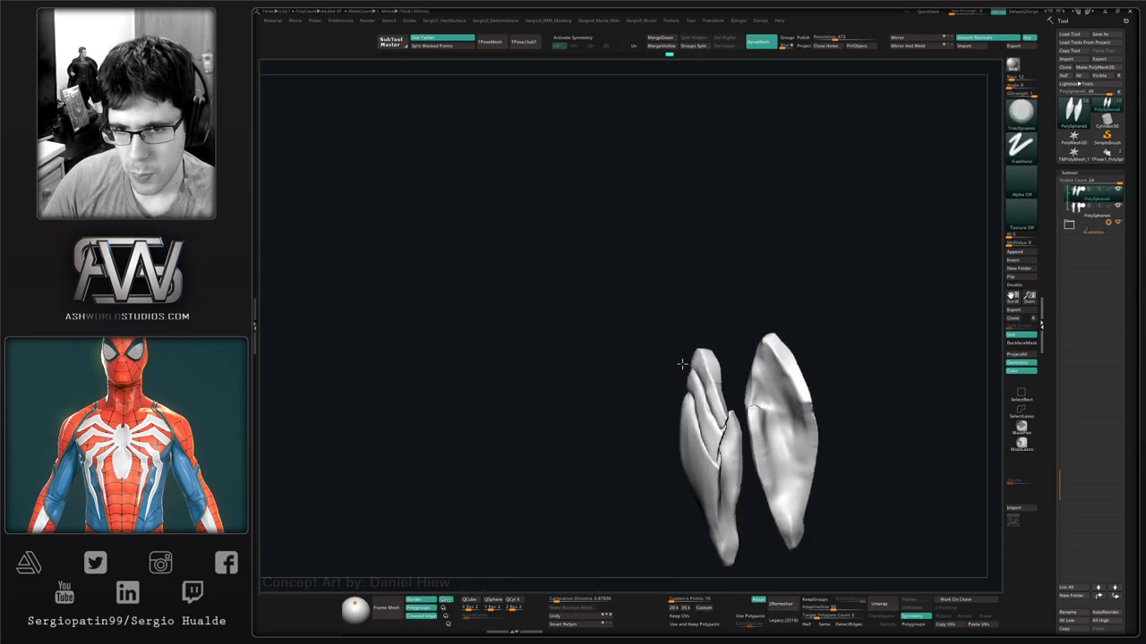
{"action": "key", "text": "b"}
{"action": "key", "text": "m"}
{"action": "key", "text": "v"}
{"action": "key", "text": "s"}
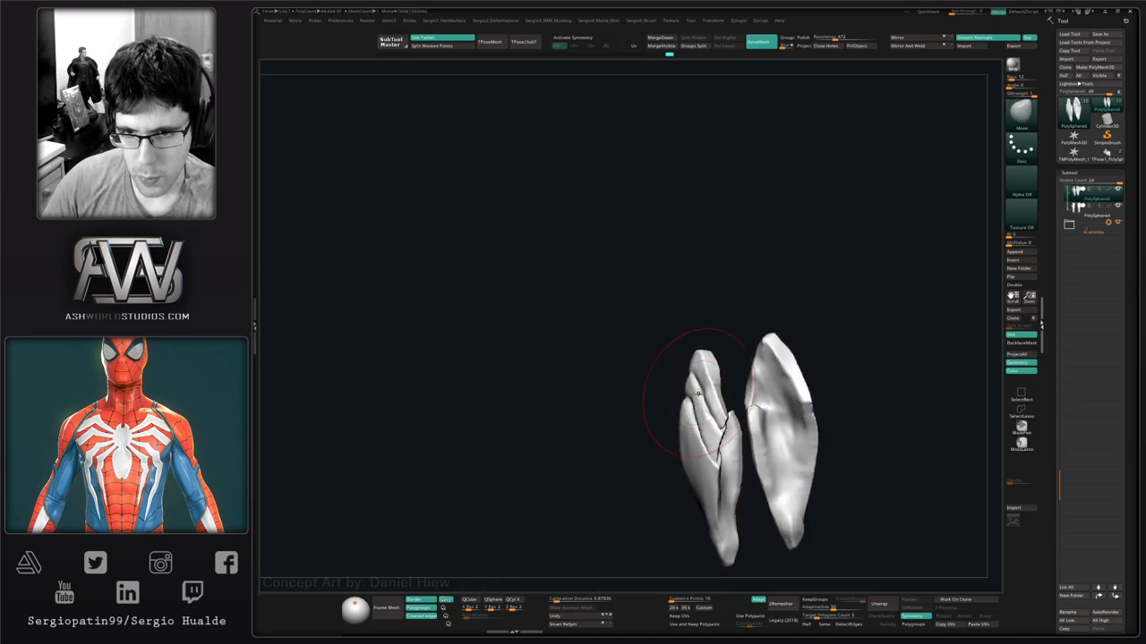
{"action": "right_click_drag", "start_coordinate": [697, 475], "coordinate": [788, 340]}
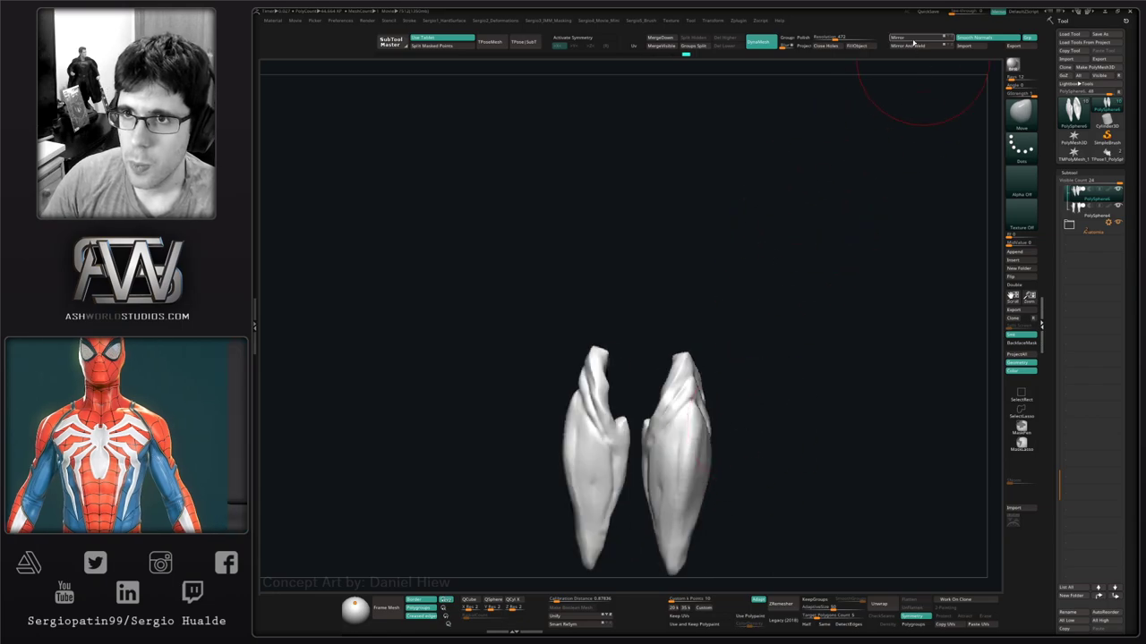
{"action": "key", "text": "alt+s"}
{"action": "mouse_move", "coordinate": [699, 432]}
{"action": "right_mouse_down", "text": "ctrl"}
{"action": "mouse_move", "coordinate": [684, 429]}
{"action": "mouse_move", "coordinate": [688, 389]}
{"action": "right_mouse_up", "text": "ctrl"}
{"action": "key", "text": "x"}
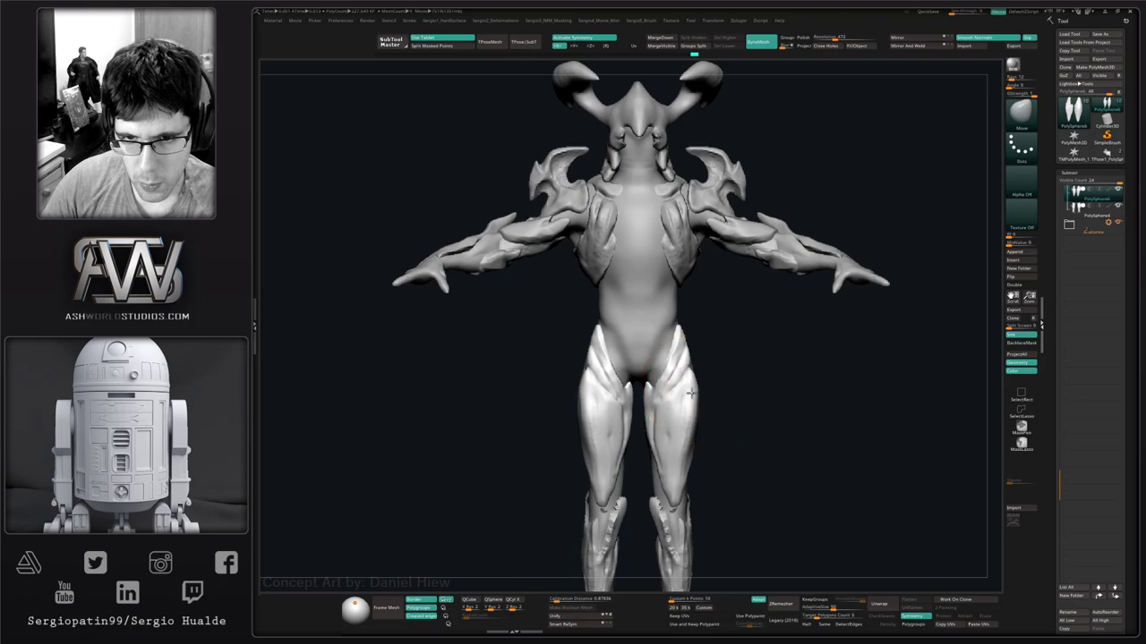
Refine the outer contours and front surfaces of the thigh plates against the legs with the Move and TrimDynamic brushes.
{"action": "right_click_drag", "start_coordinate": [676, 378], "coordinate": [689, 385], "text": "ctrl"}
{"action": "left_click_drag", "start_coordinate": [689, 385], "coordinate": [683, 388]}
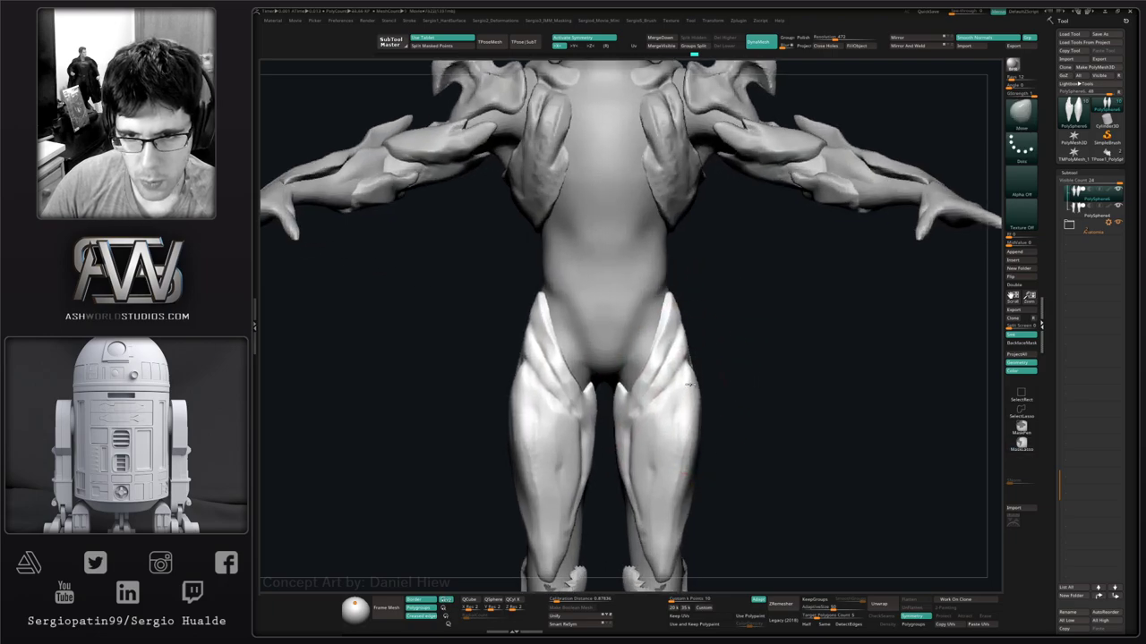
{"action": "mouse_move", "coordinate": [687, 417]}
{"action": "right_mouse_down"}
{"action": "mouse_move", "coordinate": [710, 421]}
{"action": "mouse_move", "coordinate": [703, 428]}
{"action": "mouse_move", "coordinate": [678, 405]}
{"action": "mouse_move", "coordinate": [686, 394]}
{"action": "mouse_move", "coordinate": [664, 399]}
{"action": "right_mouse_up"}
{"action": "key", "text": "ctrl+shift+t"}
{"action": "mouse_move", "coordinate": [690, 403]}
{"action": "left_mouse_down"}
{"action": "mouse_move", "coordinate": [677, 412]}
{"action": "mouse_move", "coordinate": [691, 472]}
{"action": "left_mouse_up"}
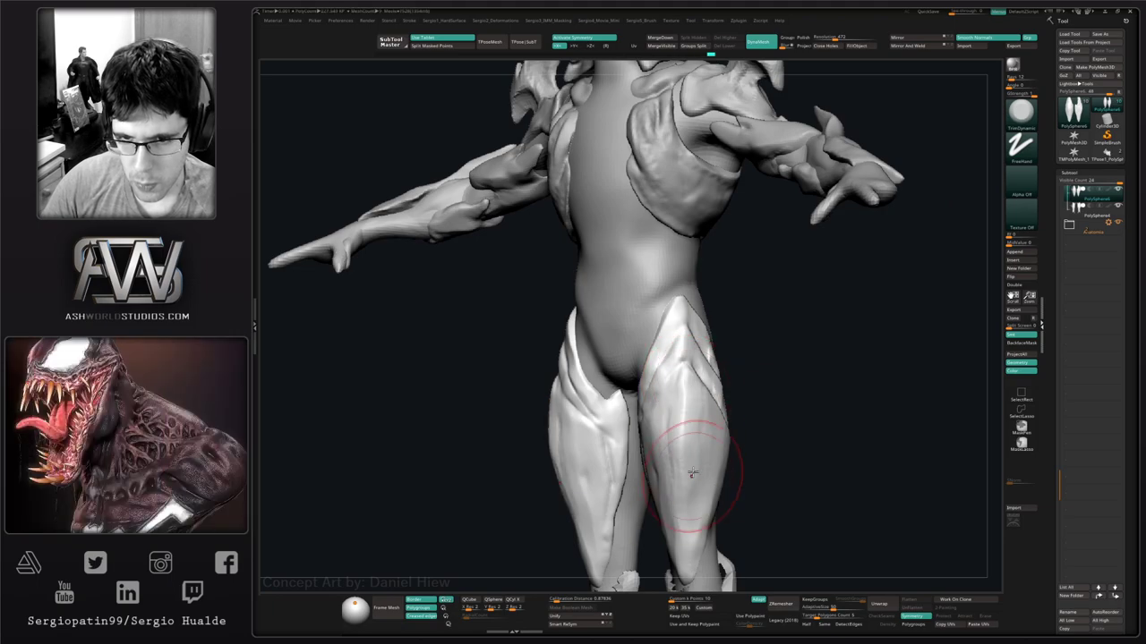
{"action": "key", "text": "b"}
{"action": "key", "text": "m"}
{"action": "key", "text": "v"}
{"action": "right_click_drag", "start_coordinate": [693, 435], "coordinate": [697, 500]}
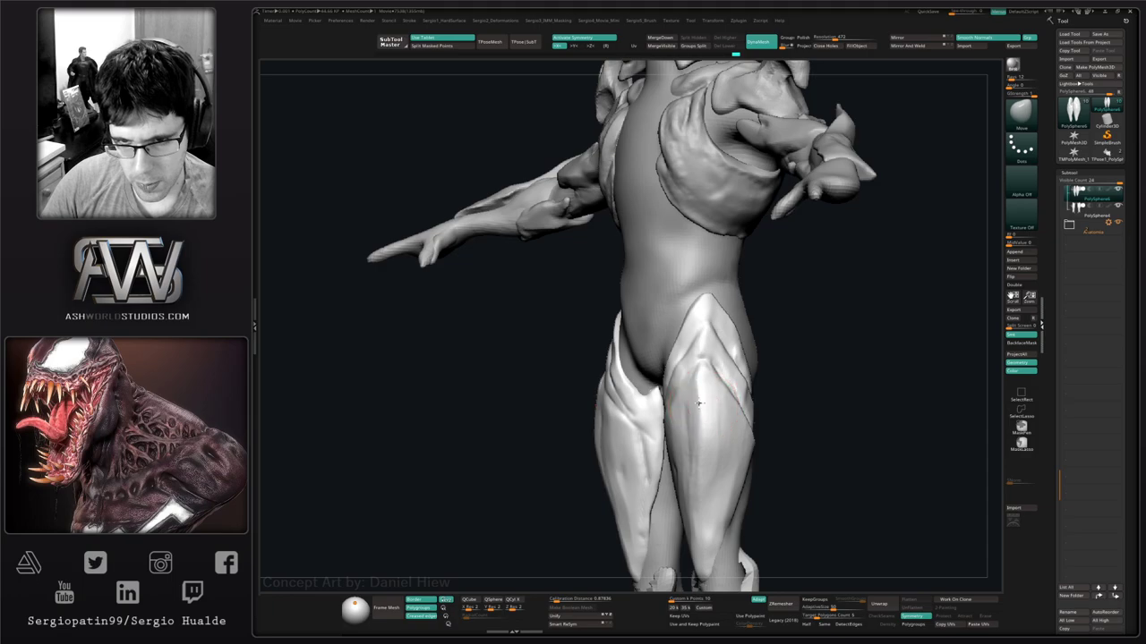
{"action": "right_click_drag", "start_coordinate": [713, 489], "coordinate": [723, 442]}
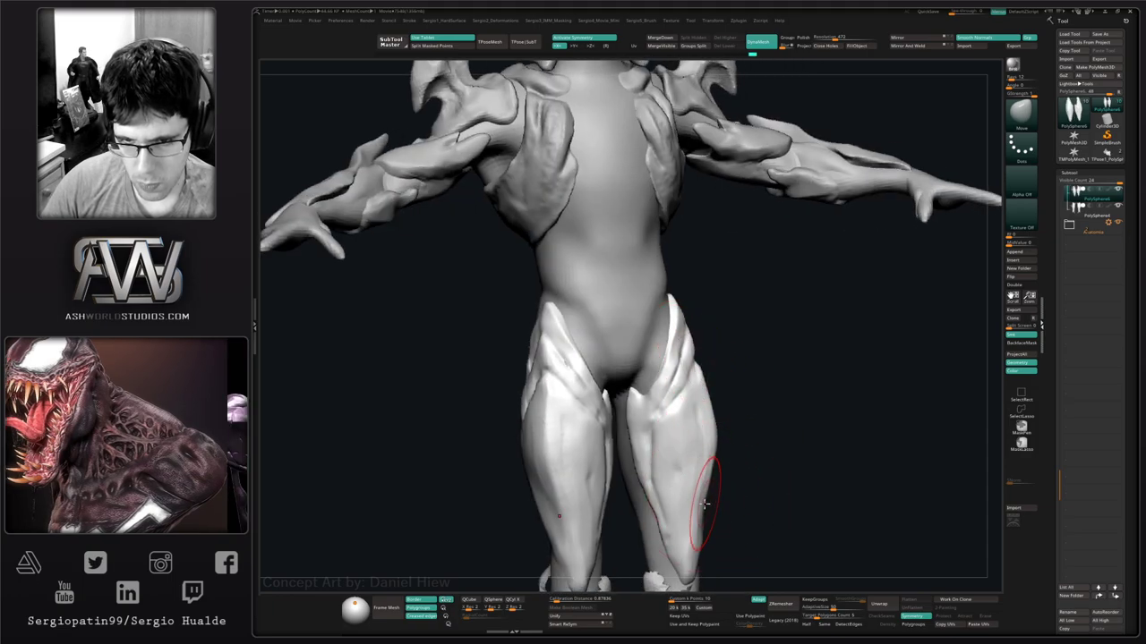
Select the base body, move its folder above the armour folder in the subtool list, and duplicate the body mesh.
{"action": "key", "text": "f"}
{"action": "left_click_drag", "start_coordinate": [739, 456], "coordinate": [722, 454]}
{"action": "mouse_move", "coordinate": [721, 454]}
{"action": "left_mouse_down", "text": "alt"}
{"action": "mouse_move", "coordinate": [716, 379]}
{"action": "mouse_move", "coordinate": [754, 396]}
{"action": "mouse_move", "coordinate": [739, 400]}
{"action": "mouse_move", "coordinate": [816, 392]}
{"action": "mouse_move", "coordinate": [658, 417]}
{"action": "left_mouse_up", "text": "alt"}
{"action": "left_click", "coordinate": [654, 364], "text": "alt"}
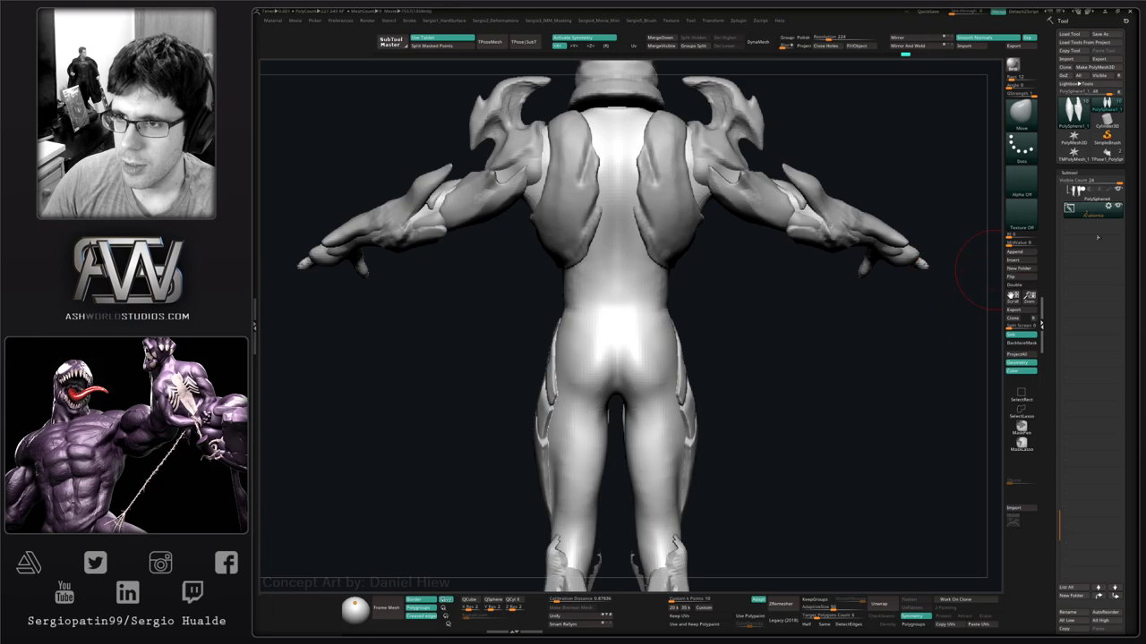
{"action": "left_click", "coordinate": [1083, 214]}
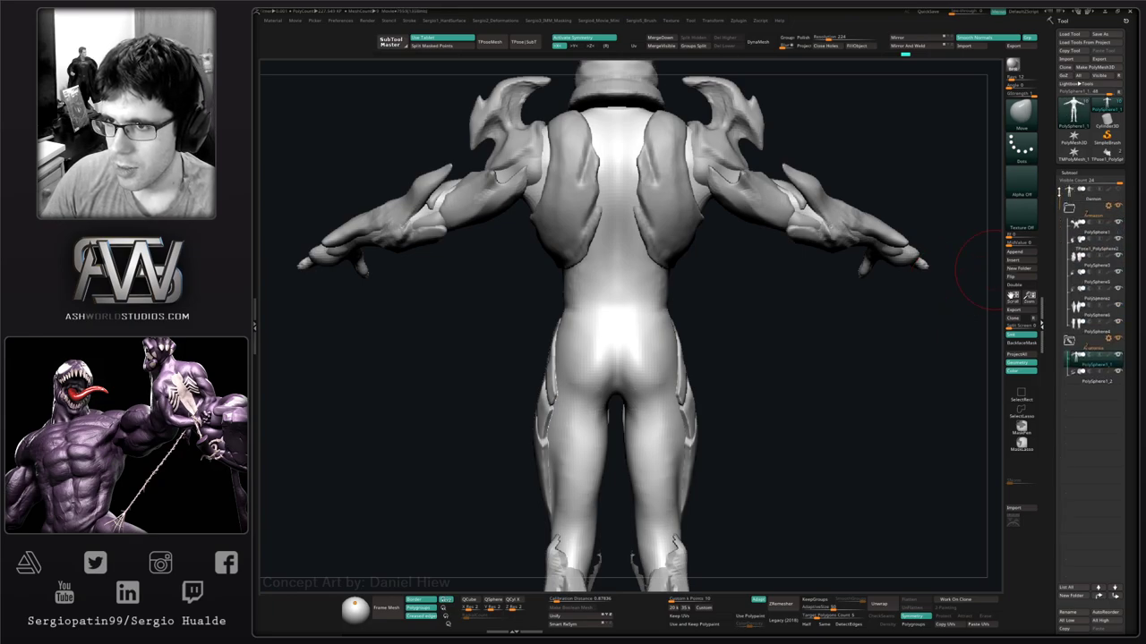
{"action": "left_click_drag", "start_coordinate": [1084, 343], "coordinate": [1084, 211]}
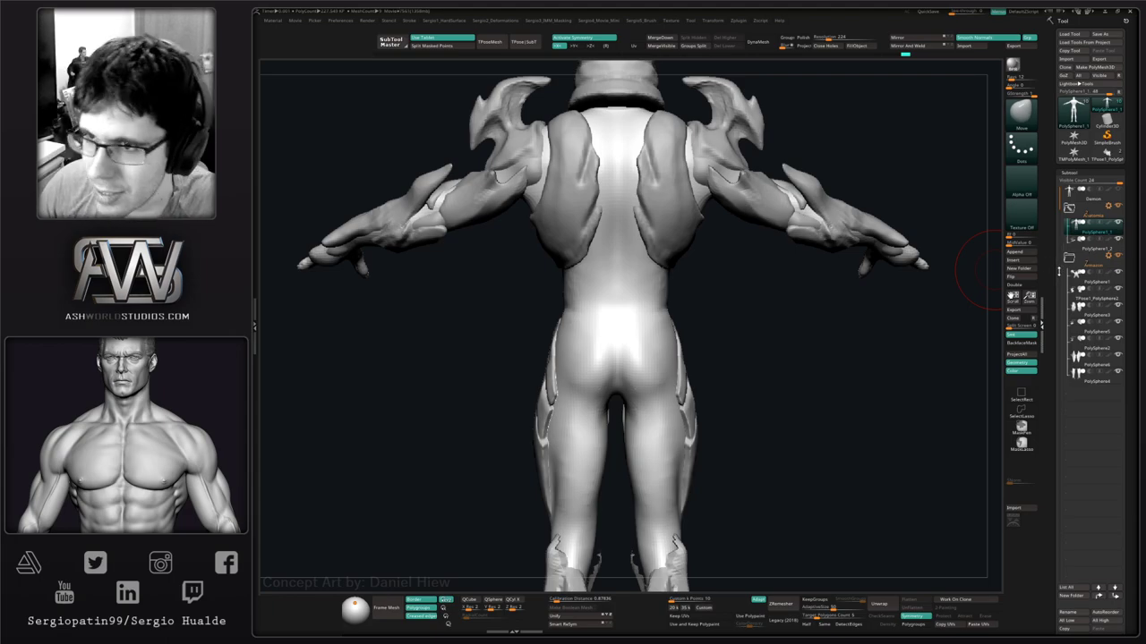
{"action": "key", "text": "ctrl+shift+d"}
Adjust the duplicate body's Inflate deformation and build up clay over the buttocks and lower back with the ClayBuildup brush.
{"action": "right_click_drag", "start_coordinate": [781, 381], "coordinate": [721, 385]}
{"action": "mouse_move", "coordinate": [705, 337]}
{"action": "right_mouse_down", "text": "alt"}
{"action": "mouse_move", "coordinate": [716, 388]}
{"action": "mouse_move", "coordinate": [680, 409]}
{"action": "right_mouse_up", "text": "alt"}
{"action": "key", "text": "b"}
{"action": "key", "text": "c"}
{"action": "key", "text": "b"}
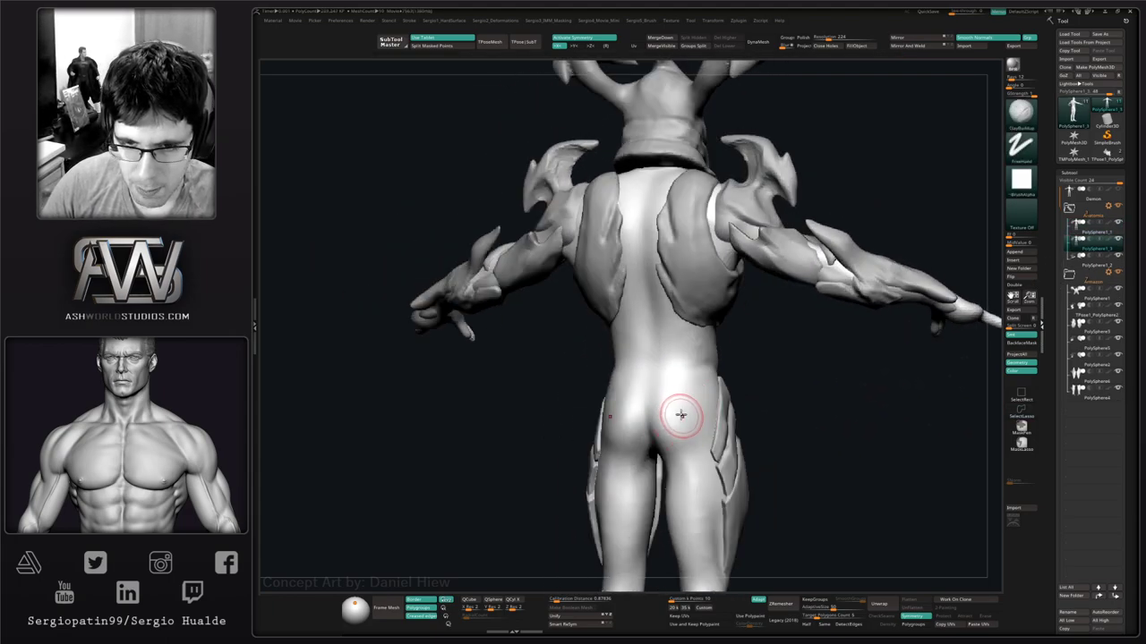
{"action": "key", "text": "shift+2"}
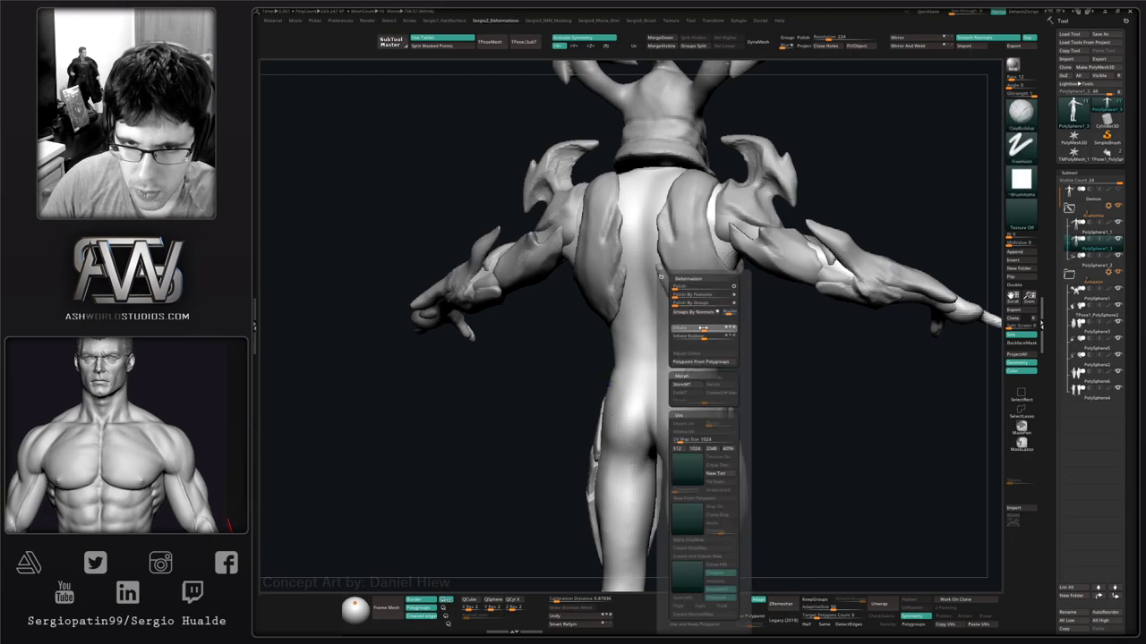
{"action": "mouse_move", "coordinate": [675, 431]}
{"action": "left_mouse_down"}
{"action": "mouse_move", "coordinate": [671, 349]}
{"action": "mouse_move", "coordinate": [700, 413]}
{"action": "mouse_move", "coordinate": [682, 415]}
{"action": "mouse_move", "coordinate": [707, 383]}
{"action": "mouse_move", "coordinate": [702, 412]}
{"action": "left_mouse_up"}
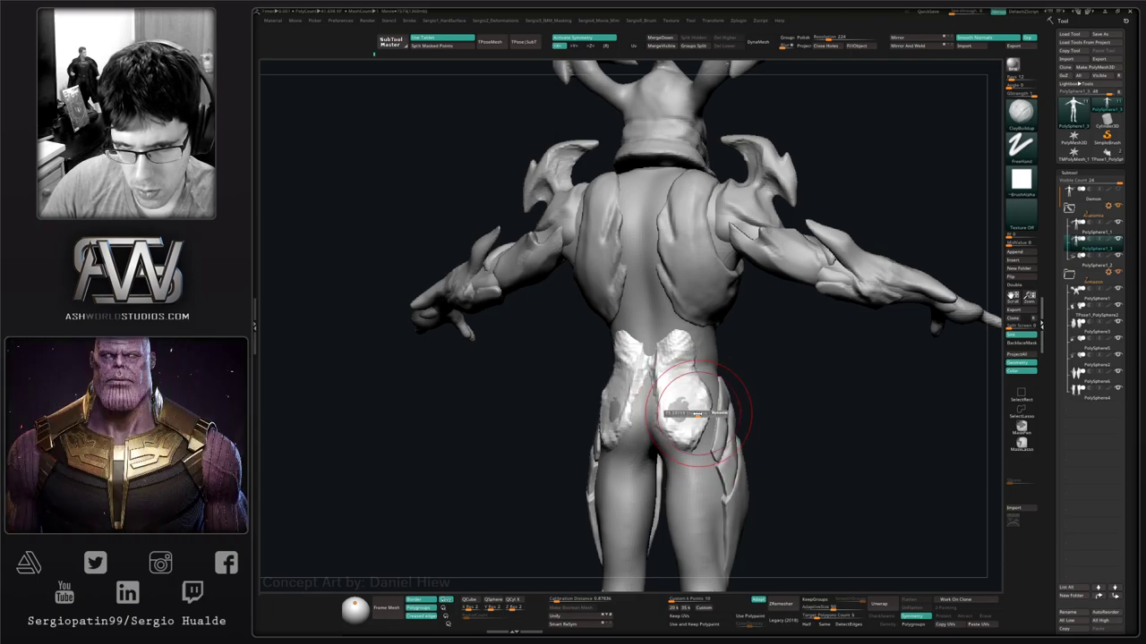
Extend the ClayBuildup forms up the lower back and define their inner edges on both sides of the spine.
{"action": "right_click_drag", "start_coordinate": [694, 462], "coordinate": [696, 449]}
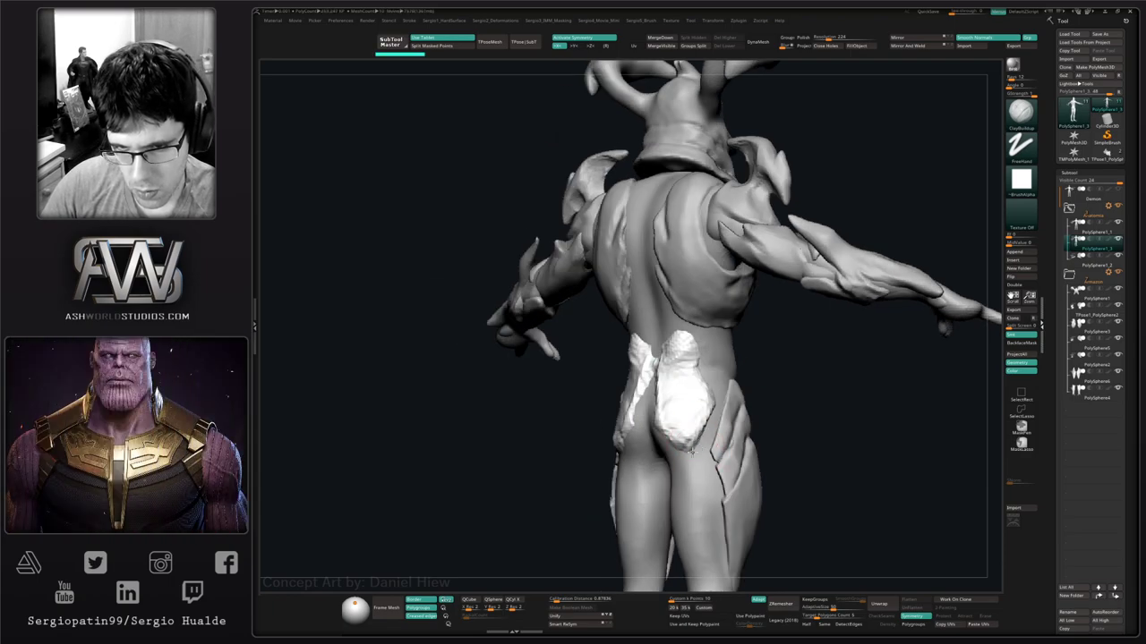
{"action": "right_click_drag", "start_coordinate": [696, 387], "coordinate": [671, 405]}
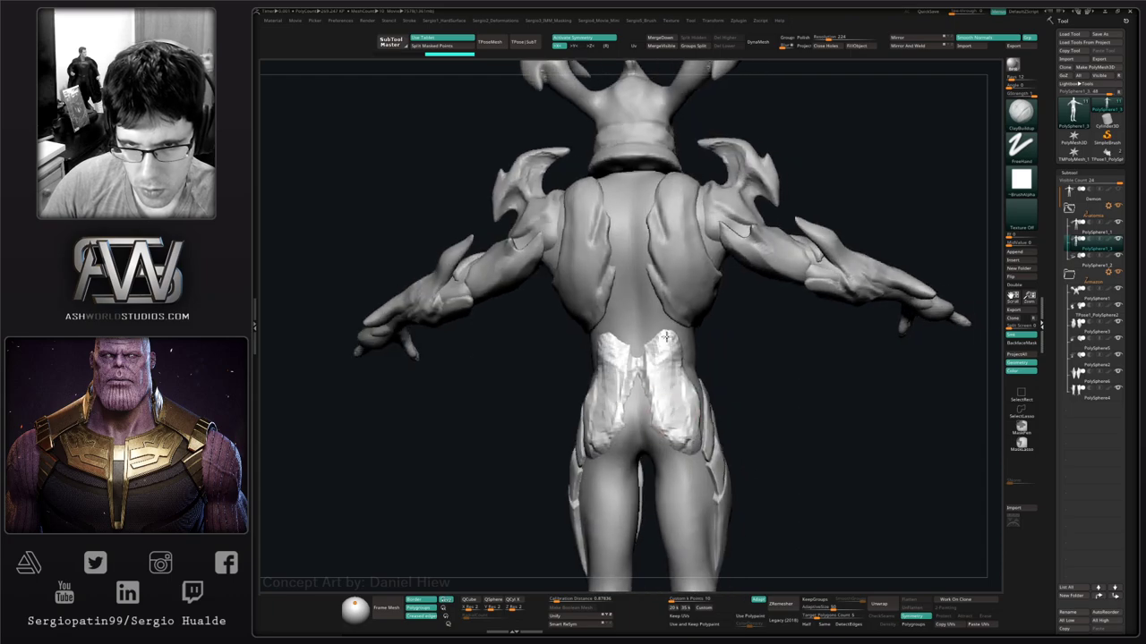
{"action": "left_click_drag", "start_coordinate": [677, 341], "coordinate": [670, 359]}
{"action": "right_click_drag", "start_coordinate": [671, 356], "coordinate": [677, 336]}
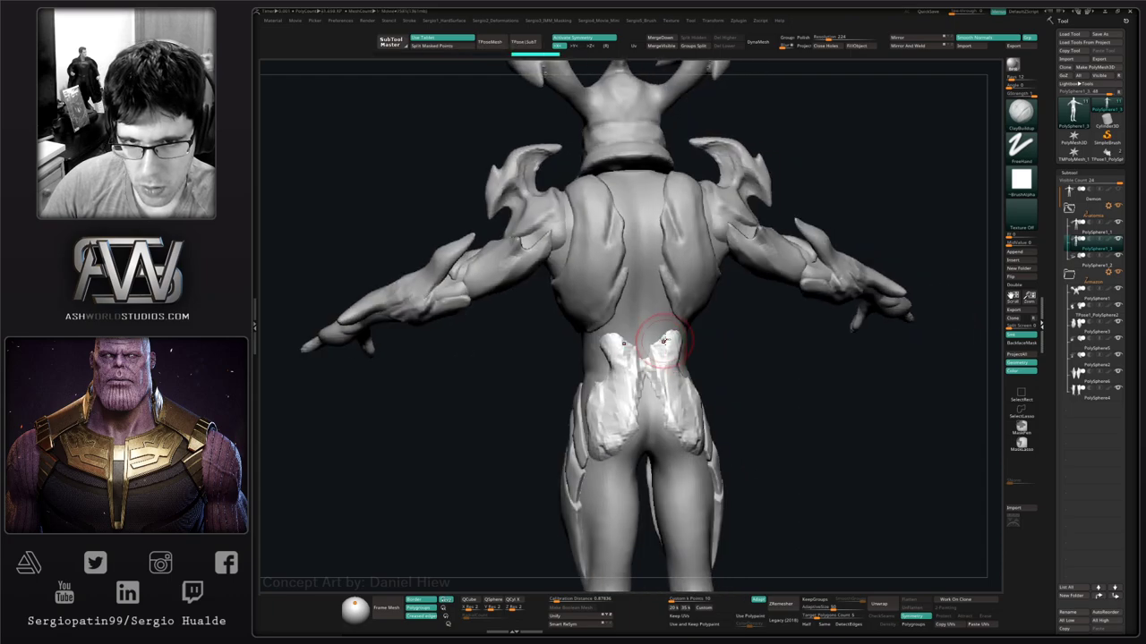
{"action": "left_click_drag", "start_coordinate": [675, 332], "coordinate": [653, 348]}
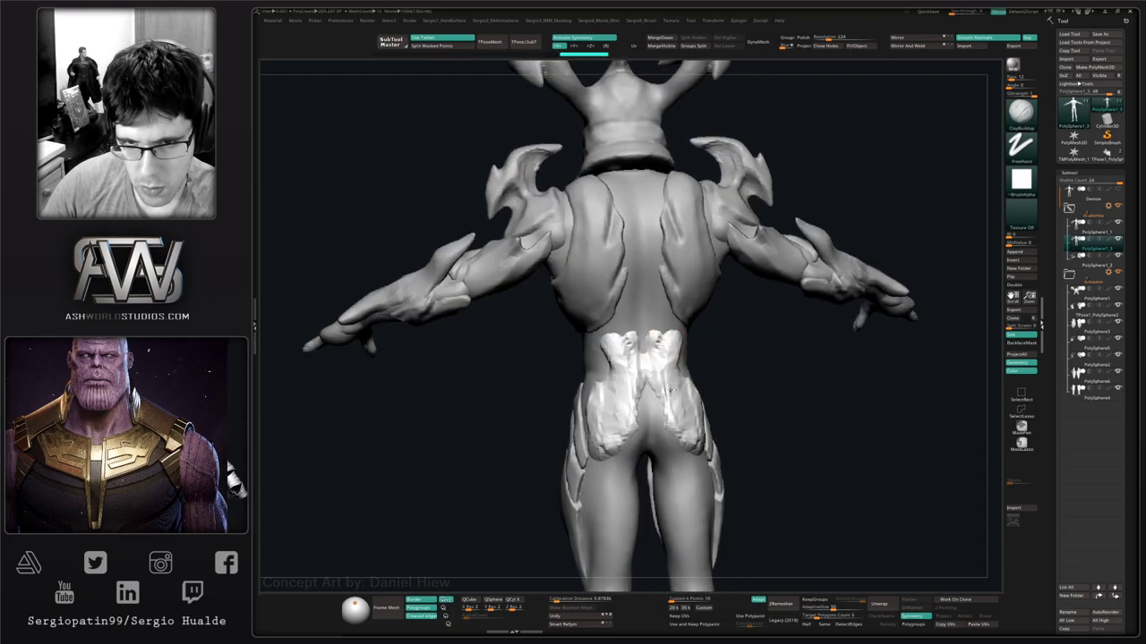
{"action": "right_click_drag", "start_coordinate": [656, 332], "coordinate": [643, 357]}
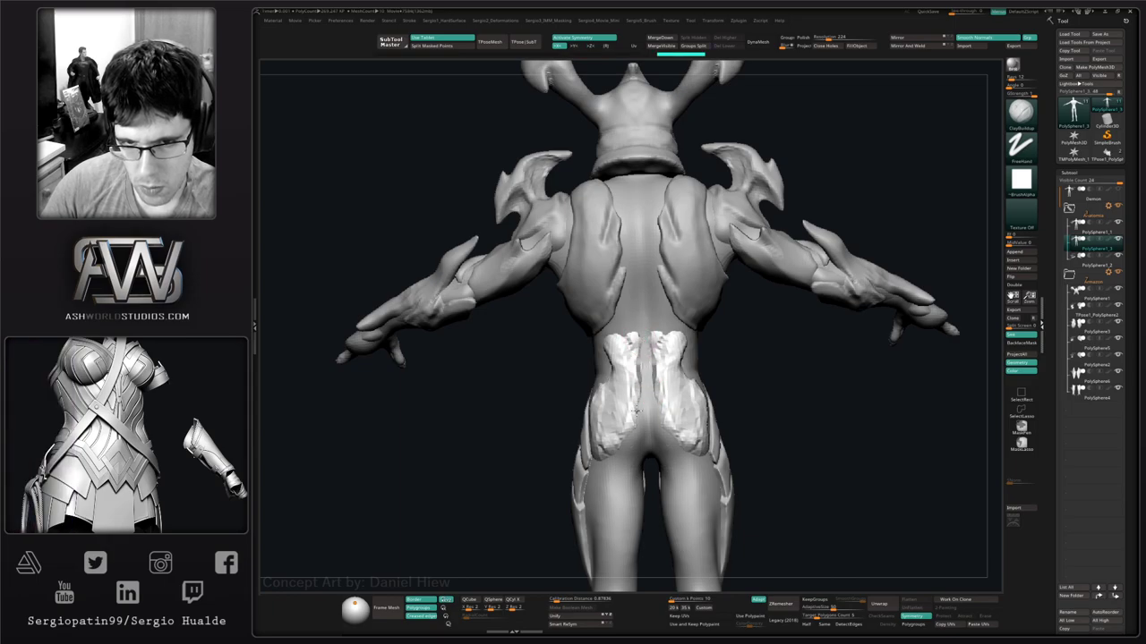
{"action": "right_click_drag", "start_coordinate": [638, 435], "coordinate": [632, 431]}
Adjust the clay forms' outline with the Move brush, add more volume with ClayBuildup, and isolate the duplicate body.
{"action": "key", "text": "b"}
{"action": "key", "text": "m"}
{"action": "key", "text": "v"}
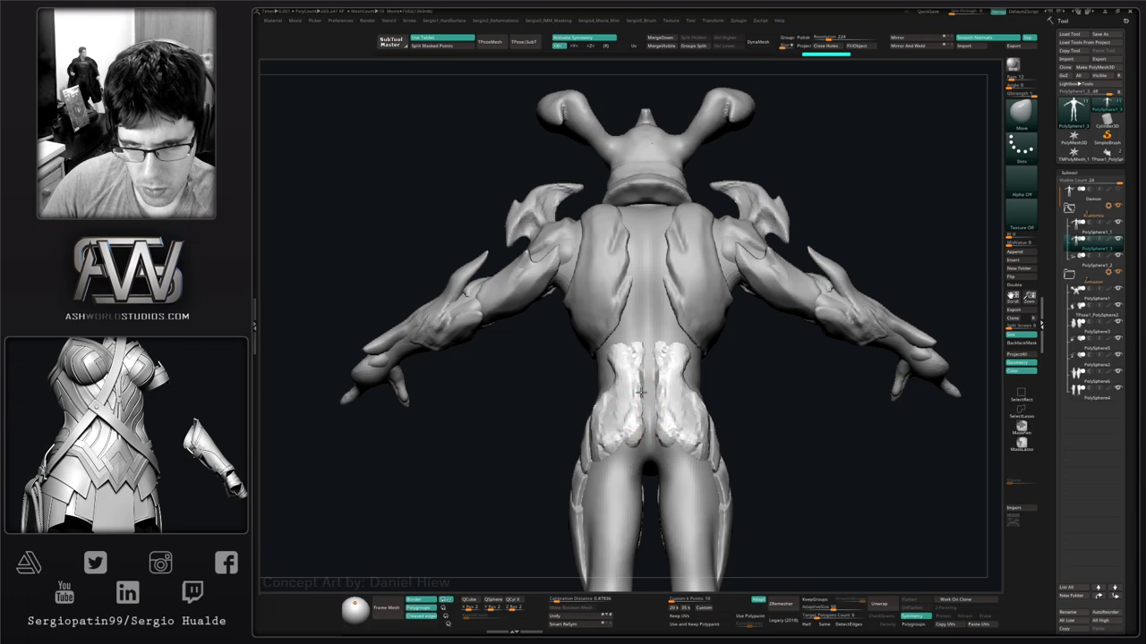
{"action": "mouse_move", "coordinate": [640, 392]}
{"action": "right_mouse_down", "text": "ctrl"}
{"action": "mouse_move", "coordinate": [641, 376]}
{"action": "mouse_move", "coordinate": [667, 414]}
{"action": "right_mouse_up", "text": "ctrl"}
{"action": "key", "text": "b"}
{"action": "key", "text": "c"}
{"action": "key", "text": "b"}
{"action": "mouse_move", "coordinate": [682, 415]}
{"action": "right_mouse_down"}
{"action": "mouse_move", "coordinate": [646, 431]}
{"action": "mouse_move", "coordinate": [703, 438]}
{"action": "right_mouse_up"}
{"action": "key", "text": "alt+s"}
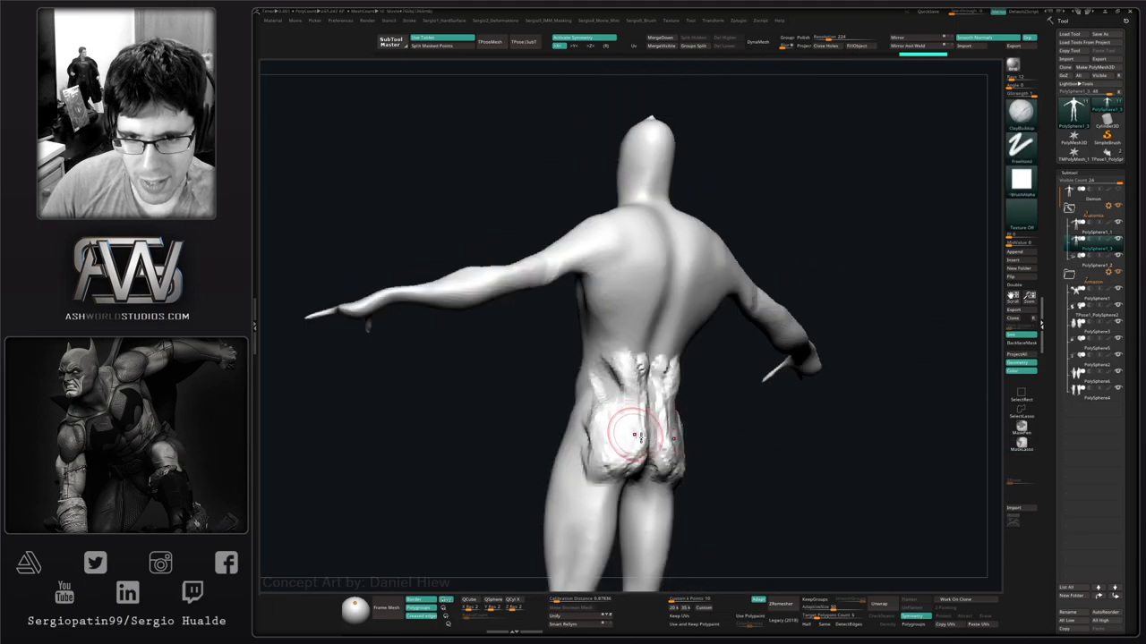
Mask the clay forms over the buttocks and lower back of the duplicate body with lasso masks.
{"action": "mouse_move", "coordinate": [629, 435]}
{"action": "right_mouse_down"}
{"action": "mouse_move", "coordinate": [648, 444]}
{"action": "mouse_move", "coordinate": [714, 426]}
{"action": "mouse_move", "coordinate": [678, 413]}
{"action": "right_mouse_up"}
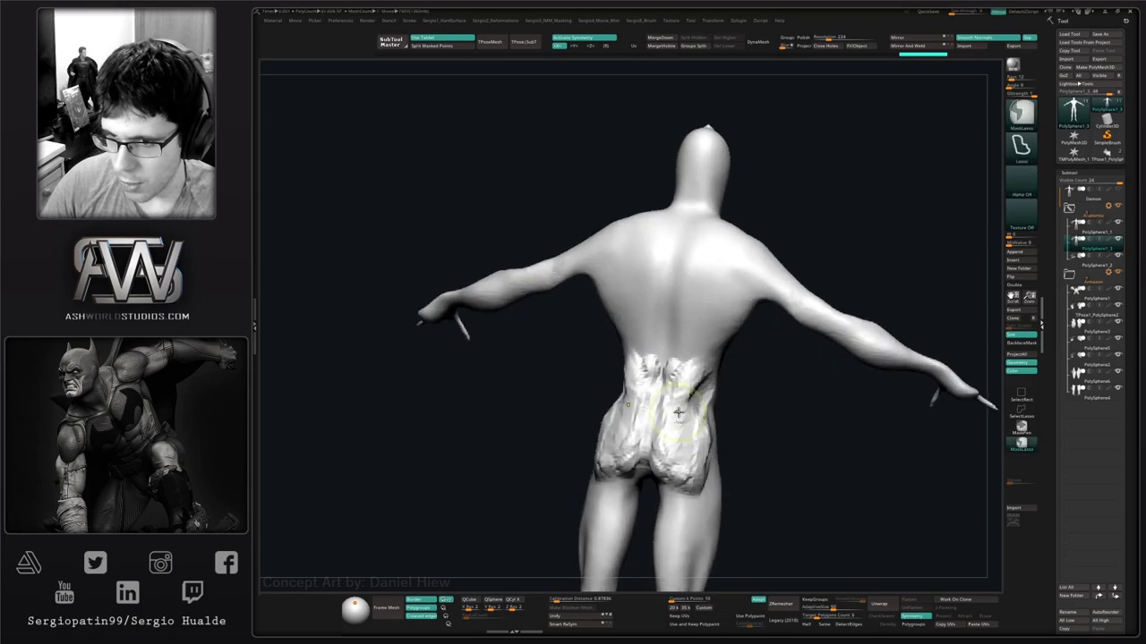
{"action": "left_click", "coordinate": [1029, 433], "text": "ctrl"}
{"action": "mouse_move", "coordinate": [682, 390]}
{"action": "left_mouse_down", "text": "ctrl"}
{"action": "mouse_move", "coordinate": [686, 419]}
{"action": "mouse_move", "coordinate": [691, 368]}
{"action": "mouse_move", "coordinate": [700, 453]}
{"action": "left_mouse_up", "text": "ctrl"}
{"action": "right_click_drag", "start_coordinate": [700, 453], "coordinate": [659, 439]}
{"action": "mouse_move", "coordinate": [675, 416]}
{"action": "left_mouse_down", "text": "ctrl"}
{"action": "mouse_move", "coordinate": [677, 467]}
{"action": "mouse_move", "coordinate": [702, 467]}
{"action": "mouse_move", "coordinate": [700, 386]}
{"action": "left_mouse_up", "text": "ctrl"}
{"action": "right_click_drag", "start_coordinate": [701, 385], "coordinate": [658, 444]}
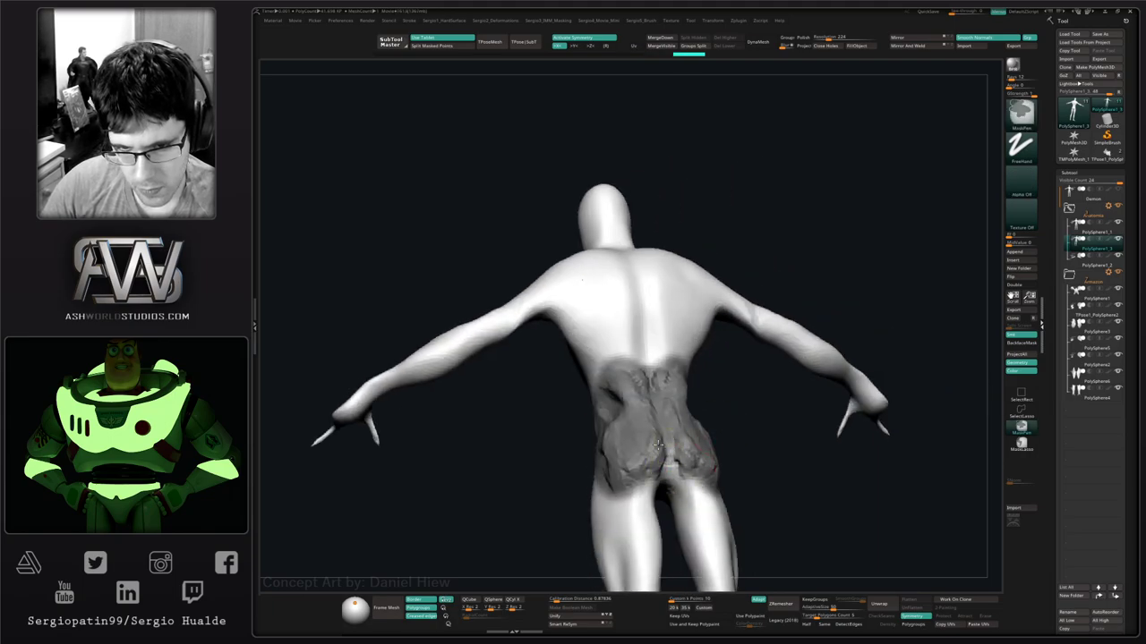
Refine the mask's edges along the upper thighs and waist with the MaskPen brush.
{"action": "left_click_drag", "start_coordinate": [657, 488], "coordinate": [621, 489], "text": "ctrl+alt"}
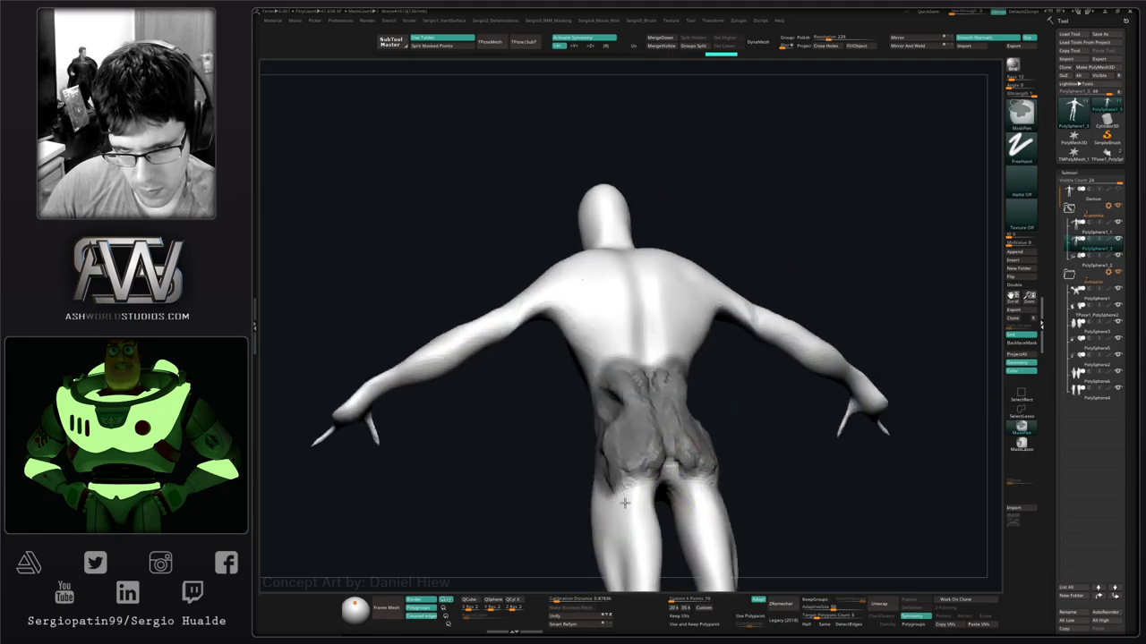
{"action": "right_click_drag", "start_coordinate": [627, 506], "coordinate": [638, 506]}
{"action": "mouse_move", "coordinate": [578, 470]}
{"action": "left_mouse_down", "text": "ctrl+alt"}
{"action": "mouse_move", "coordinate": [595, 502]}
{"action": "mouse_move", "coordinate": [533, 437]}
{"action": "mouse_move", "coordinate": [551, 439]}
{"action": "left_mouse_up", "text": "ctrl+alt"}
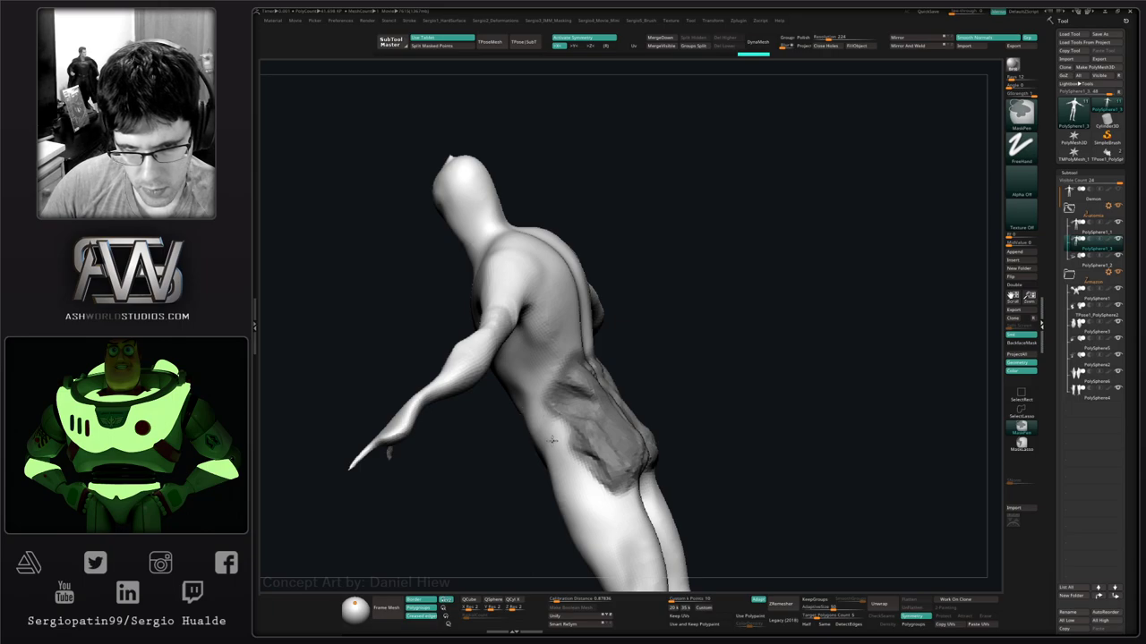
{"action": "right_click_drag", "start_coordinate": [577, 487], "coordinate": [627, 509]}
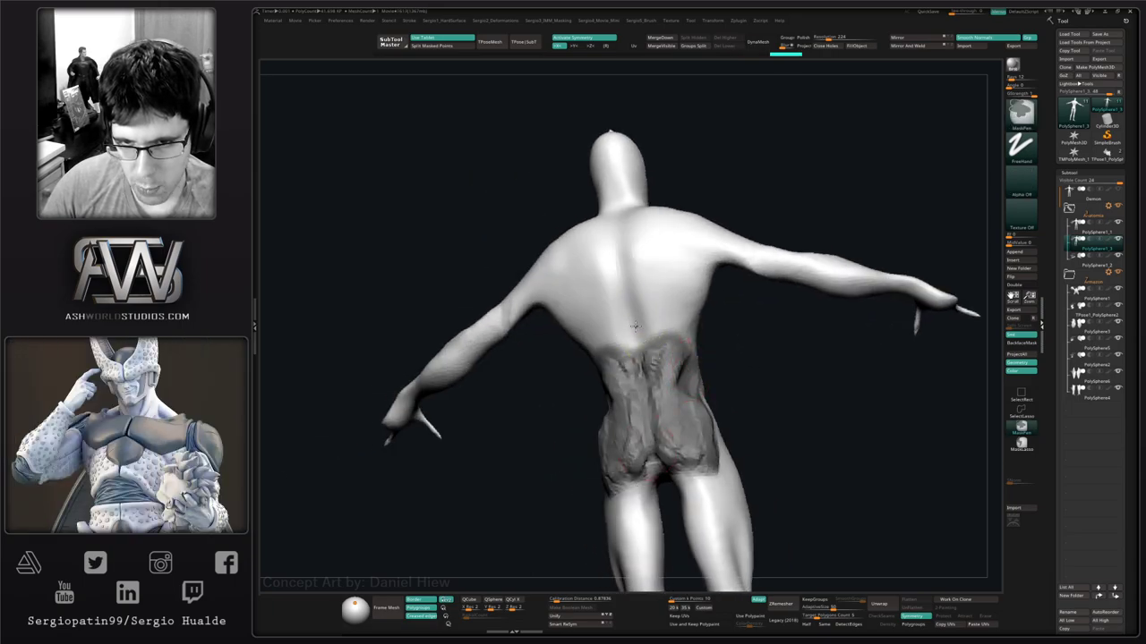
{"action": "right_click_drag", "start_coordinate": [692, 328], "coordinate": [737, 427]}
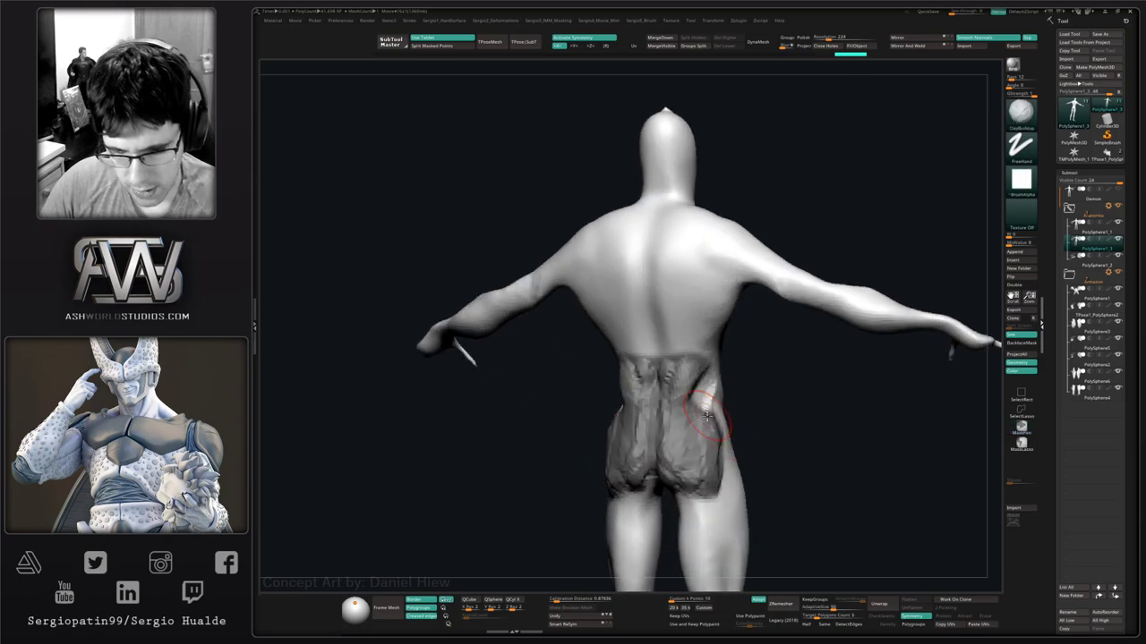
Turn the masked area into its own polygroup and isolate it from the rest of the body.
{"action": "key", "text": "shift+f"}
{"action": "key", "text": "ctrl+w"}
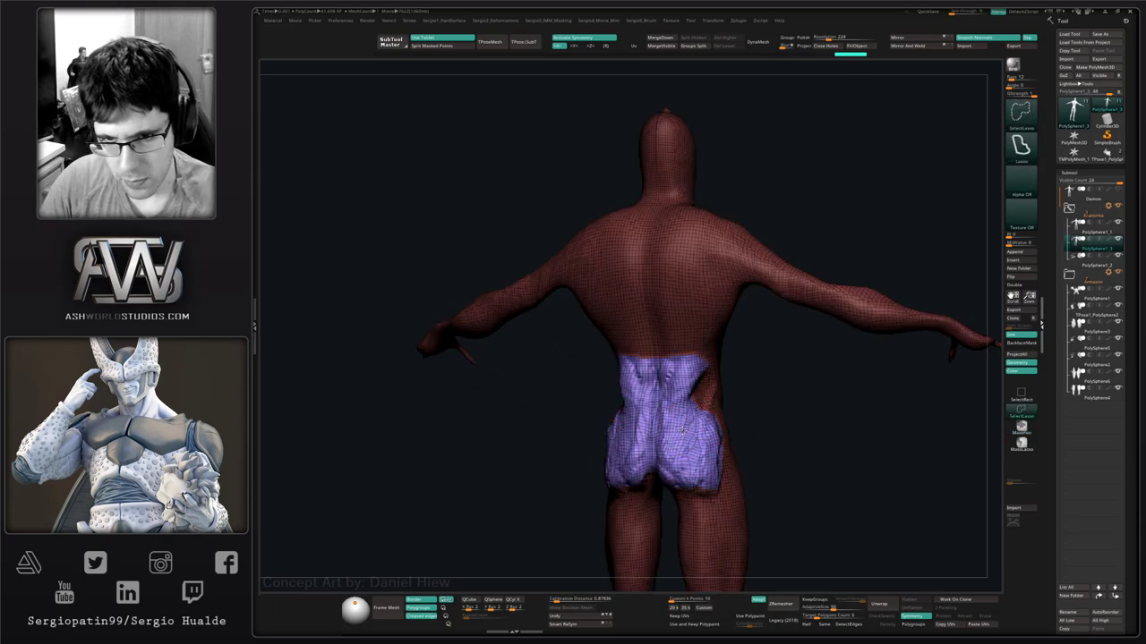
{"action": "left_click", "coordinate": [694, 430], "text": "ctrl+shift"}
{"action": "key", "text": "shift+f"}
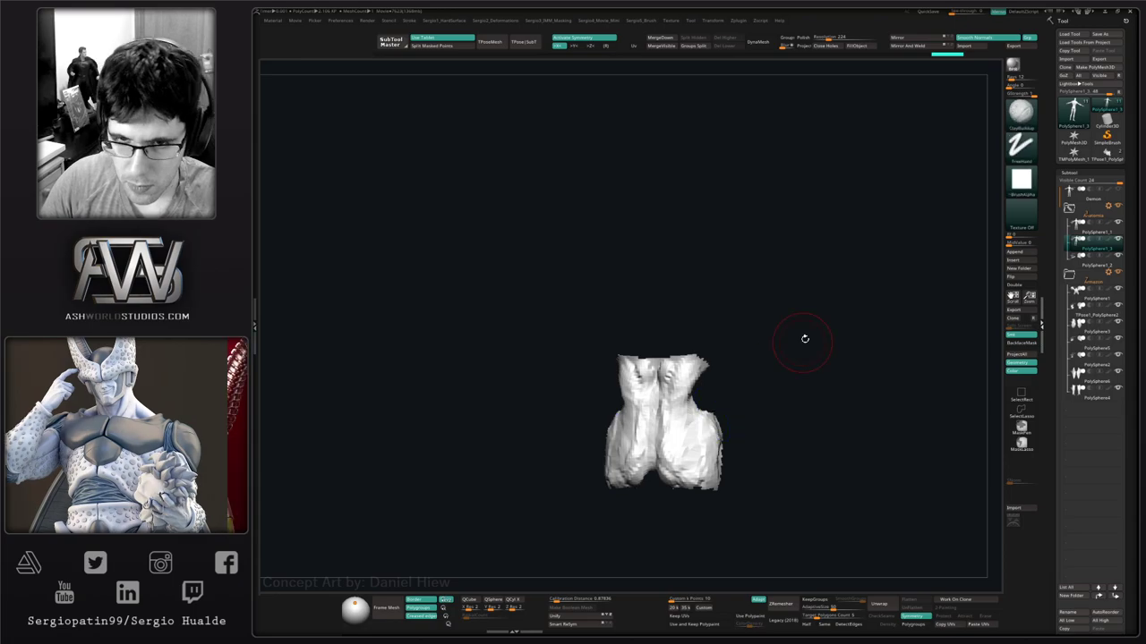
Give the isolated patch thickness using Panel Loops with Bevel 0, Polish 0 and Elevation -100, and show the other subtools again.
{"action": "key", "text": "1"}
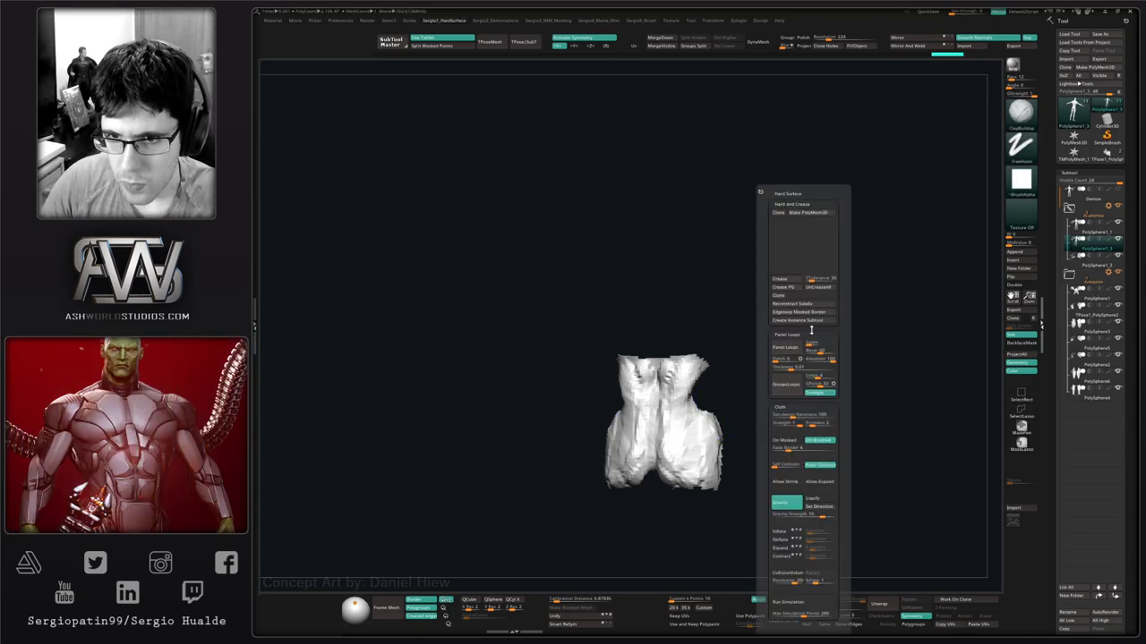
{"action": "left_click", "coordinate": [807, 344]}
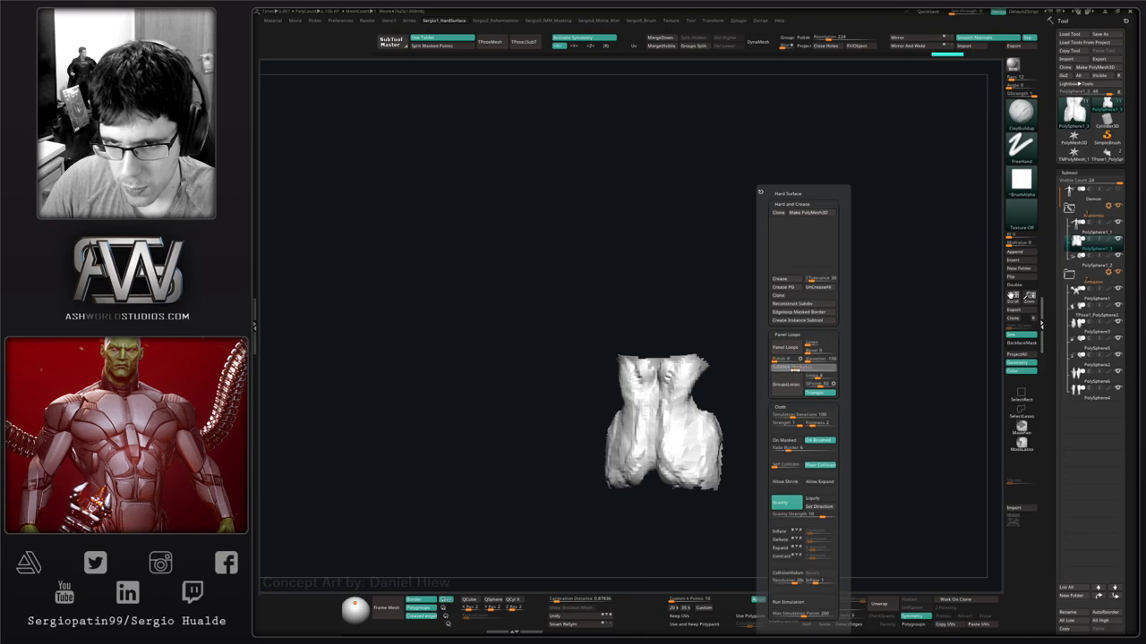
{"action": "left_click", "coordinate": [788, 348]}
{"action": "mouse_move", "coordinate": [725, 366]}
{"action": "left_mouse_down"}
{"action": "mouse_move", "coordinate": [711, 389]}
{"action": "mouse_move", "coordinate": [750, 369]}
{"action": "left_mouse_up"}
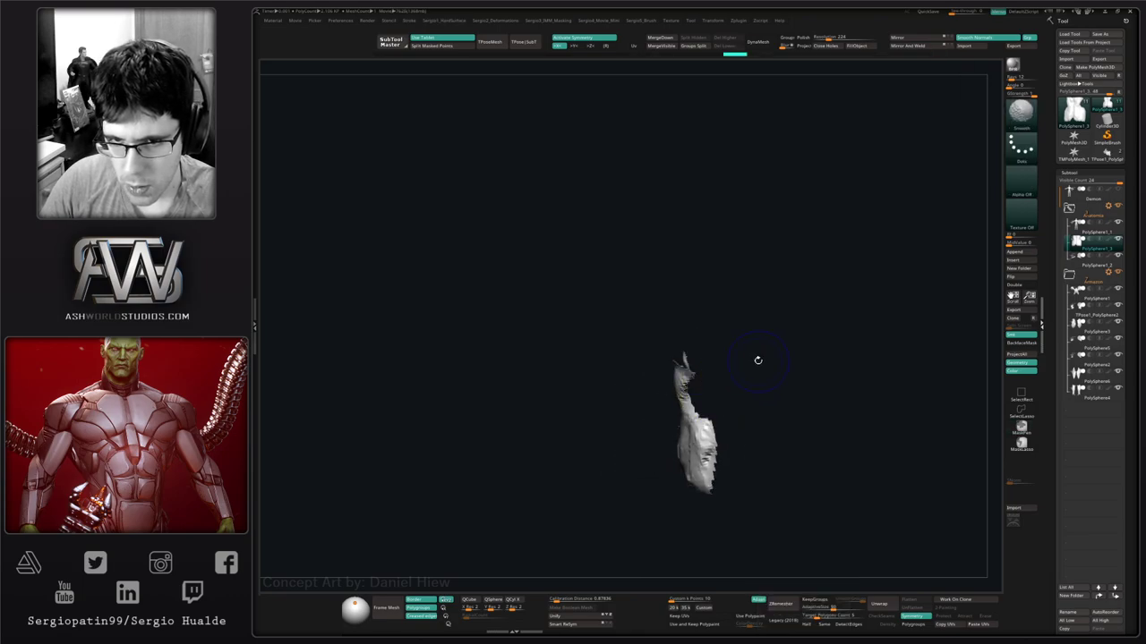
{"action": "key", "text": "1"}
{"action": "left_click", "coordinate": [754, 367]}
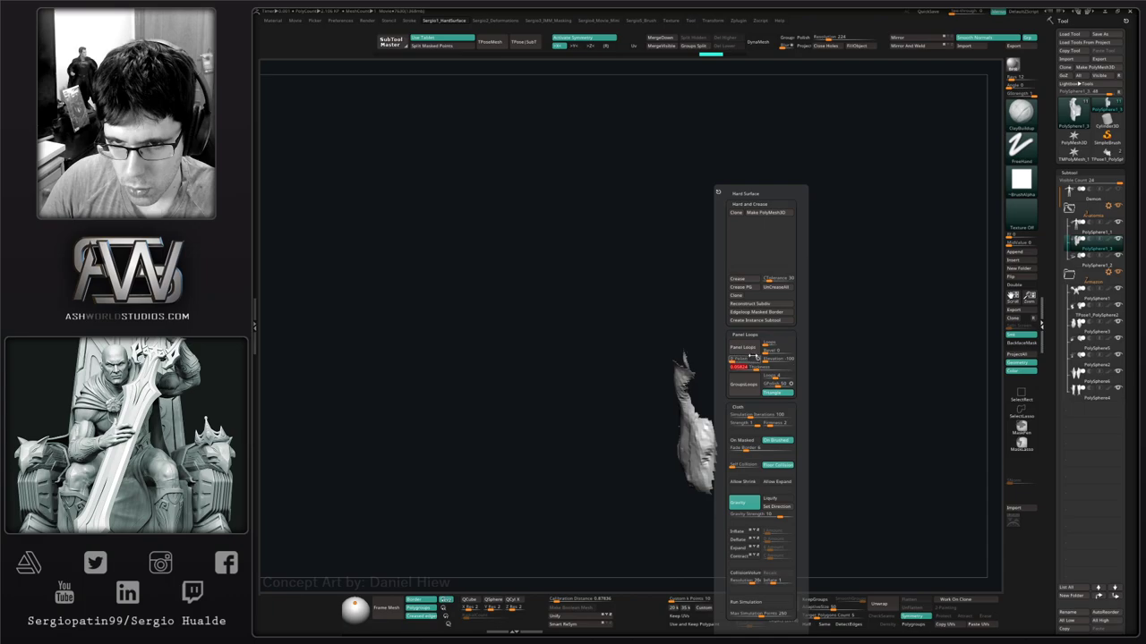
{"action": "left_click", "coordinate": [745, 347]}
{"action": "right_click_drag", "start_coordinate": [691, 412], "coordinate": [717, 409]}
{"action": "key", "text": "alt+s"}
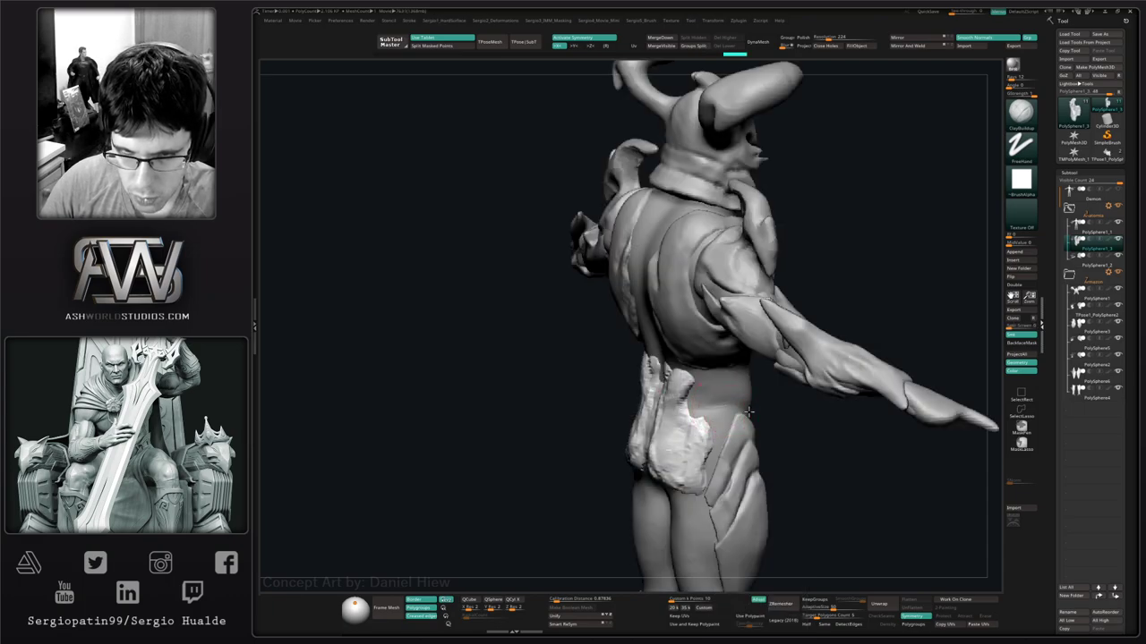
DynaMesh the new plate at Resolution 488 and smooth its surface and edges.
{"action": "left_click_drag", "start_coordinate": [748, 412], "coordinate": [833, 75]}
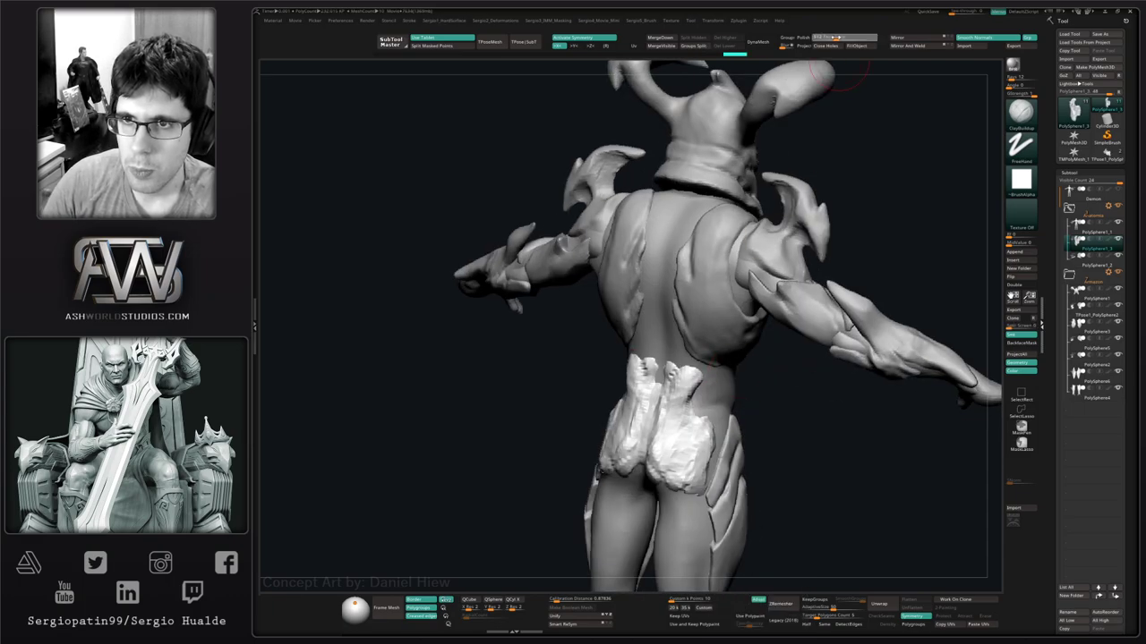
{"action": "left_click", "coordinate": [758, 41]}
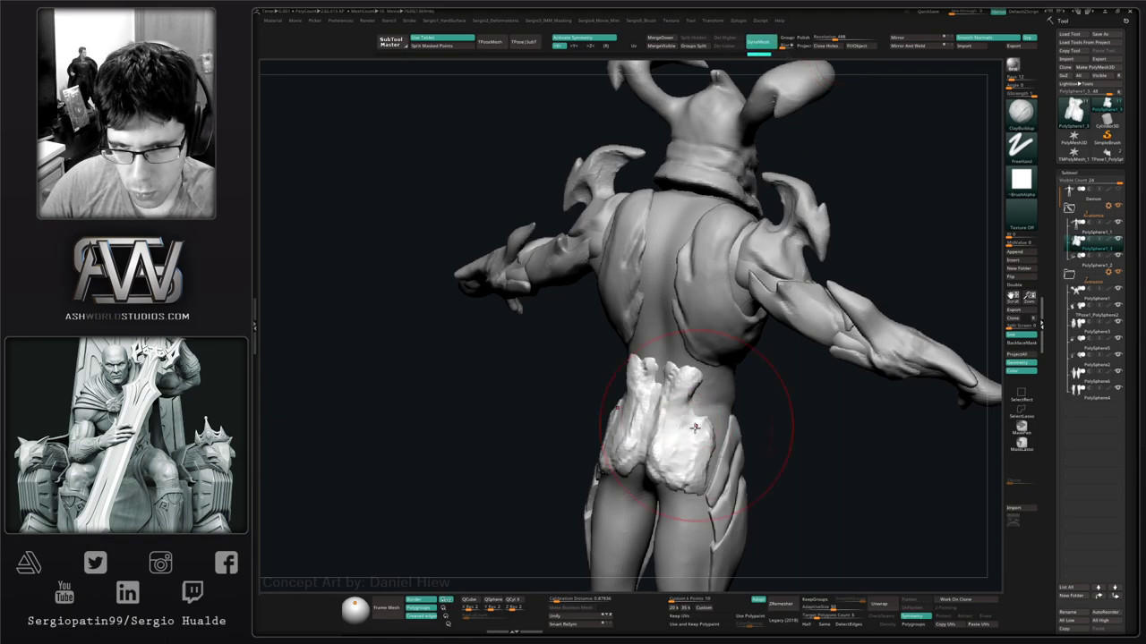
{"action": "left_click_drag", "start_coordinate": [694, 428], "coordinate": [680, 429], "text": "shift"}
{"action": "mouse_move", "coordinate": [677, 434]}
{"action": "right_mouse_down"}
{"action": "mouse_move", "coordinate": [695, 437]}
{"action": "mouse_move", "coordinate": [683, 484]}
{"action": "mouse_move", "coordinate": [660, 478]}
{"action": "right_mouse_up"}
{"action": "key", "text": "s"}
{"action": "left_click", "coordinate": [627, 476]}
{"action": "mouse_move", "coordinate": [637, 474]}
{"action": "left_mouse_down"}
{"action": "mouse_move", "coordinate": [648, 499]}
{"action": "mouse_move", "coordinate": [657, 476]}
{"action": "left_mouse_up"}
{"action": "mouse_move", "coordinate": [652, 478]}
{"action": "right_mouse_down"}
{"action": "mouse_move", "coordinate": [672, 474]}
{"action": "mouse_move", "coordinate": [668, 498]}
{"action": "mouse_move", "coordinate": [679, 504]}
{"action": "right_mouse_up"}
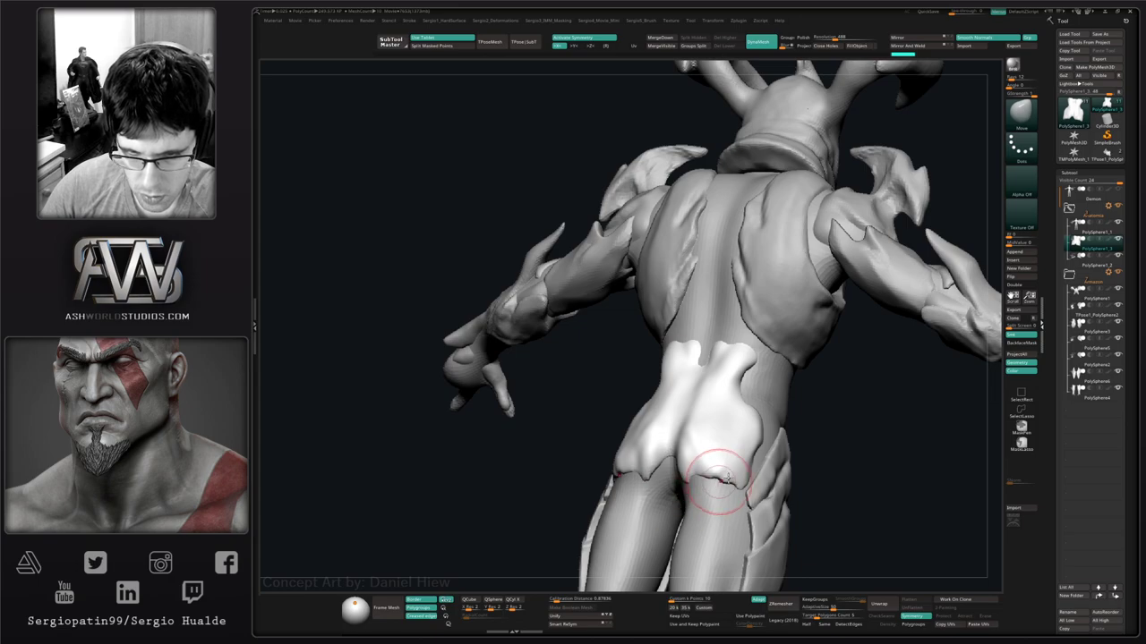
Reshape the plate's lower edge below the buttocks into an irregular, pointed outline with the Move brush.
{"action": "right_click_drag", "start_coordinate": [726, 475], "coordinate": [734, 483]}
{"action": "key", "text": "b"}
{"action": "key", "text": "m"}
{"action": "key", "text": "v"}
{"action": "mouse_move", "coordinate": [714, 491]}
{"action": "left_mouse_down"}
{"action": "mouse_move", "coordinate": [703, 491]}
{"action": "mouse_move", "coordinate": [718, 483]}
{"action": "left_mouse_up"}
{"action": "right_click_drag", "start_coordinate": [719, 483], "coordinate": [724, 489]}
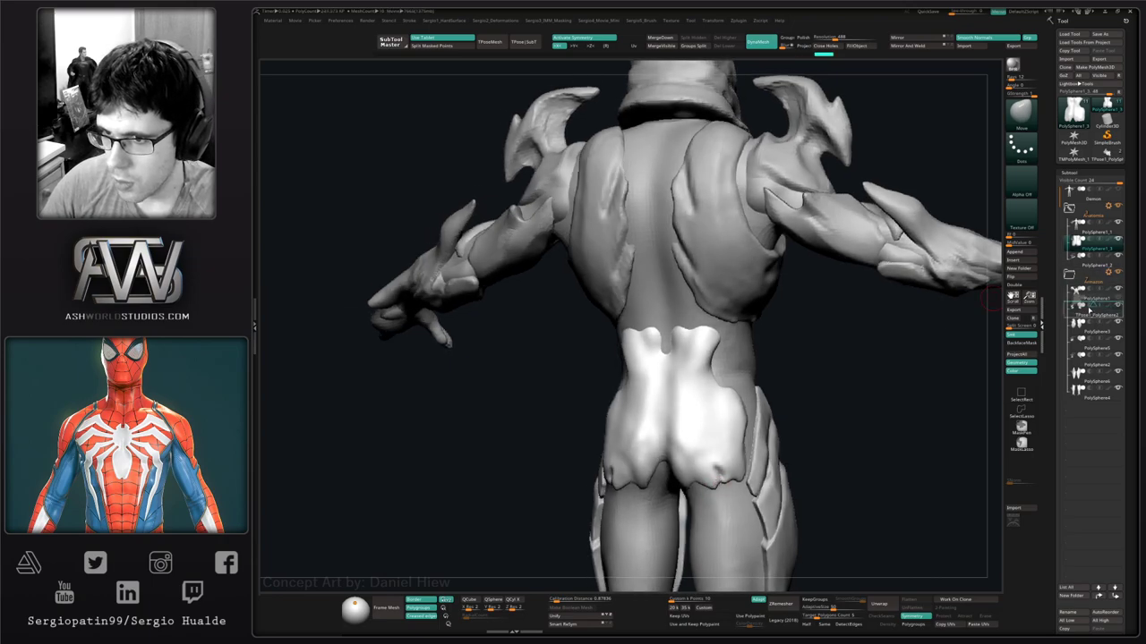
Move the plate's subtool into the armour folder and adjust its outer edge beside the thigh plates.
{"action": "left_click_drag", "start_coordinate": [1099, 372], "coordinate": [1099, 371]}
{"action": "right_click_drag", "start_coordinate": [728, 492], "coordinate": [747, 436], "text": "alt"}
{"action": "left_click_drag", "start_coordinate": [738, 440], "coordinate": [737, 430]}
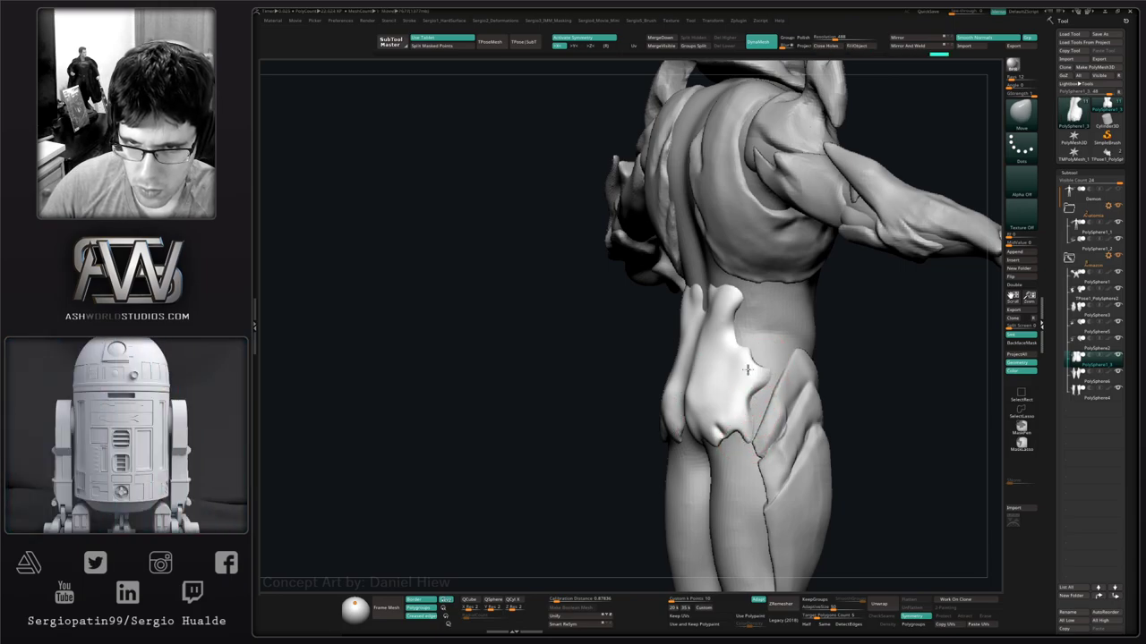
Flatten the buttock surfaces of the plate with the TrimDynamic brush.
{"action": "right_click_drag", "start_coordinate": [757, 353], "coordinate": [703, 423]}
{"action": "key", "text": "ctrl+2"}
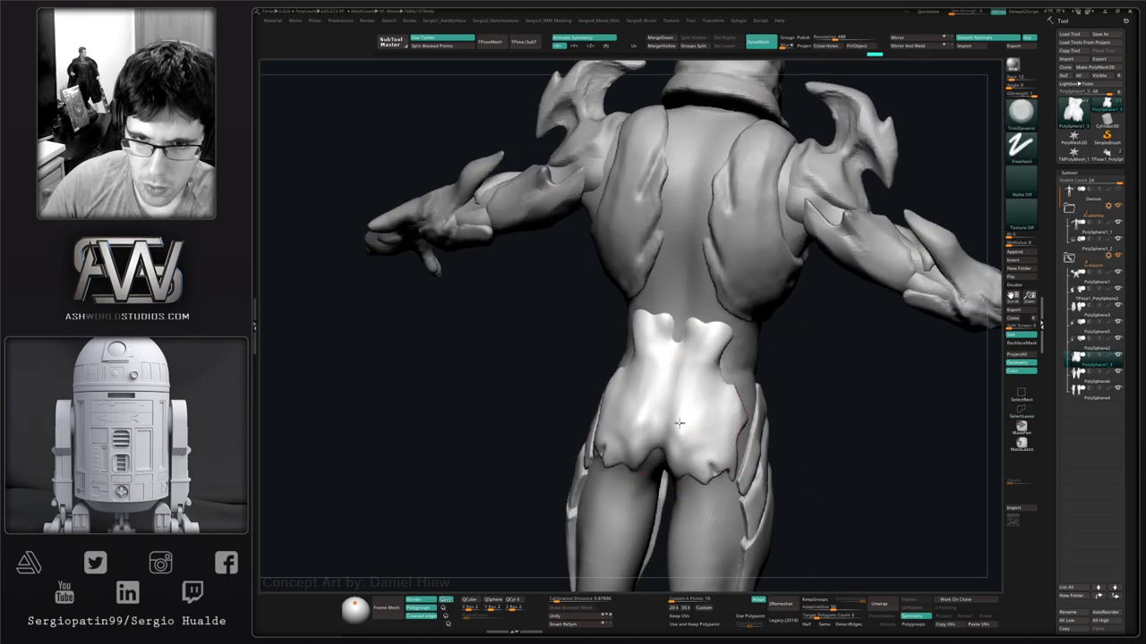
{"action": "mouse_move", "coordinate": [687, 445]}
{"action": "left_mouse_down"}
{"action": "mouse_move", "coordinate": [697, 378]}
{"action": "mouse_move", "coordinate": [718, 435]}
{"action": "left_mouse_up"}
Adjust the plate's side profile over the buttocks with the Move brush.
{"action": "mouse_move", "coordinate": [719, 435]}
{"action": "right_mouse_down"}
{"action": "mouse_move", "coordinate": [712, 416]}
{"action": "mouse_move", "coordinate": [701, 419]}
{"action": "mouse_move", "coordinate": [724, 430]}
{"action": "mouse_move", "coordinate": [636, 433]}
{"action": "right_mouse_up"}
{"action": "key", "text": "b"}
{"action": "key", "text": "m"}
{"action": "key", "text": "v"}
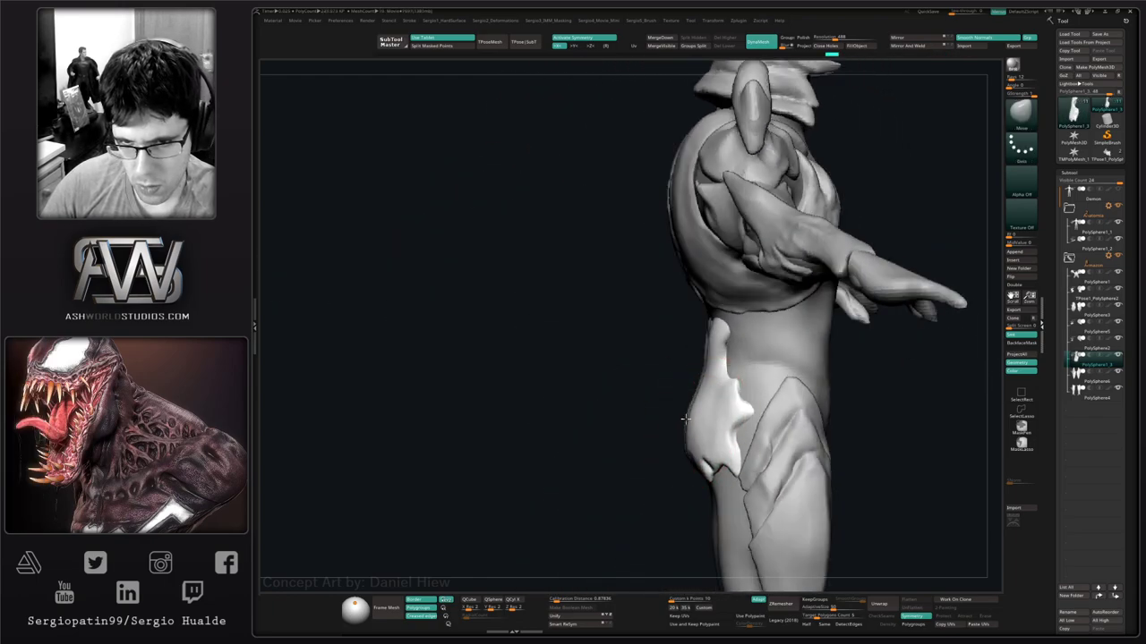
{"action": "right_click_drag", "start_coordinate": [687, 430], "coordinate": [688, 437]}
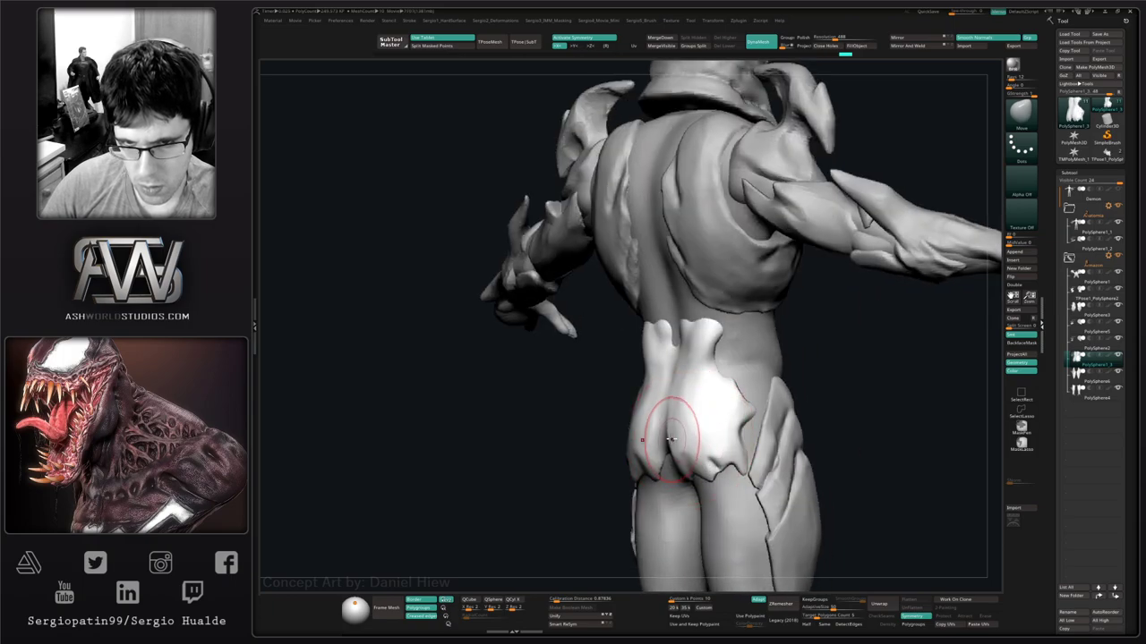
Narrow the plate's lower-back section and pull its upper edge into pointed prongs on both sides of the spine.
{"action": "mouse_move", "coordinate": [689, 392]}
{"action": "right_mouse_down"}
{"action": "mouse_move", "coordinate": [678, 438]}
{"action": "mouse_move", "coordinate": [719, 438]}
{"action": "mouse_move", "coordinate": [669, 424]}
{"action": "mouse_move", "coordinate": [675, 399]}
{"action": "right_mouse_up"}
{"action": "left_click", "coordinate": [686, 419], "text": "ctrl+shift"}
{"action": "key", "text": "shift"}
{"action": "key", "text": "ctrl+shift+s"}
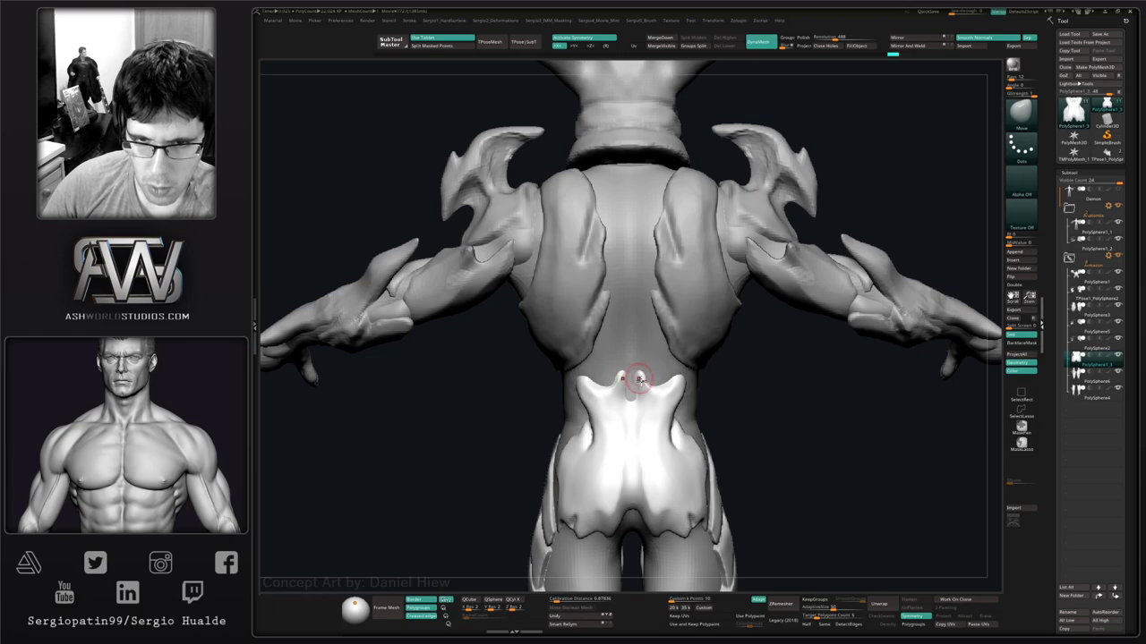
{"action": "mouse_move", "coordinate": [639, 380]}
{"action": "right_mouse_down"}
{"action": "mouse_move", "coordinate": [659, 409]}
{"action": "mouse_move", "coordinate": [698, 409]}
{"action": "right_mouse_up"}
{"action": "left_click_drag", "start_coordinate": [698, 409], "coordinate": [689, 408]}
{"action": "right_click_drag", "start_coordinate": [689, 408], "coordinate": [610, 410]}
Flatten the lower-back section and the upper buttock edge of the plate with the TrimDynamic brush.
{"action": "key", "text": "ctrl+t"}
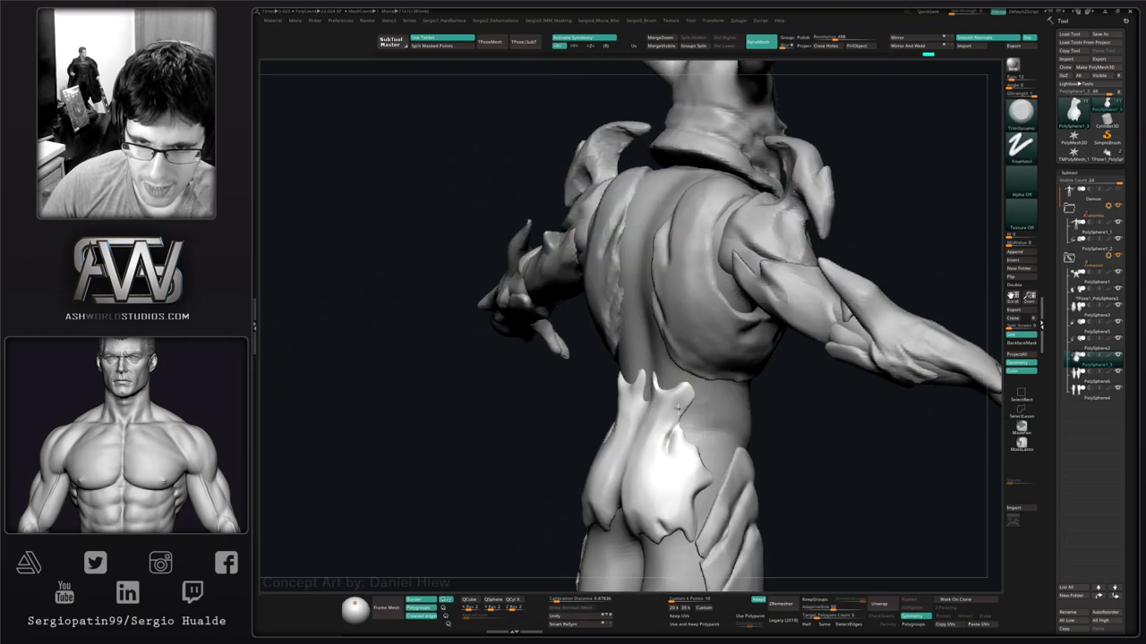
{"action": "left_click_drag", "start_coordinate": [660, 401], "coordinate": [669, 437]}
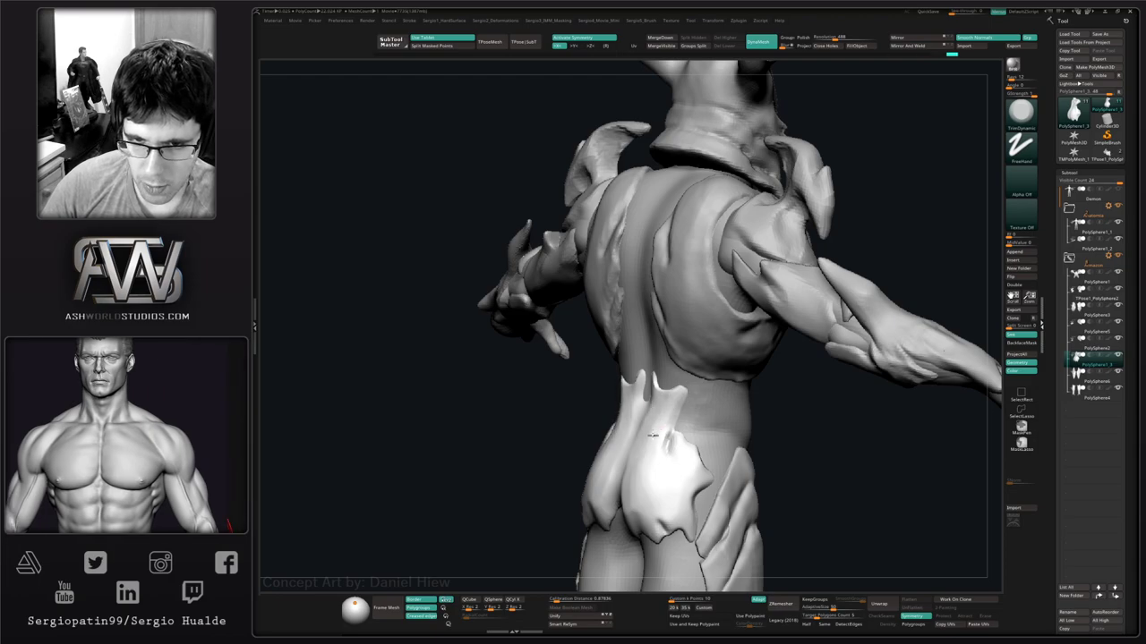
{"action": "mouse_move", "coordinate": [690, 463]}
{"action": "right_mouse_down"}
{"action": "mouse_move", "coordinate": [716, 486]}
{"action": "mouse_move", "coordinate": [694, 490]}
{"action": "right_mouse_up"}
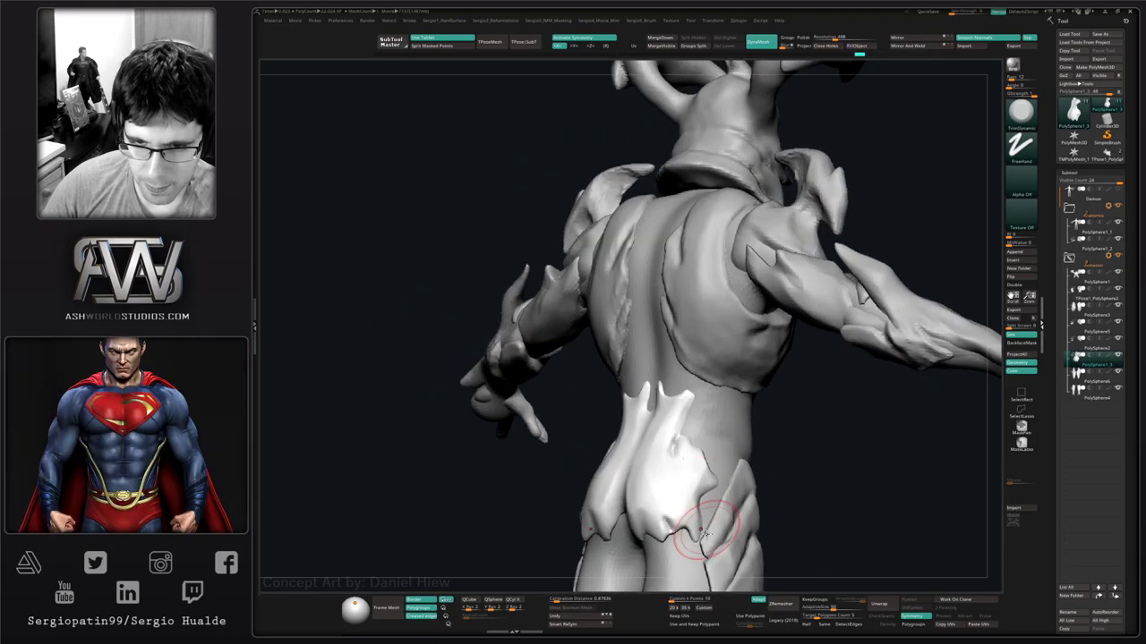
{"action": "right_click_drag", "start_coordinate": [705, 531], "coordinate": [679, 473], "text": "alt"}
{"action": "left_click_drag", "start_coordinate": [678, 461], "coordinate": [669, 432]}
{"action": "right_click_drag", "start_coordinate": [679, 469], "coordinate": [719, 466]}
{"action": "left_click_drag", "start_coordinate": [678, 447], "coordinate": [671, 428]}
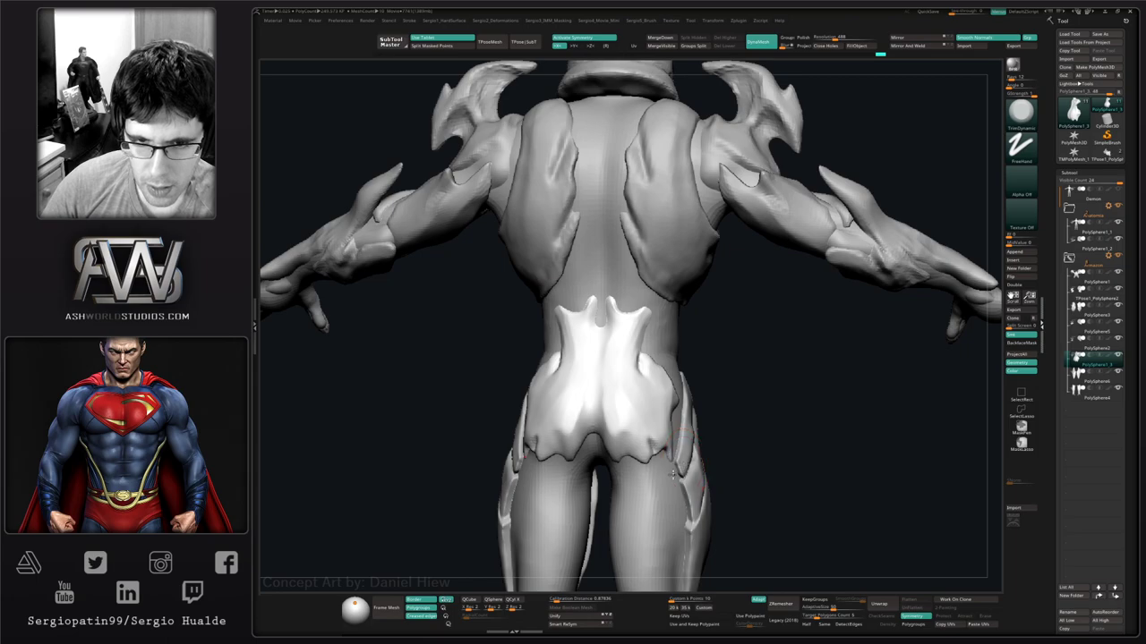
Adjust the plate's outer lower corners beside the thigh plates with the Move brush.
{"action": "right_click_drag", "start_coordinate": [716, 465], "coordinate": [684, 467]}
{"action": "key", "text": "b"}
{"action": "key", "text": "m"}
{"action": "key", "text": "v"}
{"action": "left_click_drag", "start_coordinate": [689, 461], "coordinate": [694, 478]}
{"action": "mouse_move", "coordinate": [695, 479]}
{"action": "right_mouse_down"}
{"action": "mouse_move", "coordinate": [727, 475]}
{"action": "mouse_move", "coordinate": [662, 447]}
{"action": "right_mouse_up"}
Carve the central crease from the gap between the upper prongs down between the buttocks with the DamStandard brush.
{"action": "mouse_move", "coordinate": [591, 452]}
{"action": "right_mouse_down"}
{"action": "mouse_move", "coordinate": [631, 438]}
{"action": "mouse_move", "coordinate": [601, 441]}
{"action": "right_mouse_up"}
{"action": "right_click_drag", "start_coordinate": [602, 441], "coordinate": [632, 482], "text": "ctrl"}
{"action": "key", "text": "b"}
{"action": "key", "text": "d"}
{"action": "key", "text": "s"}
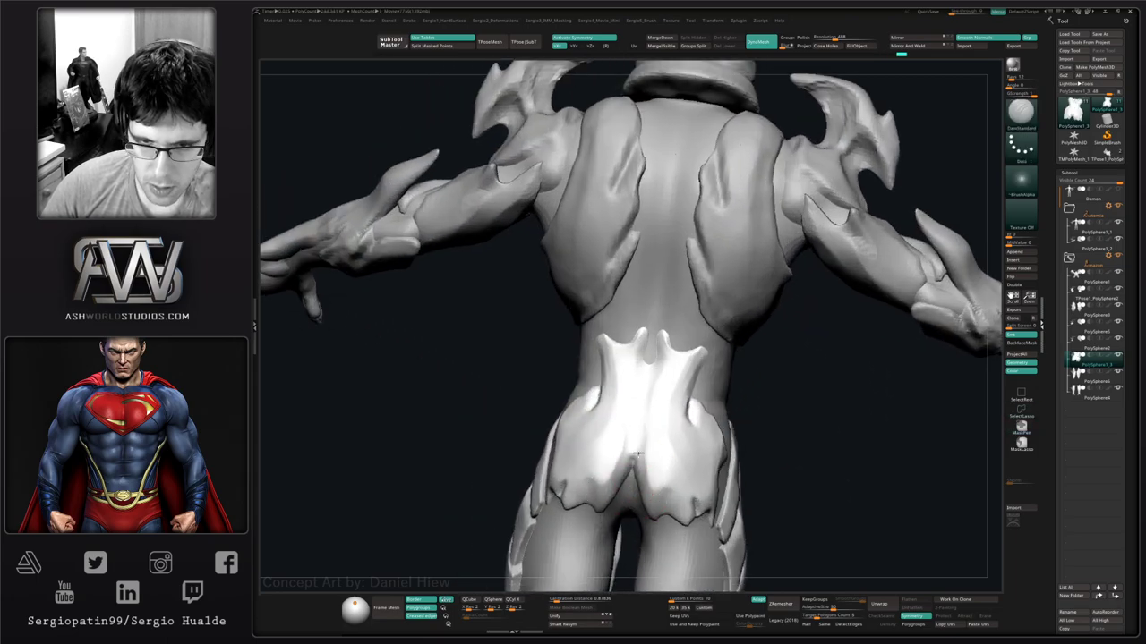
{"action": "right_click_drag", "start_coordinate": [632, 418], "coordinate": [641, 452]}
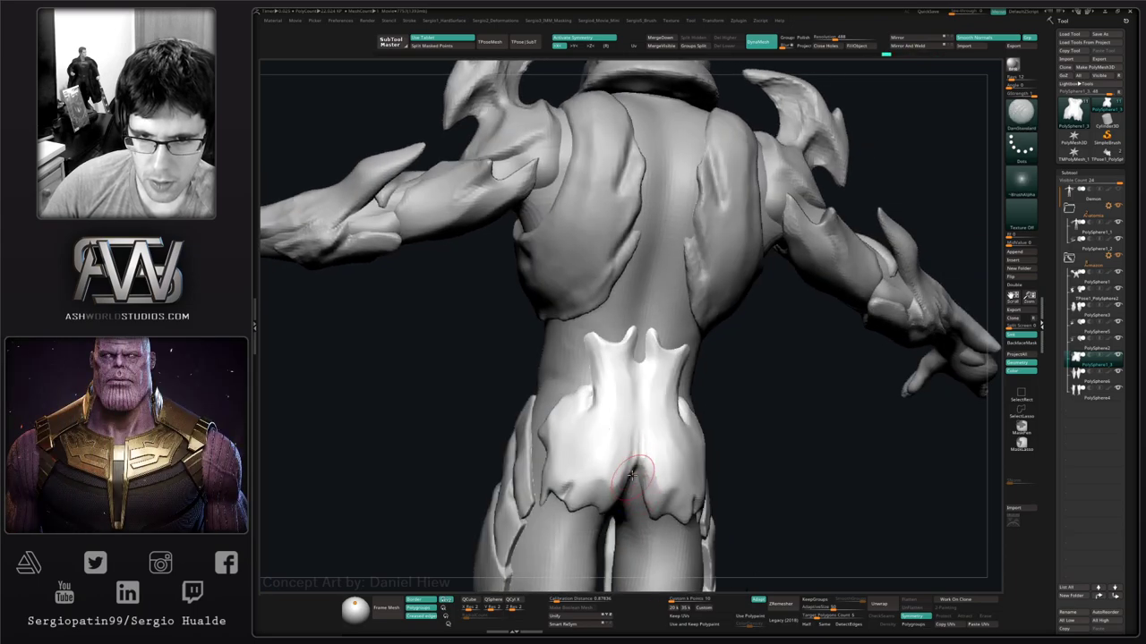
{"action": "mouse_move", "coordinate": [618, 512]}
{"action": "right_mouse_down"}
{"action": "mouse_move", "coordinate": [596, 404]}
{"action": "mouse_move", "coordinate": [634, 355]}
{"action": "right_mouse_up"}
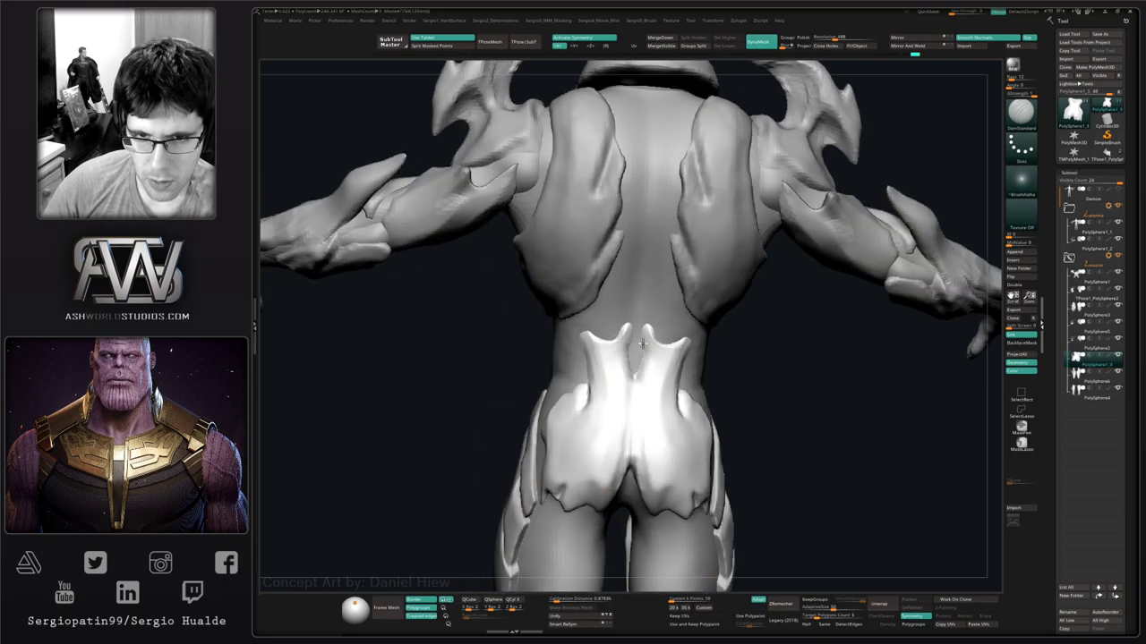
{"action": "mouse_move", "coordinate": [645, 423]}
{"action": "right_mouse_down"}
{"action": "mouse_move", "coordinate": [675, 373]}
{"action": "mouse_move", "coordinate": [639, 394]}
{"action": "right_mouse_up"}
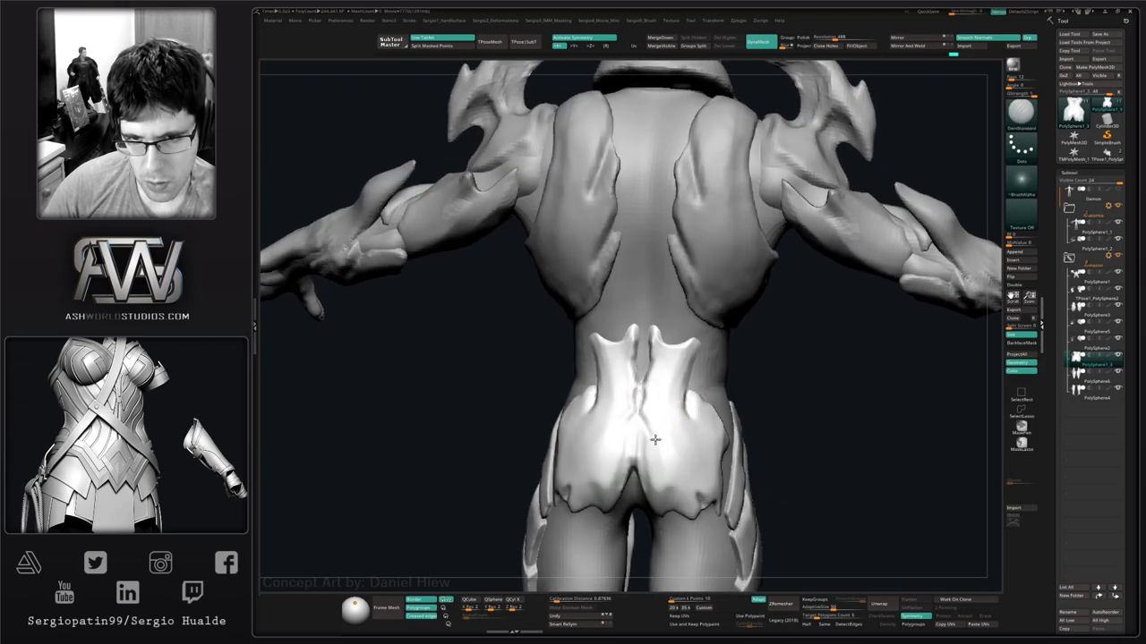
{"action": "key", "text": "shift"}
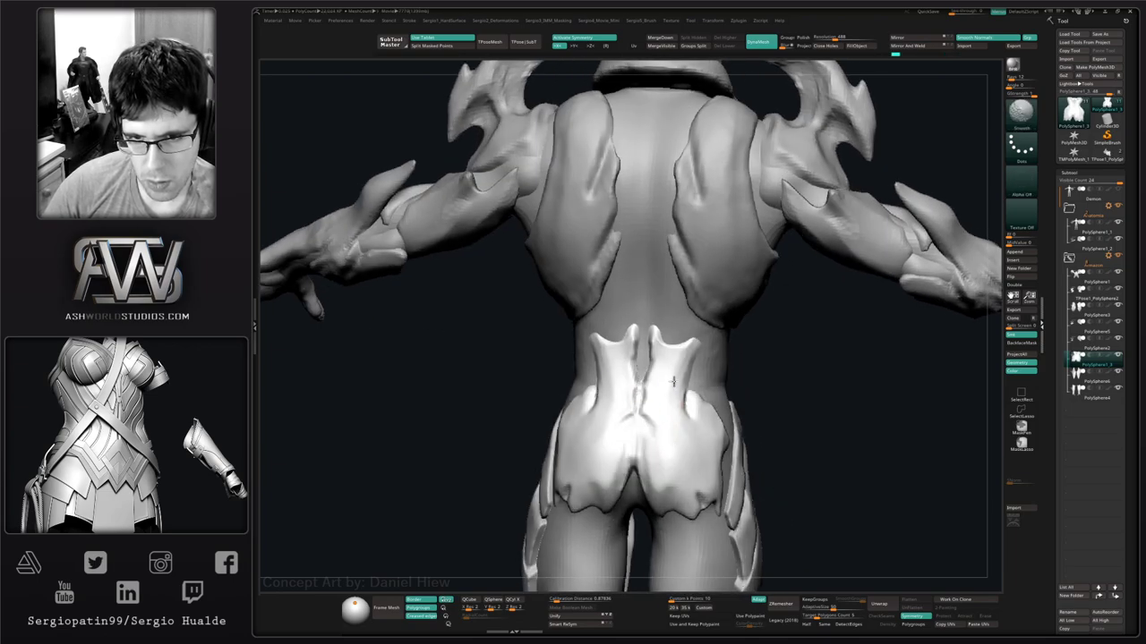
Cut a notch between the lower-back section and the hip edge with DamStandard and smooth it.
{"action": "mouse_move", "coordinate": [673, 382]}
{"action": "right_mouse_down", "text": "ctrl"}
{"action": "mouse_move", "coordinate": [670, 428]}
{"action": "mouse_move", "coordinate": [686, 413]}
{"action": "mouse_move", "coordinate": [698, 425]}
{"action": "right_mouse_up", "text": "ctrl"}
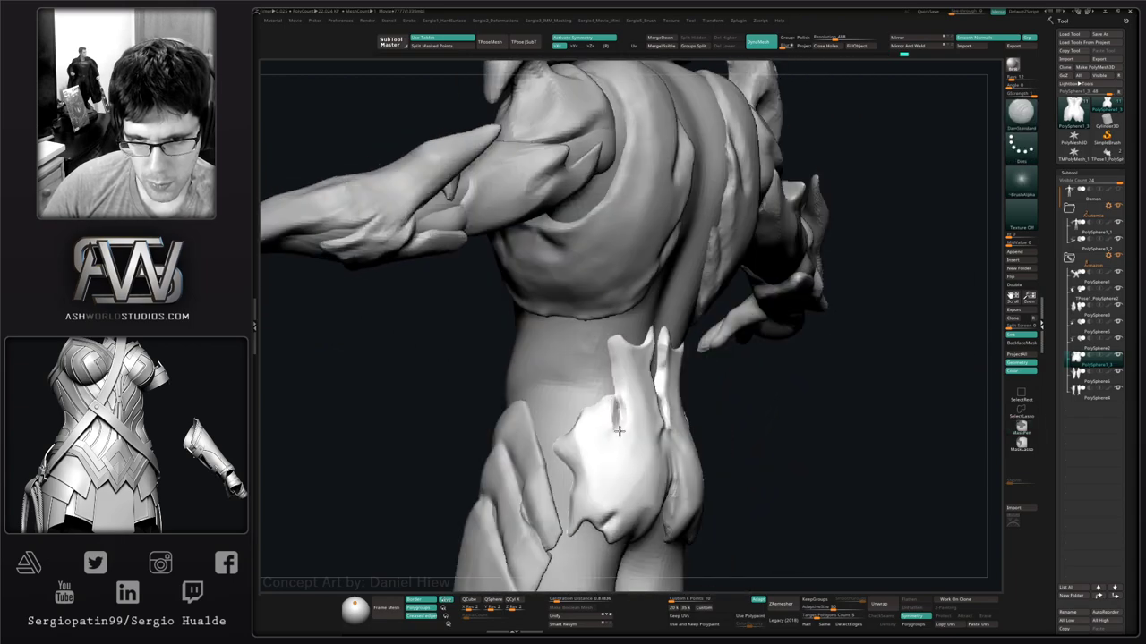
{"action": "key", "text": "shift"}
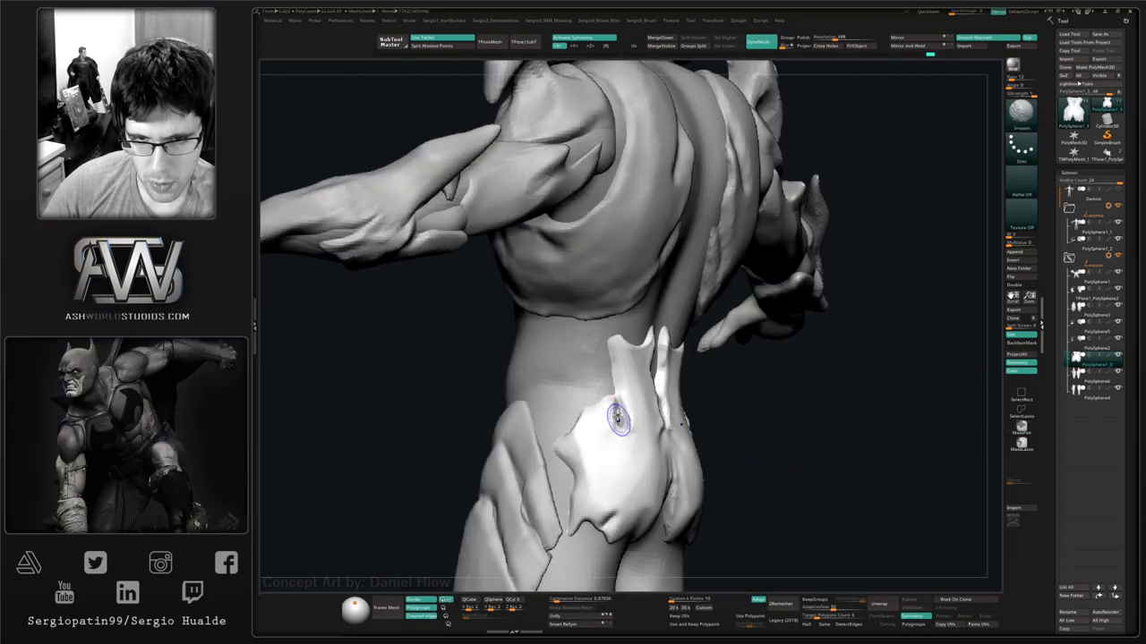
{"action": "right_click_drag", "start_coordinate": [633, 435], "coordinate": [629, 454]}
{"action": "left_click_drag", "start_coordinate": [630, 454], "coordinate": [637, 447]}
{"action": "mouse_move", "coordinate": [638, 448]}
{"action": "right_mouse_down"}
{"action": "mouse_move", "coordinate": [643, 419]}
{"action": "mouse_move", "coordinate": [629, 413]}
{"action": "right_mouse_up"}
Push the buttock plate's rear contour inward in profile with the Move brush.
{"action": "key", "text": "b"}
{"action": "key", "text": "m"}
{"action": "key", "text": "v"}
{"action": "key", "text": "s"}
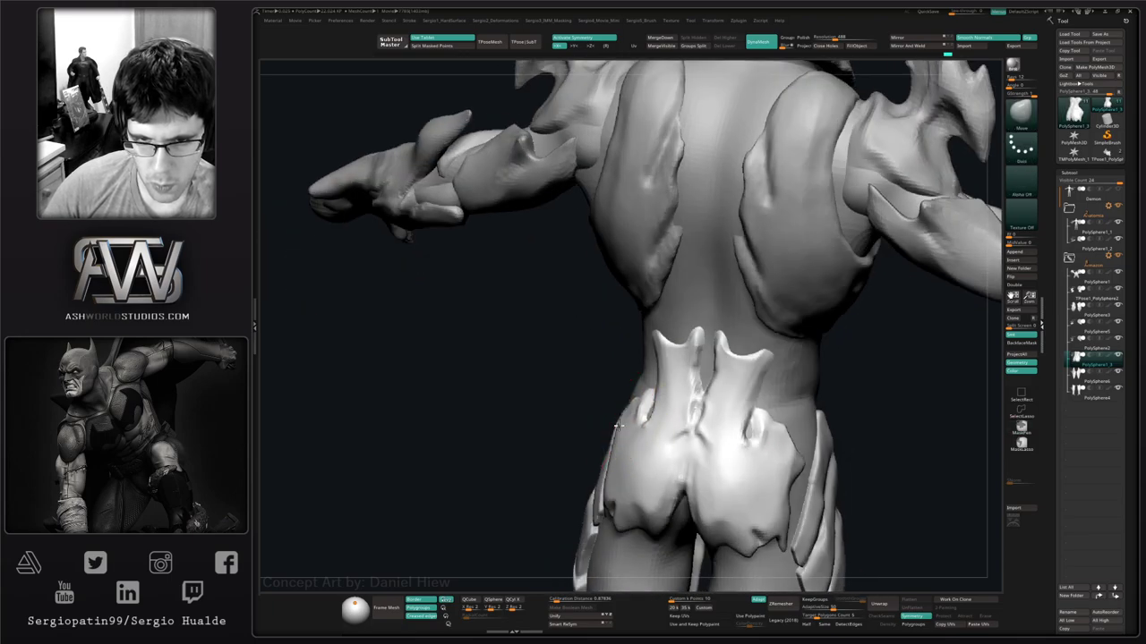
{"action": "right_click_drag", "start_coordinate": [630, 362], "coordinate": [646, 456], "text": "ctrl"}
{"action": "right_click_drag", "start_coordinate": [646, 456], "coordinate": [694, 475]}
{"action": "mouse_move", "coordinate": [694, 474]}
{"action": "right_mouse_down", "text": "alt"}
{"action": "mouse_move", "coordinate": [654, 384]}
{"action": "mouse_move", "coordinate": [703, 404]}
{"action": "right_mouse_up", "text": "alt"}
{"action": "right_click_drag", "start_coordinate": [703, 404], "coordinate": [628, 407]}
{"action": "left_click_drag", "start_coordinate": [639, 381], "coordinate": [654, 375]}
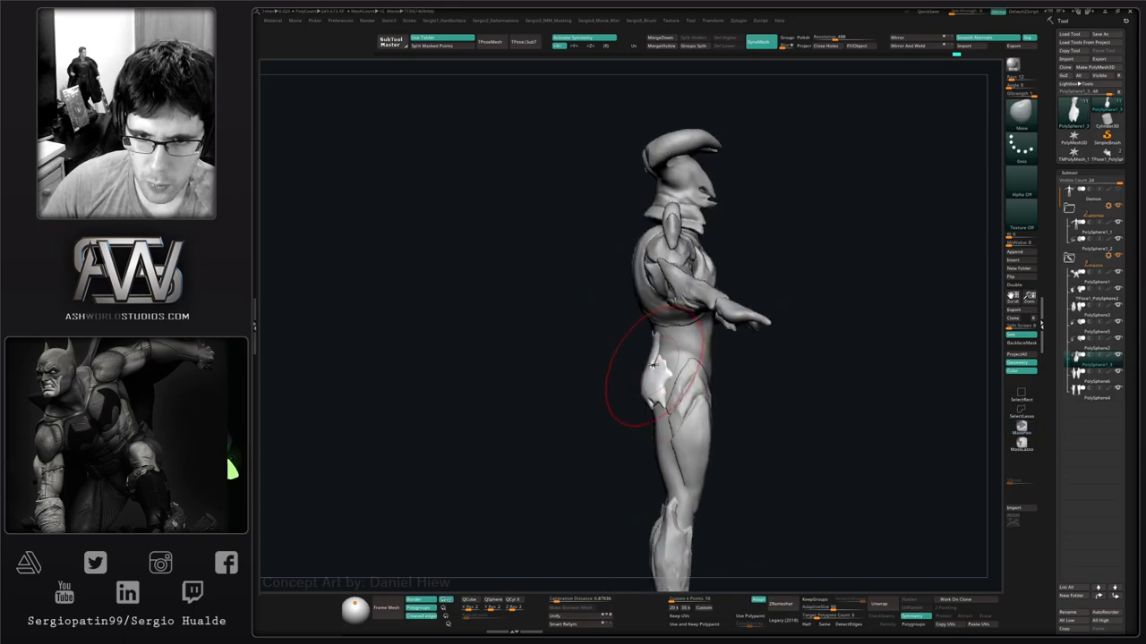
Fine-tune the buttock plate's fullness from the opposite side and rear angles with the Move brush.
{"action": "right_click_drag", "start_coordinate": [664, 374], "coordinate": [649, 329]}
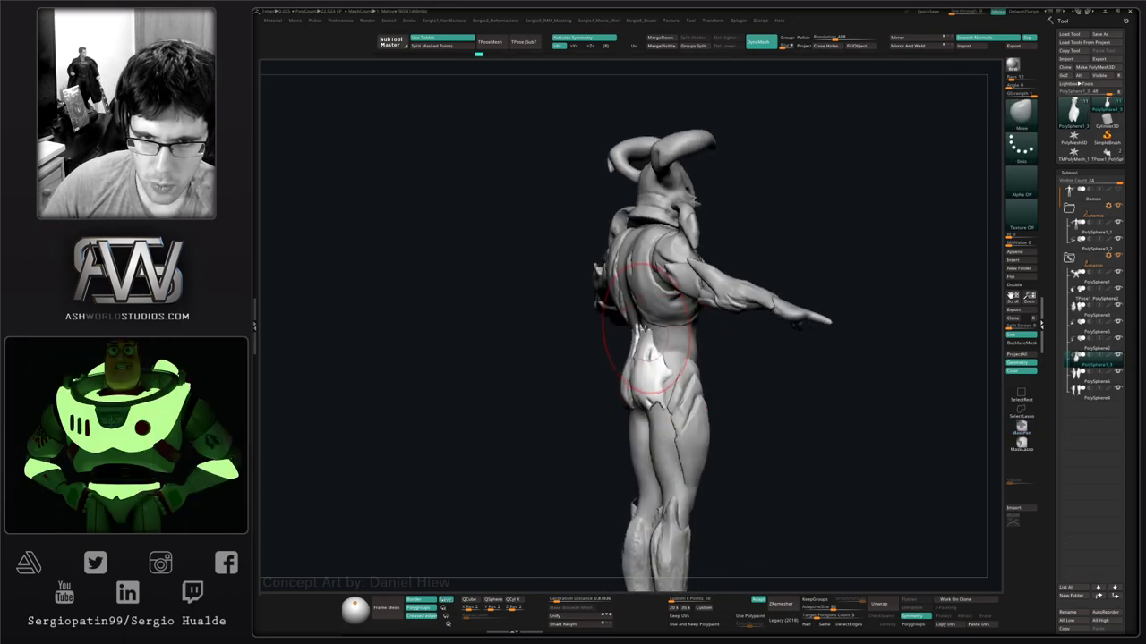
{"action": "right_click_drag", "start_coordinate": [669, 383], "coordinate": [705, 385]}
{"action": "mouse_move", "coordinate": [666, 399]}
{"action": "right_mouse_down", "text": "ctrl"}
{"action": "mouse_move", "coordinate": [660, 378]}
{"action": "mouse_move", "coordinate": [712, 394]}
{"action": "mouse_move", "coordinate": [679, 389]}
{"action": "right_mouse_up", "text": "ctrl"}
{"action": "key", "text": "s"}
{"action": "left_click_drag", "start_coordinate": [679, 390], "coordinate": [683, 389]}
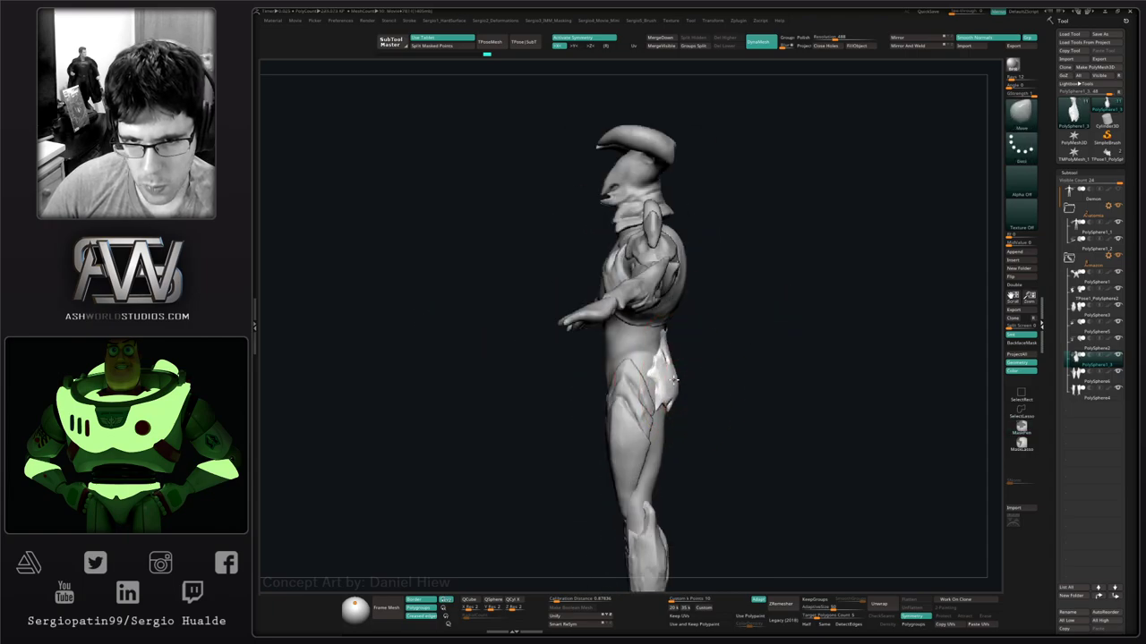
{"action": "key", "text": "f"}
{"action": "right_click_drag", "start_coordinate": [657, 381], "coordinate": [664, 365], "text": "ctrl"}
{"action": "right_click_drag", "start_coordinate": [686, 404], "coordinate": [701, 407]}
{"action": "mouse_move", "coordinate": [701, 407]}
{"action": "left_mouse_down"}
{"action": "mouse_move", "coordinate": [710, 403]}
{"action": "mouse_move", "coordinate": [691, 354]}
{"action": "mouse_move", "coordinate": [800, 384]}
{"action": "mouse_move", "coordinate": [744, 384]}
{"action": "mouse_move", "coordinate": [696, 404]}
{"action": "left_mouse_up"}
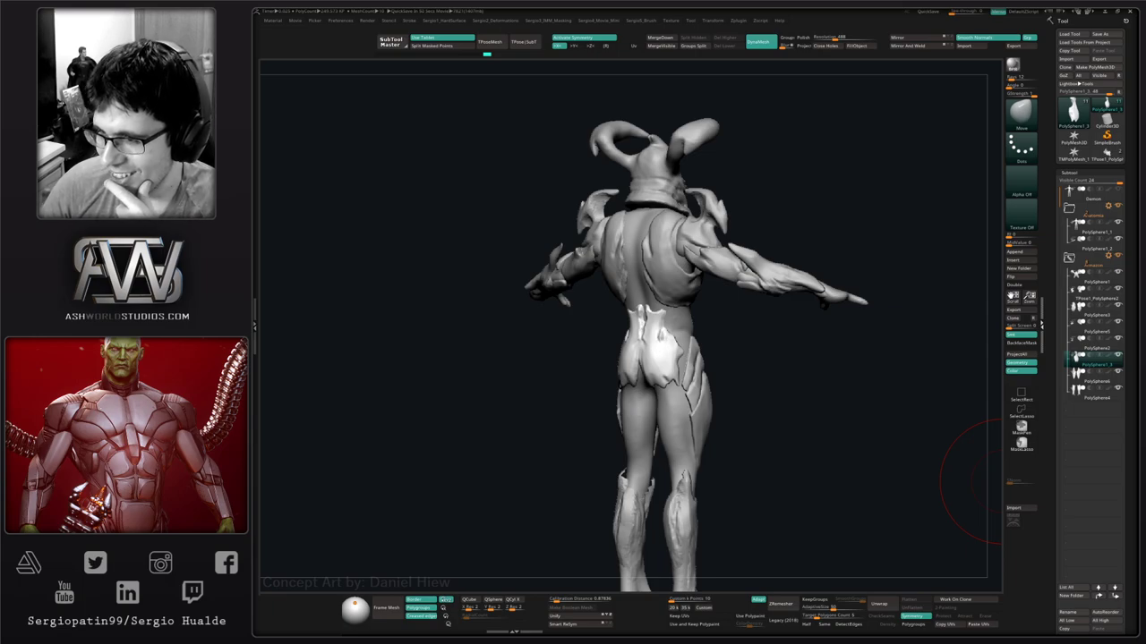
Isolate the lower-leg armour plates and remesh them with DynaMesh at resolution 432.
{"action": "left_click_drag", "start_coordinate": [1002, 484], "coordinate": [617, 409]}
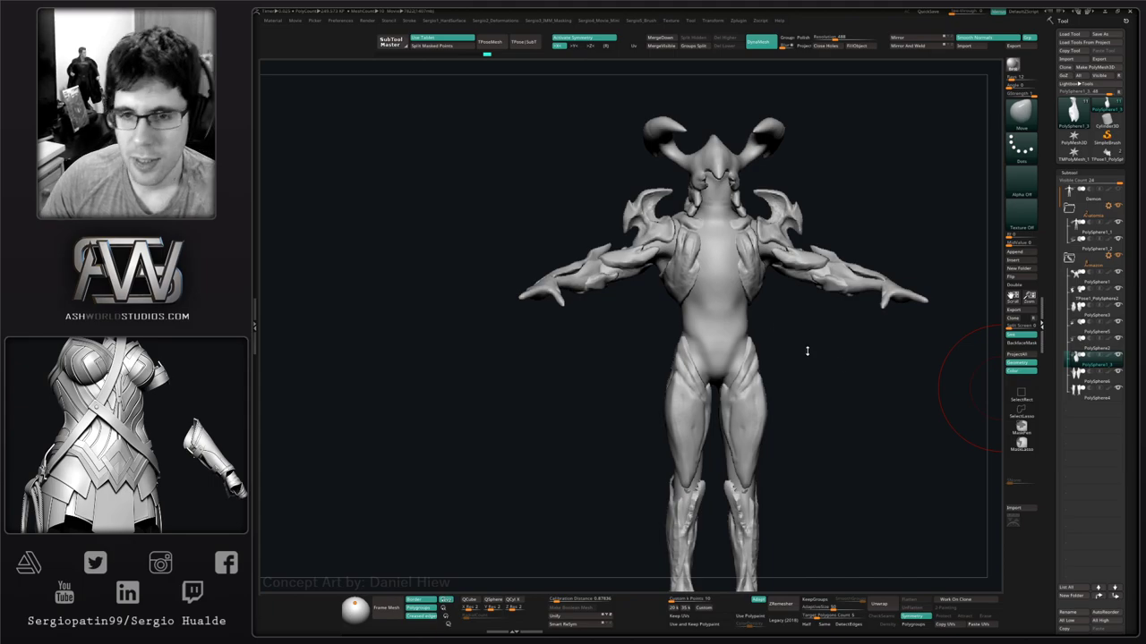
{"action": "left_click_drag", "start_coordinate": [806, 351], "coordinate": [744, 413]}
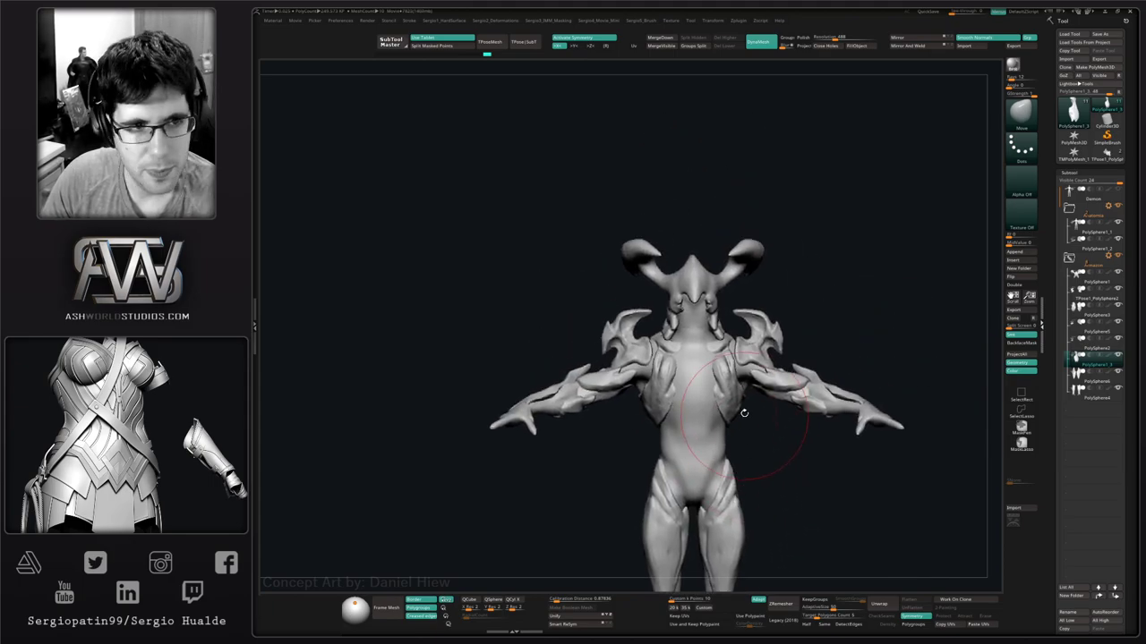
{"action": "left_click", "coordinate": [708, 370], "text": "alt"}
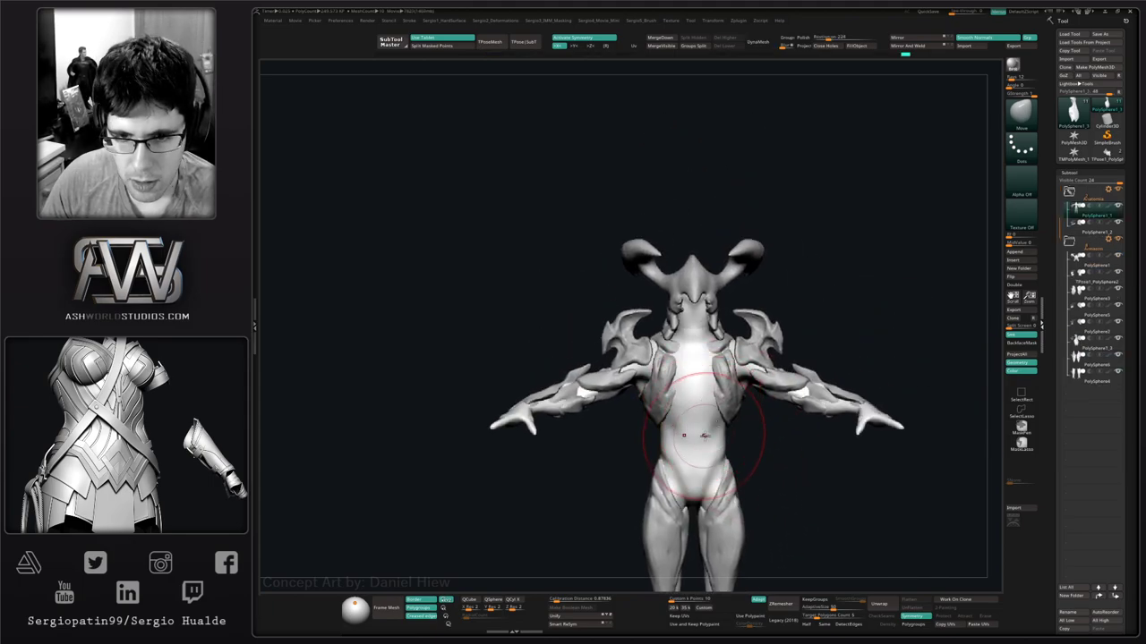
{"action": "right_click_drag", "start_coordinate": [705, 436], "coordinate": [671, 244], "text": "alt"}
{"action": "left_click", "coordinate": [701, 473], "text": "alt"}
{"action": "key", "text": "alt+shift+s"}
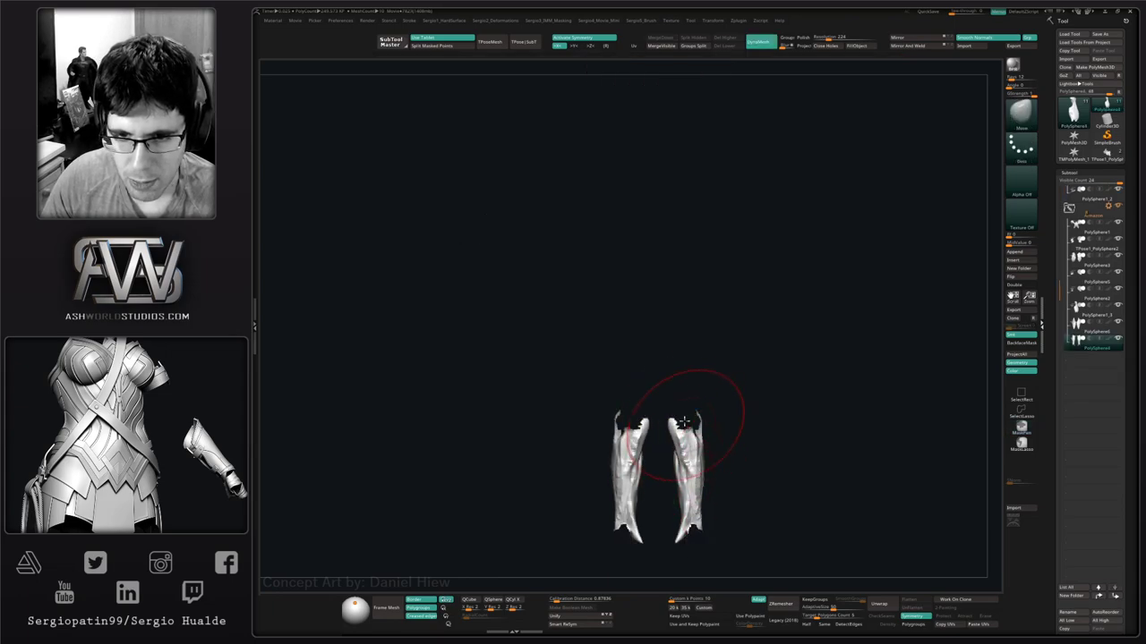
{"action": "right_click_drag", "start_coordinate": [683, 422], "coordinate": [686, 455], "text": "ctrl"}
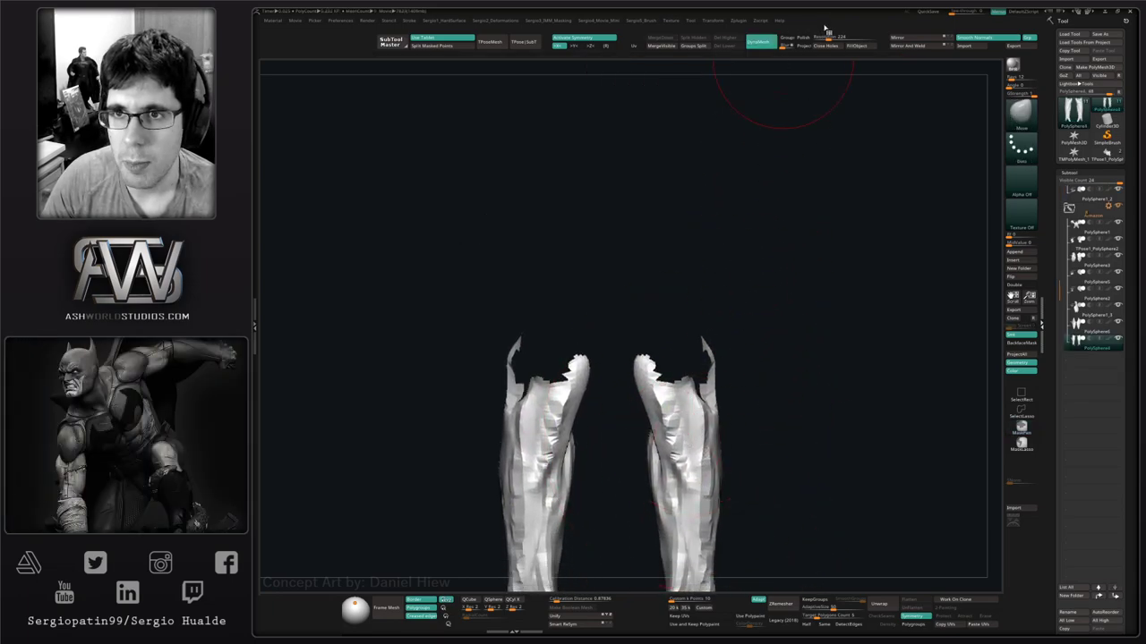
{"action": "left_click_drag", "start_coordinate": [814, 136], "coordinate": [809, 255], "text": "ctrl"}
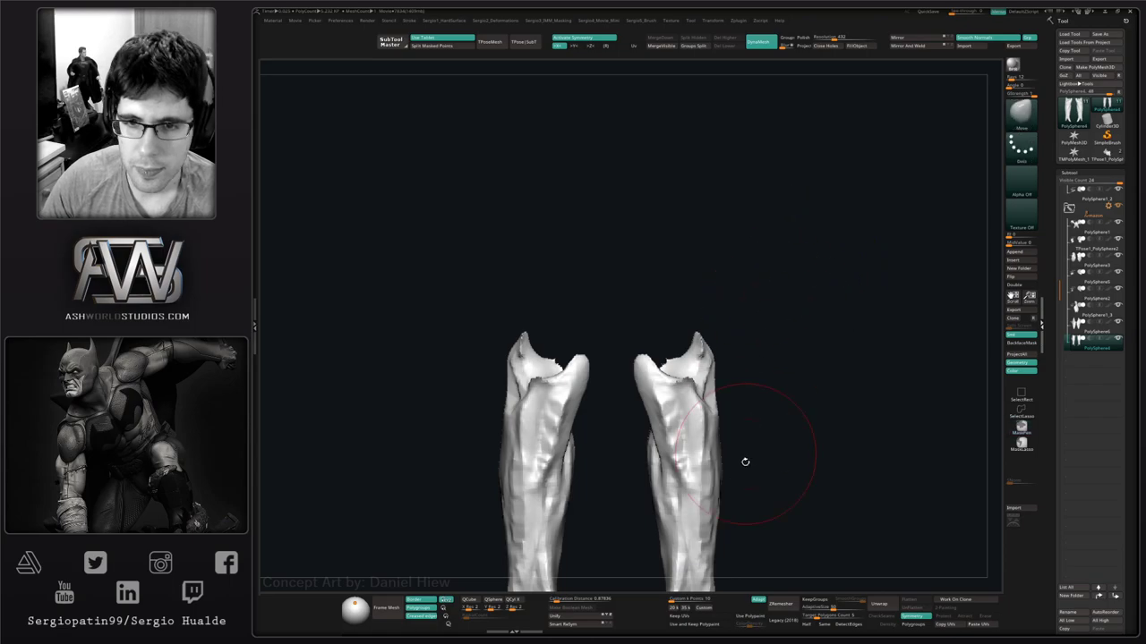
Flatten the upper rims of the lower-leg plates below the knees with the TrimDynamic brush.
{"action": "right_click_drag", "start_coordinate": [688, 378], "coordinate": [668, 408]}
{"action": "key", "text": "b"}
{"action": "key", "text": "t"}
{"action": "key", "text": "d"}
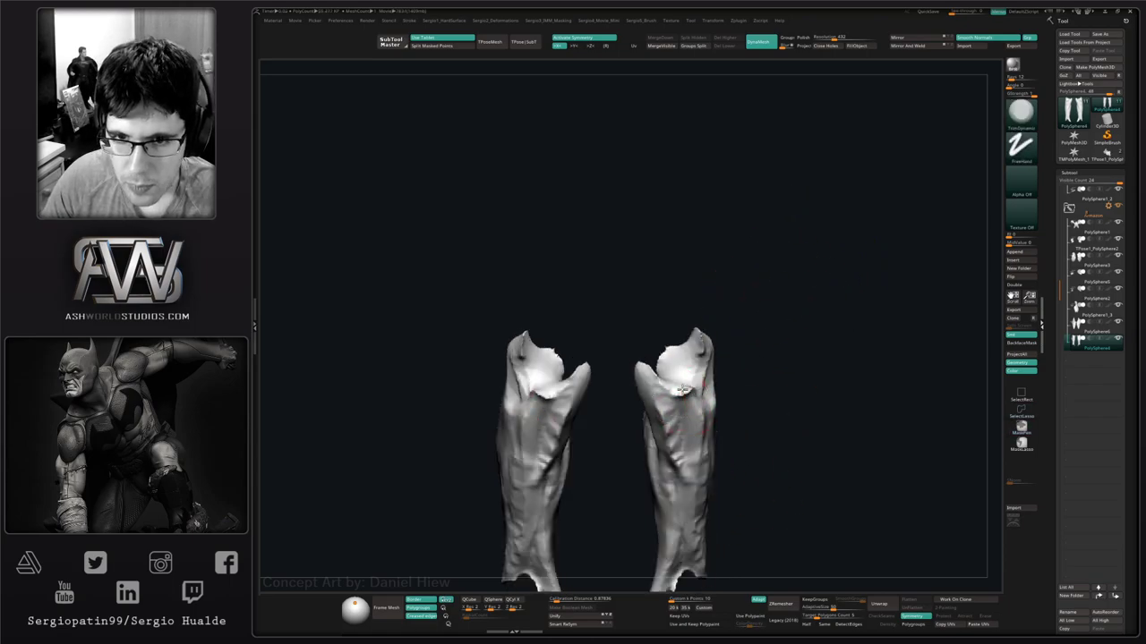
{"action": "mouse_move", "coordinate": [689, 389]}
{"action": "left_mouse_down"}
{"action": "mouse_move", "coordinate": [679, 396]}
{"action": "mouse_move", "coordinate": [699, 346]}
{"action": "left_mouse_up"}
{"action": "right_click_drag", "start_coordinate": [699, 348], "coordinate": [721, 404]}
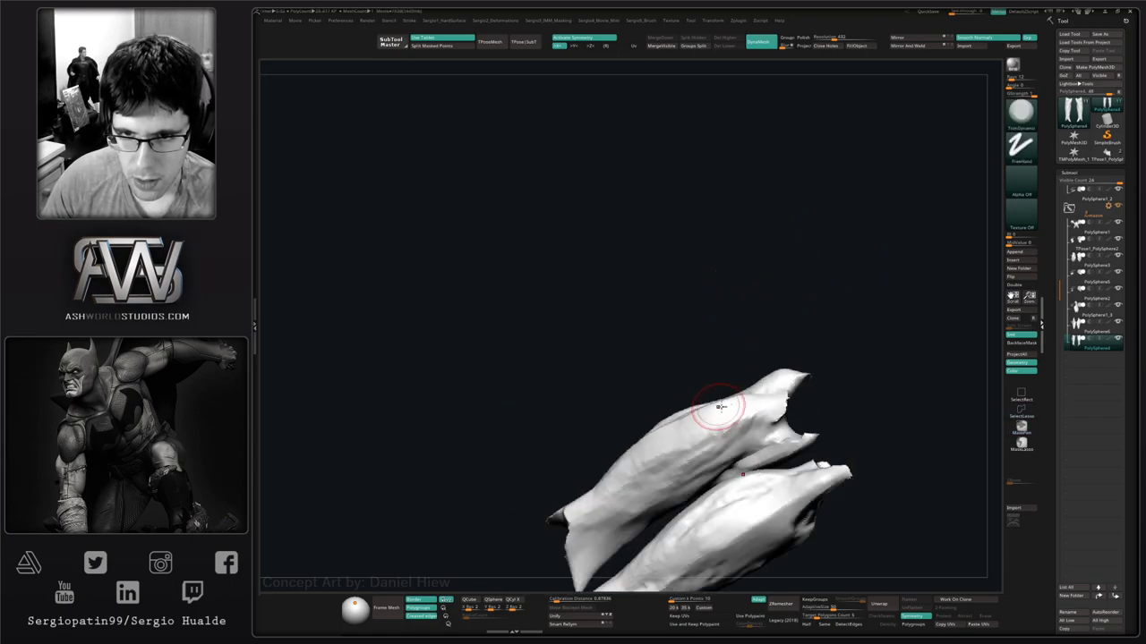
{"action": "mouse_move", "coordinate": [768, 414]}
{"action": "left_mouse_down"}
{"action": "mouse_move", "coordinate": [781, 428]}
{"action": "mouse_move", "coordinate": [783, 417]}
{"action": "left_mouse_up"}
{"action": "right_click_drag", "start_coordinate": [783, 417], "coordinate": [780, 379]}
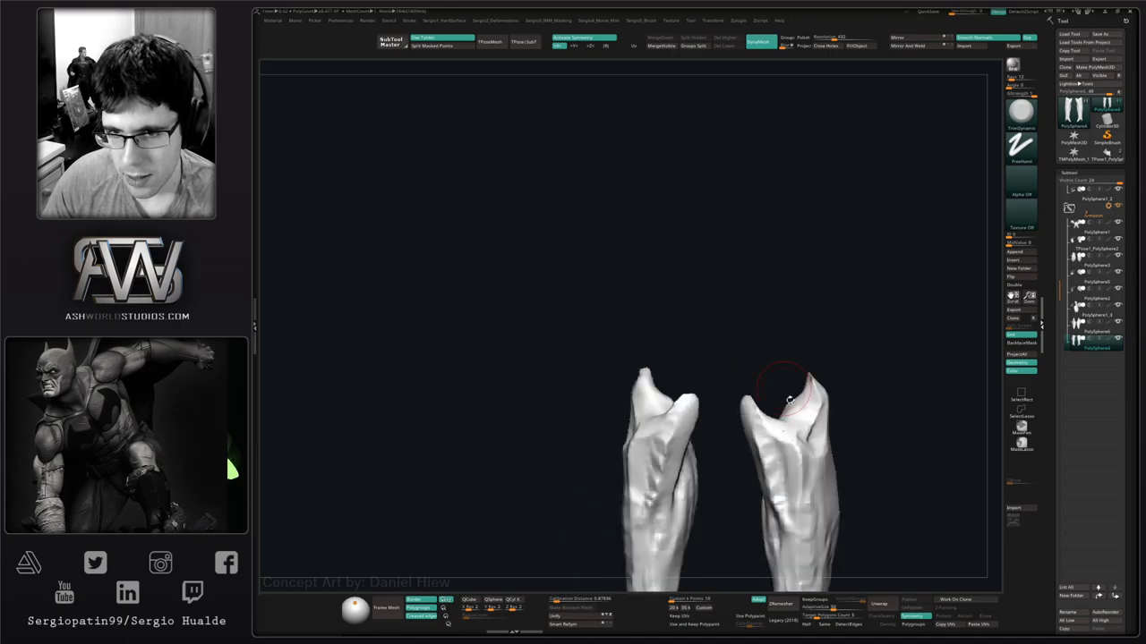
Flatten the lower edges of the lower-leg plates around the ankles with the TrimDynamic brush.
{"action": "mouse_move", "coordinate": [808, 454]}
{"action": "right_mouse_down", "text": "alt"}
{"action": "mouse_move", "coordinate": [759, 333]}
{"action": "mouse_move", "coordinate": [756, 483]}
{"action": "right_mouse_up", "text": "alt"}
{"action": "key", "text": "f"}
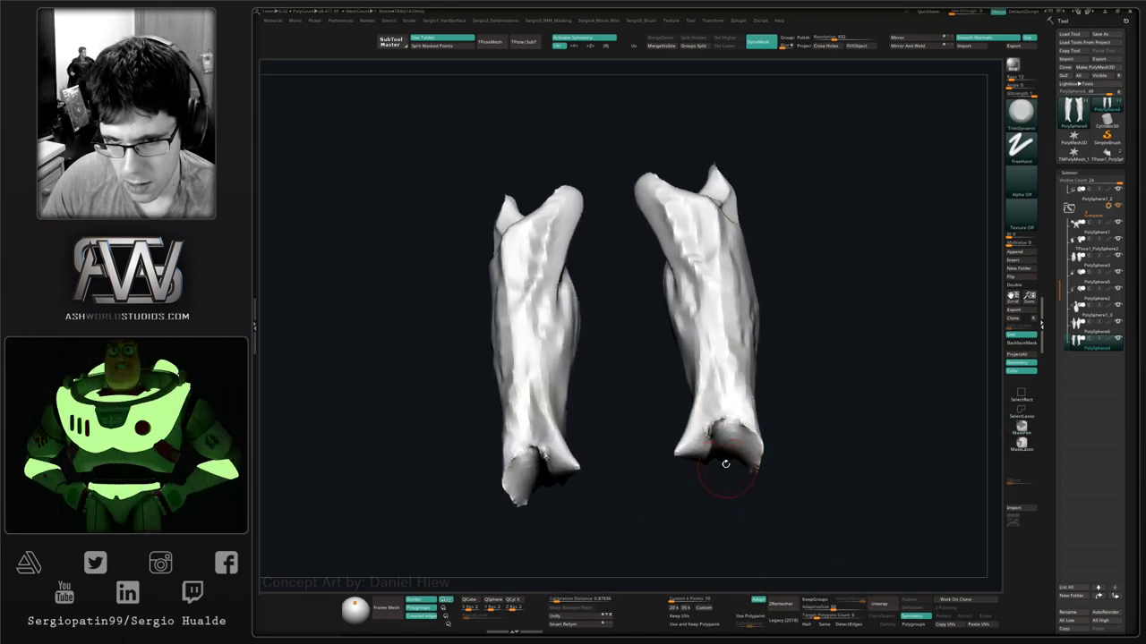
{"action": "left_click_drag", "start_coordinate": [722, 431], "coordinate": [750, 432]}
{"action": "right_click_drag", "start_coordinate": [750, 432], "coordinate": [747, 358]}
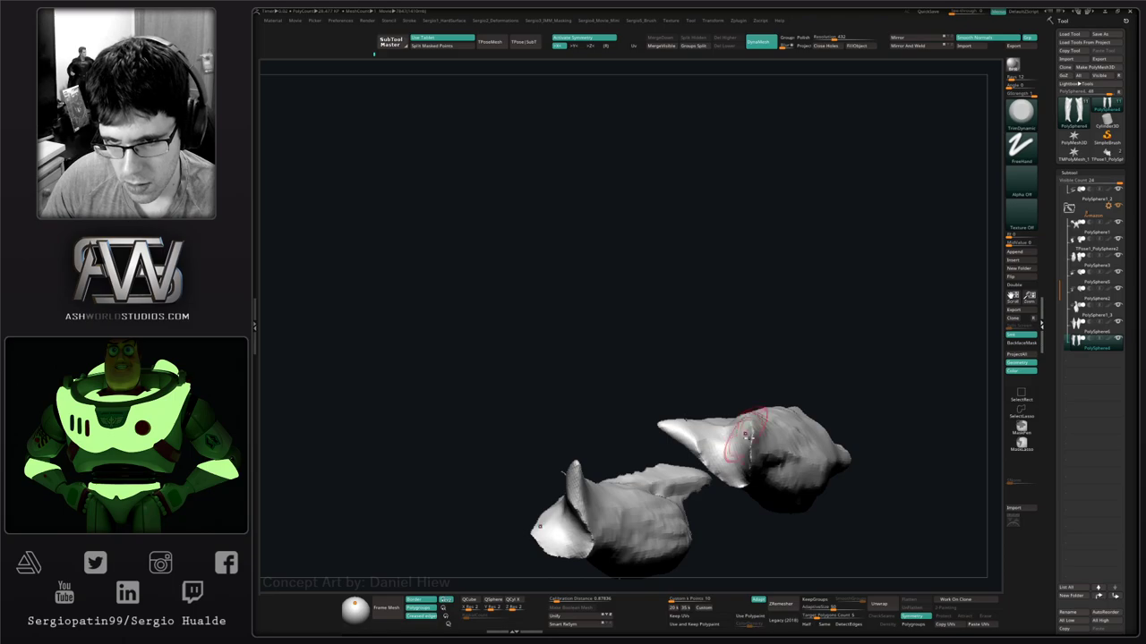
{"action": "mouse_move", "coordinate": [745, 435]}
{"action": "left_mouse_down"}
{"action": "mouse_move", "coordinate": [749, 473]}
{"action": "mouse_move", "coordinate": [710, 459]}
{"action": "mouse_move", "coordinate": [734, 492]}
{"action": "mouse_move", "coordinate": [724, 478]}
{"action": "left_mouse_up"}
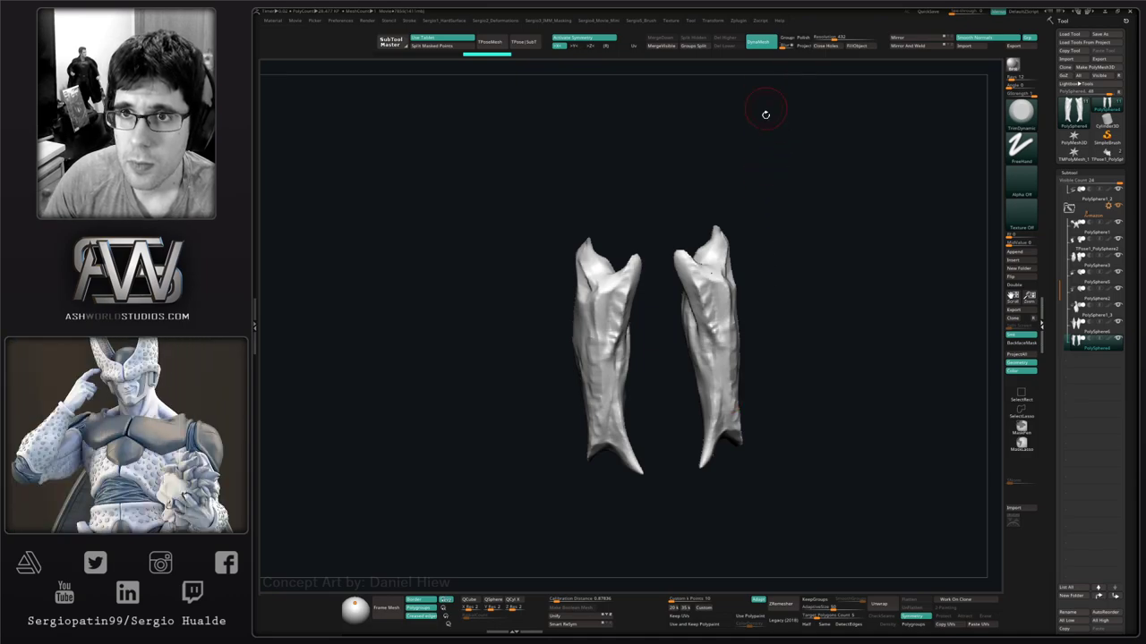
Remesh the lower-leg plates with DynaMesh, then trim and smooth their lower edges and pointed ankle tips.
{"action": "left_click_drag", "start_coordinate": [764, 116], "coordinate": [773, 223], "text": "ctrl"}
{"action": "left_click_drag", "start_coordinate": [733, 356], "coordinate": [741, 333], "text": "shift"}
{"action": "mouse_move", "coordinate": [724, 445]}
{"action": "right_mouse_down", "text": "ctrl"}
{"action": "mouse_move", "coordinate": [728, 498]}
{"action": "mouse_move", "coordinate": [687, 562]}
{"action": "mouse_move", "coordinate": [683, 494]}
{"action": "right_mouse_up", "text": "ctrl"}
{"action": "left_click_drag", "start_coordinate": [684, 493], "coordinate": [693, 488]}
{"action": "left_click_drag", "start_coordinate": [734, 527], "coordinate": [729, 511], "text": "ctrl"}
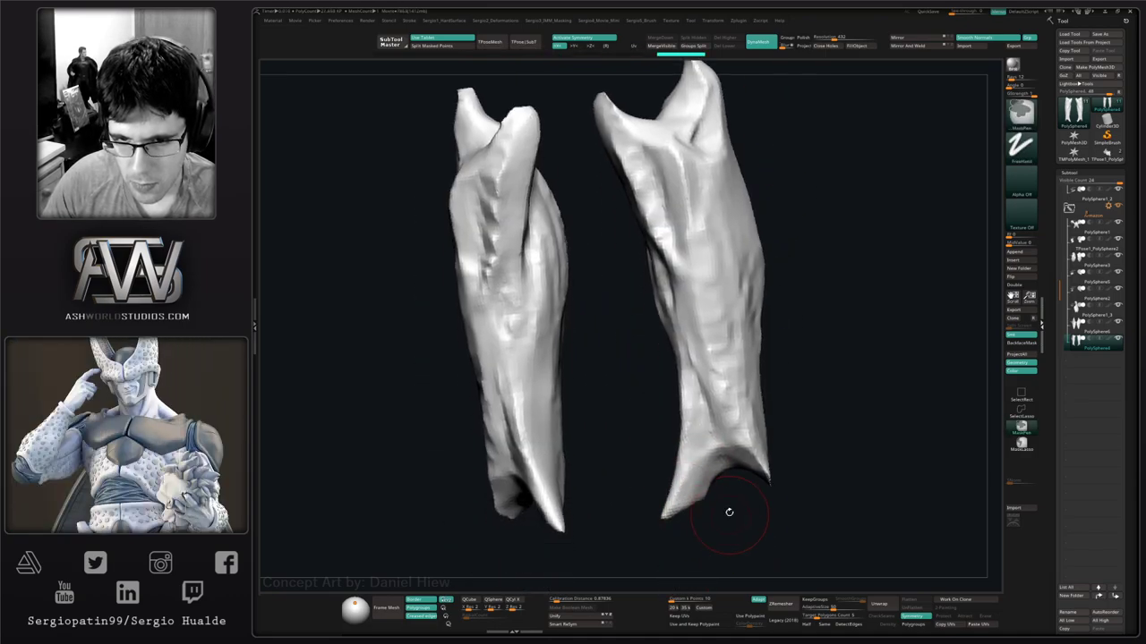
{"action": "mouse_move", "coordinate": [728, 511]}
{"action": "right_mouse_down"}
{"action": "mouse_move", "coordinate": [759, 517]}
{"action": "mouse_move", "coordinate": [748, 465]}
{"action": "right_mouse_up"}
{"action": "left_click_drag", "start_coordinate": [748, 466], "coordinate": [753, 507]}
{"action": "right_click_drag", "start_coordinate": [754, 512], "coordinate": [759, 488]}
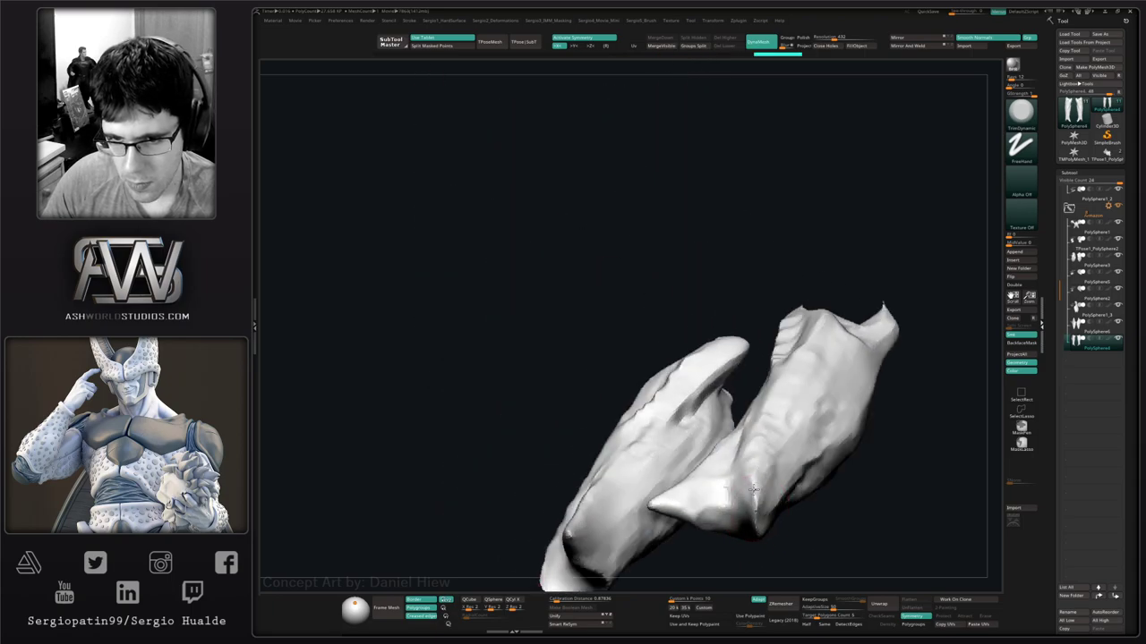
{"action": "left_click_drag", "start_coordinate": [758, 508], "coordinate": [767, 529], "text": "shift"}
Adjust the outer calf silhouette of the lower-leg plates with the Move brush.
{"action": "key", "text": "b"}
{"action": "key", "text": "m"}
{"action": "key", "text": "v"}
{"action": "mouse_move", "coordinate": [767, 524]}
{"action": "right_mouse_down", "text": "alt"}
{"action": "mouse_move", "coordinate": [767, 409]}
{"action": "mouse_move", "coordinate": [787, 391]}
{"action": "right_mouse_up", "text": "alt"}
{"action": "mouse_move", "coordinate": [810, 370]}
{"action": "left_mouse_down"}
{"action": "mouse_move", "coordinate": [793, 537]}
{"action": "mouse_move", "coordinate": [780, 448]}
{"action": "mouse_move", "coordinate": [746, 447]}
{"action": "mouse_move", "coordinate": [733, 385]}
{"action": "mouse_move", "coordinate": [692, 371]}
{"action": "mouse_move", "coordinate": [740, 362]}
{"action": "mouse_move", "coordinate": [726, 363]}
{"action": "left_mouse_up"}
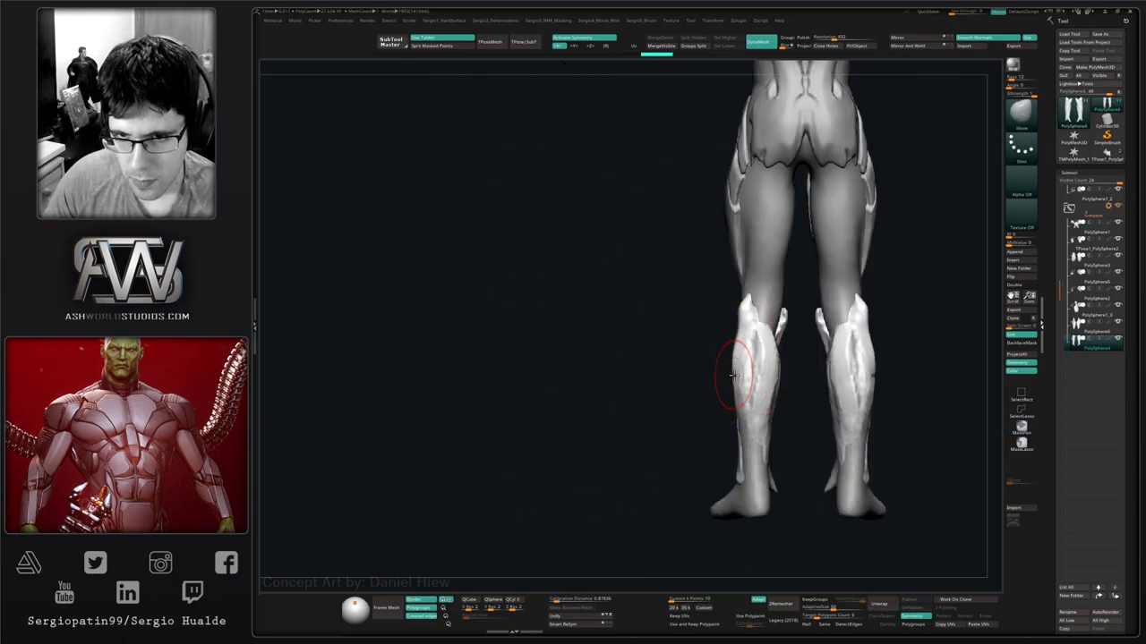
{"action": "right_click_drag", "start_coordinate": [752, 430], "coordinate": [727, 379], "text": "alt"}
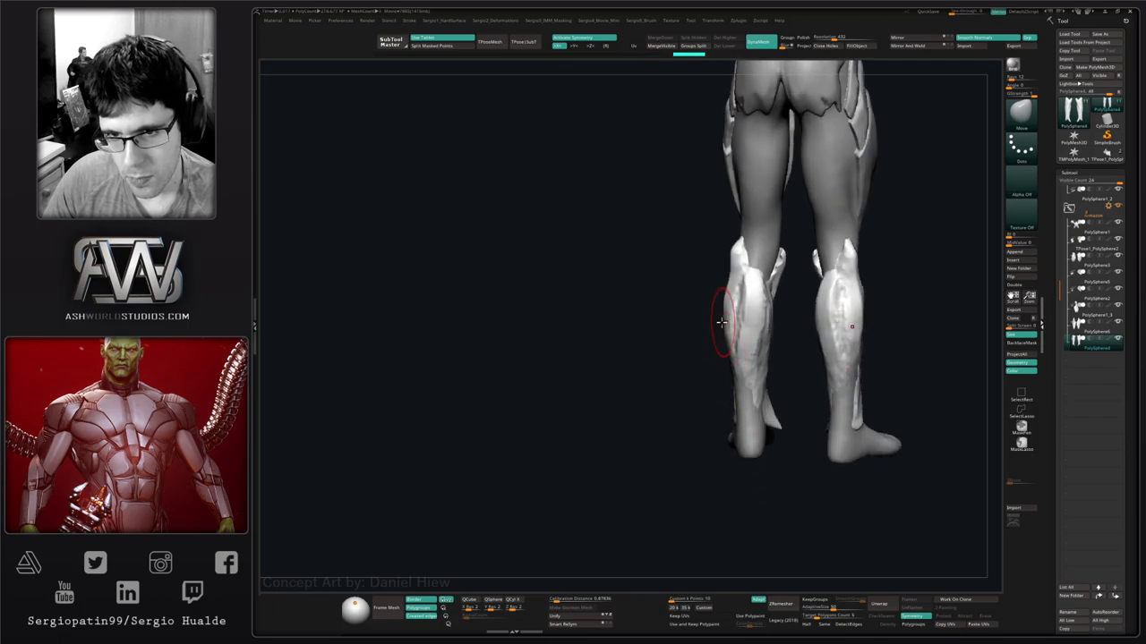
{"action": "left_click_drag", "start_coordinate": [723, 320], "coordinate": [718, 320]}
{"action": "right_click_drag", "start_coordinate": [705, 353], "coordinate": [745, 349]}
{"action": "mouse_move", "coordinate": [723, 323]}
{"action": "left_mouse_down"}
{"action": "mouse_move", "coordinate": [821, 373]}
{"action": "mouse_move", "coordinate": [790, 399]}
{"action": "mouse_move", "coordinate": [748, 380]}
{"action": "left_mouse_up"}
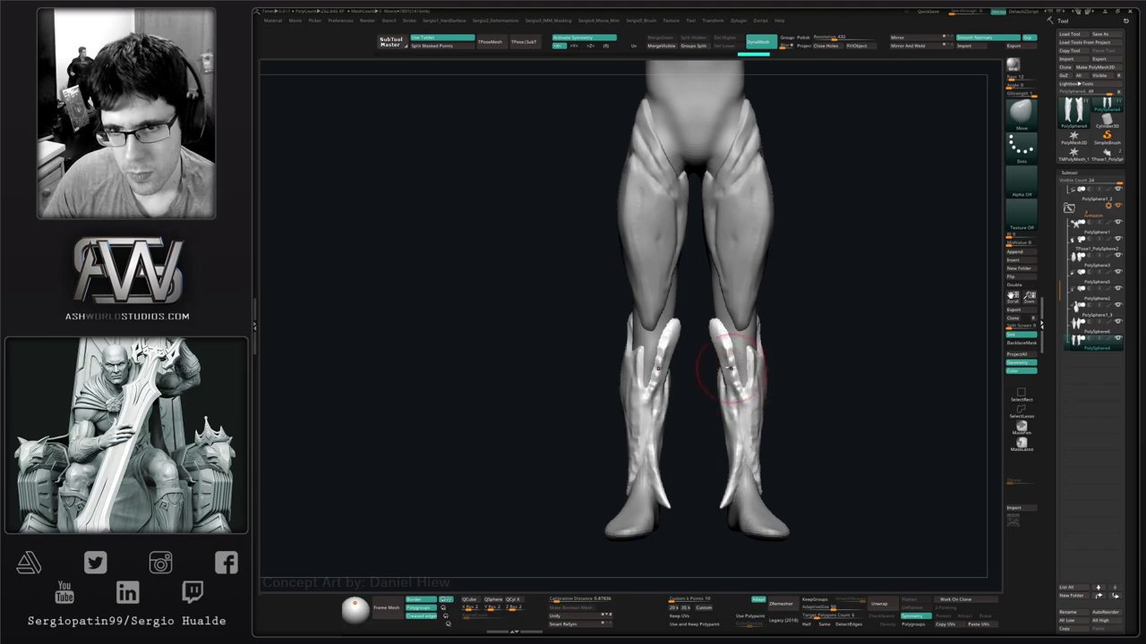
Smooth and reshape the inner front prongs below the knees with the Move brush.
{"action": "right_click_drag", "start_coordinate": [714, 323], "coordinate": [720, 358], "text": "ctrl"}
{"action": "key", "text": "b"}
{"action": "key", "text": "s"}
{"action": "key", "text": "t"}
{"action": "mouse_move", "coordinate": [722, 336]}
{"action": "left_mouse_down", "text": "shift"}
{"action": "mouse_move", "coordinate": [742, 370]}
{"action": "mouse_move", "coordinate": [742, 407]}
{"action": "mouse_move", "coordinate": [709, 321]}
{"action": "left_mouse_up", "text": "shift"}
{"action": "mouse_move", "coordinate": [709, 320]}
{"action": "right_mouse_down"}
{"action": "mouse_move", "coordinate": [733, 359]}
{"action": "mouse_move", "coordinate": [680, 337]}
{"action": "mouse_move", "coordinate": [736, 322]}
{"action": "right_mouse_up"}
{"action": "key", "text": "b"}
{"action": "key", "text": "m"}
{"action": "key", "text": "v"}
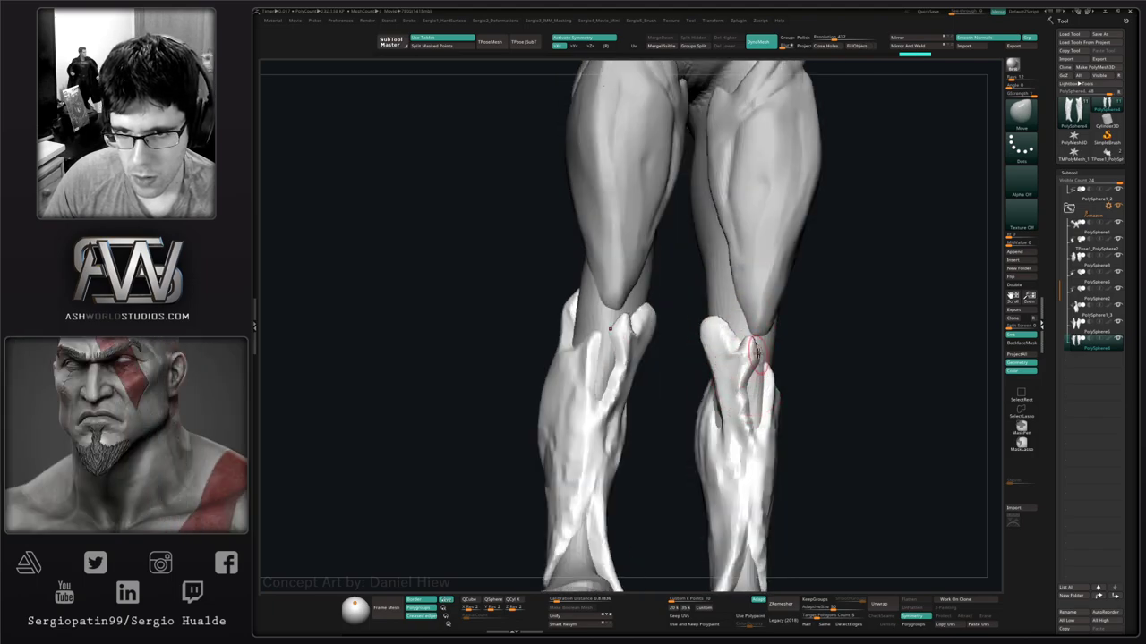
Build up the front prongs of the lower-leg plates and the shin beneath them with the ClayBuildup brush.
{"action": "mouse_move", "coordinate": [736, 322]}
{"action": "right_mouse_down"}
{"action": "mouse_move", "coordinate": [756, 352]}
{"action": "mouse_move", "coordinate": [752, 389]}
{"action": "right_mouse_up"}
{"action": "key", "text": "b"}
{"action": "key", "text": "c"}
{"action": "key", "text": "b"}
{"action": "left_click_drag", "start_coordinate": [758, 365], "coordinate": [762, 464]}
{"action": "mouse_move", "coordinate": [754, 455]}
{"action": "right_mouse_down"}
{"action": "mouse_move", "coordinate": [764, 459]}
{"action": "mouse_move", "coordinate": [754, 453]}
{"action": "right_mouse_up"}
{"action": "left_click_drag", "start_coordinate": [756, 340], "coordinate": [746, 383]}
{"action": "right_click_drag", "start_coordinate": [744, 377], "coordinate": [743, 369]}
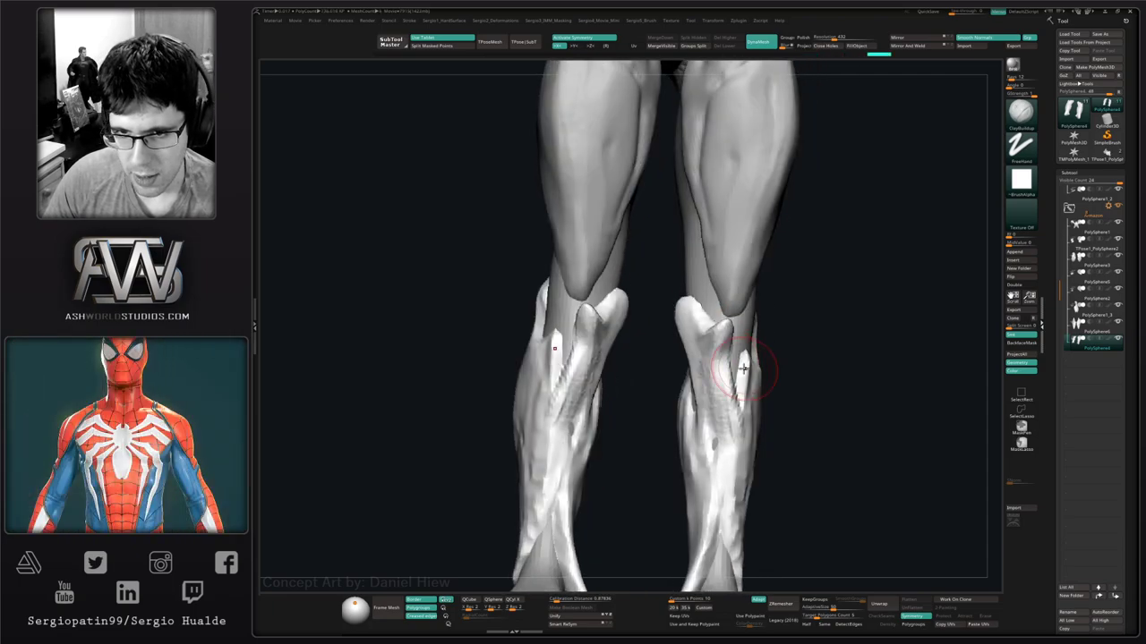
Sculpt a ridge from the front prong down the upper shin with the Standard brush.
{"action": "key", "text": "b"}
{"action": "key", "text": "s"}
{"action": "key", "text": "t"}
{"action": "left_click_drag", "start_coordinate": [730, 324], "coordinate": [727, 418]}
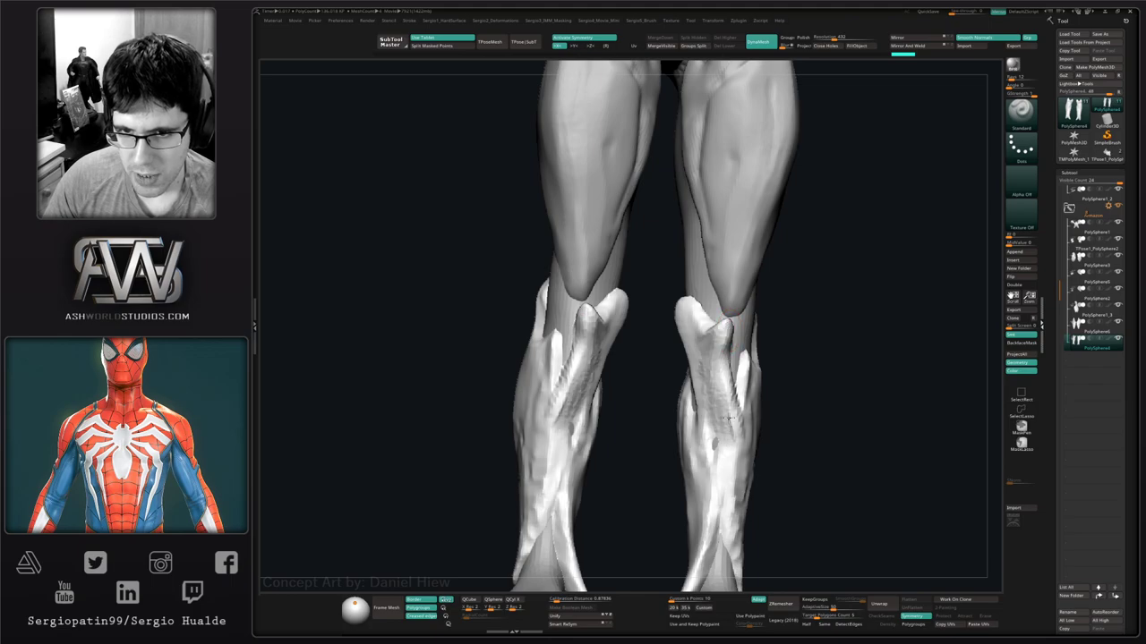
{"action": "right_click_drag", "start_coordinate": [723, 328], "coordinate": [737, 325]}
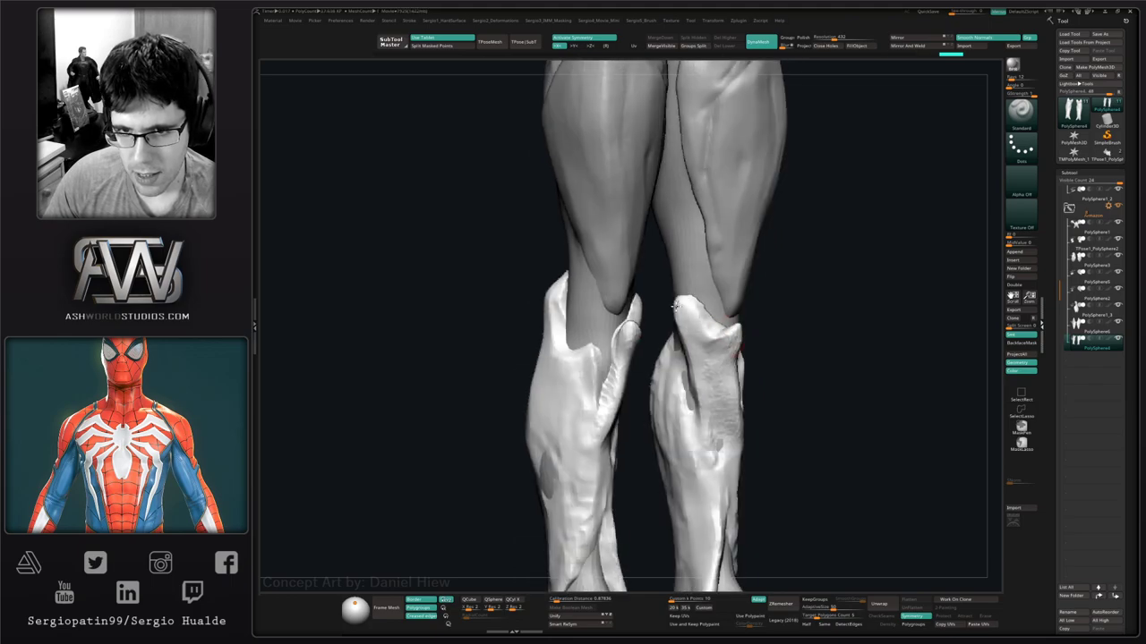
Reshape the edges of the gap between the inner front prong and the calf with the Move brush.
{"action": "key", "text": "b"}
{"action": "key", "text": "m"}
{"action": "key", "text": "v"}
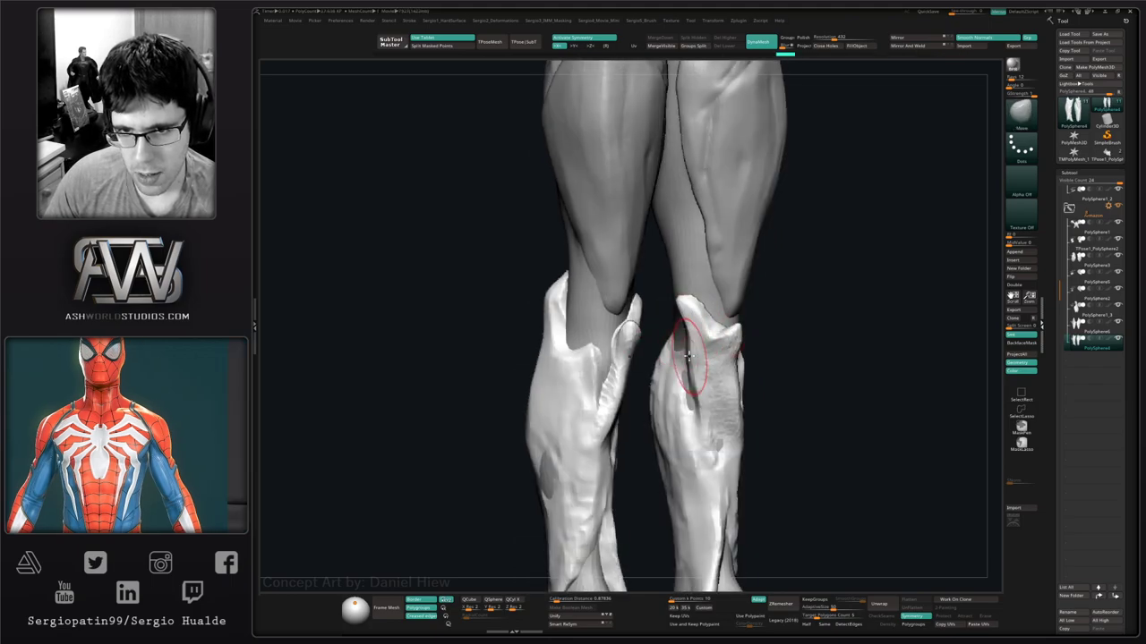
{"action": "left_click_drag", "start_coordinate": [689, 357], "coordinate": [696, 369]}
{"action": "left_click_drag", "start_coordinate": [695, 417], "coordinate": [705, 417]}
{"action": "right_click_drag", "start_coordinate": [716, 417], "coordinate": [716, 393], "text": "ctrl"}
{"action": "mouse_move", "coordinate": [716, 394]}
{"action": "right_mouse_down", "text": "shift"}
{"action": "mouse_move", "coordinate": [696, 387]}
{"action": "mouse_move", "coordinate": [685, 413]}
{"action": "mouse_move", "coordinate": [685, 404]}
{"action": "right_mouse_up", "text": "shift"}
Raise a central prong at the back of each lower-leg plate with the ClayBuildup and Move brushes.
{"action": "key", "text": "b"}
{"action": "key", "text": "c"}
{"action": "key", "text": "b"}
{"action": "key", "text": "b"}
{"action": "key", "text": "m"}
{"action": "key", "text": "v"}
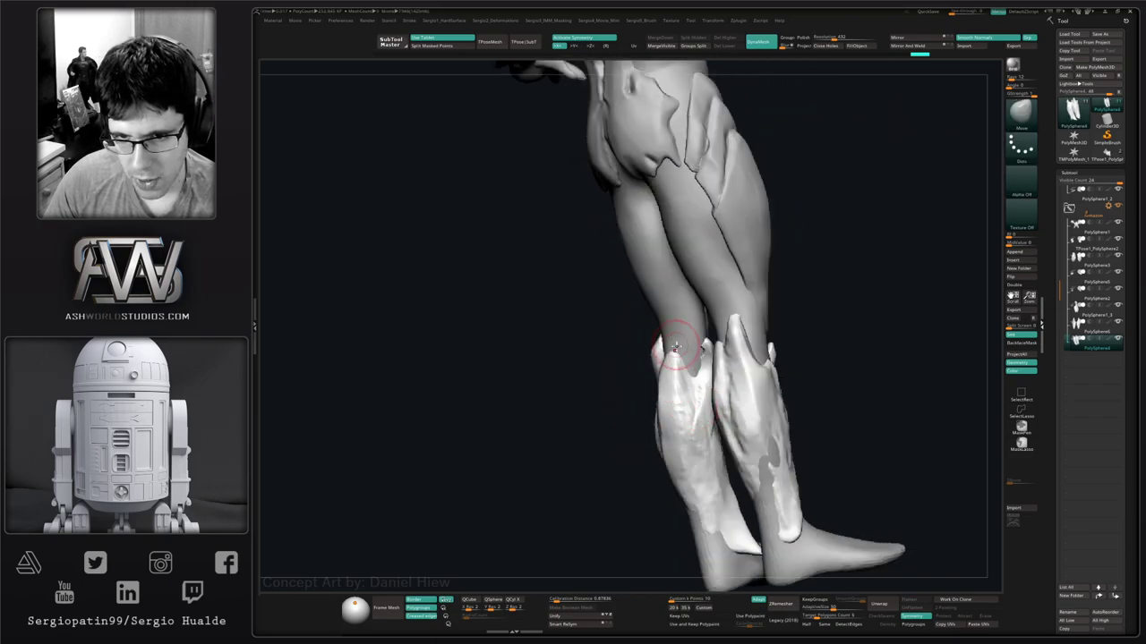
{"action": "right_click_drag", "start_coordinate": [676, 348], "coordinate": [682, 351]}
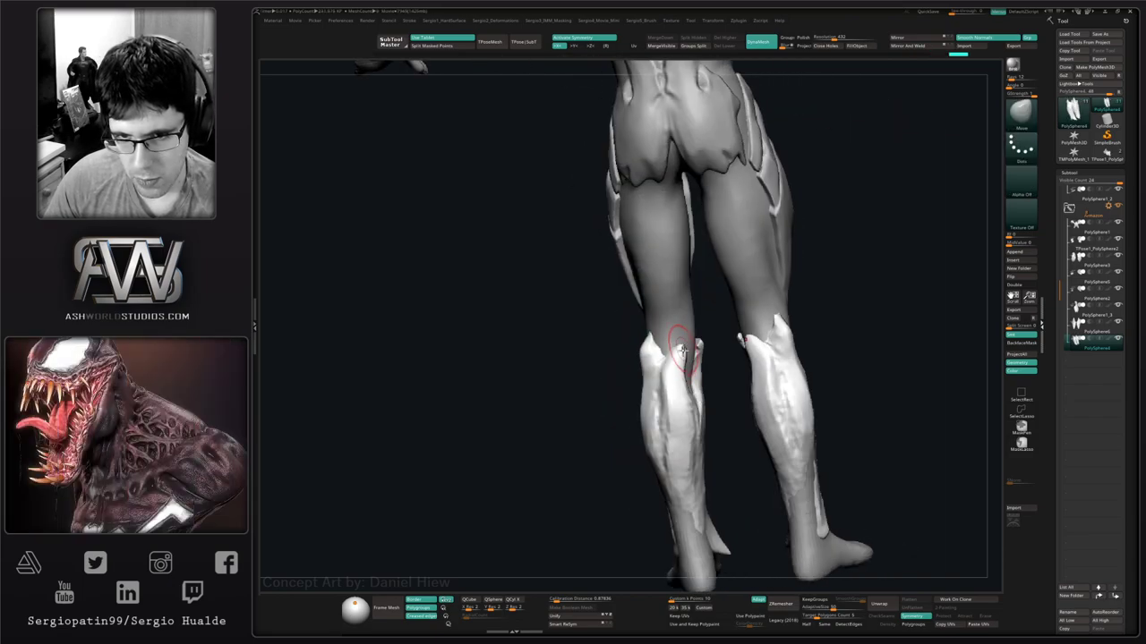
Isolate the lower-leg plates, smooth the notch between the rear prongs and define the prongs with the Standard brush.
{"action": "mouse_move", "coordinate": [689, 407]}
{"action": "right_mouse_down"}
{"action": "mouse_move", "coordinate": [711, 383]}
{"action": "mouse_move", "coordinate": [713, 429]}
{"action": "right_mouse_up"}
{"action": "key", "text": "b"}
{"action": "key", "text": "s"}
{"action": "key", "text": "t"}
{"action": "key", "text": "alt+s"}
{"action": "left_click_drag", "start_coordinate": [716, 351], "coordinate": [703, 367], "text": "shift"}
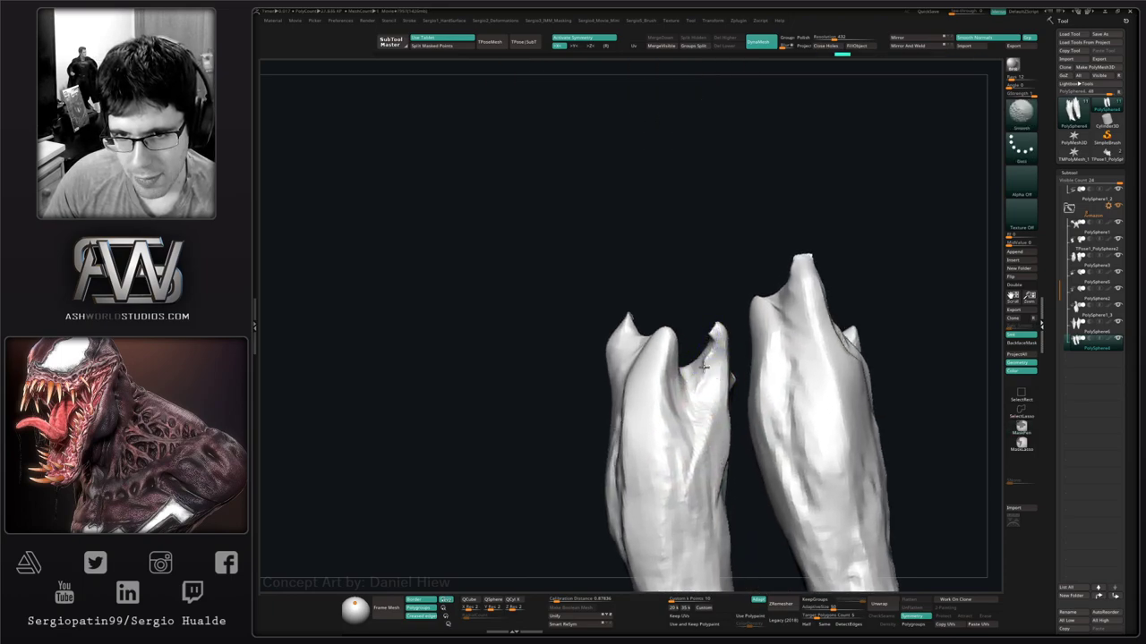
{"action": "left_click_drag", "start_coordinate": [707, 407], "coordinate": [685, 479]}
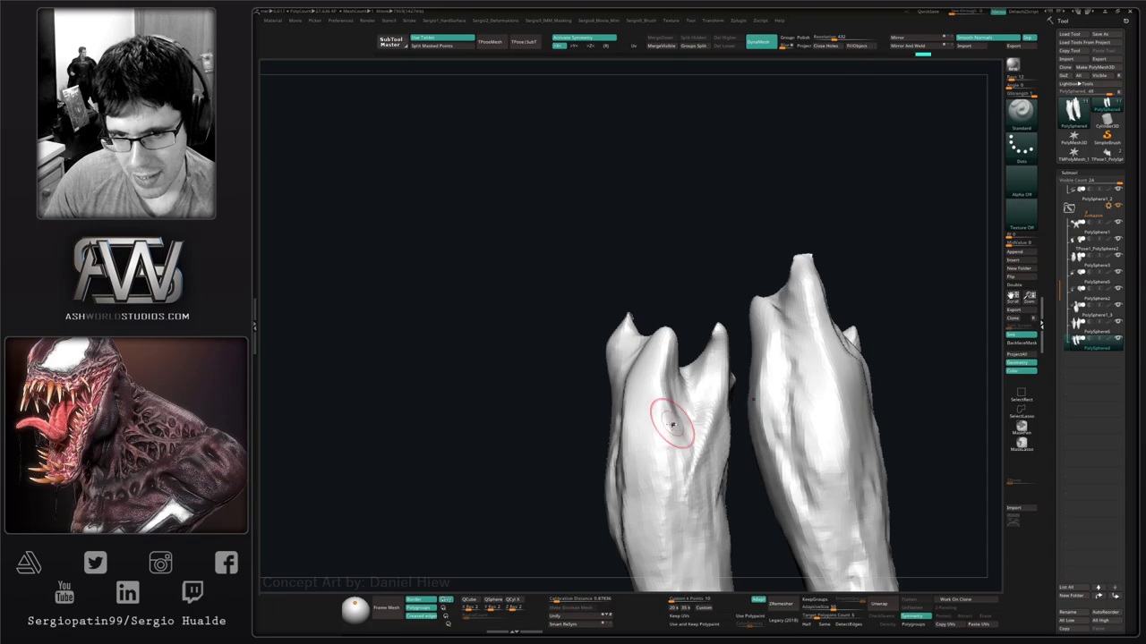
{"action": "left_click_drag", "start_coordinate": [668, 330], "coordinate": [665, 376]}
{"action": "right_click_drag", "start_coordinate": [667, 376], "coordinate": [703, 365]}
{"action": "left_click_drag", "start_coordinate": [674, 328], "coordinate": [665, 380]}
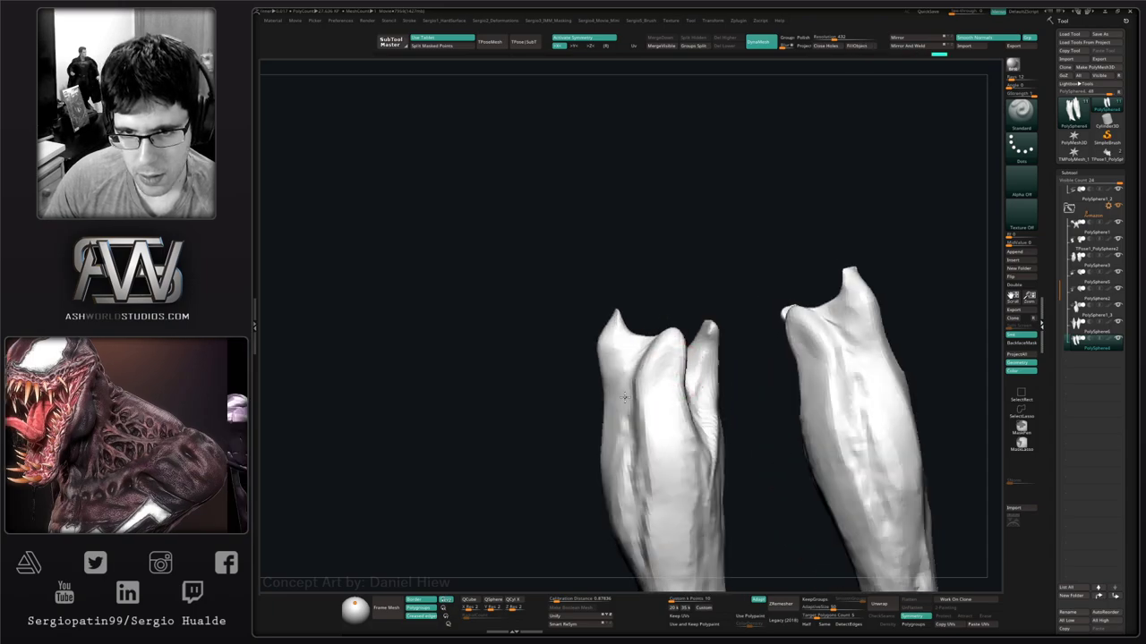
Sculpt diagonal calf forms running down from the rear prongs of the lower-leg plates with the ClayBuildup brush.
{"action": "key", "text": "alt+s"}
{"action": "right_click_drag", "start_coordinate": [662, 422], "coordinate": [658, 424]}
{"action": "right_click_drag", "start_coordinate": [658, 424], "coordinate": [632, 453], "text": "ctrl"}
{"action": "key", "text": "b"}
{"action": "key", "text": "c"}
{"action": "key", "text": "b"}
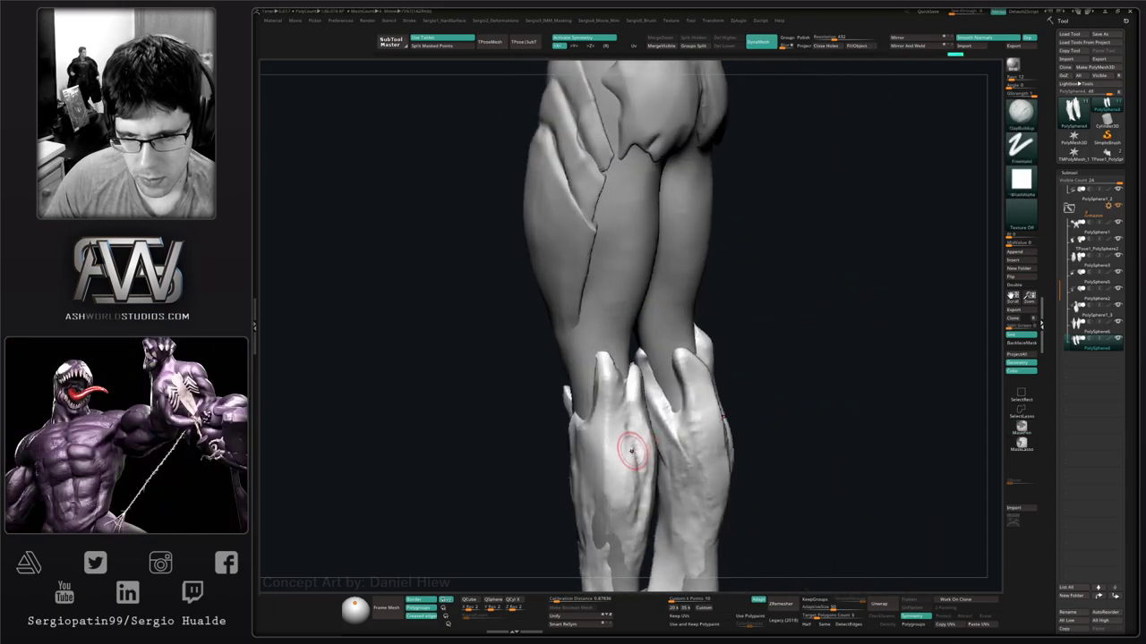
{"action": "left_click_drag", "start_coordinate": [629, 439], "coordinate": [637, 460]}
{"action": "right_click_drag", "start_coordinate": [636, 461], "coordinate": [660, 421]}
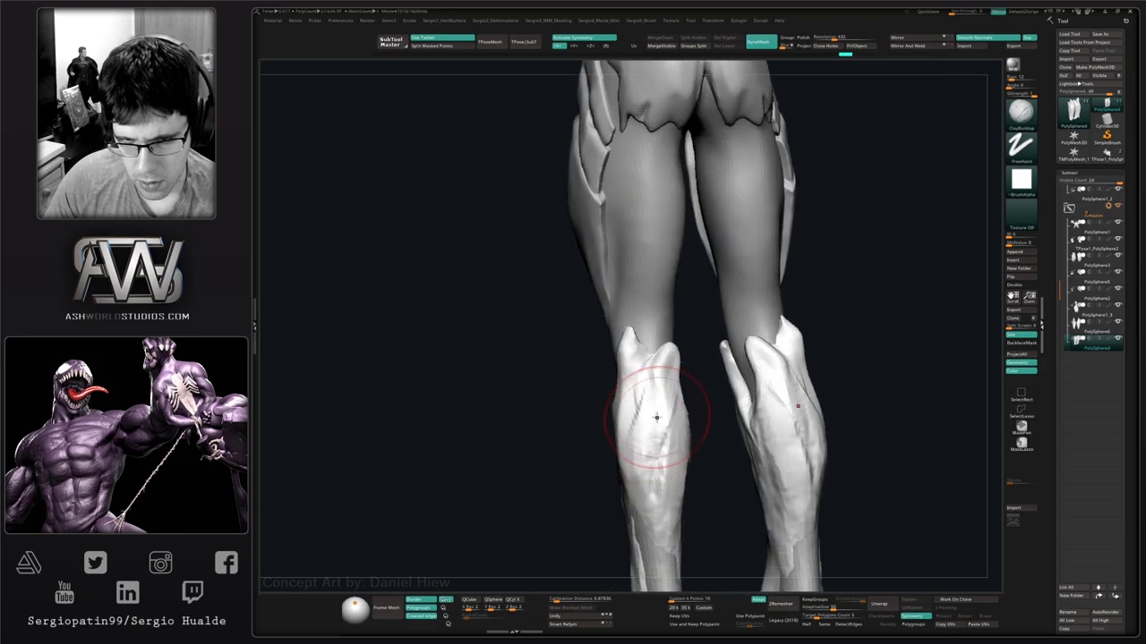
{"action": "left_click_drag", "start_coordinate": [659, 381], "coordinate": [643, 452]}
{"action": "right_click_drag", "start_coordinate": [642, 433], "coordinate": [678, 458]}
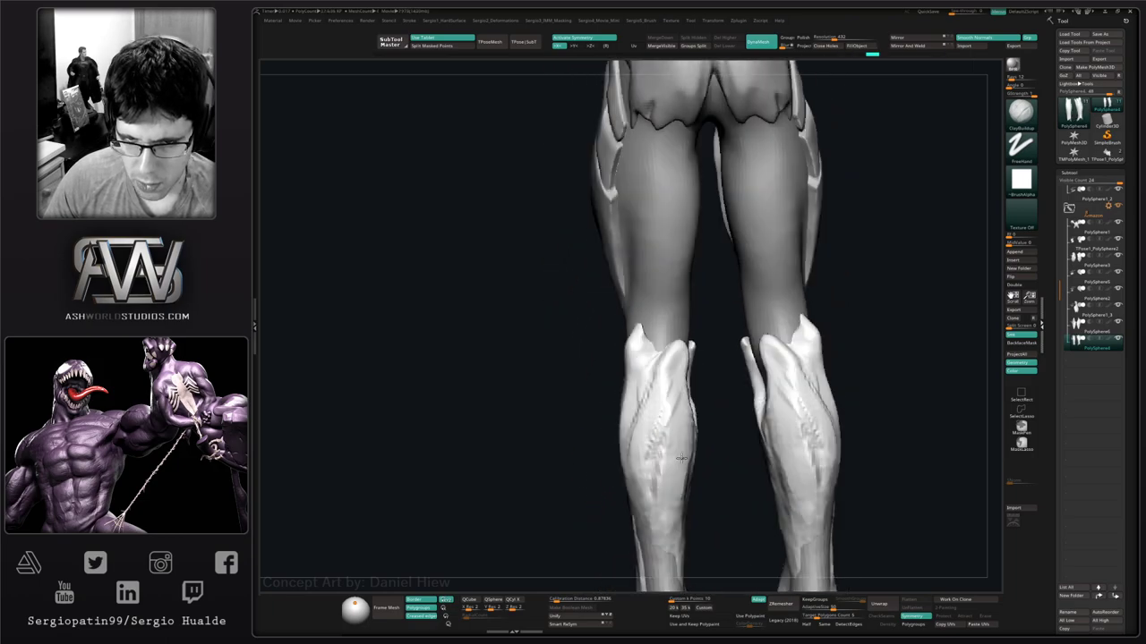
{"action": "left_click_drag", "start_coordinate": [660, 385], "coordinate": [637, 455]}
{"action": "mouse_move", "coordinate": [661, 506]}
{"action": "right_mouse_down", "text": "alt"}
{"action": "mouse_move", "coordinate": [665, 384]}
{"action": "mouse_move", "coordinate": [541, 394]}
{"action": "mouse_move", "coordinate": [562, 430]}
{"action": "mouse_move", "coordinate": [544, 432]}
{"action": "right_mouse_up", "text": "alt"}
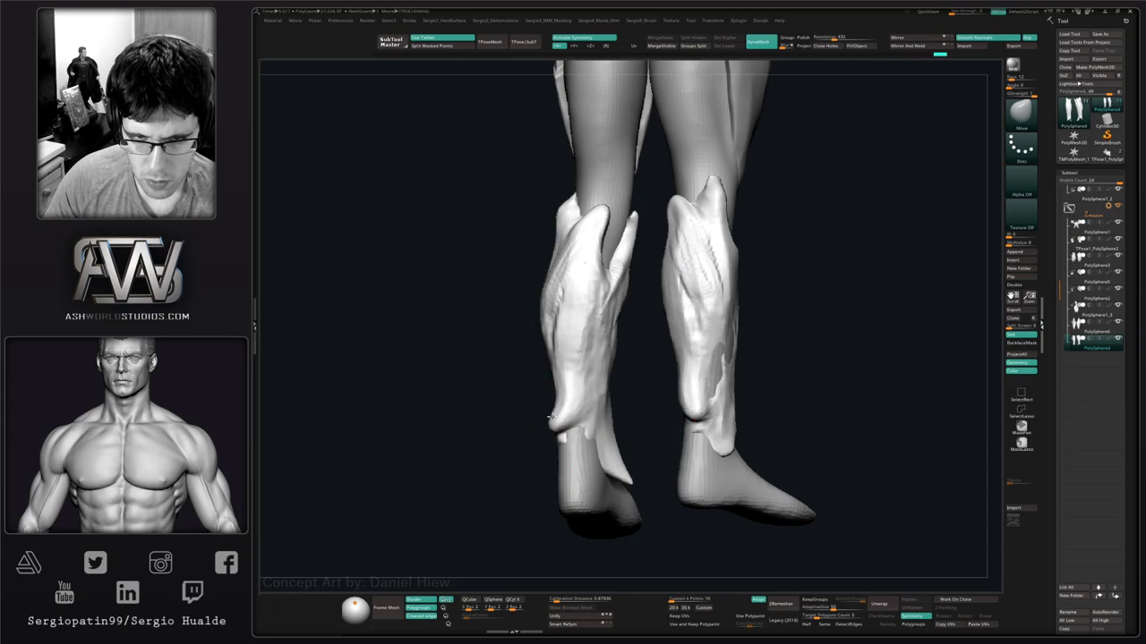
Shape a downward spur at the lower back of each calf plate with the Move and ClayBuildup brushes.
{"action": "mouse_move", "coordinate": [548, 385]}
{"action": "right_mouse_down"}
{"action": "mouse_move", "coordinate": [606, 430]}
{"action": "mouse_move", "coordinate": [572, 441]}
{"action": "right_mouse_up"}
{"action": "left_click_drag", "start_coordinate": [559, 442], "coordinate": [557, 439]}
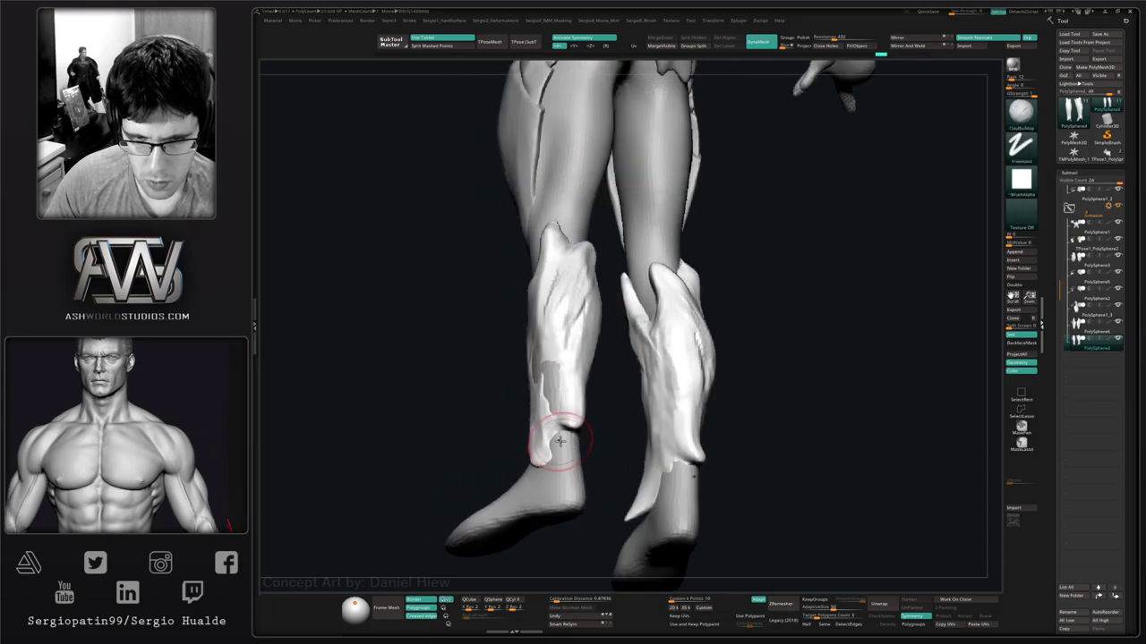
{"action": "right_click_drag", "start_coordinate": [557, 440], "coordinate": [573, 440]}
{"action": "left_click_drag", "start_coordinate": [572, 440], "coordinate": [561, 435]}
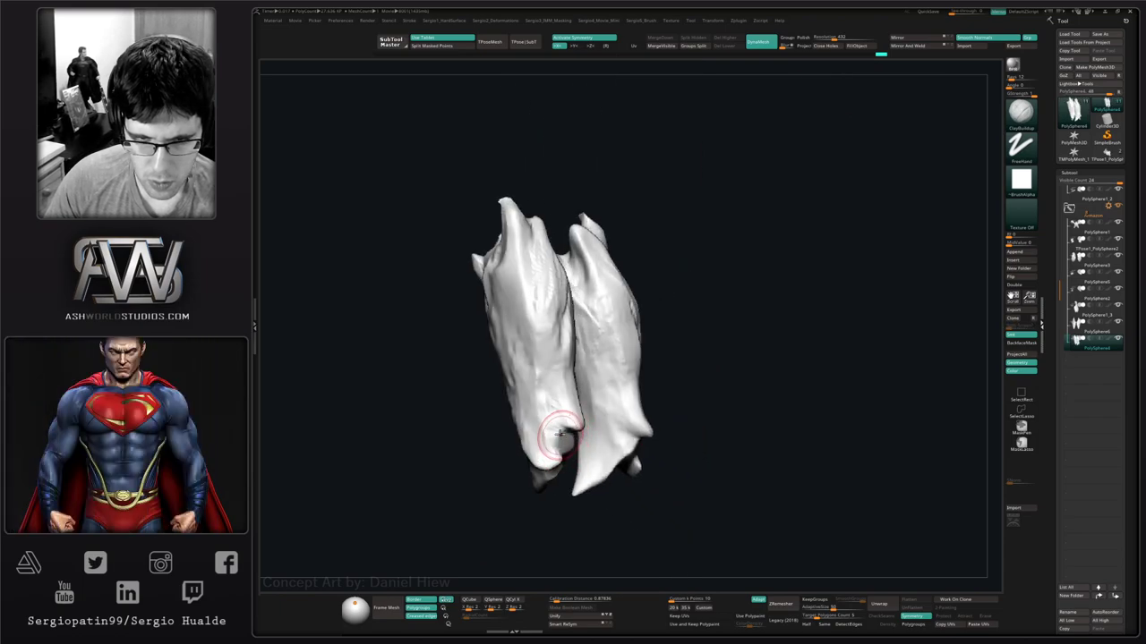
{"action": "mouse_move", "coordinate": [553, 400]}
{"action": "right_mouse_down"}
{"action": "mouse_move", "coordinate": [570, 394]}
{"action": "mouse_move", "coordinate": [569, 441]}
{"action": "mouse_move", "coordinate": [594, 409]}
{"action": "mouse_move", "coordinate": [592, 450]}
{"action": "mouse_move", "coordinate": [562, 432]}
{"action": "right_mouse_up"}
{"action": "left_click", "coordinate": [571, 391], "text": "ctrl+shift"}
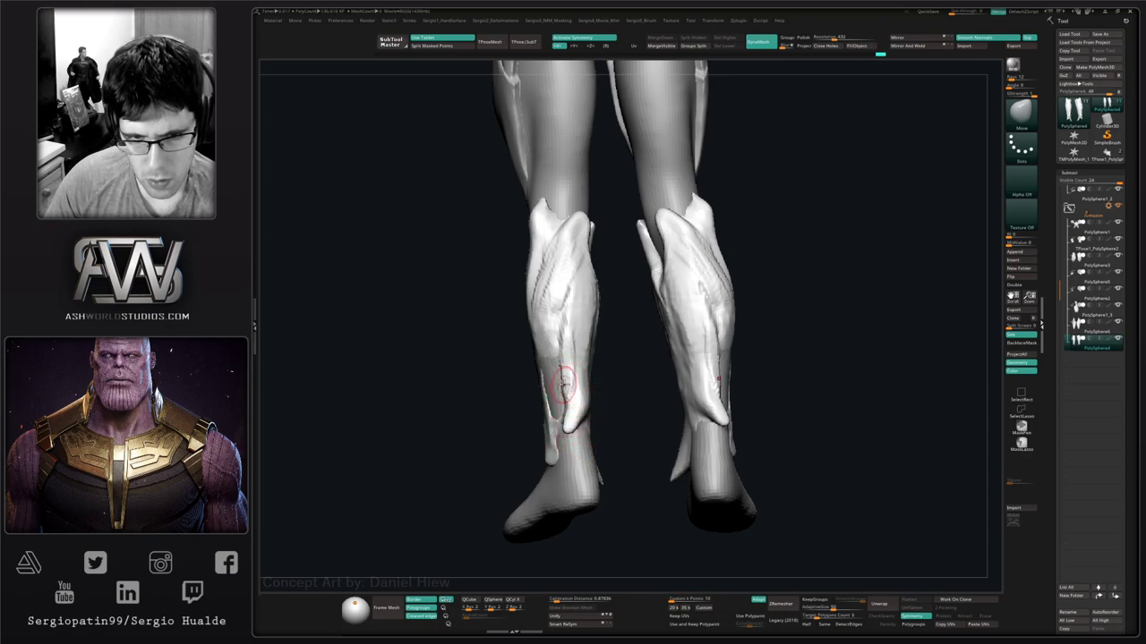
{"action": "right_click_drag", "start_coordinate": [555, 394], "coordinate": [565, 383]}
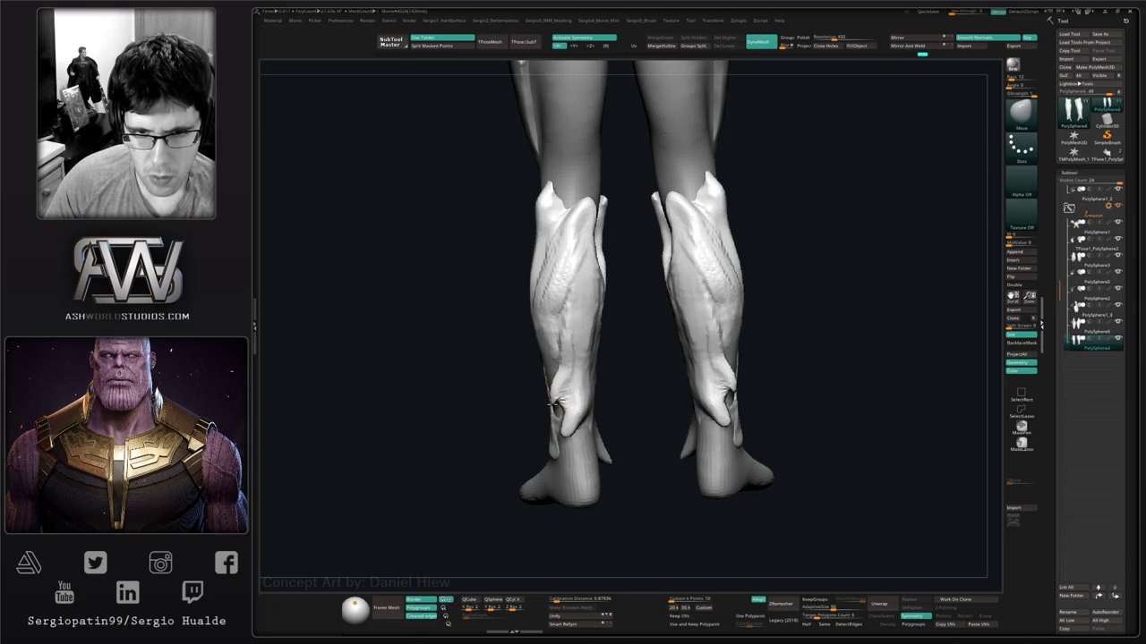
Reshape the lower edge beside the rear spur and the pointed inner ankle tip with the Move brush.
{"action": "mouse_move", "coordinate": [593, 409]}
{"action": "right_mouse_down"}
{"action": "mouse_move", "coordinate": [614, 402]}
{"action": "mouse_move", "coordinate": [596, 412]}
{"action": "mouse_move", "coordinate": [606, 409]}
{"action": "mouse_move", "coordinate": [590, 399]}
{"action": "mouse_move", "coordinate": [595, 442]}
{"action": "mouse_move", "coordinate": [617, 447]}
{"action": "mouse_move", "coordinate": [574, 418]}
{"action": "mouse_move", "coordinate": [591, 454]}
{"action": "mouse_move", "coordinate": [609, 443]}
{"action": "right_mouse_up"}
{"action": "key", "text": "b"}
{"action": "key", "text": "c"}
{"action": "key", "text": "b"}
{"action": "key", "text": "b"}
{"action": "key", "text": "m"}
{"action": "key", "text": "v"}
{"action": "key", "text": "ctrl+z"}
{"action": "left_click_drag", "start_coordinate": [612, 451], "coordinate": [610, 427]}
{"action": "right_click_drag", "start_coordinate": [607, 462], "coordinate": [538, 474]}
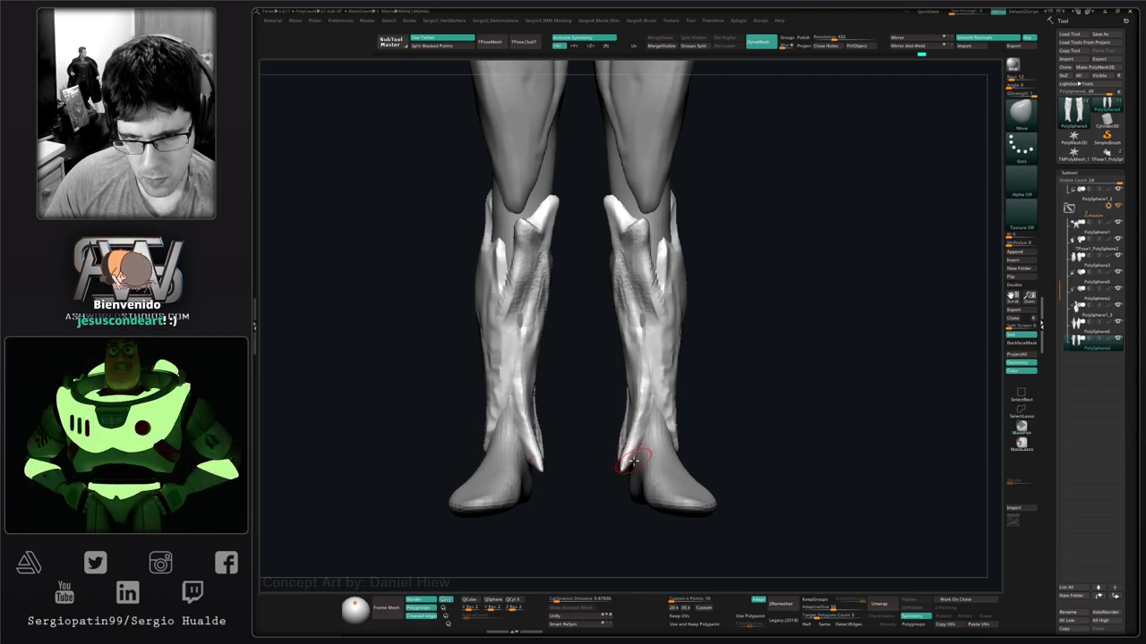
Extend the lower shin plate down over the front of the ankle with the ClayBuildup brush.
{"action": "right_click_drag", "start_coordinate": [642, 432], "coordinate": [633, 430]}
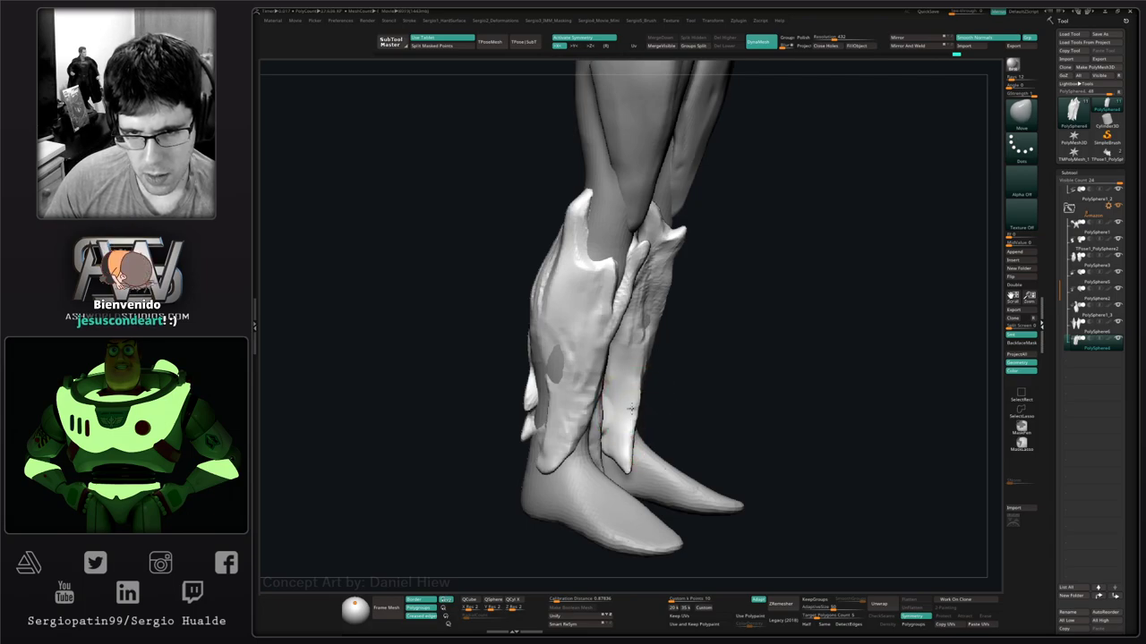
{"action": "left_click_drag", "start_coordinate": [634, 408], "coordinate": [625, 406]}
{"action": "mouse_move", "coordinate": [623, 452]}
{"action": "right_mouse_down"}
{"action": "mouse_move", "coordinate": [636, 414]}
{"action": "mouse_move", "coordinate": [630, 422]}
{"action": "right_mouse_up"}
{"action": "key", "text": "b"}
{"action": "key", "text": "c"}
{"action": "key", "text": "b"}
{"action": "left_click_drag", "start_coordinate": [632, 395], "coordinate": [614, 409]}
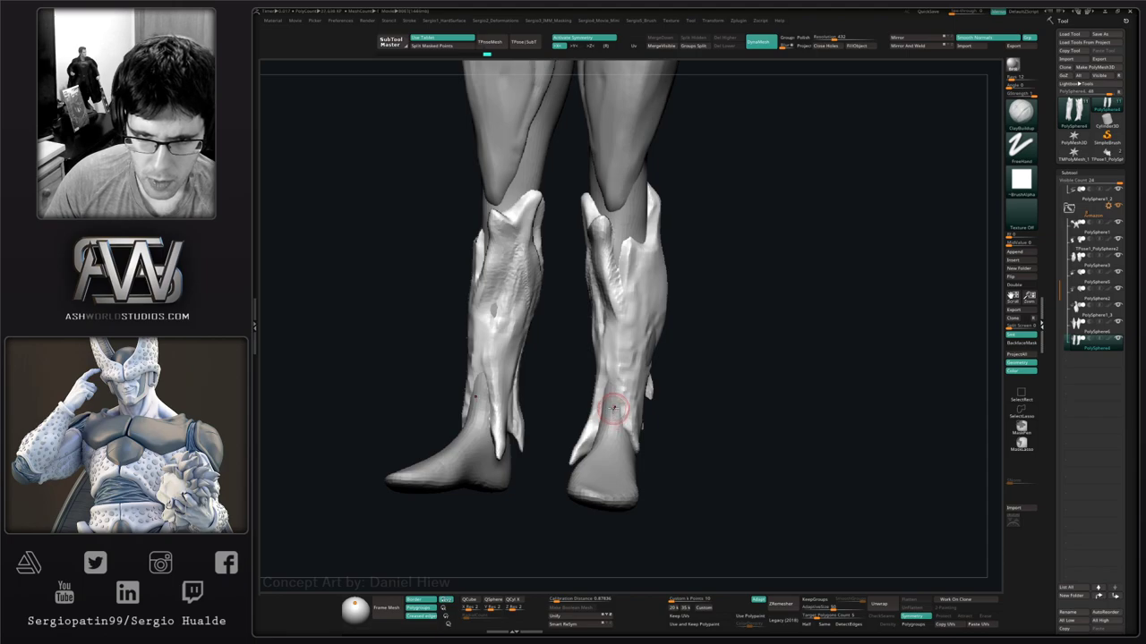
{"action": "left_click", "coordinate": [611, 424], "text": "ctrl+shift"}
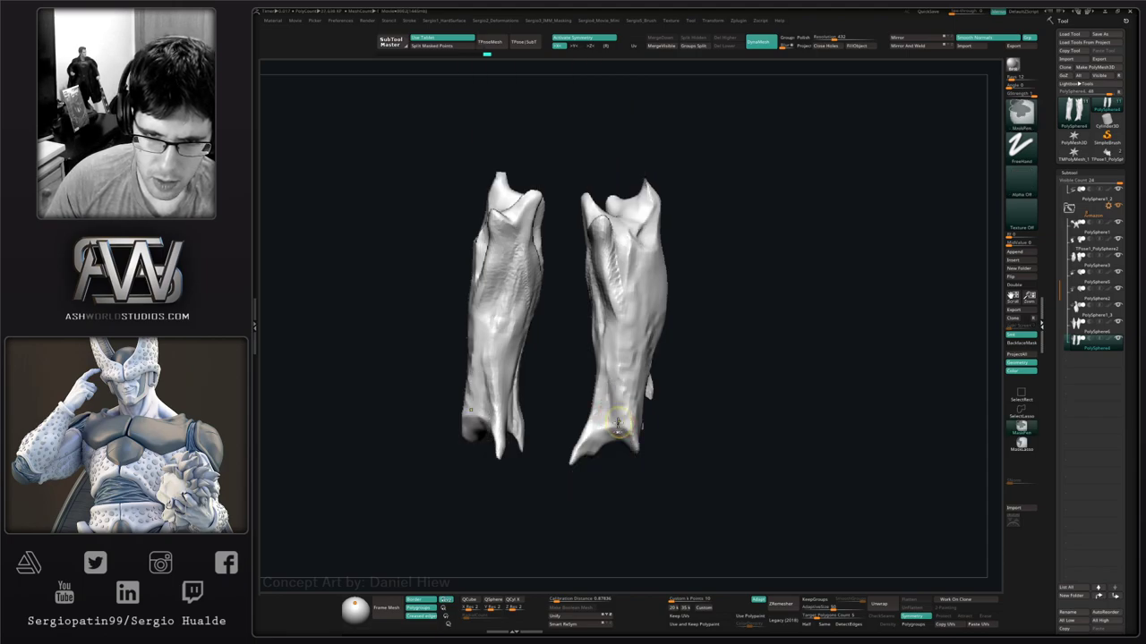
{"action": "left_click_drag", "start_coordinate": [613, 437], "coordinate": [614, 429]}
{"action": "right_click_drag", "start_coordinate": [615, 431], "coordinate": [613, 434]}
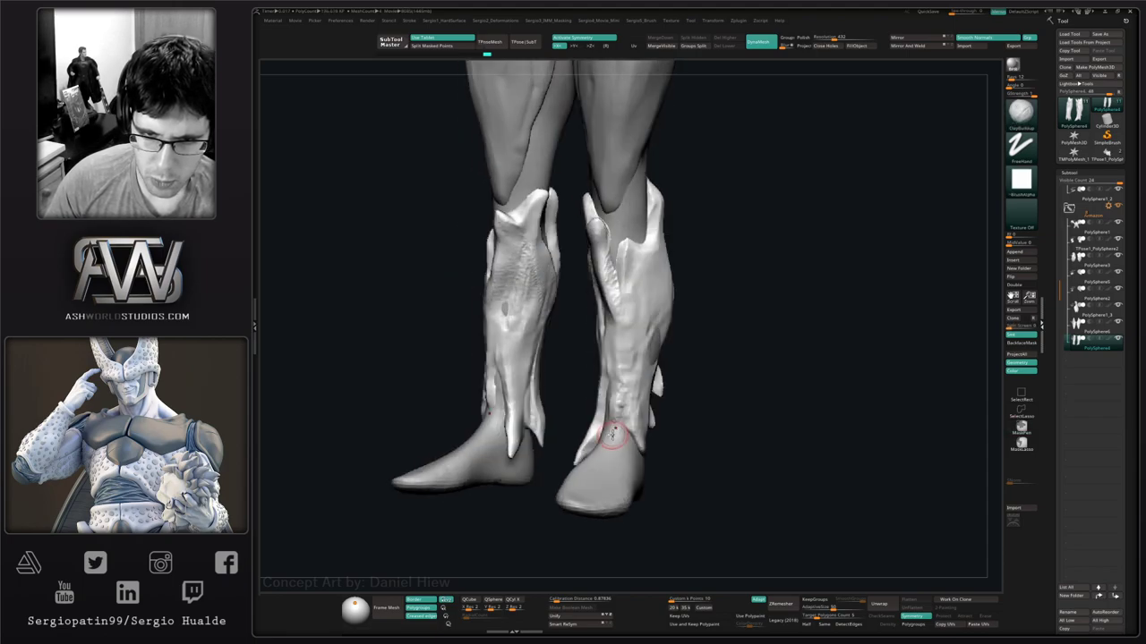
Reshape the lower plate edge and its prongs around the front of the ankle with the Move brush.
{"action": "key", "text": "b"}
{"action": "key", "text": "m"}
{"action": "key", "text": "v"}
{"action": "left_click_drag", "start_coordinate": [588, 454], "coordinate": [595, 447]}
{"action": "mouse_move", "coordinate": [617, 443]}
{"action": "right_mouse_down"}
{"action": "mouse_move", "coordinate": [599, 440]}
{"action": "mouse_move", "coordinate": [606, 454]}
{"action": "mouse_move", "coordinate": [616, 438]}
{"action": "right_mouse_up"}
{"action": "key", "text": "ctrl+z"}
{"action": "left_click_drag", "start_coordinate": [615, 437], "coordinate": [612, 428]}
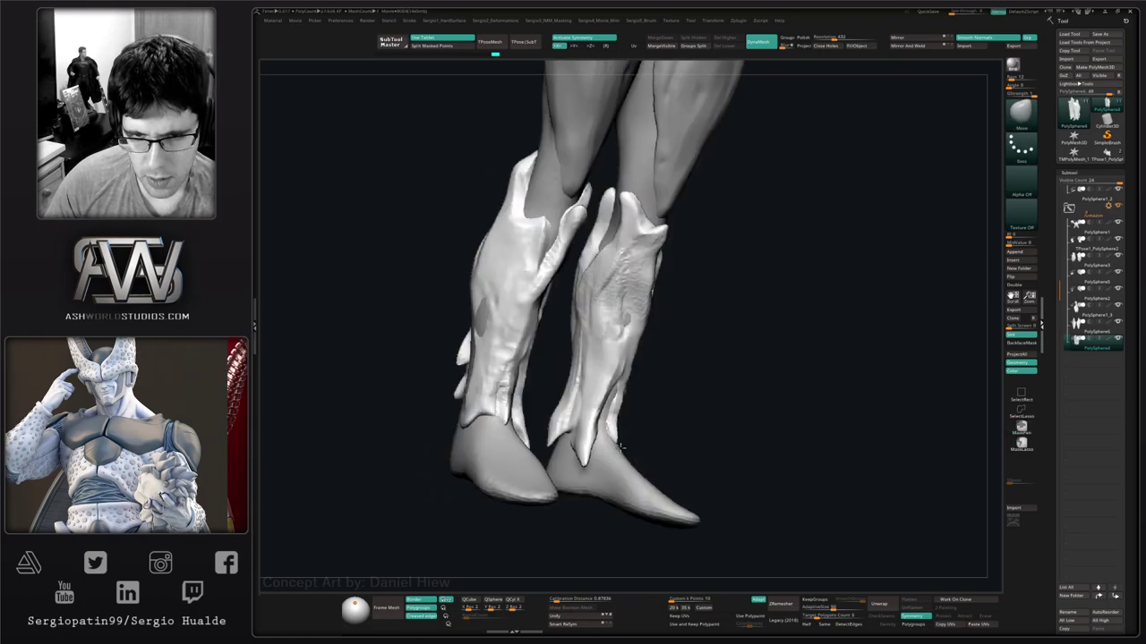
{"action": "right_click_drag", "start_coordinate": [627, 431], "coordinate": [614, 433]}
{"action": "key", "text": "ctrl+shift+z"}
Build up the lower shin with ClayBuildup and adjust the plate's edge at the outer ankle with the Move brush.
{"action": "key", "text": "b"}
{"action": "key", "text": "c"}
{"action": "key", "text": "b"}
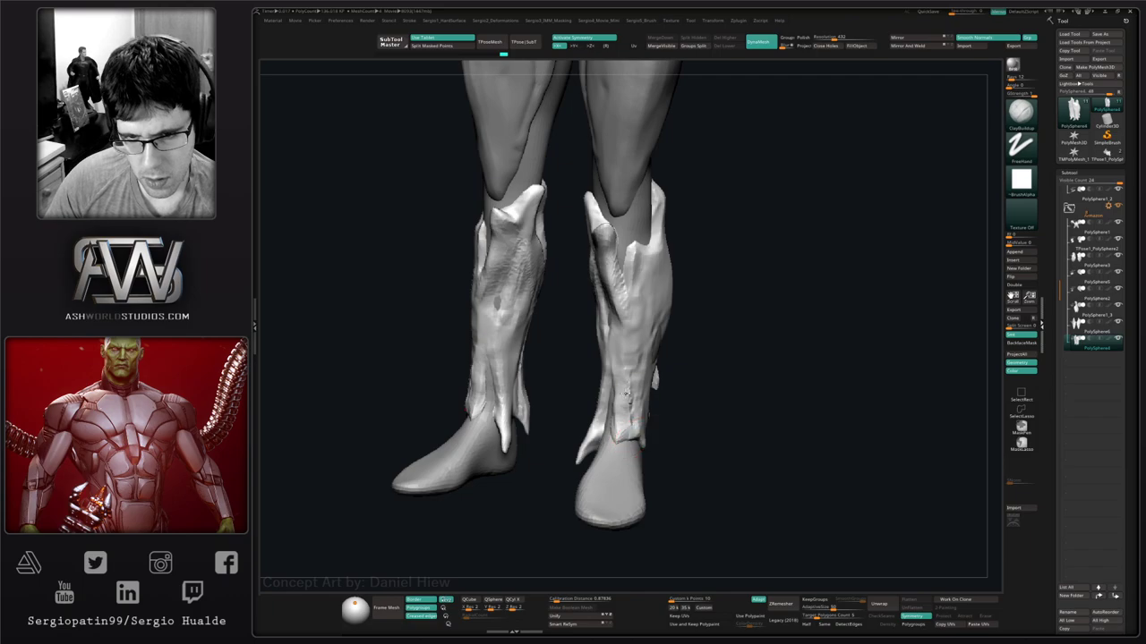
{"action": "left_click_drag", "start_coordinate": [627, 393], "coordinate": [630, 433]}
{"action": "left_click_drag", "start_coordinate": [620, 391], "coordinate": [625, 437]}
{"action": "key", "text": "b"}
{"action": "key", "text": "m"}
{"action": "key", "text": "v"}
{"action": "mouse_move", "coordinate": [626, 440]}
{"action": "right_mouse_down"}
{"action": "mouse_move", "coordinate": [637, 412]}
{"action": "mouse_move", "coordinate": [640, 444]}
{"action": "mouse_move", "coordinate": [628, 448]}
{"action": "right_mouse_up"}
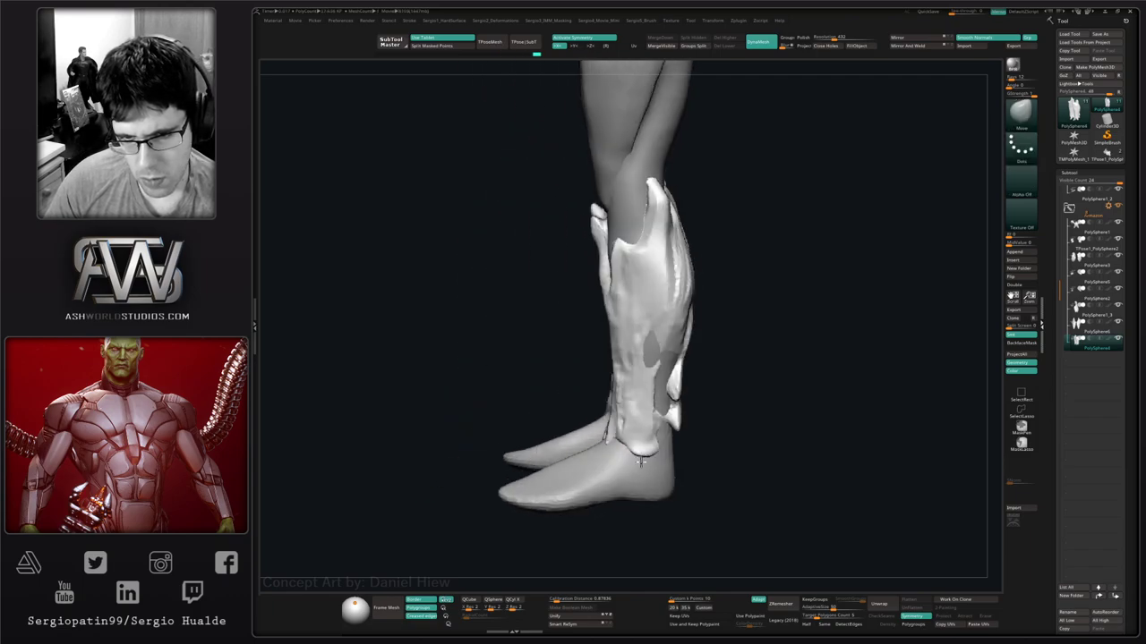
{"action": "left_click_drag", "start_coordinate": [660, 440], "coordinate": [669, 421]}
{"action": "mouse_move", "coordinate": [682, 424]}
{"action": "right_mouse_down"}
{"action": "mouse_move", "coordinate": [656, 433]}
{"action": "mouse_move", "coordinate": [655, 447]}
{"action": "mouse_move", "coordinate": [652, 436]}
{"action": "right_mouse_up"}
{"action": "key", "text": "ctrl+z"}
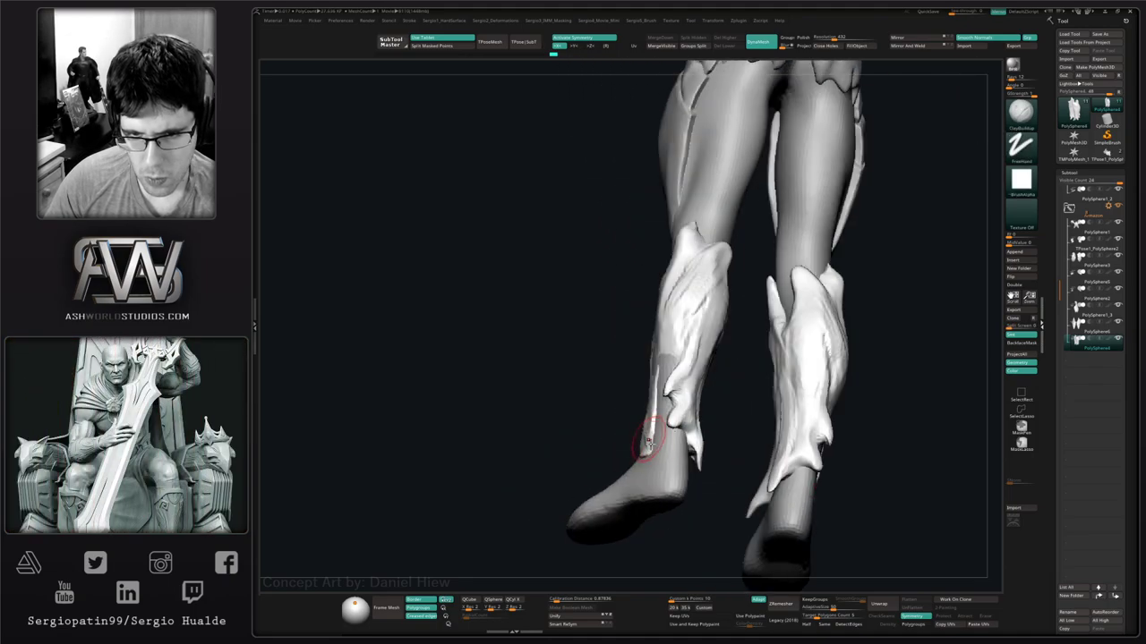
Form a rounded, backward-pointing prong at each outer ankle with the ClayBuildup, Inflat and Move brushes.
{"action": "key", "text": "ctrl+shift+z"}
{"action": "key", "text": "ctrl+shift+z"}
{"action": "key", "text": "ctrl+shift+z"}
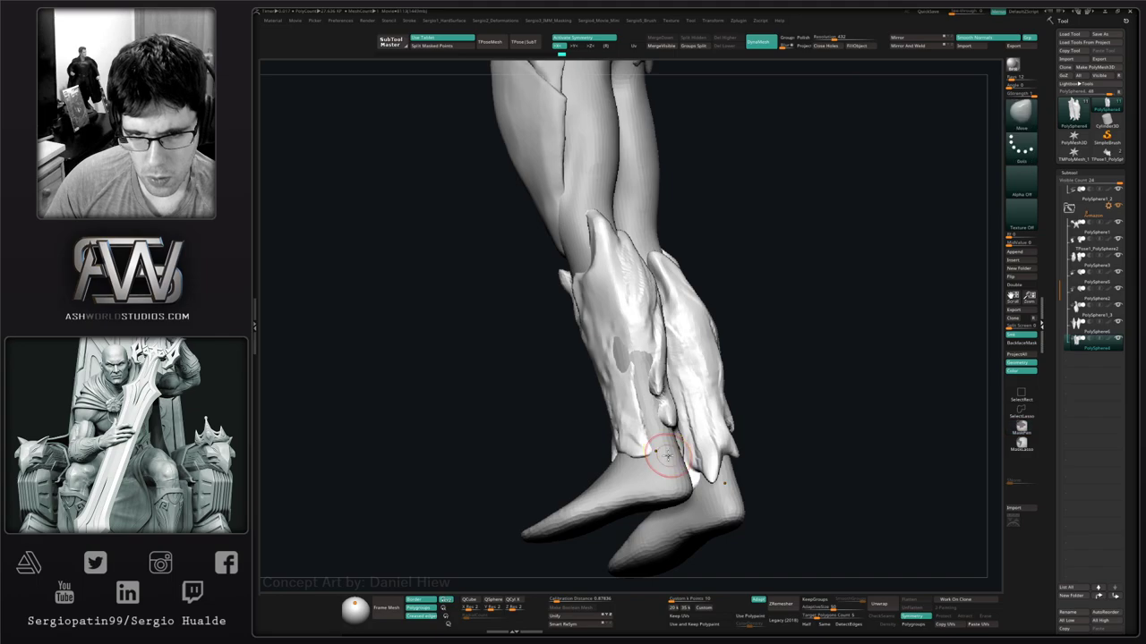
{"action": "key", "text": "ctrl+shift+z"}
{"action": "key", "text": "ctrl+shift+z"}
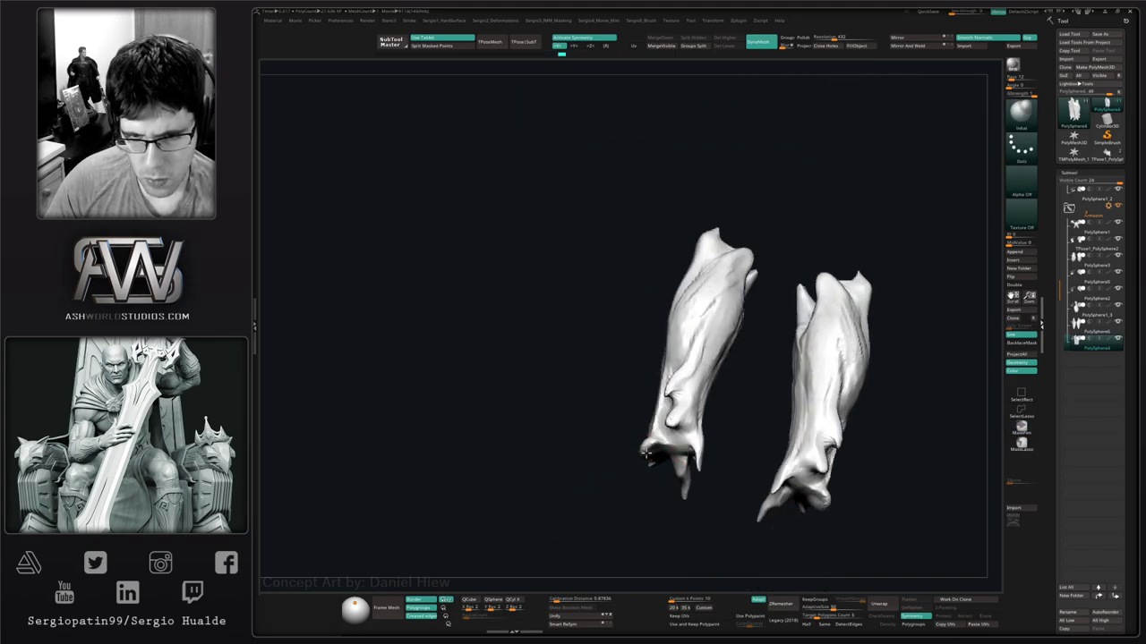
{"action": "right_click_drag", "start_coordinate": [645, 454], "coordinate": [667, 465]}
{"action": "key", "text": "ctrl+shift+z"}
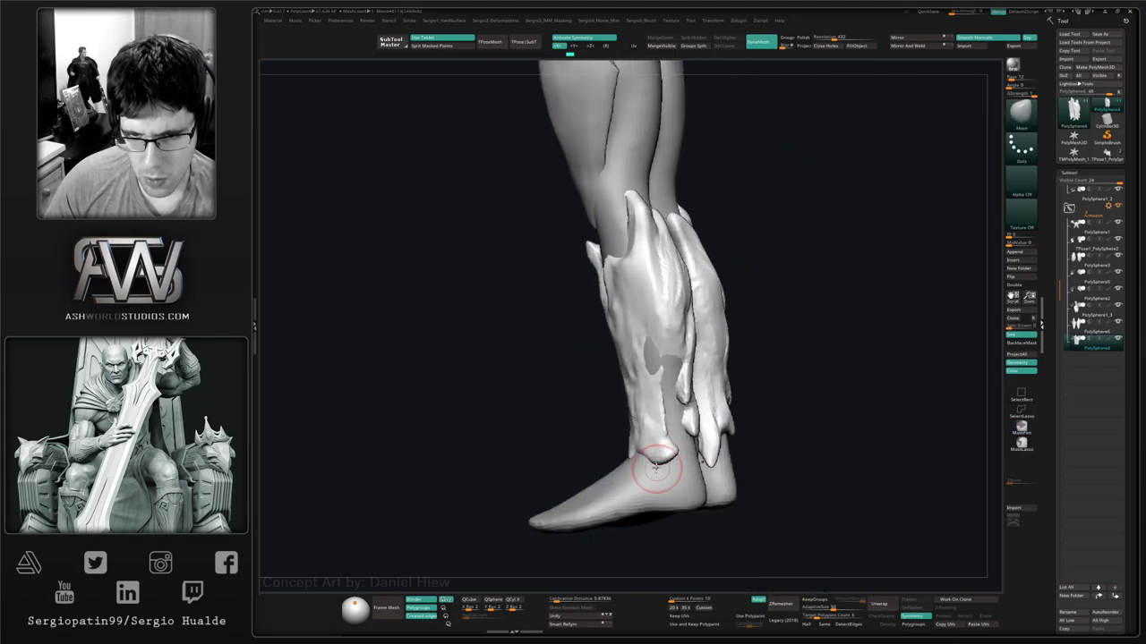
{"action": "key", "text": "ctrl+shift+z"}
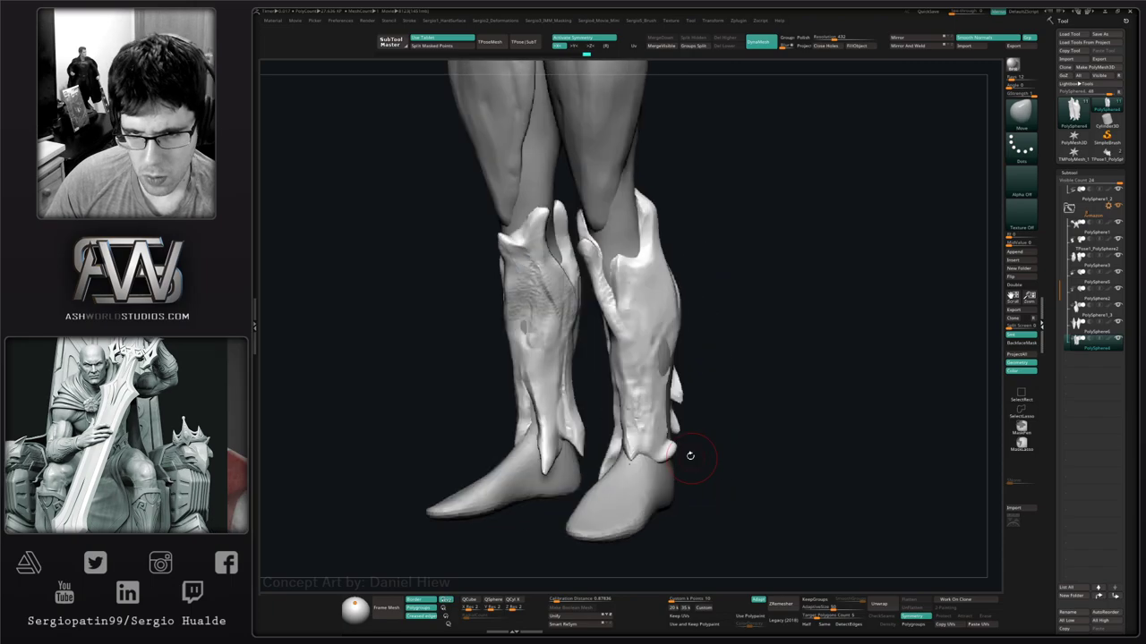
{"action": "right_click_drag", "start_coordinate": [680, 467], "coordinate": [637, 486]}
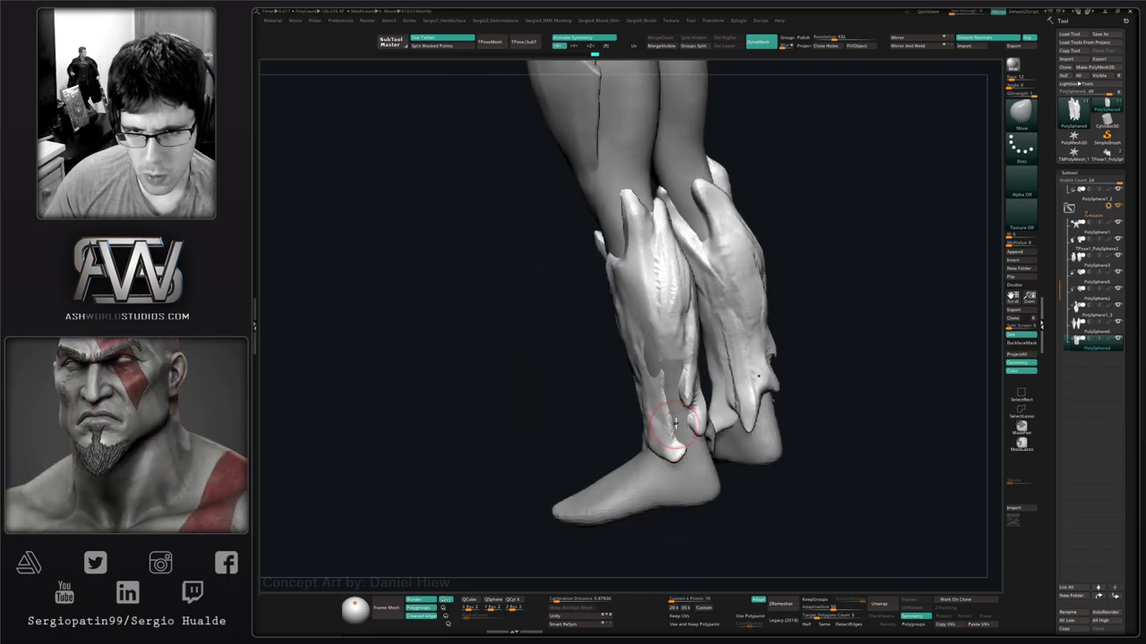
Build a ridge from the outer ankle prong up the side of the calf with the ClayBuildup brush.
{"action": "key", "text": "ctrl+shift+z"}
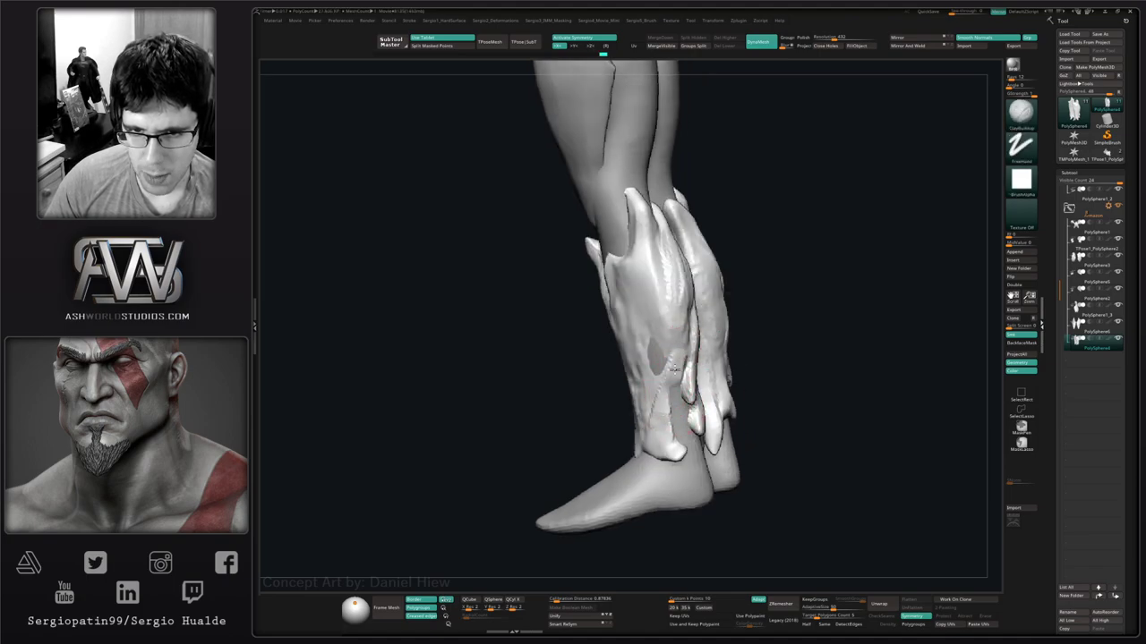
{"action": "key", "text": "ctrl+shift+z"}
{"action": "key", "text": "ctrl+shift+z"}
{"action": "key", "text": "ctrl+shift+z"}
{"action": "key", "text": "ctrl+shift+z"}
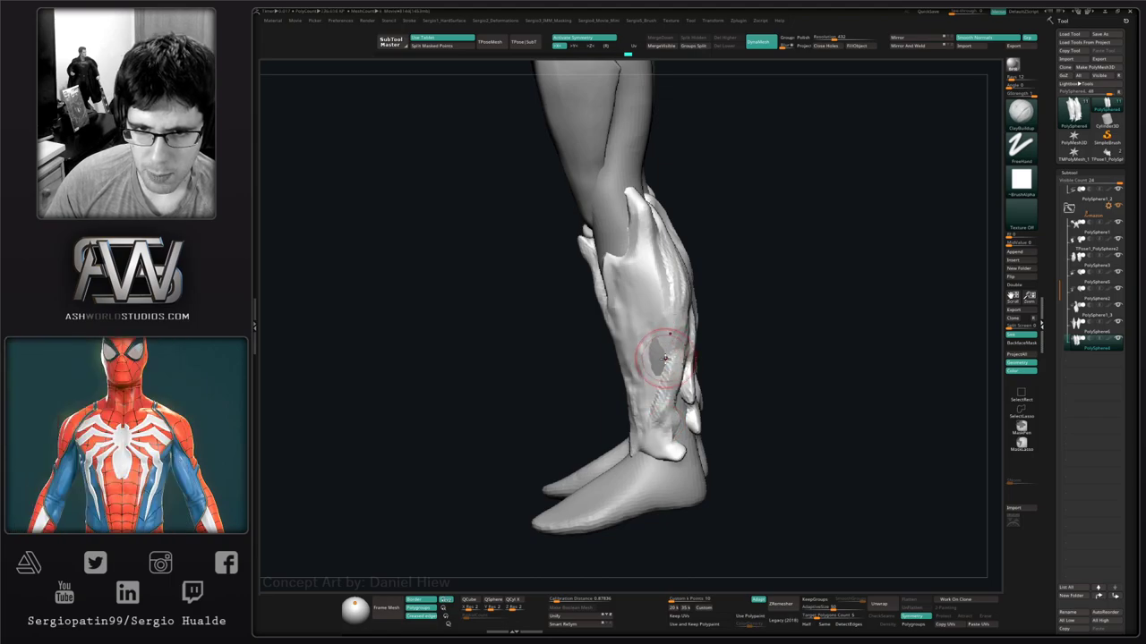
{"action": "key", "text": "ctrl+shift+z"}
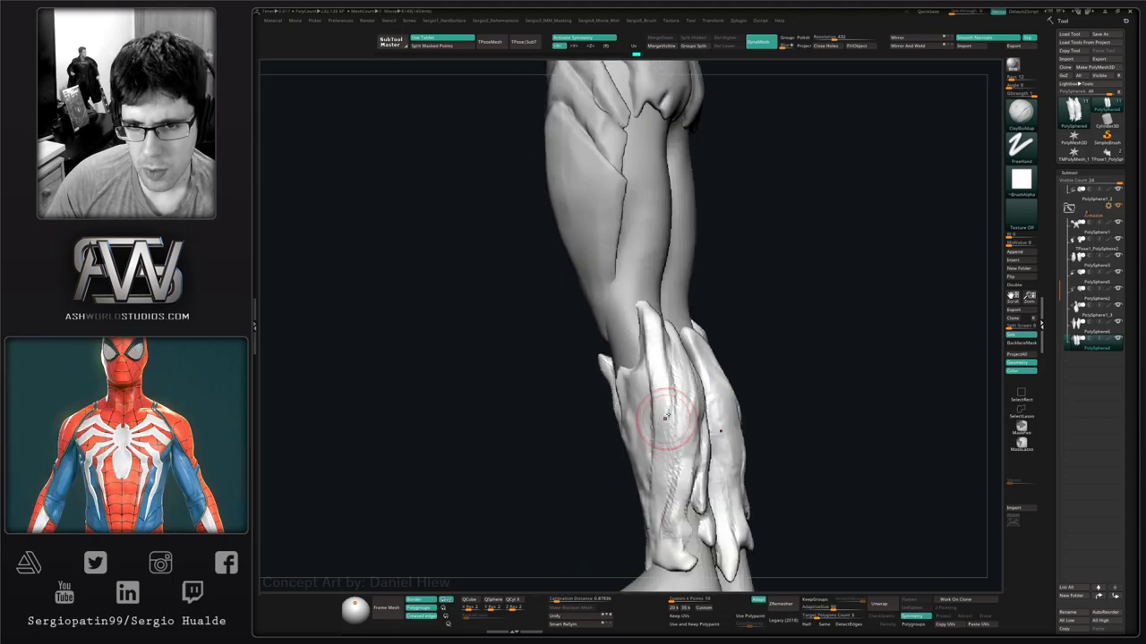
Carry the outer calf ridge up into the tall rear prong and refine its shape with the Move brush.
{"action": "key", "text": "ctrl+shift+z"}
{"action": "key", "text": "ctrl+shift+z"}
{"action": "key", "text": "ctrl+shift+z"}
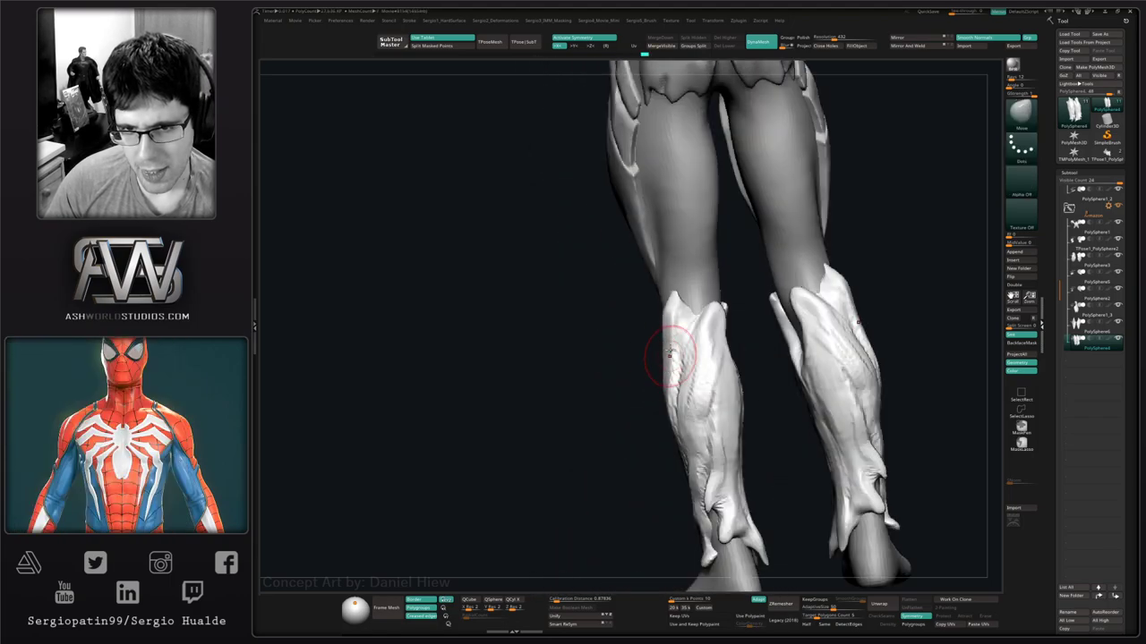
{"action": "key", "text": "ctrl+shift+z"}
{"action": "key", "text": "ctrl+shift+z"}
{"action": "key", "text": "ctrl+shift+z"}
{"action": "key", "text": "ctrl+shift+z"}
{"action": "key", "text": "ctrl+shift+z"}
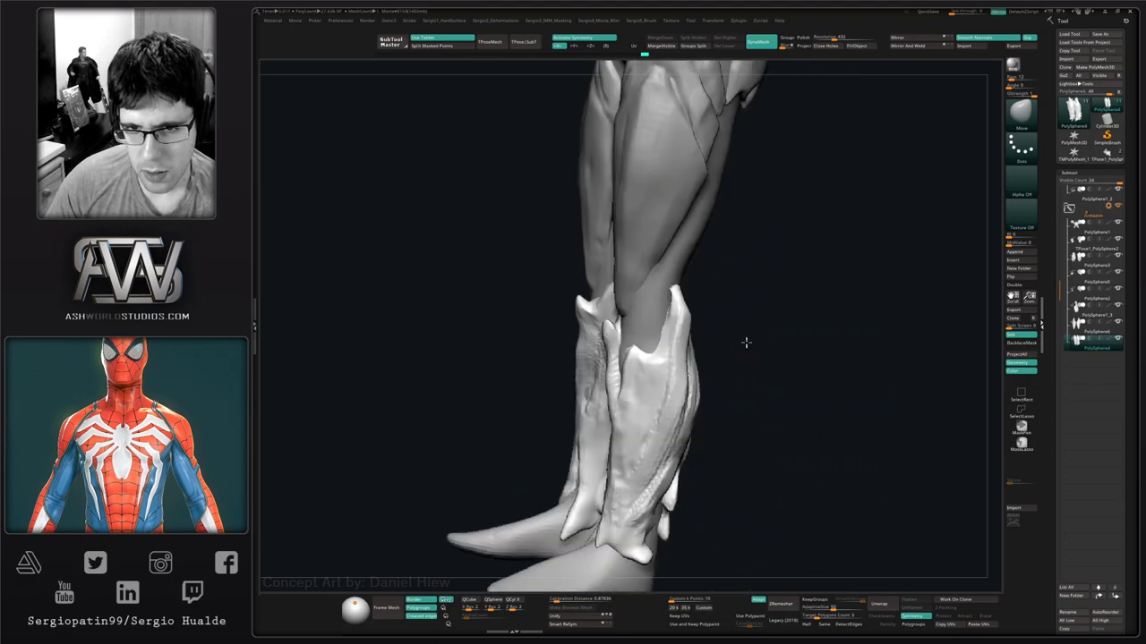
{"action": "mouse_move", "coordinate": [708, 360]}
{"action": "left_mouse_down"}
{"action": "mouse_move", "coordinate": [696, 320]}
{"action": "mouse_move", "coordinate": [719, 334]}
{"action": "left_mouse_up"}
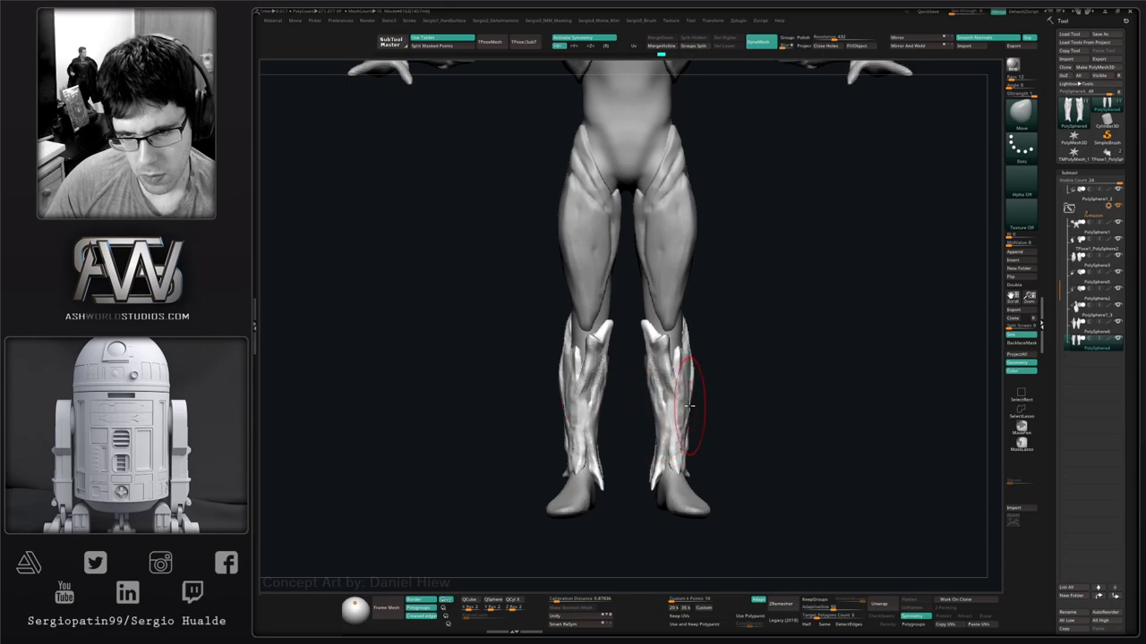
Adjust the front and side silhouette of the lower-leg plates with a large Move brush.
{"action": "key", "text": "ctrl+shift+z"}
{"action": "key", "text": "ctrl+shift+z"}
{"action": "key", "text": "ctrl+shift+z"}
{"action": "key", "text": "ctrl+shift+z"}
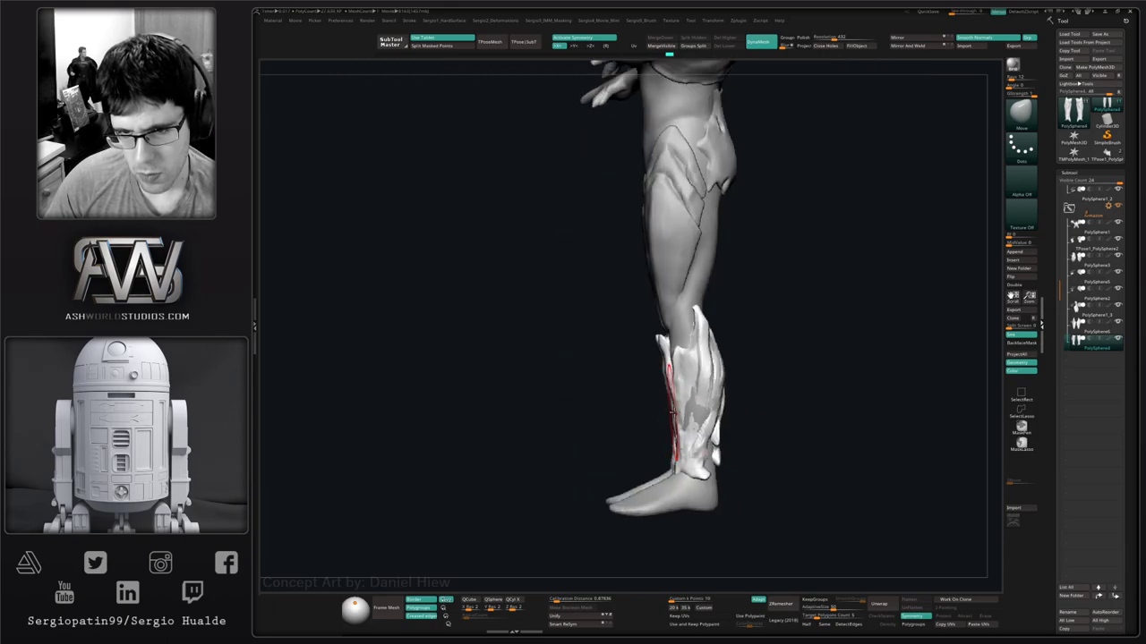
{"action": "key", "text": "ctrl+shift+z"}
{"action": "key", "text": "ctrl+shift+z"}
{"action": "key", "text": "ctrl+shift+z"}
{"action": "key", "text": "ctrl+shift+z"}
{"action": "key", "text": "ctrl+shift+z"}
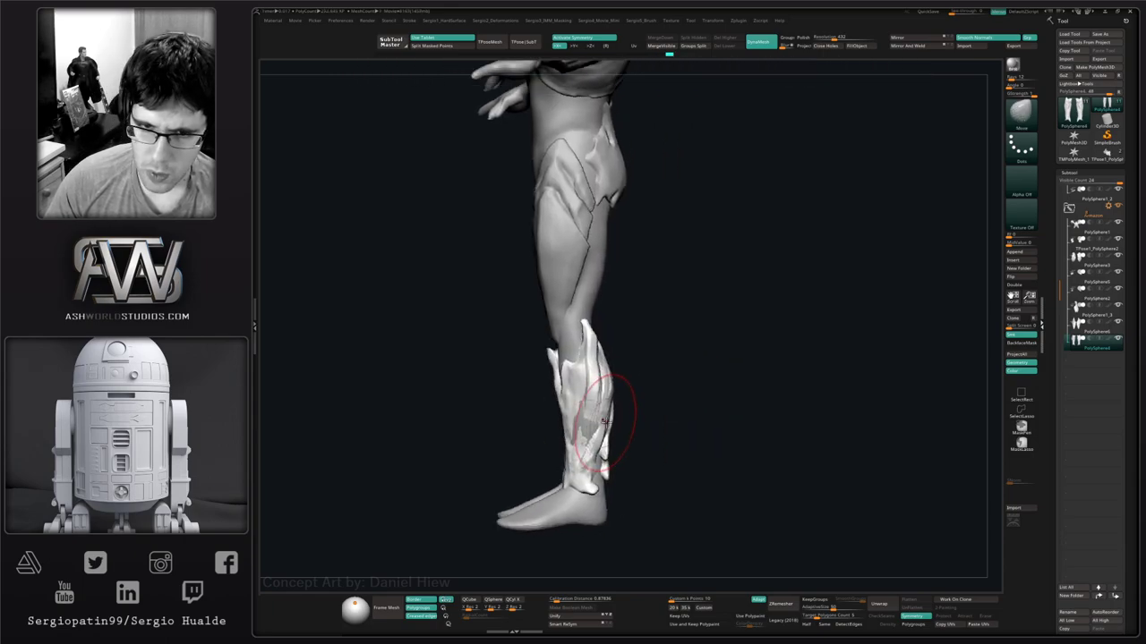
{"action": "key", "text": "ctrl+shift+z"}
{"action": "key", "text": "ctrl+shift+z"}
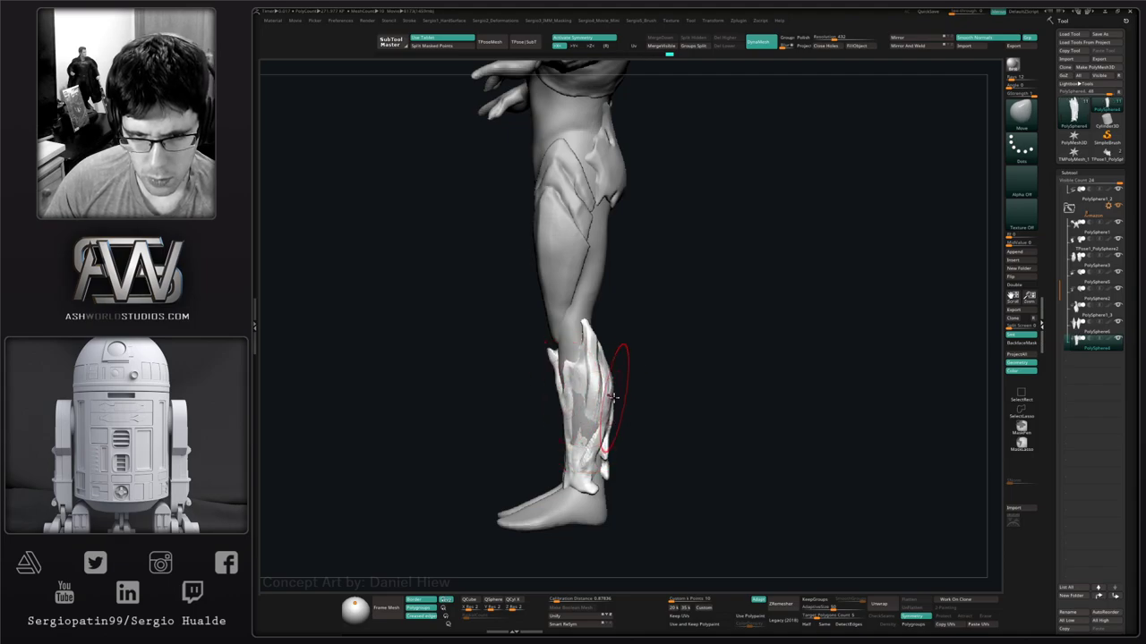
Refine the overall calf profile and upper prongs of the lower-leg plates against the full body with the Move brush.
{"action": "key", "text": "ctrl+shift+z"}
{"action": "key", "text": "ctrl+shift+z"}
{"action": "key", "text": "ctrl+shift+z"}
{"action": "key", "text": "ctrl+shift+z"}
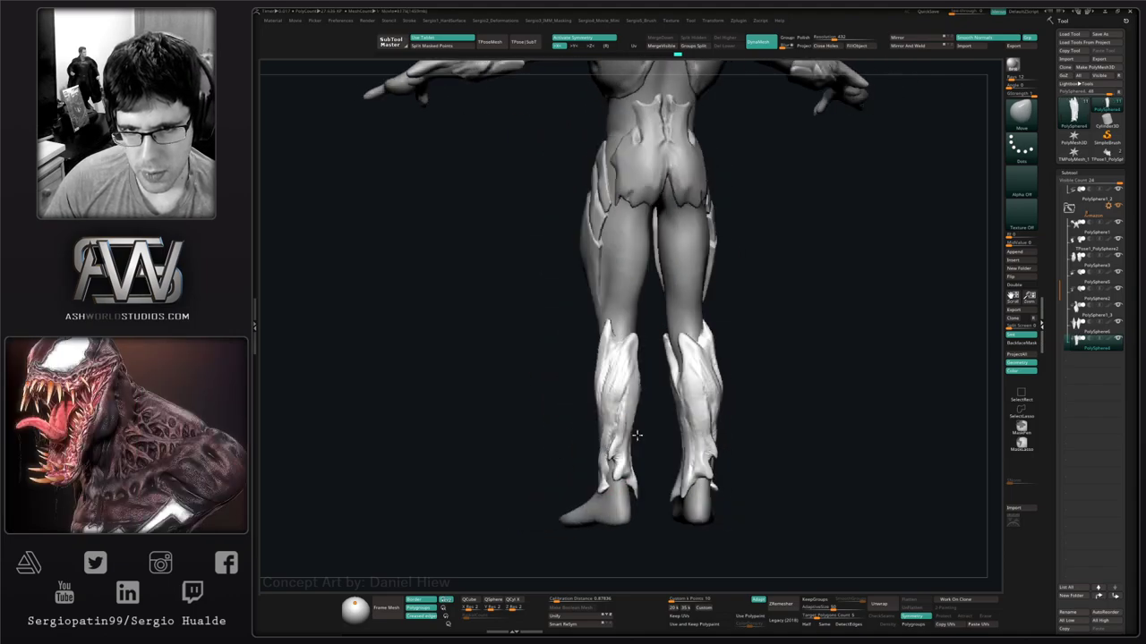
{"action": "key", "text": "ctrl+shift+z"}
{"action": "key", "text": "ctrl+shift+z"}
{"action": "key", "text": "ctrl+shift+z"}
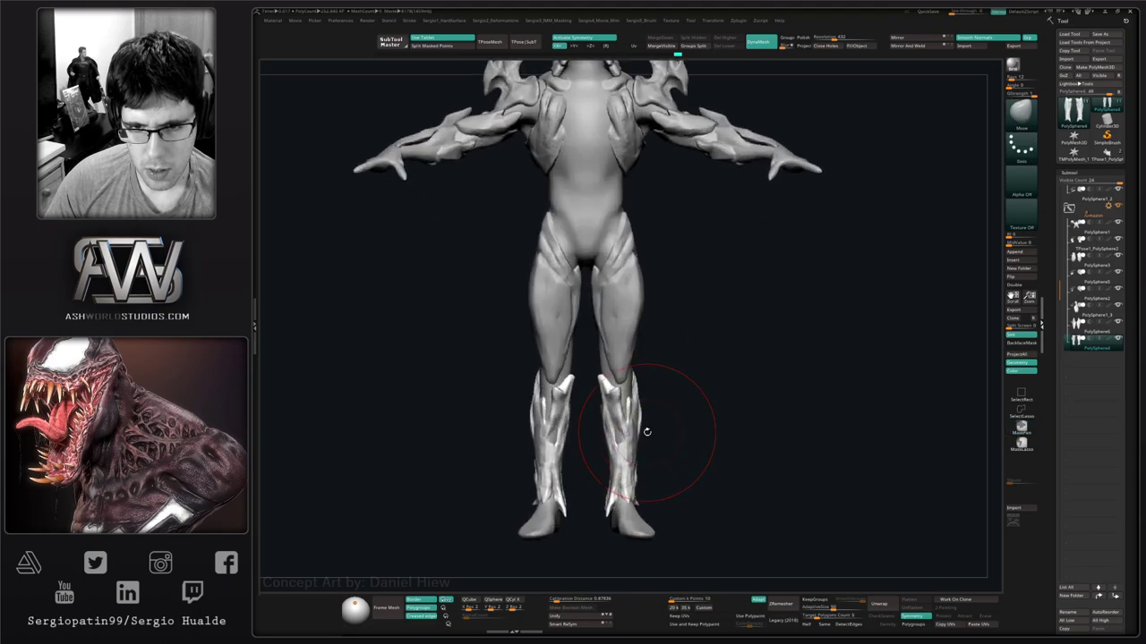
{"action": "key", "text": "ctrl+shift+z"}
{"action": "key", "text": "ctrl+shift+z"}
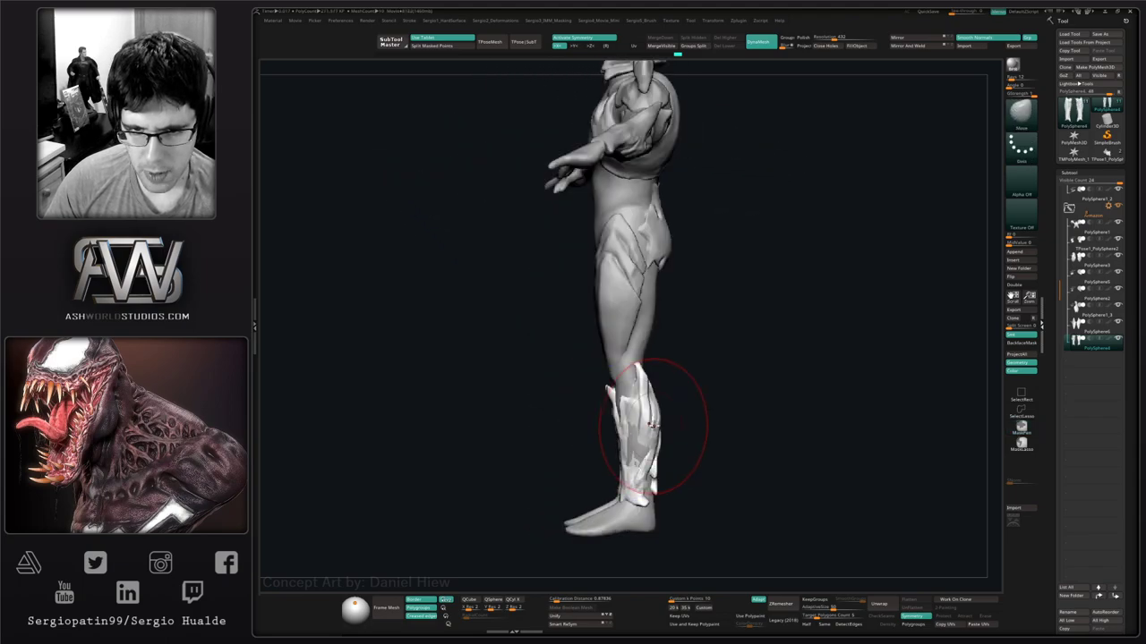
{"action": "key", "text": "ctrl+shift+z"}
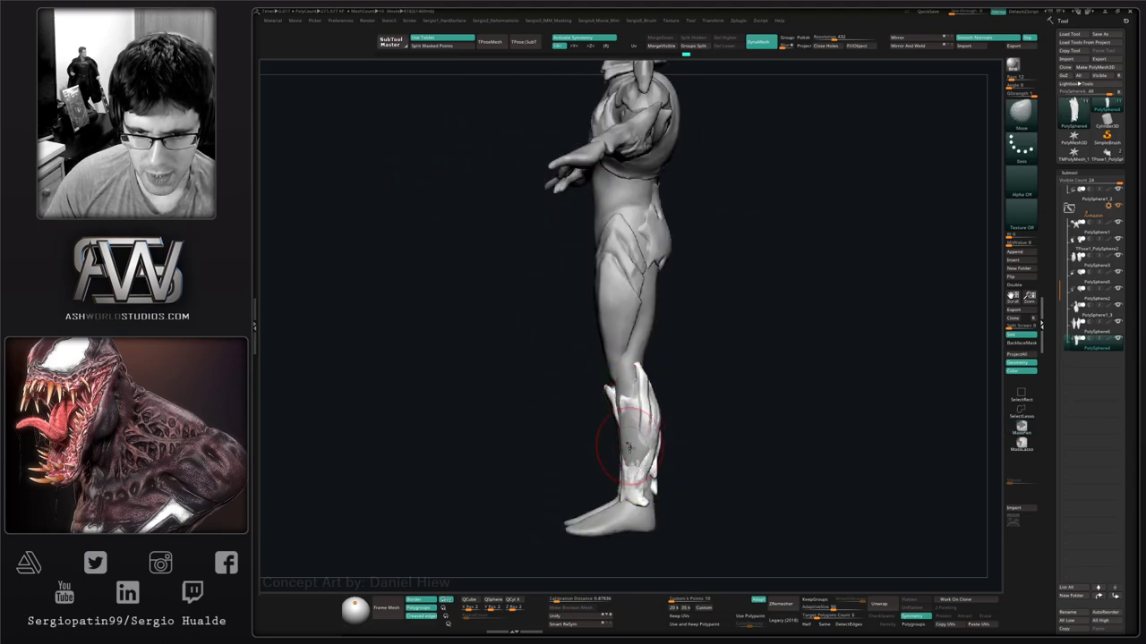
Adjust the side silhouette of the lower-leg plates with an enlarged Move brush.
{"action": "key", "text": "bracketright"}
{"action": "key", "text": "bracketright"}
{"action": "key", "text": "bracketright"}
{"action": "key", "text": "bracketright"}
{"action": "left_click_drag", "start_coordinate": [636, 435], "coordinate": [639, 434]}
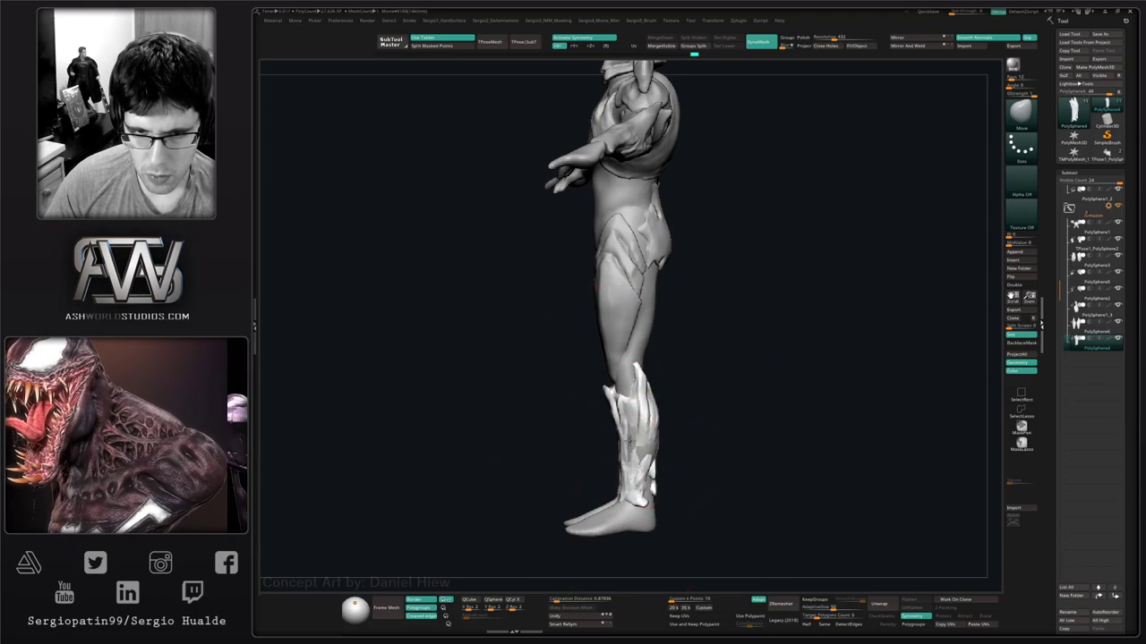
Select the body mesh and reshape its knees and calves to fit the lower-leg plates with a large Move brush.
{"action": "left_click", "coordinate": [632, 432], "text": "alt"}
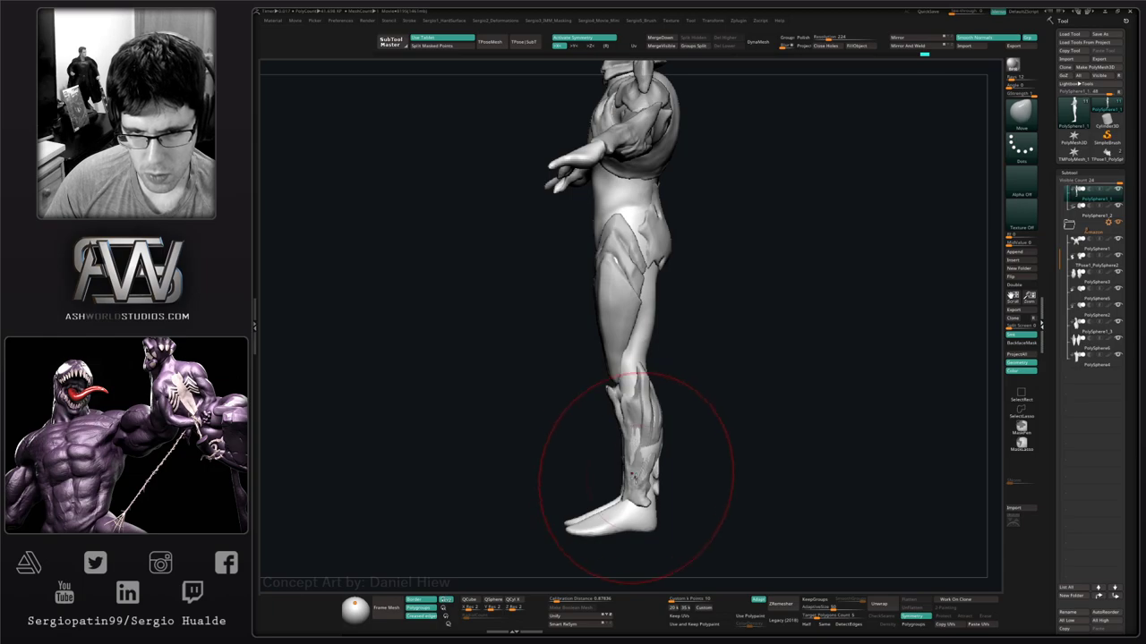
{"action": "right_click_drag", "start_coordinate": [634, 495], "coordinate": [654, 465]}
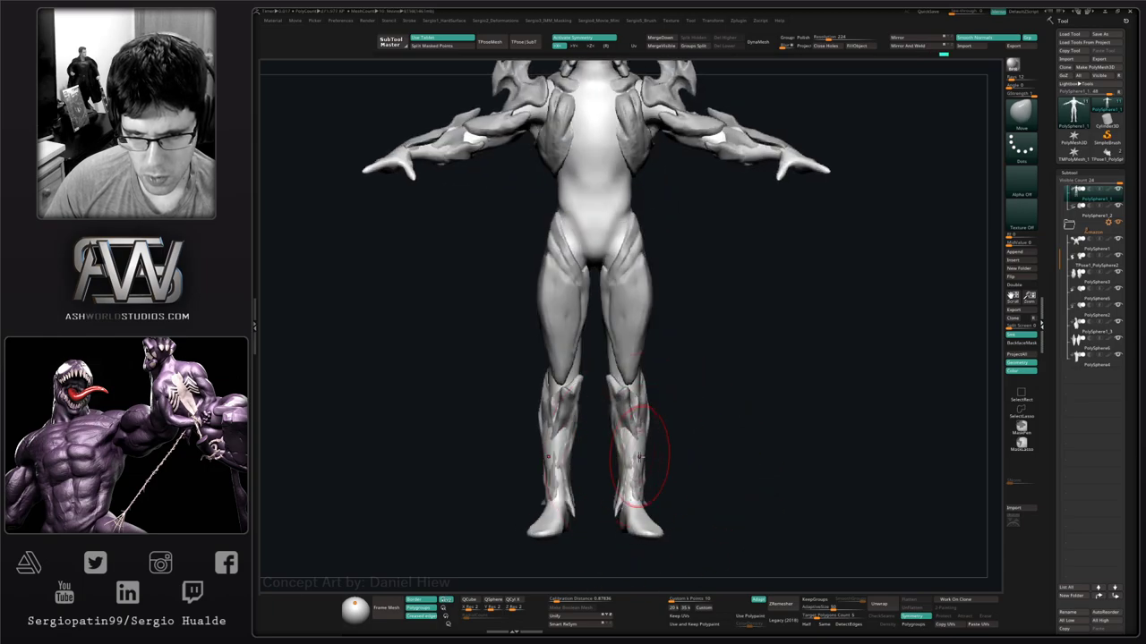
{"action": "left_click_drag", "start_coordinate": [639, 456], "coordinate": [653, 456]}
{"action": "right_click_drag", "start_coordinate": [649, 453], "coordinate": [631, 408], "text": "shift"}
{"action": "key", "text": "bracketright"}
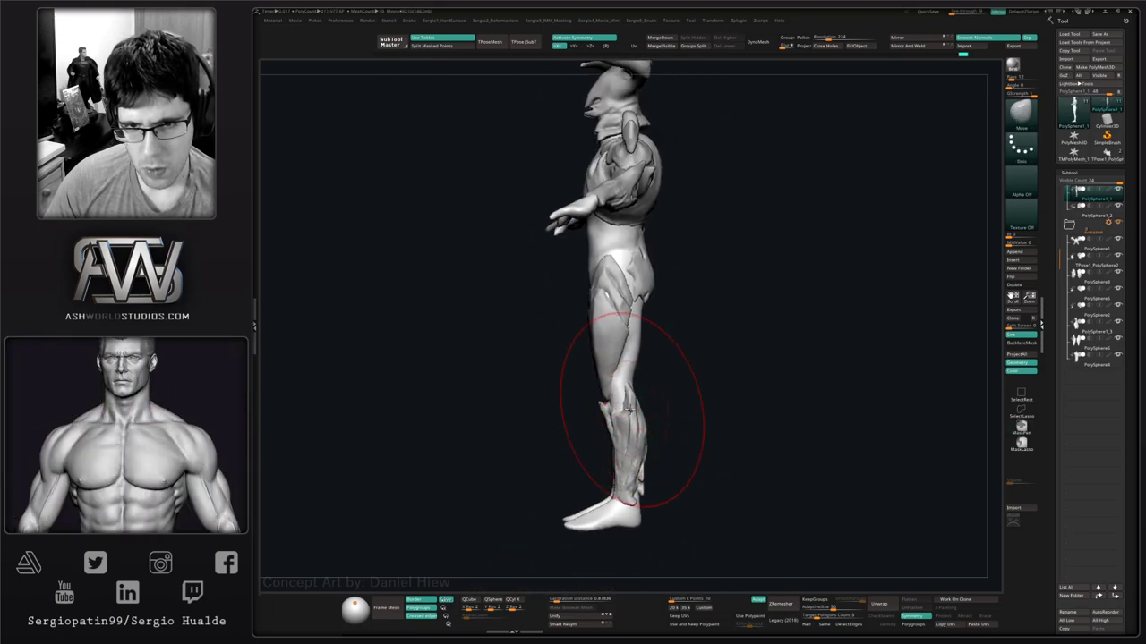
{"action": "mouse_move", "coordinate": [627, 407]}
{"action": "left_mouse_down"}
{"action": "mouse_move", "coordinate": [642, 403]}
{"action": "mouse_move", "coordinate": [638, 391]}
{"action": "left_mouse_up"}
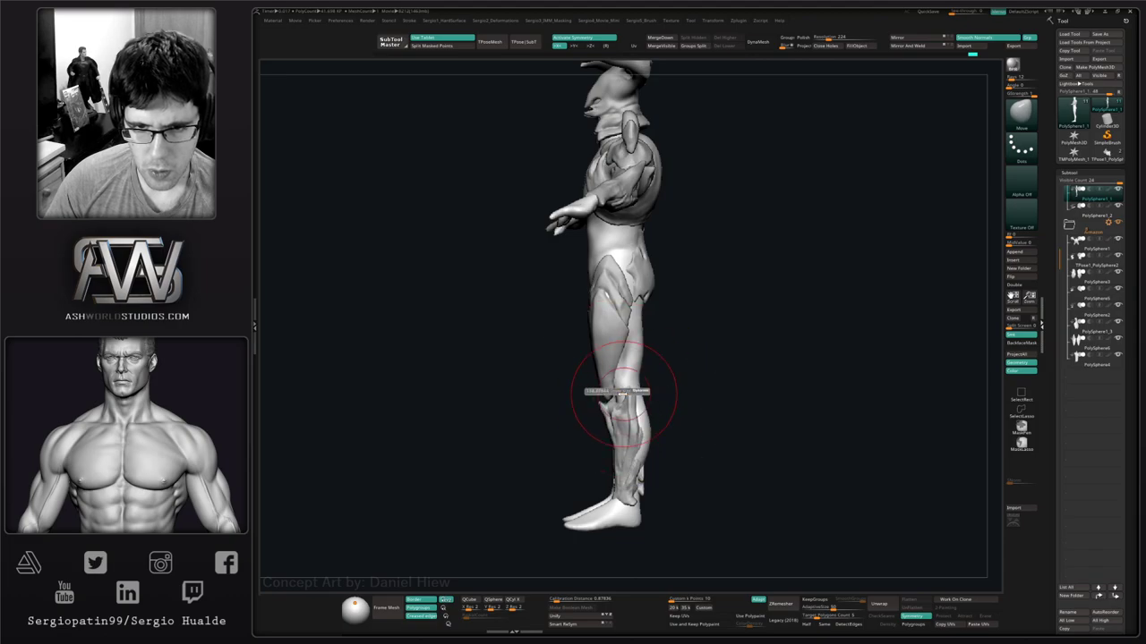
{"action": "key", "text": "alt+s"}
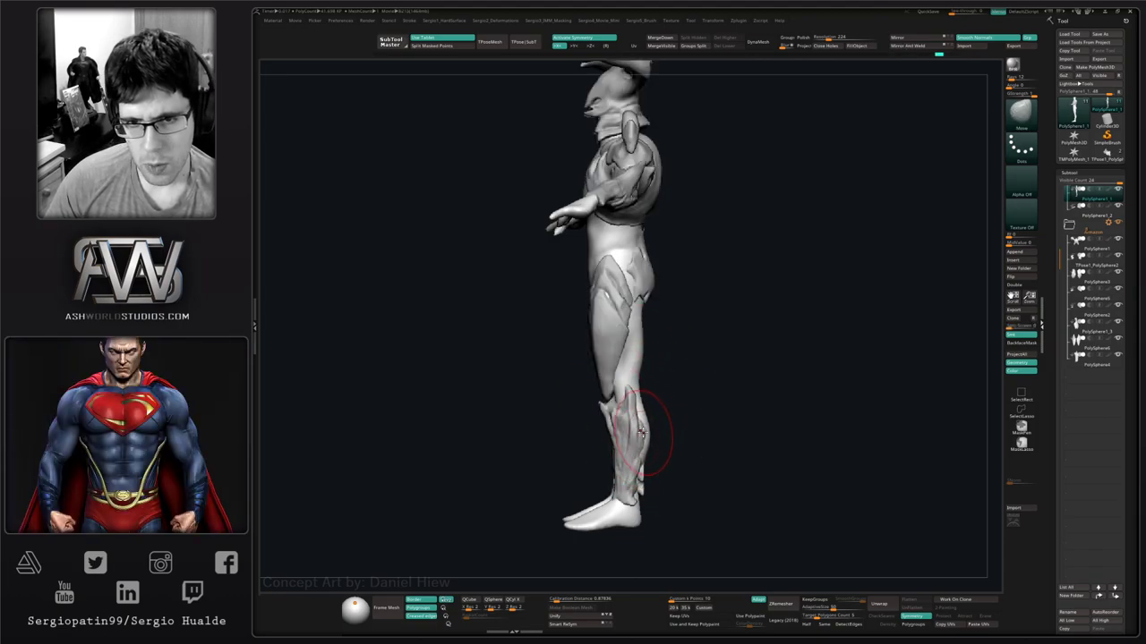
Select the thigh plates and adjust their front profile above the knee with the Move brush.
{"action": "mouse_move", "coordinate": [660, 460]}
{"action": "left_mouse_down", "text": "alt"}
{"action": "mouse_move", "coordinate": [593, 409]}
{"action": "mouse_move", "coordinate": [597, 427]}
{"action": "left_mouse_up", "text": "alt"}
{"action": "key", "text": "s"}
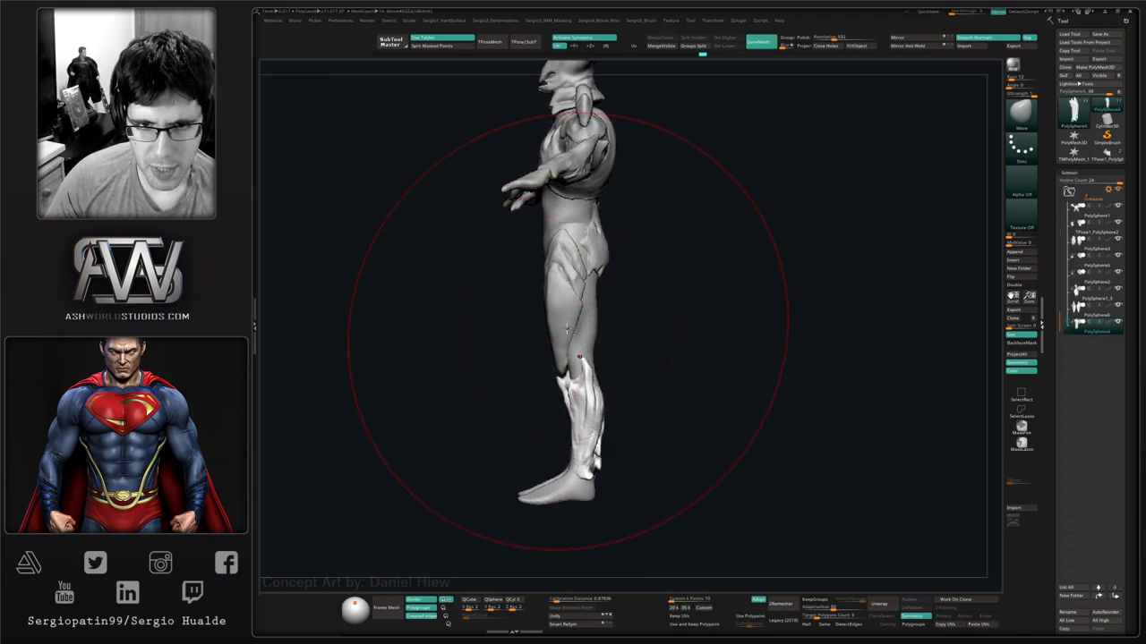
{"action": "left_click", "coordinate": [562, 329], "text": "alt"}
{"action": "key", "text": "s"}
{"action": "mouse_move", "coordinate": [563, 350]}
{"action": "left_mouse_down"}
{"action": "mouse_move", "coordinate": [551, 350]}
{"action": "mouse_move", "coordinate": [569, 378]}
{"action": "left_mouse_up"}
{"action": "right_click_drag", "start_coordinate": [587, 411], "coordinate": [587, 376], "text": "ctrl"}
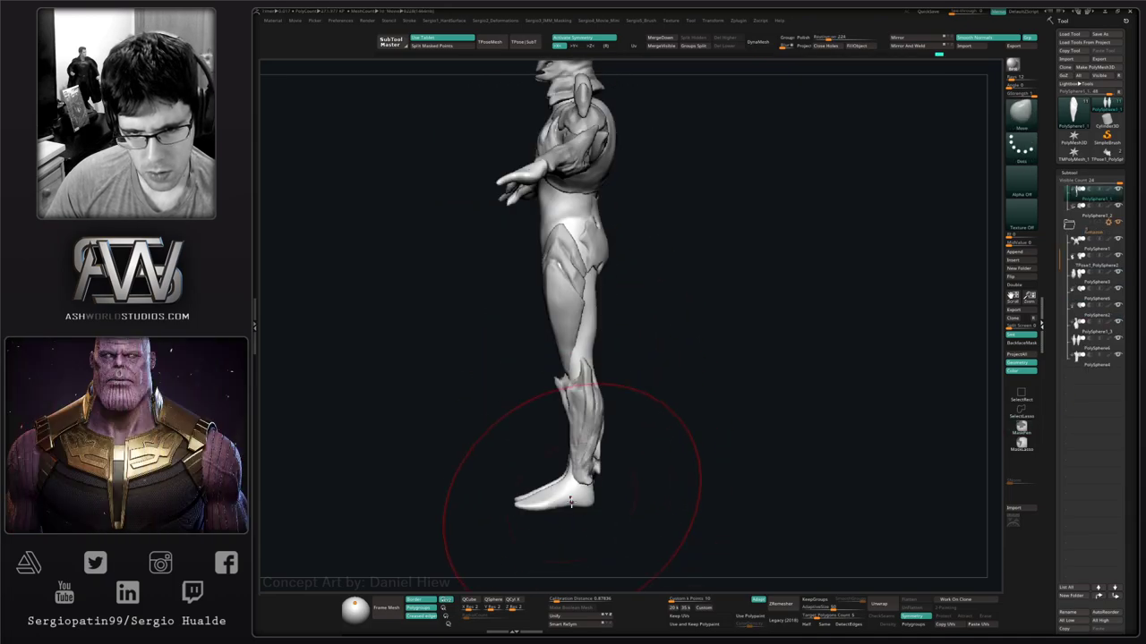
Reshape the feet of the body mesh from the side and front with the Move brush.
{"action": "left_click_drag", "start_coordinate": [571, 503], "coordinate": [533, 512]}
{"action": "right_click_drag", "start_coordinate": [549, 508], "coordinate": [624, 502], "text": "shift"}
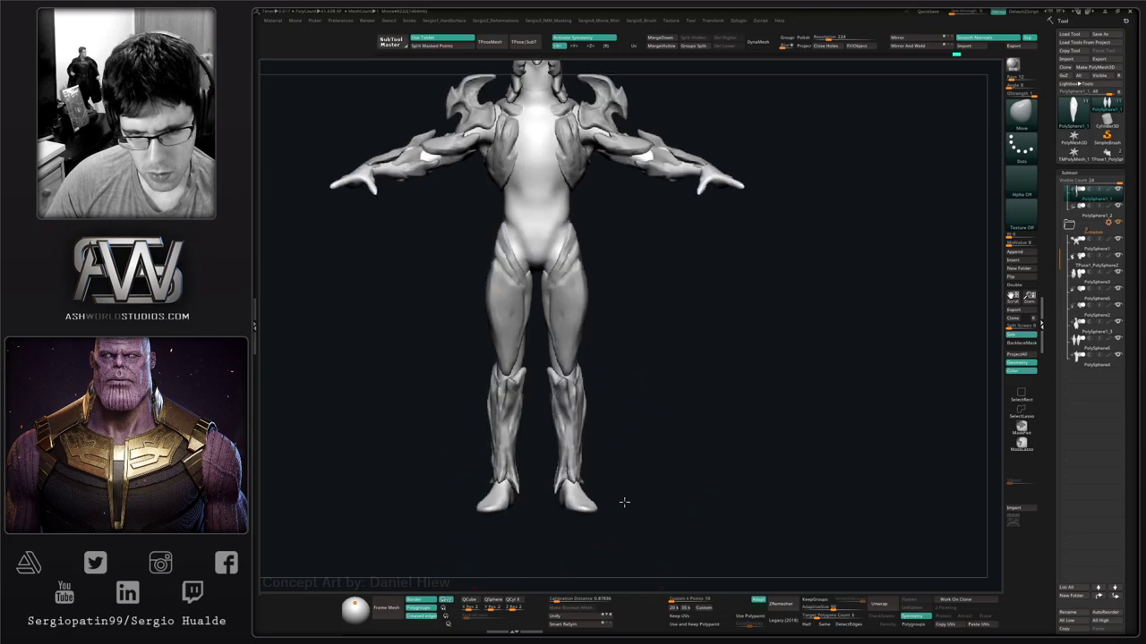
{"action": "mouse_move", "coordinate": [586, 507]}
{"action": "left_mouse_down"}
{"action": "mouse_move", "coordinate": [614, 503]}
{"action": "mouse_move", "coordinate": [603, 531]}
{"action": "mouse_move", "coordinate": [595, 527]}
{"action": "left_mouse_up"}
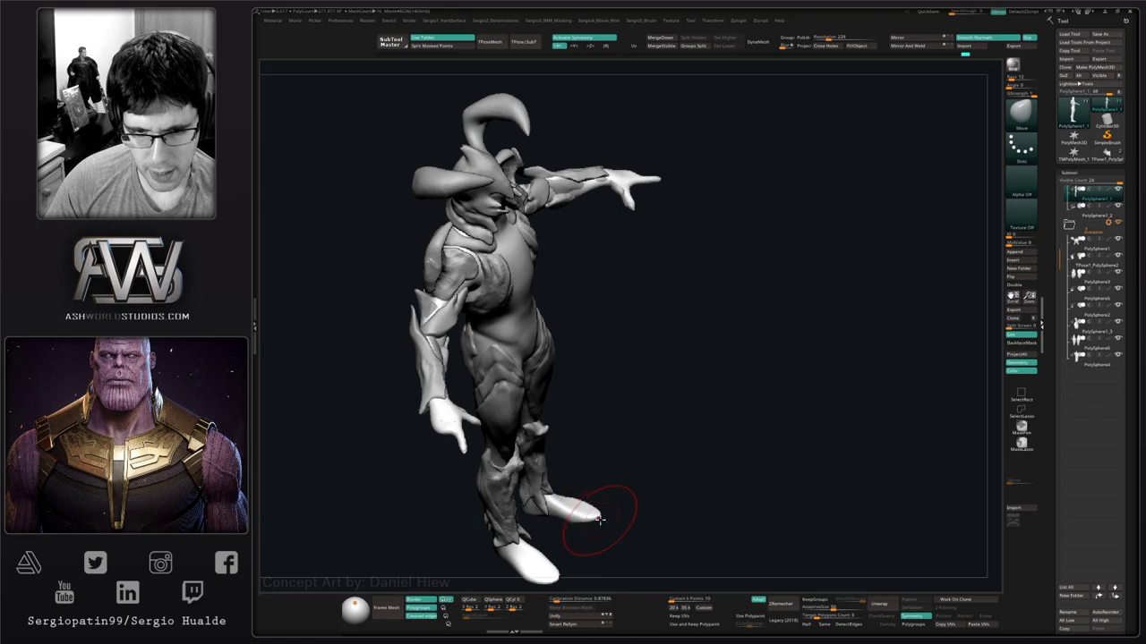
{"action": "right_click_drag", "start_coordinate": [589, 527], "coordinate": [582, 456], "text": "ctrl"}
{"action": "right_click_drag", "start_coordinate": [582, 457], "coordinate": [567, 433]}
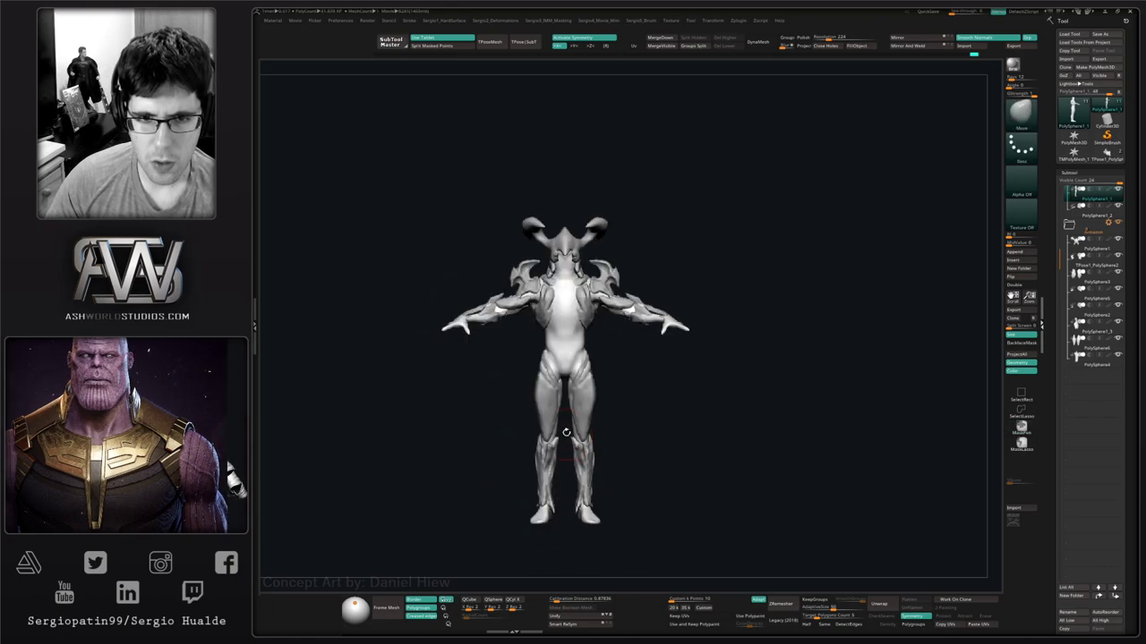
Toggle the TimeLapse movie capture for the sculpt.
{"action": "right_click_drag", "start_coordinate": [546, 378], "coordinate": [601, 411], "text": "alt"}
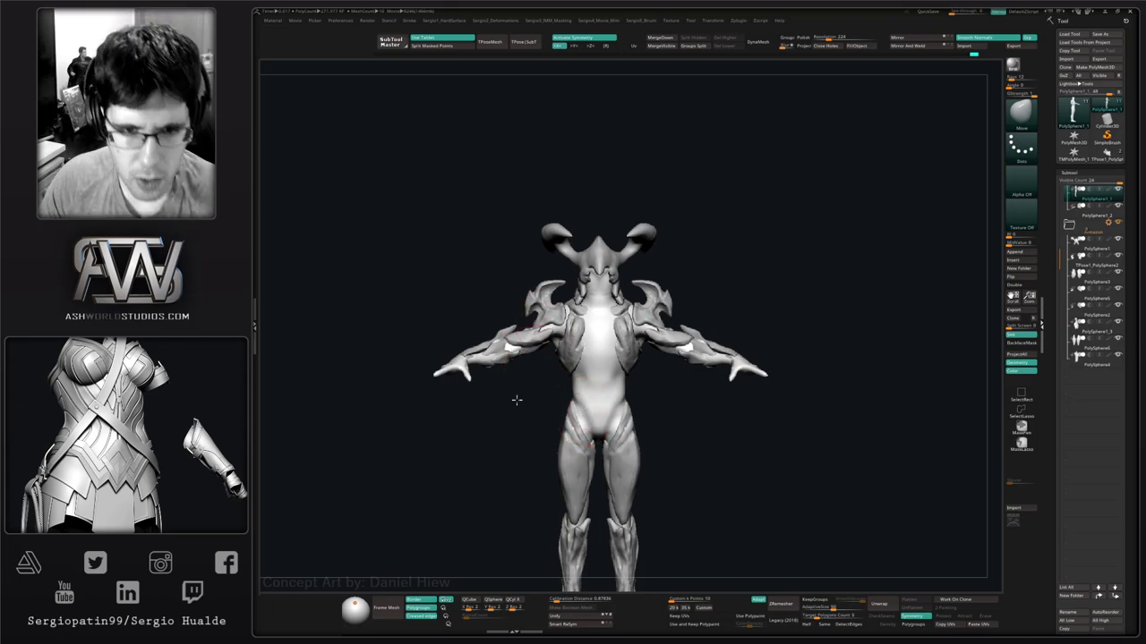
{"action": "left_click_drag", "start_coordinate": [517, 400], "coordinate": [584, 358]}
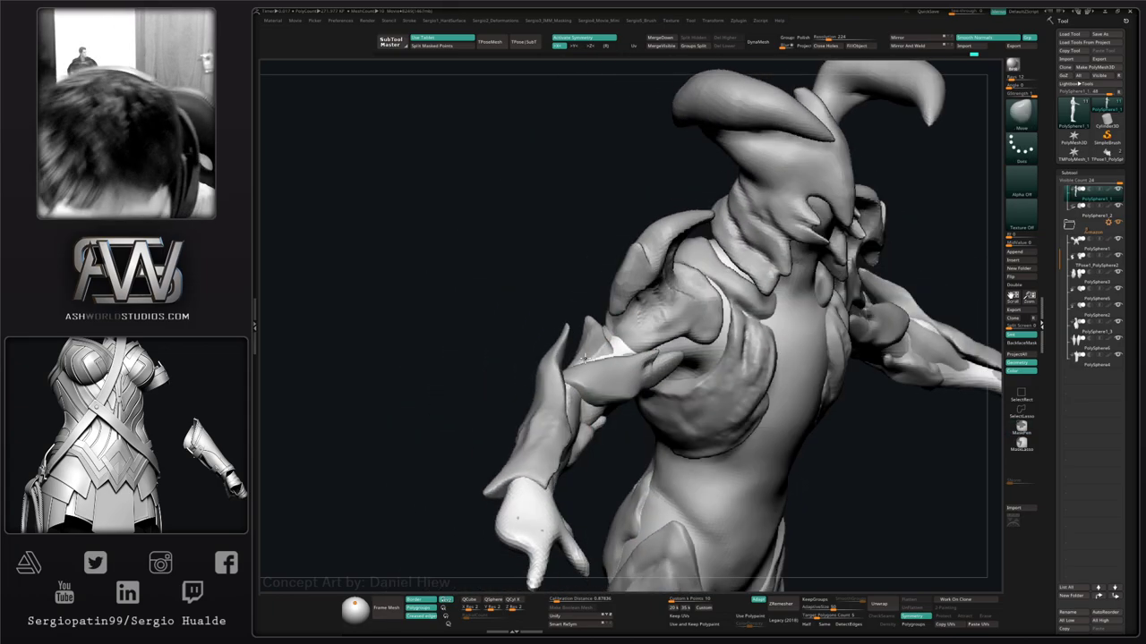
{"action": "mouse_move", "coordinate": [583, 358]}
{"action": "right_mouse_down"}
{"action": "mouse_move", "coordinate": [716, 376]}
{"action": "mouse_move", "coordinate": [667, 381]}
{"action": "mouse_move", "coordinate": [586, 325]}
{"action": "right_mouse_up"}
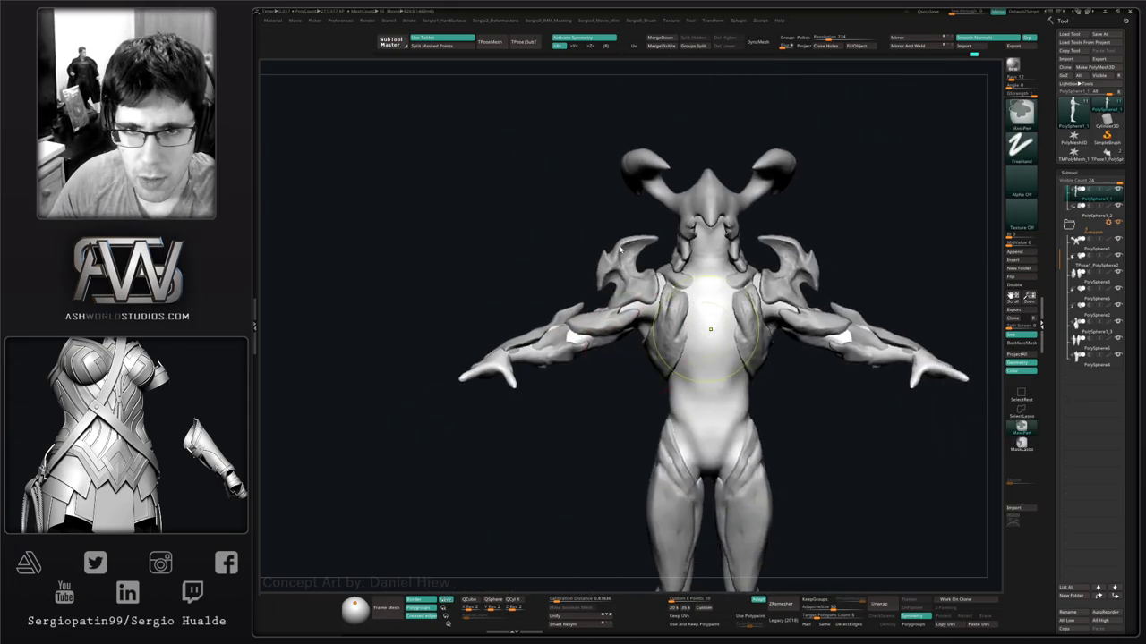
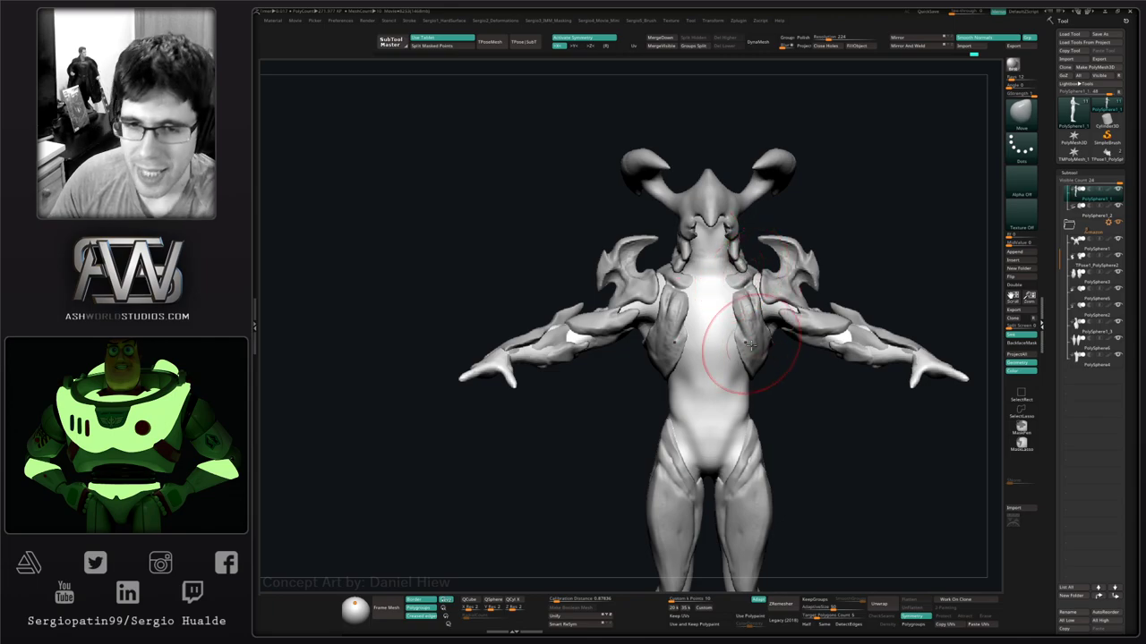
{"action": "left_click_drag", "start_coordinate": [780, 394], "coordinate": [799, 401]}
{"action": "key", "text": "4"}
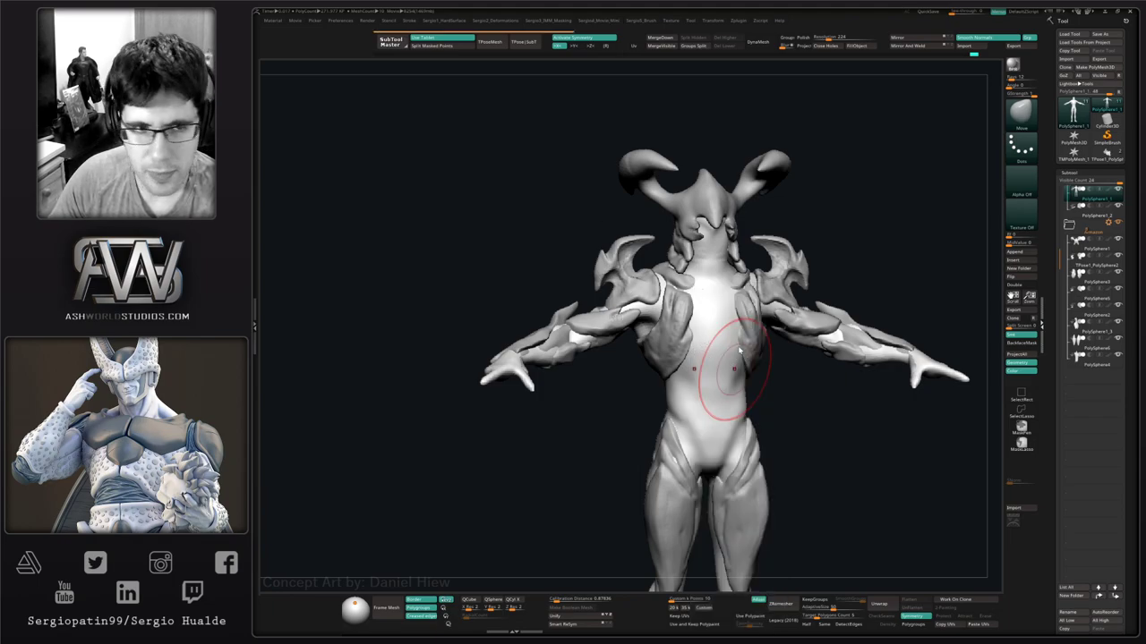
{"action": "key", "text": "4"}
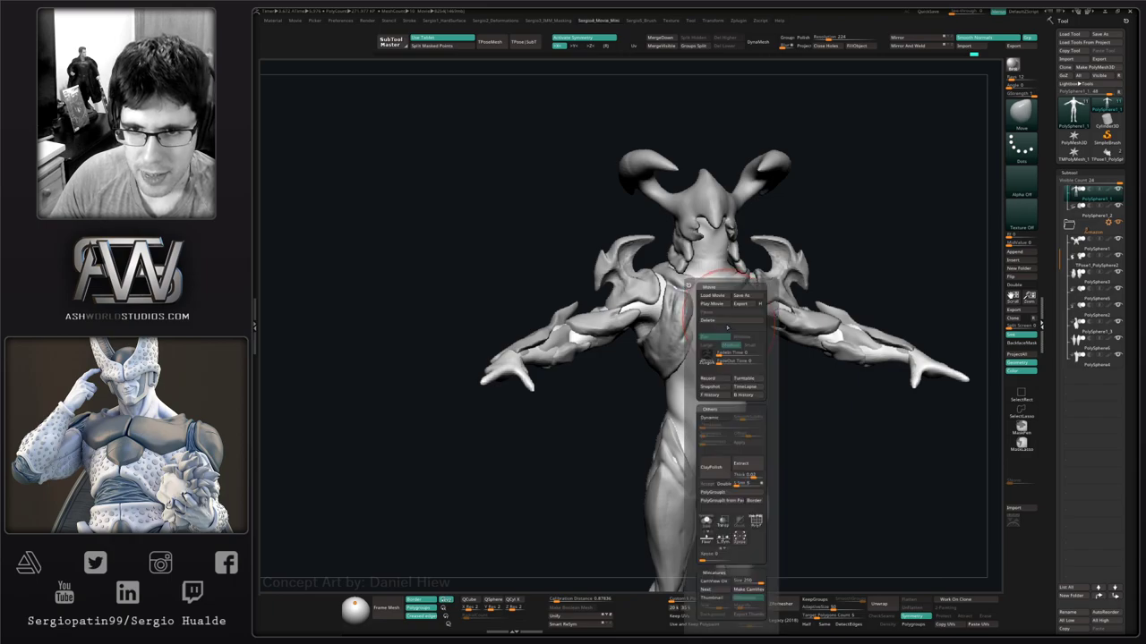
{"action": "left_click", "coordinate": [751, 387]}
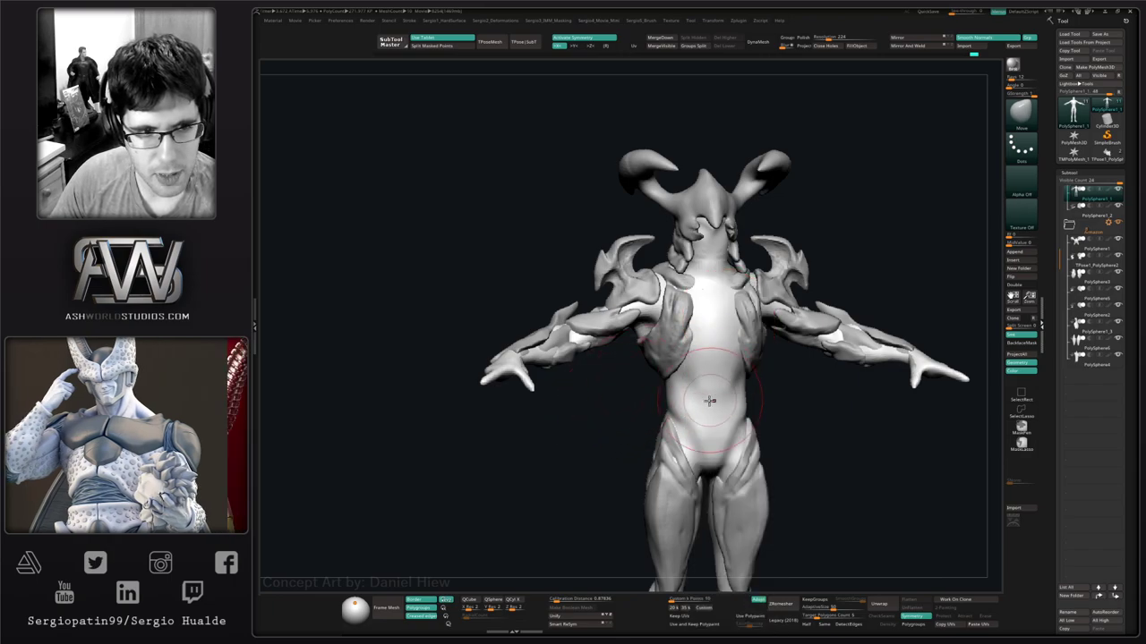
Pick the Standard brush and duplicate the body subtool.
{"action": "right_click_drag", "start_coordinate": [711, 402], "coordinate": [713, 392], "text": "shift"}
{"action": "mouse_move", "coordinate": [712, 392]}
{"action": "left_mouse_down"}
{"action": "mouse_move", "coordinate": [734, 379]}
{"action": "mouse_move", "coordinate": [758, 388]}
{"action": "mouse_move", "coordinate": [746, 402]}
{"action": "mouse_move", "coordinate": [728, 376]}
{"action": "mouse_move", "coordinate": [723, 411]}
{"action": "mouse_move", "coordinate": [714, 376]}
{"action": "mouse_move", "coordinate": [680, 402]}
{"action": "mouse_move", "coordinate": [700, 410]}
{"action": "left_mouse_up"}
{"action": "right_click_drag", "start_coordinate": [700, 411], "coordinate": [655, 476], "text": "shift"}
{"action": "mouse_move", "coordinate": [637, 416]}
{"action": "right_mouse_down", "text": "ctrl"}
{"action": "mouse_move", "coordinate": [649, 397]}
{"action": "mouse_move", "coordinate": [634, 424]}
{"action": "mouse_move", "coordinate": [655, 407]}
{"action": "mouse_move", "coordinate": [659, 370]}
{"action": "right_mouse_up", "text": "ctrl"}
{"action": "key", "text": "b"}
{"action": "key", "text": "s"}
{"action": "key", "text": "t"}
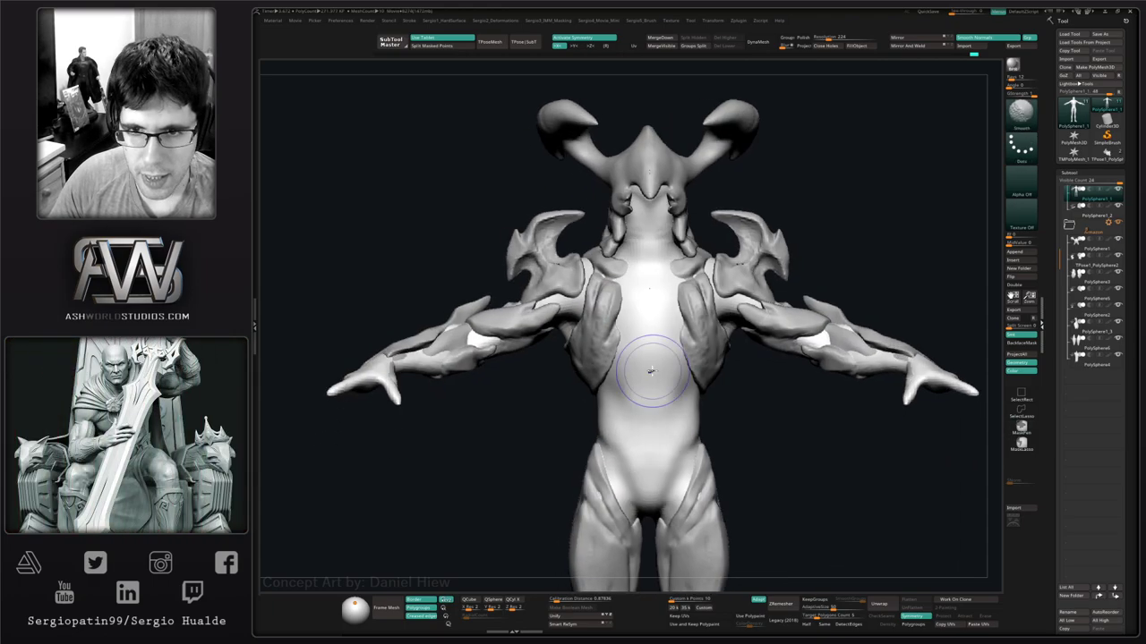
{"action": "key", "text": "ctrl+shift"}
{"action": "key", "text": "ctrl+shift+d"}
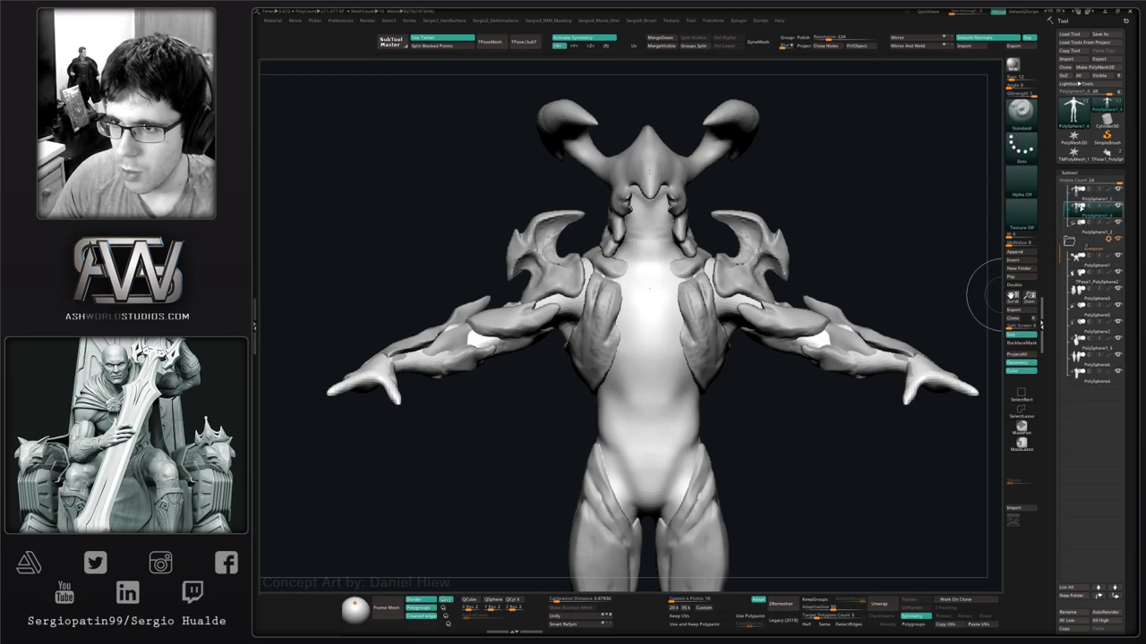
{"action": "left_click_drag", "start_coordinate": [1061, 257], "coordinate": [1060, 202]}
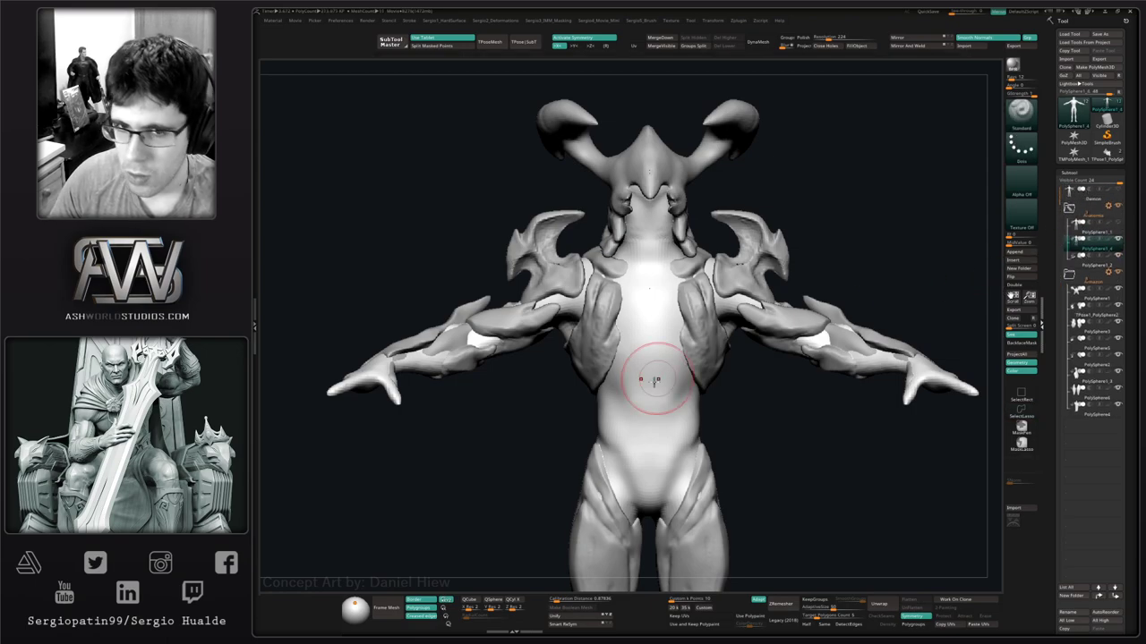
Turn symmetry off and sculpt diagonal twisting folds across the abdomen with the Standard brush.
{"action": "key", "text": "x"}
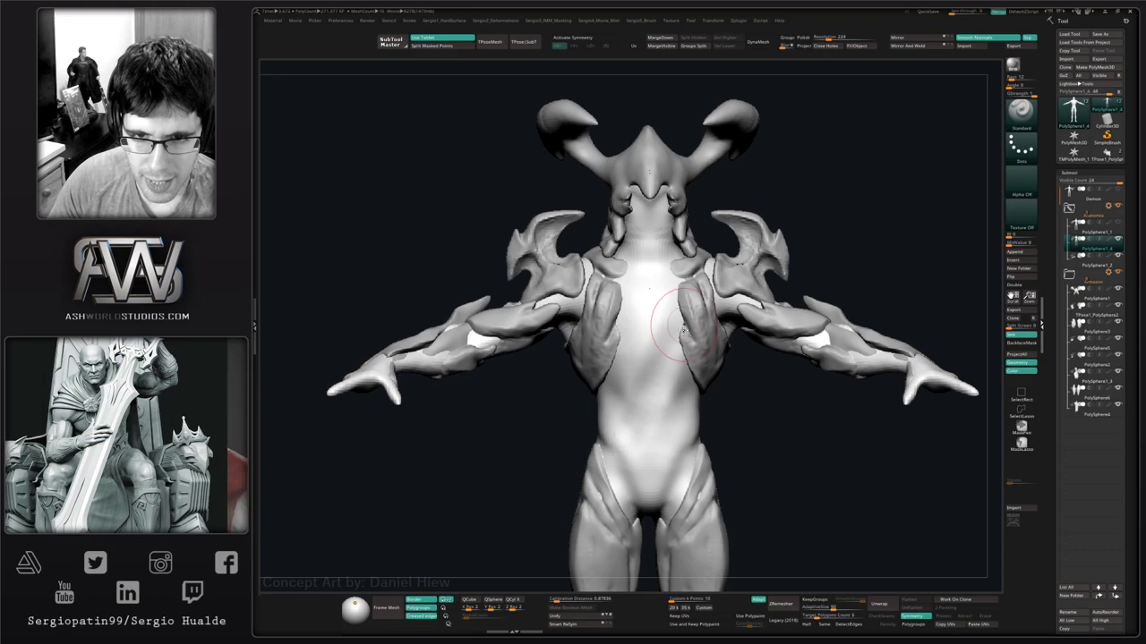
{"action": "right_click_drag", "start_coordinate": [673, 336], "coordinate": [602, 461]}
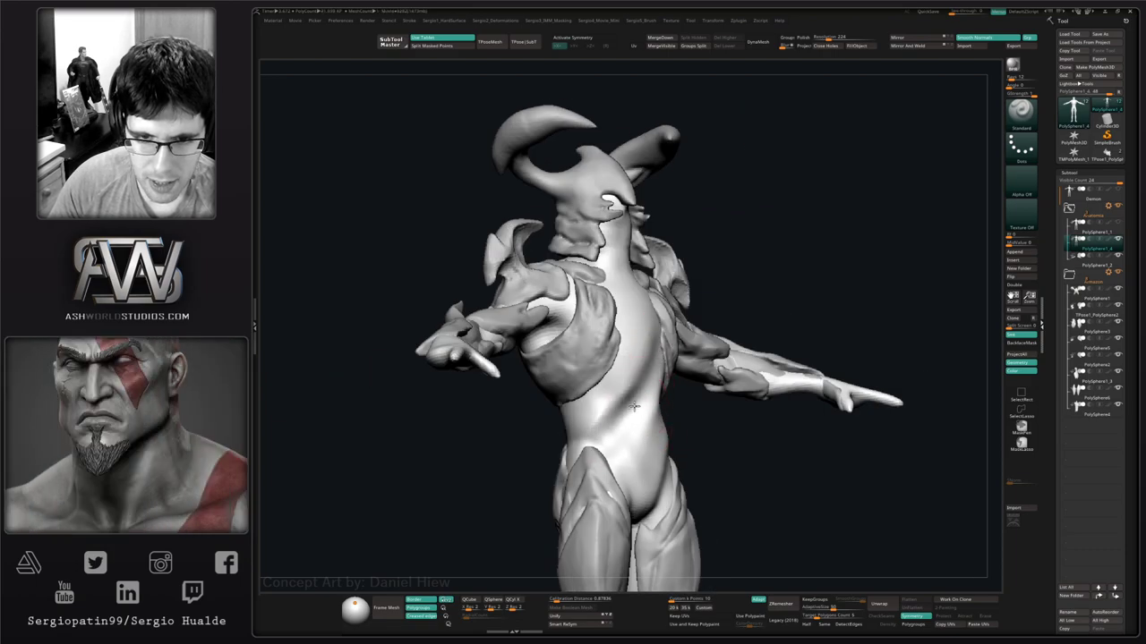
{"action": "mouse_move", "coordinate": [617, 428]}
{"action": "right_mouse_down"}
{"action": "mouse_move", "coordinate": [631, 424]}
{"action": "mouse_move", "coordinate": [615, 428]}
{"action": "mouse_move", "coordinate": [620, 404]}
{"action": "right_mouse_up"}
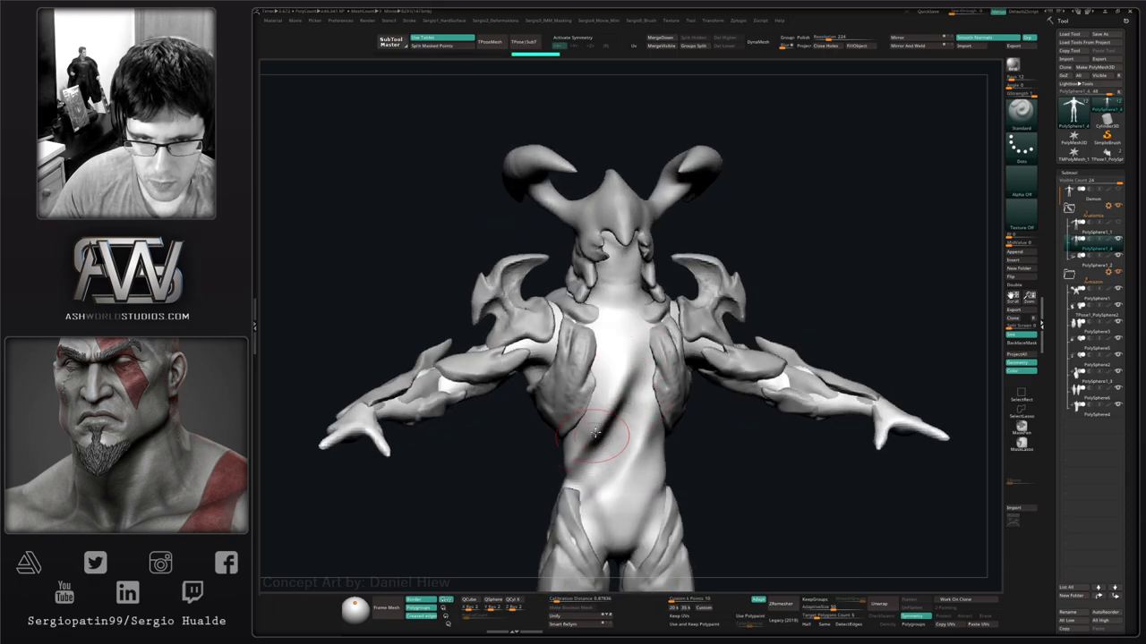
{"action": "mouse_move", "coordinate": [596, 433]}
{"action": "left_mouse_down"}
{"action": "mouse_move", "coordinate": [586, 446]}
{"action": "mouse_move", "coordinate": [634, 358]}
{"action": "mouse_move", "coordinate": [572, 466]}
{"action": "left_mouse_up"}
Flatten the diagonal folds across the torso and lower belly with the TrimDynamic brush.
{"action": "key", "text": "b"}
{"action": "key", "text": "t"}
{"action": "key", "text": "d"}
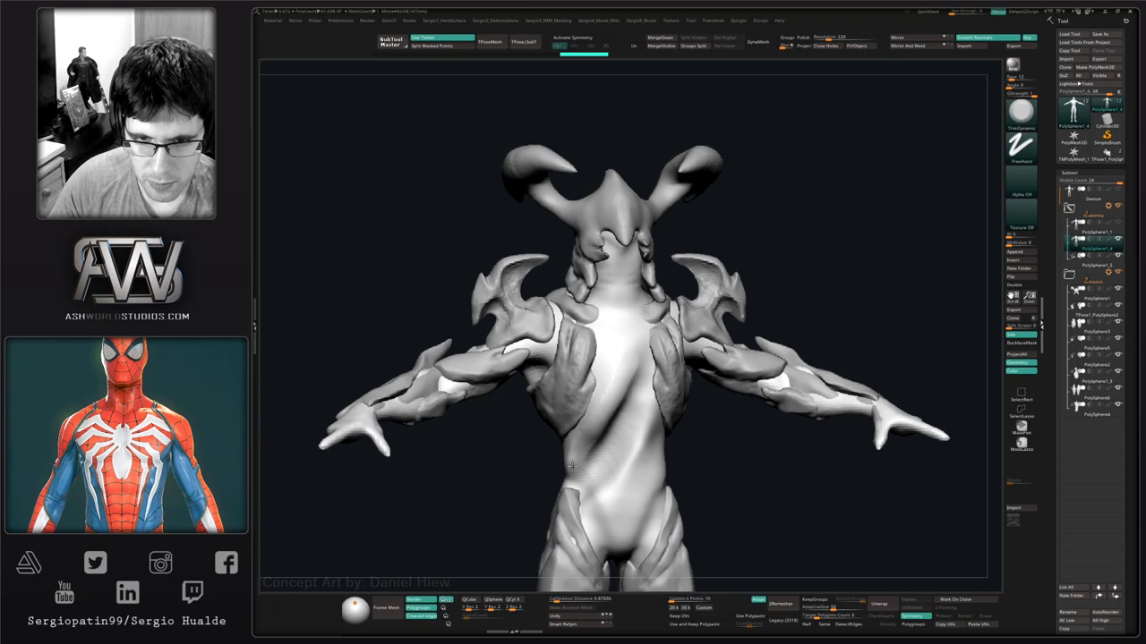
{"action": "left_click_drag", "start_coordinate": [625, 363], "coordinate": [582, 461]}
{"action": "left_click_drag", "start_coordinate": [625, 390], "coordinate": [591, 477]}
{"action": "left_click_drag", "start_coordinate": [641, 435], "coordinate": [626, 486]}
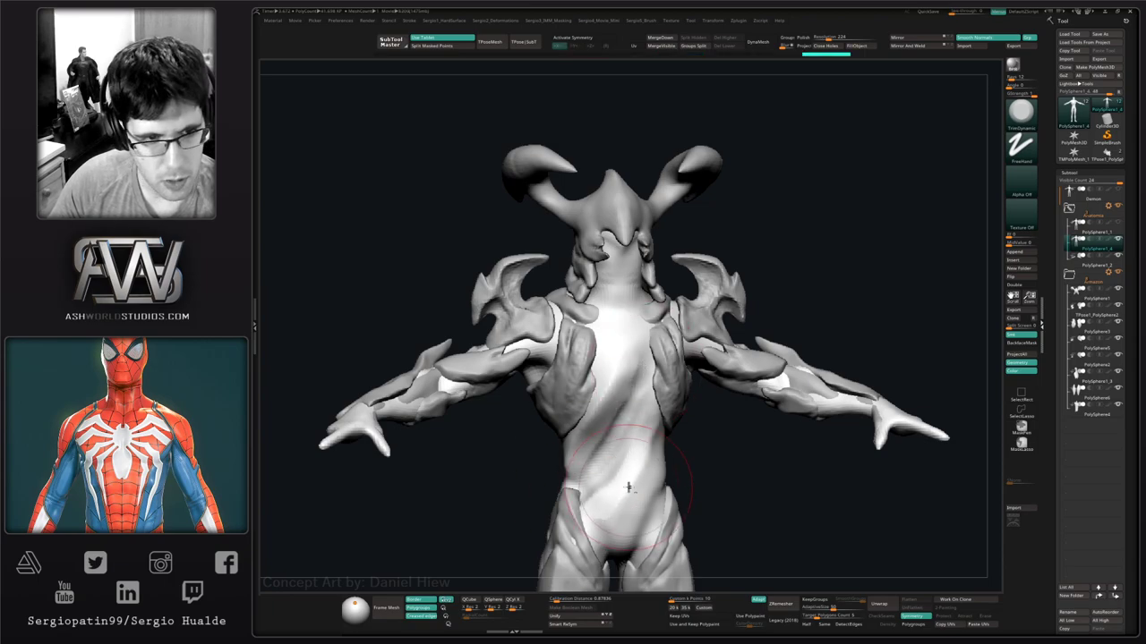
Build up diagonal muscle strands from the ribs to the hip with the ClayBuildup brush.
{"action": "mouse_move", "coordinate": [627, 486]}
{"action": "right_mouse_down"}
{"action": "mouse_move", "coordinate": [622, 438]}
{"action": "mouse_move", "coordinate": [667, 428]}
{"action": "right_mouse_up"}
{"action": "key", "text": "b"}
{"action": "key", "text": "c"}
{"action": "key", "text": "b"}
{"action": "left_click_drag", "start_coordinate": [605, 418], "coordinate": [565, 452]}
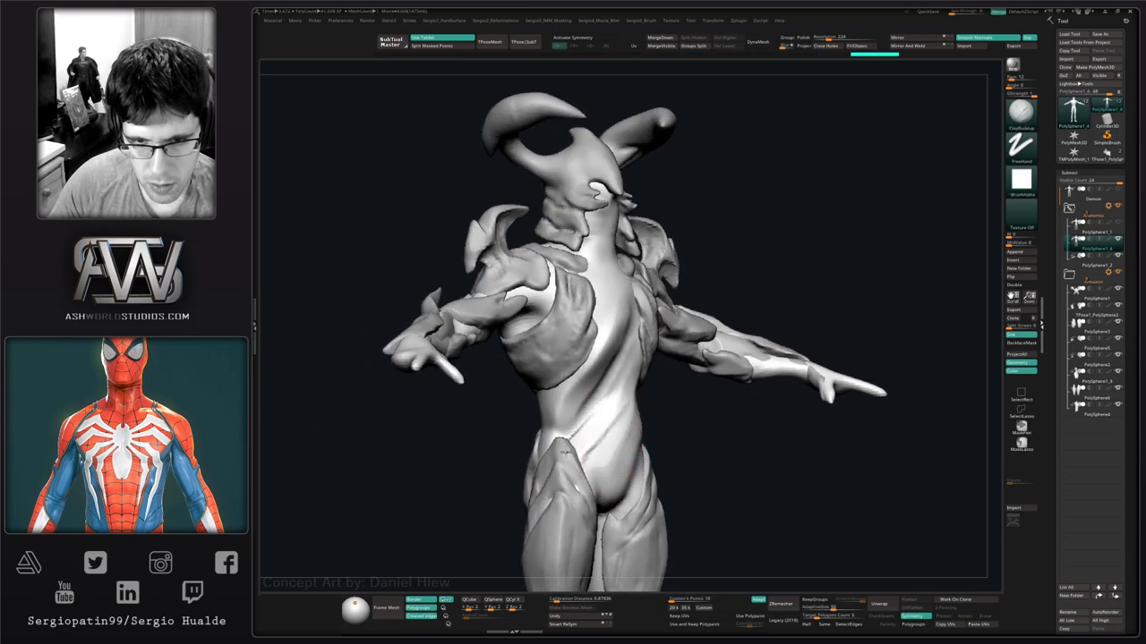
{"action": "left_click_drag", "start_coordinate": [602, 419], "coordinate": [601, 431]}
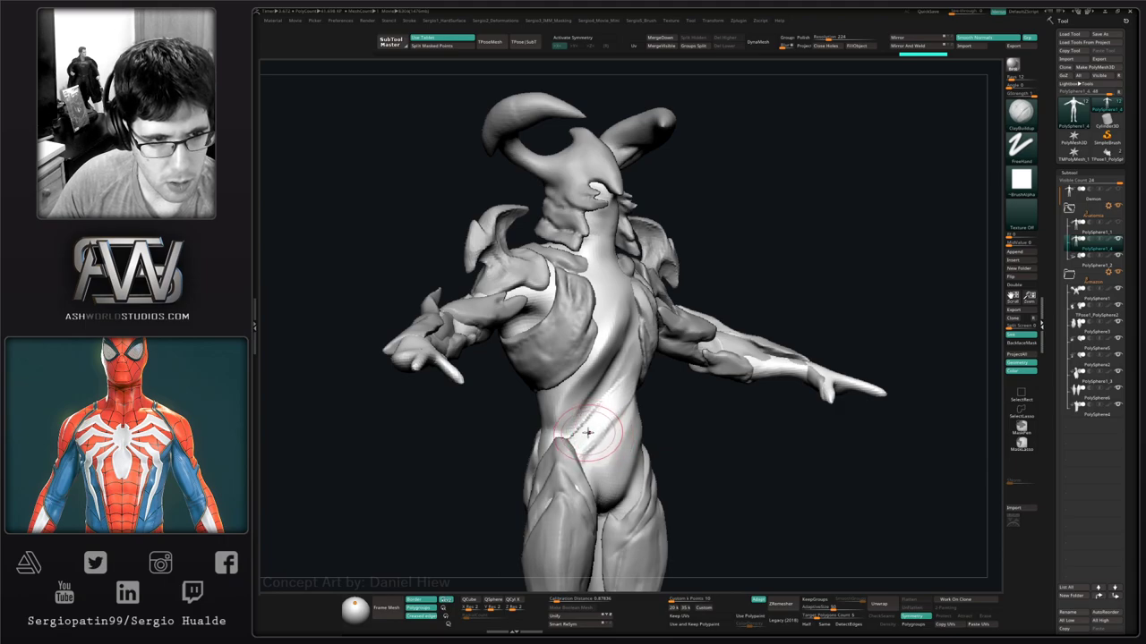
{"action": "right_click_drag", "start_coordinate": [593, 434], "coordinate": [618, 413]}
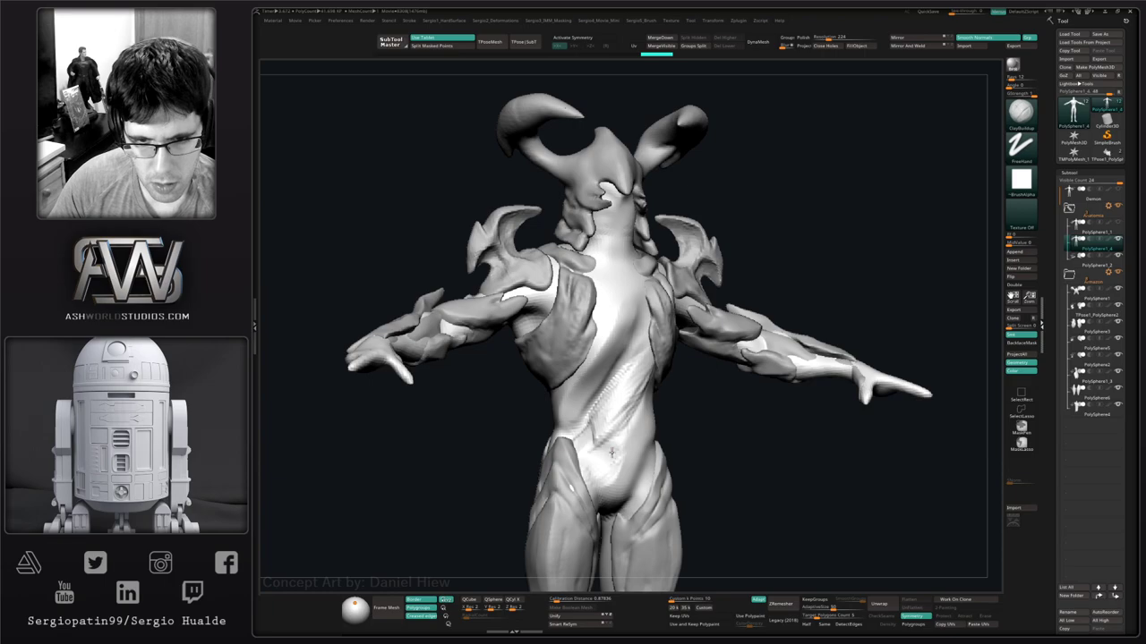
Extend the twisted strands over the lower belly and groin with the ClayBuildup brush.
{"action": "left_click_drag", "start_coordinate": [613, 454], "coordinate": [607, 476]}
{"action": "mouse_move", "coordinate": [607, 476]}
{"action": "right_mouse_down"}
{"action": "mouse_move", "coordinate": [590, 414]}
{"action": "mouse_move", "coordinate": [600, 466]}
{"action": "right_mouse_up"}
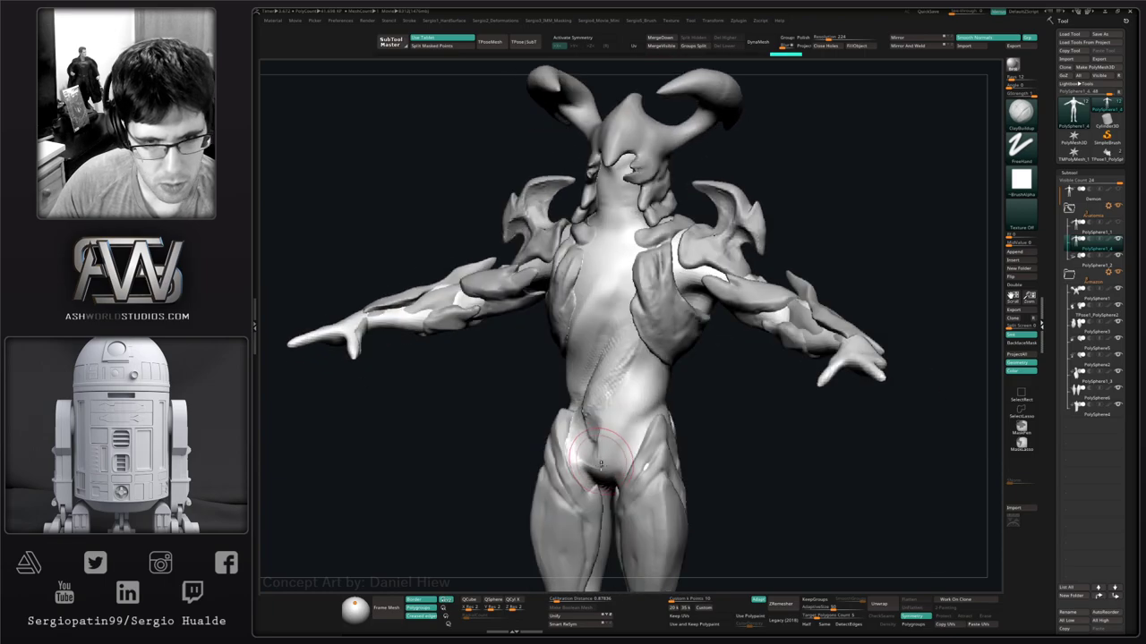
{"action": "left_click_drag", "start_coordinate": [602, 475], "coordinate": [604, 467]}
{"action": "right_click_drag", "start_coordinate": [604, 467], "coordinate": [623, 439]}
{"action": "left_click_drag", "start_coordinate": [594, 449], "coordinate": [598, 458]}
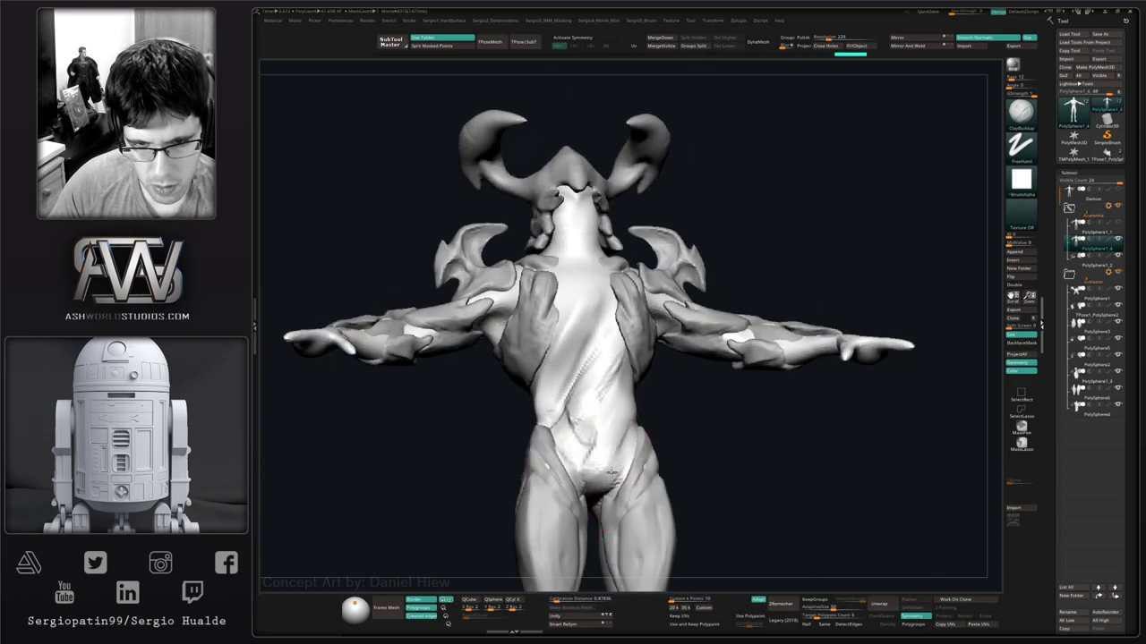
{"action": "mouse_move", "coordinate": [591, 434]}
{"action": "right_mouse_down"}
{"action": "mouse_move", "coordinate": [610, 403]}
{"action": "mouse_move", "coordinate": [605, 462]}
{"action": "right_mouse_up"}
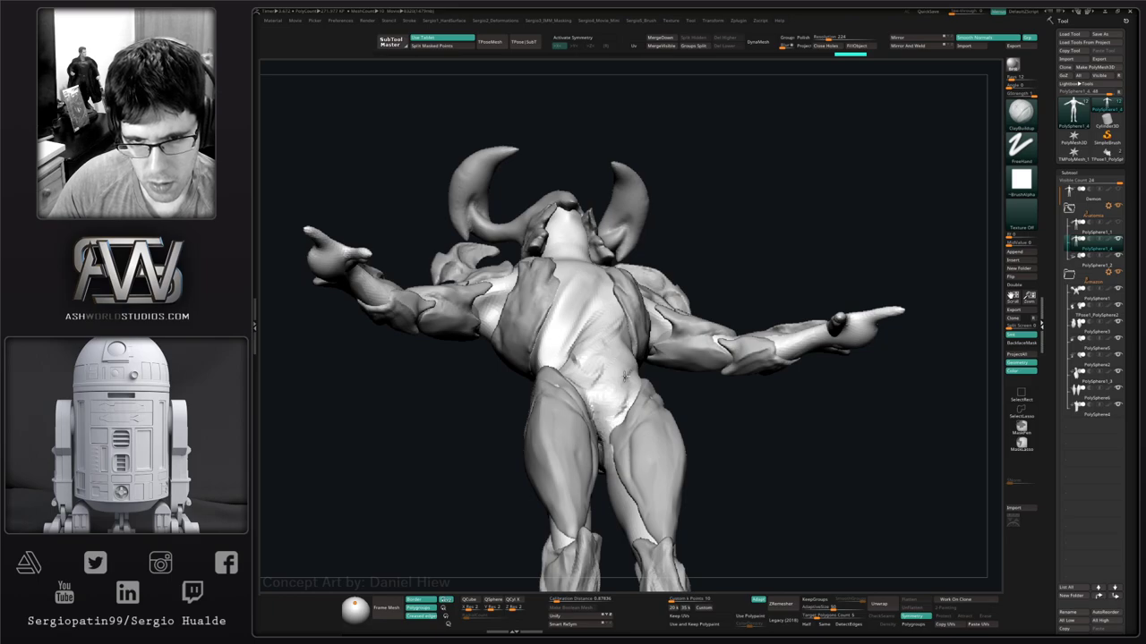
Add more ClayBuildup strands wrapping around the chest, waist and pelvis.
{"action": "left_click_drag", "start_coordinate": [625, 377], "coordinate": [616, 392]}
{"action": "right_click_drag", "start_coordinate": [616, 392], "coordinate": [632, 324]}
{"action": "left_click_drag", "start_coordinate": [632, 324], "coordinate": [640, 309]}
{"action": "mouse_move", "coordinate": [639, 309]}
{"action": "right_mouse_down"}
{"action": "mouse_move", "coordinate": [590, 429]}
{"action": "mouse_move", "coordinate": [602, 408]}
{"action": "right_mouse_up"}
{"action": "left_click_drag", "start_coordinate": [621, 429], "coordinate": [572, 435]}
{"action": "mouse_move", "coordinate": [573, 435]}
{"action": "right_mouse_down"}
{"action": "mouse_move", "coordinate": [598, 411]}
{"action": "mouse_move", "coordinate": [632, 472]}
{"action": "right_mouse_up"}
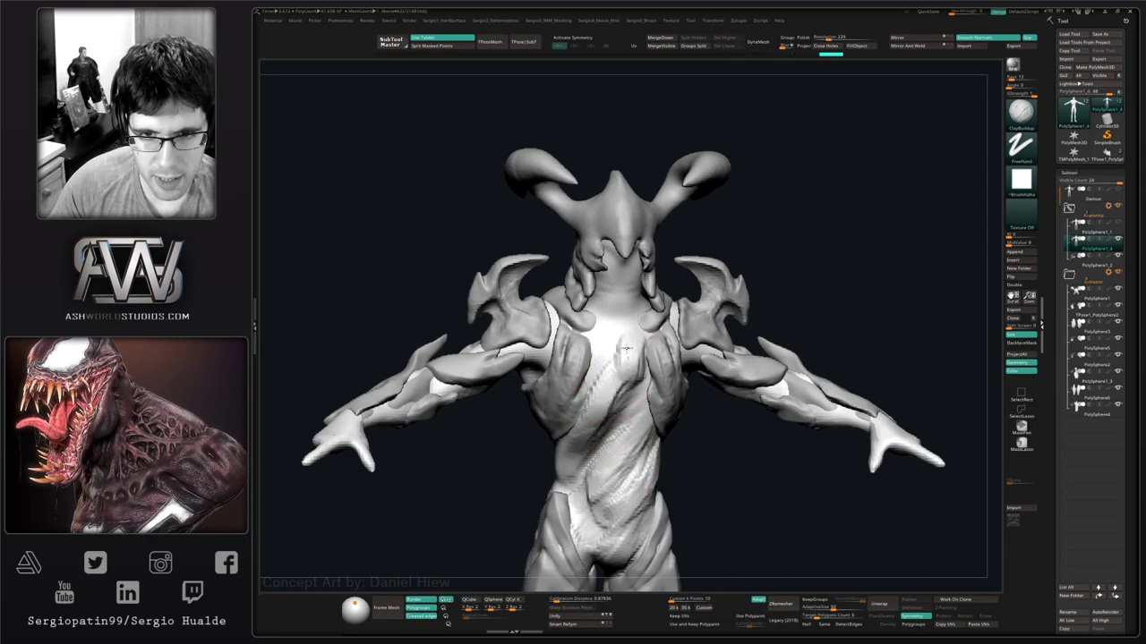
Carry the muscle strands up the chest and neck with ClayBuildup, and turn symmetry back on.
{"action": "left_click_drag", "start_coordinate": [626, 349], "coordinate": [600, 375]}
{"action": "mouse_move", "coordinate": [620, 382]}
{"action": "right_mouse_down"}
{"action": "mouse_move", "coordinate": [601, 401]}
{"action": "mouse_move", "coordinate": [619, 410]}
{"action": "mouse_move", "coordinate": [623, 369]}
{"action": "right_mouse_up"}
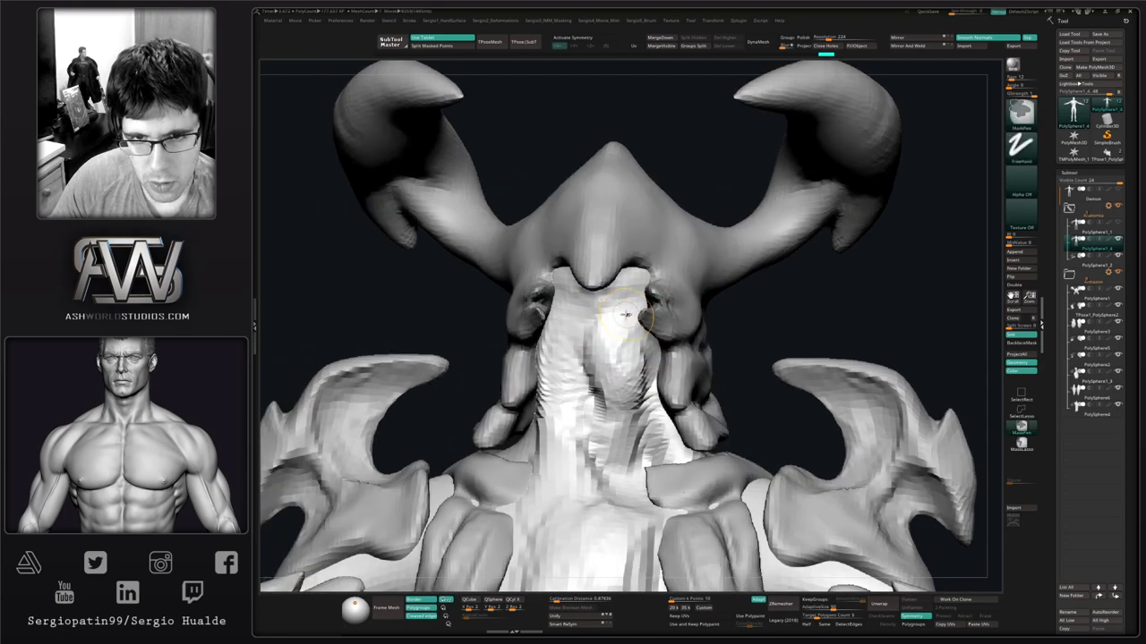
{"action": "key", "text": "x"}
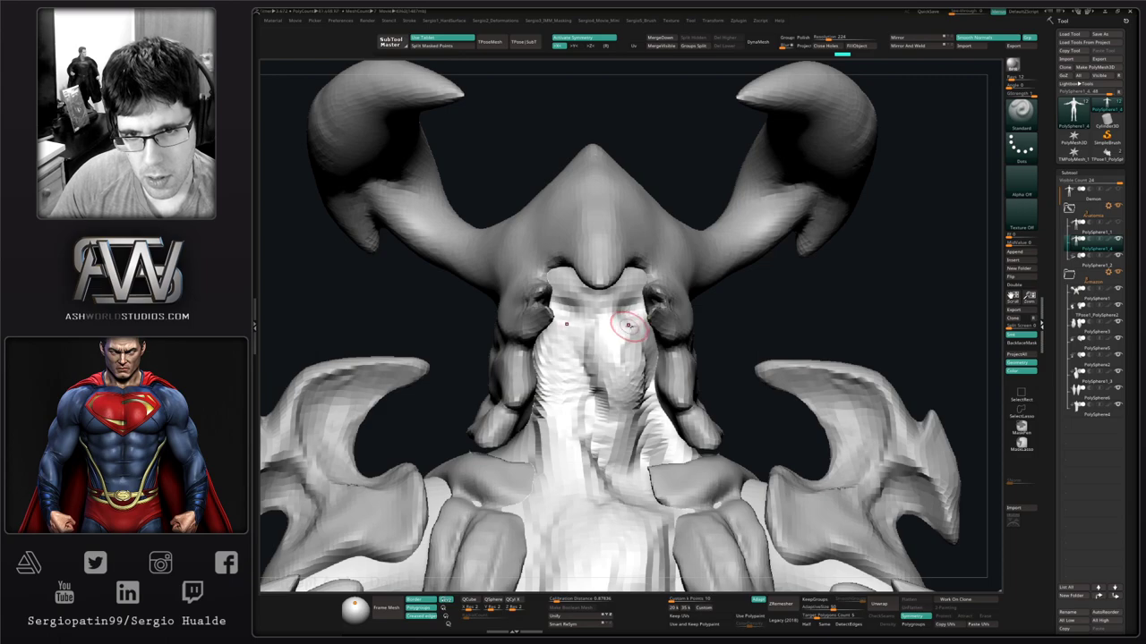
Turn off symmetry and shape the exposed strip down the middle of the back with the Standard brush.
{"action": "right_click_drag", "start_coordinate": [628, 326], "coordinate": [632, 317]}
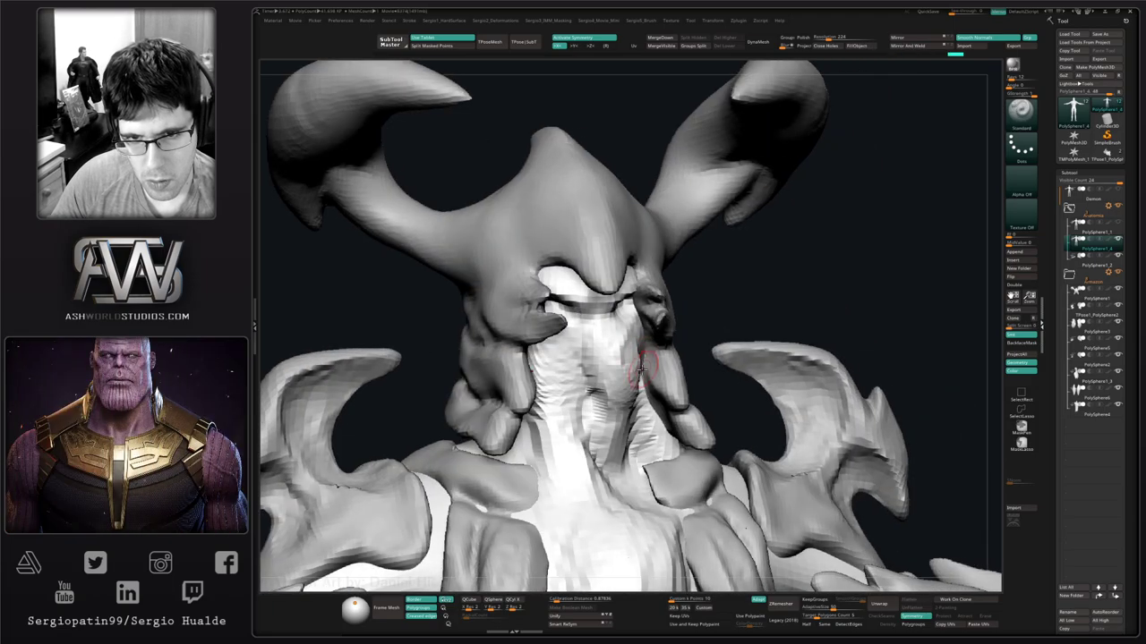
{"action": "mouse_move", "coordinate": [641, 368]}
{"action": "right_mouse_down", "text": "ctrl"}
{"action": "mouse_move", "coordinate": [630, 188]}
{"action": "mouse_move", "coordinate": [648, 412]}
{"action": "mouse_move", "coordinate": [632, 353]}
{"action": "right_mouse_up", "text": "ctrl"}
{"action": "mouse_move", "coordinate": [477, 225]}
{"action": "right_mouse_down", "text": "alt"}
{"action": "mouse_move", "coordinate": [577, 294]}
{"action": "mouse_move", "coordinate": [713, 341]}
{"action": "mouse_move", "coordinate": [718, 362]}
{"action": "right_mouse_up", "text": "alt"}
{"action": "right_click_drag", "start_coordinate": [635, 314], "coordinate": [630, 386], "text": "ctrl"}
{"action": "key", "text": "x"}
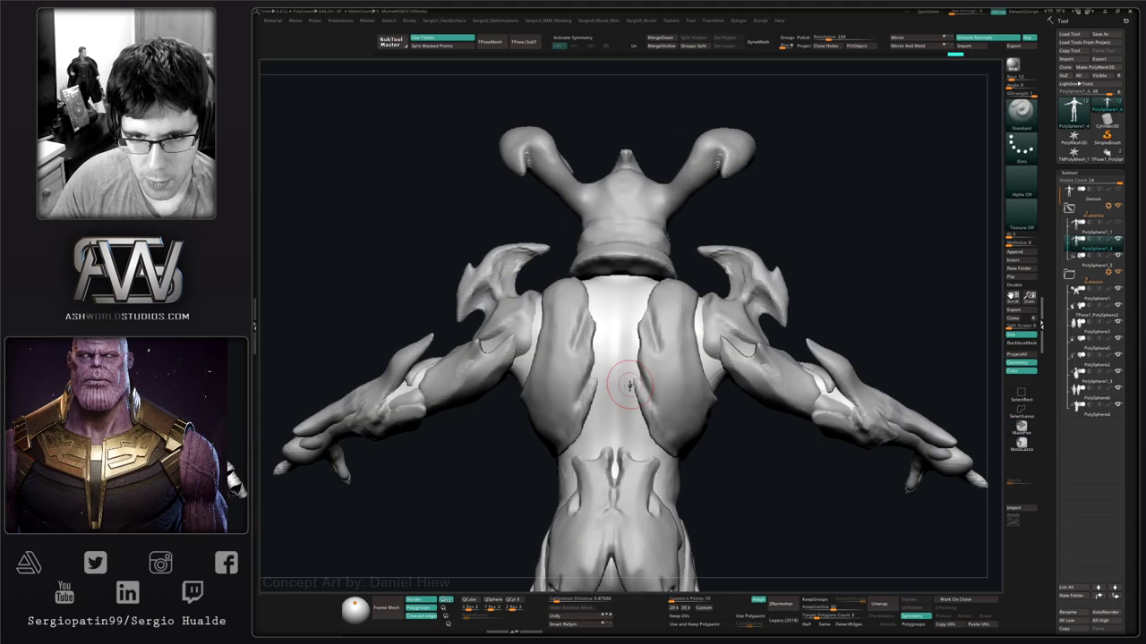
{"action": "mouse_move", "coordinate": [630, 386]}
{"action": "left_mouse_down", "text": "shift"}
{"action": "mouse_move", "coordinate": [621, 453]}
{"action": "mouse_move", "coordinate": [622, 414]}
{"action": "left_mouse_up", "text": "shift"}
{"action": "right_click_drag", "start_coordinate": [622, 413], "coordinate": [628, 412]}
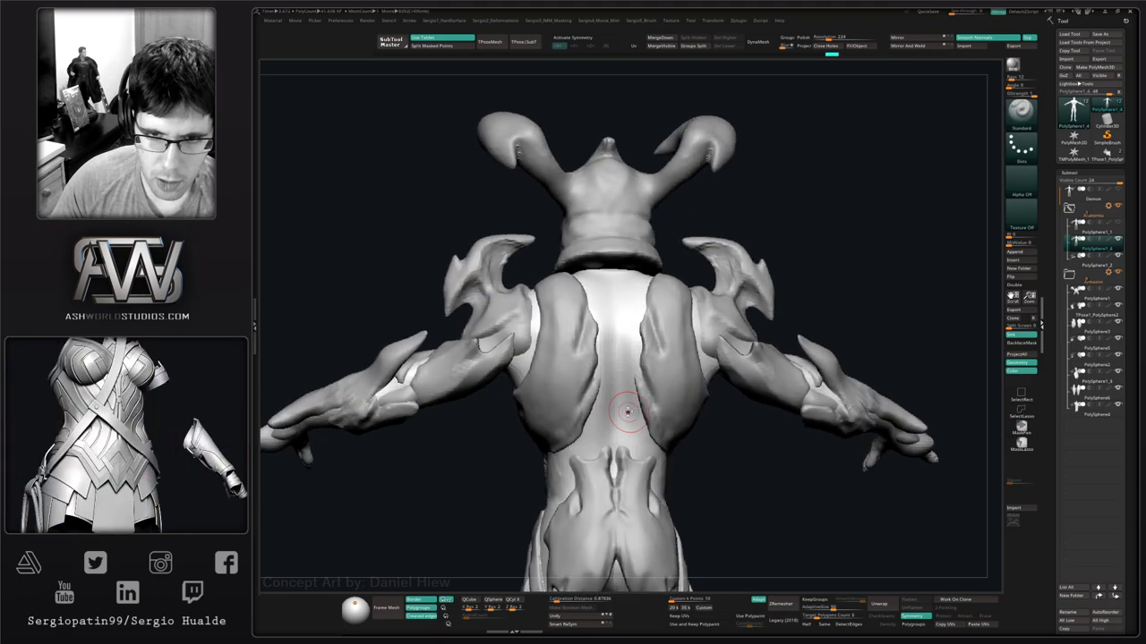
{"action": "mouse_move", "coordinate": [627, 412]}
{"action": "left_mouse_down"}
{"action": "mouse_move", "coordinate": [617, 335]}
{"action": "mouse_move", "coordinate": [639, 294]}
{"action": "mouse_move", "coordinate": [638, 351]}
{"action": "left_mouse_up"}
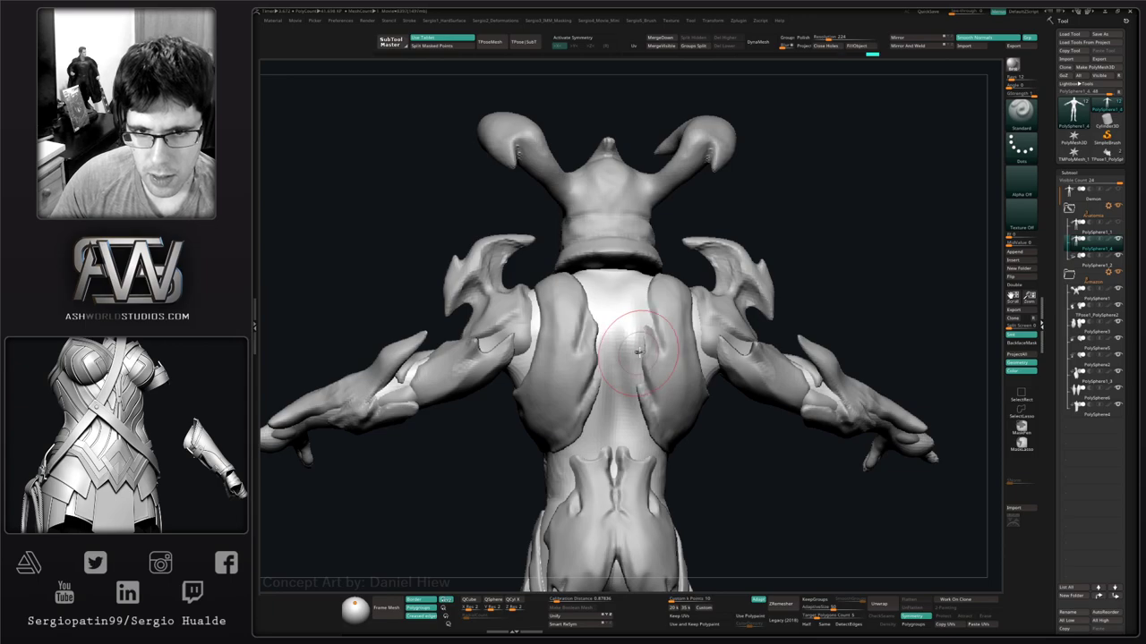
{"action": "right_click_drag", "start_coordinate": [638, 351], "coordinate": [639, 317], "text": "shift"}
{"action": "mouse_move", "coordinate": [639, 317]}
{"action": "left_mouse_down"}
{"action": "mouse_move", "coordinate": [634, 347]}
{"action": "mouse_move", "coordinate": [655, 377]}
{"action": "mouse_move", "coordinate": [607, 355]}
{"action": "left_mouse_up"}
{"action": "right_click_drag", "start_coordinate": [618, 439], "coordinate": [618, 380]}
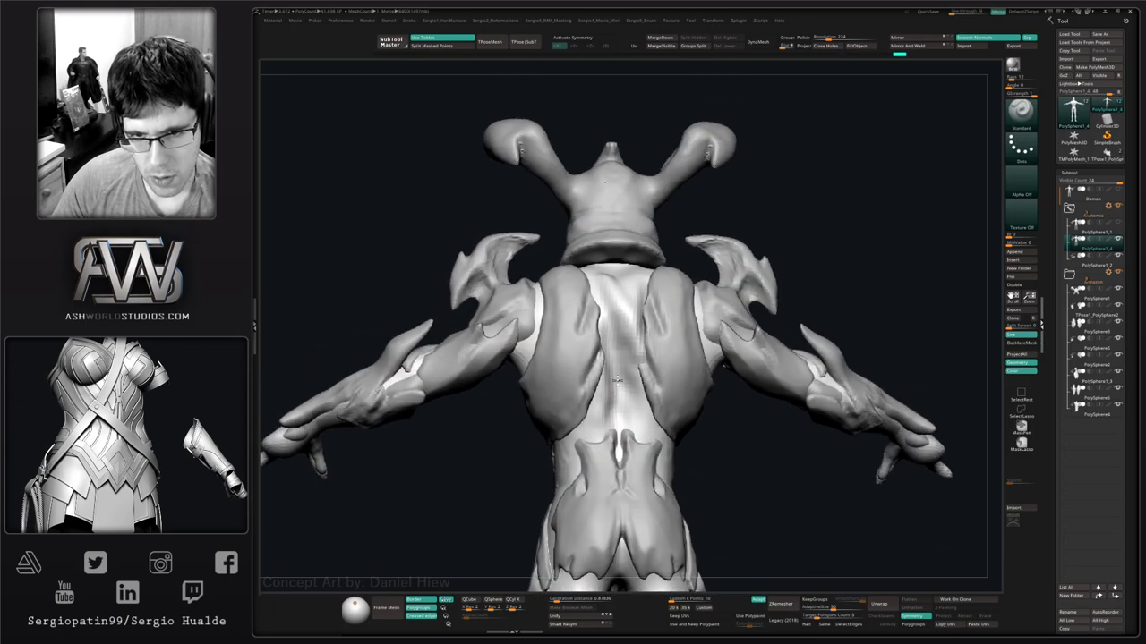
{"action": "mouse_move", "coordinate": [593, 436]}
{"action": "left_mouse_down"}
{"action": "mouse_move", "coordinate": [610, 404]}
{"action": "mouse_move", "coordinate": [604, 411]}
{"action": "left_mouse_up"}
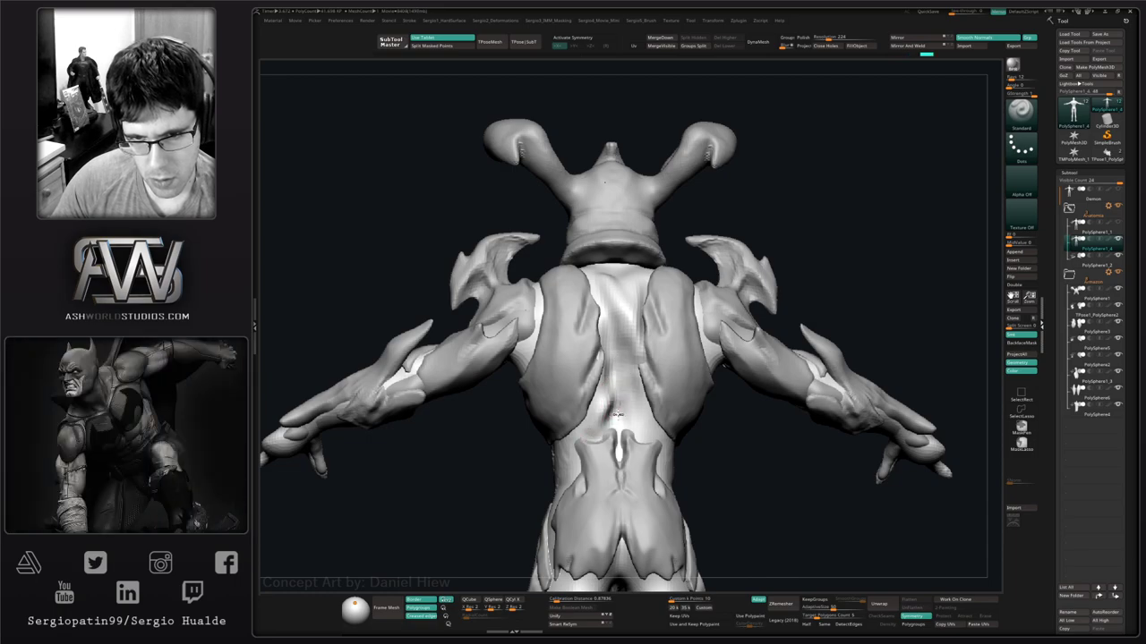
Build up muscle strands from the lower back up along the spine with the ClayBuildup brush.
{"action": "key", "text": "b"}
{"action": "key", "text": "c"}
{"action": "key", "text": "b"}
{"action": "key", "text": "s"}
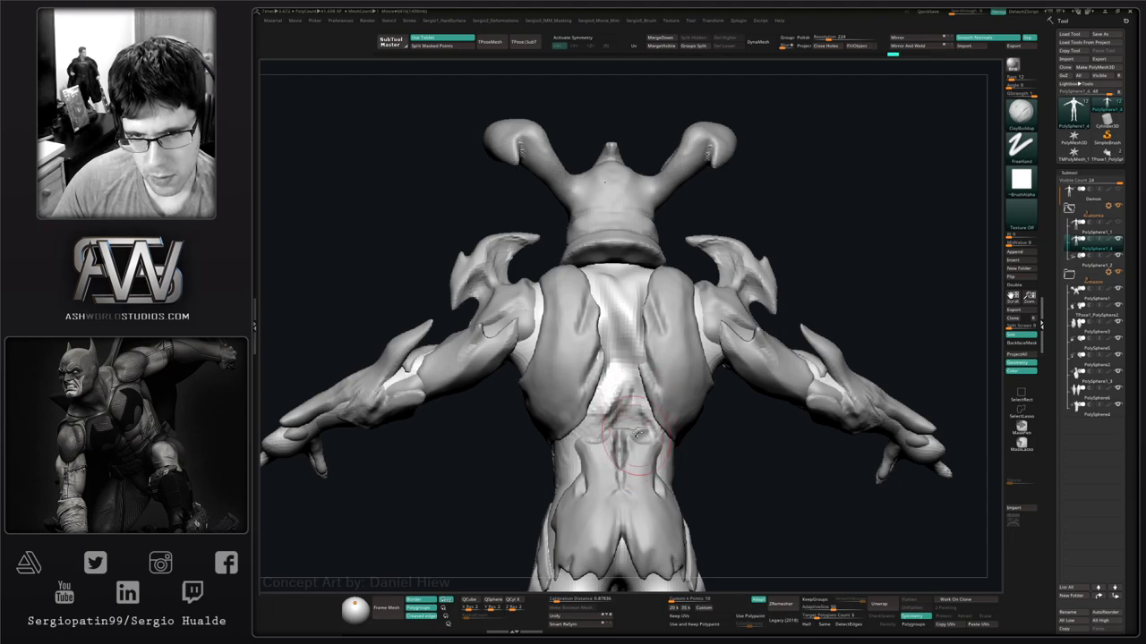
{"action": "mouse_move", "coordinate": [641, 419]}
{"action": "left_mouse_down"}
{"action": "mouse_move", "coordinate": [629, 413]}
{"action": "mouse_move", "coordinate": [616, 371]}
{"action": "mouse_move", "coordinate": [614, 422]}
{"action": "left_mouse_up"}
{"action": "mouse_move", "coordinate": [618, 419]}
{"action": "right_mouse_down"}
{"action": "mouse_move", "coordinate": [573, 412]}
{"action": "mouse_move", "coordinate": [624, 391]}
{"action": "right_mouse_up"}
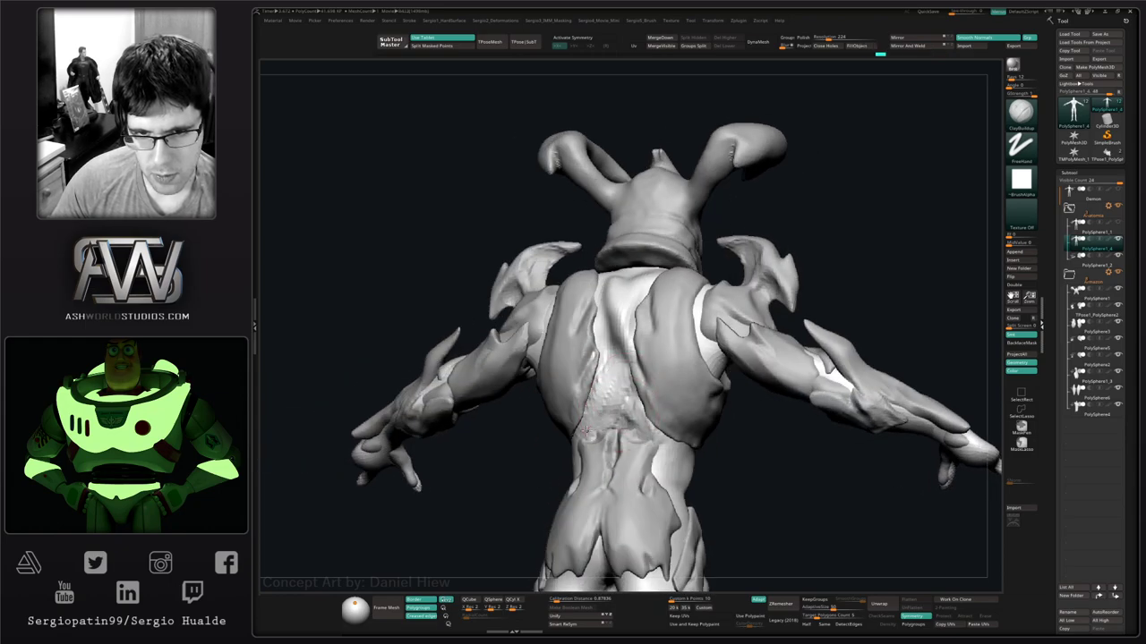
{"action": "mouse_move", "coordinate": [586, 431]}
{"action": "left_mouse_down"}
{"action": "mouse_move", "coordinate": [599, 328]}
{"action": "mouse_move", "coordinate": [585, 283]}
{"action": "mouse_move", "coordinate": [602, 315]}
{"action": "left_mouse_up"}
{"action": "right_click_drag", "start_coordinate": [609, 336], "coordinate": [657, 351]}
{"action": "left_click_drag", "start_coordinate": [597, 291], "coordinate": [598, 366]}
{"action": "left_click_drag", "start_coordinate": [568, 419], "coordinate": [578, 424]}
{"action": "right_click_drag", "start_coordinate": [573, 424], "coordinate": [581, 440]}
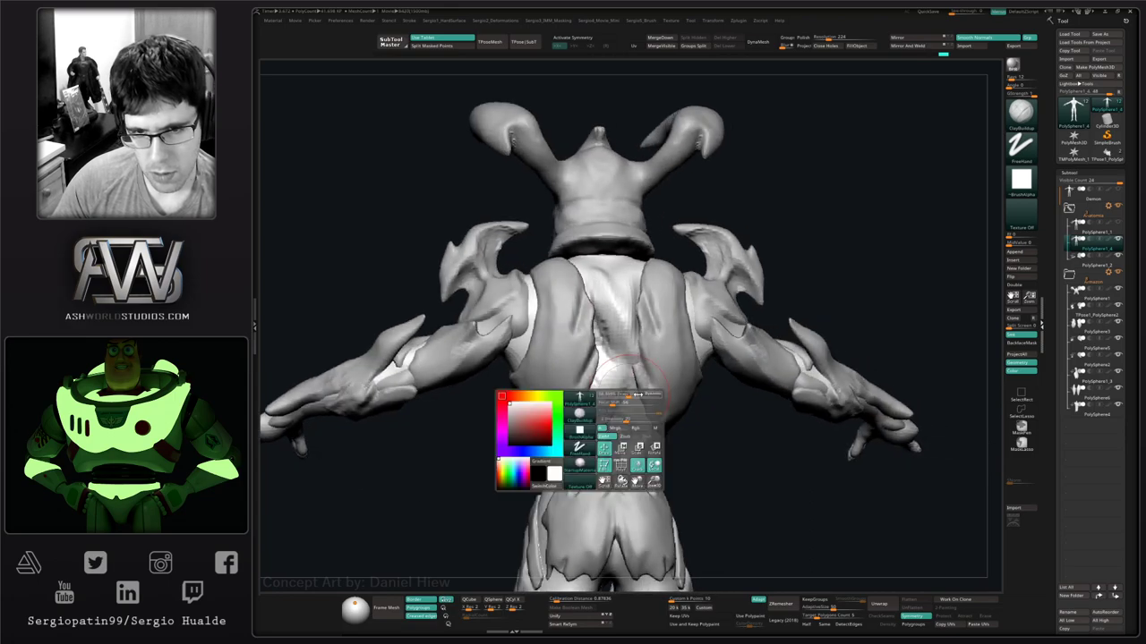
Add ClayBuildup strokes to the exposed muscle at the side of the waist and hip.
{"action": "mouse_move", "coordinate": [502, 398]}
{"action": "right_mouse_down"}
{"action": "mouse_move", "coordinate": [598, 425]}
{"action": "mouse_move", "coordinate": [578, 412]}
{"action": "mouse_move", "coordinate": [609, 400]}
{"action": "right_mouse_up"}
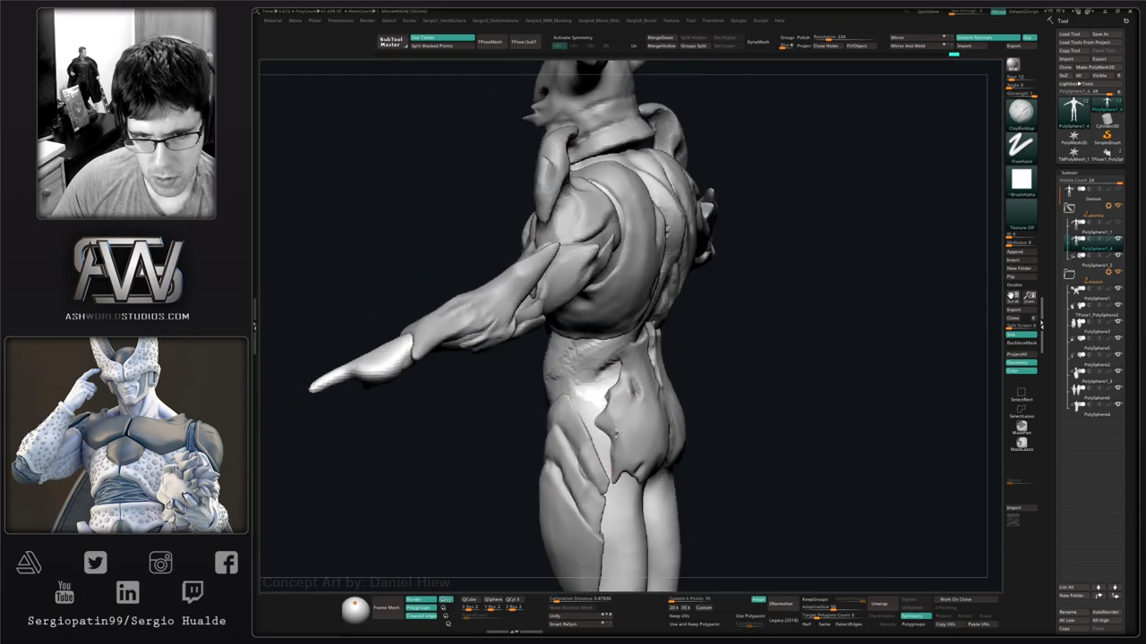
{"action": "left_click_drag", "start_coordinate": [589, 385], "coordinate": [599, 399]}
{"action": "right_click_drag", "start_coordinate": [599, 412], "coordinate": [568, 365], "text": "alt"}
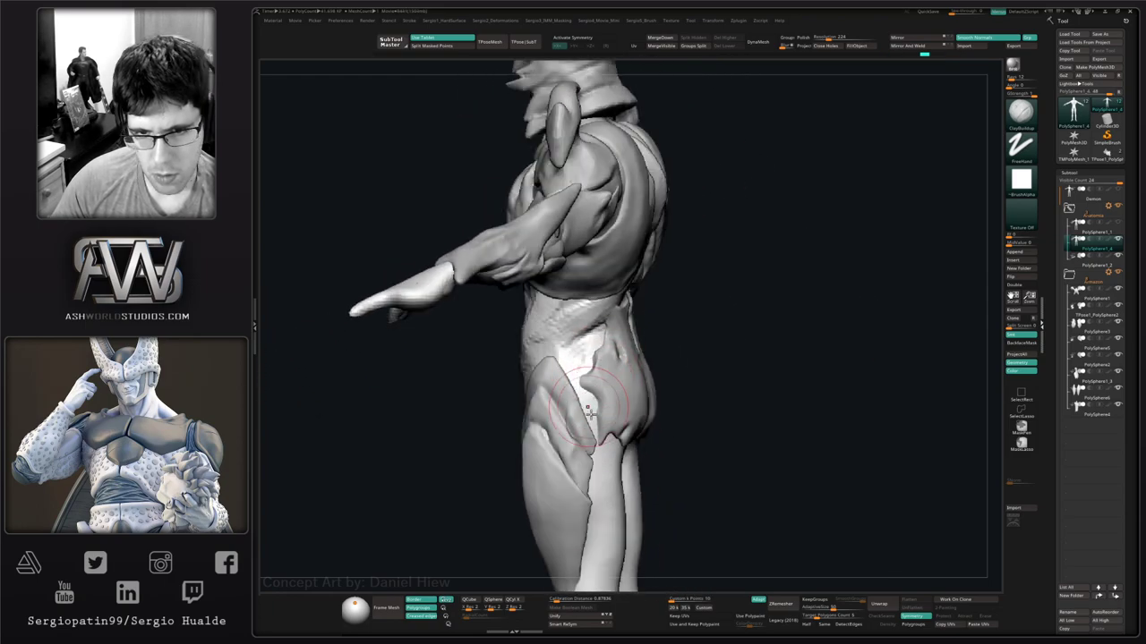
{"action": "mouse_move", "coordinate": [595, 433]}
{"action": "right_mouse_down"}
{"action": "mouse_move", "coordinate": [591, 452]}
{"action": "mouse_move", "coordinate": [668, 320]}
{"action": "mouse_move", "coordinate": [671, 345]}
{"action": "mouse_move", "coordinate": [704, 354]}
{"action": "mouse_move", "coordinate": [632, 357]}
{"action": "mouse_move", "coordinate": [652, 330]}
{"action": "right_mouse_up"}
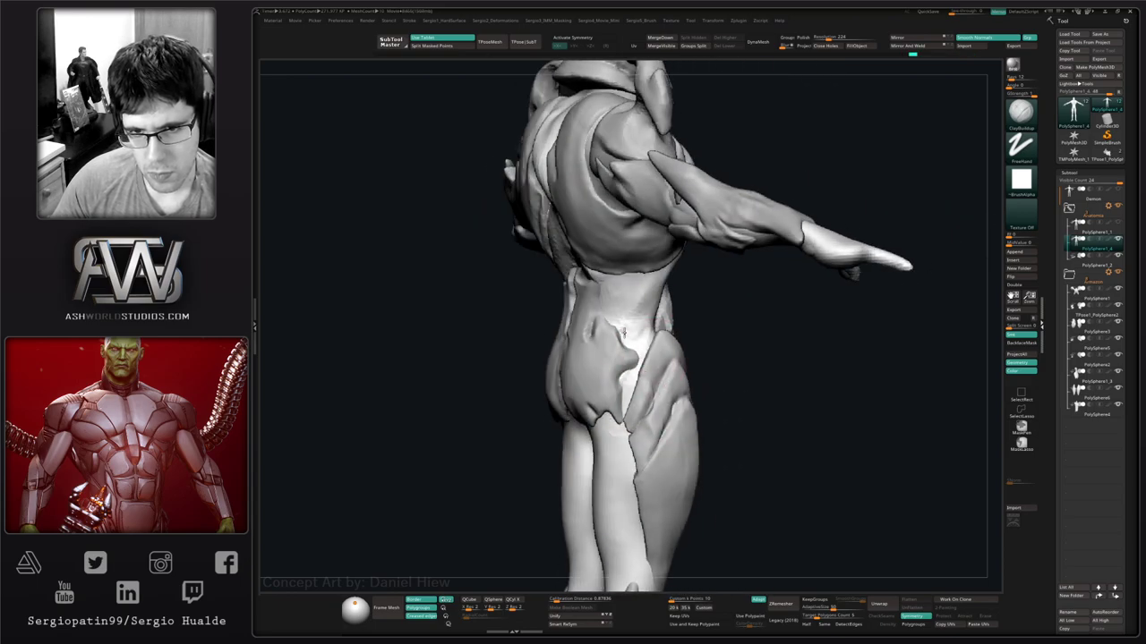
{"action": "right_click_drag", "start_coordinate": [632, 372], "coordinate": [928, 295]}
Append a Sphere3D subtool and scale it down to eyeball size.
{"action": "left_click", "coordinate": [1015, 252]}
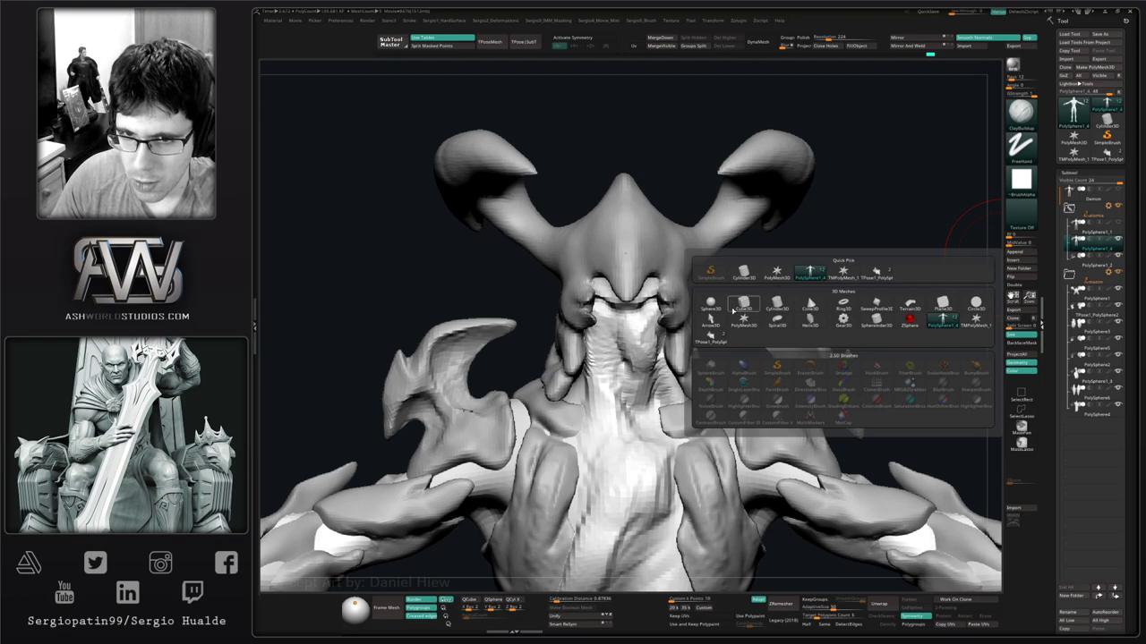
{"action": "left_click", "coordinate": [732, 309]}
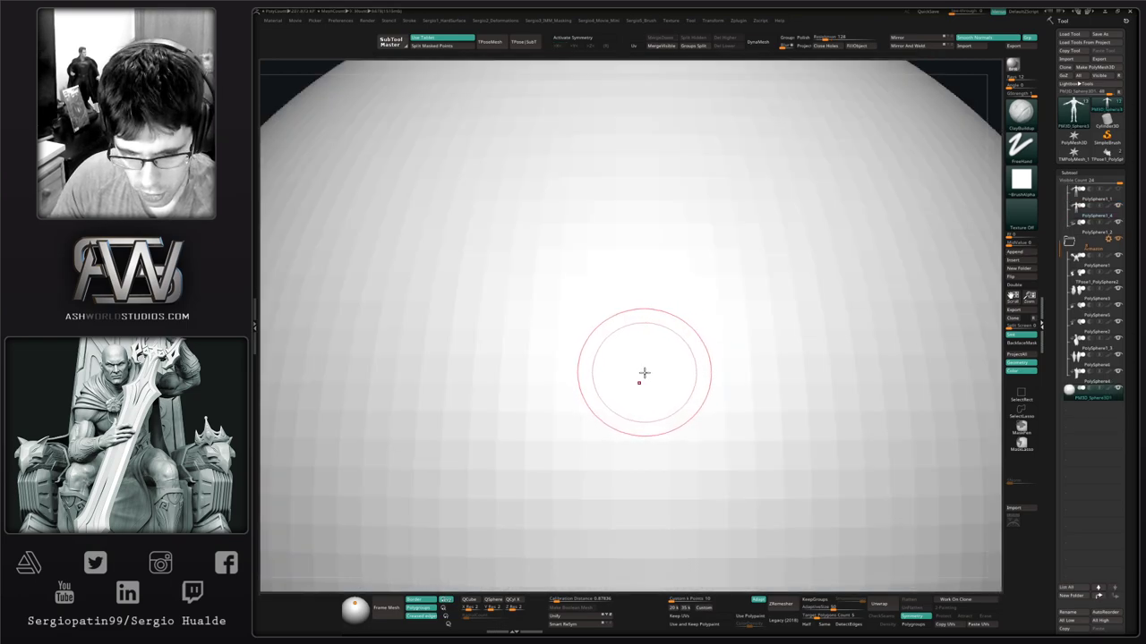
{"action": "key", "text": "w"}
{"action": "left_click_drag", "start_coordinate": [624, 503], "coordinate": [499, 576]}
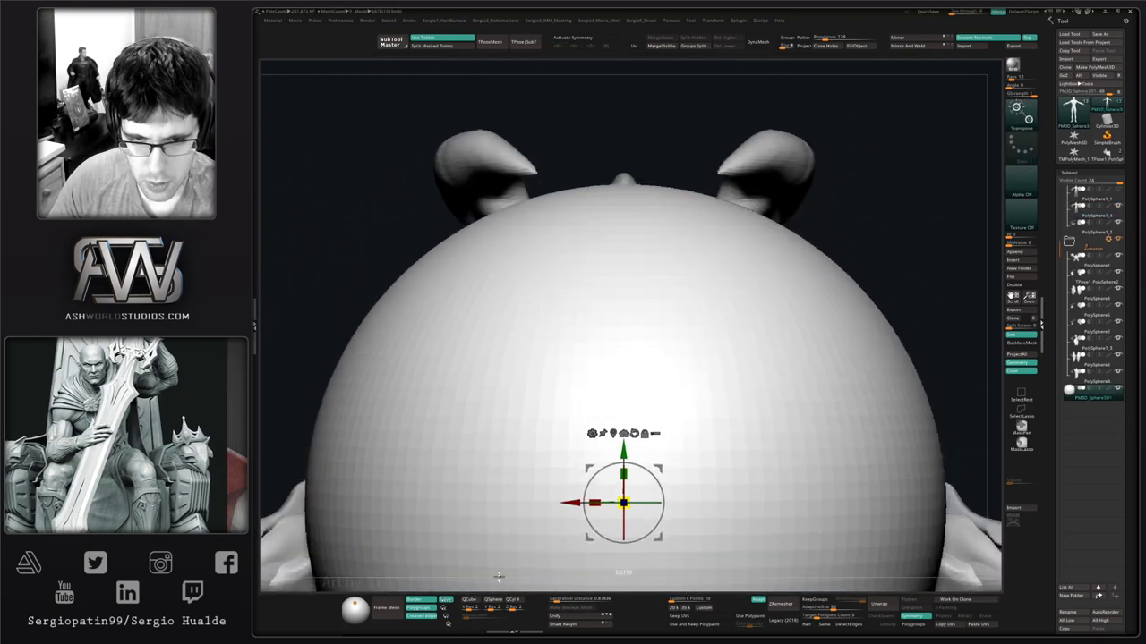
{"action": "mouse_move", "coordinate": [624, 502]}
{"action": "left_mouse_down"}
{"action": "mouse_move", "coordinate": [501, 617]}
{"action": "mouse_move", "coordinate": [623, 501]}
{"action": "left_mouse_up"}
{"action": "left_click_drag", "start_coordinate": [663, 463], "coordinate": [574, 271]}
Place the small sphere in one eye socket and copy it to the other side with Mirror And Weld.
{"action": "left_click_drag", "start_coordinate": [716, 291], "coordinate": [850, 291], "text": "shift"}
{"action": "left_click_drag", "start_coordinate": [555, 272], "coordinate": [617, 274]}
{"action": "left_click_drag", "start_coordinate": [761, 336], "coordinate": [519, 369]}
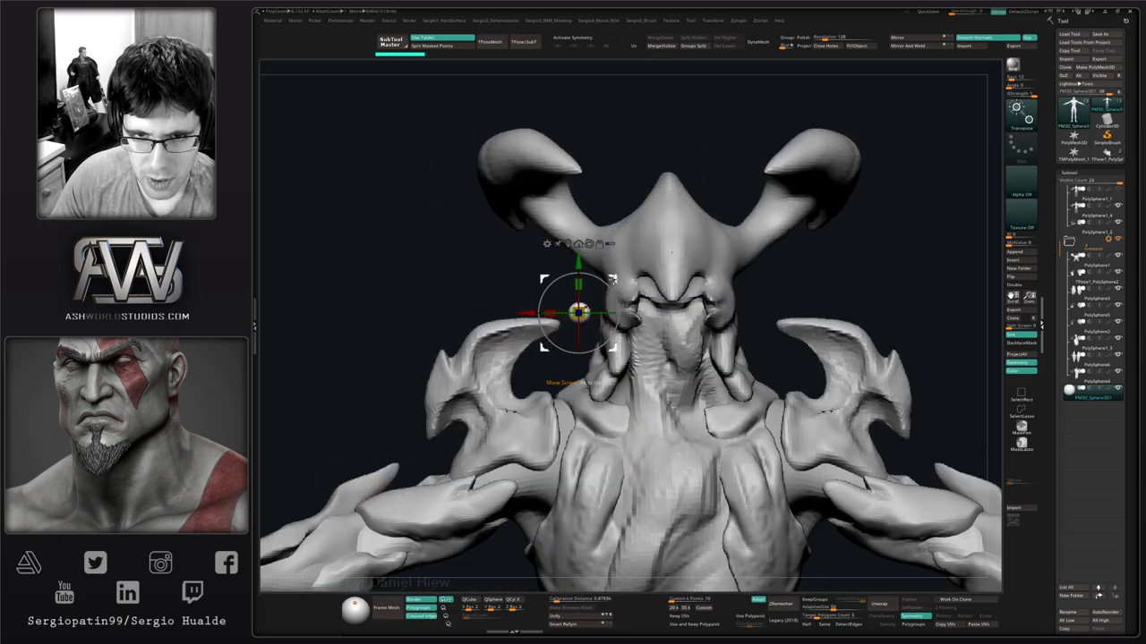
{"action": "left_click_drag", "start_coordinate": [613, 280], "coordinate": [674, 270]}
{"action": "left_click", "coordinate": [908, 46]}
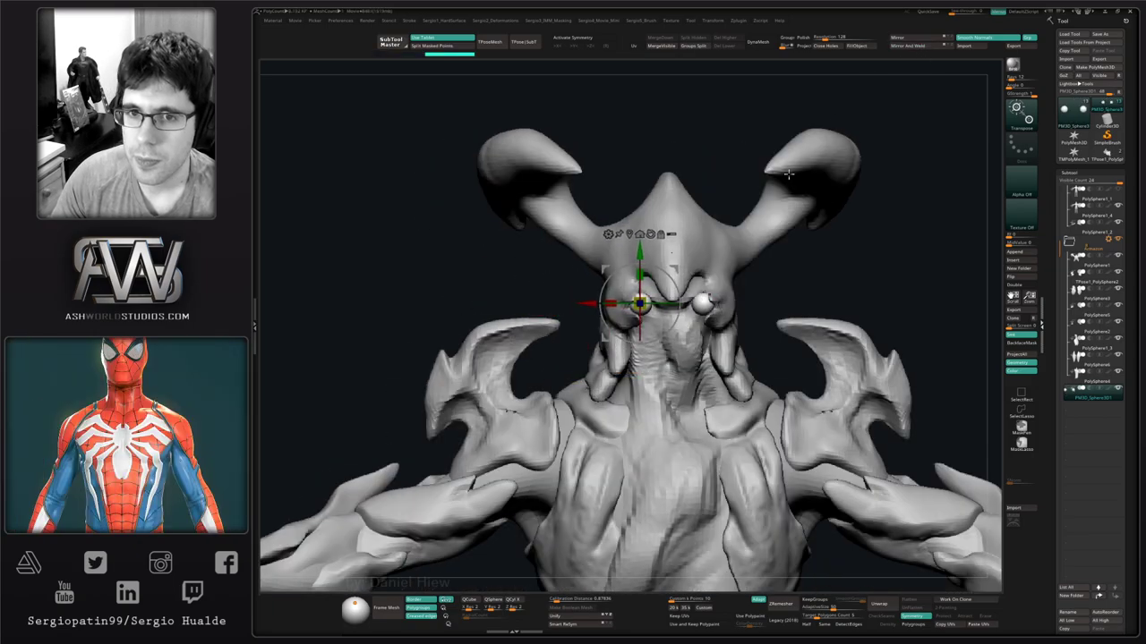
Turn on symmetry and fit both eyeballs into the sockets under the helmet's brow.
{"action": "key", "text": "x"}
{"action": "left_click_drag", "start_coordinate": [752, 175], "coordinate": [747, 269], "text": "alt"}
{"action": "left_click_drag", "start_coordinate": [664, 267], "coordinate": [734, 290]}
{"action": "right_click_drag", "start_coordinate": [682, 274], "coordinate": [719, 281]}
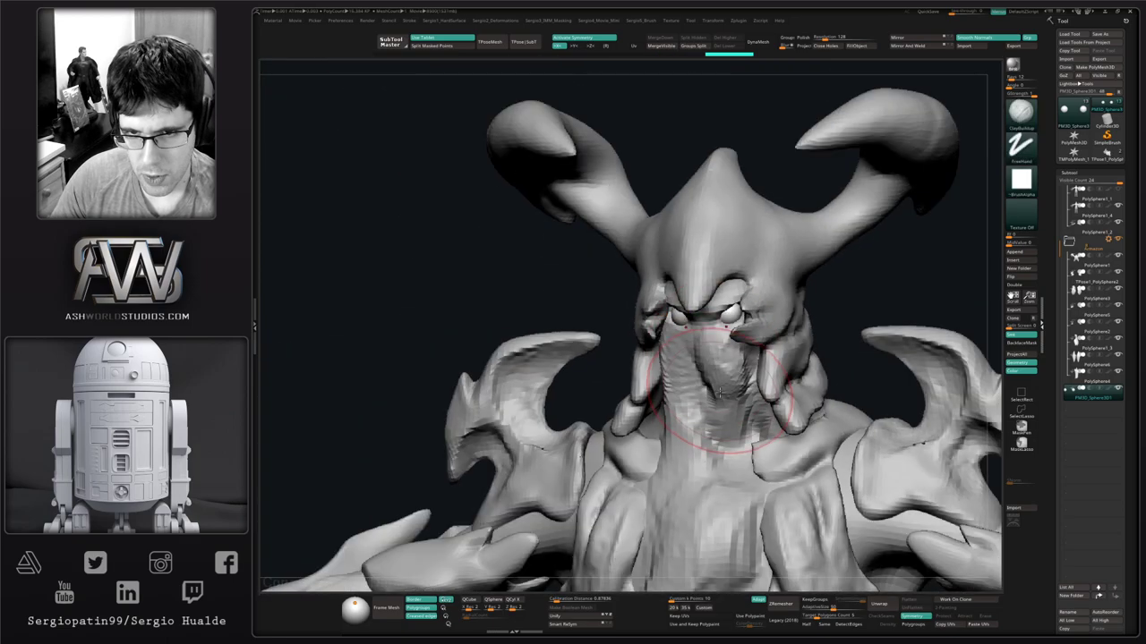
{"action": "right_click_drag", "start_coordinate": [689, 323], "coordinate": [684, 295], "text": "ctrl"}
{"action": "right_click_drag", "start_coordinate": [688, 391], "coordinate": [751, 381], "text": "alt"}
{"action": "right_click_drag", "start_coordinate": [732, 343], "coordinate": [700, 339]}
{"action": "mouse_move", "coordinate": [689, 338]}
{"action": "right_mouse_down", "text": "alt"}
{"action": "mouse_move", "coordinate": [686, 376]}
{"action": "mouse_move", "coordinate": [723, 373]}
{"action": "mouse_move", "coordinate": [693, 362]}
{"action": "mouse_move", "coordinate": [661, 374]}
{"action": "mouse_move", "coordinate": [707, 379]}
{"action": "mouse_move", "coordinate": [689, 353]}
{"action": "mouse_move", "coordinate": [673, 393]}
{"action": "mouse_move", "coordinate": [689, 357]}
{"action": "right_mouse_up", "text": "alt"}
Select the body mesh, isolate it and pull the muzzle profile forward with the Move brush.
{"action": "left_click", "coordinate": [660, 374], "text": "alt"}
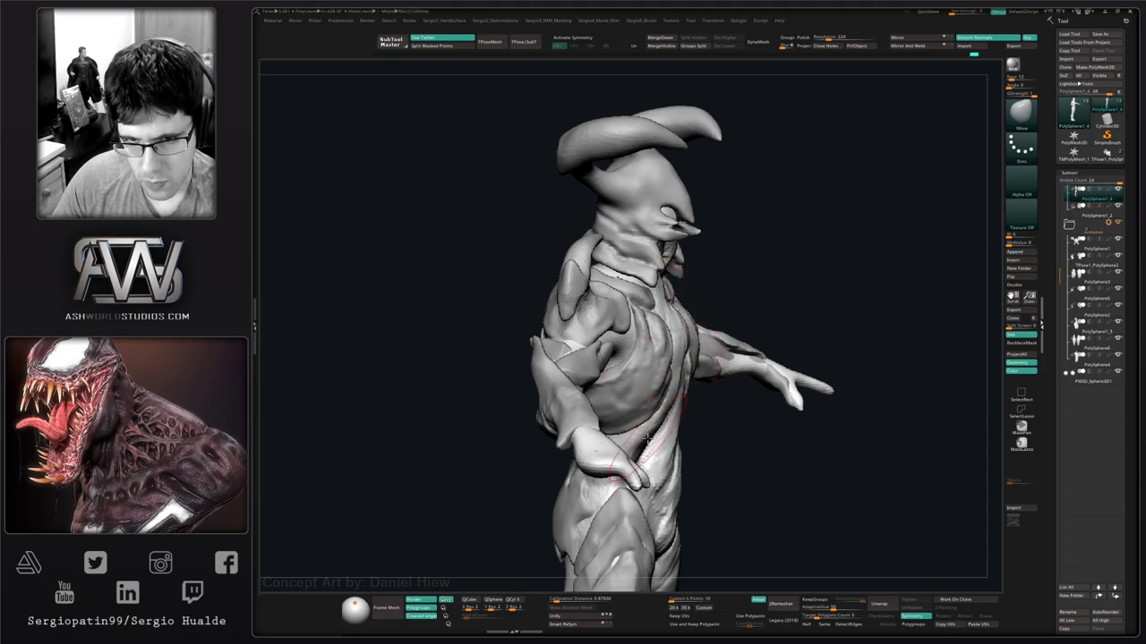
{"action": "mouse_move", "coordinate": [678, 390]}
{"action": "right_mouse_down", "text": "shift"}
{"action": "mouse_move", "coordinate": [646, 390]}
{"action": "mouse_move", "coordinate": [655, 353]}
{"action": "right_mouse_up", "text": "shift"}
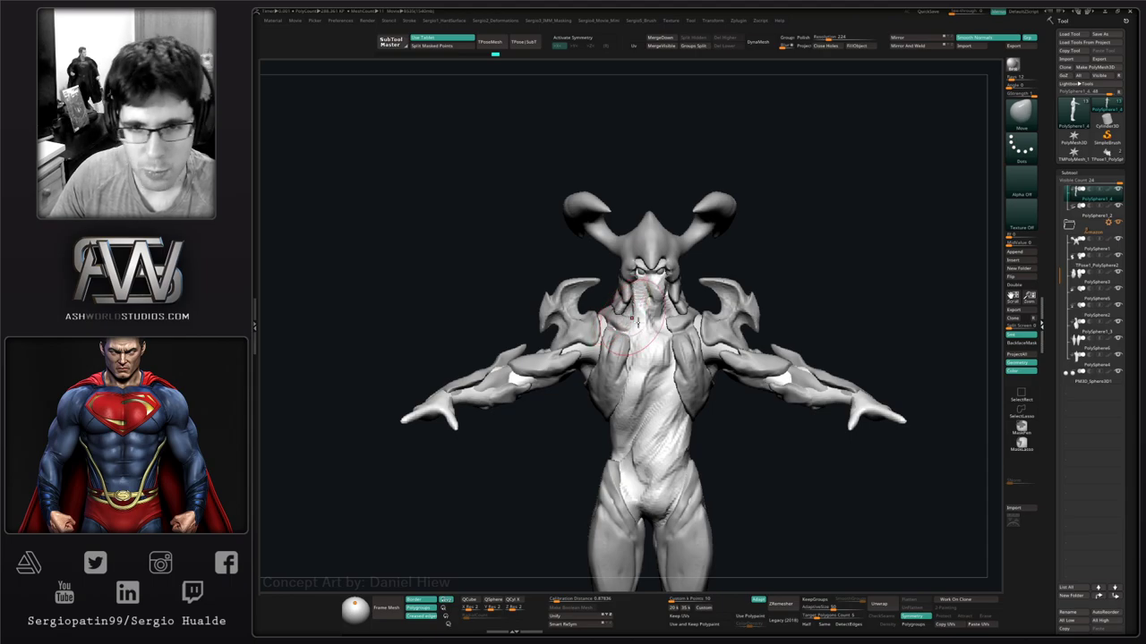
{"action": "left_click_drag", "start_coordinate": [801, 271], "coordinate": [719, 293]}
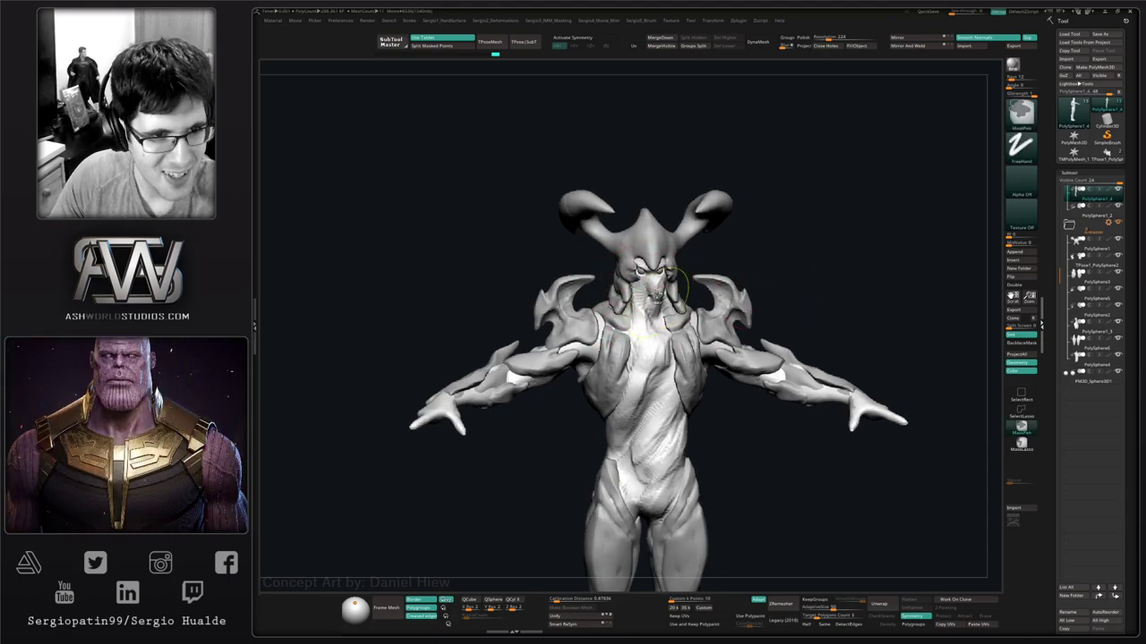
{"action": "mouse_move", "coordinate": [663, 267]}
{"action": "right_mouse_down", "text": "ctrl"}
{"action": "mouse_move", "coordinate": [617, 349]}
{"action": "mouse_move", "coordinate": [651, 358]}
{"action": "mouse_move", "coordinate": [651, 438]}
{"action": "mouse_move", "coordinate": [649, 327]}
{"action": "right_mouse_up", "text": "ctrl"}
{"action": "key", "text": "shift+s"}
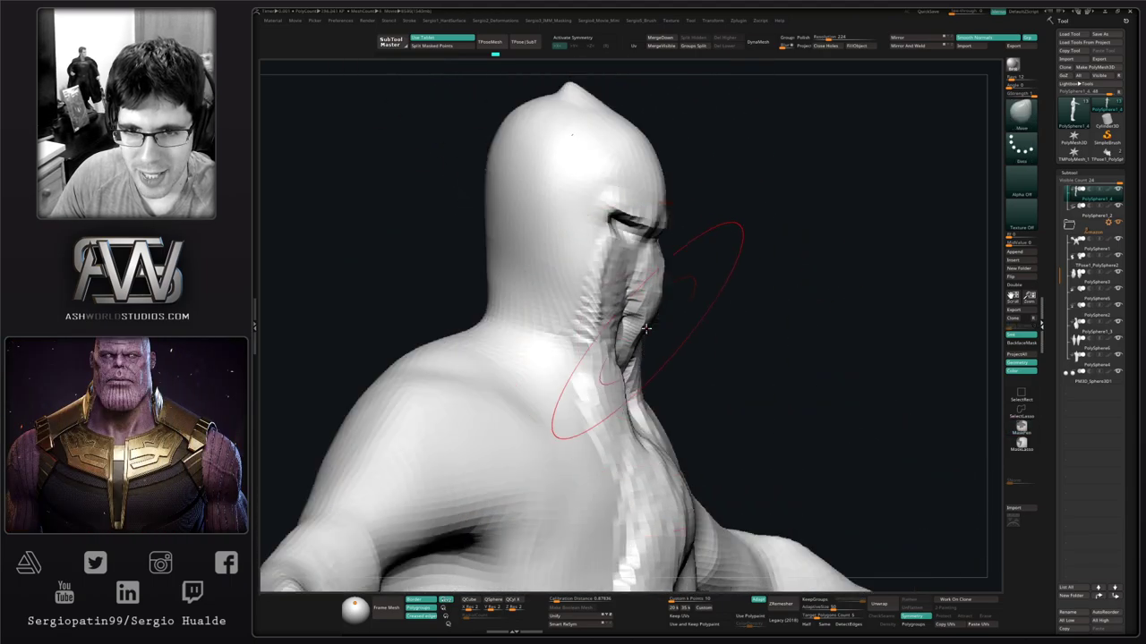
{"action": "key", "text": "s"}
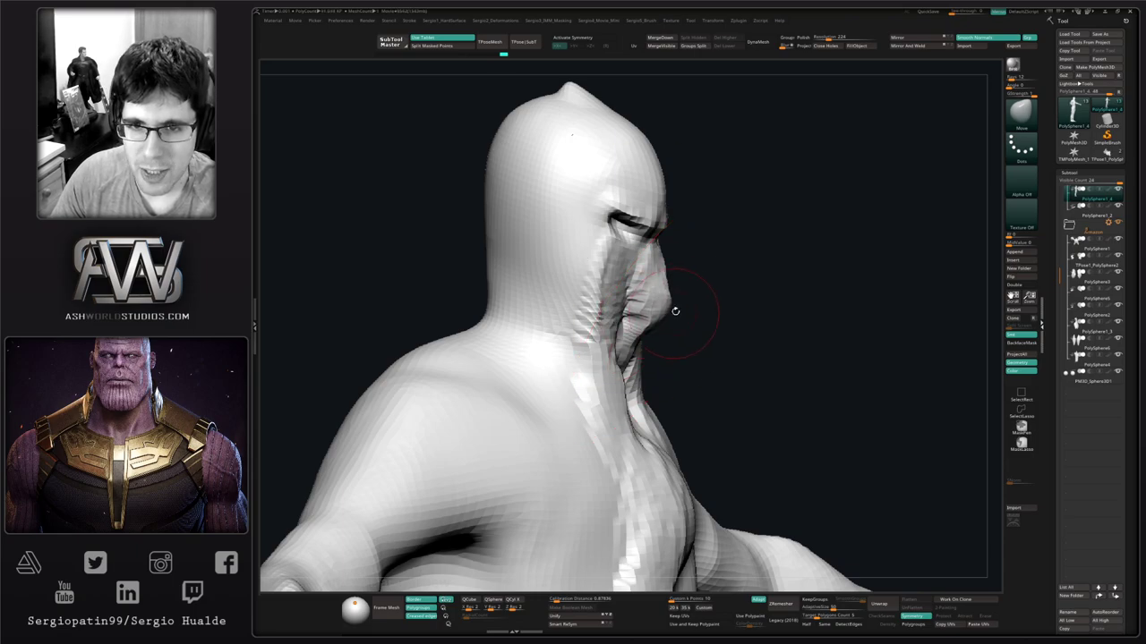
{"action": "left_click_drag", "start_coordinate": [675, 311], "coordinate": [667, 285]}
Refine the muzzle and cheek strands below the eyes with the TrimDynamic, Move, DamStandard and ClayBuildup brushes.
{"action": "mouse_move", "coordinate": [727, 290]}
{"action": "right_mouse_down"}
{"action": "mouse_move", "coordinate": [660, 293]}
{"action": "mouse_move", "coordinate": [690, 288]}
{"action": "right_mouse_up"}
{"action": "key", "text": "ctrl+shift+t"}
{"action": "left_click_drag", "start_coordinate": [693, 257], "coordinate": [687, 300]}
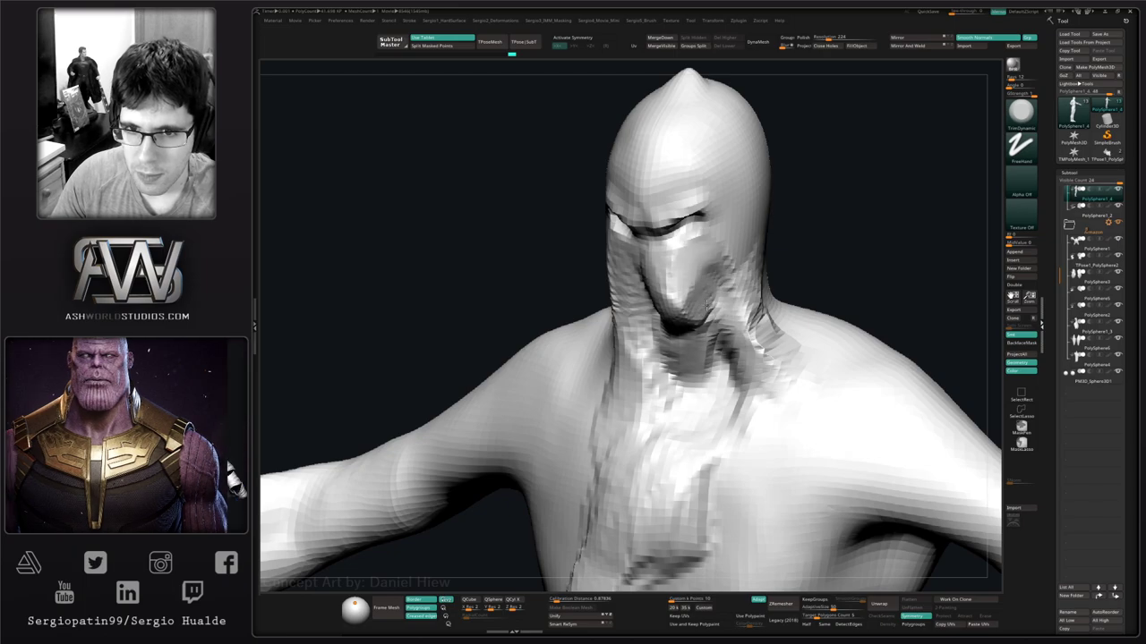
{"action": "mouse_move", "coordinate": [676, 284]}
{"action": "right_mouse_down"}
{"action": "mouse_move", "coordinate": [704, 280]}
{"action": "mouse_move", "coordinate": [653, 269]}
{"action": "mouse_move", "coordinate": [698, 310]}
{"action": "mouse_move", "coordinate": [689, 297]}
{"action": "right_mouse_up"}
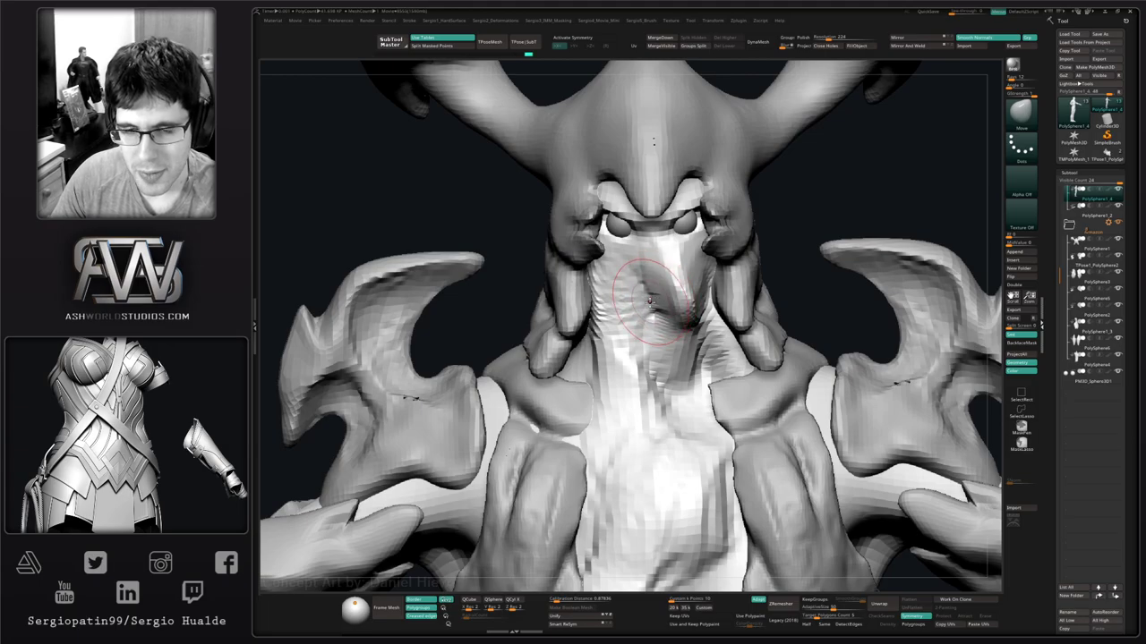
{"action": "mouse_move", "coordinate": [650, 303]}
{"action": "right_mouse_down"}
{"action": "mouse_move", "coordinate": [707, 291]}
{"action": "mouse_move", "coordinate": [653, 273]}
{"action": "right_mouse_up"}
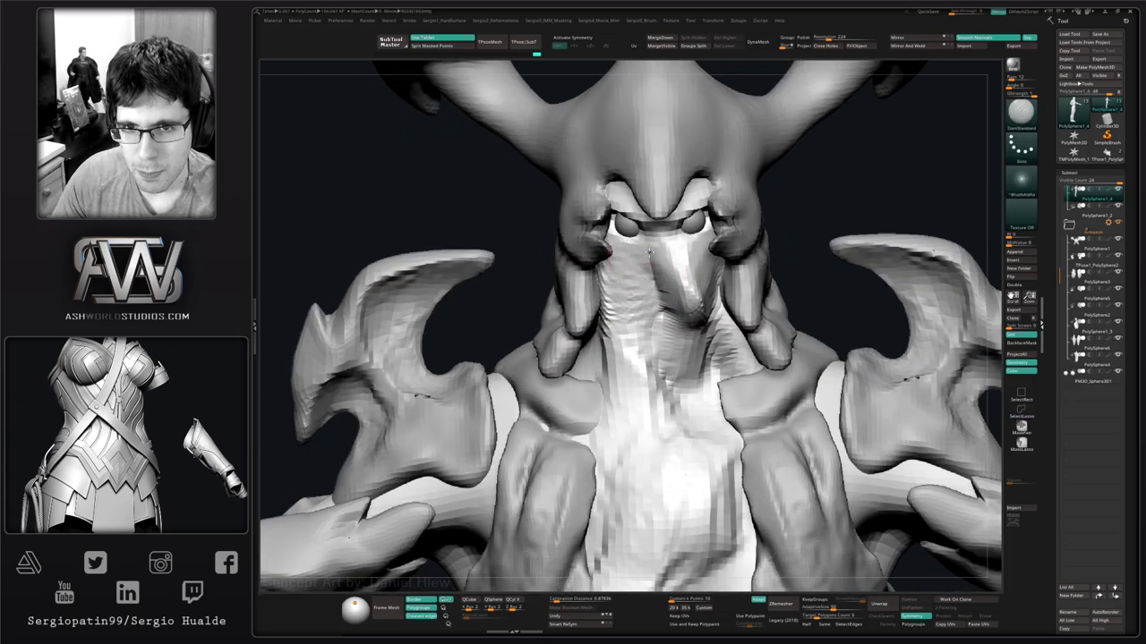
{"action": "right_click_drag", "start_coordinate": [678, 383], "coordinate": [678, 367]}
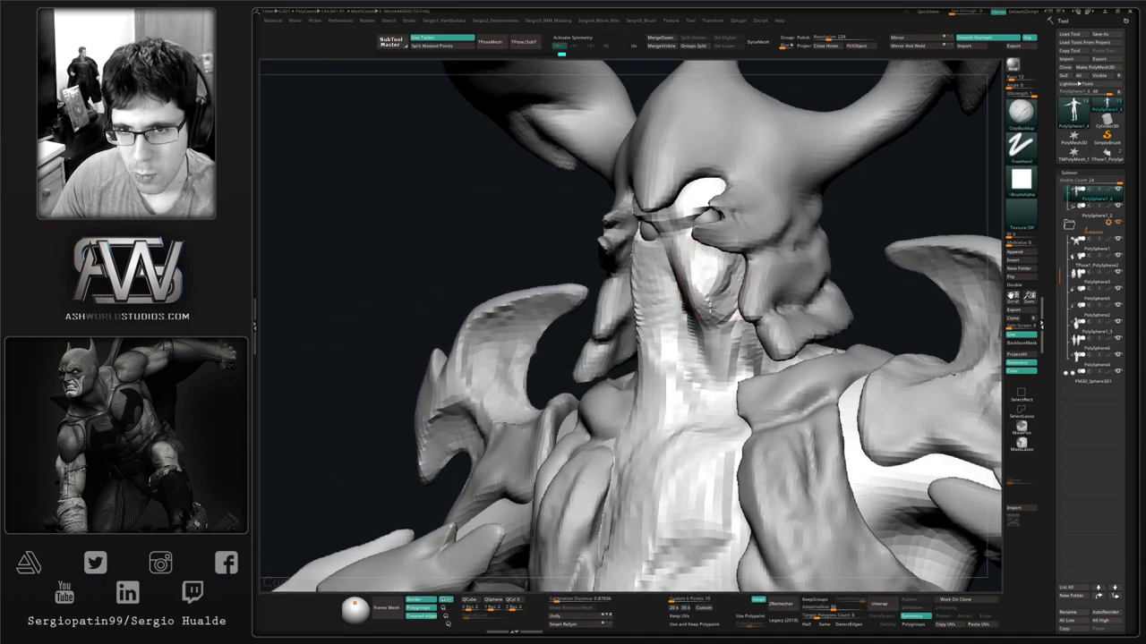
Clean up the face strands with TrimDynamic and review the twisted torso with the armour pieces shown again.
{"action": "right_click_drag", "start_coordinate": [696, 347], "coordinate": [696, 286]}
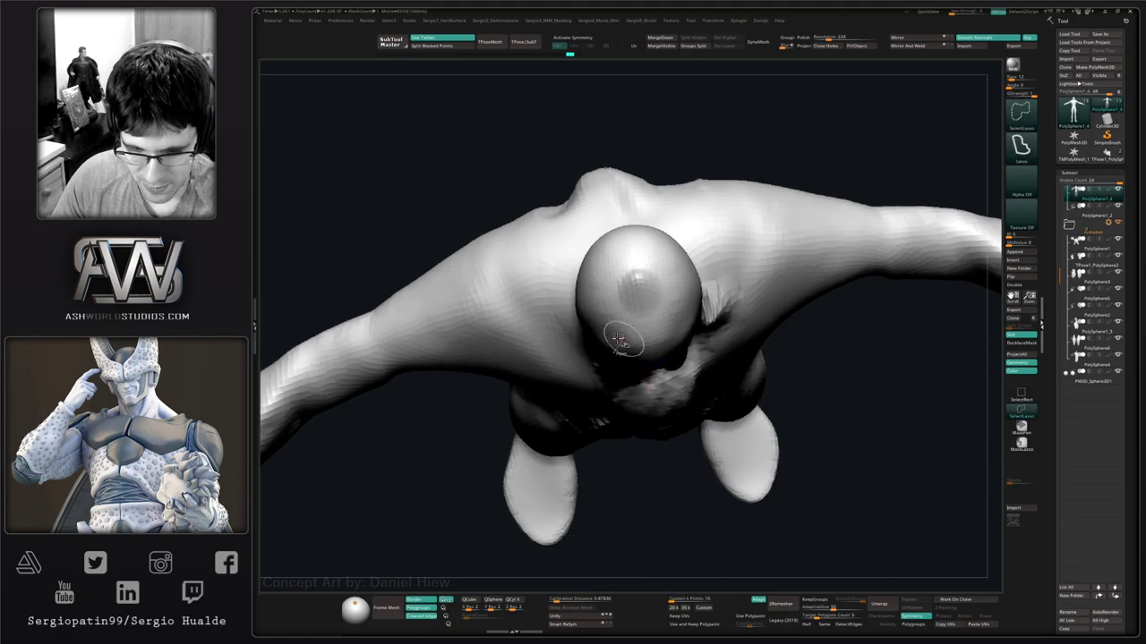
{"action": "mouse_move", "coordinate": [641, 308]}
{"action": "left_mouse_down"}
{"action": "mouse_move", "coordinate": [638, 280]}
{"action": "mouse_move", "coordinate": [650, 281]}
{"action": "left_mouse_up"}
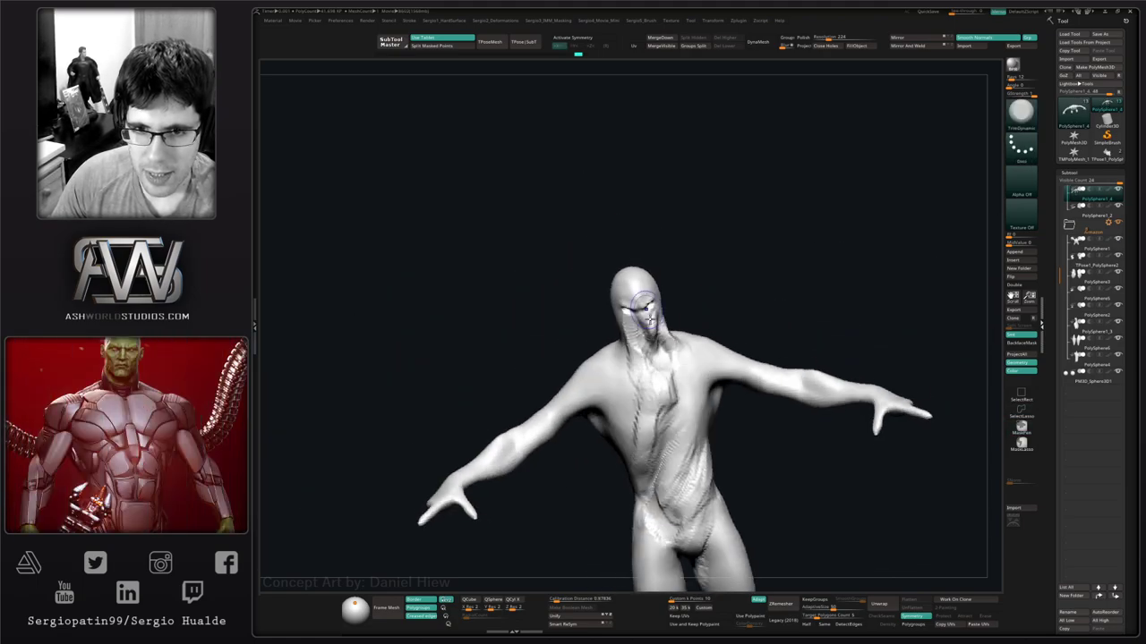
{"action": "mouse_move", "coordinate": [741, 394]}
{"action": "left_mouse_down", "text": "shift"}
{"action": "mouse_move", "coordinate": [783, 394]}
{"action": "mouse_move", "coordinate": [743, 393]}
{"action": "left_mouse_up", "text": "shift"}
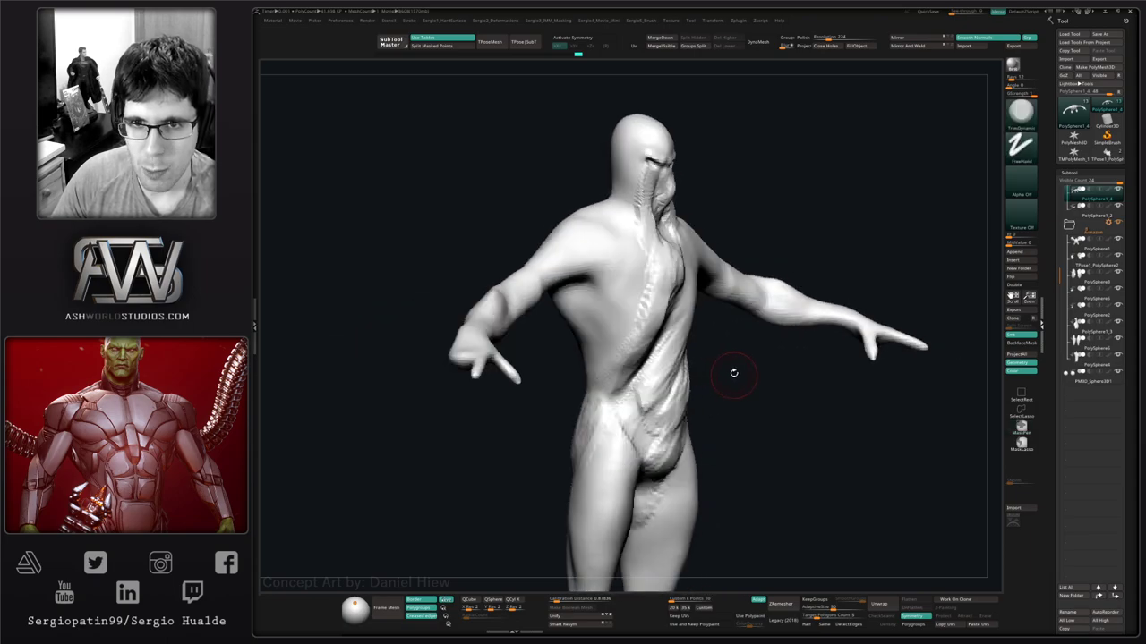
{"action": "mouse_move", "coordinate": [733, 372]}
{"action": "left_mouse_down", "text": "shift"}
{"action": "mouse_move", "coordinate": [716, 364]}
{"action": "mouse_move", "coordinate": [720, 320]}
{"action": "mouse_move", "coordinate": [695, 346]}
{"action": "mouse_move", "coordinate": [693, 334]}
{"action": "left_mouse_up", "text": "shift"}
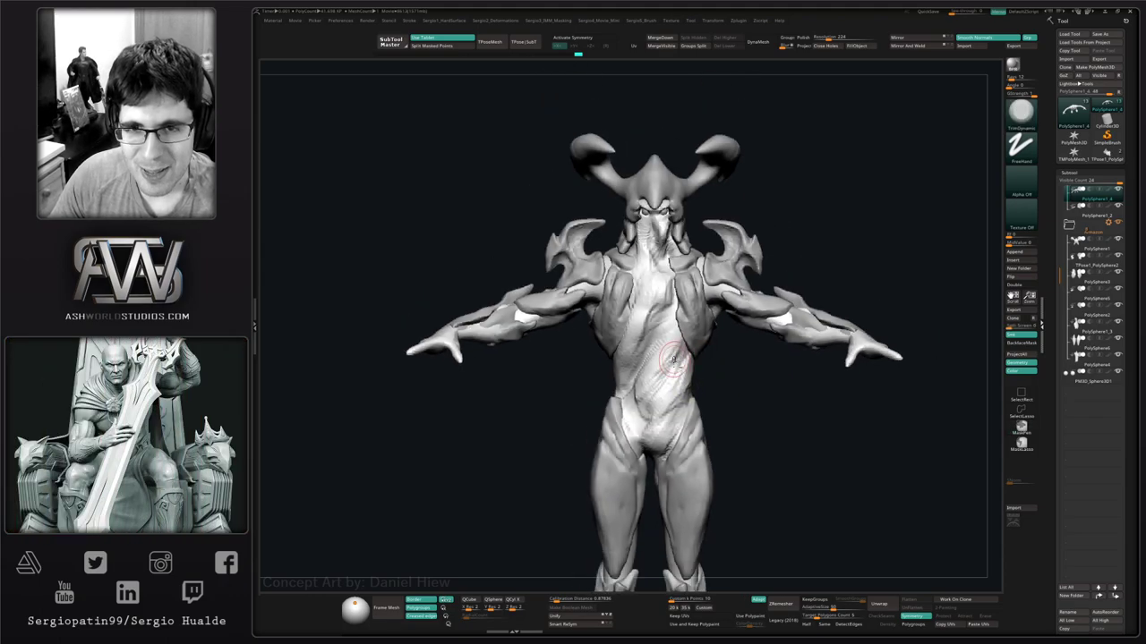
{"action": "mouse_move", "coordinate": [666, 406]}
{"action": "right_mouse_down", "text": "ctrl"}
{"action": "mouse_move", "coordinate": [660, 361]}
{"action": "mouse_move", "coordinate": [670, 393]}
{"action": "right_mouse_up", "text": "ctrl"}
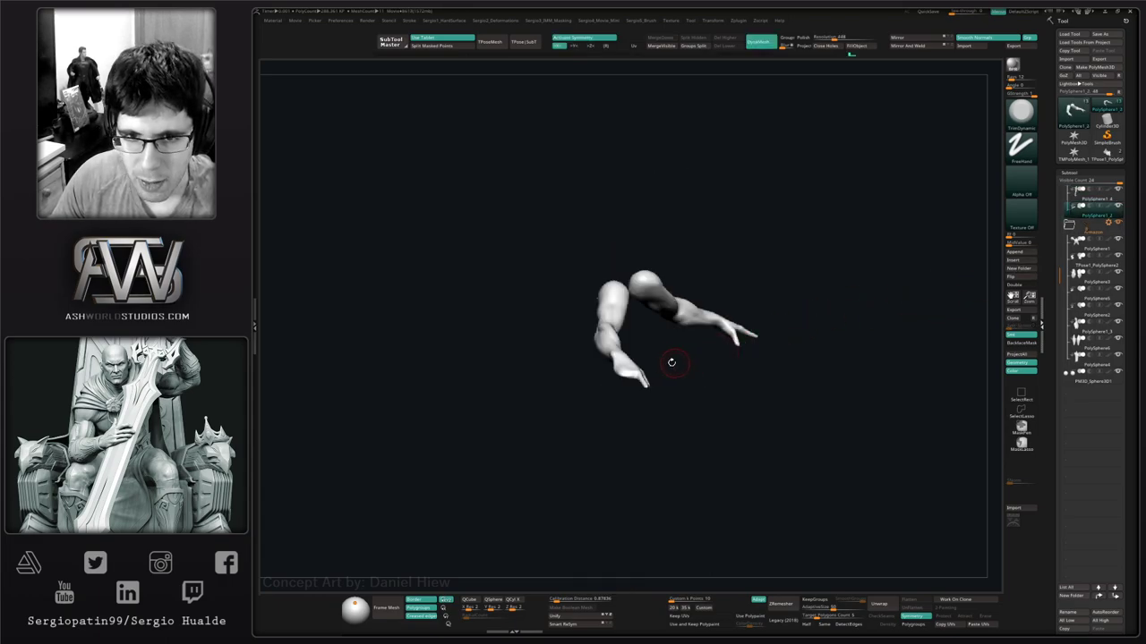
Try to mask the extended finger of the hand with the mask pen and lasso.
{"action": "mouse_move", "coordinate": [670, 361]}
{"action": "right_mouse_down"}
{"action": "mouse_move", "coordinate": [618, 394]}
{"action": "mouse_move", "coordinate": [588, 392]}
{"action": "mouse_move", "coordinate": [591, 374]}
{"action": "mouse_move", "coordinate": [597, 433]}
{"action": "right_mouse_up"}
{"action": "mouse_move", "coordinate": [590, 373]}
{"action": "right_mouse_down", "text": "alt"}
{"action": "mouse_move", "coordinate": [590, 403]}
{"action": "mouse_move", "coordinate": [622, 378]}
{"action": "mouse_move", "coordinate": [647, 317]}
{"action": "right_mouse_up", "text": "alt"}
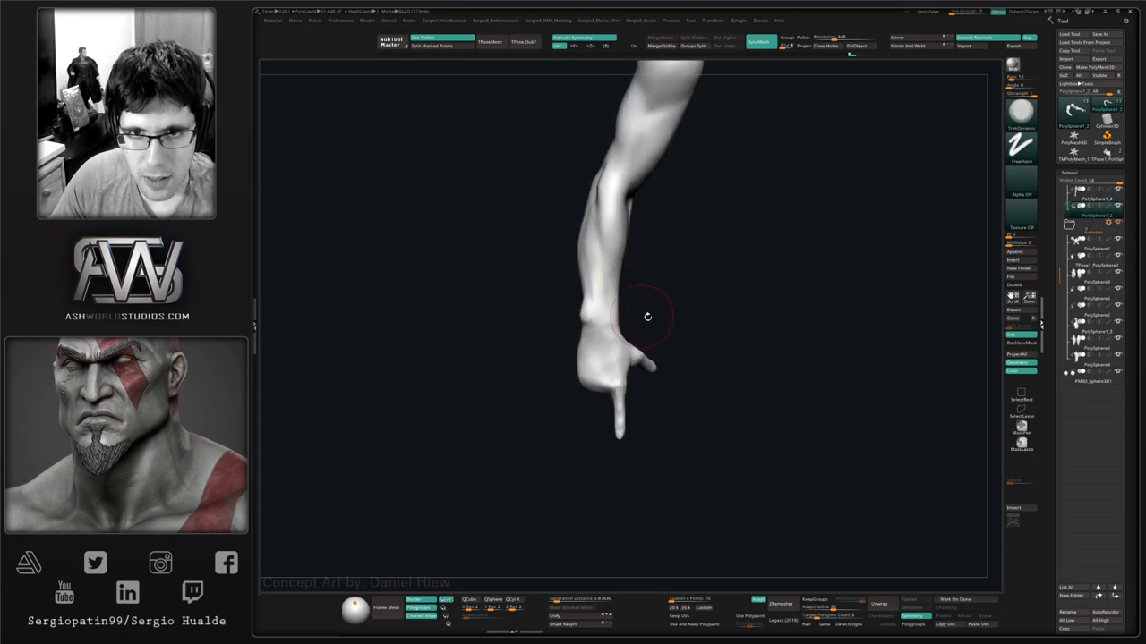
{"action": "right_click_drag", "start_coordinate": [621, 391], "coordinate": [645, 427], "text": "ctrl"}
{"action": "left_click_drag", "start_coordinate": [657, 392], "coordinate": [573, 511], "text": "ctrl"}
{"action": "right_click_drag", "start_coordinate": [608, 487], "coordinate": [646, 410], "text": "alt"}
{"action": "left_click_drag", "start_coordinate": [660, 413], "coordinate": [677, 467], "text": "ctrl"}
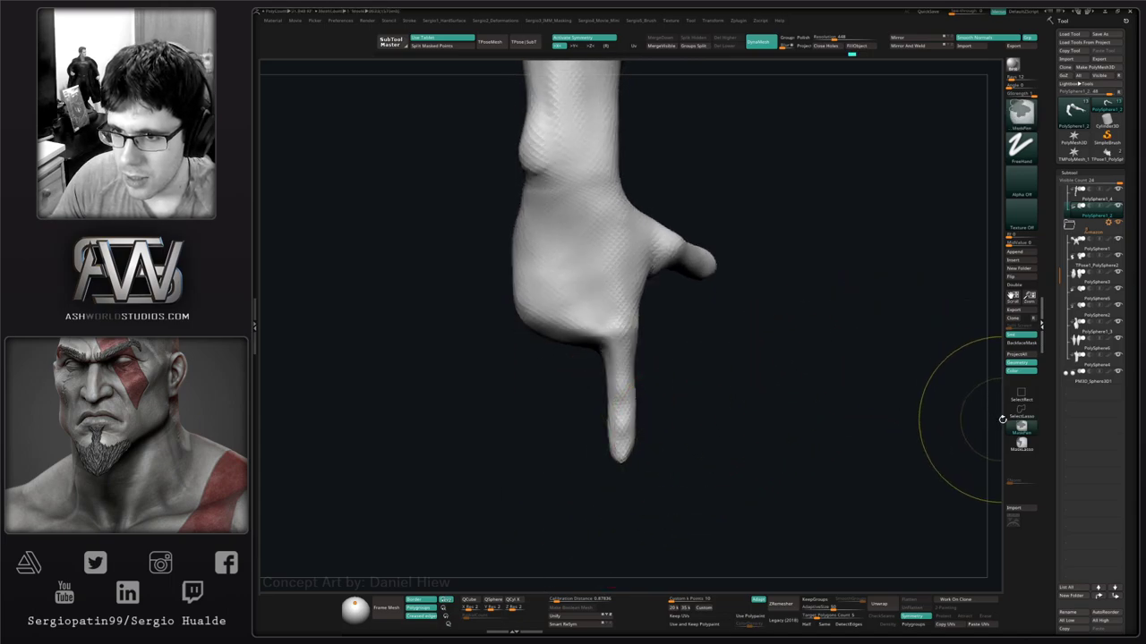
{"action": "left_click", "coordinate": [1020, 444]}
{"action": "mouse_move", "coordinate": [628, 331]}
{"action": "left_mouse_down", "text": "ctrl"}
{"action": "mouse_move", "coordinate": [711, 430]}
{"action": "mouse_move", "coordinate": [716, 376]}
{"action": "left_mouse_up", "text": "ctrl"}
{"action": "left_click_drag", "start_coordinate": [693, 409], "coordinate": [694, 444], "text": "ctrl"}
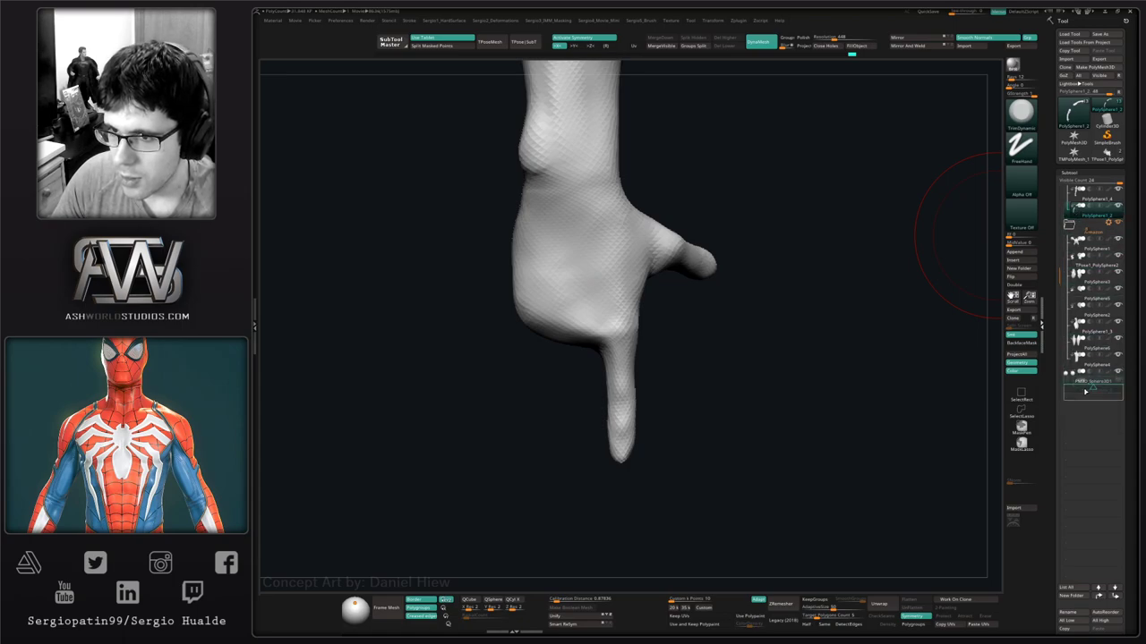
Move the arm subtool to the end of the subtool list and duplicate it.
{"action": "left_click_drag", "start_coordinate": [1085, 391], "coordinate": [1094, 225]}
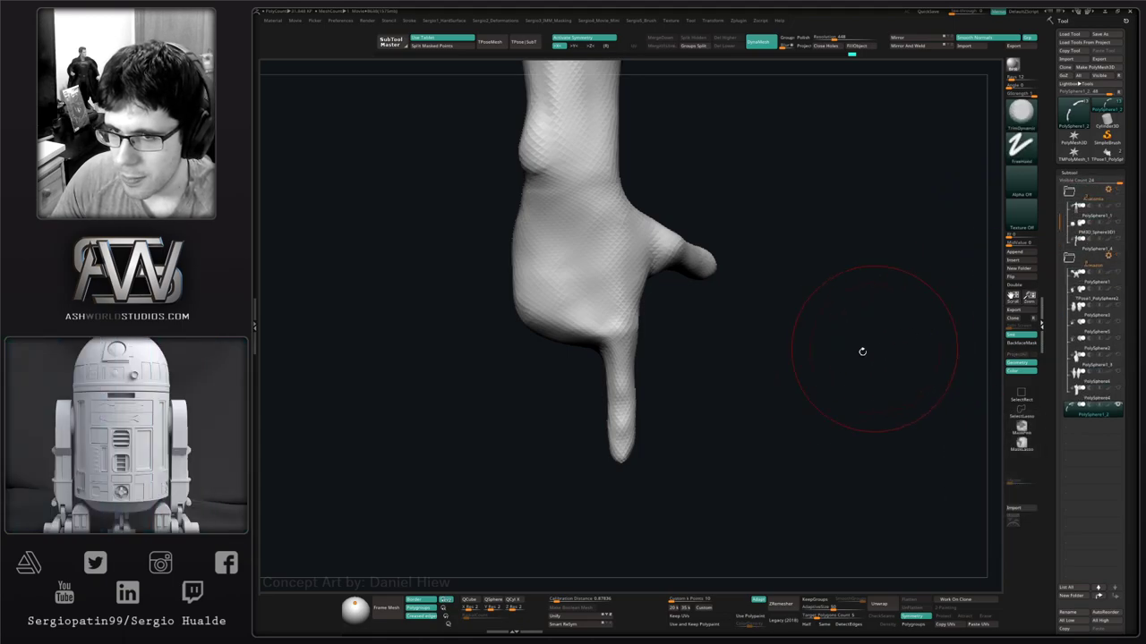
{"action": "left_click_drag", "start_coordinate": [779, 413], "coordinate": [759, 365], "text": "alt"}
{"action": "key", "text": "ctrl+shift+d"}
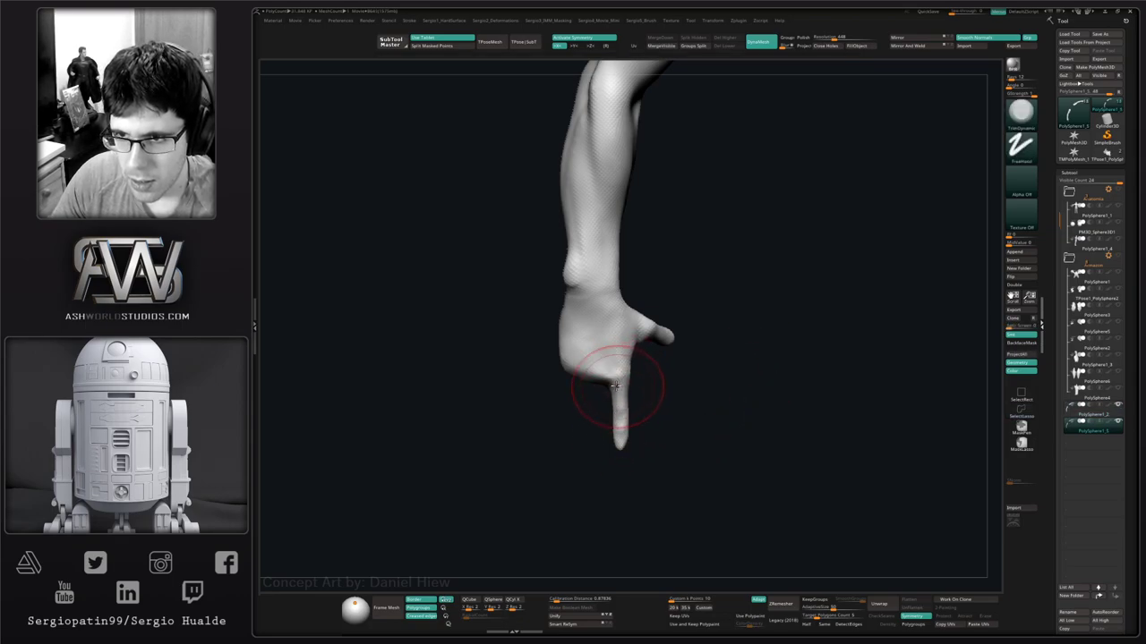
Isolate the extended finger on the duplicated arm and delete the hidden rest of the mesh.
{"action": "right_click_drag", "start_coordinate": [616, 386], "coordinate": [625, 402], "text": "ctrl"}
{"action": "left_click_drag", "start_coordinate": [656, 358], "coordinate": [672, 547], "text": "ctrl+shift"}
{"action": "mouse_move", "coordinate": [639, 416]}
{"action": "right_mouse_down"}
{"action": "mouse_move", "coordinate": [623, 399]}
{"action": "mouse_move", "coordinate": [628, 414]}
{"action": "right_mouse_up"}
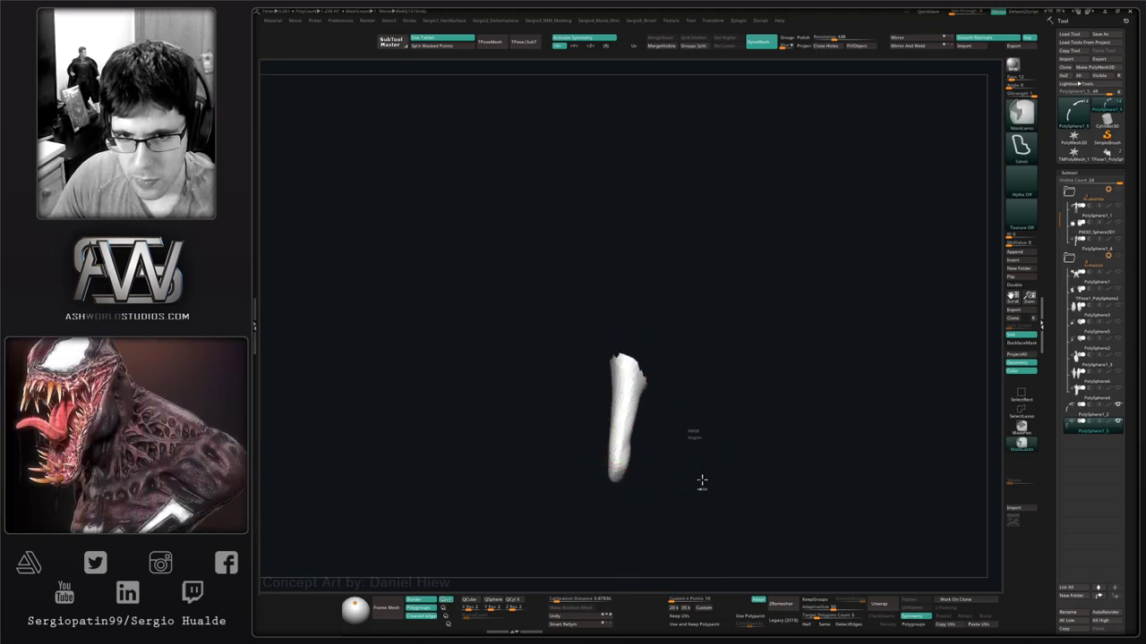
{"action": "key", "text": "ctrl+shift+s"}
{"action": "left_click_drag", "start_coordinate": [712, 447], "coordinate": [707, 434]}
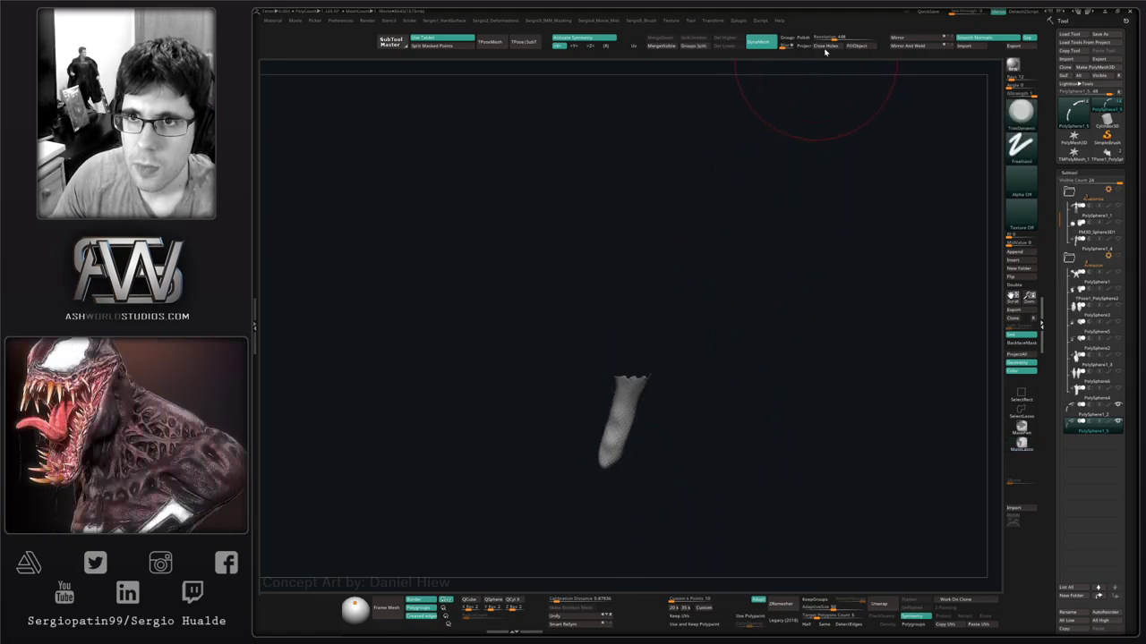
Close the finger's open base, remesh it with DynaMesh at resolution 1728 and smooth the cut end.
{"action": "left_click_drag", "start_coordinate": [769, 304], "coordinate": [772, 361], "text": "ctrl"}
{"action": "right_click_drag", "start_coordinate": [625, 404], "coordinate": [639, 412]}
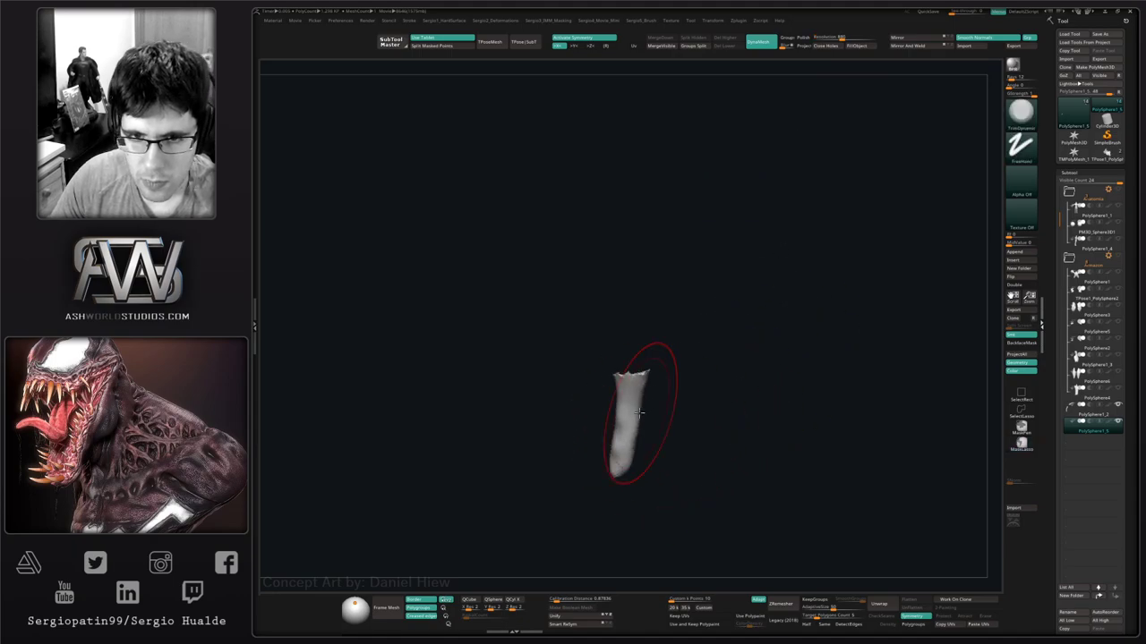
{"action": "left_click_drag", "start_coordinate": [777, 310], "coordinate": [764, 429], "text": "ctrl"}
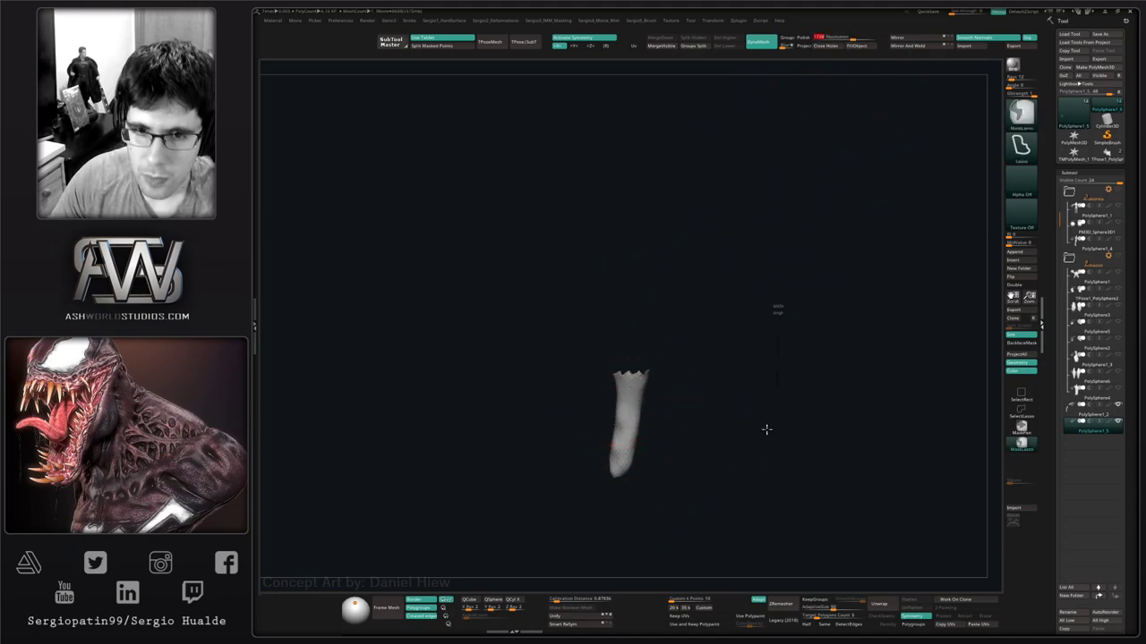
{"action": "right_click_drag", "start_coordinate": [638, 418], "coordinate": [639, 481], "text": "ctrl"}
{"action": "left_click_drag", "start_coordinate": [633, 355], "coordinate": [639, 360], "text": "shift"}
{"action": "mouse_move", "coordinate": [658, 360]}
{"action": "right_mouse_down"}
{"action": "mouse_move", "coordinate": [677, 325]}
{"action": "mouse_move", "coordinate": [670, 315]}
{"action": "mouse_move", "coordinate": [656, 403]}
{"action": "right_mouse_up"}
{"action": "left_click_drag", "start_coordinate": [632, 351], "coordinate": [639, 355], "text": "shift"}
{"action": "mouse_move", "coordinate": [646, 390]}
{"action": "right_mouse_down"}
{"action": "mouse_move", "coordinate": [661, 363]}
{"action": "mouse_move", "coordinate": [639, 363]}
{"action": "right_mouse_up"}
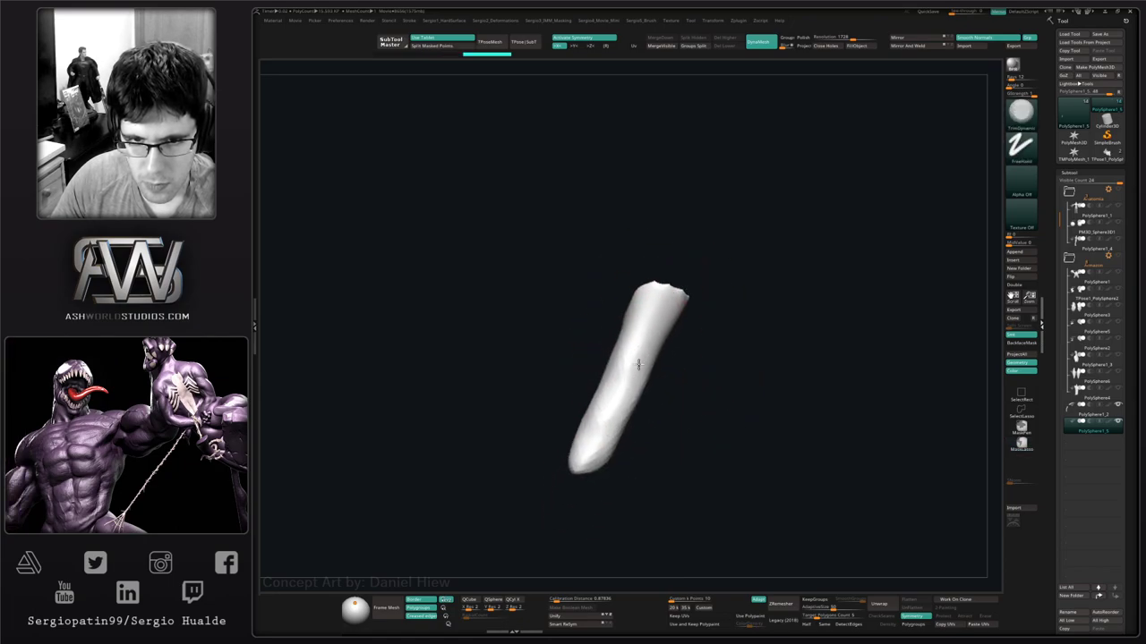
Refine the separated finger's overall shape from base to tip with the Move brush.
{"action": "mouse_move", "coordinate": [584, 477]}
{"action": "right_mouse_down"}
{"action": "mouse_move", "coordinate": [647, 379]}
{"action": "mouse_move", "coordinate": [614, 401]}
{"action": "mouse_move", "coordinate": [631, 443]}
{"action": "right_mouse_up"}
{"action": "key", "text": "b"}
{"action": "key", "text": "m"}
{"action": "key", "text": "v"}
{"action": "key", "text": "b"}
{"action": "key", "text": "d"}
{"action": "key", "text": "s"}
{"action": "key", "text": "s"}
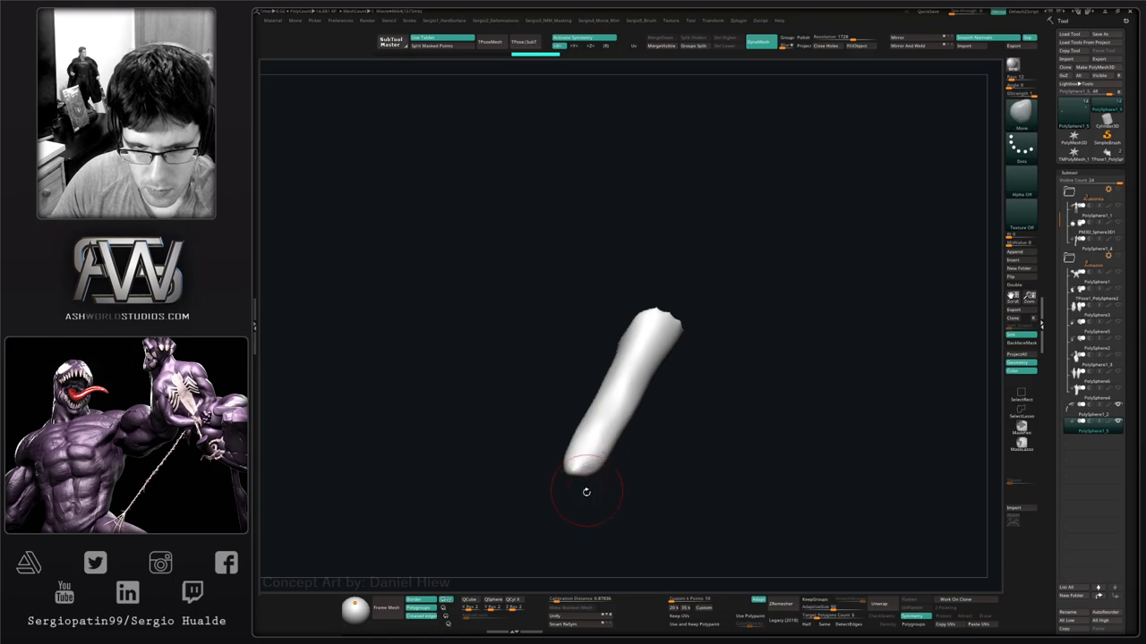
{"action": "mouse_move", "coordinate": [586, 492]}
{"action": "right_mouse_down"}
{"action": "mouse_move", "coordinate": [645, 417]}
{"action": "mouse_move", "coordinate": [623, 420]}
{"action": "mouse_move", "coordinate": [606, 494]}
{"action": "mouse_move", "coordinate": [645, 443]}
{"action": "mouse_move", "coordinate": [684, 338]}
{"action": "mouse_move", "coordinate": [677, 430]}
{"action": "mouse_move", "coordinate": [662, 398]}
{"action": "mouse_move", "coordinate": [658, 439]}
{"action": "mouse_move", "coordinate": [660, 404]}
{"action": "right_mouse_up"}
{"action": "right_click", "coordinate": [552, 526]}
Build up the finger's segments lengthwise with ClayBuildup strokes and smooth them.
{"action": "key", "text": "b"}
{"action": "key", "text": "c"}
{"action": "key", "text": "b"}
{"action": "key", "text": "ctrl+z"}
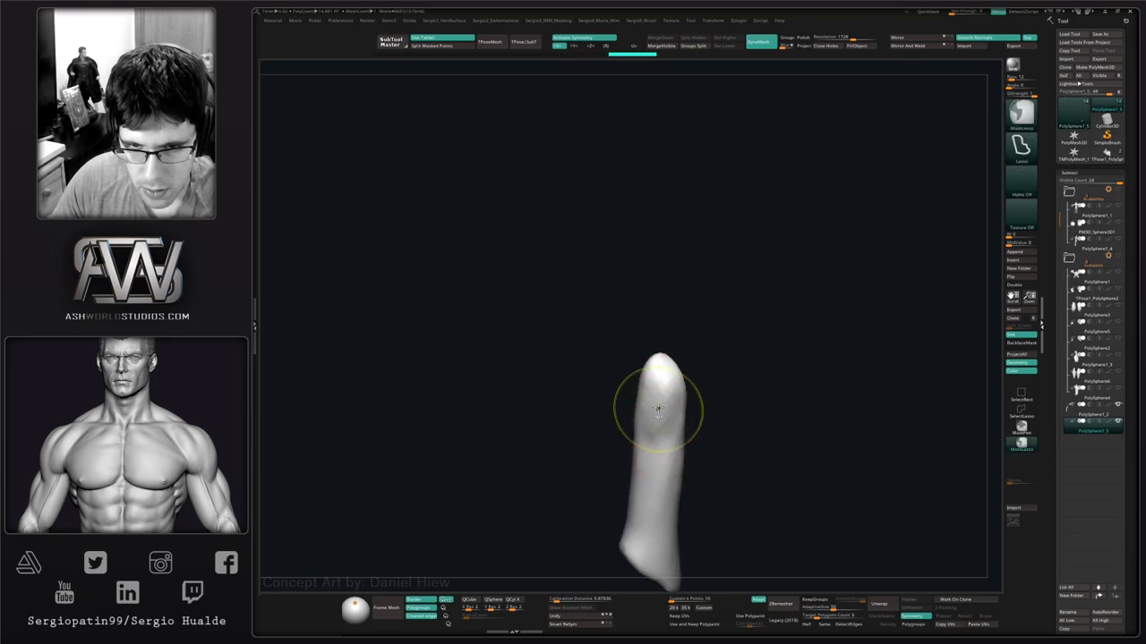
{"action": "left_click_drag", "start_coordinate": [659, 394], "coordinate": [660, 421]}
{"action": "right_click_drag", "start_coordinate": [655, 482], "coordinate": [659, 420], "text": "alt"}
{"action": "left_click_drag", "start_coordinate": [656, 452], "coordinate": [649, 494]}
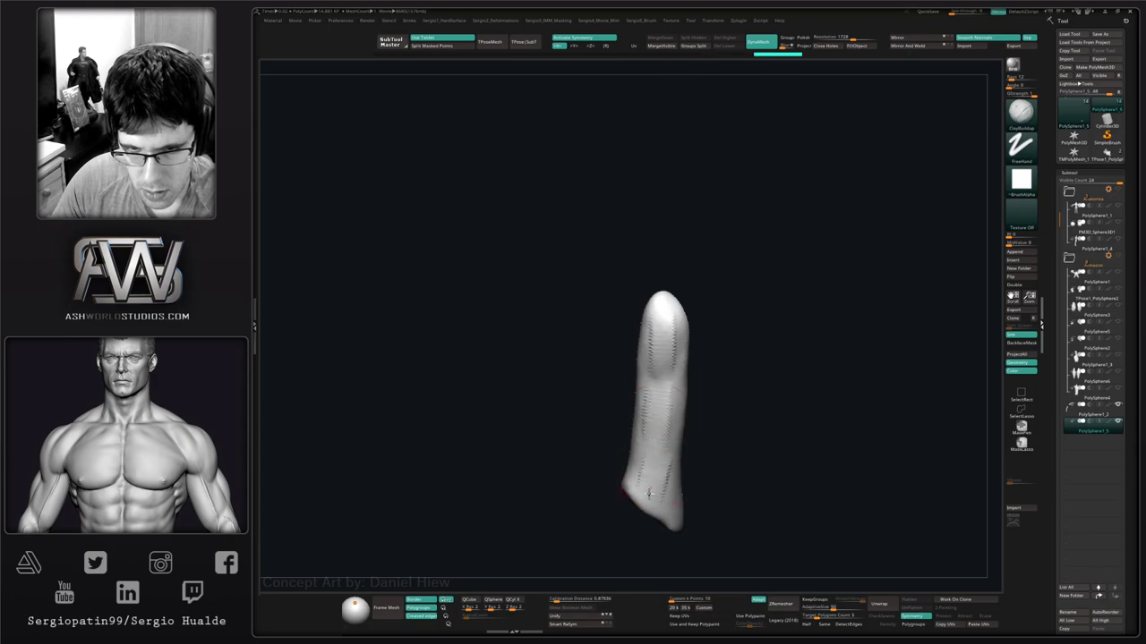
{"action": "mouse_move", "coordinate": [652, 475]}
{"action": "right_mouse_down"}
{"action": "mouse_move", "coordinate": [701, 483]}
{"action": "mouse_move", "coordinate": [739, 457]}
{"action": "mouse_move", "coordinate": [713, 435]}
{"action": "right_mouse_up"}
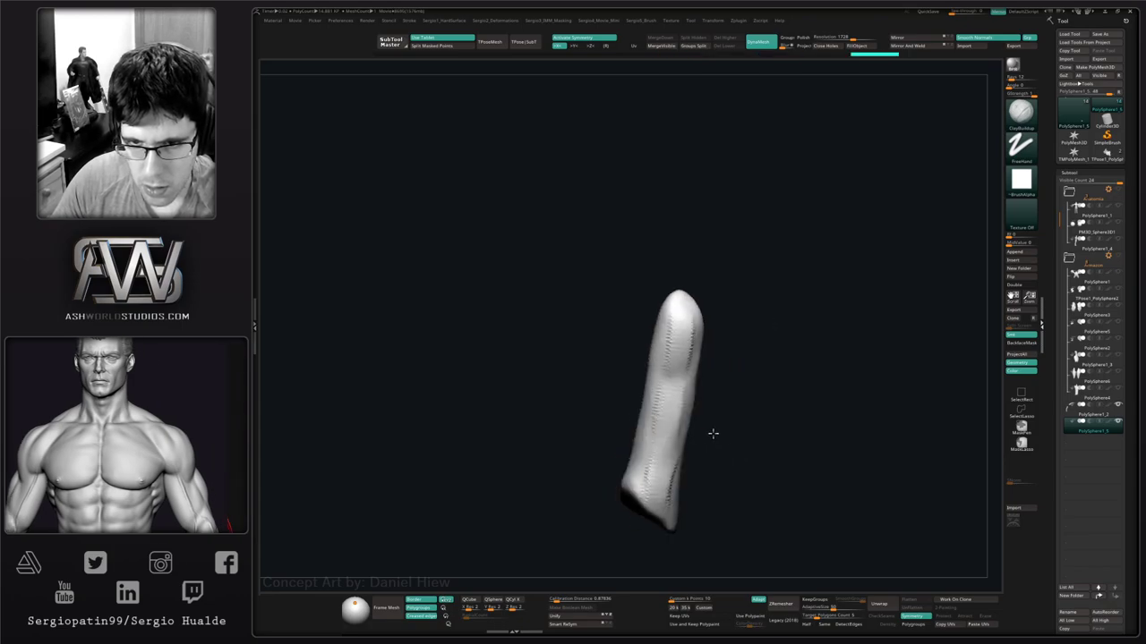
{"action": "left_click_drag", "start_coordinate": [676, 351], "coordinate": [654, 477], "text": "shift"}
Carve the joint creases across the finger with DamStandard and adjust its profile with the Move brush.
{"action": "mouse_move", "coordinate": [708, 460]}
{"action": "right_mouse_down"}
{"action": "mouse_move", "coordinate": [661, 404]}
{"action": "mouse_move", "coordinate": [746, 385]}
{"action": "mouse_move", "coordinate": [657, 380]}
{"action": "right_mouse_up"}
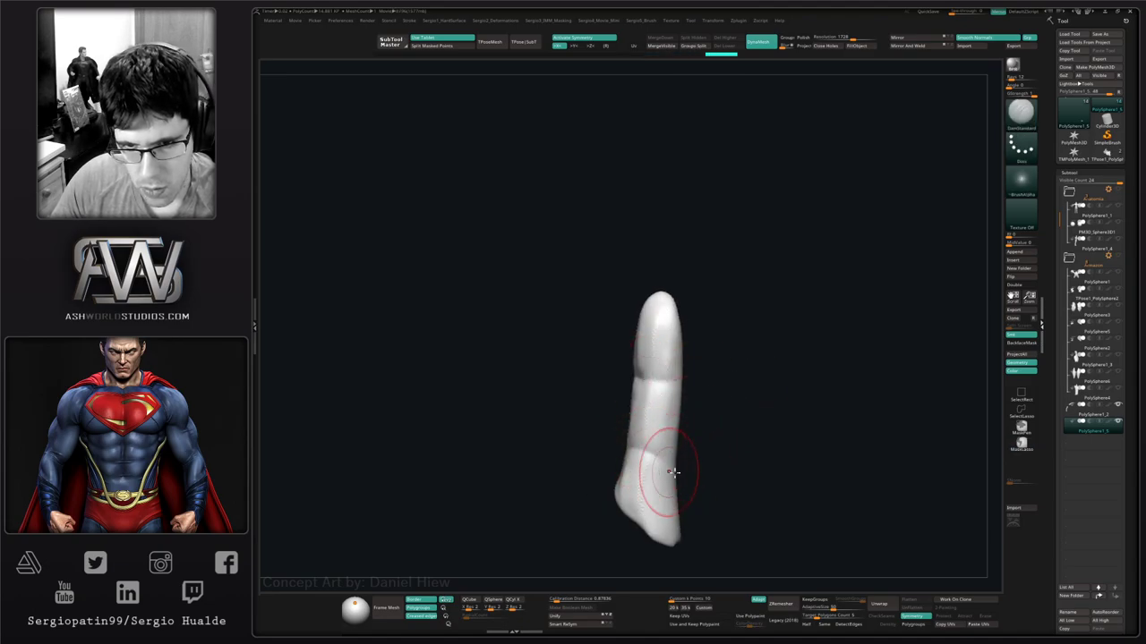
{"action": "right_click_drag", "start_coordinate": [673, 472], "coordinate": [637, 432]}
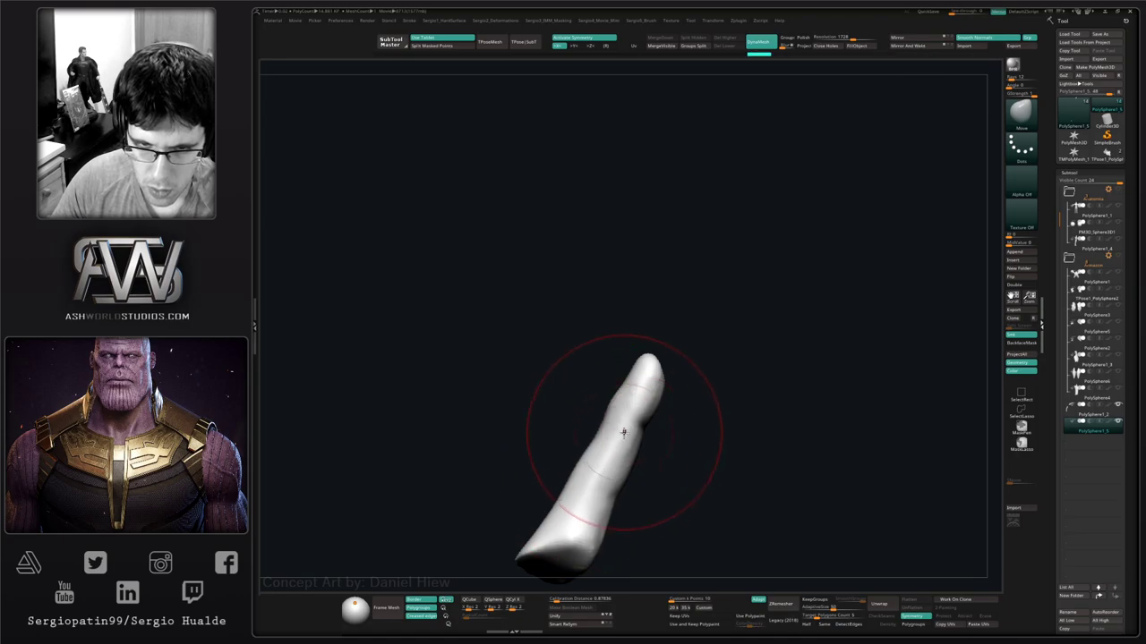
{"action": "right_click_drag", "start_coordinate": [622, 438], "coordinate": [710, 376]}
{"action": "right_click_drag", "start_coordinate": [666, 428], "coordinate": [635, 414]}
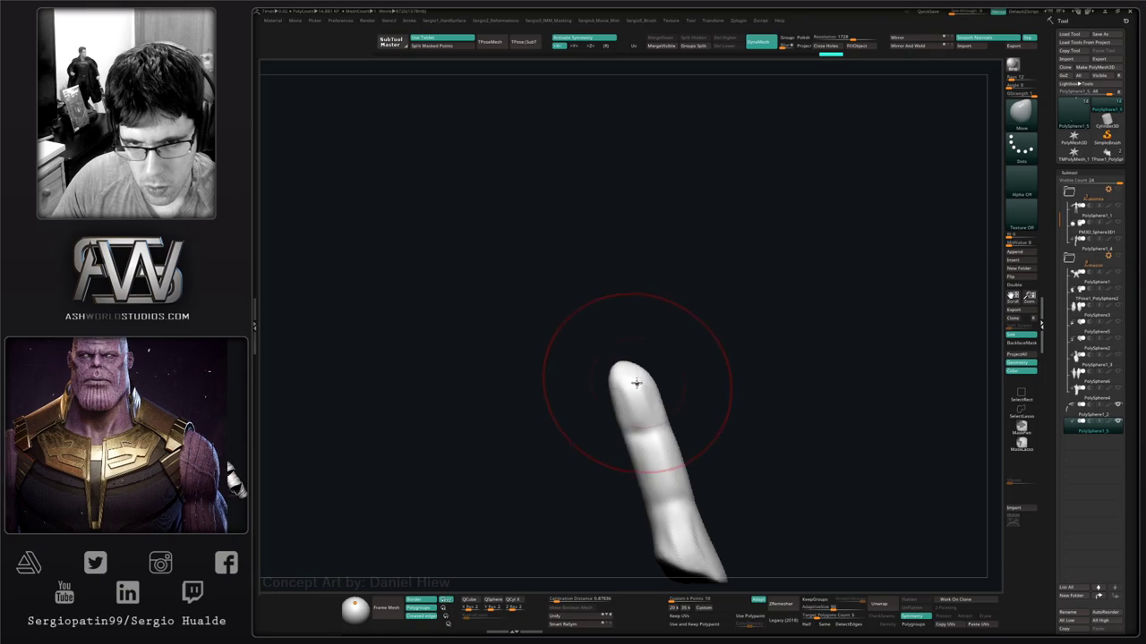
{"action": "mouse_move", "coordinate": [628, 359]}
{"action": "right_mouse_down"}
{"action": "mouse_move", "coordinate": [652, 409]}
{"action": "mouse_move", "coordinate": [622, 389]}
{"action": "mouse_move", "coordinate": [619, 370]}
{"action": "mouse_move", "coordinate": [630, 370]}
{"action": "mouse_move", "coordinate": [665, 431]}
{"action": "mouse_move", "coordinate": [640, 383]}
{"action": "mouse_move", "coordinate": [662, 348]}
{"action": "mouse_move", "coordinate": [654, 374]}
{"action": "right_mouse_up"}
{"action": "mouse_move", "coordinate": [653, 365]}
{"action": "left_mouse_down"}
{"action": "mouse_move", "coordinate": [639, 363]}
{"action": "mouse_move", "coordinate": [641, 385]}
{"action": "left_mouse_up"}
{"action": "right_click_drag", "start_coordinate": [646, 402], "coordinate": [626, 480]}
{"action": "right_click_drag", "start_coordinate": [633, 546], "coordinate": [667, 456]}
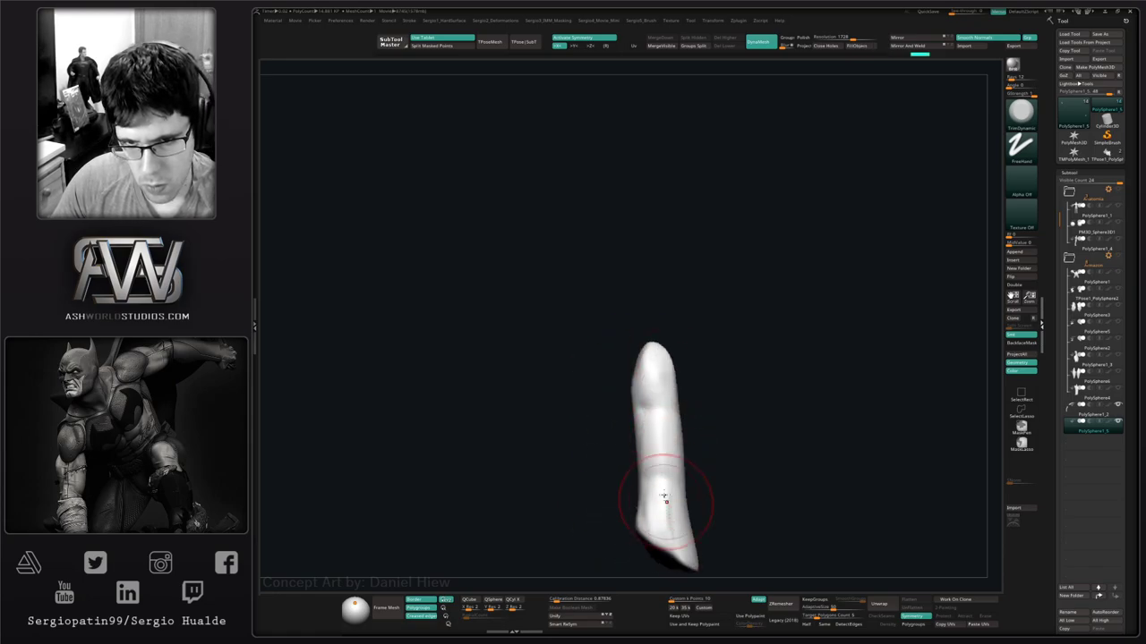
Flatten and smooth the finger's surface with TrimDynamic and taper the fingertip's side profile with the Move brush.
{"action": "left_click_drag", "start_coordinate": [665, 497], "coordinate": [653, 394], "text": "shift"}
{"action": "key", "text": "b"}
{"action": "key", "text": "m"}
{"action": "key", "text": "v"}
{"action": "mouse_move", "coordinate": [653, 393]}
{"action": "right_mouse_down"}
{"action": "mouse_move", "coordinate": [639, 373]}
{"action": "mouse_move", "coordinate": [719, 430]}
{"action": "mouse_move", "coordinate": [742, 369]}
{"action": "mouse_move", "coordinate": [723, 394]}
{"action": "mouse_move", "coordinate": [717, 435]}
{"action": "mouse_move", "coordinate": [719, 419]}
{"action": "right_mouse_up"}
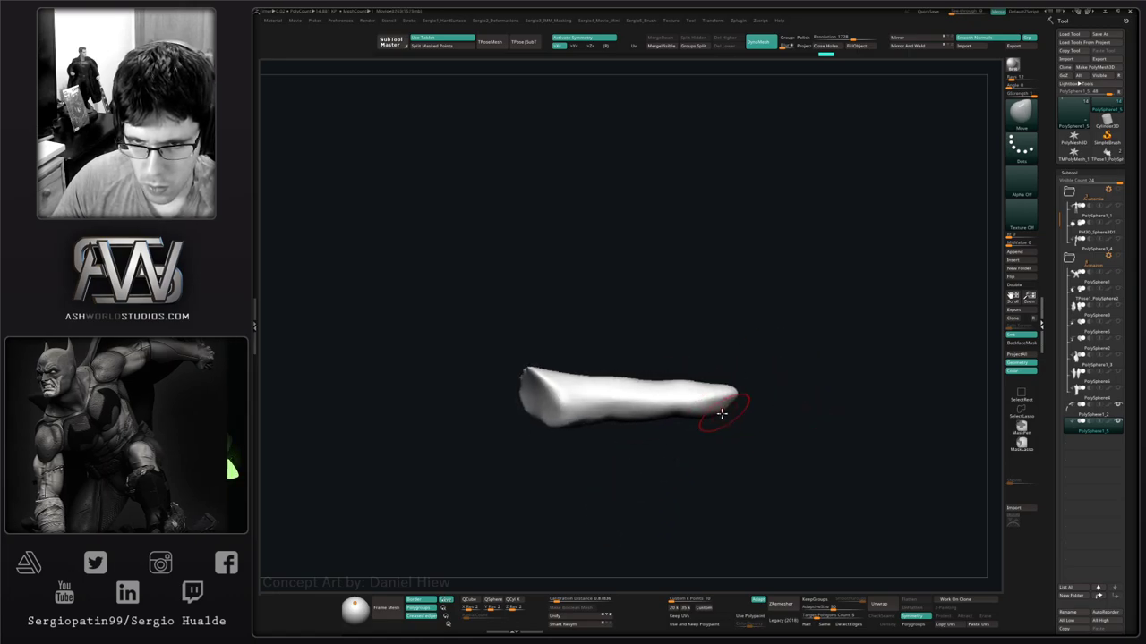
{"action": "left_click_drag", "start_coordinate": [722, 412], "coordinate": [719, 414]}
{"action": "mouse_move", "coordinate": [719, 415]}
{"action": "right_mouse_down"}
{"action": "mouse_move", "coordinate": [727, 404]}
{"action": "mouse_move", "coordinate": [726, 422]}
{"action": "right_mouse_up"}
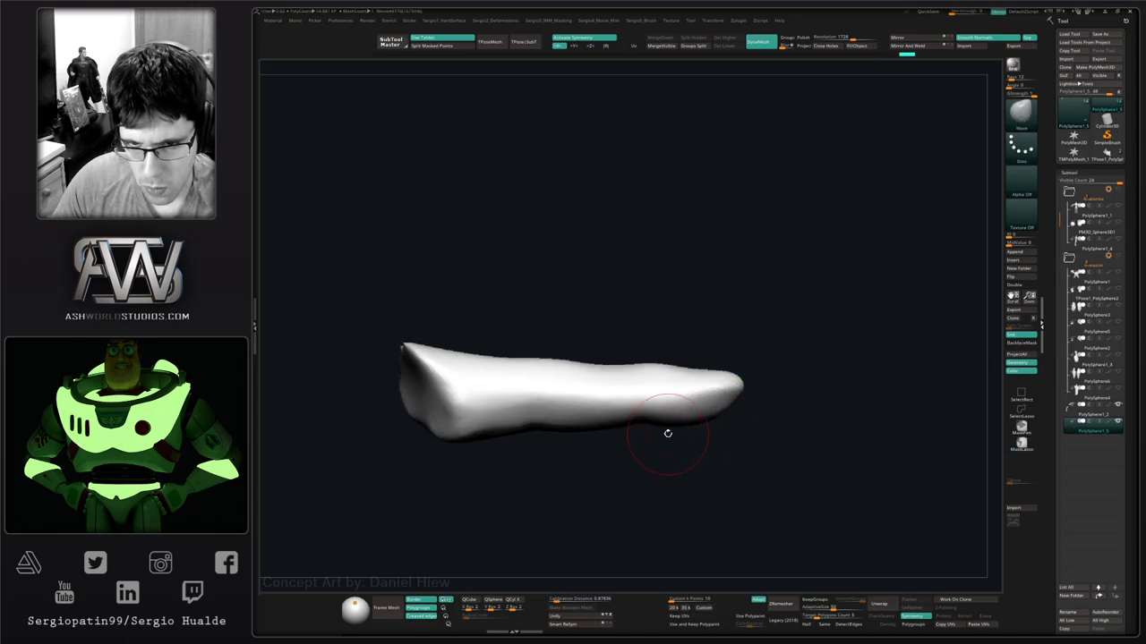
Add the two knuckle bumps on the back of the finger with ClayBuildup and smooth them.
{"action": "mouse_move", "coordinate": [668, 433]}
{"action": "right_mouse_down"}
{"action": "mouse_move", "coordinate": [654, 417]}
{"action": "mouse_move", "coordinate": [672, 488]}
{"action": "mouse_move", "coordinate": [652, 418]}
{"action": "right_mouse_up"}
{"action": "key", "text": "b"}
{"action": "key", "text": "c"}
{"action": "key", "text": "b"}
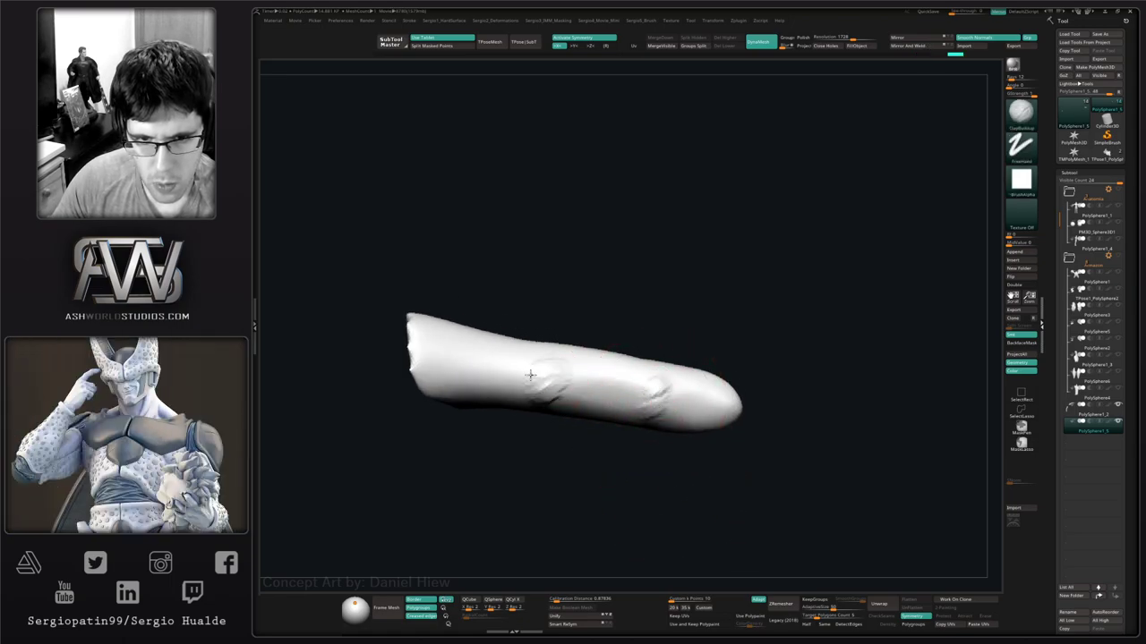
{"action": "mouse_move", "coordinate": [552, 397]}
{"action": "right_mouse_down"}
{"action": "mouse_move", "coordinate": [581, 296]}
{"action": "mouse_move", "coordinate": [598, 355]}
{"action": "mouse_move", "coordinate": [570, 400]}
{"action": "right_mouse_up"}
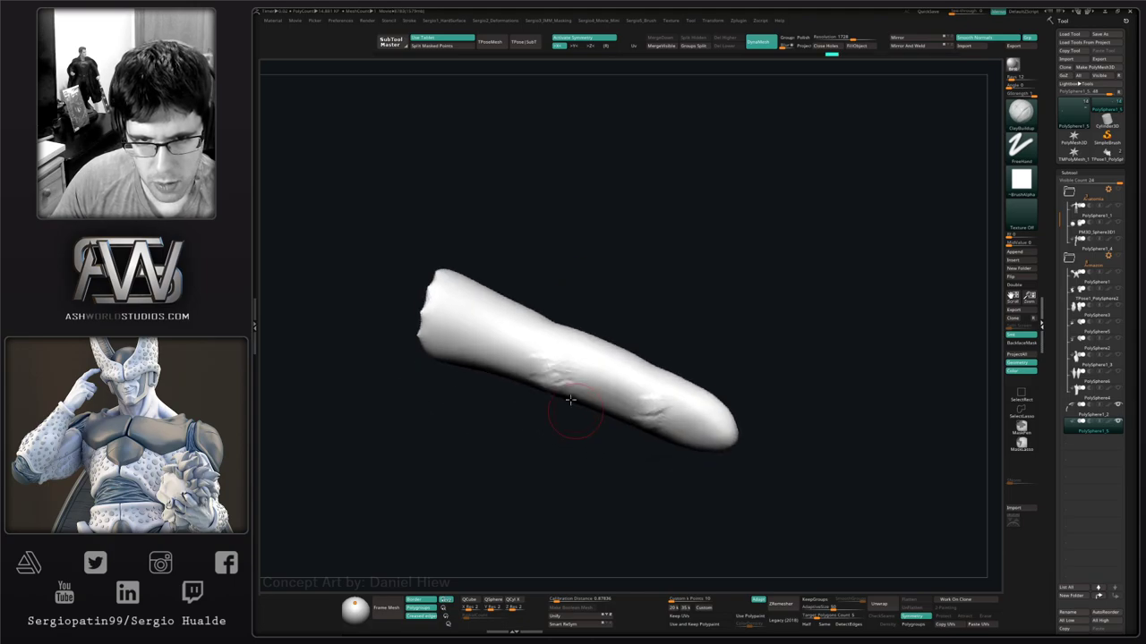
{"action": "left_click_drag", "start_coordinate": [566, 349], "coordinate": [605, 381]}
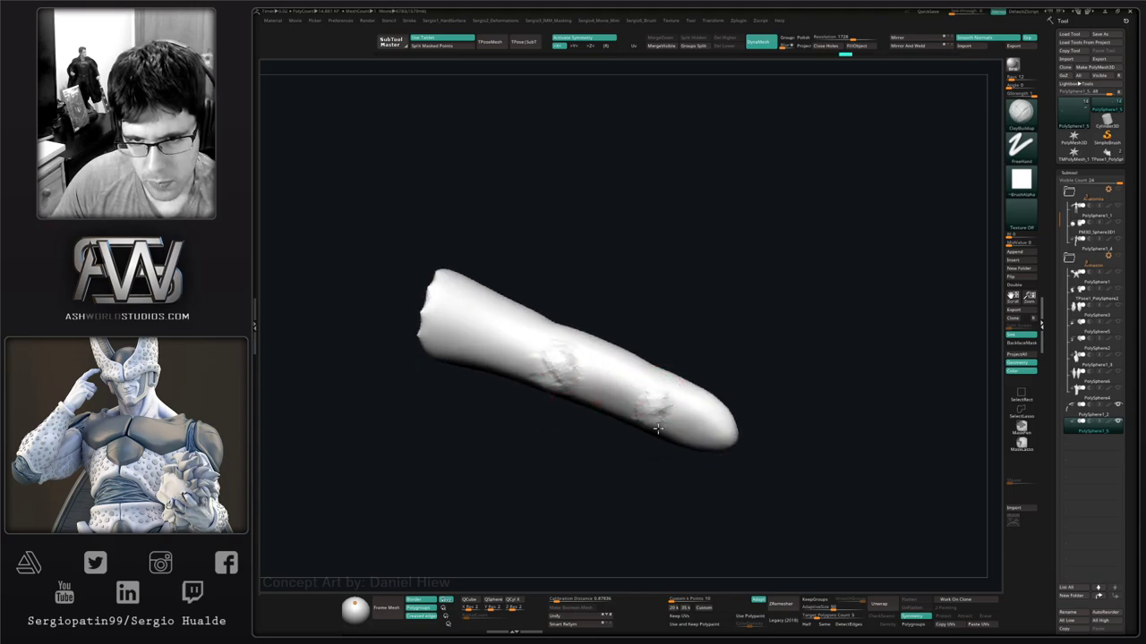
{"action": "mouse_move", "coordinate": [658, 429]}
{"action": "right_mouse_down"}
{"action": "mouse_move", "coordinate": [690, 340]}
{"action": "mouse_move", "coordinate": [719, 350]}
{"action": "mouse_move", "coordinate": [636, 378]}
{"action": "mouse_move", "coordinate": [704, 401]}
{"action": "mouse_move", "coordinate": [651, 362]}
{"action": "right_mouse_up"}
{"action": "key", "text": "shift"}
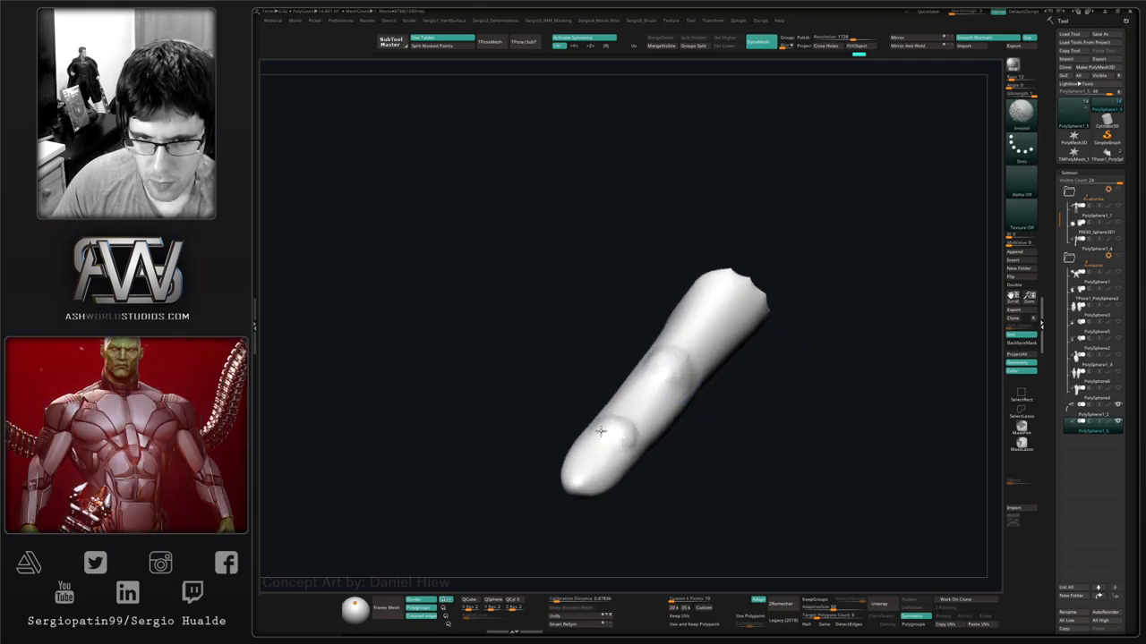
Build up the sides and joints of the finger with ClayBuildup, smooth them and adjust the shape with Move.
{"action": "mouse_move", "coordinate": [660, 414]}
{"action": "right_mouse_down"}
{"action": "mouse_move", "coordinate": [680, 421]}
{"action": "mouse_move", "coordinate": [681, 385]}
{"action": "mouse_move", "coordinate": [707, 367]}
{"action": "mouse_move", "coordinate": [689, 393]}
{"action": "mouse_move", "coordinate": [698, 424]}
{"action": "mouse_move", "coordinate": [667, 434]}
{"action": "mouse_move", "coordinate": [675, 402]}
{"action": "right_mouse_up"}
{"action": "right_click_drag", "start_coordinate": [699, 363], "coordinate": [677, 404]}
{"action": "key", "text": "s"}
{"action": "left_click_drag", "start_coordinate": [707, 363], "coordinate": [686, 430]}
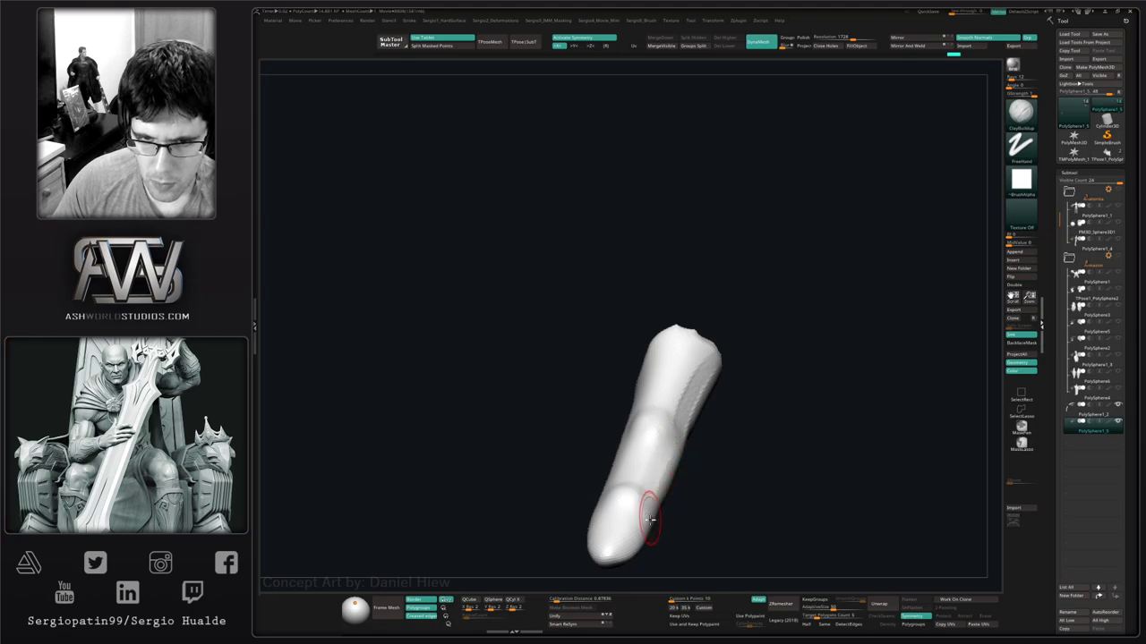
{"action": "right_click_drag", "start_coordinate": [649, 519], "coordinate": [629, 418]}
{"action": "left_click_drag", "start_coordinate": [619, 500], "coordinate": [659, 498]}
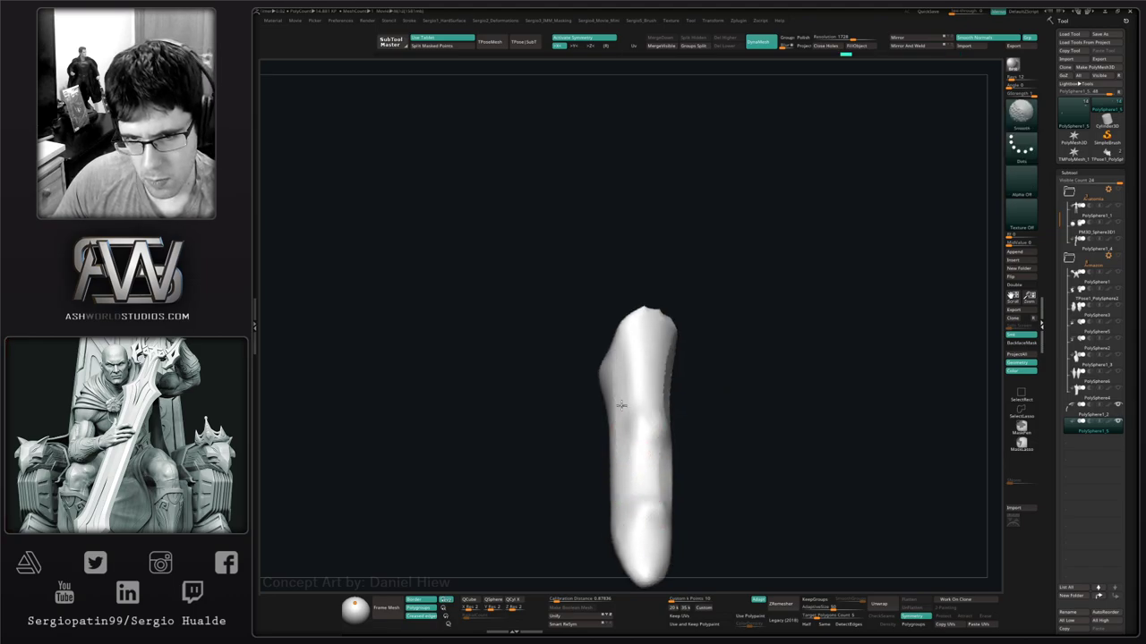
{"action": "mouse_move", "coordinate": [621, 406]}
{"action": "right_mouse_down"}
{"action": "mouse_move", "coordinate": [677, 402]}
{"action": "mouse_move", "coordinate": [680, 420]}
{"action": "mouse_move", "coordinate": [716, 410]}
{"action": "mouse_move", "coordinate": [665, 428]}
{"action": "mouse_move", "coordinate": [648, 323]}
{"action": "mouse_move", "coordinate": [701, 304]}
{"action": "mouse_move", "coordinate": [674, 327]}
{"action": "right_mouse_up"}
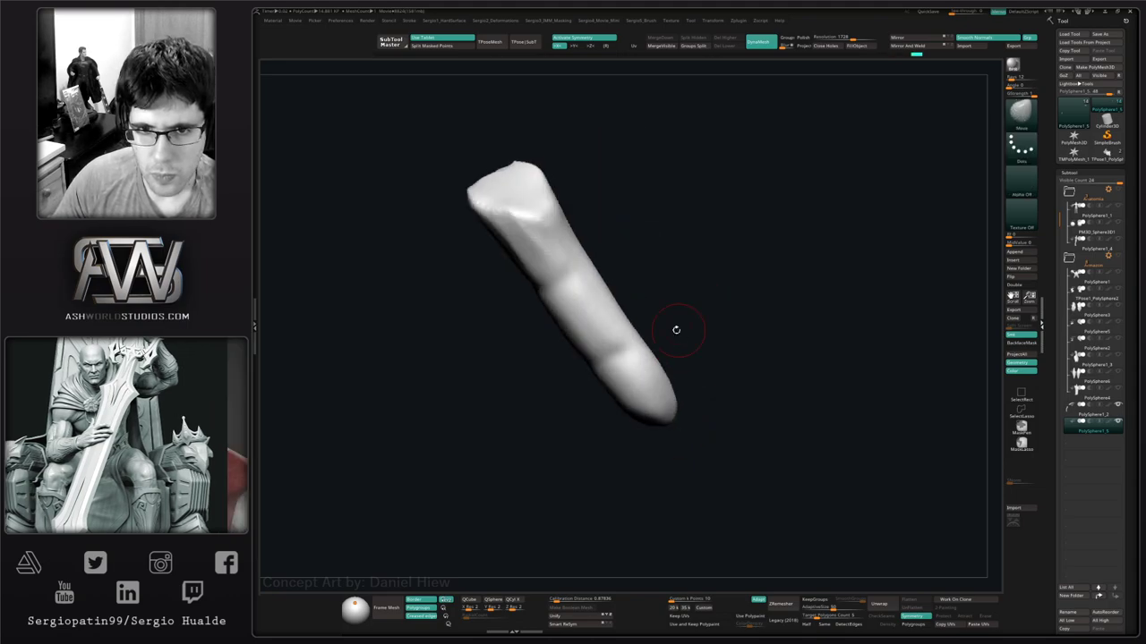
{"action": "mouse_move", "coordinate": [583, 350]}
{"action": "right_mouse_down"}
{"action": "mouse_move", "coordinate": [630, 371]}
{"action": "mouse_move", "coordinate": [647, 430]}
{"action": "right_mouse_up"}
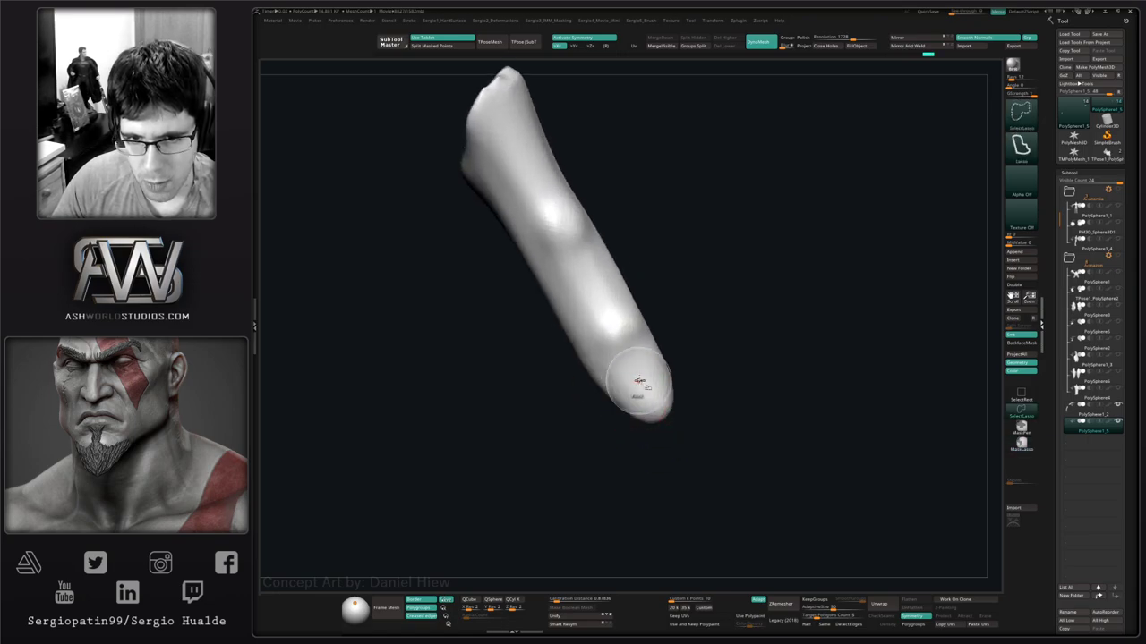
Cut the fingernail outline into the fingertip with DamStandard and shape the surrounding skin with the Standard brush.
{"action": "key", "text": "b"}
{"action": "key", "text": "d"}
{"action": "key", "text": "s"}
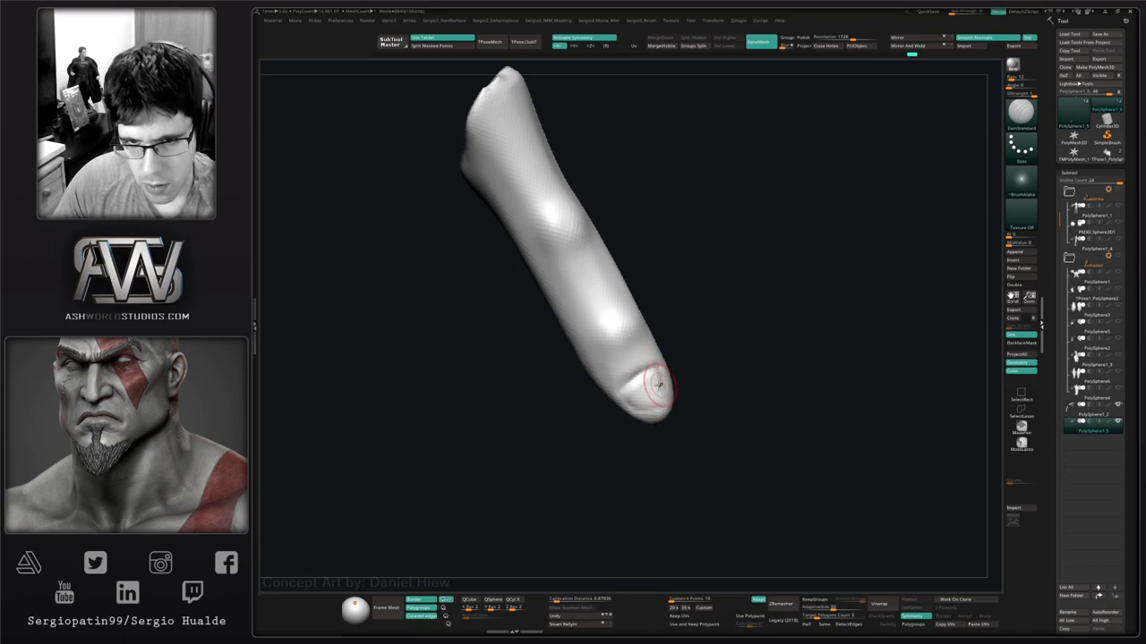
{"action": "mouse_move", "coordinate": [658, 384]}
{"action": "right_mouse_down"}
{"action": "mouse_move", "coordinate": [645, 393]}
{"action": "mouse_move", "coordinate": [663, 365]}
{"action": "right_mouse_up"}
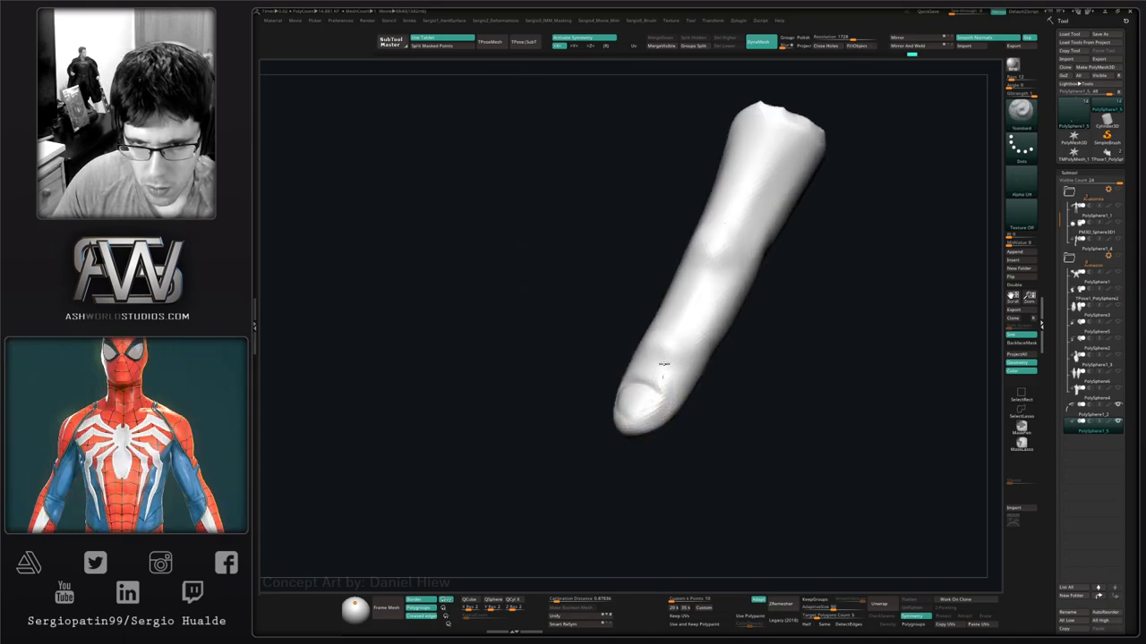
{"action": "right_click_drag", "start_coordinate": [656, 410], "coordinate": [634, 362]}
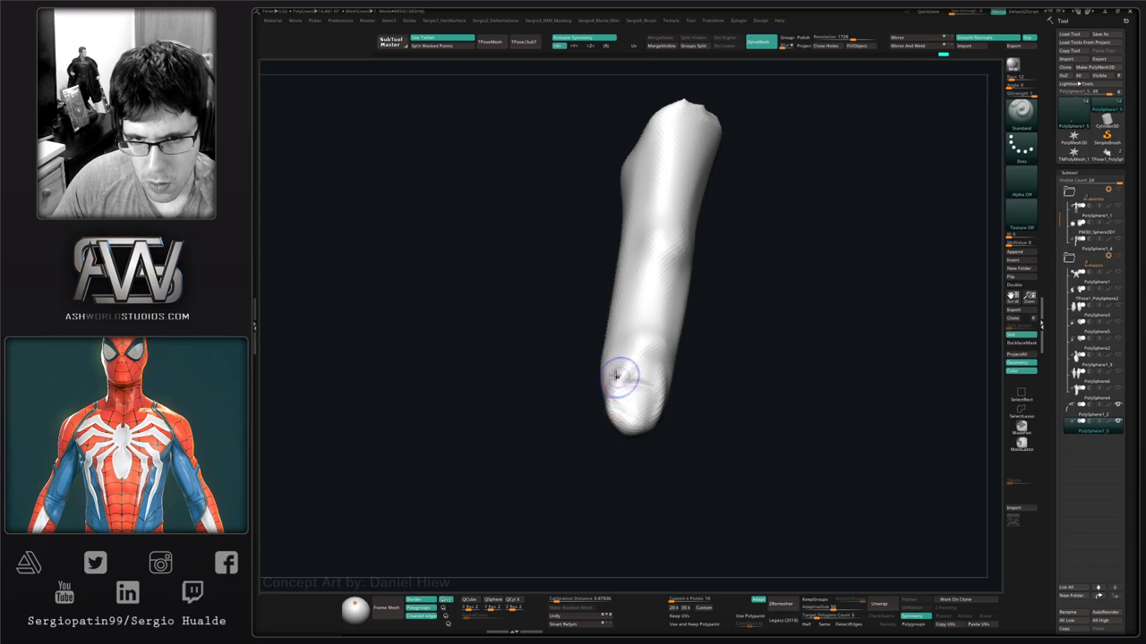
{"action": "mouse_move", "coordinate": [617, 377]}
{"action": "left_mouse_down", "text": "shift"}
{"action": "mouse_move", "coordinate": [705, 391]}
{"action": "mouse_move", "coordinate": [665, 409]}
{"action": "left_mouse_up", "text": "shift"}
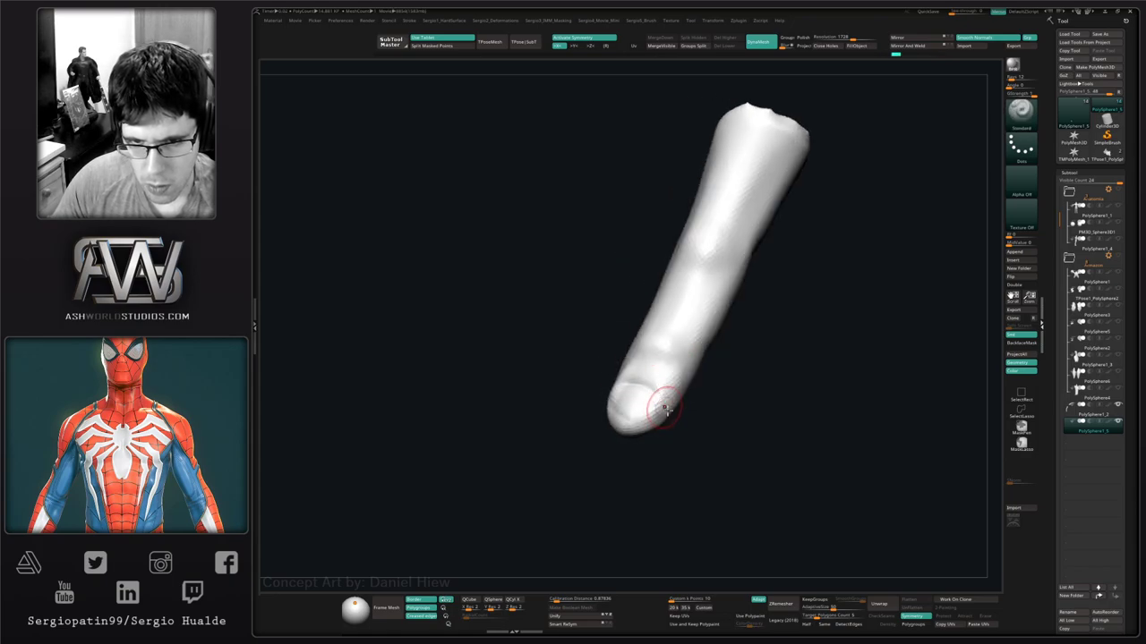
Carve the nail bed into the fingertip with ClayBuildup, build up the skin fold around it and smooth the surface.
{"action": "right_click_drag", "start_coordinate": [665, 410], "coordinate": [618, 352]}
{"action": "left_click_drag", "start_coordinate": [625, 357], "coordinate": [618, 413], "text": "shift"}
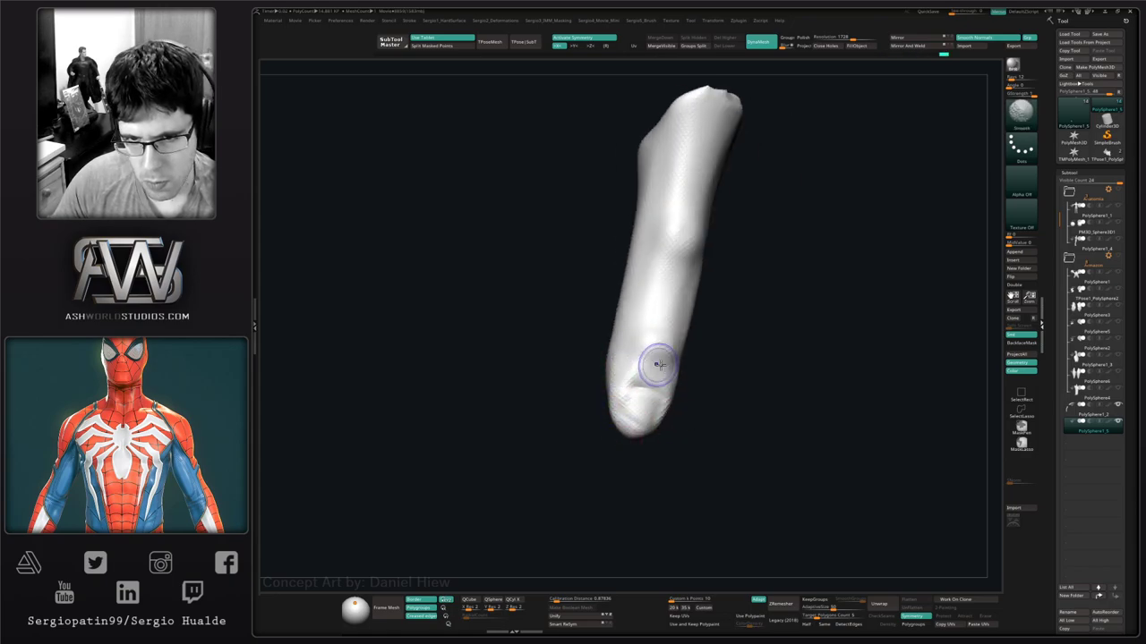
{"action": "right_click_drag", "start_coordinate": [658, 364], "coordinate": [662, 380]}
{"action": "right_click_drag", "start_coordinate": [634, 416], "coordinate": [634, 394]}
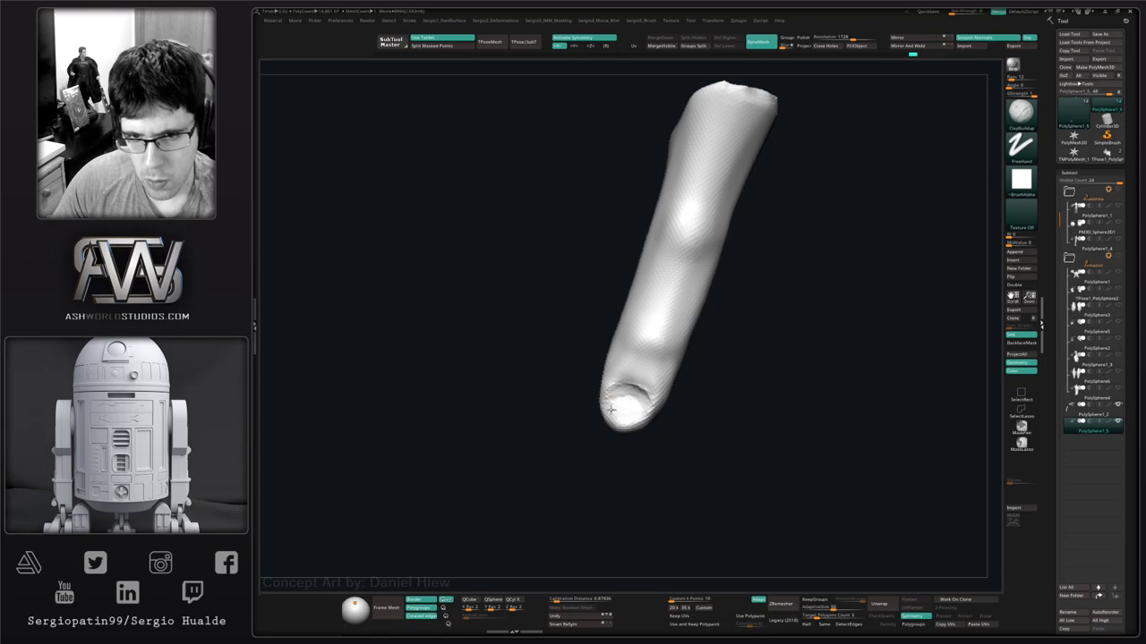
{"action": "mouse_move", "coordinate": [626, 404]}
{"action": "right_mouse_down"}
{"action": "mouse_move", "coordinate": [668, 418]}
{"action": "mouse_move", "coordinate": [667, 451]}
{"action": "right_mouse_up"}
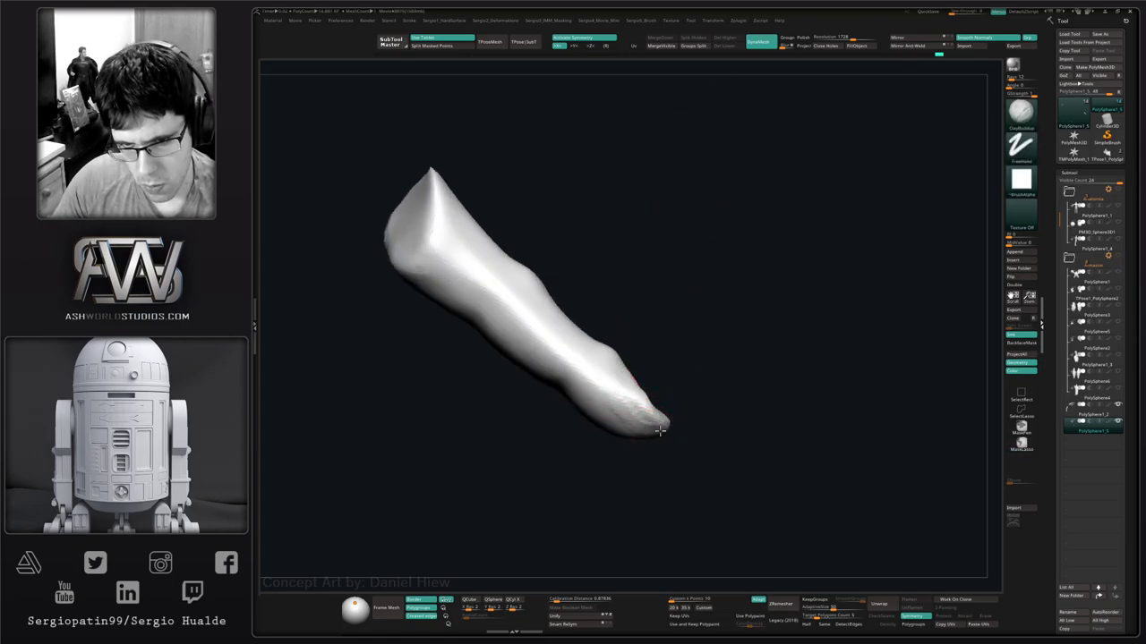
{"action": "right_click_drag", "start_coordinate": [668, 439], "coordinate": [630, 434]}
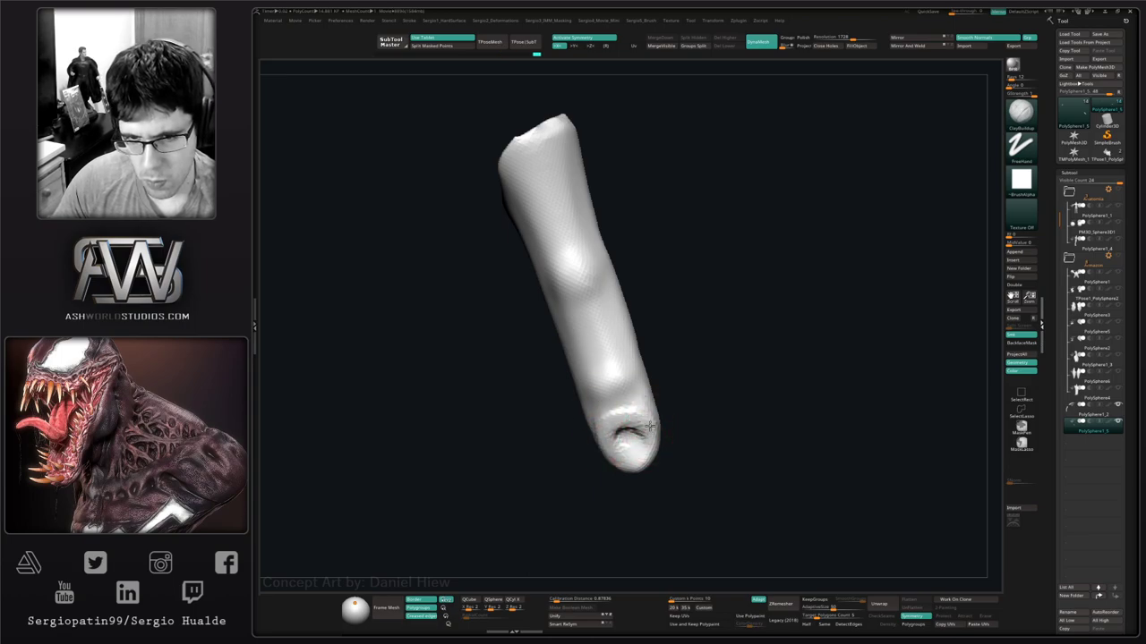
{"action": "mouse_move", "coordinate": [636, 432]}
{"action": "right_mouse_down"}
{"action": "mouse_move", "coordinate": [665, 403]}
{"action": "mouse_move", "coordinate": [626, 423]}
{"action": "right_mouse_up"}
{"action": "left_click_drag", "start_coordinate": [627, 422], "coordinate": [642, 409], "text": "shift"}
{"action": "mouse_move", "coordinate": [642, 409]}
{"action": "right_mouse_down"}
{"action": "mouse_move", "coordinate": [665, 468]}
{"action": "mouse_move", "coordinate": [668, 427]}
{"action": "mouse_move", "coordinate": [710, 404]}
{"action": "mouse_move", "coordinate": [648, 332]}
{"action": "mouse_move", "coordinate": [659, 381]}
{"action": "mouse_move", "coordinate": [636, 426]}
{"action": "mouse_move", "coordinate": [637, 458]}
{"action": "mouse_move", "coordinate": [602, 463]}
{"action": "right_mouse_up"}
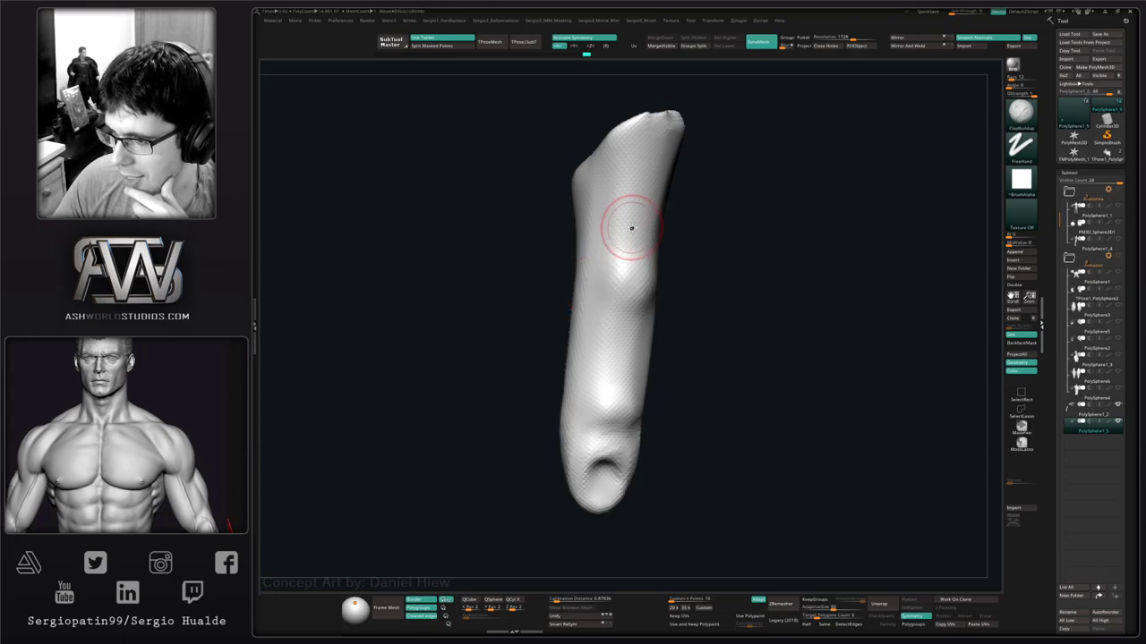
Build up the upper knuckle and the skin behind the nail bed with ClayBuildup, then switch to the Move brush.
{"action": "left_click_drag", "start_coordinate": [632, 243], "coordinate": [628, 279]}
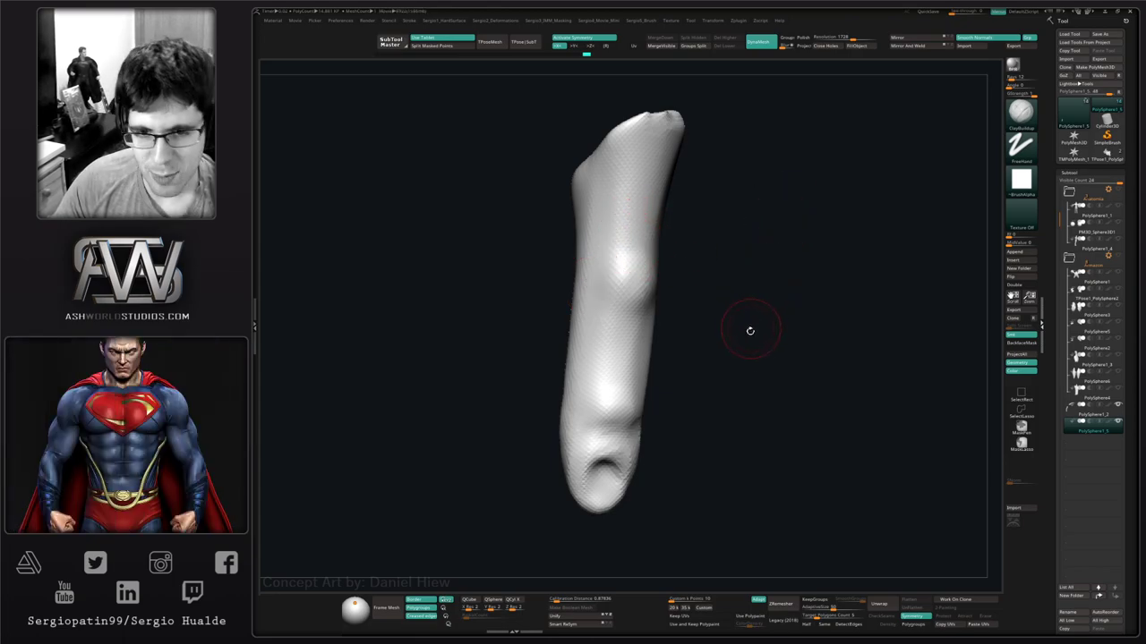
{"action": "left_click_drag", "start_coordinate": [750, 330], "coordinate": [706, 368]}
{"action": "key", "text": "shift"}
{"action": "left_click_drag", "start_coordinate": [615, 513], "coordinate": [586, 516], "text": "shift"}
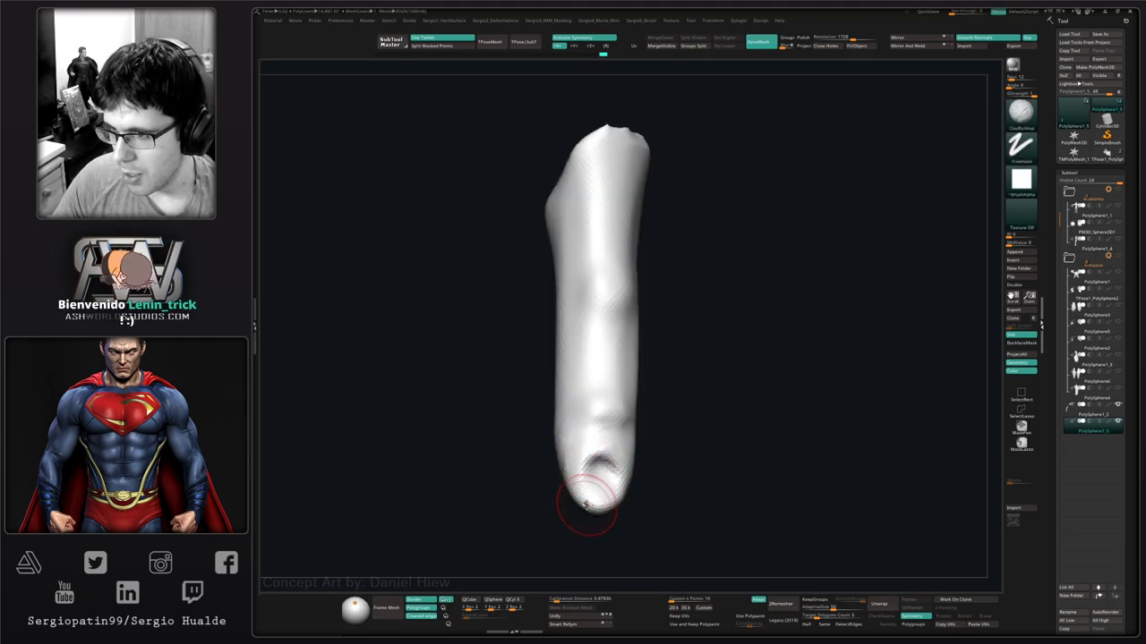
{"action": "left_click_drag", "start_coordinate": [594, 455], "coordinate": [597, 431]}
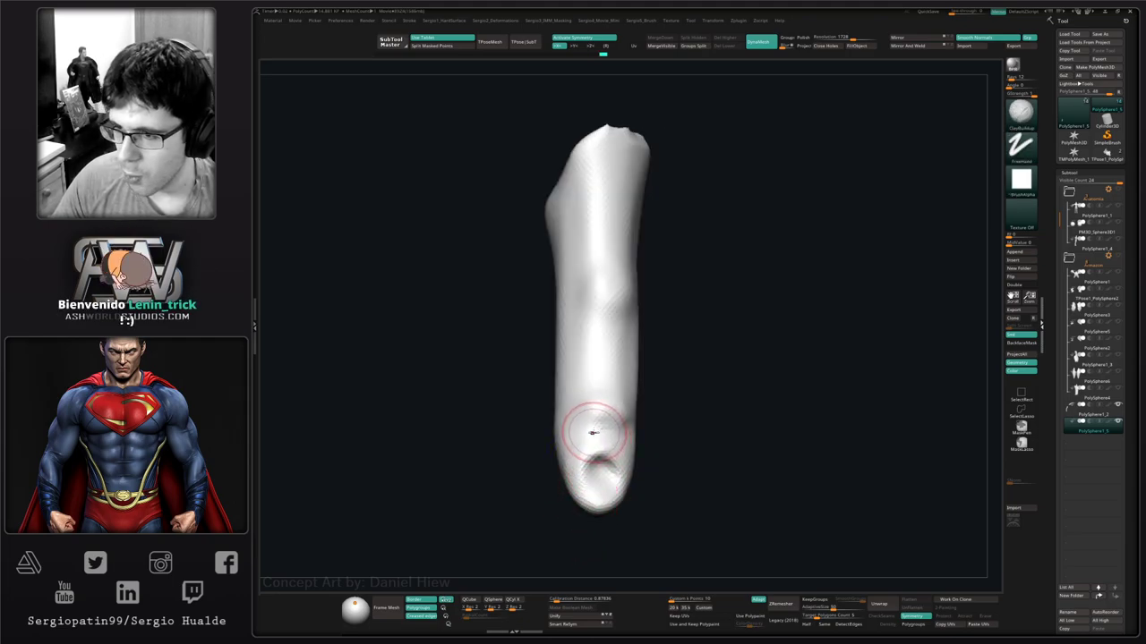
{"action": "mouse_move", "coordinate": [587, 414]}
{"action": "right_mouse_down"}
{"action": "mouse_move", "coordinate": [601, 450]}
{"action": "mouse_move", "coordinate": [582, 409]}
{"action": "mouse_move", "coordinate": [607, 385]}
{"action": "mouse_move", "coordinate": [615, 399]}
{"action": "mouse_move", "coordinate": [593, 378]}
{"action": "mouse_move", "coordinate": [603, 381]}
{"action": "mouse_move", "coordinate": [511, 384]}
{"action": "mouse_move", "coordinate": [618, 358]}
{"action": "mouse_move", "coordinate": [657, 411]}
{"action": "mouse_move", "coordinate": [639, 424]}
{"action": "right_mouse_up"}
{"action": "key", "text": "b"}
{"action": "key", "text": "m"}
{"action": "key", "text": "v"}
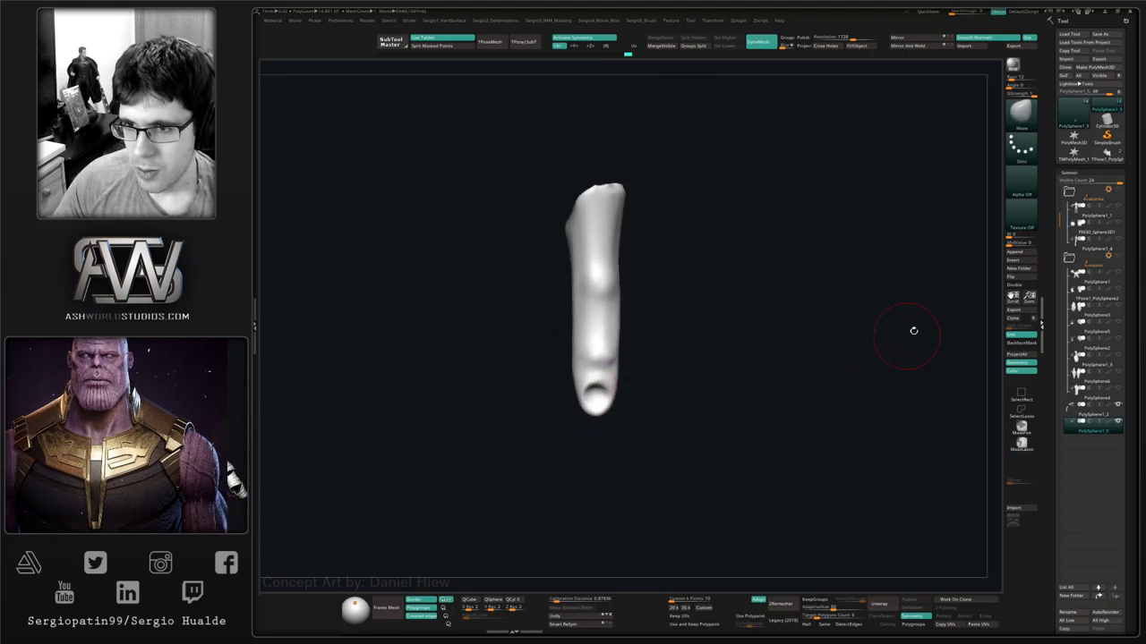
Append a Cube3D subtool, make it active, and shrink and move it toward the hand with the gizmo.
{"action": "left_click", "coordinate": [1017, 254]}
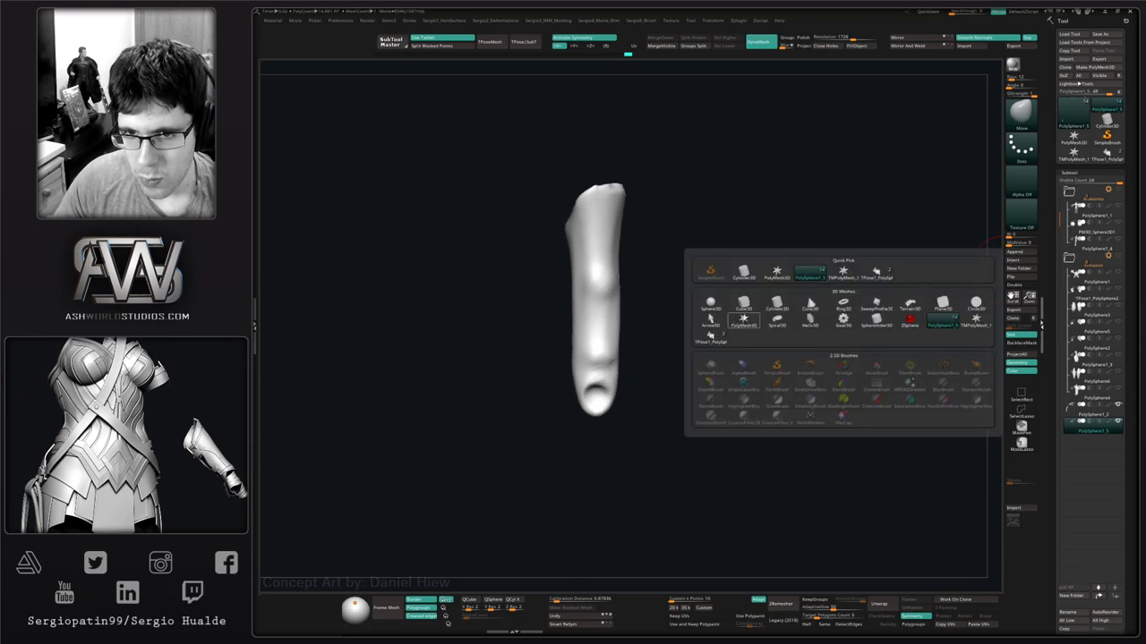
{"action": "left_click", "coordinate": [744, 307]}
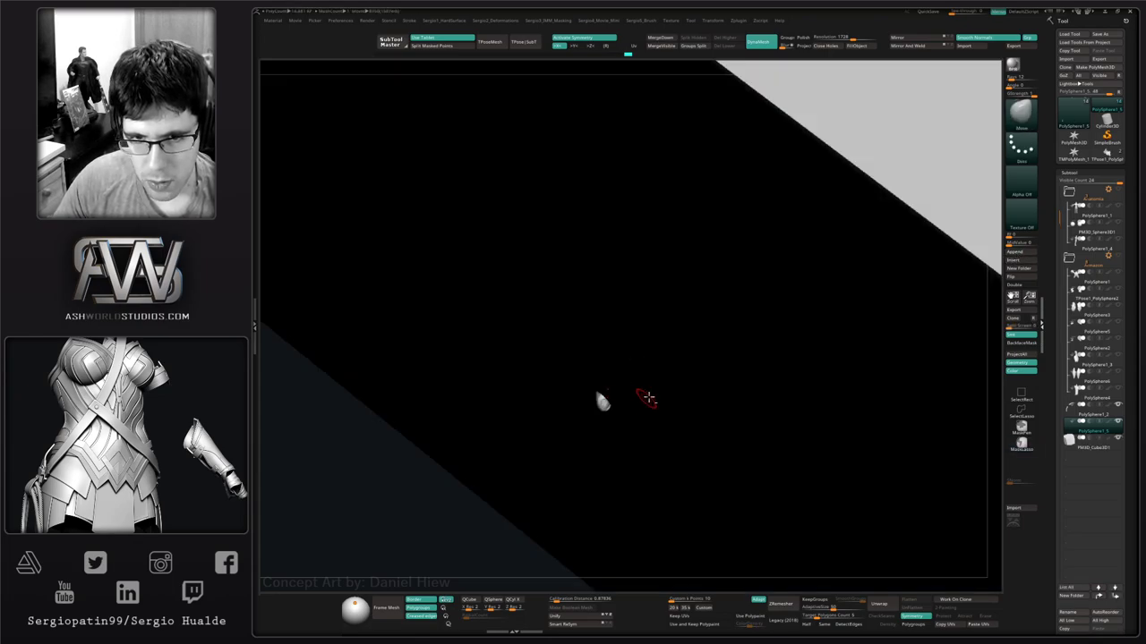
{"action": "left_click", "coordinate": [648, 405], "text": "alt"}
{"action": "right_click_drag", "start_coordinate": [647, 417], "coordinate": [642, 389], "text": "ctrl"}
{"action": "key", "text": "w"}
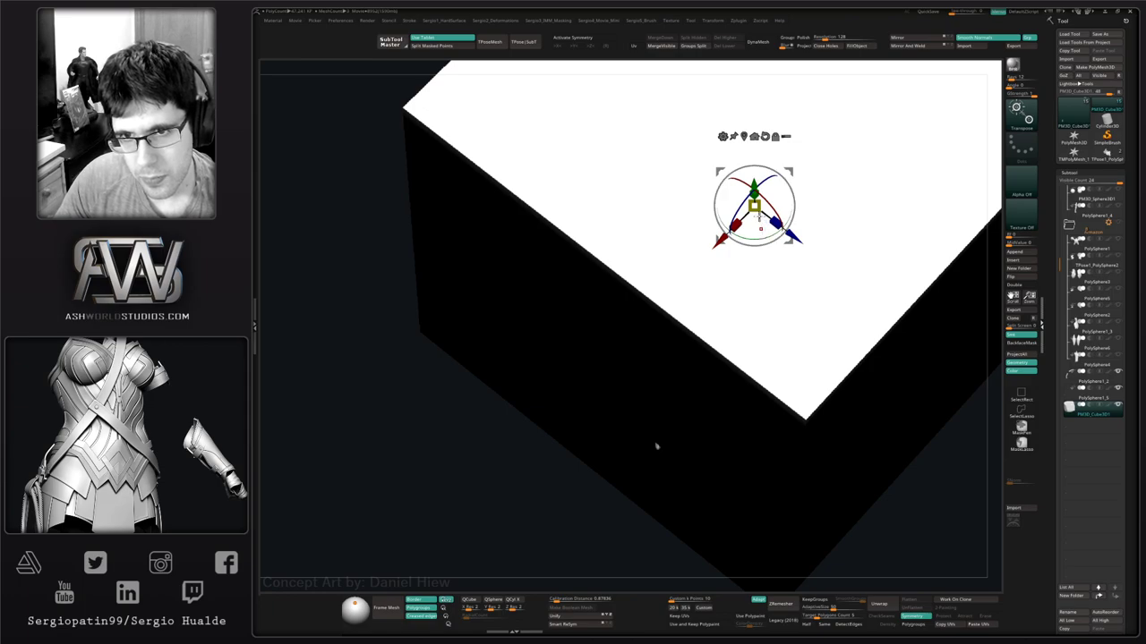
{"action": "left_click_drag", "start_coordinate": [755, 207], "coordinate": [498, 90]}
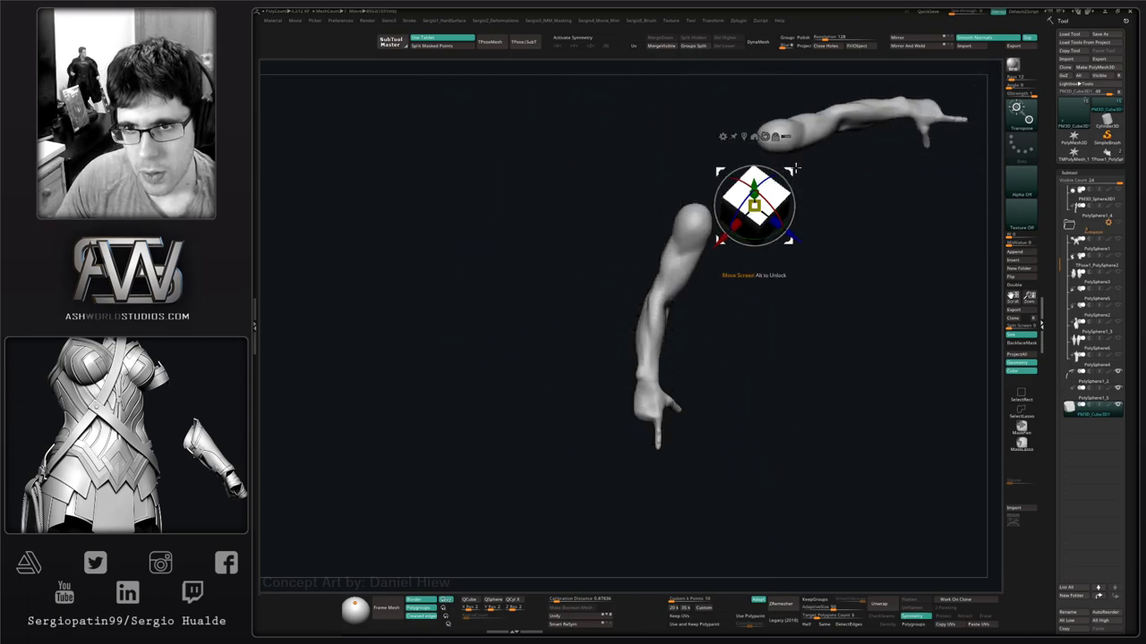
{"action": "left_click_drag", "start_coordinate": [795, 167], "coordinate": [689, 399]}
Mirror and weld the cube to the other arm, activate X symmetry and center the gizmo on one cube.
{"action": "left_click", "coordinate": [910, 46]}
{"action": "key", "text": "x"}
{"action": "right_click_drag", "start_coordinate": [688, 400], "coordinate": [689, 480], "text": "ctrl"}
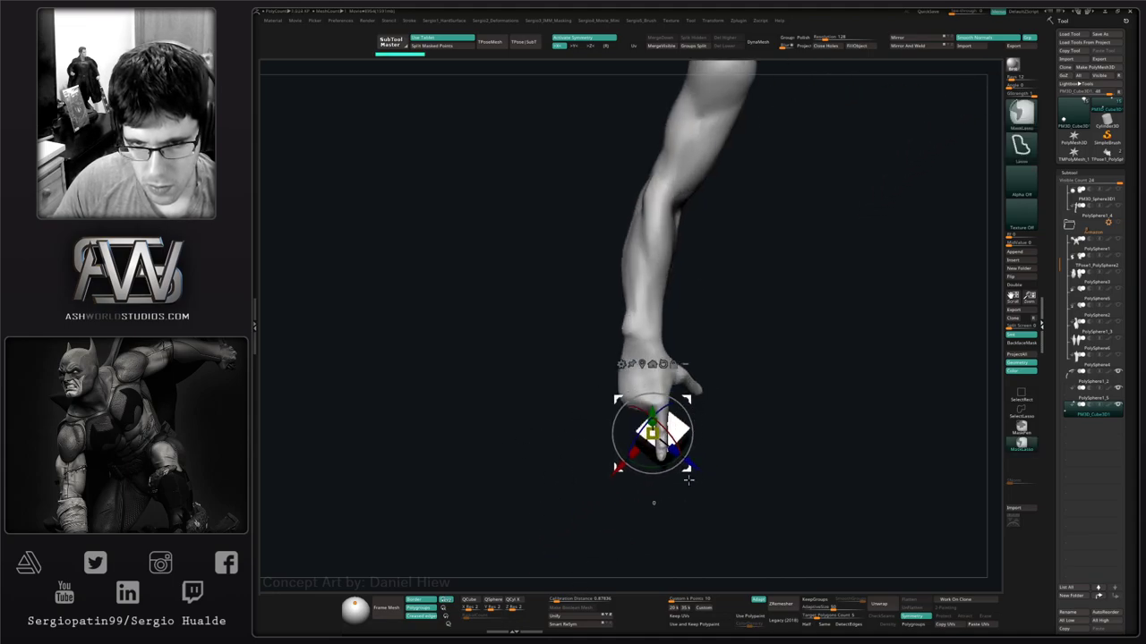
{"action": "left_click_drag", "start_coordinate": [688, 480], "coordinate": [689, 390]}
{"action": "left_click", "coordinate": [654, 364]}
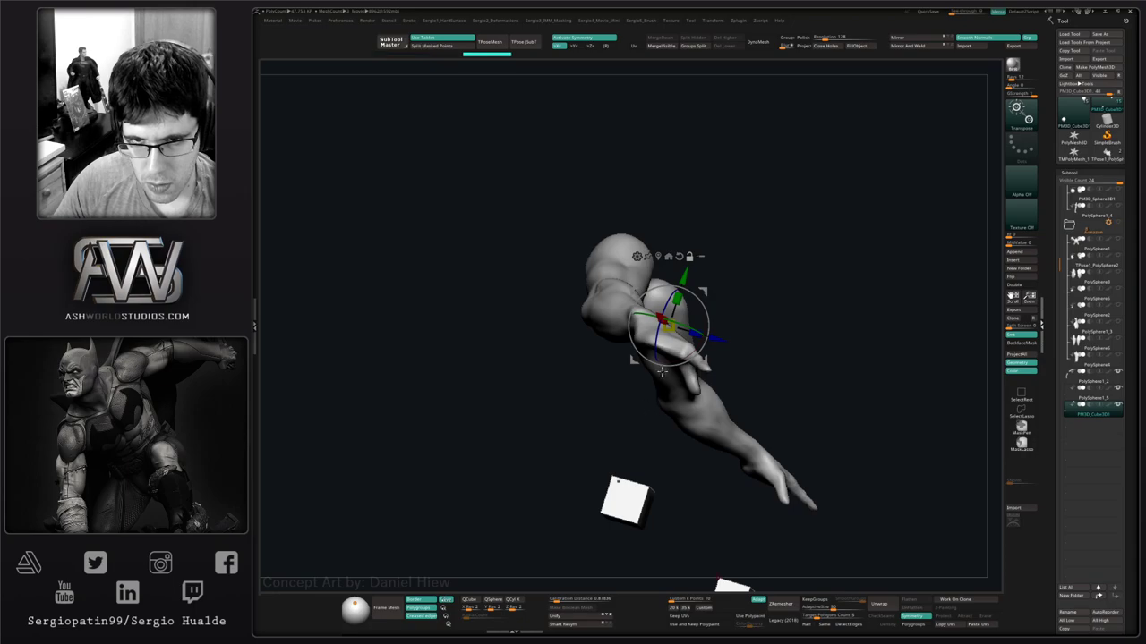
{"action": "left_click", "coordinate": [658, 256]}
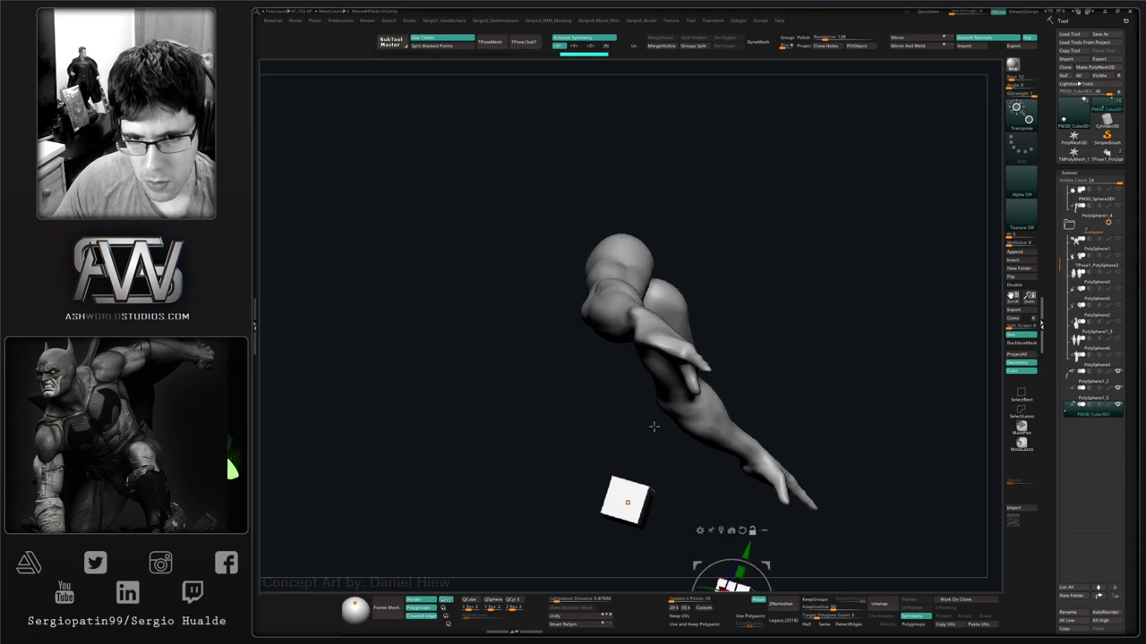
{"action": "left_click_drag", "start_coordinate": [667, 467], "coordinate": [654, 349], "text": "alt"}
{"action": "left_click", "coordinate": [703, 425]}
{"action": "left_click_drag", "start_coordinate": [703, 425], "coordinate": [591, 391]}
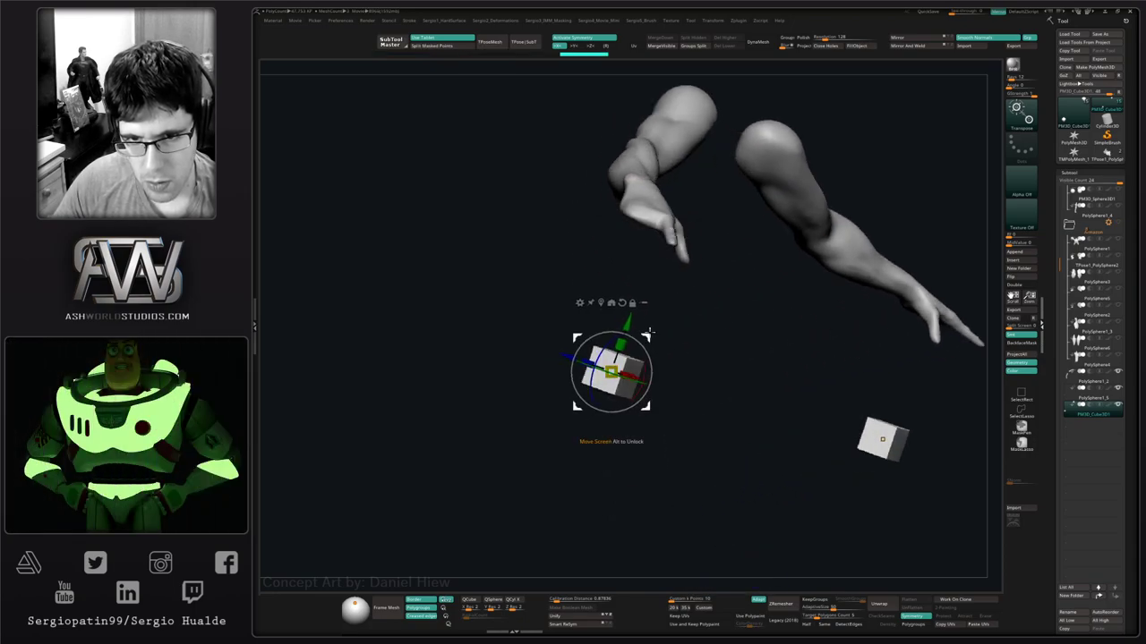
Move the mirrored cubes onto the fingertips and scale them down toward nail size.
{"action": "left_click_drag", "start_coordinate": [649, 337], "coordinate": [702, 193]}
{"action": "left_click_drag", "start_coordinate": [730, 244], "coordinate": [784, 165]}
{"action": "key", "text": "ctrl+z"}
{"action": "left_click_drag", "start_coordinate": [701, 193], "coordinate": [615, 233]}
{"action": "right_click_drag", "start_coordinate": [615, 233], "coordinate": [546, 357]}
{"action": "mouse_move", "coordinate": [540, 335]}
{"action": "left_mouse_down"}
{"action": "mouse_move", "coordinate": [446, 272]}
{"action": "mouse_move", "coordinate": [544, 332]}
{"action": "left_mouse_up"}
{"action": "right_click_drag", "start_coordinate": [537, 333], "coordinate": [511, 349]}
{"action": "left_click_drag", "start_coordinate": [490, 369], "coordinate": [360, 547]}
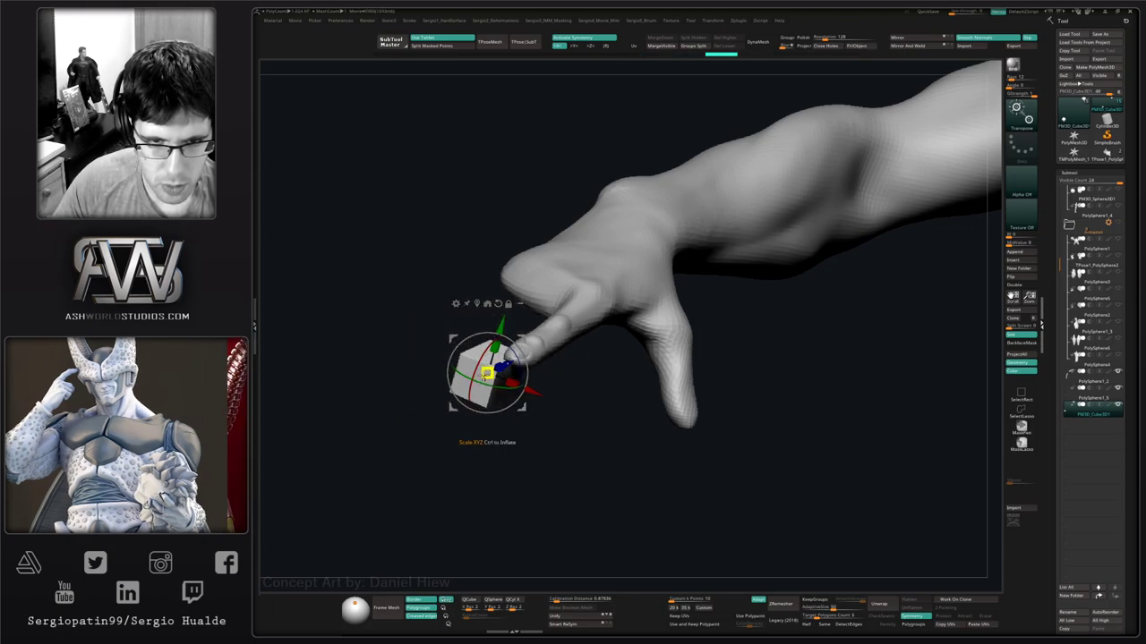
Flatten the cube along its vertical axis and rotate and position it in line with the finger's tip.
{"action": "left_click_drag", "start_coordinate": [495, 348], "coordinate": [455, 598]}
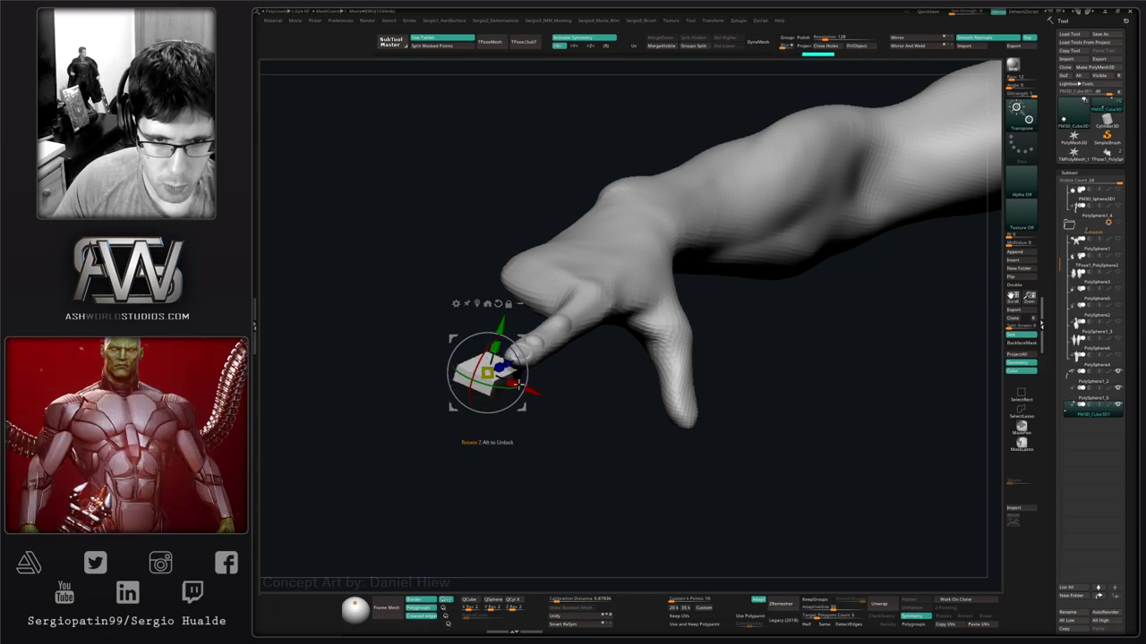
{"action": "left_click_drag", "start_coordinate": [480, 359], "coordinate": [474, 382]}
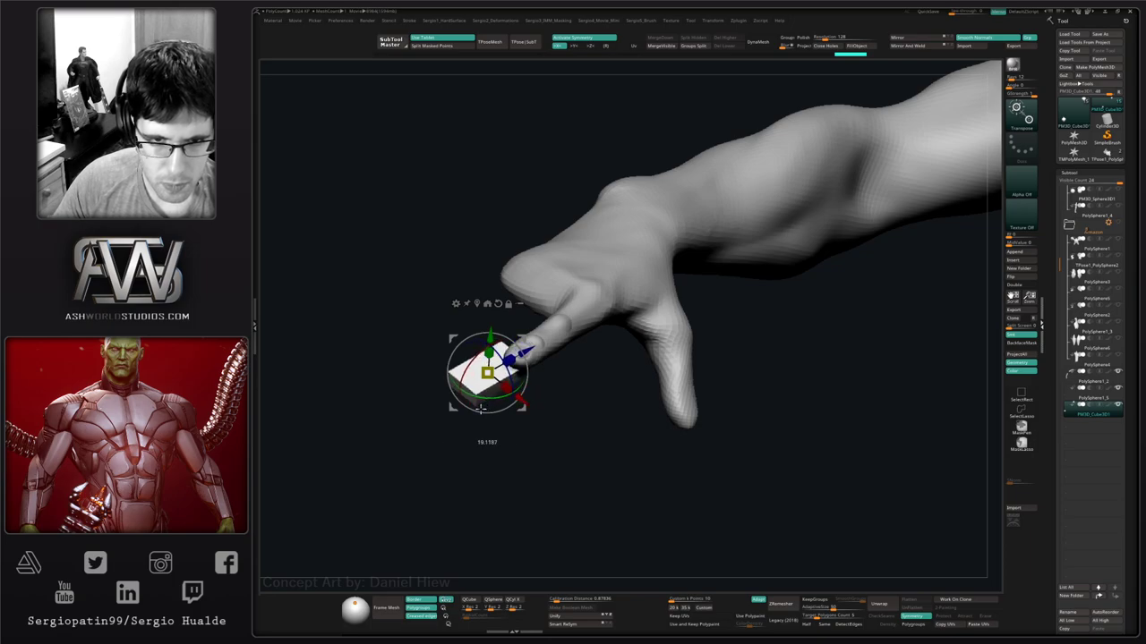
{"action": "right_click_drag", "start_coordinate": [481, 409], "coordinate": [544, 334]}
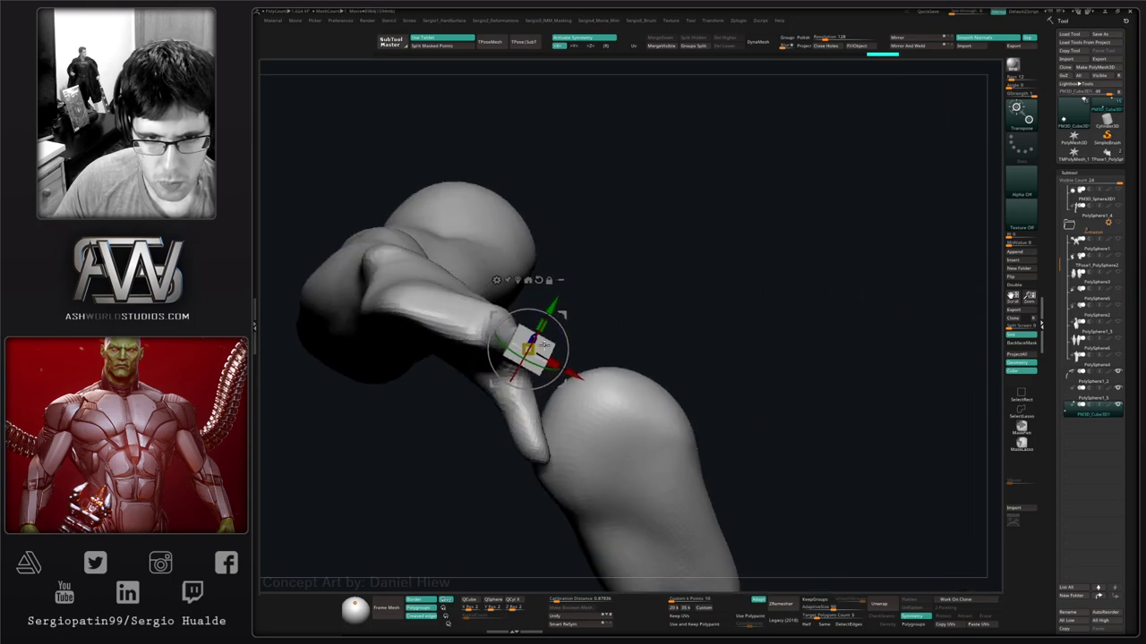
{"action": "left_click_drag", "start_coordinate": [538, 363], "coordinate": [552, 366]}
{"action": "right_click_drag", "start_coordinate": [553, 366], "coordinate": [568, 318]}
{"action": "left_click_drag", "start_coordinate": [570, 311], "coordinate": [582, 357]}
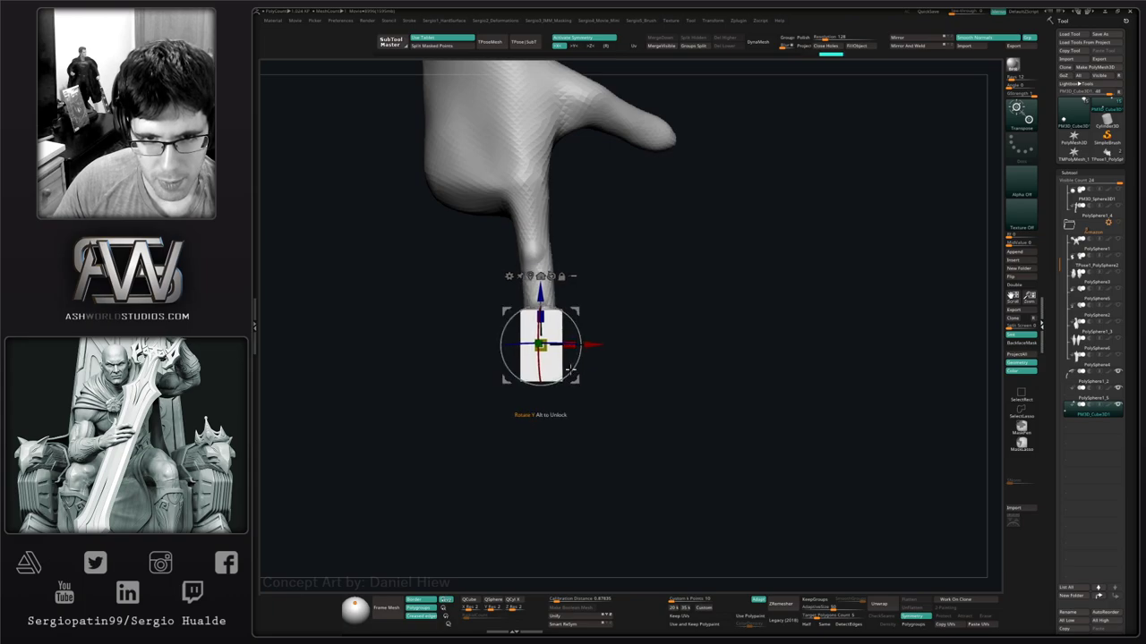
Subdivide the flattened cube and shape it into a rounded, tapered nail with the Move, Standard and Smooth brushes.
{"action": "key", "text": "q"}
{"action": "mouse_move", "coordinate": [557, 374]}
{"action": "right_mouse_down"}
{"action": "mouse_move", "coordinate": [570, 340]}
{"action": "mouse_move", "coordinate": [591, 368]}
{"action": "right_mouse_up"}
{"action": "key", "text": "s"}
{"action": "left_click_drag", "start_coordinate": [590, 367], "coordinate": [542, 434]}
{"action": "key", "text": "ctrl+d"}
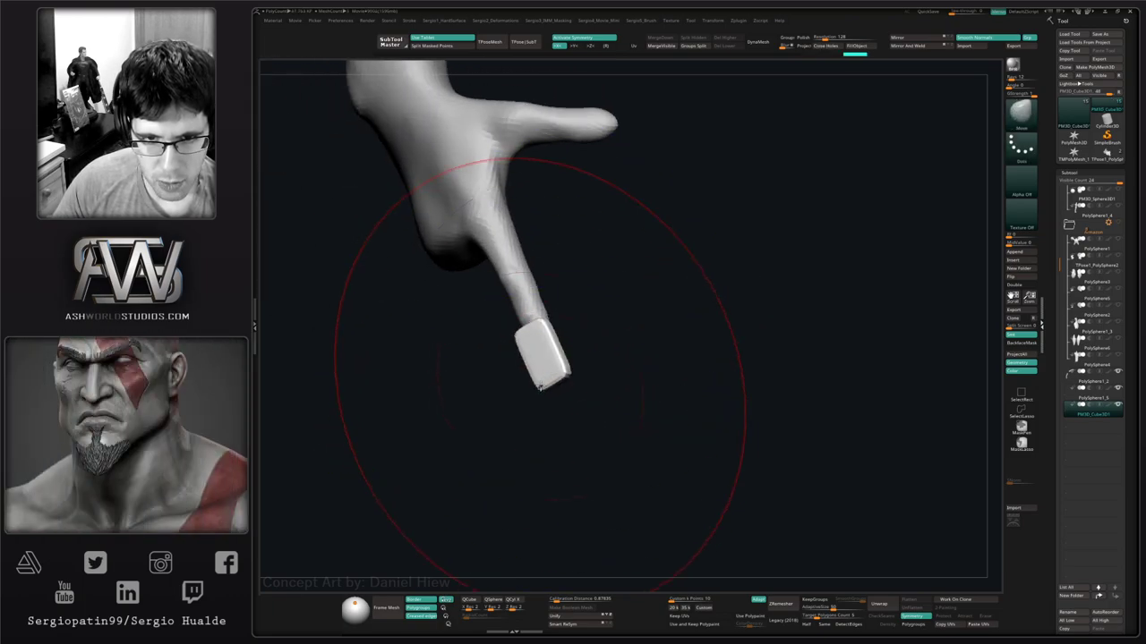
{"action": "right_click_drag", "start_coordinate": [542, 364], "coordinate": [548, 371]}
{"action": "key", "text": "ctrl+d"}
{"action": "key", "text": "s"}
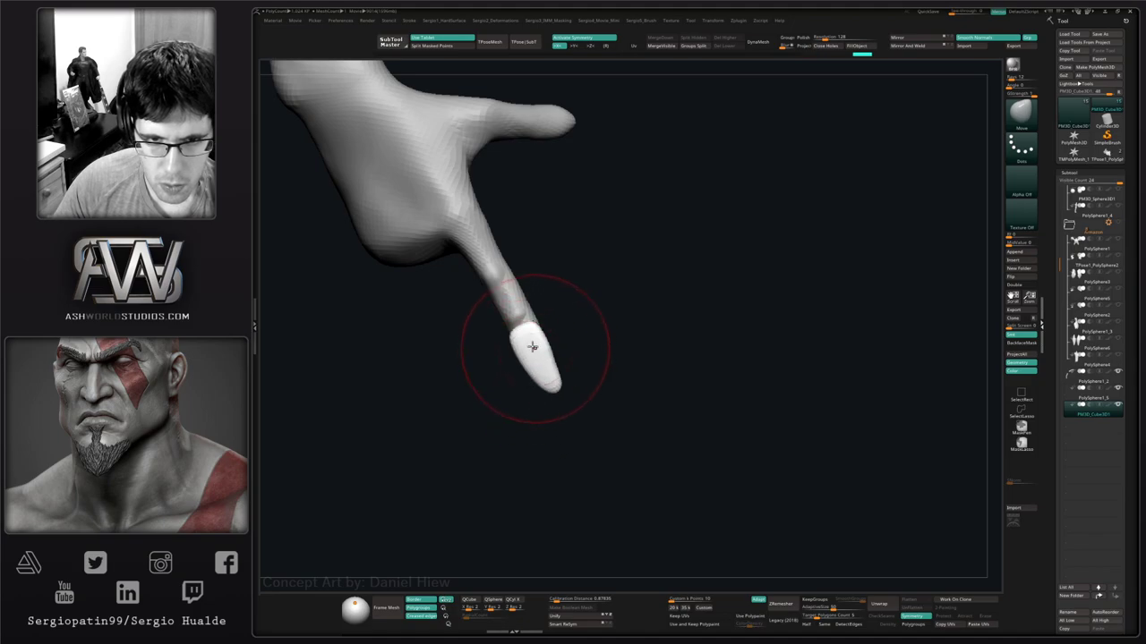
{"action": "left_click_drag", "start_coordinate": [540, 368], "coordinate": [533, 367]}
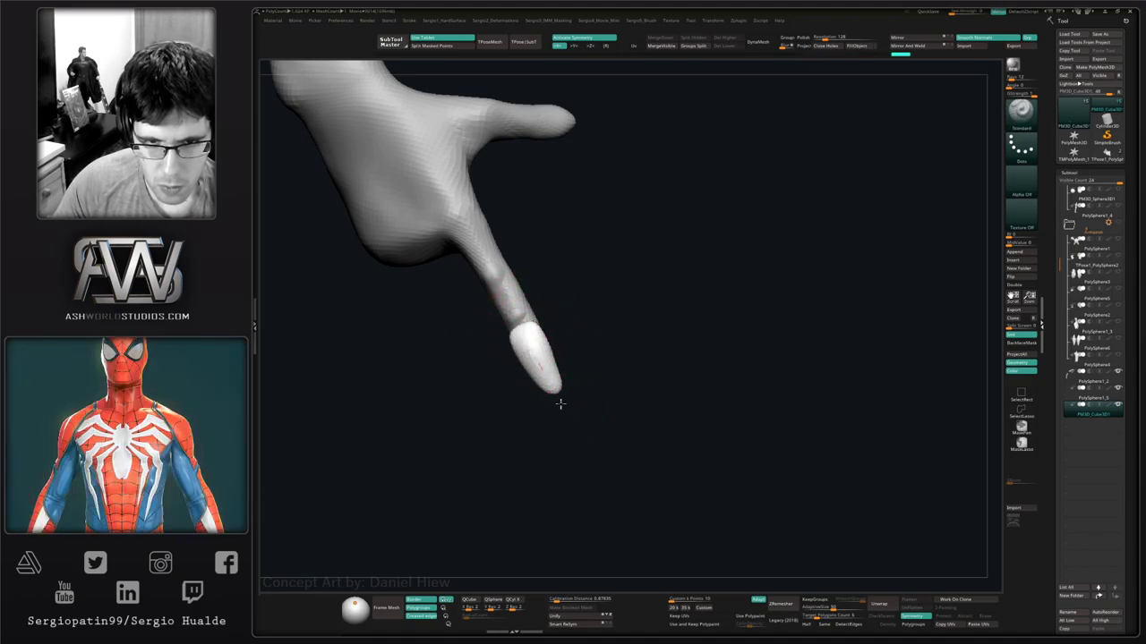
{"action": "mouse_move", "coordinate": [559, 405]}
{"action": "left_mouse_down"}
{"action": "mouse_move", "coordinate": [591, 317]}
{"action": "mouse_move", "coordinate": [568, 361]}
{"action": "mouse_move", "coordinate": [556, 358]}
{"action": "left_mouse_up"}
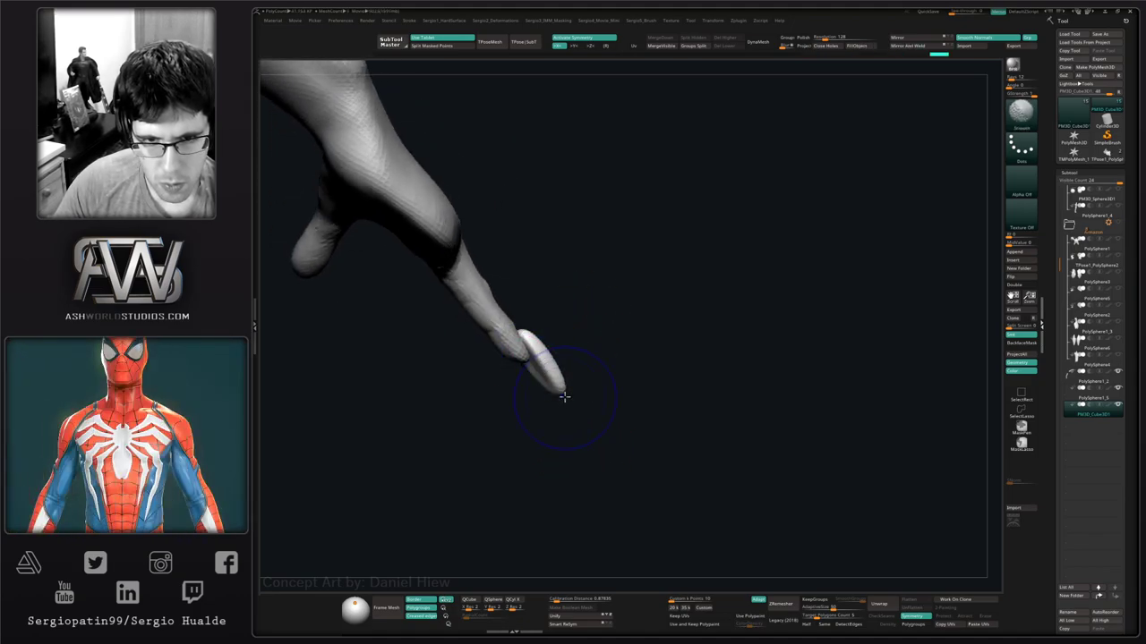
Rotate, scale and reposition the nail with the gizmo so its base sits on the fingertip.
{"action": "key", "text": "w"}
{"action": "right_click_drag", "start_coordinate": [542, 375], "coordinate": [530, 361]}
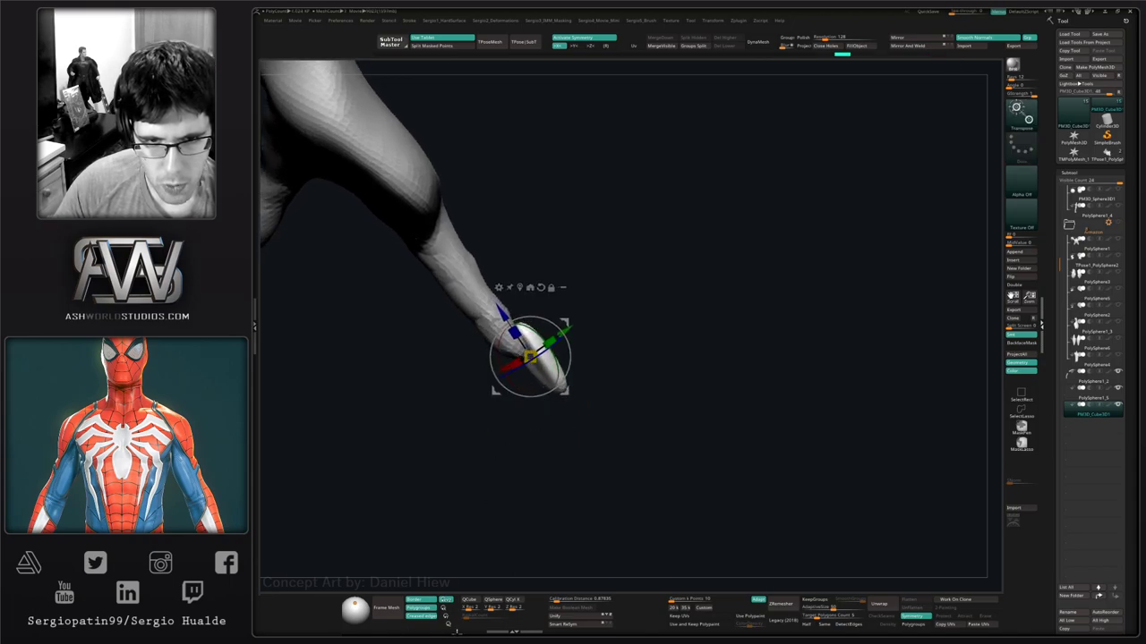
{"action": "left_click_drag", "start_coordinate": [537, 409], "coordinate": [543, 479]}
{"action": "left_click_drag", "start_coordinate": [523, 347], "coordinate": [547, 402]}
{"action": "mouse_move", "coordinate": [556, 310]}
{"action": "left_mouse_down"}
{"action": "mouse_move", "coordinate": [544, 313]}
{"action": "mouse_move", "coordinate": [563, 343]}
{"action": "mouse_move", "coordinate": [577, 340]}
{"action": "mouse_move", "coordinate": [564, 303]}
{"action": "left_mouse_up"}
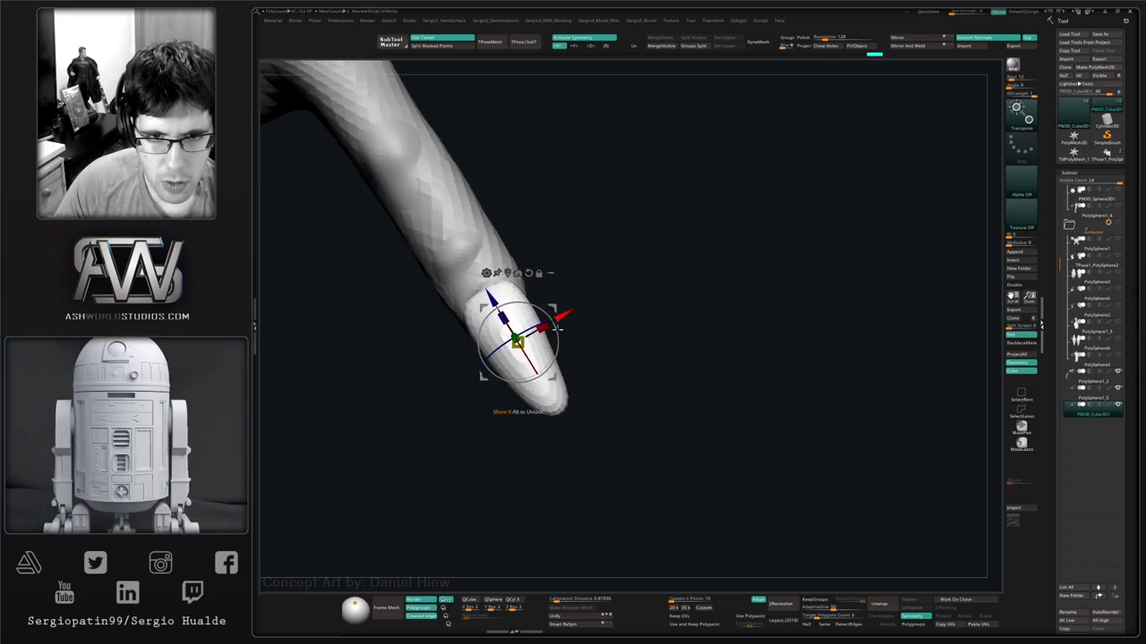
Stretch and bend the nail into a curved, pointed claw with the Move brush.
{"action": "key", "text": "q"}
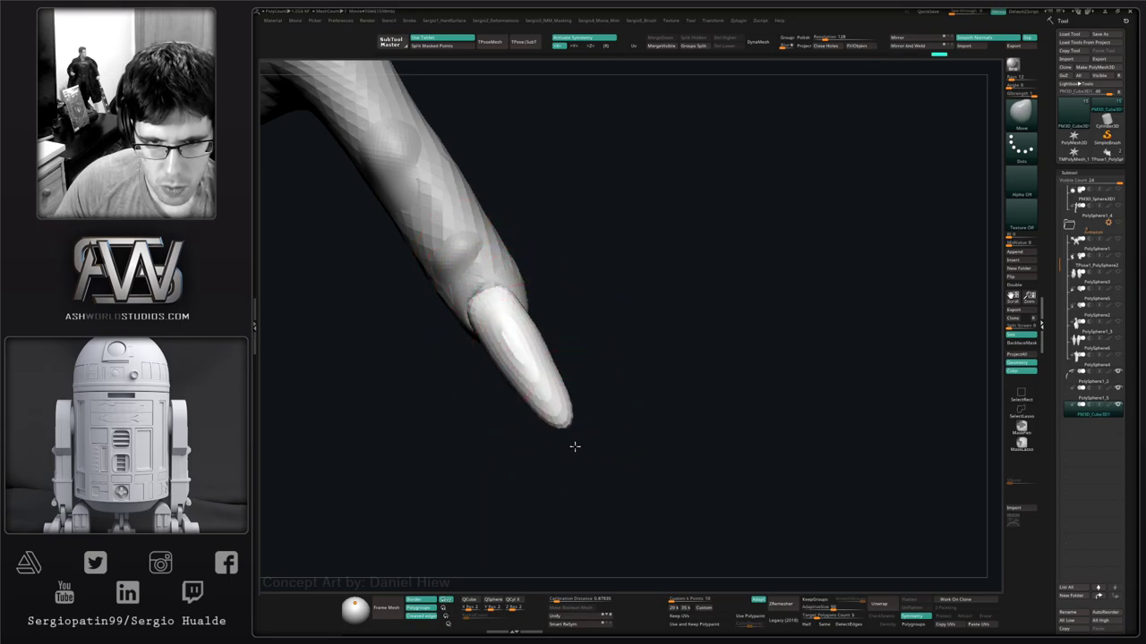
{"action": "left_click_drag", "start_coordinate": [556, 414], "coordinate": [563, 430]}
{"action": "mouse_move", "coordinate": [563, 376]}
{"action": "left_mouse_down"}
{"action": "mouse_move", "coordinate": [545, 340]}
{"action": "mouse_move", "coordinate": [543, 374]}
{"action": "mouse_move", "coordinate": [510, 383]}
{"action": "left_mouse_up"}
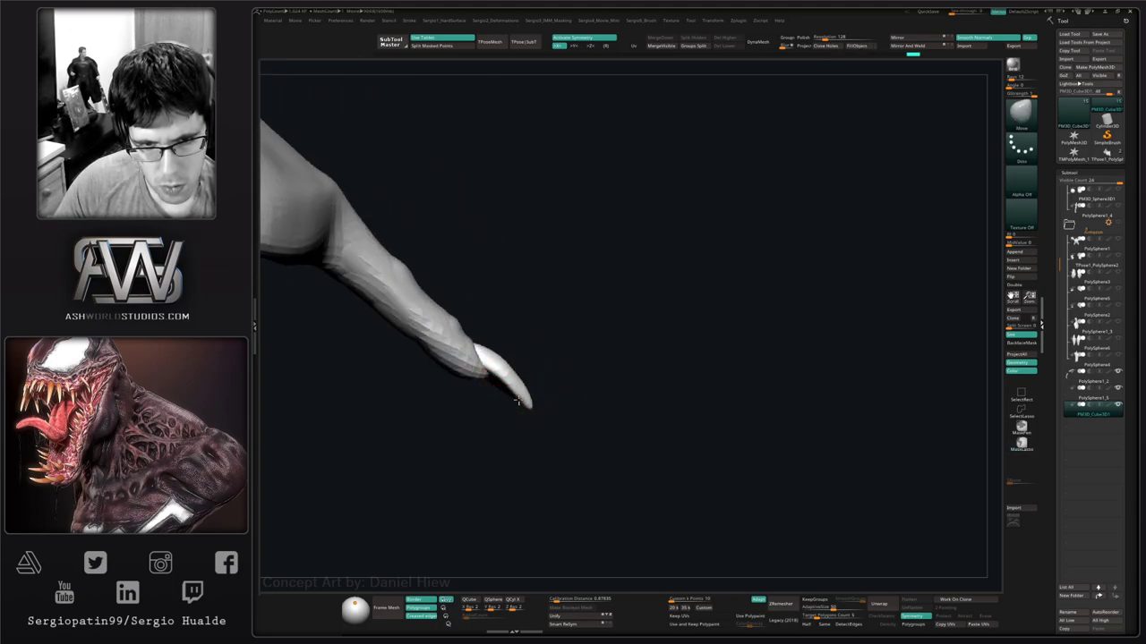
{"action": "mouse_move", "coordinate": [506, 415]}
{"action": "left_mouse_down"}
{"action": "mouse_move", "coordinate": [593, 343]}
{"action": "mouse_move", "coordinate": [522, 448]}
{"action": "mouse_move", "coordinate": [586, 414]}
{"action": "mouse_move", "coordinate": [570, 366]}
{"action": "mouse_move", "coordinate": [632, 379]}
{"action": "mouse_move", "coordinate": [525, 417]}
{"action": "mouse_move", "coordinate": [540, 415]}
{"action": "mouse_move", "coordinate": [509, 435]}
{"action": "left_mouse_up"}
{"action": "right_click_drag", "start_coordinate": [509, 435], "coordinate": [511, 386]}
{"action": "key", "text": "s"}
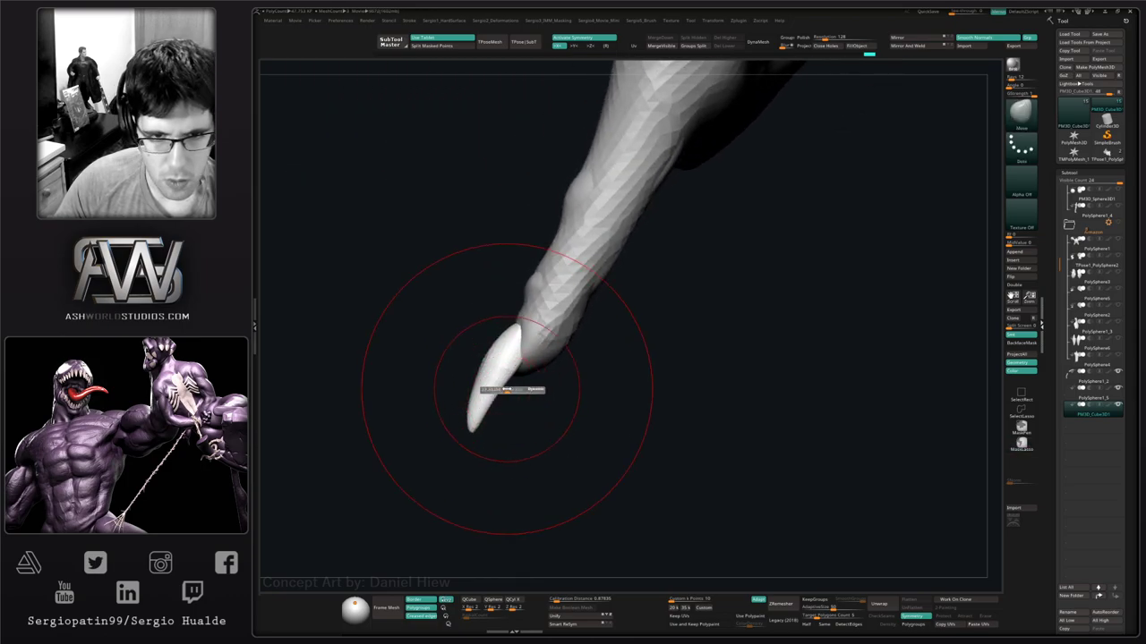
{"action": "mouse_move", "coordinate": [477, 428]}
{"action": "left_mouse_down"}
{"action": "mouse_move", "coordinate": [502, 397]}
{"action": "mouse_move", "coordinate": [540, 424]}
{"action": "mouse_move", "coordinate": [498, 403]}
{"action": "mouse_move", "coordinate": [488, 445]}
{"action": "mouse_move", "coordinate": [477, 411]}
{"action": "left_mouse_up"}
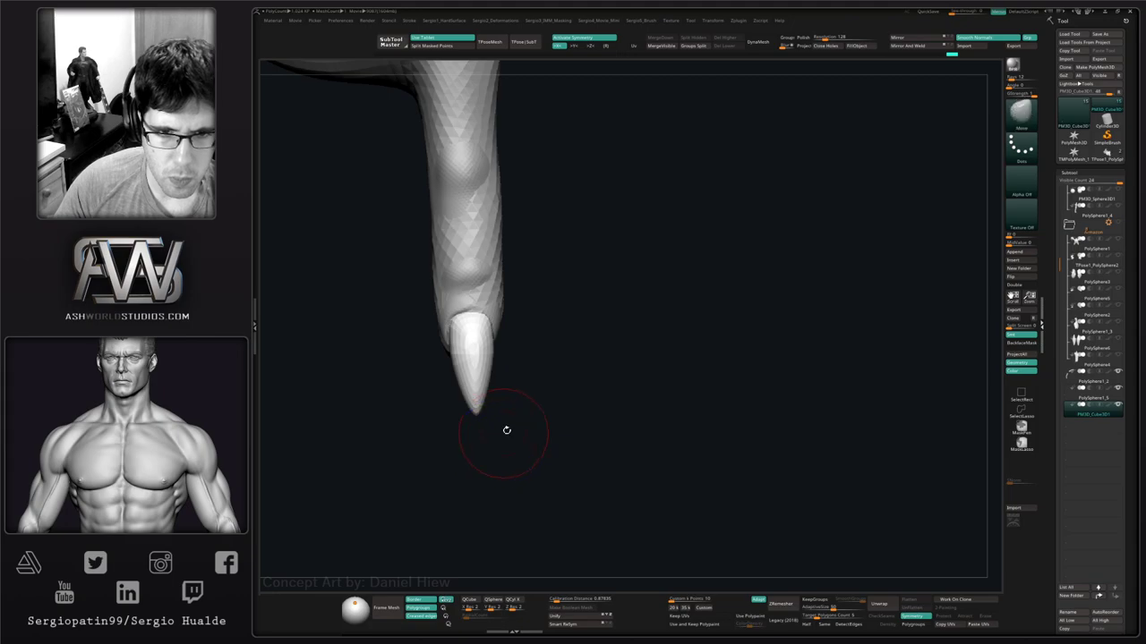
{"action": "mouse_move", "coordinate": [501, 360]}
{"action": "left_mouse_down"}
{"action": "mouse_move", "coordinate": [577, 331]}
{"action": "mouse_move", "coordinate": [498, 347]}
{"action": "left_mouse_up"}
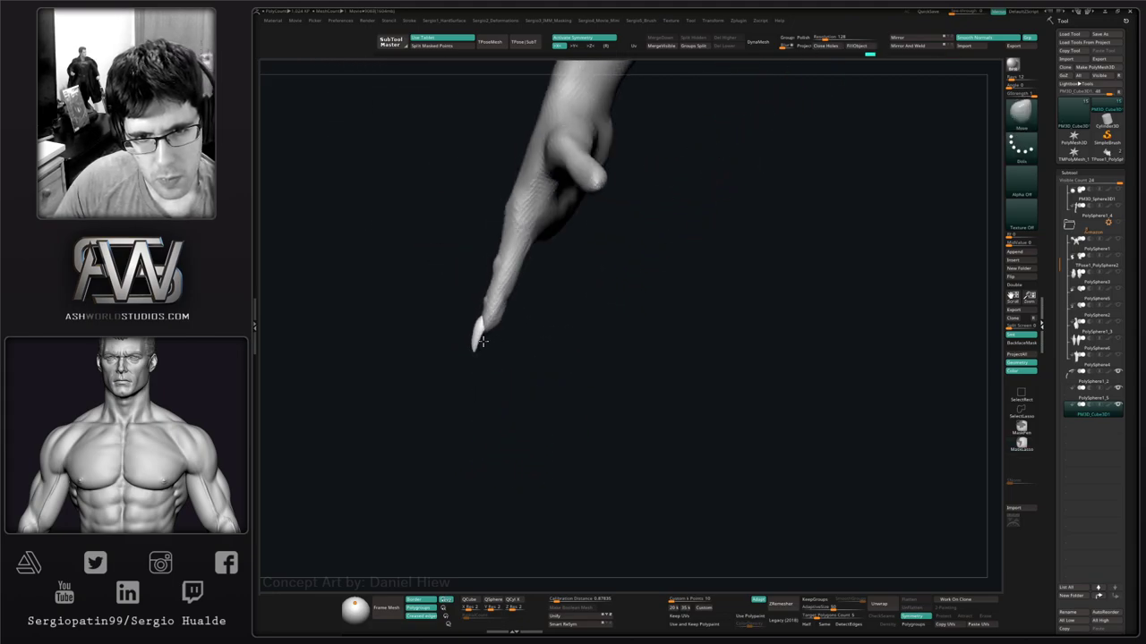
Select the hand subtool and hide its old, undetailed index finger with a lasso selection, leaving only a short stump.
{"action": "right_click_drag", "start_coordinate": [498, 347], "coordinate": [504, 358], "text": "ctrl"}
{"action": "left_click_drag", "start_coordinate": [504, 358], "coordinate": [584, 419]}
{"action": "right_click_drag", "start_coordinate": [585, 418], "coordinate": [606, 352], "text": "ctrl"}
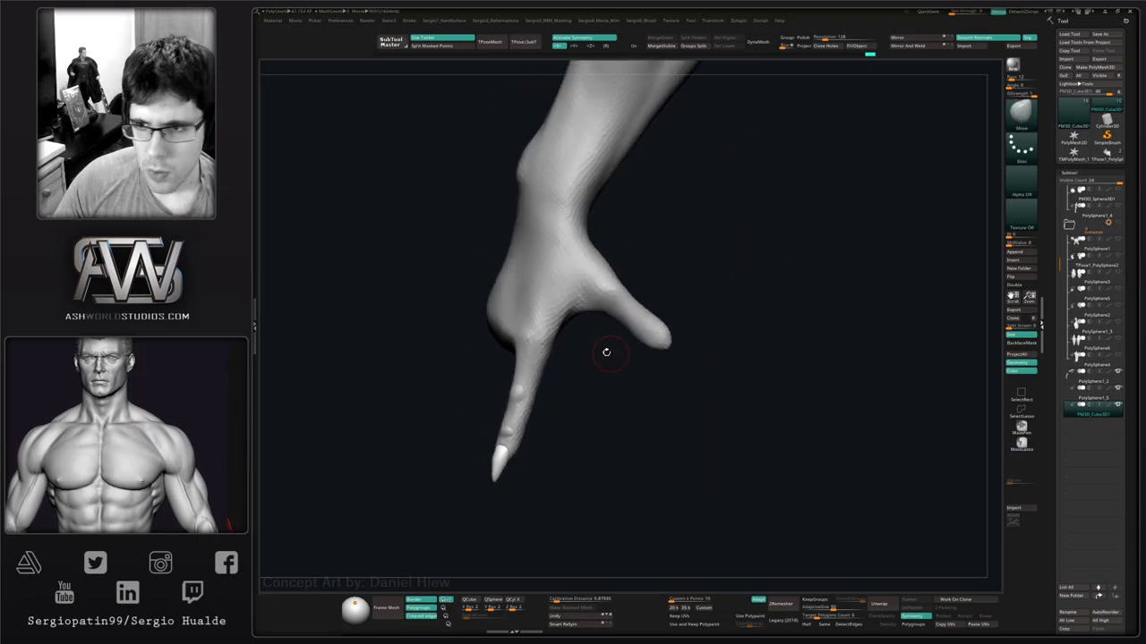
{"action": "left_click", "coordinate": [570, 260], "text": "alt"}
{"action": "left_click_drag", "start_coordinate": [573, 391], "coordinate": [571, 353]}
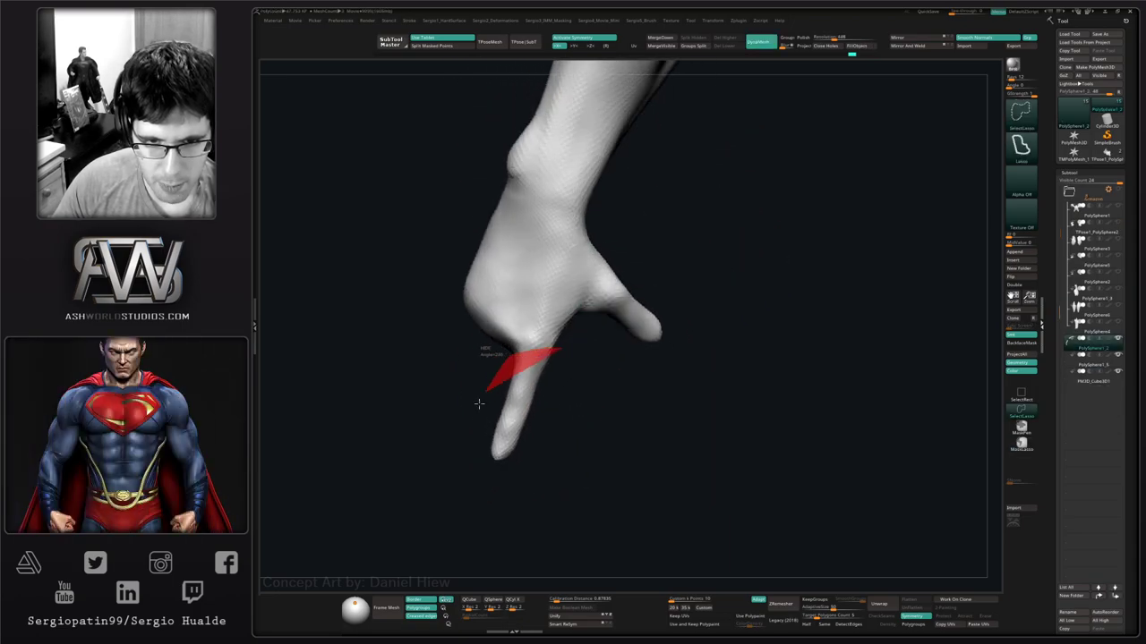
{"action": "left_click_drag", "start_coordinate": [479, 404], "coordinate": [480, 404], "text": "ctrl+shift"}
{"action": "key", "text": "ctrl+z"}
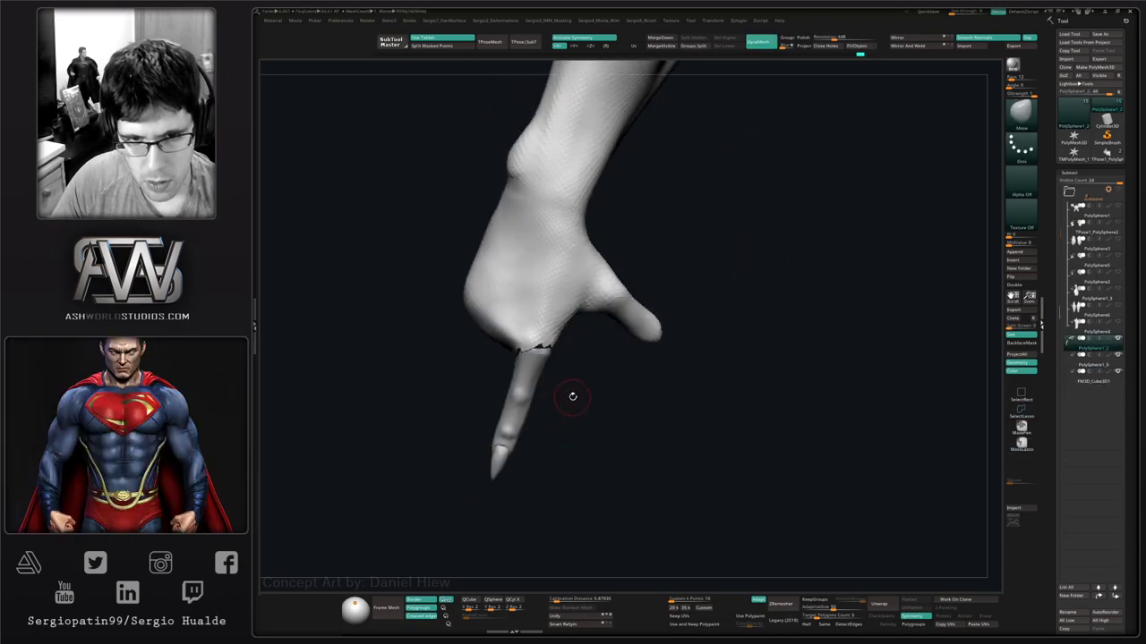
{"action": "mouse_move", "coordinate": [573, 396]}
{"action": "left_mouse_down"}
{"action": "mouse_move", "coordinate": [601, 358]}
{"action": "mouse_move", "coordinate": [553, 370]}
{"action": "mouse_move", "coordinate": [581, 376]}
{"action": "mouse_move", "coordinate": [438, 418]}
{"action": "left_mouse_up"}
{"action": "left_click", "coordinate": [547, 367], "text": "ctrl+shift"}
{"action": "key", "text": "ctrl+z"}
{"action": "key", "text": "shift+f"}
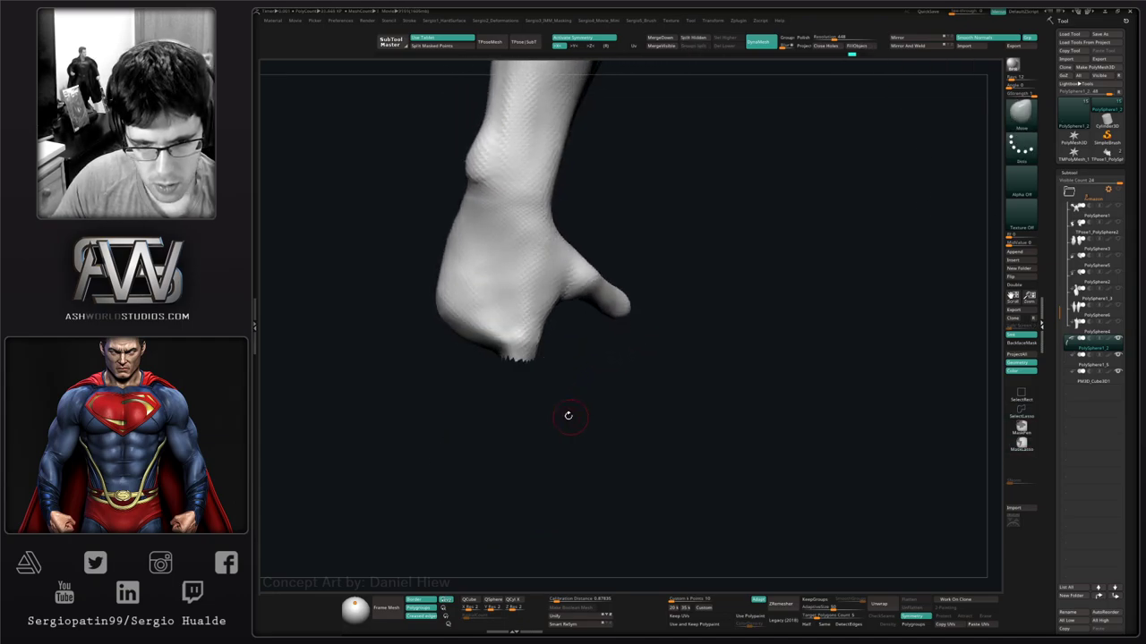
Delete the hidden finger geometry from the hand and close the open hole at the stump.
{"action": "key", "text": "ctrl+z"}
{"action": "key", "text": "ctrl+shift+z"}
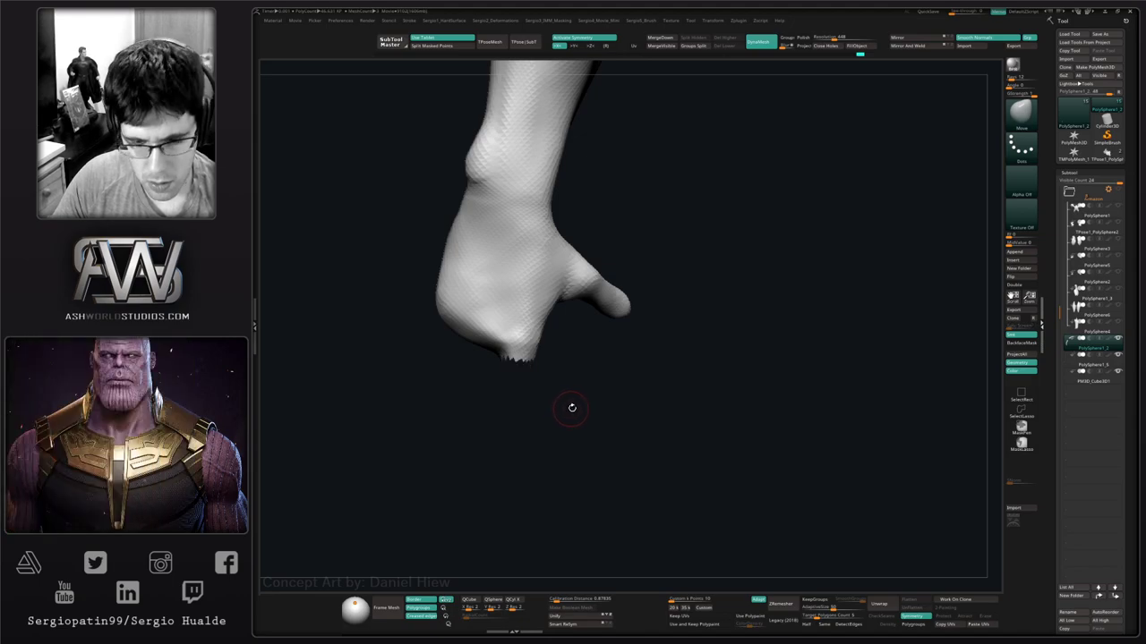
{"action": "mouse_move", "coordinate": [570, 404]}
{"action": "left_mouse_down"}
{"action": "mouse_move", "coordinate": [588, 364]}
{"action": "mouse_move", "coordinate": [573, 385]}
{"action": "left_mouse_up"}
{"action": "key", "text": "ctrl+z"}
{"action": "key", "text": "ctrl+shift+z"}
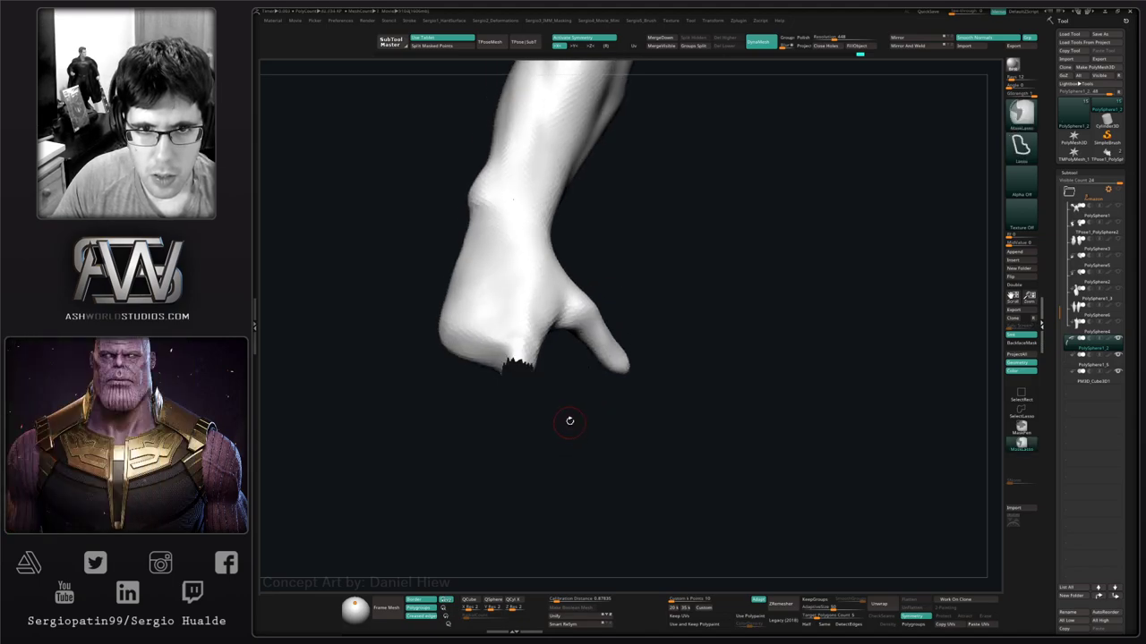
{"action": "key", "text": "ctrl+z"}
{"action": "key", "text": "ctrl+z"}
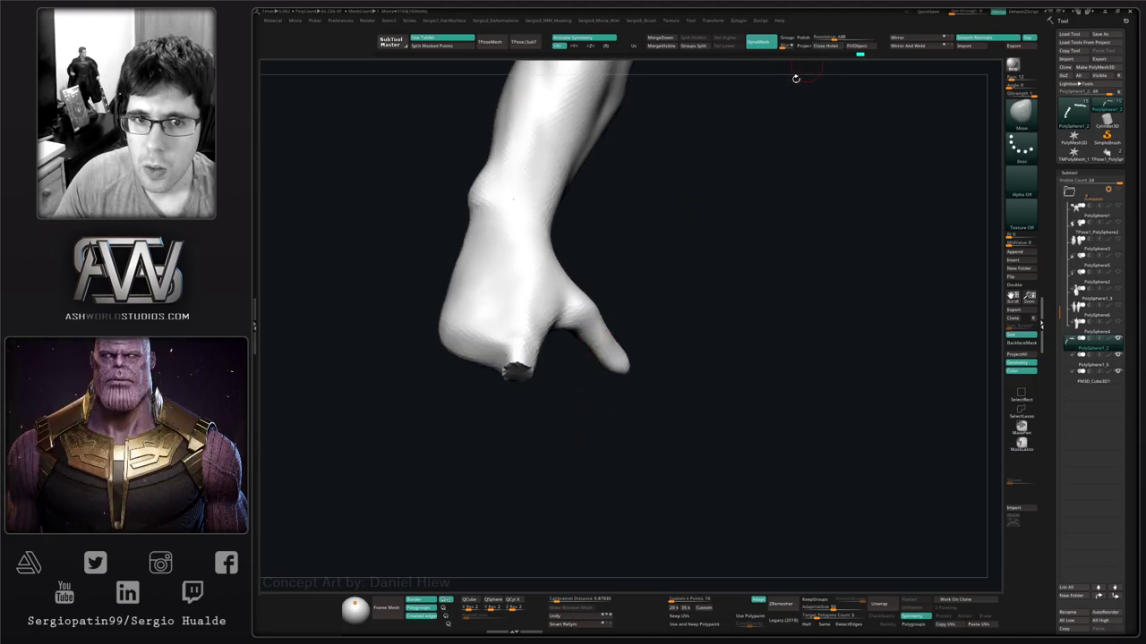
Merge the claw nail into the detailed finger's subtool and make that subtool active.
{"action": "mouse_move", "coordinate": [549, 409]}
{"action": "right_mouse_down", "text": "ctrl"}
{"action": "mouse_move", "coordinate": [529, 397]}
{"action": "mouse_move", "coordinate": [592, 407]}
{"action": "mouse_move", "coordinate": [528, 403]}
{"action": "right_mouse_up", "text": "ctrl"}
{"action": "right_click_drag", "start_coordinate": [529, 402], "coordinate": [537, 495], "text": "ctrl"}
{"action": "left_click", "coordinate": [512, 434], "text": "alt"}
{"action": "left_click_drag", "start_coordinate": [519, 435], "coordinate": [955, 327]}
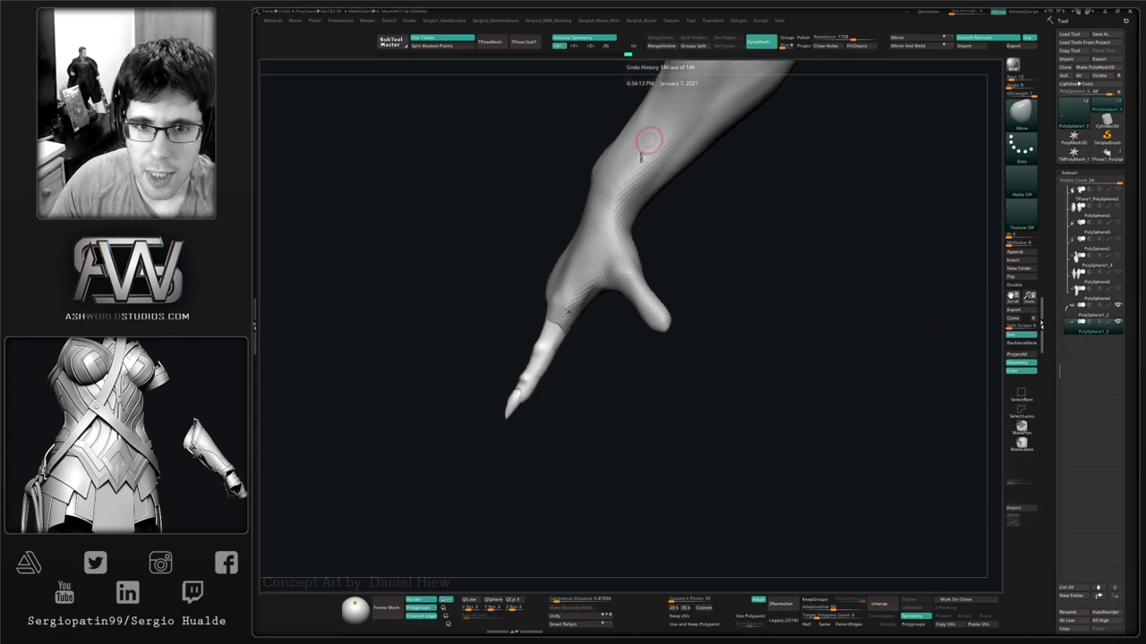
Centre the gizmo on the clawed finger and duplicate the finger beside the original to form the middle finger.
{"action": "mouse_move", "coordinate": [634, 358]}
{"action": "left_mouse_down"}
{"action": "mouse_move", "coordinate": [629, 394]}
{"action": "mouse_move", "coordinate": [629, 358]}
{"action": "mouse_move", "coordinate": [639, 361]}
{"action": "left_mouse_up"}
{"action": "mouse_move", "coordinate": [639, 361]}
{"action": "right_mouse_down"}
{"action": "mouse_move", "coordinate": [646, 354]}
{"action": "mouse_move", "coordinate": [621, 343]}
{"action": "mouse_move", "coordinate": [610, 362]}
{"action": "right_mouse_up"}
{"action": "key", "text": "r"}
{"action": "left_click", "coordinate": [618, 309], "text": "alt"}
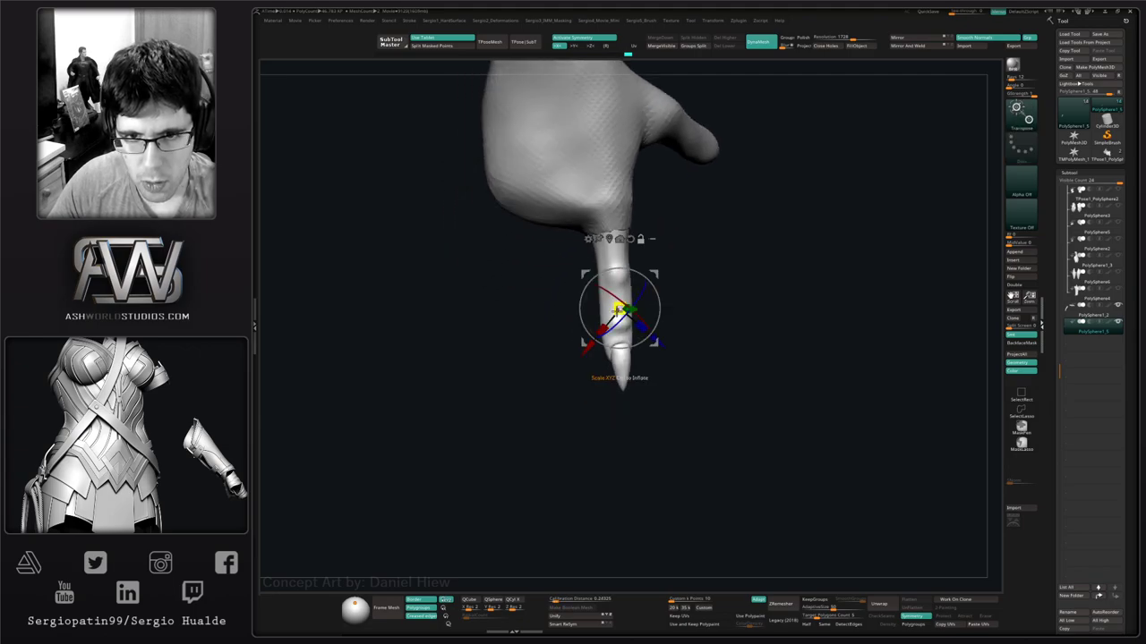
{"action": "left_click_drag", "start_coordinate": [618, 308], "coordinate": [555, 349], "text": "ctrl"}
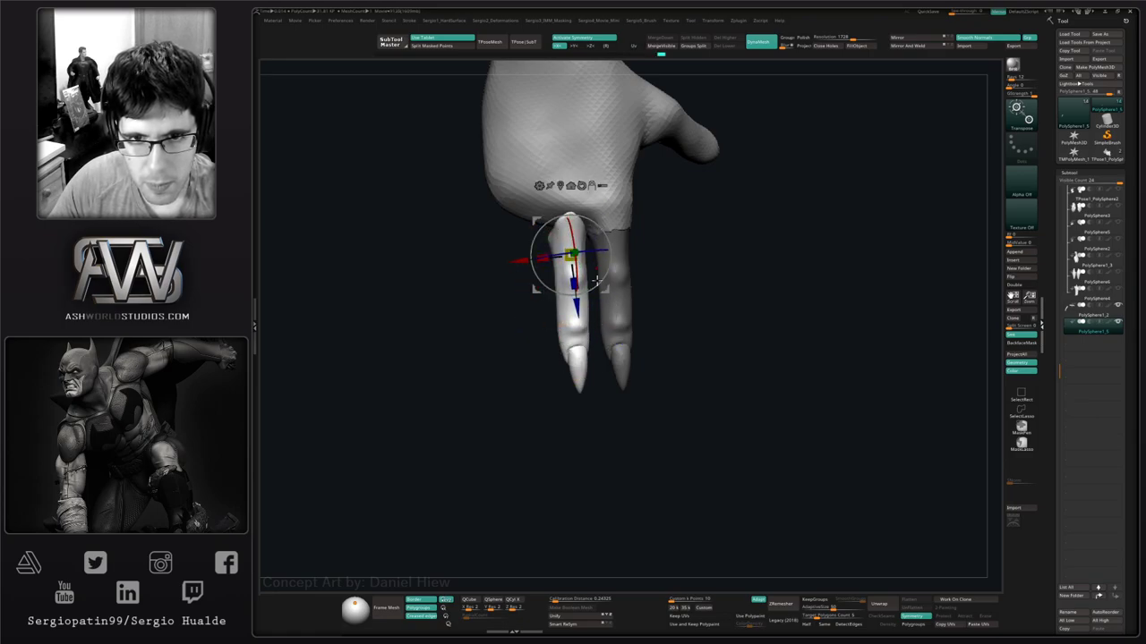
Rotate and reposition the middle finger in several views so its base meets the palm beside the index finger.
{"action": "right_click_drag", "start_coordinate": [597, 281], "coordinate": [618, 186]}
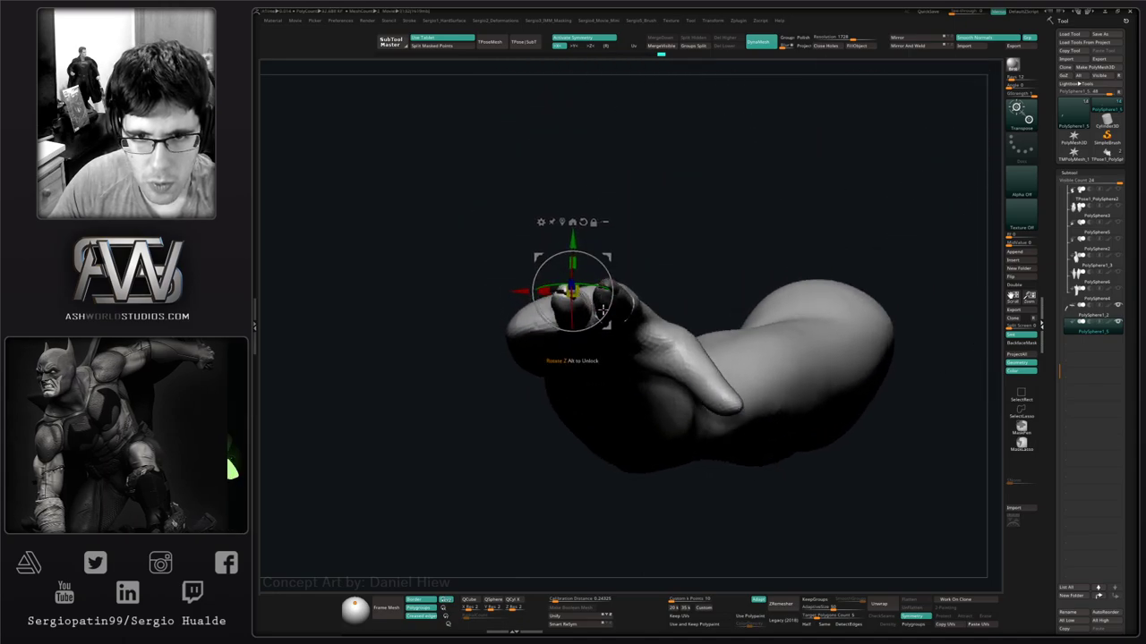
{"action": "left_click_drag", "start_coordinate": [602, 308], "coordinate": [611, 304]}
{"action": "right_click_drag", "start_coordinate": [604, 268], "coordinate": [598, 362]}
{"action": "right_click_drag", "start_coordinate": [624, 101], "coordinate": [625, 254], "text": "alt"}
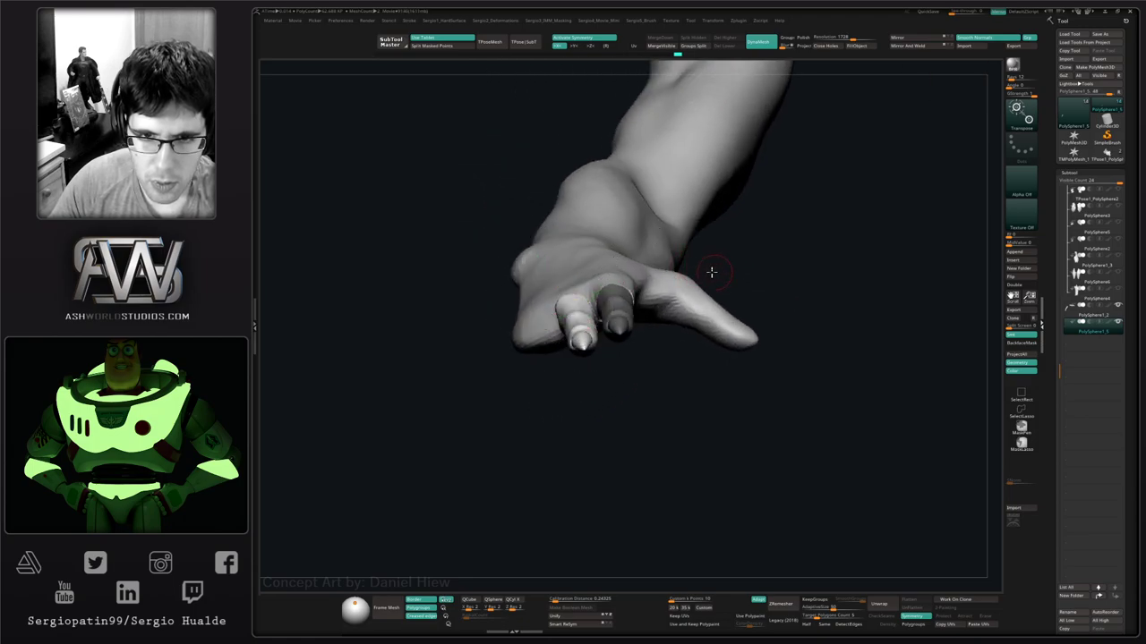
{"action": "right_click_drag", "start_coordinate": [591, 349], "coordinate": [573, 382]}
{"action": "left_click_drag", "start_coordinate": [599, 334], "coordinate": [600, 300]}
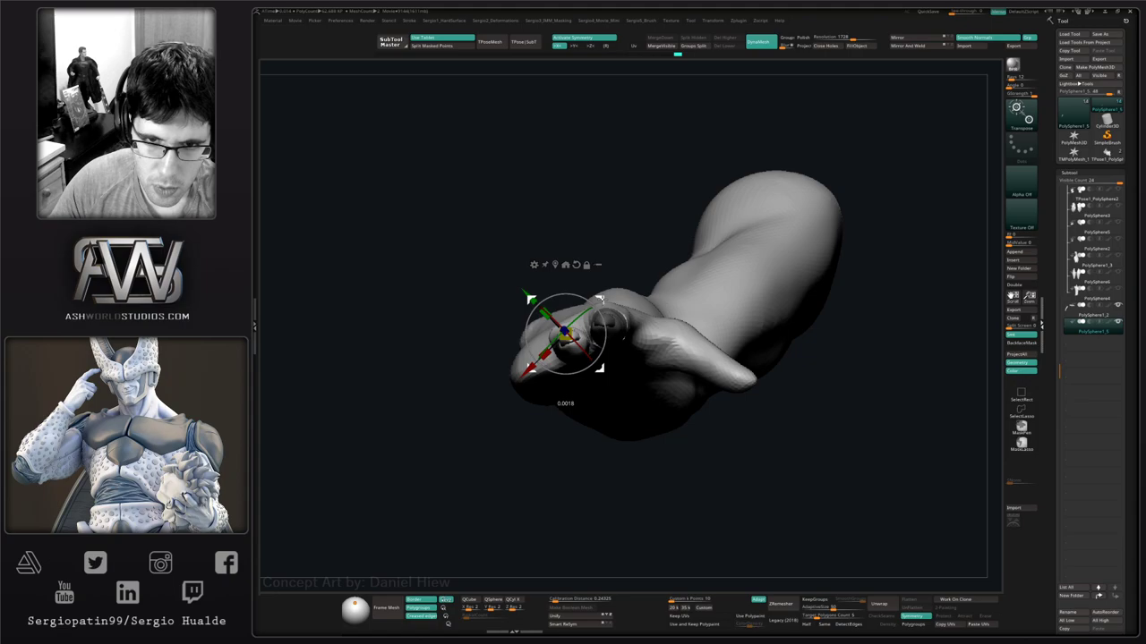
Place two more finger copies along the palm's edge, angling the outermost one outward and scaling it down as the little finger.
{"action": "right_click_drag", "start_coordinate": [610, 327], "coordinate": [621, 445]}
{"action": "left_click_drag", "start_coordinate": [599, 355], "coordinate": [348, 241]}
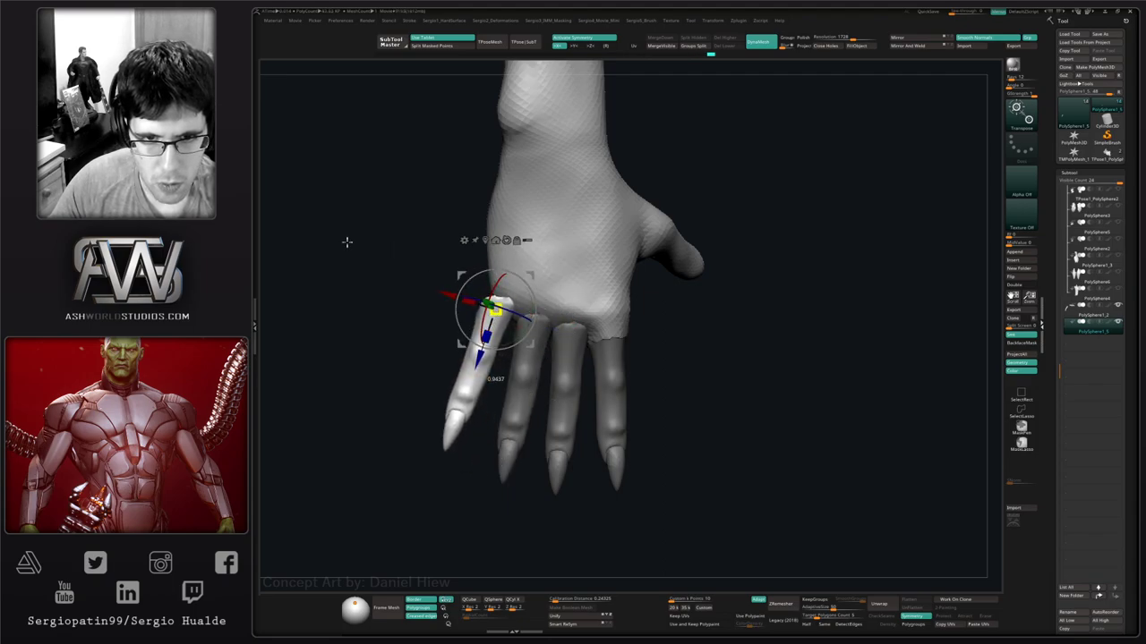
{"action": "left_click_drag", "start_coordinate": [495, 308], "coordinate": [419, 240]}
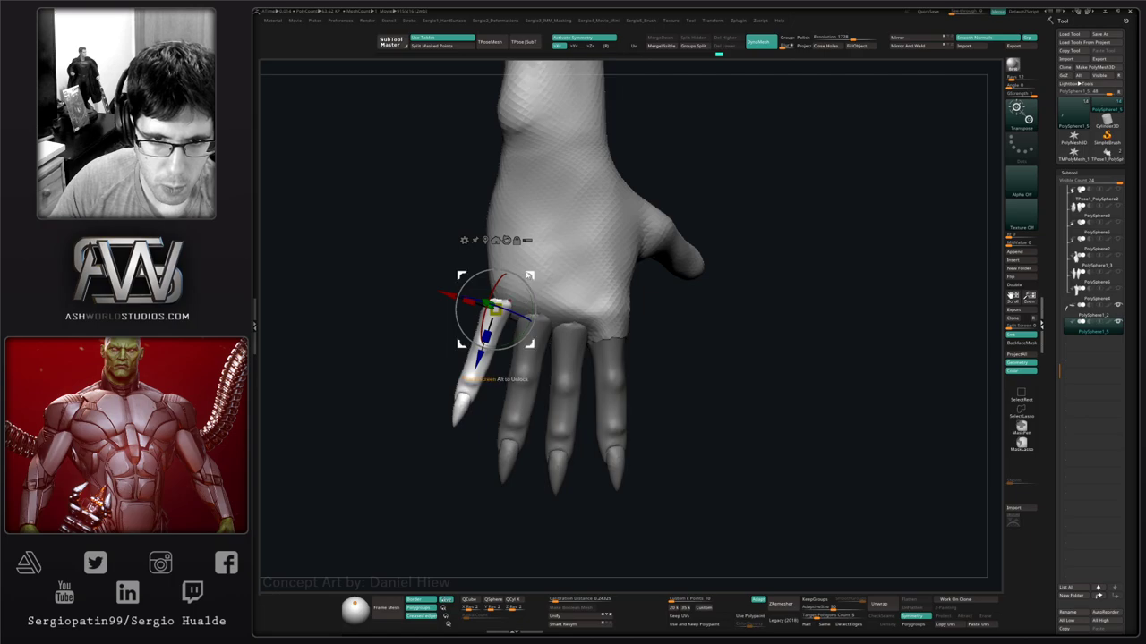
{"action": "left_click_drag", "start_coordinate": [528, 276], "coordinate": [533, 270]}
Isolate the four-finger subtool with its polygroup colours shown and switch to the Move brush.
{"action": "right_click_drag", "start_coordinate": [537, 385], "coordinate": [559, 411], "text": "alt"}
{"action": "key", "text": "alt+s"}
{"action": "key", "text": "c"}
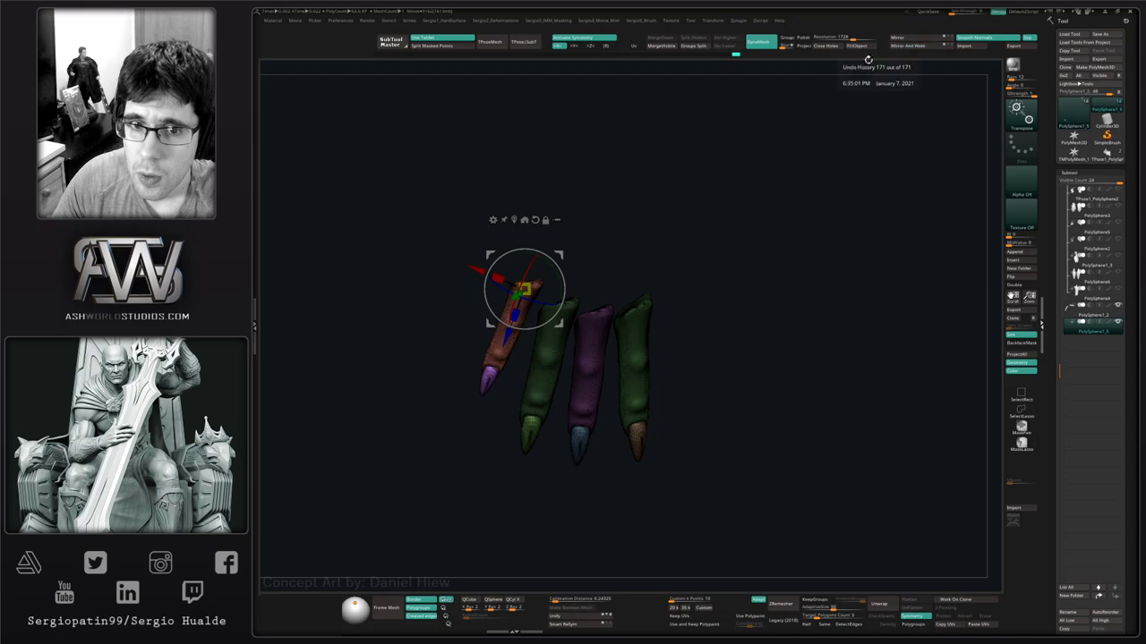
{"action": "right_click_drag", "start_coordinate": [628, 351], "coordinate": [684, 341], "text": "ctrl"}
{"action": "key", "text": "q"}
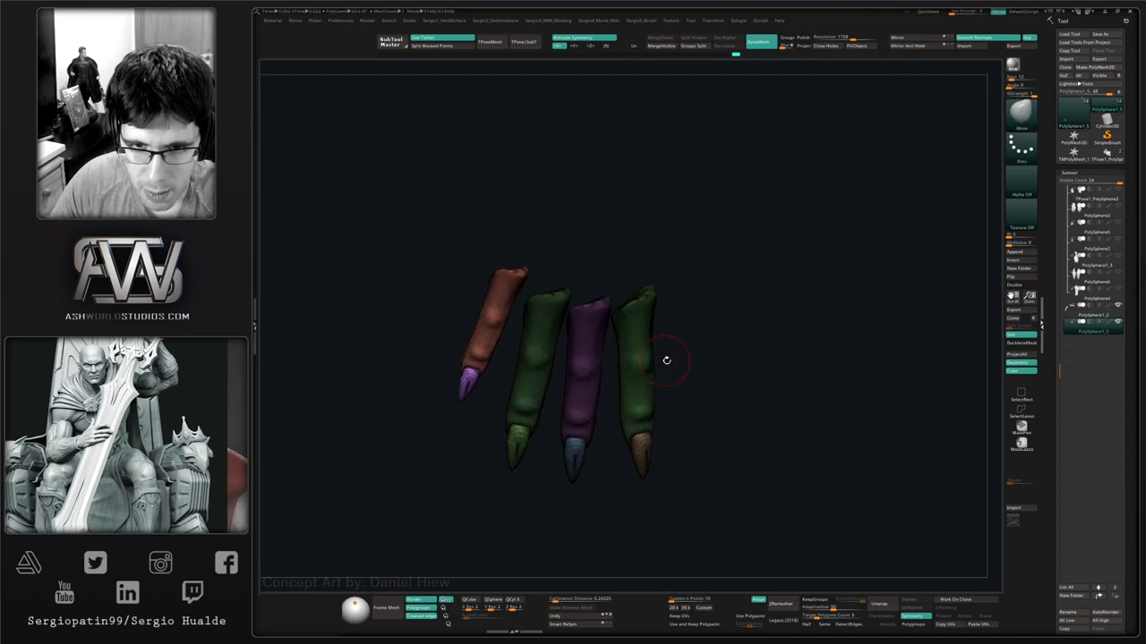
Isolate the index finger with its claw and combine both into a single polygroup.
{"action": "left_click_drag", "start_coordinate": [671, 362], "coordinate": [686, 418], "text": "ctrl"}
{"action": "left_click", "coordinate": [646, 388], "text": "ctrl+shift"}
{"action": "left_click", "coordinate": [687, 388], "text": "ctrl+shift"}
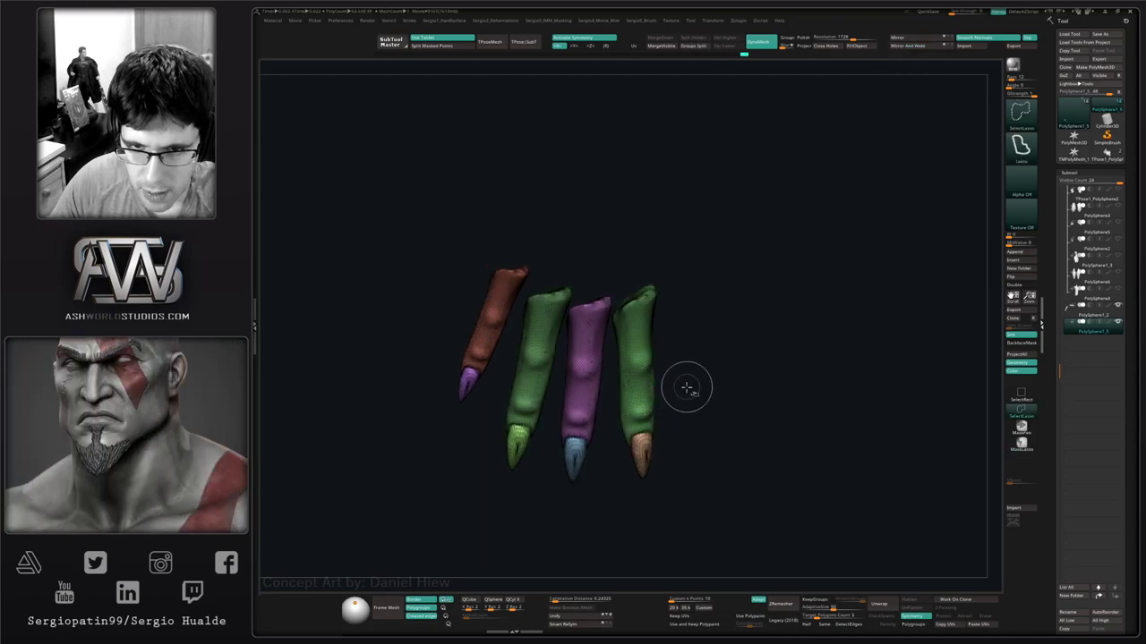
{"action": "left_click", "coordinate": [1014, 411]}
{"action": "left_click", "coordinate": [652, 404], "text": "ctrl+shift"}
{"action": "left_click", "coordinate": [652, 405], "text": "ctrl+shift"}
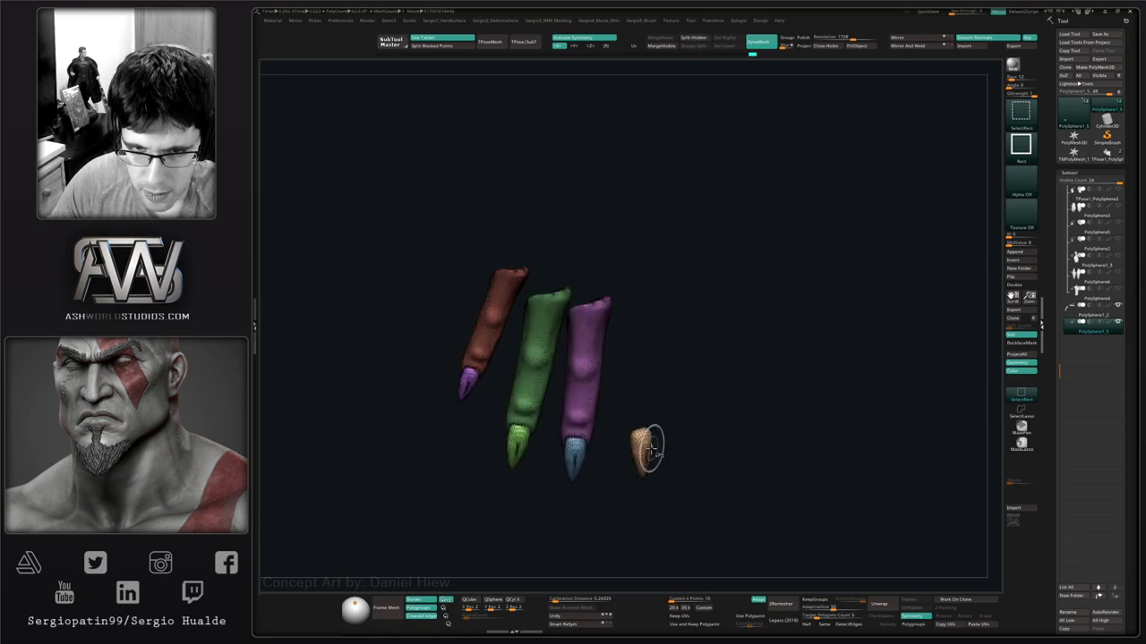
{"action": "left_click", "coordinate": [648, 449], "text": "ctrl+shift"}
{"action": "left_click_drag", "start_coordinate": [690, 429], "coordinate": [699, 484], "text": "ctrl+shift"}
{"action": "key", "text": "ctrl+w"}
{"action": "left_click", "coordinate": [671, 460], "text": "ctrl+shift"}
Isolate the middle finger with its claw and assign them one shared polygroup.
{"action": "left_click", "coordinate": [583, 405], "text": "ctrl+shift"}
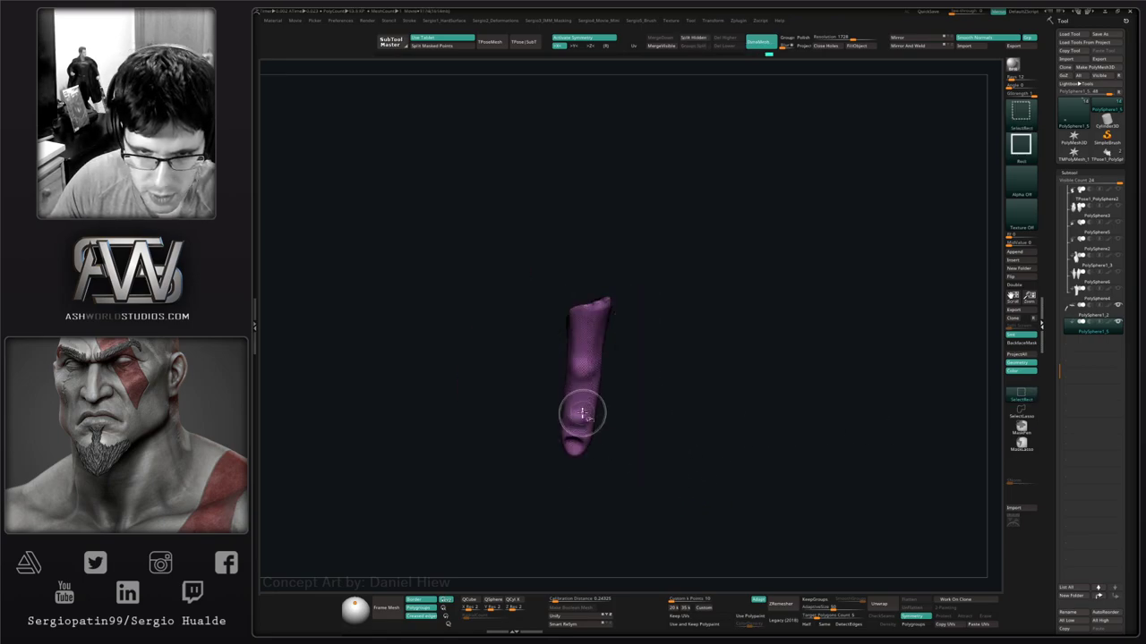
{"action": "left_click", "coordinate": [583, 412], "text": "ctrl+shift"}
{"action": "left_click", "coordinate": [579, 444], "text": "ctrl+shift"}
{"action": "left_click_drag", "start_coordinate": [595, 455], "coordinate": [595, 493], "text": "ctrl+shift"}
{"action": "key", "text": "ctrl+w"}
{"action": "left_click", "coordinate": [594, 480], "text": "ctrl+shift"}
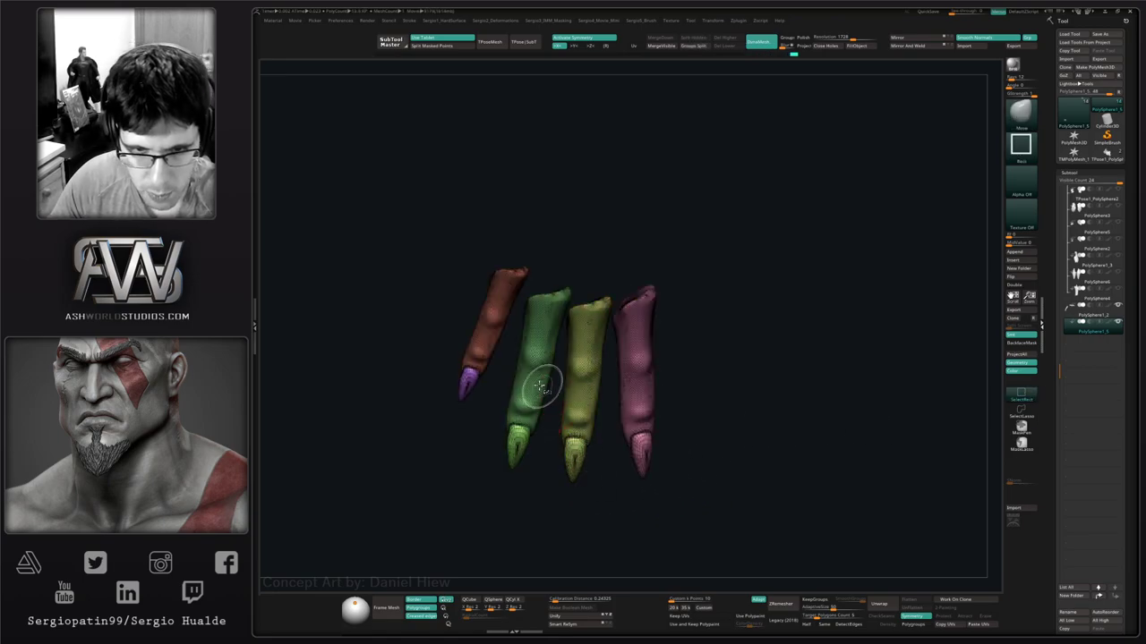
Isolate the ring finger with its claw and assign them one shared polygroup.
{"action": "left_click", "coordinate": [544, 386], "text": "ctrl+shift"}
{"action": "left_click", "coordinate": [542, 394], "text": "ctrl+shift"}
{"action": "left_click", "coordinate": [525, 436], "text": "ctrl+shift"}
{"action": "left_click_drag", "start_coordinate": [545, 438], "coordinate": [539, 486], "text": "ctrl+shift"}
{"action": "key", "text": "ctrl+w"}
{"action": "left_click", "coordinate": [537, 490], "text": "ctrl+shift"}
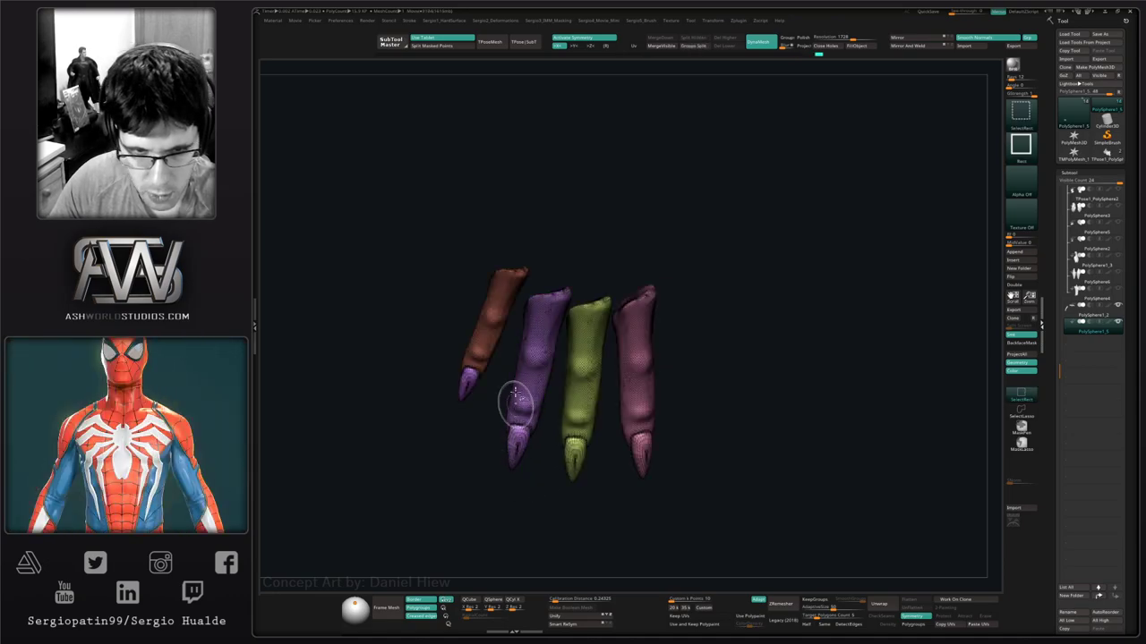
Combine the little finger and its claw into one polygroup, then show all fingers again.
{"action": "left_click", "coordinate": [482, 350], "text": "ctrl+shift"}
{"action": "left_click", "coordinate": [478, 359], "text": "ctrl+shift"}
{"action": "left_click", "coordinate": [467, 389], "text": "ctrl+shift"}
{"action": "left_click_drag", "start_coordinate": [485, 386], "coordinate": [478, 417], "text": "ctrl+shift"}
{"action": "key", "text": "ctrl+w"}
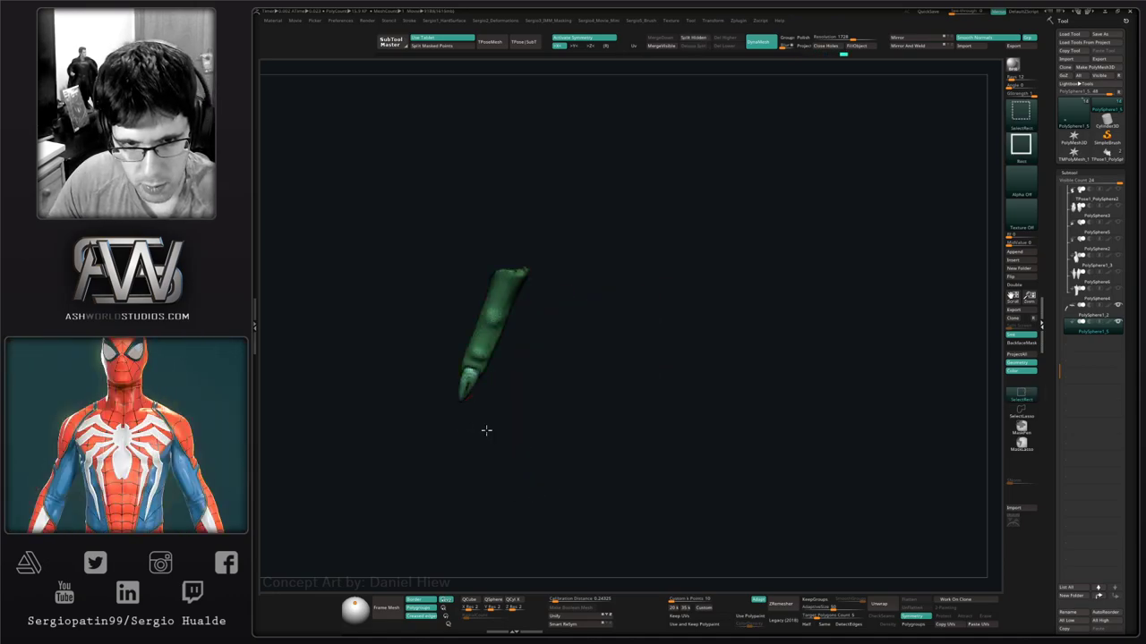
{"action": "left_click", "coordinate": [486, 430], "text": "ctrl+shift"}
Show the whole arm without polygroup colours and reposition the ring and little fingers against the palm.
{"action": "right_click_drag", "start_coordinate": [533, 439], "coordinate": [558, 388], "text": "ctrl"}
{"action": "key", "text": "shift+f"}
{"action": "key", "text": "shift+s"}
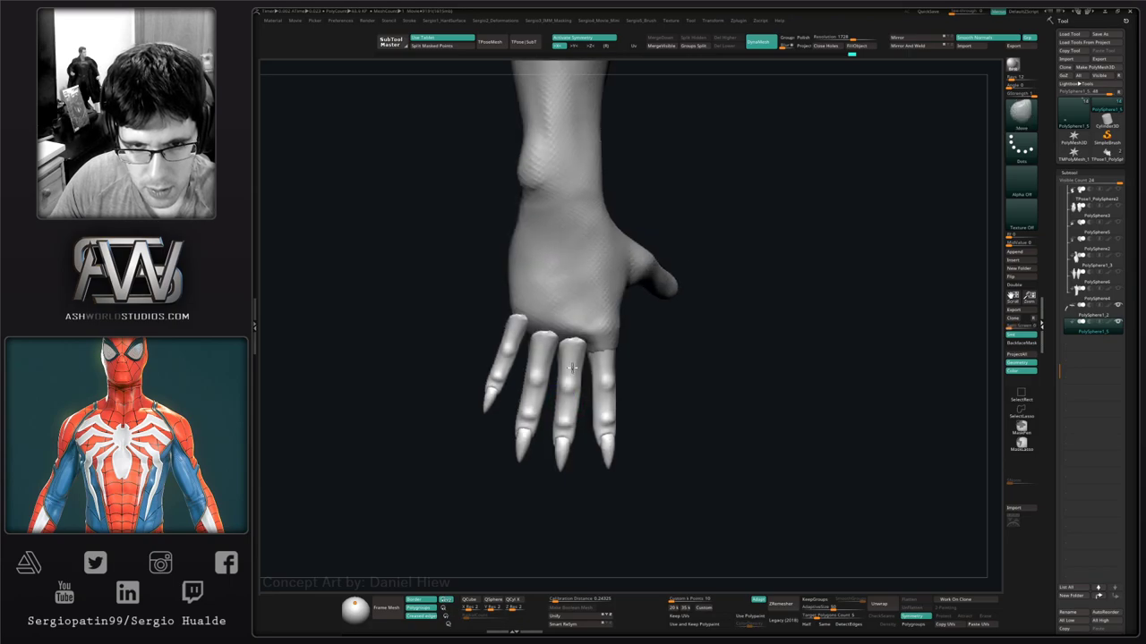
{"action": "key", "text": "w"}
{"action": "left_click", "coordinate": [537, 392], "text": "ctrl"}
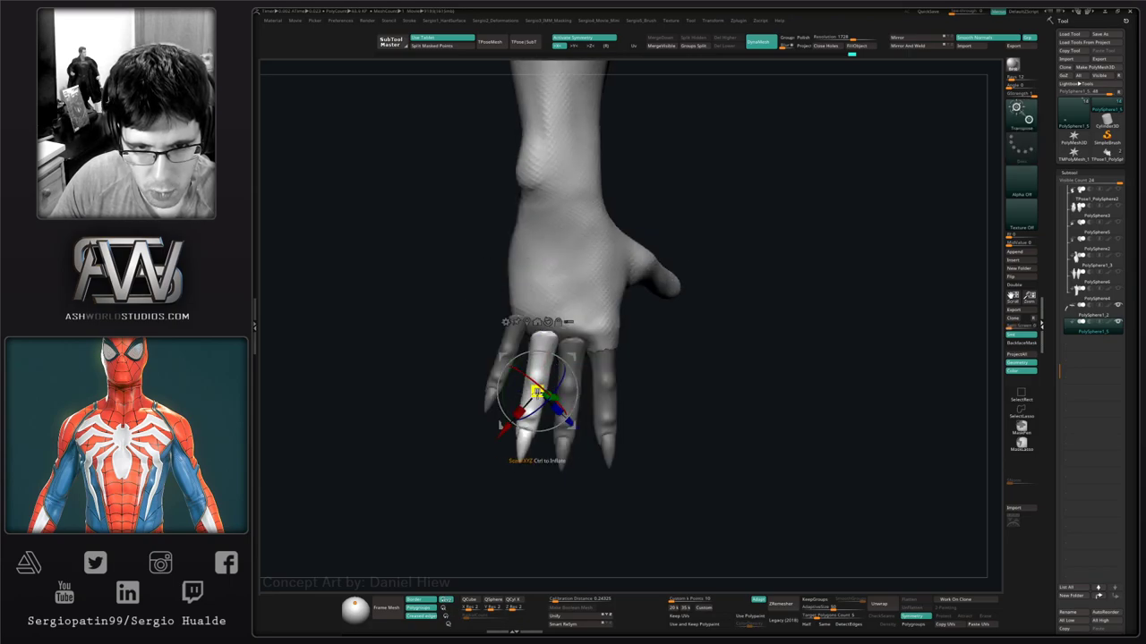
{"action": "left_click_drag", "start_coordinate": [577, 341], "coordinate": [580, 344]}
{"action": "left_click", "coordinate": [513, 341], "text": "ctrl"}
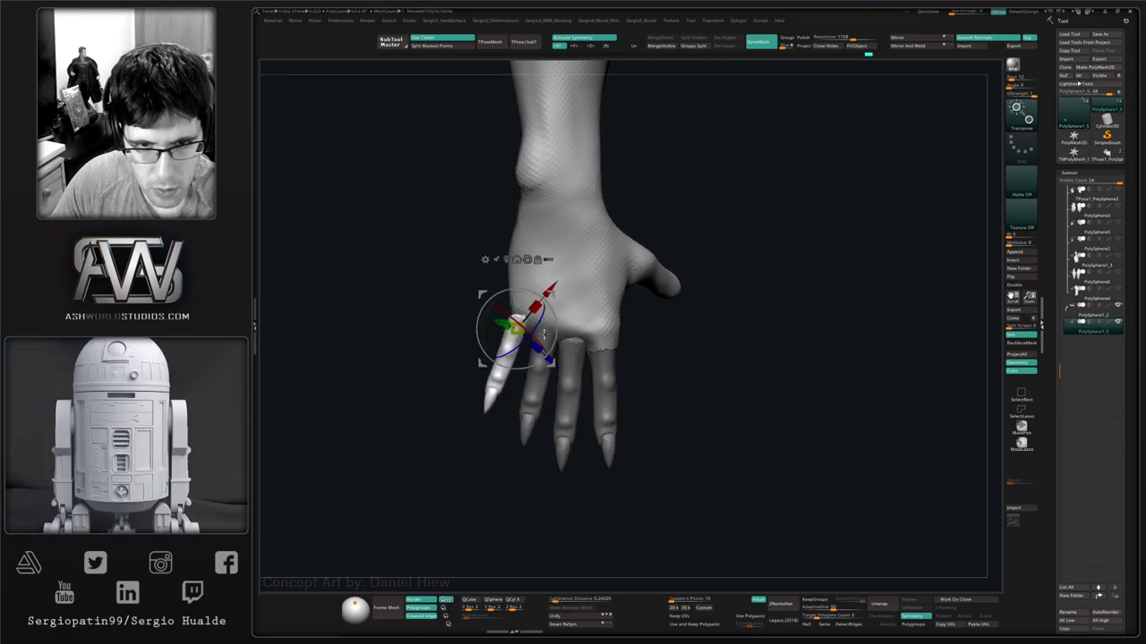
{"action": "left_click_drag", "start_coordinate": [555, 298], "coordinate": [559, 300]}
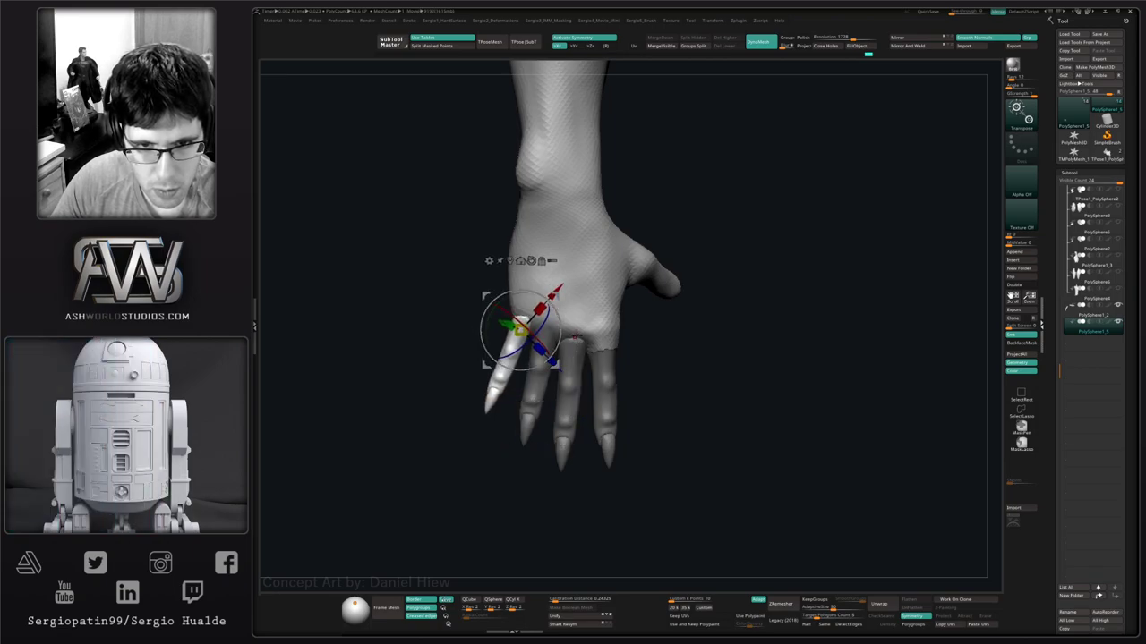
Fine-tune the little finger's placement from the fingertip side and clear the mask on the other fingers.
{"action": "right_click_drag", "start_coordinate": [581, 351], "coordinate": [519, 412], "text": "ctrl"}
{"action": "left_click", "coordinate": [625, 383], "text": "alt"}
{"action": "left_click", "coordinate": [519, 411], "text": "alt"}
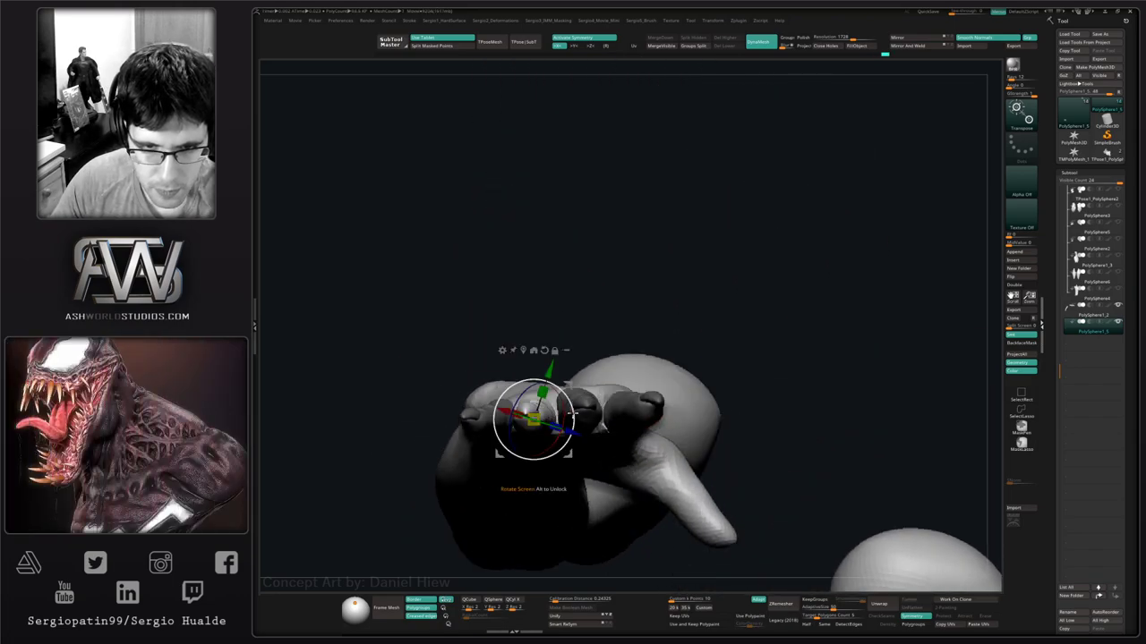
{"action": "right_click_drag", "start_coordinate": [472, 428], "coordinate": [535, 421]}
{"action": "mouse_move", "coordinate": [535, 388]}
{"action": "left_mouse_down"}
{"action": "mouse_move", "coordinate": [542, 378]}
{"action": "mouse_move", "coordinate": [540, 395]}
{"action": "left_mouse_up"}
{"action": "key", "text": "q"}
{"action": "right_click_drag", "start_coordinate": [566, 391], "coordinate": [583, 474], "text": "ctrl"}
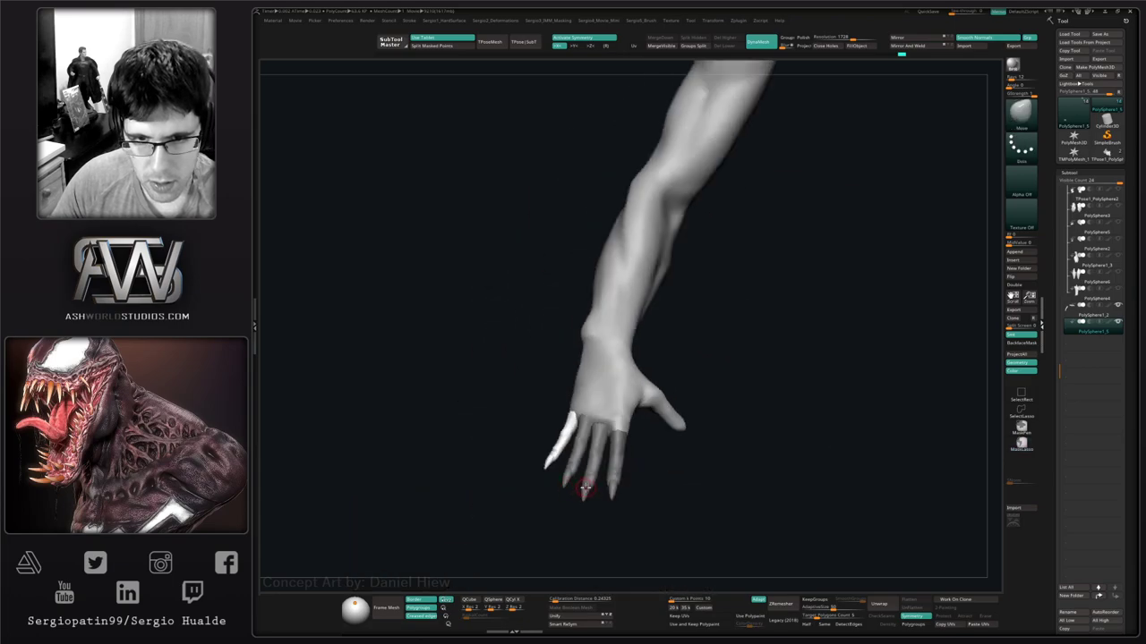
{"action": "left_click_drag", "start_coordinate": [633, 513], "coordinate": [654, 518], "text": "ctrl"}
{"action": "right_click_drag", "start_coordinate": [654, 516], "coordinate": [550, 456]}
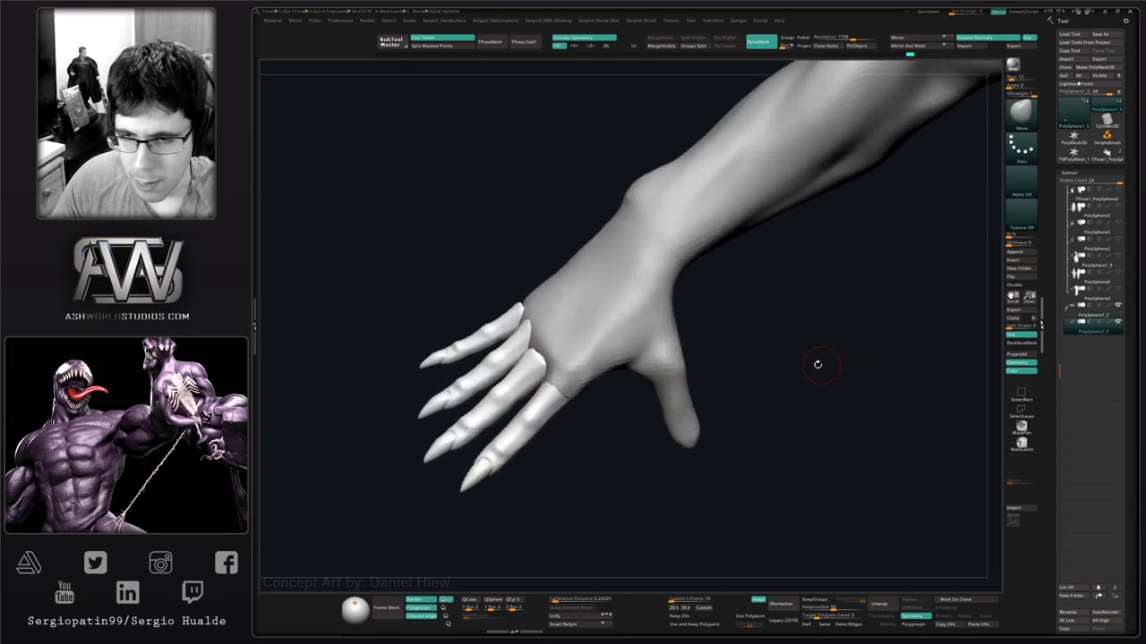
Duplicate the fingers subtool and keep only the index finger in the copy.
{"action": "key", "text": "ctrl+shift+d"}
{"action": "left_click", "coordinate": [530, 426], "text": "ctrl+shift"}
{"action": "key", "text": "shift+s"}
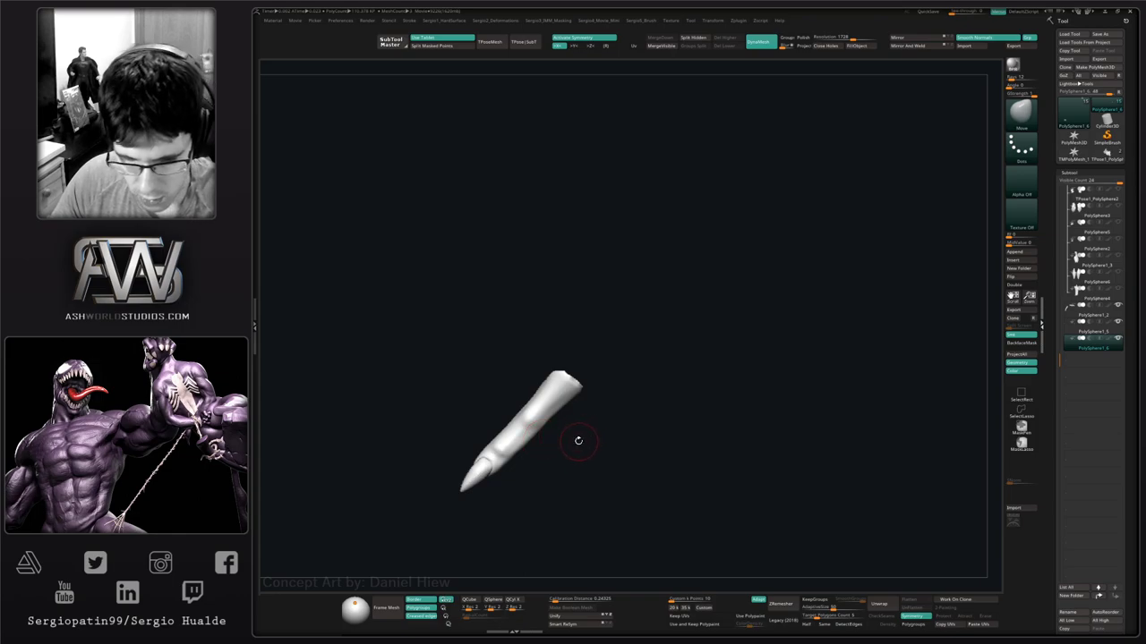
{"action": "key", "text": "shift+s"}
{"action": "right_click_drag", "start_coordinate": [573, 468], "coordinate": [585, 445], "text": "ctrl"}
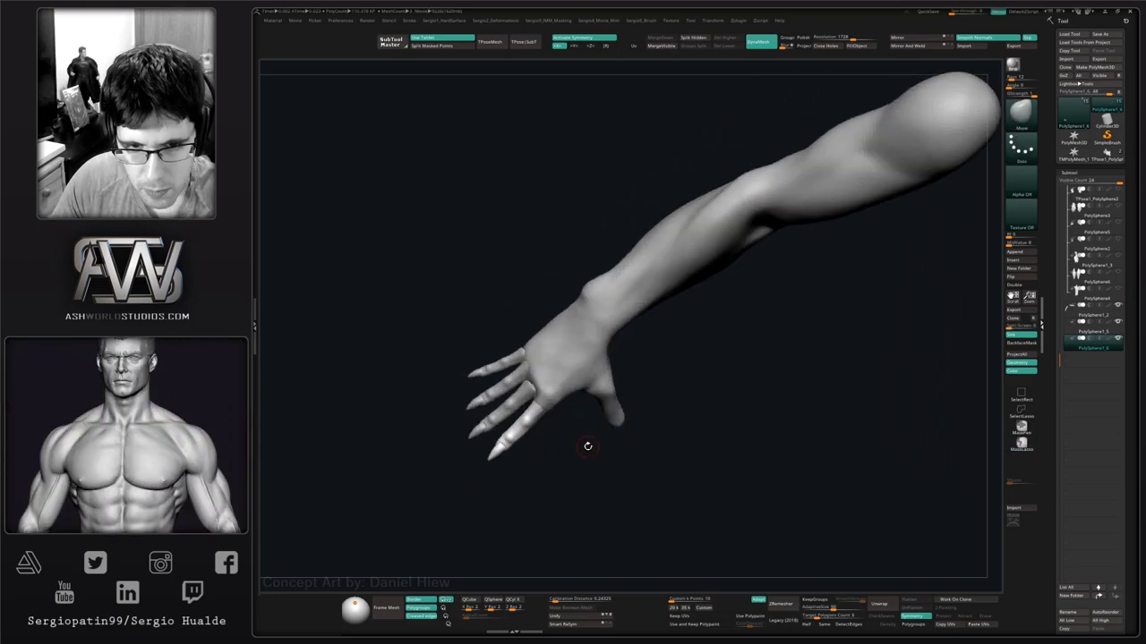
Move the copied finger over to the thumb and orient it along the thumb's direction.
{"action": "key", "text": "w"}
{"action": "left_click_drag", "start_coordinate": [531, 412], "coordinate": [642, 364]}
{"action": "left_click", "coordinate": [614, 409], "text": "alt"}
{"action": "right_click_drag", "start_coordinate": [647, 381], "coordinate": [707, 367]}
{"action": "left_click_drag", "start_coordinate": [642, 363], "coordinate": [628, 340]}
{"action": "right_click_drag", "start_coordinate": [665, 379], "coordinate": [611, 416]}
{"action": "left_click_drag", "start_coordinate": [628, 340], "coordinate": [633, 351]}
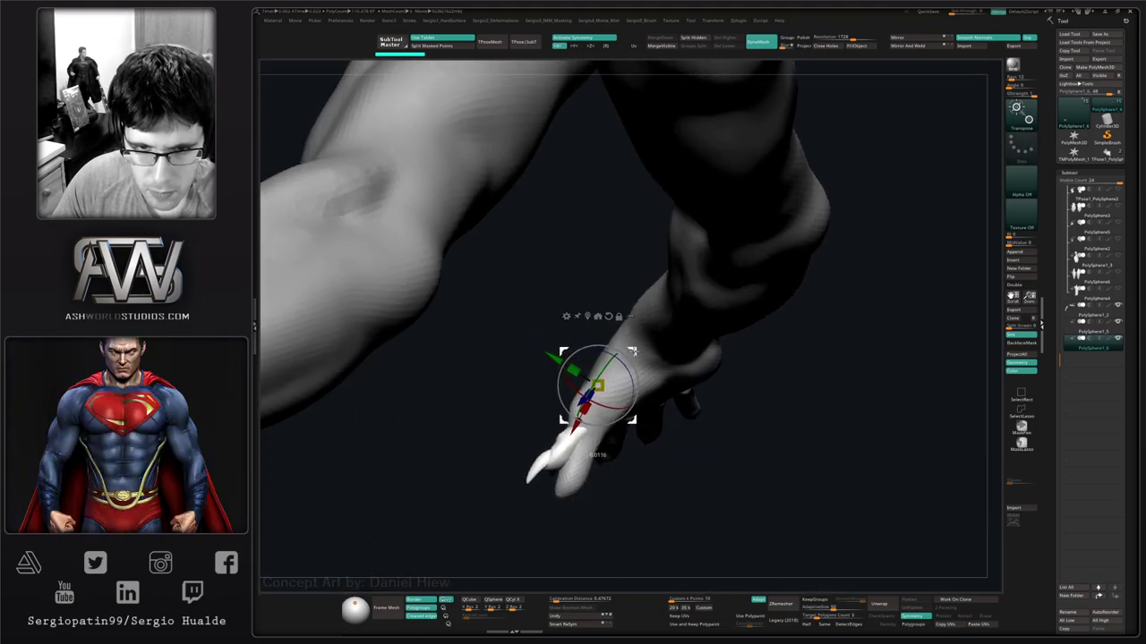
{"action": "key", "text": "q"}
{"action": "mouse_move", "coordinate": [615, 402]}
{"action": "right_mouse_down"}
{"action": "mouse_move", "coordinate": [645, 427]}
{"action": "mouse_move", "coordinate": [677, 402]}
{"action": "right_mouse_up"}
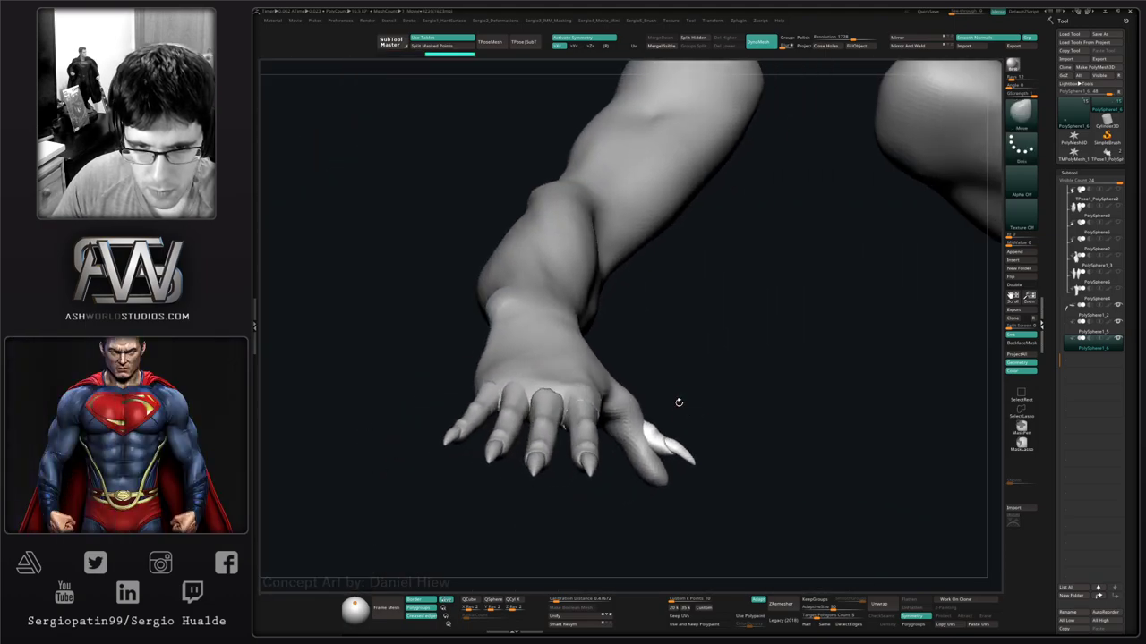
Mask the base of the copied finger in solo view, adjust its unmasked part, and clear the mask.
{"action": "key", "text": "w"}
{"action": "key", "text": "alt+s"}
{"action": "mouse_move", "coordinate": [650, 369]}
{"action": "left_mouse_down", "text": "ctrl"}
{"action": "mouse_move", "coordinate": [609, 483]}
{"action": "mouse_move", "coordinate": [751, 412]}
{"action": "left_mouse_up", "text": "ctrl"}
{"action": "mouse_move", "coordinate": [635, 421]}
{"action": "left_mouse_down"}
{"action": "mouse_move", "coordinate": [647, 447]}
{"action": "mouse_move", "coordinate": [653, 412]}
{"action": "mouse_move", "coordinate": [647, 430]}
{"action": "left_mouse_up"}
{"action": "left_click", "coordinate": [688, 400], "text": "ctrl"}
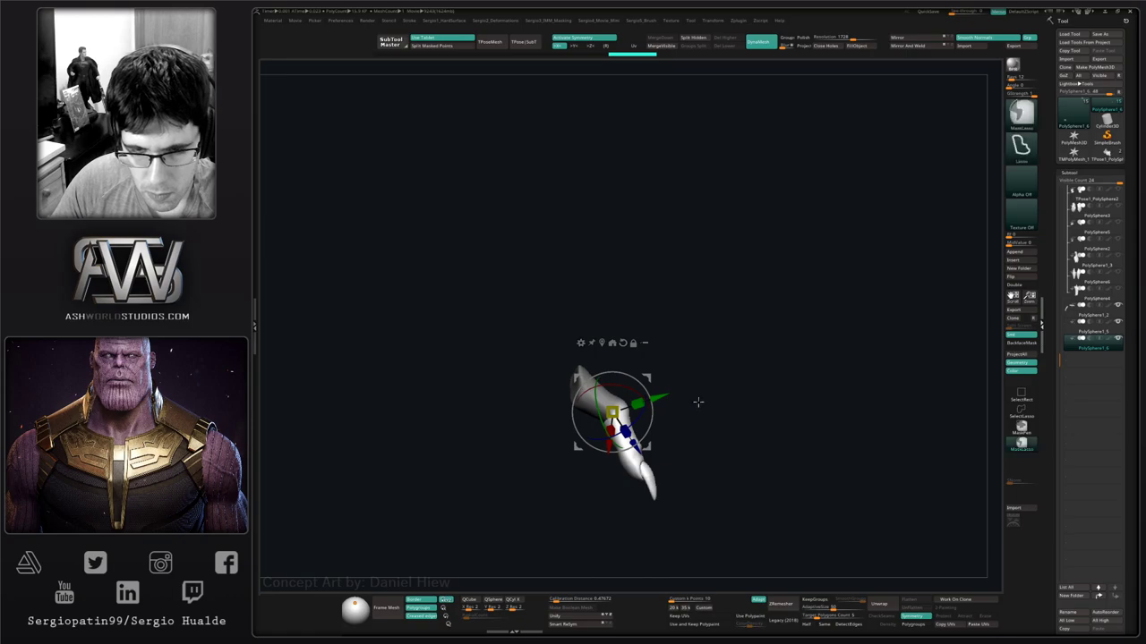
{"action": "left_click_drag", "start_coordinate": [698, 402], "coordinate": [709, 415], "text": "ctrl"}
Show the arm again and align the copied finger over the old thumb.
{"action": "key", "text": "alt+s"}
{"action": "right_click_drag", "start_coordinate": [659, 435], "coordinate": [657, 380]}
{"action": "left_click_drag", "start_coordinate": [656, 380], "coordinate": [629, 401]}
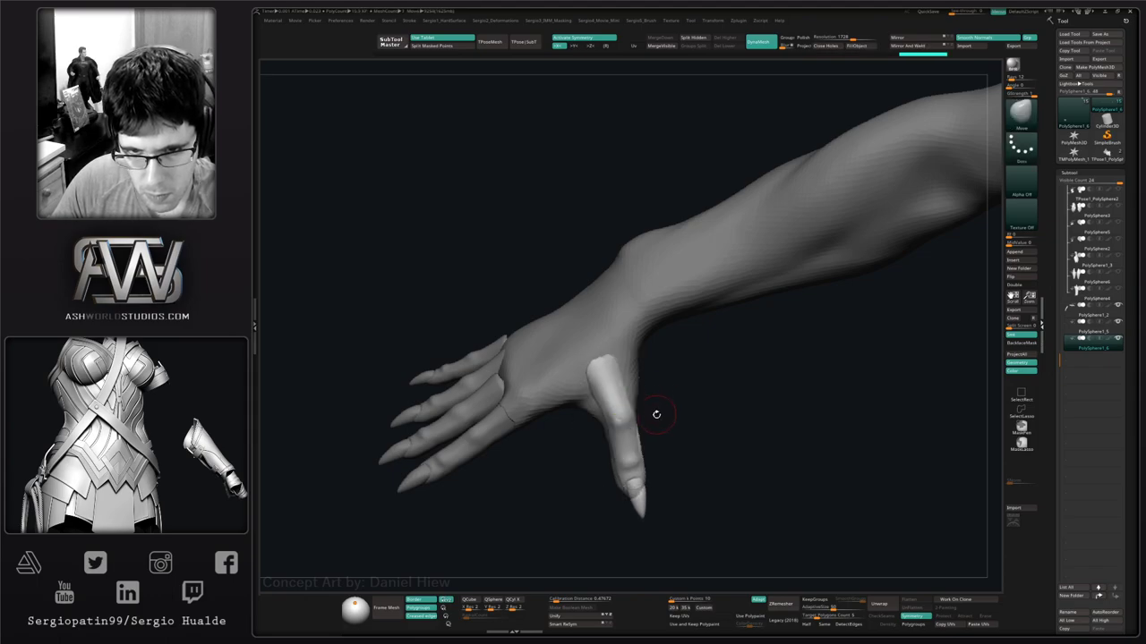
Remove the old thumb from the arm subtool and close the resulting hole.
{"action": "mouse_move", "coordinate": [656, 414]}
{"action": "right_mouse_down"}
{"action": "mouse_move", "coordinate": [655, 389]}
{"action": "mouse_move", "coordinate": [639, 403]}
{"action": "mouse_move", "coordinate": [666, 425]}
{"action": "right_mouse_up"}
{"action": "left_click", "coordinate": [642, 384], "text": "alt"}
{"action": "key", "text": "alt+s"}
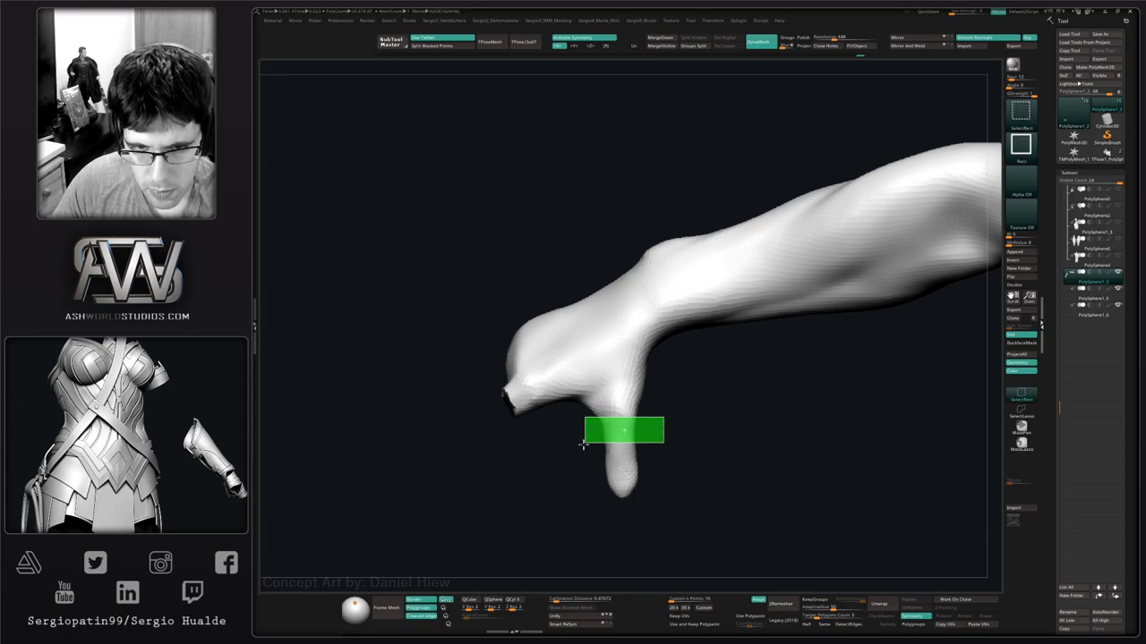
{"action": "left_click_drag", "start_coordinate": [577, 517], "coordinate": [578, 517], "text": "ctrl+shift"}
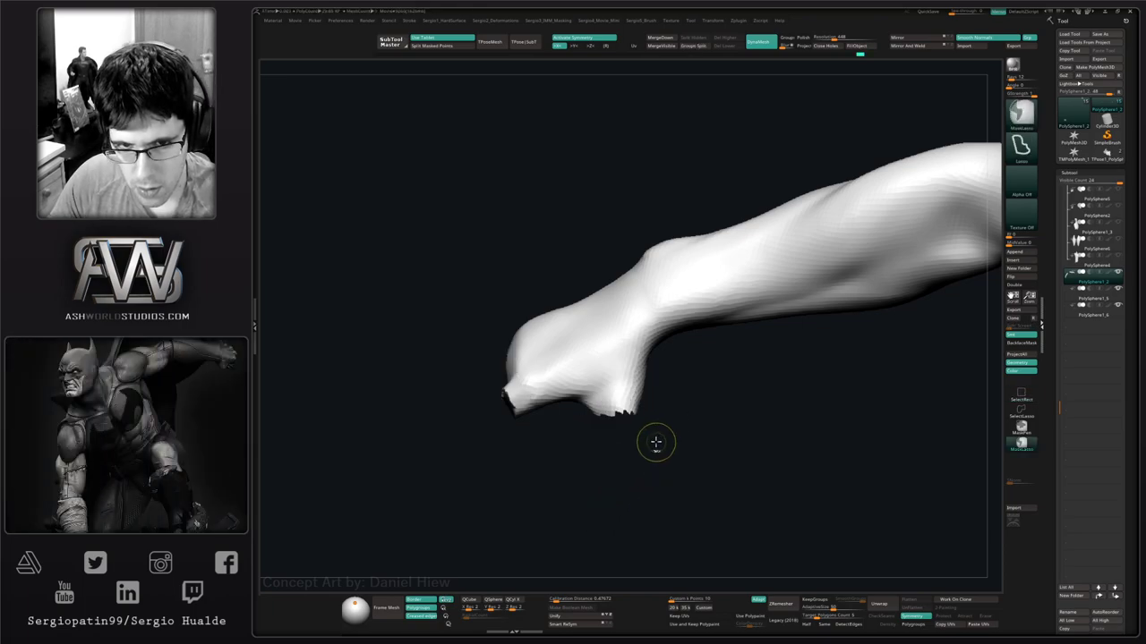
{"action": "left_click", "coordinate": [839, 46]}
{"action": "key", "text": "alt+s"}
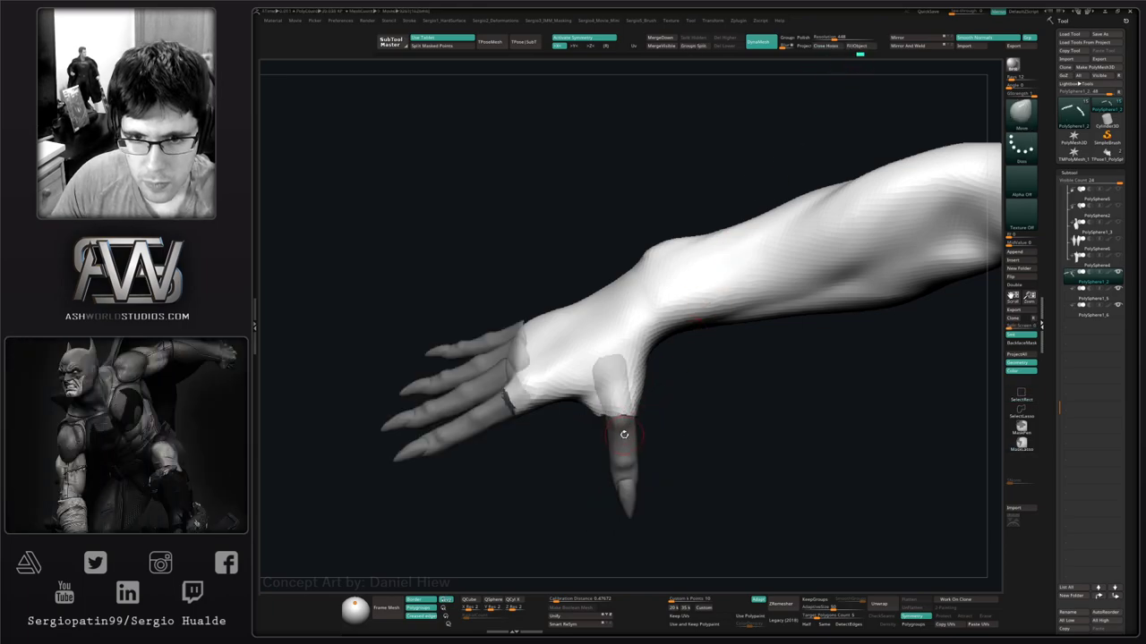
Select the new thumb subtool and apply a lasso mask around its base.
{"action": "left_click", "coordinate": [630, 438], "text": "alt"}
{"action": "mouse_move", "coordinate": [639, 440]}
{"action": "right_mouse_down", "text": "ctrl"}
{"action": "mouse_move", "coordinate": [634, 398]}
{"action": "mouse_move", "coordinate": [657, 447]}
{"action": "mouse_move", "coordinate": [634, 538]}
{"action": "mouse_move", "coordinate": [616, 514]}
{"action": "right_mouse_up", "text": "ctrl"}
{"action": "key", "text": "s"}
{"action": "right_click_drag", "start_coordinate": [661, 469], "coordinate": [691, 415]}
{"action": "key", "text": "w"}
{"action": "left_click", "coordinate": [649, 457], "text": "ctrl+shift"}
{"action": "left_click_drag", "start_coordinate": [598, 444], "coordinate": [766, 348], "text": "ctrl"}
{"action": "left_click", "coordinate": [725, 387], "text": "ctrl+shift"}
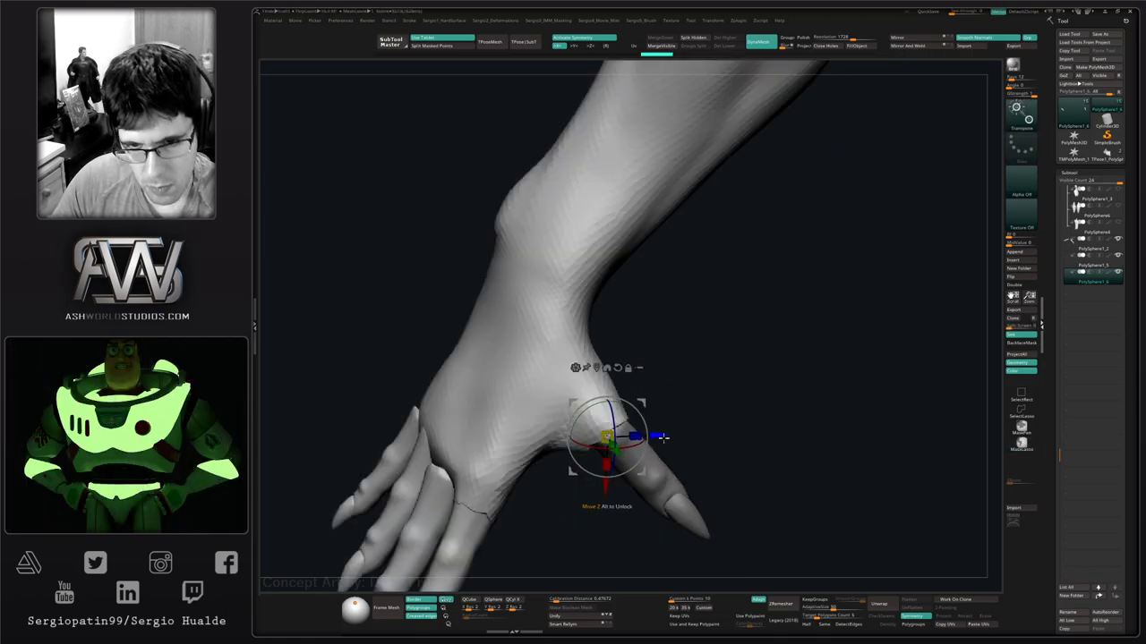
Rotate the new thumb downward and move its base against the thumb stump on the palm.
{"action": "left_click", "coordinate": [658, 424], "text": "ctrl"}
{"action": "left_click_drag", "start_coordinate": [645, 419], "coordinate": [646, 433]}
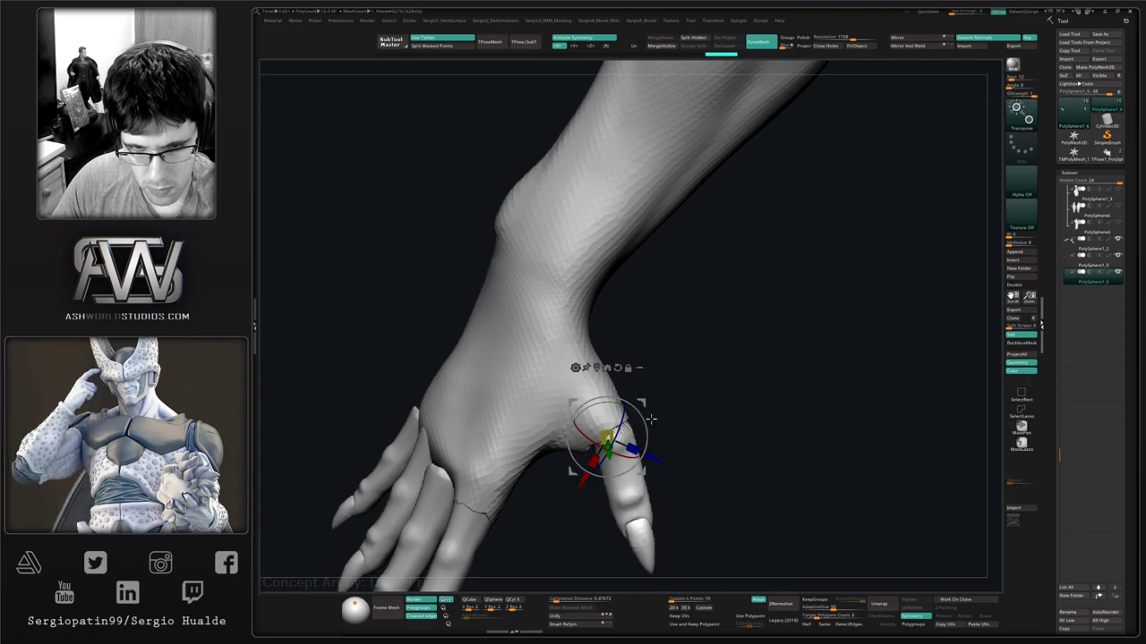
{"action": "left_click_drag", "start_coordinate": [642, 404], "coordinate": [623, 408]}
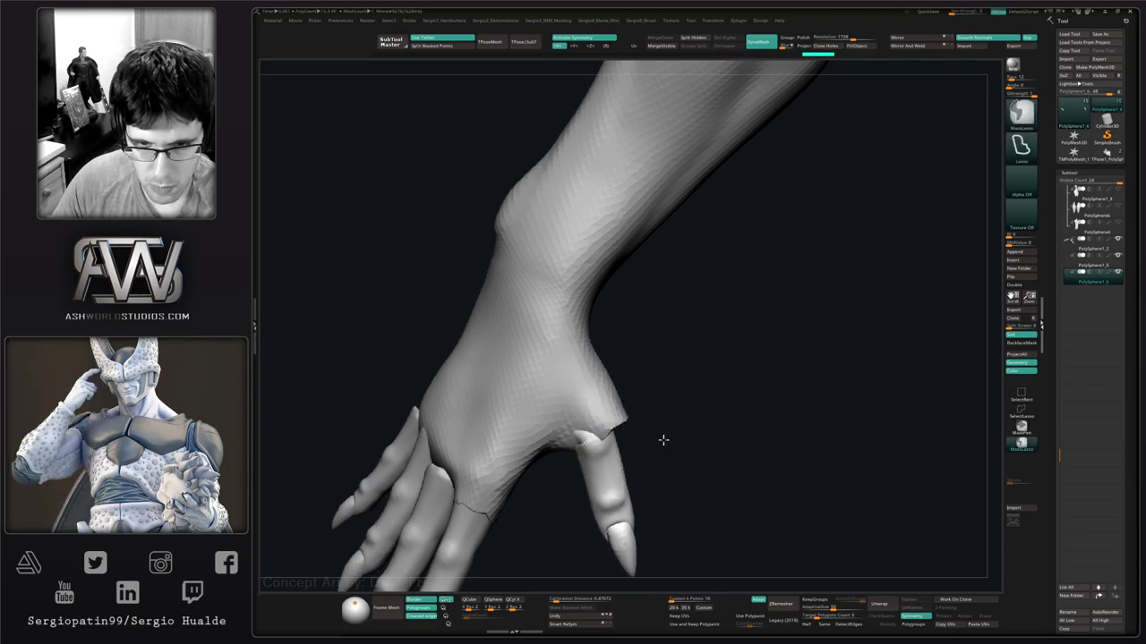
{"action": "right_click_drag", "start_coordinate": [663, 439], "coordinate": [657, 410], "text": "ctrl"}
{"action": "right_click_drag", "start_coordinate": [657, 410], "coordinate": [678, 413]}
{"action": "key", "text": "q"}
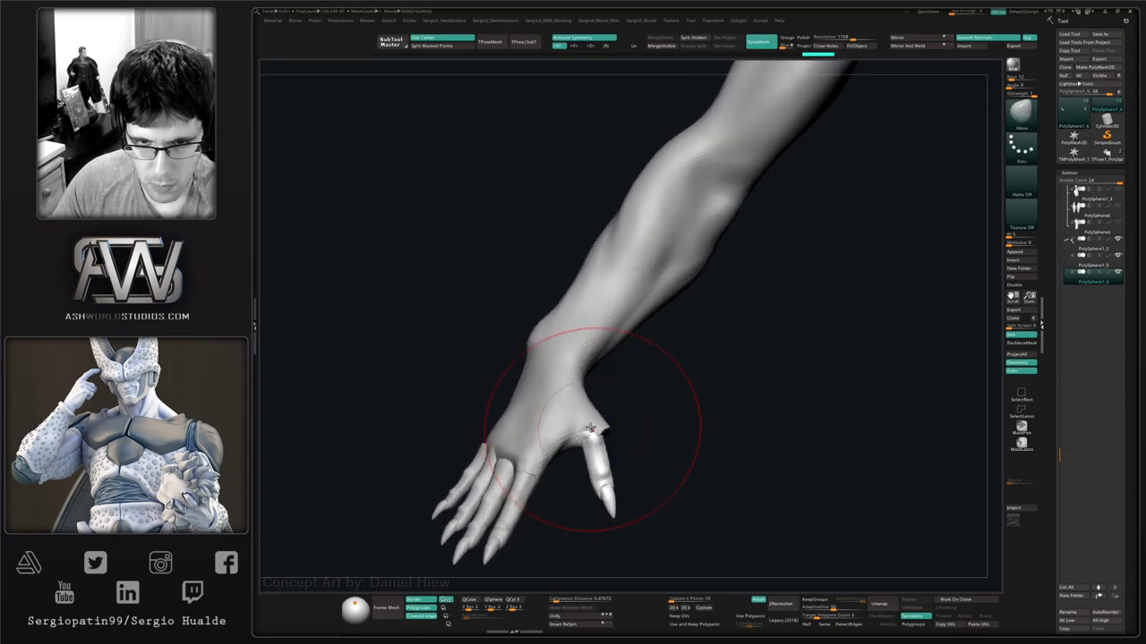
Select the arm subtool and reshape the thumb stump and wrist to meet the new thumb using the Move brush.
{"action": "left_click", "coordinate": [595, 422], "text": "alt"}
{"action": "right_click_drag", "start_coordinate": [614, 459], "coordinate": [625, 458]}
{"action": "left_click_drag", "start_coordinate": [601, 433], "coordinate": [602, 440]}
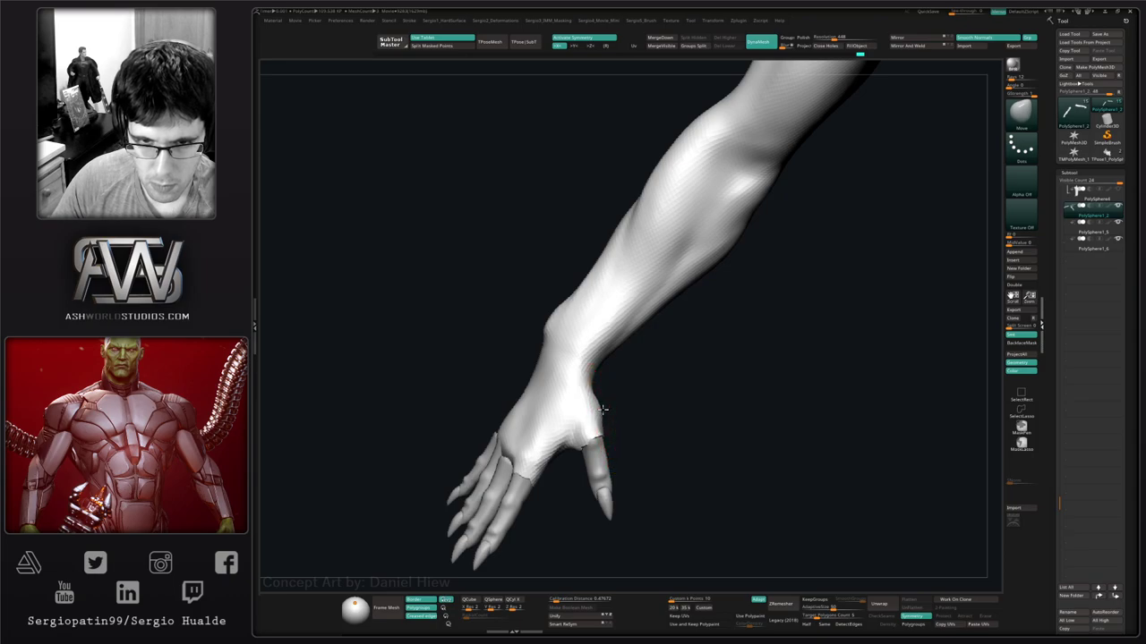
{"action": "mouse_move", "coordinate": [594, 417]}
{"action": "right_mouse_down", "text": "ctrl"}
{"action": "mouse_move", "coordinate": [592, 394]}
{"action": "mouse_move", "coordinate": [582, 395]}
{"action": "mouse_move", "coordinate": [583, 417]}
{"action": "right_mouse_up", "text": "ctrl"}
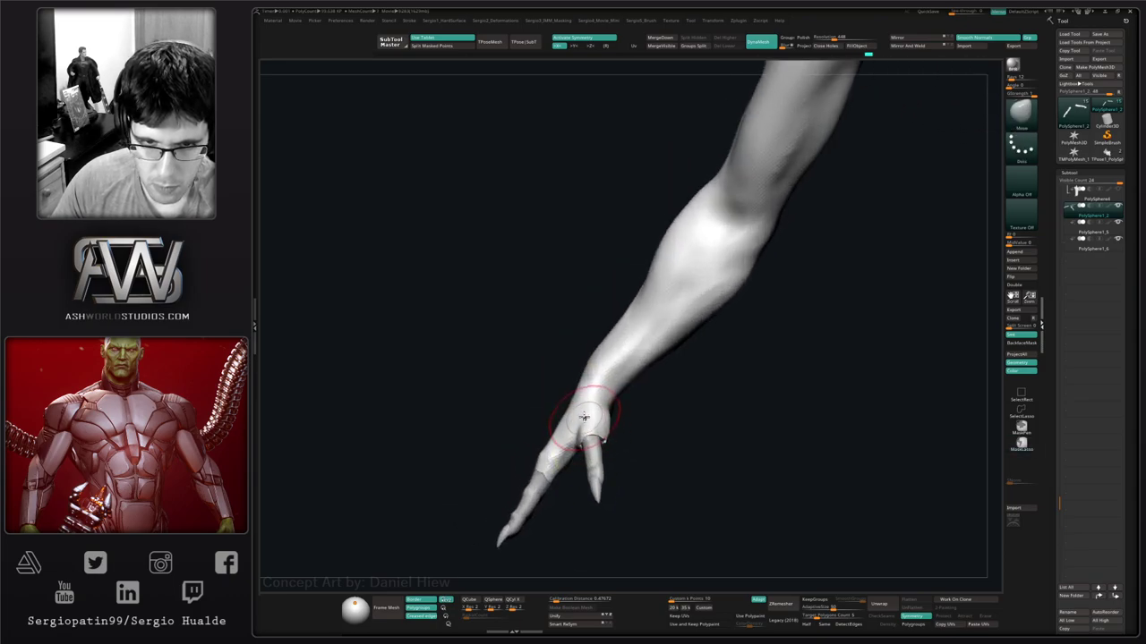
{"action": "mouse_move", "coordinate": [589, 367]}
{"action": "left_mouse_down"}
{"action": "mouse_move", "coordinate": [690, 384]}
{"action": "mouse_move", "coordinate": [664, 484]}
{"action": "mouse_move", "coordinate": [691, 455]}
{"action": "left_mouse_up"}
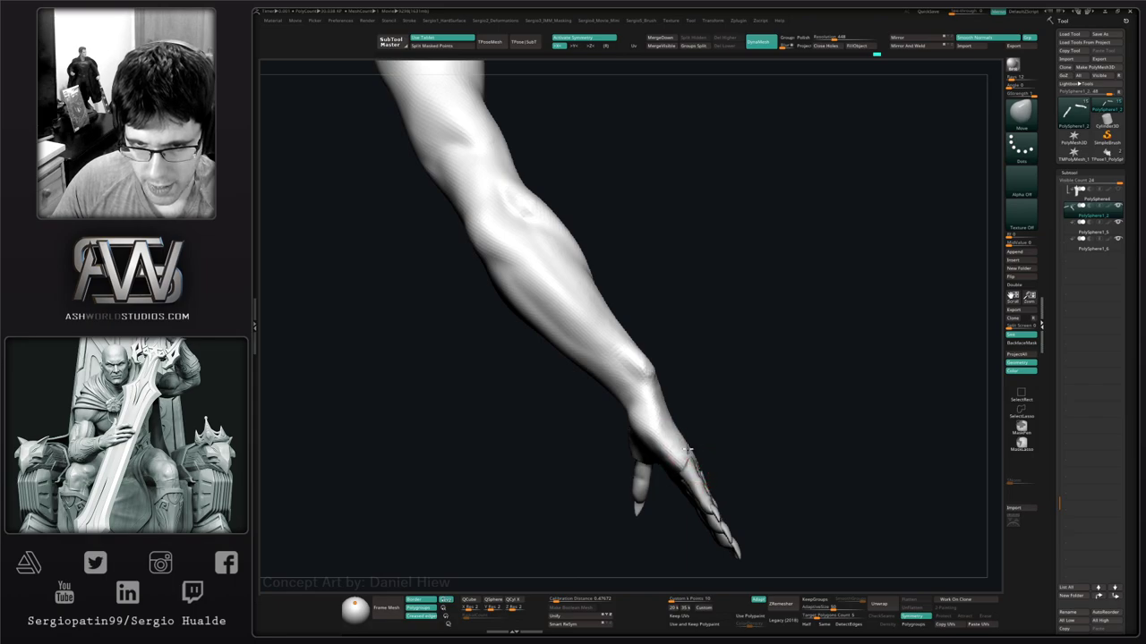
Build up the knuckle edge on the palm and back of the hand with the Standard brush.
{"action": "mouse_move", "coordinate": [688, 450]}
{"action": "right_mouse_down"}
{"action": "mouse_move", "coordinate": [646, 448]}
{"action": "mouse_move", "coordinate": [661, 474]}
{"action": "mouse_move", "coordinate": [676, 461]}
{"action": "right_mouse_up"}
{"action": "key", "text": "b"}
{"action": "key", "text": "s"}
{"action": "key", "text": "t"}
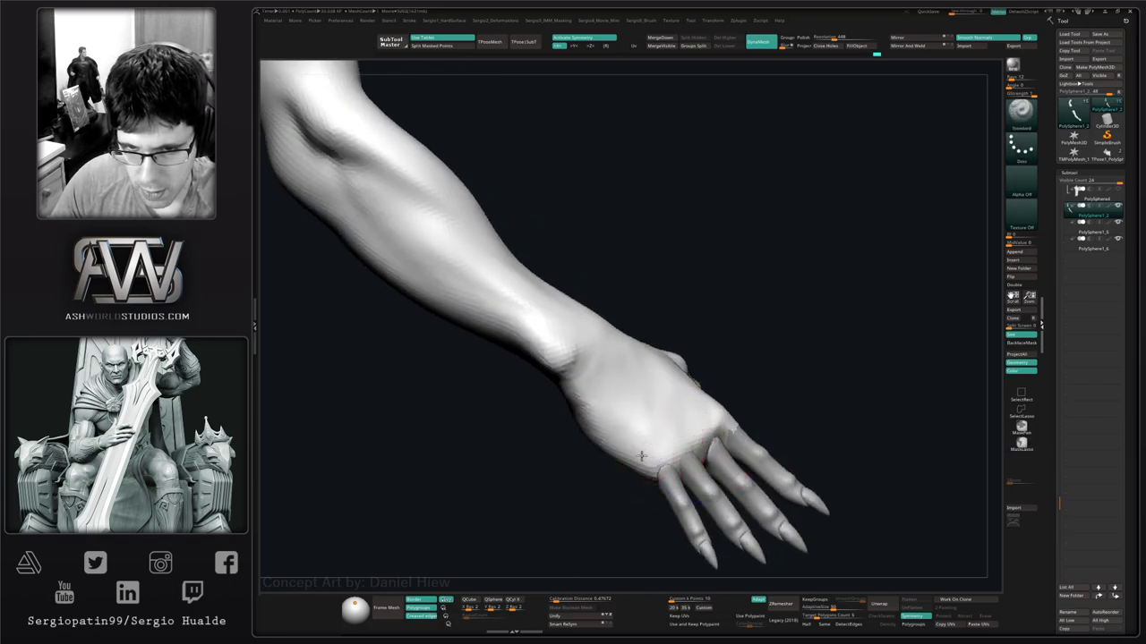
{"action": "left_click_drag", "start_coordinate": [700, 433], "coordinate": [713, 394]}
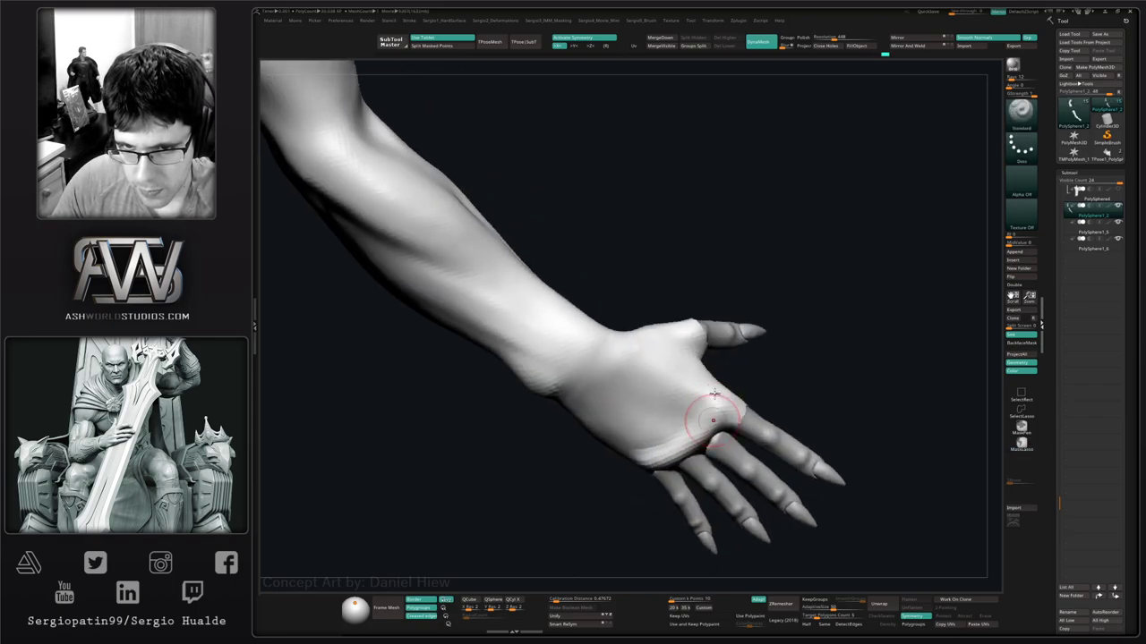
{"action": "left_click_drag", "start_coordinate": [622, 467], "coordinate": [686, 417]}
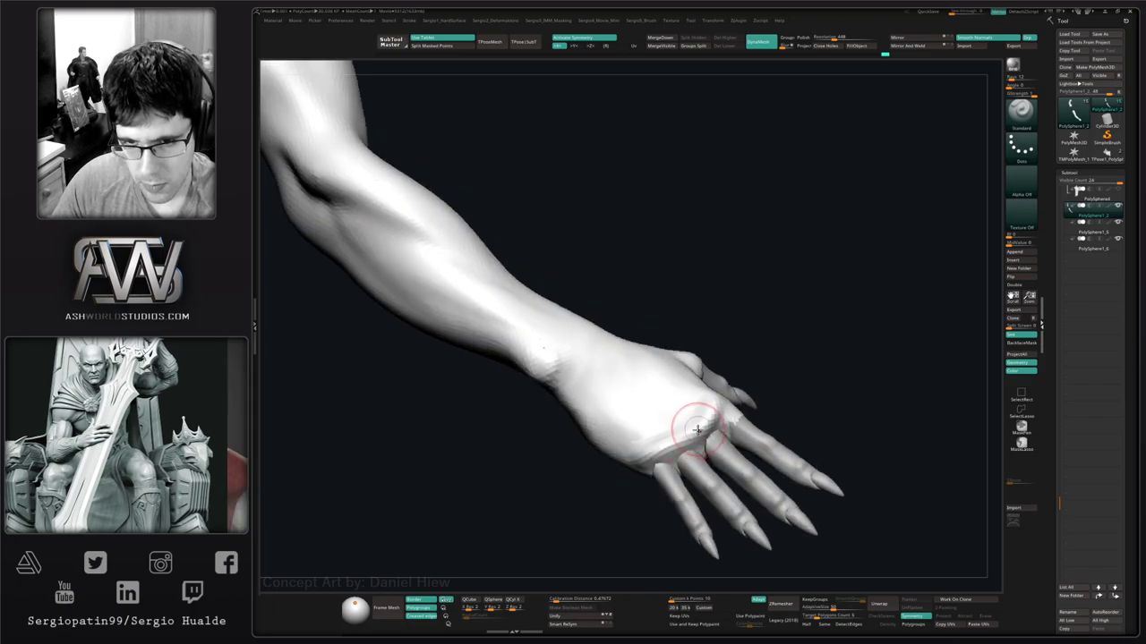
Fill out the back of the hand with the Clay brush and refine the wrist and hand shape with the Move brush.
{"action": "key", "text": "ctrl+shift"}
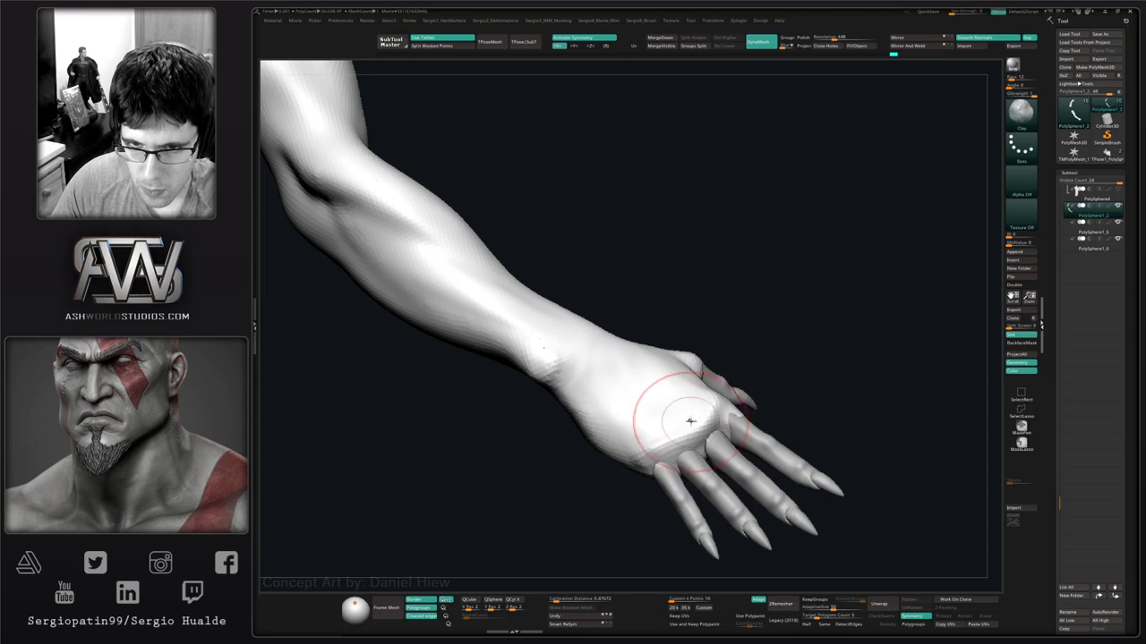
{"action": "mouse_move", "coordinate": [702, 391]}
{"action": "left_mouse_down"}
{"action": "mouse_move", "coordinate": [701, 414]}
{"action": "mouse_move", "coordinate": [686, 391]}
{"action": "mouse_move", "coordinate": [693, 376]}
{"action": "mouse_move", "coordinate": [656, 403]}
{"action": "mouse_move", "coordinate": [606, 464]}
{"action": "left_mouse_up"}
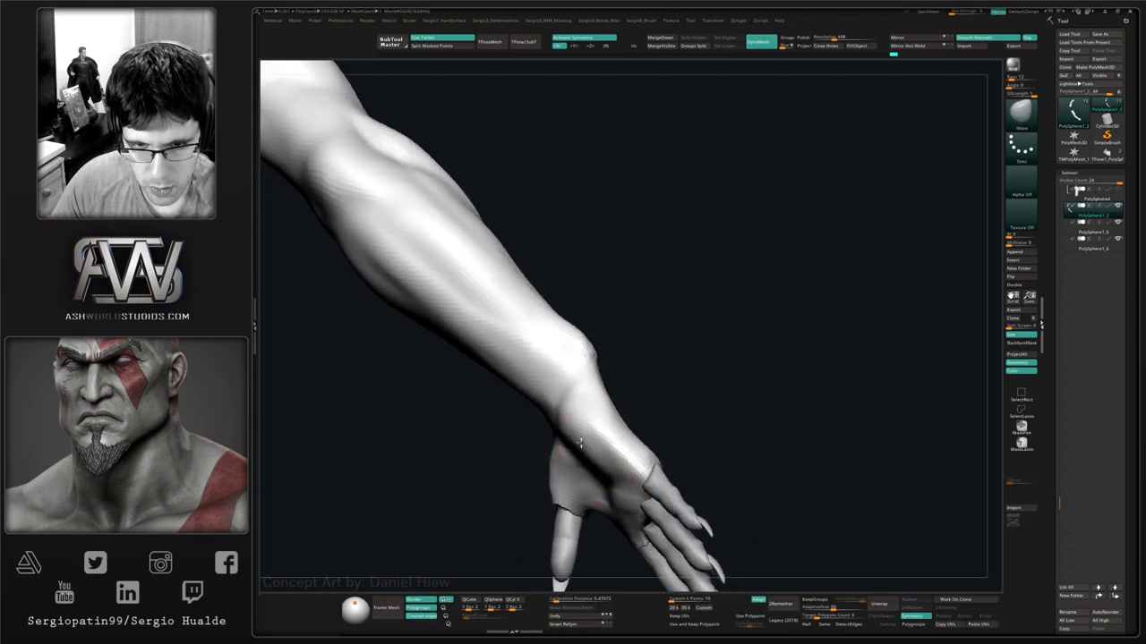
{"action": "left_click_drag", "start_coordinate": [571, 430], "coordinate": [659, 495]}
{"action": "right_click_drag", "start_coordinate": [659, 495], "coordinate": [707, 511], "text": "ctrl"}
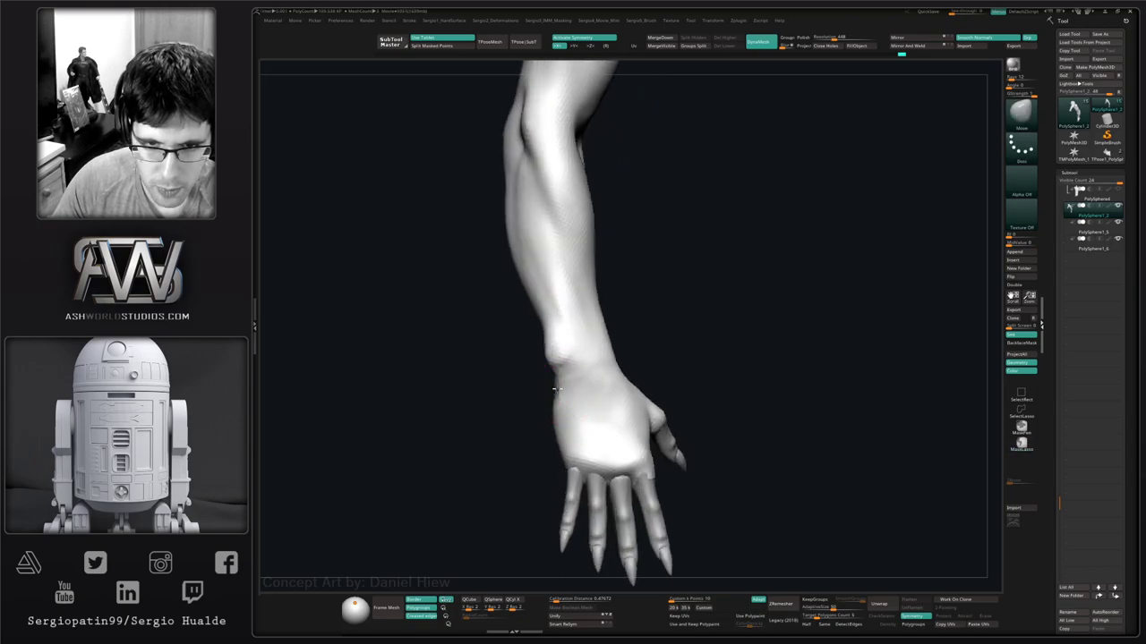
Refine the wrist, the outer edge of the hand and the thumb-side palm on the arm subtool with the Move brush.
{"action": "right_click_drag", "start_coordinate": [554, 397], "coordinate": [591, 397]}
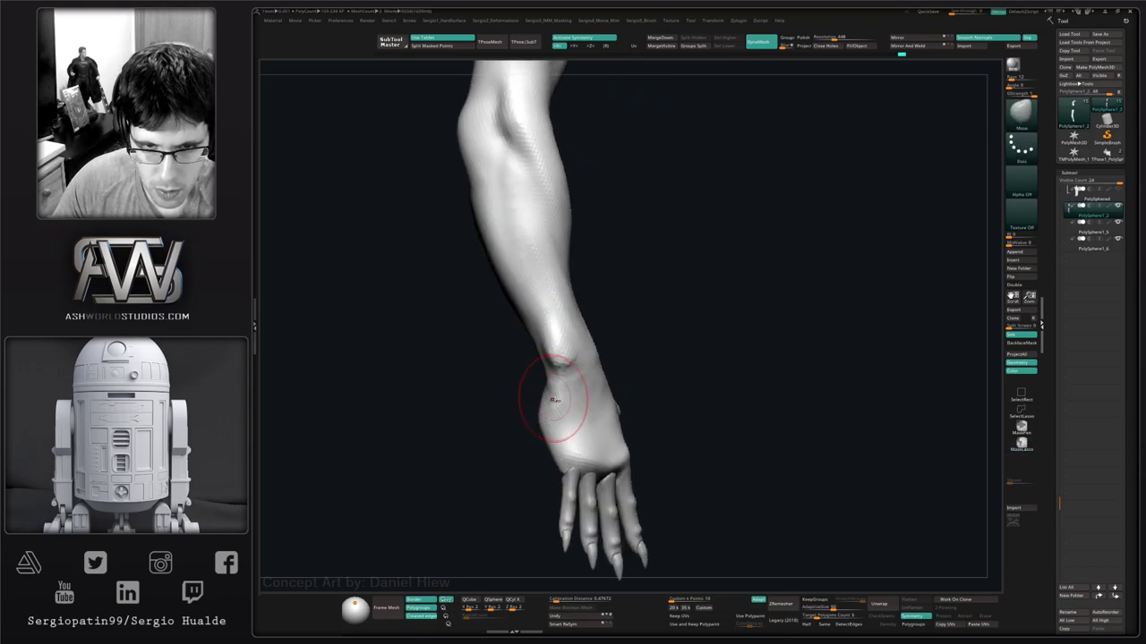
{"action": "left_click_drag", "start_coordinate": [553, 399], "coordinate": [554, 369]}
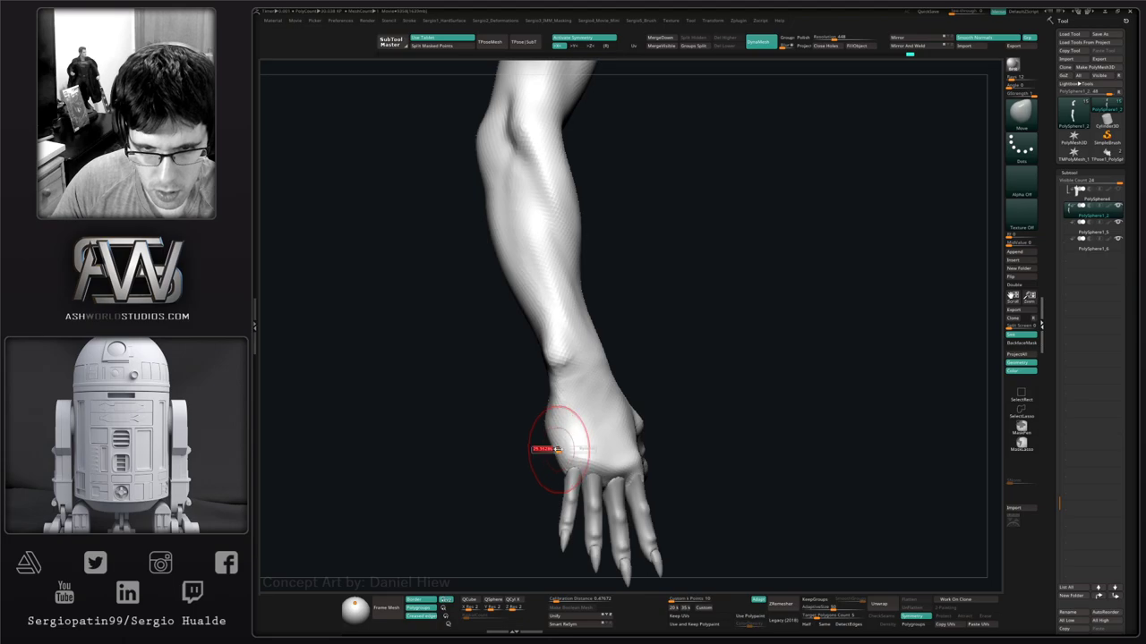
{"action": "right_click_drag", "start_coordinate": [556, 445], "coordinate": [617, 450]}
{"action": "key", "text": "s"}
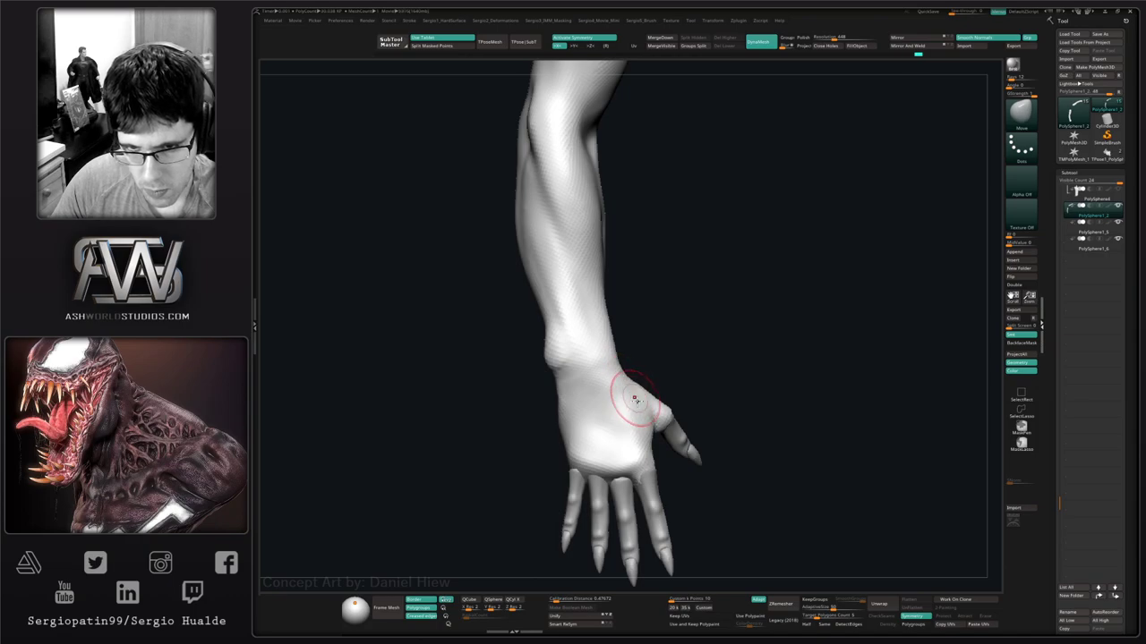
{"action": "left_click_drag", "start_coordinate": [635, 398], "coordinate": [637, 437]}
{"action": "left_click_drag", "start_coordinate": [615, 431], "coordinate": [627, 461]}
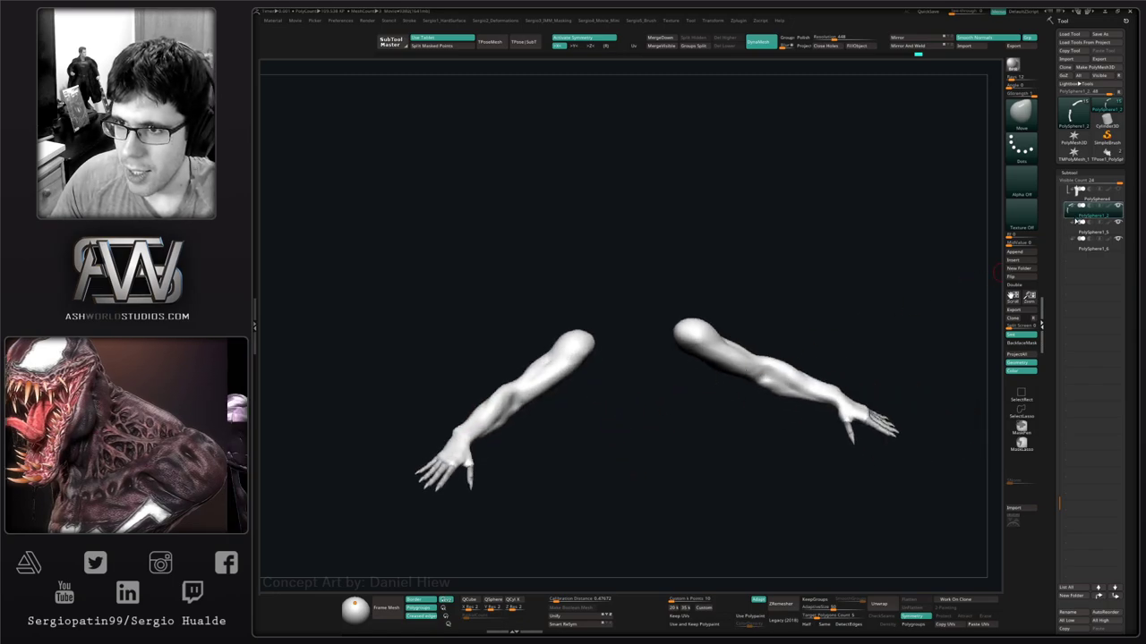
Merge the separate finger and thumb subtools into the arm subtool.
{"action": "left_click", "coordinate": [1117, 238]}
{"action": "left_click", "coordinate": [1074, 232]}
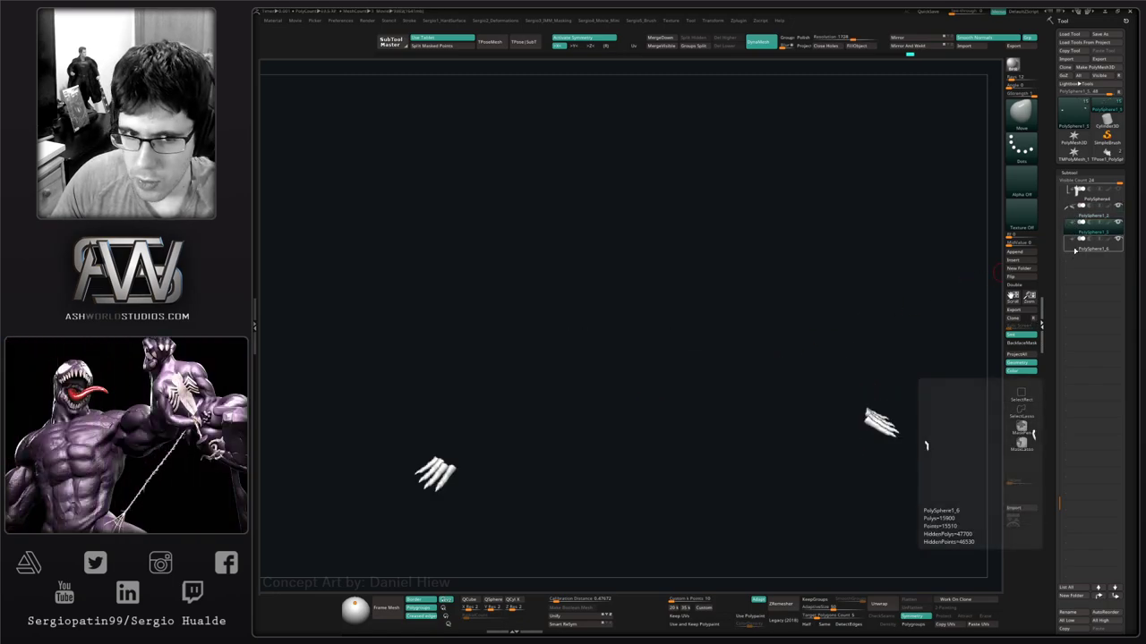
{"action": "left_click", "coordinate": [1075, 247]}
{"action": "left_click", "coordinate": [1077, 214]}
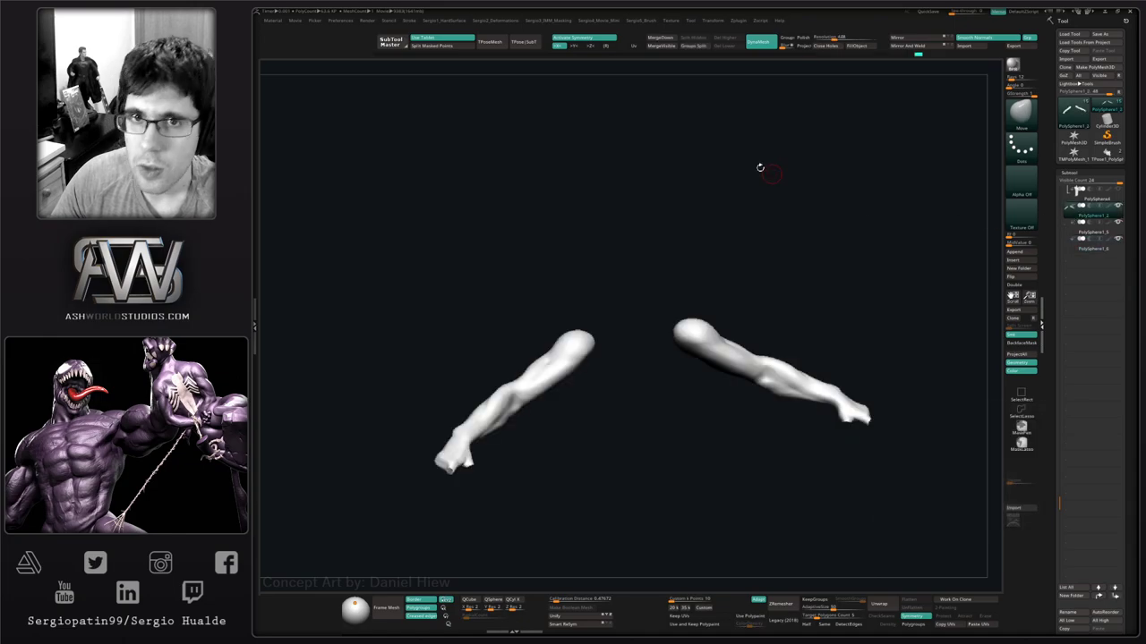
{"action": "left_click", "coordinate": [670, 40]}
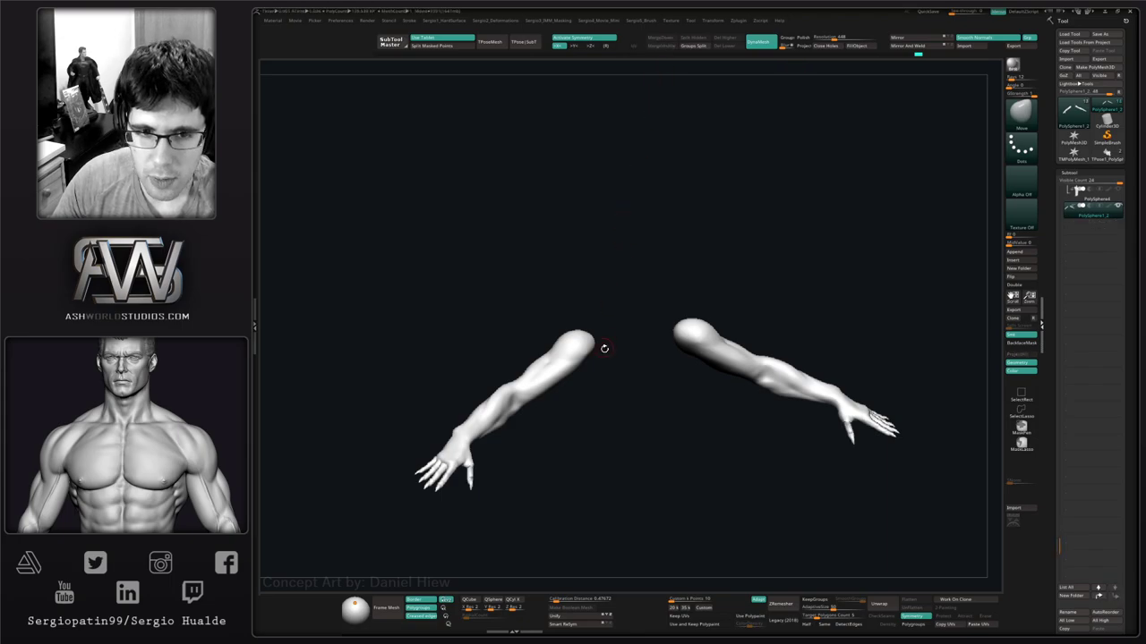
Move the merged arms subtool into the upper subtool folder with the body and show the full character.
{"action": "left_click_drag", "start_coordinate": [604, 348], "coordinate": [631, 364], "text": "alt"}
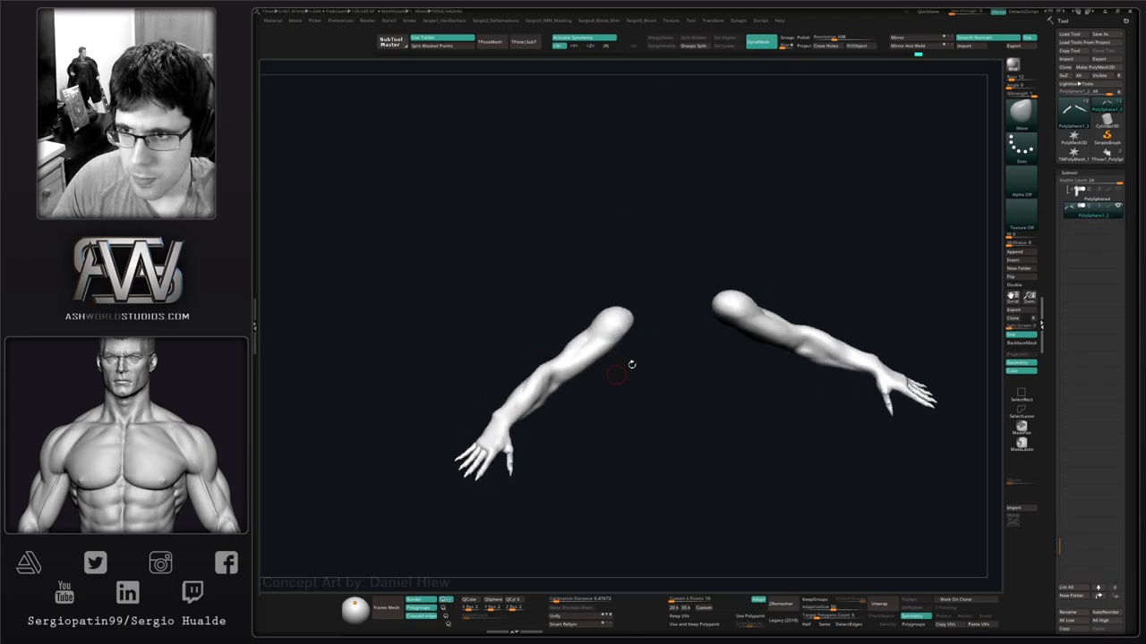
{"action": "left_click", "coordinate": [1059, 213]}
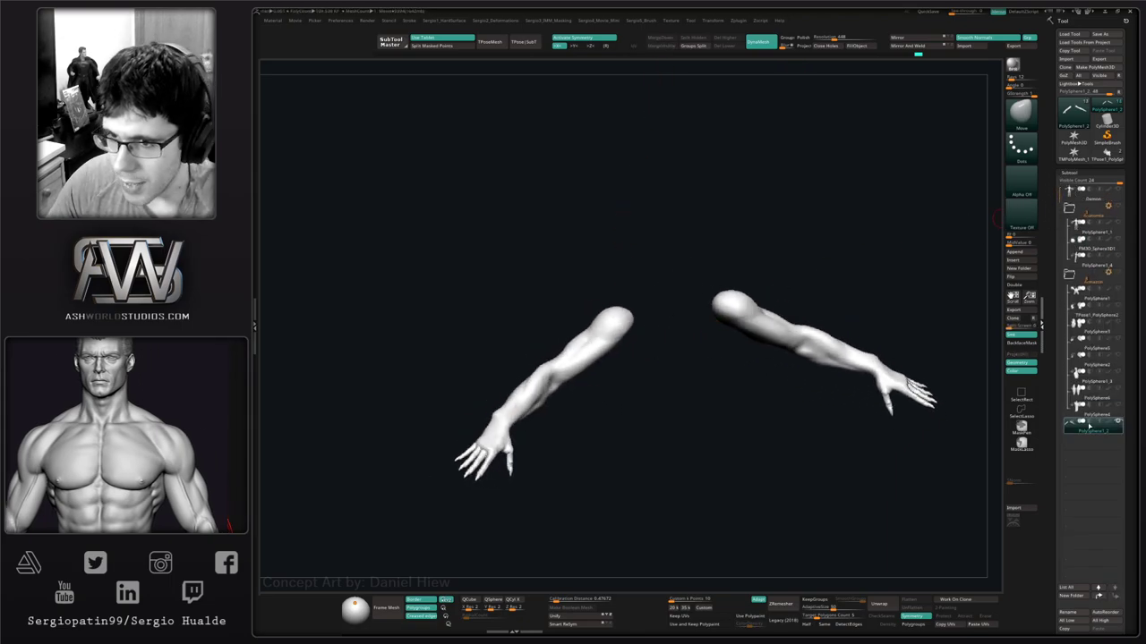
{"action": "left_click_drag", "start_coordinate": [1092, 274], "coordinate": [1092, 275]}
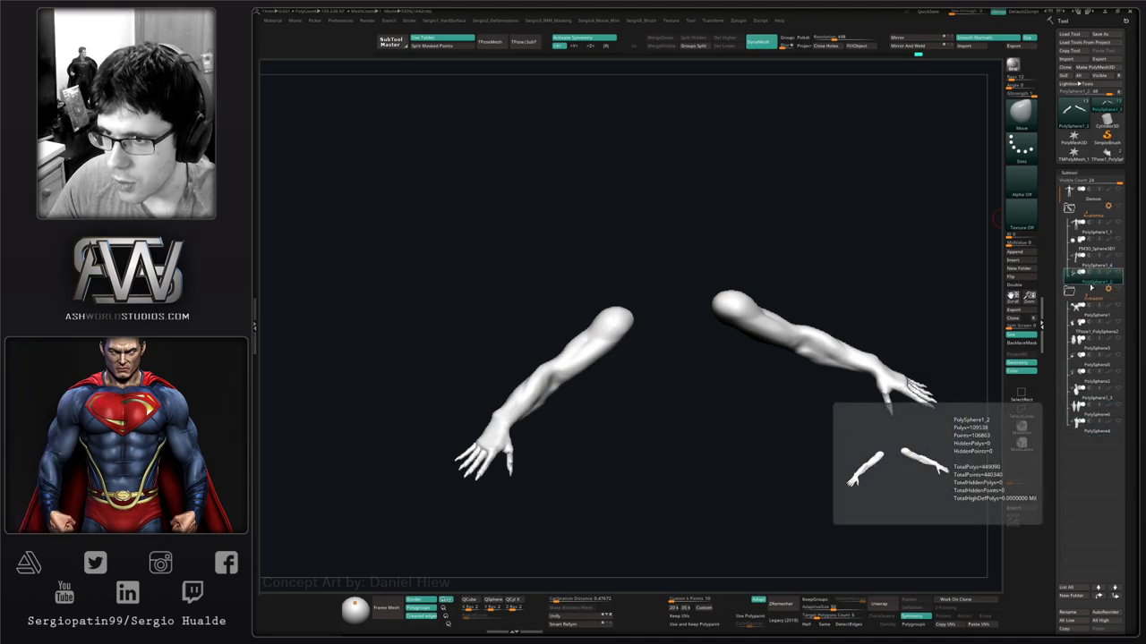
{"action": "left_click_drag", "start_coordinate": [681, 373], "coordinate": [695, 402]}
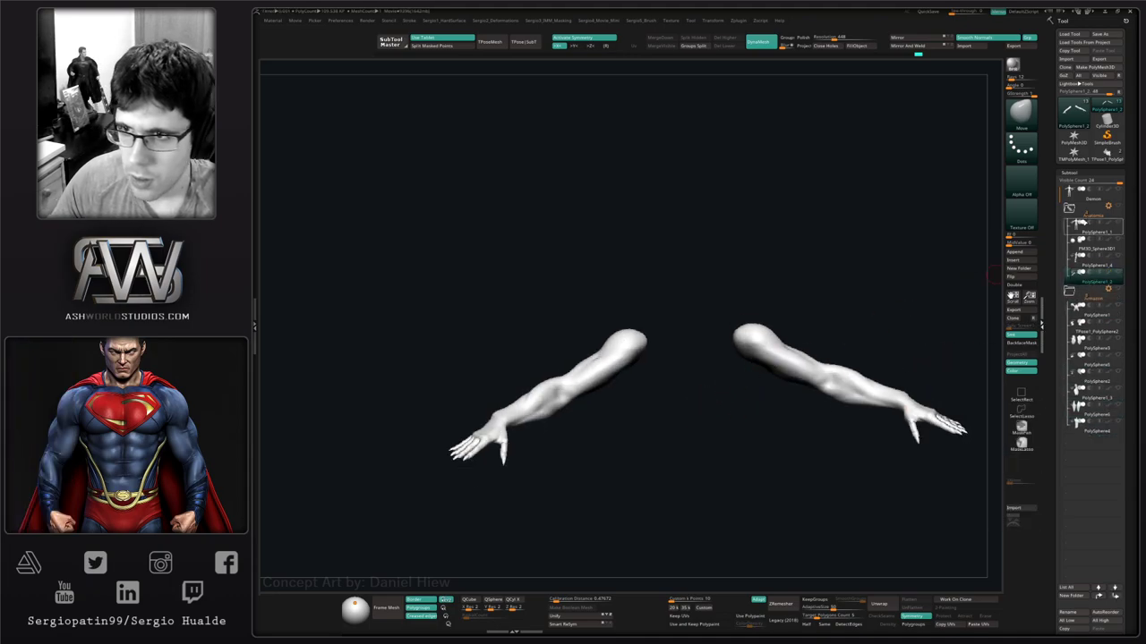
{"action": "key", "text": "shift+s"}
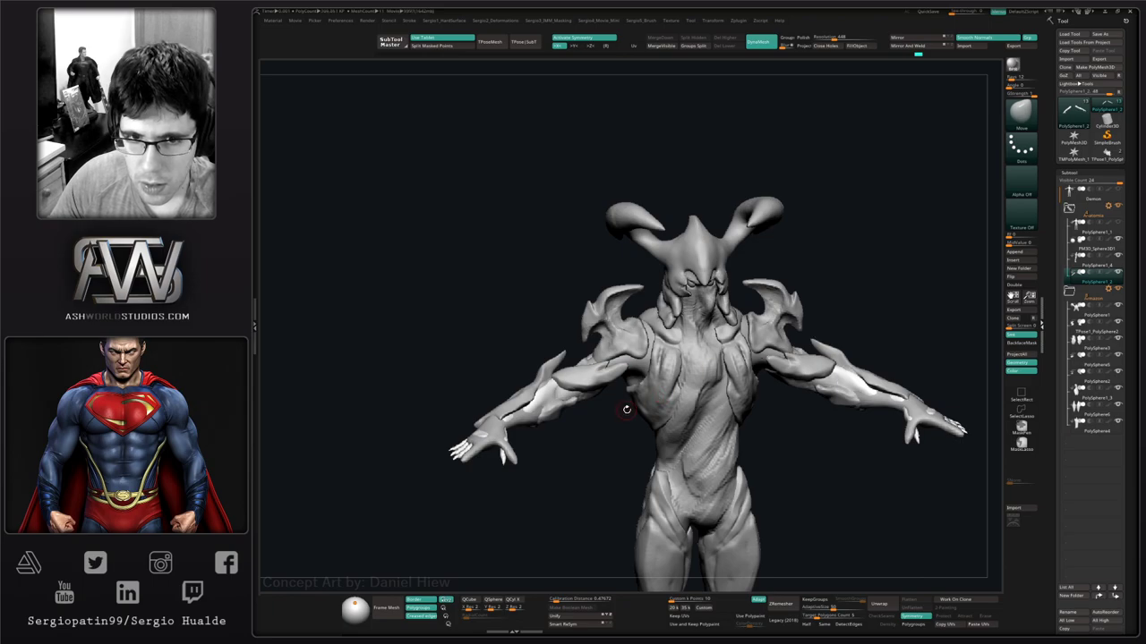
{"action": "mouse_move", "coordinate": [626, 409]}
{"action": "left_mouse_down"}
{"action": "mouse_move", "coordinate": [678, 414]}
{"action": "mouse_move", "coordinate": [623, 394]}
{"action": "left_mouse_up"}
{"action": "left_click_drag", "start_coordinate": [624, 394], "coordinate": [693, 415], "text": "alt"}
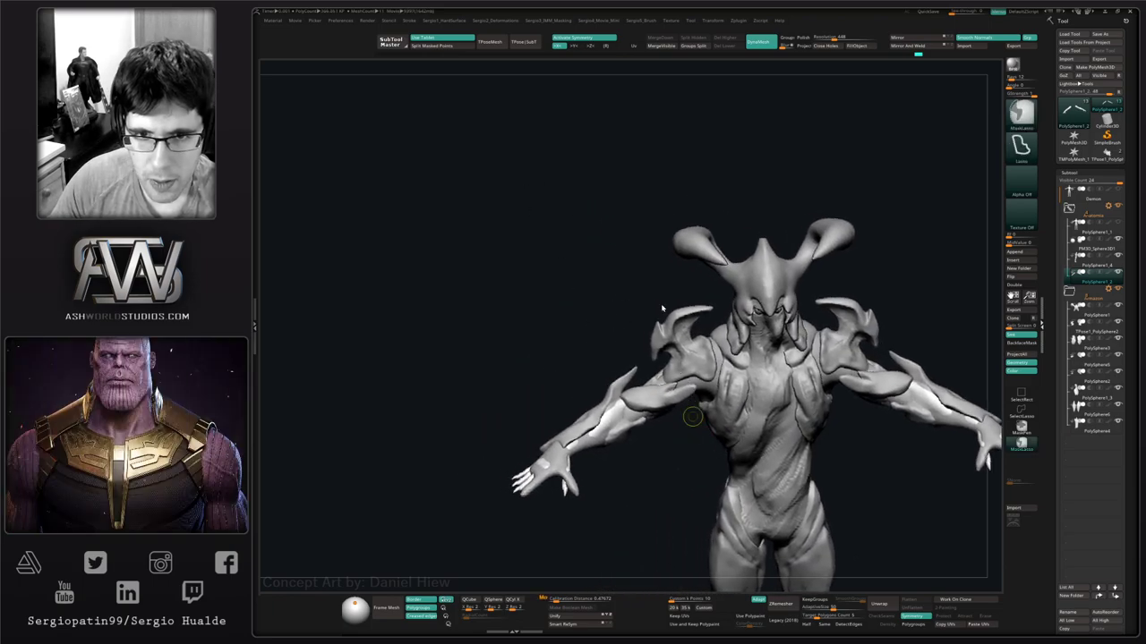
{"action": "key", "text": "ctrl"}
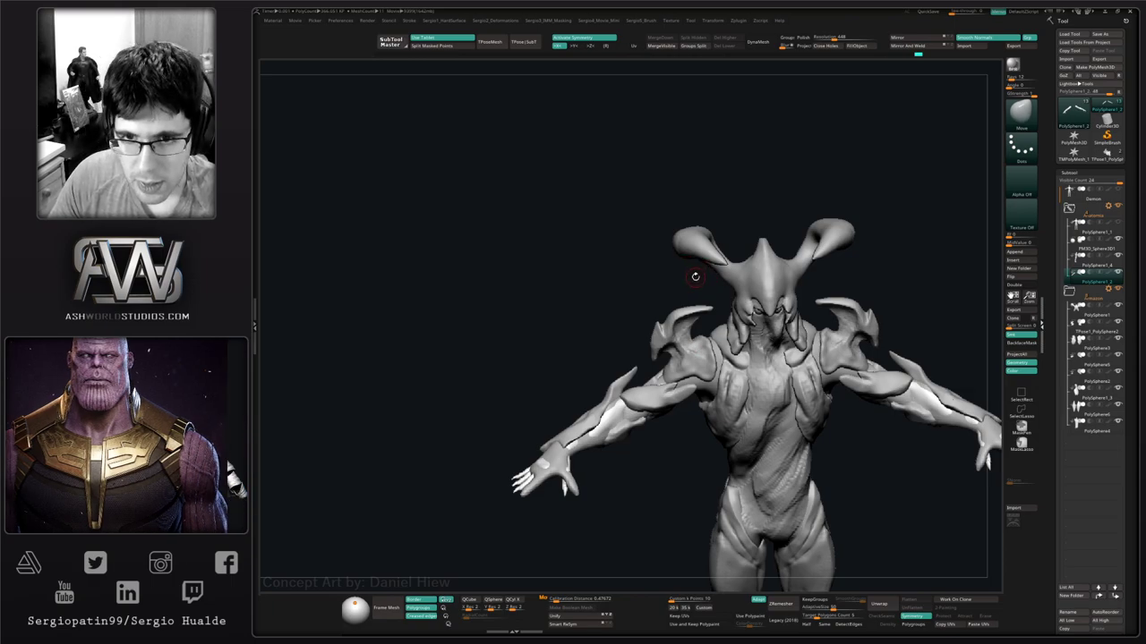
{"action": "key", "text": "4"}
{"action": "left_click", "coordinate": [691, 304]}
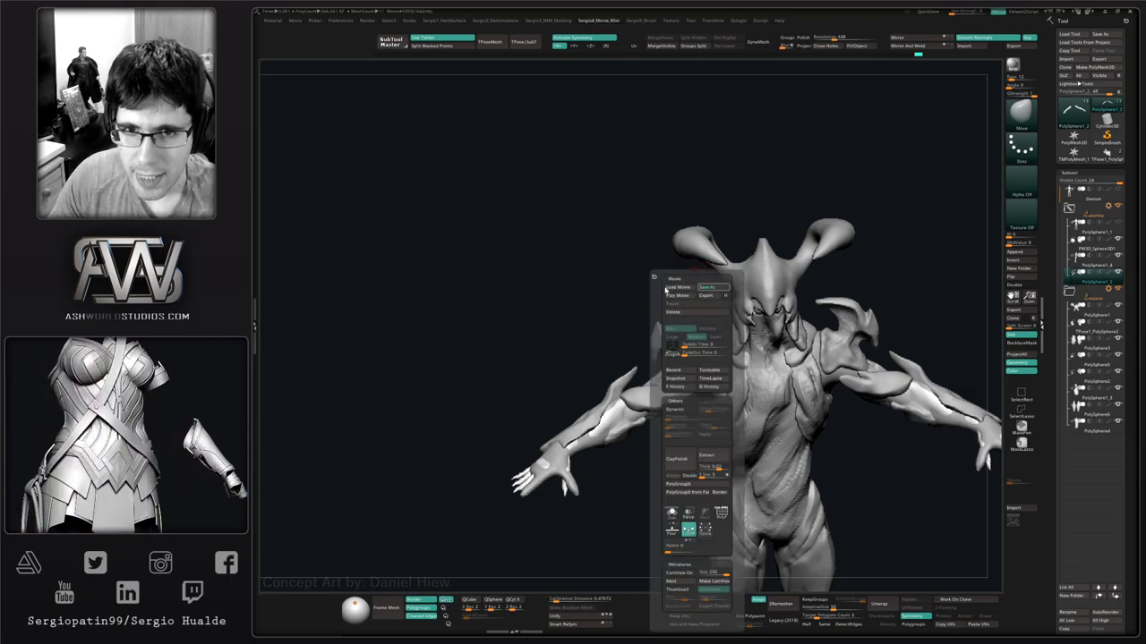
{"action": "left_click", "coordinate": [605, 324]}
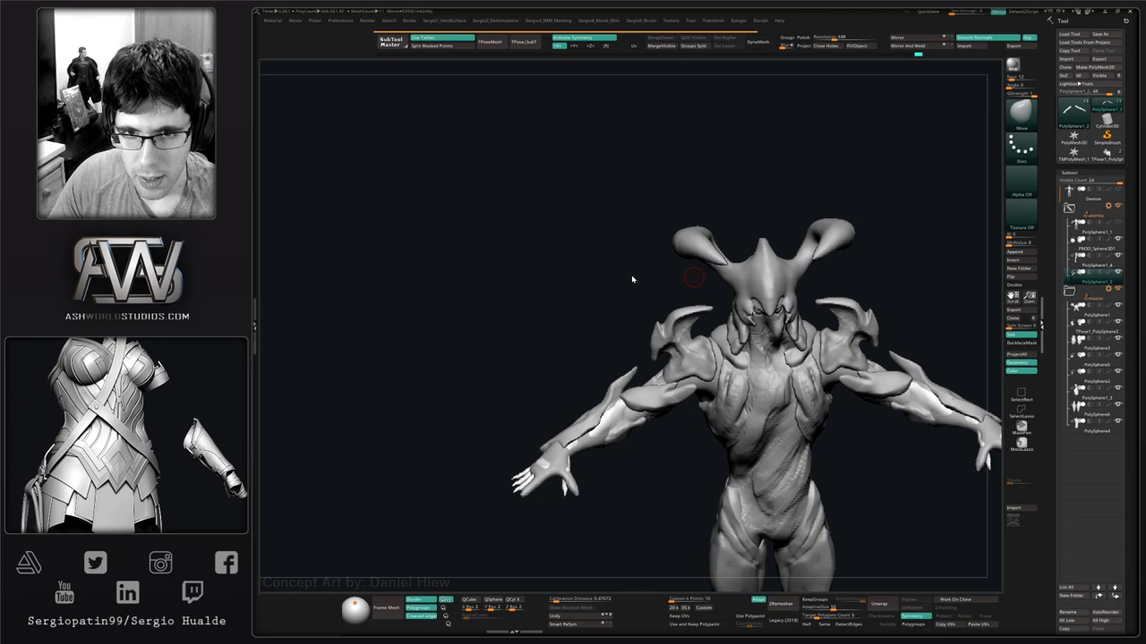
{"action": "key", "text": "4"}
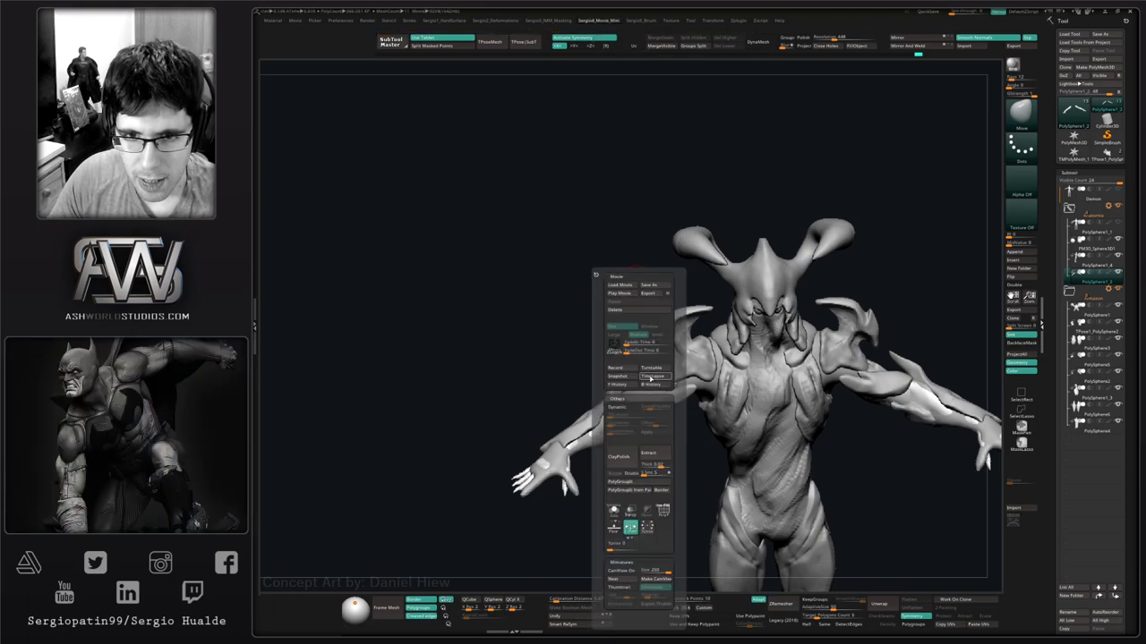
Compare the body subtool's original arm and hand with the new arms by alternating between the two isolated subtools.
{"action": "left_click_drag", "start_coordinate": [581, 373], "coordinate": [601, 334]}
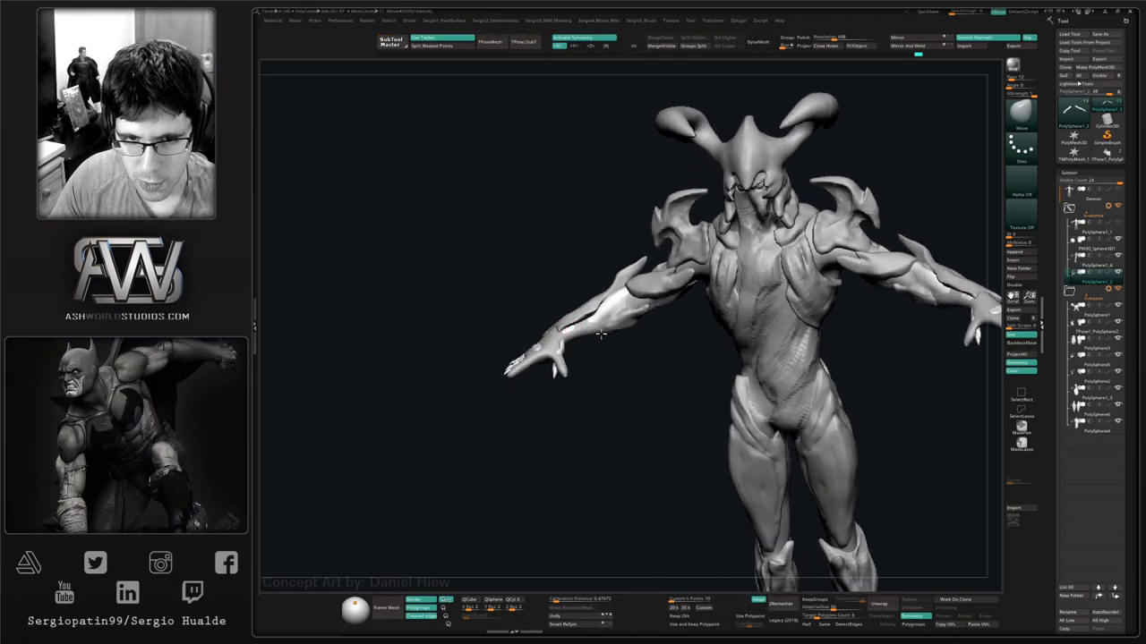
{"action": "right_click_drag", "start_coordinate": [601, 334], "coordinate": [605, 364]}
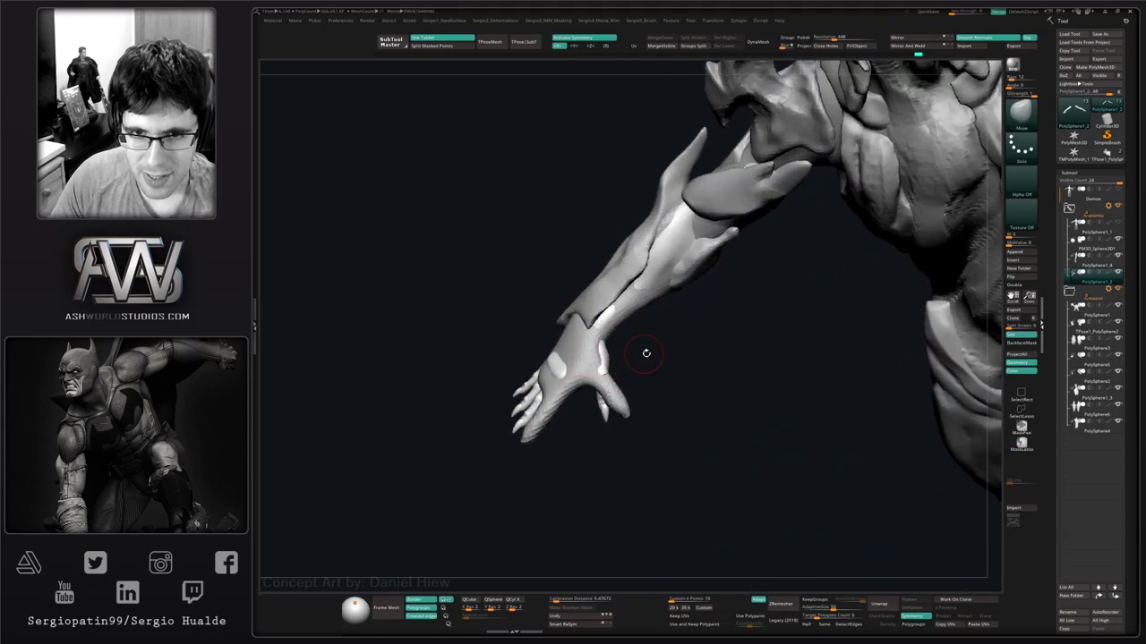
{"action": "left_click_drag", "start_coordinate": [646, 352], "coordinate": [909, 294]}
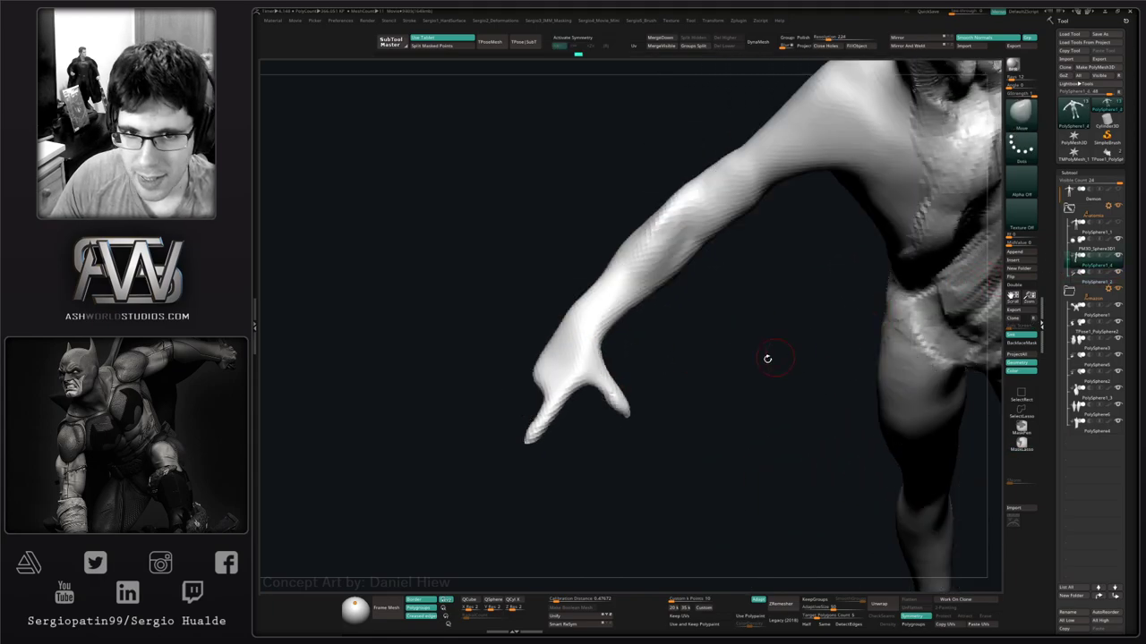
{"action": "left_click_drag", "start_coordinate": [767, 358], "coordinate": [678, 296]}
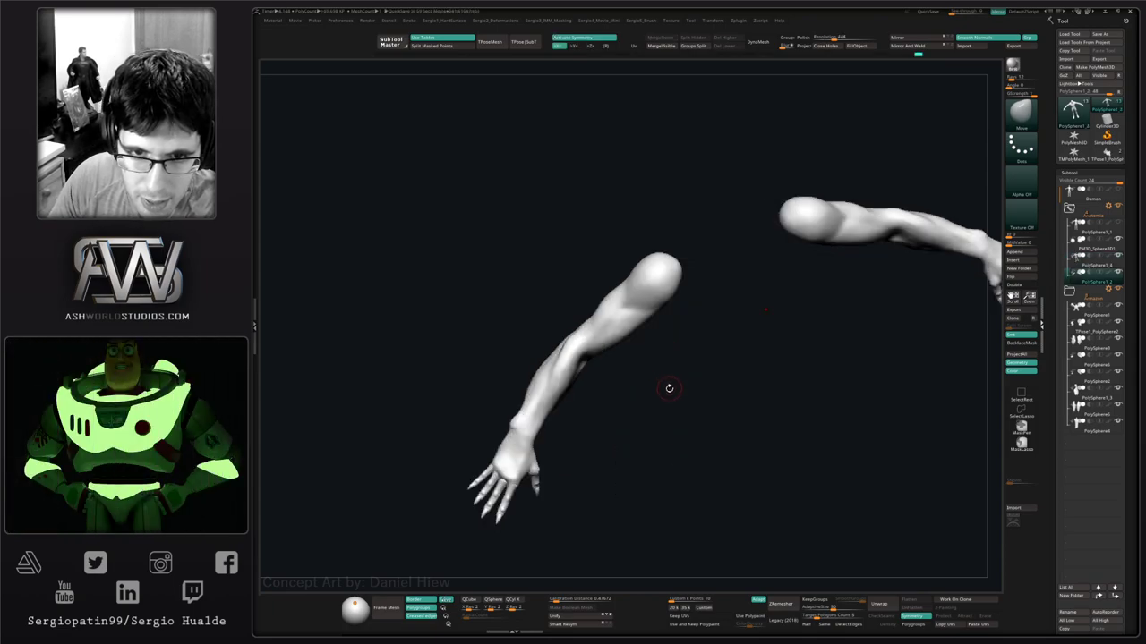
{"action": "left_click_drag", "start_coordinate": [669, 387], "coordinate": [773, 366]}
{"action": "key", "text": "Up"}
{"action": "key", "text": "Down"}
{"action": "key", "text": "Up"}
{"action": "key", "text": "Down"}
{"action": "key", "text": "Up"}
Cut both original arms off the body subtool near the shoulders and close the open holes.
{"action": "right_click_drag", "start_coordinate": [773, 366], "coordinate": [816, 351]}
{"action": "left_click_drag", "start_coordinate": [816, 351], "coordinate": [607, 609]}
{"action": "left_click_drag", "start_coordinate": [681, 430], "coordinate": [667, 396]}
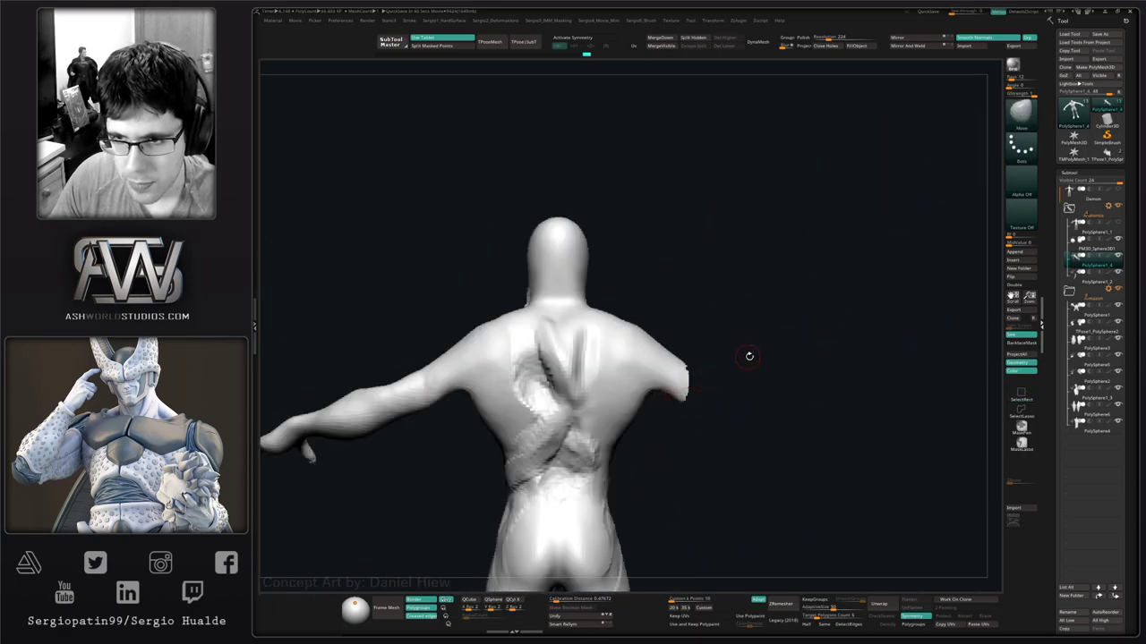
{"action": "left_click", "coordinate": [730, 377], "text": "ctrl+shift"}
{"action": "left_click_drag", "start_coordinate": [937, 340], "coordinate": [657, 497], "text": "ctrl+shift"}
{"action": "left_click_drag", "start_coordinate": [710, 460], "coordinate": [590, 436]}
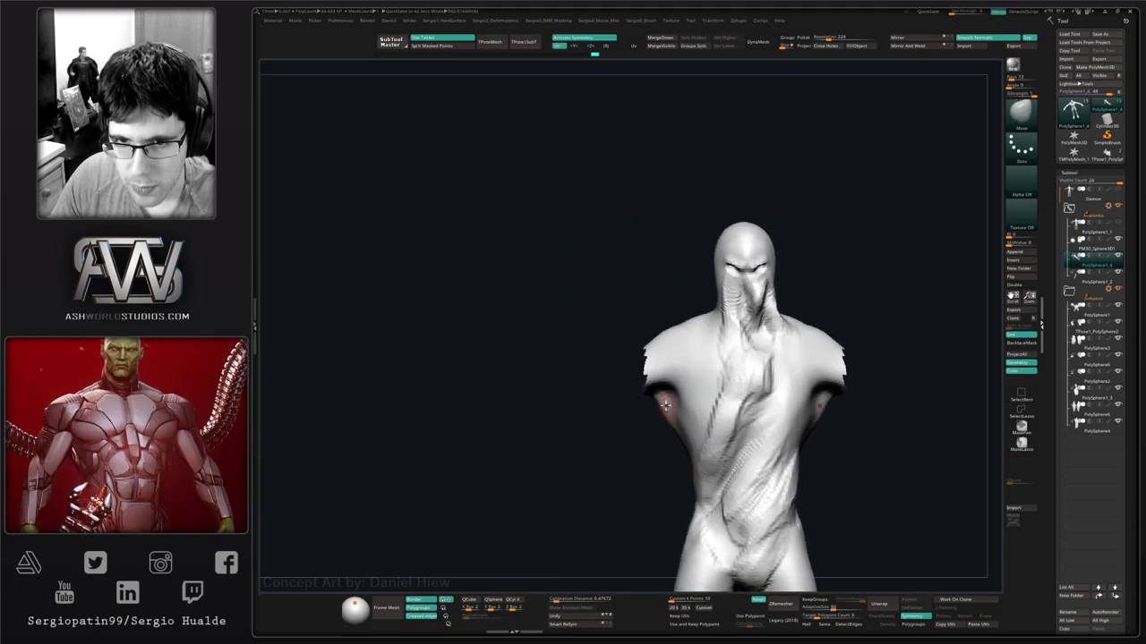
{"action": "right_click_drag", "start_coordinate": [669, 401], "coordinate": [689, 425], "text": "alt"}
{"action": "left_click", "coordinate": [832, 46]}
Show the arms with the body, hide the armour folder, and examine how the new arms meet the shoulders.
{"action": "key", "text": "alt+s"}
{"action": "left_click", "coordinate": [1118, 288]}
{"action": "mouse_move", "coordinate": [687, 426]}
{"action": "left_mouse_down"}
{"action": "mouse_move", "coordinate": [716, 407]}
{"action": "mouse_move", "coordinate": [690, 407]}
{"action": "left_mouse_up"}
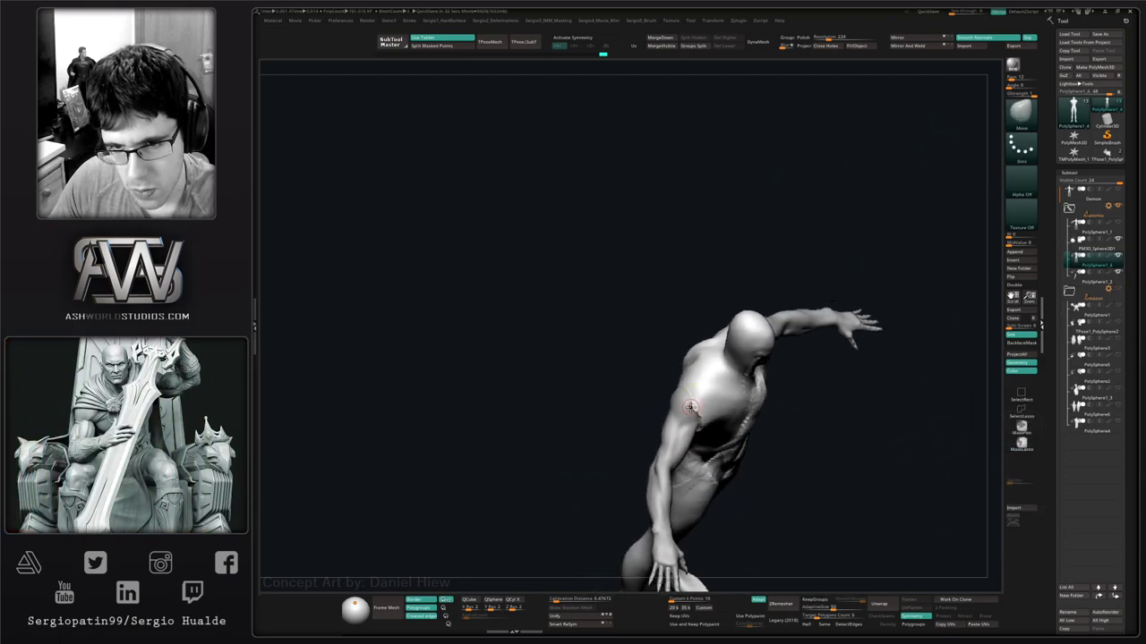
{"action": "left_click", "coordinate": [686, 414], "text": "alt"}
{"action": "right_click_drag", "start_coordinate": [704, 412], "coordinate": [666, 394]}
{"action": "right_click_drag", "start_coordinate": [666, 393], "coordinate": [661, 435]}
{"action": "left_click_drag", "start_coordinate": [660, 434], "coordinate": [616, 408]}
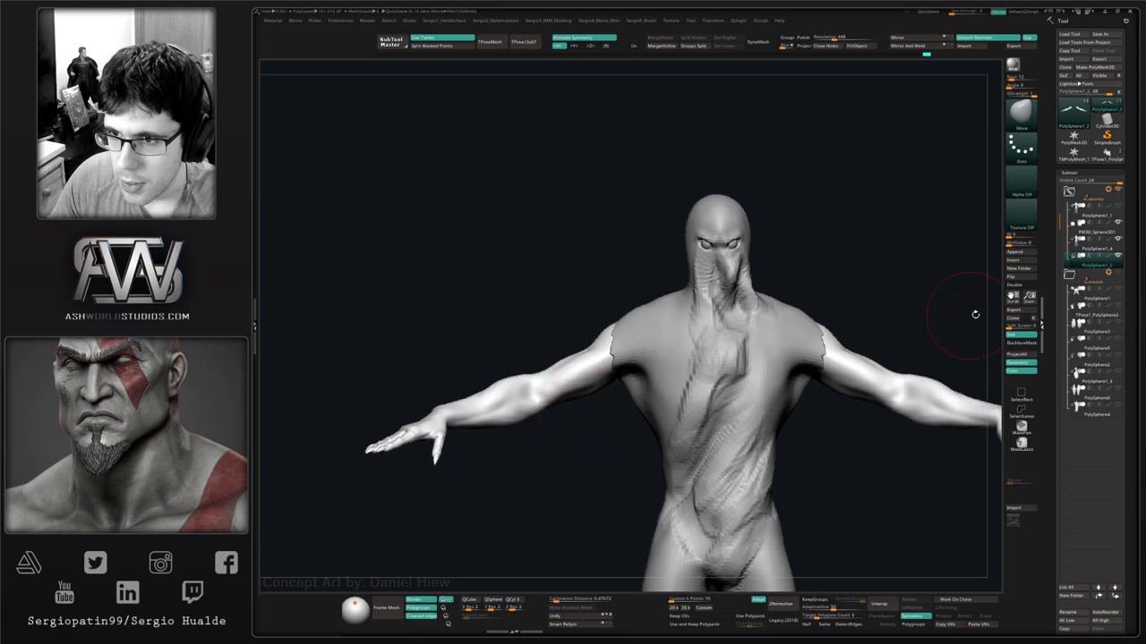
Collapse the armour folder and make its subtools visible on the character again.
{"action": "left_click", "coordinate": [1070, 276]}
{"action": "left_click", "coordinate": [1117, 273]}
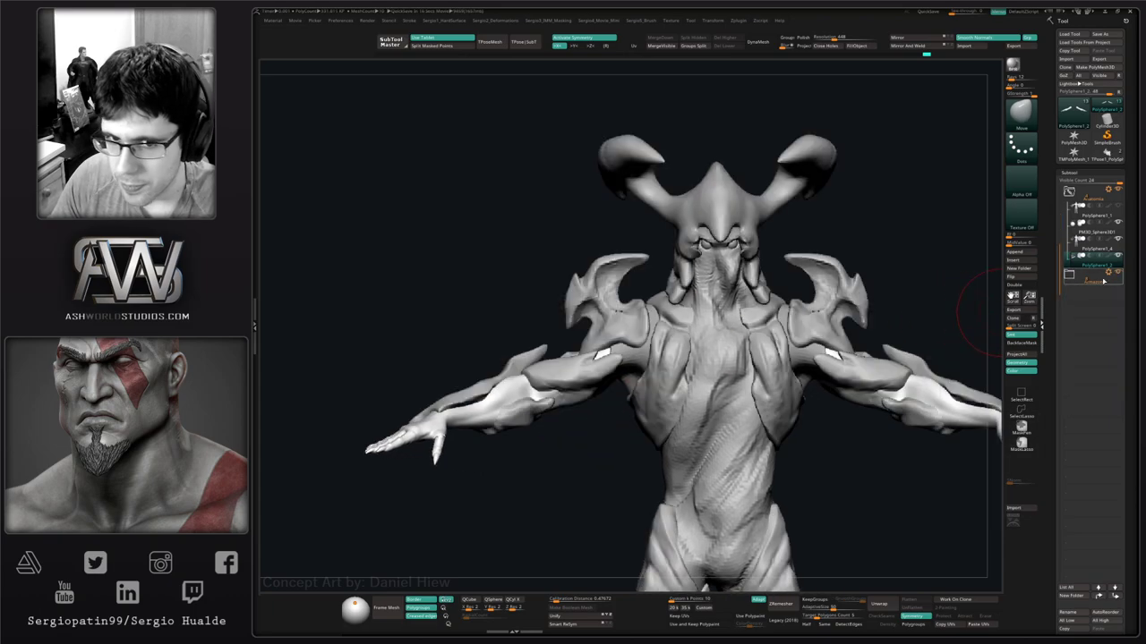
{"action": "mouse_move", "coordinate": [728, 383]}
{"action": "right_mouse_down", "text": "ctrl"}
{"action": "mouse_move", "coordinate": [641, 399]}
{"action": "mouse_move", "coordinate": [668, 434]}
{"action": "mouse_move", "coordinate": [850, 303]}
{"action": "mouse_move", "coordinate": [926, 279]}
{"action": "mouse_move", "coordinate": [980, 240]}
{"action": "right_mouse_up", "text": "ctrl"}
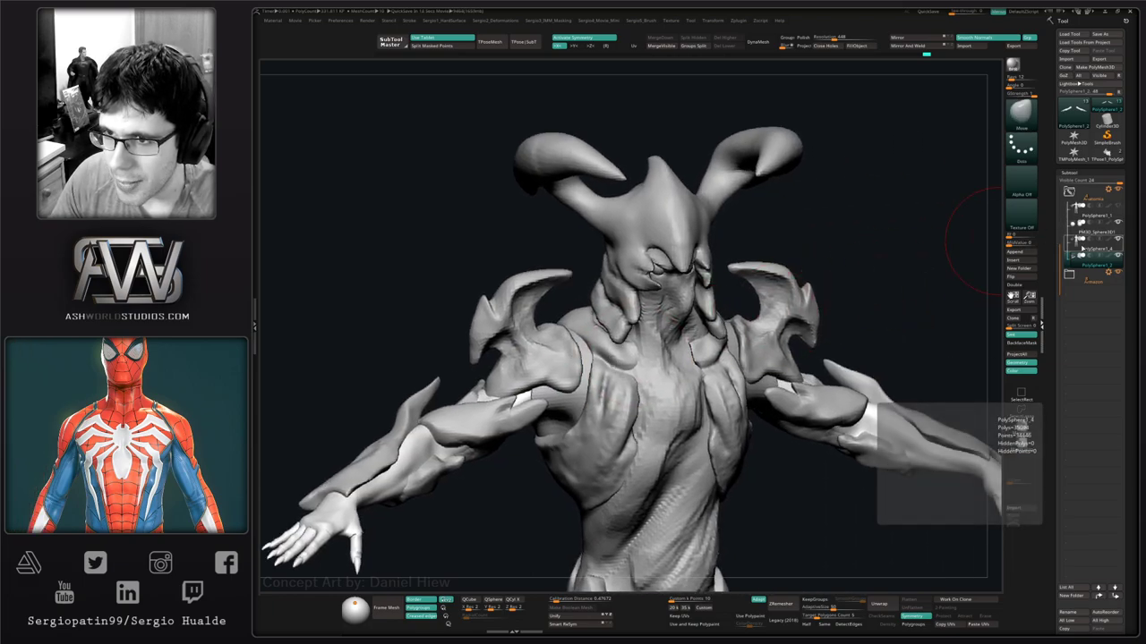
Isolate the body subtool and fill it with a dark, muted reddish-brown colour.
{"action": "left_click", "coordinate": [1083, 240]}
{"action": "key", "text": "alt+s"}
{"action": "right_click_drag", "start_coordinate": [689, 376], "coordinate": [707, 351], "text": "alt"}
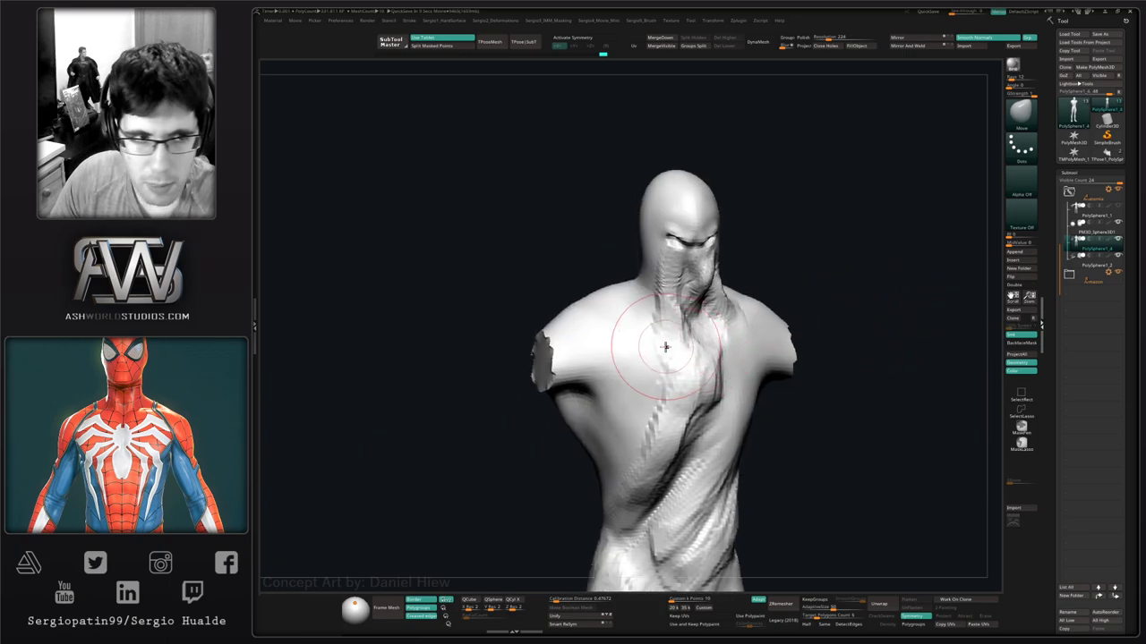
{"action": "key", "text": "space"}
{"action": "left_click", "coordinate": [671, 407]}
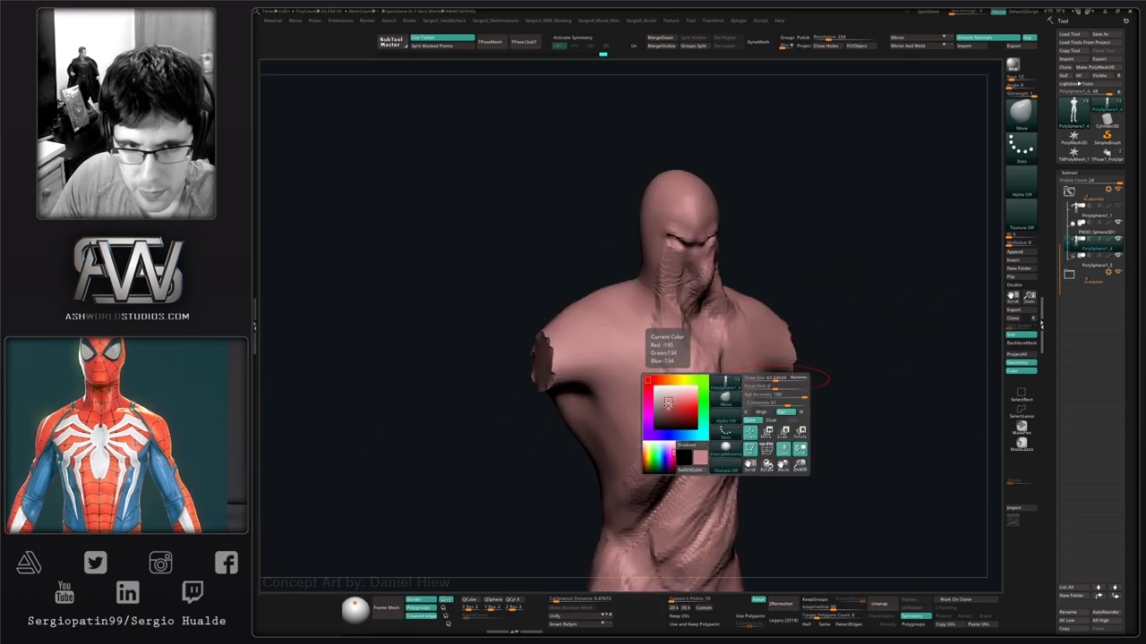
{"action": "left_click", "coordinate": [664, 412]}
{"action": "left_click", "coordinate": [663, 406]}
{"action": "left_click", "coordinate": [664, 406]}
{"action": "left_click", "coordinate": [668, 409]}
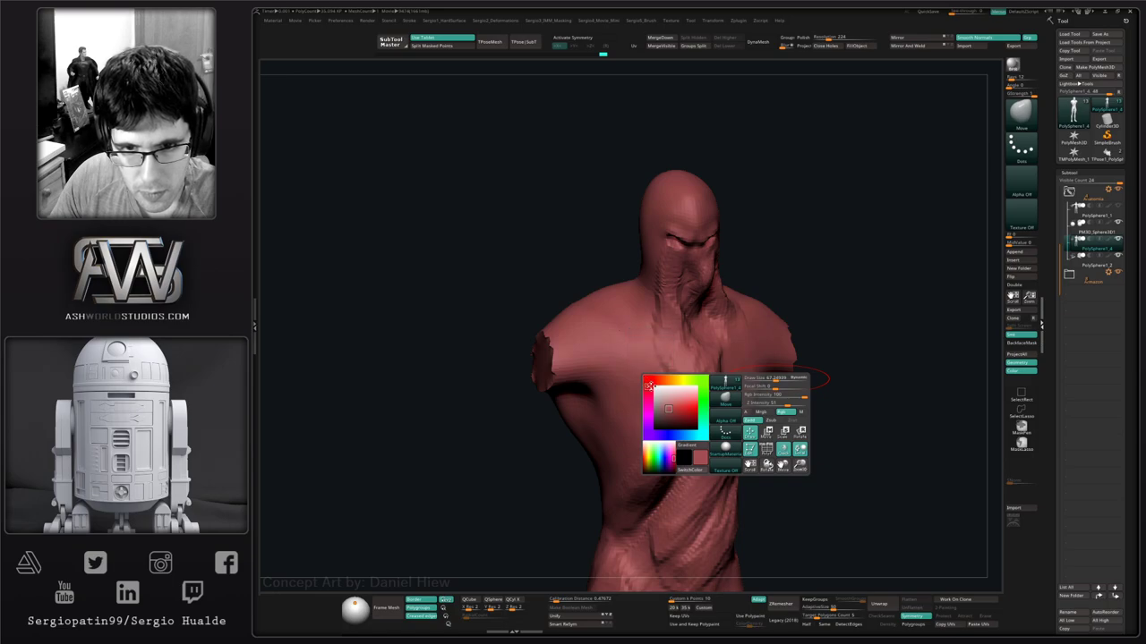
{"action": "left_click", "coordinate": [668, 404]}
{"action": "left_click", "coordinate": [664, 413]}
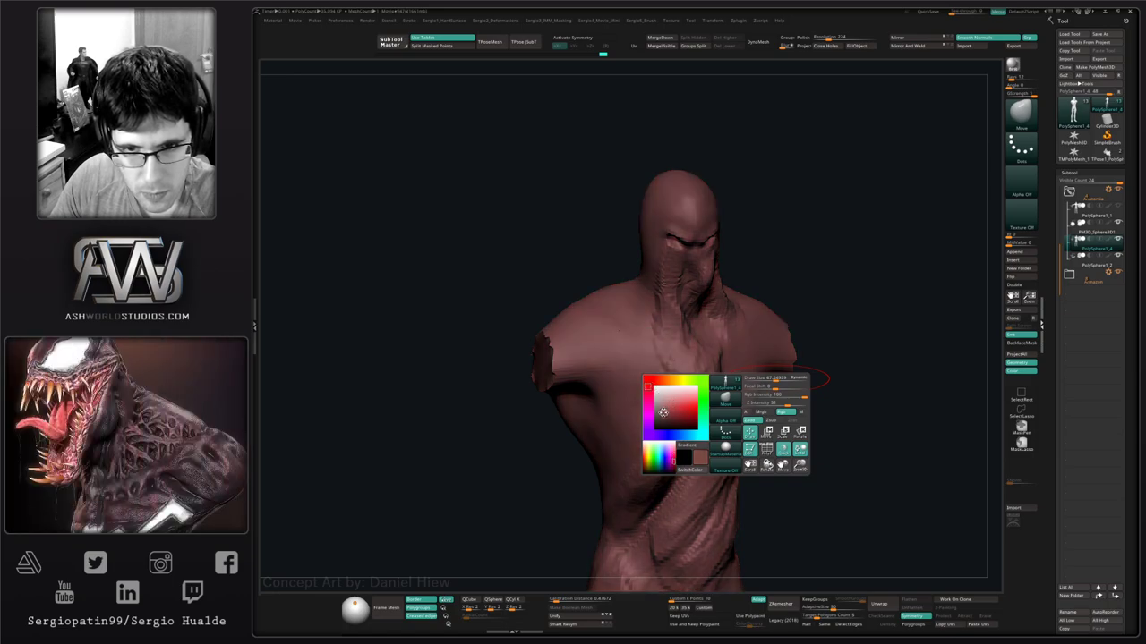
{"action": "left_click", "coordinate": [660, 410]}
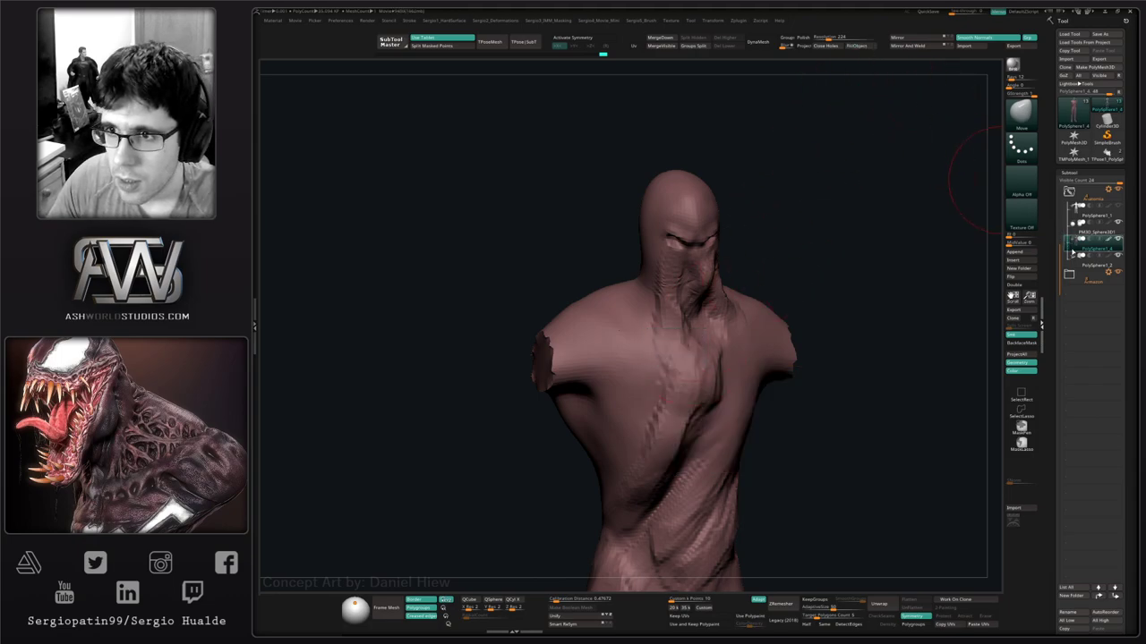
Select the arms subtool and examine the hand's polygroups and mesh with the polyframe display.
{"action": "left_click", "coordinate": [1065, 261]}
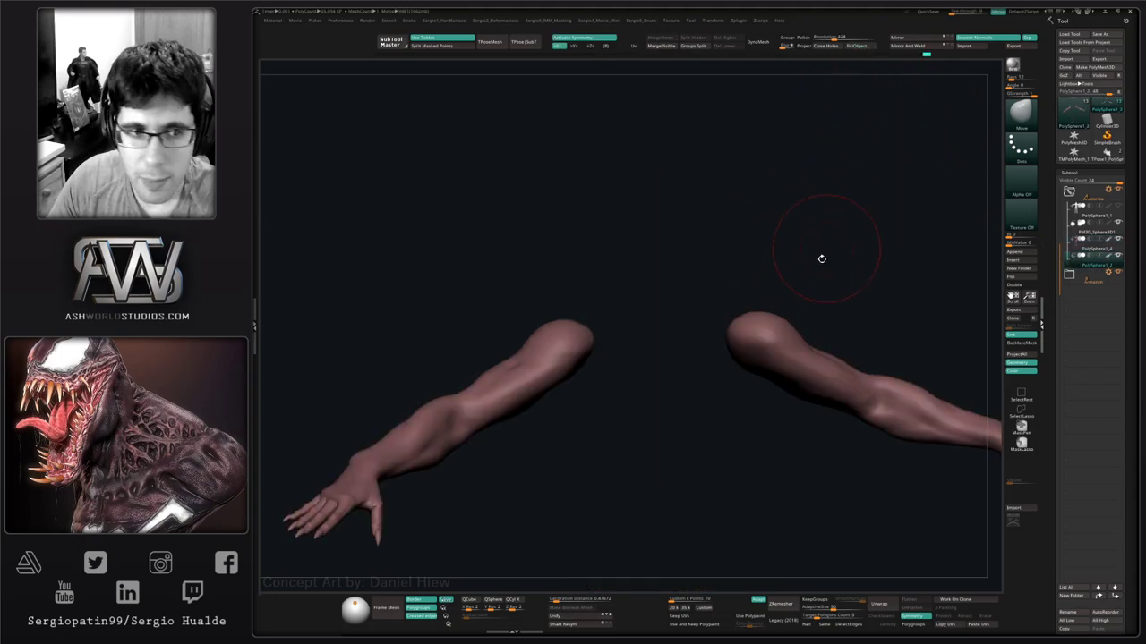
{"action": "right_click_drag", "start_coordinate": [721, 368], "coordinate": [863, 240], "text": "alt"}
{"action": "key", "text": "shift+f"}
{"action": "right_click_drag", "start_coordinate": [509, 389], "coordinate": [535, 505], "text": "ctrl"}
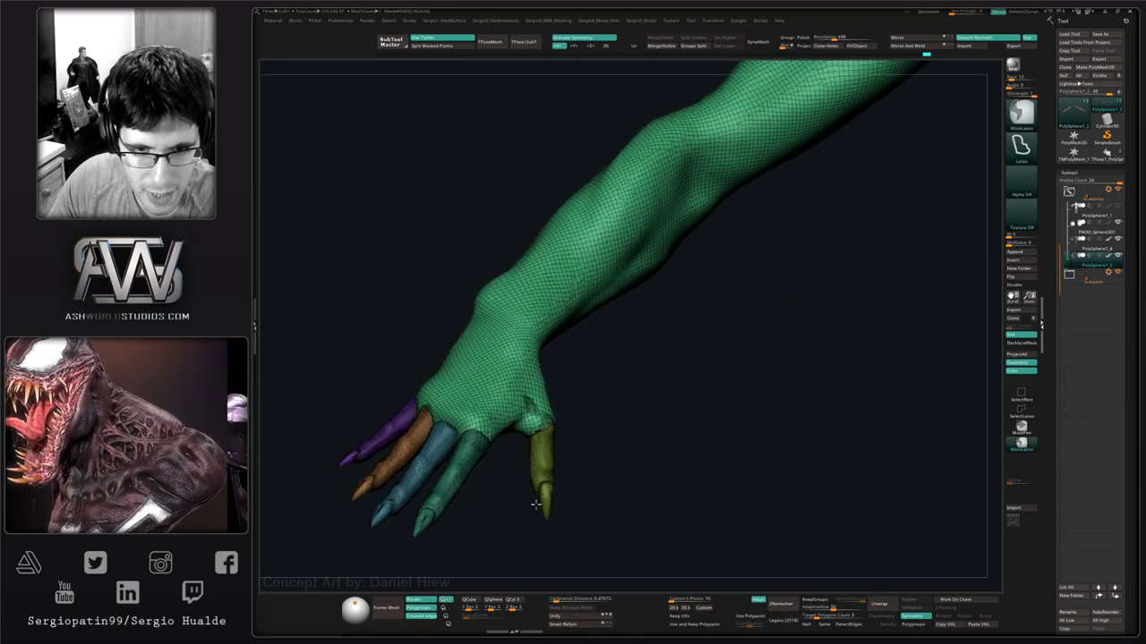
{"action": "left_click_drag", "start_coordinate": [535, 504], "coordinate": [677, 396]}
{"action": "key", "text": "shift+f"}
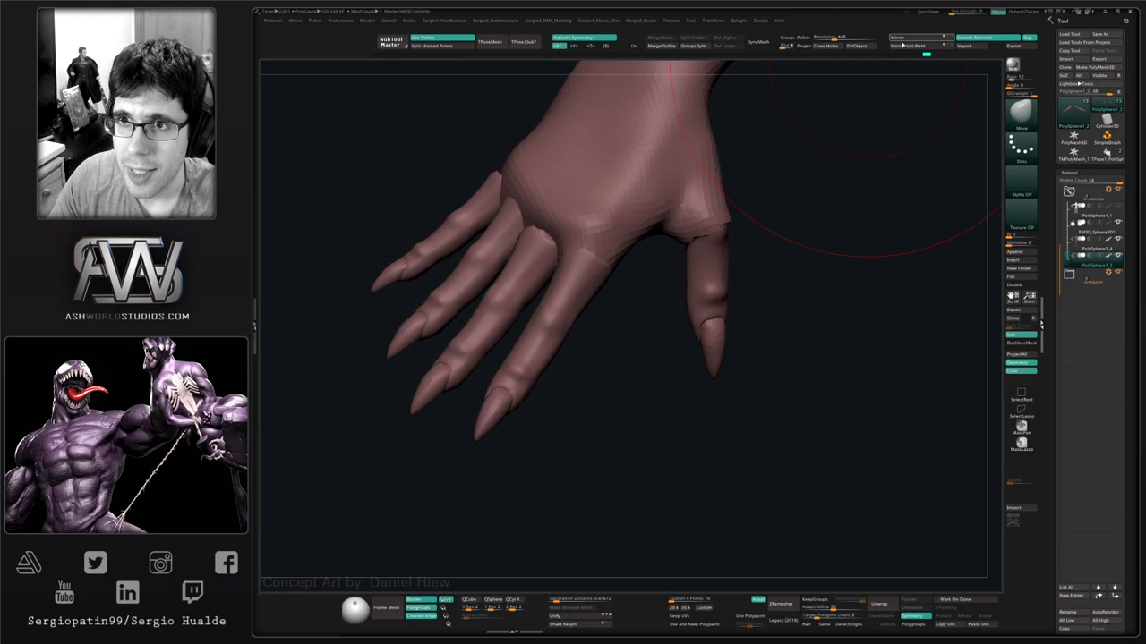
Isolate the claws on the arms mesh, fill them with a very dark brown, and show the whole hand again.
{"action": "left_click", "coordinate": [712, 345], "text": "ctrl+shift"}
{"action": "left_click_drag", "start_coordinate": [675, 376], "coordinate": [666, 383], "text": "ctrl+shift"}
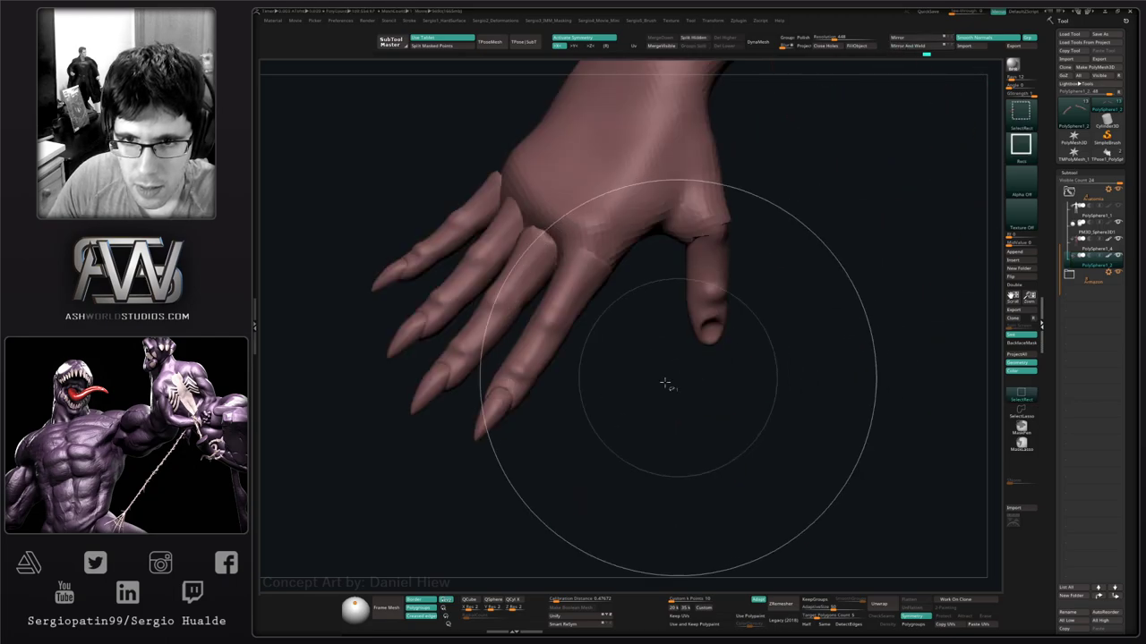
{"action": "left_click", "coordinate": [497, 412], "text": "ctrl+shift"}
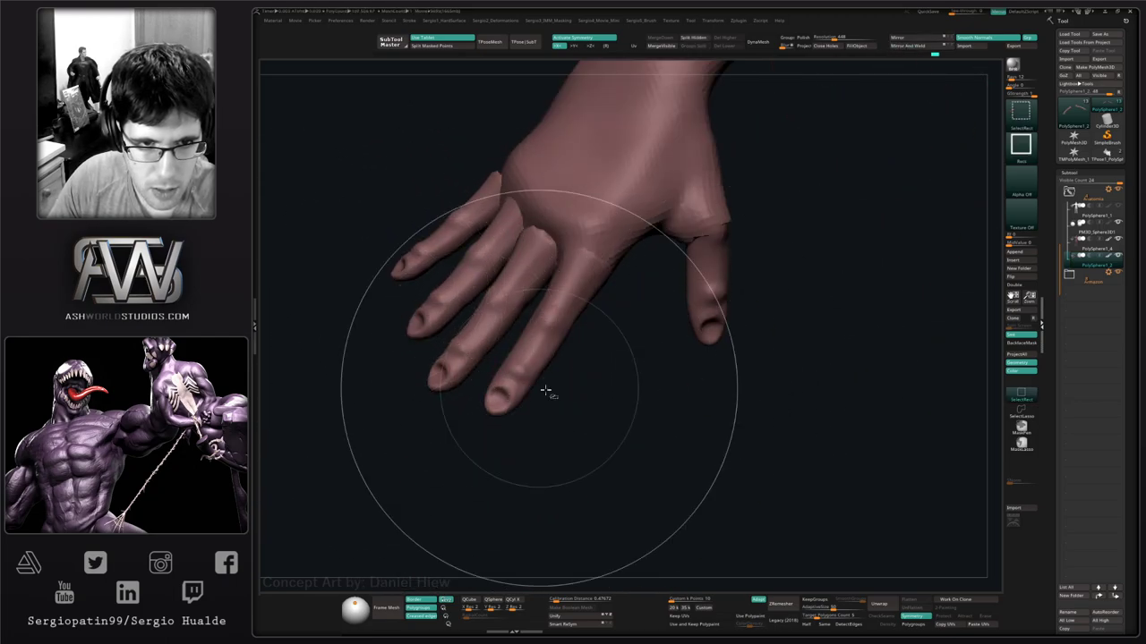
{"action": "left_click", "coordinate": [597, 430], "text": "ctrl+shift"}
{"action": "key", "text": "space"}
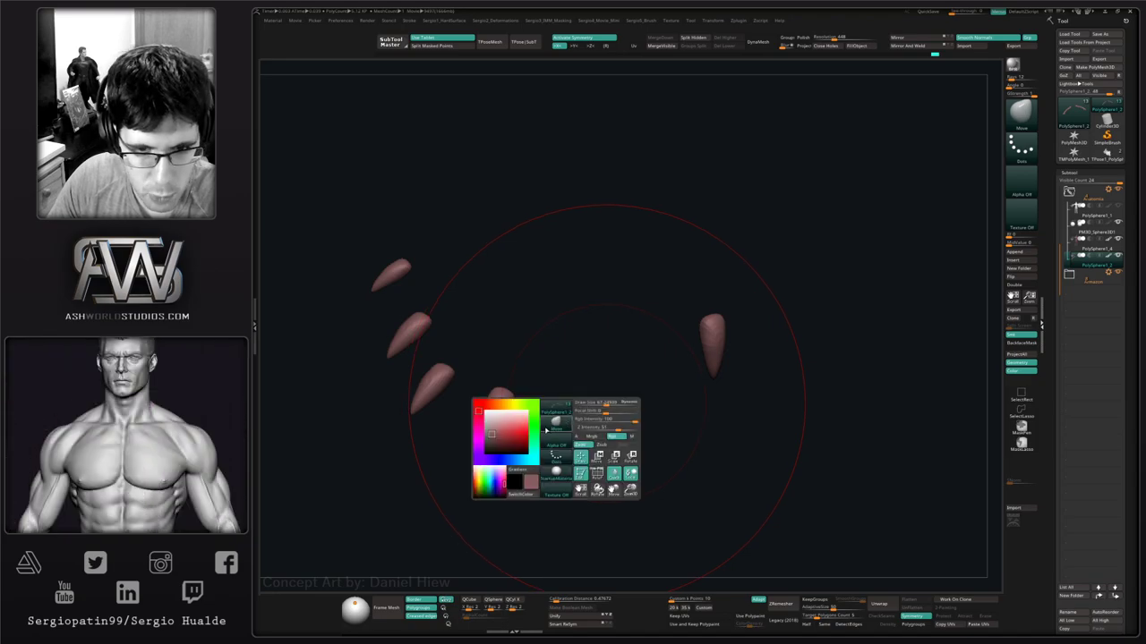
{"action": "left_click_drag", "start_coordinate": [493, 441], "coordinate": [493, 445]}
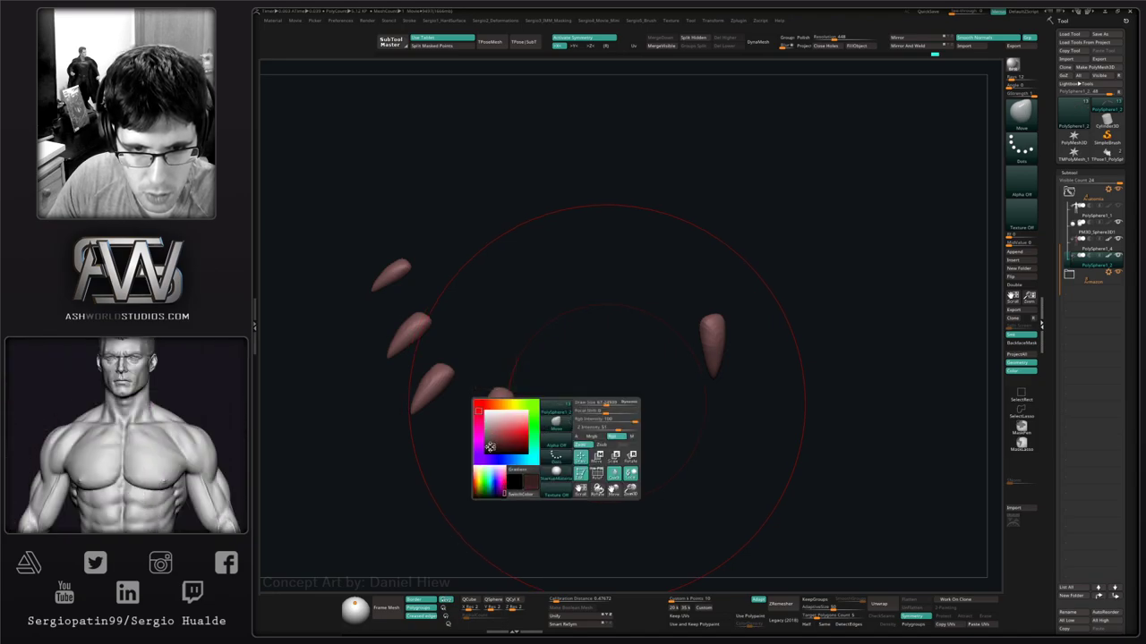
{"action": "left_click", "coordinate": [856, 45]}
{"action": "left_click", "coordinate": [803, 215], "text": "ctrl+shift"}
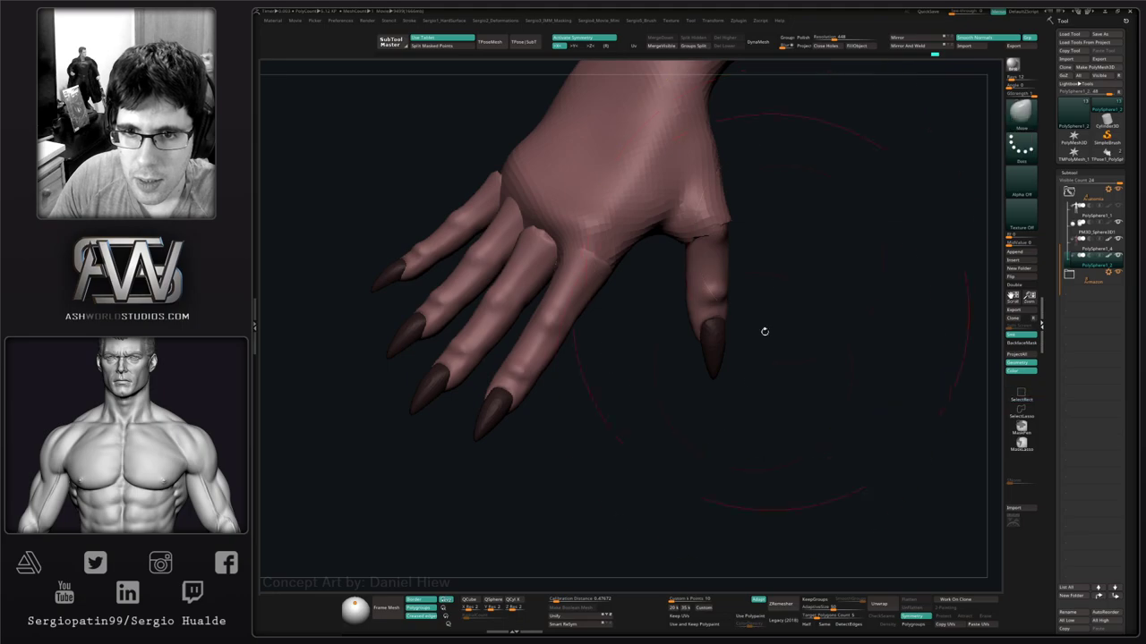
Show the whole character and set the active colour to a pale bone beige, RGB 223, 207, 191.
{"action": "right_click_drag", "start_coordinate": [763, 332], "coordinate": [713, 273], "text": "ctrl"}
{"action": "right_click_drag", "start_coordinate": [713, 273], "coordinate": [708, 460], "text": "alt"}
{"action": "key", "text": "alt+s"}
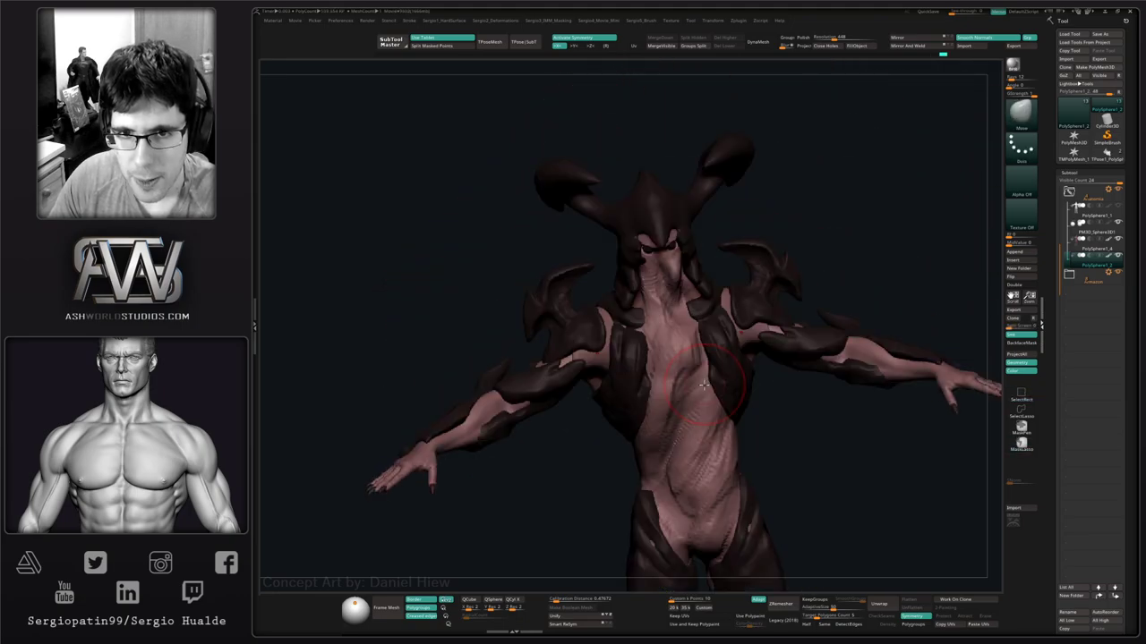
{"action": "right_click_drag", "start_coordinate": [734, 403], "coordinate": [689, 330]}
{"action": "key", "text": "space"}
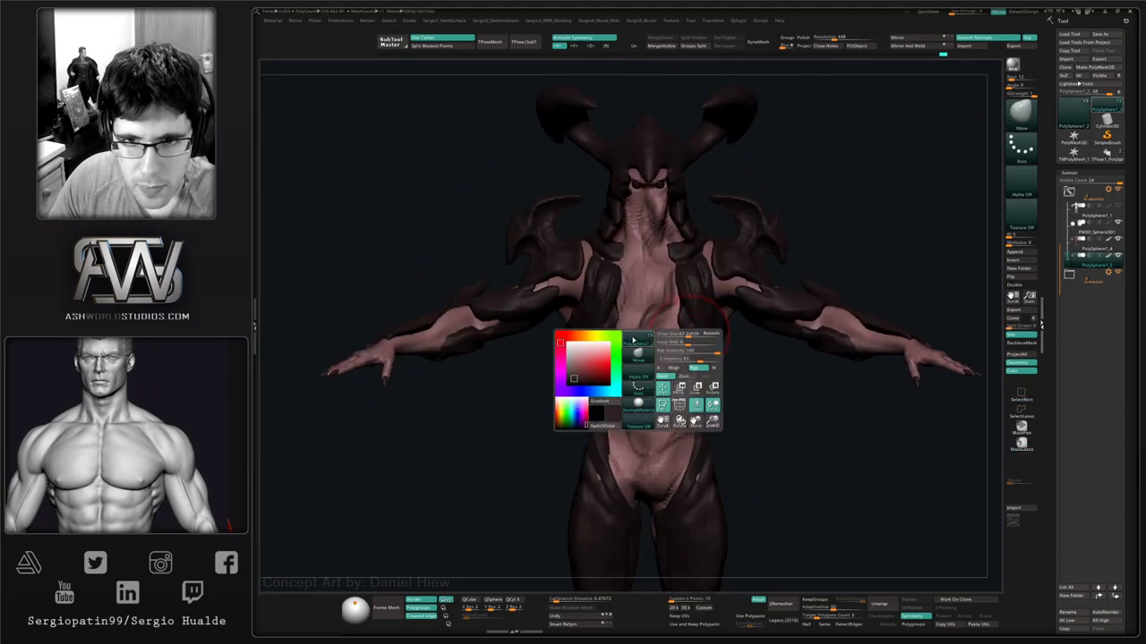
{"action": "left_click", "coordinate": [571, 352]}
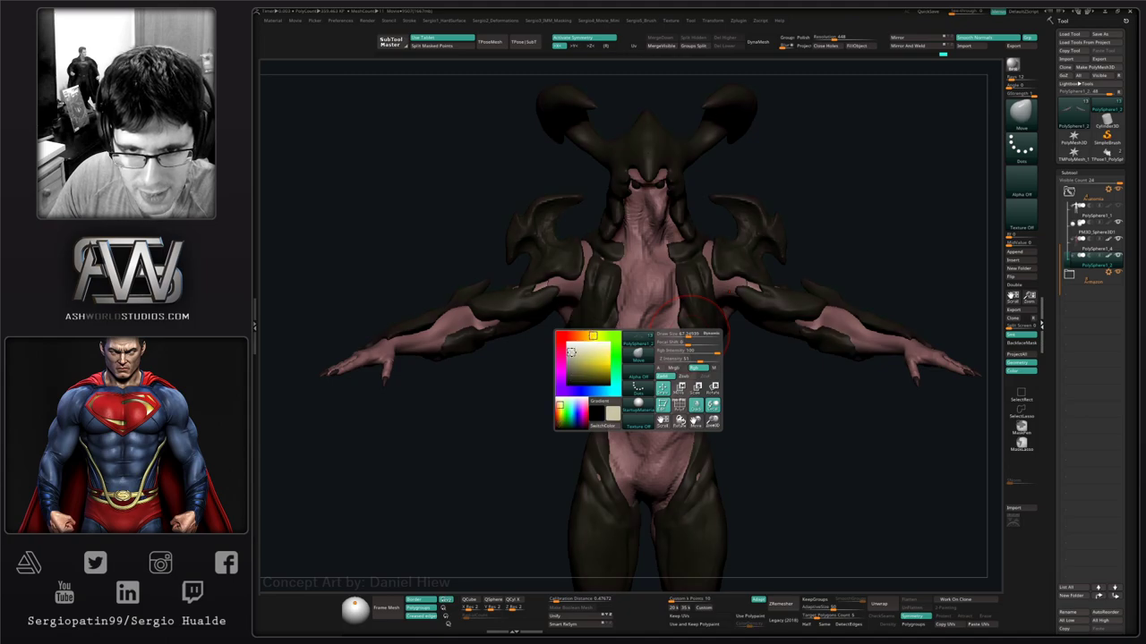
{"action": "left_click", "coordinate": [587, 336]}
{"action": "left_click_drag", "start_coordinate": [584, 336], "coordinate": [580, 335]}
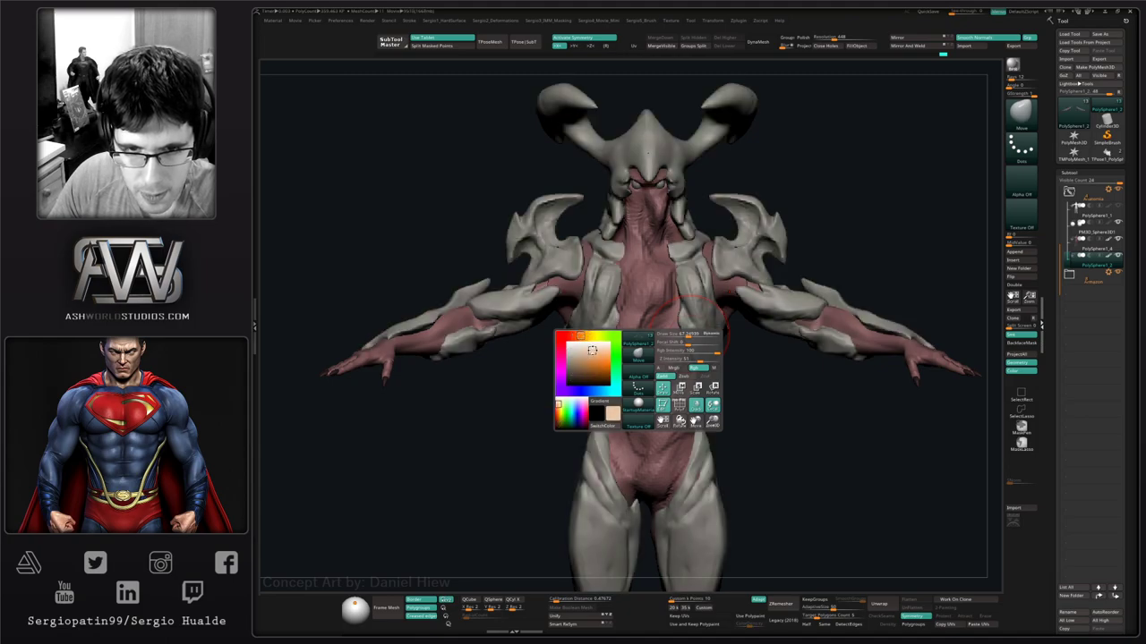
{"action": "left_click", "coordinate": [587, 351]}
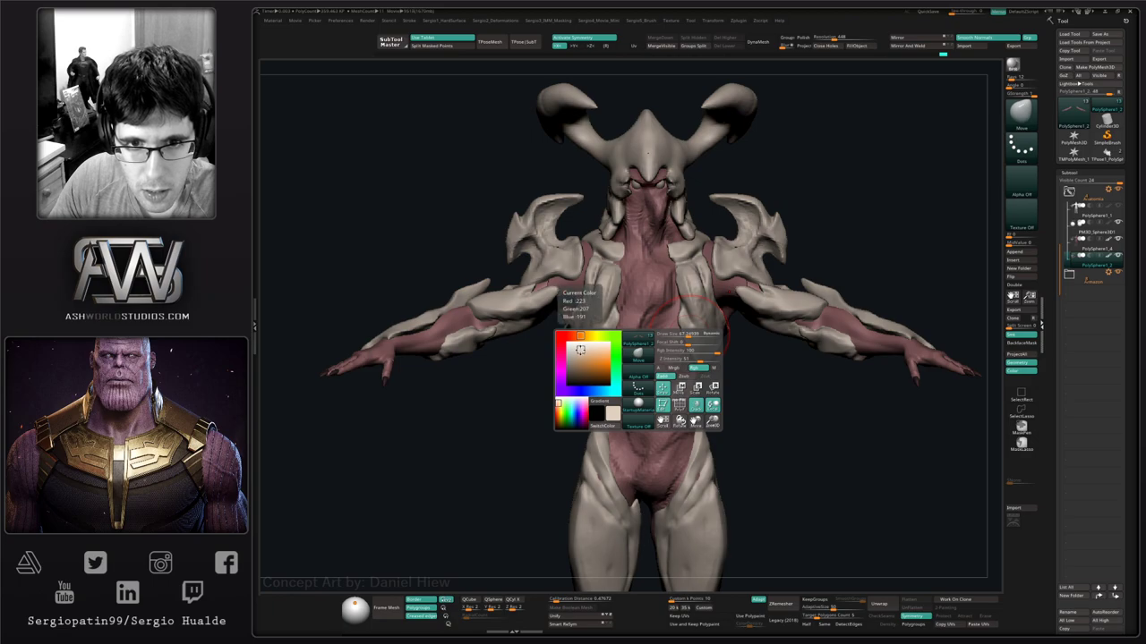
Expand the armour folder and fill its first subtools one after another with the bone beige colour.
{"action": "left_click", "coordinate": [594, 307], "text": "alt"}
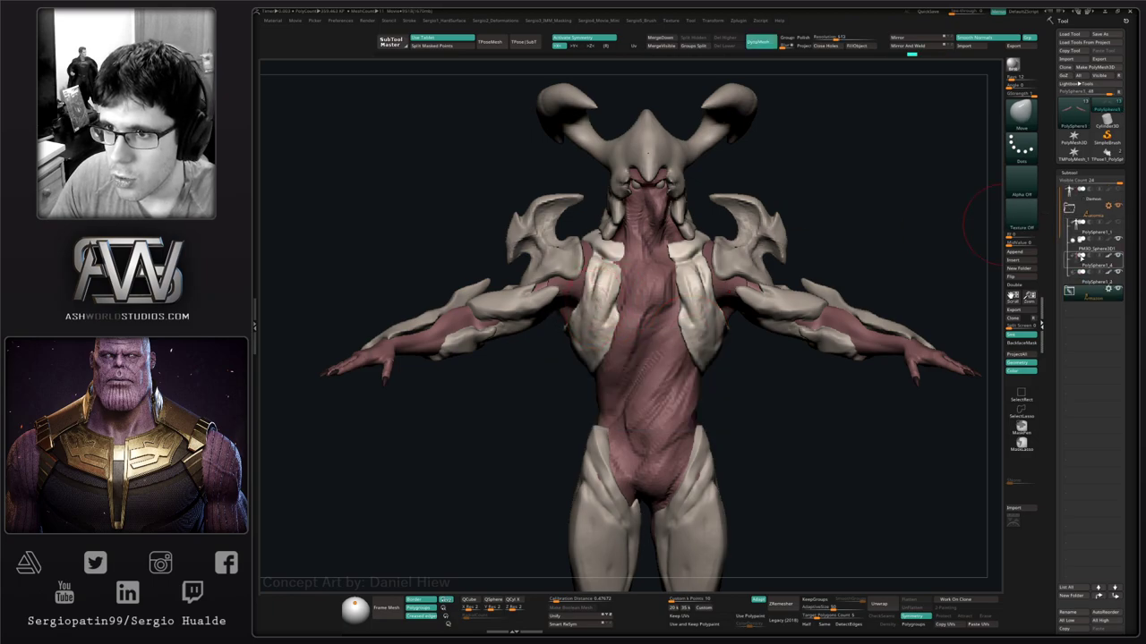
{"action": "left_click", "coordinate": [1070, 290]}
{"action": "left_click", "coordinate": [1084, 311]}
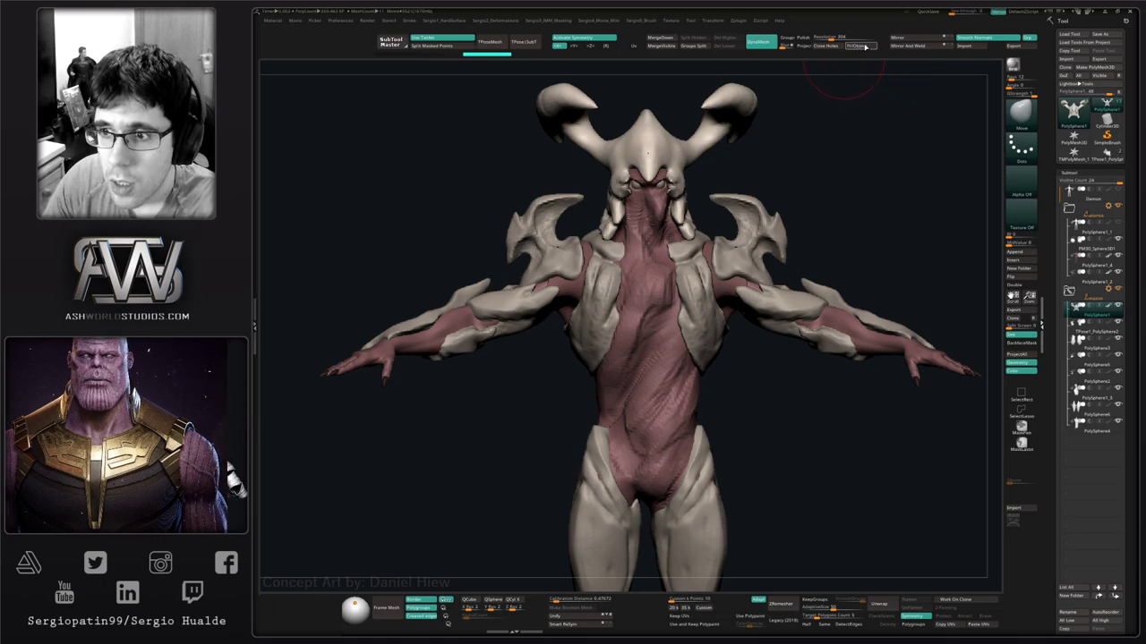
{"action": "key", "text": "Down"}
{"action": "left_click", "coordinate": [864, 47]}
{"action": "key", "text": "Down"}
{"action": "left_click", "coordinate": [864, 47]}
{"action": "key", "text": "alt+Down"}
{"action": "key", "text": "alt+Down"}
{"action": "key", "text": "alt+Down"}
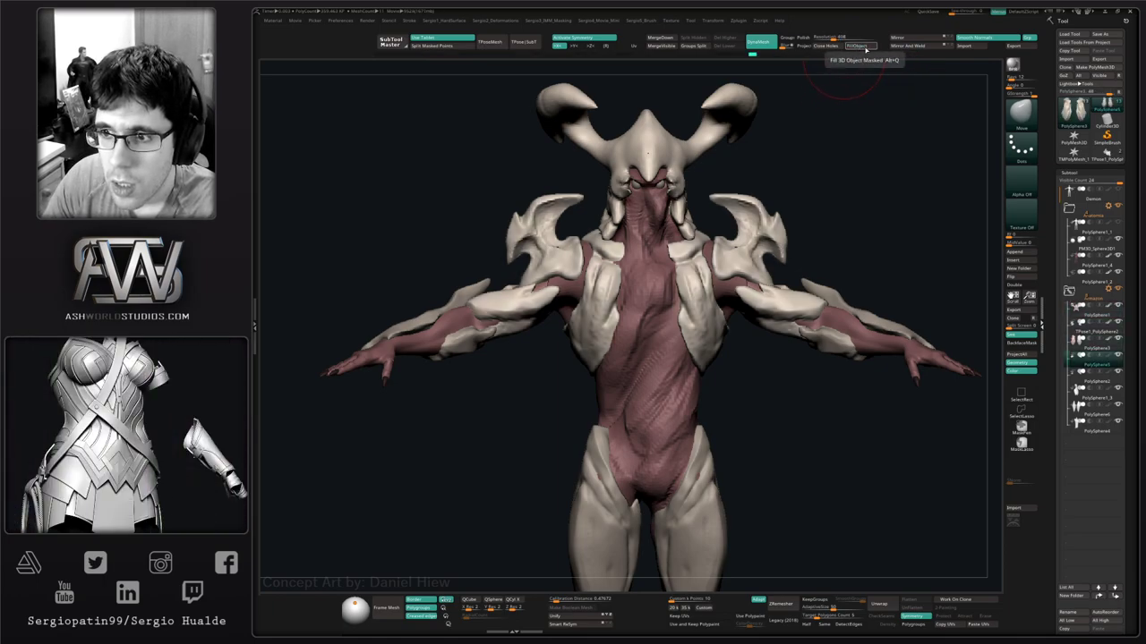
{"action": "key", "text": "alt+Down"}
{"action": "key", "text": "alt+Down"}
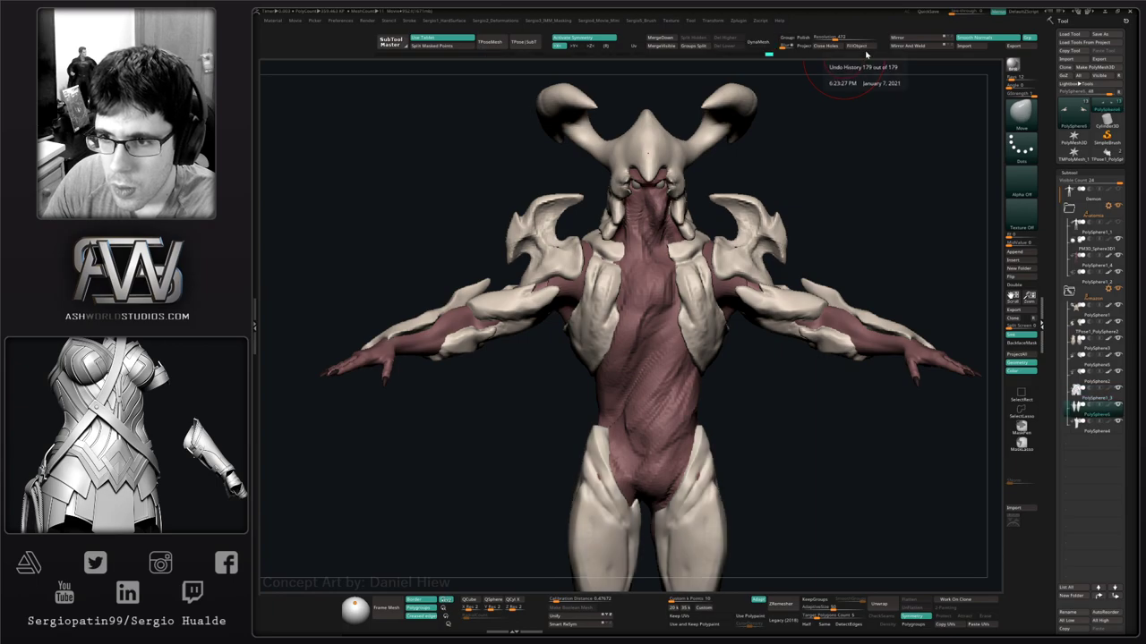
Fill the remaining subtools at the end of the armour folder with the same bone beige.
{"action": "left_click", "coordinate": [866, 50]}
{"action": "key", "text": "Up"}
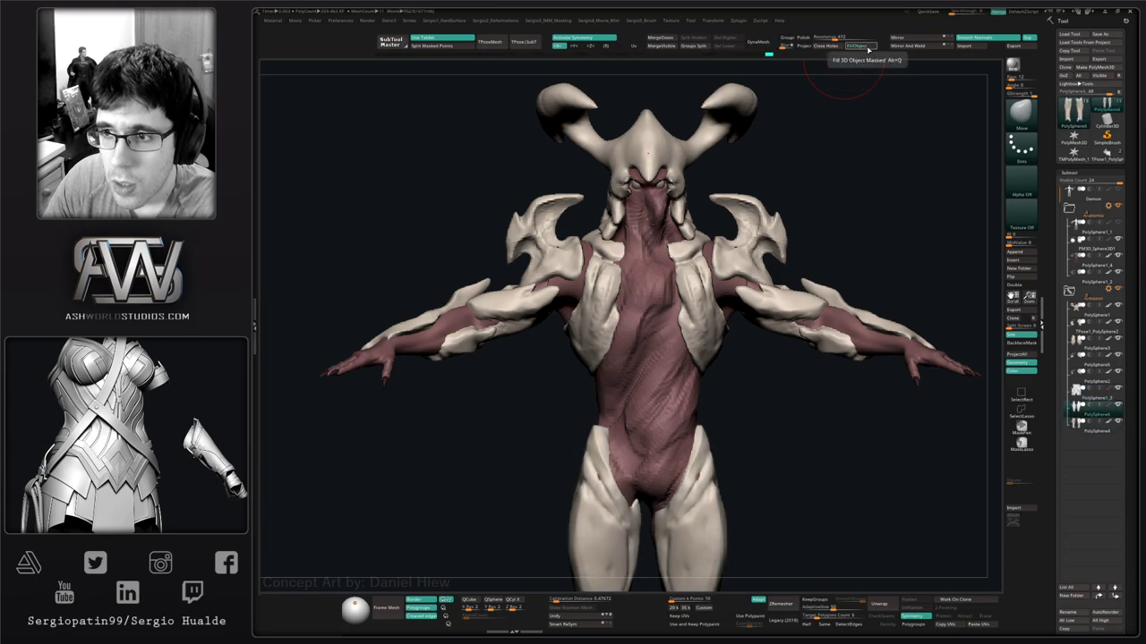
{"action": "left_click", "coordinate": [866, 49]}
{"action": "key", "text": "Up"}
{"action": "left_click", "coordinate": [866, 50]}
{"action": "key", "text": "alt+Up"}
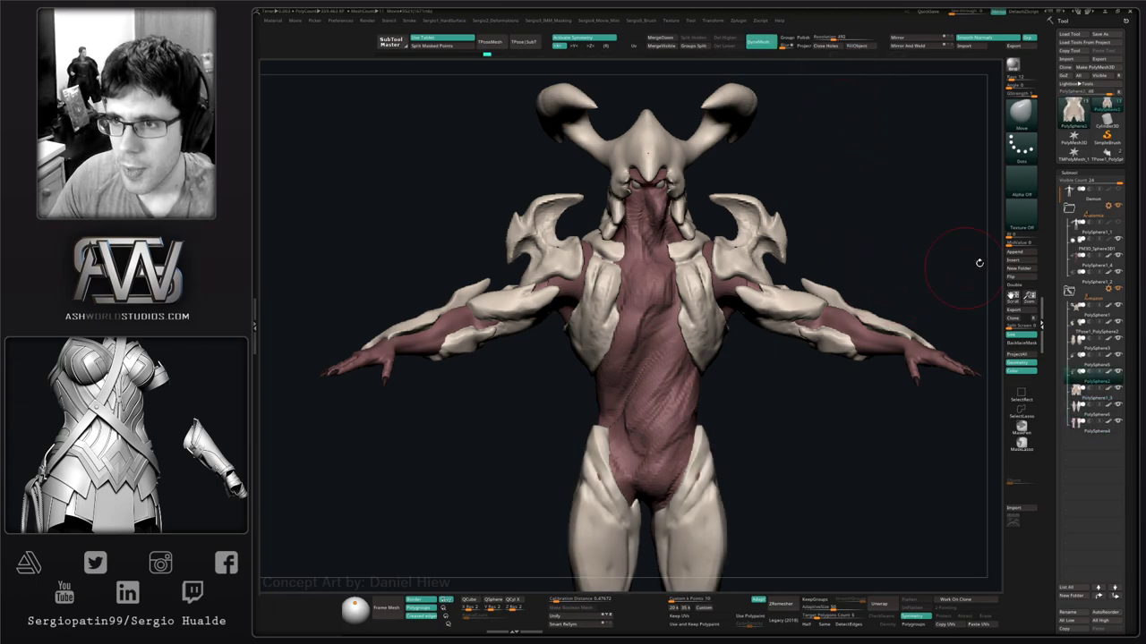
Fill the eye spheres with a near-black colour and check them on the whole character.
{"action": "key", "text": "space"}
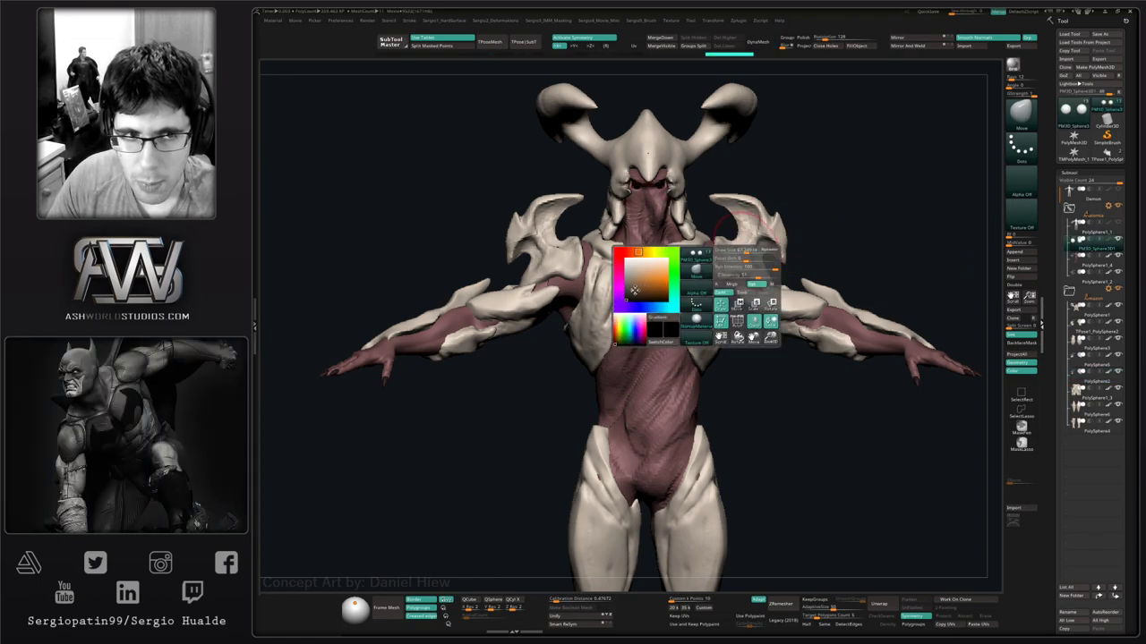
{"action": "left_click", "coordinate": [621, 254]}
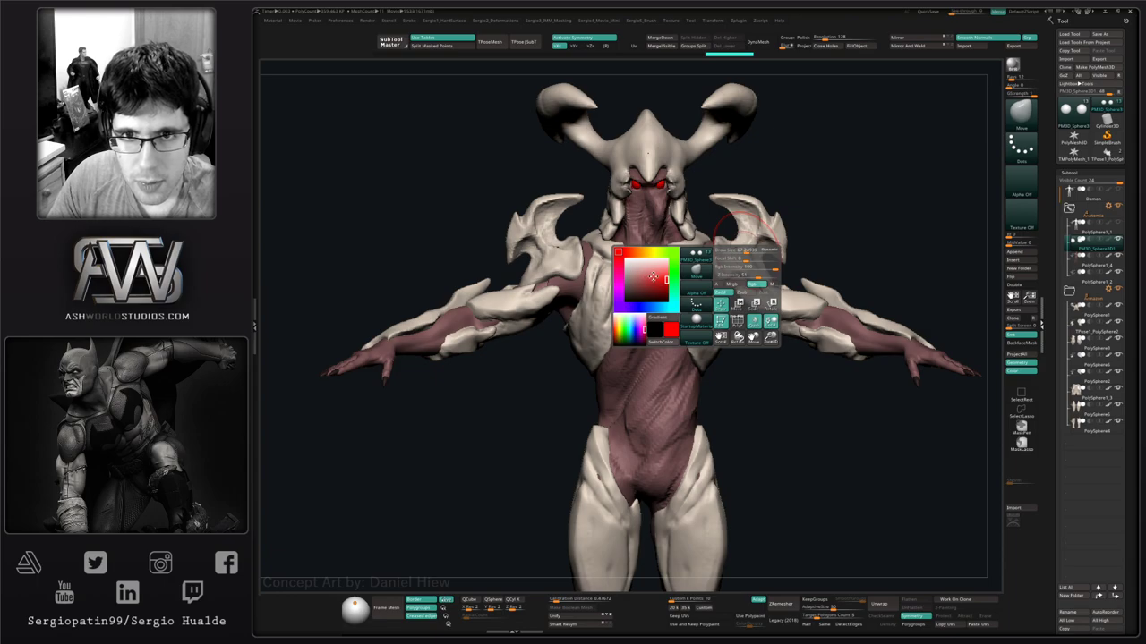
{"action": "left_click", "coordinate": [638, 278]}
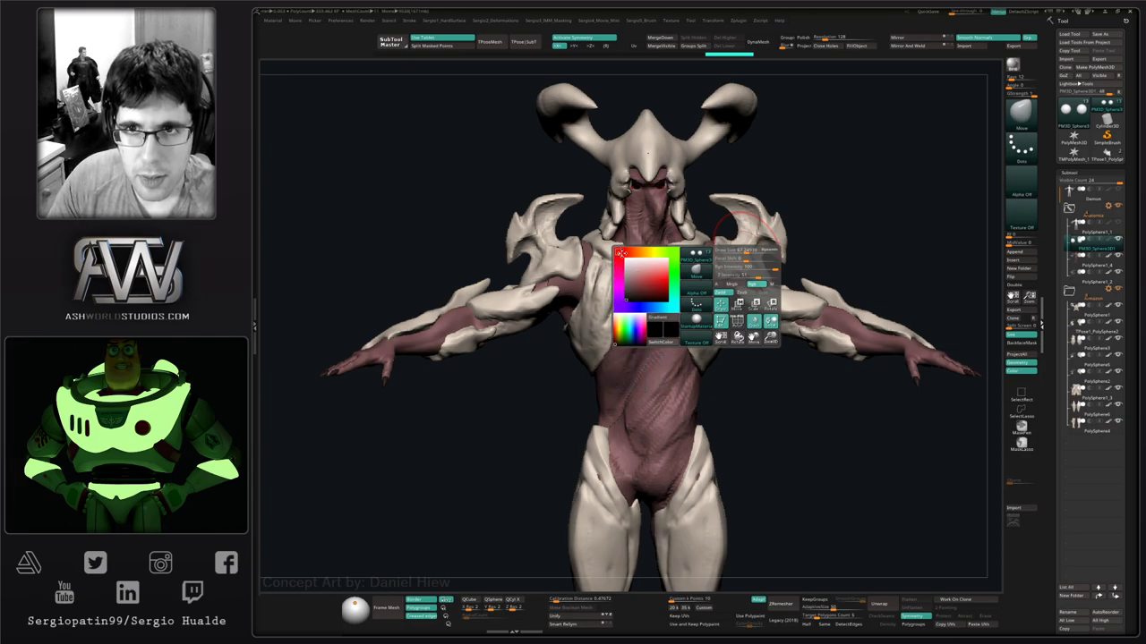
{"action": "right_click_drag", "start_coordinate": [770, 83], "coordinate": [667, 307]}
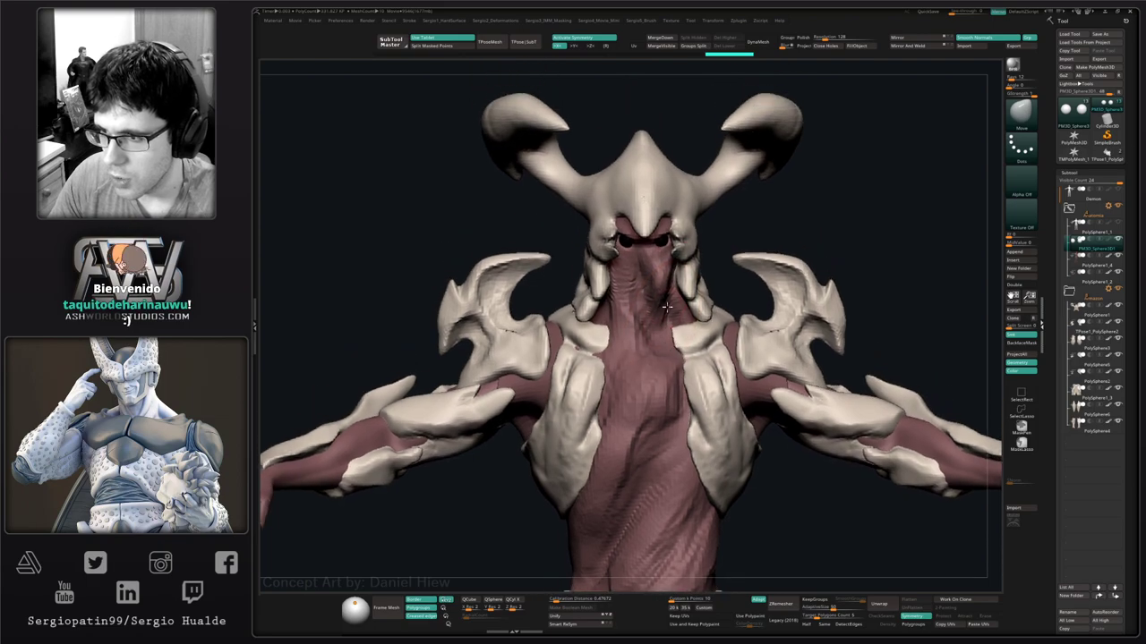
{"action": "left_click", "coordinate": [865, 50]}
{"action": "right_click_drag", "start_coordinate": [713, 385], "coordinate": [723, 321], "text": "ctrl"}
{"action": "mouse_move", "coordinate": [723, 321]}
{"action": "right_mouse_down", "text": "ctrl"}
{"action": "mouse_move", "coordinate": [730, 306]}
{"action": "mouse_move", "coordinate": [721, 386]}
{"action": "right_mouse_up", "text": "ctrl"}
{"action": "key", "text": "space"}
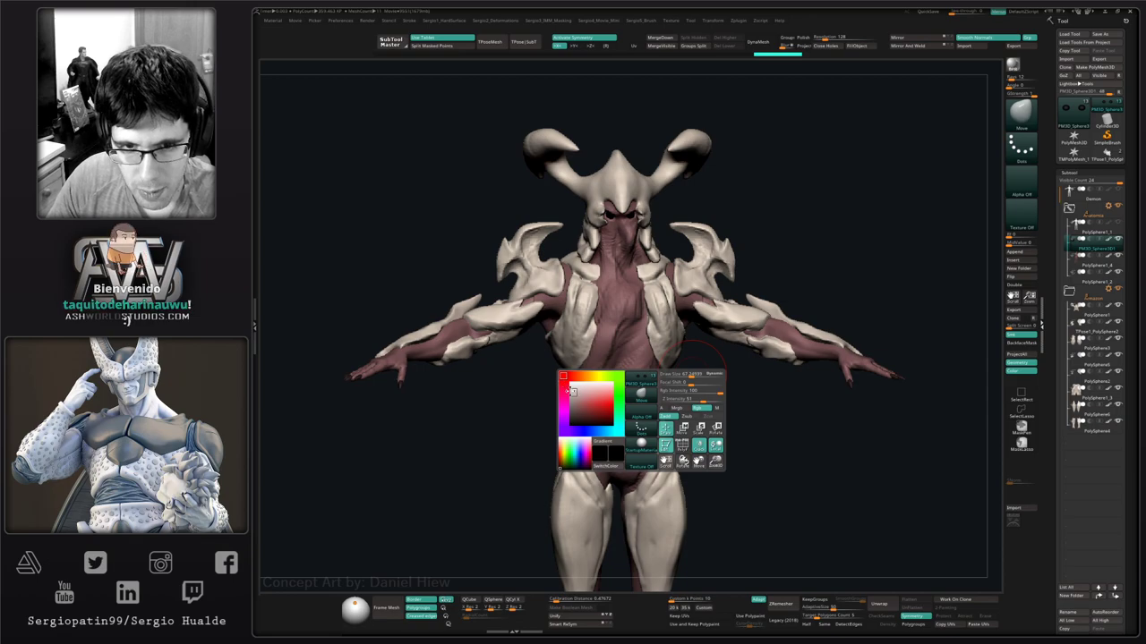
{"action": "right_click_drag", "start_coordinate": [641, 341], "coordinate": [627, 357], "text": "ctrl"}
{"action": "mouse_move", "coordinate": [686, 371]}
{"action": "left_mouse_down"}
{"action": "mouse_move", "coordinate": [768, 372]}
{"action": "mouse_move", "coordinate": [700, 479]}
{"action": "left_mouse_up"}
{"action": "mouse_move", "coordinate": [619, 398]}
{"action": "right_mouse_down", "text": "ctrl"}
{"action": "mouse_move", "coordinate": [618, 445]}
{"action": "mouse_move", "coordinate": [624, 356]}
{"action": "right_mouse_up", "text": "ctrl"}
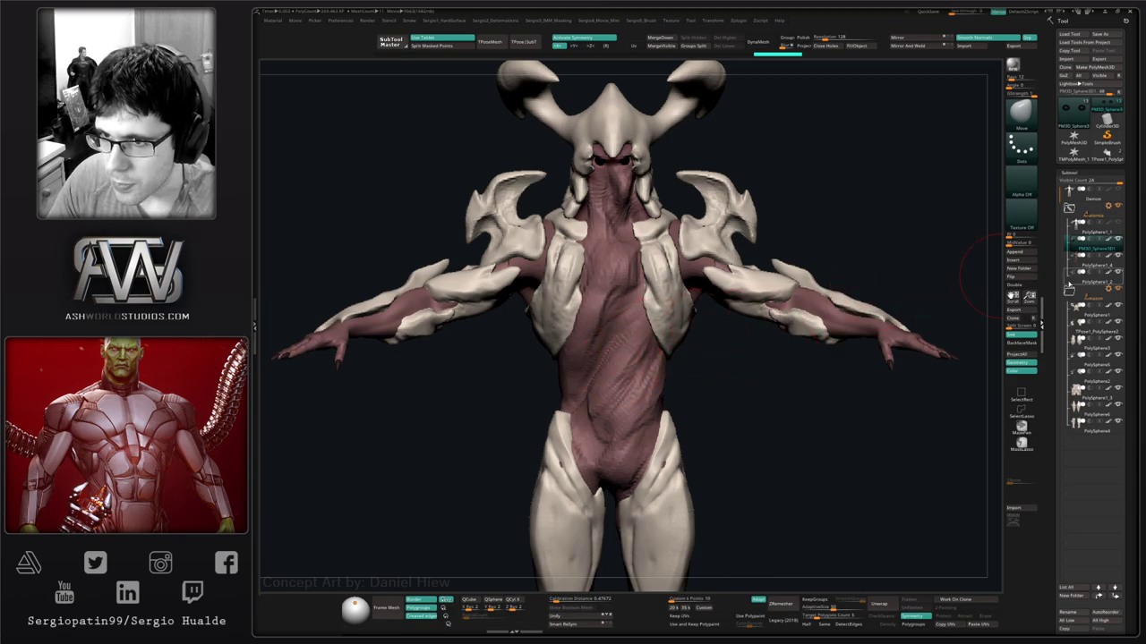
Duplicate the arms subtool, move the copy to the end of the subtool list, and put it in a new folder named Brazos.
{"action": "left_click", "coordinate": [1096, 266]}
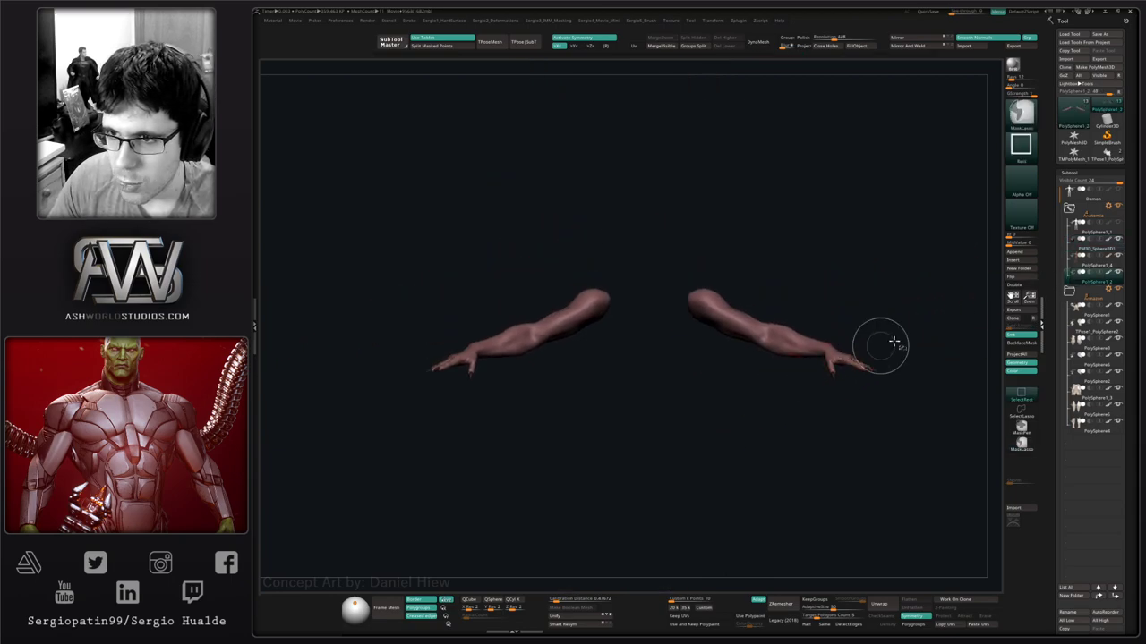
{"action": "key", "text": "ctrl+shift+d"}
{"action": "left_click_drag", "start_coordinate": [1083, 452], "coordinate": [1074, 456]}
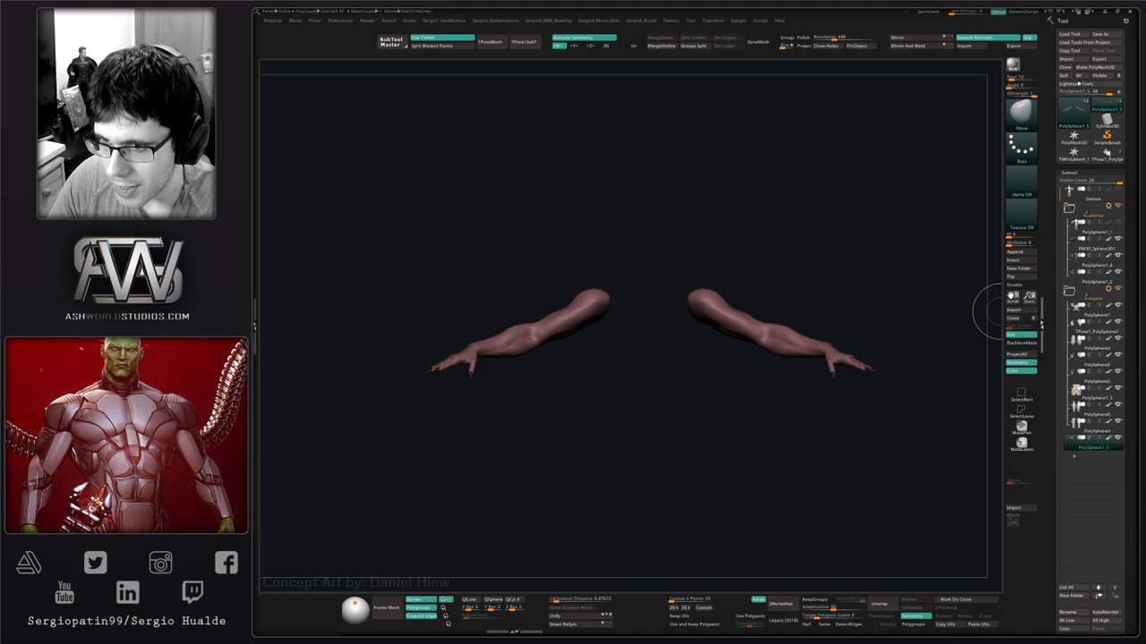
{"action": "key", "text": "ctrl+g"}
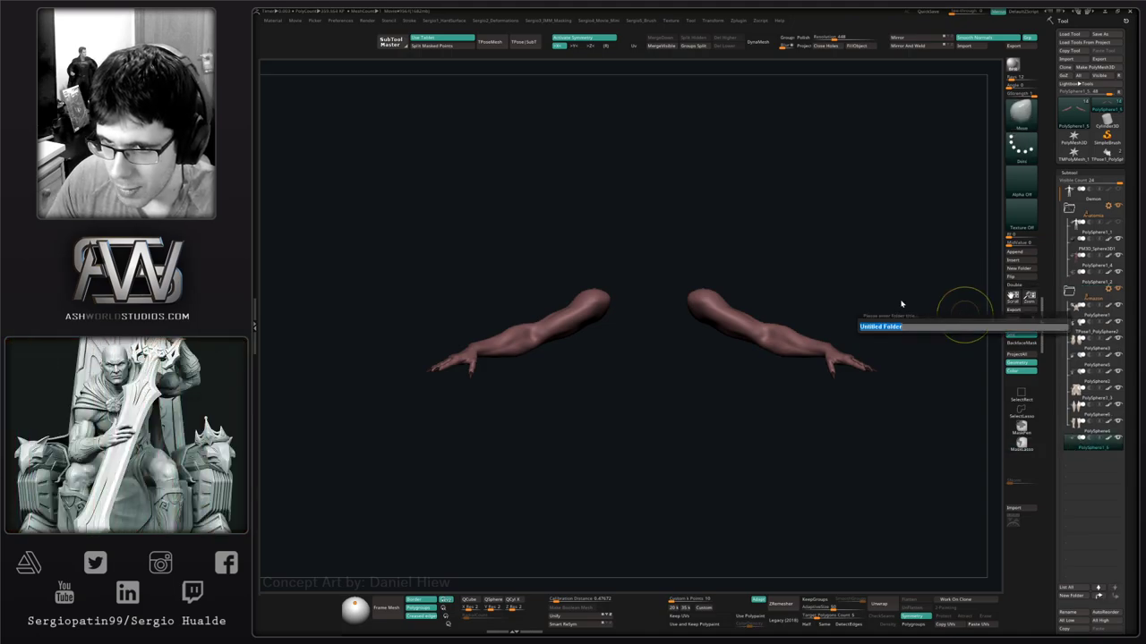
{"action": "type", "text": "Brazos"}
{"action": "key", "text": "Return"}
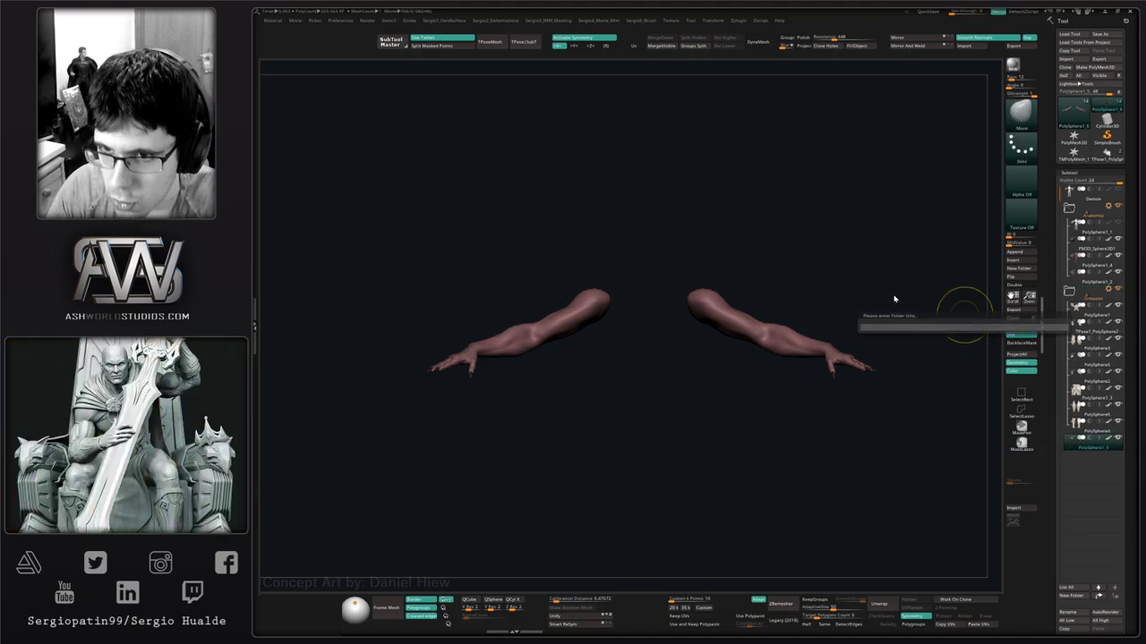
Show the full character in flat shading, sample the body's muted reddish-brown, and fill the duplicated arms with it.
{"action": "left_click_drag", "start_coordinate": [930, 366], "coordinate": [660, 327]}
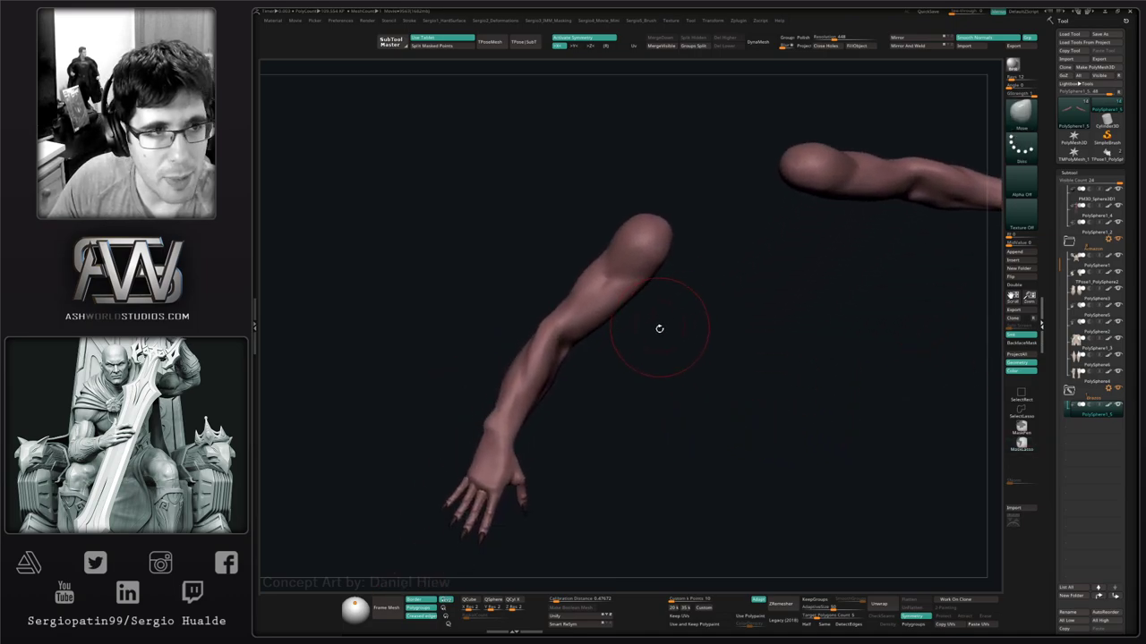
{"action": "right_click", "coordinate": [713, 319]}
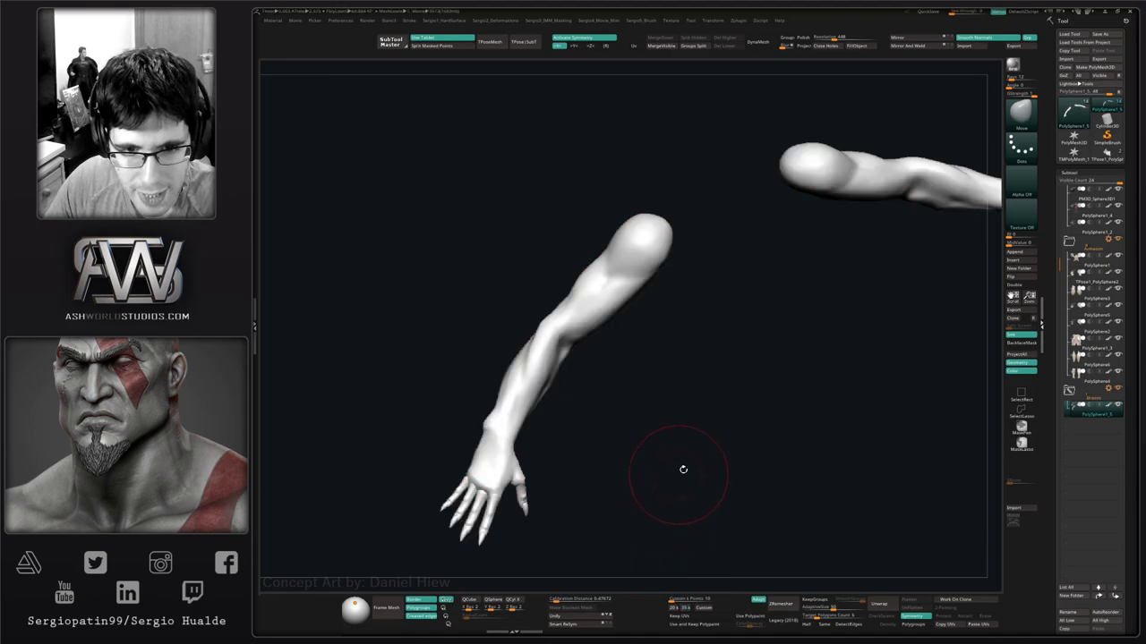
{"action": "key", "text": "alt+s"}
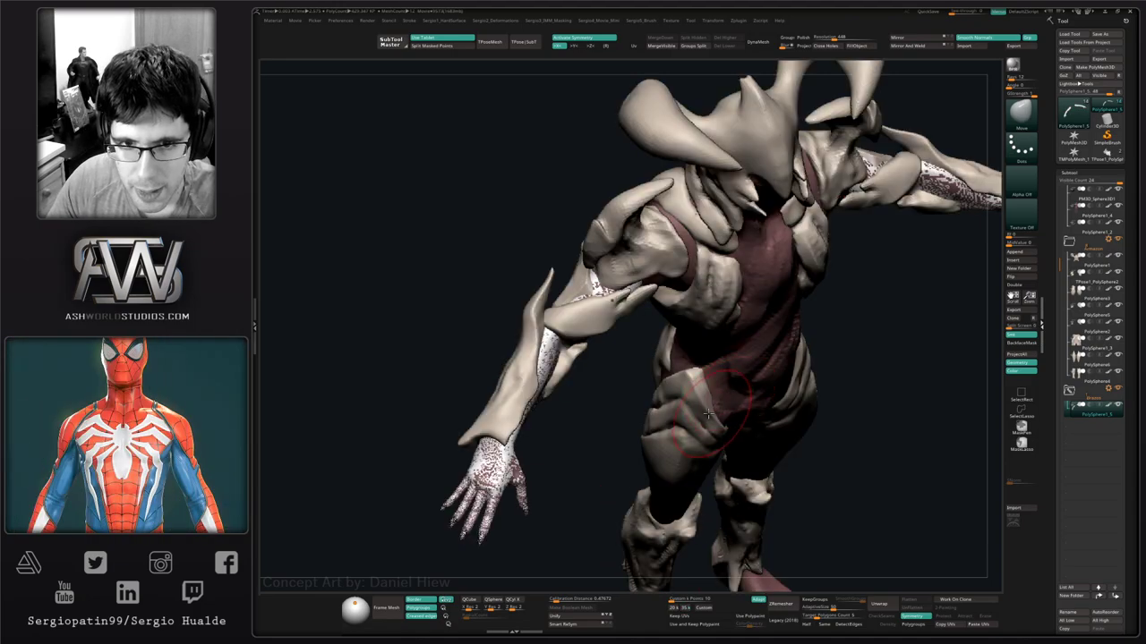
{"action": "right_click_drag", "start_coordinate": [739, 432], "coordinate": [724, 359]}
{"action": "key", "text": "space"}
{"action": "key", "text": "ctrl+shift+f"}
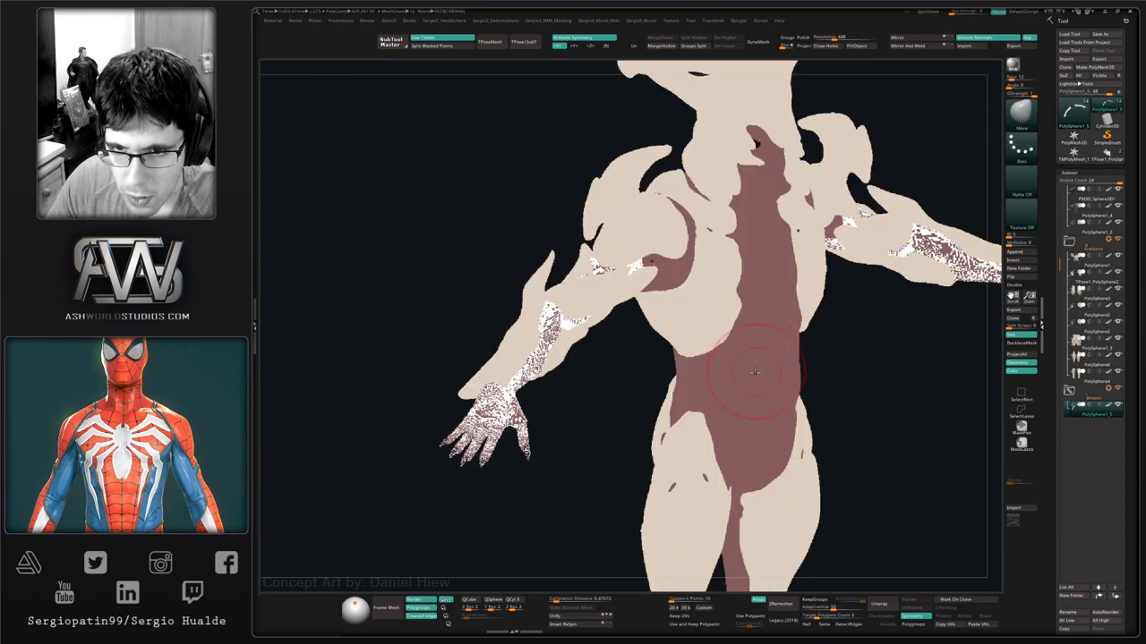
{"action": "key", "text": "space"}
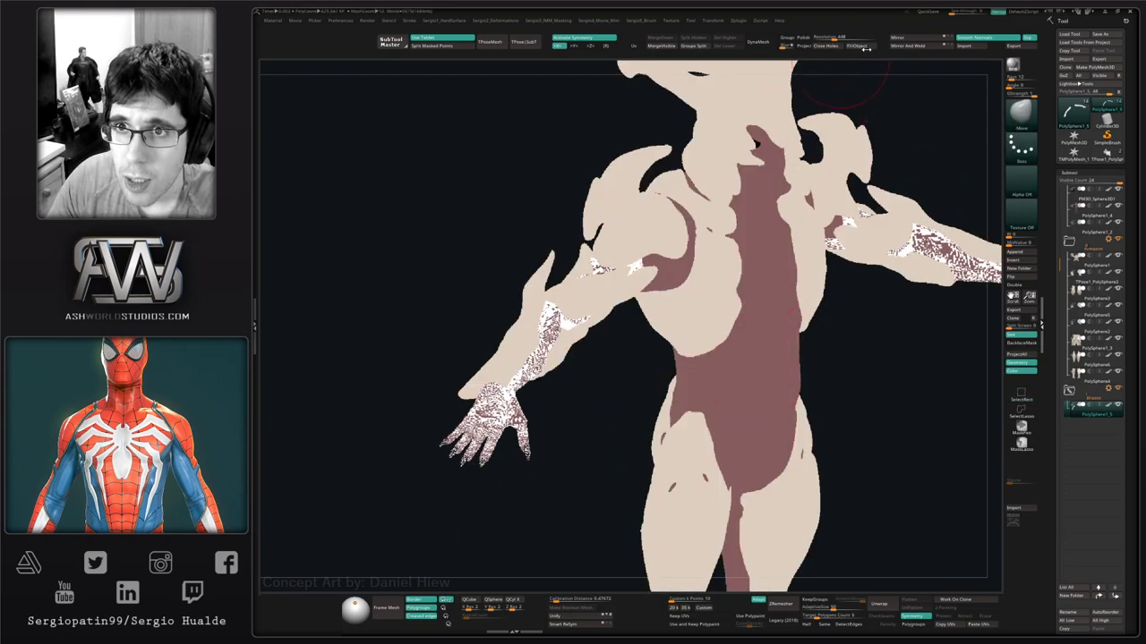
{"action": "left_click", "coordinate": [861, 46]}
{"action": "key", "text": "space"}
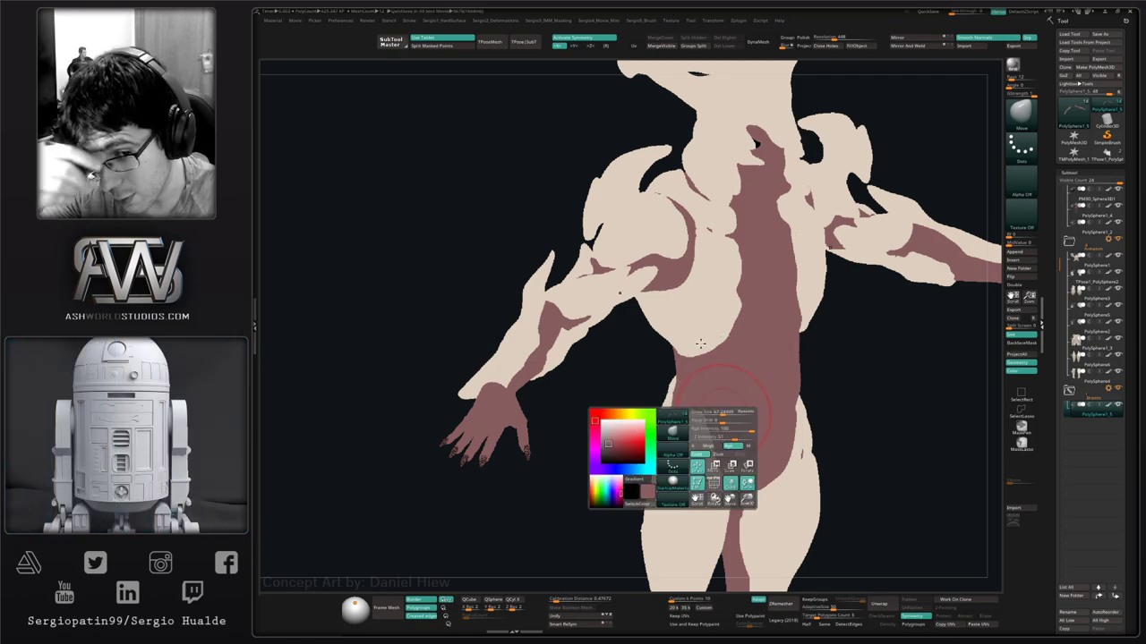
{"action": "key", "text": "space"}
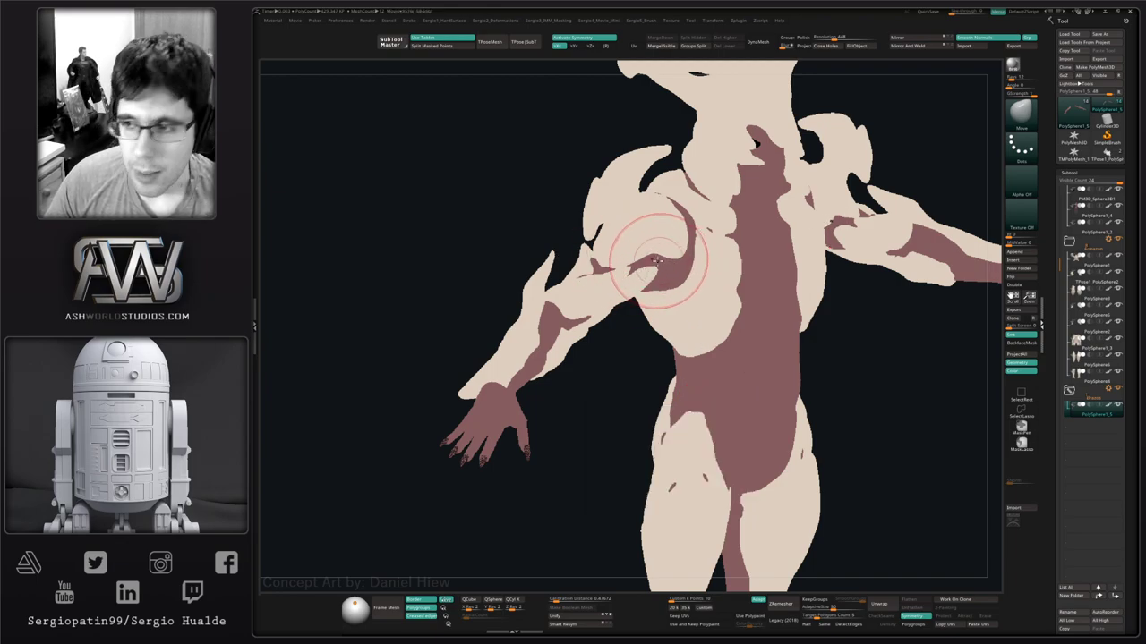
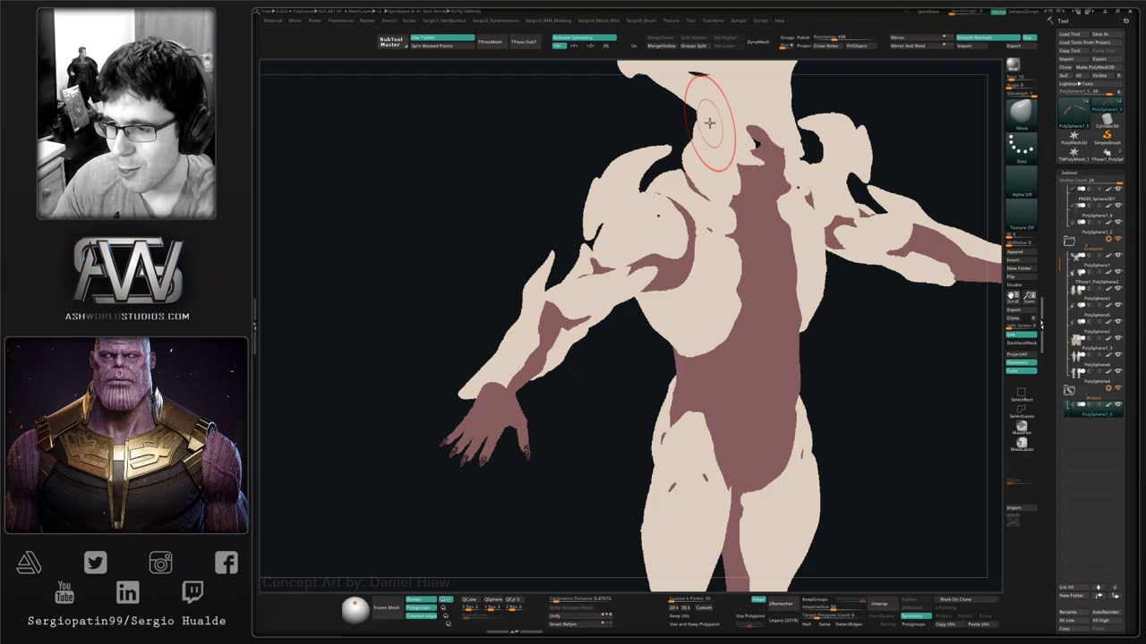
Return to shaded display and examine the colours of the character's body, arms and armour from the front.
{"action": "left_click_drag", "start_coordinate": [898, 403], "coordinate": [886, 403]}
{"action": "left_click", "coordinate": [877, 399]}
{"action": "left_click", "coordinate": [809, 367]}
{"action": "key", "text": "ctrl+shift+f"}
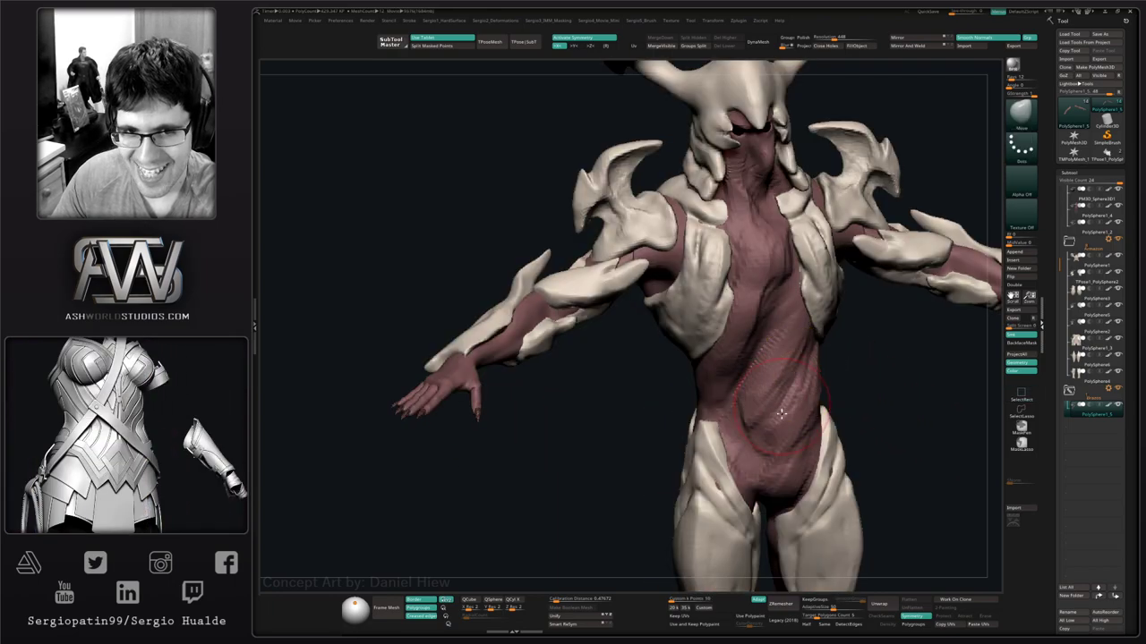
Isolate the duplicated arms, turn symmetry off, and hide the character's left arm so only the right arm remains.
{"action": "right_click_drag", "start_coordinate": [810, 369], "coordinate": [627, 376], "text": "ctrl"}
{"action": "left_click", "coordinate": [621, 377]}
{"action": "left_click_drag", "start_coordinate": [621, 376], "coordinate": [691, 372], "text": "shift"}
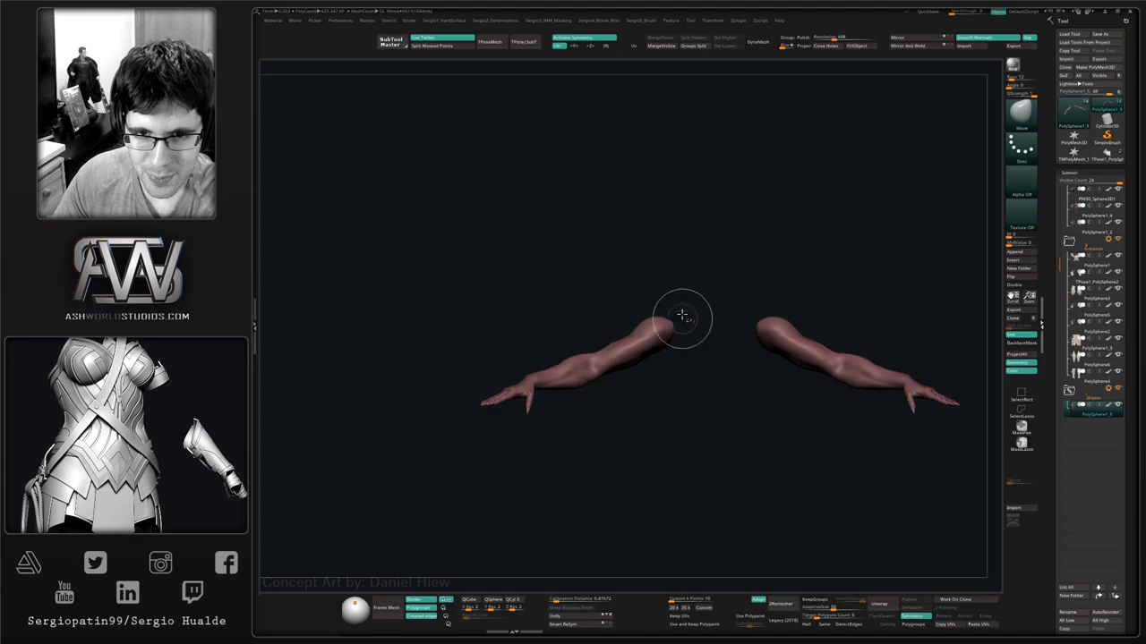
{"action": "left_click_drag", "start_coordinate": [701, 264], "coordinate": [419, 498], "text": "ctrl+shift"}
{"action": "key", "text": "x"}
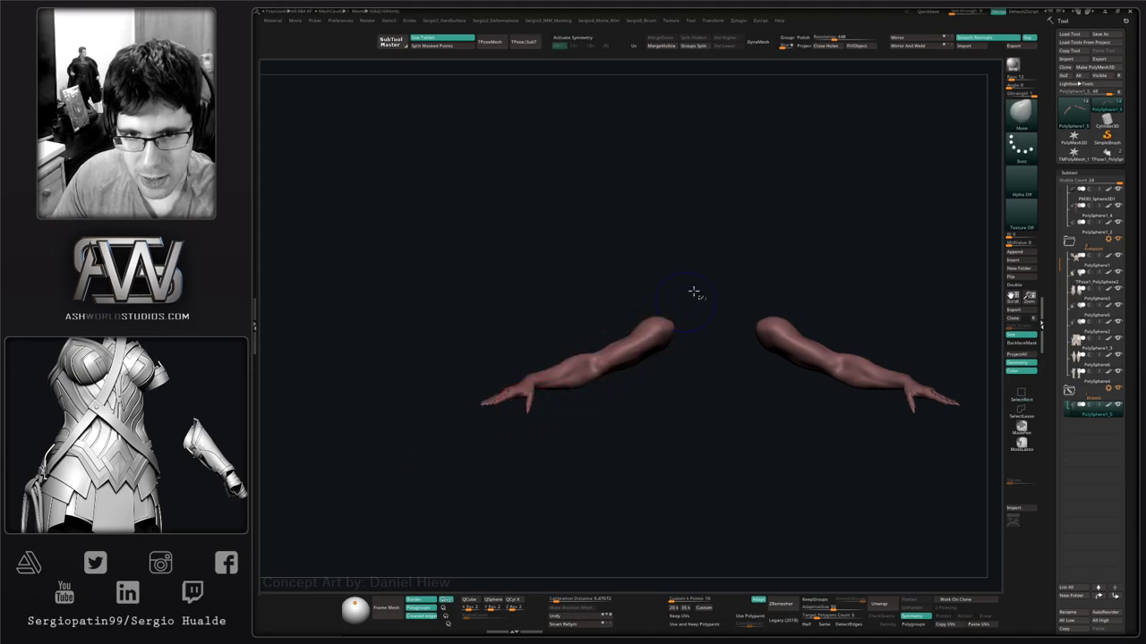
{"action": "left_click_drag", "start_coordinate": [720, 263], "coordinate": [421, 500], "text": "ctrl+shift"}
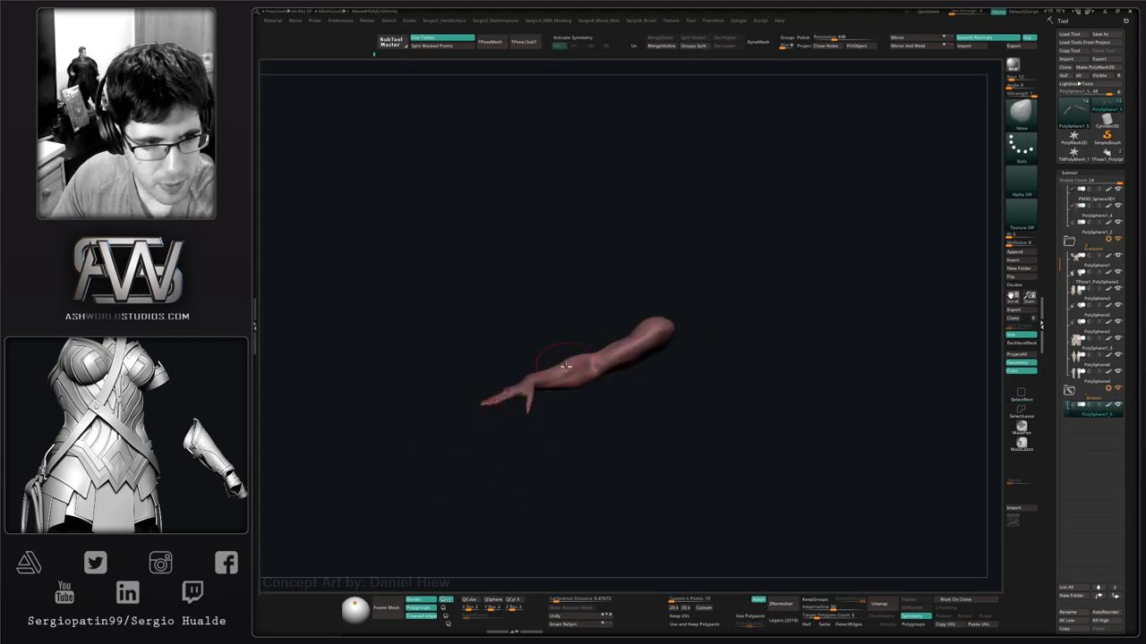
Mask the upper arm, place the transform pivot at the elbow, bend the forearm there, and clear the mask.
{"action": "right_click_drag", "start_coordinate": [566, 367], "coordinate": [571, 418]}
{"action": "mouse_move", "coordinate": [571, 417]}
{"action": "right_mouse_down", "text": "ctrl"}
{"action": "mouse_move", "coordinate": [564, 447]}
{"action": "mouse_move", "coordinate": [579, 457]}
{"action": "right_mouse_up", "text": "ctrl"}
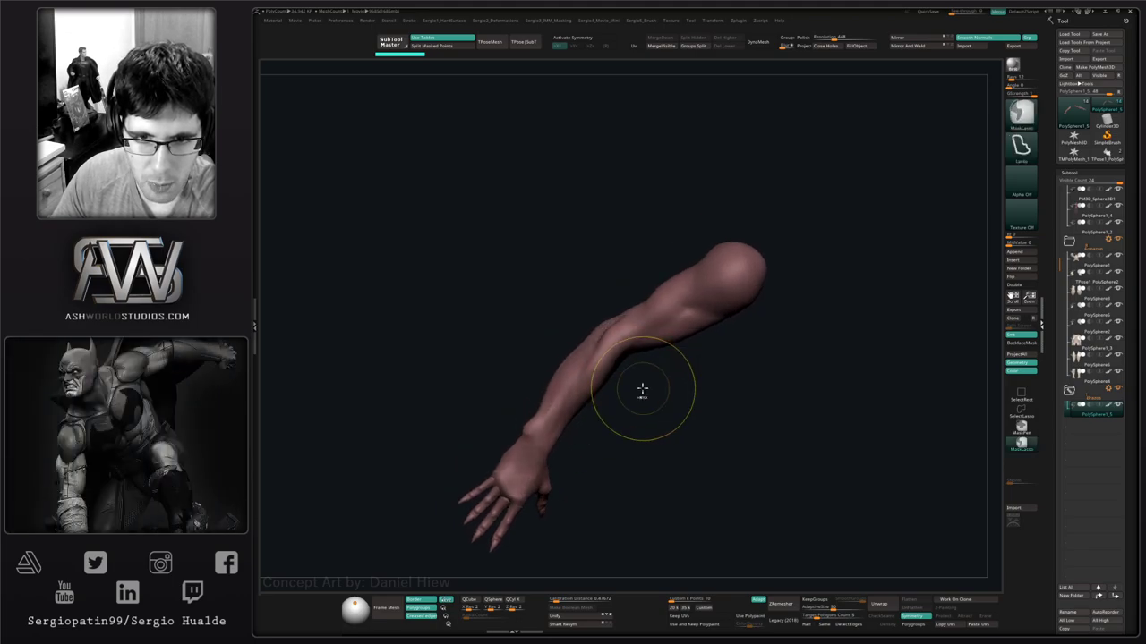
{"action": "mouse_move", "coordinate": [624, 372]}
{"action": "left_mouse_down", "text": "ctrl"}
{"action": "mouse_move", "coordinate": [452, 402]}
{"action": "mouse_move", "coordinate": [633, 483]}
{"action": "left_mouse_up", "text": "ctrl"}
{"action": "left_click", "coordinate": [639, 402], "text": "ctrl"}
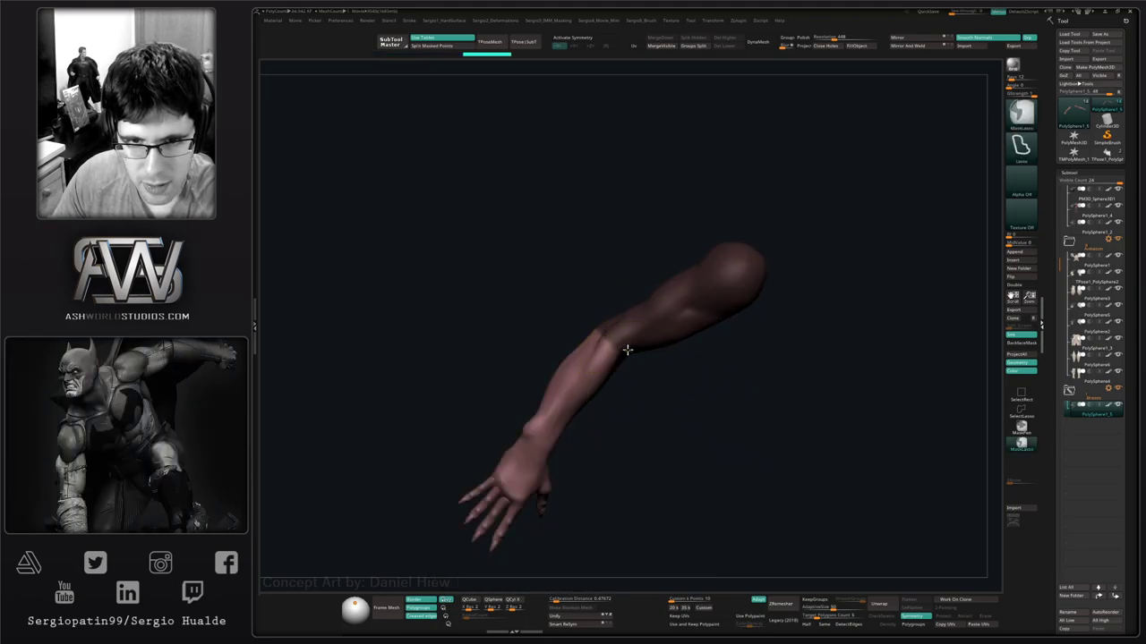
{"action": "left_click", "coordinate": [627, 350], "text": "ctrl"}
{"action": "key", "text": "w"}
{"action": "left_click", "coordinate": [614, 342], "text": "alt"}
{"action": "mouse_move", "coordinate": [654, 344]}
{"action": "left_mouse_down"}
{"action": "mouse_move", "coordinate": [643, 312]}
{"action": "mouse_move", "coordinate": [650, 324]}
{"action": "left_mouse_up"}
{"action": "left_click_drag", "start_coordinate": [706, 368], "coordinate": [721, 383], "text": "ctrl"}
Mask the forearm, pose the hand from pivots at the wrist and fingers, and clear the mask.
{"action": "right_click_drag", "start_coordinate": [702, 369], "coordinate": [669, 401]}
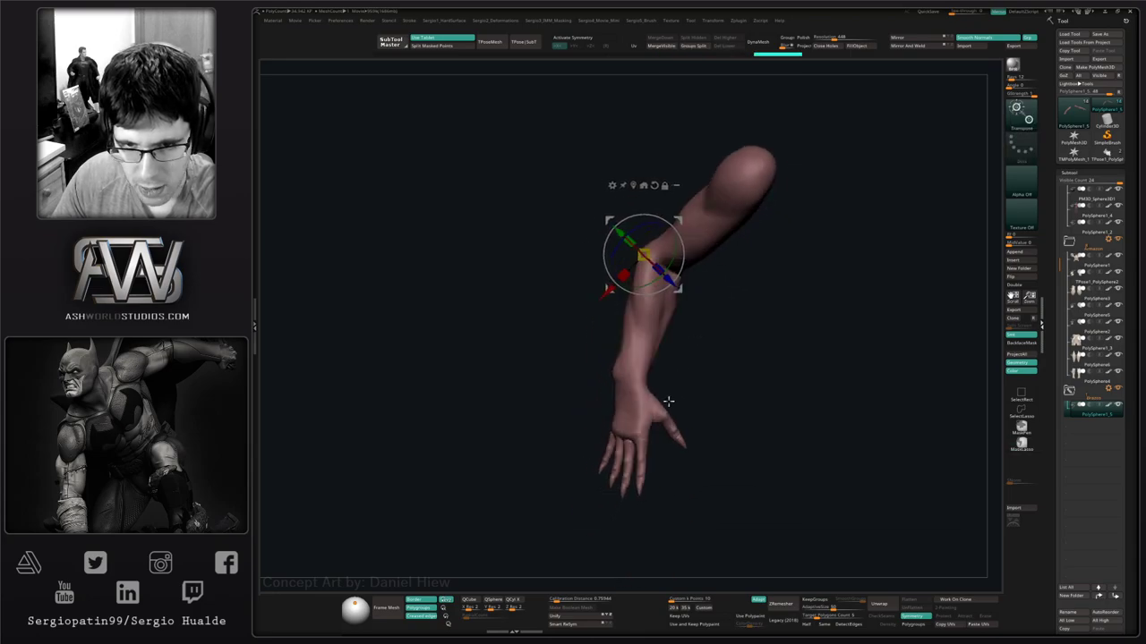
{"action": "left_click_drag", "start_coordinate": [668, 401], "coordinate": [672, 399]}
{"action": "mouse_move", "coordinate": [559, 383]}
{"action": "left_mouse_down", "text": "ctrl"}
{"action": "mouse_move", "coordinate": [742, 407]}
{"action": "mouse_move", "coordinate": [674, 389]}
{"action": "mouse_move", "coordinate": [673, 356]}
{"action": "left_mouse_up", "text": "ctrl"}
{"action": "left_click", "coordinate": [672, 392], "text": "ctrl"}
{"action": "left_click", "coordinate": [631, 375], "text": "alt"}
{"action": "key", "text": "q"}
{"action": "mouse_move", "coordinate": [689, 450]}
{"action": "left_mouse_down"}
{"action": "mouse_move", "coordinate": [690, 440]}
{"action": "mouse_move", "coordinate": [672, 439]}
{"action": "mouse_move", "coordinate": [722, 512]}
{"action": "mouse_move", "coordinate": [691, 437]}
{"action": "left_mouse_up"}
{"action": "left_click", "coordinate": [678, 452], "text": "ctrl"}
{"action": "key", "text": "w"}
{"action": "left_click", "coordinate": [651, 439], "text": "alt"}
{"action": "right_click_drag", "start_coordinate": [716, 435], "coordinate": [768, 431]}
{"action": "left_click_drag", "start_coordinate": [754, 452], "coordinate": [746, 471], "text": "ctrl"}
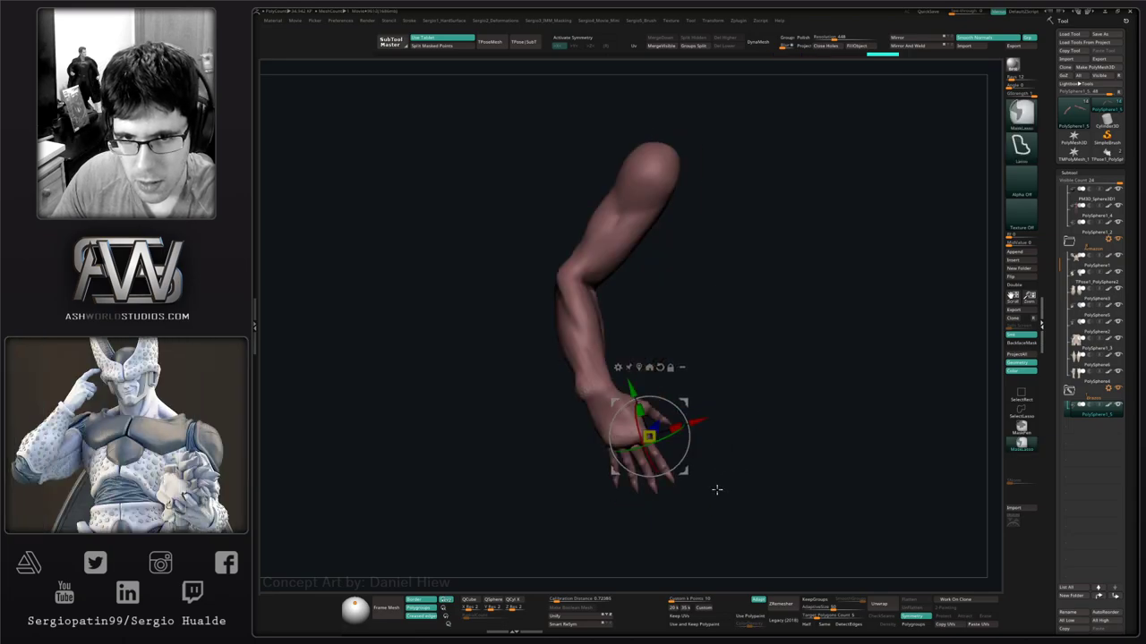
Show the full character again, move the posed arm in front of the torso, and scale it down.
{"action": "right_click_drag", "start_coordinate": [716, 489], "coordinate": [706, 364], "text": "ctrl"}
{"action": "key", "text": "q"}
{"action": "key", "text": "alt+s"}
{"action": "key", "text": "w"}
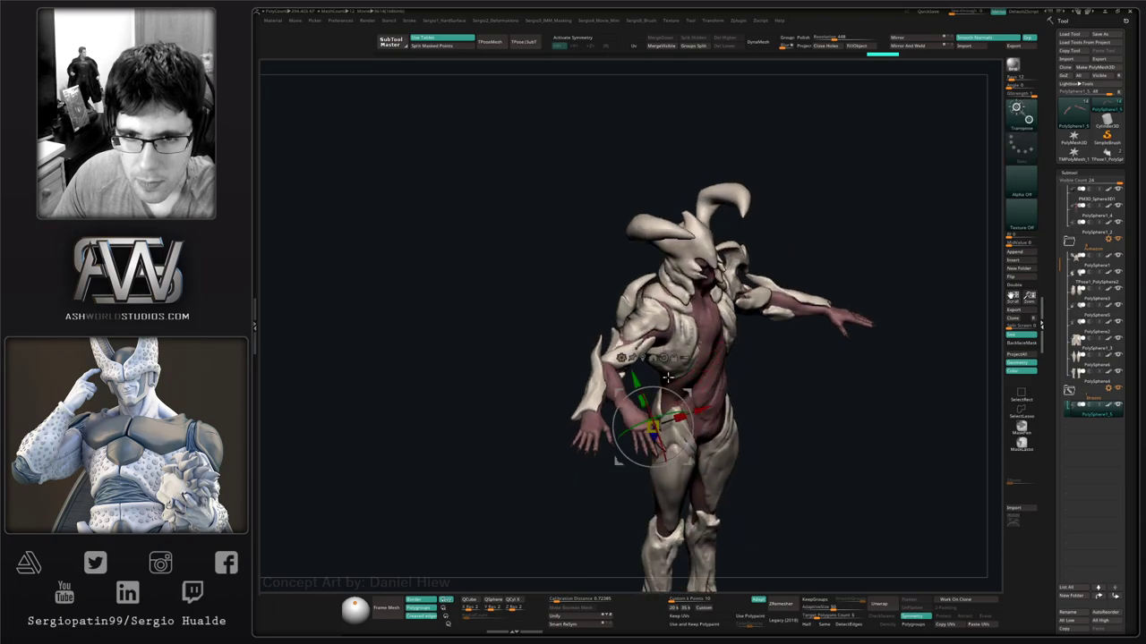
{"action": "left_click_drag", "start_coordinate": [695, 399], "coordinate": [764, 360]}
{"action": "right_click_drag", "start_coordinate": [764, 360], "coordinate": [768, 412], "text": "ctrl"}
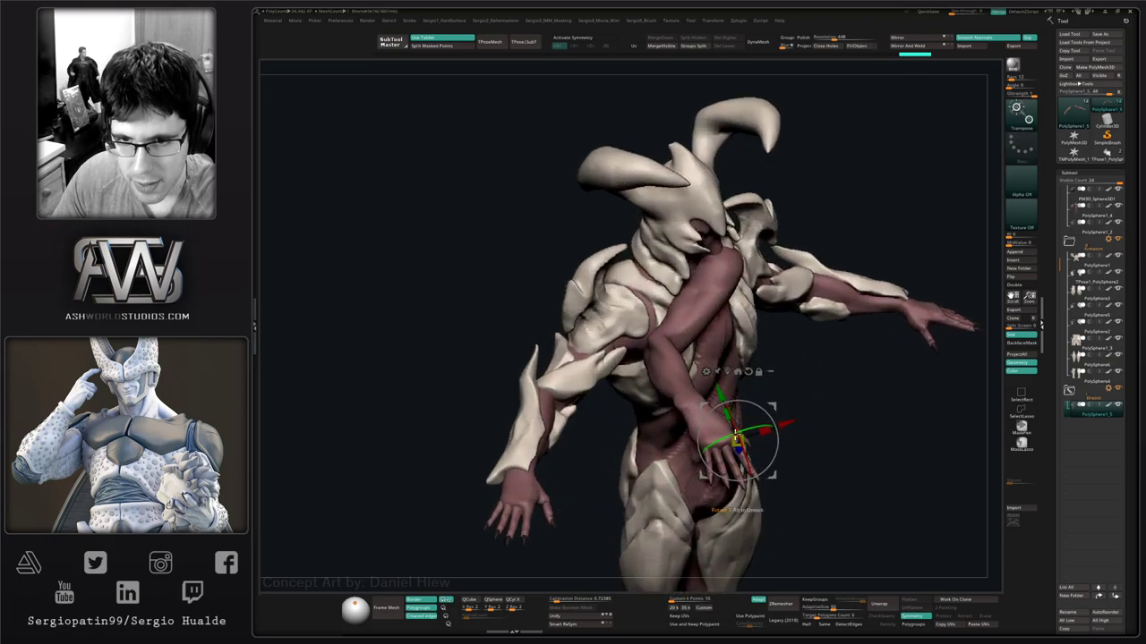
{"action": "left_click_drag", "start_coordinate": [707, 404], "coordinate": [652, 410]}
{"action": "right_click_drag", "start_coordinate": [652, 412], "coordinate": [622, 370], "text": "ctrl"}
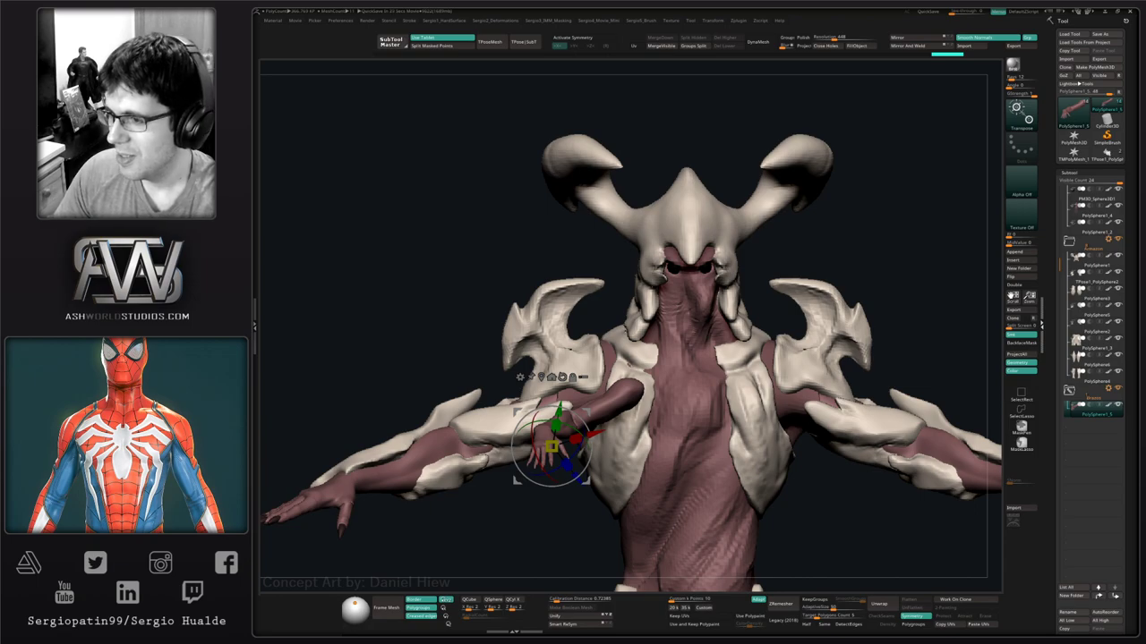
Move the small arm up to the chest and base of the neck and rotate it to test its placement.
{"action": "right_click_drag", "start_coordinate": [735, 393], "coordinate": [741, 394]}
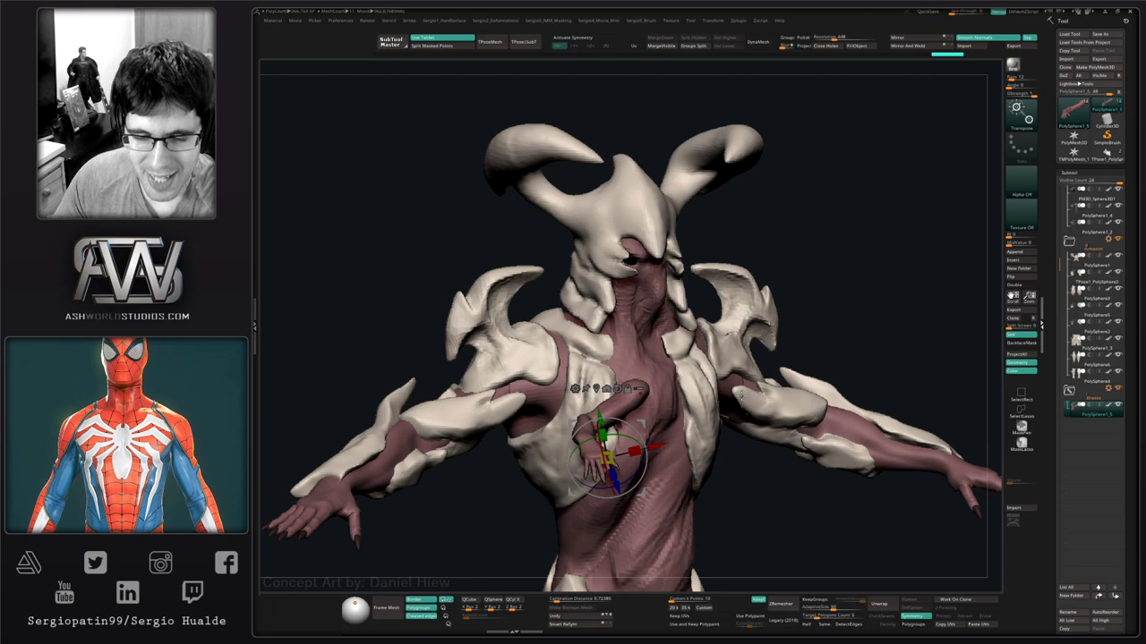
{"action": "key", "text": "q"}
{"action": "mouse_move", "coordinate": [790, 312]}
{"action": "right_mouse_down"}
{"action": "mouse_move", "coordinate": [787, 343]}
{"action": "mouse_move", "coordinate": [772, 347]}
{"action": "right_mouse_up"}
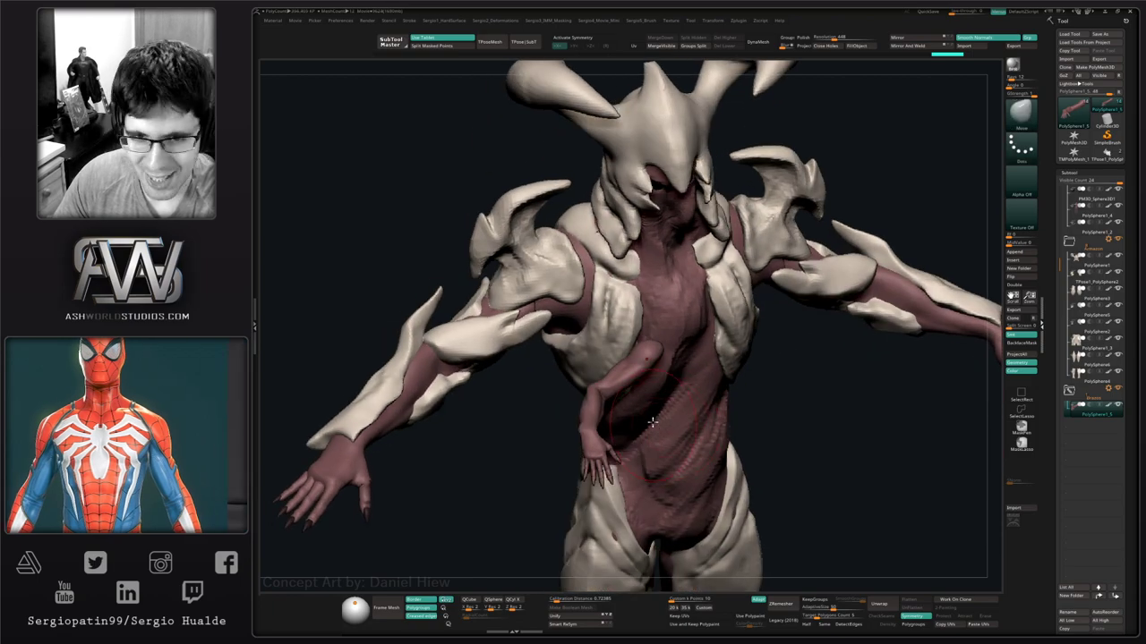
{"action": "mouse_move", "coordinate": [657, 351]}
{"action": "right_mouse_down", "text": "alt"}
{"action": "mouse_move", "coordinate": [586, 413]}
{"action": "mouse_move", "coordinate": [564, 488]}
{"action": "mouse_move", "coordinate": [607, 440]}
{"action": "right_mouse_up", "text": "alt"}
{"action": "key", "text": "w"}
{"action": "mouse_move", "coordinate": [607, 440]}
{"action": "right_mouse_down", "text": "alt"}
{"action": "mouse_move", "coordinate": [567, 474]}
{"action": "mouse_move", "coordinate": [505, 479]}
{"action": "right_mouse_up", "text": "alt"}
{"action": "left_click_drag", "start_coordinate": [549, 501], "coordinate": [636, 398]}
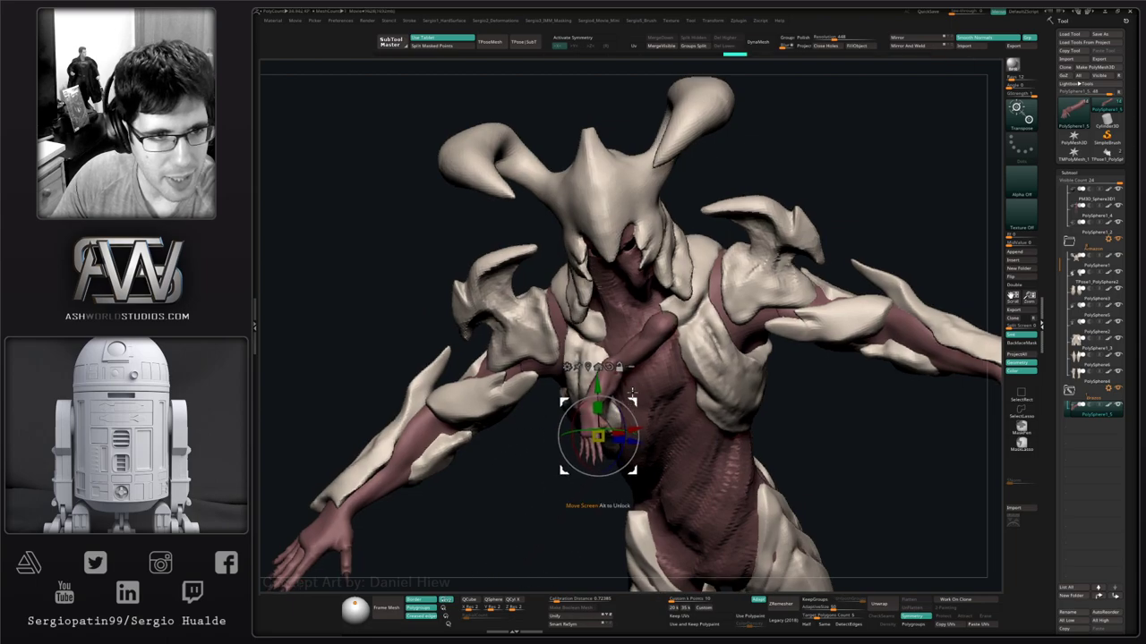
{"action": "right_click_drag", "start_coordinate": [636, 398], "coordinate": [634, 391]}
{"action": "right_click_drag", "start_coordinate": [633, 391], "coordinate": [591, 452], "text": "alt"}
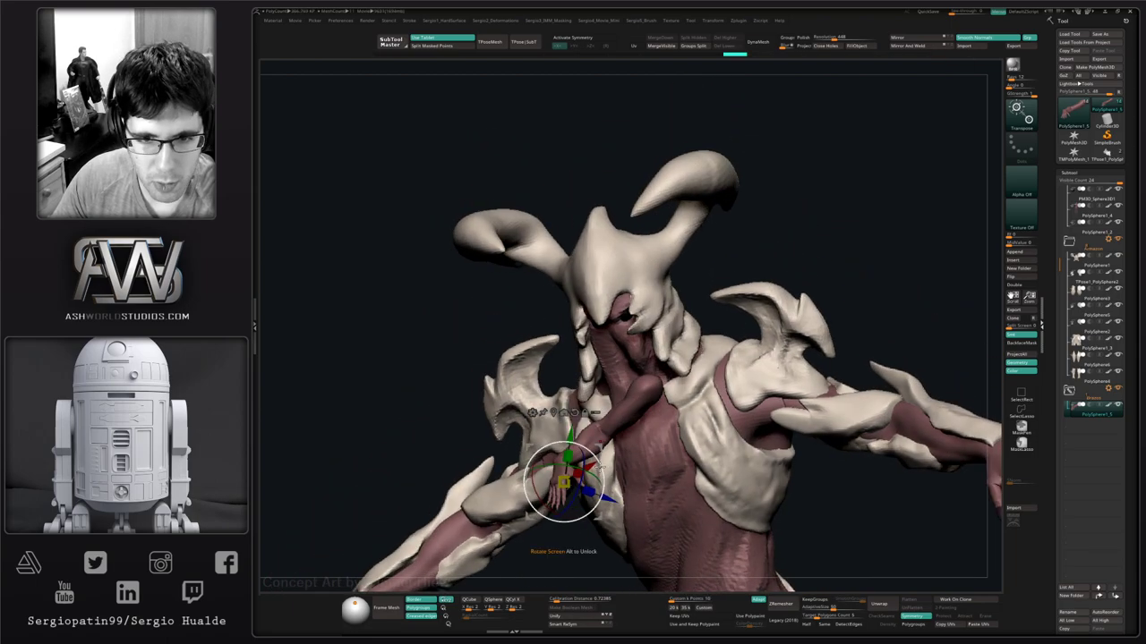
{"action": "left_click_drag", "start_coordinate": [562, 482], "coordinate": [614, 442]}
{"action": "left_click_drag", "start_coordinate": [645, 506], "coordinate": [657, 417]}
{"action": "right_click_drag", "start_coordinate": [657, 417], "coordinate": [705, 381]}
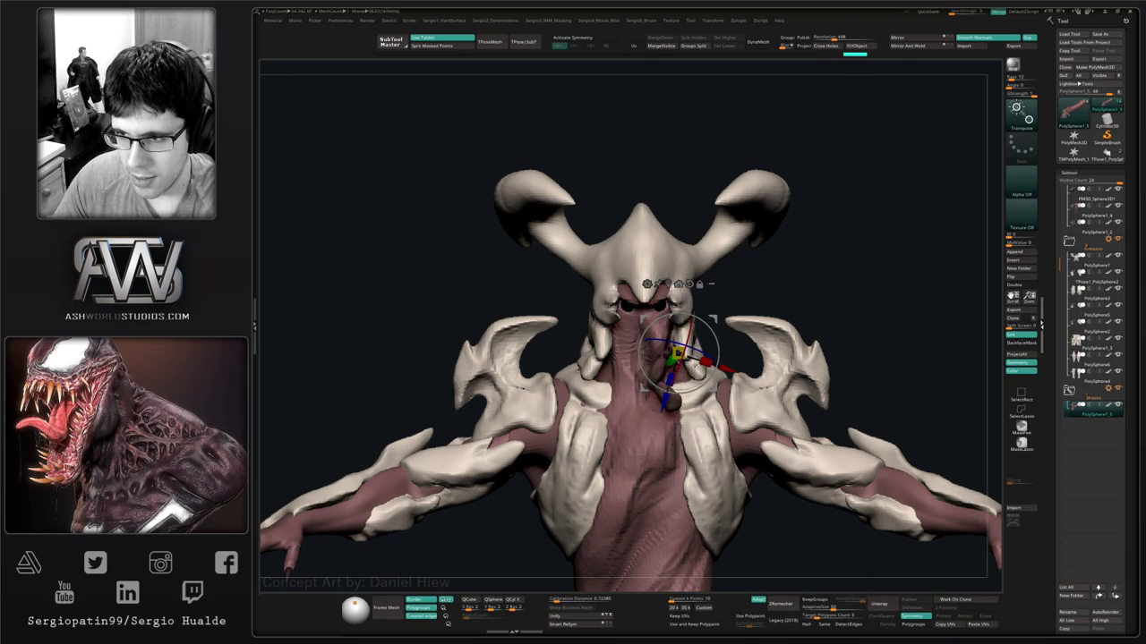
Lower the small arm onto the upper chest and rotate it so its shoulder end sinks into the muscle.
{"action": "mouse_move", "coordinate": [699, 343]}
{"action": "right_mouse_down"}
{"action": "mouse_move", "coordinate": [723, 340]}
{"action": "mouse_move", "coordinate": [702, 358]}
{"action": "right_mouse_up"}
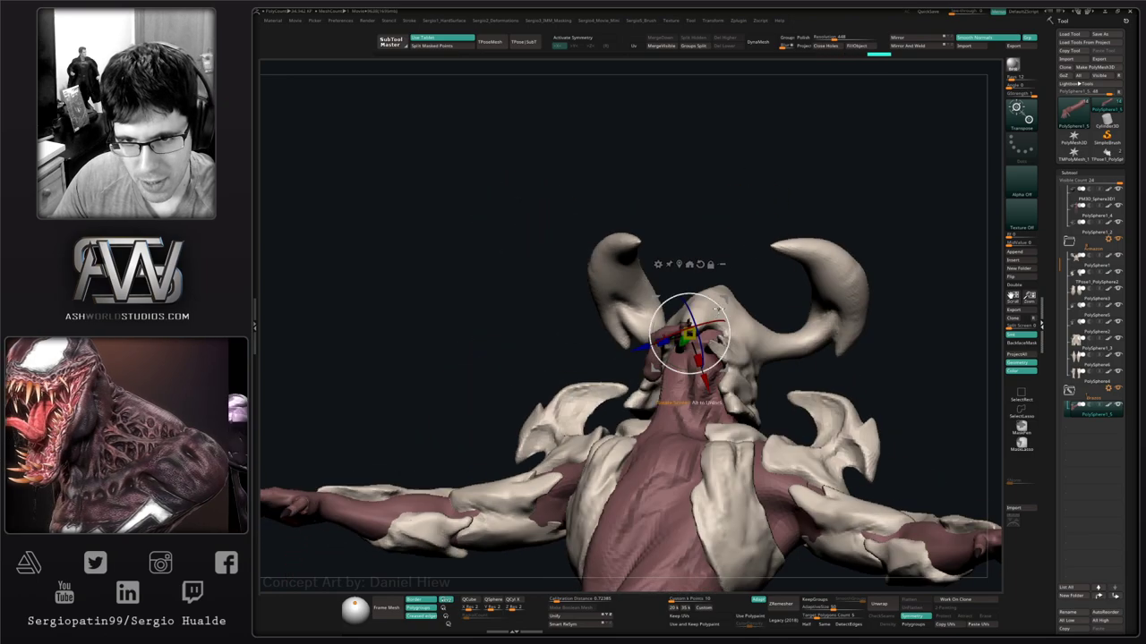
{"action": "left_click_drag", "start_coordinate": [698, 365], "coordinate": [705, 446]}
{"action": "mouse_move", "coordinate": [725, 447]}
{"action": "right_mouse_down"}
{"action": "mouse_move", "coordinate": [760, 426]}
{"action": "mouse_move", "coordinate": [782, 429]}
{"action": "mouse_move", "coordinate": [750, 437]}
{"action": "mouse_move", "coordinate": [731, 401]}
{"action": "right_mouse_up"}
{"action": "left_click_drag", "start_coordinate": [740, 436], "coordinate": [749, 433]}
{"action": "right_click_drag", "start_coordinate": [749, 432], "coordinate": [730, 410]}
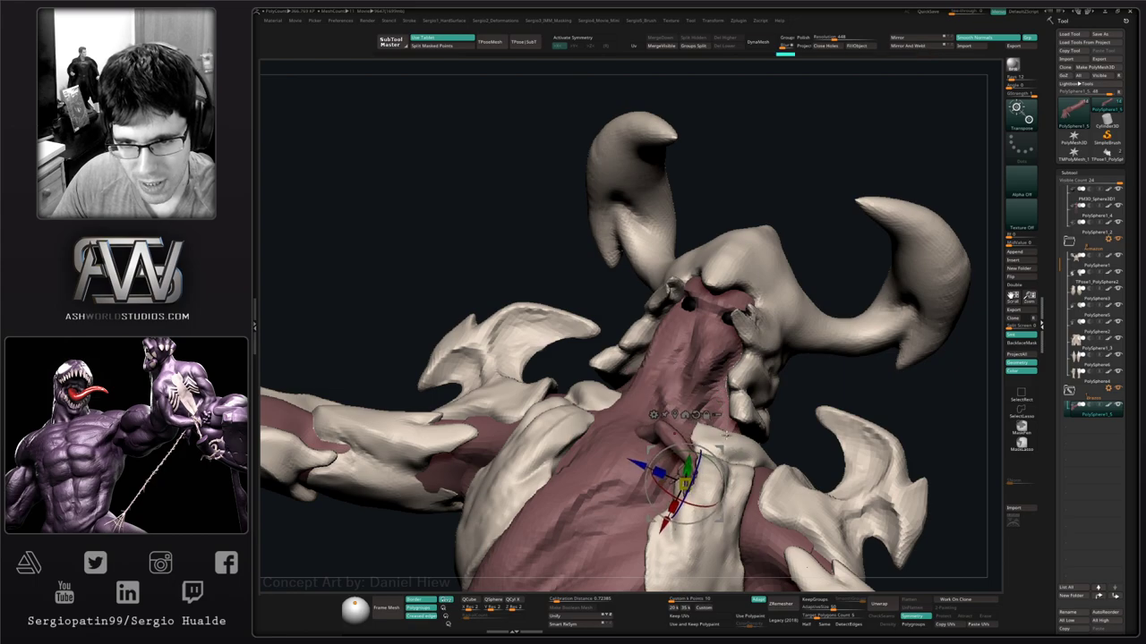
{"action": "right_click_drag", "start_coordinate": [728, 452], "coordinate": [674, 420]}
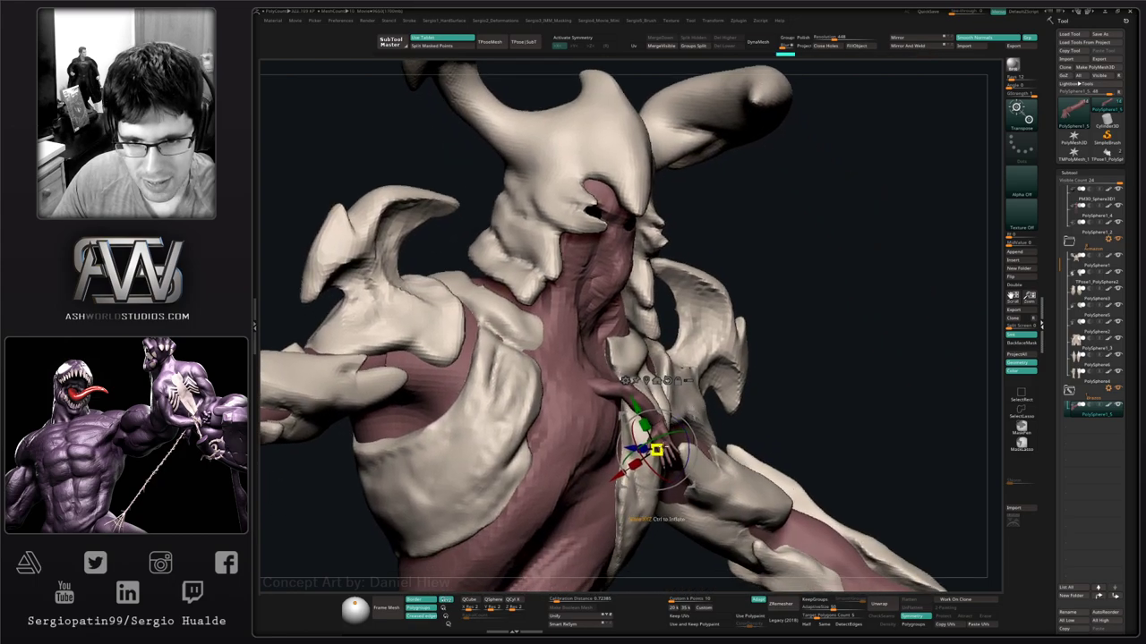
{"action": "left_click_drag", "start_coordinate": [671, 446], "coordinate": [687, 447]}
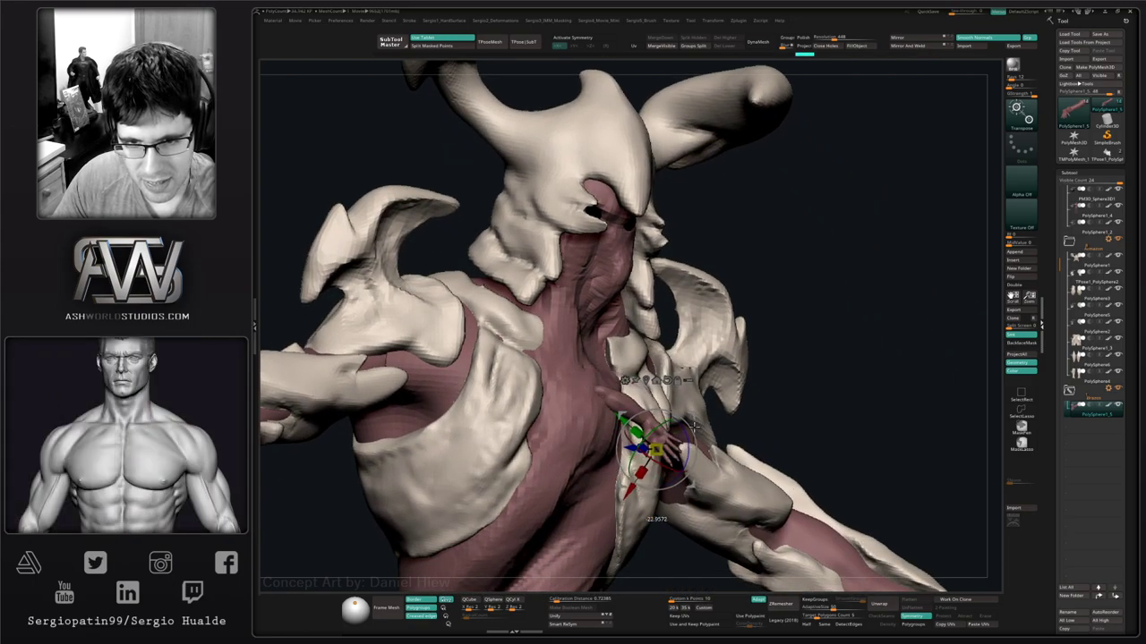
{"action": "right_click_drag", "start_coordinate": [715, 452], "coordinate": [680, 463]}
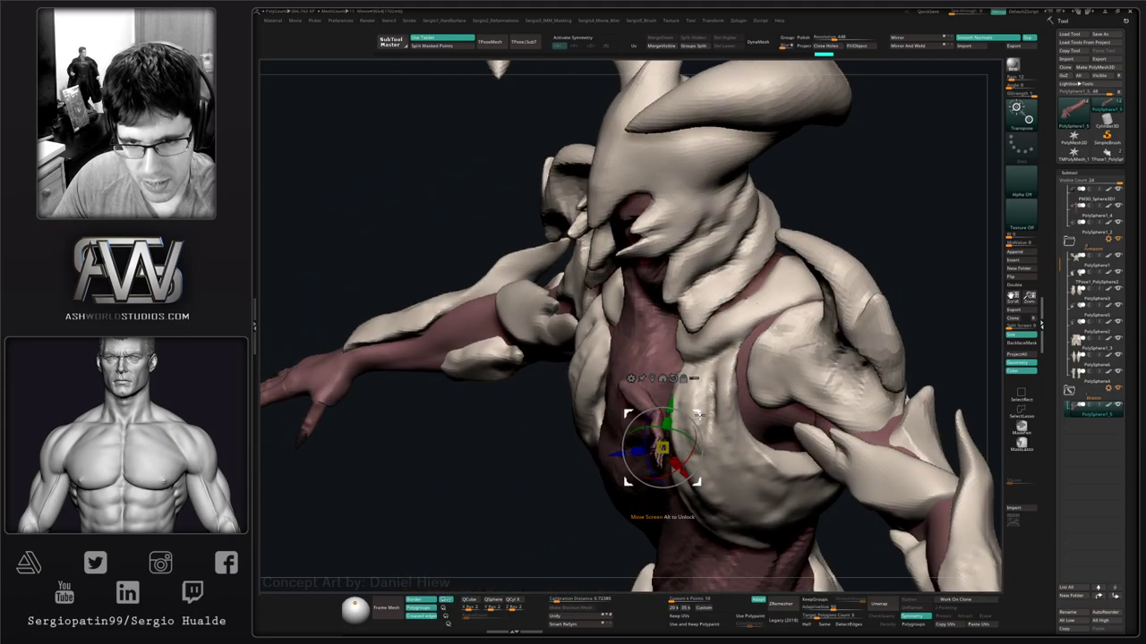
{"action": "right_click_drag", "start_coordinate": [696, 413], "coordinate": [698, 409]}
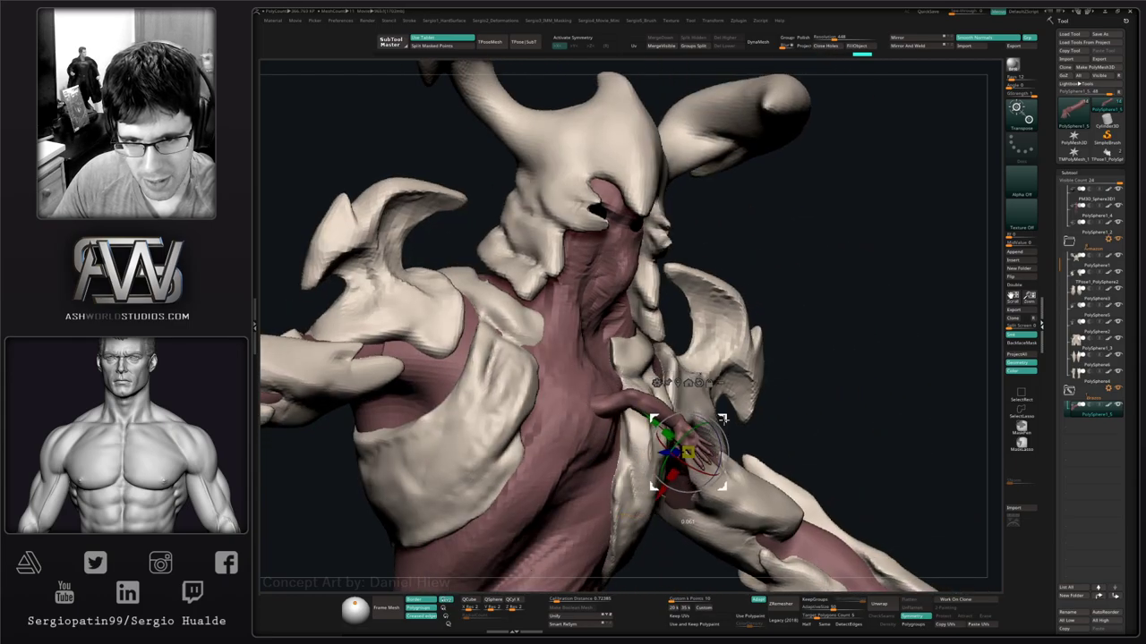
{"action": "mouse_move", "coordinate": [688, 450]}
{"action": "right_mouse_down"}
{"action": "mouse_move", "coordinate": [685, 460]}
{"action": "mouse_move", "coordinate": [651, 455]}
{"action": "mouse_move", "coordinate": [673, 467]}
{"action": "right_mouse_up"}
Isolate the small arm, place the transform pivot at its shoulder end, and bring back the whole character.
{"action": "key", "text": "alt+s"}
{"action": "right_click_drag", "start_coordinate": [724, 414], "coordinate": [739, 336]}
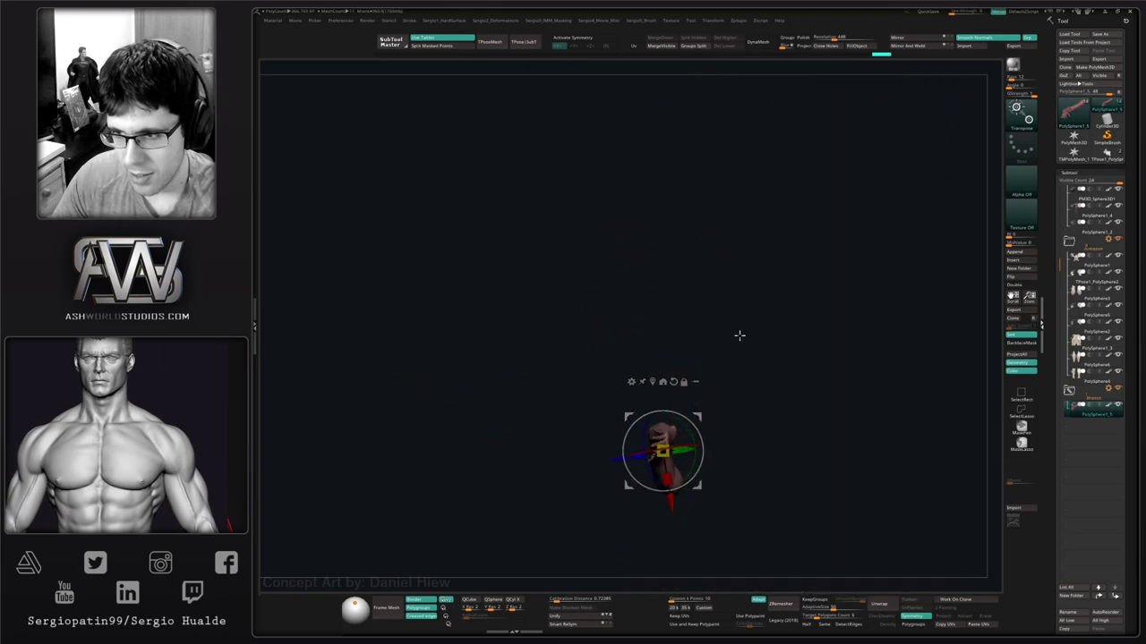
{"action": "right_click_drag", "start_coordinate": [731, 442], "coordinate": [592, 510]}
{"action": "left_click", "coordinate": [524, 526], "text": "alt"}
{"action": "left_click_drag", "start_coordinate": [586, 526], "coordinate": [645, 502]}
{"action": "key", "text": "alt+s"}
Rotate the small arm about its shoulder to grow out of the mid-chest, and place a second copy near it.
{"action": "left_click_drag", "start_coordinate": [501, 439], "coordinate": [619, 407]}
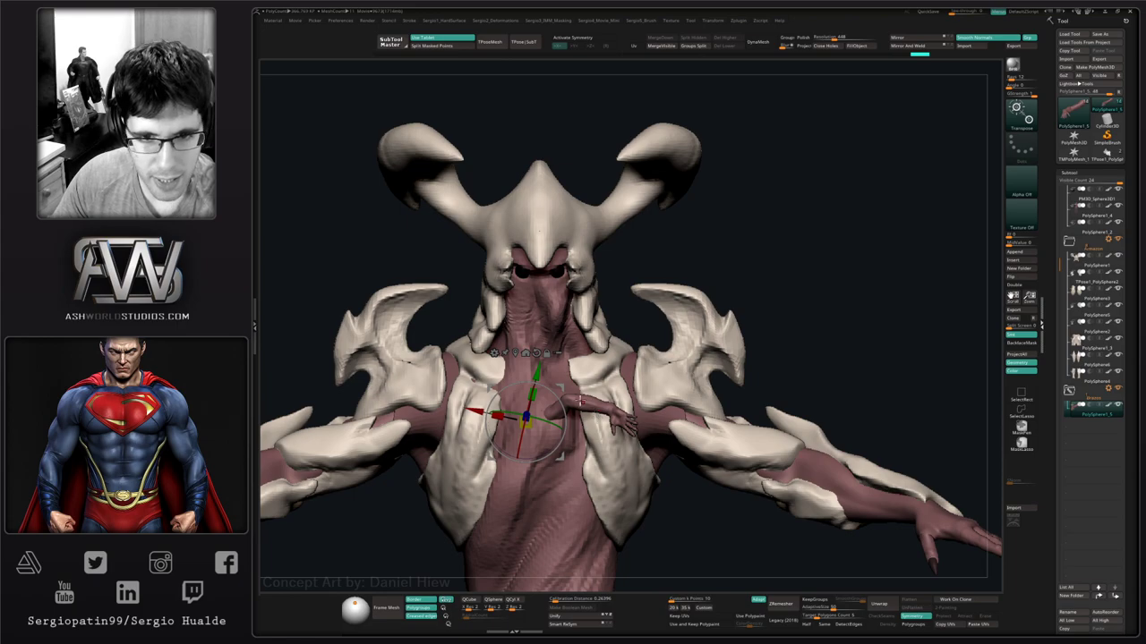
{"action": "left_click_drag", "start_coordinate": [563, 385], "coordinate": [544, 416]}
{"action": "left_click_drag", "start_coordinate": [640, 416], "coordinate": [631, 374]}
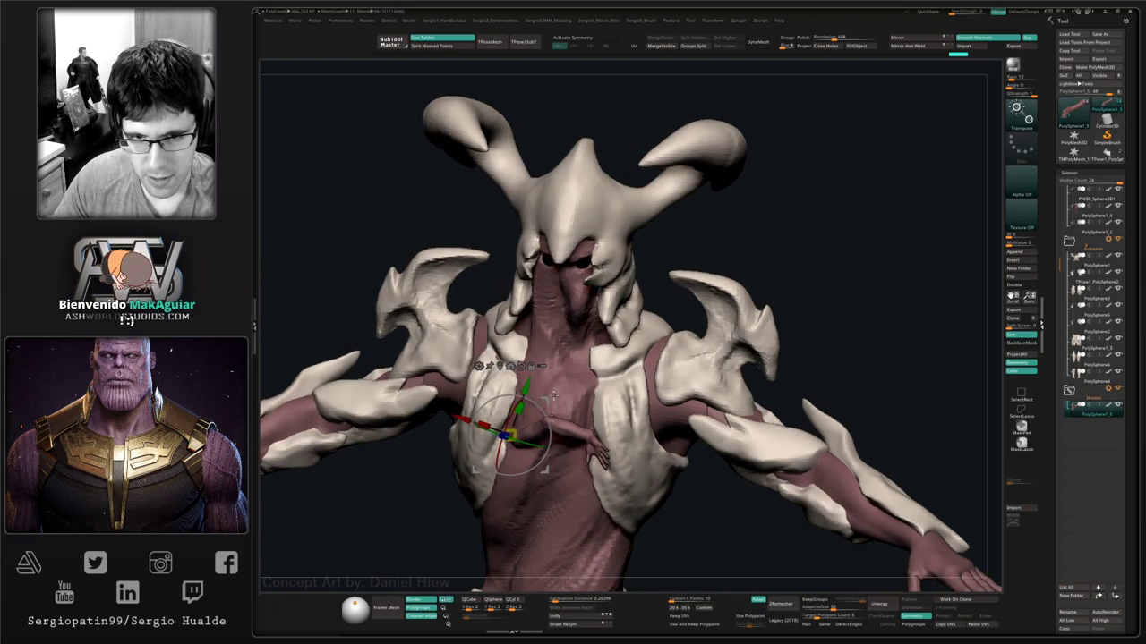
{"action": "mouse_move", "coordinate": [545, 399]}
{"action": "left_mouse_down"}
{"action": "mouse_move", "coordinate": [598, 380]}
{"action": "mouse_move", "coordinate": [573, 370]}
{"action": "mouse_move", "coordinate": [538, 408]}
{"action": "mouse_move", "coordinate": [561, 385]}
{"action": "mouse_move", "coordinate": [563, 399]}
{"action": "left_mouse_up"}
{"action": "right_click_drag", "start_coordinate": [573, 421], "coordinate": [569, 376], "text": "ctrl"}
{"action": "right_click_drag", "start_coordinate": [572, 448], "coordinate": [636, 365], "text": "shift"}
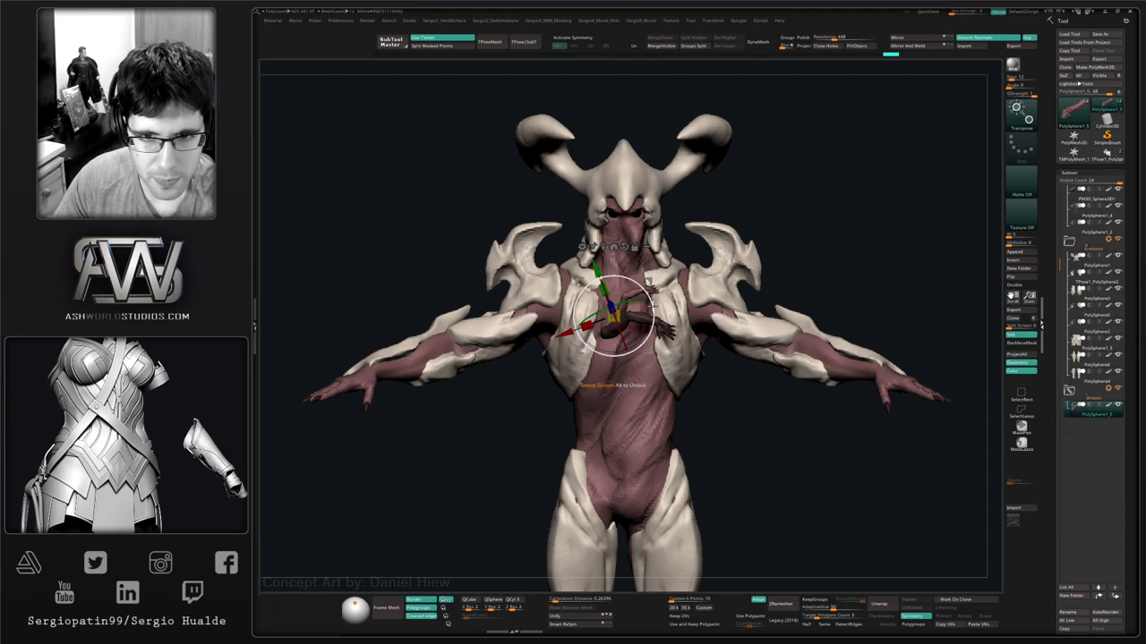
Duplicate the small arm down to the character's right side of the waist, turn it outwards, and enlarge it.
{"action": "left_click_drag", "start_coordinate": [651, 281], "coordinate": [598, 394], "text": "ctrl"}
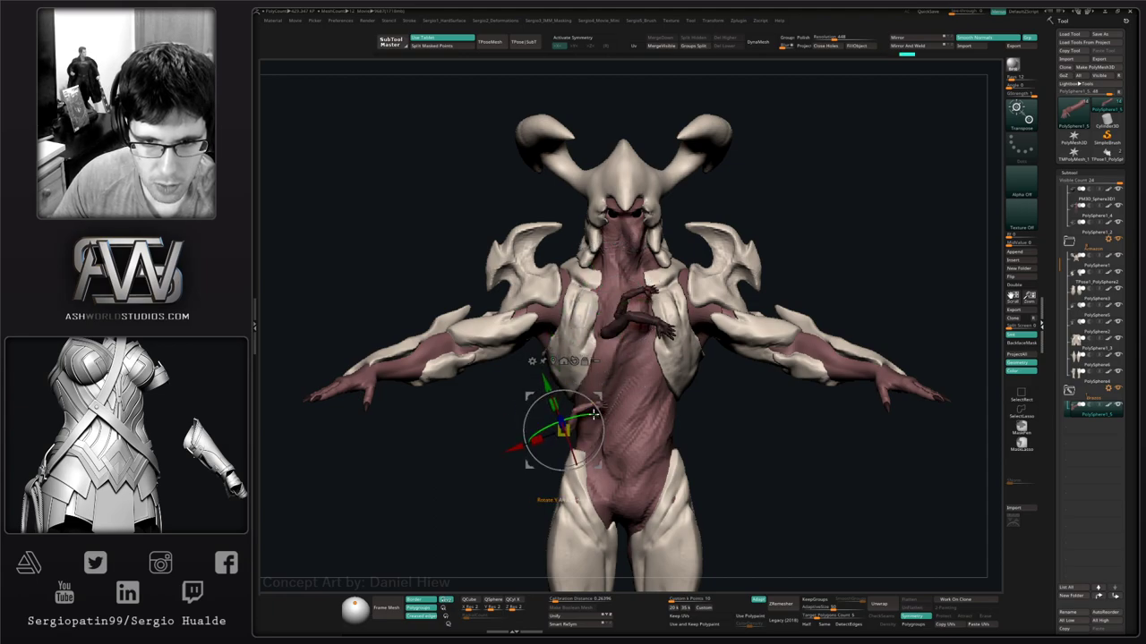
{"action": "left_click_drag", "start_coordinate": [509, 450], "coordinate": [455, 463]}
{"action": "left_click_drag", "start_coordinate": [587, 449], "coordinate": [591, 444]}
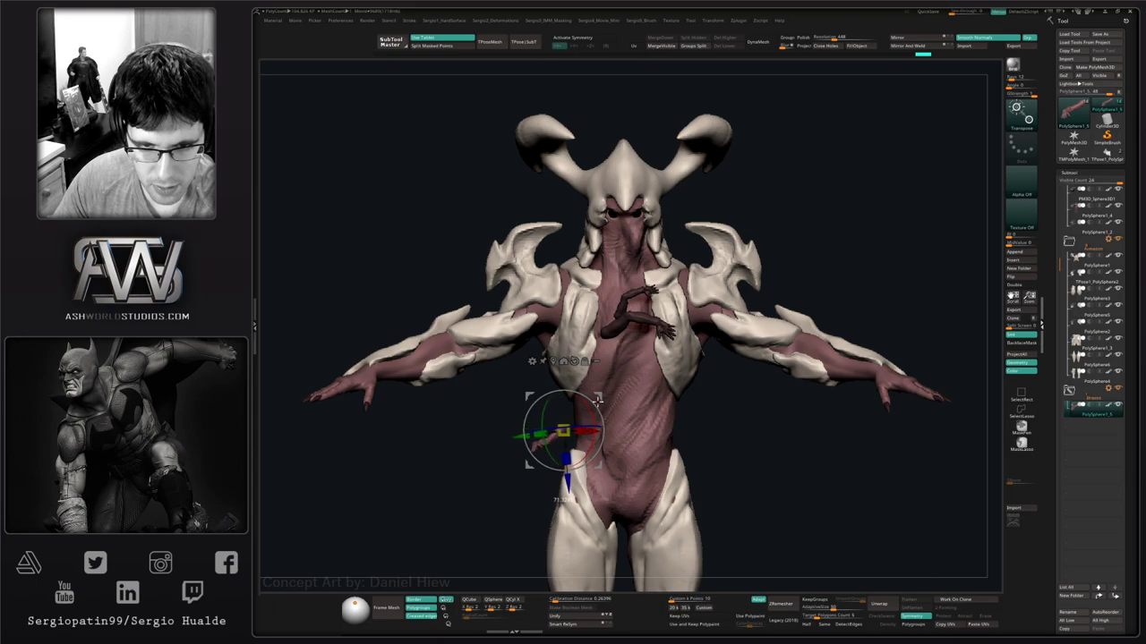
{"action": "right_click_drag", "start_coordinate": [602, 415], "coordinate": [618, 465], "text": "ctrl"}
{"action": "left_click_drag", "start_coordinate": [563, 433], "coordinate": [634, 377]}
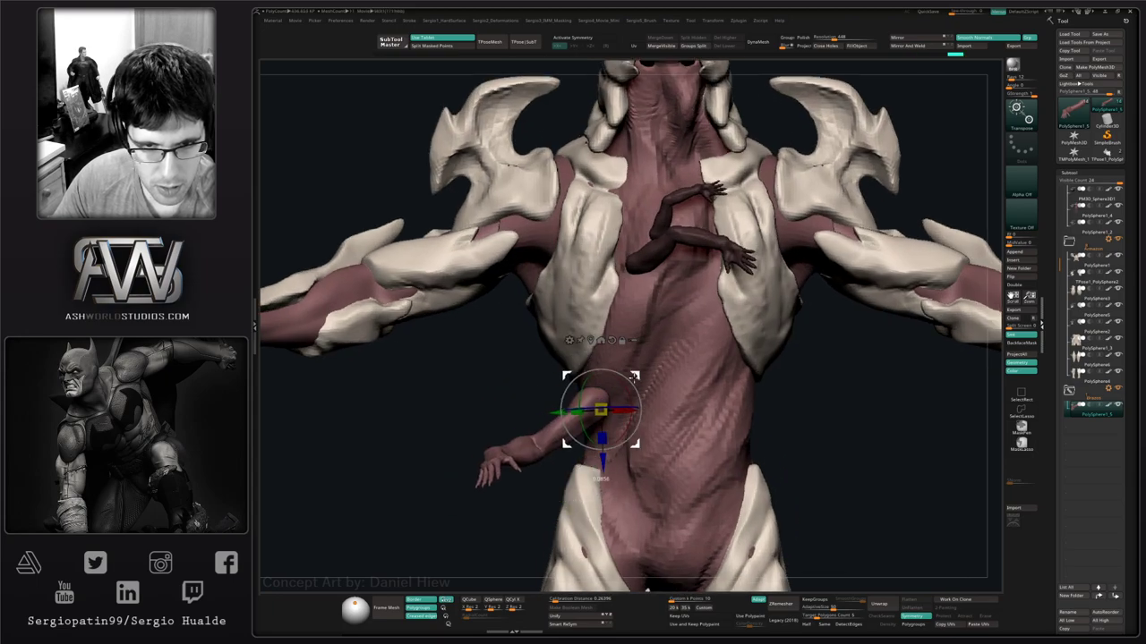
Shrink and reposition the waist arm so its shoulder end is embedded in the side of the torso.
{"action": "right_click_drag", "start_coordinate": [601, 410], "coordinate": [691, 401]}
{"action": "left_click_drag", "start_coordinate": [634, 378], "coordinate": [543, 384]}
{"action": "right_click_drag", "start_coordinate": [604, 402], "coordinate": [516, 405]}
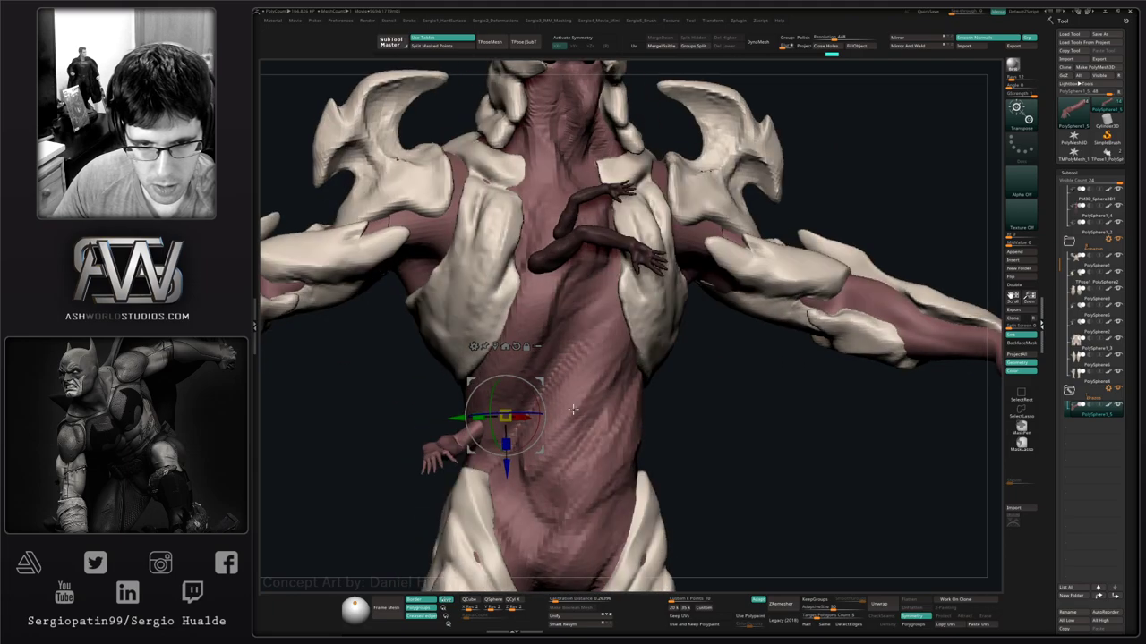
{"action": "mouse_move", "coordinate": [543, 383]}
{"action": "left_mouse_down"}
{"action": "mouse_move", "coordinate": [474, 344]}
{"action": "mouse_move", "coordinate": [528, 377]}
{"action": "mouse_move", "coordinate": [526, 387]}
{"action": "left_mouse_up"}
{"action": "right_click_drag", "start_coordinate": [557, 459], "coordinate": [551, 382], "text": "ctrl"}
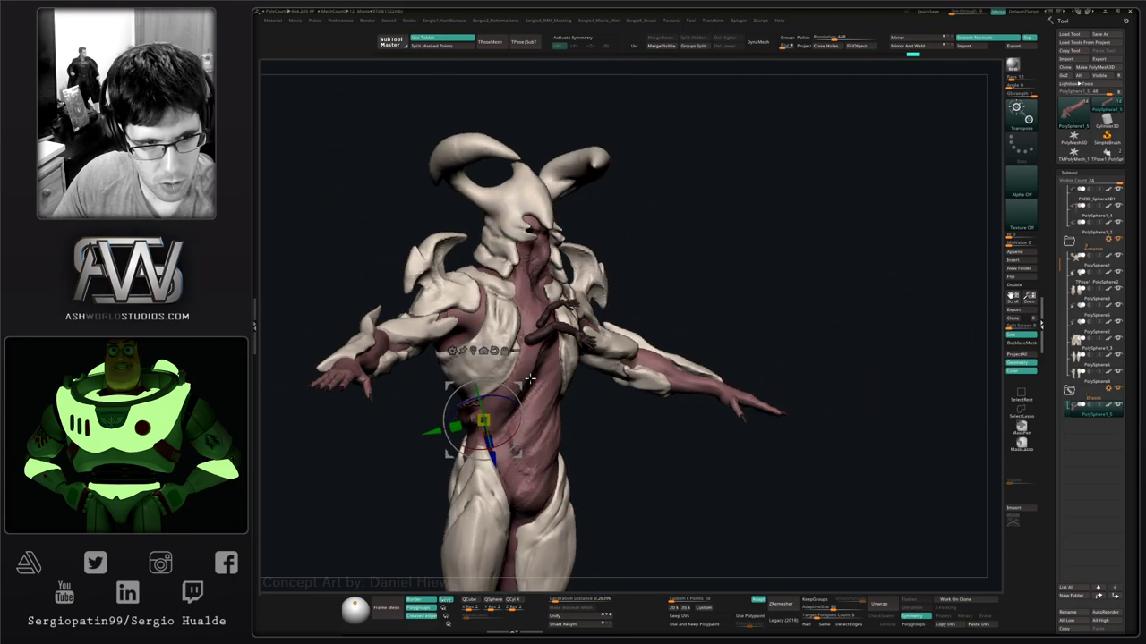
Duplicate the small arm onto the front of the abdomen and rotate it so its hand points down across the belly.
{"action": "left_click_drag", "start_coordinate": [519, 385], "coordinate": [556, 344], "text": "ctrl"}
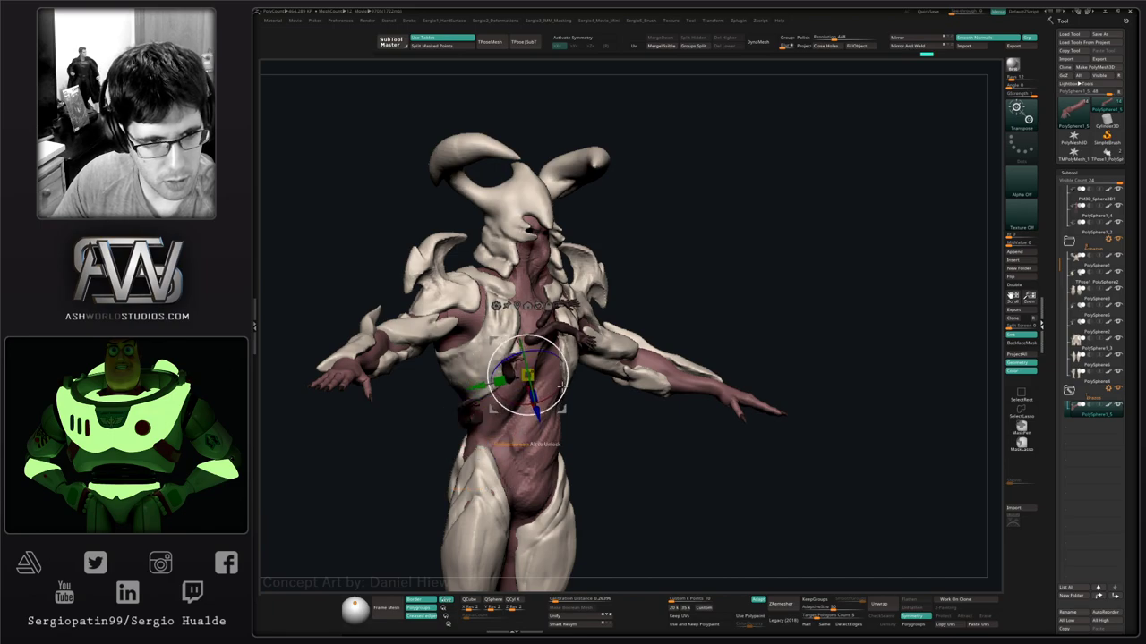
{"action": "right_click_drag", "start_coordinate": [561, 385], "coordinate": [517, 371]}
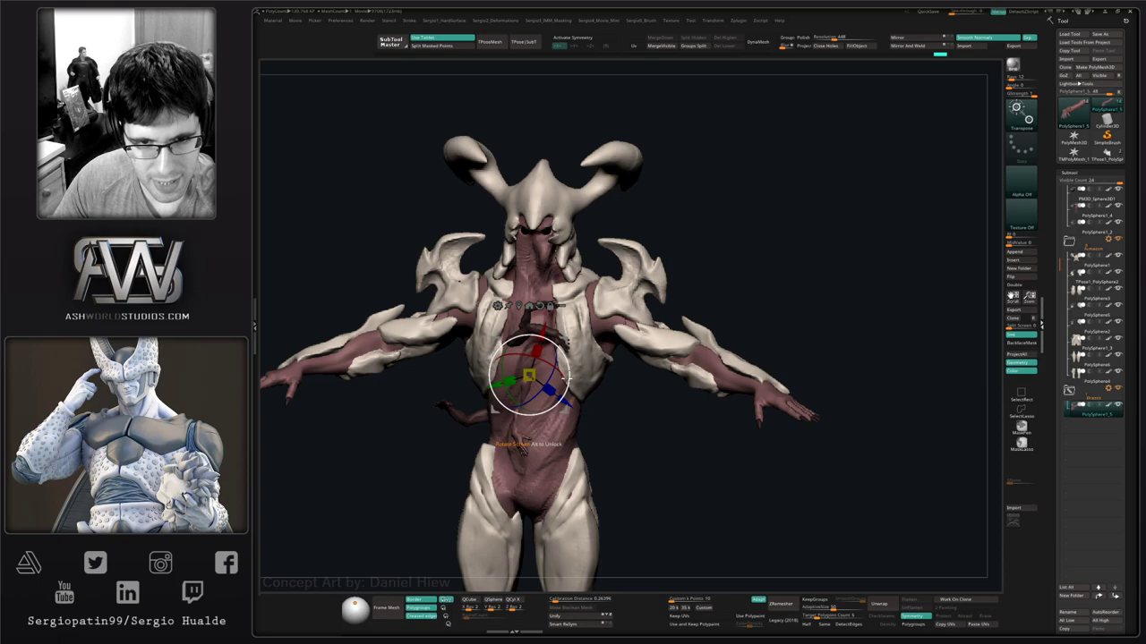
{"action": "right_click_drag", "start_coordinate": [546, 358], "coordinate": [564, 351]}
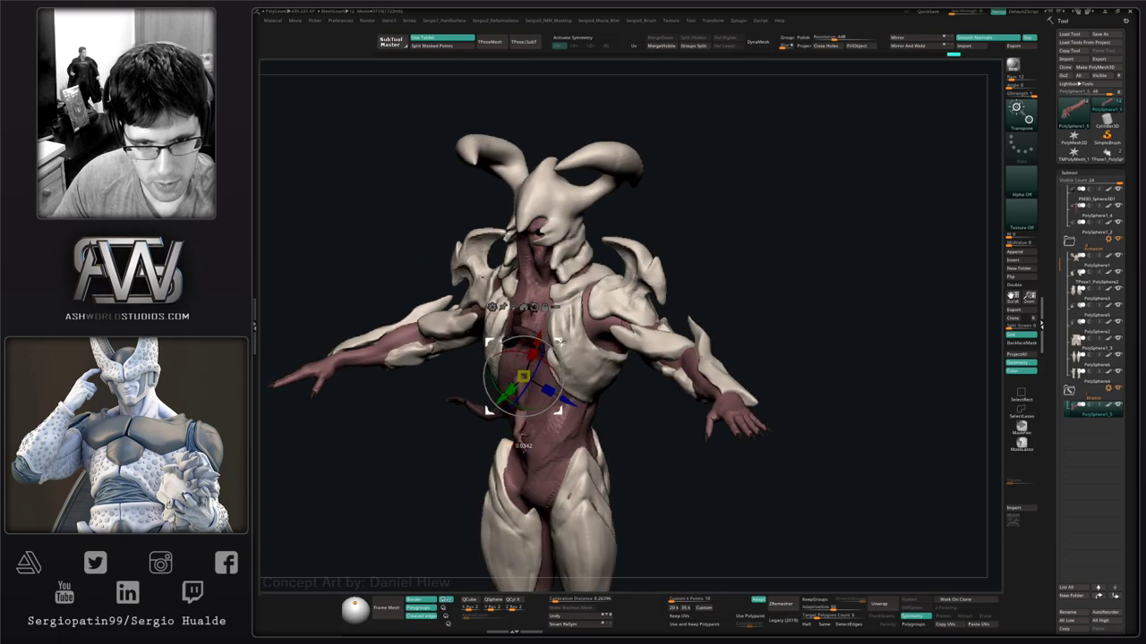
{"action": "right_click_drag", "start_coordinate": [538, 407], "coordinate": [540, 363]}
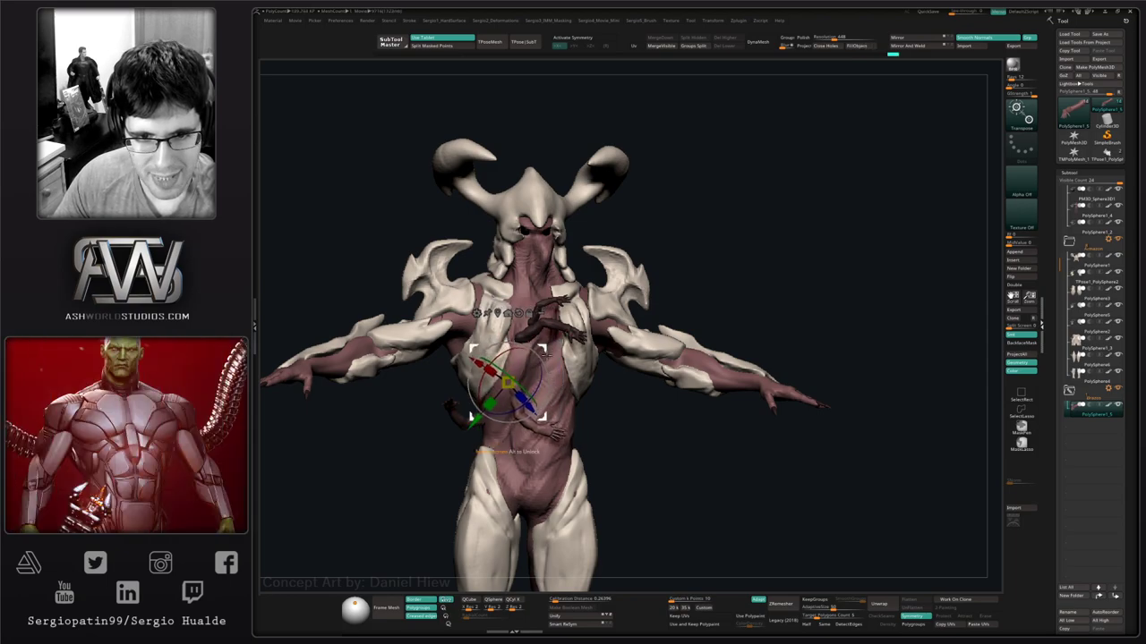
{"action": "mouse_move", "coordinate": [543, 355]}
{"action": "right_mouse_down"}
{"action": "mouse_move", "coordinate": [573, 369]}
{"action": "mouse_move", "coordinate": [624, 361]}
{"action": "mouse_move", "coordinate": [595, 398]}
{"action": "right_mouse_up"}
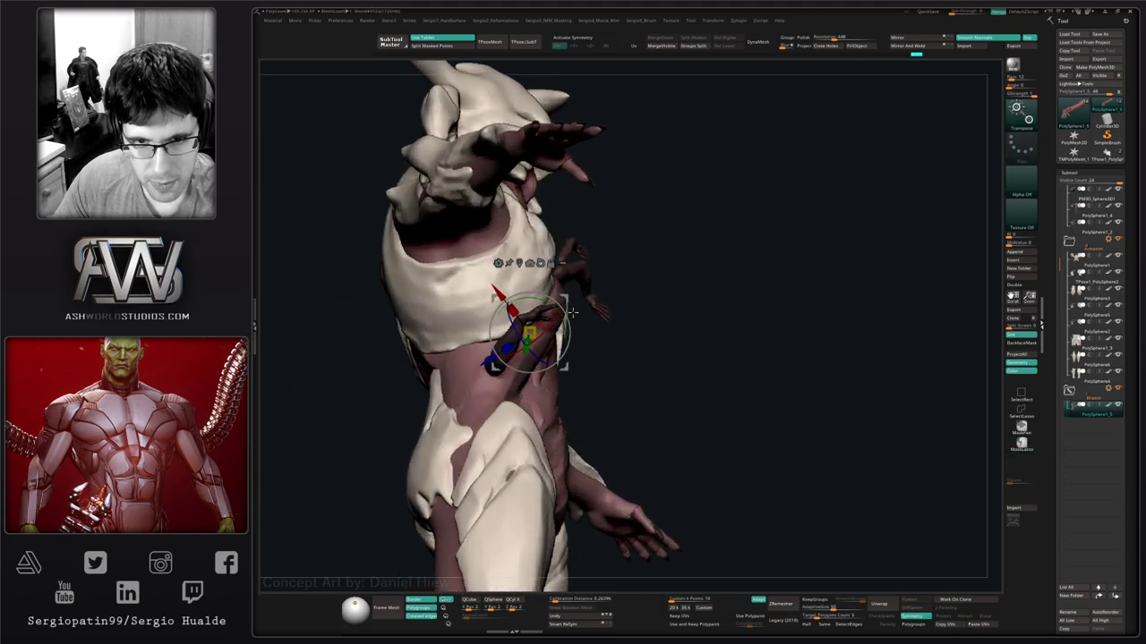
{"action": "mouse_move", "coordinate": [571, 312]}
{"action": "right_mouse_down"}
{"action": "mouse_move", "coordinate": [594, 362]}
{"action": "mouse_move", "coordinate": [559, 367]}
{"action": "right_mouse_up"}
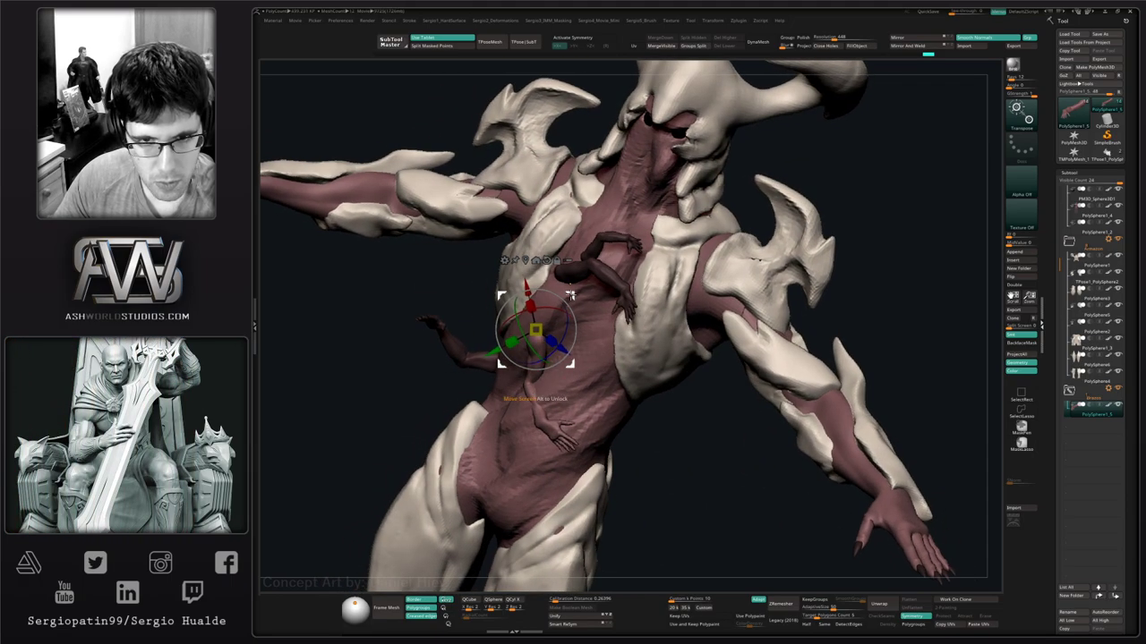
Duplicate the abdomen arm down to the character's right hip and turn its hand towards the groin.
{"action": "right_click_drag", "start_coordinate": [570, 294], "coordinate": [531, 394]}
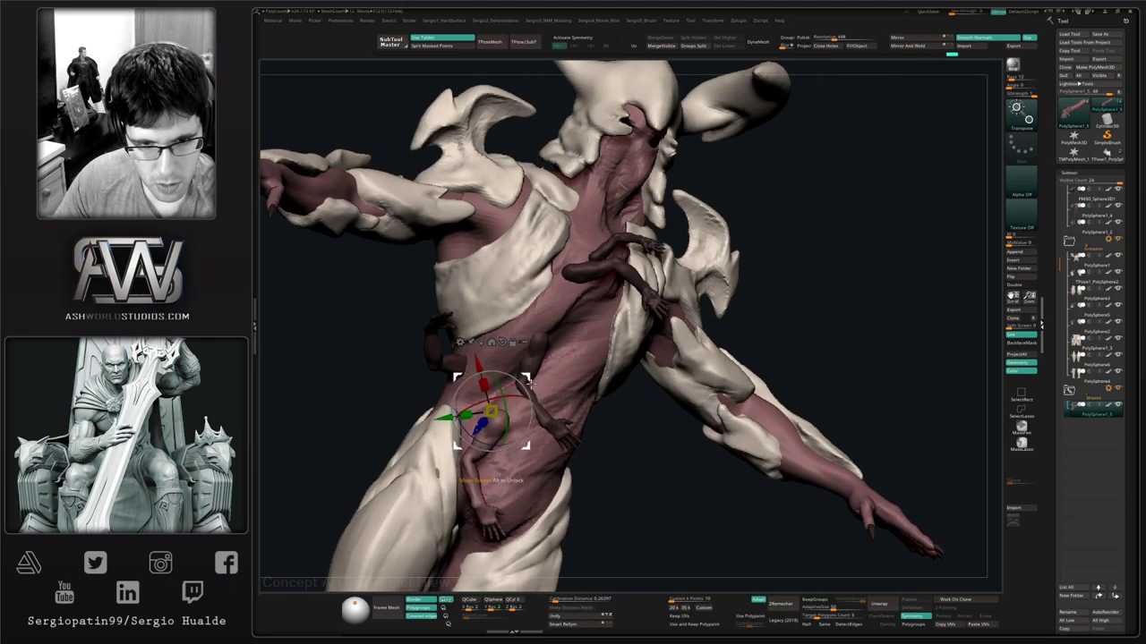
{"action": "right_click_drag", "start_coordinate": [535, 465], "coordinate": [584, 385]}
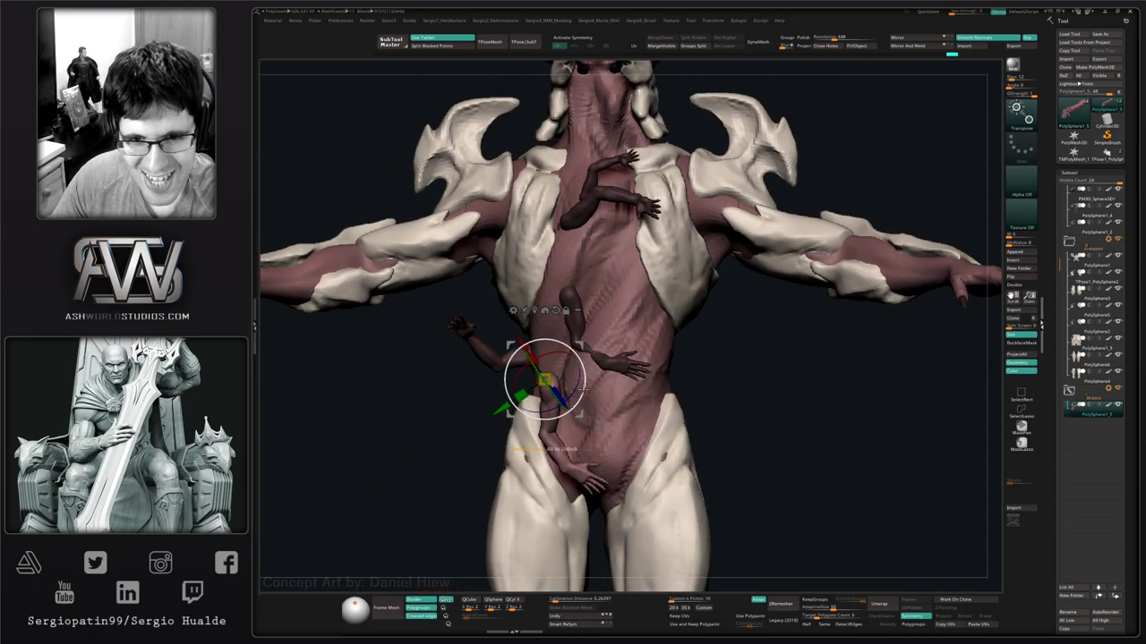
{"action": "left_click_drag", "start_coordinate": [583, 390], "coordinate": [585, 394]}
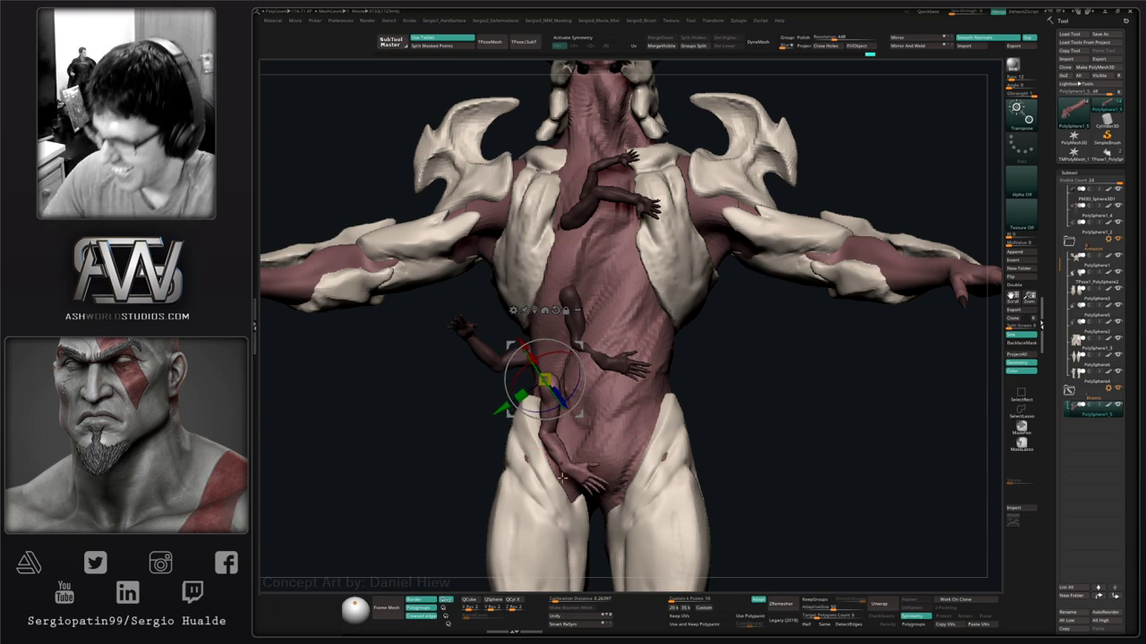
{"action": "left_click_drag", "start_coordinate": [748, 403], "coordinate": [673, 389]}
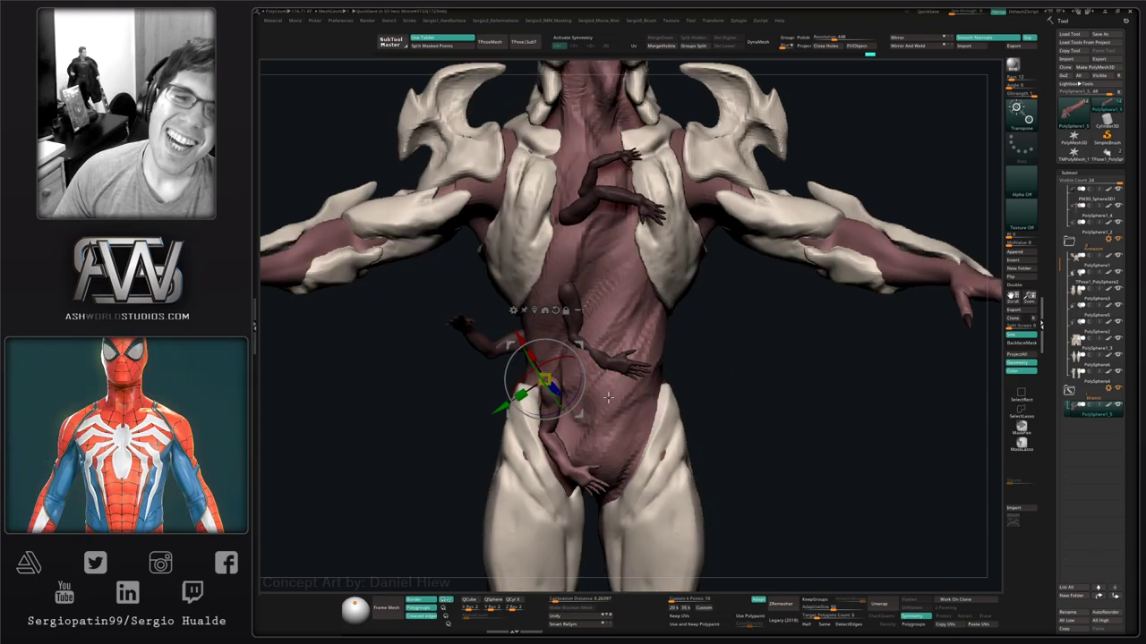
{"action": "right_click_drag", "start_coordinate": [586, 375], "coordinate": [601, 415], "text": "ctrl"}
{"action": "right_click_drag", "start_coordinate": [519, 404], "coordinate": [641, 391]}
{"action": "left_click_drag", "start_coordinate": [618, 397], "coordinate": [535, 401]}
{"action": "right_click_drag", "start_coordinate": [555, 402], "coordinate": [646, 396]}
{"action": "left_click_drag", "start_coordinate": [537, 368], "coordinate": [526, 367]}
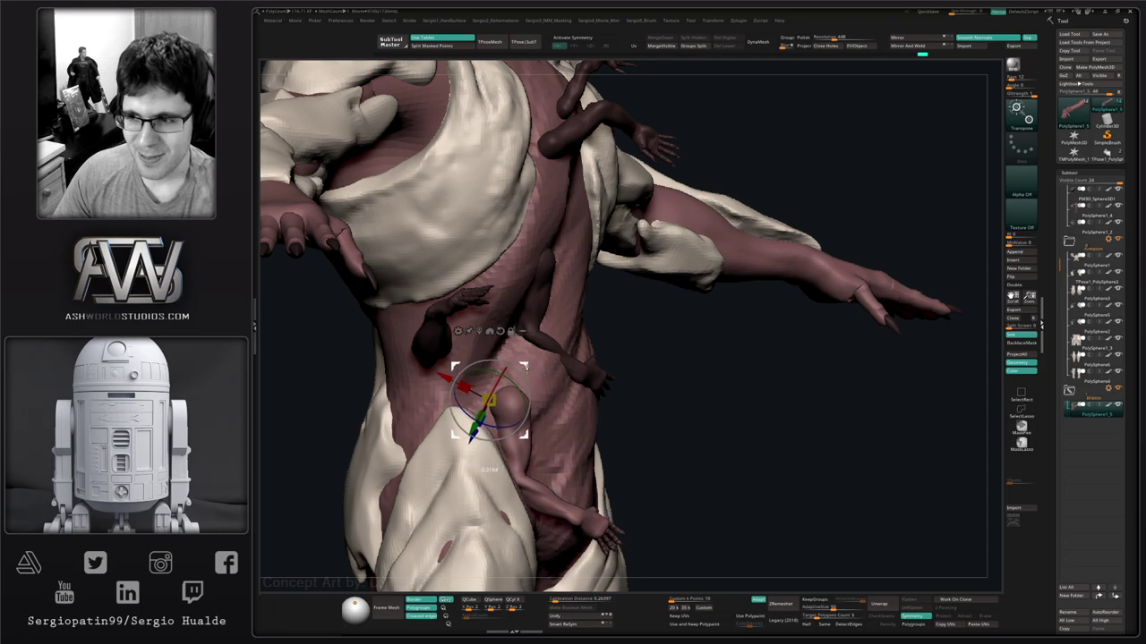
Rotate and shift the hip arm so its shoulder end sits in the flesh beside the right hip plate.
{"action": "left_click_drag", "start_coordinate": [490, 428], "coordinate": [547, 426]}
{"action": "left_click_drag", "start_coordinate": [544, 387], "coordinate": [510, 400]}
{"action": "right_click_drag", "start_coordinate": [537, 399], "coordinate": [496, 397]}
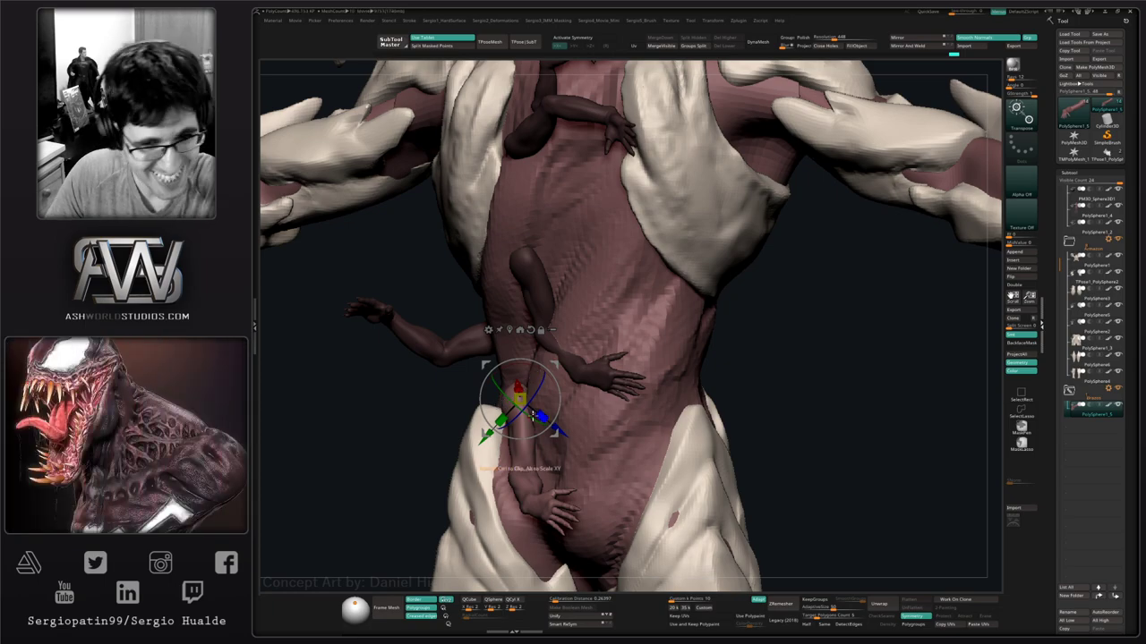
{"action": "left_click_drag", "start_coordinate": [495, 396], "coordinate": [545, 391]}
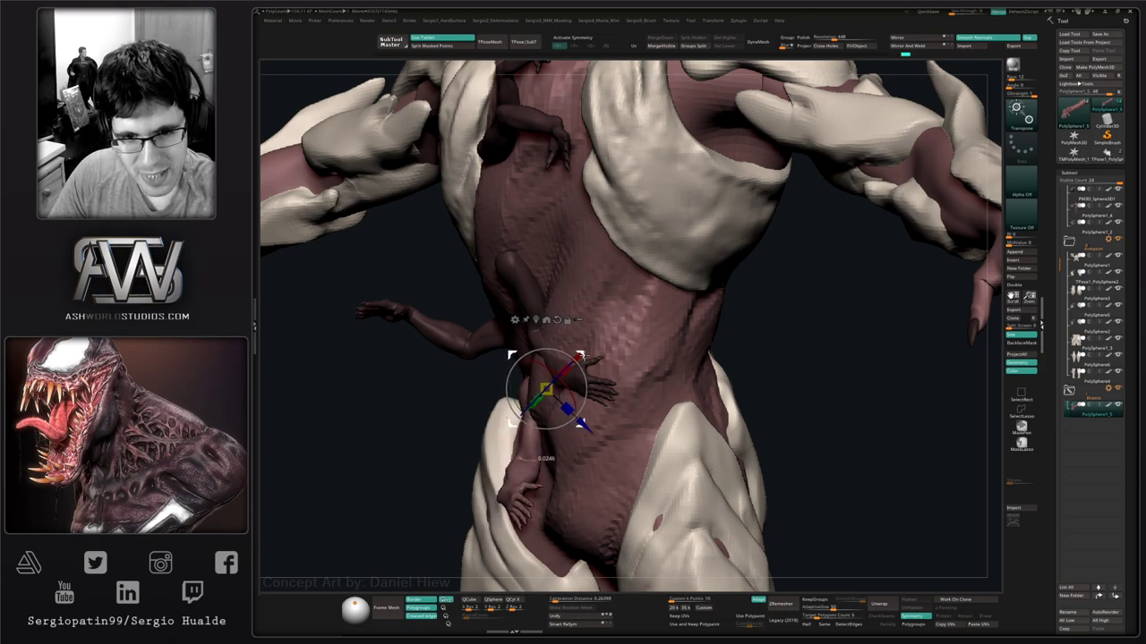
{"action": "right_click_drag", "start_coordinate": [595, 445], "coordinate": [537, 397], "text": "ctrl"}
{"action": "left_click_drag", "start_coordinate": [537, 396], "coordinate": [534, 418]}
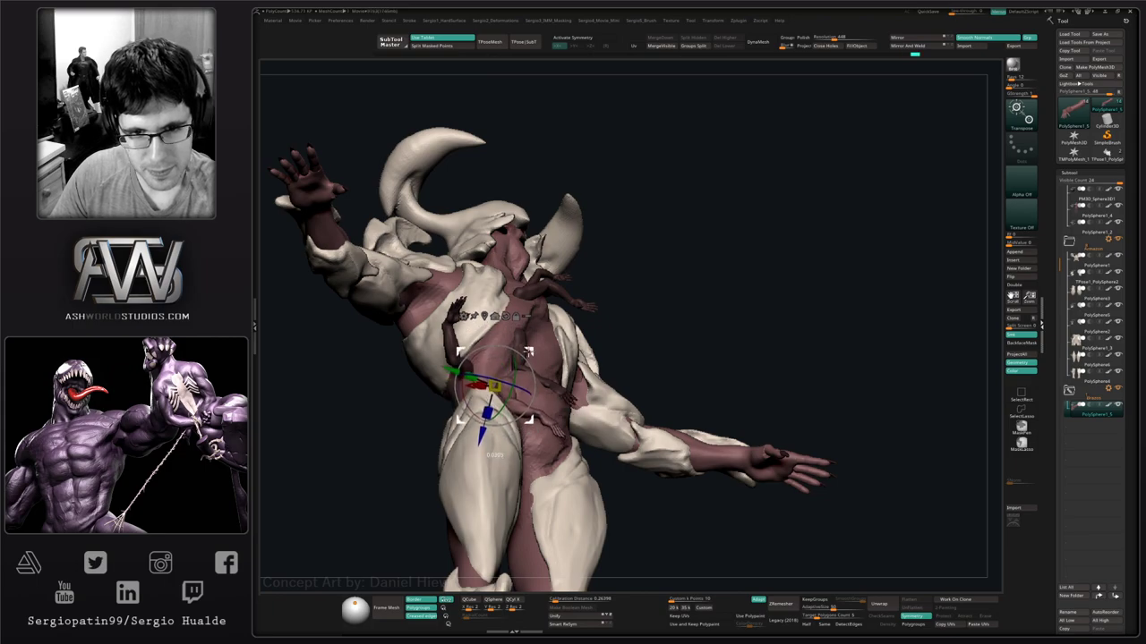
{"action": "right_click_drag", "start_coordinate": [535, 355], "coordinate": [558, 463]}
{"action": "left_click_drag", "start_coordinate": [558, 462], "coordinate": [569, 420]}
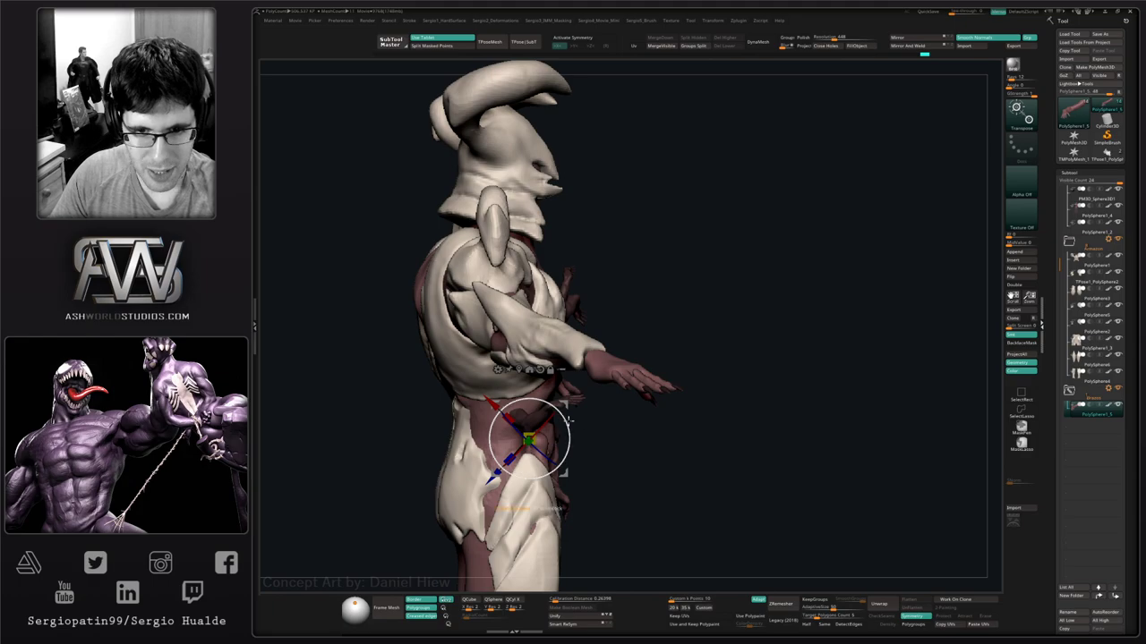
Duplicate the small arm onto the upper back and rotate it to hang down beside the spine.
{"action": "mouse_move", "coordinate": [495, 326]}
{"action": "left_mouse_down"}
{"action": "mouse_move", "coordinate": [554, 342]}
{"action": "mouse_move", "coordinate": [500, 326]}
{"action": "left_mouse_up"}
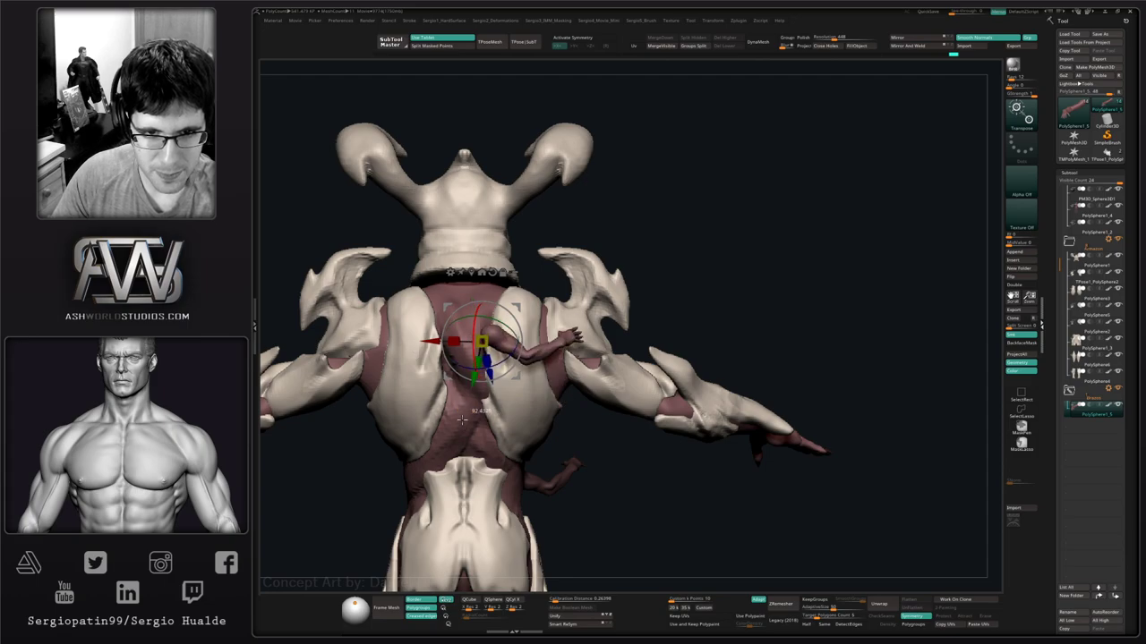
{"action": "right_click_drag", "start_coordinate": [484, 297], "coordinate": [535, 302]}
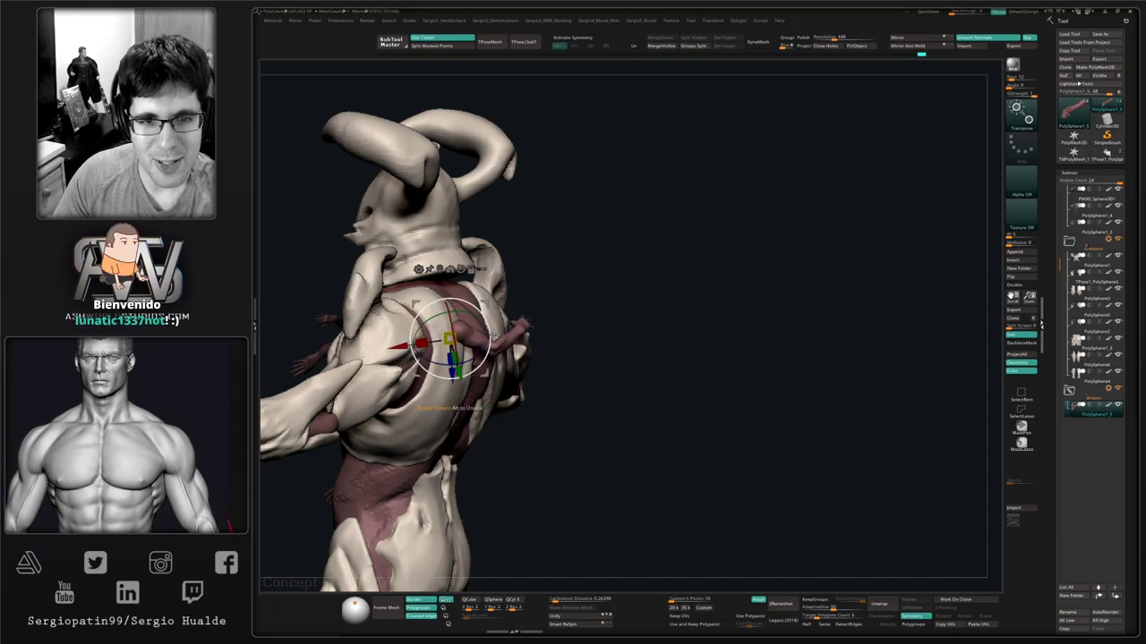
{"action": "left_click_drag", "start_coordinate": [510, 303], "coordinate": [479, 321]}
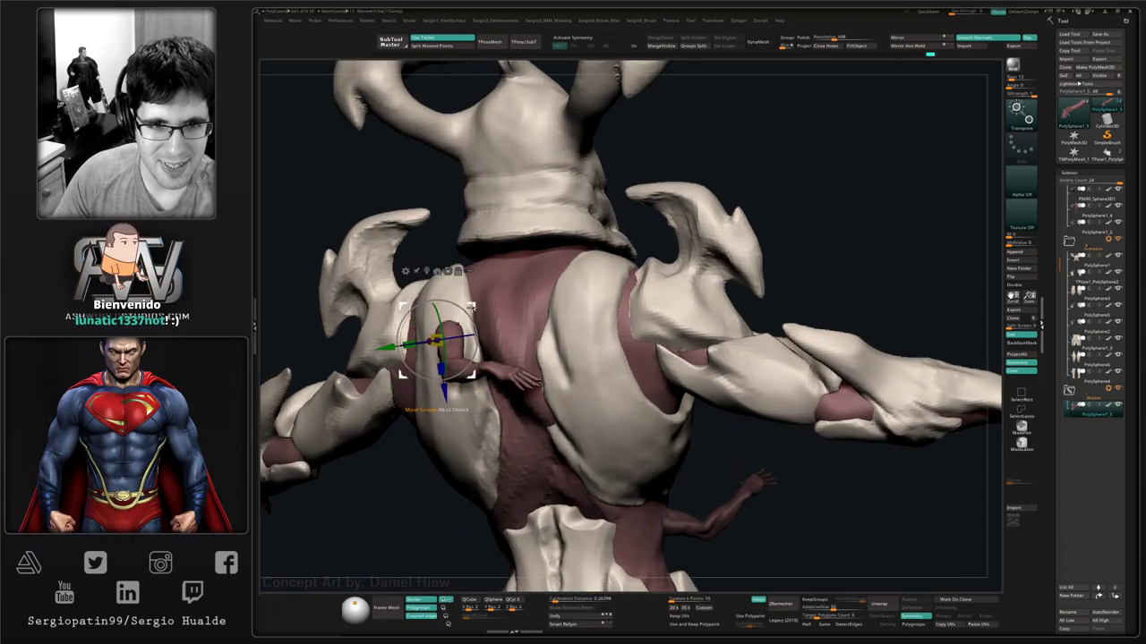
{"action": "left_click_drag", "start_coordinate": [506, 282], "coordinate": [511, 284]}
{"action": "right_click_drag", "start_coordinate": [510, 283], "coordinate": [447, 332]}
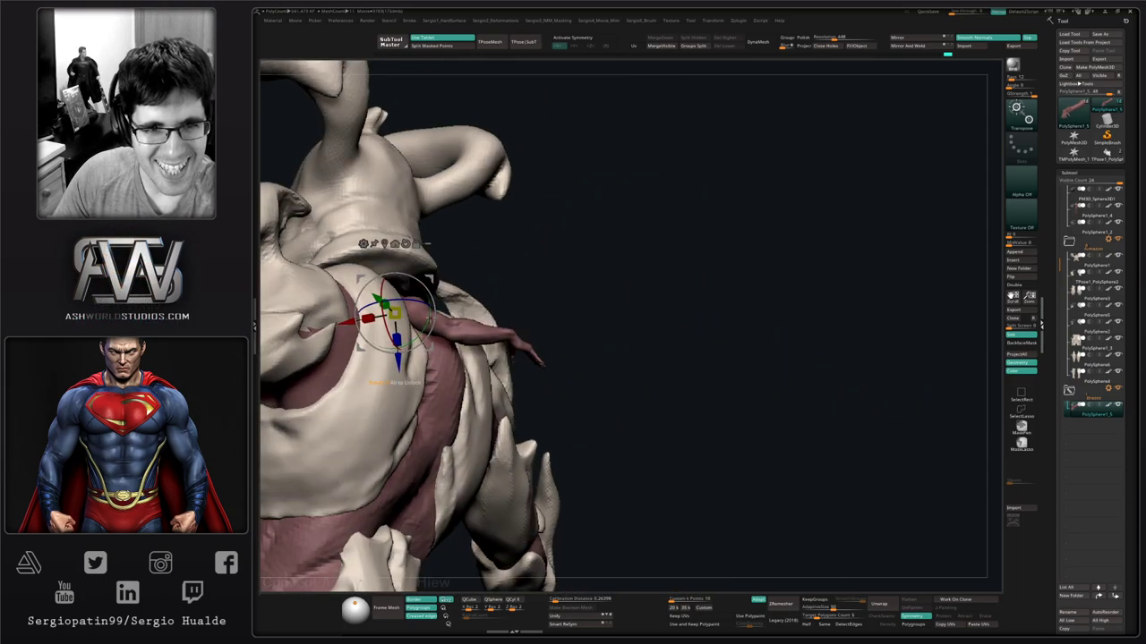
{"action": "left_click_drag", "start_coordinate": [431, 319], "coordinate": [418, 345]}
{"action": "left_click_drag", "start_coordinate": [385, 288], "coordinate": [474, 340]}
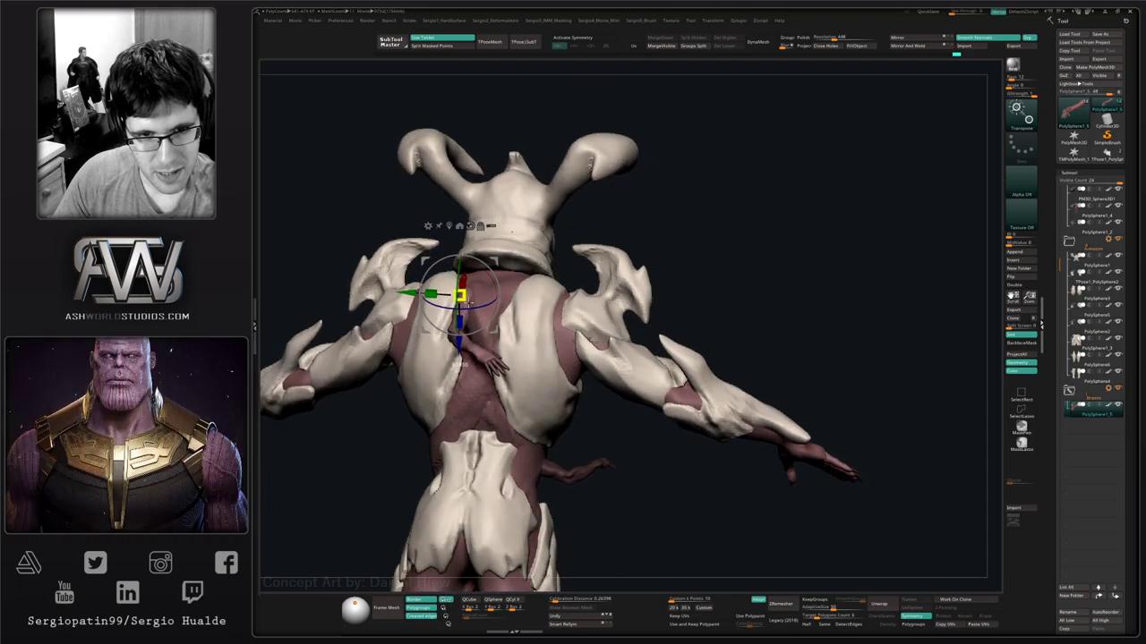
Fine-tune the back arm's position and angle so its shoulder end is embedded below the neck on the character's left side.
{"action": "left_click_drag", "start_coordinate": [459, 296], "coordinate": [520, 382]}
{"action": "right_click_drag", "start_coordinate": [520, 382], "coordinate": [510, 369]}
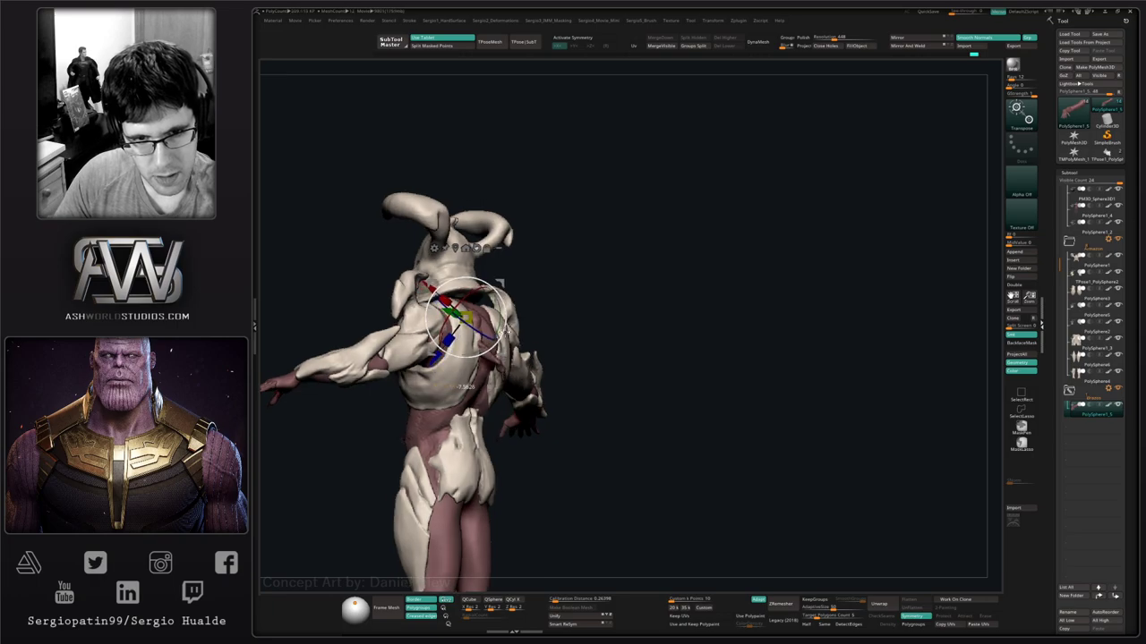
{"action": "mouse_move", "coordinate": [498, 284]}
{"action": "left_mouse_down"}
{"action": "mouse_move", "coordinate": [501, 377]}
{"action": "mouse_move", "coordinate": [499, 266]}
{"action": "left_mouse_up"}
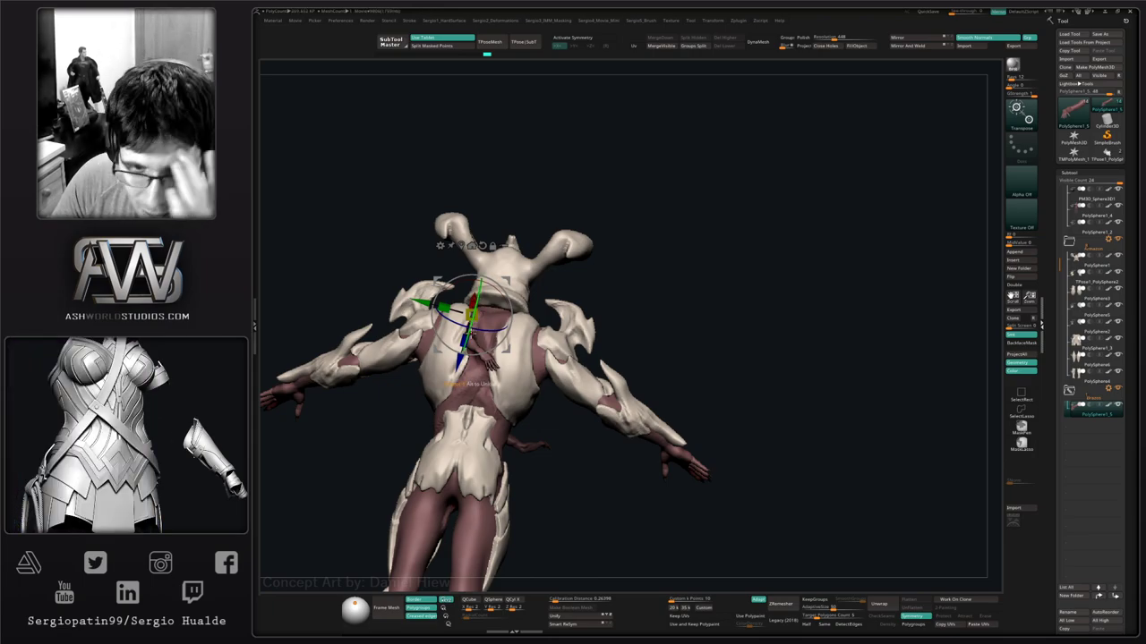
{"action": "right_click_drag", "start_coordinate": [521, 351], "coordinate": [501, 465]}
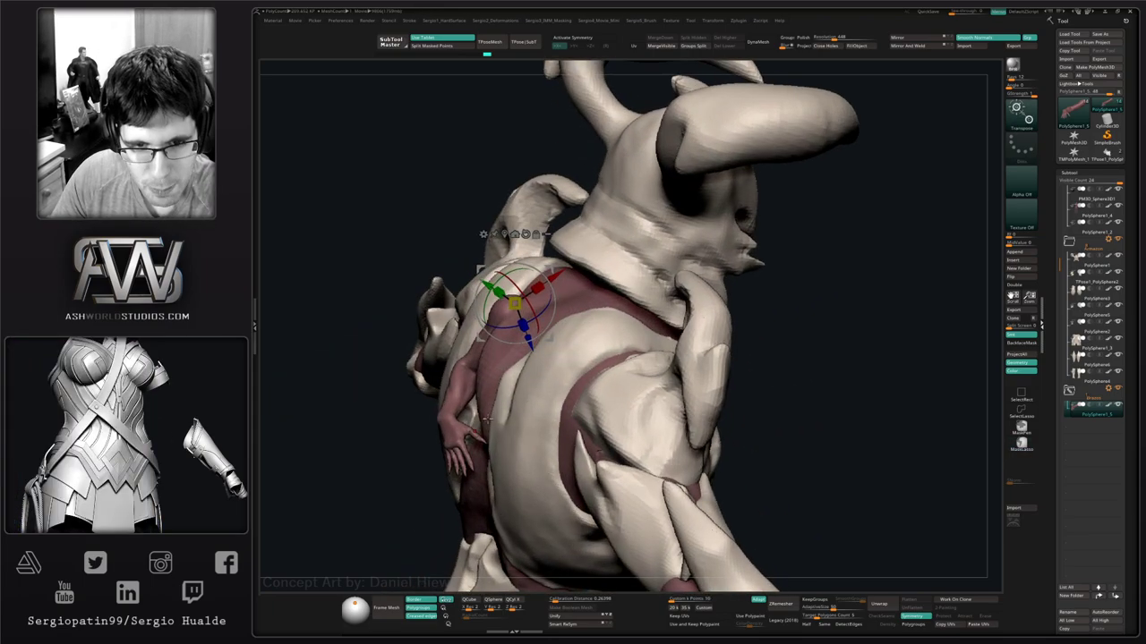
{"action": "right_click_drag", "start_coordinate": [645, 465], "coordinate": [553, 328]}
{"action": "left_click_drag", "start_coordinate": [552, 326], "coordinate": [572, 390]}
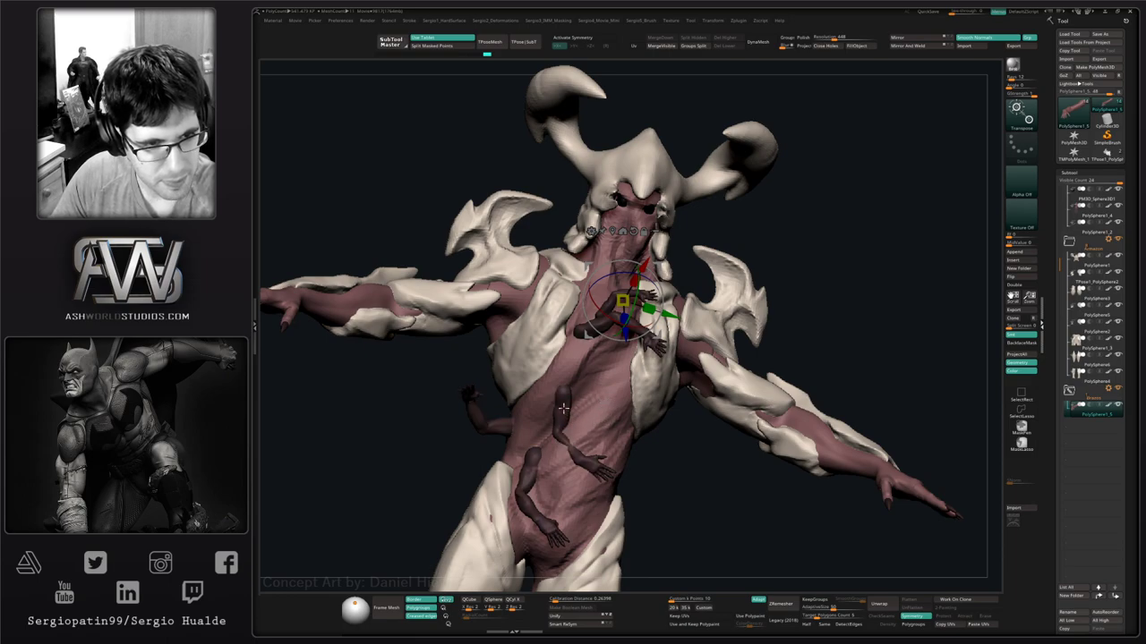
Show only the small arms and mask all of them except the mid-abdomen arm.
{"action": "right_click_drag", "start_coordinate": [593, 420], "coordinate": [606, 338], "text": "ctrl"}
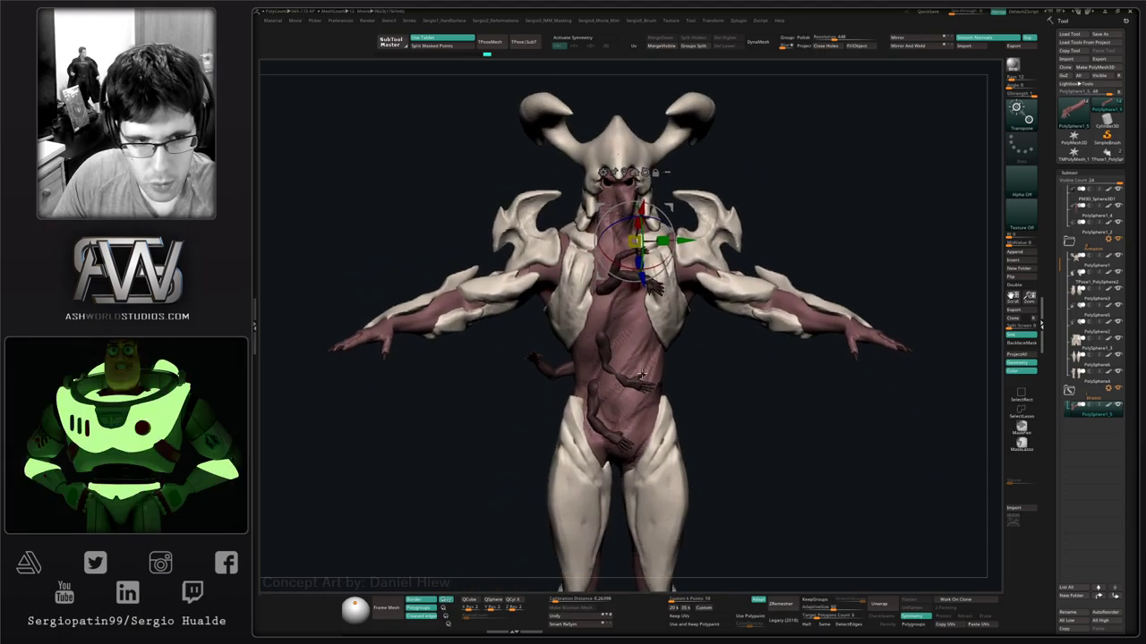
{"action": "left_click_drag", "start_coordinate": [642, 375], "coordinate": [588, 362]}
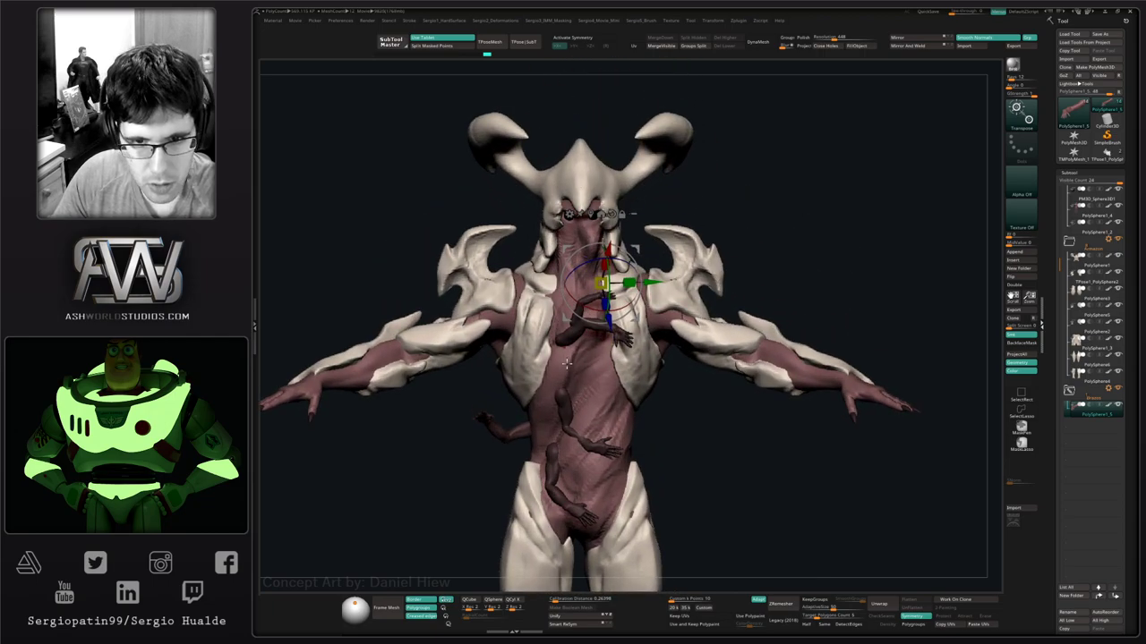
{"action": "key", "text": "ctrl+z"}
{"action": "key", "text": "ctrl+z"}
{"action": "key", "text": "ctrl+z"}
{"action": "key", "text": "ctrl+z"}
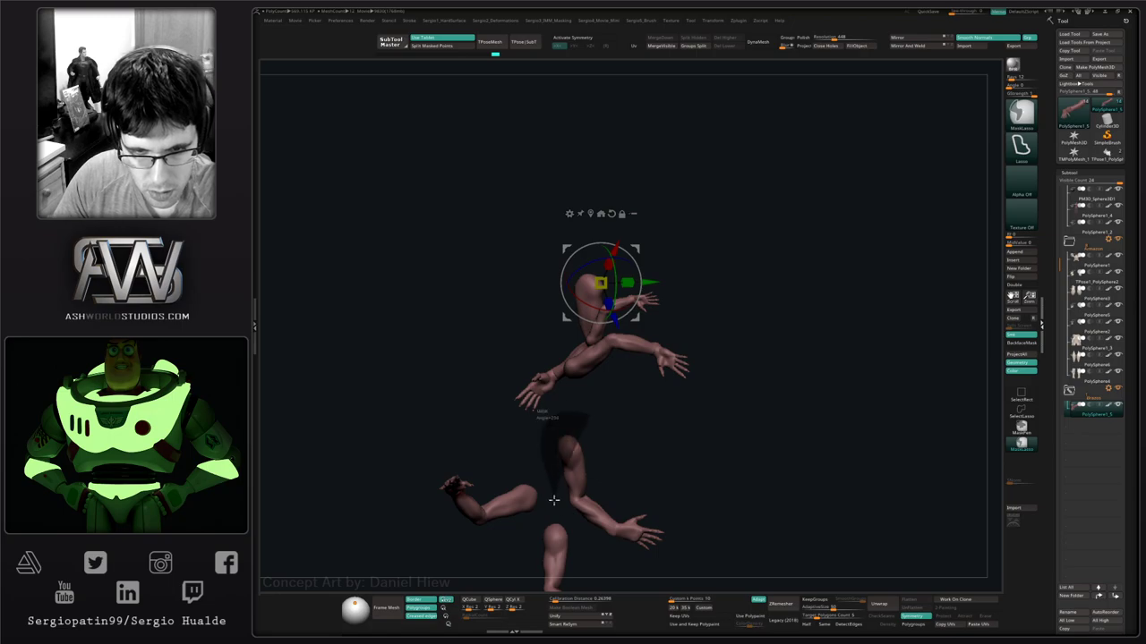
{"action": "left_click", "coordinate": [645, 450], "text": "ctrl+shift"}
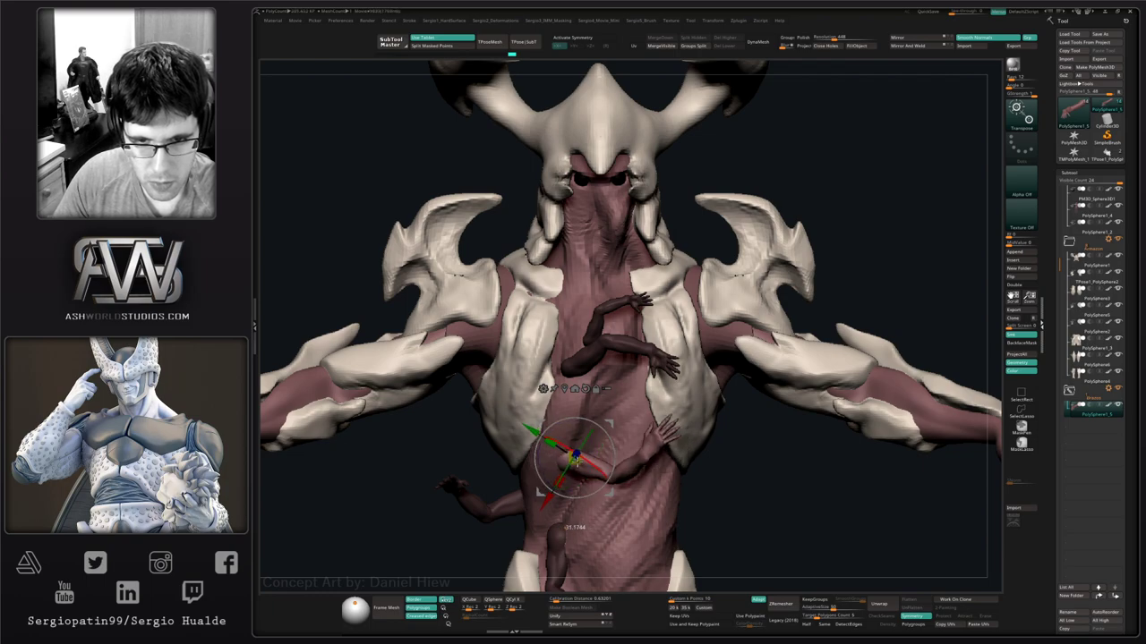
Rotate the mid-abdomen arm upwards and move it so it grows out of the character's left side below the ribs.
{"action": "left_click_drag", "start_coordinate": [611, 429], "coordinate": [660, 428]}
{"action": "right_click_drag", "start_coordinate": [661, 427], "coordinate": [687, 447]}
{"action": "left_click_drag", "start_coordinate": [660, 461], "coordinate": [656, 472]}
{"action": "right_click_drag", "start_coordinate": [656, 472], "coordinate": [691, 463]}
{"action": "left_click_drag", "start_coordinate": [673, 425], "coordinate": [636, 454]}
Duplicate the arms subtool, keep only the left-side arm in the copy, and mirror it across the body.
{"action": "key", "text": "ctrl+shift+d"}
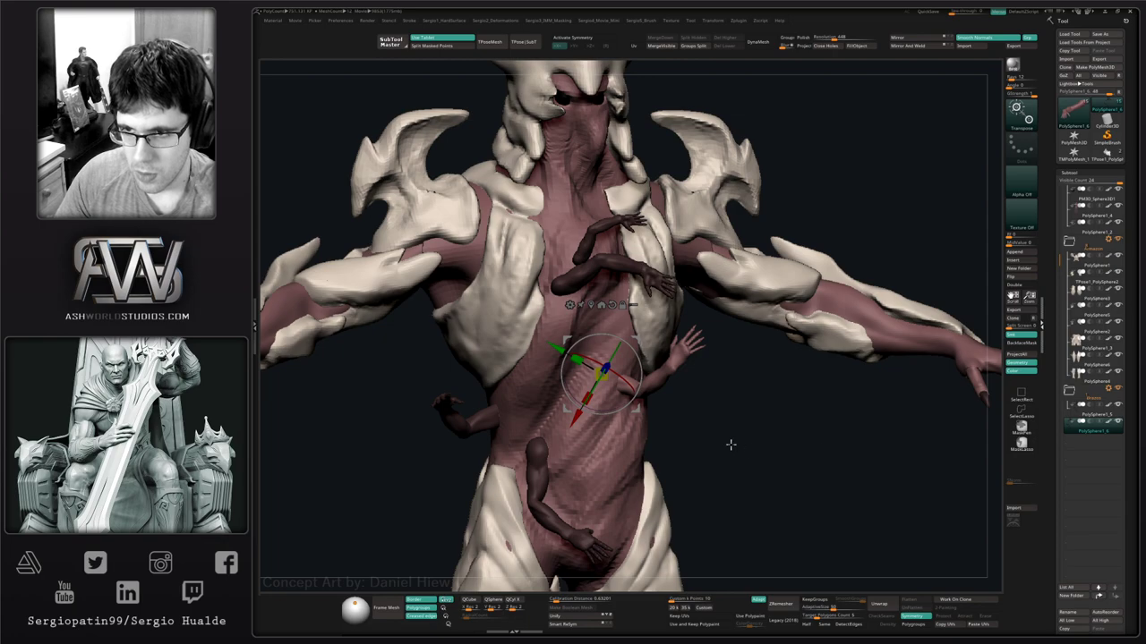
{"action": "key", "text": "alt+s"}
{"action": "mouse_move", "coordinate": [743, 315]}
{"action": "left_mouse_down", "text": "ctrl+shift"}
{"action": "mouse_move", "coordinate": [555, 394]}
{"action": "mouse_move", "coordinate": [568, 381]}
{"action": "mouse_move", "coordinate": [551, 408]}
{"action": "left_mouse_up", "text": "ctrl+shift"}
{"action": "left_click", "coordinate": [667, 420], "text": "ctrl+shift"}
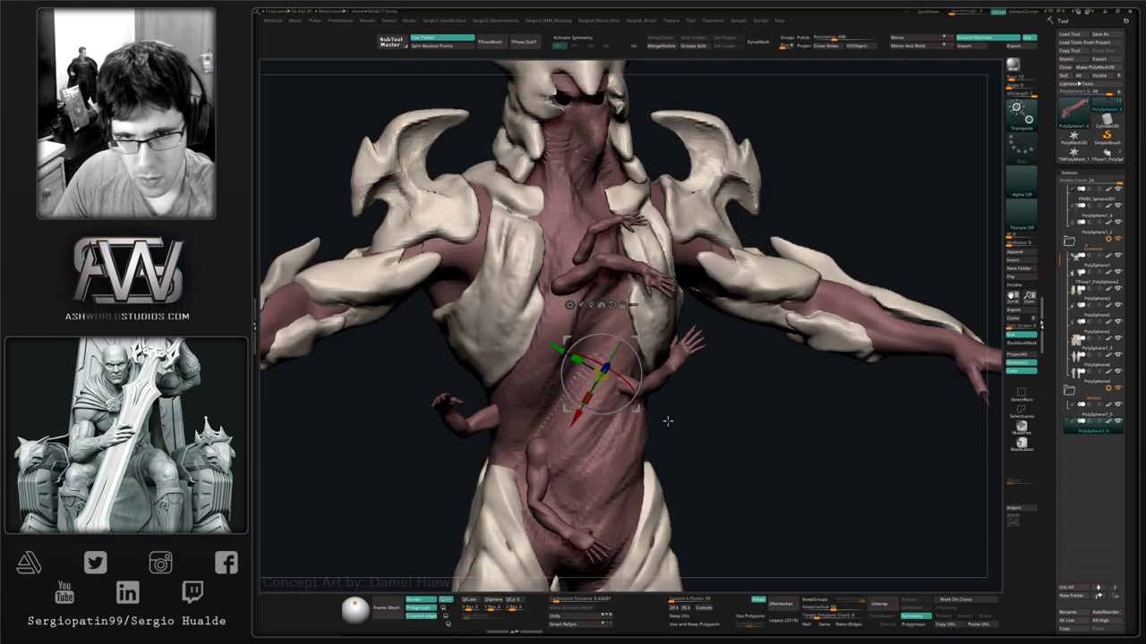
{"action": "left_click", "coordinate": [909, 45]}
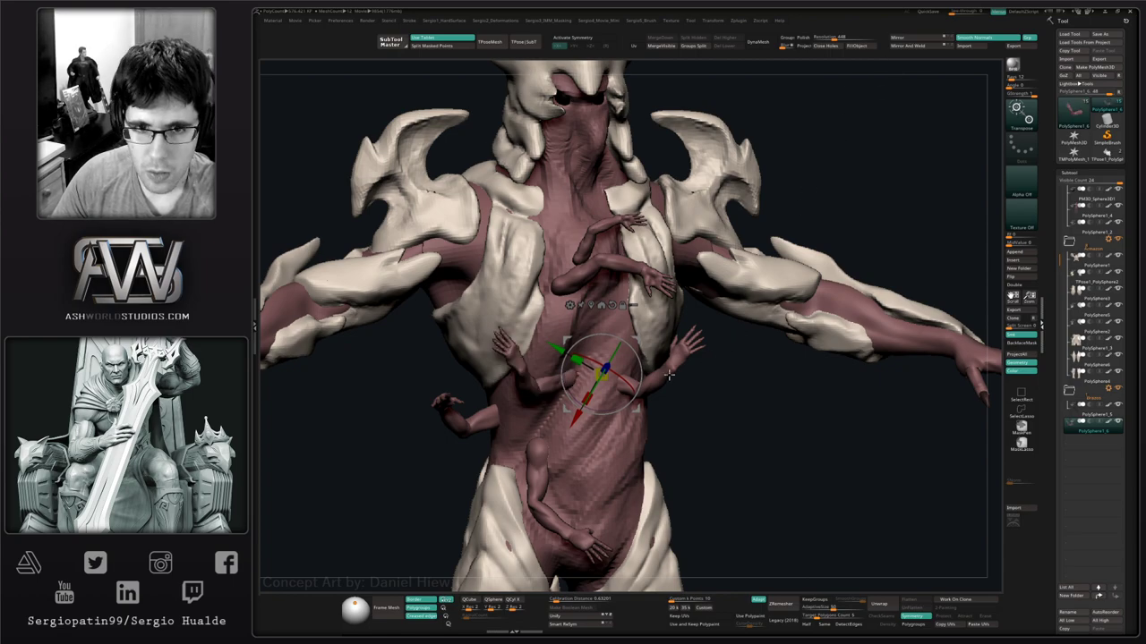
Rotate and move the mirrored arm to the character's left hip so its hand meets the right hip arm's hand at the groin.
{"action": "left_click_drag", "start_coordinate": [644, 370], "coordinate": [681, 370]}
{"action": "left_click_drag", "start_coordinate": [760, 404], "coordinate": [662, 371]}
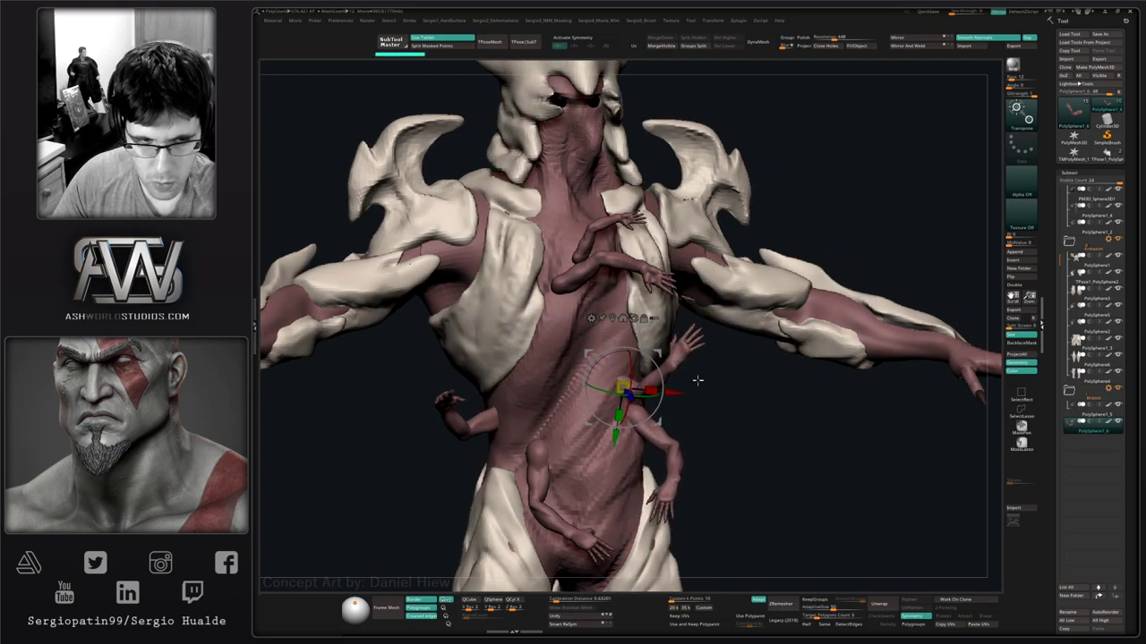
{"action": "left_click_drag", "start_coordinate": [698, 381], "coordinate": [660, 474]}
{"action": "left_click_drag", "start_coordinate": [658, 425], "coordinate": [691, 409]}
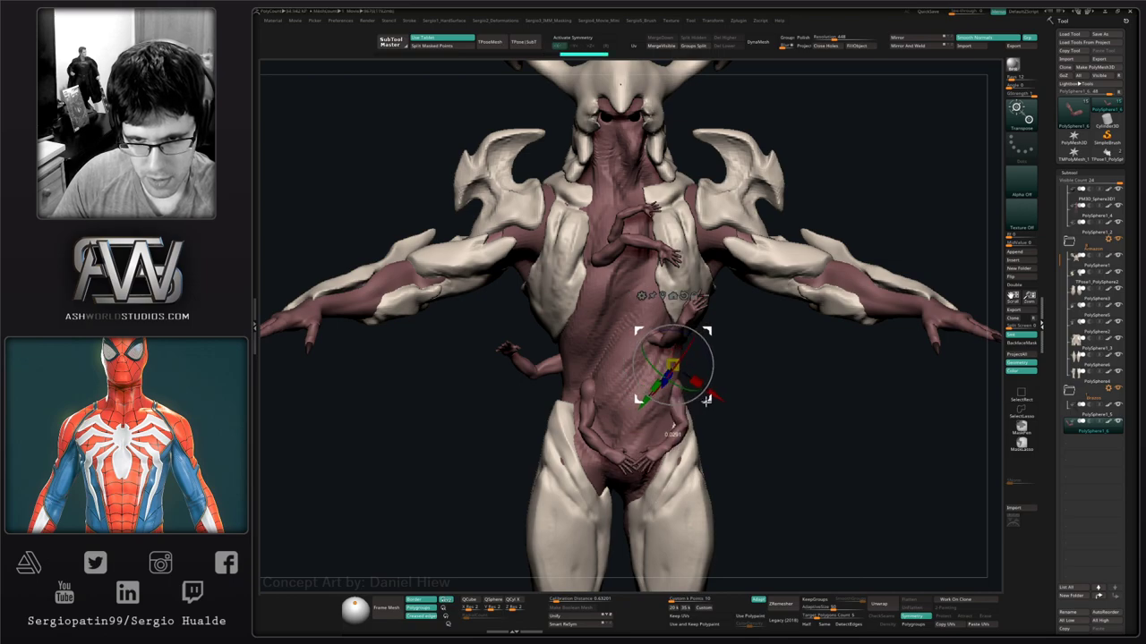
Return to sculpting, make the torso flesh the active subtool, and pick the DamStandard brush.
{"action": "key", "text": "q"}
{"action": "left_click", "coordinate": [639, 413], "text": "alt"}
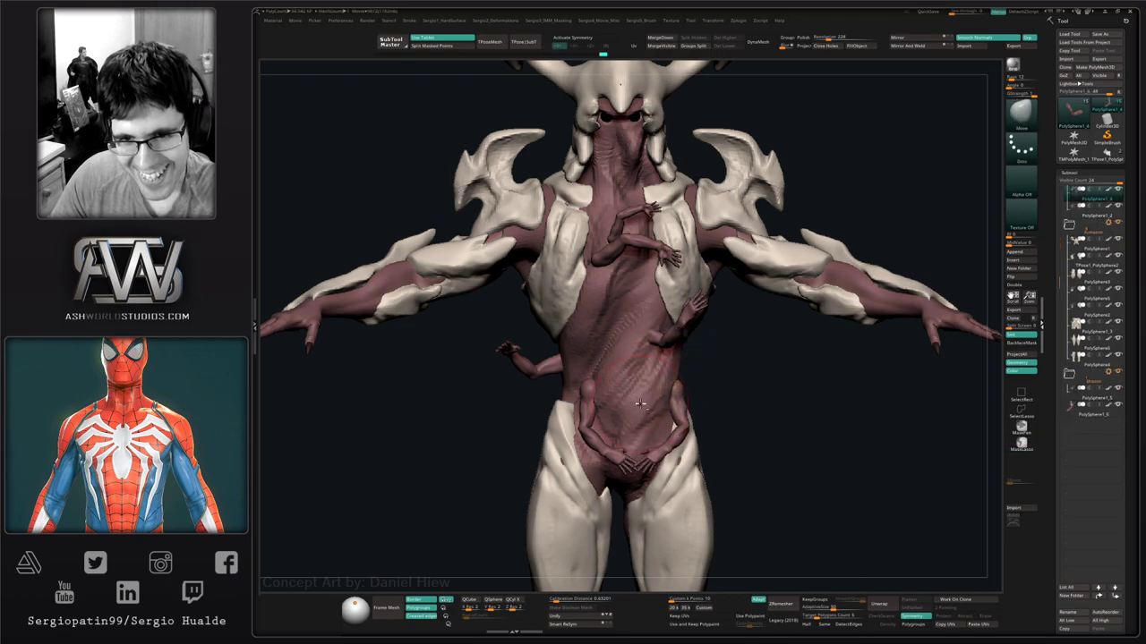
{"action": "right_click_drag", "start_coordinate": [638, 397], "coordinate": [629, 417], "text": "ctrl"}
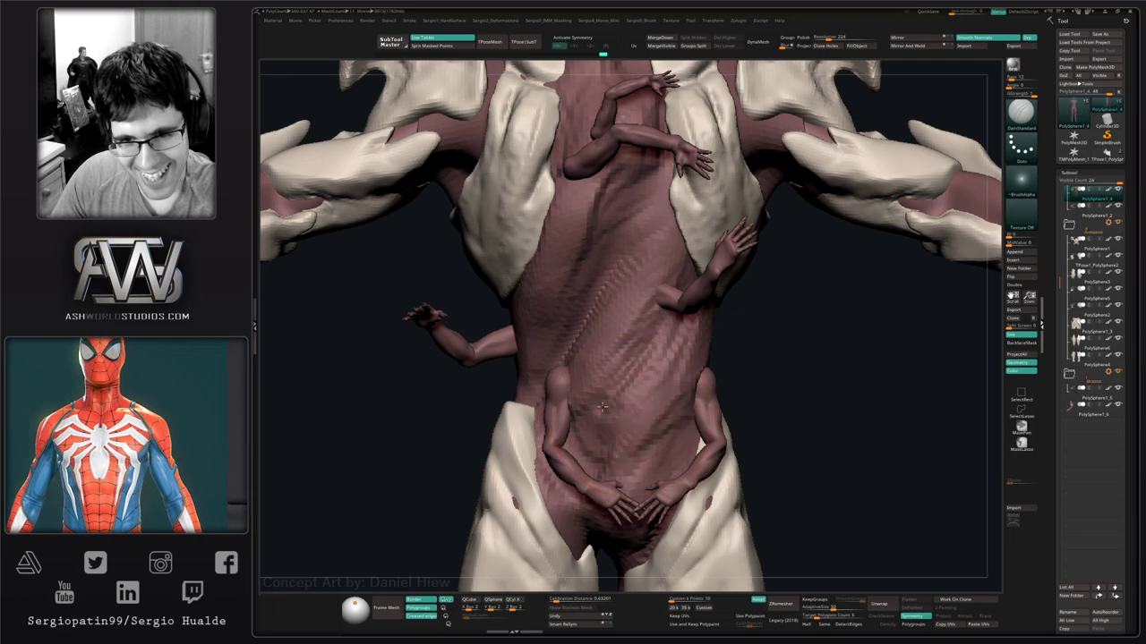
Try carving a simple face with eyes, nose and mouth into the lower abdomen between the two hip arms.
{"action": "left_click_drag", "start_coordinate": [580, 400], "coordinate": [616, 413]}
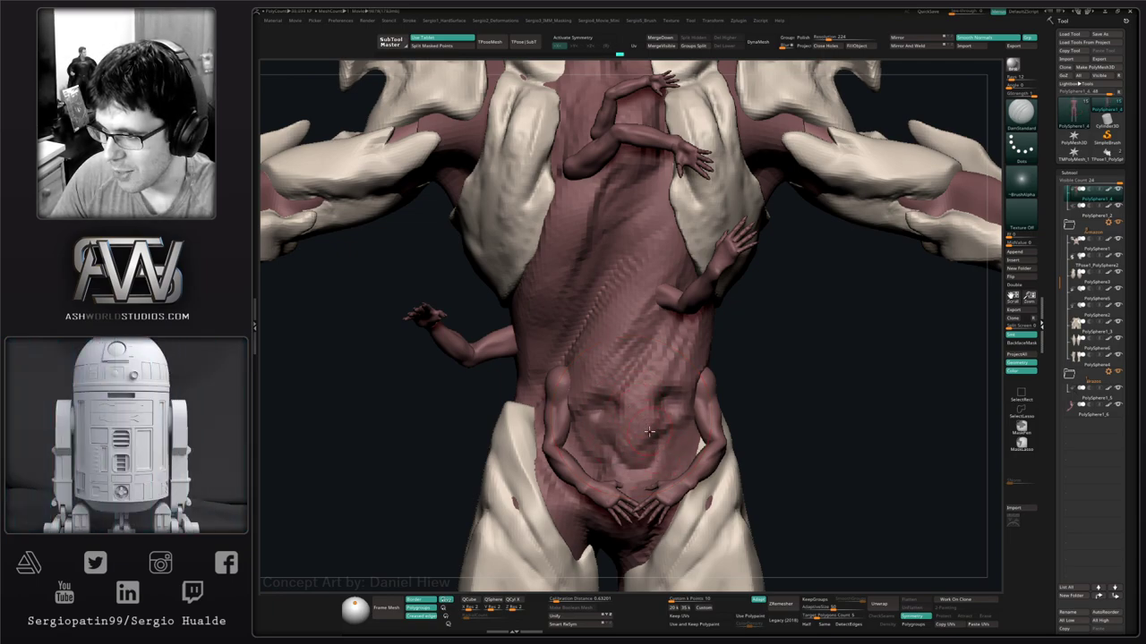
{"action": "right_click_drag", "start_coordinate": [658, 440], "coordinate": [661, 531], "text": "ctrl"}
{"action": "right_click_drag", "start_coordinate": [661, 532], "coordinate": [707, 408], "text": "alt"}
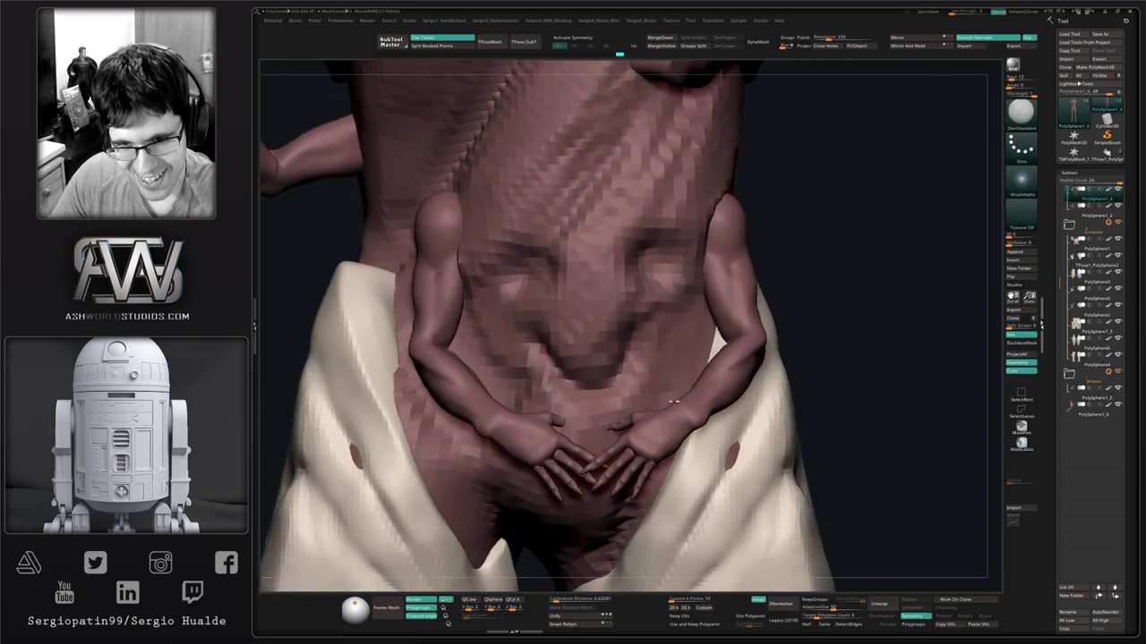
{"action": "right_click_drag", "start_coordinate": [672, 458], "coordinate": [670, 324], "text": "ctrl"}
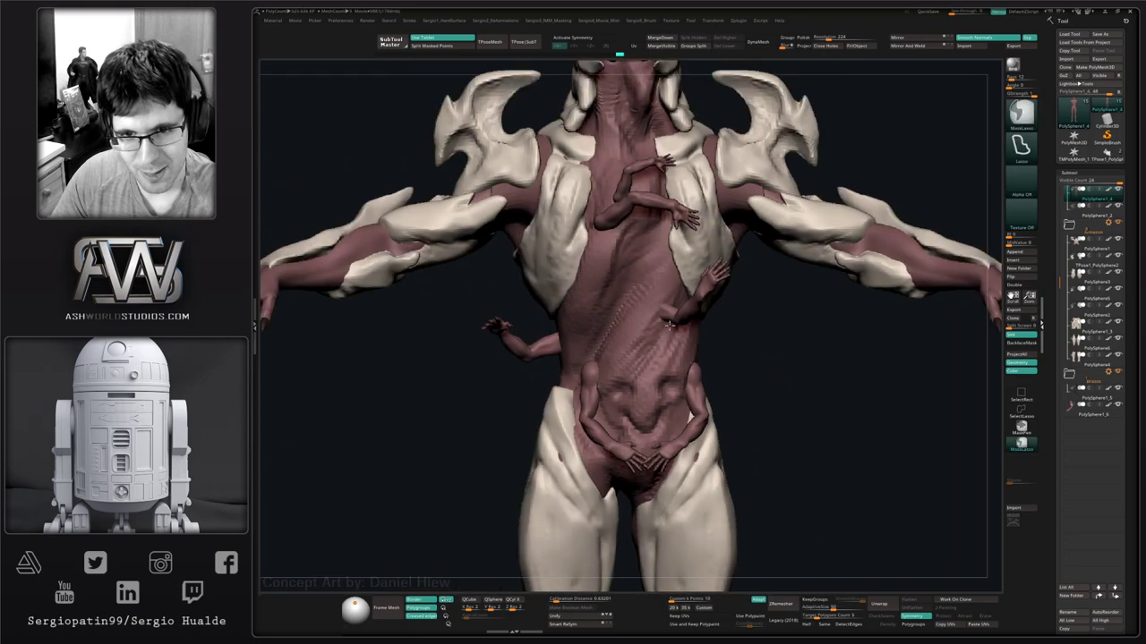
Make the left-hip arm's subtool active, then rotate and move the arm so it sits on the outer hip with its hand towards the groin.
{"action": "left_click", "coordinate": [699, 371], "text": "alt"}
{"action": "key", "text": "alt+s"}
{"action": "key", "text": "alt+s"}
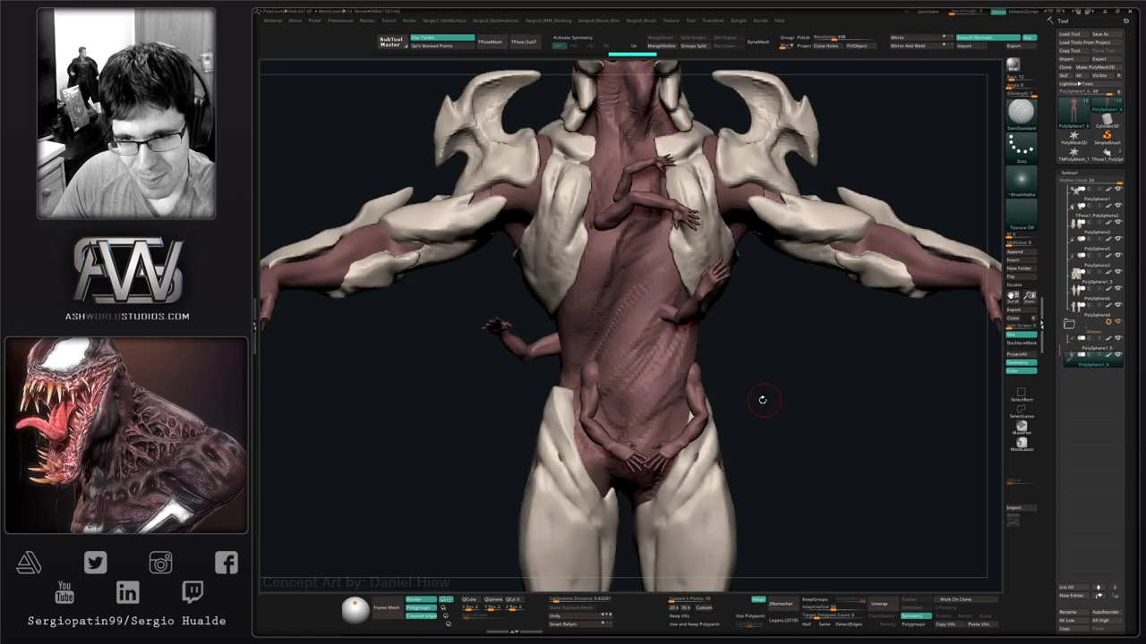
{"action": "key", "text": "w"}
{"action": "right_click_drag", "start_coordinate": [763, 400], "coordinate": [684, 360]}
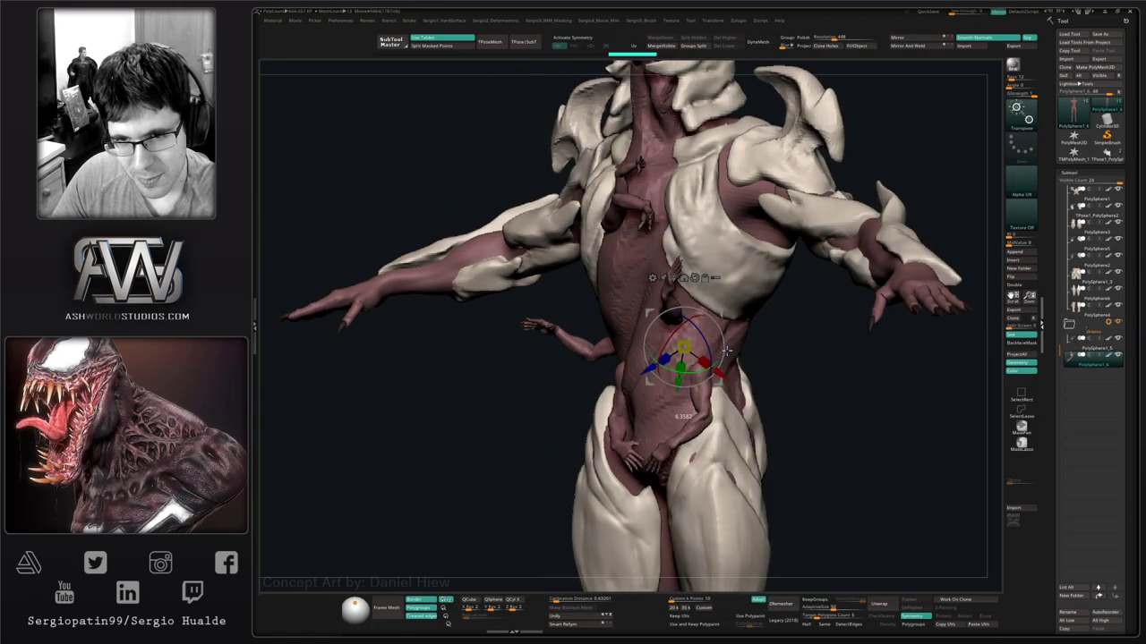
{"action": "mouse_move", "coordinate": [726, 351]}
{"action": "left_mouse_down"}
{"action": "mouse_move", "coordinate": [696, 348]}
{"action": "mouse_move", "coordinate": [711, 356]}
{"action": "mouse_move", "coordinate": [707, 333]}
{"action": "mouse_move", "coordinate": [740, 299]}
{"action": "mouse_move", "coordinate": [779, 347]}
{"action": "mouse_move", "coordinate": [726, 361]}
{"action": "left_mouse_up"}
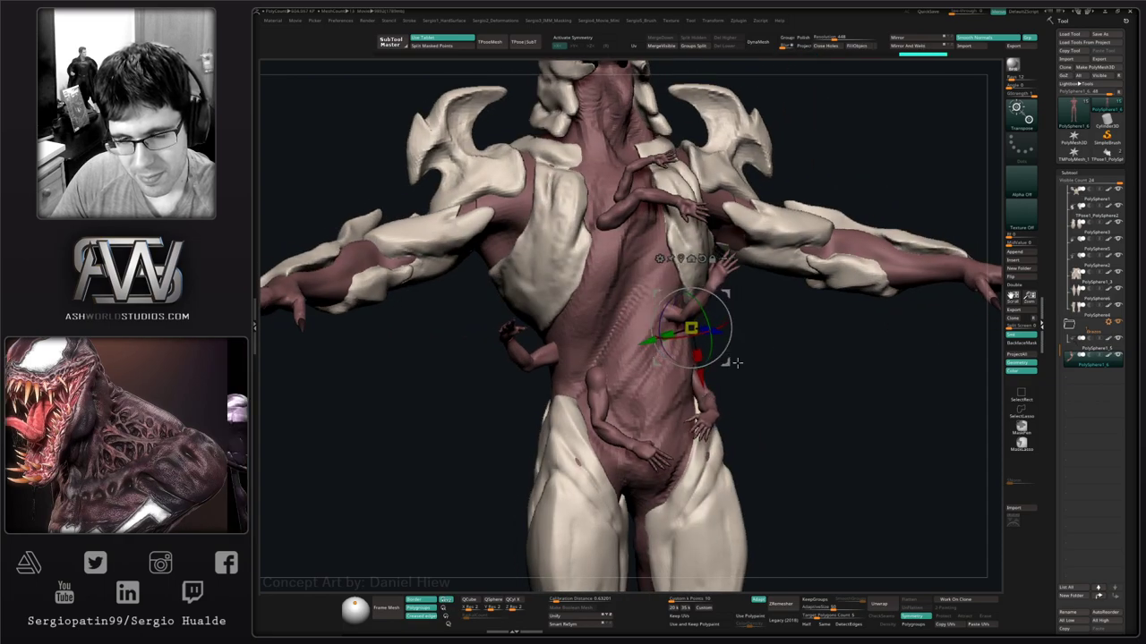
{"action": "key", "text": "q"}
{"action": "left_click_drag", "start_coordinate": [804, 394], "coordinate": [713, 428]}
{"action": "key", "text": "w"}
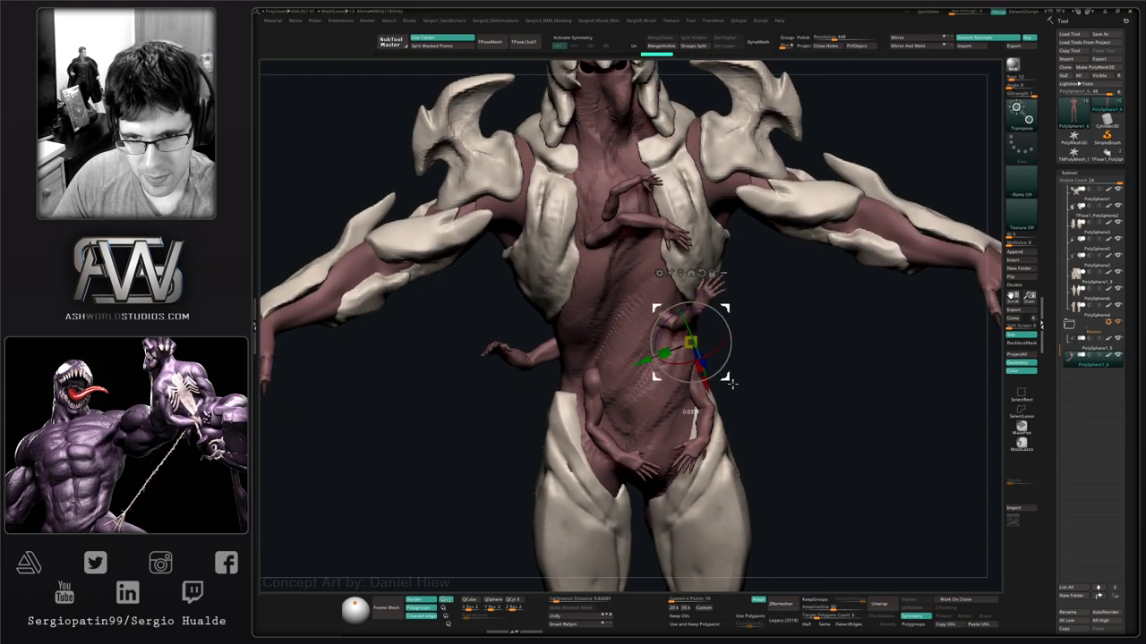
{"action": "left_click_drag", "start_coordinate": [732, 384], "coordinate": [701, 333]}
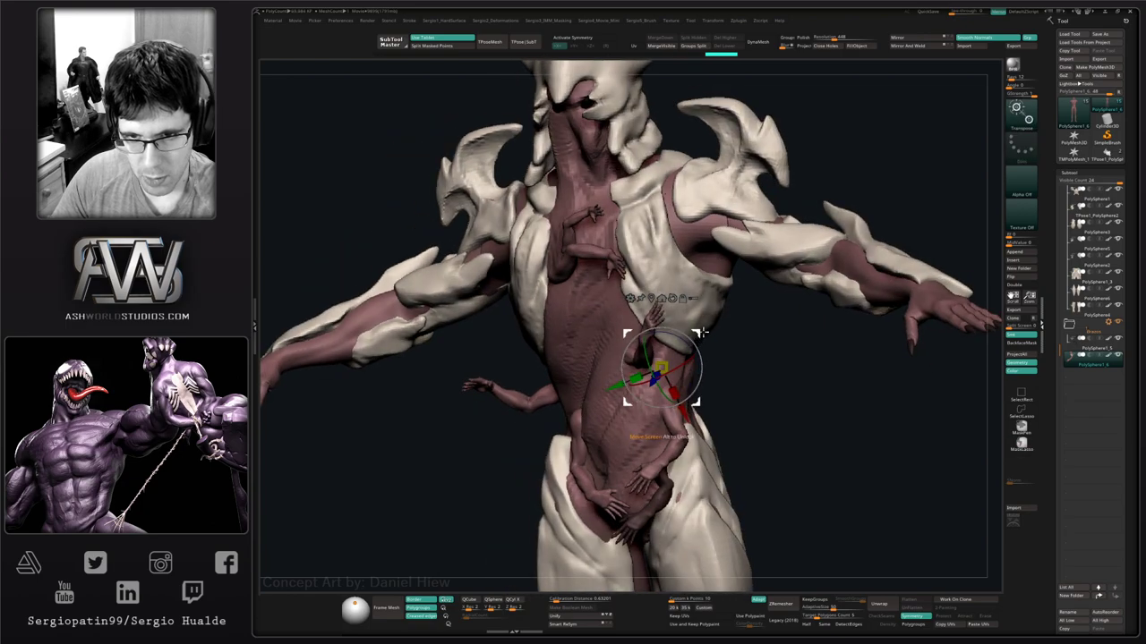
Duplicate the left-hip arm and, with the arm subtool isolated, mask the lower arm so only the upper copy stays editable.
{"action": "key", "text": "shift+alt+s"}
{"action": "right_click_drag", "start_coordinate": [695, 388], "coordinate": [696, 434]}
{"action": "right_click_drag", "start_coordinate": [696, 434], "coordinate": [701, 519], "text": "ctrl"}
{"action": "left_click_drag", "start_coordinate": [734, 470], "coordinate": [742, 263], "text": "ctrl"}
{"action": "right_click_drag", "start_coordinate": [742, 277], "coordinate": [736, 327]}
{"action": "left_click", "coordinate": [691, 447], "text": "alt"}
{"action": "mouse_move", "coordinate": [729, 443]}
{"action": "left_mouse_down"}
{"action": "mouse_move", "coordinate": [720, 488]}
{"action": "mouse_move", "coordinate": [753, 455]}
{"action": "left_mouse_up"}
{"action": "right_click_drag", "start_coordinate": [738, 426], "coordinate": [741, 376]}
{"action": "mouse_move", "coordinate": [718, 356]}
{"action": "left_mouse_down", "text": "ctrl"}
{"action": "mouse_move", "coordinate": [569, 319]}
{"action": "mouse_move", "coordinate": [612, 441]}
{"action": "left_mouse_up", "text": "ctrl"}
{"action": "left_click_drag", "start_coordinate": [710, 494], "coordinate": [716, 491], "text": "ctrl"}
{"action": "left_click", "coordinate": [723, 478], "text": "ctrl"}
{"action": "right_click_drag", "start_coordinate": [723, 478], "coordinate": [703, 470]}
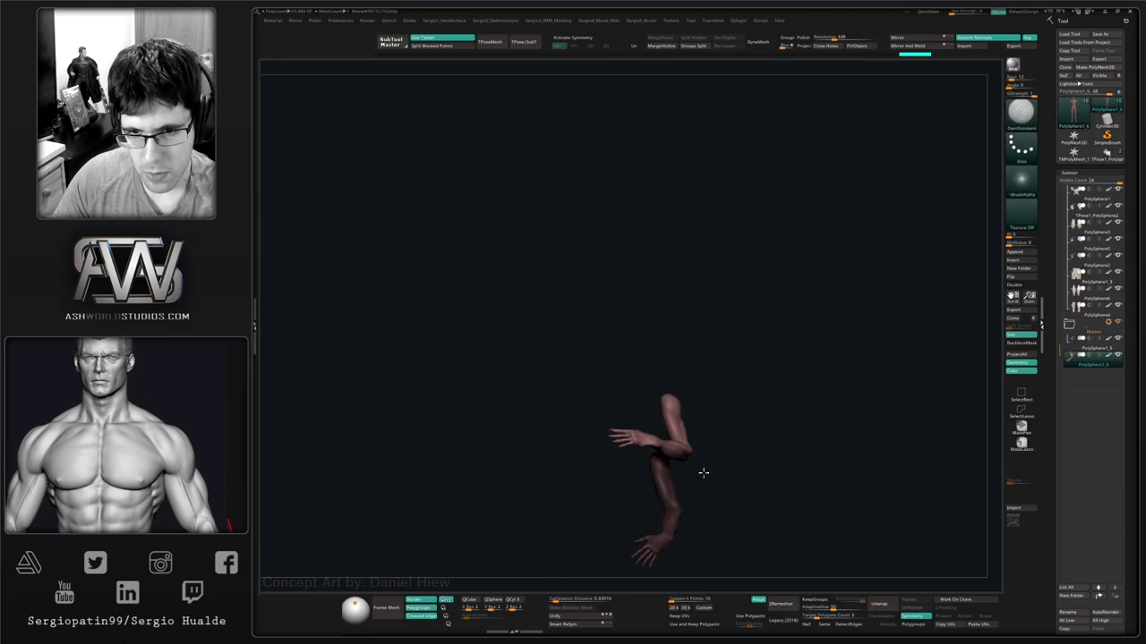
Rotate and move the unmasked copy so it grows out of the left side of the abdomen above the hip arm.
{"action": "key", "text": "alt+s"}
{"action": "key", "text": "w"}
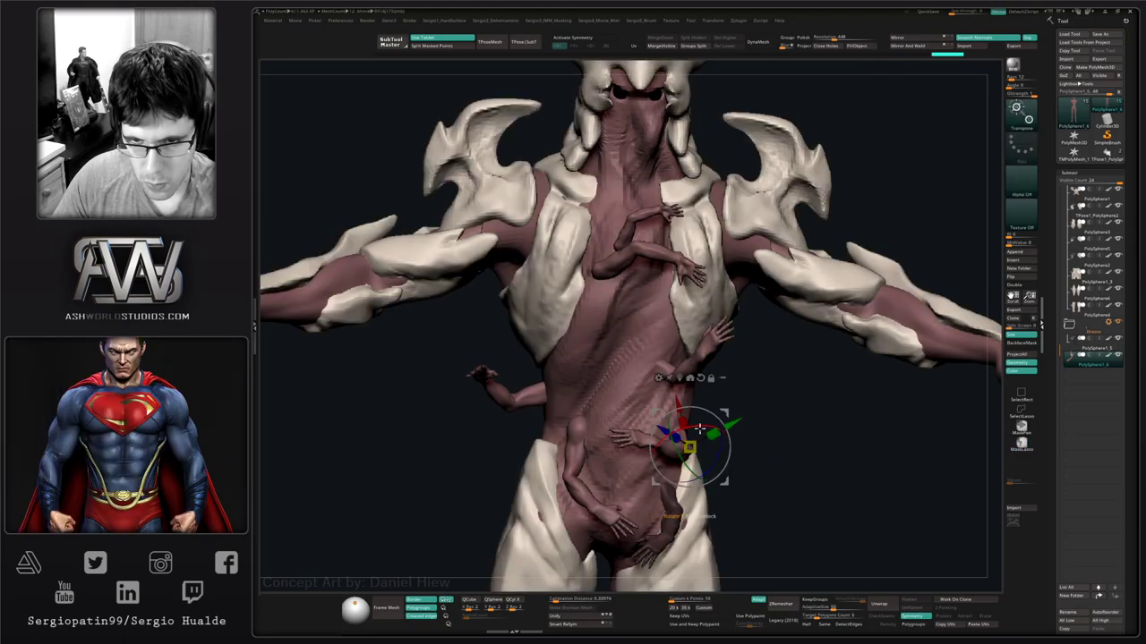
{"action": "right_click_drag", "start_coordinate": [707, 434], "coordinate": [730, 418]}
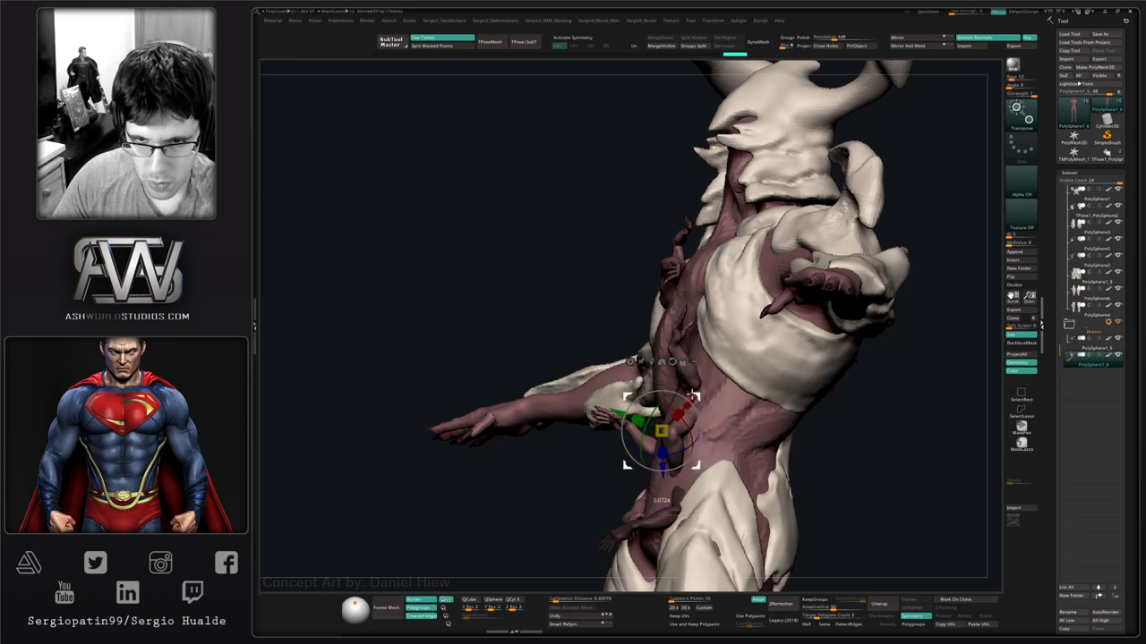
{"action": "left_click_drag", "start_coordinate": [596, 408], "coordinate": [739, 409]}
{"action": "right_click_drag", "start_coordinate": [739, 409], "coordinate": [655, 415], "text": "ctrl"}
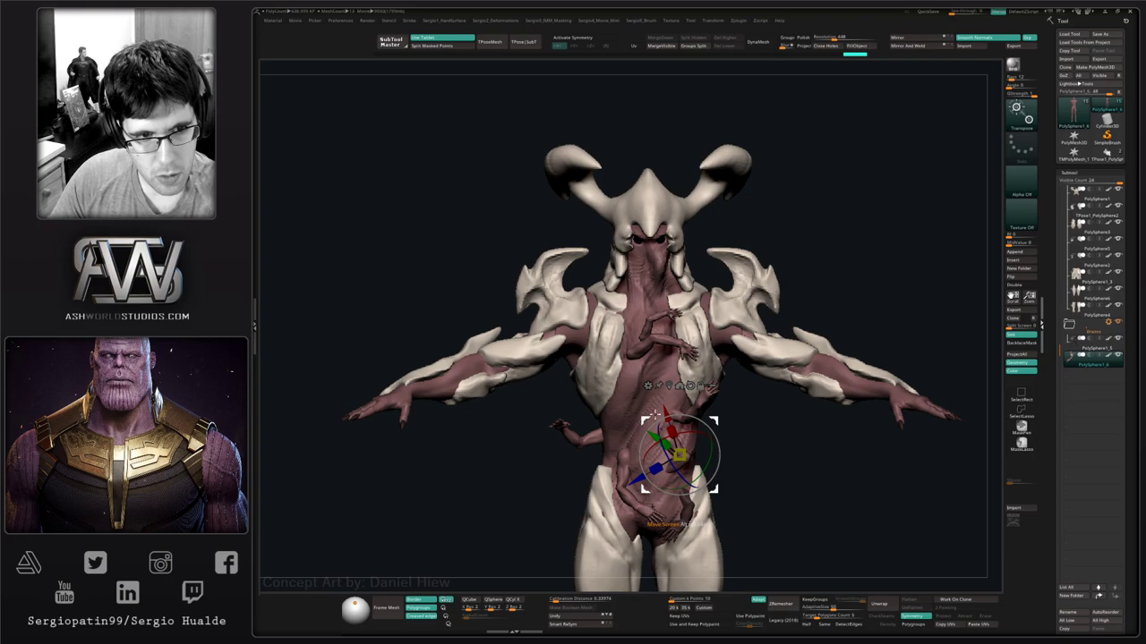
Isolate the arm subtool, duplicate the abdomen arm, and move the copy across towards the right ribs with the other arms masked.
{"action": "left_click_drag", "start_coordinate": [758, 446], "coordinate": [767, 469], "text": "ctrl"}
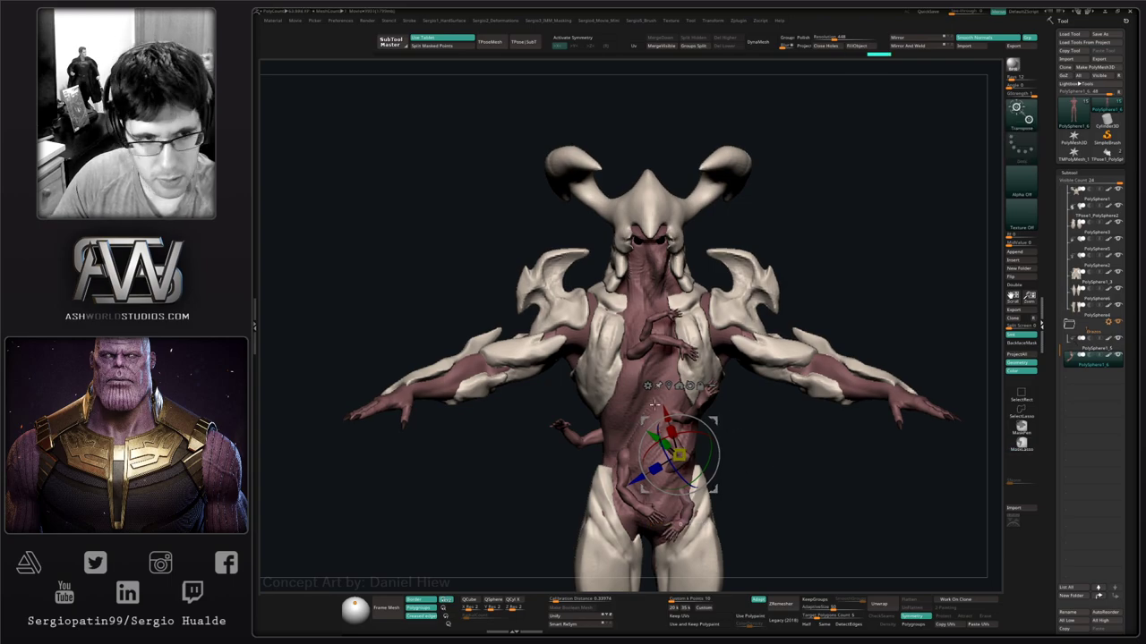
{"action": "mouse_move", "coordinate": [654, 427]}
{"action": "right_mouse_down", "text": "ctrl"}
{"action": "mouse_move", "coordinate": [630, 388]}
{"action": "mouse_move", "coordinate": [658, 426]}
{"action": "mouse_move", "coordinate": [694, 376]}
{"action": "right_mouse_up", "text": "ctrl"}
{"action": "key", "text": "alt+s"}
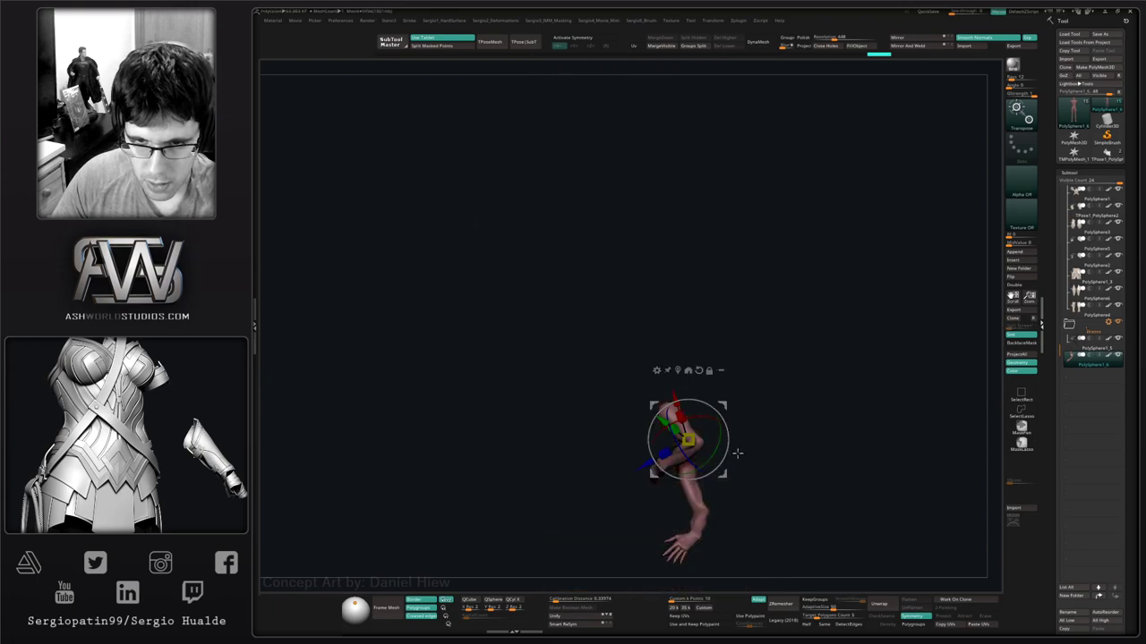
{"action": "left_click", "coordinate": [741, 454], "text": "ctrl"}
{"action": "left_click", "coordinate": [744, 452], "text": "ctrl"}
{"action": "mouse_move", "coordinate": [727, 409]}
{"action": "left_mouse_down", "text": "alt"}
{"action": "mouse_move", "coordinate": [665, 332]}
{"action": "mouse_move", "coordinate": [709, 441]}
{"action": "mouse_move", "coordinate": [729, 452]}
{"action": "mouse_move", "coordinate": [649, 345]}
{"action": "left_mouse_up", "text": "alt"}
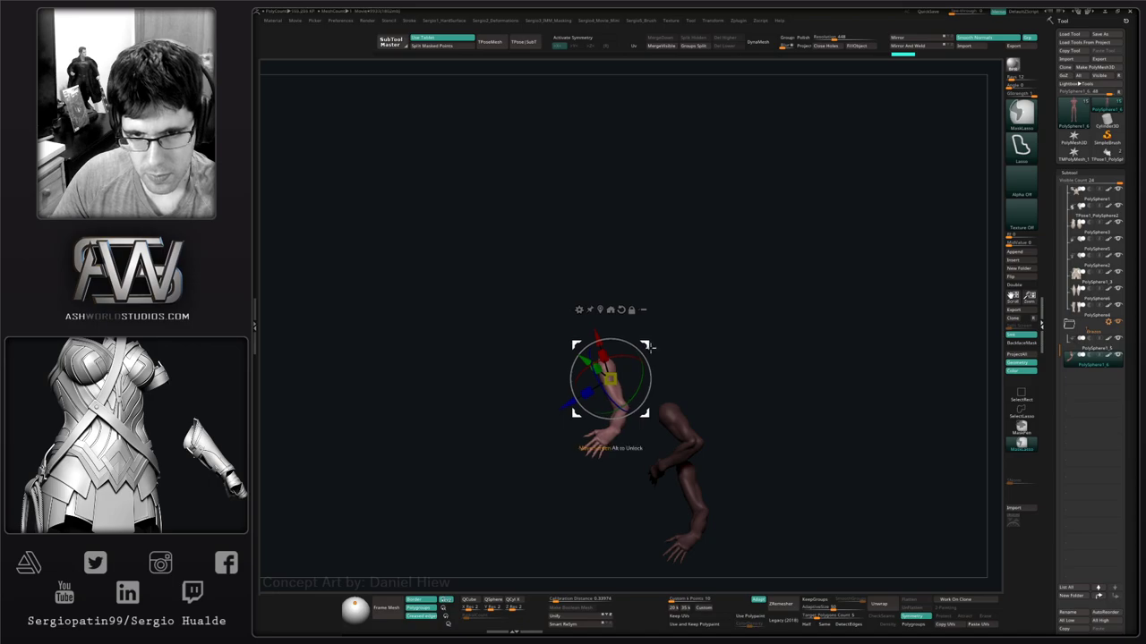
Rotate the new copy and move it around the torso onto the flesh of the upper back between the bone plates.
{"action": "key", "text": "alt+s"}
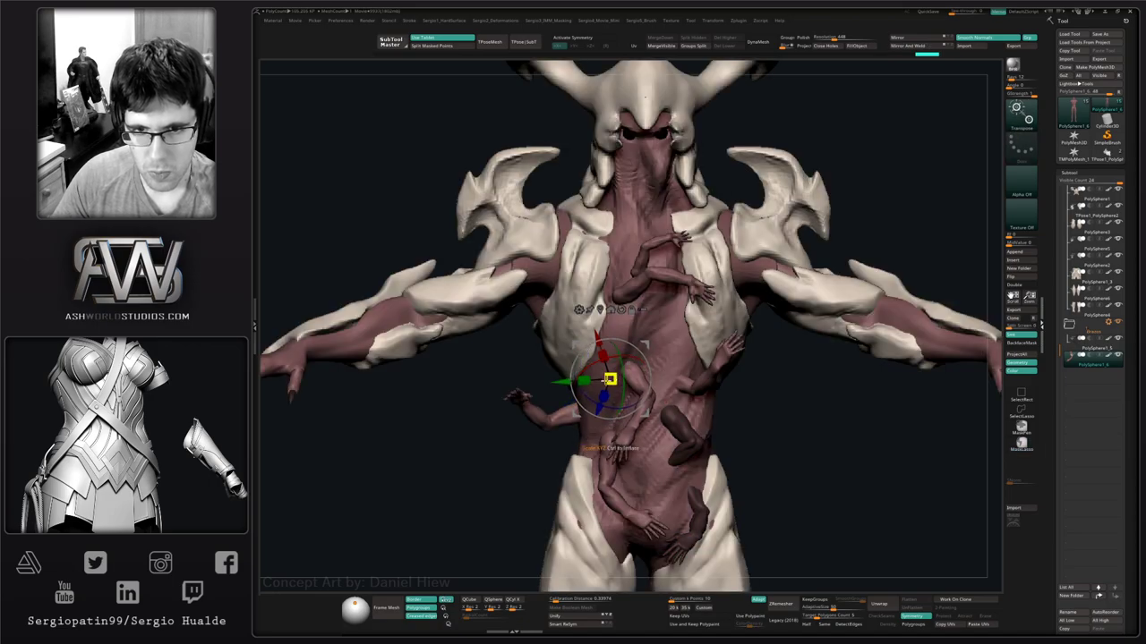
{"action": "left_click_drag", "start_coordinate": [624, 384], "coordinate": [651, 350]}
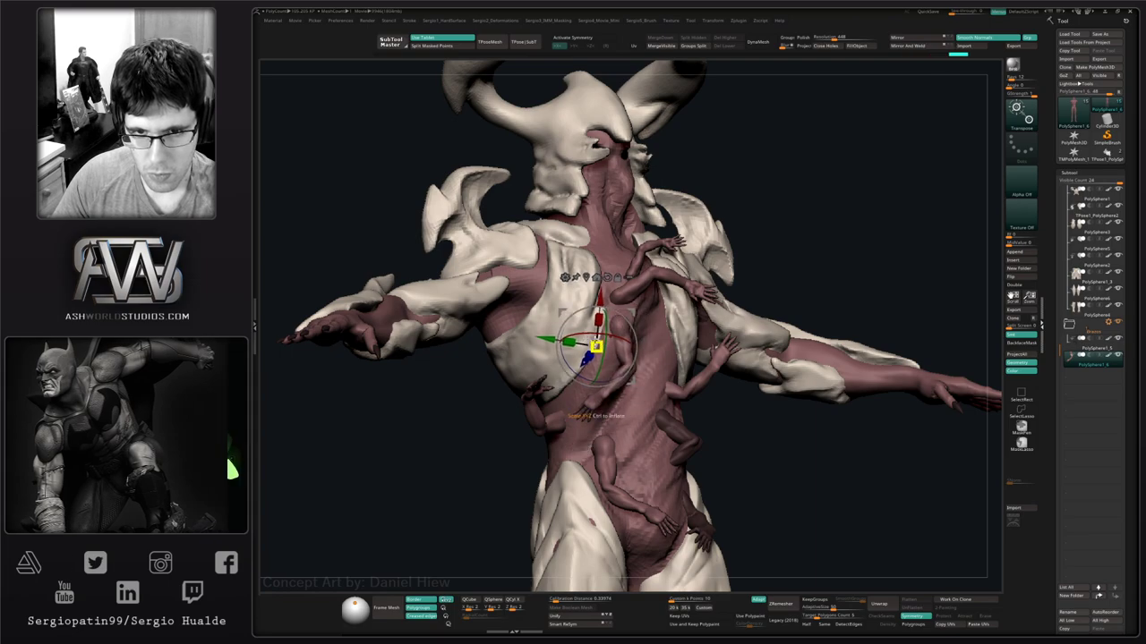
{"action": "left_click_drag", "start_coordinate": [649, 362], "coordinate": [643, 325]}
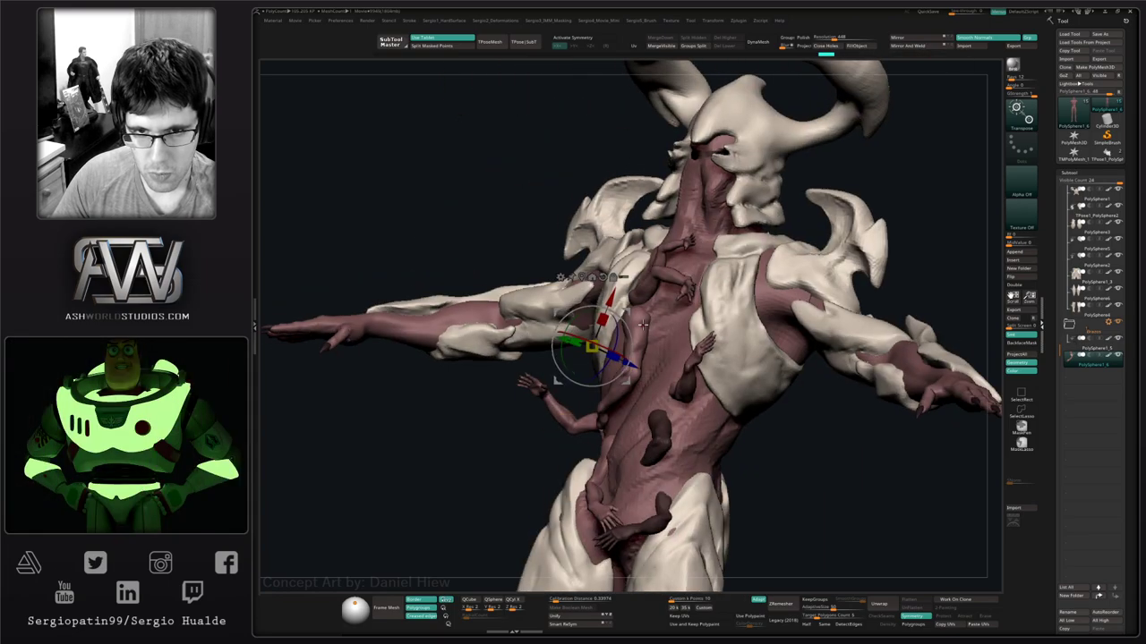
{"action": "mouse_move", "coordinate": [636, 333]}
{"action": "right_mouse_down"}
{"action": "mouse_move", "coordinate": [657, 380]}
{"action": "mouse_move", "coordinate": [594, 397]}
{"action": "mouse_move", "coordinate": [592, 369]}
{"action": "mouse_move", "coordinate": [600, 408]}
{"action": "mouse_move", "coordinate": [776, 405]}
{"action": "right_mouse_up"}
{"action": "mouse_move", "coordinate": [775, 405]}
{"action": "right_mouse_down", "text": "ctrl"}
{"action": "mouse_move", "coordinate": [781, 428]}
{"action": "mouse_move", "coordinate": [744, 413]}
{"action": "right_mouse_up", "text": "ctrl"}
{"action": "left_click_drag", "start_coordinate": [747, 414], "coordinate": [665, 408]}
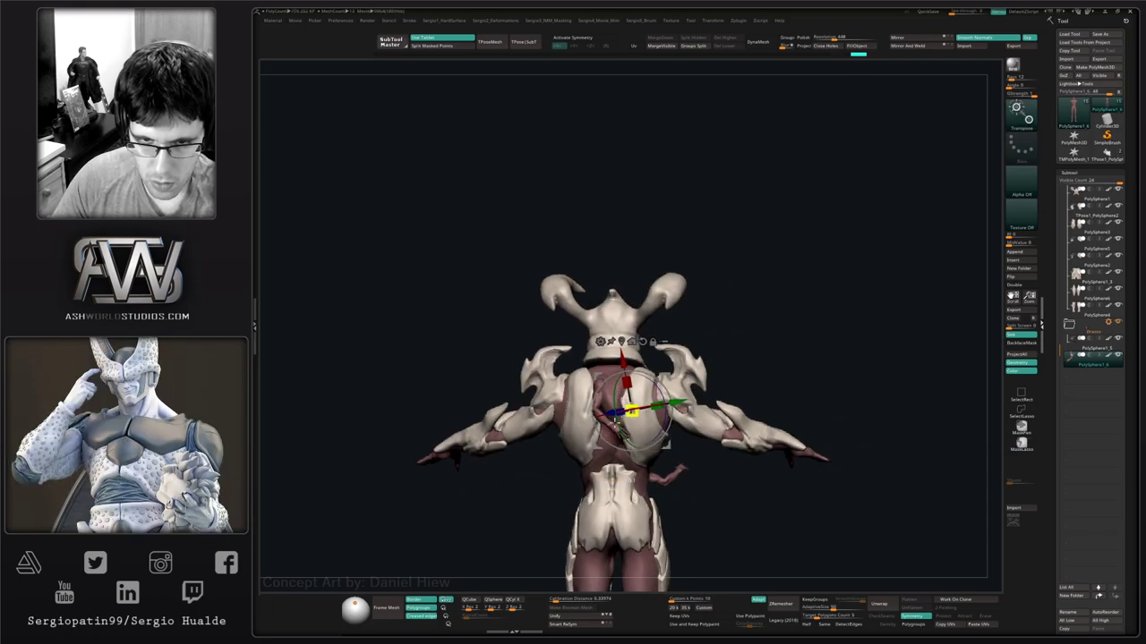
{"action": "right_click_drag", "start_coordinate": [554, 447], "coordinate": [558, 417], "text": "ctrl"}
{"action": "left_click_drag", "start_coordinate": [671, 433], "coordinate": [614, 488]}
Duplicate the upper-back arm and pose the copy on the lower back so it reaches towards the character's left side.
{"action": "right_click_drag", "start_coordinate": [614, 487], "coordinate": [653, 443], "text": "ctrl"}
{"action": "left_click_drag", "start_coordinate": [653, 442], "coordinate": [646, 400]}
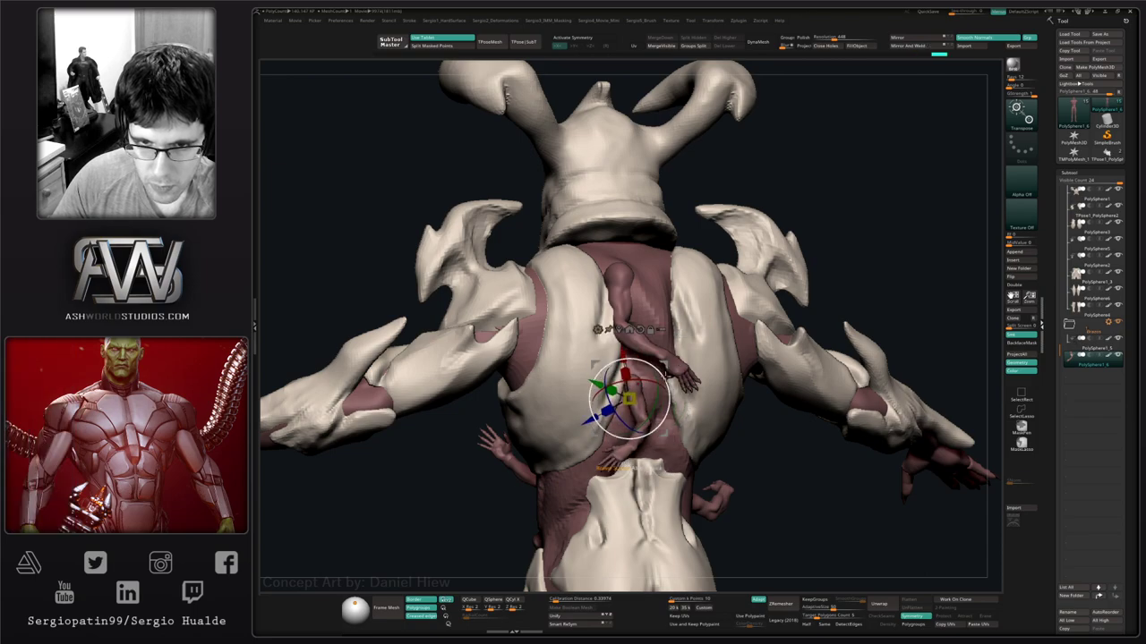
{"action": "right_click_drag", "start_coordinate": [666, 376], "coordinate": [703, 358]}
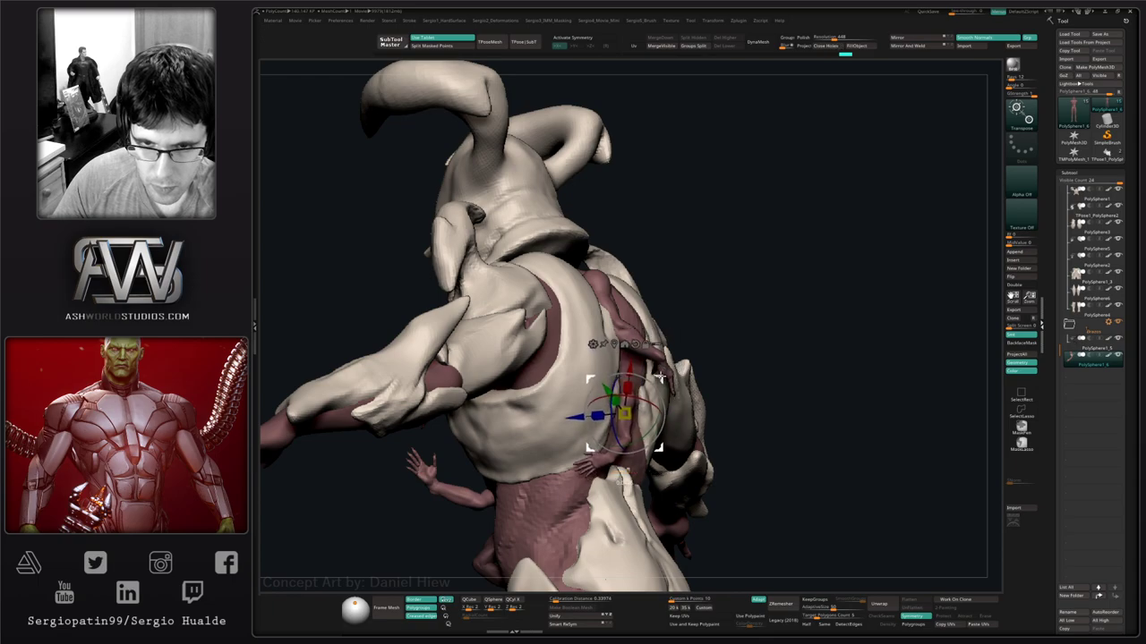
{"action": "mouse_move", "coordinate": [661, 380]}
{"action": "left_mouse_down"}
{"action": "mouse_move", "coordinate": [613, 403]}
{"action": "mouse_move", "coordinate": [644, 409]}
{"action": "mouse_move", "coordinate": [676, 467]}
{"action": "mouse_move", "coordinate": [663, 490]}
{"action": "left_mouse_up"}
{"action": "mouse_move", "coordinate": [663, 490]}
{"action": "right_mouse_down"}
{"action": "mouse_move", "coordinate": [685, 501]}
{"action": "mouse_move", "coordinate": [686, 517]}
{"action": "mouse_move", "coordinate": [687, 456]}
{"action": "right_mouse_up"}
Place another arm copy at the right side of the rear waist, rotating and moving it so it grows out beside the pelvic bone plate.
{"action": "left_click_drag", "start_coordinate": [668, 440], "coordinate": [675, 483]}
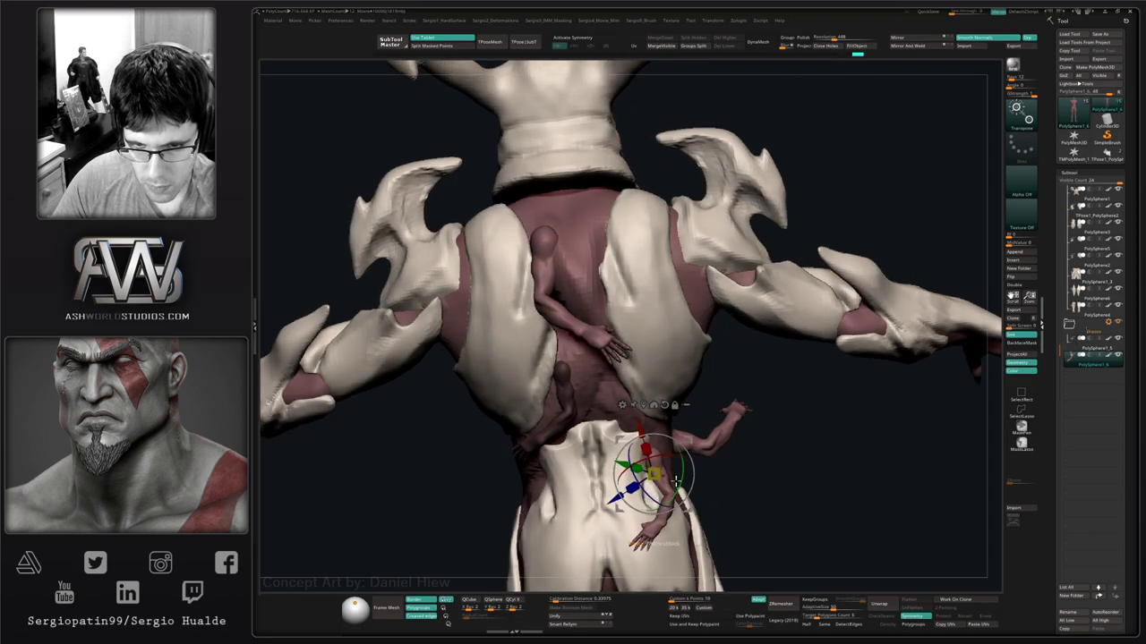
{"action": "mouse_move", "coordinate": [637, 534]}
{"action": "right_mouse_down"}
{"action": "mouse_move", "coordinate": [712, 541]}
{"action": "mouse_move", "coordinate": [666, 546]}
{"action": "mouse_move", "coordinate": [620, 456]}
{"action": "right_mouse_up"}
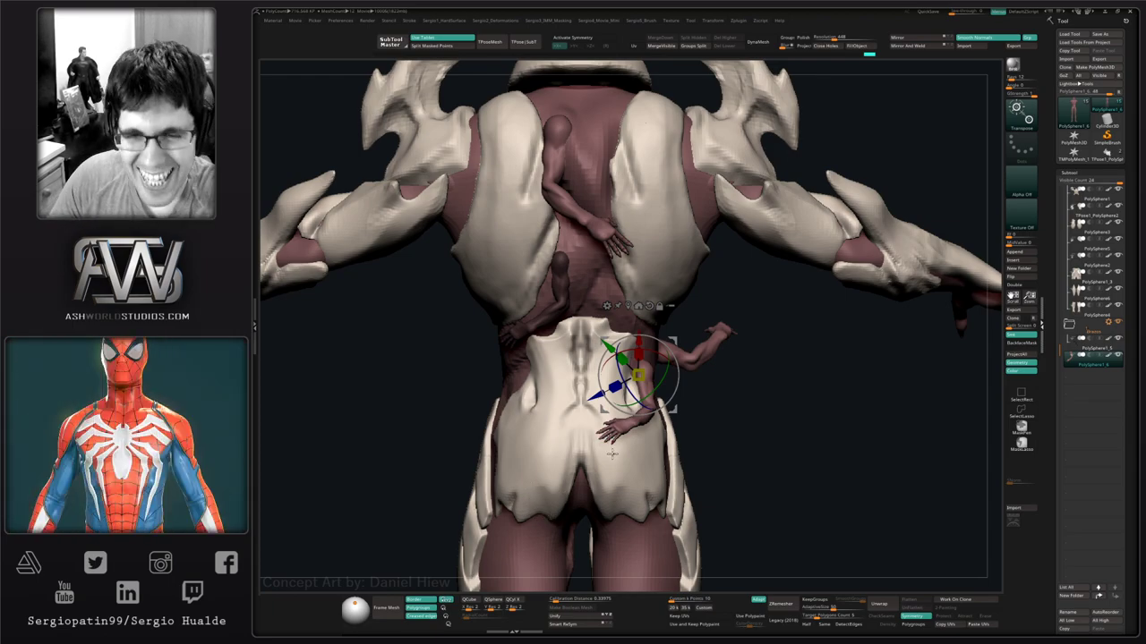
{"action": "scroll", "coordinate": [630, 463], "scroll_direction": "up", "scroll_amount": 2}
{"action": "right_click_drag", "start_coordinate": [629, 463], "coordinate": [577, 469]}
{"action": "left_click_drag", "start_coordinate": [636, 362], "coordinate": [645, 399]}
{"action": "right_click_drag", "start_coordinate": [644, 421], "coordinate": [659, 425]}
{"action": "mouse_move", "coordinate": [659, 426]}
{"action": "left_mouse_down"}
{"action": "mouse_move", "coordinate": [589, 388]}
{"action": "mouse_move", "coordinate": [584, 358]}
{"action": "left_mouse_up"}
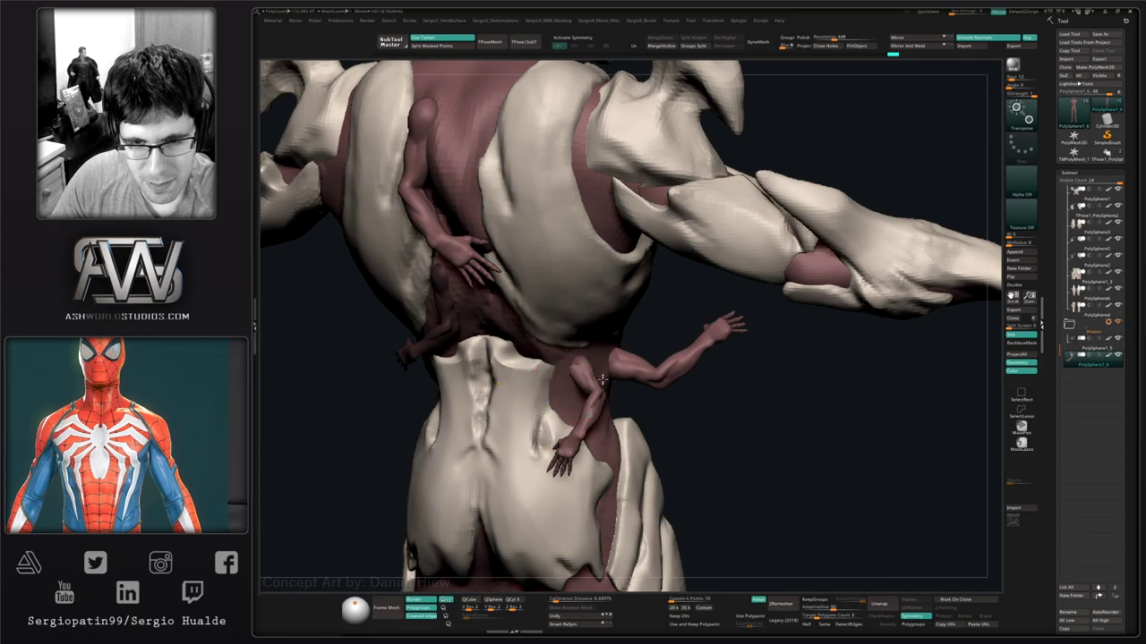
{"action": "right_click_drag", "start_coordinate": [591, 359], "coordinate": [599, 380]}
{"action": "left_click_drag", "start_coordinate": [605, 405], "coordinate": [577, 410]}
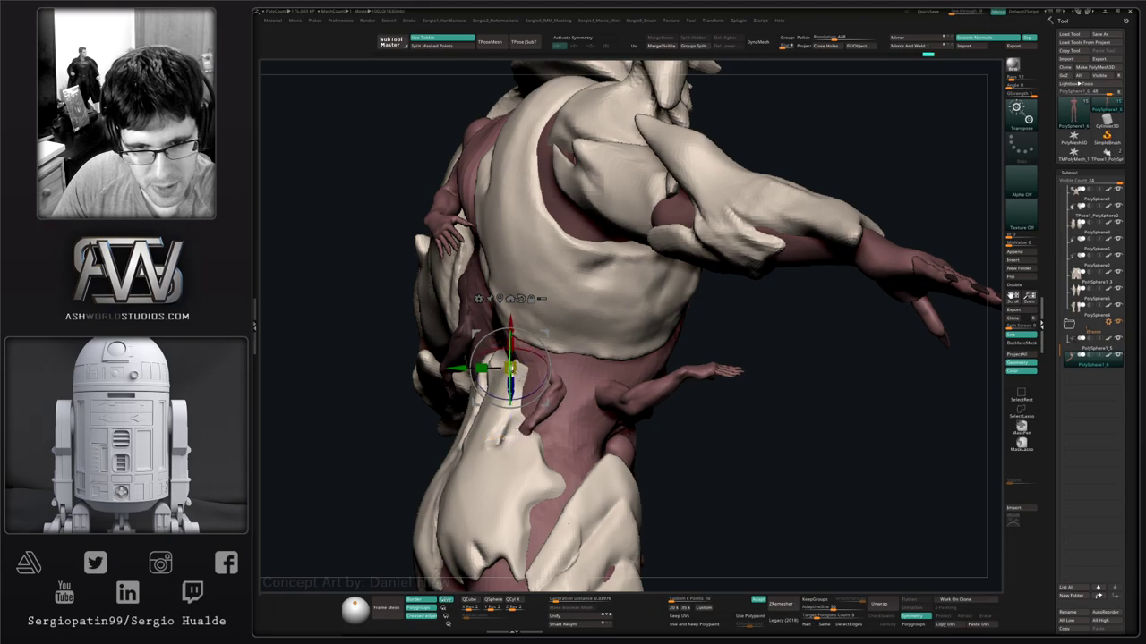
{"action": "right_click_drag", "start_coordinate": [512, 368], "coordinate": [549, 332]}
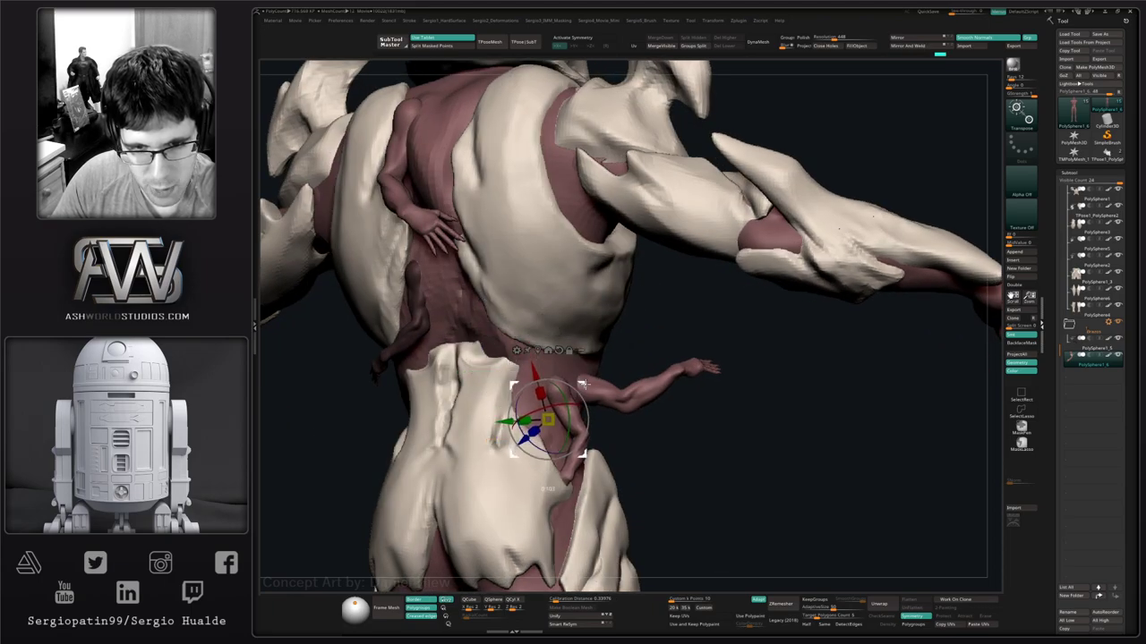
{"action": "mouse_move", "coordinate": [591, 428]}
{"action": "left_mouse_down"}
{"action": "mouse_move", "coordinate": [588, 393]}
{"action": "mouse_move", "coordinate": [651, 460]}
{"action": "mouse_move", "coordinate": [583, 416]}
{"action": "mouse_move", "coordinate": [654, 407]}
{"action": "left_mouse_up"}
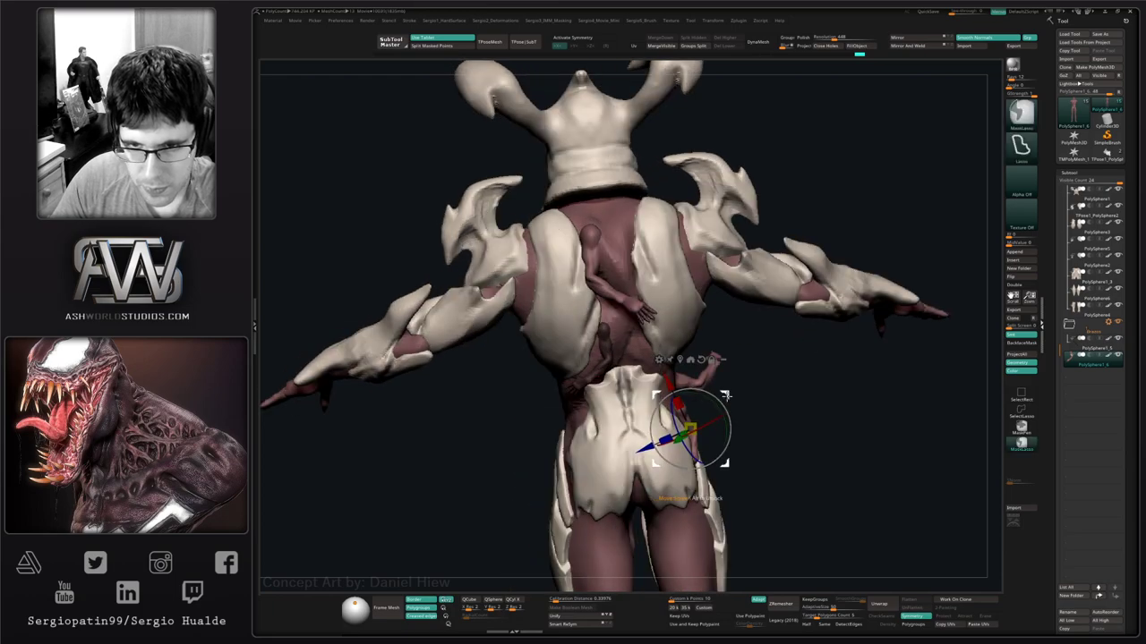
Duplicate the right rear-waist arm to the left side of the waist, isolate the arm subtool, and mirror the unmasked copy.
{"action": "mouse_move", "coordinate": [725, 392]}
{"action": "left_mouse_down", "text": "ctrl"}
{"action": "mouse_move", "coordinate": [588, 386]}
{"action": "mouse_move", "coordinate": [658, 400]}
{"action": "left_mouse_up", "text": "ctrl"}
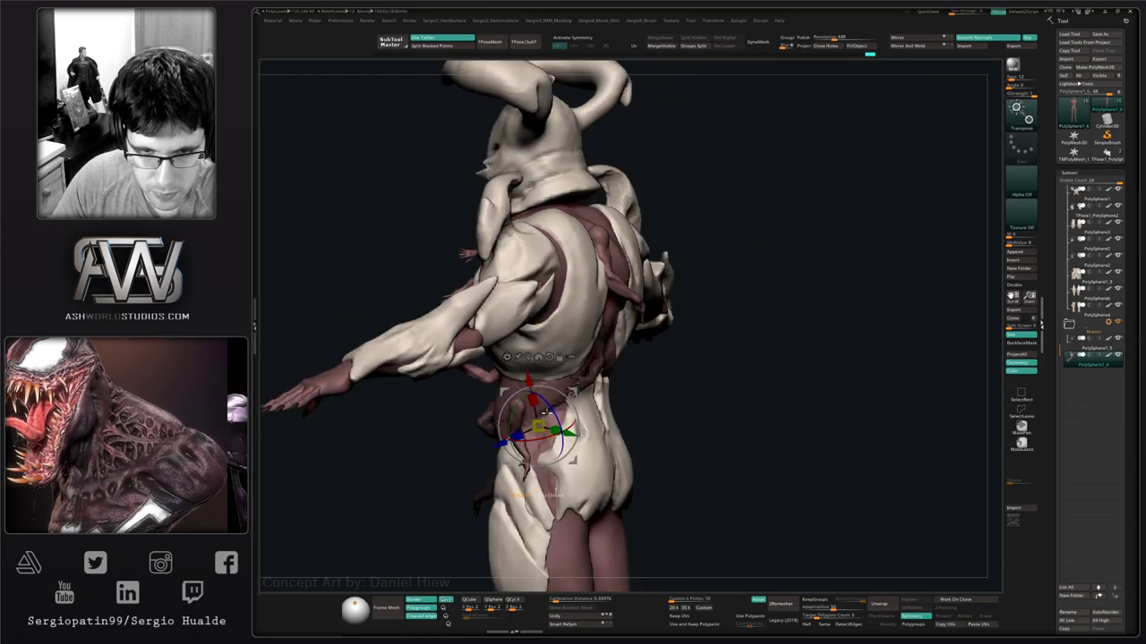
{"action": "left_click", "coordinate": [842, 224]}
{"action": "left_click_drag", "start_coordinate": [851, 223], "coordinate": [801, 225]}
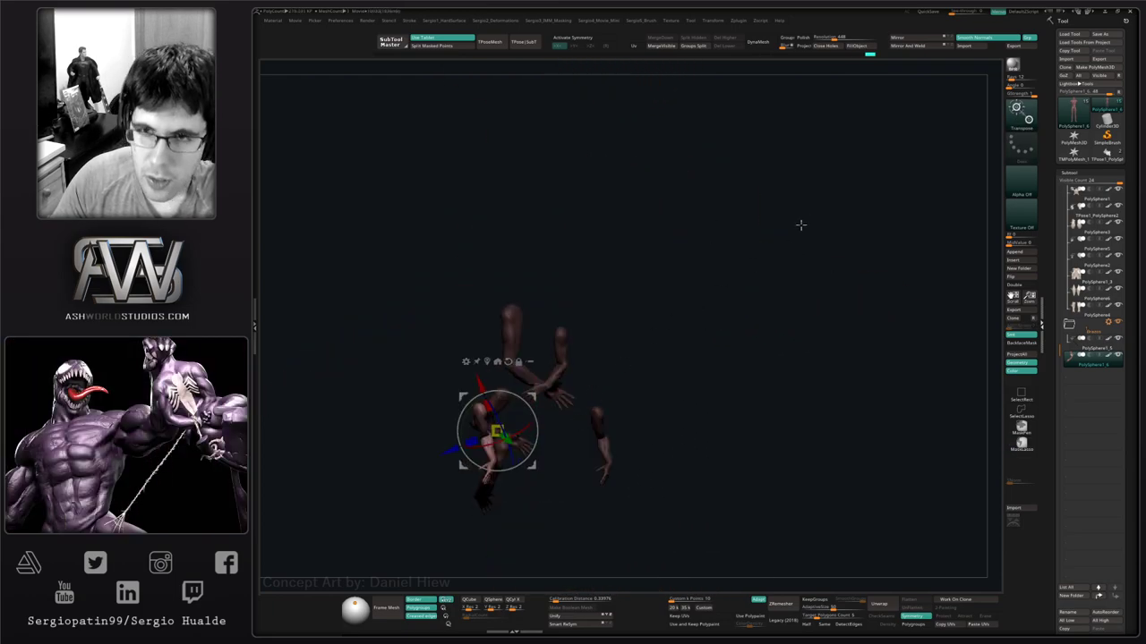
{"action": "left_click", "coordinate": [909, 38]}
{"action": "left_click_drag", "start_coordinate": [675, 347], "coordinate": [587, 396]}
{"action": "left_click", "coordinate": [580, 399]}
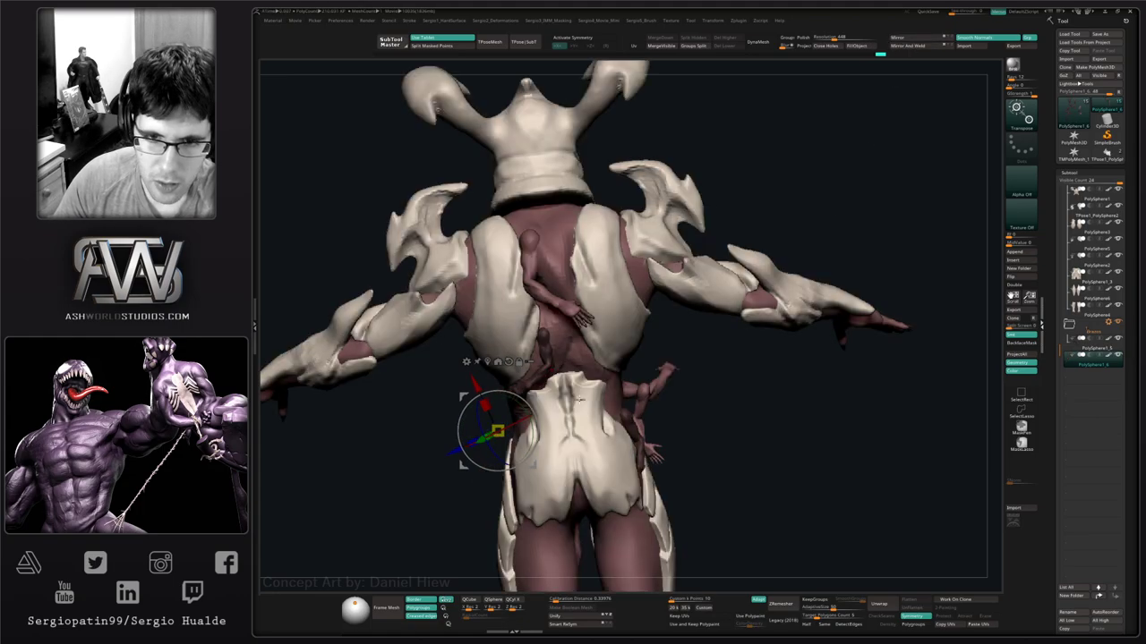
Rotate and move the mirrored arm copy so it grows out of the flesh at the left rear waist, and clear the mask.
{"action": "left_click", "coordinate": [497, 361]}
{"action": "mouse_move", "coordinate": [687, 360]}
{"action": "left_mouse_down"}
{"action": "mouse_move", "coordinate": [535, 387]}
{"action": "mouse_move", "coordinate": [533, 425]}
{"action": "left_mouse_up"}
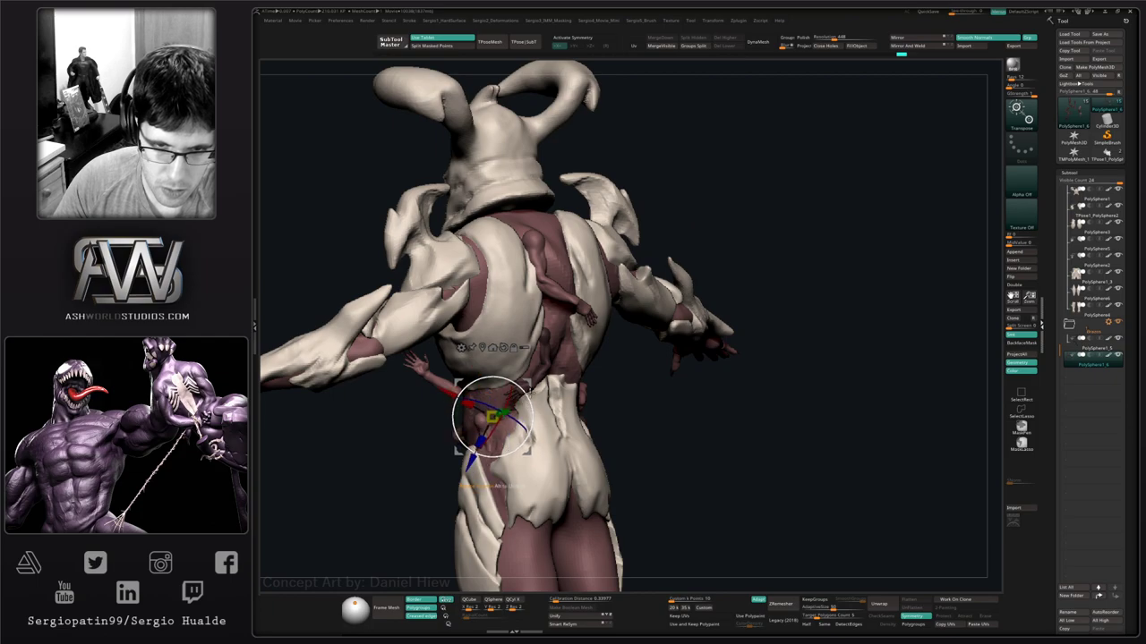
{"action": "left_click_drag", "start_coordinate": [519, 370], "coordinate": [517, 371]}
{"action": "right_click_drag", "start_coordinate": [529, 380], "coordinate": [635, 383]}
{"action": "left_click_drag", "start_coordinate": [512, 391], "coordinate": [495, 387]}
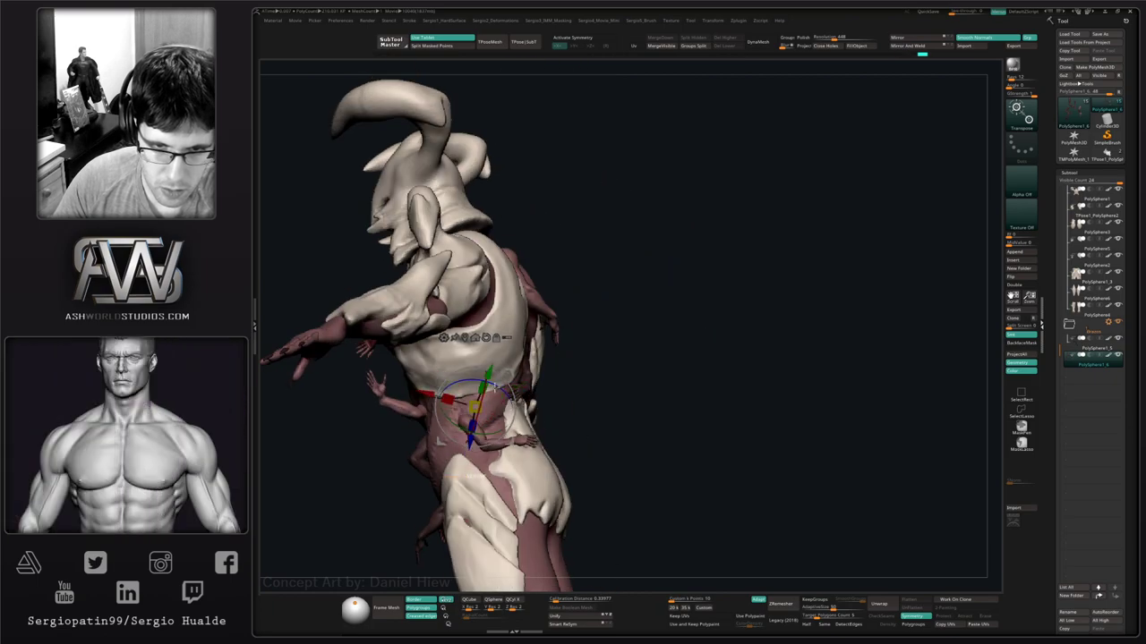
{"action": "right_click_drag", "start_coordinate": [499, 394], "coordinate": [548, 406]}
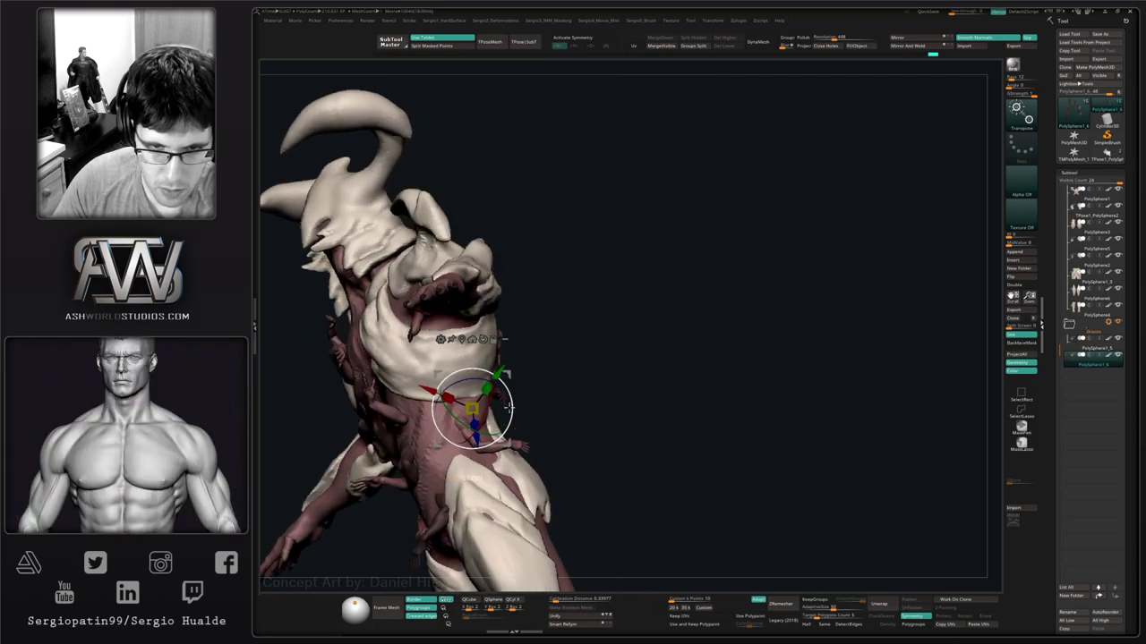
{"action": "mouse_move", "coordinate": [504, 371]}
{"action": "left_mouse_down"}
{"action": "mouse_move", "coordinate": [494, 389]}
{"action": "mouse_move", "coordinate": [506, 405]}
{"action": "left_mouse_up"}
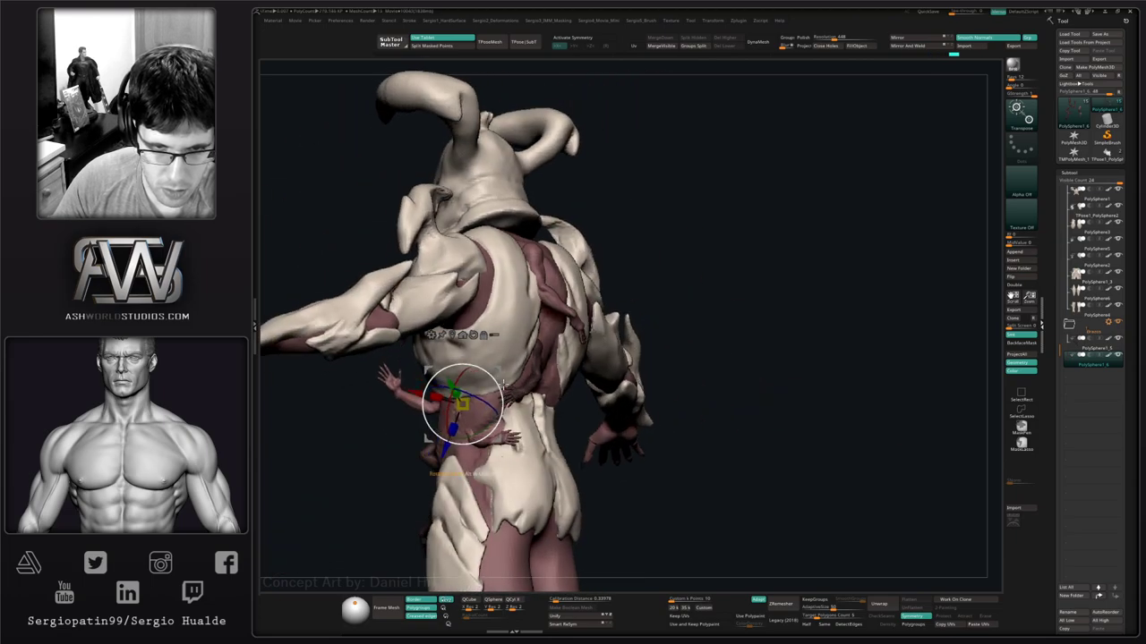
{"action": "right_click_drag", "start_coordinate": [477, 385], "coordinate": [611, 392]}
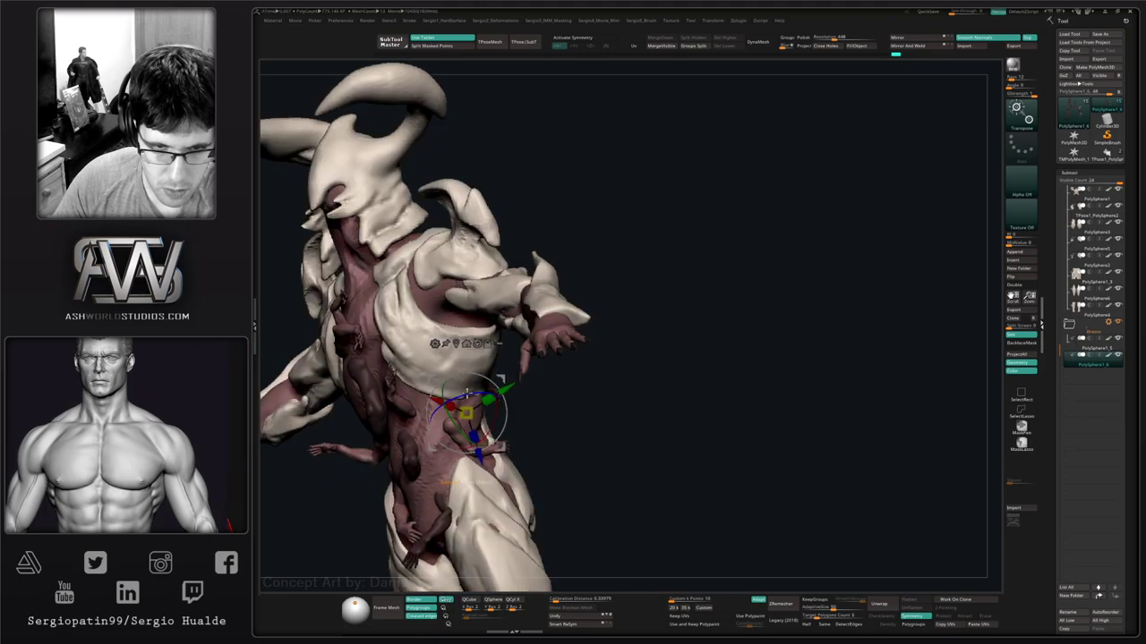
{"action": "mouse_move", "coordinate": [493, 386]}
{"action": "right_mouse_down"}
{"action": "mouse_move", "coordinate": [557, 392]}
{"action": "mouse_move", "coordinate": [528, 358]}
{"action": "mouse_move", "coordinate": [501, 371]}
{"action": "mouse_move", "coordinate": [598, 412]}
{"action": "mouse_move", "coordinate": [669, 414]}
{"action": "right_mouse_up"}
{"action": "key", "text": "q"}
{"action": "left_click_drag", "start_coordinate": [672, 415], "coordinate": [670, 444], "text": "ctrl"}
Isolate the head-and-torso body subtool and DynaMesh it at resolution 512.
{"action": "mouse_move", "coordinate": [667, 429]}
{"action": "right_mouse_down"}
{"action": "mouse_move", "coordinate": [592, 394]}
{"action": "mouse_move", "coordinate": [602, 428]}
{"action": "mouse_move", "coordinate": [587, 346]}
{"action": "mouse_move", "coordinate": [589, 376]}
{"action": "right_mouse_up"}
{"action": "right_click_drag", "start_coordinate": [588, 309], "coordinate": [588, 361], "text": "ctrl"}
{"action": "key", "text": "1"}
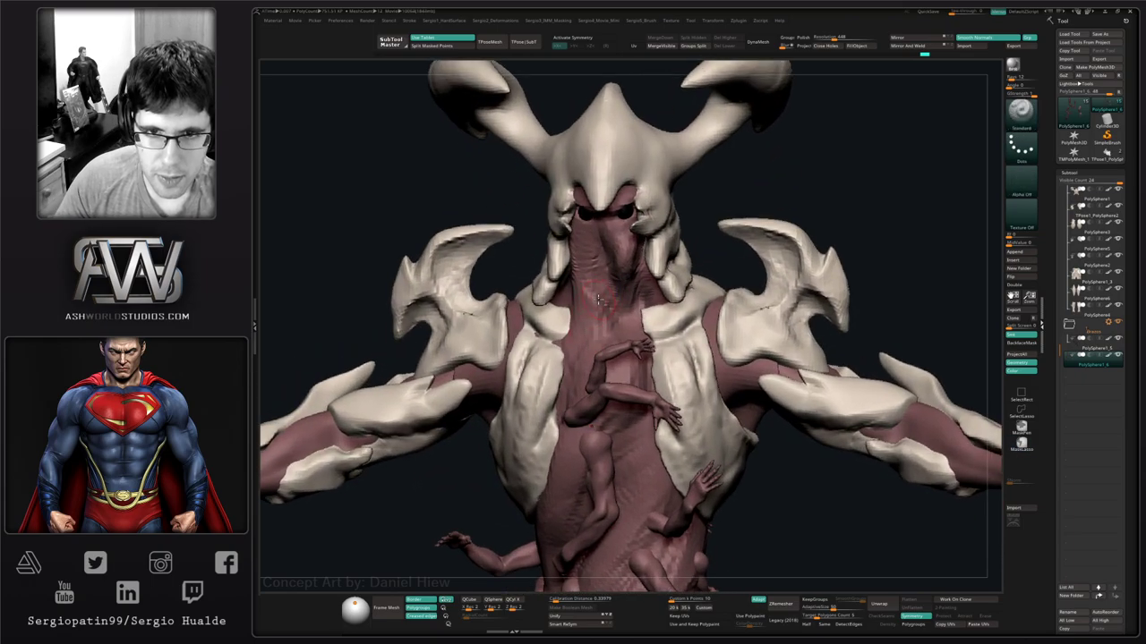
{"action": "left_click", "coordinate": [603, 308], "text": "alt"}
{"action": "key", "text": "alt+s"}
{"action": "right_click_drag", "start_coordinate": [617, 524], "coordinate": [623, 441], "text": "ctrl"}
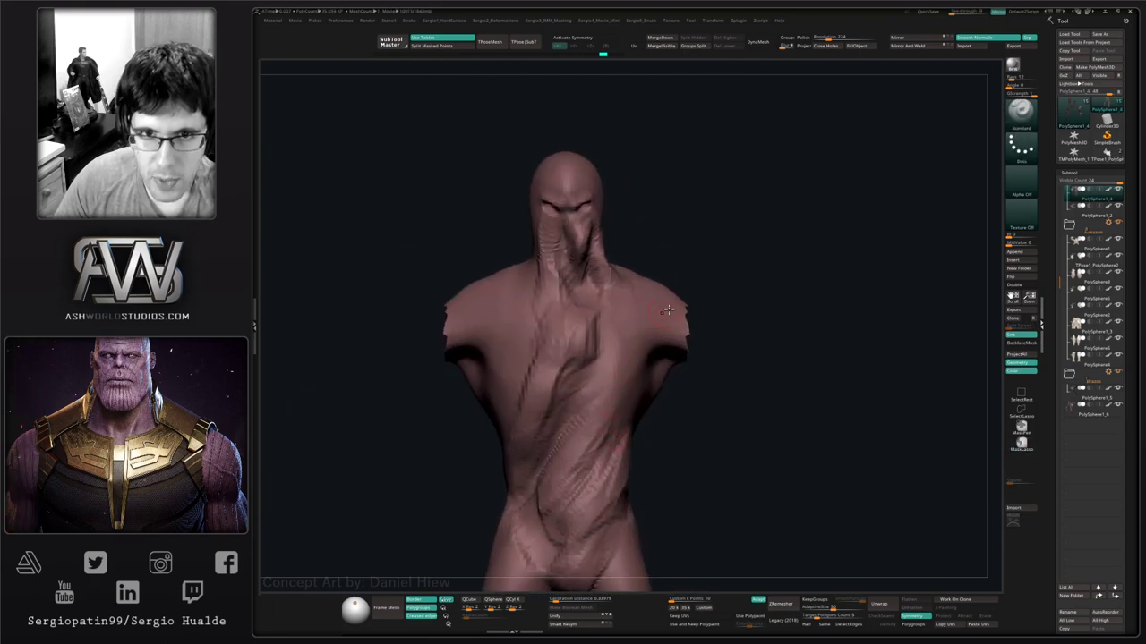
{"action": "left_click", "coordinate": [828, 38]}
{"action": "type", "text": "512"}
{"action": "key", "text": "Return"}
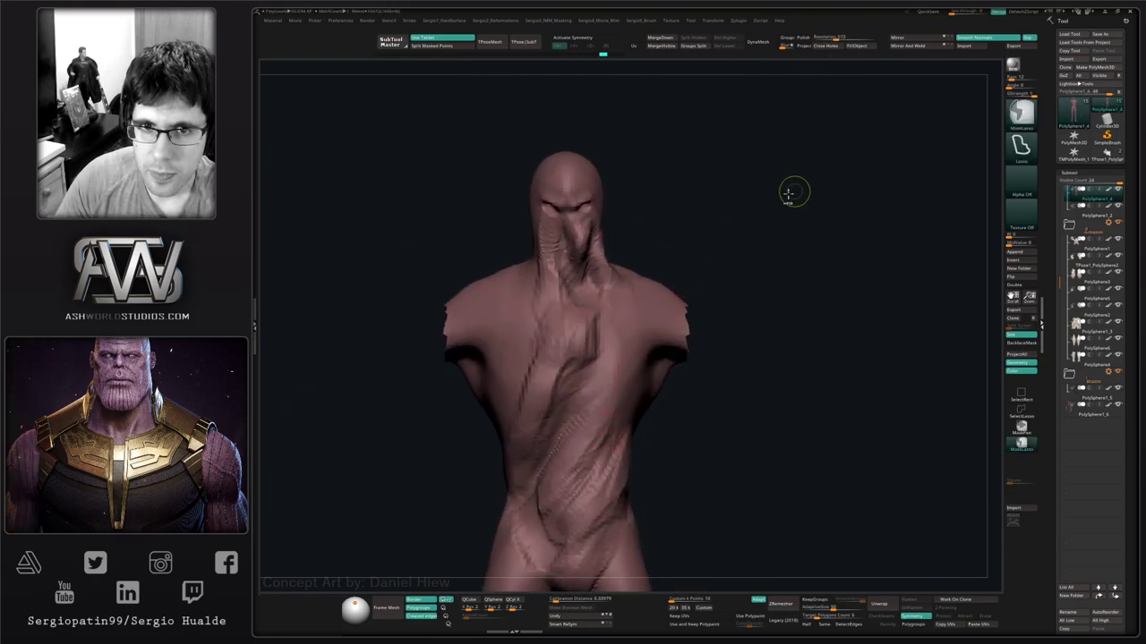
{"action": "left_click", "coordinate": [757, 41]}
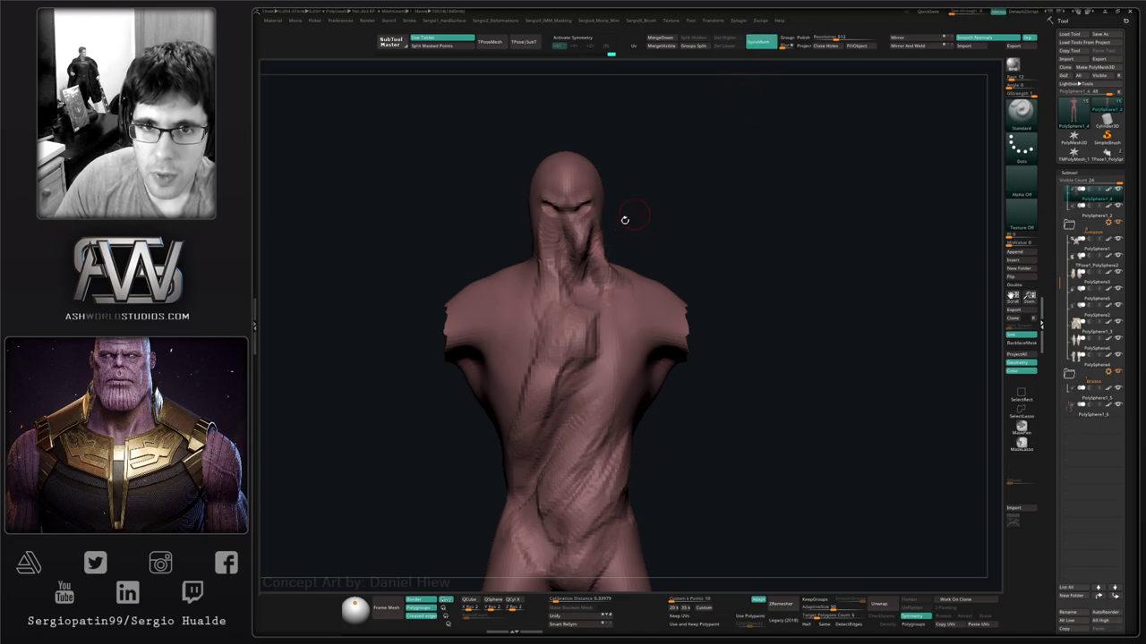
Set the DynaMesh resolution to 448 and remesh the body again, checking its wireframe.
{"action": "left_click", "coordinate": [839, 37]}
{"action": "type", "text": "648"}
{"action": "key", "text": "Return"}
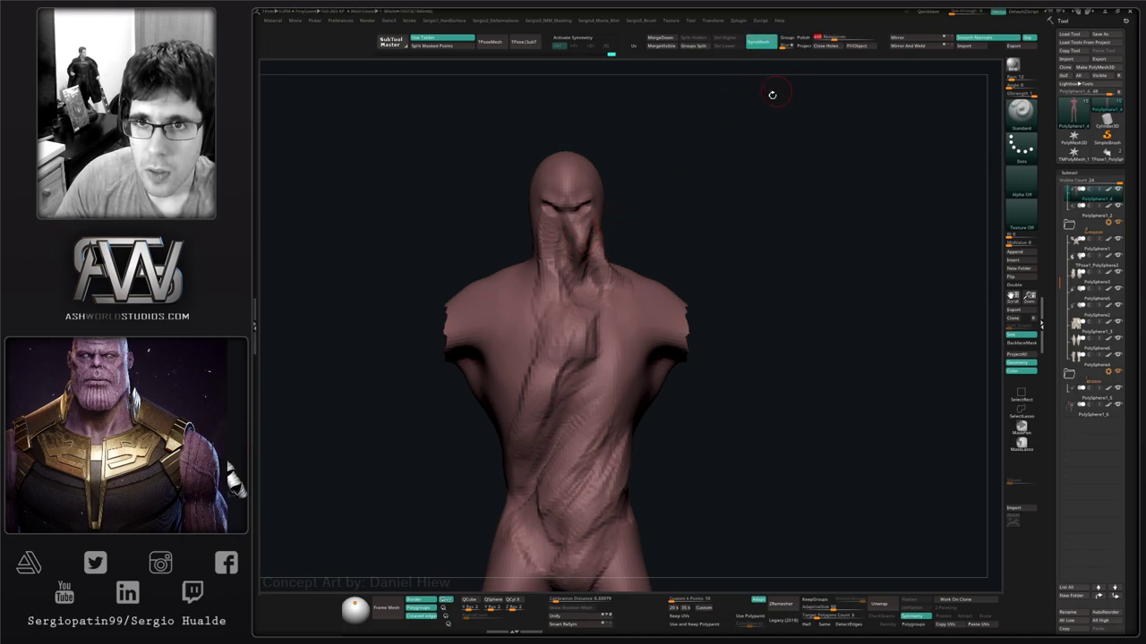
{"action": "left_click_drag", "start_coordinate": [669, 246], "coordinate": [660, 254], "text": "ctrl"}
{"action": "key", "text": "shift+f"}
{"action": "key", "text": "shift+f"}
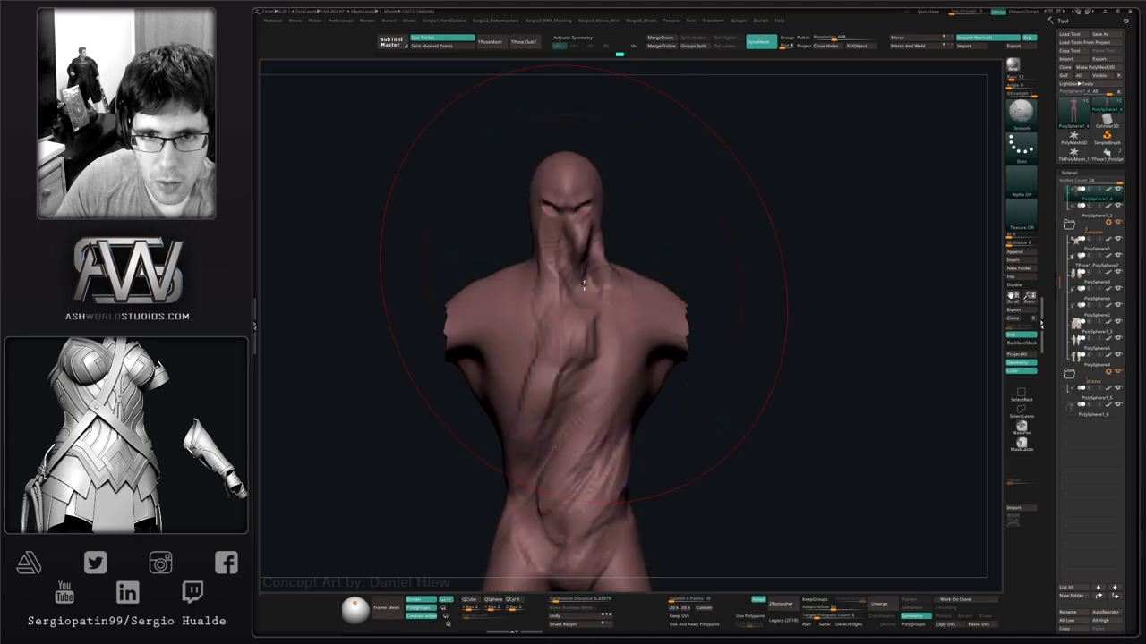
Smooth the rough twisted folds on the torso, waist and head.
{"action": "left_click_drag", "start_coordinate": [552, 470], "coordinate": [600, 471], "text": "shift"}
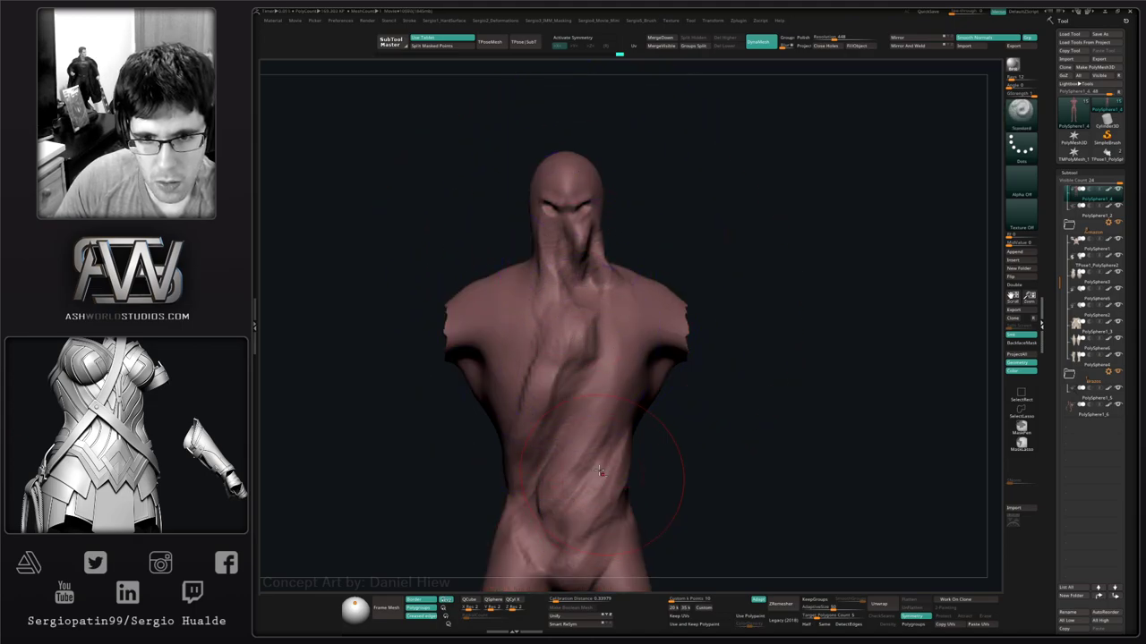
{"action": "right_click_drag", "start_coordinate": [601, 472], "coordinate": [603, 304], "text": "alt"}
{"action": "left_click_drag", "start_coordinate": [565, 261], "coordinate": [542, 255], "text": "shift"}
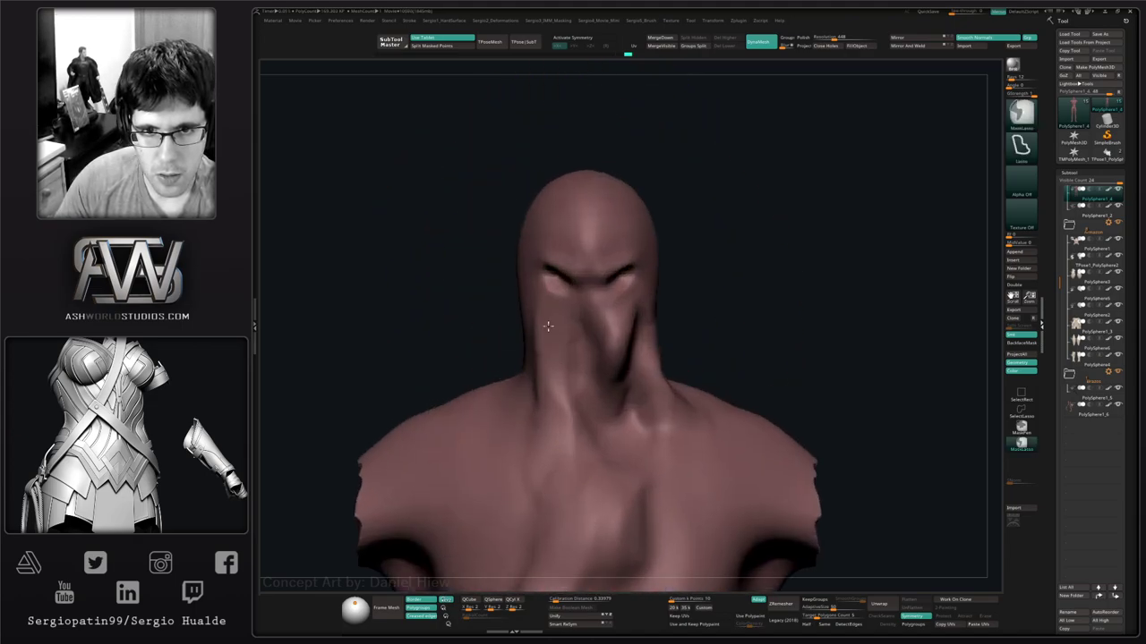
Turn on symmetry and carve the angry brow and upper eye creases deeper with the DamStandard brush.
{"action": "key", "text": "x"}
{"action": "key", "text": "s"}
{"action": "mouse_move", "coordinate": [590, 302]}
{"action": "left_mouse_down"}
{"action": "mouse_move", "coordinate": [583, 274]}
{"action": "mouse_move", "coordinate": [598, 289]}
{"action": "left_mouse_up"}
{"action": "key", "text": "b"}
{"action": "key", "text": "d"}
{"action": "key", "text": "s"}
{"action": "mouse_move", "coordinate": [597, 289]}
{"action": "right_mouse_down"}
{"action": "mouse_move", "coordinate": [614, 268]}
{"action": "mouse_move", "coordinate": [596, 271]}
{"action": "right_mouse_up"}
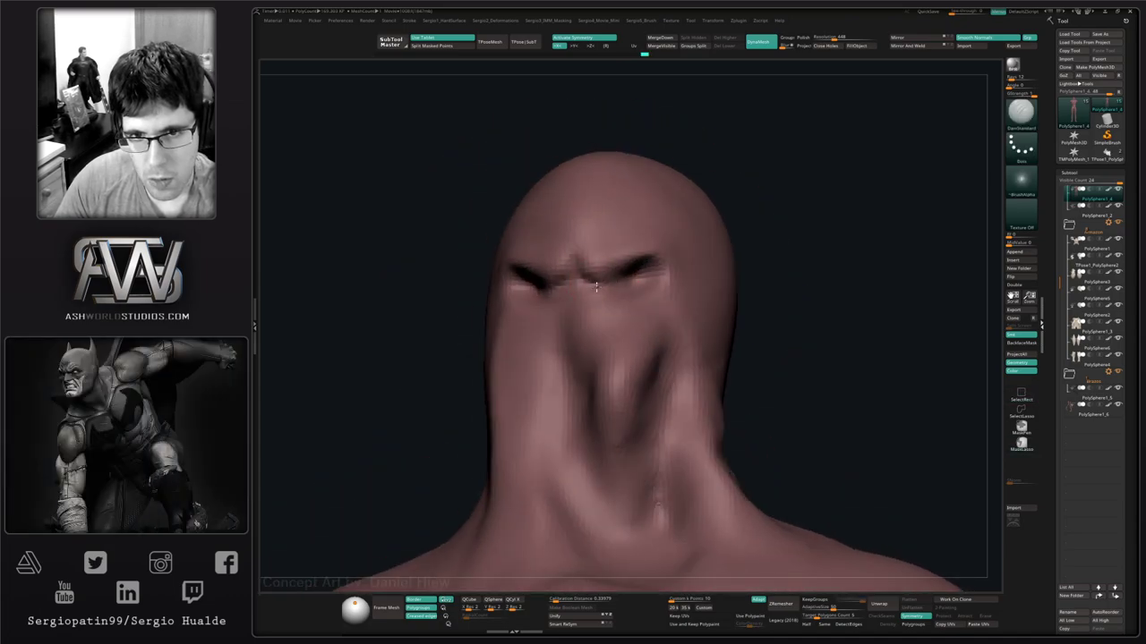
{"action": "left_click_drag", "start_coordinate": [595, 284], "coordinate": [659, 261]}
{"action": "left_click_drag", "start_coordinate": [577, 261], "coordinate": [590, 282]}
Build up the flesh beneath the eyes with the Standard and Clay brushes, undoing unwanted strokes.
{"action": "right_click_drag", "start_coordinate": [634, 290], "coordinate": [643, 329]}
{"action": "key", "text": "b"}
{"action": "key", "text": "s"}
{"action": "key", "text": "t"}
{"action": "mouse_move", "coordinate": [635, 280]}
{"action": "left_mouse_down", "text": "alt"}
{"action": "mouse_move", "coordinate": [607, 288]}
{"action": "mouse_move", "coordinate": [646, 297]}
{"action": "mouse_move", "coordinate": [583, 298]}
{"action": "mouse_move", "coordinate": [598, 301]}
{"action": "left_mouse_up", "text": "alt"}
{"action": "key", "text": "ctrl+z"}
{"action": "key", "text": "space"}
{"action": "key", "text": "ctrl+z"}
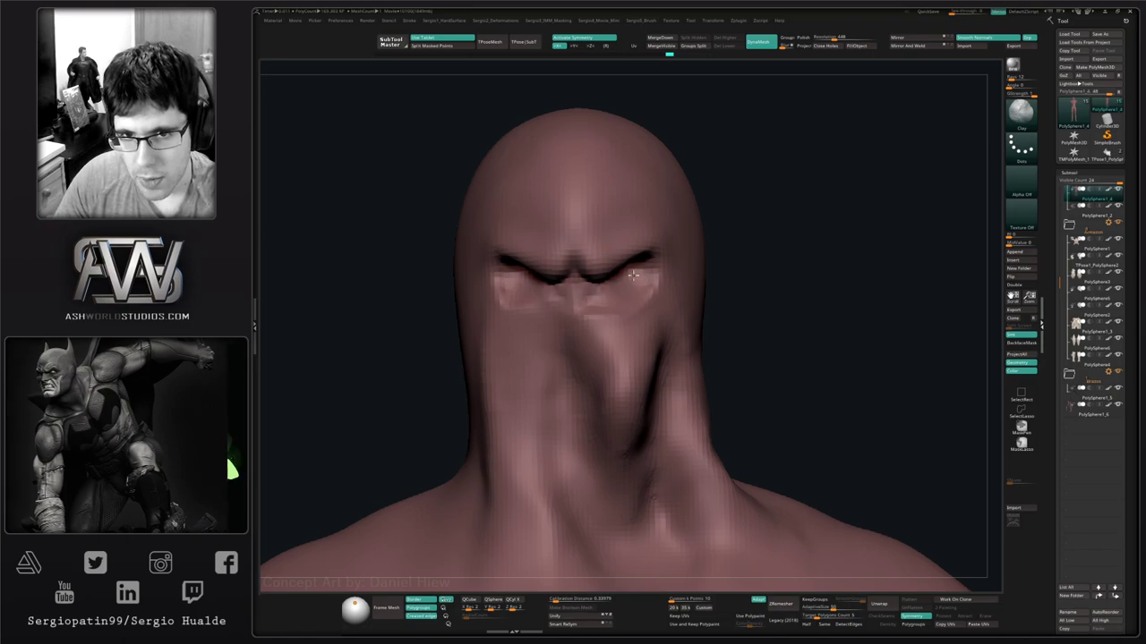
{"action": "right_click_drag", "start_coordinate": [687, 279], "coordinate": [657, 261]}
{"action": "left_click_drag", "start_coordinate": [670, 266], "coordinate": [678, 261]}
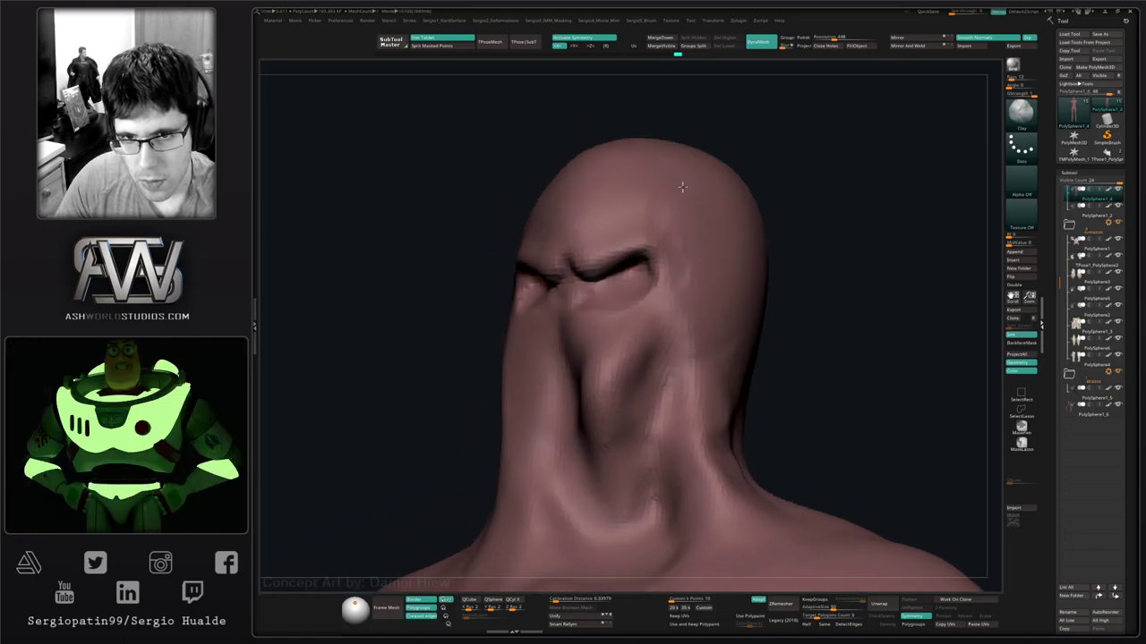
Smooth and refine the forehead and brow wrinkles above the eyes, checking them against the full character.
{"action": "key", "text": "shift"}
{"action": "mouse_move", "coordinate": [597, 237]}
{"action": "left_mouse_down", "text": "shift"}
{"action": "mouse_move", "coordinate": [605, 228]}
{"action": "mouse_move", "coordinate": [571, 247]}
{"action": "mouse_move", "coordinate": [603, 253]}
{"action": "left_mouse_up", "text": "shift"}
{"action": "left_click_drag", "start_coordinate": [609, 229], "coordinate": [592, 205], "text": "shift"}
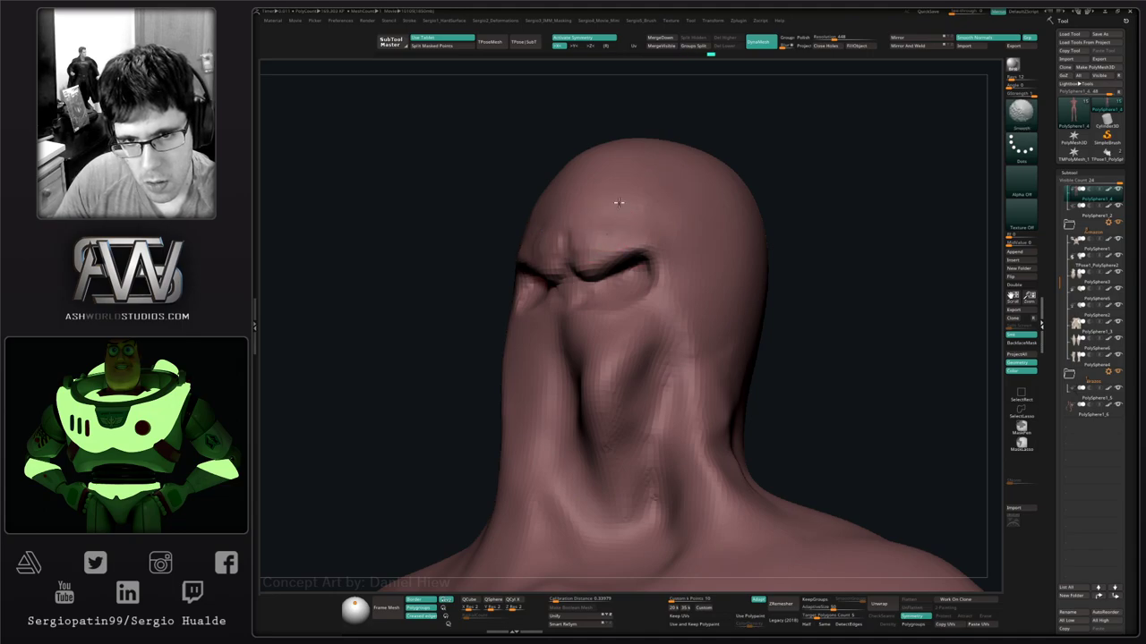
{"action": "right_click_drag", "start_coordinate": [661, 266], "coordinate": [653, 232], "text": "alt"}
{"action": "mouse_move", "coordinate": [610, 255]}
{"action": "left_mouse_down"}
{"action": "mouse_move", "coordinate": [639, 237]}
{"action": "mouse_move", "coordinate": [620, 250]}
{"action": "left_mouse_up"}
{"action": "mouse_move", "coordinate": [624, 250]}
{"action": "right_mouse_down", "text": "shift"}
{"action": "mouse_move", "coordinate": [632, 280]}
{"action": "mouse_move", "coordinate": [607, 266]}
{"action": "right_mouse_up", "text": "shift"}
{"action": "key", "text": "alt+shift+s"}
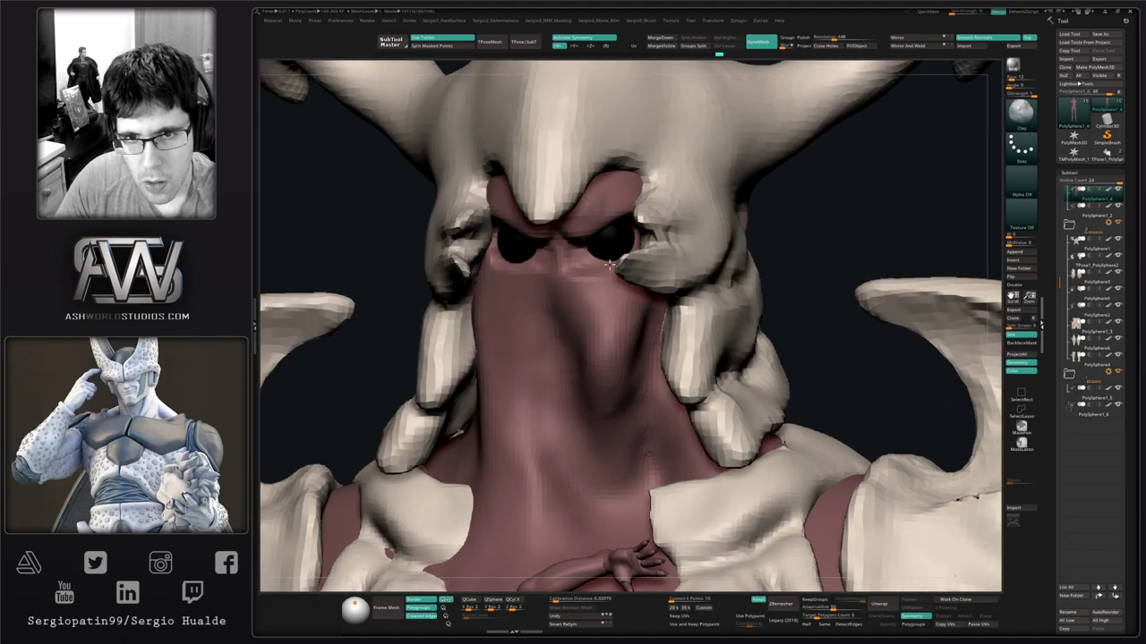
Isolate the body and sculpt the lower eyelids with the Standard brush.
{"action": "key", "text": "b"}
{"action": "key", "text": "s"}
{"action": "key", "text": "t"}
{"action": "key", "text": "alt+shift+s"}
{"action": "mouse_move", "coordinate": [609, 243]}
{"action": "left_mouse_down"}
{"action": "mouse_move", "coordinate": [595, 260]}
{"action": "mouse_move", "coordinate": [639, 235]}
{"action": "mouse_move", "coordinate": [637, 248]}
{"action": "mouse_move", "coordinate": [597, 245]}
{"action": "mouse_move", "coordinate": [627, 254]}
{"action": "left_mouse_up"}
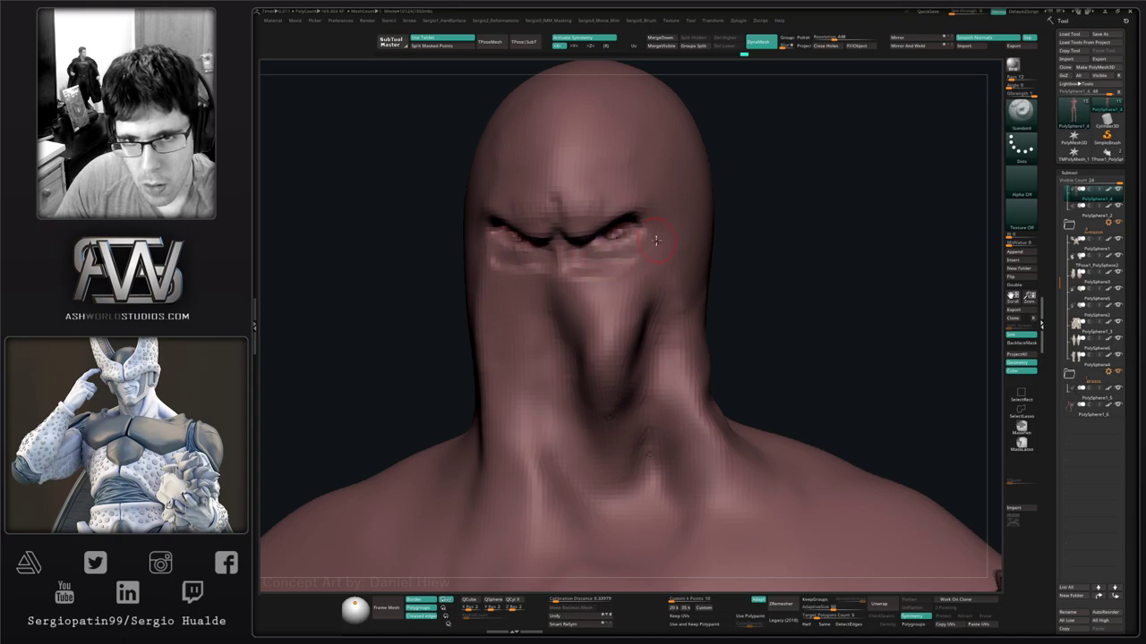
Bring back the other subtools, hide the armour folder, and shape the lower eyelids around the eyeballs.
{"action": "key", "text": "alt+shift+s"}
{"action": "mouse_move", "coordinate": [657, 240]}
{"action": "right_mouse_down"}
{"action": "mouse_move", "coordinate": [620, 254]}
{"action": "mouse_move", "coordinate": [652, 256]}
{"action": "mouse_move", "coordinate": [600, 261]}
{"action": "mouse_move", "coordinate": [622, 244]}
{"action": "mouse_move", "coordinate": [611, 252]}
{"action": "mouse_move", "coordinate": [716, 250]}
{"action": "right_mouse_up"}
{"action": "left_click", "coordinate": [1118, 222]}
{"action": "left_click_drag", "start_coordinate": [618, 250], "coordinate": [623, 246]}
{"action": "mouse_move", "coordinate": [624, 254]}
{"action": "right_mouse_down"}
{"action": "mouse_move", "coordinate": [580, 267]}
{"action": "mouse_move", "coordinate": [632, 243]}
{"action": "right_mouse_up"}
{"action": "left_click_drag", "start_coordinate": [623, 242], "coordinate": [588, 253]}
{"action": "right_click_drag", "start_coordinate": [620, 242], "coordinate": [593, 254]}
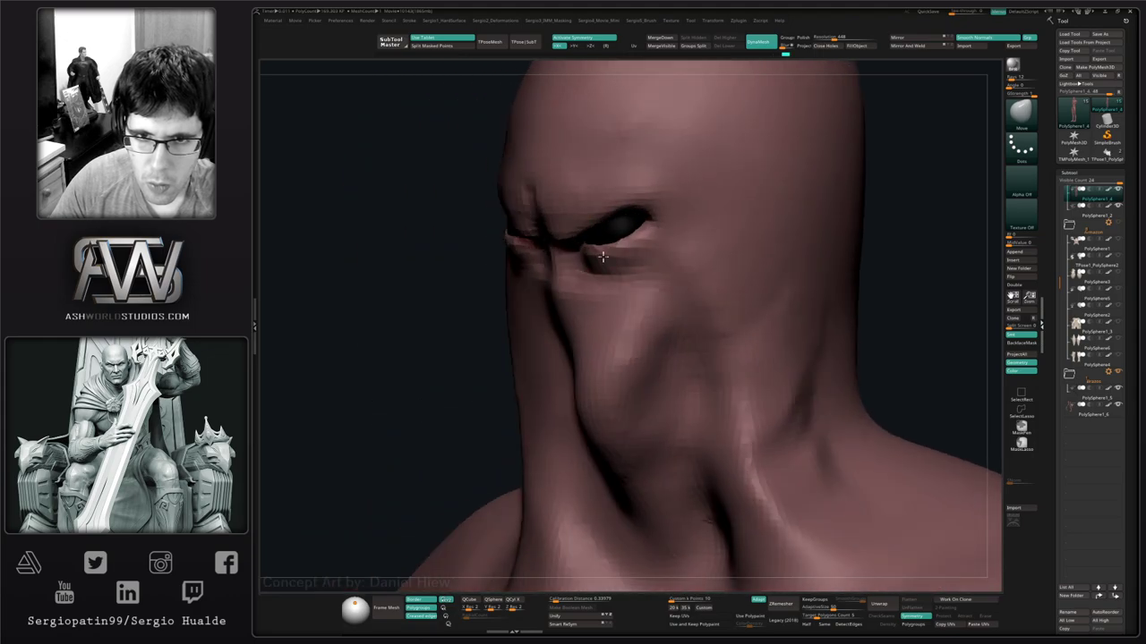
{"action": "left_click_drag", "start_coordinate": [597, 254], "coordinate": [602, 247]}
Select the eyeballs and shift them within the eye sockets so they sit properly behind the lids.
{"action": "left_click", "coordinate": [619, 226], "text": "alt"}
{"action": "right_click_drag", "start_coordinate": [619, 228], "coordinate": [641, 238]}
{"action": "key", "text": "w"}
{"action": "left_click_drag", "start_coordinate": [606, 234], "coordinate": [602, 251]}
{"action": "key", "text": "q"}
{"action": "mouse_move", "coordinate": [613, 247]}
{"action": "right_mouse_down"}
{"action": "mouse_move", "coordinate": [643, 235]}
{"action": "mouse_move", "coordinate": [620, 240]}
{"action": "right_mouse_up"}
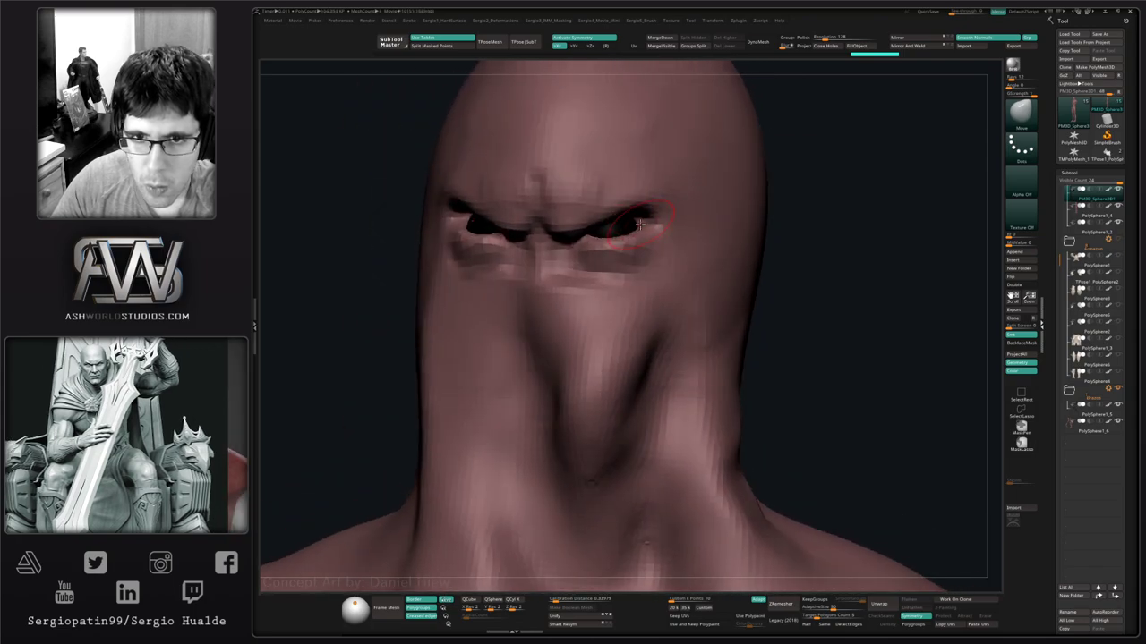
{"action": "left_click_drag", "start_coordinate": [652, 222], "coordinate": [647, 219]}
Isolate the body and build up the outer corners of the eye sockets with the Clay brush.
{"action": "left_click", "coordinate": [651, 238], "text": "alt"}
{"action": "key", "text": "b"}
{"action": "key", "text": "c"}
{"action": "key", "text": "l"}
{"action": "key", "text": "alt+s"}
{"action": "right_click_drag", "start_coordinate": [634, 226], "coordinate": [621, 219]}
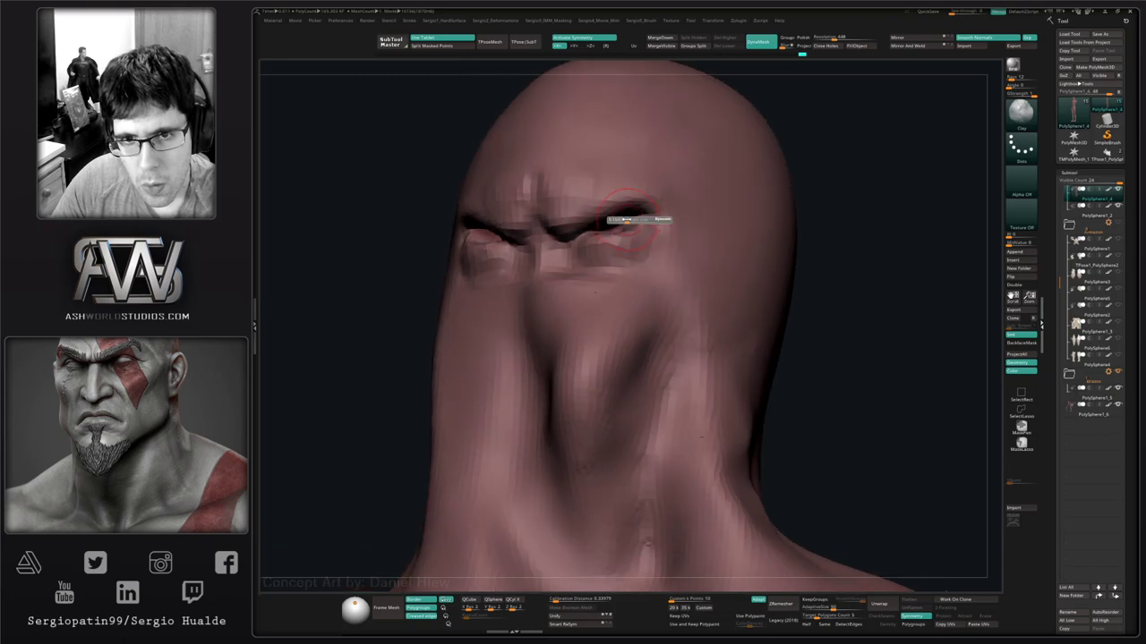
{"action": "mouse_move", "coordinate": [639, 220]}
{"action": "left_mouse_down"}
{"action": "mouse_move", "coordinate": [605, 226]}
{"action": "mouse_move", "coordinate": [632, 221]}
{"action": "left_mouse_up"}
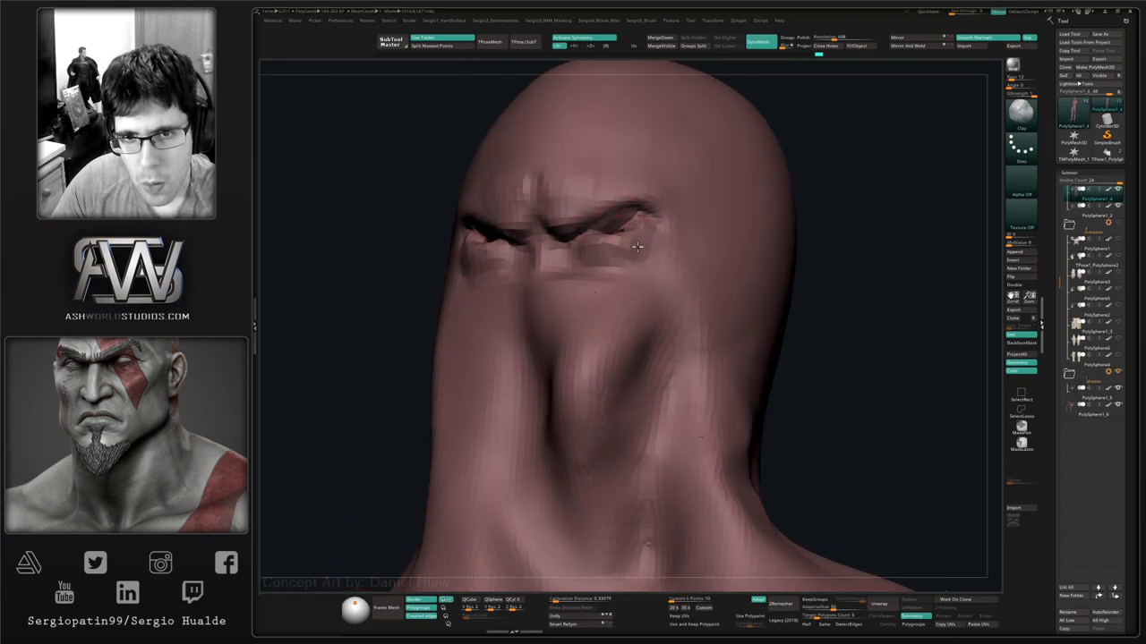
Adjust the lower eyelid edge against the eyeball with the Move brush.
{"action": "right_click_drag", "start_coordinate": [632, 221], "coordinate": [623, 236]}
{"action": "key", "text": "b"}
{"action": "key", "text": "d"}
{"action": "key", "text": "s"}
{"action": "key", "text": "b"}
{"action": "key", "text": "m"}
{"action": "key", "text": "v"}
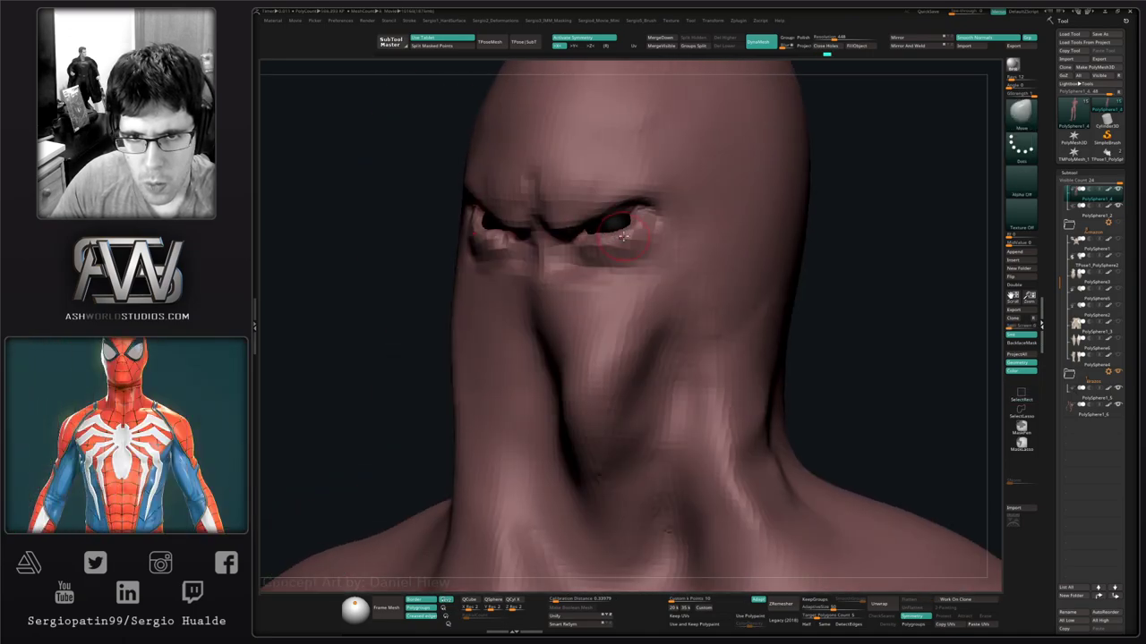
{"action": "left_click_drag", "start_coordinate": [629, 228], "coordinate": [623, 223]}
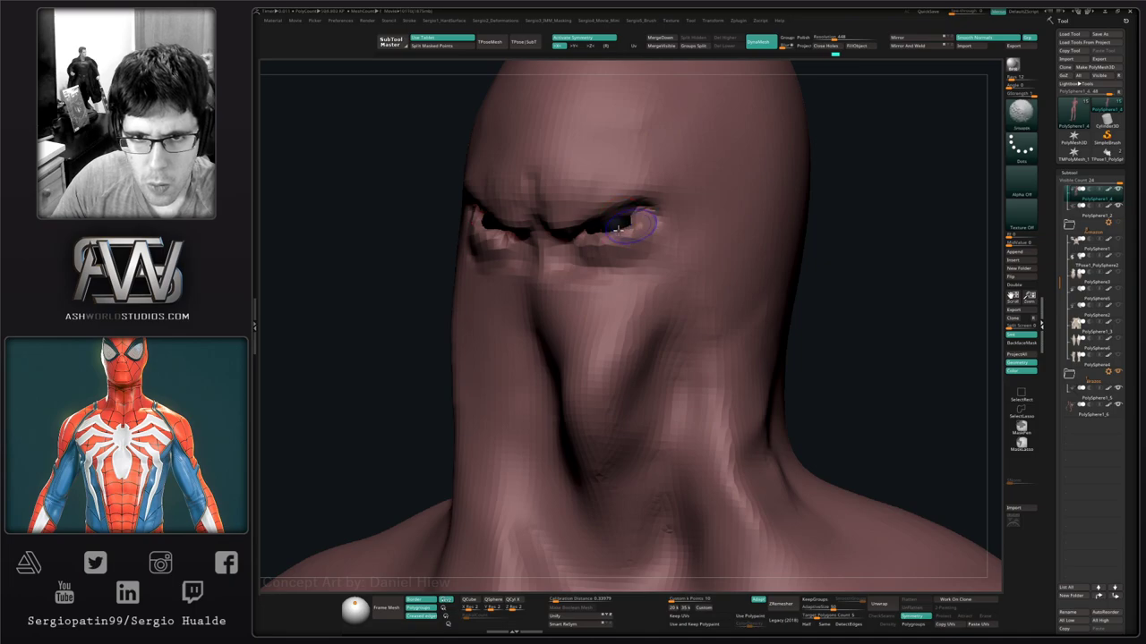
Smooth the area beneath the eyes and switch to the TrimDynamic brush.
{"action": "left_click_drag", "start_coordinate": [562, 250], "coordinate": [589, 249], "text": "shift"}
{"action": "key", "text": "b"}
{"action": "key", "text": "t"}
{"action": "key", "text": "d"}
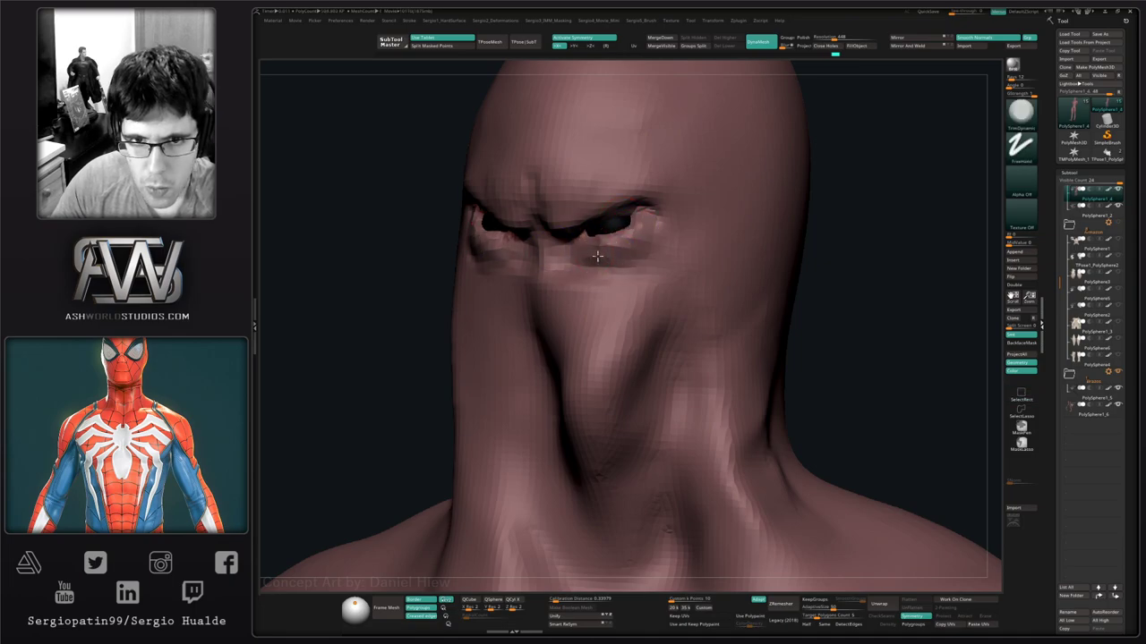
{"action": "mouse_move", "coordinate": [618, 250]}
{"action": "right_mouse_down"}
{"action": "mouse_move", "coordinate": [632, 325]}
{"action": "mouse_move", "coordinate": [627, 295]}
{"action": "right_mouse_up"}
{"action": "key", "text": "ctrl"}
Review the fleshy body with its small arms, and show the armour folder again on the front-facing character.
{"action": "mouse_move", "coordinate": [622, 358]}
{"action": "right_mouse_down", "text": "ctrl"}
{"action": "mouse_move", "coordinate": [619, 342]}
{"action": "mouse_move", "coordinate": [624, 393]}
{"action": "right_mouse_up", "text": "ctrl"}
{"action": "right_click_drag", "start_coordinate": [658, 352], "coordinate": [661, 241], "text": "alt"}
{"action": "right_click_drag", "start_coordinate": [660, 242], "coordinate": [664, 309], "text": "ctrl"}
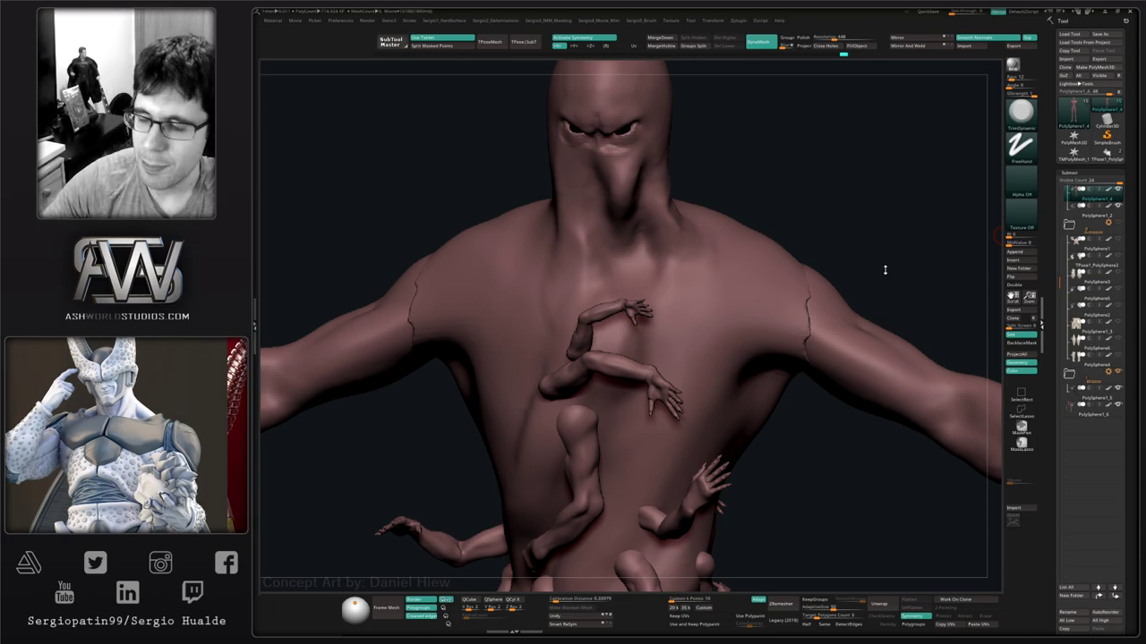
{"action": "mouse_move", "coordinate": [716, 320]}
{"action": "right_mouse_down"}
{"action": "mouse_move", "coordinate": [728, 347]}
{"action": "mouse_move", "coordinate": [731, 309]}
{"action": "mouse_move", "coordinate": [745, 385]}
{"action": "mouse_move", "coordinate": [742, 299]}
{"action": "mouse_move", "coordinate": [747, 322]}
{"action": "mouse_move", "coordinate": [727, 319]}
{"action": "right_mouse_up"}
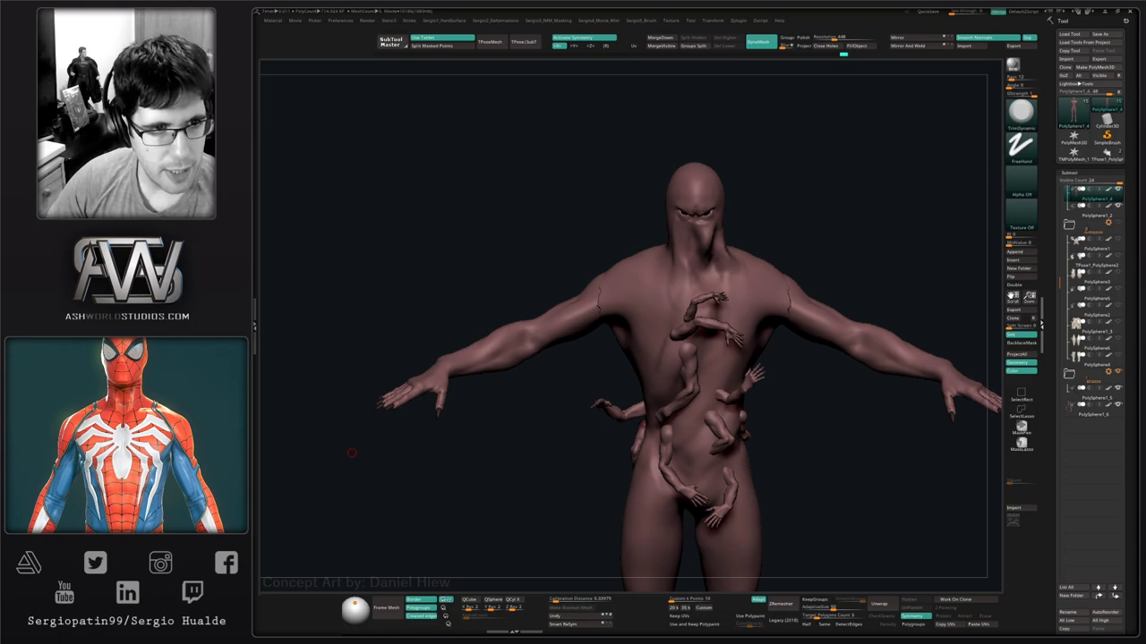
{"action": "left_click_drag", "start_coordinate": [482, 415], "coordinate": [488, 414]}
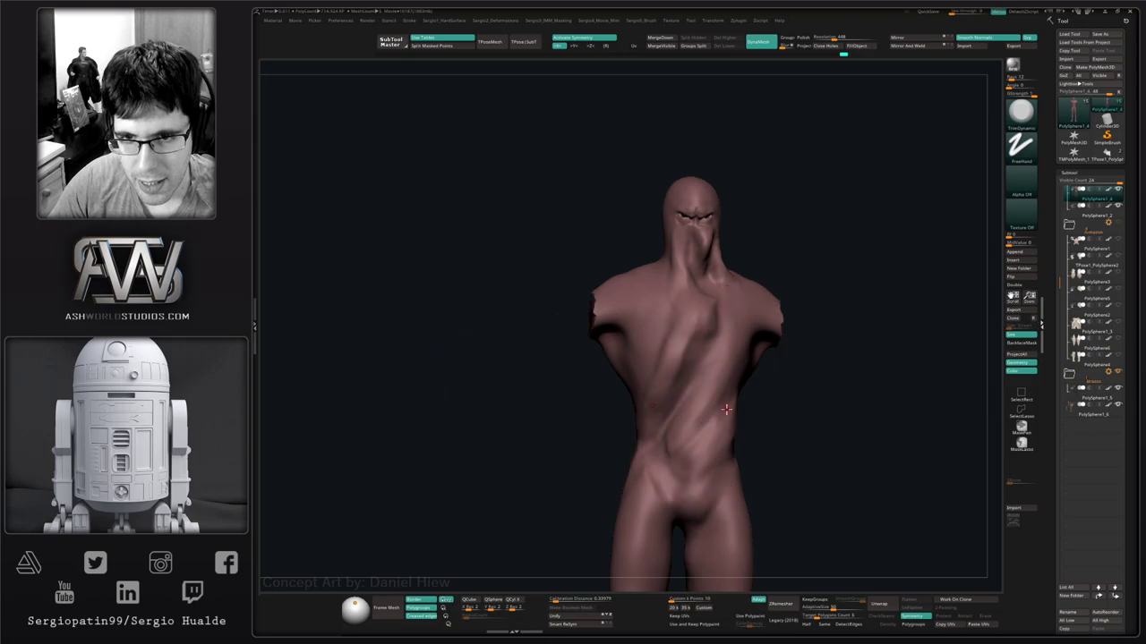
{"action": "left_click", "coordinate": [1118, 225]}
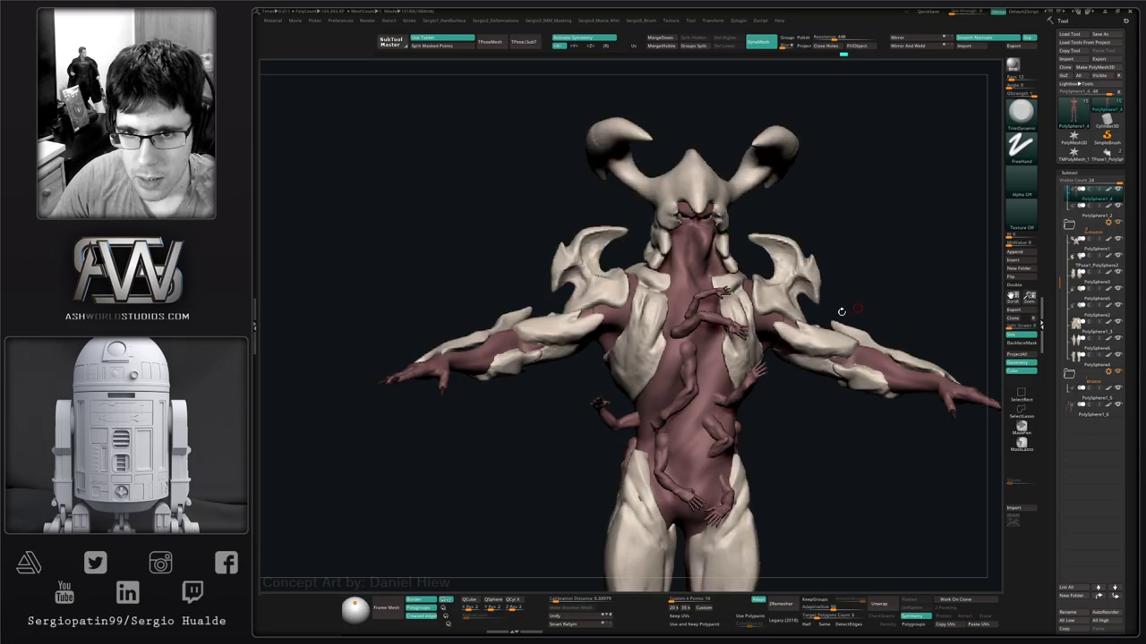
{"action": "left_click_drag", "start_coordinate": [842, 312], "coordinate": [710, 347], "text": "shift"}
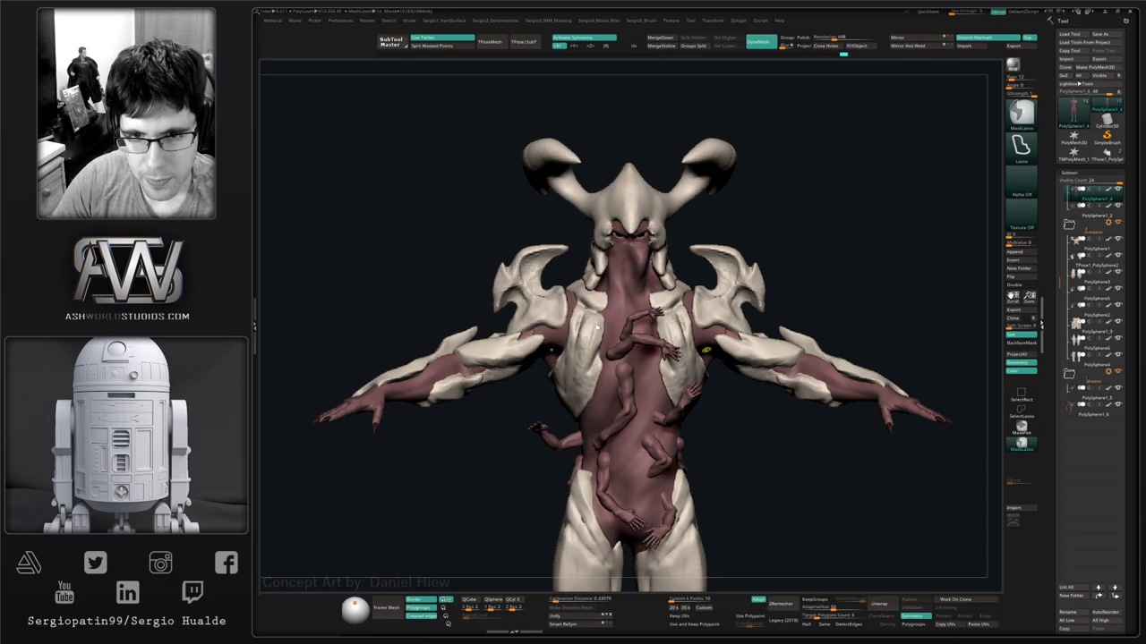
Save the recorded ZBrush movie and return to a closer front view of the torso.
{"action": "key", "text": "space"}
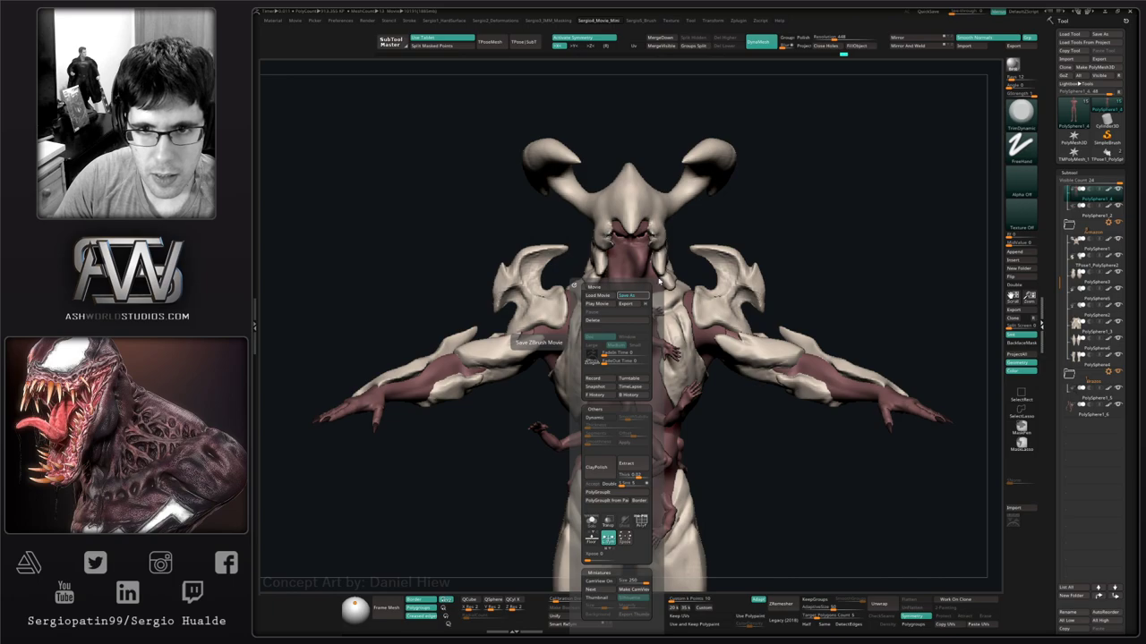
{"action": "left_click", "coordinate": [601, 318]}
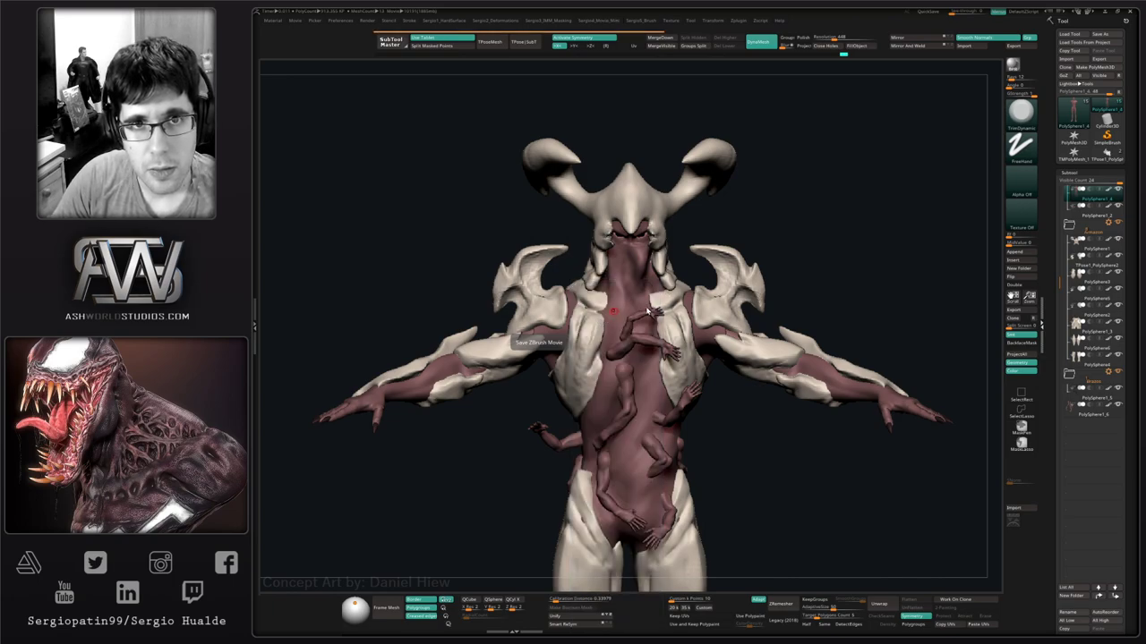
{"action": "key", "text": "space"}
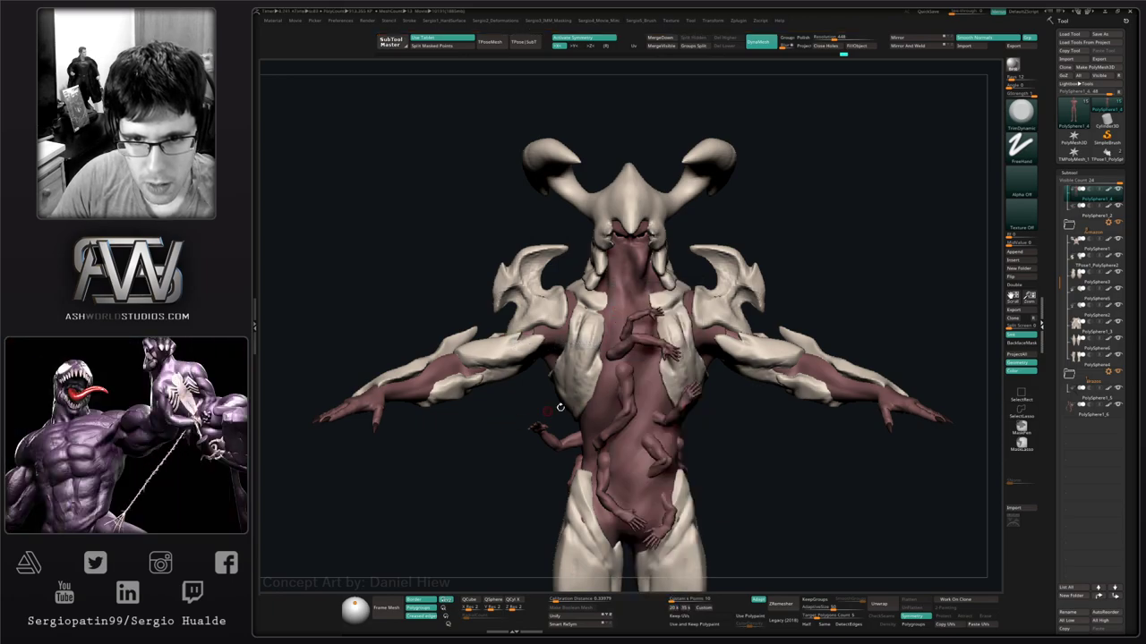
{"action": "left_click_drag", "start_coordinate": [560, 406], "coordinate": [590, 380], "text": "alt"}
{"action": "right_click_drag", "start_coordinate": [632, 352], "coordinate": [646, 388], "text": "ctrl"}
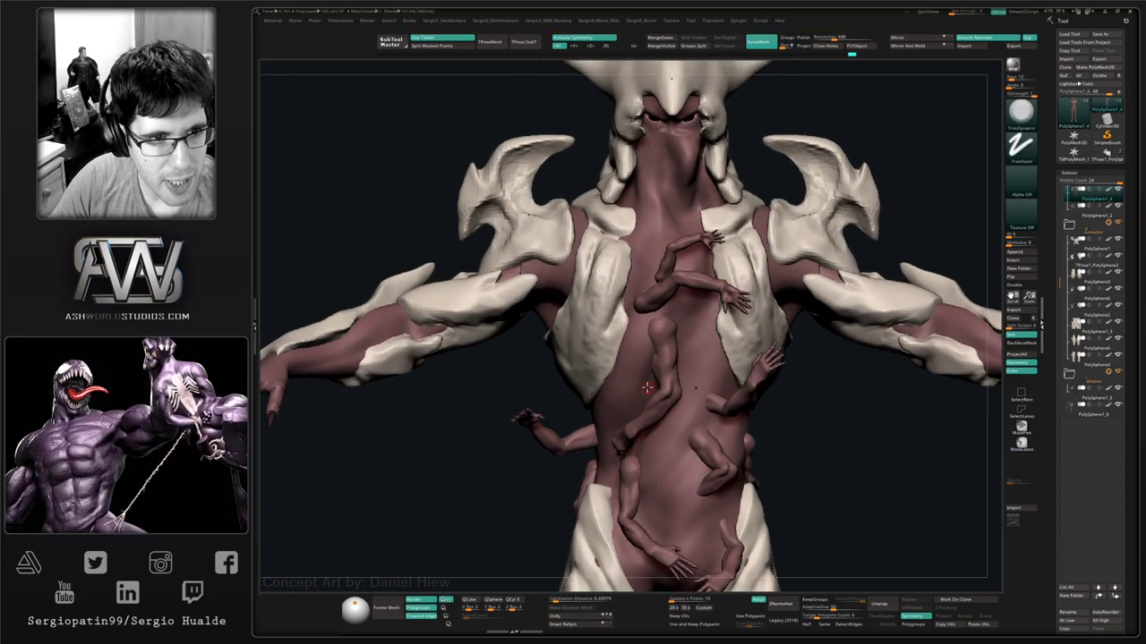
Turn off symmetry and carve diagonal folds across the isolated torso with the Standard brush.
{"action": "key", "text": "b"}
{"action": "key", "text": "s"}
{"action": "key", "text": "t"}
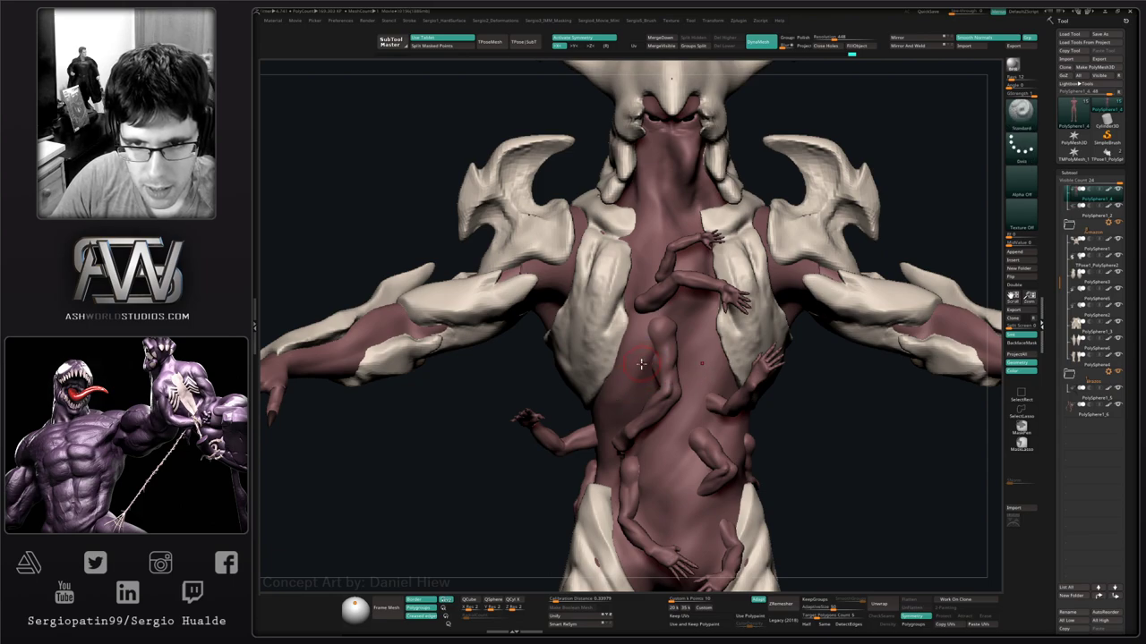
{"action": "key", "text": "x"}
{"action": "key", "text": "alt+shift+s"}
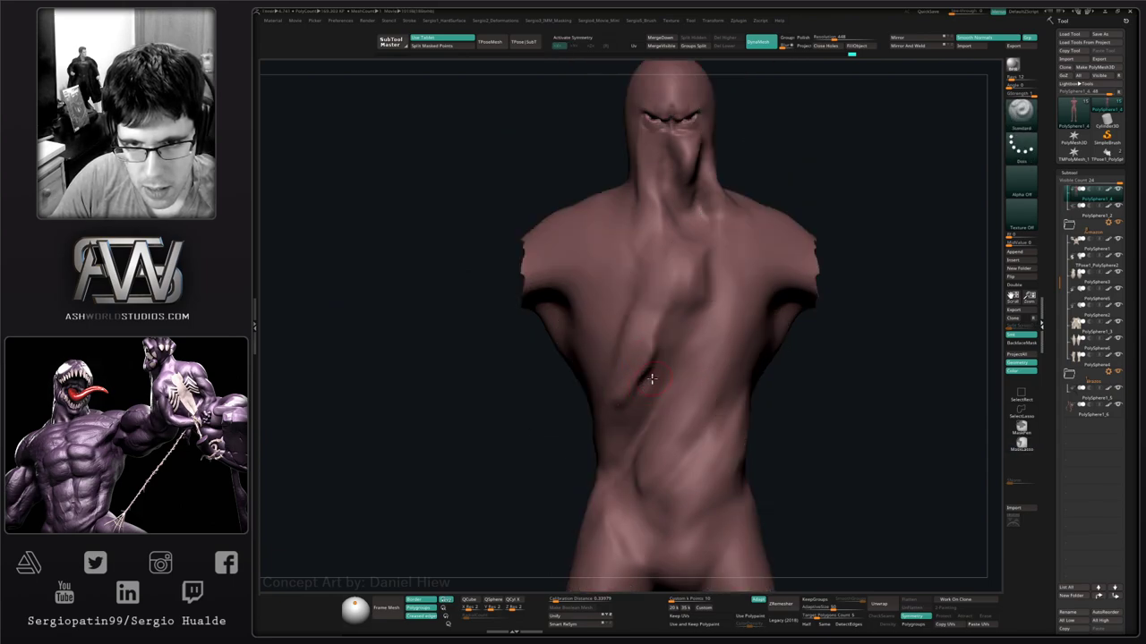
{"action": "left_click_drag", "start_coordinate": [654, 380], "coordinate": [677, 339]}
{"action": "left_click", "coordinate": [678, 335], "text": "ctrl+shift"}
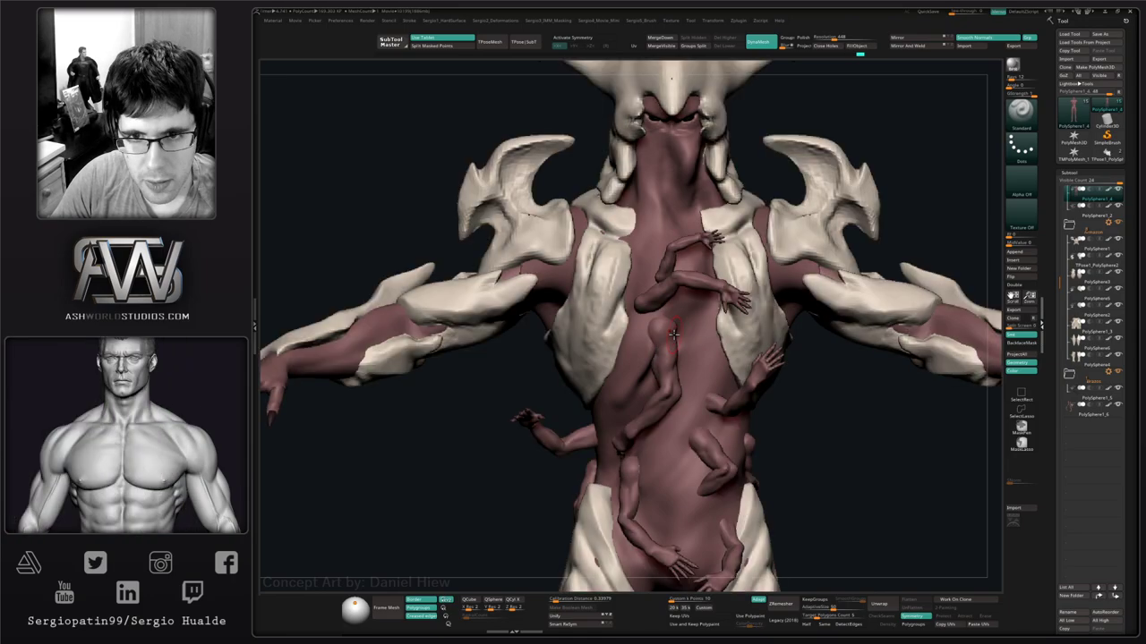
Isolate the small arms, mask all but the small arm on the upper chest, and shift that arm with the gizmo.
{"action": "mouse_move", "coordinate": [672, 320]}
{"action": "right_mouse_down", "text": "ctrl"}
{"action": "mouse_move", "coordinate": [672, 335]}
{"action": "mouse_move", "coordinate": [668, 261]}
{"action": "mouse_move", "coordinate": [683, 259]}
{"action": "mouse_move", "coordinate": [708, 317]}
{"action": "mouse_move", "coordinate": [686, 302]}
{"action": "right_mouse_up", "text": "ctrl"}
{"action": "left_click", "coordinate": [682, 258], "text": "ctrl+shift"}
{"action": "mouse_move", "coordinate": [669, 293]}
{"action": "left_mouse_down", "text": "ctrl"}
{"action": "mouse_move", "coordinate": [602, 324]}
{"action": "mouse_move", "coordinate": [538, 269]}
{"action": "mouse_move", "coordinate": [903, 228]}
{"action": "mouse_move", "coordinate": [766, 303]}
{"action": "left_mouse_up", "text": "ctrl"}
{"action": "mouse_move", "coordinate": [731, 302]}
{"action": "right_mouse_down"}
{"action": "mouse_move", "coordinate": [714, 274]}
{"action": "mouse_move", "coordinate": [693, 300]}
{"action": "mouse_move", "coordinate": [734, 311]}
{"action": "right_mouse_up"}
{"action": "left_click", "coordinate": [714, 274], "text": "ctrl"}
{"action": "key", "text": "w"}
{"action": "left_click", "coordinate": [709, 301], "text": "alt"}
{"action": "left_click_drag", "start_coordinate": [746, 266], "coordinate": [777, 250]}
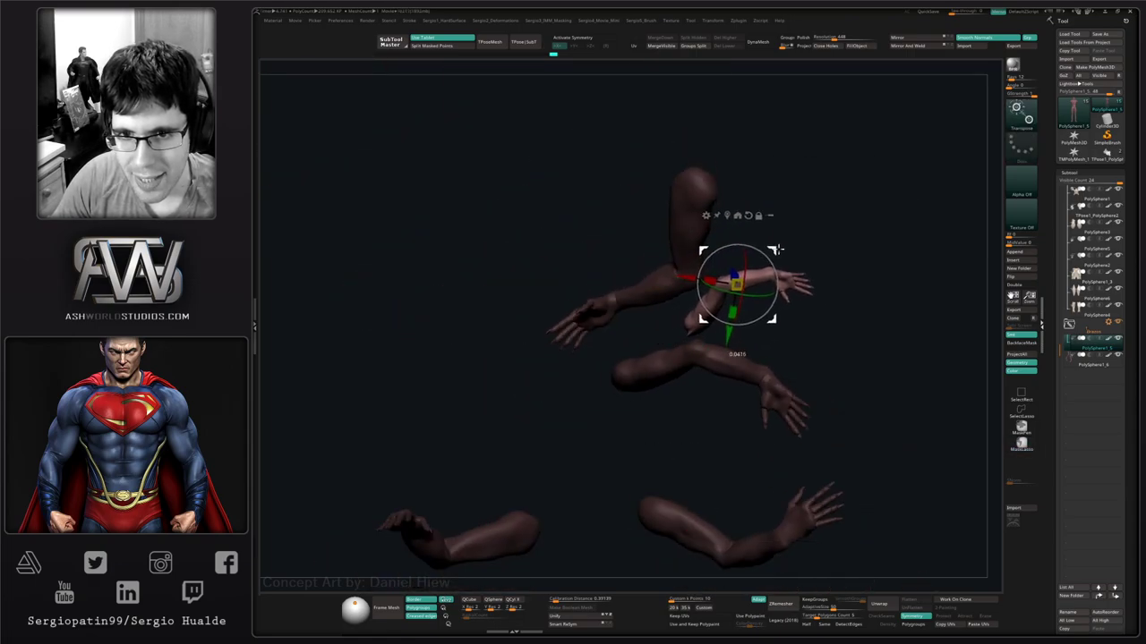
{"action": "left_click_drag", "start_coordinate": [750, 294], "coordinate": [739, 333]}
Adjust the mask around the small chest arm and reposition it against the body beneath the longer arm.
{"action": "right_click_drag", "start_coordinate": [737, 345], "coordinate": [631, 383], "text": "ctrl"}
{"action": "key", "text": "ctrl"}
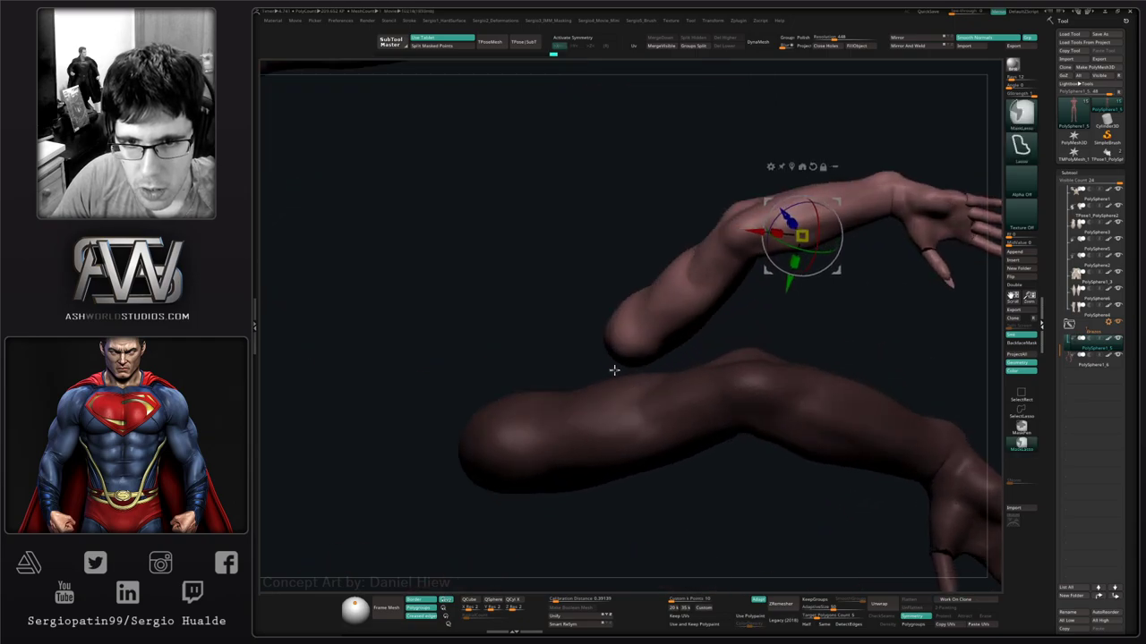
{"action": "left_click_drag", "start_coordinate": [691, 331], "coordinate": [660, 333], "text": "ctrl"}
{"action": "mouse_move", "coordinate": [660, 333]}
{"action": "right_mouse_down", "text": "ctrl"}
{"action": "mouse_move", "coordinate": [639, 277]}
{"action": "mouse_move", "coordinate": [730, 308]}
{"action": "mouse_move", "coordinate": [705, 259]}
{"action": "right_mouse_up", "text": "ctrl"}
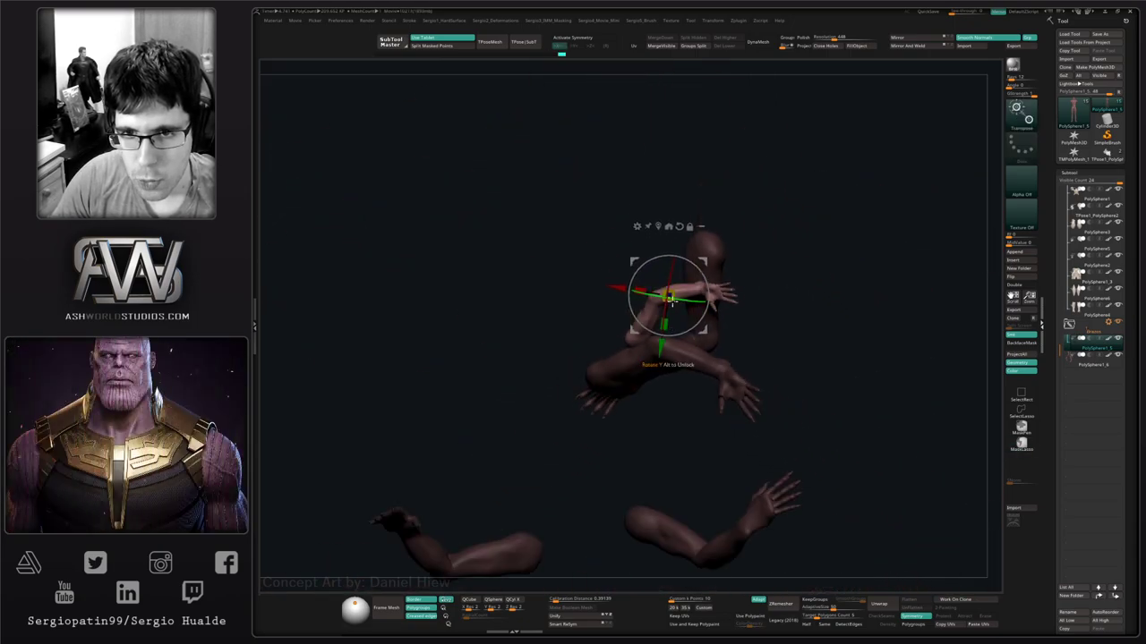
{"action": "key", "text": "alt+s"}
{"action": "left_click_drag", "start_coordinate": [667, 295], "coordinate": [719, 300]}
{"action": "right_click_drag", "start_coordinate": [710, 314], "coordinate": [631, 285]}
{"action": "left_click_drag", "start_coordinate": [759, 298], "coordinate": [756, 296]}
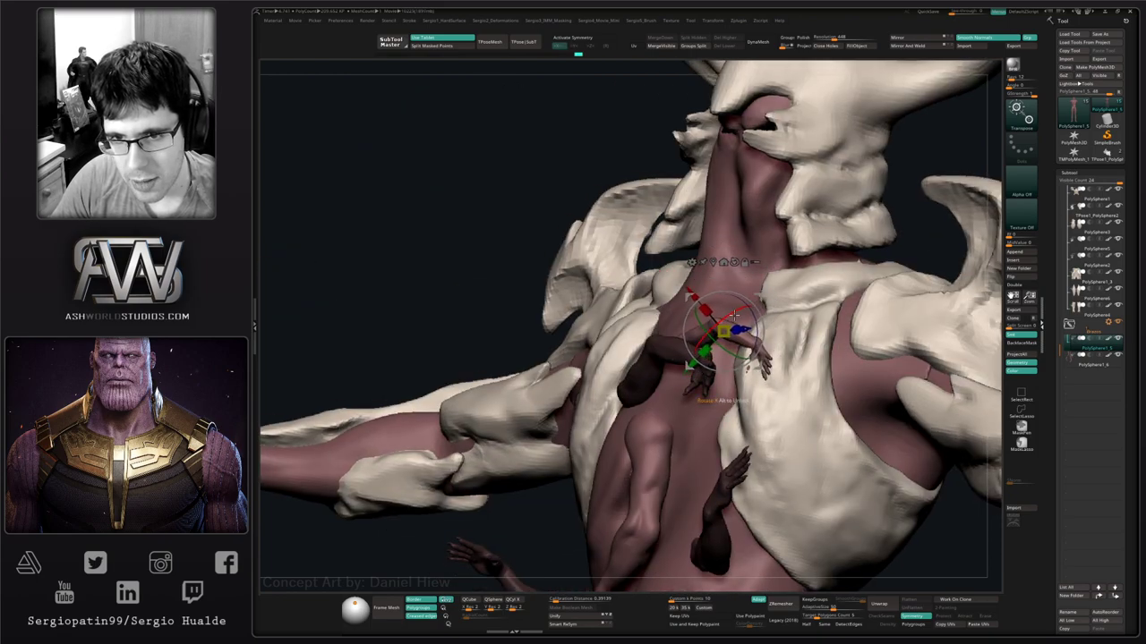
Rotate the small chest arm so it emerges from under the longer arm and points downward, checking the fit from the side.
{"action": "mouse_move", "coordinate": [746, 310]}
{"action": "right_mouse_down"}
{"action": "mouse_move", "coordinate": [713, 317]}
{"action": "mouse_move", "coordinate": [733, 365]}
{"action": "mouse_move", "coordinate": [734, 324]}
{"action": "right_mouse_up"}
{"action": "key", "text": "q"}
{"action": "key", "text": "w"}
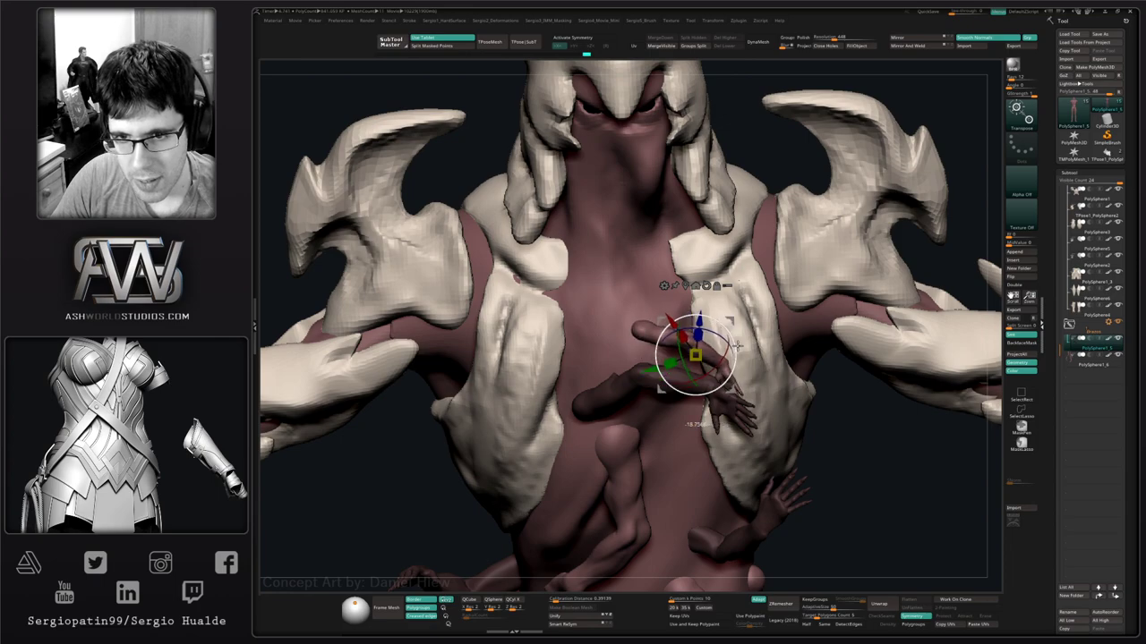
{"action": "left_click_drag", "start_coordinate": [748, 330], "coordinate": [750, 338]}
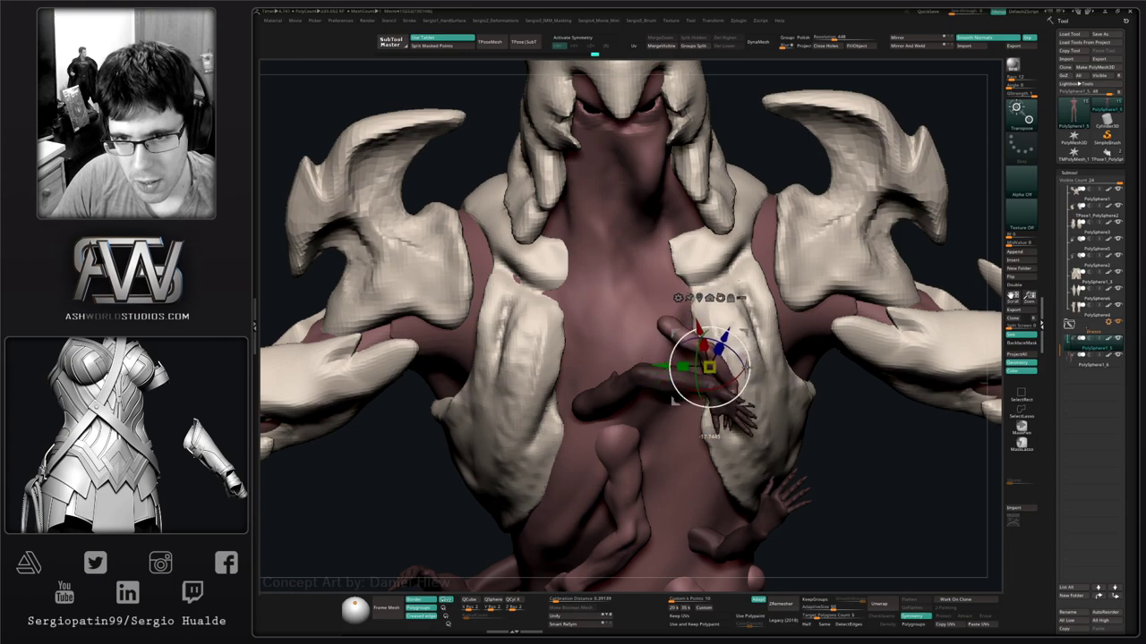
{"action": "mouse_move", "coordinate": [736, 347]}
{"action": "right_mouse_down"}
{"action": "mouse_move", "coordinate": [716, 362]}
{"action": "mouse_move", "coordinate": [748, 355]}
{"action": "mouse_move", "coordinate": [691, 358]}
{"action": "right_mouse_up"}
{"action": "key", "text": "q"}
{"action": "key", "text": "w"}
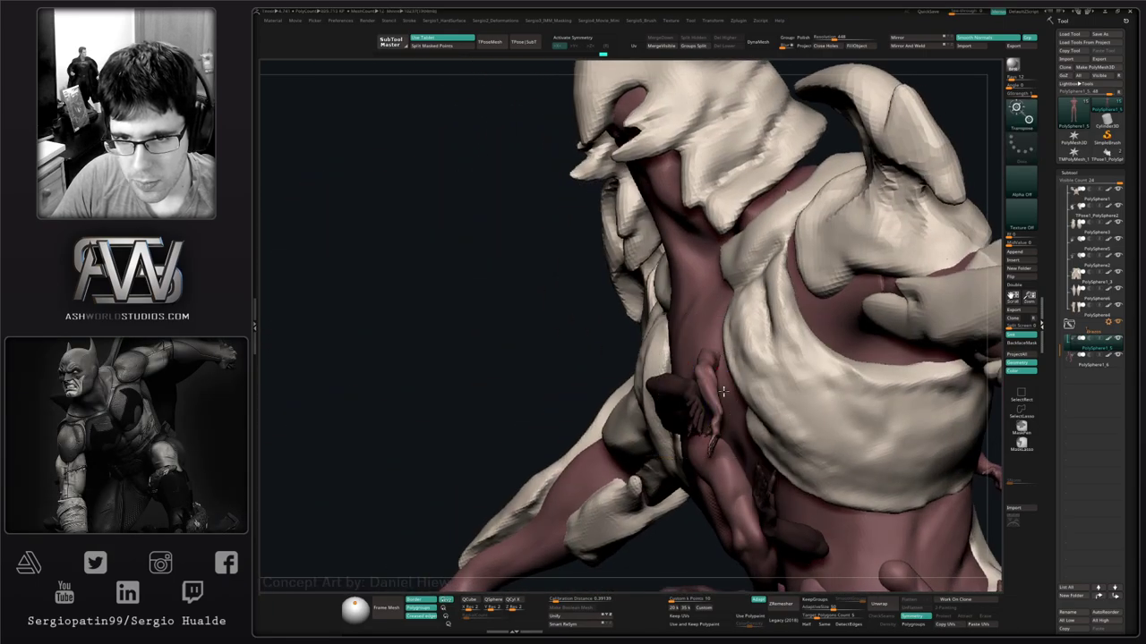
{"action": "right_click_drag", "start_coordinate": [792, 268], "coordinate": [783, 245]}
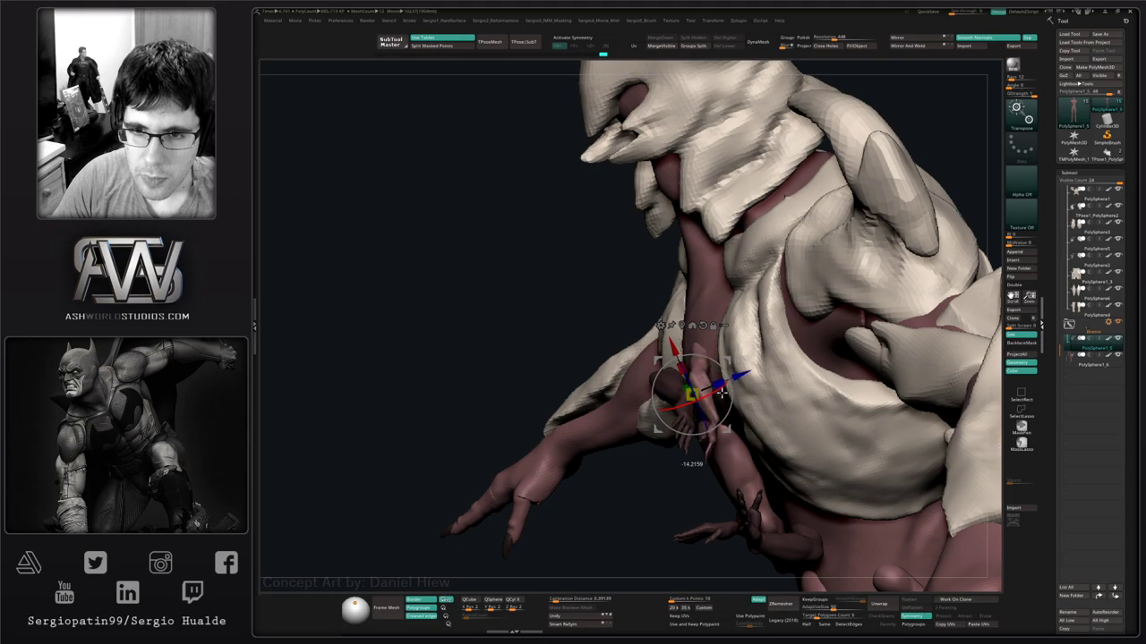
{"action": "key", "text": "q"}
{"action": "right_click_drag", "start_coordinate": [716, 376], "coordinate": [656, 349]}
{"action": "mouse_move", "coordinate": [657, 422]}
{"action": "right_mouse_down"}
{"action": "mouse_move", "coordinate": [672, 441]}
{"action": "mouse_move", "coordinate": [677, 395]}
{"action": "right_mouse_up"}
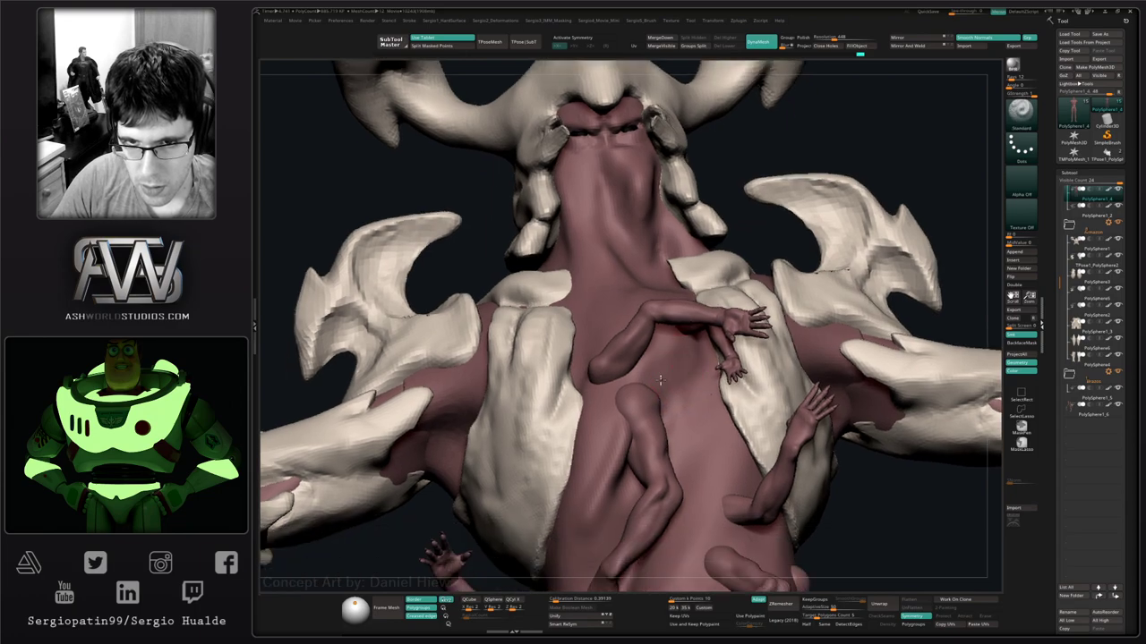
Shape the chest surface beneath the crossed small arms with the Standard brush.
{"action": "right_click_drag", "start_coordinate": [700, 348], "coordinate": [678, 334], "text": "ctrl"}
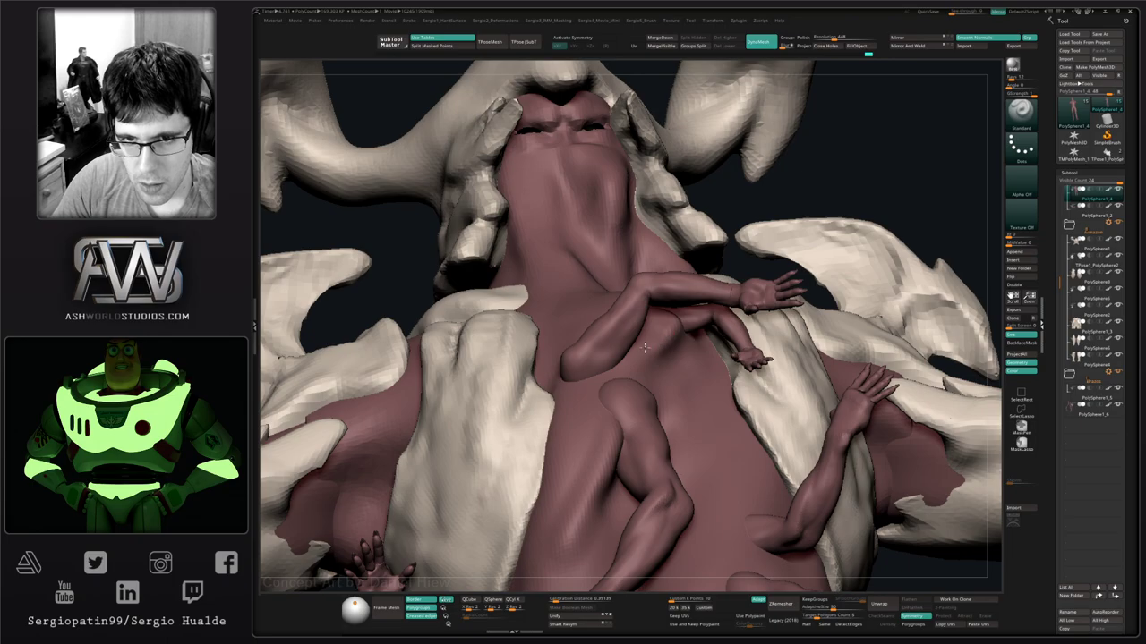
{"action": "left_click_drag", "start_coordinate": [675, 347], "coordinate": [668, 369]}
{"action": "right_click_drag", "start_coordinate": [668, 368], "coordinate": [667, 381], "text": "ctrl"}
{"action": "right_click_drag", "start_coordinate": [666, 380], "coordinate": [681, 385]}
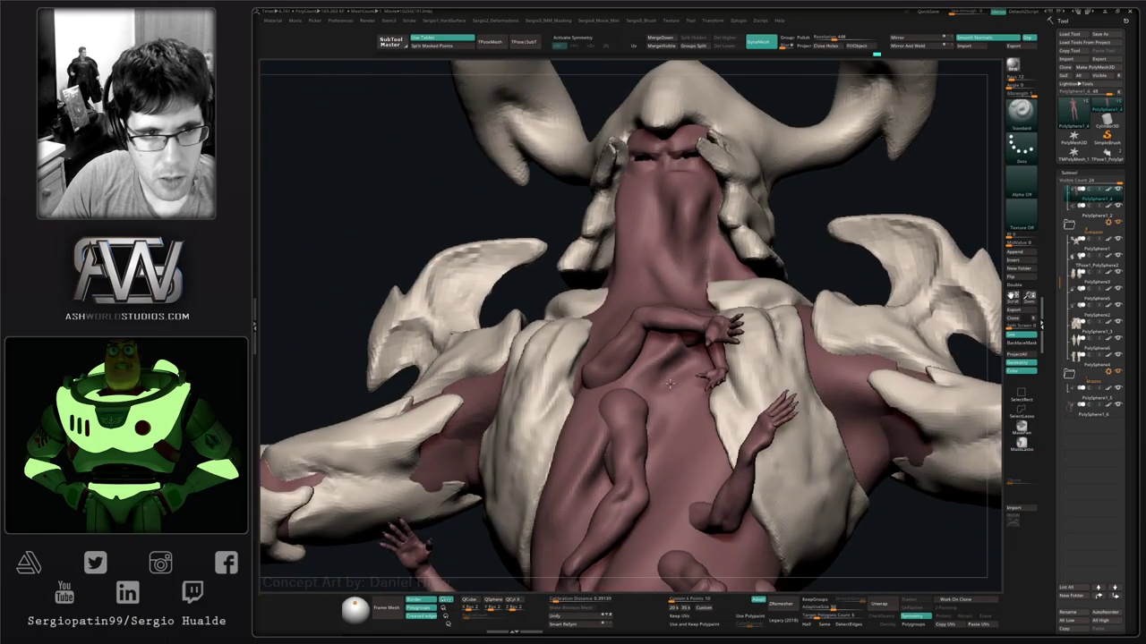
Build up fleshy strands on the chest below the crossed small arms with the ClayBuildup brush.
{"action": "key", "text": "b"}
{"action": "key", "text": "c"}
{"action": "key", "text": "b"}
{"action": "key", "text": "alt+s"}
{"action": "left_click_drag", "start_coordinate": [691, 358], "coordinate": [726, 368]}
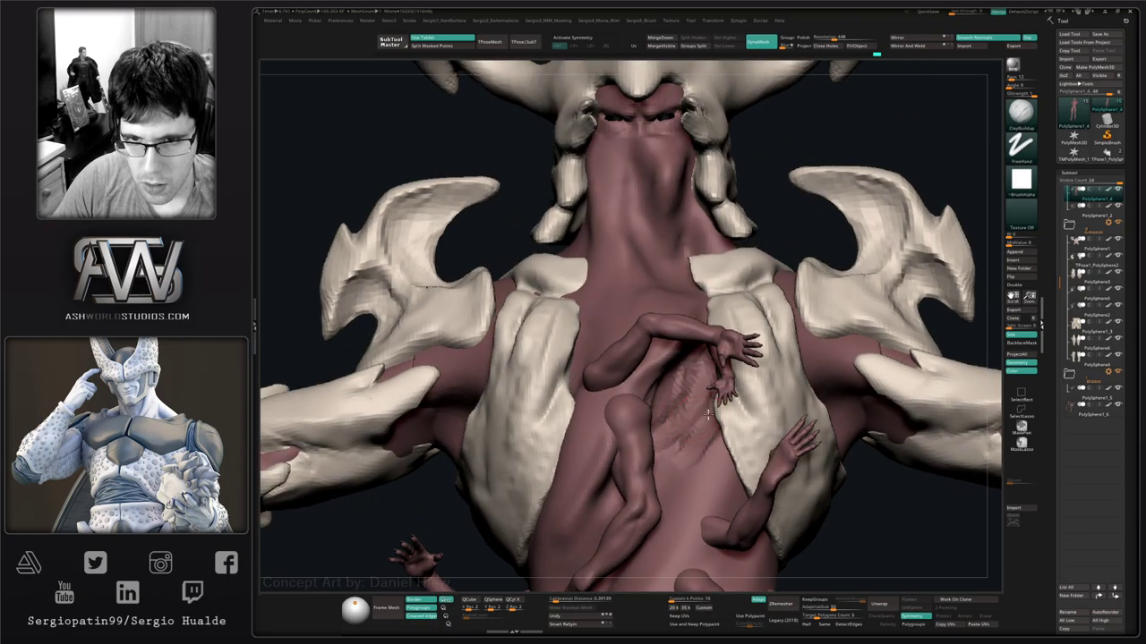
{"action": "right_click_drag", "start_coordinate": [662, 394], "coordinate": [698, 371]}
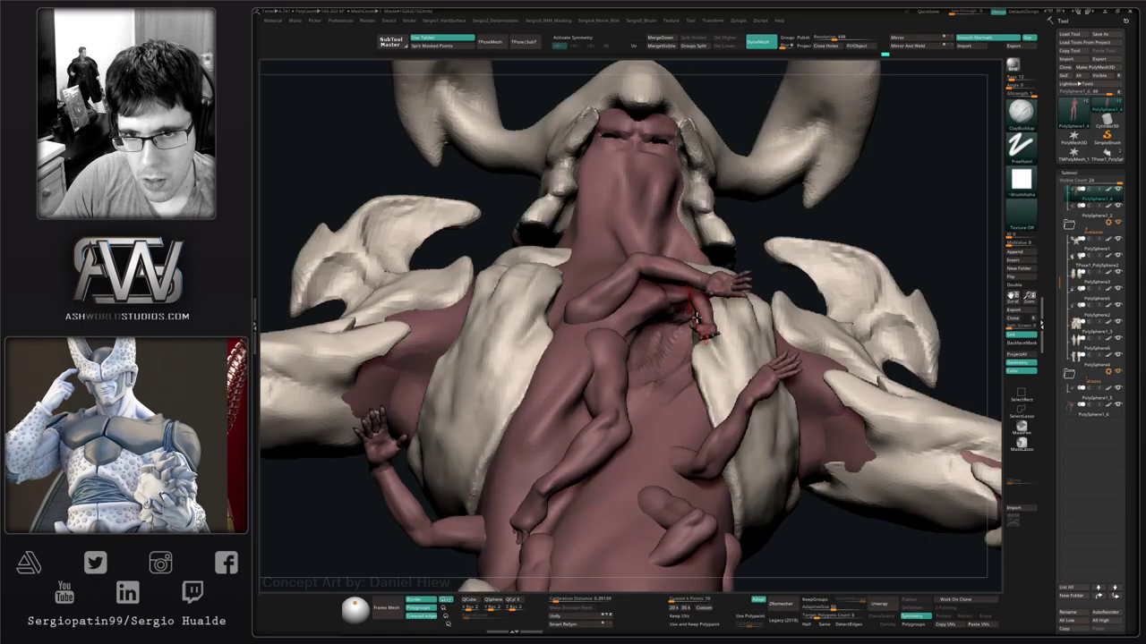
{"action": "right_click_drag", "start_coordinate": [670, 299], "coordinate": [661, 309]}
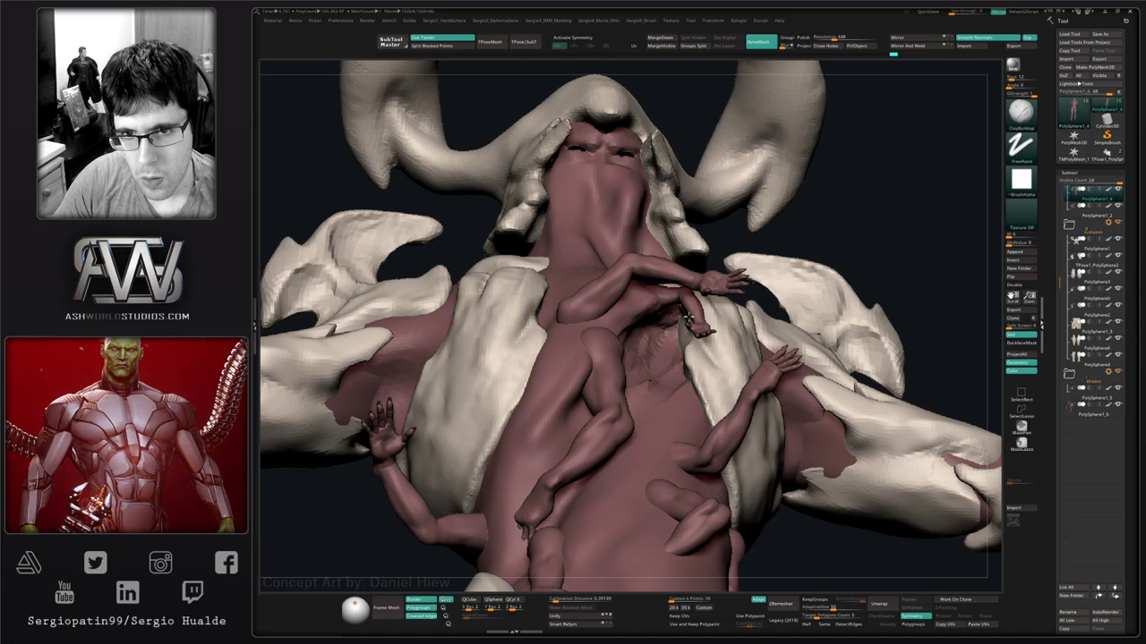
{"action": "right_click_drag", "start_coordinate": [667, 318], "coordinate": [663, 363]}
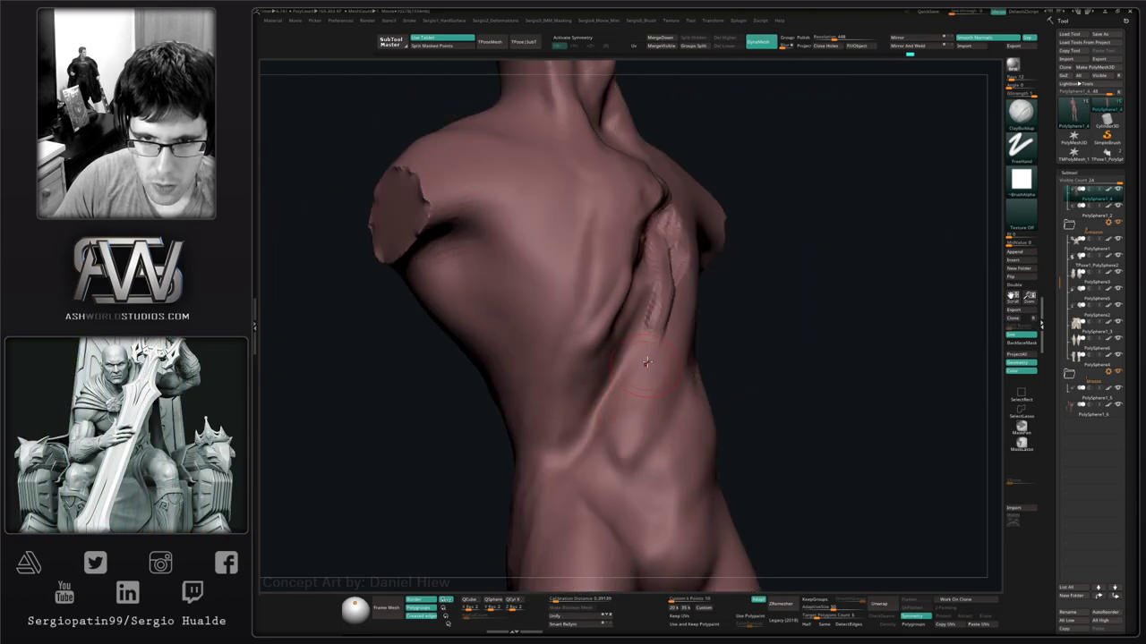
Extend the ClayBuildup strands diagonally across the torso from the chest to the opposite side of the waist.
{"action": "mouse_move", "coordinate": [647, 361]}
{"action": "left_mouse_down"}
{"action": "mouse_move", "coordinate": [559, 479]}
{"action": "mouse_move", "coordinate": [657, 324]}
{"action": "mouse_move", "coordinate": [574, 423]}
{"action": "left_mouse_up"}
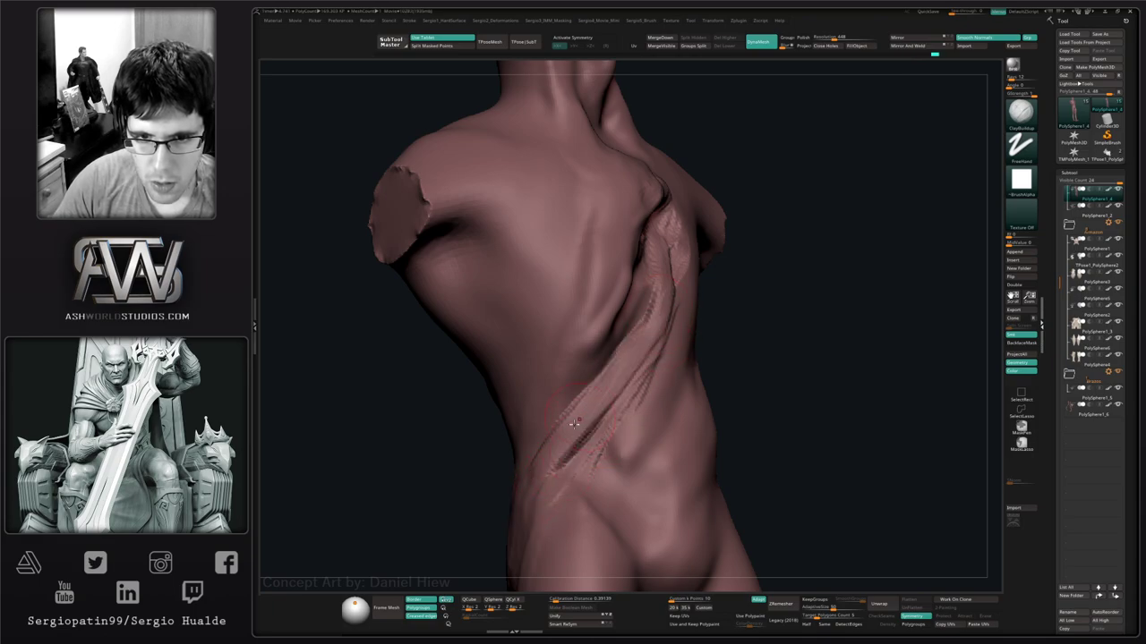
{"action": "mouse_move", "coordinate": [535, 458]}
{"action": "left_mouse_down"}
{"action": "mouse_move", "coordinate": [552, 474]}
{"action": "mouse_move", "coordinate": [588, 464]}
{"action": "mouse_move", "coordinate": [643, 365]}
{"action": "mouse_move", "coordinate": [616, 421]}
{"action": "left_mouse_up"}
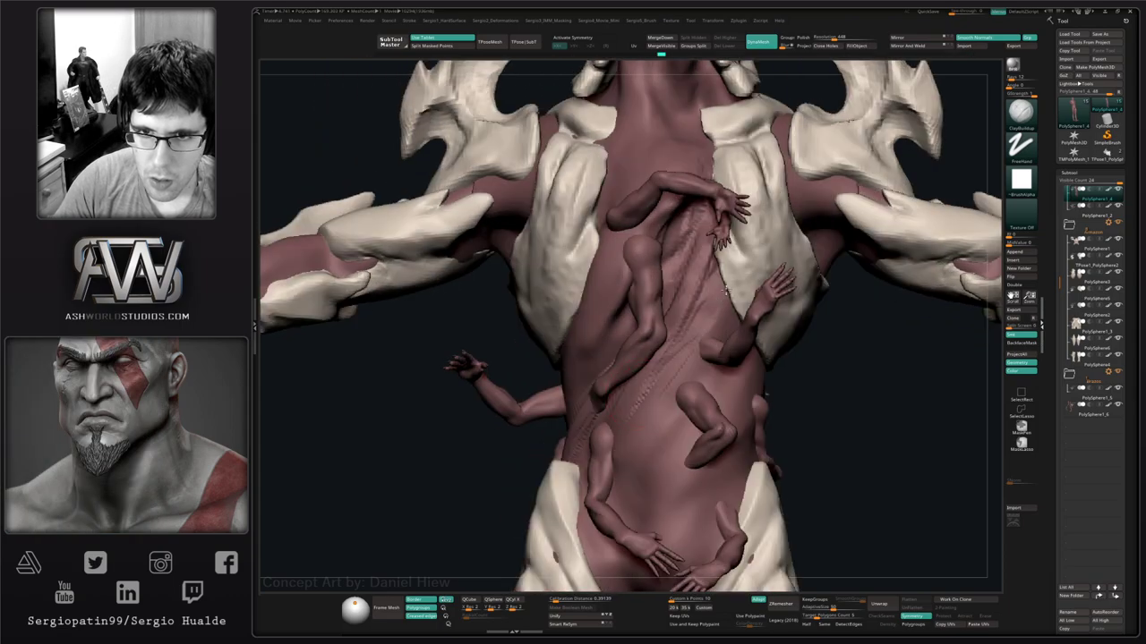
{"action": "left_click_drag", "start_coordinate": [725, 291], "coordinate": [694, 331]}
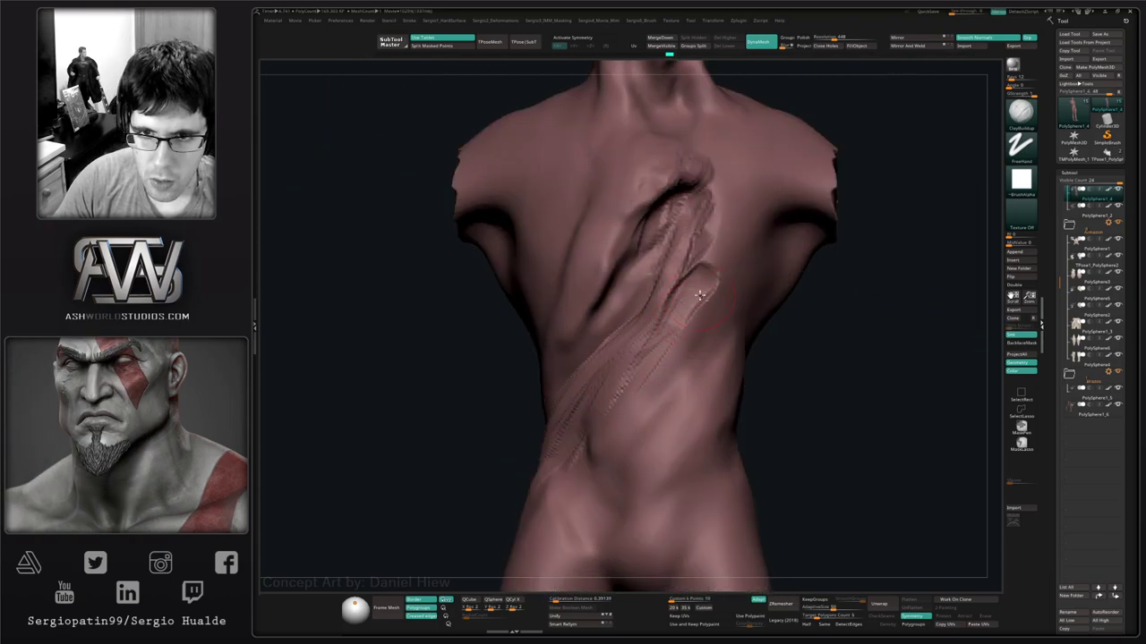
{"action": "mouse_move", "coordinate": [703, 289]}
{"action": "left_mouse_down"}
{"action": "mouse_move", "coordinate": [690, 307]}
{"action": "mouse_move", "coordinate": [704, 248]}
{"action": "mouse_move", "coordinate": [630, 369]}
{"action": "mouse_move", "coordinate": [621, 456]}
{"action": "left_mouse_up"}
{"action": "mouse_move", "coordinate": [621, 455]}
{"action": "right_mouse_down"}
{"action": "mouse_move", "coordinate": [638, 385]}
{"action": "mouse_move", "coordinate": [601, 375]}
{"action": "right_mouse_up"}
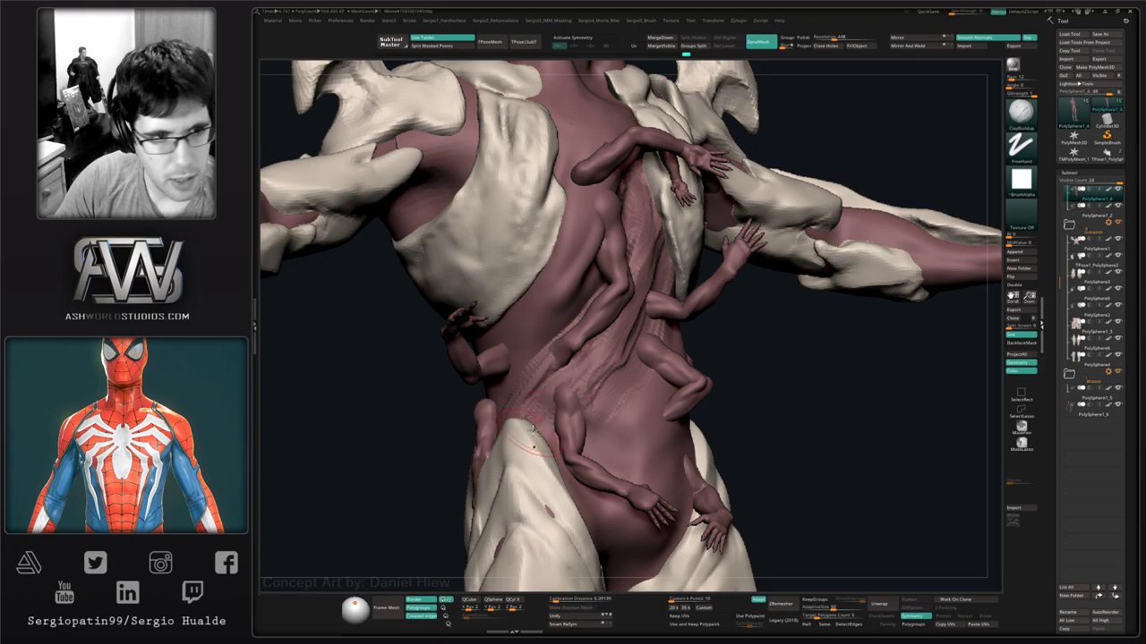
Continue the fleshy strands around the waist and flank, between the small arms and the hip armour.
{"action": "right_click_drag", "start_coordinate": [554, 409], "coordinate": [568, 426]}
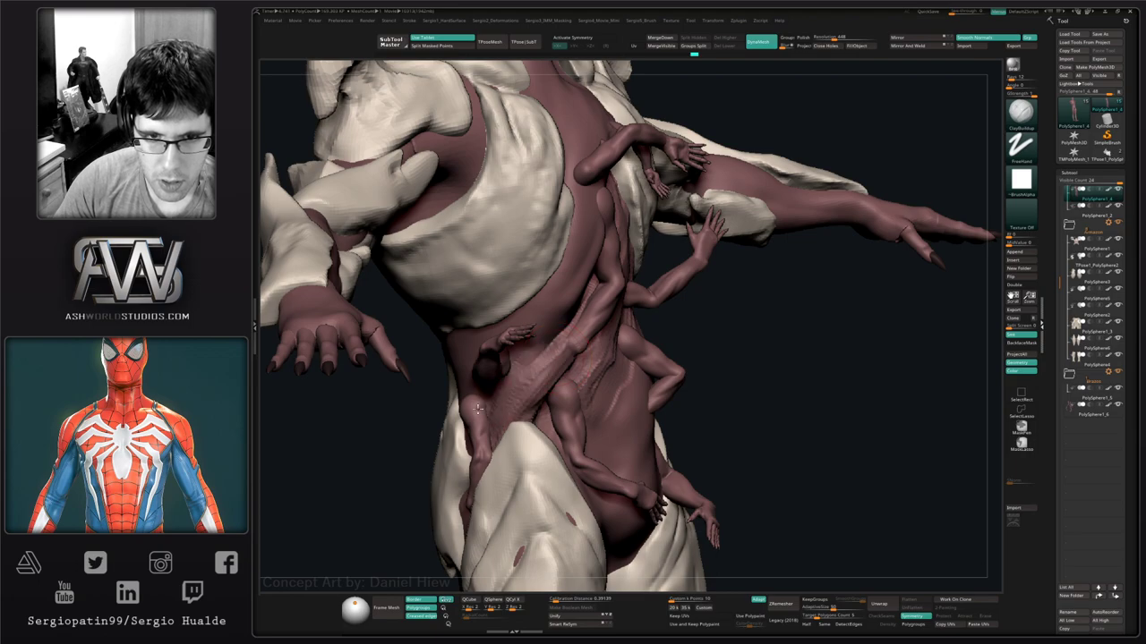
{"action": "right_click_drag", "start_coordinate": [510, 382], "coordinate": [516, 349]}
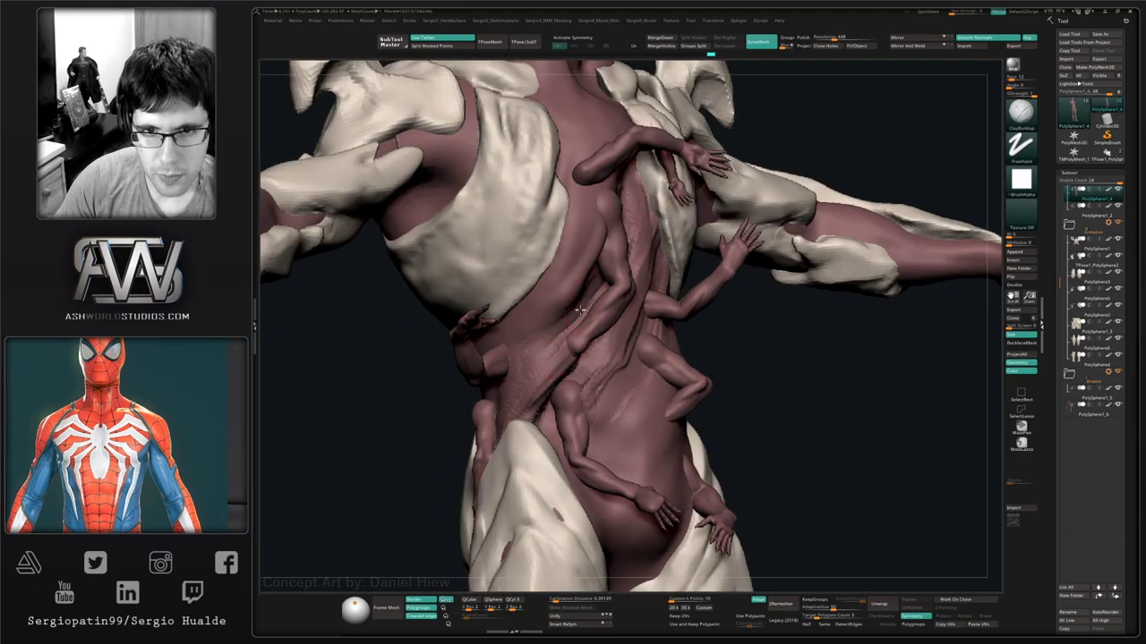
{"action": "mouse_move", "coordinate": [544, 336]}
{"action": "right_mouse_down"}
{"action": "mouse_move", "coordinate": [519, 365]}
{"action": "mouse_move", "coordinate": [493, 350]}
{"action": "right_mouse_up"}
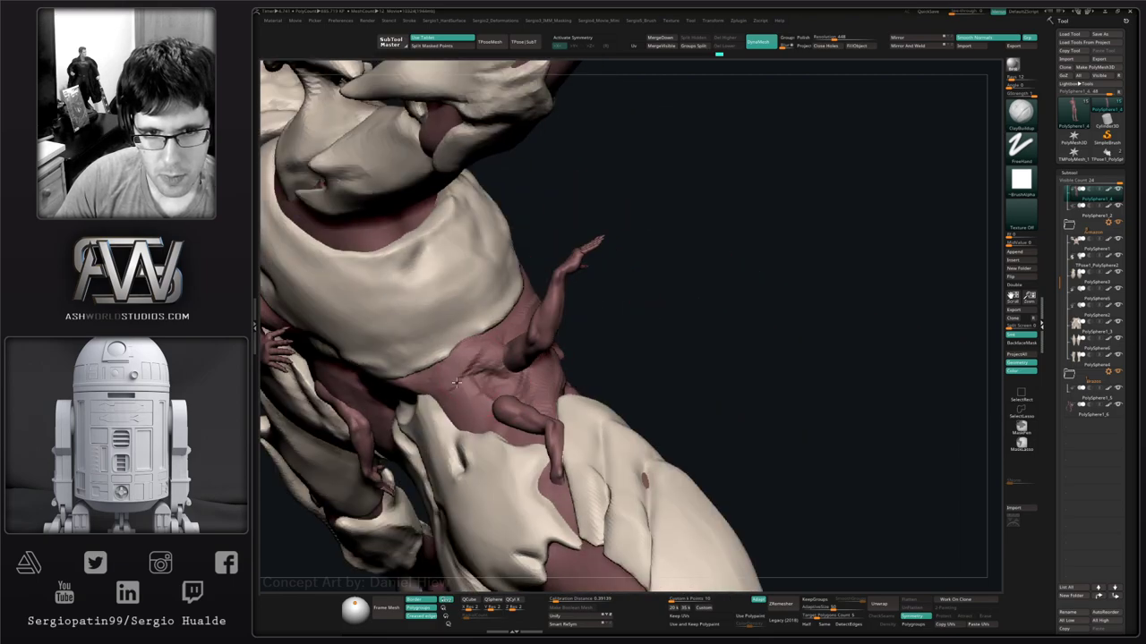
{"action": "mouse_move", "coordinate": [475, 389]}
{"action": "left_mouse_down"}
{"action": "mouse_move", "coordinate": [505, 383]}
{"action": "mouse_move", "coordinate": [465, 416]}
{"action": "mouse_move", "coordinate": [479, 424]}
{"action": "left_mouse_up"}
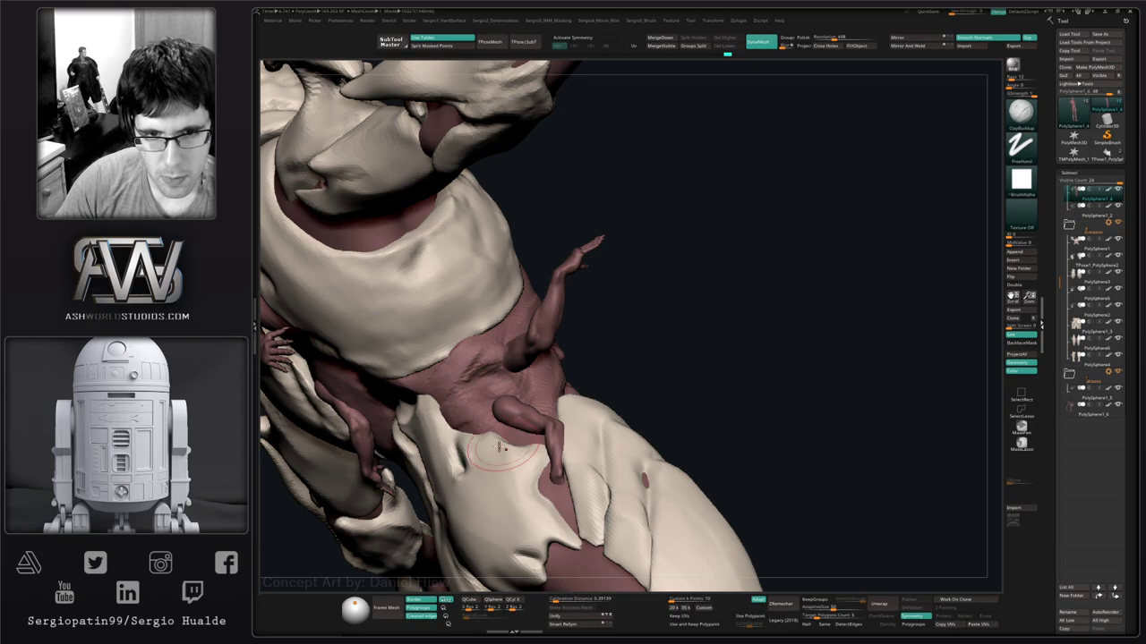
{"action": "right_click_drag", "start_coordinate": [480, 430], "coordinate": [497, 519]}
{"action": "mouse_move", "coordinate": [493, 488]}
{"action": "left_mouse_down"}
{"action": "mouse_move", "coordinate": [488, 528]}
{"action": "mouse_move", "coordinate": [509, 548]}
{"action": "left_mouse_up"}
{"action": "mouse_move", "coordinate": [514, 528]}
{"action": "right_mouse_down"}
{"action": "mouse_move", "coordinate": [510, 499]}
{"action": "mouse_move", "coordinate": [529, 475]}
{"action": "mouse_move", "coordinate": [520, 465]}
{"action": "right_mouse_up"}
{"action": "mouse_move", "coordinate": [527, 456]}
{"action": "left_mouse_down"}
{"action": "mouse_move", "coordinate": [504, 514]}
{"action": "mouse_move", "coordinate": [523, 519]}
{"action": "left_mouse_up"}
{"action": "mouse_move", "coordinate": [555, 474]}
{"action": "right_mouse_down"}
{"action": "mouse_move", "coordinate": [582, 447]}
{"action": "mouse_move", "coordinate": [578, 427]}
{"action": "mouse_move", "coordinate": [528, 387]}
{"action": "mouse_move", "coordinate": [516, 429]}
{"action": "right_mouse_up"}
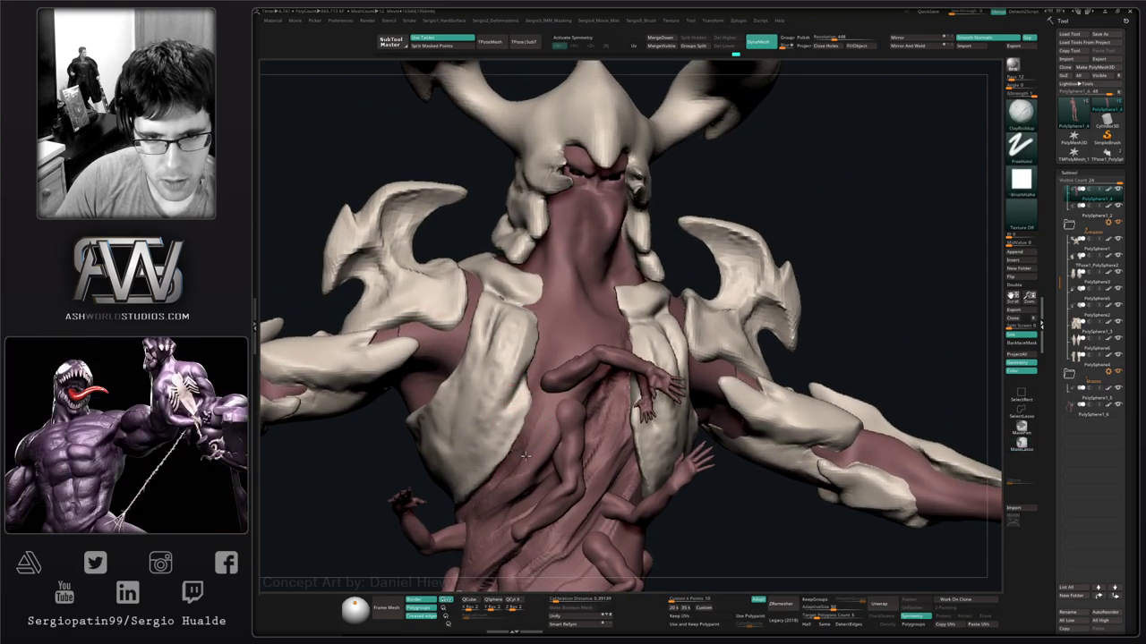
Sculpt the strands up from the upper chest onto the neck, checking the body with and without the armour.
{"action": "left_click", "coordinate": [553, 409], "text": "ctrl+shift"}
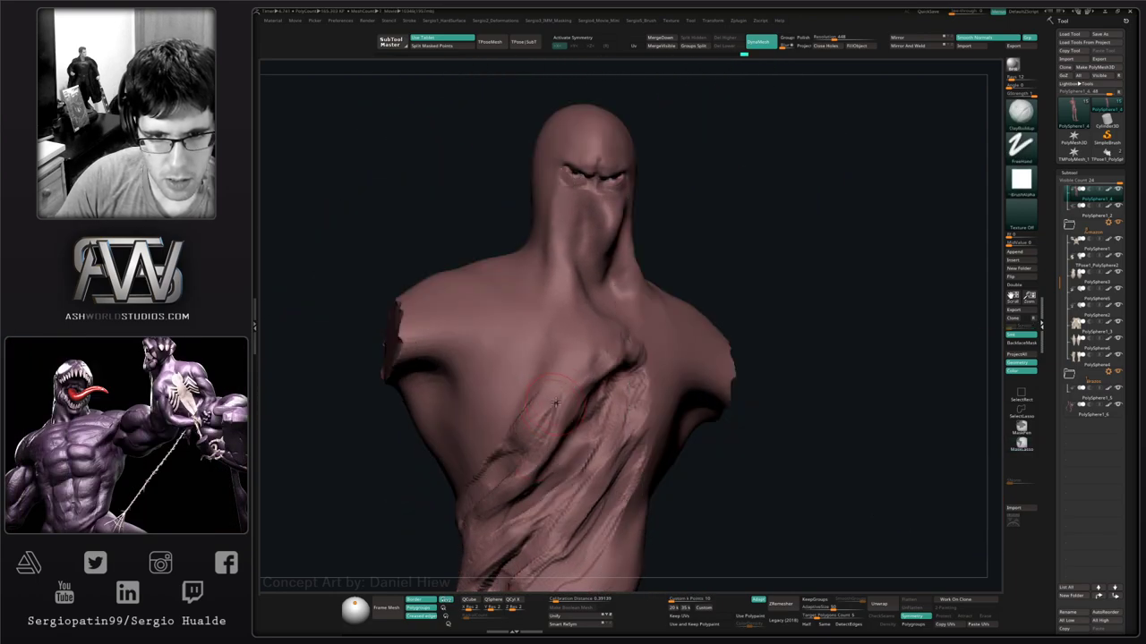
{"action": "left_click", "coordinate": [560, 391], "text": "ctrl+shift"}
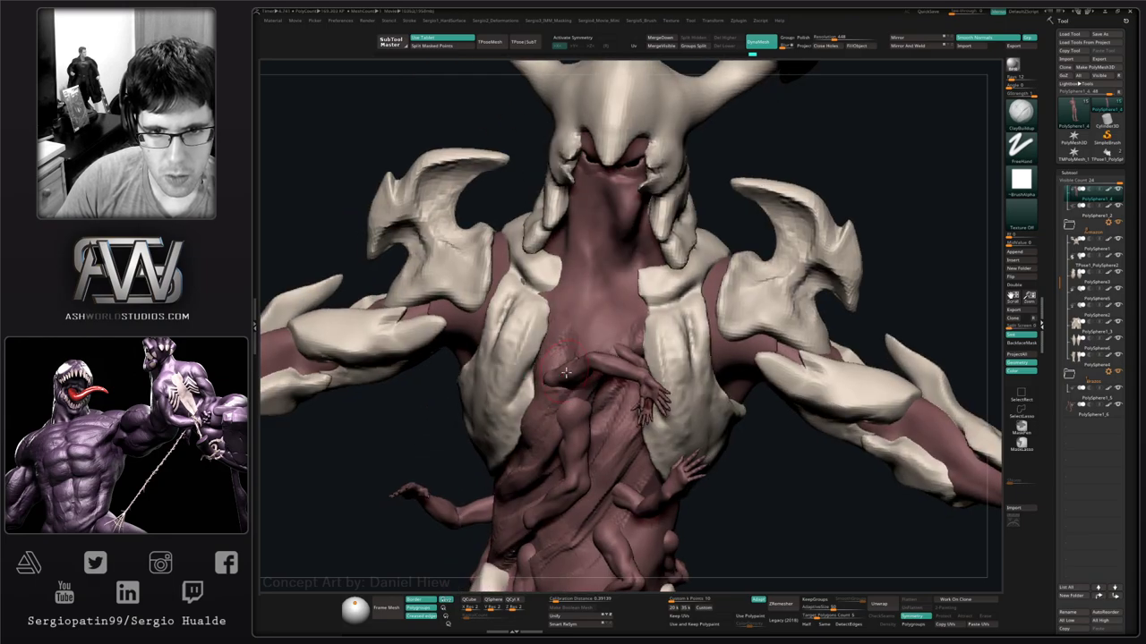
{"action": "right_click_drag", "start_coordinate": [565, 372], "coordinate": [608, 376]}
{"action": "mouse_move", "coordinate": [511, 426]}
{"action": "right_mouse_down"}
{"action": "mouse_move", "coordinate": [524, 399]}
{"action": "mouse_move", "coordinate": [505, 403]}
{"action": "mouse_move", "coordinate": [533, 409]}
{"action": "mouse_move", "coordinate": [521, 414]}
{"action": "right_mouse_up"}
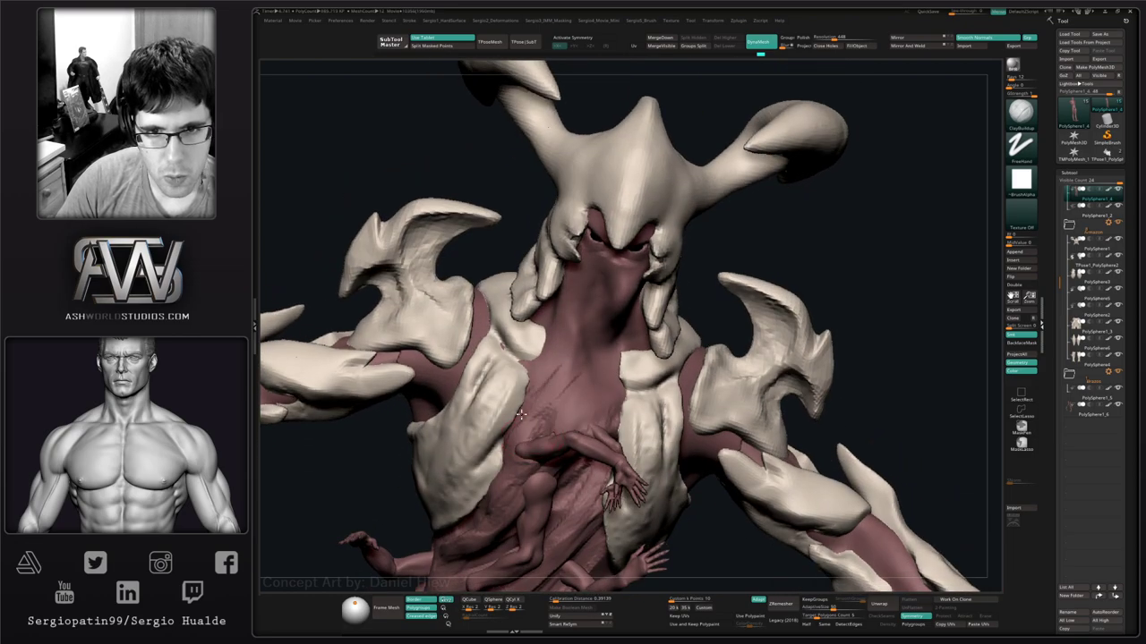
{"action": "right_click_drag", "start_coordinate": [580, 291], "coordinate": [530, 354]}
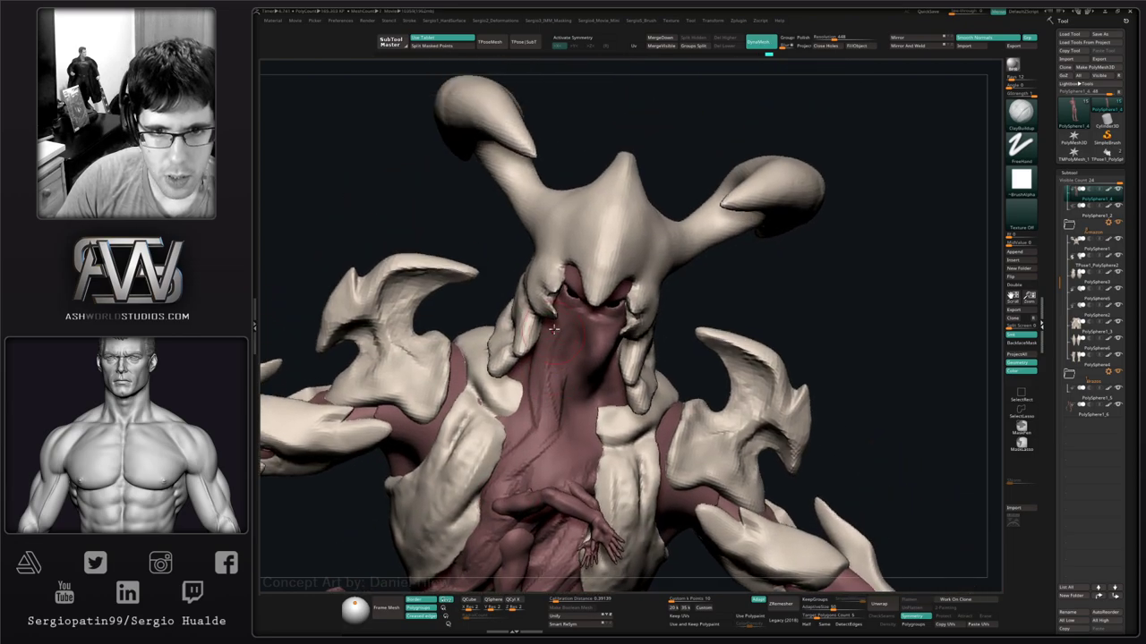
Build up stringy strands over the lower face and down the other side of the neck toward the shoulder.
{"action": "left_click", "coordinate": [534, 372], "text": "ctrl+shift"}
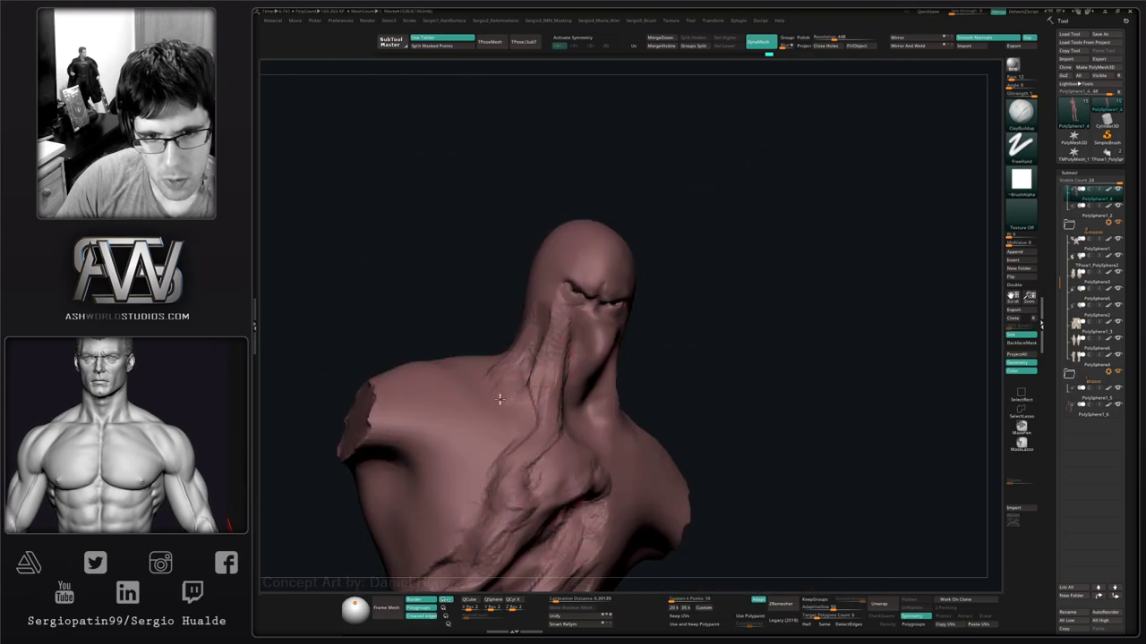
{"action": "left_click", "coordinate": [552, 384], "text": "ctrl+shift"}
{"action": "right_click_drag", "start_coordinate": [552, 383], "coordinate": [549, 338]}
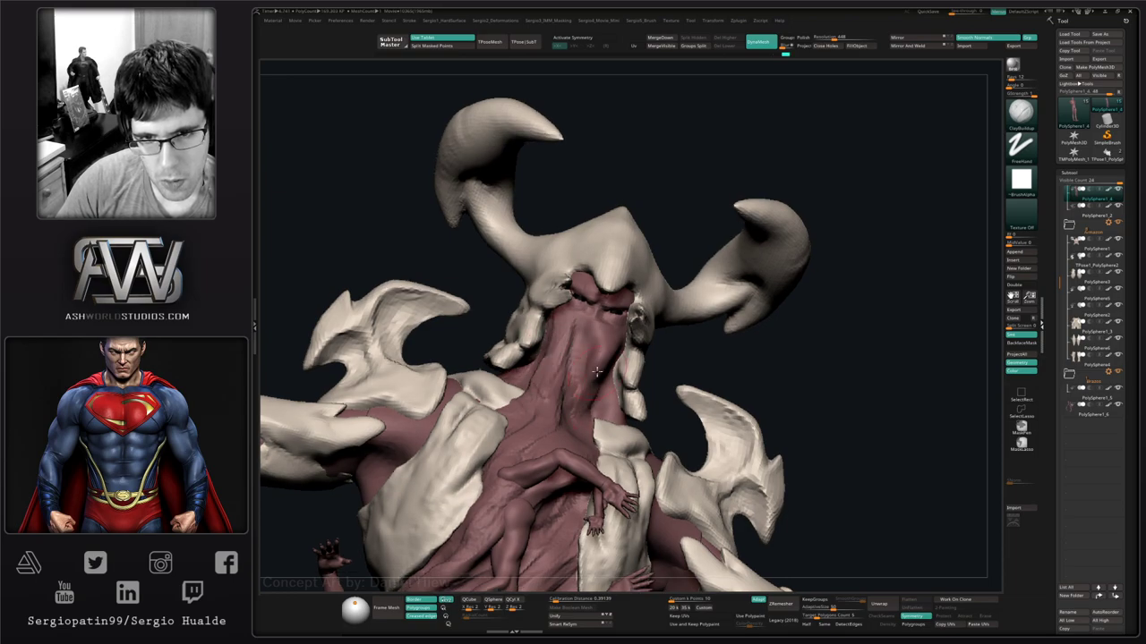
{"action": "left_click_drag", "start_coordinate": [606, 352], "coordinate": [597, 389]}
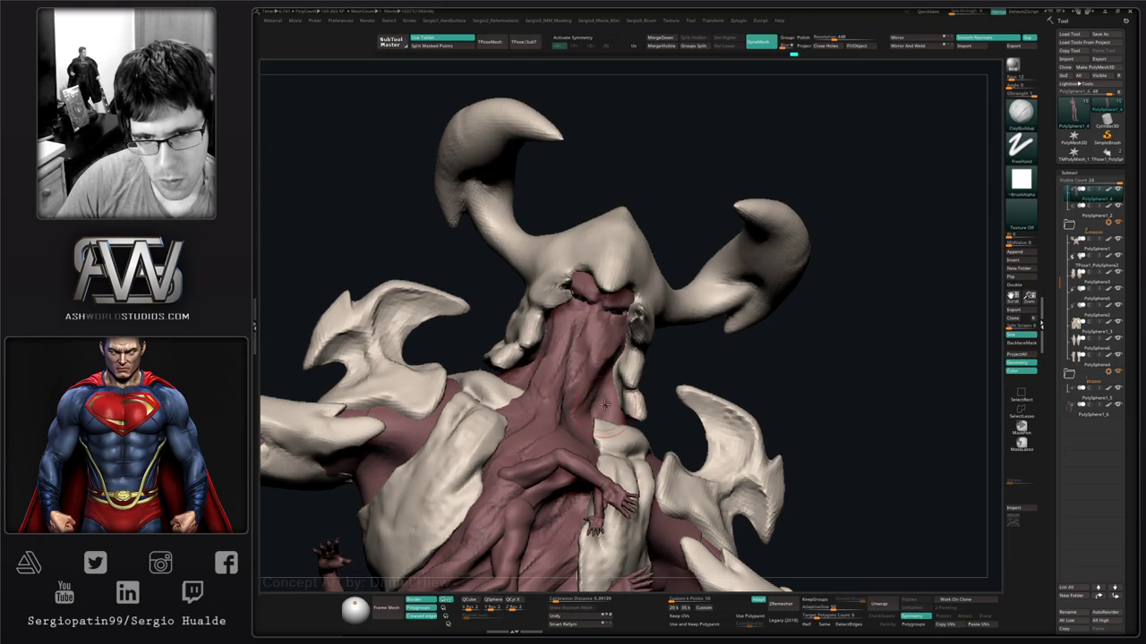
{"action": "right_click_drag", "start_coordinate": [603, 385], "coordinate": [590, 370]}
{"action": "right_click_drag", "start_coordinate": [597, 438], "coordinate": [591, 405]}
{"action": "key", "text": "alt+s"}
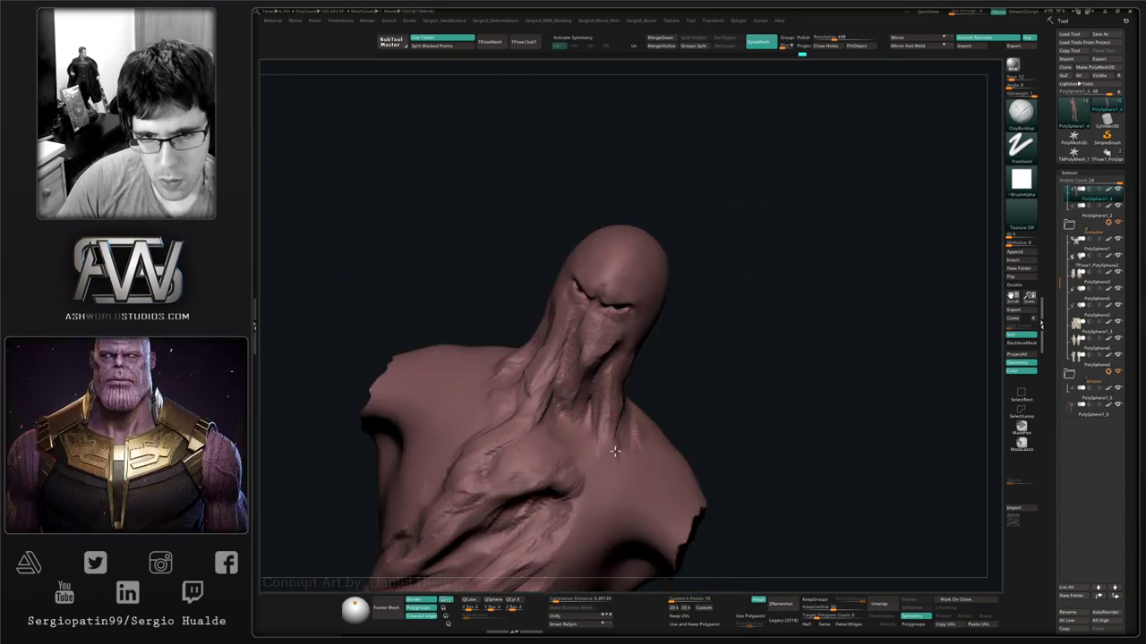
Show the armour again and build up ClayBuildup strands on the lower abdomen around the small bent arm near the hip.
{"action": "right_click_drag", "start_coordinate": [548, 451], "coordinate": [542, 443]}
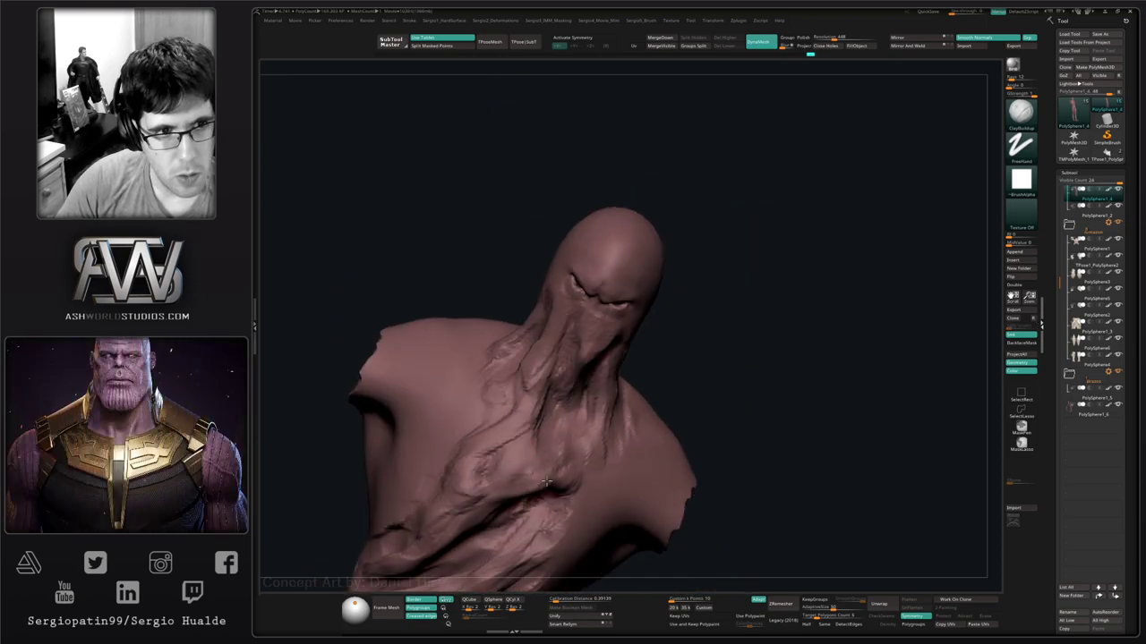
{"action": "left_click", "coordinate": [535, 435], "text": "ctrl+shift"}
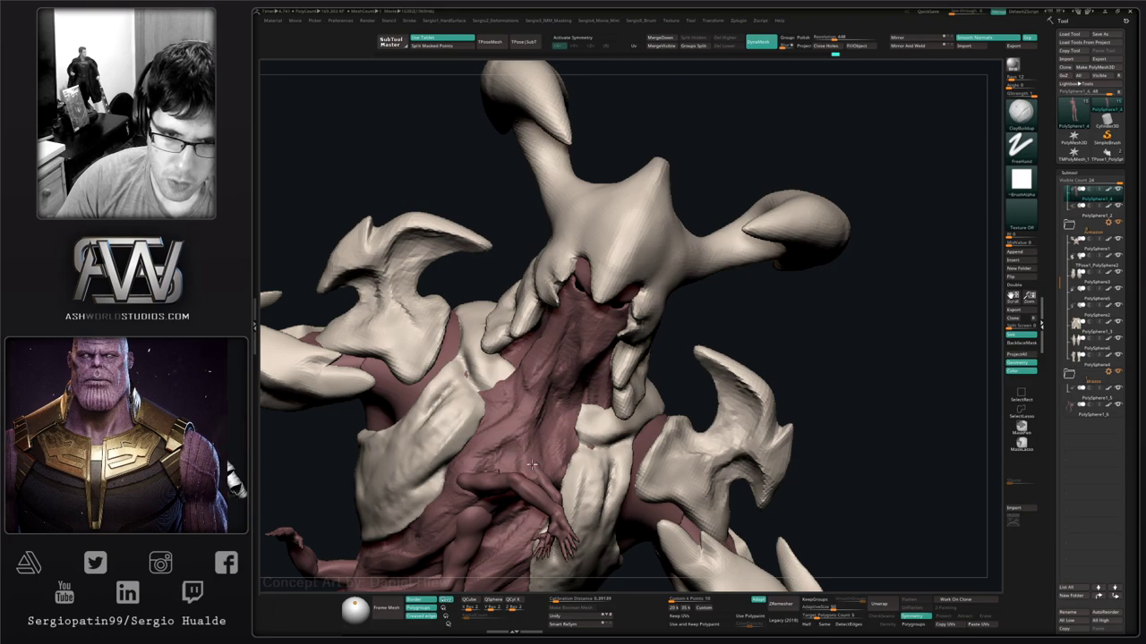
{"action": "right_click_drag", "start_coordinate": [534, 448], "coordinate": [560, 442]}
{"action": "mouse_move", "coordinate": [559, 442]}
{"action": "right_mouse_down"}
{"action": "mouse_move", "coordinate": [562, 424]}
{"action": "mouse_move", "coordinate": [543, 438]}
{"action": "mouse_move", "coordinate": [547, 452]}
{"action": "mouse_move", "coordinate": [527, 458]}
{"action": "mouse_move", "coordinate": [530, 374]}
{"action": "right_mouse_up"}
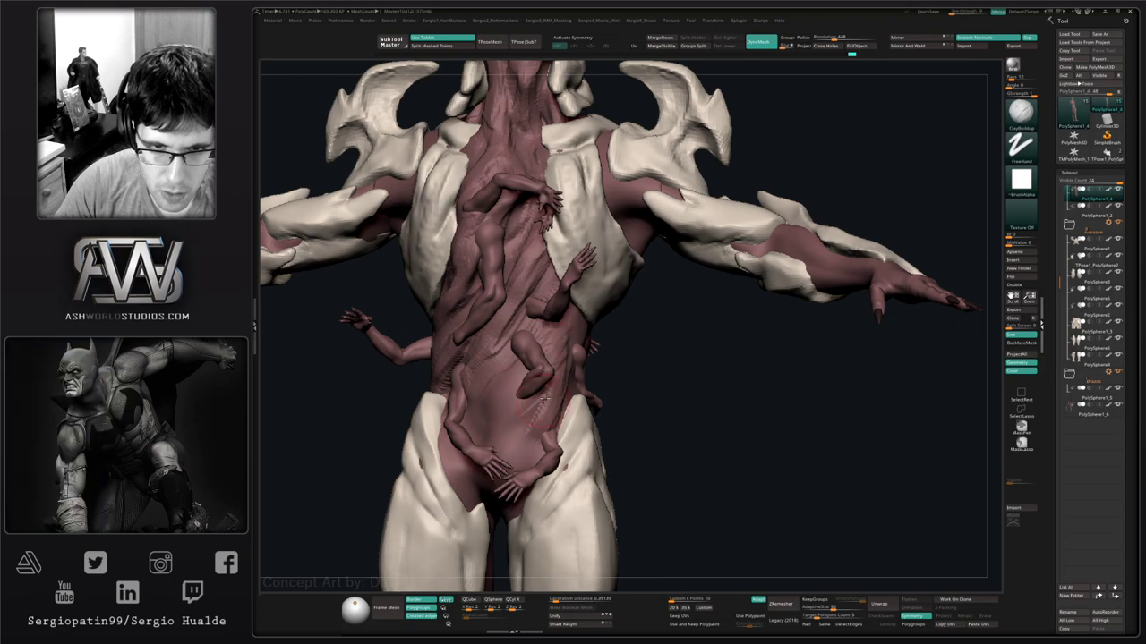
{"action": "right_click_drag", "start_coordinate": [542, 397], "coordinate": [524, 375]}
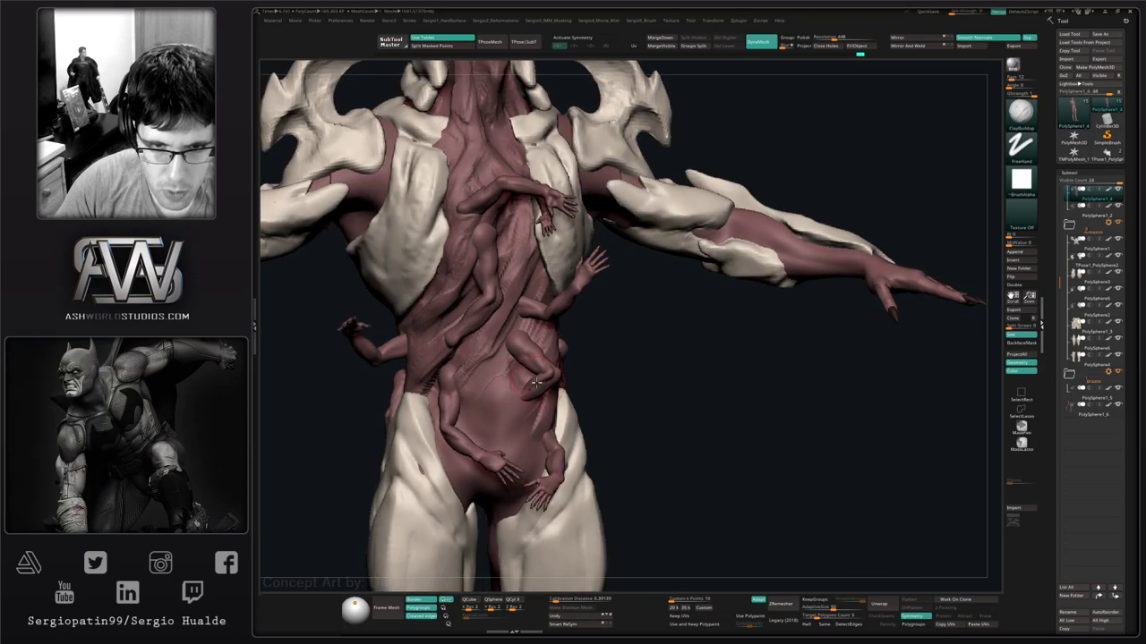
{"action": "mouse_move", "coordinate": [535, 383]}
{"action": "left_mouse_down"}
{"action": "mouse_move", "coordinate": [537, 363]}
{"action": "mouse_move", "coordinate": [523, 354]}
{"action": "mouse_move", "coordinate": [512, 376]}
{"action": "mouse_move", "coordinate": [531, 374]}
{"action": "left_mouse_up"}
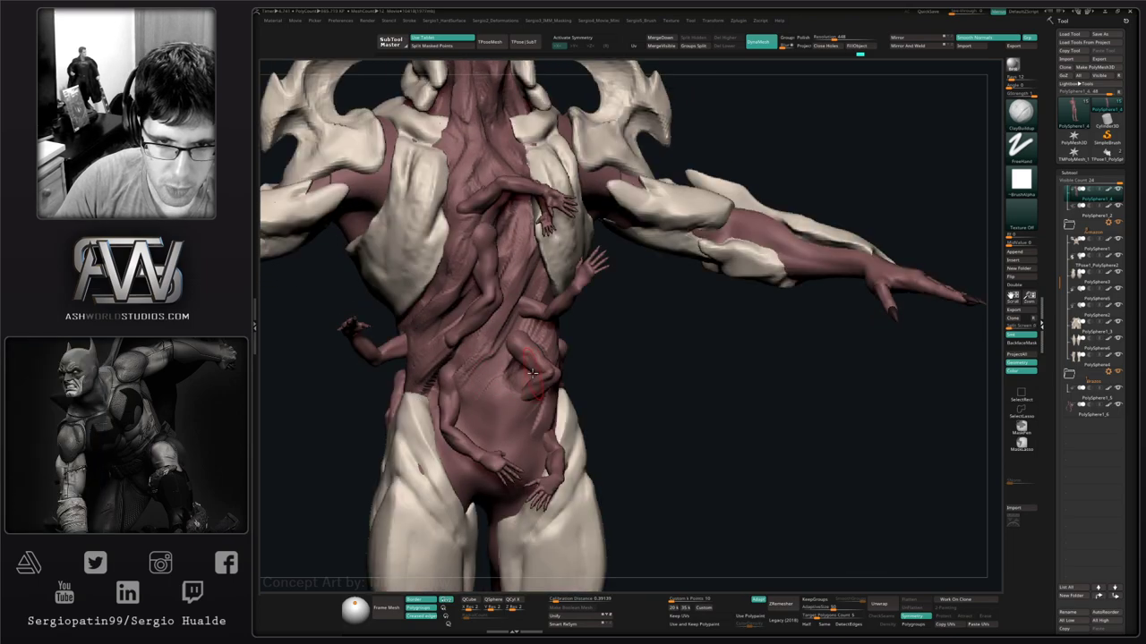
{"action": "right_click_drag", "start_coordinate": [532, 373], "coordinate": [545, 369]}
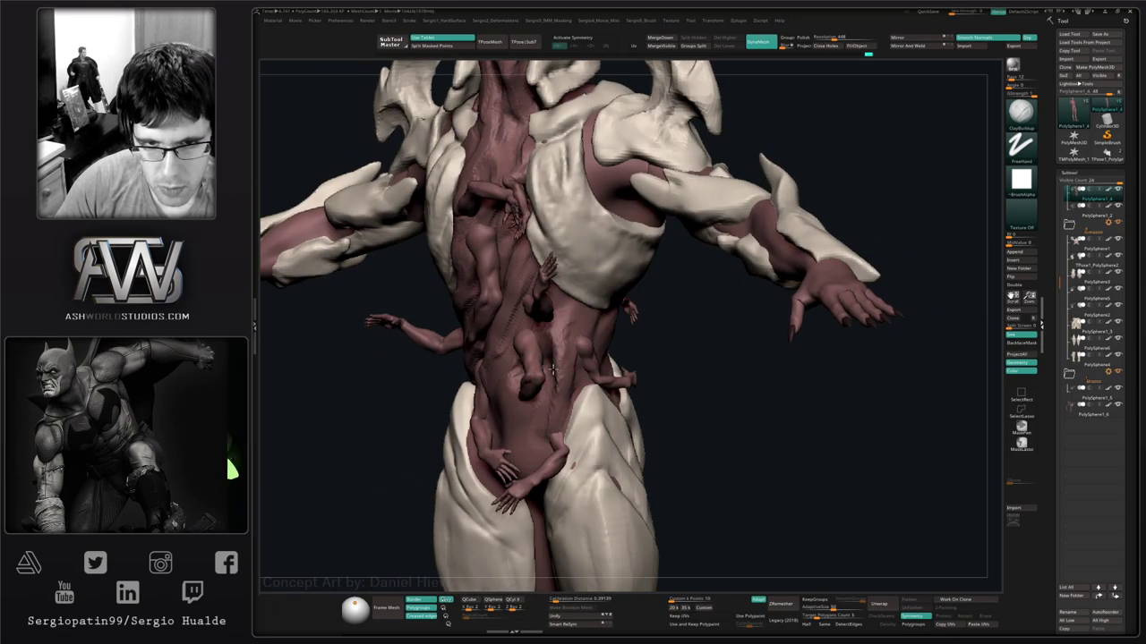
Sculpt fleshy strands across the exposed flank between the rib armour and the hip armour, around the small arms.
{"action": "right_click_drag", "start_coordinate": [590, 315], "coordinate": [576, 380]}
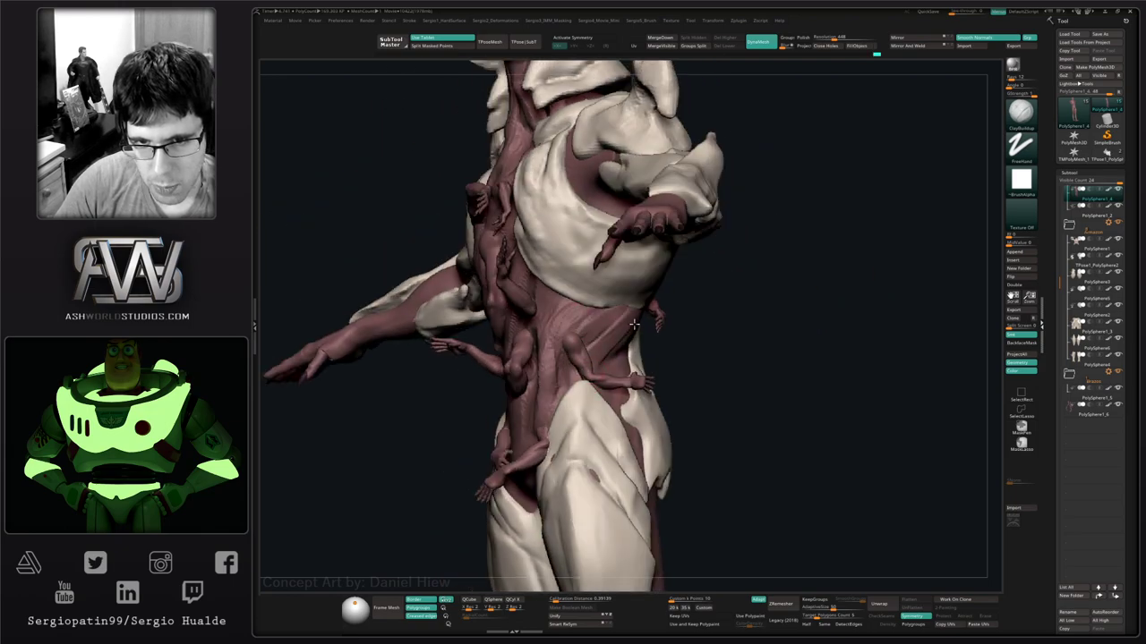
{"action": "right_click_drag", "start_coordinate": [619, 331], "coordinate": [638, 330]}
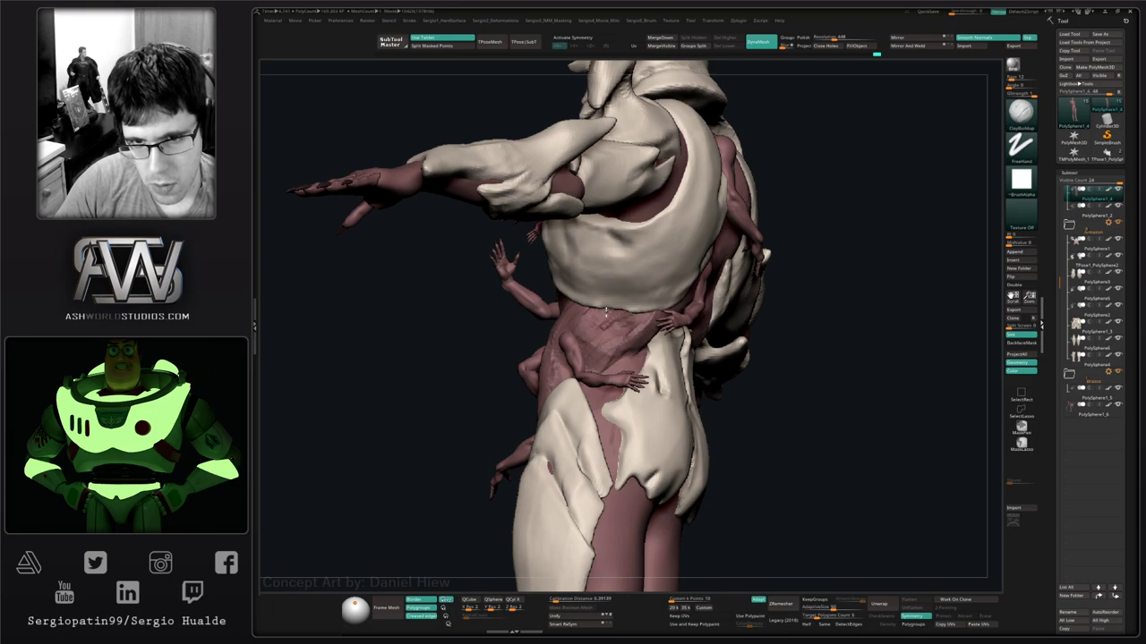
{"action": "right_click_drag", "start_coordinate": [635, 309], "coordinate": [626, 326]}
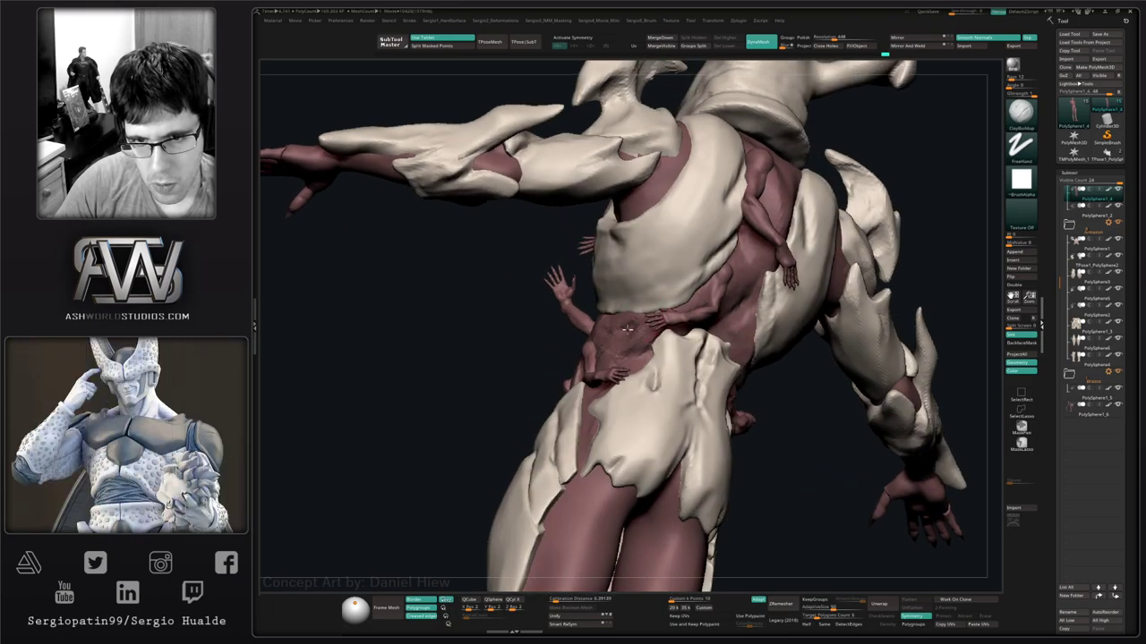
{"action": "mouse_move", "coordinate": [654, 363]}
{"action": "right_mouse_down"}
{"action": "mouse_move", "coordinate": [497, 456]}
{"action": "mouse_move", "coordinate": [592, 401]}
{"action": "right_mouse_up"}
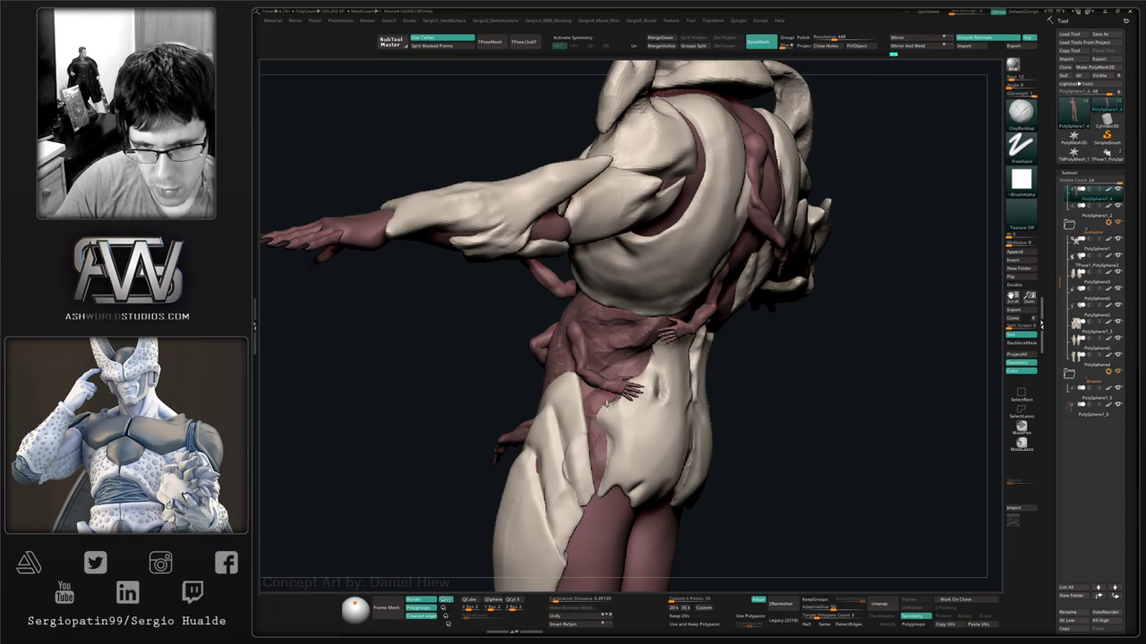
Carry the strands over the belly and down to the groin, isolating the body to work beneath the small arms.
{"action": "right_click_drag", "start_coordinate": [616, 437], "coordinate": [573, 385]}
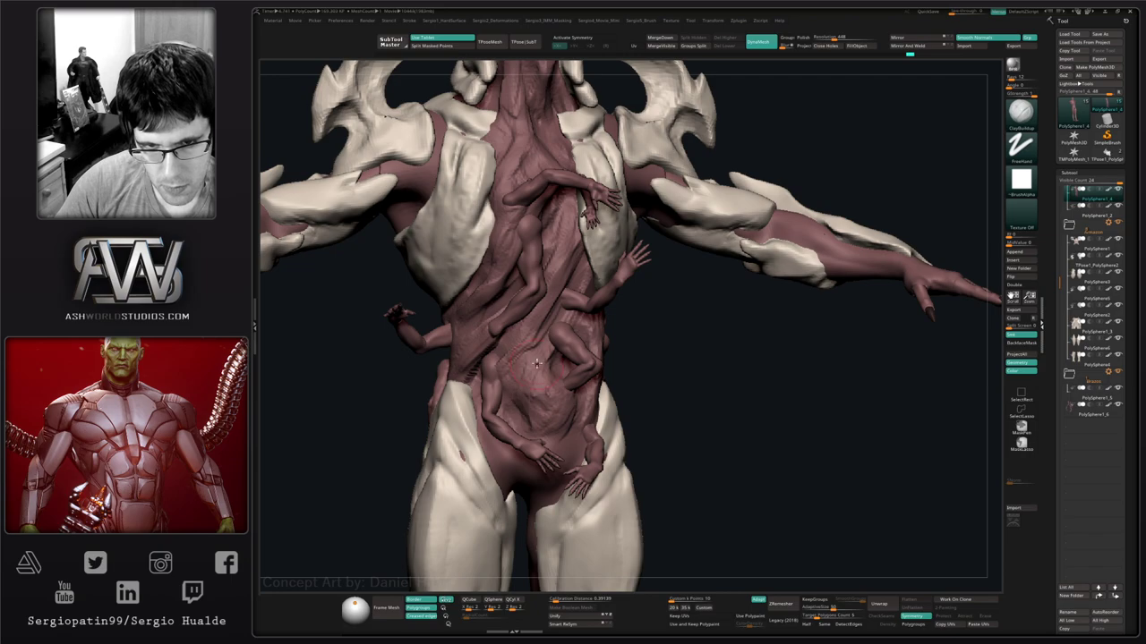
{"action": "left_click_drag", "start_coordinate": [567, 437], "coordinate": [544, 422]}
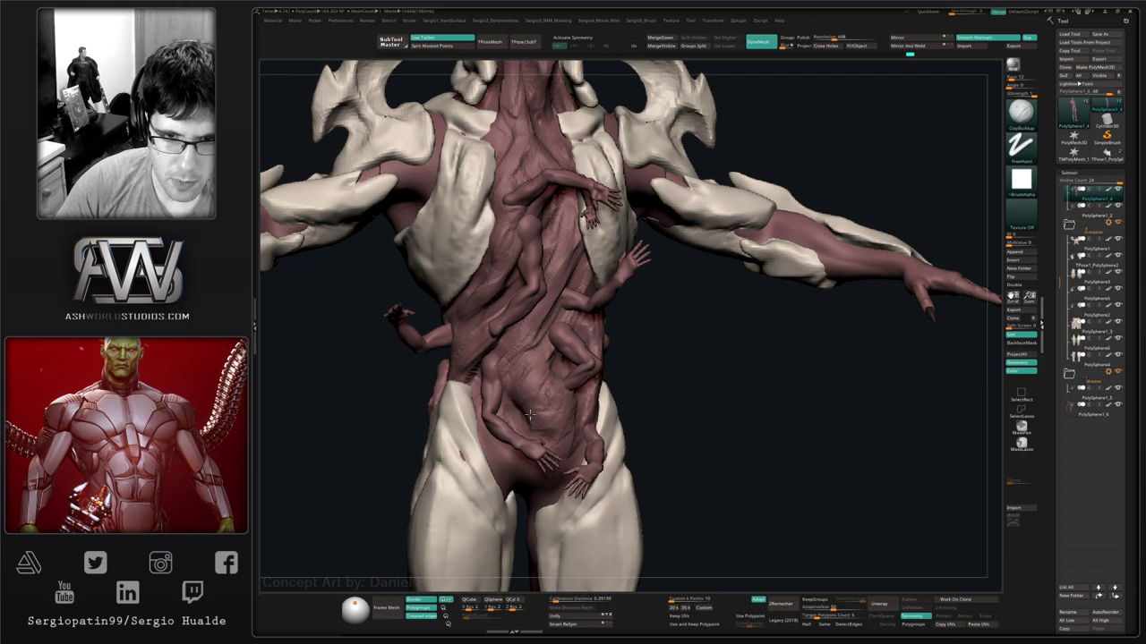
{"action": "mouse_move", "coordinate": [543, 421]}
{"action": "right_mouse_down"}
{"action": "mouse_move", "coordinate": [506, 426]}
{"action": "mouse_move", "coordinate": [591, 447]}
{"action": "right_mouse_up"}
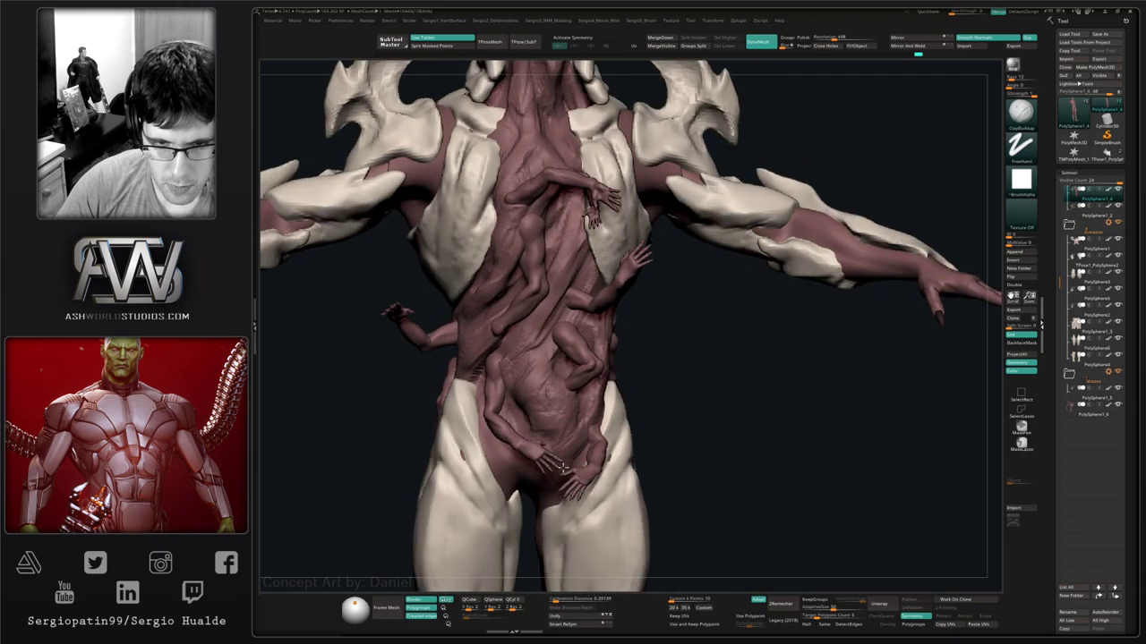
{"action": "left_click", "coordinate": [573, 446], "text": "ctrl+shift"}
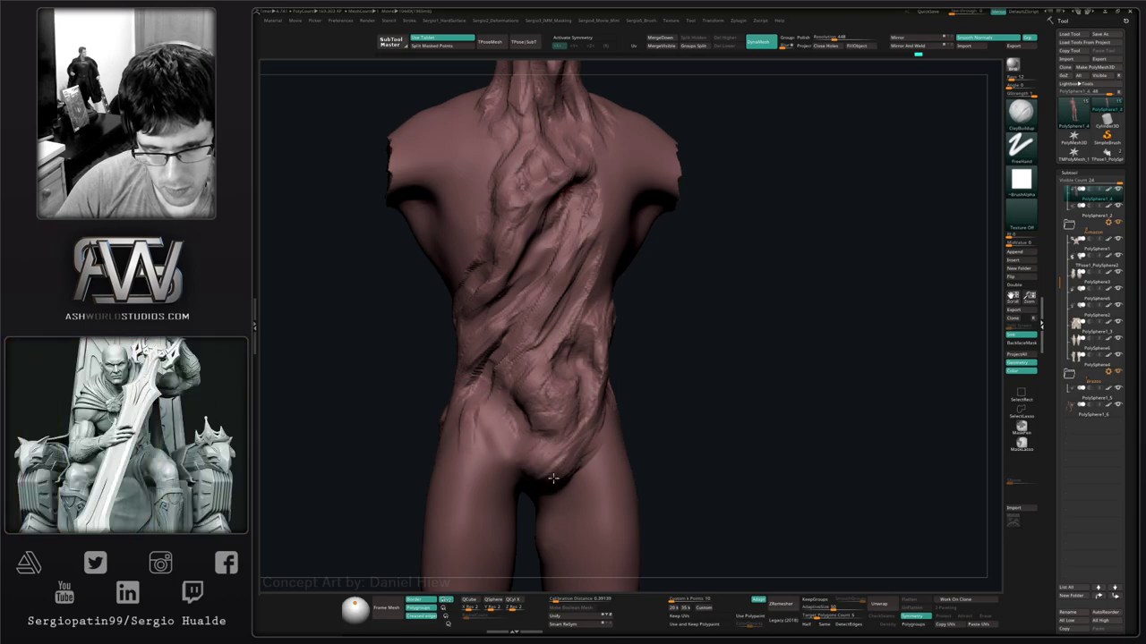
{"action": "mouse_move", "coordinate": [553, 479]}
{"action": "right_mouse_down"}
{"action": "mouse_move", "coordinate": [551, 459]}
{"action": "mouse_move", "coordinate": [504, 478]}
{"action": "mouse_move", "coordinate": [572, 484]}
{"action": "right_mouse_up"}
{"action": "key", "text": "shift+s"}
Turn on X symmetry and sculpt muscle-like strands into the front of both armpits on the isolated body.
{"action": "right_click_drag", "start_coordinate": [572, 483], "coordinate": [630, 498], "text": "ctrl"}
{"action": "mouse_move", "coordinate": [519, 414]}
{"action": "right_mouse_down", "text": "ctrl"}
{"action": "mouse_move", "coordinate": [512, 448]}
{"action": "mouse_move", "coordinate": [549, 439]}
{"action": "mouse_move", "coordinate": [450, 368]}
{"action": "right_mouse_up", "text": "ctrl"}
{"action": "left_click", "coordinate": [539, 449], "text": "ctrl+shift"}
{"action": "key", "text": "x"}
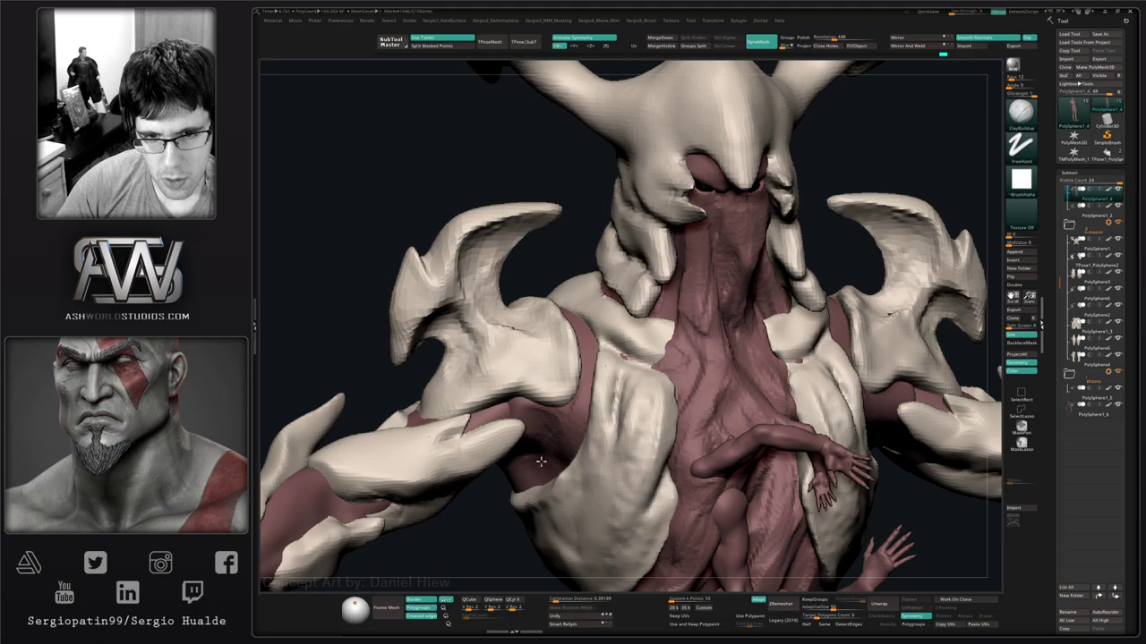
{"action": "right_click_drag", "start_coordinate": [557, 461], "coordinate": [530, 450]}
{"action": "left_click", "coordinate": [539, 457], "text": "ctrl+shift"}
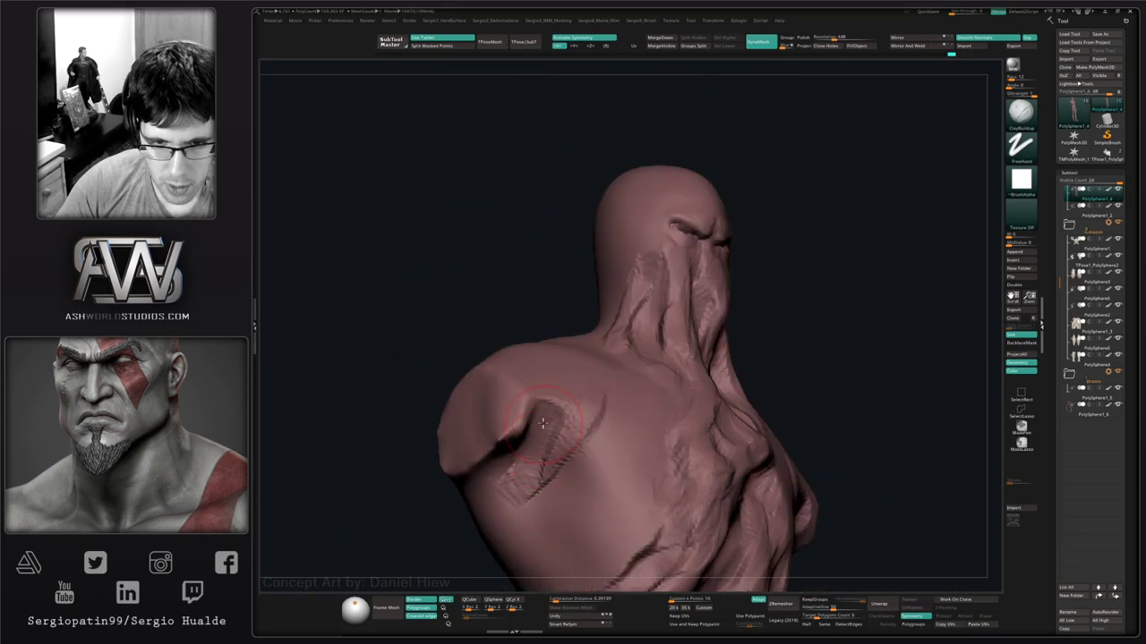
{"action": "mouse_move", "coordinate": [538, 413]}
{"action": "left_mouse_down"}
{"action": "mouse_move", "coordinate": [517, 467]}
{"action": "mouse_move", "coordinate": [491, 448]}
{"action": "mouse_move", "coordinate": [535, 483]}
{"action": "left_mouse_up"}
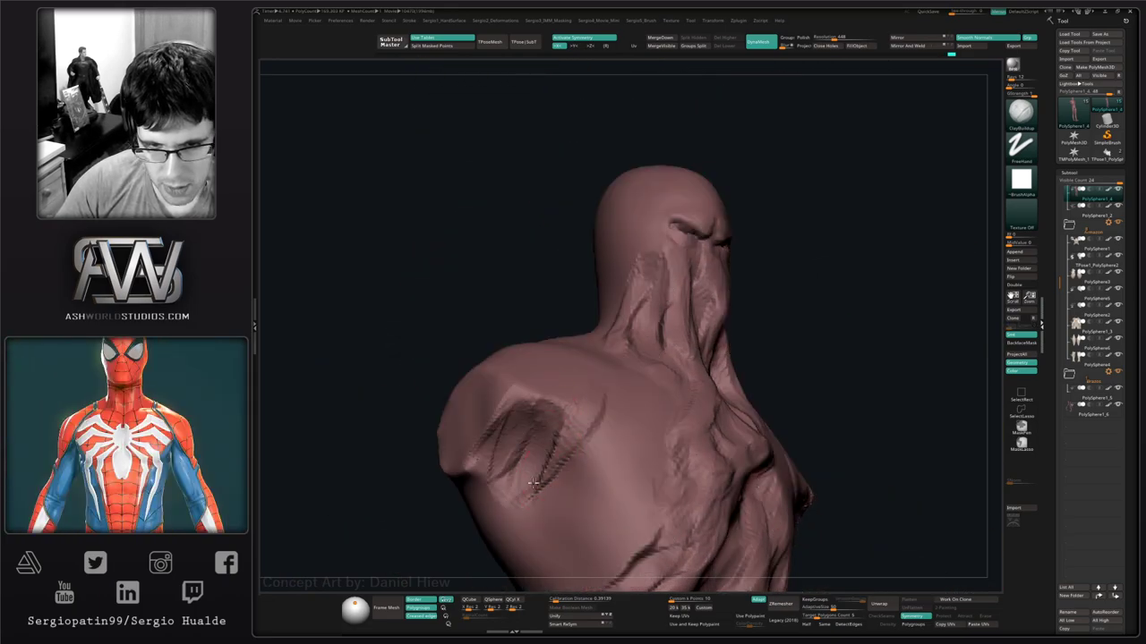
{"action": "left_click", "coordinate": [564, 414], "text": "ctrl+shift"}
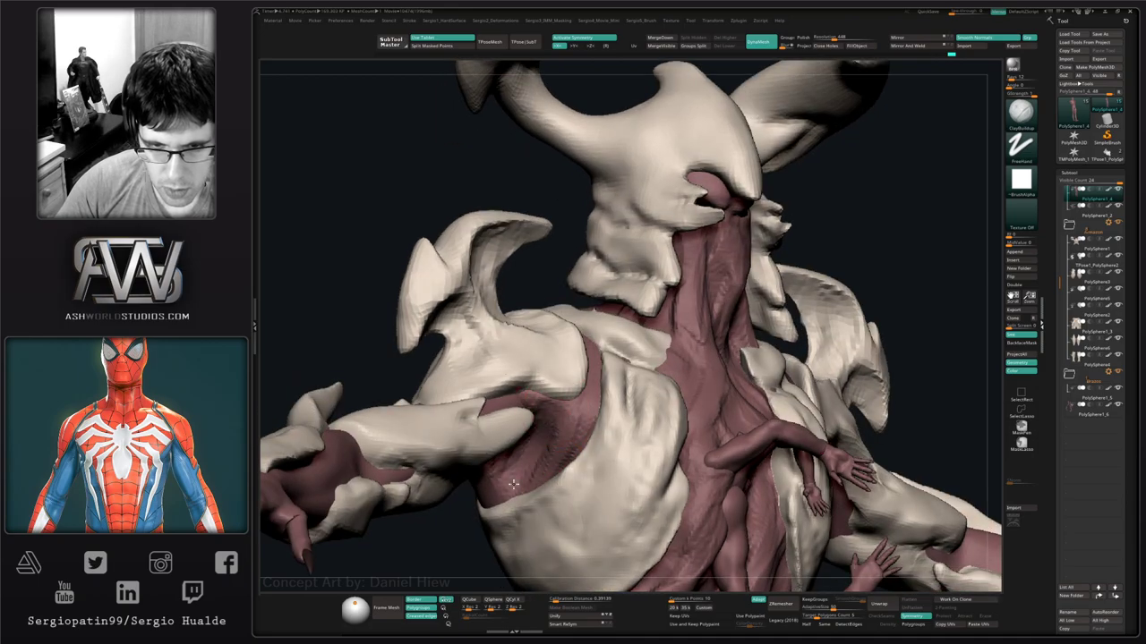
Continue the symmetrical strands around the back of both armpits, between the shoulder and back armour.
{"action": "mouse_move", "coordinate": [574, 398]}
{"action": "right_mouse_down"}
{"action": "mouse_move", "coordinate": [536, 394]}
{"action": "mouse_move", "coordinate": [584, 409]}
{"action": "mouse_move", "coordinate": [578, 381]}
{"action": "right_mouse_up"}
{"action": "mouse_move", "coordinate": [578, 380]}
{"action": "right_mouse_down"}
{"action": "mouse_move", "coordinate": [501, 376]}
{"action": "mouse_move", "coordinate": [584, 405]}
{"action": "right_mouse_up"}
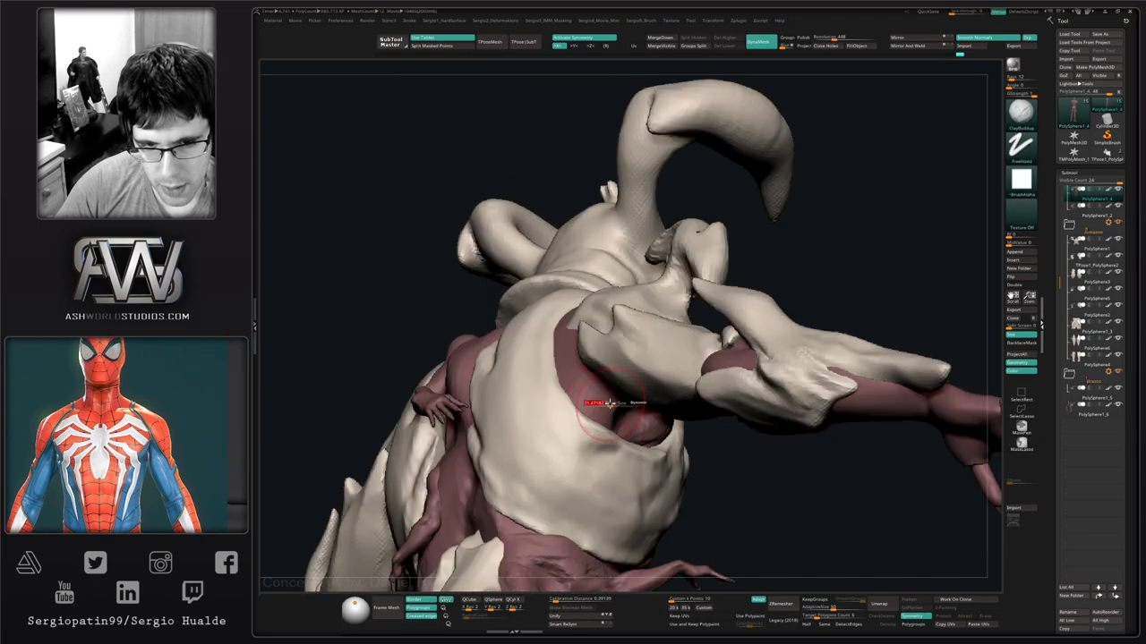
{"action": "key", "text": "alt+s"}
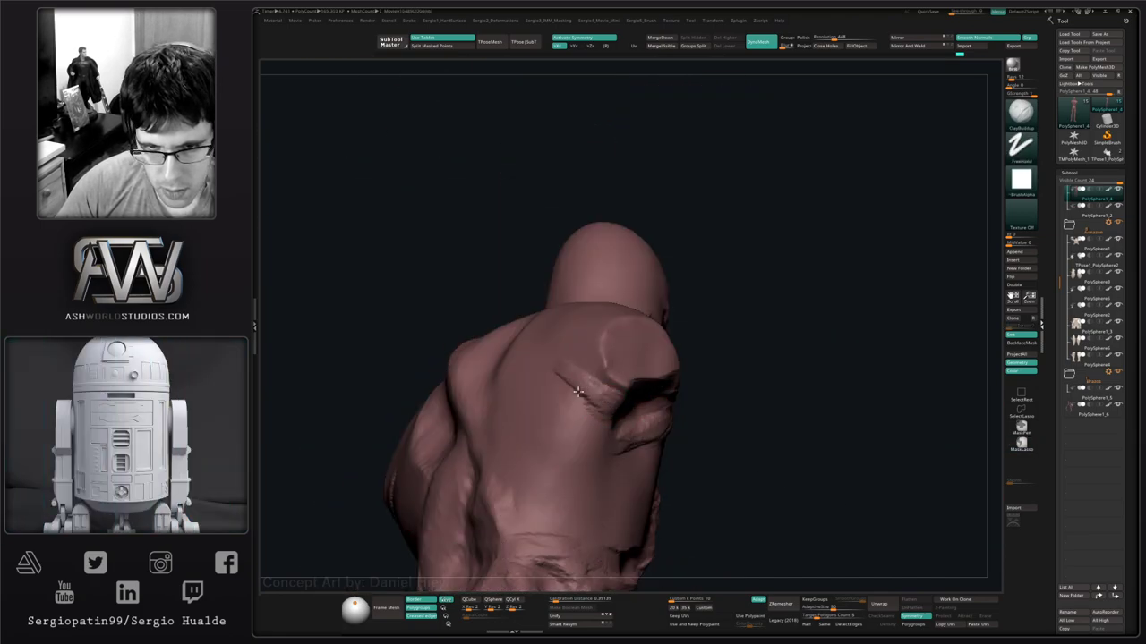
{"action": "right_click_drag", "start_coordinate": [617, 414], "coordinate": [583, 417]}
{"action": "left_click_drag", "start_coordinate": [582, 419], "coordinate": [608, 438]}
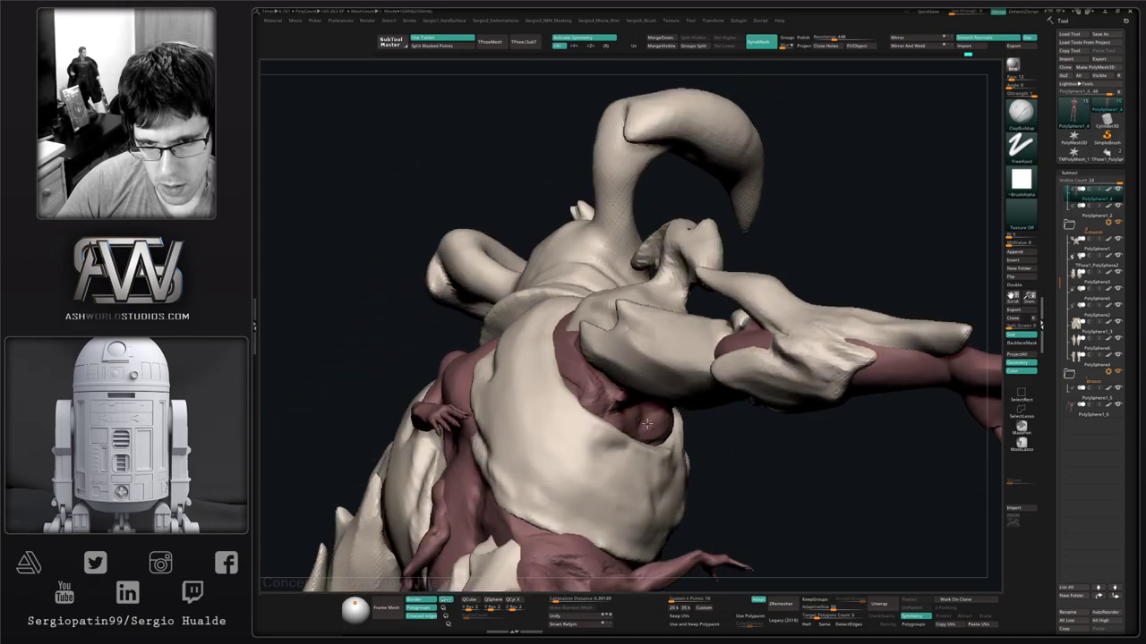
{"action": "right_click_drag", "start_coordinate": [572, 376], "coordinate": [591, 365]}
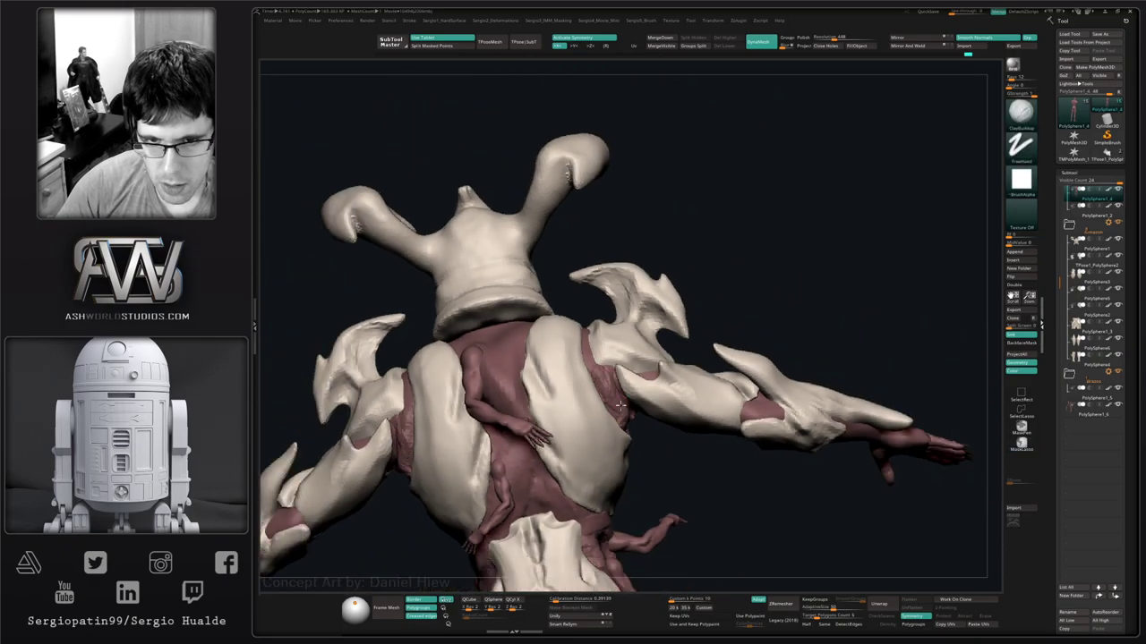
{"action": "right_click_drag", "start_coordinate": [620, 405], "coordinate": [661, 439]}
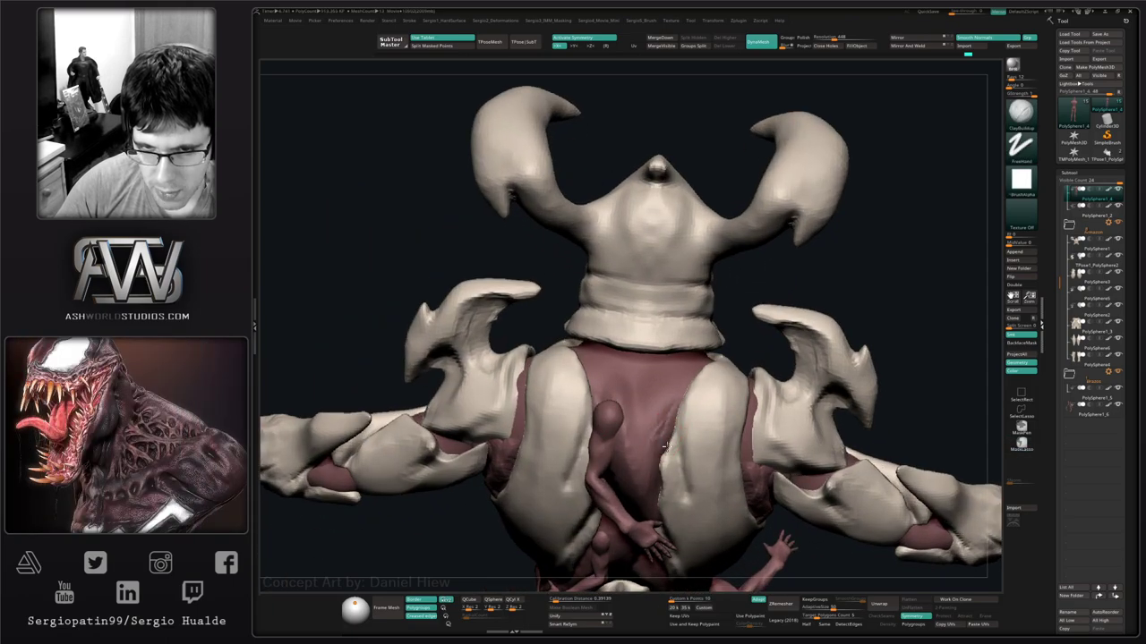
Turn off symmetry and build up diagonal strands over the upper back and the nape of the neck.
{"action": "key", "text": "x"}
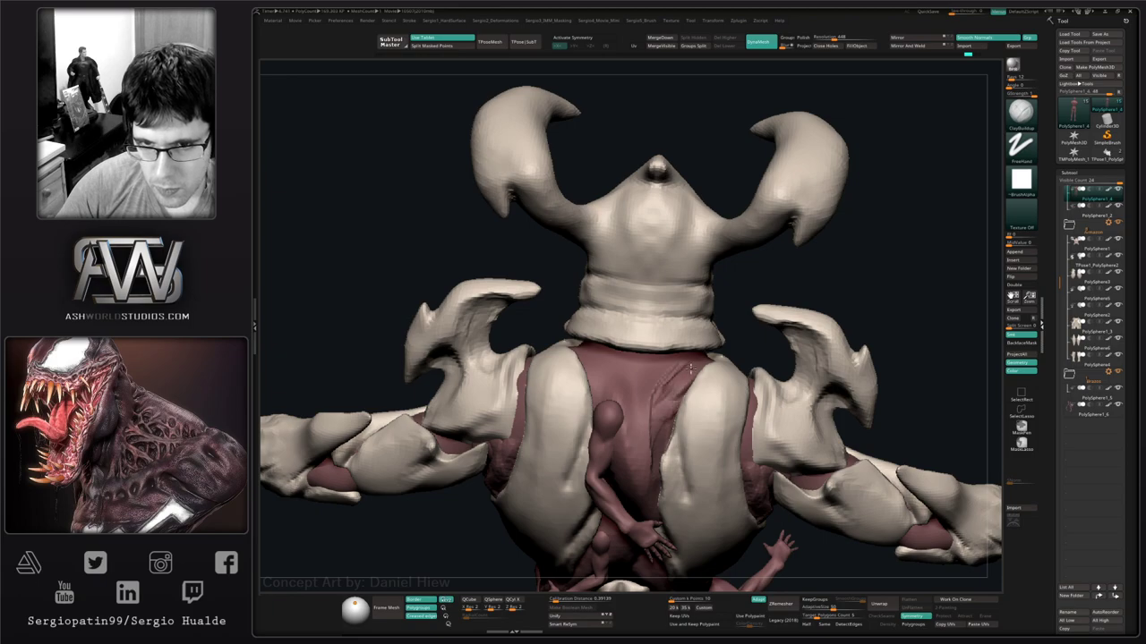
{"action": "mouse_move", "coordinate": [690, 368]}
{"action": "left_mouse_down"}
{"action": "mouse_move", "coordinate": [657, 453]}
{"action": "mouse_move", "coordinate": [645, 373]}
{"action": "mouse_move", "coordinate": [662, 356]}
{"action": "mouse_move", "coordinate": [673, 367]}
{"action": "mouse_move", "coordinate": [658, 311]}
{"action": "left_mouse_up"}
{"action": "key", "text": "alt+s"}
{"action": "key", "text": "s"}
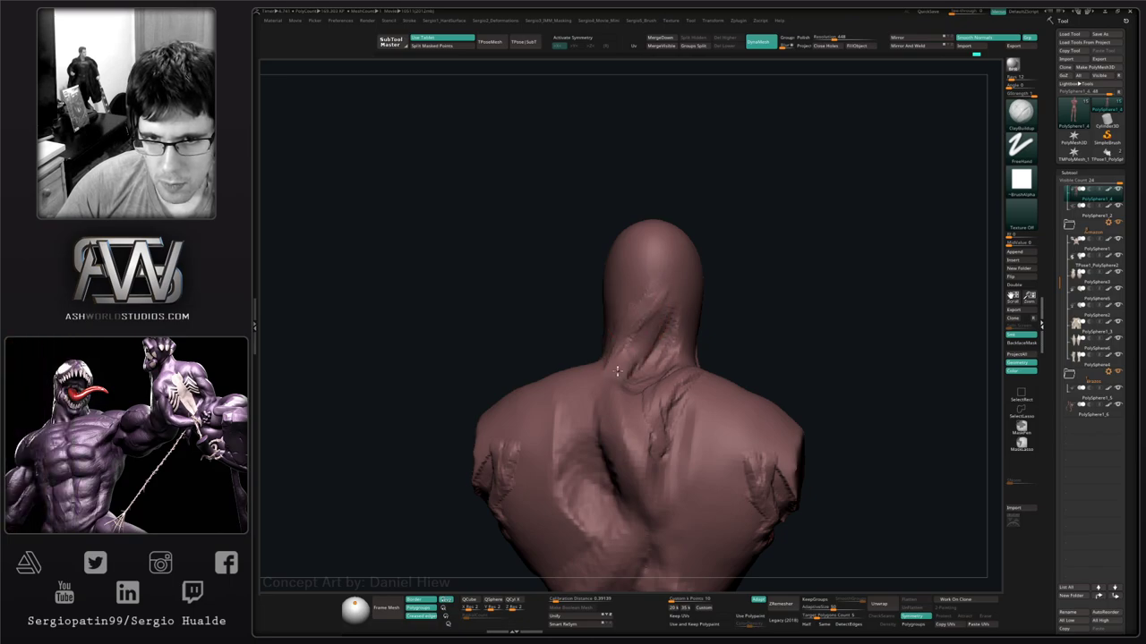
{"action": "mouse_move", "coordinate": [617, 371]}
{"action": "right_mouse_down"}
{"action": "mouse_move", "coordinate": [633, 356]}
{"action": "mouse_move", "coordinate": [639, 310]}
{"action": "mouse_move", "coordinate": [634, 348]}
{"action": "right_mouse_up"}
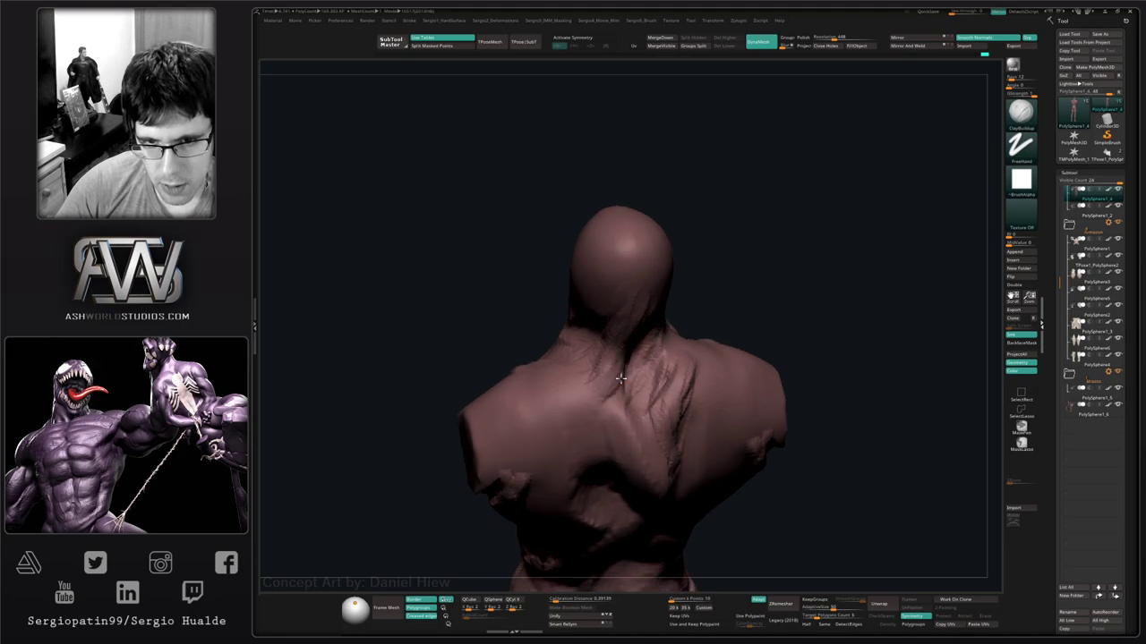
Sculpt strands around the shoulder of the upper back arm and blend them into the base of the neck.
{"action": "right_click_drag", "start_coordinate": [617, 439], "coordinate": [634, 405]}
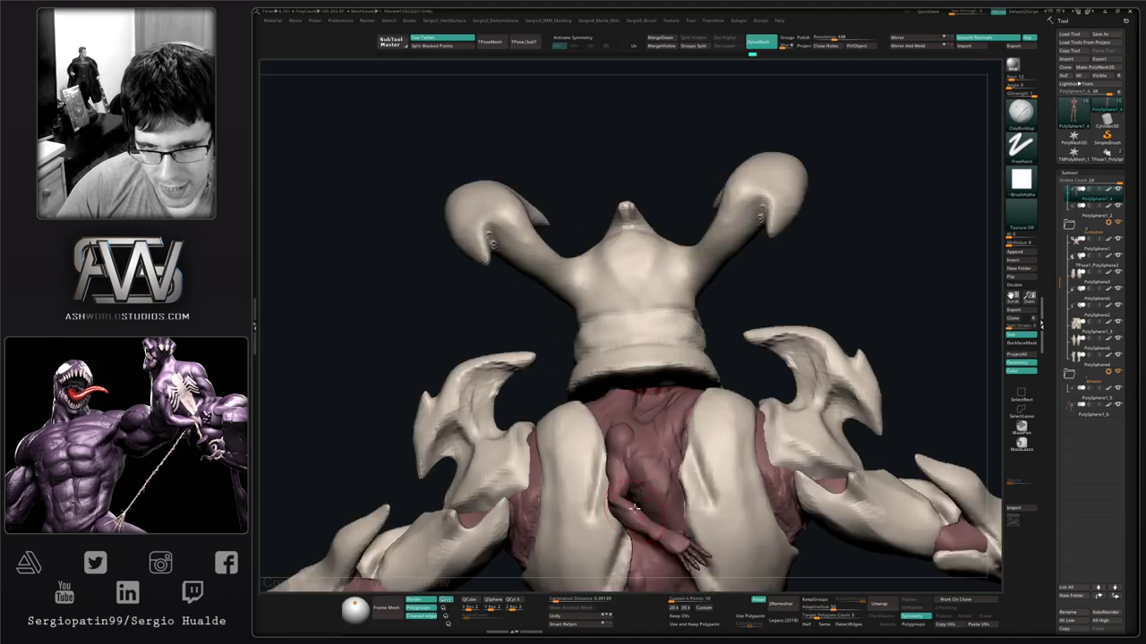
{"action": "right_click_drag", "start_coordinate": [618, 421], "coordinate": [653, 387]}
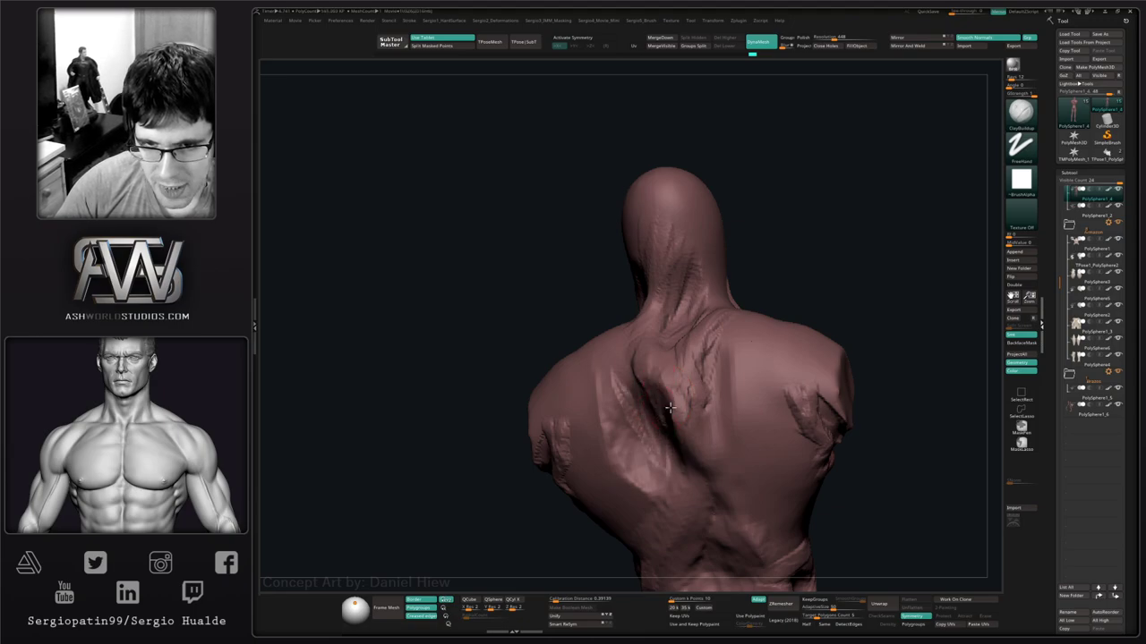
{"action": "mouse_move", "coordinate": [669, 430]}
{"action": "right_mouse_down"}
{"action": "mouse_move", "coordinate": [631, 382]}
{"action": "mouse_move", "coordinate": [639, 355]}
{"action": "right_mouse_up"}
{"action": "key", "text": "alt+shift+s"}
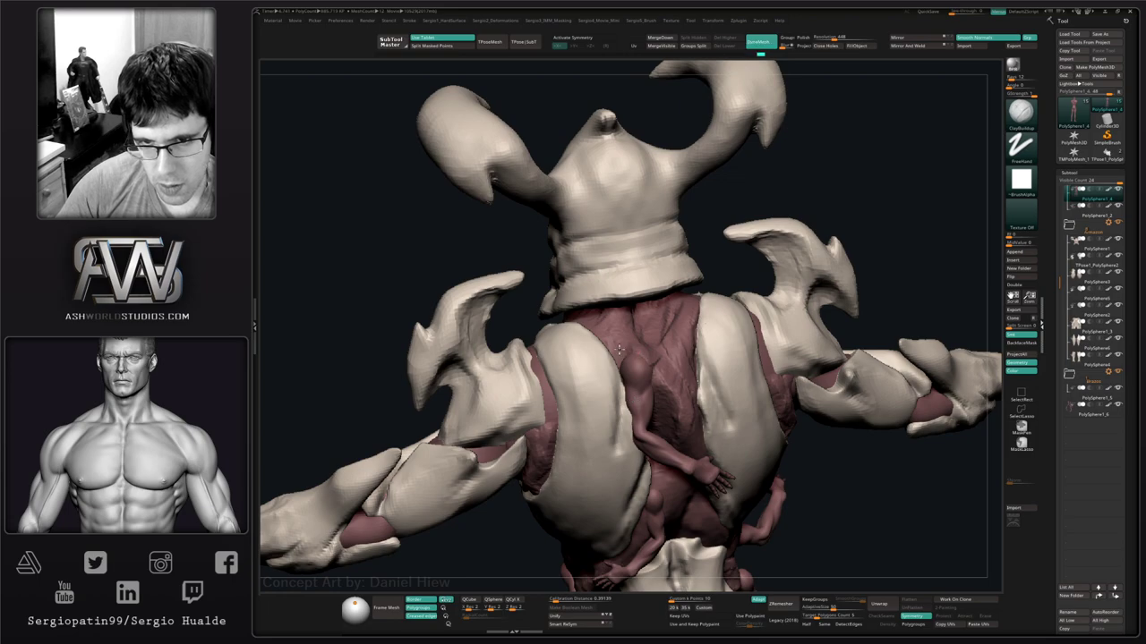
{"action": "key", "text": "alt+s"}
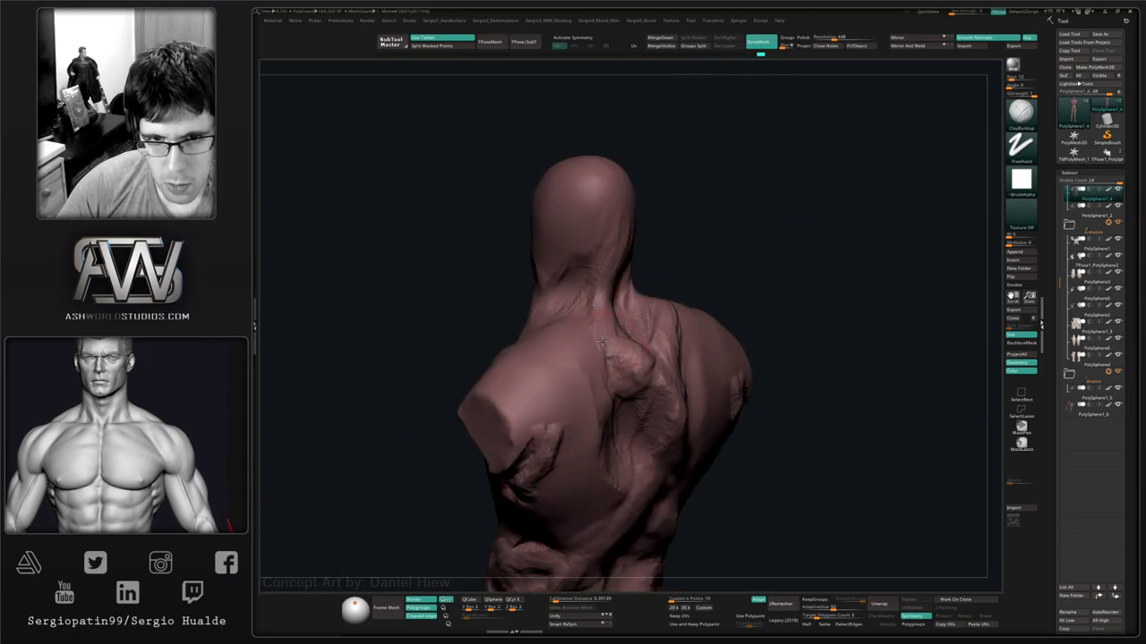
{"action": "right_click_drag", "start_coordinate": [605, 343], "coordinate": [577, 315]}
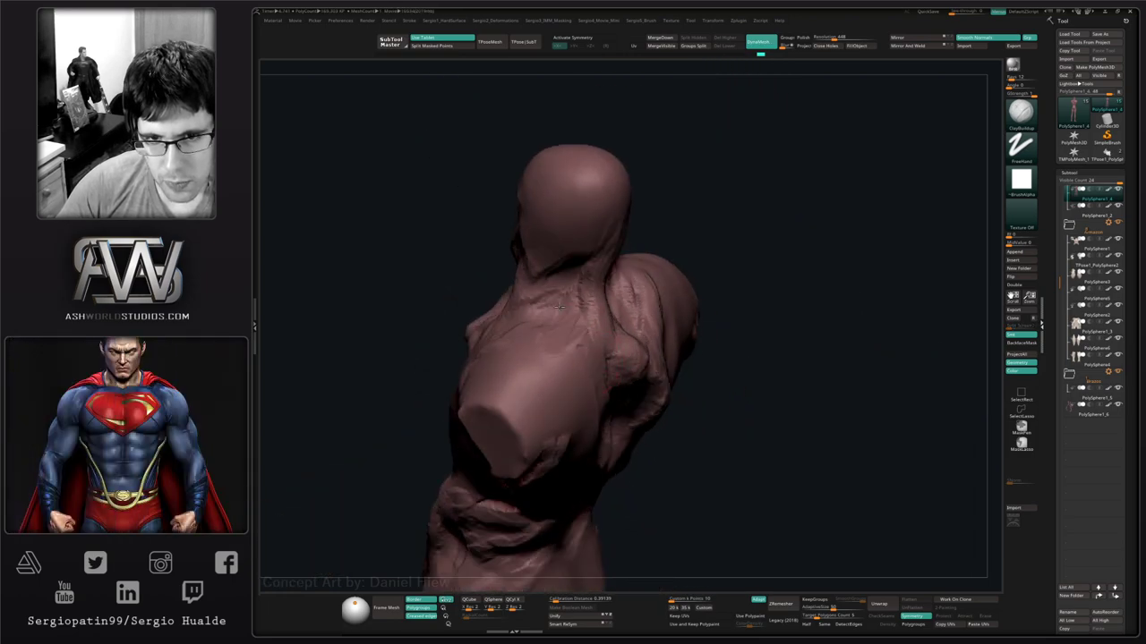
Extend the strands down the middle of the back, beneath and between the two small arms toward the hip armour.
{"action": "mouse_move", "coordinate": [585, 357]}
{"action": "right_mouse_down"}
{"action": "mouse_move", "coordinate": [604, 388]}
{"action": "mouse_move", "coordinate": [580, 443]}
{"action": "right_mouse_up"}
{"action": "key", "text": "alt+s"}
{"action": "mouse_move", "coordinate": [586, 452]}
{"action": "left_mouse_down"}
{"action": "mouse_move", "coordinate": [634, 449]}
{"action": "mouse_move", "coordinate": [640, 488]}
{"action": "left_mouse_up"}
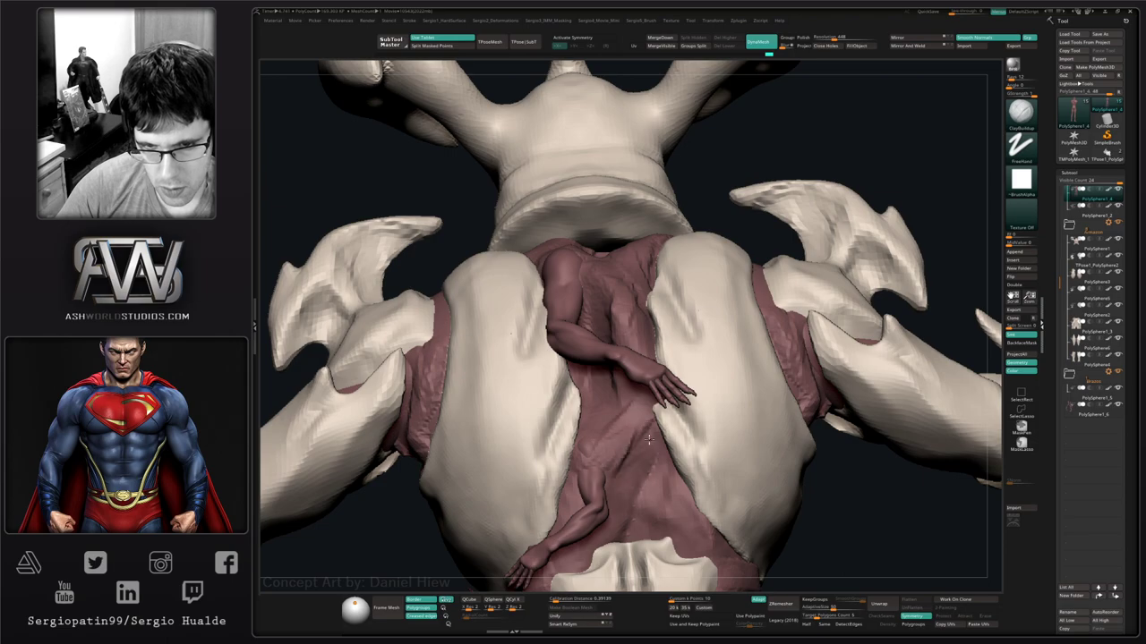
{"action": "left_click_drag", "start_coordinate": [637, 448], "coordinate": [672, 483]}
{"action": "right_click_drag", "start_coordinate": [644, 460], "coordinate": [620, 387], "text": "alt"}
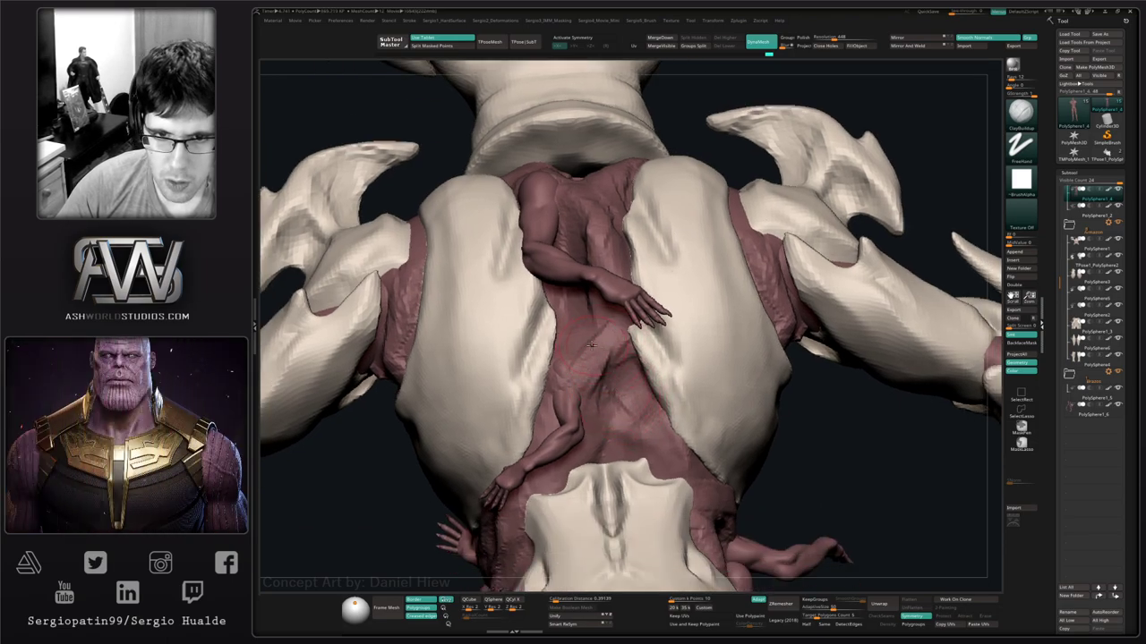
{"action": "key", "text": "alt+s"}
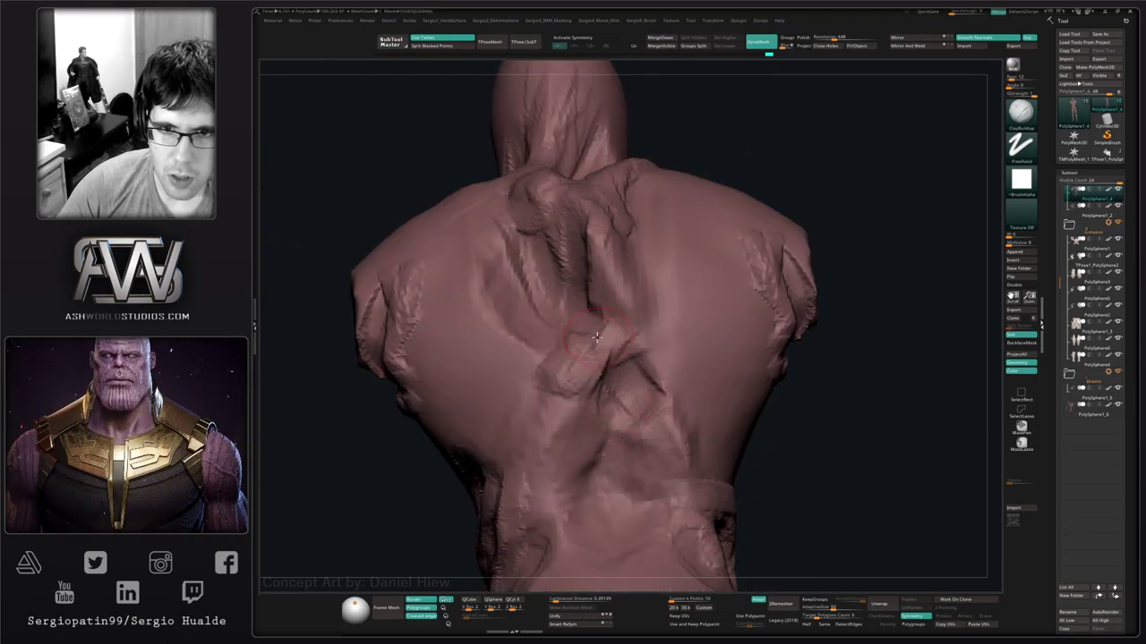
{"action": "right_click_drag", "start_coordinate": [589, 342], "coordinate": [578, 305]}
{"action": "mouse_move", "coordinate": [578, 304]}
{"action": "left_mouse_down"}
{"action": "mouse_move", "coordinate": [586, 272]}
{"action": "mouse_move", "coordinate": [584, 303]}
{"action": "mouse_move", "coordinate": [596, 296]}
{"action": "left_mouse_up"}
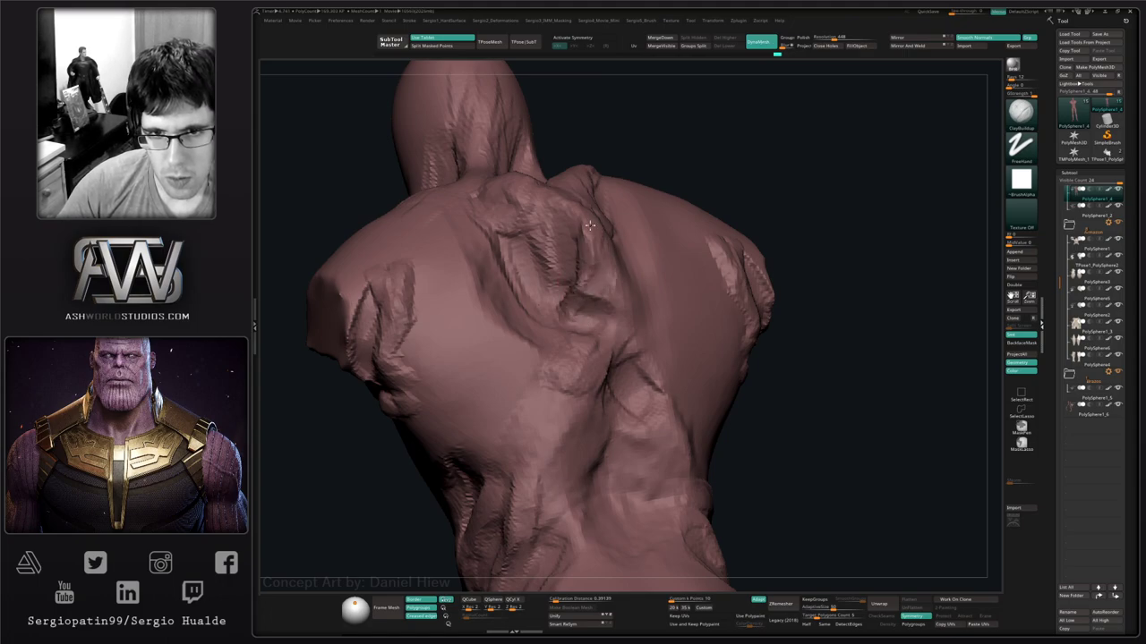
Build up crossing strands over the lower middle of the back, between the small arms and the hip armour.
{"action": "right_click_drag", "start_coordinate": [687, 385], "coordinate": [620, 390]}
{"action": "left_click_drag", "start_coordinate": [605, 367], "coordinate": [632, 416]}
{"action": "key", "text": "alt+s"}
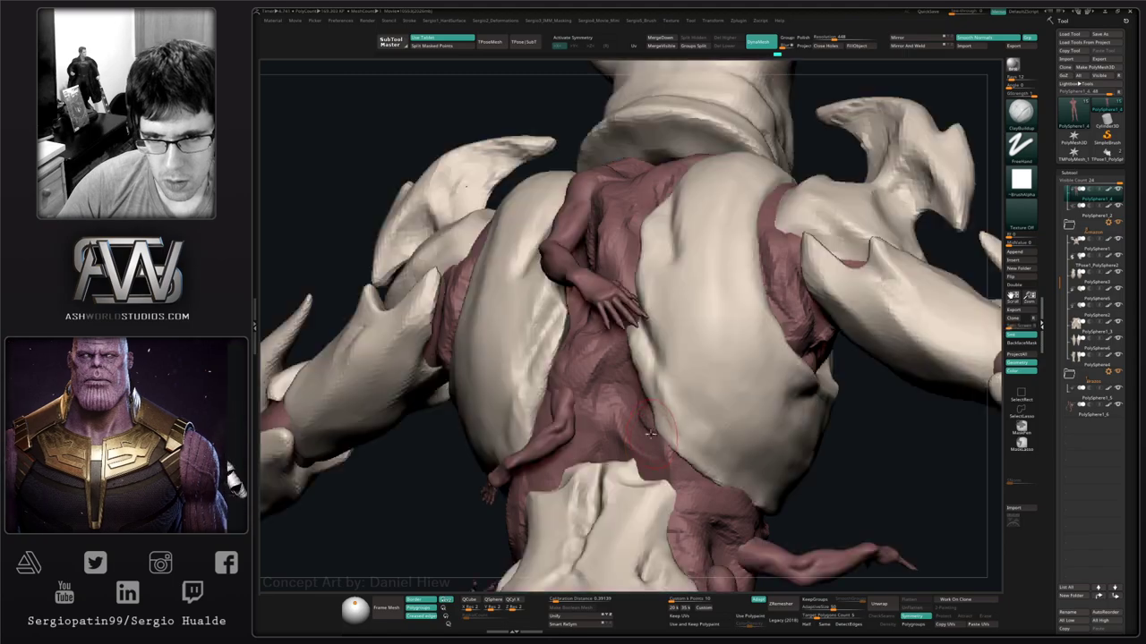
{"action": "right_click_drag", "start_coordinate": [631, 416], "coordinate": [613, 336]}
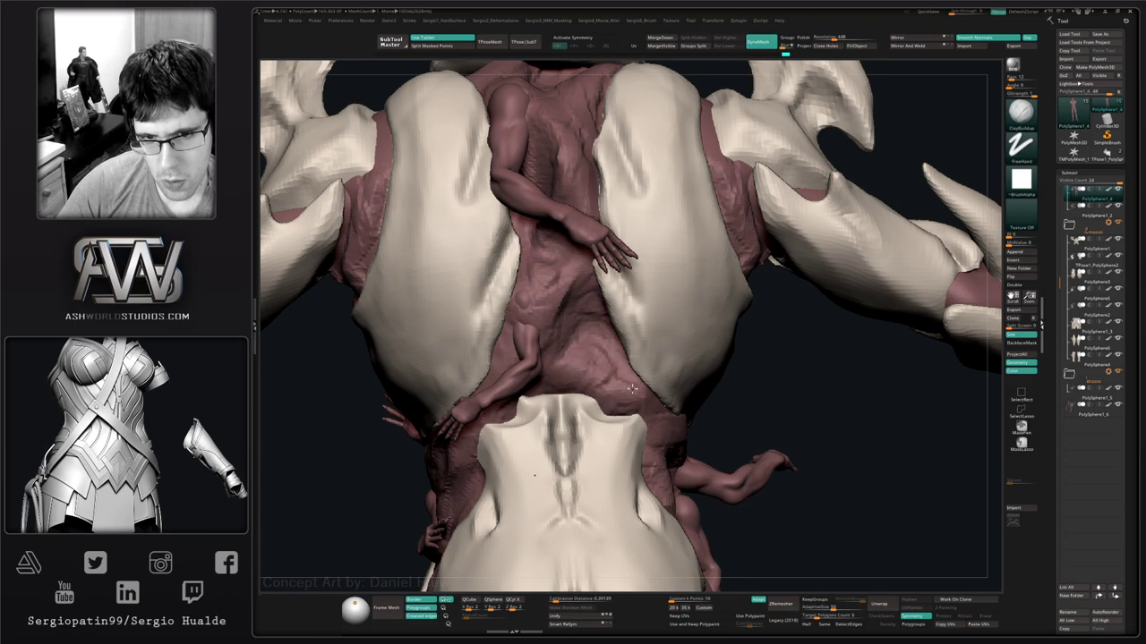
{"action": "right_click_drag", "start_coordinate": [589, 313], "coordinate": [616, 322]}
{"action": "mouse_move", "coordinate": [616, 322]}
{"action": "right_mouse_down", "text": "ctrl"}
{"action": "mouse_move", "coordinate": [606, 374]}
{"action": "mouse_move", "coordinate": [620, 363]}
{"action": "mouse_move", "coordinate": [626, 405]}
{"action": "mouse_move", "coordinate": [632, 394]}
{"action": "right_mouse_up", "text": "ctrl"}
{"action": "key", "text": "alt+s"}
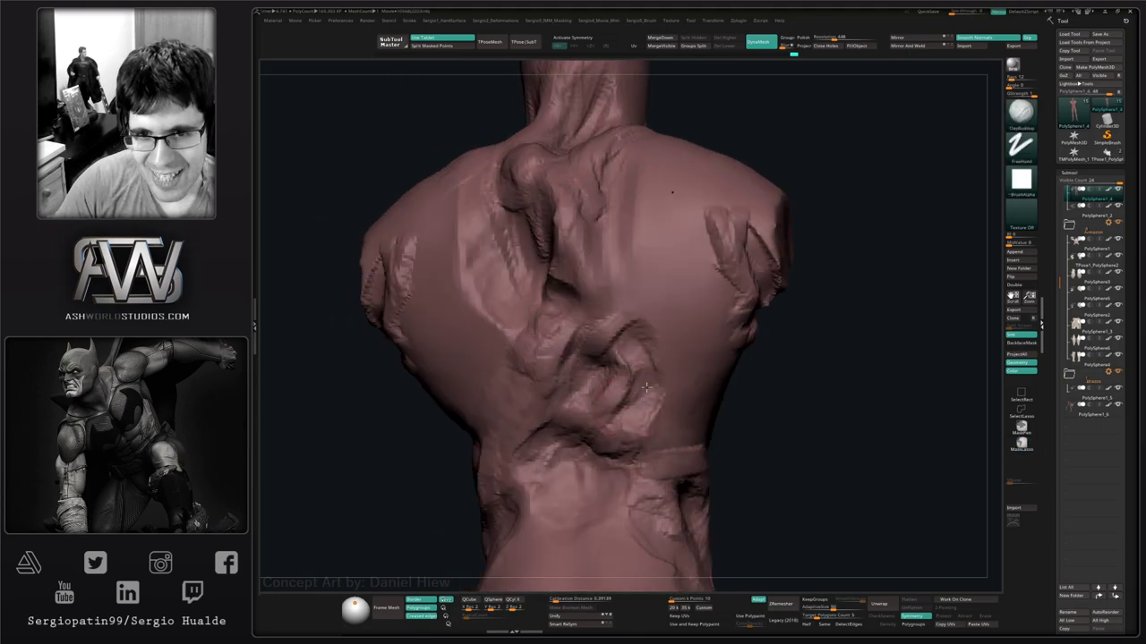
{"action": "key", "text": "alt+s"}
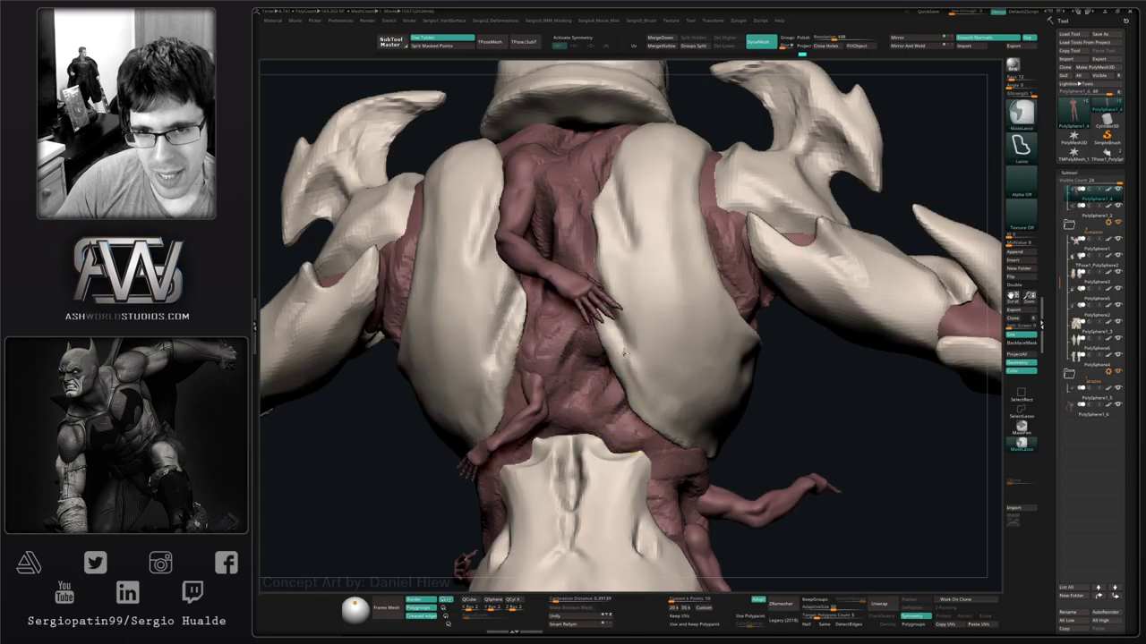
Duplicate the creature's main arms as a separate part and bring up the transform gizmo on them.
{"action": "right_click_drag", "start_coordinate": [626, 376], "coordinate": [618, 331], "text": "ctrl"}
{"action": "mouse_move", "coordinate": [617, 331]}
{"action": "right_mouse_down"}
{"action": "mouse_move", "coordinate": [586, 372]}
{"action": "mouse_move", "coordinate": [601, 412]}
{"action": "mouse_move", "coordinate": [570, 367]}
{"action": "right_mouse_up"}
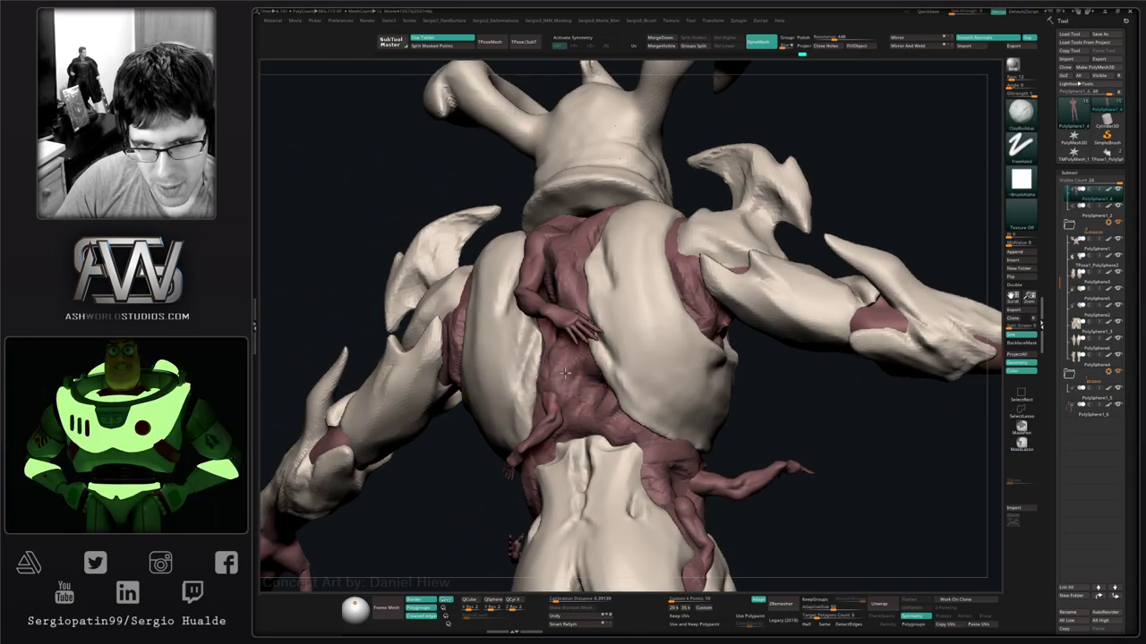
{"action": "right_click_drag", "start_coordinate": [588, 413], "coordinate": [538, 487]}
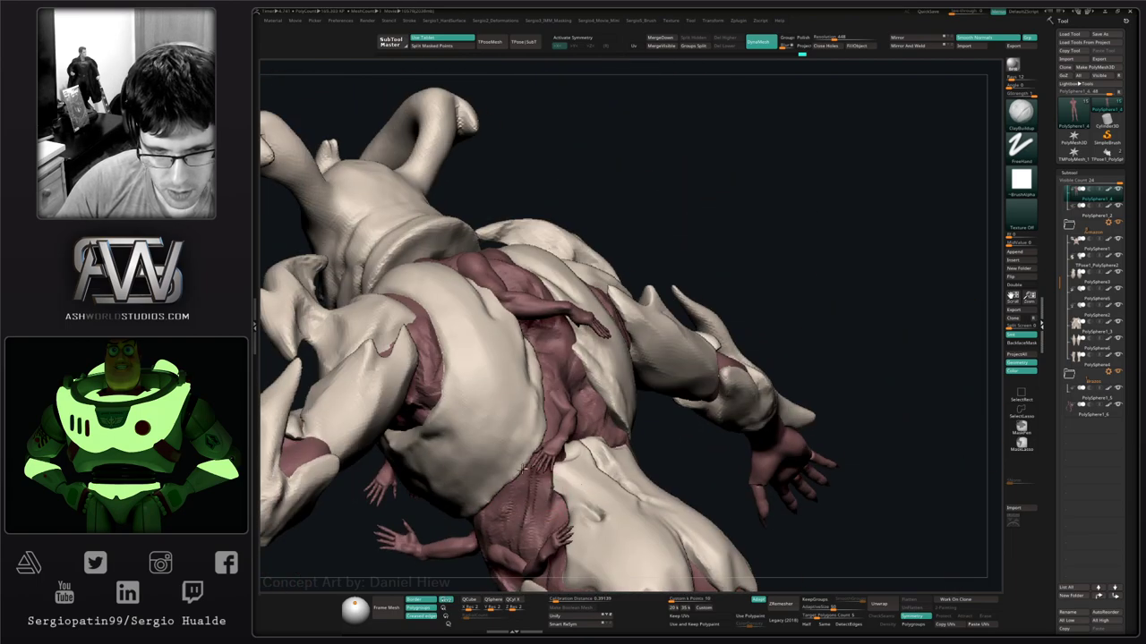
{"action": "mouse_move", "coordinate": [496, 491]}
{"action": "right_mouse_down"}
{"action": "mouse_move", "coordinate": [548, 419]}
{"action": "mouse_move", "coordinate": [635, 409]}
{"action": "mouse_move", "coordinate": [609, 380]}
{"action": "mouse_move", "coordinate": [611, 441]}
{"action": "mouse_move", "coordinate": [583, 396]}
{"action": "mouse_move", "coordinate": [571, 336]}
{"action": "mouse_move", "coordinate": [593, 378]}
{"action": "mouse_move", "coordinate": [594, 474]}
{"action": "mouse_move", "coordinate": [586, 366]}
{"action": "mouse_move", "coordinate": [665, 332]}
{"action": "mouse_move", "coordinate": [623, 351]}
{"action": "mouse_move", "coordinate": [671, 390]}
{"action": "mouse_move", "coordinate": [597, 407]}
{"action": "right_mouse_up"}
{"action": "mouse_move", "coordinate": [613, 361]}
{"action": "right_mouse_down"}
{"action": "mouse_move", "coordinate": [668, 330]}
{"action": "mouse_move", "coordinate": [519, 365]}
{"action": "right_mouse_up"}
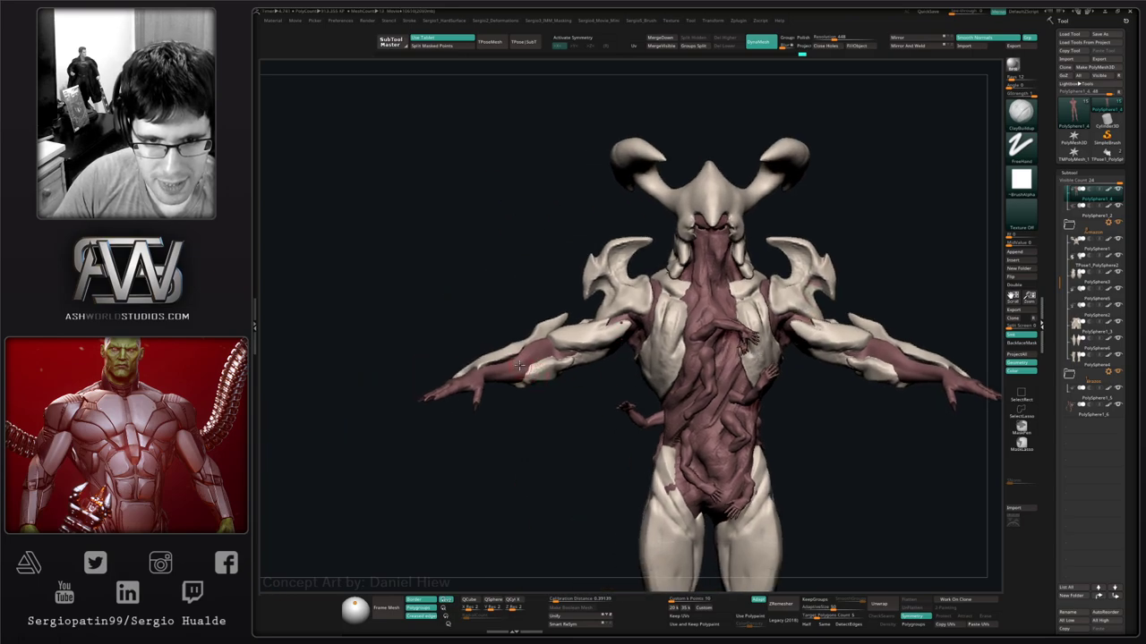
{"action": "left_click", "coordinate": [524, 357], "text": "alt"}
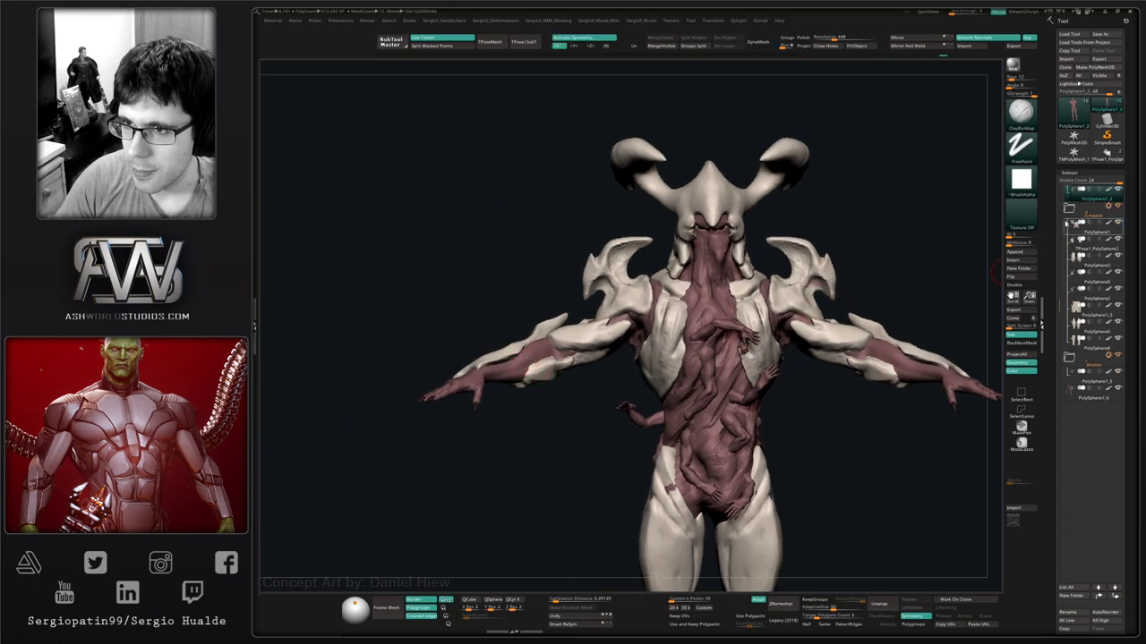
{"action": "right_click_drag", "start_coordinate": [880, 269], "coordinate": [645, 292]}
{"action": "key", "text": "w"}
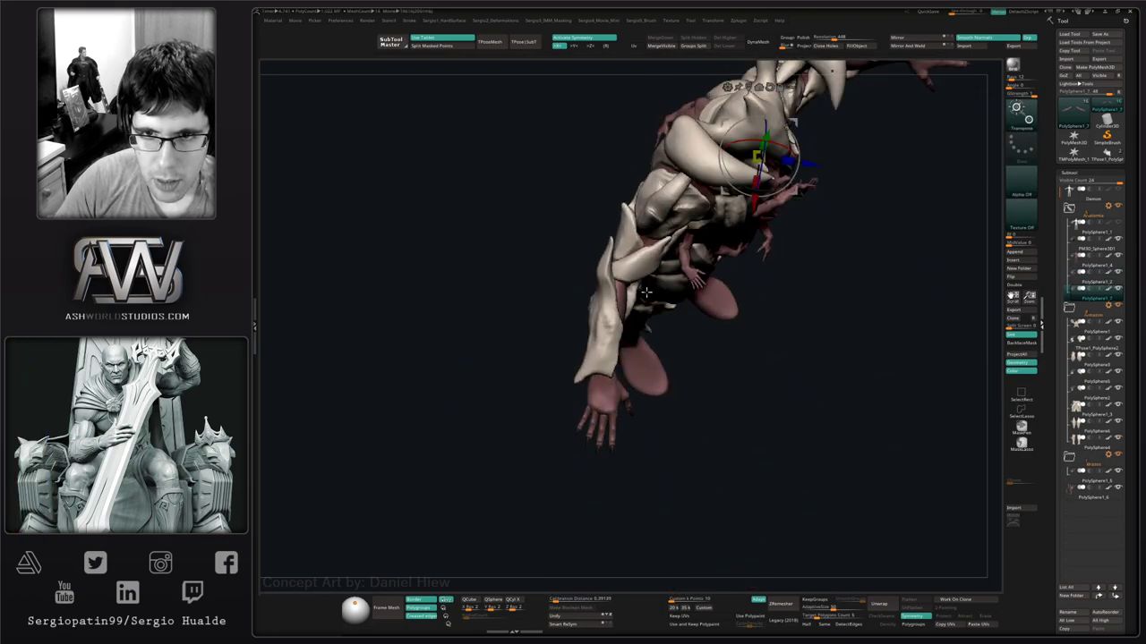
{"action": "left_click_drag", "start_coordinate": [793, 193], "coordinate": [623, 303], "text": "alt"}
{"action": "right_click_drag", "start_coordinate": [629, 308], "coordinate": [563, 261]}
{"action": "left_click_drag", "start_coordinate": [581, 203], "coordinate": [627, 235], "text": "alt"}
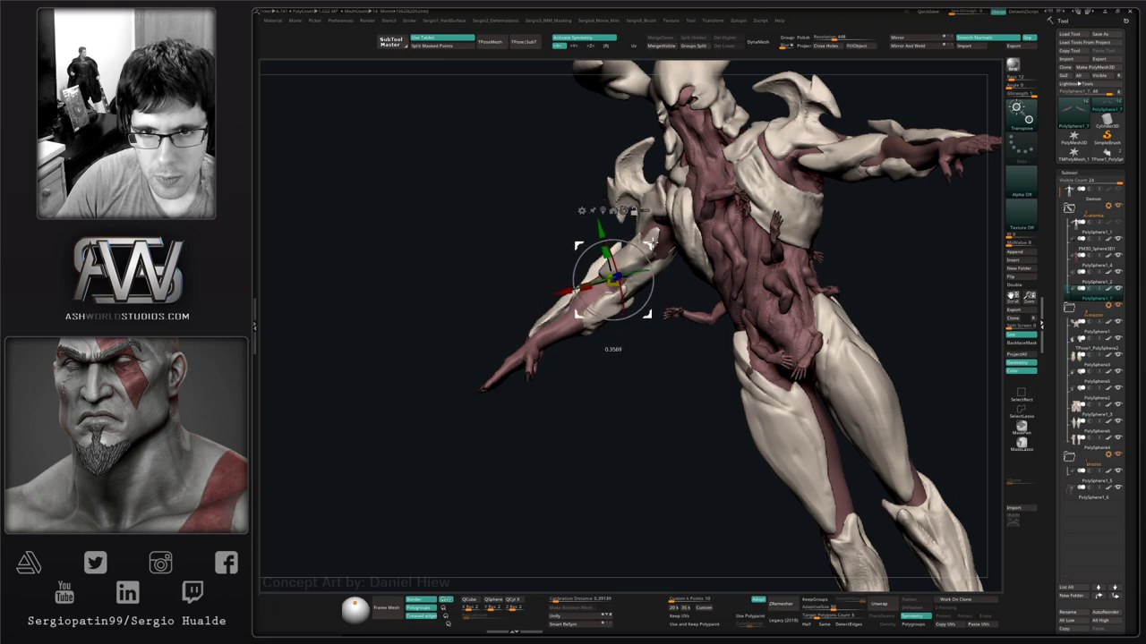
Rotate and shift the duplicated arms symmetrically so they sit behind the armoured arms.
{"action": "right_click_drag", "start_coordinate": [661, 260], "coordinate": [723, 320]}
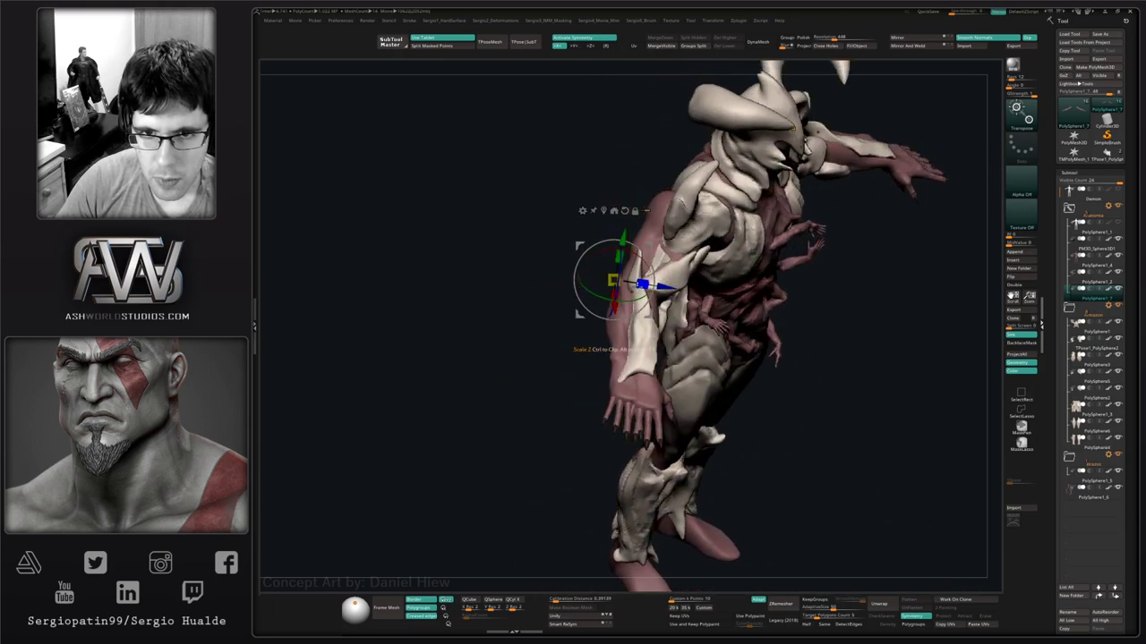
{"action": "left_click_drag", "start_coordinate": [635, 296], "coordinate": [634, 253]}
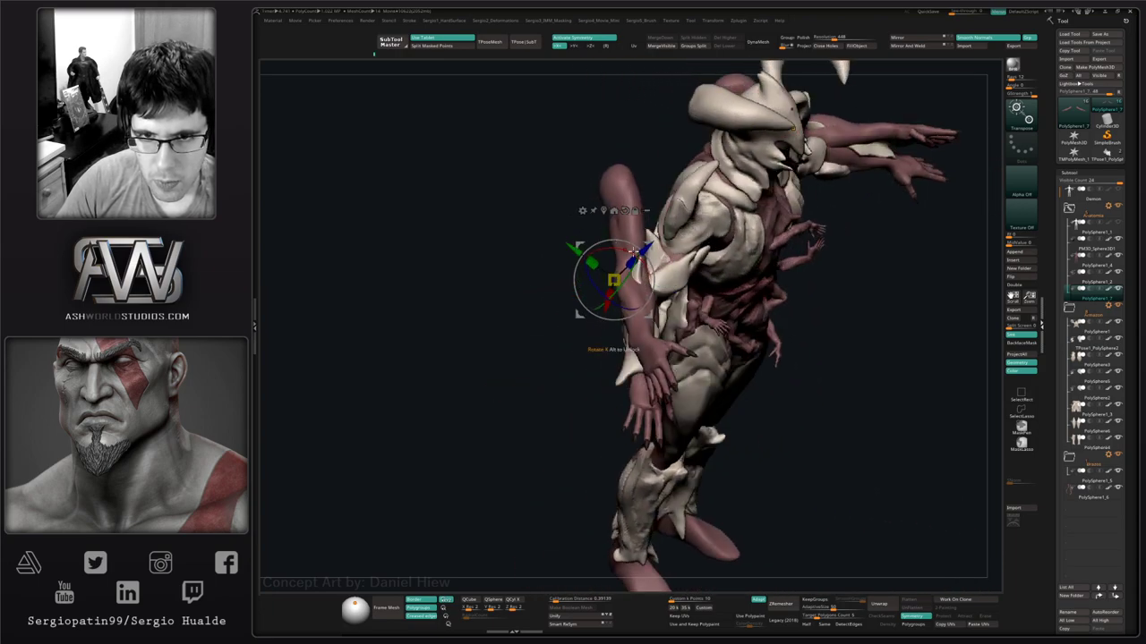
{"action": "left_click_drag", "start_coordinate": [630, 301], "coordinate": [612, 299]}
{"action": "right_click_drag", "start_coordinate": [612, 299], "coordinate": [653, 289]}
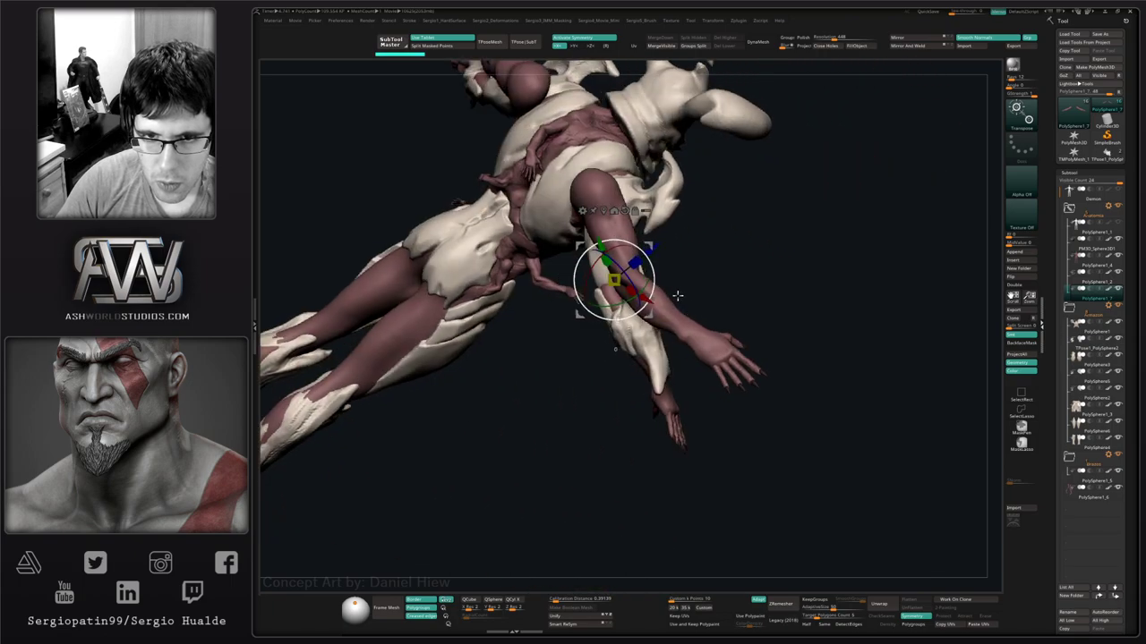
{"action": "left_click_drag", "start_coordinate": [652, 288], "coordinate": [637, 311]}
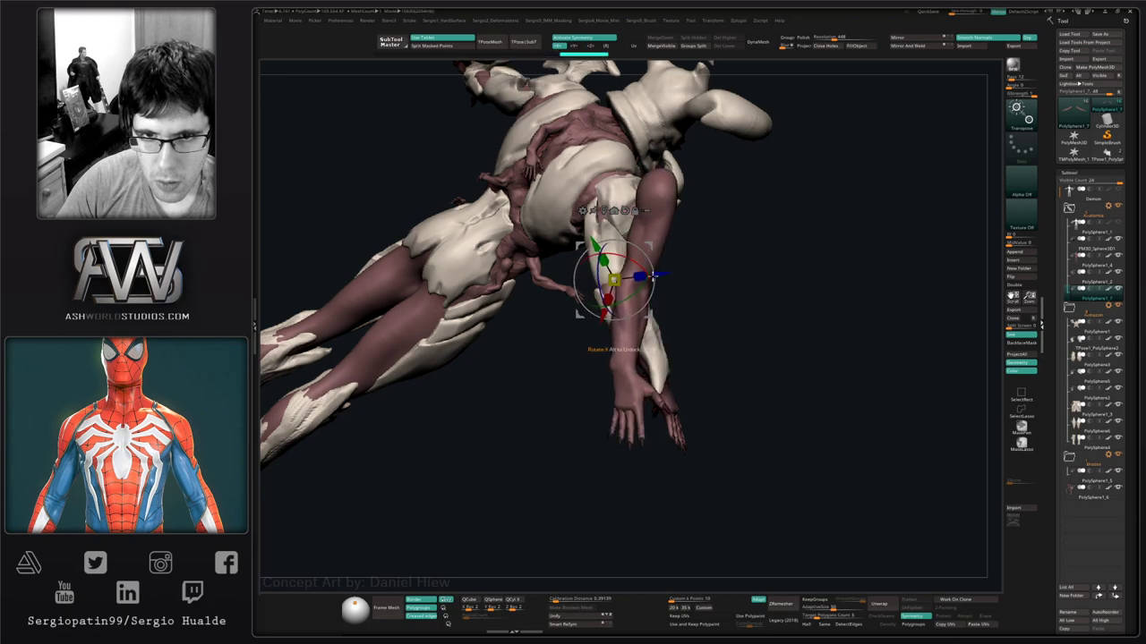
{"action": "right_click_drag", "start_coordinate": [646, 296], "coordinate": [683, 245]}
{"action": "left_click_drag", "start_coordinate": [623, 289], "coordinate": [623, 306]}
{"action": "left_click_drag", "start_coordinate": [702, 312], "coordinate": [645, 261]}
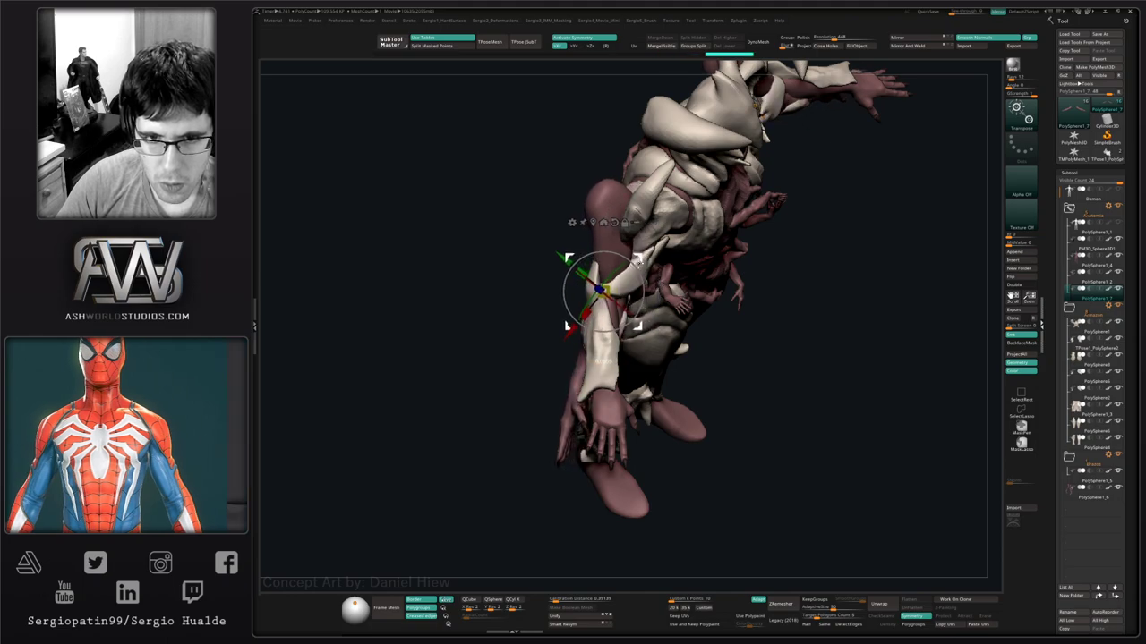
Fine-tune the duplicated arms' angle so the forearms line up with the armoured forearms.
{"action": "right_click_drag", "start_coordinate": [632, 273], "coordinate": [674, 300]}
{"action": "left_click_drag", "start_coordinate": [668, 297], "coordinate": [622, 298]}
{"action": "left_click_drag", "start_coordinate": [720, 360], "coordinate": [692, 375]}
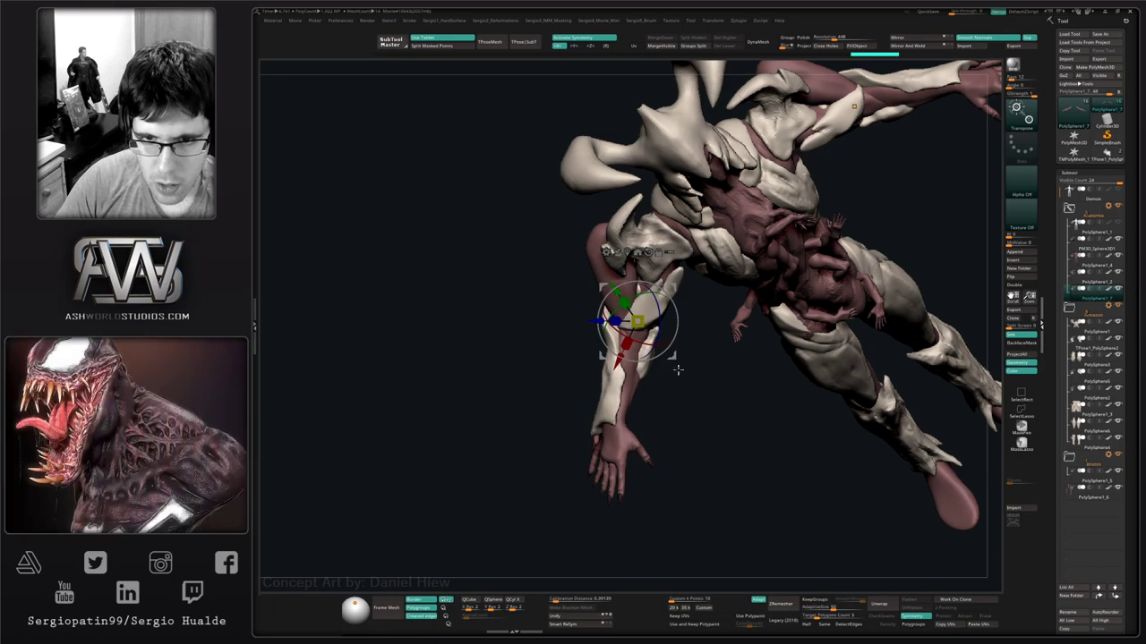
{"action": "mouse_move", "coordinate": [673, 370]}
{"action": "left_mouse_down"}
{"action": "mouse_move", "coordinate": [704, 395]}
{"action": "mouse_move", "coordinate": [665, 358]}
{"action": "left_mouse_up"}
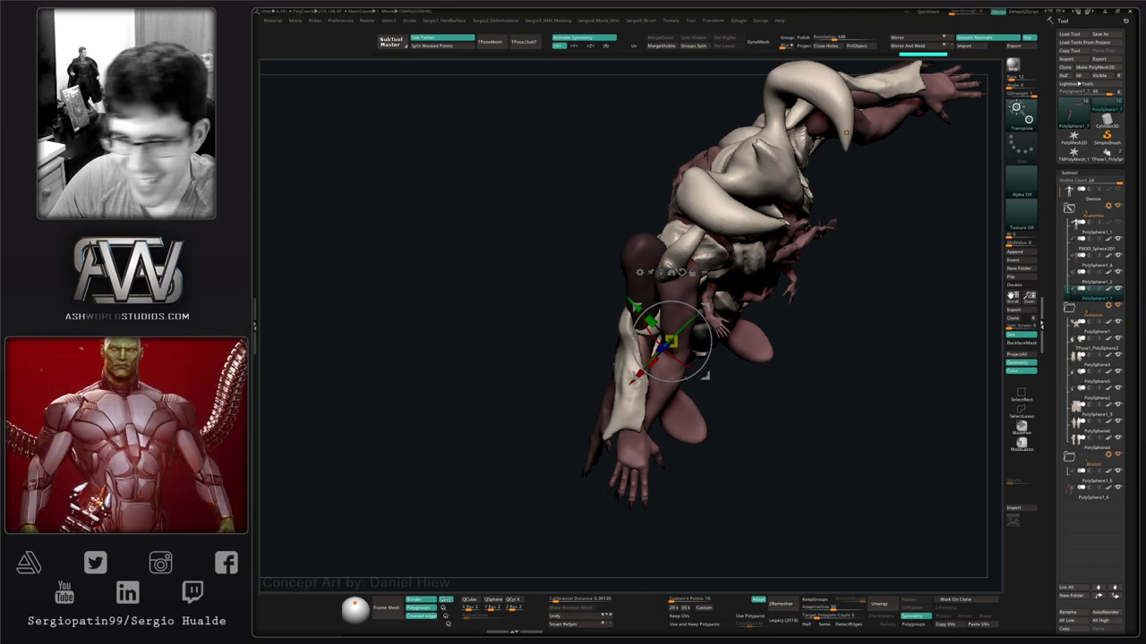
Rotate a second copy of the arms in front of the body and bring it toward the armoured forearms.
{"action": "left_click_drag", "start_coordinate": [800, 364], "coordinate": [780, 325]}
{"action": "right_click_drag", "start_coordinate": [650, 332], "coordinate": [555, 347]}
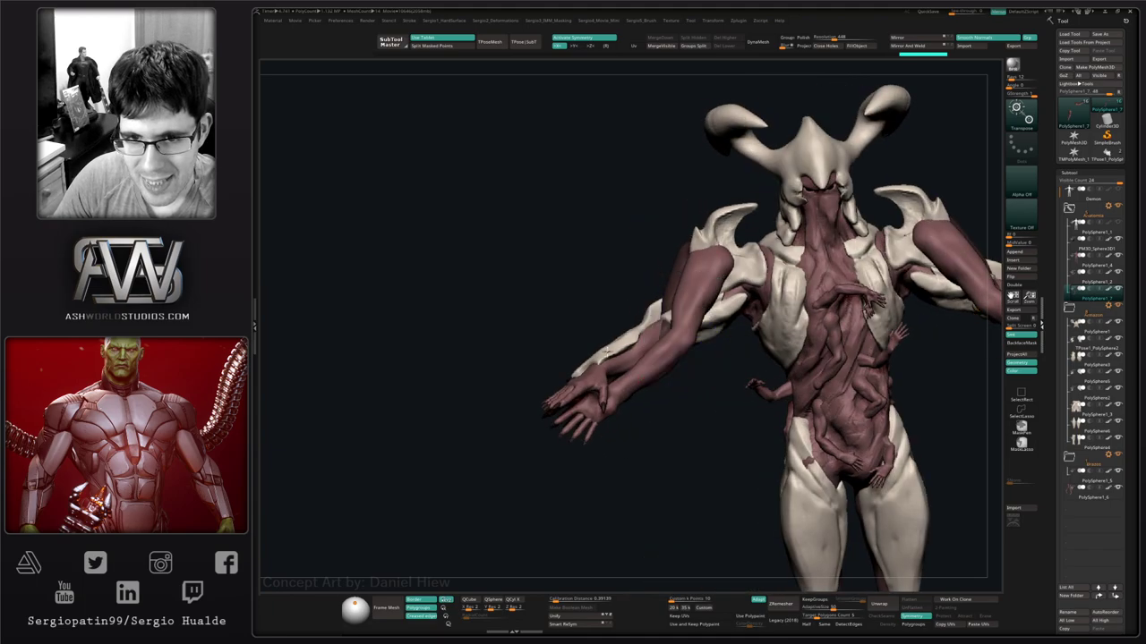
{"action": "right_click_drag", "start_coordinate": [712, 358], "coordinate": [663, 361], "text": "alt"}
{"action": "left_click_drag", "start_coordinate": [663, 363], "coordinate": [742, 430]}
{"action": "left_click_drag", "start_coordinate": [686, 342], "coordinate": [705, 379]}
{"action": "left_click_drag", "start_coordinate": [663, 277], "coordinate": [684, 266]}
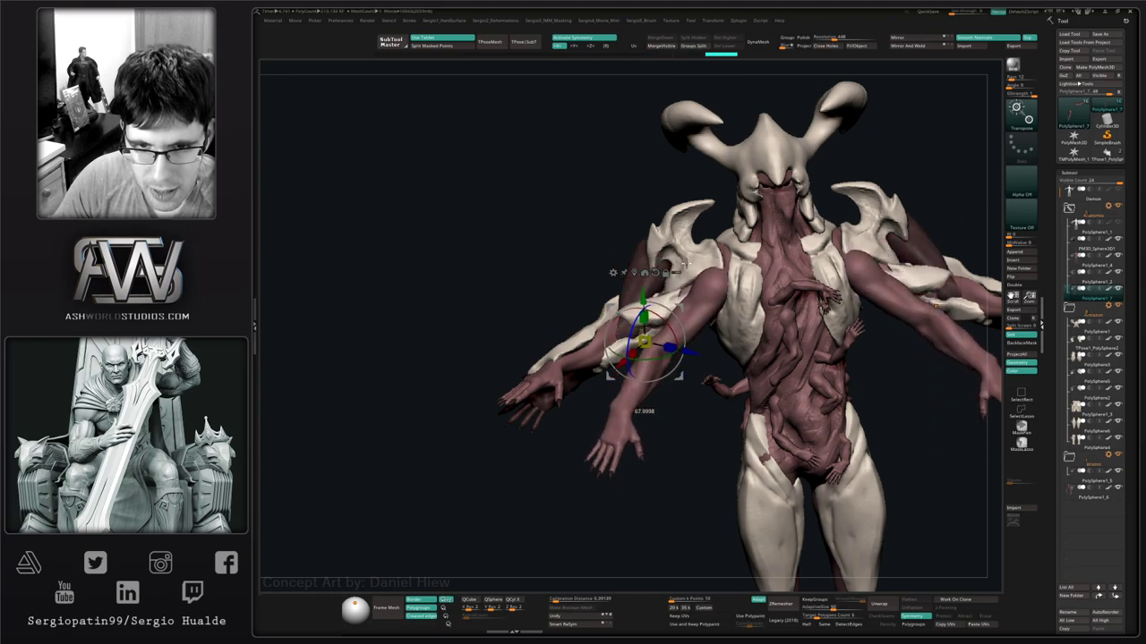
{"action": "left_click_drag", "start_coordinate": [681, 306], "coordinate": [625, 272]}
{"action": "left_click_drag", "start_coordinate": [634, 362], "coordinate": [616, 277]}
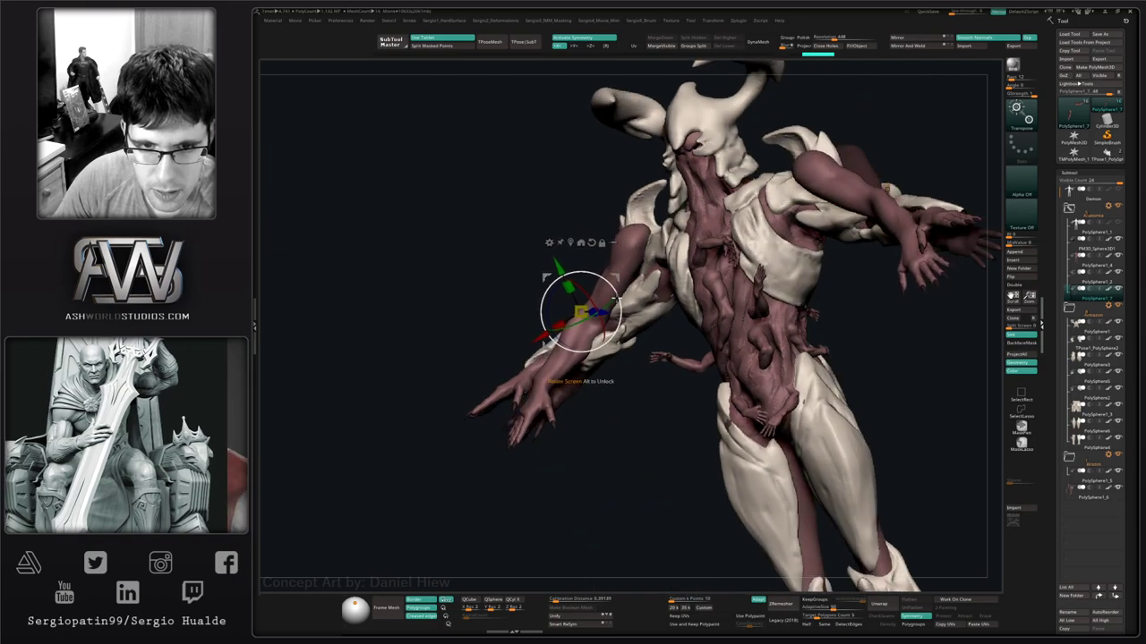
Adjust the second copy's rotation and position so its forearm merges with the original and its hand fans out.
{"action": "right_click_drag", "start_coordinate": [614, 292], "coordinate": [631, 365]}
{"action": "left_click_drag", "start_coordinate": [631, 365], "coordinate": [620, 385]}
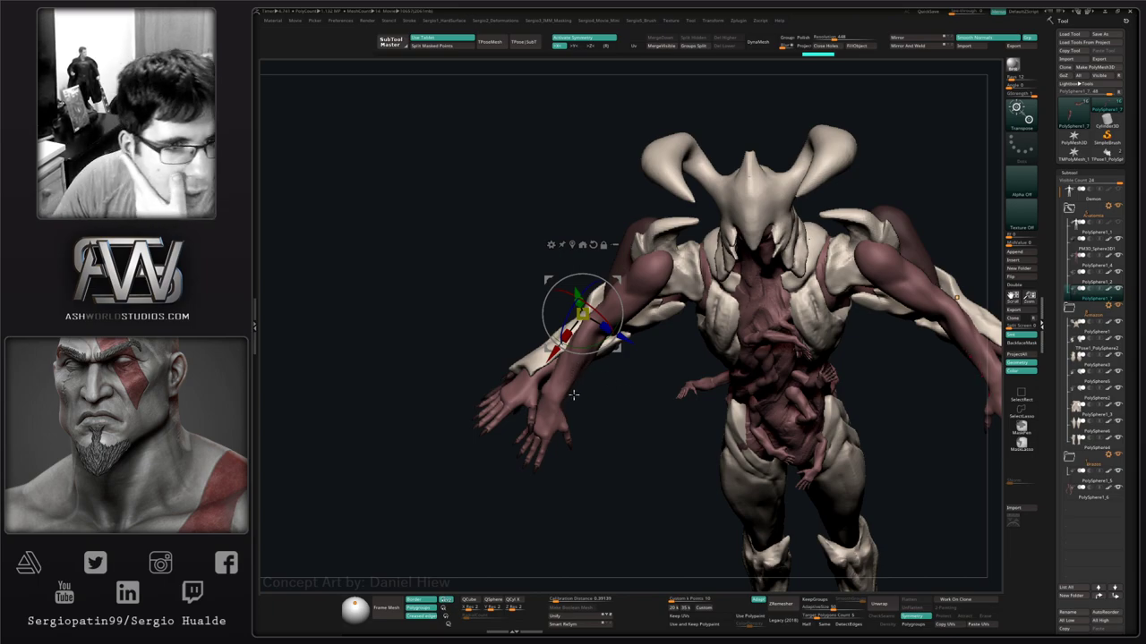
{"action": "left_click_drag", "start_coordinate": [560, 410], "coordinate": [610, 415]}
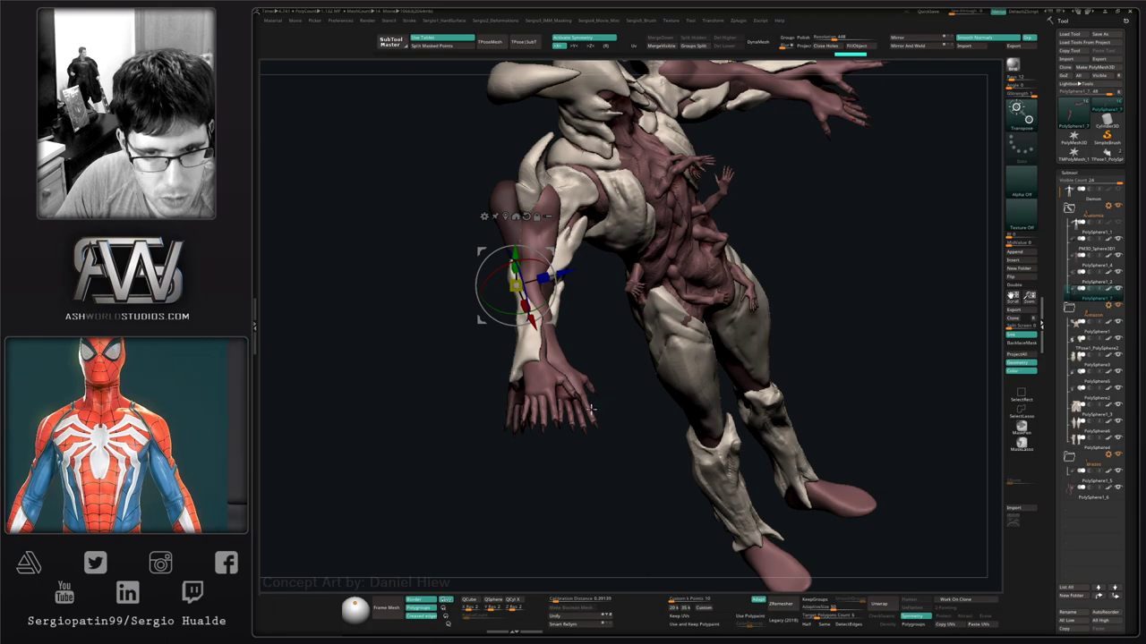
{"action": "left_click_drag", "start_coordinate": [589, 404], "coordinate": [550, 400]}
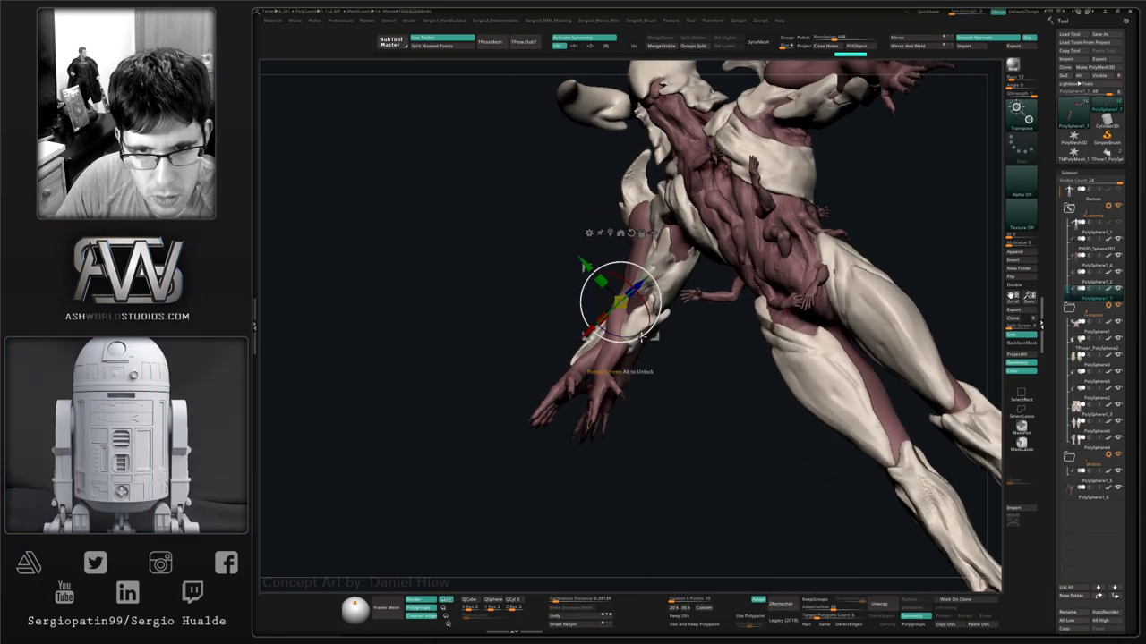
{"action": "left_click_drag", "start_coordinate": [658, 314], "coordinate": [674, 340]}
{"action": "left_click_drag", "start_coordinate": [666, 353], "coordinate": [687, 336]}
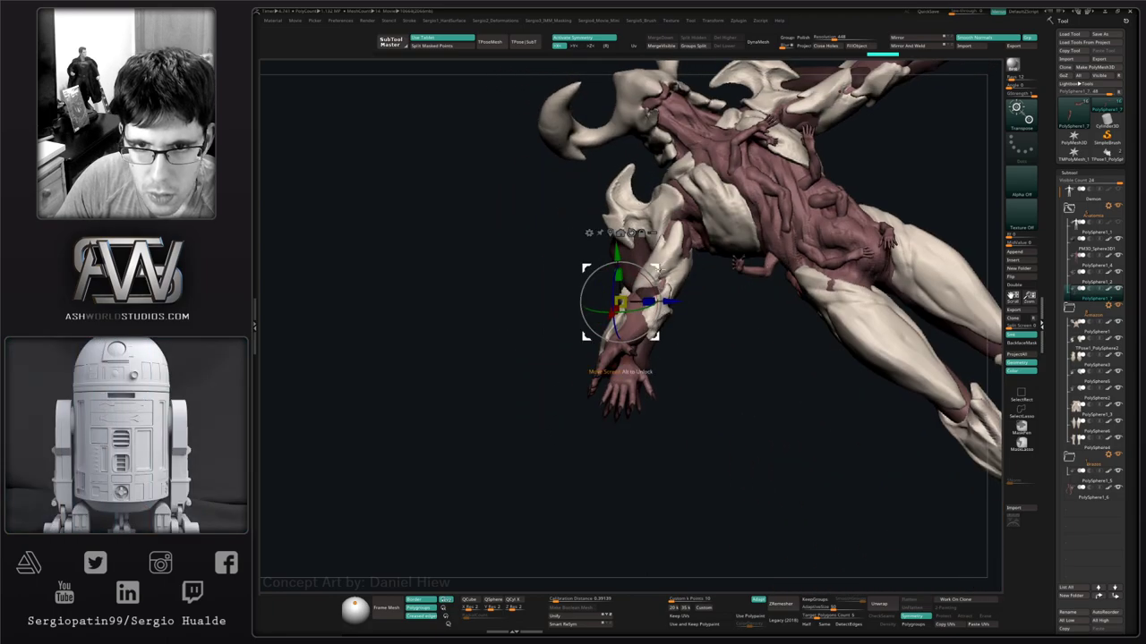
{"action": "left_click_drag", "start_coordinate": [658, 268], "coordinate": [676, 258]}
{"action": "mouse_move", "coordinate": [665, 358]}
{"action": "left_mouse_down"}
{"action": "mouse_move", "coordinate": [750, 335]}
{"action": "mouse_move", "coordinate": [640, 363]}
{"action": "mouse_move", "coordinate": [660, 394]}
{"action": "mouse_move", "coordinate": [649, 368]}
{"action": "mouse_move", "coordinate": [672, 381]}
{"action": "mouse_move", "coordinate": [672, 340]}
{"action": "mouse_move", "coordinate": [677, 368]}
{"action": "mouse_move", "coordinate": [665, 376]}
{"action": "mouse_move", "coordinate": [682, 359]}
{"action": "left_mouse_up"}
Isolate the extra arms and trim off their upper arms, keeping only the forearms and hands.
{"action": "key", "text": "alt+s"}
{"action": "key", "text": "q"}
{"action": "left_click_drag", "start_coordinate": [706, 319], "coordinate": [529, 256], "text": "ctrl+shift"}
{"action": "key", "text": "ctrl+shift"}
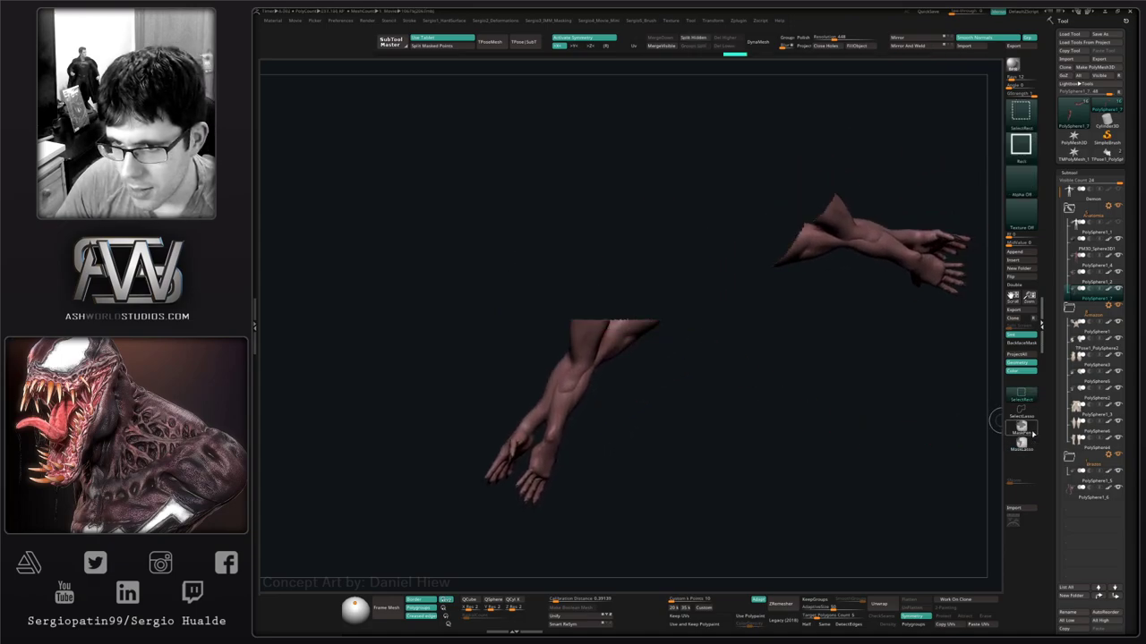
{"action": "mouse_move", "coordinate": [689, 366]}
{"action": "left_mouse_down", "text": "ctrl+shift"}
{"action": "mouse_move", "coordinate": [672, 388]}
{"action": "mouse_move", "coordinate": [637, 327]}
{"action": "left_mouse_up", "text": "ctrl+shift"}
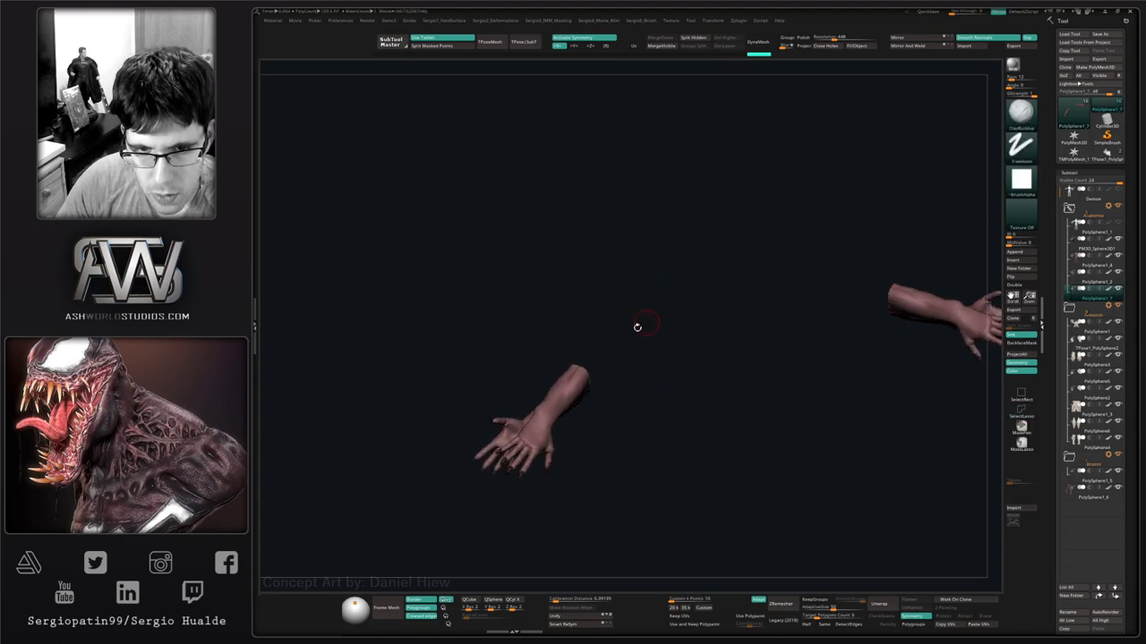
{"action": "left_click", "coordinate": [564, 444], "text": "ctrl+shift"}
Blend the extra forearms into the armoured ones with the Move brush and check the fanned hands on both sides.
{"action": "left_click_drag", "start_coordinate": [554, 409], "coordinate": [636, 462]}
{"action": "mouse_move", "coordinate": [634, 462]}
{"action": "right_mouse_down"}
{"action": "mouse_move", "coordinate": [611, 488]}
{"action": "mouse_move", "coordinate": [501, 492]}
{"action": "mouse_move", "coordinate": [499, 410]}
{"action": "mouse_move", "coordinate": [569, 395]}
{"action": "mouse_move", "coordinate": [712, 258]}
{"action": "right_mouse_up"}
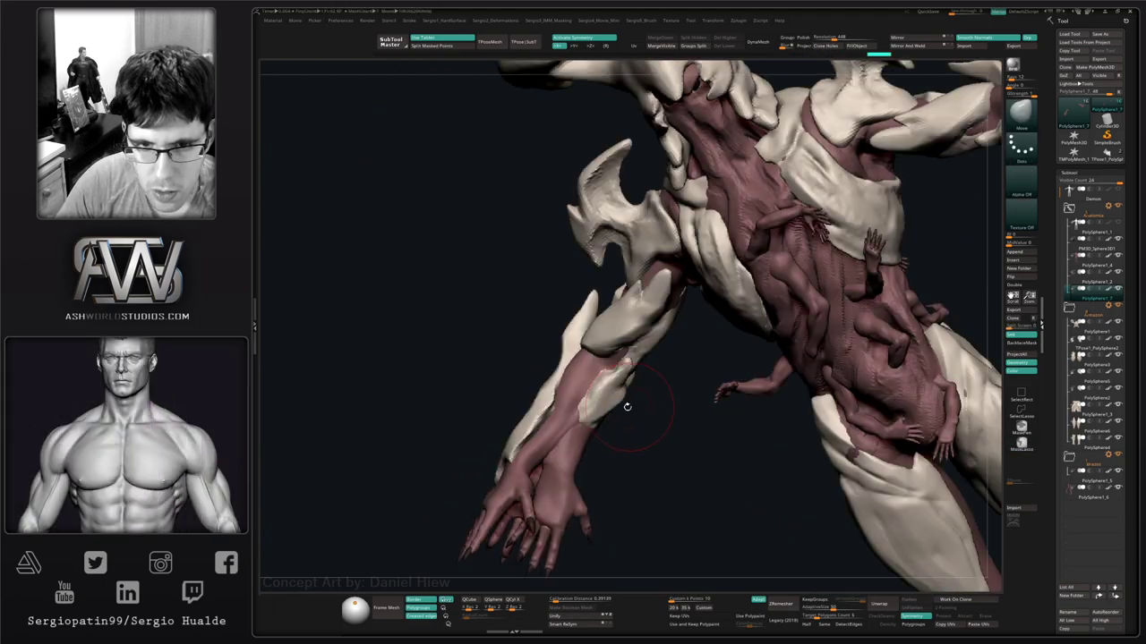
{"action": "mouse_move", "coordinate": [624, 402]}
{"action": "right_mouse_down"}
{"action": "mouse_move", "coordinate": [635, 409]}
{"action": "mouse_move", "coordinate": [608, 417]}
{"action": "mouse_move", "coordinate": [601, 394]}
{"action": "mouse_move", "coordinate": [596, 511]}
{"action": "mouse_move", "coordinate": [589, 481]}
{"action": "mouse_move", "coordinate": [615, 453]}
{"action": "mouse_move", "coordinate": [678, 448]}
{"action": "mouse_move", "coordinate": [601, 405]}
{"action": "mouse_move", "coordinate": [622, 413]}
{"action": "mouse_move", "coordinate": [544, 405]}
{"action": "mouse_move", "coordinate": [586, 432]}
{"action": "mouse_move", "coordinate": [532, 421]}
{"action": "right_mouse_up"}
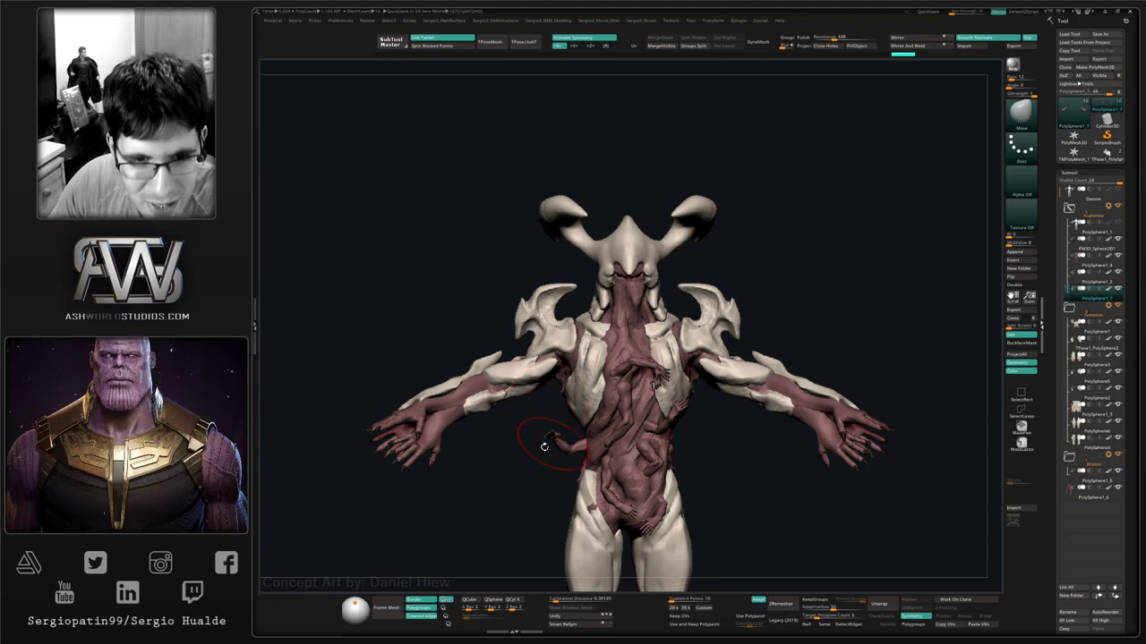
{"action": "mouse_move", "coordinate": [544, 445]}
{"action": "left_mouse_down"}
{"action": "mouse_move", "coordinate": [594, 504]}
{"action": "mouse_move", "coordinate": [579, 428]}
{"action": "mouse_move", "coordinate": [568, 494]}
{"action": "mouse_move", "coordinate": [558, 400]}
{"action": "mouse_move", "coordinate": [564, 484]}
{"action": "mouse_move", "coordinate": [556, 466]}
{"action": "mouse_move", "coordinate": [591, 455]}
{"action": "mouse_move", "coordinate": [545, 355]}
{"action": "left_mouse_up"}
{"action": "mouse_move", "coordinate": [575, 406]}
{"action": "left_mouse_down"}
{"action": "mouse_move", "coordinate": [613, 408]}
{"action": "mouse_move", "coordinate": [591, 358]}
{"action": "left_mouse_up"}
{"action": "mouse_move", "coordinate": [718, 374]}
{"action": "left_mouse_down"}
{"action": "mouse_move", "coordinate": [704, 376]}
{"action": "mouse_move", "coordinate": [734, 447]}
{"action": "mouse_move", "coordinate": [692, 387]}
{"action": "mouse_move", "coordinate": [714, 383]}
{"action": "mouse_move", "coordinate": [693, 422]}
{"action": "mouse_move", "coordinate": [696, 333]}
{"action": "left_mouse_up"}
{"action": "right_click_drag", "start_coordinate": [682, 330], "coordinate": [733, 332], "text": "alt"}
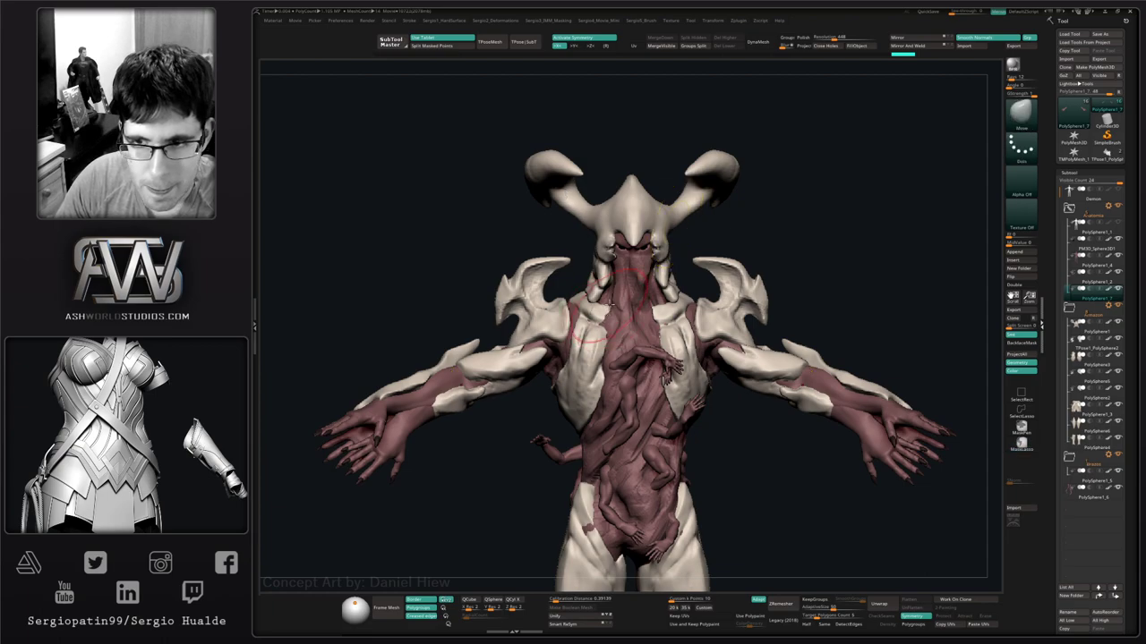
Open the custom movie controls and go to the time-lapse recording option.
{"action": "key", "text": "4"}
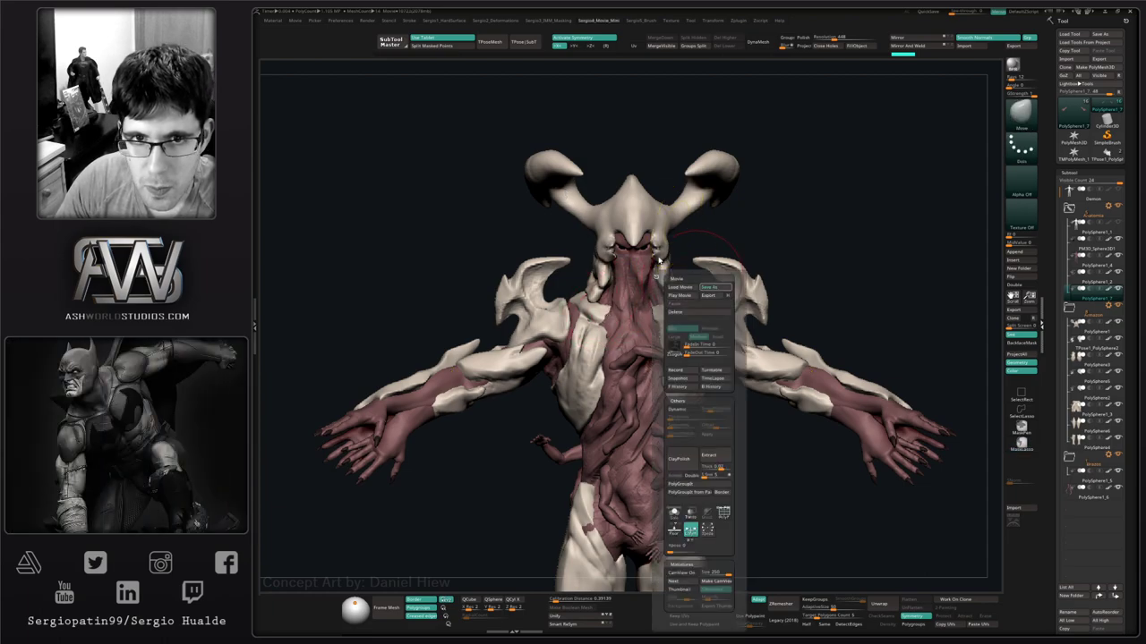
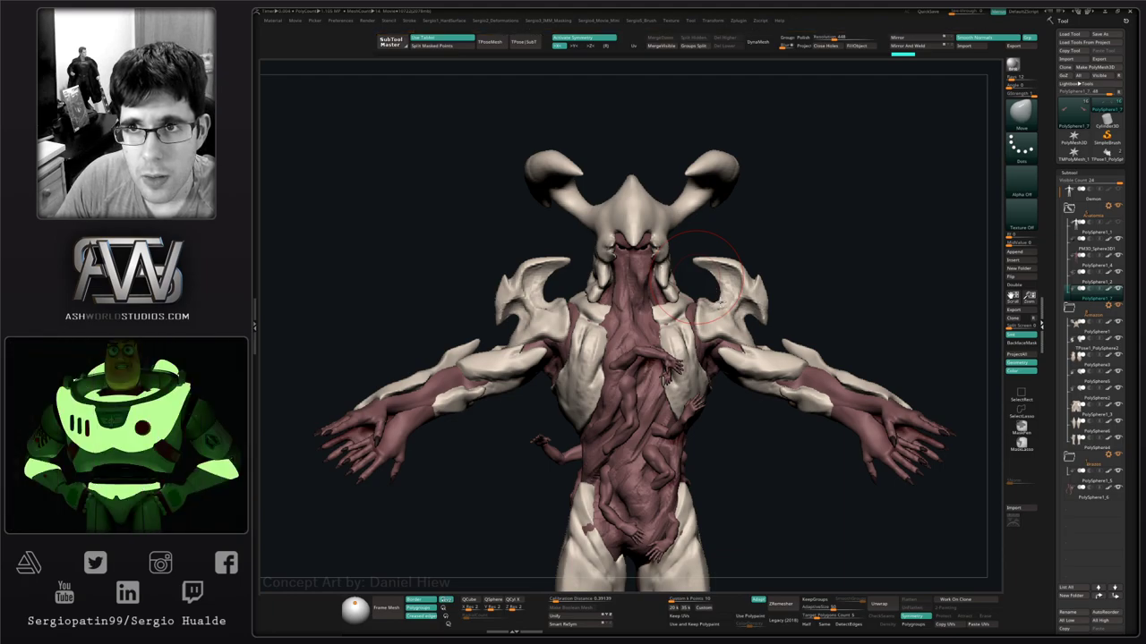
{"action": "key", "text": "4"}
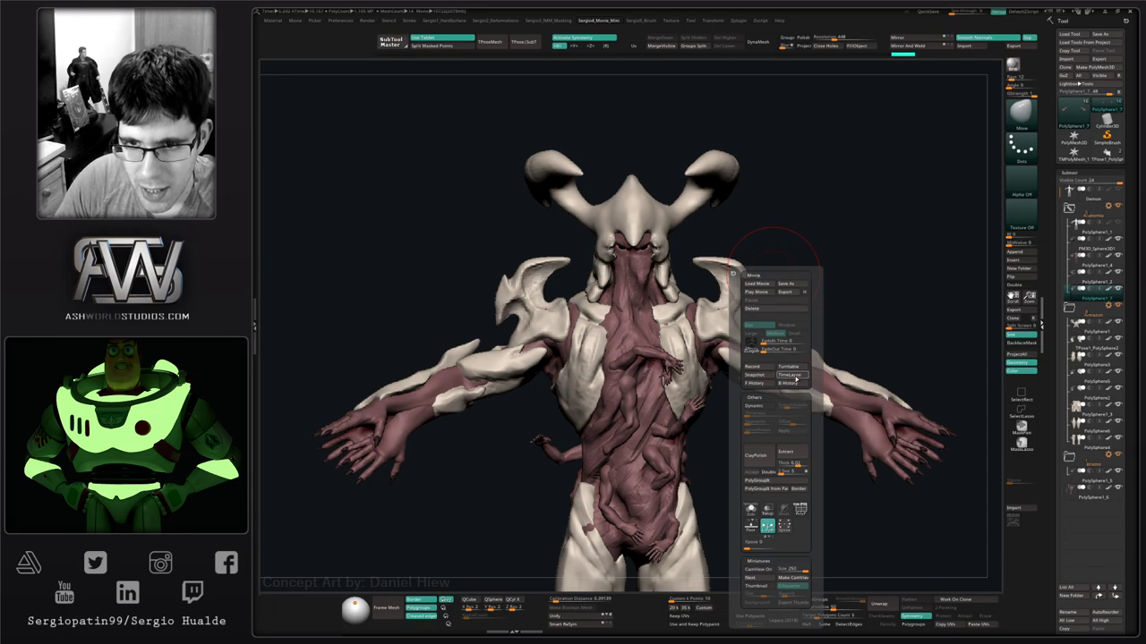
Generate the combined TPoseMesh, isolate the body without its arms and shoulder armour, and mask it.
{"action": "right_click_drag", "start_coordinate": [691, 309], "coordinate": [685, 252], "text": "alt"}
{"action": "right_click_drag", "start_coordinate": [686, 252], "coordinate": [658, 248], "text": "ctrl"}
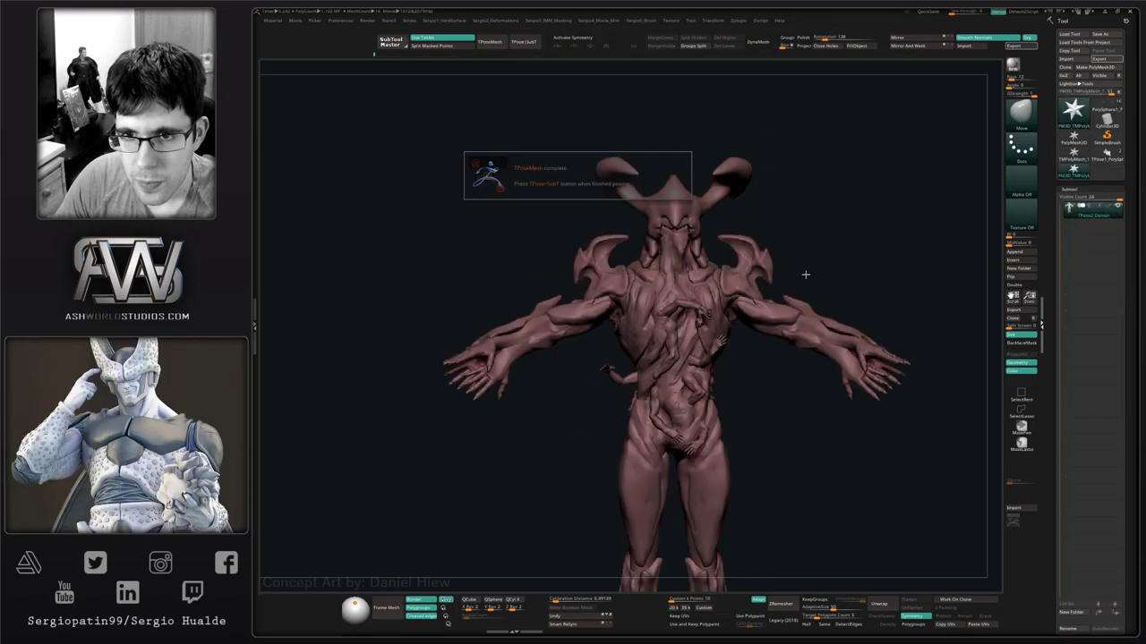
{"action": "left_click", "coordinate": [748, 285], "text": "ctrl+shift"}
{"action": "left_click", "coordinate": [749, 288], "text": "ctrl+shift"}
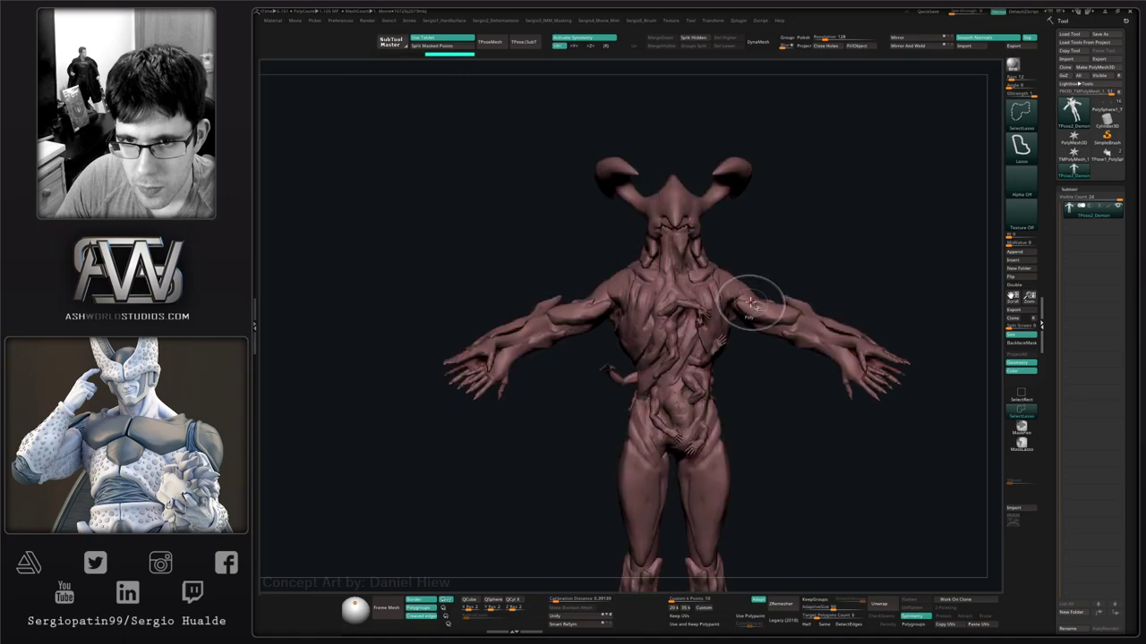
{"action": "left_click", "coordinate": [750, 307], "text": "ctrl+shift"}
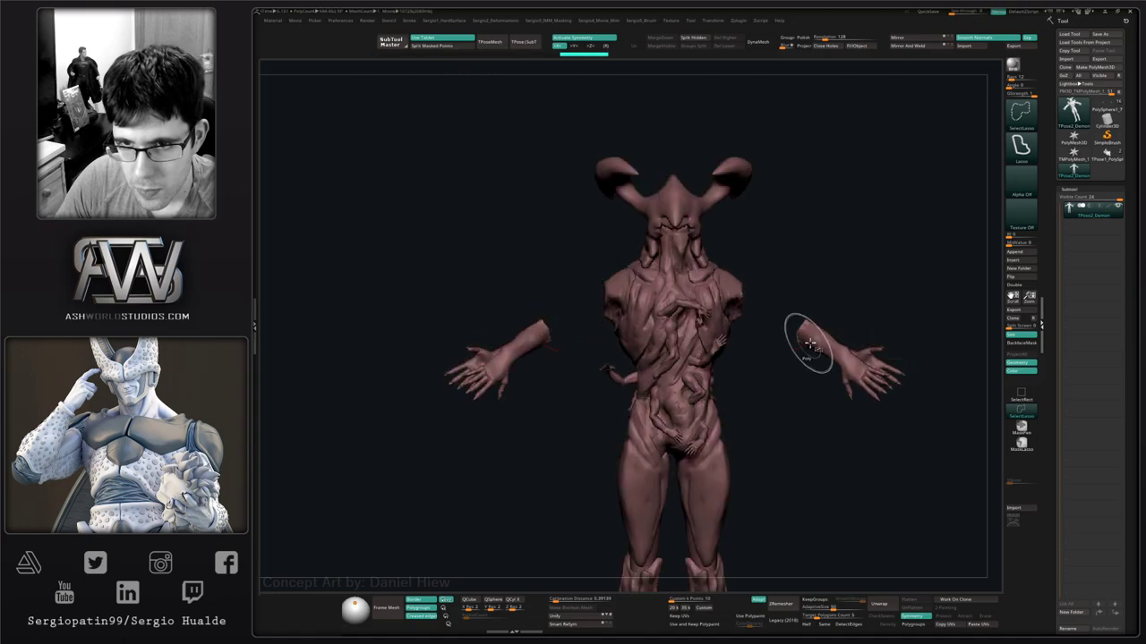
{"action": "mouse_move", "coordinate": [928, 283]}
{"action": "left_mouse_down", "text": "ctrl+alt+shift"}
{"action": "mouse_move", "coordinate": [785, 415]}
{"action": "mouse_move", "coordinate": [893, 329]}
{"action": "left_mouse_up", "text": "ctrl+alt+shift"}
{"action": "mouse_move", "coordinate": [888, 317]}
{"action": "left_mouse_down", "text": "ctrl+alt+shift"}
{"action": "mouse_move", "coordinate": [797, 433]}
{"action": "mouse_move", "coordinate": [806, 315]}
{"action": "left_mouse_up", "text": "ctrl+alt+shift"}
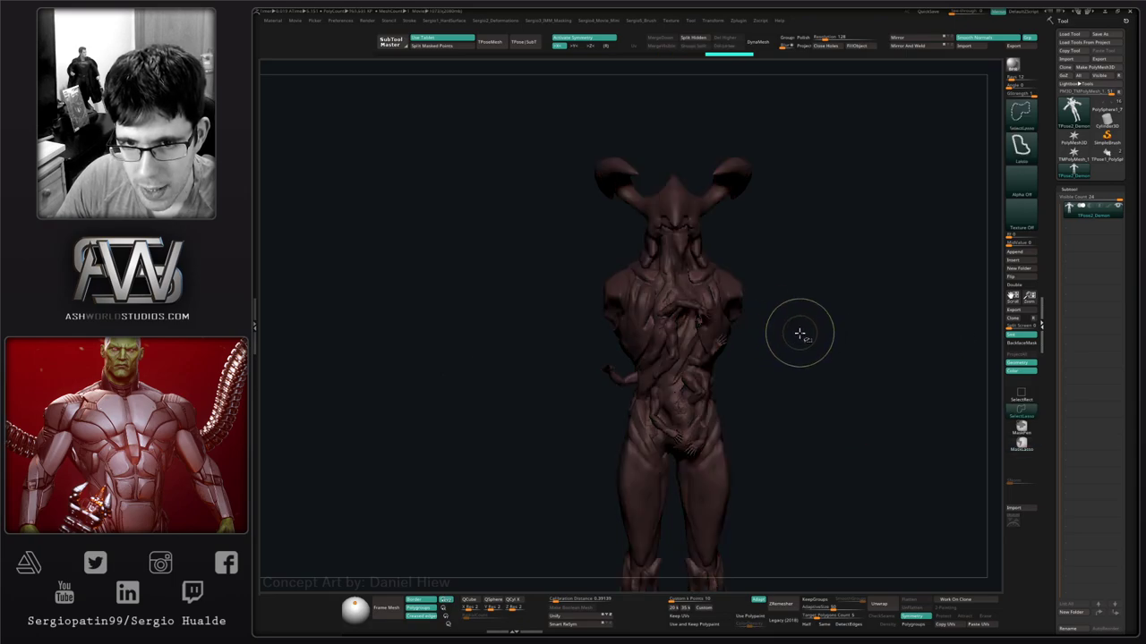
Change the mesh colour to a pale greyish pink and place the transform gizmo at the shoulder joint, keeping the body masked.
{"action": "key", "text": "space"}
{"action": "left_click", "coordinate": [661, 359]}
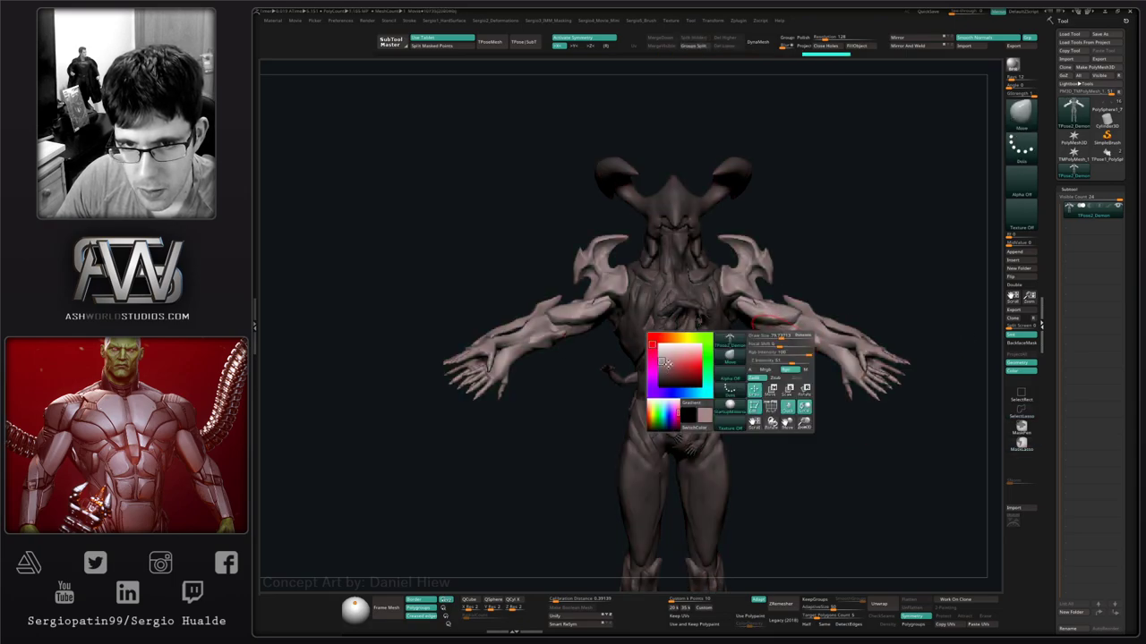
{"action": "left_click_drag", "start_coordinate": [826, 279], "coordinate": [781, 299], "text": "alt"}
{"action": "left_click", "coordinate": [782, 299], "text": "ctrl"}
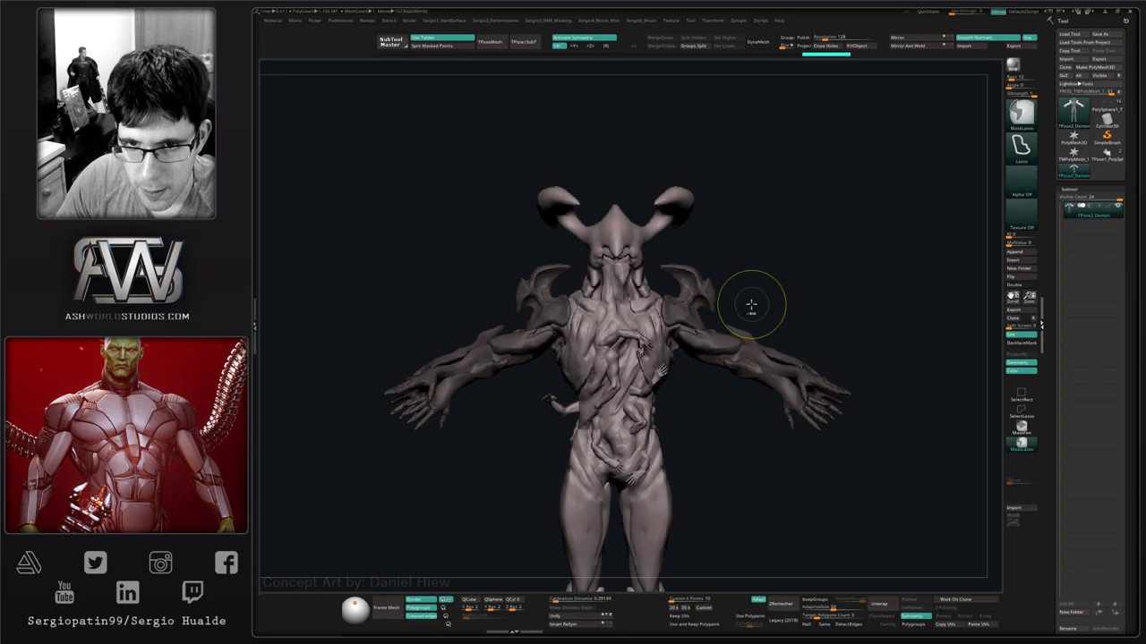
{"action": "left_click", "coordinate": [781, 300], "text": "ctrl"}
{"action": "key", "text": "w"}
{"action": "left_click", "coordinate": [680, 320], "text": "alt"}
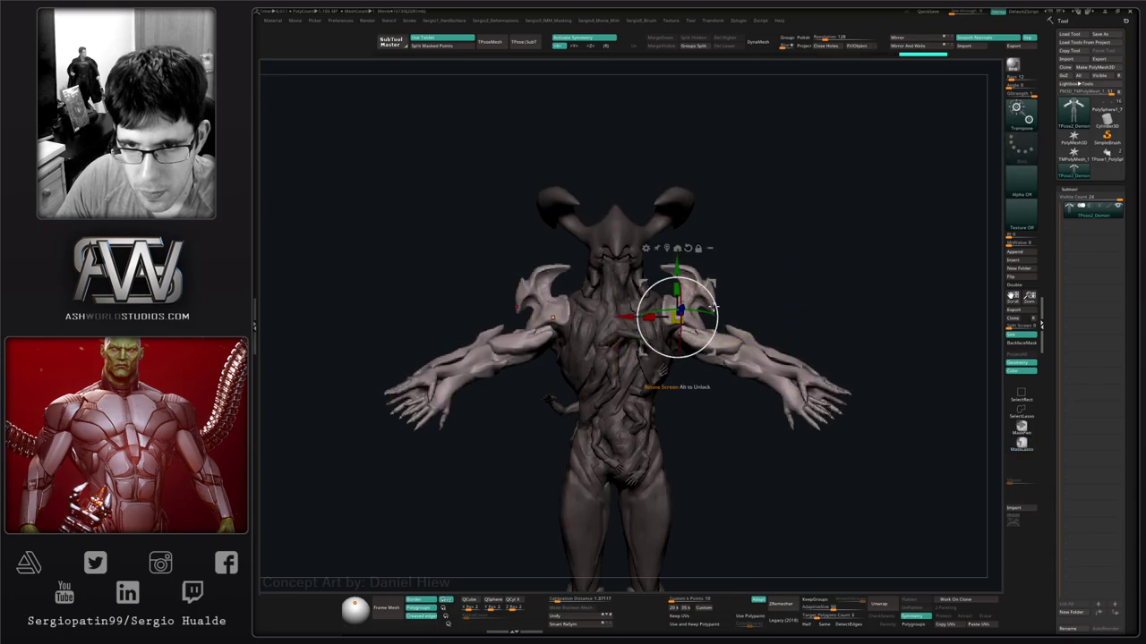
Rotate both arms and shoulder armour down beside the torso, adjust their placement, and invert the mask.
{"action": "left_click_drag", "start_coordinate": [711, 307], "coordinate": [816, 346]}
{"action": "left_click_drag", "start_coordinate": [721, 323], "coordinate": [731, 337]}
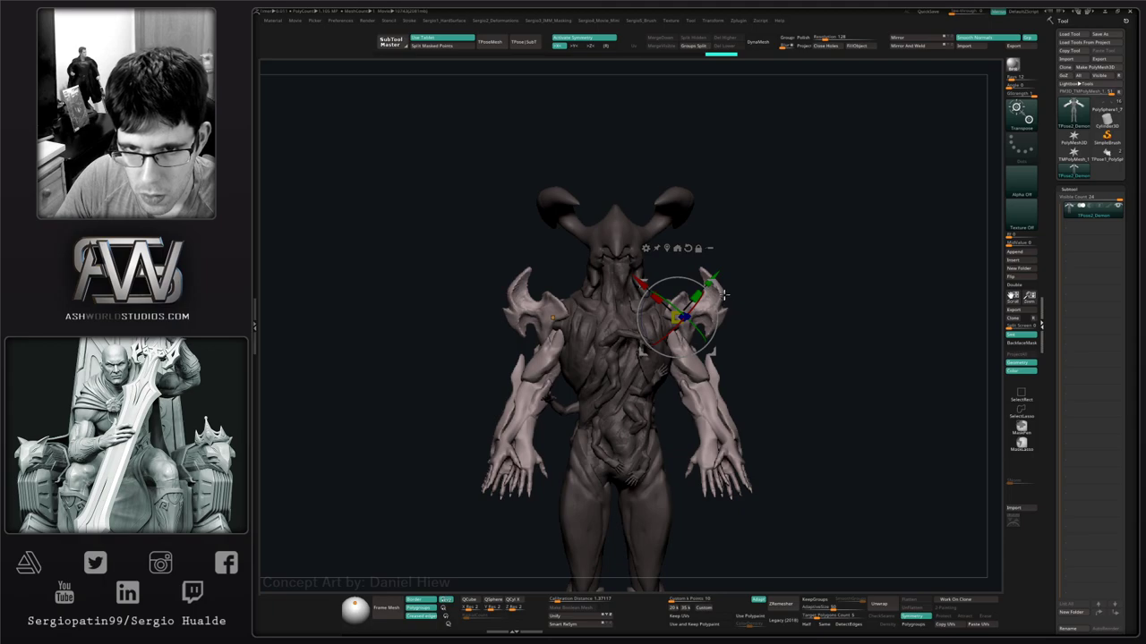
{"action": "mouse_move", "coordinate": [714, 284]}
{"action": "left_mouse_down"}
{"action": "mouse_move", "coordinate": [770, 350]}
{"action": "mouse_move", "coordinate": [755, 313]}
{"action": "mouse_move", "coordinate": [721, 320]}
{"action": "mouse_move", "coordinate": [841, 325]}
{"action": "mouse_move", "coordinate": [808, 325]}
{"action": "mouse_move", "coordinate": [788, 282]}
{"action": "mouse_move", "coordinate": [803, 289]}
{"action": "mouse_move", "coordinate": [780, 290]}
{"action": "left_mouse_up"}
{"action": "left_click", "coordinate": [744, 306], "text": "ctrl"}
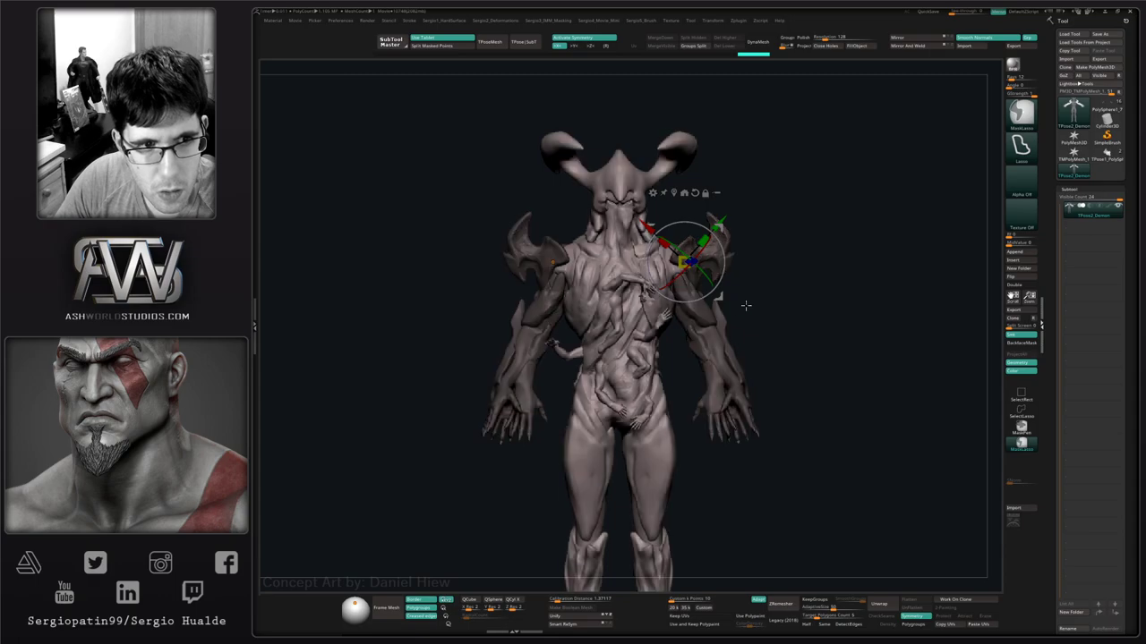
Adjust the torso beside the lowered arms with the Move brush and clear the mask.
{"action": "key", "text": "s"}
{"action": "key", "text": "q"}
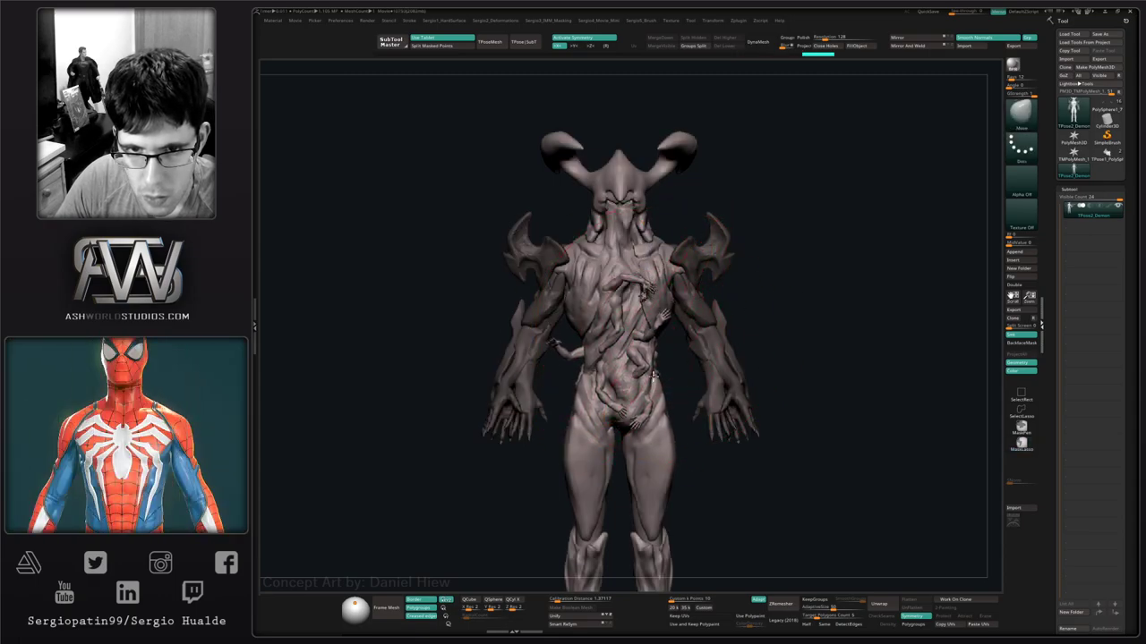
{"action": "mouse_move", "coordinate": [683, 345]}
{"action": "left_mouse_down"}
{"action": "mouse_move", "coordinate": [747, 327]}
{"action": "mouse_move", "coordinate": [676, 305]}
{"action": "mouse_move", "coordinate": [749, 301]}
{"action": "mouse_move", "coordinate": [740, 314]}
{"action": "mouse_move", "coordinate": [791, 322]}
{"action": "mouse_move", "coordinate": [796, 336]}
{"action": "left_mouse_up"}
{"action": "mouse_move", "coordinate": [796, 335]}
{"action": "right_mouse_down", "text": "alt"}
{"action": "mouse_move", "coordinate": [658, 333]}
{"action": "mouse_move", "coordinate": [660, 384]}
{"action": "mouse_move", "coordinate": [792, 358]}
{"action": "right_mouse_up", "text": "alt"}
{"action": "left_click_drag", "start_coordinate": [792, 358], "coordinate": [750, 373], "text": "ctrl"}
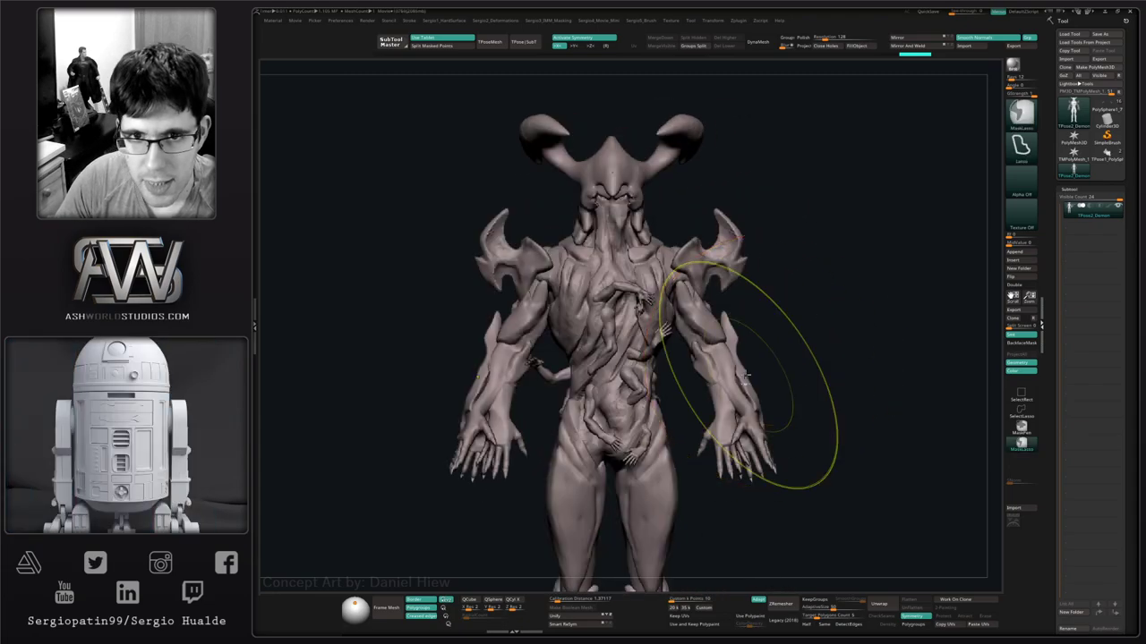
Transfer the edited pose from the combined TPose mesh back to the demon's individual subtools.
{"action": "key", "text": "f"}
{"action": "left_click", "coordinate": [523, 43]}
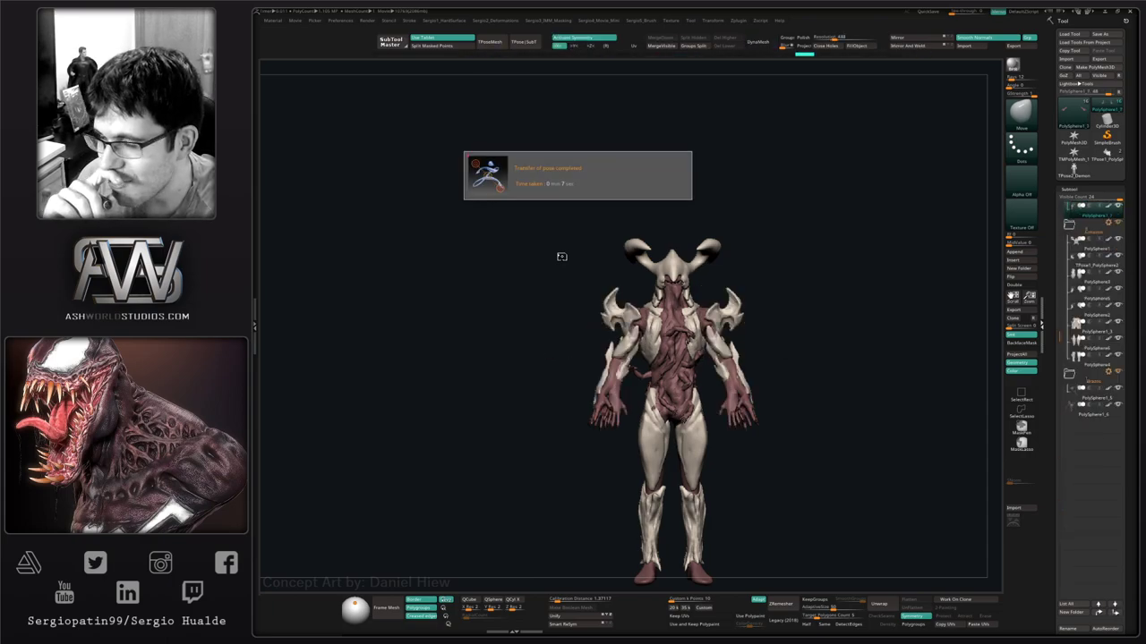
{"action": "right_click_drag", "start_coordinate": [792, 303], "coordinate": [752, 385], "text": "ctrl"}
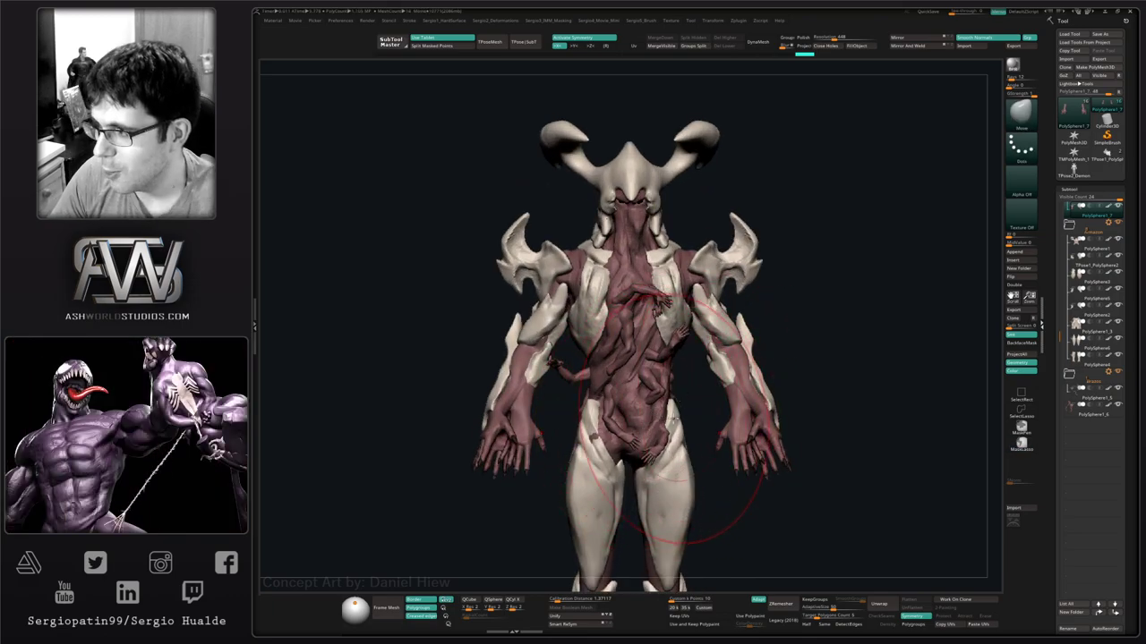
{"action": "left_click_drag", "start_coordinate": [809, 315], "coordinate": [629, 402]}
{"action": "mouse_move", "coordinate": [558, 402]}
{"action": "right_mouse_down", "text": "ctrl"}
{"action": "mouse_move", "coordinate": [555, 416]}
{"action": "mouse_move", "coordinate": [631, 407]}
{"action": "mouse_move", "coordinate": [630, 376]}
{"action": "right_mouse_up", "text": "ctrl"}
Append a Cylinder3D primitive as a new subtool and make it the active one.
{"action": "left_click", "coordinate": [1019, 253]}
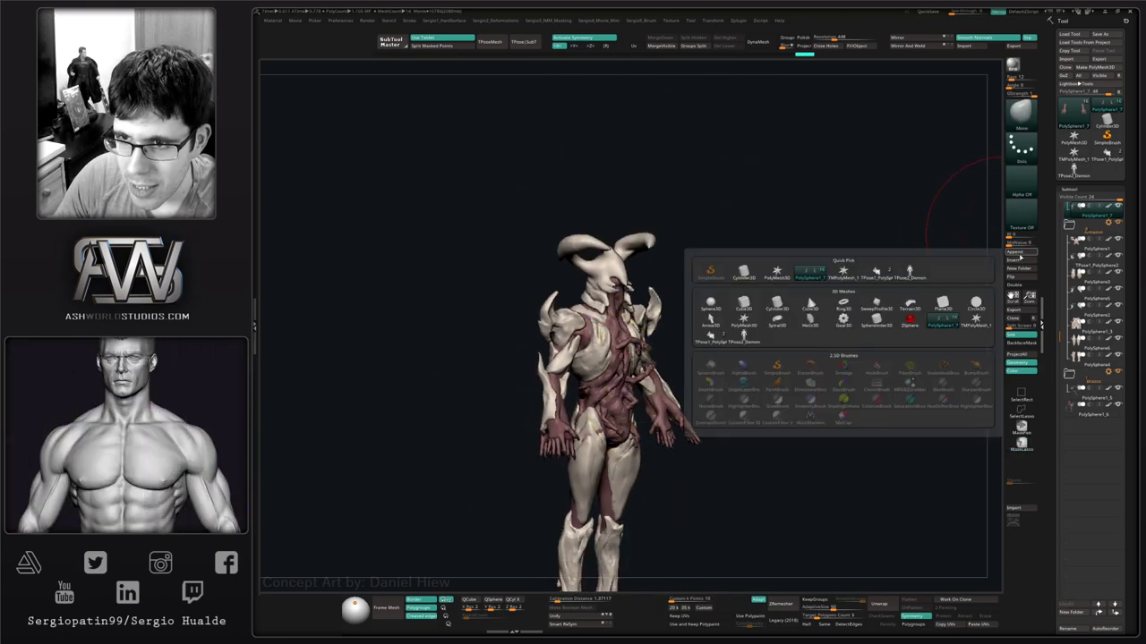
{"action": "left_click", "coordinate": [883, 272]}
{"action": "left_click", "coordinate": [1015, 253]}
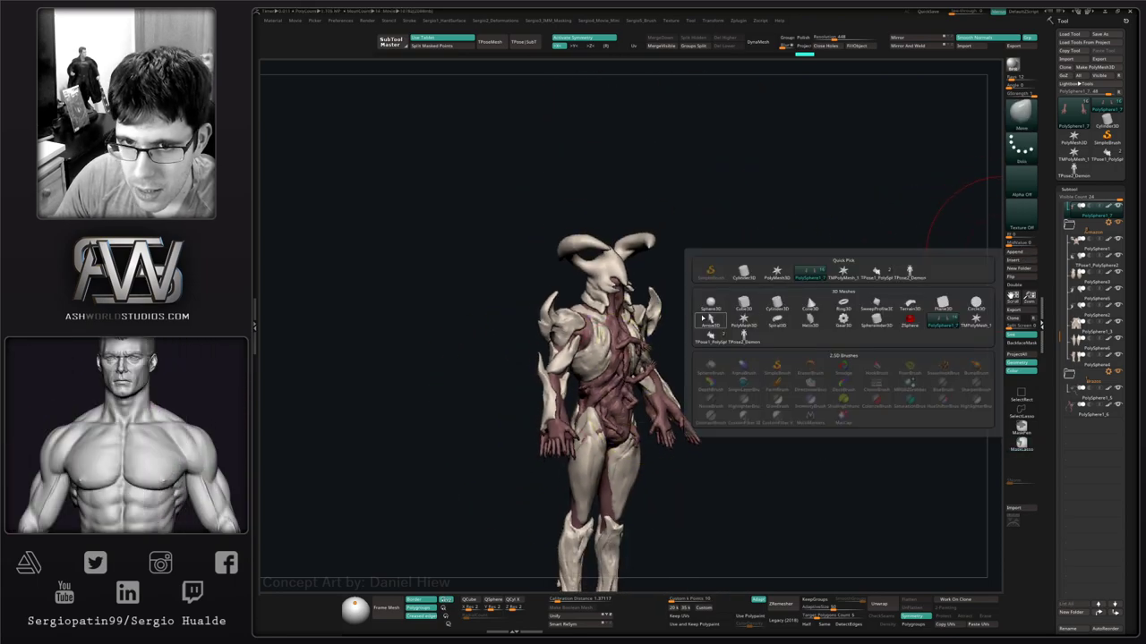
{"action": "left_click", "coordinate": [767, 305]}
{"action": "right_click_drag", "start_coordinate": [645, 414], "coordinate": [688, 361], "text": "ctrl"}
{"action": "left_click", "coordinate": [639, 360], "text": "alt"}
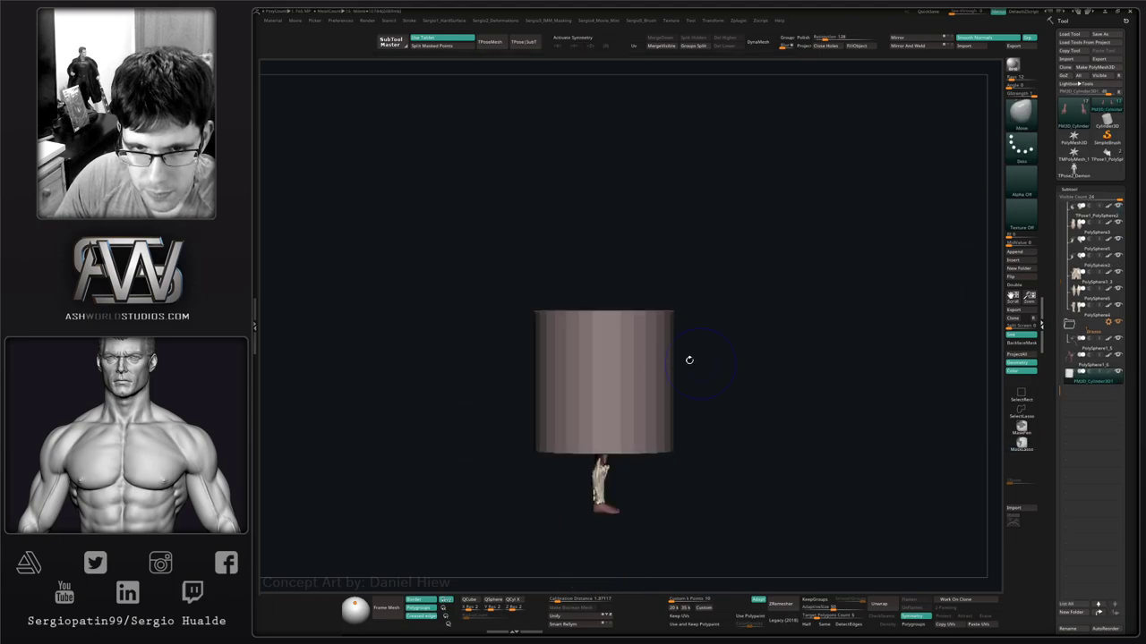
Scale the cylinder down and stretch it lengthwise into a long, thin weapon shaft.
{"action": "key", "text": "w"}
{"action": "left_click_drag", "start_coordinate": [610, 375], "coordinate": [543, 449]}
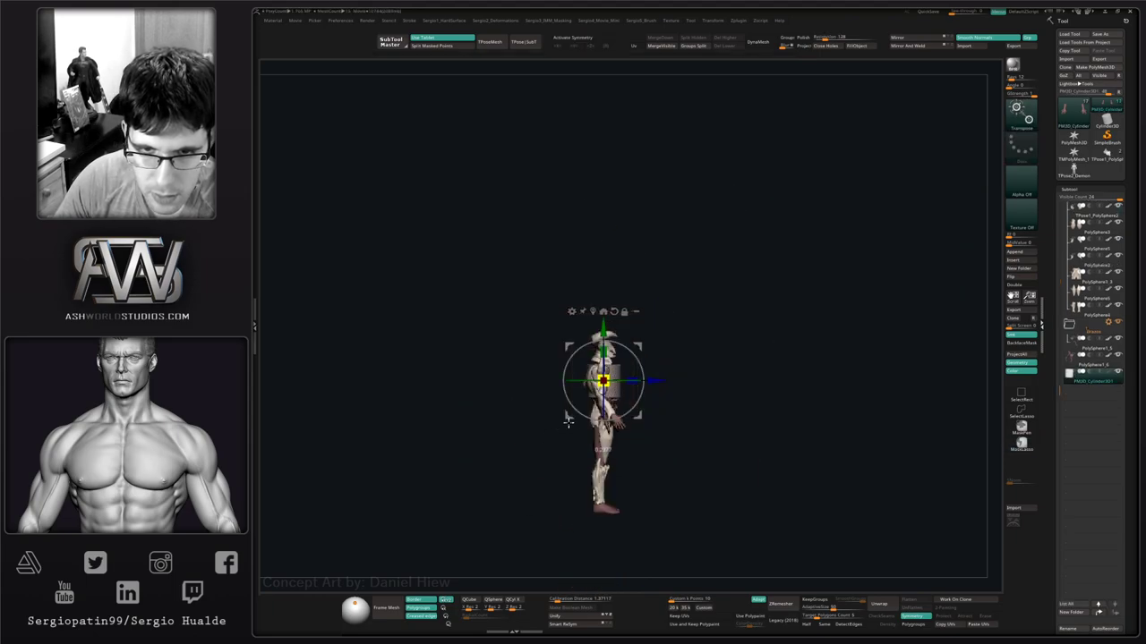
{"action": "left_click_drag", "start_coordinate": [604, 351], "coordinate": [606, 163]}
{"action": "left_click_drag", "start_coordinate": [604, 379], "coordinate": [558, 437]}
{"action": "right_click_drag", "start_coordinate": [687, 355], "coordinate": [649, 355], "text": "shift"}
{"action": "left_click_drag", "start_coordinate": [639, 347], "coordinate": [591, 366]}
{"action": "right_click_drag", "start_coordinate": [658, 360], "coordinate": [701, 360], "text": "shift"}
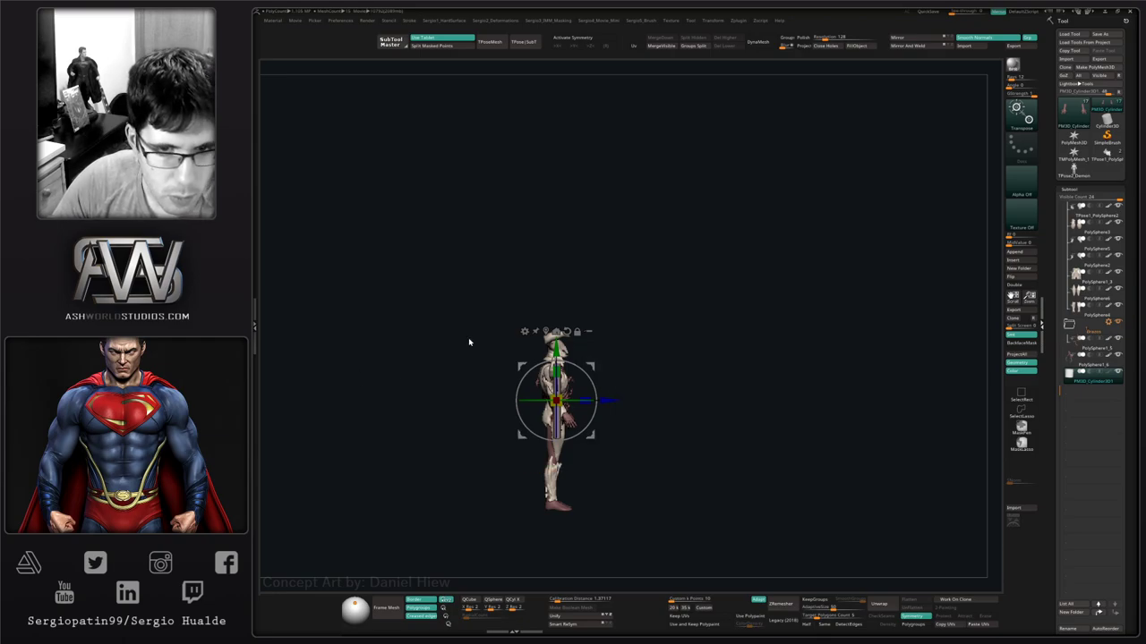
Move and tilt the shaft so that it passes diagonally through the demon's hand.
{"action": "right_click_drag", "start_coordinate": [621, 379], "coordinate": [609, 396], "text": "shift"}
{"action": "right_click_drag", "start_coordinate": [609, 398], "coordinate": [602, 488], "text": "ctrl"}
{"action": "mouse_move", "coordinate": [588, 395]}
{"action": "left_mouse_down"}
{"action": "mouse_move", "coordinate": [555, 401]}
{"action": "mouse_move", "coordinate": [572, 409]}
{"action": "left_mouse_up"}
{"action": "left_click_drag", "start_coordinate": [595, 371], "coordinate": [612, 407]}
{"action": "left_click_drag", "start_coordinate": [672, 419], "coordinate": [632, 428]}
{"action": "mouse_move", "coordinate": [632, 453]}
{"action": "right_mouse_down"}
{"action": "mouse_move", "coordinate": [677, 458]}
{"action": "mouse_move", "coordinate": [651, 462]}
{"action": "right_mouse_up"}
{"action": "left_click_drag", "start_coordinate": [610, 415], "coordinate": [614, 417]}
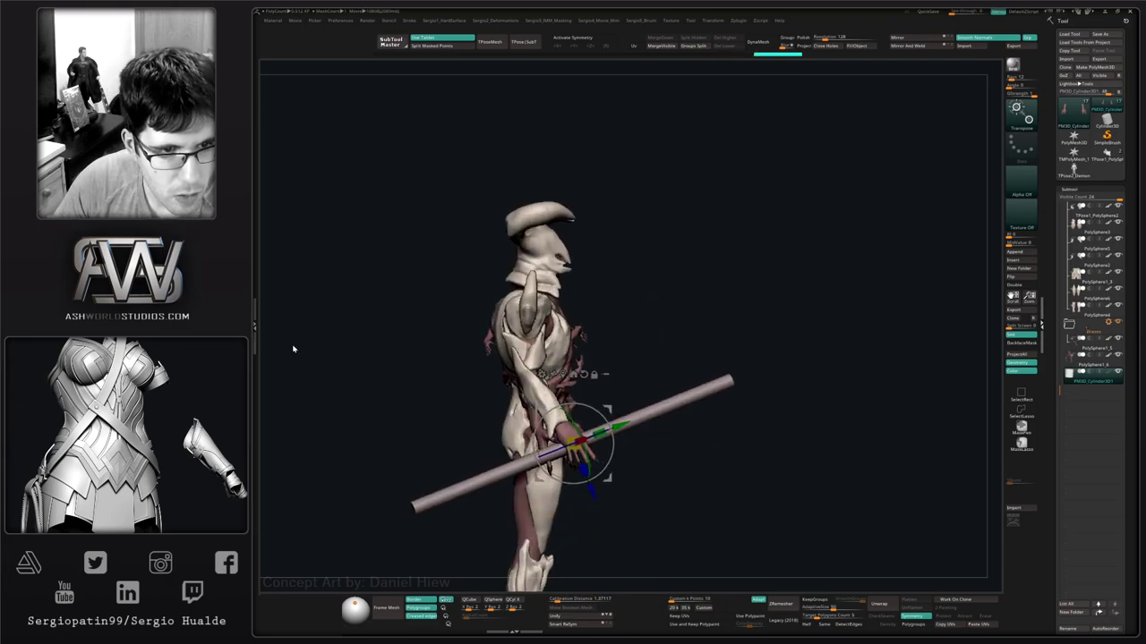
{"action": "right_click_drag", "start_coordinate": [642, 374], "coordinate": [647, 363]}
Bend the shaft into a gentle S-curve with the Move brush, shaping both the rear and front ends.
{"action": "key", "text": "q"}
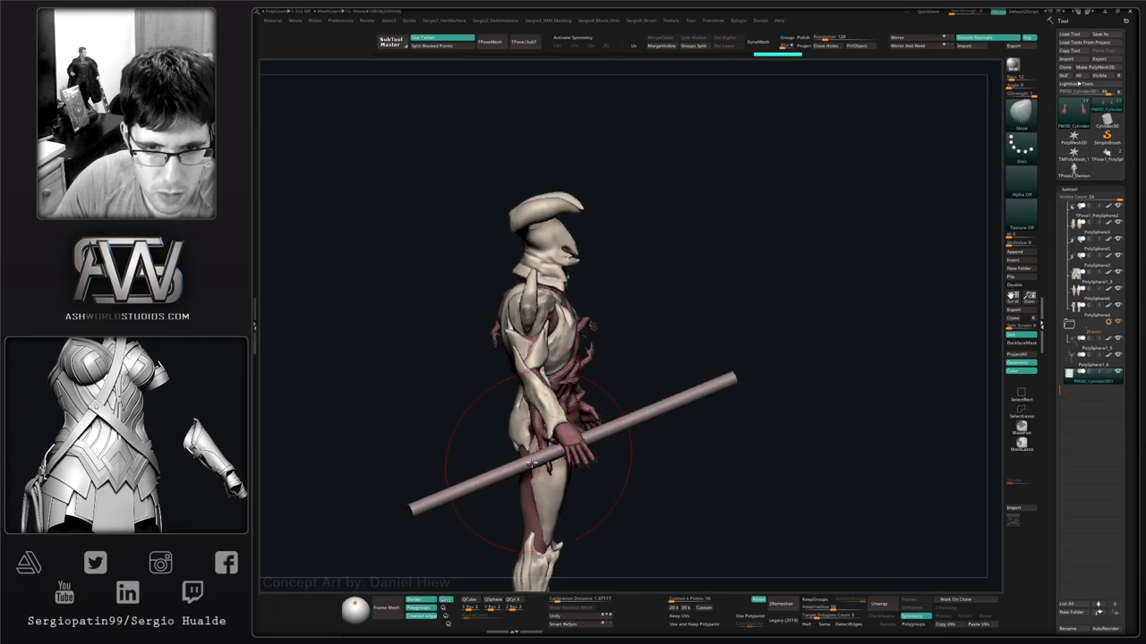
{"action": "mouse_move", "coordinate": [478, 485]}
{"action": "left_mouse_down"}
{"action": "mouse_move", "coordinate": [476, 470]}
{"action": "mouse_move", "coordinate": [451, 486]}
{"action": "left_mouse_up"}
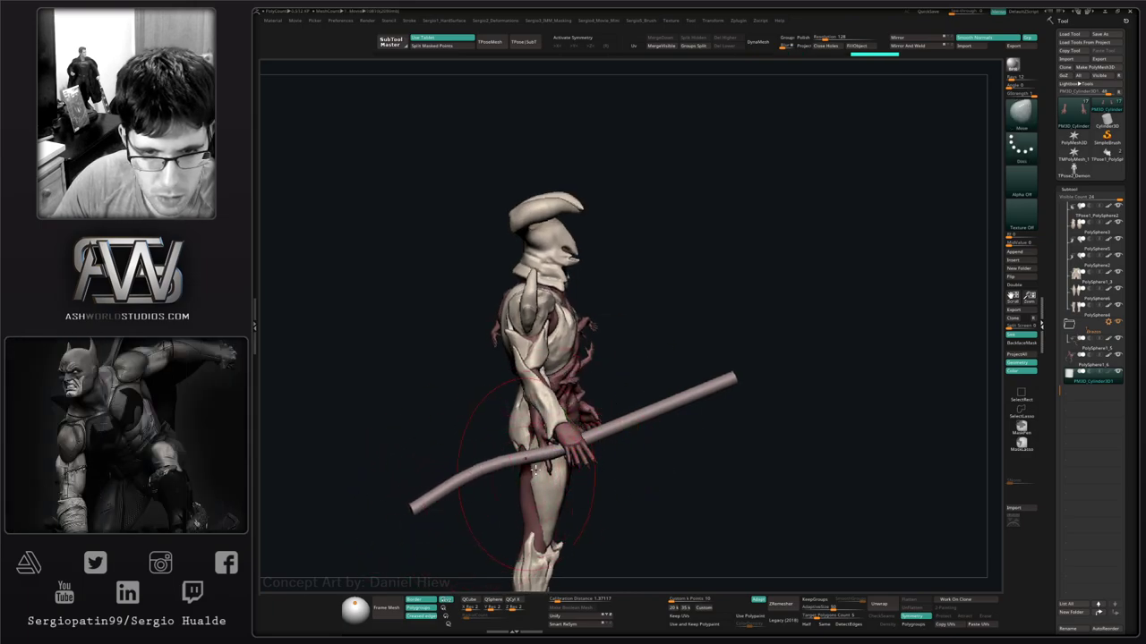
{"action": "left_click_drag", "start_coordinate": [524, 459], "coordinate": [523, 454]}
{"action": "mouse_move", "coordinate": [418, 509]}
{"action": "left_mouse_down"}
{"action": "mouse_move", "coordinate": [427, 545]}
{"action": "mouse_move", "coordinate": [434, 534]}
{"action": "left_mouse_up"}
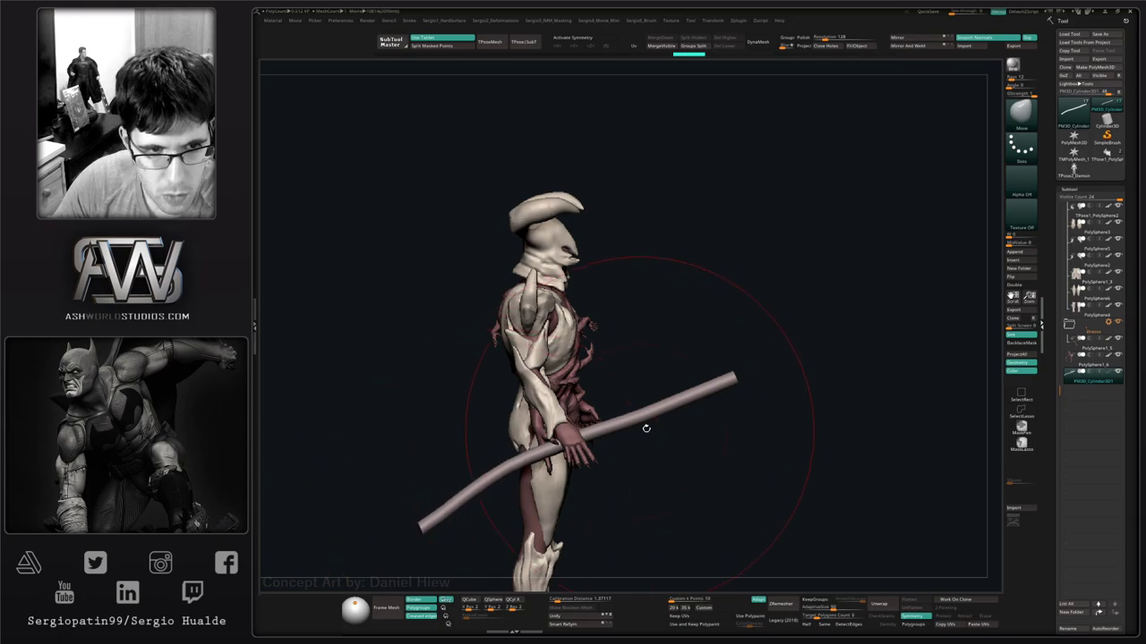
{"action": "left_click_drag", "start_coordinate": [679, 409], "coordinate": [675, 429]}
{"action": "mouse_move", "coordinate": [716, 390]}
{"action": "left_mouse_down"}
{"action": "mouse_move", "coordinate": [723, 397]}
{"action": "mouse_move", "coordinate": [705, 394]}
{"action": "mouse_move", "coordinate": [745, 385]}
{"action": "left_mouse_up"}
{"action": "key", "text": "s"}
{"action": "right_click_drag", "start_coordinate": [748, 386], "coordinate": [684, 423], "text": "alt"}
{"action": "mouse_move", "coordinate": [684, 424]}
{"action": "right_mouse_down"}
{"action": "mouse_move", "coordinate": [671, 447]}
{"action": "mouse_move", "coordinate": [686, 438]}
{"action": "mouse_move", "coordinate": [682, 421]}
{"action": "mouse_move", "coordinate": [645, 417]}
{"action": "mouse_move", "coordinate": [695, 448]}
{"action": "mouse_move", "coordinate": [673, 447]}
{"action": "right_mouse_up"}
Duplicate the shaft, then shorten and turn the copy upright at the shaft's front end for the axe head.
{"action": "key", "text": "ctrl+shift+d"}
{"action": "key", "text": "w"}
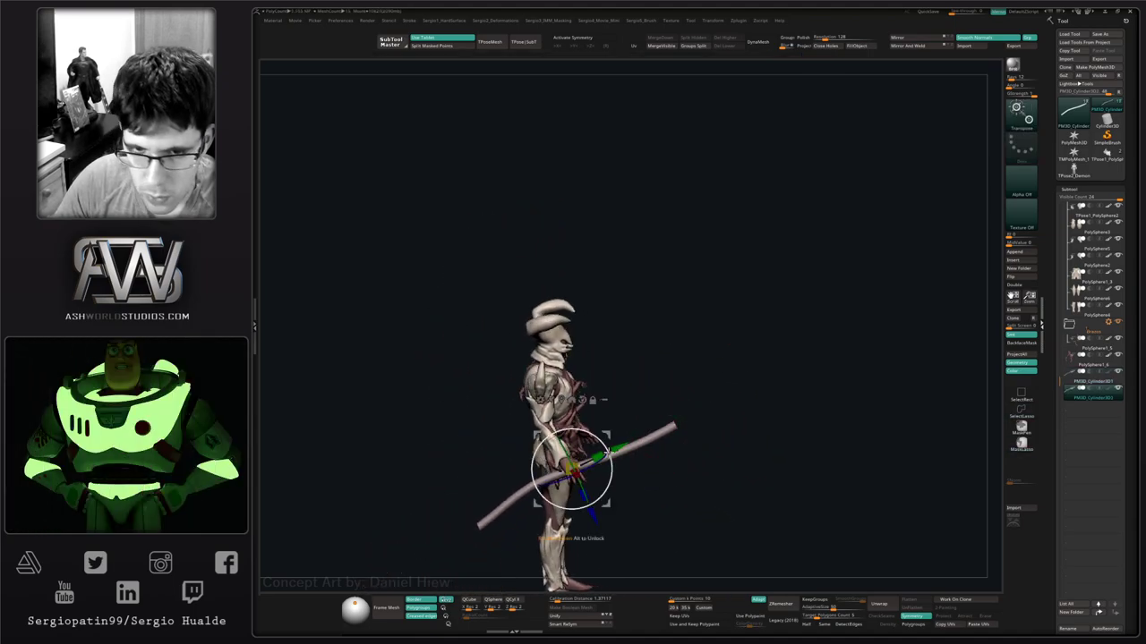
{"action": "mouse_move", "coordinate": [612, 461]}
{"action": "left_mouse_down"}
{"action": "mouse_move", "coordinate": [565, 411]}
{"action": "mouse_move", "coordinate": [708, 393]}
{"action": "mouse_move", "coordinate": [651, 431]}
{"action": "mouse_move", "coordinate": [709, 399]}
{"action": "mouse_move", "coordinate": [673, 423]}
{"action": "mouse_move", "coordinate": [685, 450]}
{"action": "left_mouse_up"}
Thicken the upright piece with the Inflate brush and undo the last oversized inflation.
{"action": "key", "text": "q"}
{"action": "key", "text": "b"}
{"action": "key", "text": "i"}
{"action": "key", "text": "n"}
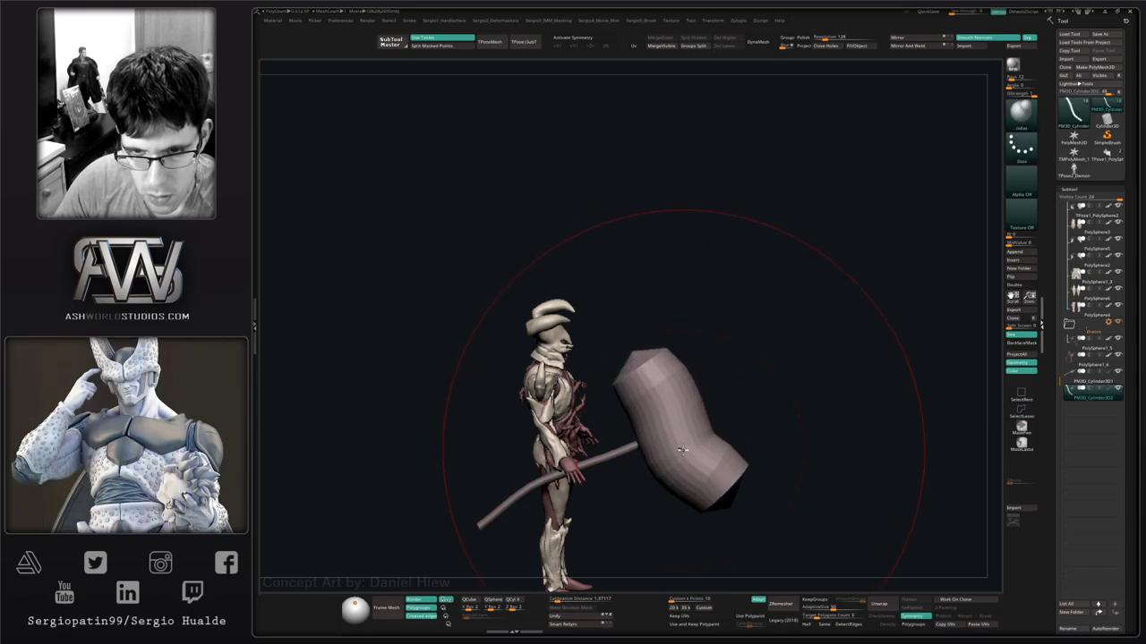
{"action": "mouse_move", "coordinate": [686, 450]}
{"action": "right_mouse_down"}
{"action": "mouse_move", "coordinate": [675, 421]}
{"action": "mouse_move", "coordinate": [700, 438]}
{"action": "mouse_move", "coordinate": [698, 456]}
{"action": "mouse_move", "coordinate": [618, 420]}
{"action": "mouse_move", "coordinate": [636, 476]}
{"action": "mouse_move", "coordinate": [621, 432]}
{"action": "mouse_move", "coordinate": [628, 470]}
{"action": "right_mouse_up"}
{"action": "key", "text": "ctrl+z"}
Shape the upper end of the axe head into a blade pointing back toward the demon with the Move brush.
{"action": "key", "text": "b"}
{"action": "key", "text": "m"}
{"action": "key", "text": "v"}
{"action": "right_click_drag", "start_coordinate": [583, 389], "coordinate": [560, 386]}
{"action": "key", "text": "s"}
{"action": "left_click_drag", "start_coordinate": [588, 388], "coordinate": [542, 387]}
{"action": "right_click_drag", "start_coordinate": [547, 394], "coordinate": [602, 409]}
{"action": "left_click_drag", "start_coordinate": [581, 368], "coordinate": [504, 389]}
{"action": "left_click_drag", "start_coordinate": [620, 345], "coordinate": [601, 344]}
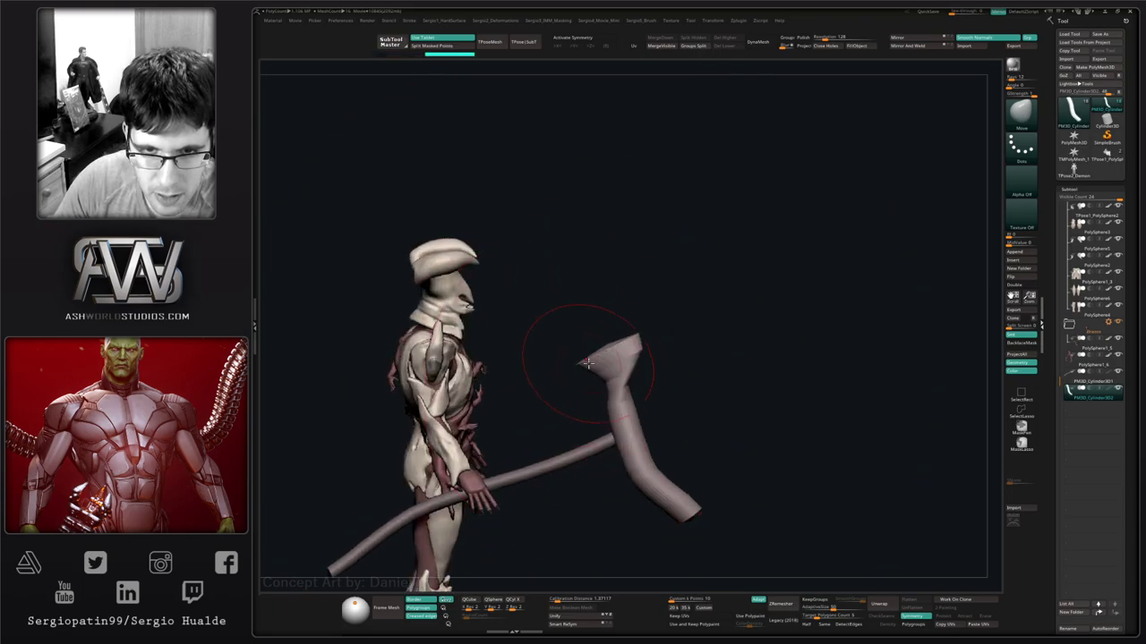
{"action": "left_click_drag", "start_coordinate": [624, 390], "coordinate": [653, 381]}
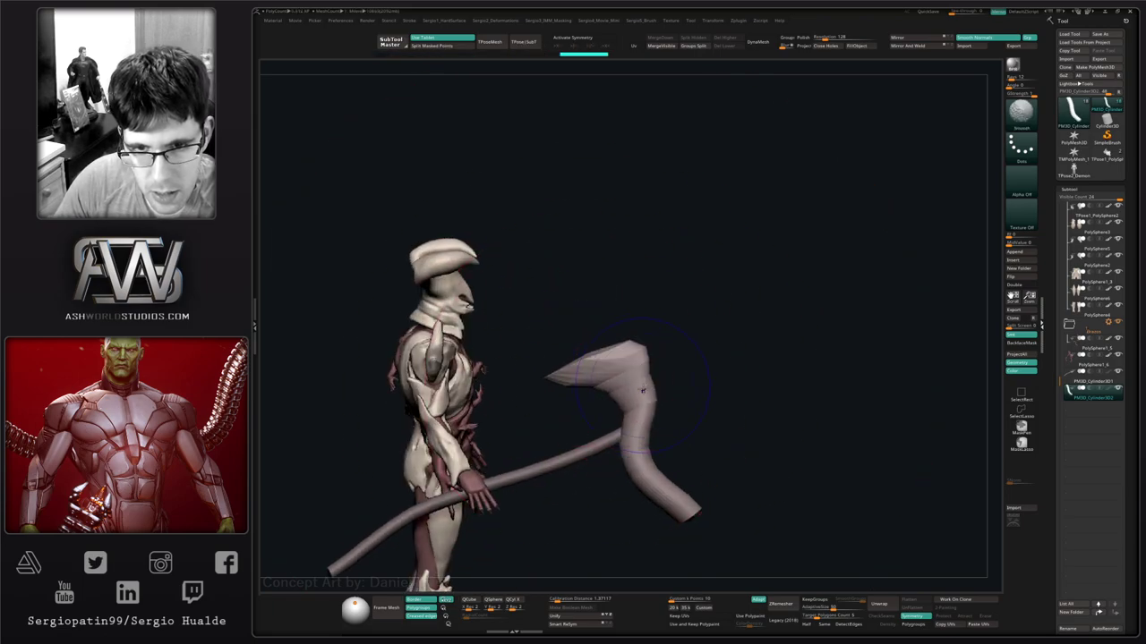
Flare the axe head's lower end into a second blade and refine its middle section with the Move brush.
{"action": "right_click_drag", "start_coordinate": [685, 502], "coordinate": [599, 491], "text": "alt"}
{"action": "mouse_move", "coordinate": [599, 490]}
{"action": "left_mouse_down"}
{"action": "mouse_move", "coordinate": [474, 499]}
{"action": "mouse_move", "coordinate": [503, 490]}
{"action": "left_mouse_up"}
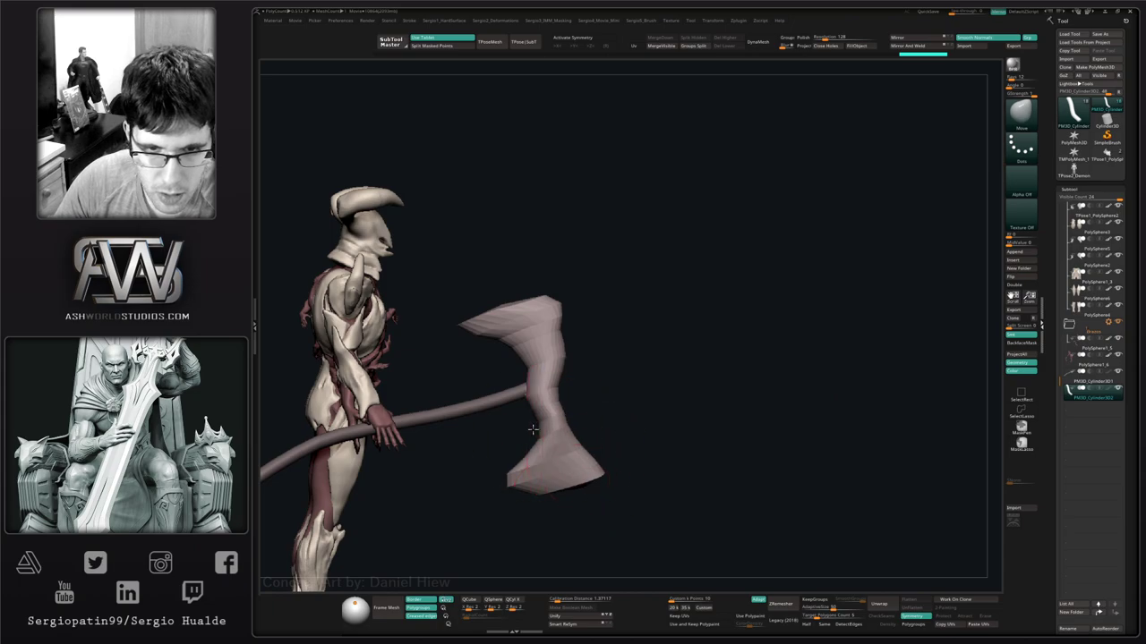
{"action": "mouse_move", "coordinate": [533, 430]}
{"action": "right_mouse_down"}
{"action": "mouse_move", "coordinate": [513, 437]}
{"action": "mouse_move", "coordinate": [540, 438]}
{"action": "mouse_move", "coordinate": [555, 417]}
{"action": "right_mouse_up"}
{"action": "key", "text": "s"}
{"action": "left_click_drag", "start_coordinate": [584, 387], "coordinate": [554, 404]}
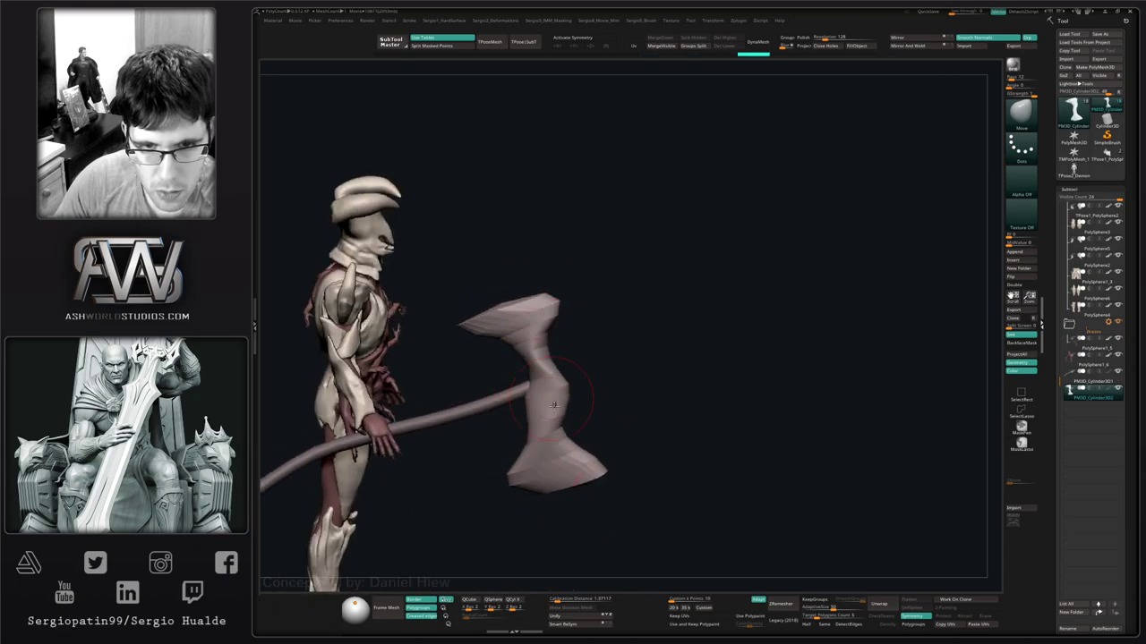
Move the axe head sideways to bring it in line with the shaft.
{"action": "mouse_move", "coordinate": [598, 485]}
{"action": "right_mouse_down", "text": "ctrl"}
{"action": "mouse_move", "coordinate": [588, 425]}
{"action": "mouse_move", "coordinate": [546, 438]}
{"action": "mouse_move", "coordinate": [597, 505]}
{"action": "mouse_move", "coordinate": [537, 494]}
{"action": "mouse_move", "coordinate": [562, 434]}
{"action": "mouse_move", "coordinate": [569, 484]}
{"action": "mouse_move", "coordinate": [598, 460]}
{"action": "right_mouse_up", "text": "ctrl"}
{"action": "key", "text": "w"}
{"action": "left_click_drag", "start_coordinate": [566, 445], "coordinate": [580, 444]}
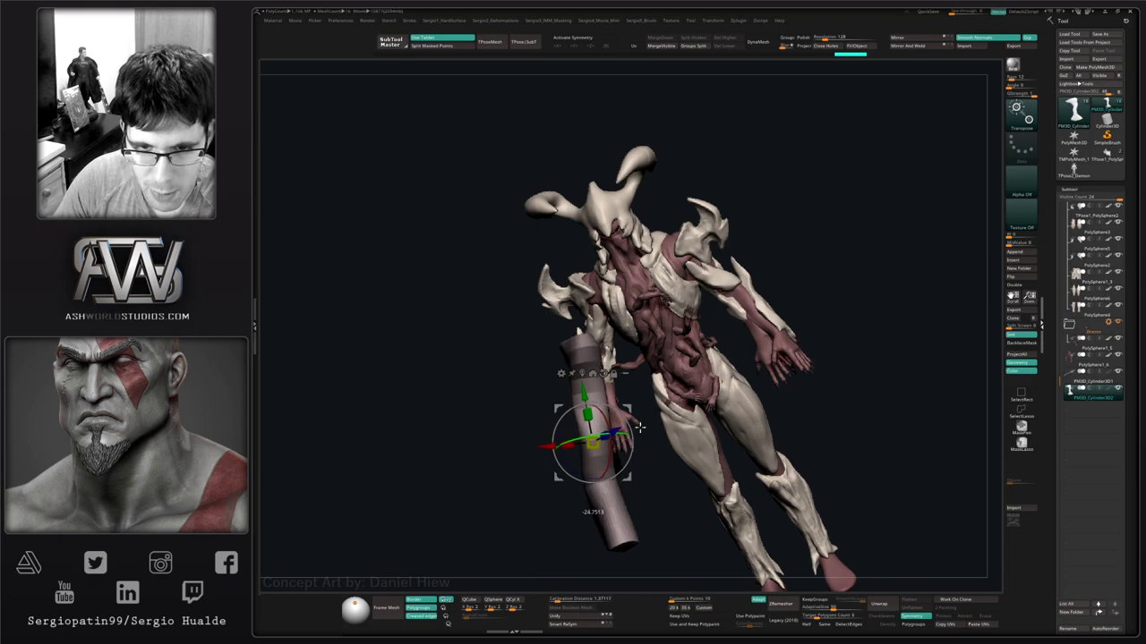
{"action": "mouse_move", "coordinate": [573, 452]}
{"action": "right_mouse_down"}
{"action": "mouse_move", "coordinate": [623, 485]}
{"action": "mouse_move", "coordinate": [612, 497]}
{"action": "mouse_move", "coordinate": [611, 455]}
{"action": "mouse_move", "coordinate": [724, 389]}
{"action": "mouse_move", "coordinate": [678, 400]}
{"action": "mouse_move", "coordinate": [682, 440]}
{"action": "right_mouse_up"}
{"action": "key", "text": "q"}
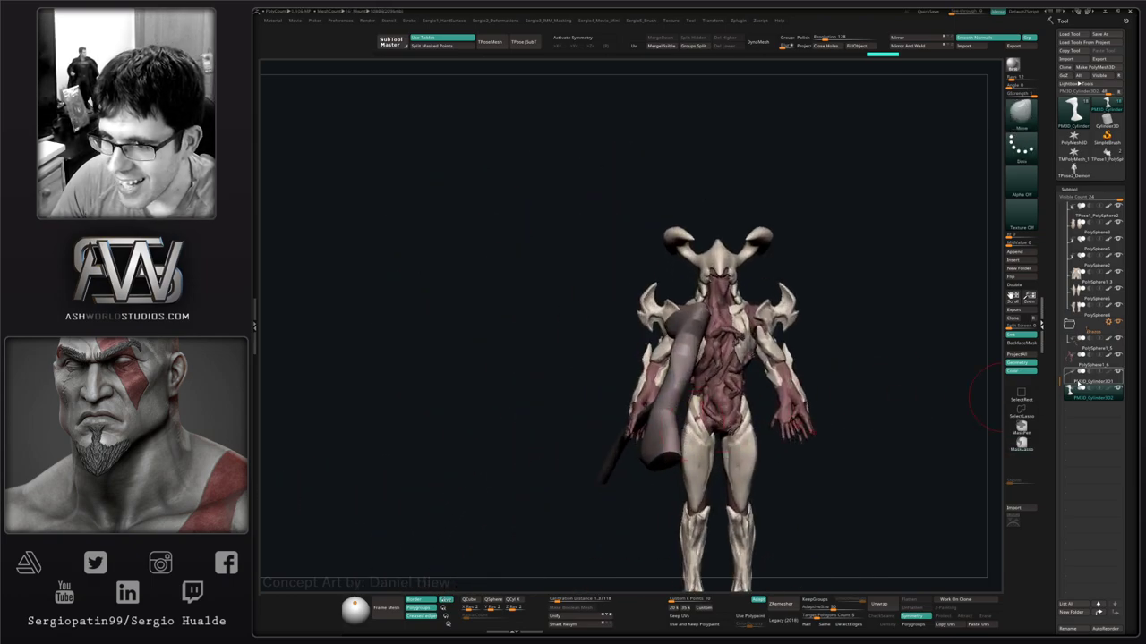
Group the shaft and axe head subtools in a new folder named Arma.
{"action": "left_click", "coordinate": [1079, 384]}
{"action": "key", "text": "ctrl+g"}
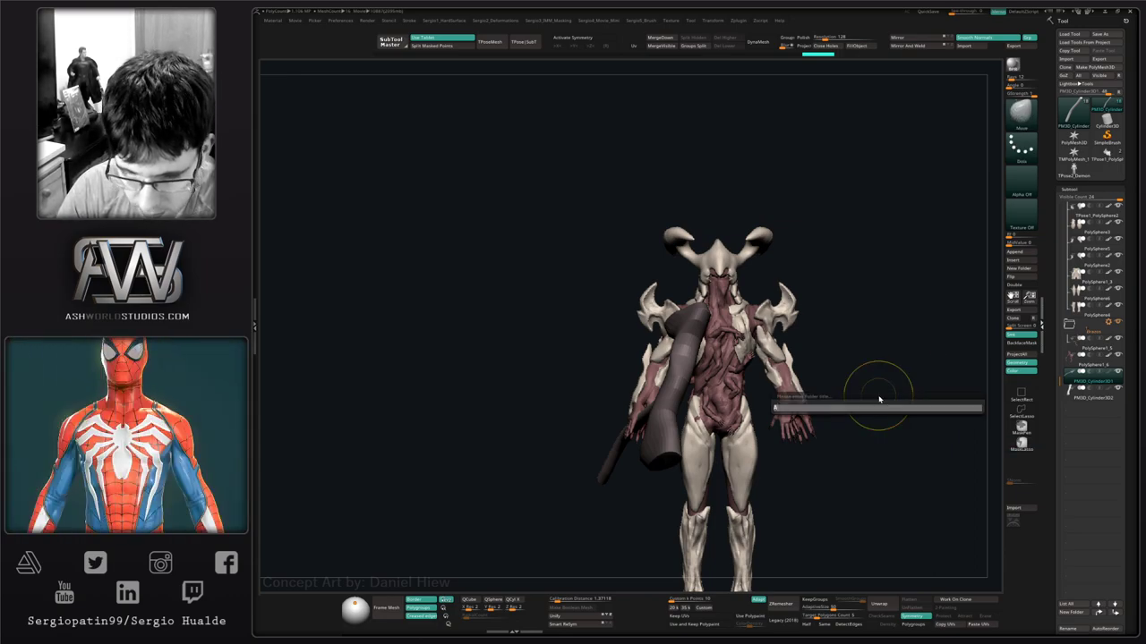
{"action": "type", "text": "Arma"}
{"action": "key", "text": "Return"}
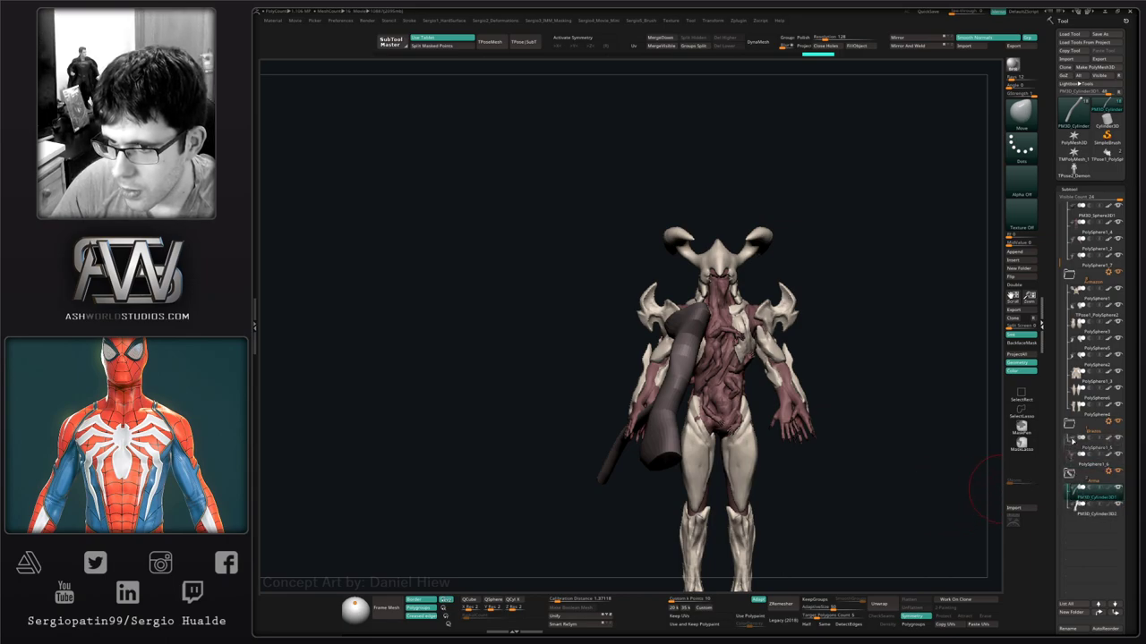
Try the Arma folder above its neighbouring folder in the subtool list, then restore the folder order.
{"action": "left_click_drag", "start_coordinate": [1078, 417], "coordinate": [1078, 422]}
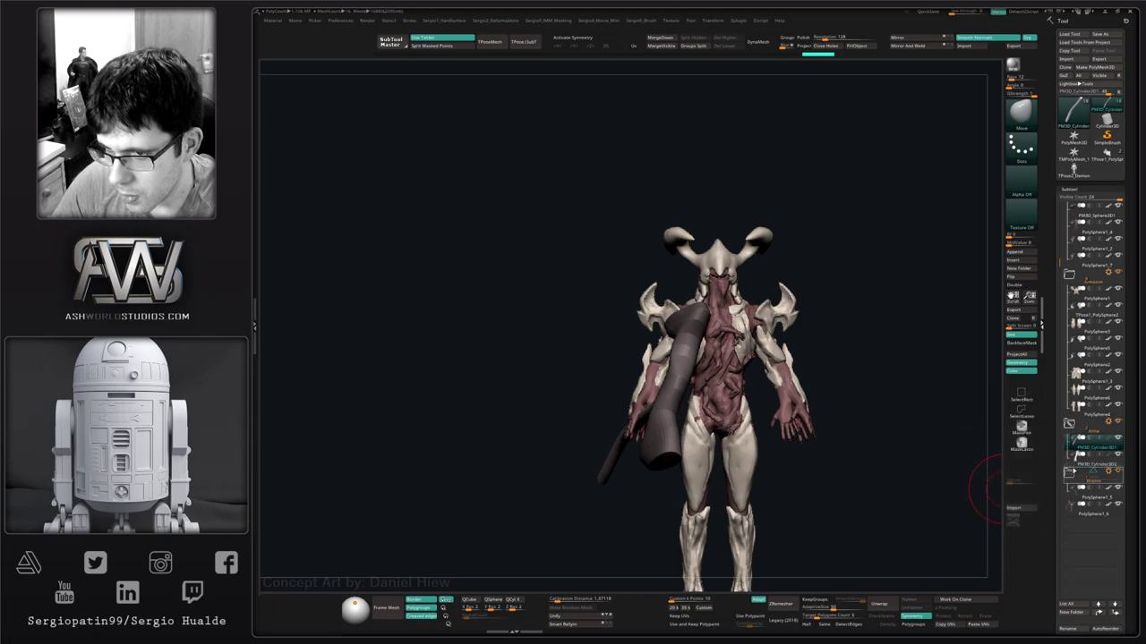
{"action": "left_click", "coordinate": [1078, 513]}
{"action": "left_click_drag", "start_coordinate": [1078, 514], "coordinate": [1082, 454]}
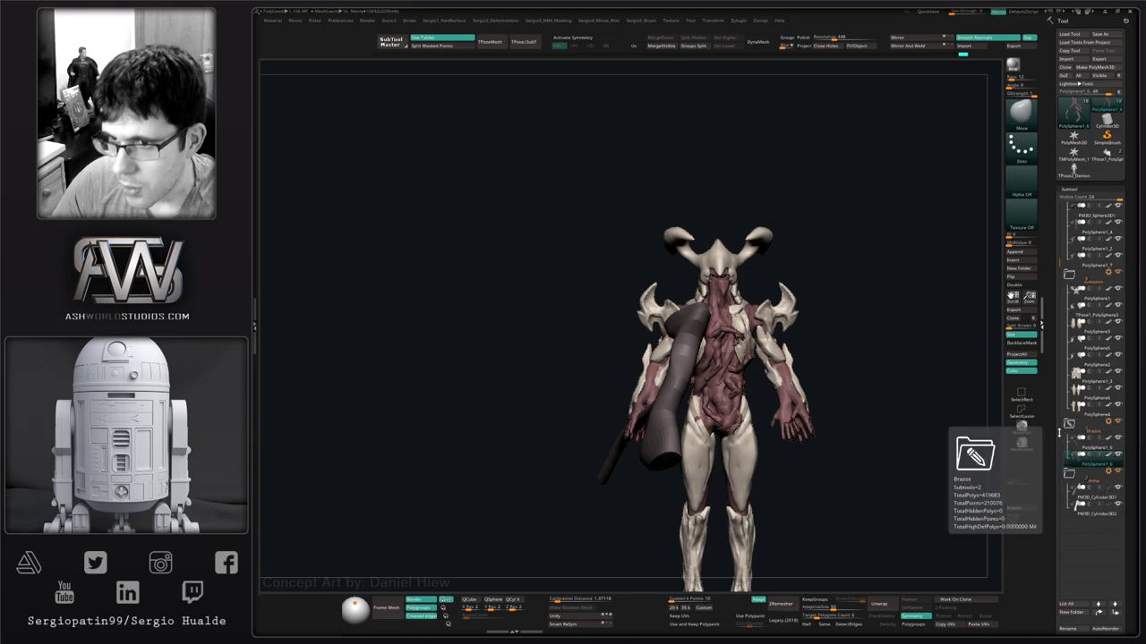
Put the Demon base mesh in its own collapsed folder and select the horned head armour subtool.
{"action": "left_click_drag", "start_coordinate": [887, 381], "coordinate": [940, 372]}
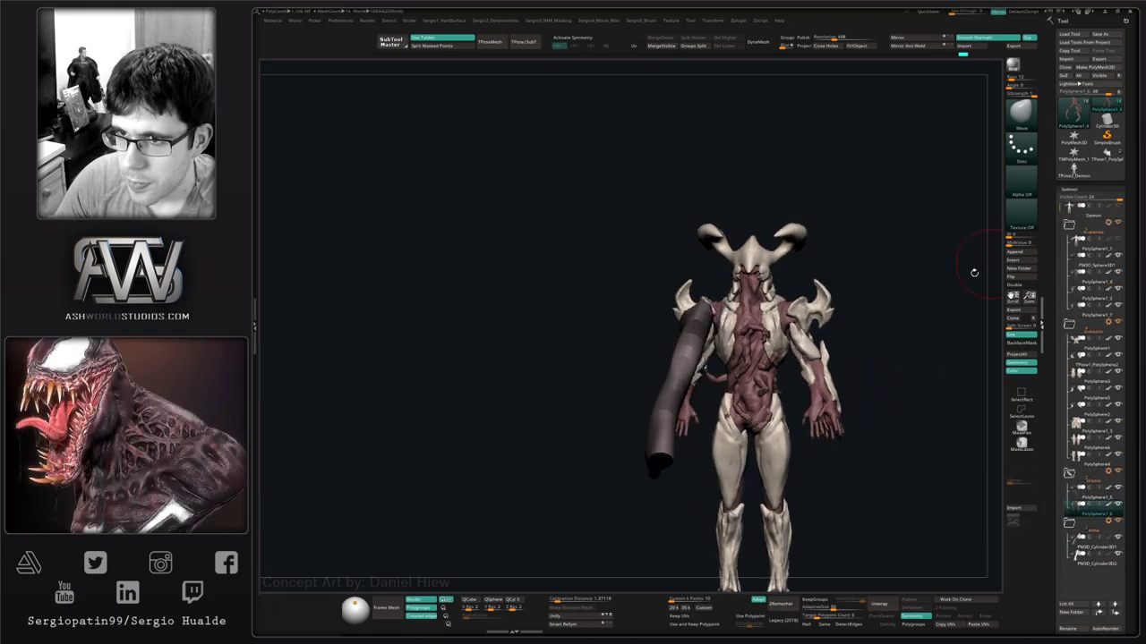
{"action": "left_click_drag", "start_coordinate": [898, 330], "coordinate": [788, 324], "text": "alt"}
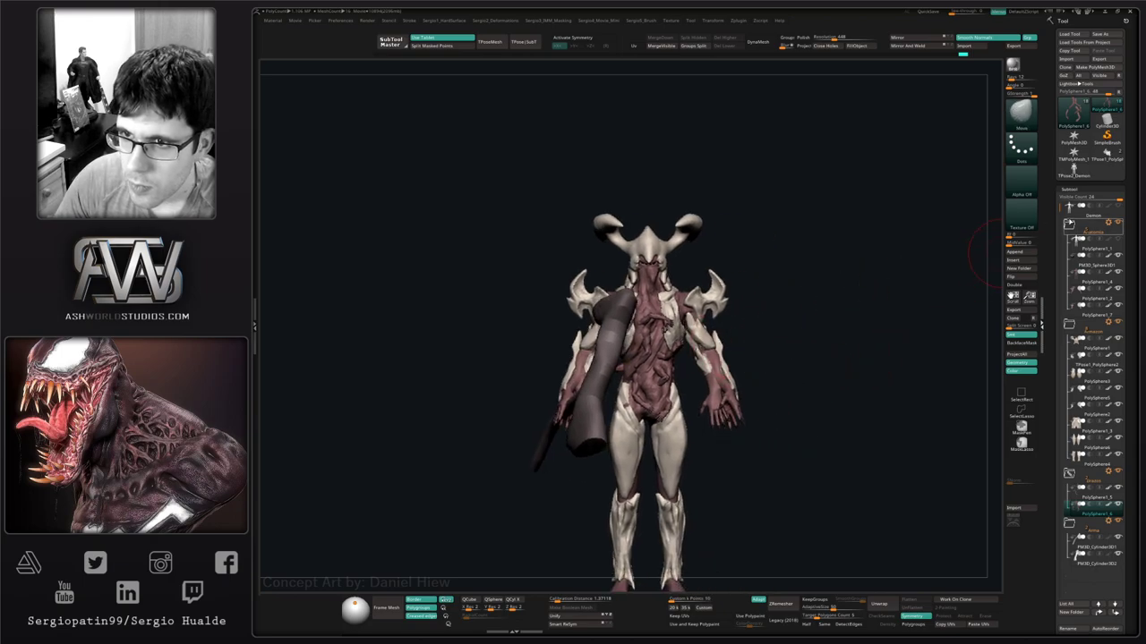
{"action": "left_click", "coordinate": [1071, 212]}
{"action": "key", "text": "ctrl+f"}
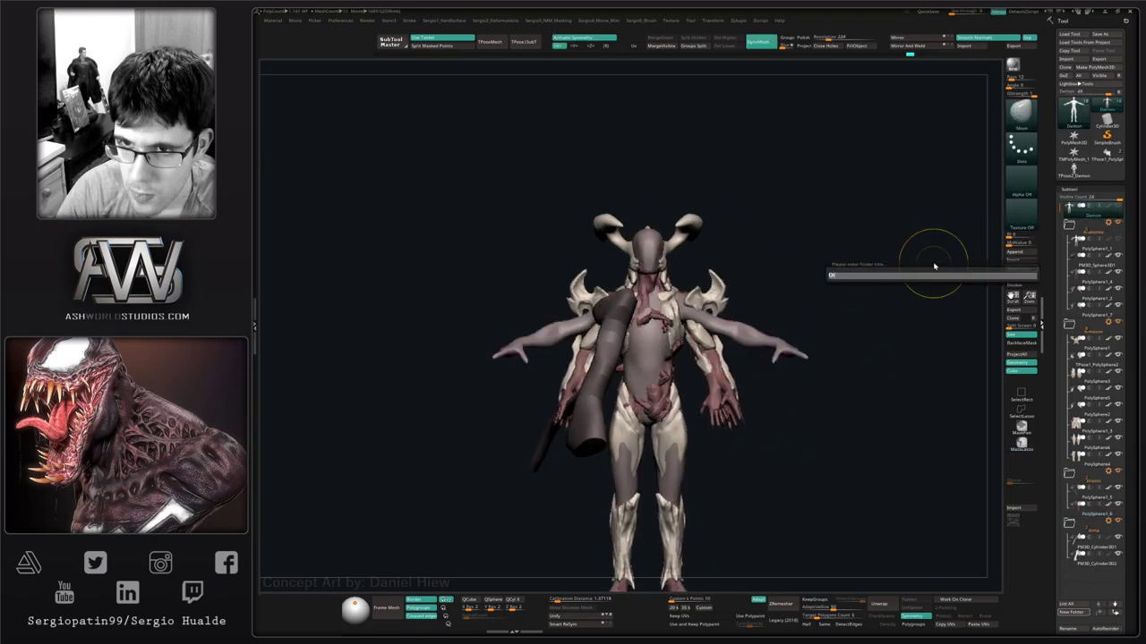
{"action": "key", "text": "Return"}
{"action": "left_click", "coordinate": [1081, 207]}
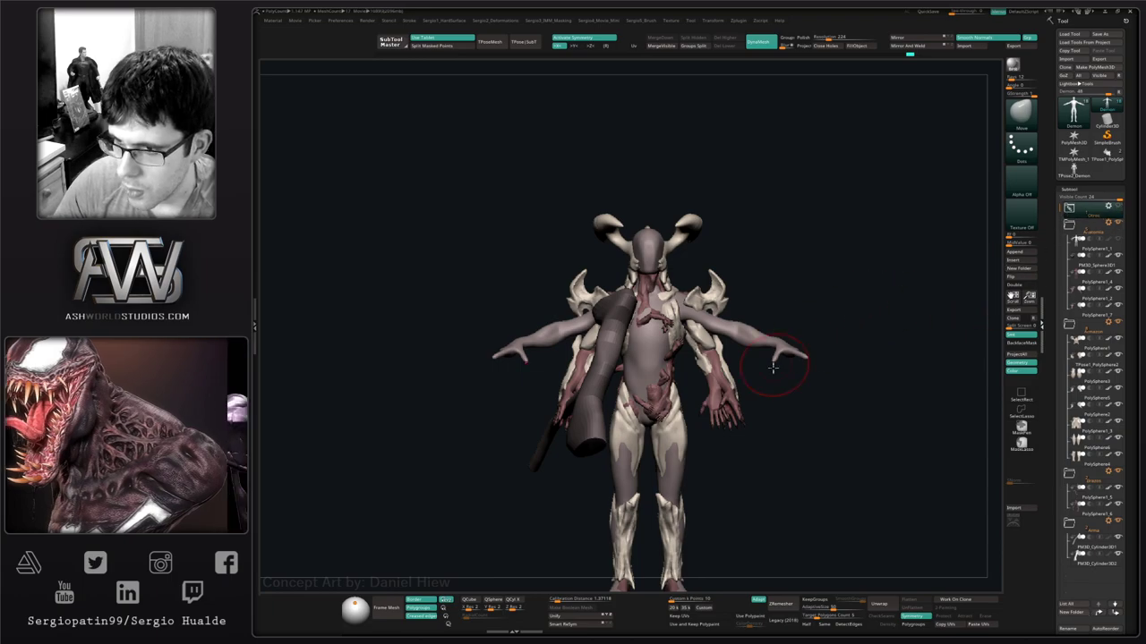
{"action": "left_click_drag", "start_coordinate": [773, 368], "coordinate": [775, 395]}
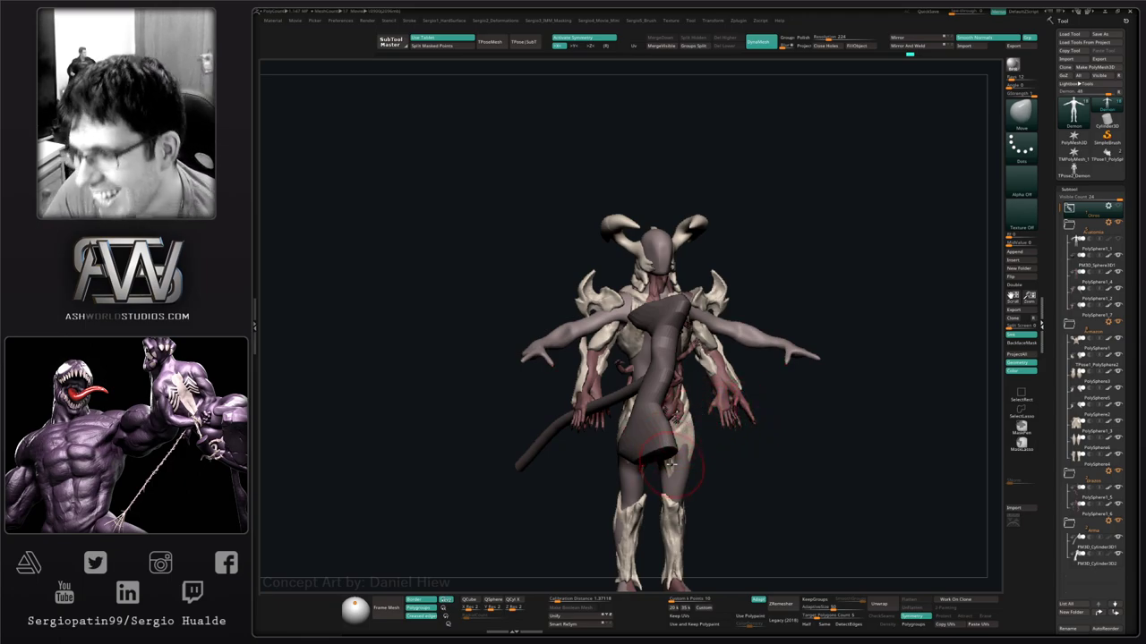
{"action": "left_click_drag", "start_coordinate": [757, 451], "coordinate": [985, 367]}
{"action": "left_click", "coordinate": [1081, 349]}
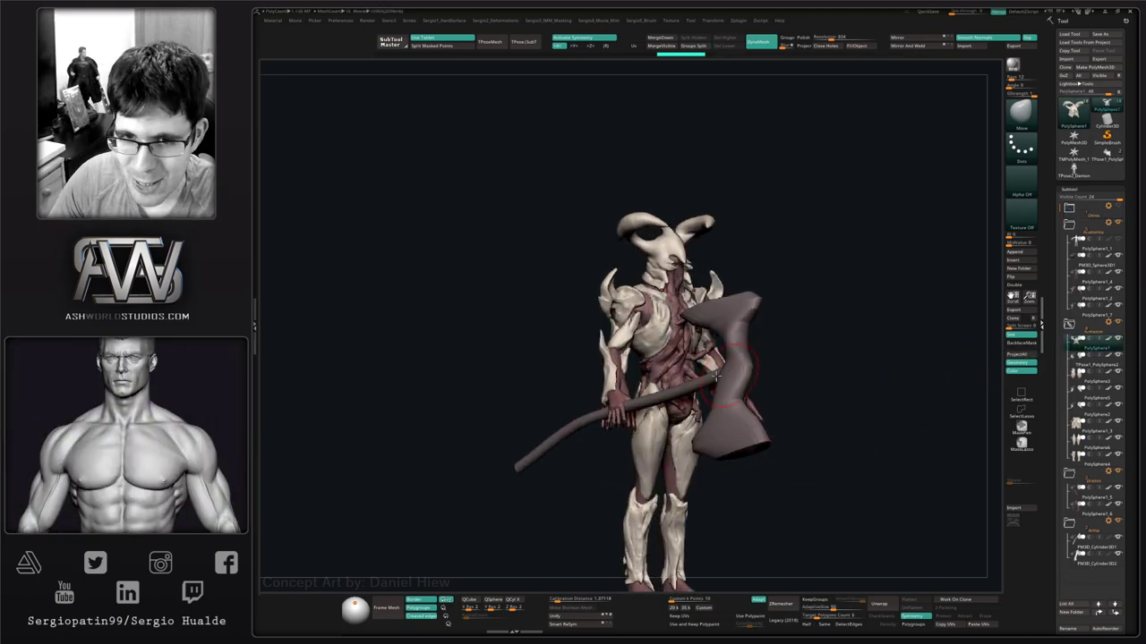
Apply DynaMesh to the axe head at resolution 128 and smooth its faceted surface.
{"action": "right_click_drag", "start_coordinate": [717, 386], "coordinate": [628, 423]}
{"action": "right_click_drag", "start_coordinate": [627, 423], "coordinate": [745, 418]}
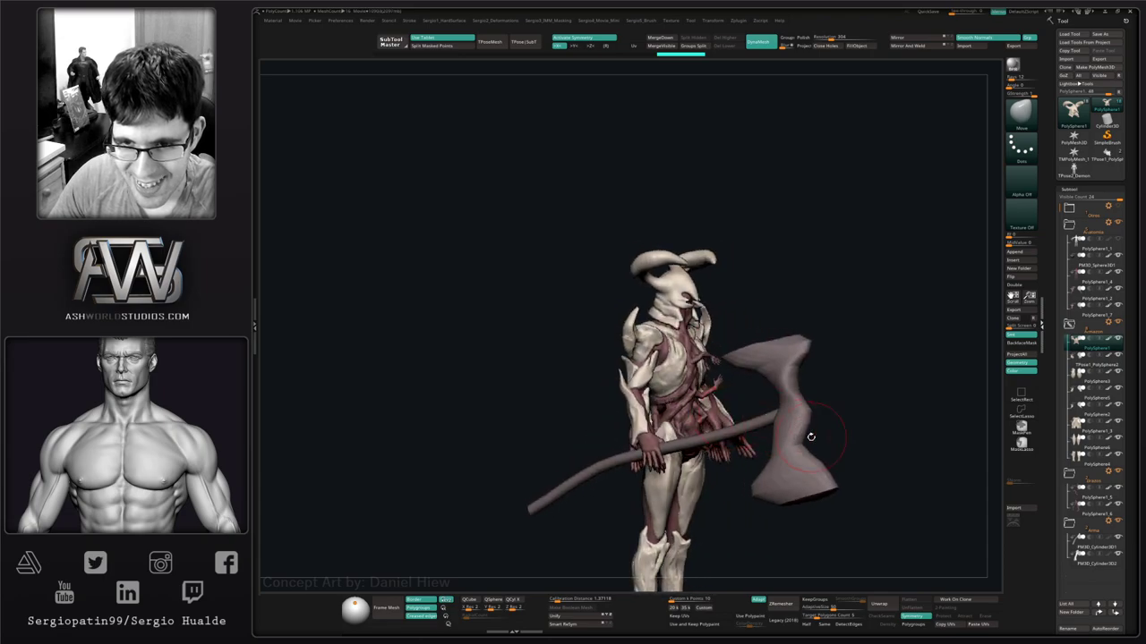
{"action": "right_click_drag", "start_coordinate": [810, 437], "coordinate": [787, 265], "text": "alt"}
{"action": "left_click", "coordinate": [770, 438], "text": "alt"}
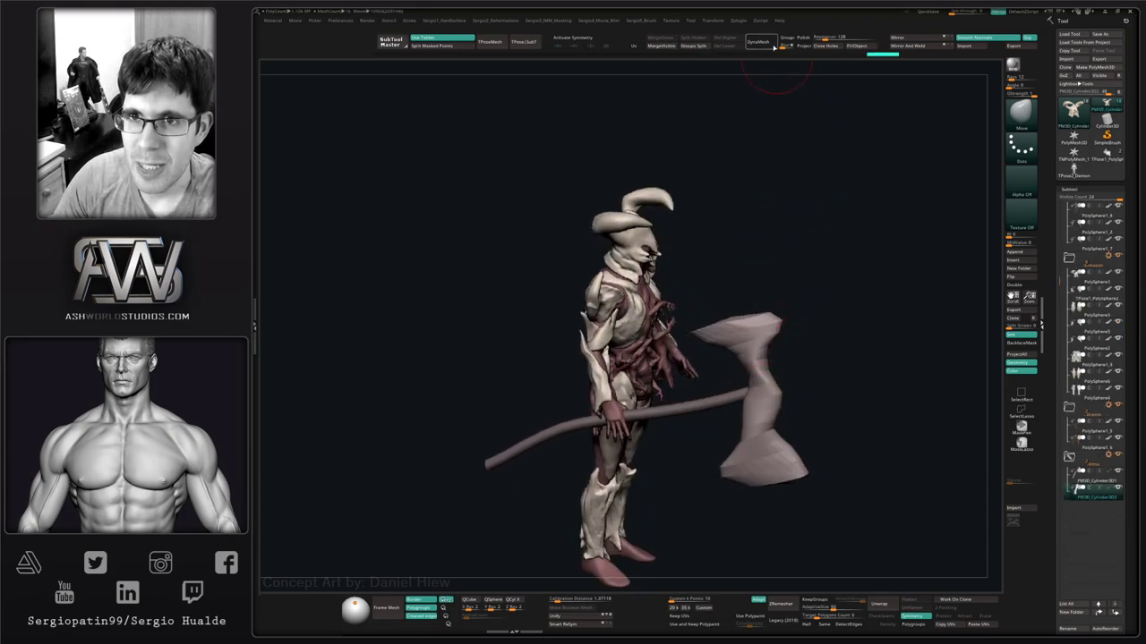
{"action": "left_click", "coordinate": [765, 45]}
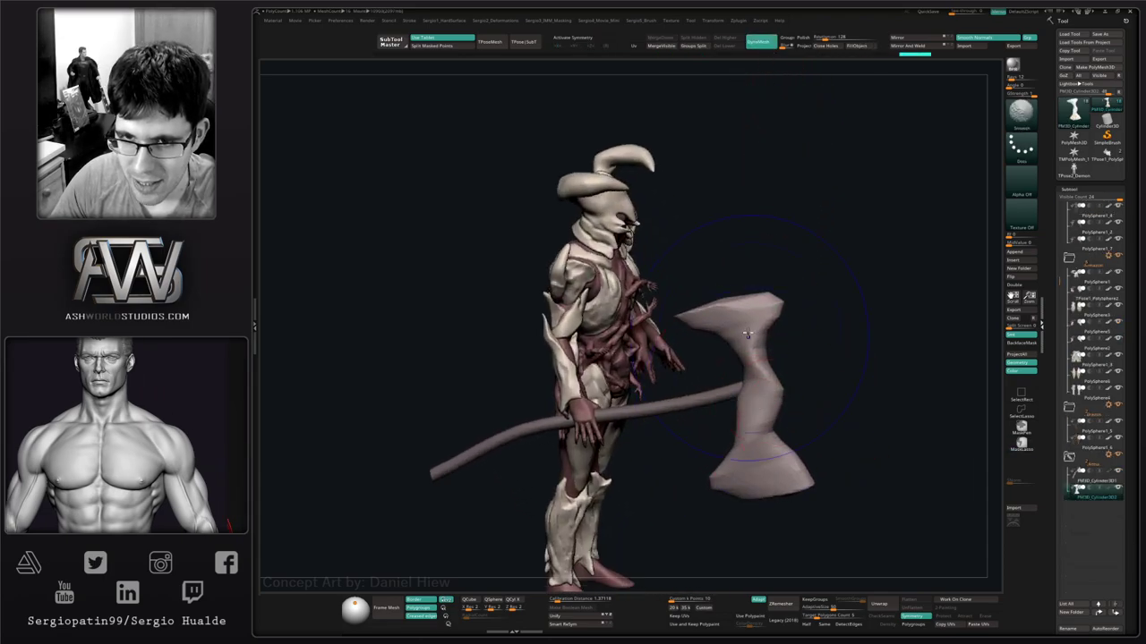
{"action": "left_click_drag", "start_coordinate": [742, 316], "coordinate": [753, 394], "text": "shift"}
{"action": "mouse_move", "coordinate": [729, 396]}
{"action": "right_mouse_down", "text": "ctrl"}
{"action": "mouse_move", "coordinate": [711, 358]}
{"action": "mouse_move", "coordinate": [726, 358]}
{"action": "right_mouse_up", "text": "ctrl"}
Reshape the axe head's upper blade into a rounded, hooked form with the Move brush.
{"action": "mouse_move", "coordinate": [725, 328]}
{"action": "left_mouse_down"}
{"action": "mouse_move", "coordinate": [718, 247]}
{"action": "mouse_move", "coordinate": [747, 235]}
{"action": "mouse_move", "coordinate": [797, 324]}
{"action": "left_mouse_up"}
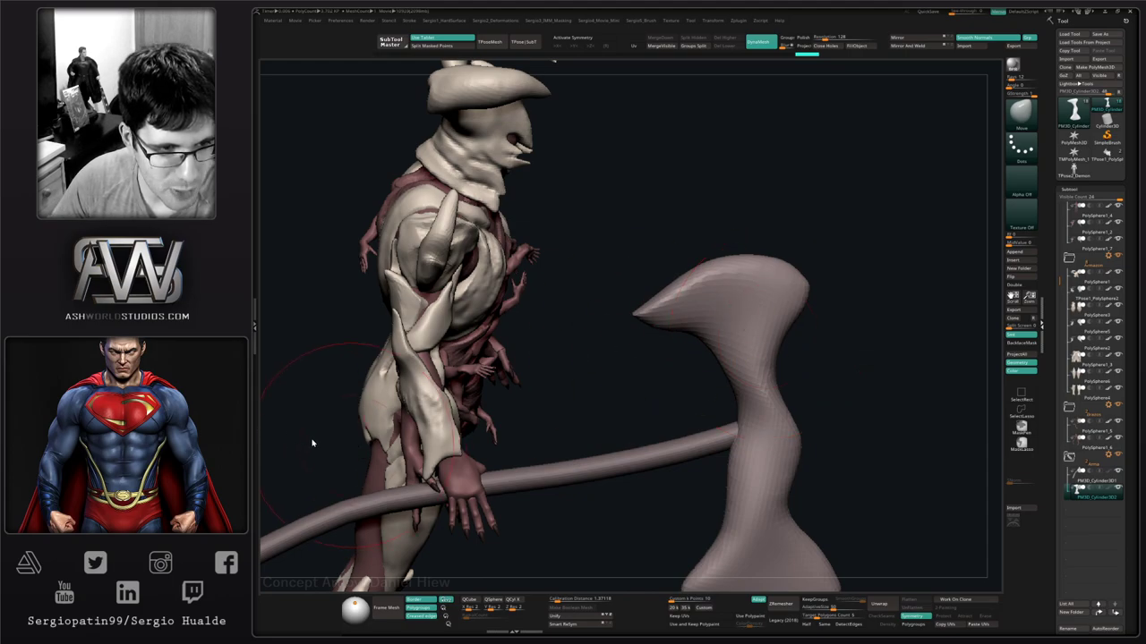
{"action": "right_click_drag", "start_coordinate": [843, 338], "coordinate": [816, 318]}
{"action": "mouse_move", "coordinate": [851, 378]}
{"action": "left_mouse_down"}
{"action": "mouse_move", "coordinate": [844, 345]}
{"action": "mouse_move", "coordinate": [851, 388]}
{"action": "mouse_move", "coordinate": [831, 298]}
{"action": "mouse_move", "coordinate": [832, 347]}
{"action": "left_mouse_up"}
{"action": "mouse_move", "coordinate": [818, 303]}
{"action": "left_mouse_down"}
{"action": "mouse_move", "coordinate": [827, 299]}
{"action": "mouse_move", "coordinate": [817, 282]}
{"action": "left_mouse_up"}
Carve curved grooves into the axe head's upper blade with the DamStandard brush.
{"action": "right_click_drag", "start_coordinate": [839, 322], "coordinate": [769, 352], "text": "alt"}
{"action": "key", "text": "b"}
{"action": "key", "text": "d"}
{"action": "key", "text": "s"}
{"action": "mouse_move", "coordinate": [759, 349]}
{"action": "left_mouse_down"}
{"action": "mouse_move", "coordinate": [723, 342]}
{"action": "mouse_move", "coordinate": [765, 351]}
{"action": "left_mouse_up"}
{"action": "right_click_drag", "start_coordinate": [776, 354], "coordinate": [731, 380]}
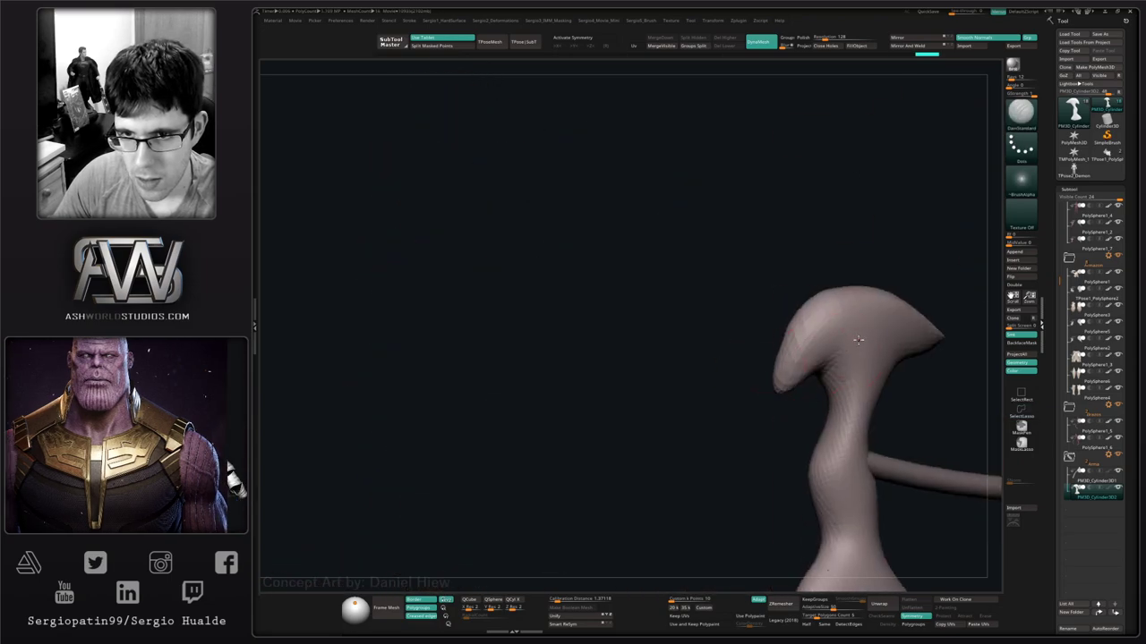
{"action": "left_click_drag", "start_coordinate": [793, 344], "coordinate": [825, 356]}
{"action": "right_click_drag", "start_coordinate": [856, 306], "coordinate": [906, 362]}
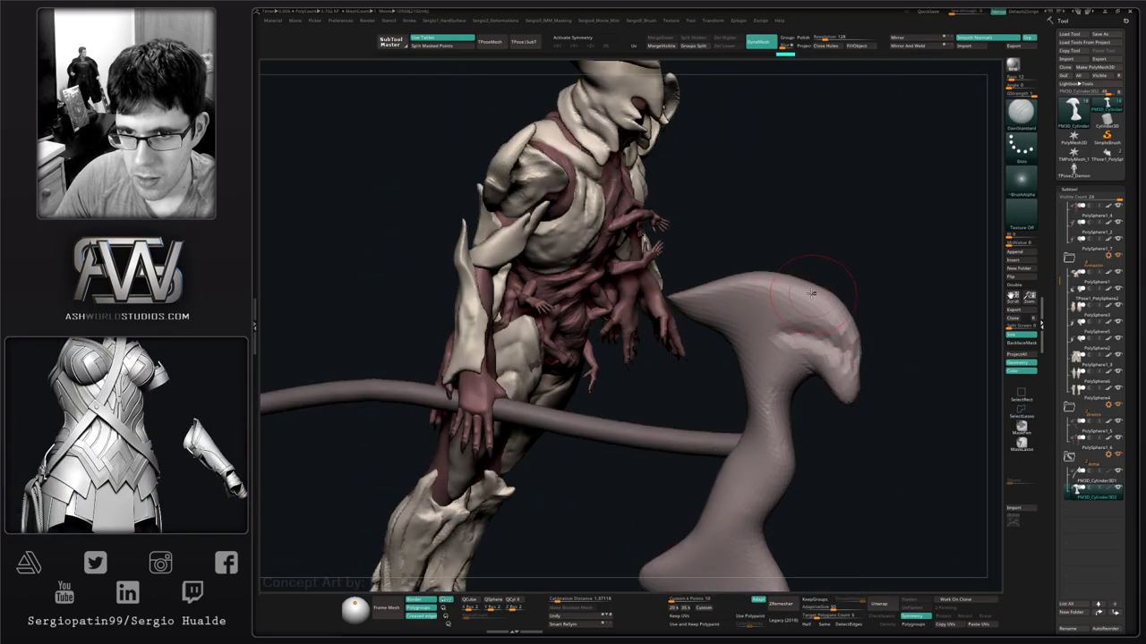
{"action": "left_click_drag", "start_coordinate": [813, 294], "coordinate": [748, 320]}
Mask part of the upper blade and pull its front edge out into a jagged tip with the Move brush.
{"action": "right_click_drag", "start_coordinate": [851, 295], "coordinate": [833, 343]}
{"action": "left_click_drag", "start_coordinate": [834, 343], "coordinate": [862, 341]}
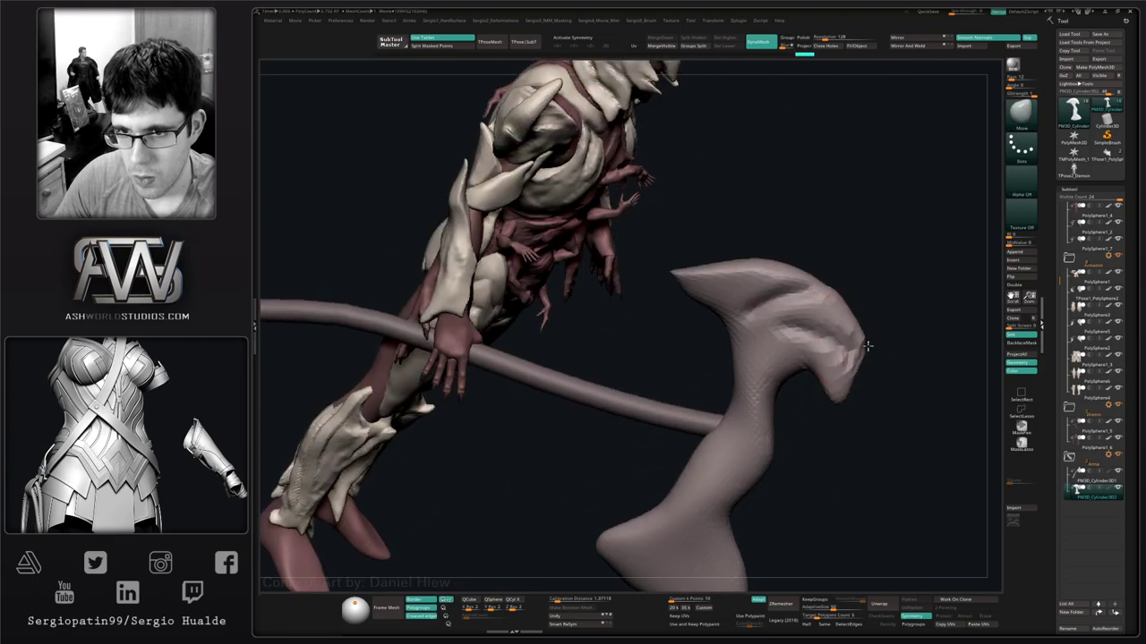
{"action": "key", "text": "ctrl"}
{"action": "mouse_move", "coordinate": [775, 333]}
{"action": "left_mouse_down", "text": "ctrl"}
{"action": "mouse_move", "coordinate": [900, 417]}
{"action": "mouse_move", "coordinate": [834, 399]}
{"action": "mouse_move", "coordinate": [887, 399]}
{"action": "left_mouse_up", "text": "ctrl"}
{"action": "left_click_drag", "start_coordinate": [865, 349], "coordinate": [898, 376]}
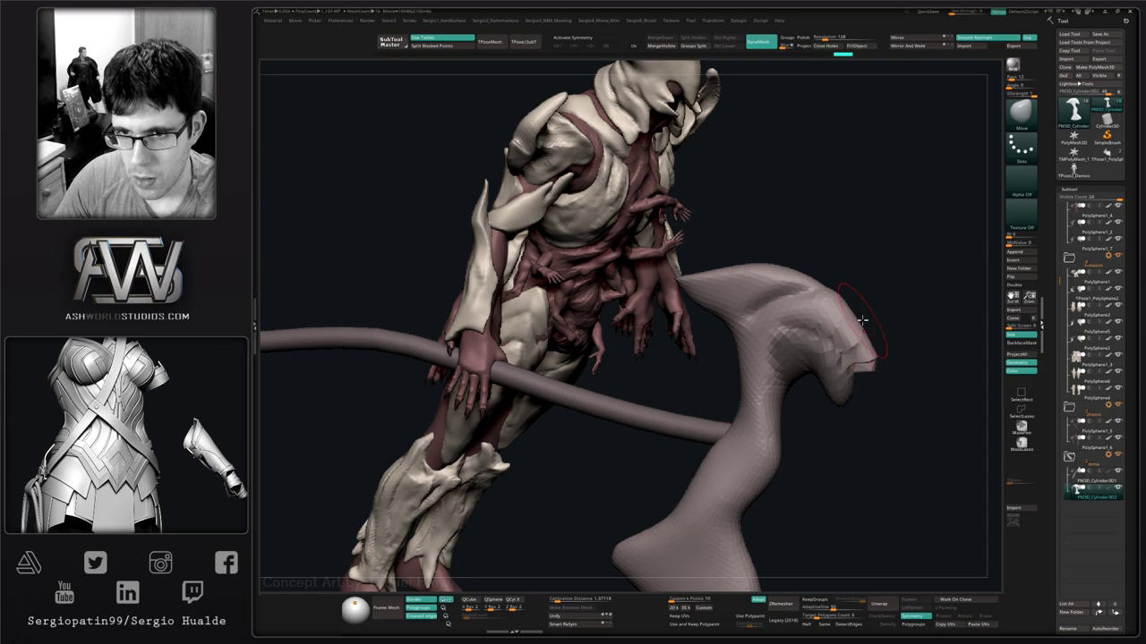
{"action": "mouse_move", "coordinate": [872, 289]}
{"action": "left_mouse_down"}
{"action": "mouse_move", "coordinate": [877, 319]}
{"action": "mouse_move", "coordinate": [855, 307]}
{"action": "mouse_move", "coordinate": [867, 315]}
{"action": "left_mouse_up"}
Mask the upper blade's front part, pull its rear part into an overlapping pointed plate with a drooping tip, and clear the mask.
{"action": "mouse_move", "coordinate": [852, 317]}
{"action": "left_mouse_down", "text": "ctrl"}
{"action": "mouse_move", "coordinate": [776, 349]}
{"action": "mouse_move", "coordinate": [886, 344]}
{"action": "left_mouse_up", "text": "ctrl"}
{"action": "left_click_drag", "start_coordinate": [799, 317], "coordinate": [812, 309]}
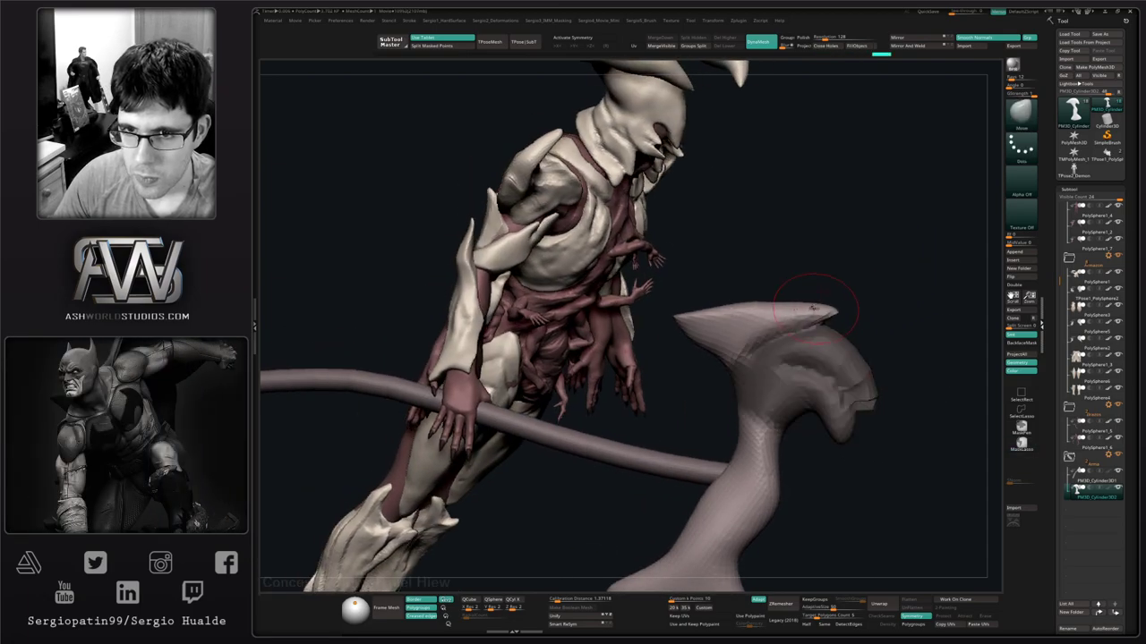
{"action": "right_click_drag", "start_coordinate": [764, 341], "coordinate": [756, 326]}
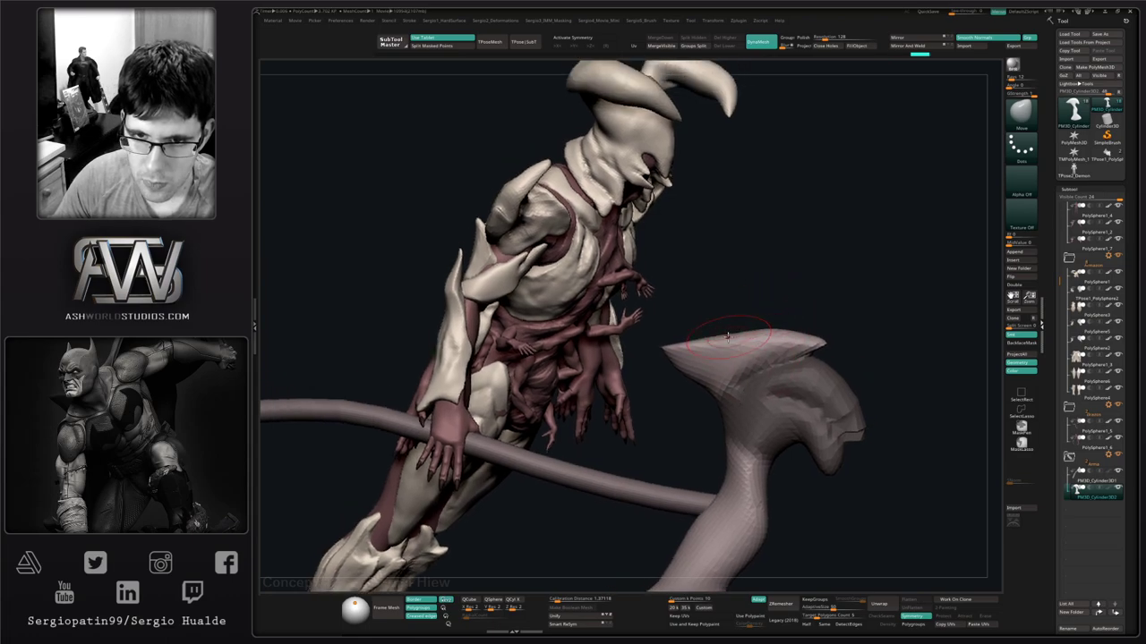
{"action": "left_click_drag", "start_coordinate": [713, 340], "coordinate": [706, 349]}
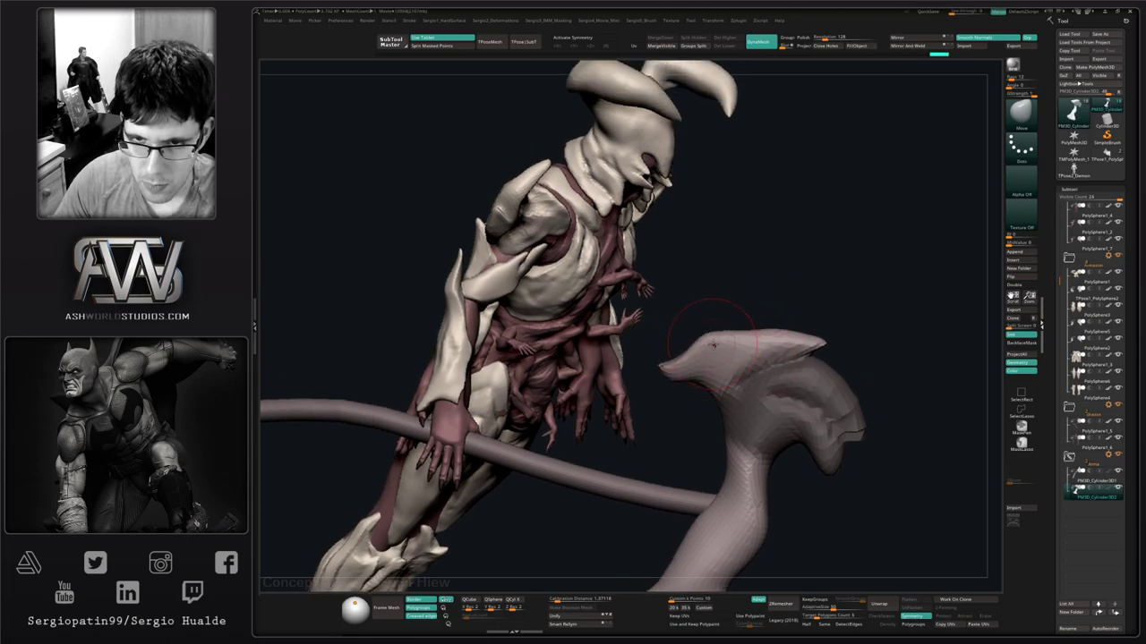
{"action": "left_click_drag", "start_coordinate": [773, 274], "coordinate": [775, 302], "text": "ctrl"}
Carve creases beneath the overlapping plate and into the top of the axe head's neck with the DamStandard brush.
{"action": "key", "text": "b"}
{"action": "key", "text": "d"}
{"action": "key", "text": "s"}
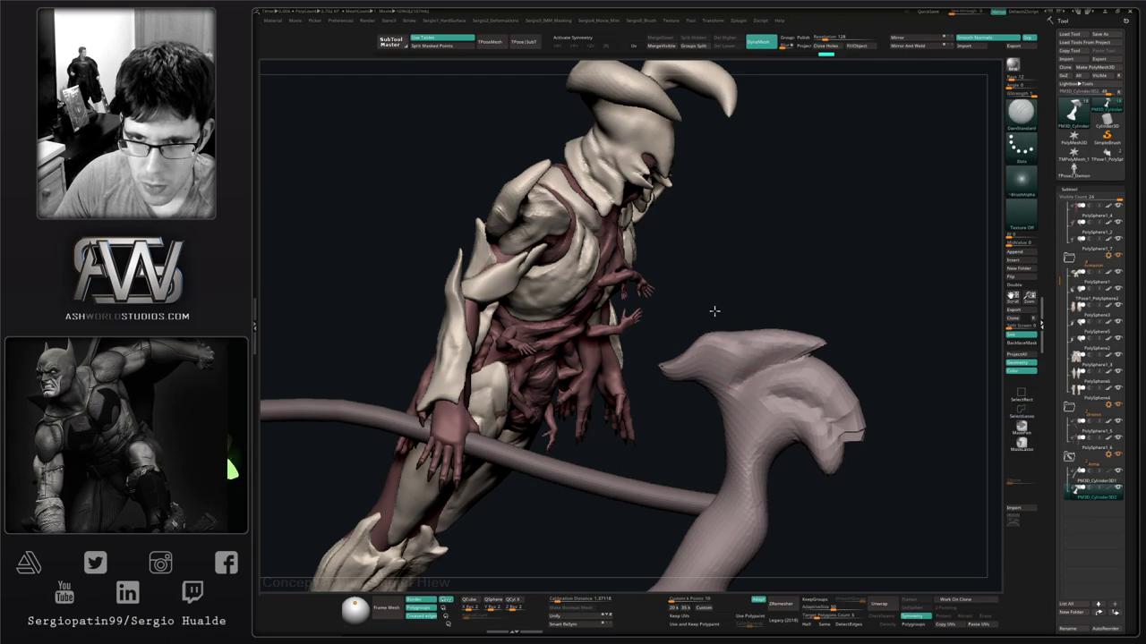
{"action": "mouse_move", "coordinate": [714, 311]}
{"action": "right_mouse_down"}
{"action": "mouse_move", "coordinate": [739, 354]}
{"action": "mouse_move", "coordinate": [742, 322]}
{"action": "mouse_move", "coordinate": [764, 402]}
{"action": "mouse_move", "coordinate": [732, 365]}
{"action": "mouse_move", "coordinate": [728, 379]}
{"action": "mouse_move", "coordinate": [727, 352]}
{"action": "right_mouse_up"}
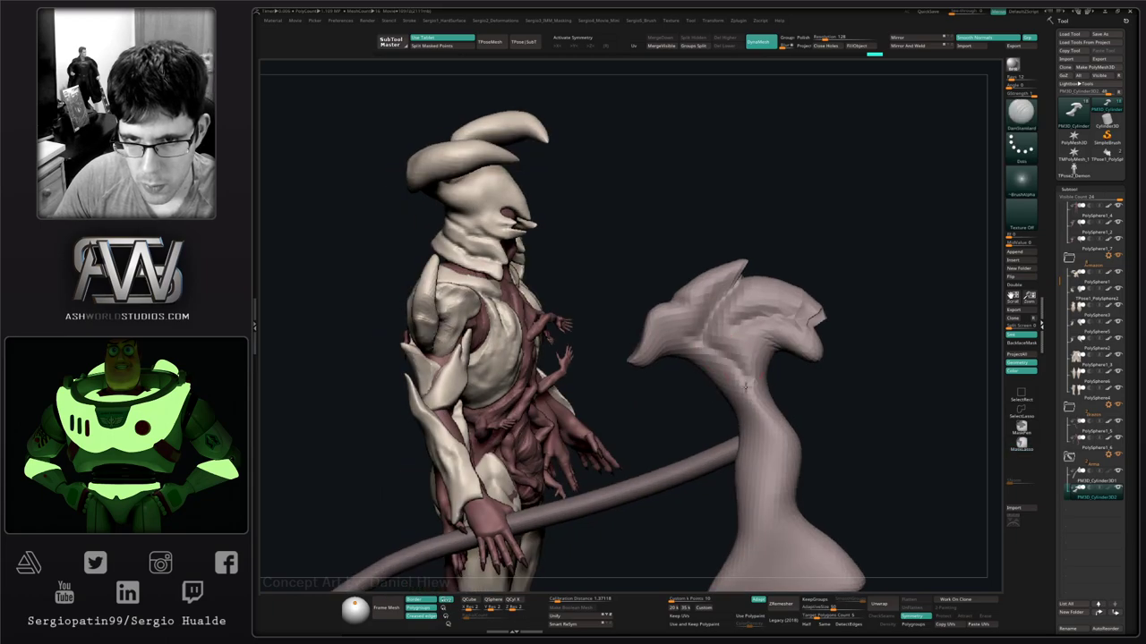
{"action": "mouse_move", "coordinate": [674, 380]}
{"action": "right_mouse_down"}
{"action": "mouse_move", "coordinate": [688, 379]}
{"action": "mouse_move", "coordinate": [686, 353]}
{"action": "right_mouse_up"}
{"action": "key", "text": "alt+s"}
{"action": "left_click_drag", "start_coordinate": [683, 352], "coordinate": [678, 394]}
{"action": "mouse_move", "coordinate": [699, 330]}
{"action": "right_mouse_down"}
{"action": "mouse_move", "coordinate": [675, 419]}
{"action": "mouse_move", "coordinate": [717, 390]}
{"action": "right_mouse_up"}
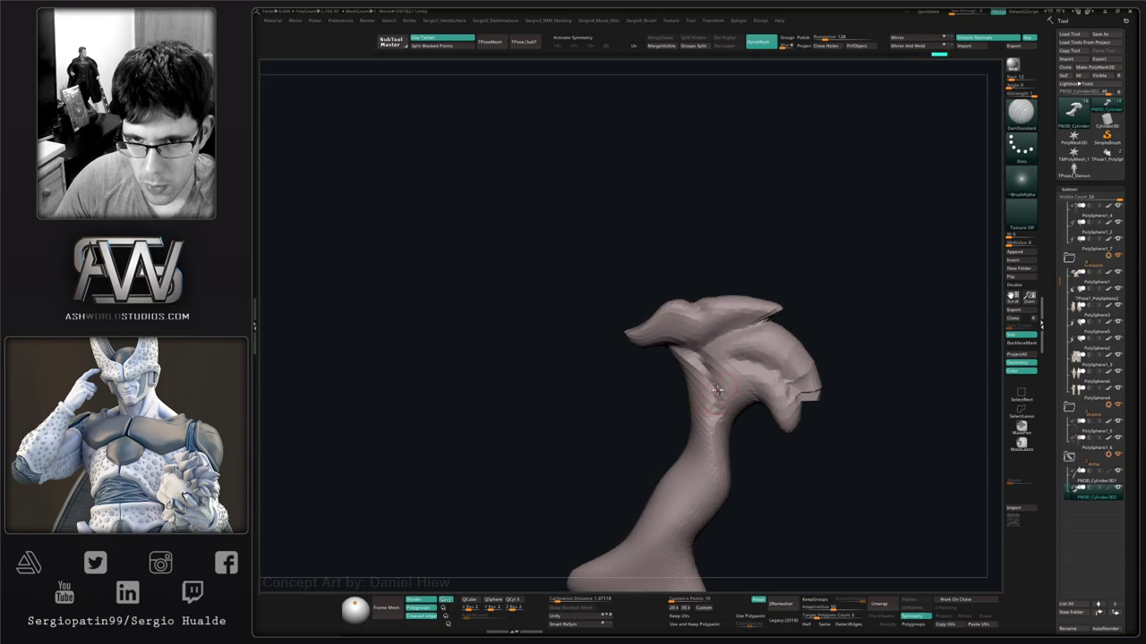
Extend the carved grooves along the axe head's neck down to the lower blade.
{"action": "left_click_drag", "start_coordinate": [710, 443], "coordinate": [698, 490]}
{"action": "right_click_drag", "start_coordinate": [698, 489], "coordinate": [722, 413], "text": "alt"}
{"action": "left_click_drag", "start_coordinate": [734, 348], "coordinate": [680, 463]}
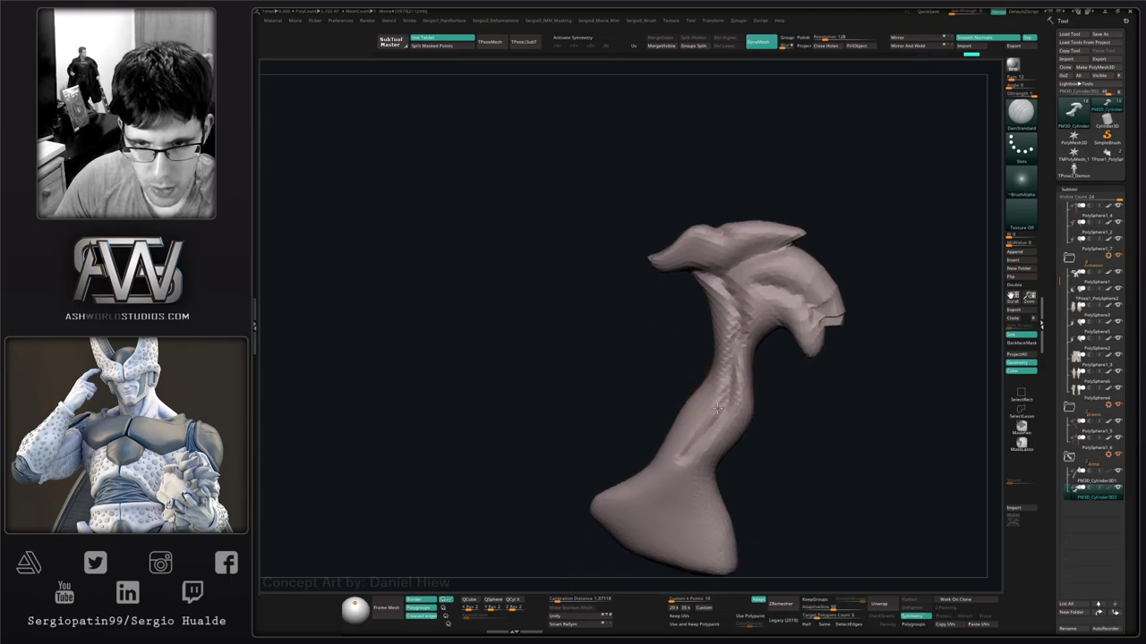
{"action": "left_click_drag", "start_coordinate": [724, 408], "coordinate": [672, 469]}
{"action": "right_click_drag", "start_coordinate": [695, 461], "coordinate": [744, 386], "text": "alt"}
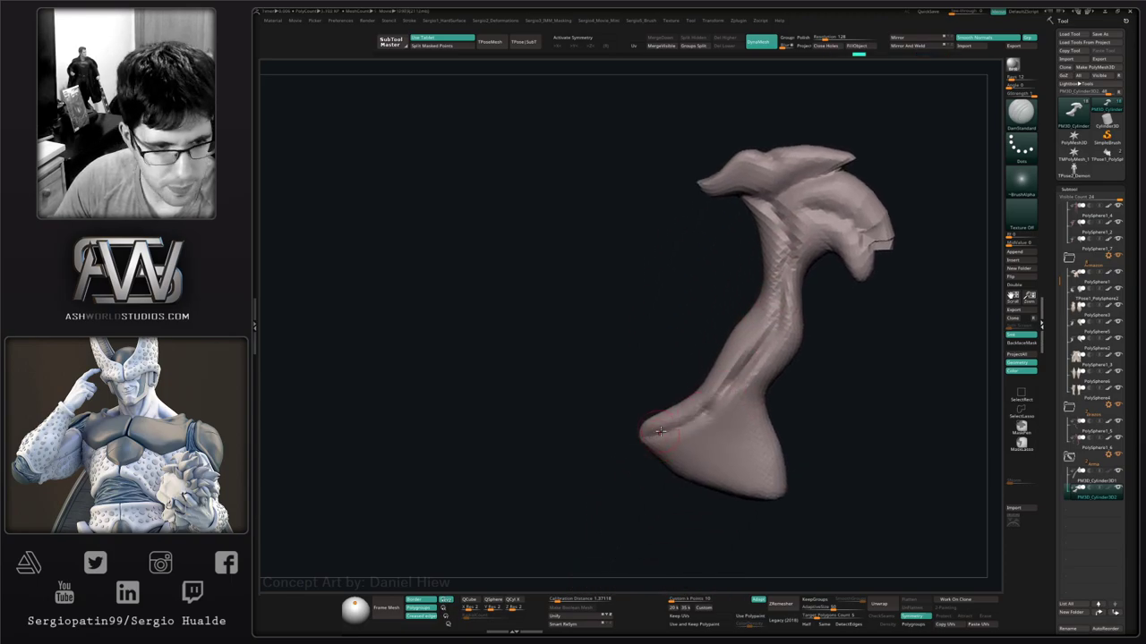
Pull the lower blade's rear corner up into a small spike with the Move brush.
{"action": "key", "text": "b"}
{"action": "key", "text": "m"}
{"action": "key", "text": "v"}
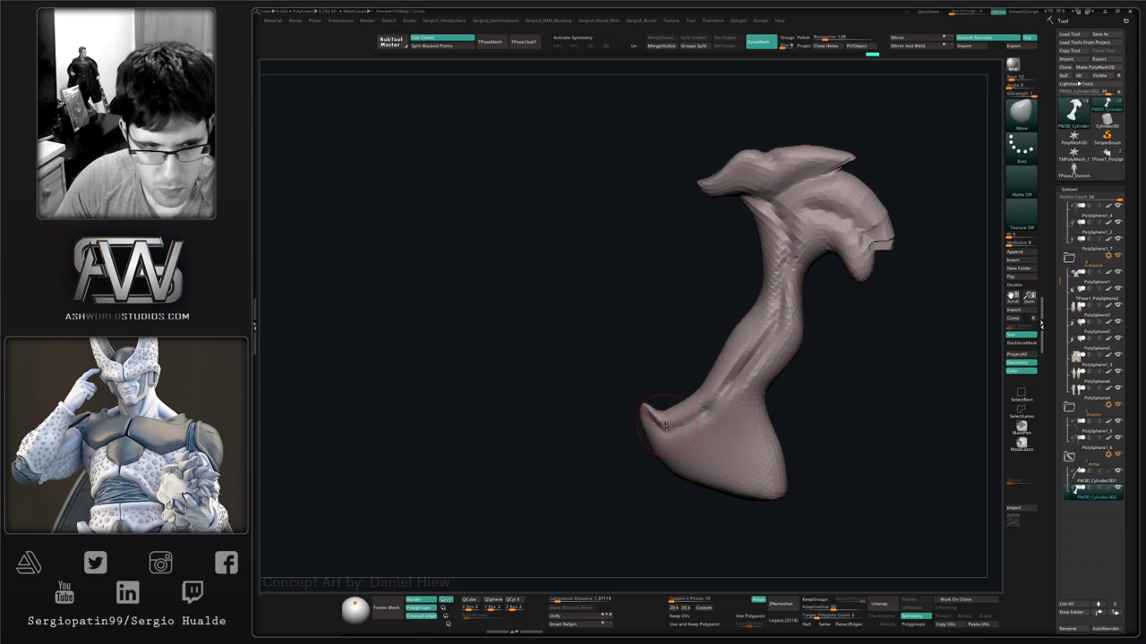
{"action": "mouse_move", "coordinate": [665, 425]}
{"action": "right_mouse_down", "text": "alt"}
{"action": "mouse_move", "coordinate": [667, 391]}
{"action": "mouse_move", "coordinate": [680, 380]}
{"action": "right_mouse_up", "text": "alt"}
Carve long grooves from the lower blade along the side of the neck with the DamStandard brush.
{"action": "key", "text": "b"}
{"action": "key", "text": "d"}
{"action": "key", "text": "s"}
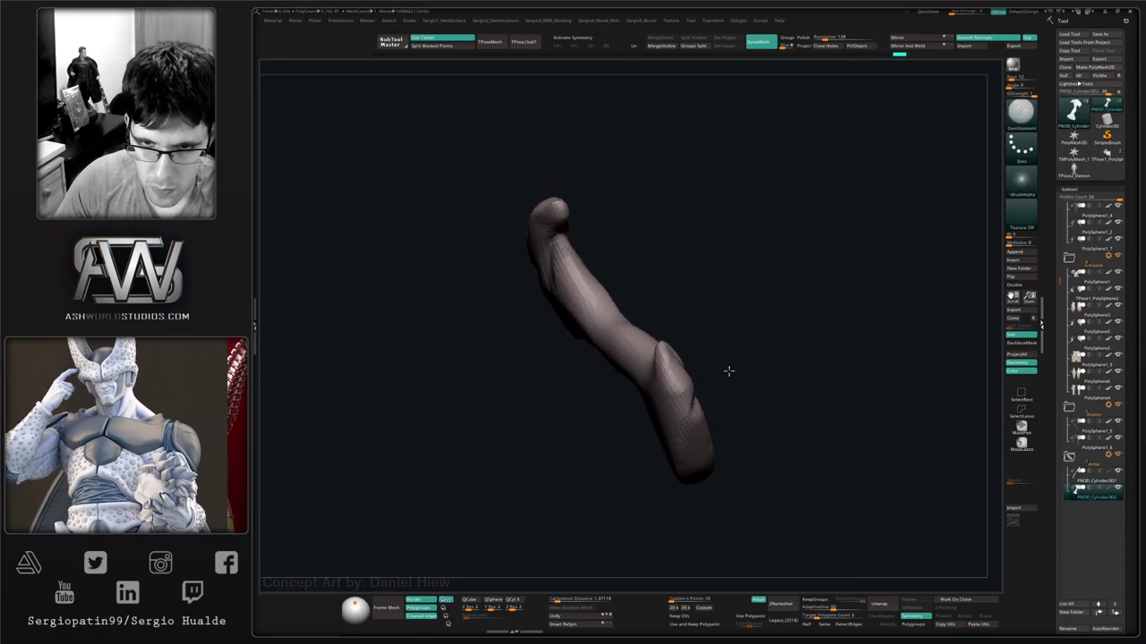
{"action": "right_click_drag", "start_coordinate": [729, 371], "coordinate": [696, 385]}
{"action": "left_click_drag", "start_coordinate": [694, 411], "coordinate": [546, 366]}
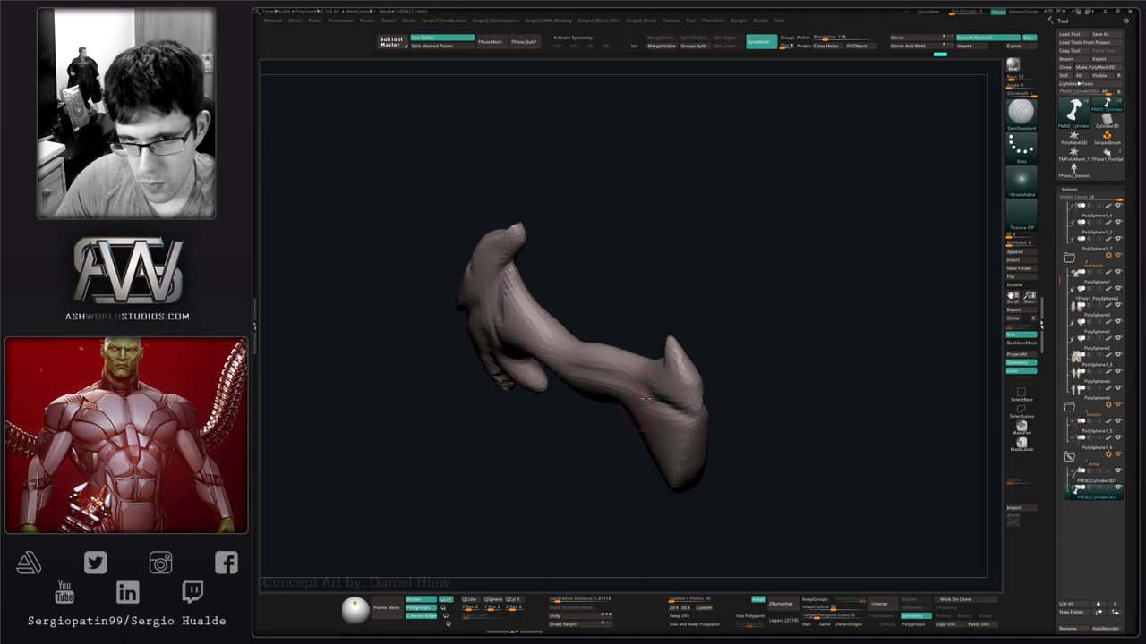
{"action": "left_click_drag", "start_coordinate": [645, 368], "coordinate": [550, 347]}
{"action": "right_click_drag", "start_coordinate": [550, 349], "coordinate": [687, 445]}
Isolate the lower blade's rear part with a mask, pull it outward into an overlapping lobe, and clear the mask.
{"action": "key", "text": "b"}
{"action": "key", "text": "m"}
{"action": "key", "text": "v"}
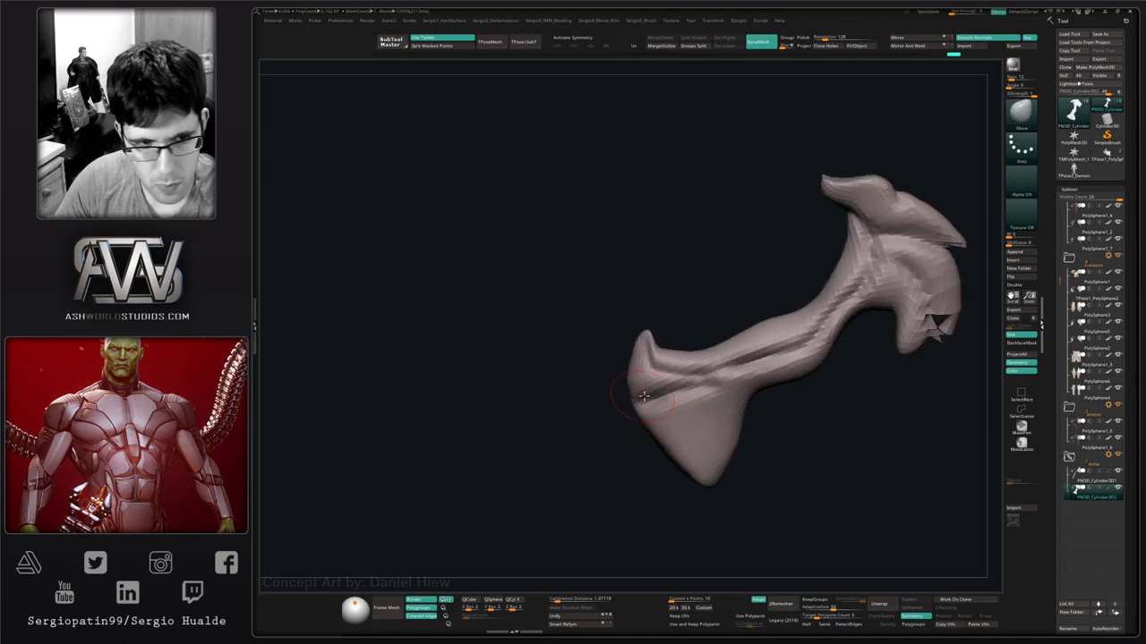
{"action": "mouse_move", "coordinate": [626, 407]}
{"action": "left_mouse_down", "text": "ctrl"}
{"action": "mouse_move", "coordinate": [524, 368]}
{"action": "mouse_move", "coordinate": [539, 386]}
{"action": "left_mouse_up", "text": "ctrl"}
{"action": "left_click", "coordinate": [555, 393], "text": "ctrl"}
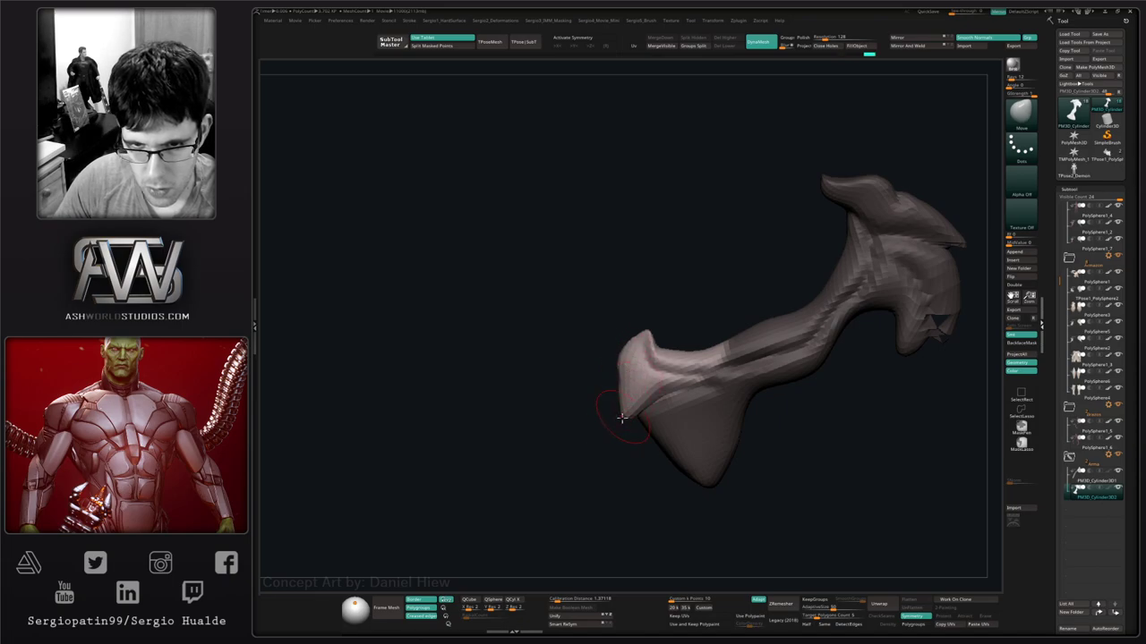
{"action": "left_click_drag", "start_coordinate": [617, 365], "coordinate": [623, 369]}
{"action": "left_click_drag", "start_coordinate": [604, 431], "coordinate": [637, 465], "text": "ctrl"}
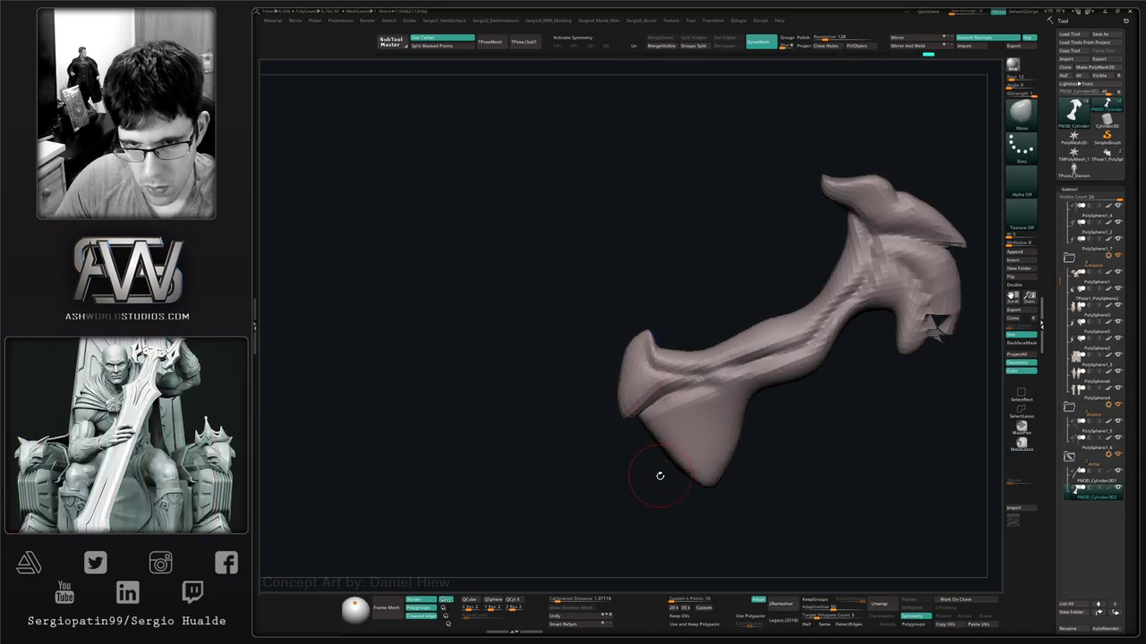
Lasso-mask the middle of the lower blade, invert the mask and reshape the unmasked area before clearing it.
{"action": "mouse_move", "coordinate": [662, 486]}
{"action": "right_mouse_down", "text": "alt"}
{"action": "mouse_move", "coordinate": [615, 423]}
{"action": "mouse_move", "coordinate": [624, 417]}
{"action": "right_mouse_up", "text": "alt"}
{"action": "key", "text": "ctrl"}
{"action": "left_click_drag", "start_coordinate": [680, 341], "coordinate": [594, 394], "text": "ctrl"}
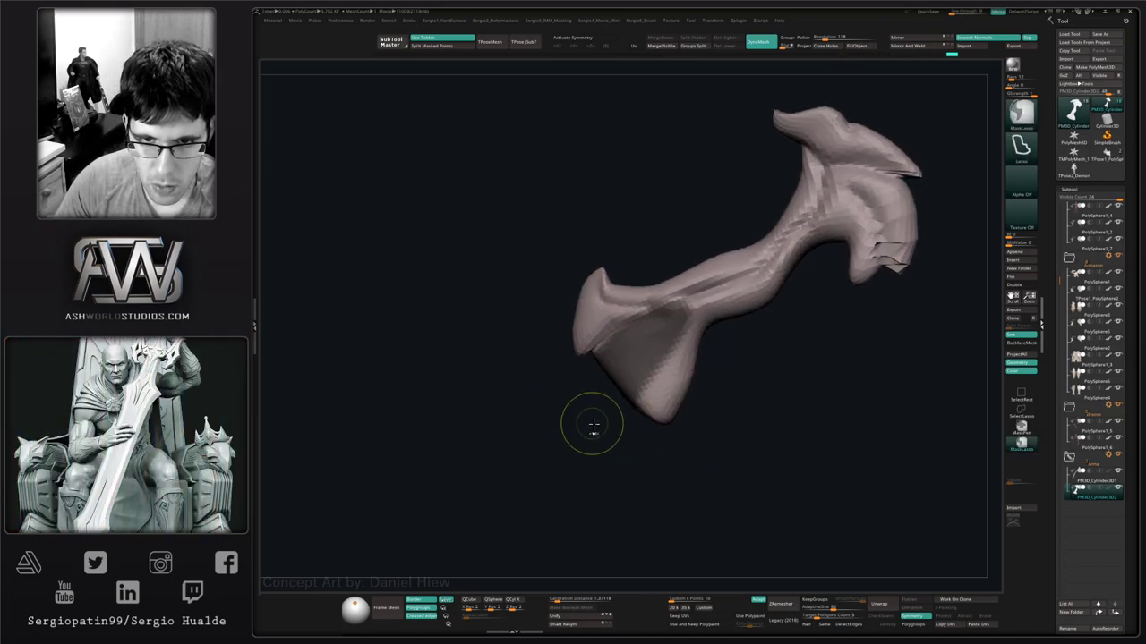
{"action": "left_click", "coordinate": [616, 431], "text": "ctrl"}
{"action": "mouse_move", "coordinate": [597, 387]}
{"action": "right_mouse_down"}
{"action": "mouse_move", "coordinate": [667, 429]}
{"action": "mouse_move", "coordinate": [614, 400]}
{"action": "mouse_move", "coordinate": [565, 410]}
{"action": "right_mouse_up"}
{"action": "left_click_drag", "start_coordinate": [565, 410], "coordinate": [577, 423], "text": "ctrl"}
{"action": "right_click_drag", "start_coordinate": [578, 423], "coordinate": [618, 358], "text": "ctrl"}
Refine the lower blade's split silhouette with the Move brush, judging it against the full character.
{"action": "right_click_drag", "start_coordinate": [732, 369], "coordinate": [727, 450]}
{"action": "mouse_move", "coordinate": [728, 450]}
{"action": "left_mouse_down"}
{"action": "mouse_move", "coordinate": [745, 450]}
{"action": "mouse_move", "coordinate": [722, 458]}
{"action": "mouse_move", "coordinate": [696, 433]}
{"action": "left_mouse_up"}
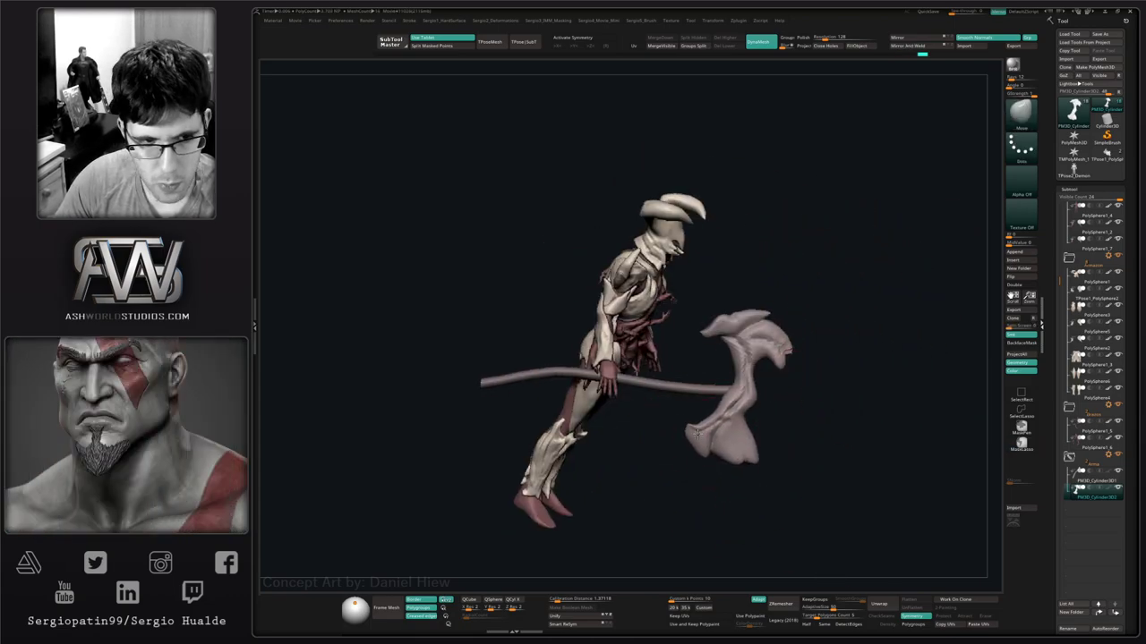
{"action": "key", "text": "s"}
{"action": "mouse_move", "coordinate": [702, 442]}
{"action": "right_mouse_down"}
{"action": "mouse_move", "coordinate": [692, 450]}
{"action": "mouse_move", "coordinate": [706, 439]}
{"action": "mouse_move", "coordinate": [747, 456]}
{"action": "mouse_move", "coordinate": [747, 400]}
{"action": "mouse_move", "coordinate": [742, 415]}
{"action": "right_mouse_up"}
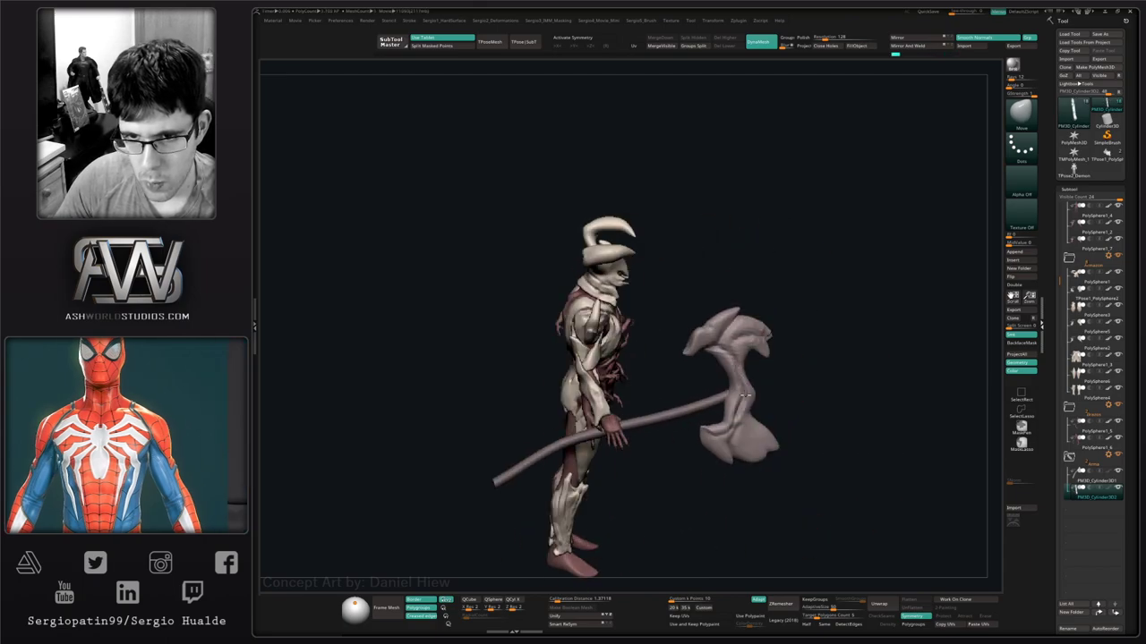
Thicken the axe handle near the axe head with the Inflat brush.
{"action": "key", "text": "b"}
{"action": "key", "text": "i"}
{"action": "key", "text": "n"}
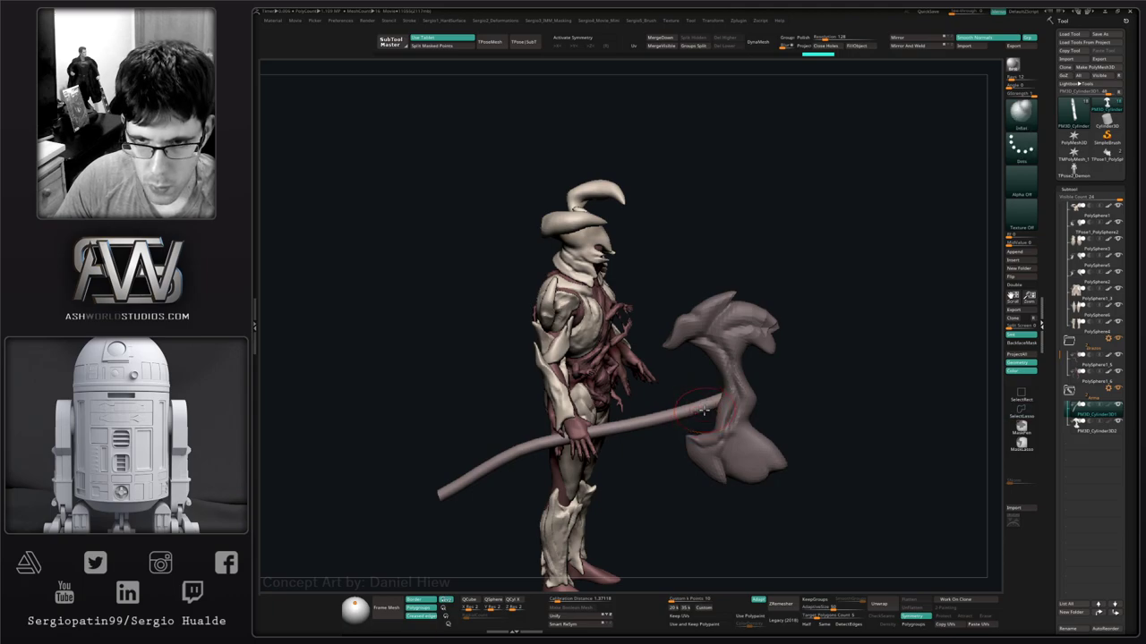
{"action": "left_click_drag", "start_coordinate": [734, 384], "coordinate": [637, 419]}
{"action": "right_click_drag", "start_coordinate": [637, 419], "coordinate": [716, 385]}
Pull the handle's upper end up along the axe head into a broad curved support with the Move brush.
{"action": "key", "text": "b"}
{"action": "key", "text": "m"}
{"action": "key", "text": "v"}
{"action": "left_click_drag", "start_coordinate": [718, 372], "coordinate": [721, 319]}
{"action": "right_click_drag", "start_coordinate": [729, 349], "coordinate": [727, 412]}
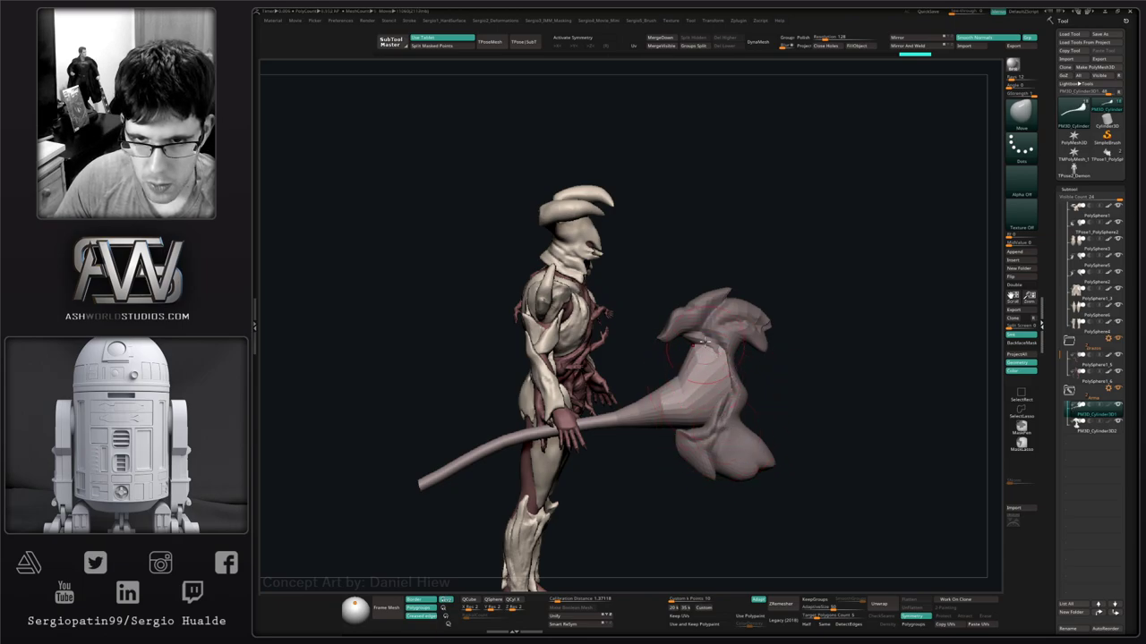
{"action": "right_click_drag", "start_coordinate": [707, 343], "coordinate": [722, 398]}
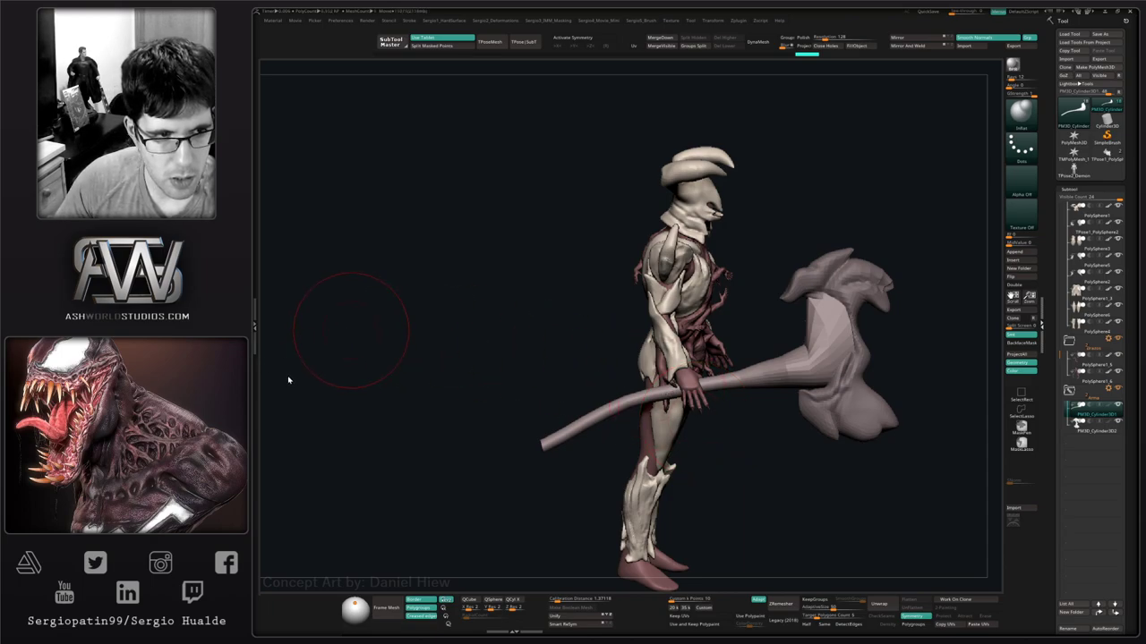
Inflate the handle's butt into a rounded knob and thicken its shaft, with DynaMesh applied to the handle.
{"action": "left_click_drag", "start_coordinate": [535, 460], "coordinate": [543, 465]}
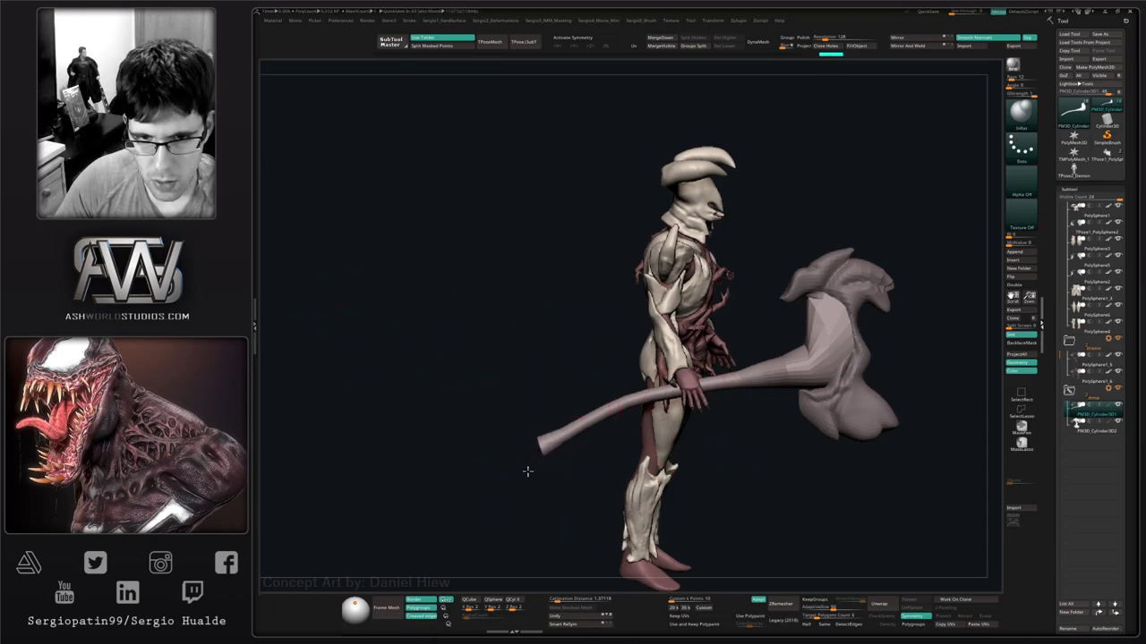
{"action": "right_click_drag", "start_coordinate": [487, 510], "coordinate": [704, 471]}
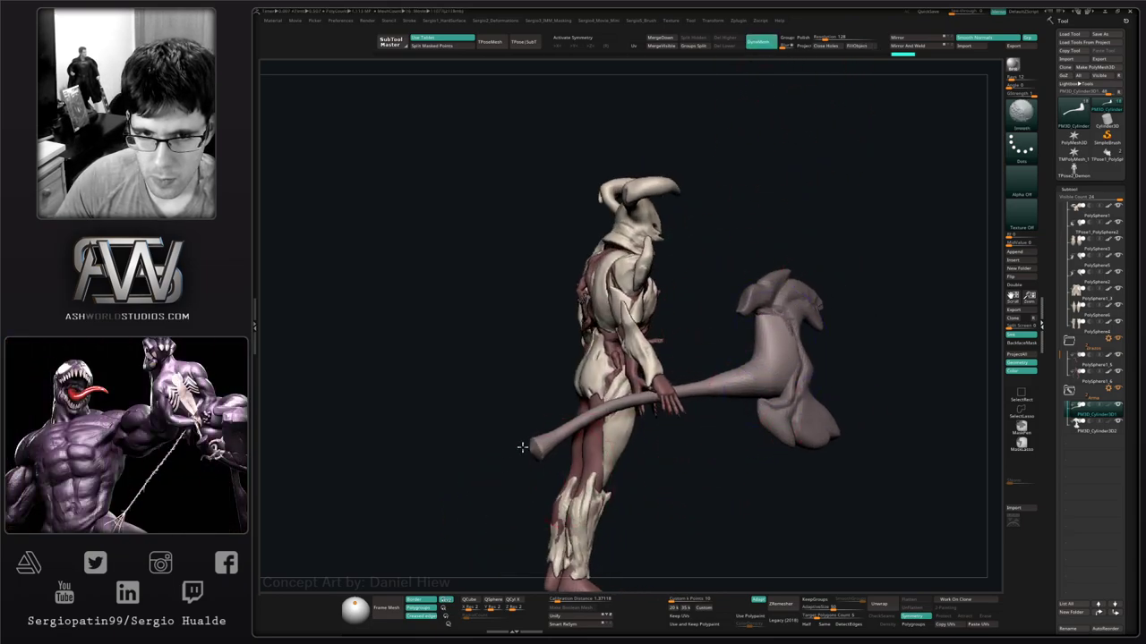
{"action": "right_click_drag", "start_coordinate": [522, 448], "coordinate": [629, 404]}
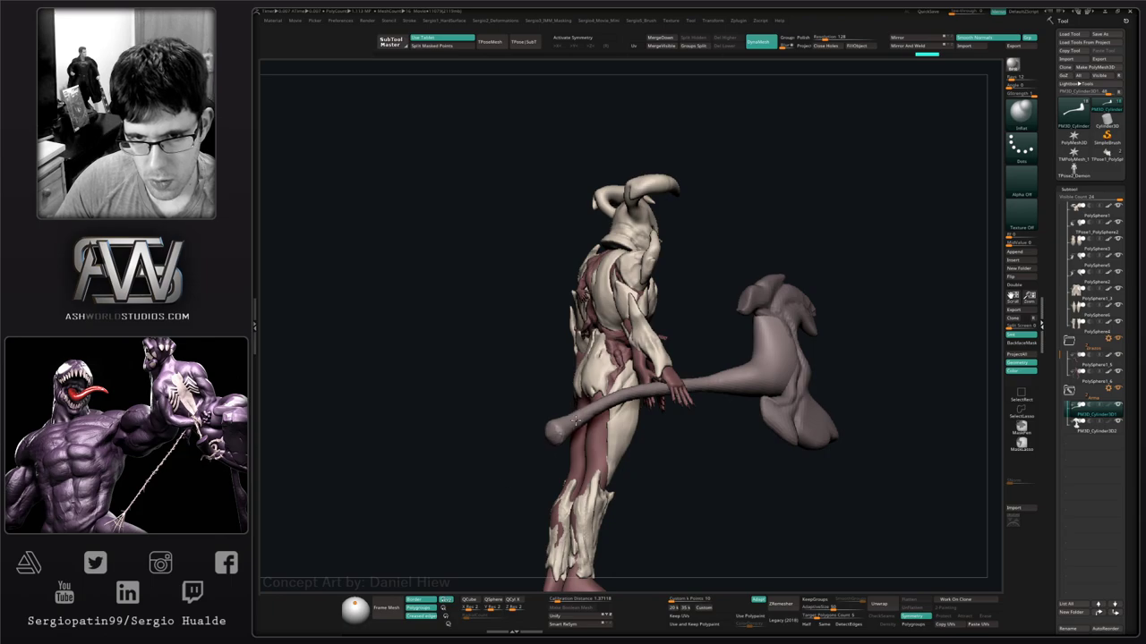
{"action": "left_click_drag", "start_coordinate": [638, 395], "coordinate": [712, 379]}
{"action": "right_click_drag", "start_coordinate": [734, 474], "coordinate": [663, 474]}
{"action": "right_click_drag", "start_coordinate": [770, 483], "coordinate": [734, 479]}
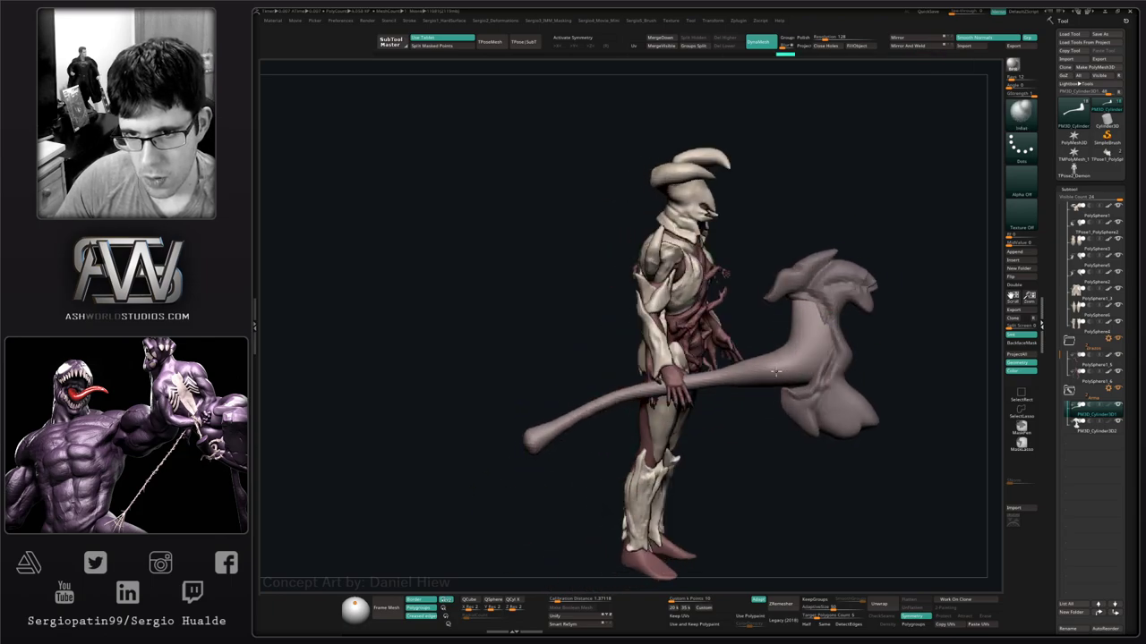
Adjust the handle's alignment with the axe head using the Move brush from above.
{"action": "right_click_drag", "start_coordinate": [805, 483], "coordinate": [681, 474]}
{"action": "key", "text": "b"}
{"action": "key", "text": "m"}
{"action": "key", "text": "v"}
{"action": "mouse_move", "coordinate": [840, 351]}
{"action": "right_mouse_down"}
{"action": "mouse_move", "coordinate": [832, 321]}
{"action": "mouse_move", "coordinate": [869, 442]}
{"action": "mouse_move", "coordinate": [846, 371]}
{"action": "right_mouse_up"}
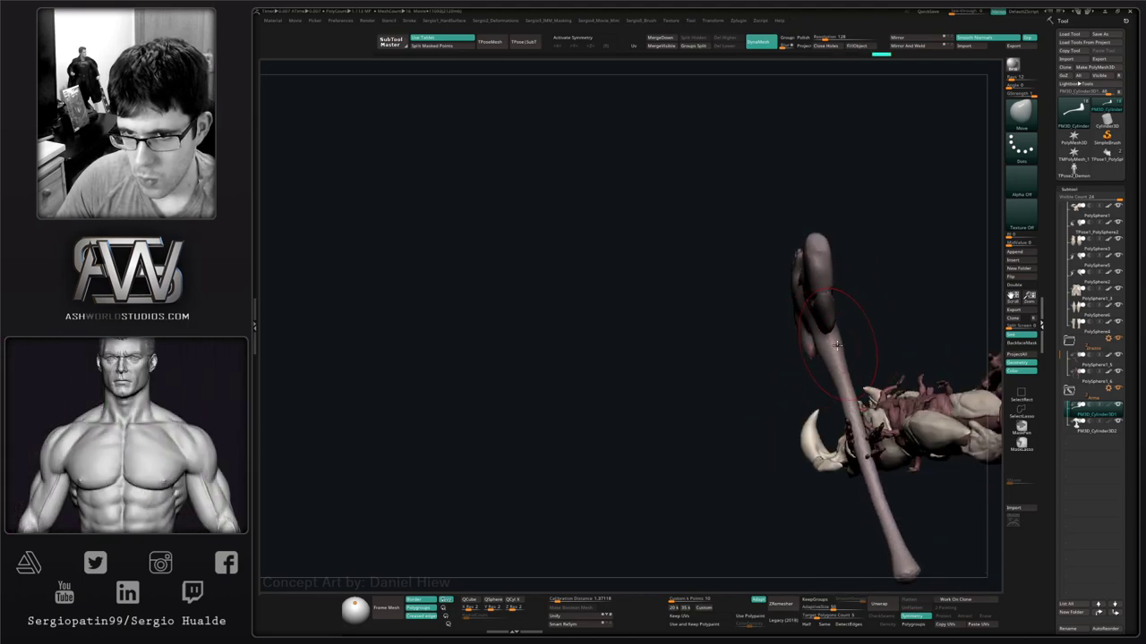
{"action": "right_click_drag", "start_coordinate": [841, 376], "coordinate": [857, 376]}
{"action": "mouse_move", "coordinate": [873, 261]}
{"action": "right_mouse_down"}
{"action": "mouse_move", "coordinate": [881, 281]}
{"action": "mouse_move", "coordinate": [807, 365]}
{"action": "mouse_move", "coordinate": [884, 307]}
{"action": "mouse_move", "coordinate": [855, 339]}
{"action": "mouse_move", "coordinate": [781, 353]}
{"action": "mouse_move", "coordinate": [780, 332]}
{"action": "mouse_move", "coordinate": [760, 332]}
{"action": "mouse_move", "coordinate": [729, 294]}
{"action": "mouse_move", "coordinate": [571, 366]}
{"action": "mouse_move", "coordinate": [572, 336]}
{"action": "mouse_move", "coordinate": [567, 345]}
{"action": "right_mouse_up"}
{"action": "key", "text": "f"}
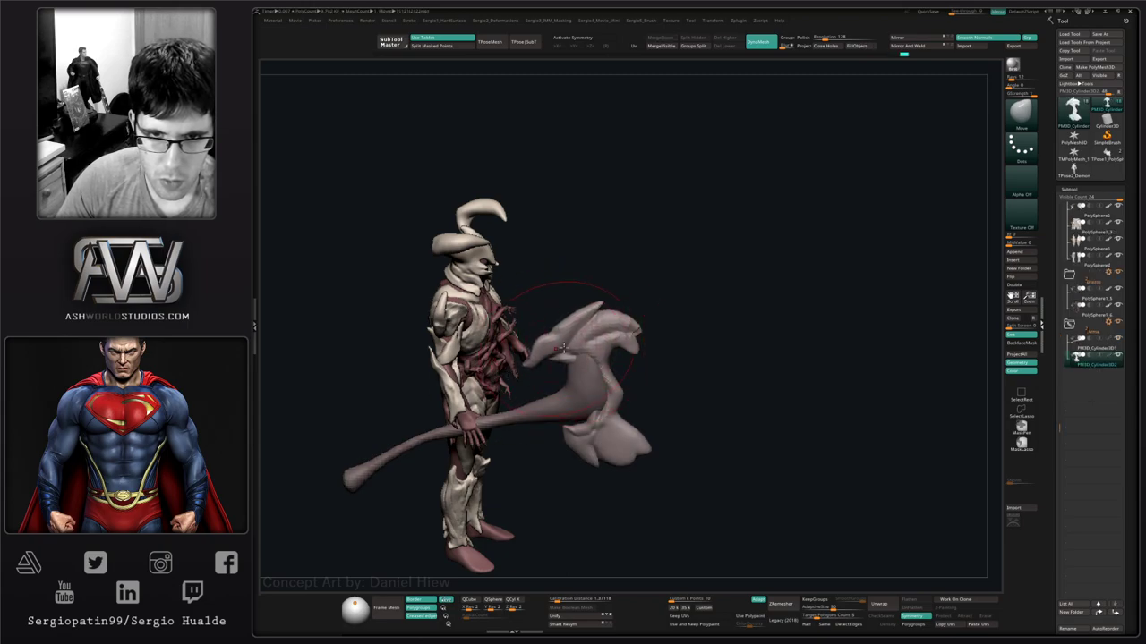
Reshape the axe head's upper and lower blades around the handle with resized Move brush strokes.
{"action": "right_click_drag", "start_coordinate": [616, 365], "coordinate": [585, 332]}
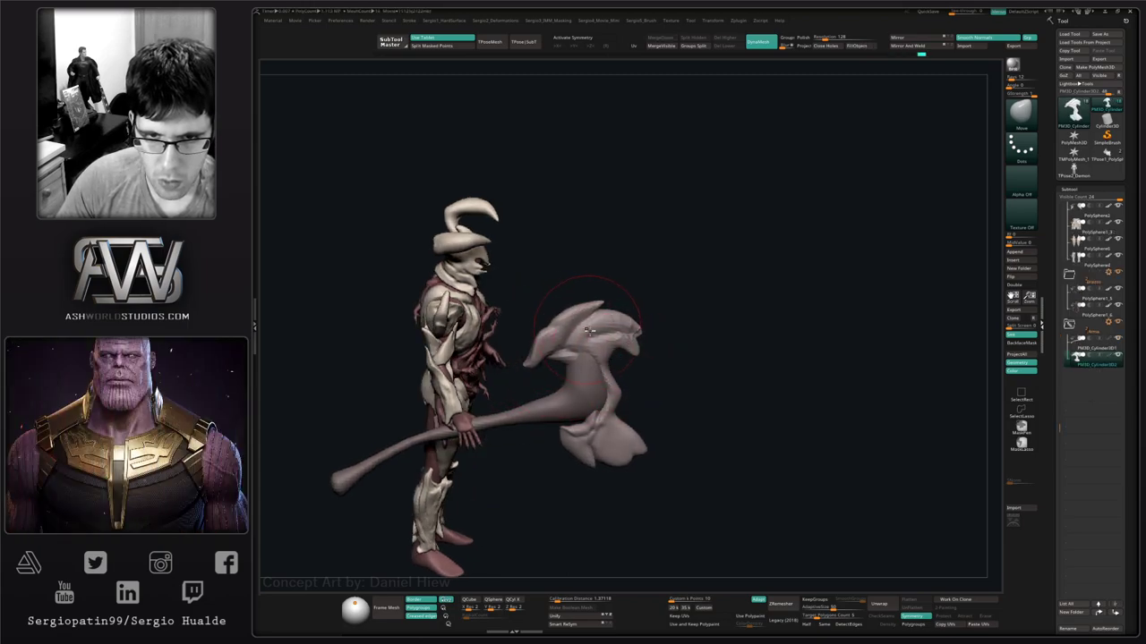
{"action": "key", "text": "s"}
{"action": "mouse_move", "coordinate": [588, 337]}
{"action": "left_mouse_down"}
{"action": "mouse_move", "coordinate": [557, 356]}
{"action": "mouse_move", "coordinate": [613, 349]}
{"action": "left_mouse_up"}
{"action": "key", "text": "s"}
{"action": "right_click_drag", "start_coordinate": [614, 447], "coordinate": [595, 441]}
{"action": "left_click_drag", "start_coordinate": [595, 440], "coordinate": [602, 440]}
{"action": "mouse_move", "coordinate": [601, 442]}
{"action": "right_mouse_down"}
{"action": "mouse_move", "coordinate": [608, 465]}
{"action": "mouse_move", "coordinate": [658, 422]}
{"action": "mouse_move", "coordinate": [707, 437]}
{"action": "right_mouse_up"}
Adjust the axe head's edge-on profile with the Move brush.
{"action": "key", "text": "shift+s"}
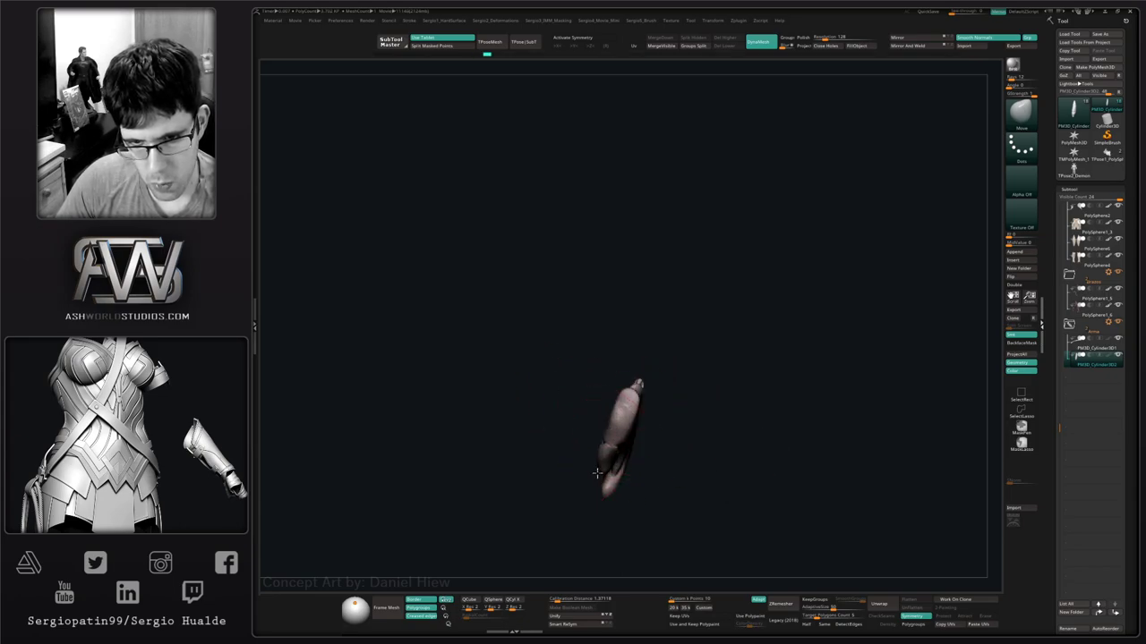
{"action": "left_click_drag", "start_coordinate": [609, 457], "coordinate": [610, 429]}
{"action": "mouse_move", "coordinate": [611, 430]}
{"action": "right_mouse_down"}
{"action": "mouse_move", "coordinate": [654, 431]}
{"action": "mouse_move", "coordinate": [609, 417]}
{"action": "mouse_move", "coordinate": [649, 404]}
{"action": "mouse_move", "coordinate": [634, 442]}
{"action": "mouse_move", "coordinate": [611, 429]}
{"action": "right_mouse_up"}
{"action": "key", "text": "shift+s"}
Select the handle subtool, nudge its upper part with the Move brush and thicken its lower shaft with the Inflat brush.
{"action": "left_click", "coordinate": [579, 405], "text": "alt"}
{"action": "left_click_drag", "start_coordinate": [611, 415], "coordinate": [594, 399]}
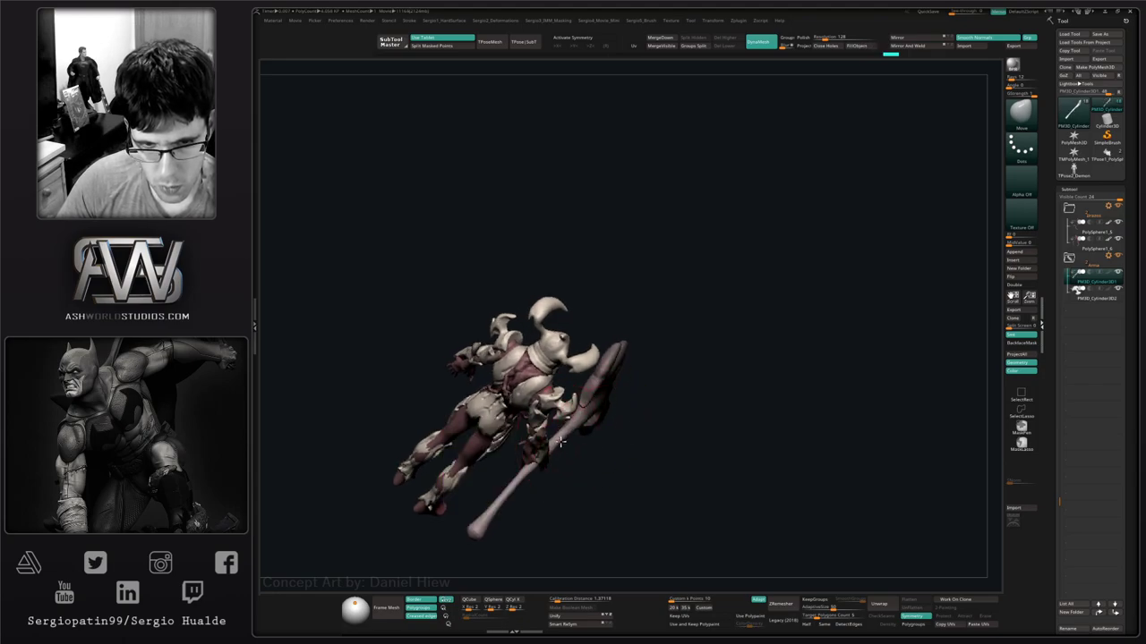
{"action": "key", "text": "b"}
{"action": "key", "text": "i"}
{"action": "key", "text": "n"}
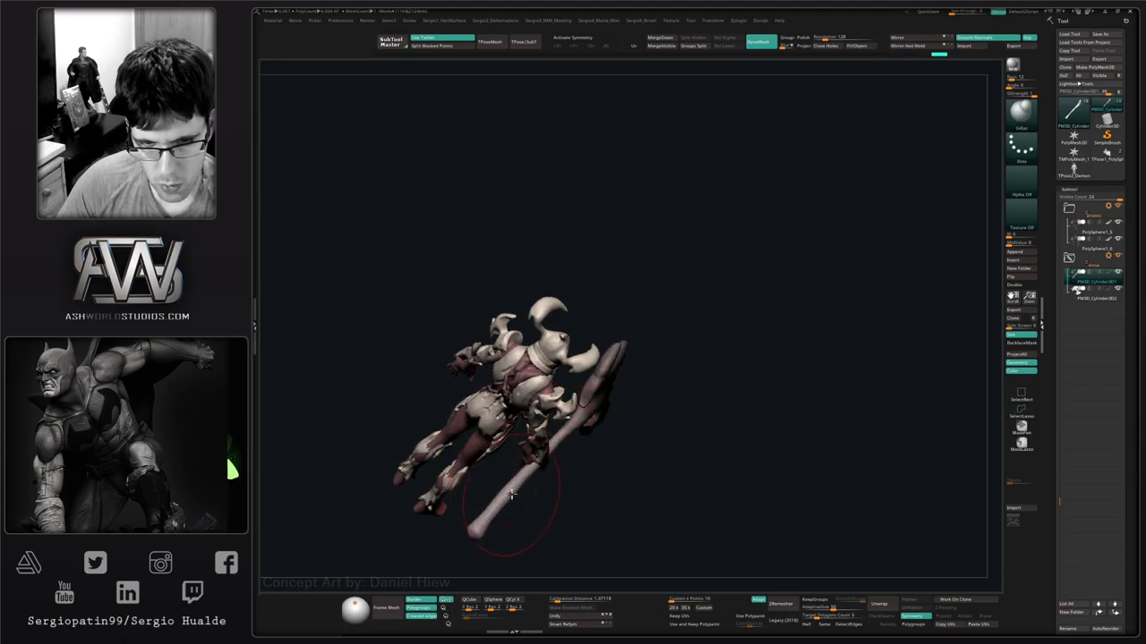
{"action": "right_click_drag", "start_coordinate": [508, 493], "coordinate": [596, 366]}
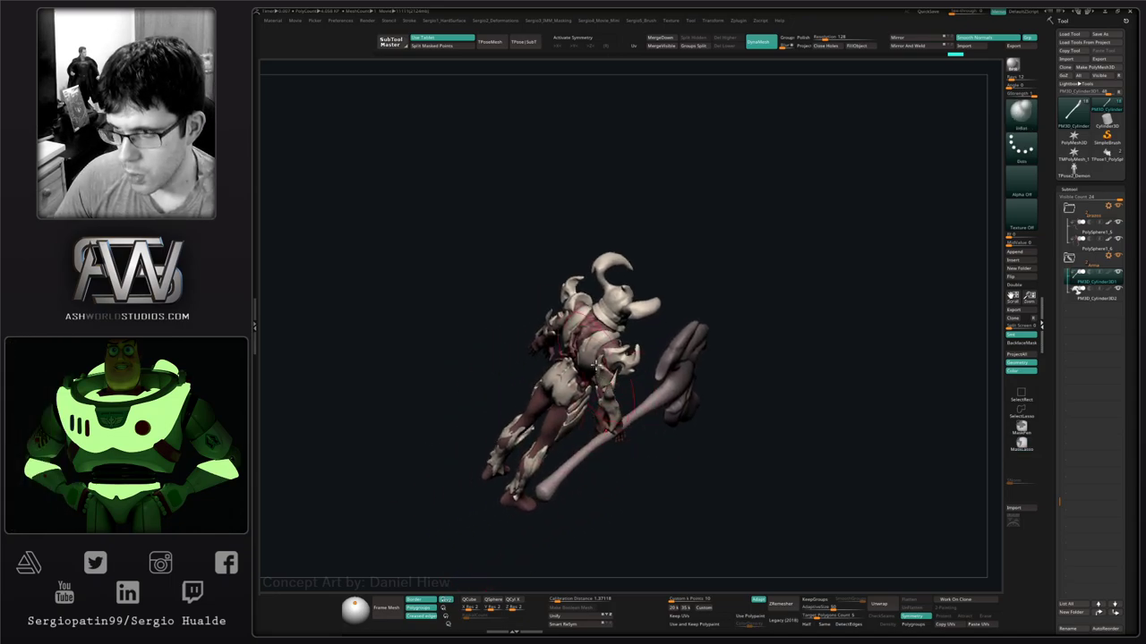
Adjust the curve of the axe handle with Move brush strokes from several viewing angles.
{"action": "mouse_move", "coordinate": [699, 450]}
{"action": "left_mouse_down"}
{"action": "mouse_move", "coordinate": [754, 403]}
{"action": "mouse_move", "coordinate": [591, 434]}
{"action": "mouse_move", "coordinate": [608, 399]}
{"action": "left_mouse_up"}
{"action": "key", "text": "ctrl"}
{"action": "right_click_drag", "start_coordinate": [607, 399], "coordinate": [612, 425], "text": "ctrl"}
{"action": "mouse_move", "coordinate": [612, 424]}
{"action": "right_mouse_down"}
{"action": "mouse_move", "coordinate": [667, 430]}
{"action": "mouse_move", "coordinate": [617, 399]}
{"action": "right_mouse_up"}
{"action": "left_click_drag", "start_coordinate": [617, 399], "coordinate": [629, 402]}
{"action": "right_click_drag", "start_coordinate": [629, 402], "coordinate": [647, 323]}
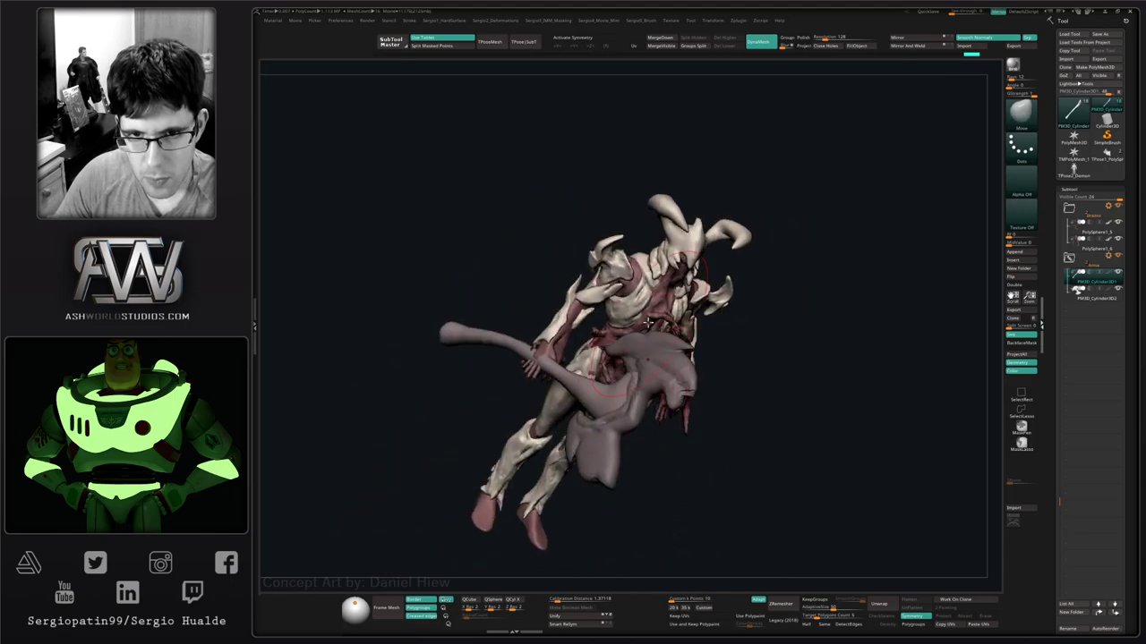
Fill the axe handle and the axe head with the bone color while viewing the flat-shaded silhouette.
{"action": "key", "text": "ctrl+f"}
{"action": "key", "text": "space"}
{"action": "left_click_drag", "start_coordinate": [516, 346], "coordinate": [679, 242]}
{"action": "left_click_drag", "start_coordinate": [604, 409], "coordinate": [656, 401]}
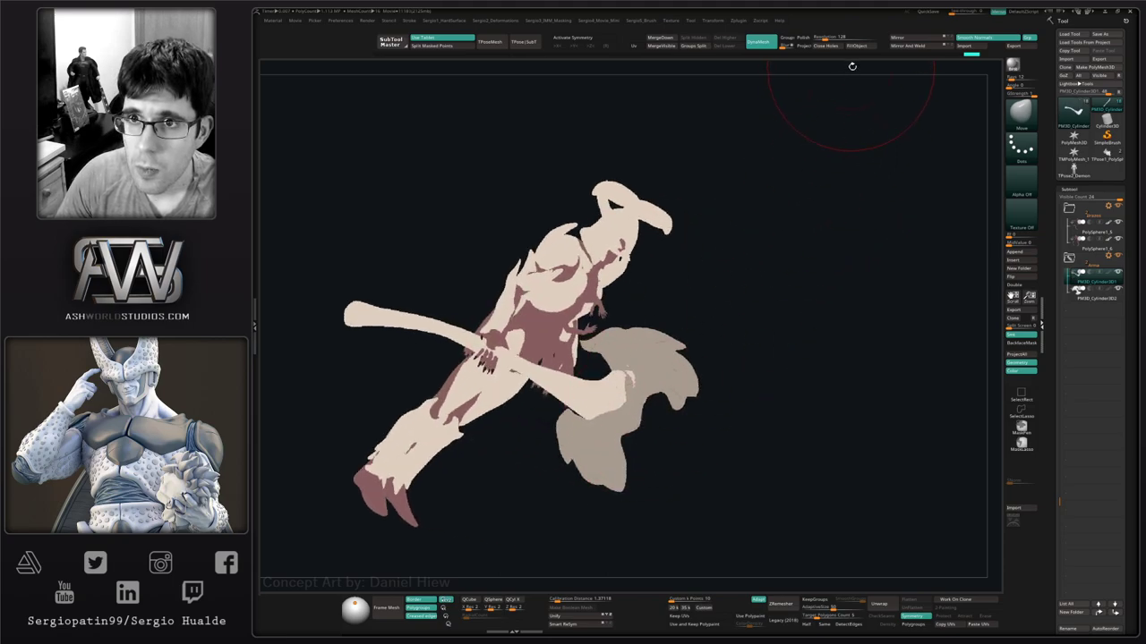
{"action": "left_click", "coordinate": [651, 370], "text": "alt"}
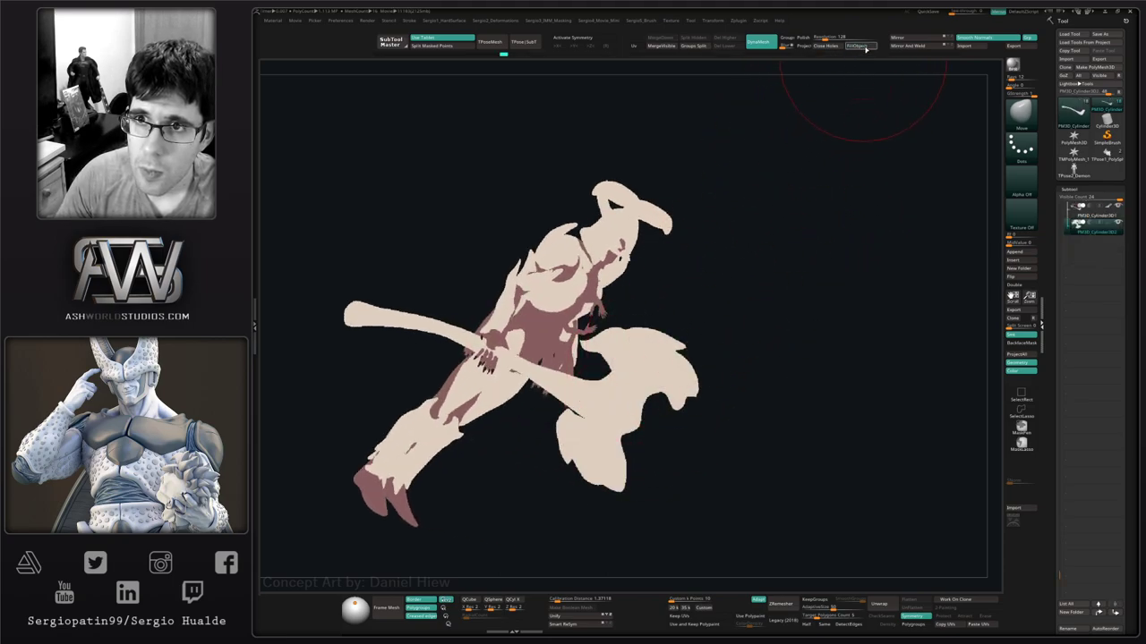
{"action": "key", "text": "space"}
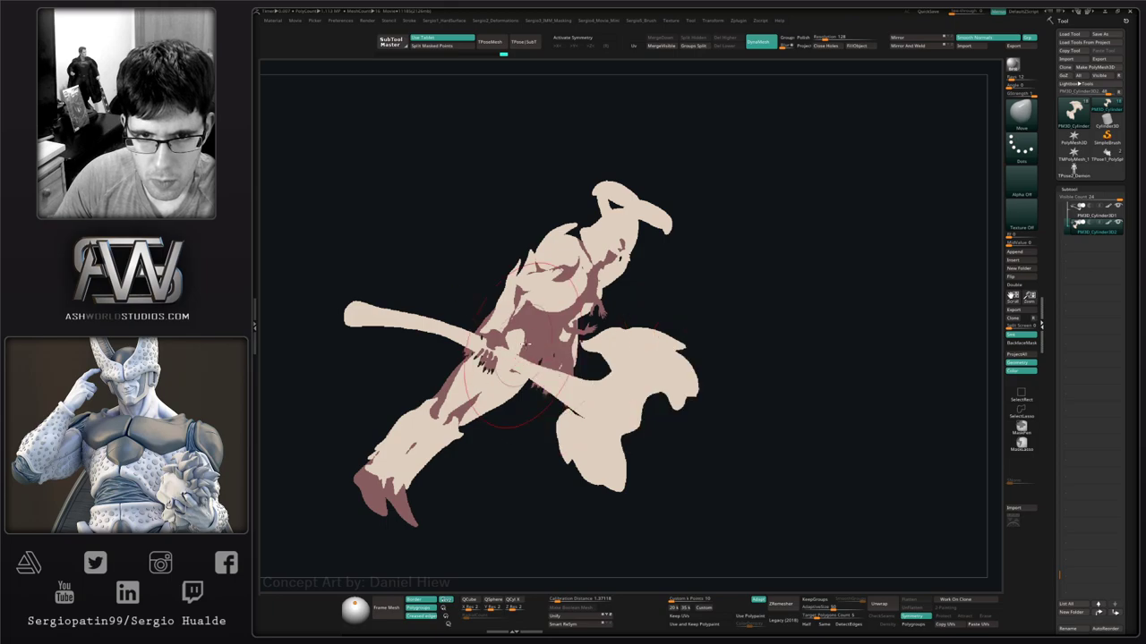
Restore normal shading, check the demon from the front and hide the folder containing the axe subtools.
{"action": "key", "text": "ctrl+shift+f"}
{"action": "mouse_move", "coordinate": [687, 360]}
{"action": "right_mouse_down", "text": "shift"}
{"action": "mouse_move", "coordinate": [669, 336]}
{"action": "mouse_move", "coordinate": [606, 356]}
{"action": "right_mouse_up", "text": "shift"}
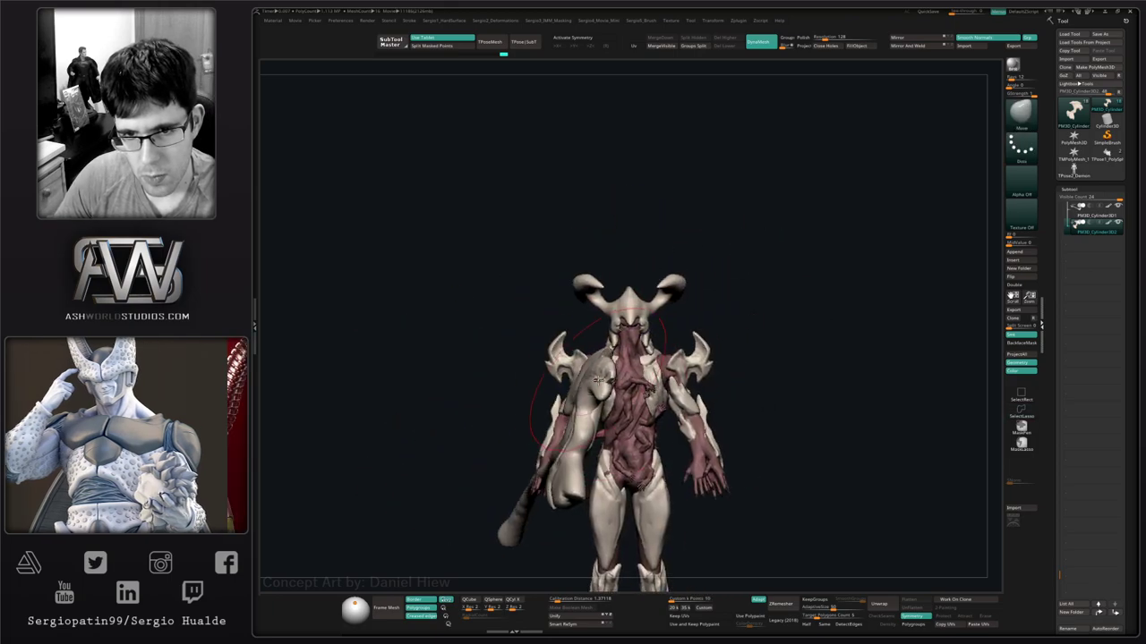
{"action": "mouse_move", "coordinate": [547, 409]}
{"action": "right_mouse_down"}
{"action": "mouse_move", "coordinate": [636, 415]}
{"action": "mouse_move", "coordinate": [719, 391]}
{"action": "mouse_move", "coordinate": [637, 375]}
{"action": "right_mouse_up"}
{"action": "left_click_drag", "start_coordinate": [637, 374], "coordinate": [667, 367], "text": "shift"}
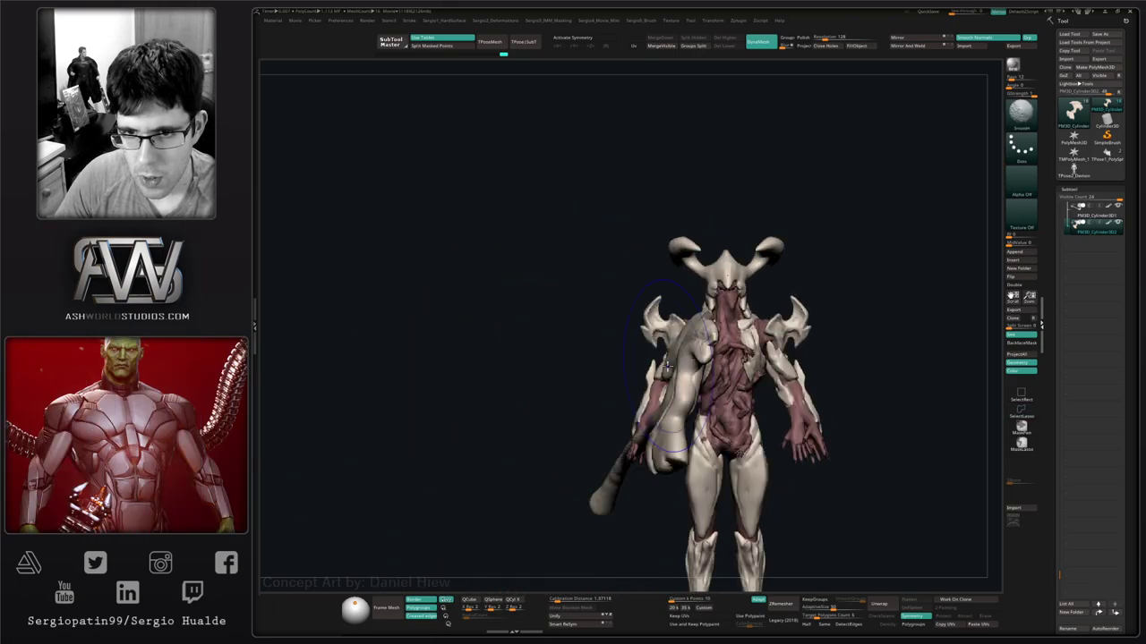
{"action": "left_click", "coordinate": [1065, 230]}
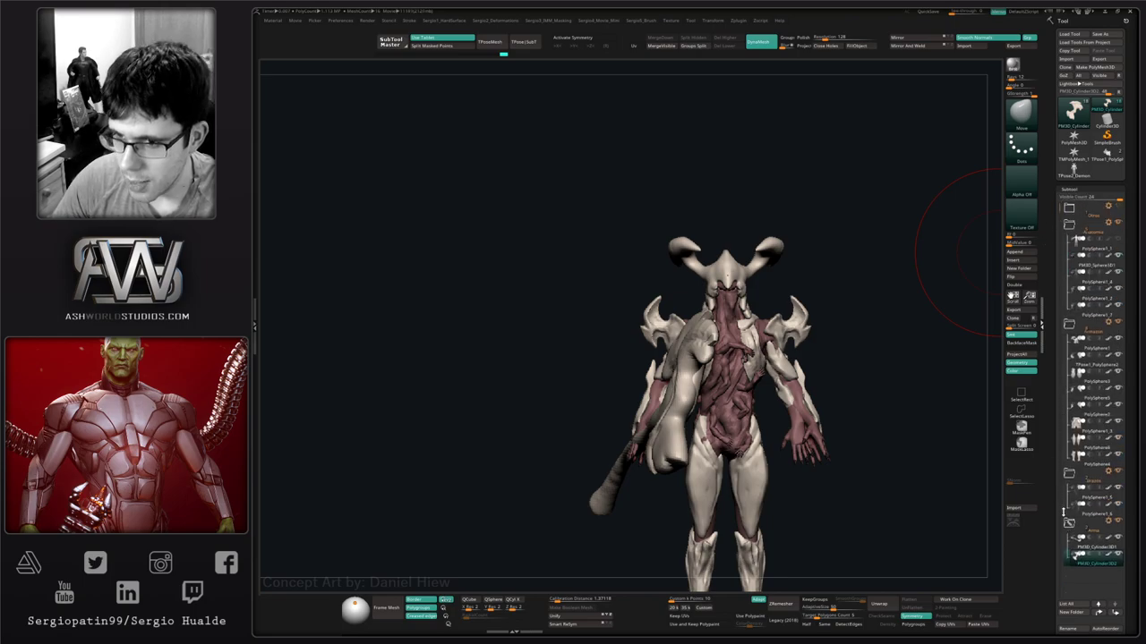
{"action": "left_click", "coordinate": [1118, 524]}
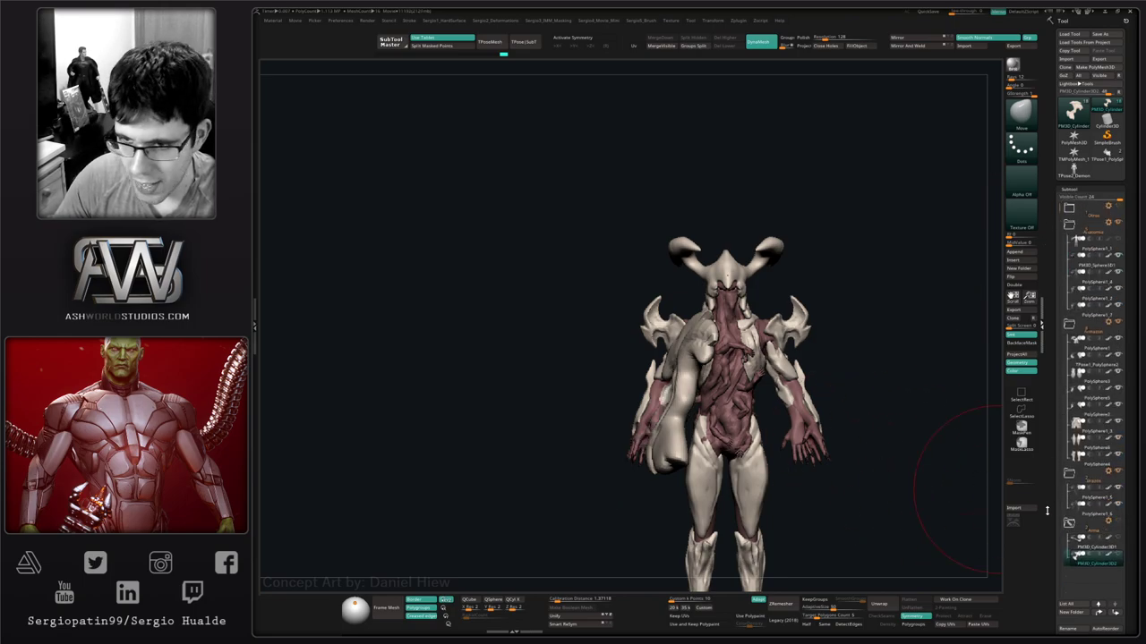
{"action": "left_click", "coordinate": [1092, 493]}
{"action": "right_click_drag", "start_coordinate": [818, 483], "coordinate": [737, 457]}
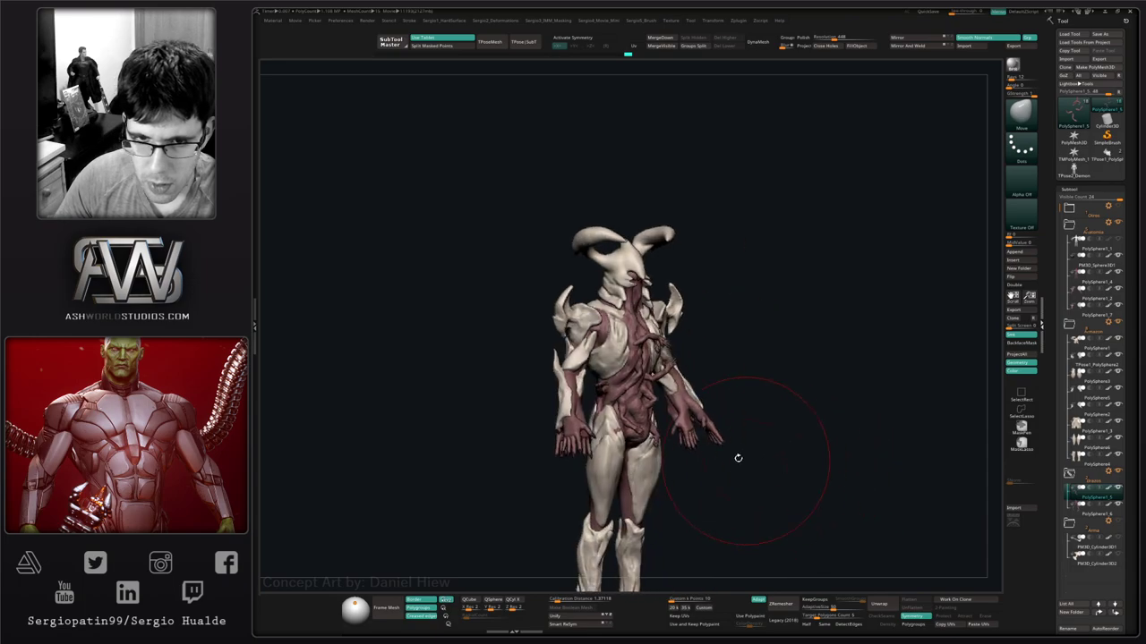
Select the body subtool at the feet and isolate it to work on the demon's left foot.
{"action": "right_click_drag", "start_coordinate": [578, 379], "coordinate": [648, 394], "text": "ctrl"}
{"action": "left_click_drag", "start_coordinate": [648, 394], "coordinate": [656, 512]}
{"action": "left_click", "coordinate": [619, 521], "text": "alt"}
{"action": "right_click_drag", "start_coordinate": [619, 521], "coordinate": [595, 421], "text": "alt"}
{"action": "right_click_drag", "start_coordinate": [609, 353], "coordinate": [587, 404], "text": "ctrl"}
{"action": "right_click_drag", "start_coordinate": [600, 511], "coordinate": [618, 421], "text": "alt"}
{"action": "right_click_drag", "start_coordinate": [617, 421], "coordinate": [648, 528], "text": "ctrl"}
{"action": "right_click_drag", "start_coordinate": [634, 450], "coordinate": [642, 502]}
{"action": "key", "text": "alt+s"}
{"action": "right_click_drag", "start_coordinate": [642, 442], "coordinate": [653, 478]}
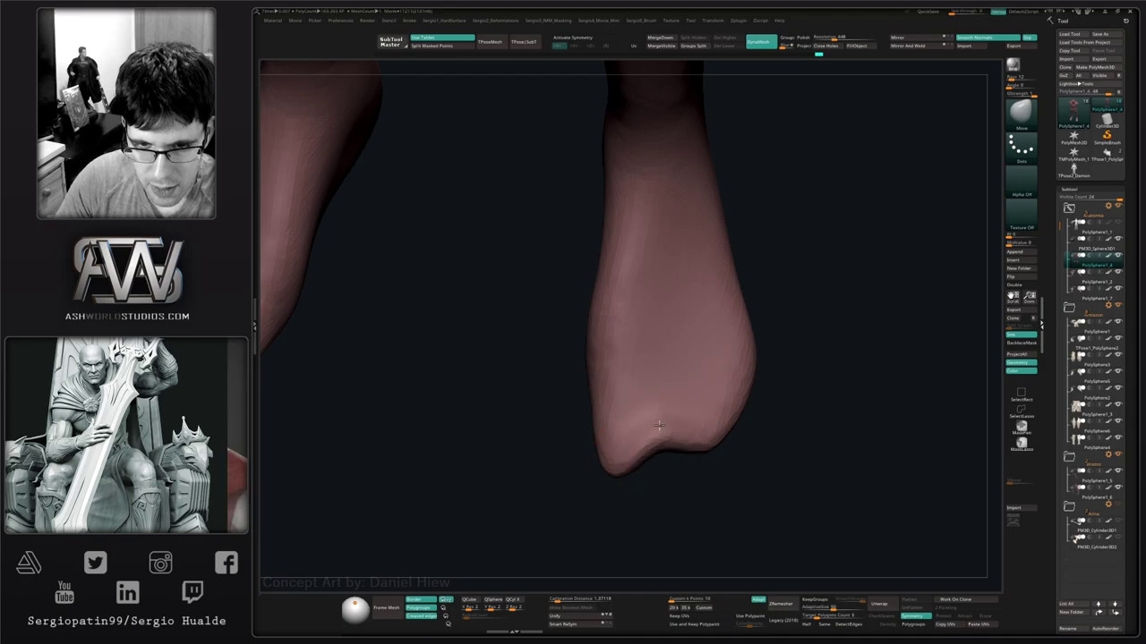
Separate the big toe from the front of the left foot with a smaller Move brush and refine it with TrimDynamic.
{"action": "key", "text": "s"}
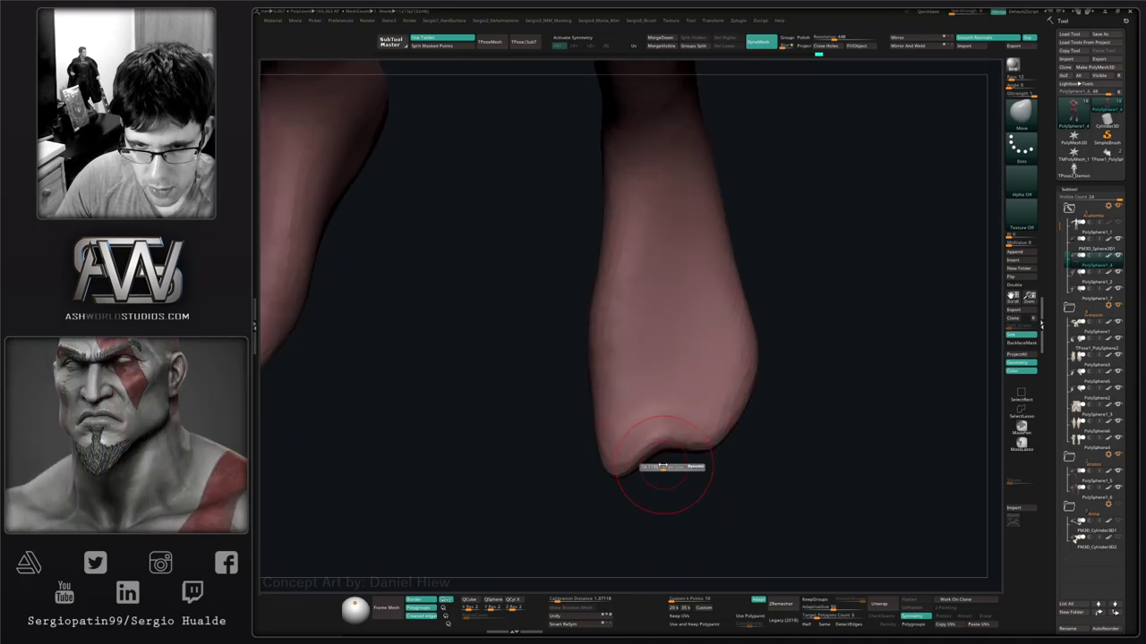
{"action": "left_click_drag", "start_coordinate": [664, 466], "coordinate": [657, 467]}
{"action": "right_click_drag", "start_coordinate": [652, 484], "coordinate": [691, 487]}
{"action": "right_click_drag", "start_coordinate": [633, 426], "coordinate": [646, 397]}
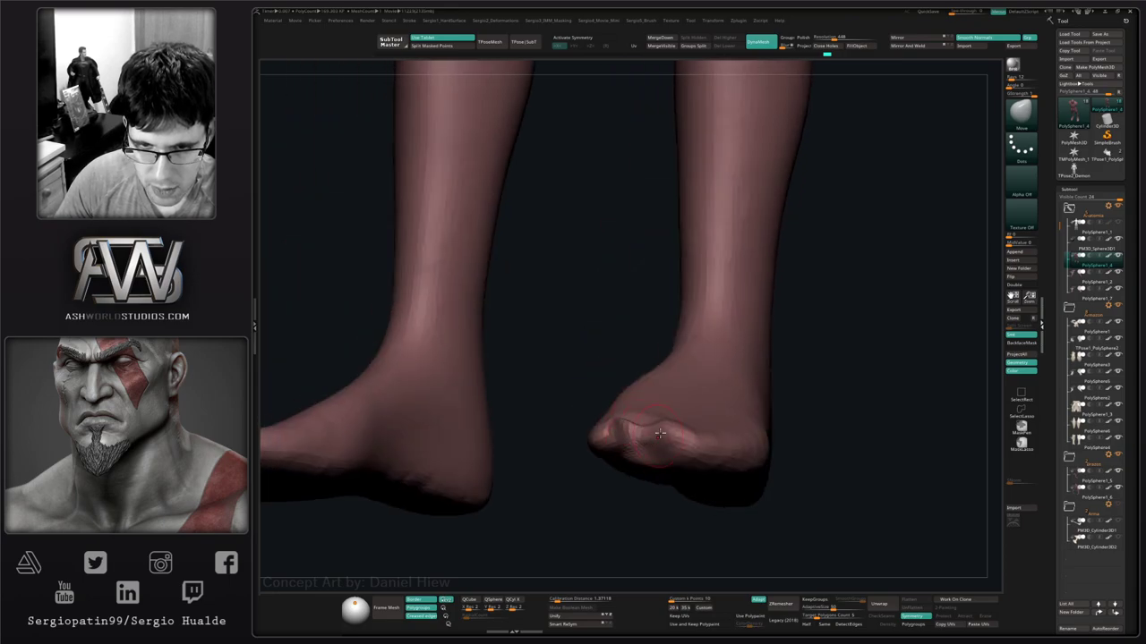
{"action": "mouse_move", "coordinate": [677, 434]}
{"action": "right_mouse_down"}
{"action": "mouse_move", "coordinate": [685, 427]}
{"action": "mouse_move", "coordinate": [671, 448]}
{"action": "right_mouse_up"}
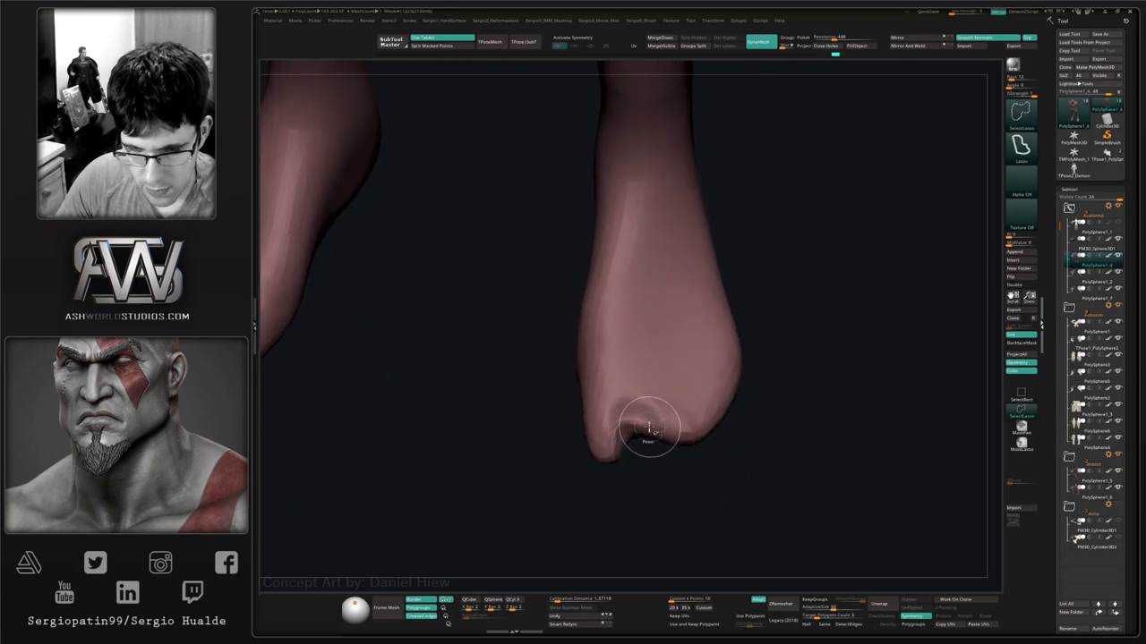
{"action": "key", "text": "ctrl+shift+1"}
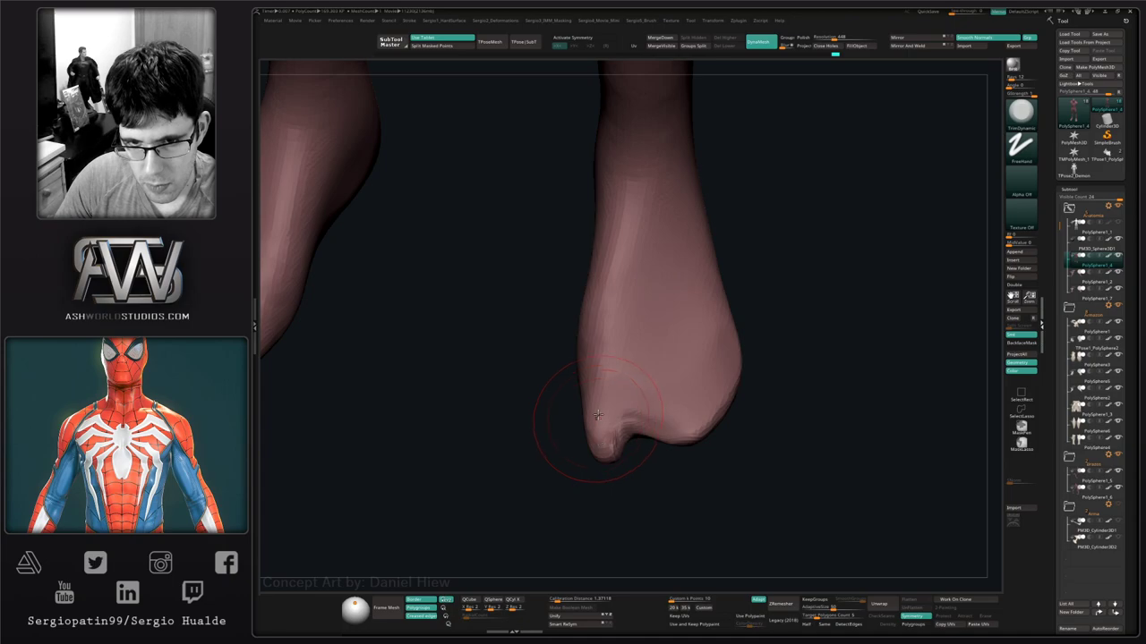
{"action": "left_click_drag", "start_coordinate": [608, 467], "coordinate": [628, 410]}
{"action": "mouse_move", "coordinate": [584, 522]}
{"action": "right_mouse_down"}
{"action": "mouse_move", "coordinate": [632, 575]}
{"action": "mouse_move", "coordinate": [593, 522]}
{"action": "mouse_move", "coordinate": [614, 420]}
{"action": "mouse_move", "coordinate": [640, 521]}
{"action": "mouse_move", "coordinate": [657, 463]}
{"action": "mouse_move", "coordinate": [685, 448]}
{"action": "mouse_move", "coordinate": [635, 424]}
{"action": "mouse_move", "coordinate": [639, 504]}
{"action": "mouse_move", "coordinate": [640, 486]}
{"action": "mouse_move", "coordinate": [648, 494]}
{"action": "right_mouse_up"}
Build up the left foot's big toe with the Move, Inflat and Clay brushes.
{"action": "key", "text": "b"}
{"action": "key", "text": "m"}
{"action": "key", "text": "v"}
{"action": "key", "text": "b"}
{"action": "key", "text": "i"}
{"action": "key", "text": "n"}
{"action": "key", "text": "b"}
{"action": "key", "text": "c"}
{"action": "key", "text": "l"}
Shape the big toe and pull out the second toe of the left foot with the Move brush.
{"action": "key", "text": "b"}
{"action": "key", "text": "m"}
{"action": "key", "text": "v"}
{"action": "mouse_move", "coordinate": [650, 495]}
{"action": "left_mouse_down"}
{"action": "mouse_move", "coordinate": [643, 510]}
{"action": "mouse_move", "coordinate": [671, 520]}
{"action": "mouse_move", "coordinate": [639, 514]}
{"action": "mouse_move", "coordinate": [657, 527]}
{"action": "left_mouse_up"}
{"action": "right_click_drag", "start_coordinate": [658, 528], "coordinate": [647, 465]}
{"action": "left_click_drag", "start_coordinate": [647, 465], "coordinate": [643, 450]}
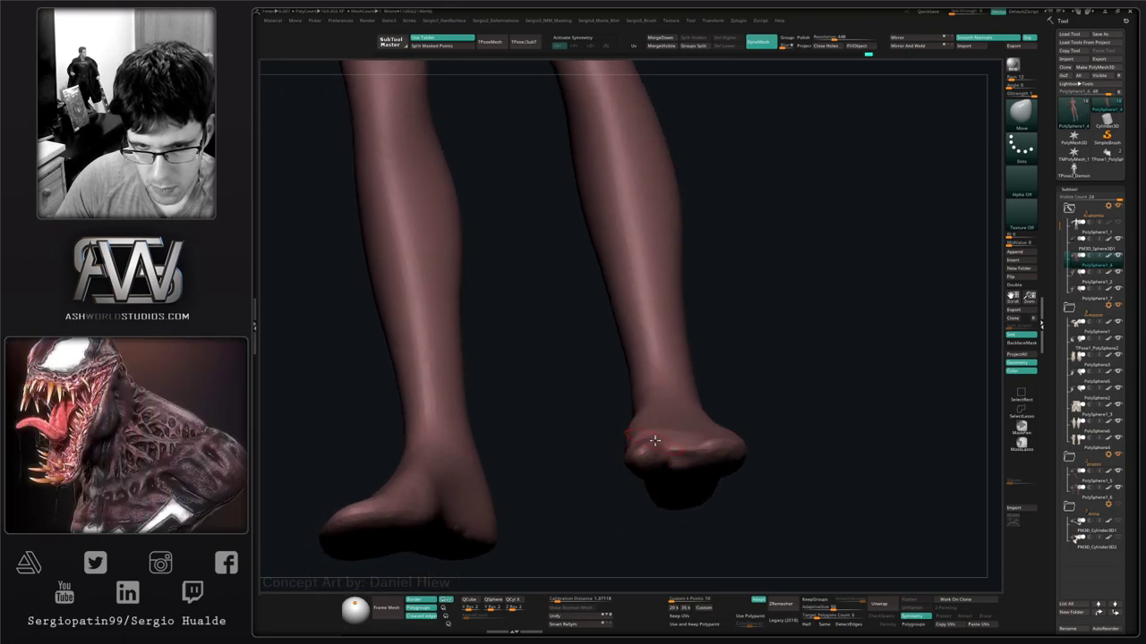
{"action": "right_click_drag", "start_coordinate": [655, 450], "coordinate": [654, 463]}
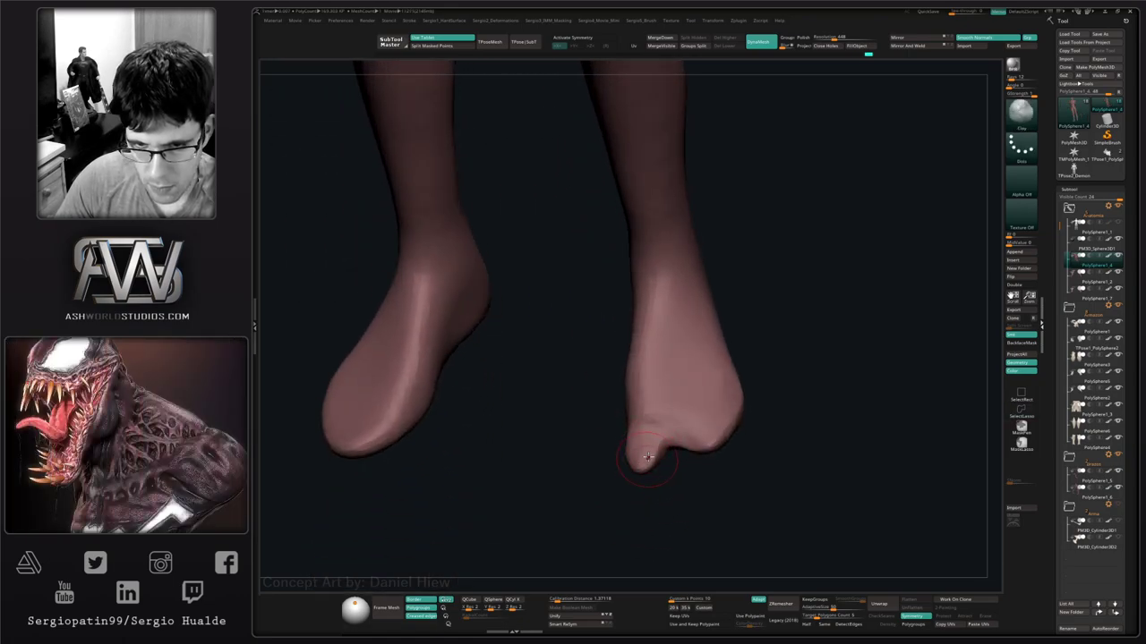
{"action": "right_click_drag", "start_coordinate": [706, 426], "coordinate": [700, 463]}
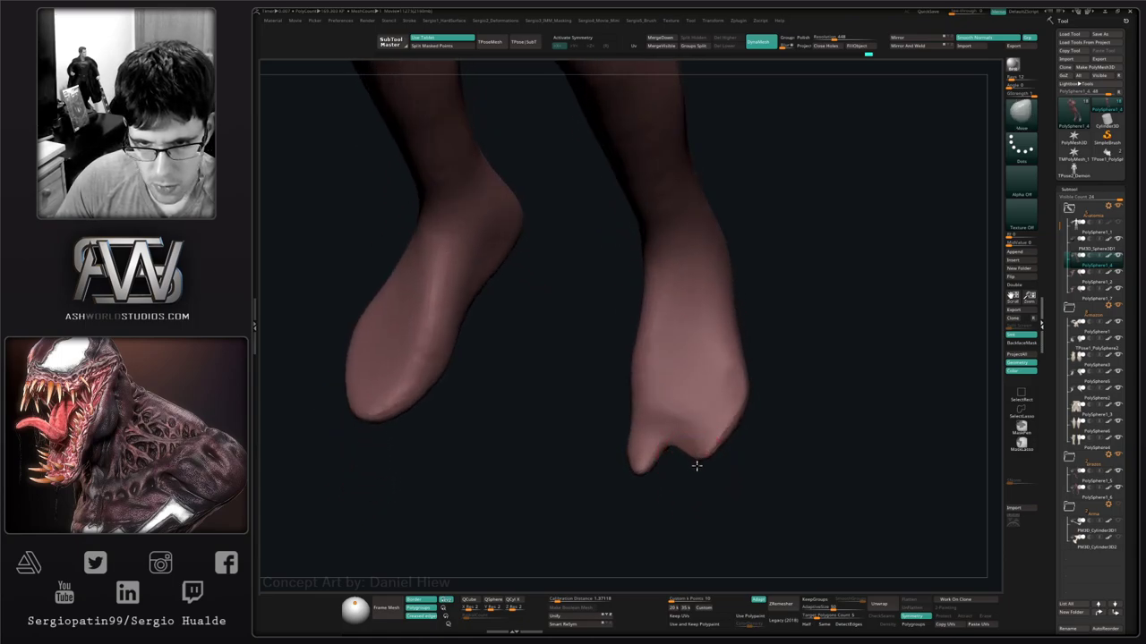
Carve the groove separating the second toe from the outer toes with the DamStandard brush.
{"action": "mouse_move", "coordinate": [696, 466]}
{"action": "right_mouse_down"}
{"action": "mouse_move", "coordinate": [742, 435]}
{"action": "mouse_move", "coordinate": [685, 439]}
{"action": "mouse_move", "coordinate": [677, 422]}
{"action": "mouse_move", "coordinate": [728, 455]}
{"action": "mouse_move", "coordinate": [692, 457]}
{"action": "mouse_move", "coordinate": [677, 435]}
{"action": "right_mouse_up"}
{"action": "key", "text": "b"}
{"action": "key", "text": "d"}
{"action": "key", "text": "s"}
{"action": "left_click_drag", "start_coordinate": [672, 379], "coordinate": [661, 448]}
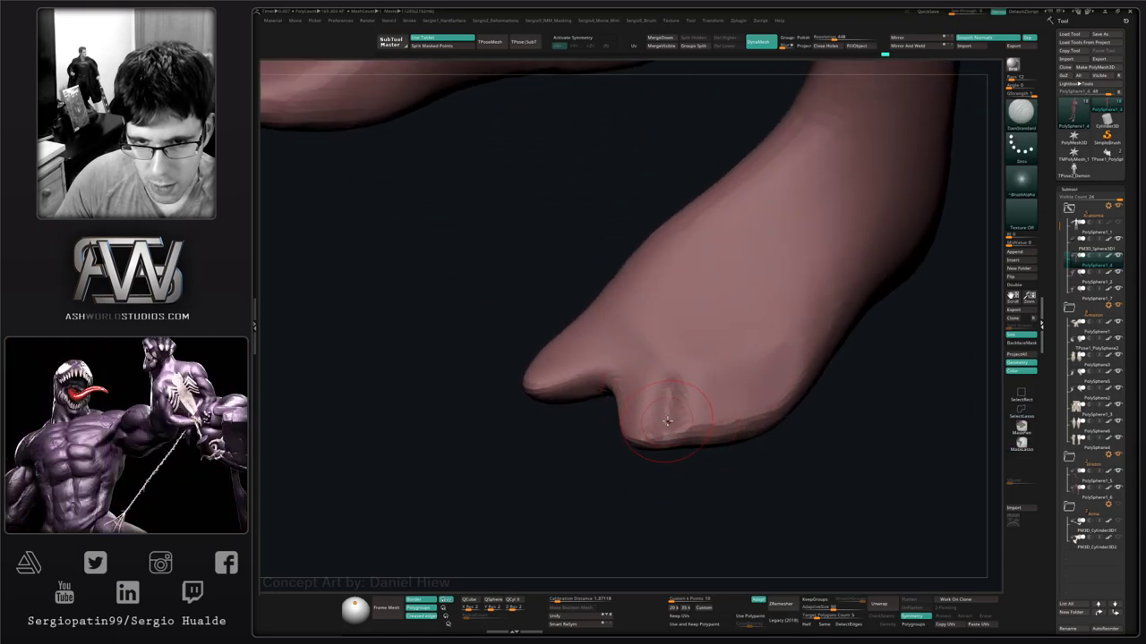
{"action": "left_click_drag", "start_coordinate": [674, 368], "coordinate": [681, 456]}
{"action": "right_click_drag", "start_coordinate": [681, 456], "coordinate": [673, 423]}
{"action": "left_click_drag", "start_coordinate": [674, 364], "coordinate": [676, 426]}
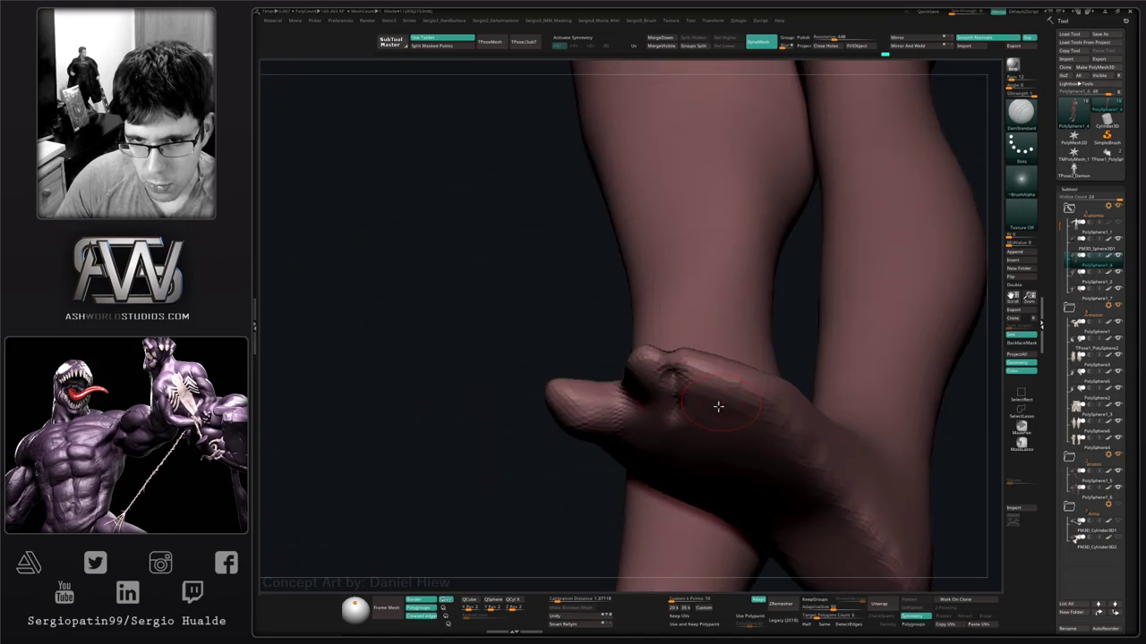
Cut the grooves between the remaining outer toes of the left foot with the DamStandard brush.
{"action": "right_click_drag", "start_coordinate": [719, 407], "coordinate": [725, 423]}
{"action": "left_click_drag", "start_coordinate": [695, 362], "coordinate": [726, 401]}
{"action": "right_click_drag", "start_coordinate": [727, 401], "coordinate": [715, 371]}
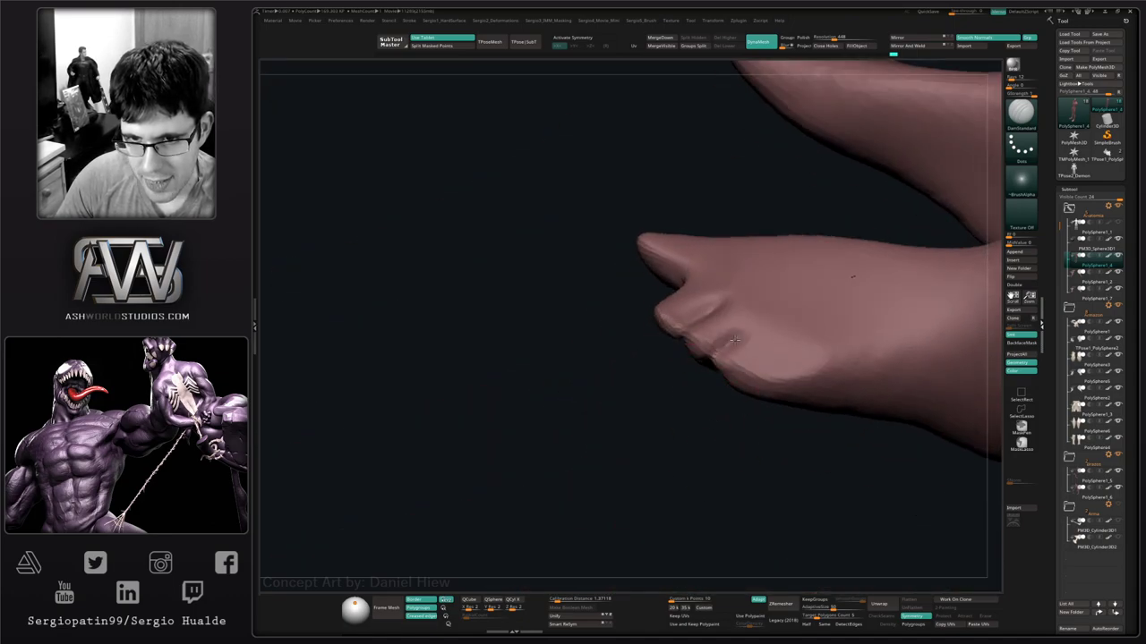
{"action": "left_click_drag", "start_coordinate": [734, 341], "coordinate": [713, 362]}
{"action": "mouse_move", "coordinate": [780, 348]}
{"action": "left_mouse_down"}
{"action": "mouse_move", "coordinate": [745, 383]}
{"action": "mouse_move", "coordinate": [750, 394]}
{"action": "left_mouse_up"}
{"action": "right_click_drag", "start_coordinate": [749, 397], "coordinate": [775, 376]}
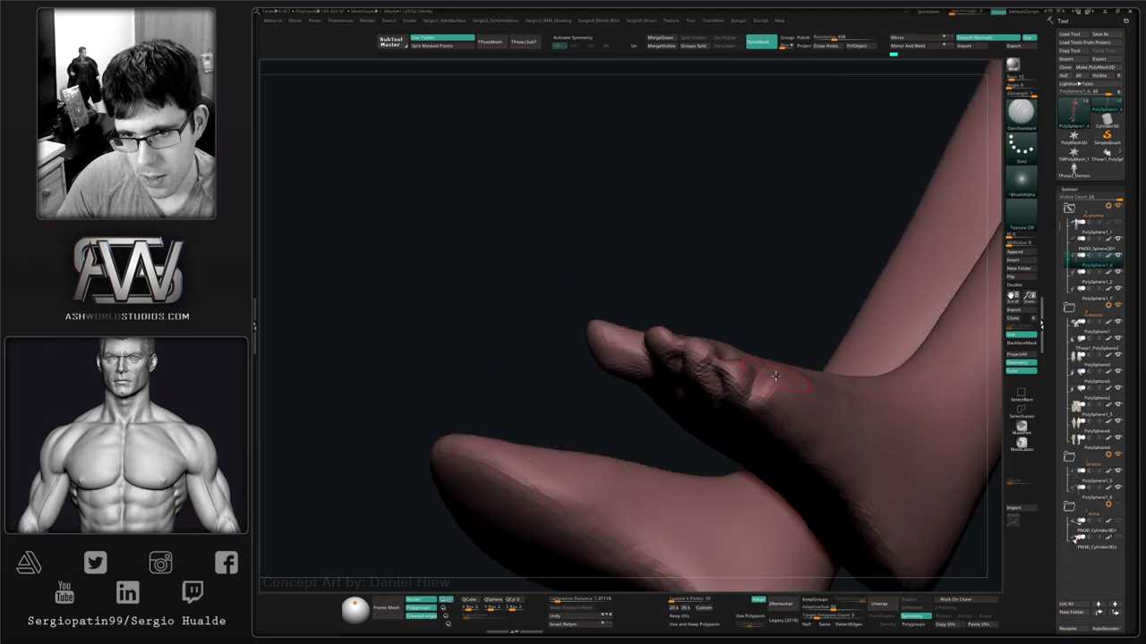
{"action": "left_click_drag", "start_coordinate": [775, 376], "coordinate": [737, 409]}
Define the little toe with DamStandard and build up the outer edge of the foot with the Clay brush.
{"action": "mouse_move", "coordinate": [736, 410]}
{"action": "right_mouse_down"}
{"action": "mouse_move", "coordinate": [760, 361]}
{"action": "mouse_move", "coordinate": [726, 430]}
{"action": "mouse_move", "coordinate": [744, 480]}
{"action": "mouse_move", "coordinate": [718, 376]}
{"action": "mouse_move", "coordinate": [732, 356]}
{"action": "right_mouse_up"}
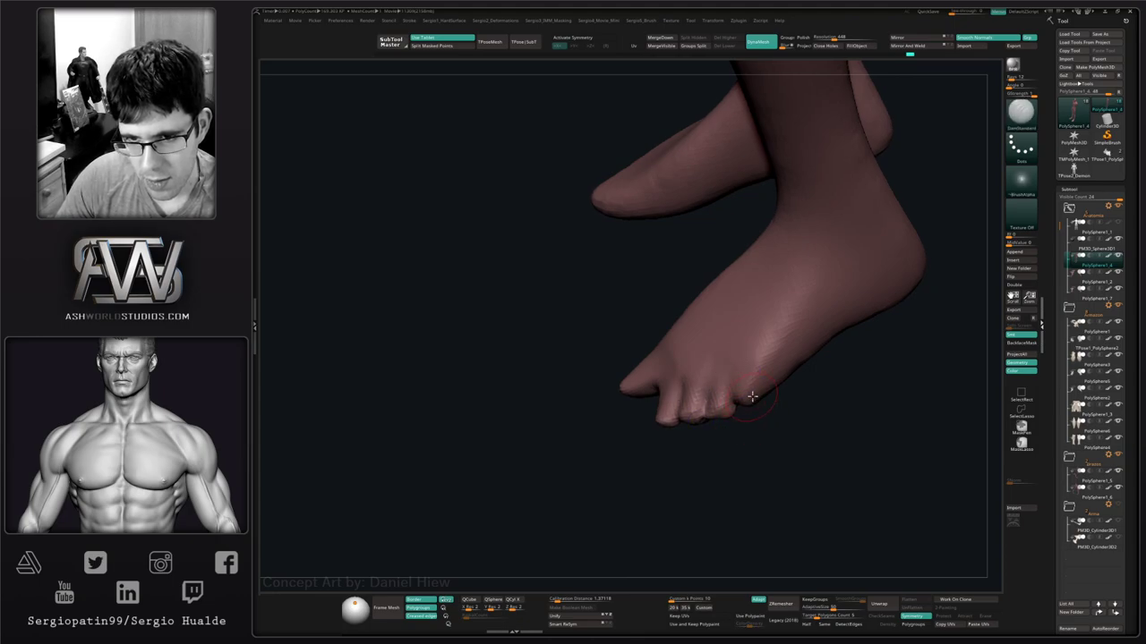
{"action": "right_click_drag", "start_coordinate": [749, 414], "coordinate": [729, 396]}
{"action": "left_click_drag", "start_coordinate": [763, 355], "coordinate": [747, 393]}
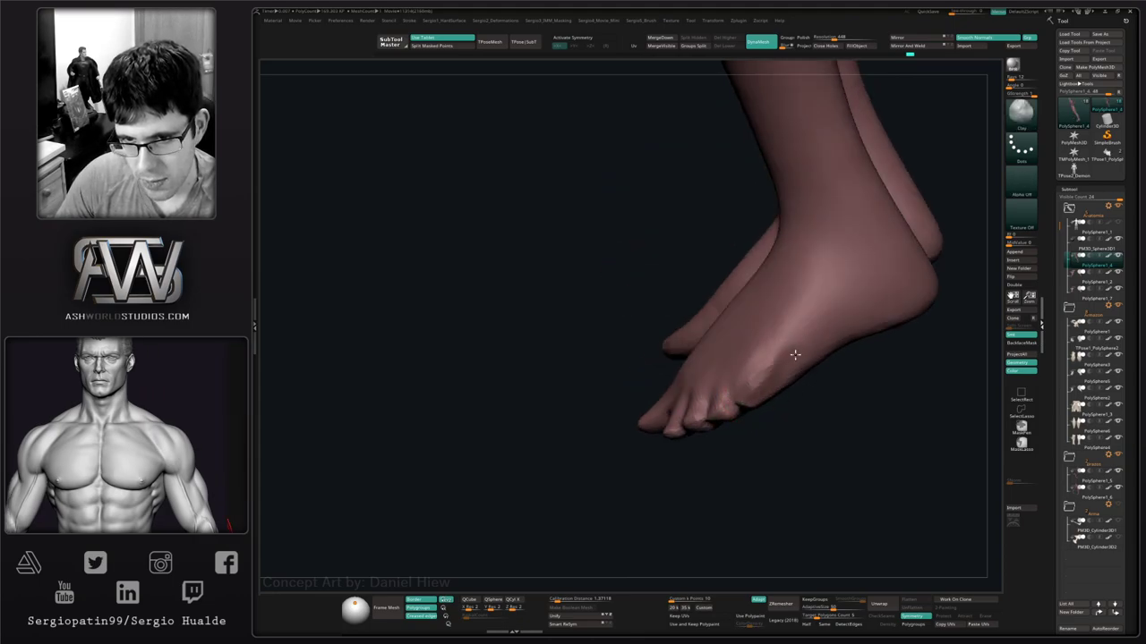
{"action": "left_click_drag", "start_coordinate": [793, 356], "coordinate": [742, 396]}
{"action": "right_click_drag", "start_coordinate": [757, 392], "coordinate": [734, 389]}
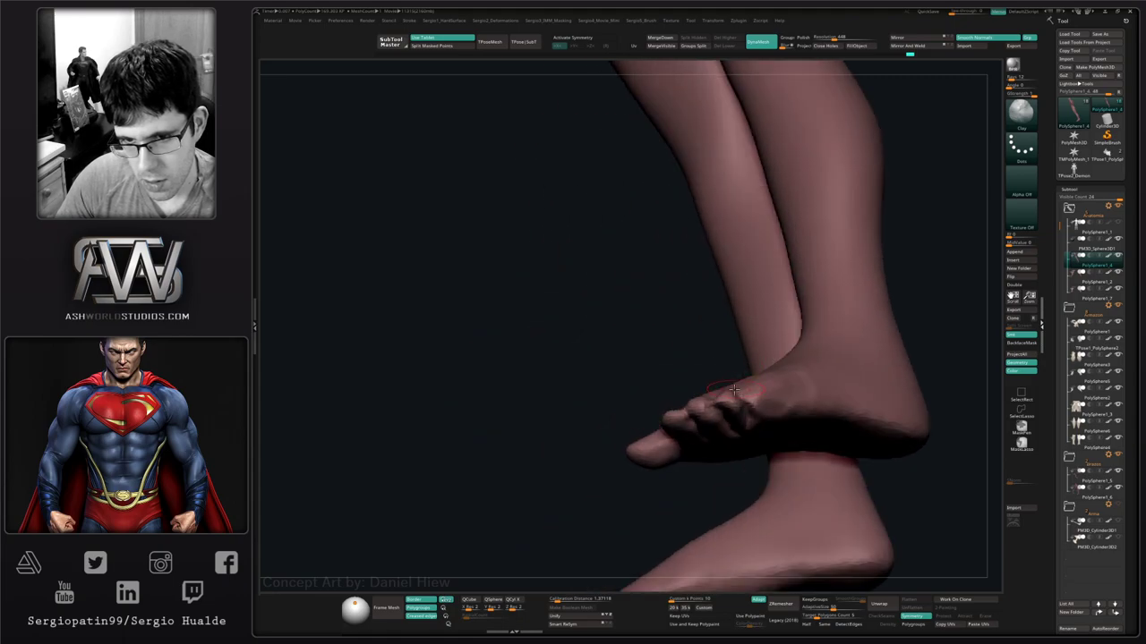
Sculpt tendon ridges running from the toes up the top of the left foot with the Standard brush.
{"action": "mouse_move", "coordinate": [773, 429]}
{"action": "right_mouse_down"}
{"action": "mouse_move", "coordinate": [737, 401]}
{"action": "mouse_move", "coordinate": [754, 471]}
{"action": "mouse_move", "coordinate": [754, 435]}
{"action": "mouse_move", "coordinate": [702, 435]}
{"action": "right_mouse_up"}
{"action": "key", "text": "b"}
{"action": "key", "text": "s"}
{"action": "key", "text": "t"}
{"action": "left_click_drag", "start_coordinate": [699, 381], "coordinate": [683, 421]}
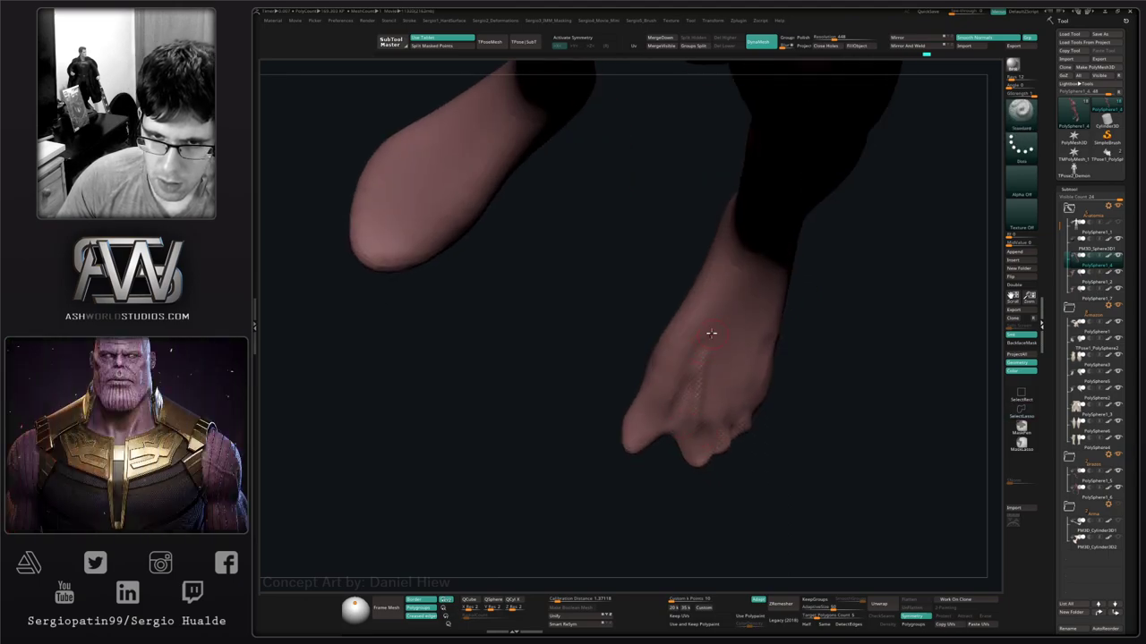
{"action": "mouse_move", "coordinate": [714, 385]}
{"action": "right_mouse_down"}
{"action": "mouse_move", "coordinate": [685, 384]}
{"action": "mouse_move", "coordinate": [709, 374]}
{"action": "right_mouse_up"}
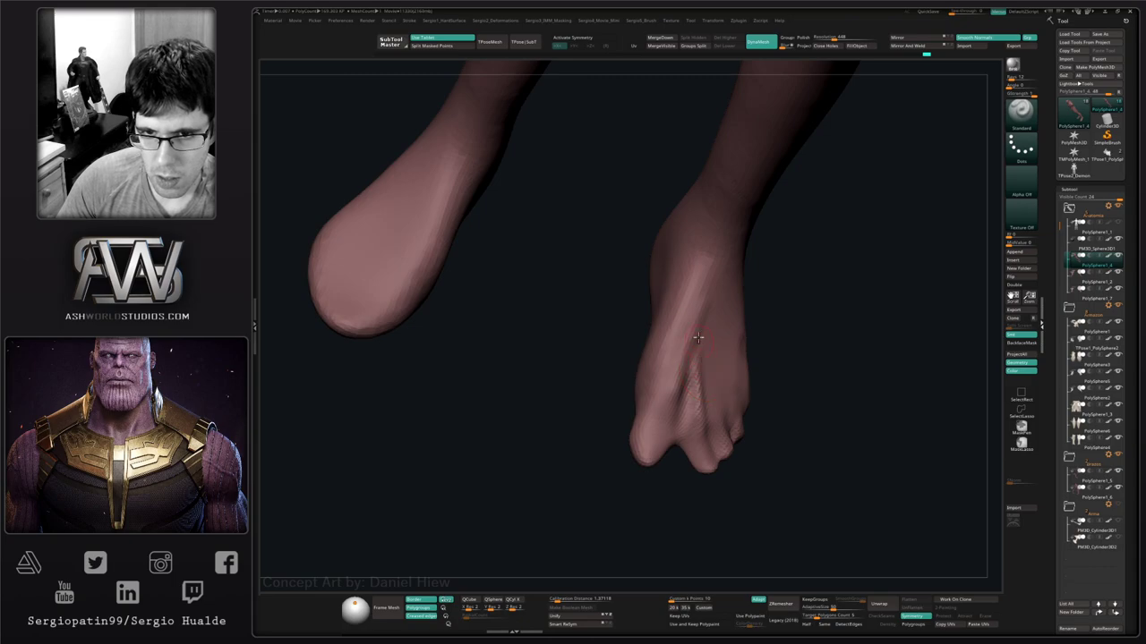
{"action": "left_click_drag", "start_coordinate": [693, 317], "coordinate": [677, 400]}
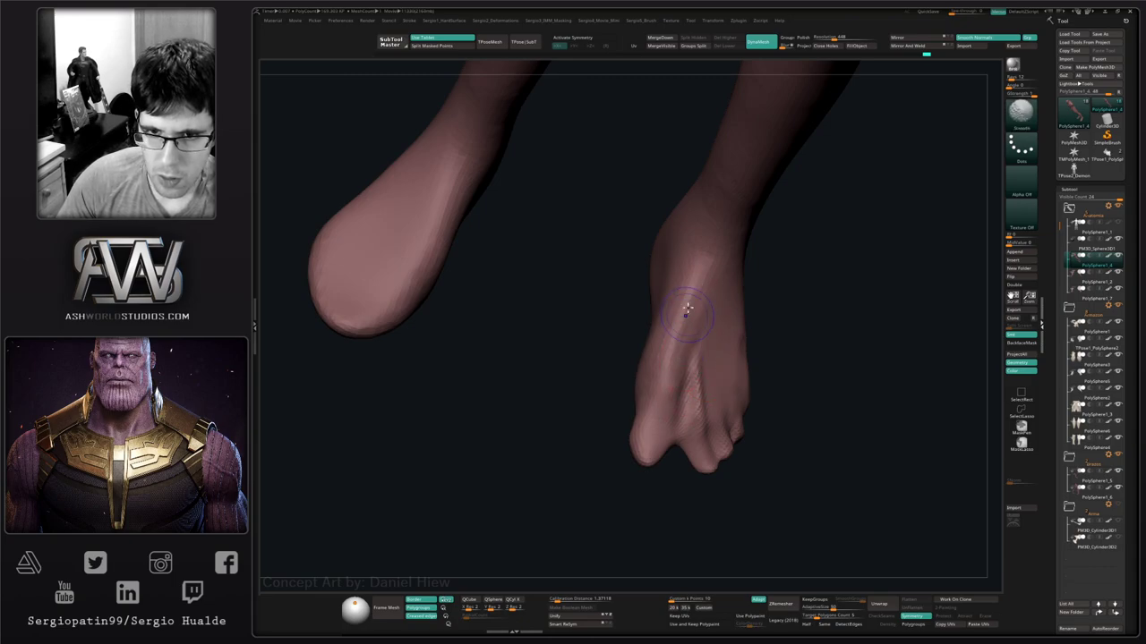
{"action": "right_click_drag", "start_coordinate": [692, 317], "coordinate": [706, 367]}
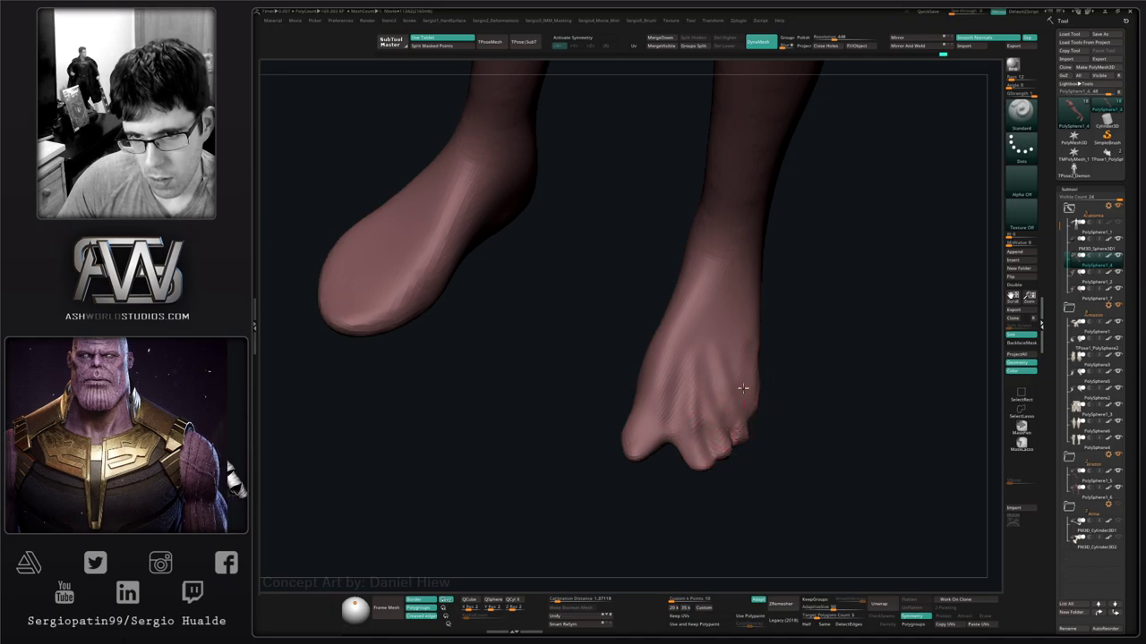
Lasso-mask the sculpted left foot and lower leg, and invert the mask to leave only that area editable.
{"action": "mouse_move", "coordinate": [742, 360]}
{"action": "right_mouse_down"}
{"action": "mouse_move", "coordinate": [734, 386]}
{"action": "mouse_move", "coordinate": [690, 309]}
{"action": "right_mouse_up"}
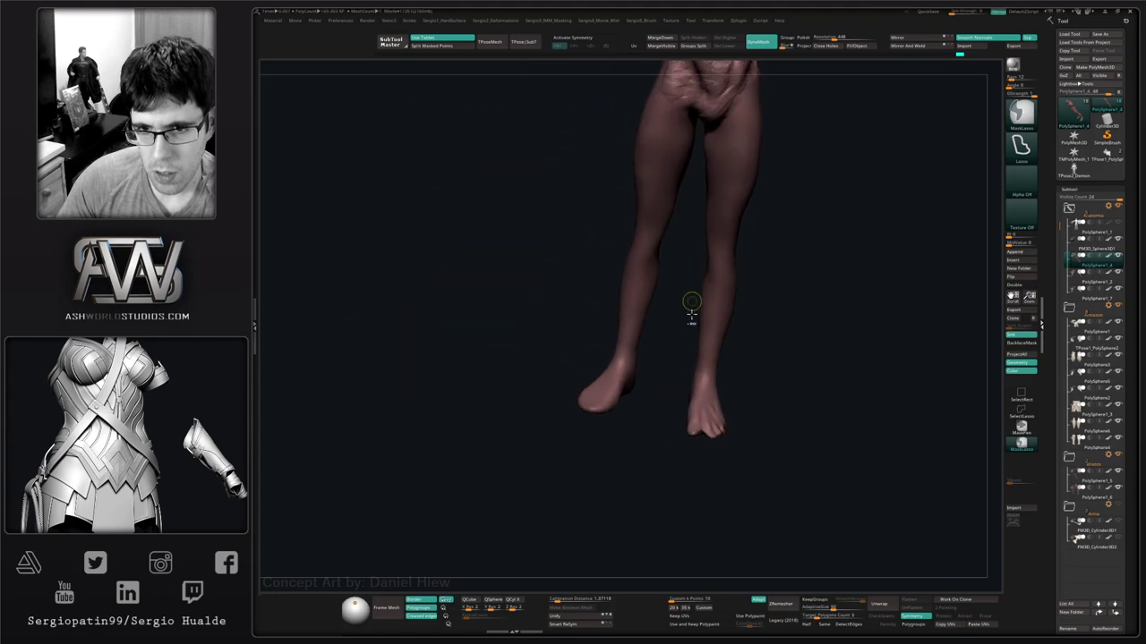
{"action": "mouse_move", "coordinate": [701, 354]}
{"action": "right_mouse_down"}
{"action": "mouse_move", "coordinate": [694, 393]}
{"action": "mouse_move", "coordinate": [686, 374]}
{"action": "mouse_move", "coordinate": [699, 482]}
{"action": "mouse_move", "coordinate": [685, 504]}
{"action": "mouse_move", "coordinate": [757, 409]}
{"action": "mouse_move", "coordinate": [731, 453]}
{"action": "mouse_move", "coordinate": [725, 496]}
{"action": "mouse_move", "coordinate": [709, 411]}
{"action": "mouse_move", "coordinate": [738, 373]}
{"action": "right_mouse_up"}
{"action": "mouse_move", "coordinate": [703, 428]}
{"action": "right_mouse_down", "text": "ctrl"}
{"action": "mouse_move", "coordinate": [678, 444]}
{"action": "mouse_move", "coordinate": [694, 464]}
{"action": "mouse_move", "coordinate": [695, 412]}
{"action": "right_mouse_up", "text": "ctrl"}
{"action": "mouse_move", "coordinate": [706, 427]}
{"action": "left_mouse_down", "text": "ctrl"}
{"action": "mouse_move", "coordinate": [698, 529]}
{"action": "mouse_move", "coordinate": [720, 398]}
{"action": "left_mouse_up", "text": "ctrl"}
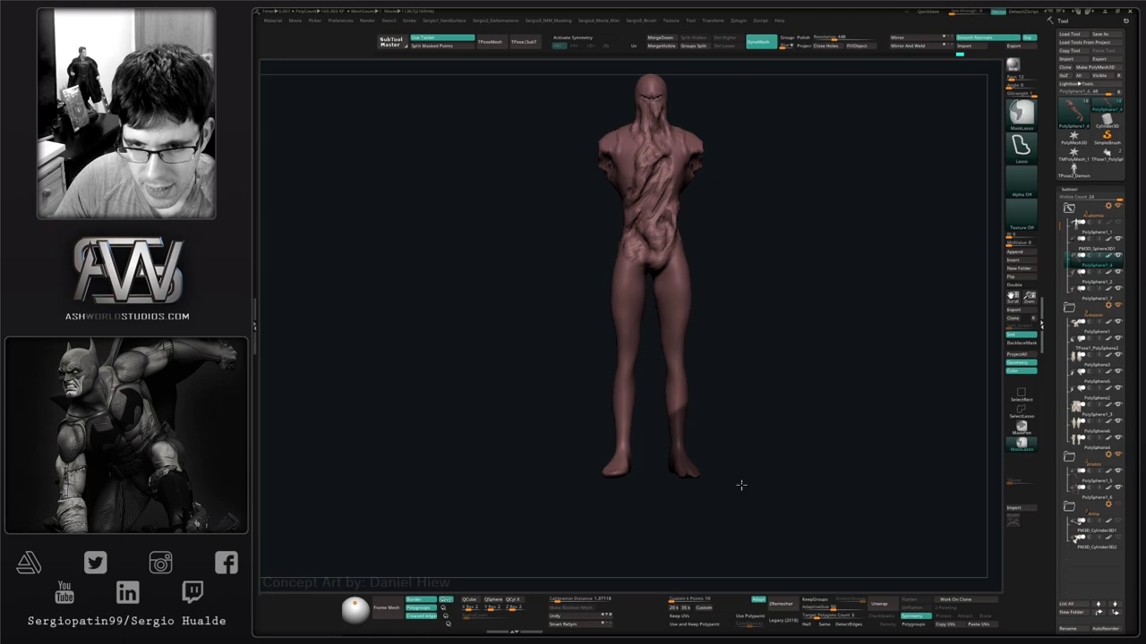
{"action": "left_click", "coordinate": [742, 486], "text": "ctrl"}
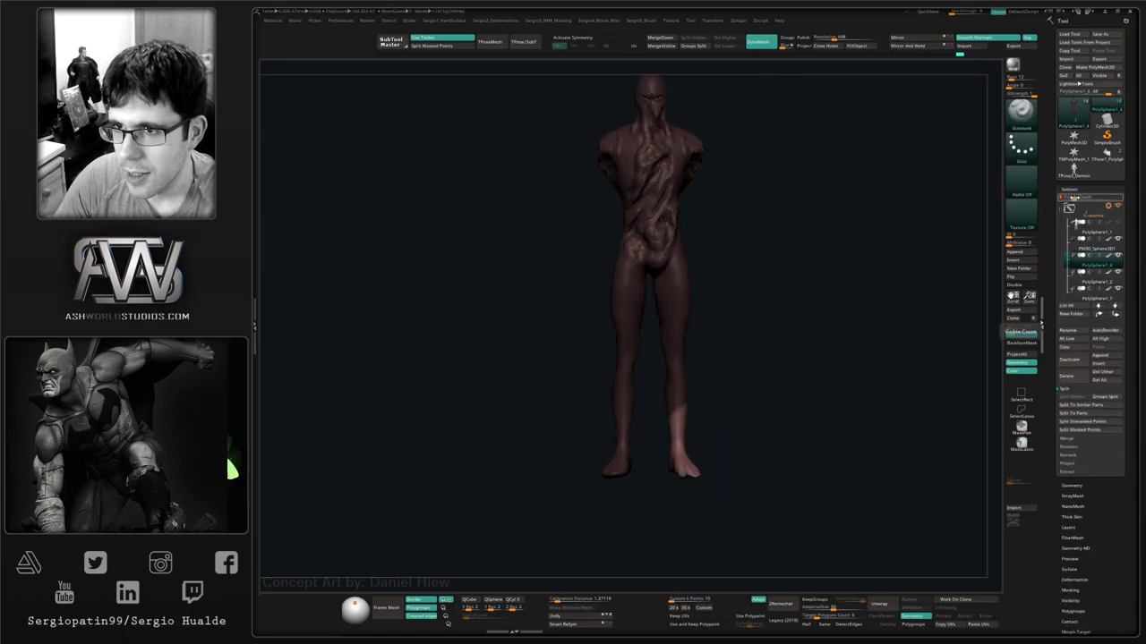
Try to resymmetrize the feet with the Deformation options, undo the result and clear the mask.
{"action": "left_click", "coordinate": [1069, 190]}
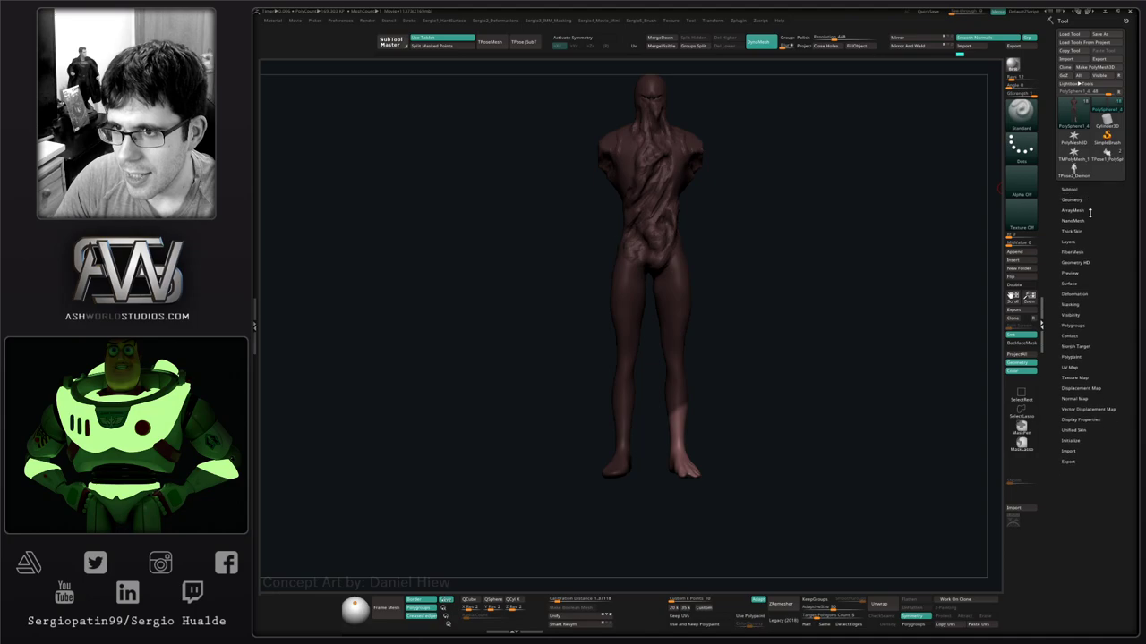
{"action": "left_click", "coordinate": [1079, 294]}
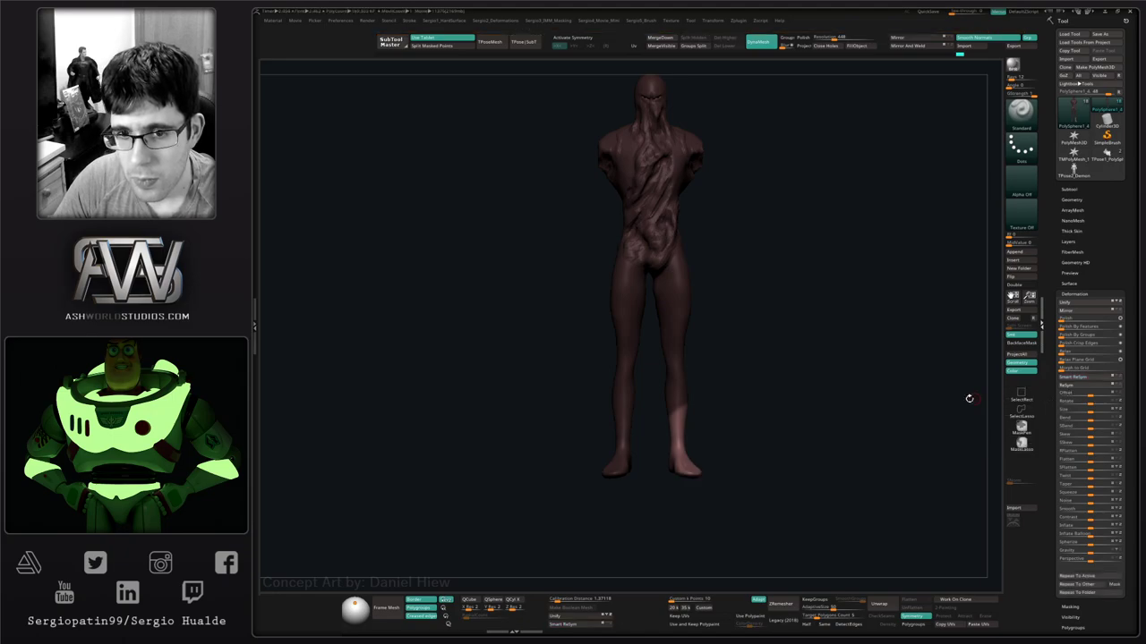
{"action": "key", "text": "ctrl+z"}
{"action": "left_click_drag", "start_coordinate": [820, 432], "coordinate": [802, 457], "text": "ctrl"}
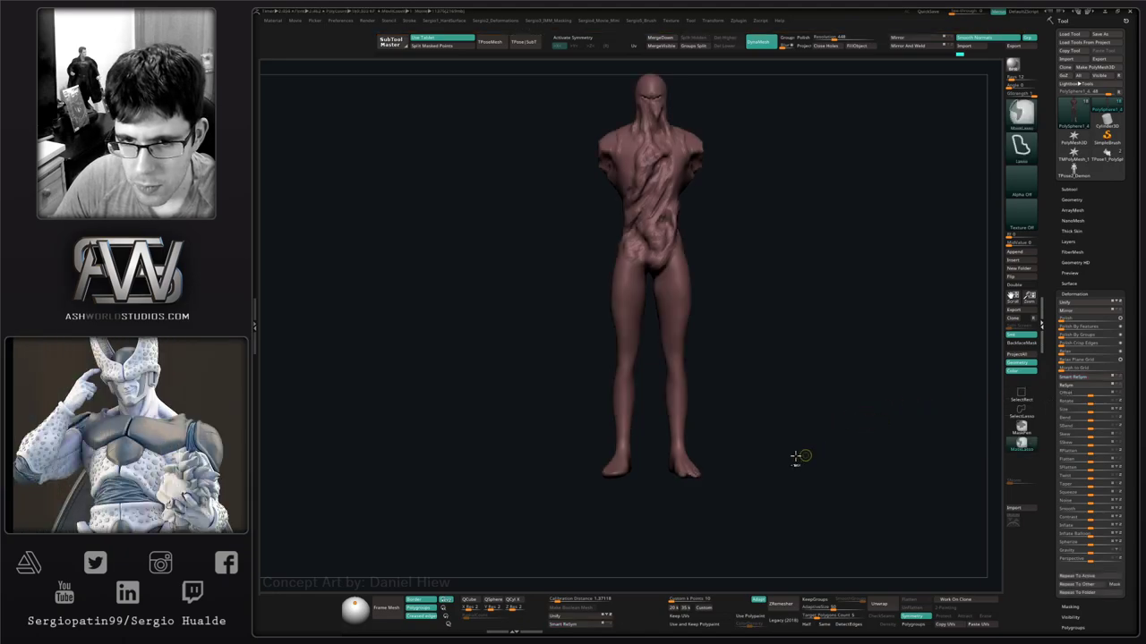
Lasso-mask the unsculpted right foot and lower leg, and invert the mask to leave only that area editable.
{"action": "left_click", "coordinate": [730, 448], "text": "ctrl"}
{"action": "left_click", "coordinate": [633, 473], "text": "ctrl"}
{"action": "mouse_move", "coordinate": [647, 423]}
{"action": "left_mouse_down", "text": "ctrl"}
{"action": "mouse_move", "coordinate": [579, 486]}
{"action": "mouse_move", "coordinate": [659, 492]}
{"action": "left_mouse_up", "text": "ctrl"}
{"action": "left_click", "coordinate": [651, 494], "text": "ctrl"}
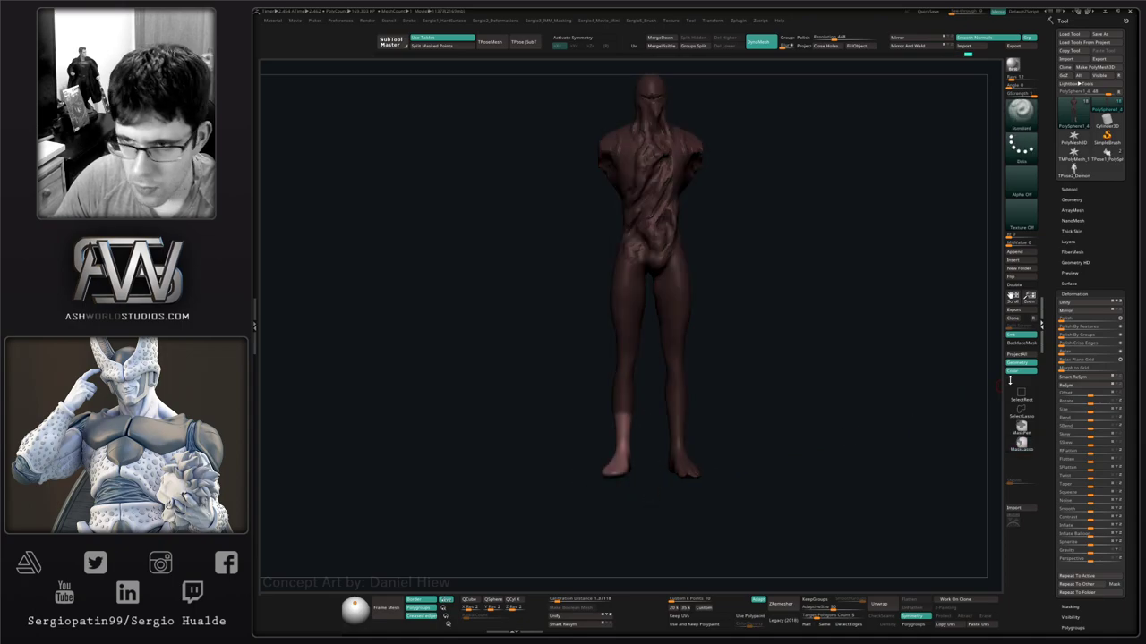
Resymmetrize the unmasked right foot to match the sculpted left foot with the Deformation options, and clear the mask.
{"action": "left_click", "coordinate": [1063, 382]}
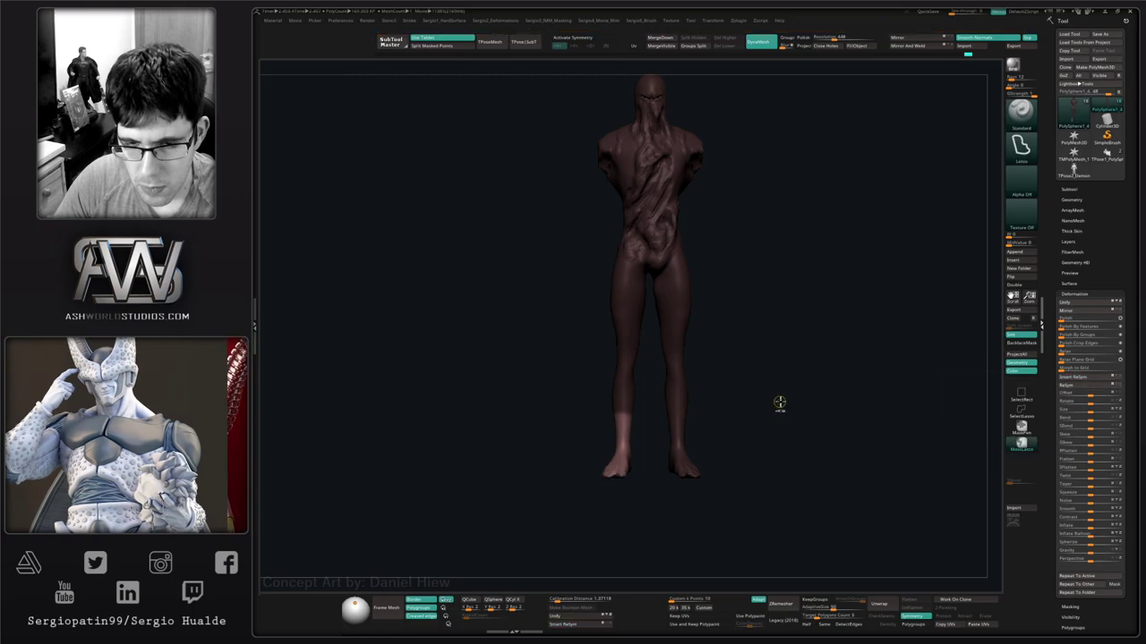
{"action": "left_click_drag", "start_coordinate": [779, 403], "coordinate": [797, 424], "text": "ctrl"}
{"action": "right_click_drag", "start_coordinate": [662, 466], "coordinate": [711, 463], "text": "ctrl"}
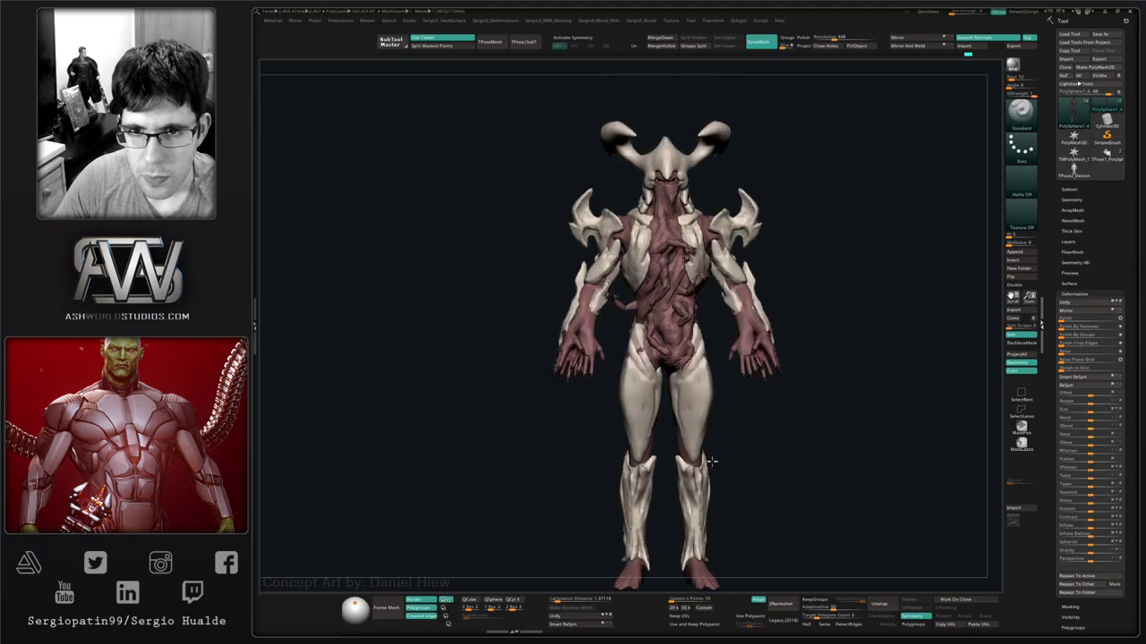
Select the forearm armour and pull its inner edge into a long prong toward the wrist with the Move brush.
{"action": "mouse_move", "coordinate": [742, 423]}
{"action": "right_mouse_down"}
{"action": "mouse_move", "coordinate": [759, 427]}
{"action": "mouse_move", "coordinate": [741, 436]}
{"action": "right_mouse_up"}
{"action": "right_click_drag", "start_coordinate": [627, 389], "coordinate": [618, 438], "text": "ctrl"}
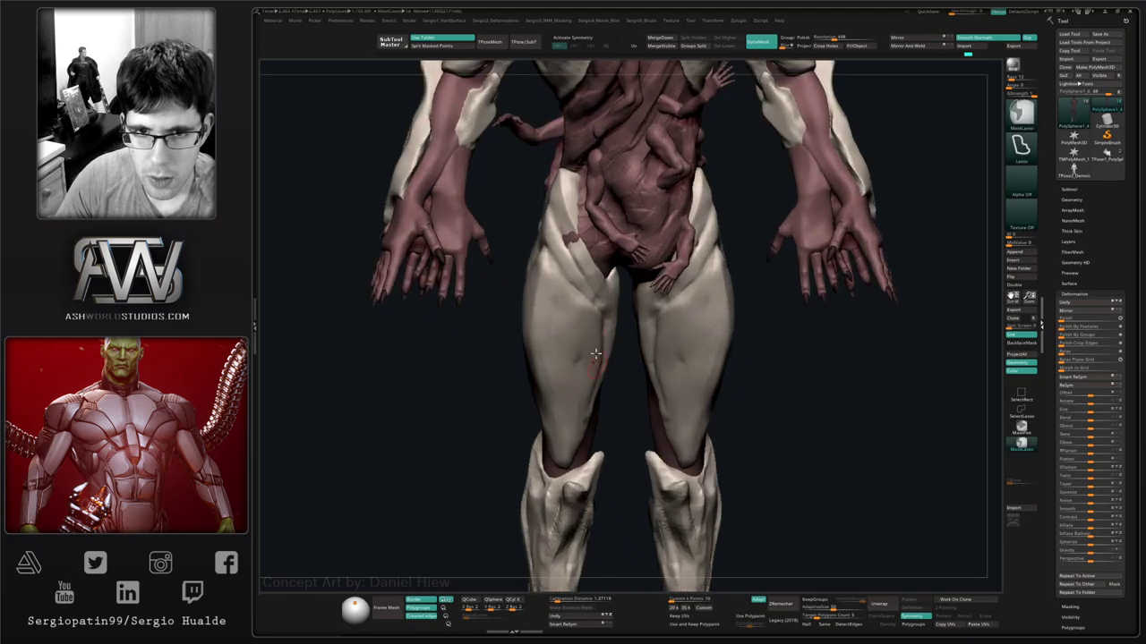
{"action": "right_click_drag", "start_coordinate": [598, 193], "coordinate": [629, 373], "text": "alt"}
{"action": "left_click", "coordinate": [580, 334], "text": "alt"}
{"action": "mouse_move", "coordinate": [580, 334]}
{"action": "right_mouse_down"}
{"action": "mouse_move", "coordinate": [584, 346]}
{"action": "mouse_move", "coordinate": [626, 353]}
{"action": "mouse_move", "coordinate": [626, 331]}
{"action": "right_mouse_up"}
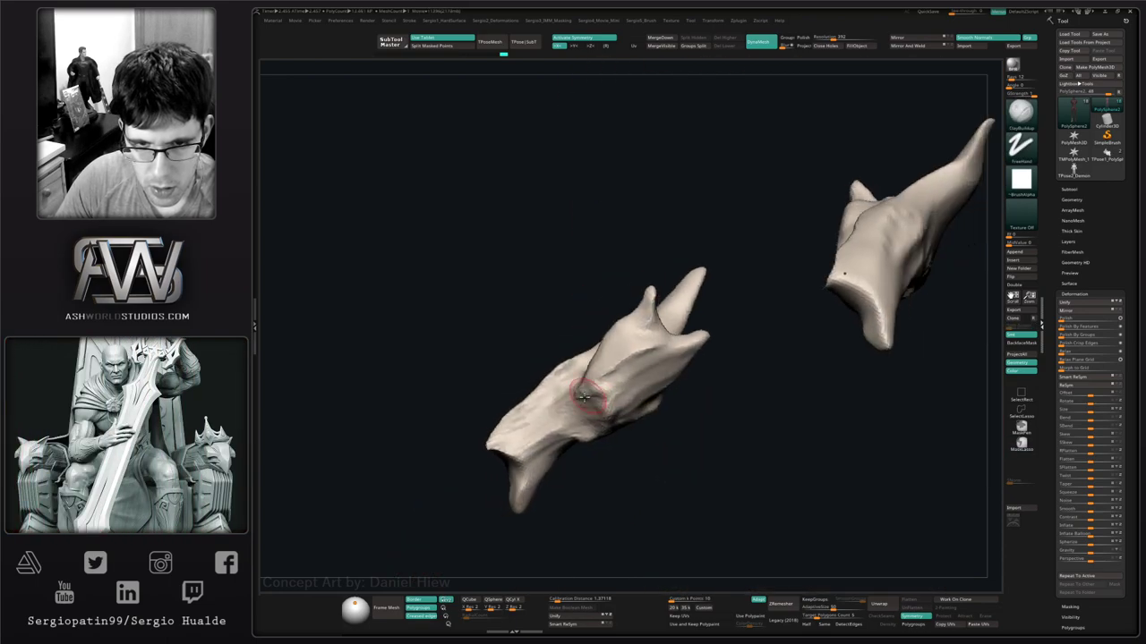
{"action": "key", "text": "b"}
{"action": "key", "text": "m"}
{"action": "key", "text": "v"}
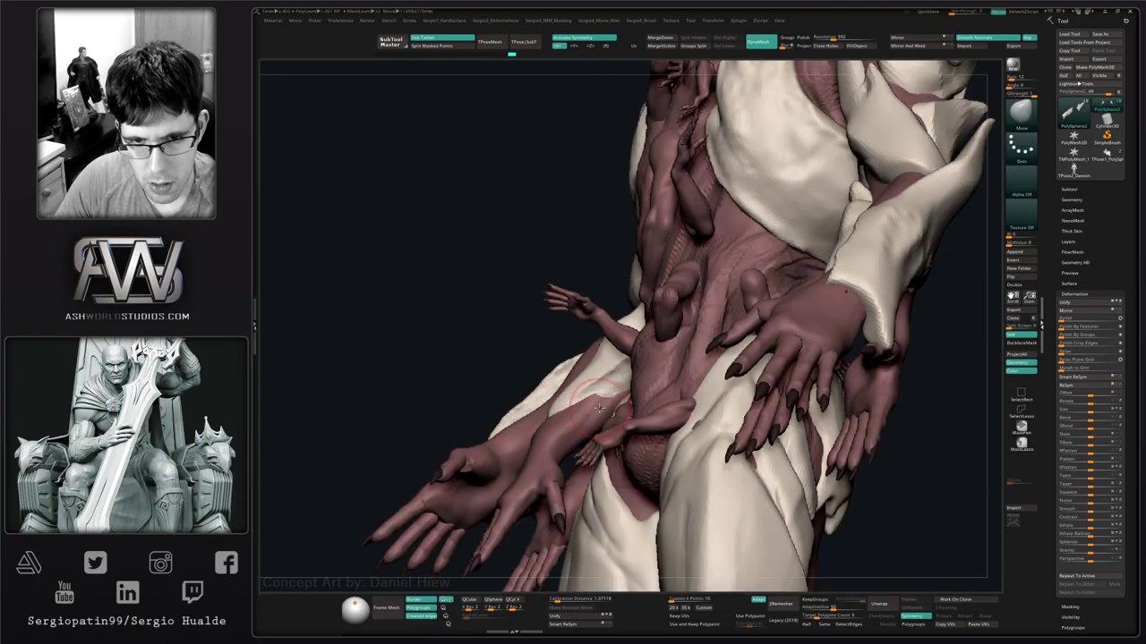
{"action": "right_click_drag", "start_coordinate": [590, 394], "coordinate": [612, 416]}
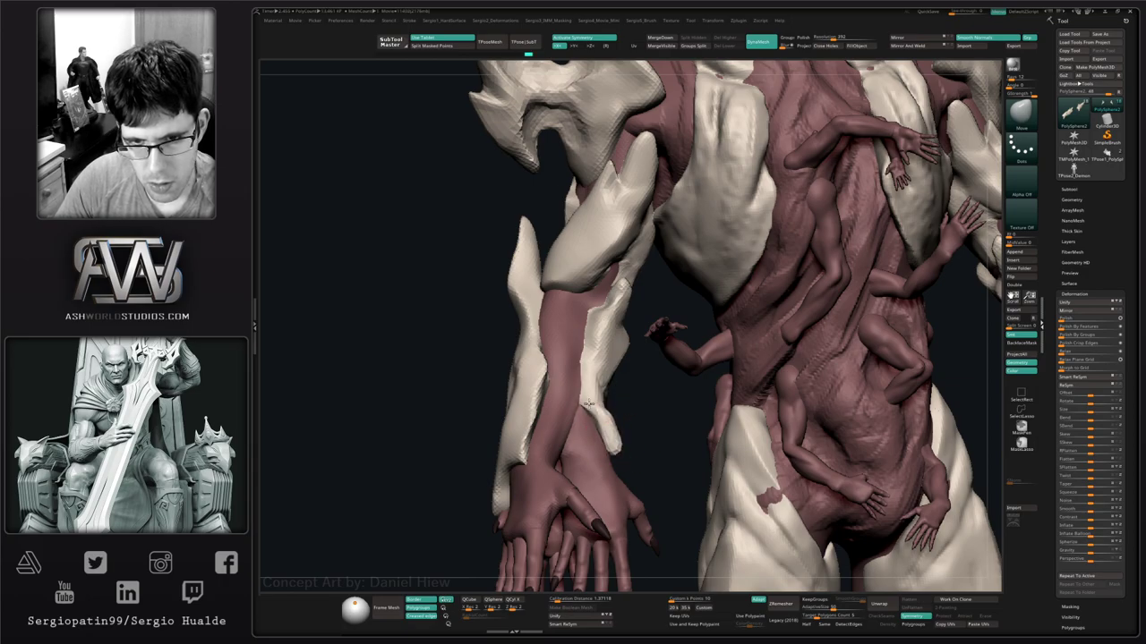
{"action": "right_click_drag", "start_coordinate": [588, 404], "coordinate": [637, 434]}
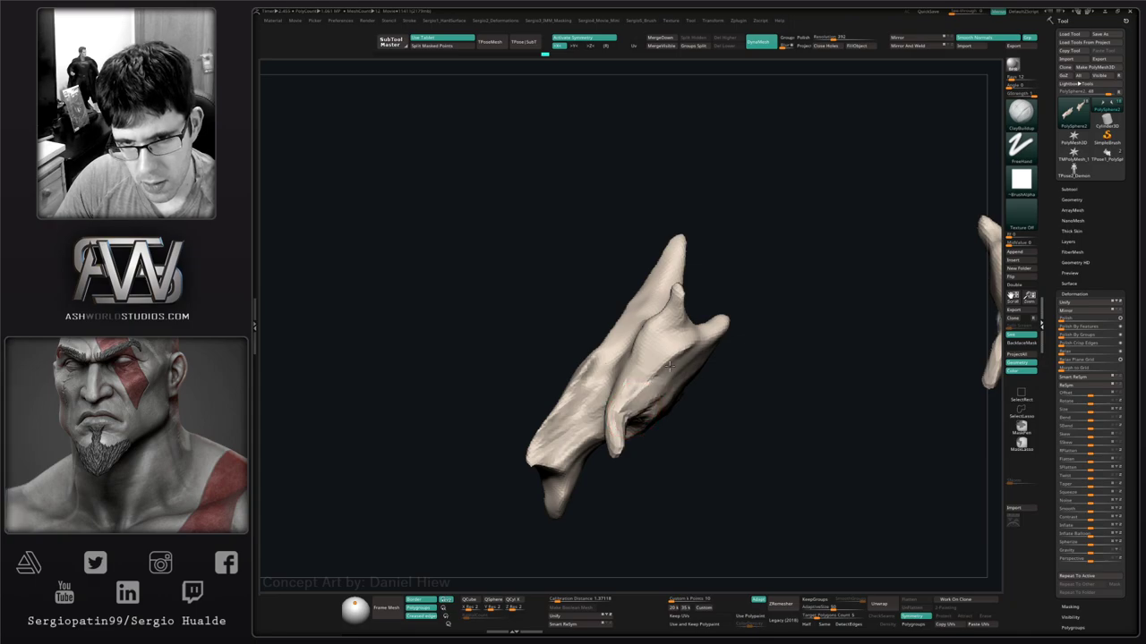
Build up the forearm armour around the wrist with ClayBuildup and shape its edge with the Move brush.
{"action": "right_click_drag", "start_coordinate": [649, 394], "coordinate": [645, 418]}
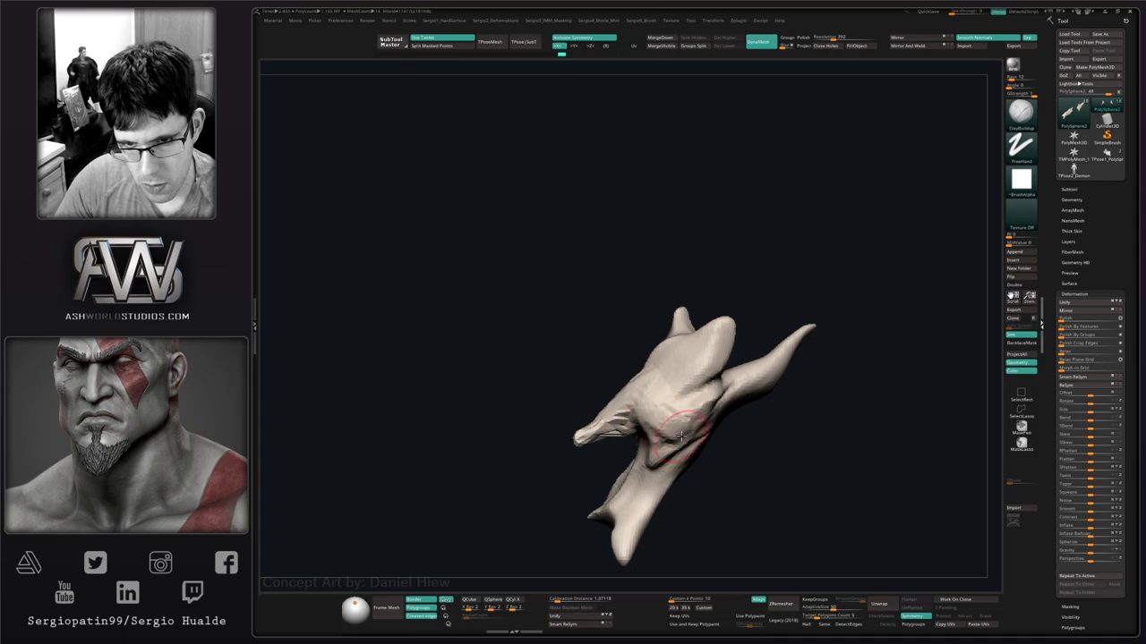
{"action": "right_click_drag", "start_coordinate": [681, 436], "coordinate": [666, 425]}
{"action": "key", "text": "b"}
{"action": "key", "text": "m"}
{"action": "key", "text": "v"}
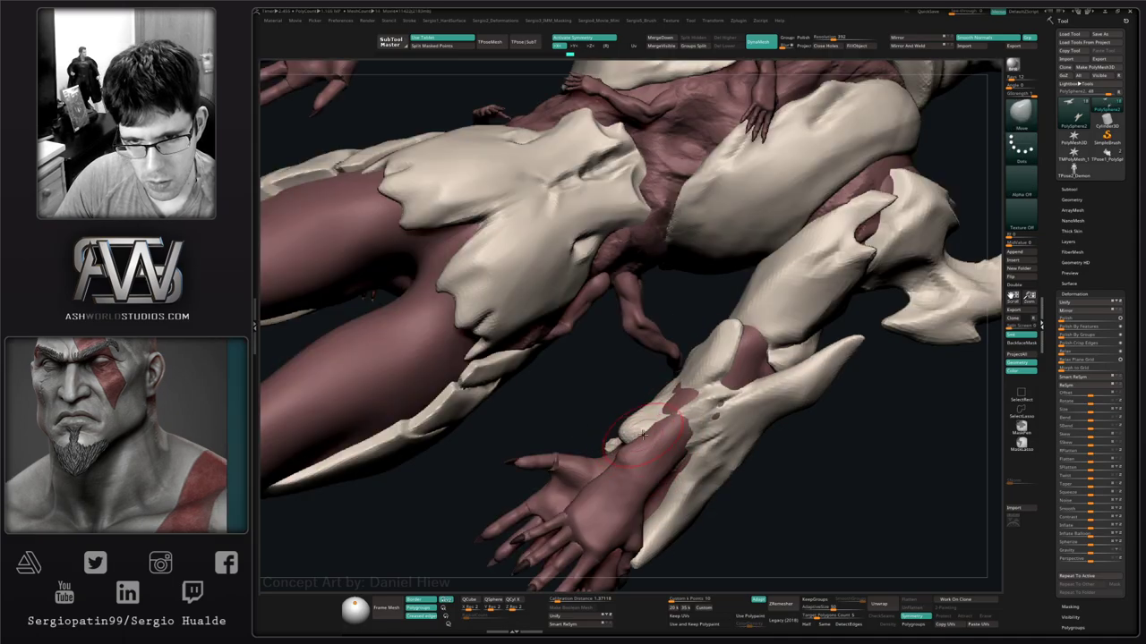
{"action": "mouse_move", "coordinate": [667, 423]}
{"action": "right_mouse_down"}
{"action": "mouse_move", "coordinate": [684, 412]}
{"action": "mouse_move", "coordinate": [679, 395]}
{"action": "mouse_move", "coordinate": [678, 407]}
{"action": "mouse_move", "coordinate": [702, 390]}
{"action": "right_mouse_up"}
Add a pointed armour flap over the back of the wrist with ClayBuildup, pulling and smoothing it into shape.
{"action": "key", "text": "b"}
{"action": "key", "text": "c"}
{"action": "key", "text": "b"}
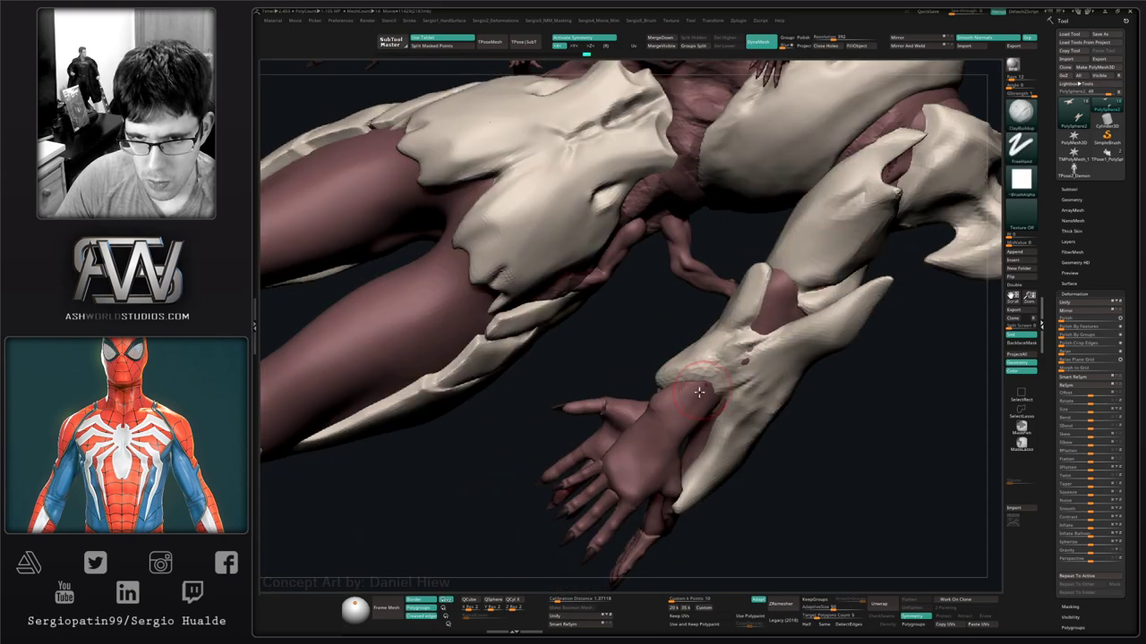
{"action": "key", "text": "b"}
{"action": "key", "text": "m"}
{"action": "key", "text": "v"}
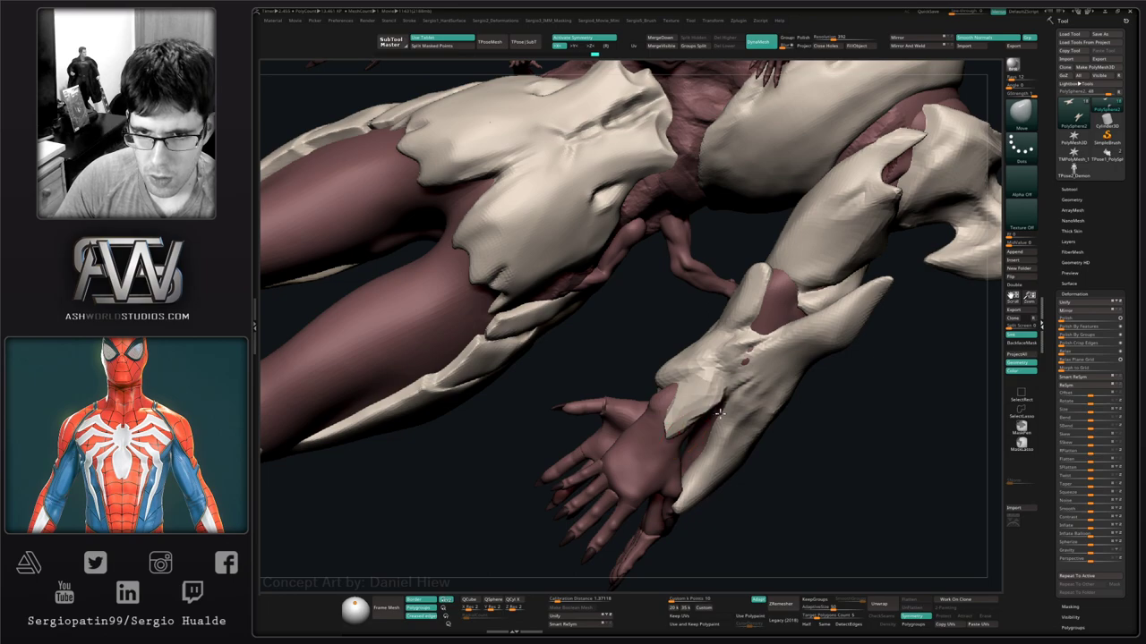
{"action": "right_click_drag", "start_coordinate": [727, 410], "coordinate": [717, 392]}
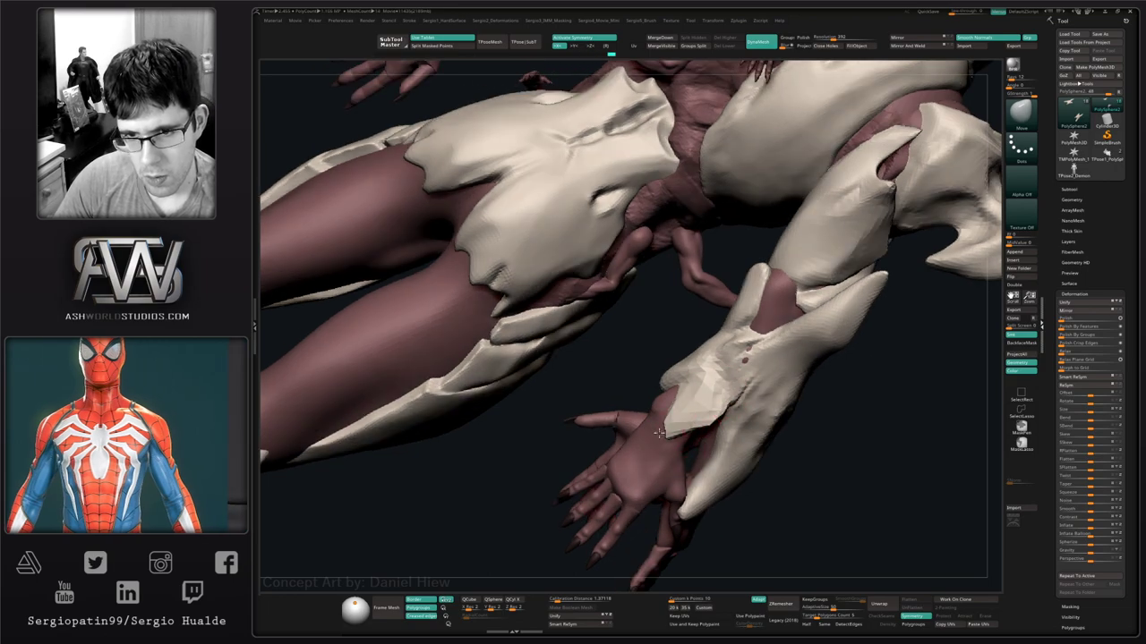
{"action": "mouse_move", "coordinate": [704, 432]}
{"action": "right_mouse_down"}
{"action": "mouse_move", "coordinate": [716, 421]}
{"action": "mouse_move", "coordinate": [774, 467]}
{"action": "right_mouse_up"}
{"action": "key", "text": "alt+s"}
{"action": "left_click_drag", "start_coordinate": [739, 484], "coordinate": [726, 478], "text": "shift"}
{"action": "right_click_drag", "start_coordinate": [726, 478], "coordinate": [743, 494]}
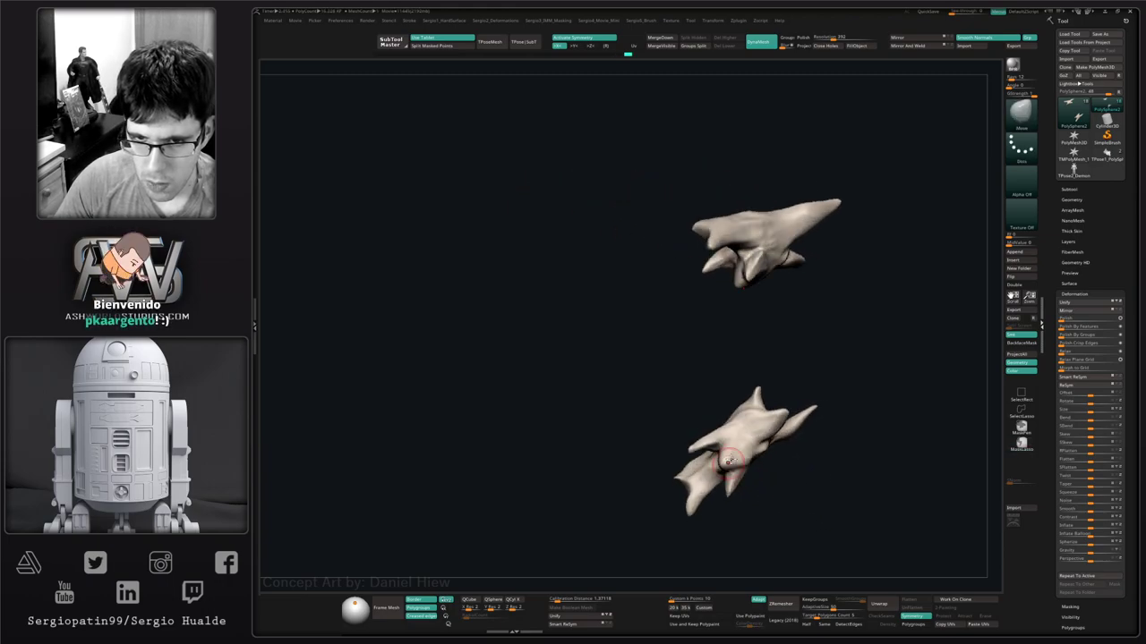
Build up a raised clump on the inner forearm armour and pull it into a pronged plate with the Move brush.
{"action": "left_click", "coordinate": [752, 507], "text": "ctrl+shift"}
{"action": "right_click_drag", "start_coordinate": [725, 451], "coordinate": [719, 434]}
{"action": "left_click", "coordinate": [716, 422], "text": "ctrl+shift"}
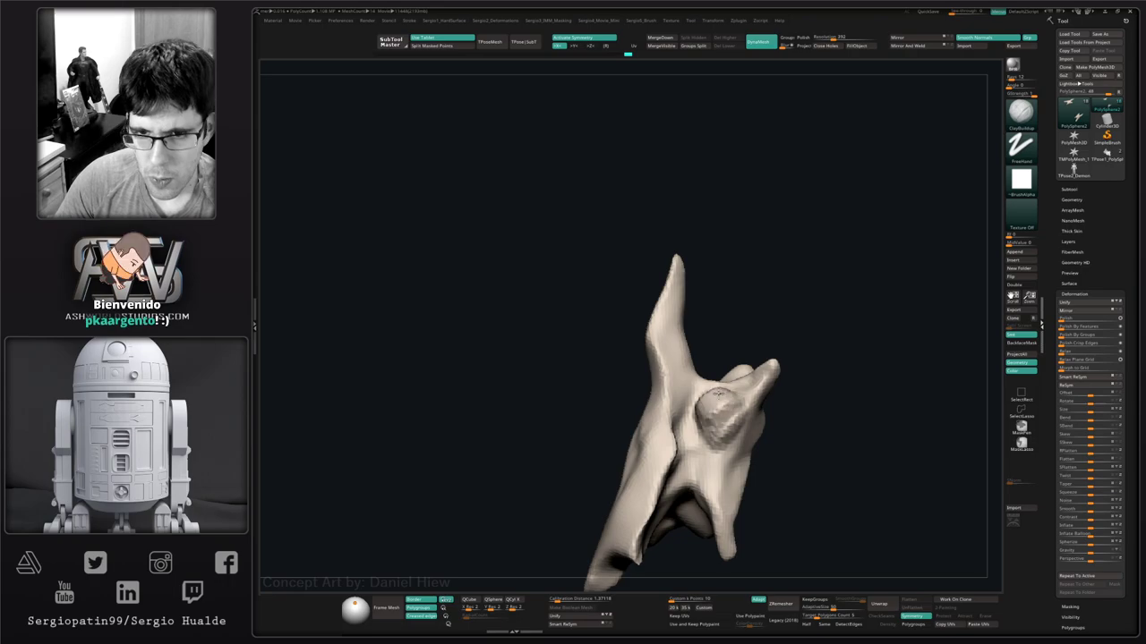
{"action": "key", "text": "alt+s"}
{"action": "key", "text": "b"}
{"action": "key", "text": "m"}
{"action": "key", "text": "v"}
{"action": "mouse_move", "coordinate": [723, 397]}
{"action": "right_mouse_down"}
{"action": "mouse_move", "coordinate": [775, 367]}
{"action": "mouse_move", "coordinate": [669, 355]}
{"action": "mouse_move", "coordinate": [702, 437]}
{"action": "mouse_move", "coordinate": [706, 403]}
{"action": "right_mouse_up"}
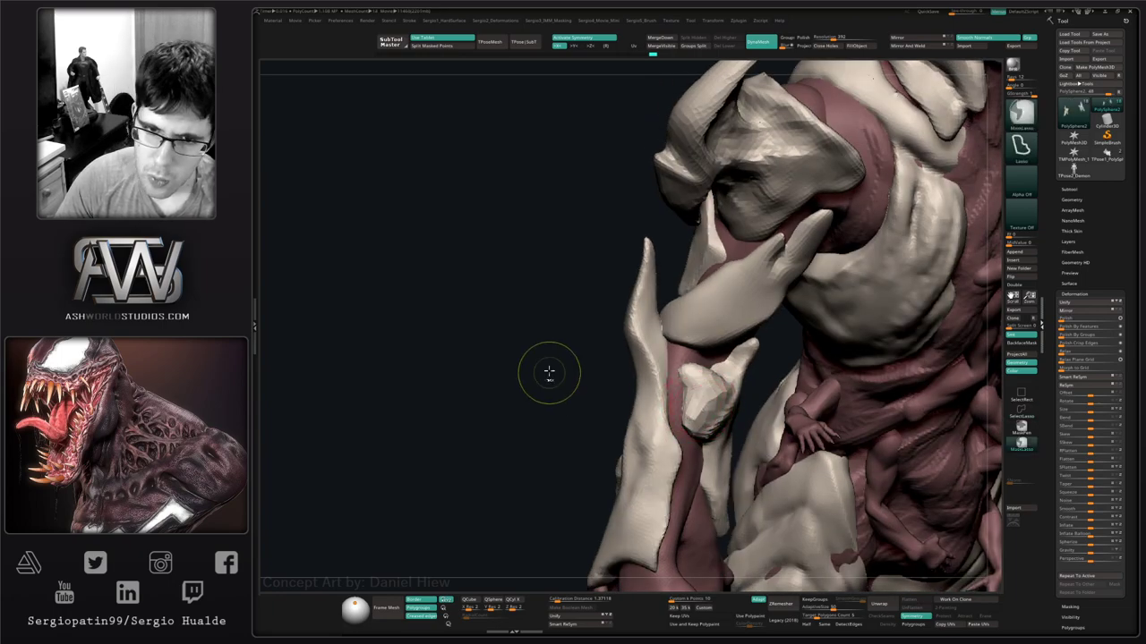
Remesh the forearm armour with DynaMesh and flatten the plate extending down toward the wrist with TrimDynamic.
{"action": "left_click_drag", "start_coordinate": [547, 373], "coordinate": [556, 371], "text": "ctrl"}
{"action": "key", "text": "s"}
{"action": "mouse_move", "coordinate": [557, 371]}
{"action": "right_mouse_down"}
{"action": "mouse_move", "coordinate": [710, 397]}
{"action": "mouse_move", "coordinate": [746, 416]}
{"action": "right_mouse_up"}
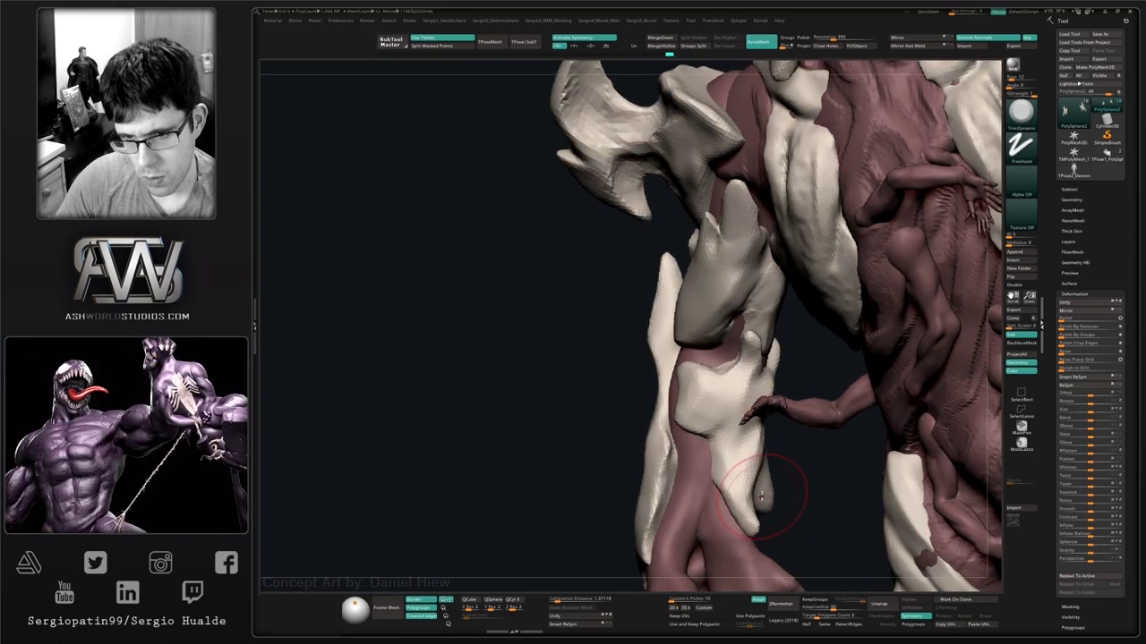
{"action": "right_click_drag", "start_coordinate": [761, 495], "coordinate": [754, 459]}
{"action": "mouse_move", "coordinate": [776, 513]}
{"action": "right_mouse_down", "text": "ctrl"}
{"action": "mouse_move", "coordinate": [747, 511]}
{"action": "mouse_move", "coordinate": [743, 488]}
{"action": "mouse_move", "coordinate": [806, 396]}
{"action": "mouse_move", "coordinate": [780, 385]}
{"action": "mouse_move", "coordinate": [711, 399]}
{"action": "mouse_move", "coordinate": [713, 387]}
{"action": "mouse_move", "coordinate": [719, 409]}
{"action": "right_mouse_up", "text": "ctrl"}
{"action": "right_click_drag", "start_coordinate": [723, 450], "coordinate": [735, 380]}
Refine the outline and tips of the forearm armour plates with the Move brush from several angles.
{"action": "mouse_move", "coordinate": [727, 430]}
{"action": "right_mouse_down"}
{"action": "mouse_move", "coordinate": [734, 397]}
{"action": "mouse_move", "coordinate": [750, 454]}
{"action": "mouse_move", "coordinate": [818, 460]}
{"action": "mouse_move", "coordinate": [762, 469]}
{"action": "mouse_move", "coordinate": [752, 450]}
{"action": "mouse_move", "coordinate": [772, 365]}
{"action": "mouse_move", "coordinate": [637, 293]}
{"action": "right_mouse_up"}
{"action": "right_click_drag", "start_coordinate": [810, 310], "coordinate": [810, 334]}
{"action": "mouse_move", "coordinate": [639, 379]}
{"action": "right_mouse_down", "text": "ctrl"}
{"action": "mouse_move", "coordinate": [588, 438]}
{"action": "mouse_move", "coordinate": [647, 419]}
{"action": "mouse_move", "coordinate": [576, 417]}
{"action": "mouse_move", "coordinate": [614, 429]}
{"action": "mouse_move", "coordinate": [627, 454]}
{"action": "mouse_move", "coordinate": [627, 433]}
{"action": "mouse_move", "coordinate": [647, 435]}
{"action": "mouse_move", "coordinate": [639, 427]}
{"action": "mouse_move", "coordinate": [625, 454]}
{"action": "right_mouse_up", "text": "ctrl"}
{"action": "key", "text": "alt+s"}
{"action": "key", "text": "s"}
{"action": "left_click", "coordinate": [624, 454], "text": "ctrl+shift"}
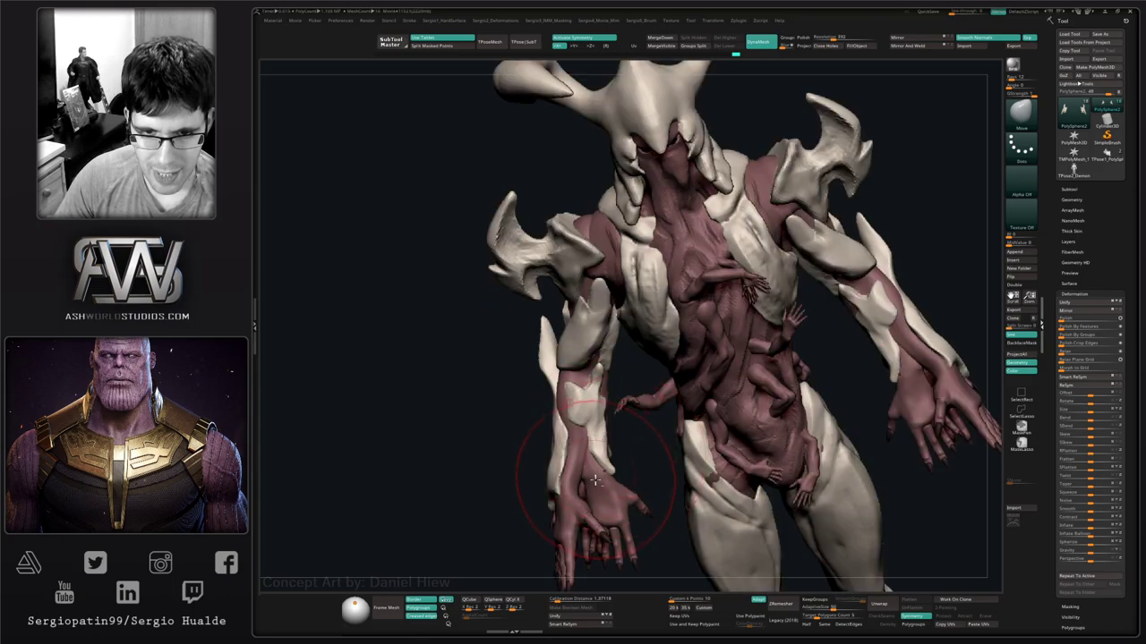
{"action": "mouse_move", "coordinate": [610, 512]}
{"action": "right_mouse_down"}
{"action": "mouse_move", "coordinate": [629, 429]}
{"action": "mouse_move", "coordinate": [622, 418]}
{"action": "mouse_move", "coordinate": [625, 435]}
{"action": "mouse_move", "coordinate": [616, 421]}
{"action": "mouse_move", "coordinate": [573, 431]}
{"action": "mouse_move", "coordinate": [627, 447]}
{"action": "mouse_move", "coordinate": [615, 373]}
{"action": "mouse_move", "coordinate": [684, 495]}
{"action": "mouse_move", "coordinate": [660, 484]}
{"action": "mouse_move", "coordinate": [641, 403]}
{"action": "mouse_move", "coordinate": [609, 522]}
{"action": "mouse_move", "coordinate": [627, 477]}
{"action": "mouse_move", "coordinate": [659, 463]}
{"action": "mouse_move", "coordinate": [624, 453]}
{"action": "mouse_move", "coordinate": [619, 396]}
{"action": "mouse_move", "coordinate": [646, 426]}
{"action": "mouse_move", "coordinate": [646, 452]}
{"action": "mouse_move", "coordinate": [620, 398]}
{"action": "right_mouse_up"}
{"action": "key", "text": "f"}
{"action": "left_click", "coordinate": [635, 409], "text": "alt"}
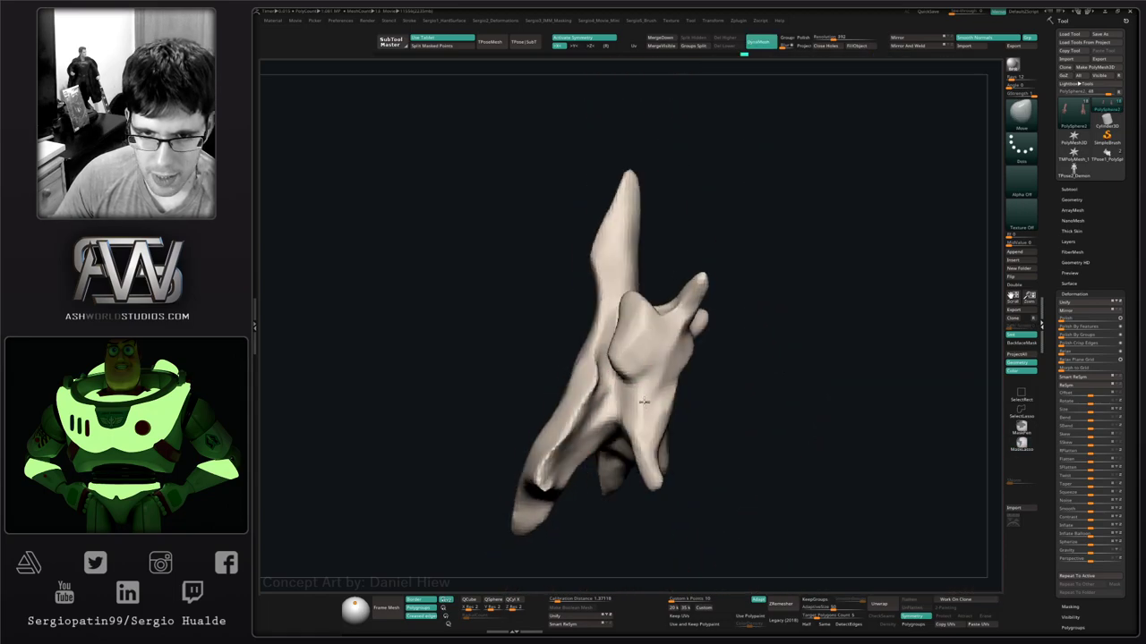
Add a small separate armour plate above the wrist with ClayBuildup and flatten it with TrimDynamic.
{"action": "right_click_drag", "start_coordinate": [620, 400], "coordinate": [612, 429]}
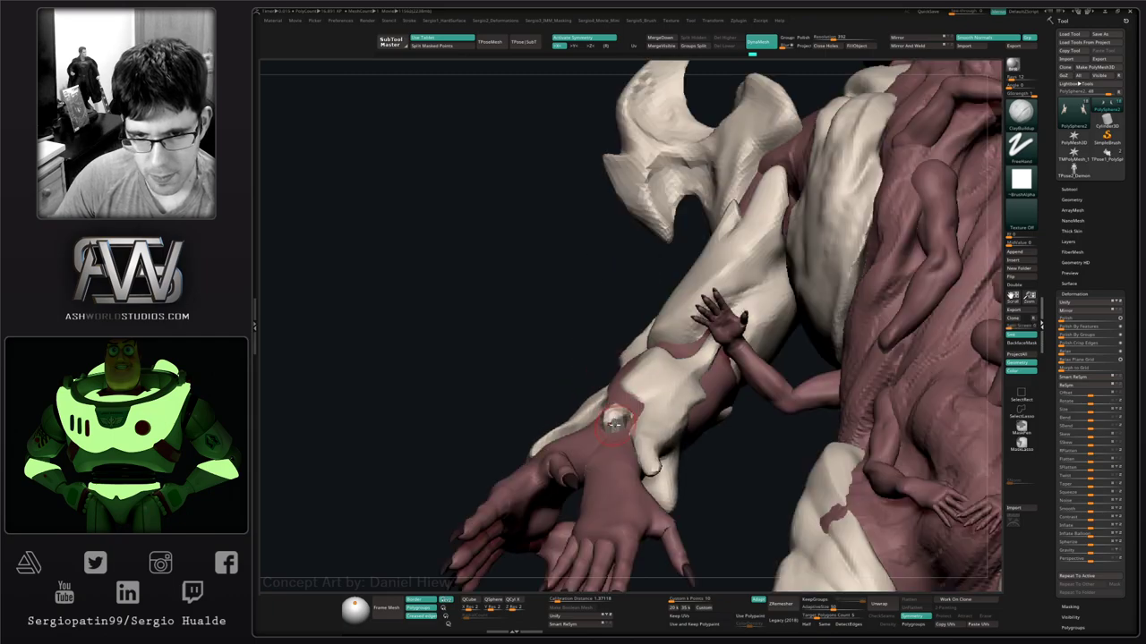
{"action": "right_click_drag", "start_coordinate": [607, 431], "coordinate": [616, 460]}
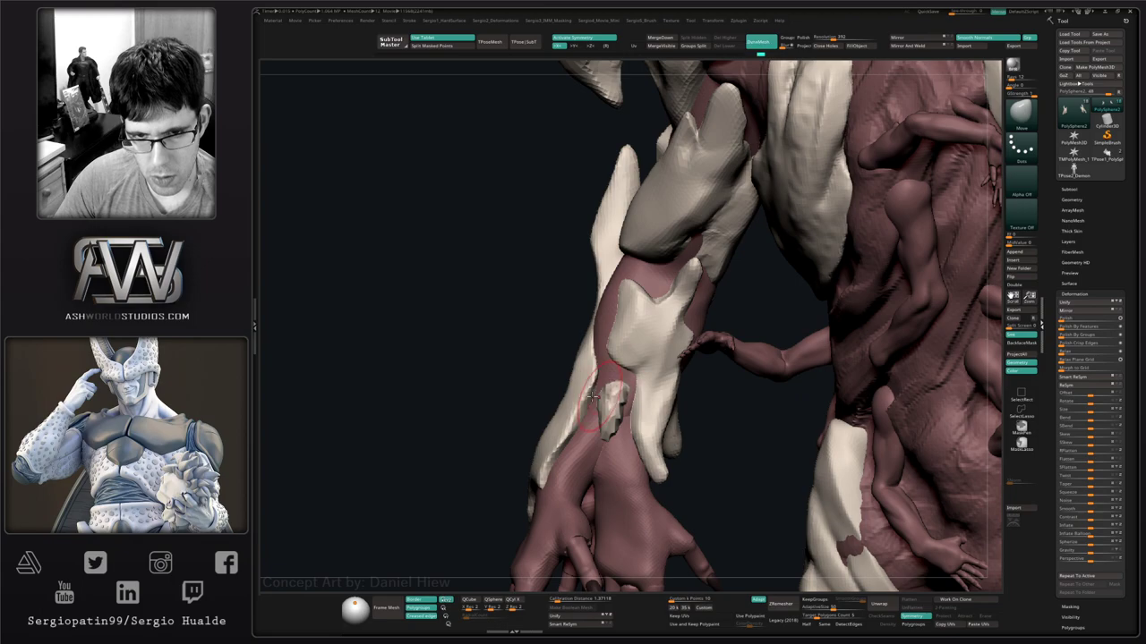
{"action": "key", "text": "ctrl+shift+a"}
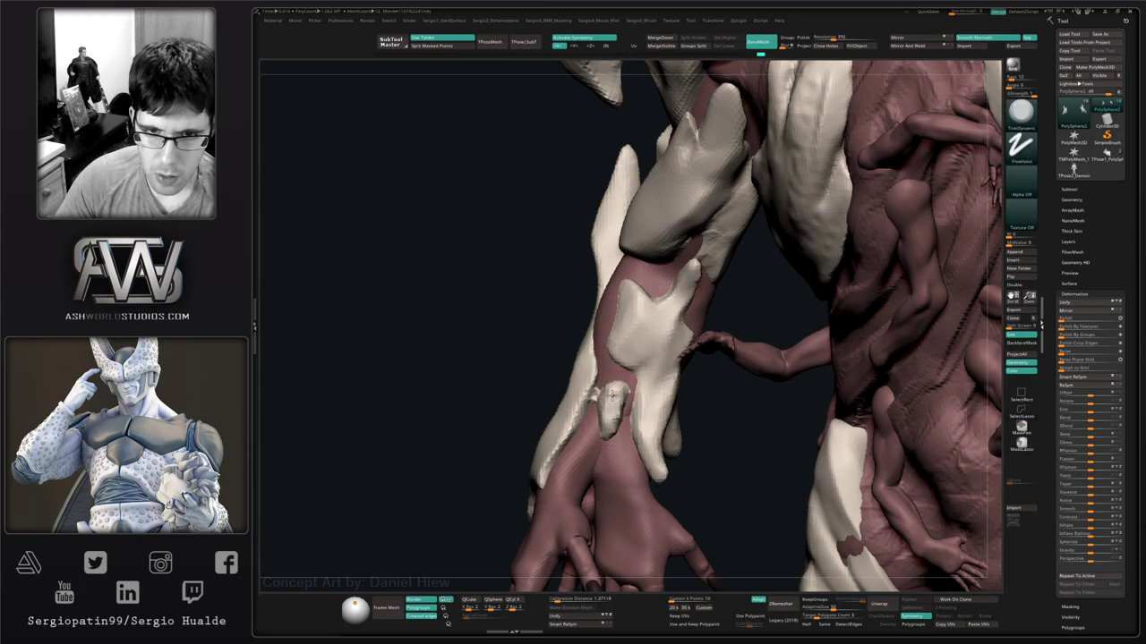
{"action": "mouse_move", "coordinate": [606, 428]}
{"action": "right_mouse_down"}
{"action": "mouse_move", "coordinate": [575, 418]}
{"action": "mouse_move", "coordinate": [591, 396]}
{"action": "mouse_move", "coordinate": [593, 340]}
{"action": "mouse_move", "coordinate": [573, 358]}
{"action": "mouse_move", "coordinate": [573, 459]}
{"action": "right_mouse_up"}
{"action": "key", "text": "ctrl+shift+d"}
Stretch the small wrist plate into a narrow, elongated piece between the forearm plates with the Move brush.
{"action": "key", "text": "b"}
{"action": "key", "text": "m"}
{"action": "key", "text": "v"}
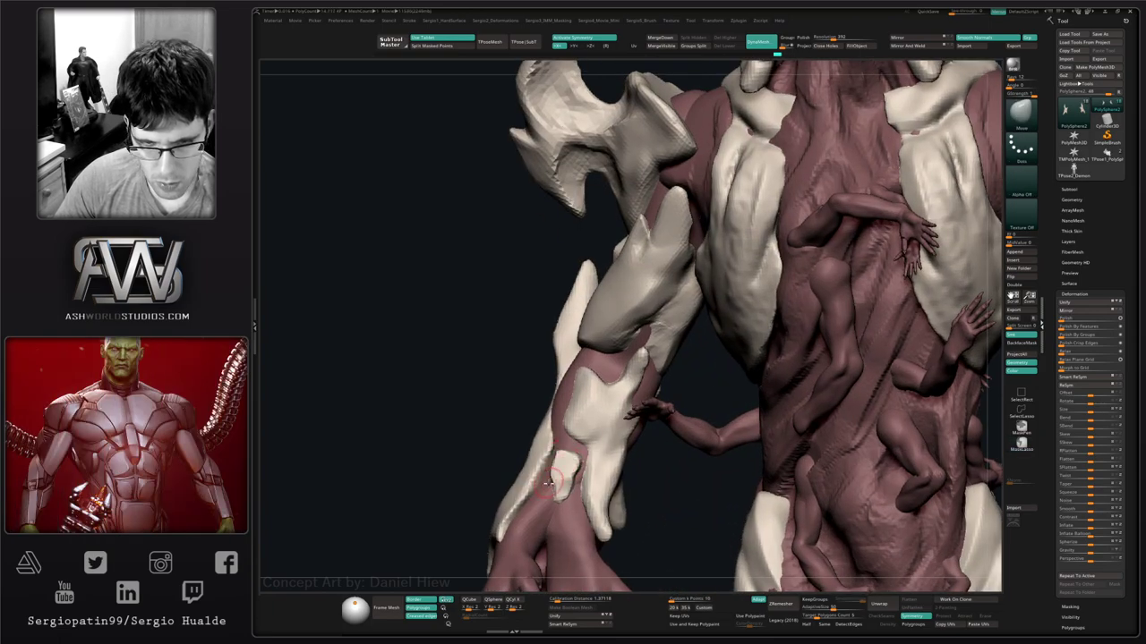
{"action": "mouse_move", "coordinate": [567, 511]}
{"action": "right_mouse_down"}
{"action": "mouse_move", "coordinate": [583, 514]}
{"action": "mouse_move", "coordinate": [568, 510]}
{"action": "right_mouse_up"}
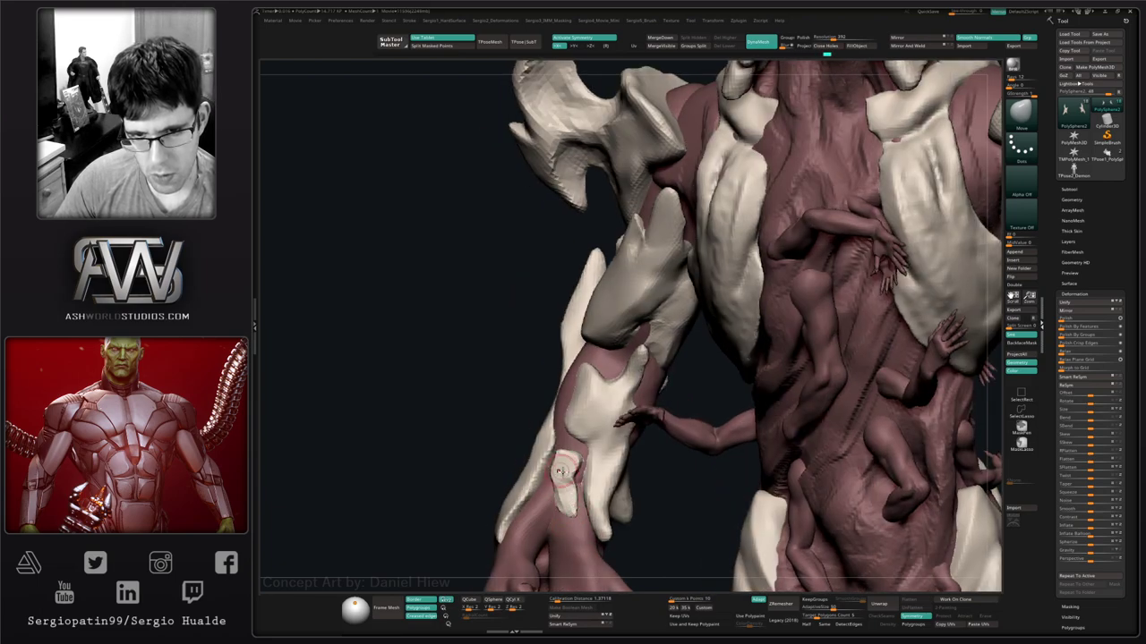
{"action": "mouse_move", "coordinate": [562, 471]}
{"action": "right_mouse_down", "text": "ctrl"}
{"action": "mouse_move", "coordinate": [564, 436]}
{"action": "mouse_move", "coordinate": [583, 435]}
{"action": "mouse_move", "coordinate": [573, 458]}
{"action": "mouse_move", "coordinate": [560, 438]}
{"action": "right_mouse_up", "text": "ctrl"}
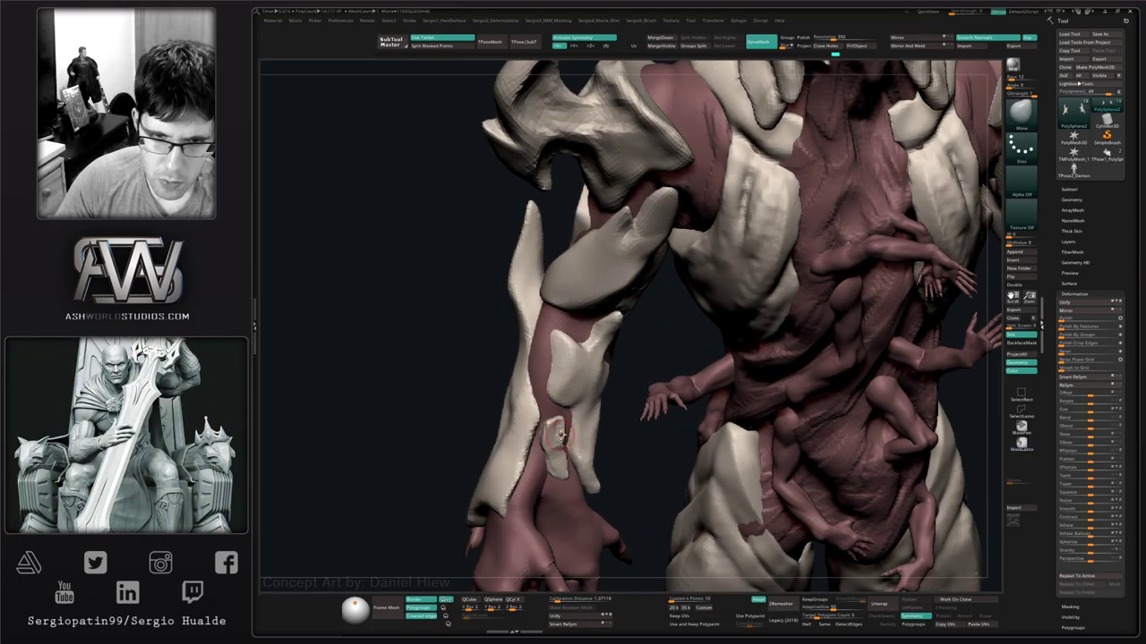
{"action": "mouse_move", "coordinate": [585, 517]}
{"action": "right_mouse_down", "text": "ctrl"}
{"action": "mouse_move", "coordinate": [580, 481]}
{"action": "mouse_move", "coordinate": [628, 501]}
{"action": "mouse_move", "coordinate": [665, 494]}
{"action": "mouse_move", "coordinate": [634, 469]}
{"action": "mouse_move", "coordinate": [604, 476]}
{"action": "mouse_move", "coordinate": [655, 427]}
{"action": "mouse_move", "coordinate": [676, 429]}
{"action": "mouse_move", "coordinate": [672, 394]}
{"action": "mouse_move", "coordinate": [663, 398]}
{"action": "right_mouse_up", "text": "ctrl"}
Select the arms and adjust the shoulder shape with the Move brush while the armour folder is temporarily hidden.
{"action": "left_click", "coordinate": [654, 427], "text": "alt"}
{"action": "key", "text": "alt+s"}
{"action": "key", "text": "alt+s"}
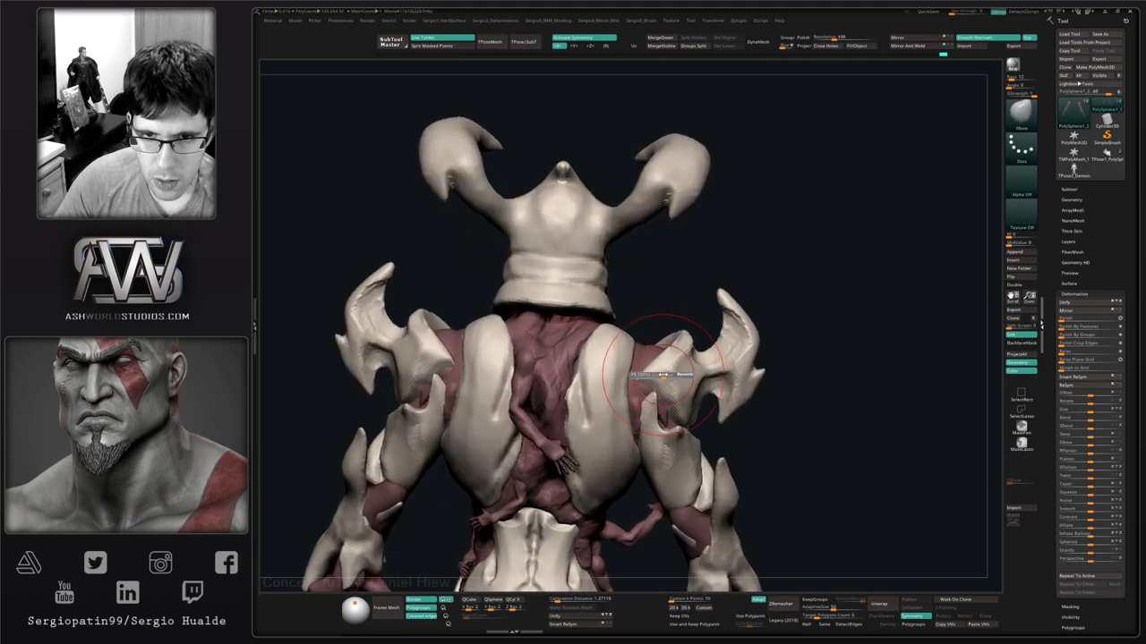
{"action": "mouse_move", "coordinate": [676, 355]}
{"action": "right_mouse_down"}
{"action": "mouse_move", "coordinate": [670, 328]}
{"action": "mouse_move", "coordinate": [549, 332]}
{"action": "mouse_move", "coordinate": [537, 256]}
{"action": "mouse_move", "coordinate": [637, 328]}
{"action": "mouse_move", "coordinate": [660, 272]}
{"action": "mouse_move", "coordinate": [649, 251]}
{"action": "mouse_move", "coordinate": [634, 326]}
{"action": "mouse_move", "coordinate": [656, 266]}
{"action": "right_mouse_up"}
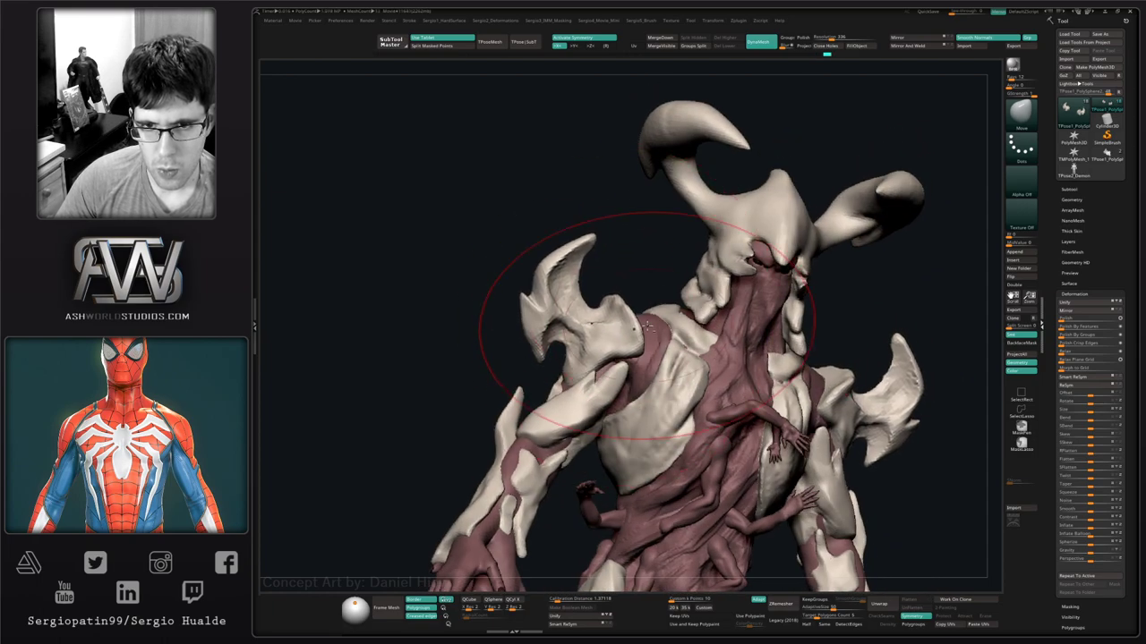
{"action": "right_click_drag", "start_coordinate": [581, 340], "coordinate": [642, 360]}
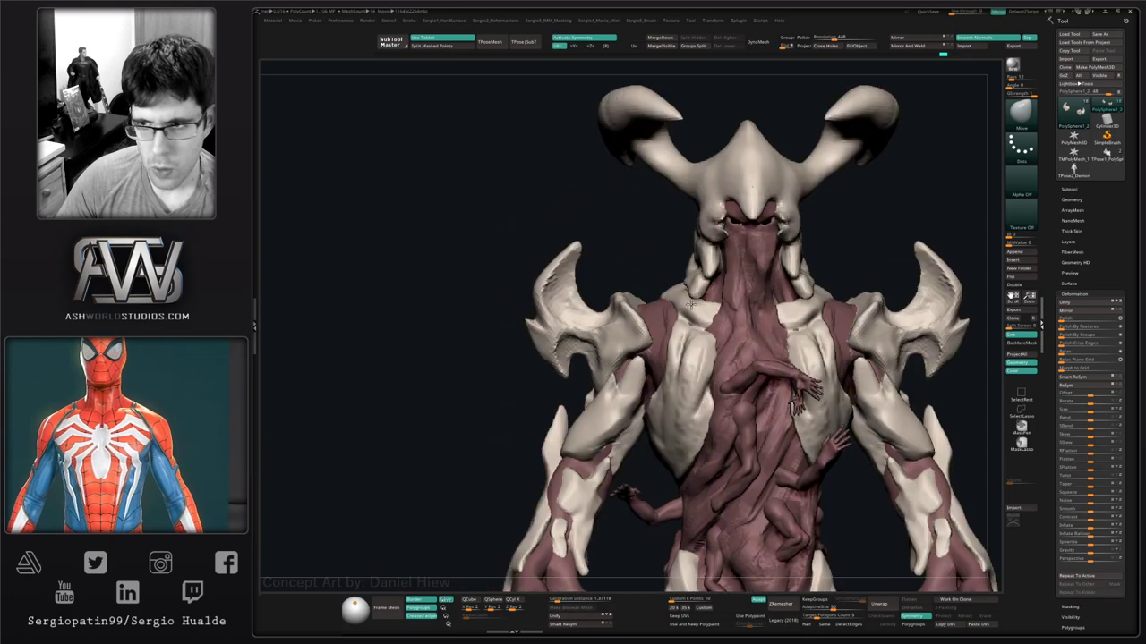
{"action": "left_click", "coordinate": [1069, 188]}
{"action": "left_click", "coordinate": [1118, 240]}
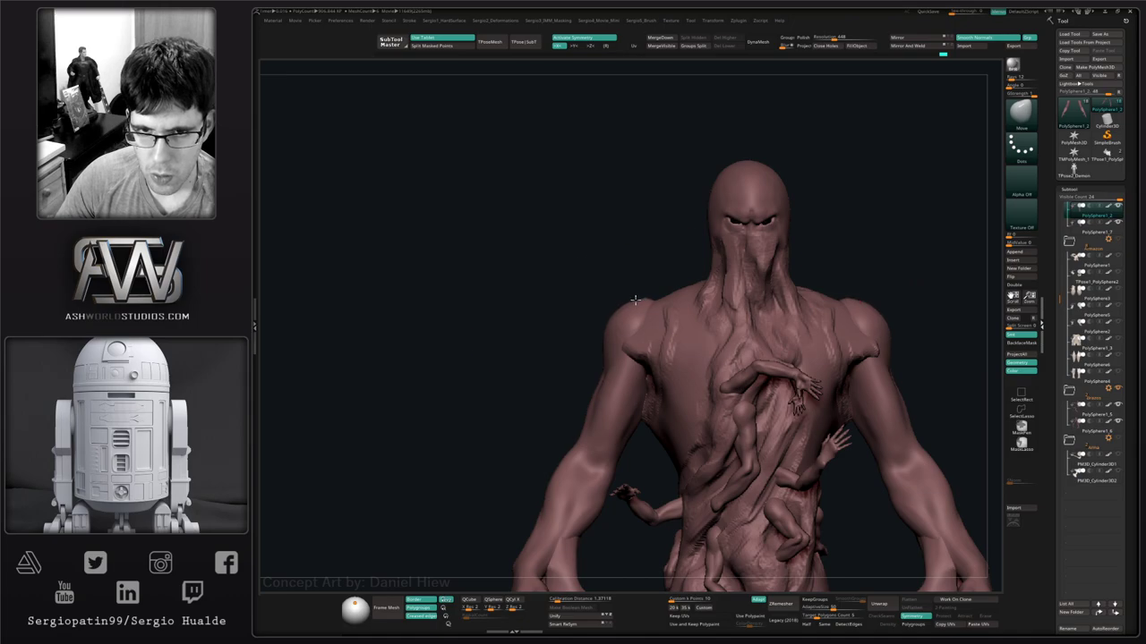
{"action": "right_click_drag", "start_coordinate": [635, 300], "coordinate": [653, 338]}
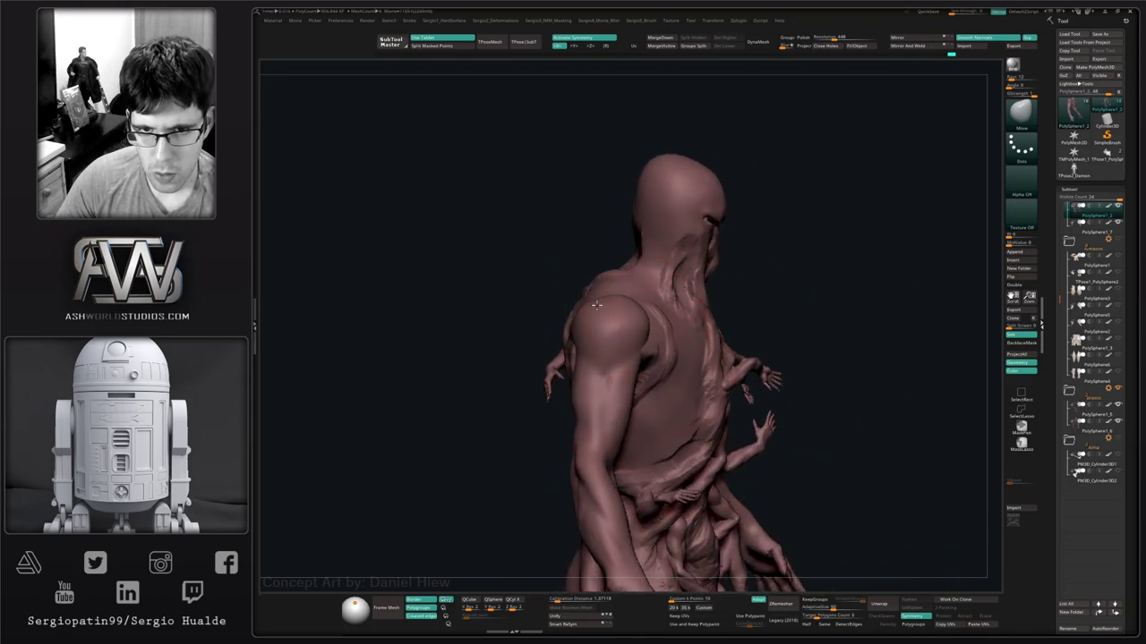
{"action": "right_click_drag", "start_coordinate": [591, 317], "coordinate": [588, 335]}
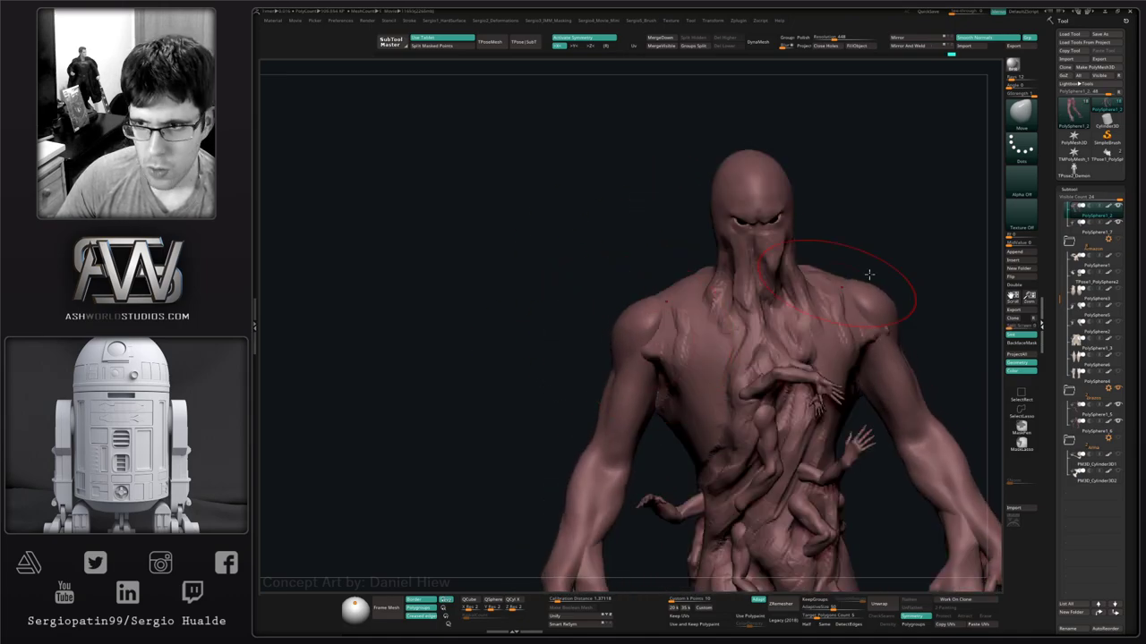
{"action": "left_click", "coordinate": [1118, 242]}
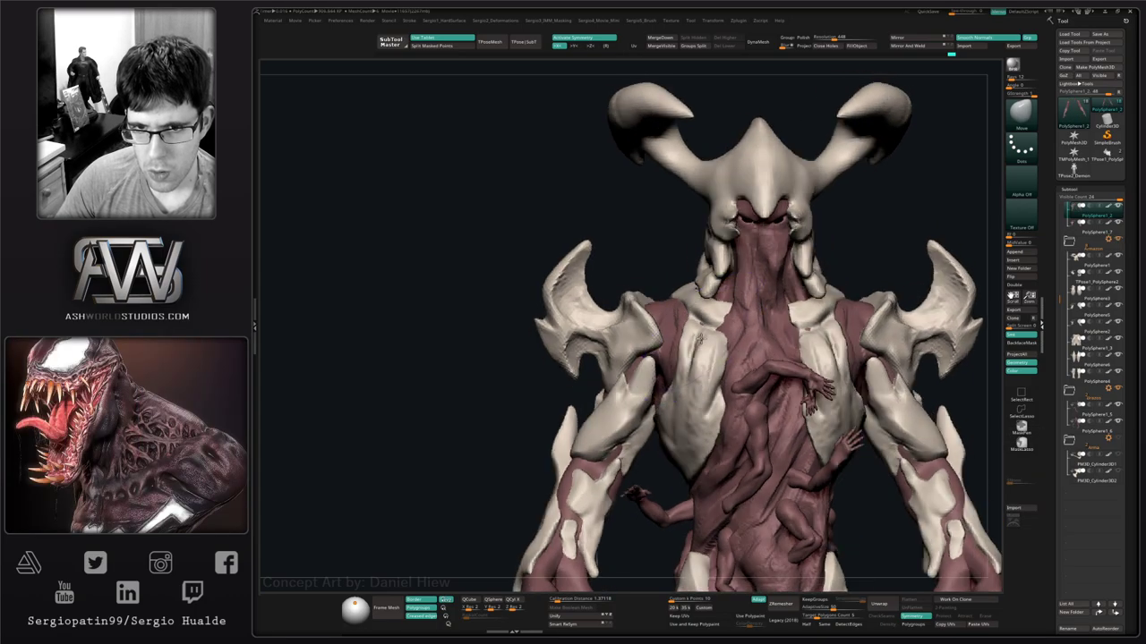
Select the torso and sculpt muscle fibres across the upper chest and shoulder with ClayBuildup.
{"action": "left_click", "coordinate": [661, 331], "text": "alt"}
{"action": "key", "text": "alt+s"}
{"action": "right_click_drag", "start_coordinate": [671, 329], "coordinate": [716, 385]}
{"action": "key", "text": "b"}
{"action": "key", "text": "c"}
{"action": "key", "text": "b"}
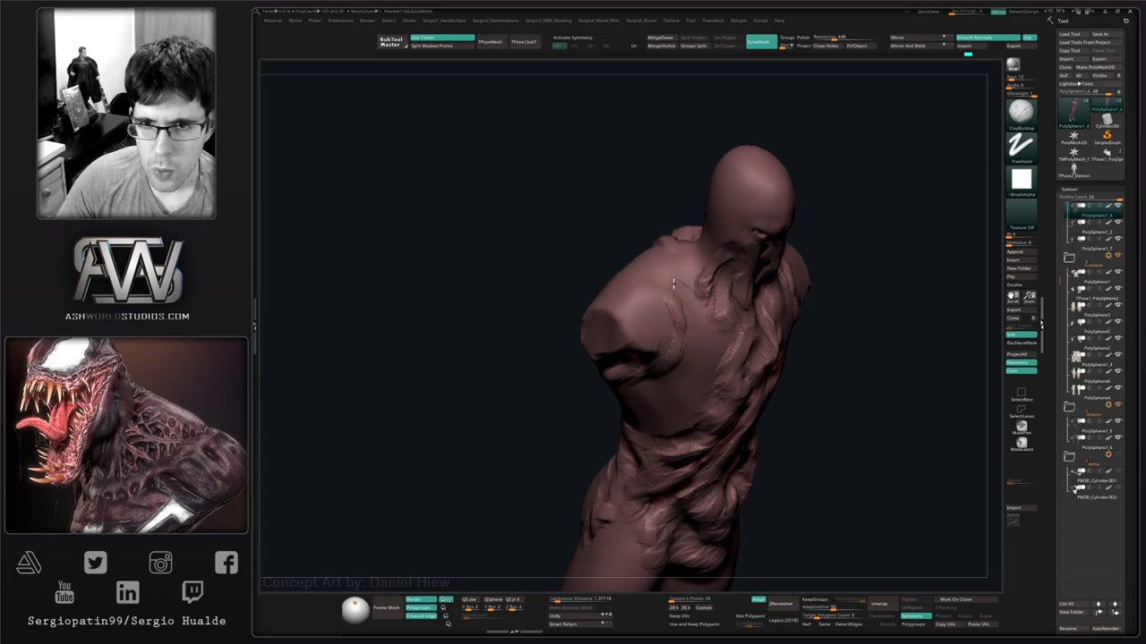
{"action": "key", "text": "alt+s"}
{"action": "right_click_drag", "start_coordinate": [699, 303], "coordinate": [681, 264]}
{"action": "key", "text": "alt+s"}
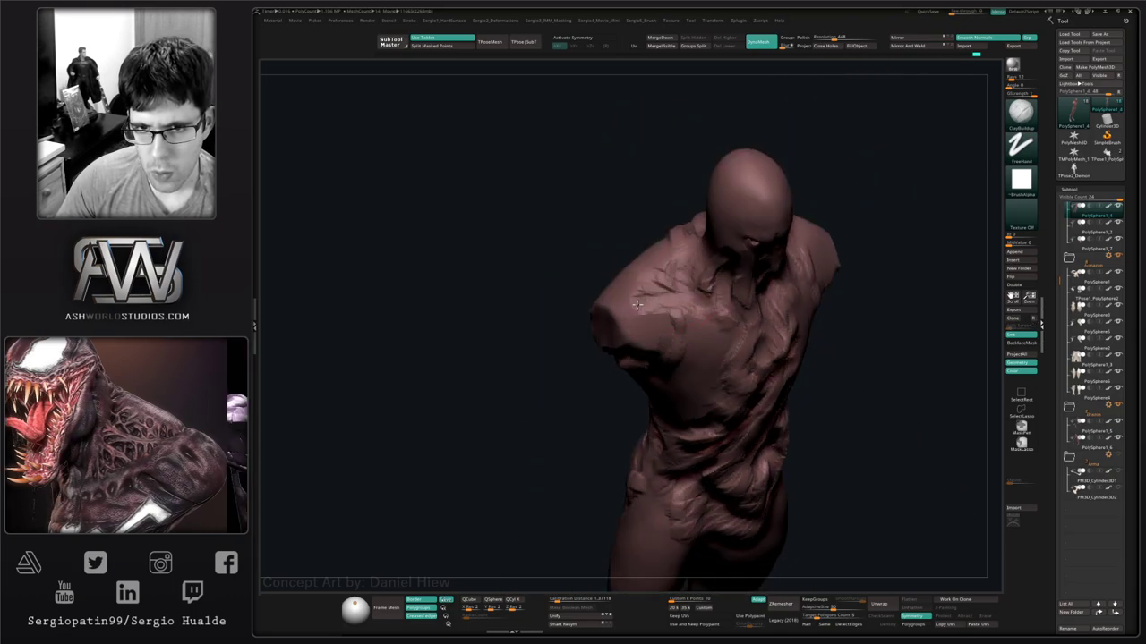
{"action": "key", "text": "alt+shift+s"}
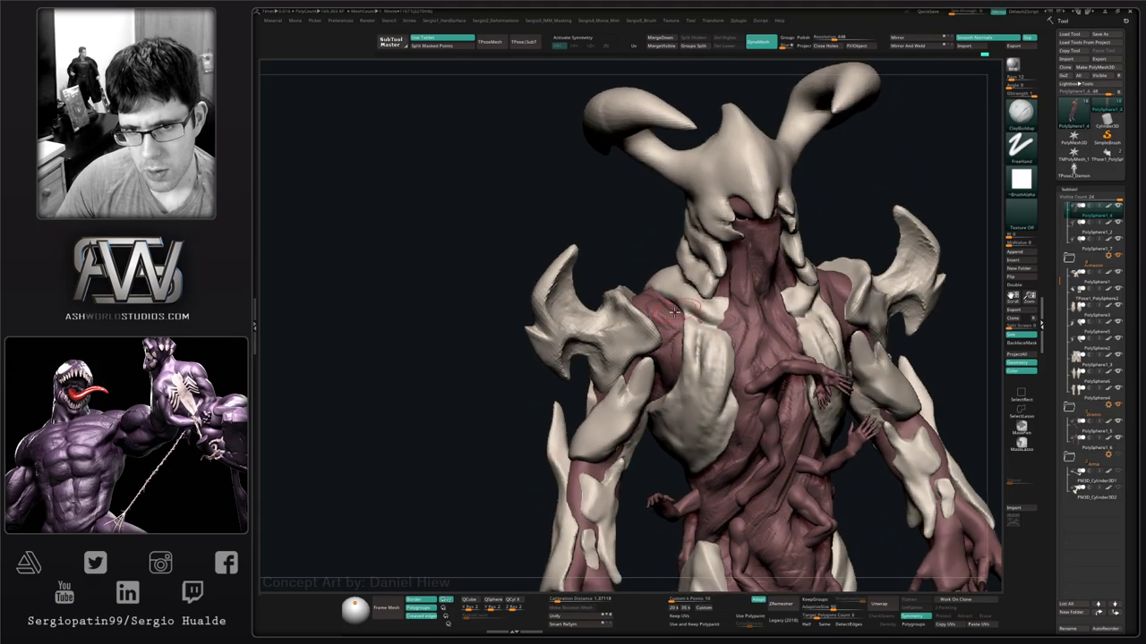
{"action": "right_click_drag", "start_coordinate": [674, 313], "coordinate": [779, 324]}
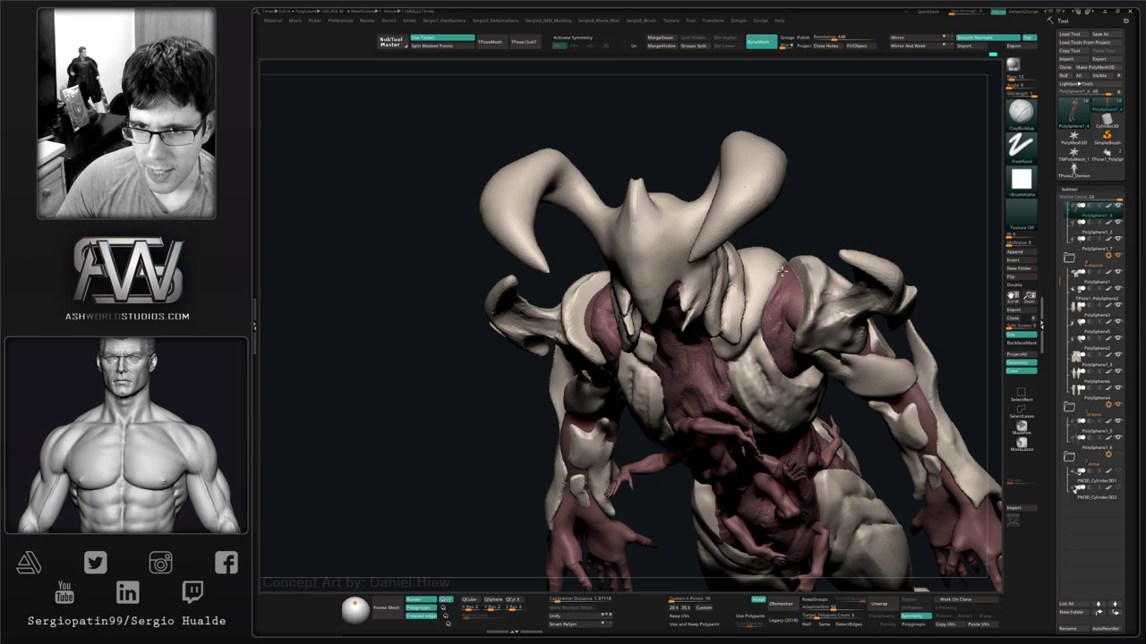
Examine the head, shoulders and torso from the front, from the side and at full-figure distance.
{"action": "mouse_move", "coordinate": [788, 370]}
{"action": "right_mouse_down"}
{"action": "mouse_move", "coordinate": [823, 305]}
{"action": "mouse_move", "coordinate": [801, 385]}
{"action": "right_mouse_up"}
{"action": "right_click_drag", "start_coordinate": [801, 385], "coordinate": [731, 367], "text": "shift"}
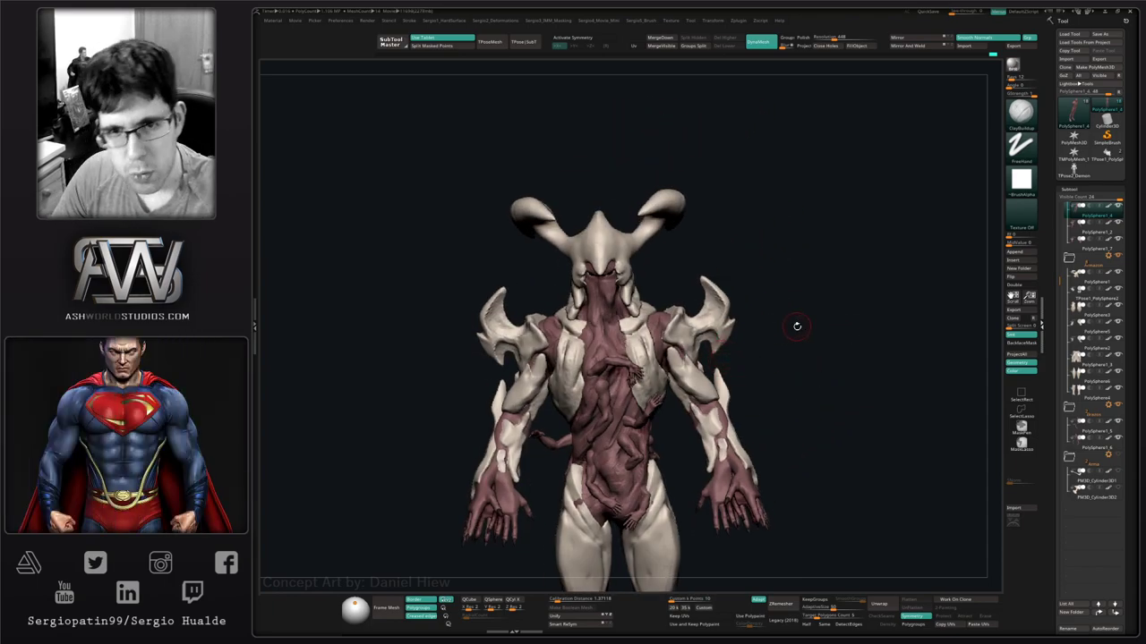
{"action": "right_click_drag", "start_coordinate": [796, 325], "coordinate": [707, 439]}
{"action": "right_click_drag", "start_coordinate": [707, 439], "coordinate": [644, 358], "text": "ctrl"}
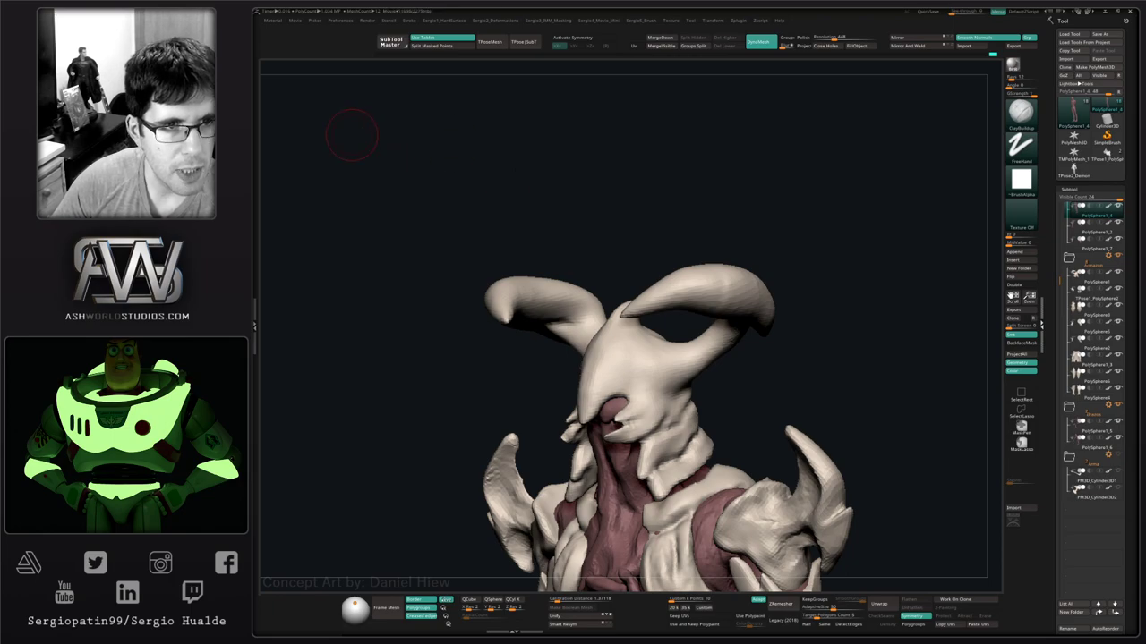
{"action": "mouse_move", "coordinate": [808, 389]}
{"action": "left_mouse_down"}
{"action": "mouse_move", "coordinate": [808, 352]}
{"action": "mouse_move", "coordinate": [731, 378]}
{"action": "mouse_move", "coordinate": [691, 460]}
{"action": "mouse_move", "coordinate": [704, 403]}
{"action": "mouse_move", "coordinate": [689, 386]}
{"action": "mouse_move", "coordinate": [706, 375]}
{"action": "mouse_move", "coordinate": [717, 390]}
{"action": "mouse_move", "coordinate": [716, 358]}
{"action": "left_mouse_up"}
{"action": "mouse_move", "coordinate": [689, 394]}
{"action": "left_mouse_down"}
{"action": "mouse_move", "coordinate": [739, 400]}
{"action": "mouse_move", "coordinate": [728, 416]}
{"action": "mouse_move", "coordinate": [719, 409]}
{"action": "mouse_move", "coordinate": [719, 430]}
{"action": "mouse_move", "coordinate": [649, 420]}
{"action": "left_mouse_up"}
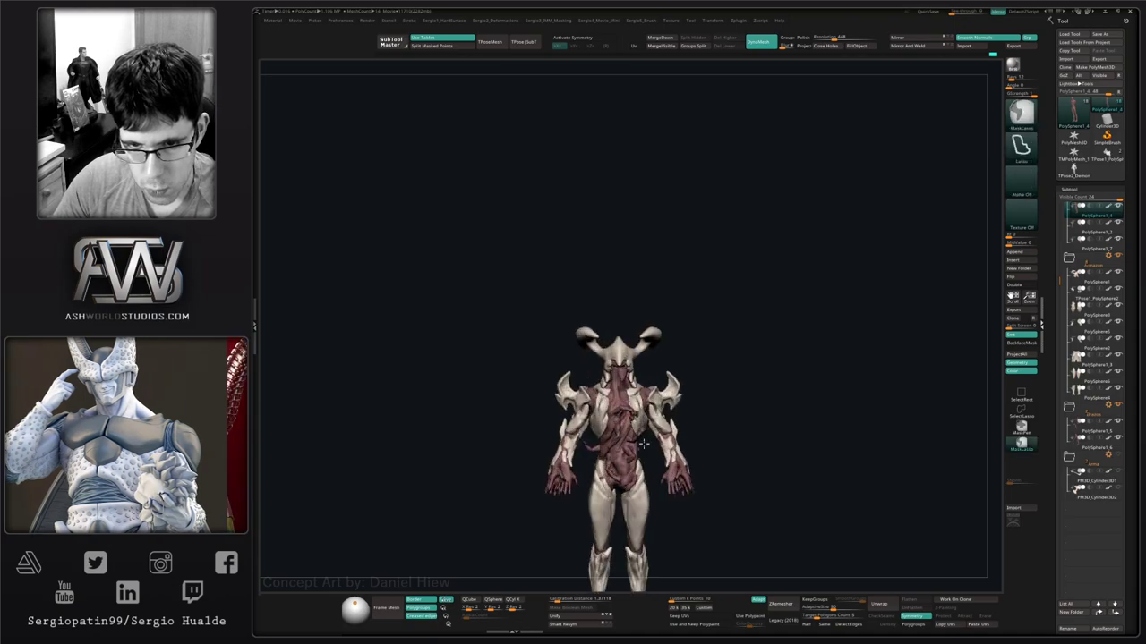
{"action": "mouse_move", "coordinate": [649, 421]}
{"action": "right_mouse_down", "text": "ctrl"}
{"action": "mouse_move", "coordinate": [646, 452]}
{"action": "mouse_move", "coordinate": [616, 424]}
{"action": "right_mouse_up", "text": "ctrl"}
Select the horned head shell and adjust its shape around the cheek and eye opening with the Move brush.
{"action": "key", "text": "b"}
{"action": "key", "text": "m"}
{"action": "key", "text": "v"}
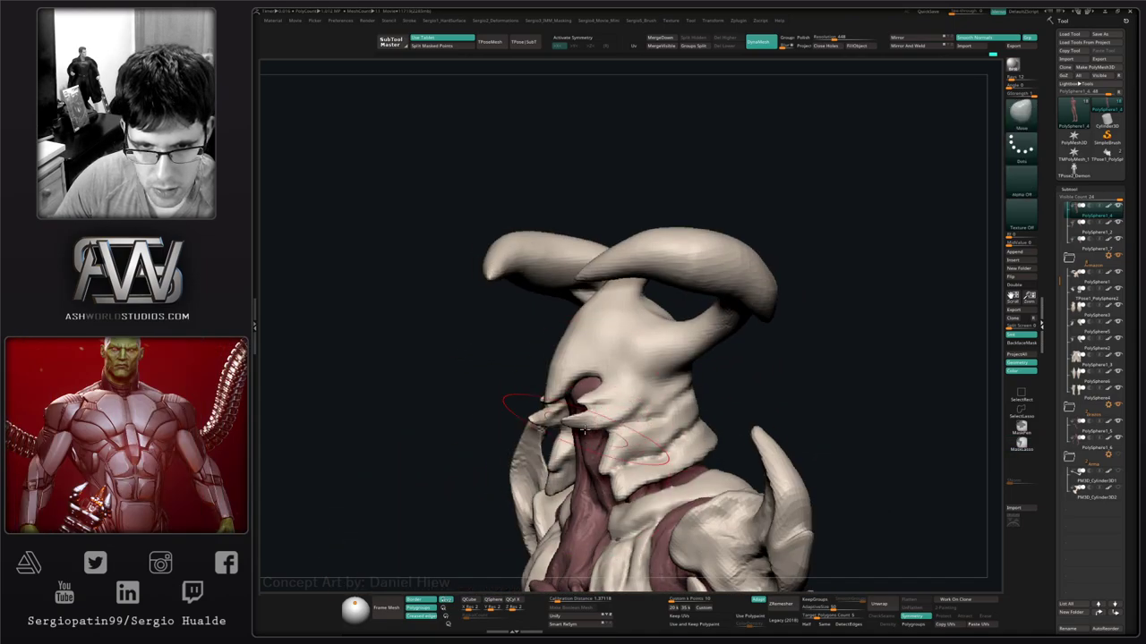
{"action": "left_click", "coordinate": [584, 433], "text": "alt"}
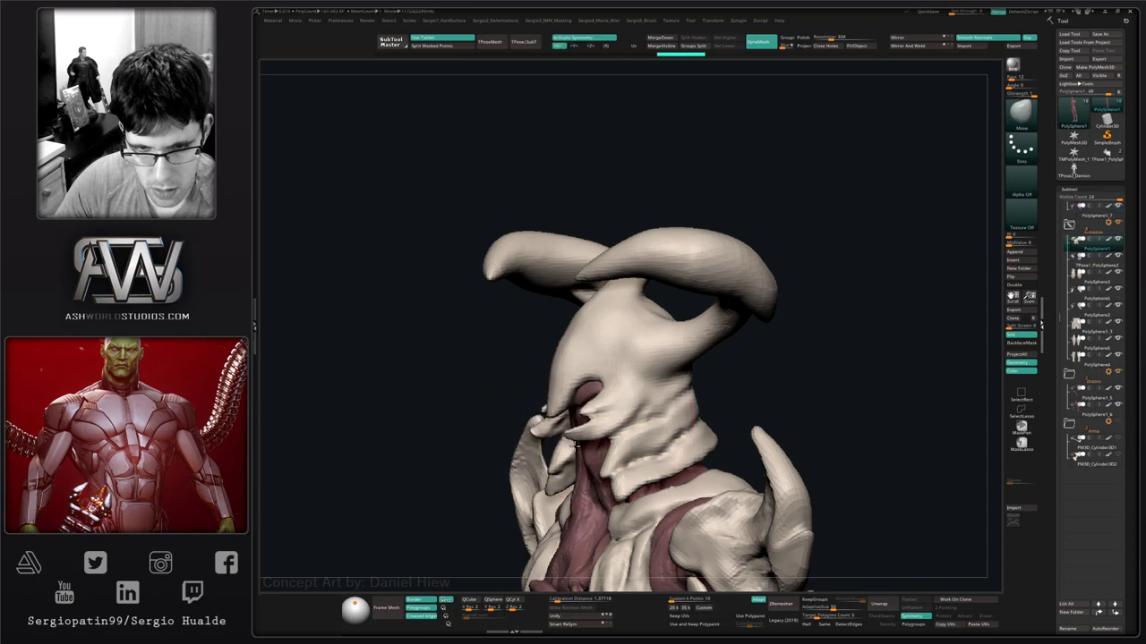
{"action": "right_click_drag", "start_coordinate": [595, 432], "coordinate": [639, 427]}
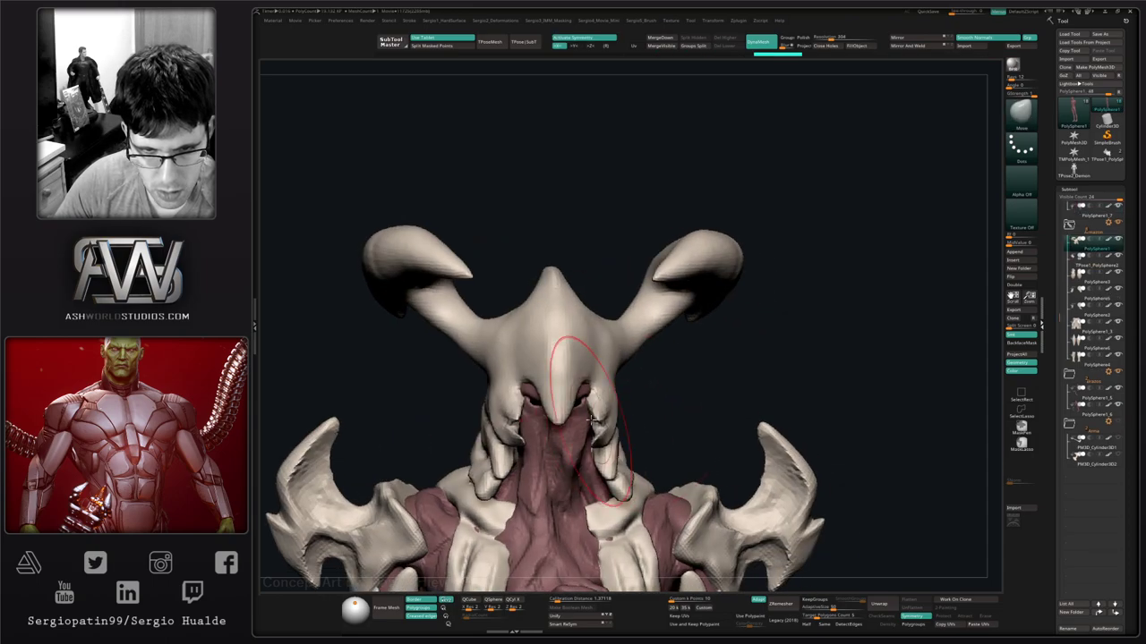
{"action": "mouse_move", "coordinate": [568, 352]}
{"action": "right_mouse_down"}
{"action": "mouse_move", "coordinate": [609, 335]}
{"action": "mouse_move", "coordinate": [541, 414]}
{"action": "mouse_move", "coordinate": [565, 418]}
{"action": "mouse_move", "coordinate": [568, 391]}
{"action": "mouse_move", "coordinate": [557, 385]}
{"action": "mouse_move", "coordinate": [555, 420]}
{"action": "mouse_move", "coordinate": [580, 420]}
{"action": "mouse_move", "coordinate": [560, 457]}
{"action": "right_mouse_up"}
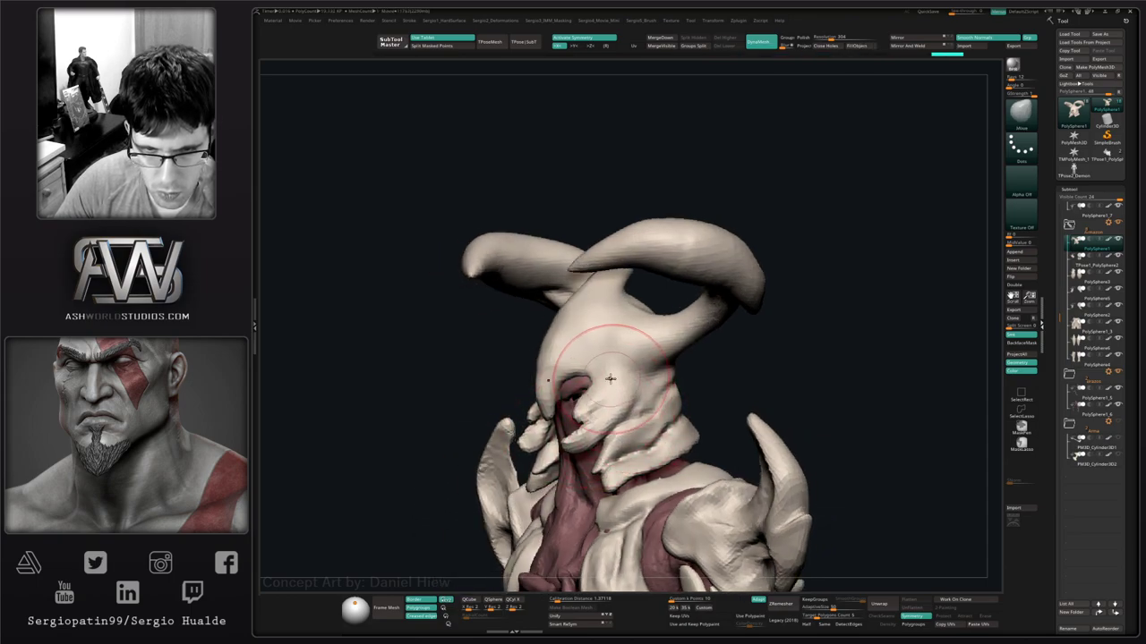
{"action": "left_click_drag", "start_coordinate": [610, 378], "coordinate": [603, 379]}
{"action": "right_click_drag", "start_coordinate": [603, 378], "coordinate": [609, 387]}
Carve a crease above the eye opening with DamStandard and reshape the cheek edge with the Move brush.
{"action": "key", "text": "ctrl+shift+d"}
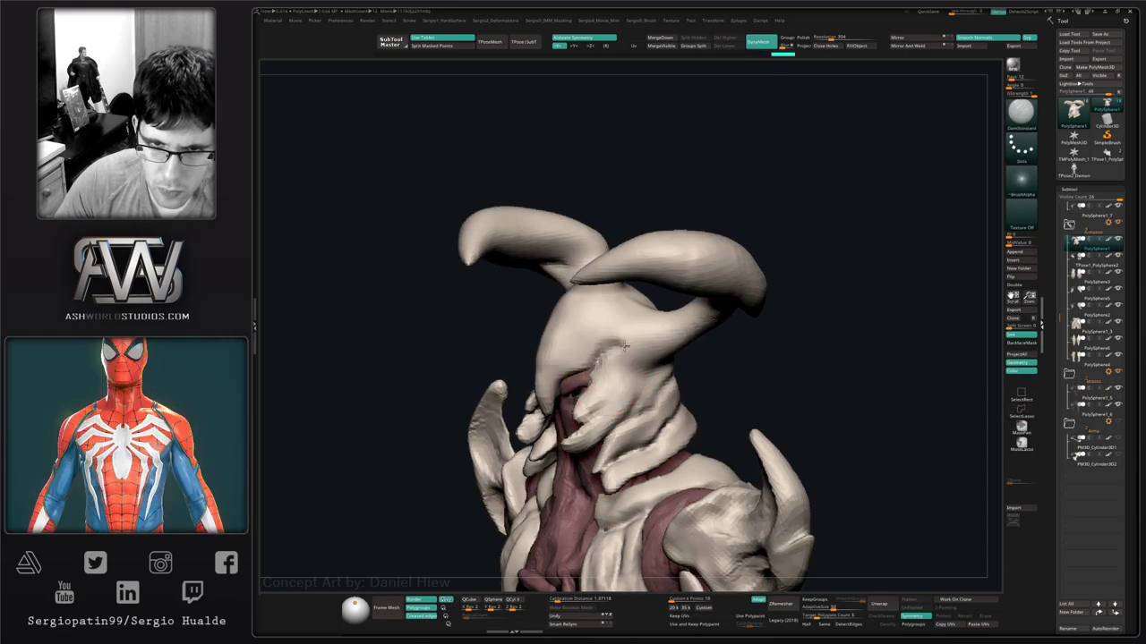
{"action": "key", "text": "b"}
{"action": "key", "text": "m"}
{"action": "key", "text": "v"}
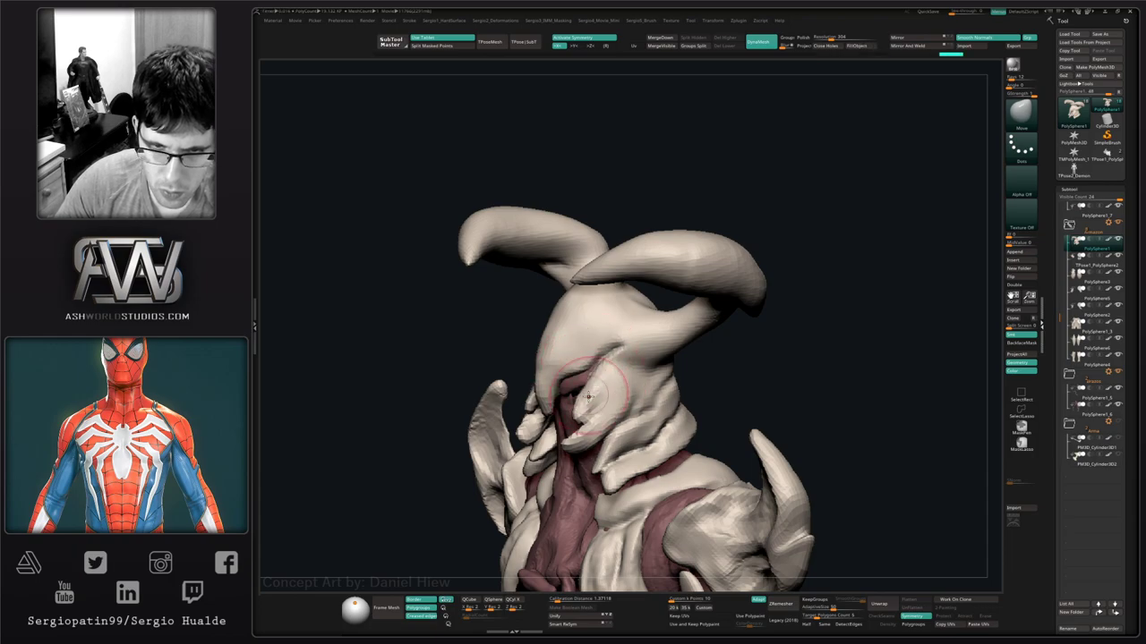
{"action": "mouse_move", "coordinate": [588, 402]}
{"action": "right_mouse_down"}
{"action": "mouse_move", "coordinate": [621, 426]}
{"action": "mouse_move", "coordinate": [673, 419]}
{"action": "mouse_move", "coordinate": [640, 412]}
{"action": "right_mouse_up"}
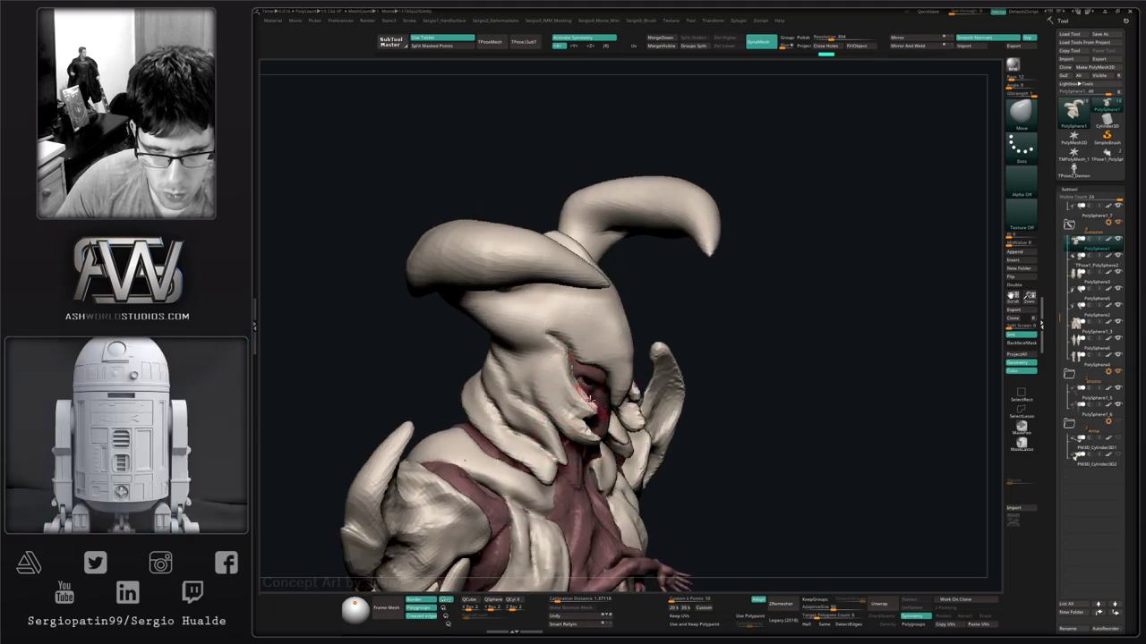
{"action": "right_click_drag", "start_coordinate": [464, 460], "coordinate": [597, 433]}
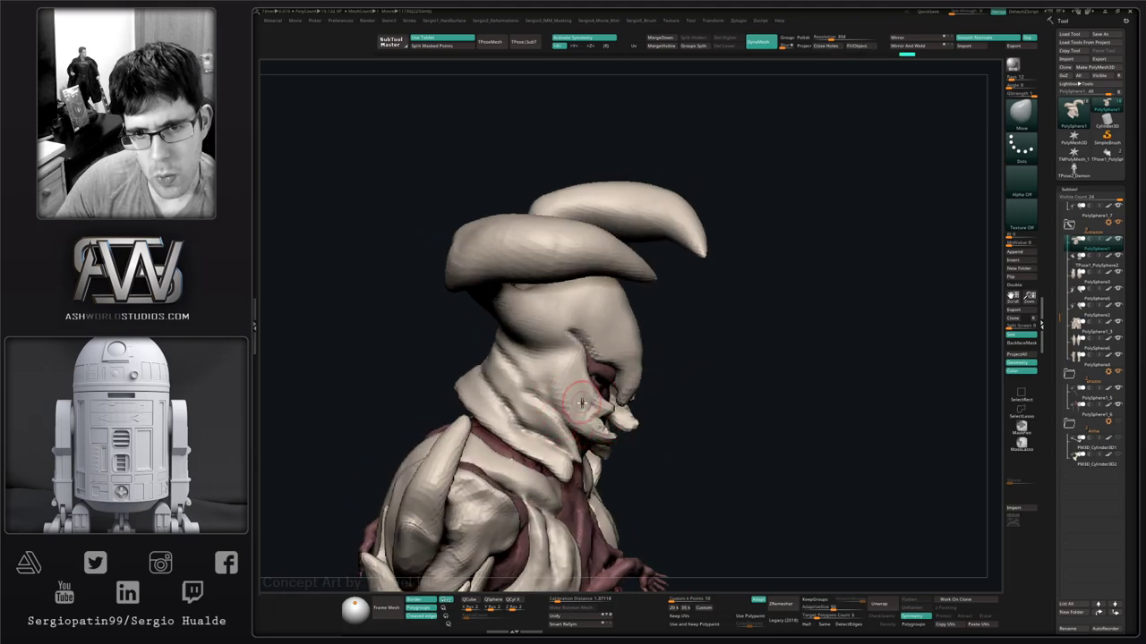
{"action": "mouse_move", "coordinate": [590, 413]}
{"action": "right_mouse_down"}
{"action": "mouse_move", "coordinate": [563, 381]}
{"action": "mouse_move", "coordinate": [591, 406]}
{"action": "mouse_move", "coordinate": [560, 405]}
{"action": "mouse_move", "coordinate": [559, 383]}
{"action": "mouse_move", "coordinate": [576, 385]}
{"action": "right_mouse_up"}
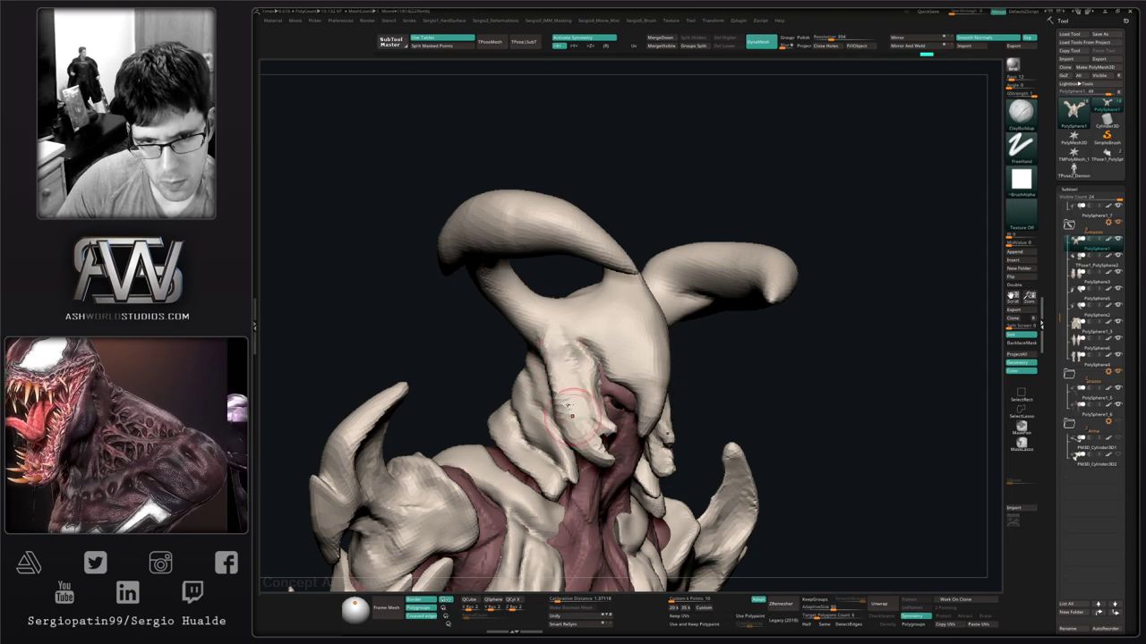
Build up the cheek plate toward the horn base with ClayBuildup and define its edges with DamStandard.
{"action": "right_click_drag", "start_coordinate": [602, 442], "coordinate": [560, 407]}
{"action": "mouse_move", "coordinate": [759, 406]}
{"action": "right_mouse_down"}
{"action": "mouse_move", "coordinate": [671, 417]}
{"action": "mouse_move", "coordinate": [750, 397]}
{"action": "right_mouse_up"}
{"action": "mouse_move", "coordinate": [752, 374]}
{"action": "left_mouse_down"}
{"action": "mouse_move", "coordinate": [736, 414]}
{"action": "mouse_move", "coordinate": [741, 371]}
{"action": "mouse_move", "coordinate": [736, 394]}
{"action": "left_mouse_up"}
{"action": "mouse_move", "coordinate": [734, 413]}
{"action": "right_mouse_down"}
{"action": "mouse_move", "coordinate": [725, 410]}
{"action": "mouse_move", "coordinate": [779, 380]}
{"action": "right_mouse_up"}
{"action": "key", "text": "b"}
{"action": "key", "text": "d"}
{"action": "key", "text": "s"}
{"action": "left_click_drag", "start_coordinate": [777, 365], "coordinate": [757, 351]}
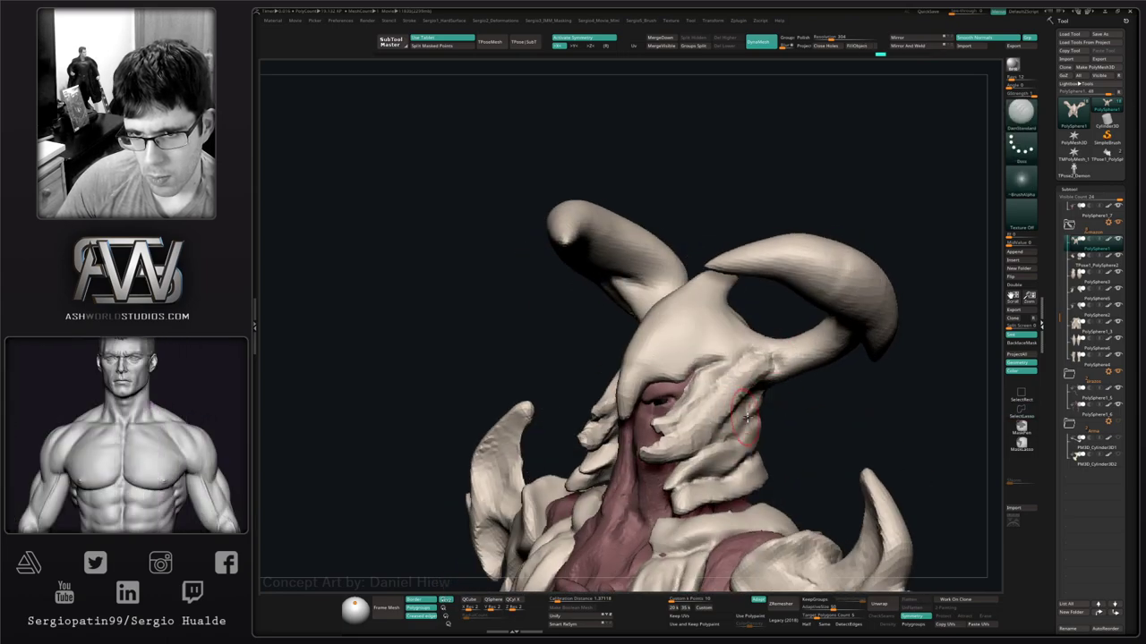
{"action": "right_click_drag", "start_coordinate": [757, 352], "coordinate": [776, 361]}
{"action": "mouse_move", "coordinate": [726, 428]}
{"action": "right_mouse_down"}
{"action": "mouse_move", "coordinate": [764, 406]}
{"action": "mouse_move", "coordinate": [713, 444]}
{"action": "mouse_move", "coordinate": [723, 415]}
{"action": "mouse_move", "coordinate": [707, 404]}
{"action": "mouse_move", "coordinate": [724, 422]}
{"action": "mouse_move", "coordinate": [759, 401]}
{"action": "mouse_move", "coordinate": [783, 430]}
{"action": "mouse_move", "coordinate": [779, 443]}
{"action": "mouse_move", "coordinate": [755, 404]}
{"action": "mouse_move", "coordinate": [721, 424]}
{"action": "right_mouse_up"}
Isolate the head shell and pull a pointed projection out of each horn's base with the Move brush.
{"action": "key", "text": "b"}
{"action": "key", "text": "m"}
{"action": "key", "text": "v"}
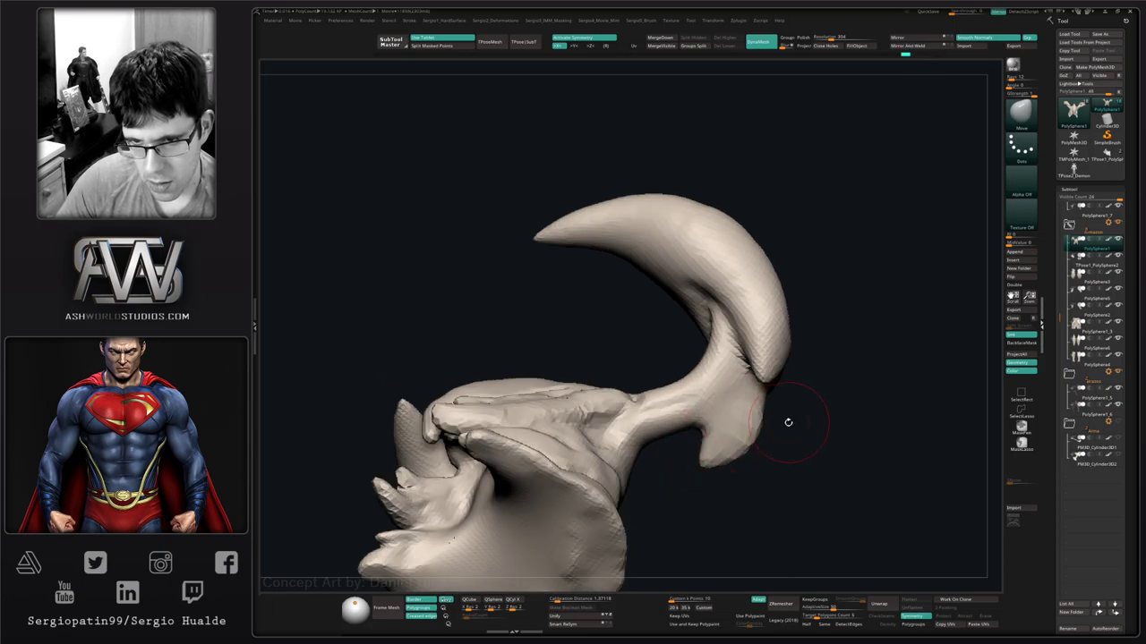
{"action": "mouse_move", "coordinate": [788, 421]}
{"action": "right_mouse_down"}
{"action": "mouse_move", "coordinate": [779, 407]}
{"action": "mouse_move", "coordinate": [798, 403]}
{"action": "right_mouse_up"}
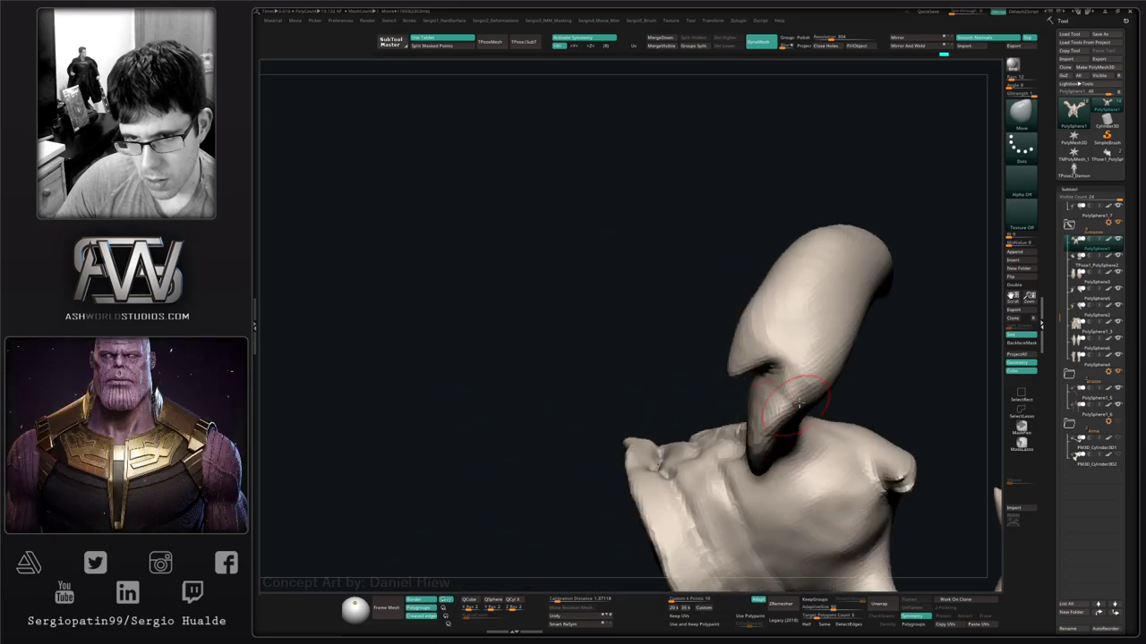
Cut a seam between horn and supporting stem with DamStandard and add volume to the pointed projection with ClayBuildup.
{"action": "key", "text": "b"}
{"action": "key", "text": "d"}
{"action": "key", "text": "s"}
{"action": "mouse_move", "coordinate": [788, 358]}
{"action": "right_mouse_down"}
{"action": "mouse_move", "coordinate": [810, 357]}
{"action": "mouse_move", "coordinate": [803, 400]}
{"action": "right_mouse_up"}
{"action": "key", "text": "b"}
{"action": "key", "text": "c"}
{"action": "key", "text": "b"}
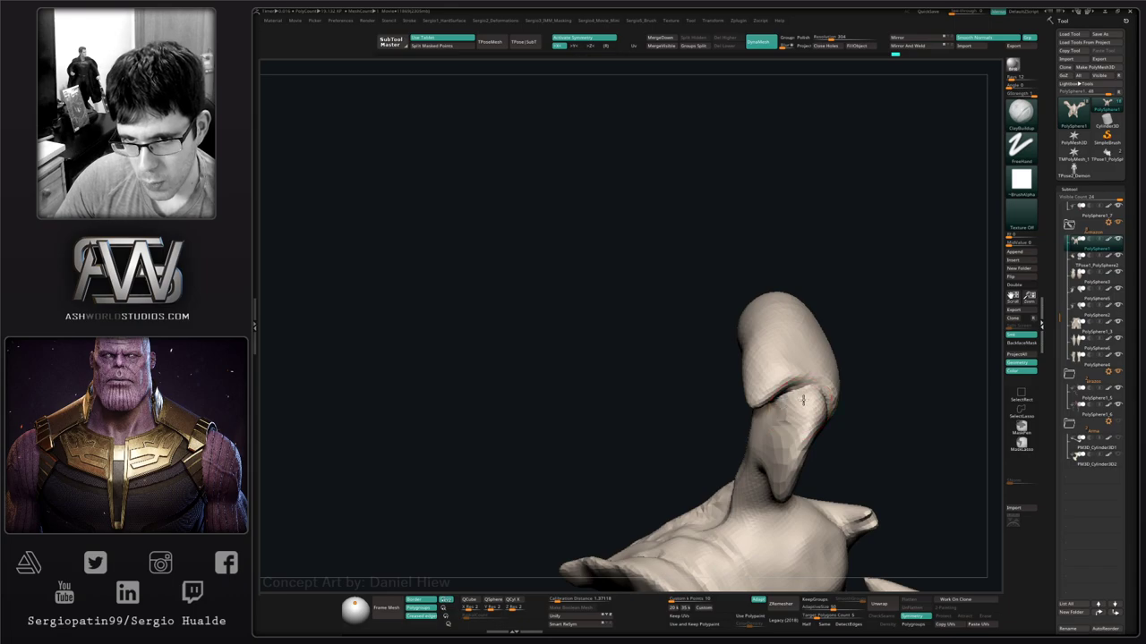
{"action": "left_click_drag", "start_coordinate": [803, 400], "coordinate": [793, 414]}
{"action": "left_click_drag", "start_coordinate": [778, 472], "coordinate": [770, 435]}
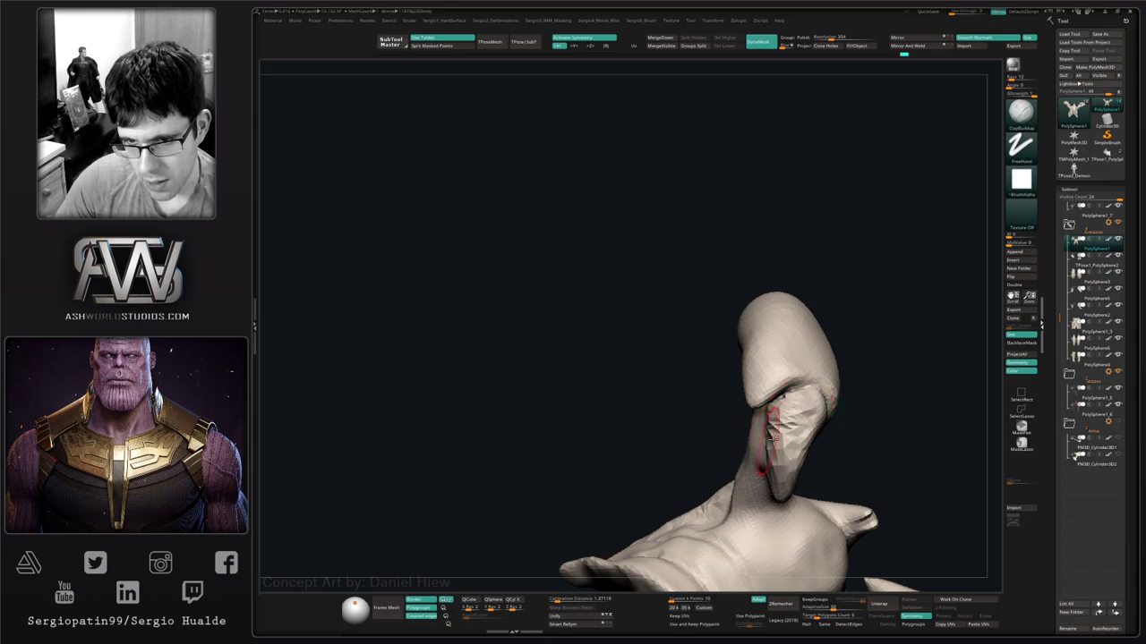
{"action": "right_click_drag", "start_coordinate": [773, 439], "coordinate": [745, 486]}
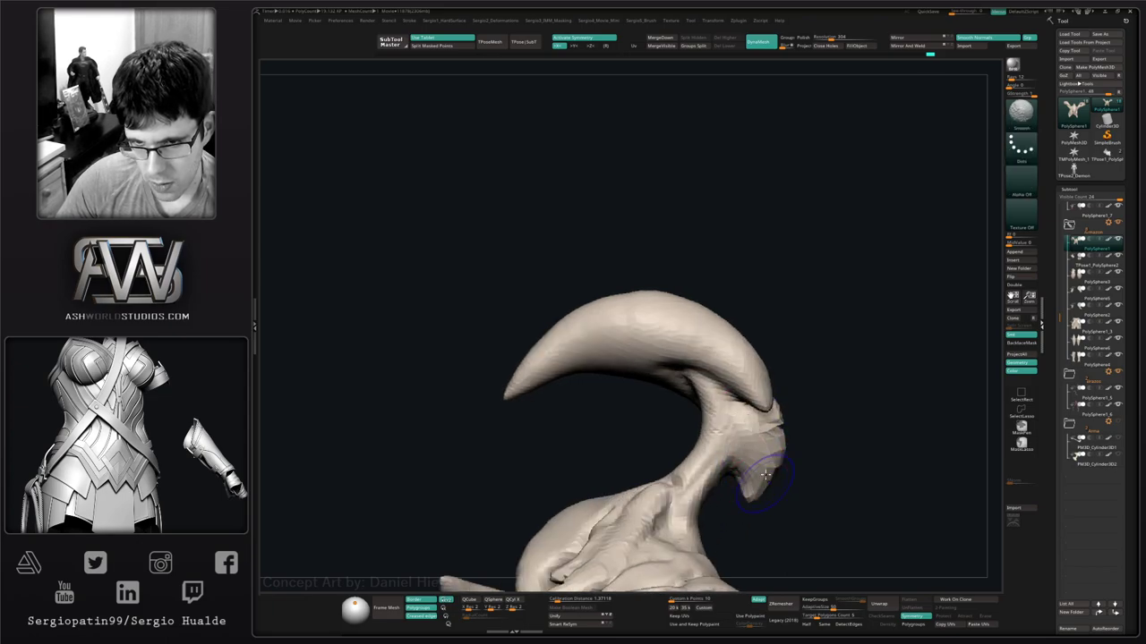
Smooth the pointed projection below the horn, sharpen its seam with DamStandard and refine its silhouette with the Move brush.
{"action": "right_click_drag", "start_coordinate": [793, 473], "coordinate": [770, 486]}
{"action": "key", "text": "shift"}
{"action": "mouse_move", "coordinate": [783, 412]}
{"action": "right_mouse_down"}
{"action": "mouse_move", "coordinate": [815, 417]}
{"action": "mouse_move", "coordinate": [845, 403]}
{"action": "right_mouse_up"}
{"action": "left_click_drag", "start_coordinate": [846, 403], "coordinate": [839, 425]}
{"action": "mouse_move", "coordinate": [809, 508]}
{"action": "right_mouse_down"}
{"action": "mouse_move", "coordinate": [799, 448]}
{"action": "mouse_move", "coordinate": [813, 474]}
{"action": "mouse_move", "coordinate": [841, 420]}
{"action": "mouse_move", "coordinate": [821, 408]}
{"action": "mouse_move", "coordinate": [810, 438]}
{"action": "mouse_move", "coordinate": [788, 416]}
{"action": "mouse_move", "coordinate": [761, 430]}
{"action": "mouse_move", "coordinate": [757, 496]}
{"action": "mouse_move", "coordinate": [775, 425]}
{"action": "mouse_move", "coordinate": [800, 457]}
{"action": "mouse_move", "coordinate": [821, 428]}
{"action": "right_mouse_up"}
{"action": "key", "text": "b"}
{"action": "key", "text": "d"}
{"action": "key", "text": "s"}
{"action": "key", "text": "b"}
{"action": "key", "text": "m"}
{"action": "key", "text": "v"}
{"action": "left_click_drag", "start_coordinate": [821, 427], "coordinate": [819, 459]}
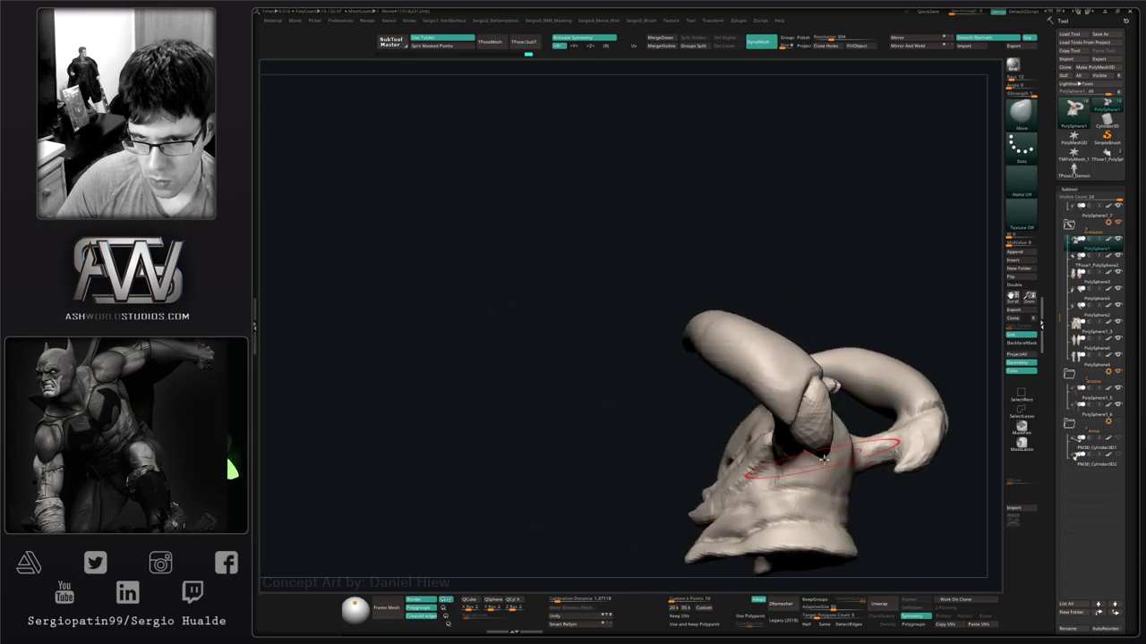
{"action": "right_click_drag", "start_coordinate": [819, 459], "coordinate": [793, 437]}
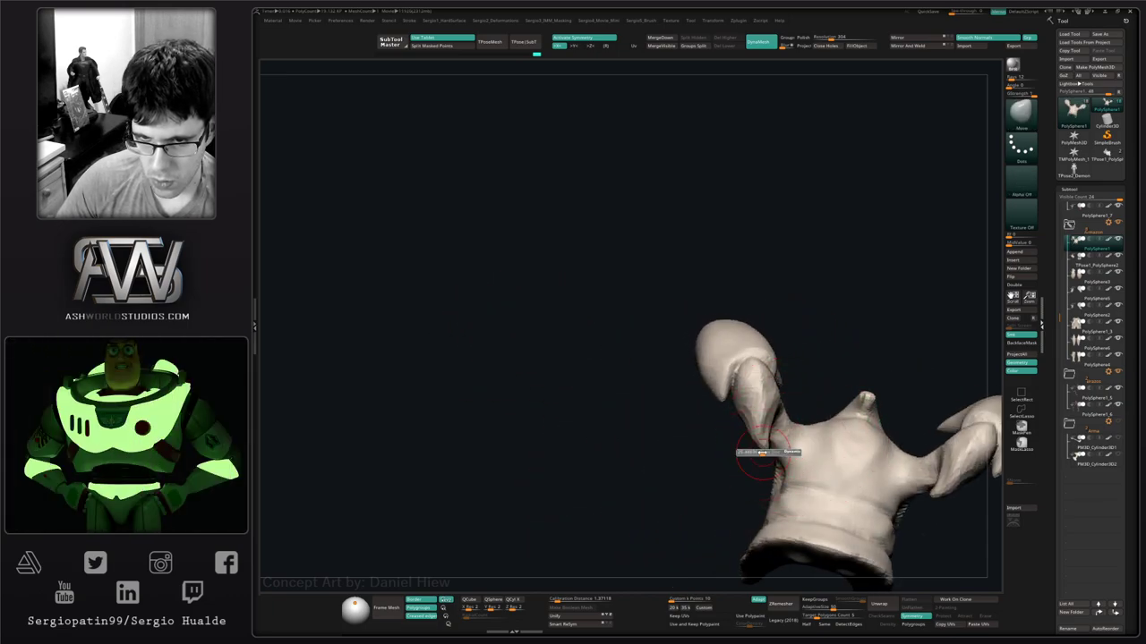
{"action": "mouse_move", "coordinate": [774, 432]}
{"action": "right_mouse_down"}
{"action": "mouse_move", "coordinate": [767, 422]}
{"action": "mouse_move", "coordinate": [768, 439]}
{"action": "mouse_move", "coordinate": [802, 423]}
{"action": "right_mouse_up"}
Mask everything except the curved horns and reshape the horn ends over their stems with the Move brush.
{"action": "key", "text": "ctrl"}
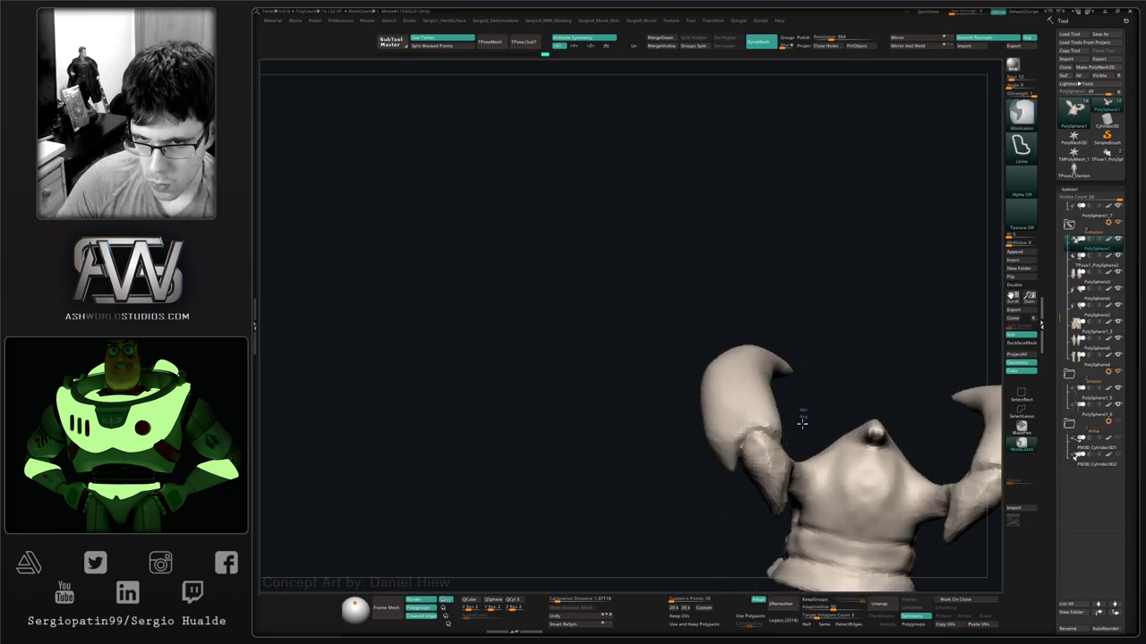
{"action": "left_click_drag", "start_coordinate": [725, 435], "coordinate": [846, 333], "text": "ctrl"}
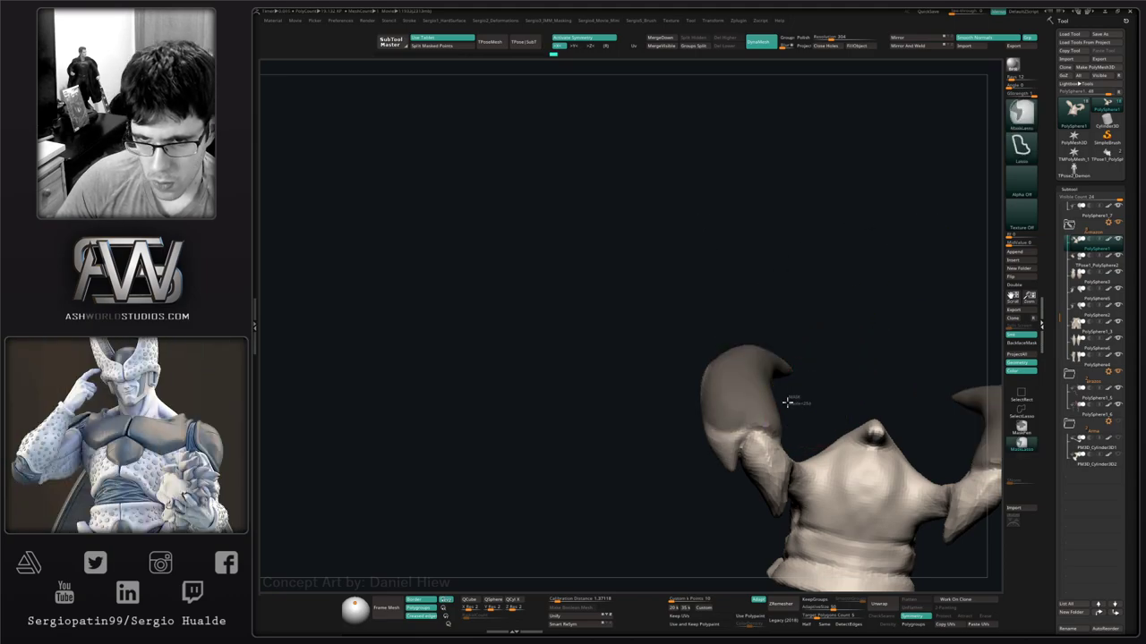
{"action": "right_click_drag", "start_coordinate": [813, 399], "coordinate": [790, 425]}
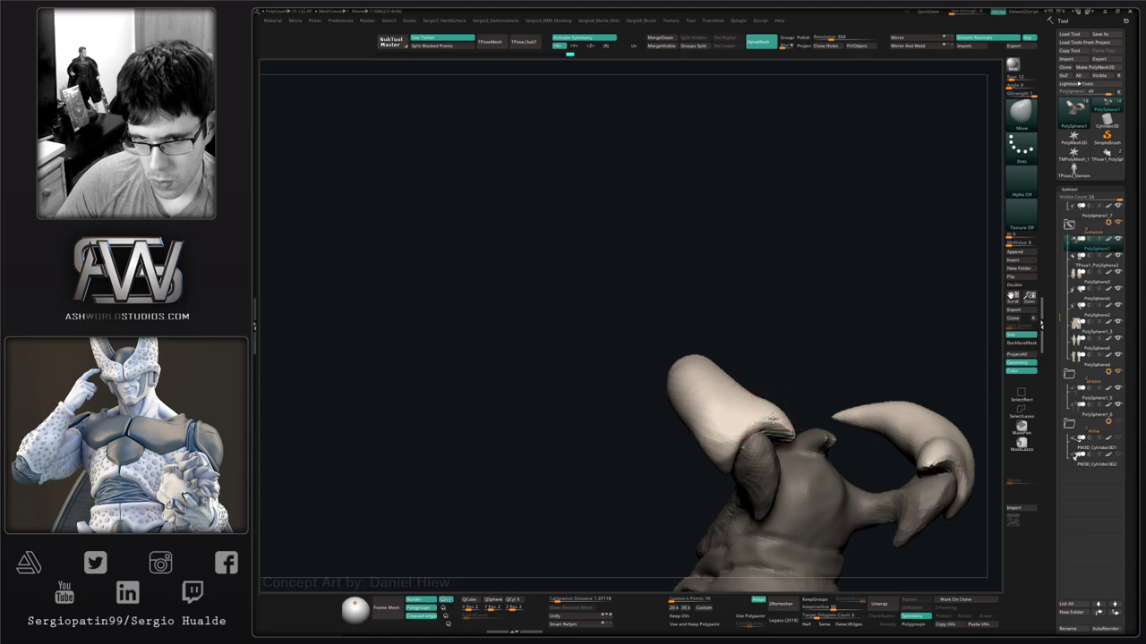
{"action": "mouse_move", "coordinate": [775, 429]}
{"action": "right_mouse_down"}
{"action": "mouse_move", "coordinate": [797, 421]}
{"action": "mouse_move", "coordinate": [744, 425]}
{"action": "mouse_move", "coordinate": [732, 475]}
{"action": "mouse_move", "coordinate": [677, 464]}
{"action": "mouse_move", "coordinate": [810, 452]}
{"action": "right_mouse_up"}
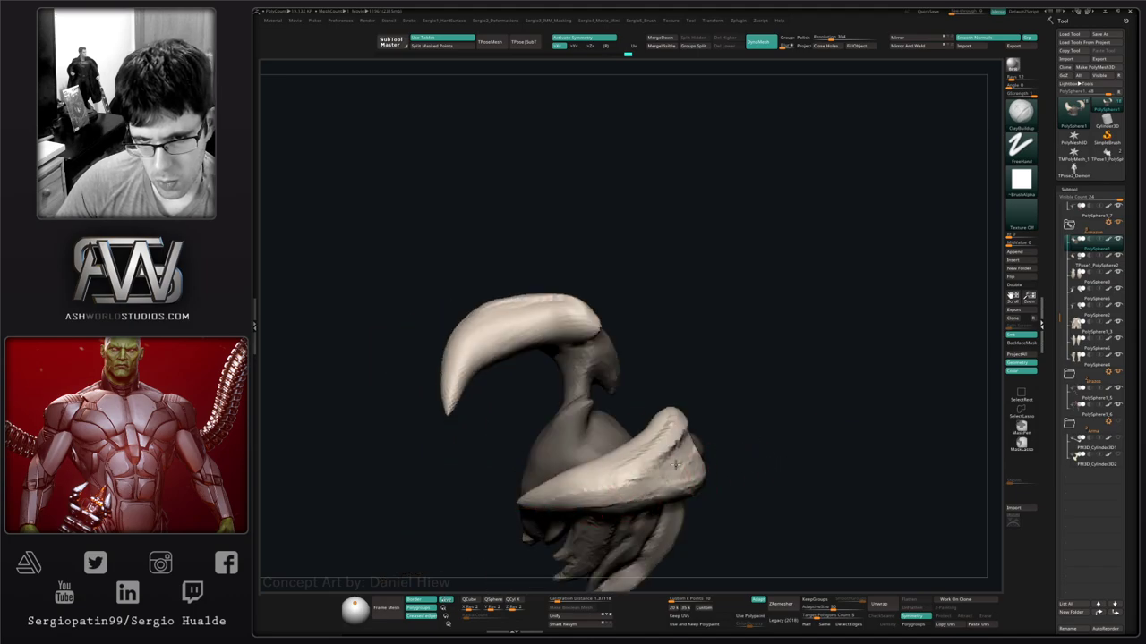
Add volume and uneven ridges to the unmasked horns with ClayBuildup.
{"action": "mouse_move", "coordinate": [672, 449]}
{"action": "left_mouse_down"}
{"action": "mouse_move", "coordinate": [582, 497]}
{"action": "mouse_move", "coordinate": [613, 498]}
{"action": "left_mouse_up"}
{"action": "right_click_drag", "start_coordinate": [627, 492], "coordinate": [761, 533]}
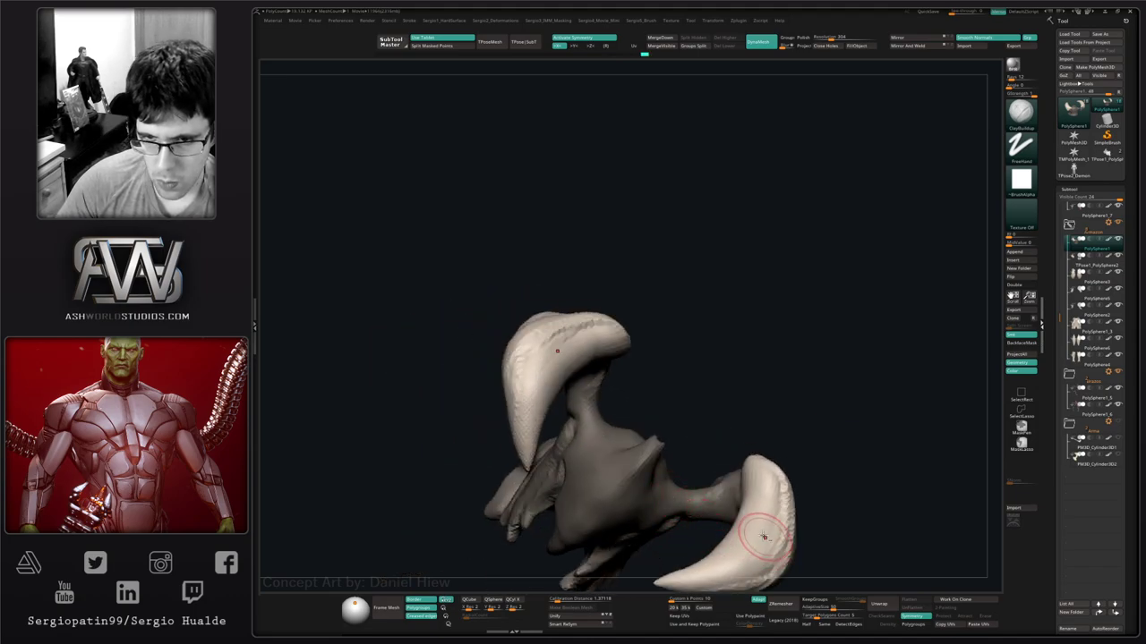
{"action": "mouse_move", "coordinate": [777, 479]}
{"action": "left_mouse_down"}
{"action": "mouse_move", "coordinate": [734, 555]}
{"action": "mouse_move", "coordinate": [758, 467]}
{"action": "mouse_move", "coordinate": [729, 455]}
{"action": "mouse_move", "coordinate": [706, 486]}
{"action": "mouse_move", "coordinate": [696, 445]}
{"action": "left_mouse_up"}
{"action": "right_click_drag", "start_coordinate": [689, 530], "coordinate": [677, 512]}
{"action": "left_click_drag", "start_coordinate": [675, 508], "coordinate": [661, 537]}
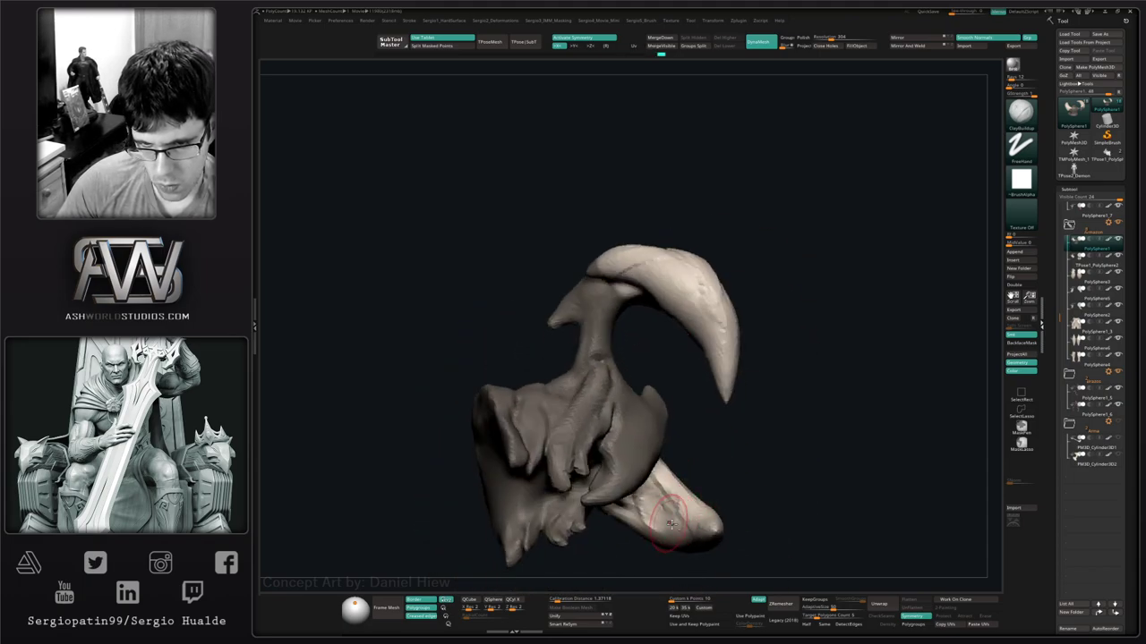
{"action": "right_click_drag", "start_coordinate": [660, 537], "coordinate": [662, 510]}
{"action": "mouse_move", "coordinate": [663, 512]}
{"action": "left_mouse_down"}
{"action": "mouse_move", "coordinate": [677, 524]}
{"action": "mouse_move", "coordinate": [759, 512]}
{"action": "mouse_move", "coordinate": [826, 397]}
{"action": "mouse_move", "coordinate": [757, 380]}
{"action": "mouse_move", "coordinate": [742, 435]}
{"action": "mouse_move", "coordinate": [770, 389]}
{"action": "mouse_move", "coordinate": [701, 366]}
{"action": "mouse_move", "coordinate": [635, 420]}
{"action": "left_mouse_up"}
Clear the mask and carve cracks and grooves along the curved horns with DamStandard.
{"action": "key", "text": "b"}
{"action": "key", "text": "d"}
{"action": "key", "text": "s"}
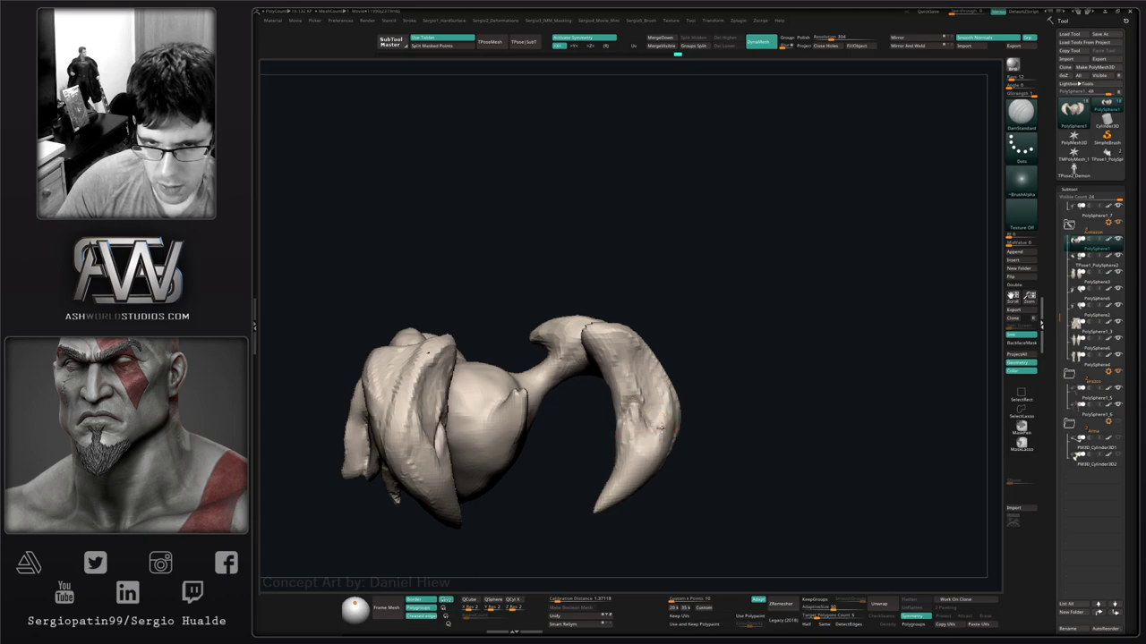
{"action": "mouse_move", "coordinate": [722, 435]}
{"action": "left_mouse_down"}
{"action": "mouse_move", "coordinate": [659, 430]}
{"action": "mouse_move", "coordinate": [674, 428]}
{"action": "left_mouse_up"}
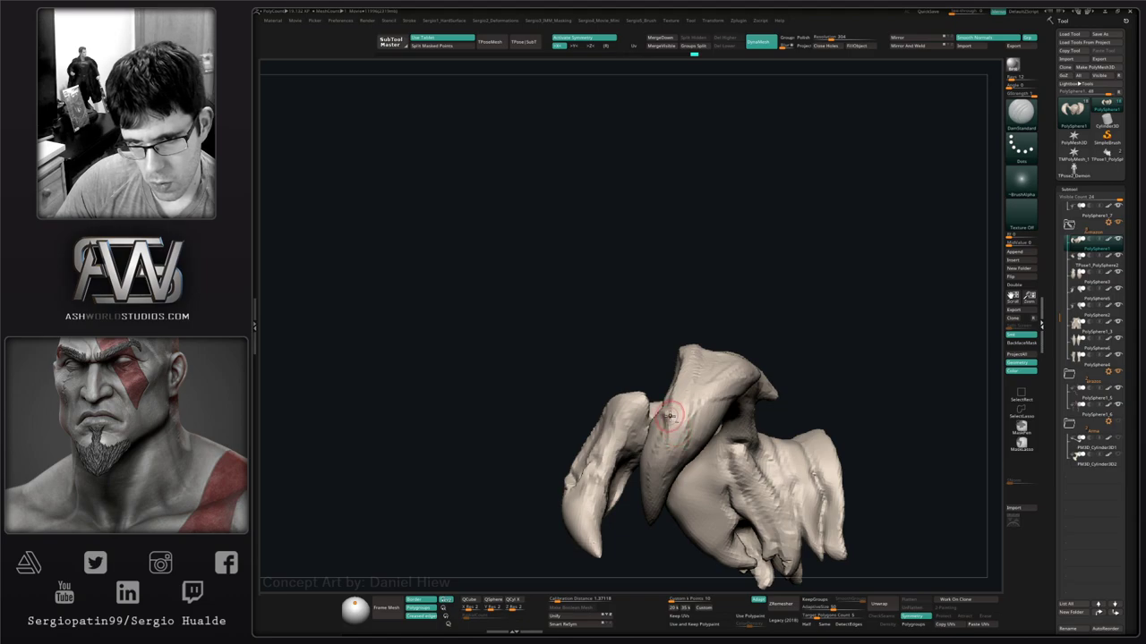
{"action": "mouse_move", "coordinate": [693, 417]}
{"action": "right_mouse_down"}
{"action": "mouse_move", "coordinate": [632, 421]}
{"action": "mouse_move", "coordinate": [621, 379]}
{"action": "mouse_move", "coordinate": [622, 473]}
{"action": "mouse_move", "coordinate": [727, 364]}
{"action": "right_mouse_up"}
Sculpt the inner side of the horns with ClayBuildup and DamStandard, and smooth where they join their stems.
{"action": "mouse_move", "coordinate": [757, 405]}
{"action": "right_mouse_down", "text": "alt"}
{"action": "mouse_move", "coordinate": [650, 376]}
{"action": "mouse_move", "coordinate": [729, 445]}
{"action": "mouse_move", "coordinate": [704, 426]}
{"action": "mouse_move", "coordinate": [639, 452]}
{"action": "mouse_move", "coordinate": [699, 415]}
{"action": "mouse_move", "coordinate": [663, 393]}
{"action": "mouse_move", "coordinate": [693, 387]}
{"action": "right_mouse_up", "text": "alt"}
{"action": "key", "text": "b"}
{"action": "key", "text": "c"}
{"action": "key", "text": "b"}
{"action": "key", "text": "b"}
{"action": "key", "text": "d"}
{"action": "key", "text": "s"}
{"action": "key", "text": "shift"}
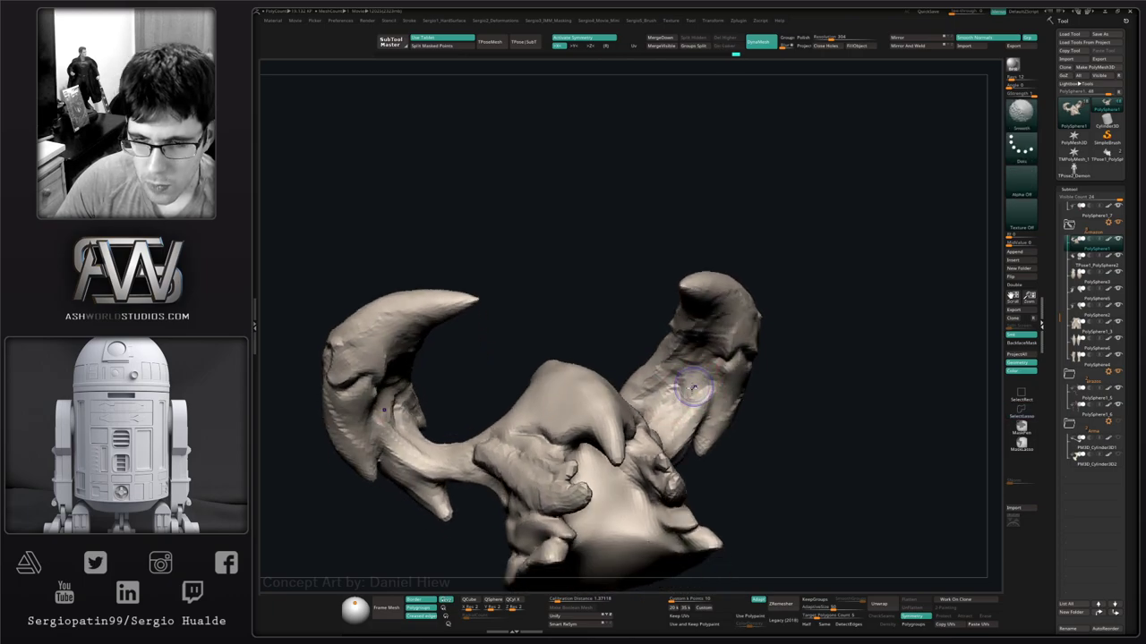
{"action": "left_click_drag", "start_coordinate": [699, 363], "coordinate": [682, 391]}
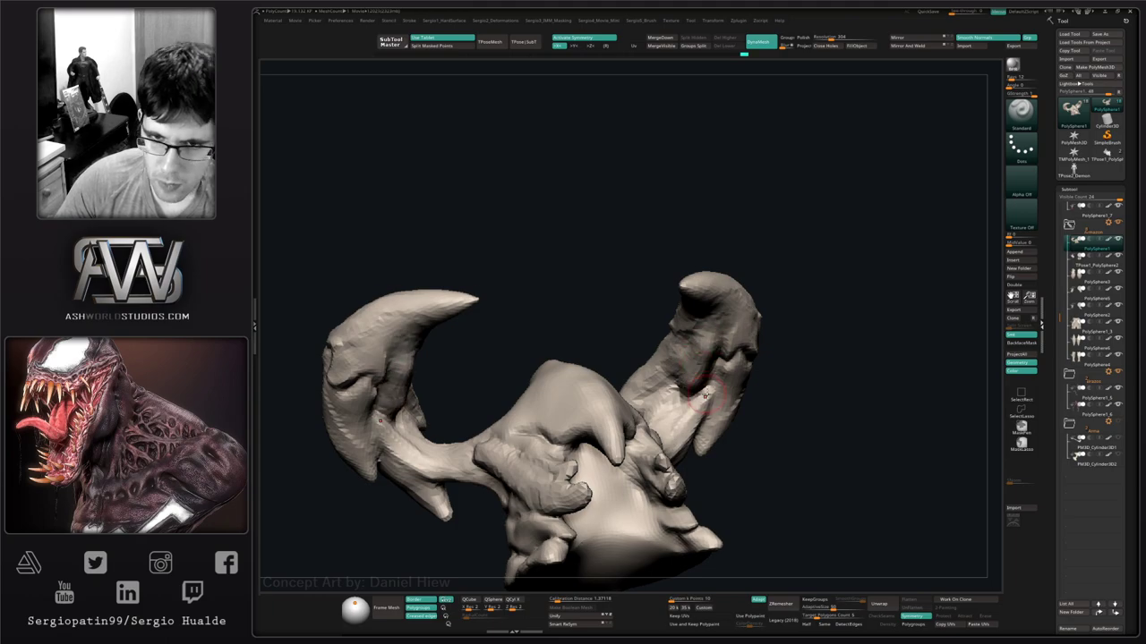
Flatten the inner and lower surfaces of the horns into planes with TrimDynamic.
{"action": "mouse_move", "coordinate": [705, 393]}
{"action": "right_mouse_down"}
{"action": "mouse_move", "coordinate": [721, 367]}
{"action": "mouse_move", "coordinate": [687, 386]}
{"action": "right_mouse_up"}
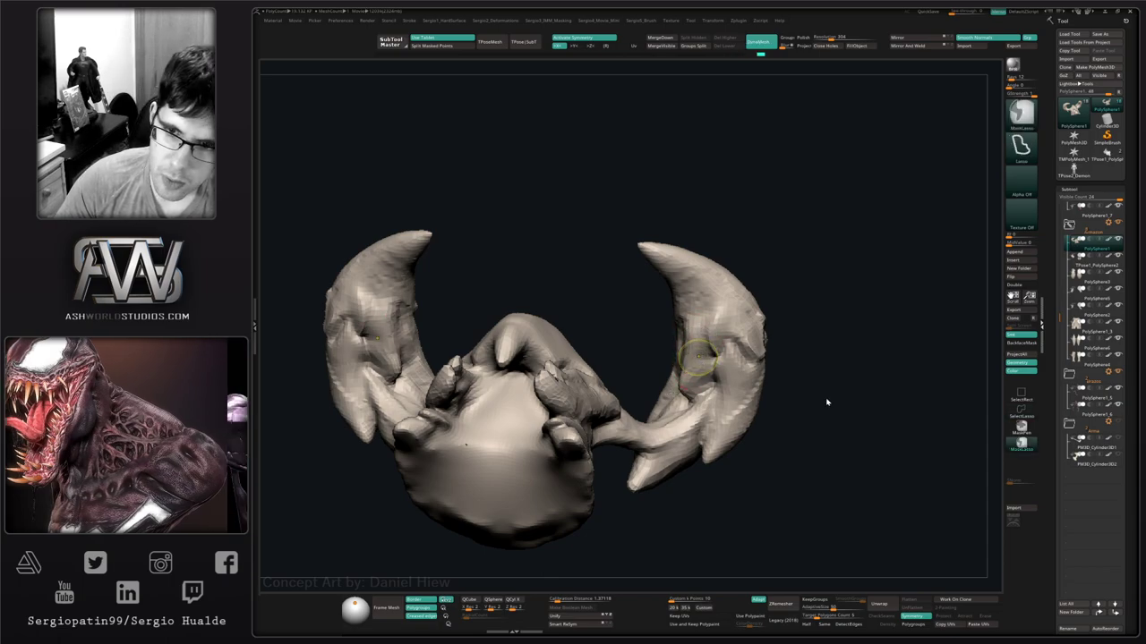
{"action": "right_click_drag", "start_coordinate": [713, 363], "coordinate": [685, 366]}
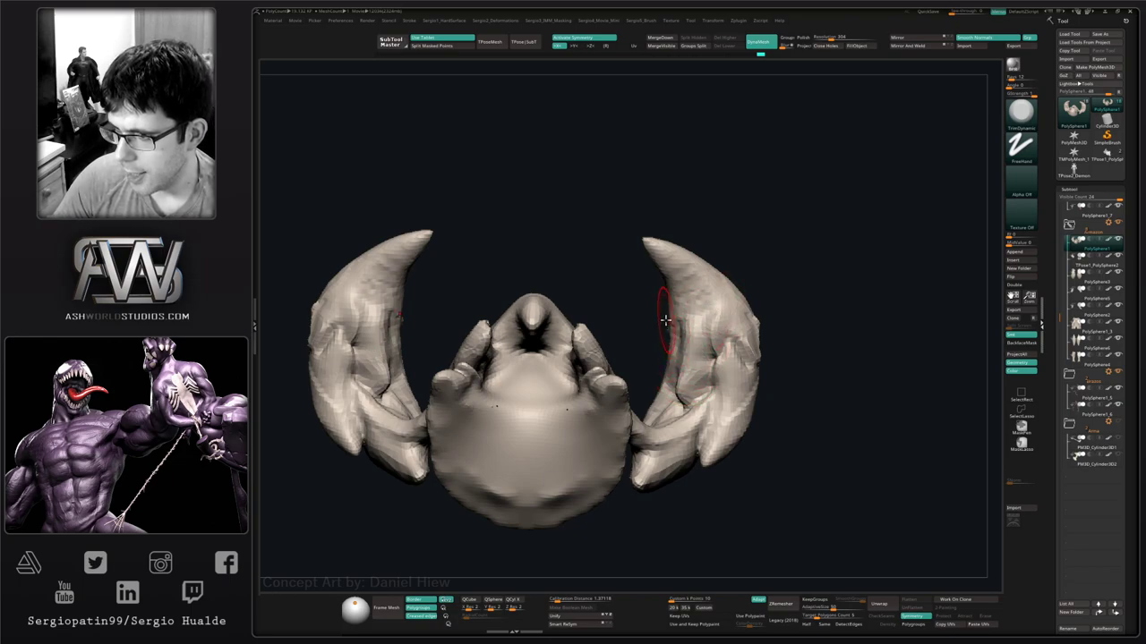
{"action": "right_click_drag", "start_coordinate": [707, 341], "coordinate": [713, 346]}
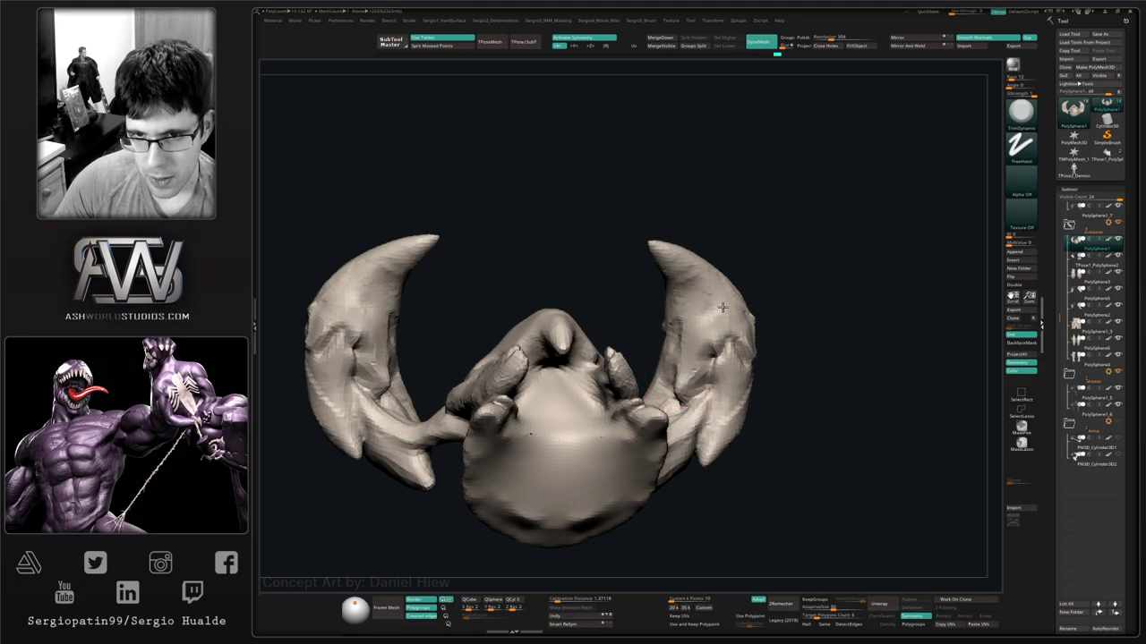
{"action": "right_click_drag", "start_coordinate": [697, 270], "coordinate": [724, 383]}
Adjust the junction between horn and stem with the Move brush and show the whole character again.
{"action": "key", "text": "b"}
{"action": "key", "text": "m"}
{"action": "key", "text": "v"}
{"action": "left_click_drag", "start_coordinate": [694, 413], "coordinate": [690, 408]}
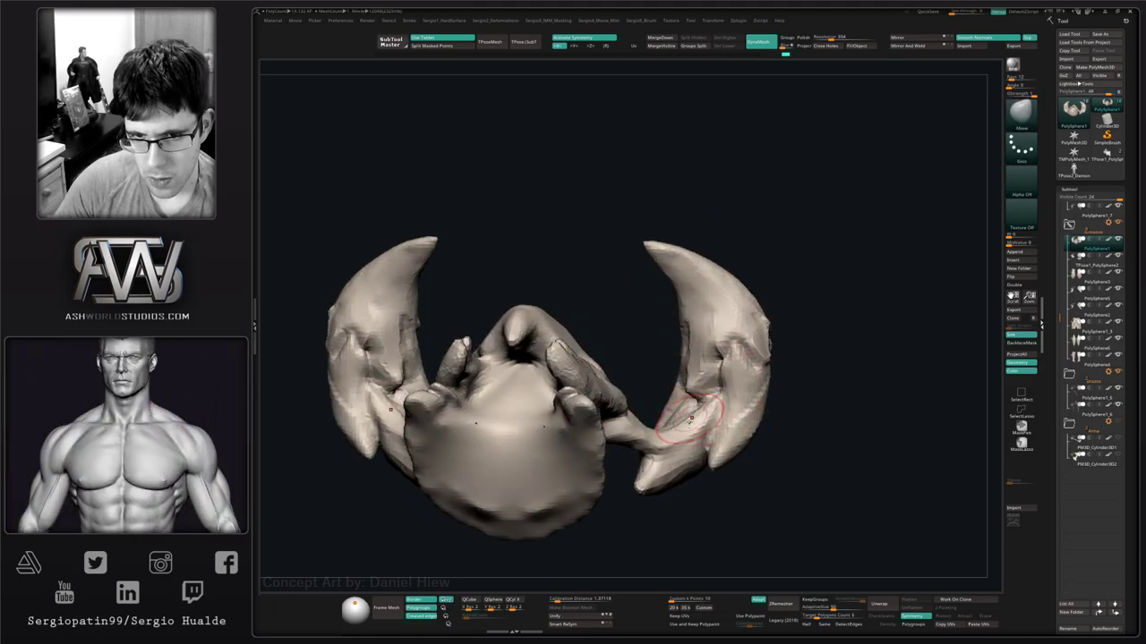
{"action": "mouse_move", "coordinate": [690, 415]}
{"action": "right_mouse_down"}
{"action": "mouse_move", "coordinate": [644, 431]}
{"action": "mouse_move", "coordinate": [639, 461]}
{"action": "mouse_move", "coordinate": [632, 389]}
{"action": "mouse_move", "coordinate": [993, 319]}
{"action": "right_mouse_up"}
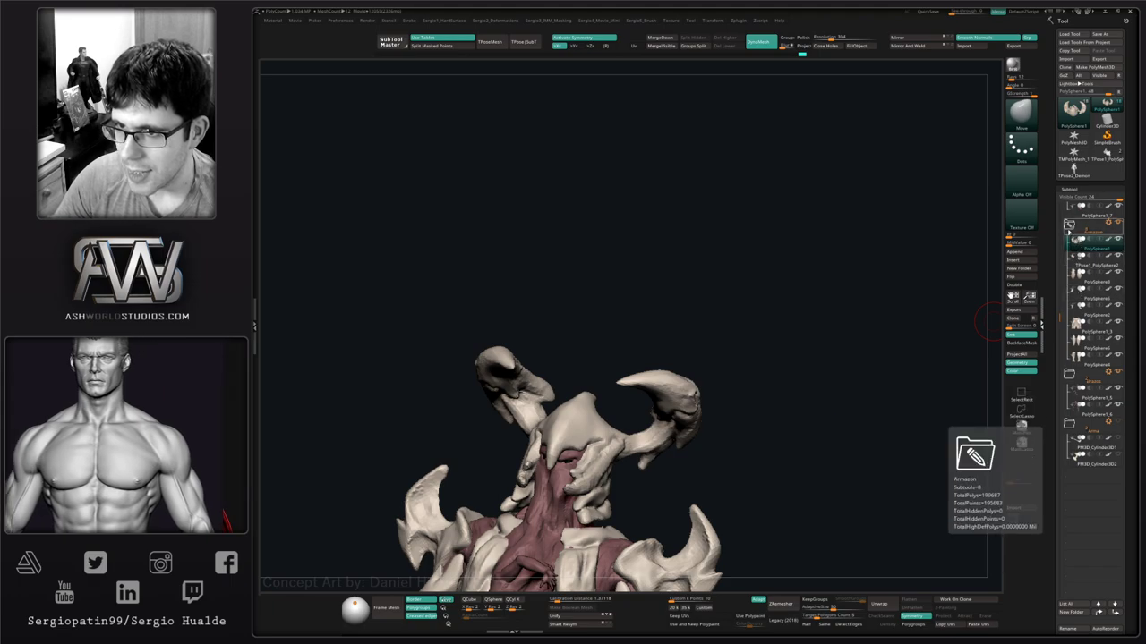
Duplicate the arms subtool and move the copy up within its folder in the subtool list.
{"action": "scroll", "coordinate": [1065, 259], "scroll_direction": "up", "scroll_amount": 4}
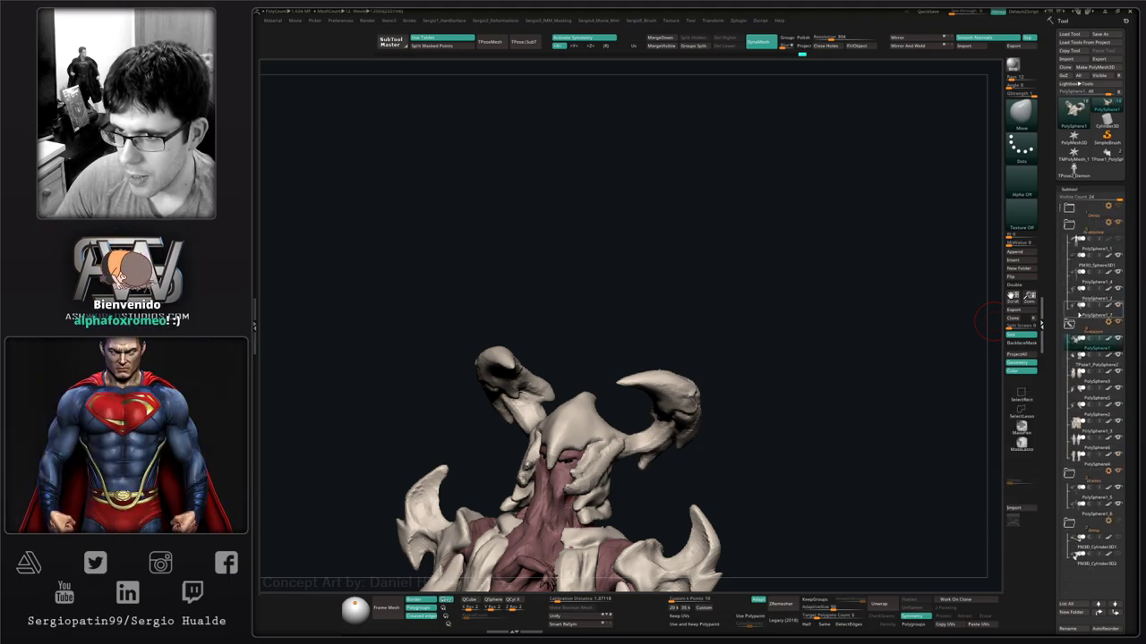
{"action": "left_click", "coordinate": [1079, 314]}
{"action": "key", "text": "shift+s"}
{"action": "right_click_drag", "start_coordinate": [747, 349], "coordinate": [738, 170], "text": "alt"}
{"action": "right_click_drag", "start_coordinate": [738, 170], "coordinate": [881, 312], "text": "ctrl"}
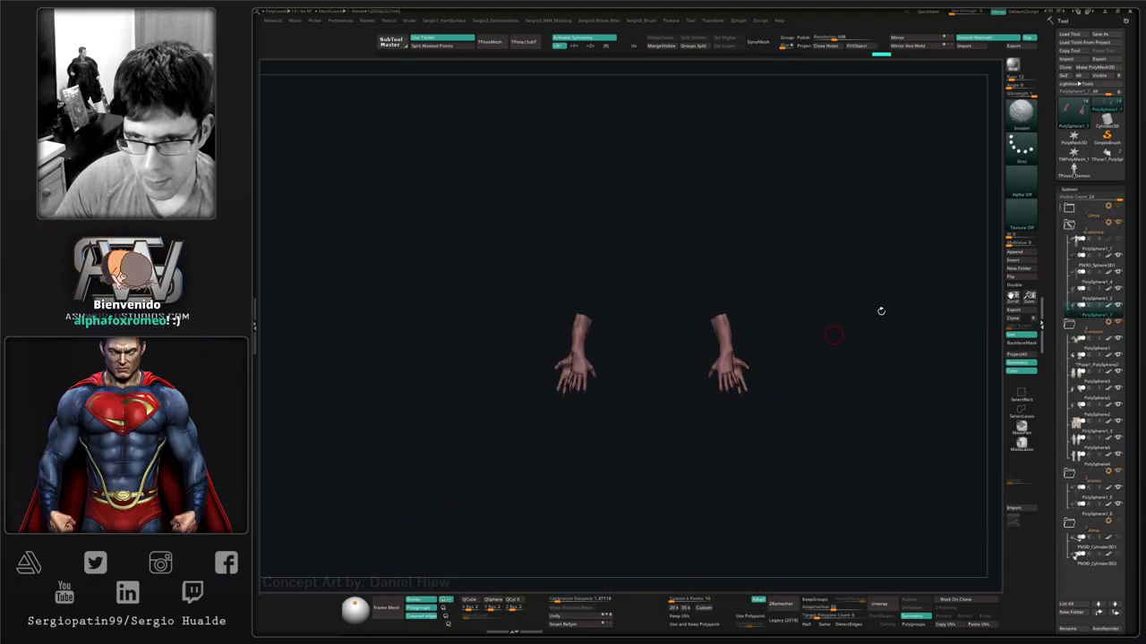
{"action": "left_click", "coordinate": [1082, 315]}
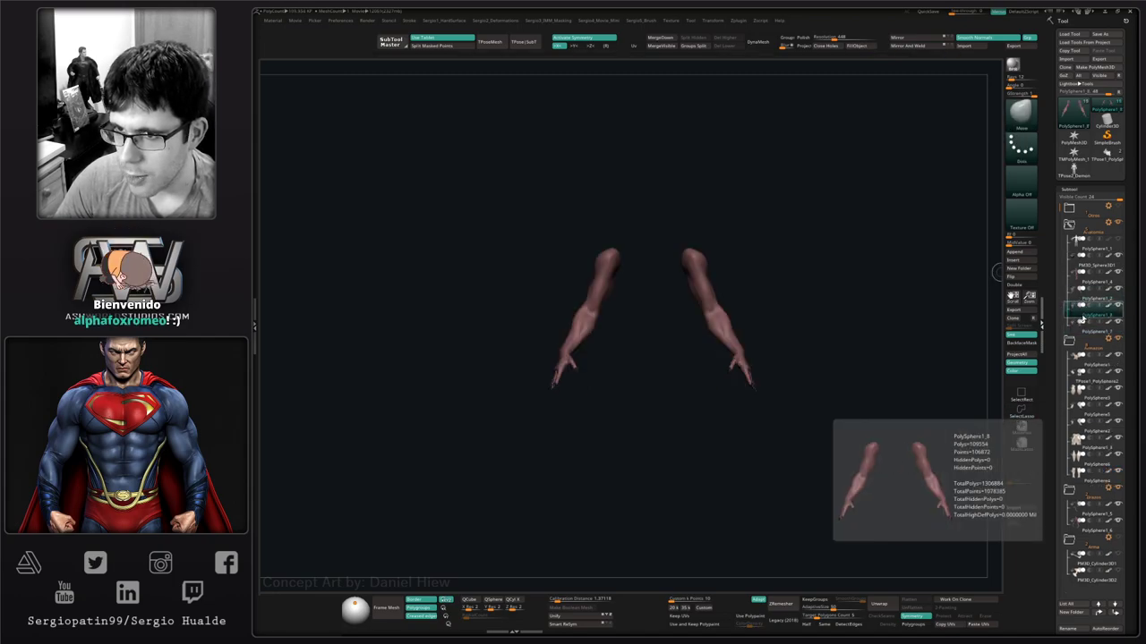
{"action": "left_click_drag", "start_coordinate": [1082, 319], "coordinate": [1082, 269]}
Turn the duplicated arms upside down with the gizmo and place them above the head, with the shoulders at the skull.
{"action": "right_click_drag", "start_coordinate": [806, 304], "coordinate": [719, 490], "text": "alt"}
{"action": "key", "text": "w"}
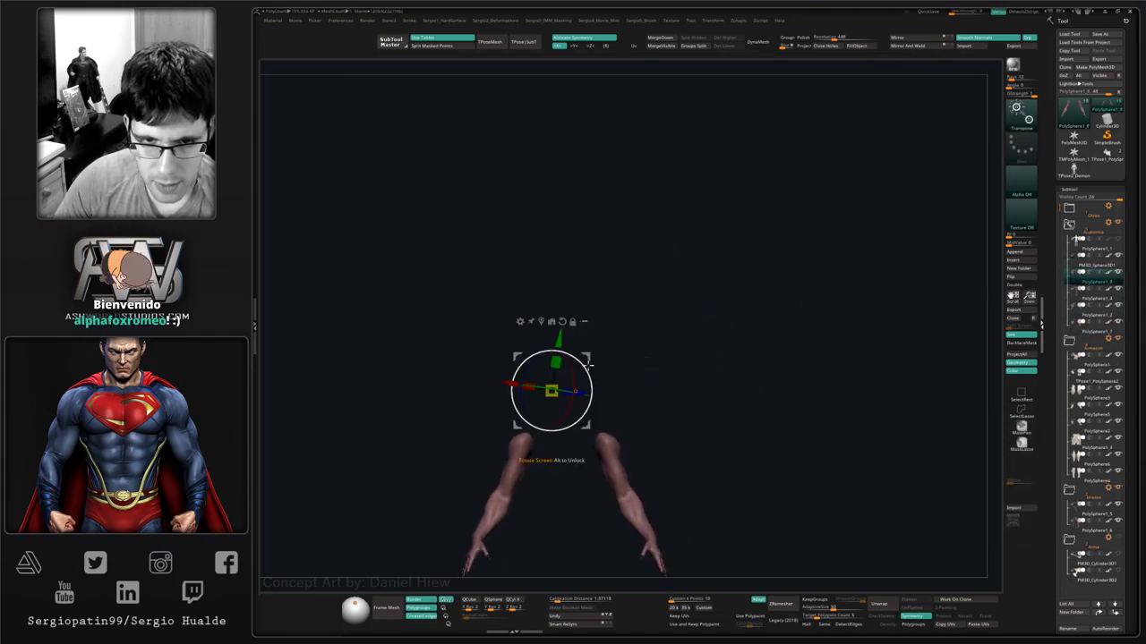
{"action": "key", "text": "shift+s"}
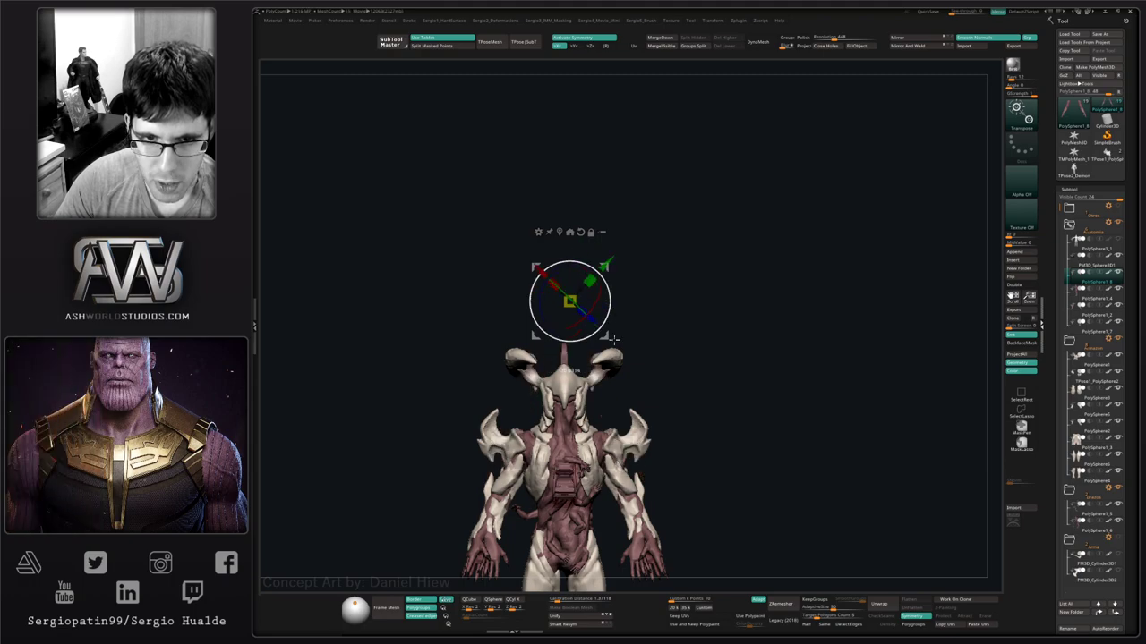
{"action": "key", "text": "ctrl+z"}
{"action": "left_click_drag", "start_coordinate": [608, 284], "coordinate": [533, 397], "text": "alt"}
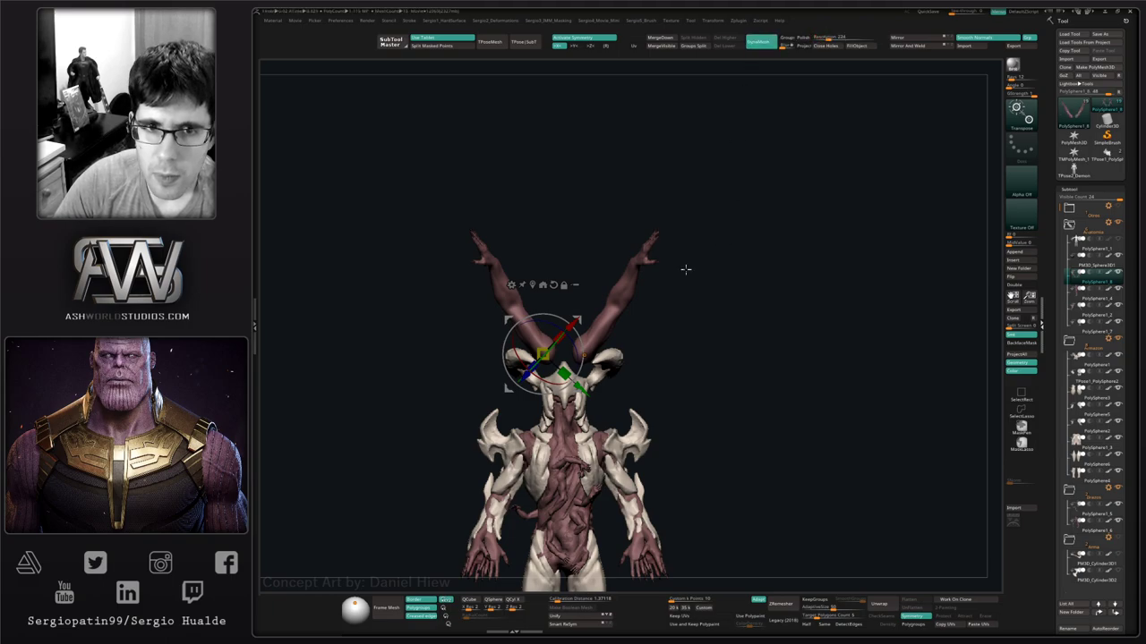
Smooth the hands and forearms of the duplicated arms into plain rounded stalks.
{"action": "key", "text": "q"}
{"action": "left_click_drag", "start_coordinate": [674, 322], "coordinate": [672, 328]}
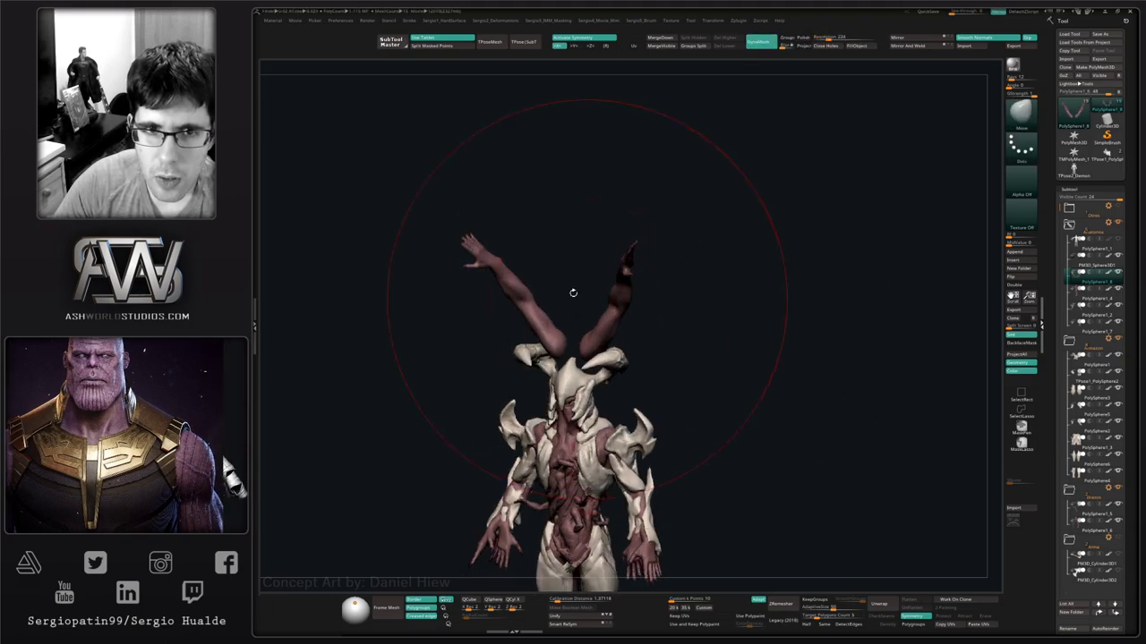
{"action": "key", "text": "ctrl"}
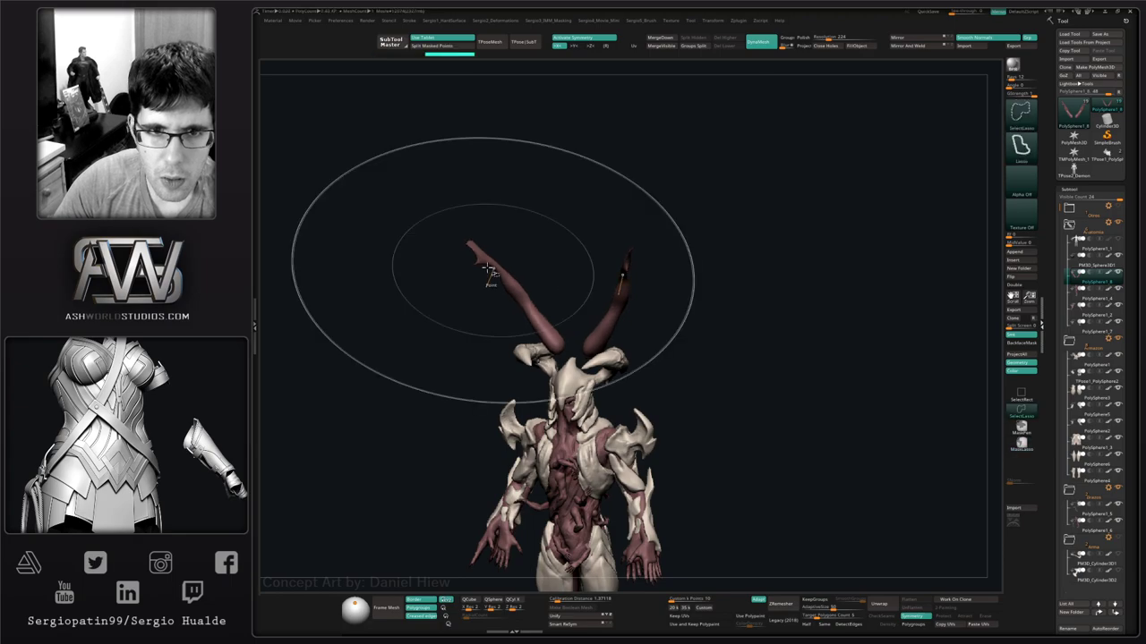
{"action": "left_click_drag", "start_coordinate": [490, 271], "coordinate": [483, 264]}
{"action": "left_click_drag", "start_coordinate": [505, 307], "coordinate": [493, 289], "text": "shift"}
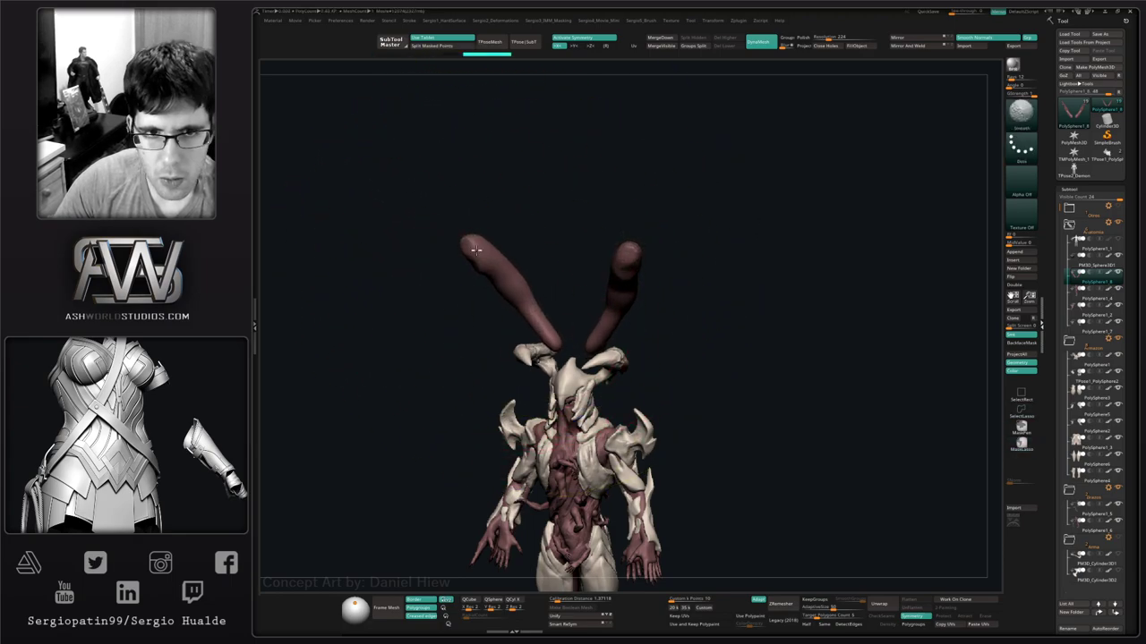
{"action": "left_click_drag", "start_coordinate": [476, 249], "coordinate": [558, 259]}
Scale down the stalks and position them between the skull and the horns with the gizmo.
{"action": "left_click_drag", "start_coordinate": [588, 299], "coordinate": [613, 365]}
{"action": "key", "text": "ctrl+z"}
{"action": "left_click_drag", "start_coordinate": [556, 335], "coordinate": [515, 306]}
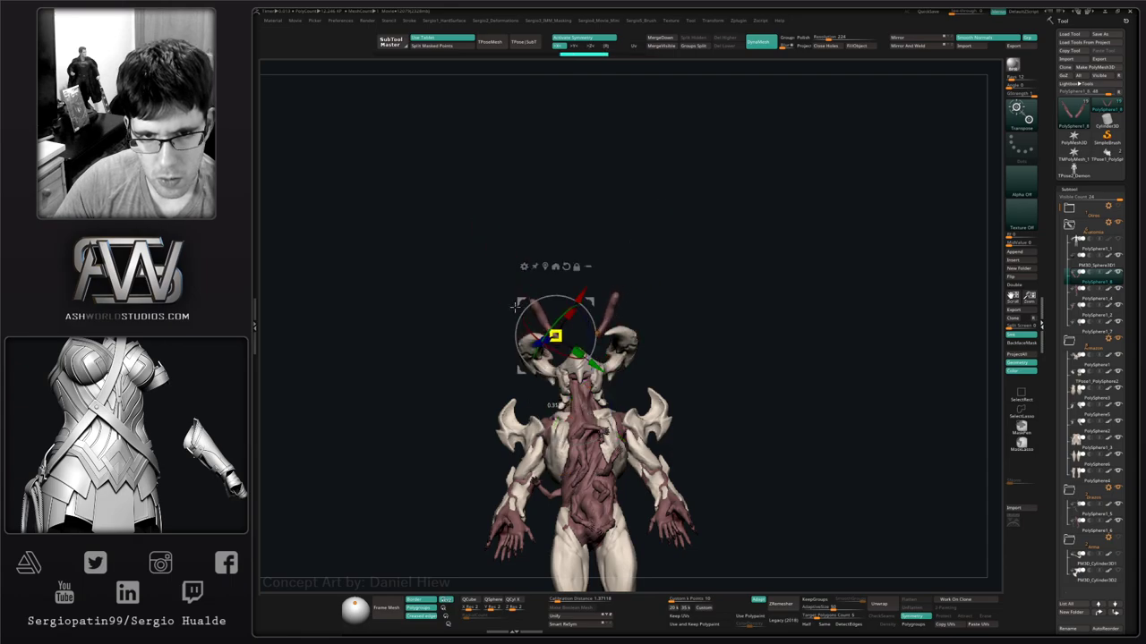
{"action": "left_click_drag", "start_coordinate": [595, 296], "coordinate": [593, 341]}
{"action": "left_click_drag", "start_coordinate": [439, 313], "coordinate": [537, 441], "text": "alt"}
Bend the flesh stalks with the Move brush so they run from the head into the curved horns.
{"action": "key", "text": "q"}
{"action": "left_click_drag", "start_coordinate": [537, 193], "coordinate": [474, 134]}
{"action": "mouse_move", "coordinate": [499, 421]}
{"action": "left_mouse_down"}
{"action": "mouse_move", "coordinate": [544, 353]}
{"action": "mouse_move", "coordinate": [513, 385]}
{"action": "mouse_move", "coordinate": [549, 314]}
{"action": "mouse_move", "coordinate": [528, 259]}
{"action": "mouse_move", "coordinate": [546, 332]}
{"action": "mouse_move", "coordinate": [563, 333]}
{"action": "left_mouse_up"}
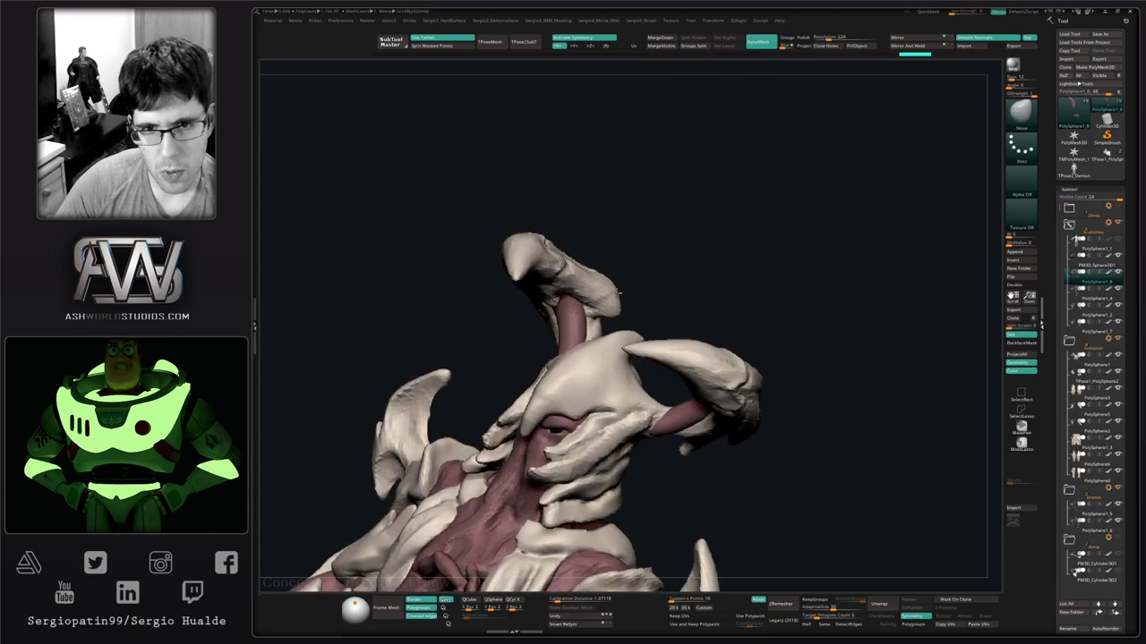
{"action": "mouse_move", "coordinate": [601, 375]}
{"action": "right_mouse_down"}
{"action": "mouse_move", "coordinate": [626, 388]}
{"action": "mouse_move", "coordinate": [596, 302]}
{"action": "right_mouse_up"}
{"action": "left_click_drag", "start_coordinate": [596, 303], "coordinate": [588, 332]}
{"action": "mouse_move", "coordinate": [588, 332]}
{"action": "right_mouse_down"}
{"action": "mouse_move", "coordinate": [535, 377]}
{"action": "mouse_move", "coordinate": [582, 274]}
{"action": "mouse_move", "coordinate": [553, 282]}
{"action": "right_mouse_up"}
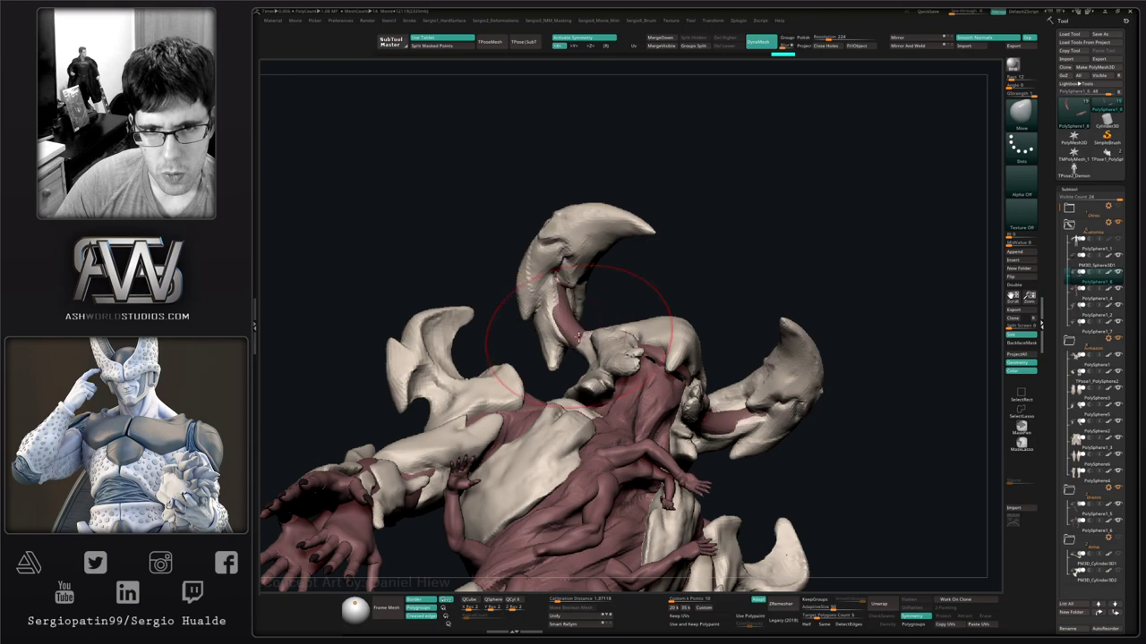
{"action": "mouse_move", "coordinate": [577, 337]}
{"action": "right_mouse_down"}
{"action": "mouse_move", "coordinate": [603, 306]}
{"action": "mouse_move", "coordinate": [610, 283]}
{"action": "mouse_move", "coordinate": [598, 280]}
{"action": "right_mouse_up"}
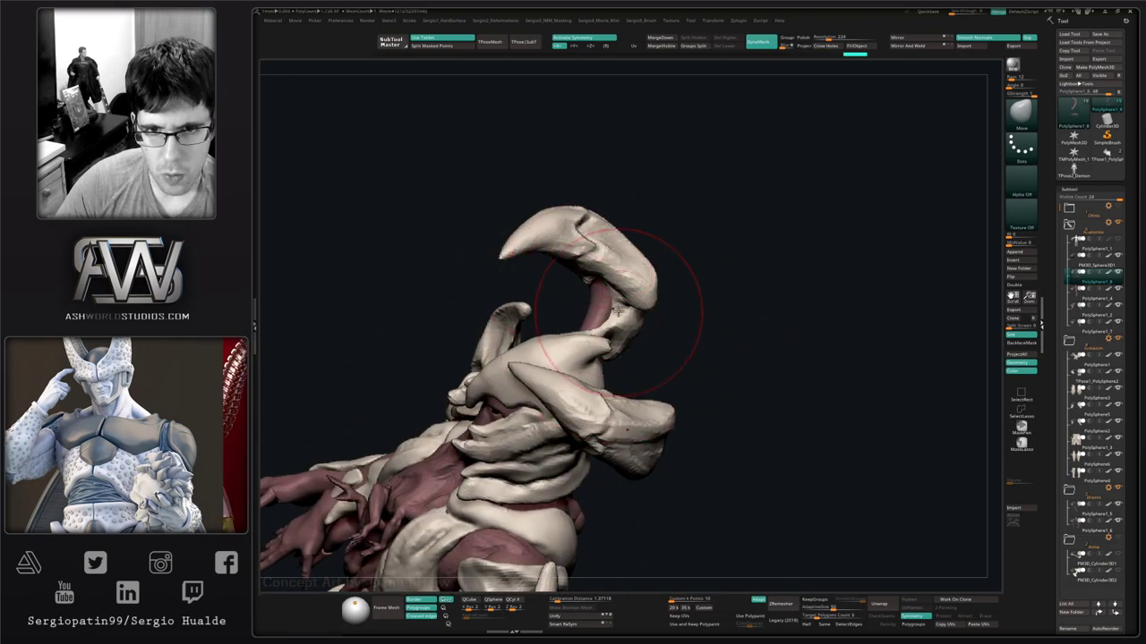
{"action": "mouse_move", "coordinate": [622, 341]}
{"action": "right_mouse_down"}
{"action": "mouse_move", "coordinate": [616, 299]}
{"action": "mouse_move", "coordinate": [603, 291]}
{"action": "mouse_move", "coordinate": [603, 302]}
{"action": "right_mouse_up"}
Select the head armour and cut away the bony stems between horns and head with a lasso selection.
{"action": "left_click", "coordinate": [594, 303], "text": "alt"}
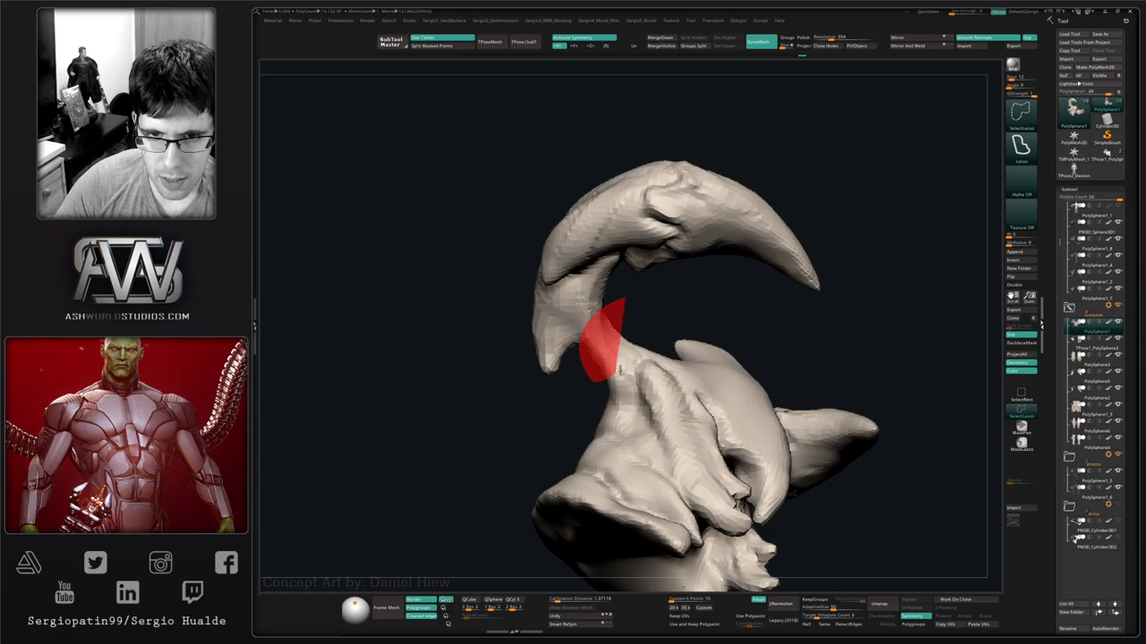
{"action": "left_click_drag", "start_coordinate": [619, 370], "coordinate": [621, 365], "text": "ctrl+alt+shift"}
{"action": "mouse_move", "coordinate": [645, 332]}
{"action": "right_mouse_down"}
{"action": "mouse_move", "coordinate": [685, 464]}
{"action": "mouse_move", "coordinate": [621, 327]}
{"action": "mouse_move", "coordinate": [631, 319]}
{"action": "right_mouse_up"}
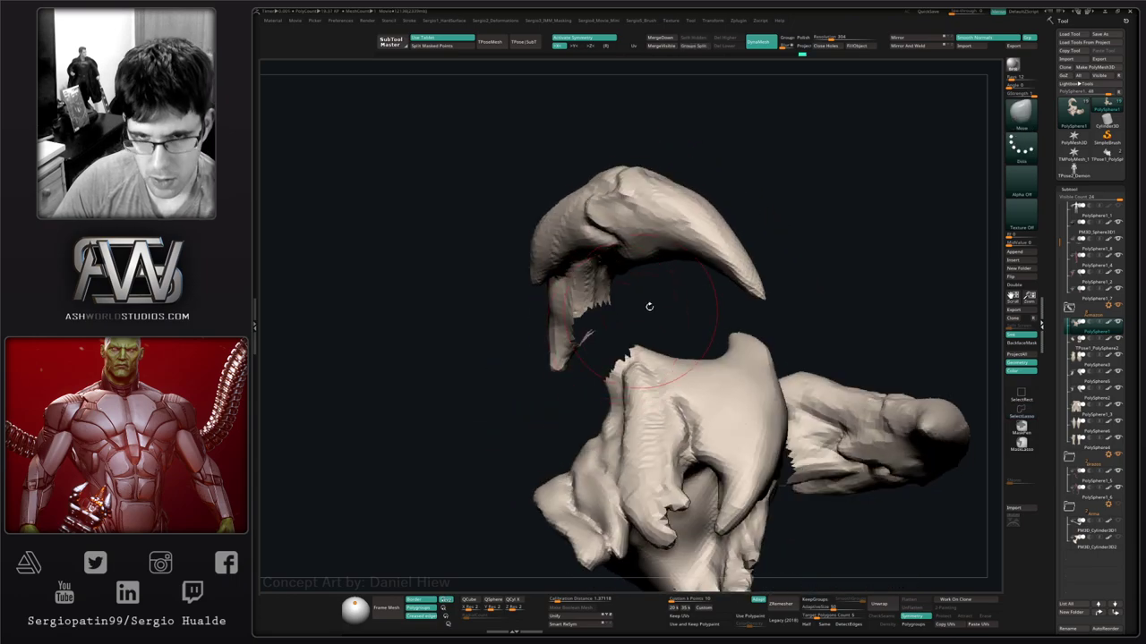
{"action": "left_click_drag", "start_coordinate": [648, 310], "coordinate": [635, 324], "text": "ctrl"}
Adjust the DynaMesh resolution of the head armour and remesh it to close the cut openings.
{"action": "key", "text": "b"}
{"action": "key", "text": "c"}
{"action": "key", "text": "b"}
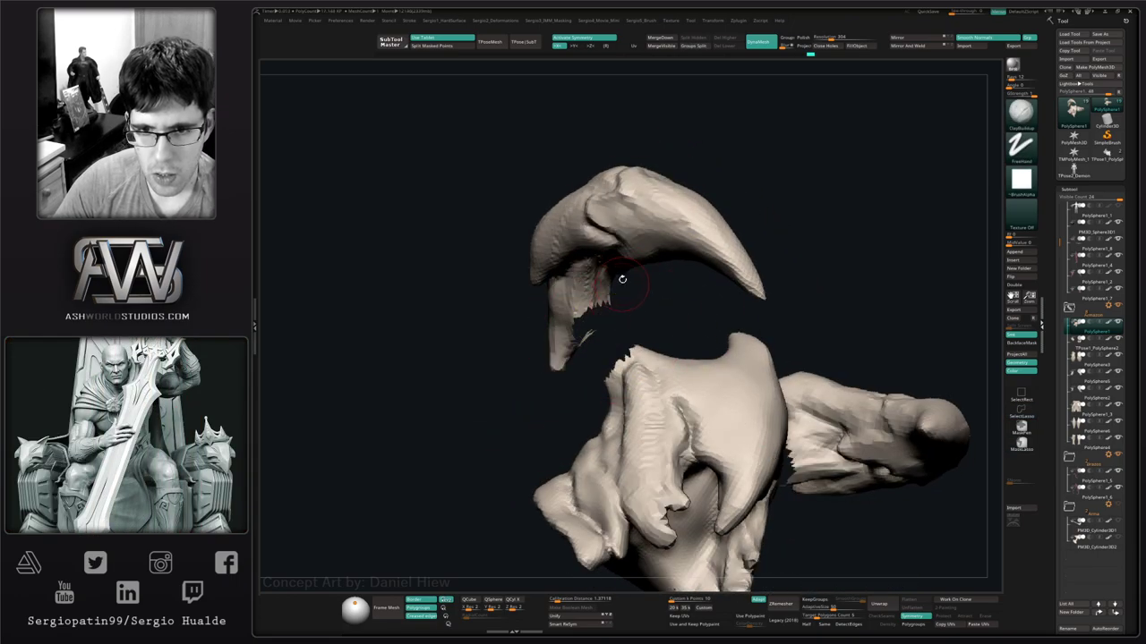
{"action": "left_click_drag", "start_coordinate": [835, 38], "coordinate": [830, 37]}
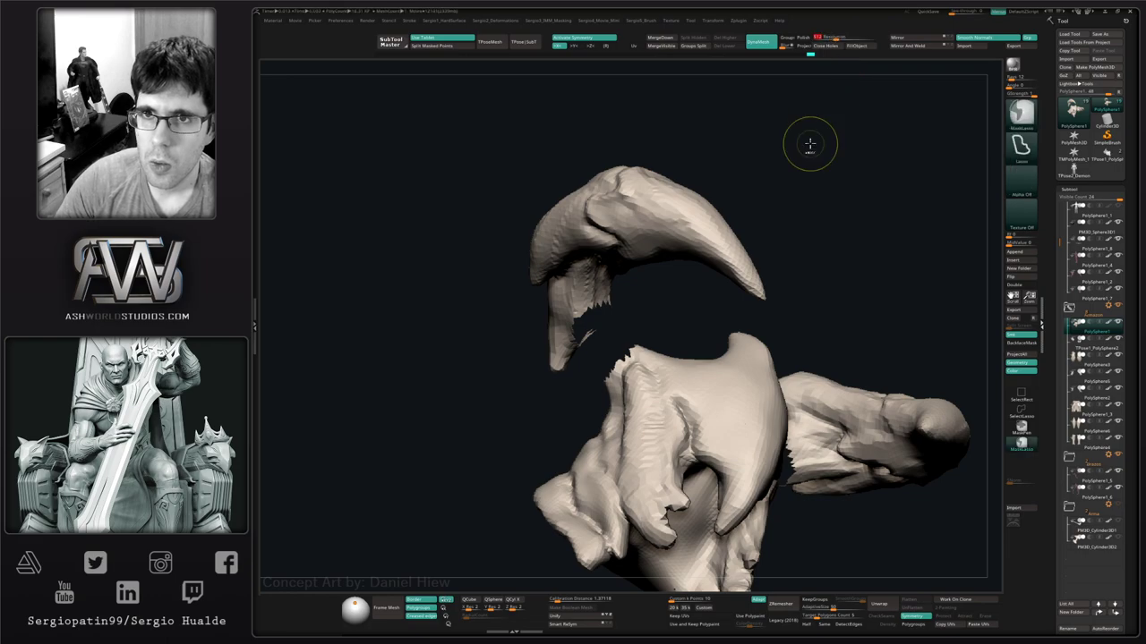
{"action": "left_click_drag", "start_coordinate": [808, 143], "coordinate": [793, 167], "text": "ctrl"}
Paint over the grey patches at the cut ends of the horns with the bone colour, checking in flat shading.
{"action": "mouse_move", "coordinate": [607, 321]}
{"action": "right_mouse_down"}
{"action": "mouse_move", "coordinate": [583, 293]}
{"action": "mouse_move", "coordinate": [612, 279]}
{"action": "right_mouse_up"}
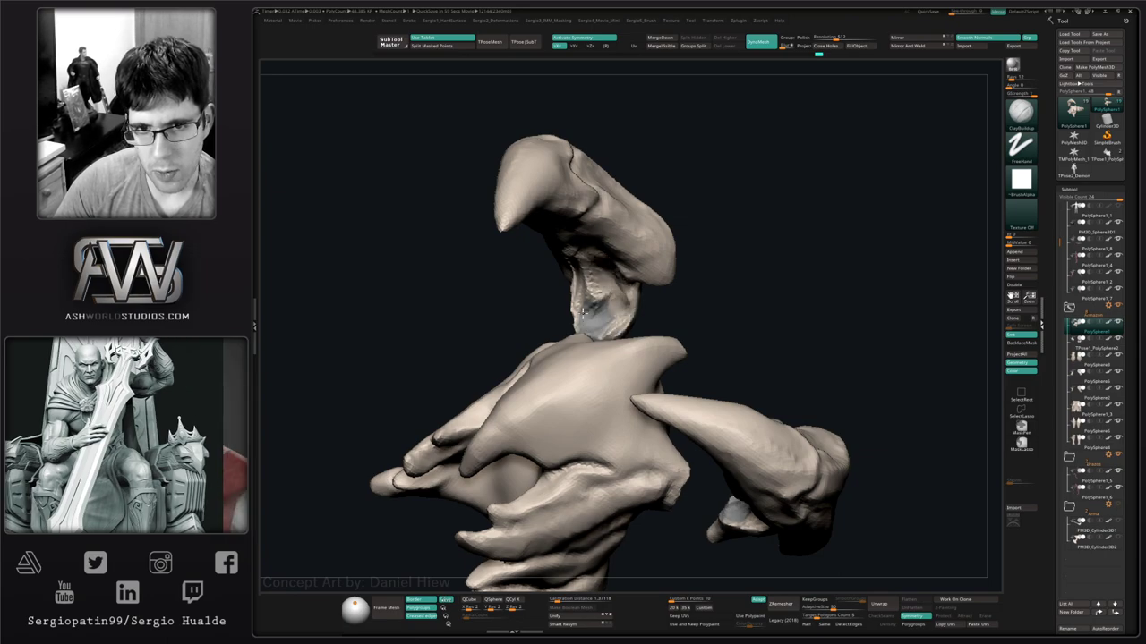
{"action": "mouse_move", "coordinate": [611, 327]}
{"action": "right_mouse_down"}
{"action": "mouse_move", "coordinate": [599, 304]}
{"action": "mouse_move", "coordinate": [630, 313]}
{"action": "mouse_move", "coordinate": [598, 316]}
{"action": "right_mouse_up"}
{"action": "key", "text": "alt+s"}
{"action": "key", "text": "alt+s"}
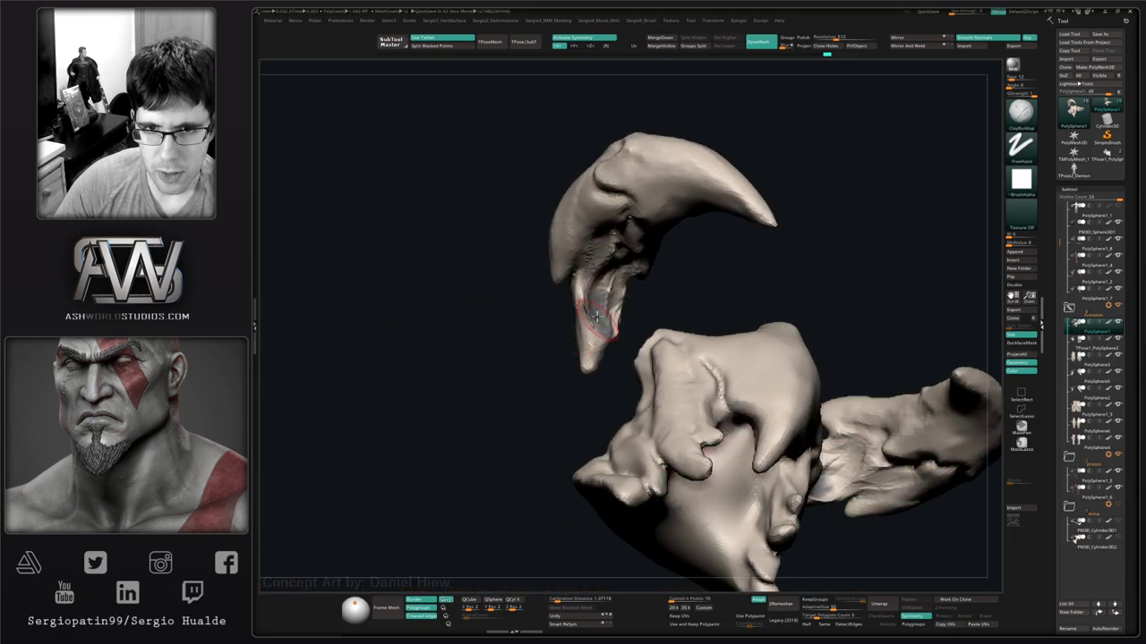
{"action": "key", "text": "space"}
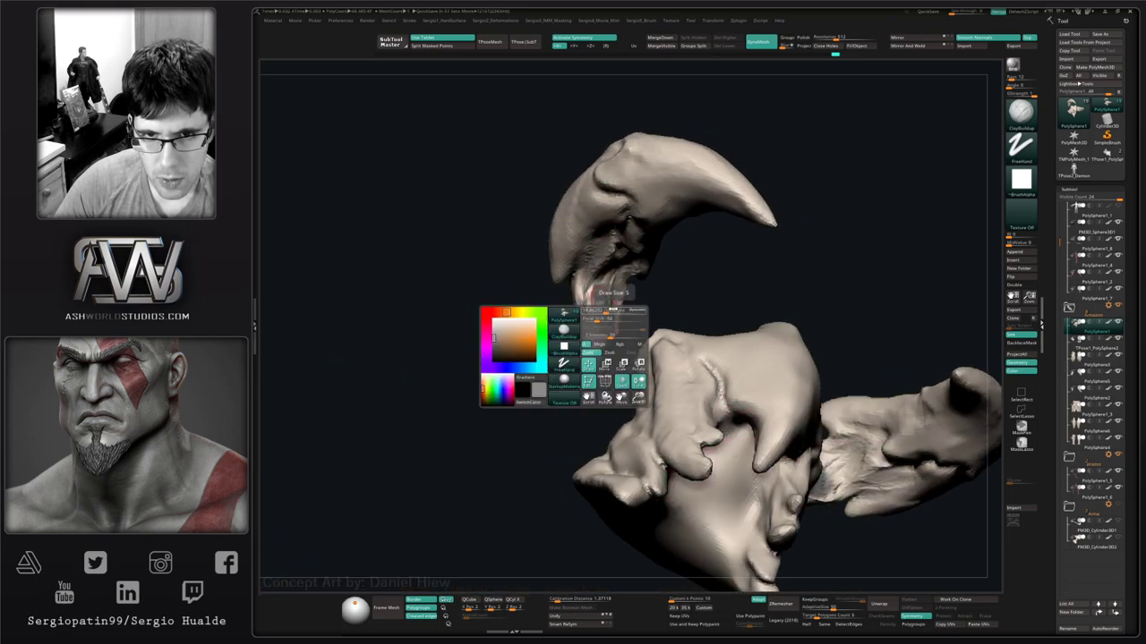
{"action": "key", "text": "shift+f"}
{"action": "key", "text": "space"}
{"action": "left_click_drag", "start_coordinate": [523, 313], "coordinate": [606, 260]}
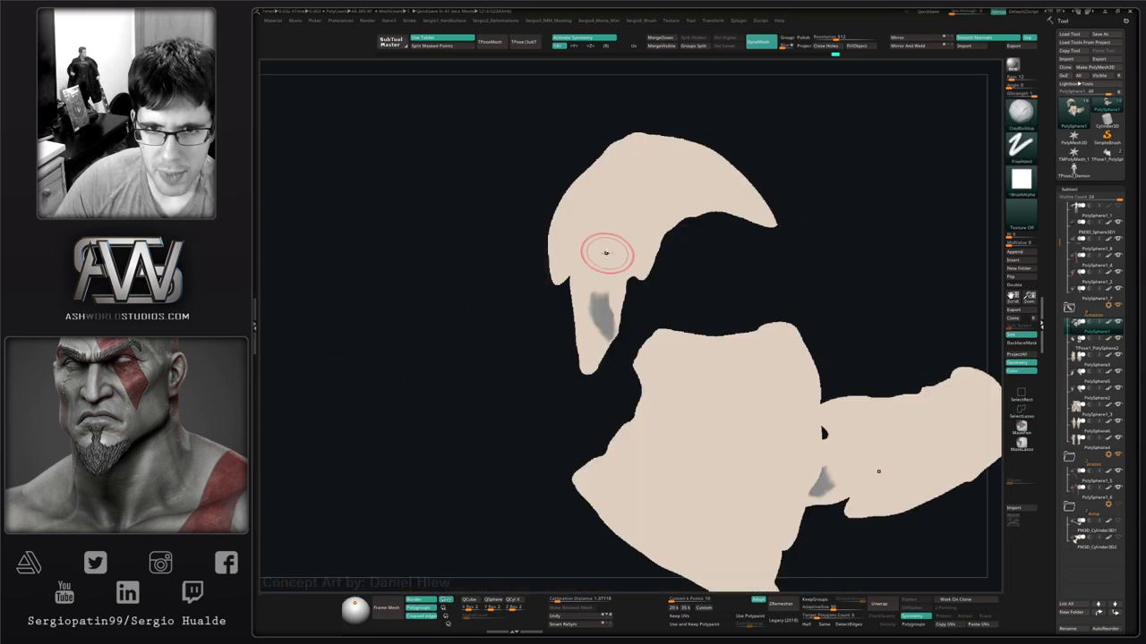
{"action": "key", "text": "space"}
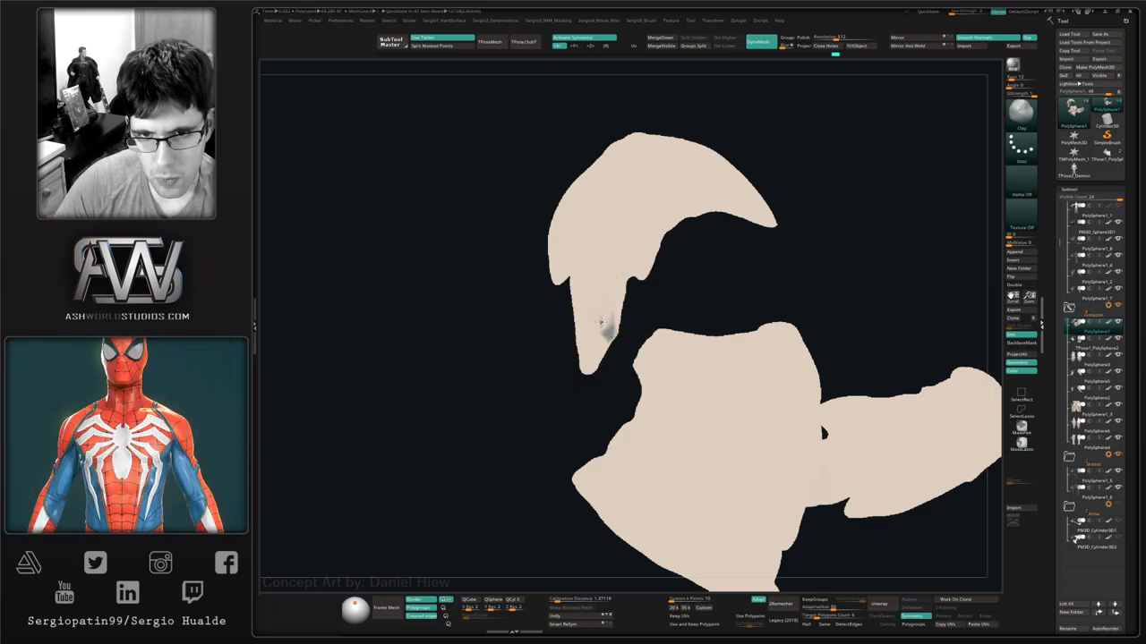
{"action": "right_click_drag", "start_coordinate": [615, 337], "coordinate": [628, 302]}
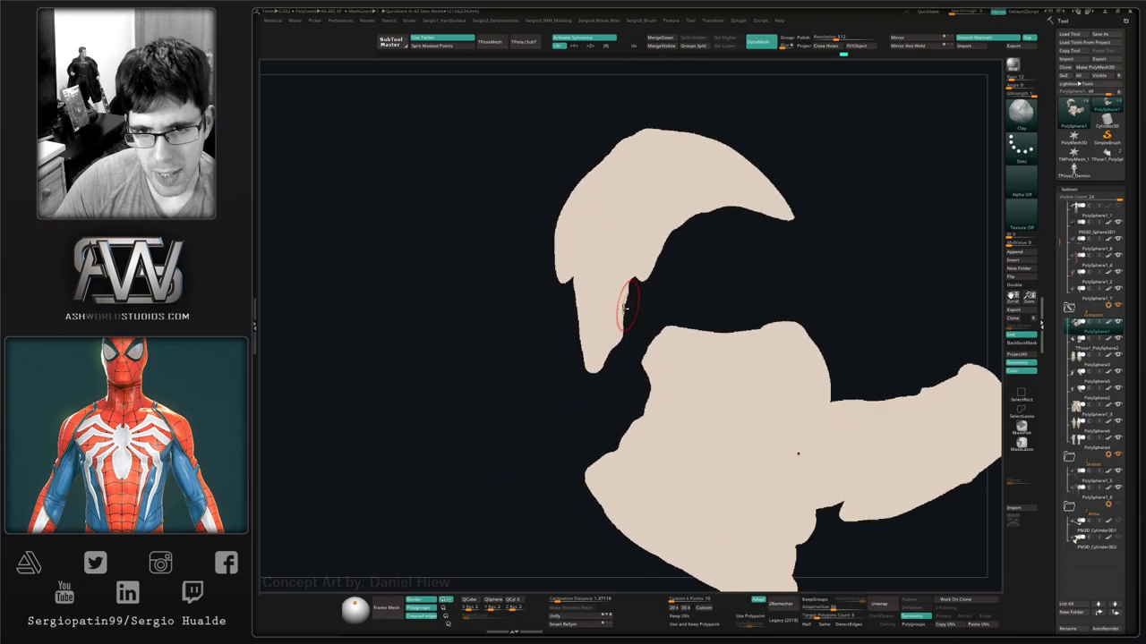
{"action": "key", "text": "space"}
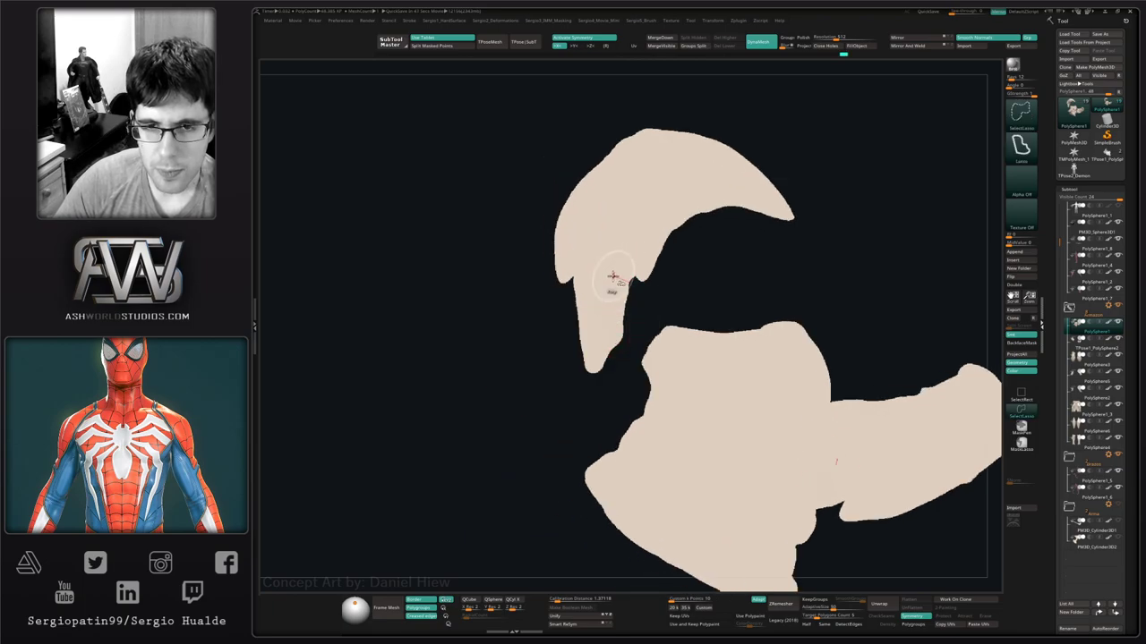
{"action": "key", "text": "ctrl+shift+f"}
Smooth the inner ends of the horns and shape them around the flesh stalks with the Move brush.
{"action": "right_click_drag", "start_coordinate": [616, 311], "coordinate": [618, 306]}
{"action": "left_click_drag", "start_coordinate": [587, 290], "coordinate": [594, 302], "text": "shift"}
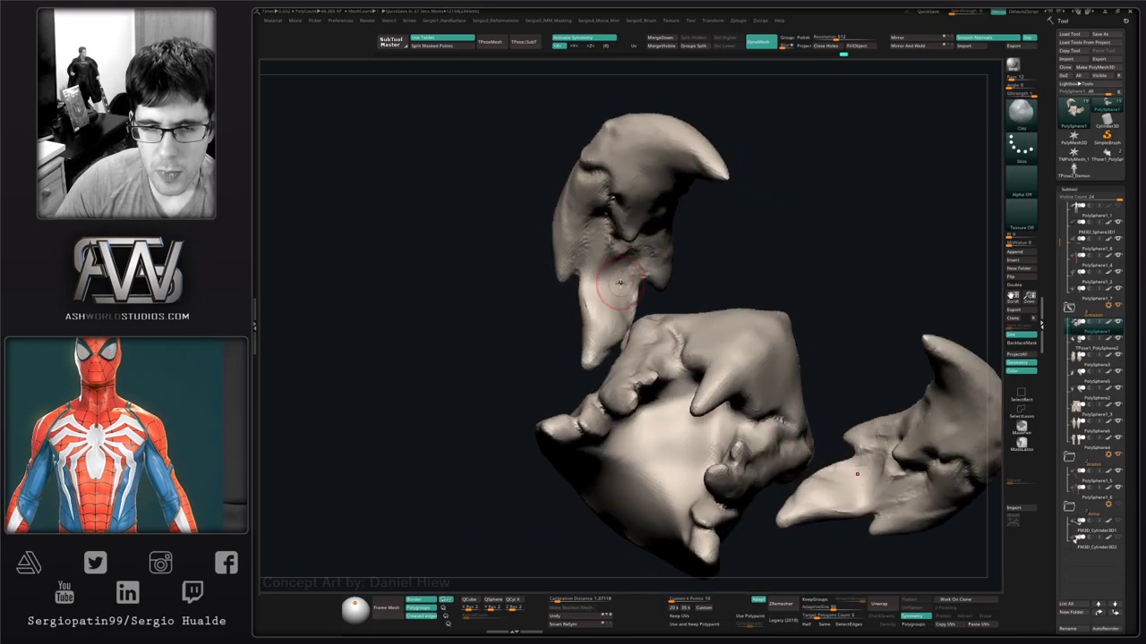
{"action": "key", "text": "alt+s"}
{"action": "mouse_move", "coordinate": [617, 303]}
{"action": "right_mouse_down"}
{"action": "mouse_move", "coordinate": [690, 295]}
{"action": "mouse_move", "coordinate": [598, 286]}
{"action": "mouse_move", "coordinate": [627, 224]}
{"action": "mouse_move", "coordinate": [606, 258]}
{"action": "mouse_move", "coordinate": [598, 246]}
{"action": "mouse_move", "coordinate": [645, 269]}
{"action": "mouse_move", "coordinate": [619, 234]}
{"action": "mouse_move", "coordinate": [599, 237]}
{"action": "mouse_move", "coordinate": [606, 255]}
{"action": "right_mouse_up"}
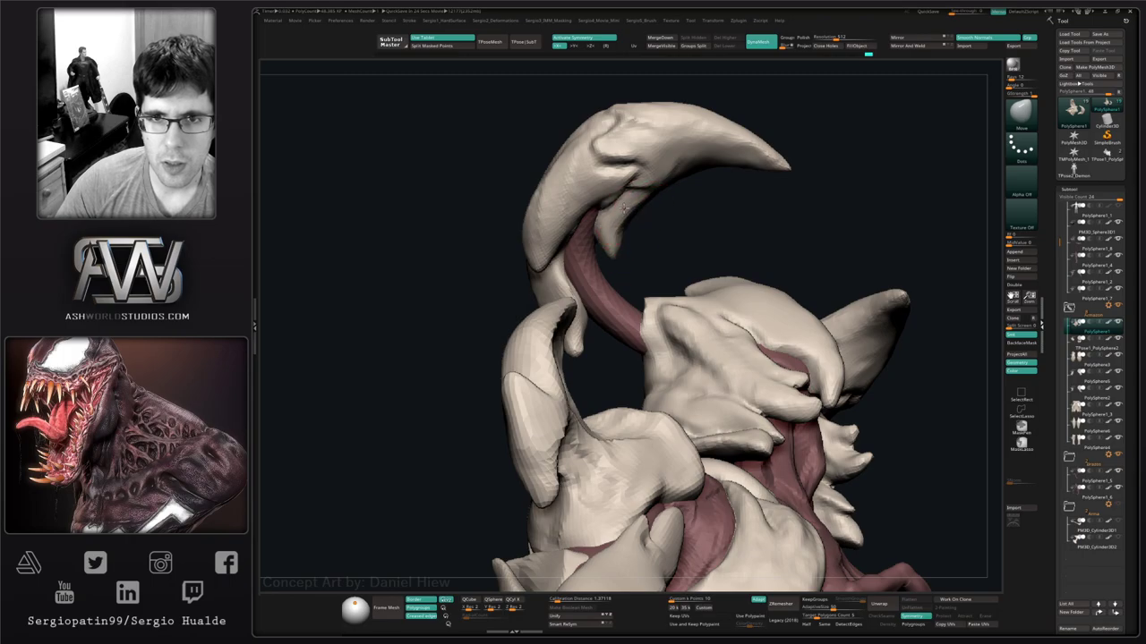
{"action": "mouse_move", "coordinate": [623, 208]}
{"action": "right_mouse_down"}
{"action": "mouse_move", "coordinate": [634, 297]}
{"action": "mouse_move", "coordinate": [584, 272]}
{"action": "mouse_move", "coordinate": [541, 306]}
{"action": "mouse_move", "coordinate": [560, 274]}
{"action": "right_mouse_up"}
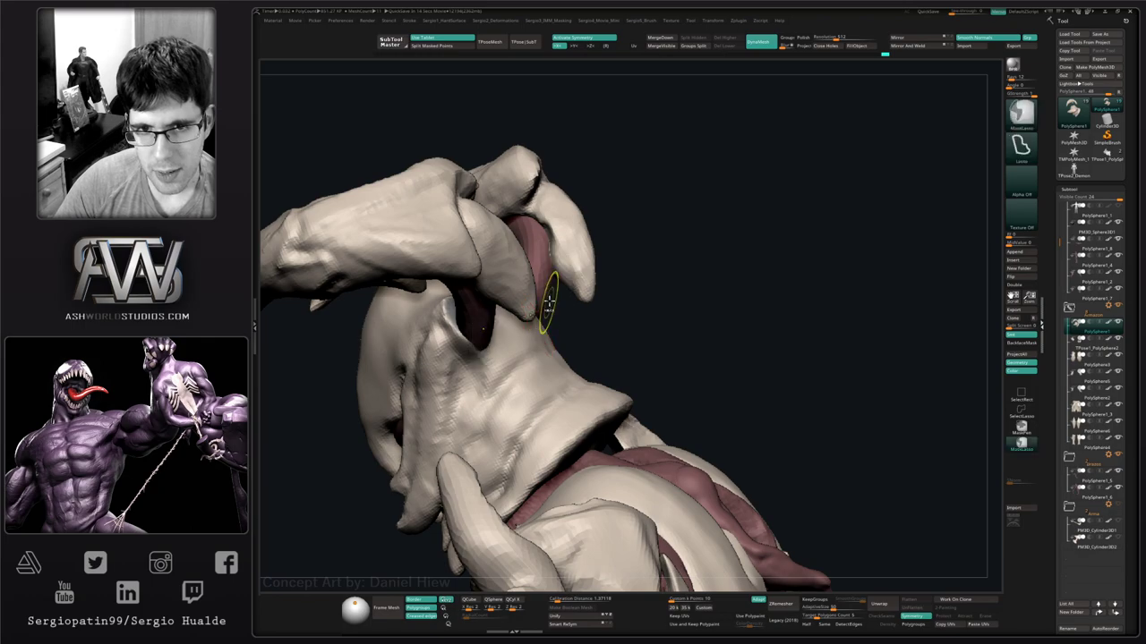
{"action": "mouse_move", "coordinate": [529, 349]}
{"action": "right_mouse_down"}
{"action": "mouse_move", "coordinate": [646, 161]}
{"action": "mouse_move", "coordinate": [544, 262]}
{"action": "right_mouse_up"}
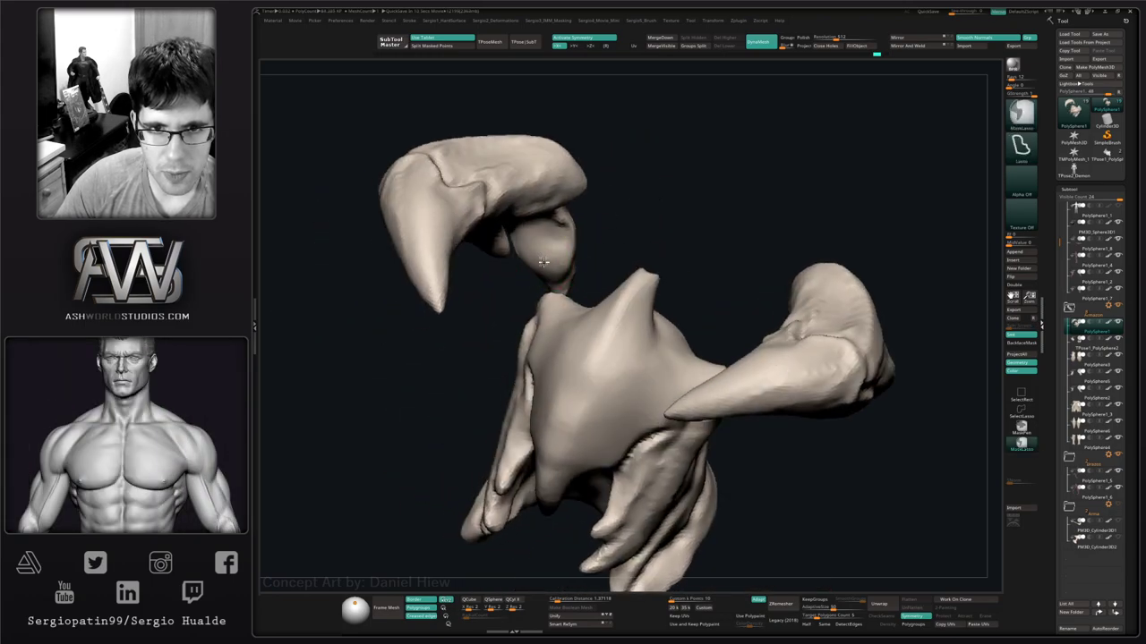
Mask the head armour except for a small area on the horns' lower inner pieces.
{"action": "left_click", "coordinate": [1021, 428]}
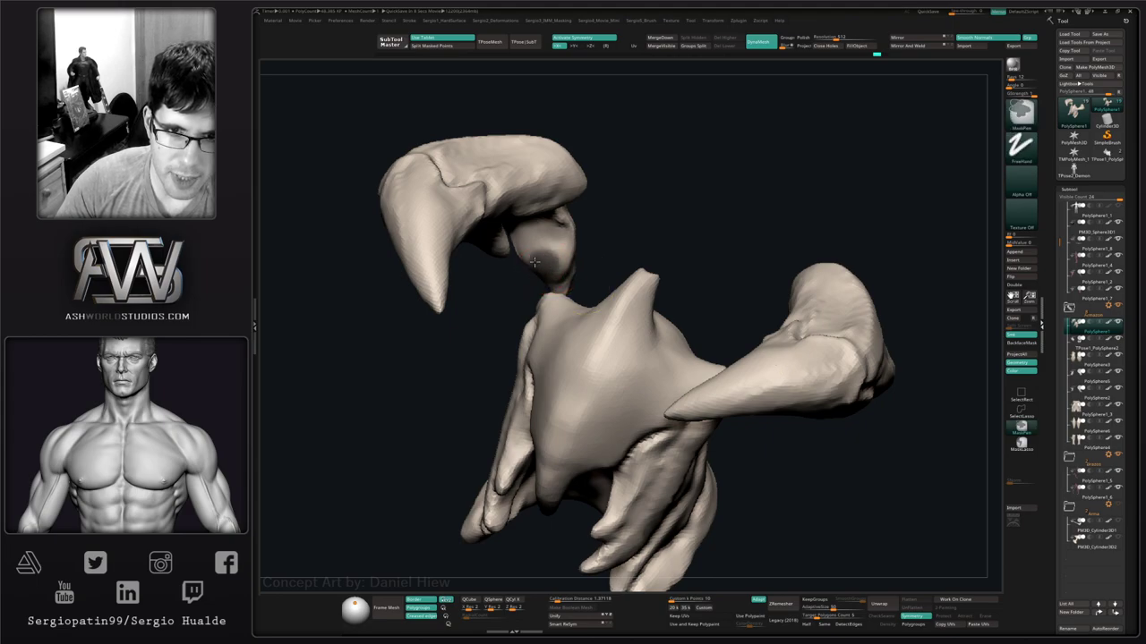
{"action": "left_click_drag", "start_coordinate": [534, 263], "coordinate": [563, 269], "text": "ctrl"}
{"action": "left_click", "coordinate": [585, 257], "text": "ctrl"}
{"action": "right_click_drag", "start_coordinate": [585, 257], "coordinate": [565, 276]}
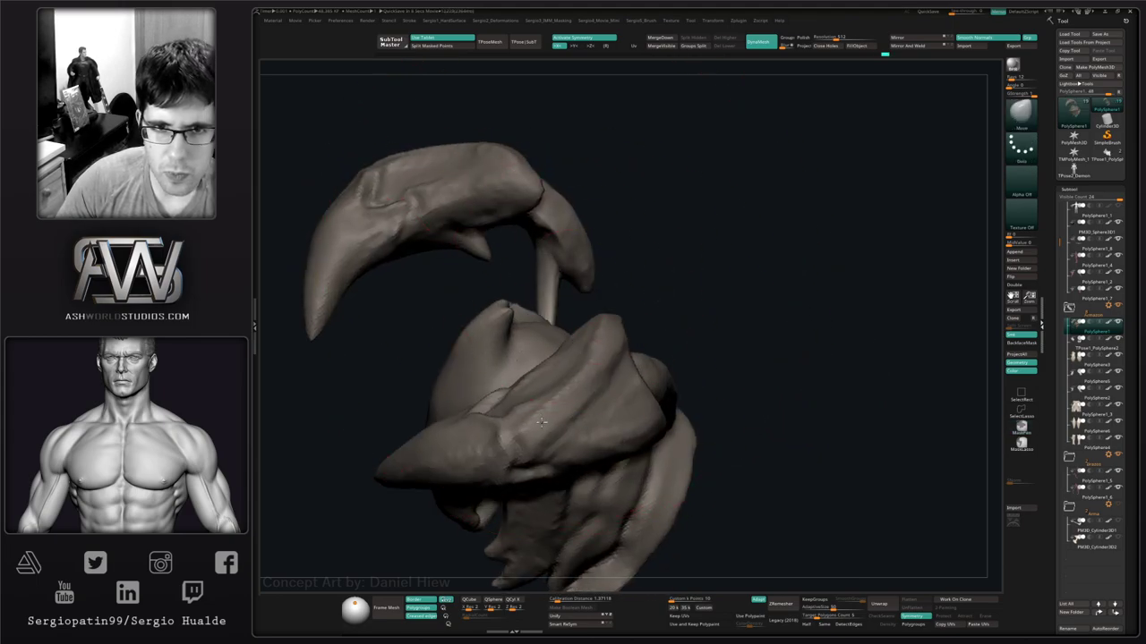
Pull the unmasked area of each horn down to the head as a bone strip along the flesh stalk.
{"action": "right_click_drag", "start_coordinate": [573, 360], "coordinate": [524, 369]}
{"action": "right_click_drag", "start_coordinate": [743, 300], "coordinate": [546, 333], "text": "alt"}
{"action": "left_click_drag", "start_coordinate": [599, 352], "coordinate": [609, 329]}
{"action": "key", "text": "alt+s"}
{"action": "mouse_move", "coordinate": [648, 333]}
{"action": "right_mouse_down"}
{"action": "mouse_move", "coordinate": [683, 353]}
{"action": "mouse_move", "coordinate": [673, 383]}
{"action": "right_mouse_up"}
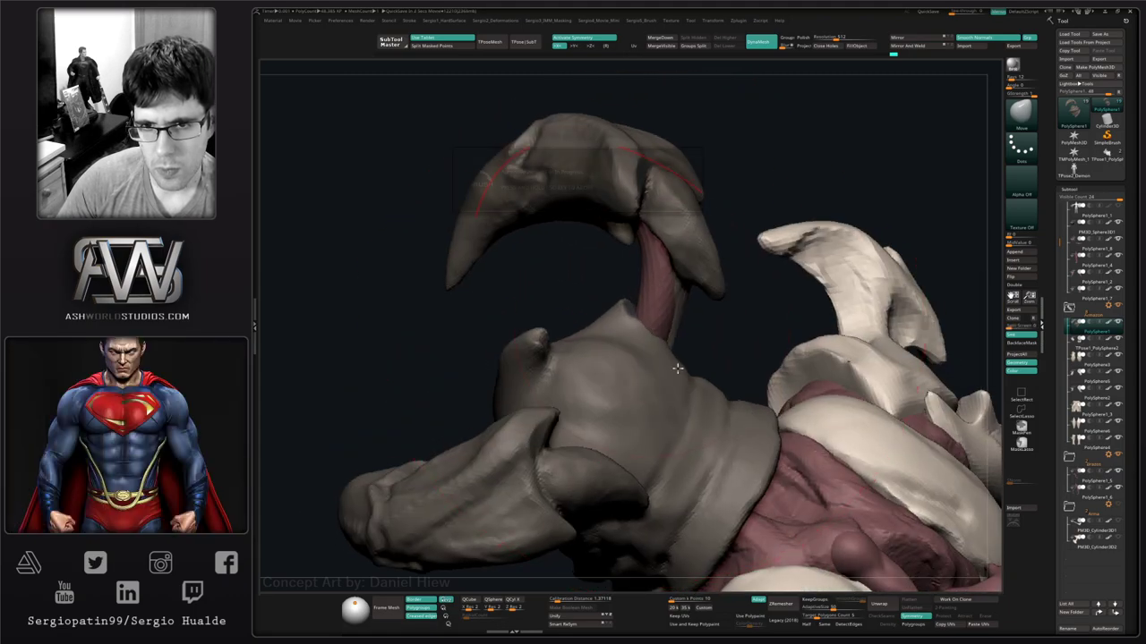
{"action": "right_click_drag", "start_coordinate": [652, 328], "coordinate": [629, 332]}
{"action": "right_click_drag", "start_coordinate": [627, 325], "coordinate": [569, 395]}
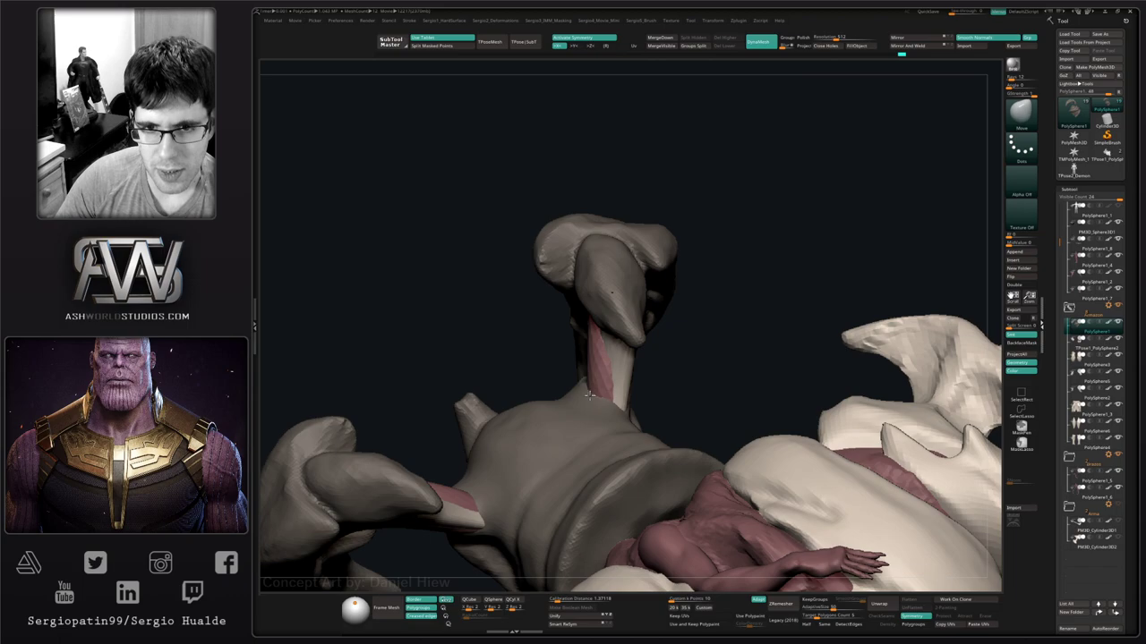
Thicken the bone strips with the Inflat brush, clear the mask and remesh the head armour.
{"action": "key", "text": "s"}
{"action": "mouse_move", "coordinate": [618, 375]}
{"action": "left_mouse_down"}
{"action": "mouse_move", "coordinate": [605, 375]}
{"action": "mouse_move", "coordinate": [634, 393]}
{"action": "left_mouse_up"}
{"action": "key", "text": "ctrl+i"}
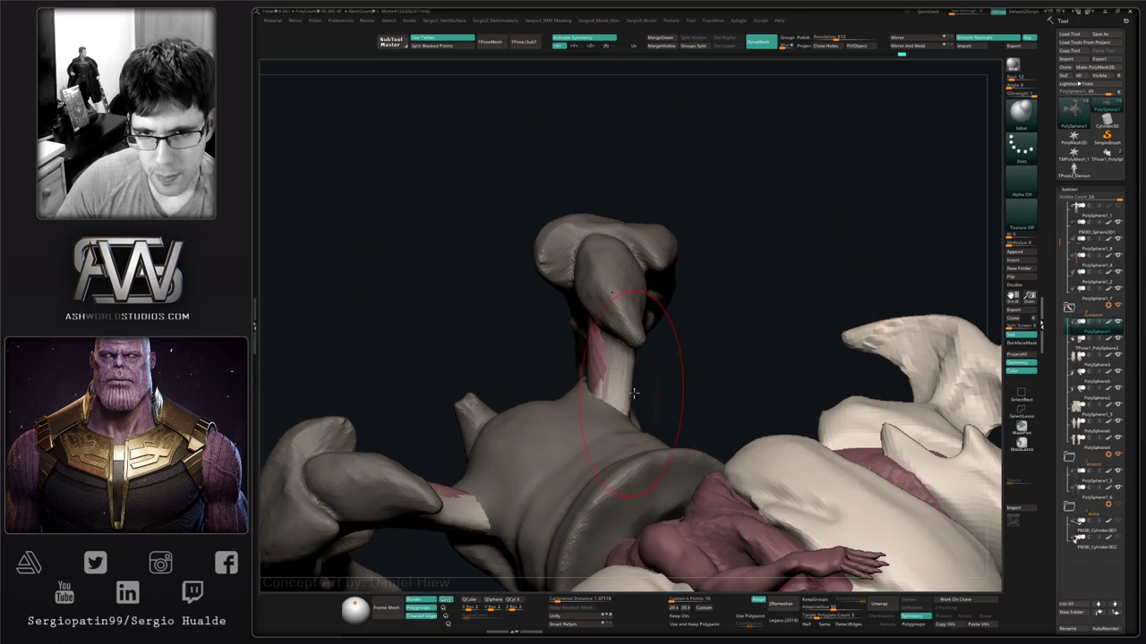
{"action": "left_click_drag", "start_coordinate": [716, 358], "coordinate": [759, 286], "text": "ctrl"}
{"action": "left_click_drag", "start_coordinate": [749, 343], "coordinate": [687, 399], "text": "ctrl"}
Reshape the junction where the bone strips and flesh stalks meet the back of the head.
{"action": "mouse_move", "coordinate": [664, 402]}
{"action": "right_mouse_down"}
{"action": "mouse_move", "coordinate": [588, 415]}
{"action": "mouse_move", "coordinate": [582, 387]}
{"action": "mouse_move", "coordinate": [548, 351]}
{"action": "mouse_move", "coordinate": [585, 396]}
{"action": "mouse_move", "coordinate": [582, 355]}
{"action": "mouse_move", "coordinate": [593, 376]}
{"action": "mouse_move", "coordinate": [578, 398]}
{"action": "mouse_move", "coordinate": [606, 403]}
{"action": "mouse_move", "coordinate": [595, 390]}
{"action": "mouse_move", "coordinate": [598, 400]}
{"action": "right_mouse_up"}
{"action": "left_click", "coordinate": [593, 376], "text": "alt"}
{"action": "left_click", "coordinate": [608, 403], "text": "alt"}
{"action": "key", "text": "ctrl"}
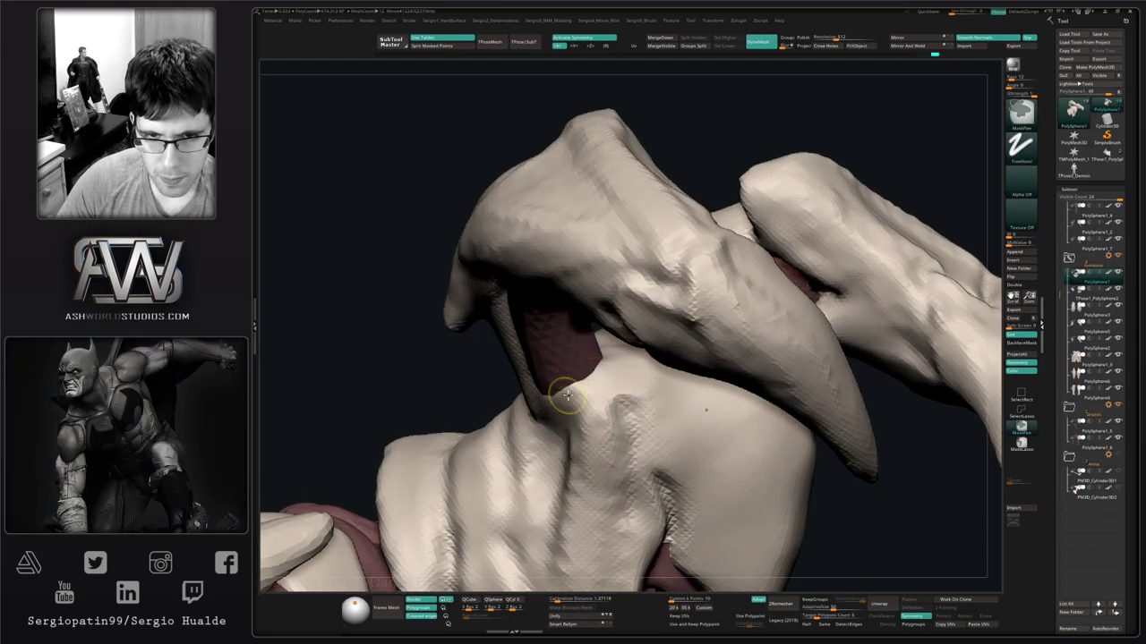
{"action": "left_click", "coordinate": [456, 401], "text": "ctrl"}
{"action": "right_click_drag", "start_coordinate": [456, 401], "coordinate": [261, 424]}
{"action": "left_click_drag", "start_coordinate": [602, 391], "coordinate": [591, 353]}
{"action": "mouse_move", "coordinate": [591, 353]}
{"action": "right_mouse_down"}
{"action": "mouse_move", "coordinate": [583, 393]}
{"action": "mouse_move", "coordinate": [678, 332]}
{"action": "mouse_move", "coordinate": [568, 394]}
{"action": "mouse_move", "coordinate": [559, 383]}
{"action": "mouse_move", "coordinate": [576, 422]}
{"action": "right_mouse_up"}
{"action": "left_click_drag", "start_coordinate": [442, 423], "coordinate": [432, 427]}
{"action": "right_click_drag", "start_coordinate": [476, 421], "coordinate": [476, 409]}
Carve grooves around the base of the horn stems on the head with DamStandard.
{"action": "key", "text": "b"}
{"action": "key", "text": "d"}
{"action": "key", "text": "s"}
{"action": "mouse_move", "coordinate": [507, 400]}
{"action": "left_mouse_down"}
{"action": "mouse_move", "coordinate": [476, 397]}
{"action": "mouse_move", "coordinate": [442, 435]}
{"action": "left_mouse_up"}
{"action": "right_click_drag", "start_coordinate": [440, 435], "coordinate": [443, 437]}
{"action": "left_click_drag", "start_coordinate": [433, 397], "coordinate": [409, 427]}
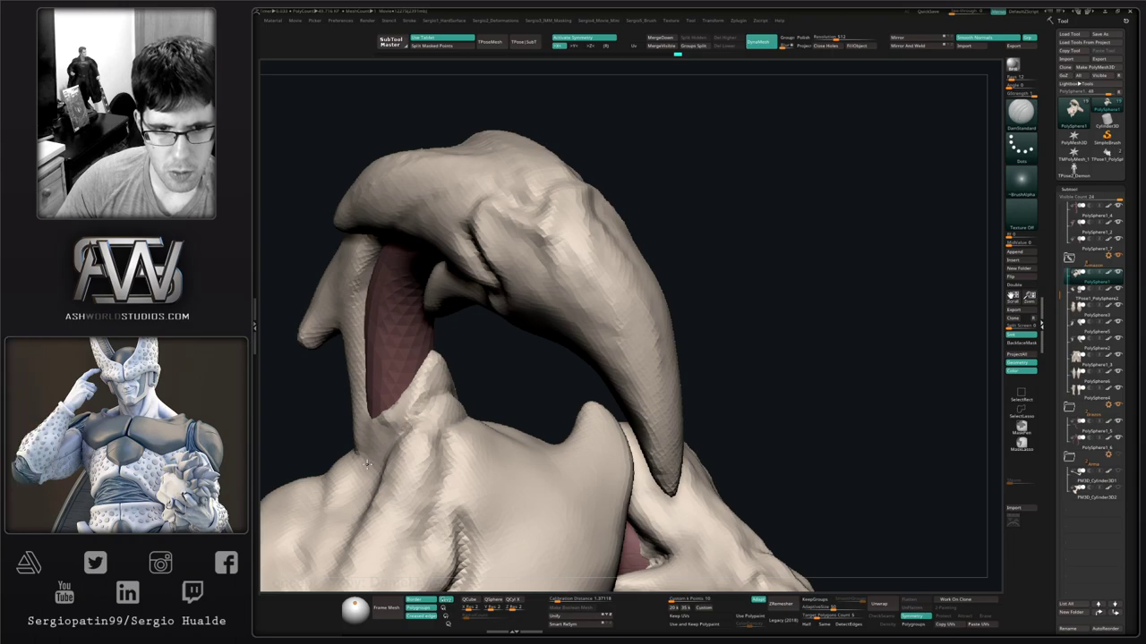
Isolate the torso flesh and build up folds at the base of the neck with the ClayBuildup brush.
{"action": "mouse_move", "coordinate": [448, 465]}
{"action": "right_mouse_down", "text": "ctrl"}
{"action": "mouse_move", "coordinate": [464, 465]}
{"action": "mouse_move", "coordinate": [504, 411]}
{"action": "mouse_move", "coordinate": [477, 414]}
{"action": "mouse_move", "coordinate": [521, 340]}
{"action": "right_mouse_up", "text": "ctrl"}
{"action": "mouse_move", "coordinate": [521, 340]}
{"action": "right_mouse_down", "text": "ctrl"}
{"action": "mouse_move", "coordinate": [530, 392]}
{"action": "mouse_move", "coordinate": [561, 401]}
{"action": "mouse_move", "coordinate": [562, 417]}
{"action": "mouse_move", "coordinate": [580, 372]}
{"action": "mouse_move", "coordinate": [618, 372]}
{"action": "right_mouse_up", "text": "ctrl"}
{"action": "left_click", "coordinate": [560, 394], "text": "alt"}
{"action": "key", "text": "b"}
{"action": "key", "text": "c"}
{"action": "key", "text": "b"}
{"action": "key", "text": "alt+s"}
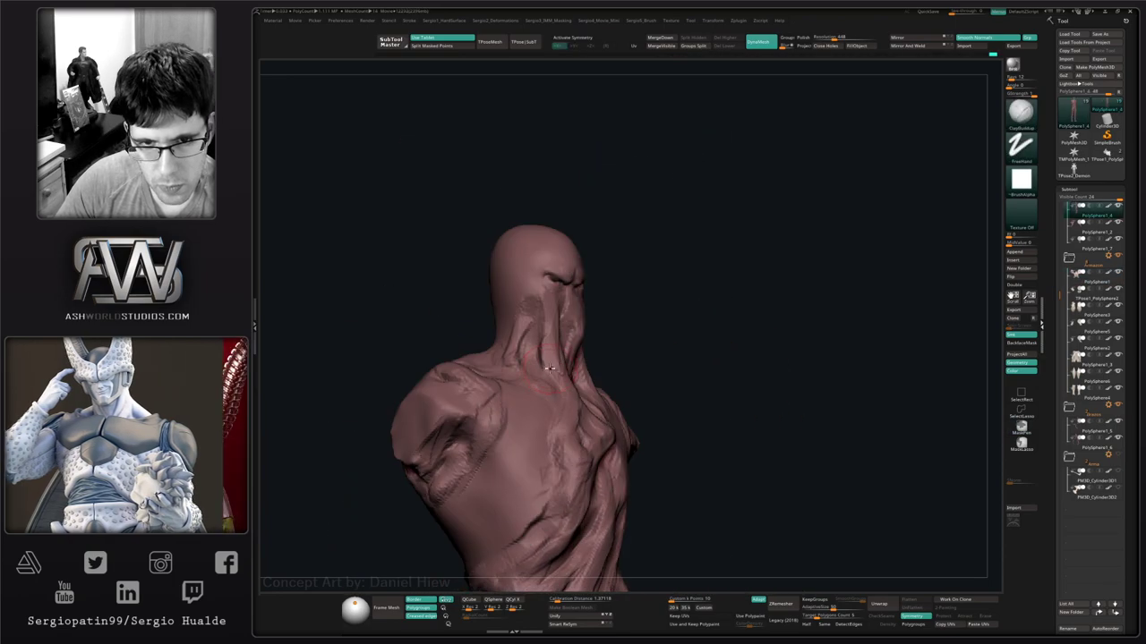
{"action": "left_click_drag", "start_coordinate": [542, 335], "coordinate": [537, 368]}
{"action": "right_click_drag", "start_coordinate": [537, 394], "coordinate": [564, 387]}
{"action": "key", "text": "alt+s"}
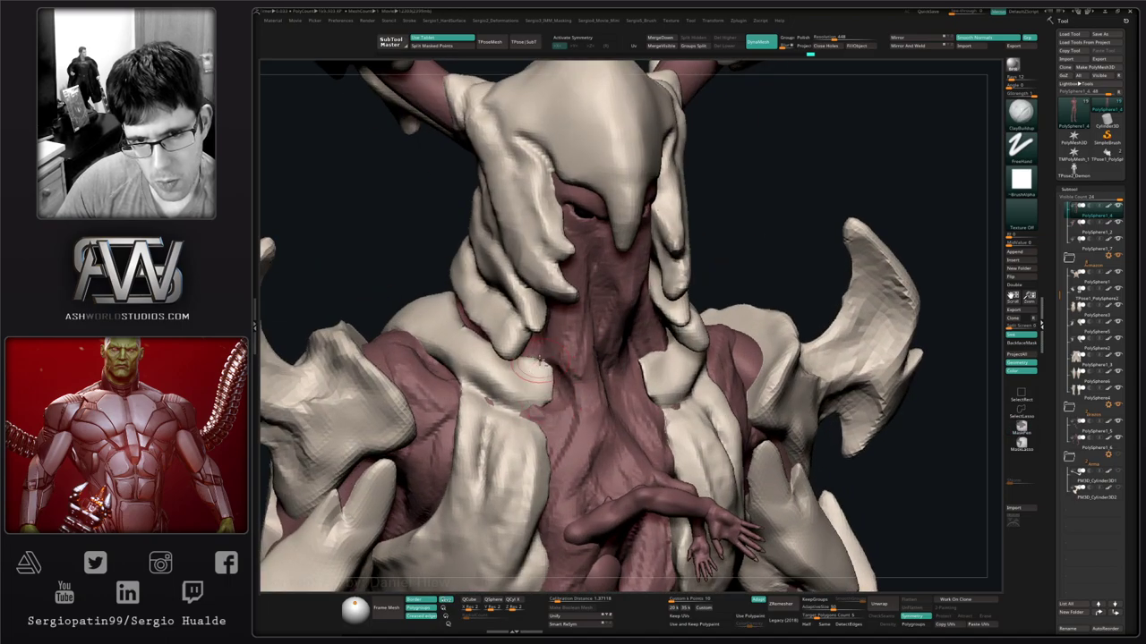
{"action": "key", "text": "shift+s"}
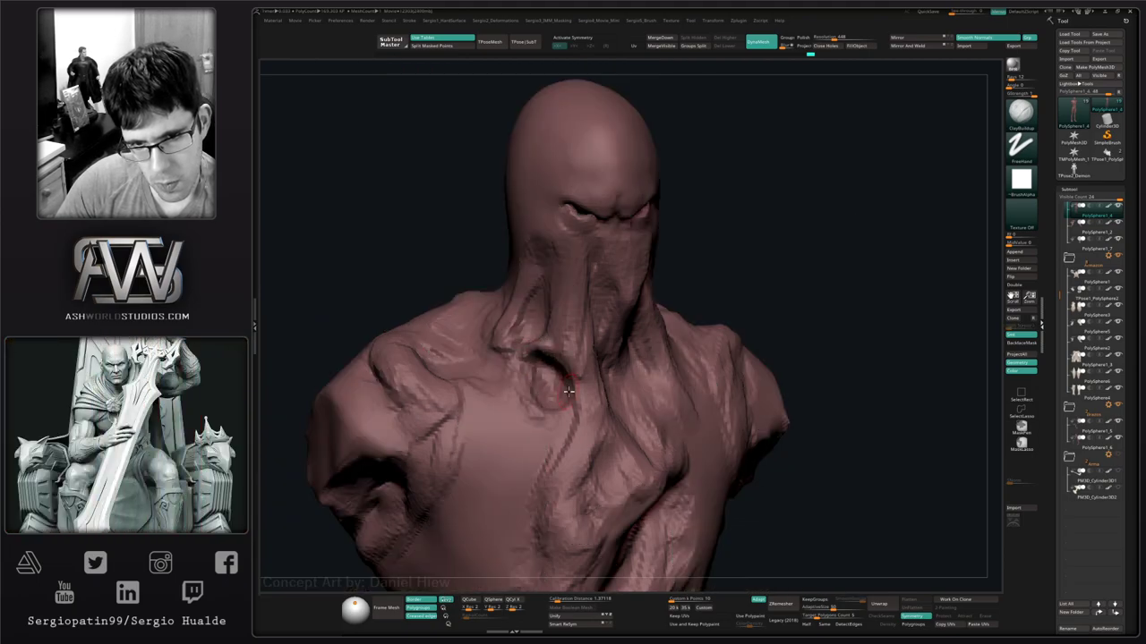
{"action": "right_click_drag", "start_coordinate": [569, 392], "coordinate": [570, 359]}
{"action": "key", "text": "shift+s"}
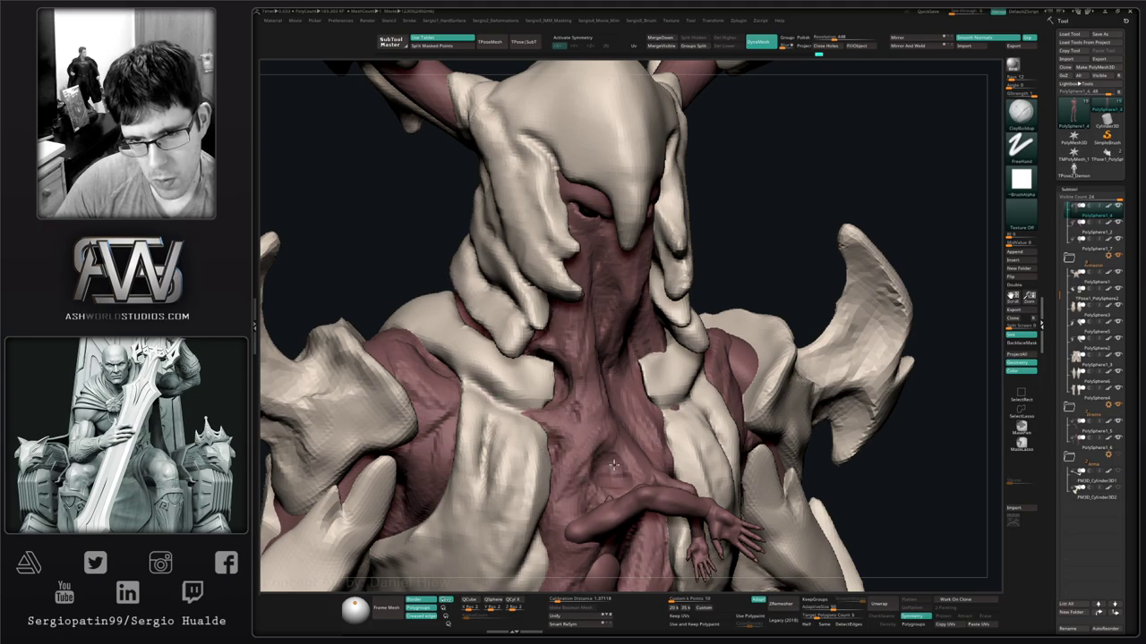
Sculpt rounded hollows and raised ridges into the flesh of the central upper chest.
{"action": "right_click_drag", "start_coordinate": [614, 464], "coordinate": [636, 394]}
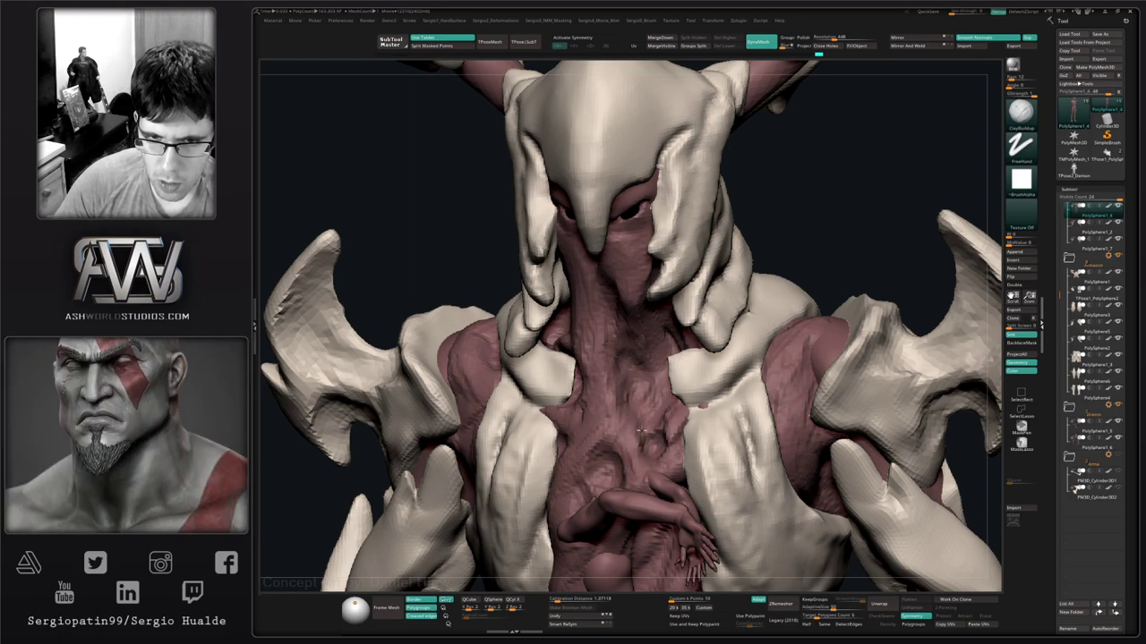
{"action": "right_click_drag", "start_coordinate": [692, 479], "coordinate": [669, 478]}
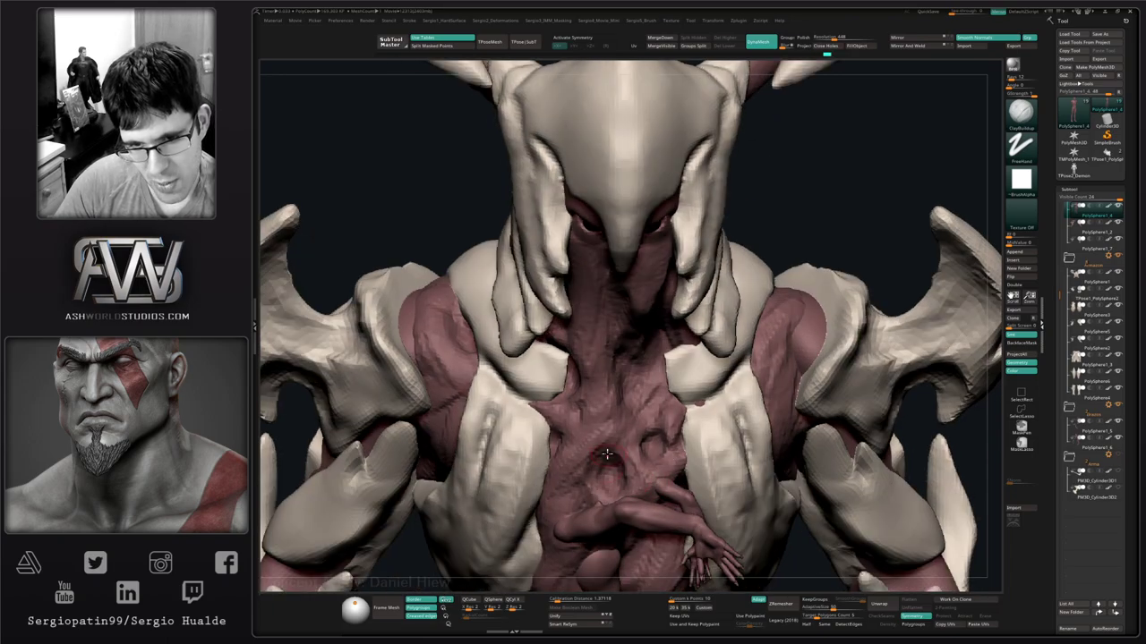
{"action": "right_click_drag", "start_coordinate": [626, 466], "coordinate": [643, 409], "text": "ctrl"}
{"action": "right_click_drag", "start_coordinate": [652, 448], "coordinate": [636, 475], "text": "ctrl"}
{"action": "right_click_drag", "start_coordinate": [636, 474], "coordinate": [621, 432]}
{"action": "left_click", "coordinate": [624, 475], "text": "ctrl+shift"}
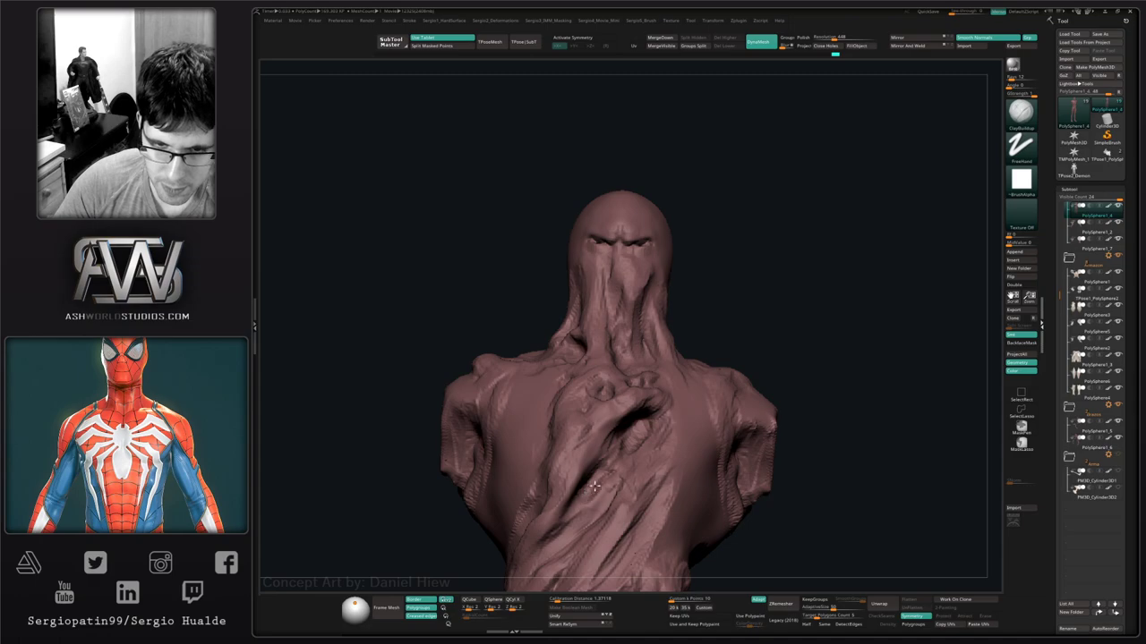
{"action": "mouse_move", "coordinate": [619, 485]}
{"action": "right_mouse_down"}
{"action": "mouse_move", "coordinate": [604, 528]}
{"action": "mouse_move", "coordinate": [622, 467]}
{"action": "right_mouse_up"}
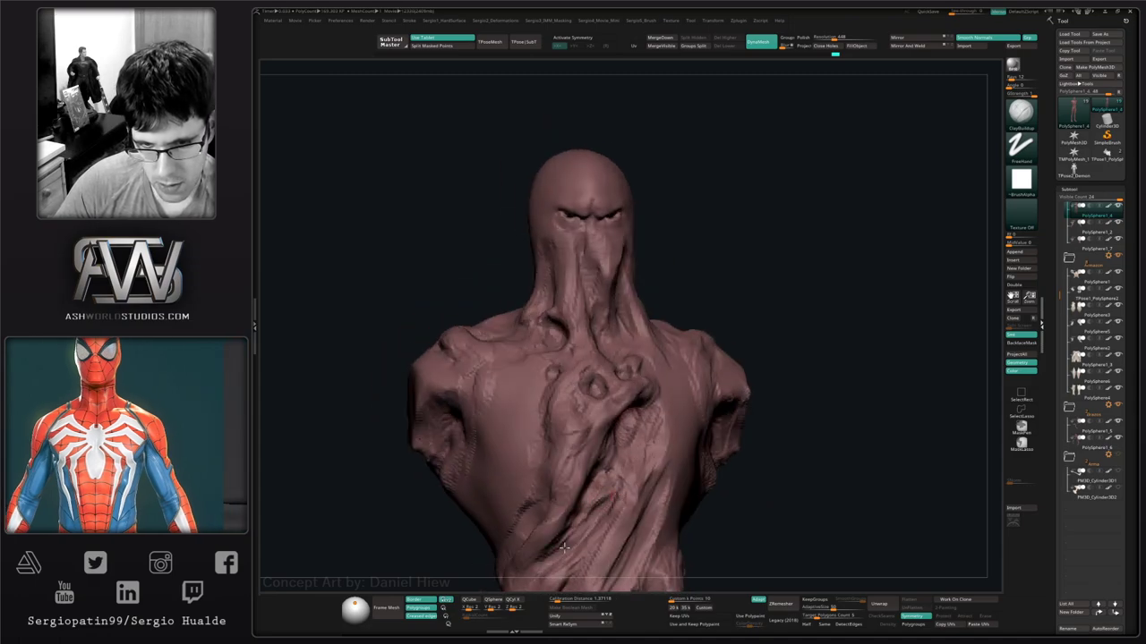
{"action": "right_click_drag", "start_coordinate": [553, 550], "coordinate": [568, 474], "text": "ctrl"}
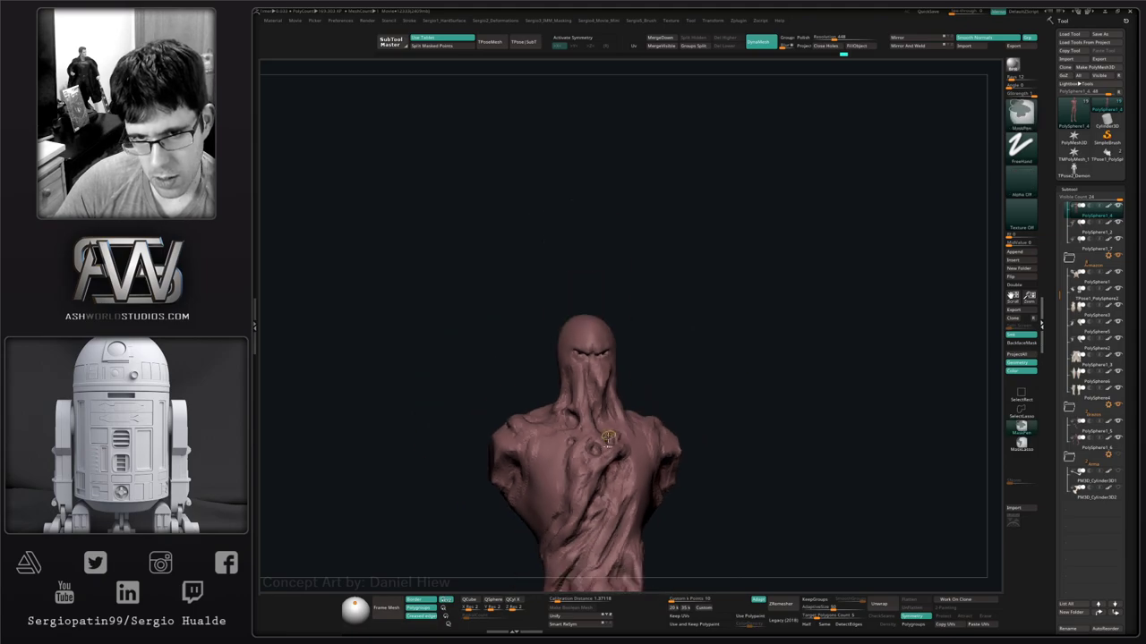
Switch to the head armour and carve grooves between the lower cheek and neck plates with DamStandard.
{"action": "key", "text": "alt+s"}
{"action": "right_click_drag", "start_coordinate": [617, 448], "coordinate": [662, 380], "text": "ctrl"}
{"action": "mouse_move", "coordinate": [741, 356]}
{"action": "left_mouse_down"}
{"action": "mouse_move", "coordinate": [721, 402]}
{"action": "mouse_move", "coordinate": [742, 394]}
{"action": "mouse_move", "coordinate": [721, 413]}
{"action": "mouse_move", "coordinate": [755, 409]}
{"action": "mouse_move", "coordinate": [768, 394]}
{"action": "mouse_move", "coordinate": [761, 351]}
{"action": "mouse_move", "coordinate": [760, 371]}
{"action": "mouse_move", "coordinate": [698, 388]}
{"action": "mouse_move", "coordinate": [752, 436]}
{"action": "mouse_move", "coordinate": [665, 417]}
{"action": "mouse_move", "coordinate": [681, 431]}
{"action": "mouse_move", "coordinate": [650, 412]}
{"action": "mouse_move", "coordinate": [612, 417]}
{"action": "left_mouse_up"}
{"action": "left_click", "coordinate": [563, 442], "text": "alt"}
{"action": "mouse_move", "coordinate": [403, 455]}
{"action": "left_mouse_down"}
{"action": "mouse_move", "coordinate": [516, 473]}
{"action": "mouse_move", "coordinate": [570, 442]}
{"action": "mouse_move", "coordinate": [514, 441]}
{"action": "left_mouse_up"}
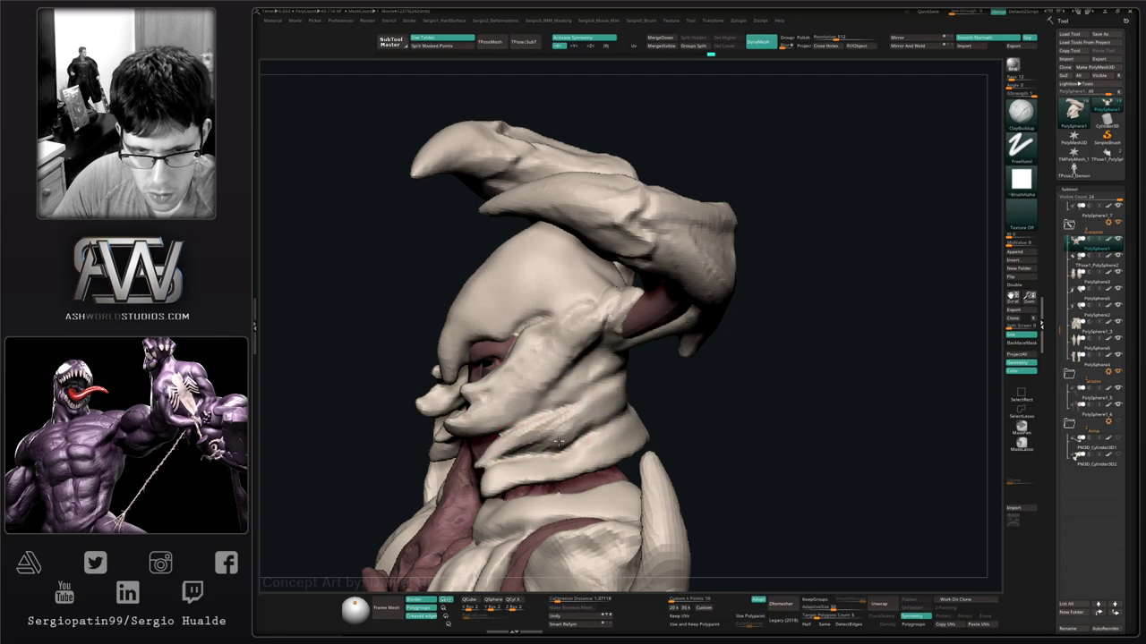
{"action": "right_click_drag", "start_coordinate": [618, 417], "coordinate": [565, 415]}
{"action": "key", "text": "b"}
{"action": "key", "text": "d"}
{"action": "key", "text": "s"}
{"action": "key", "text": "s"}
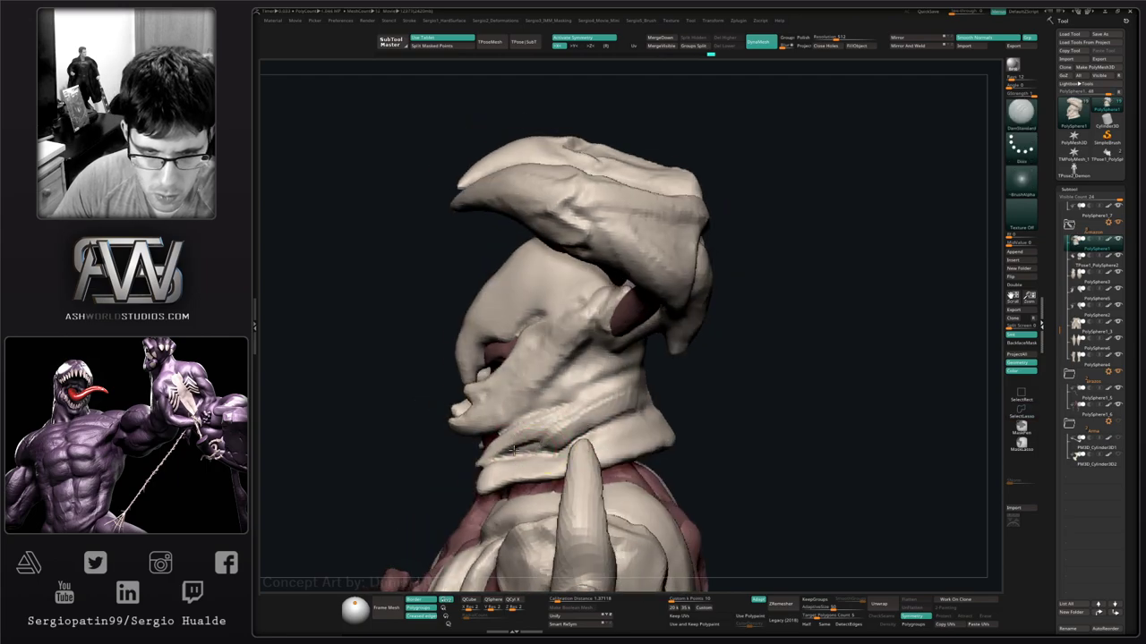
{"action": "mouse_move", "coordinate": [566, 448]}
{"action": "left_mouse_down"}
{"action": "mouse_move", "coordinate": [568, 436]}
{"action": "mouse_move", "coordinate": [546, 440]}
{"action": "mouse_move", "coordinate": [543, 467]}
{"action": "mouse_move", "coordinate": [548, 455]}
{"action": "mouse_move", "coordinate": [531, 454]}
{"action": "left_mouse_up"}
Build up the lower neck plate with ClayBuildup and flatten its surface with TrimDynamic.
{"action": "key", "text": "b"}
{"action": "key", "text": "t"}
{"action": "key", "text": "d"}
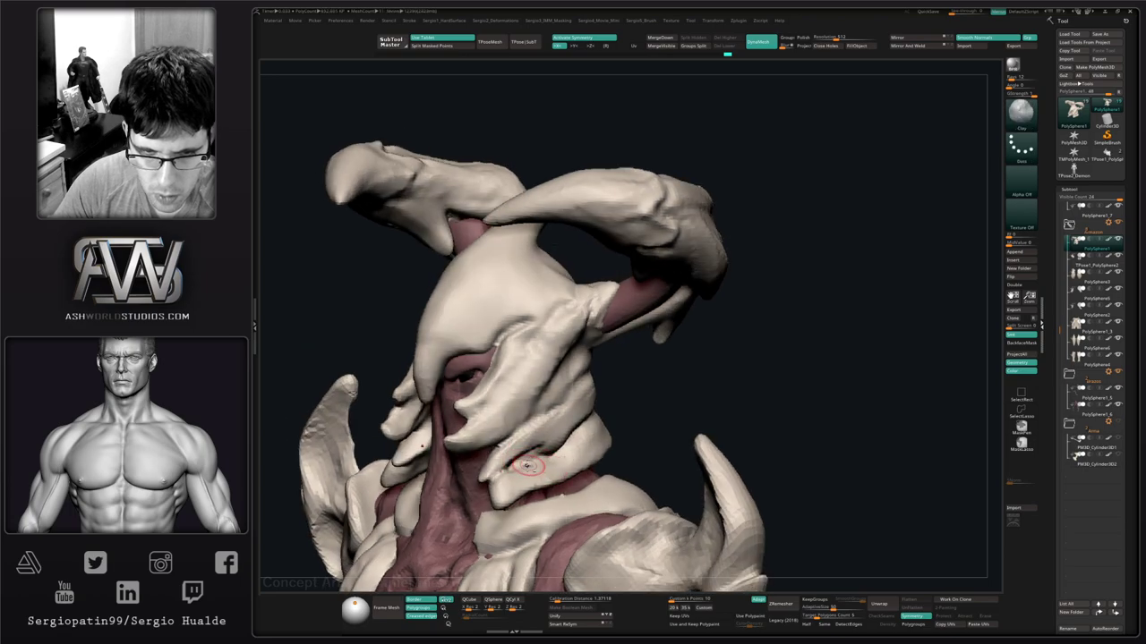
{"action": "key", "text": "b"}
{"action": "key", "text": "c"}
{"action": "key", "text": "b"}
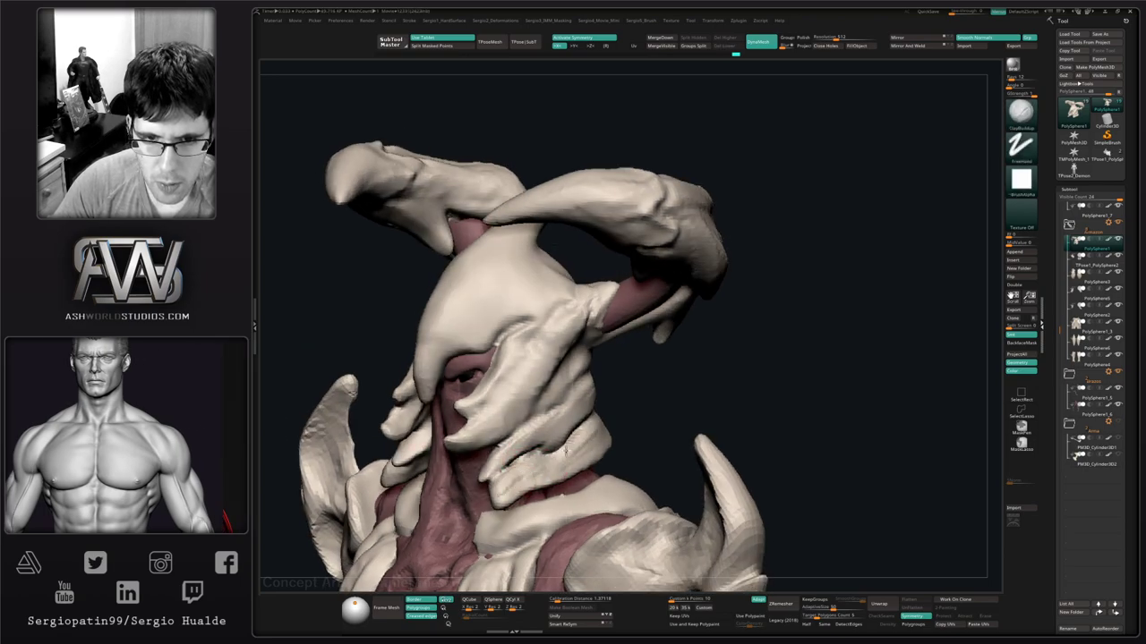
{"action": "key", "text": "b"}
{"action": "key", "text": "t"}
{"action": "key", "text": "d"}
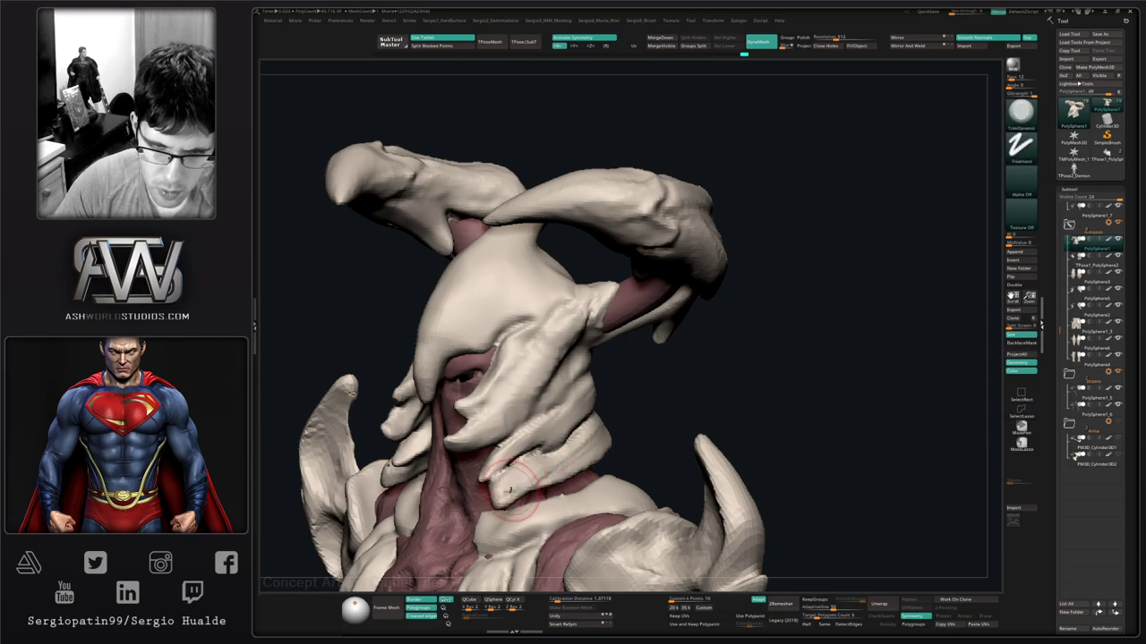
{"action": "right_click_drag", "start_coordinate": [608, 445], "coordinate": [577, 455]}
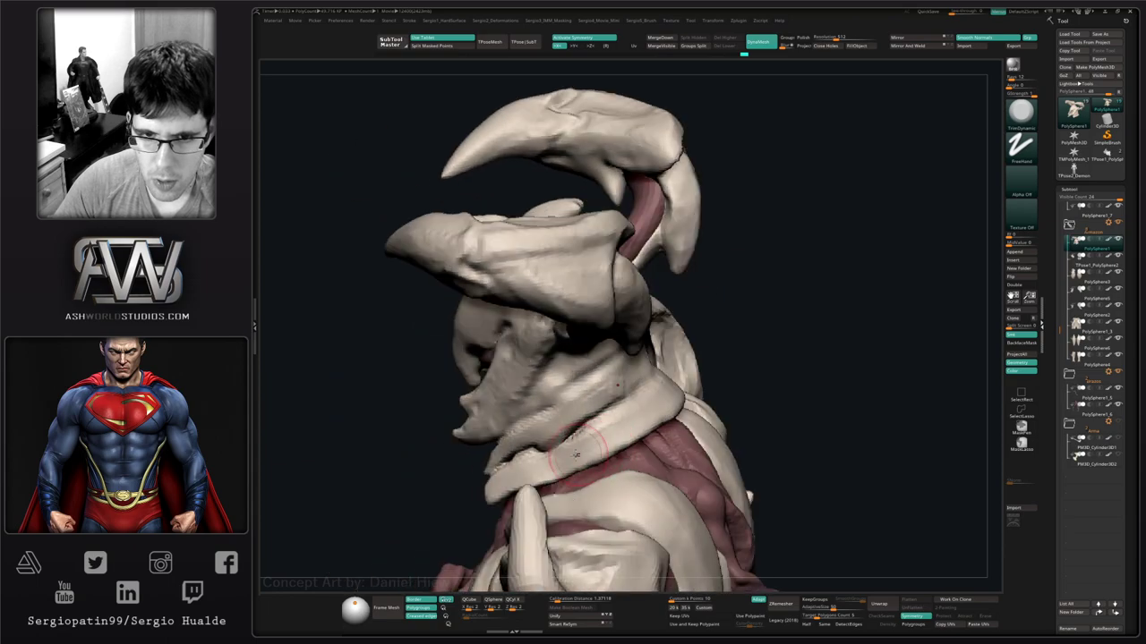
Adjust the edge of the lower neck plate around the collar with the Move brush.
{"action": "right_click_drag", "start_coordinate": [646, 432], "coordinate": [570, 474]}
{"action": "key", "text": "b"}
{"action": "key", "text": "m"}
{"action": "key", "text": "v"}
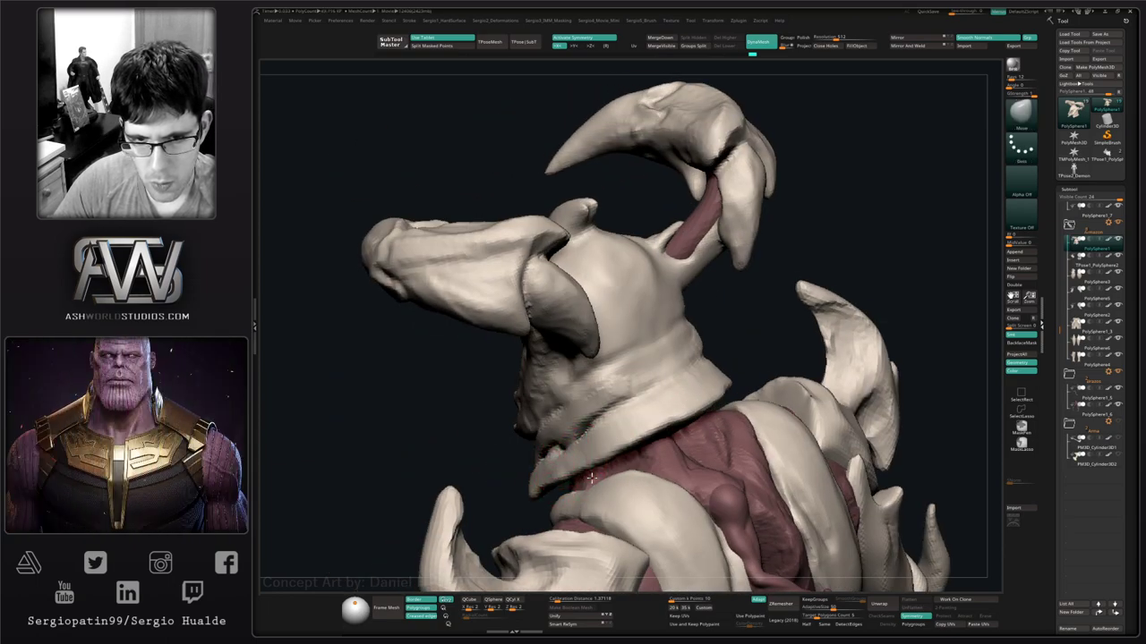
{"action": "right_click_drag", "start_coordinate": [591, 479], "coordinate": [568, 491]}
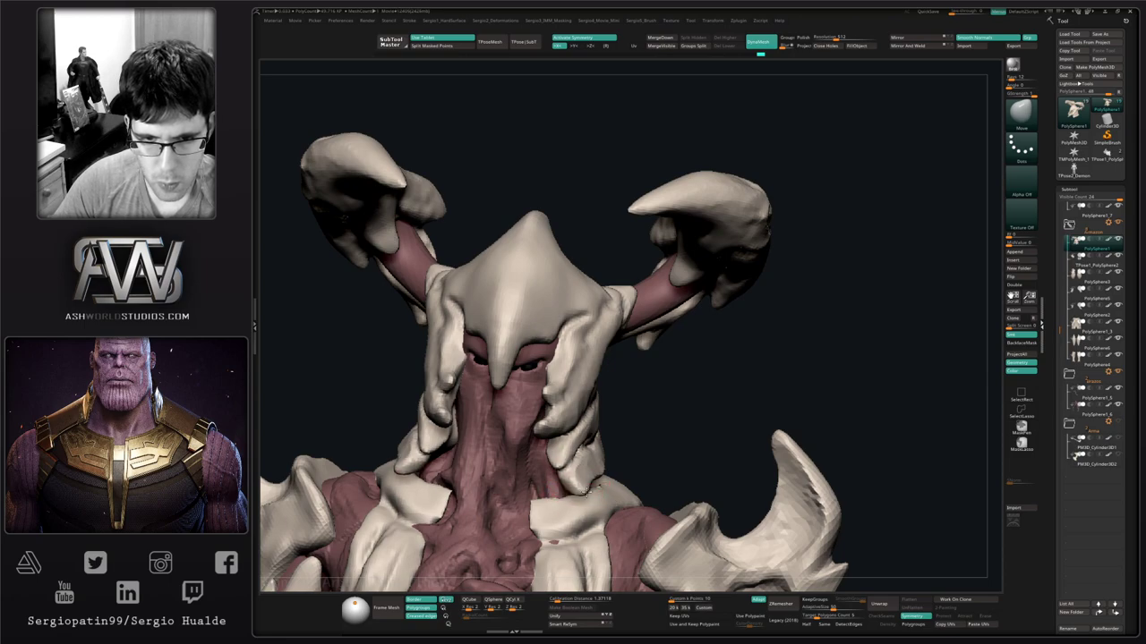
Isolate the head armour and build up the inner surface behind the face plates with ClayBuildup.
{"action": "mouse_move", "coordinate": [580, 502]}
{"action": "right_mouse_down", "text": "alt"}
{"action": "mouse_move", "coordinate": [537, 411]}
{"action": "mouse_move", "coordinate": [520, 466]}
{"action": "mouse_move", "coordinate": [516, 381]}
{"action": "mouse_move", "coordinate": [523, 420]}
{"action": "mouse_move", "coordinate": [511, 430]}
{"action": "mouse_move", "coordinate": [488, 417]}
{"action": "right_mouse_up", "text": "alt"}
{"action": "key", "text": "alt+s"}
{"action": "mouse_move", "coordinate": [501, 421]}
{"action": "left_mouse_down"}
{"action": "mouse_move", "coordinate": [493, 407]}
{"action": "mouse_move", "coordinate": [512, 483]}
{"action": "left_mouse_up"}
{"action": "right_click_drag", "start_coordinate": [519, 478], "coordinate": [493, 465]}
{"action": "mouse_move", "coordinate": [501, 470]}
{"action": "left_mouse_down"}
{"action": "mouse_move", "coordinate": [496, 438]}
{"action": "mouse_move", "coordinate": [462, 427]}
{"action": "mouse_move", "coordinate": [474, 470]}
{"action": "mouse_move", "coordinate": [466, 520]}
{"action": "mouse_move", "coordinate": [429, 533]}
{"action": "mouse_move", "coordinate": [488, 486]}
{"action": "mouse_move", "coordinate": [518, 491]}
{"action": "left_mouse_up"}
{"action": "mouse_move", "coordinate": [517, 491]}
{"action": "right_mouse_down"}
{"action": "mouse_move", "coordinate": [537, 476]}
{"action": "mouse_move", "coordinate": [534, 394]}
{"action": "right_mouse_up"}
{"action": "mouse_move", "coordinate": [522, 397]}
{"action": "left_mouse_down"}
{"action": "mouse_move", "coordinate": [556, 399]}
{"action": "mouse_move", "coordinate": [537, 425]}
{"action": "mouse_move", "coordinate": [546, 468]}
{"action": "left_mouse_up"}
{"action": "right_click_drag", "start_coordinate": [546, 467], "coordinate": [504, 409]}
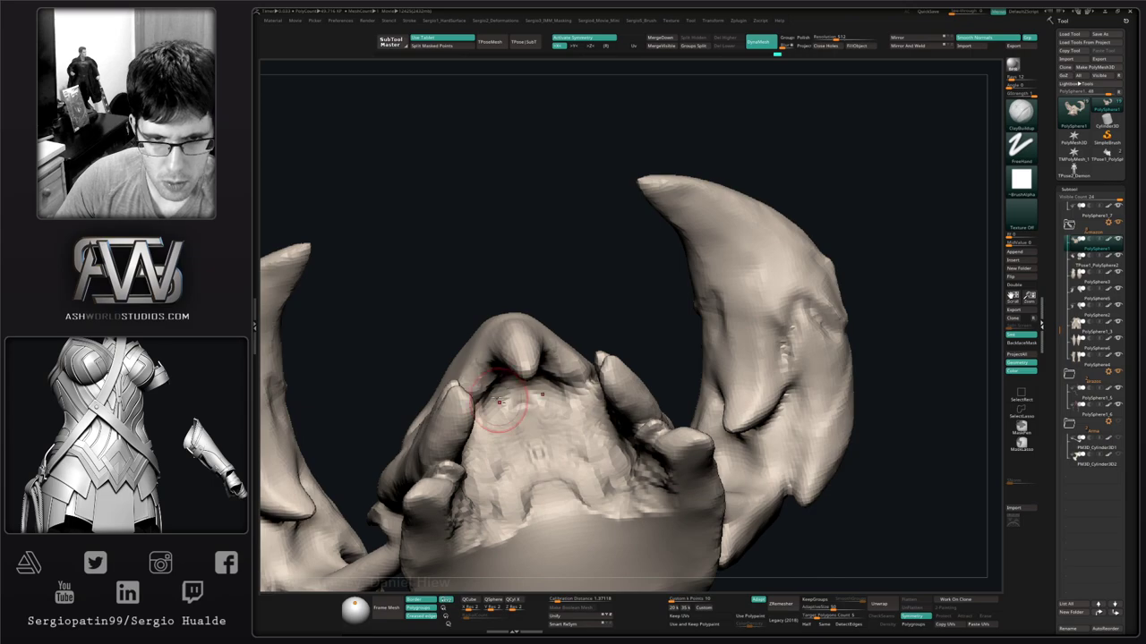
{"action": "mouse_move", "coordinate": [544, 387]}
{"action": "left_mouse_down"}
{"action": "mouse_move", "coordinate": [556, 372]}
{"action": "mouse_move", "coordinate": [586, 431]}
{"action": "left_mouse_up"}
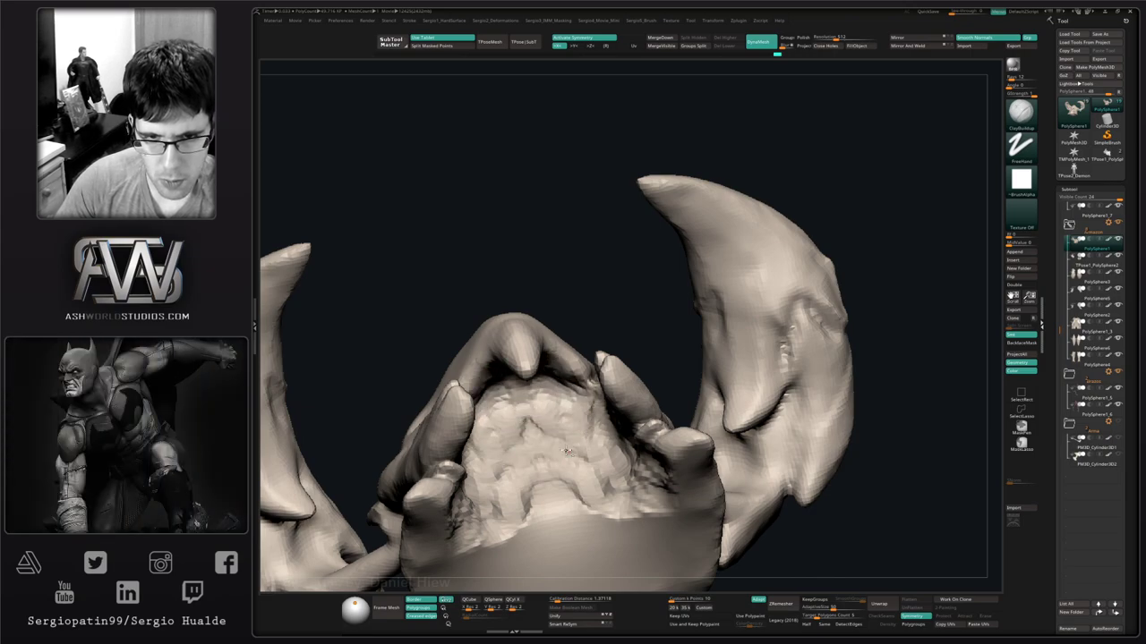
Pull the bone at the base of each horn stem over the flesh stalk and flatten it with TrimDynamic.
{"action": "mouse_move", "coordinate": [573, 519]}
{"action": "right_mouse_down", "text": "ctrl"}
{"action": "mouse_move", "coordinate": [542, 401]}
{"action": "mouse_move", "coordinate": [547, 501]}
{"action": "mouse_move", "coordinate": [640, 336]}
{"action": "right_mouse_up", "text": "ctrl"}
{"action": "right_click_drag", "start_coordinate": [640, 336], "coordinate": [617, 342]}
{"action": "left_click_drag", "start_coordinate": [631, 345], "coordinate": [624, 354]}
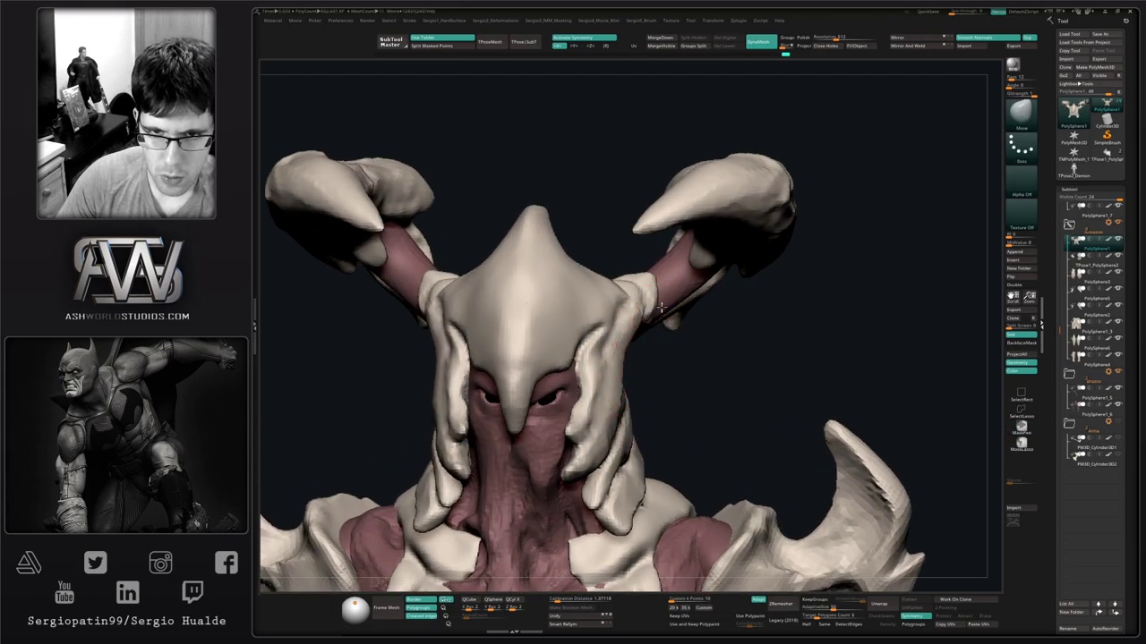
{"action": "left_click_drag", "start_coordinate": [658, 285], "coordinate": [682, 248]}
{"action": "right_click_drag", "start_coordinate": [668, 294], "coordinate": [665, 274]}
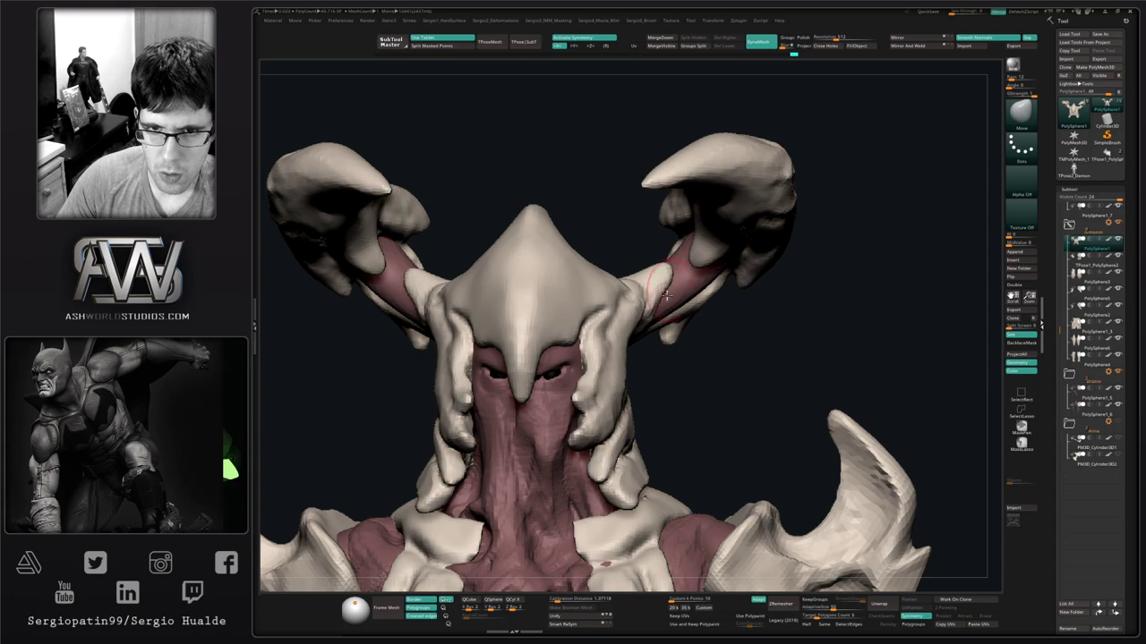
{"action": "left_click_drag", "start_coordinate": [651, 303], "coordinate": [661, 315]}
{"action": "mouse_move", "coordinate": [680, 309]}
{"action": "right_mouse_down"}
{"action": "mouse_move", "coordinate": [629, 281]}
{"action": "mouse_move", "coordinate": [670, 307]}
{"action": "mouse_move", "coordinate": [681, 289]}
{"action": "mouse_move", "coordinate": [682, 336]}
{"action": "mouse_move", "coordinate": [638, 301]}
{"action": "mouse_move", "coordinate": [660, 346]}
{"action": "mouse_move", "coordinate": [641, 255]}
{"action": "mouse_move", "coordinate": [646, 327]}
{"action": "mouse_move", "coordinate": [656, 256]}
{"action": "mouse_move", "coordinate": [637, 295]}
{"action": "mouse_move", "coordinate": [658, 286]}
{"action": "mouse_move", "coordinate": [638, 355]}
{"action": "mouse_move", "coordinate": [634, 295]}
{"action": "mouse_move", "coordinate": [665, 298]}
{"action": "right_mouse_up"}
{"action": "key", "text": "b"}
{"action": "key", "text": "t"}
{"action": "key", "text": "d"}
{"action": "key", "text": "alt+s"}
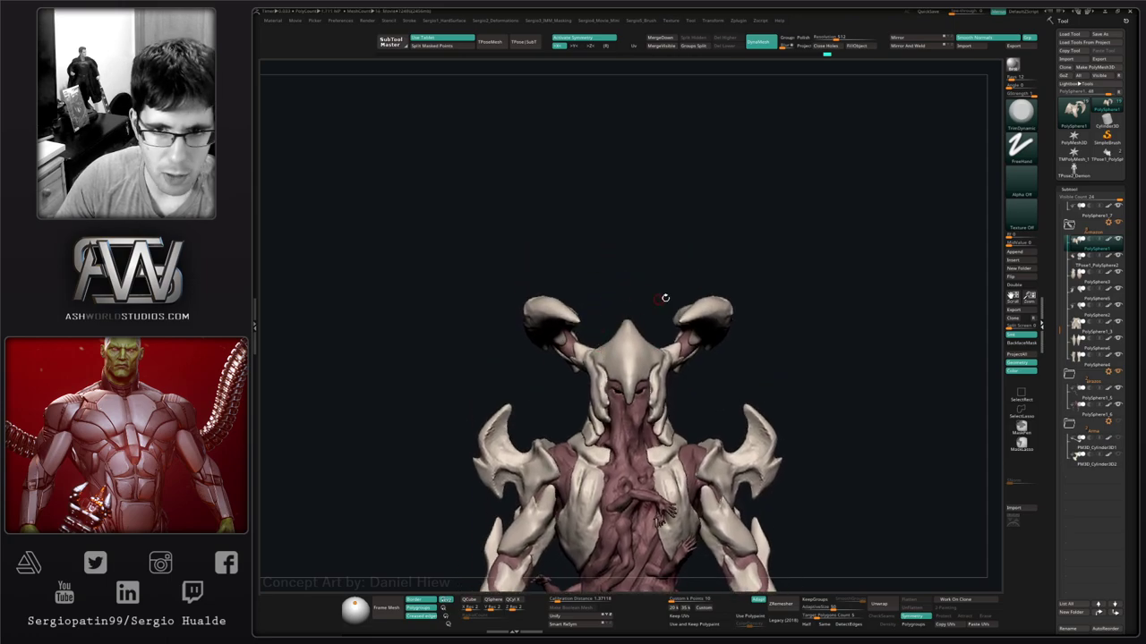
Isolate the horns' flesh stalks, remesh them at a higher DynaMesh resolution and smooth their surface.
{"action": "left_click", "coordinate": [684, 350], "text": "alt"}
{"action": "key", "text": "alt+s"}
{"action": "right_click_drag", "start_coordinate": [686, 349], "coordinate": [680, 540], "text": "ctrl"}
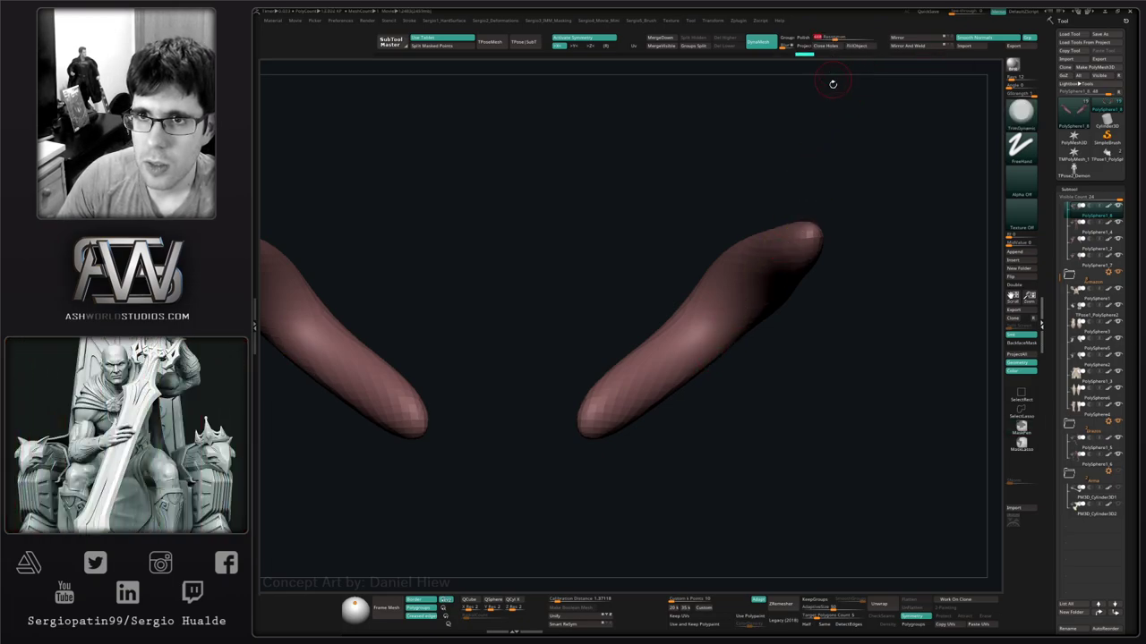
{"action": "left_click_drag", "start_coordinate": [832, 84], "coordinate": [841, 130], "text": "ctrl"}
{"action": "left_click_drag", "start_coordinate": [748, 313], "coordinate": [690, 371], "text": "shift"}
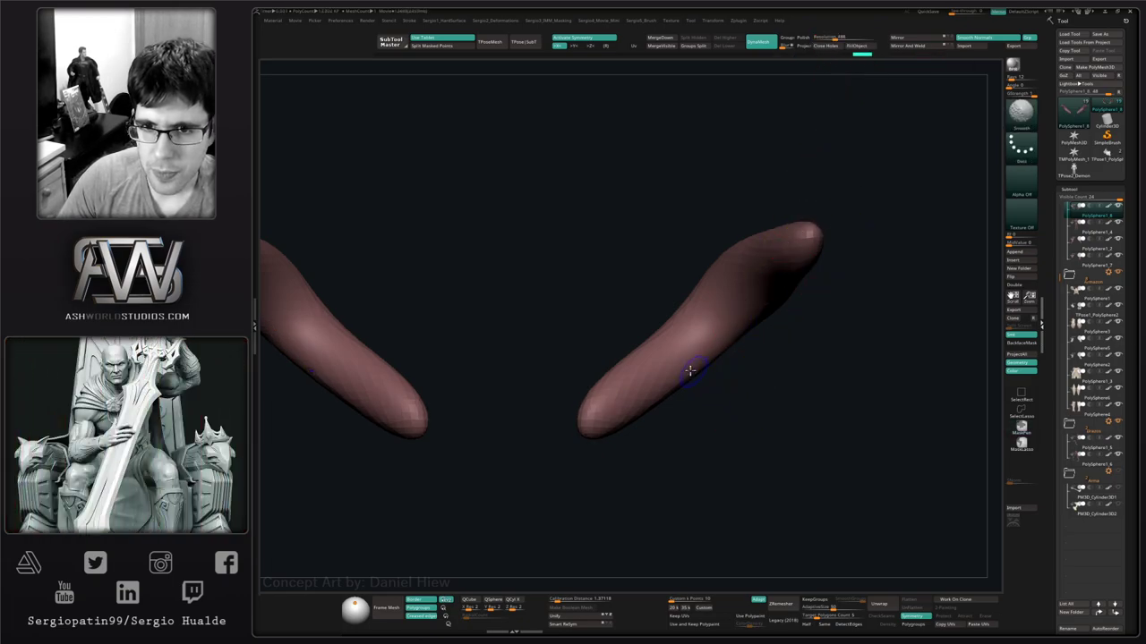
Raise a soft fold along the flesh stalks with the Standard brush.
{"action": "key", "text": "alt+s"}
{"action": "right_click_drag", "start_coordinate": [681, 369], "coordinate": [695, 346]}
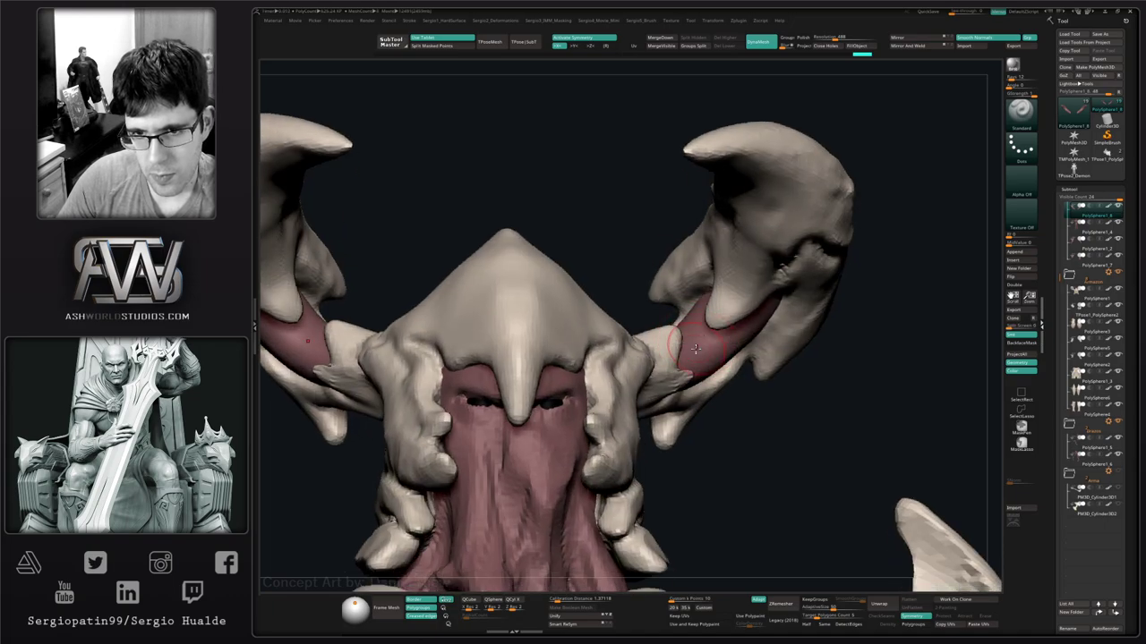
{"action": "left_click_drag", "start_coordinate": [698, 349], "coordinate": [681, 356]}
{"action": "key", "text": "alt+s"}
{"action": "right_click_drag", "start_coordinate": [701, 327], "coordinate": [708, 347]}
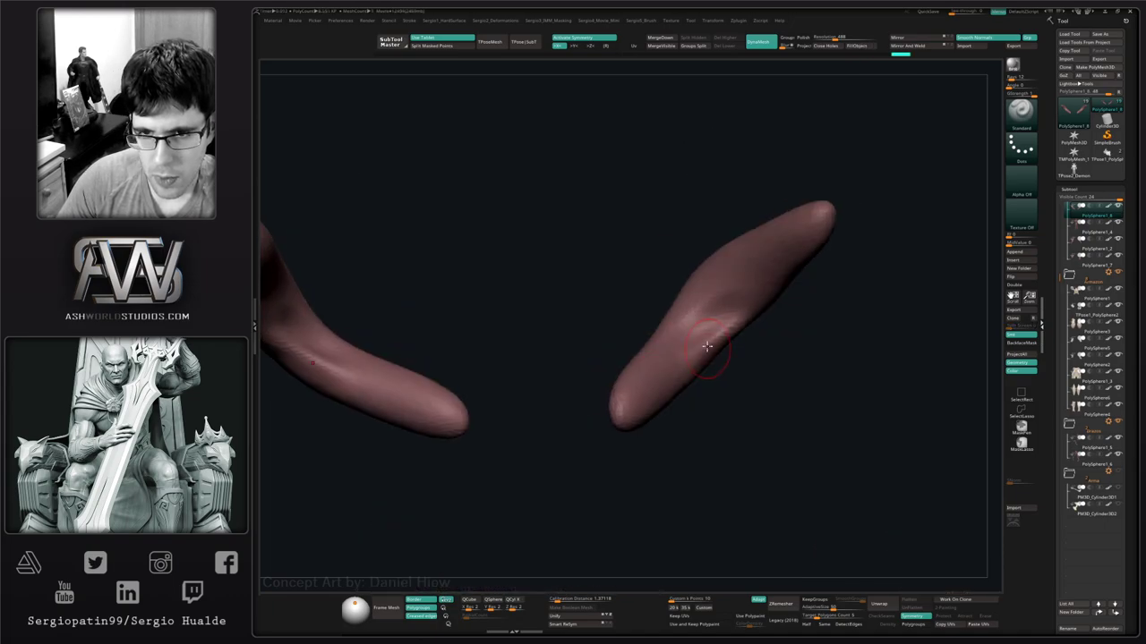
Sculpt twisted muscle fibres along the horns' flesh stalks with ClayBuildup and smooth the strokes.
{"action": "key", "text": "b"}
{"action": "key", "text": "c"}
{"action": "key", "text": "b"}
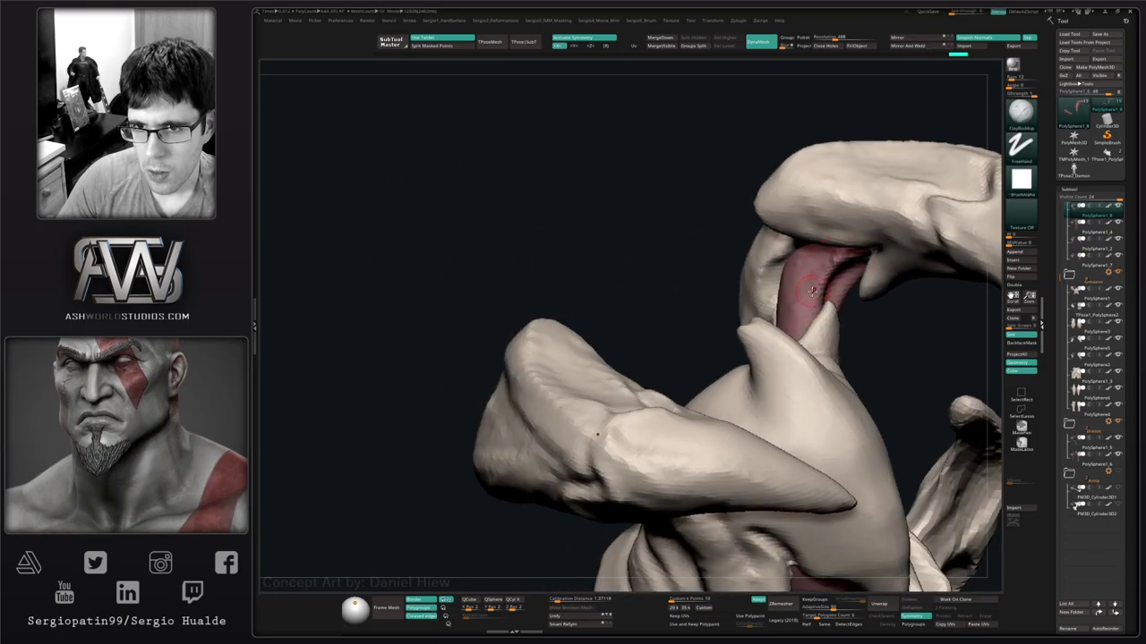
{"action": "right_click_drag", "start_coordinate": [812, 292], "coordinate": [800, 296]}
{"action": "key", "text": "s"}
{"action": "left_click_drag", "start_coordinate": [783, 267], "coordinate": [784, 313]}
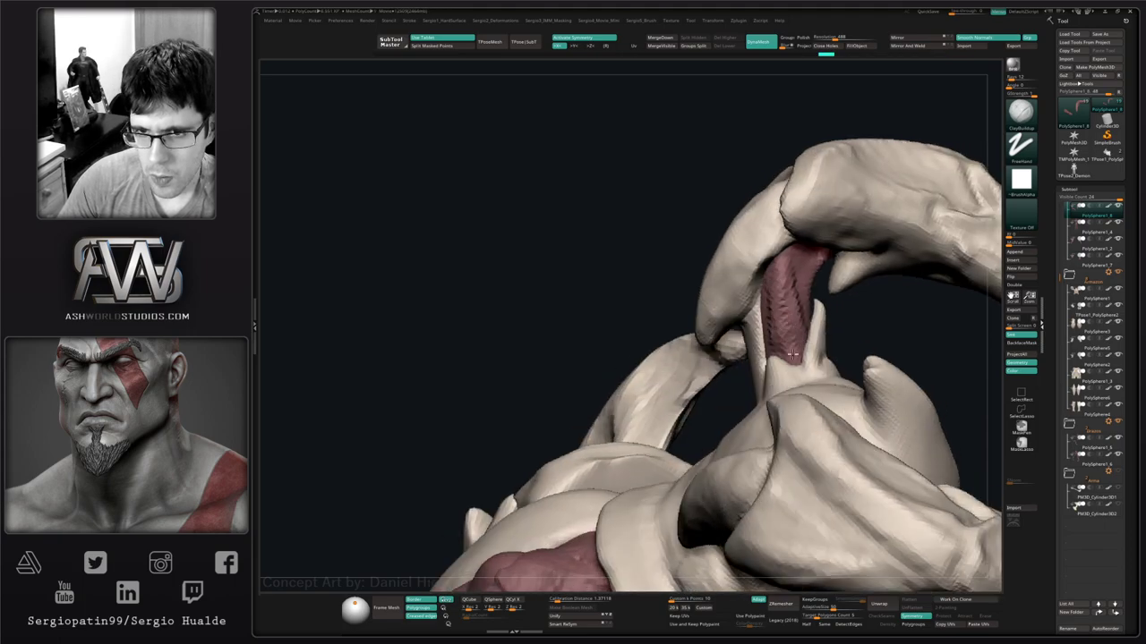
{"action": "mouse_move", "coordinate": [779, 268]}
{"action": "left_mouse_down"}
{"action": "mouse_move", "coordinate": [767, 292]}
{"action": "mouse_move", "coordinate": [773, 327]}
{"action": "left_mouse_up"}
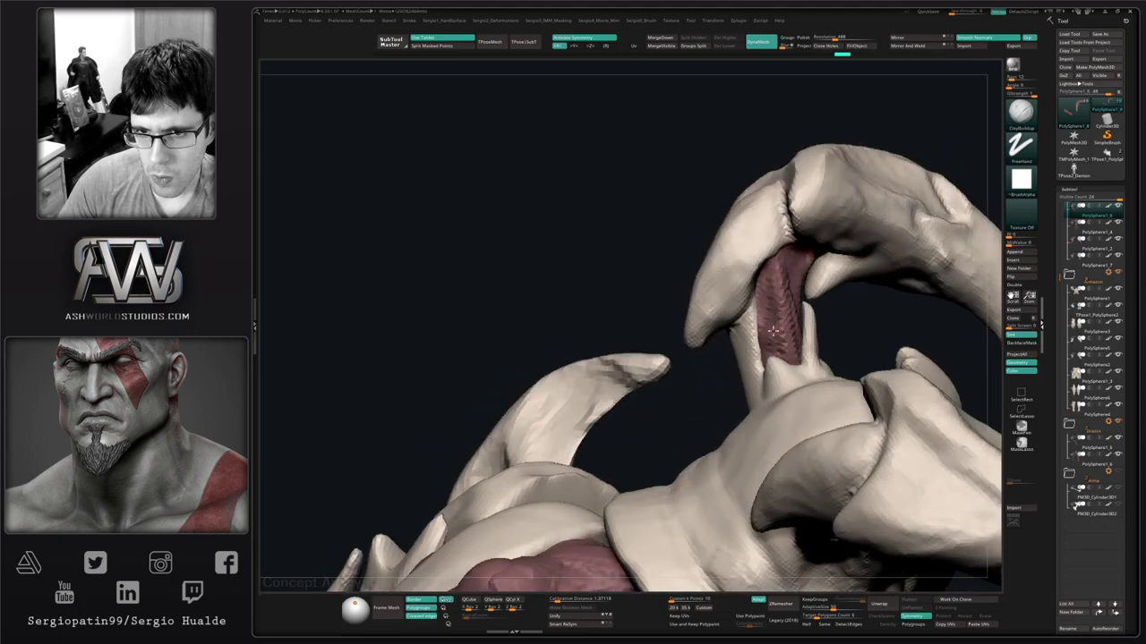
{"action": "mouse_move", "coordinate": [776, 288]}
{"action": "left_mouse_down"}
{"action": "mouse_move", "coordinate": [786, 277]}
{"action": "mouse_move", "coordinate": [767, 309]}
{"action": "mouse_move", "coordinate": [777, 279]}
{"action": "left_mouse_up"}
{"action": "mouse_move", "coordinate": [777, 358]}
{"action": "right_mouse_down"}
{"action": "mouse_move", "coordinate": [757, 304]}
{"action": "mouse_move", "coordinate": [813, 282]}
{"action": "mouse_move", "coordinate": [793, 347]}
{"action": "mouse_move", "coordinate": [801, 320]}
{"action": "right_mouse_up"}
{"action": "mouse_move", "coordinate": [801, 320]}
{"action": "left_mouse_down", "text": "shift"}
{"action": "mouse_move", "coordinate": [777, 335]}
{"action": "mouse_move", "coordinate": [810, 324]}
{"action": "mouse_move", "coordinate": [838, 275]}
{"action": "left_mouse_up", "text": "shift"}
{"action": "right_click_drag", "start_coordinate": [838, 276], "coordinate": [864, 279]}
{"action": "left_click_drag", "start_coordinate": [813, 309], "coordinate": [801, 324]}
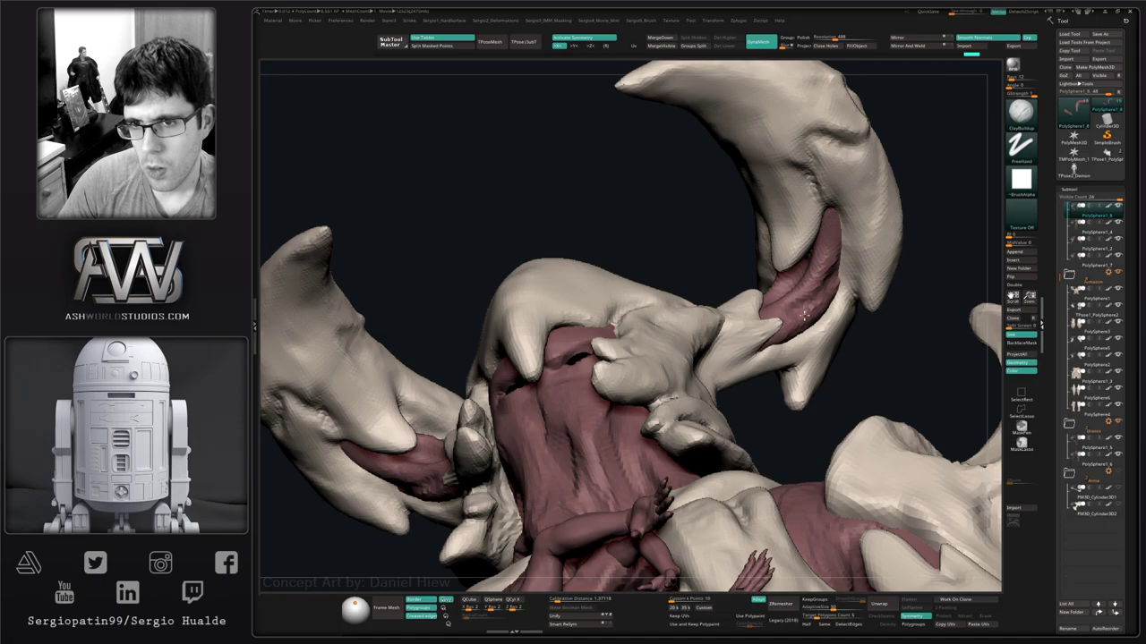
Isolate the flesh stalks and extend the fibre ridges around their middle section.
{"action": "right_click_drag", "start_coordinate": [809, 369], "coordinate": [784, 349], "text": "ctrl"}
{"action": "right_click_drag", "start_coordinate": [784, 349], "coordinate": [770, 470]}
{"action": "mouse_move", "coordinate": [759, 369]}
{"action": "right_mouse_down"}
{"action": "mouse_move", "coordinate": [748, 360]}
{"action": "mouse_move", "coordinate": [761, 394]}
{"action": "right_mouse_up"}
{"action": "key", "text": "alt+s"}
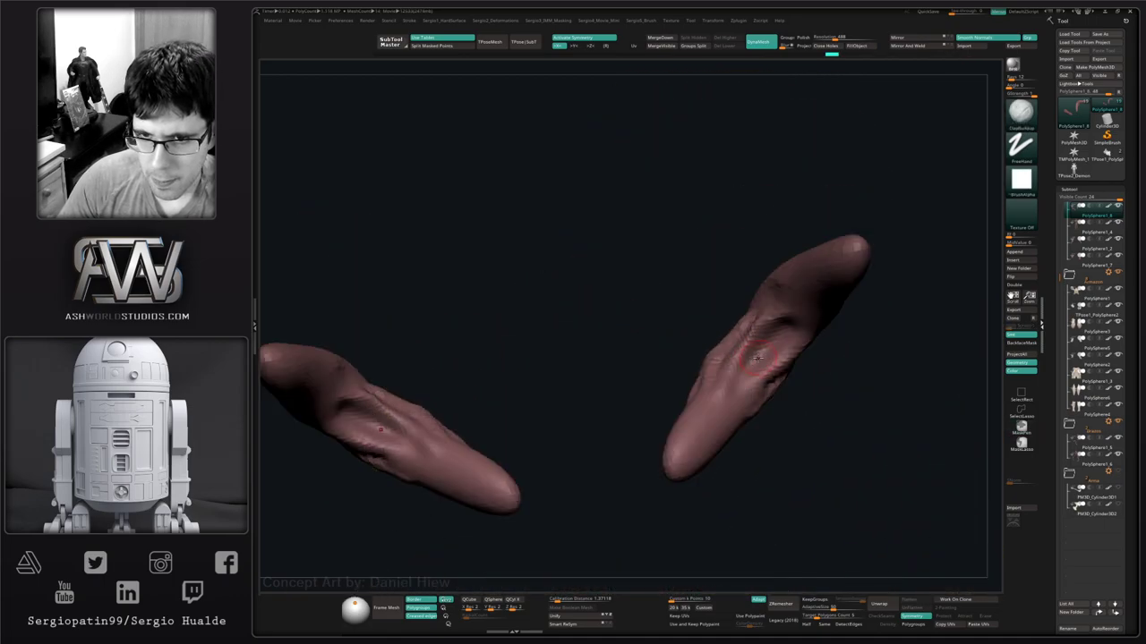
{"action": "mouse_move", "coordinate": [780, 348]}
{"action": "left_mouse_down"}
{"action": "mouse_move", "coordinate": [746, 359]}
{"action": "mouse_move", "coordinate": [752, 369]}
{"action": "mouse_move", "coordinate": [767, 329]}
{"action": "mouse_move", "coordinate": [756, 369]}
{"action": "mouse_move", "coordinate": [775, 329]}
{"action": "mouse_move", "coordinate": [812, 309]}
{"action": "left_mouse_up"}
{"action": "key", "text": "alt+s"}
{"action": "right_click_drag", "start_coordinate": [760, 331], "coordinate": [734, 369]}
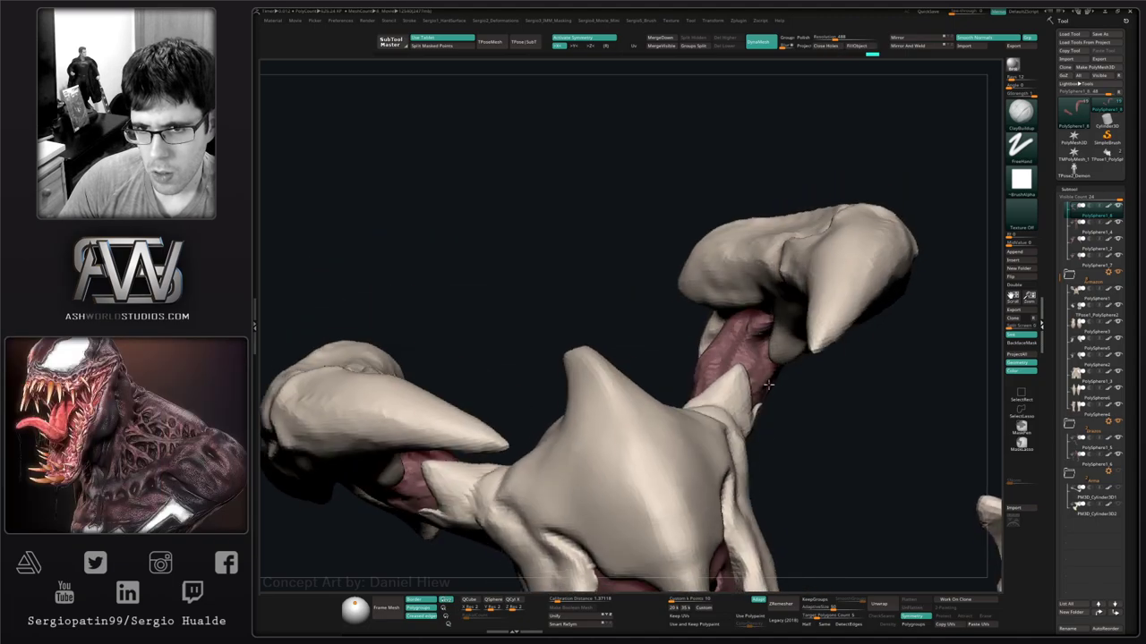
Adjust the flesh stalks' shape beside the bone at their base with the Move brush and review the full figure.
{"action": "key", "text": "b"}
{"action": "key", "text": "m"}
{"action": "key", "text": "v"}
{"action": "key", "text": "s"}
{"action": "left_click_drag", "start_coordinate": [702, 369], "coordinate": [707, 359]}
{"action": "right_click_drag", "start_coordinate": [711, 360], "coordinate": [752, 144], "text": "ctrl"}
{"action": "right_click_drag", "start_coordinate": [752, 179], "coordinate": [702, 277], "text": "ctrl"}
{"action": "right_click_drag", "start_coordinate": [837, 315], "coordinate": [769, 320]}
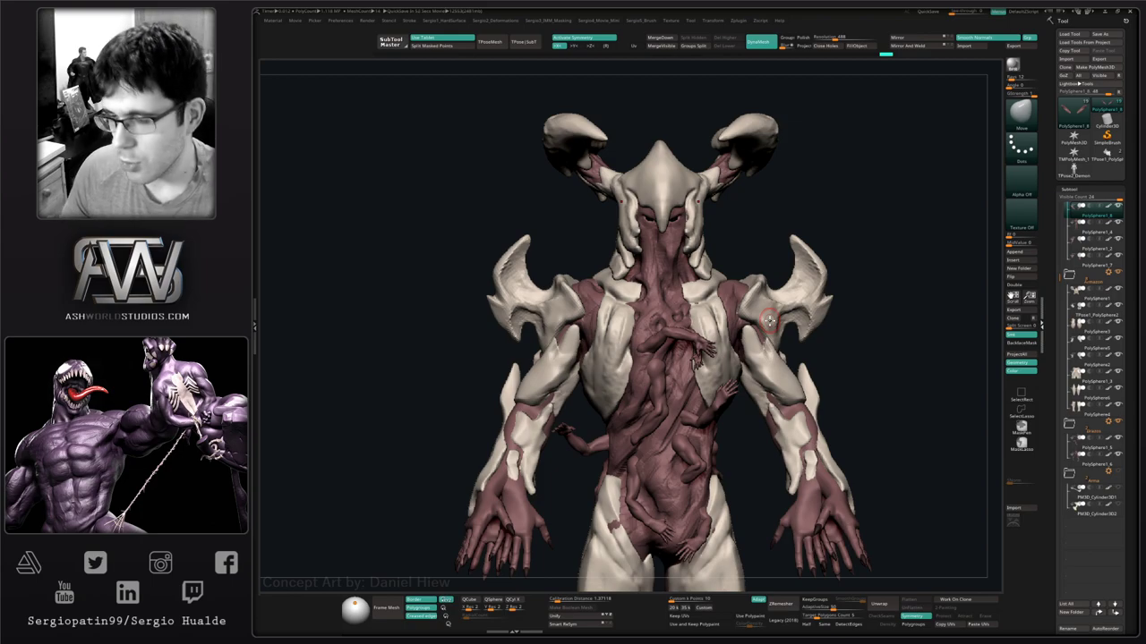
{"action": "right_click_drag", "start_coordinate": [761, 361], "coordinate": [713, 386]}
{"action": "right_click", "coordinate": [711, 391]}
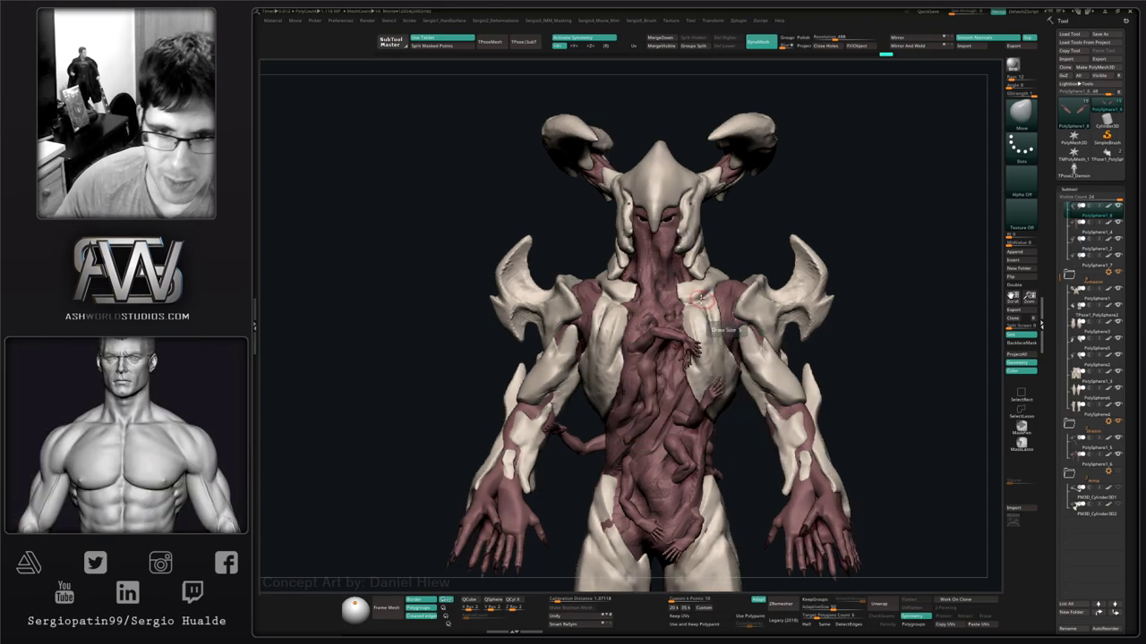
{"action": "right_click_drag", "start_coordinate": [705, 340], "coordinate": [655, 336], "text": "alt"}
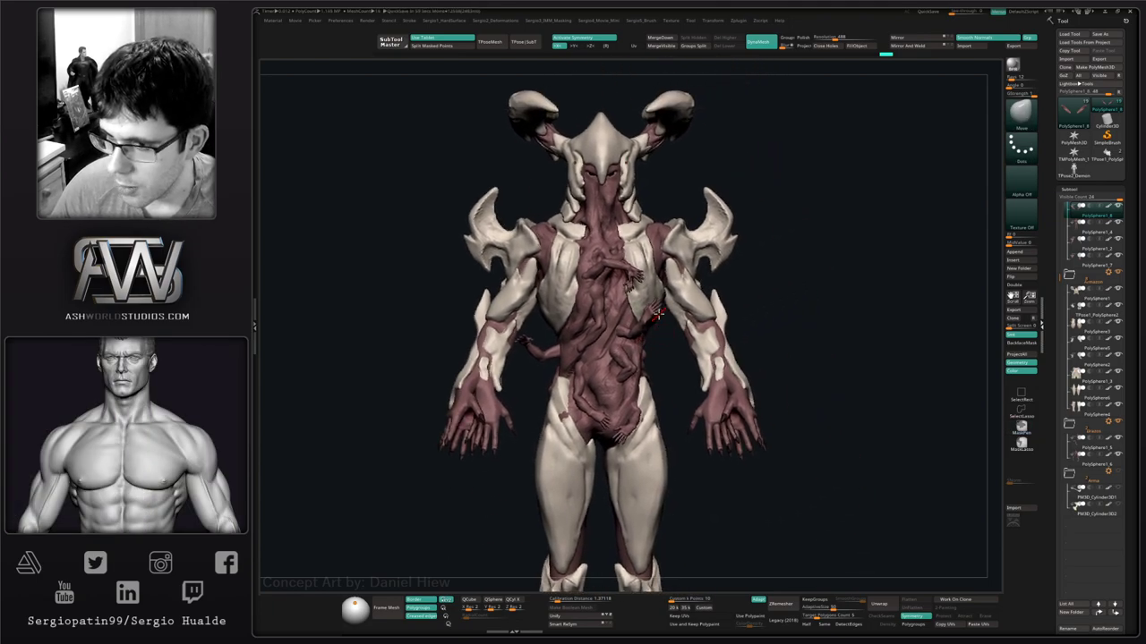
Export the recorded sculpting movie from the custom movie tools.
{"action": "key", "text": "ctrl"}
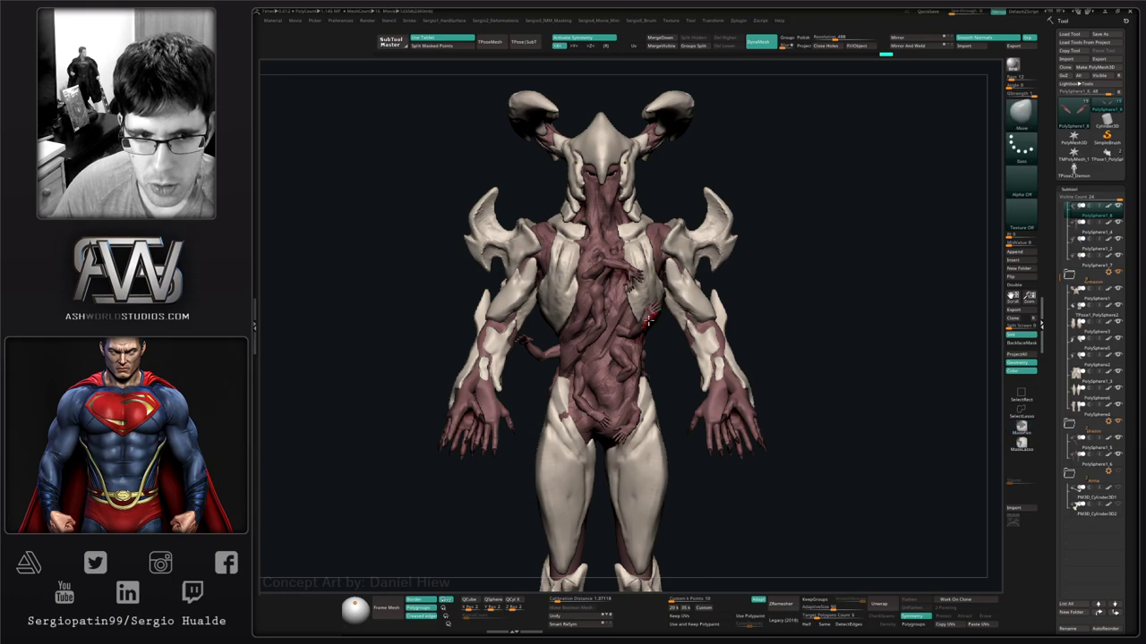
{"action": "key", "text": "4"}
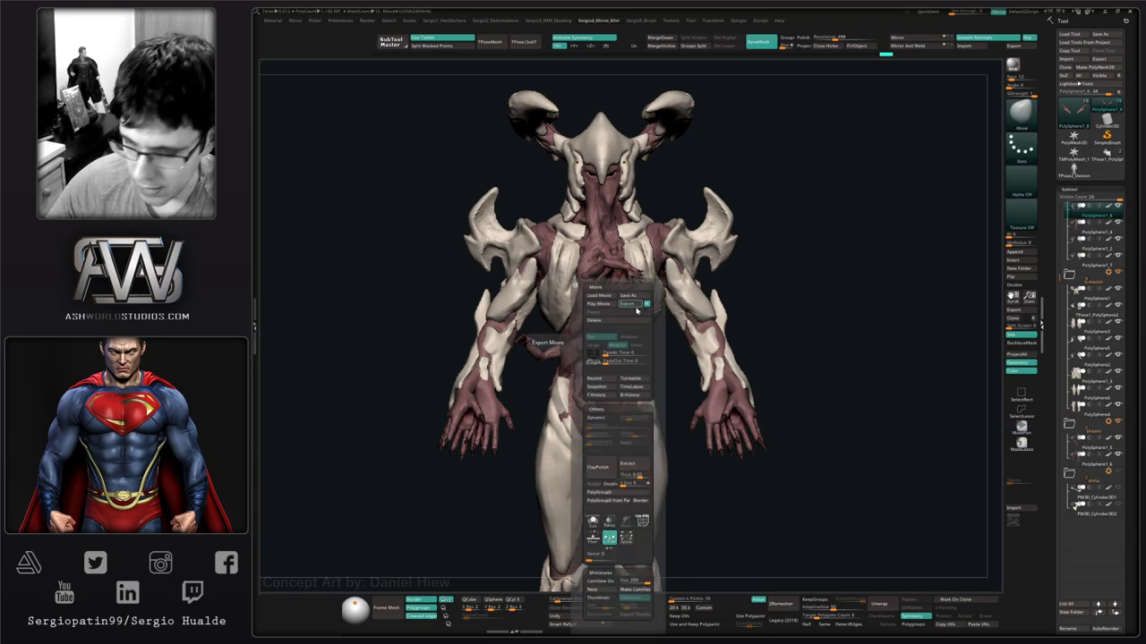
{"action": "left_click", "coordinate": [636, 310]}
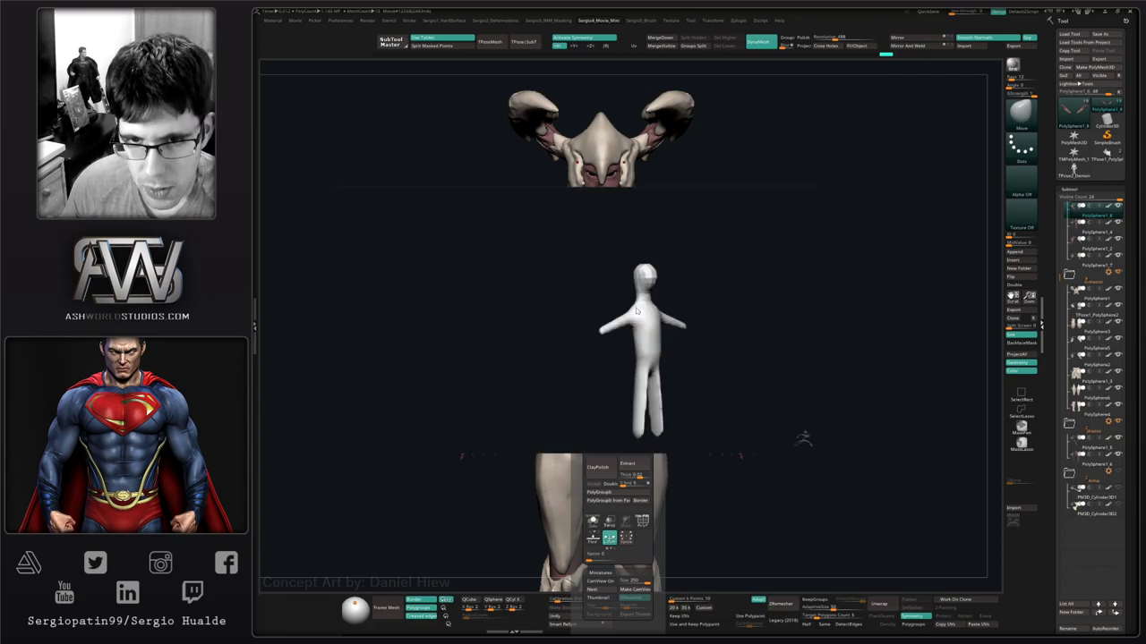
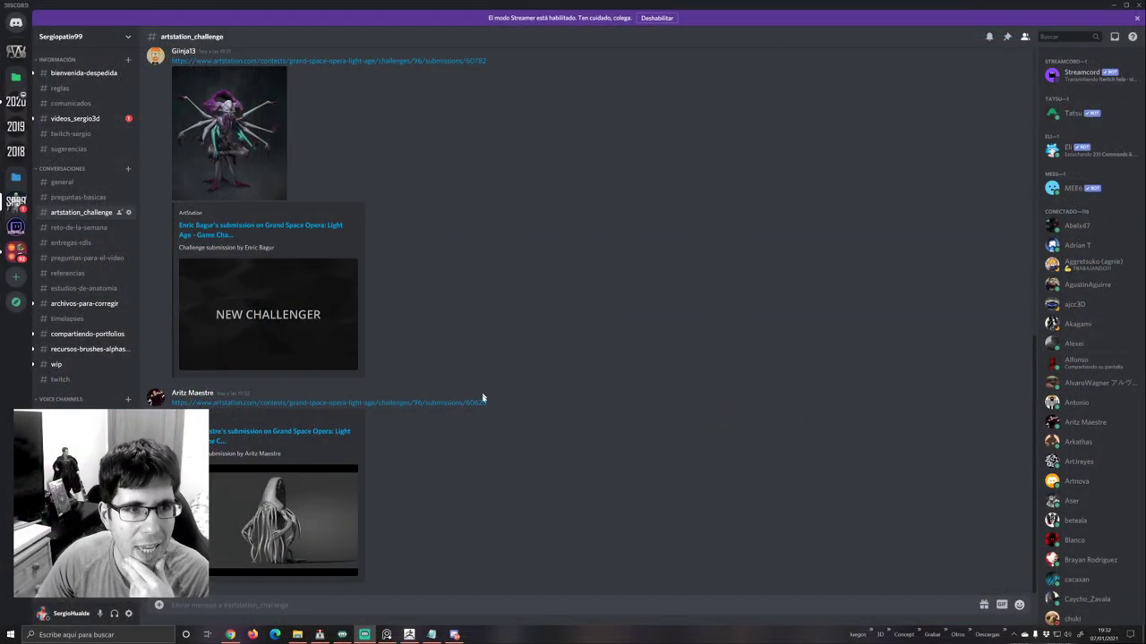
Switch to Discord's artstation_challenge channel and examine the first submission's three-view sculpt screenshot and its Creedsower concept art.
{"action": "scroll", "coordinate": [483, 407], "scroll_direction": "up", "scroll_amount": 6}
{"action": "scroll", "coordinate": [492, 410], "scroll_direction": "down", "scroll_amount": 2}
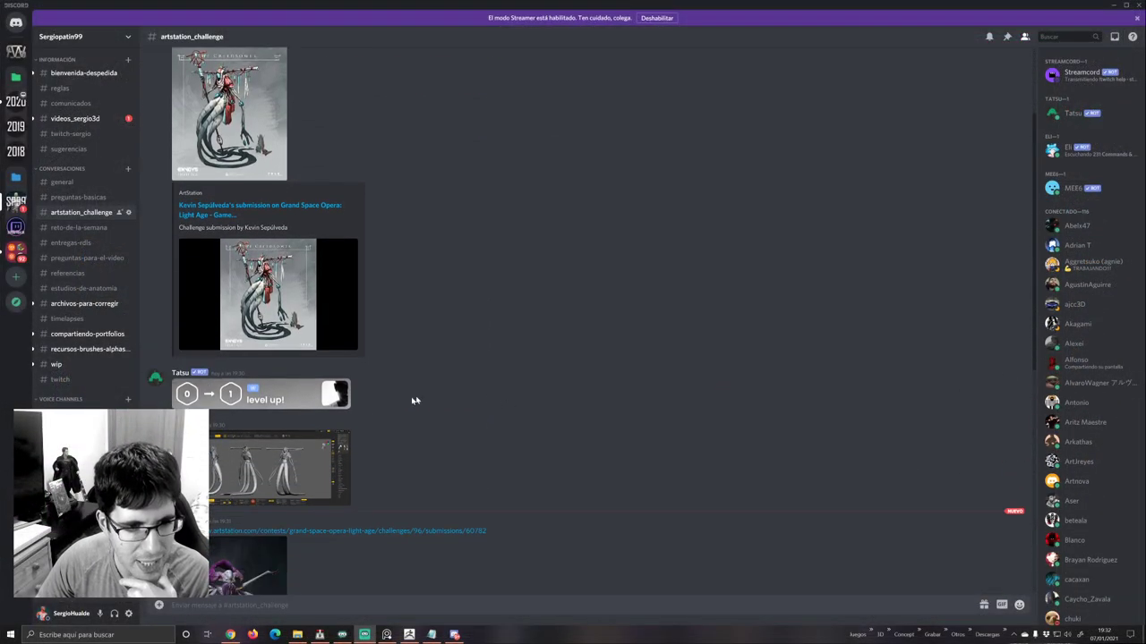
{"action": "left_click", "coordinate": [260, 459]}
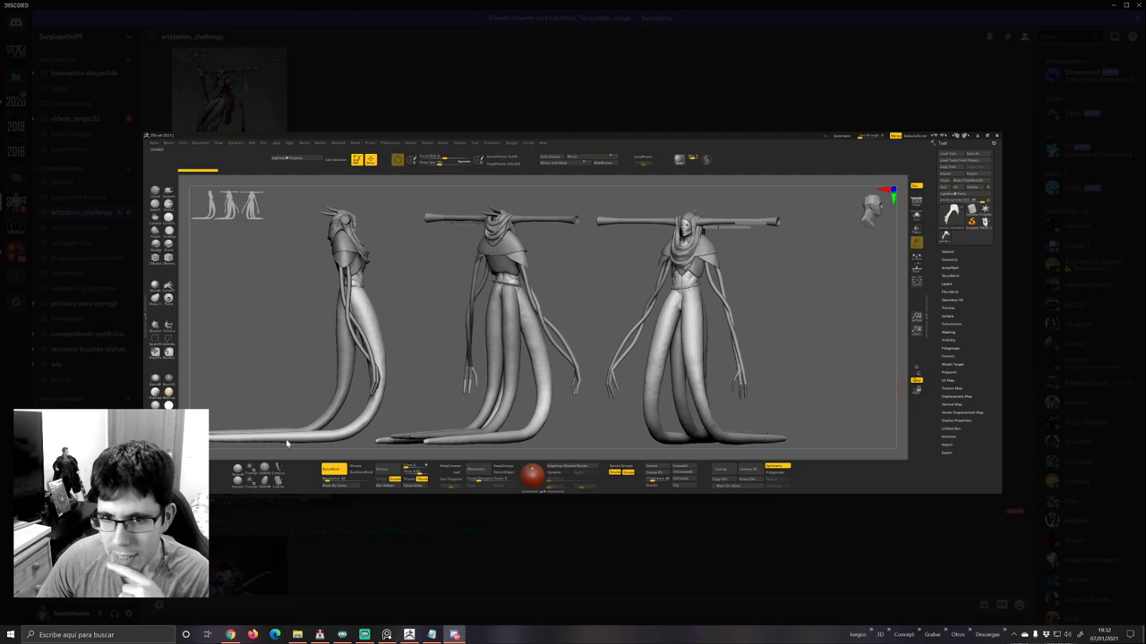
{"action": "left_click", "coordinate": [341, 503]}
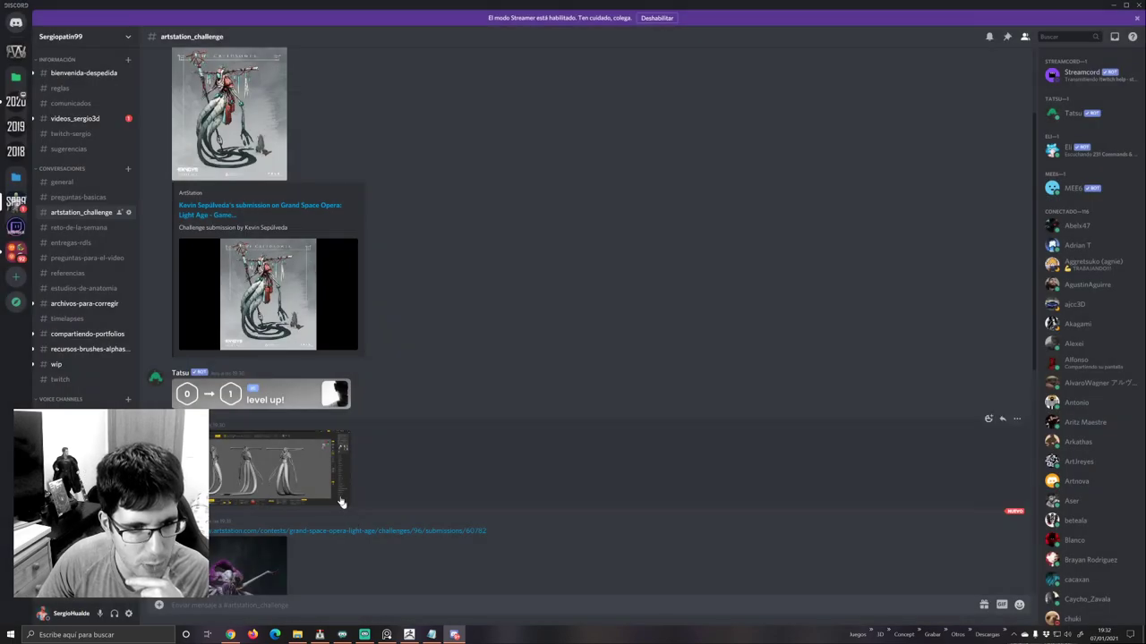
{"action": "scroll", "coordinate": [341, 503], "scroll_direction": "up", "scroll_amount": 3}
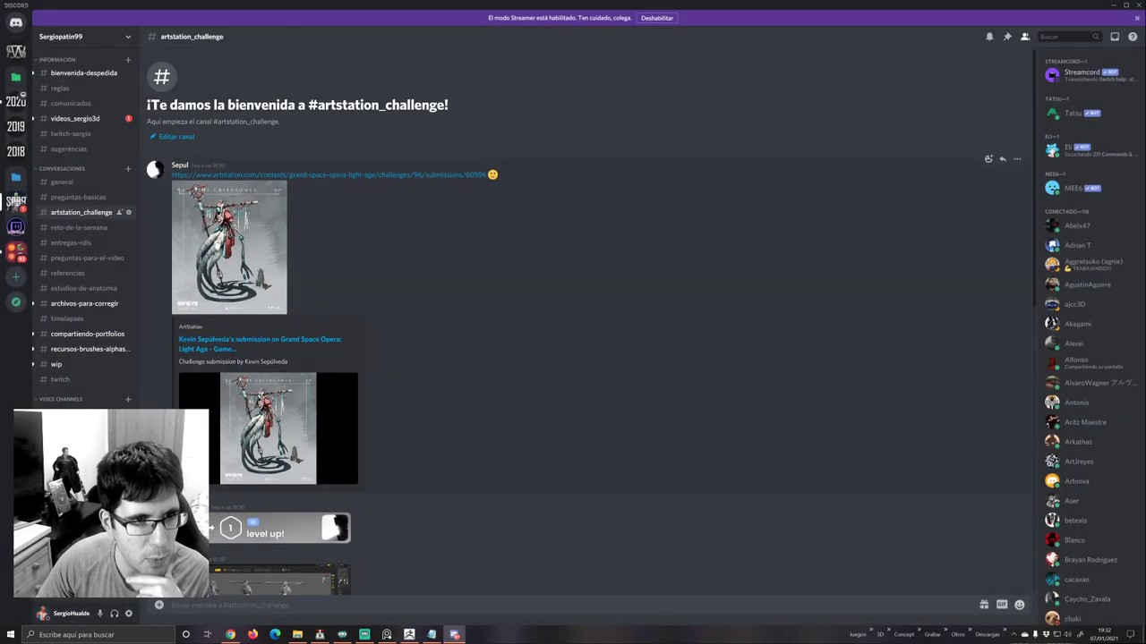
{"action": "left_click", "coordinate": [265, 272]}
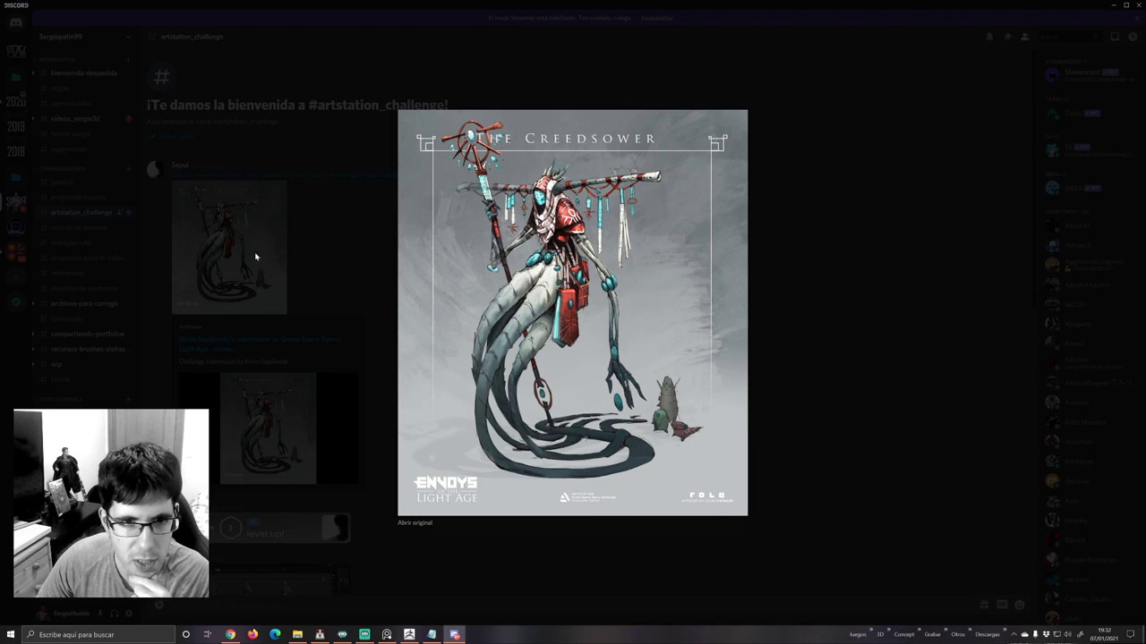
{"action": "left_click", "coordinate": [255, 257]}
{"action": "scroll", "coordinate": [255, 286], "scroll_direction": "down", "scroll_amount": 3}
{"action": "scroll", "coordinate": [256, 300], "scroll_direction": "up", "scroll_amount": 3}
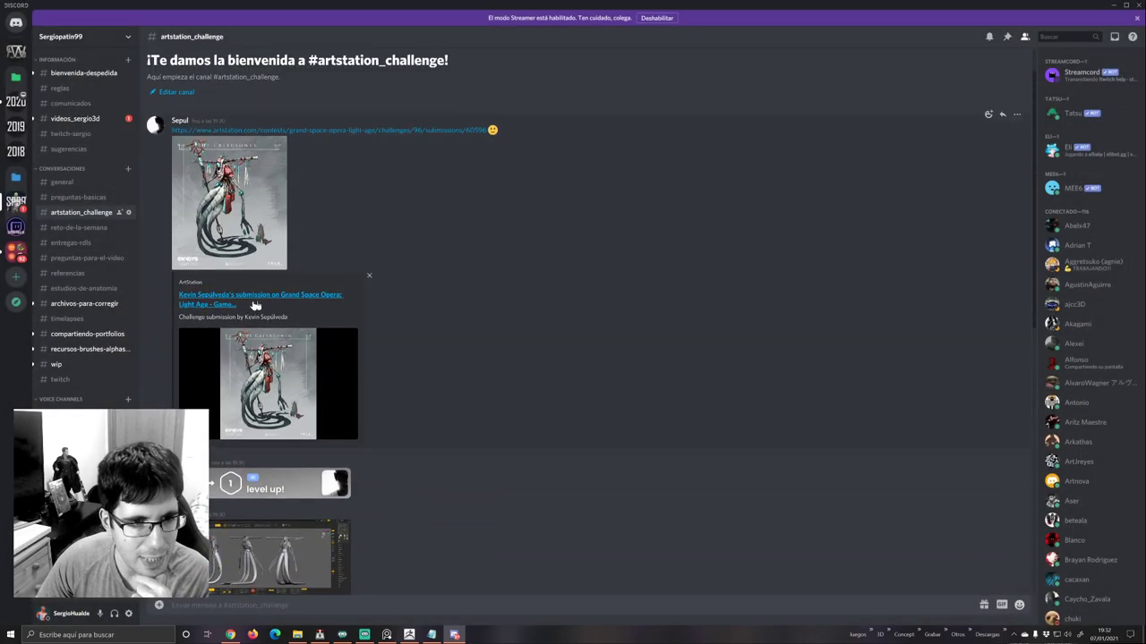
{"action": "scroll", "coordinate": [268, 304], "scroll_direction": "down", "scroll_amount": 3}
{"action": "left_click", "coordinate": [289, 304]}
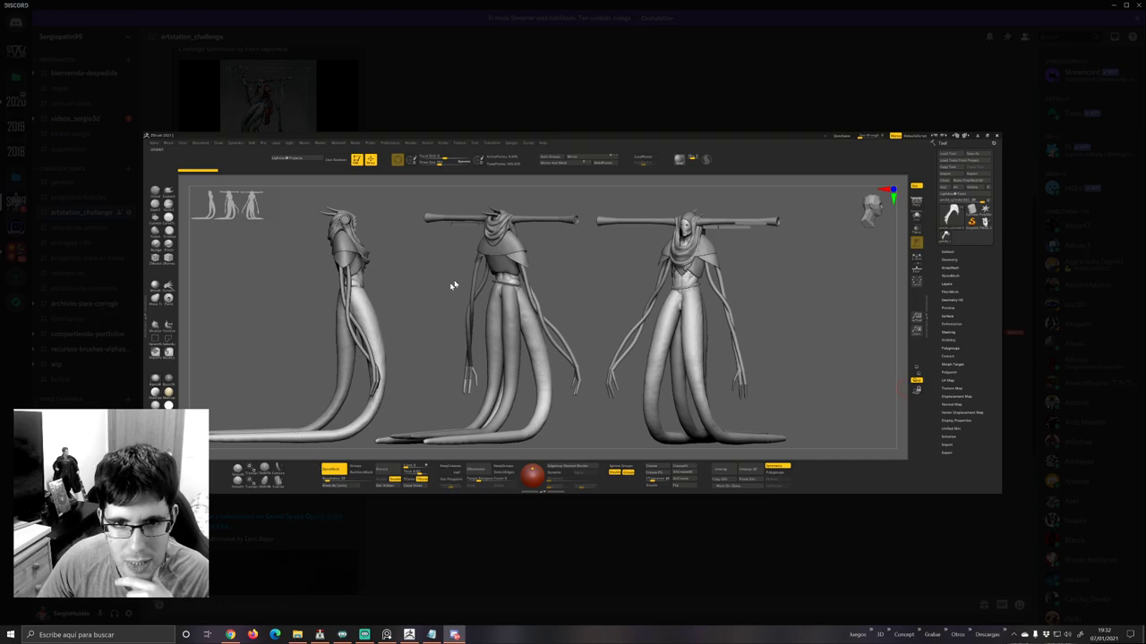
{"action": "left_click", "coordinate": [535, 507]}
Compare the Creedsower concept art with the three-view sculpt screenshot by alternating between their enlarged images.
{"action": "scroll", "coordinate": [405, 385], "scroll_direction": "up", "scroll_amount": 3}
{"action": "left_click", "coordinate": [273, 206]}
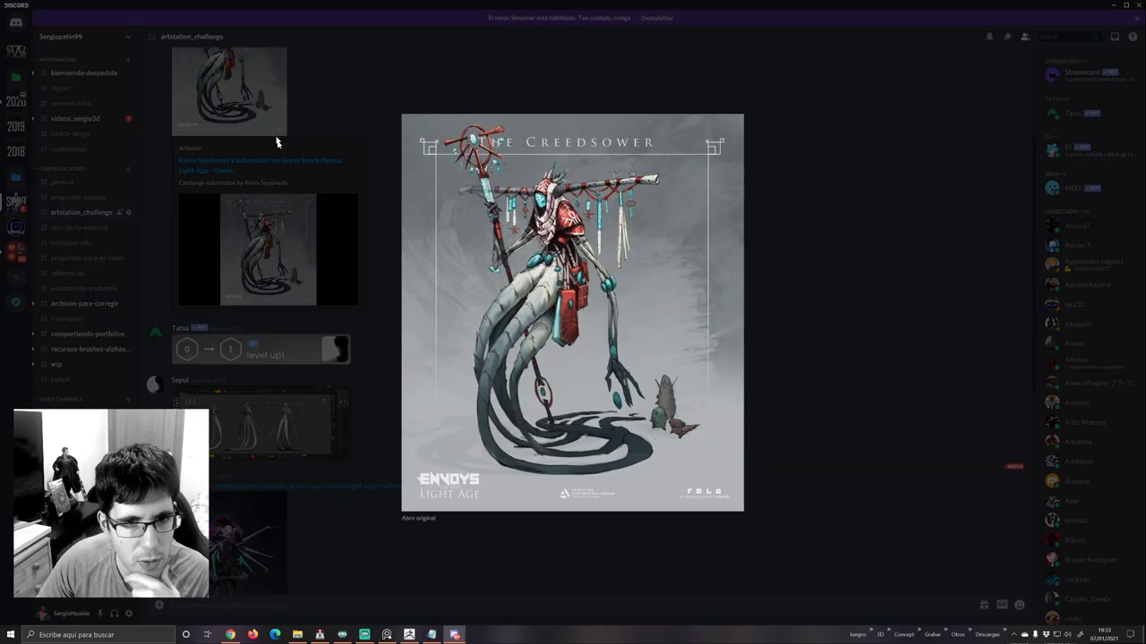
{"action": "left_click", "coordinate": [277, 199]}
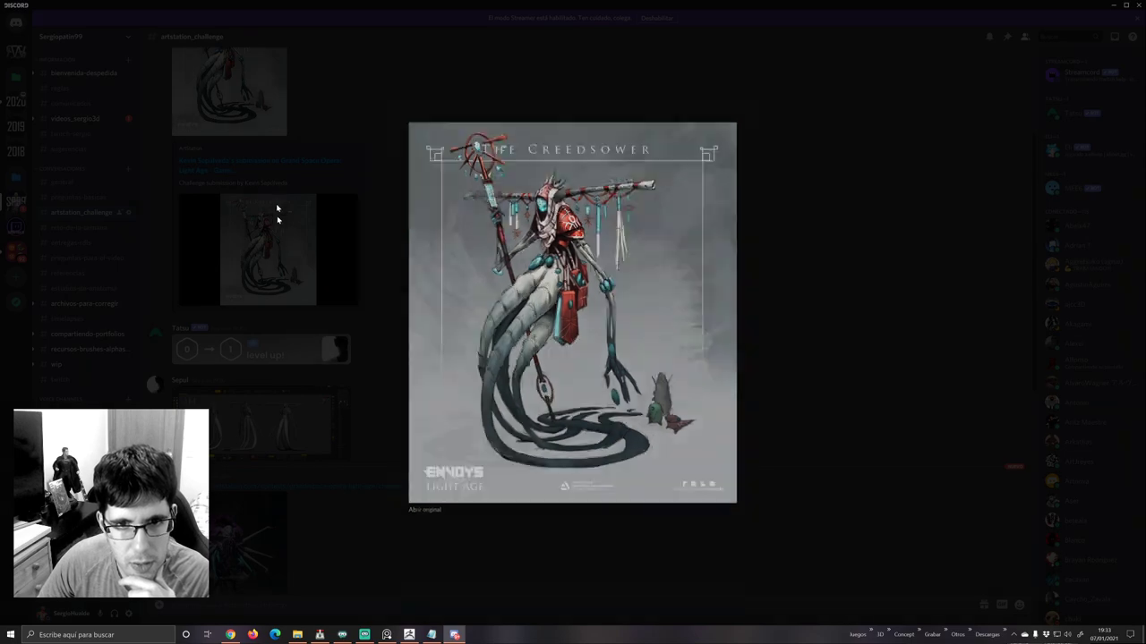
{"action": "left_click", "coordinate": [251, 448]}
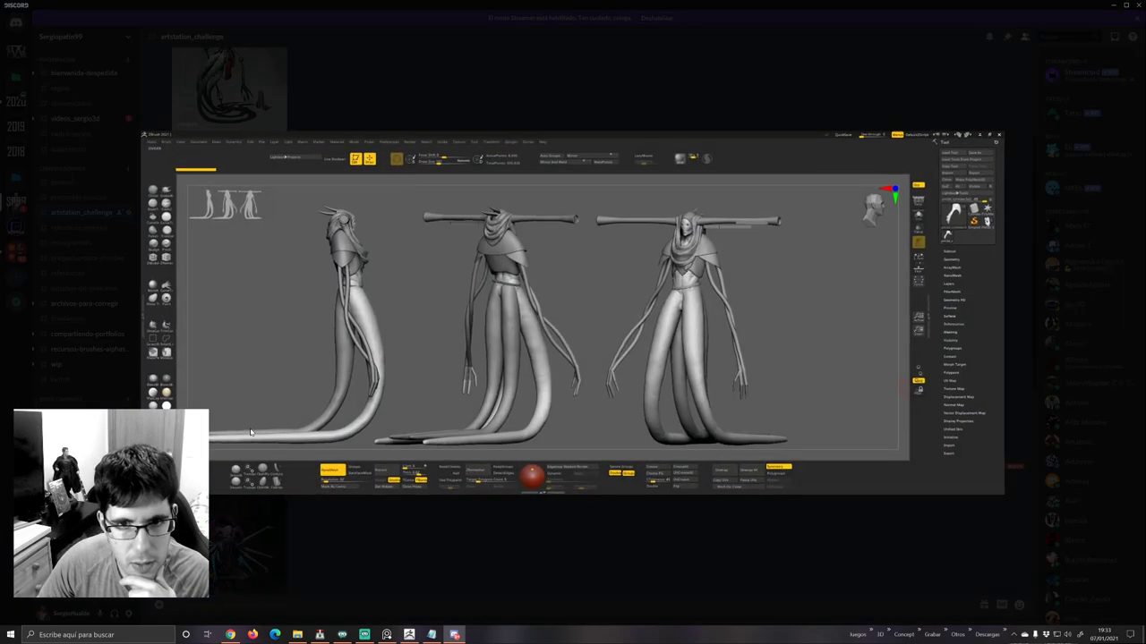
{"action": "left_click", "coordinate": [431, 511]}
{"action": "left_click", "coordinate": [267, 100]}
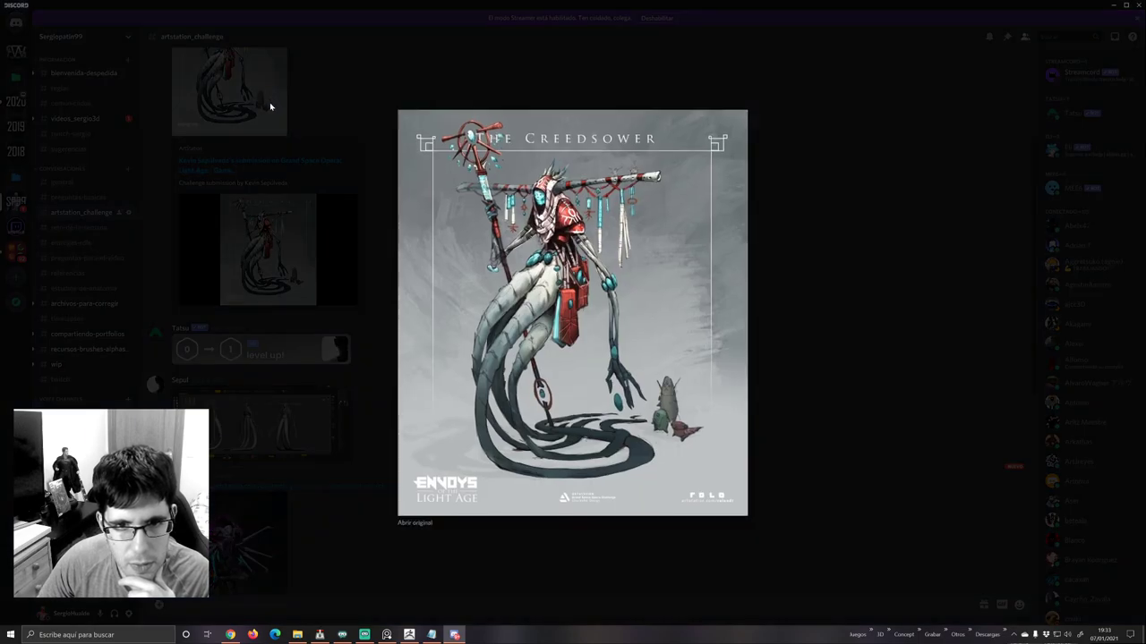
{"action": "left_click", "coordinate": [317, 152]}
{"action": "left_click", "coordinate": [293, 390]}
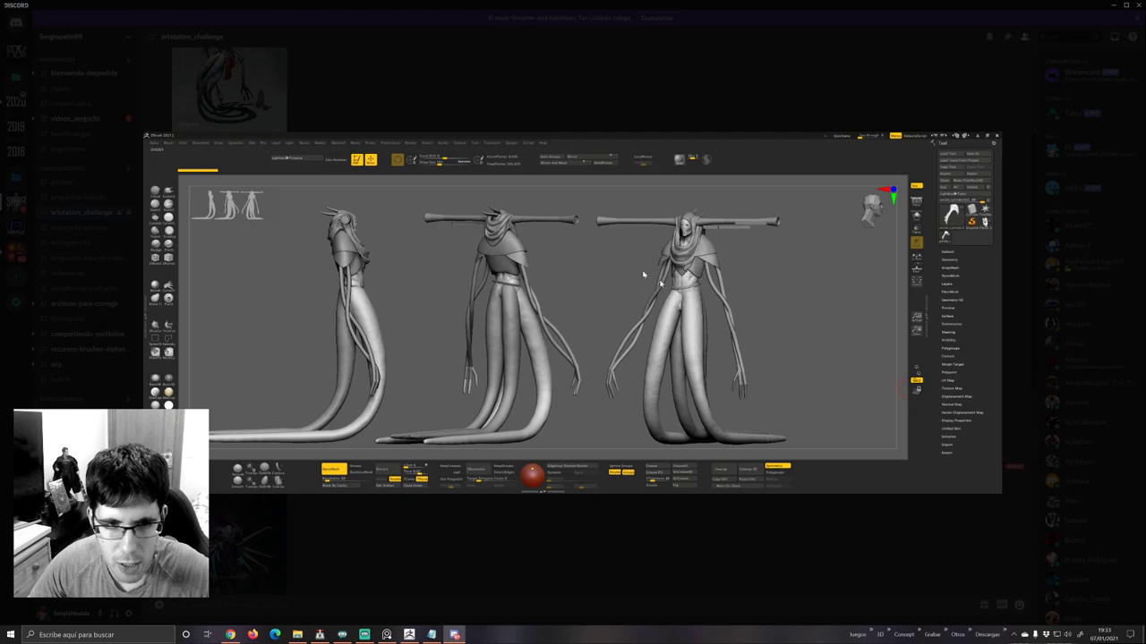
{"action": "left_click", "coordinate": [488, 102]}
{"action": "left_click", "coordinate": [267, 90]}
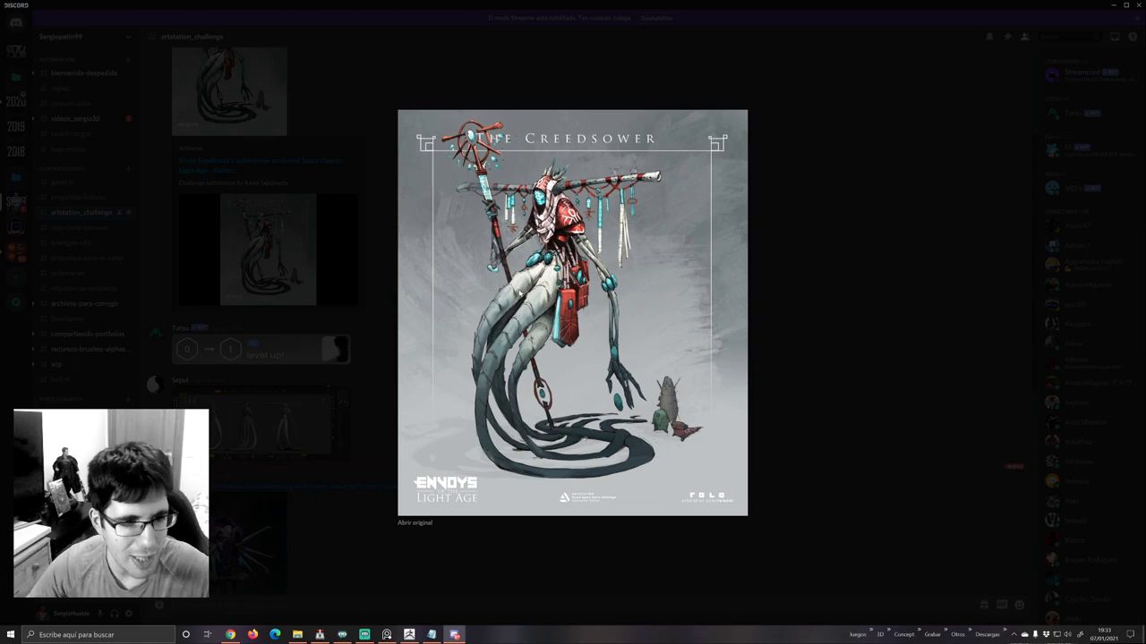
{"action": "left_click", "coordinate": [264, 256]}
{"action": "left_click", "coordinate": [261, 424]}
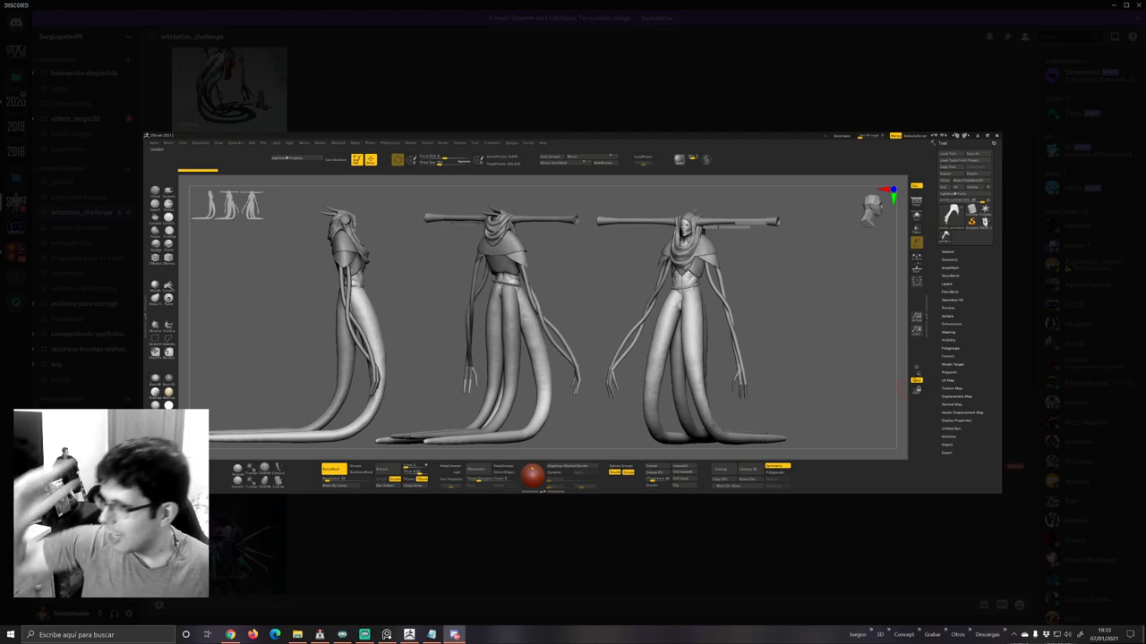
Review the side, angled and front views of the sculpt against the Creedsower concept once more and close the image.
{"action": "key", "text": "alt+Tab"}
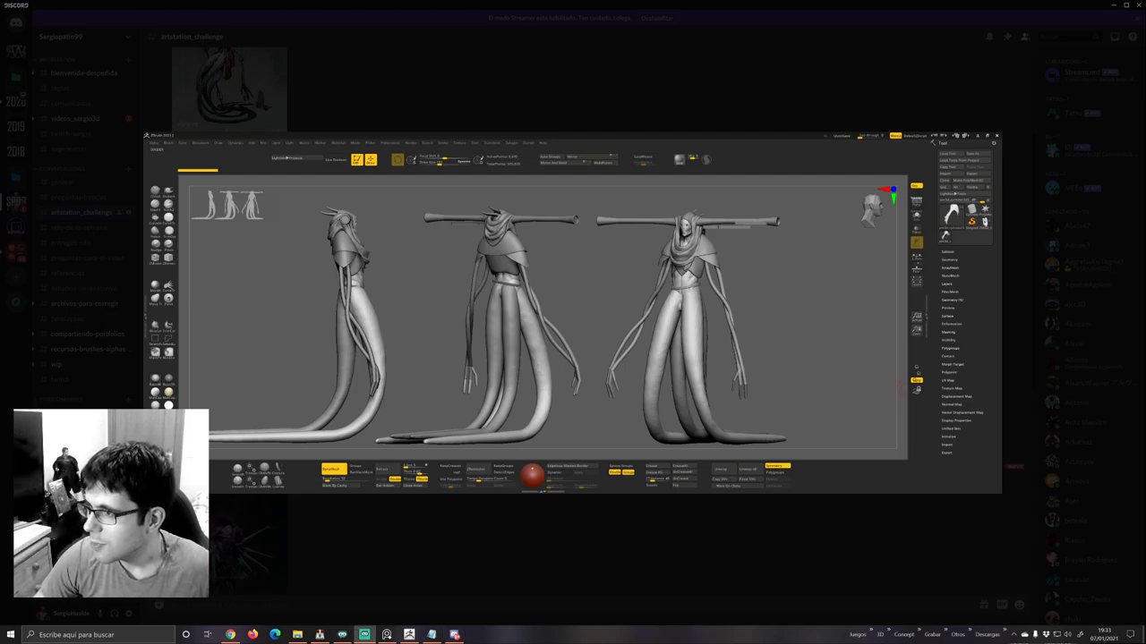
{"action": "key", "text": "alt+Tab"}
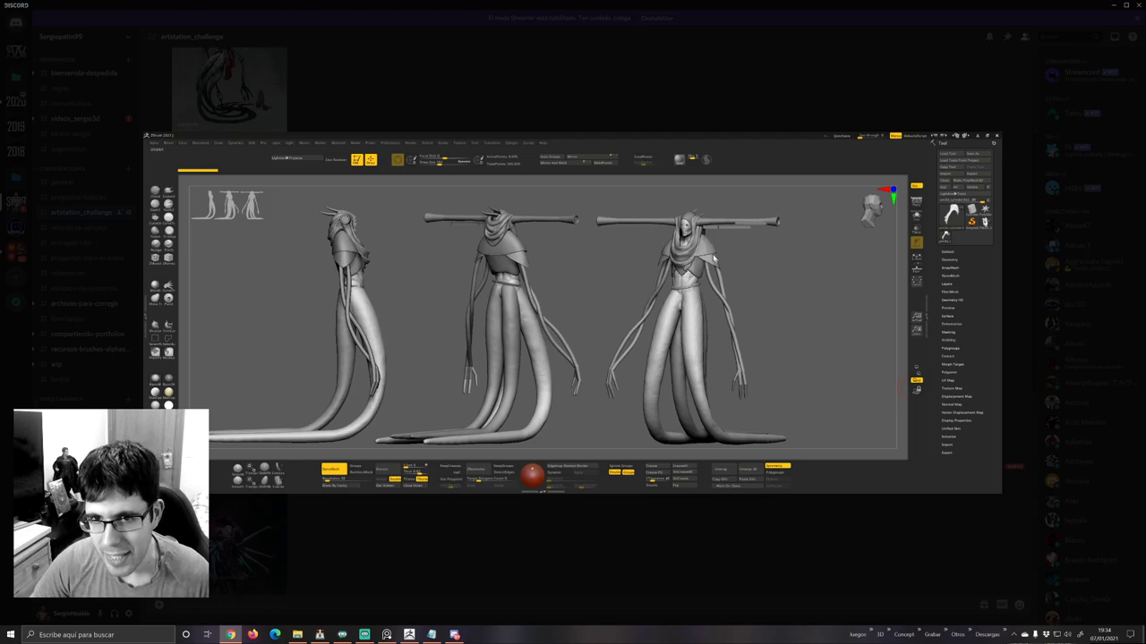
{"action": "left_click", "coordinate": [486, 527]}
{"action": "left_click", "coordinate": [272, 107]}
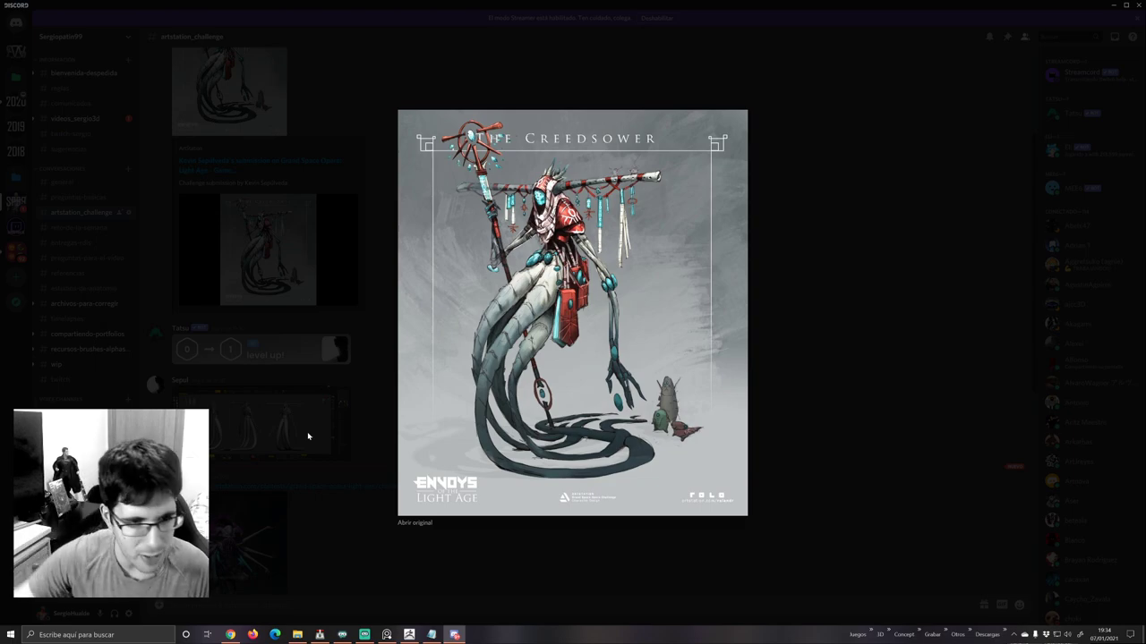
{"action": "left_click", "coordinate": [315, 424]}
{"action": "left_click", "coordinate": [315, 424]}
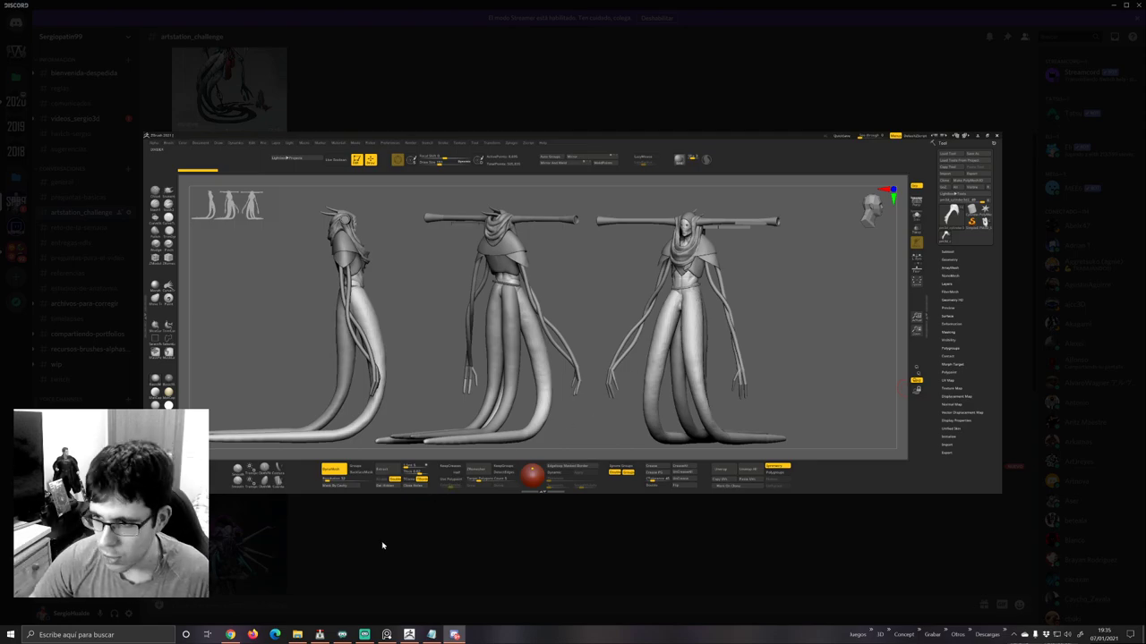
{"action": "left_click", "coordinate": [399, 543]}
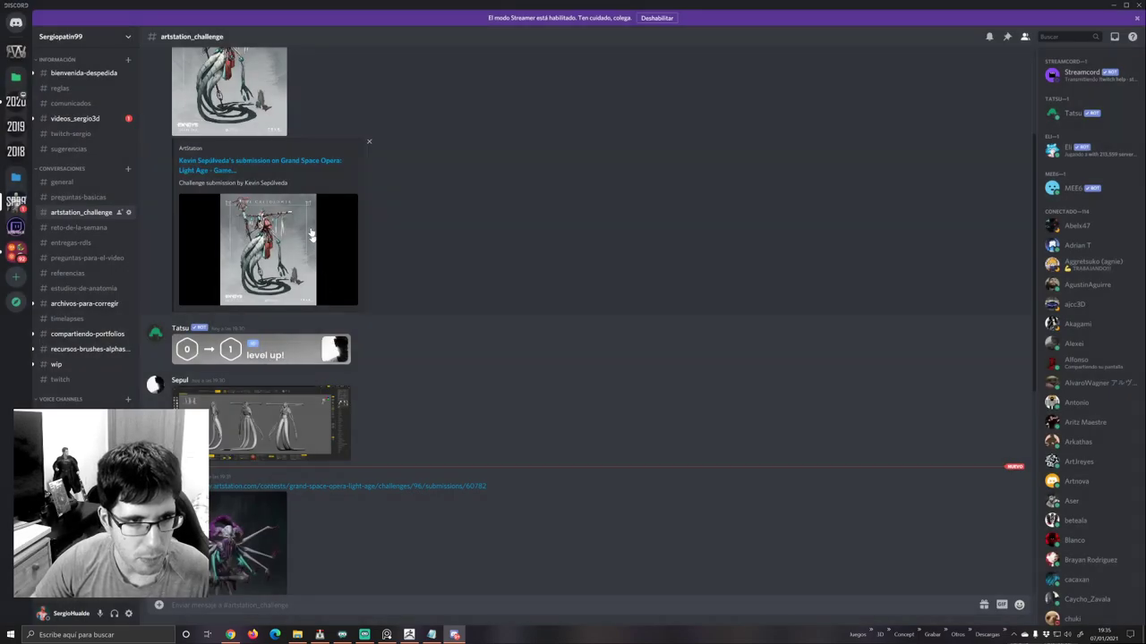
{"action": "left_click", "coordinate": [248, 90]}
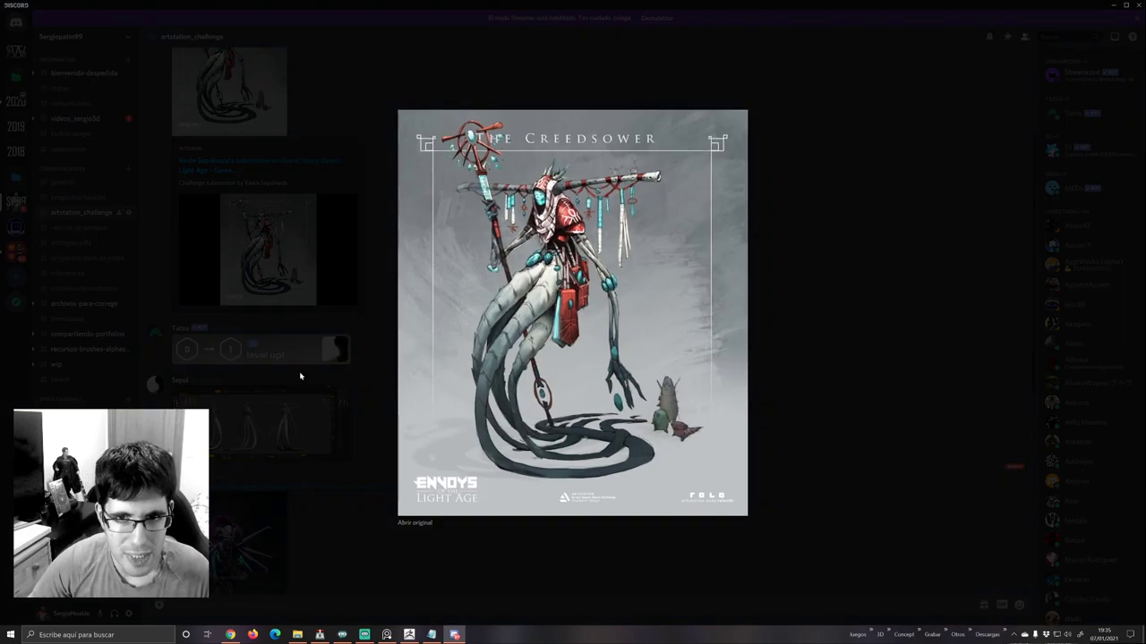
{"action": "left_click", "coordinate": [301, 377]}
{"action": "left_click", "coordinate": [286, 421]}
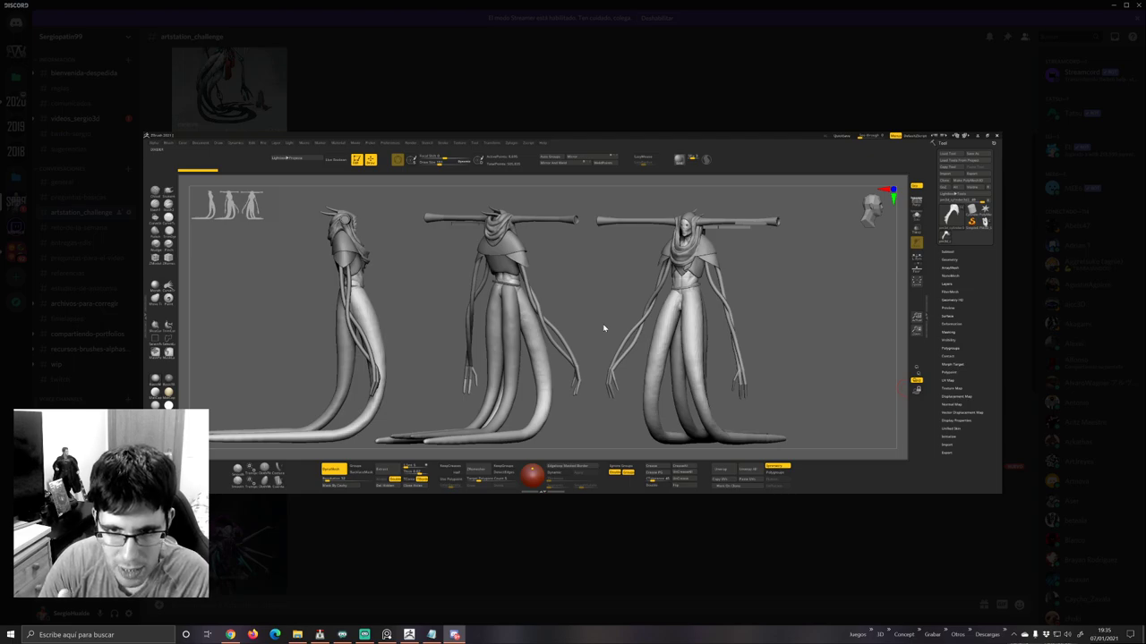
{"action": "left_click", "coordinate": [402, 513]}
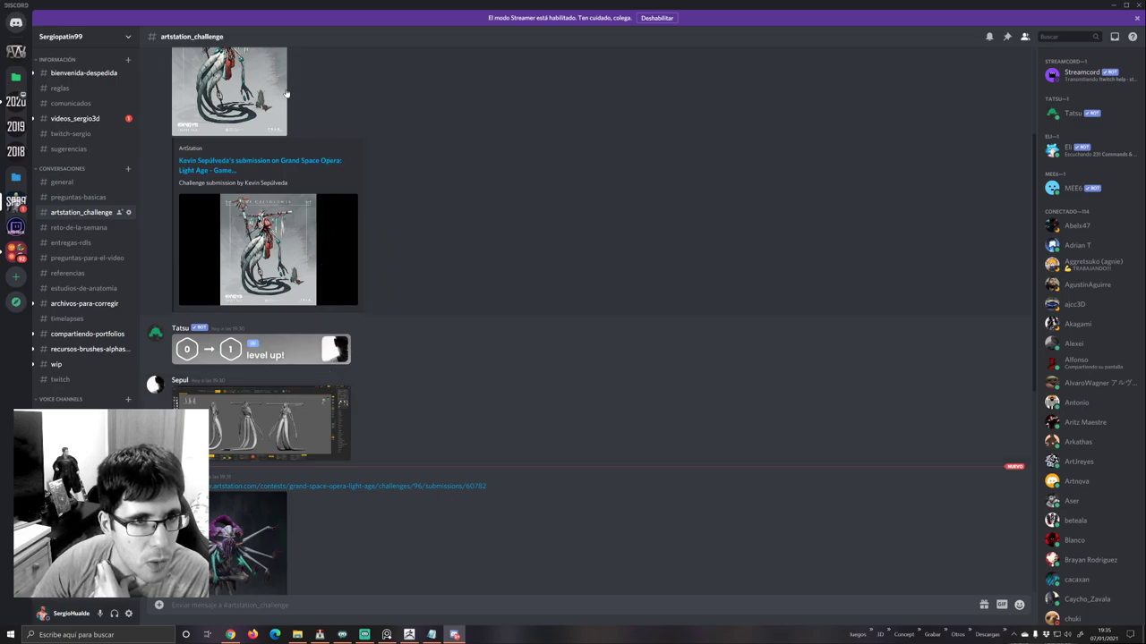
{"action": "left_click", "coordinate": [289, 422]}
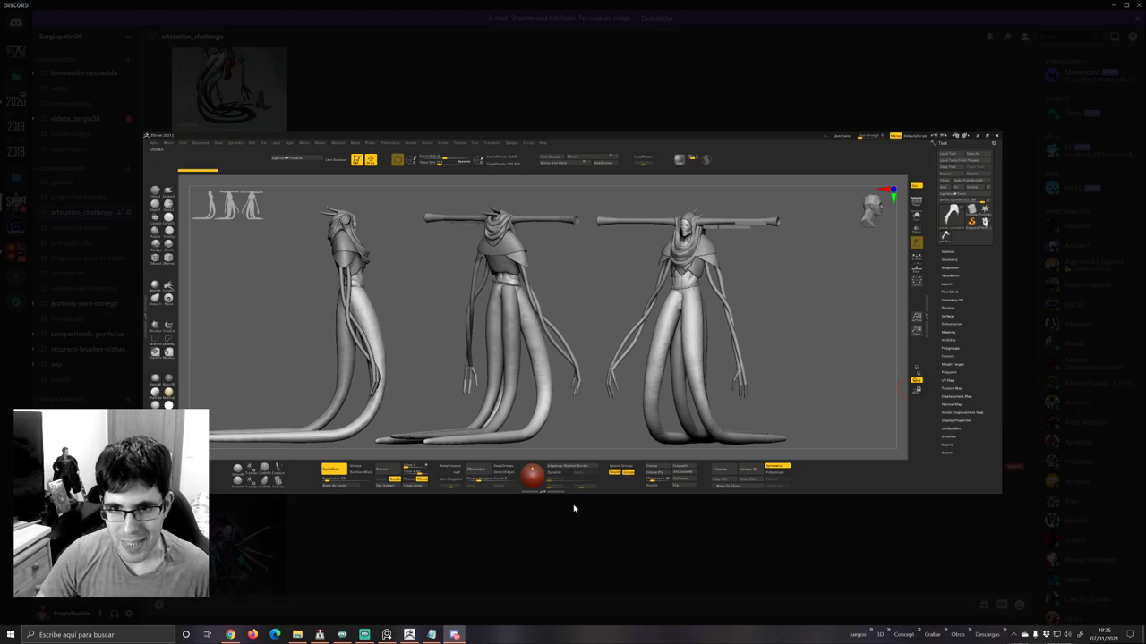
{"action": "left_click", "coordinate": [537, 531]}
Find the second challenge submission in the channel and examine its enlarged concept of the purple-crested, many-armed creature.
{"action": "scroll", "coordinate": [440, 416], "scroll_direction": "down", "scroll_amount": 5}
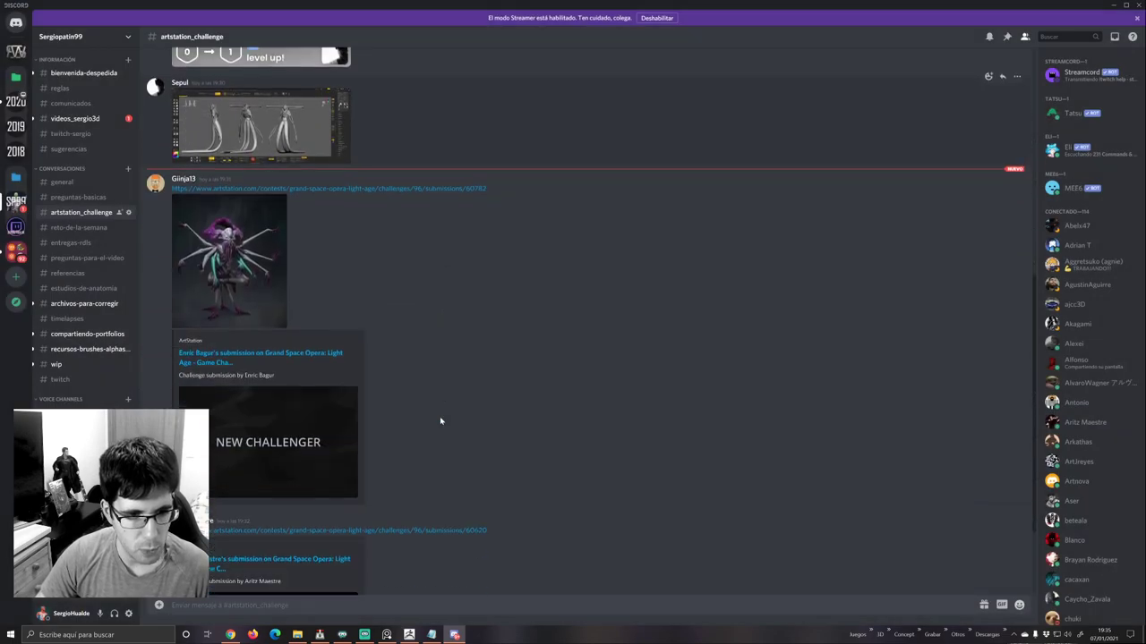
{"action": "scroll", "coordinate": [444, 409], "scroll_direction": "down", "scroll_amount": 1}
{"action": "scroll", "coordinate": [438, 398], "scroll_direction": "up", "scroll_amount": 1}
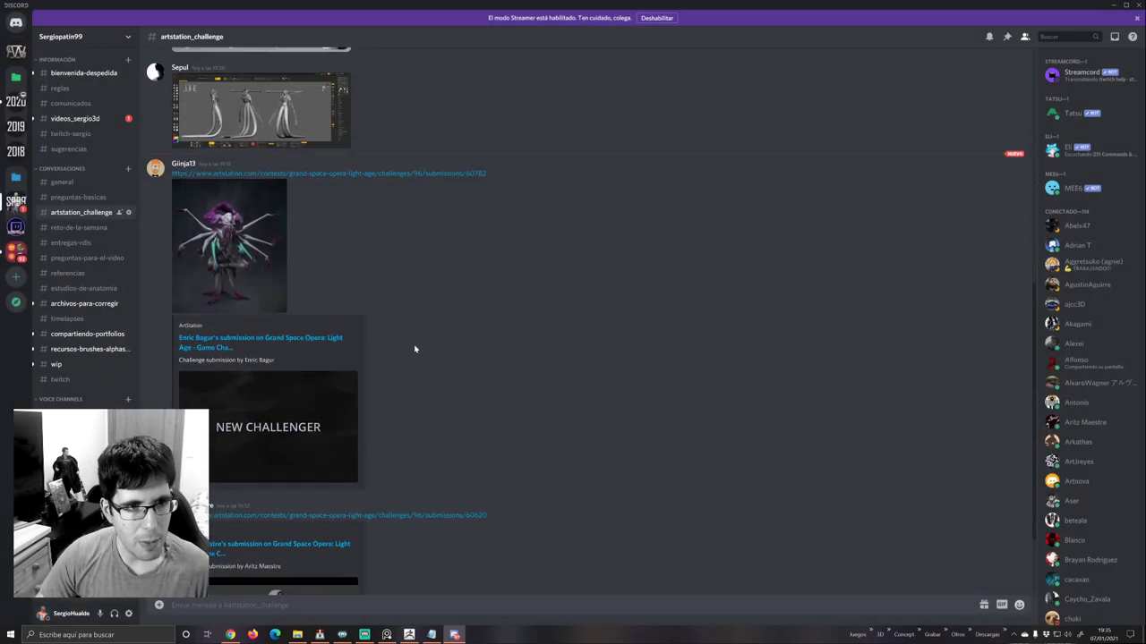
{"action": "scroll", "coordinate": [358, 266], "scroll_direction": "down", "scroll_amount": 2}
{"action": "scroll", "coordinate": [378, 268], "scroll_direction": "up", "scroll_amount": 3}
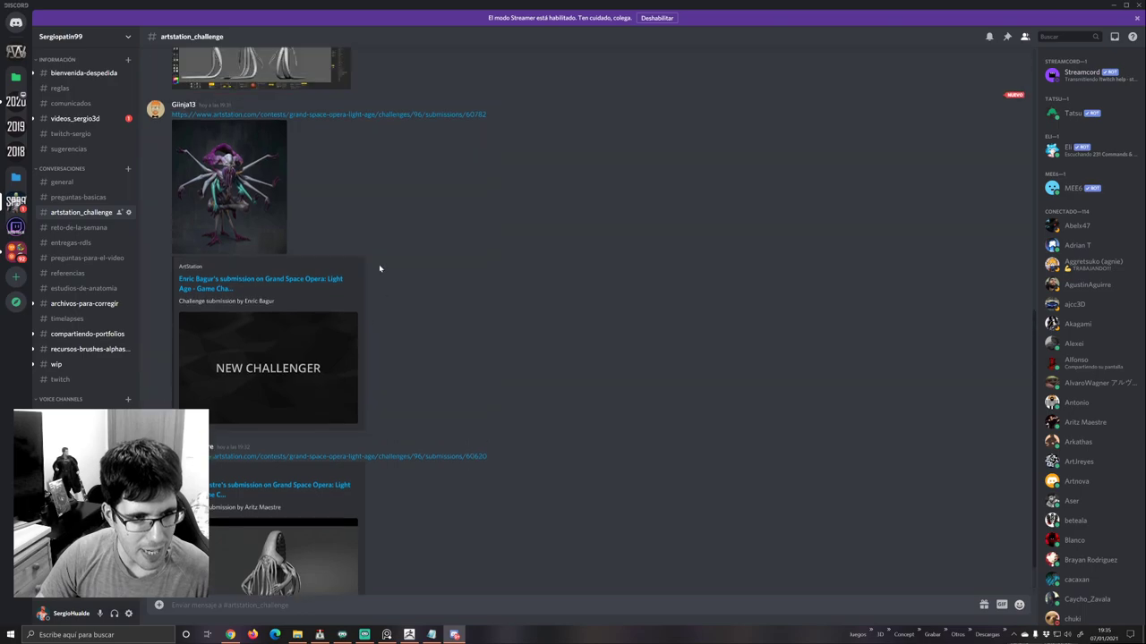
{"action": "left_click", "coordinate": [253, 326]}
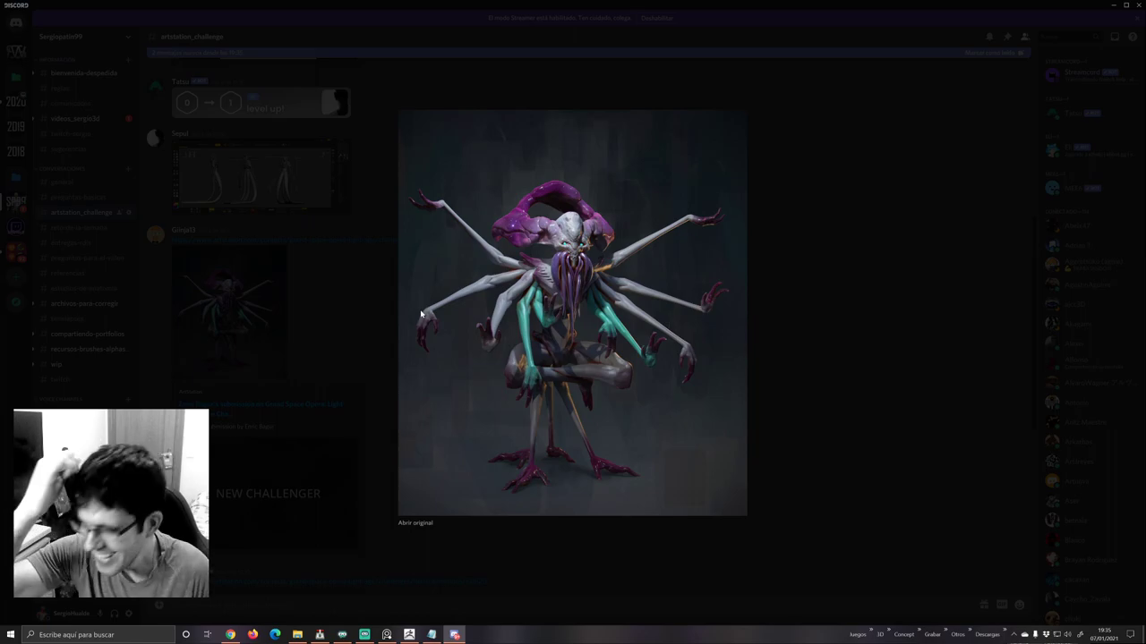
{"action": "left_click", "coordinate": [363, 335]}
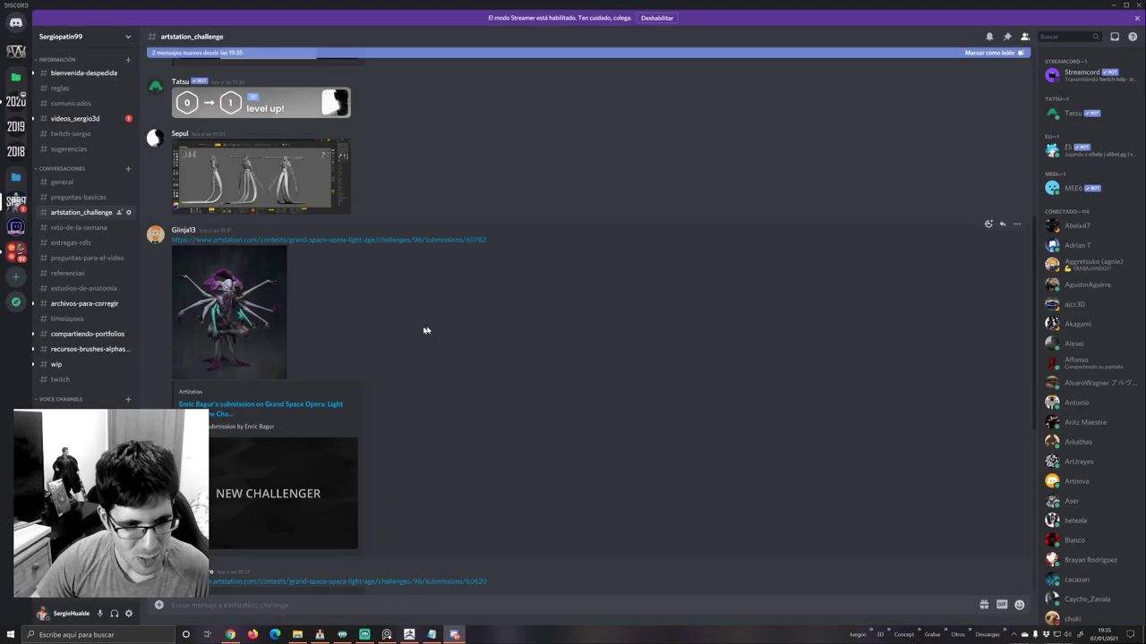
Browse the following challenge submissions in the channel to find the HeadHunting concept and its three-view sculpt of the white-suited character.
{"action": "scroll", "coordinate": [438, 330], "scroll_direction": "down", "scroll_amount": 3}
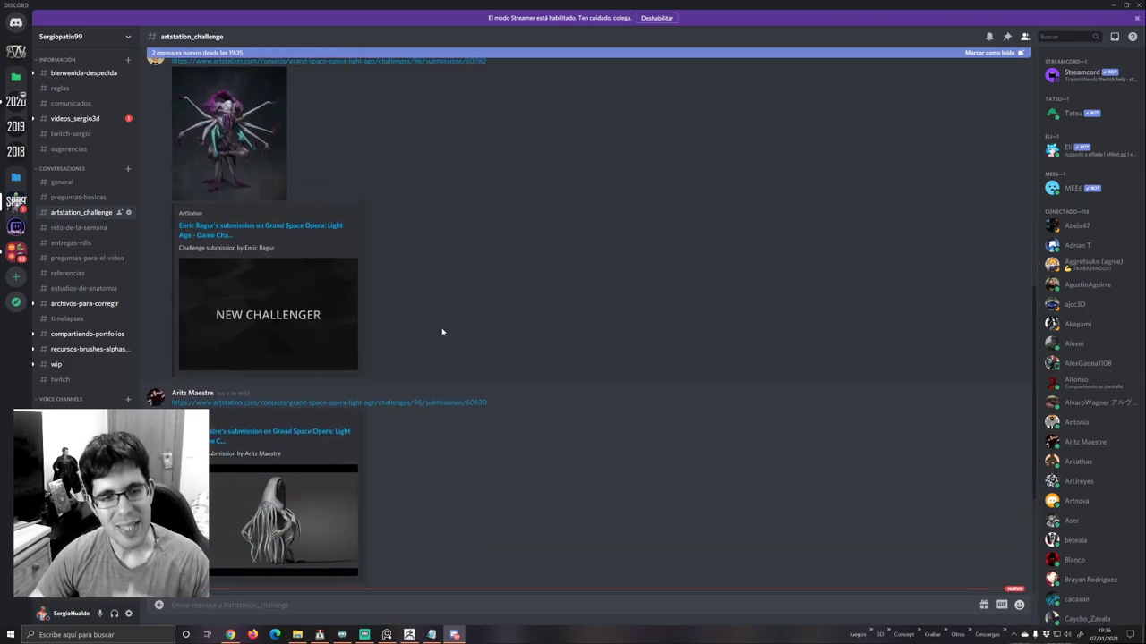
{"action": "scroll", "coordinate": [448, 331], "scroll_direction": "up", "scroll_amount": 1}
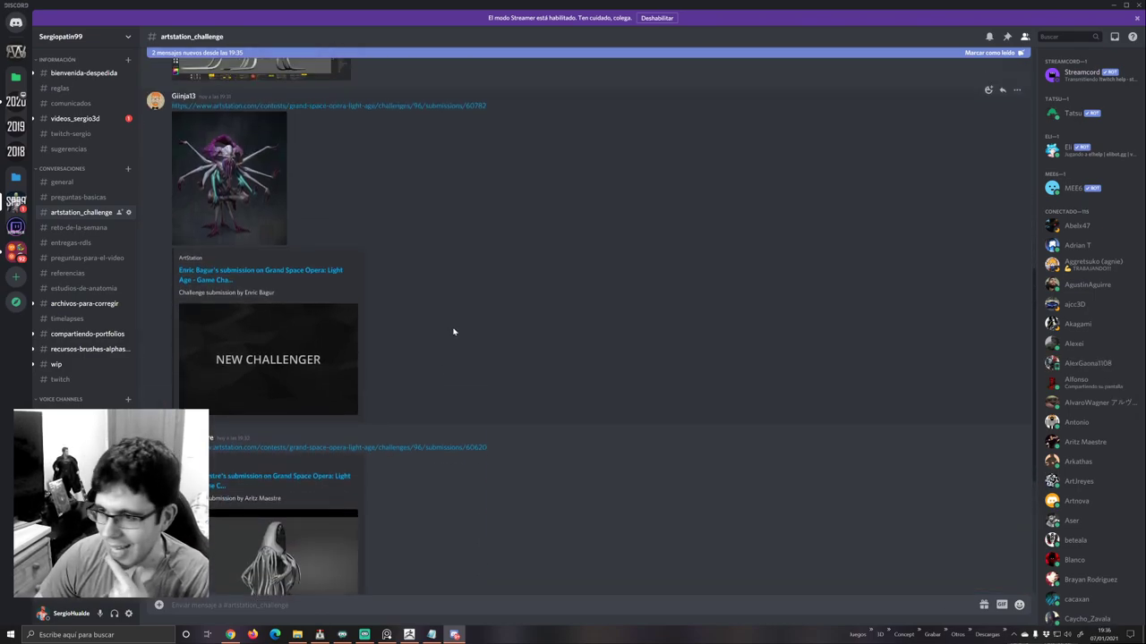
{"action": "scroll", "coordinate": [452, 336], "scroll_direction": "down", "scroll_amount": 4}
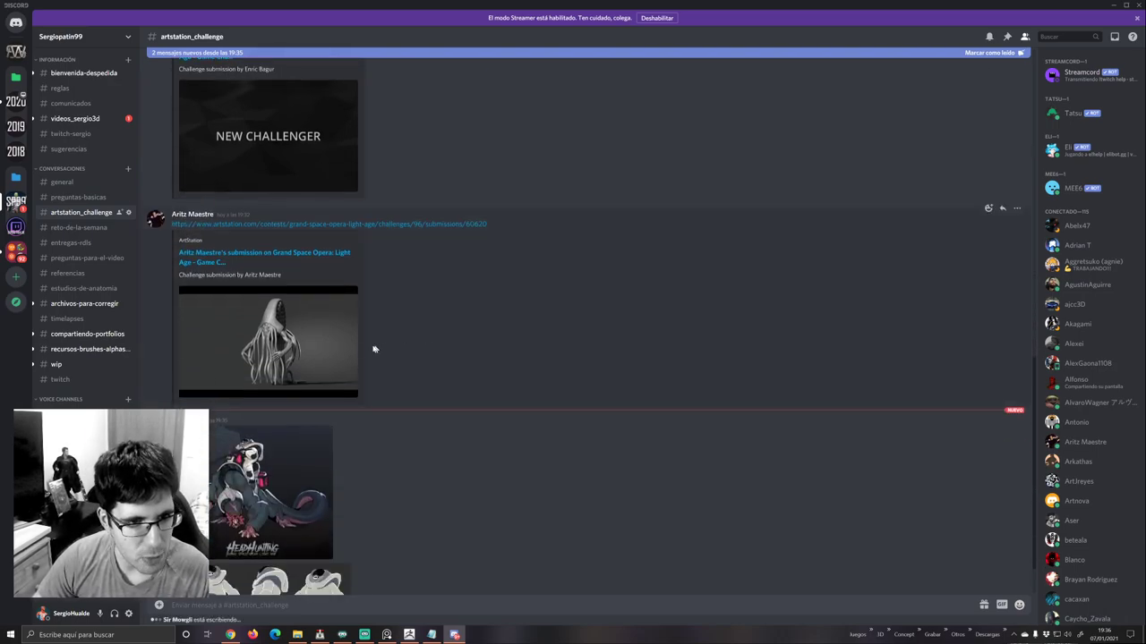
{"action": "scroll", "coordinate": [341, 300], "scroll_direction": "down", "scroll_amount": 4}
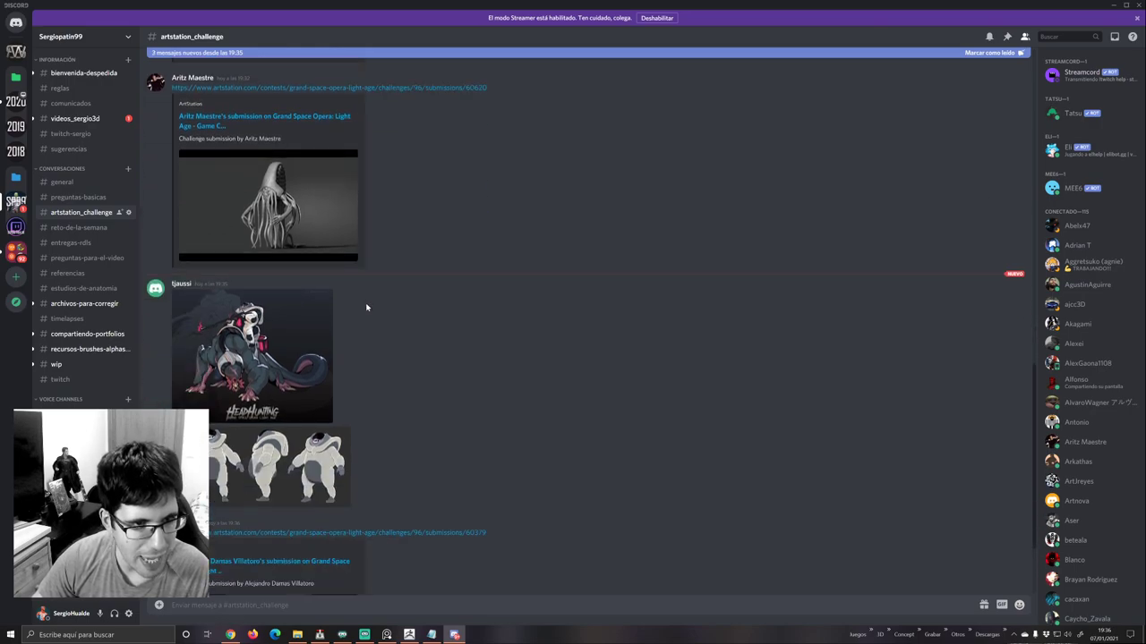
{"action": "scroll", "coordinate": [391, 314], "scroll_direction": "up", "scroll_amount": 2}
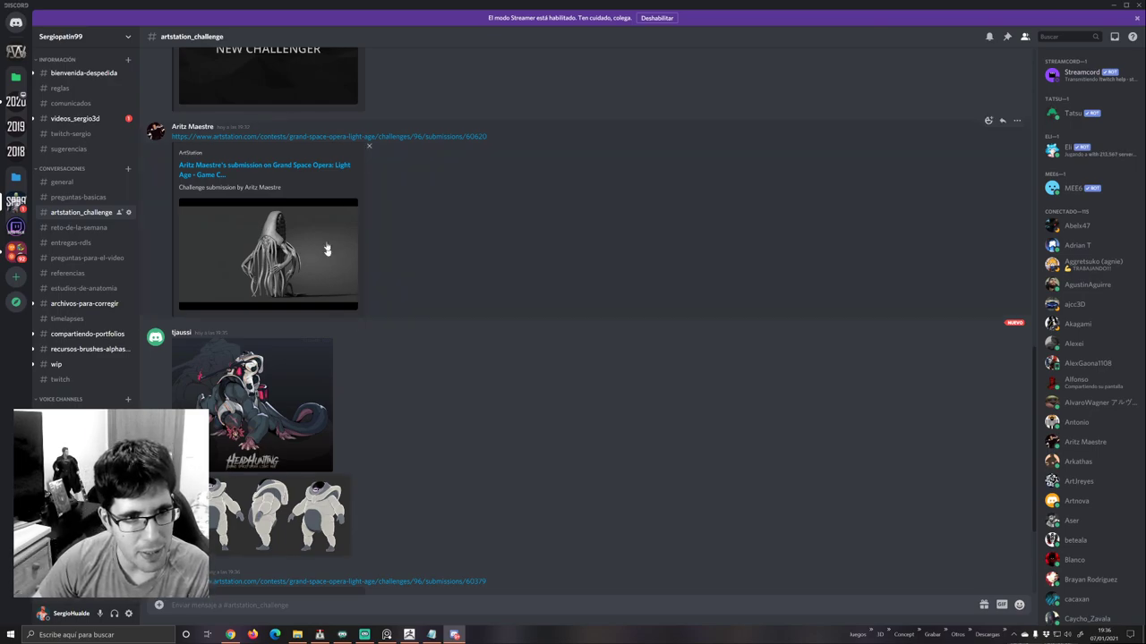
{"action": "scroll", "coordinate": [356, 295], "scroll_direction": "down", "scroll_amount": 4}
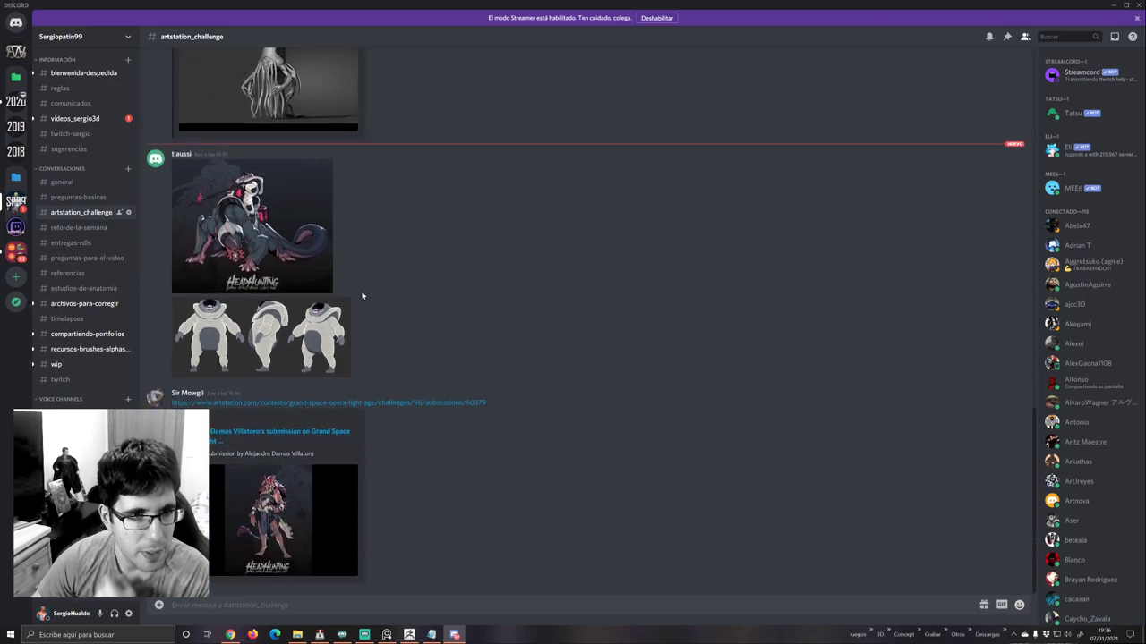
{"action": "scroll", "coordinate": [290, 240], "scroll_direction": "up", "scroll_amount": 1}
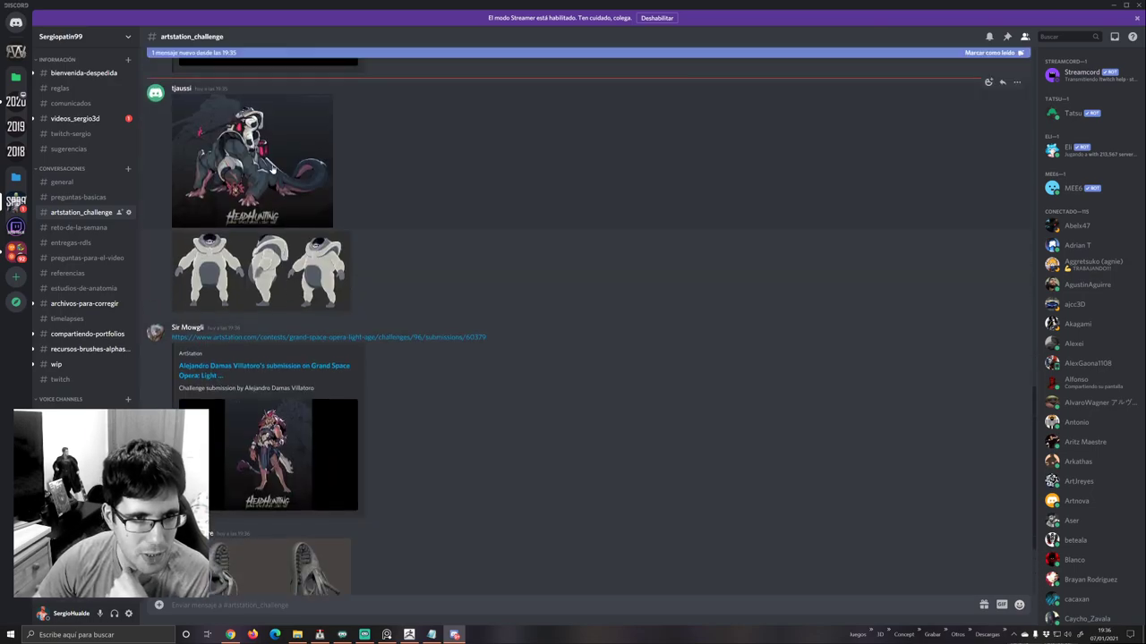
Examine the enlarged HeadHunting concept and the three-view sculpt, and recheck the rider in the concept.
{"action": "left_click", "coordinate": [269, 197]}
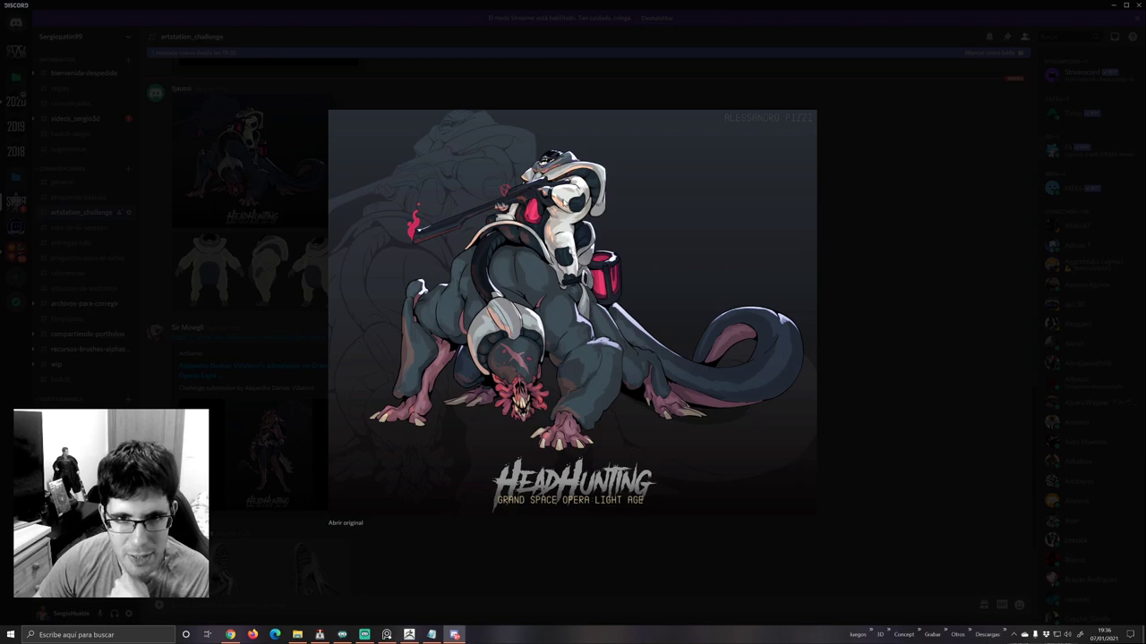
{"action": "left_click", "coordinate": [279, 300]}
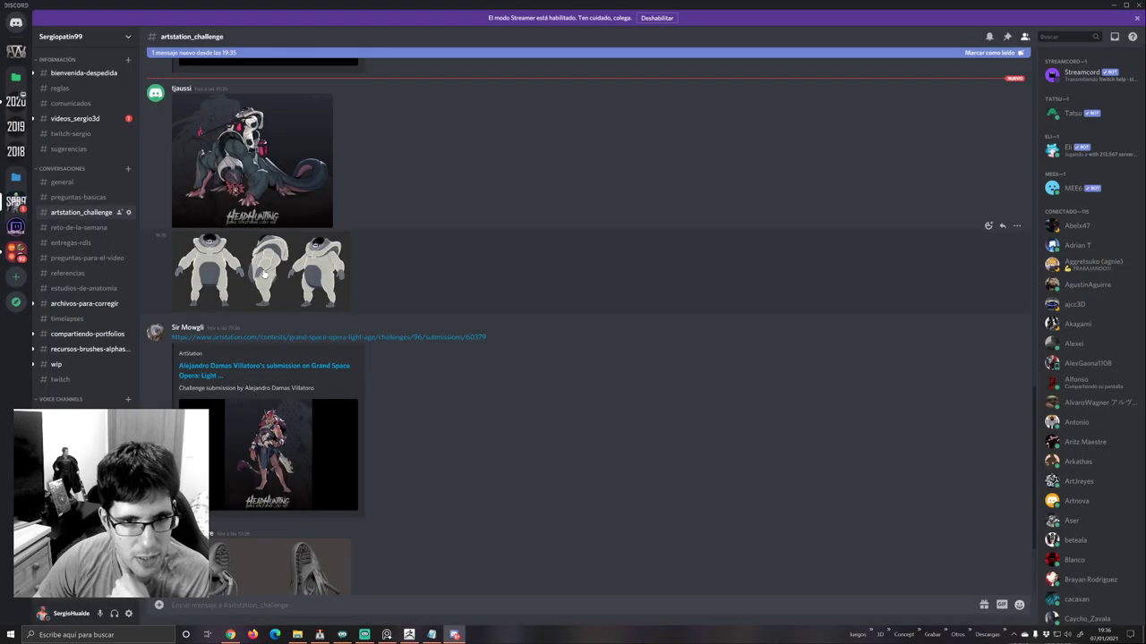
{"action": "left_click", "coordinate": [266, 274]}
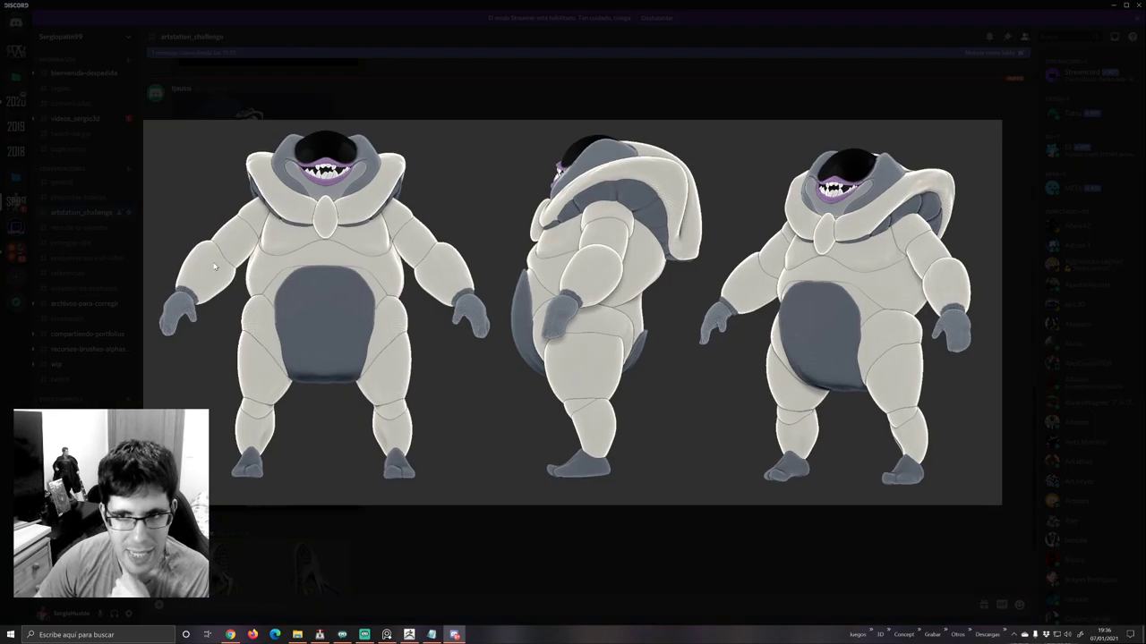
{"action": "left_click", "coordinate": [119, 257]}
{"action": "left_click", "coordinate": [256, 182]}
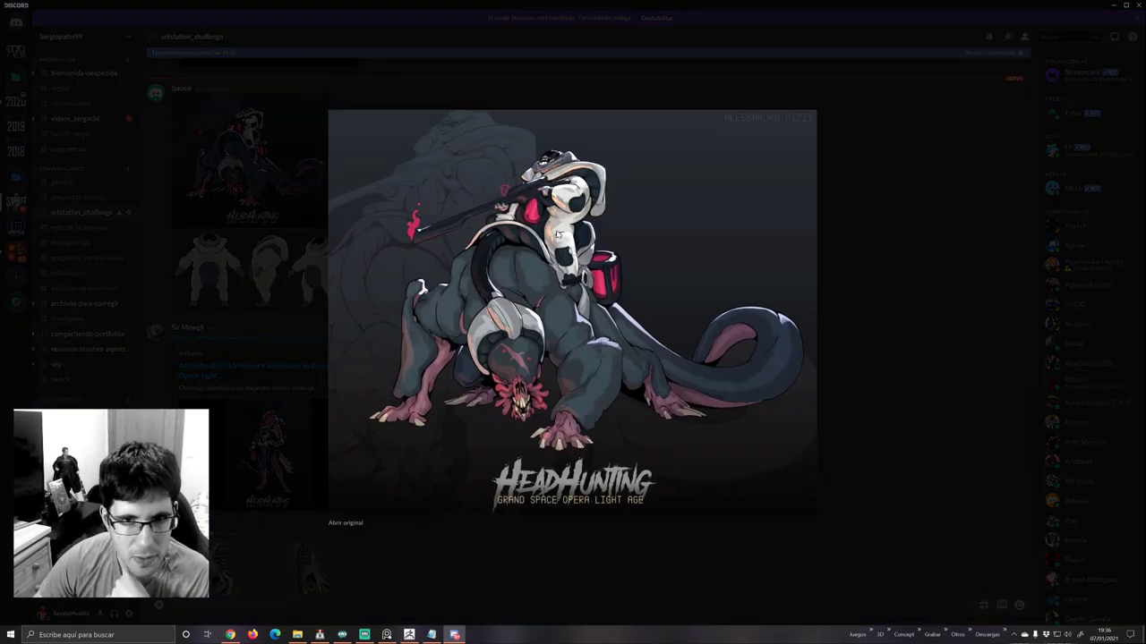
{"action": "left_click", "coordinate": [261, 288]}
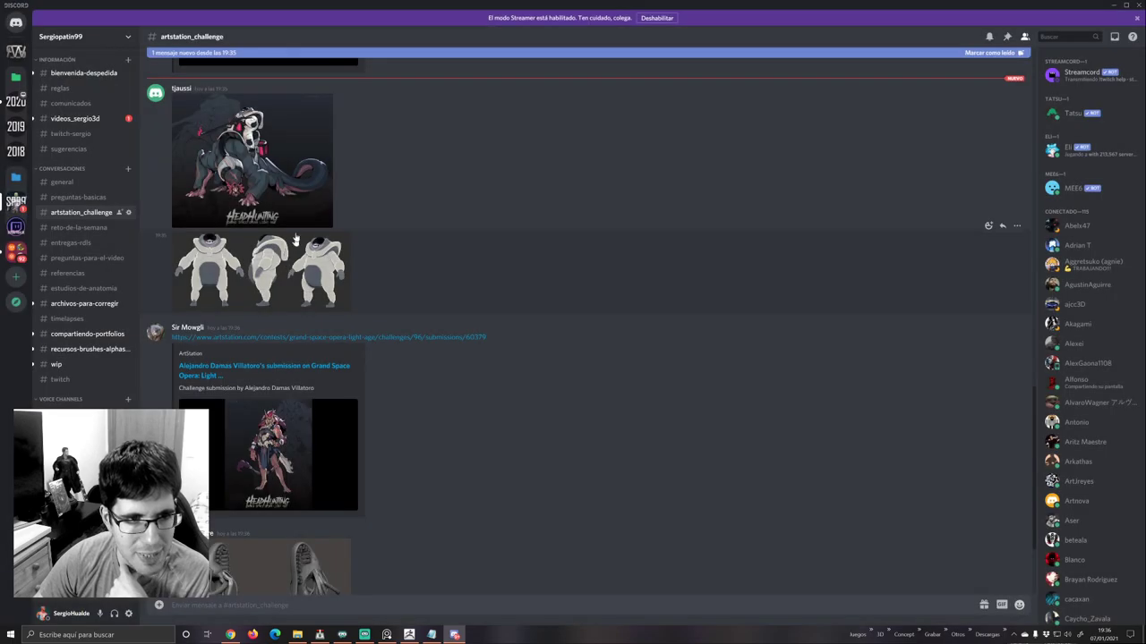
Compare the HeadHunting rider's suit and proportions with the three-view sculpt by alternating between their enlarged images.
{"action": "left_click", "coordinate": [290, 208]}
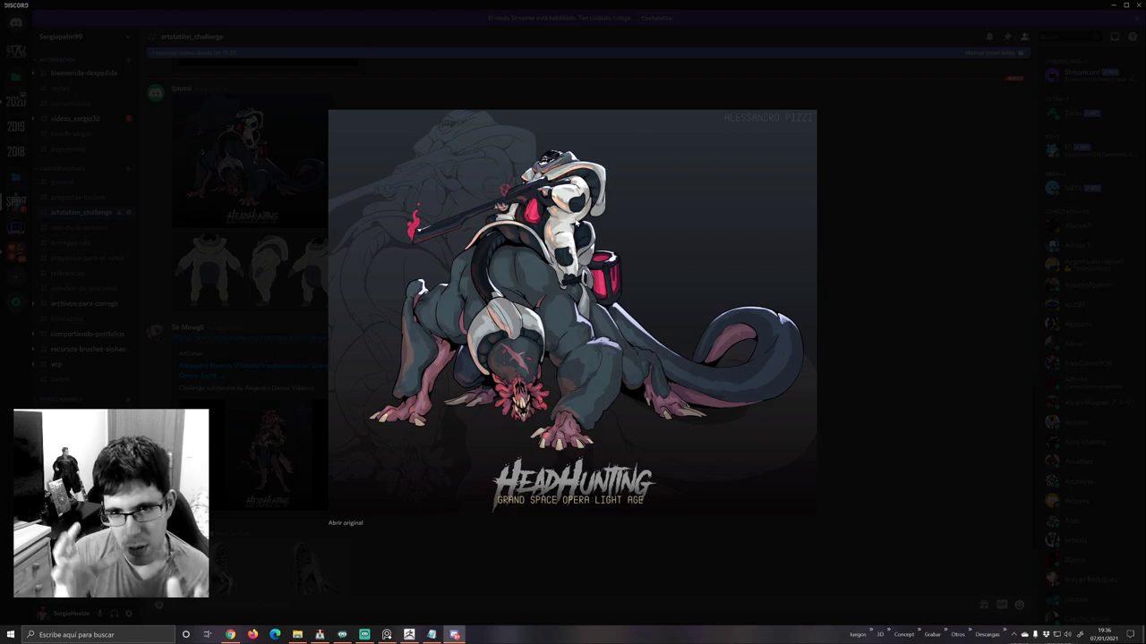
{"action": "left_click", "coordinate": [293, 249]}
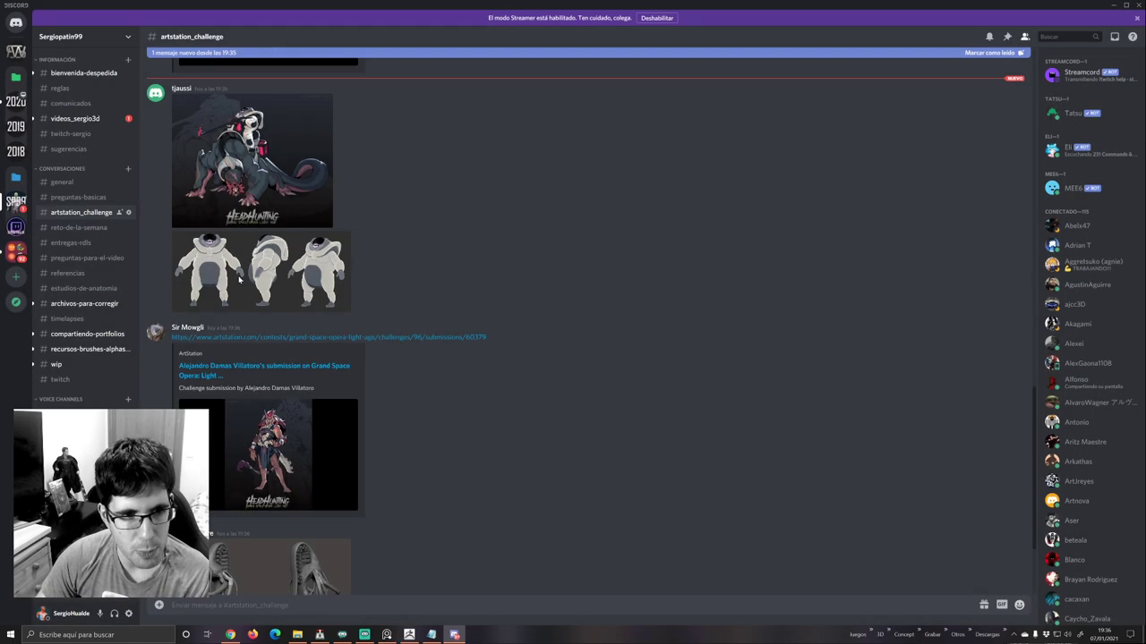
{"action": "left_click", "coordinate": [241, 280]}
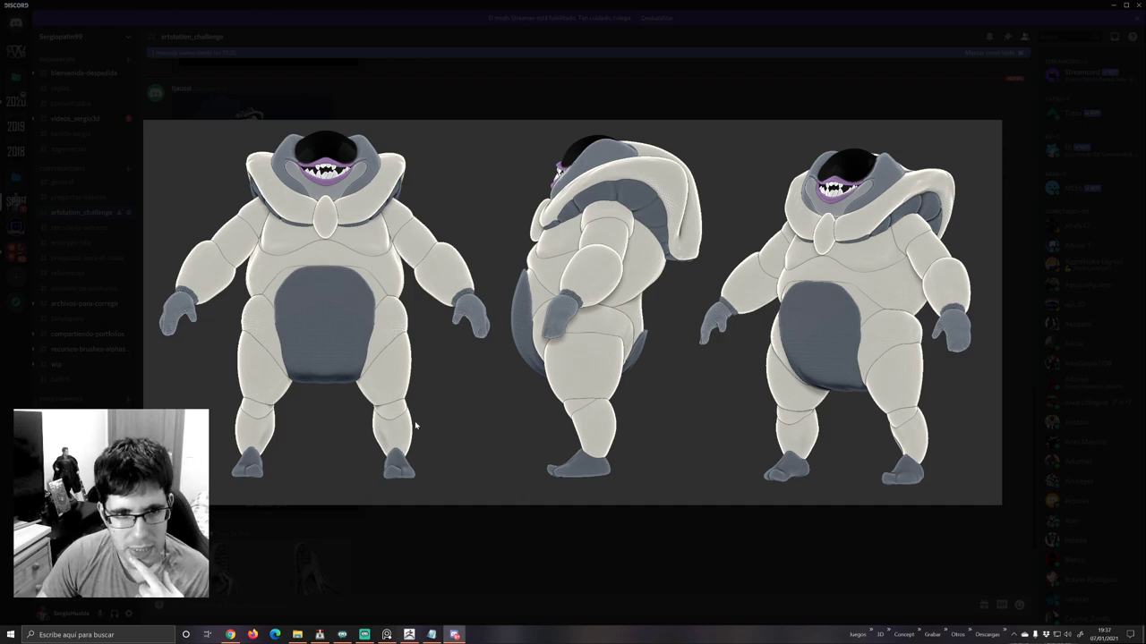
{"action": "left_click", "coordinate": [389, 516]}
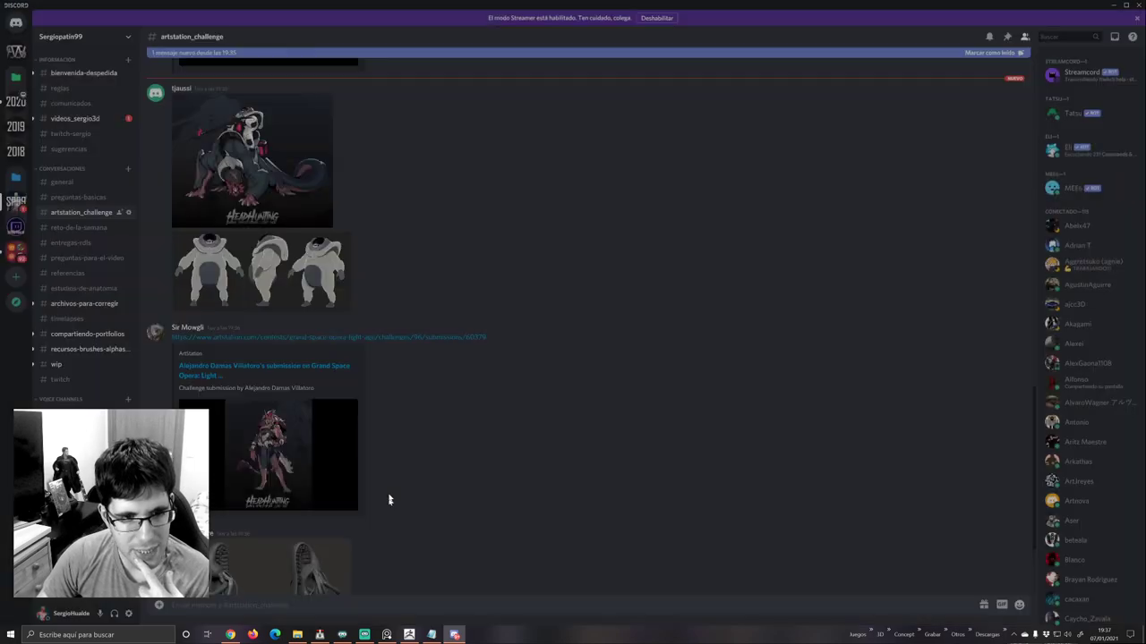
{"action": "left_click", "coordinate": [269, 195]}
{"action": "left_click", "coordinate": [268, 193]}
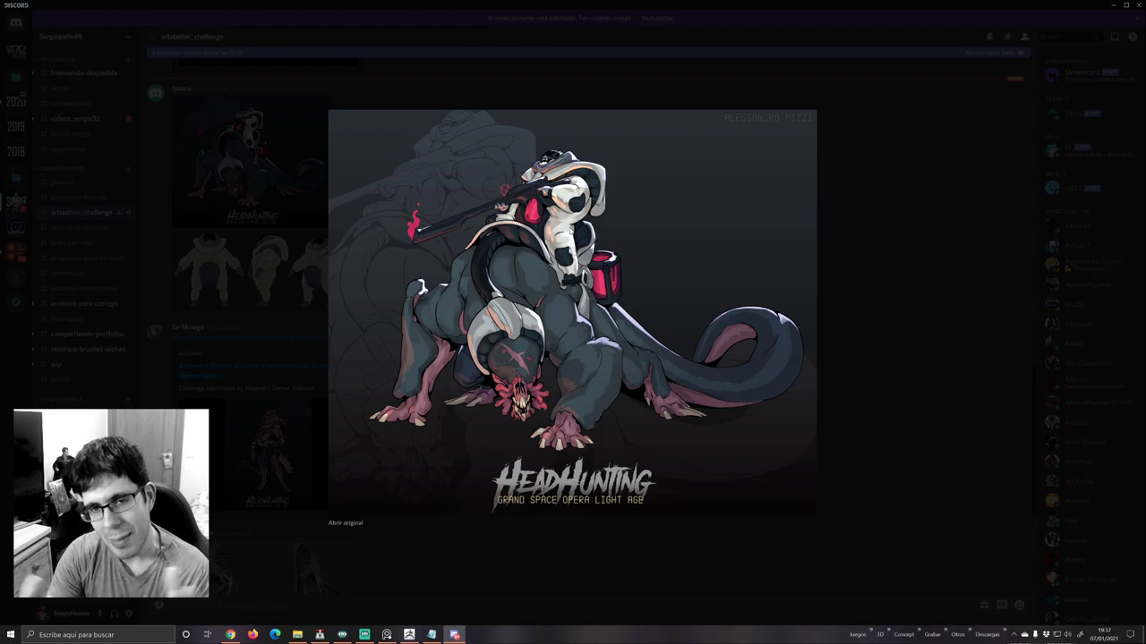
{"action": "left_click", "coordinate": [289, 256]}
{"action": "left_click", "coordinate": [289, 256]}
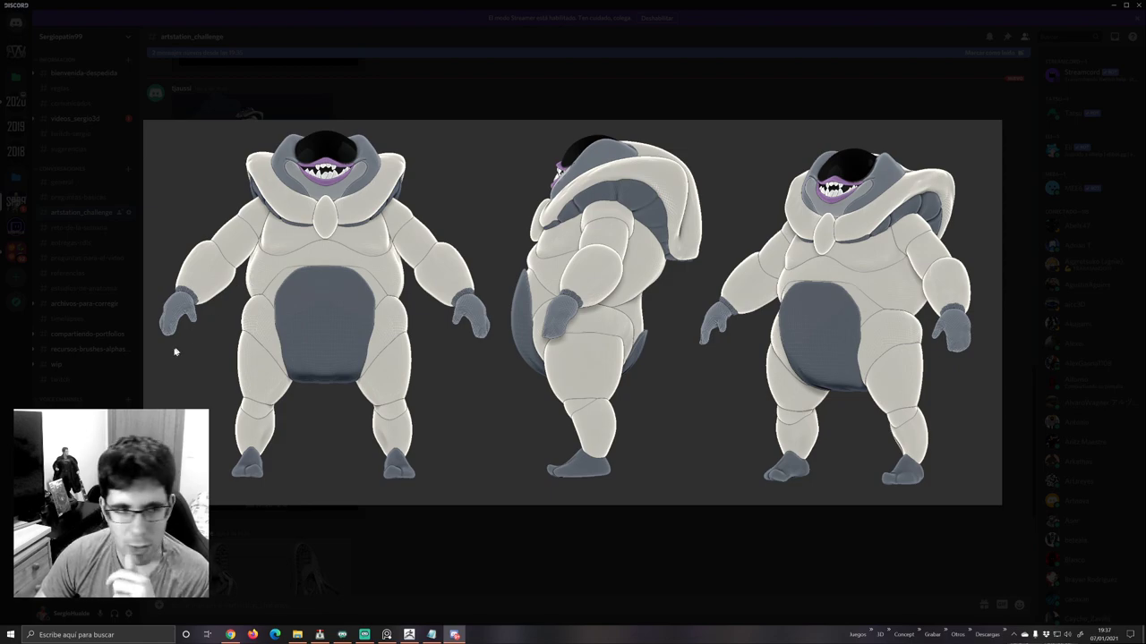
{"action": "key", "text": "Escape"}
Review the HeadHunting concept against the front, side and angled sculpt views twice more and close the image.
{"action": "left_click", "coordinate": [291, 210]}
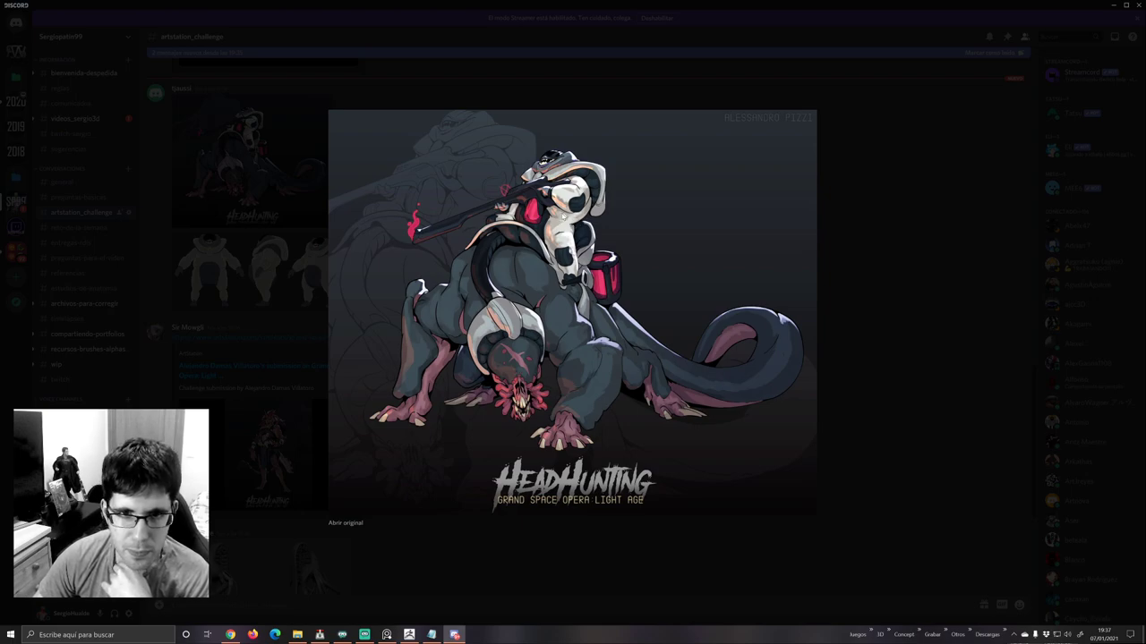
{"action": "left_click", "coordinate": [226, 283]}
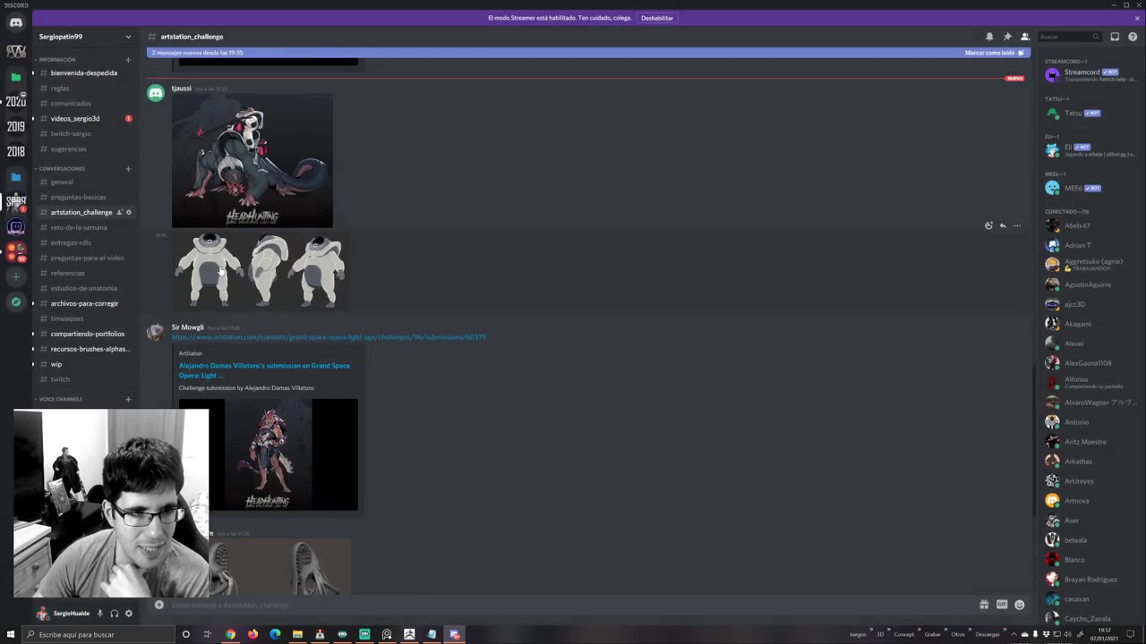
{"action": "left_click", "coordinate": [221, 273]}
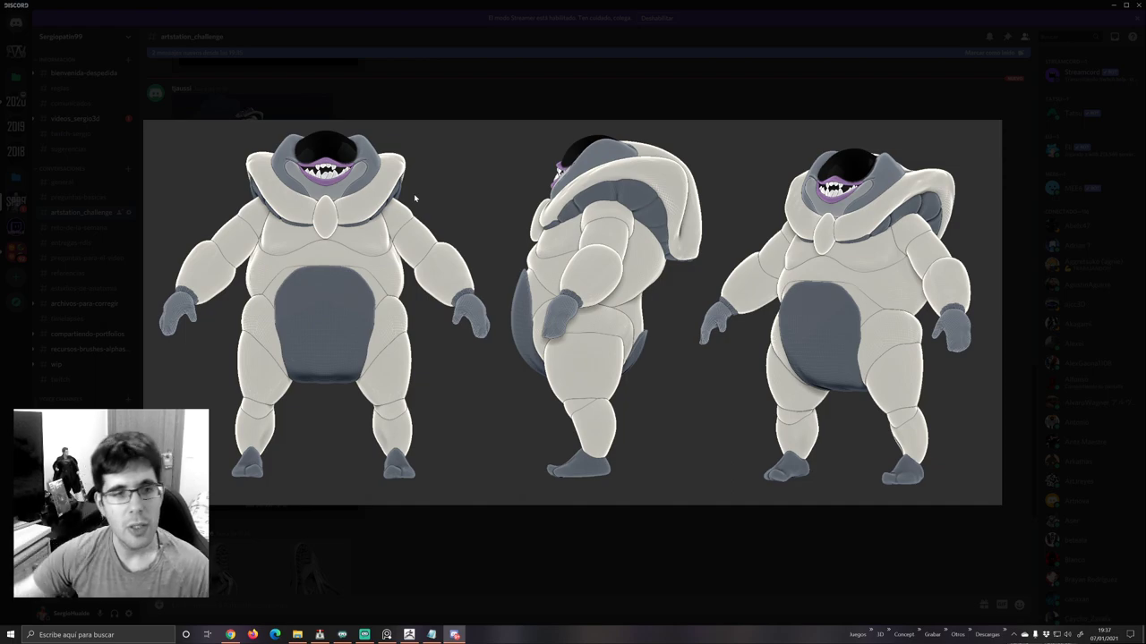
{"action": "left_click", "coordinate": [397, 522]}
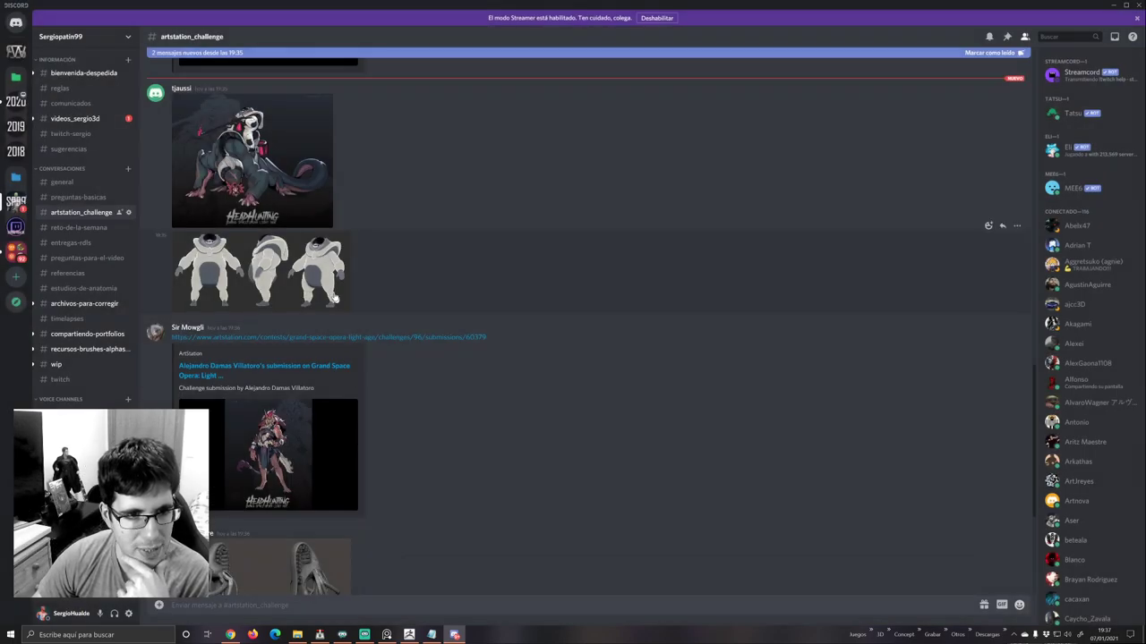
{"action": "left_click", "coordinate": [313, 223]}
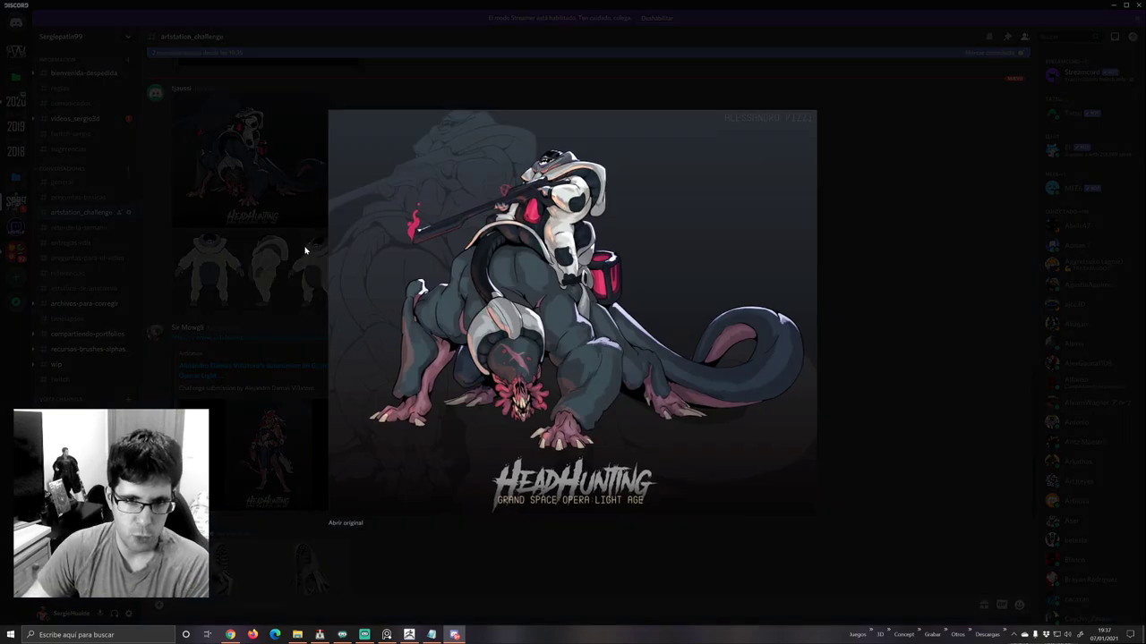
{"action": "left_click", "coordinate": [242, 283]}
{"action": "left_click", "coordinate": [262, 279]}
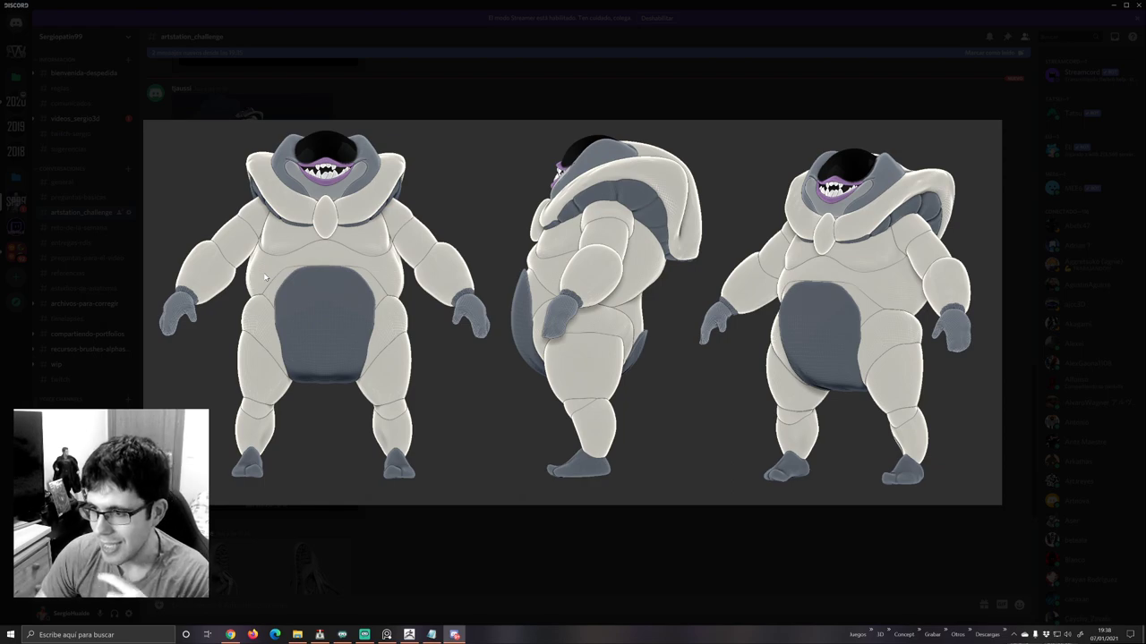
{"action": "left_click", "coordinate": [136, 361]}
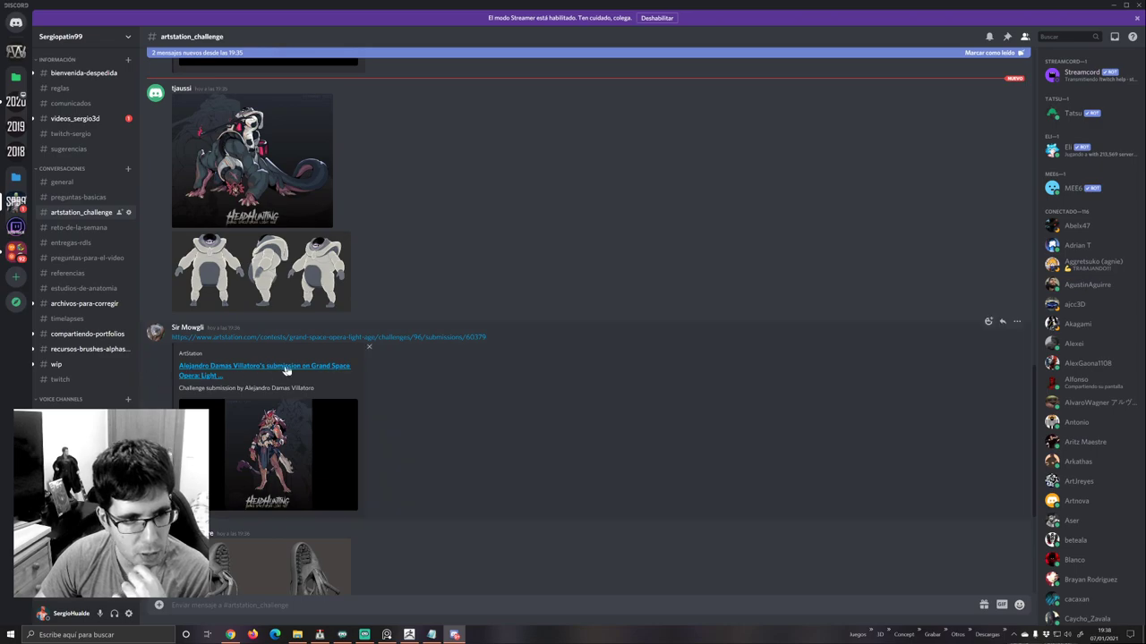
Find the hooded, tentacled creature submission in the channel, examine its enlarged two-view sculpt and look back over the neighbouring posts.
{"action": "scroll", "coordinate": [496, 286], "scroll_direction": "down", "scroll_amount": 3}
{"action": "scroll", "coordinate": [498, 287], "scroll_direction": "down", "scroll_amount": 3}
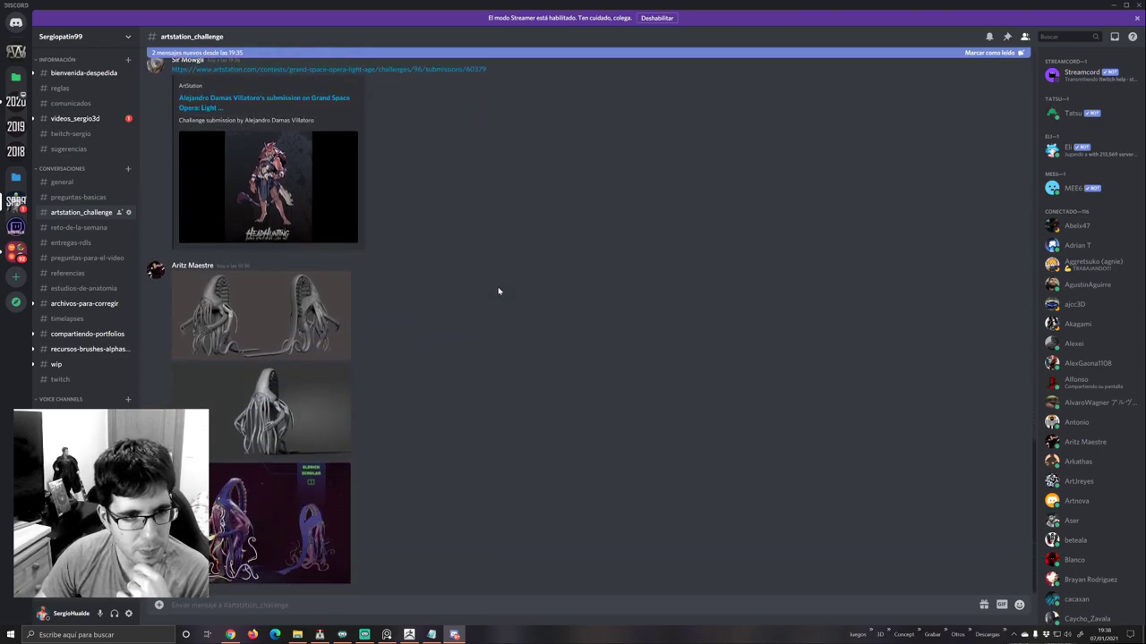
{"action": "scroll", "coordinate": [414, 299], "scroll_direction": "up", "scroll_amount": 3}
{"action": "scroll", "coordinate": [414, 299], "scroll_direction": "down", "scroll_amount": 3}
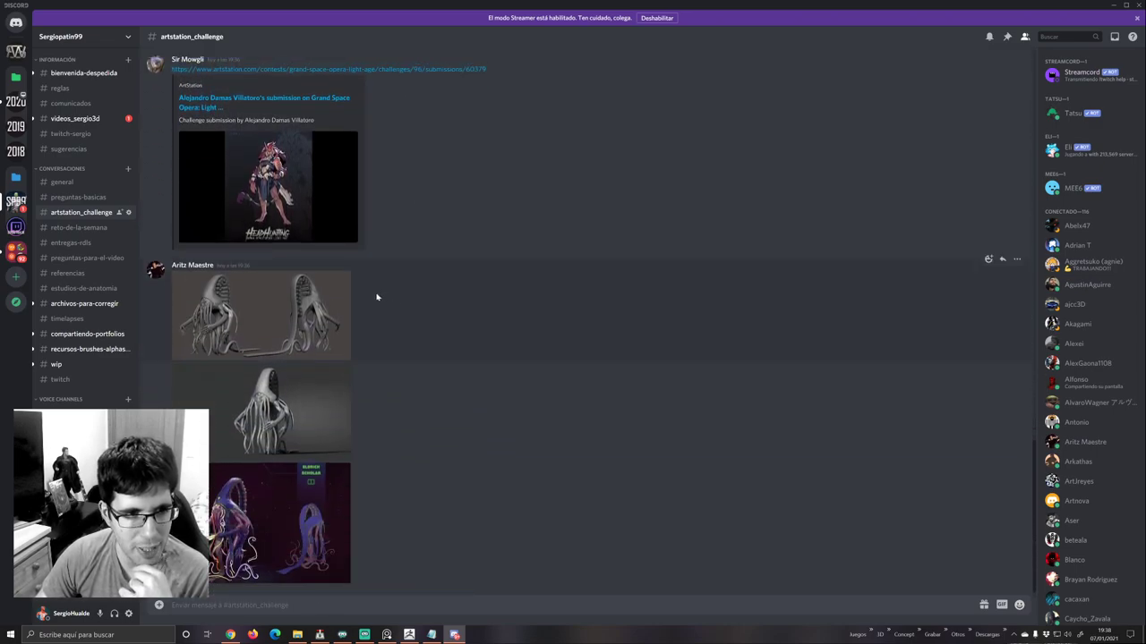
{"action": "left_click", "coordinate": [298, 309]}
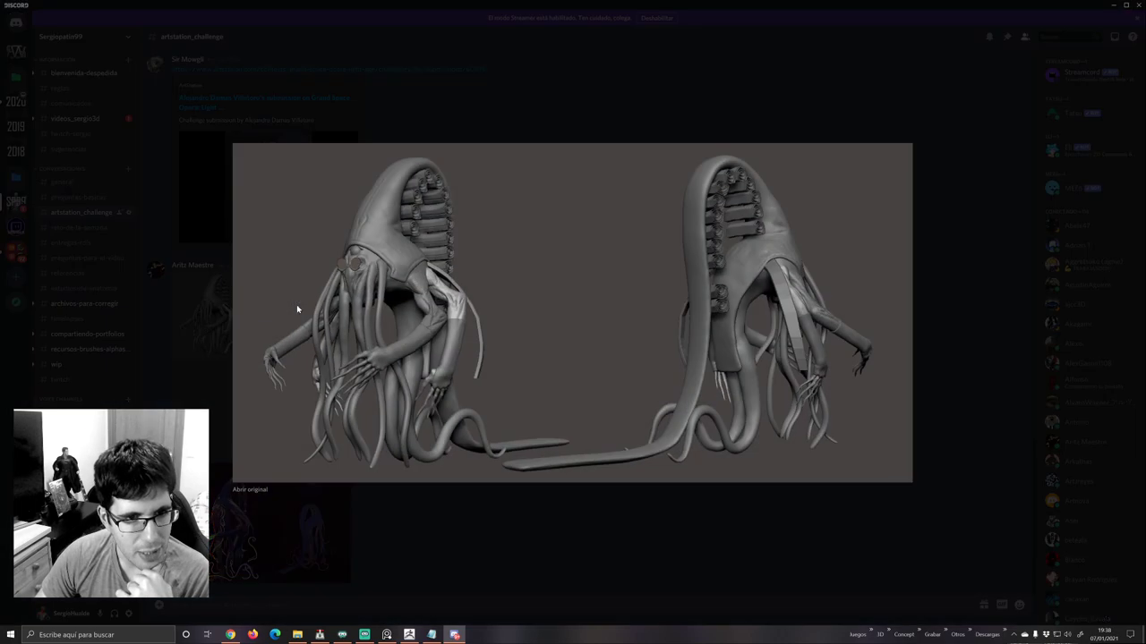
{"action": "left_click", "coordinate": [183, 299]}
{"action": "scroll", "coordinate": [320, 310], "scroll_direction": "up", "scroll_amount": 3}
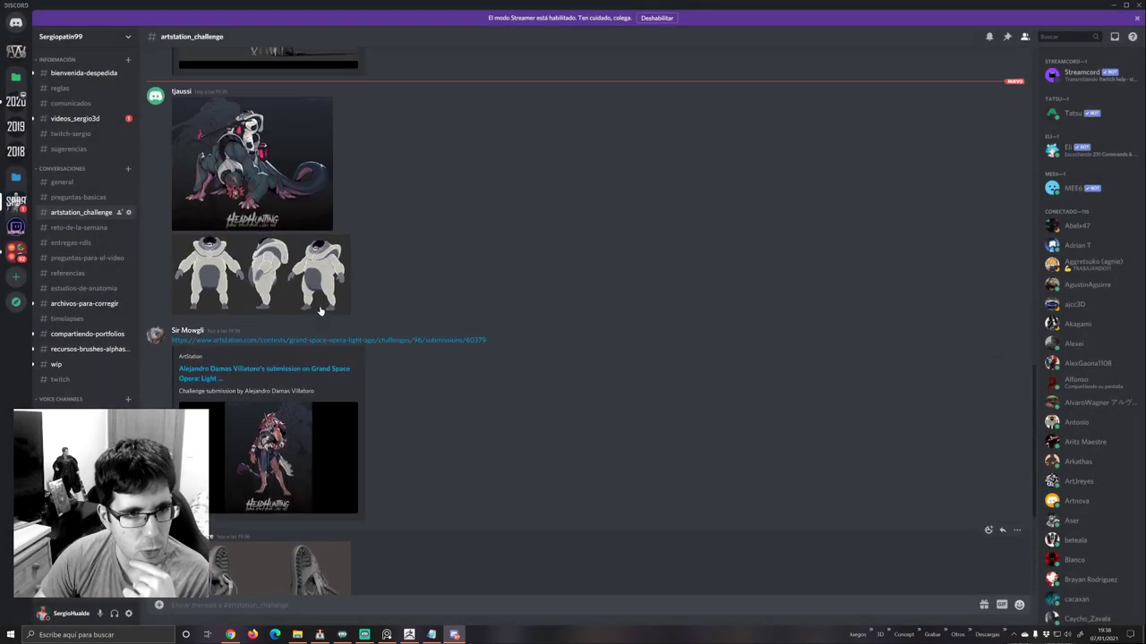
{"action": "scroll", "coordinate": [320, 311], "scroll_direction": "up", "scroll_amount": 2}
{"action": "scroll", "coordinate": [302, 295], "scroll_direction": "up", "scroll_amount": 3}
{"action": "scroll", "coordinate": [296, 300], "scroll_direction": "down", "scroll_amount": 3}
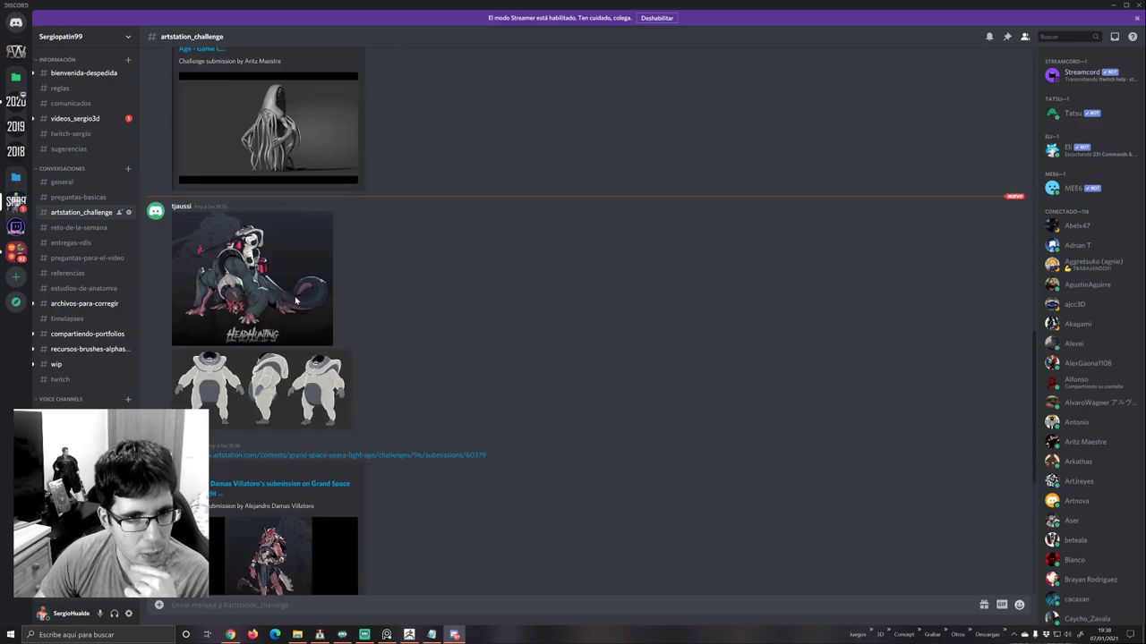
{"action": "scroll", "coordinate": [295, 301], "scroll_direction": "down", "scroll_amount": 4}
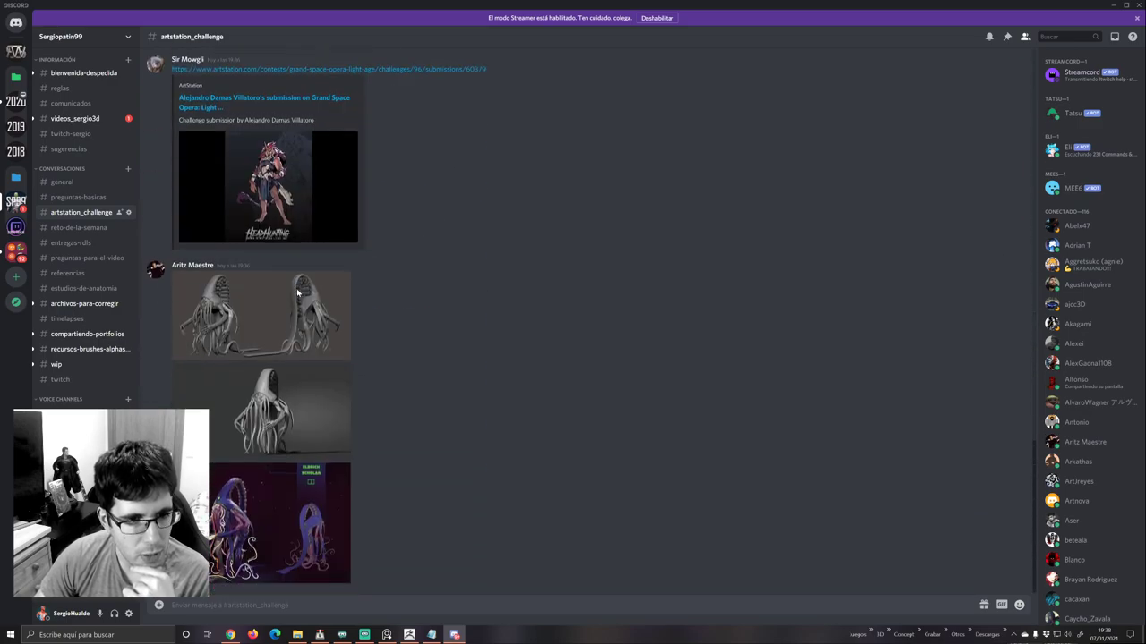
Compare the Eldrich Scholar concept with the two-view tentacled creature sculpt by alternating between their enlarged images.
{"action": "left_click", "coordinate": [243, 526]}
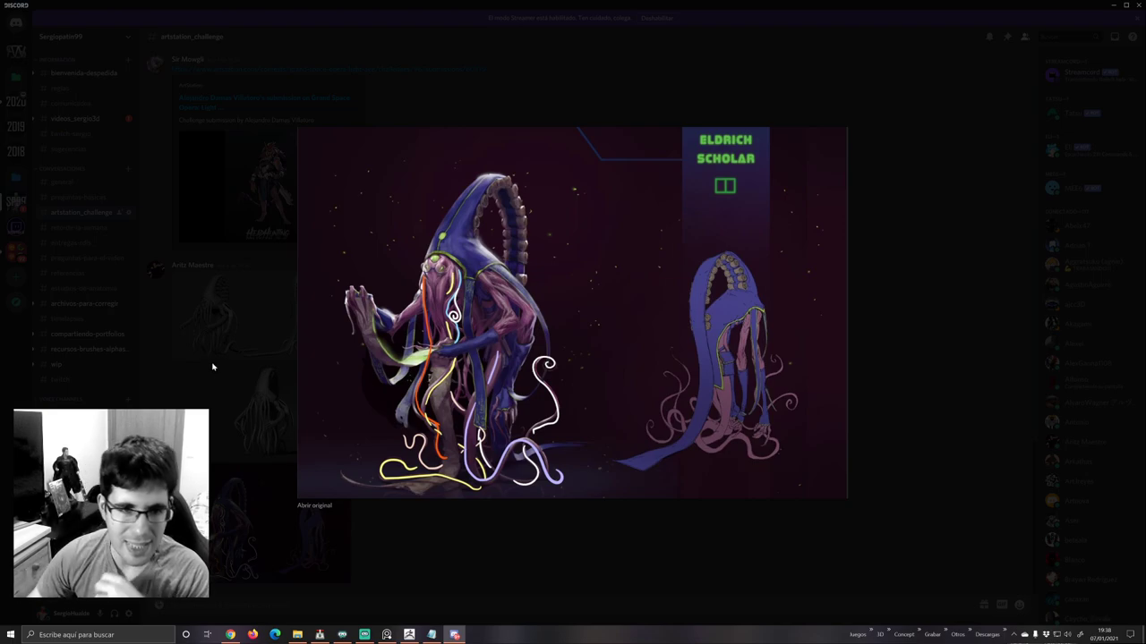
{"action": "left_click", "coordinate": [230, 348]}
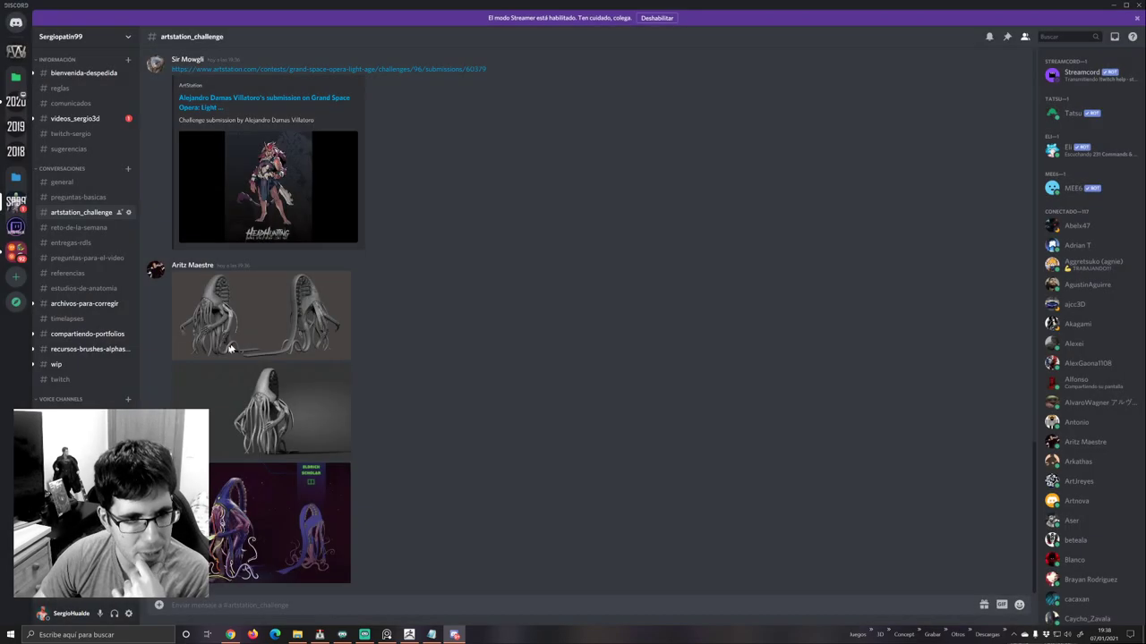
{"action": "left_click", "coordinate": [264, 324]}
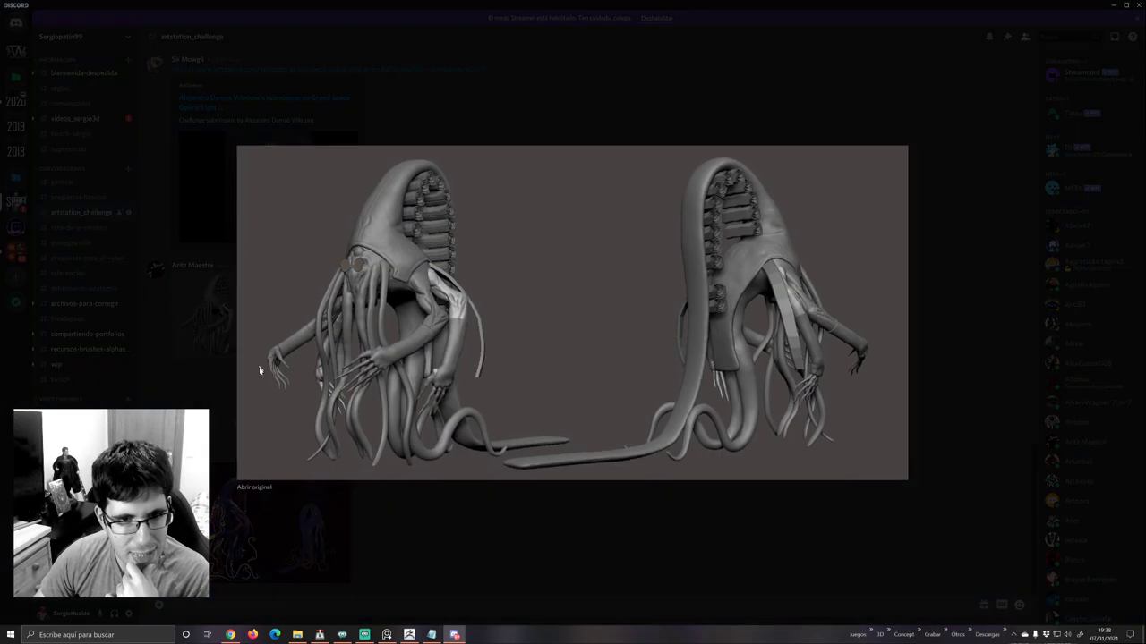
{"action": "left_click", "coordinate": [356, 490]}
{"action": "left_click", "coordinate": [265, 510]}
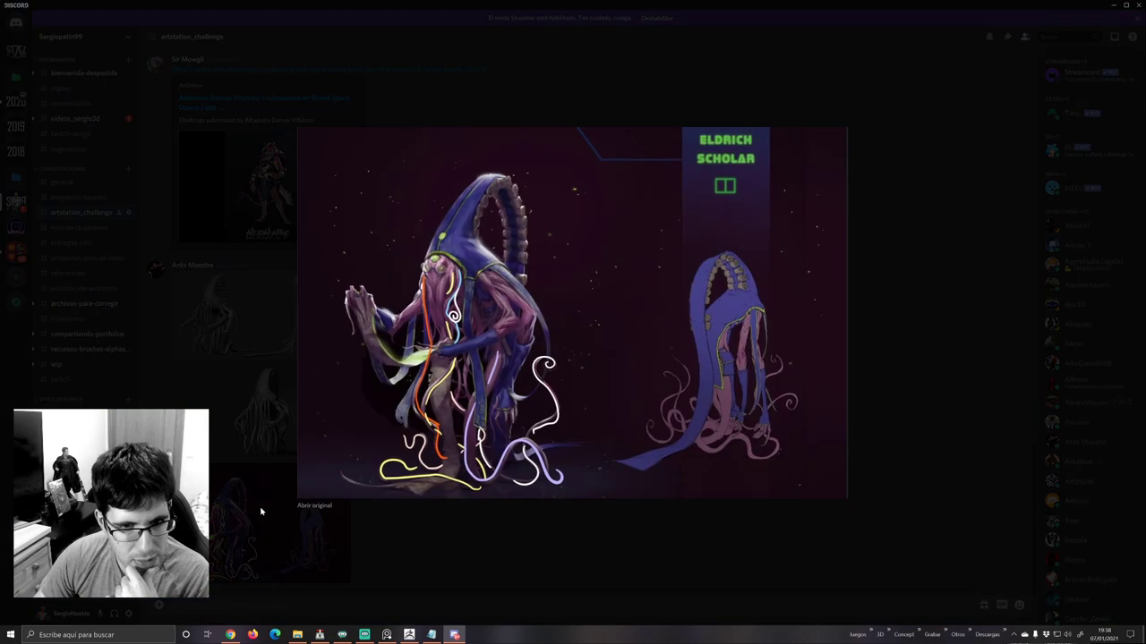
Check the enlarged two-view tentacled sculpt once more, leaving the Eldrich Scholar concept enlarged.
{"action": "left_click", "coordinate": [267, 508]}
{"action": "left_click", "coordinate": [274, 463]}
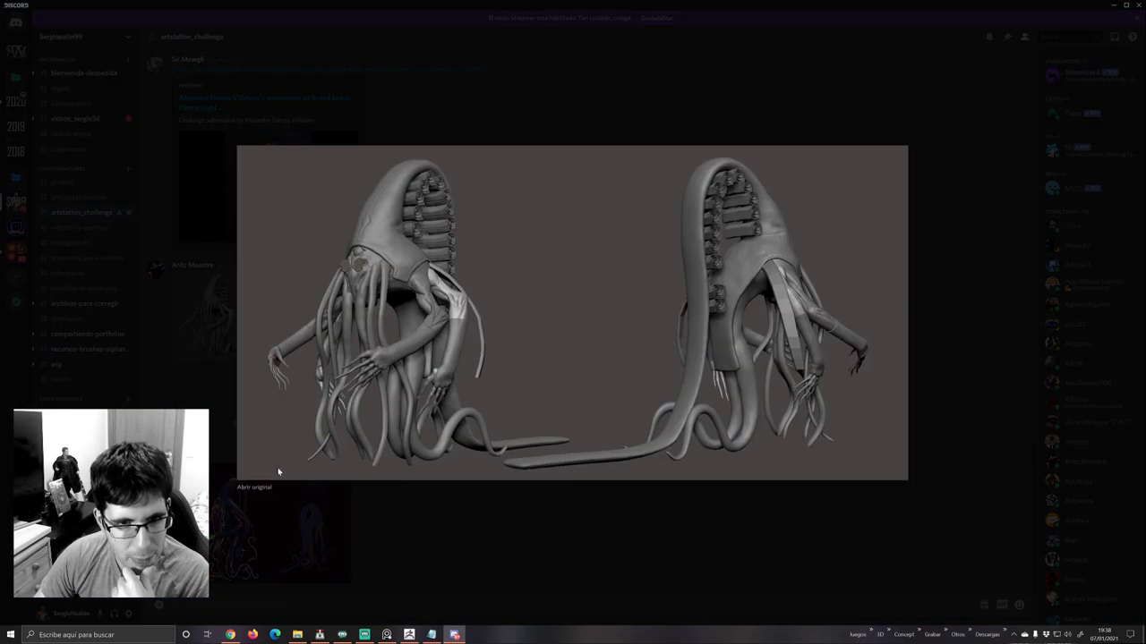
{"action": "left_click", "coordinate": [240, 509]}
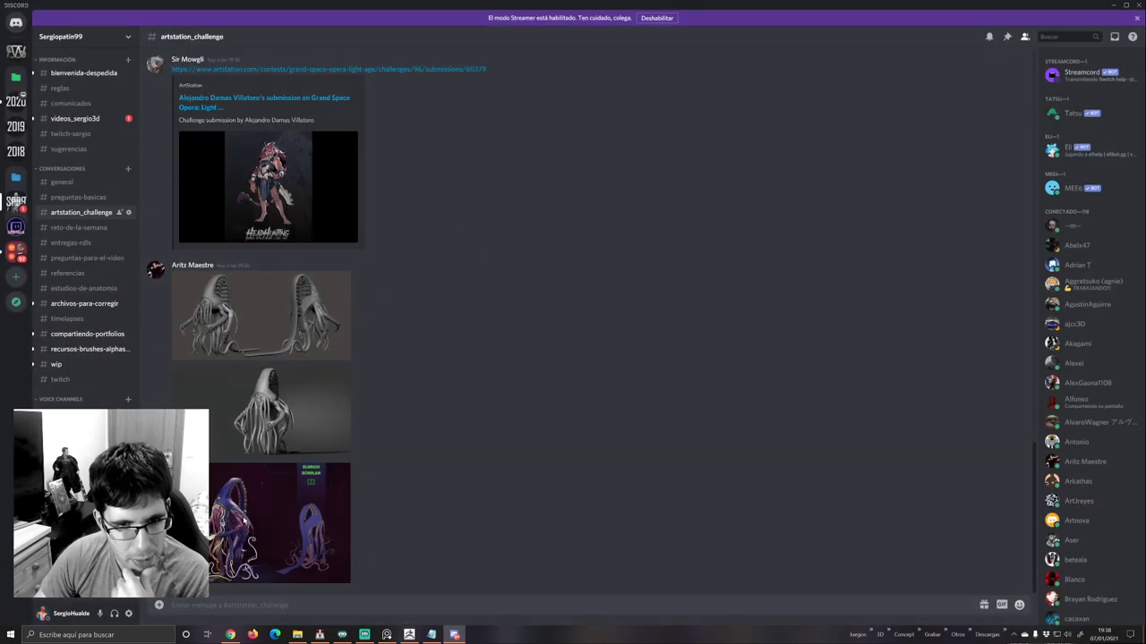
{"action": "left_click", "coordinate": [243, 519]}
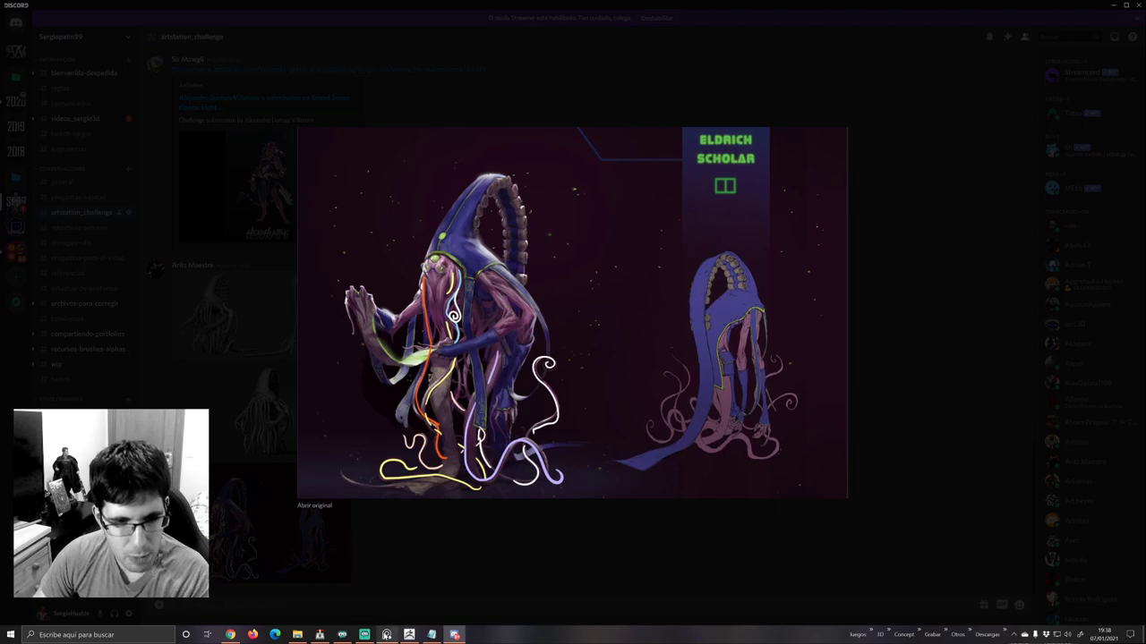
Switch to PureRef and place the Eldrich Scholar concept on the board beside the demon reference.
{"action": "left_click", "coordinate": [387, 634]}
{"action": "scroll", "coordinate": [291, 392], "scroll_direction": "down", "scroll_amount": 7}
{"action": "middle_click_drag", "start_coordinate": [265, 401], "coordinate": [63, 371]}
{"action": "scroll", "coordinate": [191, 392], "scroll_direction": "down", "scroll_amount": 5}
{"action": "left_click_drag", "start_coordinate": [455, 350], "coordinate": [196, 380]}
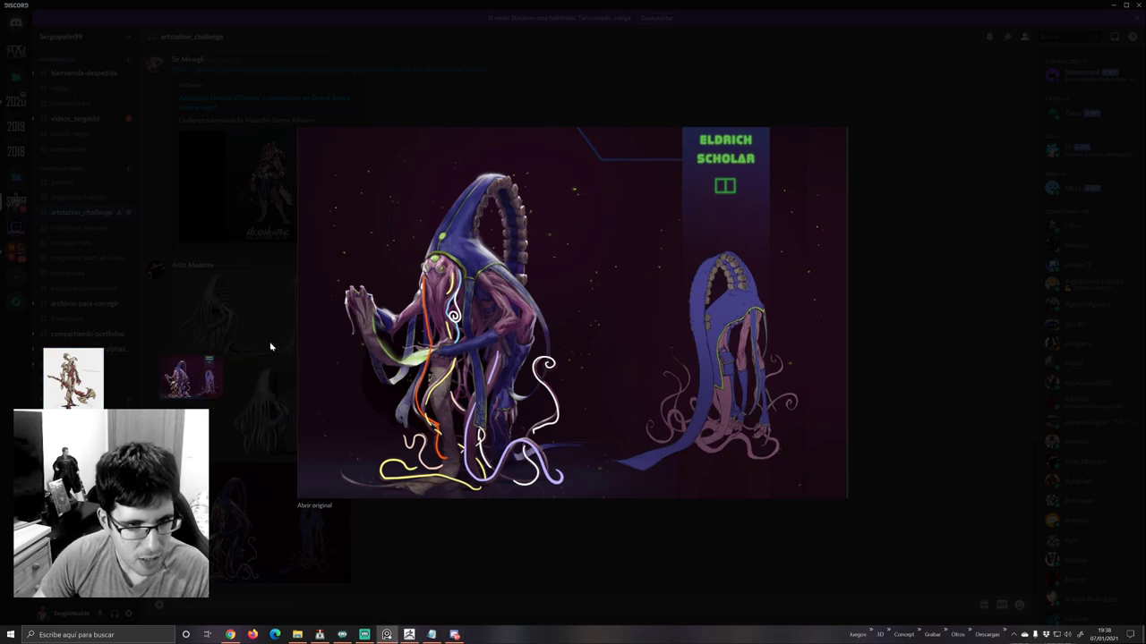
Bring the enlarged two-view tentacled sculpt from the Discord channel onto the PureRef board and place it directly below the Eldrich Scholar concept.
{"action": "left_click", "coordinate": [440, 563]}
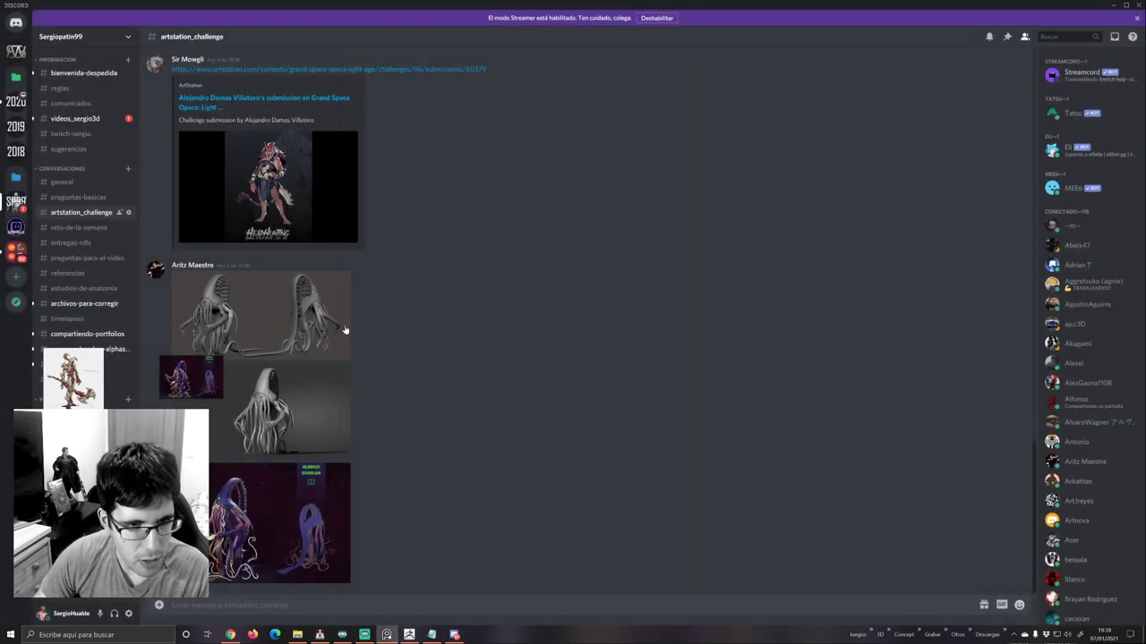
{"action": "left_click", "coordinate": [344, 329]}
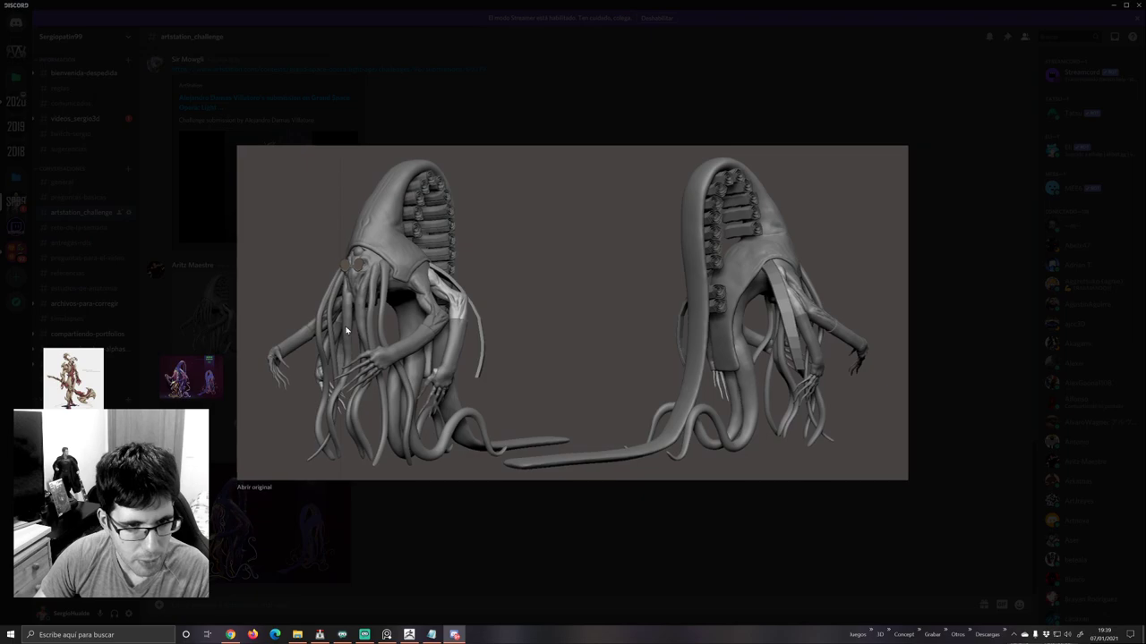
{"action": "left_click", "coordinate": [451, 507]}
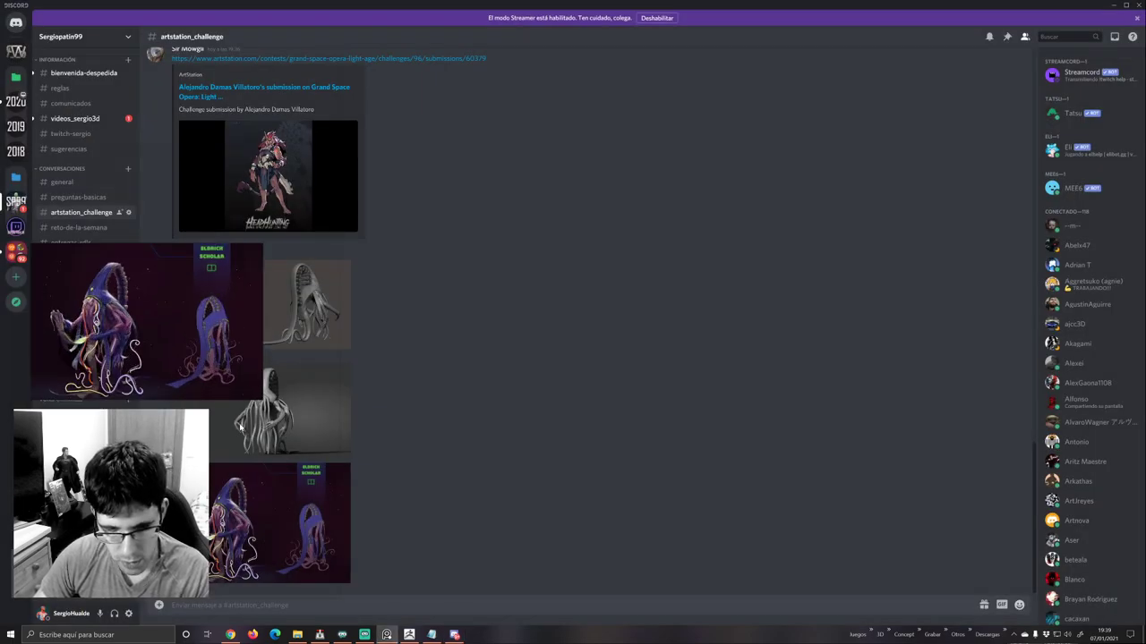
{"action": "key", "text": "ctrl+f"}
{"action": "key", "text": "ctrl+f"}
{"action": "scroll", "coordinate": [239, 462], "scroll_direction": "down", "scroll_amount": 2}
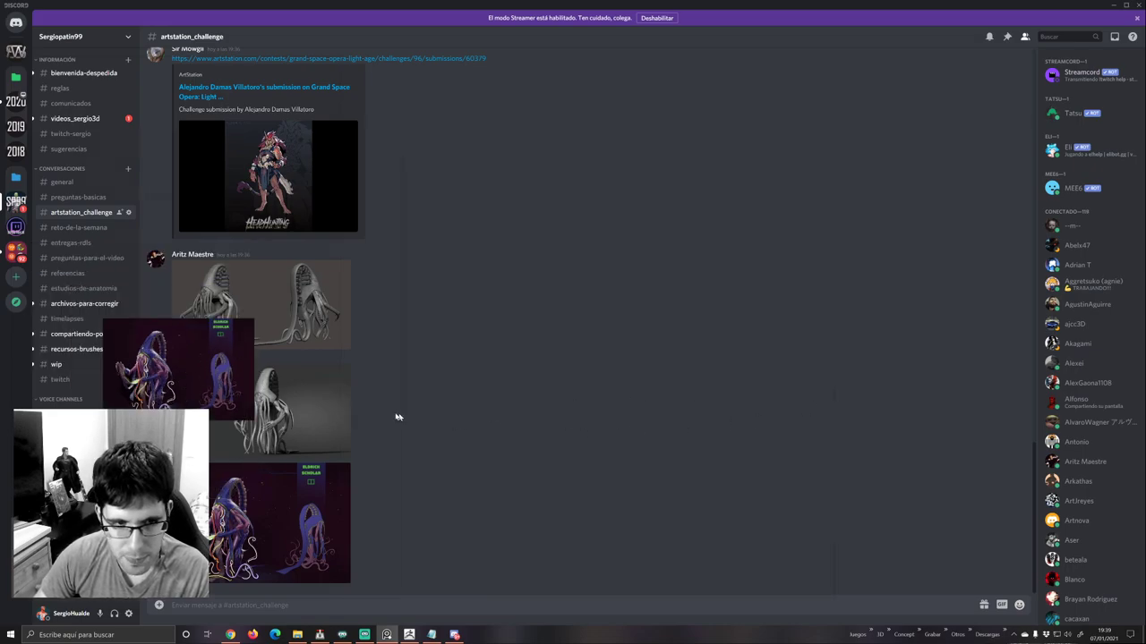
{"action": "scroll", "coordinate": [361, 408], "scroll_direction": "down", "scroll_amount": 3}
{"action": "middle_click_drag", "start_coordinate": [302, 429], "coordinate": [489, 370]}
{"action": "scroll", "coordinate": [489, 370], "scroll_direction": "up", "scroll_amount": 7}
{"action": "mouse_move", "coordinate": [245, 550]}
{"action": "left_mouse_down"}
{"action": "mouse_move", "coordinate": [461, 312]}
{"action": "mouse_move", "coordinate": [443, 316]}
{"action": "left_mouse_up"}
Scale the two-view sculpt image to roughly match the width of the concept above it.
{"action": "scroll", "coordinate": [443, 317], "scroll_direction": "up", "scroll_amount": 4}
{"action": "middle_click_drag", "start_coordinate": [461, 318], "coordinate": [608, 344]}
{"action": "mouse_move", "coordinate": [494, 381]}
{"action": "left_mouse_down", "text": "ctrl+alt"}
{"action": "mouse_move", "coordinate": [373, 396]}
{"action": "mouse_move", "coordinate": [431, 398]}
{"action": "mouse_move", "coordinate": [394, 383]}
{"action": "left_mouse_up", "text": "ctrl+alt"}
{"action": "middle_click_drag", "start_coordinate": [403, 364], "coordinate": [452, 406]}
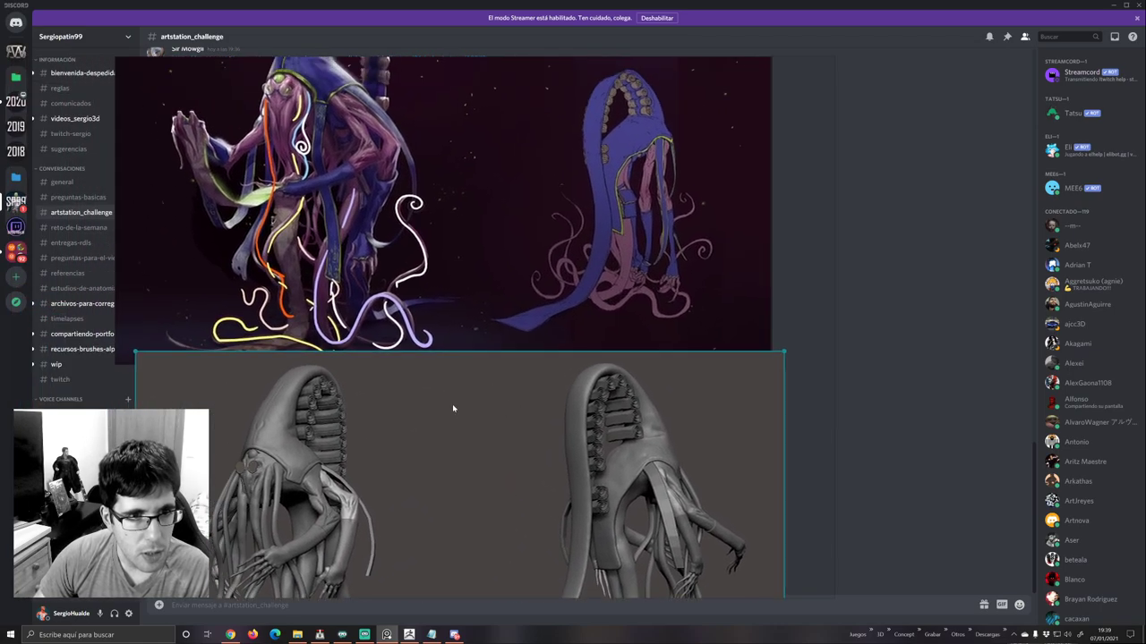
Compare the overall silhouette, hood and lower tentacles of the two-view sculpt with the Eldrich Scholar concept stacked above it.
{"action": "scroll", "coordinate": [453, 408], "scroll_direction": "down", "scroll_amount": 3}
{"action": "scroll", "coordinate": [457, 392], "scroll_direction": "up", "scroll_amount": 5}
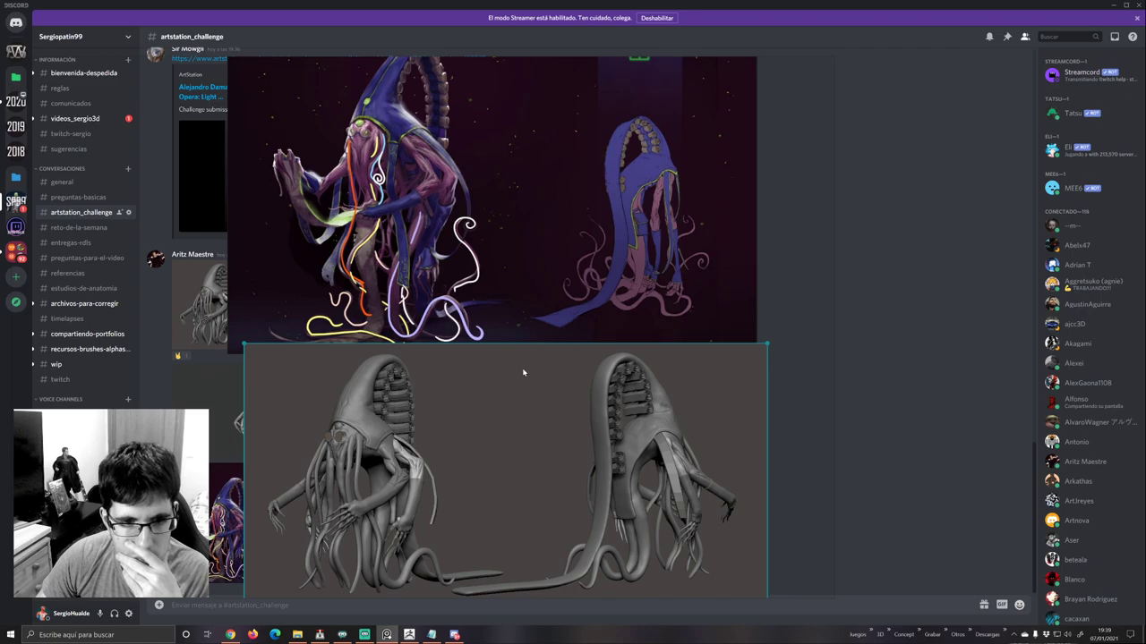
{"action": "scroll", "coordinate": [435, 381], "scroll_direction": "down", "scroll_amount": 1}
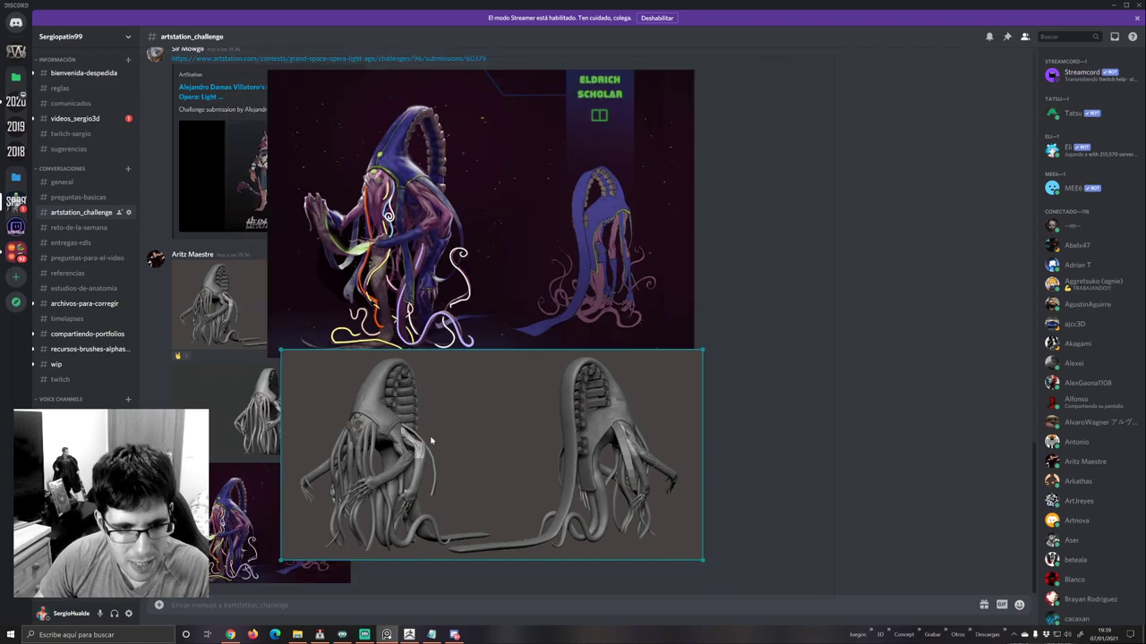
{"action": "scroll", "coordinate": [430, 441], "scroll_direction": "up", "scroll_amount": 2}
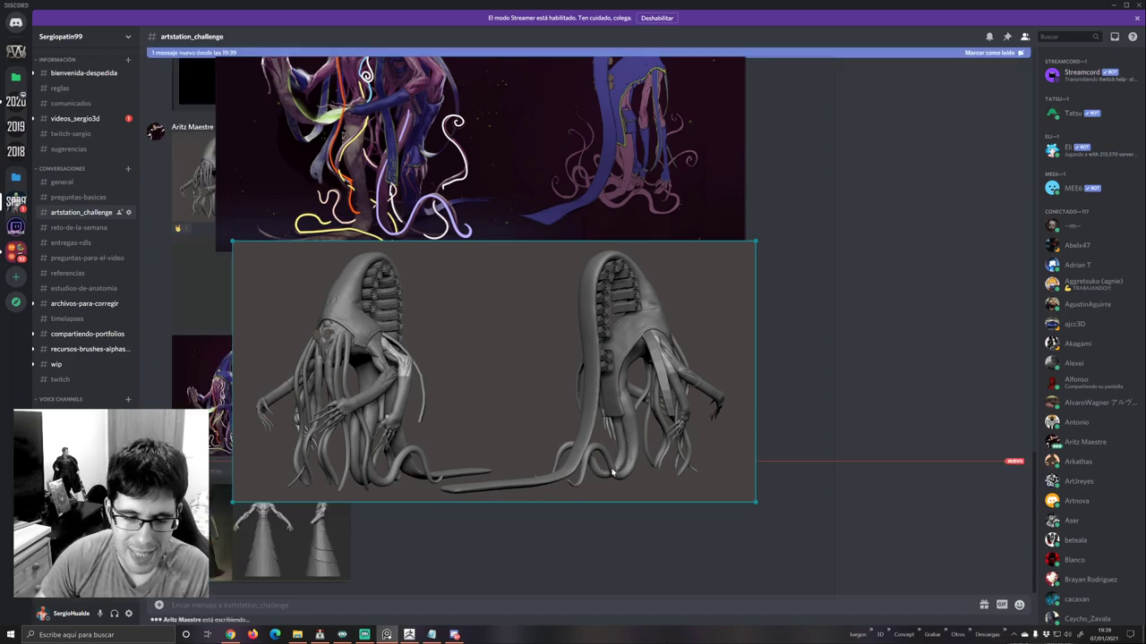
{"action": "middle_click_drag", "start_coordinate": [433, 303], "coordinate": [435, 399]}
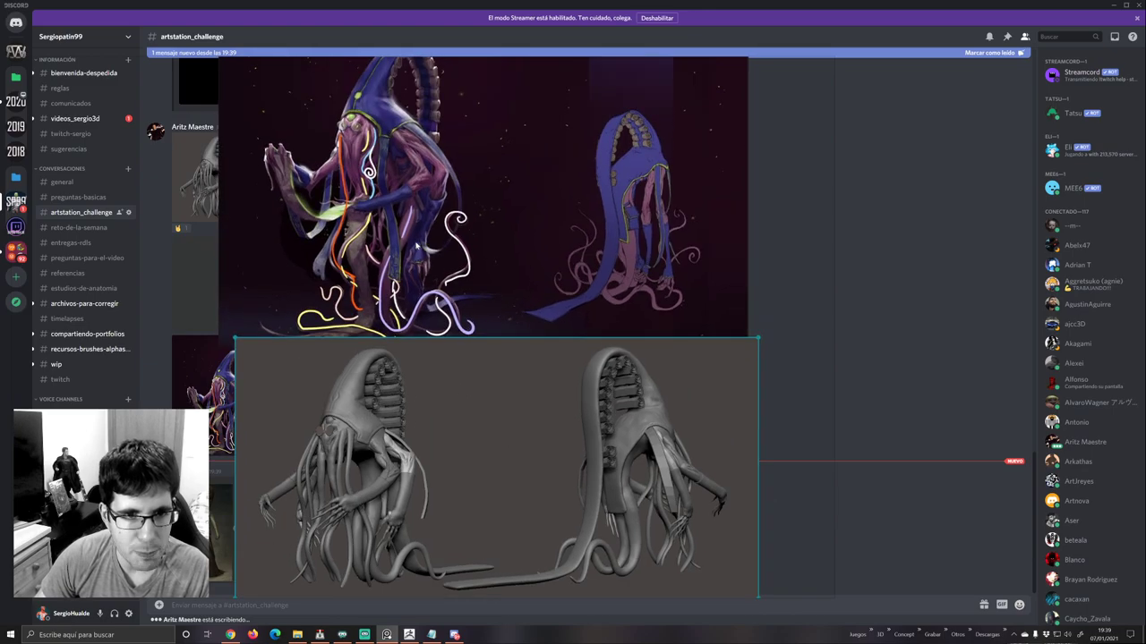
{"action": "scroll", "coordinate": [402, 239], "scroll_direction": "up", "scroll_amount": 2}
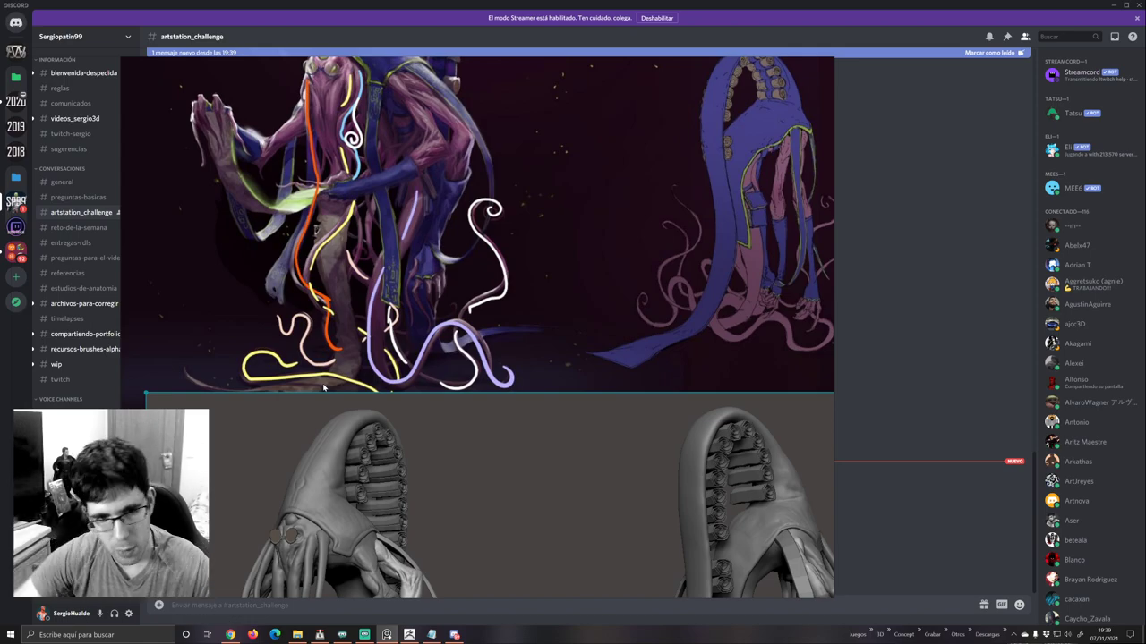
{"action": "scroll", "coordinate": [378, 307], "scroll_direction": "down", "scroll_amount": 2}
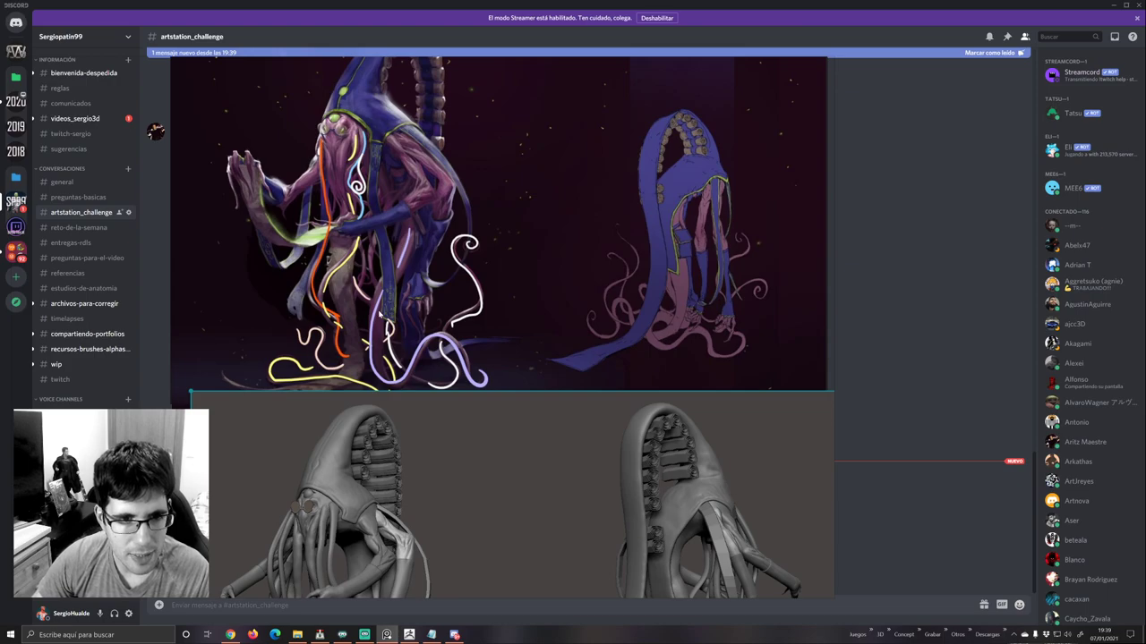
{"action": "scroll", "coordinate": [390, 302], "scroll_direction": "up", "scroll_amount": 2}
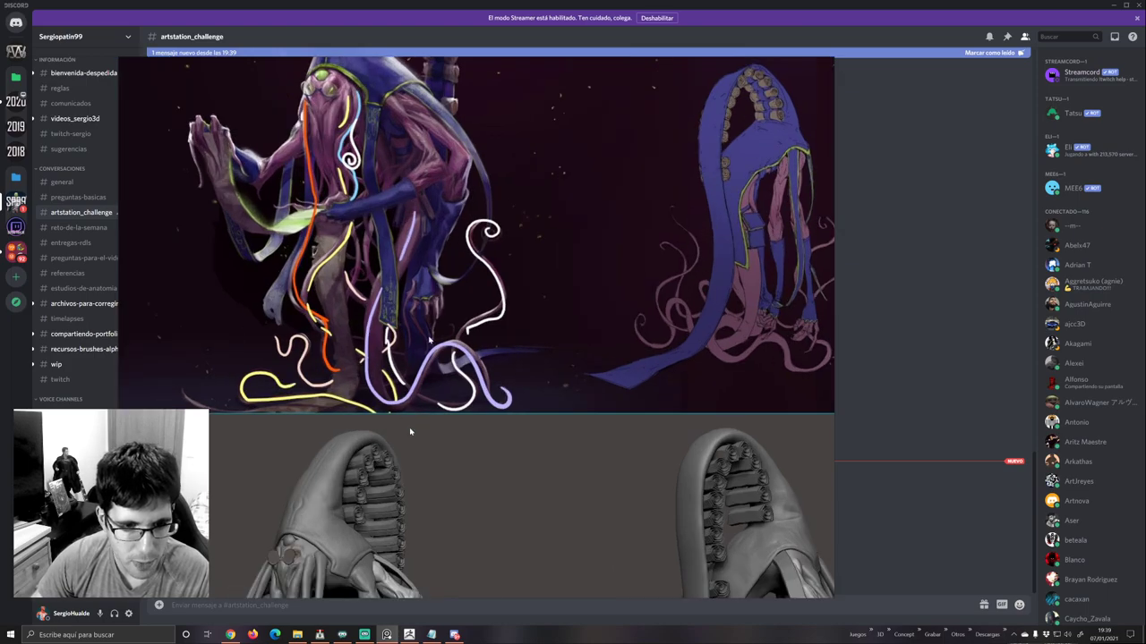
Examine the sculpt's front view closely and compare its arms and hanging tentacles with the same areas of the concept.
{"action": "middle_click_drag", "start_coordinate": [410, 431], "coordinate": [445, 183]}
{"action": "scroll", "coordinate": [394, 419], "scroll_direction": "up", "scroll_amount": 2}
{"action": "middle_click_drag", "start_coordinate": [394, 420], "coordinate": [387, 370]}
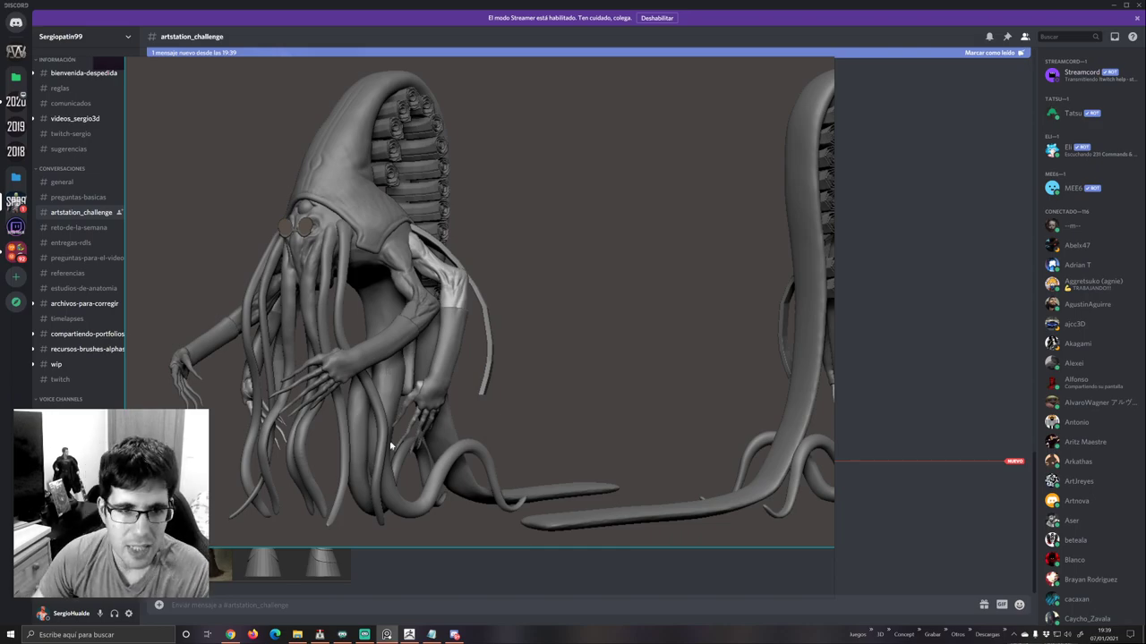
{"action": "scroll", "coordinate": [428, 405], "scroll_direction": "down", "scroll_amount": 4}
{"action": "middle_click_drag", "start_coordinate": [435, 302], "coordinate": [440, 420]}
{"action": "scroll", "coordinate": [439, 420], "scroll_direction": "up", "scroll_amount": 1}
{"action": "scroll", "coordinate": [418, 319], "scroll_direction": "up", "scroll_amount": 4}
{"action": "middle_click_drag", "start_coordinate": [456, 134], "coordinate": [427, 346]}
{"action": "scroll", "coordinate": [426, 345], "scroll_direction": "down", "scroll_amount": 2}
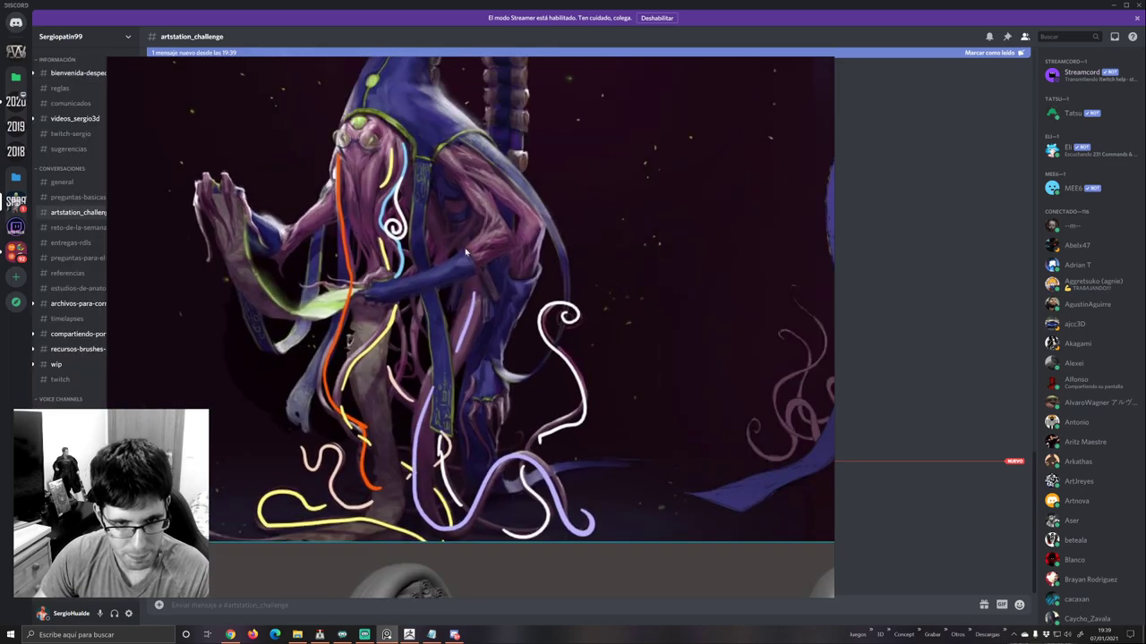
{"action": "scroll", "coordinate": [430, 452], "scroll_direction": "down", "scroll_amount": 3}
{"action": "scroll", "coordinate": [427, 444], "scroll_direction": "up", "scroll_amount": 4}
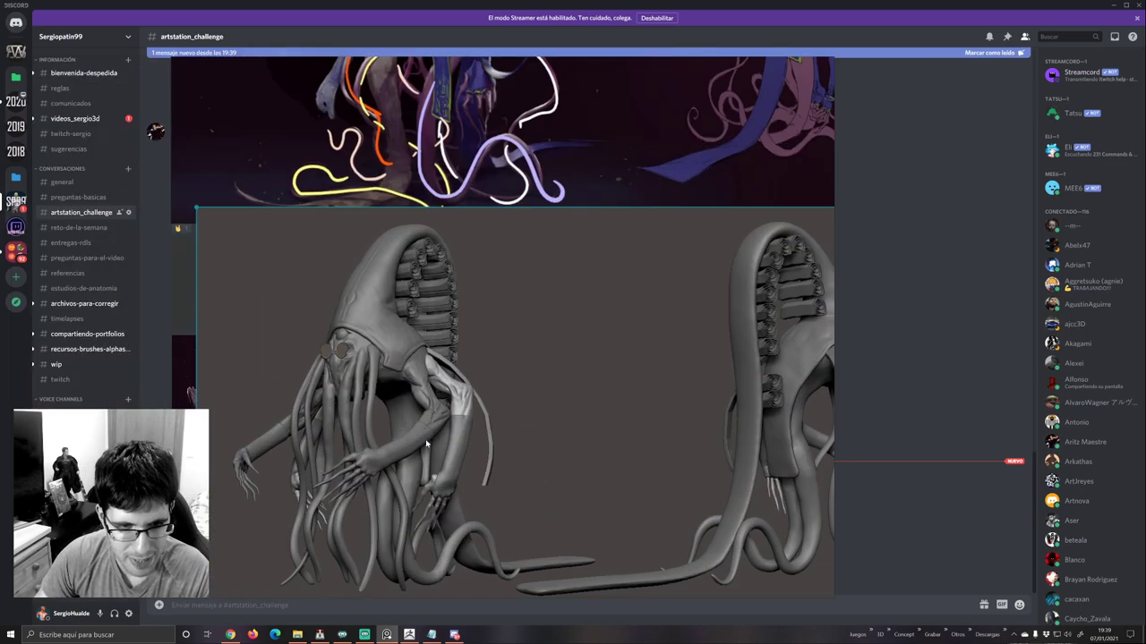
Compare the concept's face, beard tentacles and robe with the sculpt's head and upper body, both up close and as a whole.
{"action": "scroll", "coordinate": [428, 440], "scroll_direction": "down", "scroll_amount": 3}
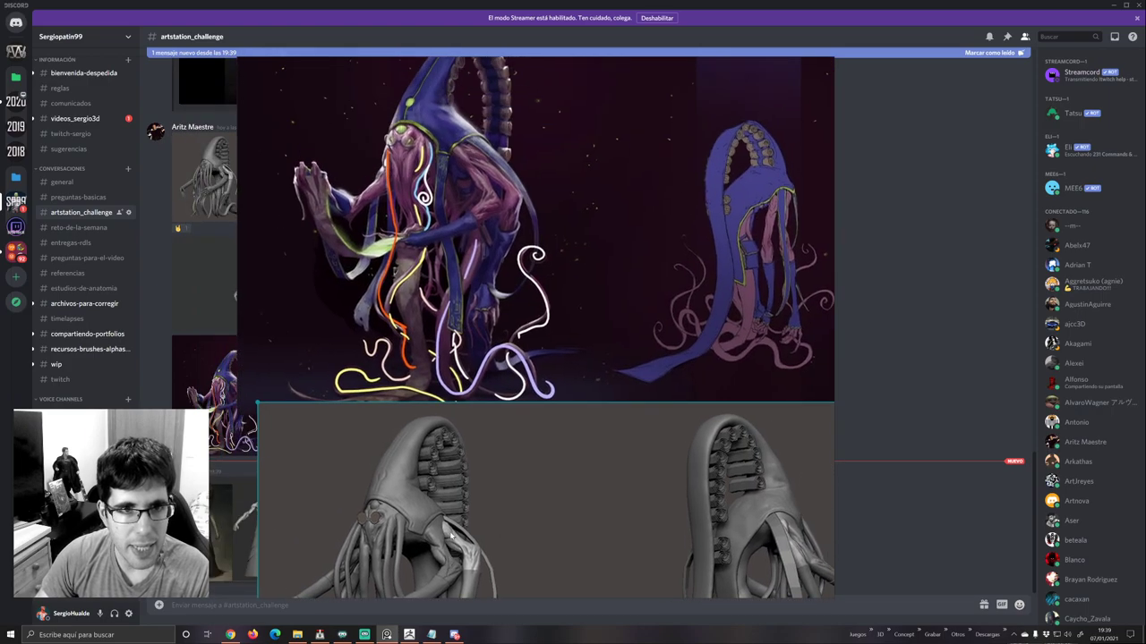
{"action": "mouse_move", "coordinate": [452, 535]}
{"action": "middle_mouse_down"}
{"action": "mouse_move", "coordinate": [444, 477]}
{"action": "mouse_move", "coordinate": [446, 505]}
{"action": "mouse_move", "coordinate": [469, 377]}
{"action": "middle_mouse_up"}
{"action": "middle_click_drag", "start_coordinate": [459, 272], "coordinate": [448, 485]}
{"action": "scroll", "coordinate": [443, 250], "scroll_direction": "up", "scroll_amount": 4}
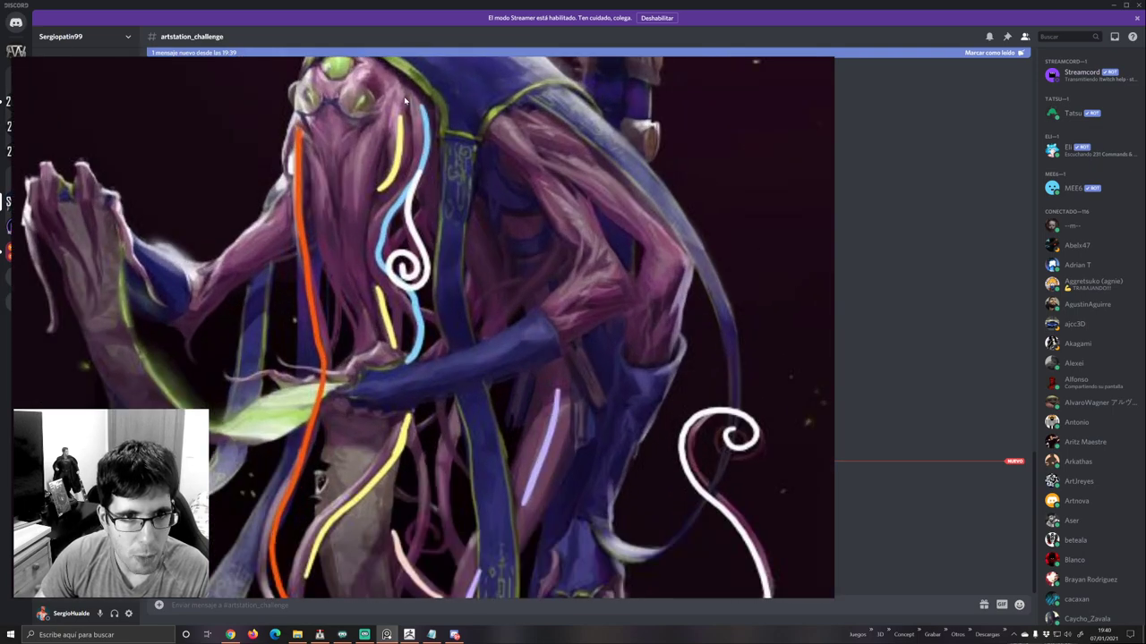
{"action": "scroll", "coordinate": [350, 324], "scroll_direction": "down", "scroll_amount": 5}
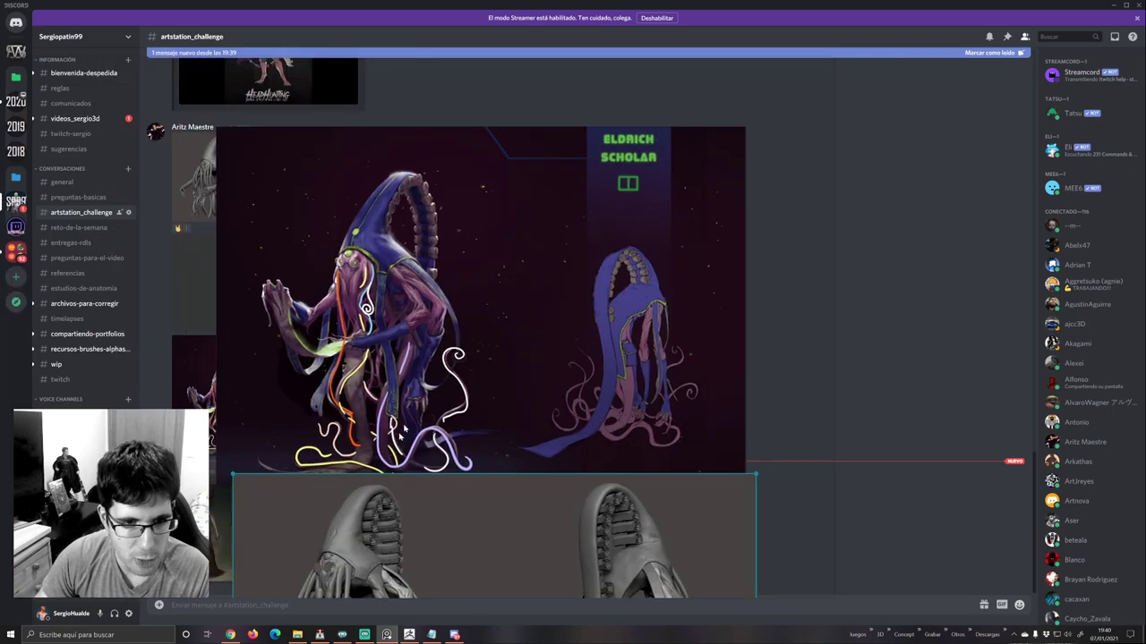
{"action": "scroll", "coordinate": [430, 373], "scroll_direction": "up", "scroll_amount": 5}
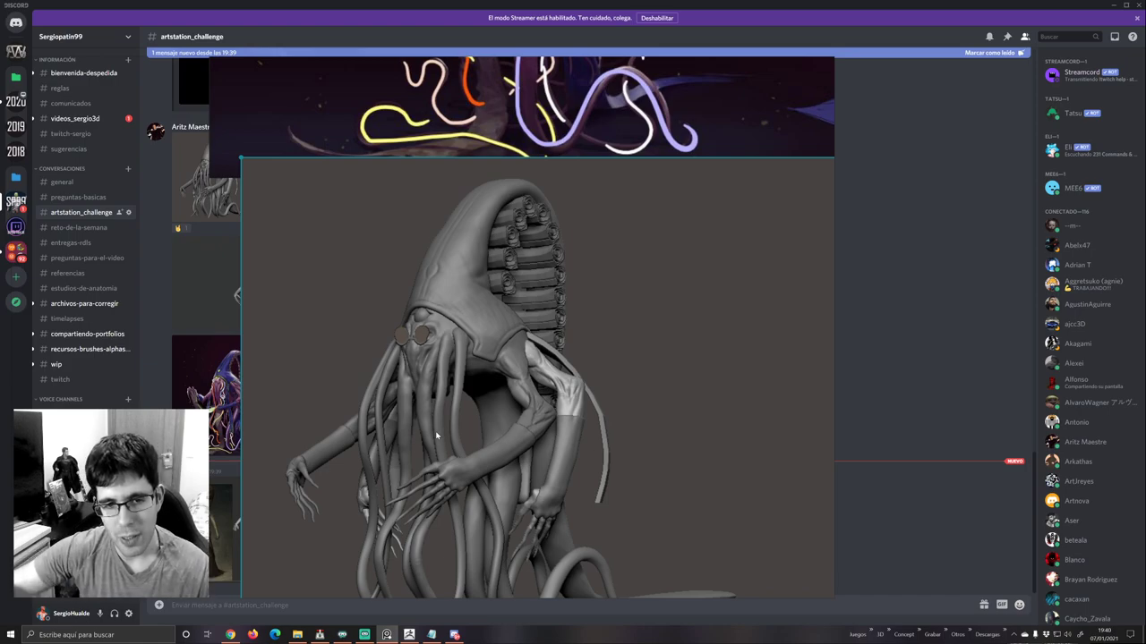
{"action": "scroll", "coordinate": [479, 317], "scroll_direction": "down", "scroll_amount": 4}
{"action": "scroll", "coordinate": [507, 258], "scroll_direction": "up", "scroll_amount": 6}
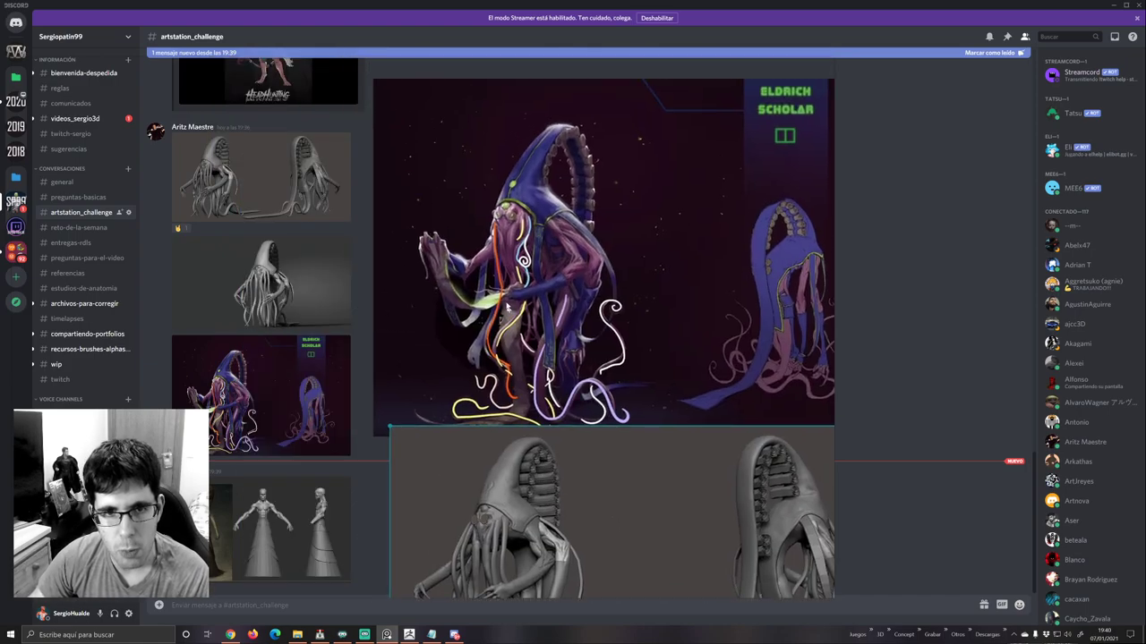
{"action": "scroll", "coordinate": [505, 246], "scroll_direction": "down", "scroll_amount": 1}
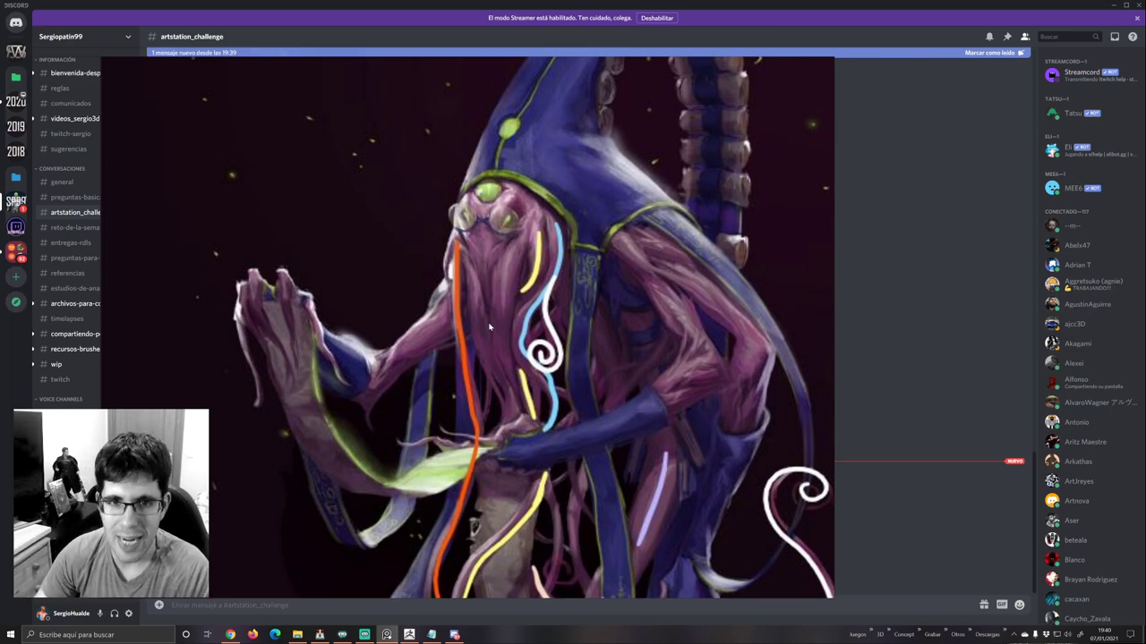
Delete the Eldrich Scholar concept and the two-view sculpt from the reference board.
{"action": "key", "text": "Escape"}
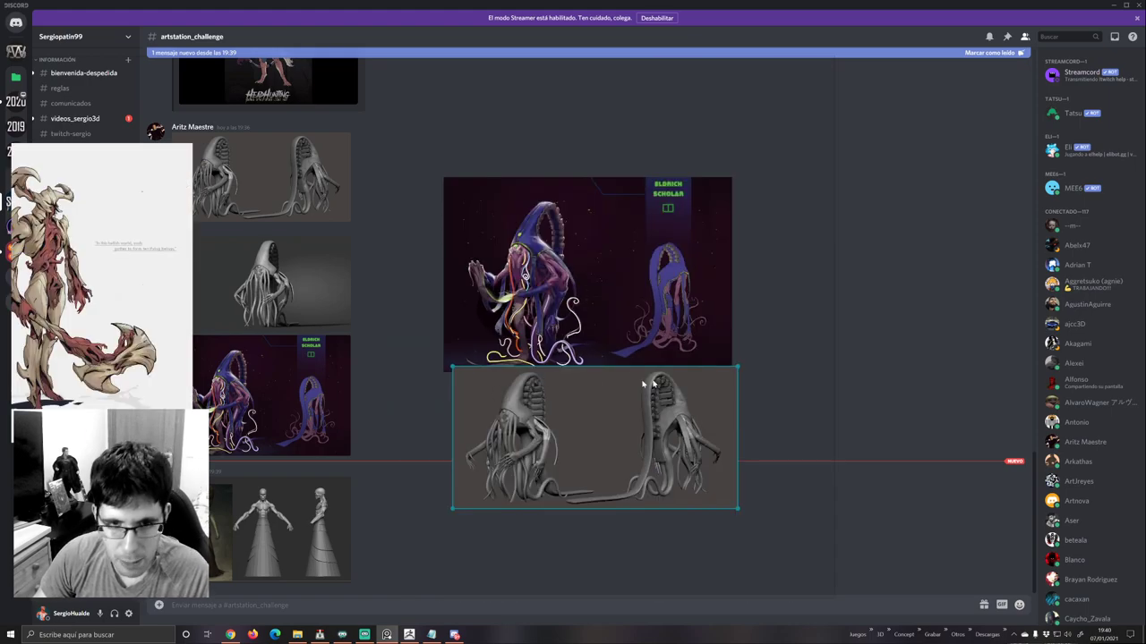
{"action": "middle_click_drag", "start_coordinate": [606, 400], "coordinate": [519, 409]}
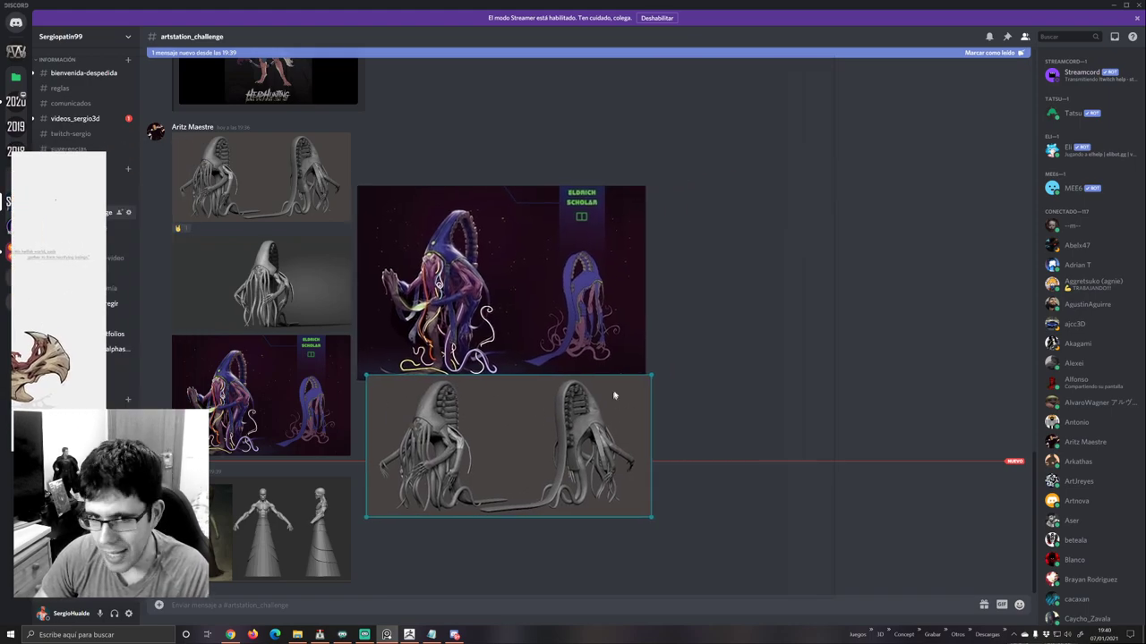
{"action": "left_click", "coordinate": [602, 356], "text": "shift"}
{"action": "key", "text": "Delete"}
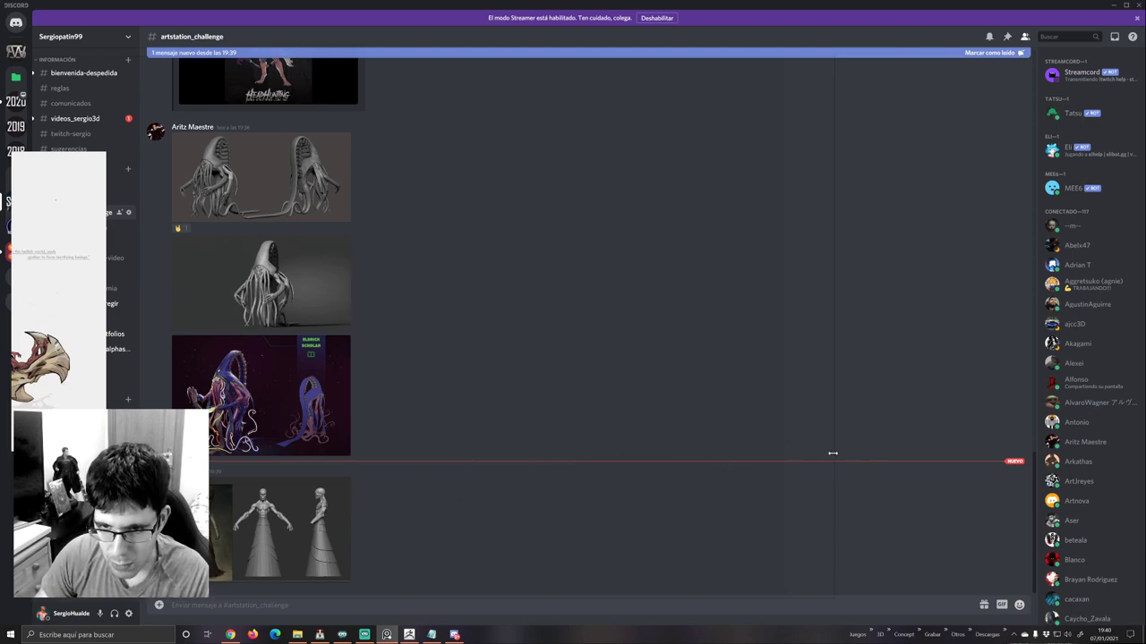
Place the long-skirted skeletal character submission on the board, well clear of the demon reference.
{"action": "left_click_drag", "start_coordinate": [305, 520], "coordinate": [152, 468]}
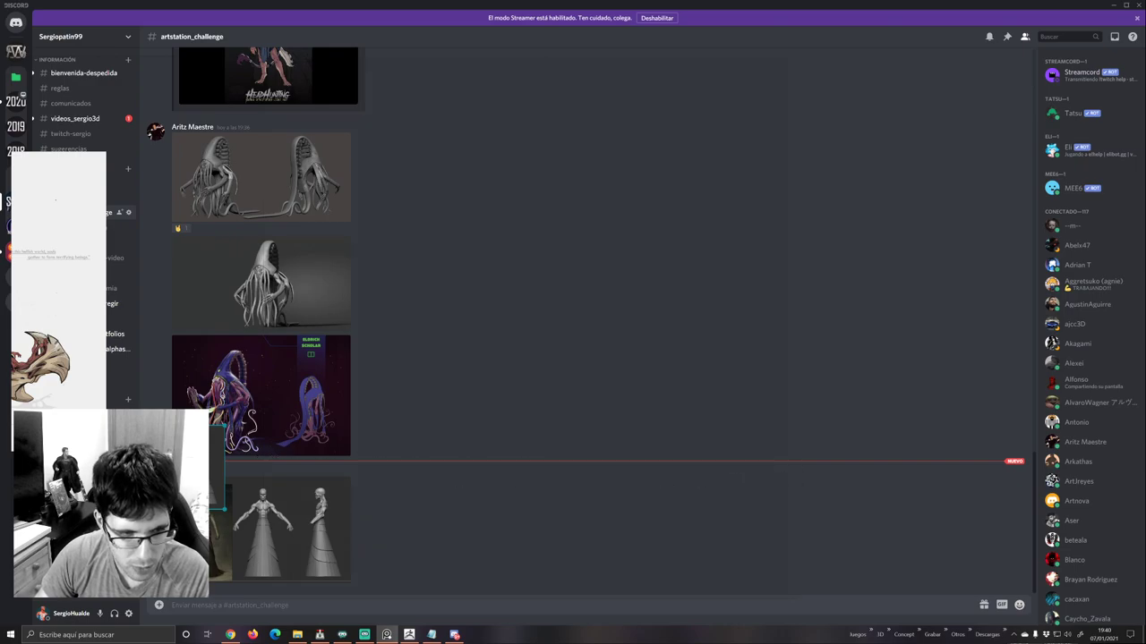
{"action": "middle_click_drag", "start_coordinate": [161, 468], "coordinate": [488, 398]}
{"action": "left_click_drag", "start_coordinate": [436, 413], "coordinate": [754, 342]}
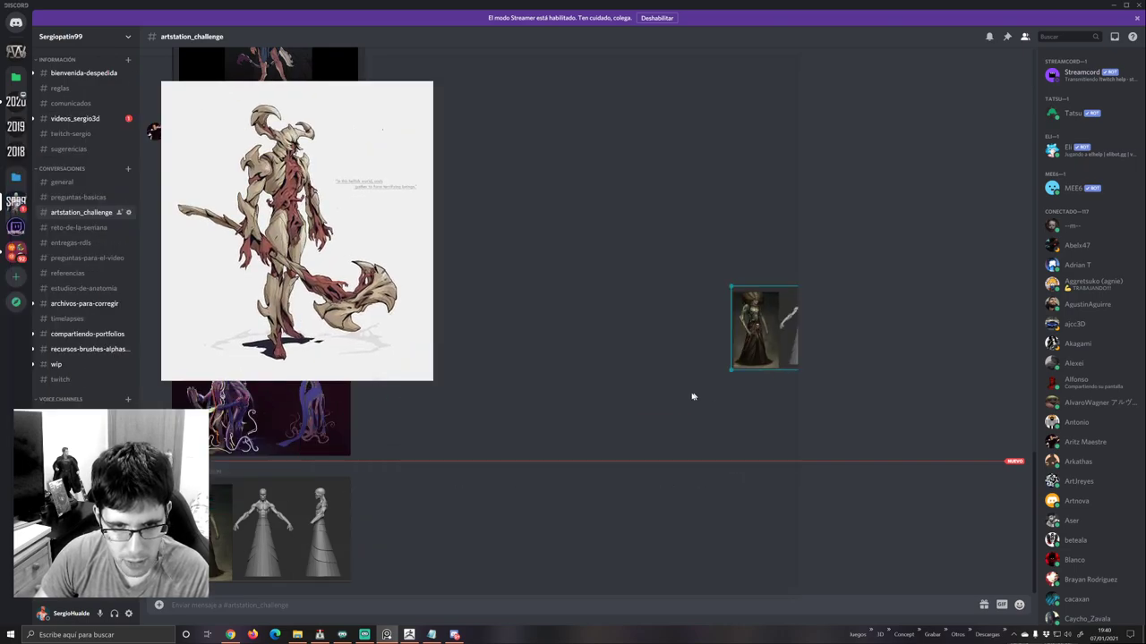
Examine the skeletal character's concept against its front and side sculpt views, checking anatomy, proportions and the layered skirt.
{"action": "middle_click_drag", "start_coordinate": [684, 389], "coordinate": [366, 396]}
{"action": "scroll", "coordinate": [480, 335], "scroll_direction": "up", "scroll_amount": 7}
{"action": "scroll", "coordinate": [483, 338], "scroll_direction": "up", "scroll_amount": 2}
{"action": "middle_click_drag", "start_coordinate": [508, 366], "coordinate": [459, 330]}
{"action": "scroll", "coordinate": [469, 324], "scroll_direction": "down", "scroll_amount": 2}
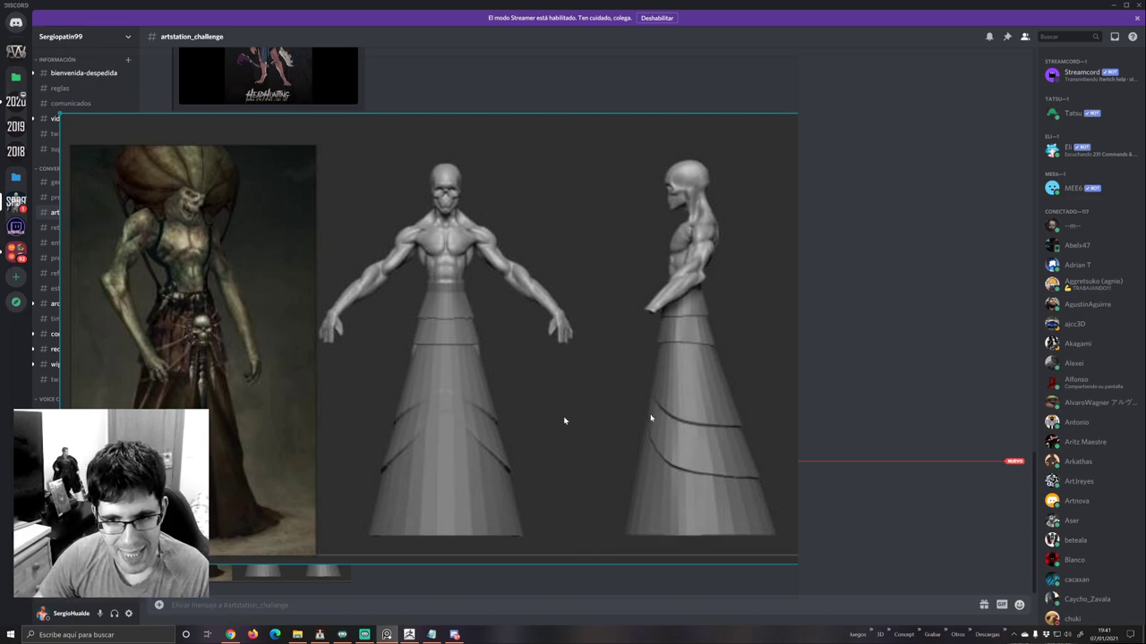
{"action": "scroll", "coordinate": [653, 417], "scroll_direction": "down", "scroll_amount": 5}
{"action": "scroll", "coordinate": [626, 425], "scroll_direction": "down", "scroll_amount": 2}
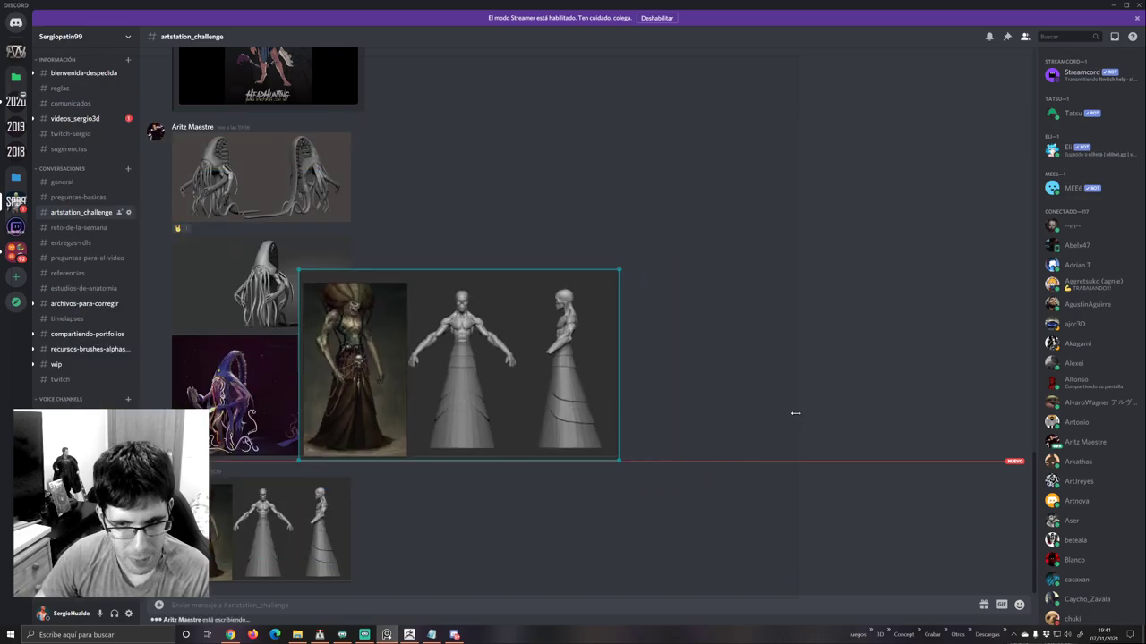
Narrow the reference window and delete the skeletal character submission from the board.
{"action": "mouse_move", "coordinate": [618, 425]}
{"action": "left_mouse_down"}
{"action": "mouse_move", "coordinate": [389, 433]}
{"action": "mouse_move", "coordinate": [242, 414]}
{"action": "left_mouse_up"}
{"action": "scroll", "coordinate": [264, 402], "scroll_direction": "down", "scroll_amount": 3}
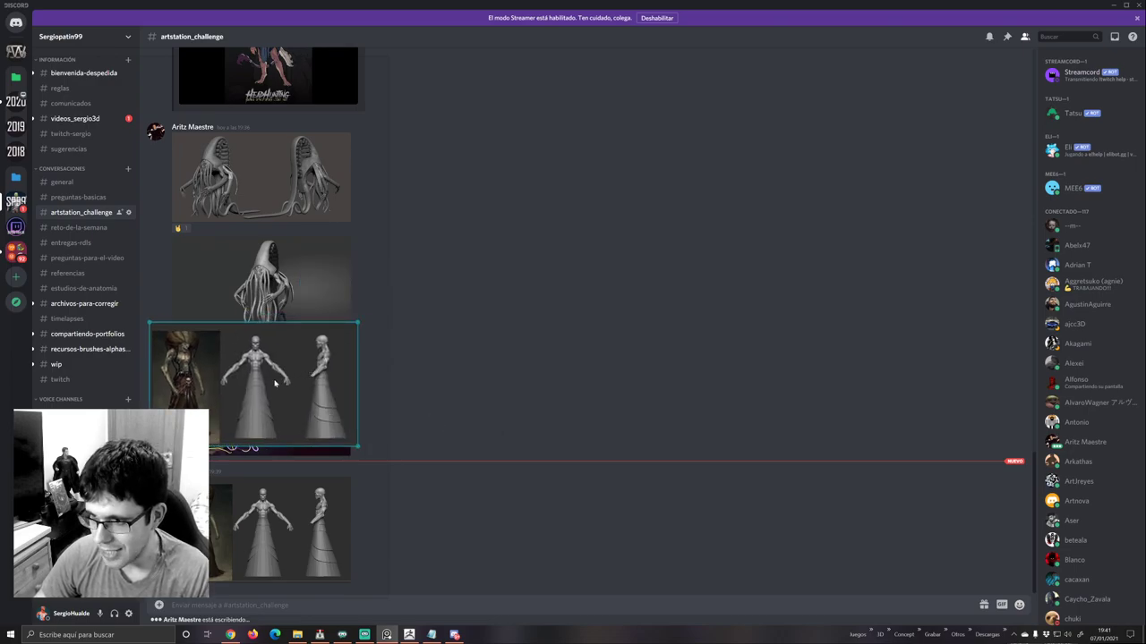
{"action": "scroll", "coordinate": [286, 385], "scroll_direction": "down", "scroll_amount": 3}
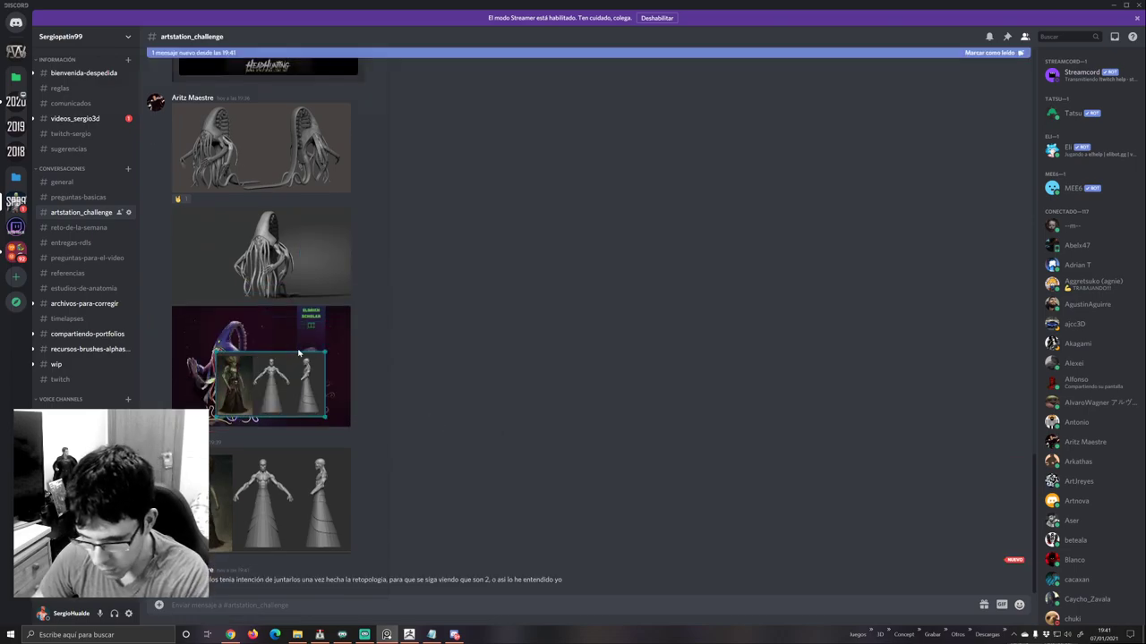
{"action": "key", "text": "Delete"}
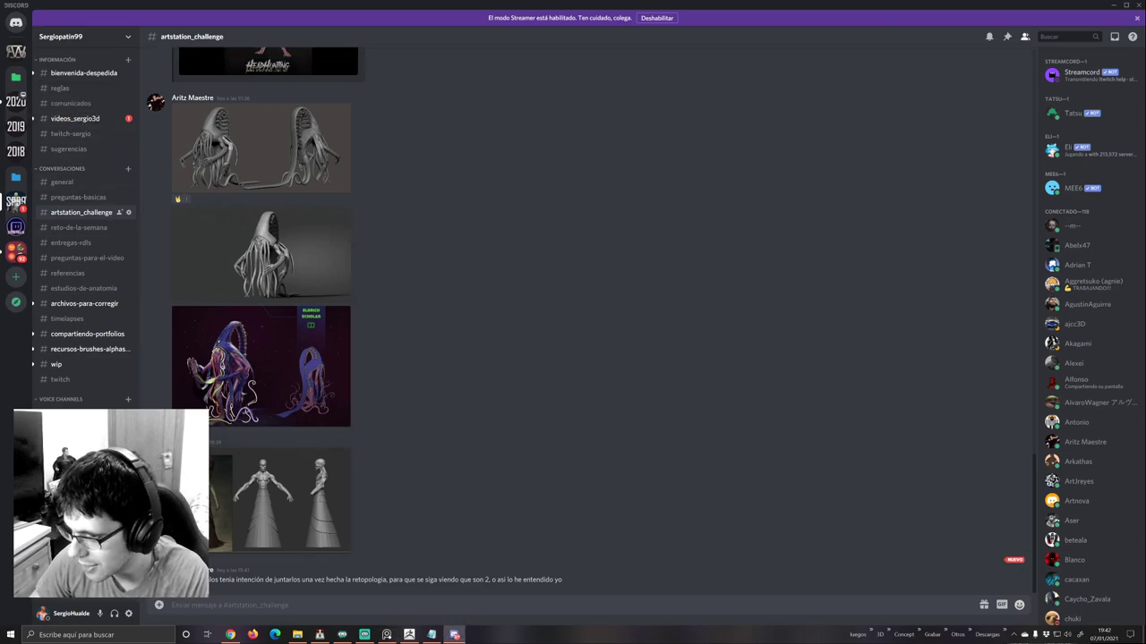
Switch back to ZBrush and inspect the horned demon sculpt from the front and at an angle.
{"action": "key", "text": "alt+Tab"}
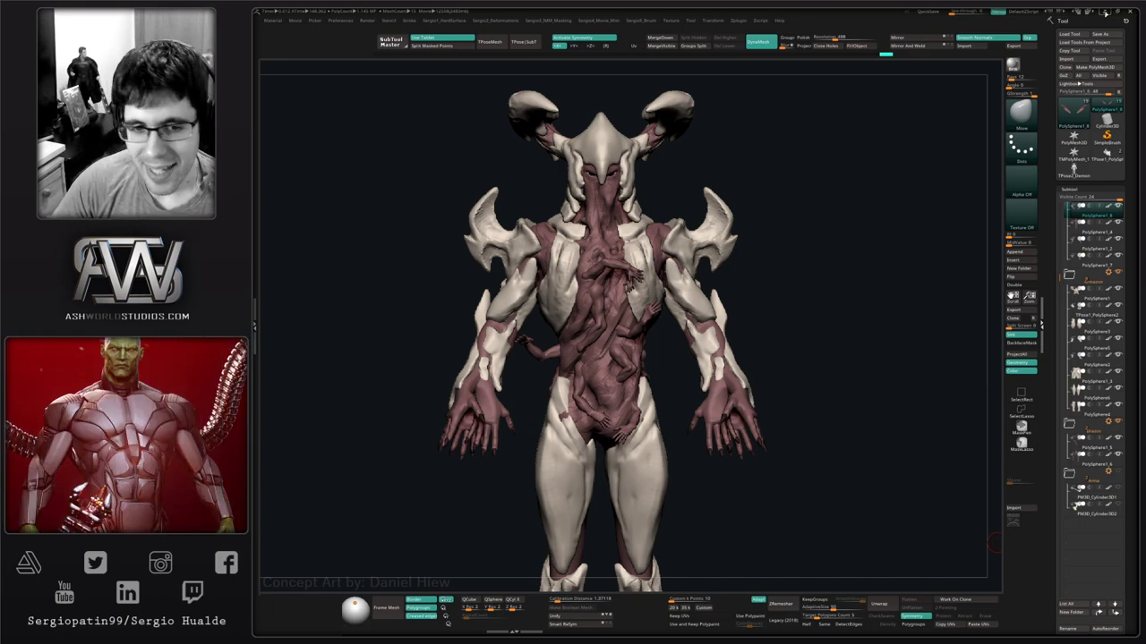
{"action": "left_click", "coordinate": [1105, 13]}
{"action": "right_click_drag", "start_coordinate": [707, 375], "coordinate": [787, 379]}
{"action": "mouse_move", "coordinate": [717, 378]}
{"action": "left_mouse_down"}
{"action": "mouse_move", "coordinate": [700, 379]}
{"action": "mouse_move", "coordinate": [850, 386]}
{"action": "mouse_move", "coordinate": [612, 382]}
{"action": "mouse_move", "coordinate": [623, 372]}
{"action": "left_mouse_up"}
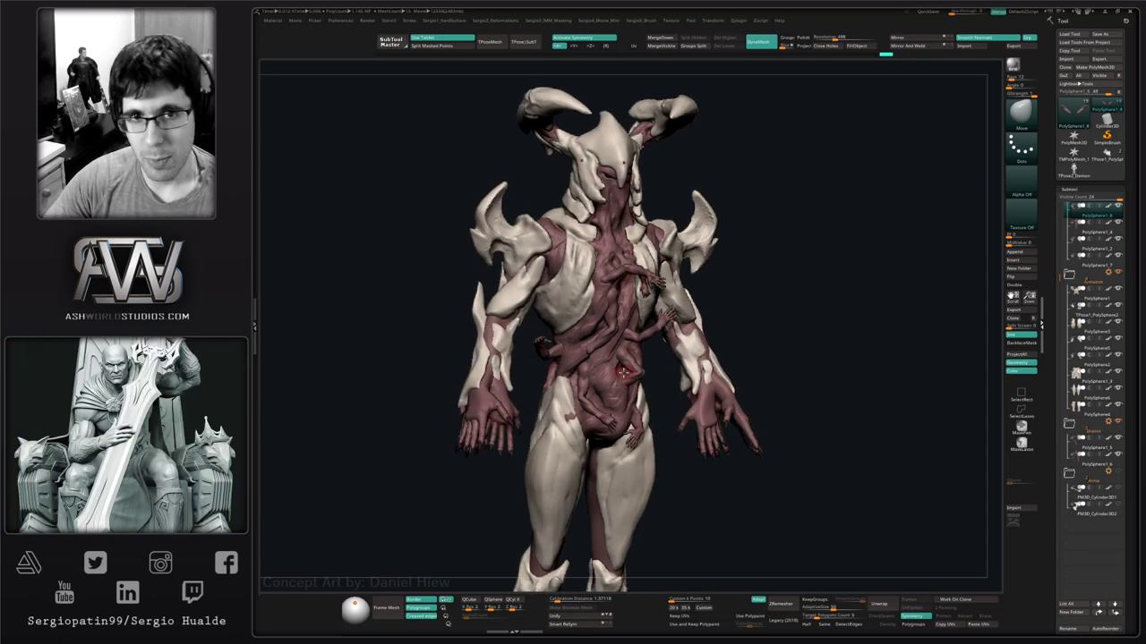